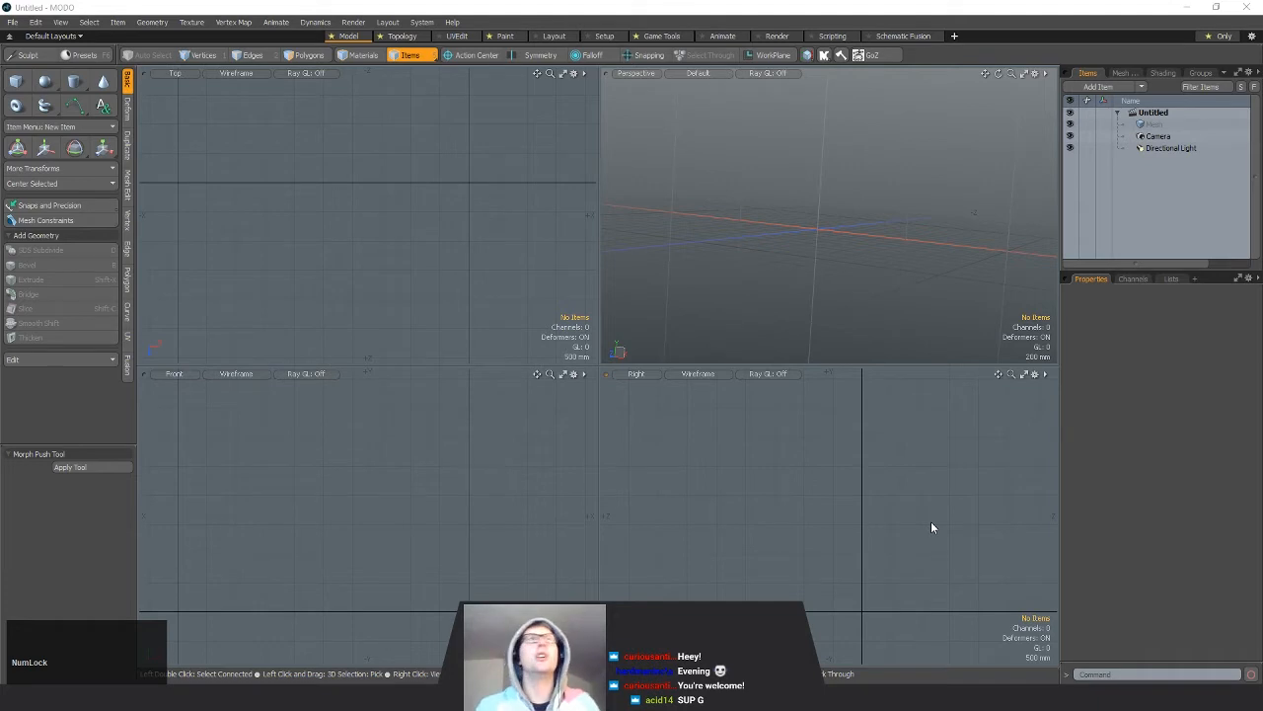
left_click(931, 522)
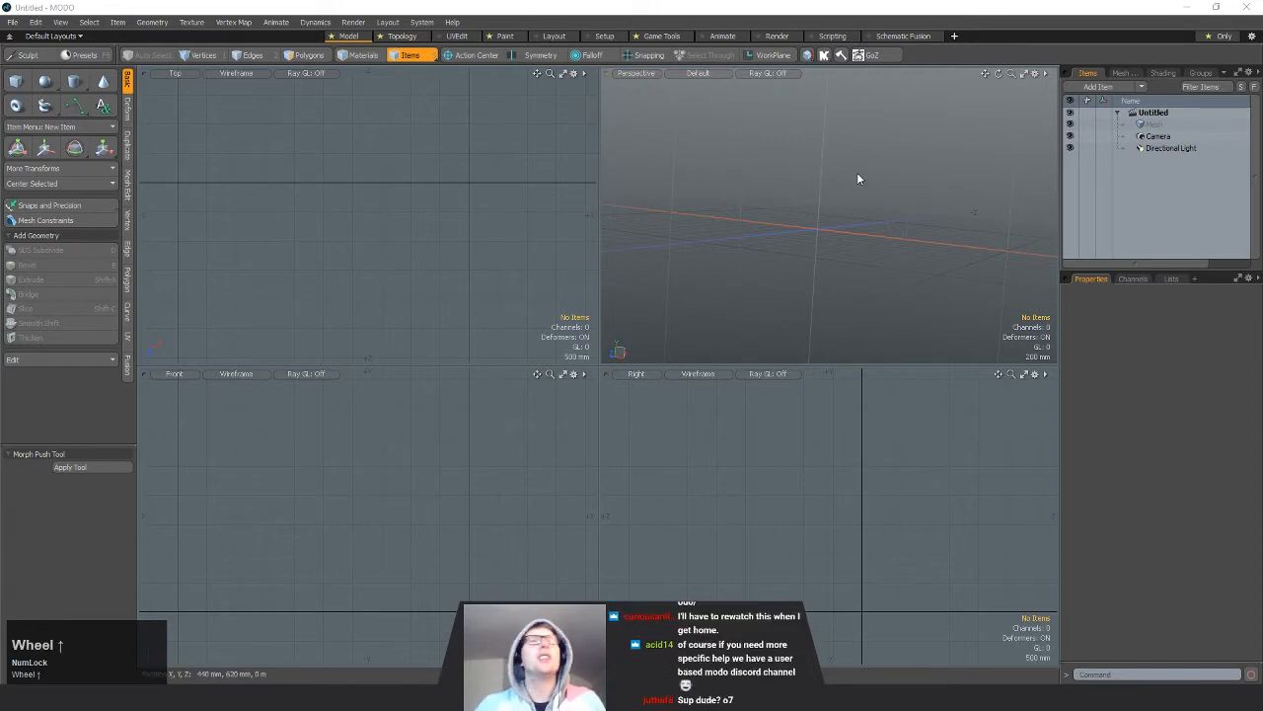
left_click(788, 171)
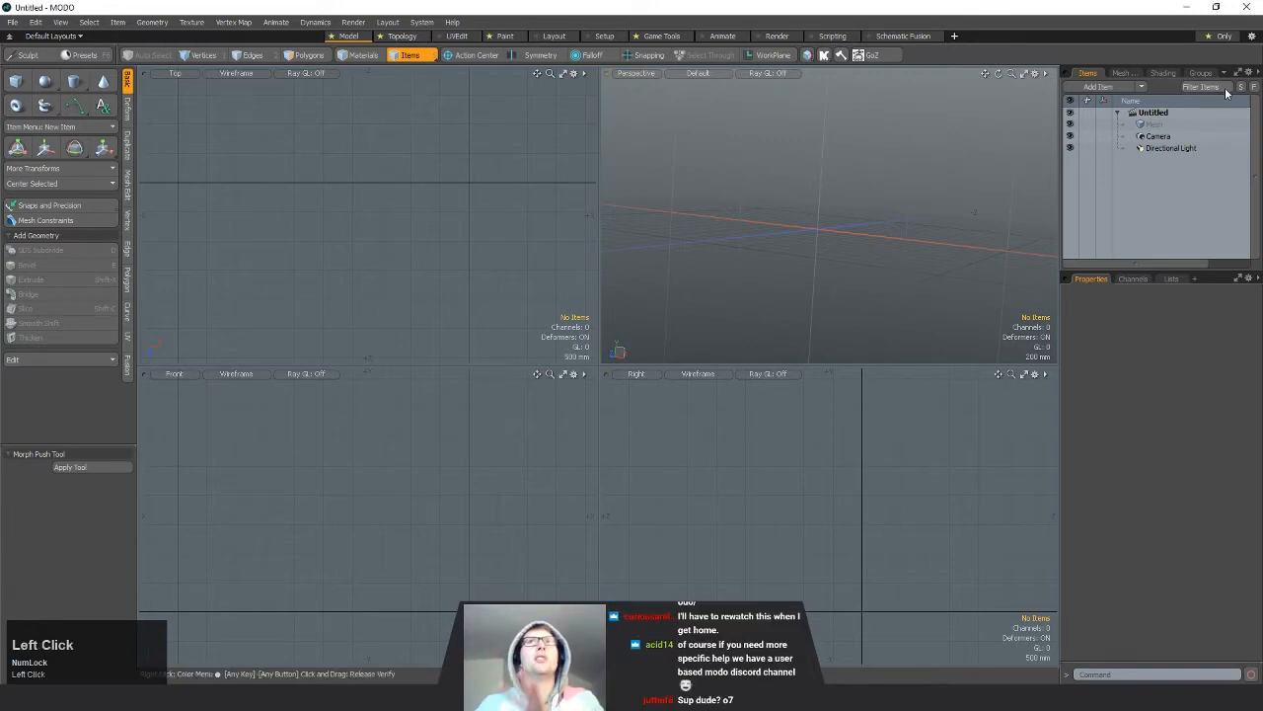
Step: Try floating the Item List in its own tall, narrow window
left_click(1094, 71)
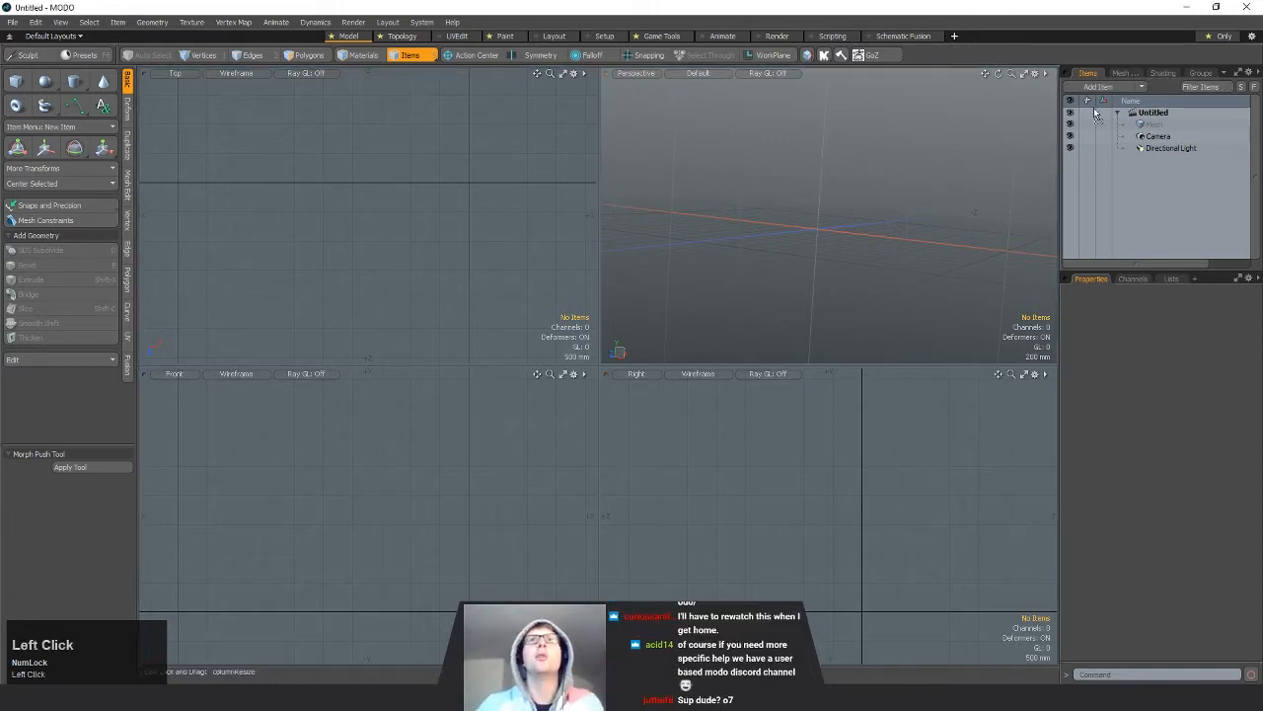
left_click_drag(832, 138, 817, 92)
left_click_drag(871, 300, 866, 635)
left_click_drag(843, 91, 790, 94)
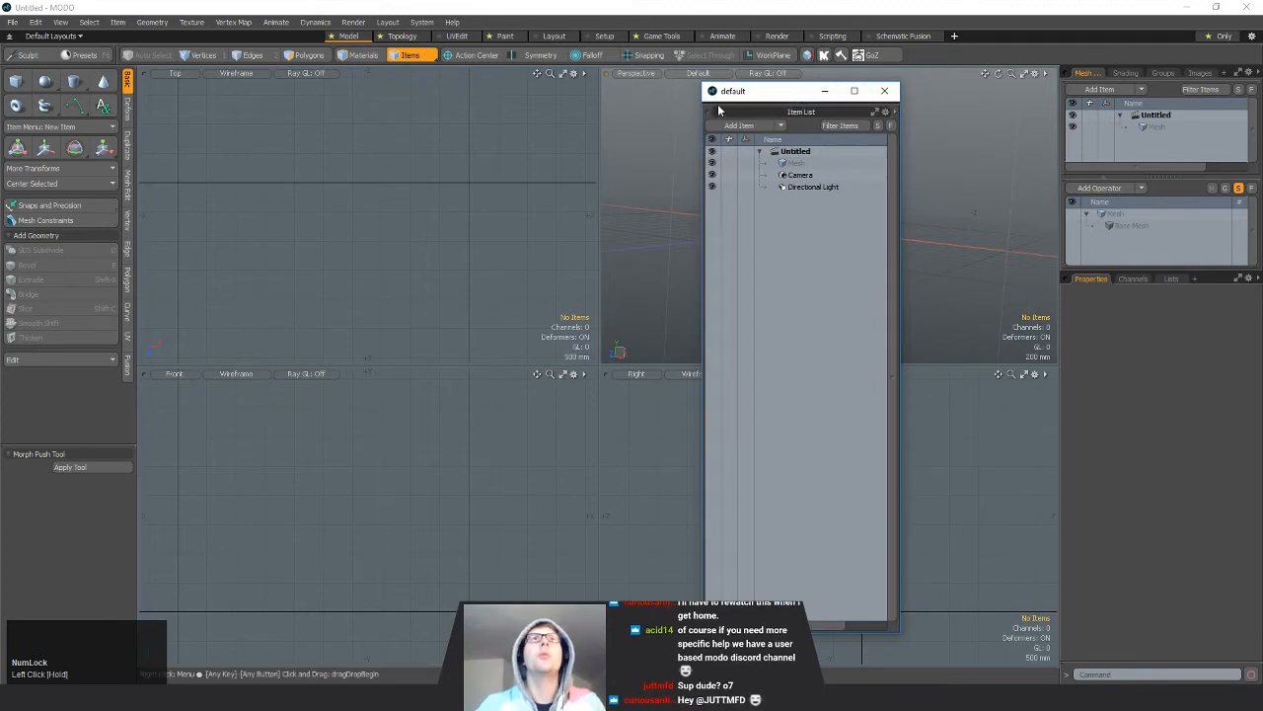
left_click_drag(809, 112, 1077, 77)
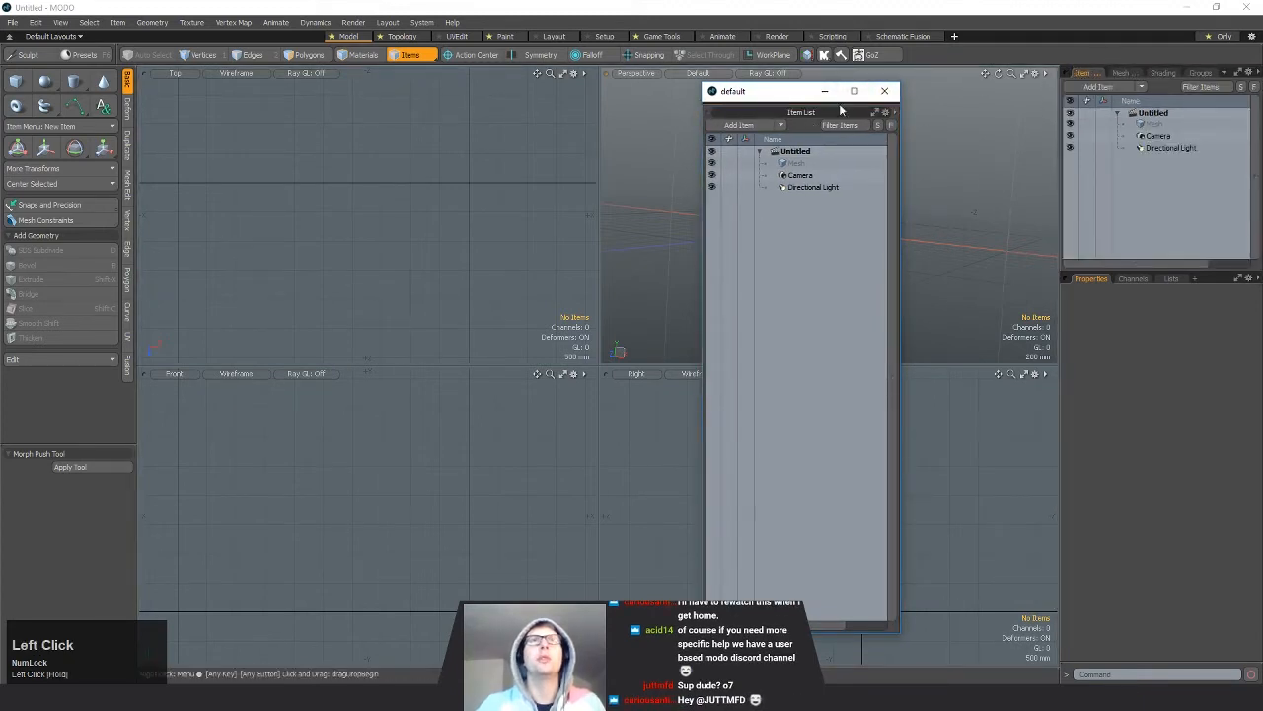
left_click(885, 91)
Step: Open a new empty layout window and turn it into a Tabbed Viewport
left_click(414, 26)
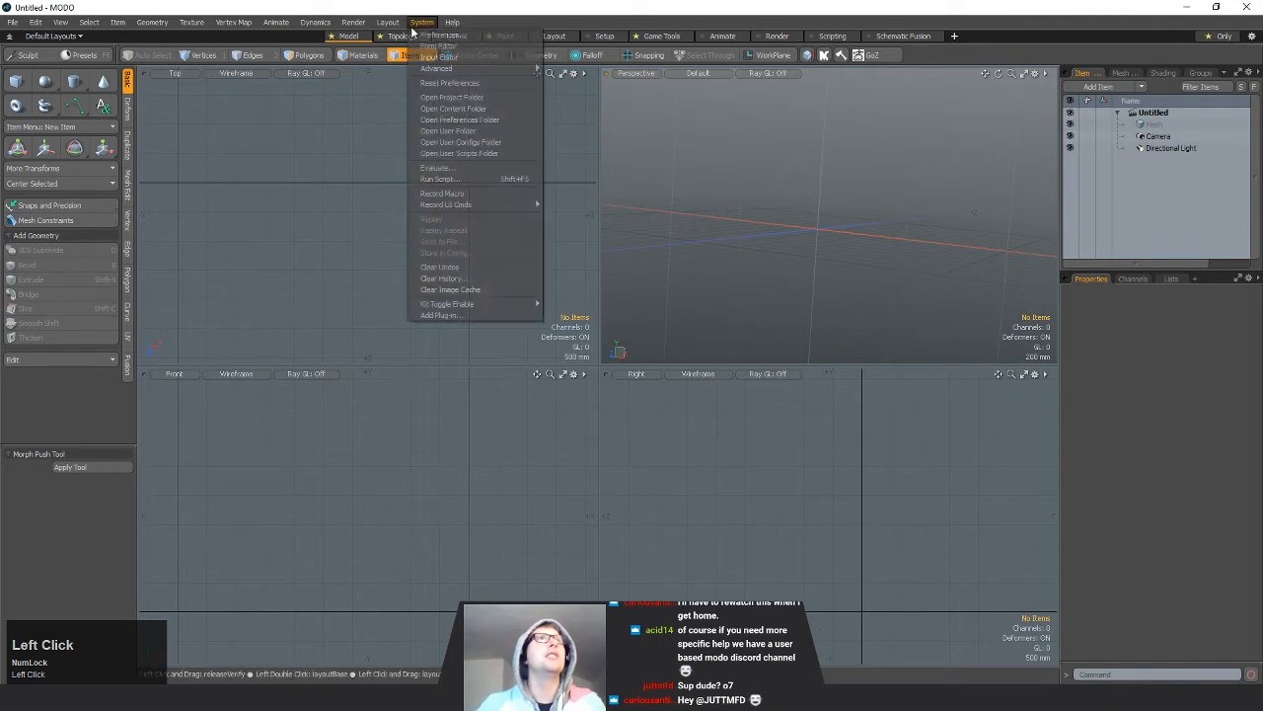
left_click(392, 24)
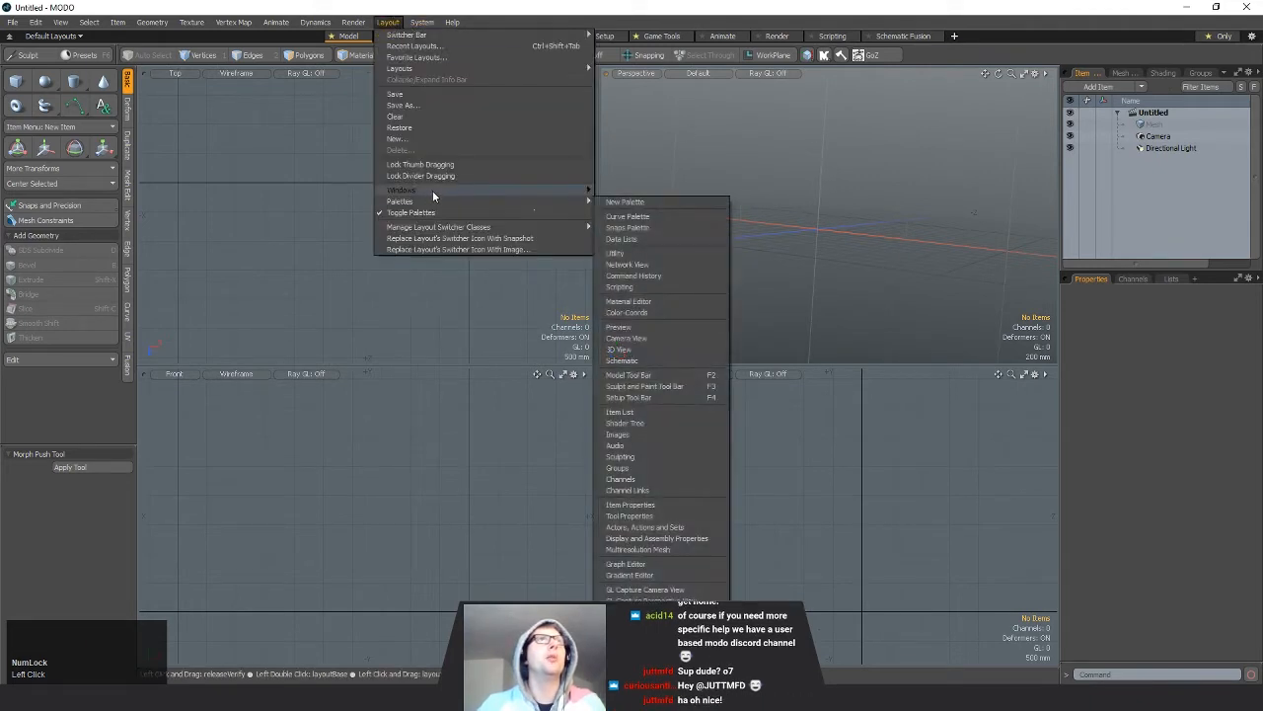
mouse_move(434, 189)
mouse_move(620, 194)
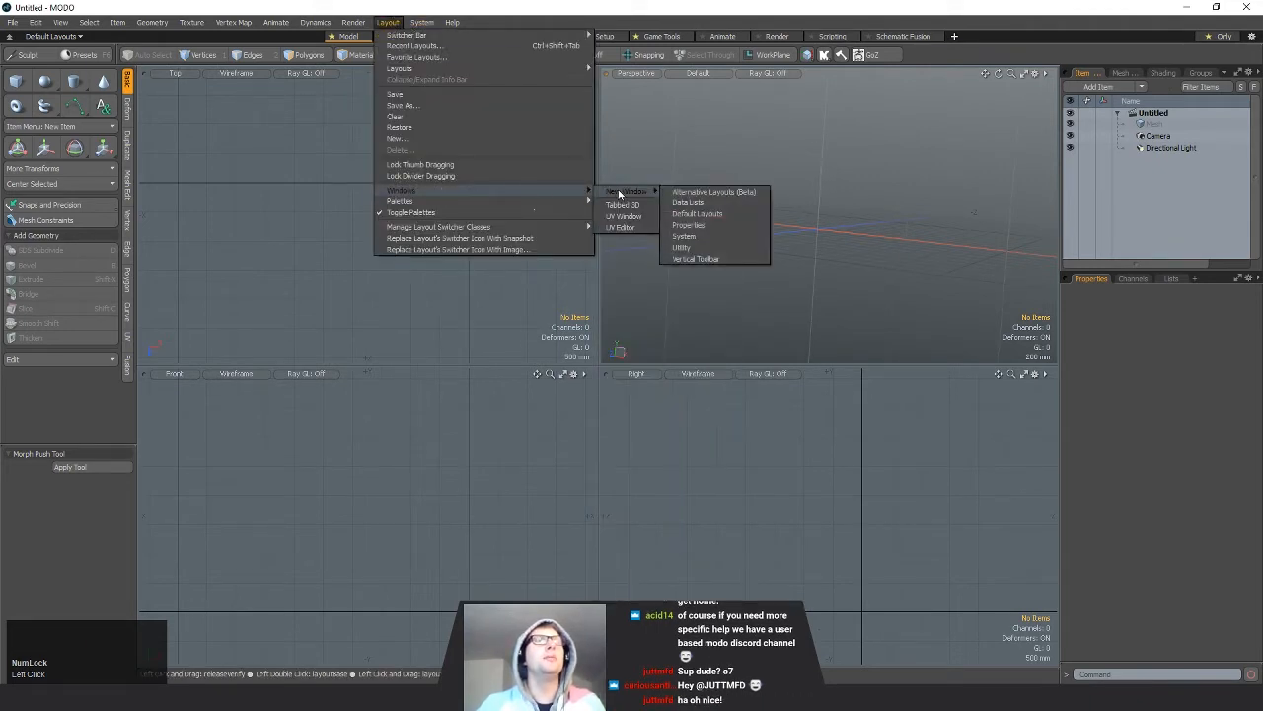
left_click(711, 209)
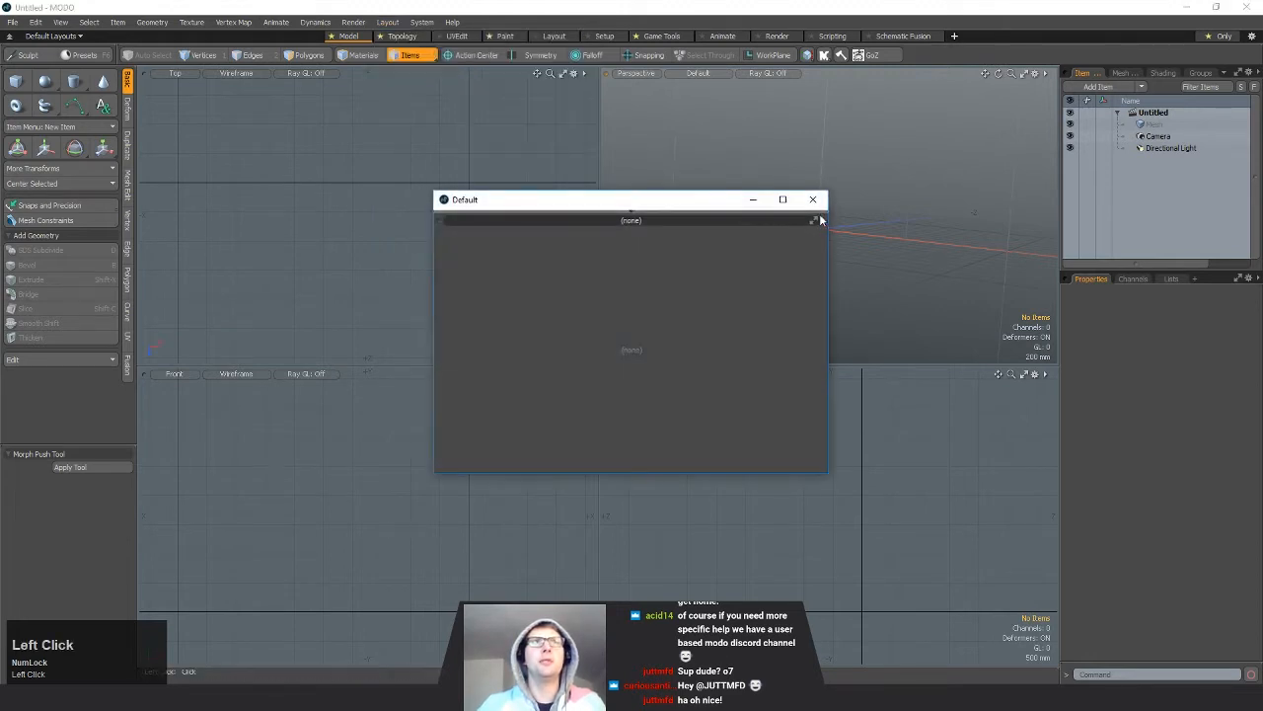
left_click(823, 219)
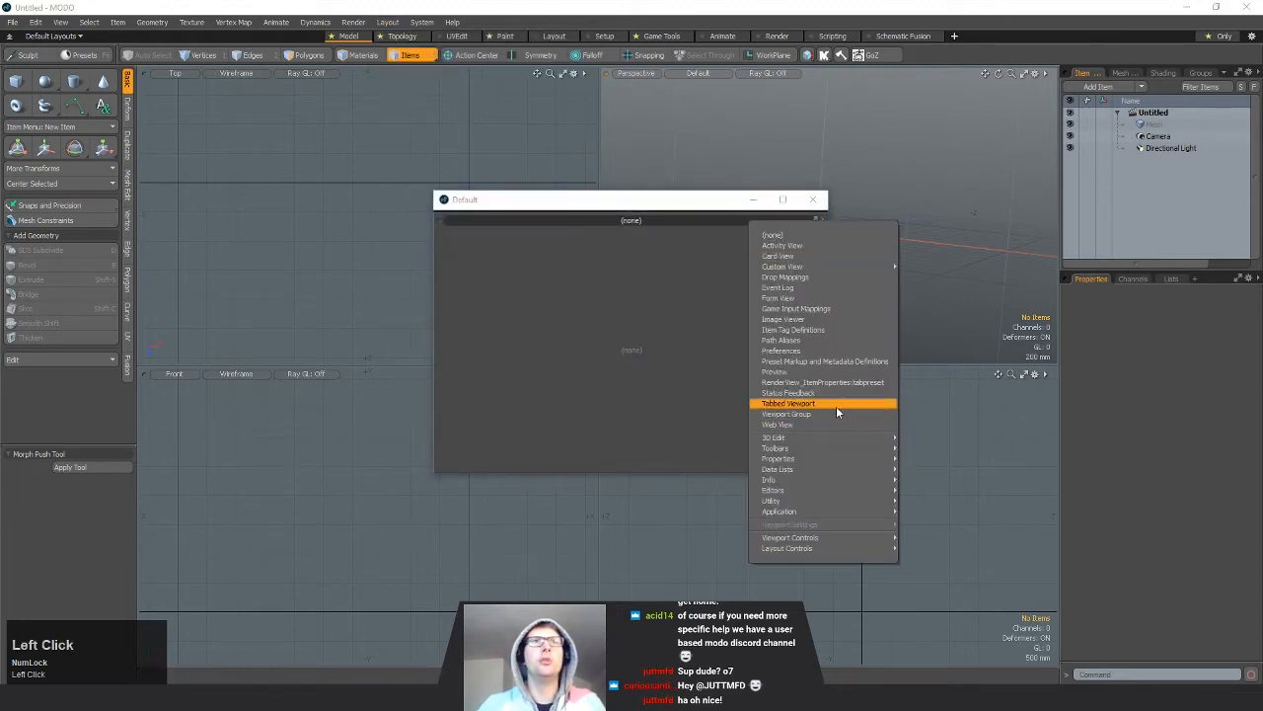
left_click(836, 406)
left_click_drag(582, 204, 627, 178)
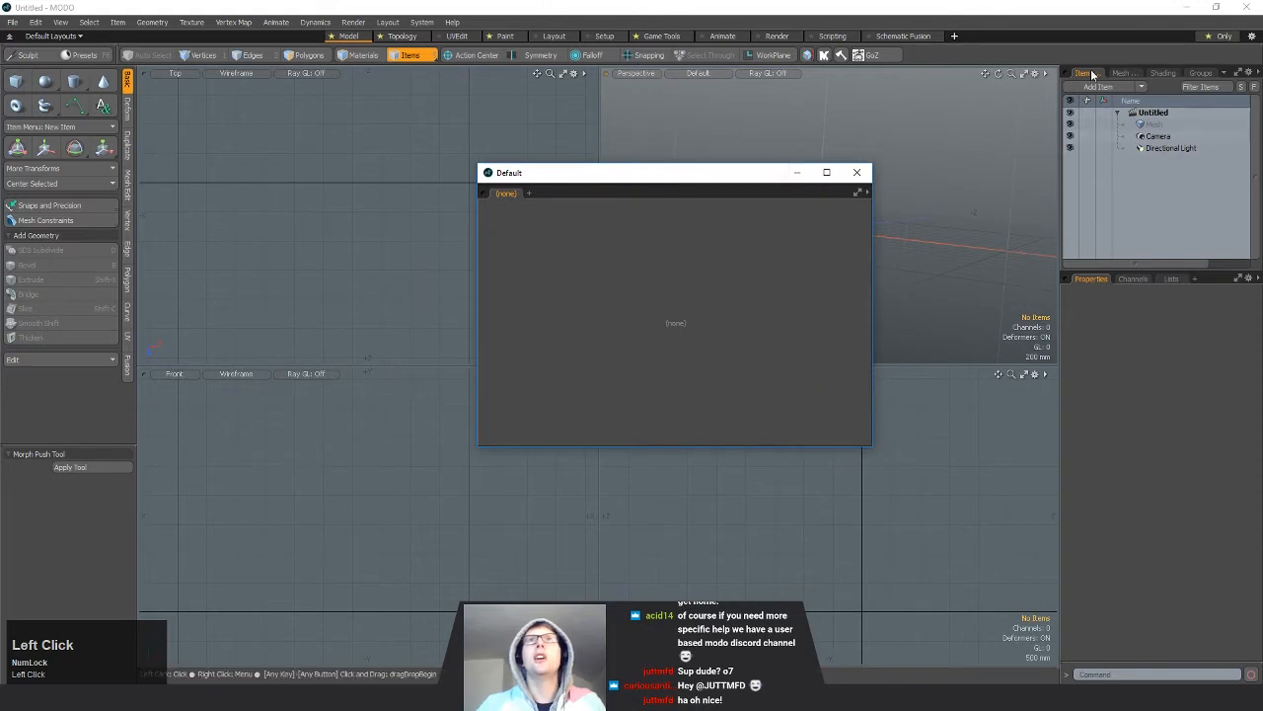
Step: Move the Item List, Shading and Groups tabs from the main layout into the floating tabbed window
mouse_move(1091, 75)
left_mouse_down()
mouse_move(539, 223)
mouse_move(521, 197)
mouse_move(567, 194)
left_mouse_up()
left_click(1123, 72)
mouse_move(1125, 73)
left_mouse_down()
mouse_move(1070, 148)
mouse_move(598, 190)
left_mouse_up()
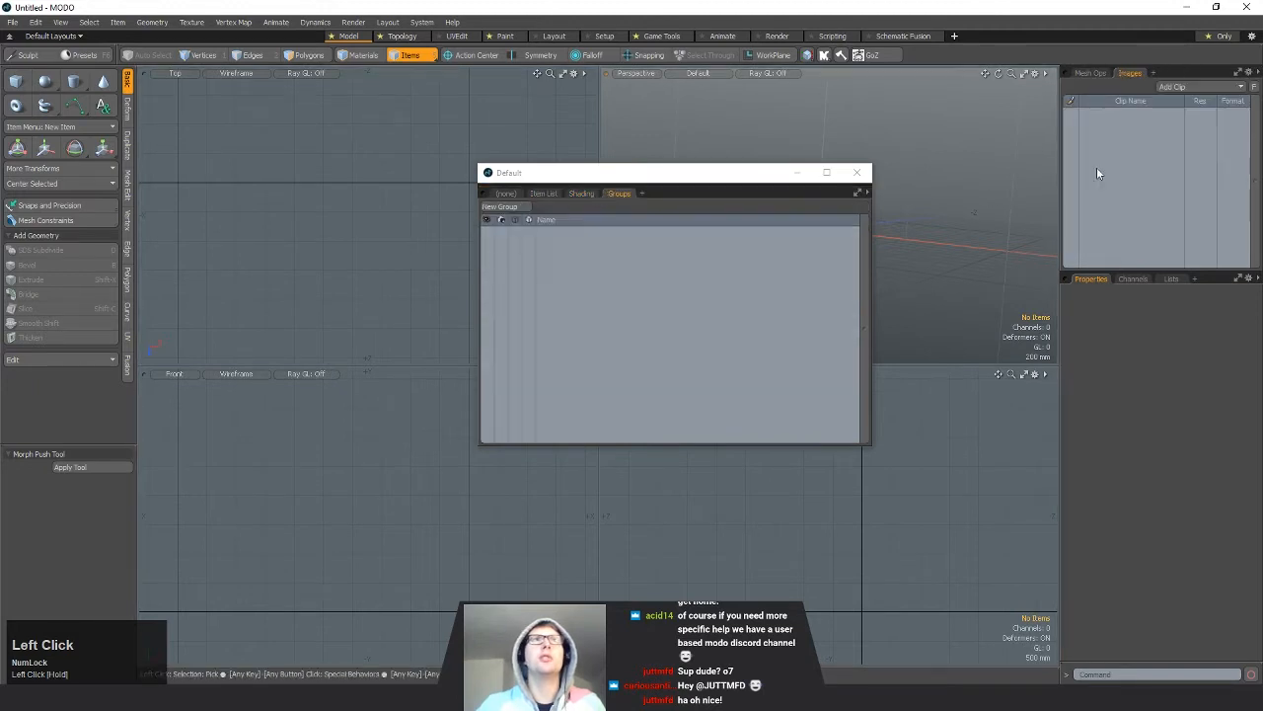
Step: Remove the remaining Mesh Ops and Images tabs from the docked viewport and delete the emptied viewport
right_click(1131, 72)
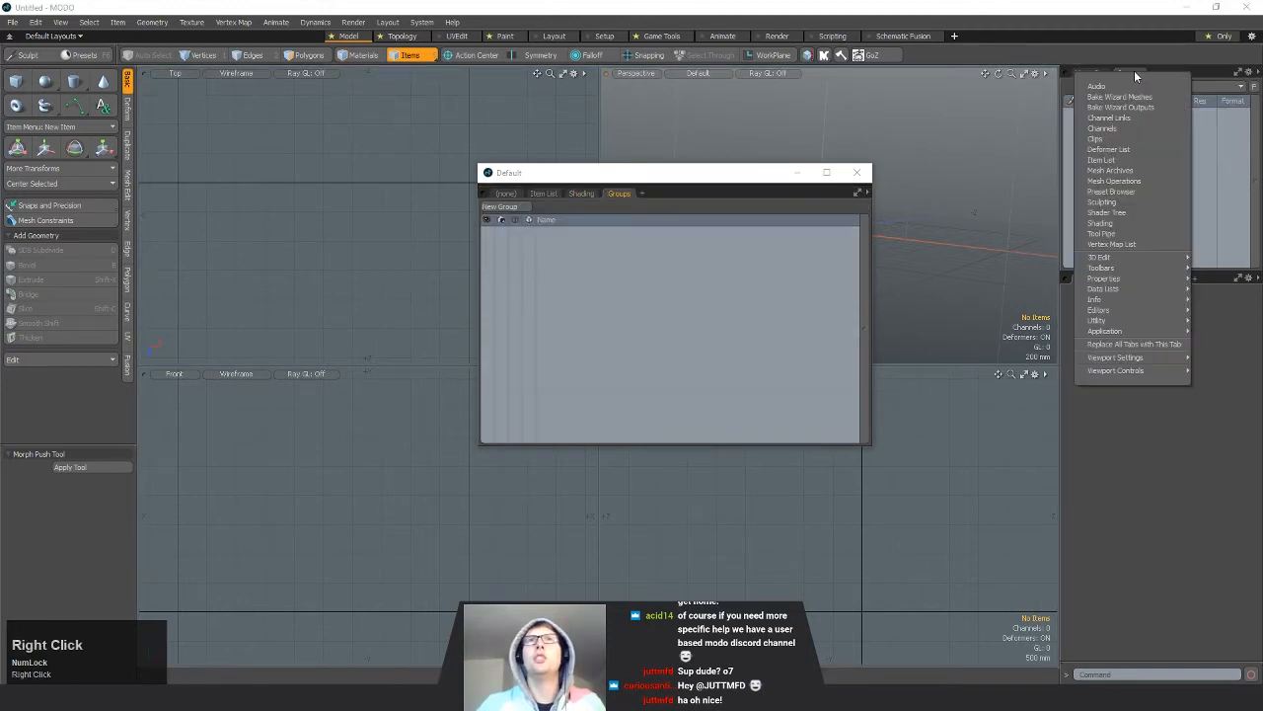
left_click(1123, 81)
left_click_drag(1127, 74, 955, 140)
left_click(1147, 137)
left_click_drag(1091, 74, 937, 158)
left_click(1114, 150)
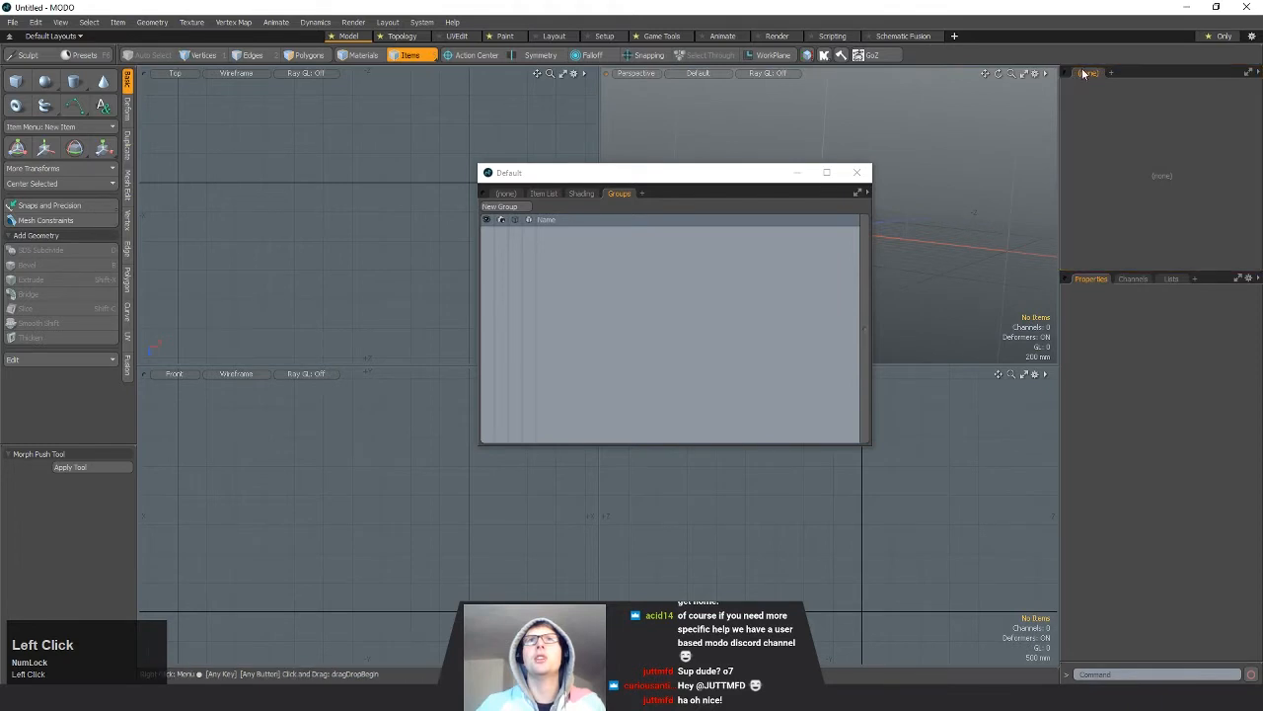
right_click(1068, 73)
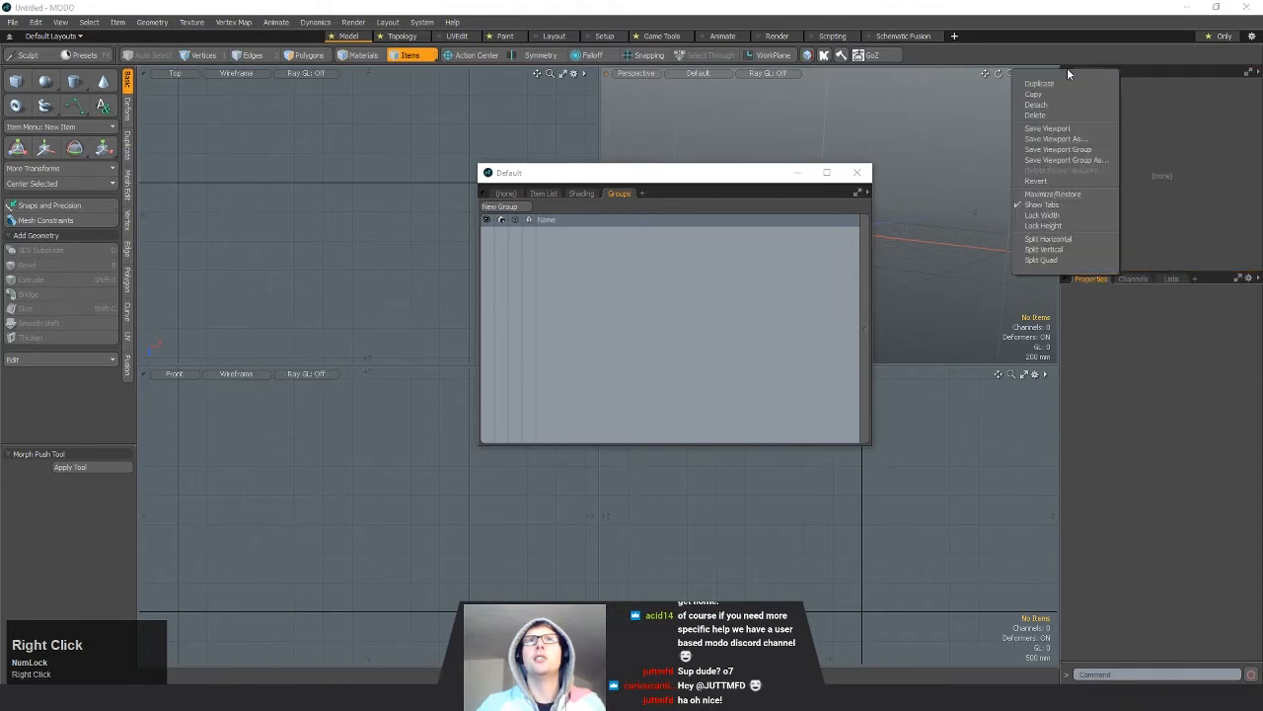
left_click(1038, 114)
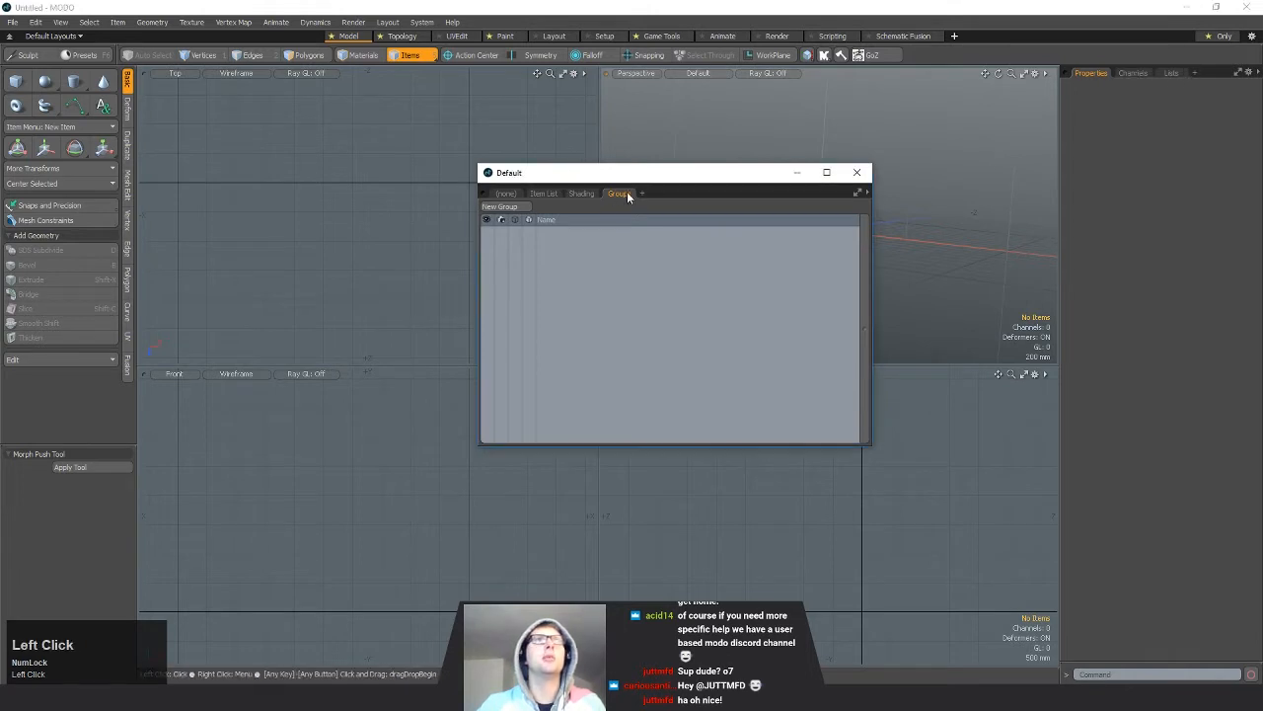
Step: Move the Groups tab into the docked Properties viewport and remove the empty (none) tab from the floating window
left_click_drag(624, 192, 1212, 76)
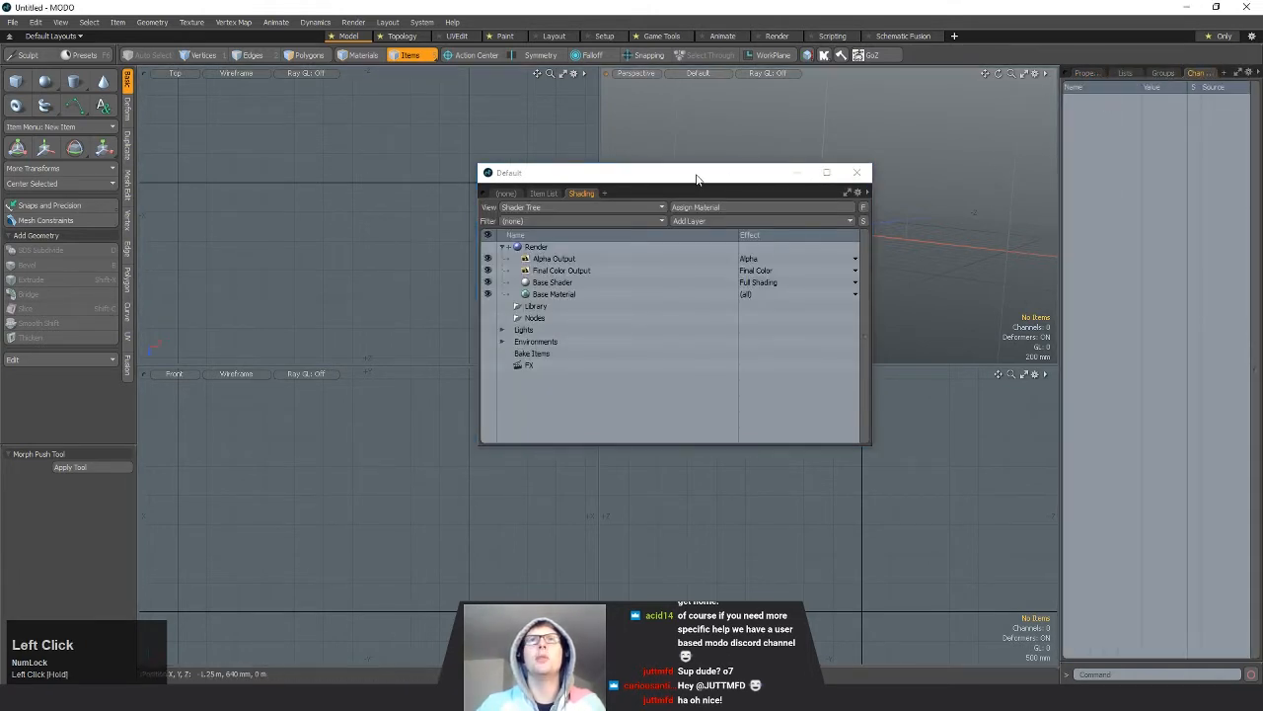
left_click(1076, 78)
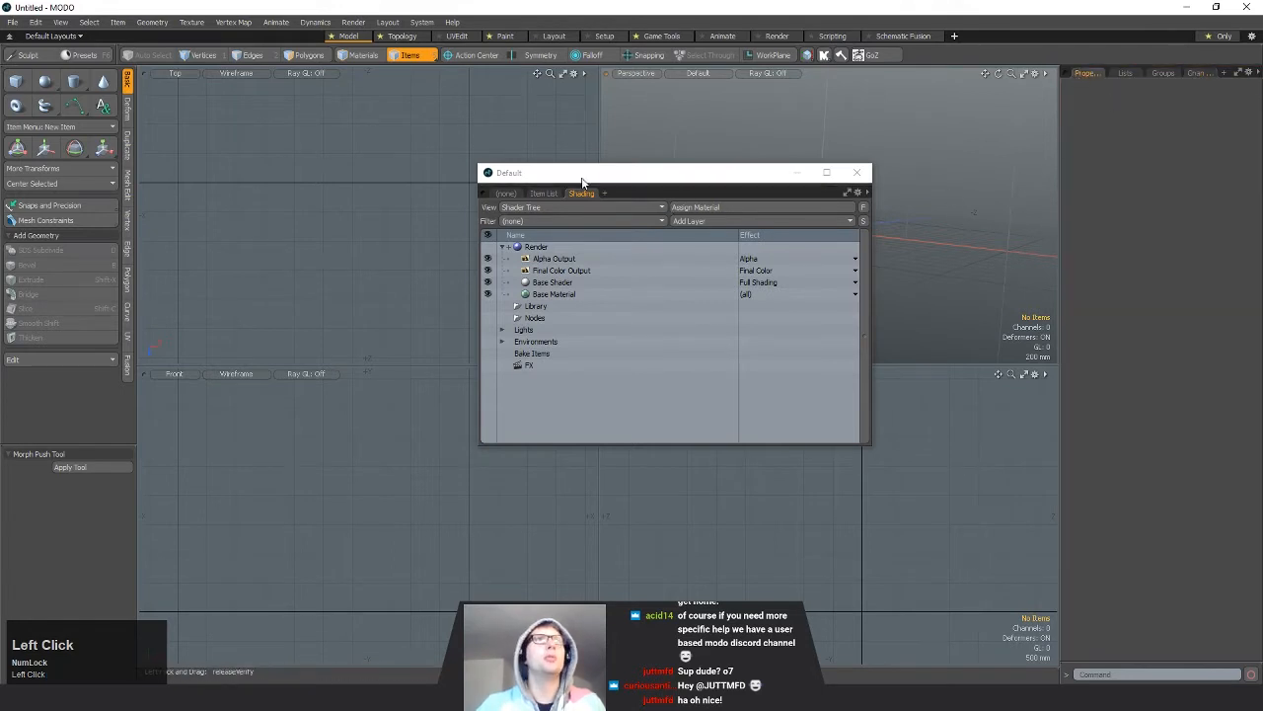
left_click_drag(506, 193, 566, 174)
right_click(685, 114)
left_click(680, 115)
left_click(933, 160)
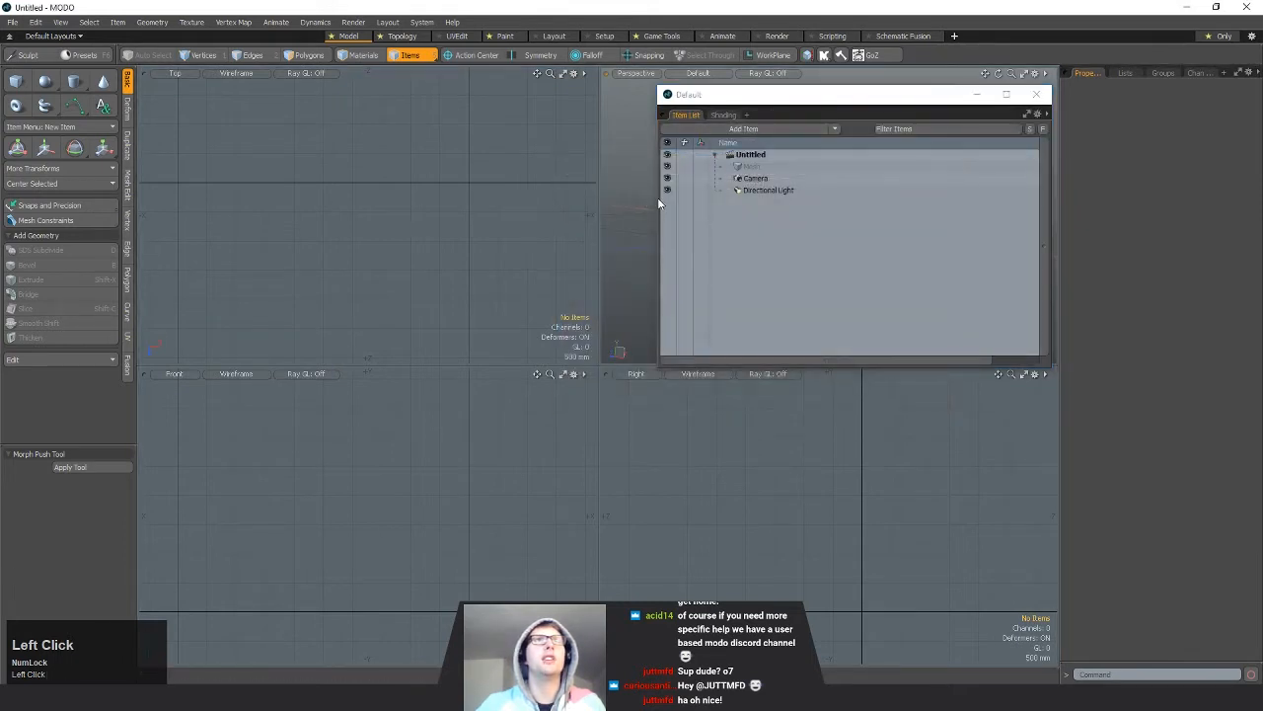
Step: Resize the floating Item List window to a narrow, nearly full-height column and place it beside the Perspective and Right views
left_click_drag(657, 199, 846, 198)
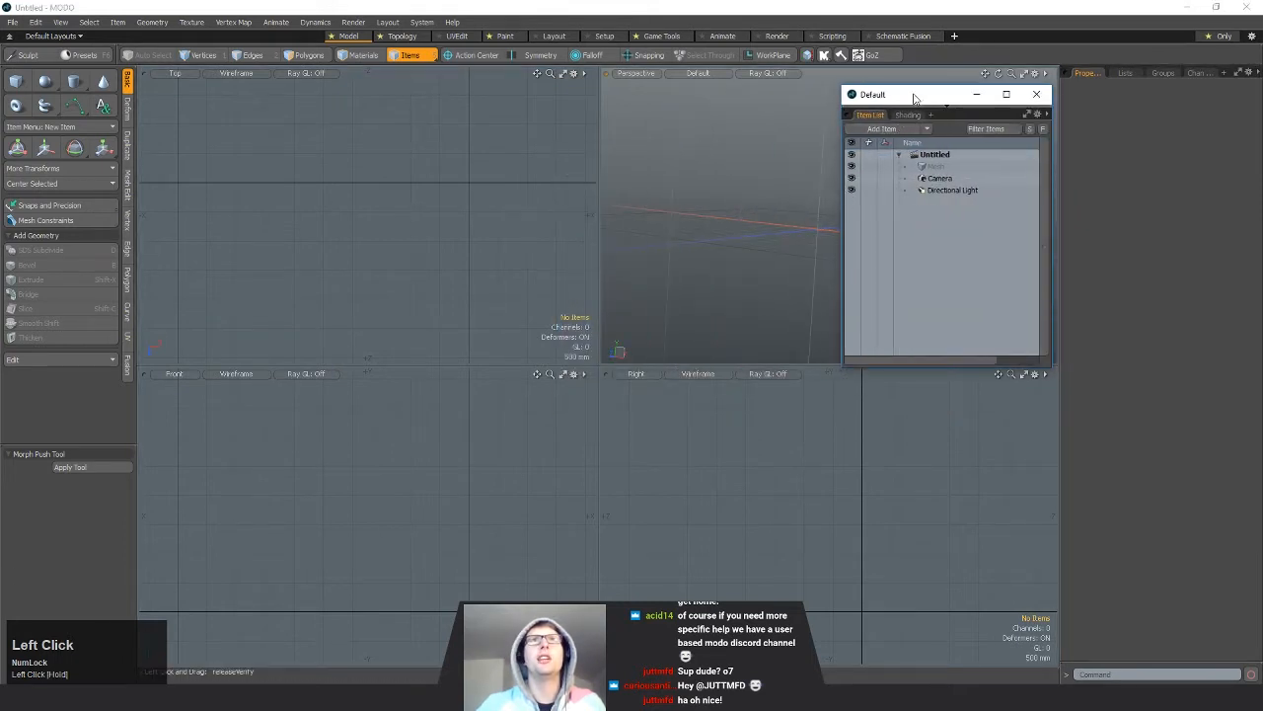
left_click_drag(911, 92, 909, 86)
left_click_drag(955, 346, 958, 654)
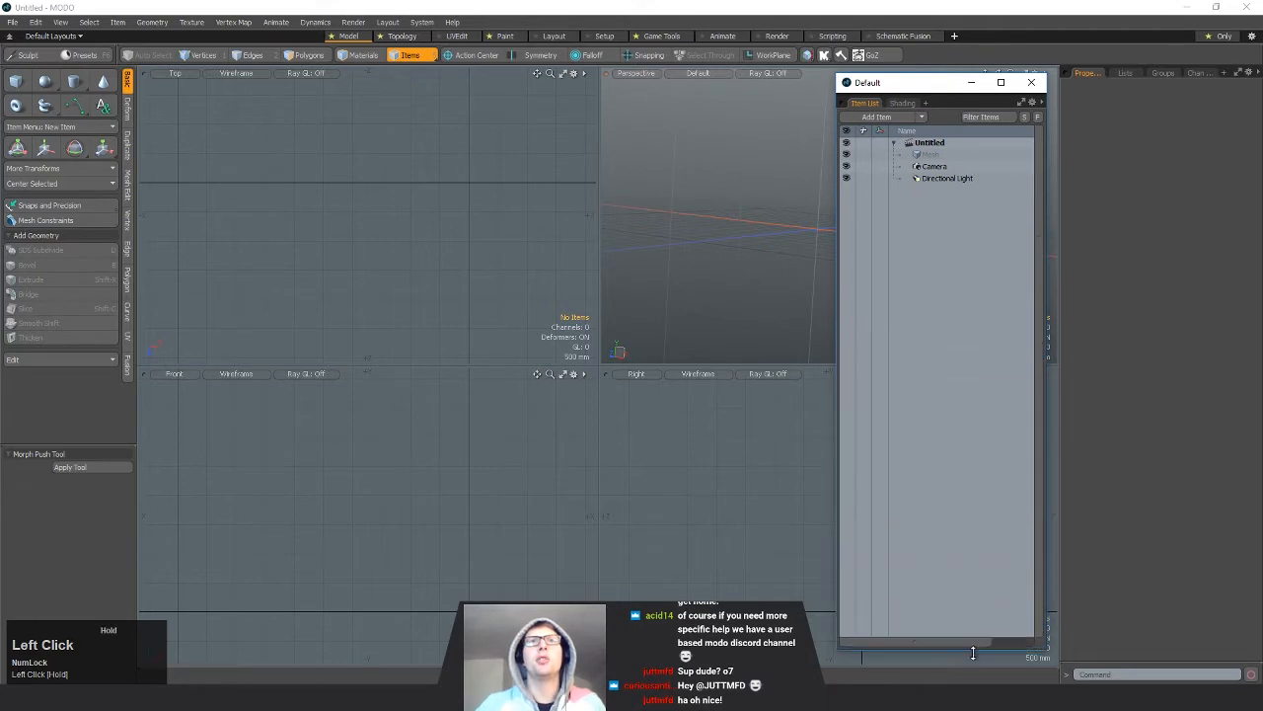
left_click_drag(918, 95, 455, 94)
Step: Add six new mesh items to the scene
left_click_drag(851, 195, 902, 220, "alt")
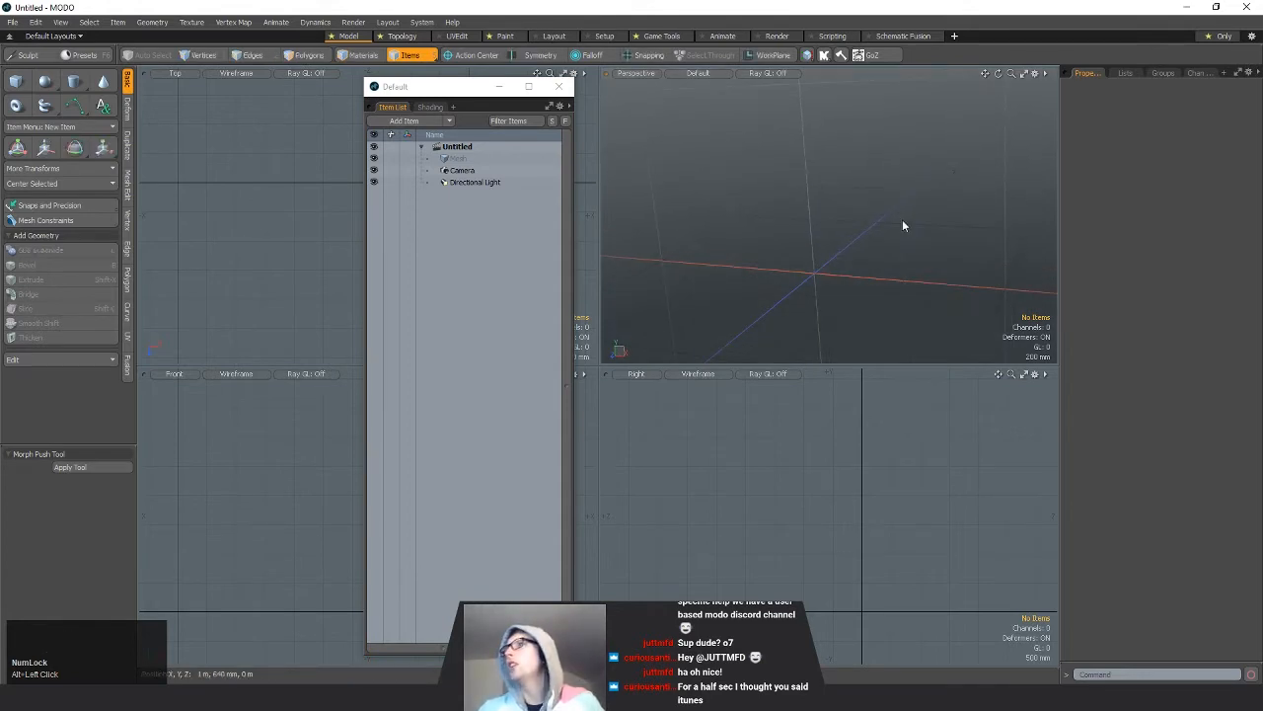
left_click_drag(902, 226, 860, 223, "alt")
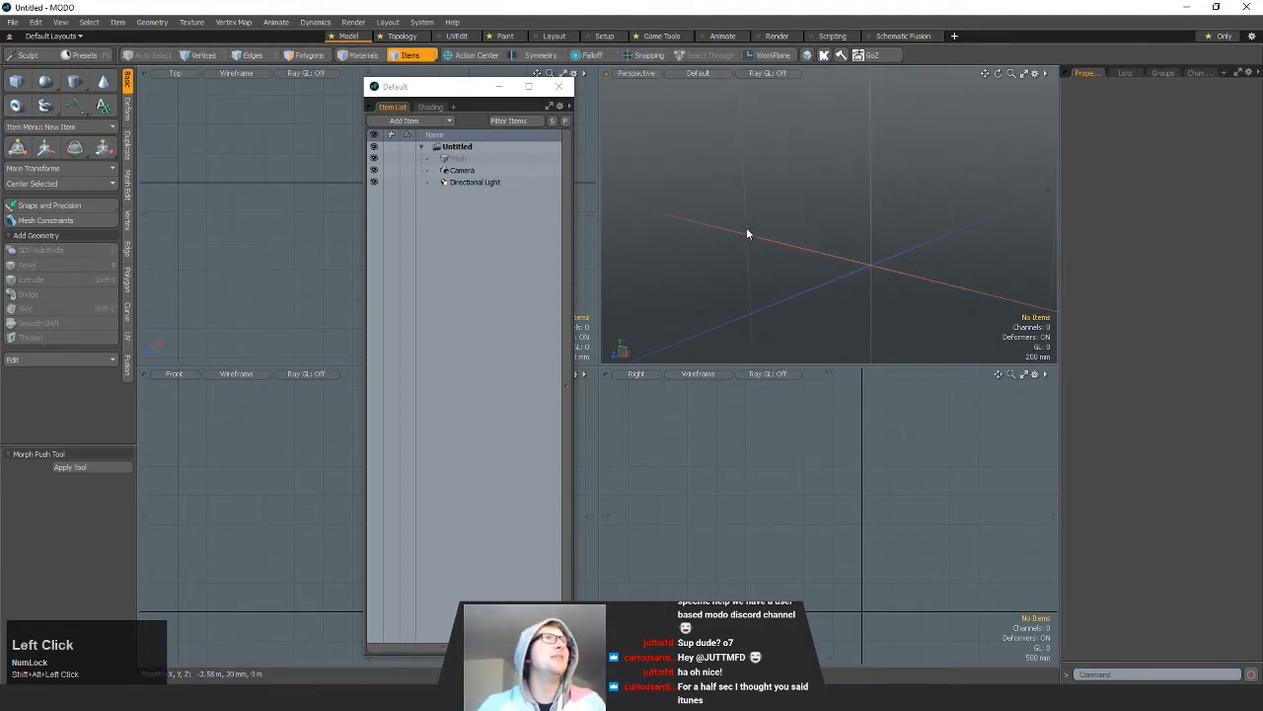
key("n")
key("n")
key("n")
key("n")
key("n")
key("n")
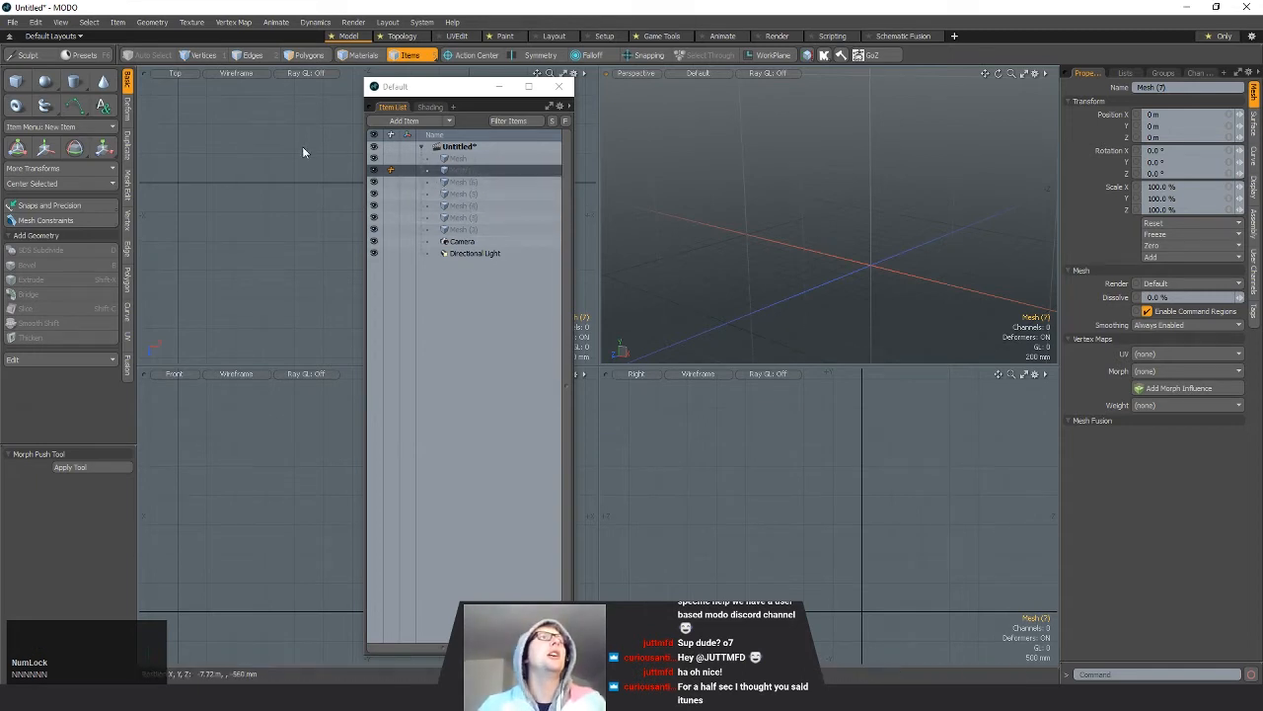
Step: Create a unit cube in the newest mesh item and switch to polygon selection with nothing selected
left_click(17, 82, "ctrl")
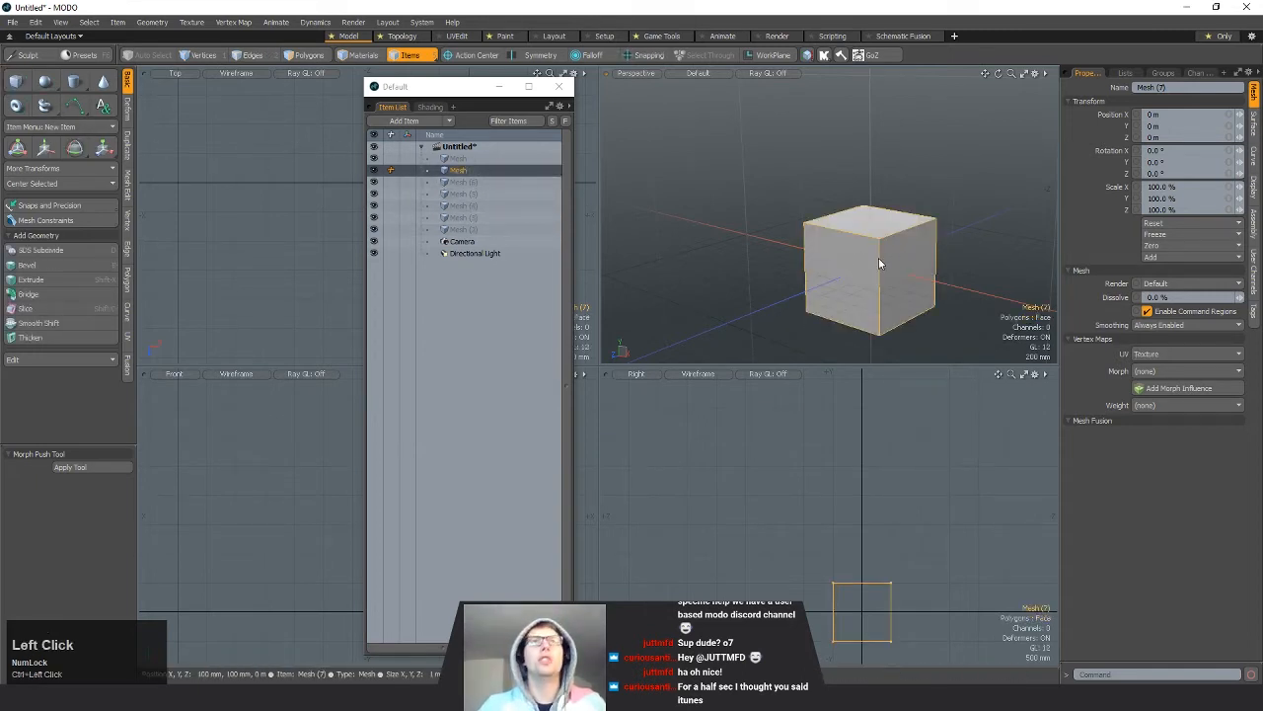
key("3")
left_click_drag(852, 279, 838, 319, "ctrl+alt")
double_click(827, 279)
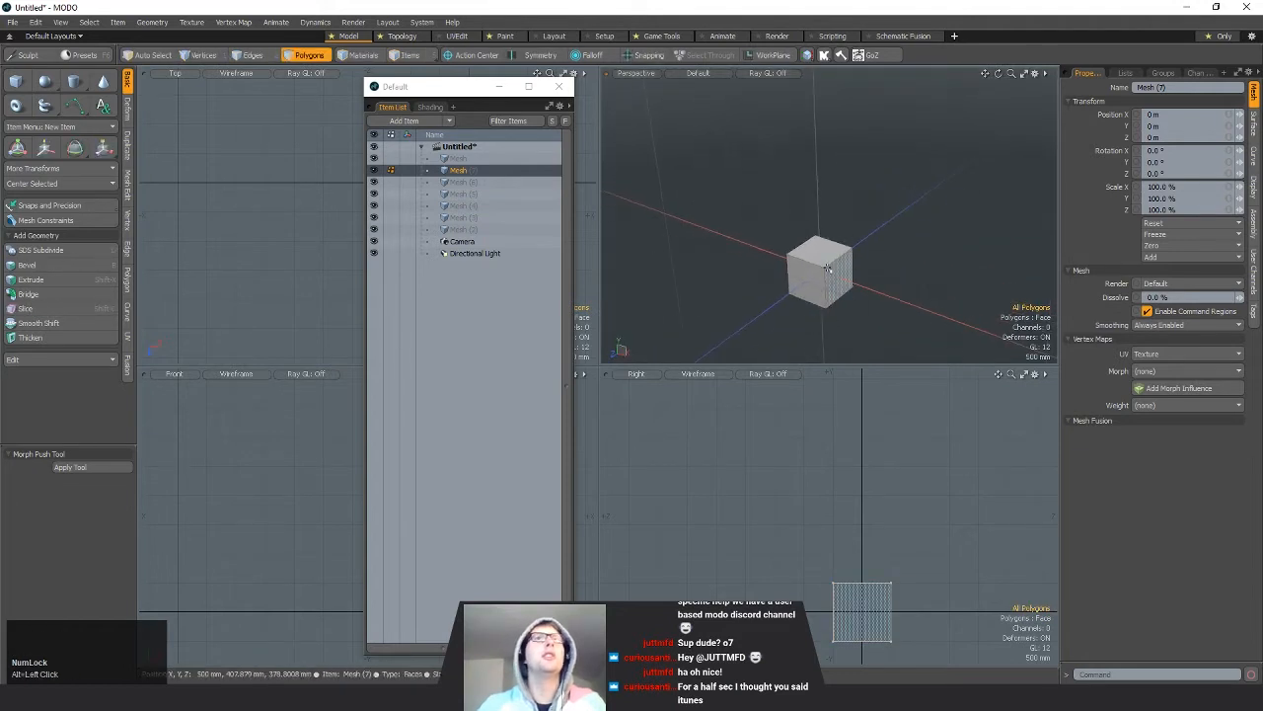
left_click(693, 268)
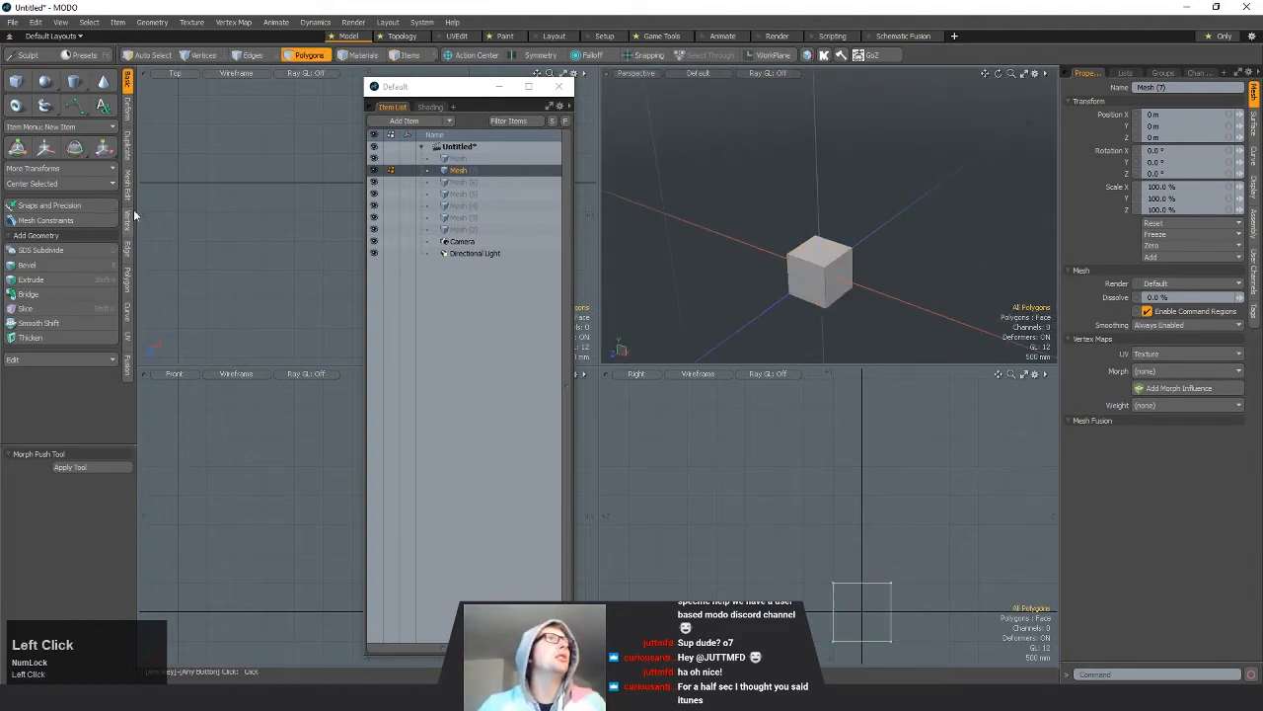
Step: Start the Array tool on the cube with counts of 3 in X, 1 in Y and 3 in Z
left_click(126, 158)
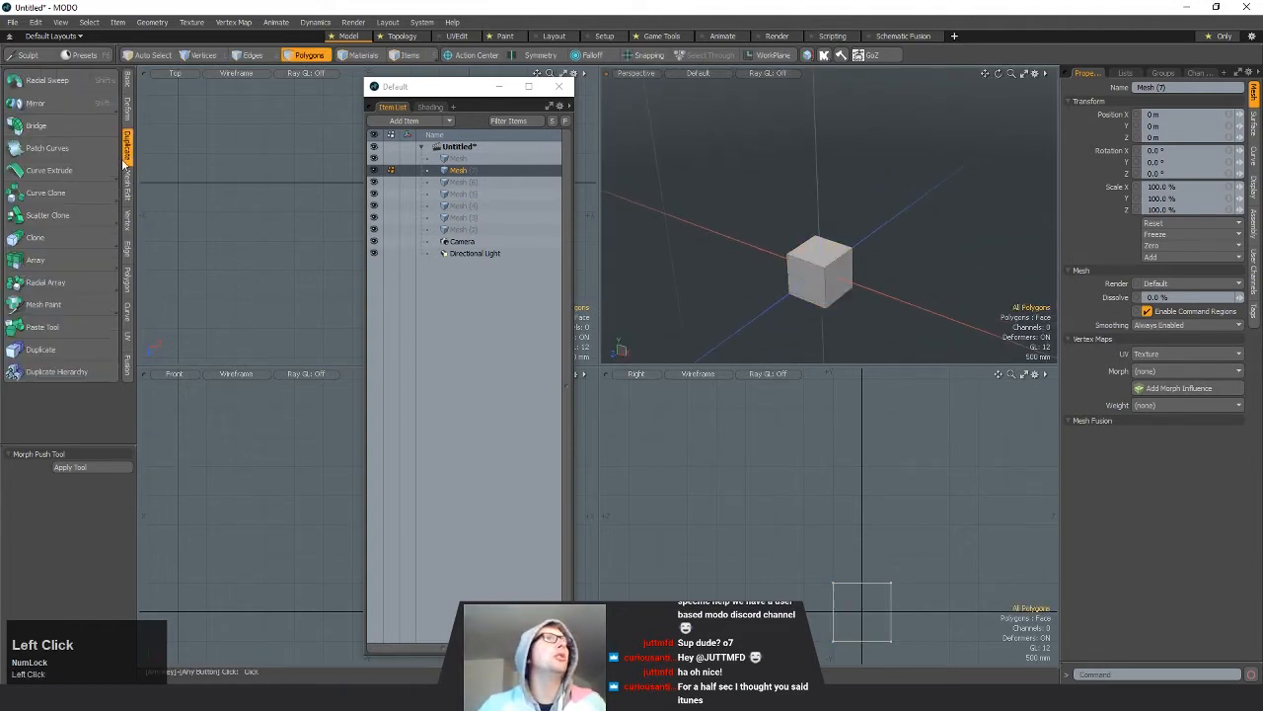
left_click(43, 262)
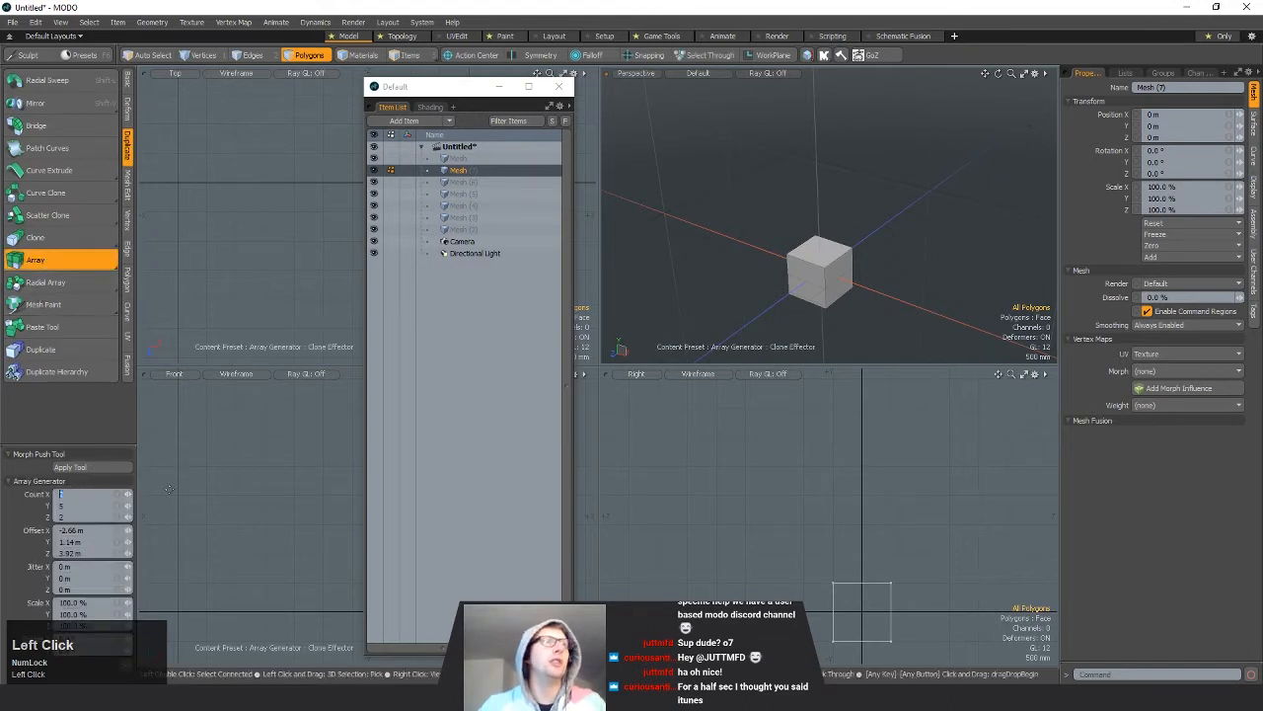
type("3")
key("Tab")
key("Tab")
type("3")
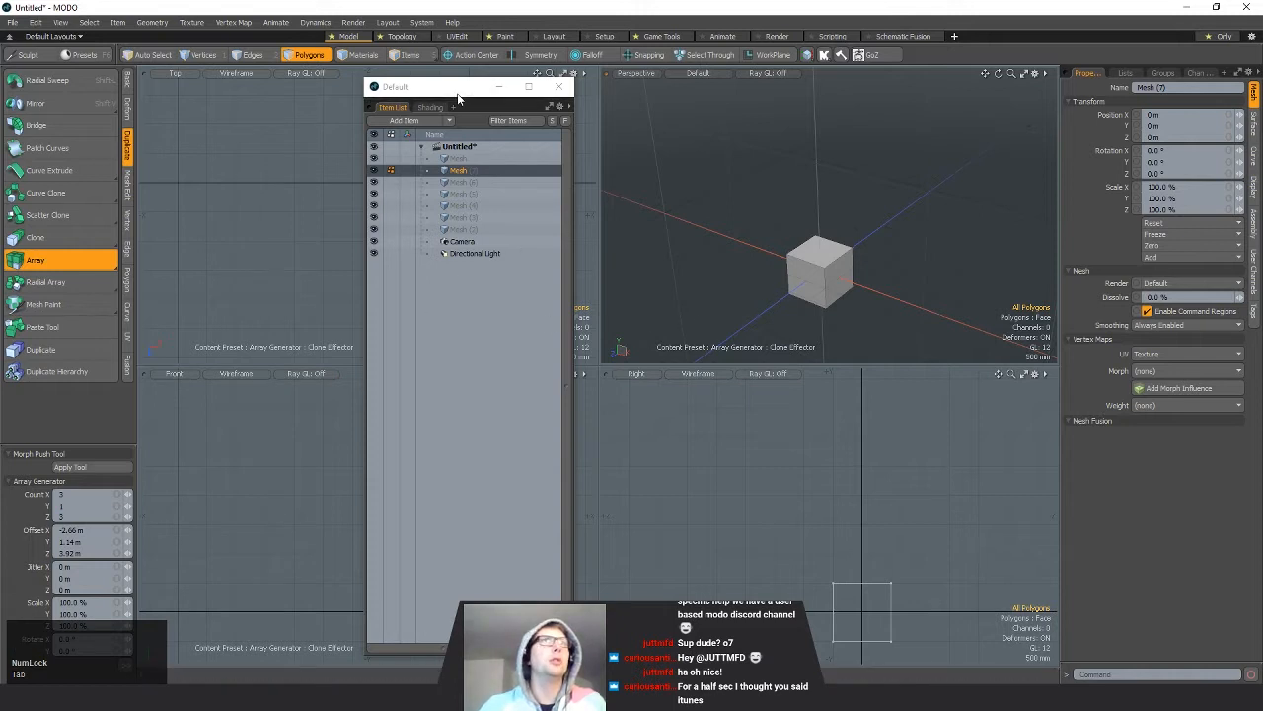
Step: Generate the cube array in the Top view, widen its X and Z offsets so the cubes separate, and finish the tool
left_click_drag(458, 89, 718, 102)
left_click_drag(311, 258, 231, 260, "ctrl+alt")
left_click(477, 261)
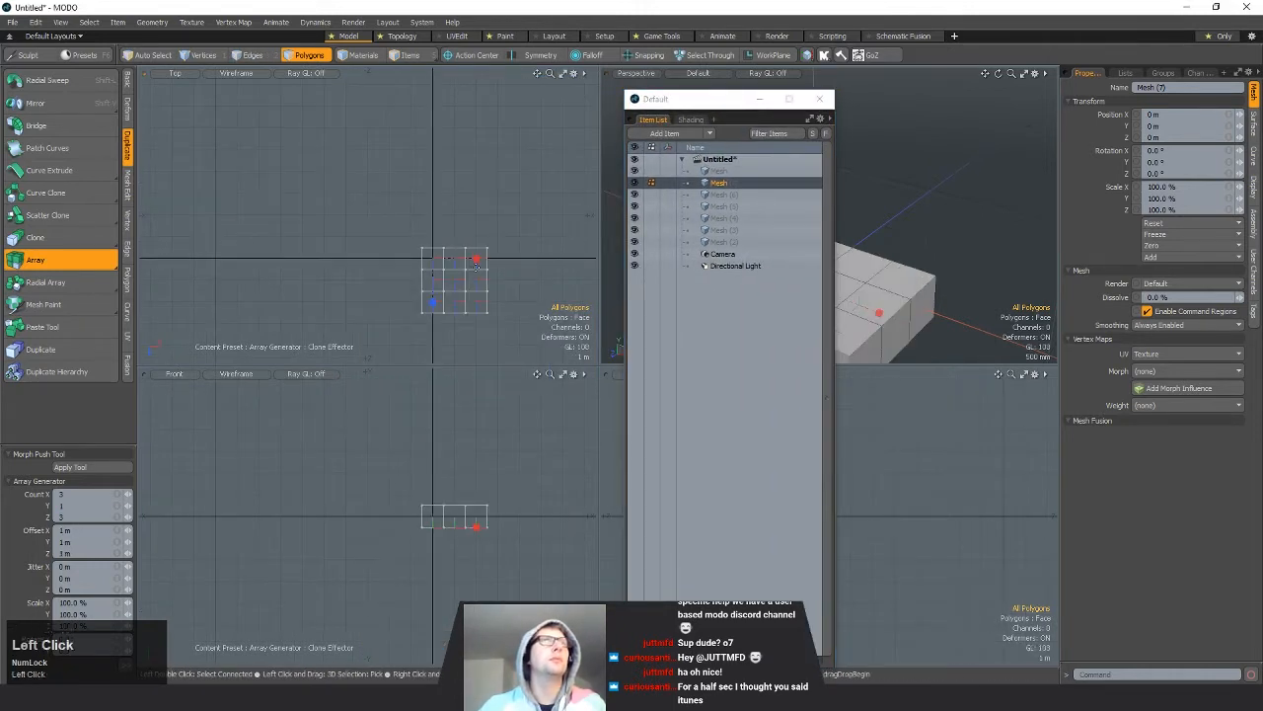
left_click_drag(436, 264, 474, 289)
left_click_drag(888, 314, 892, 205, "alt")
key("space")
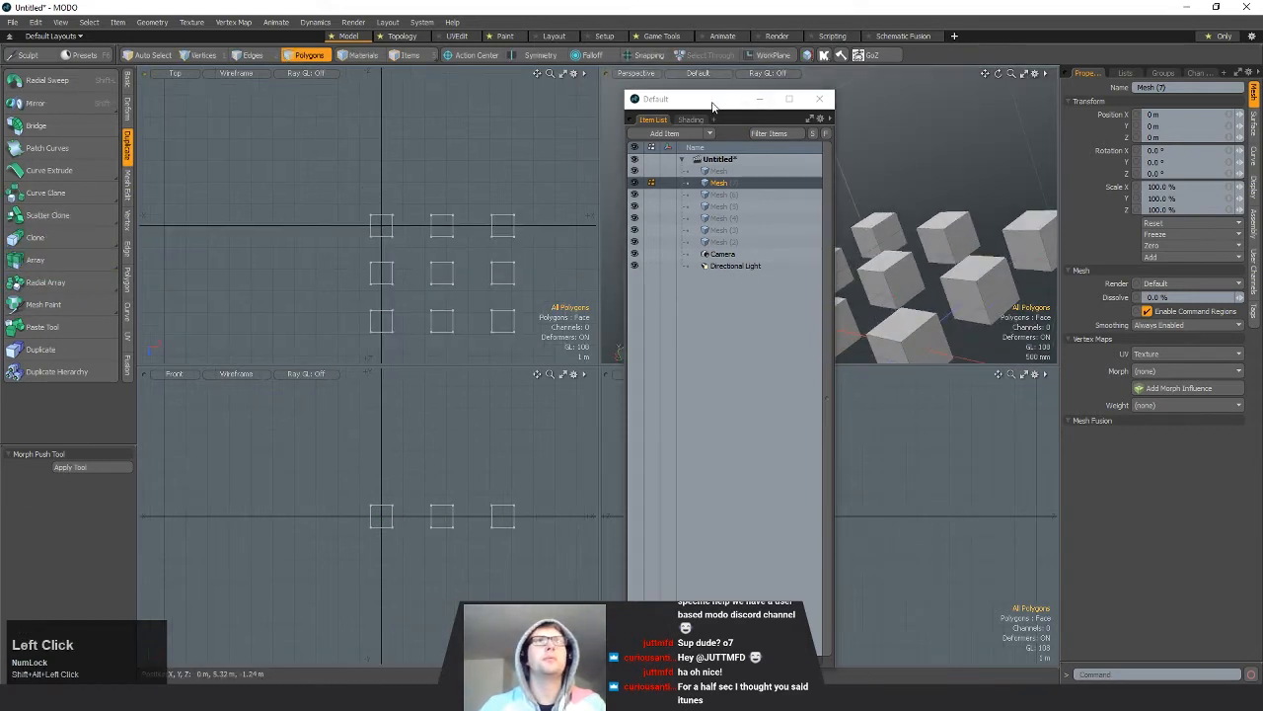
Step: Move the floating Item List window clear of the Perspective view so the cube array can be inspected
left_click_drag(713, 103, 439, 100)
left_click_drag(706, 259, 888, 241, "alt")
left_click_drag(820, 209, 881, 219, "ctrl+alt")
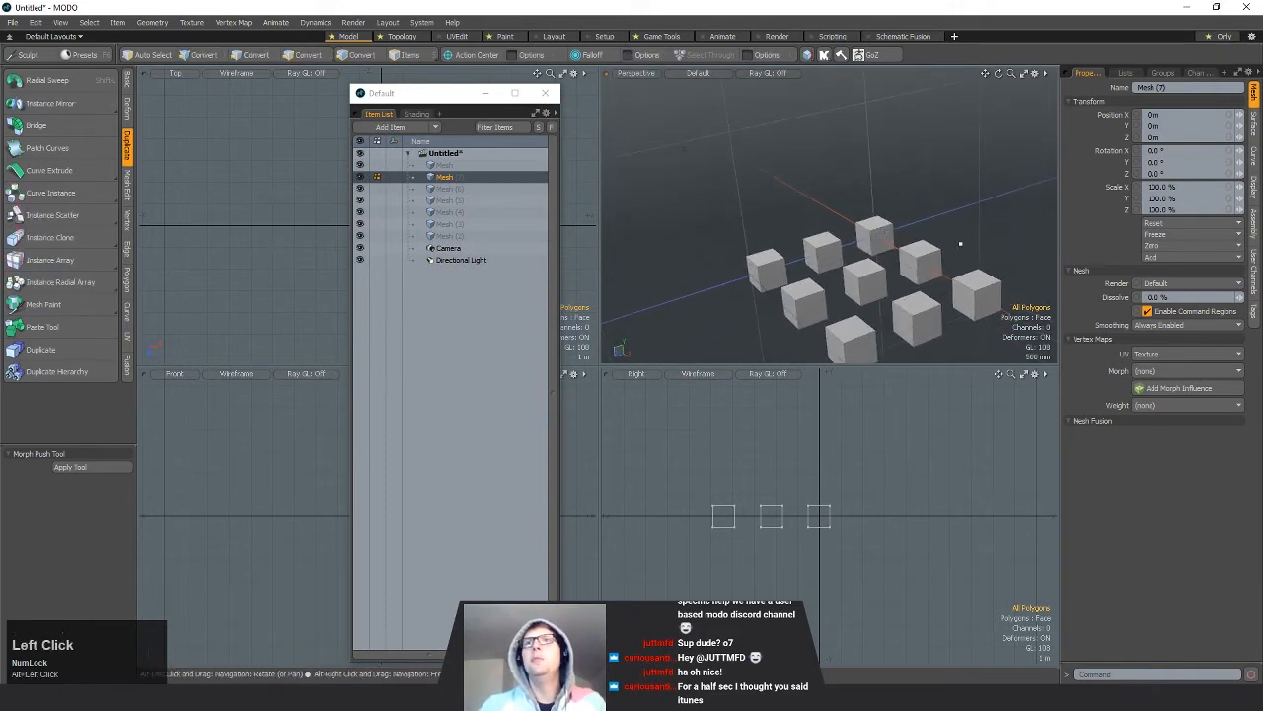
left_click_drag(958, 243, 893, 242, "alt")
left_click_drag(894, 242, 933, 261, "alt+shift")
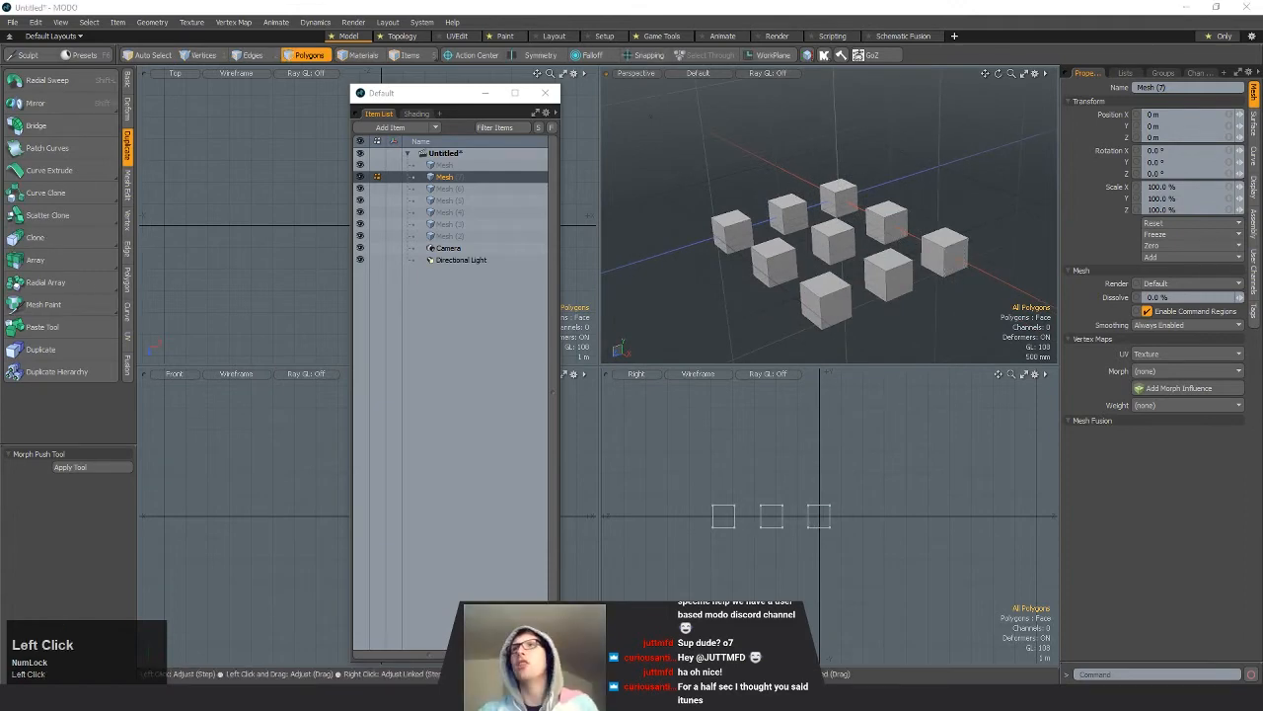
key("alt+Tab")
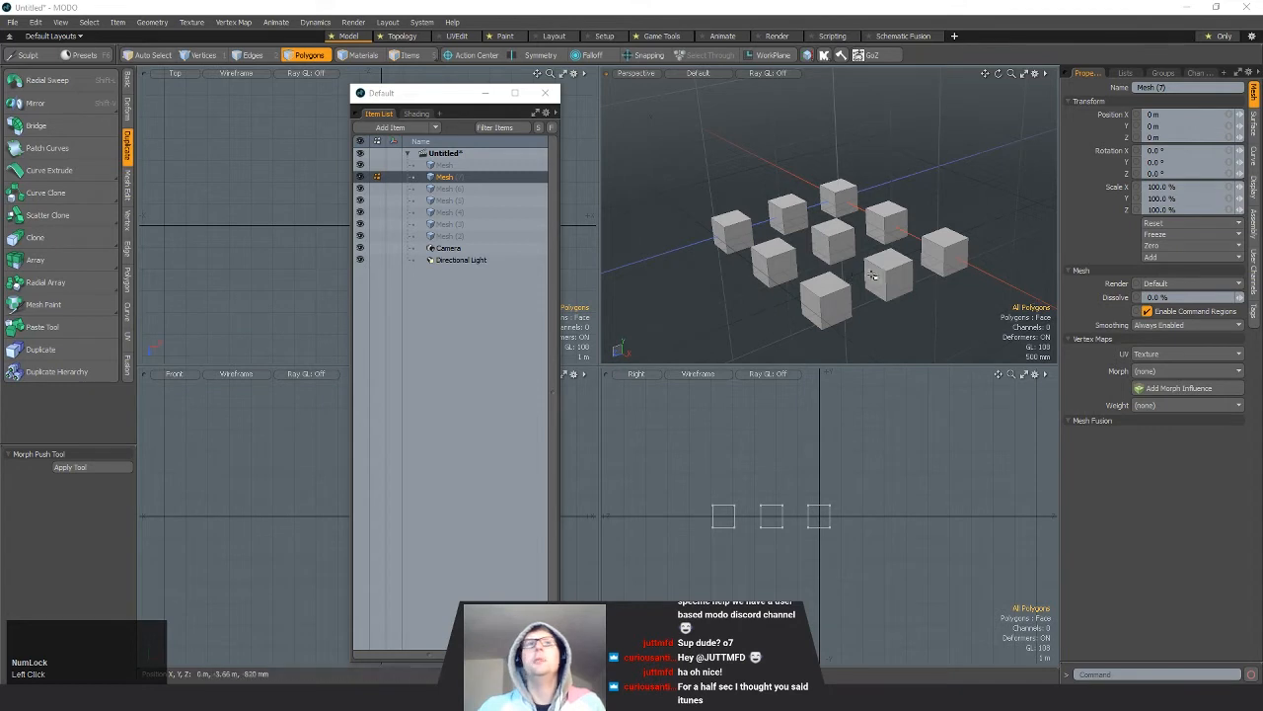
Step: Start saving the scene as a new file and choose the Desktop as its location
left_click_drag(917, 161, 914, 192, "alt")
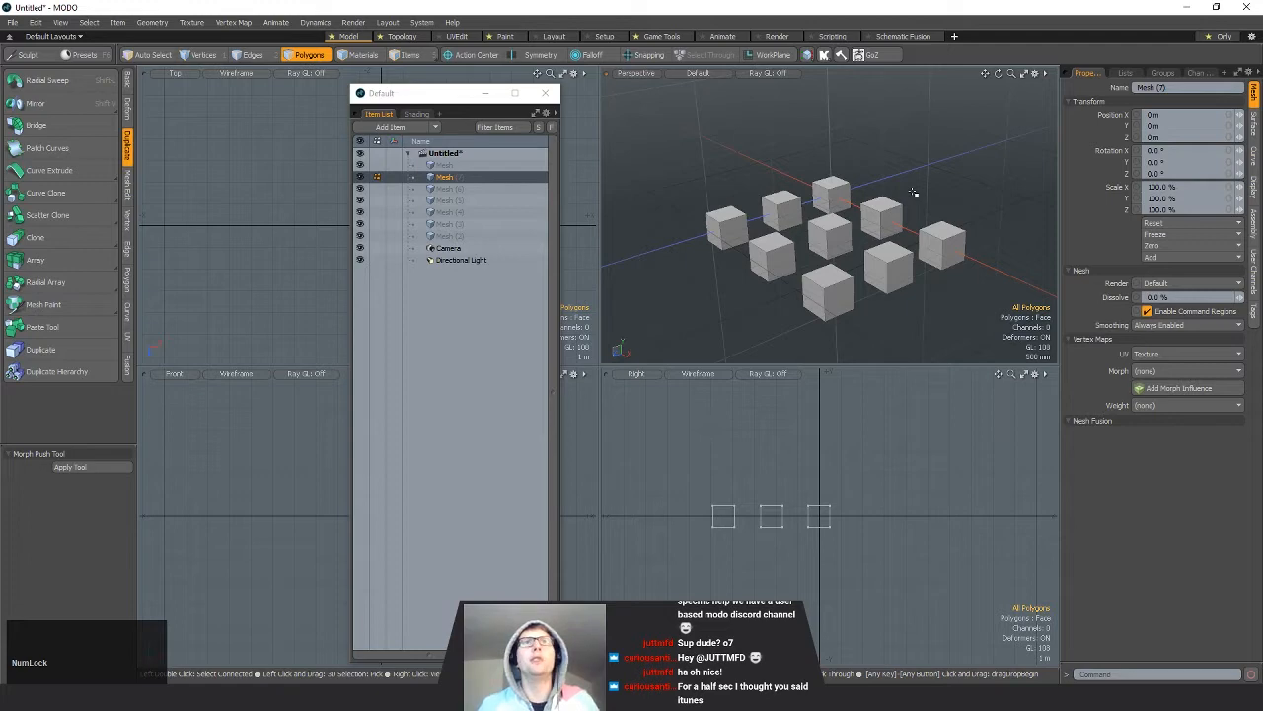
key("ctrl+s")
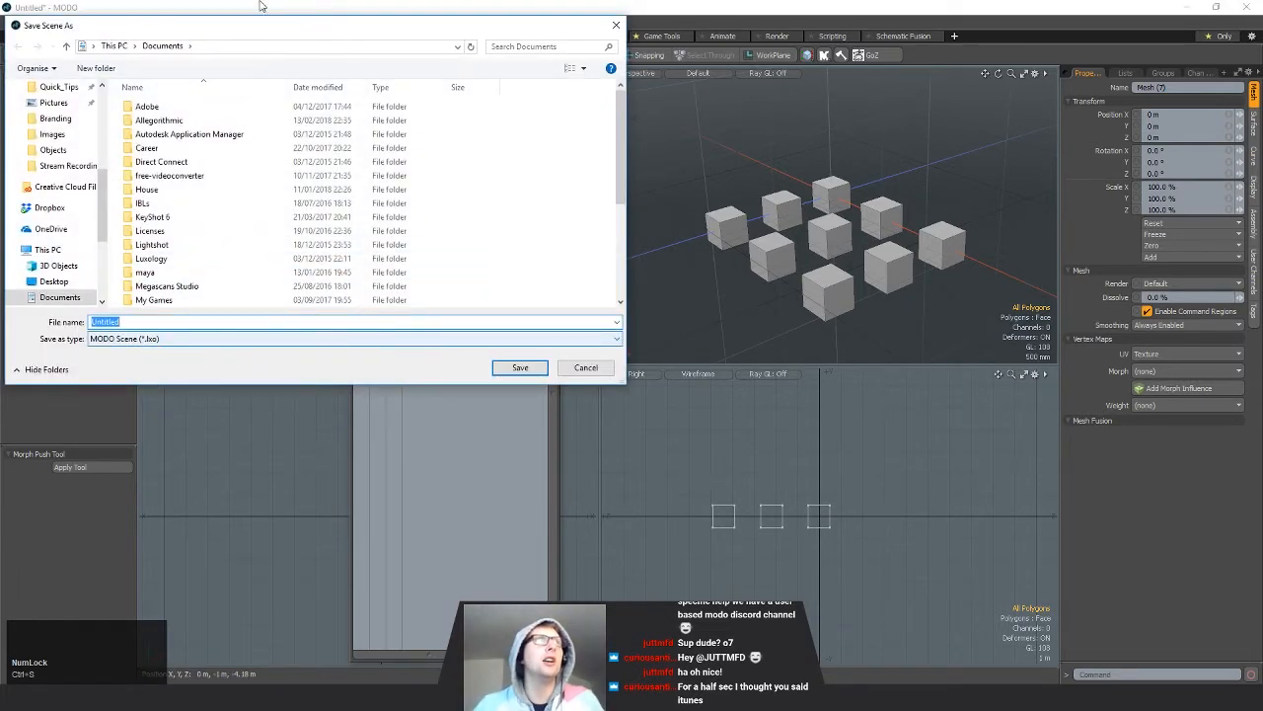
left_click_drag(260, 31, 663, 57)
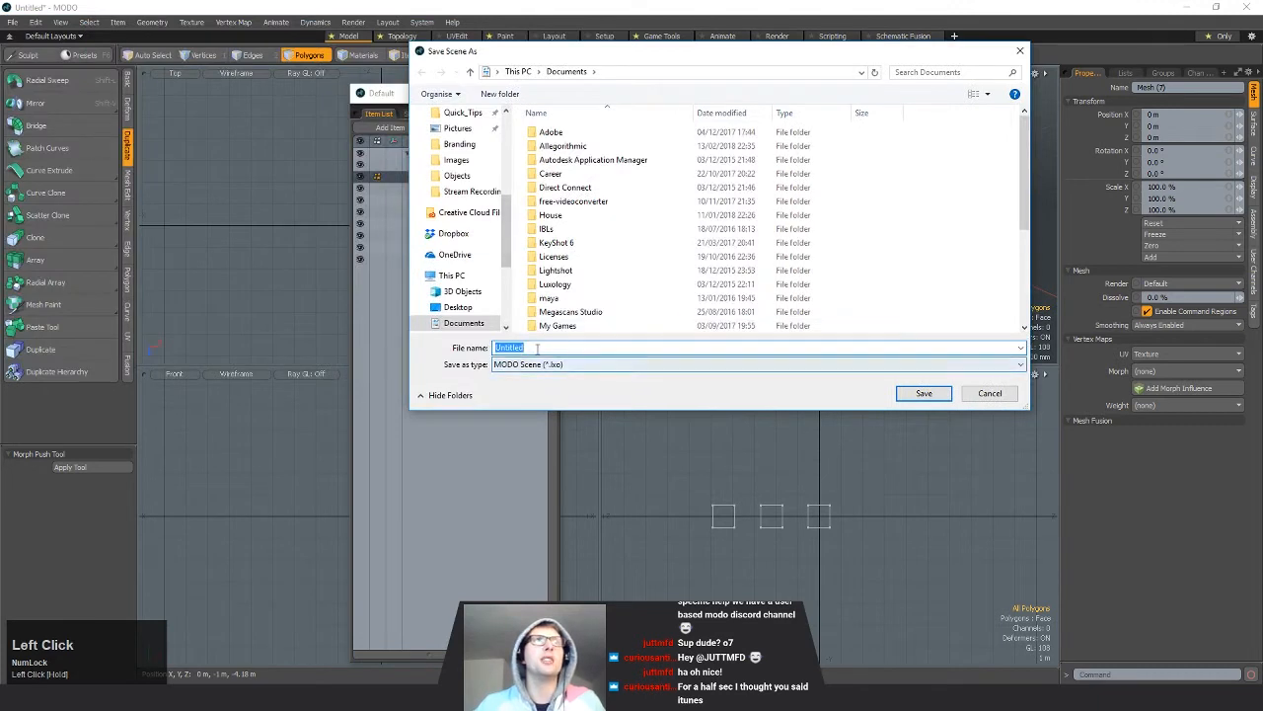
left_click_drag(508, 223, 513, 138)
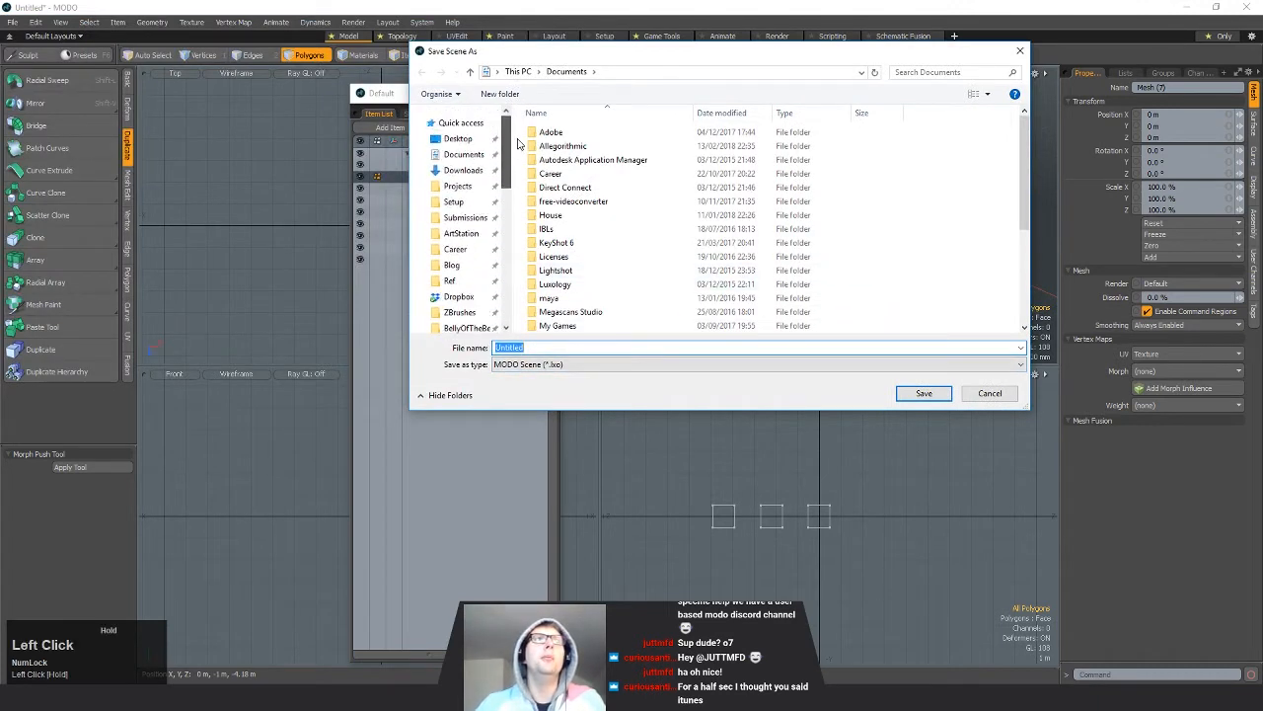
left_click(456, 139)
left_click(635, 346)
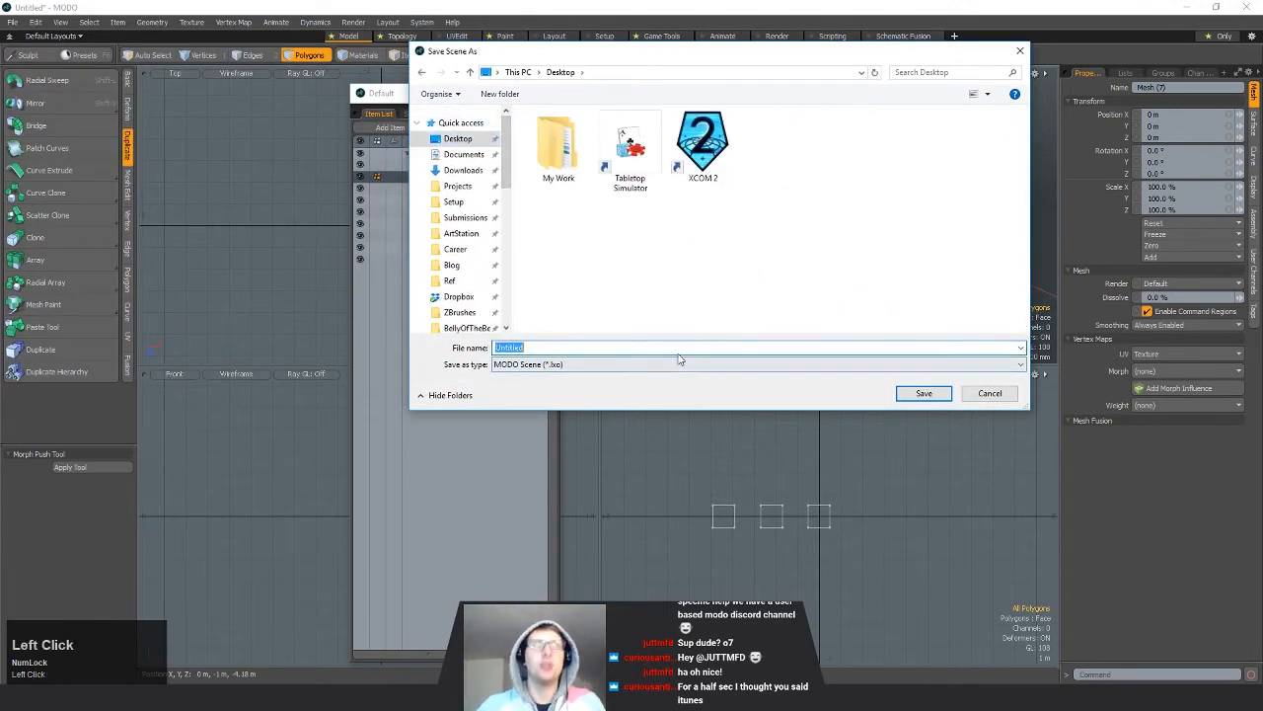
Step: Name the scene file QuickStart_Part2_v001 and save it as a MODO Scene
type("QuockS")
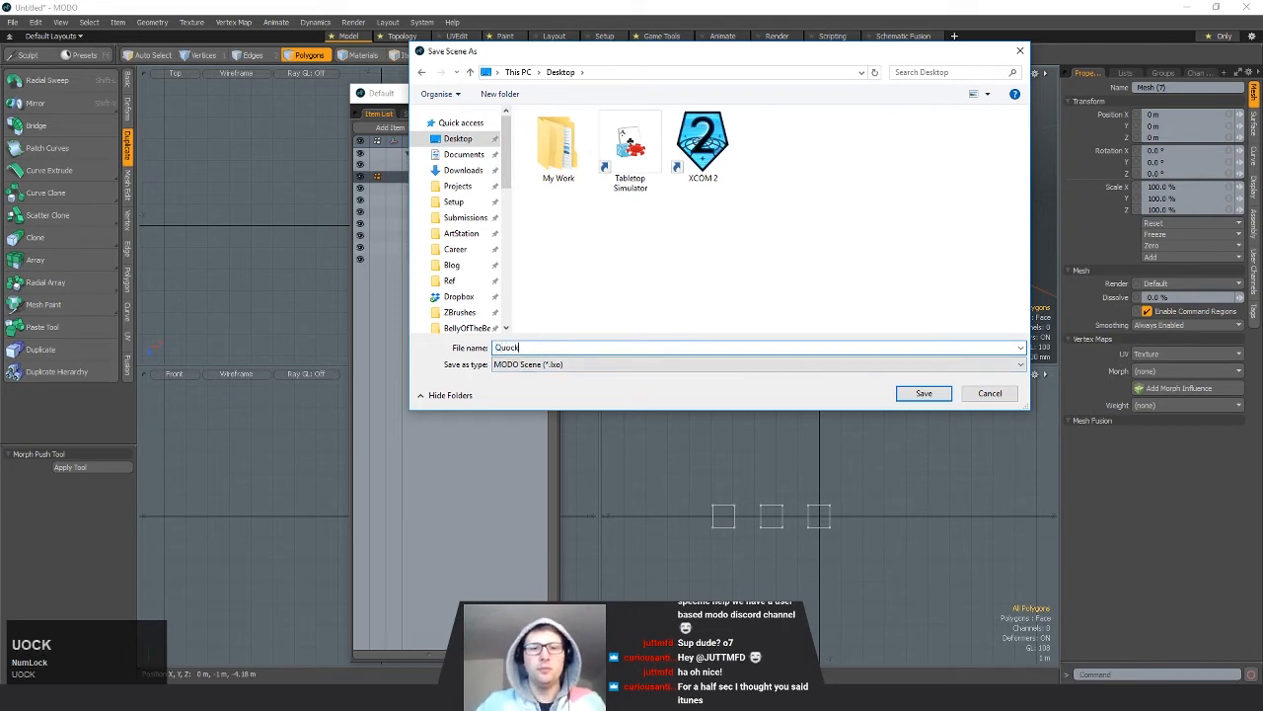
key("BackSpace")
key("BackSpace")
key("BackSpace")
key("BackSpace")
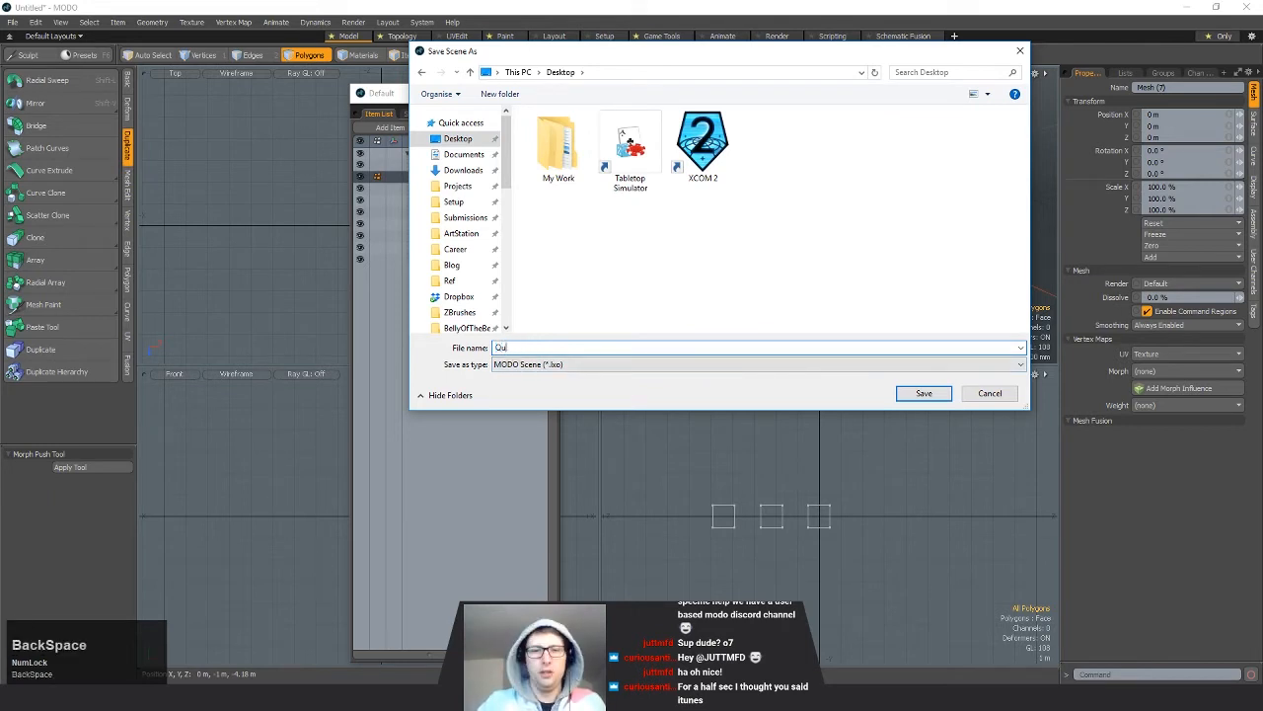
type("iock")
key("BackSpace")
key("BackSpace")
key("BackSpace")
type("c")
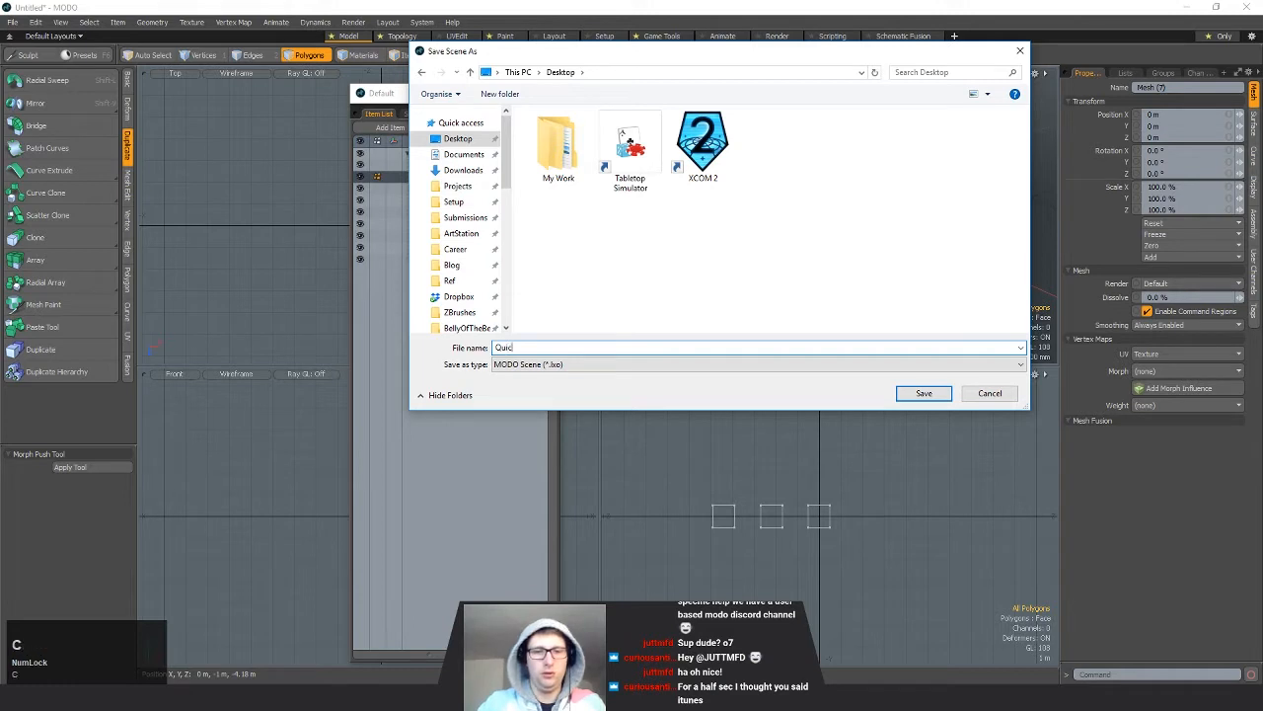
type("kStart_")
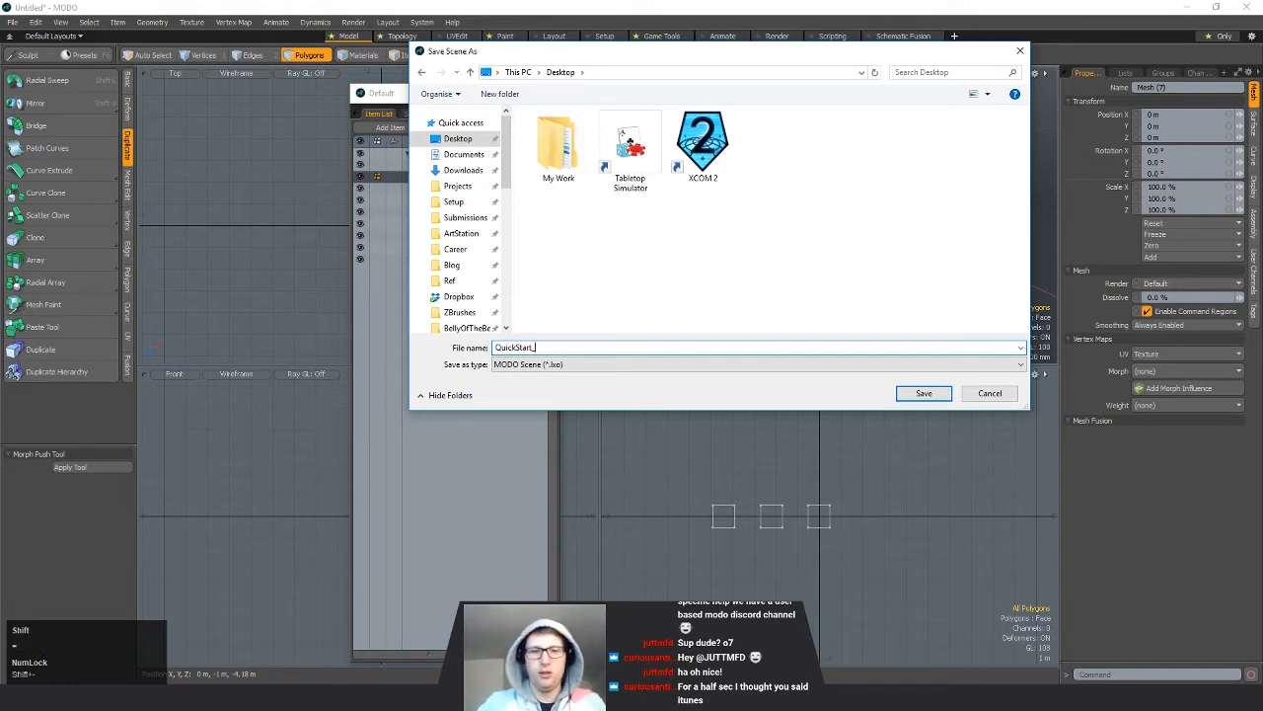
type("Pa")
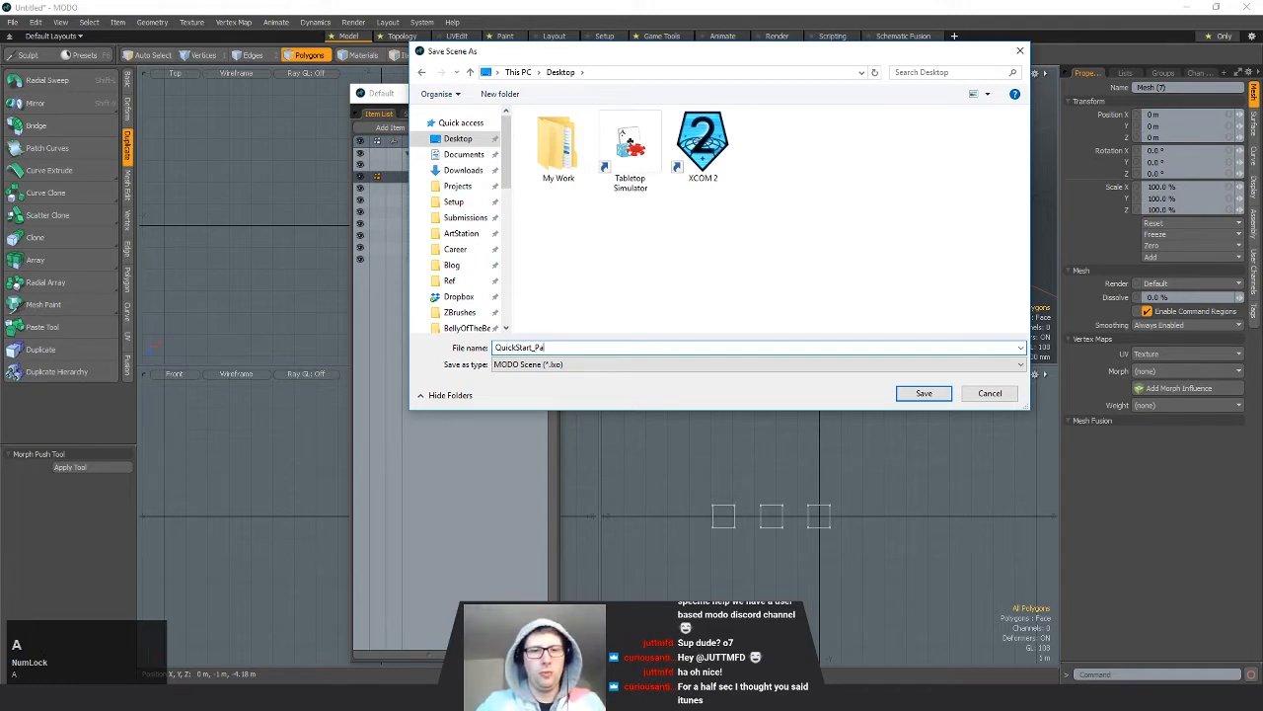
type("rt2_v001")
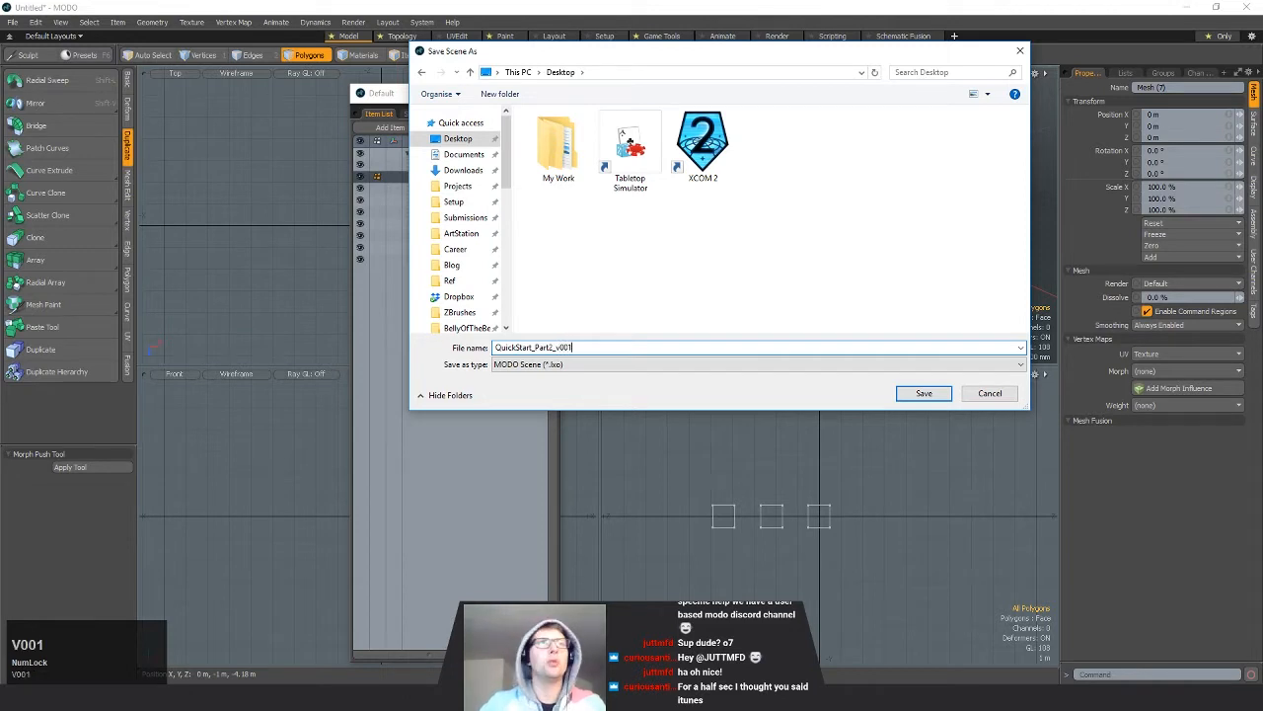
key("Return")
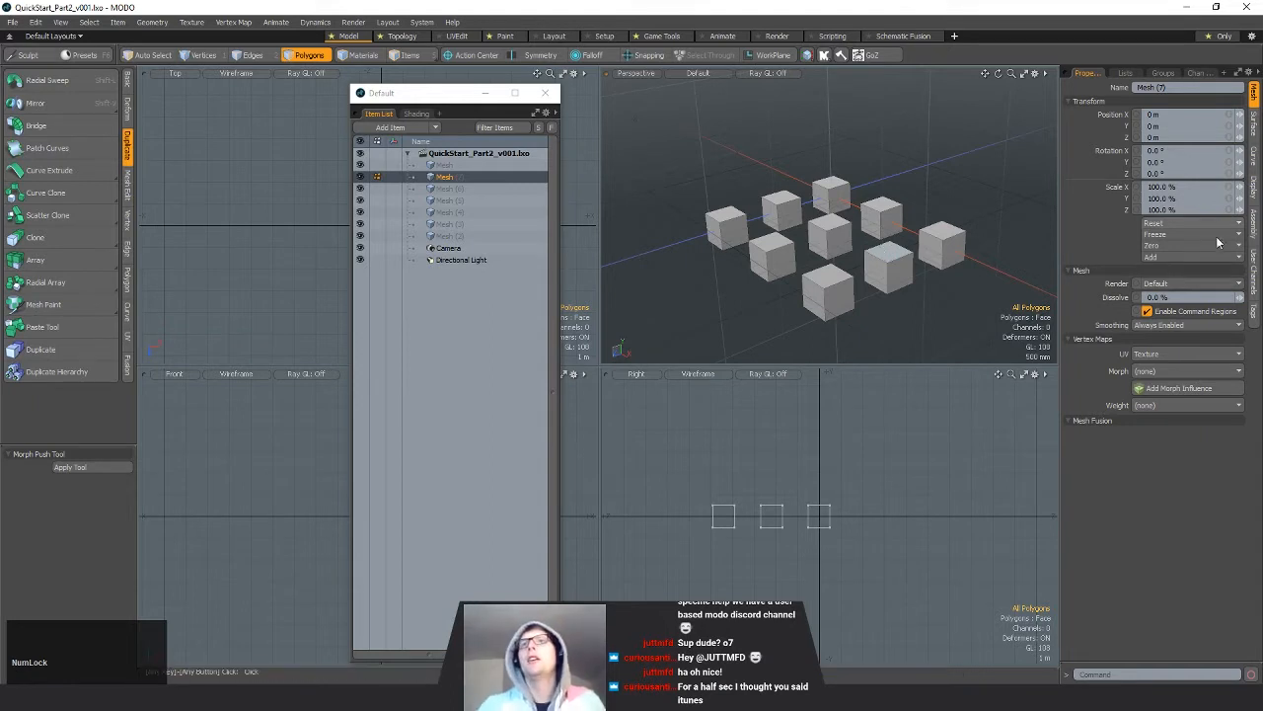
Step: Show the Shader Tree in the floating window and look through the addable layer types, including Recent and Special, without adding one
left_click(1262, 240)
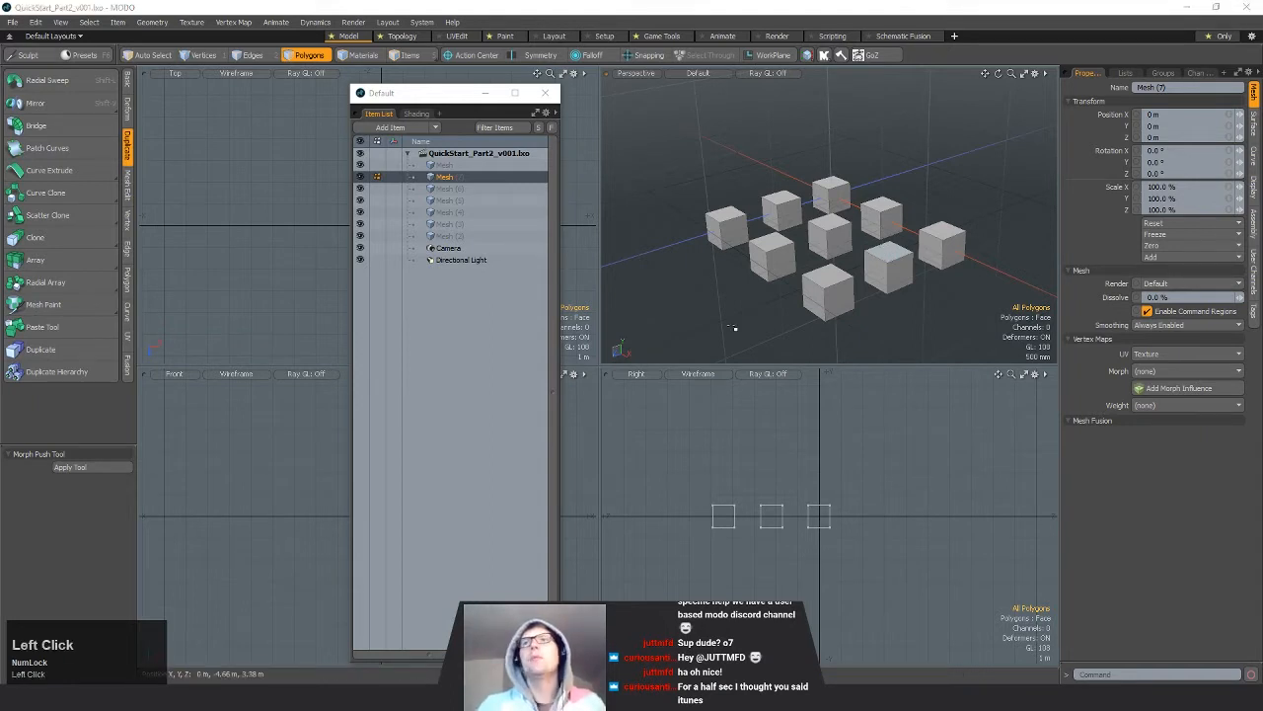
left_click(418, 115)
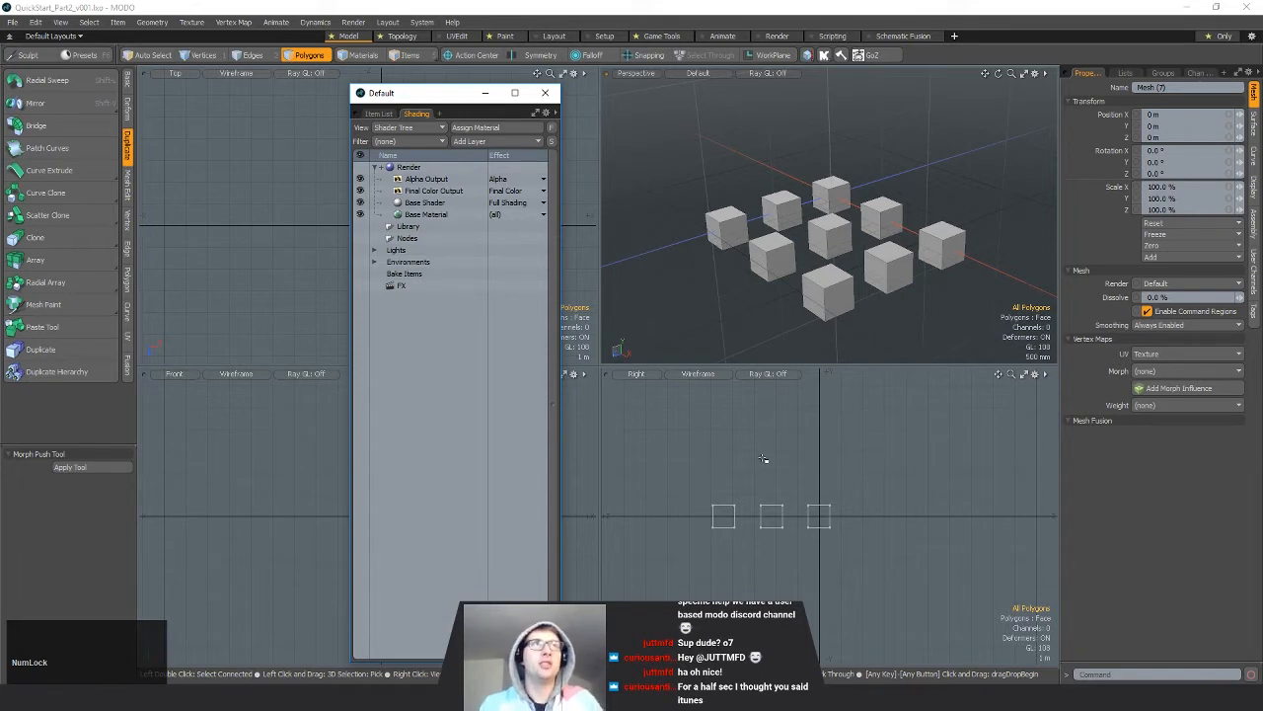
left_click(478, 144)
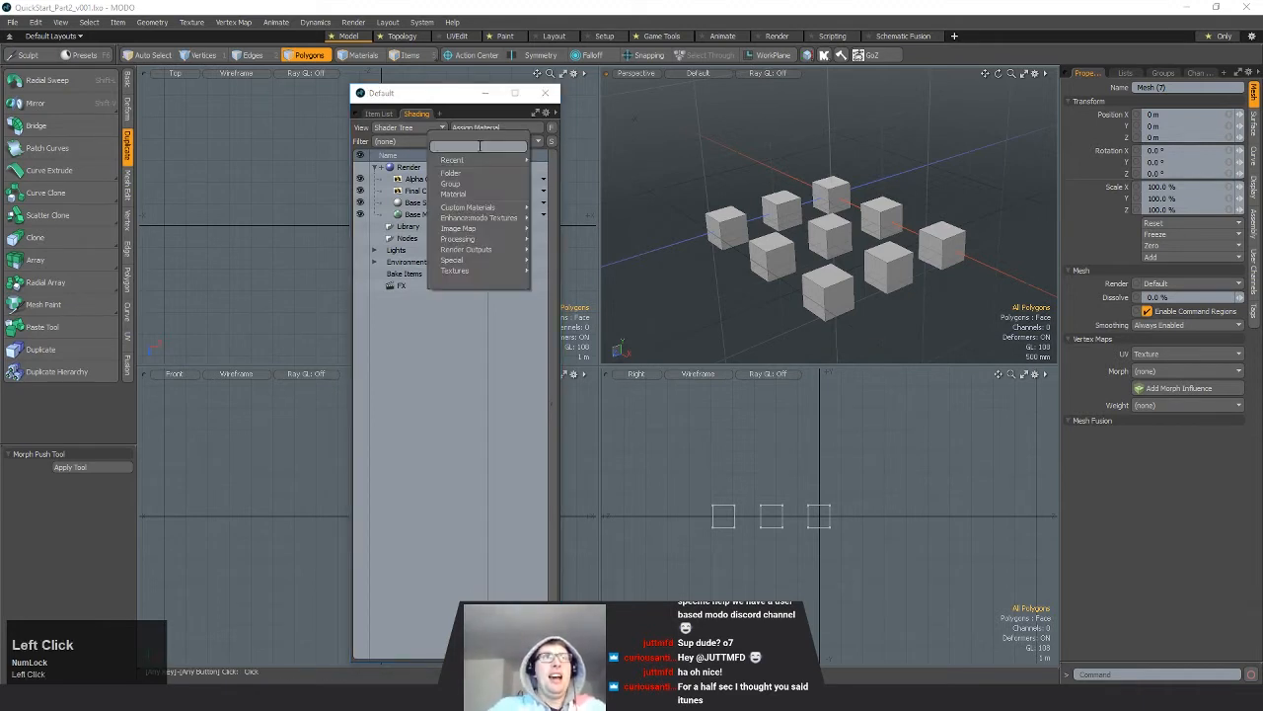
mouse_move(488, 158)
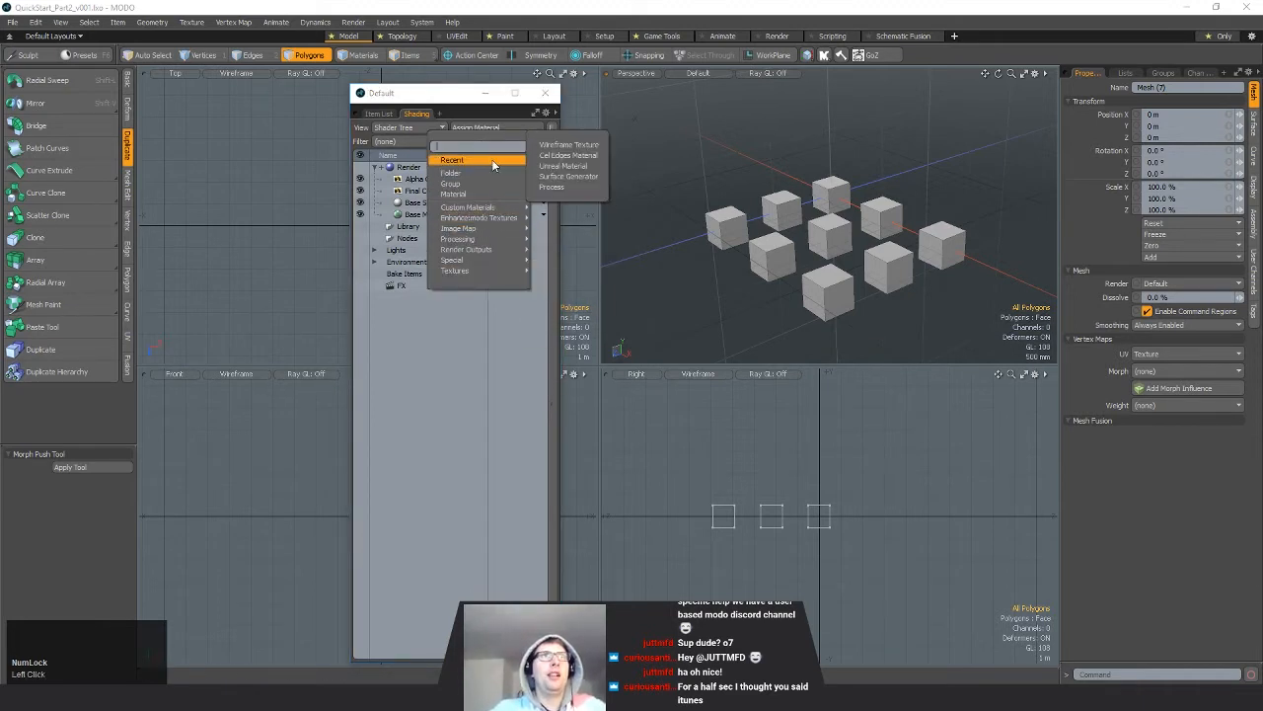
mouse_move(483, 260)
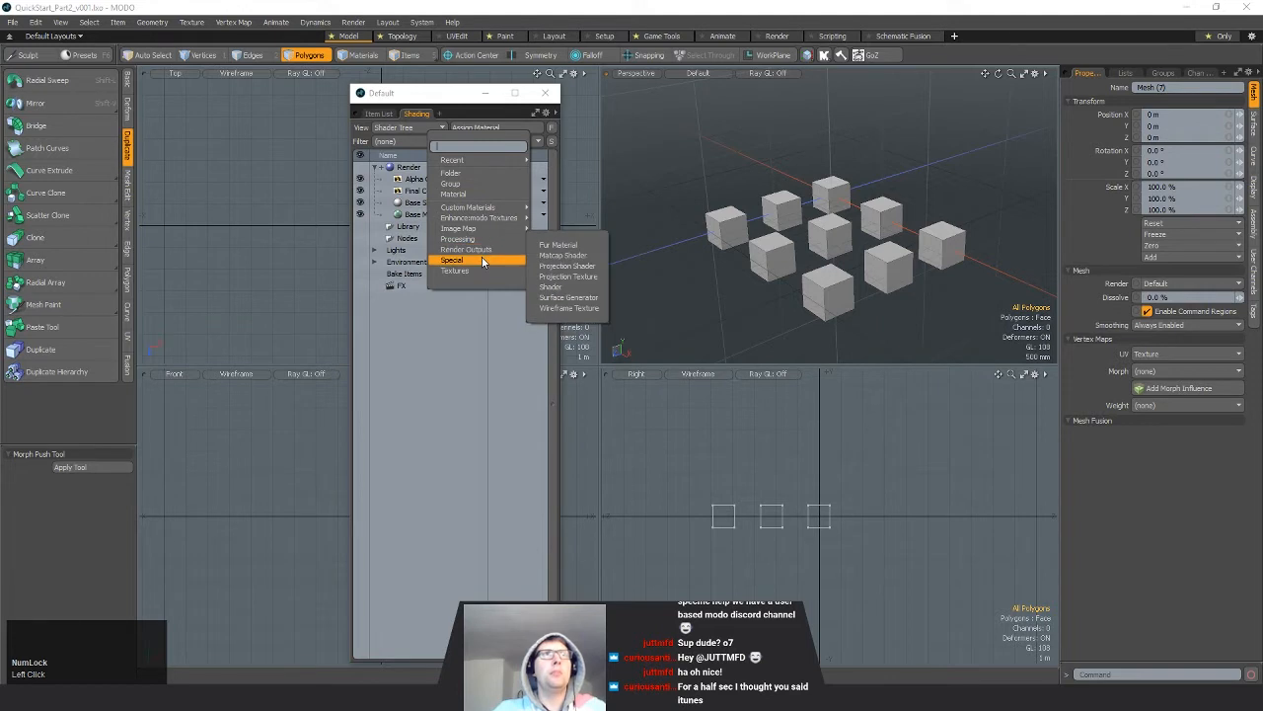
mouse_move(502, 232)
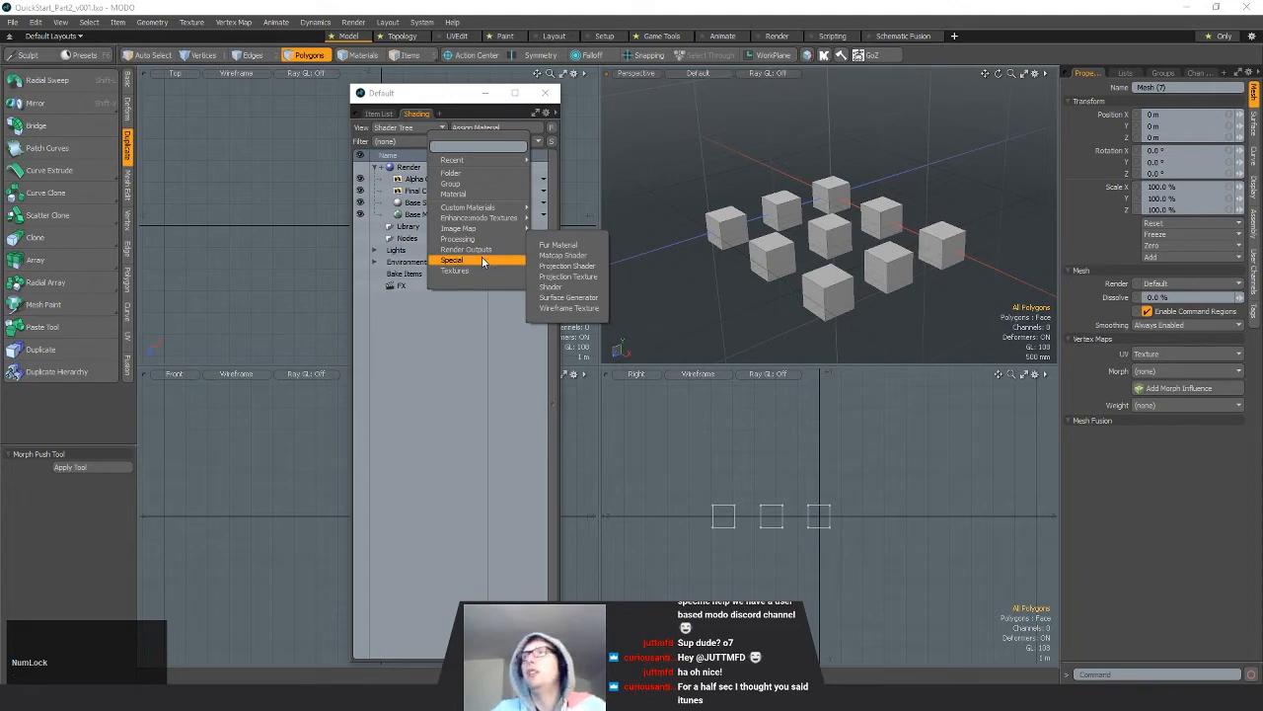
left_click(464, 379)
scroll(464, 379, "down", 1)
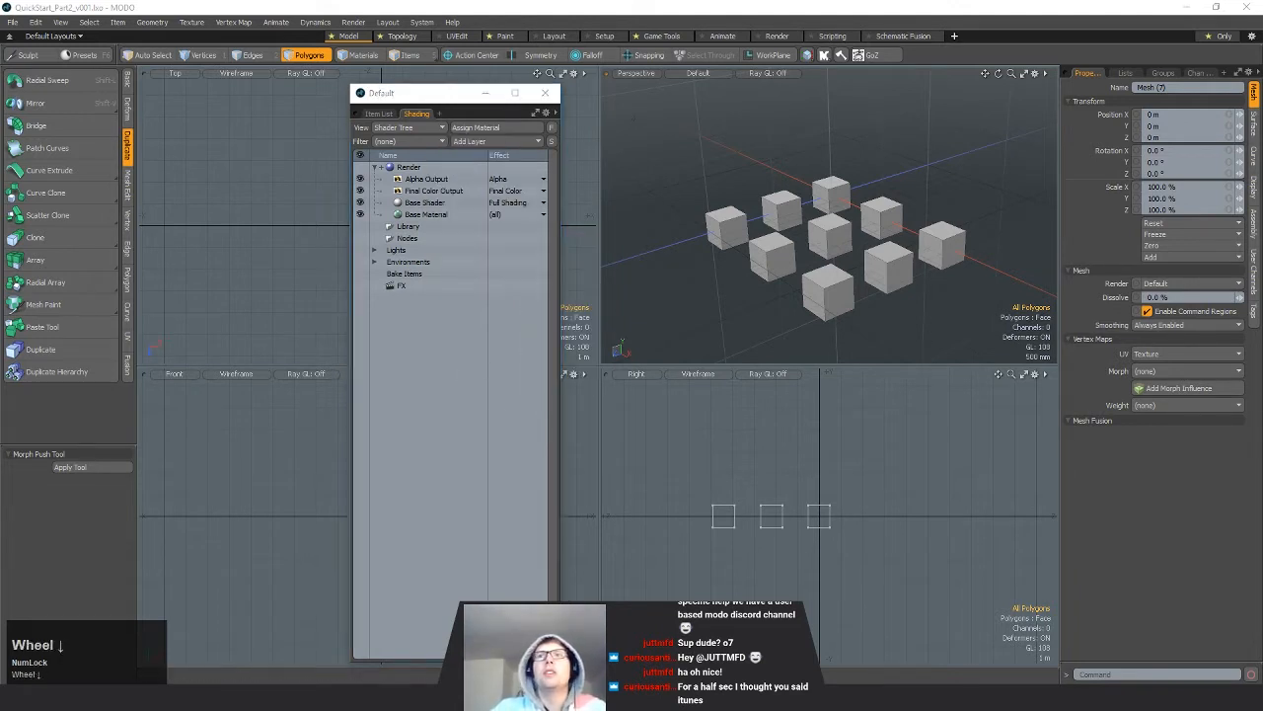
Step: Widen the floating Shading window slightly and shift its position so the Shader Tree is easier to read
left_click_drag(565, 252, 590, 255)
left_click_drag(499, 156, 501, 156)
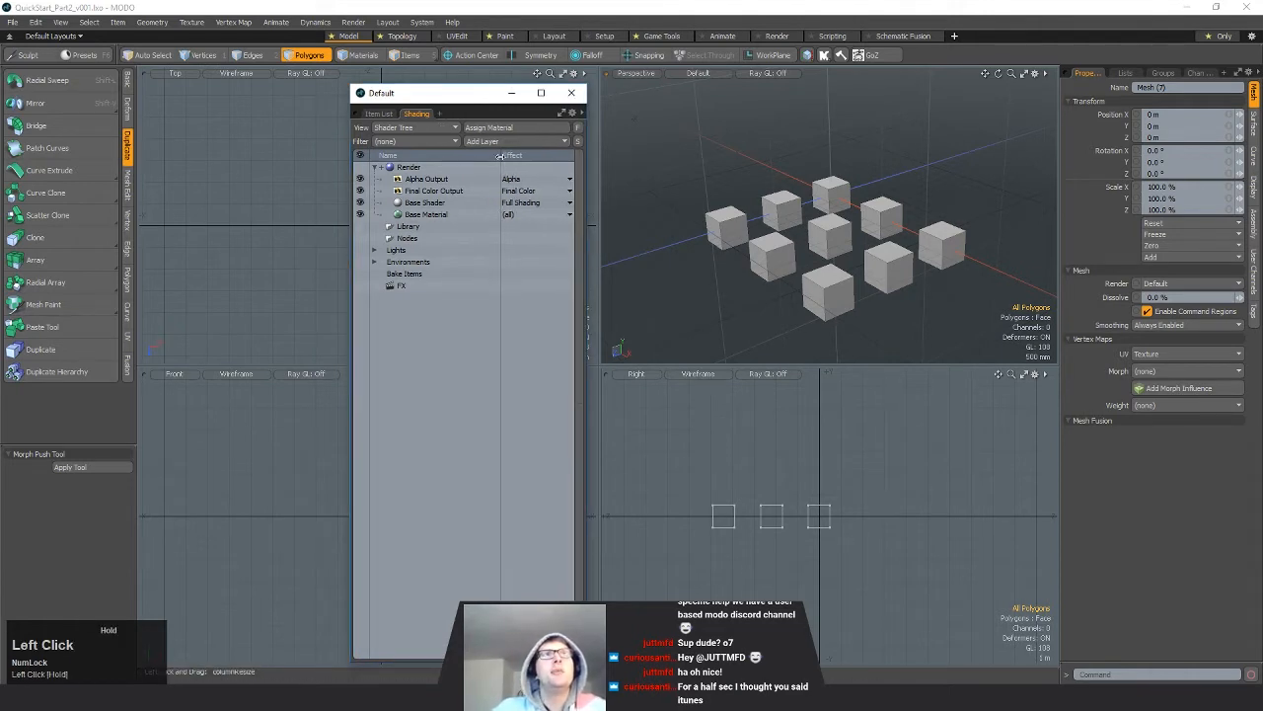
left_click_drag(468, 92, 473, 85)
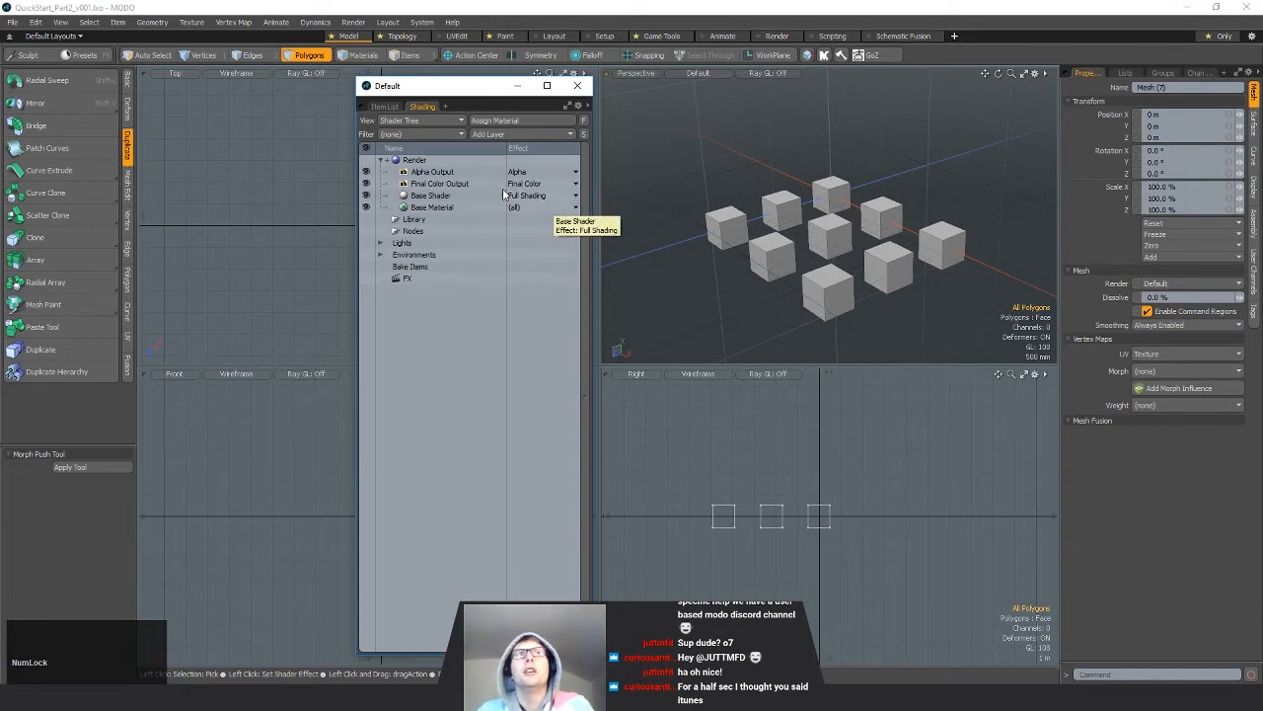
Step: Review the shading effects available for Base Shader without changing its effect, and inspect the Base Material properties
left_click(576, 198)
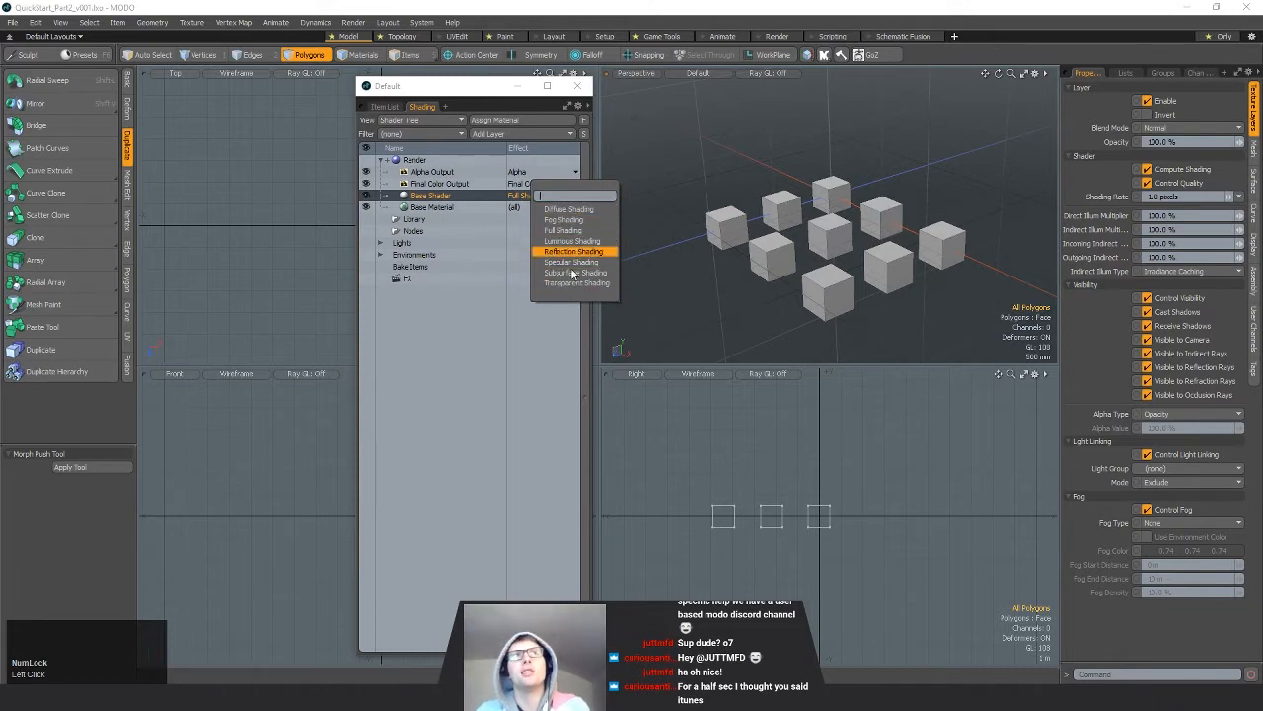
left_click(544, 339)
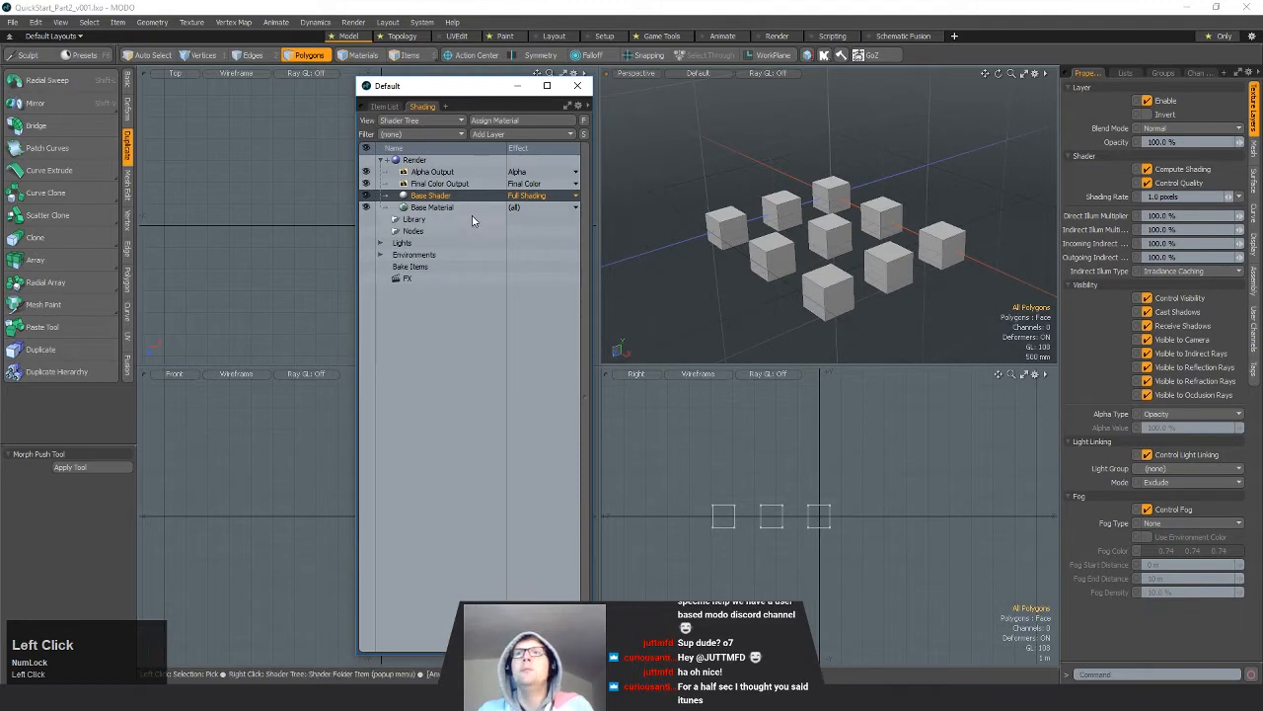
left_click(468, 208)
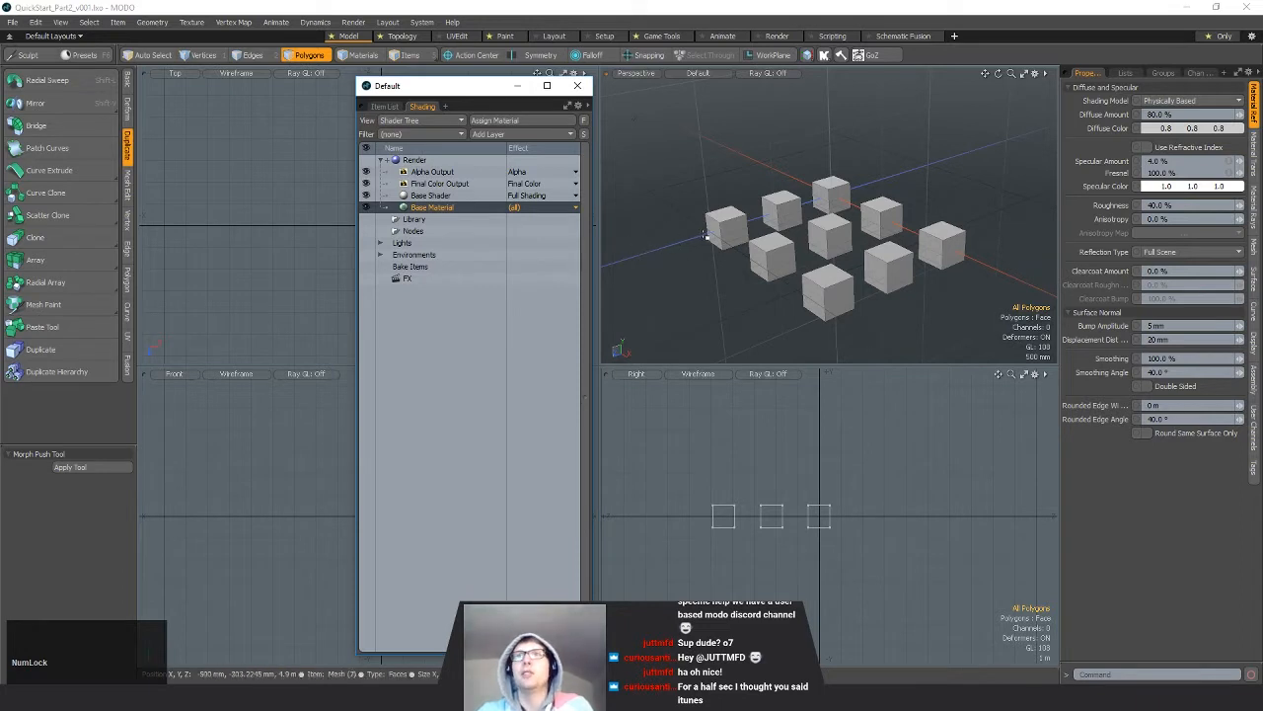
Step: Inspect the Render item's frame, settings and global illumination properties, and compare them with the Alpha Output properties
left_click(444, 172)
left_click(432, 159)
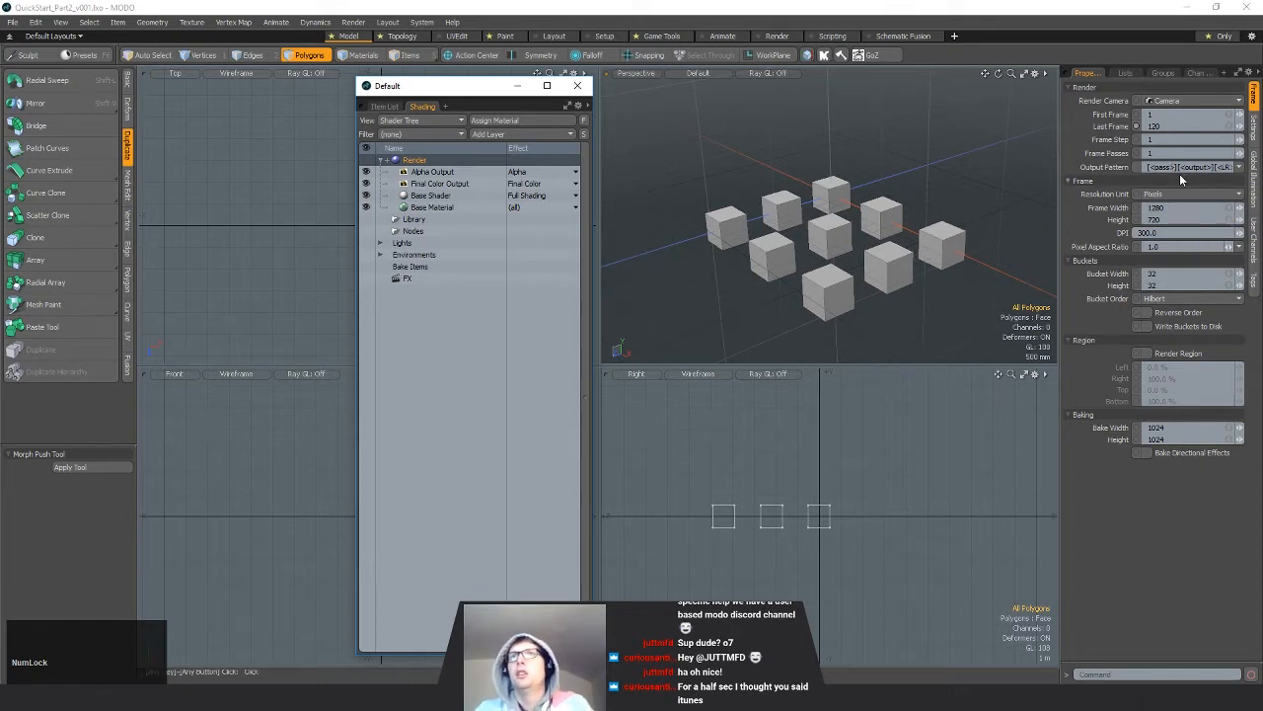
left_click(1253, 127)
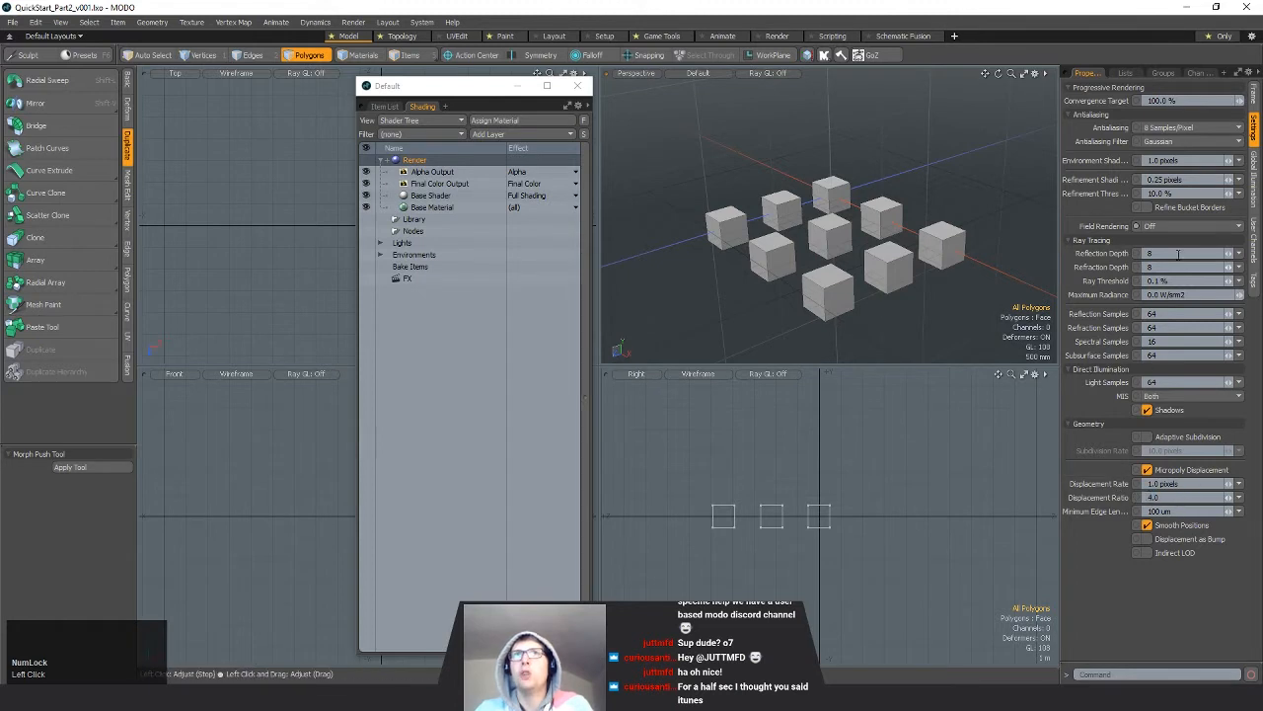
left_click(1254, 182)
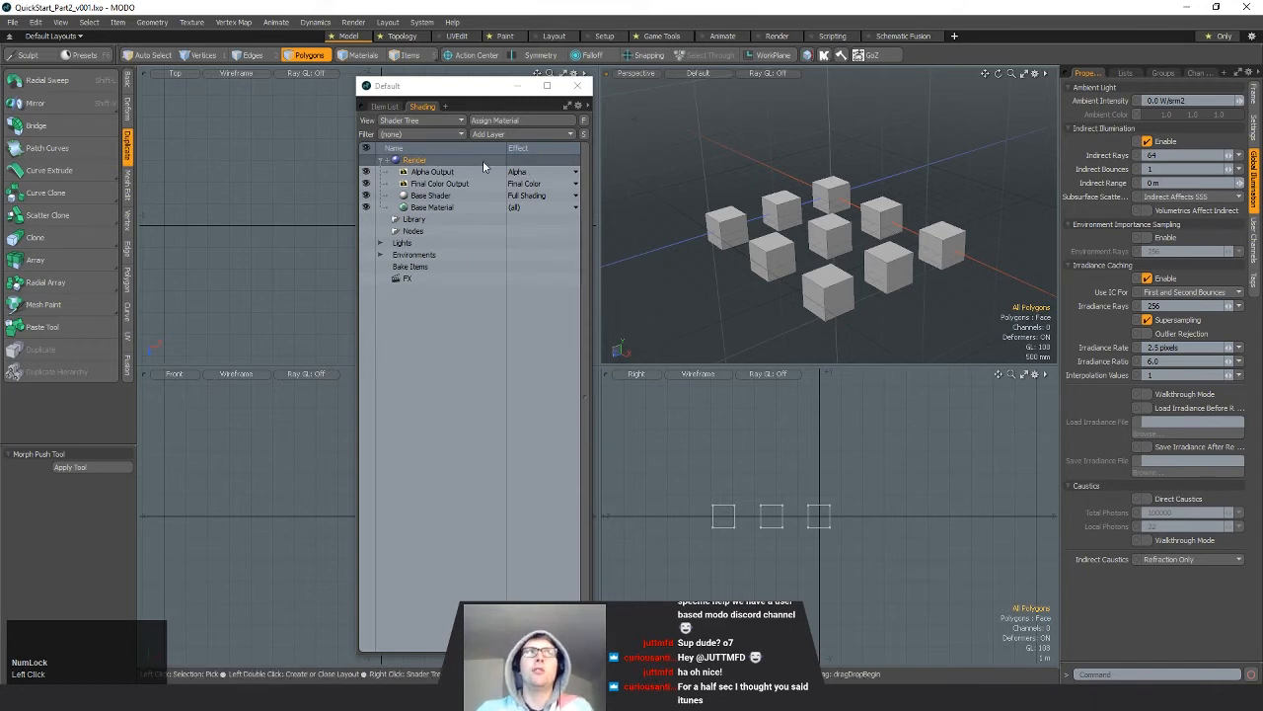
left_click(402, 169)
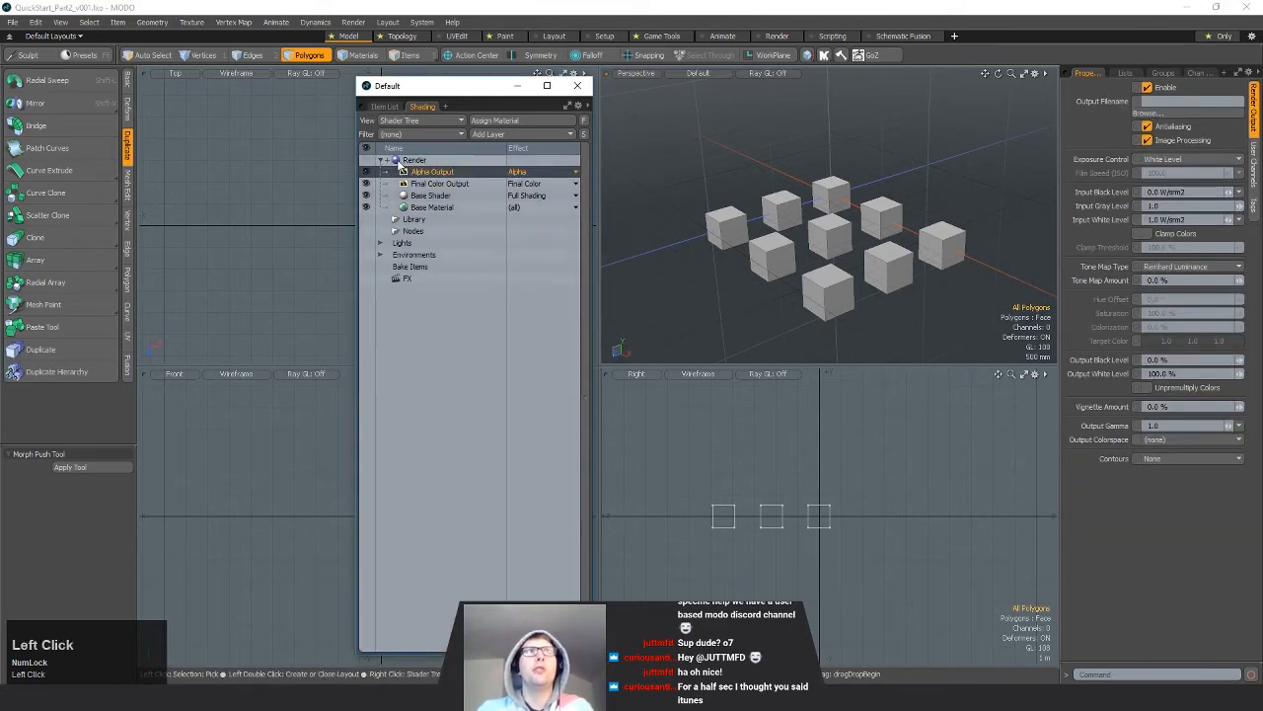
left_click(417, 161)
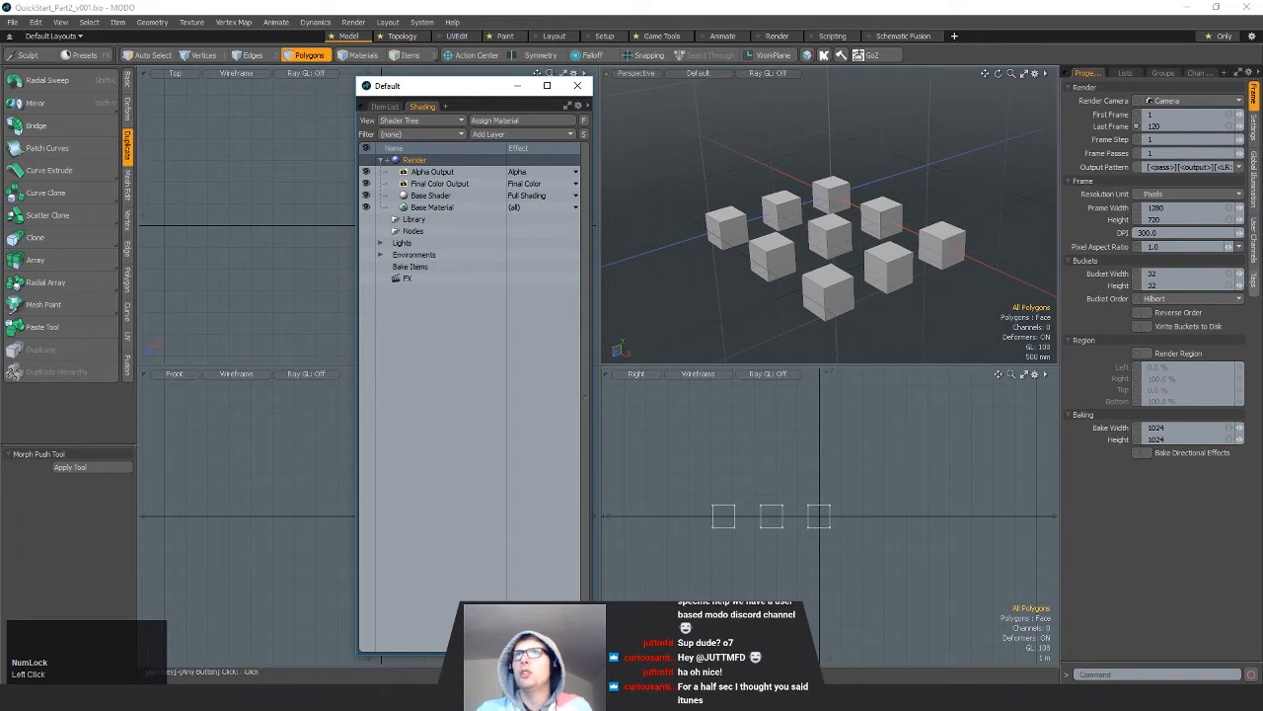
scroll(1154, 513, "down", 1)
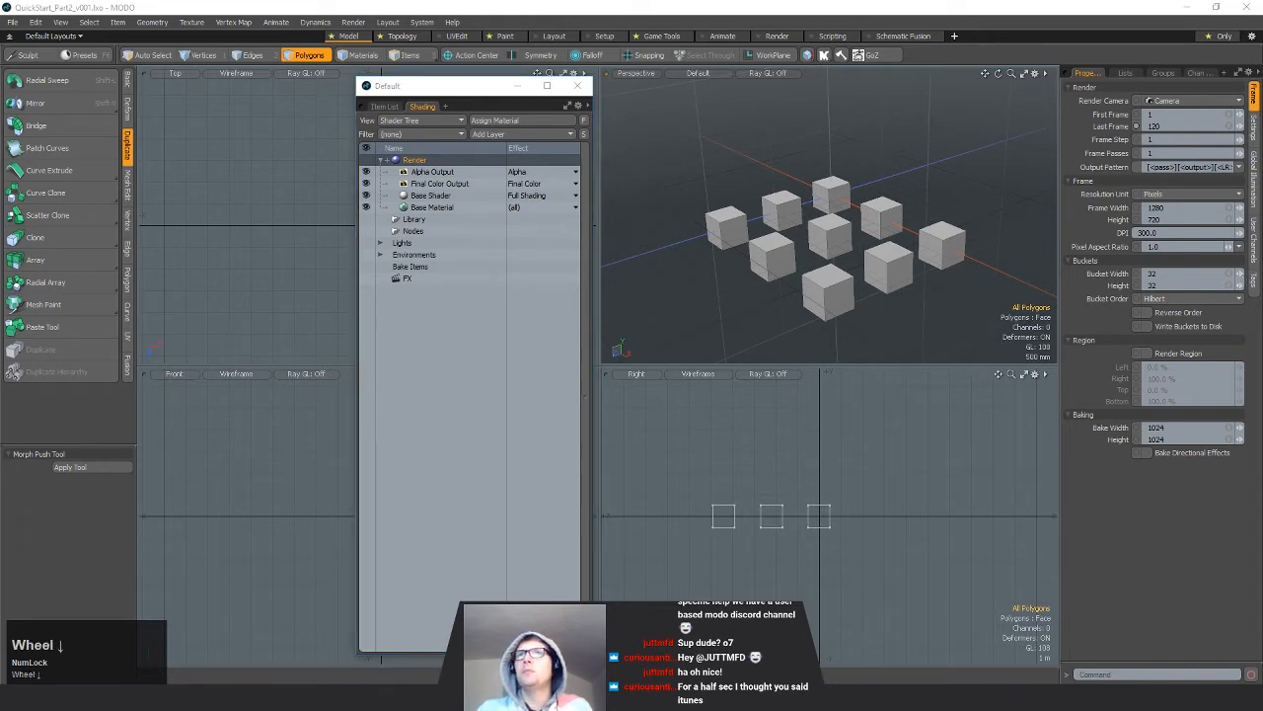
Step: Try moving Final Color Output below Base Shader in the Shader Tree, and undo the move
left_click(434, 183)
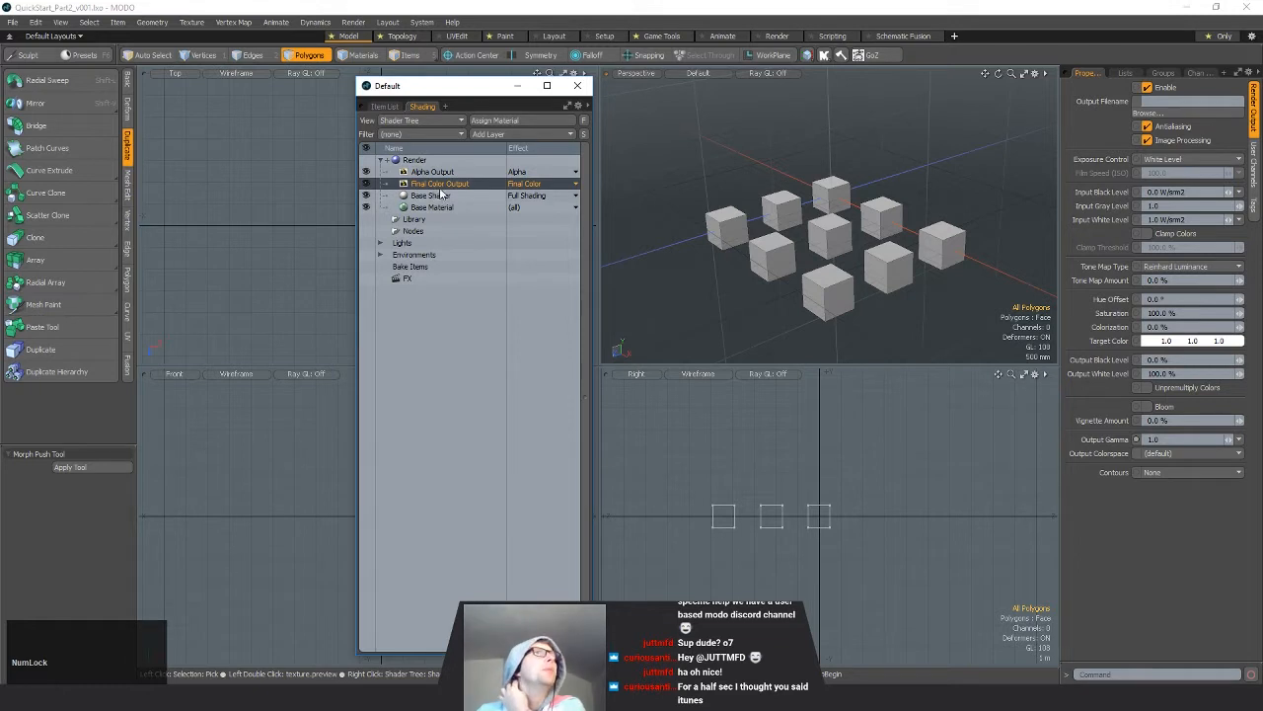
left_click_drag(429, 189, 484, 203)
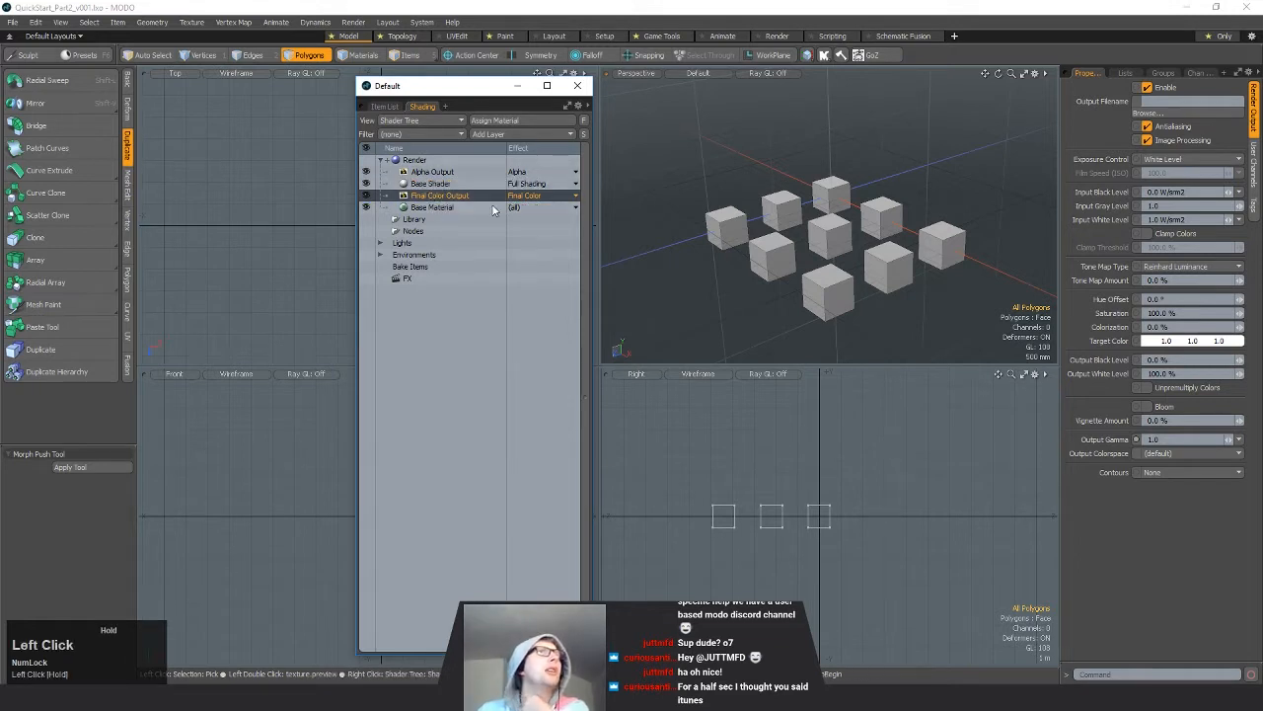
key("ctrl+z")
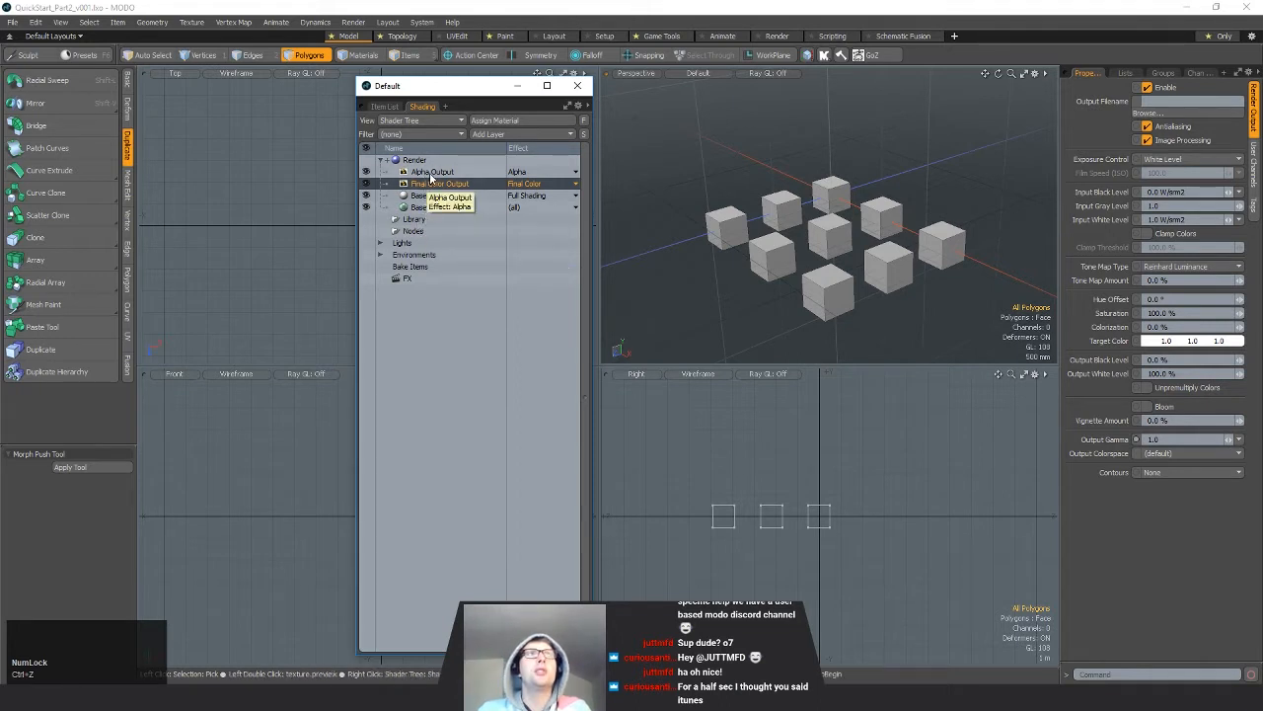
Step: Add a Depth render output above Alpha Output in the Shader Tree
left_click(431, 174)
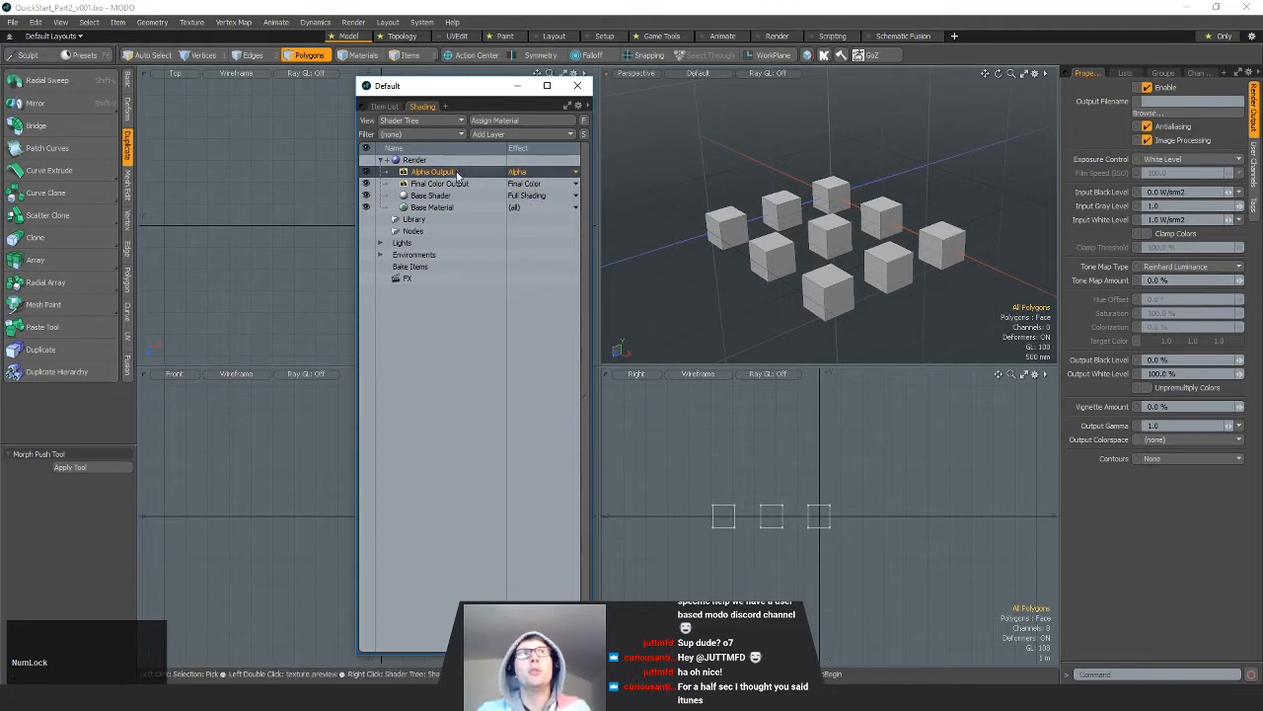
left_click(517, 134)
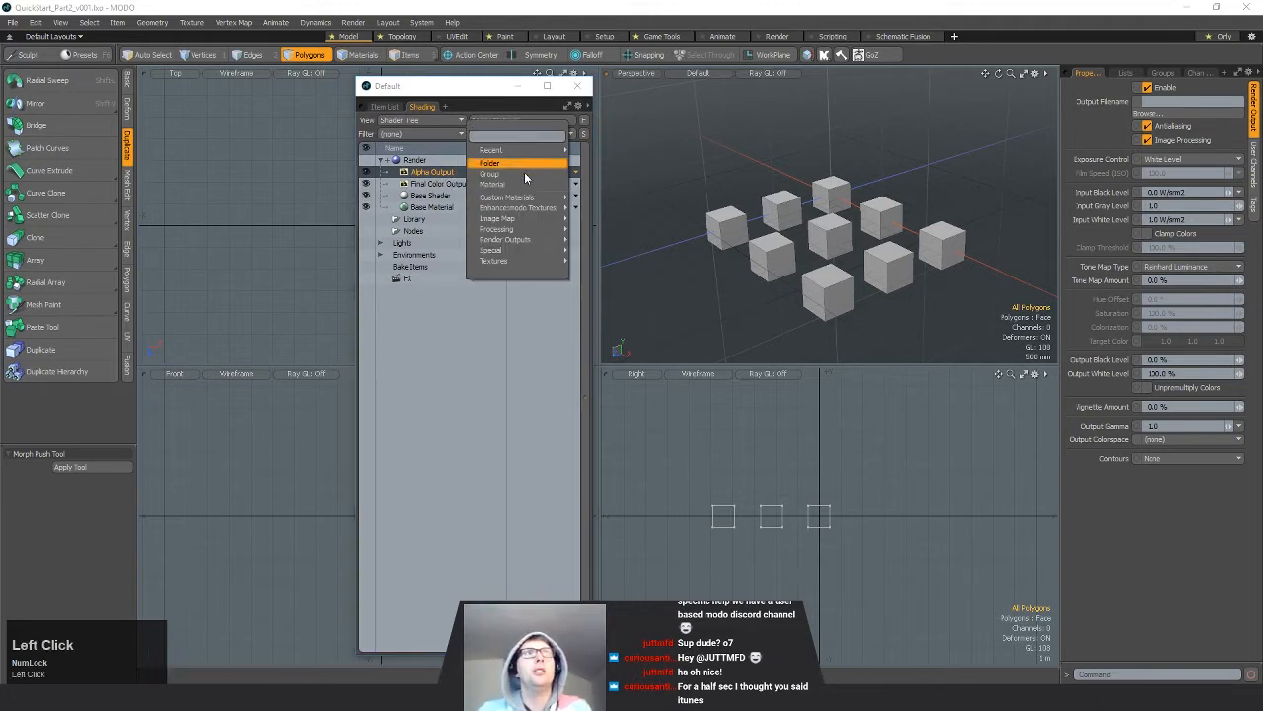
mouse_move(527, 244)
mouse_move(613, 240)
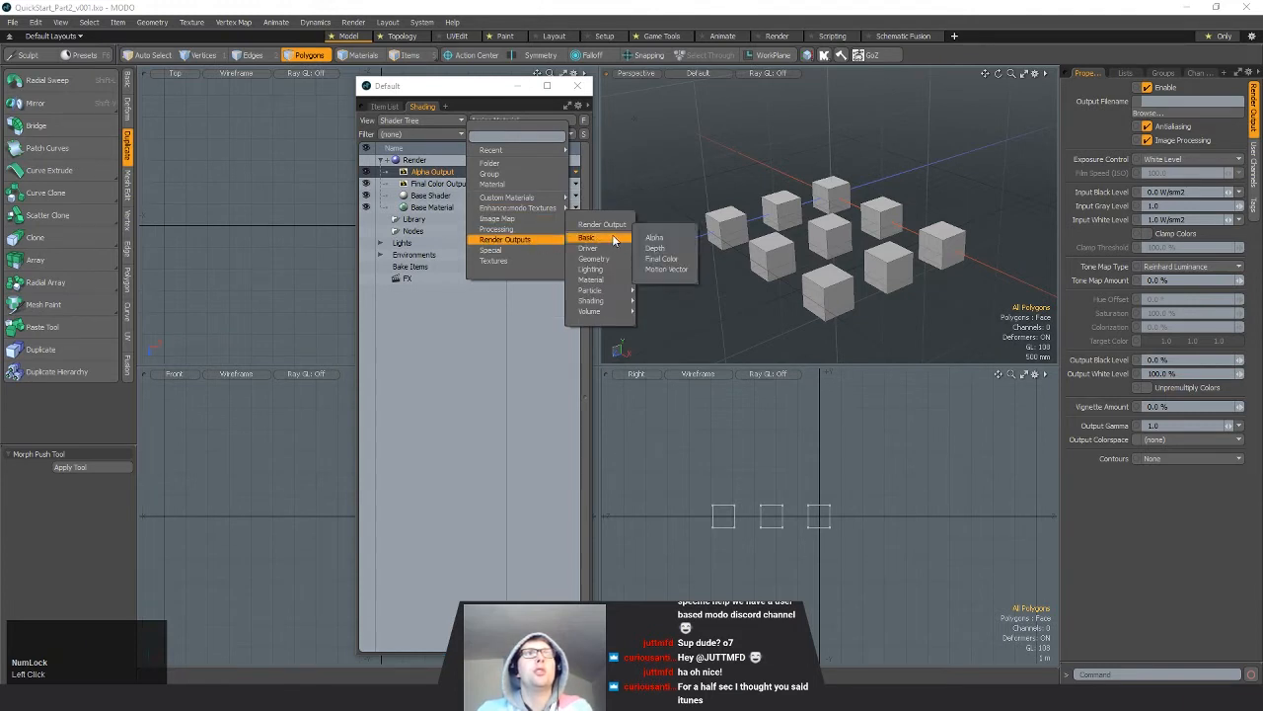
left_click(655, 247)
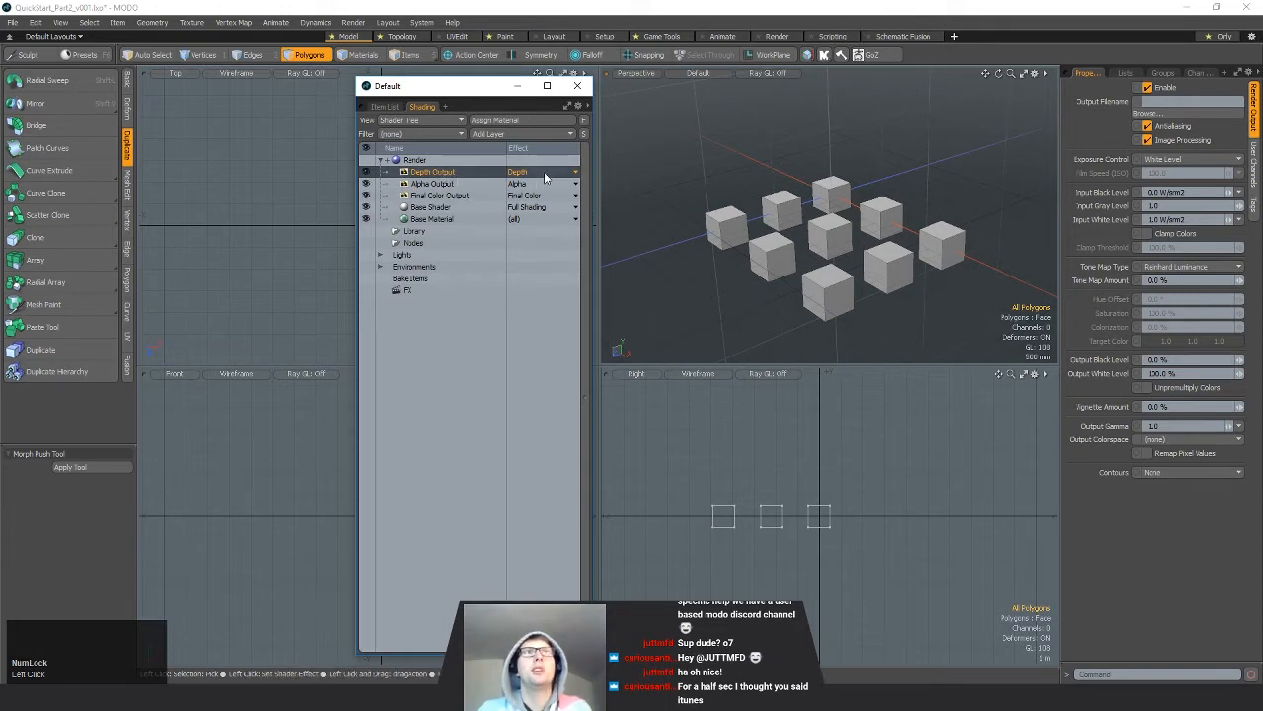
Step: Duplicate Alpha Output, set the copy's effect to Surface ID, and review the other effects available for it
left_click(434, 184)
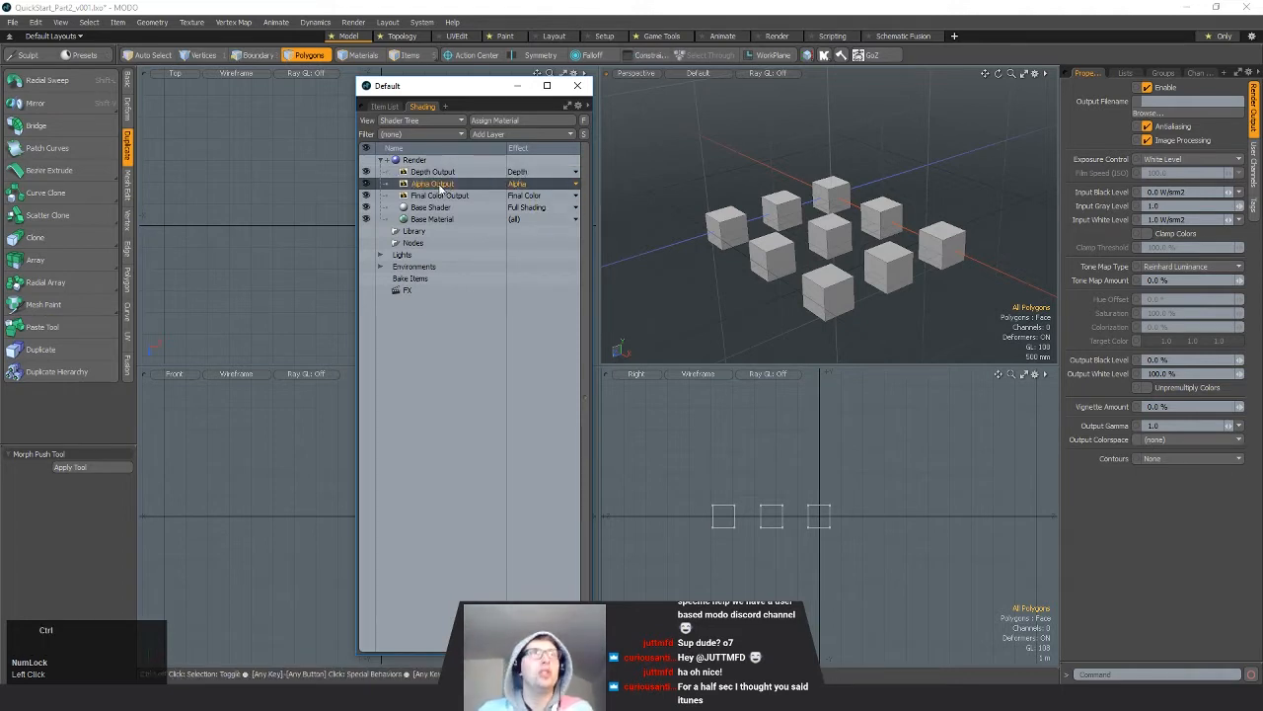
key("ctrl+d")
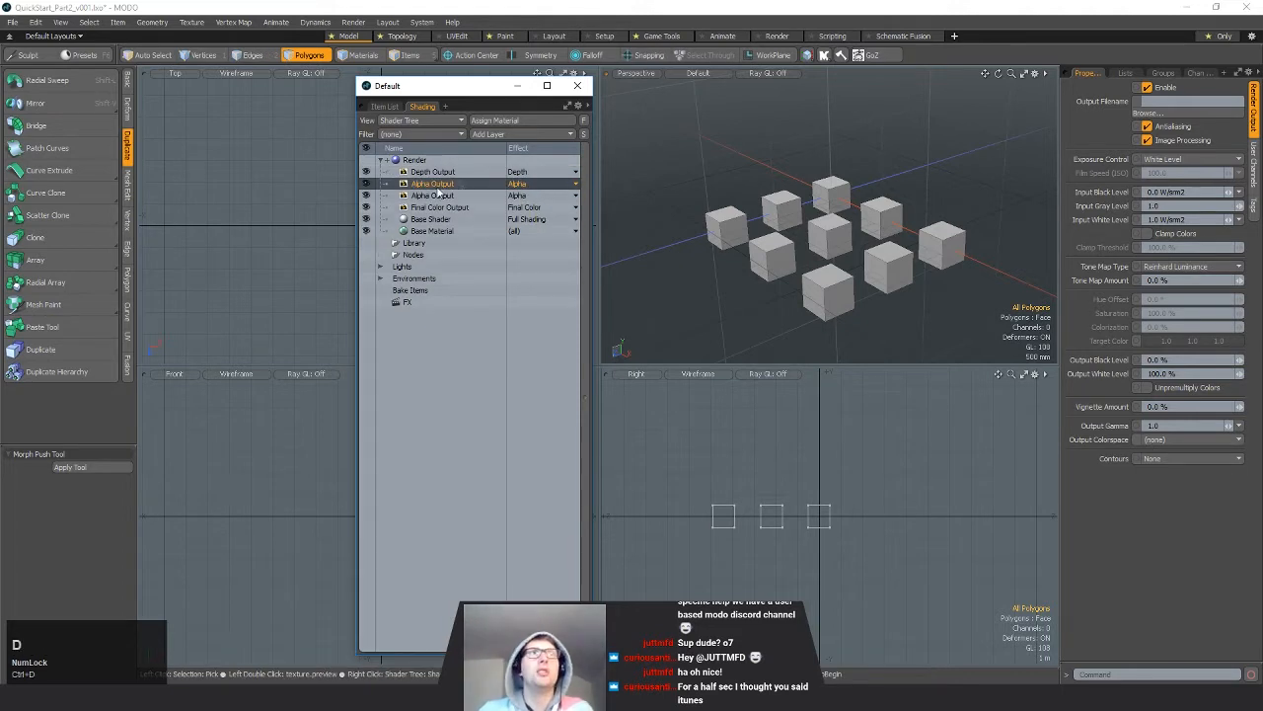
left_click(575, 184)
mouse_move(573, 221)
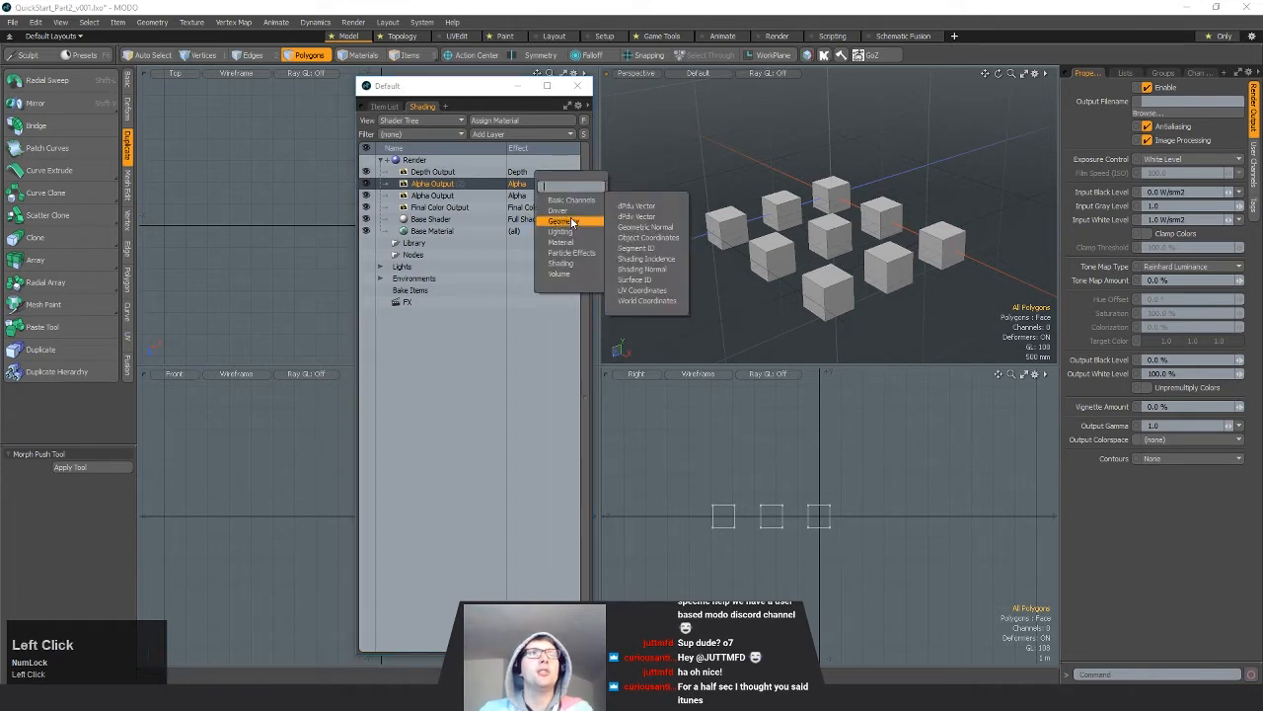
left_click(635, 279)
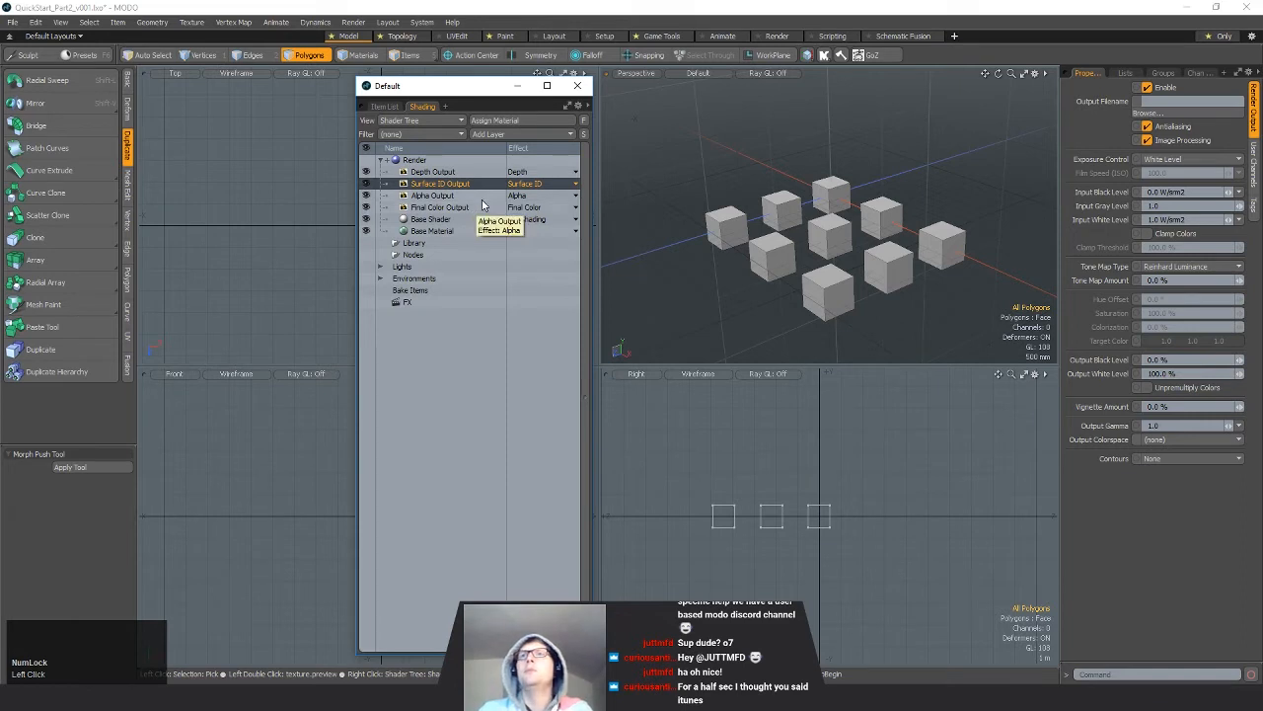
left_click(573, 184)
left_click(548, 196)
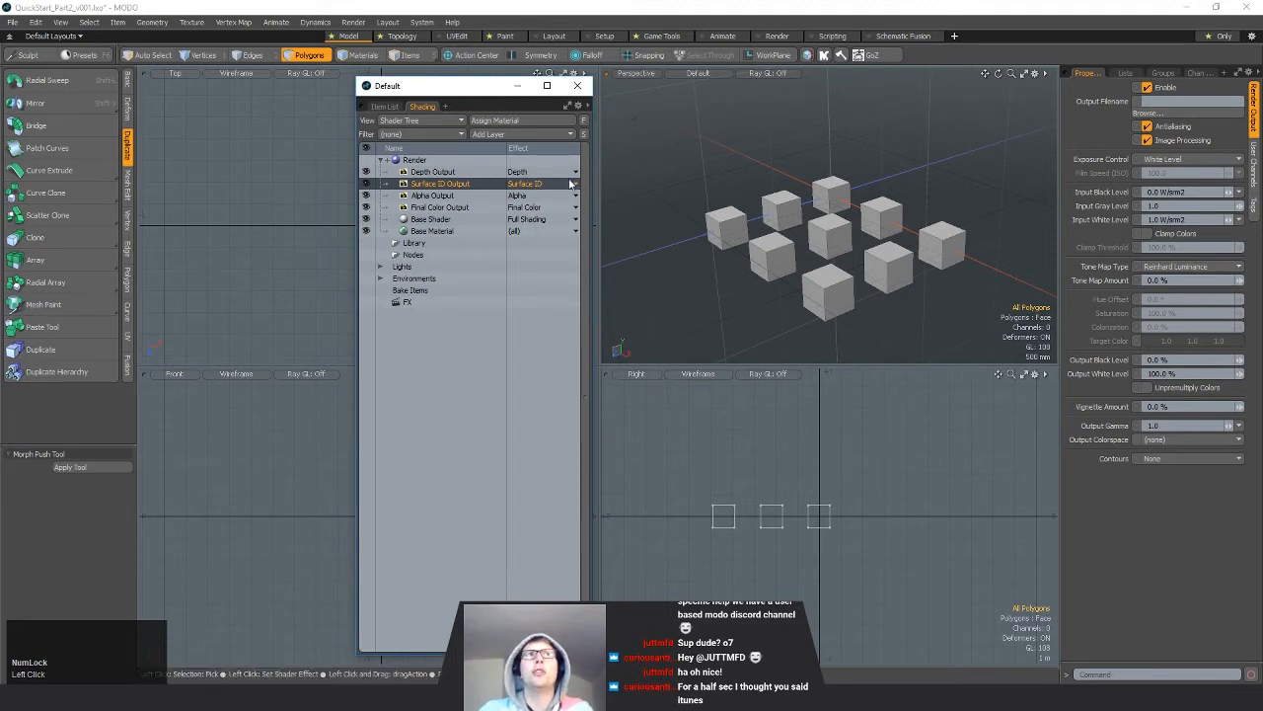
right_click(571, 184)
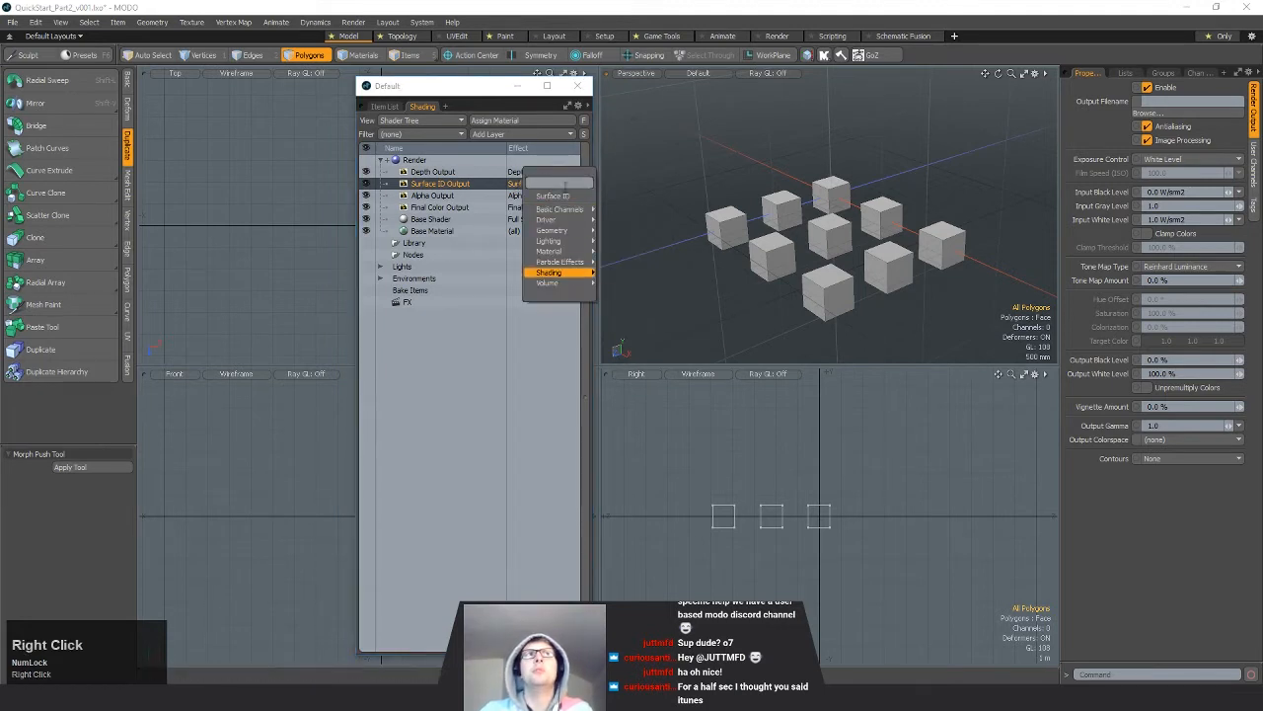
left_click(499, 358)
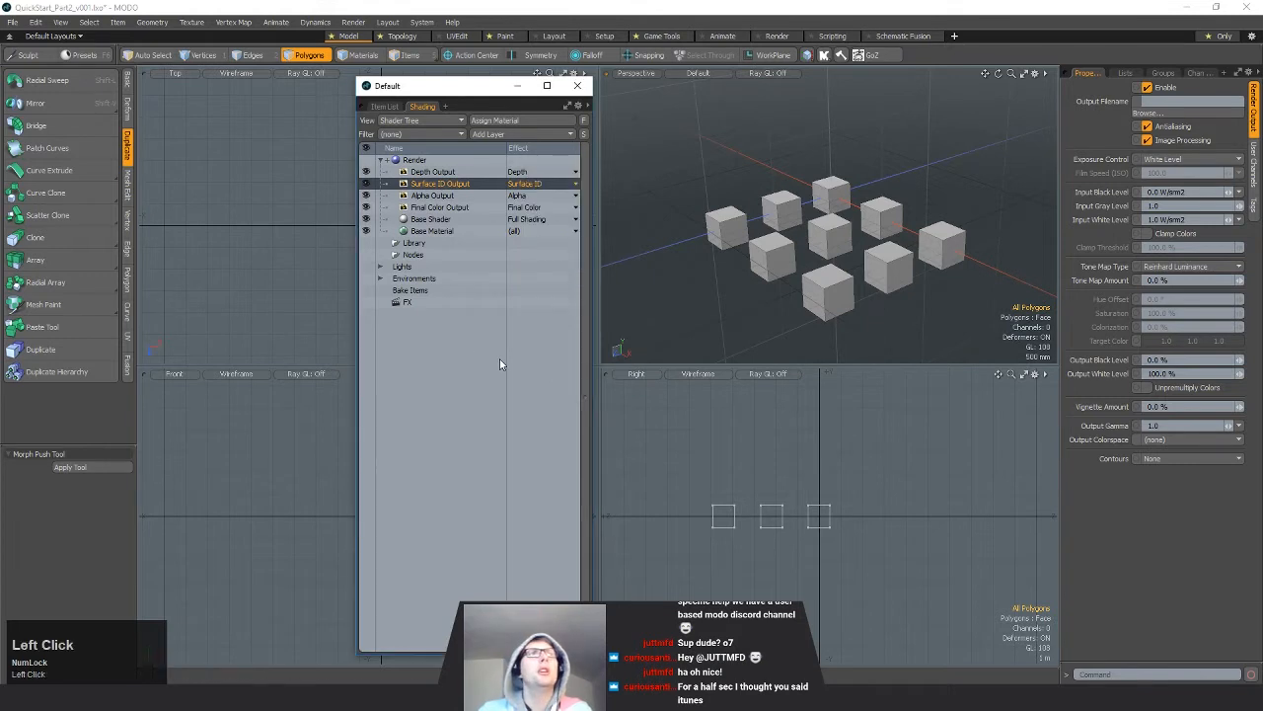
Step: Inspect the Base Shader properties and compare Base Material's reflection and transparency properties
left_click(427, 219)
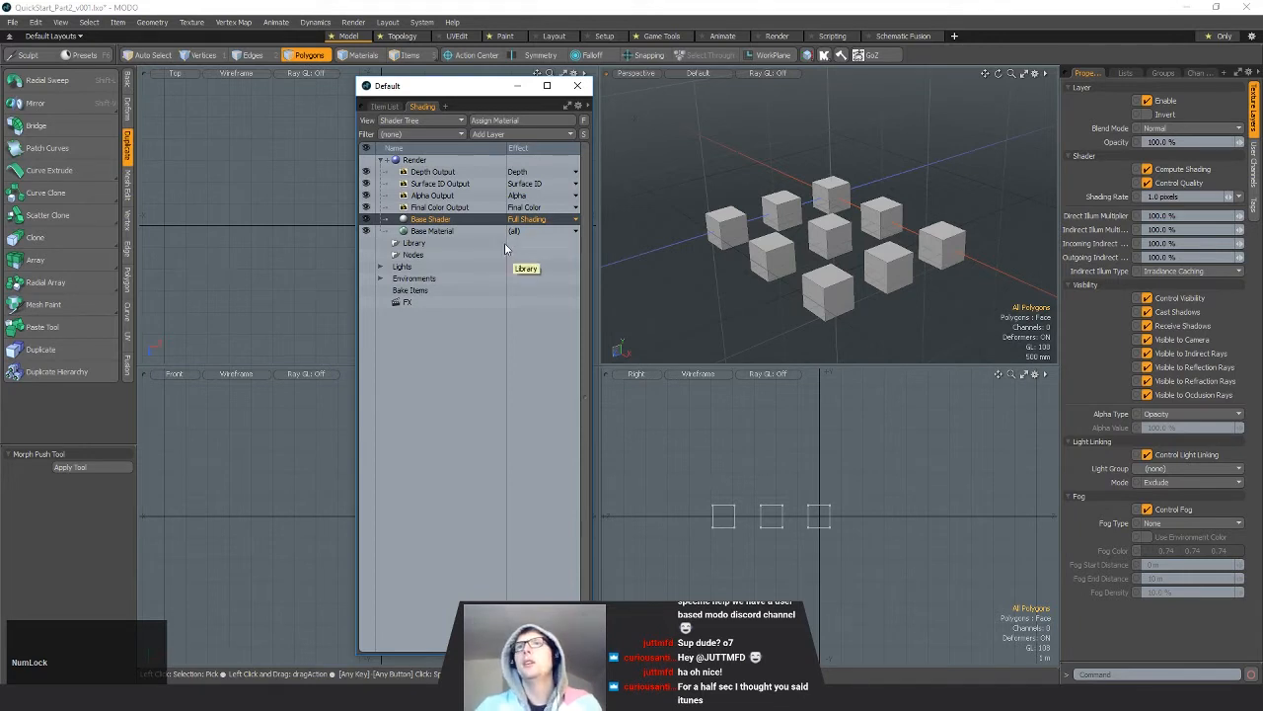
left_click(433, 231)
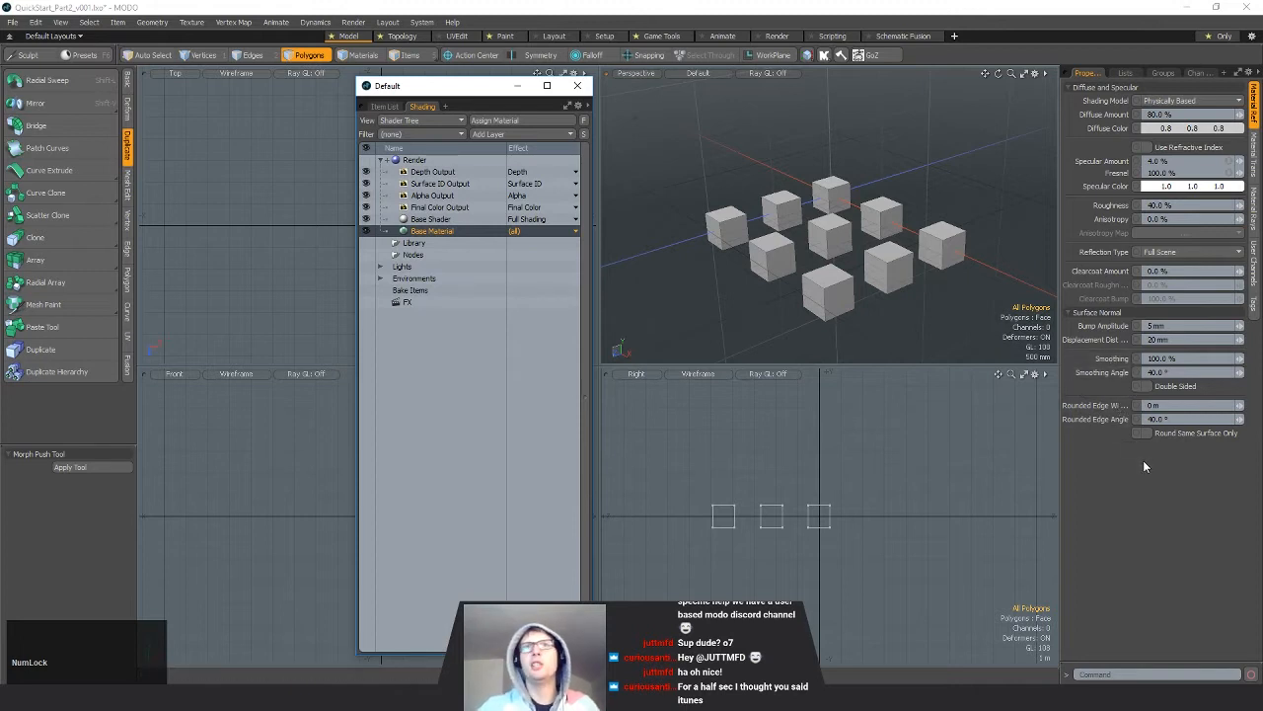
left_click(1255, 161)
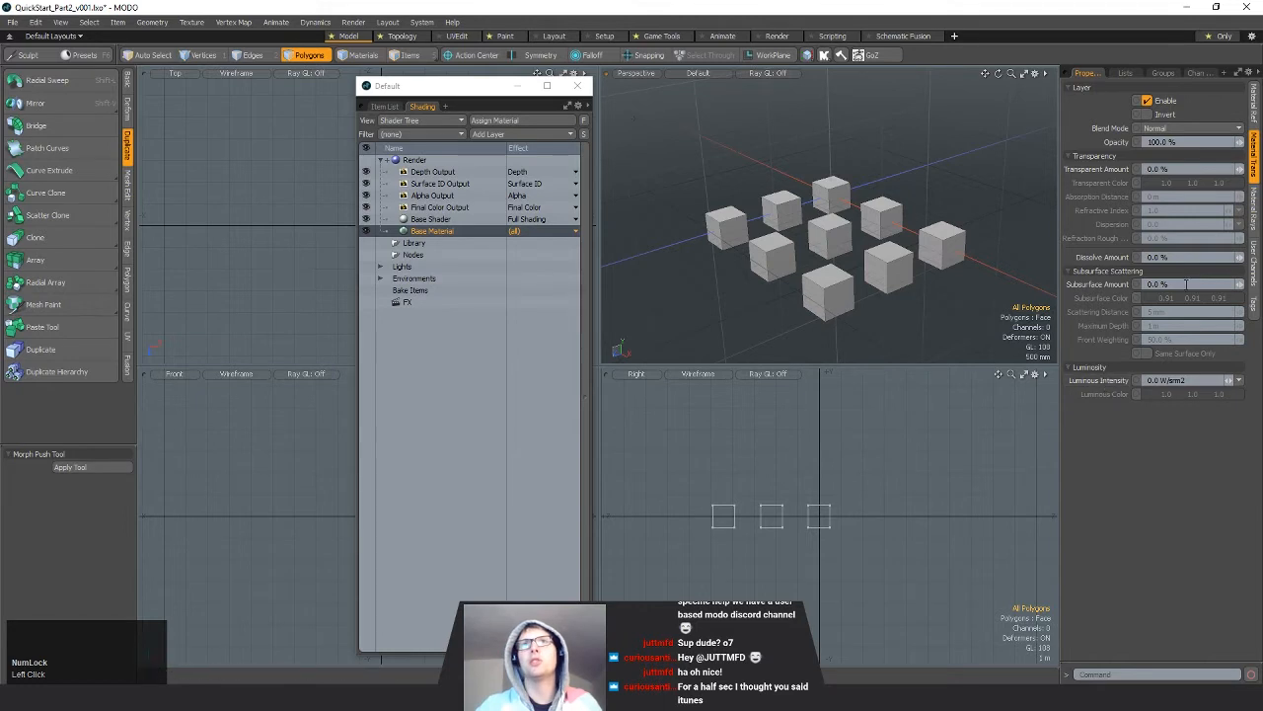
left_click(1254, 102)
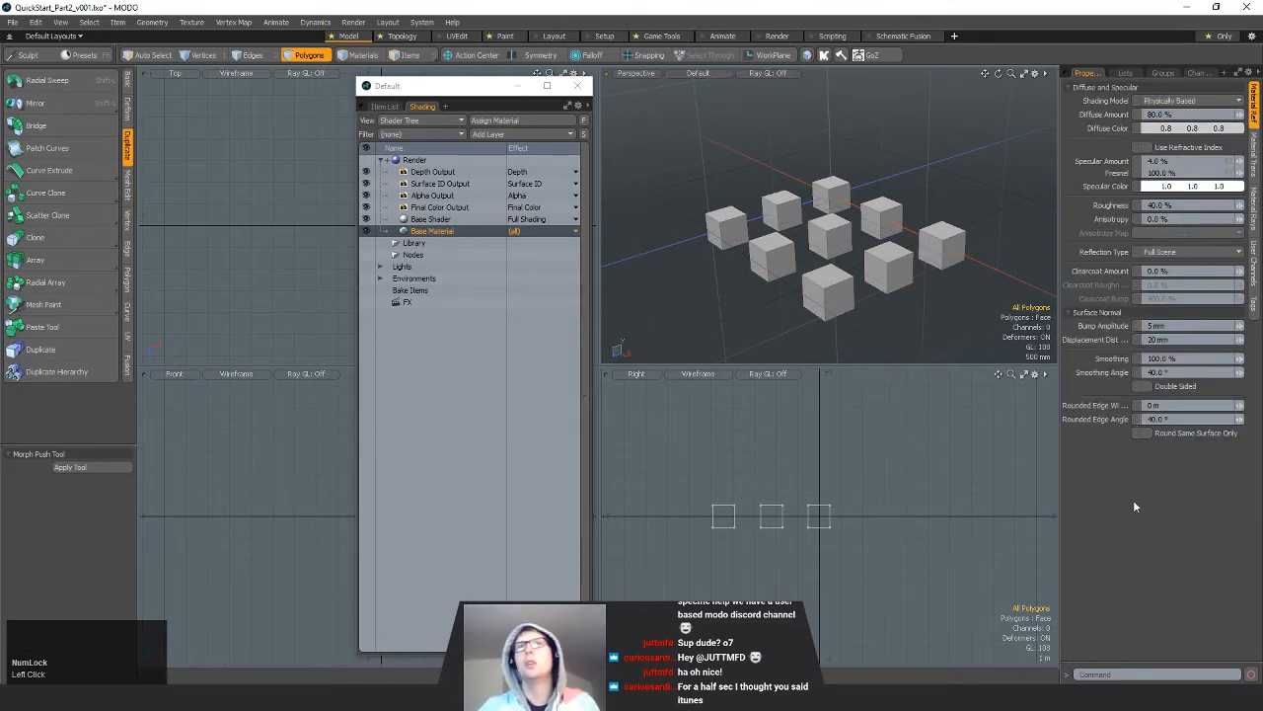
Step: Expand the Lights group down to Light Material, and inspect the properties of Light Material and Directional Light
left_click(396, 268)
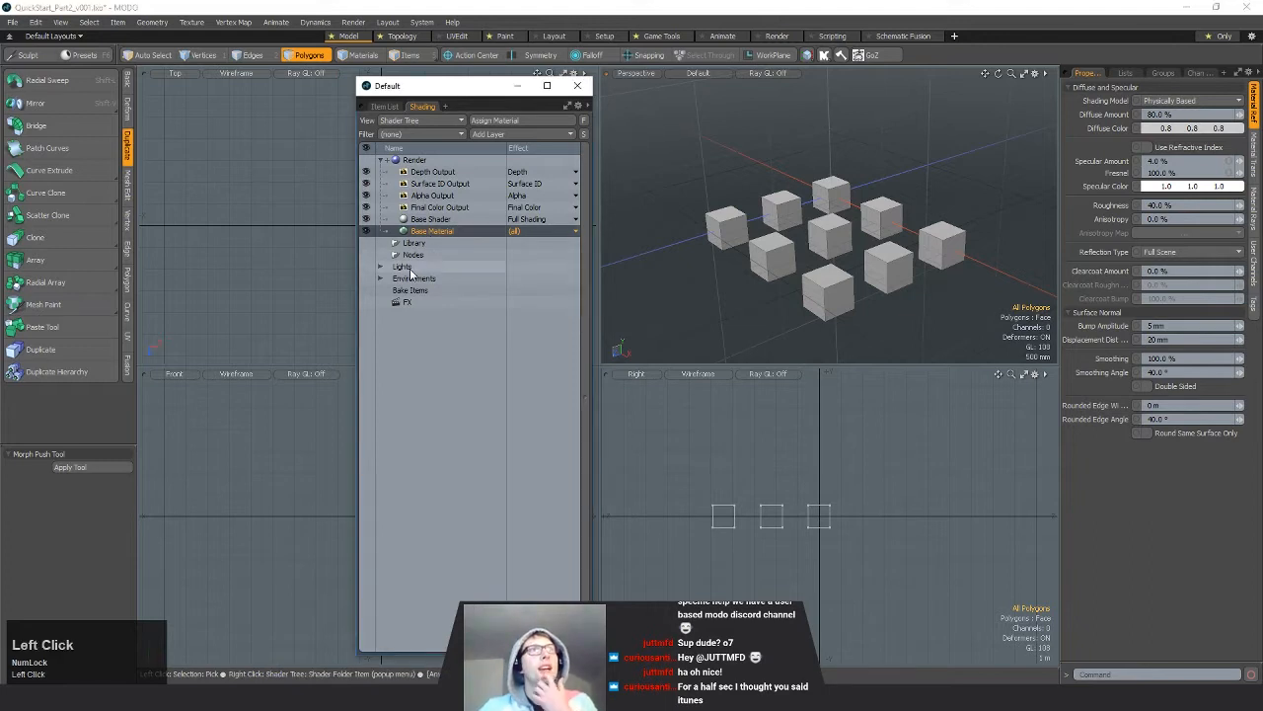
left_click(389, 278)
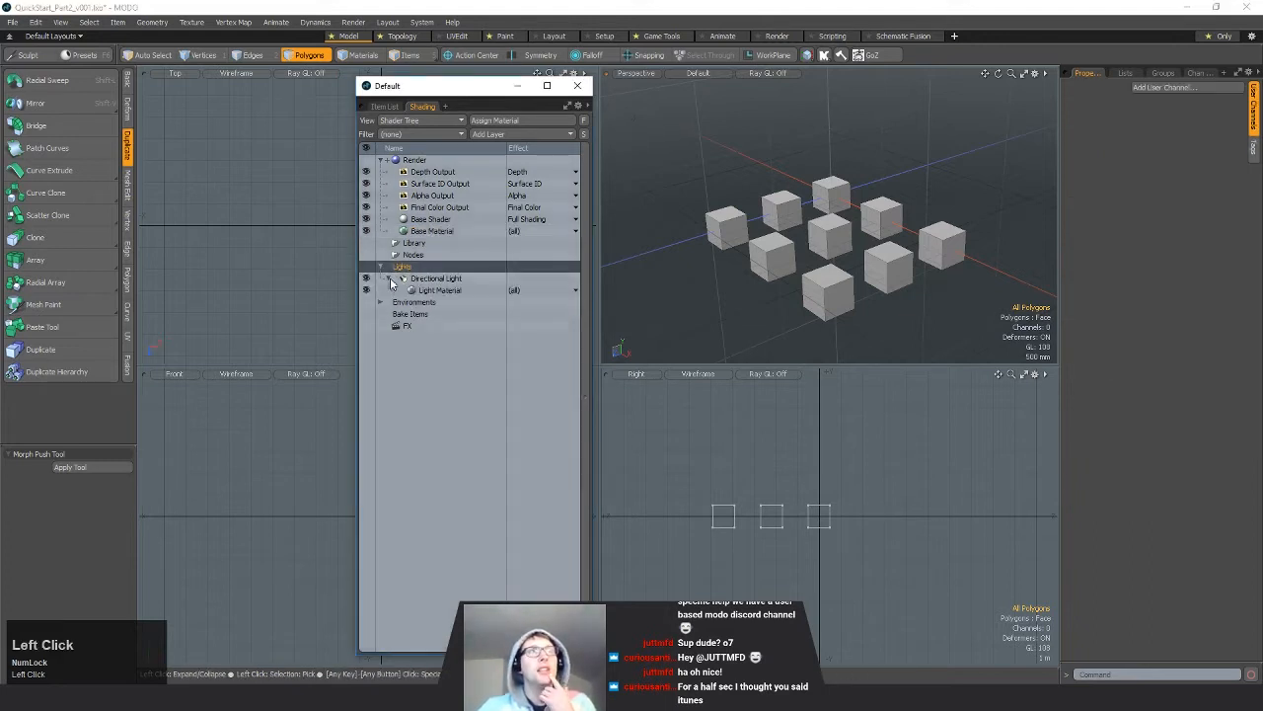
left_click(443, 291)
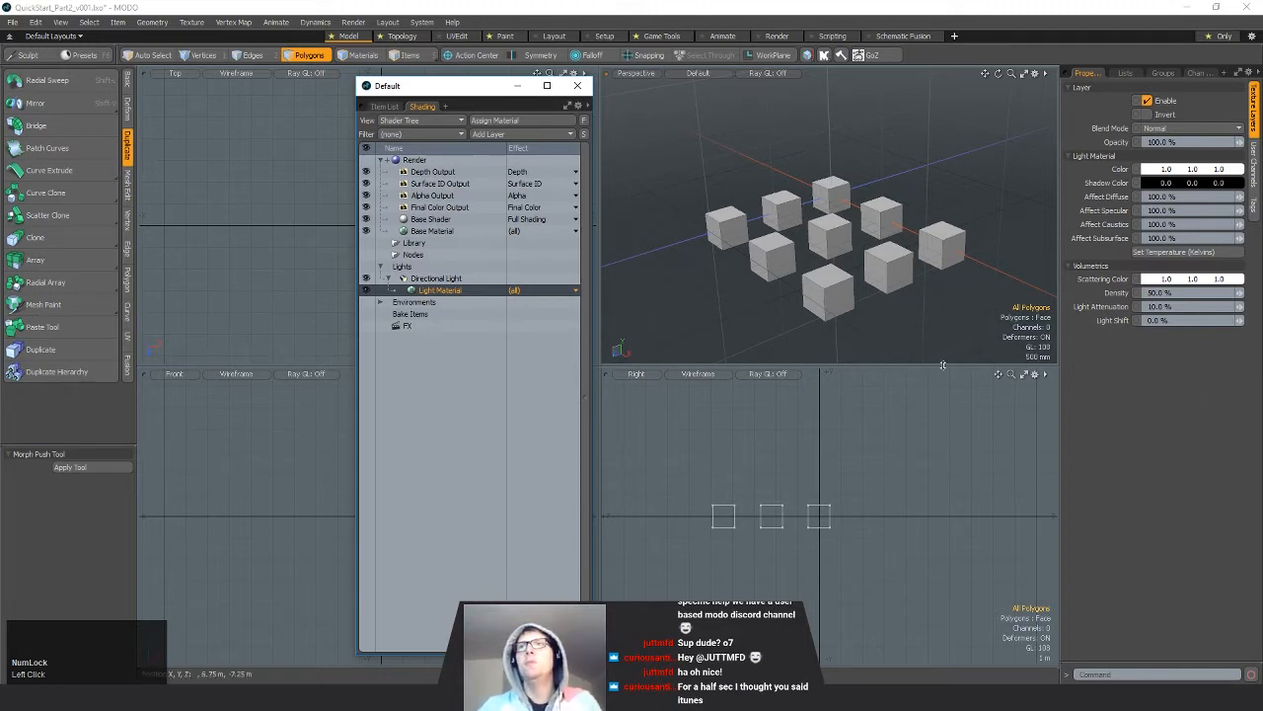
left_click(454, 280)
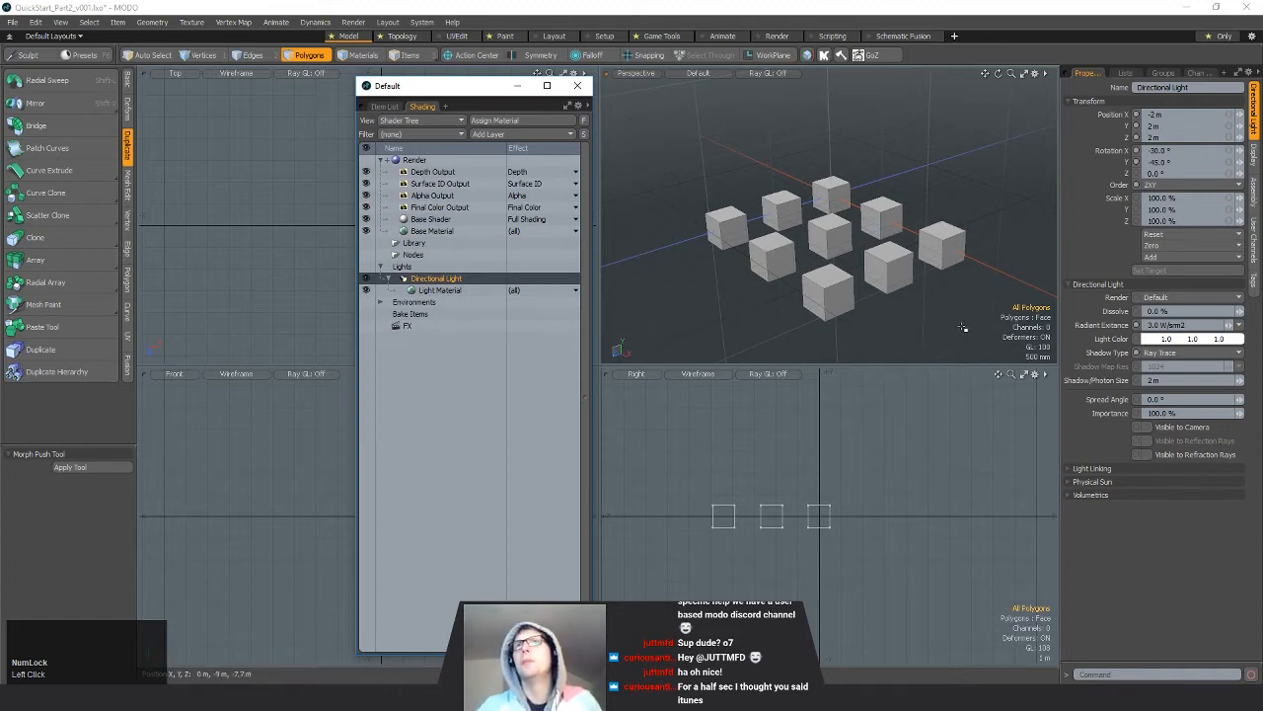
Step: Expand the Environments group down to Environment Material, and inspect the Environment item's intensity and visibility properties
left_click(380, 301)
left_click(409, 303)
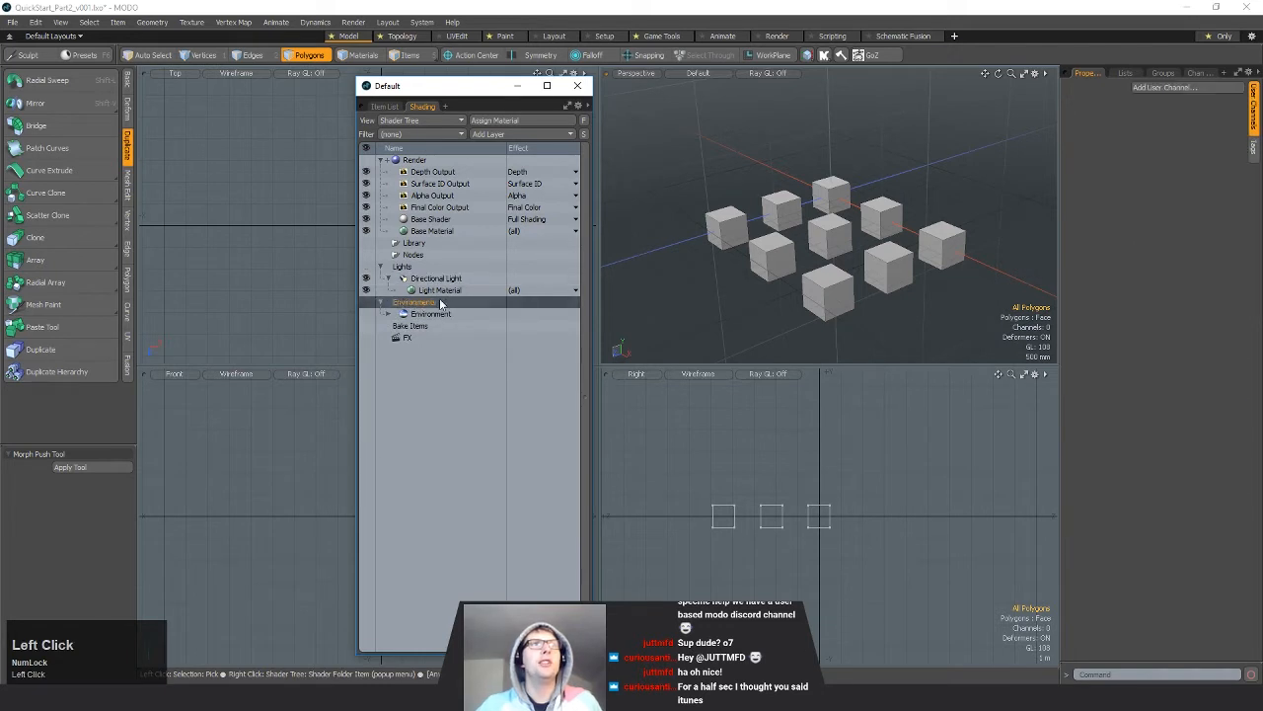
left_click(388, 314)
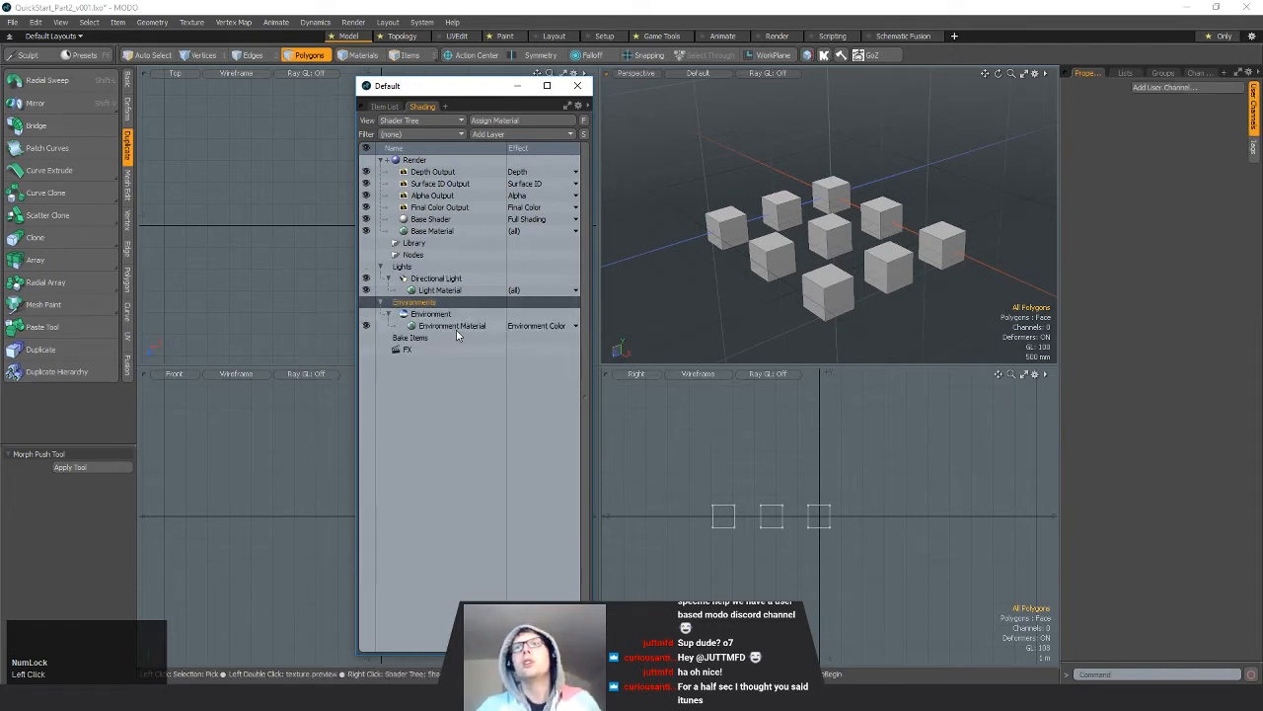
left_click(431, 314)
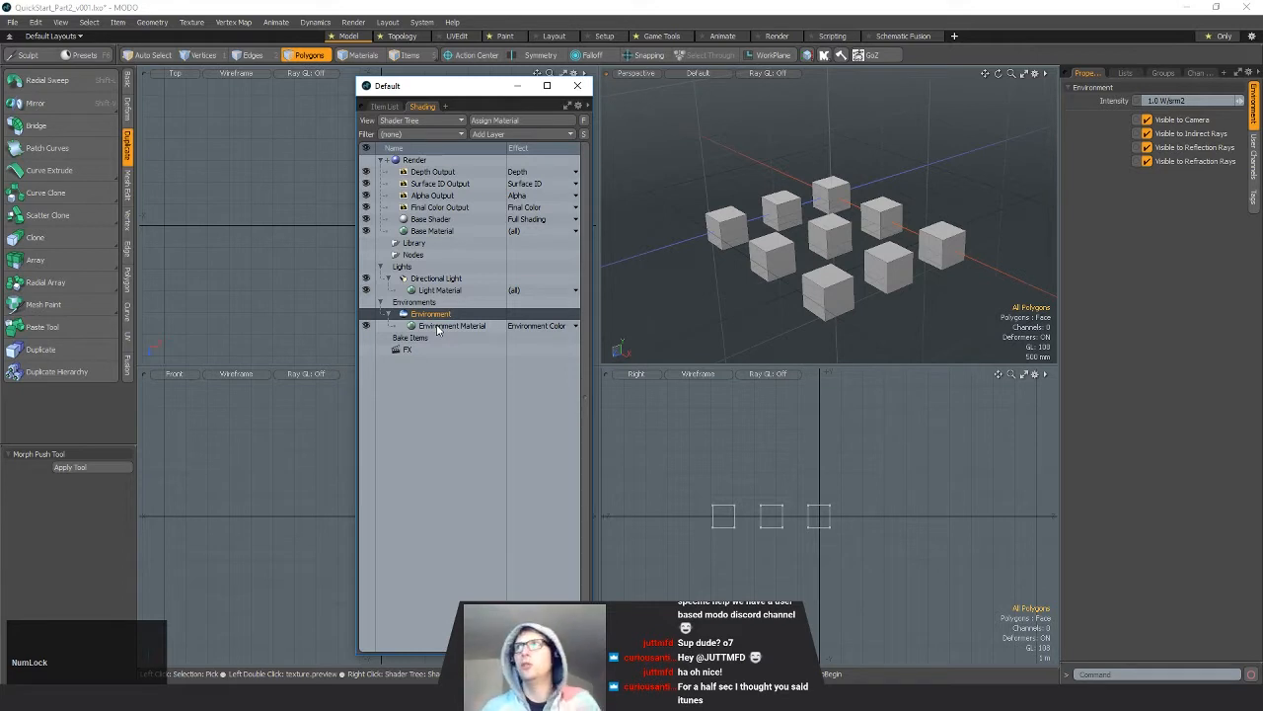
scroll(381, 657, "down", 1)
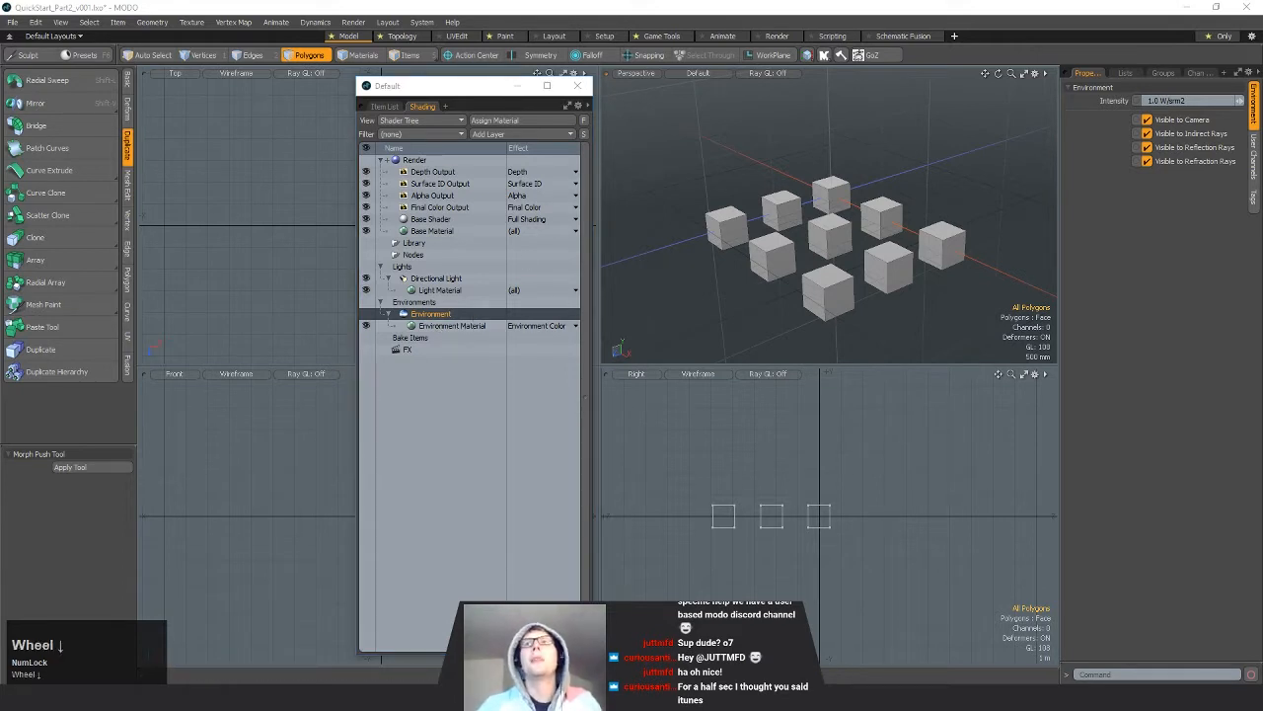
Step: Shift the floating Shading window slightly away from the perspective view, and collapse the Environment and Directional Light items
left_click(665, 286)
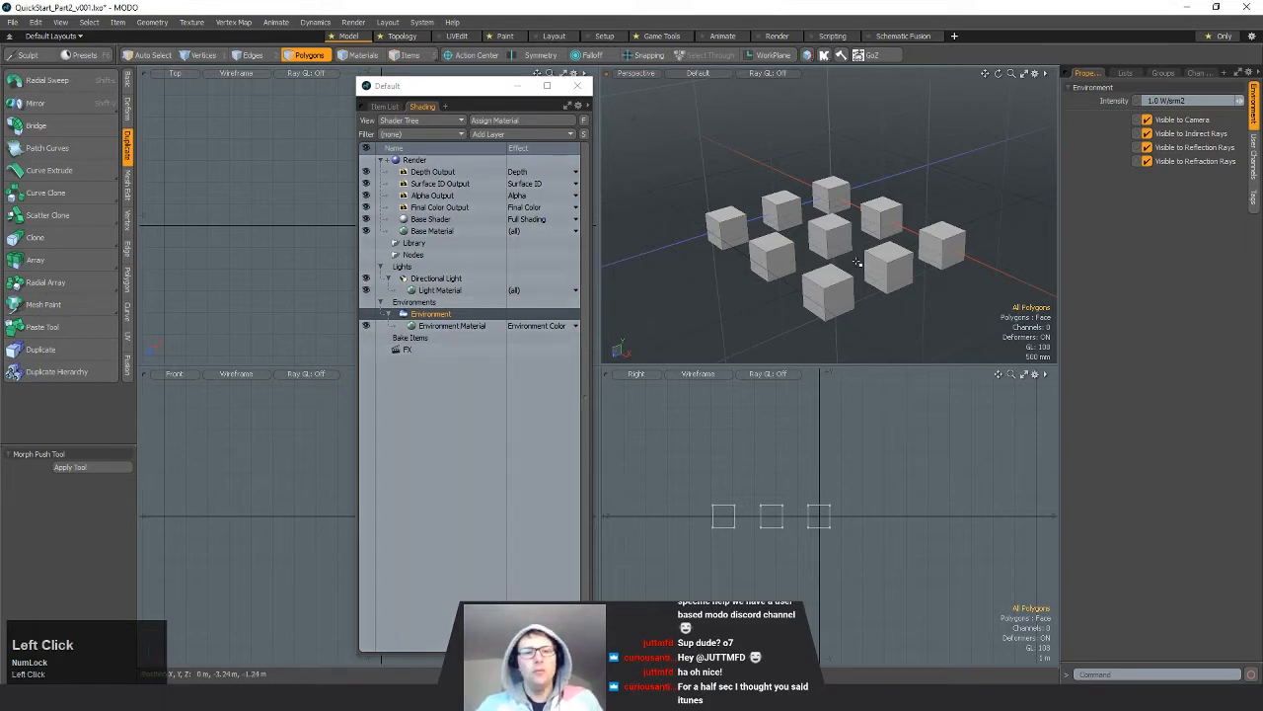
left_click_drag(857, 260, 795, 192, "alt")
left_click_drag(469, 91, 456, 91)
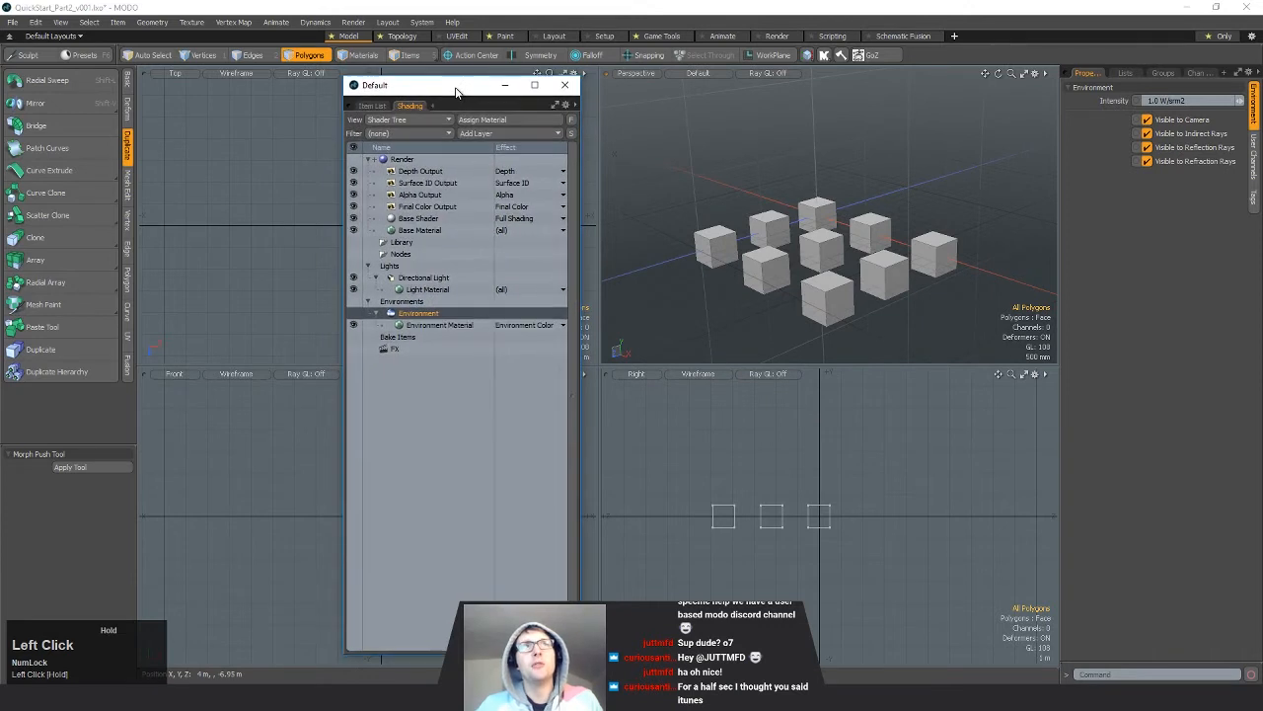
left_click_drag(823, 178, 825, 169, "alt+shift")
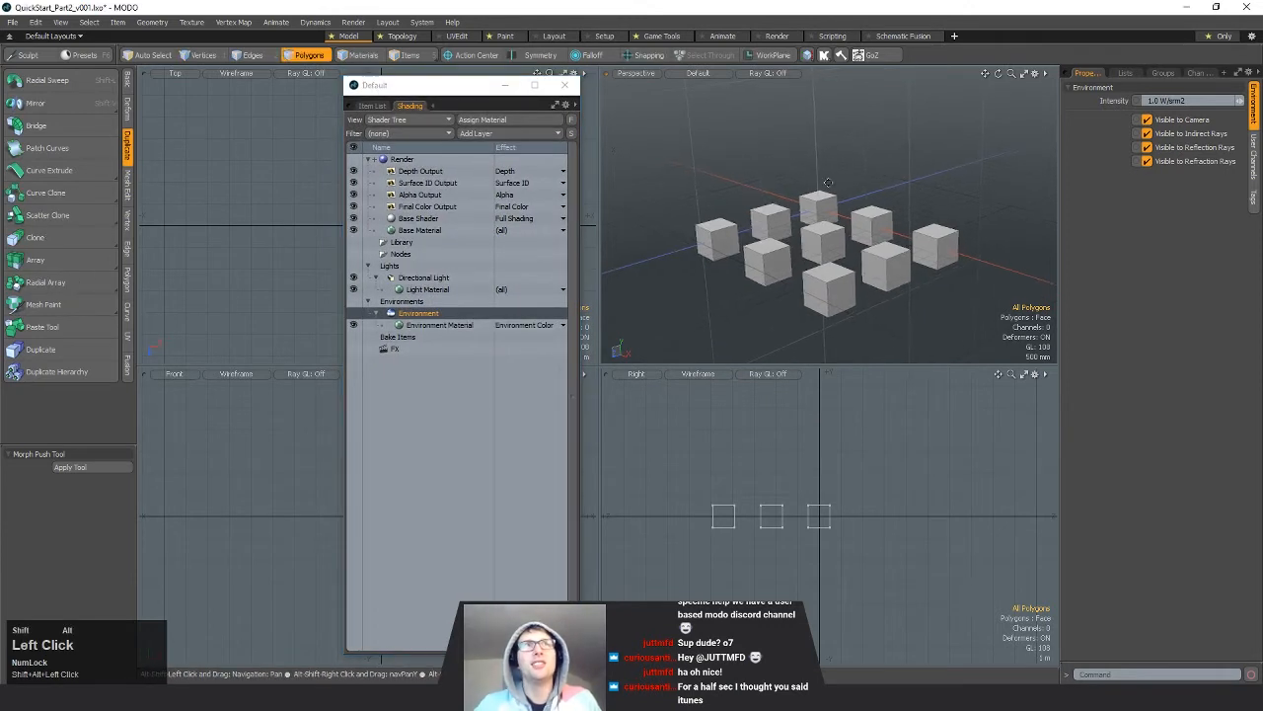
left_click(376, 313)
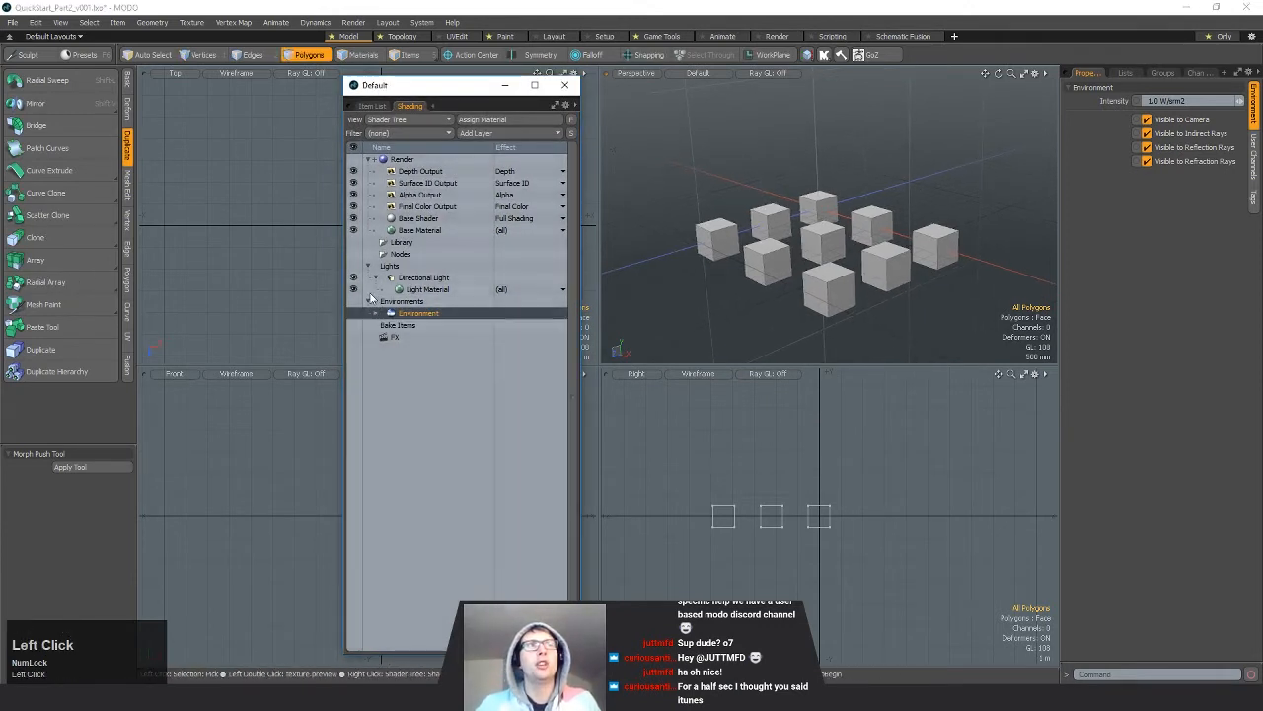
left_click(376, 277)
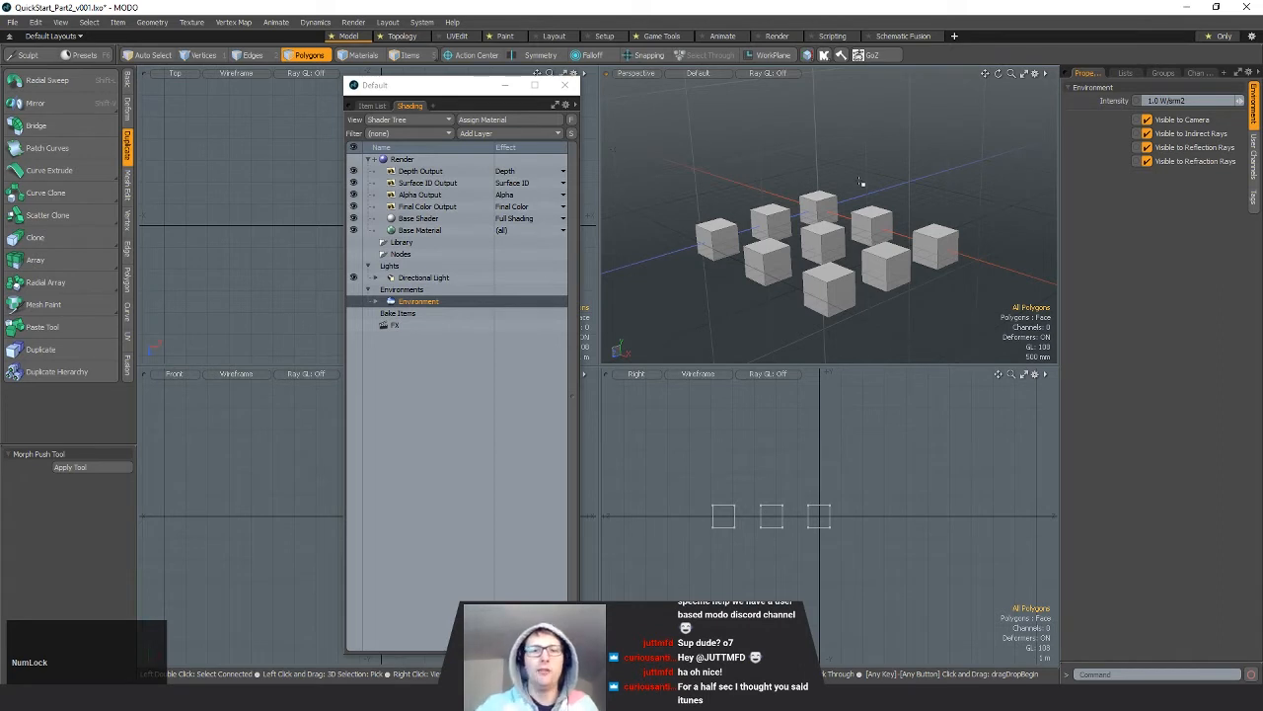
Step: Open the render Preview, start it rendering, and keep (Render Camera) as its camera after checking the available cameras
key("F8")
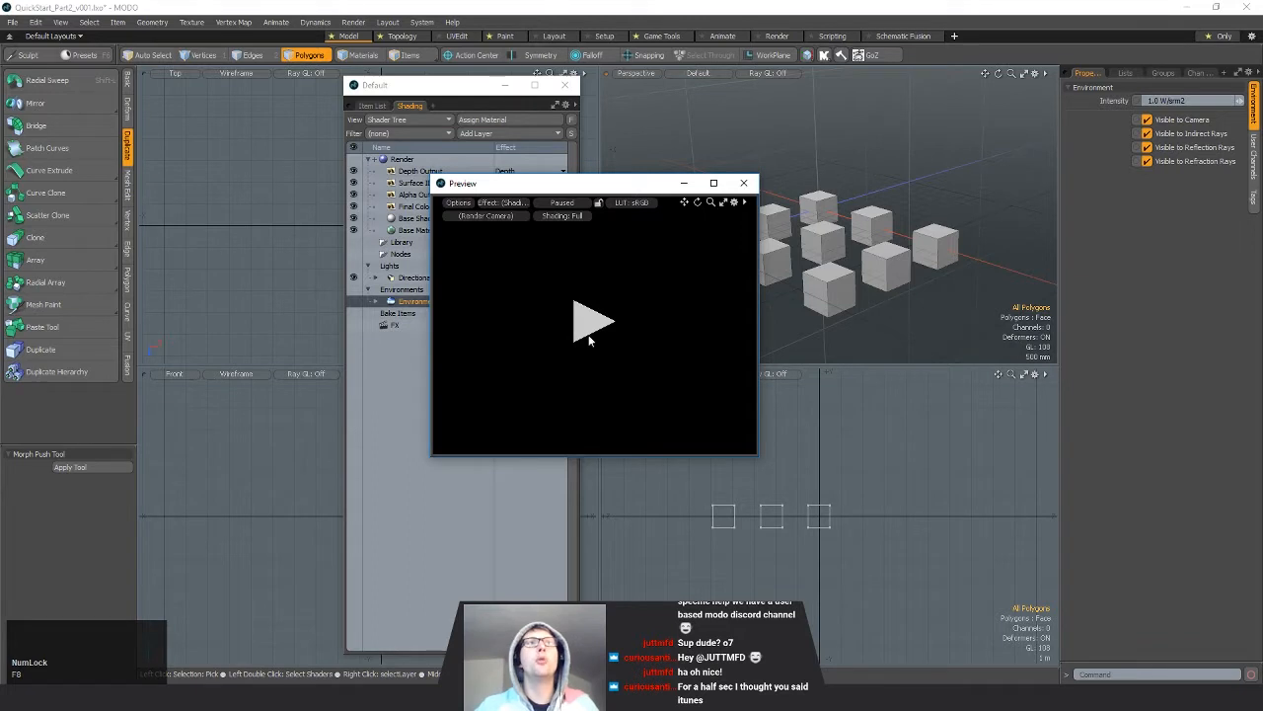
left_click(560, 203)
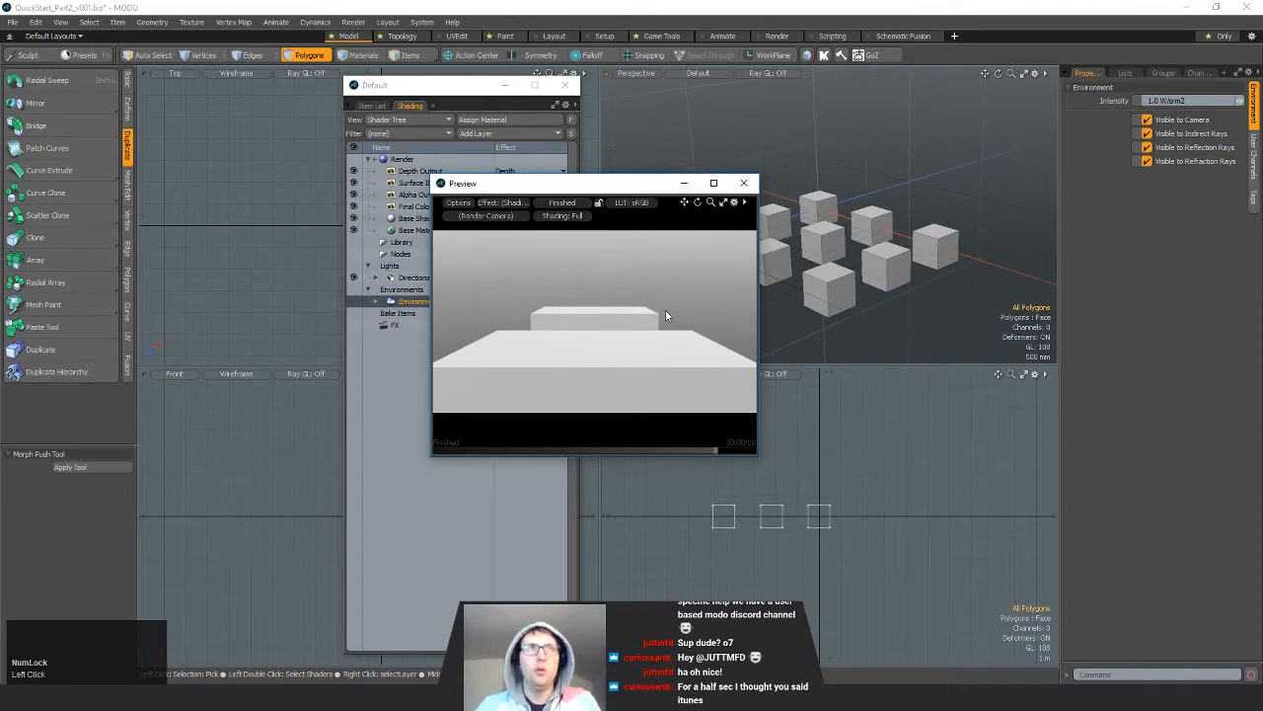
left_click(500, 216)
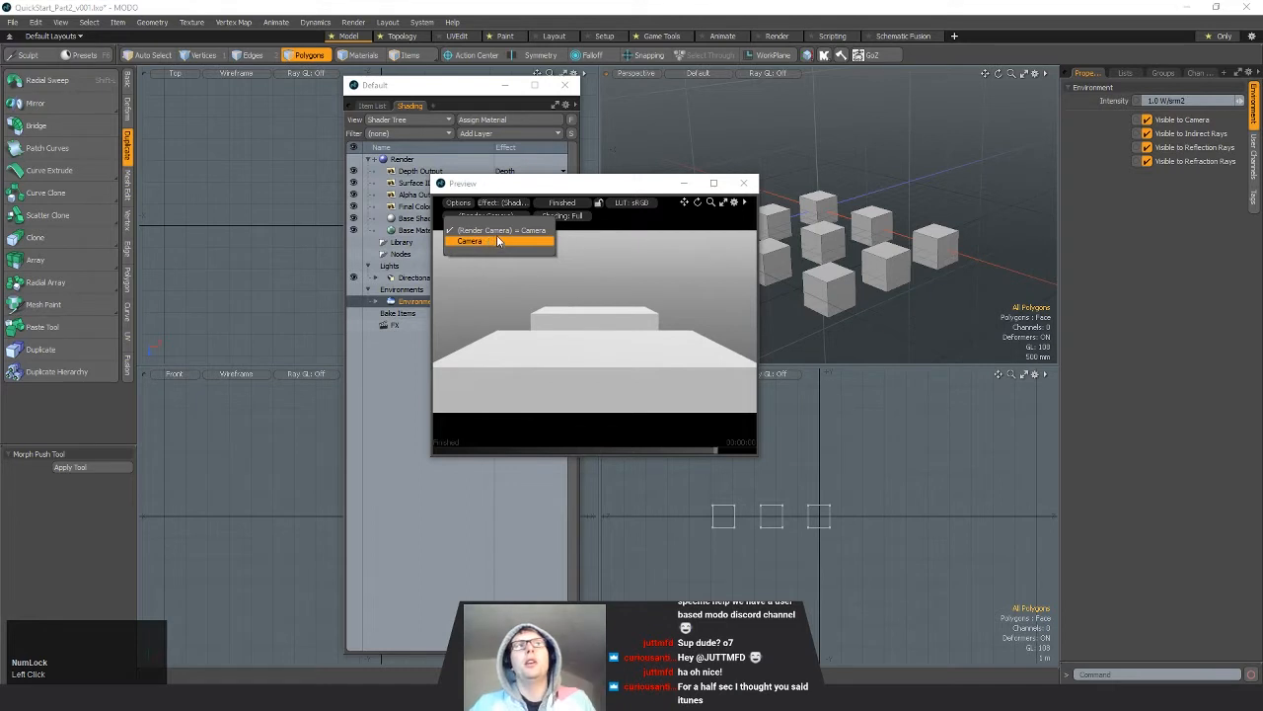
left_click(516, 233)
left_click(486, 215)
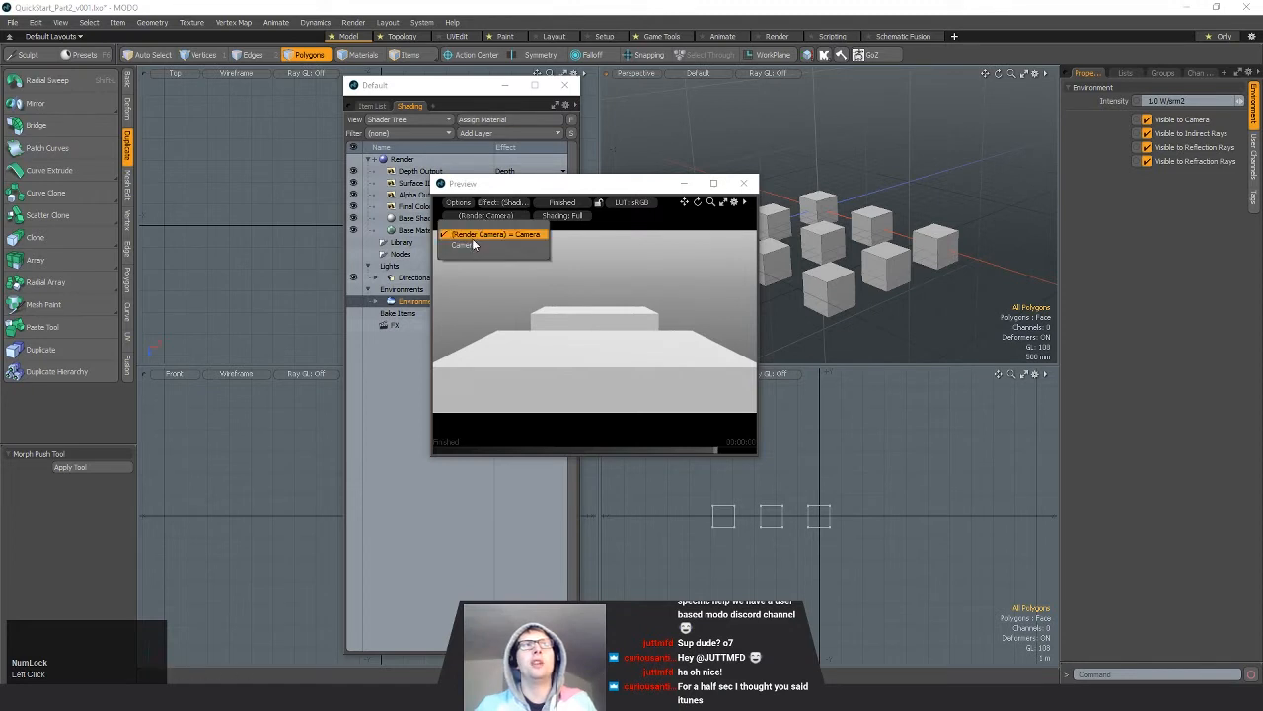
left_click(489, 237)
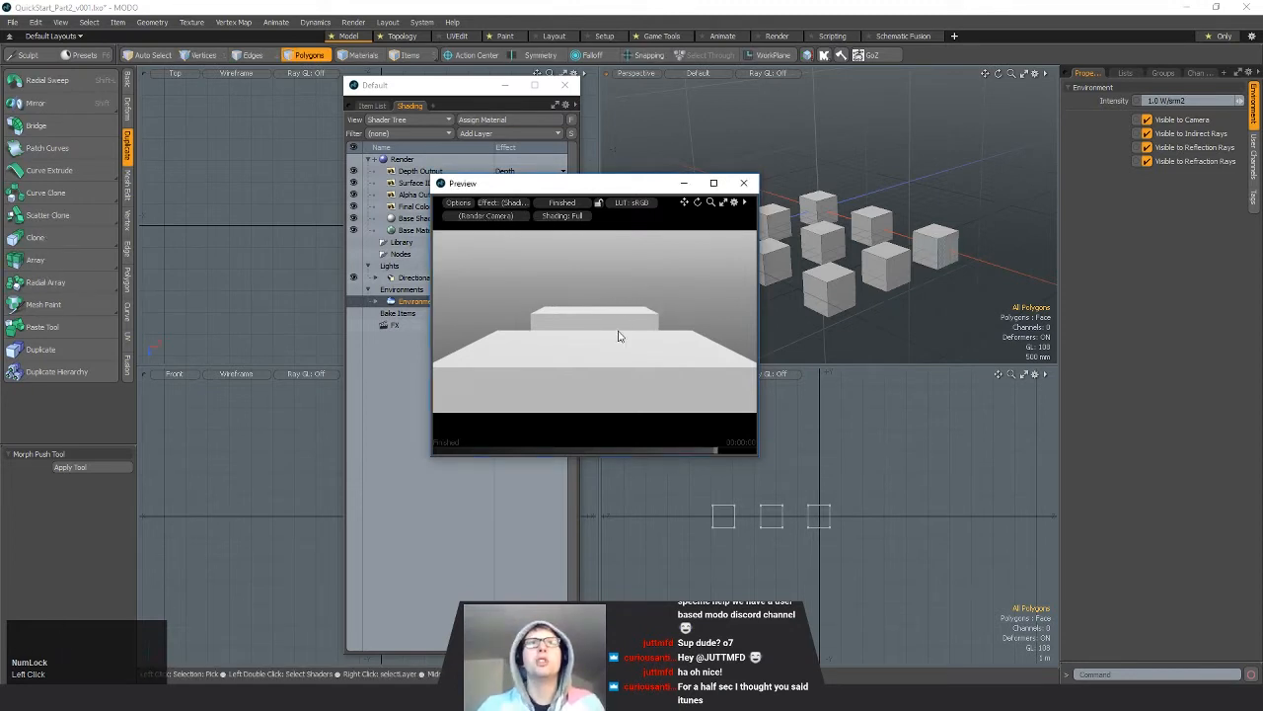
Step: Orbit and zoom the Preview's camera out to frame all nine cubes from an angle above, and reposition the Preview window
key("alt")
left_click_drag(633, 309, 596, 344, "alt")
scroll(585, 321, "up", 1)
scroll(585, 321, "down", 4)
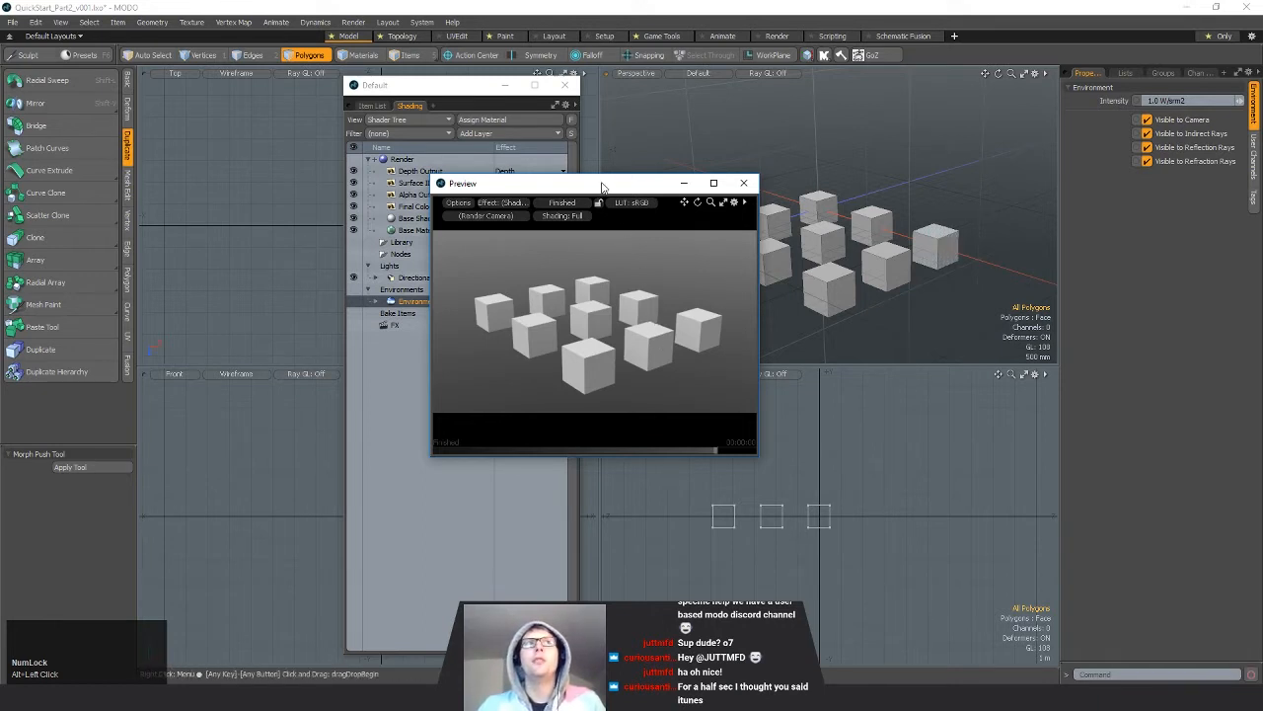
left_click_drag(602, 186, 494, 149)
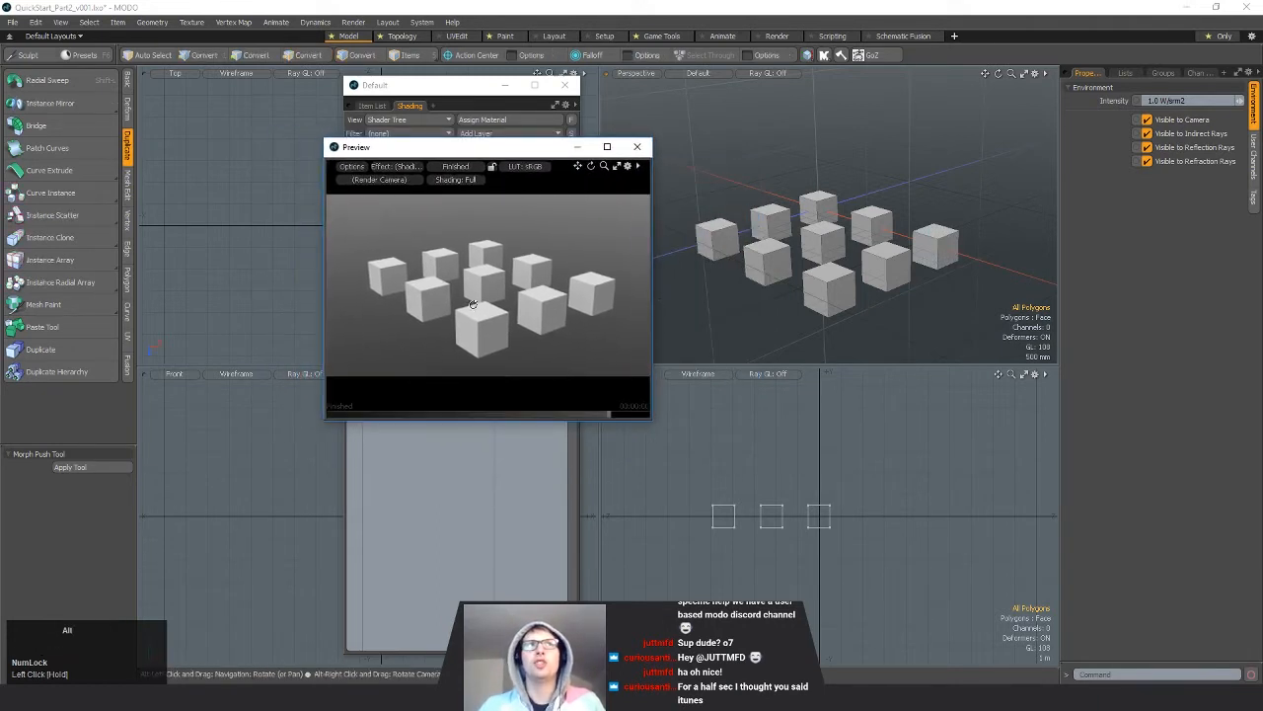
Step: Orbit the Preview's camera around the nine cubes to examine them from several angles, and move the window to uncover the Shader Tree layers
mouse_move(484, 302)
left_mouse_down("alt")
mouse_move(498, 311)
mouse_move(485, 305)
left_mouse_up("alt")
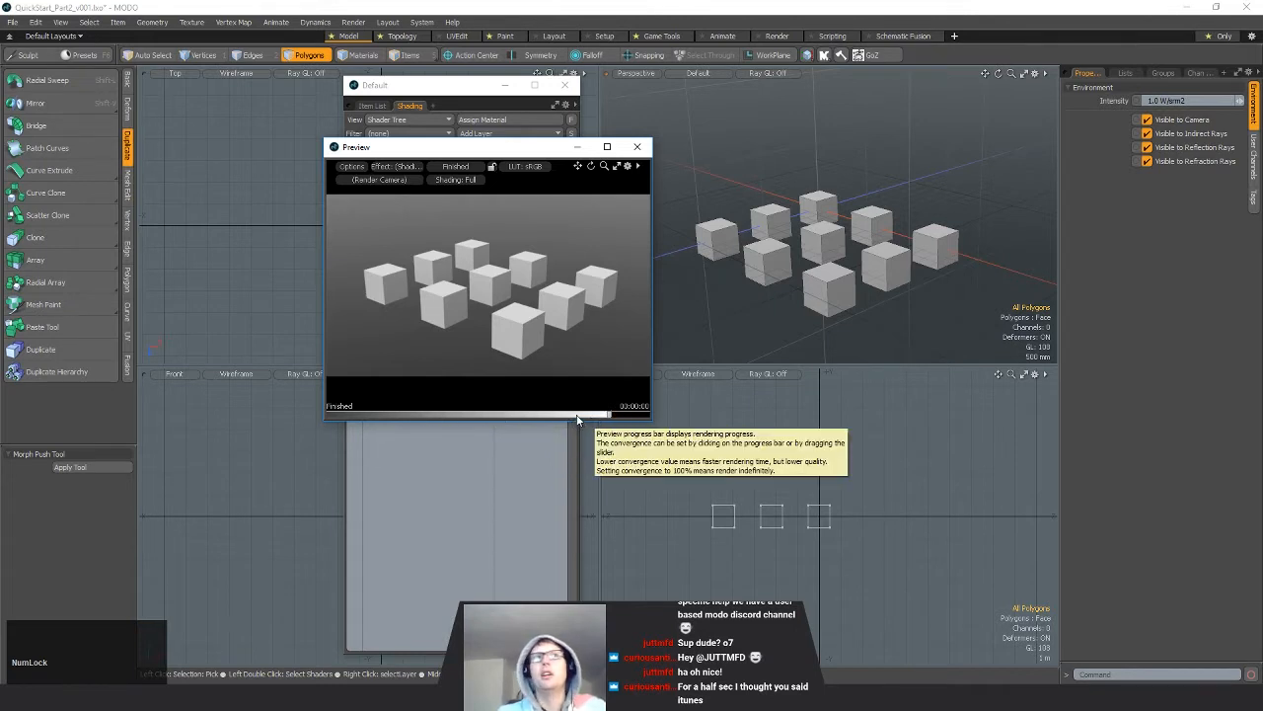
left_click(545, 298, "alt")
left_click_drag(545, 298, 551, 298, "alt")
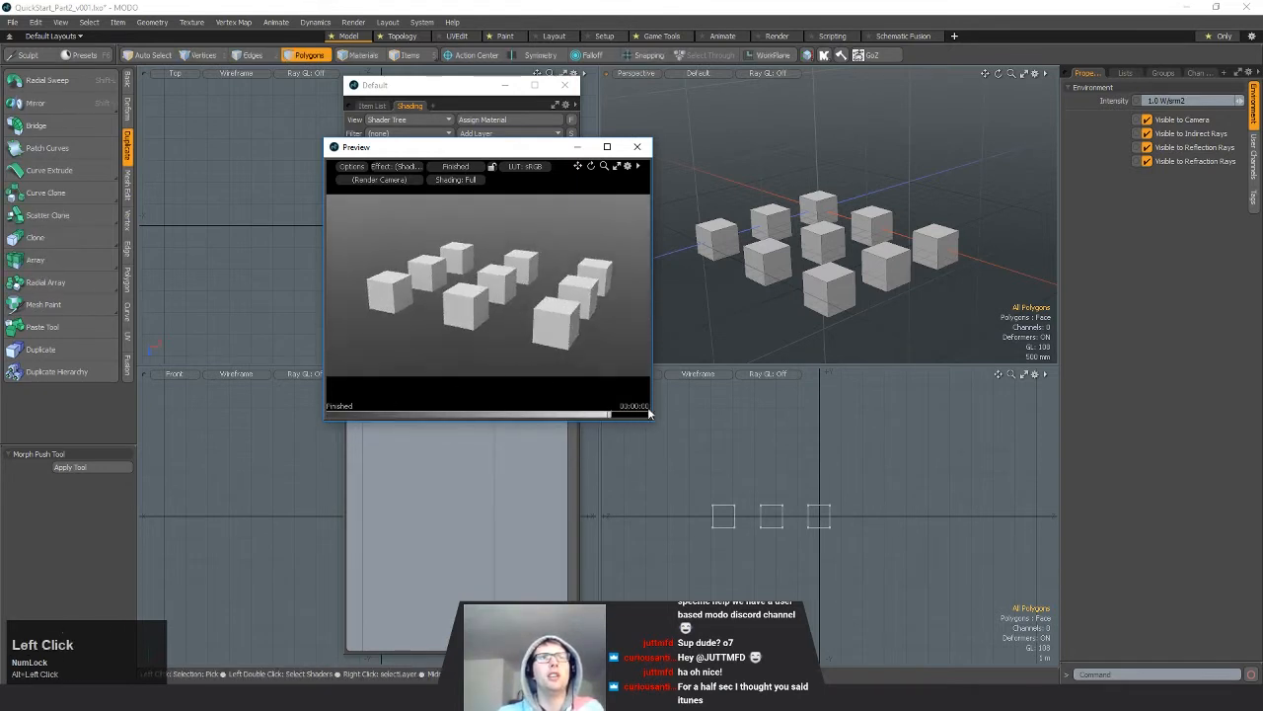
left_click_drag(505, 312, 525, 308, "alt")
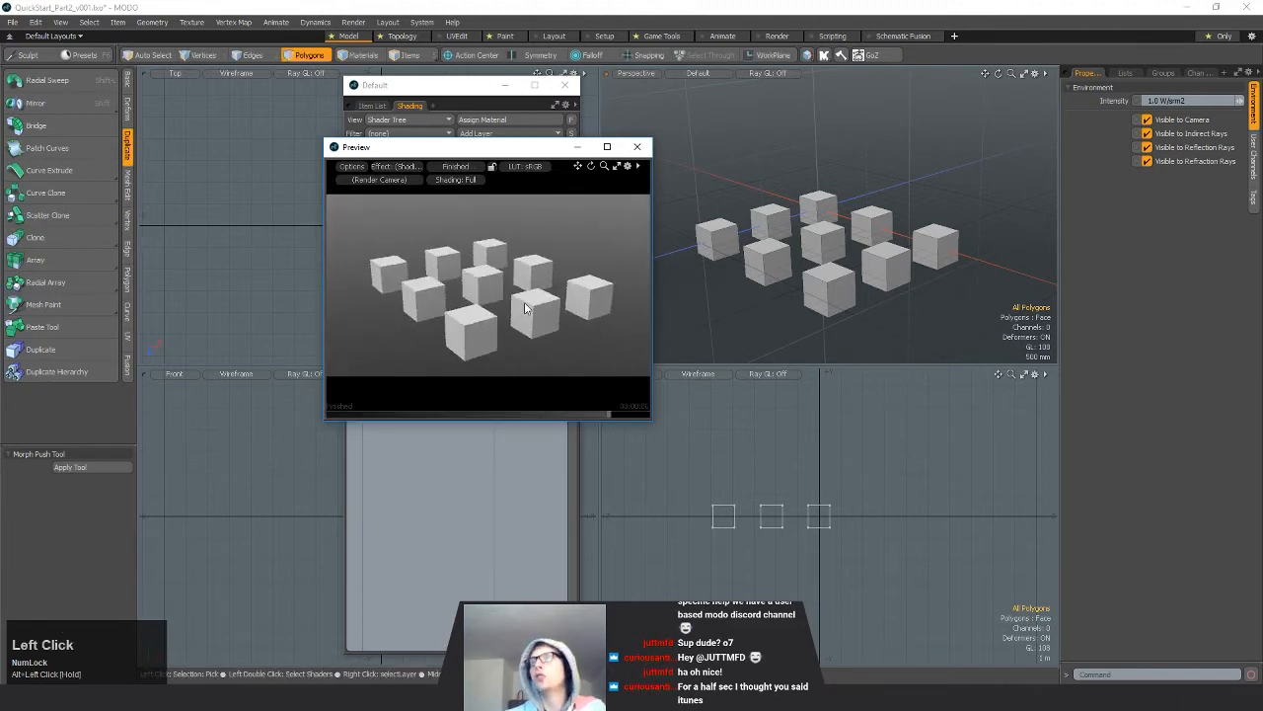
left_click_drag(515, 302, 466, 274, "alt")
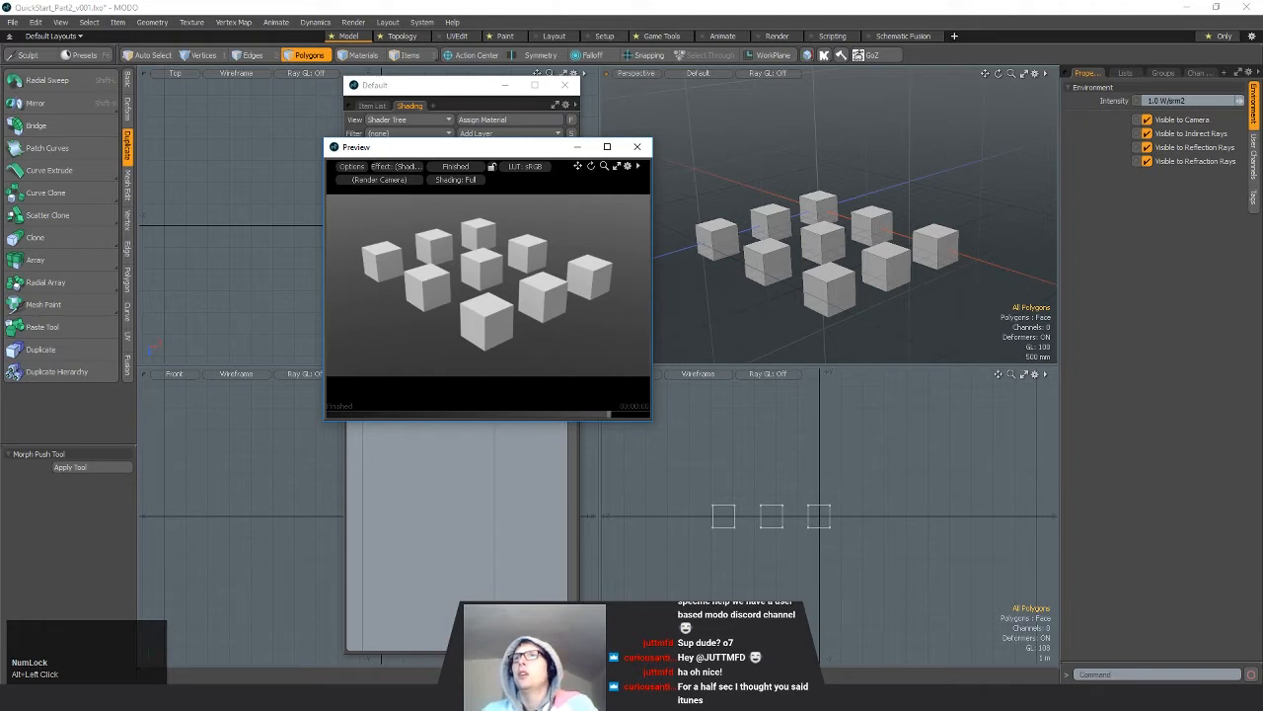
left_click_drag(479, 318, 470, 285, "alt")
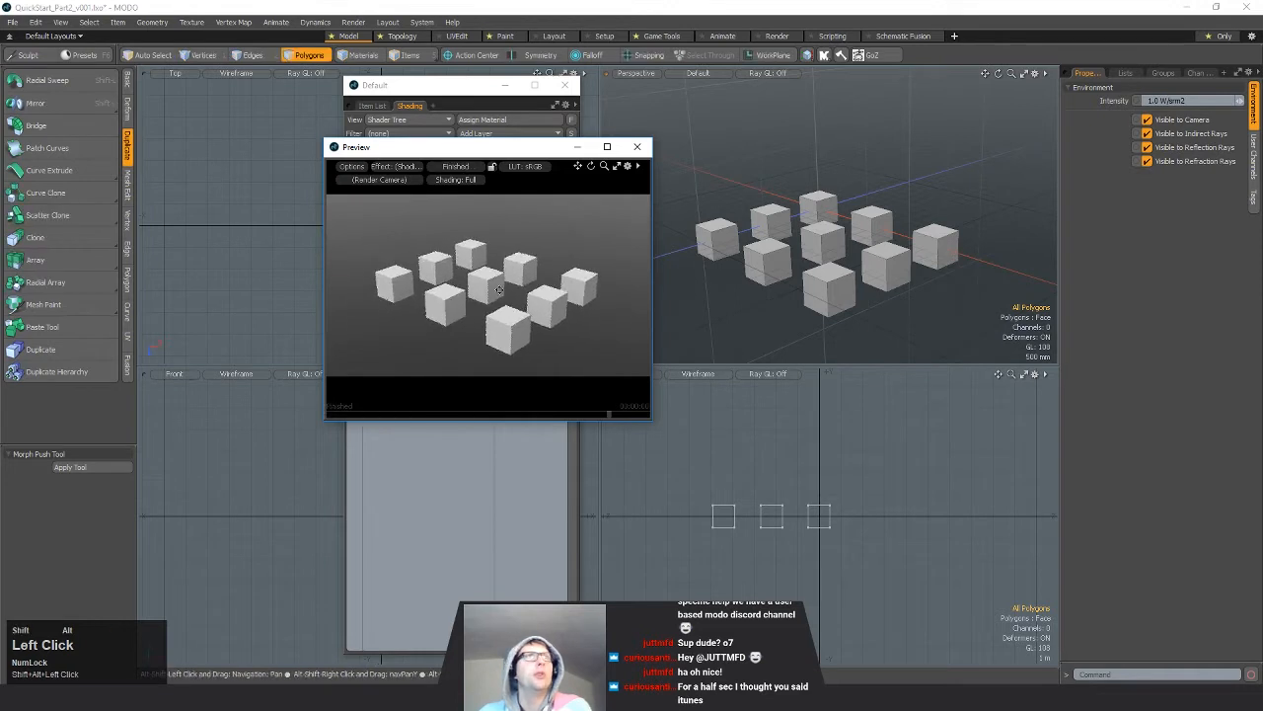
left_click_drag(469, 153, 483, 305)
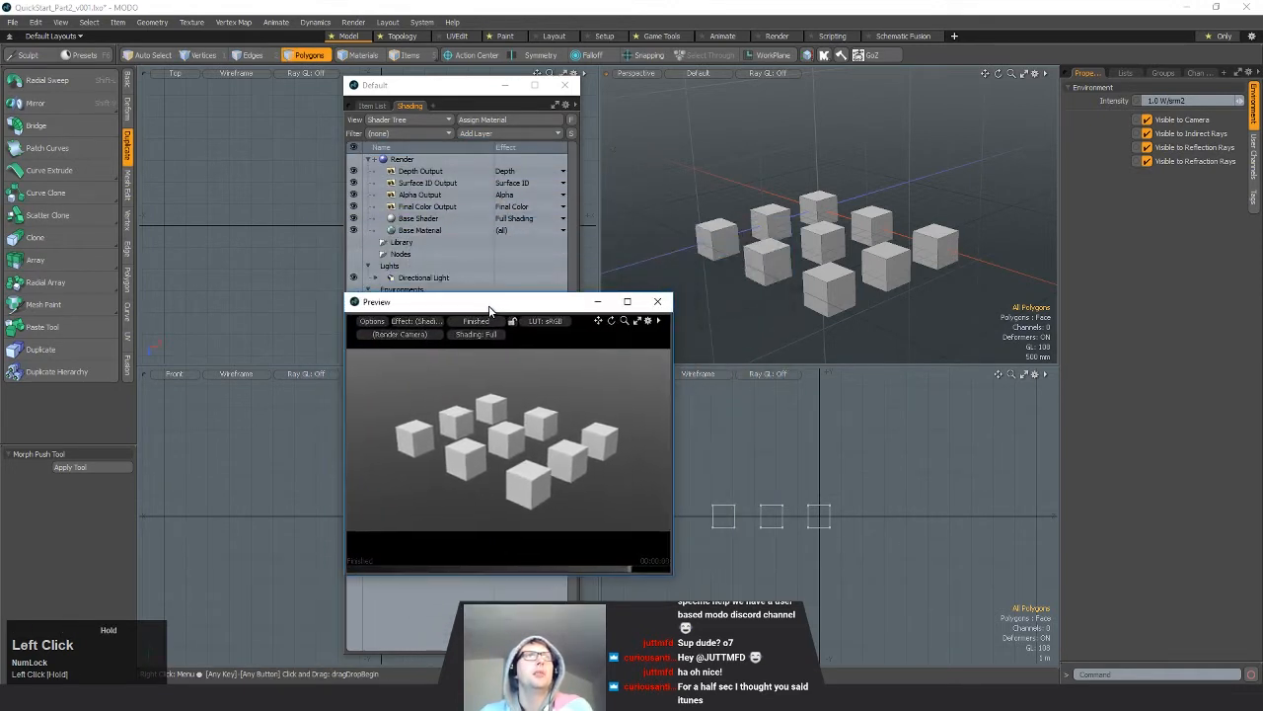
Step: Add a Gabor Noise texture layer above Base Material in the Shader Tree, and bring the Preview window forward to check it
left_click(484, 143)
left_click(420, 230)
left_click(482, 134)
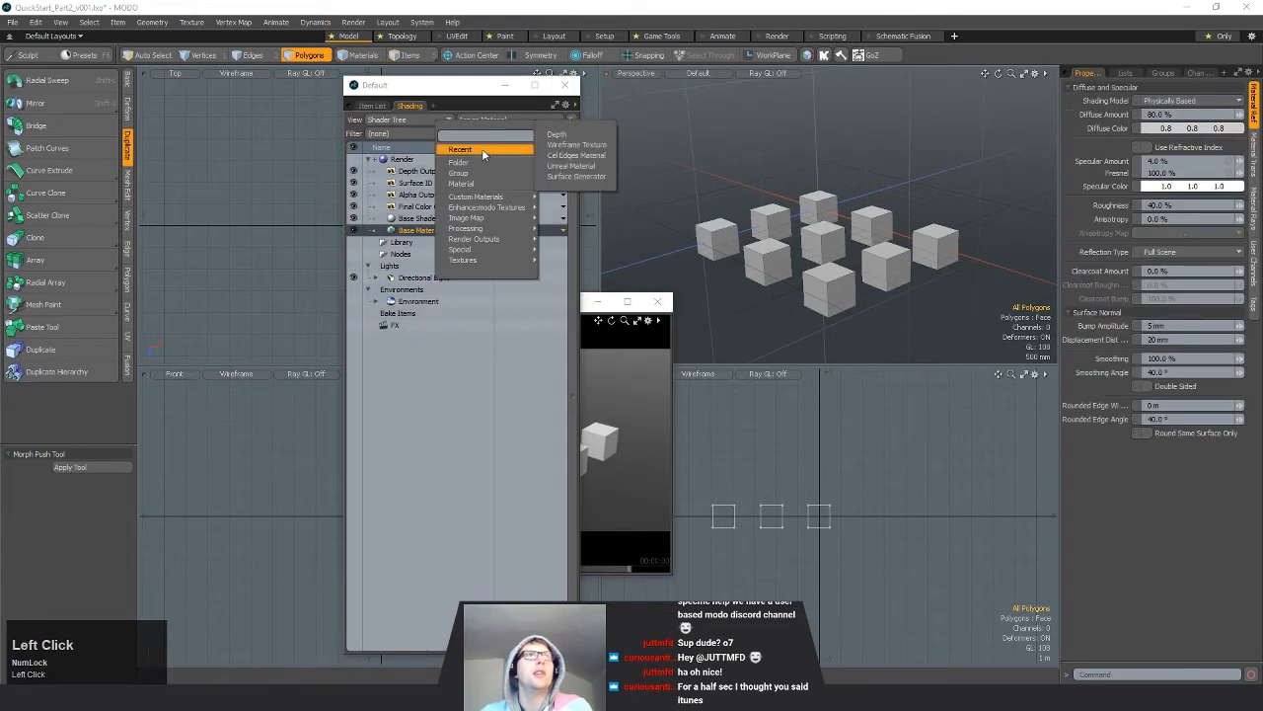
mouse_move(481, 255)
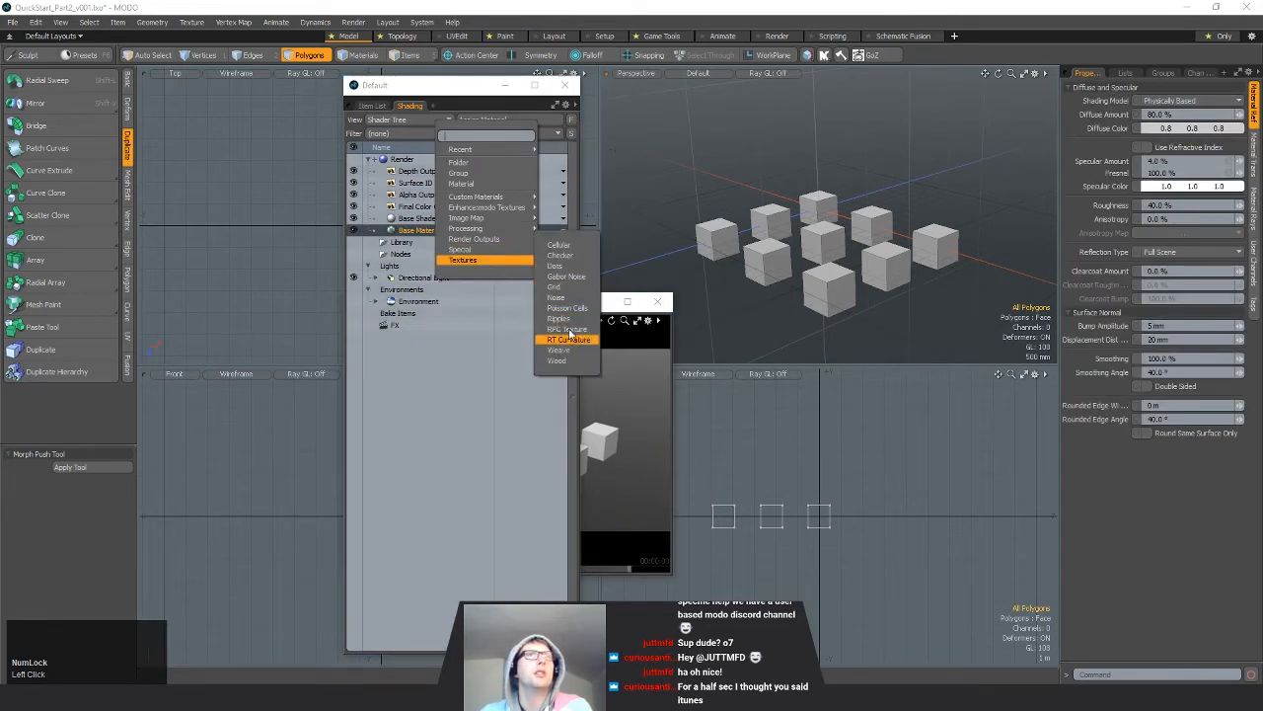
left_click(580, 277)
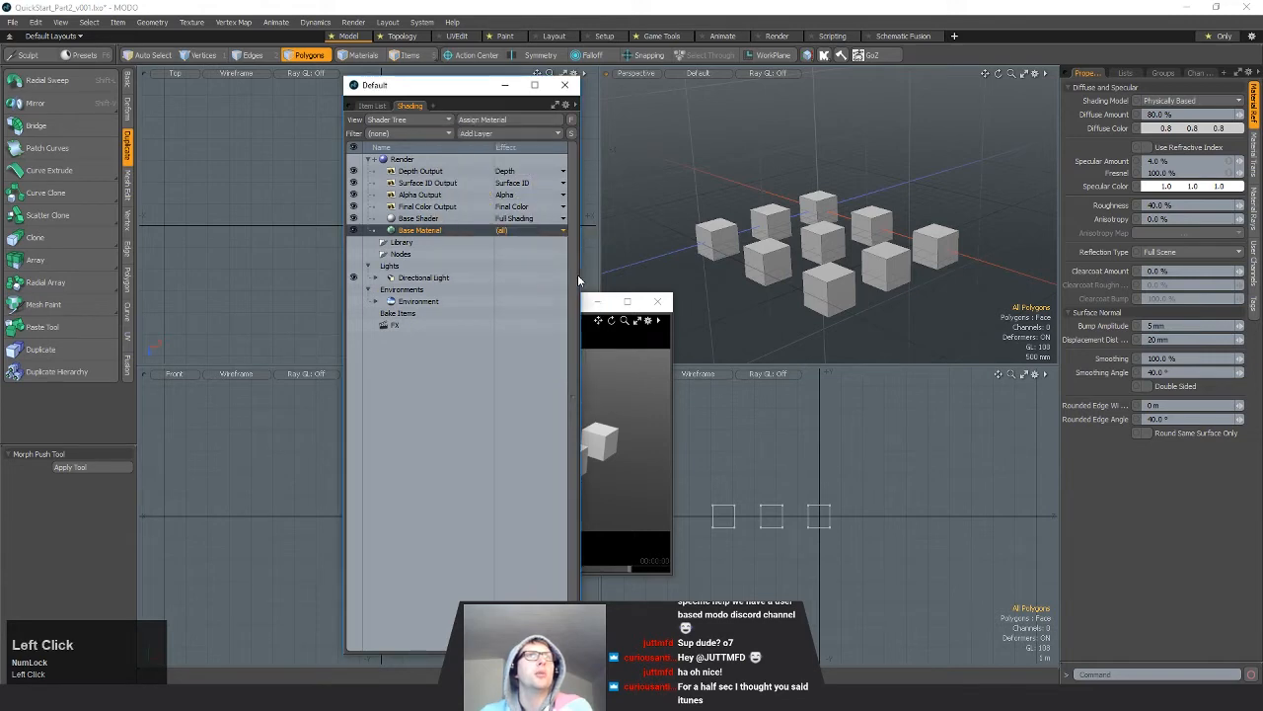
left_click(622, 338)
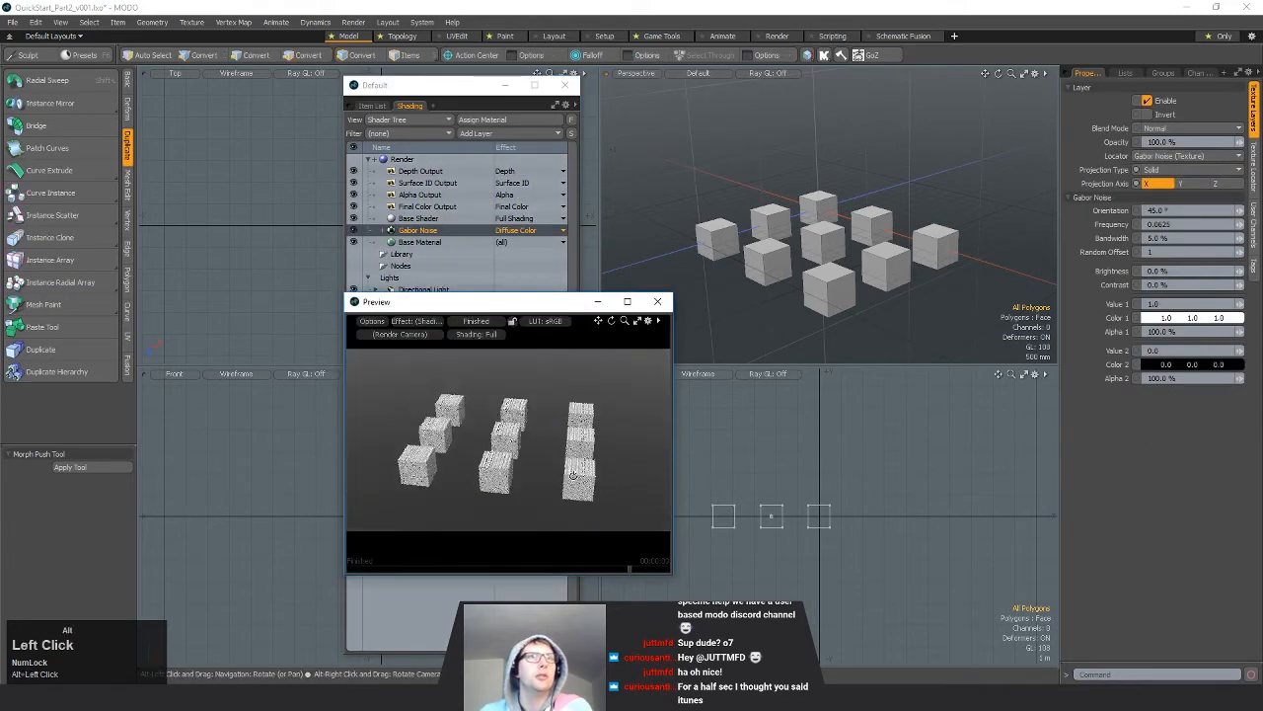
Step: Change the Gabor Noise layer's effect to the surface shading effect Displacement
left_click(553, 236)
left_click(556, 233)
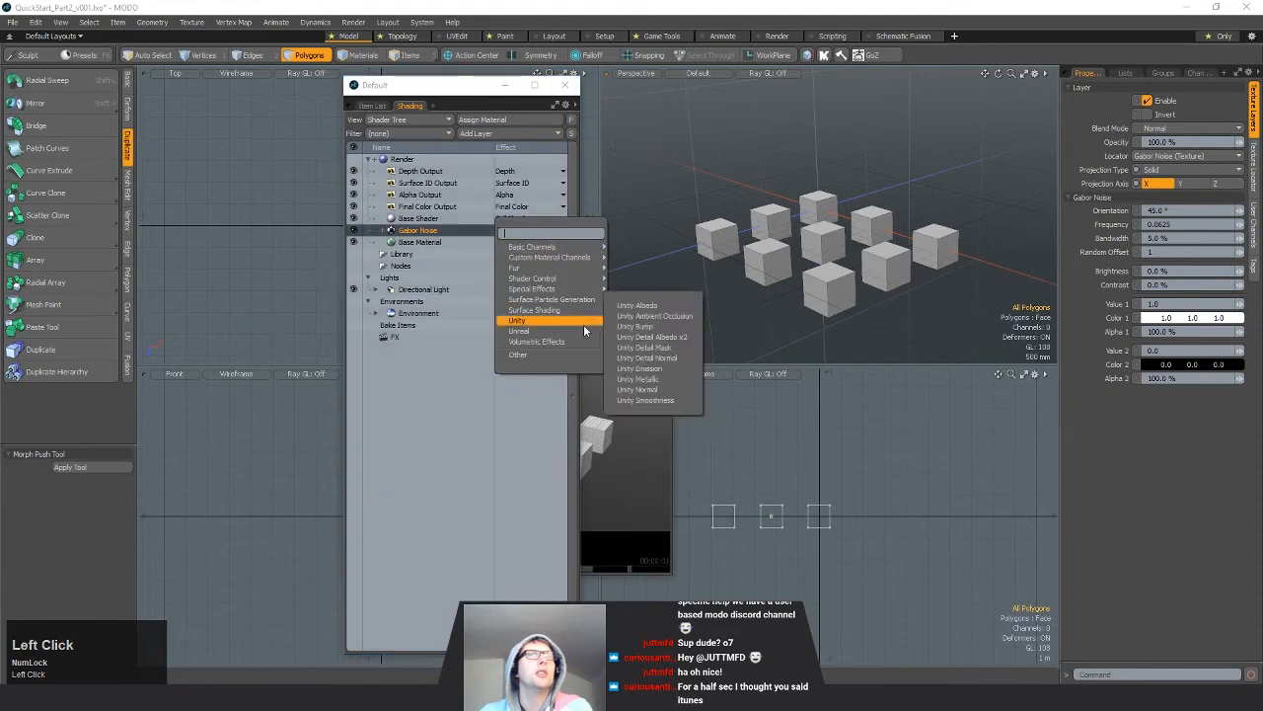
mouse_move(587, 250)
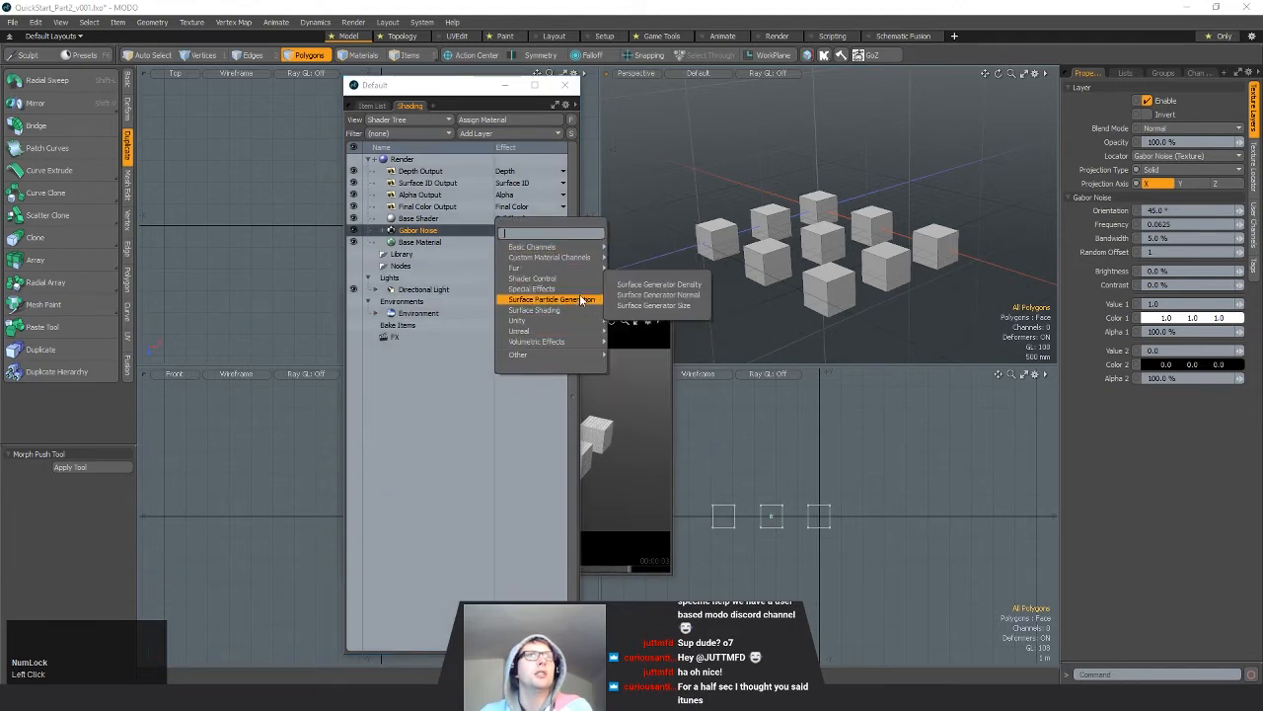
mouse_move(553, 310)
left_click(642, 316)
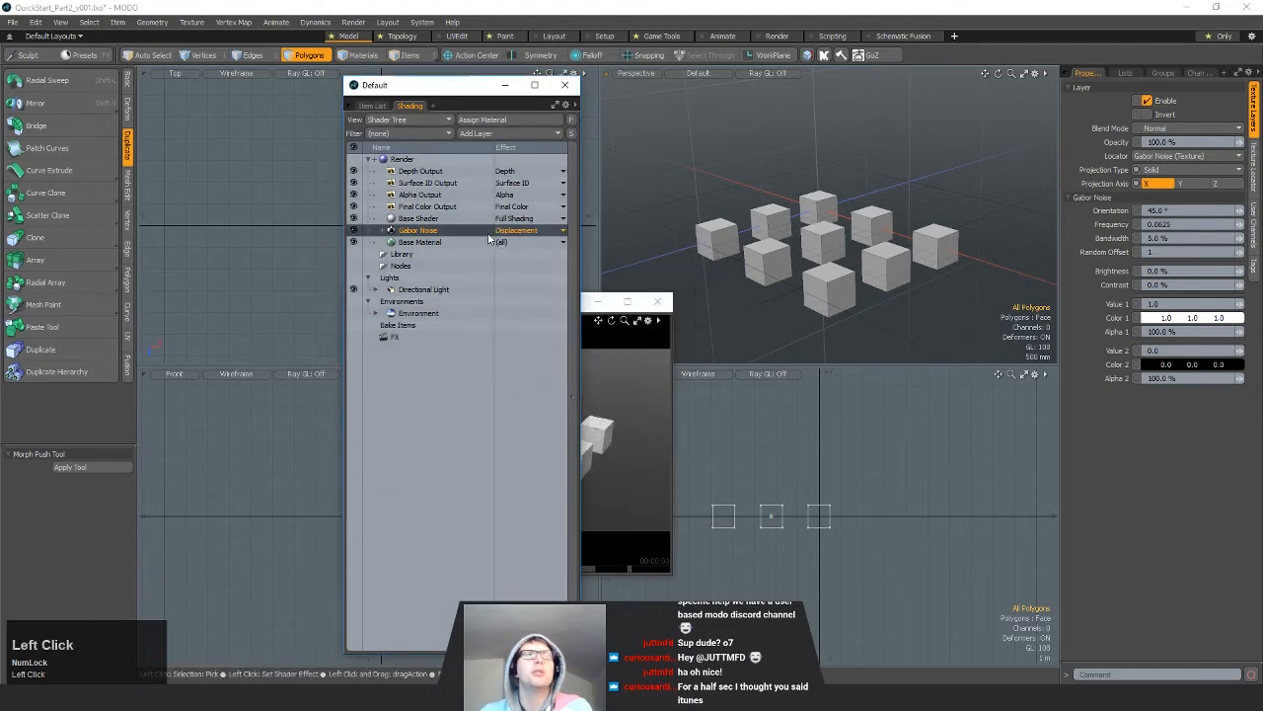
Step: Add a Material layer above Base Material and reorder it to sit directly beneath the Gabor Noise layer
left_click(440, 244)
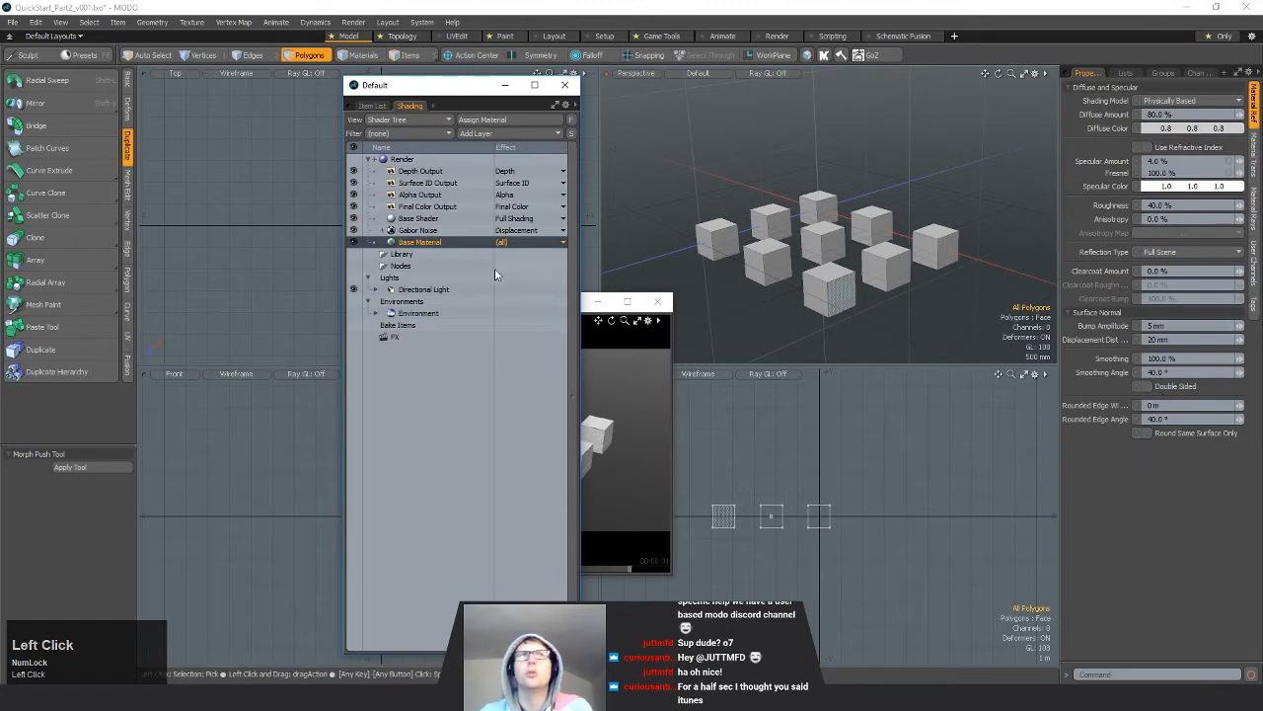
left_click(508, 133)
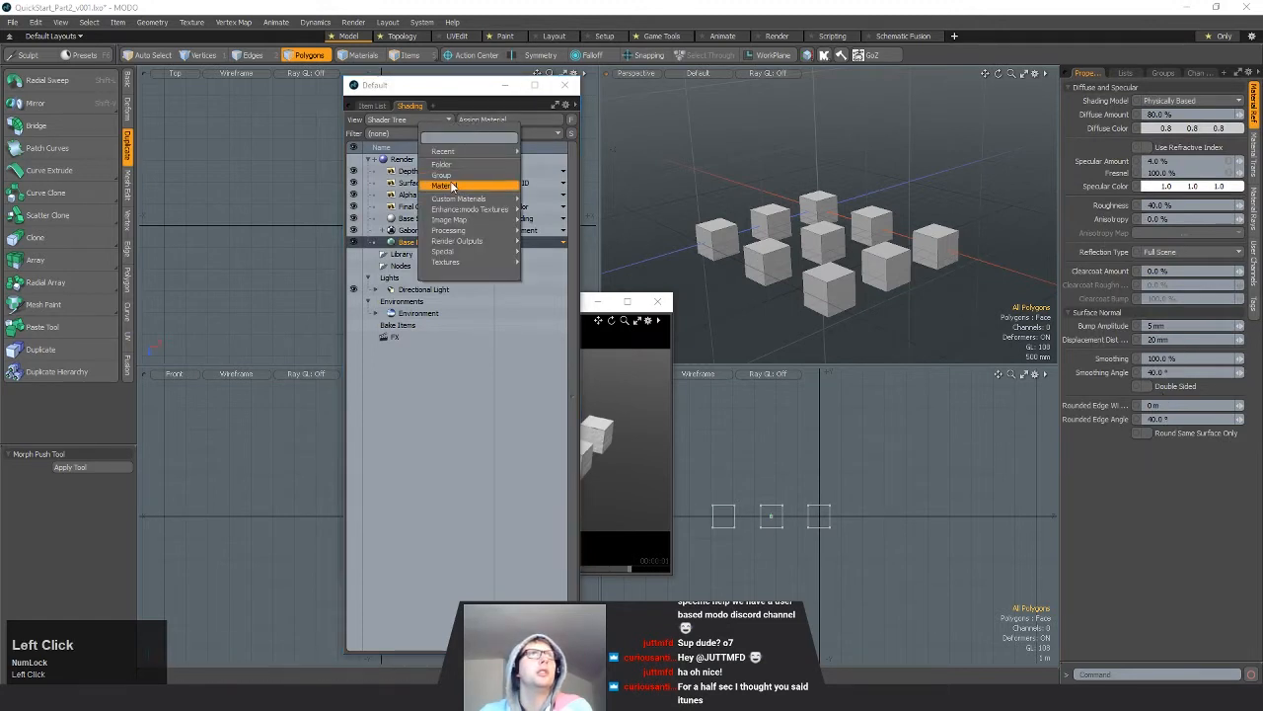
left_click(445, 185)
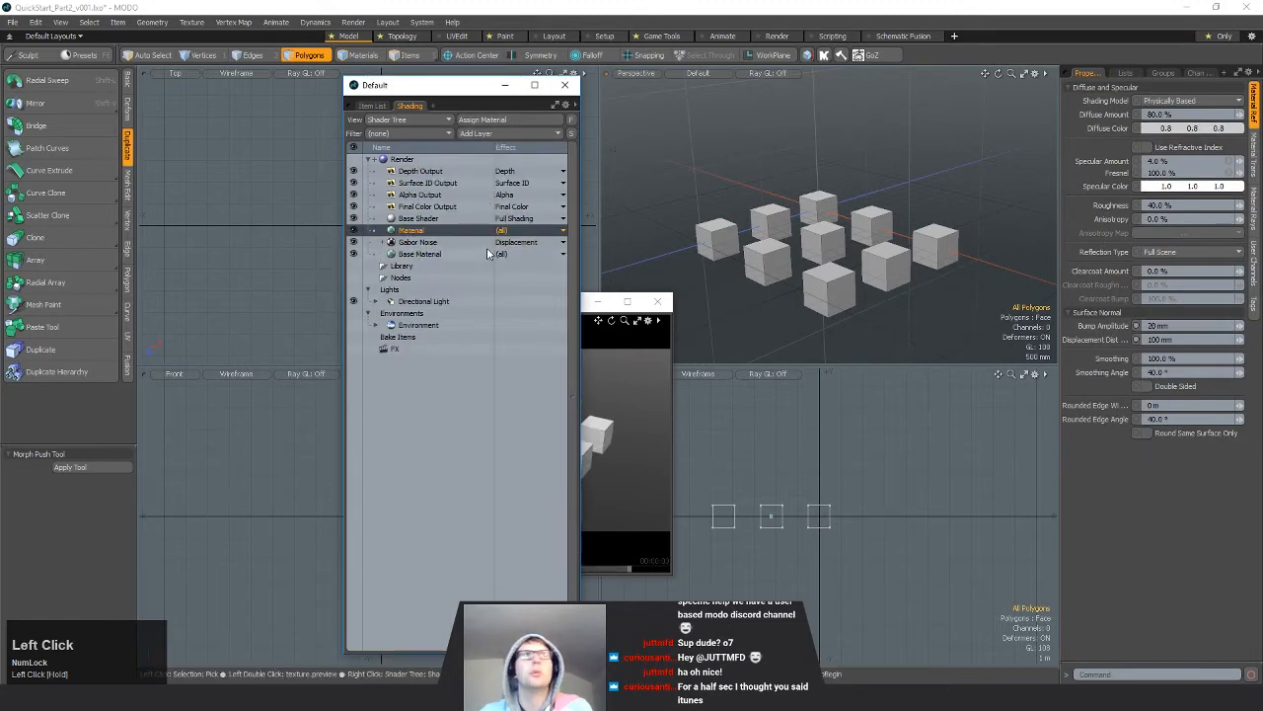
left_click_drag(420, 232, 429, 254)
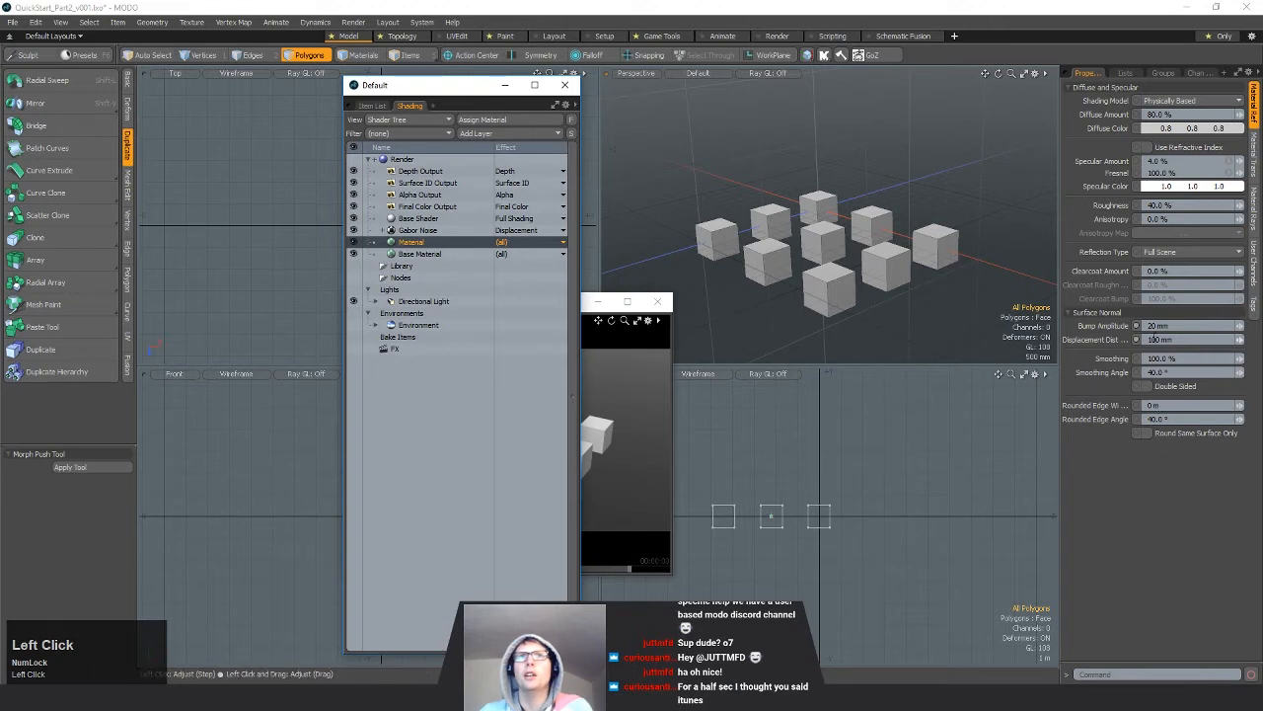
Step: Set the new Material layer's displacement distance to 1 m, and pause the Preview render after moving its window clear of the Shader Tree
left_click(1189, 339)
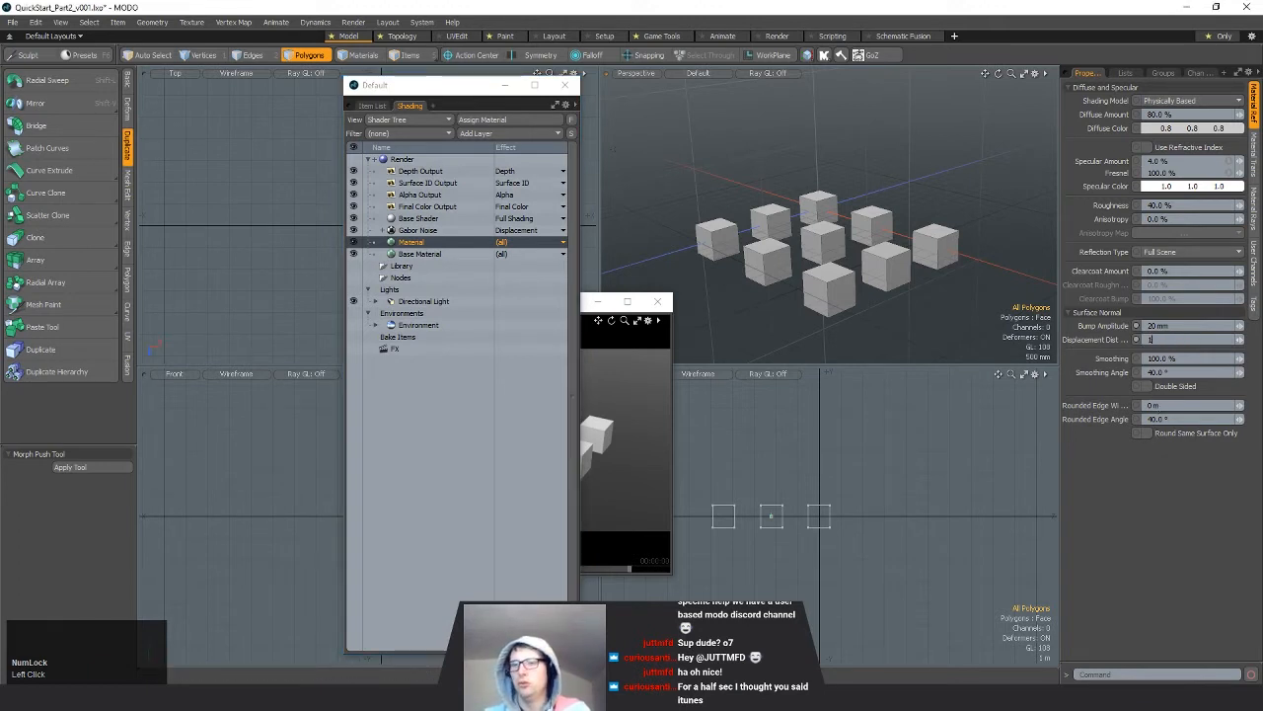
key("Return")
left_click(598, 321)
left_click_drag(531, 308, 747, 298)
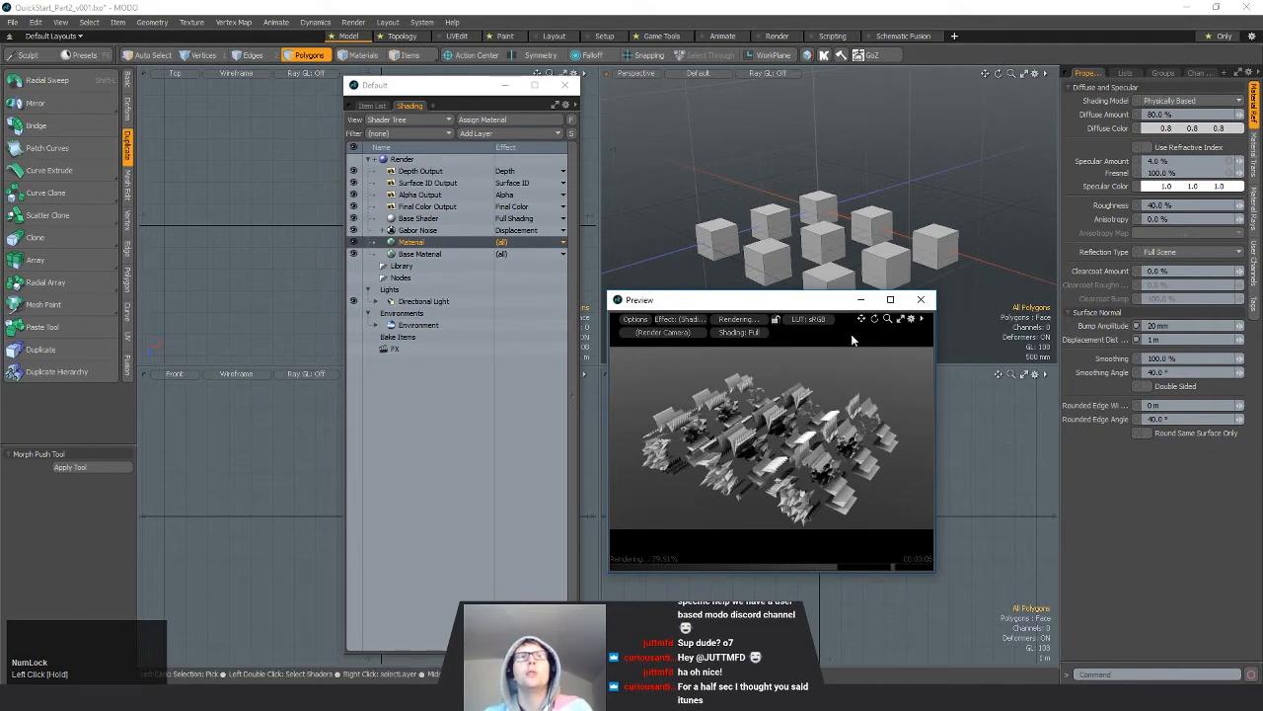
left_click(749, 318)
Step: Reposition the paused Preview window over the Shading window so that most of the perspective view stays clear
left_click_drag(747, 299, 651, 234)
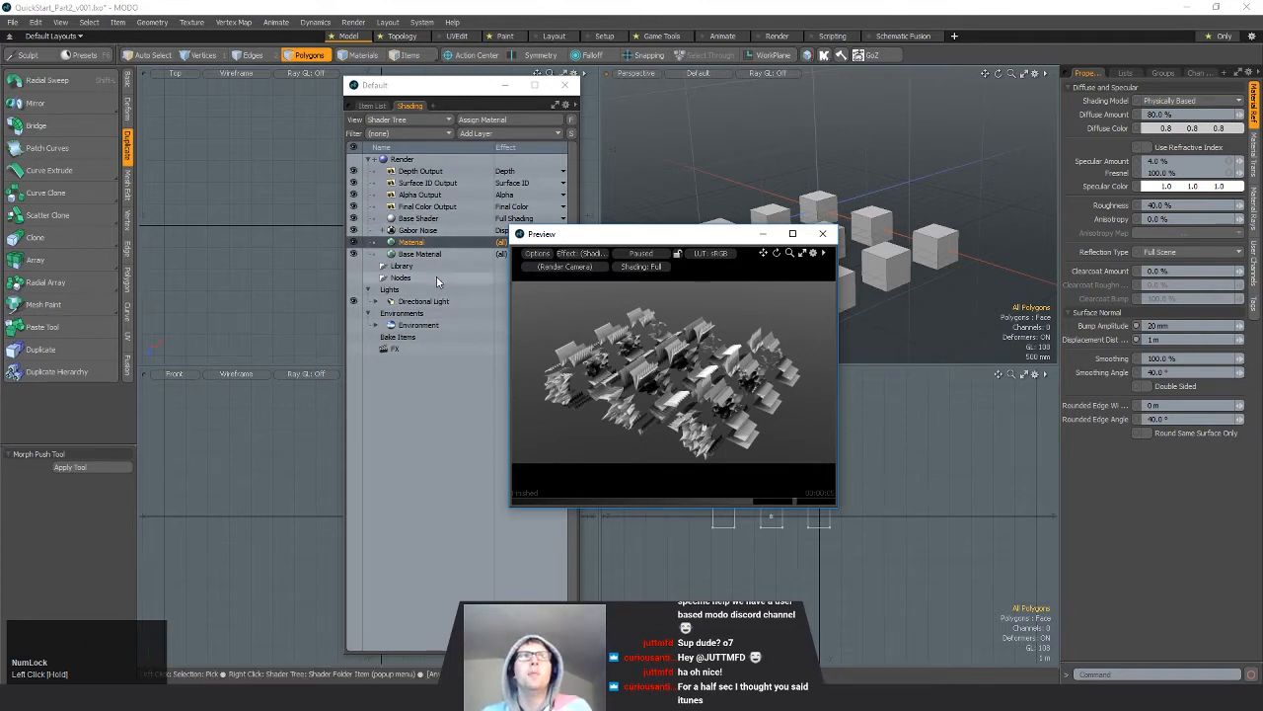
left_click_drag(525, 238, 633, 244)
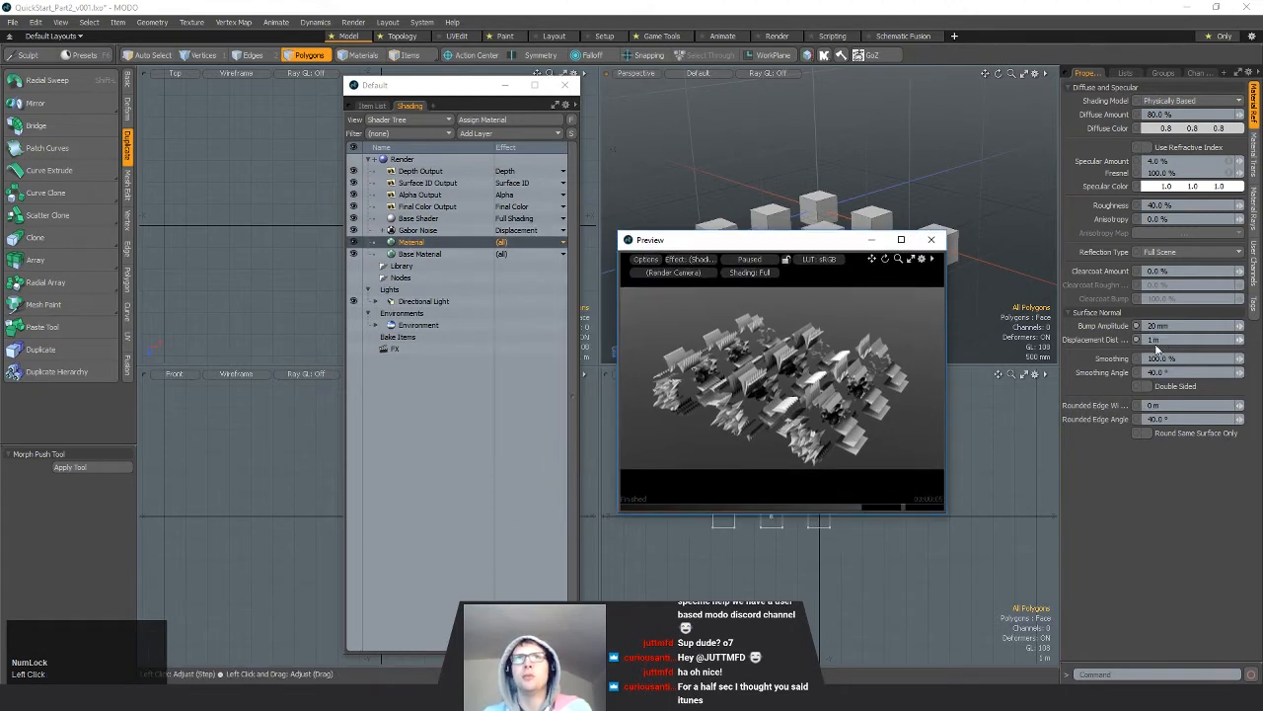
left_click_drag(720, 247, 450, 322)
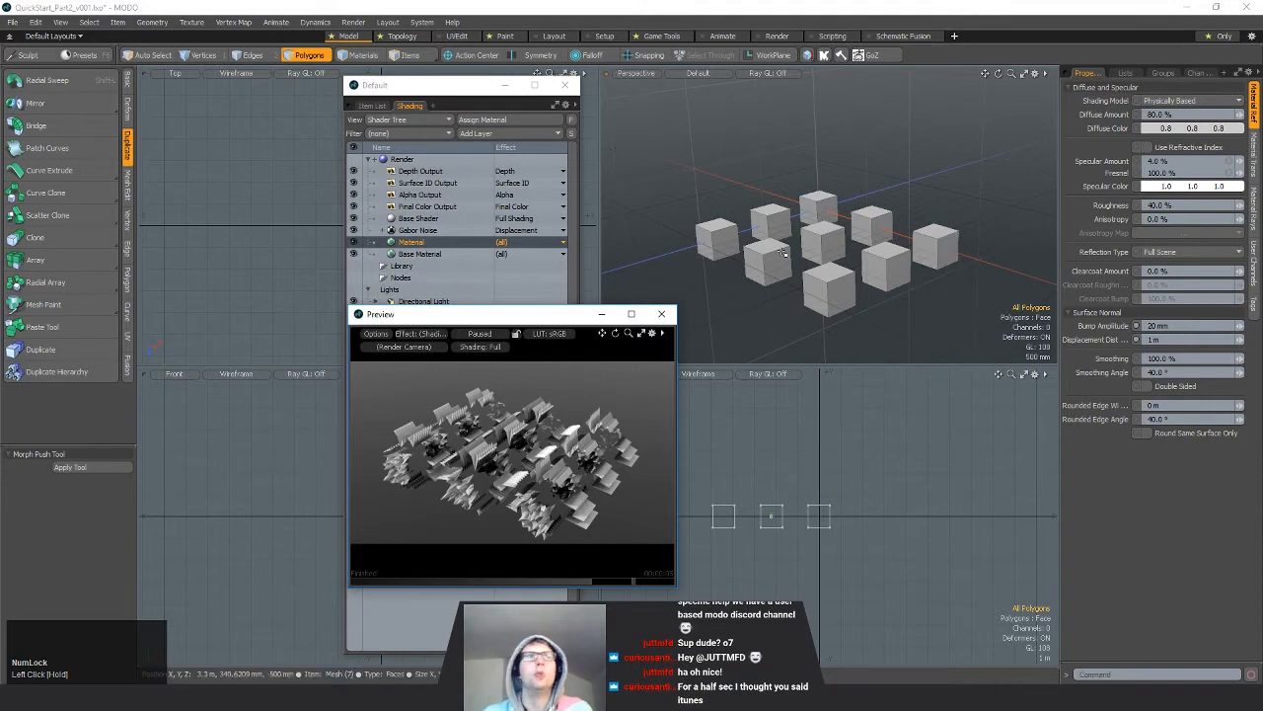
left_click_drag(540, 322, 635, 216)
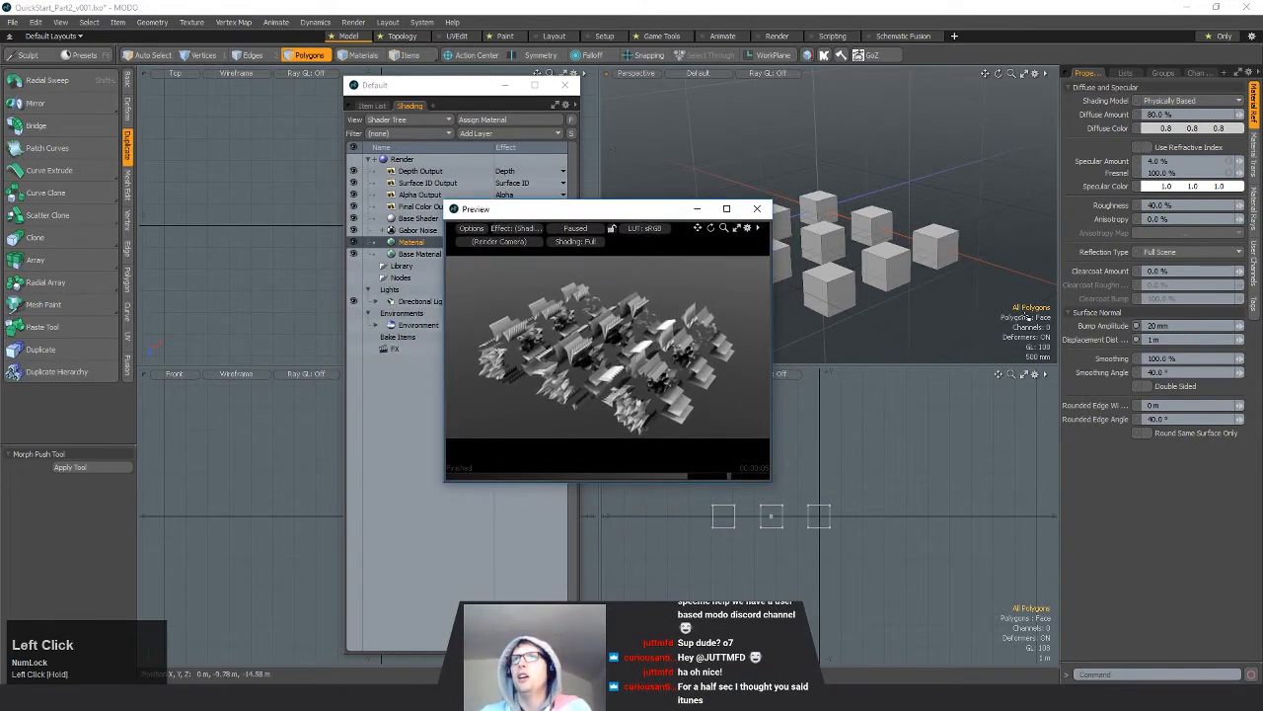
left_click_drag(563, 207, 516, 211)
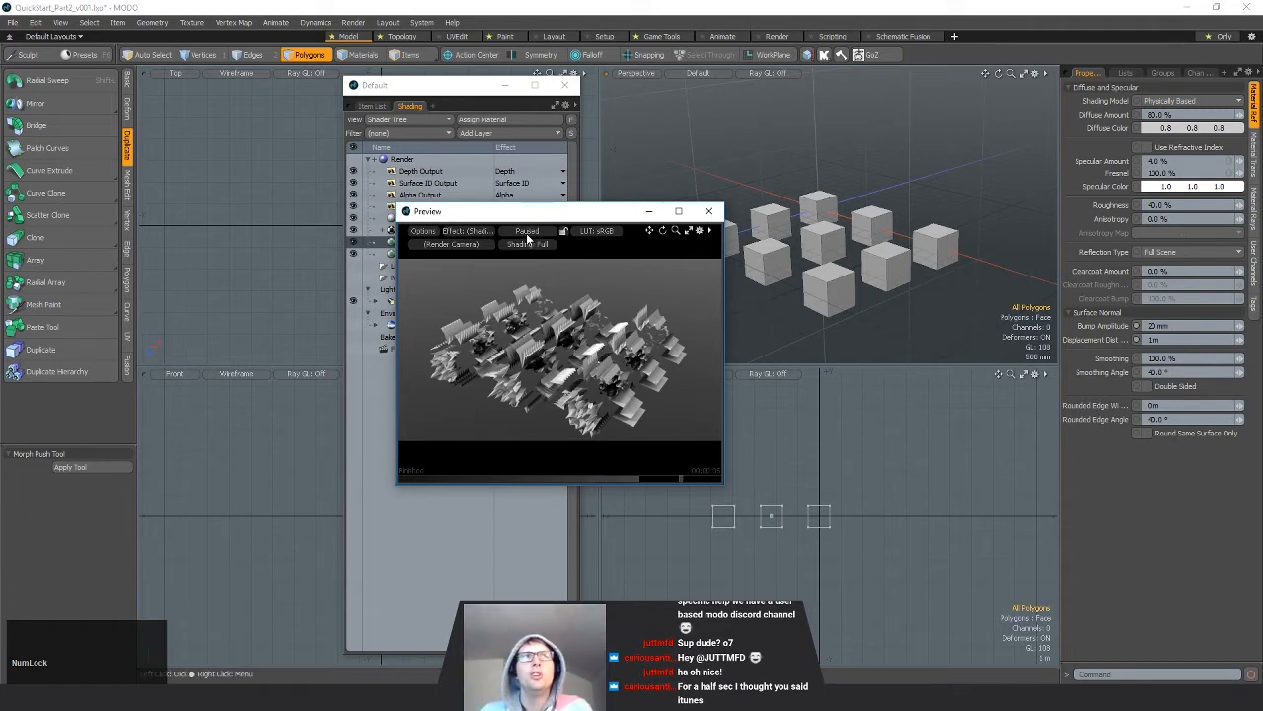
Step: Resume the Preview, orbit its camera slightly around the displaced cubes to examine the render, and pause it again
left_click(609, 363)
left_click_drag(592, 375, 612, 370, "alt")
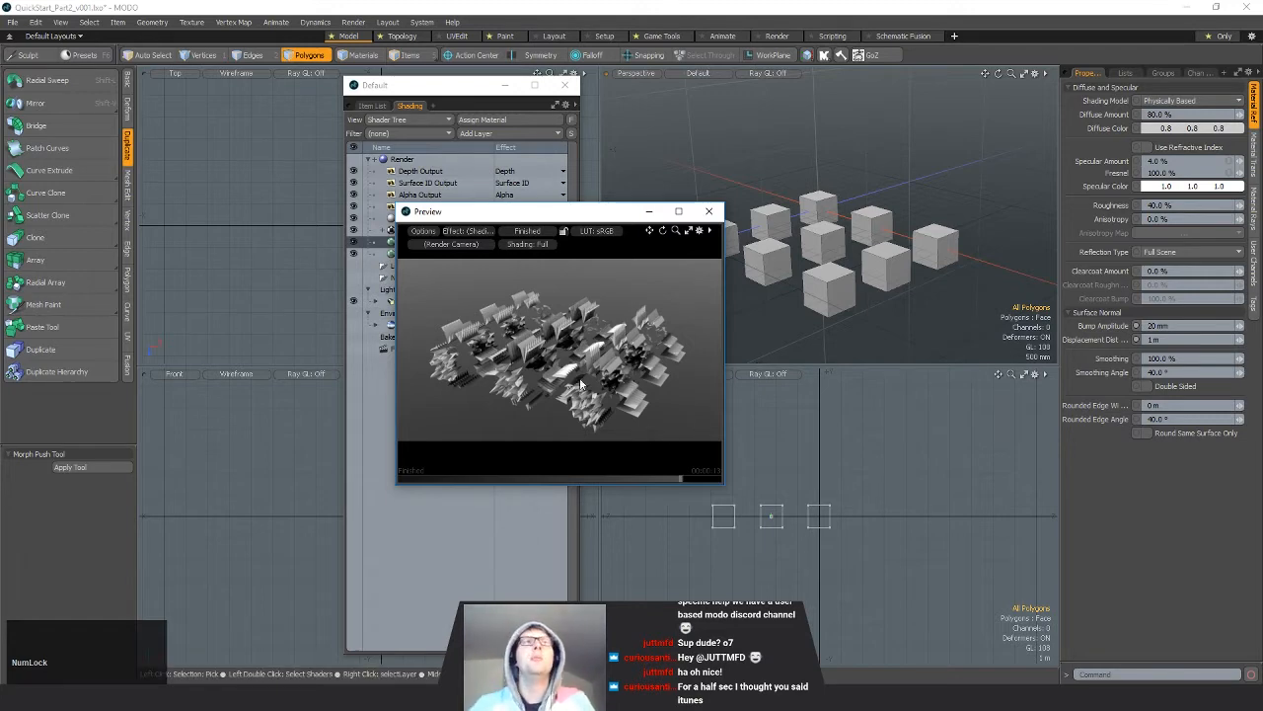
left_click(530, 234)
Step: Place a pasted copy of all nine cubes above the originals, rotated 90° about X and offset about 4.1 m in Y and -400 mm in Z
left_click_drag(879, 170, 847, 181, "alt")
right_click_drag(894, 444, 932, 545)
left_click_drag(945, 517, 938, 534, "alt+shift")
key("ctrl+c")
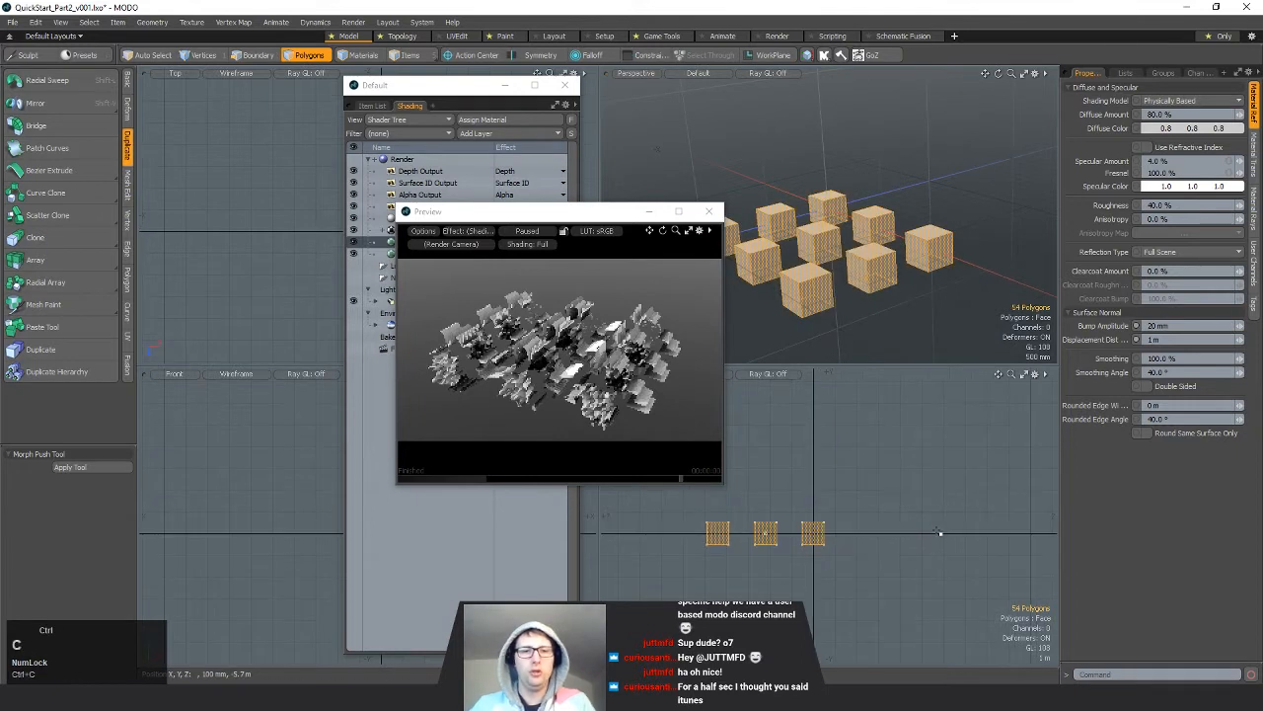
key("e")
left_click_drag(795, 462, 696, 497, "ctrl")
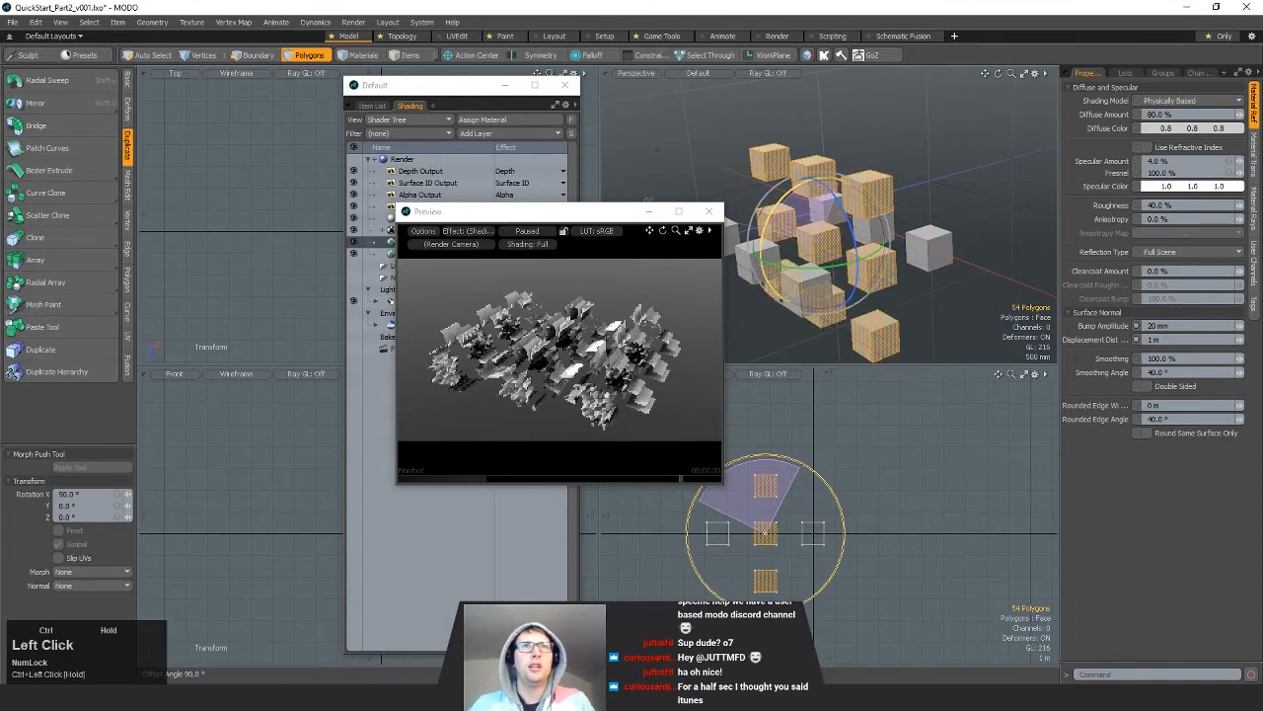
key("w")
left_click_drag(876, 485, 905, 520)
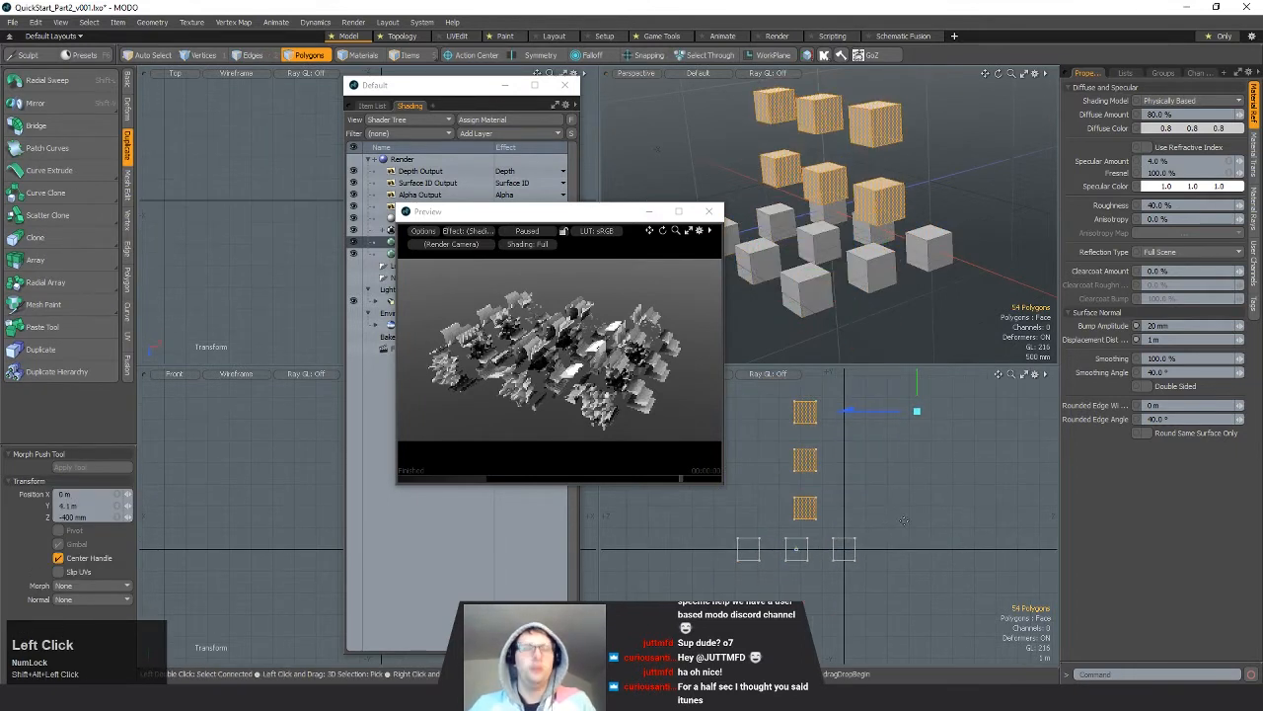
Step: Copy and paste the upper cubes, rotate the new copies about the vertical axis, and clear the selection
key("ctrl+c")
key("ctrl+v")
key("e")
left_click_drag(296, 150, 169, 158, "alt+shift")
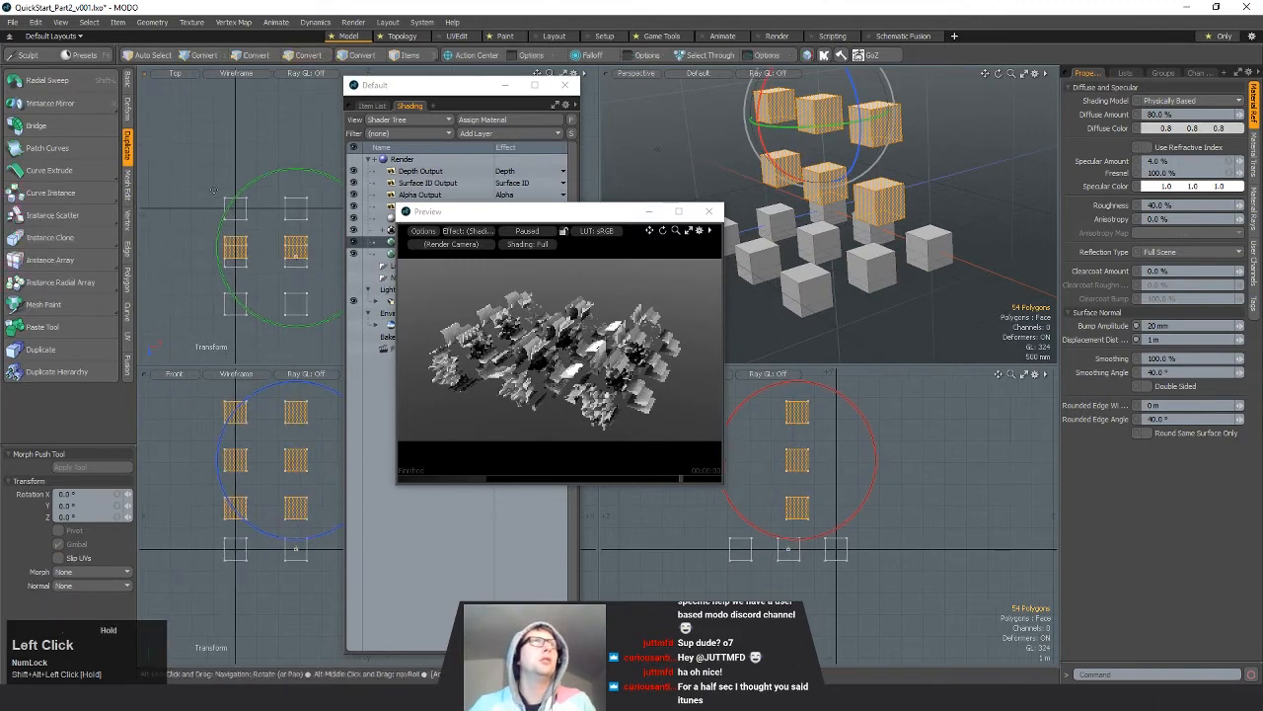
left_click_drag(293, 174, 301, 230, "ctrl")
key("w")
key("e")
left_click_drag(293, 170, 228, 162, "ctrl")
key("q")
left_click(272, 167)
Step: Resume the Preview and zoom, pan and orbit its camera to examine how the enlarged stack of displaced cubes renders
left_click(602, 365)
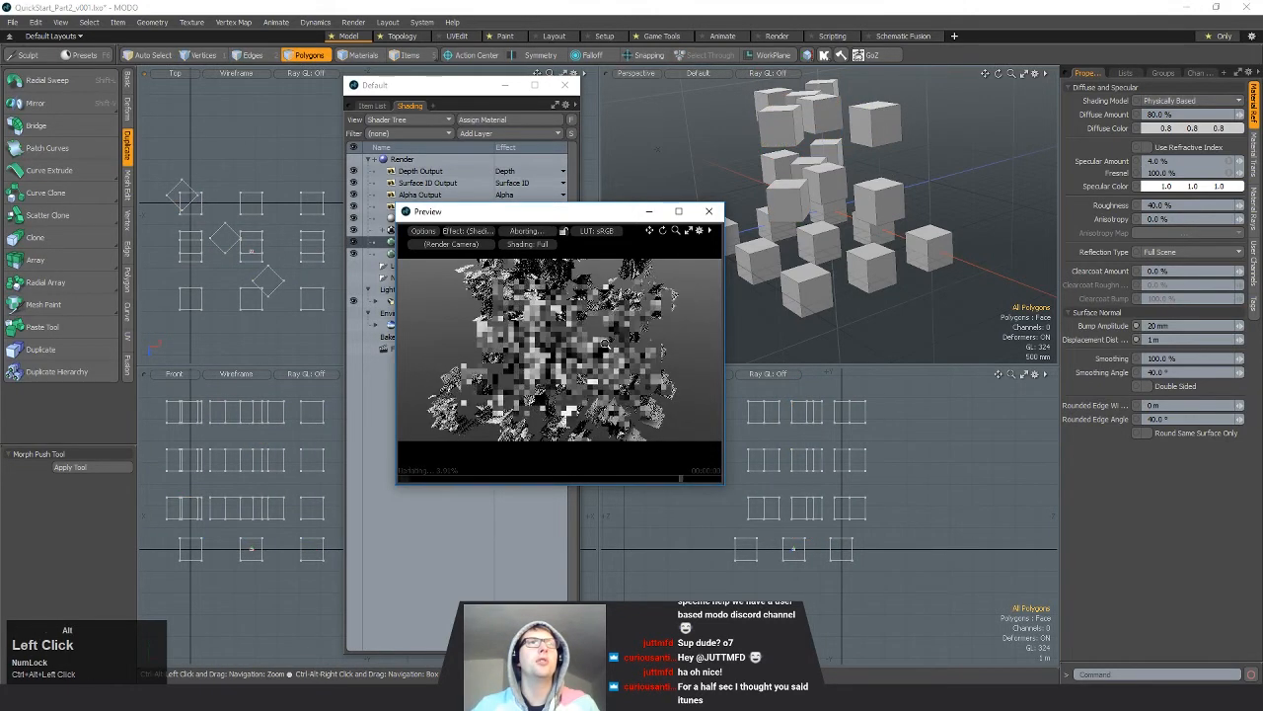
left_click(603, 352, "ctrl+alt")
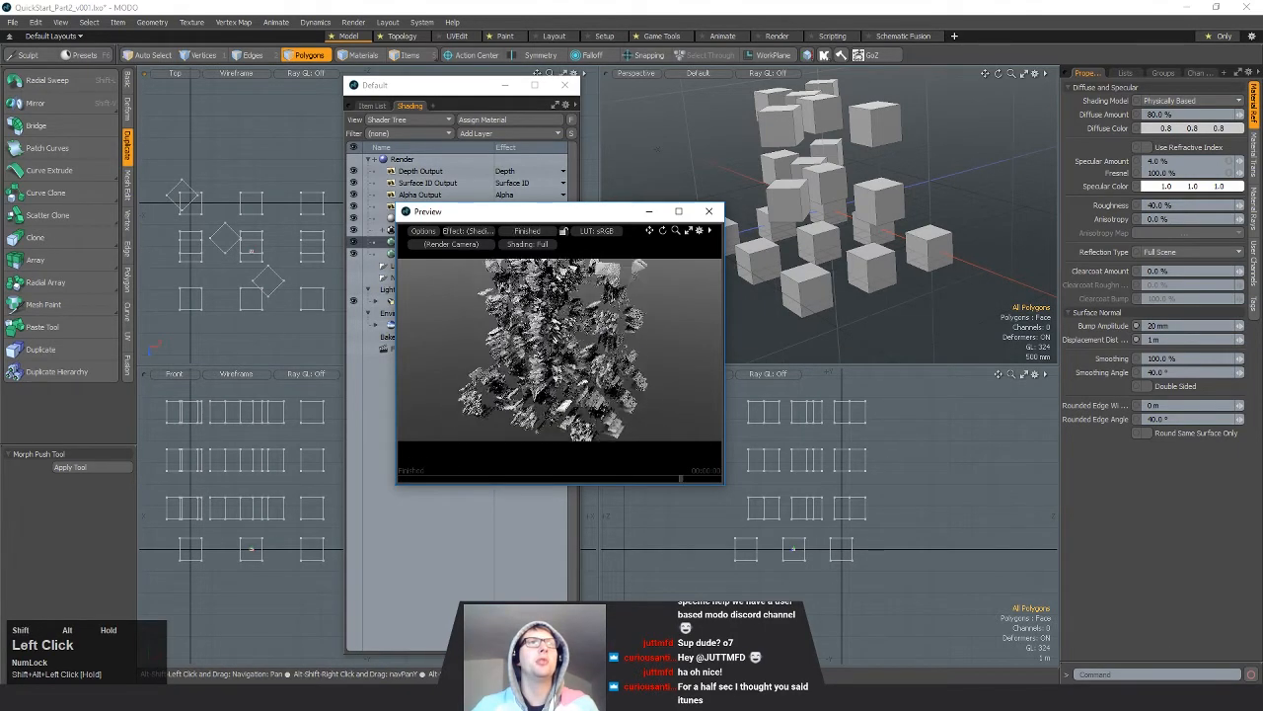
left_click_drag(612, 342, 551, 308, "ctrl+alt")
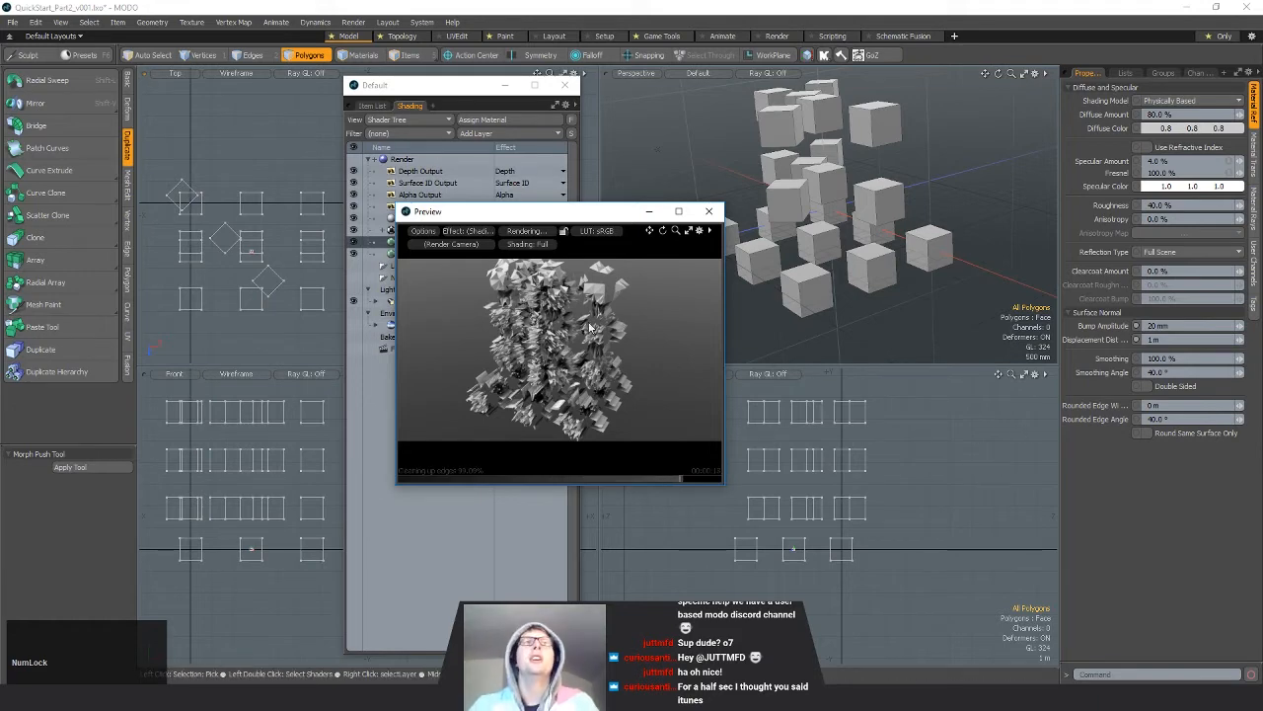
left_click_drag(583, 344, 535, 319, "alt")
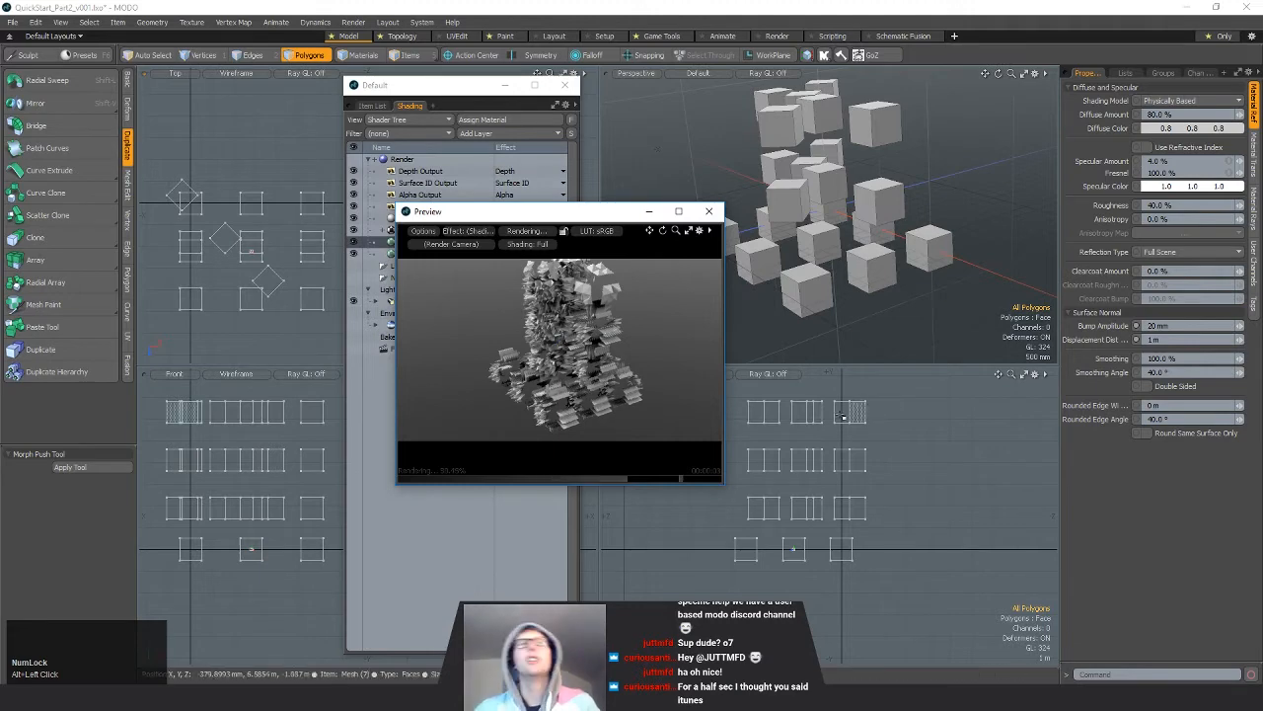
Step: Delete all the added cubes above the original 3-by-3 array, and move the Preview window off the Shader Tree
left_click(748, 519)
mouse_move(746, 526)
right_mouse_down()
mouse_move(736, 380)
mouse_move(1032, 511)
right_mouse_up()
key("Delete")
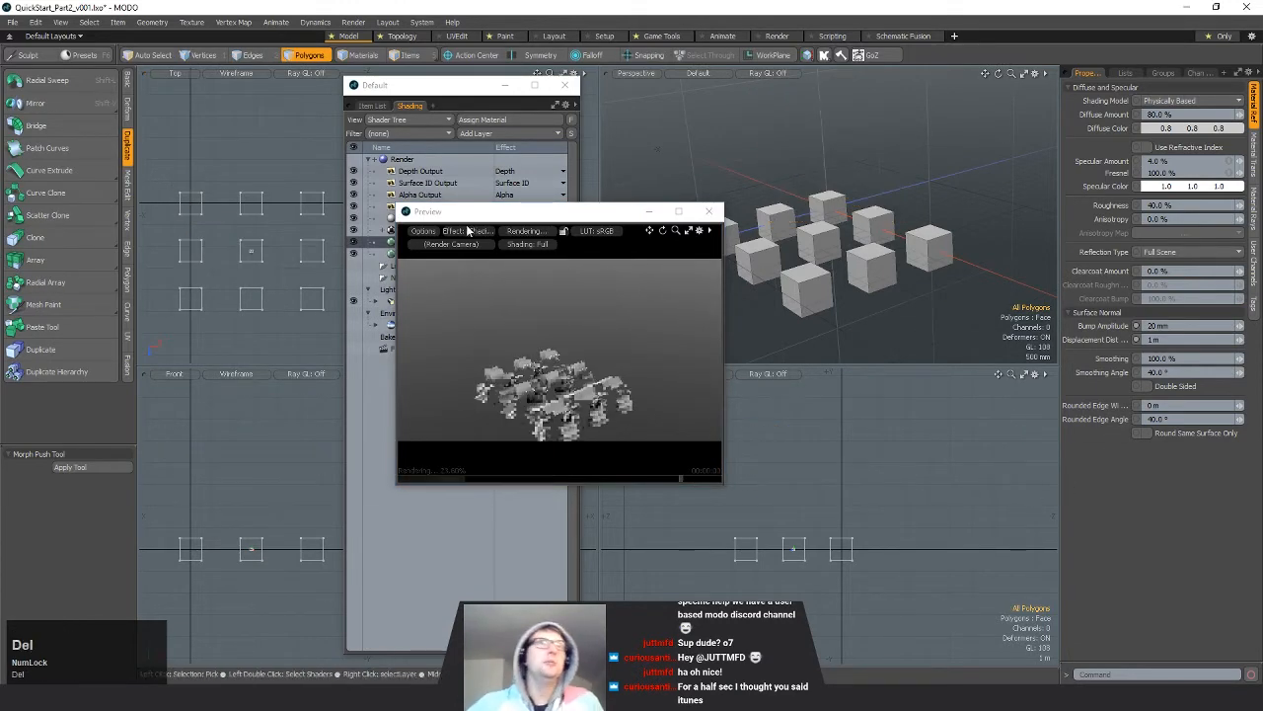
left_click_drag(557, 213, 633, 149)
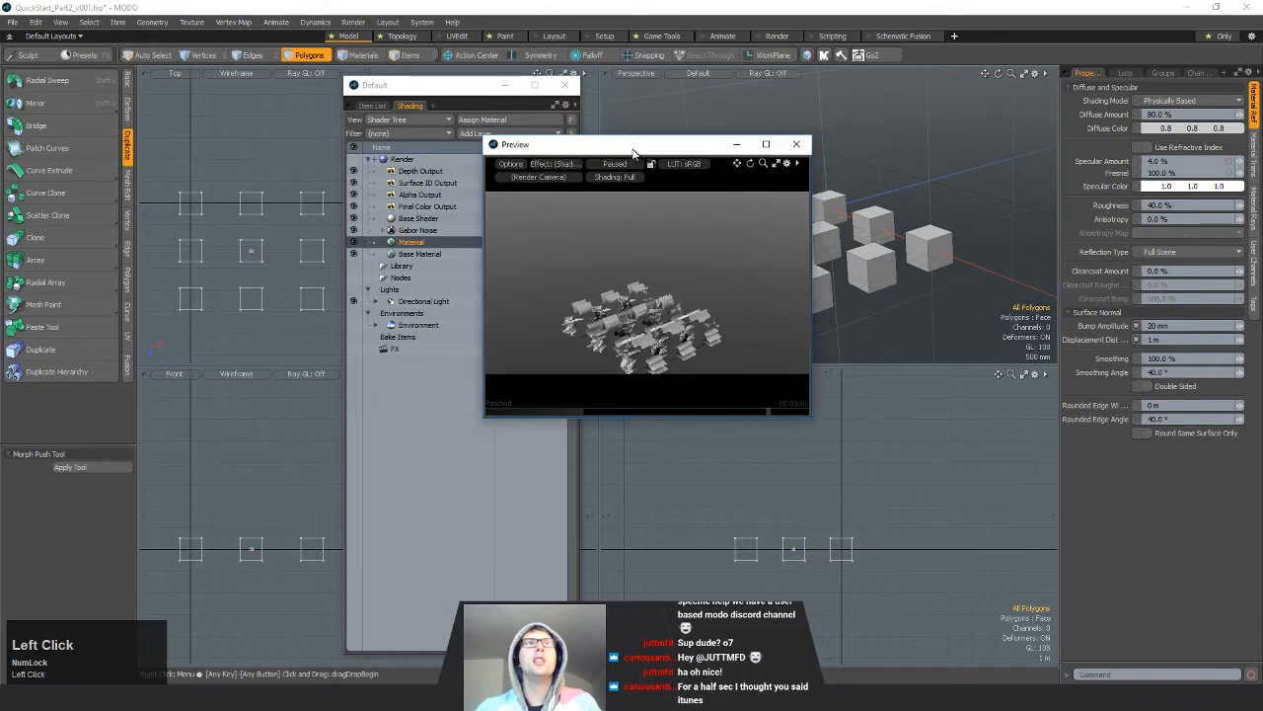
Step: Resume the Preview, orbit its camera to look down on the displaced cubes, and nudge the Preview window aside
mouse_move(657, 254)
left_mouse_down("alt")
mouse_move(681, 262)
mouse_move(650, 276)
left_mouse_up("alt")
left_click(618, 168)
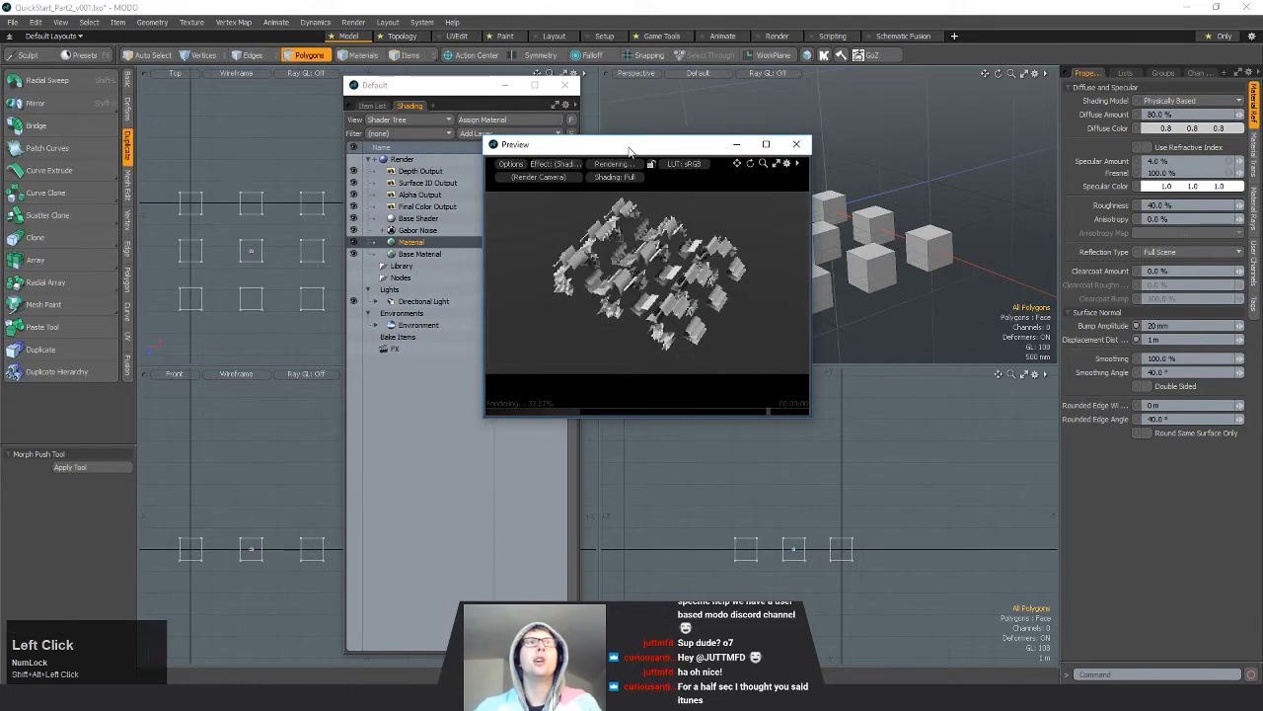
left_click_drag(635, 148, 648, 150)
left_click_drag(652, 261, 649, 271, "alt+shift")
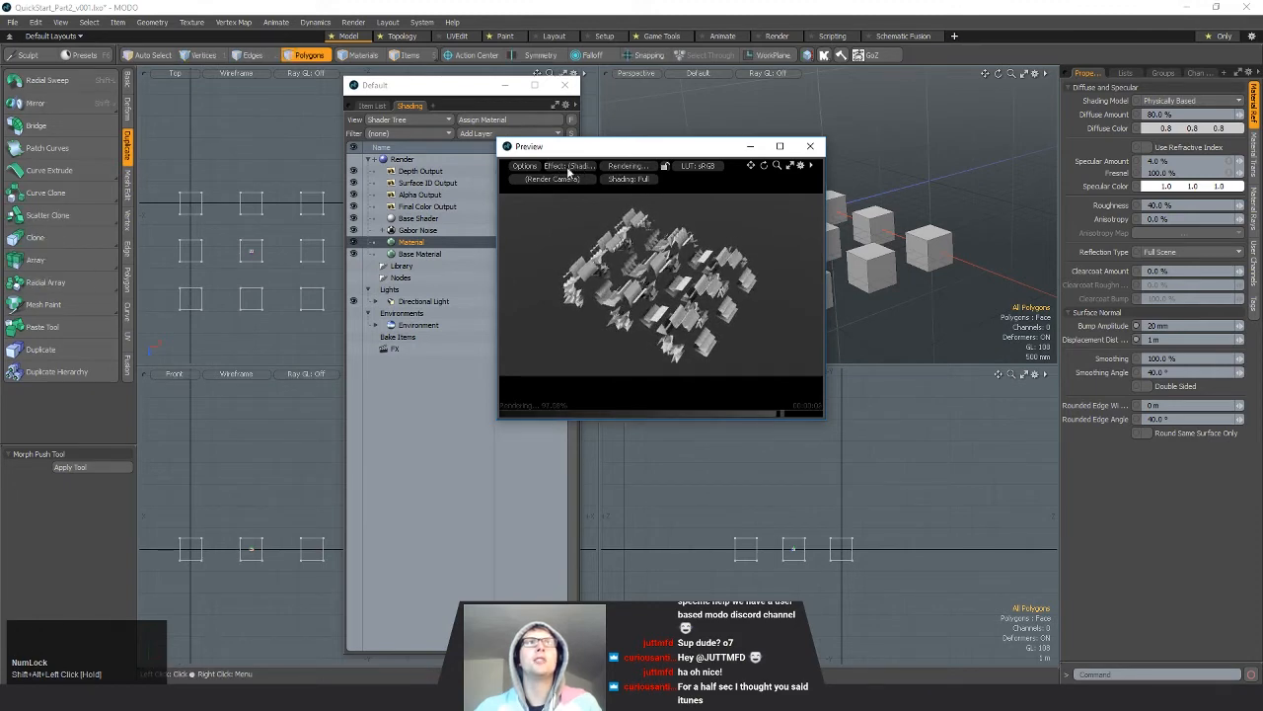
Step: Compare the Preview's Alpha, Surface ID, Depth and Final Color outputs, ending back on the (Shading) effect
left_click(573, 168)
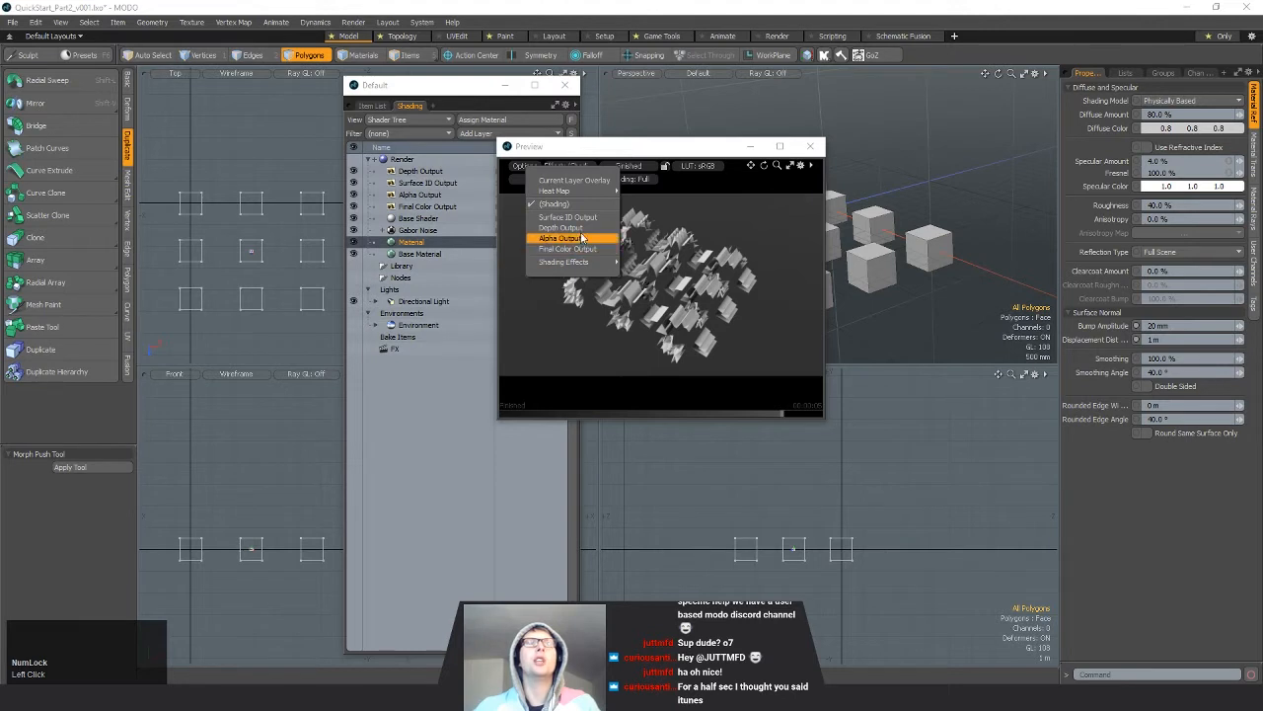
left_click(576, 239)
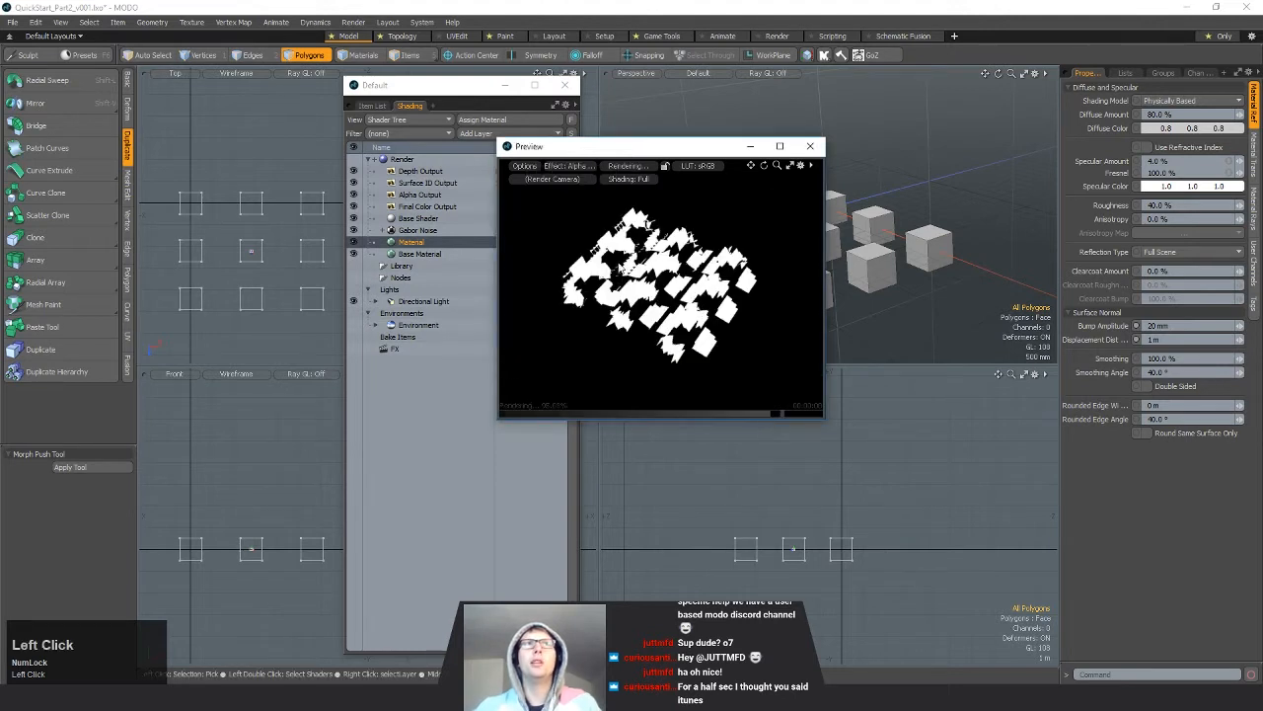
left_click(567, 165)
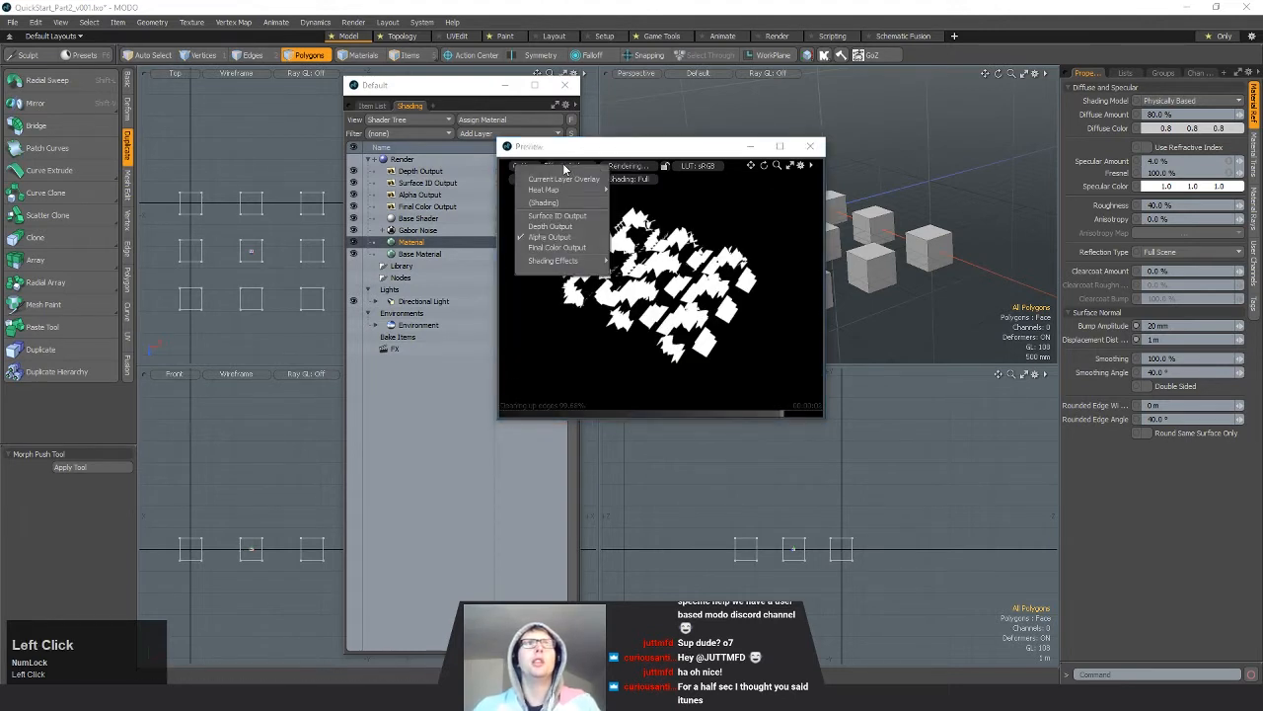
left_click(568, 219)
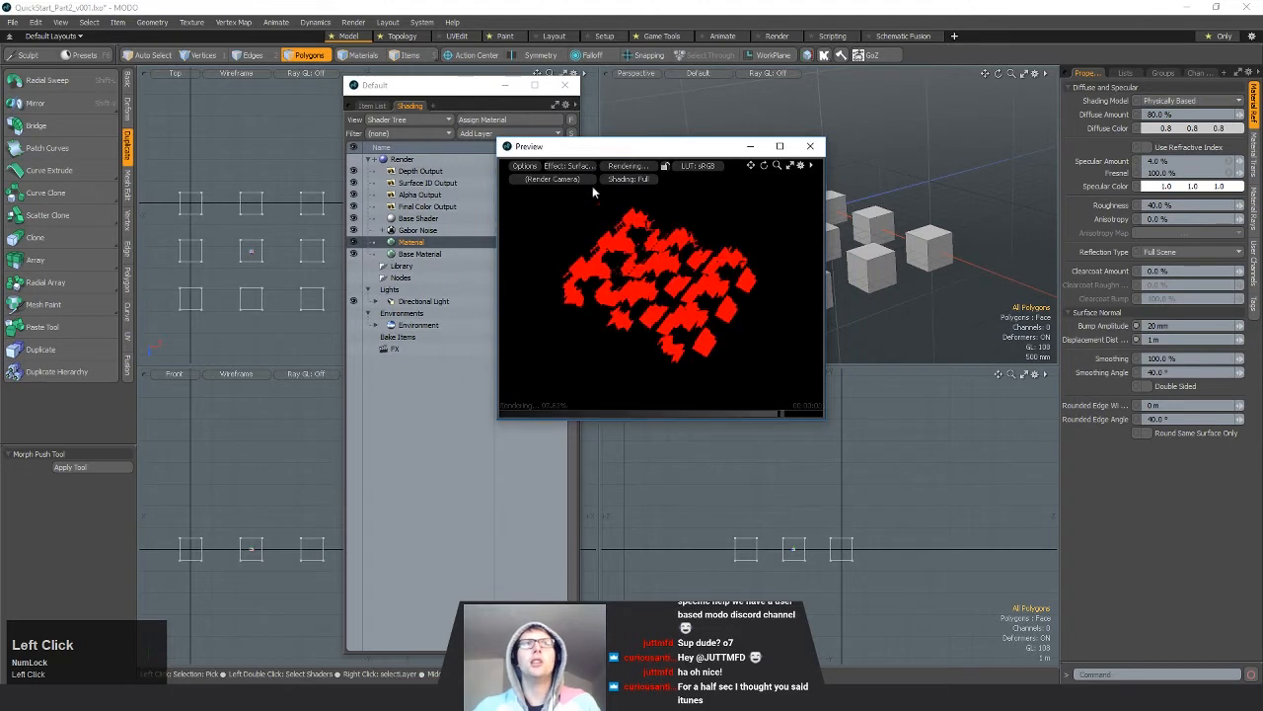
left_click(568, 166)
left_click(577, 229)
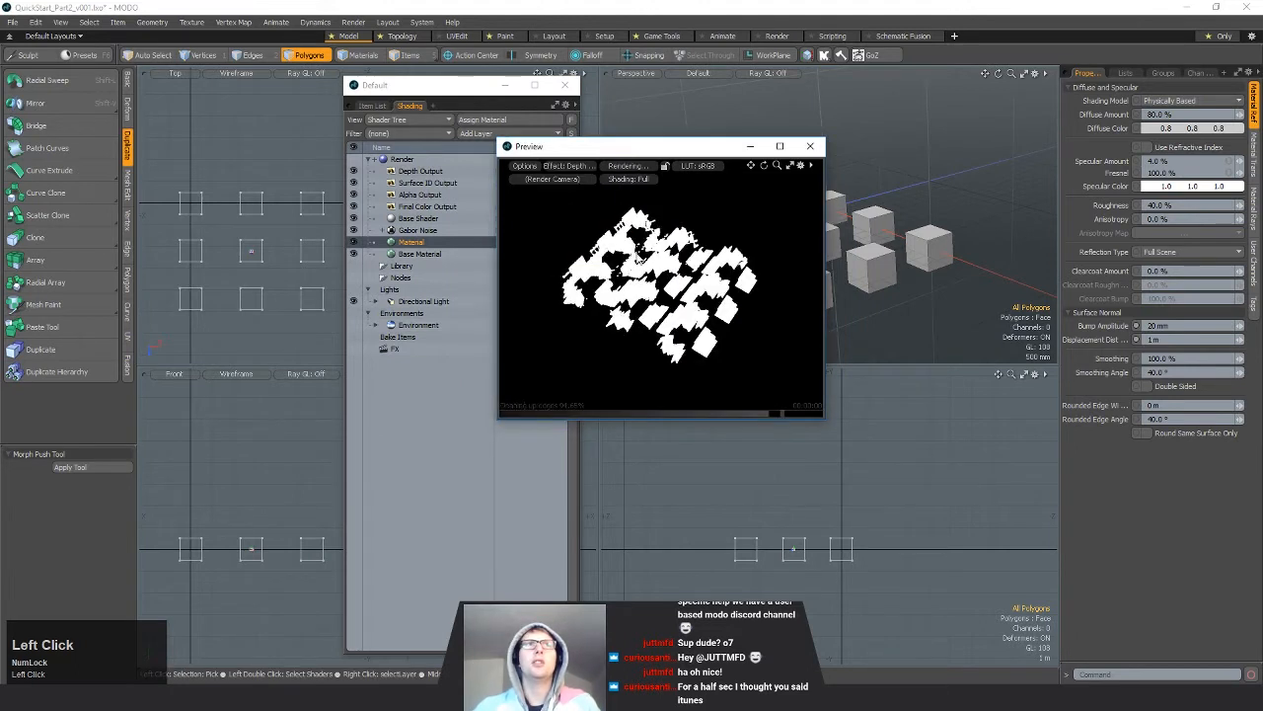
left_click(567, 166)
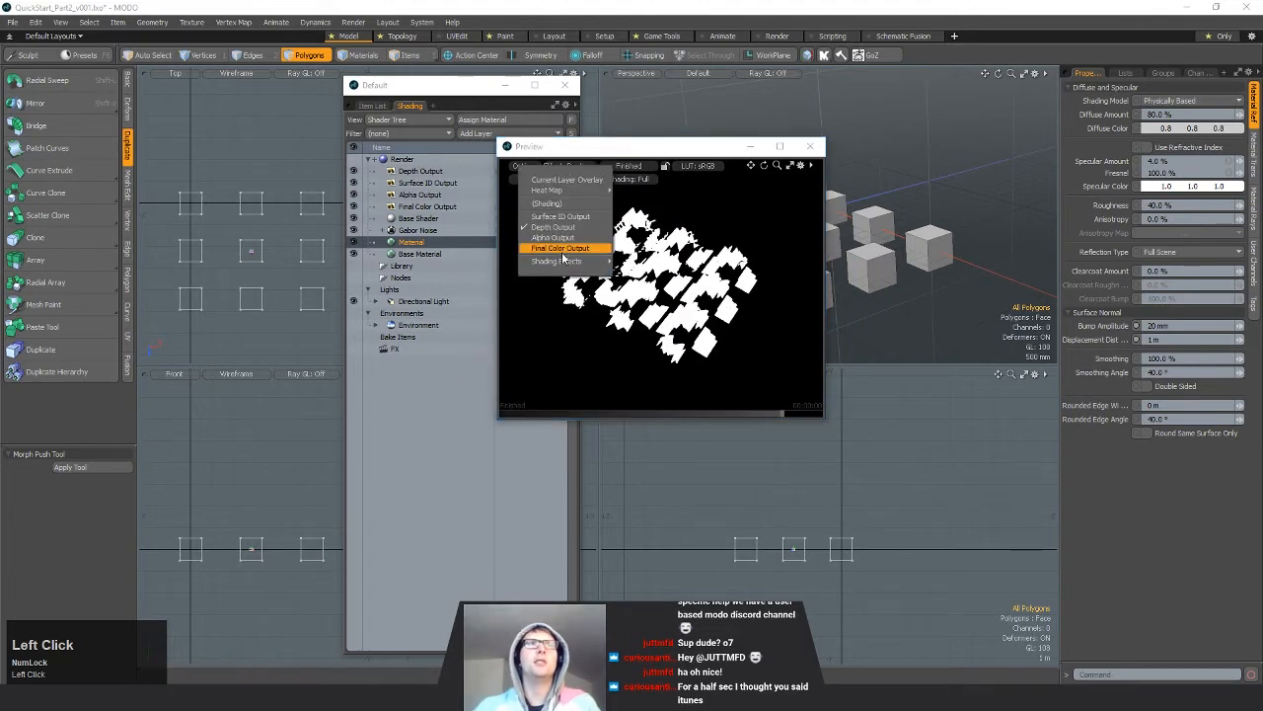
left_click(561, 248)
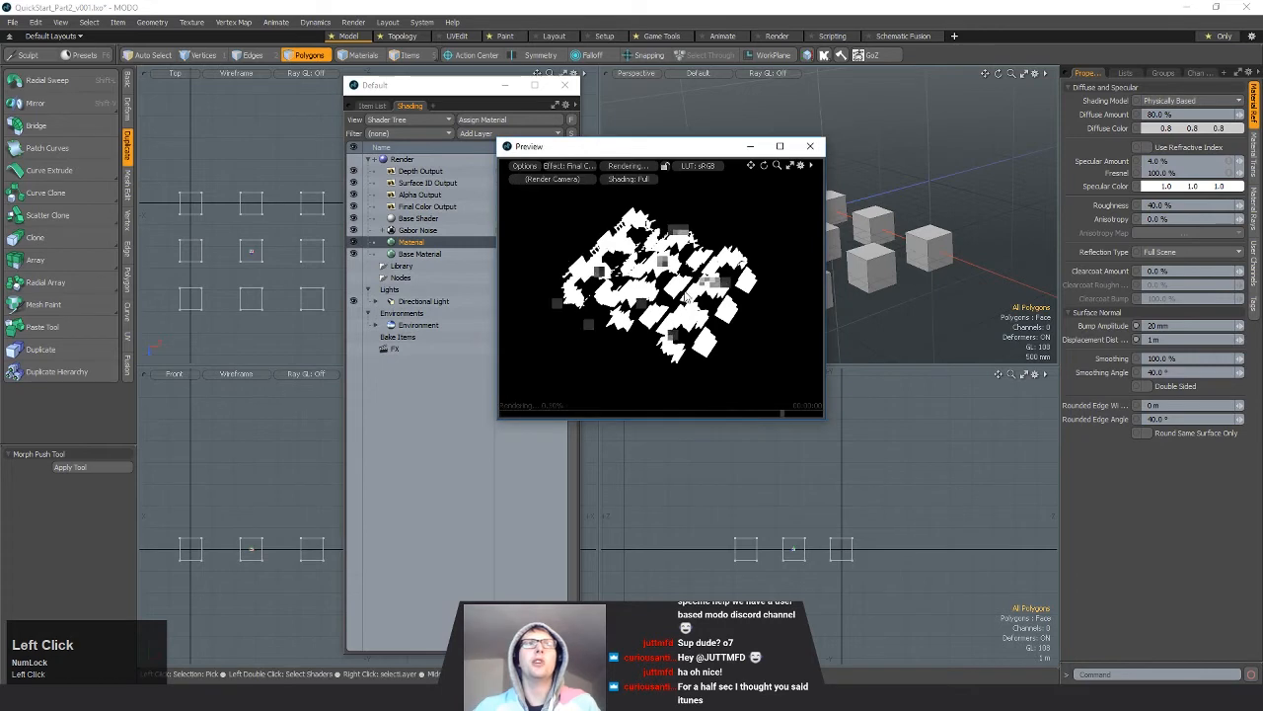
left_click(582, 165)
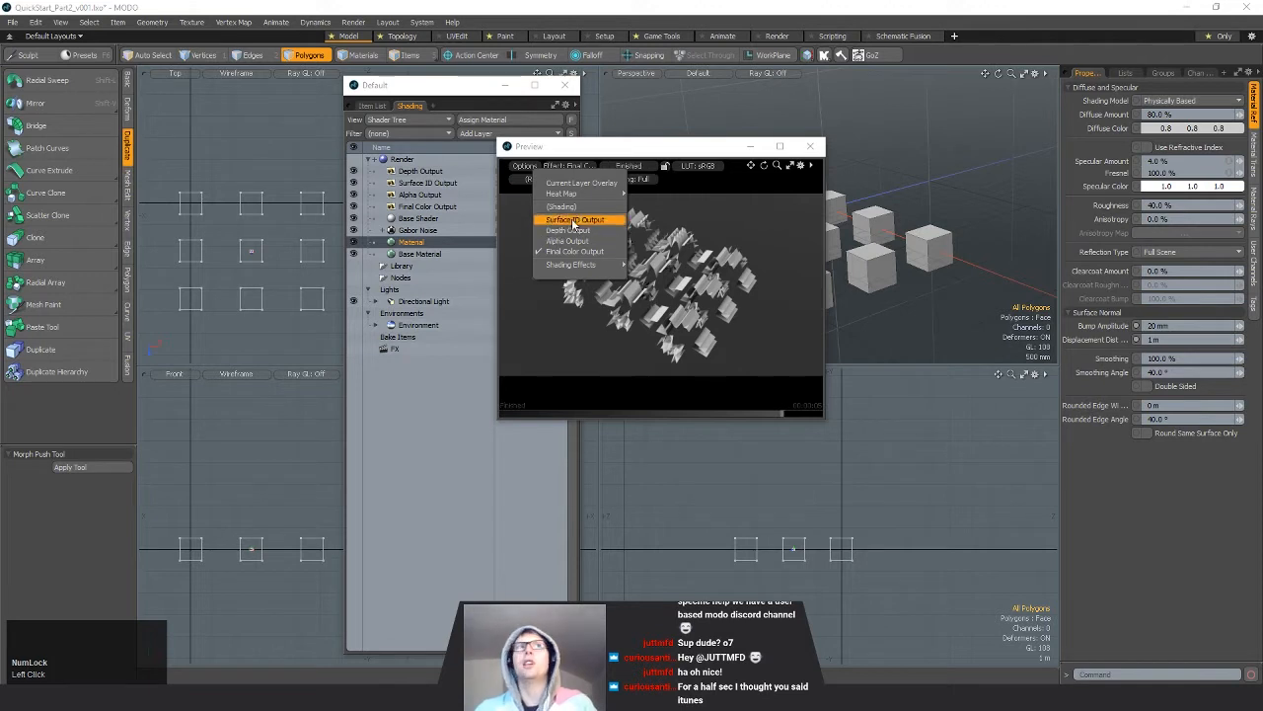
left_click(571, 206)
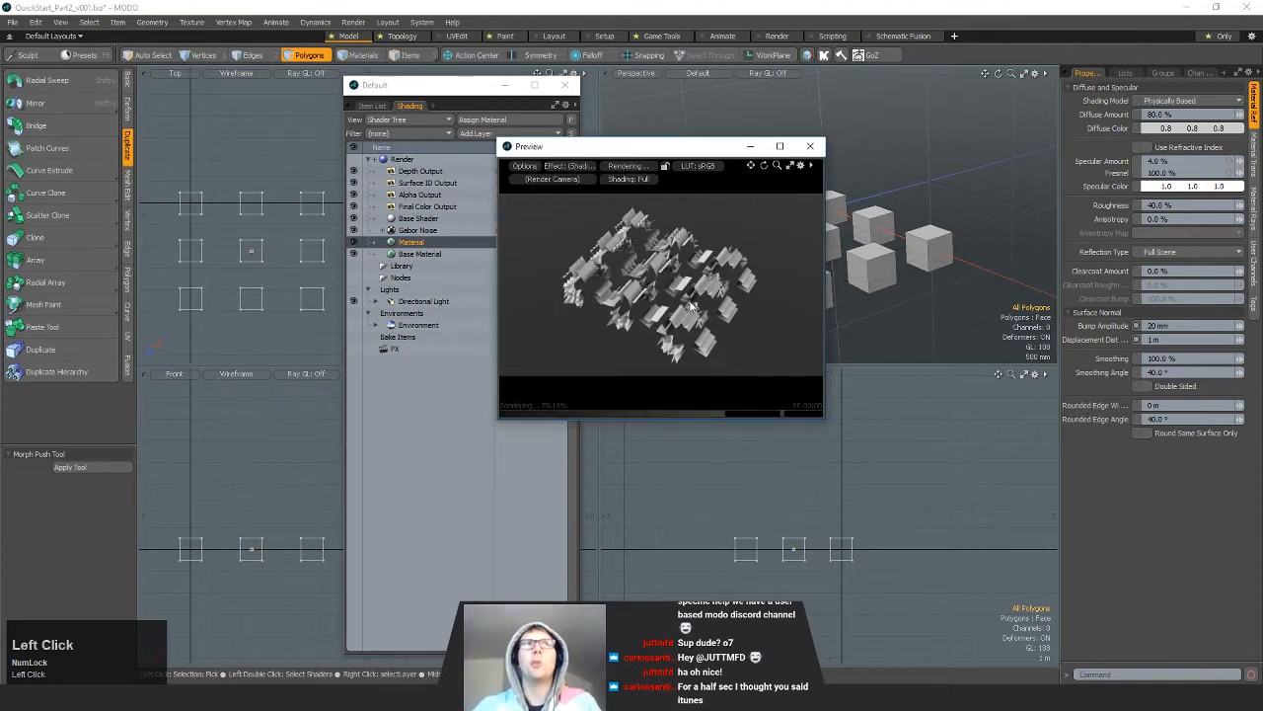
Step: Orbit the Preview to a lower angle, pause it, look over its options, and close the Preview window
left_click_drag(727, 318, 691, 253, "alt")
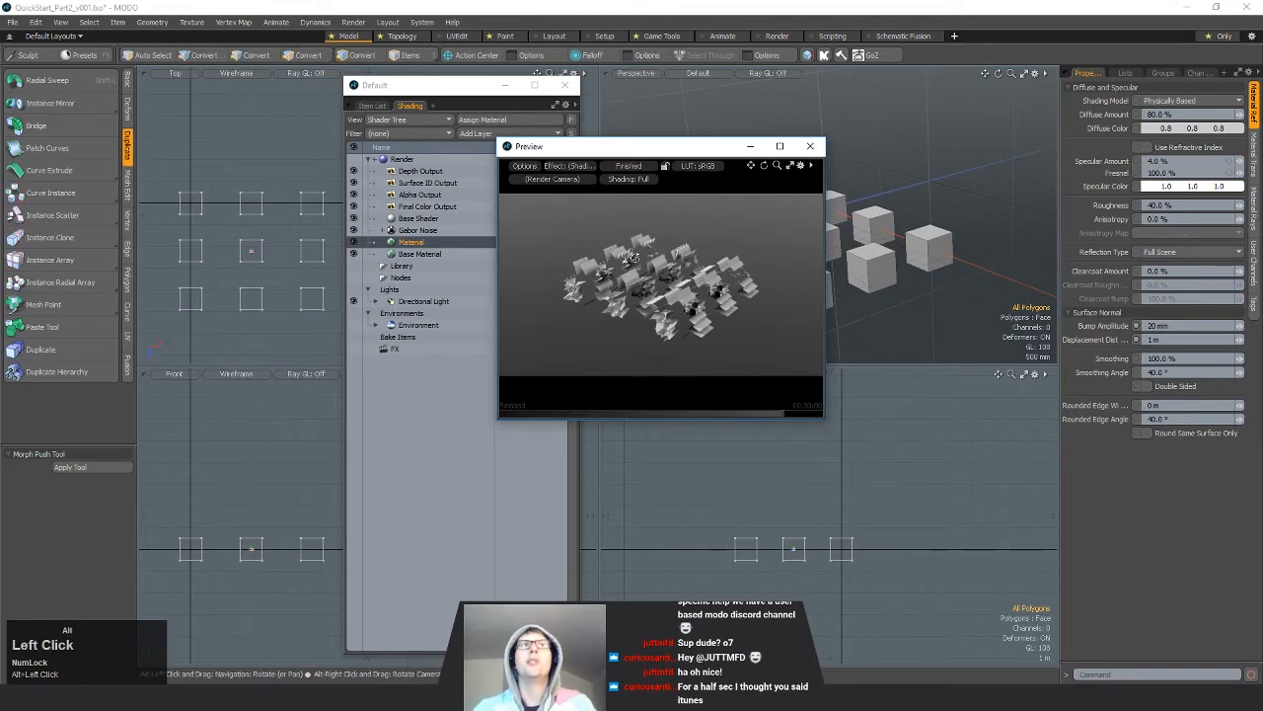
left_click(621, 167)
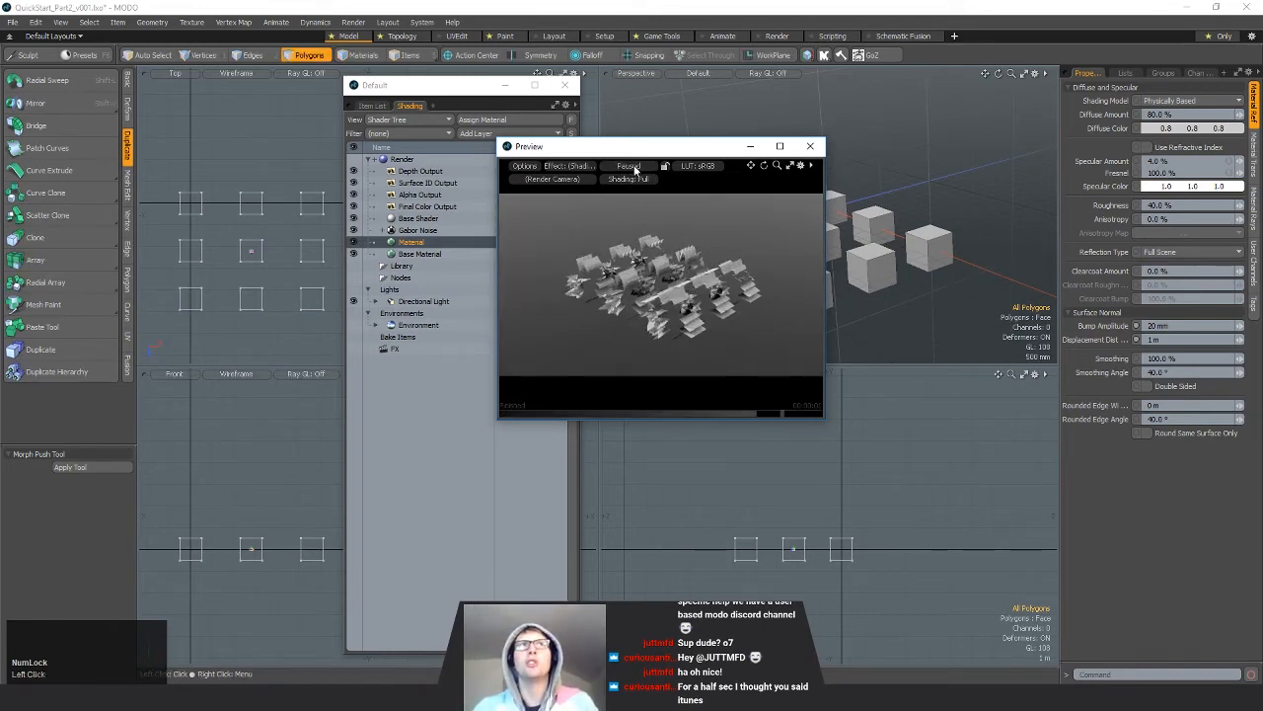
left_click(524, 165)
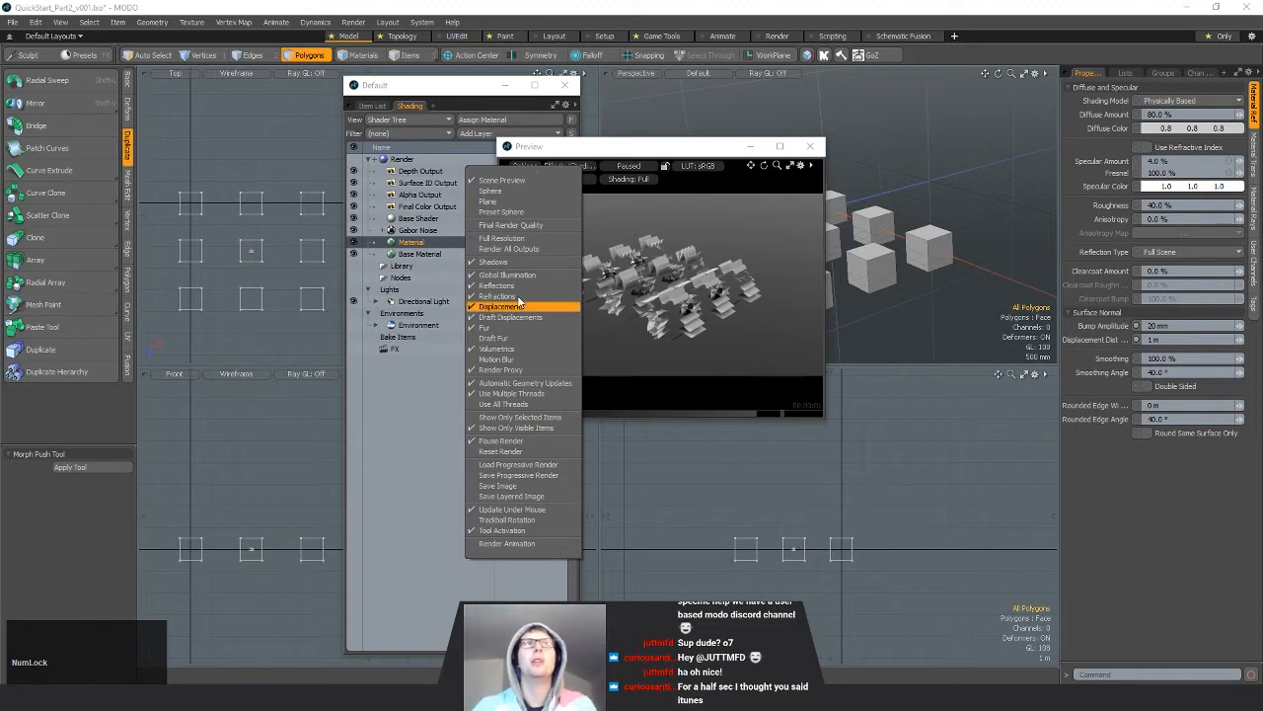
left_click(730, 226, "alt")
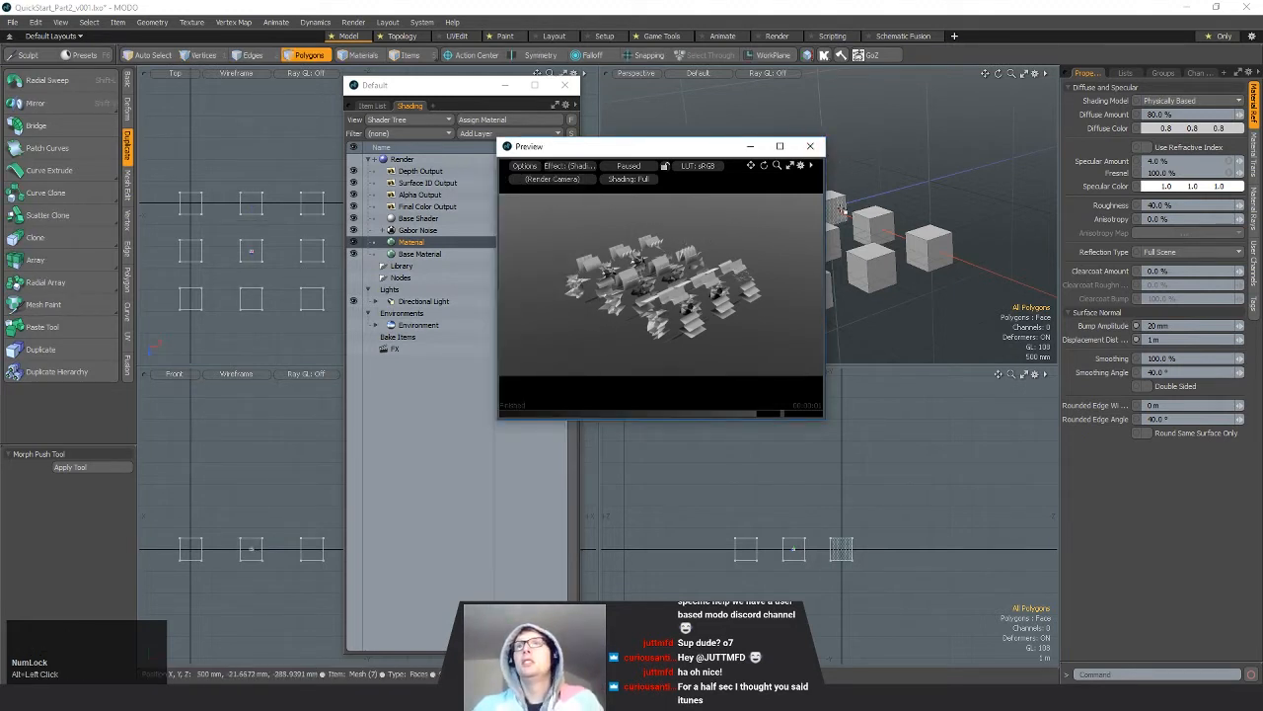
left_click(809, 147)
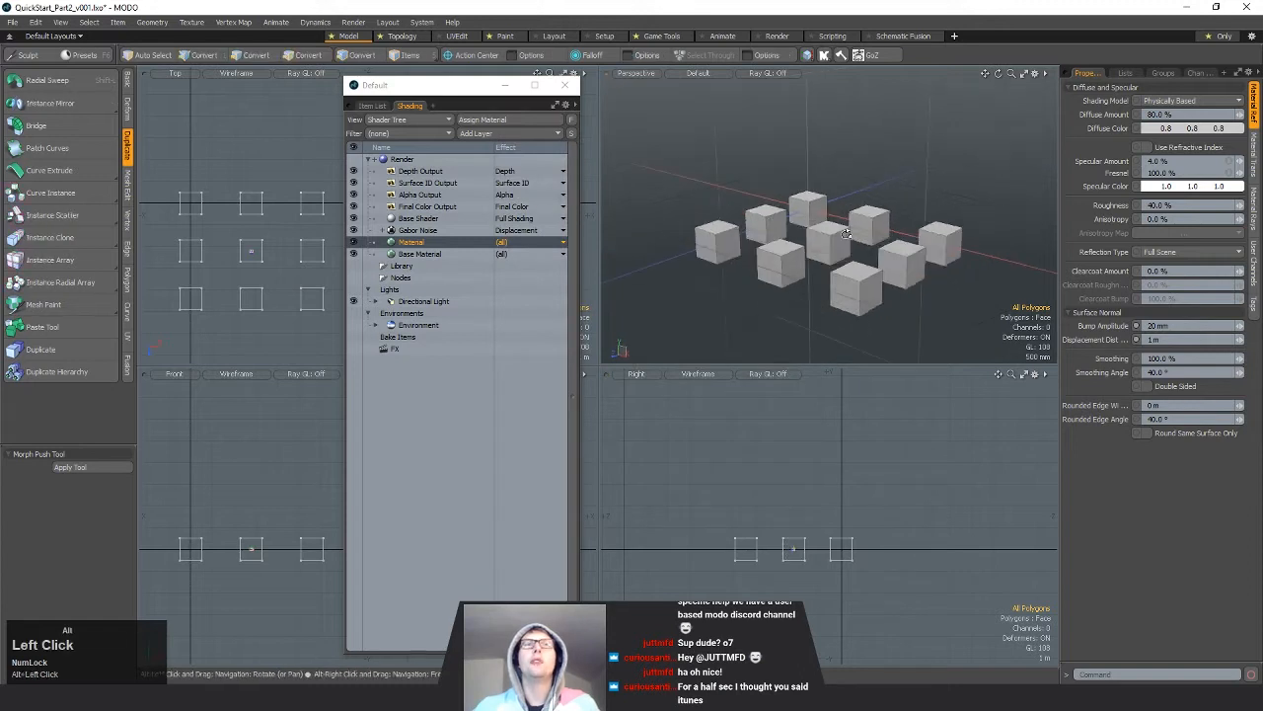
Step: Render the displaced cube array as a full frame and reposition the Render window
left_click(353, 22)
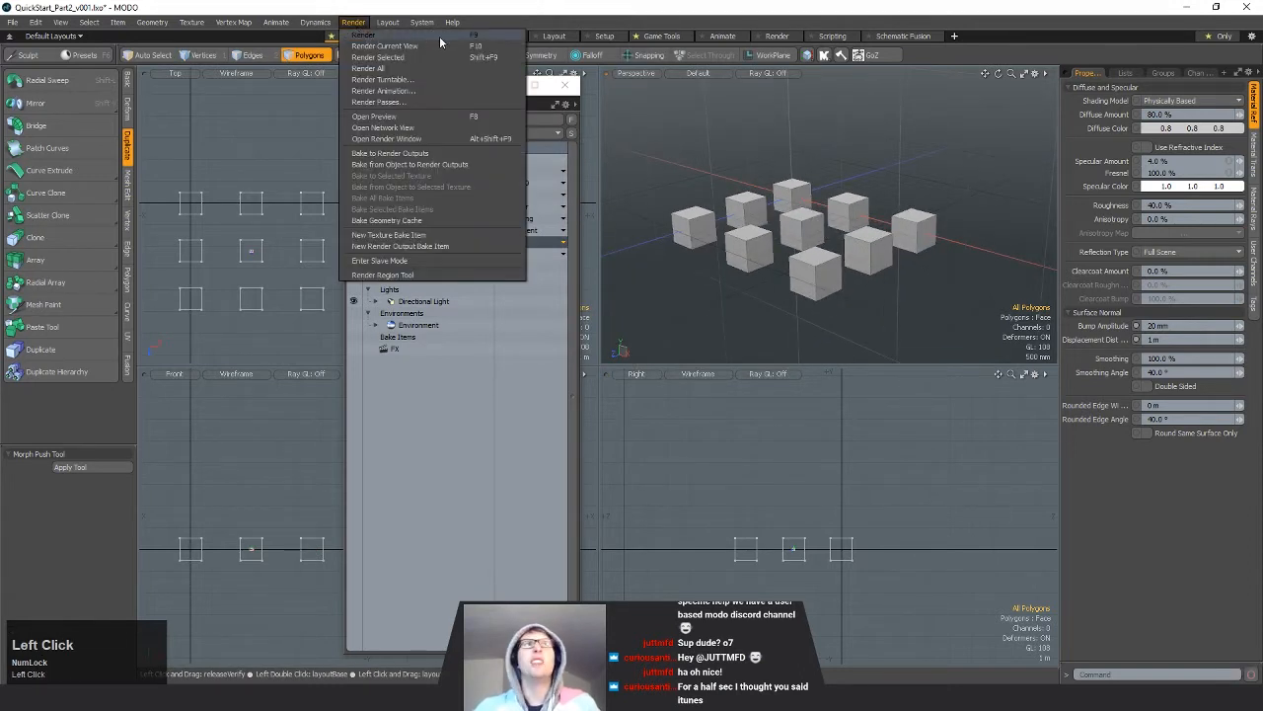
left_click(793, 138)
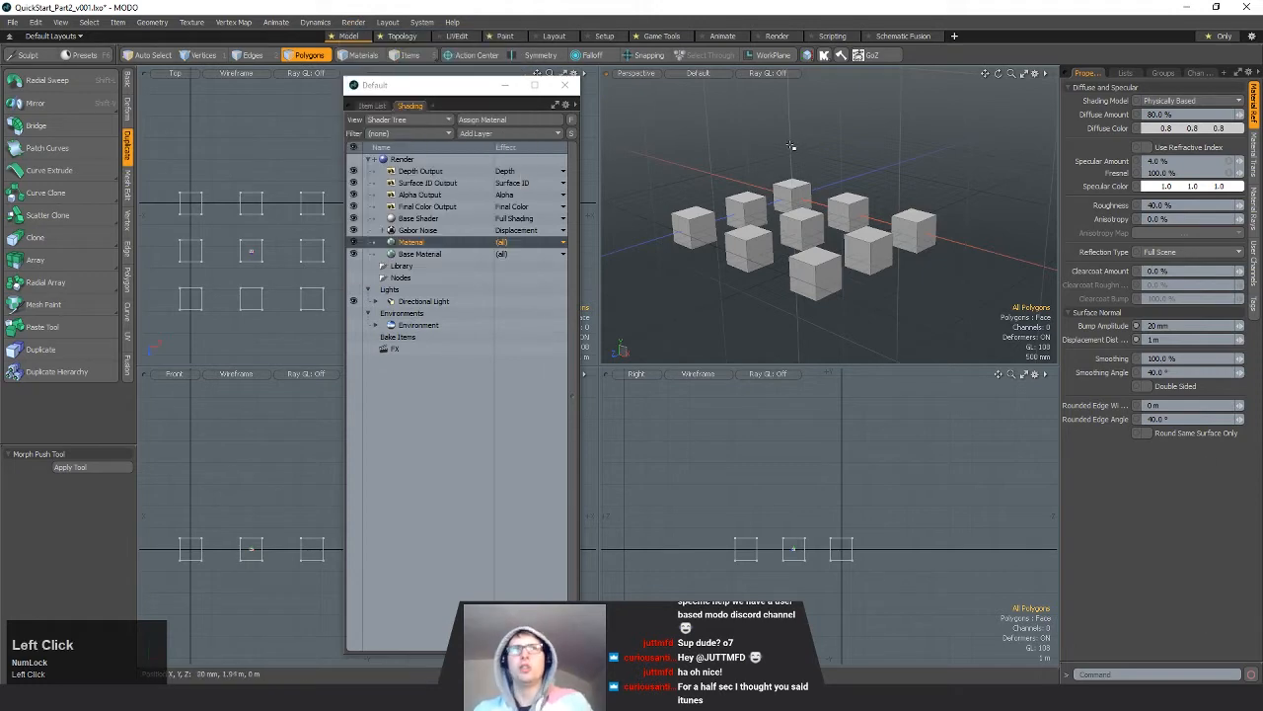
key("F9")
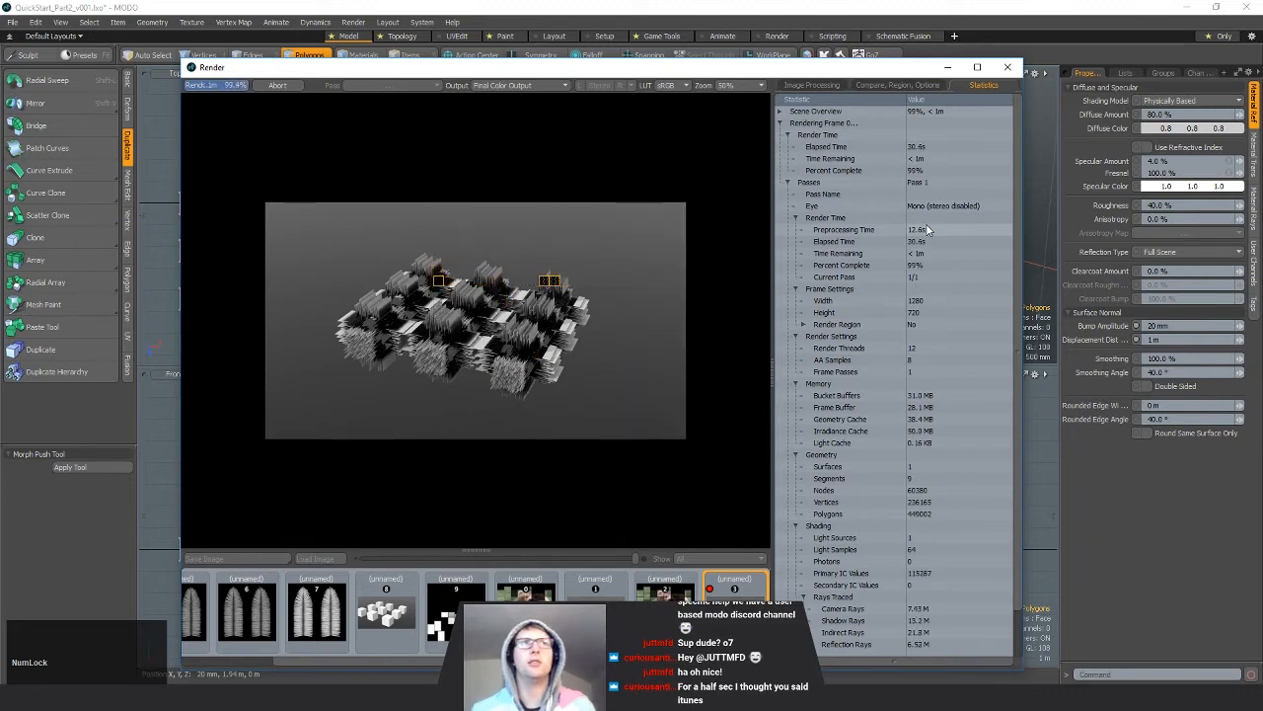
left_click_drag(673, 68, 665, 53)
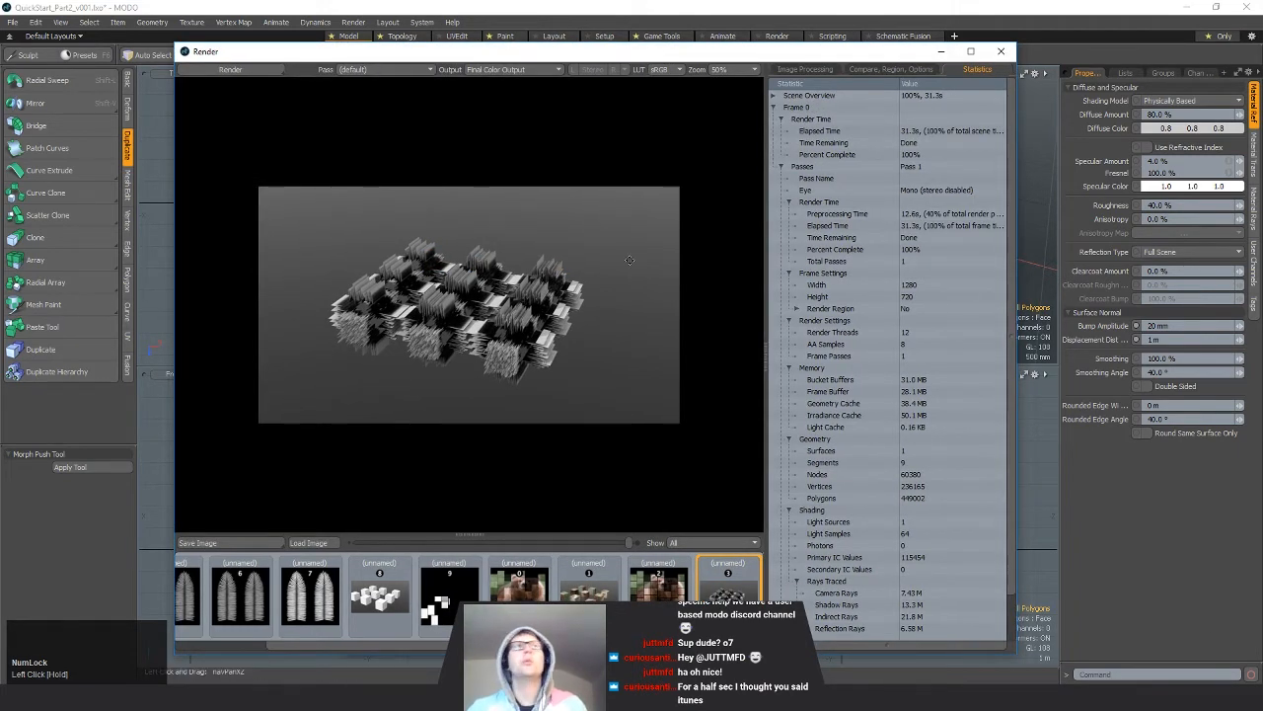
Step: Select the Render item in the Shader Tree to examine its frame resolution, and bring the Render window back into view
left_click_drag(285, 54, 291, 225)
left_click(434, 160)
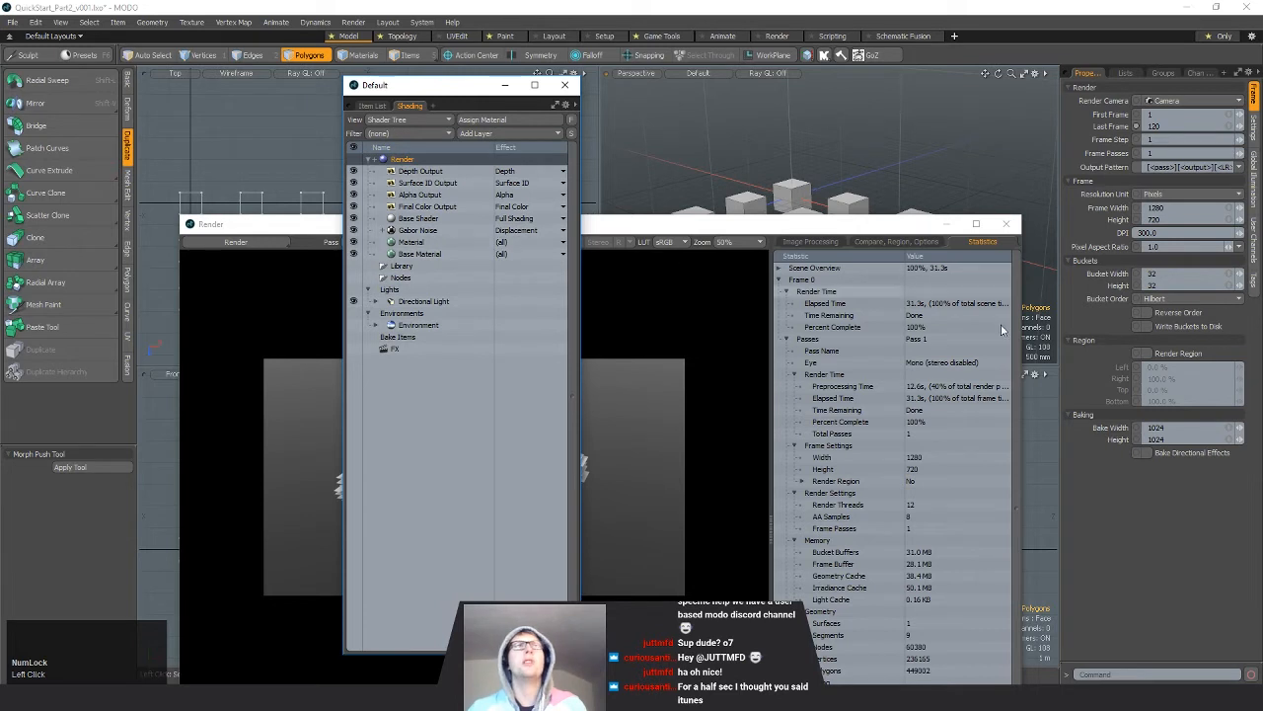
scroll(404, 165, "up", 1)
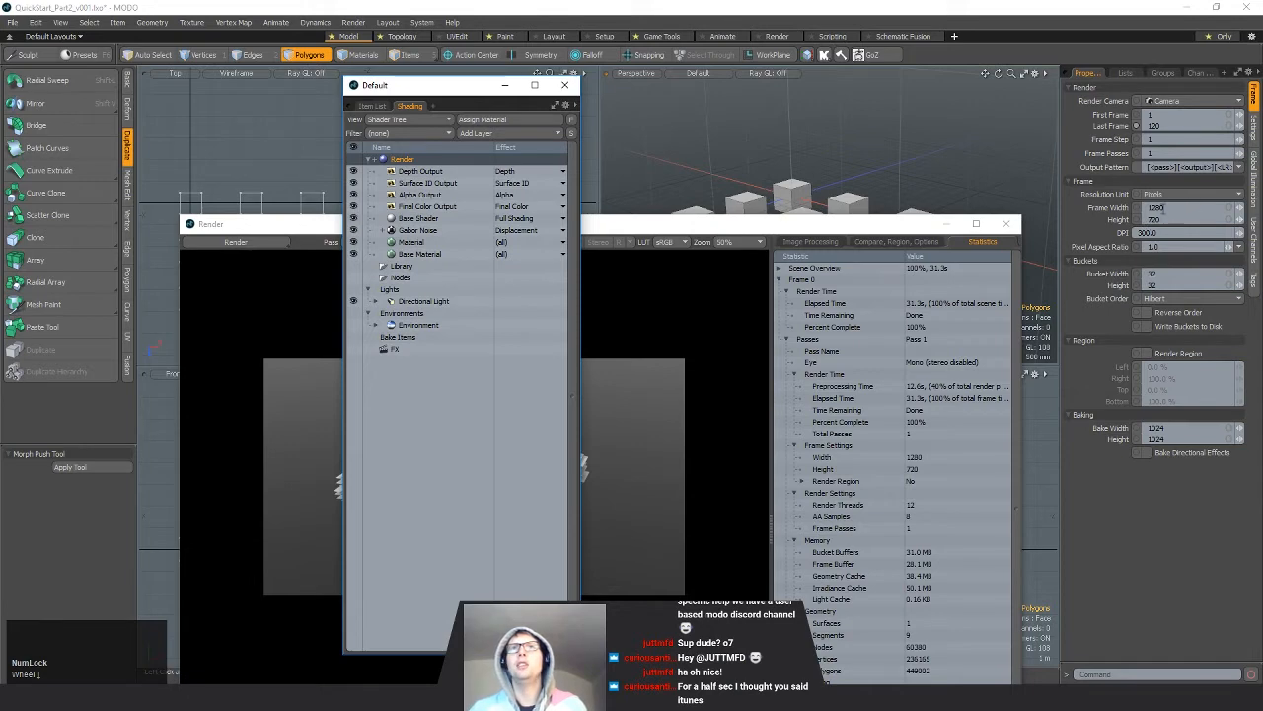
left_click_drag(716, 229, 736, 47)
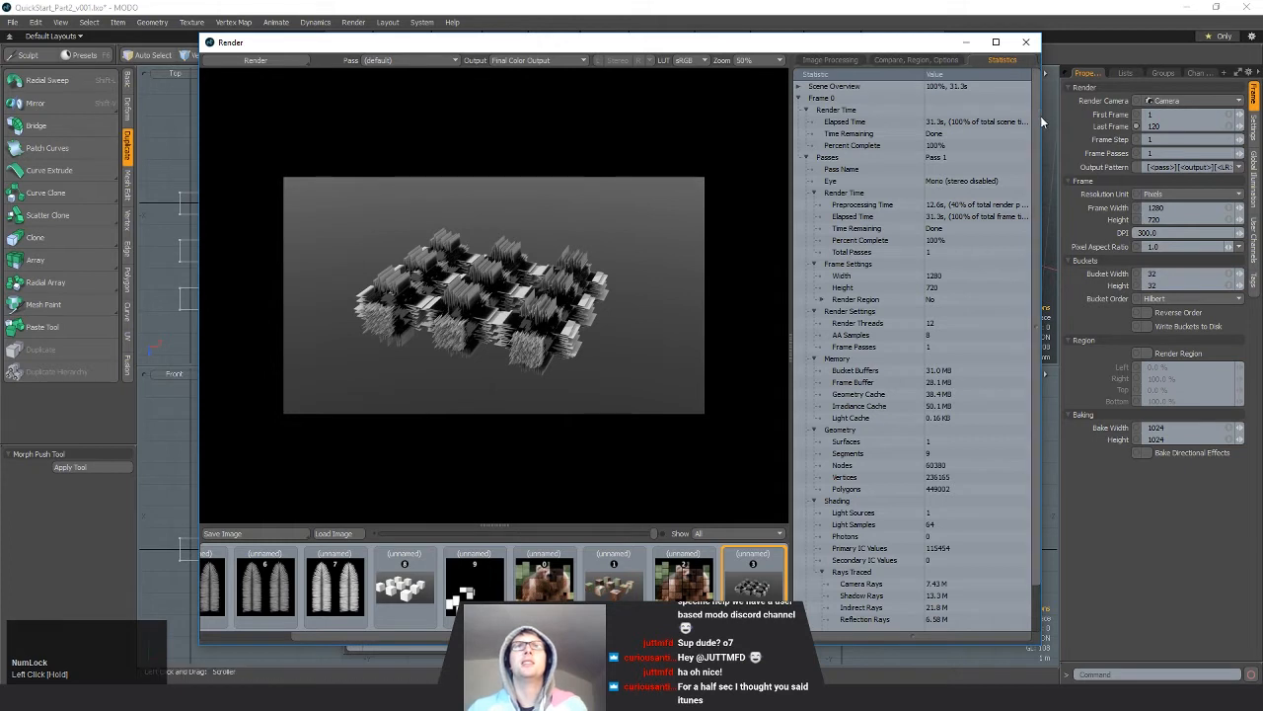
mouse_move(1040, 116)
left_mouse_down()
mouse_move(1035, 275)
mouse_move(1034, 103)
left_mouse_up()
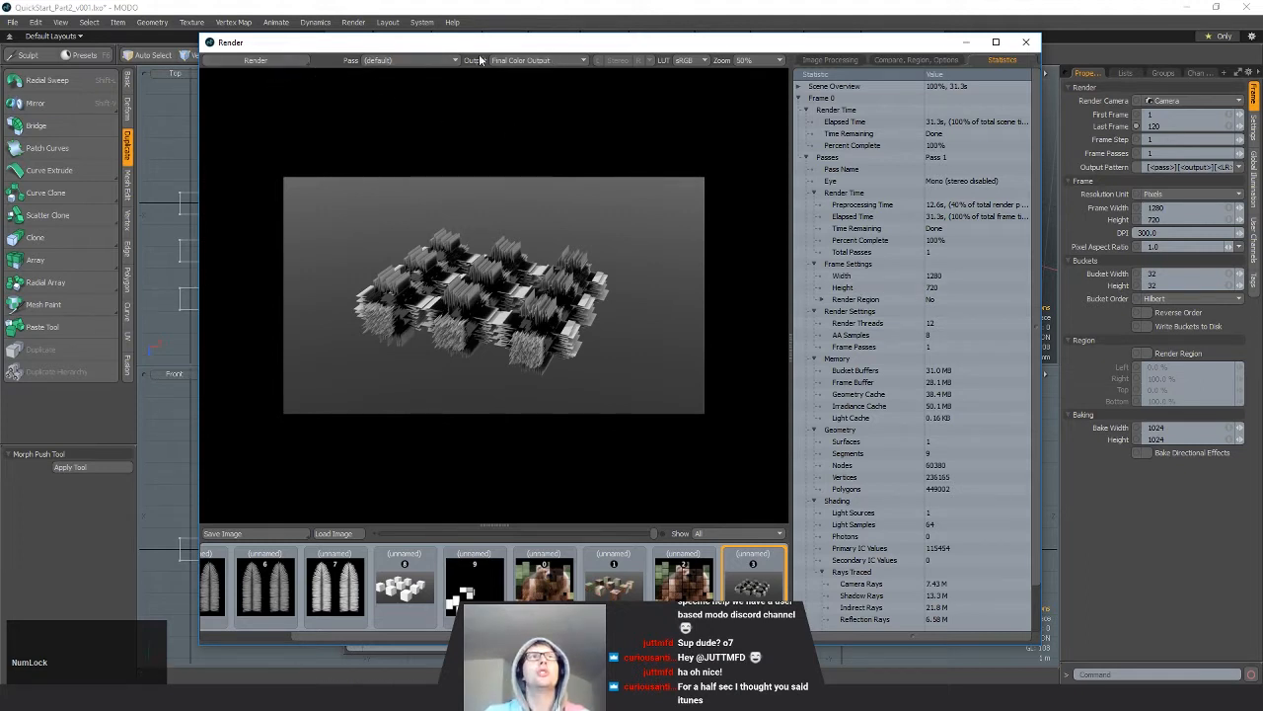
Step: View the finished render's Depth Output and switch back to its Final Color Output
left_click(578, 59)
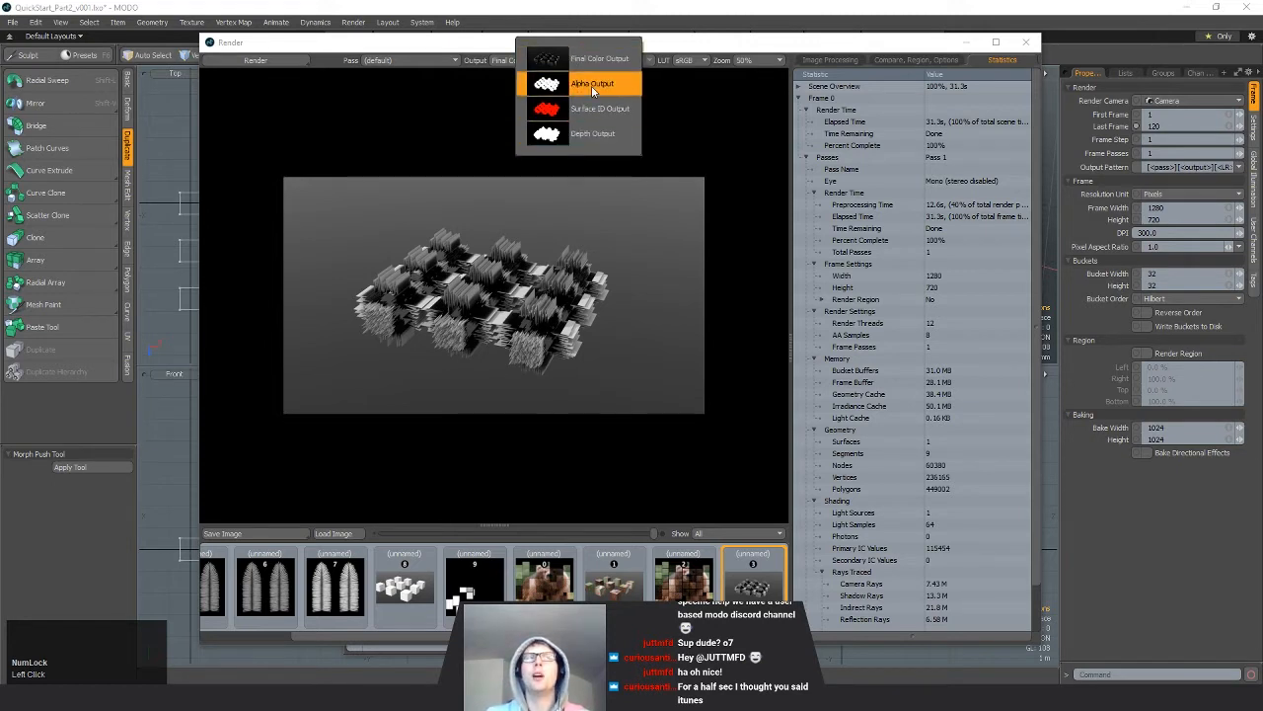
left_click(582, 140)
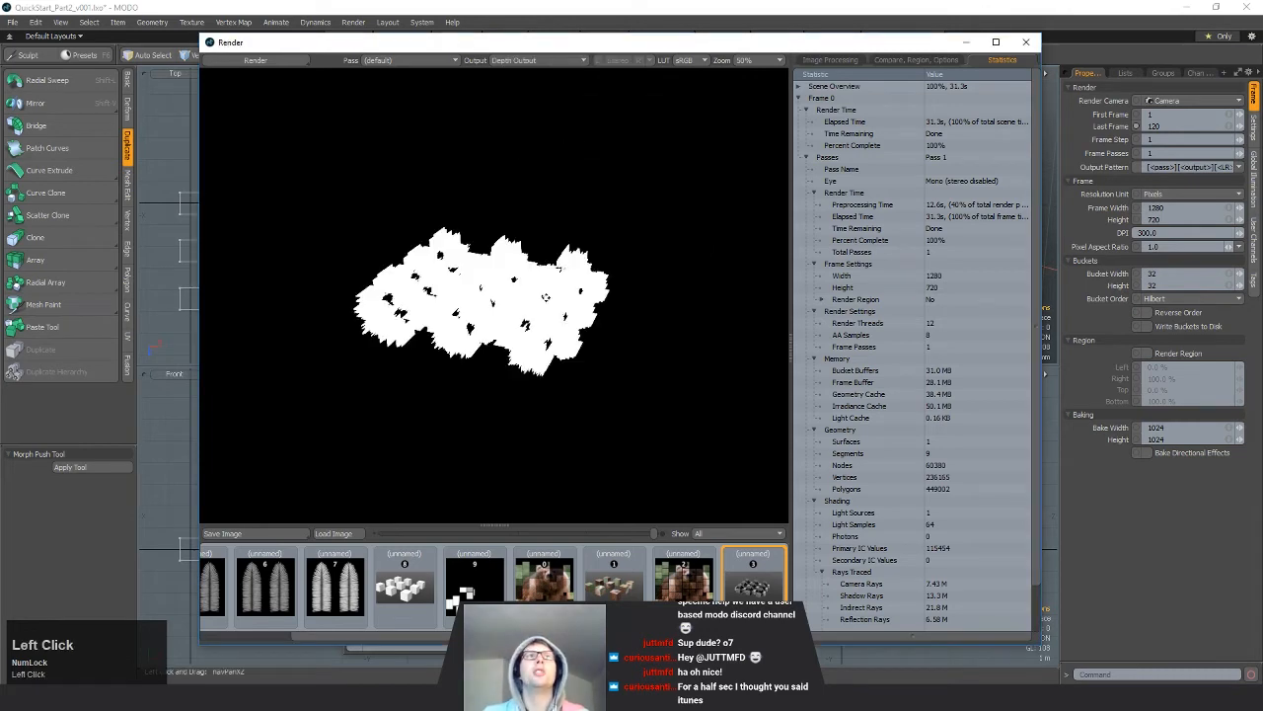
left_click(535, 59)
left_click(533, 23)
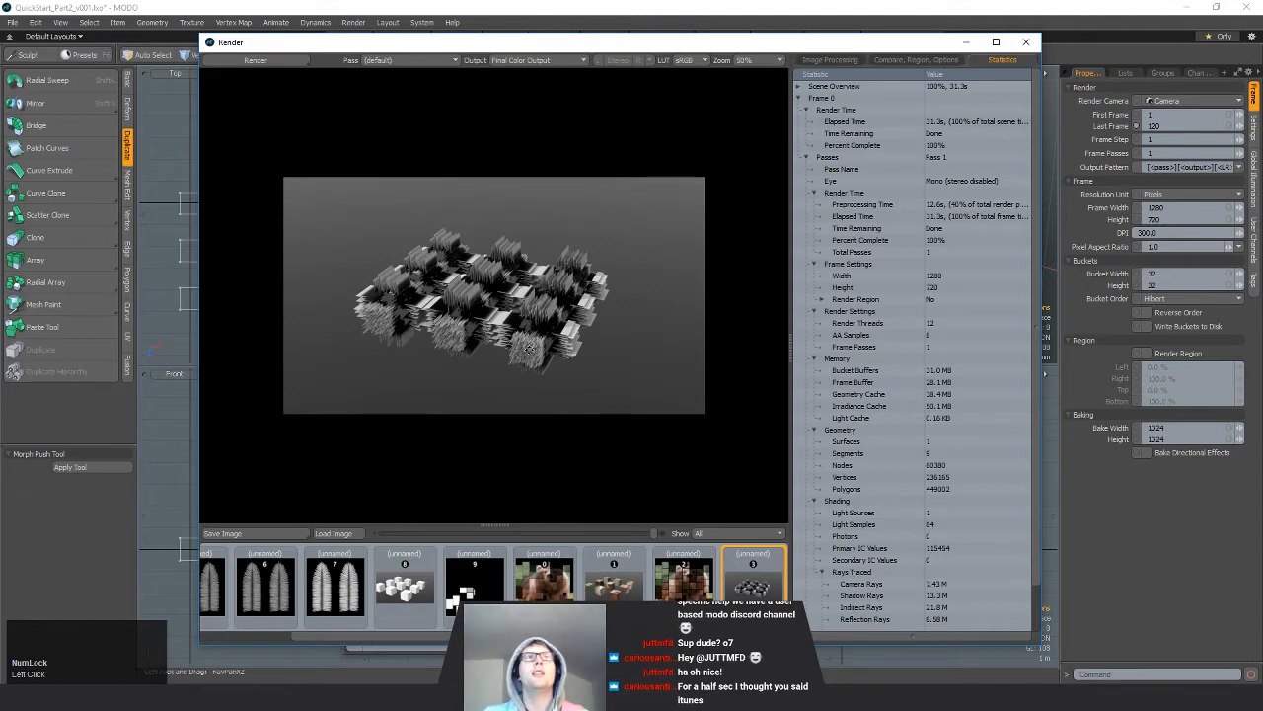
Step: Check the Render window's zoom levels, and zoom and pan the finished image up to 800% to examine the displaced detail
scroll(528, 349, "down", 2)
scroll(528, 348, "down", 1)
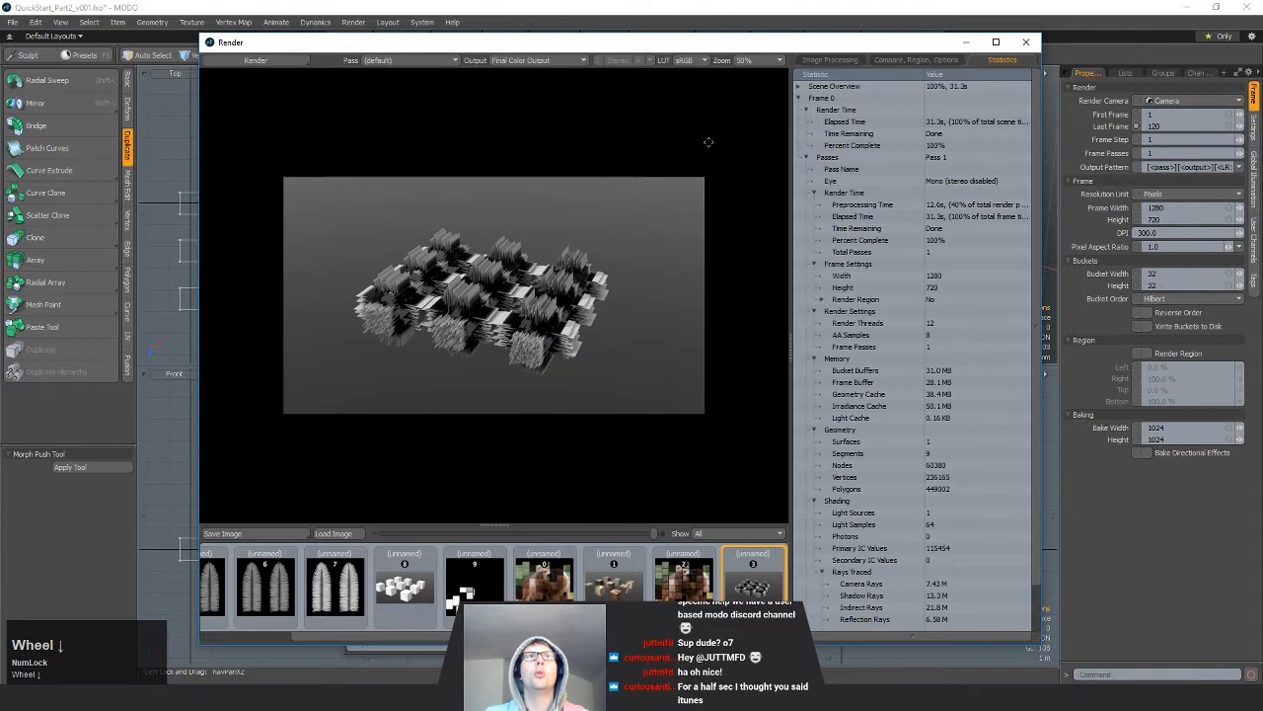
left_click(754, 61)
left_click(726, 260)
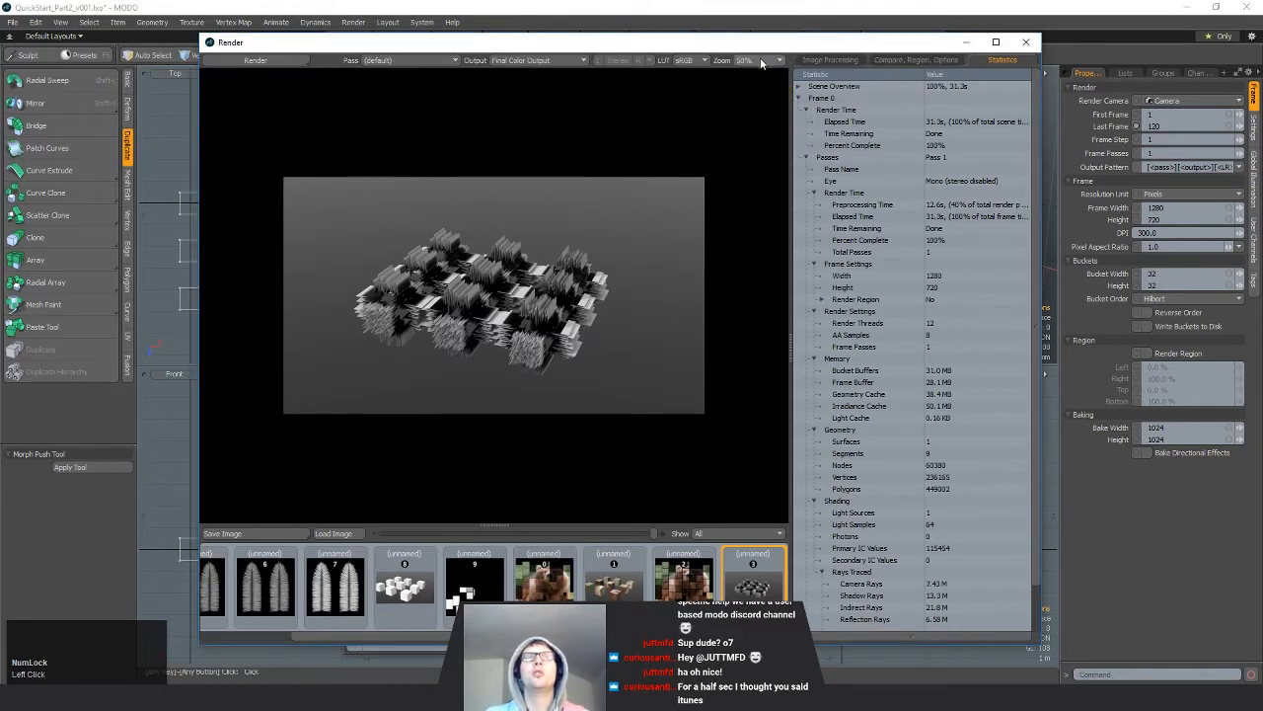
left_click(762, 59)
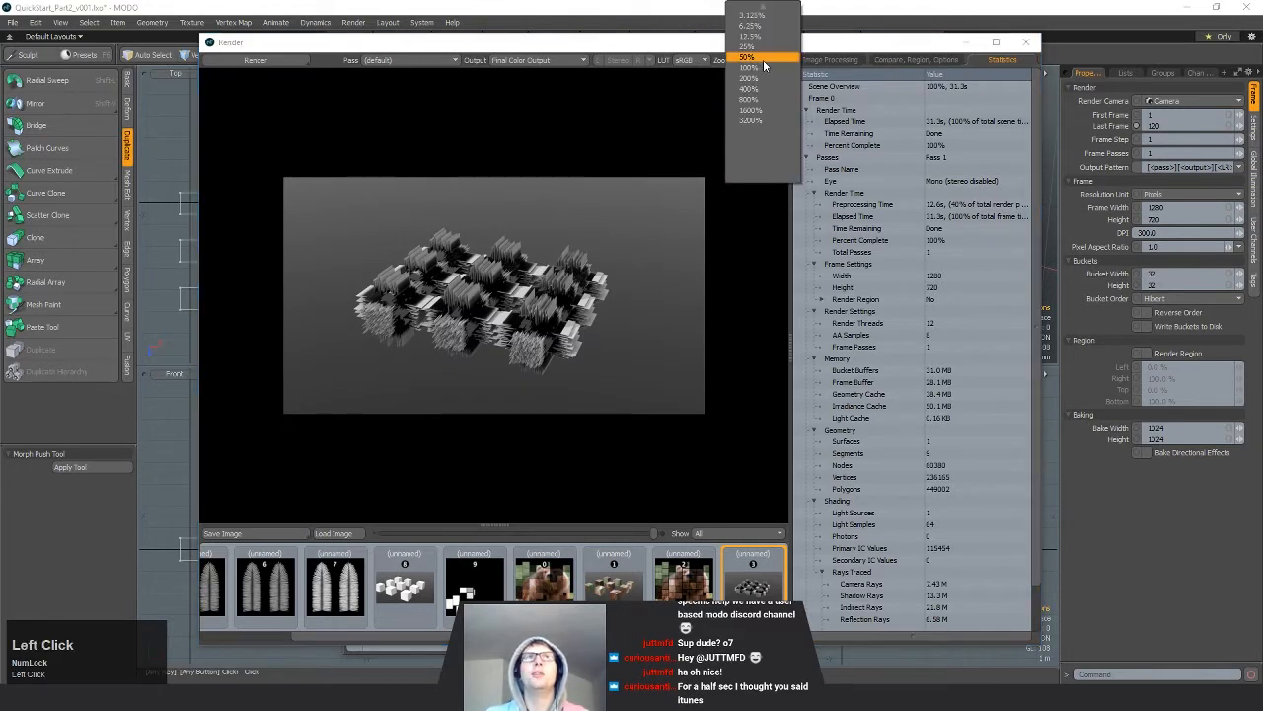
left_click(704, 240)
scroll(599, 344, "up", 1)
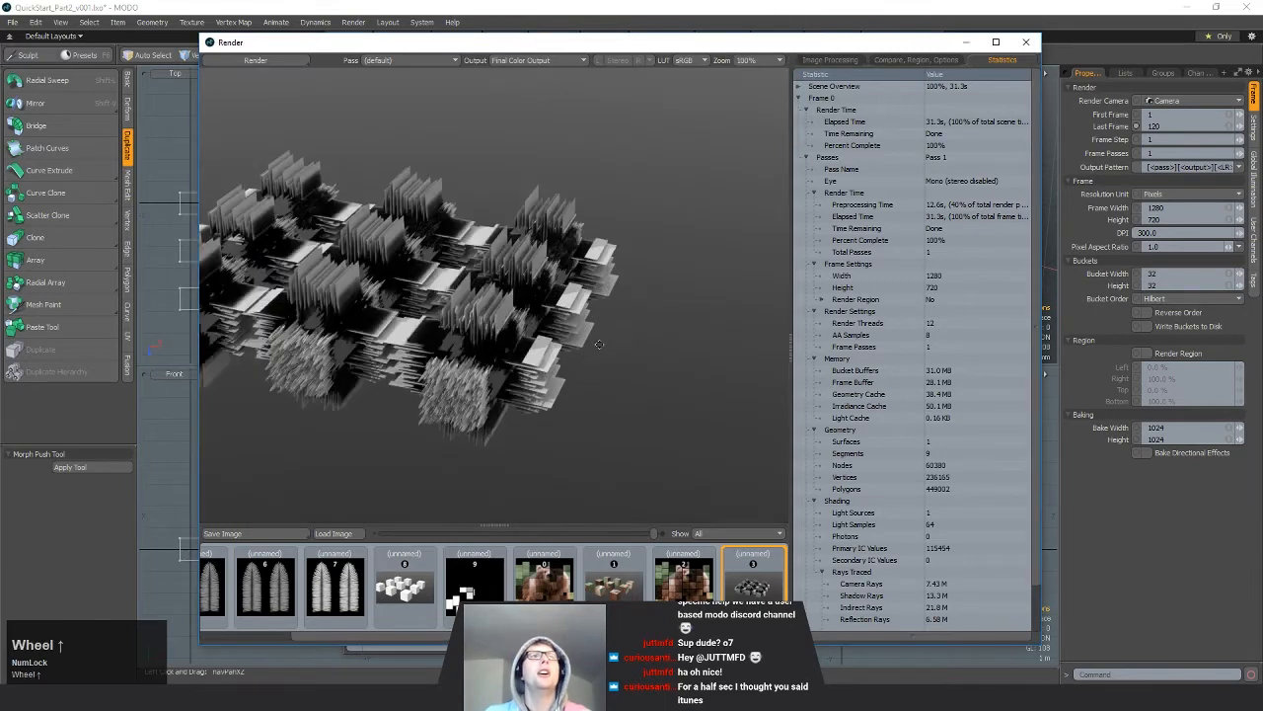
left_click_drag(449, 297, 540, 314)
scroll(585, 277, "up", 1)
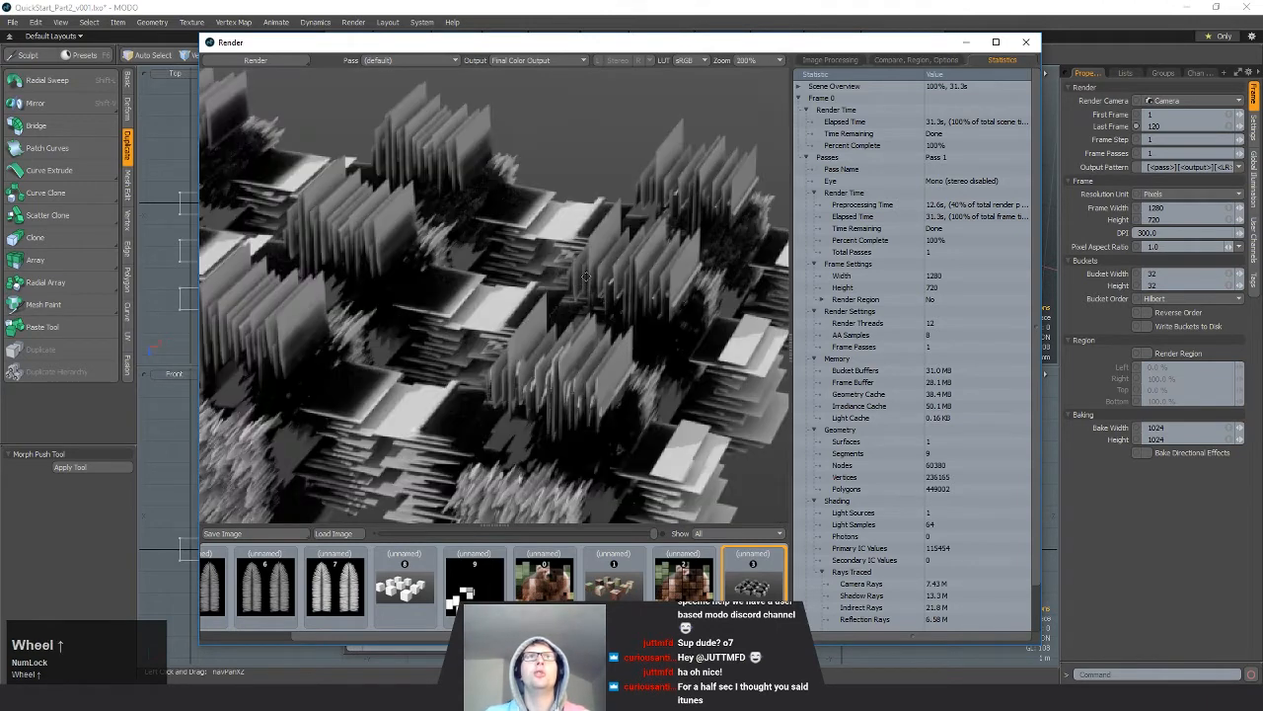
scroll(530, 323, "down", 1)
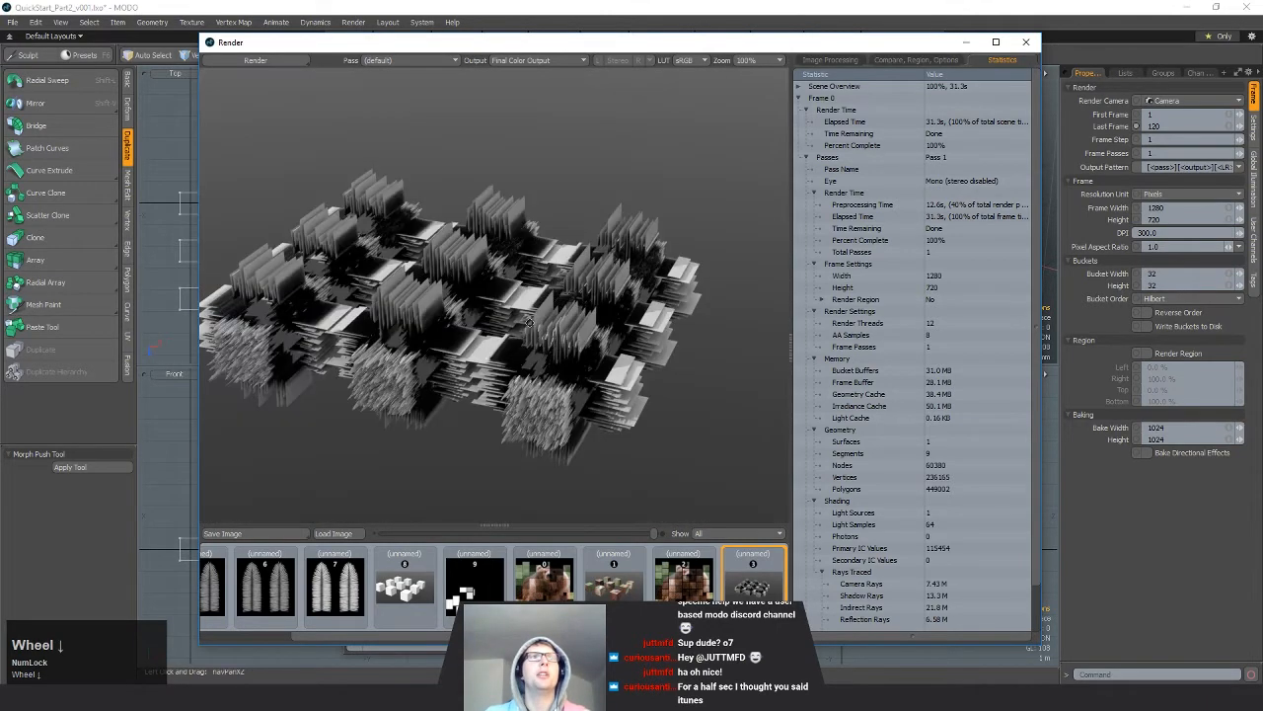
left_click_drag(530, 323, 629, 332)
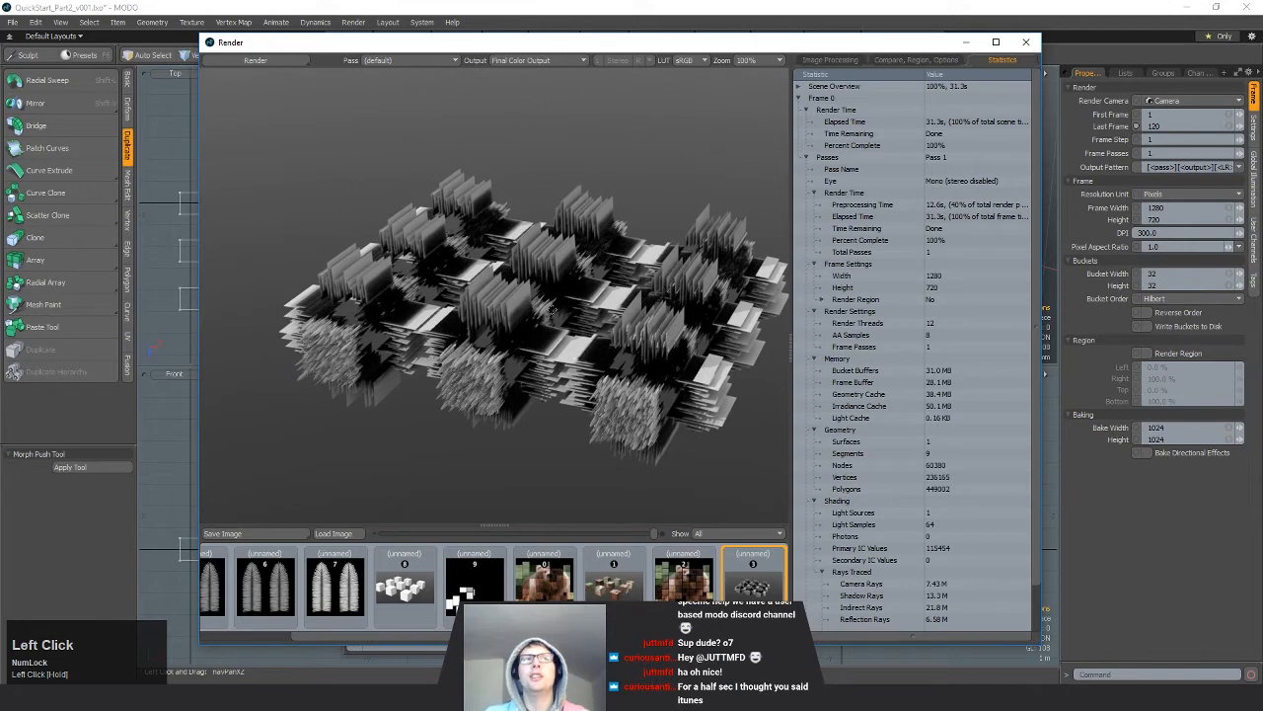
mouse_move(553, 311)
left_mouse_down()
mouse_move(482, 321)
mouse_move(532, 315)
left_mouse_up()
scroll(537, 334, "up", 1)
left_click_drag(715, 400, 595, 350)
scroll(570, 373, "up", 2)
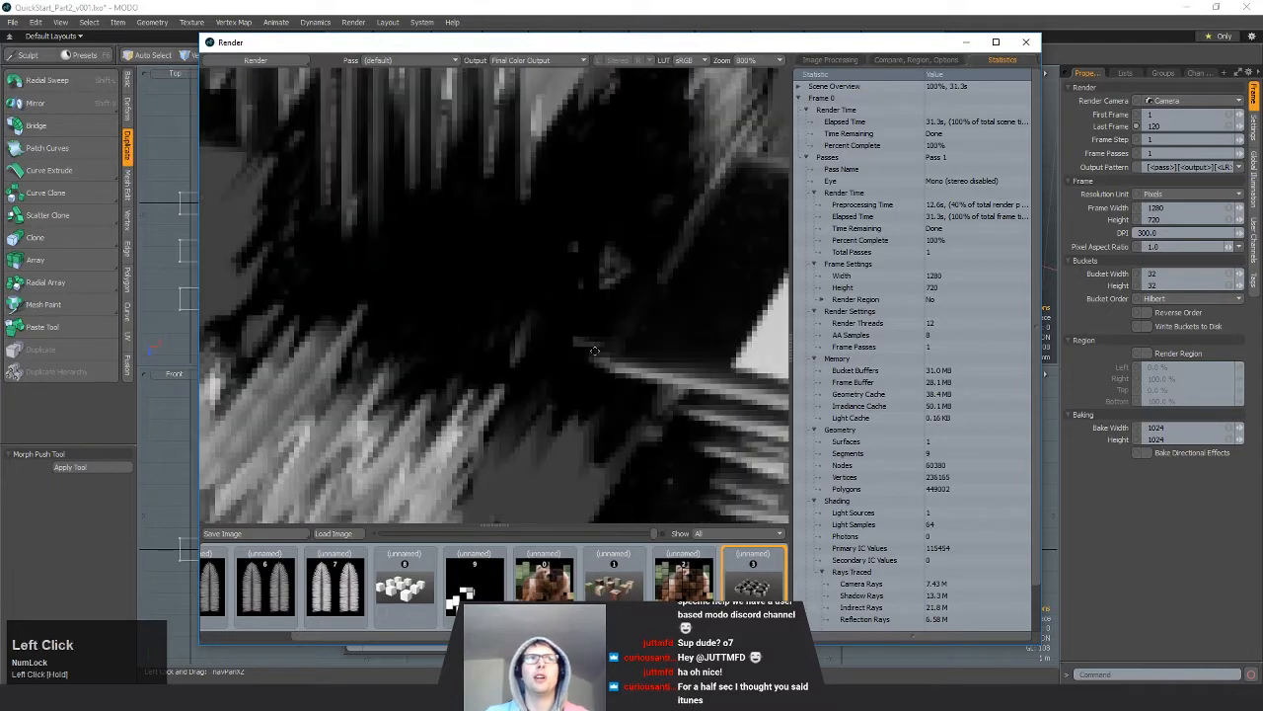
Step: Set the Material's displacement distance to 500 mm and render the cube array again
scroll(595, 350, "down", 5)
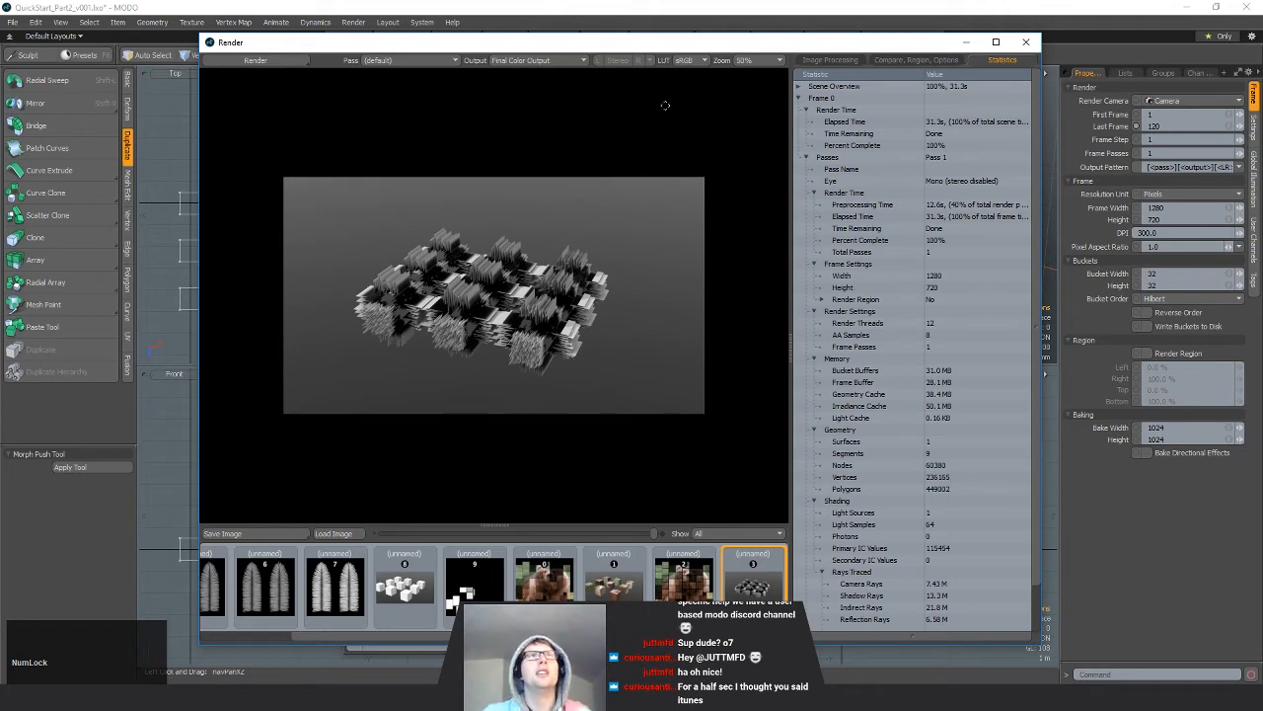
left_click(966, 43)
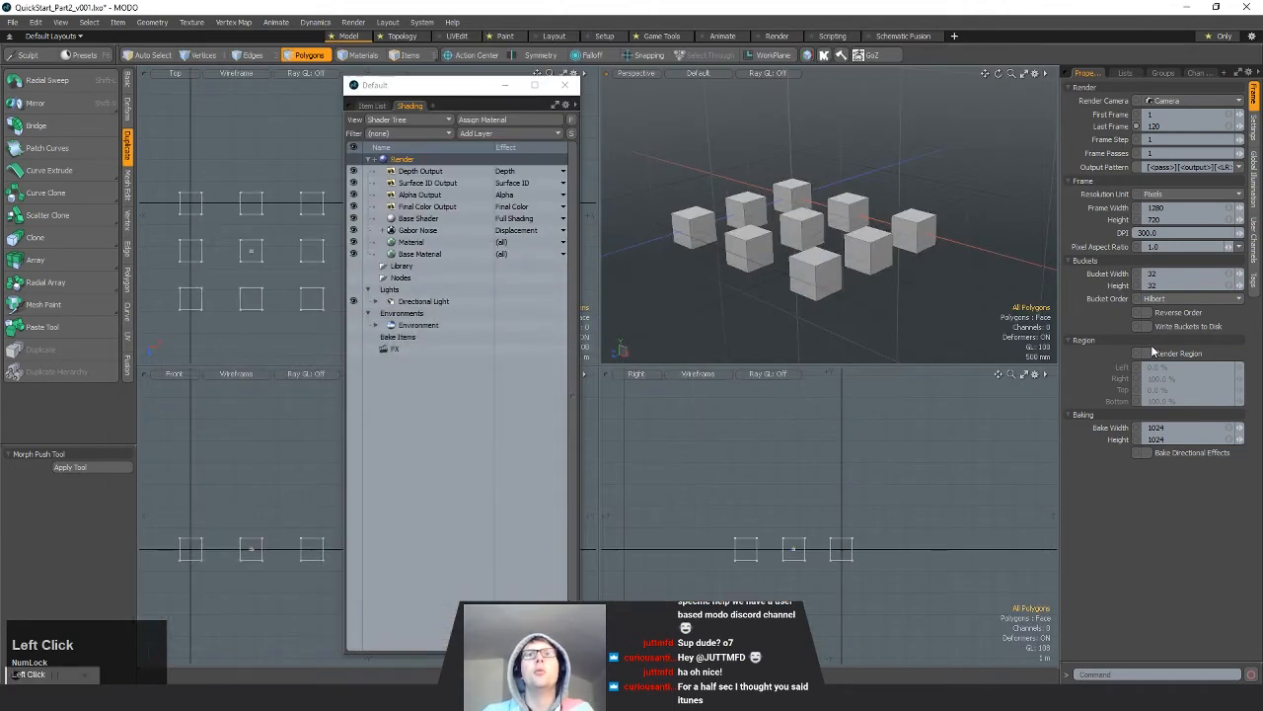
left_click(411, 242)
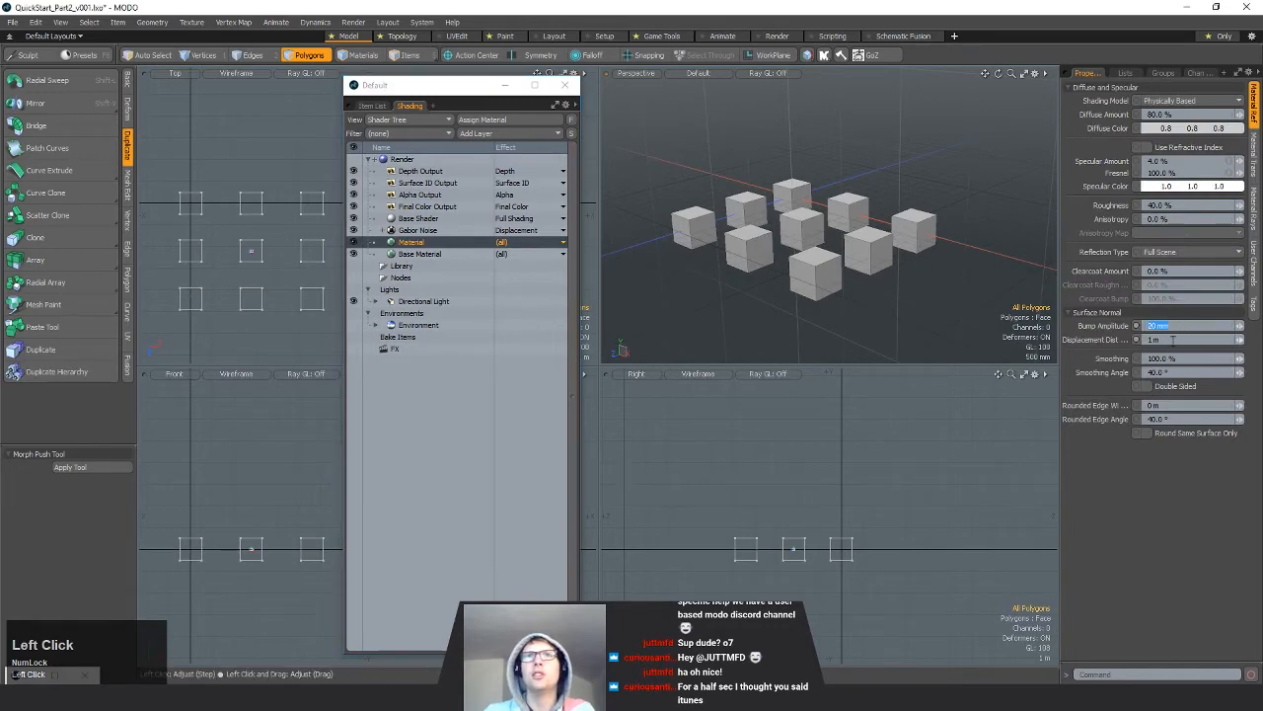
left_click(1209, 339)
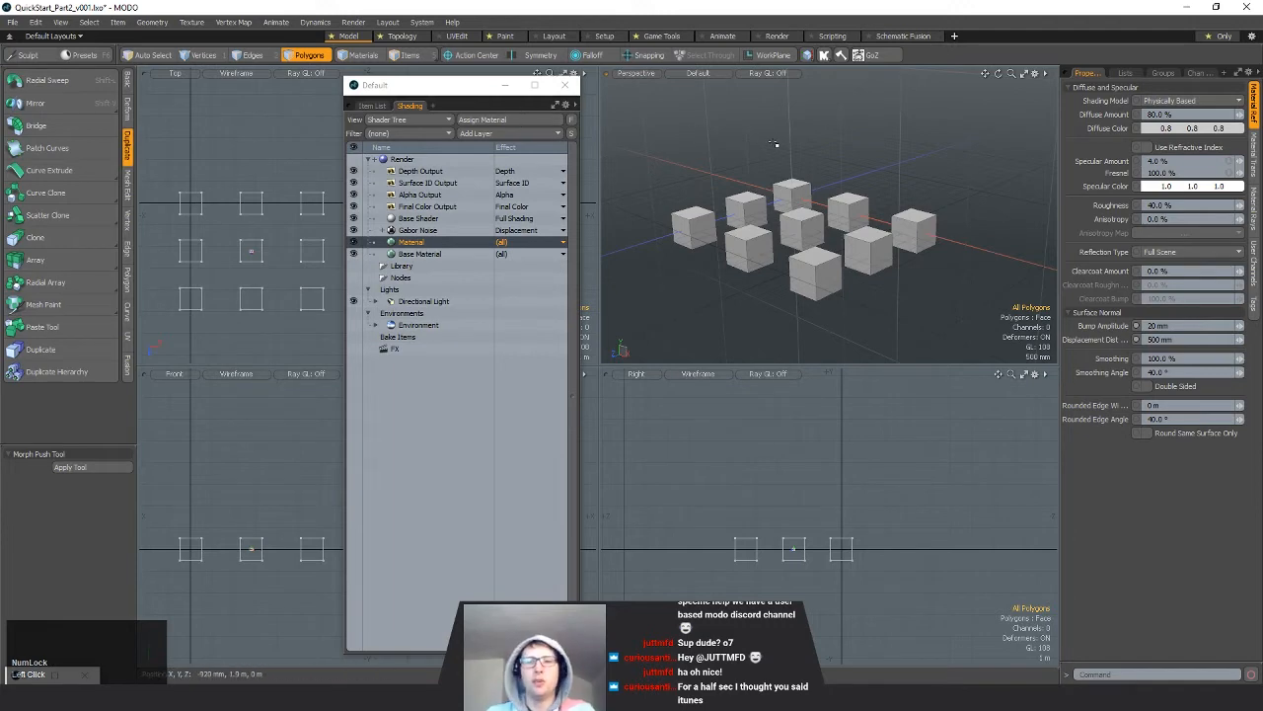
key("F9")
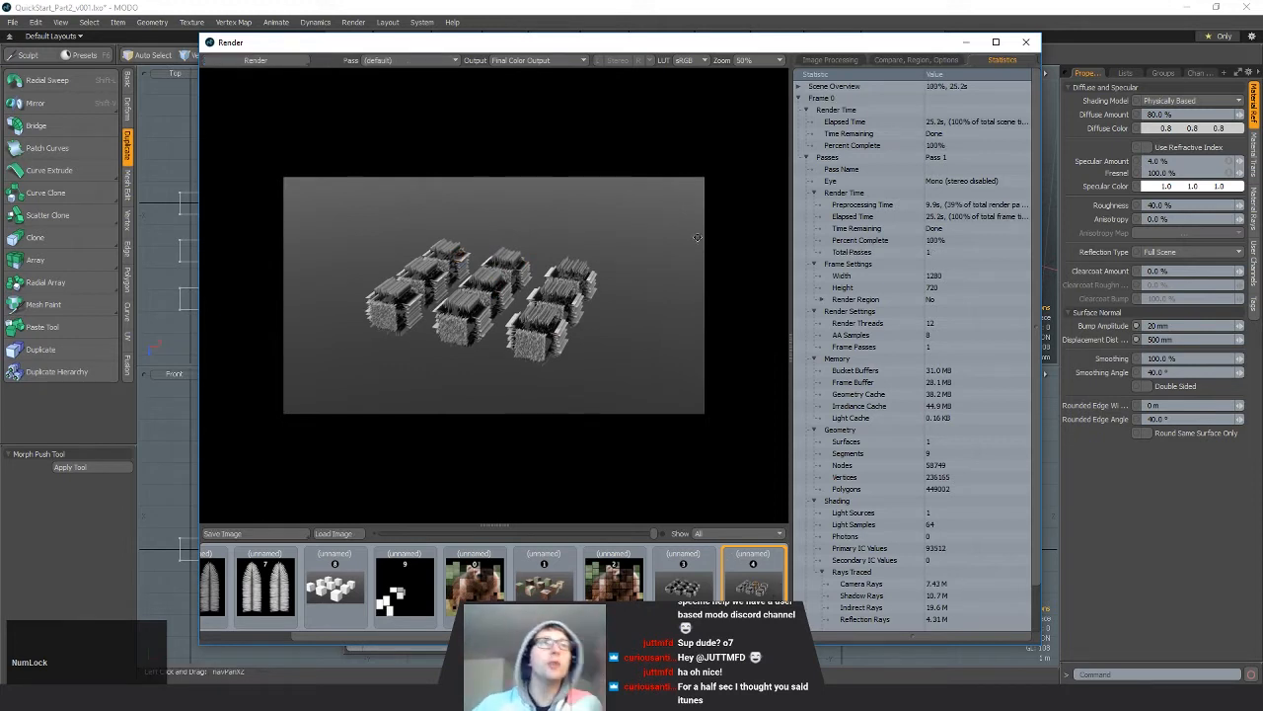
Step: Switch back and forth between the previous and latest renders to compare their displacement
left_click(688, 585)
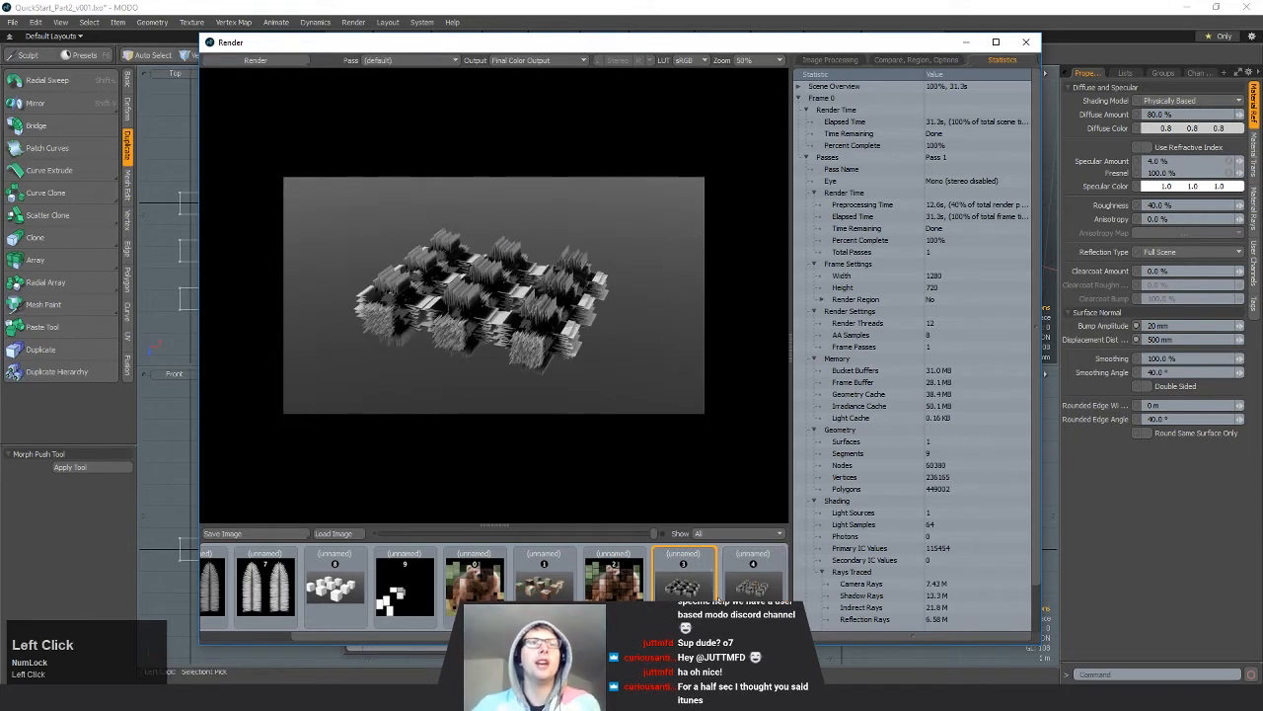
left_click(748, 585)
left_click(691, 594)
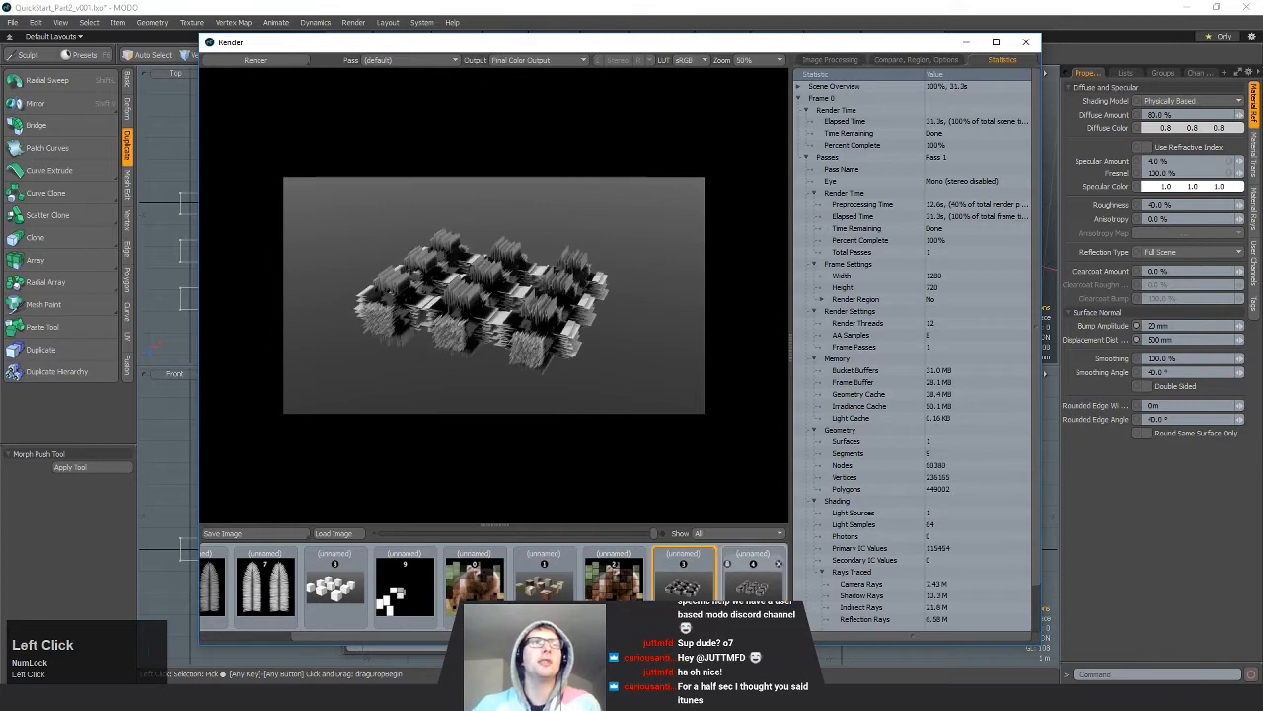
left_click(754, 595)
left_click(691, 594)
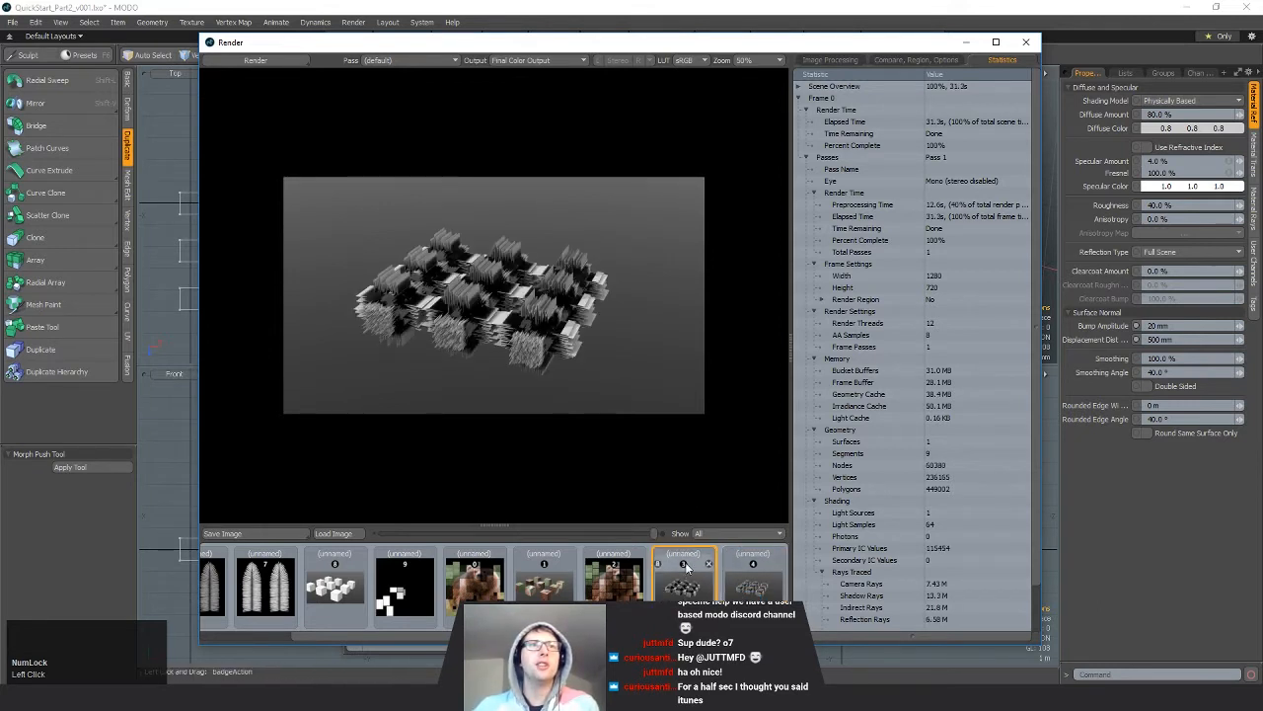
Step: Compare the last two renders in a split view at 100% zoom with the divider moved across, and return to the latest render alone
left_click(752, 596, "shift")
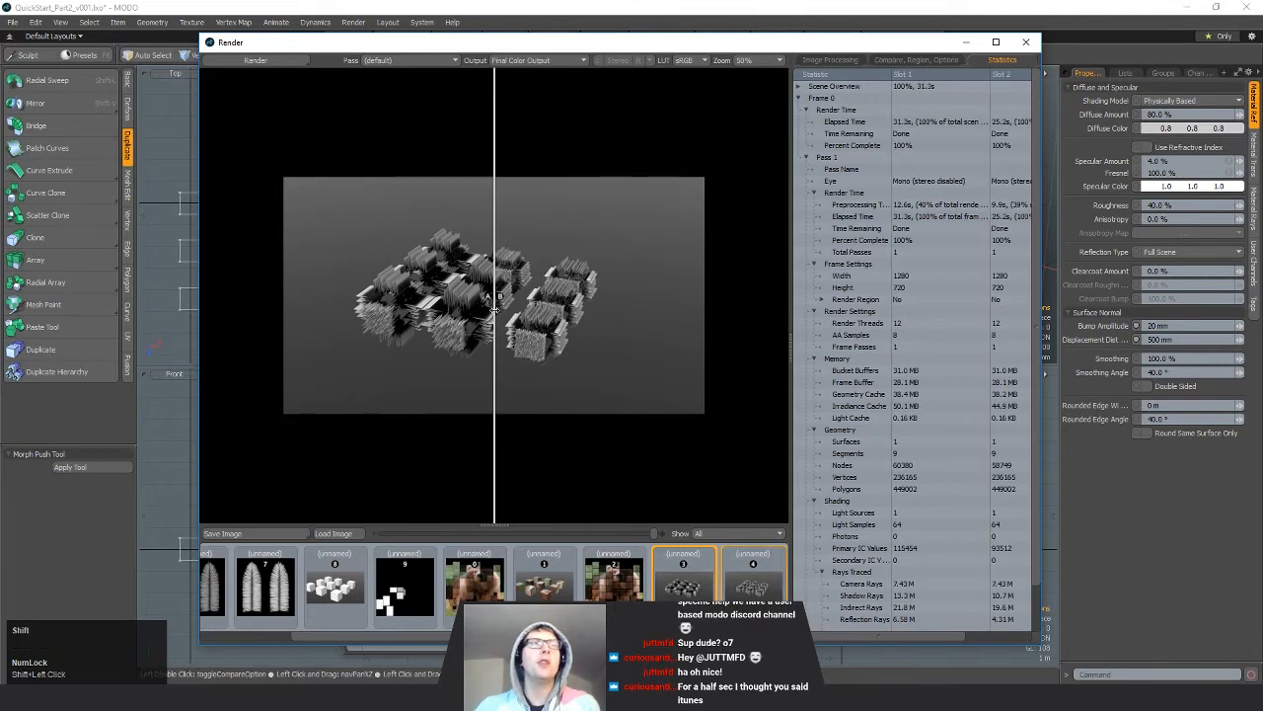
mouse_move(495, 309)
left_mouse_down()
mouse_move(553, 309)
mouse_move(408, 308)
mouse_move(595, 311)
mouse_move(435, 315)
mouse_move(502, 315)
left_mouse_up()
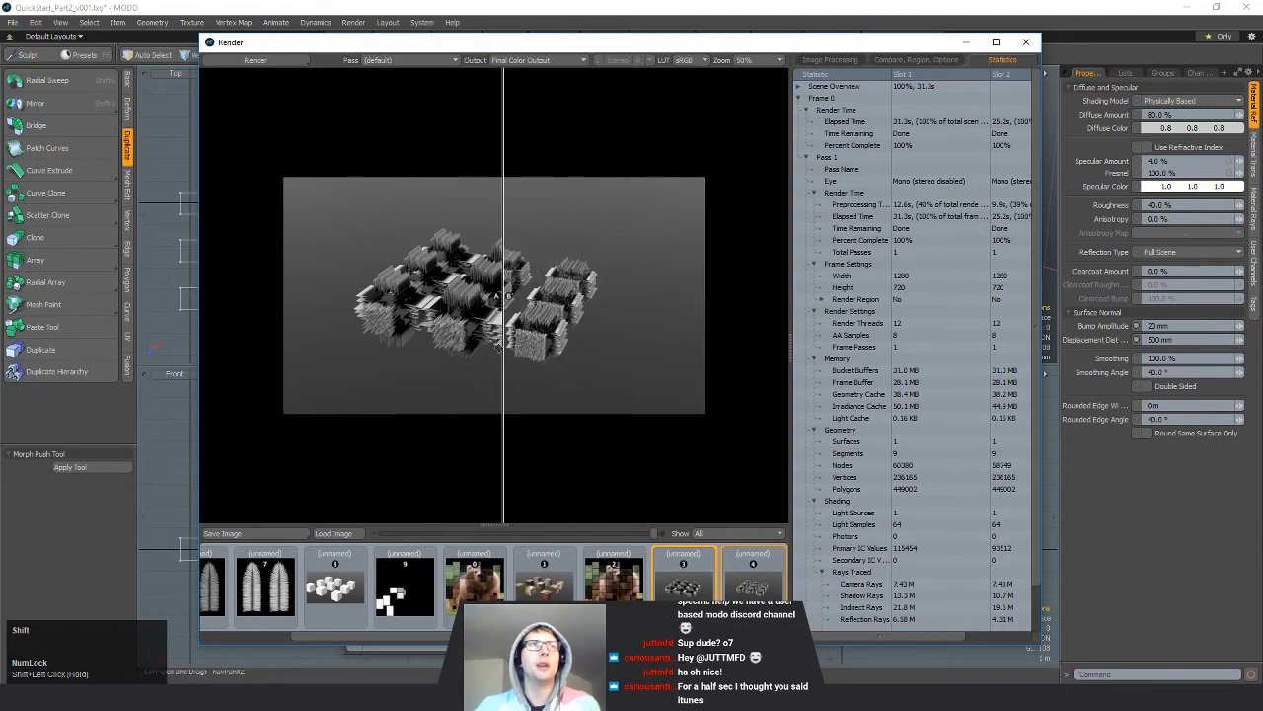
mouse_move(500, 345)
left_mouse_down()
mouse_move(424, 350)
mouse_move(592, 357)
mouse_move(493, 356)
left_mouse_up()
left_click_drag(421, 351, 502, 339)
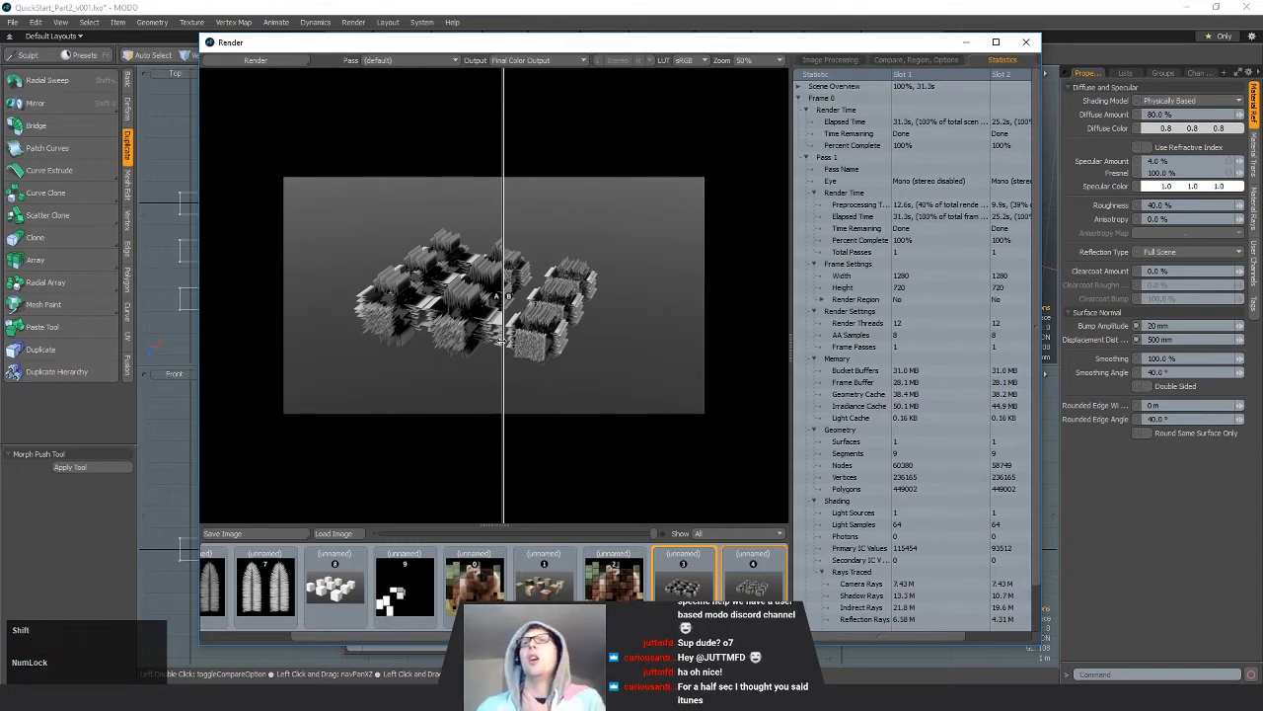
scroll(503, 341, "up", 1, "shift")
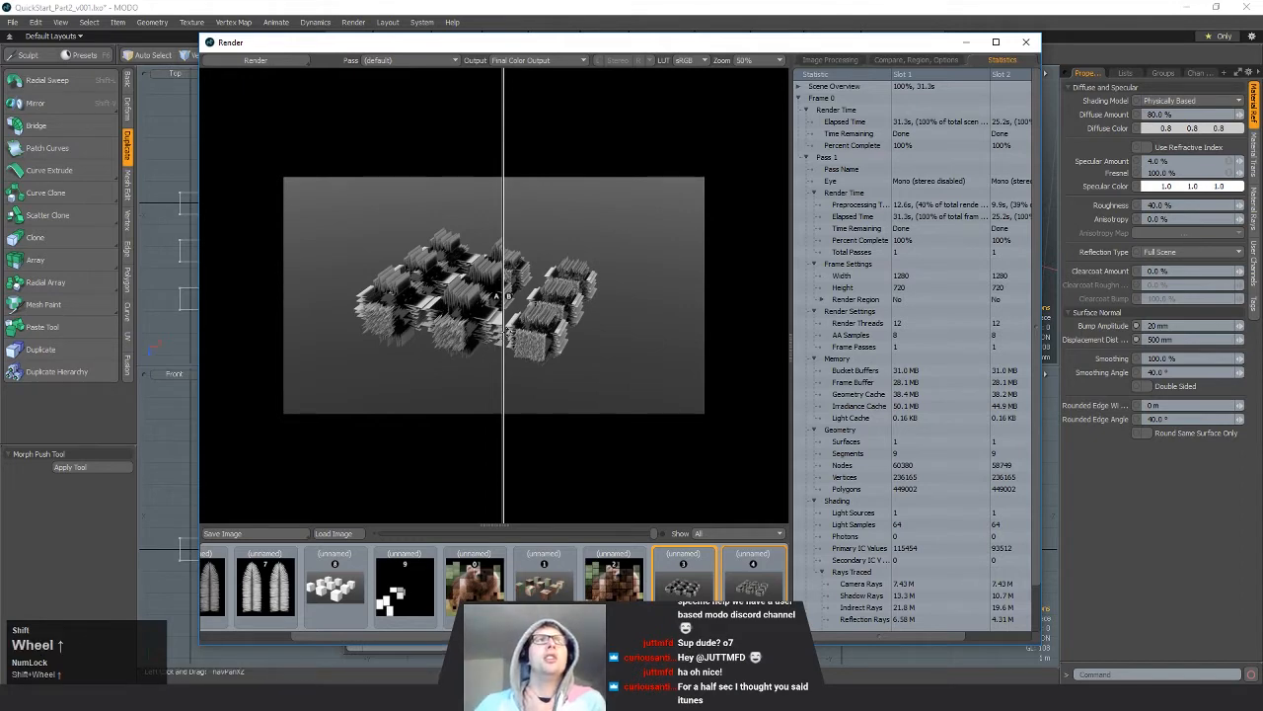
left_click_drag(634, 325, 330, 324, "shift")
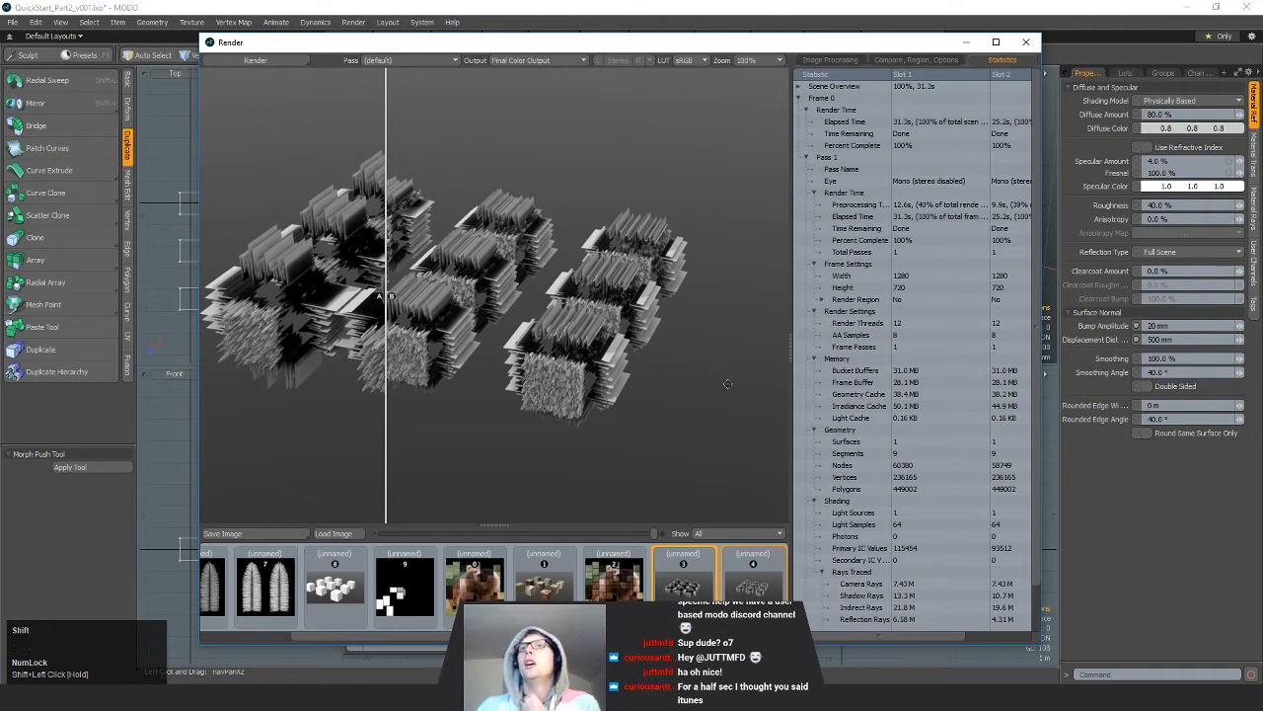
left_click(755, 588)
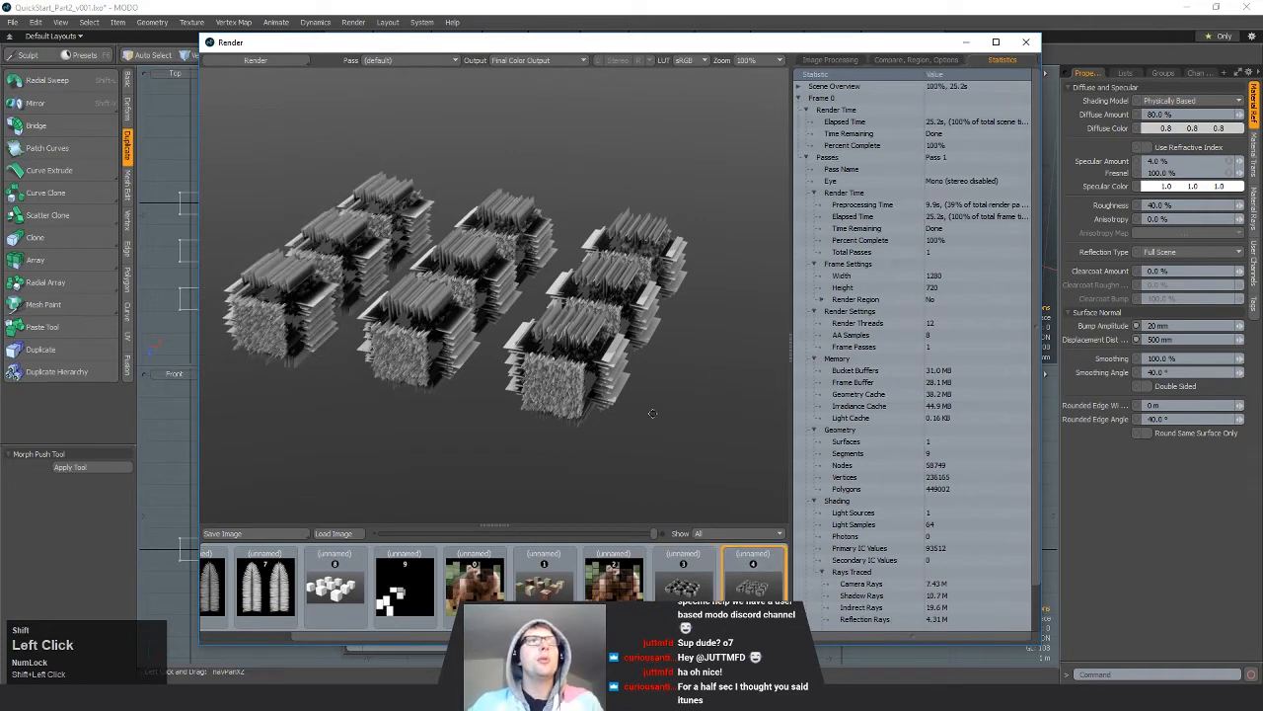
scroll(600, 287, "down", 1, "shift")
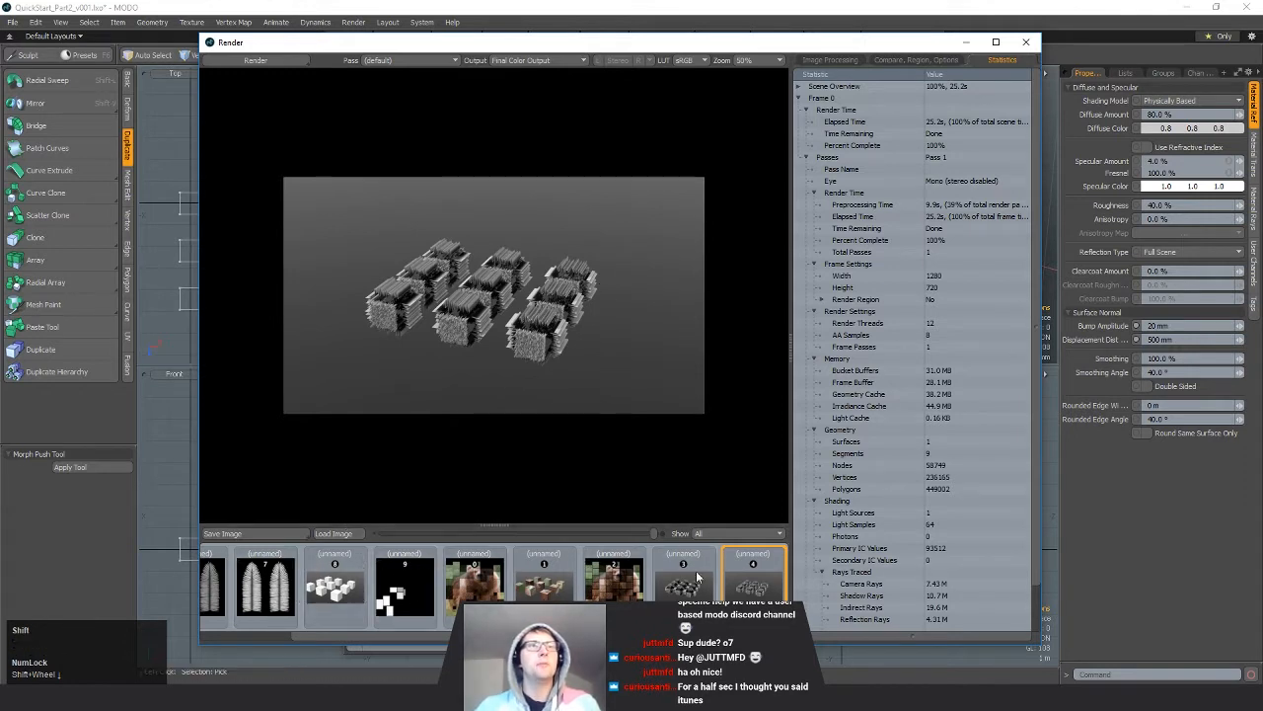
Step: Check the file type options for saving the latest render as an image, and cancel the save
left_click(273, 540)
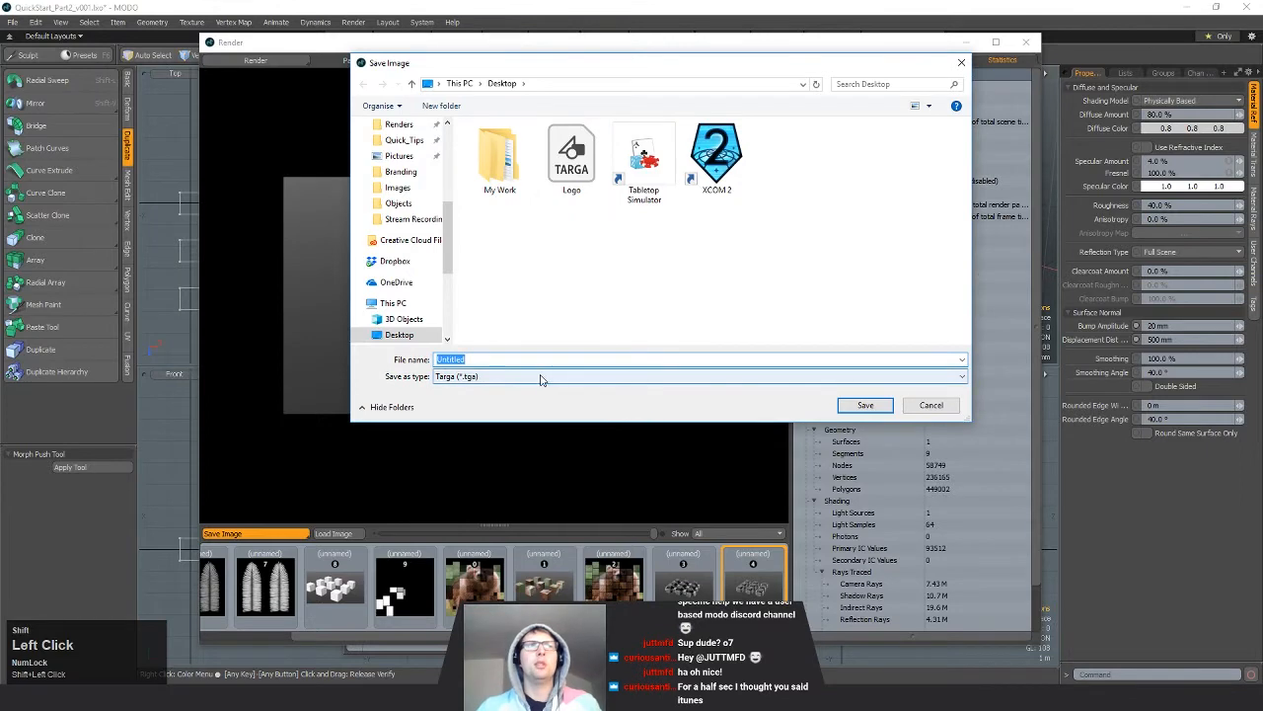
left_click(541, 380)
left_click(513, 379)
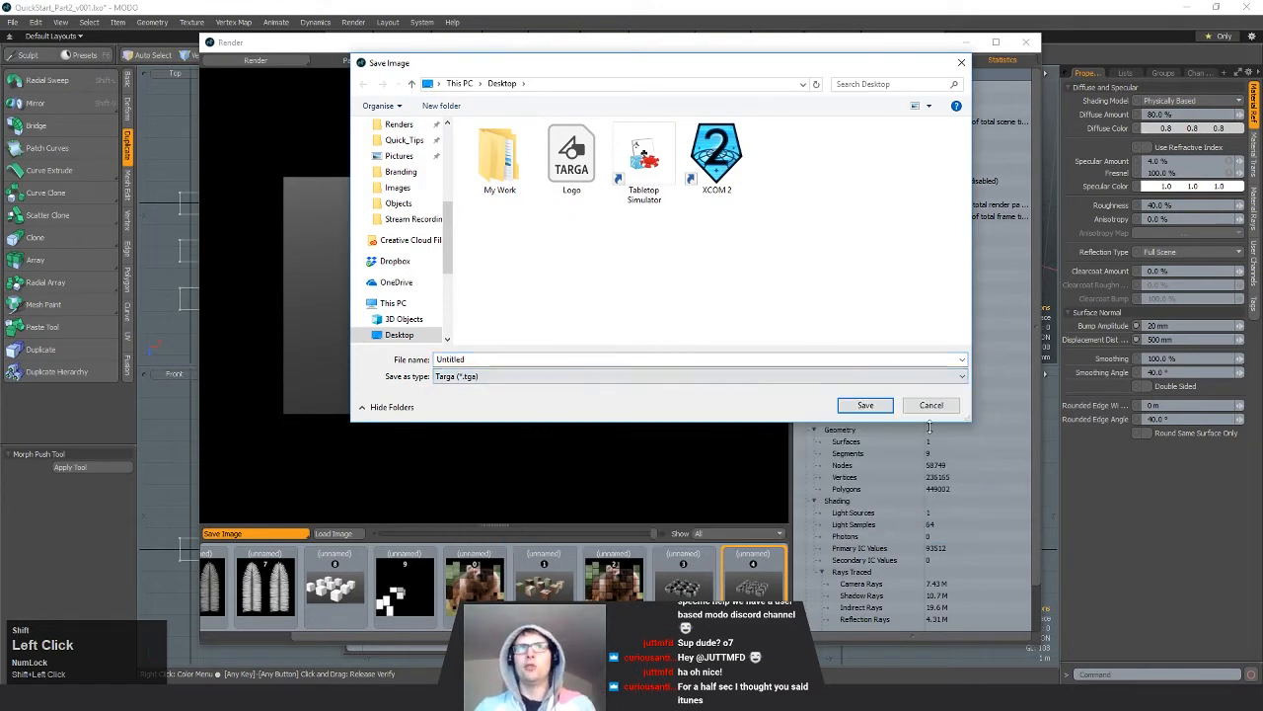
left_click(931, 406)
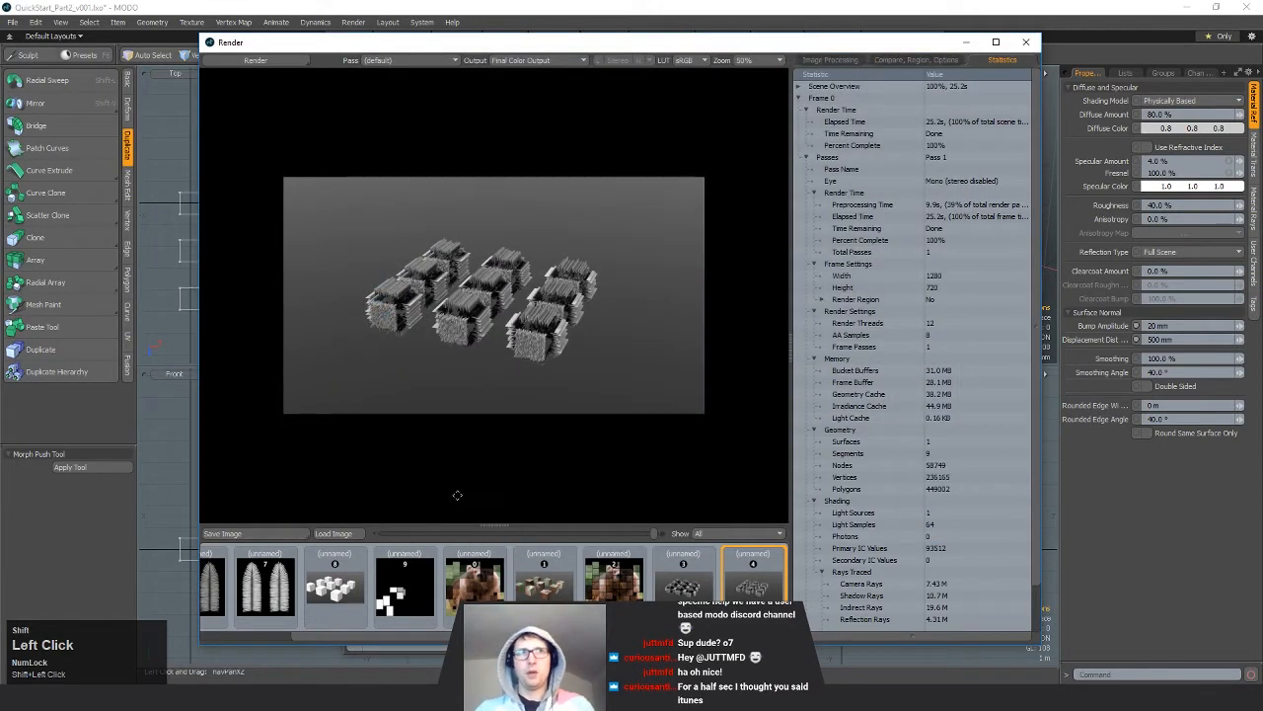
Step: Review the available render outputs and the layered image saving option, and cancel the LayeredPSD save
left_click(520, 60)
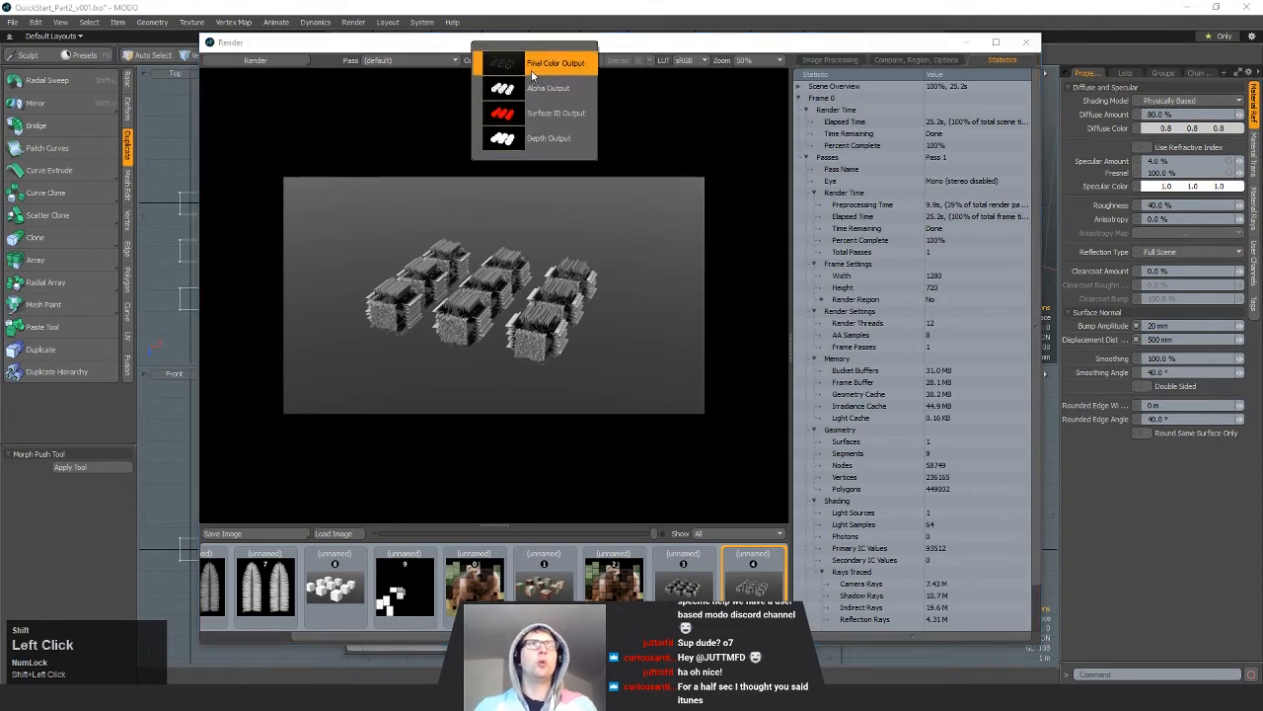
left_click(541, 64)
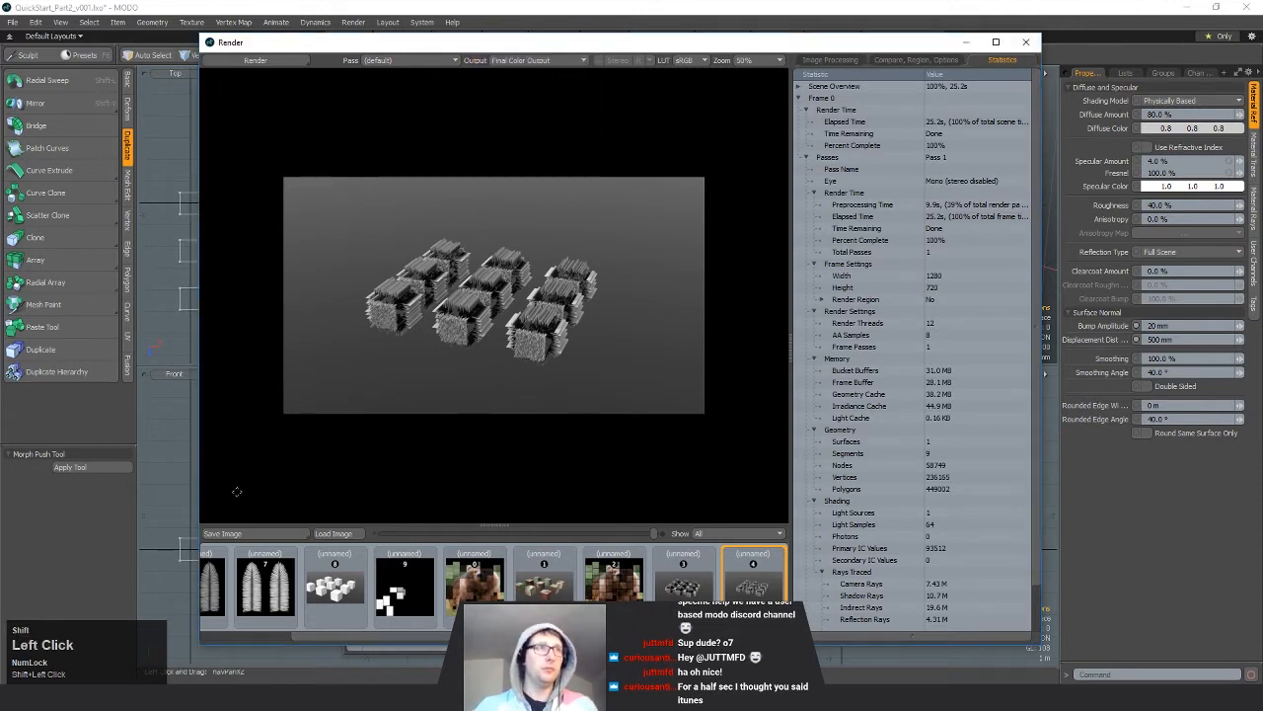
left_click(294, 535)
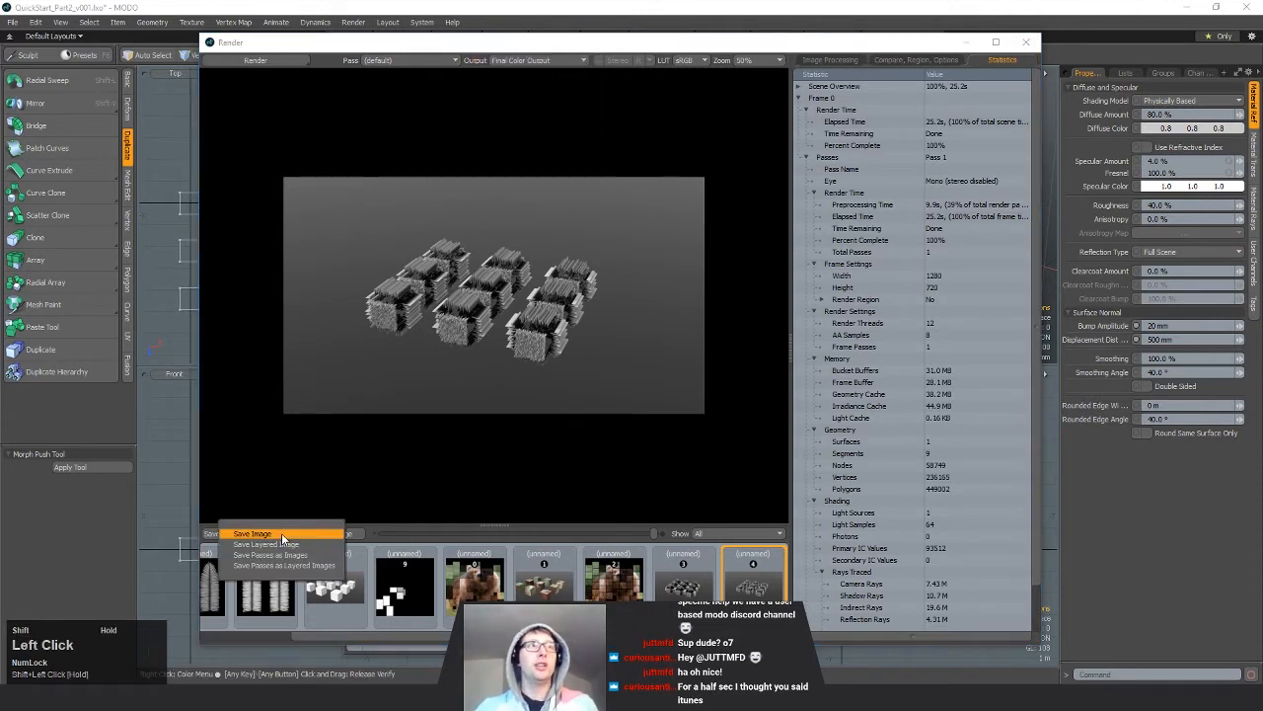
left_click(314, 541)
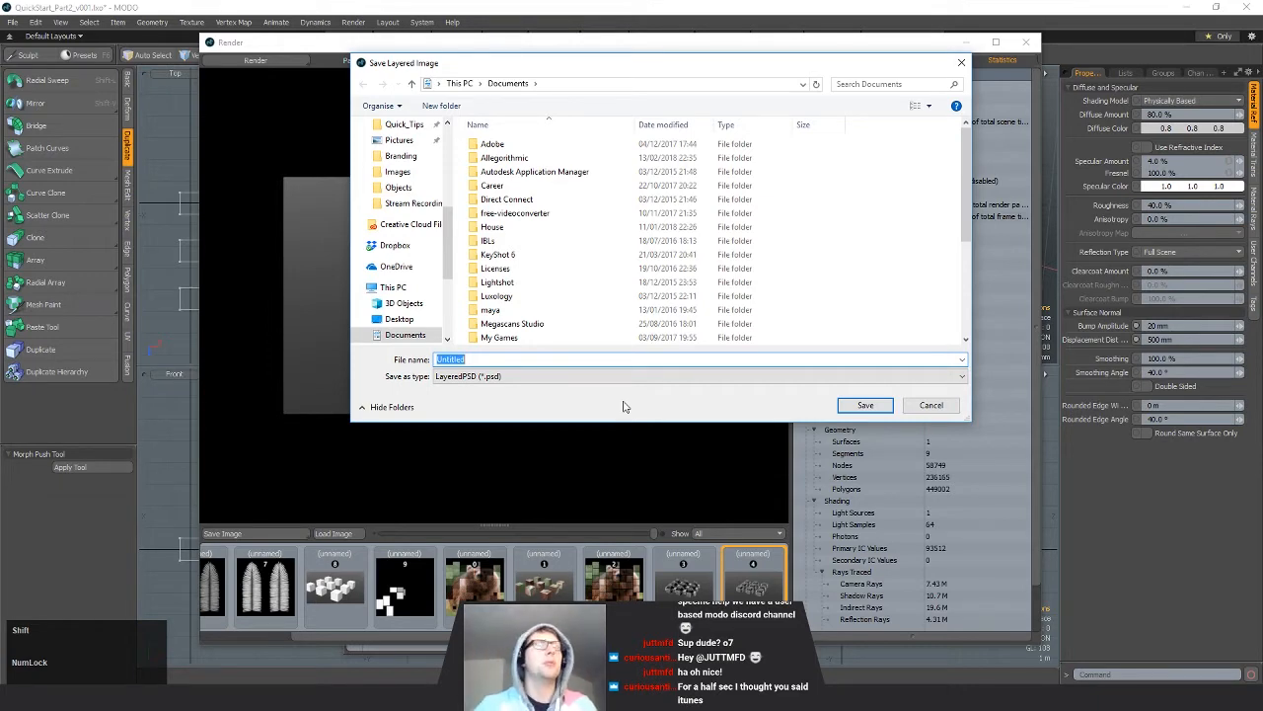
left_click(944, 407)
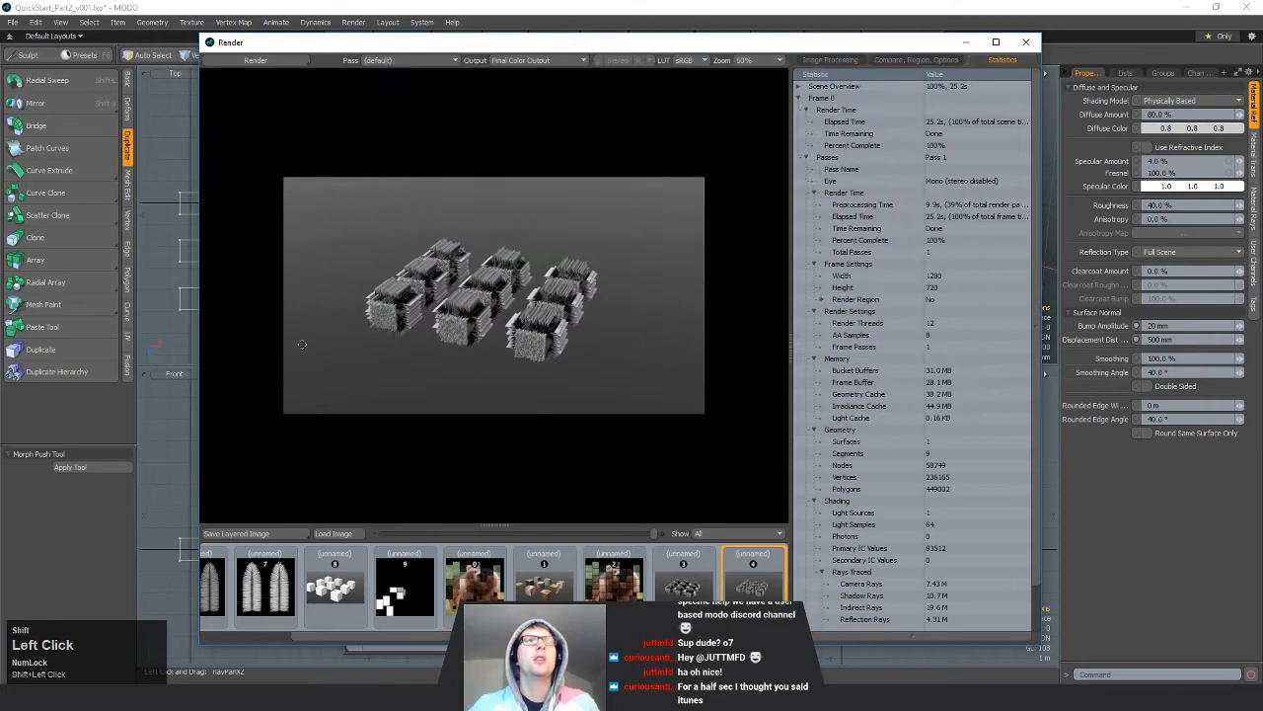
Step: Close the Render window and lasso-select all the polygons of the nine cubes
left_click(1028, 42)
left_click_drag(790, 256, 901, 230, "alt+shift")
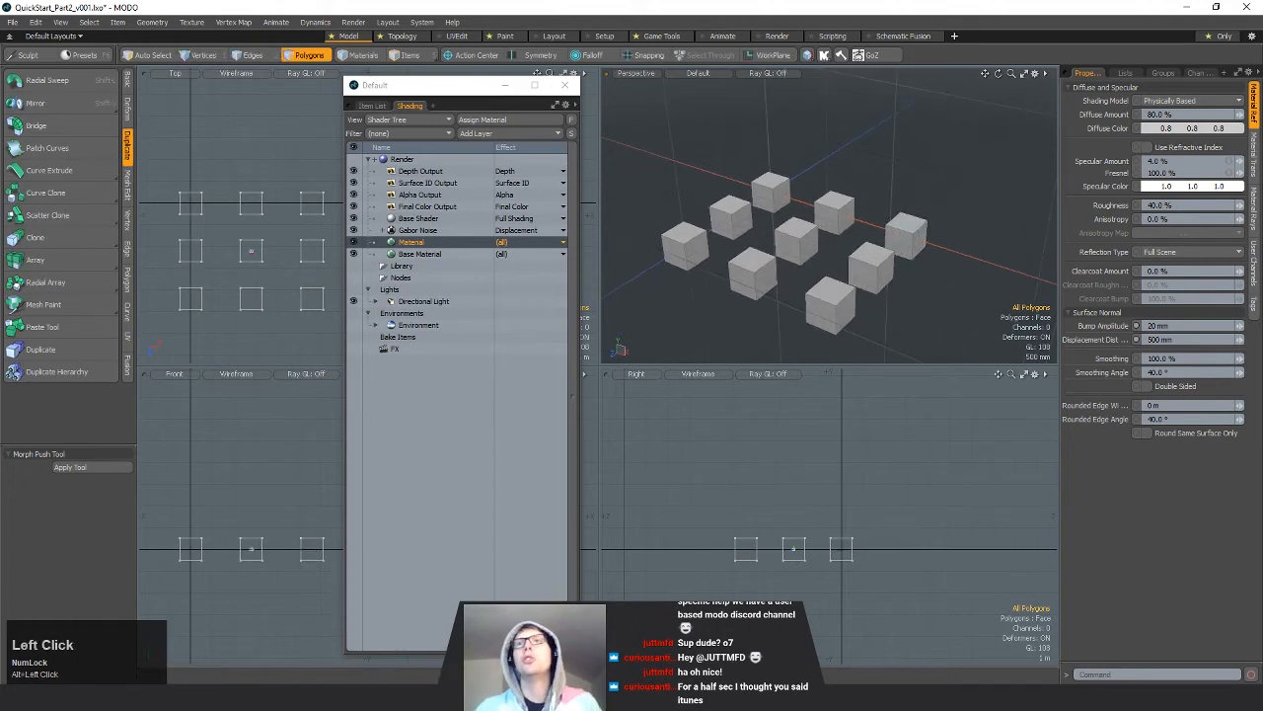
scroll(900, 230, "down", 1)
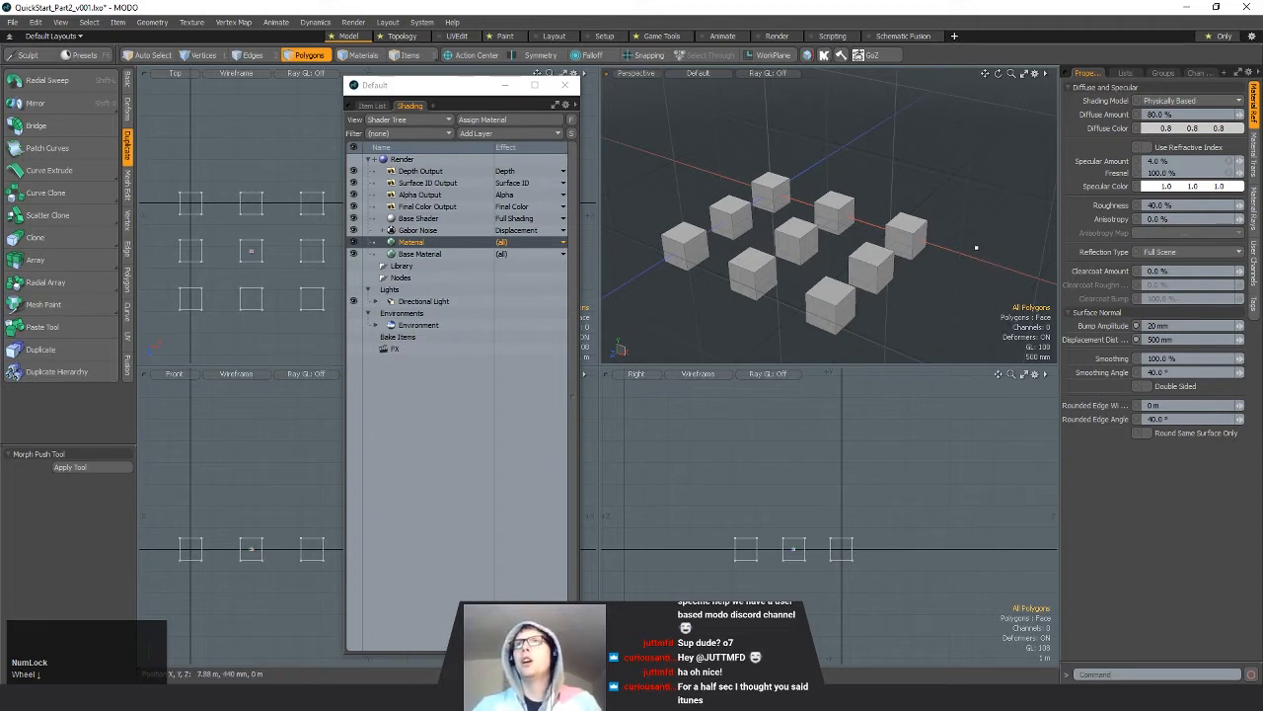
left_click_drag(859, 271, 890, 512, "alt")
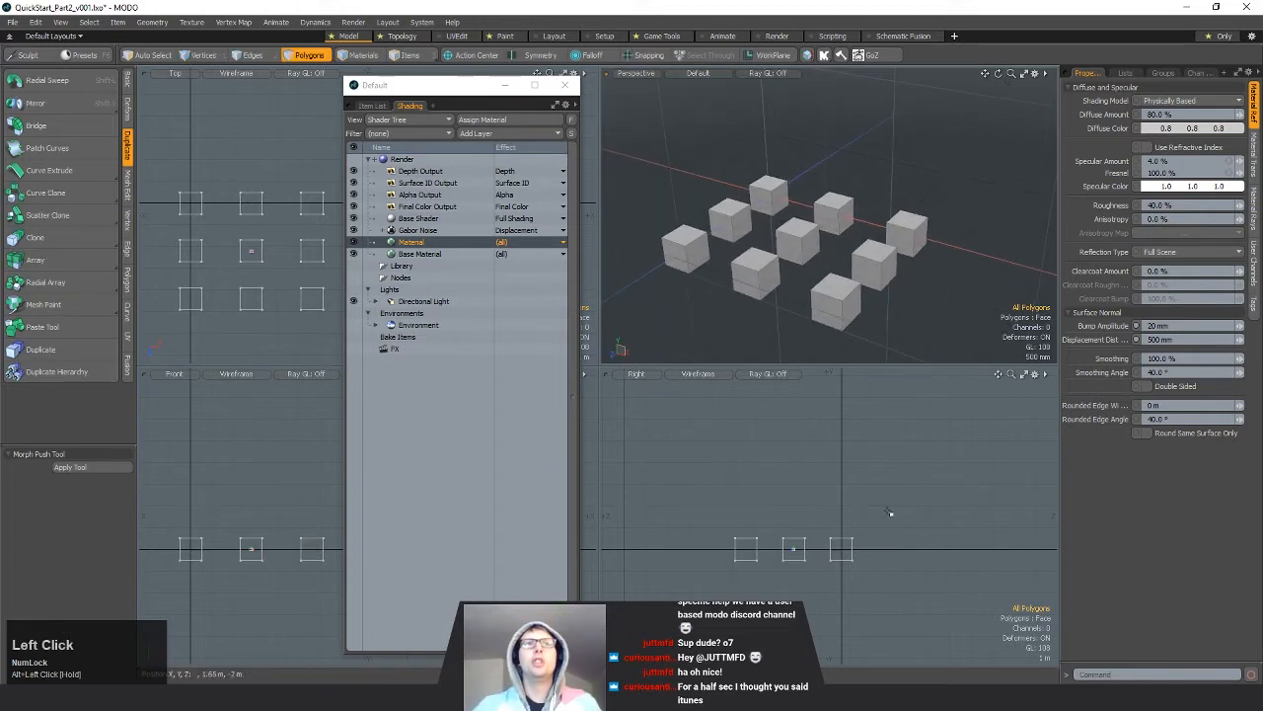
mouse_move(889, 512)
right_mouse_down()
mouse_move(1071, 511)
mouse_move(965, 464)
right_mouse_up()
mouse_move(970, 462)
left_mouse_down("alt+shift")
mouse_move(958, 473)
mouse_move(984, 469)
left_mouse_up("alt+shift")
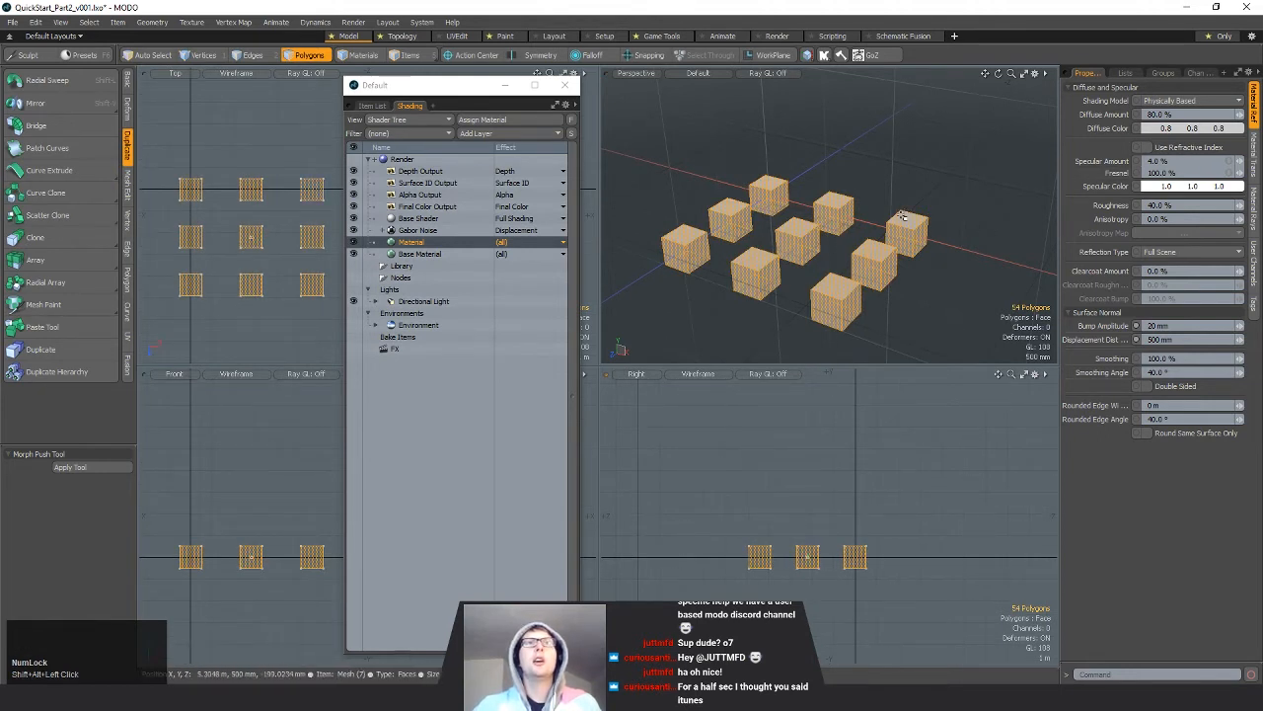
Step: Open the cubes' Texture UV map in the UV Editor
left_click(1125, 73)
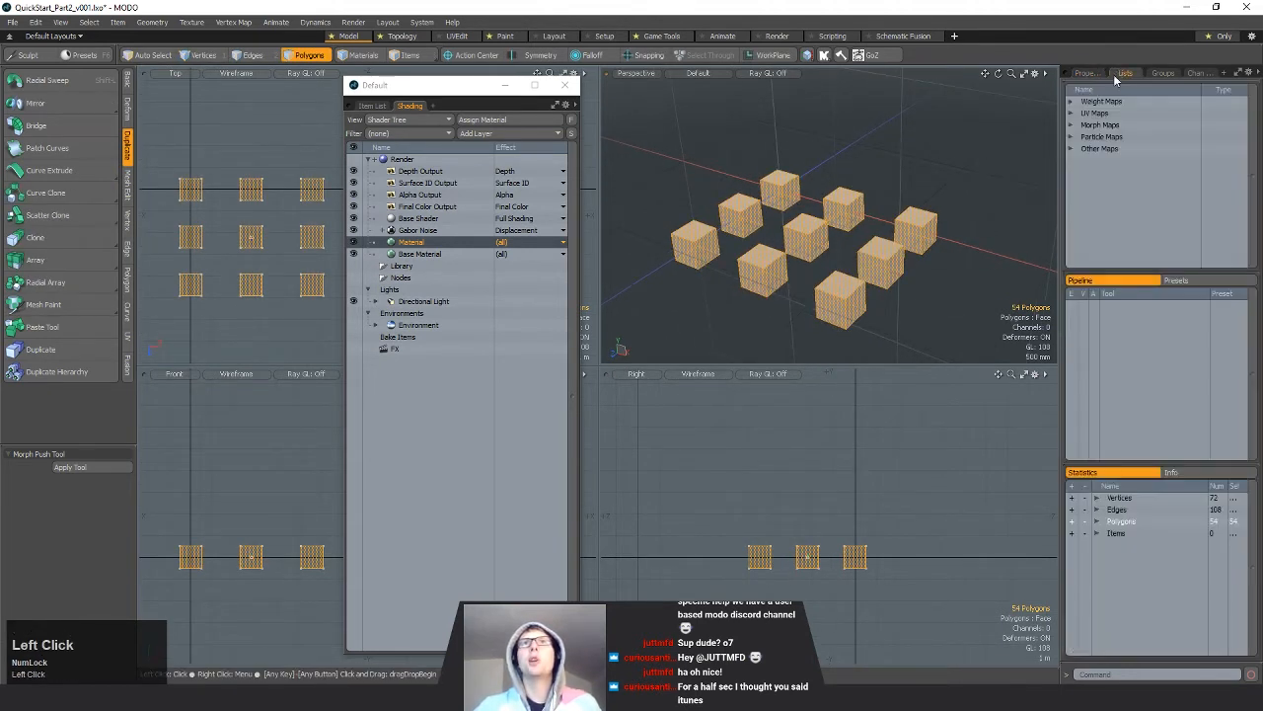
left_click(1097, 112)
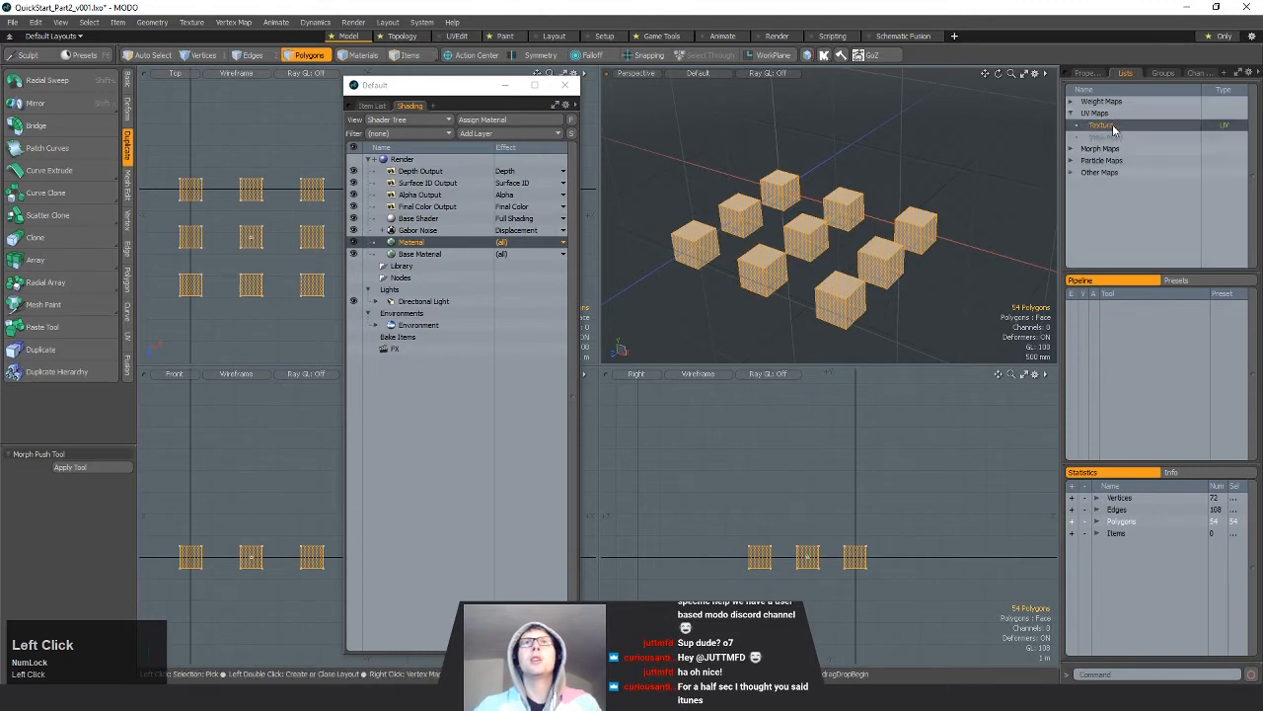
double_click(1113, 127)
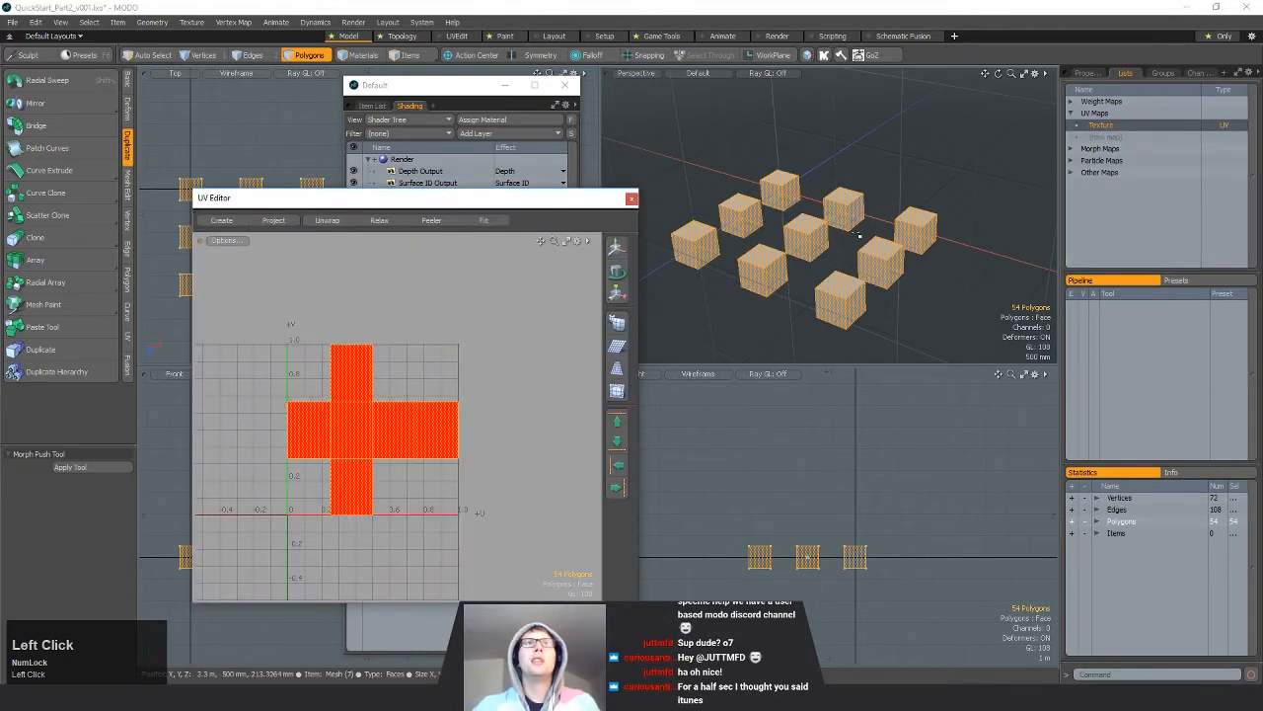
left_click(127, 83)
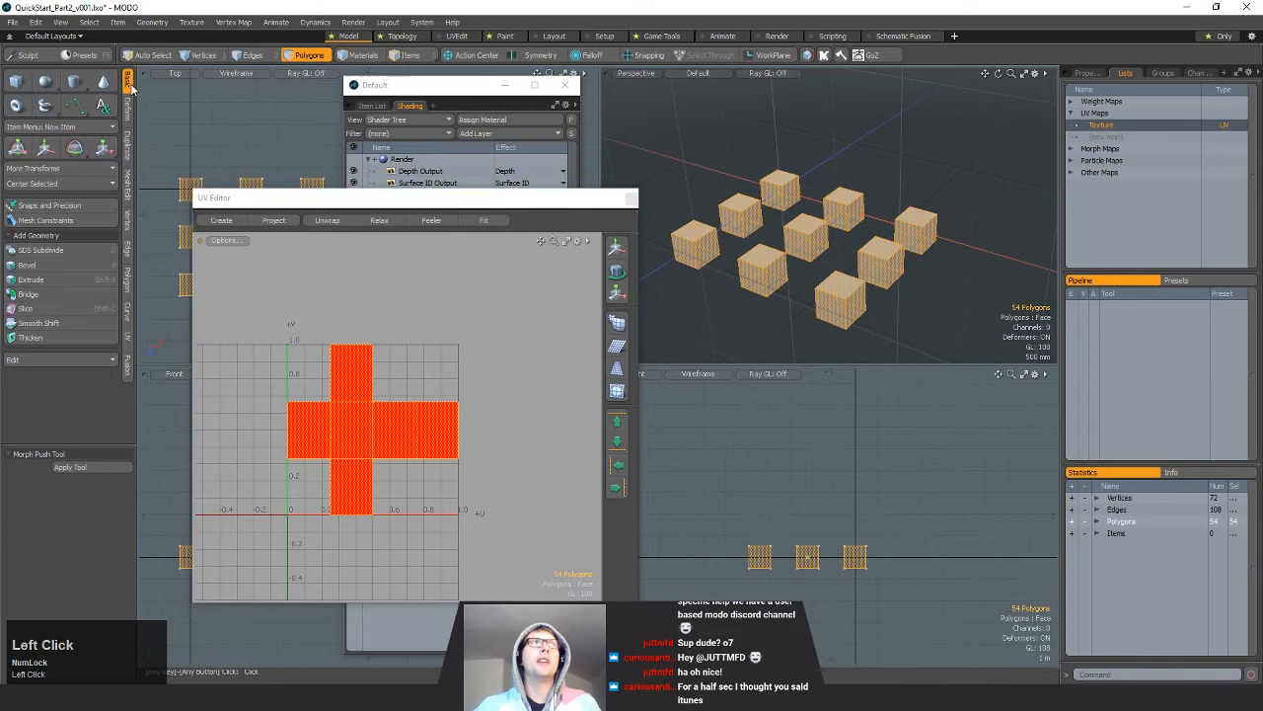
left_click(16, 83)
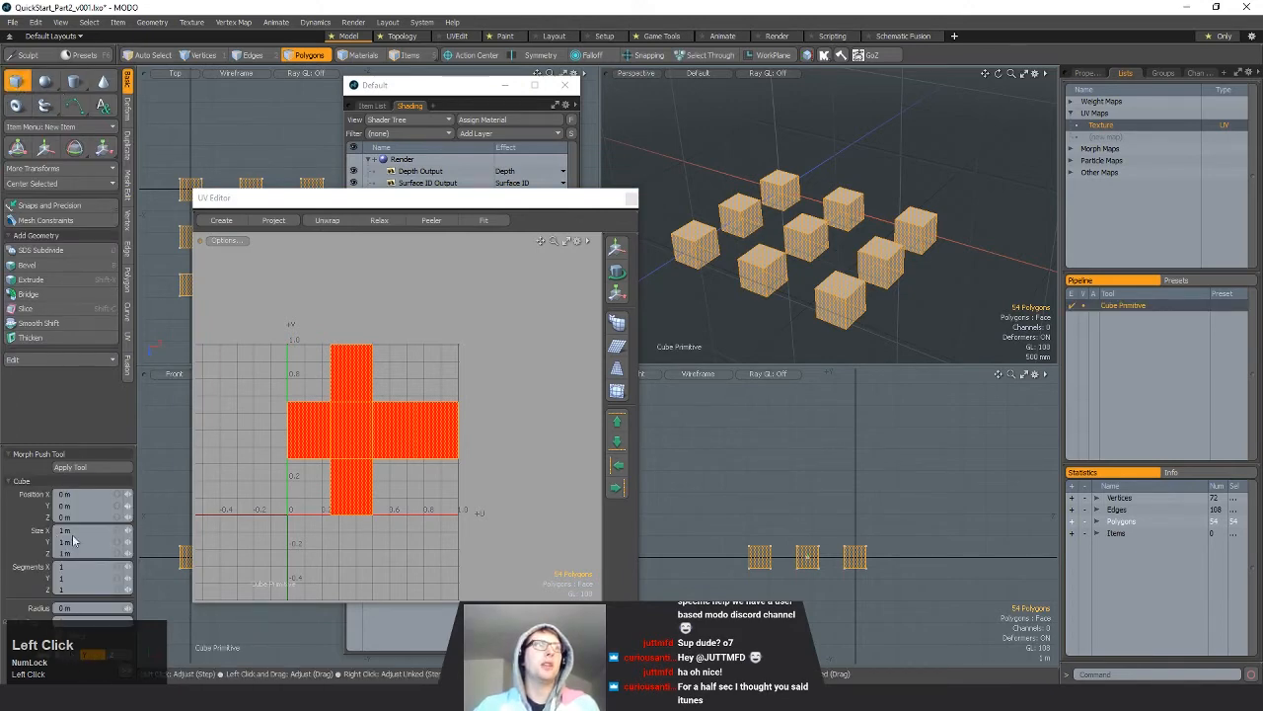
left_click(15, 83)
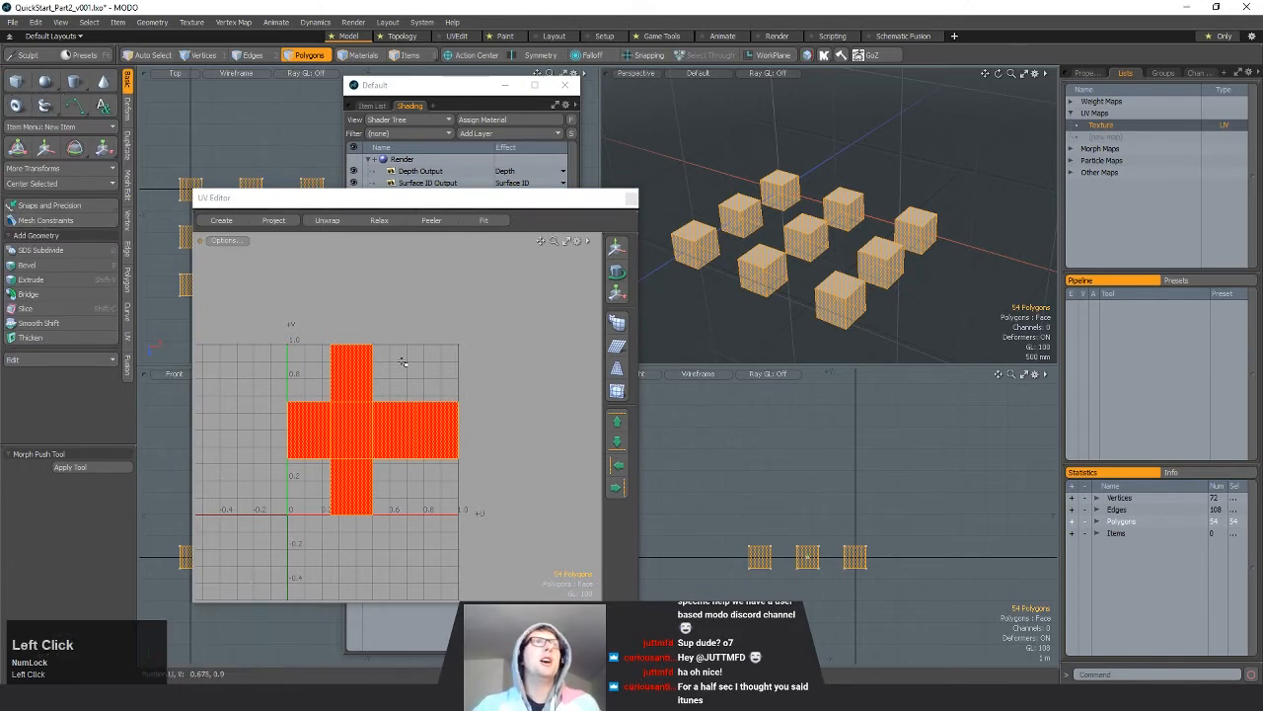
Step: Create new Atlas-projected UVs for all the cubes' polygons in the Texture map, and clear the polygon selection
left_click_drag(437, 379, 446, 366, "alt+shift")
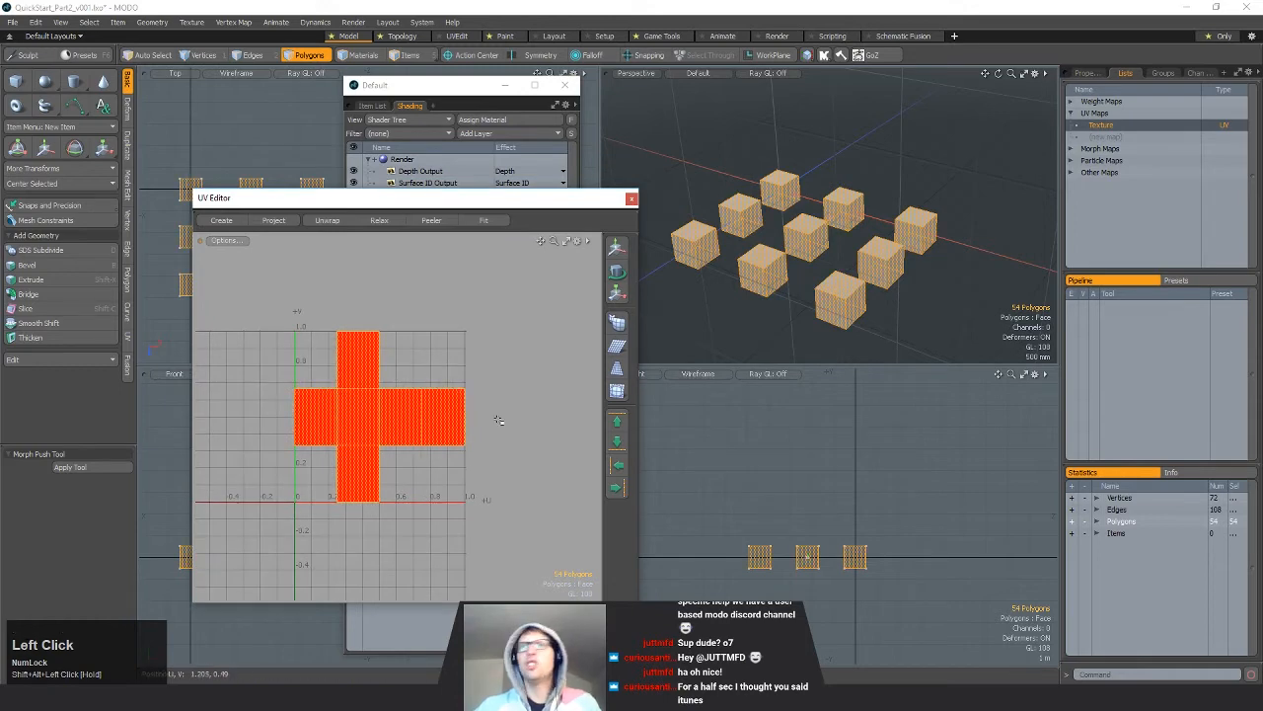
left_click(126, 337)
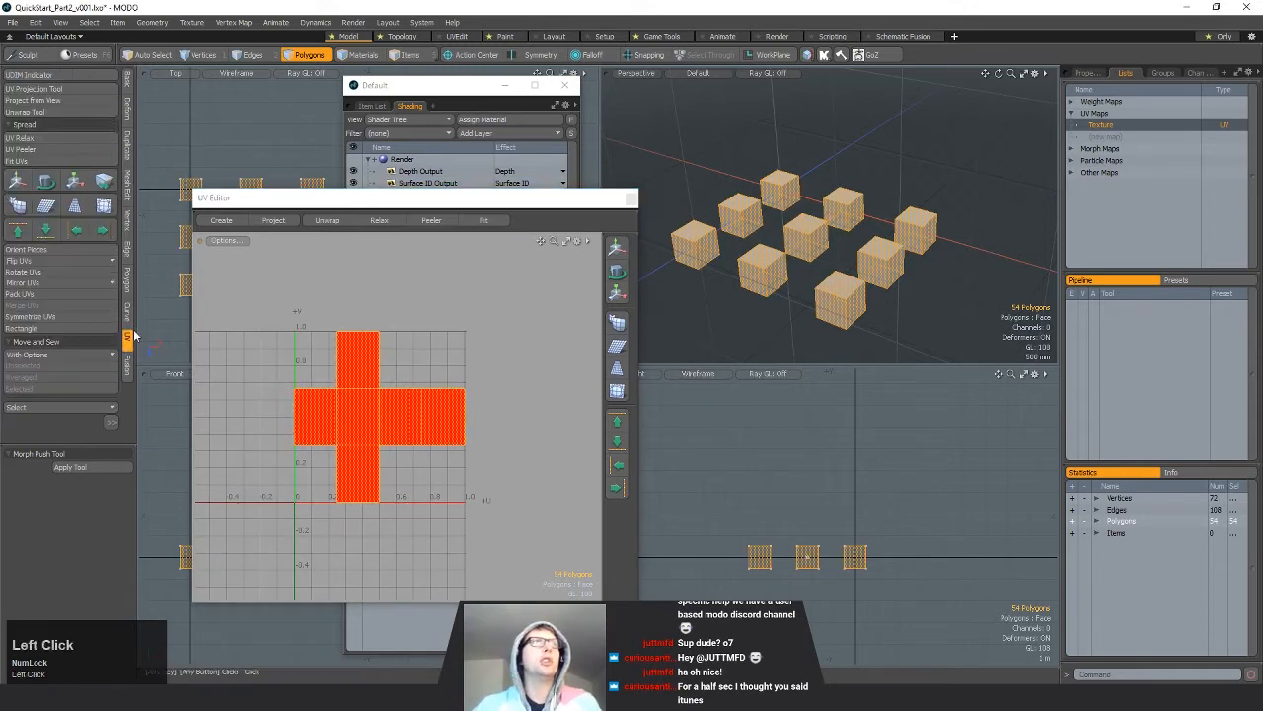
left_click(50, 89)
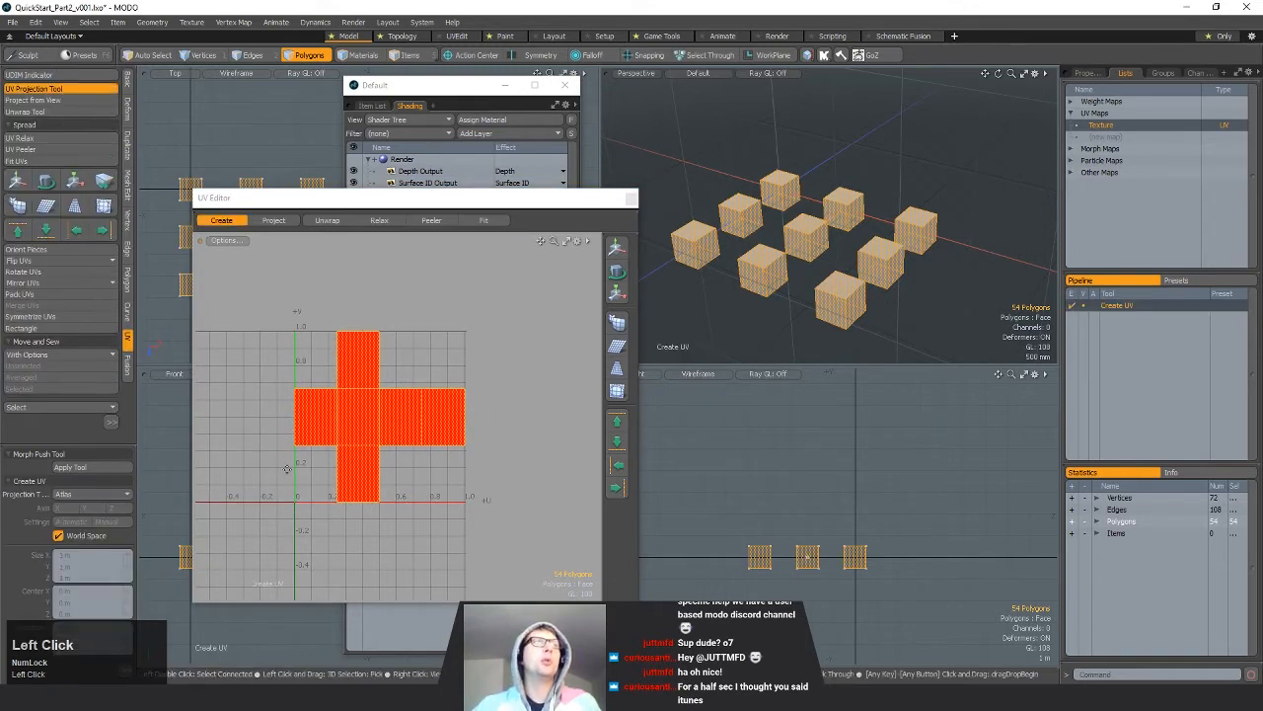
left_click(440, 381)
key("space")
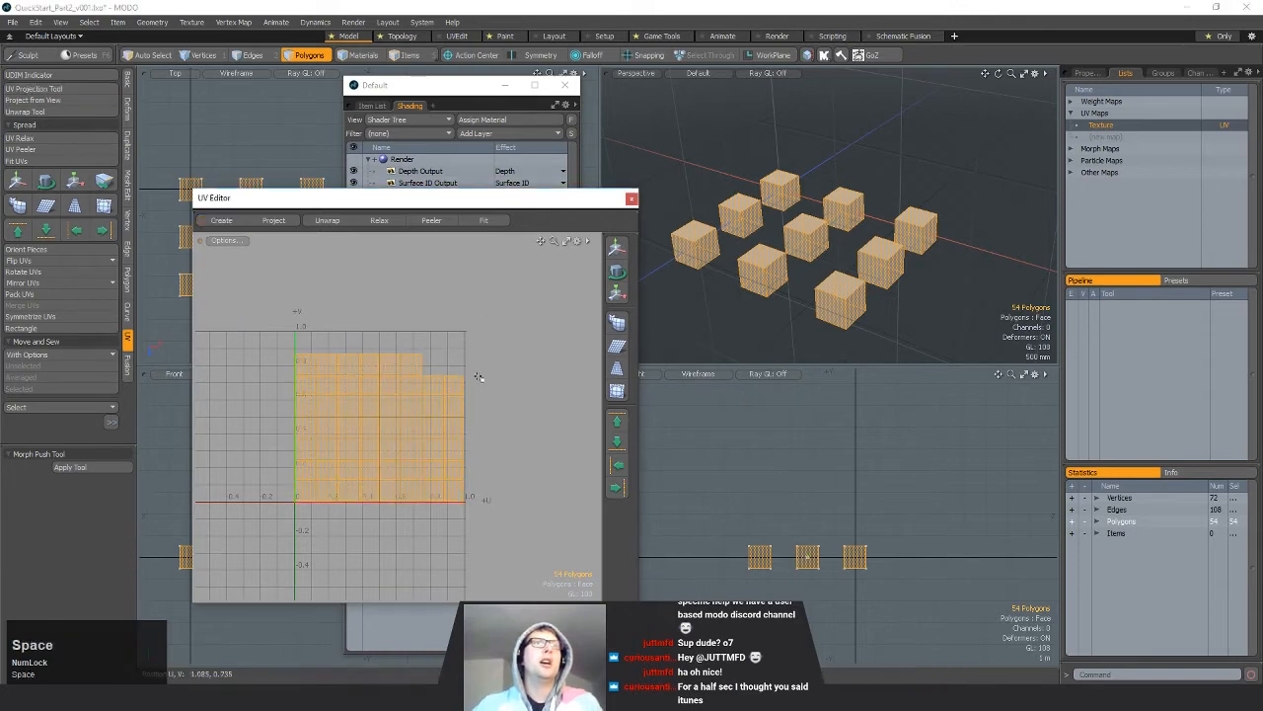
left_click_drag(489, 369, 491, 349, "alt+shift")
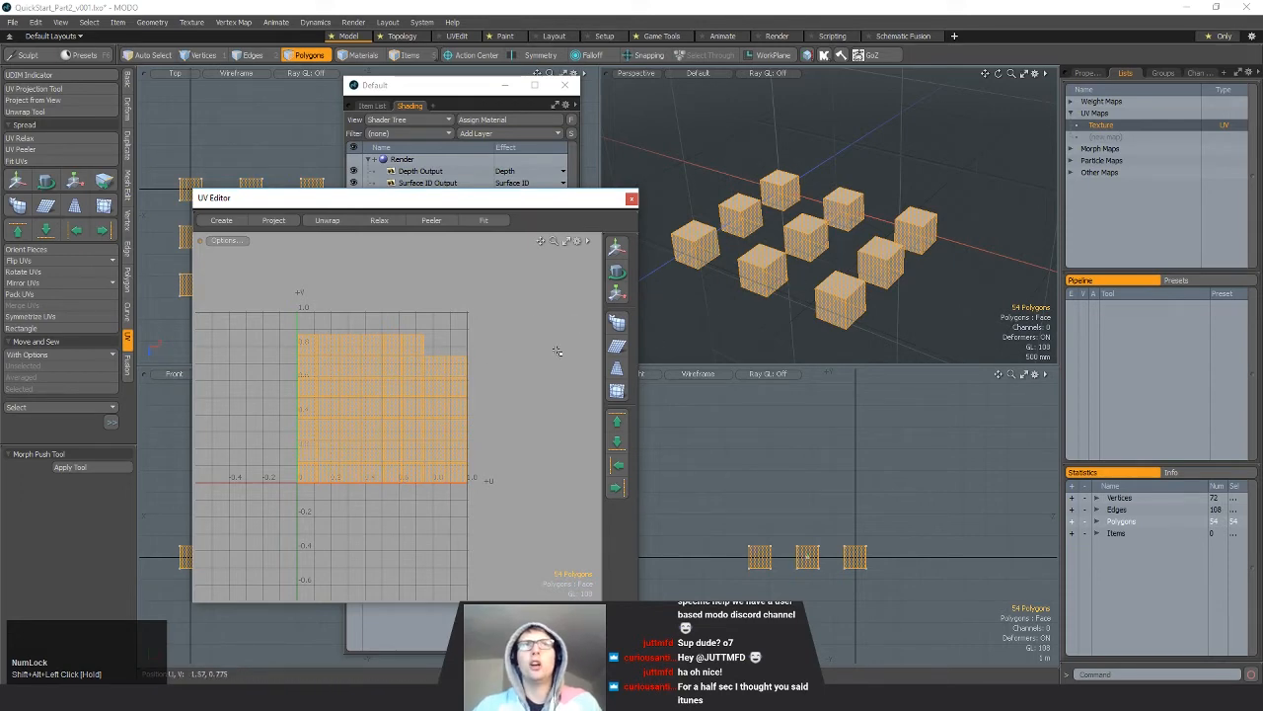
left_click(263, 349)
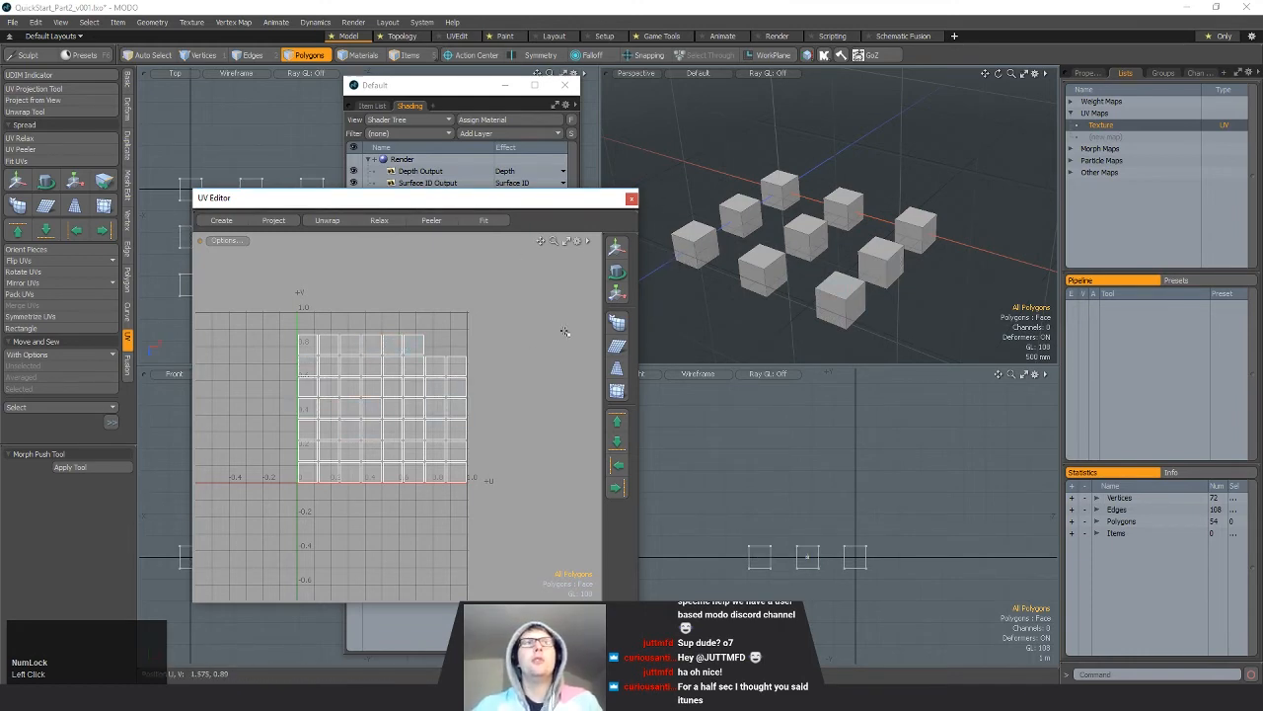
Step: Close the UV Editor, and select the nine cubes' Mesh item and its Texture UV map for baking
left_click(632, 199)
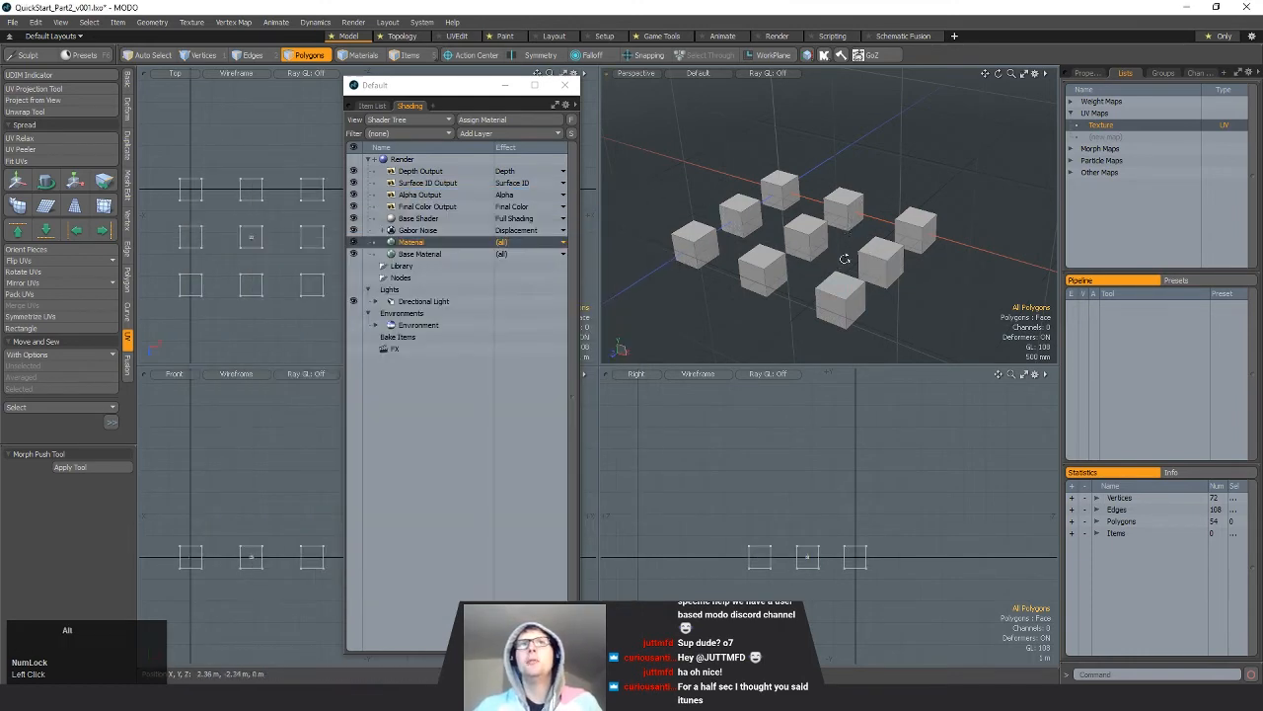
left_click(372, 106)
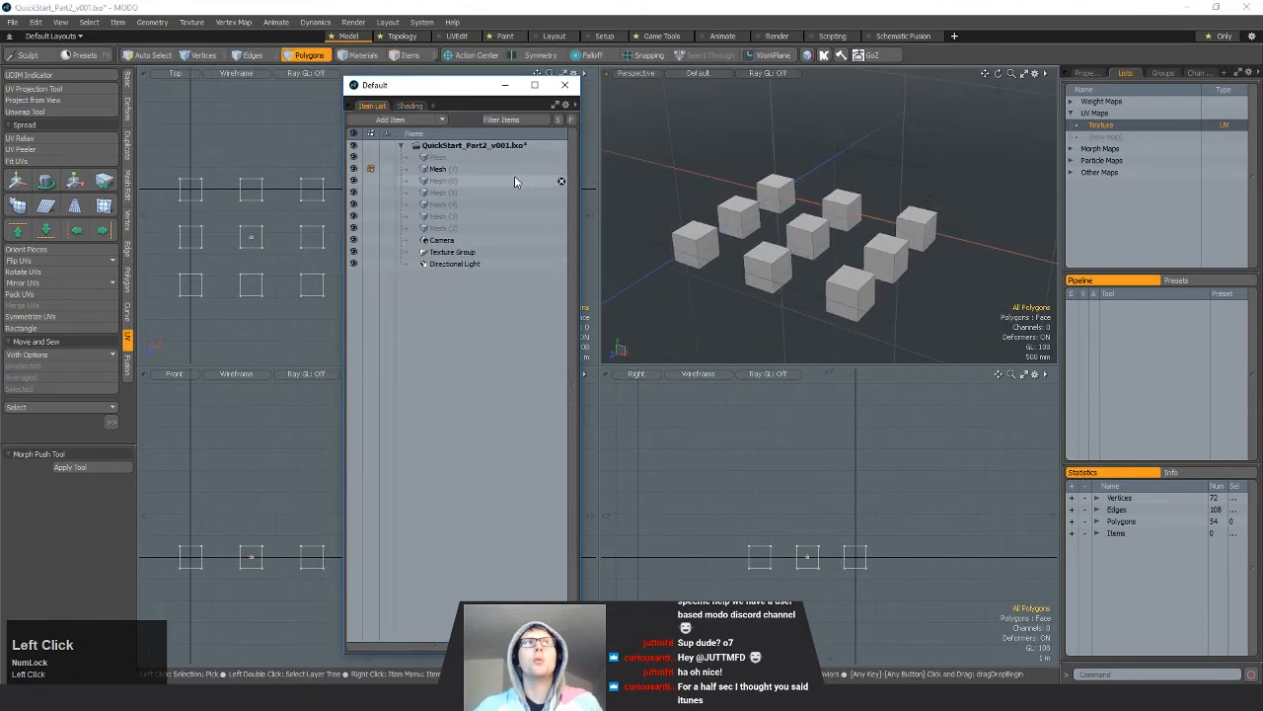
left_click(917, 239)
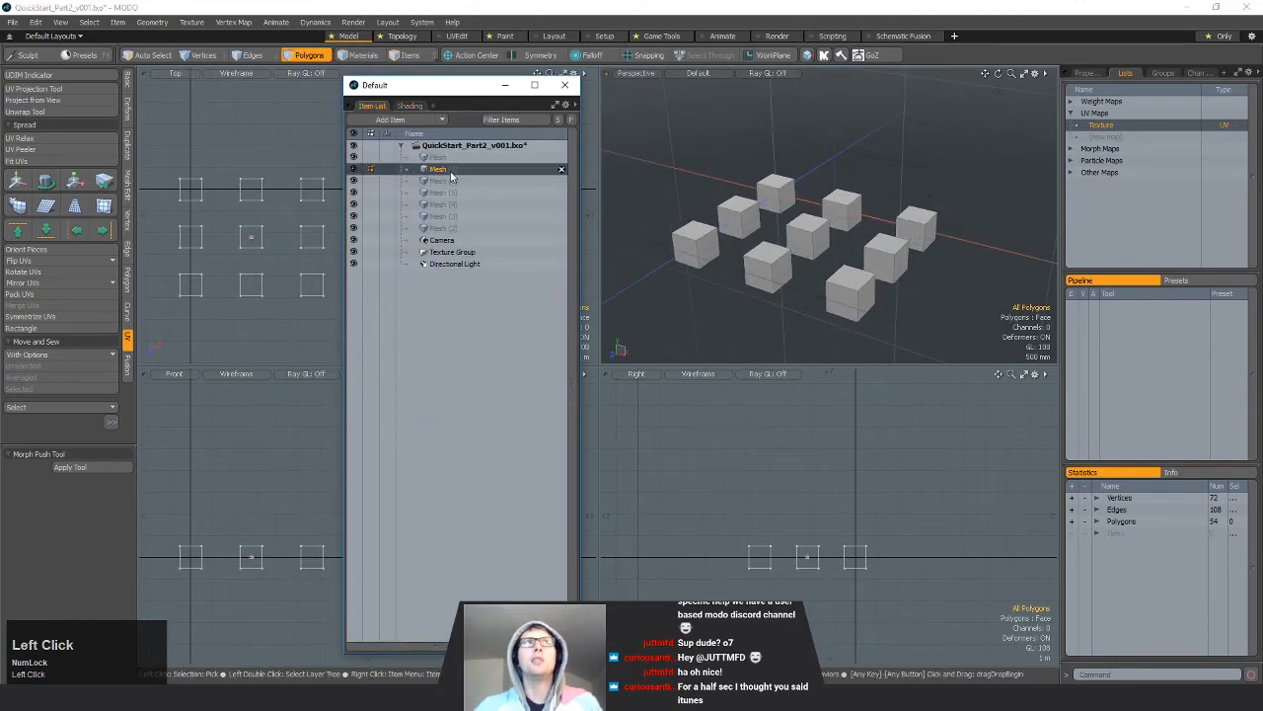
left_click(1110, 125)
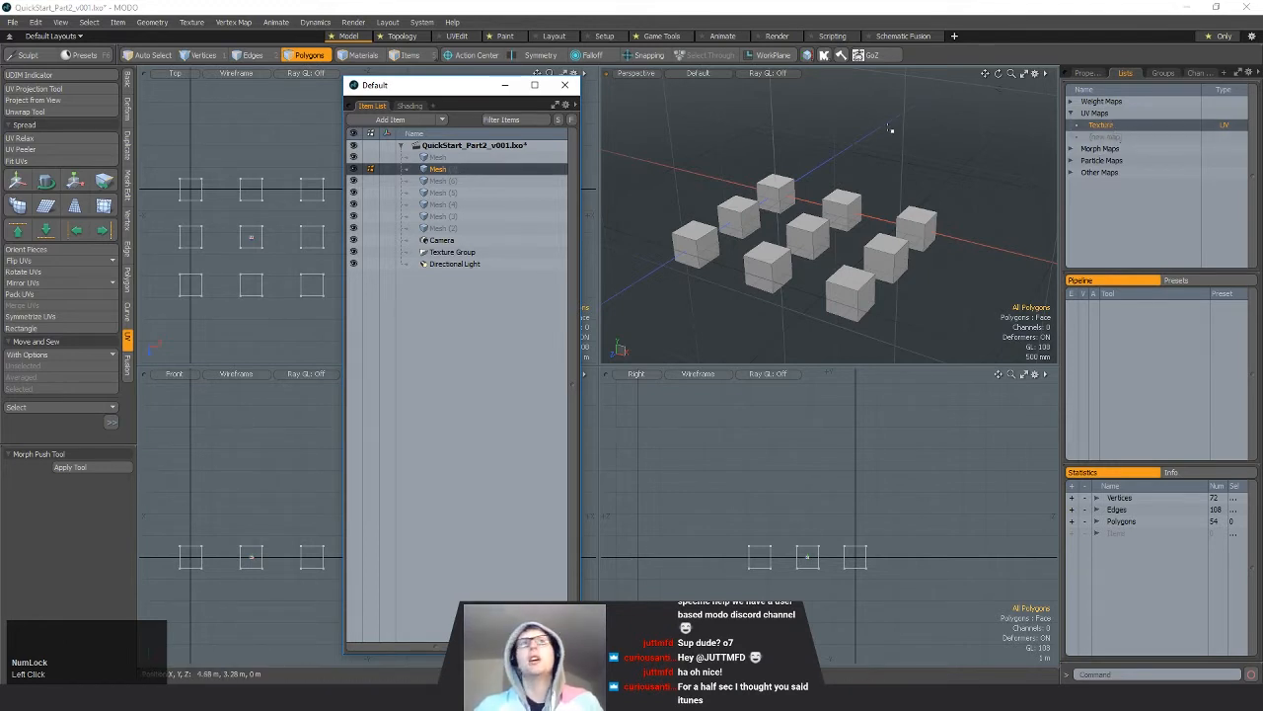
Step: Try baking from object to render outputs with no cage and 0 m distance, then abort and close the Render window
left_click(352, 23)
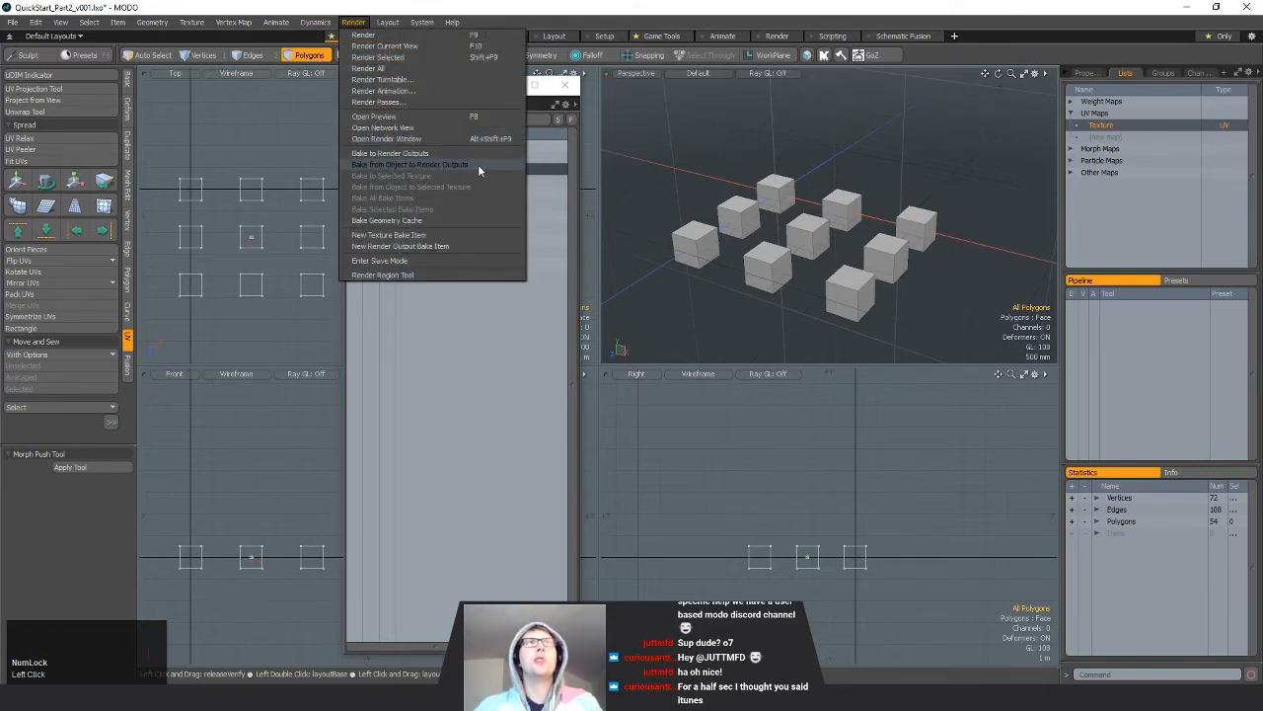
left_click(468, 166)
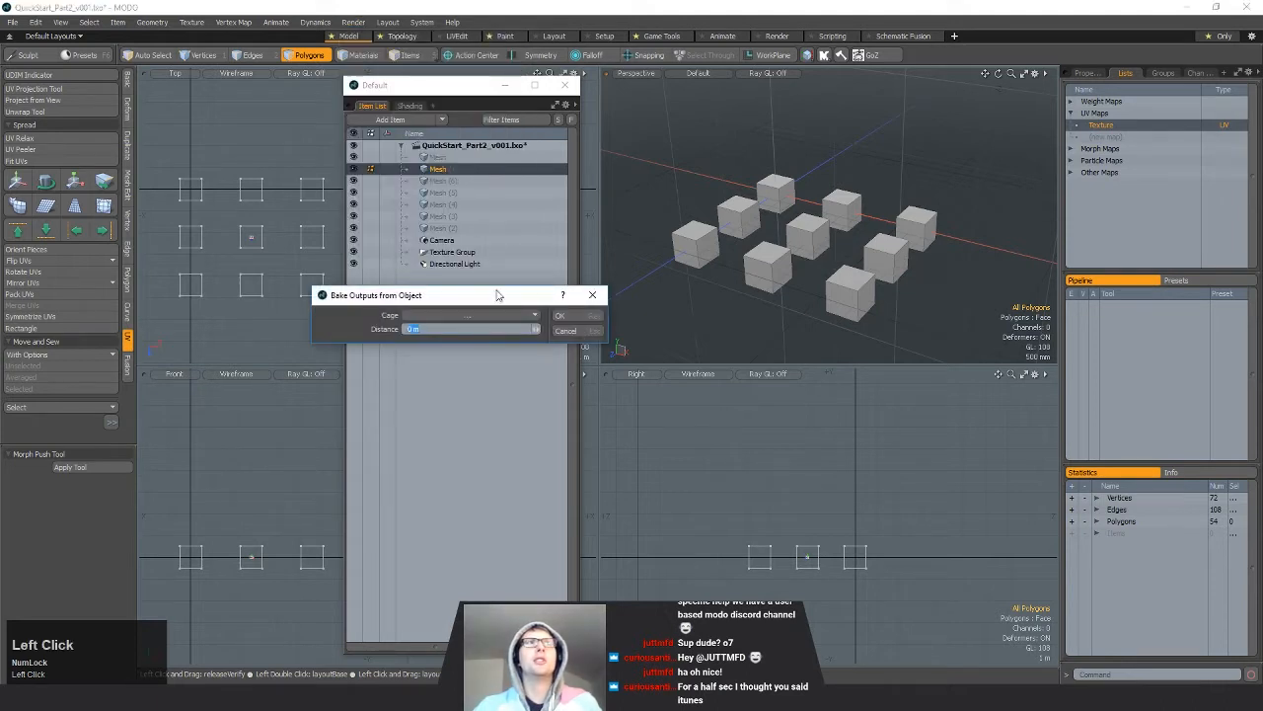
left_click_drag(410, 297, 769, 359)
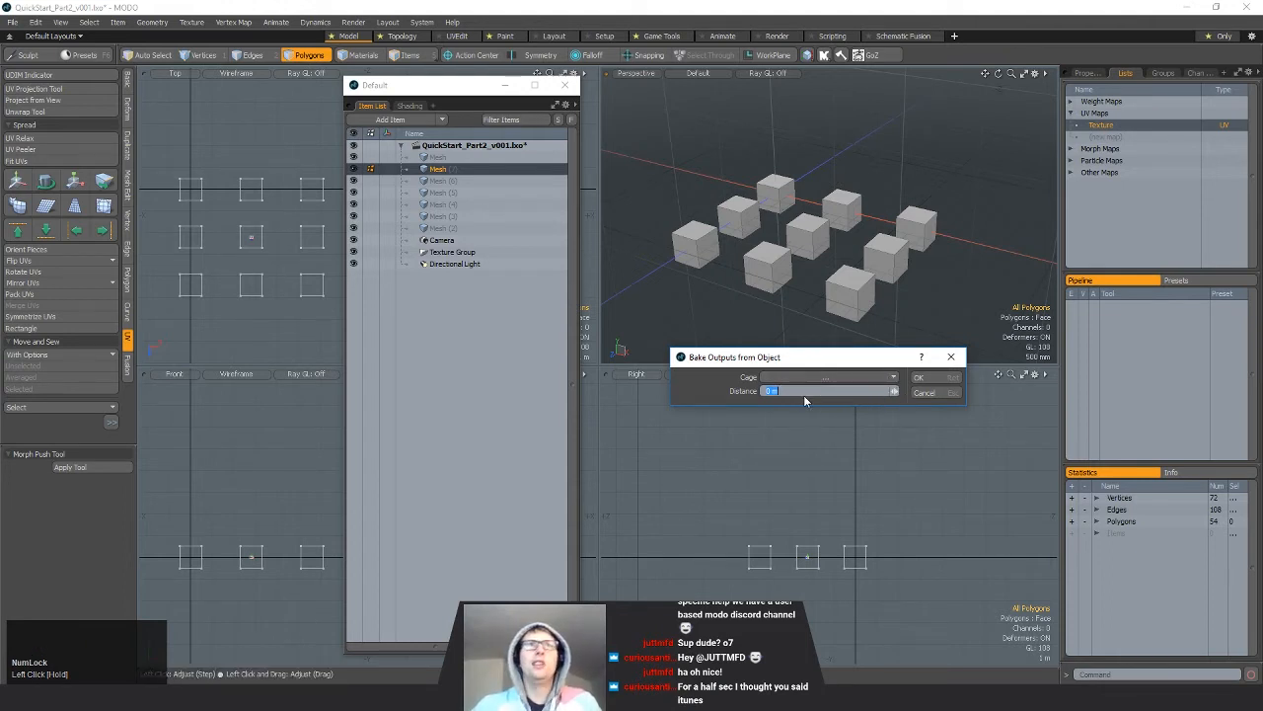
left_click(945, 378)
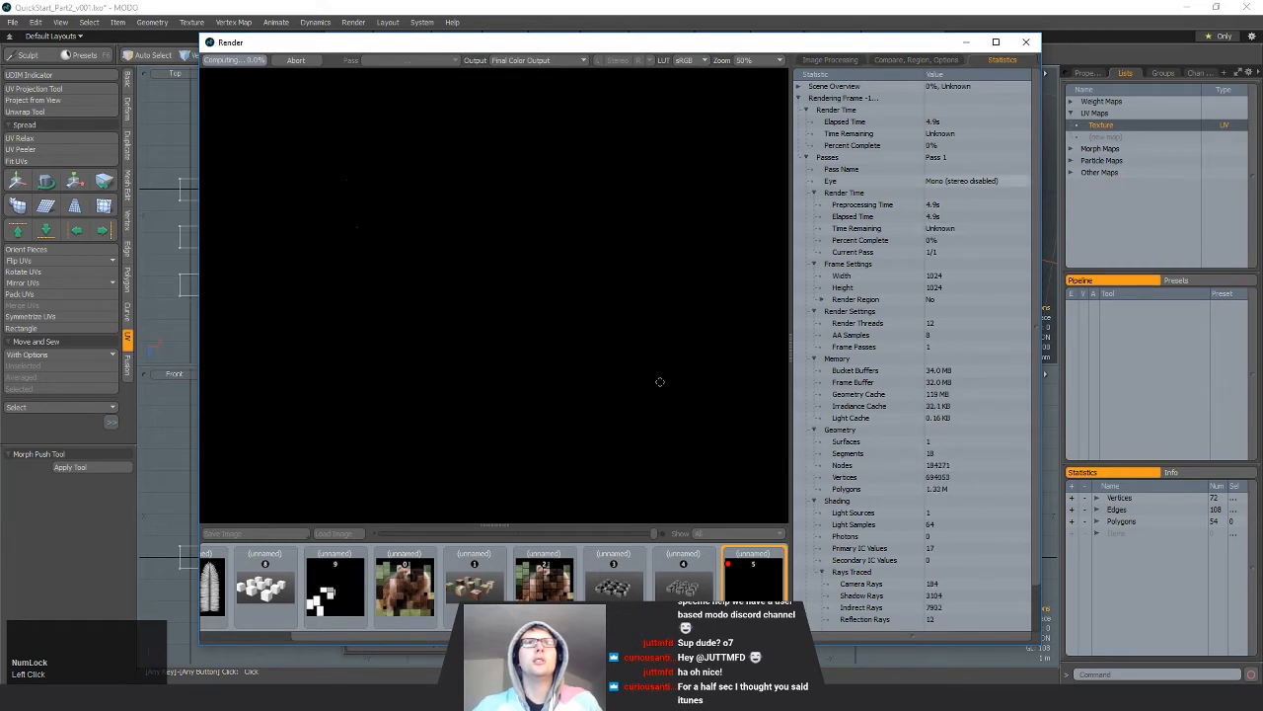
scroll(651, 389, "down", 1)
scroll(651, 389, "down", 2)
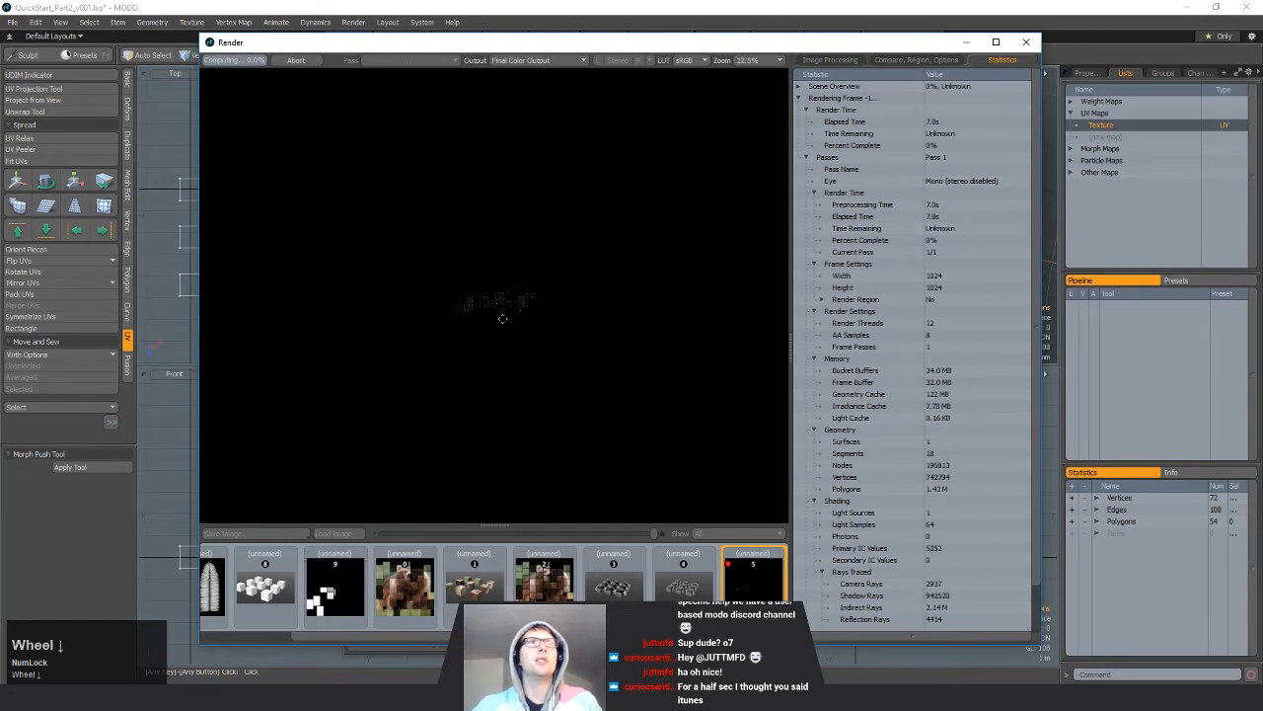
scroll(592, 351, "up", 1)
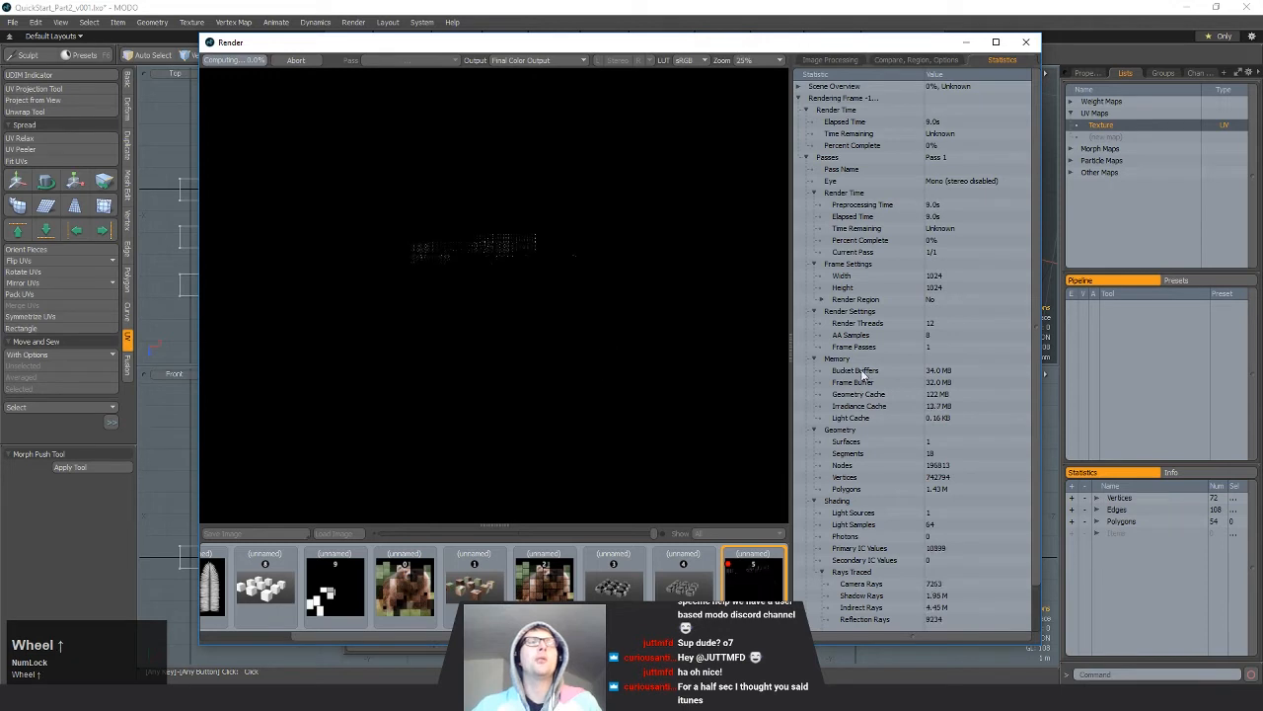
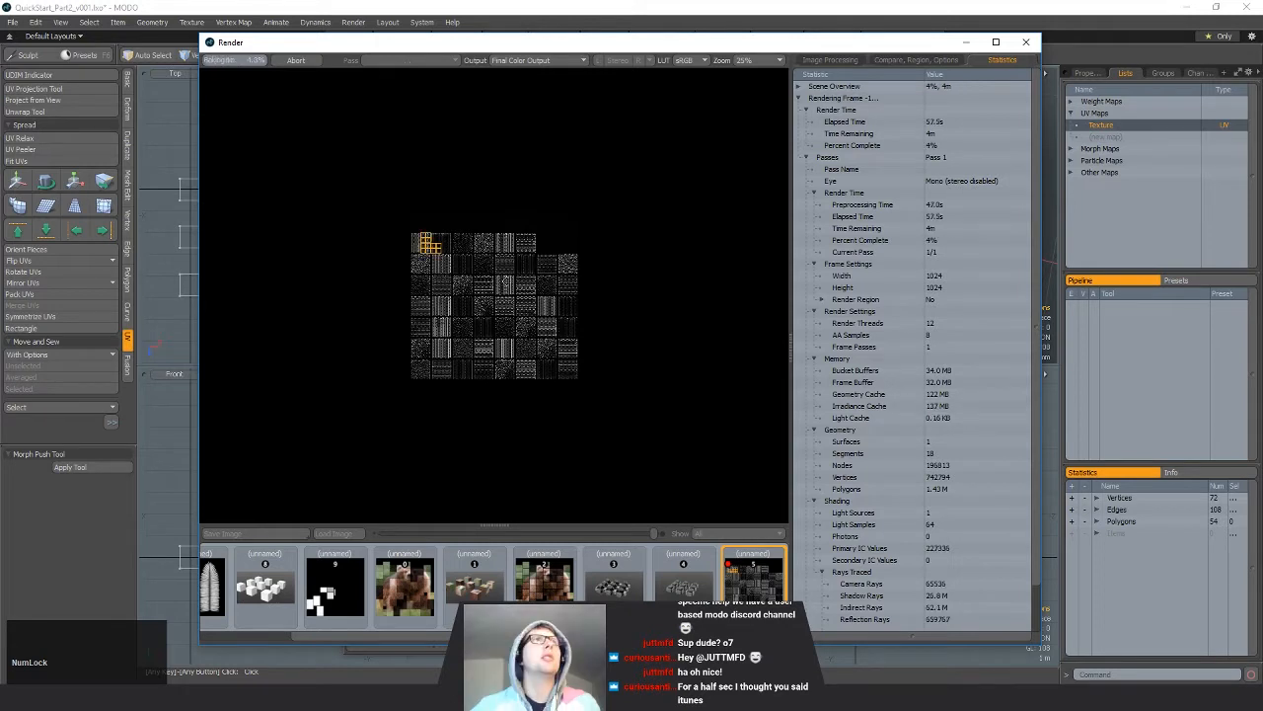
left_click(296, 60)
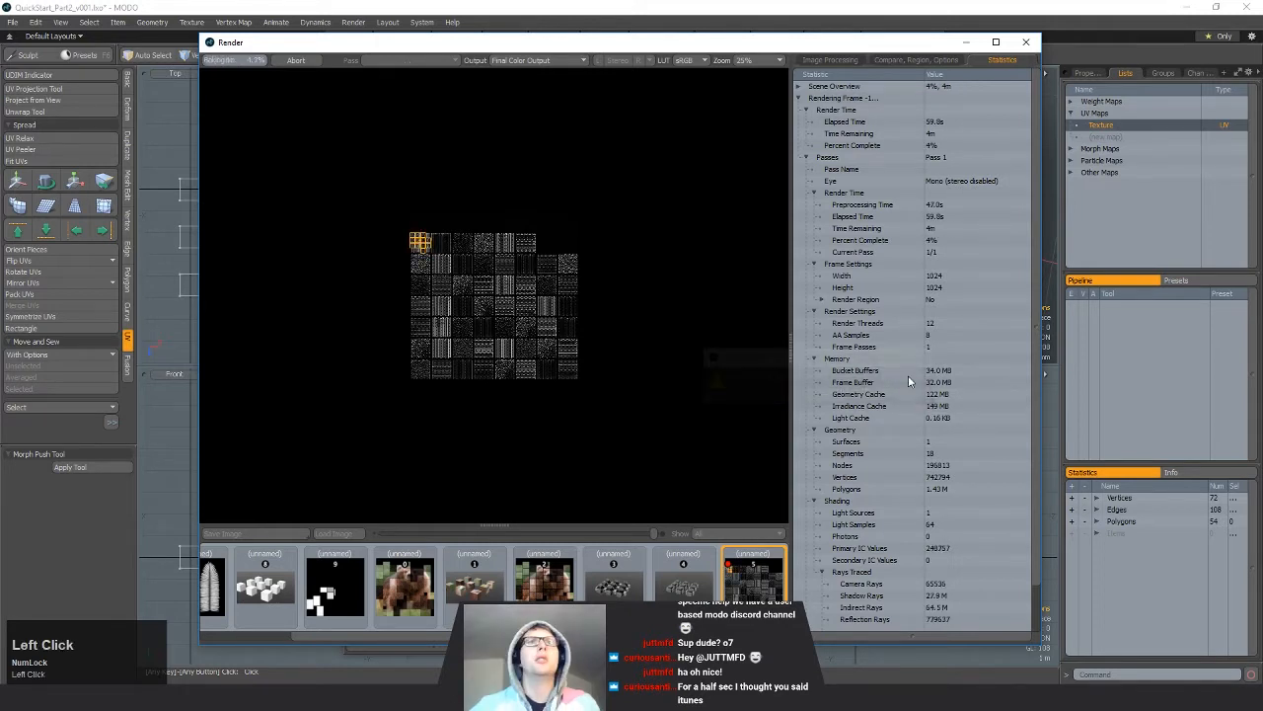
left_click(1030, 43)
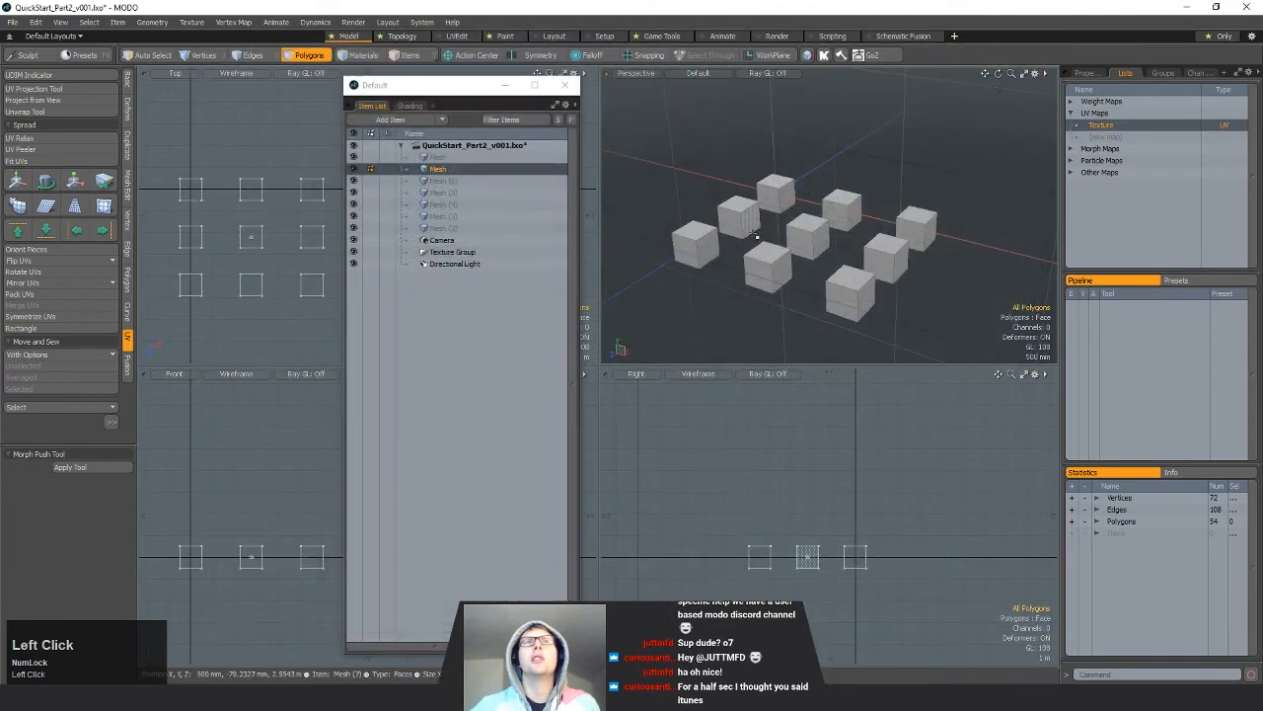
Step: Change the Gabor Noise layer's effect to Diffuse Color in the Shader Tree
left_click(410, 106)
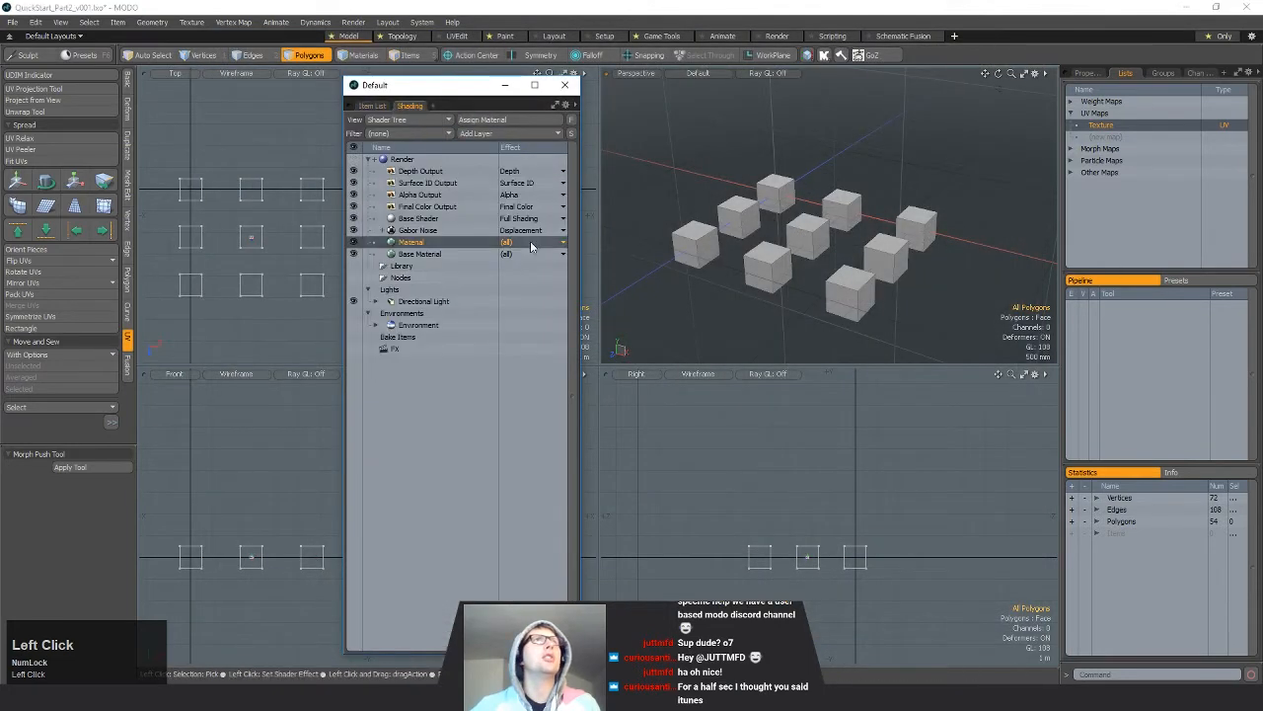
left_click(528, 230)
mouse_move(533, 254)
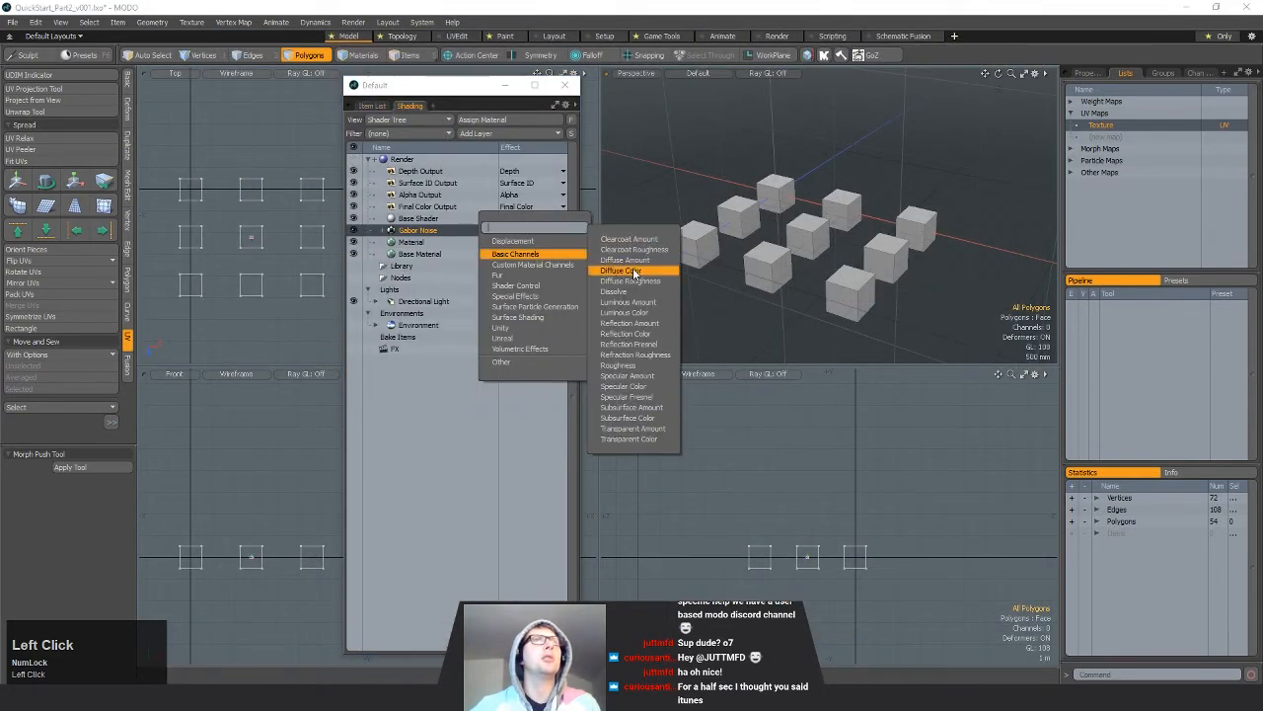
left_click(622, 270)
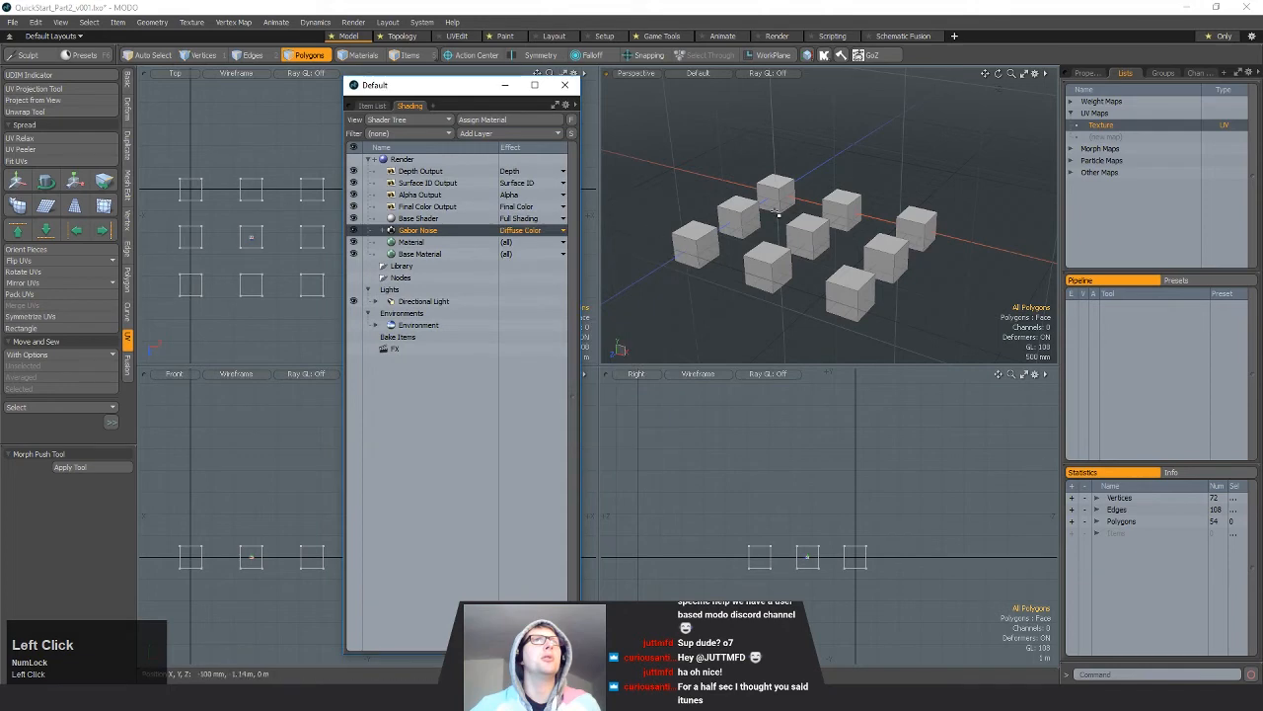
Step: Bake from object to render outputs with no cage and 0 m distance, and display the Final Color Output
left_click(353, 21)
left_click(395, 164)
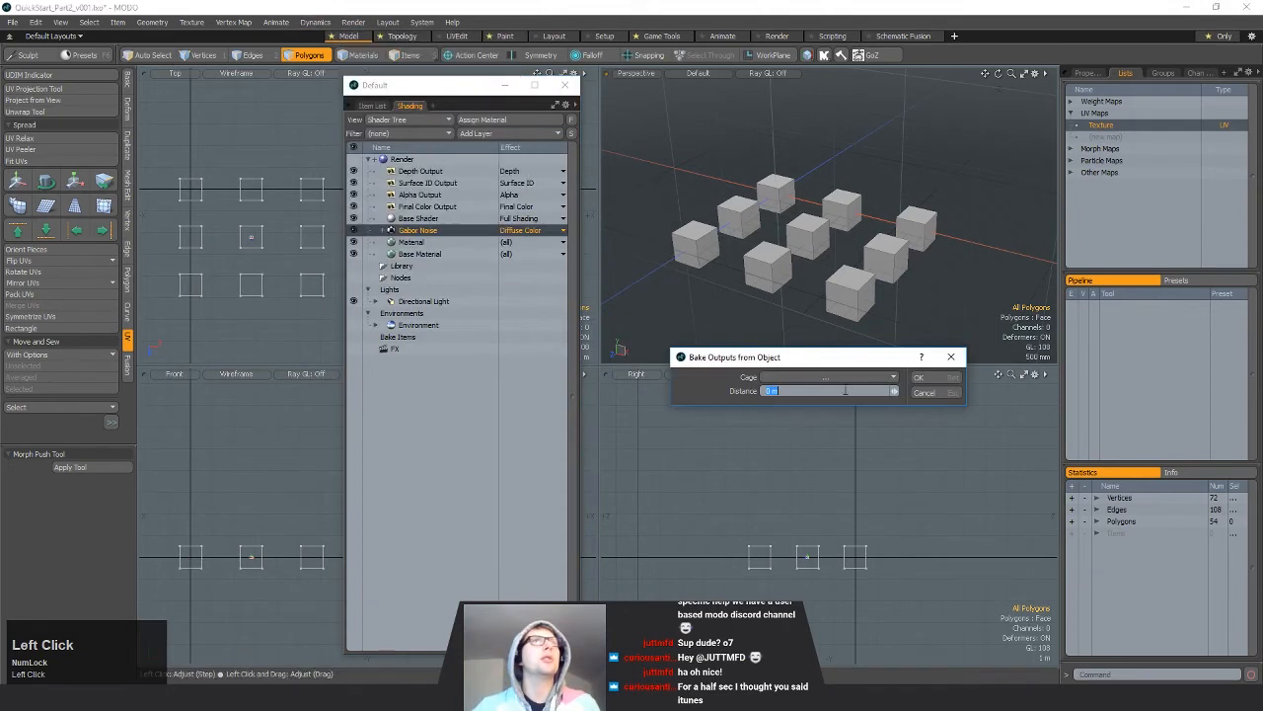
left_click(936, 380)
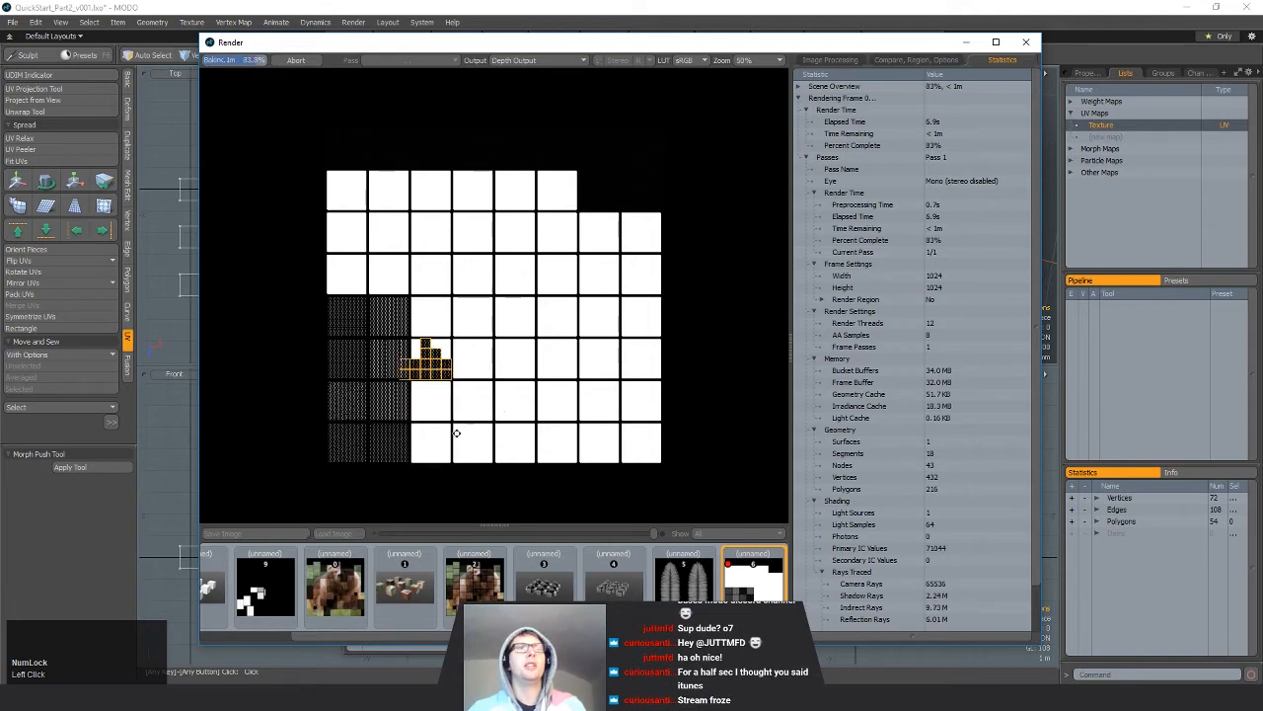
left_click(550, 59)
left_click(556, 37)
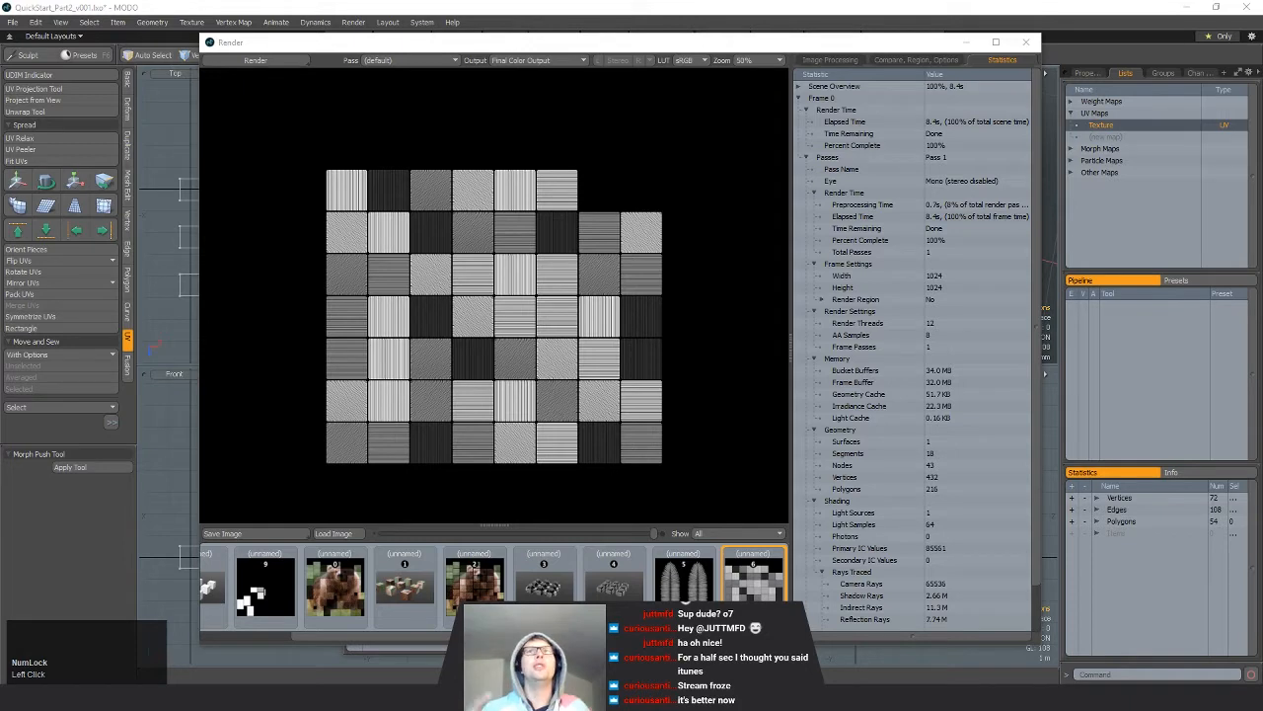
Step: Compare the baked Final Color image with the Texture map's layout in the UV Editor
double_click(1103, 127)
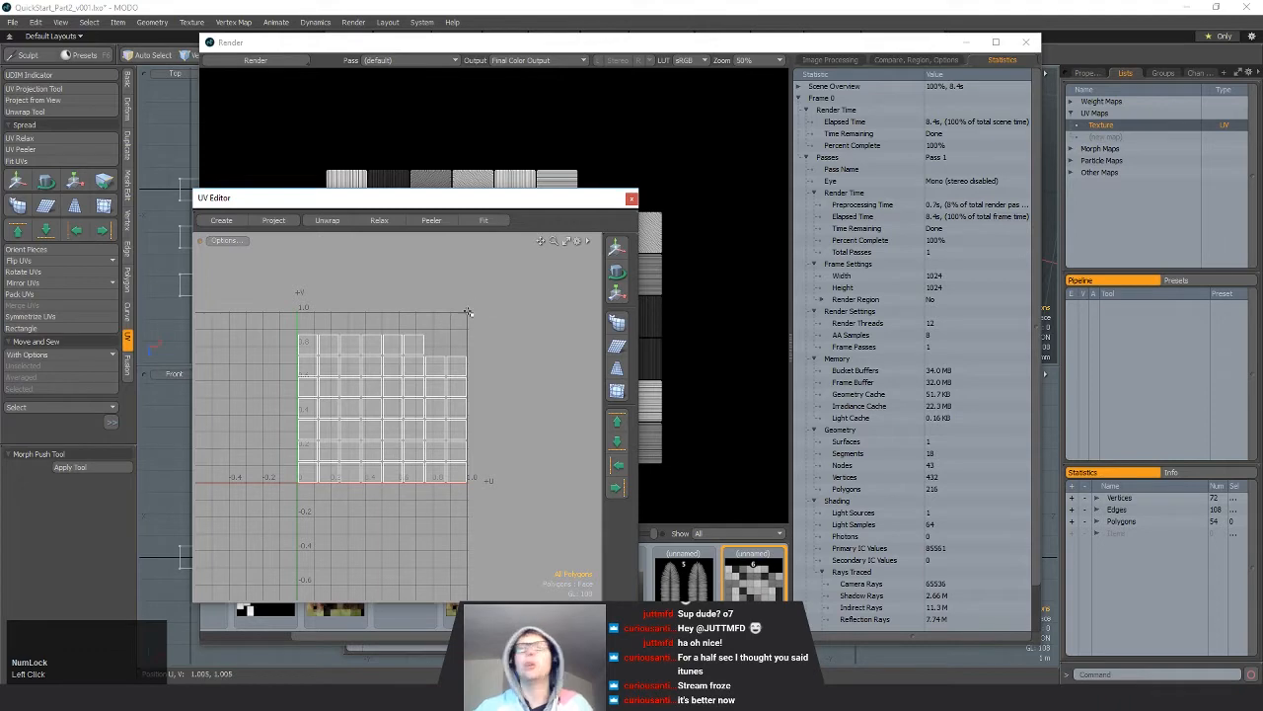
left_click(861, 447)
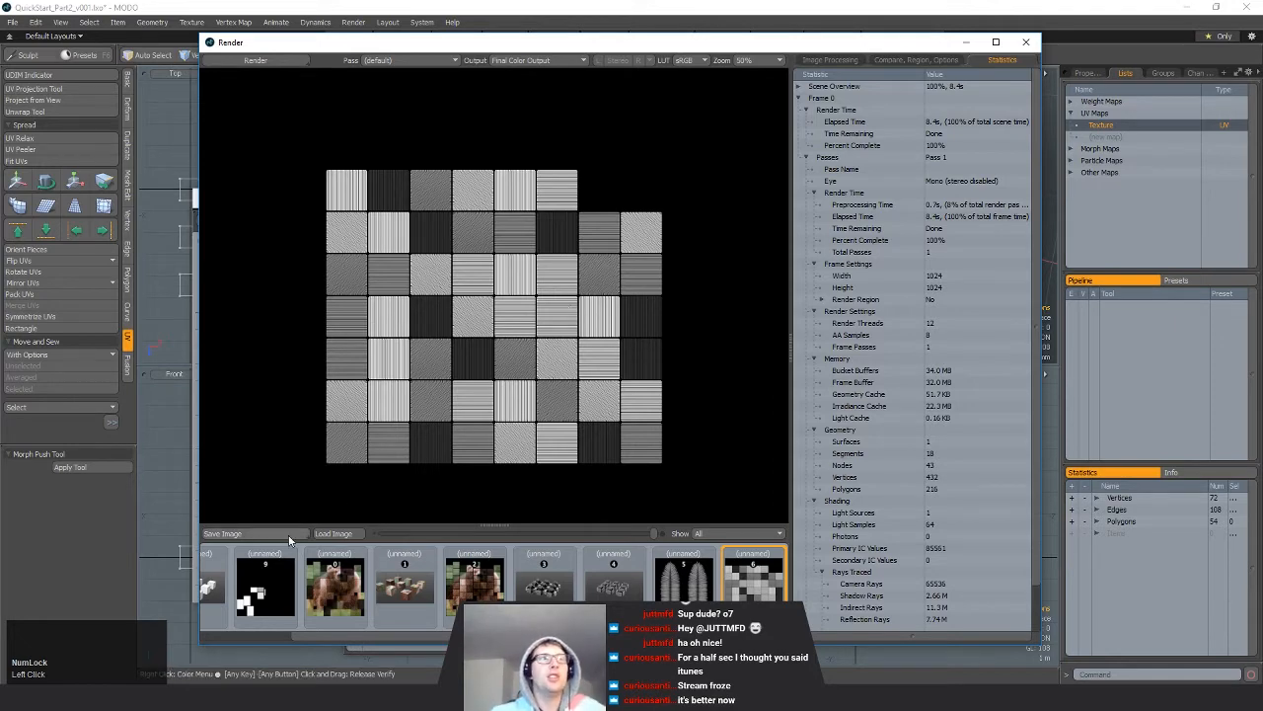
left_click_drag(289, 533, 392, 518)
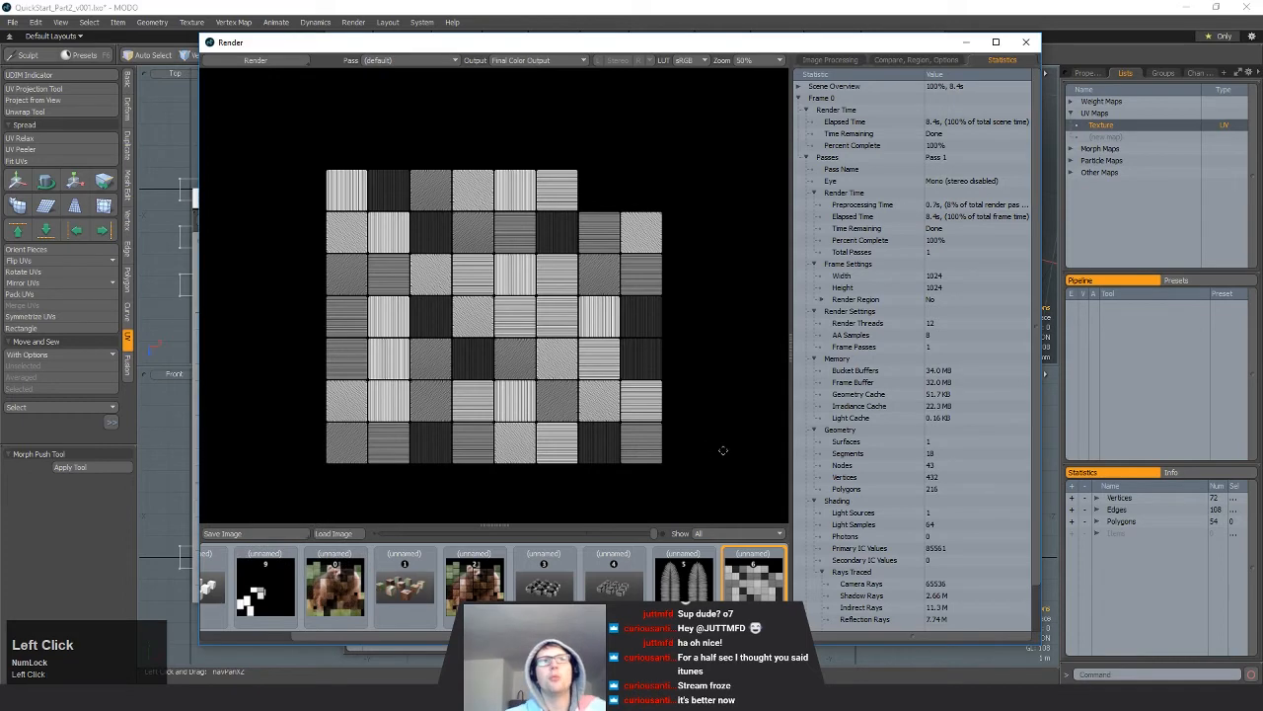
left_click(610, 329)
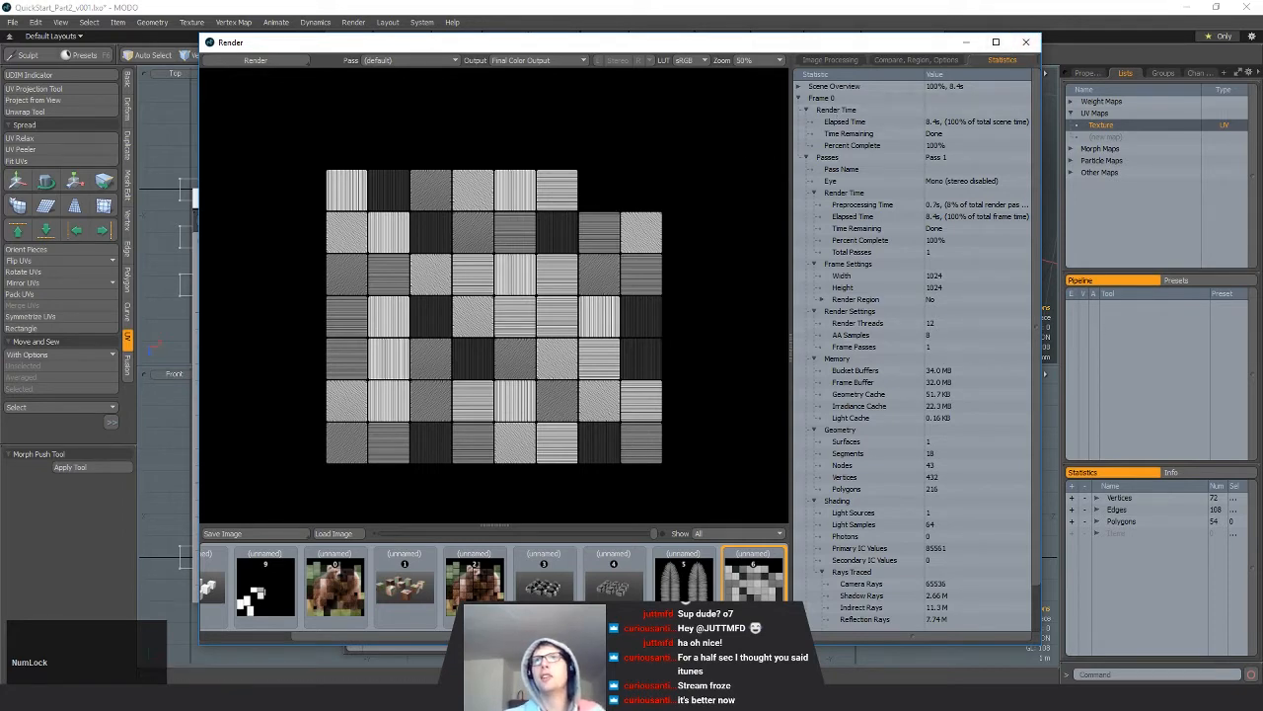
Step: Close the Render window and the UV Editor to return to the Shader Tree
left_click(1027, 42)
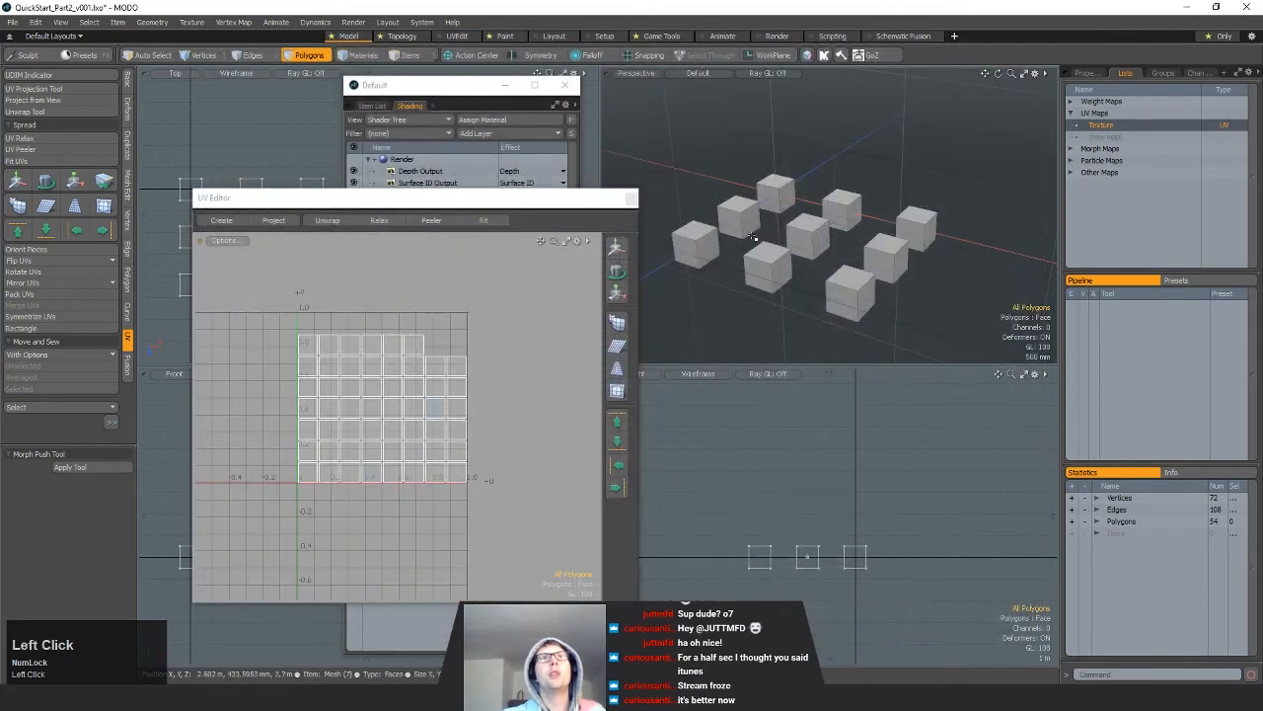
left_click_drag(547, 203, 548, 232)
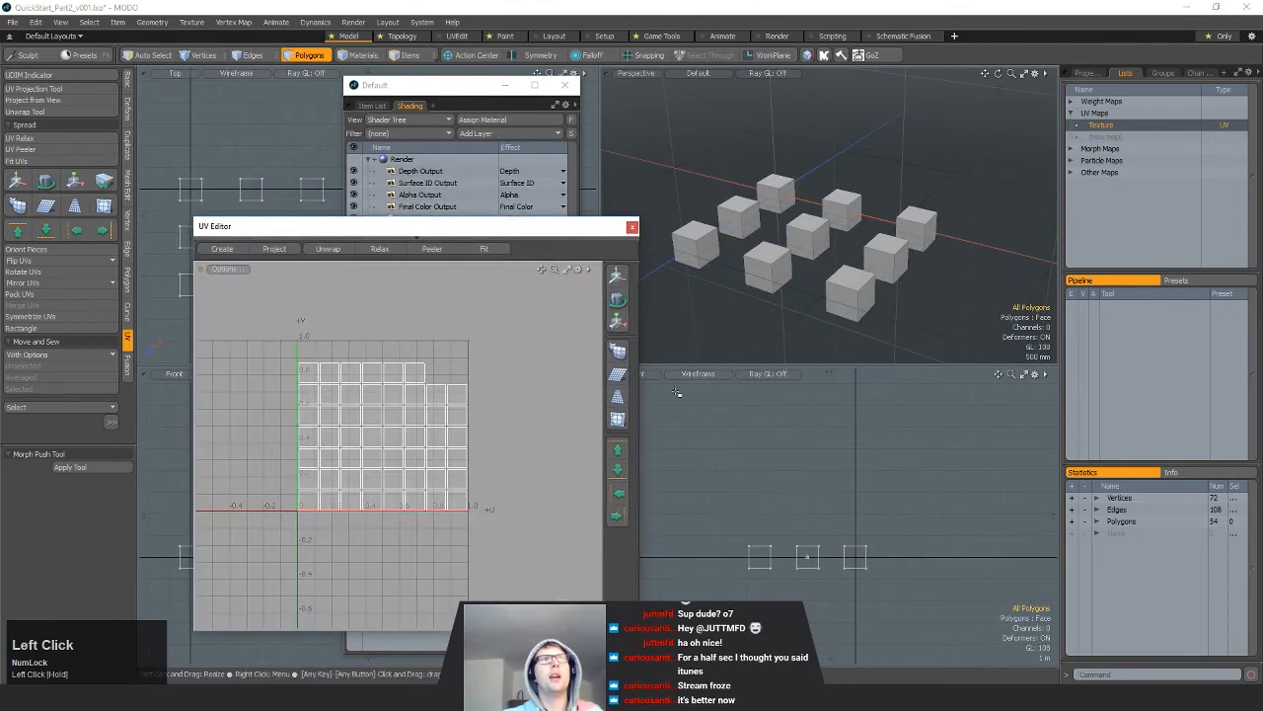
left_click_drag(640, 244, 606, 243)
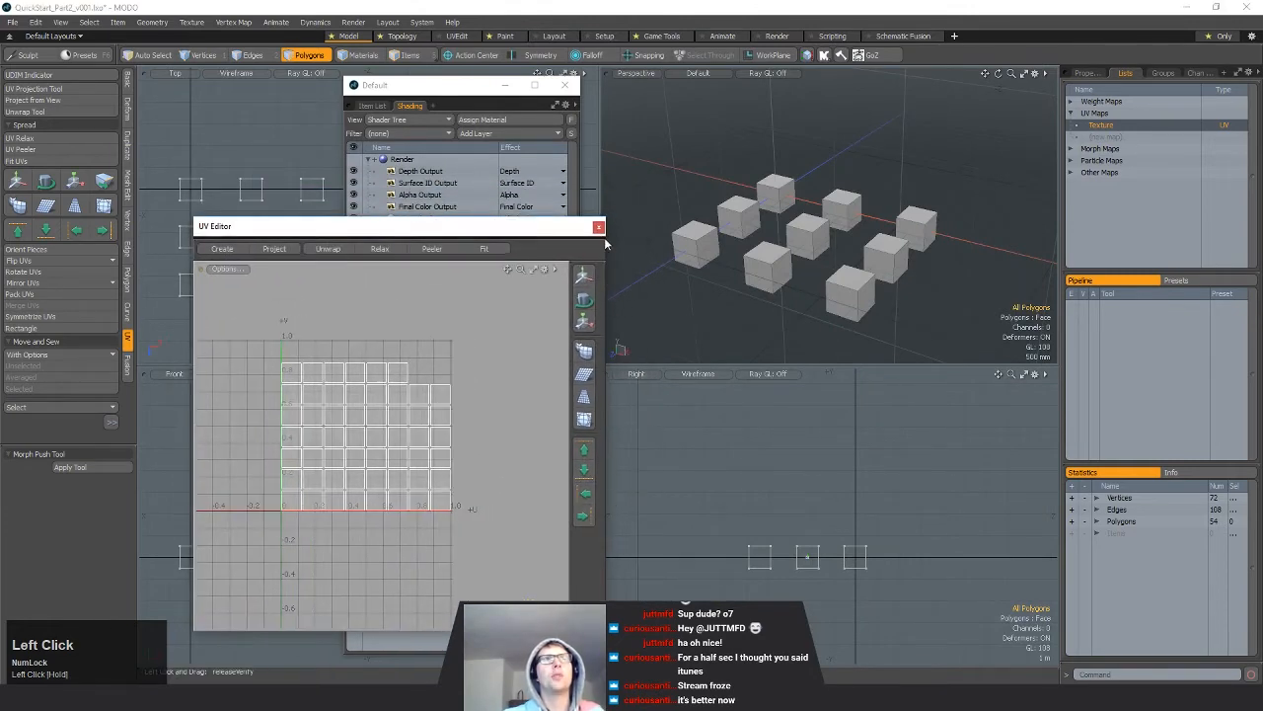
left_click(598, 227)
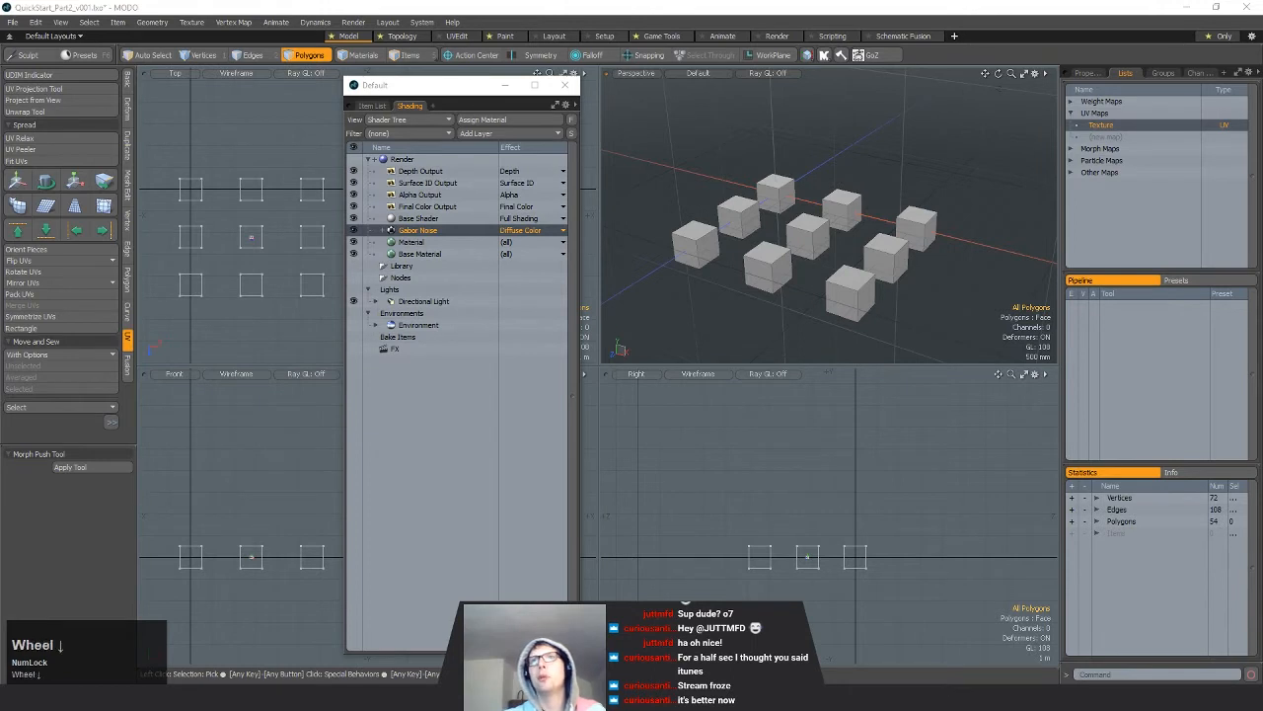
Step: Delete the Gabor Noise and Material layers from the Shader Tree
left_click(422, 244)
right_click(422, 244)
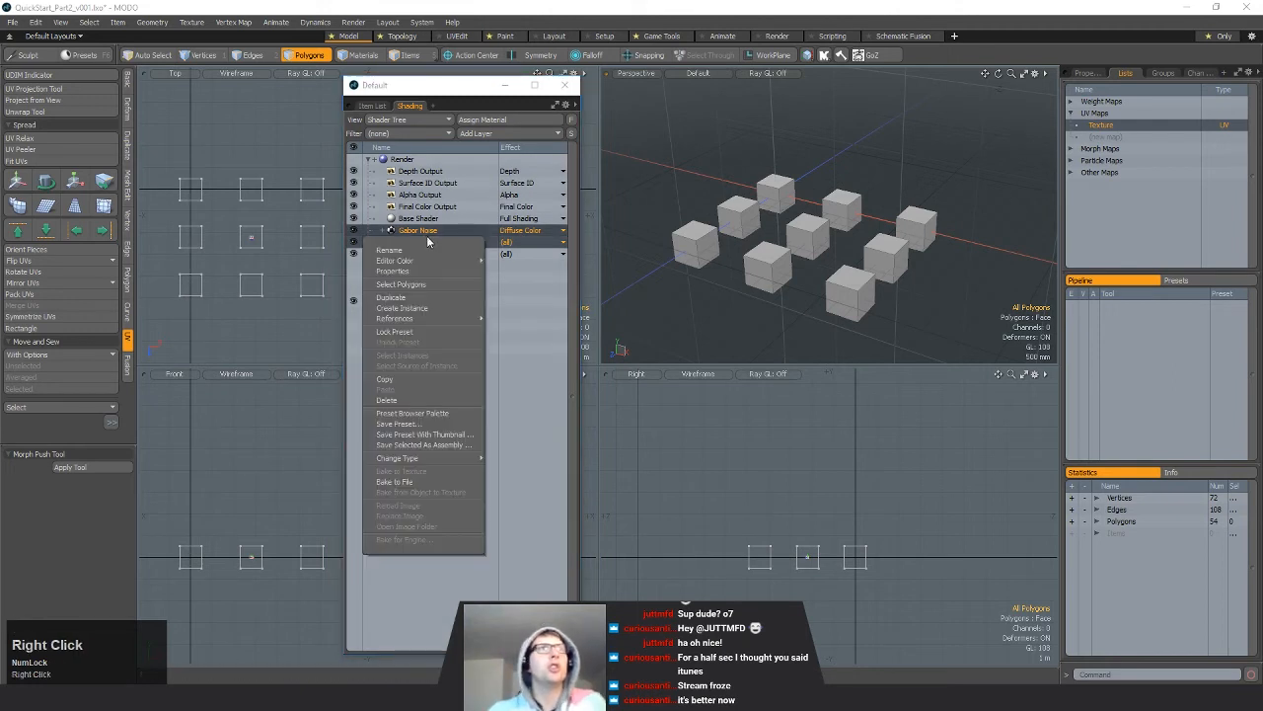
left_click(410, 401)
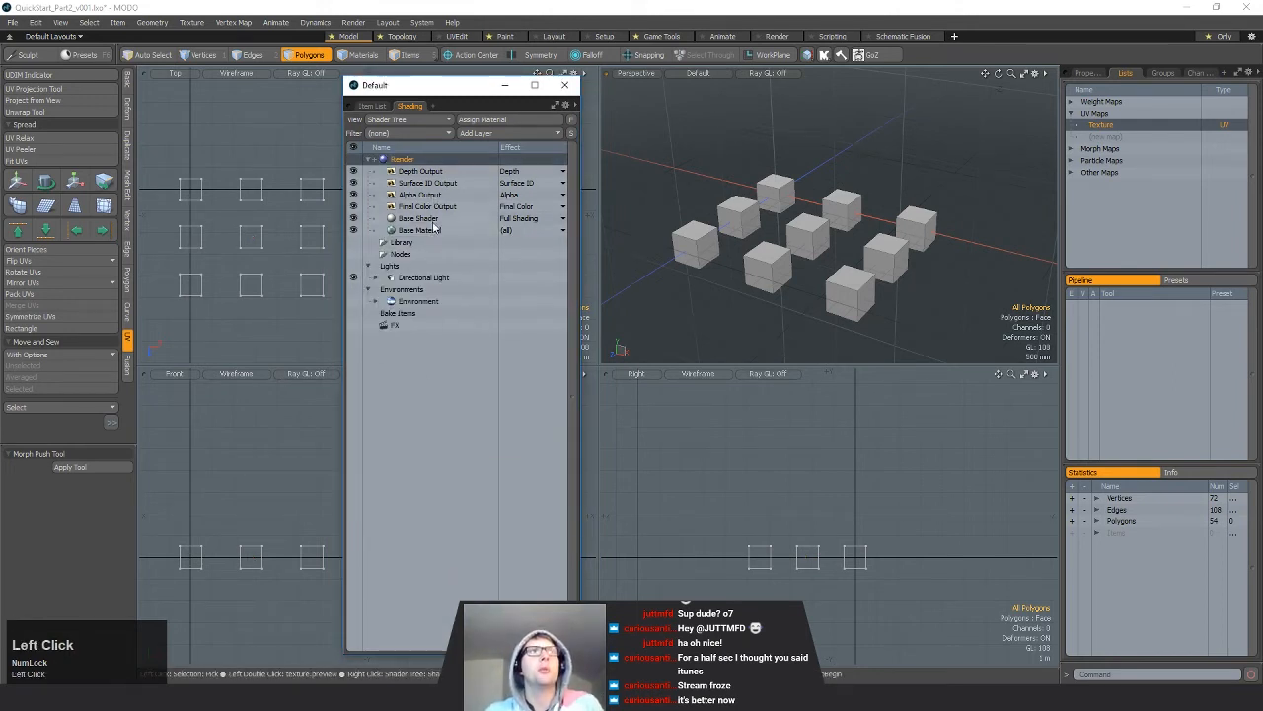
left_click(437, 219)
mouse_move(839, 236)
left_mouse_down("alt+shift")
mouse_move(877, 228)
mouse_move(821, 255)
mouse_move(862, 225)
mouse_move(849, 215)
left_mouse_up("alt+shift")
key("3")
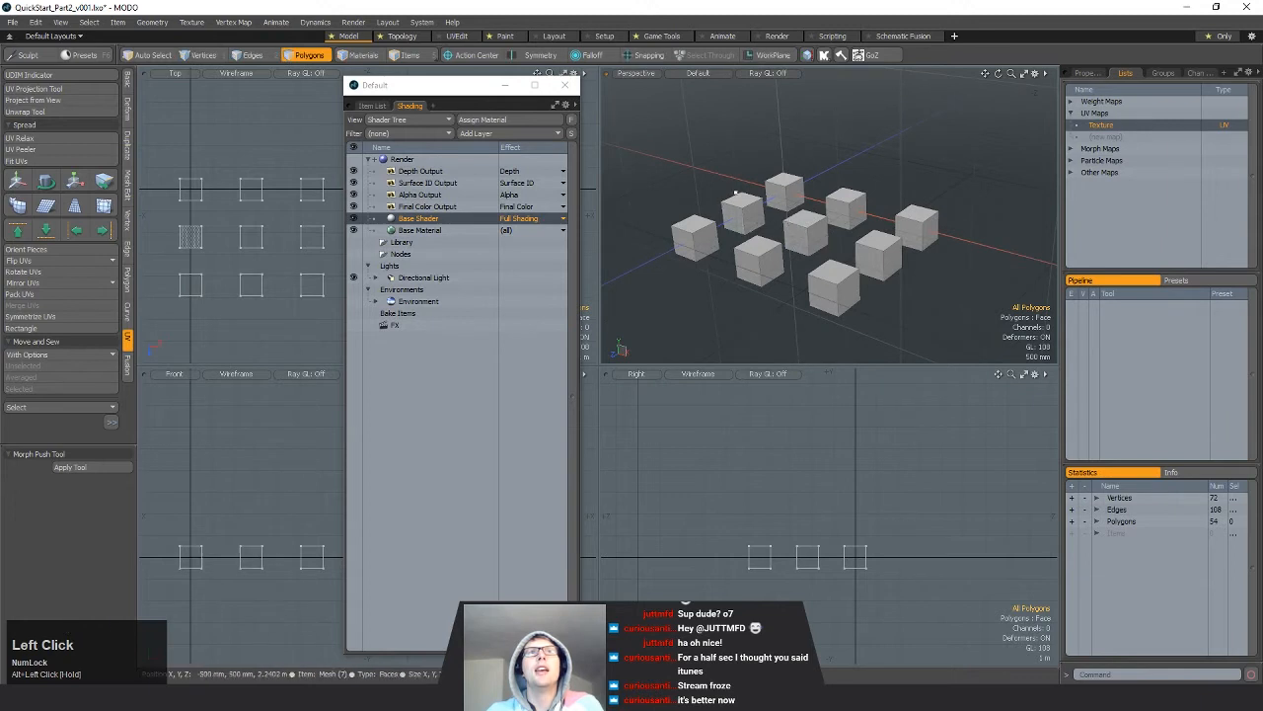
left_click(855, 287)
left_click_drag(871, 286, 916, 280, "alt")
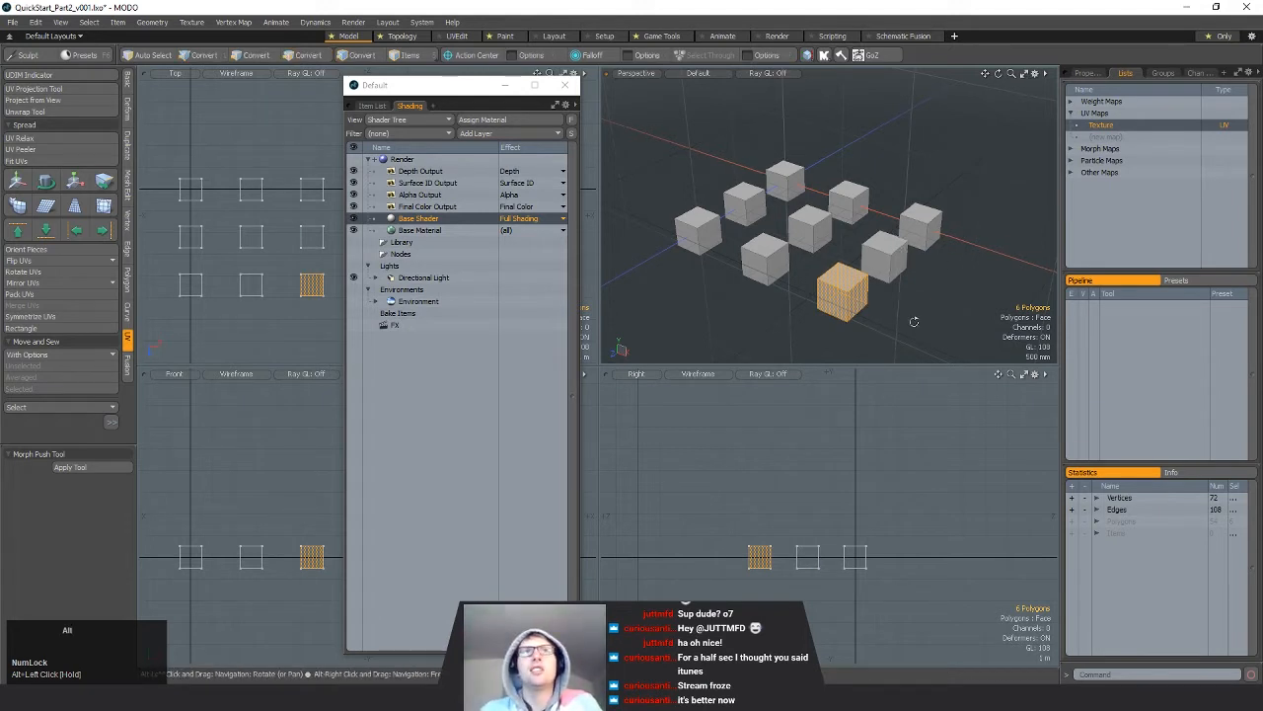
left_click_drag(948, 264, 879, 301, "alt+shift")
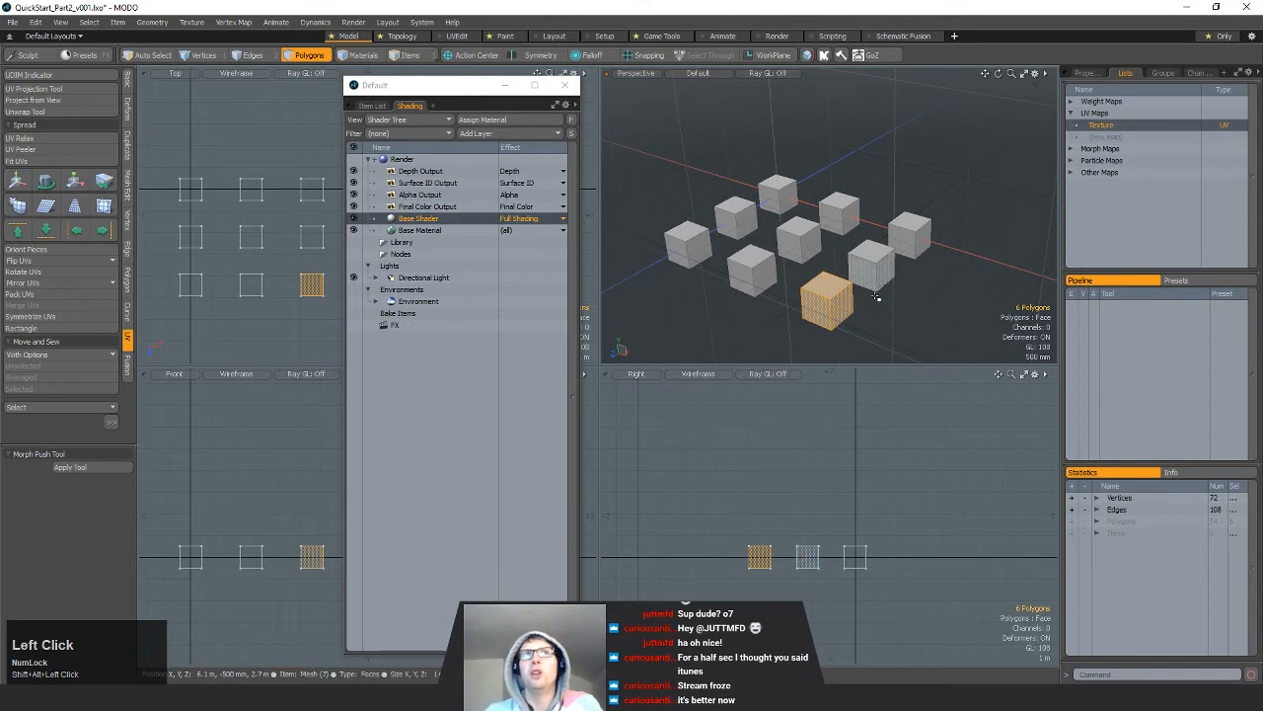
left_click(917, 309)
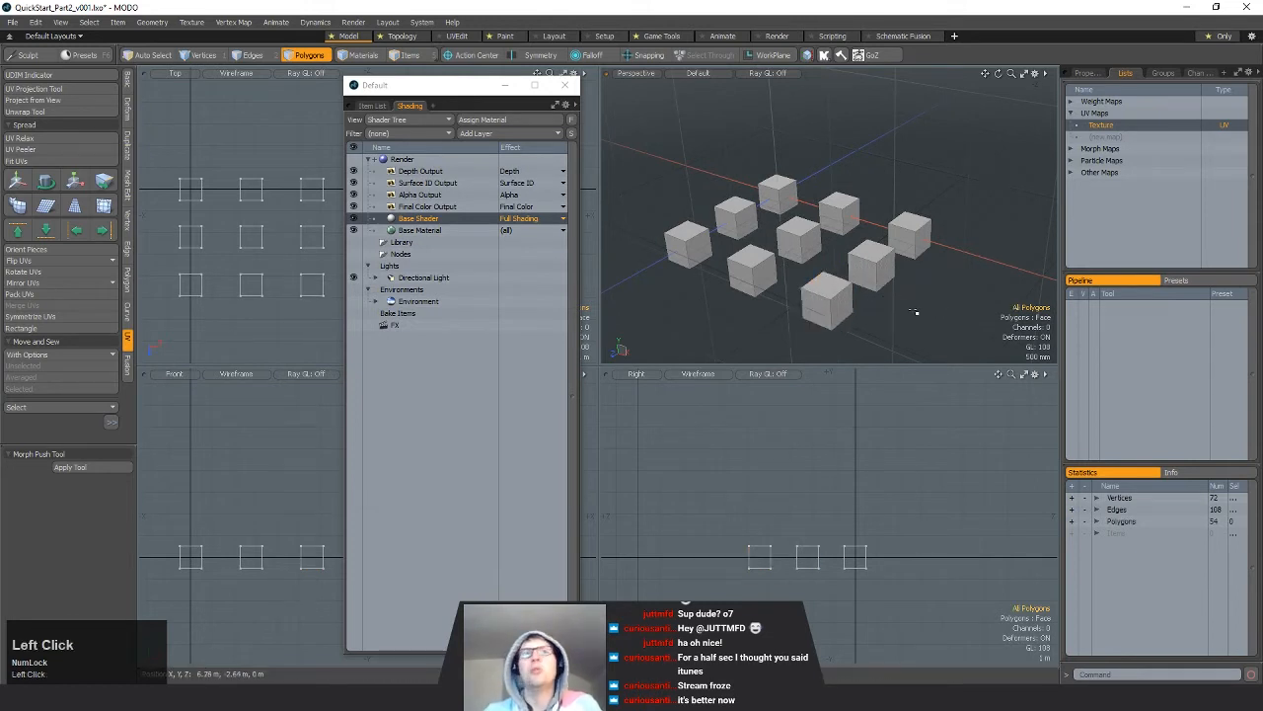
Step: Assign a new material named Red to the entire nearest cube and to individual faces of the centre cube and two rear cubes
double_click(817, 309)
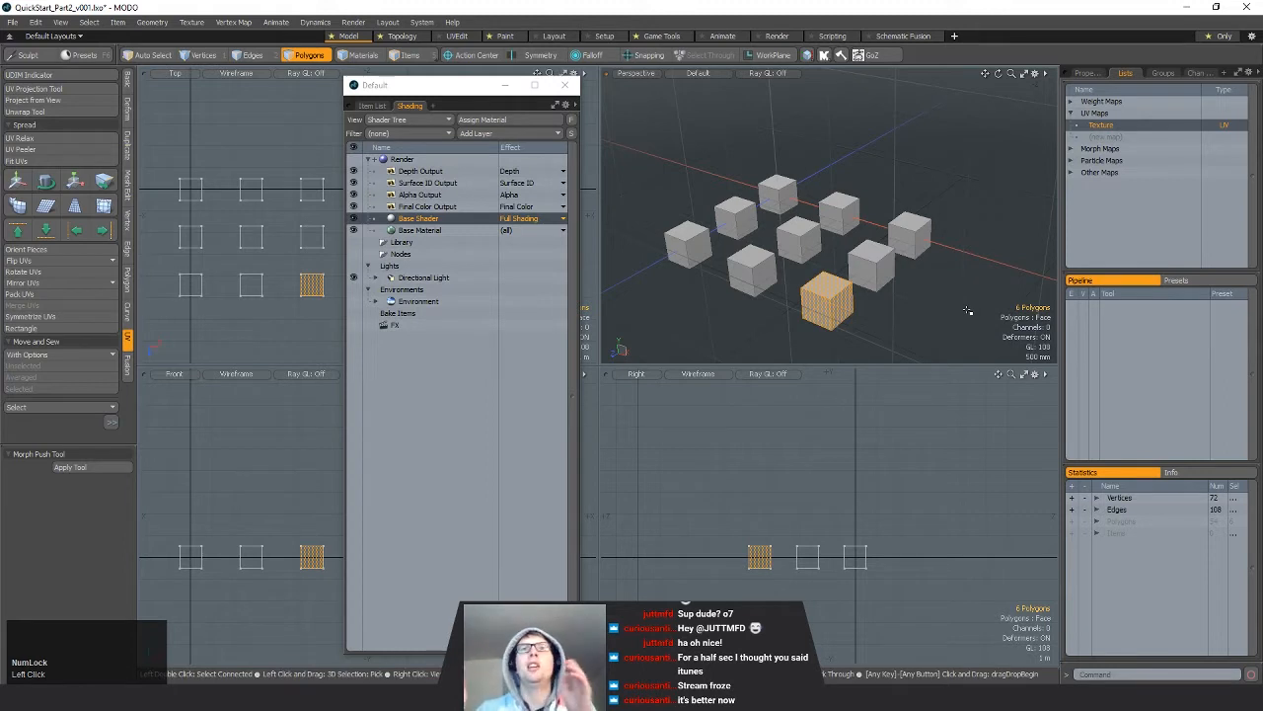
left_click_drag(968, 311, 974, 299, "alt+shift")
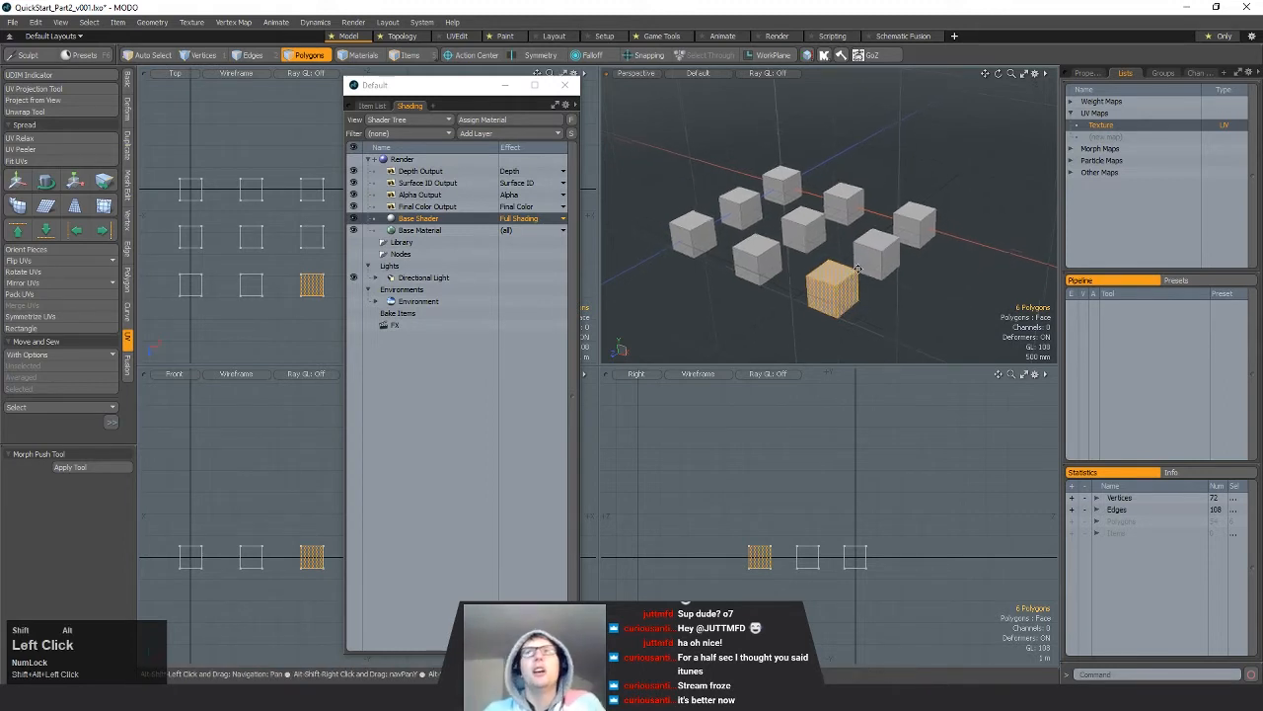
left_click_drag(829, 282, 830, 282)
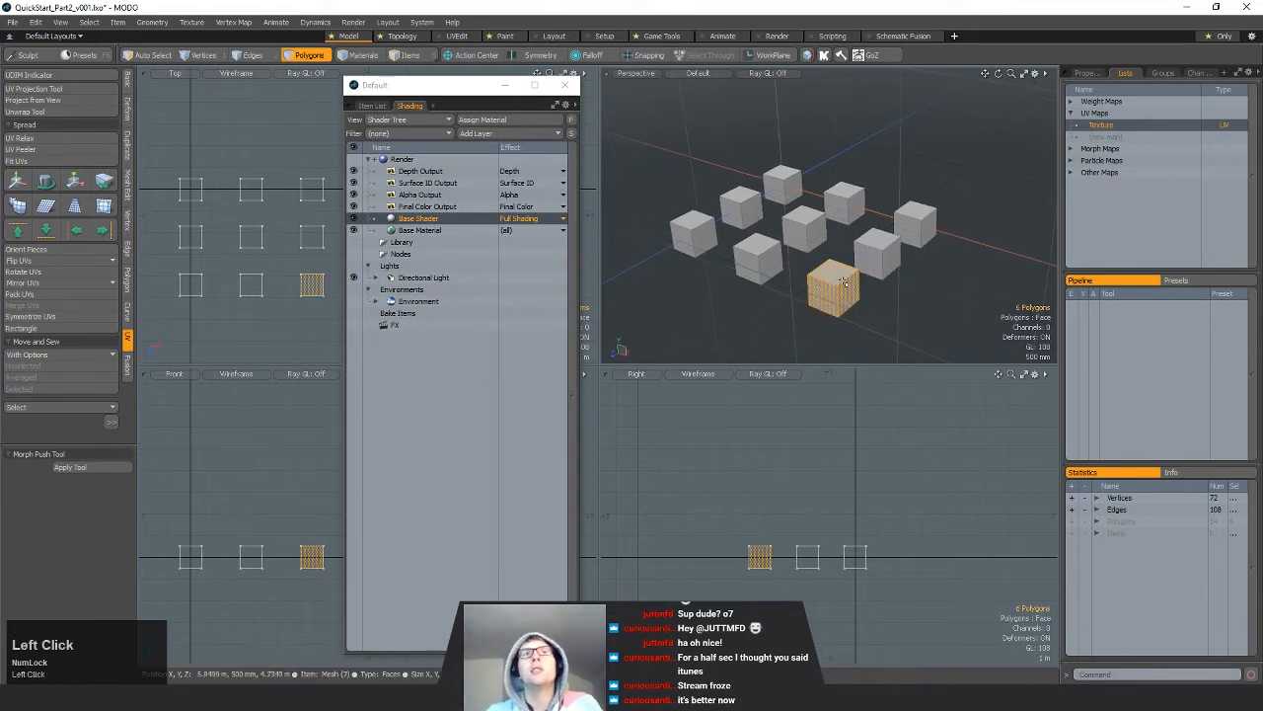
left_click_drag(908, 302, 883, 297, "alt")
left_click(810, 228, "shift")
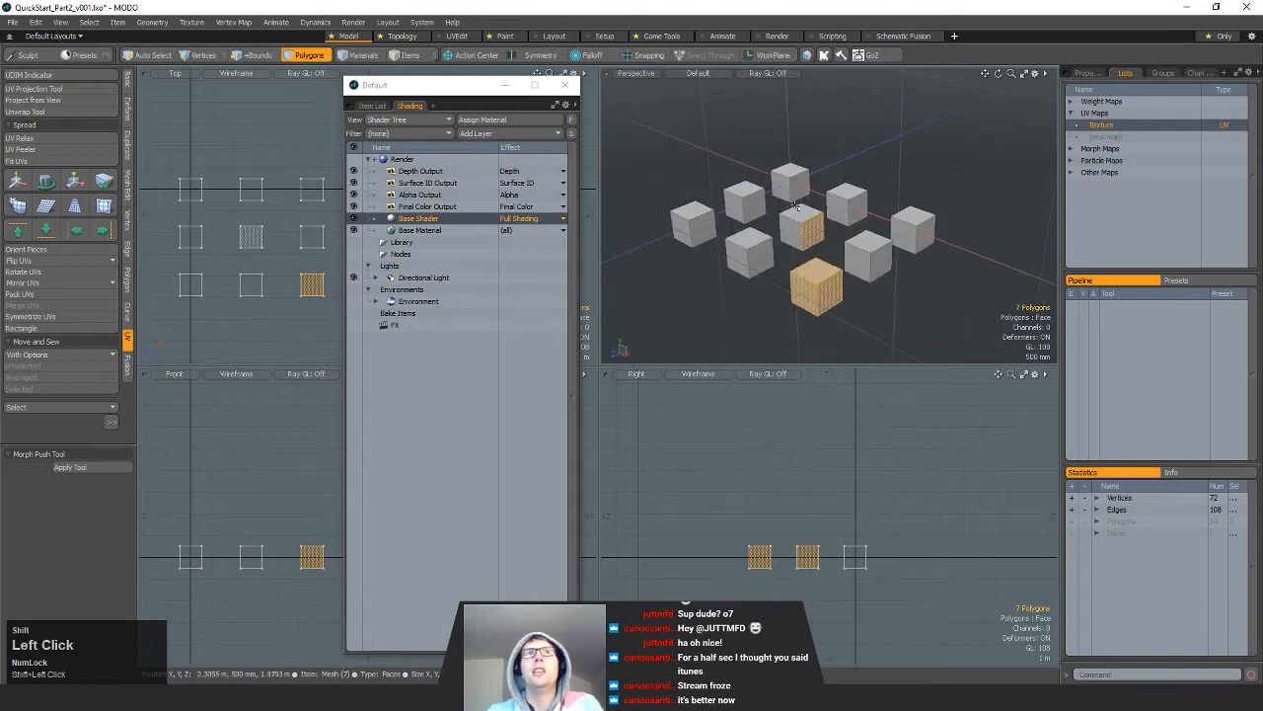
left_click(798, 209, "shift")
left_click(782, 187, "shift")
left_click(736, 206, "shift")
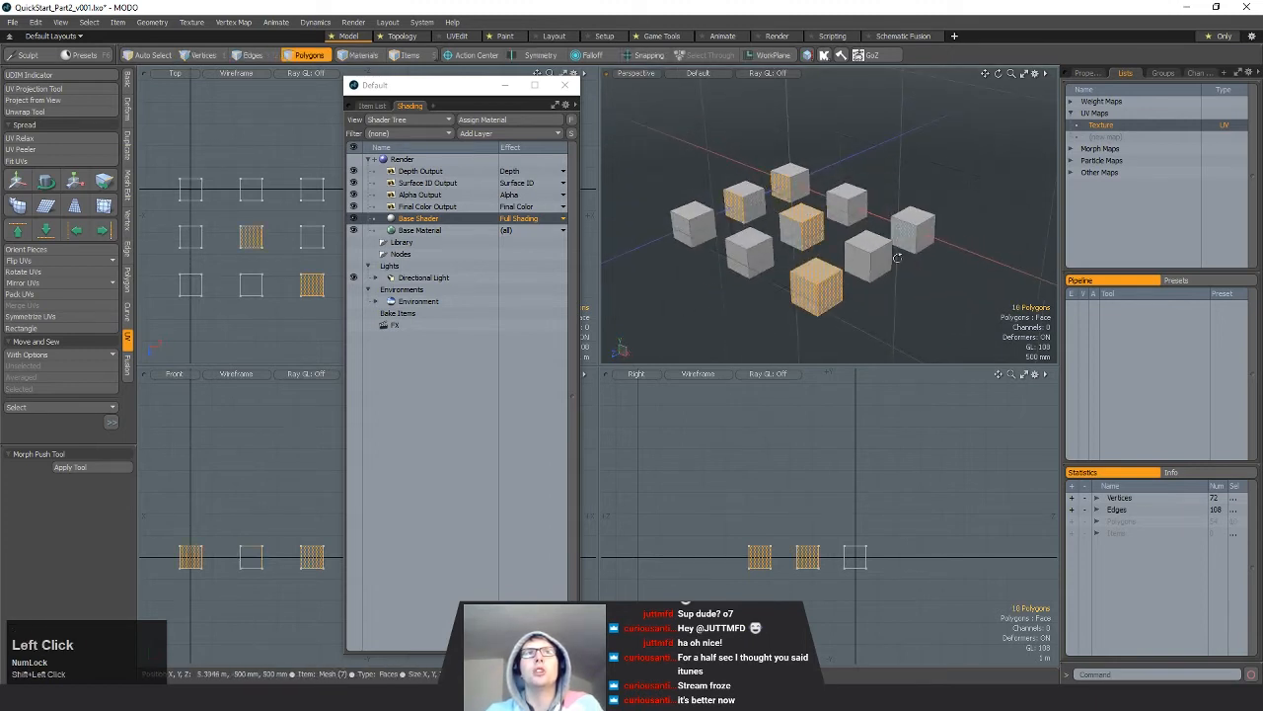
left_click_drag(897, 258, 940, 214, "alt")
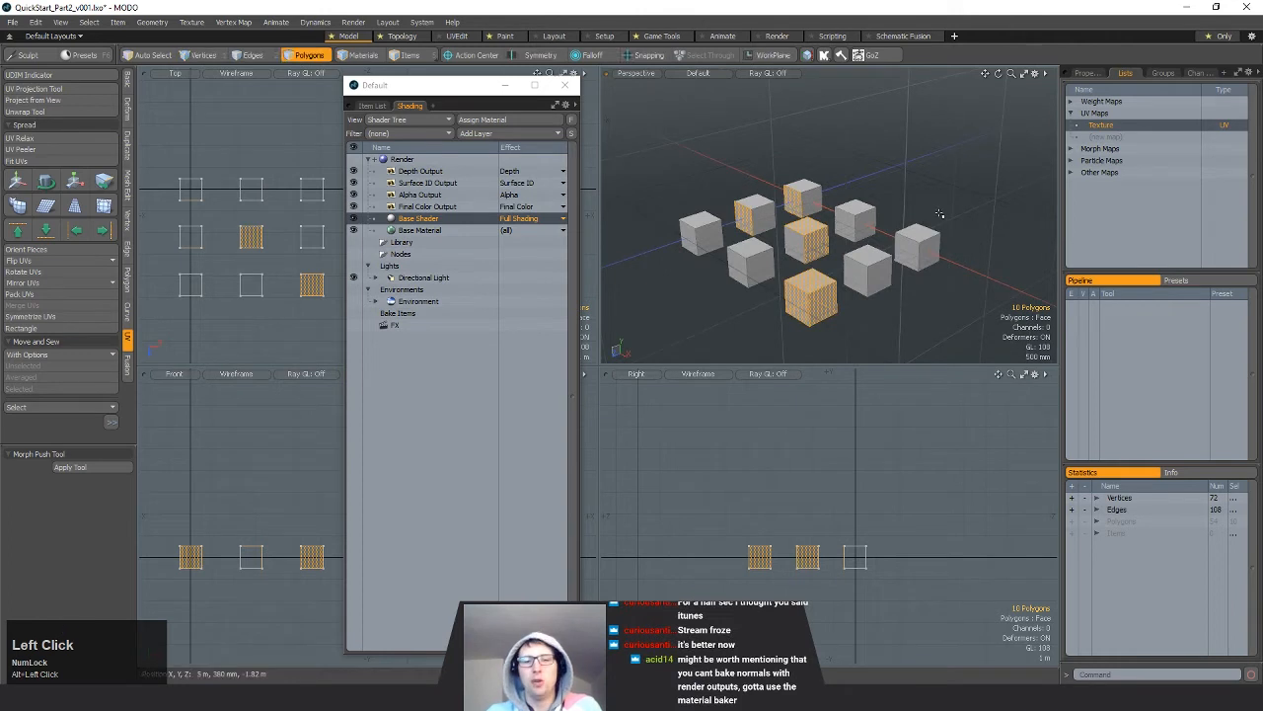
key("m")
left_click_drag(846, 314, 802, 332)
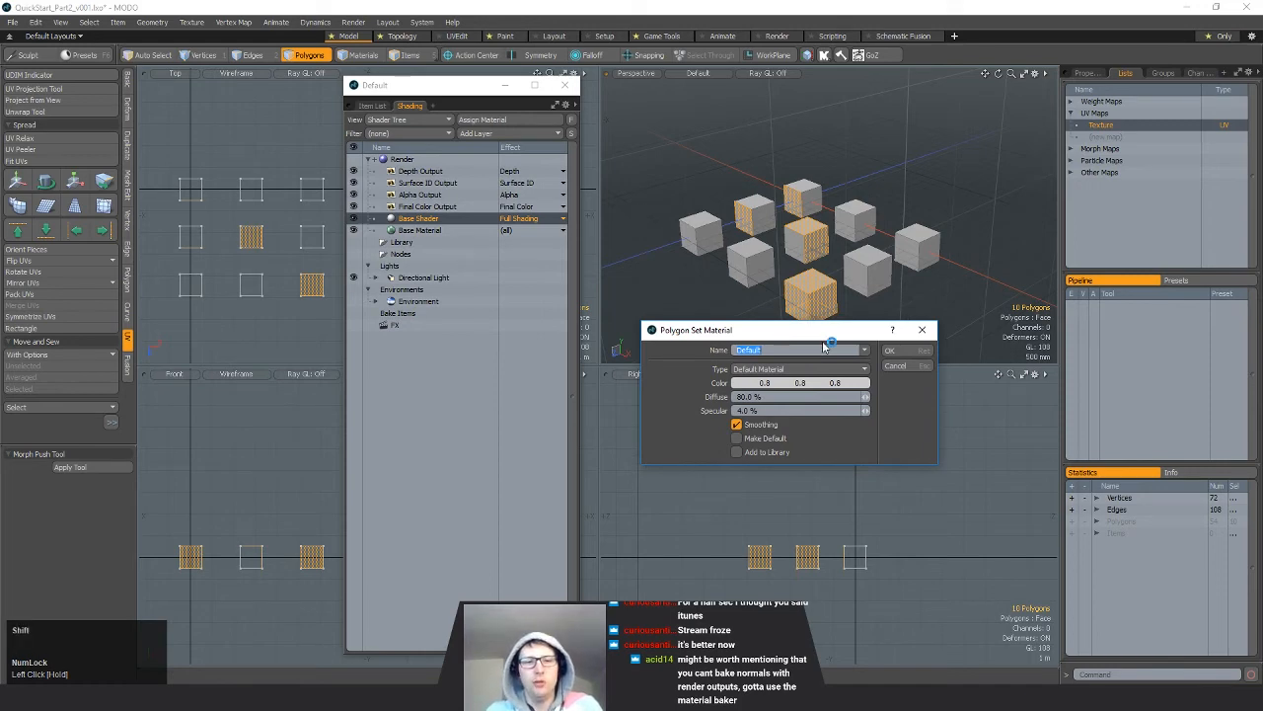
type("Rex")
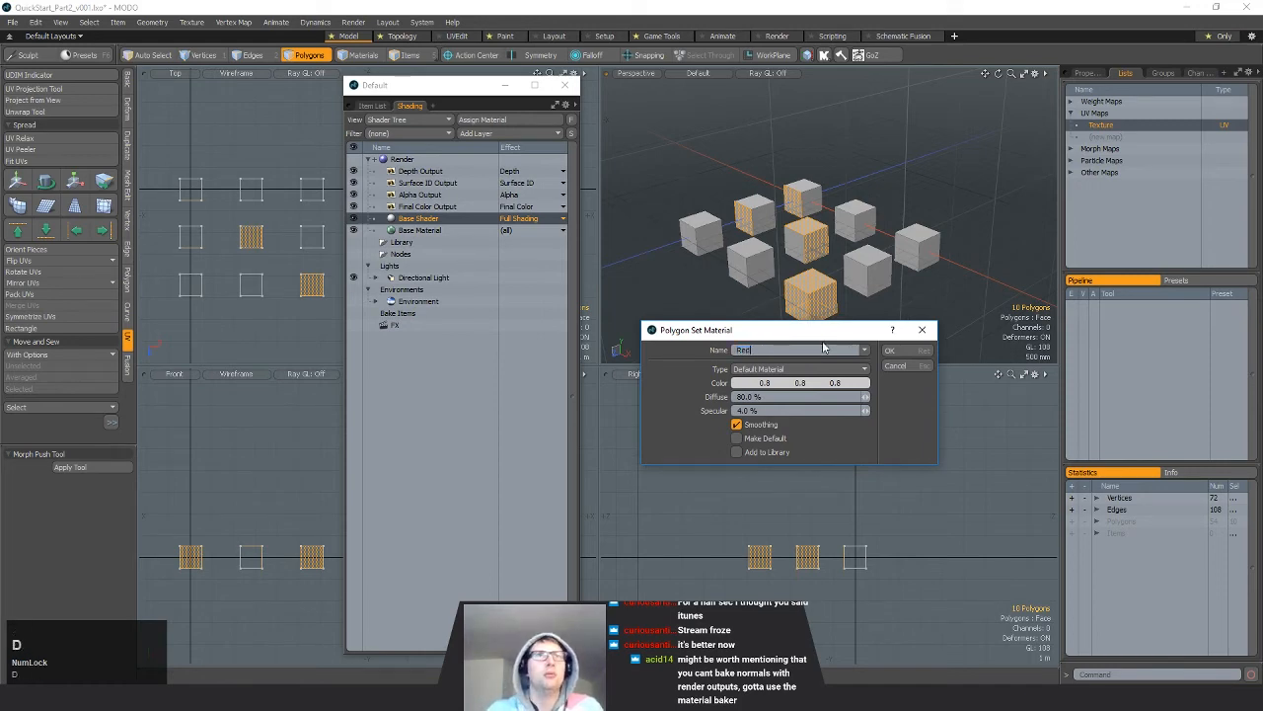
key("Return")
left_click(886, 316)
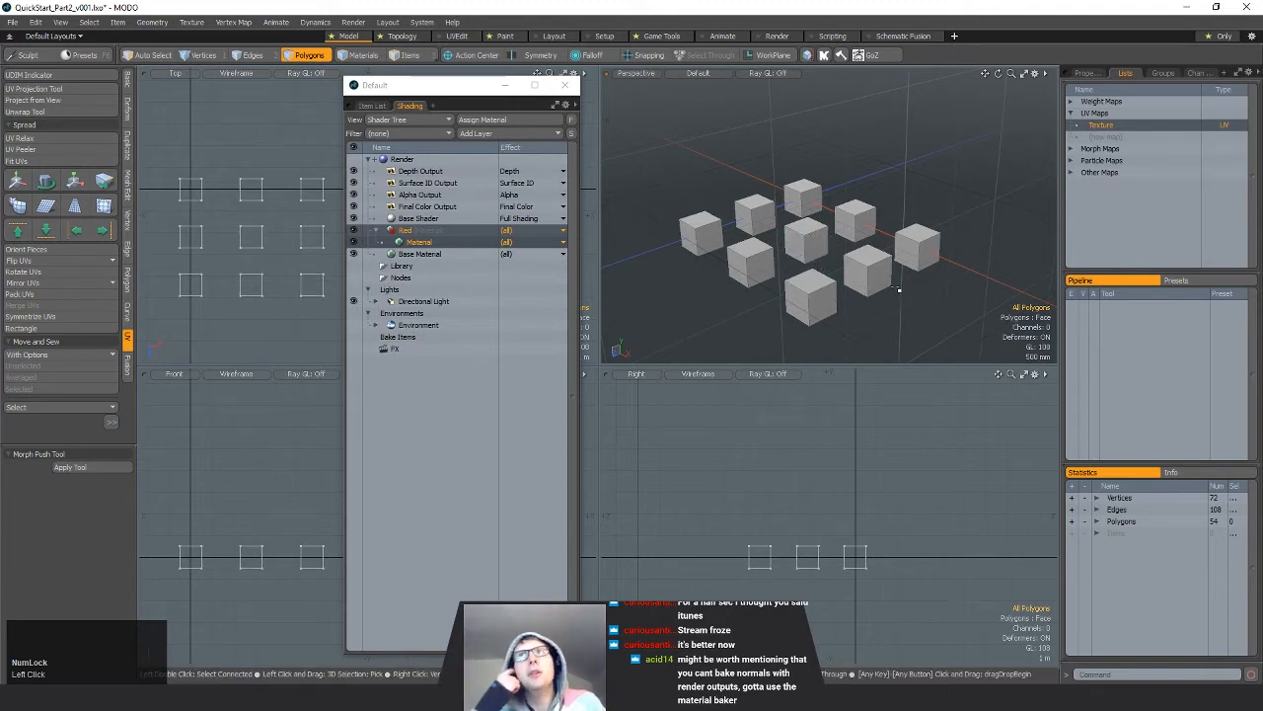
Step: Assign a new material named Blue to selected faces on four cubes, including the nearest cube's top
left_click(855, 219)
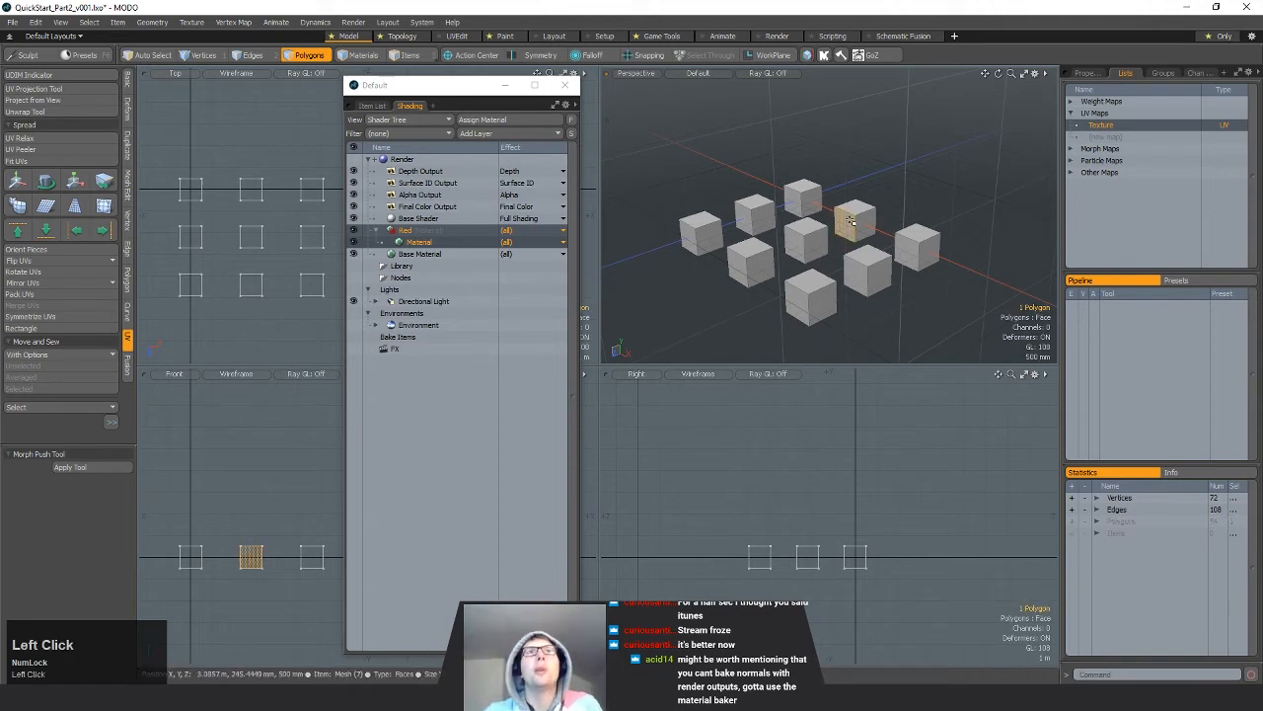
left_click(695, 228, "shift")
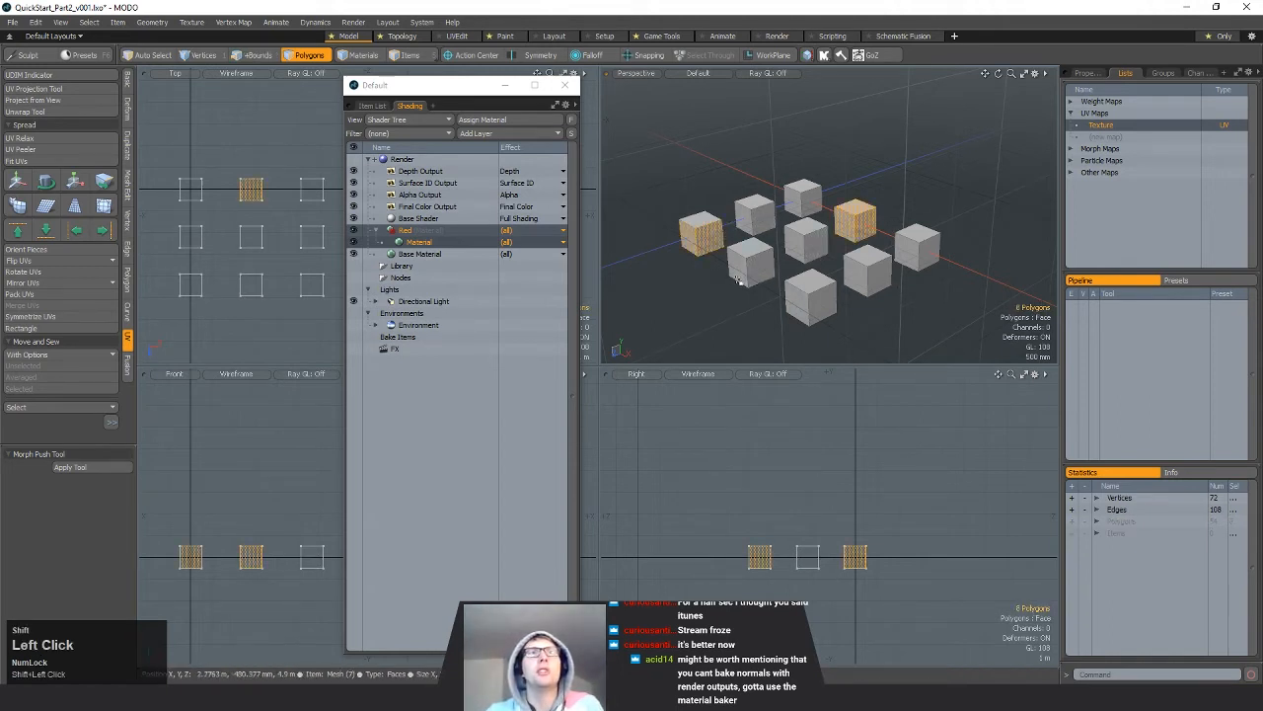
left_click(917, 256, "shift")
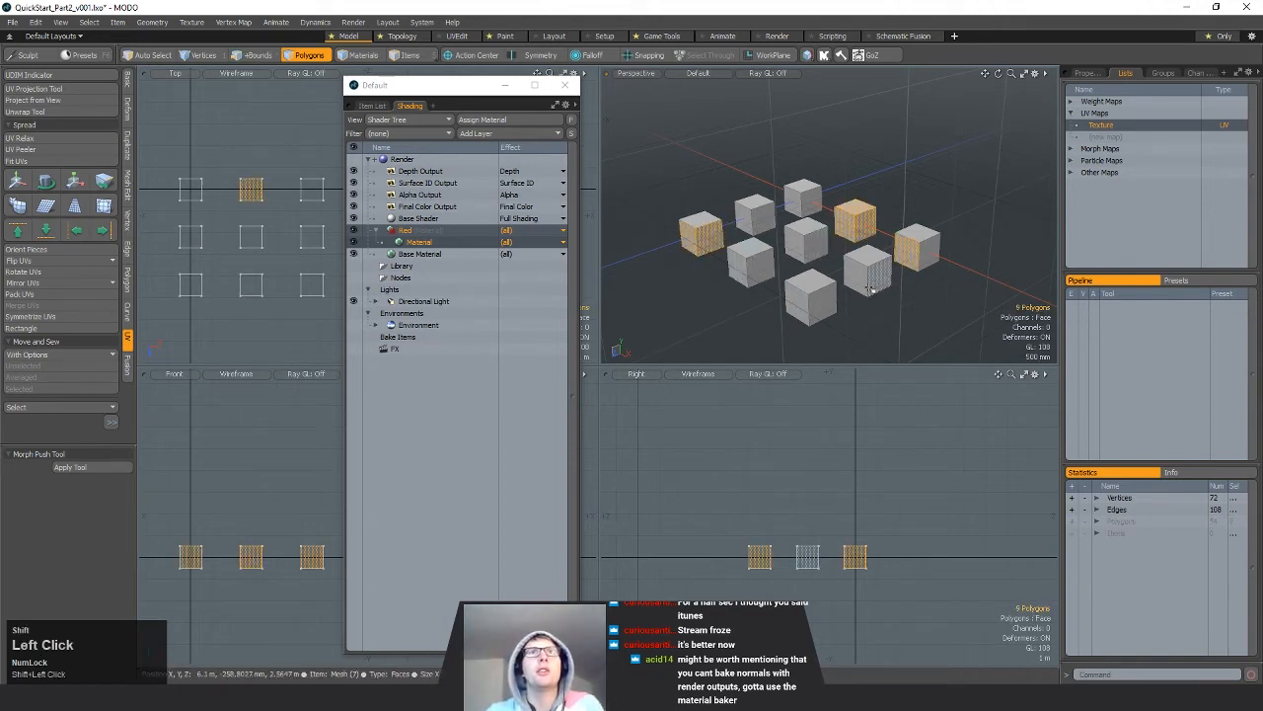
left_click(813, 284, "shift")
type("mBlue")
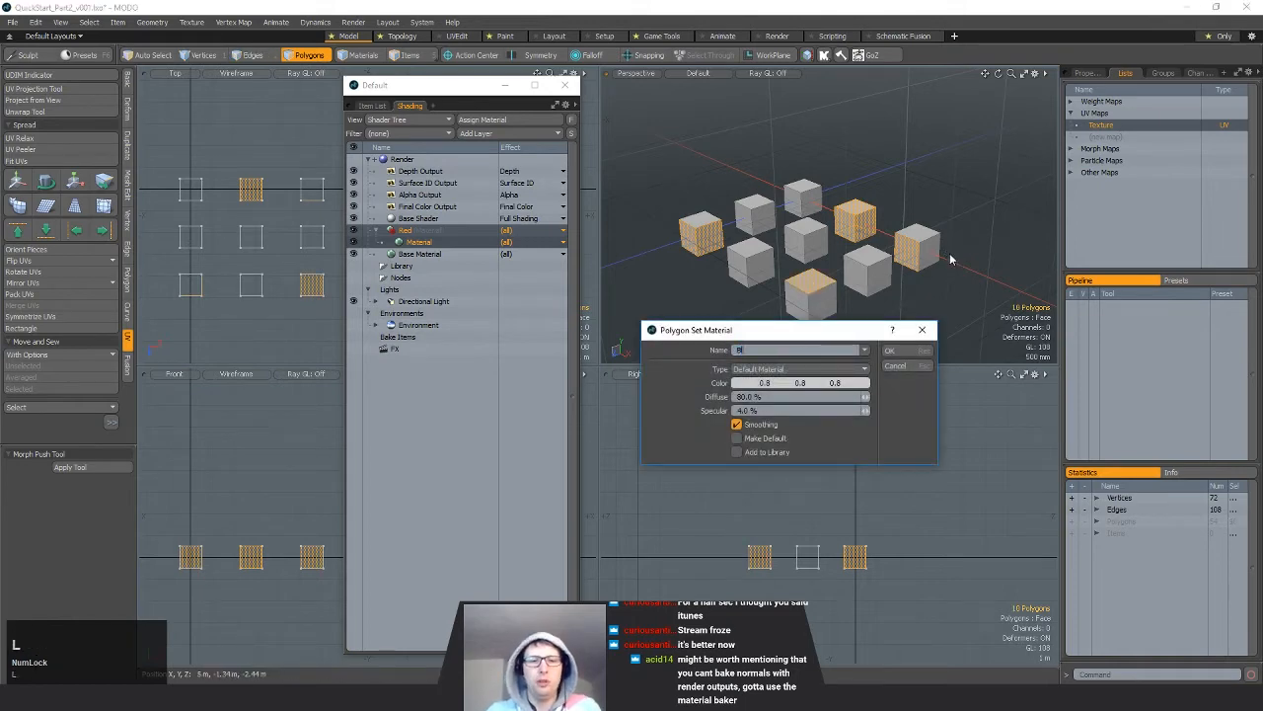
key("Return")
Step: Assign a new material named Yellow to the whole middle cube of the front-left row and to single faces of three other cubes
double_click(750, 259)
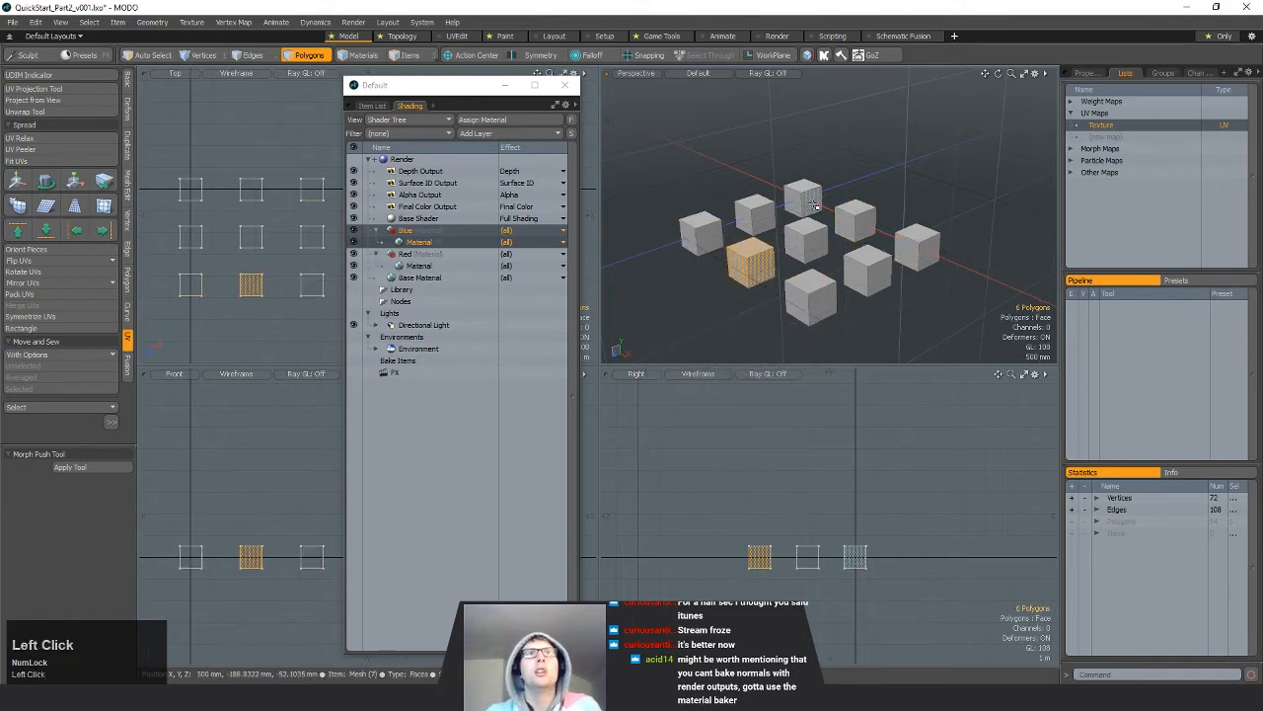
left_click(812, 186, "shift")
left_click(819, 243, "shift")
left_click(859, 276, "shift")
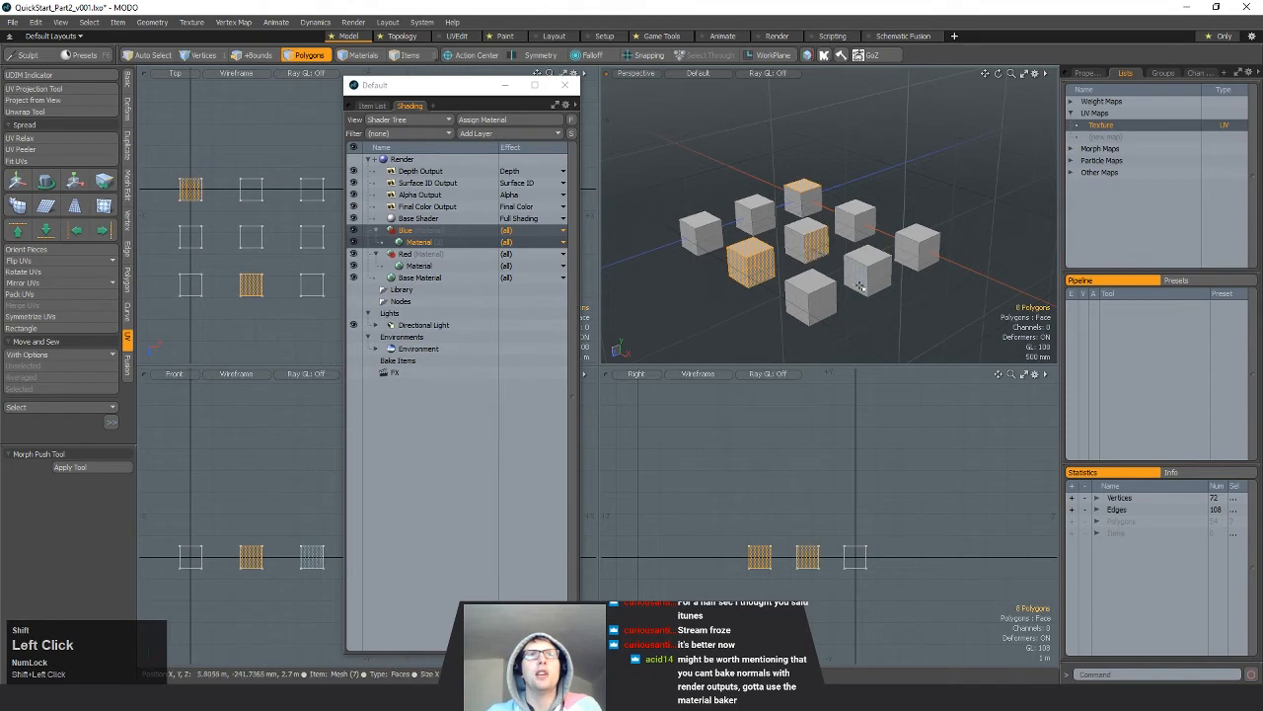
type("mYellow")
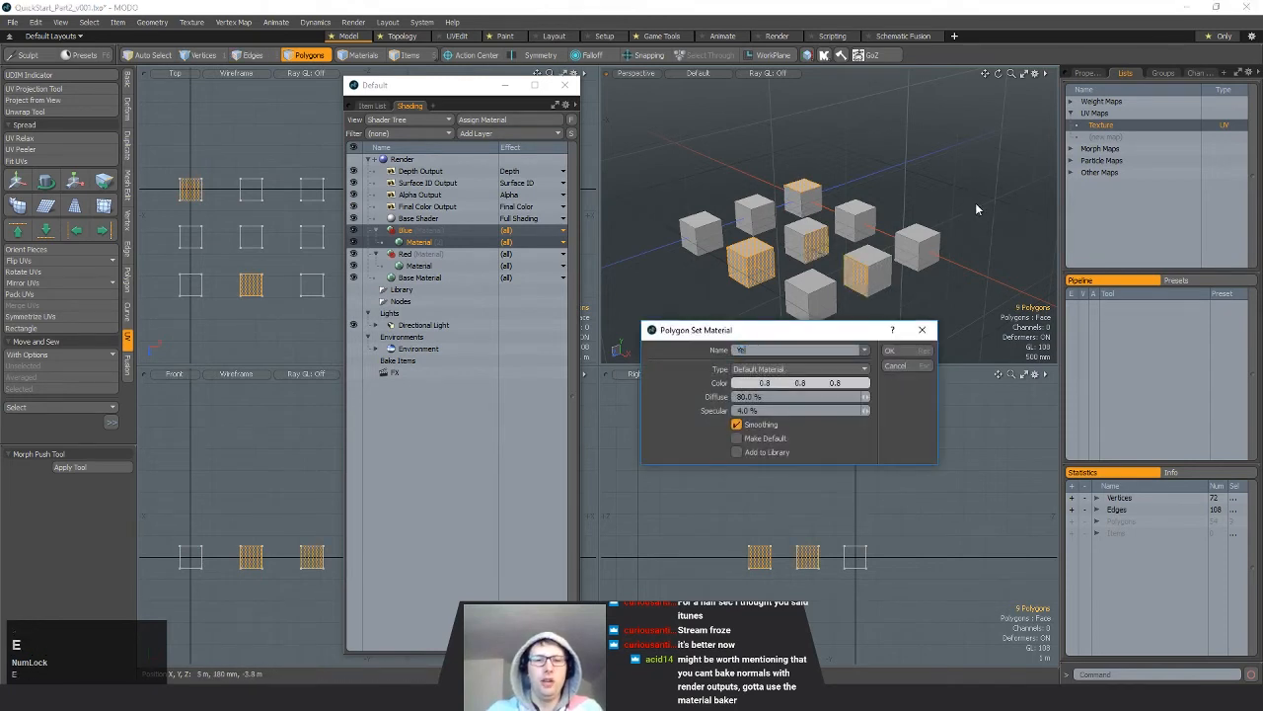
key("Return")
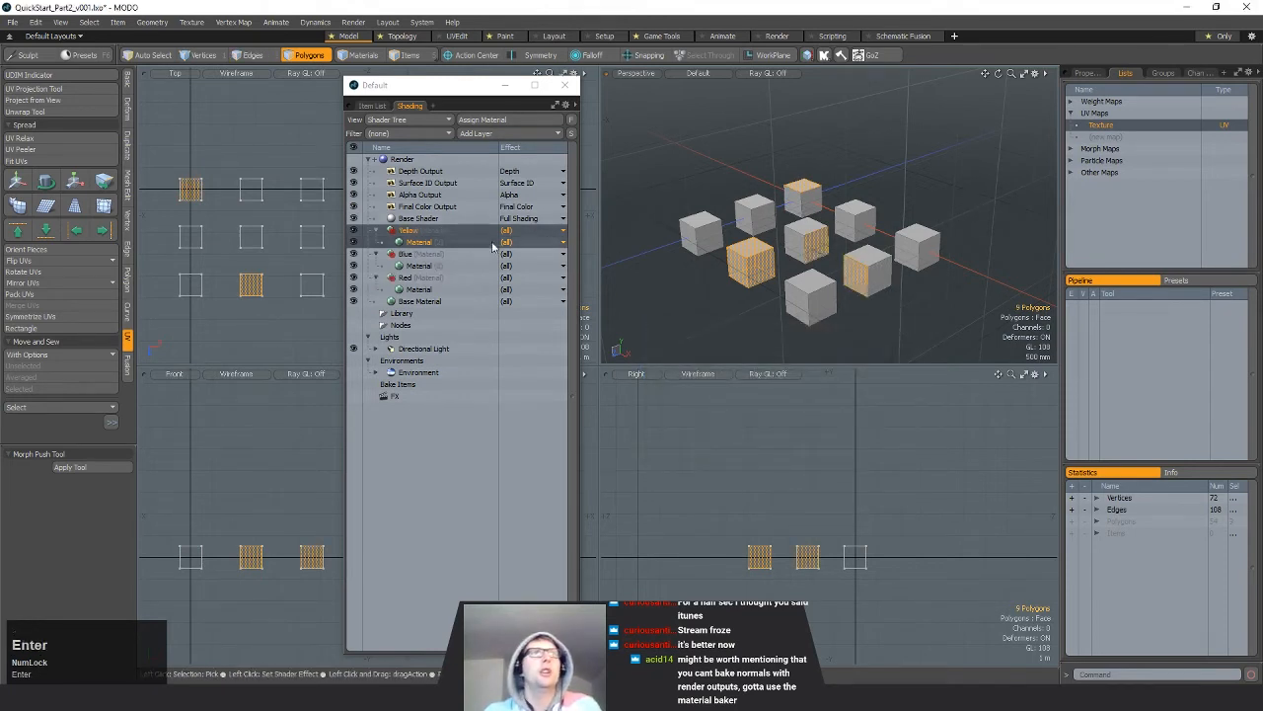
Step: Examine the Yellow, Blue and Red material groups and their Material layers in the Shader Tree
left_click(418, 266)
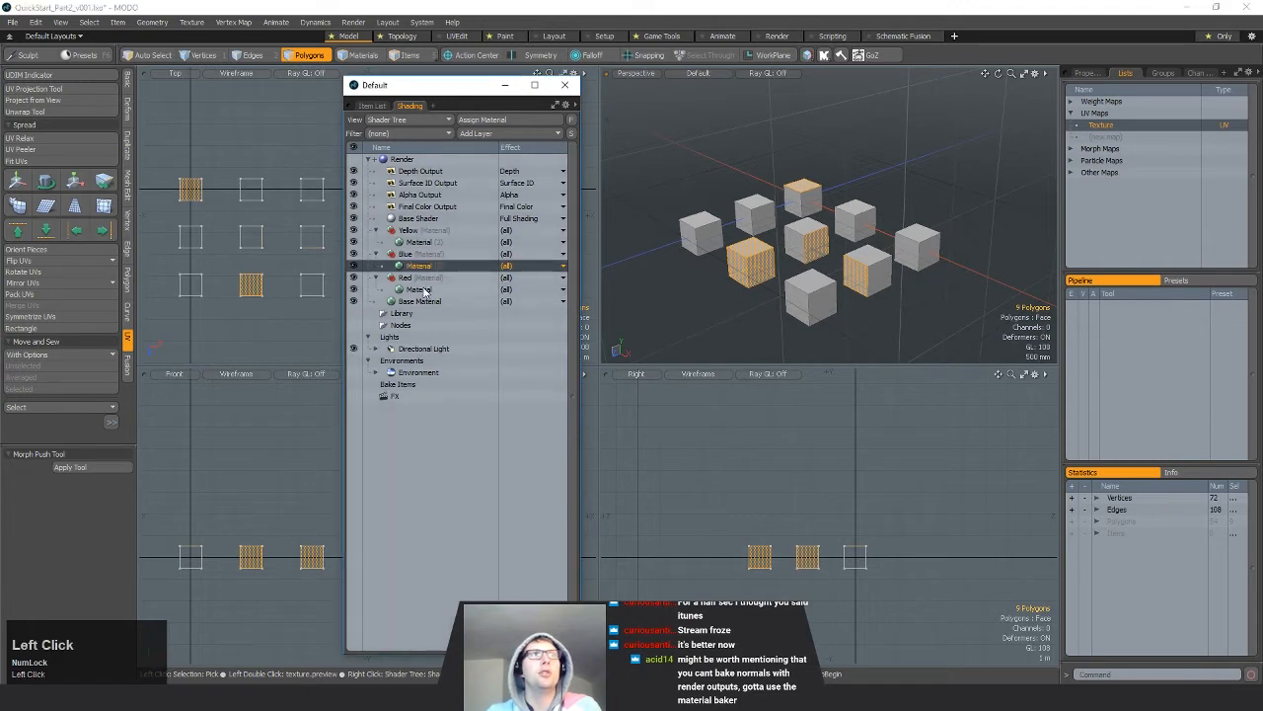
left_click(424, 289)
left_click(425, 278)
left_click(429, 231)
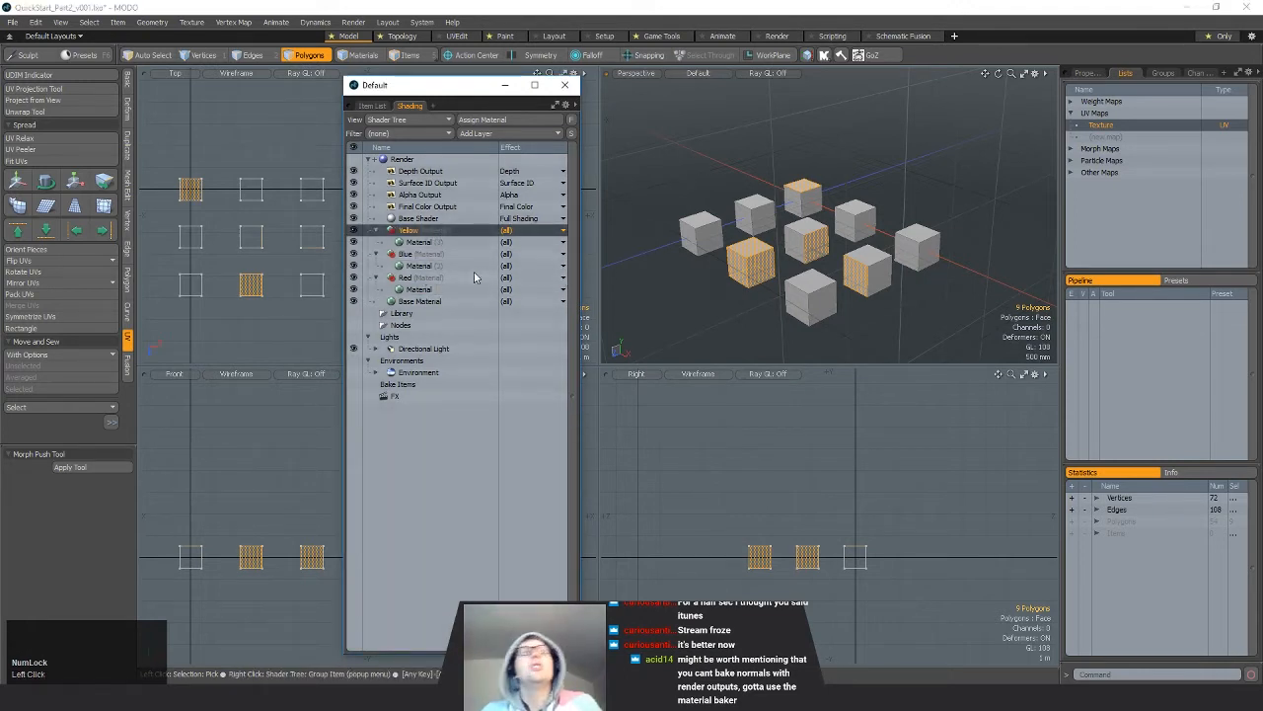
left_click(428, 243)
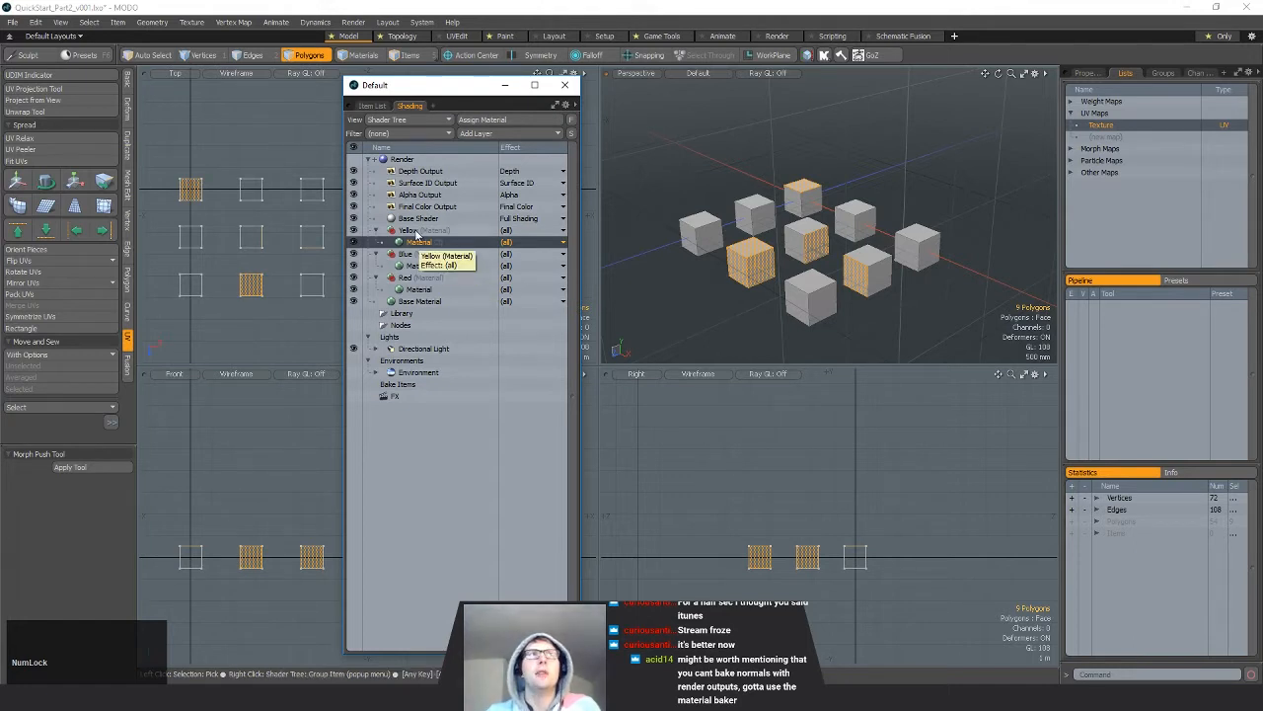
left_click(413, 231)
left_click(415, 242)
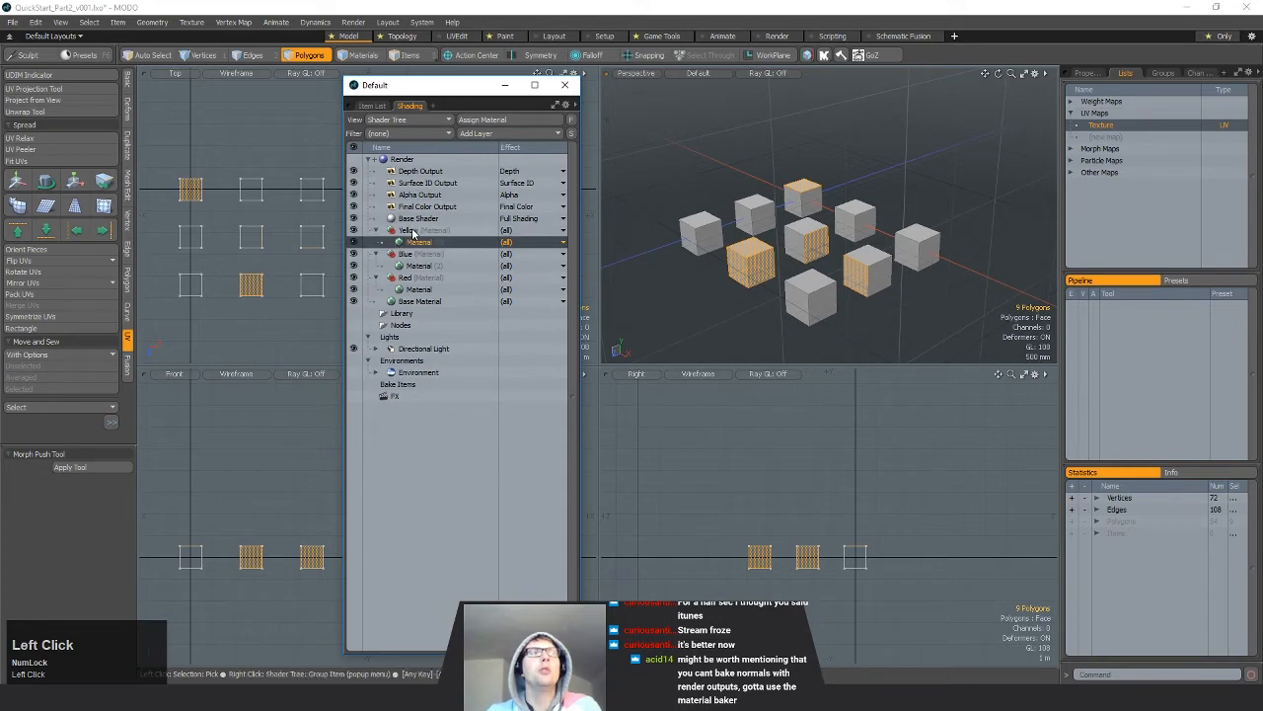
Step: Show the item properties, clear the polygon selection and review the Material layers of the Yellow and Blue groups
left_click(1086, 73)
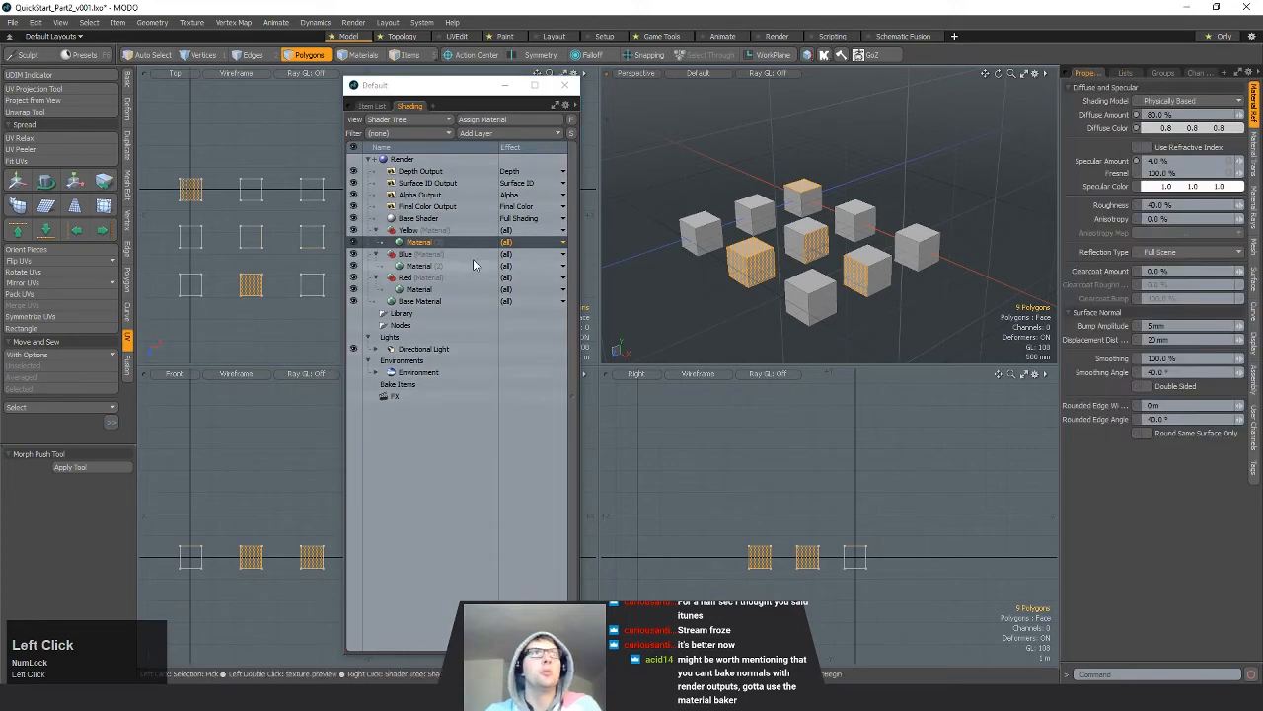
left_click(410, 232)
left_click(421, 241)
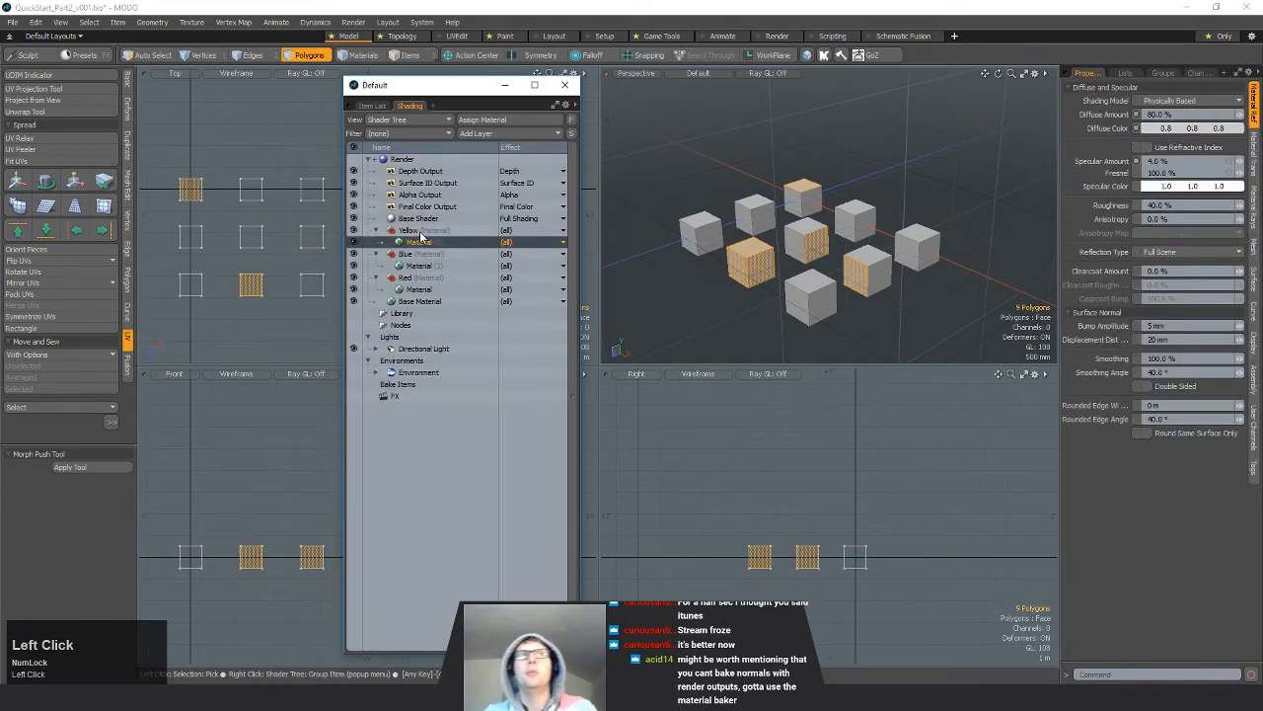
left_click(421, 232)
left_click(430, 243)
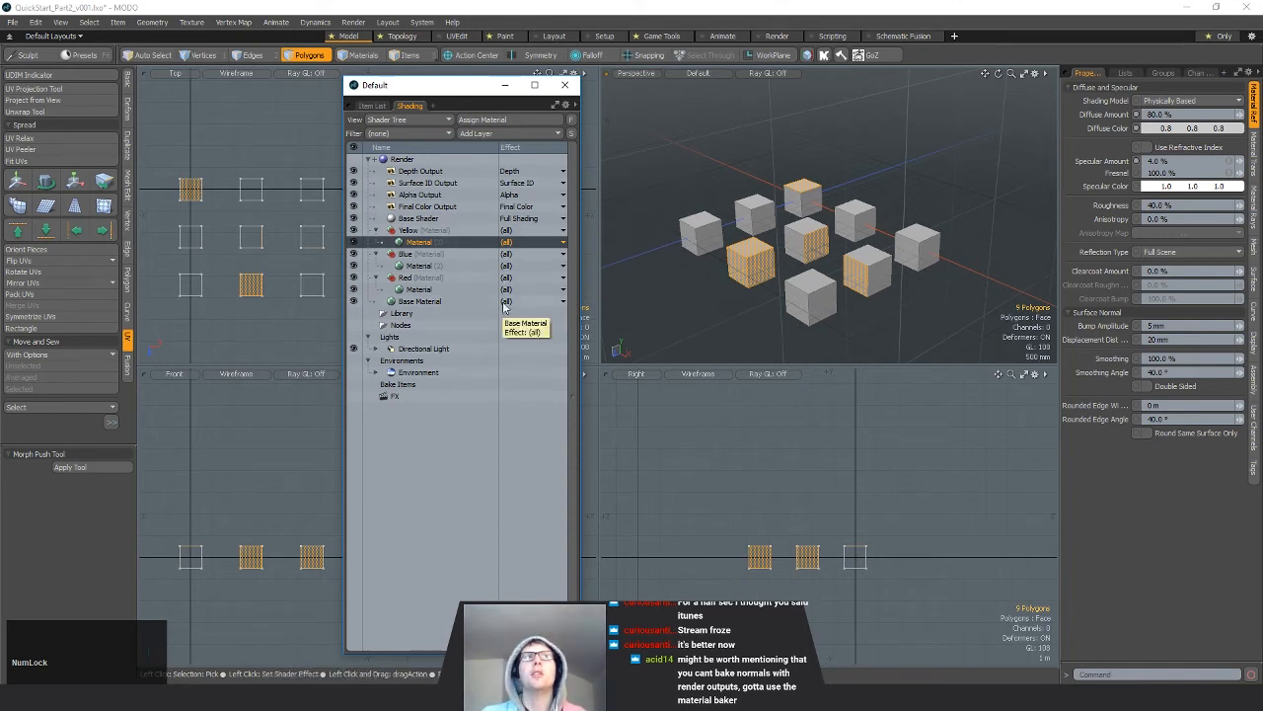
left_click(827, 375)
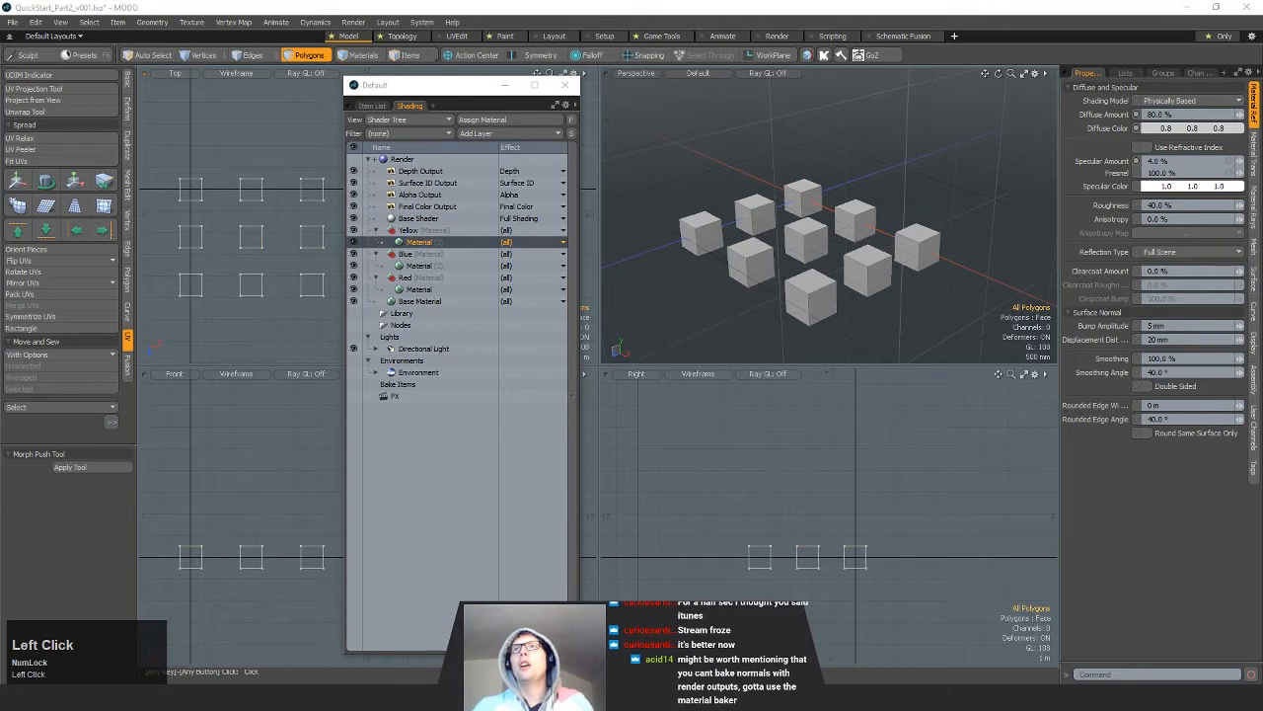
left_click(435, 265)
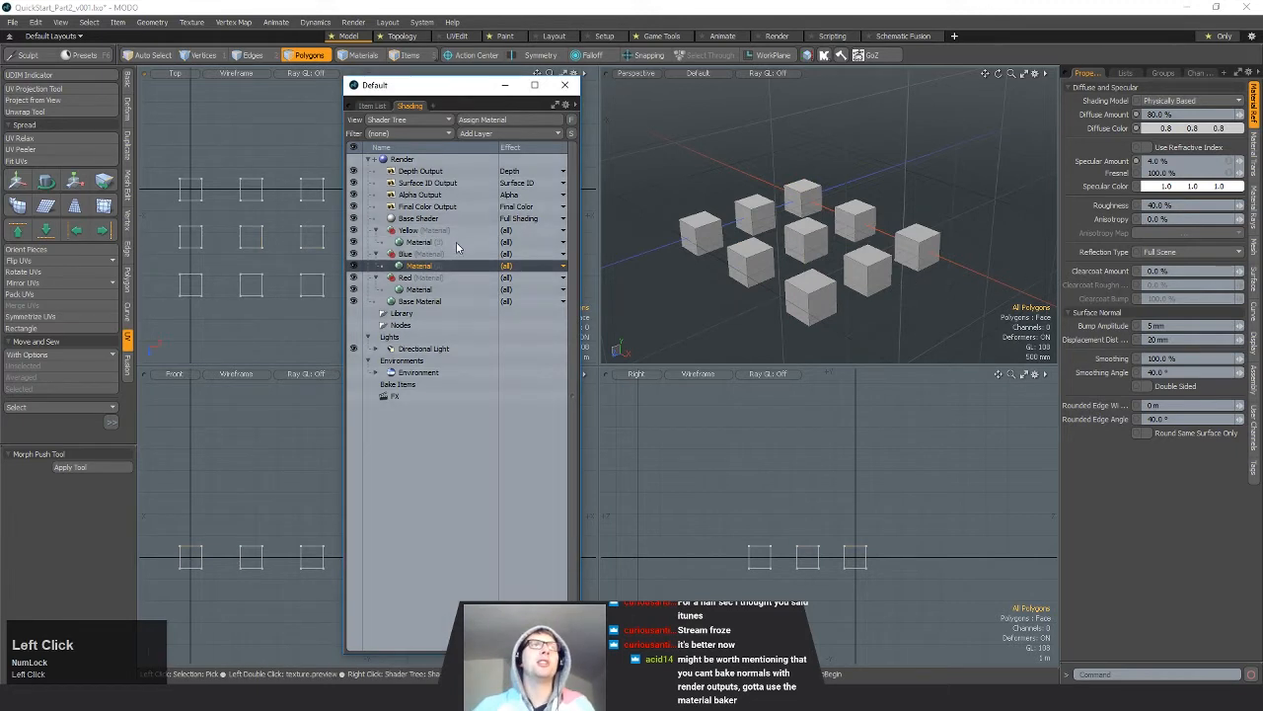
left_click(444, 243)
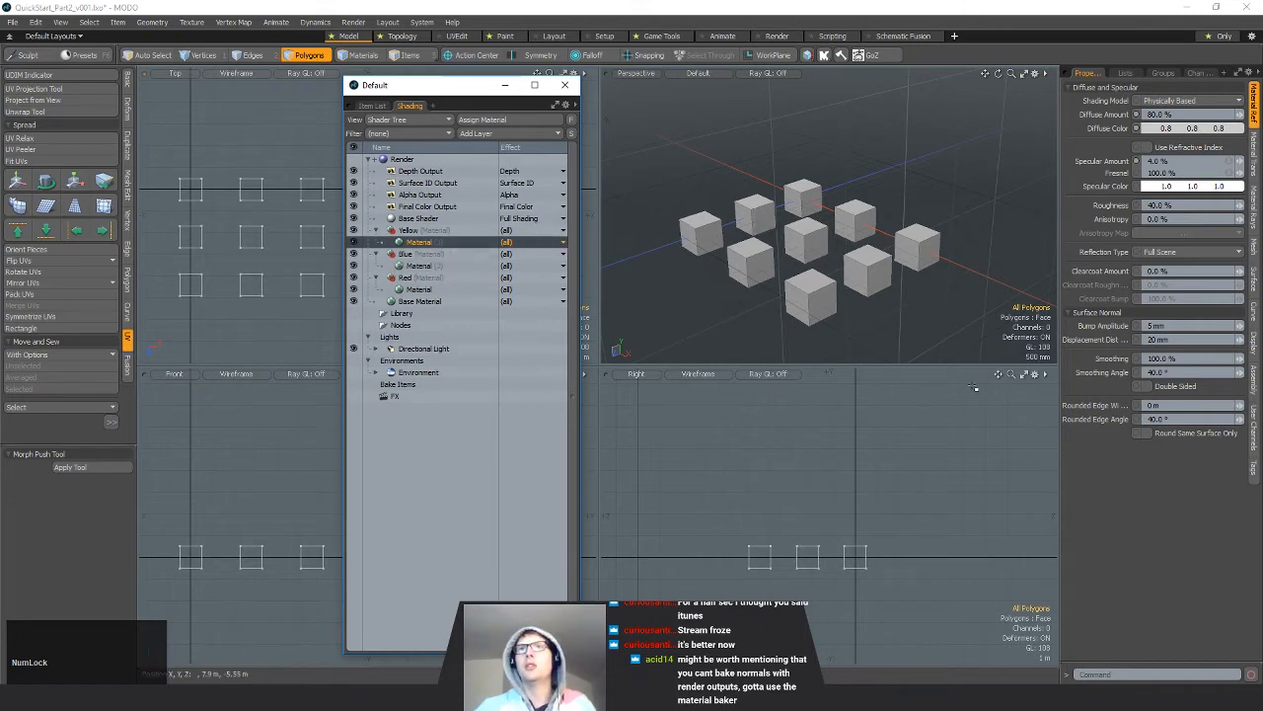
left_click(420, 242)
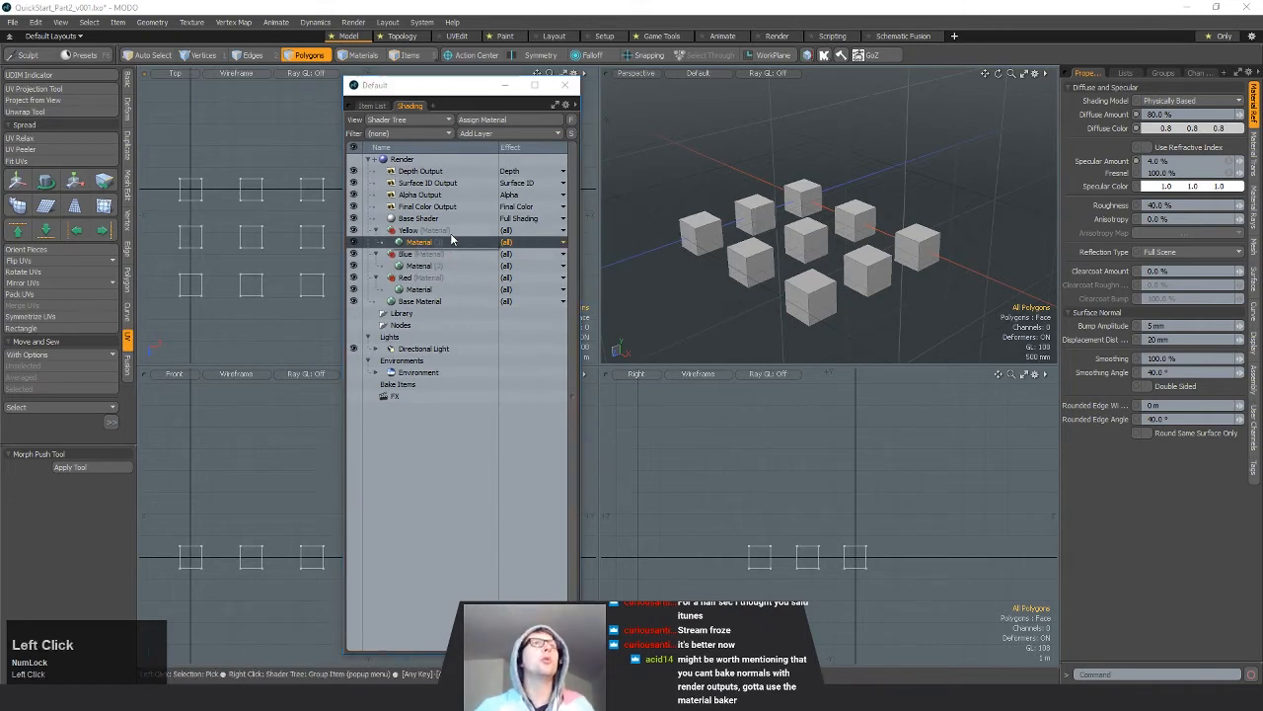
Step: Add Gabor Noise, Grid and Poisson Cells texture layers to the Yellow material group in the Shader Tree
left_click(419, 230)
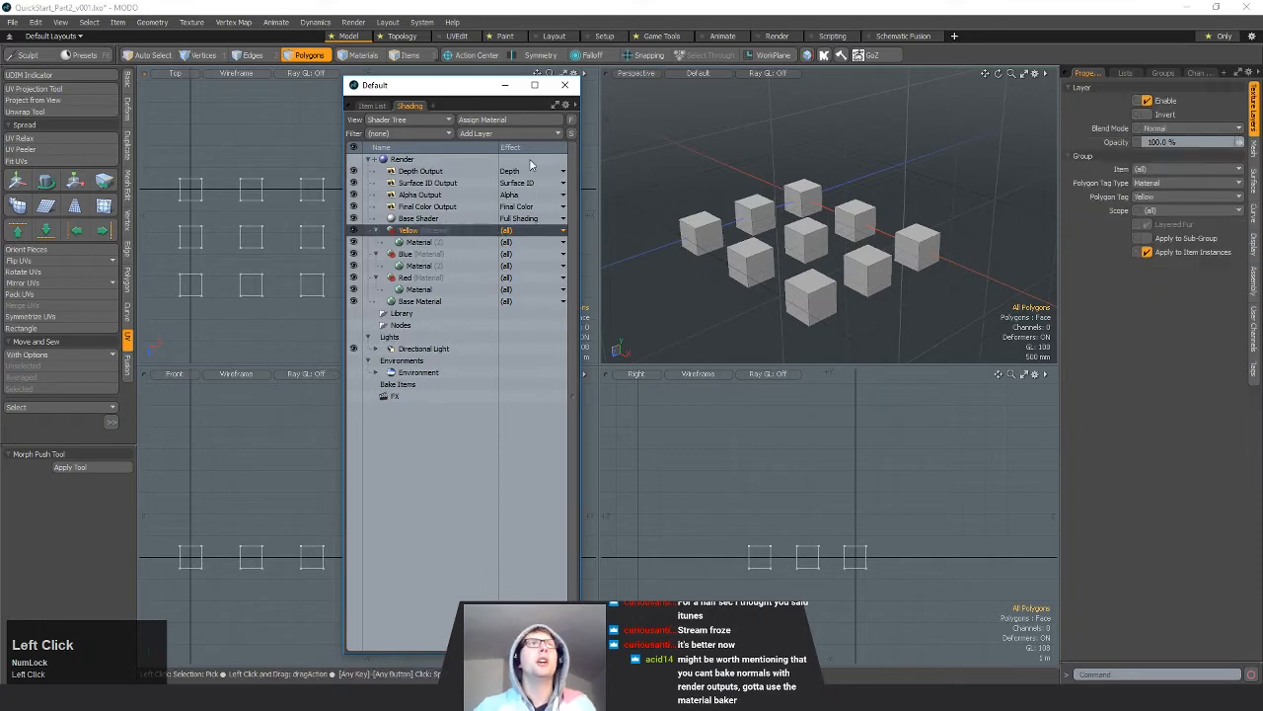
left_click(508, 133)
mouse_move(533, 146)
left_click(584, 142)
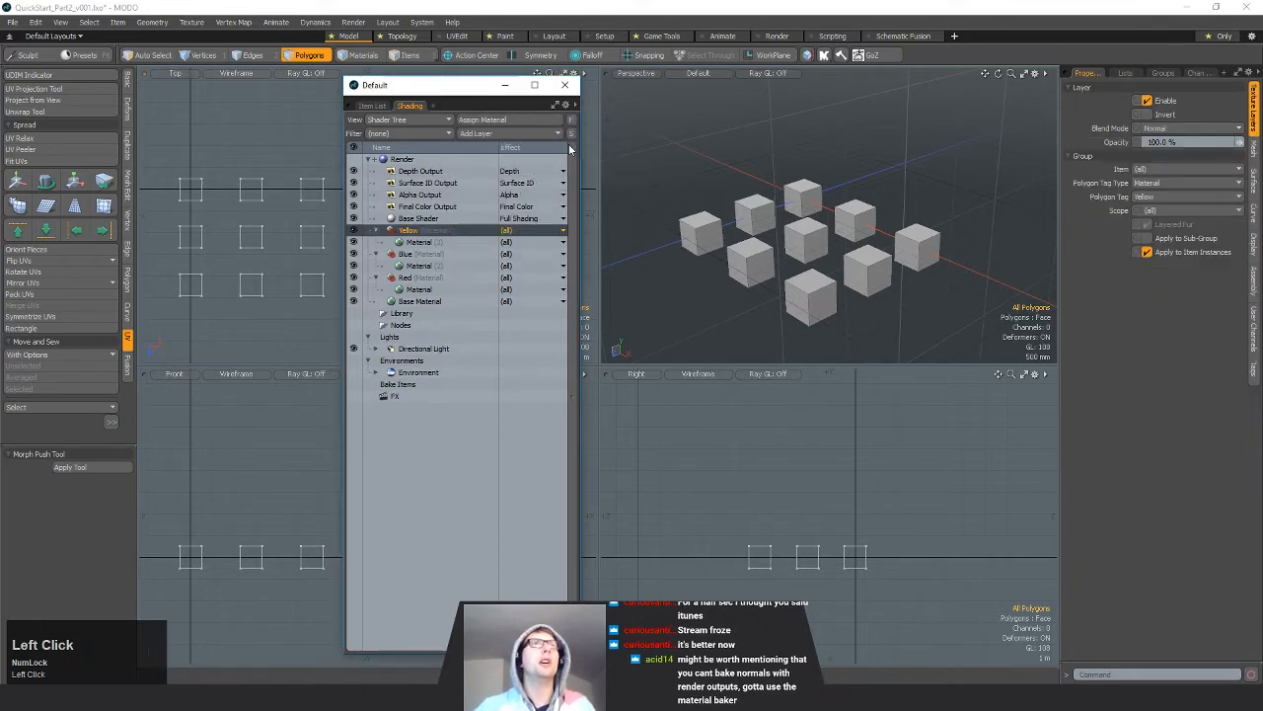
left_click(500, 133)
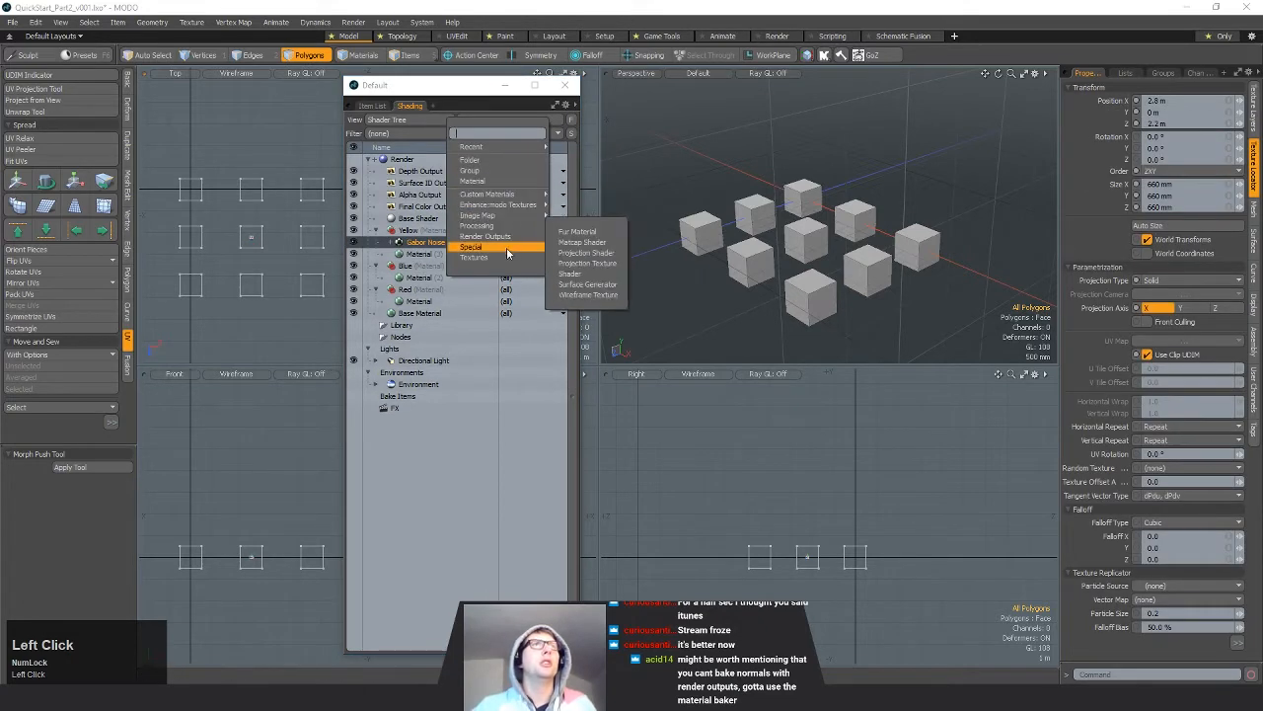
mouse_move(529, 258)
left_click(568, 286)
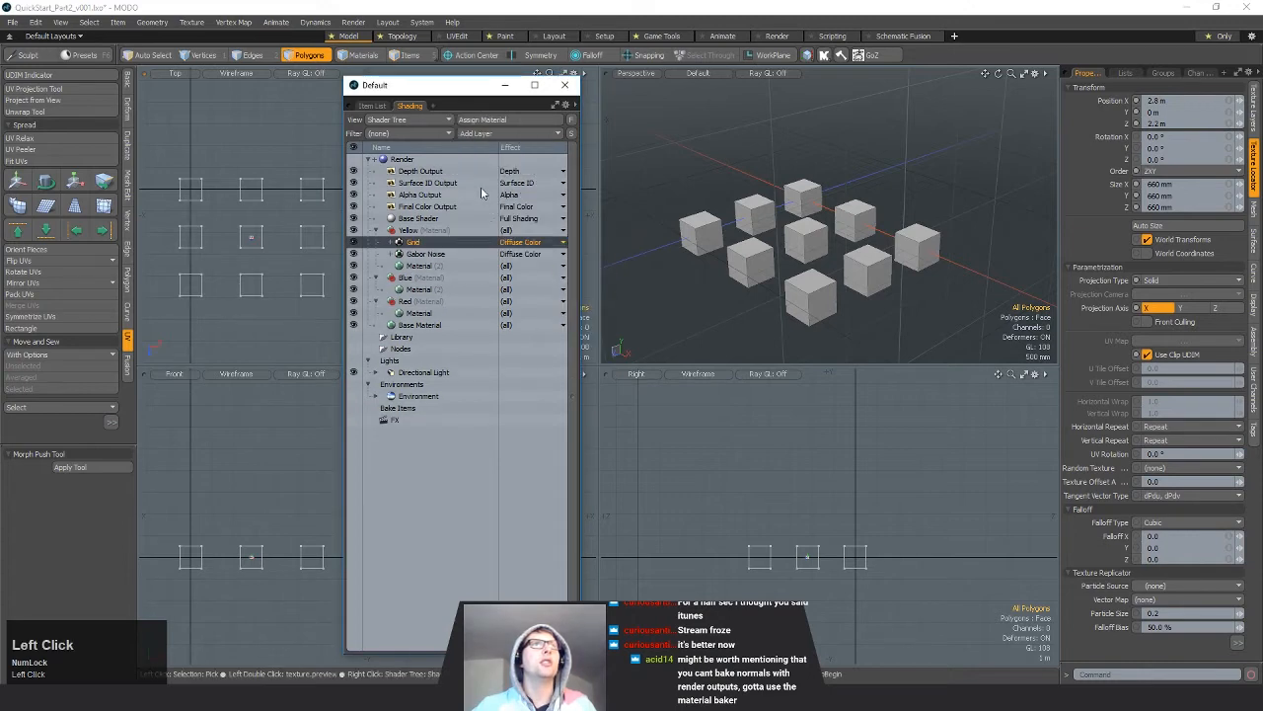
left_click(488, 134)
left_click(569, 308)
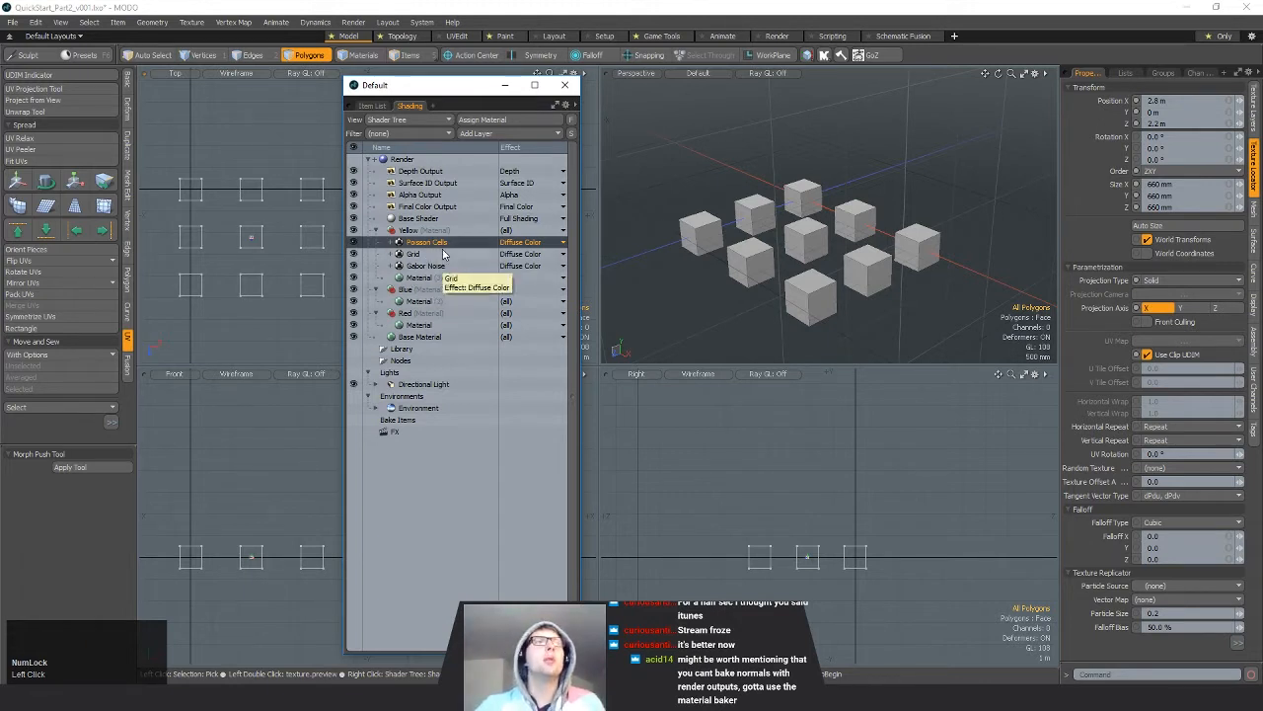
Step: Group the Poisson Cells, Grid and Gabor Noise layers inside the Yellow material group and review the new group's contents
left_click(449, 266, "shift")
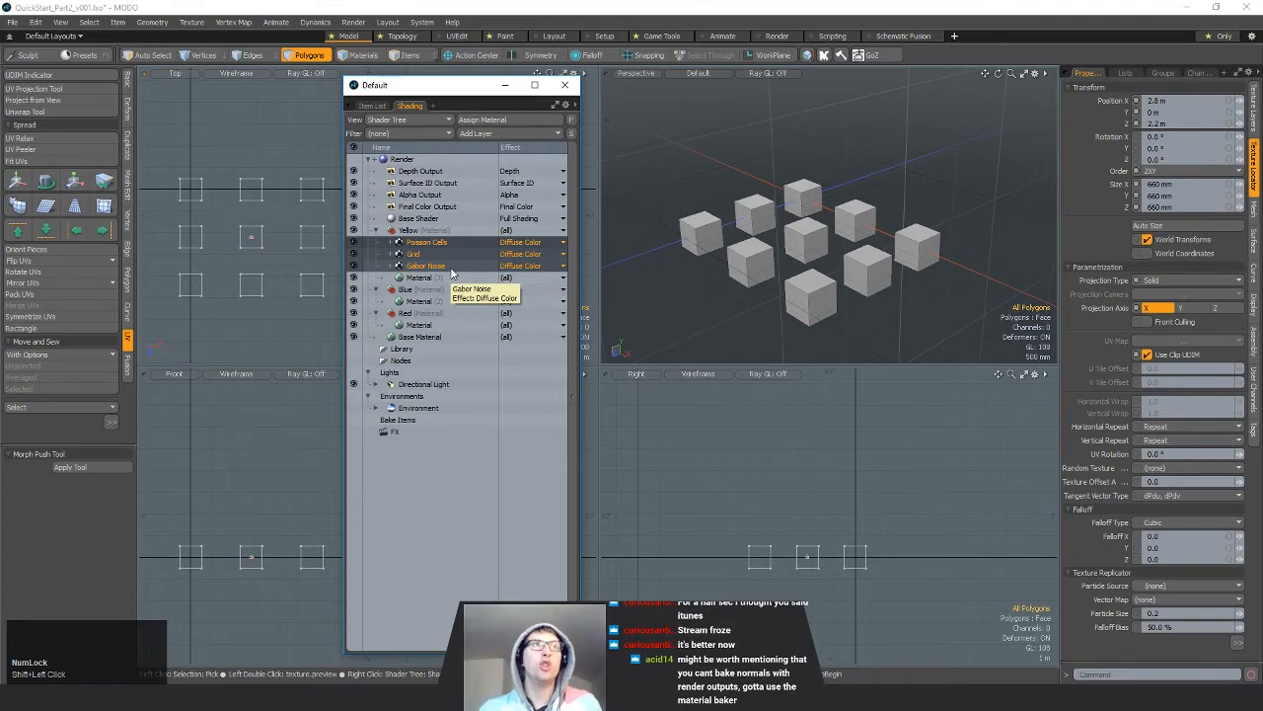
key("ctrl+g")
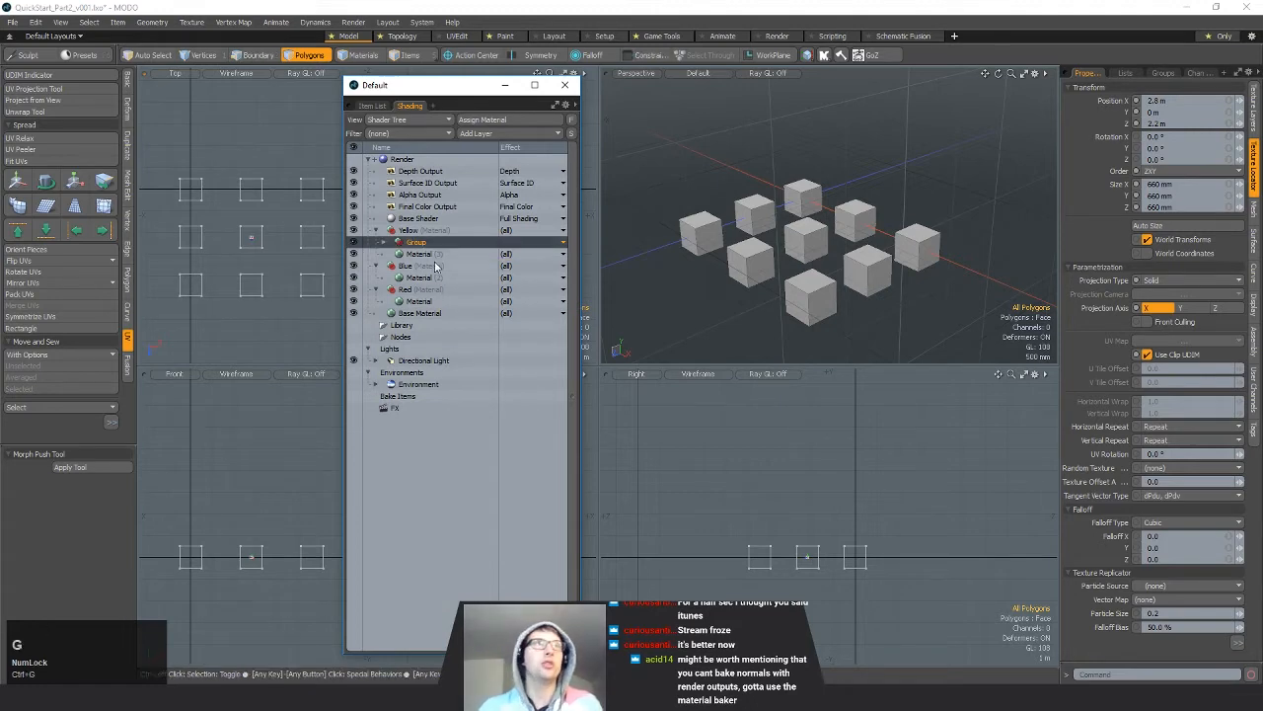
left_click(384, 243)
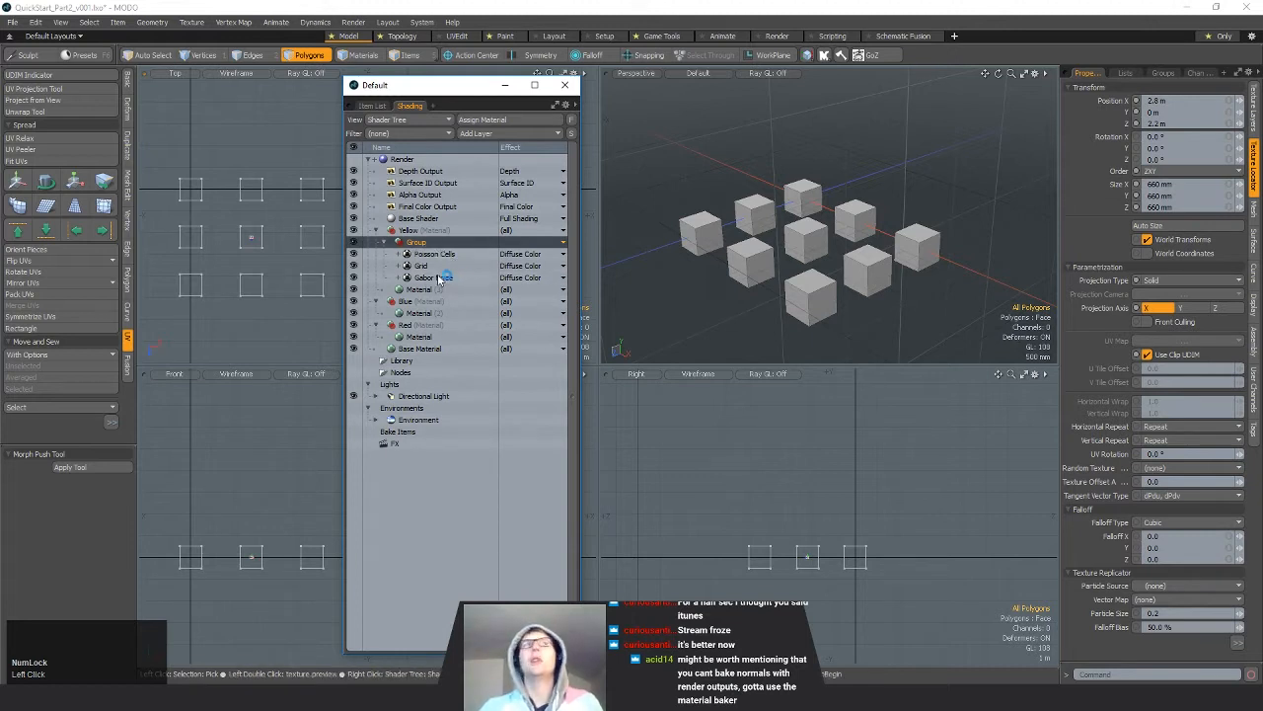
left_click(384, 242)
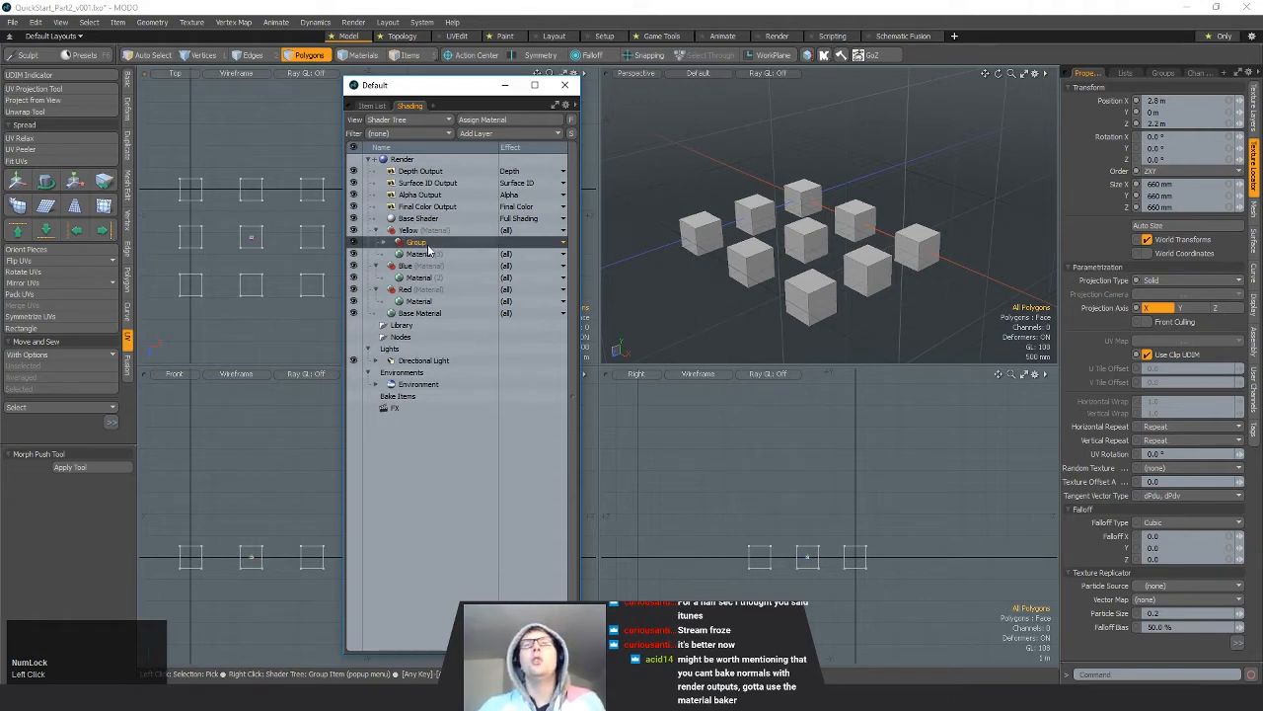
mouse_move(428, 249)
left_mouse_down()
mouse_move(430, 279)
mouse_move(425, 241)
left_mouse_up()
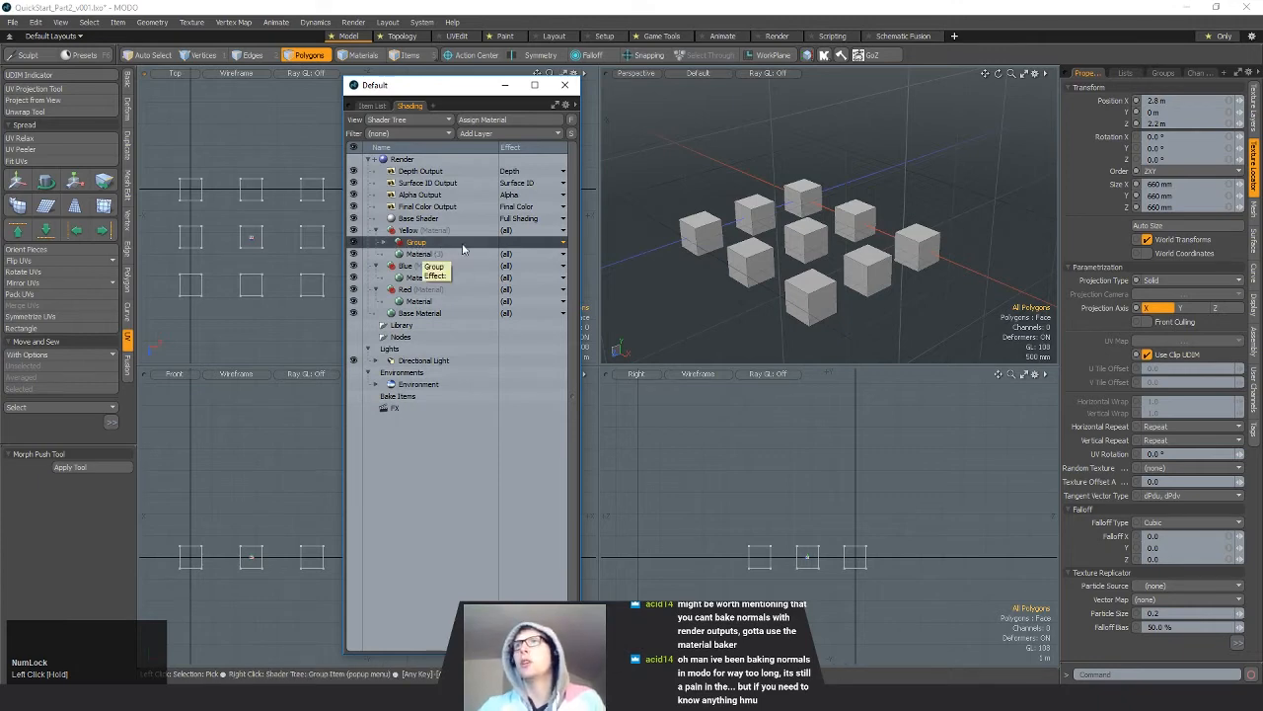
left_click(384, 242)
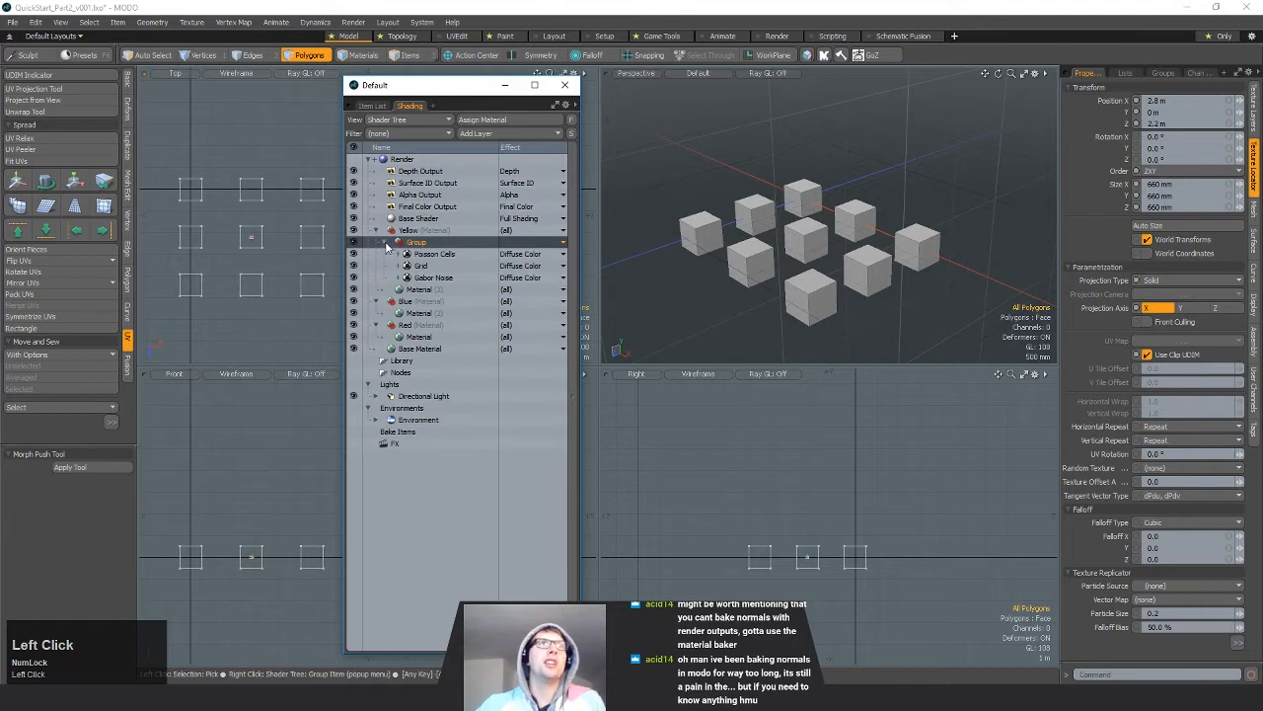
left_click(394, 243)
Step: Compare the properties of the Yellow group and its nested texture group, and delete the nested group
left_click(410, 230)
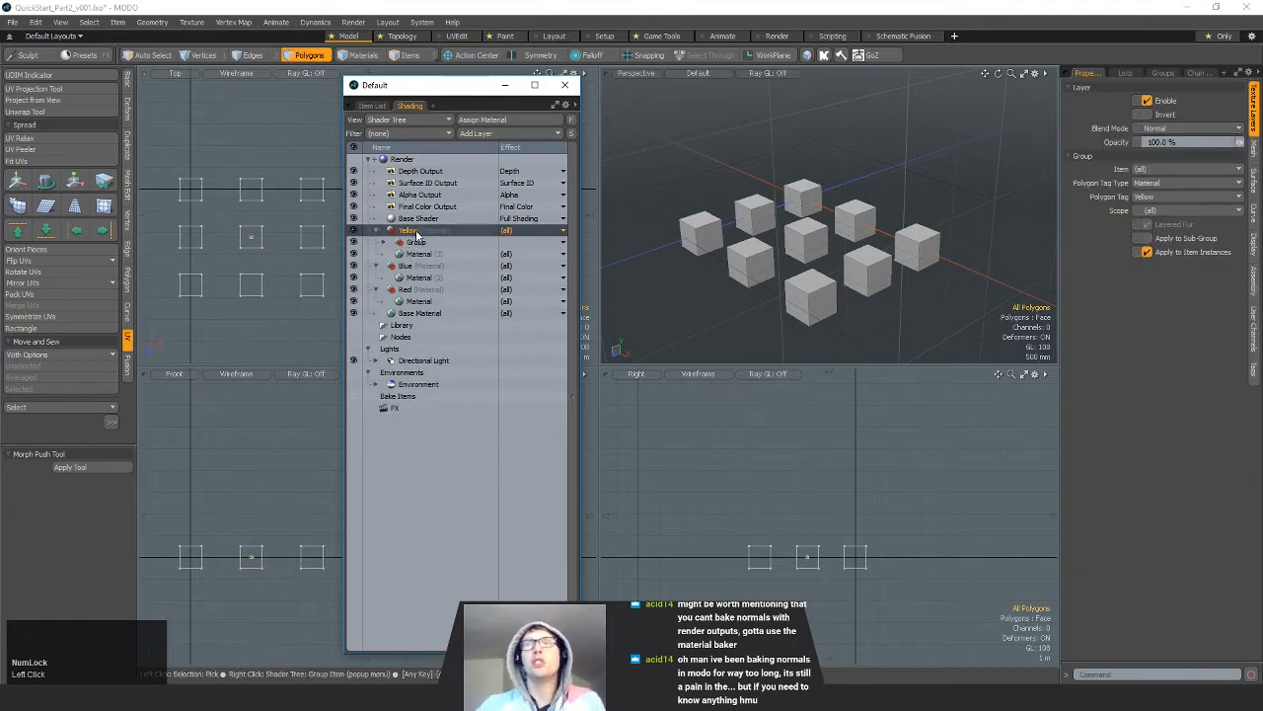
left_click(425, 243)
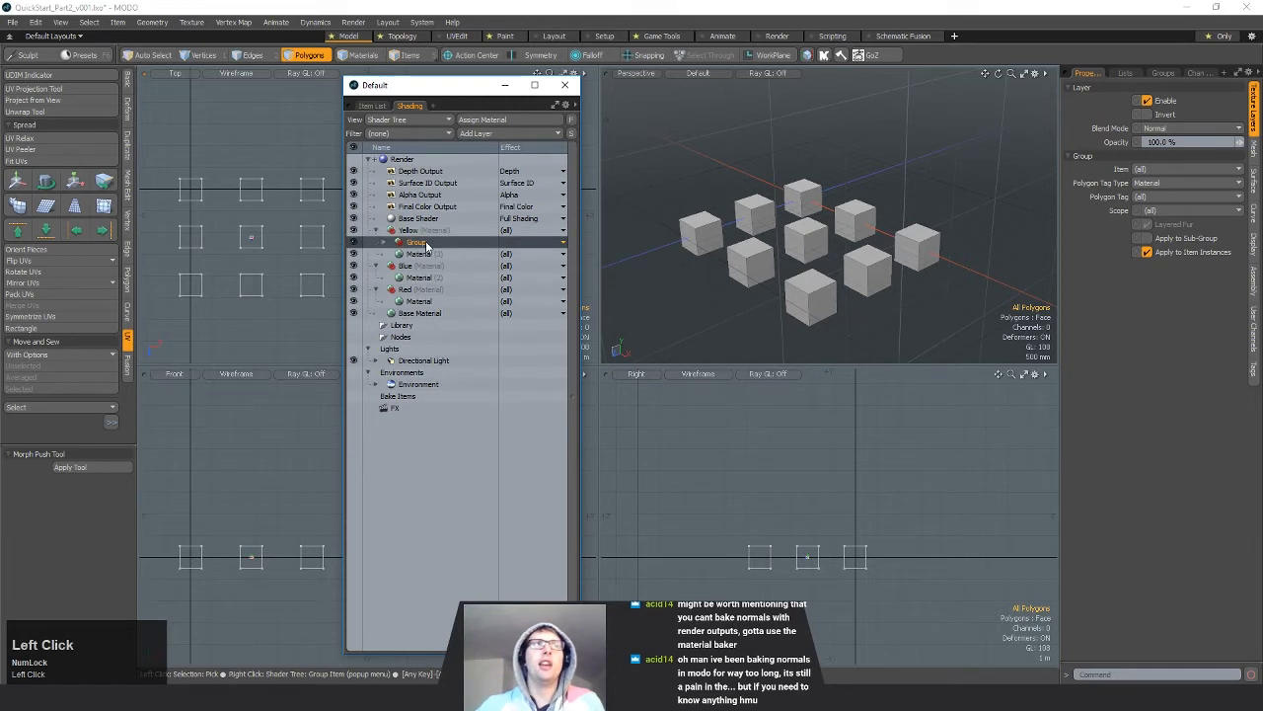
key("Delete")
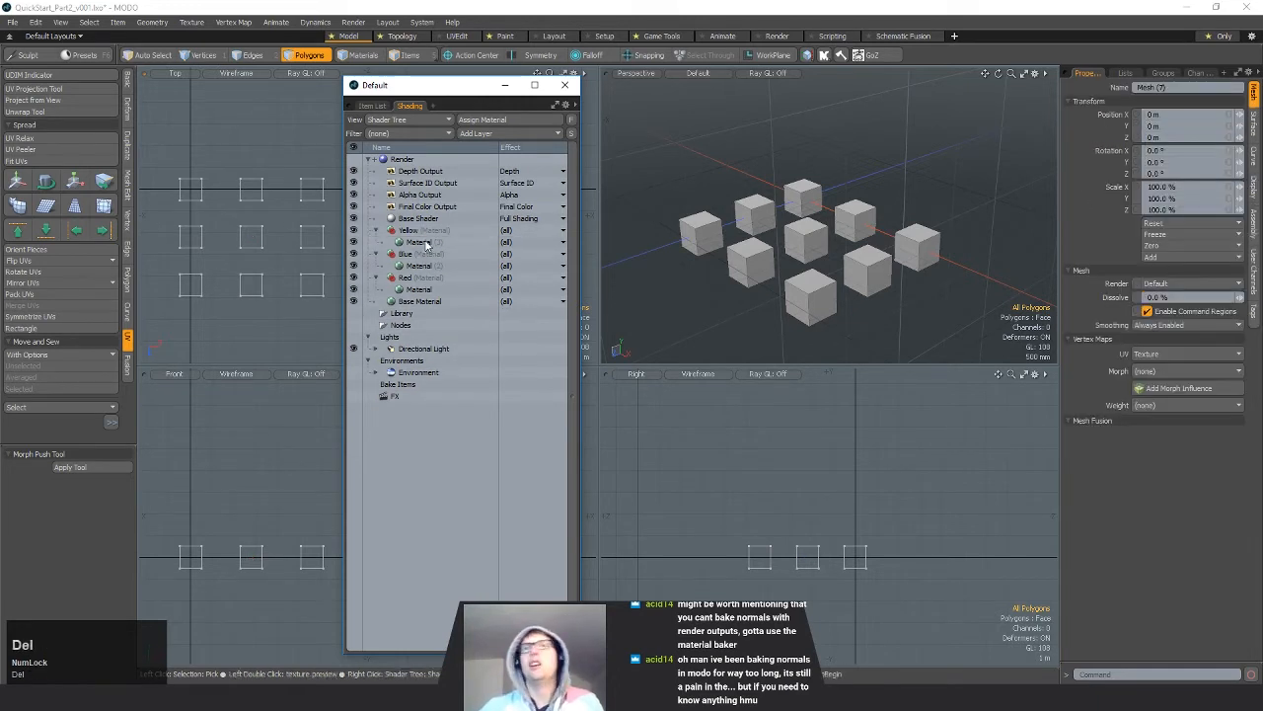
Step: Commit the Yellow group's name unchanged, set the rename message to Always "Yes" and accept reassigning materials with that name
left_click(425, 242)
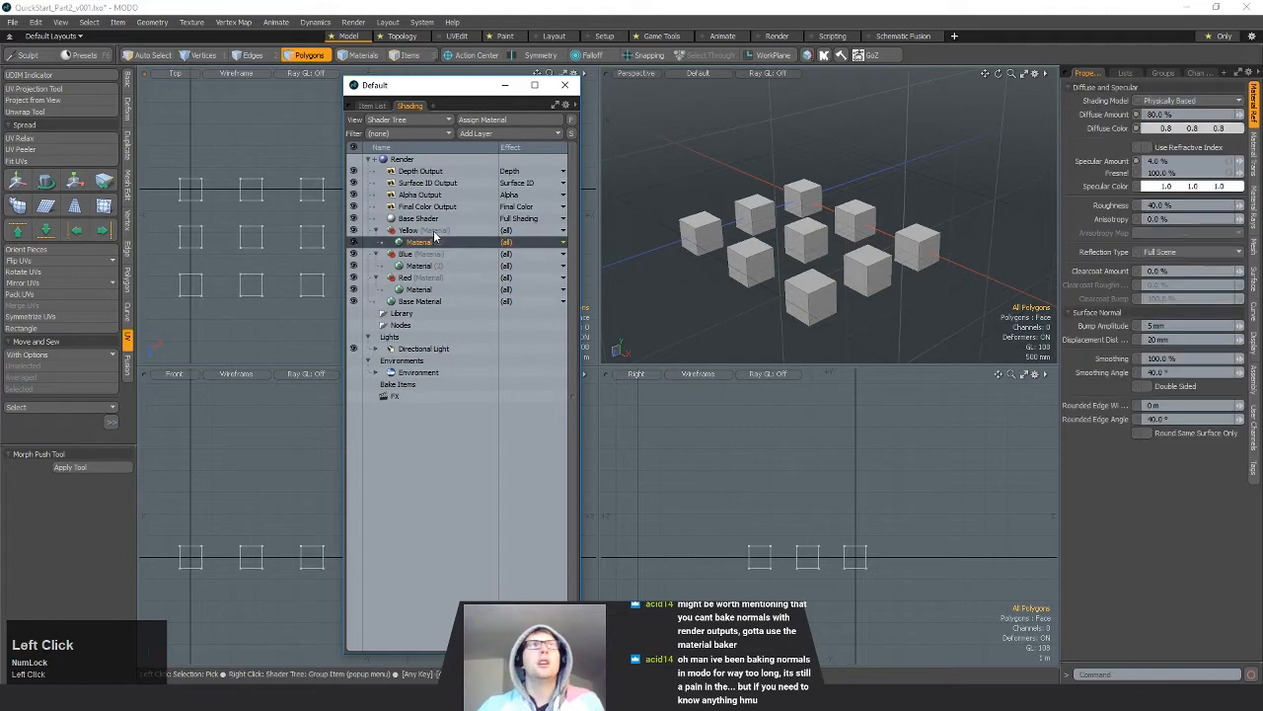
left_click(432, 231)
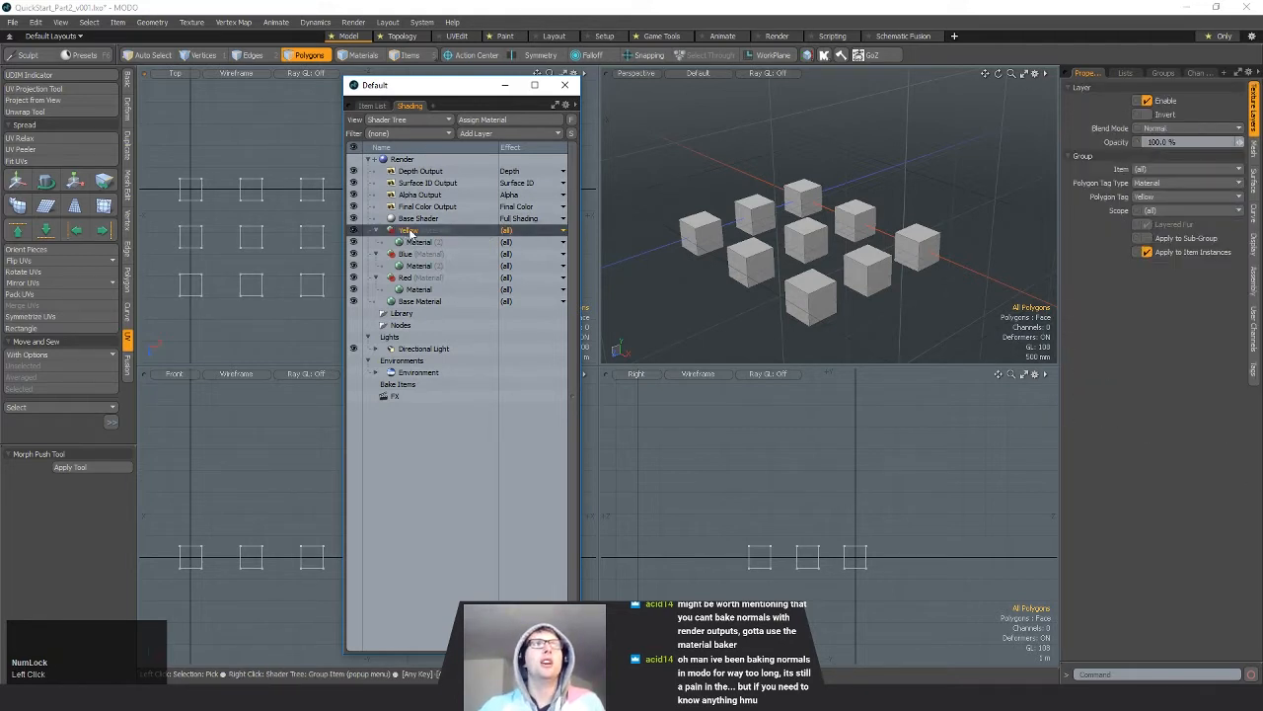
double_click(411, 232)
left_click(422, 245)
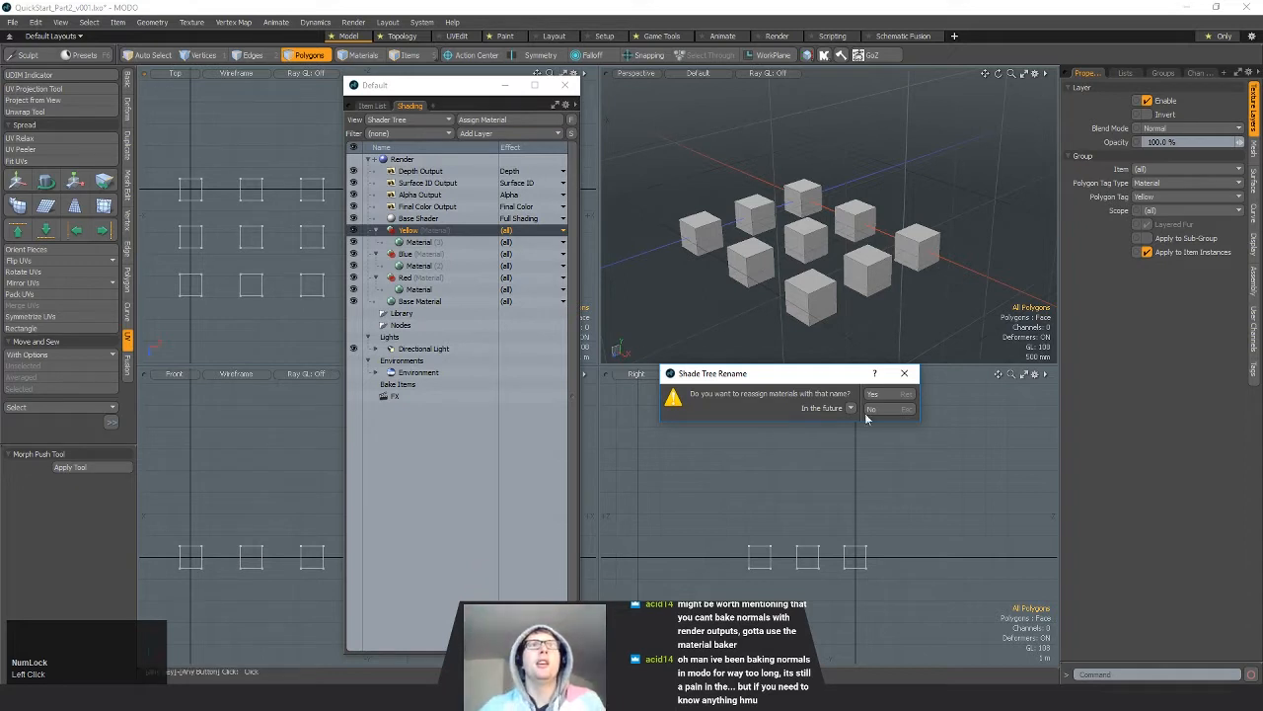
left_click_drag(754, 378, 717, 309)
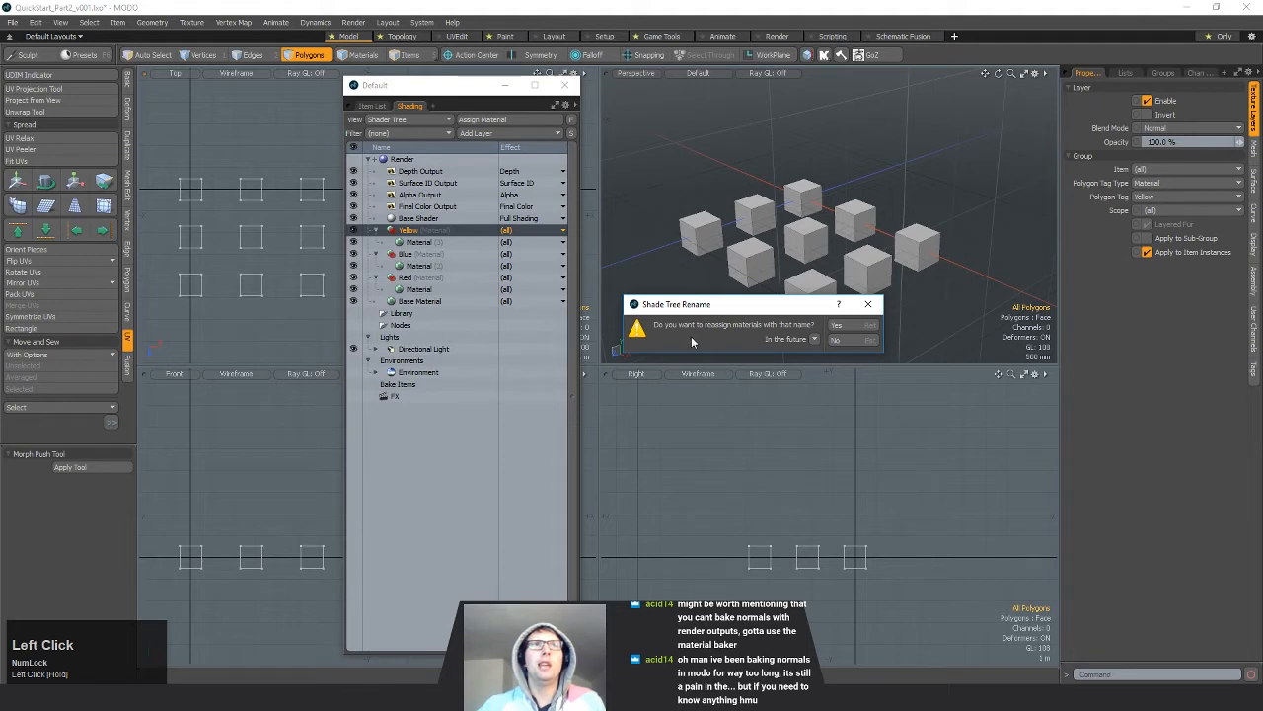
left_click(815, 340)
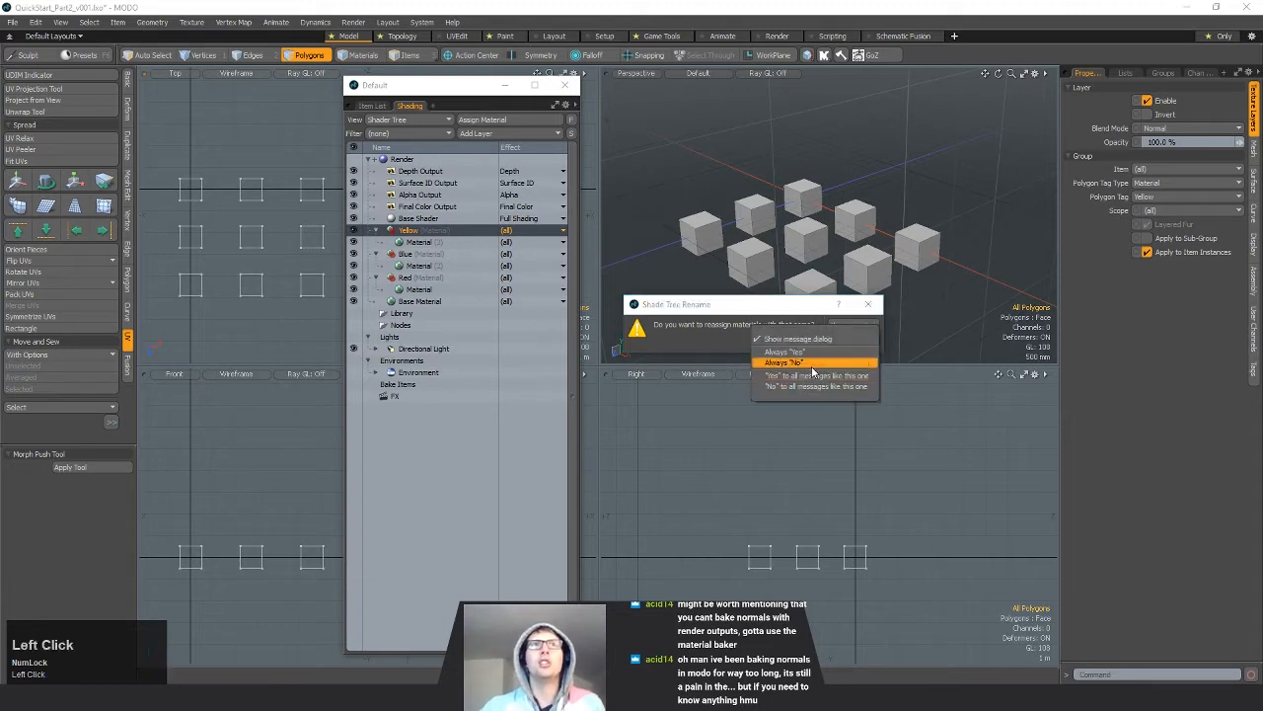
left_click(807, 352)
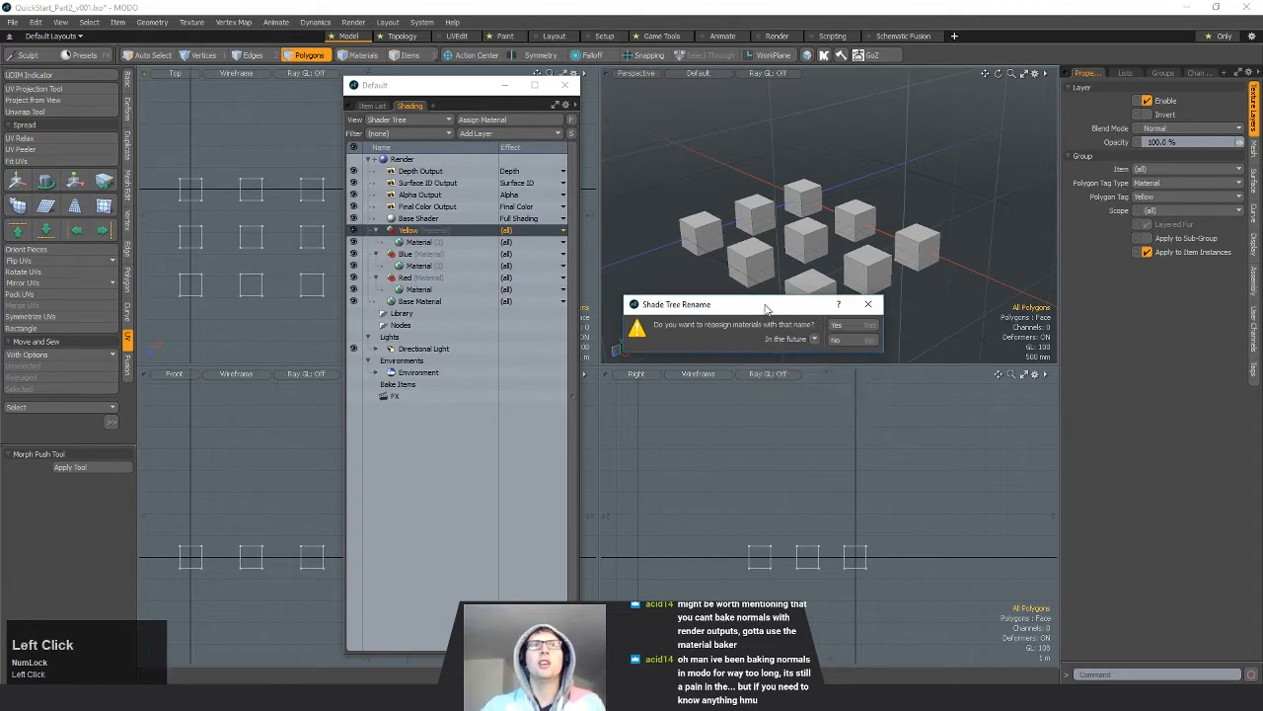
left_click_drag(767, 307, 769, 414)
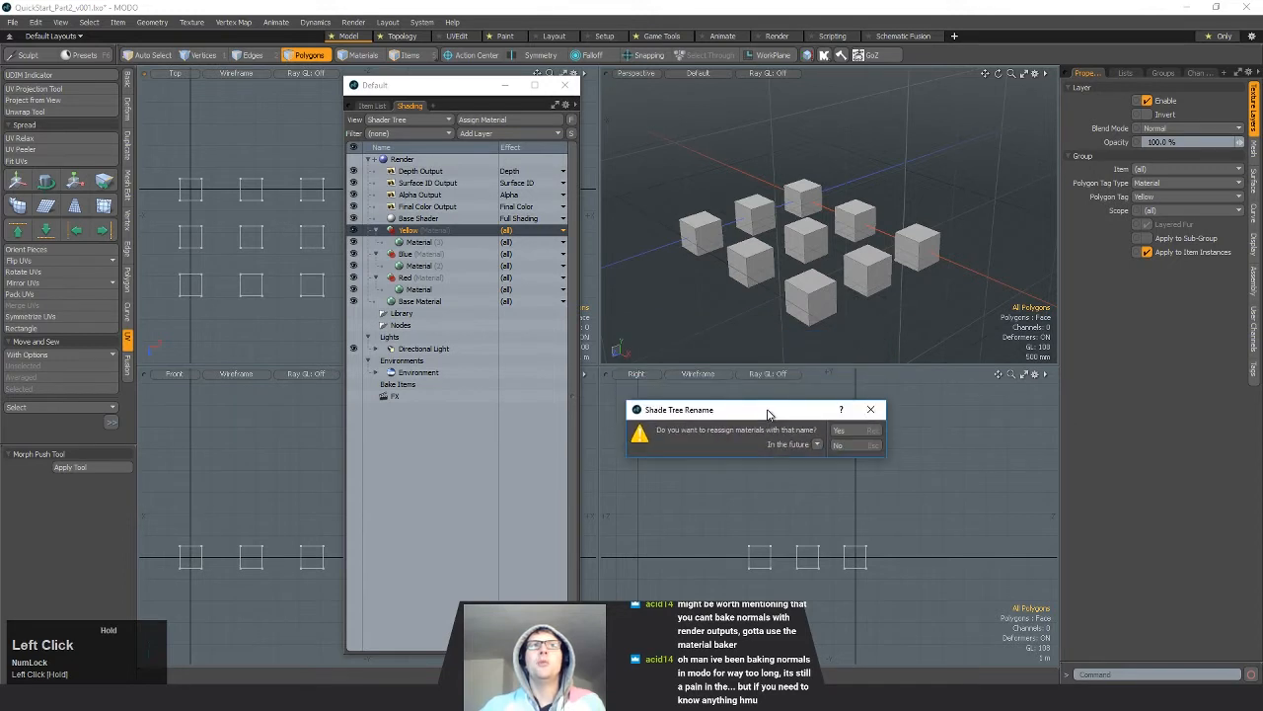
left_click(845, 435)
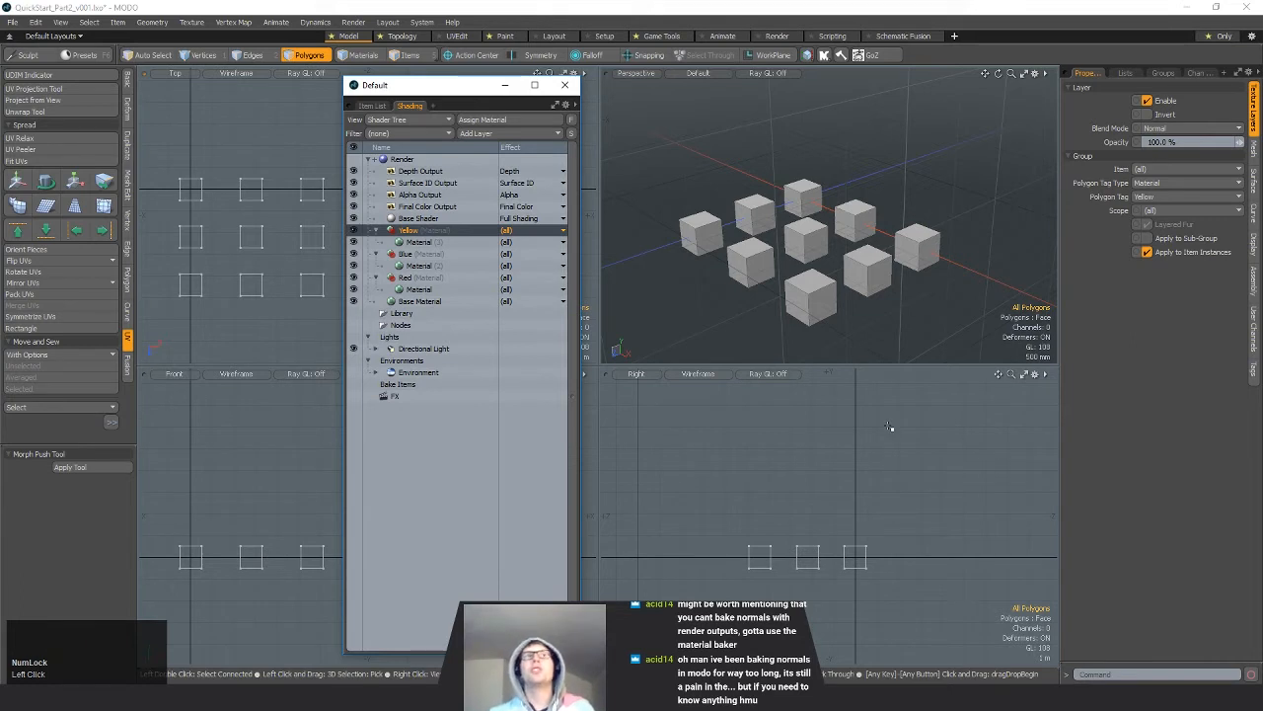
Step: Rename the Yellow material group to Yellow_01
double_click(461, 230)
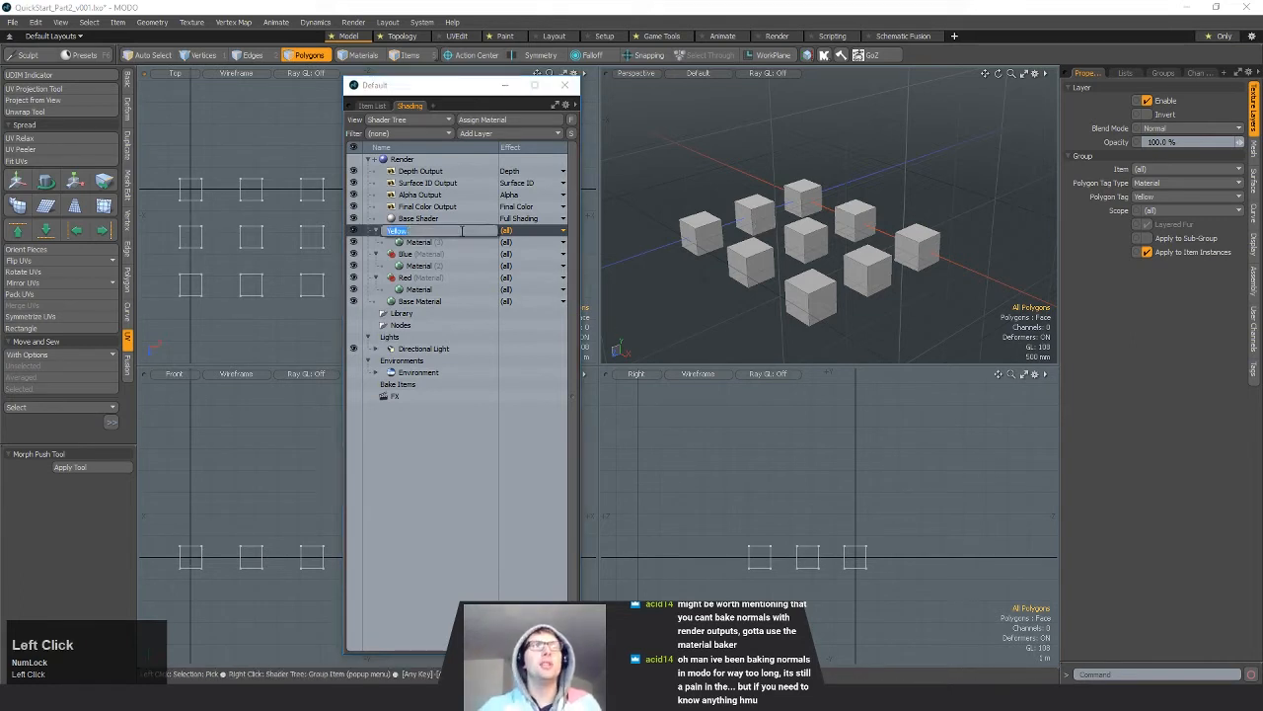
type("Yellow_")
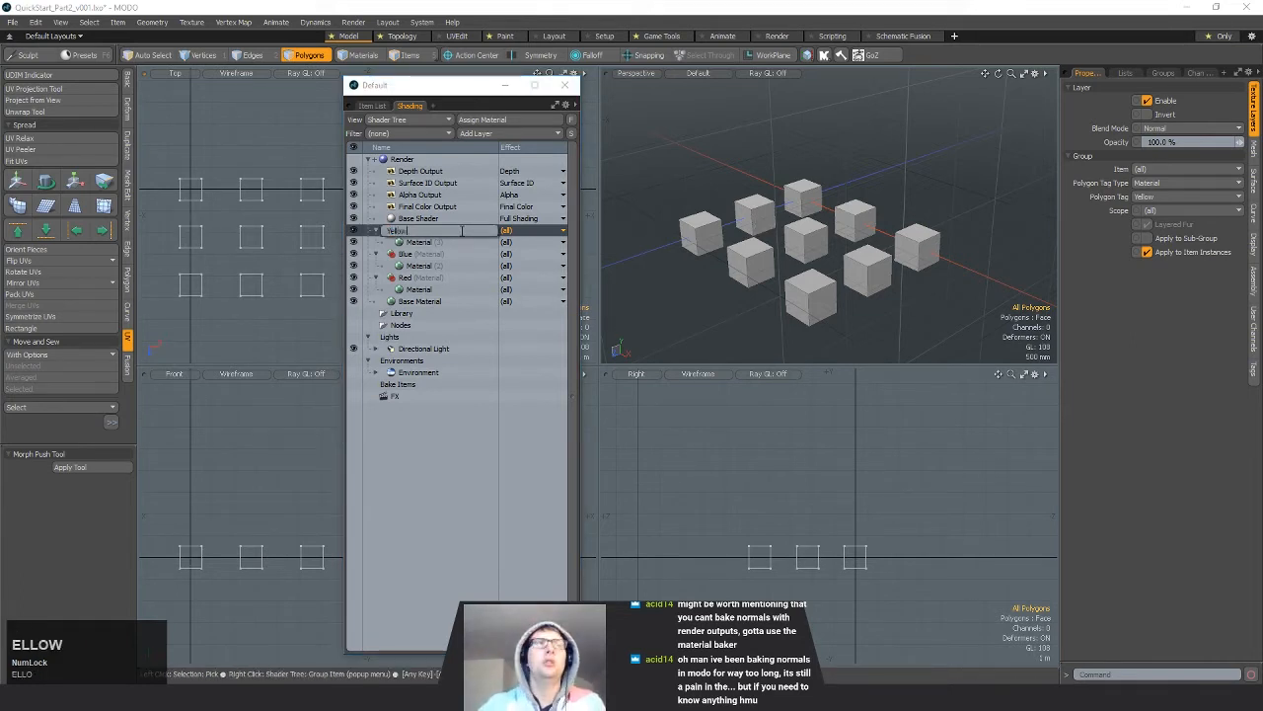
type("01")
key("Return")
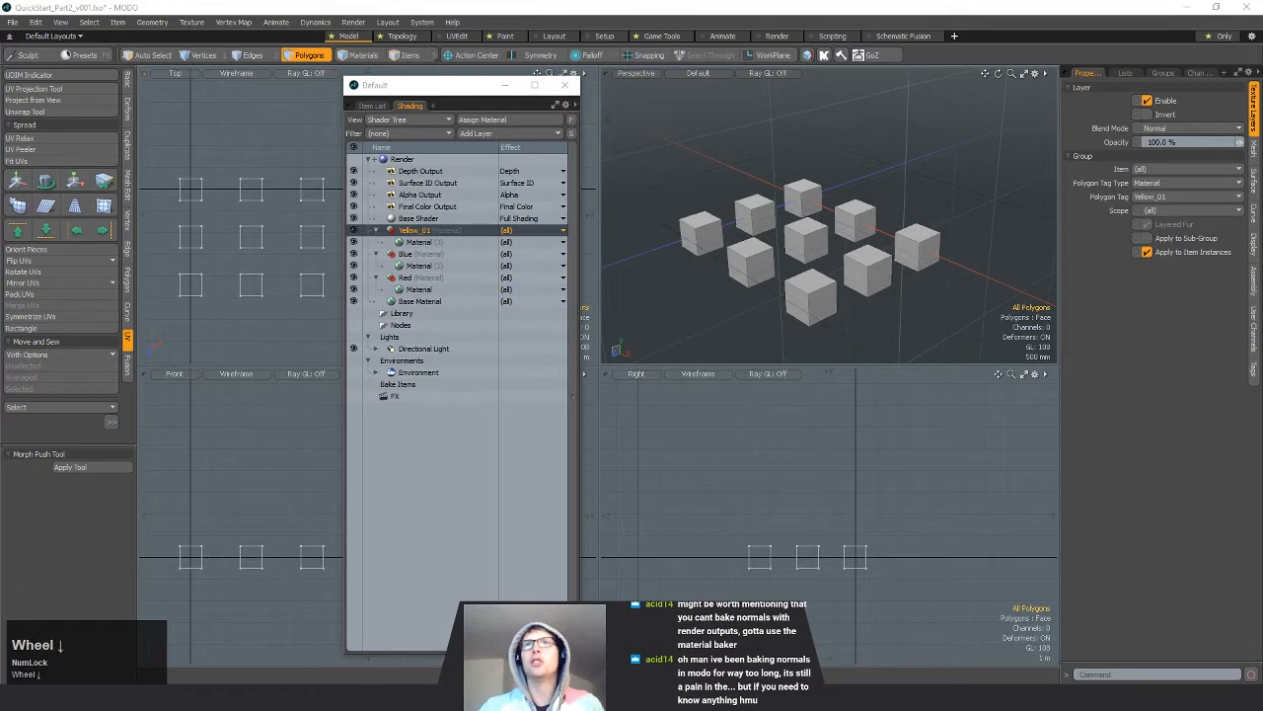
Step: Review the Double Sided option of the Yellow_01 group's Material and delete the top polygon of the centre cube
left_click(419, 242)
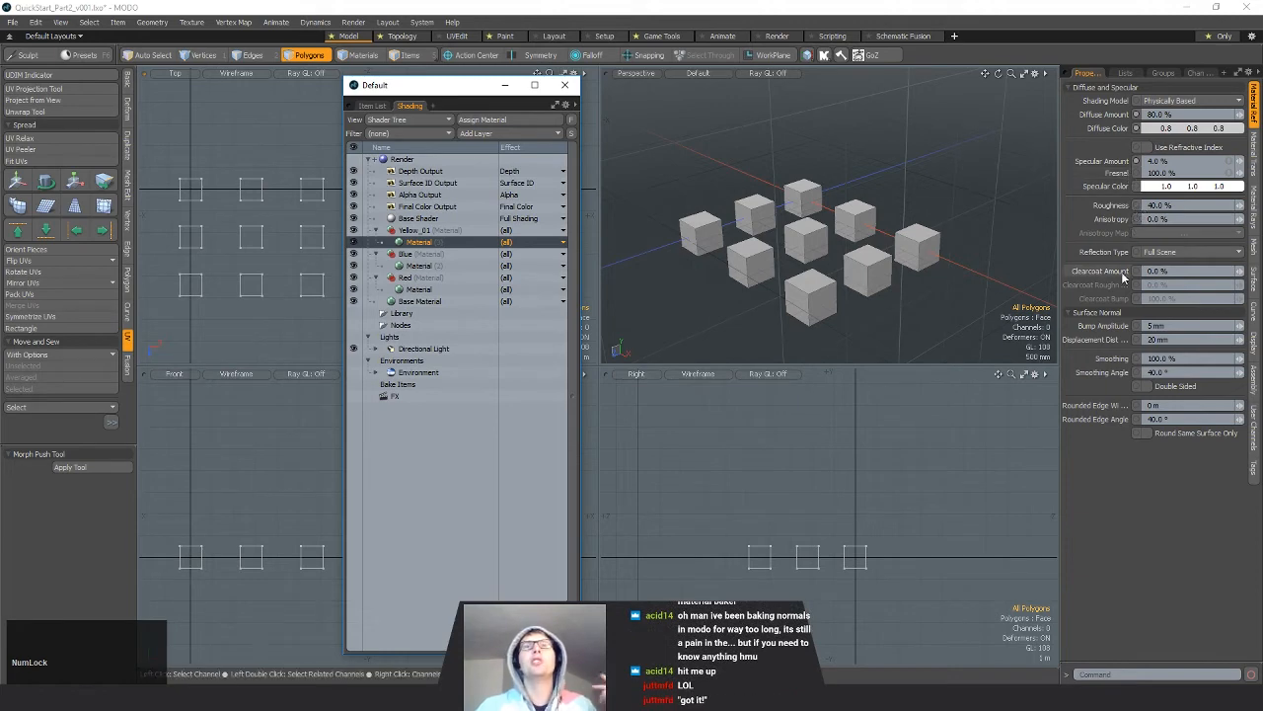
left_click(1146, 386)
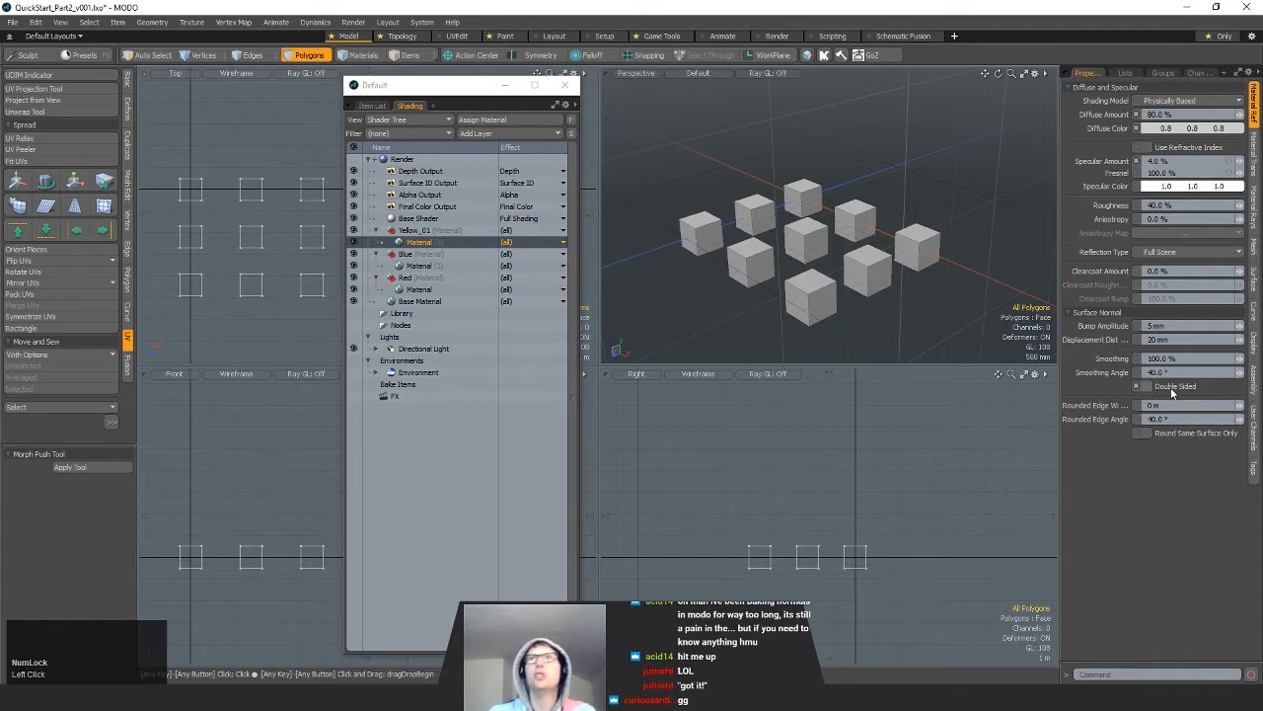
left_click(806, 227)
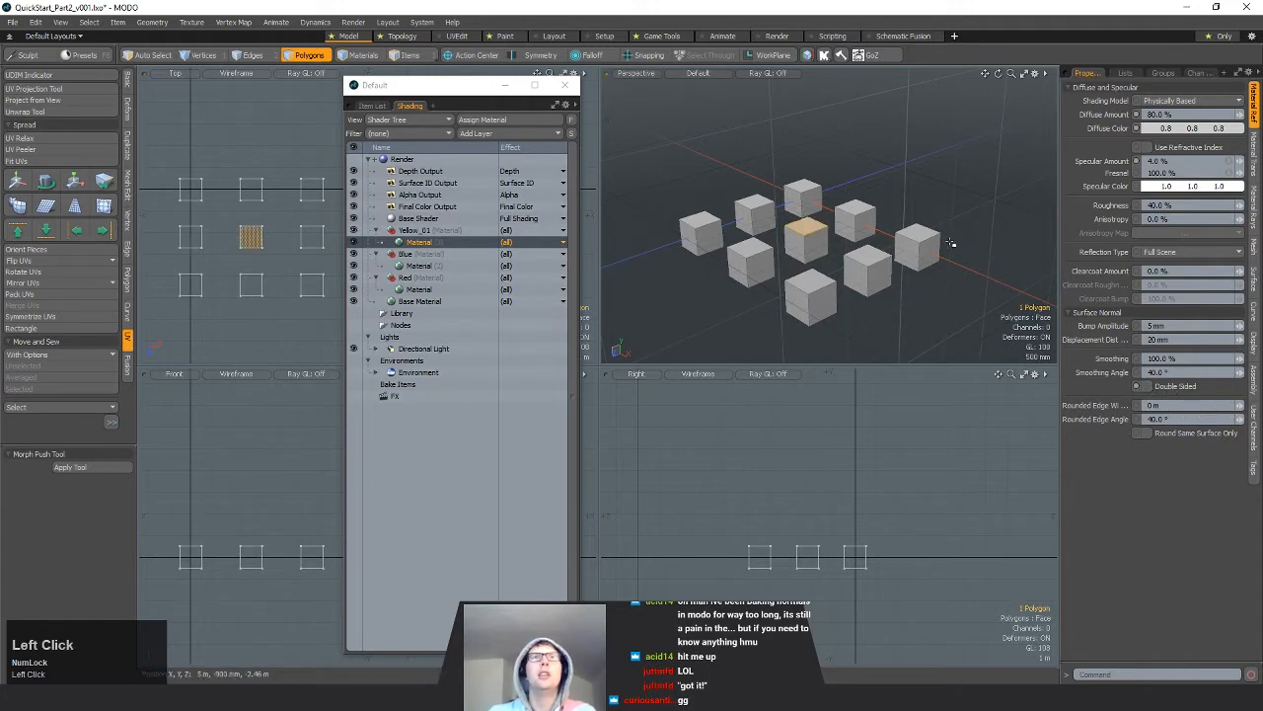
key("Delete")
left_click_drag(960, 238, 972, 187, "alt")
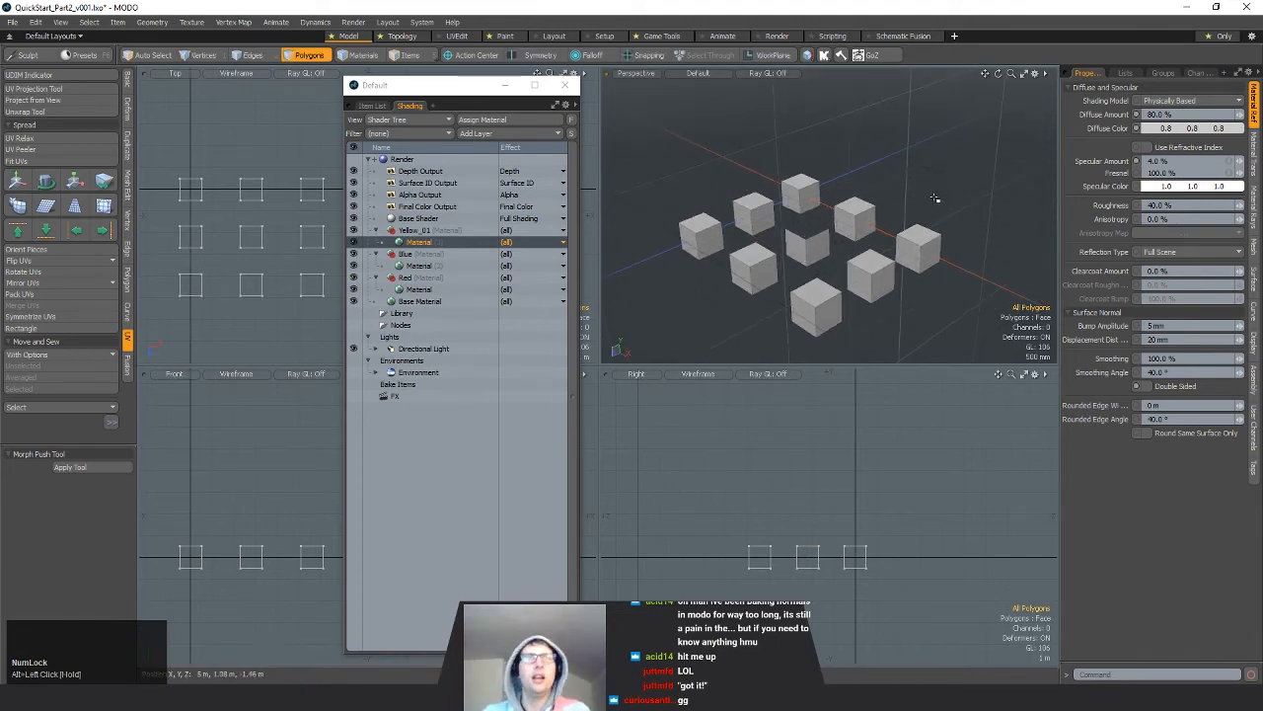
Step: Open the render preview and inspect the open centre cube up close
key("F9")
left_click(666, 150)
left_click_drag(666, 150, 562, 197)
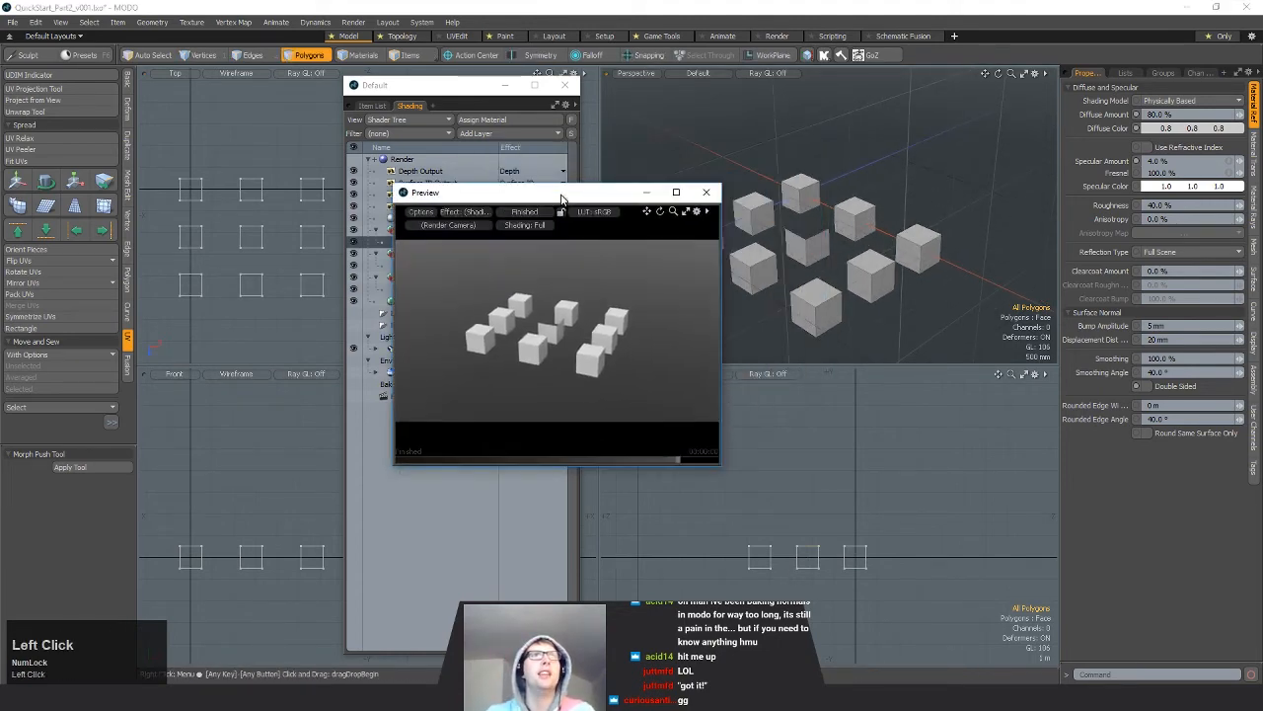
scroll(558, 331, "up", 5)
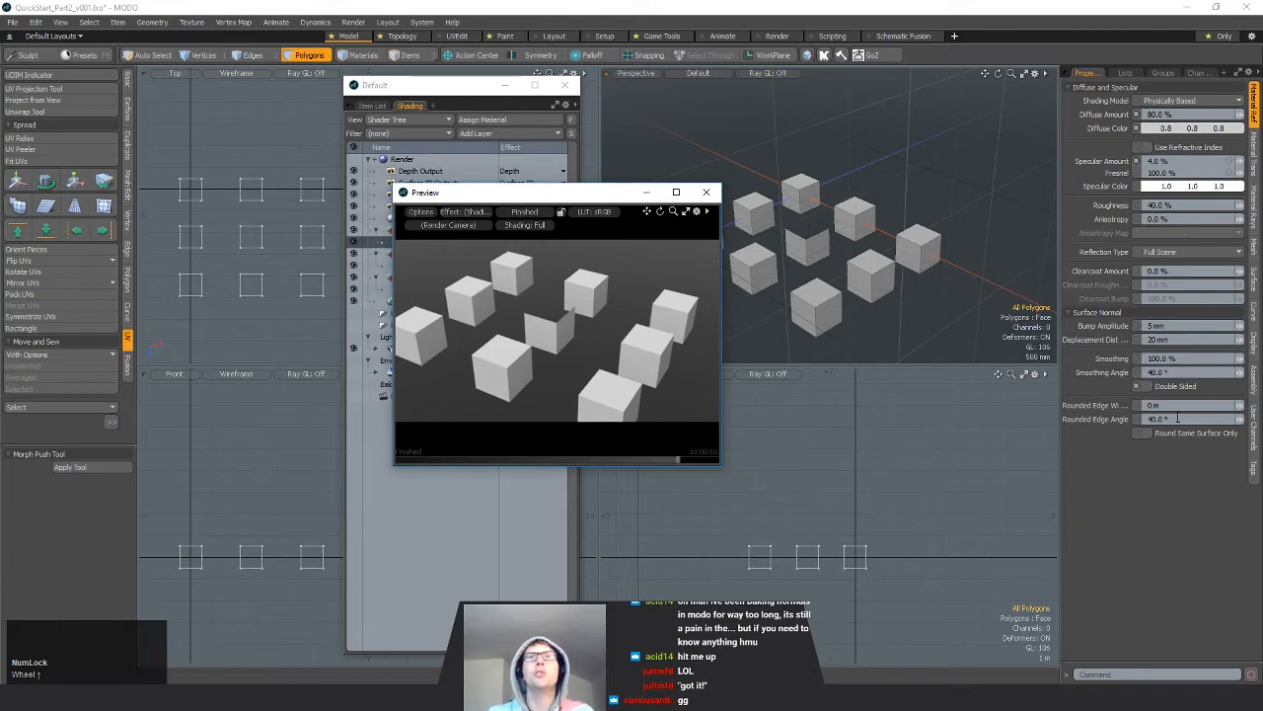
Step: Enable Double Sided on the Yellow_01 group's Material and move the preview clear of the Shader Tree
left_click(1146, 386)
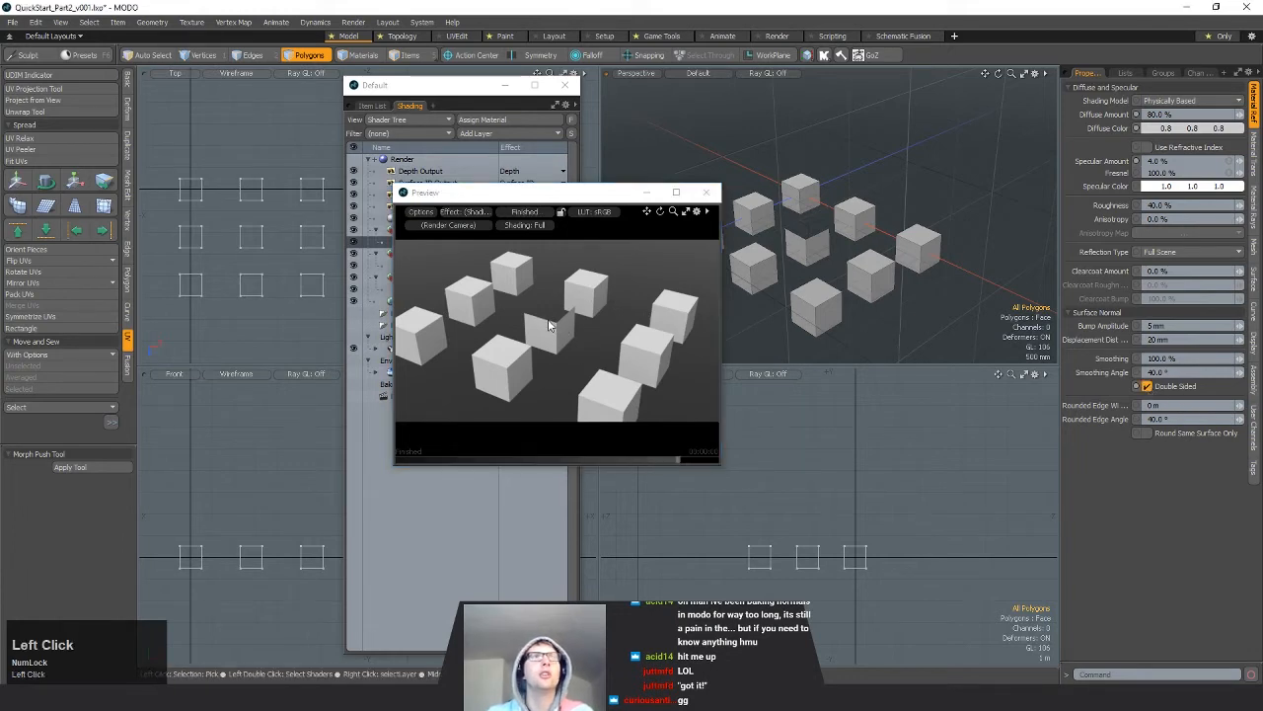
left_click_drag(582, 316, 581, 313, "alt+shift")
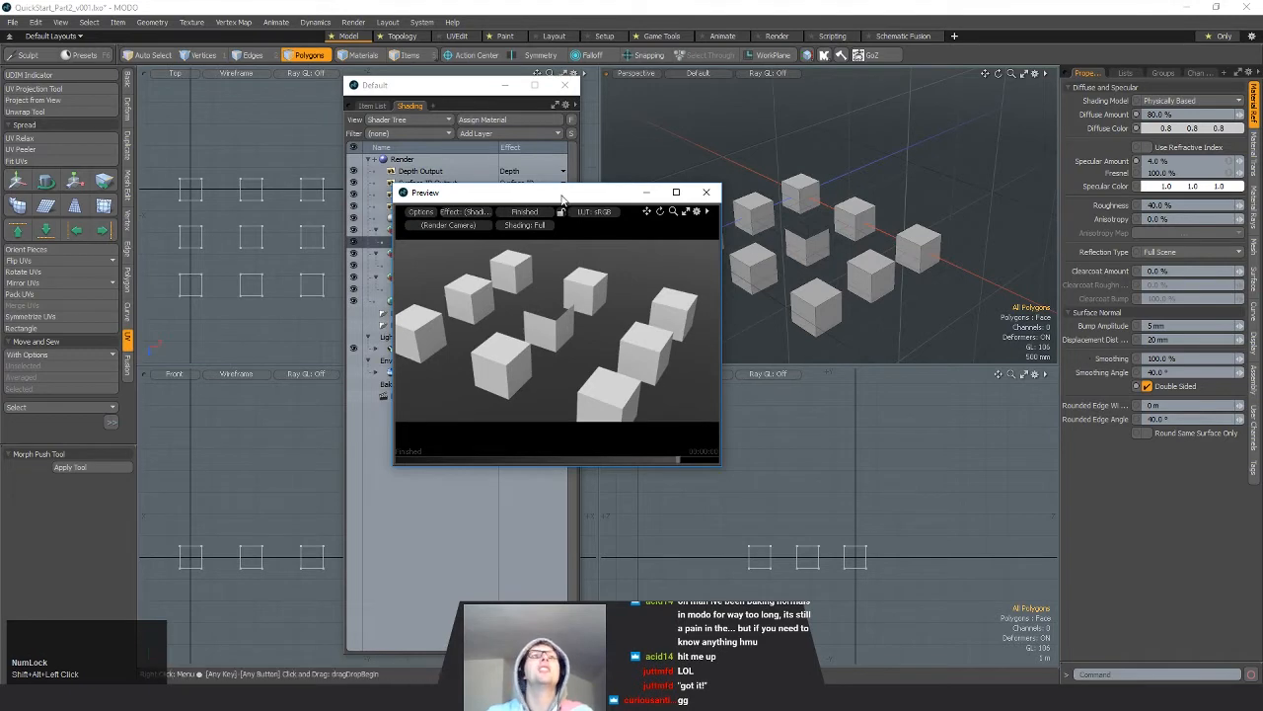
left_click_drag(561, 200, 784, 344)
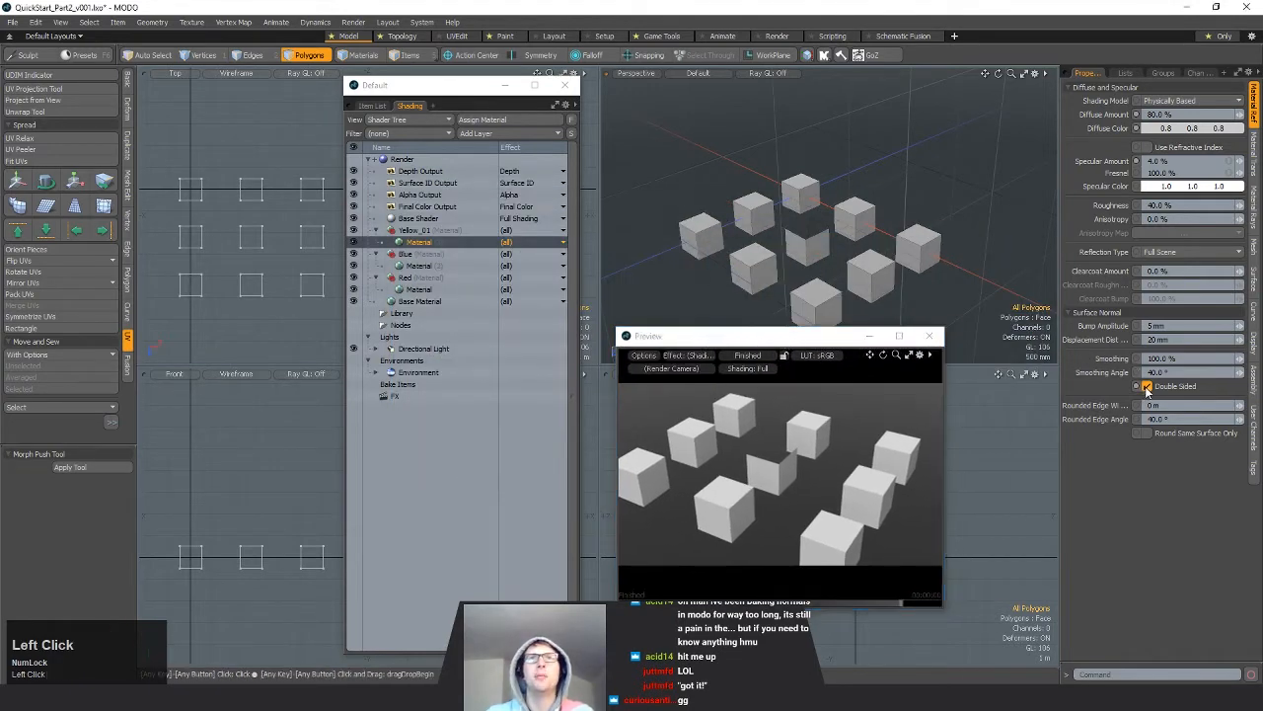
Step: Enable Double Sided on the Base Material, inspect the open centre cube in the preview, and close the preview
left_click(427, 301)
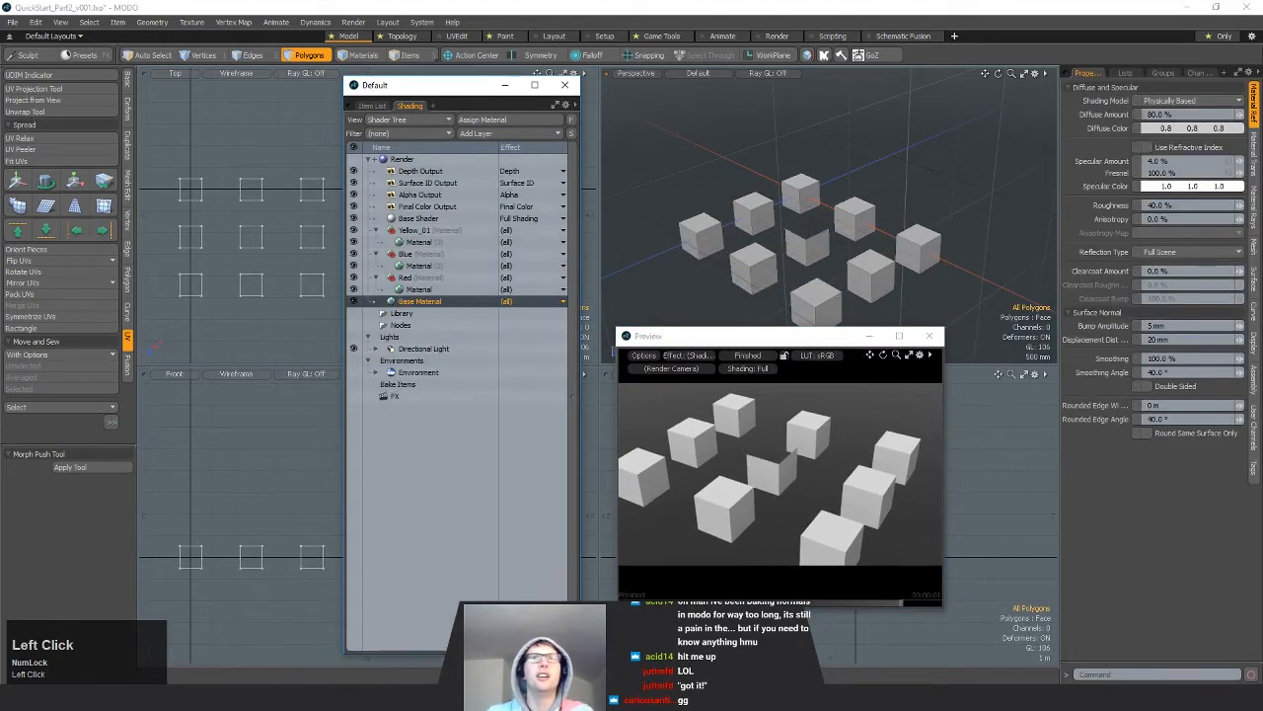
left_click(1146, 387)
left_click_drag(794, 336, 754, 346)
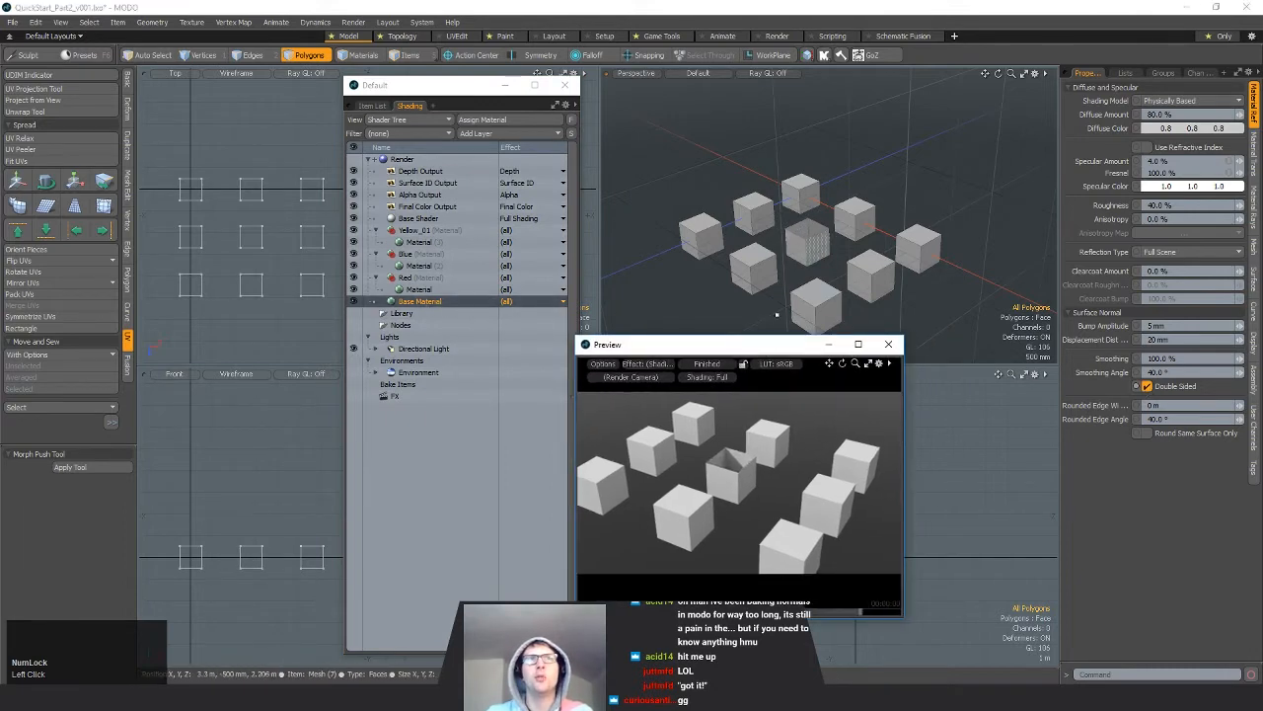
left_click_drag(821, 216, 818, 173, "alt")
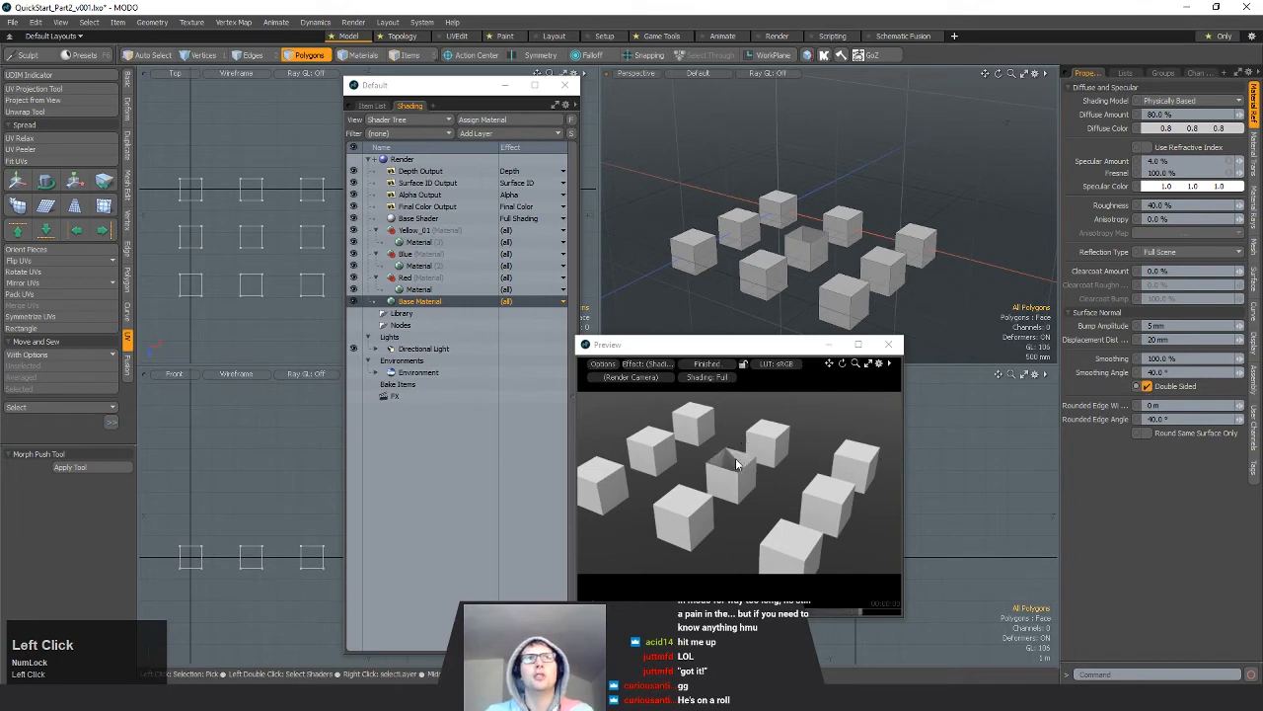
left_click_drag(748, 350, 525, 235)
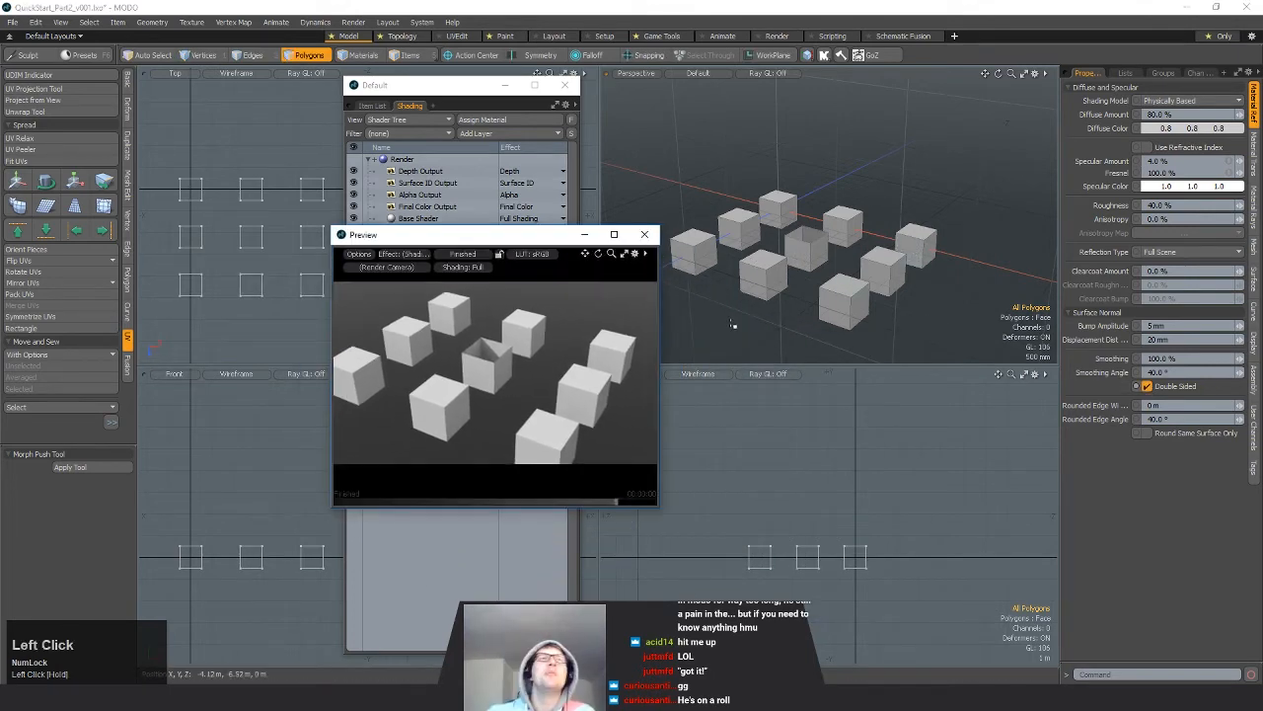
left_click(644, 234)
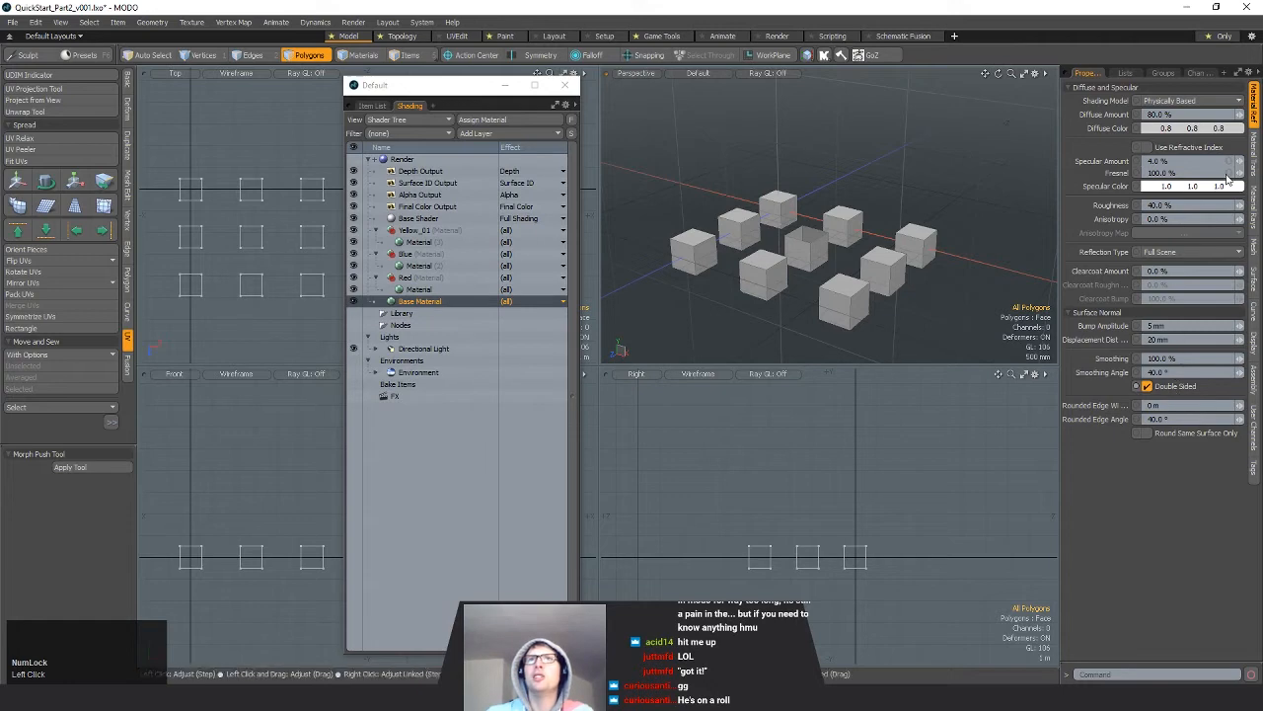
Step: Select the Yellow_01 group's Material and reopen the render preview clear of the Shader Tree, with all nine cubes framed
left_click(419, 241)
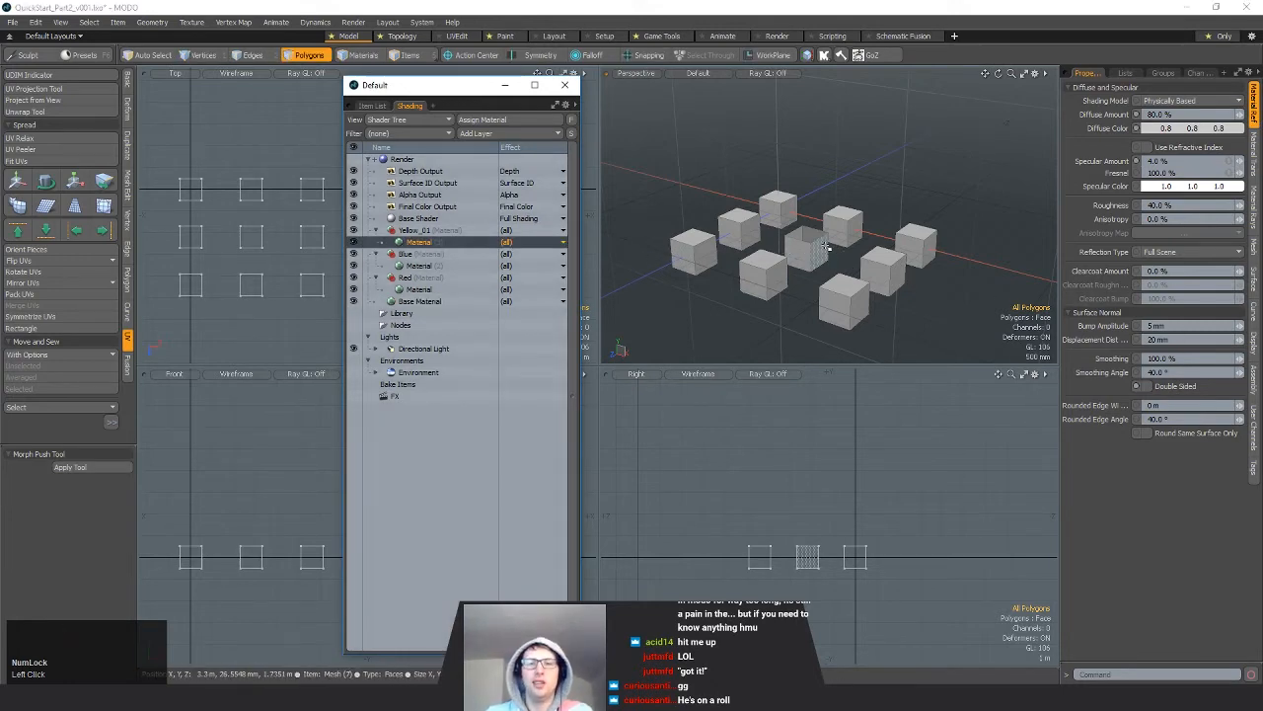
key("F8")
left_click(494, 368)
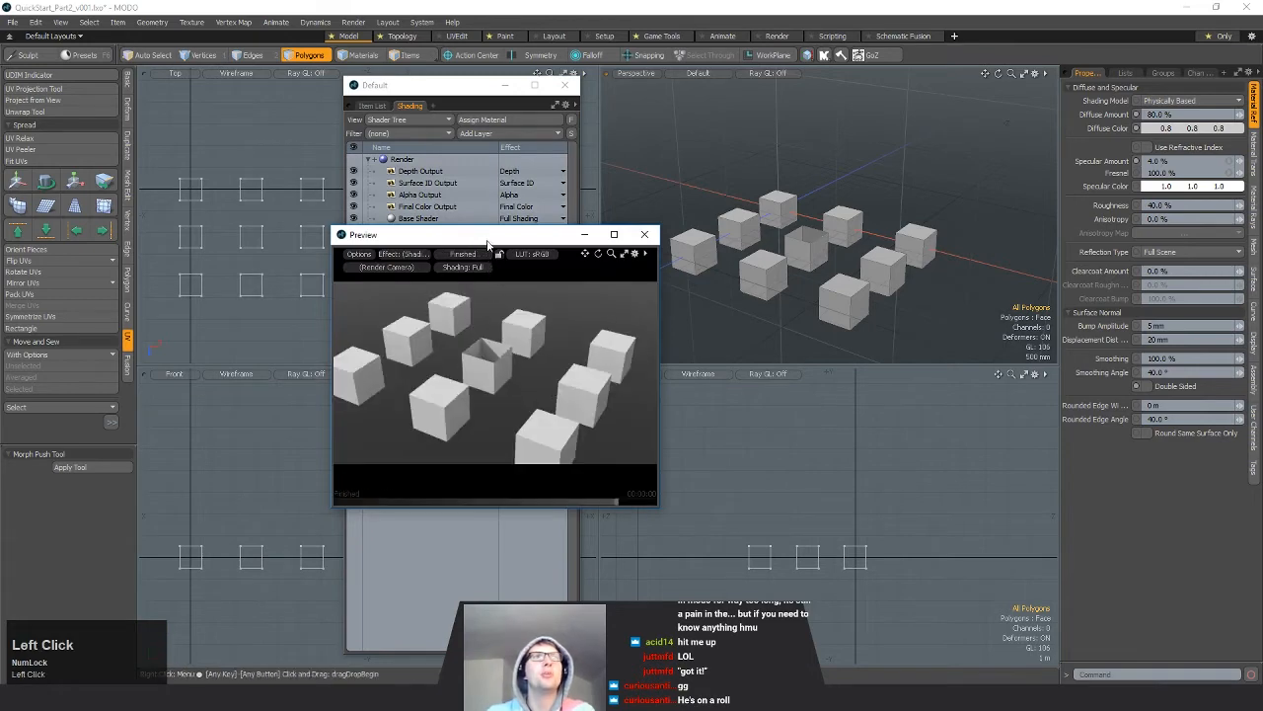
left_click_drag(493, 235, 809, 392)
left_click_drag(792, 493, 840, 485, "alt+shift")
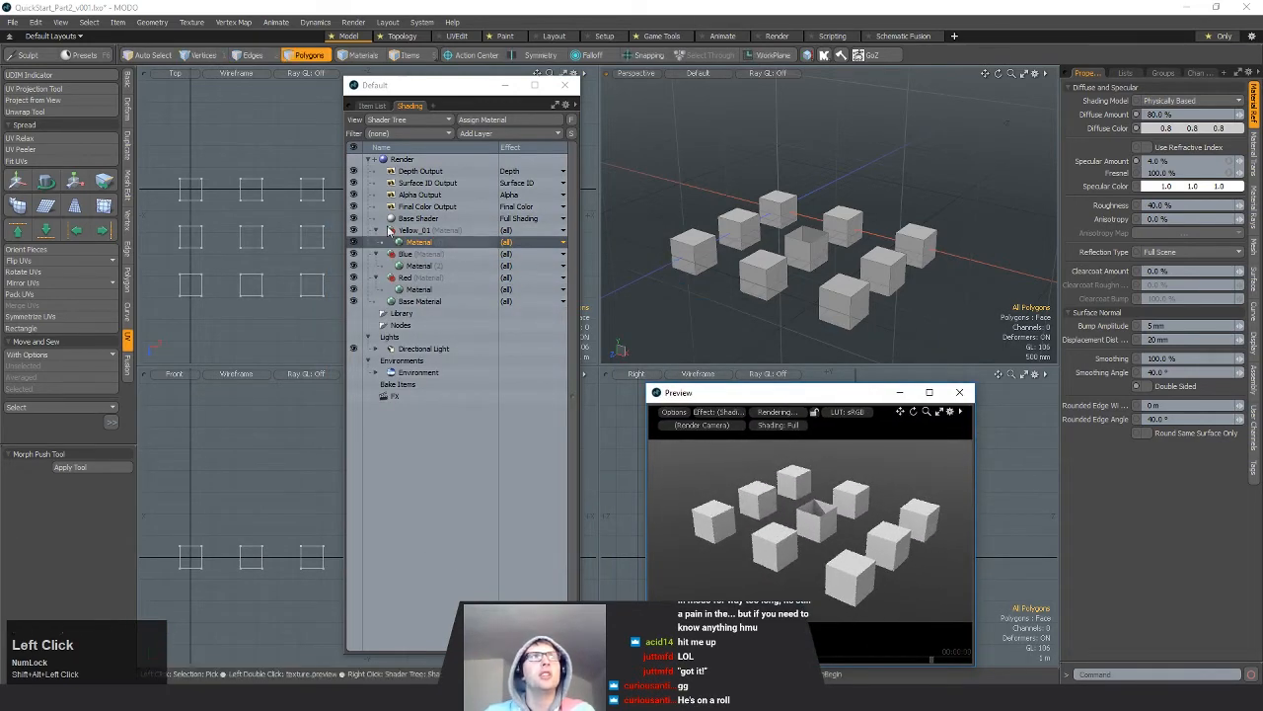
Step: Set the Yellow_01 material's Diffuse Color to an orange-yellow of 0.8, 0.59, 0.0
left_click(1189, 128)
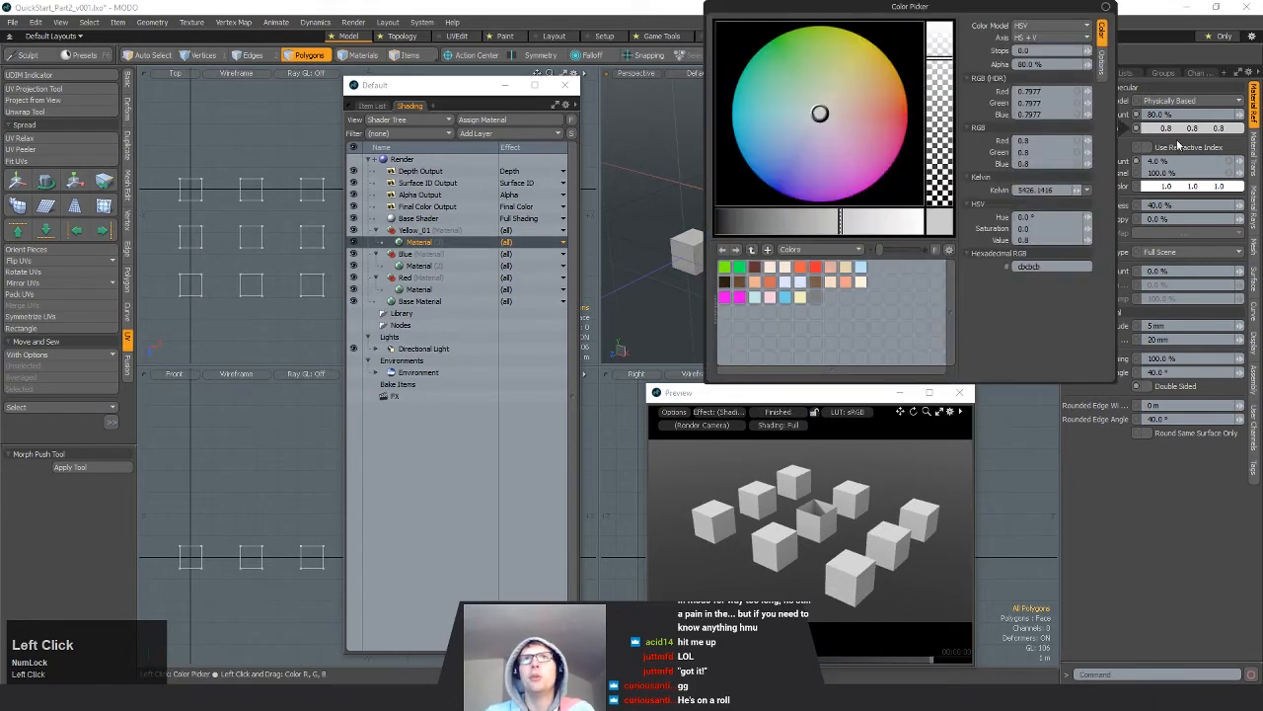
left_click(893, 66)
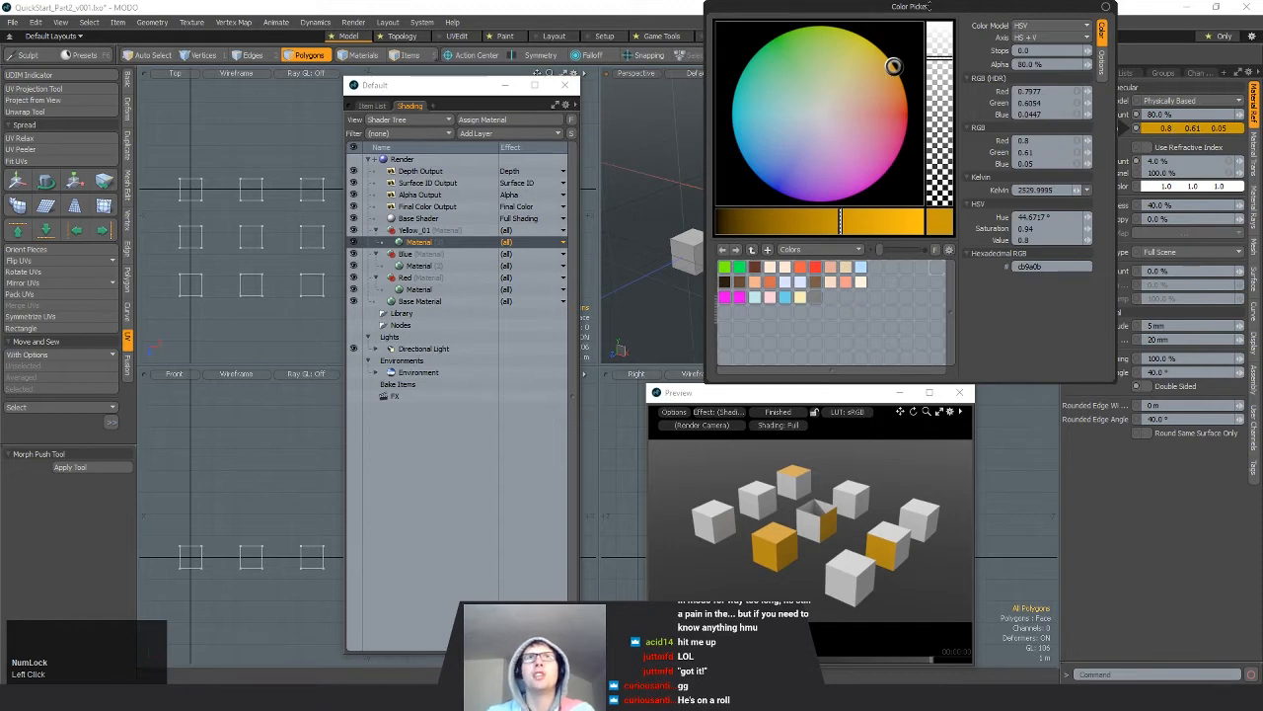
left_click_drag(920, 8, 904, 45)
left_click_drag(852, 122, 879, 106)
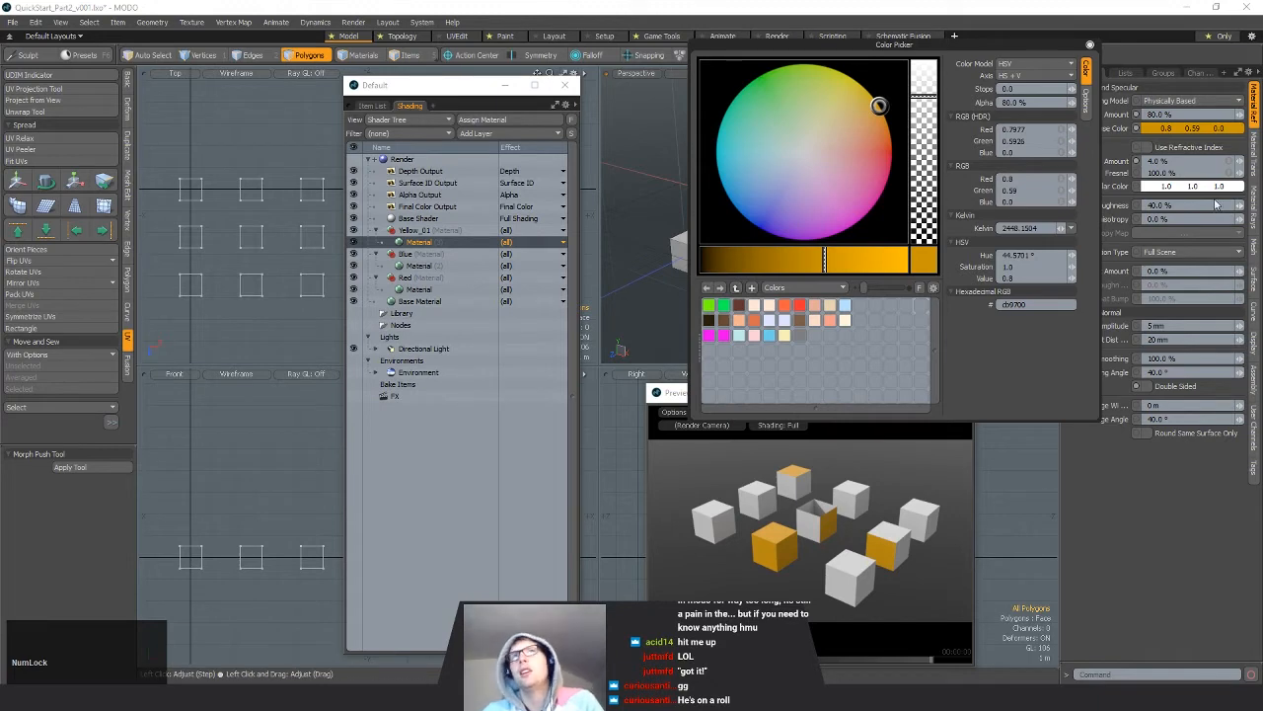
left_click(1220, 497)
left_click(1090, 45)
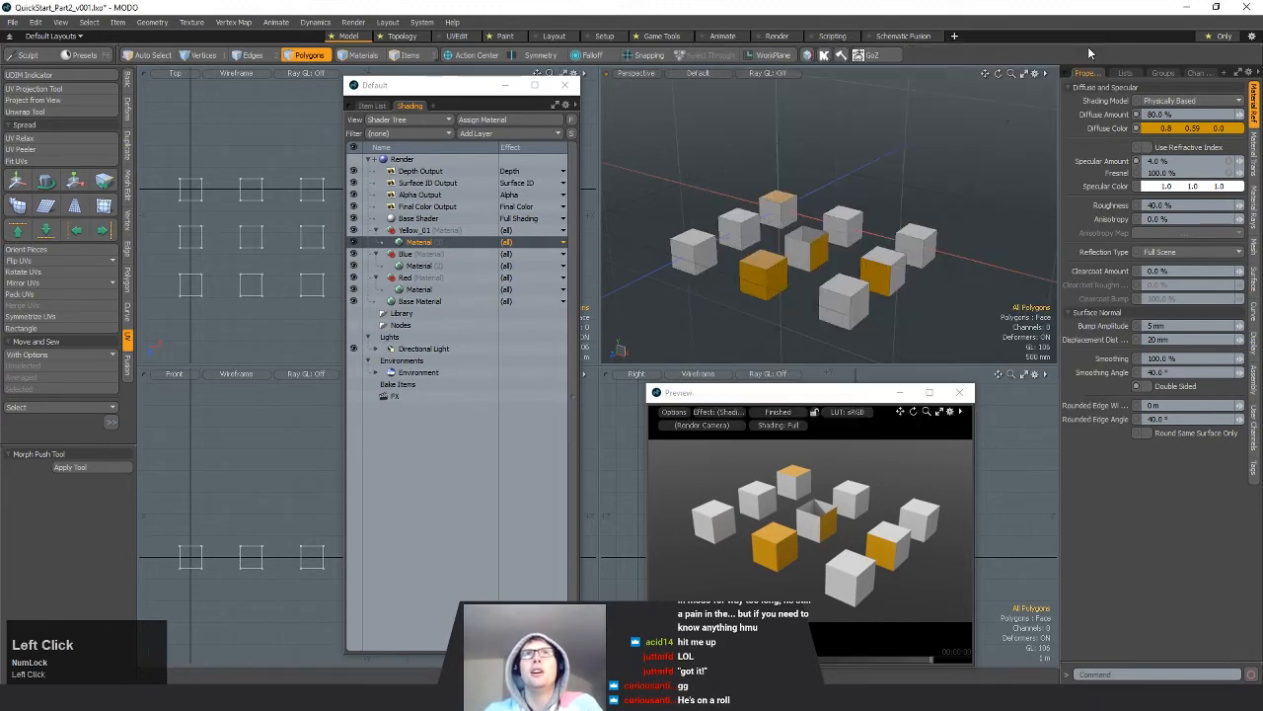
Step: Set the Yellow_01 material's Specular Amount to 50% and its Fresnel to 50%
left_click(1174, 161)
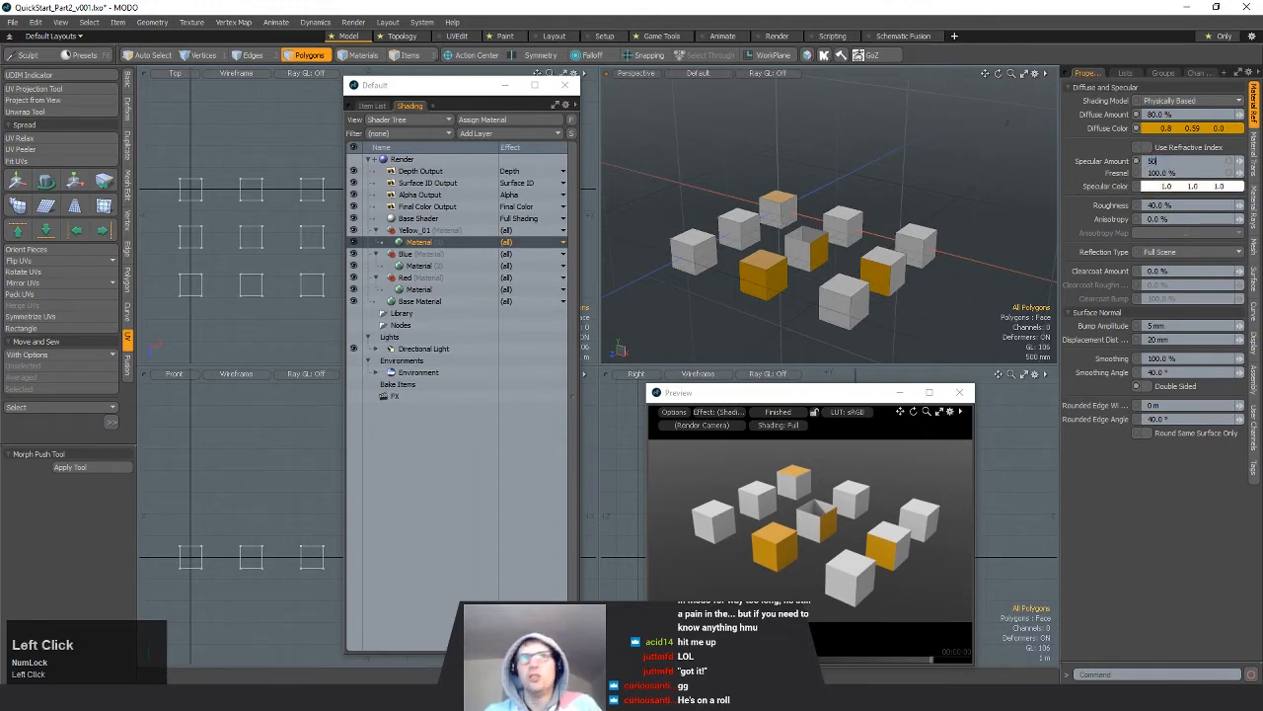
type("50")
key("Tab")
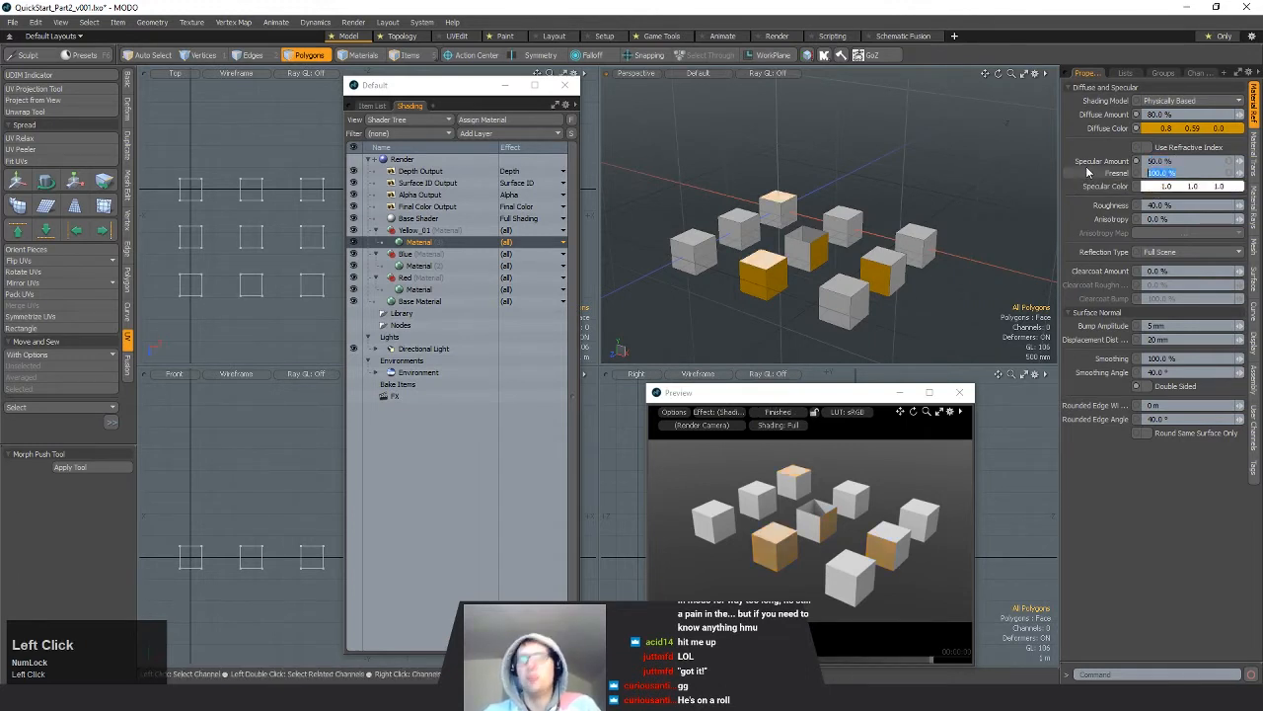
type("50")
key("Return")
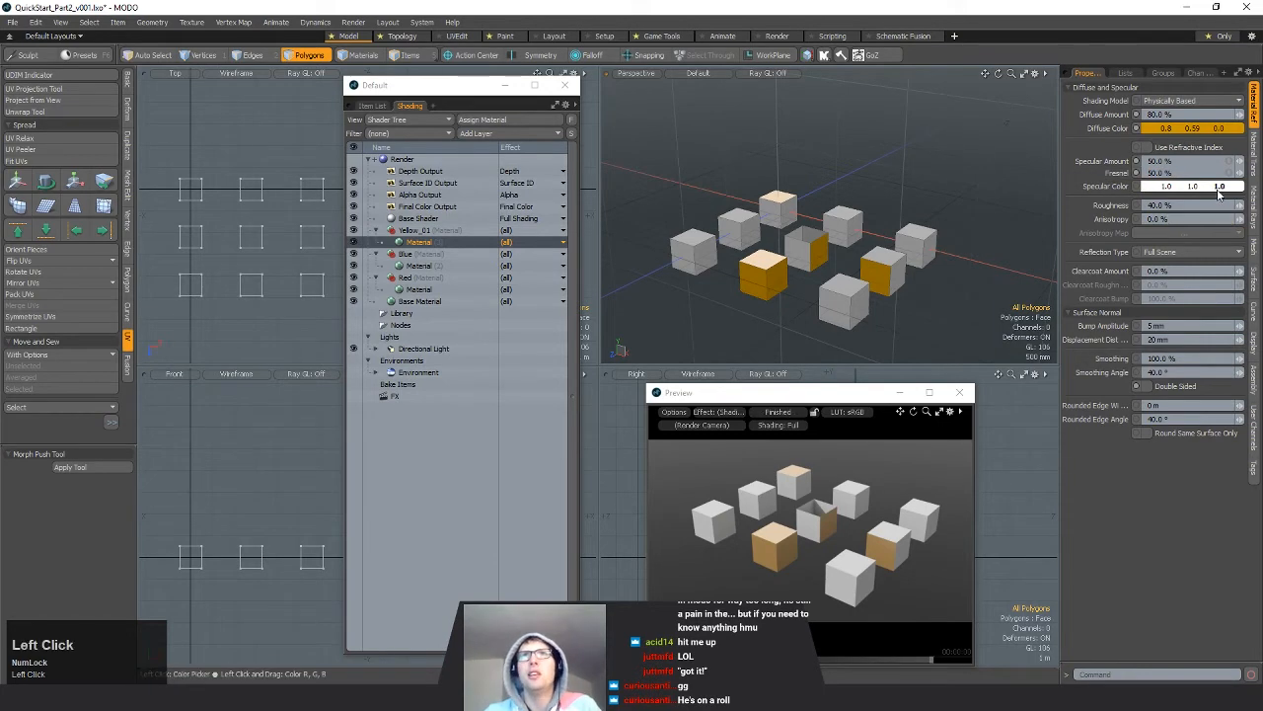
Step: Tint the Yellow_01 material's Specular Color to a pale orange of 1.0, 0.87, 0.7
left_click(1218, 192)
left_click_drag(852, 87, 862, 89)
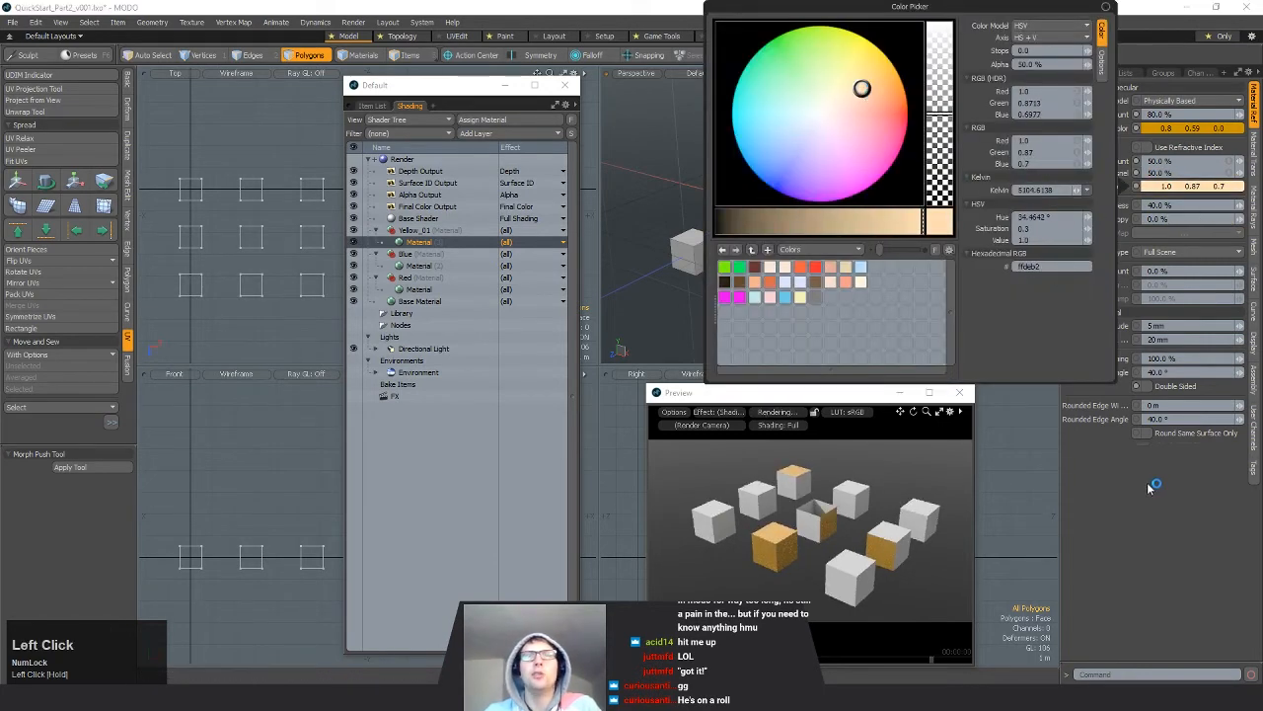
left_click(1151, 487)
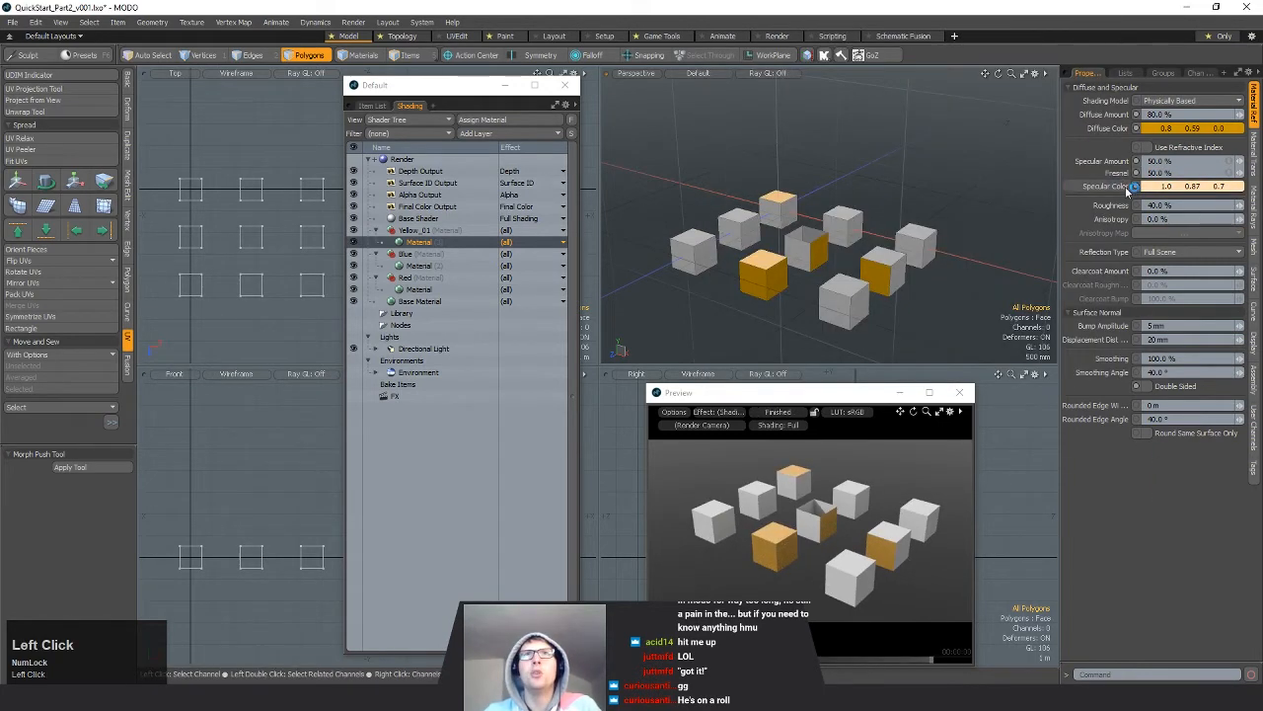
Step: Try Roughness values of 0% and 100% on the Yellow_01 material and compare the reflections in the preview
left_click(1181, 205)
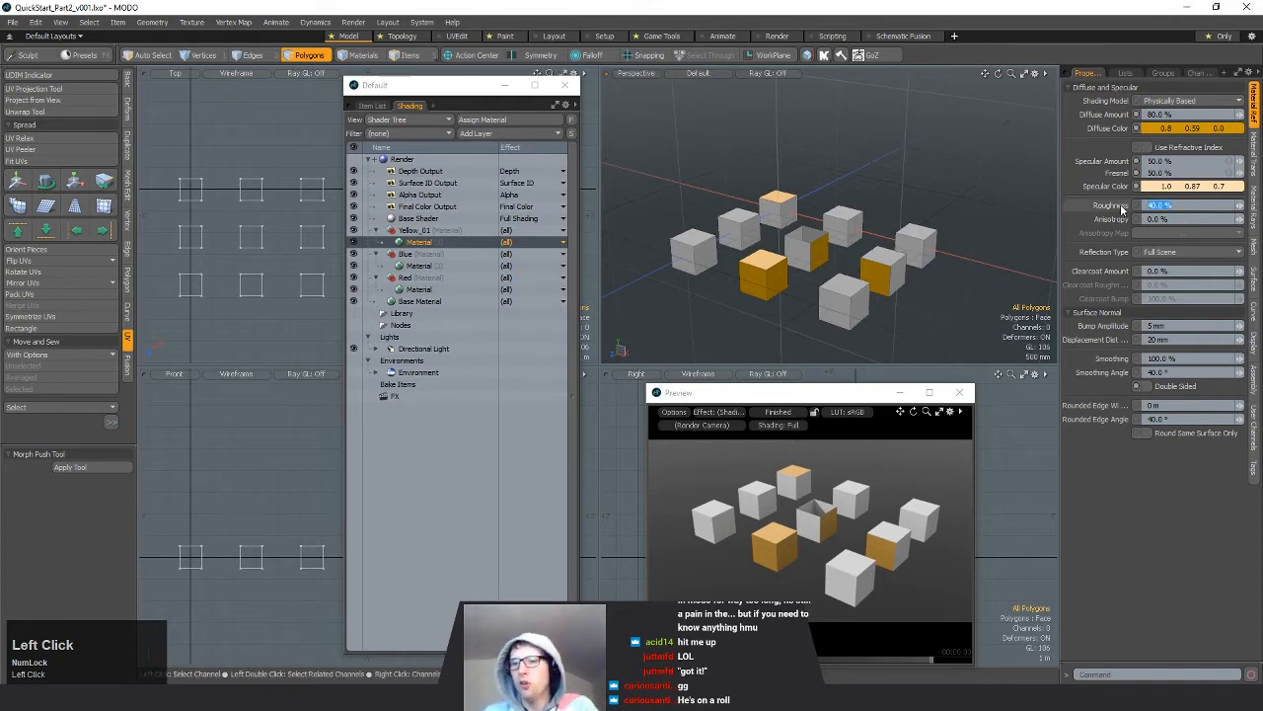
type("0")
key("Return")
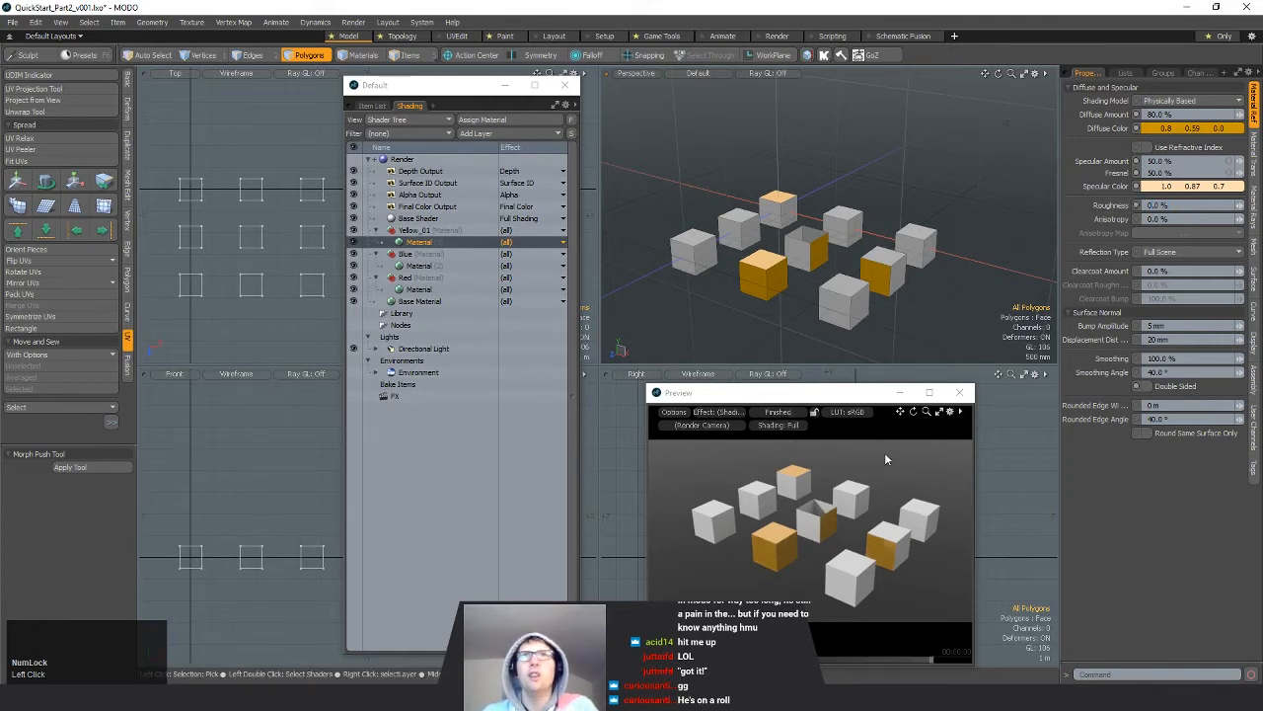
left_click_drag(865, 561, 1025, 384, "alt")
left_click(1160, 205)
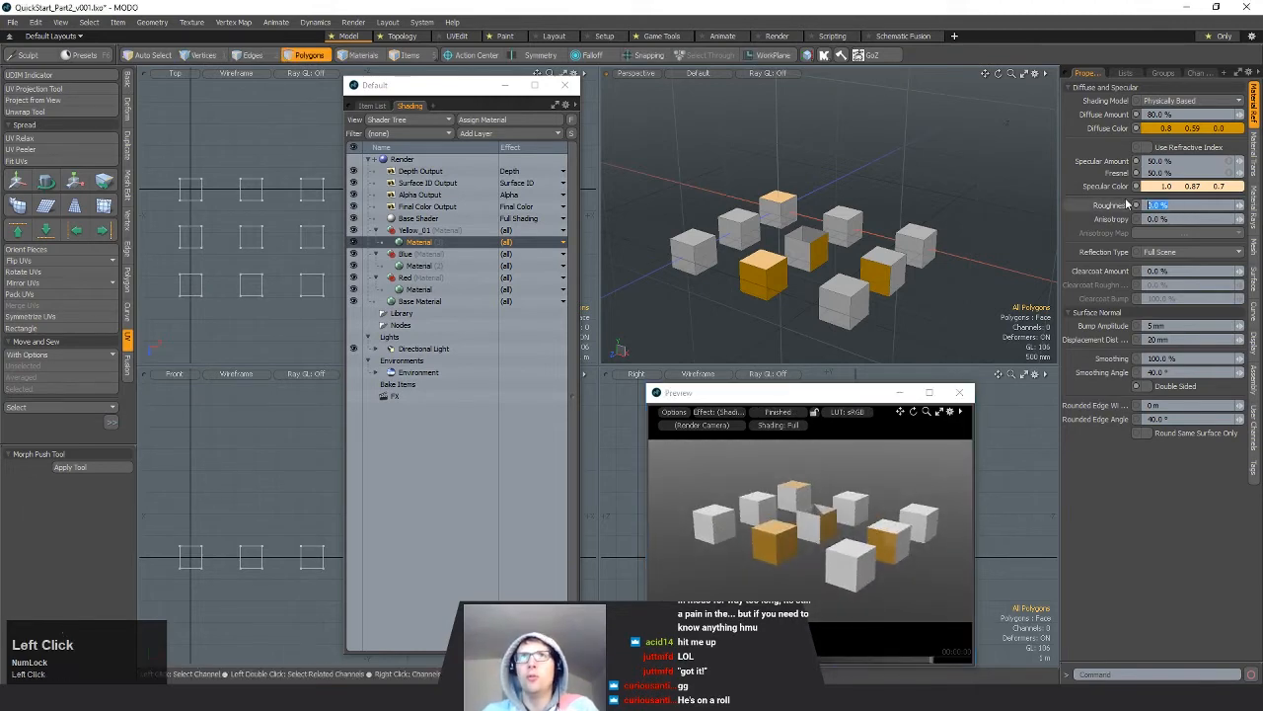
type("100")
key("Return")
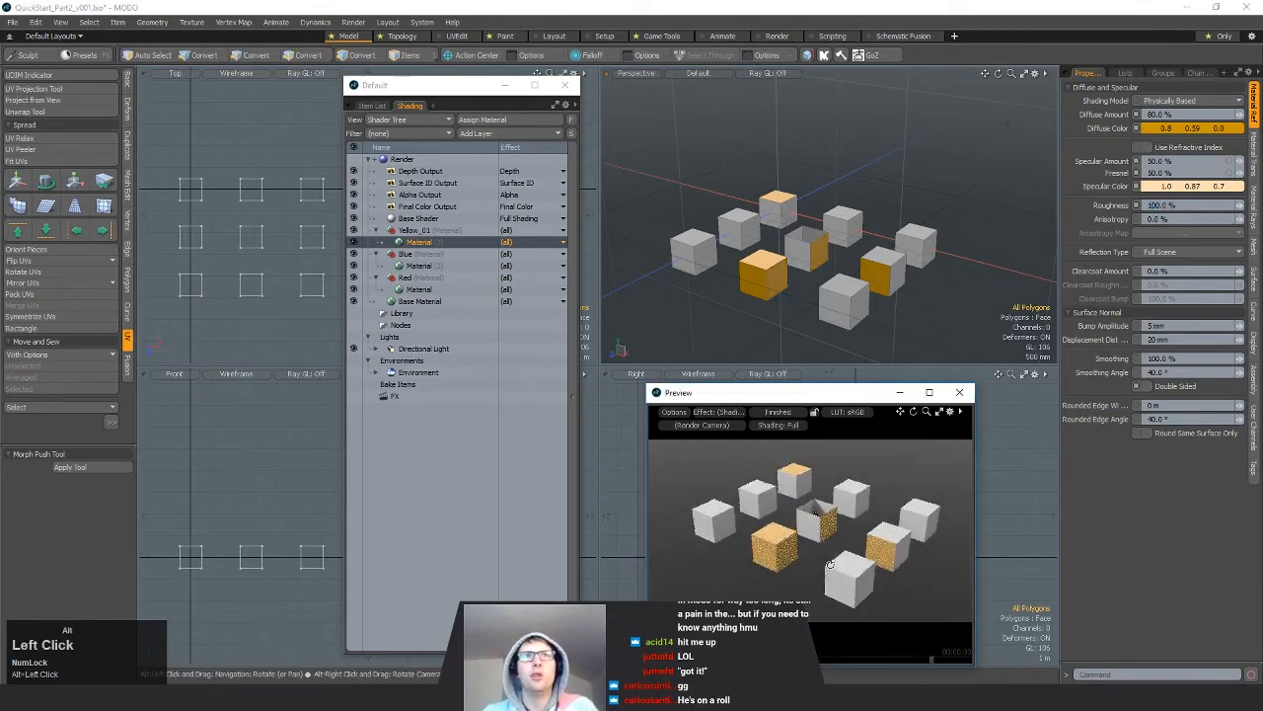
Step: Set the Yellow_01 material's Roughness to 50%
left_click(1170, 205)
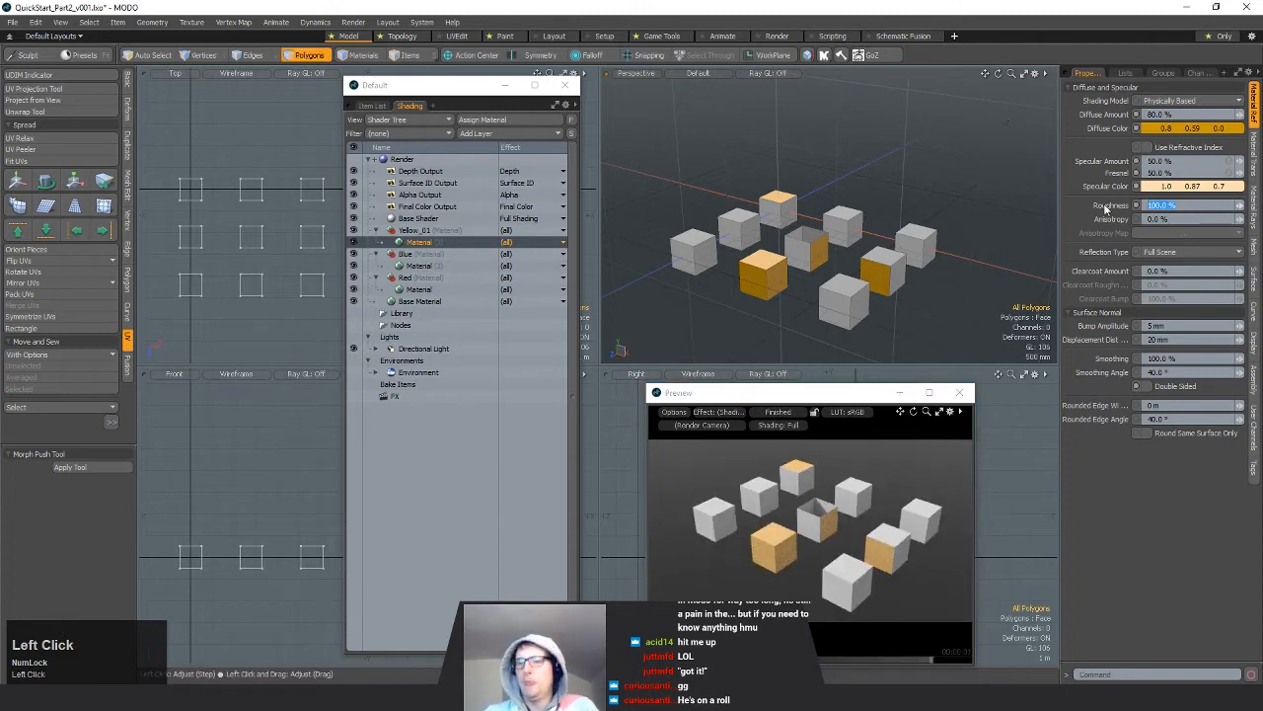
type("50")
key("Return")
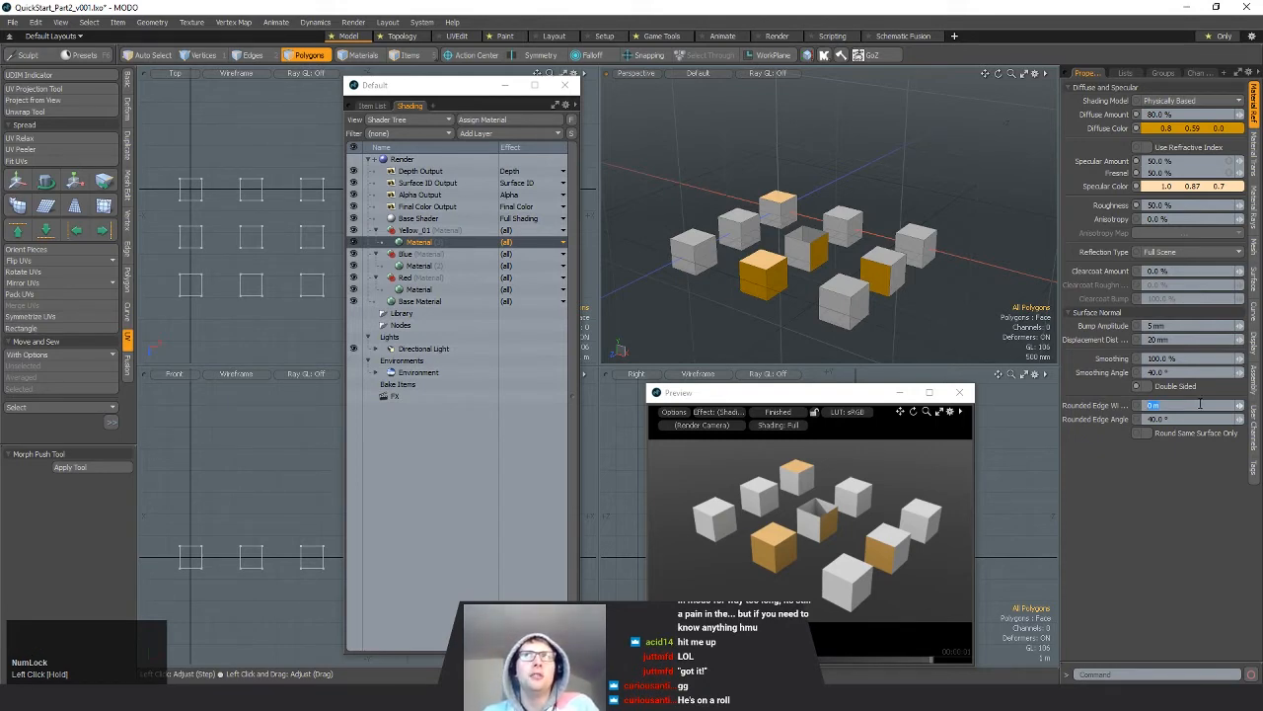
Step: Try a Rounded Edge Width of 100 mm on the Yellow_01 material, inspect the edges in the preview, and reduce it to 50 mm
type("0")
left_click(1192, 405)
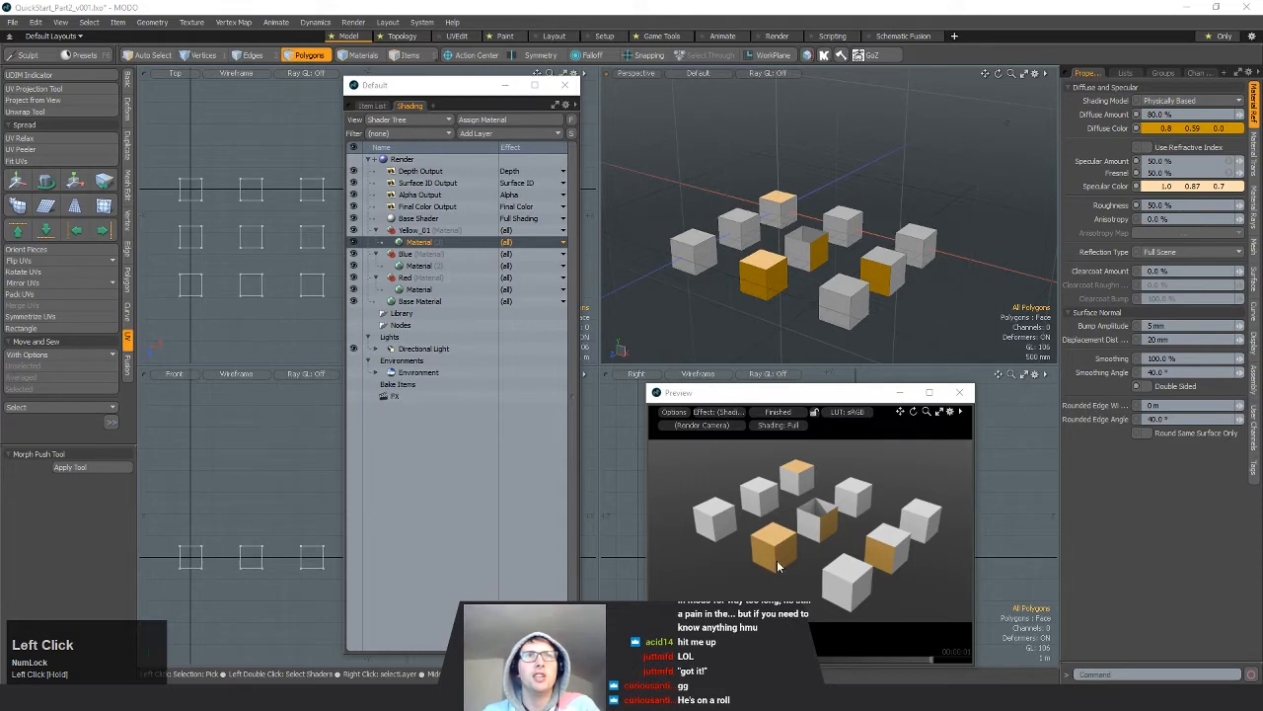
left_click(1212, 403)
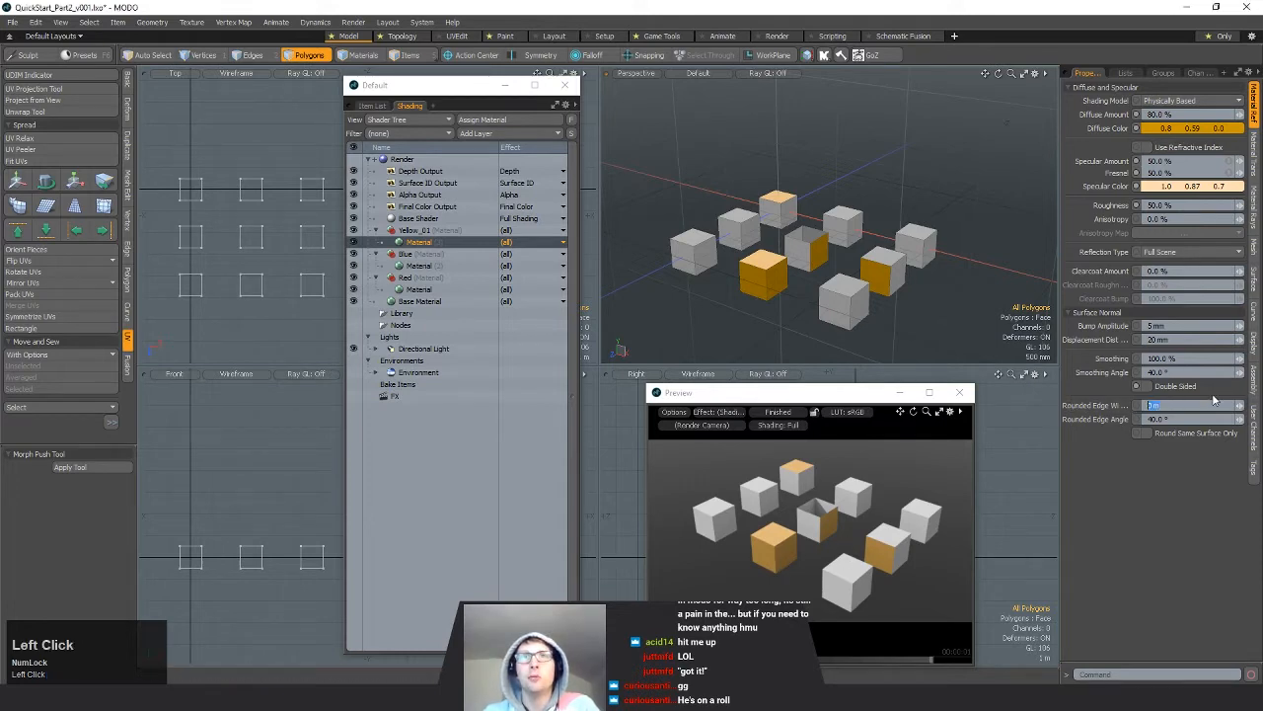
type("100")
key("Return")
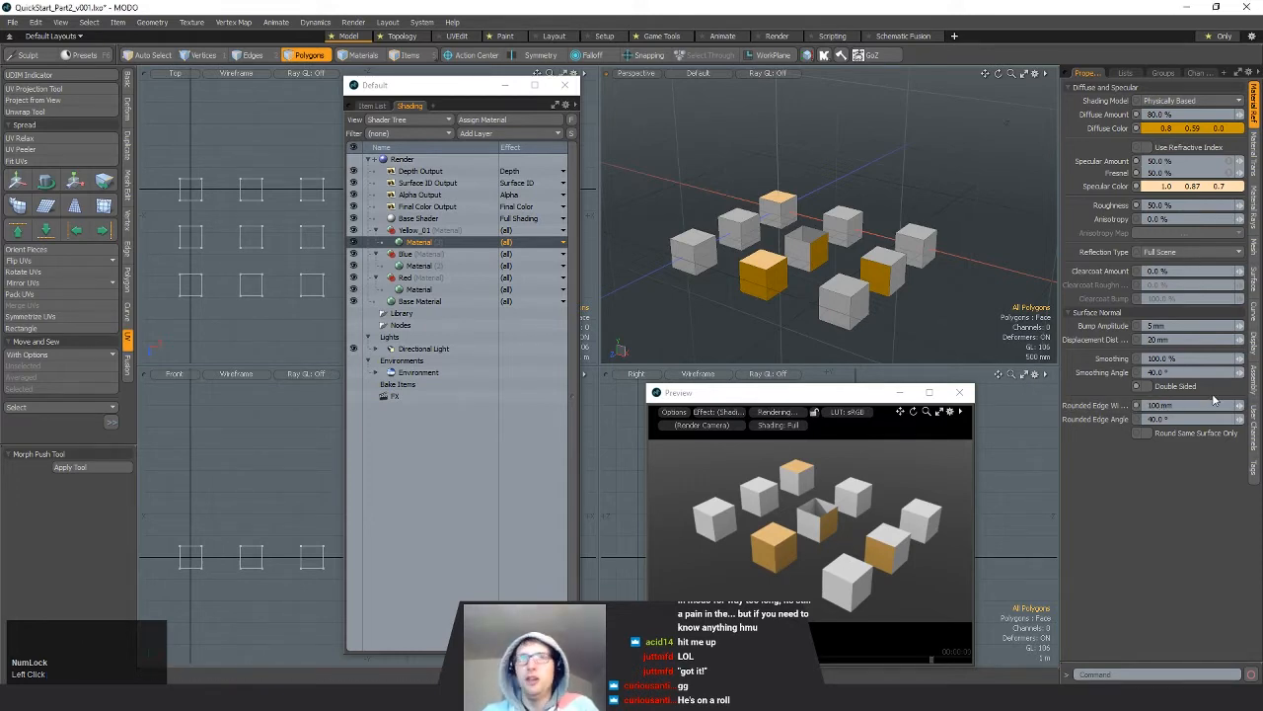
left_click_drag(864, 552, 767, 530, "alt")
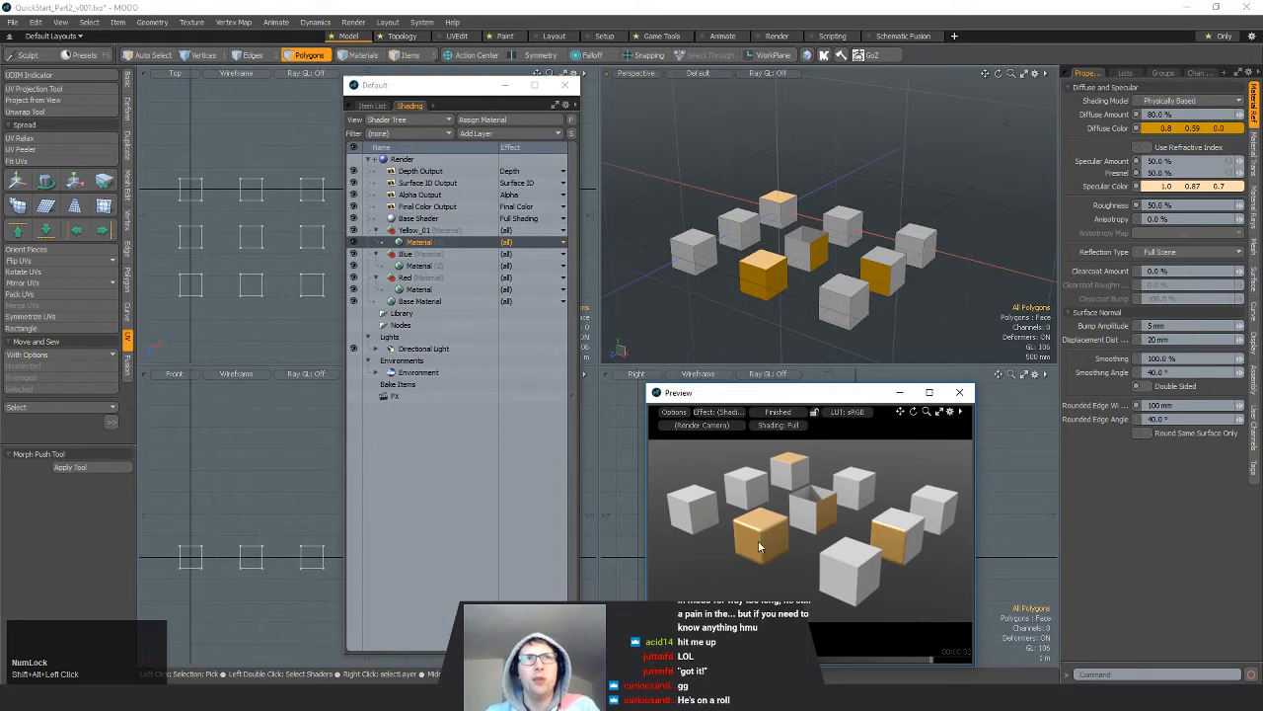
left_click(1110, 406)
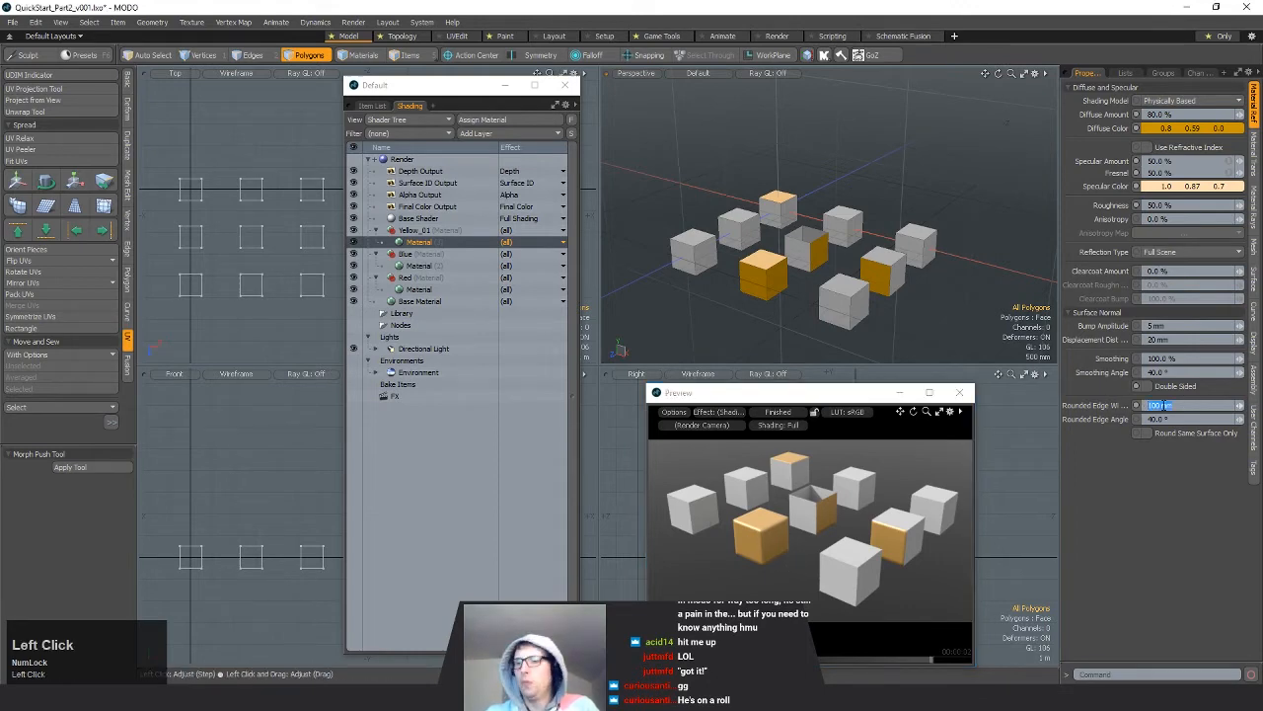
key("Return")
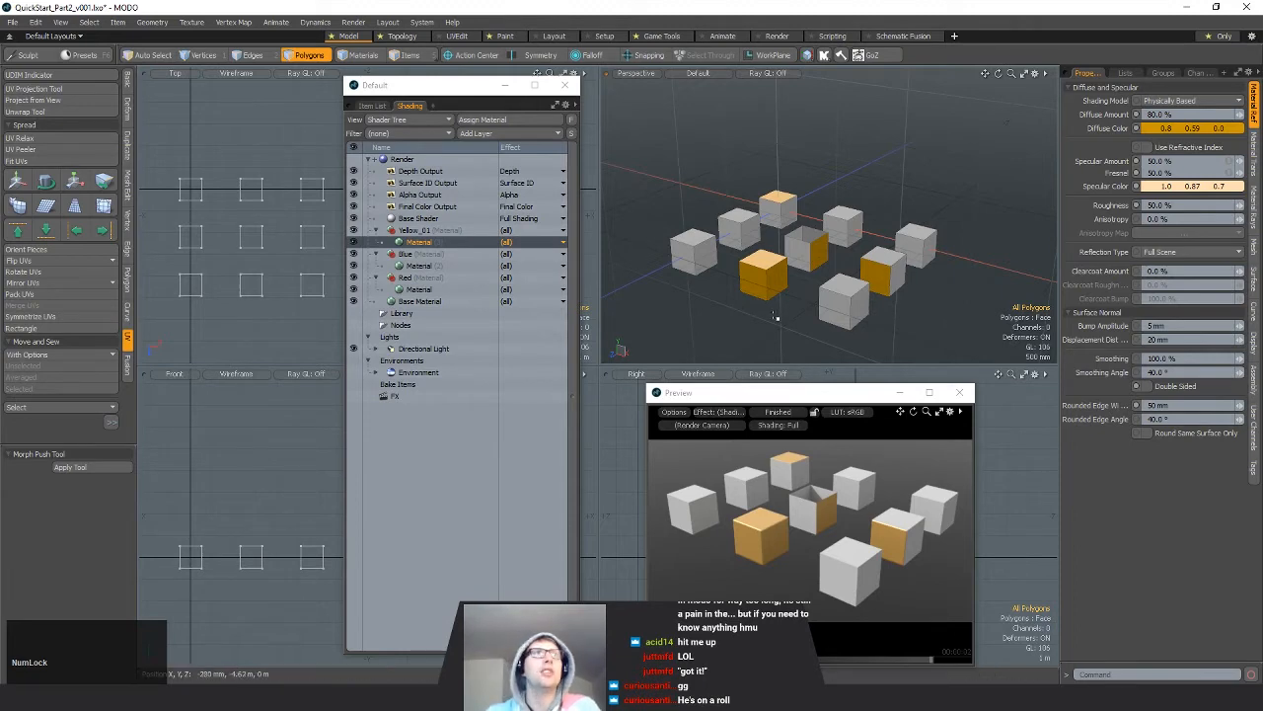
Step: Set the Diffuse Color of the Blue group's Material to a dark blue of 0.25, 0.36, 0.61
left_click(419, 265)
left_click(1168, 135)
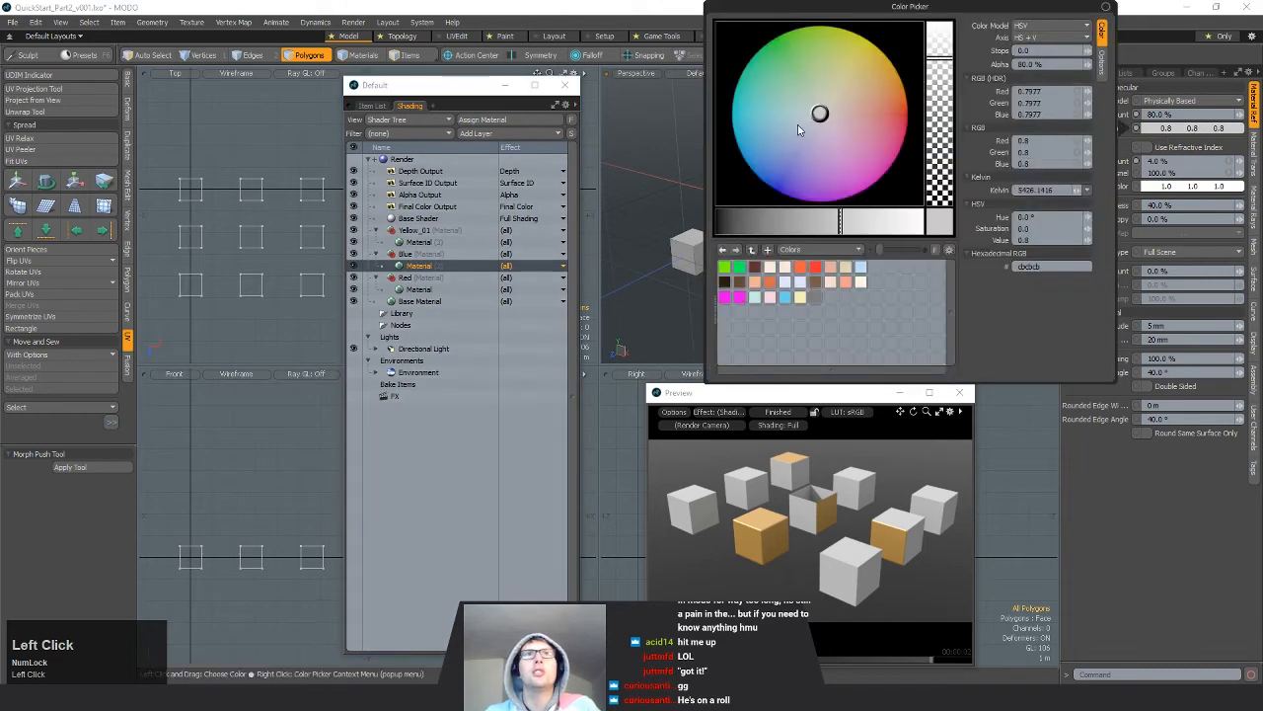
left_click_drag(816, 113, 759, 151)
left_click(784, 223)
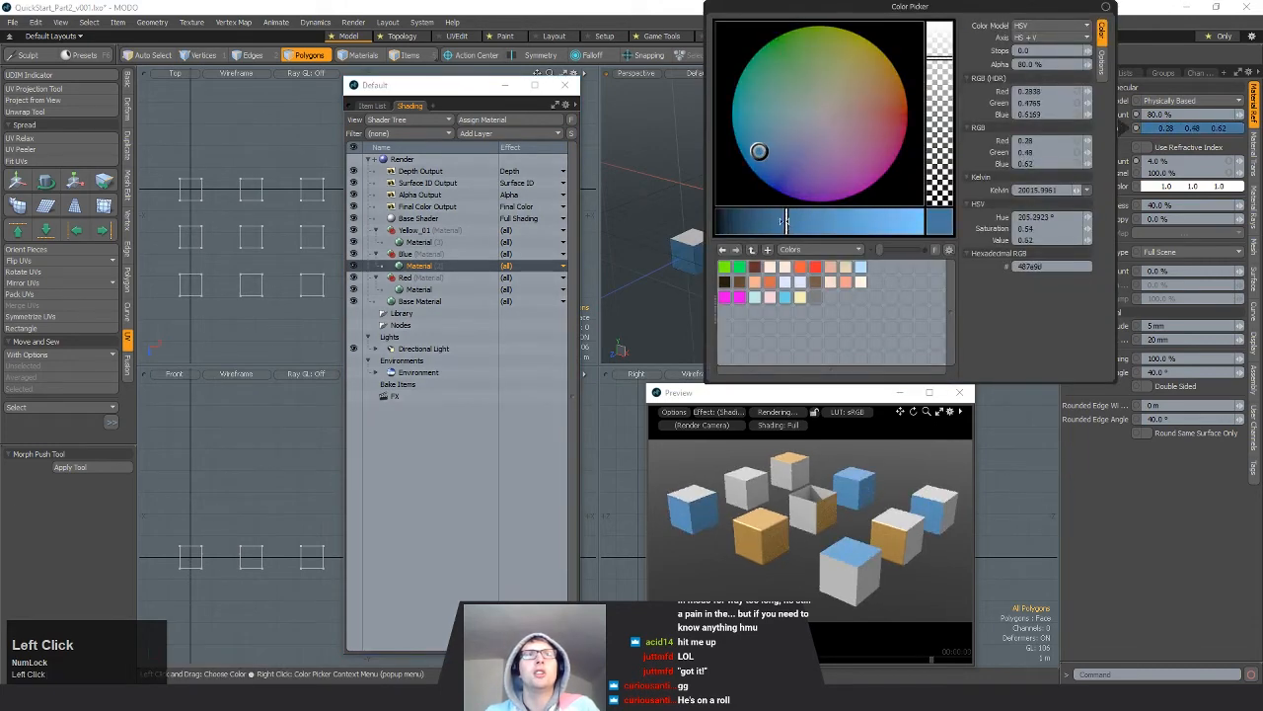
left_click_drag(775, 175, 768, 168)
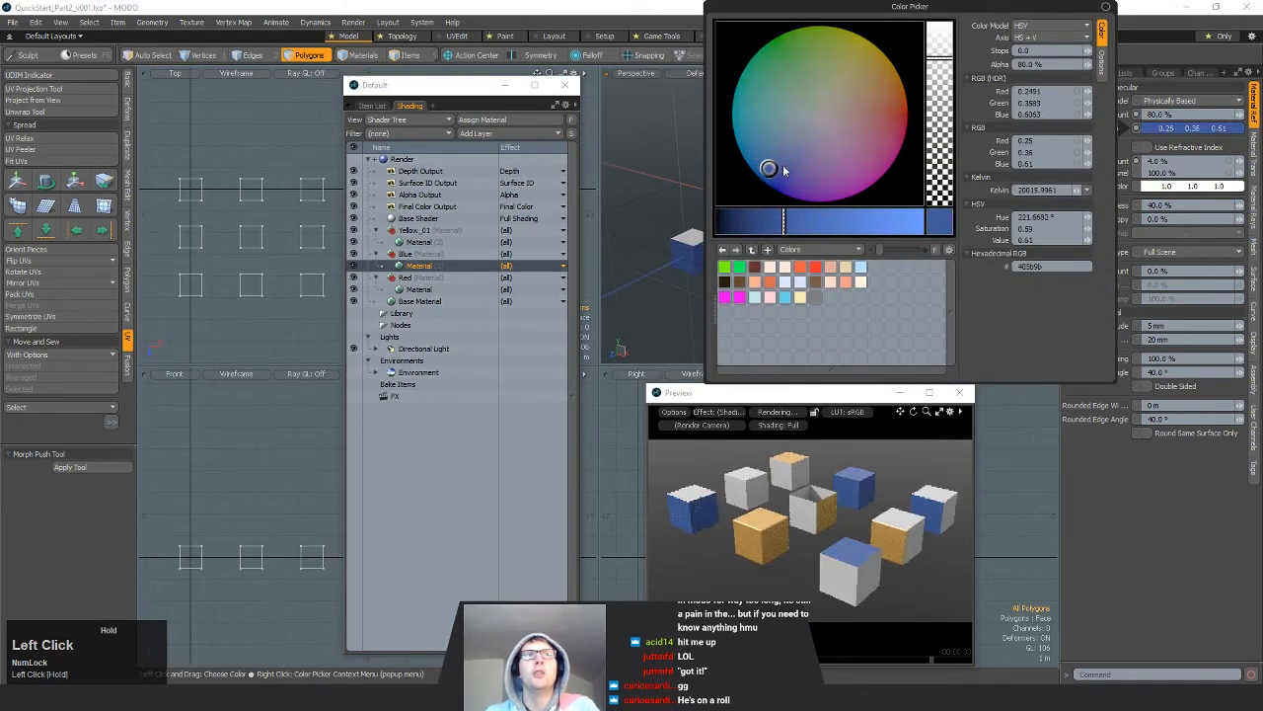
left_click(1157, 514)
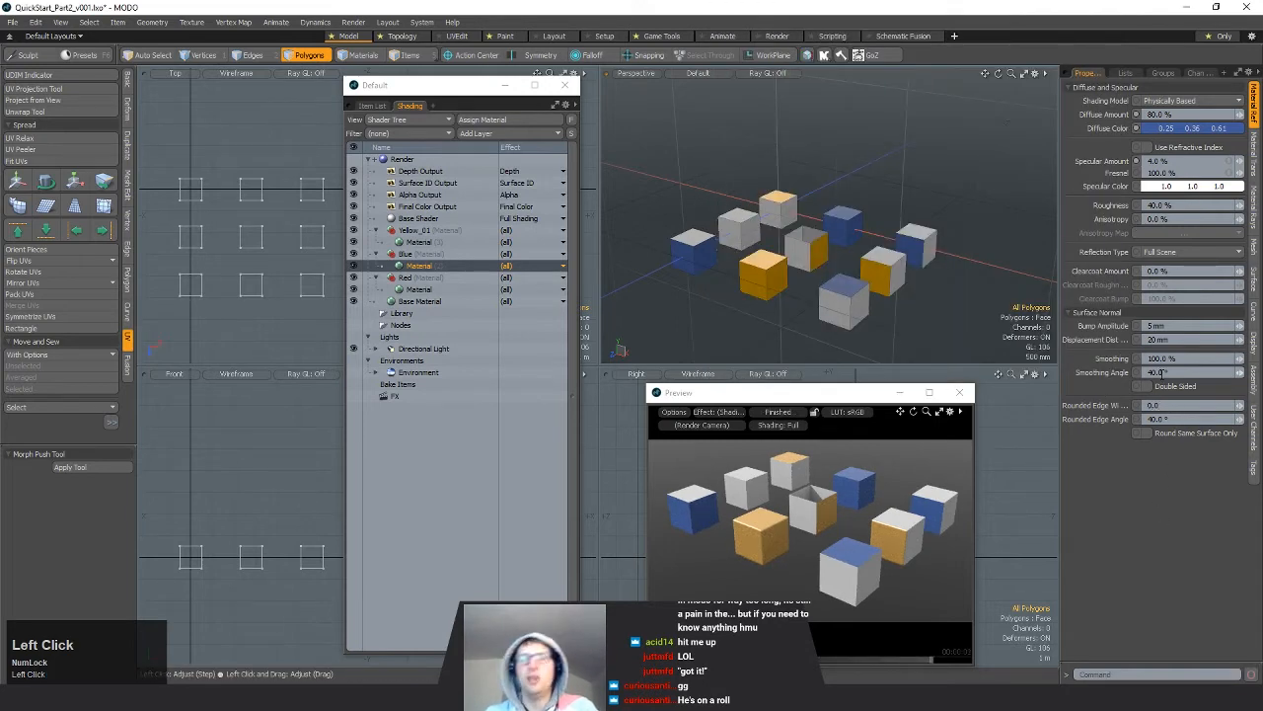
Step: Set the Blue material's Rounded Edge Width to 100 mm and its Roughness to 20%
key("Return")
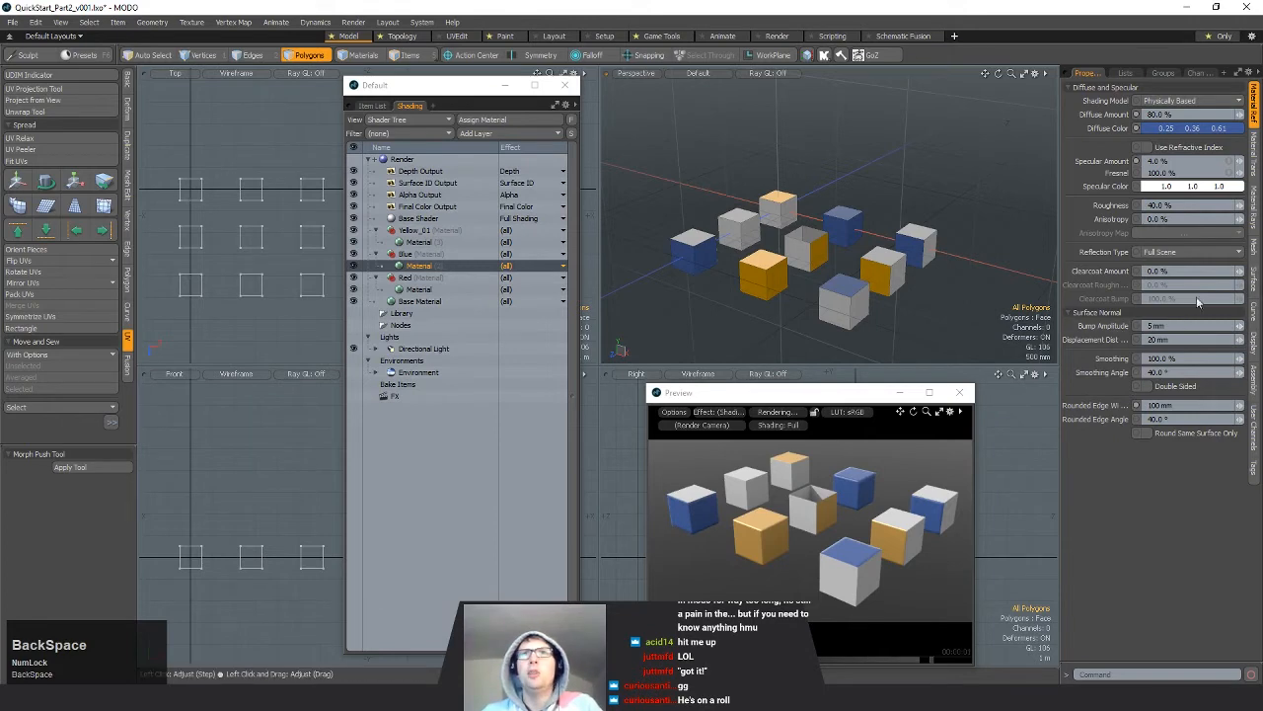
left_click(1182, 205)
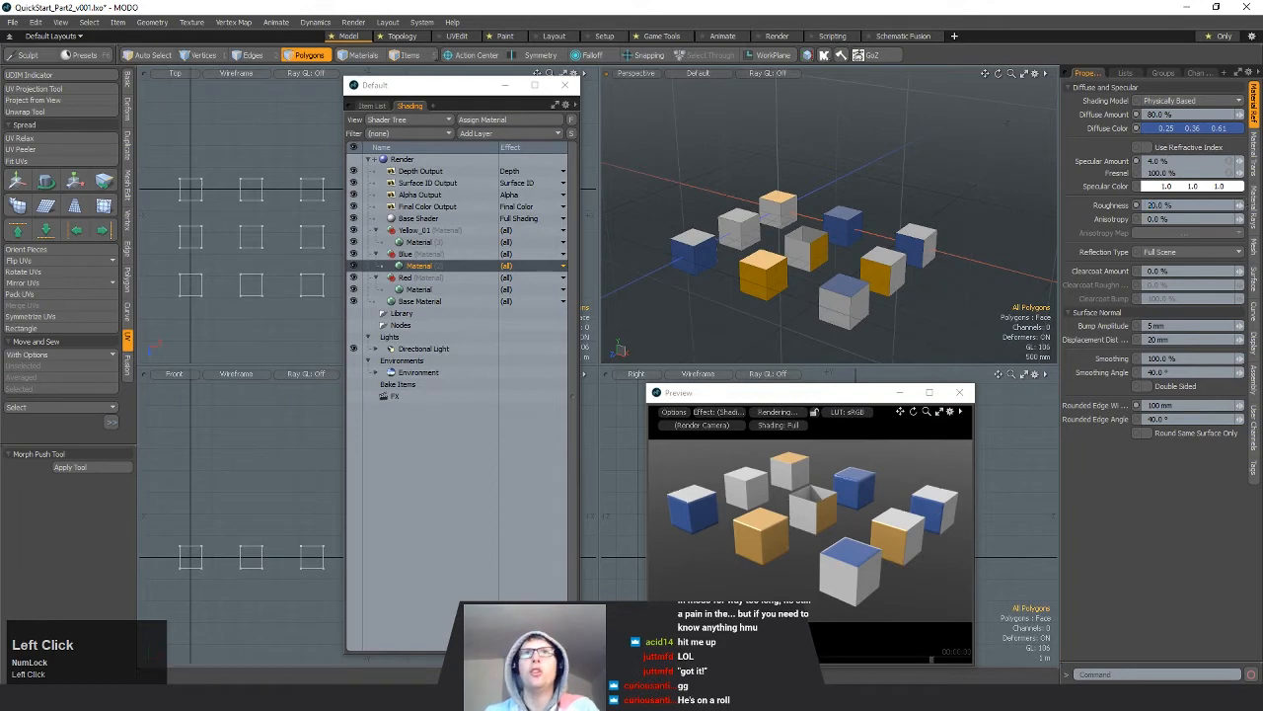
Step: Try a salmon Specular Color of 1.0, 0.44, 0.43 on the Blue material
left_click(1224, 185)
left_click_drag(818, 113, 895, 115)
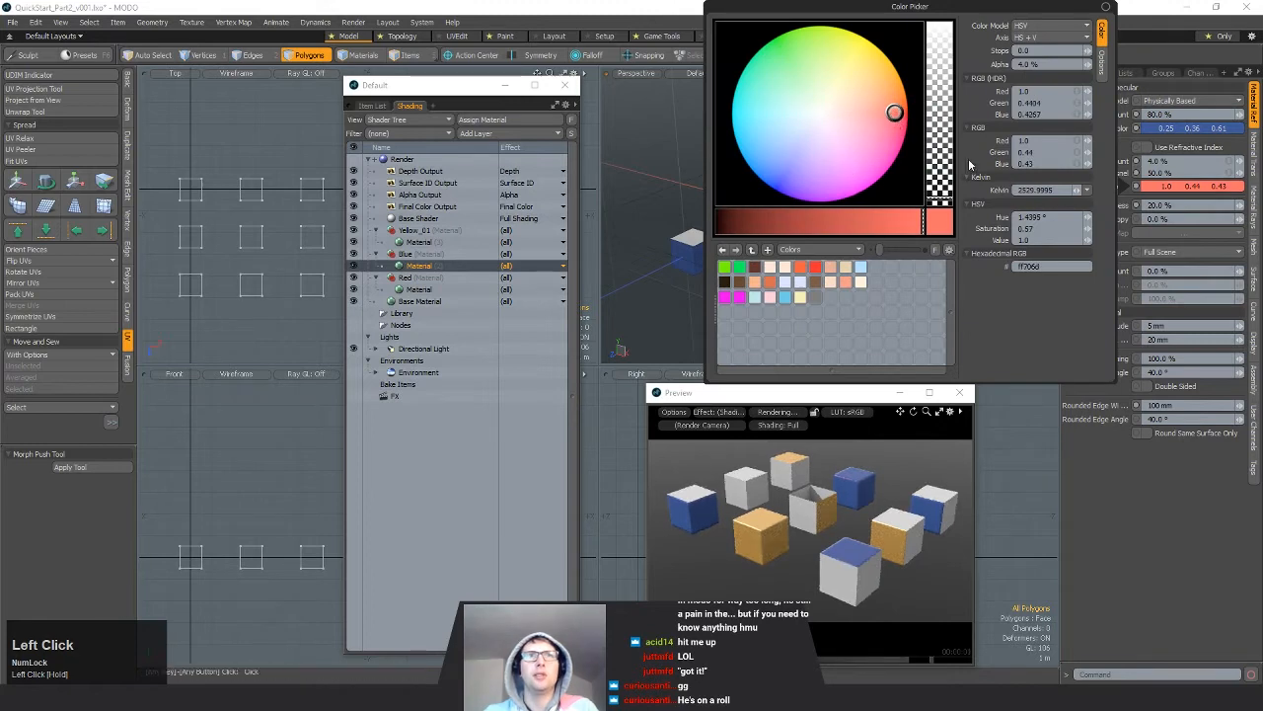
left_click(1170, 514)
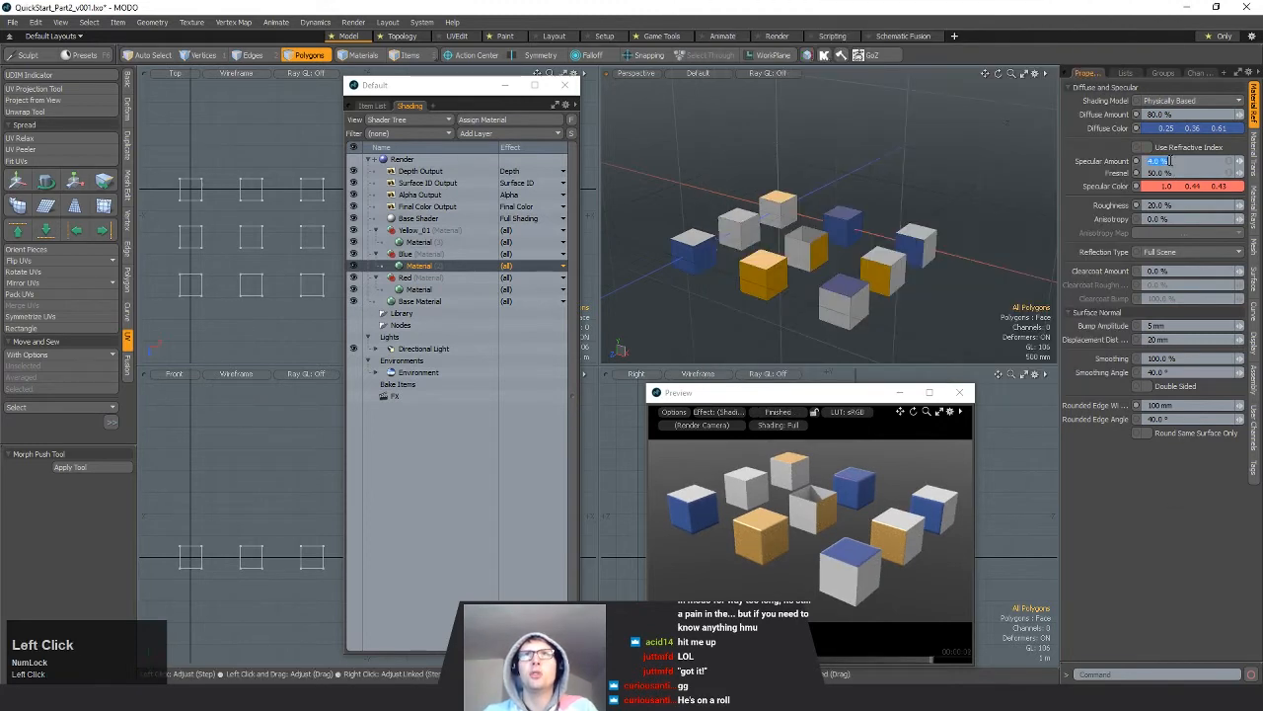
Step: Try Specular Amounts of 100% and 80% on the Blue material, and settle on 50% with a Fresnel of 50%
key("Return")
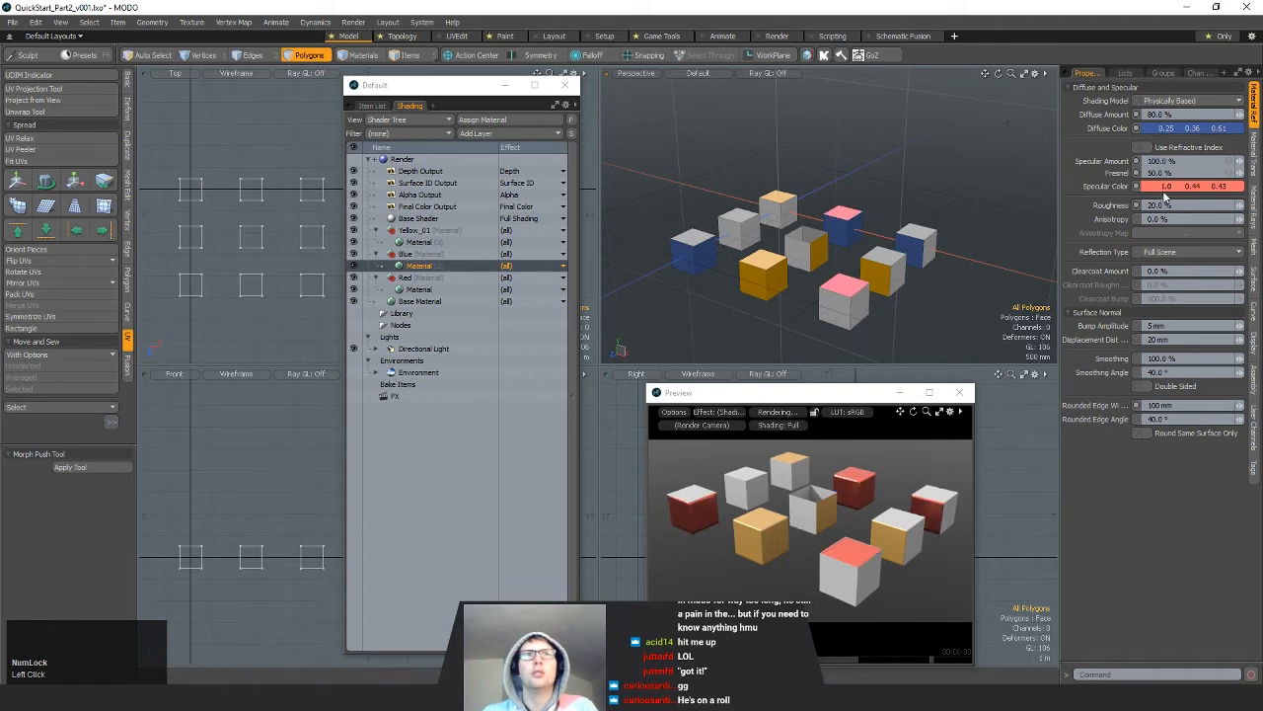
key("Return")
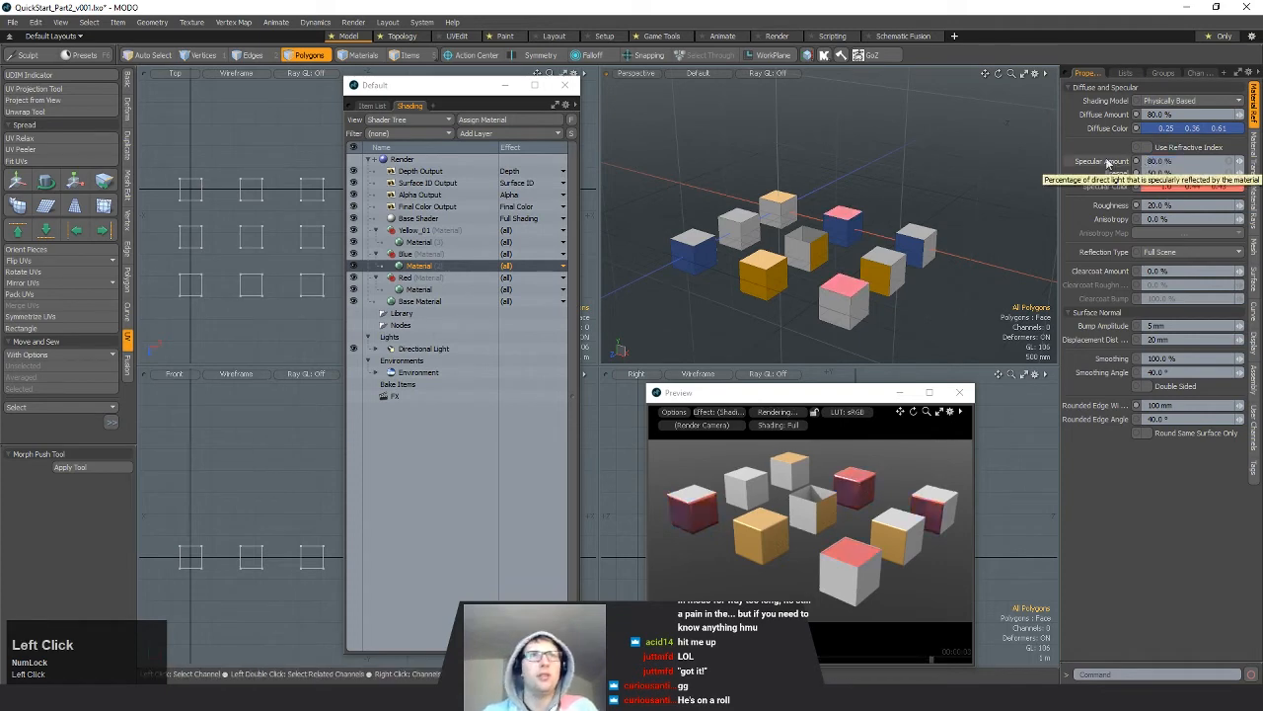
left_click(1193, 160)
type("5")
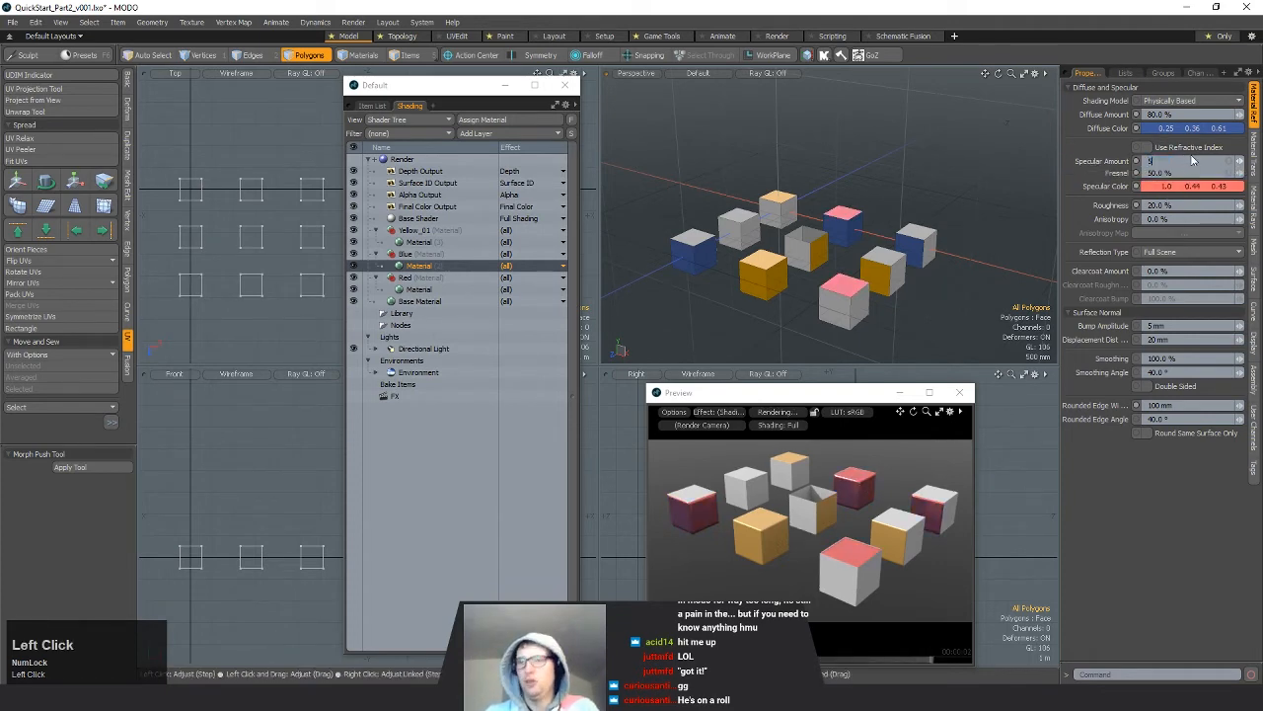
type("0")
key("Return")
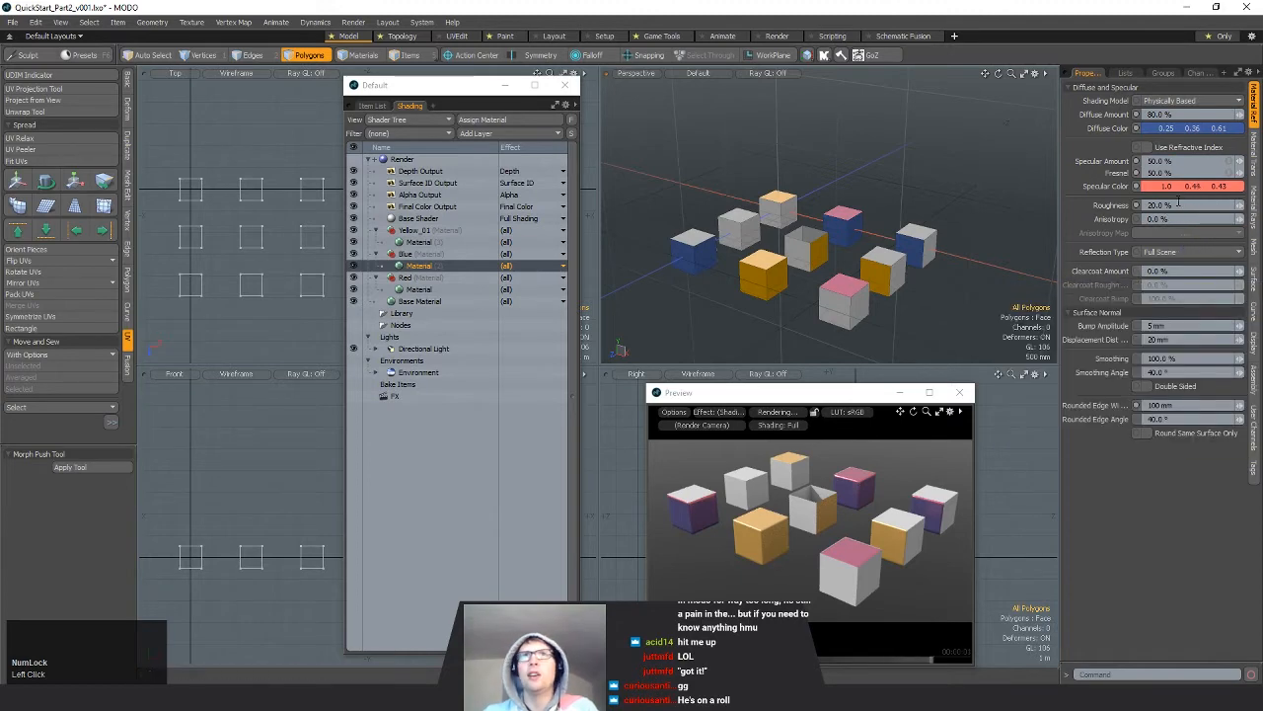
left_click(1165, 173)
Step: Set the Diffuse Color of the Red group's Material to a bright red of 0.93, 0.0, 0.22
left_click(423, 290)
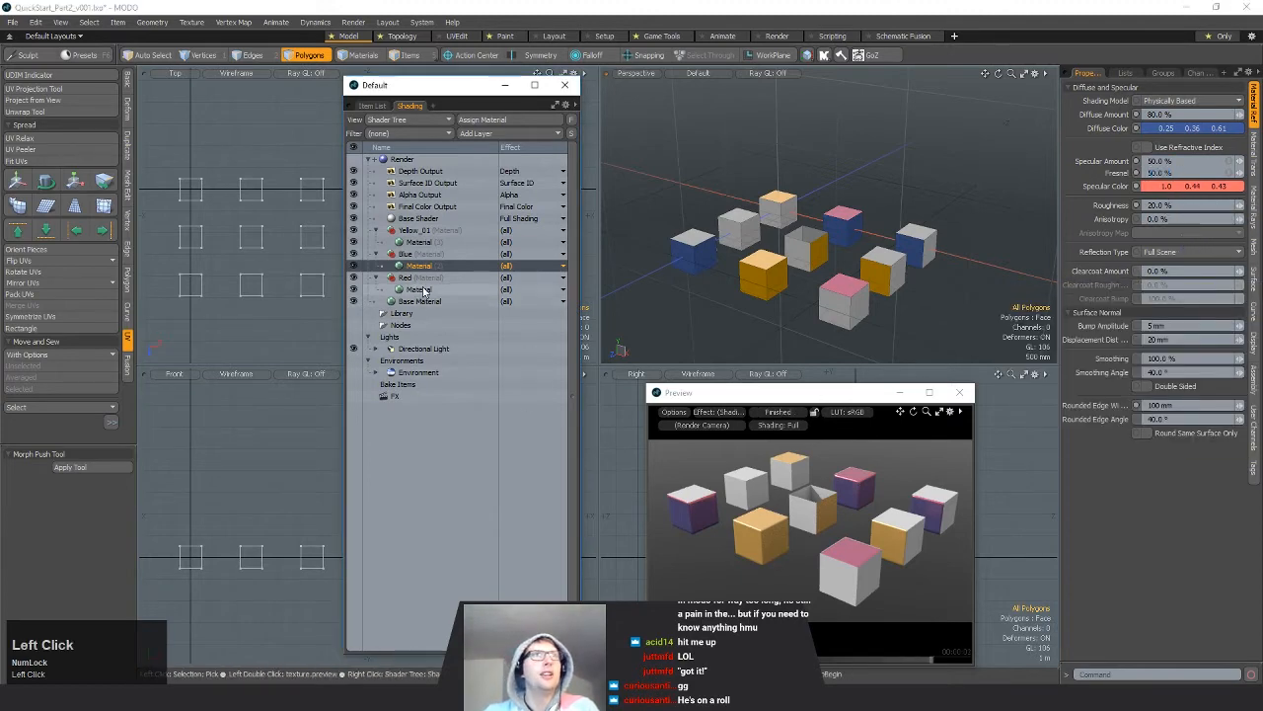
left_click(424, 290)
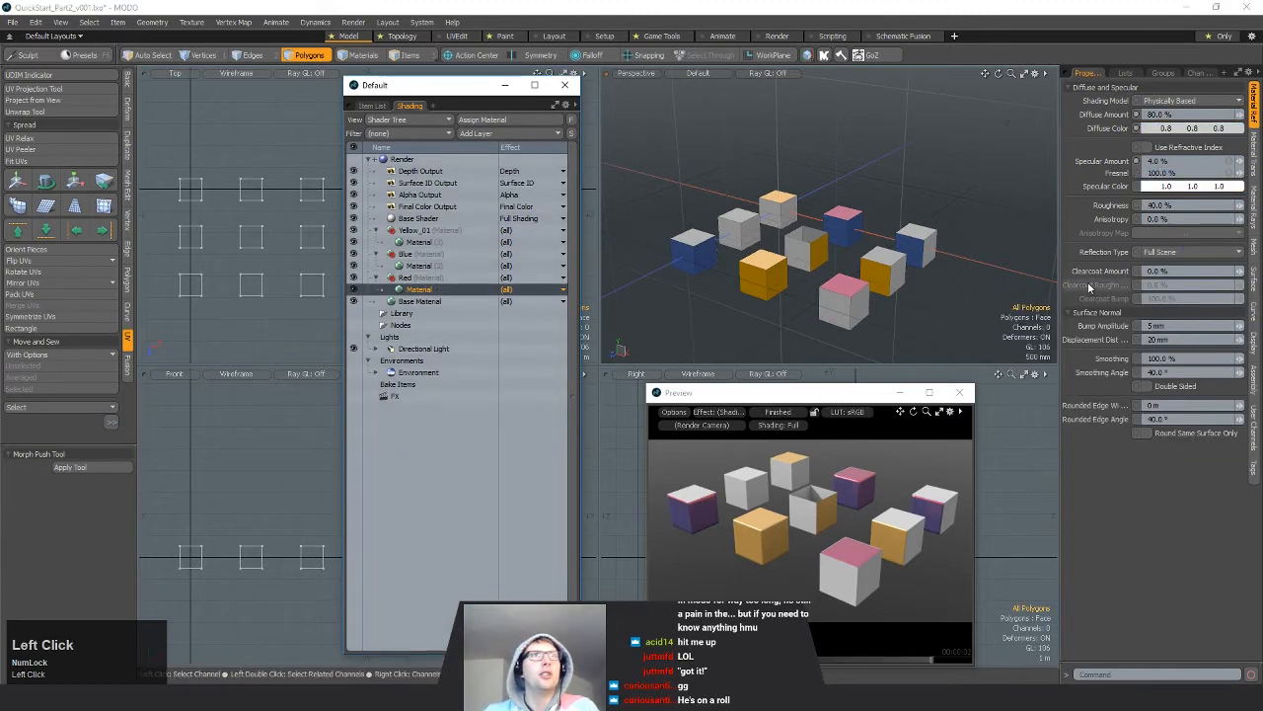
left_click(1194, 129)
left_click_drag(873, 115, 908, 117)
left_click(893, 222)
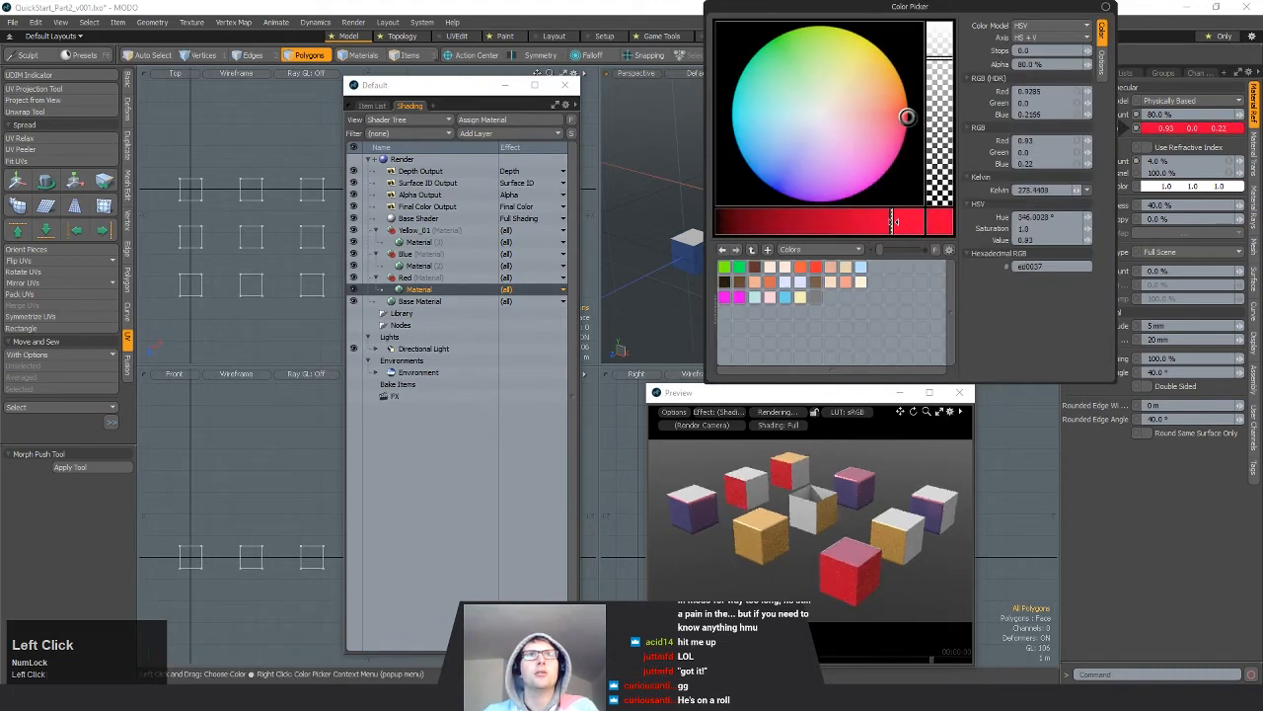
left_click(1132, 531)
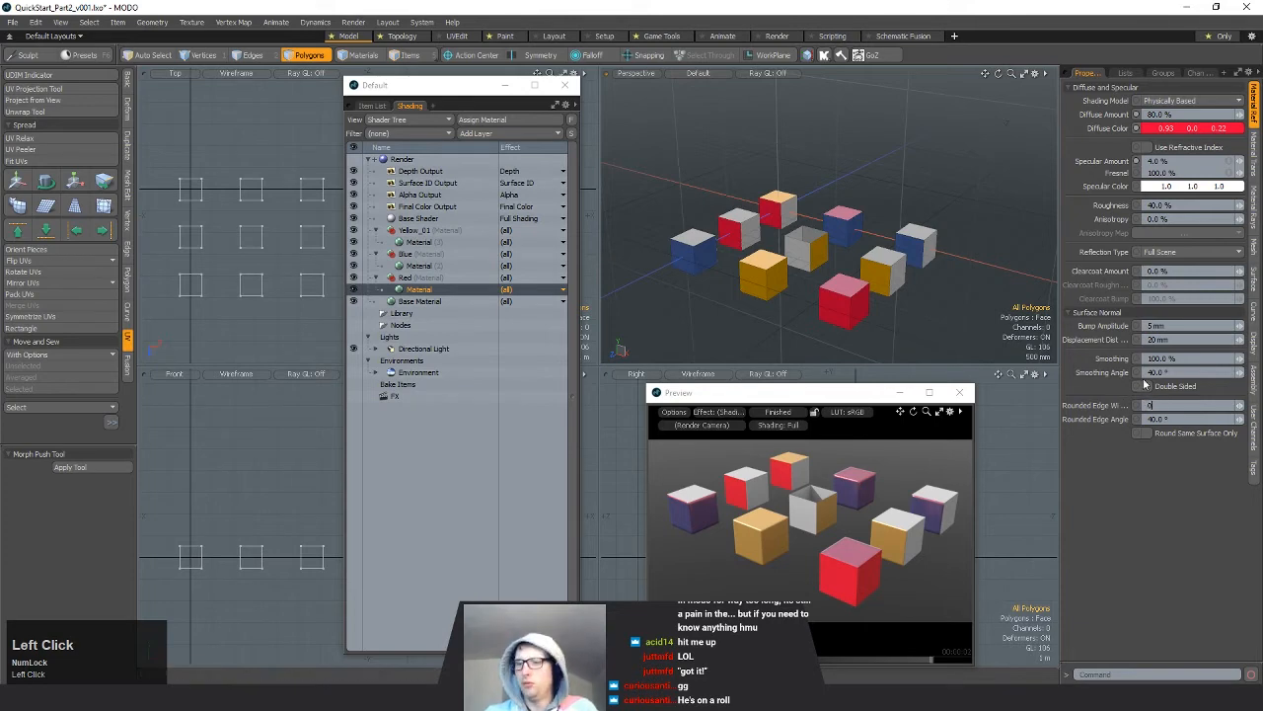
Step: Try a Rounded Edge Width of 10 mm on the Red material and raise it to 50 mm
key("Return")
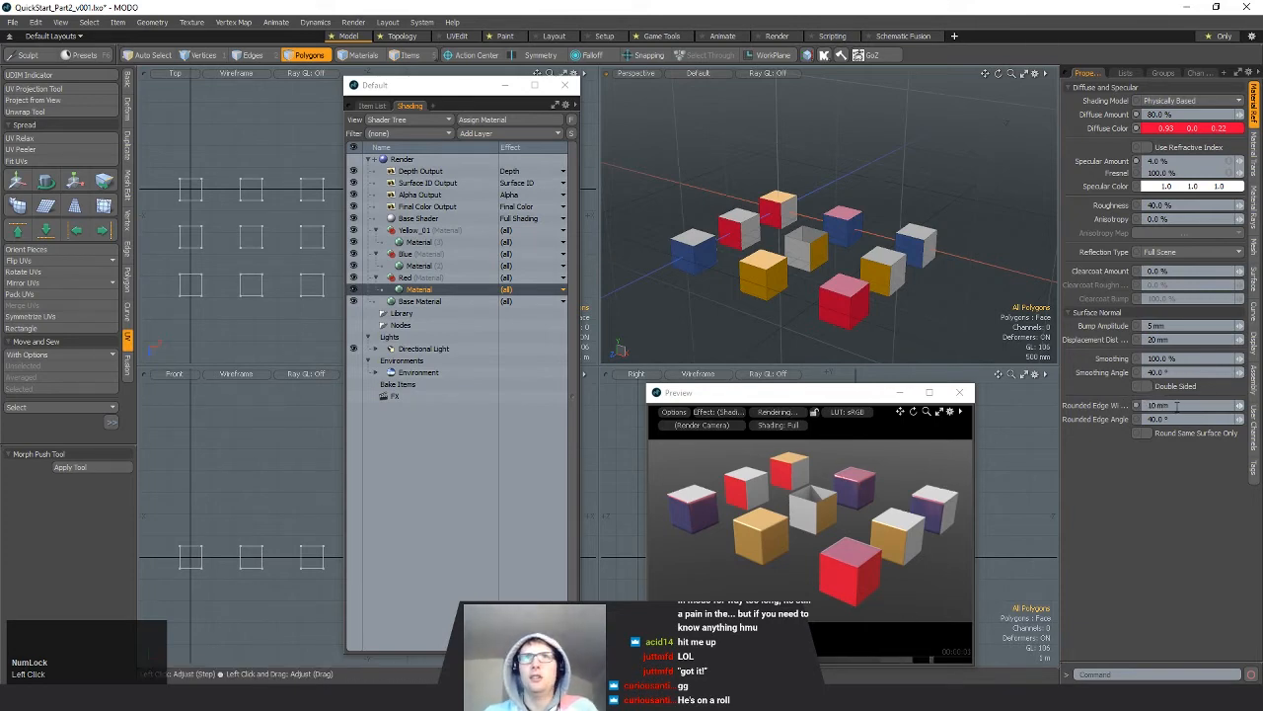
left_click_drag(1184, 406, 1044, 393)
key("Return")
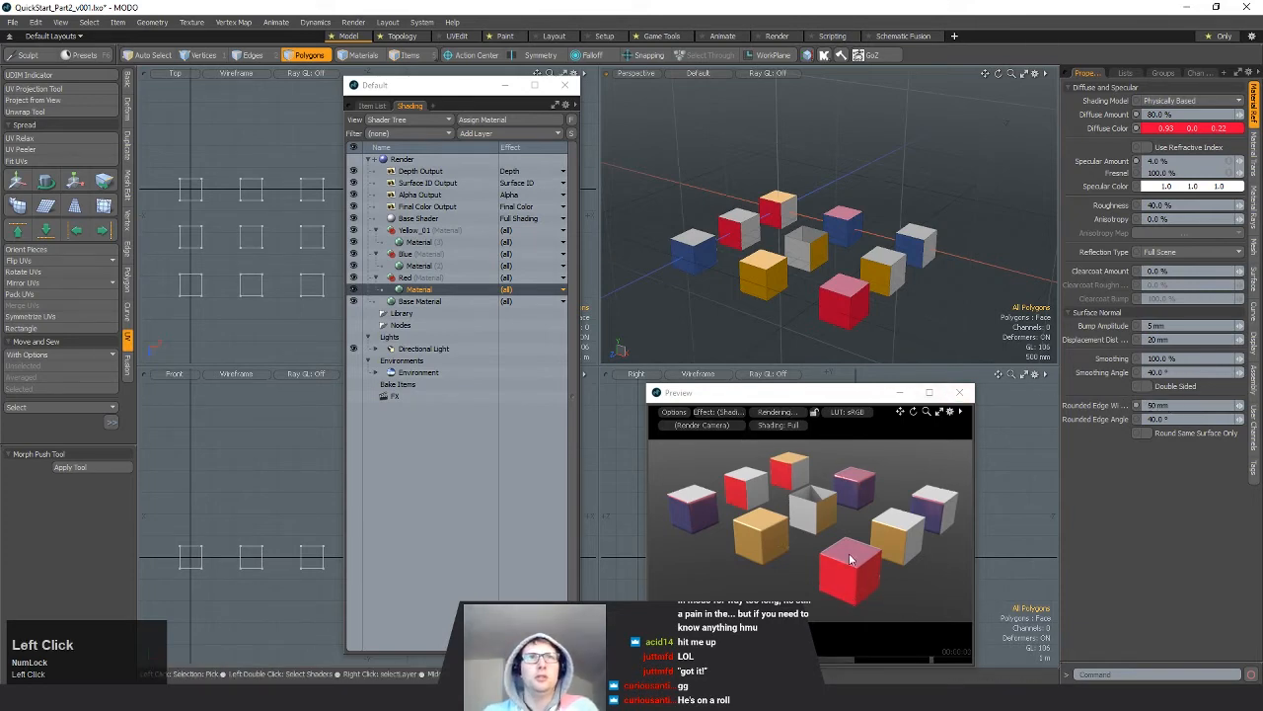
Step: Give the Red material a pink Specular Color of 1.0, 0.43, 0.66, a Specular Amount of 20% and a Fresnel of 50%
left_click(1189, 185)
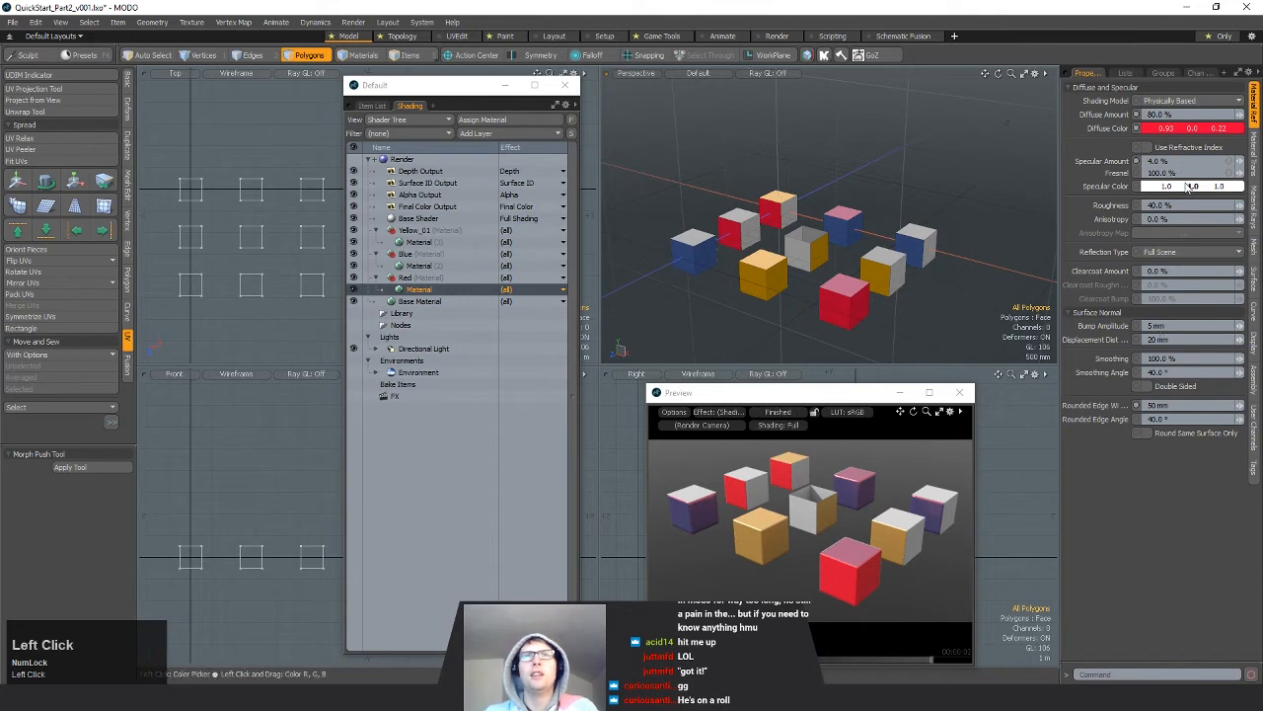
left_click(892, 118)
left_click_drag(893, 118, 891, 135)
left_click(1164, 536)
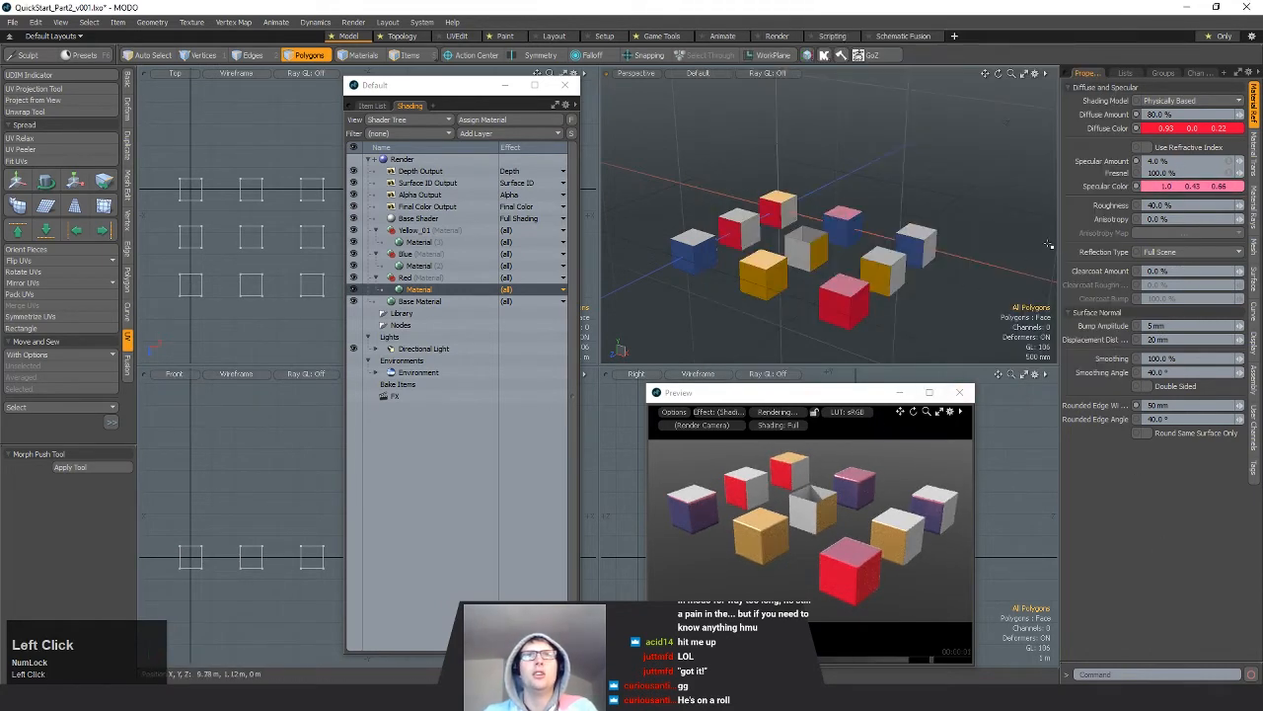
left_click(1181, 158)
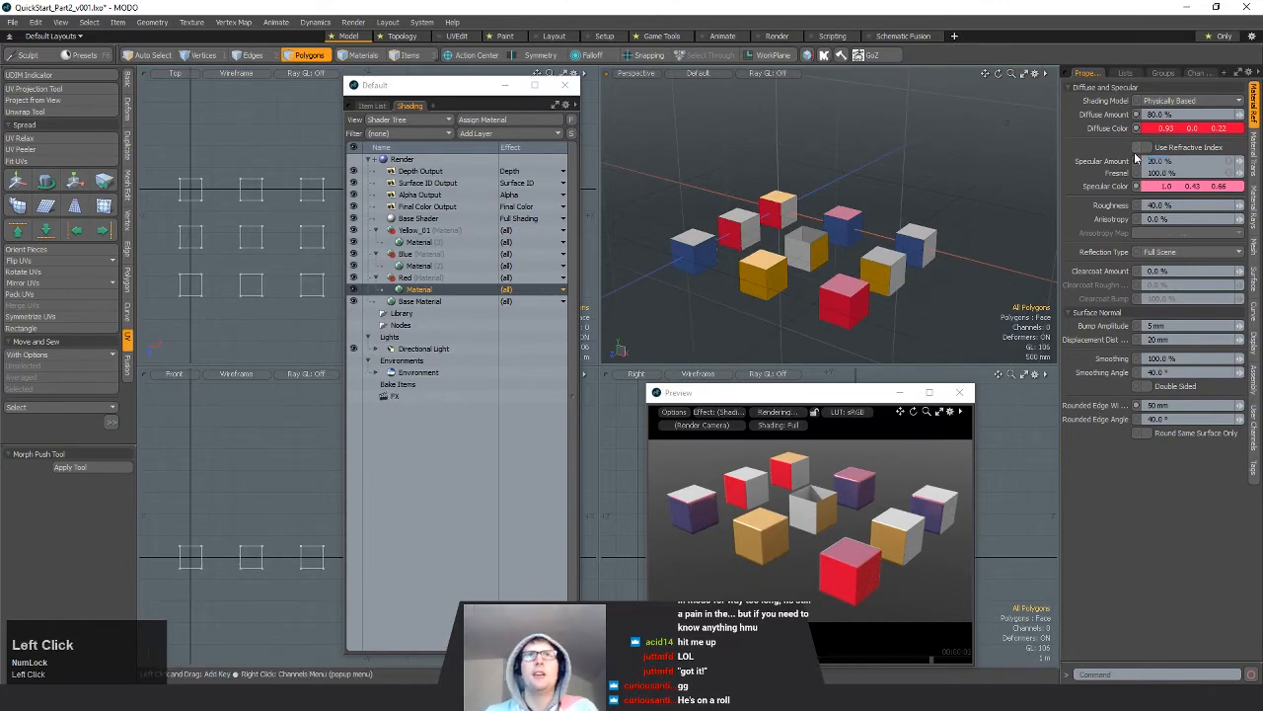
left_click(1161, 173)
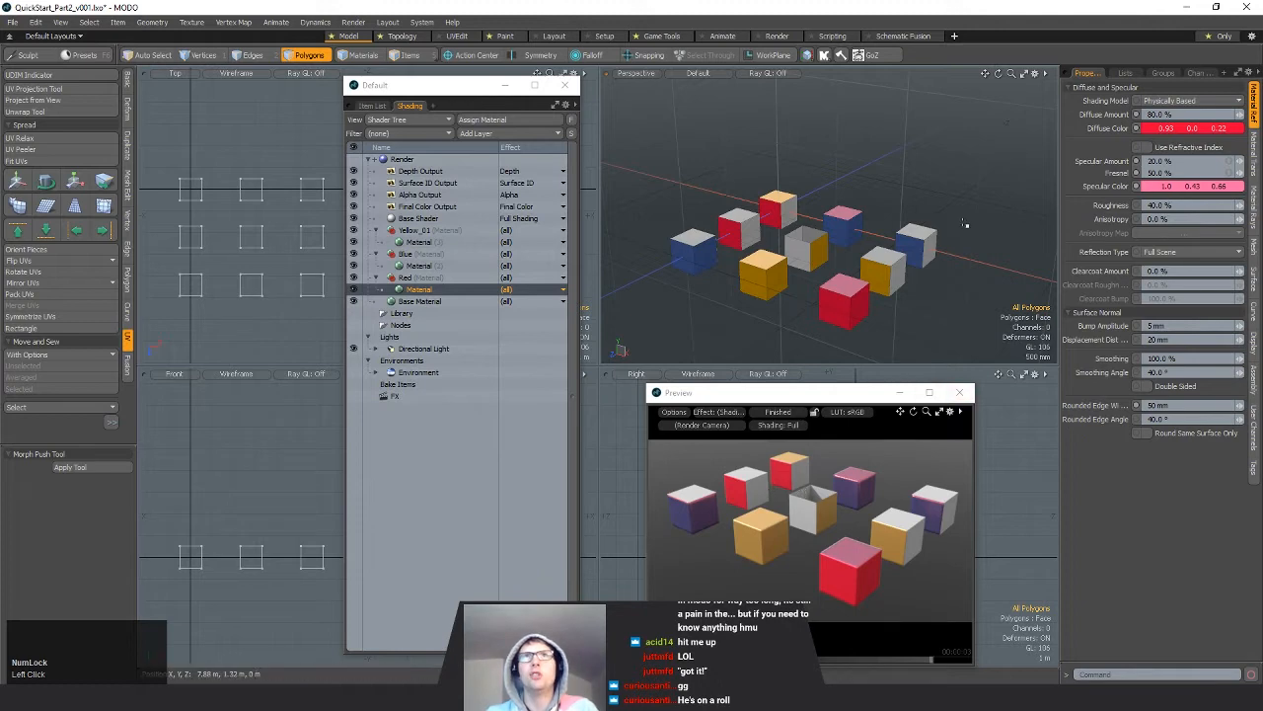
Step: Set the Blue material's Specular Color to a light blue of 0.68, 0.93, 1.0
left_click(419, 266)
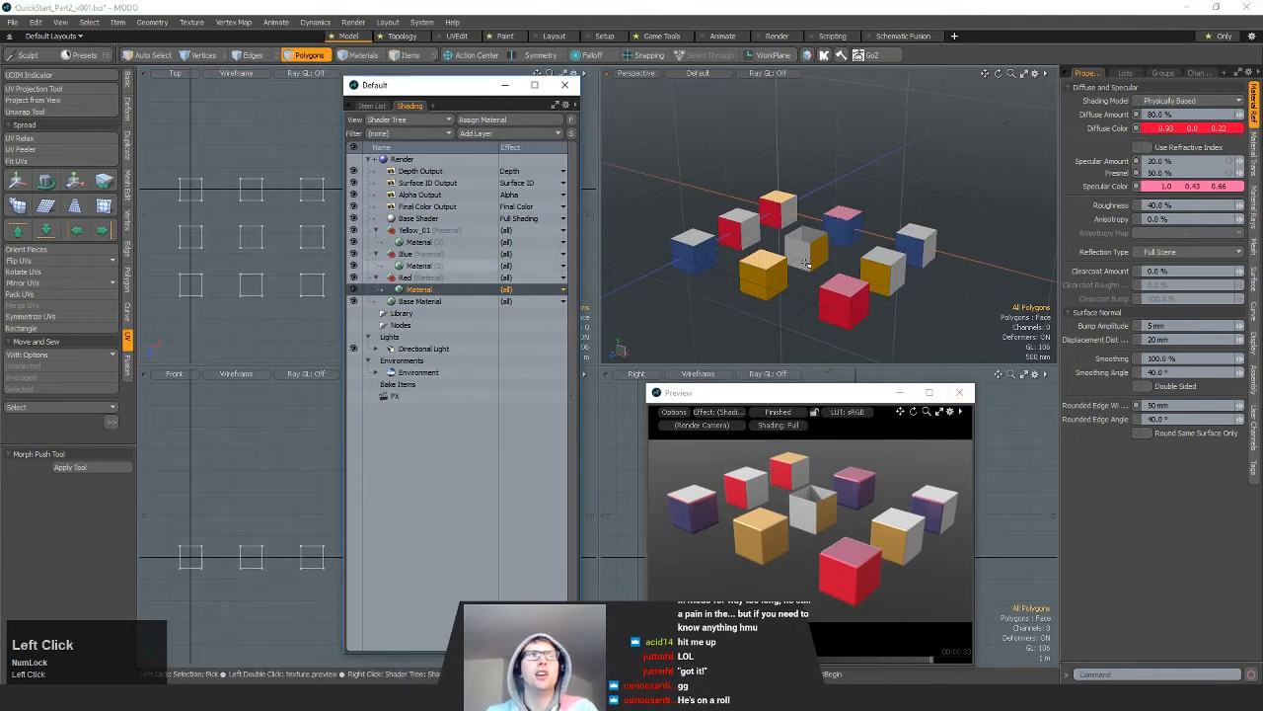
left_click(1182, 184)
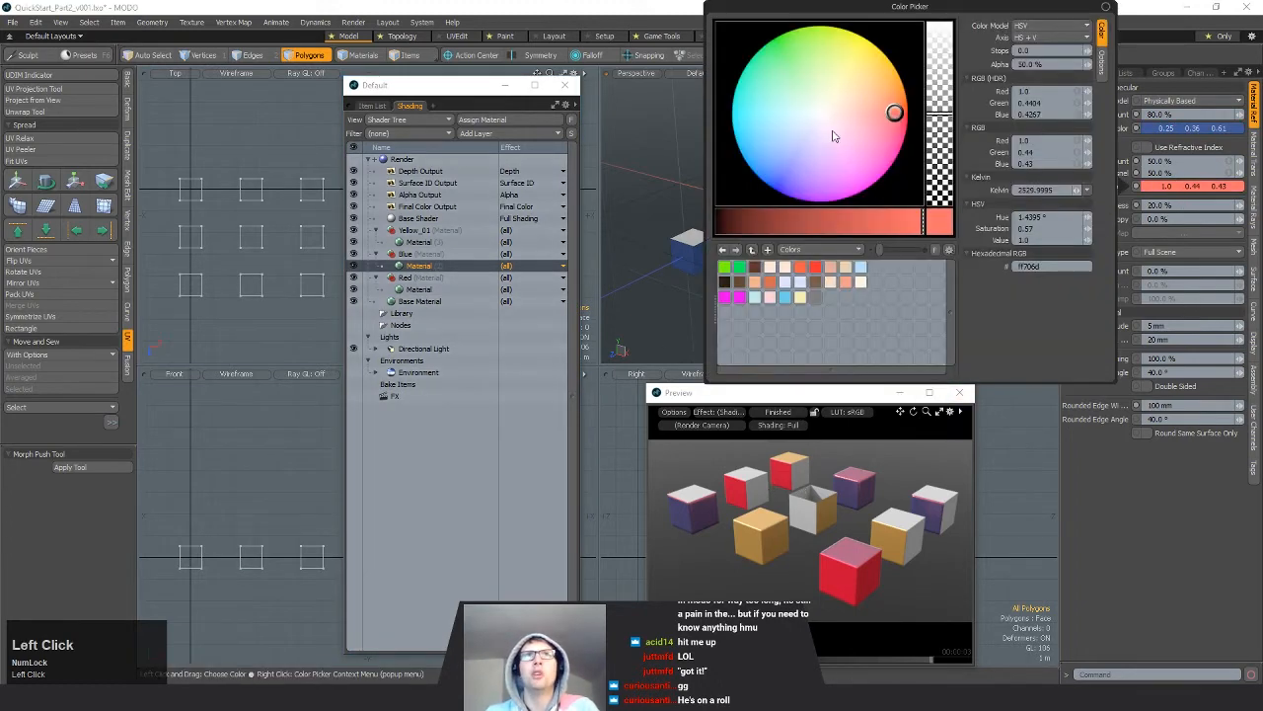
left_click(827, 145)
left_click_drag(820, 145, 769, 125)
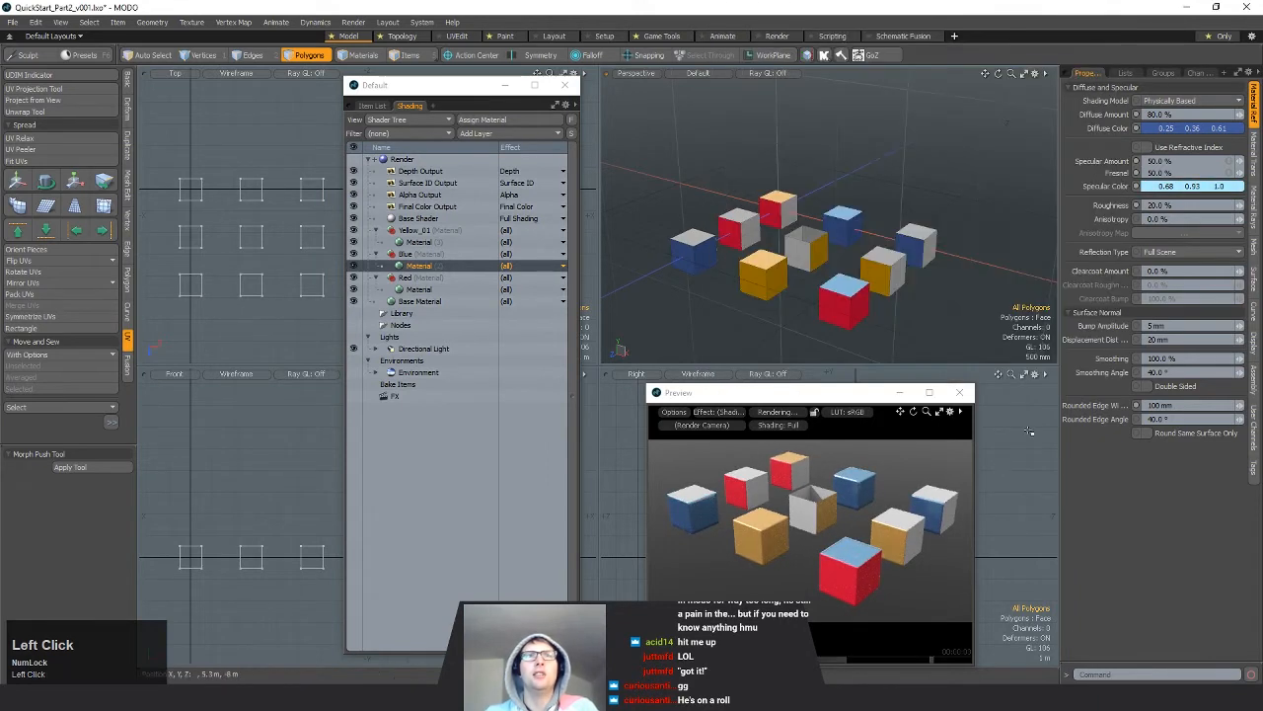
Step: Close the open top of the centre cube with a new polygon made from its four border edges
left_click_drag(911, 287, 858, 255, "alt")
left_click_drag(858, 255, 908, 229, "alt+shift")
key("space")
key("space")
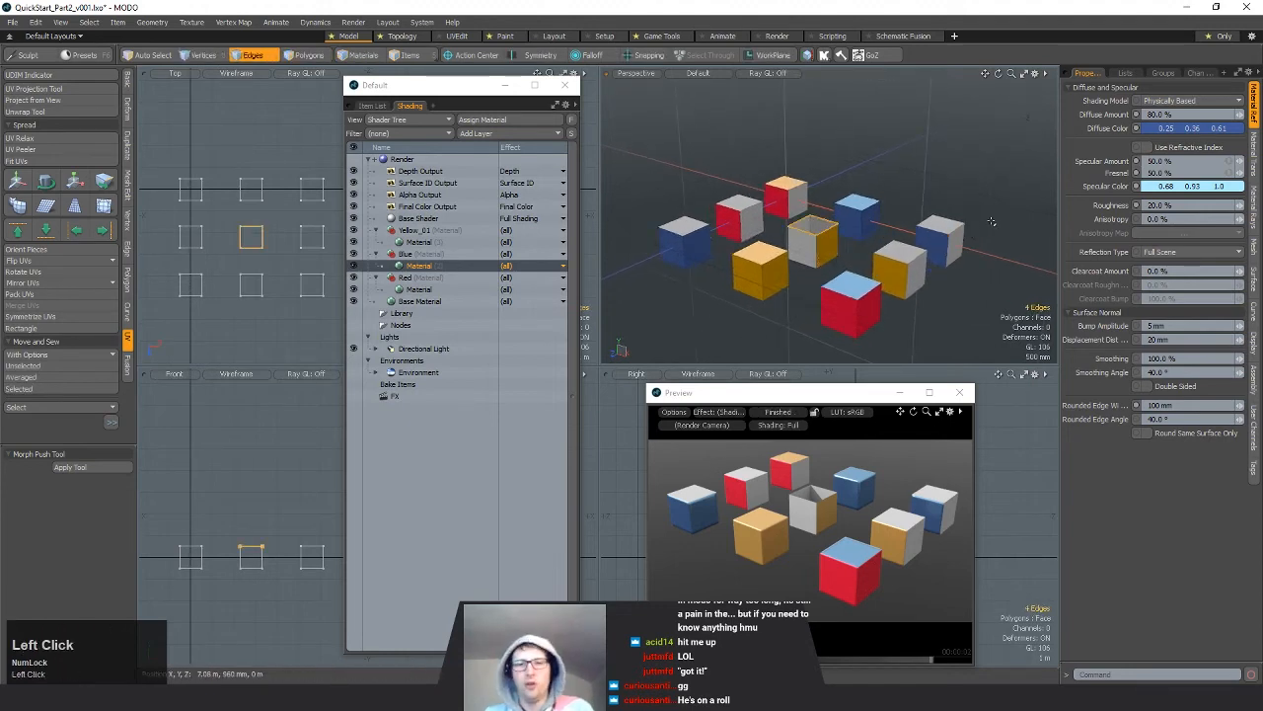
key("p")
left_click_drag(950, 209, 922, 191, "alt")
key("space")
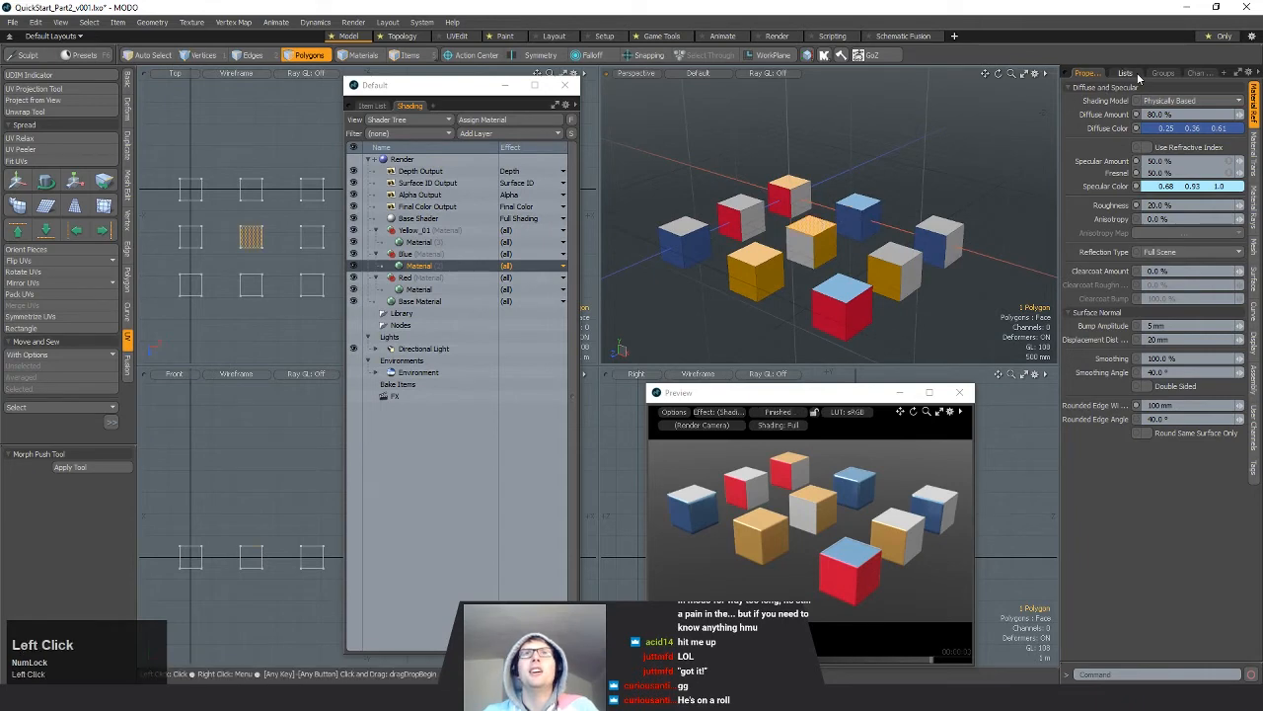
Step: Open the Texture UV map and create UVs for the centre cube's new top polygon with an Atlas projection
left_click(1128, 74)
double_click(1101, 127)
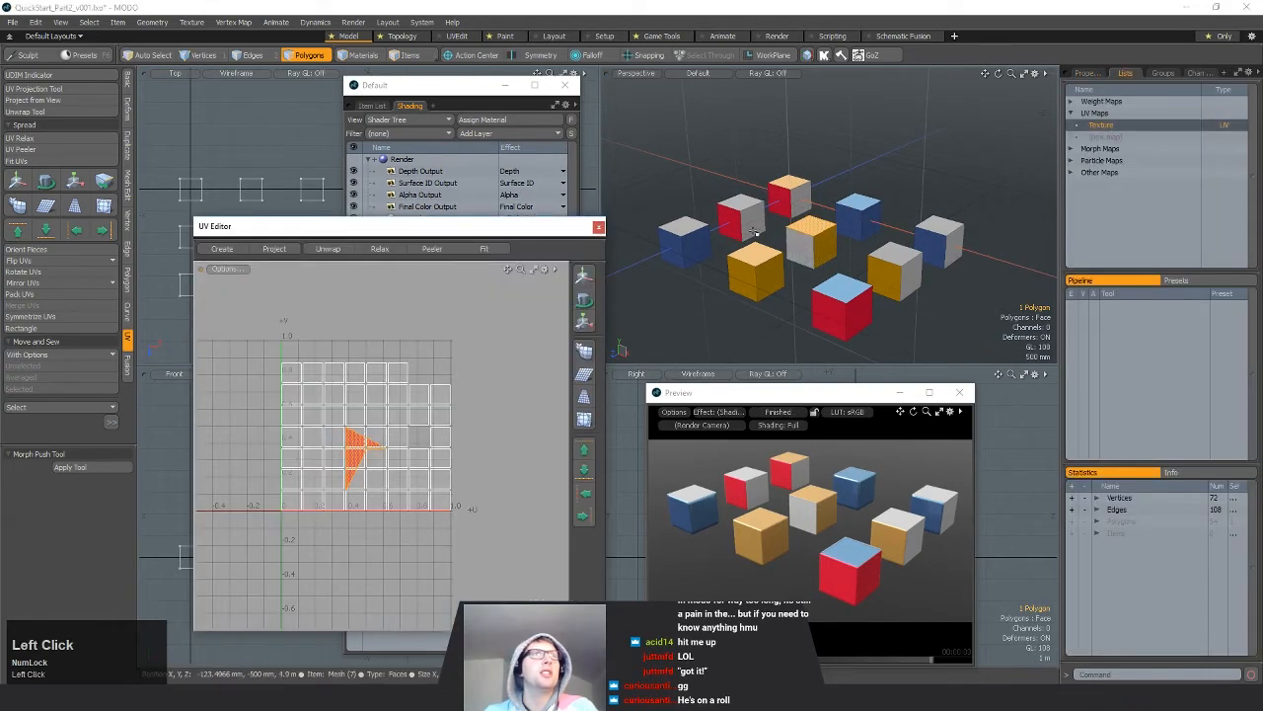
left_click(815, 228)
left_click(42, 88)
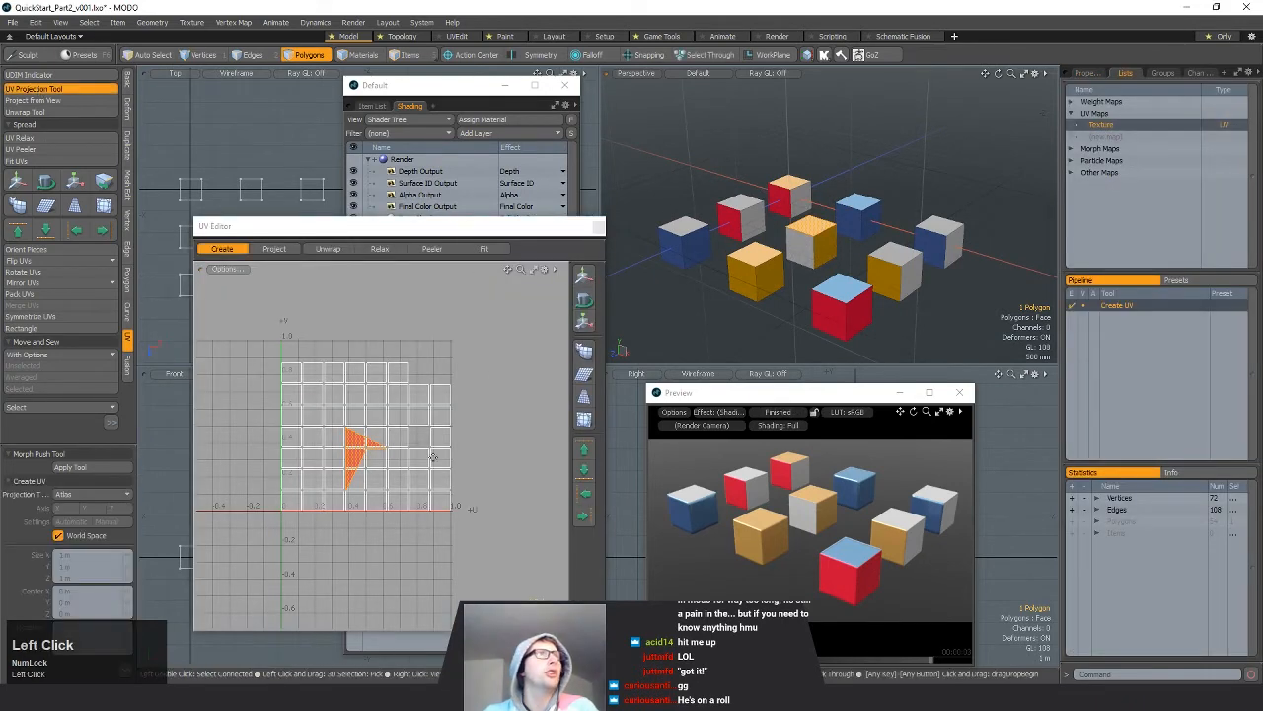
left_click(399, 406)
key("space")
Step: Relax the UVs of all polygons, pack them with the default options and close the UV Editor
right_click_drag(475, 314, 449, 334)
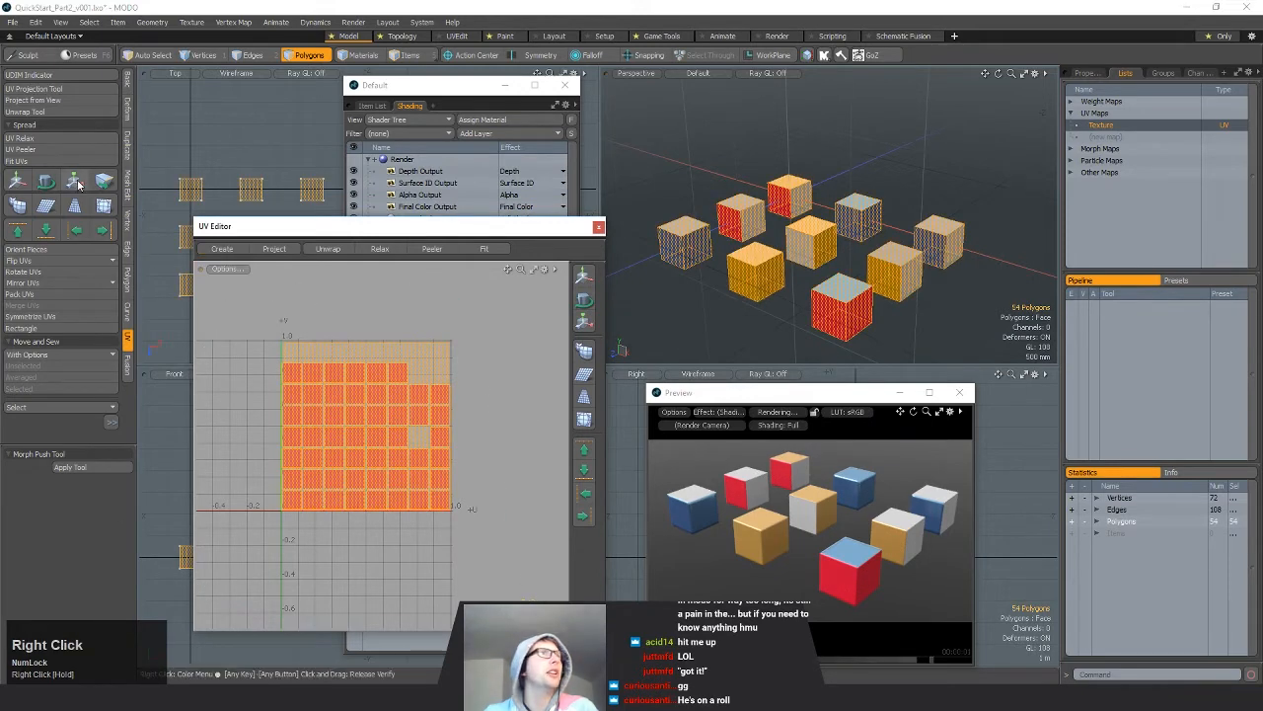
left_click(40, 140)
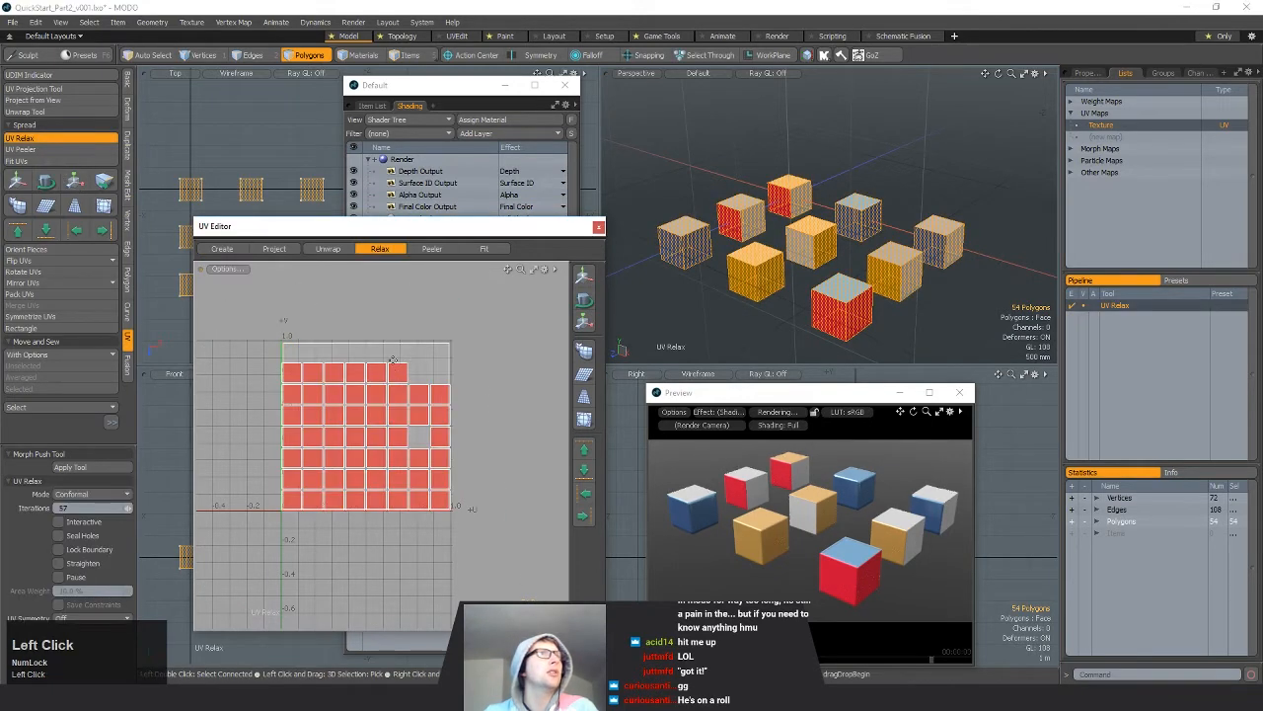
key("space")
left_click(451, 349)
left_click(38, 294)
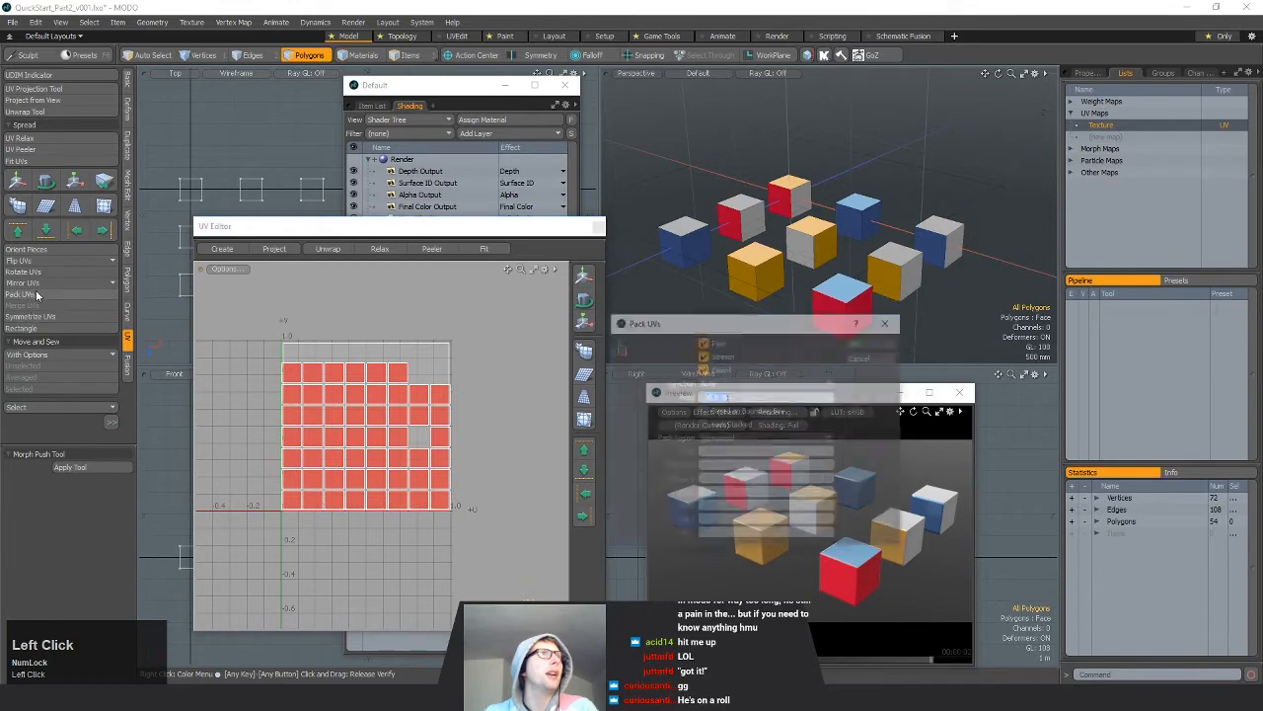
key("Return")
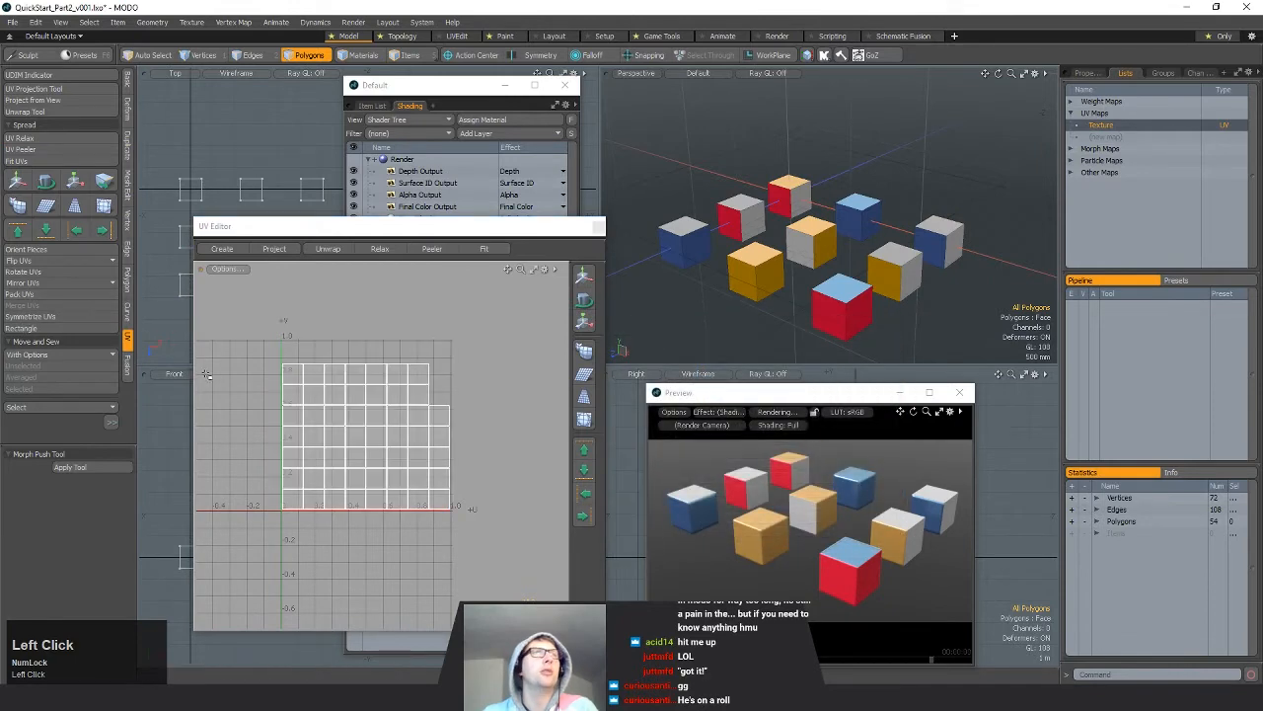
left_click(597, 227)
Step: Select the whole front cube and compare the Red and Yellow_01 material properties
left_click_drag(882, 215, 802, 221, "alt")
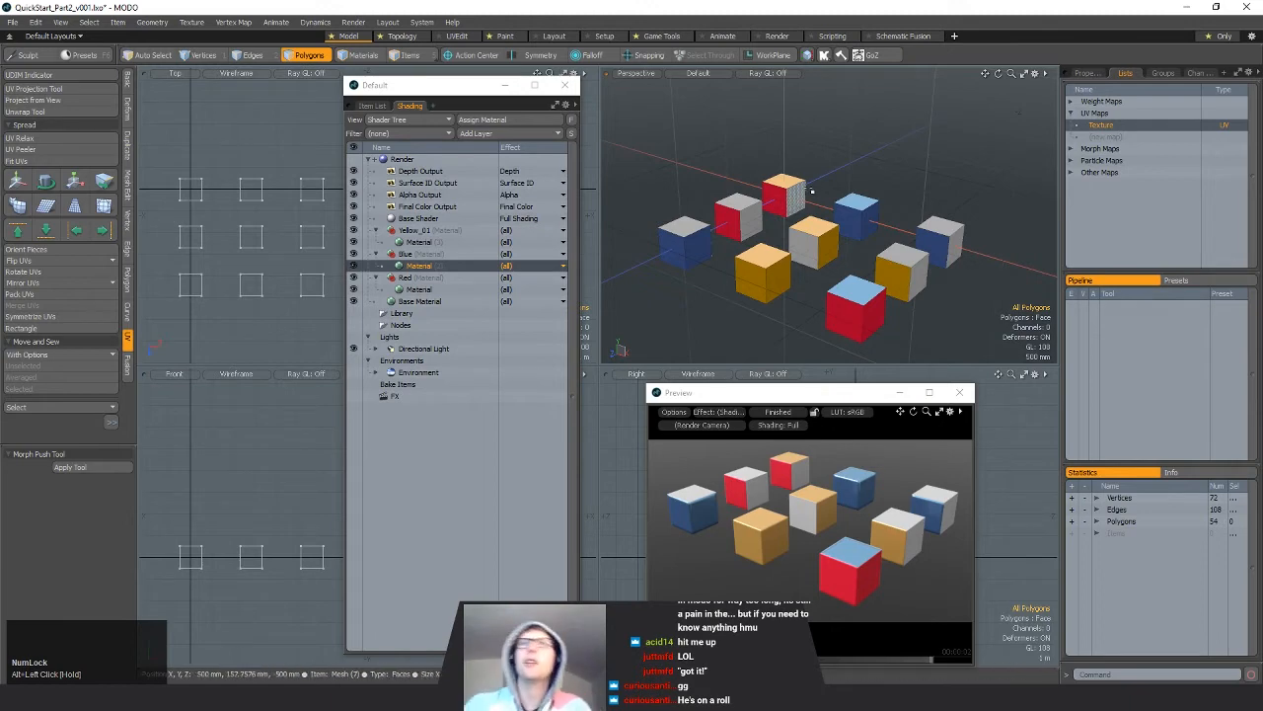
double_click(854, 310)
mouse_move(883, 302)
left_mouse_down("alt")
mouse_move(921, 292)
mouse_move(898, 286)
mouse_move(908, 301)
left_mouse_up("alt")
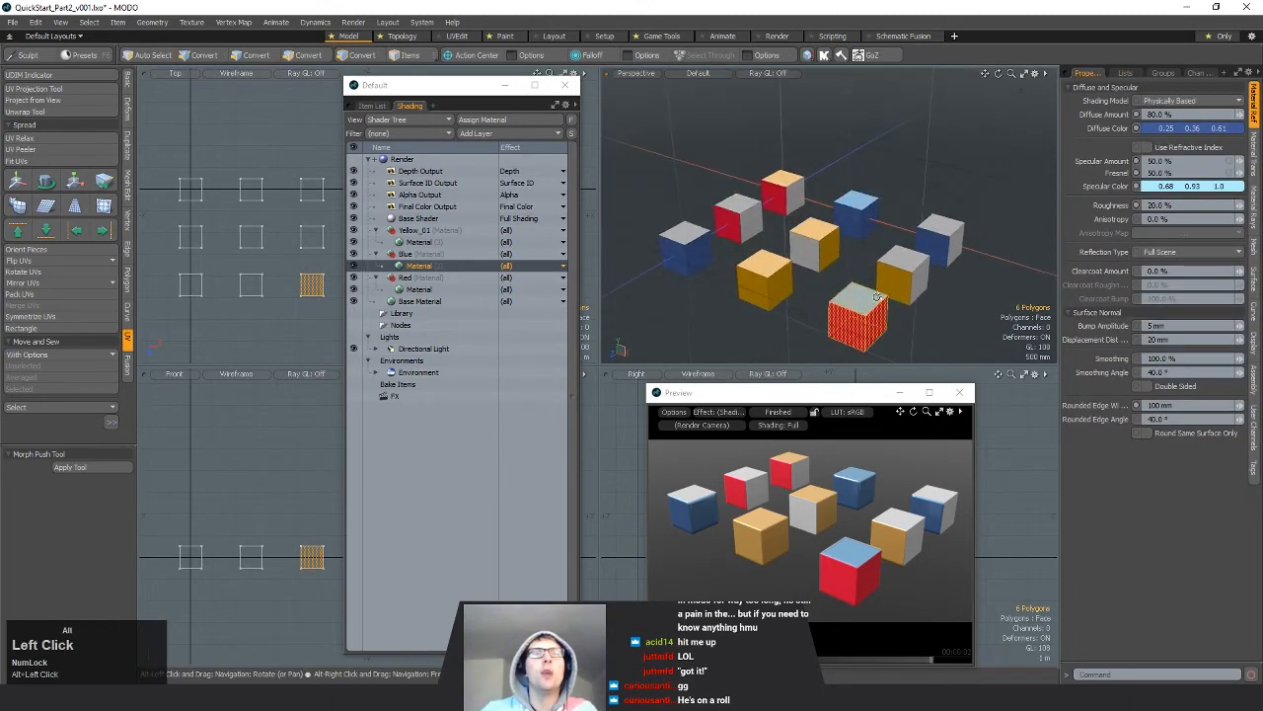
key("w")
key("space")
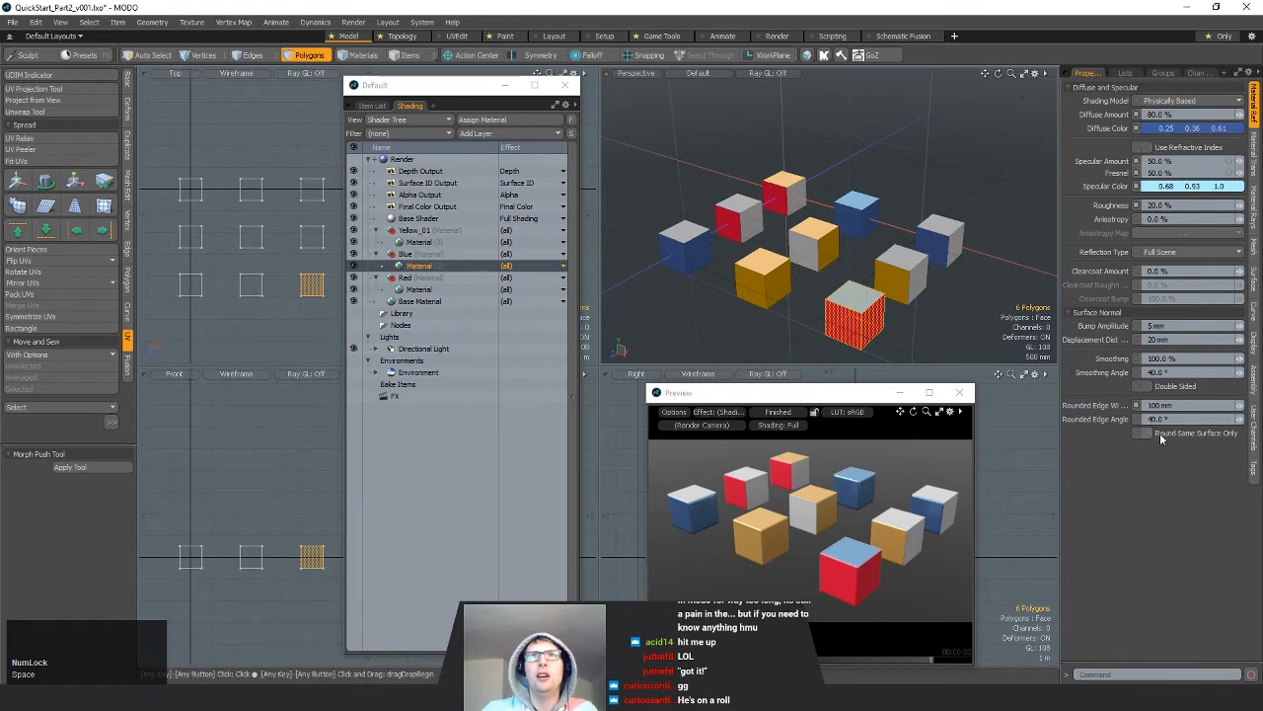
left_click(420, 290)
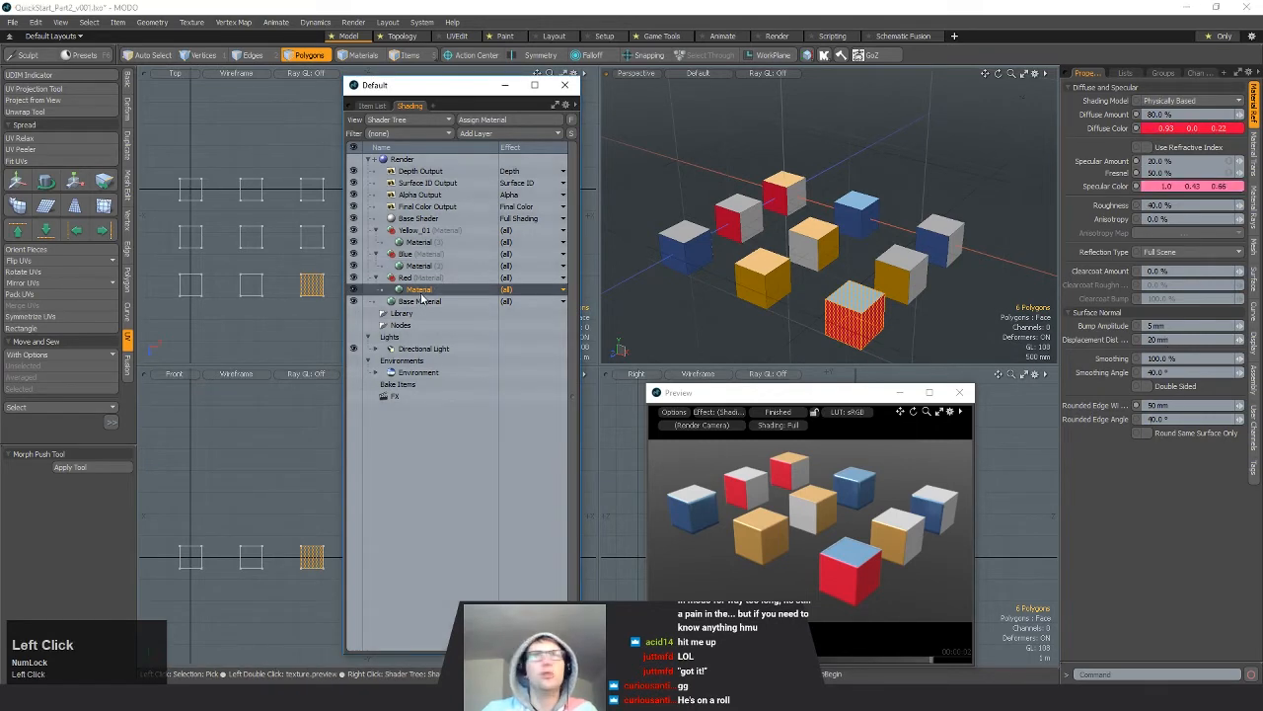
left_click(417, 242)
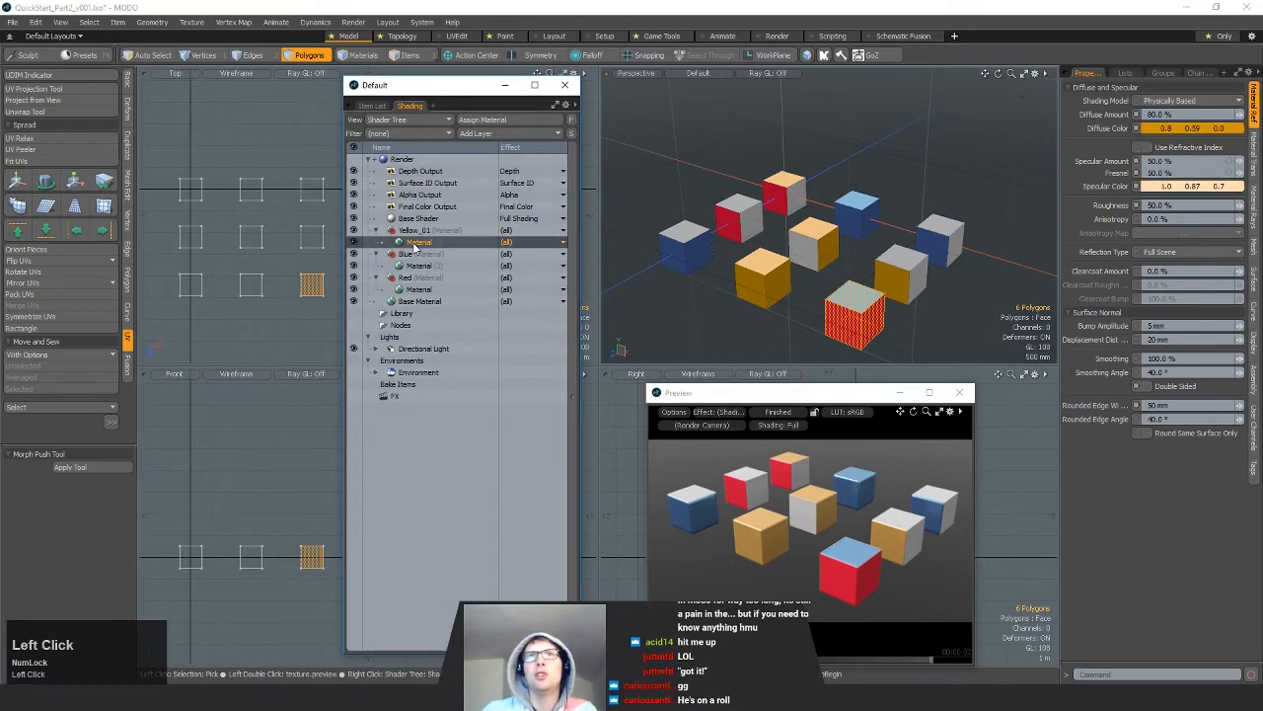
Step: Assign the existing Red material to all polygons of the partly red cube beside the centre cube
left_click(729, 223)
key("m")
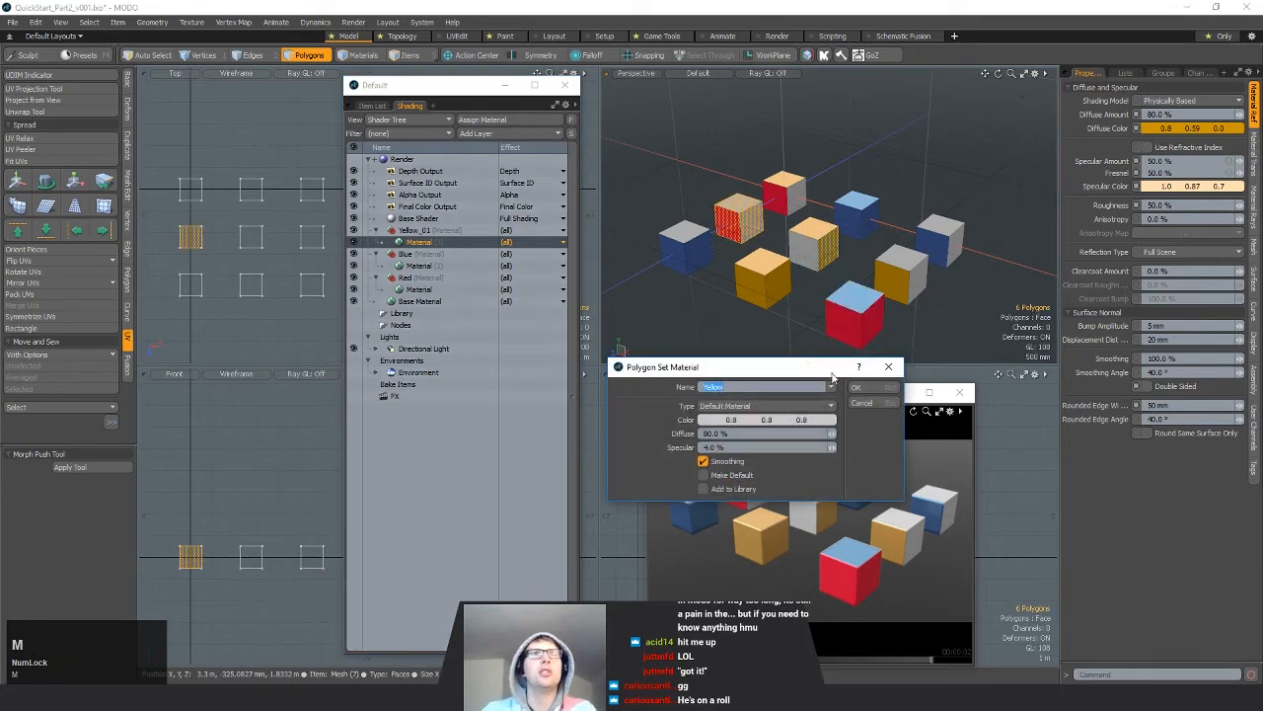
left_click_drag(832, 376, 1022, 119)
left_click_drag(945, 116, 948, 265)
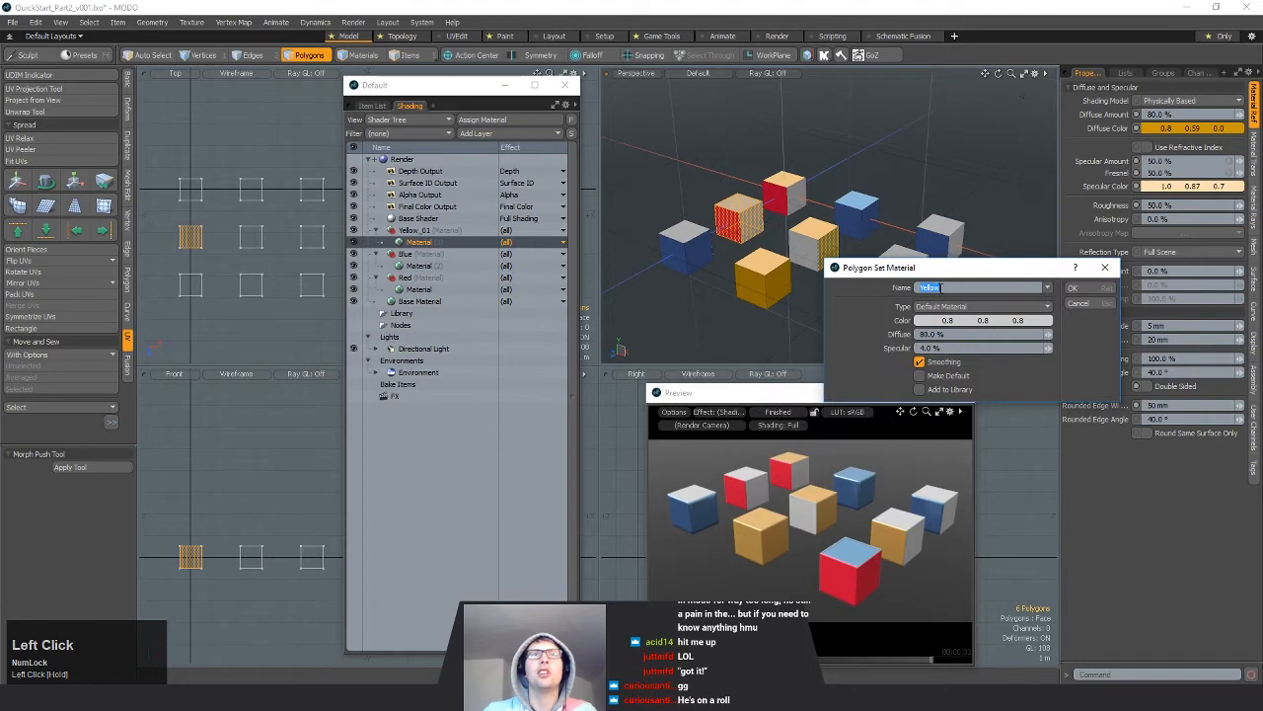
left_click(1048, 288)
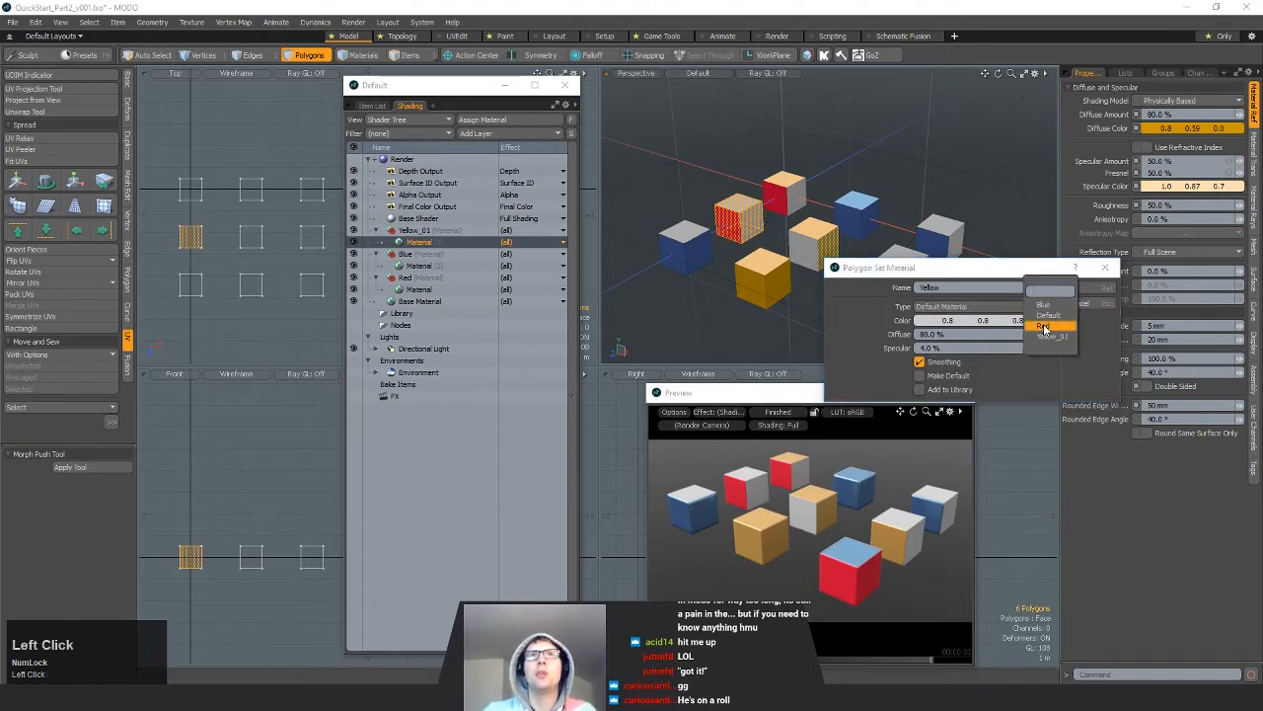
left_click(1044, 326)
left_click(1089, 292)
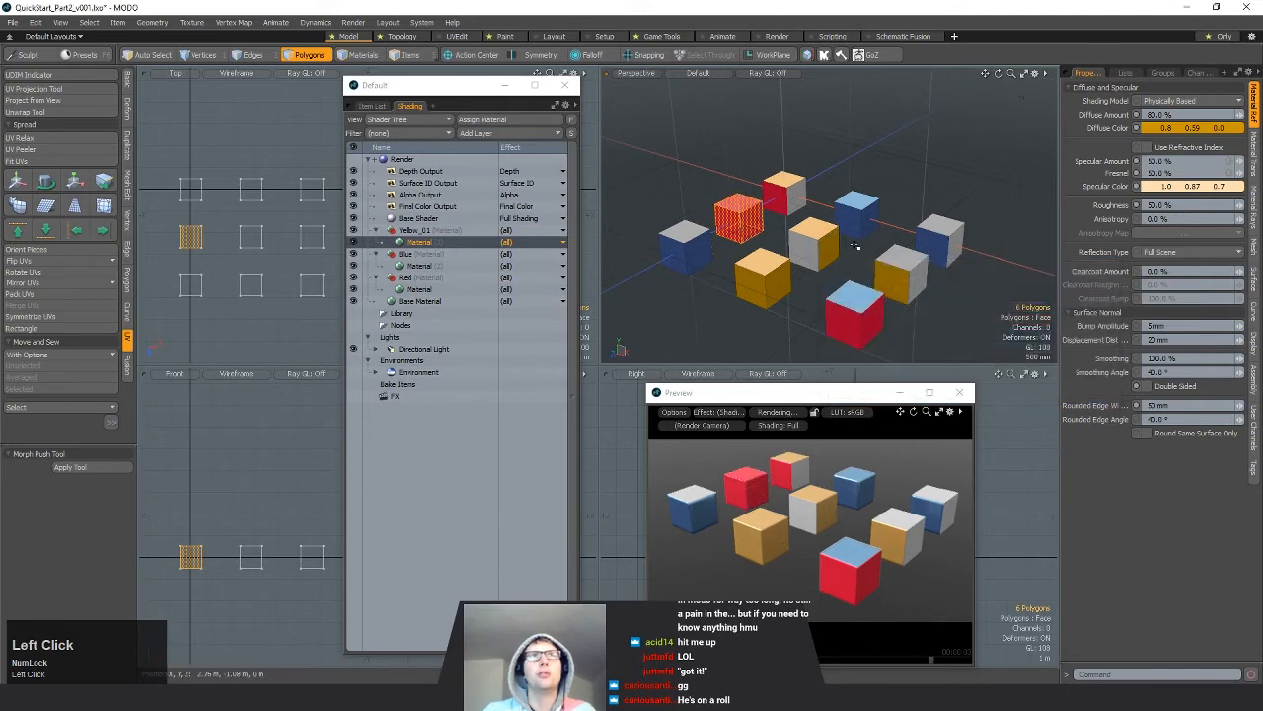
Step: Assign the existing Yellow_01 material to all polygons of the centre cube
key("m")
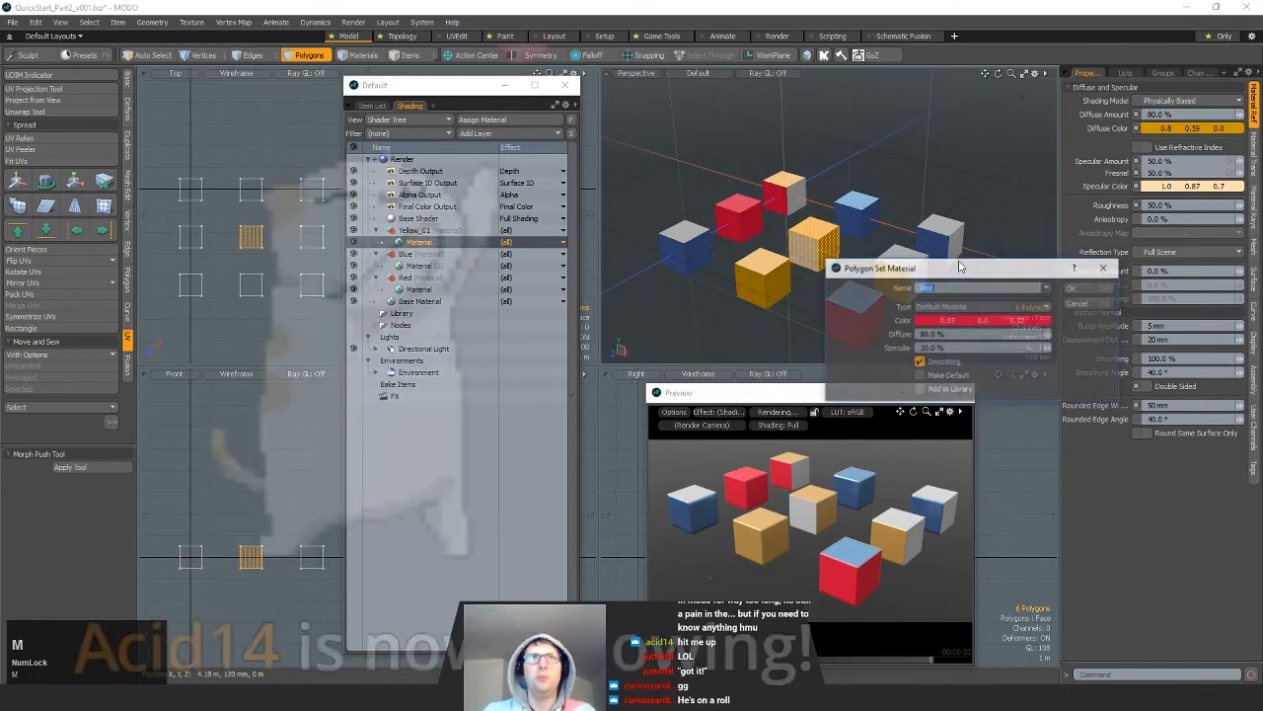
left_click(1048, 288)
left_click(1046, 299)
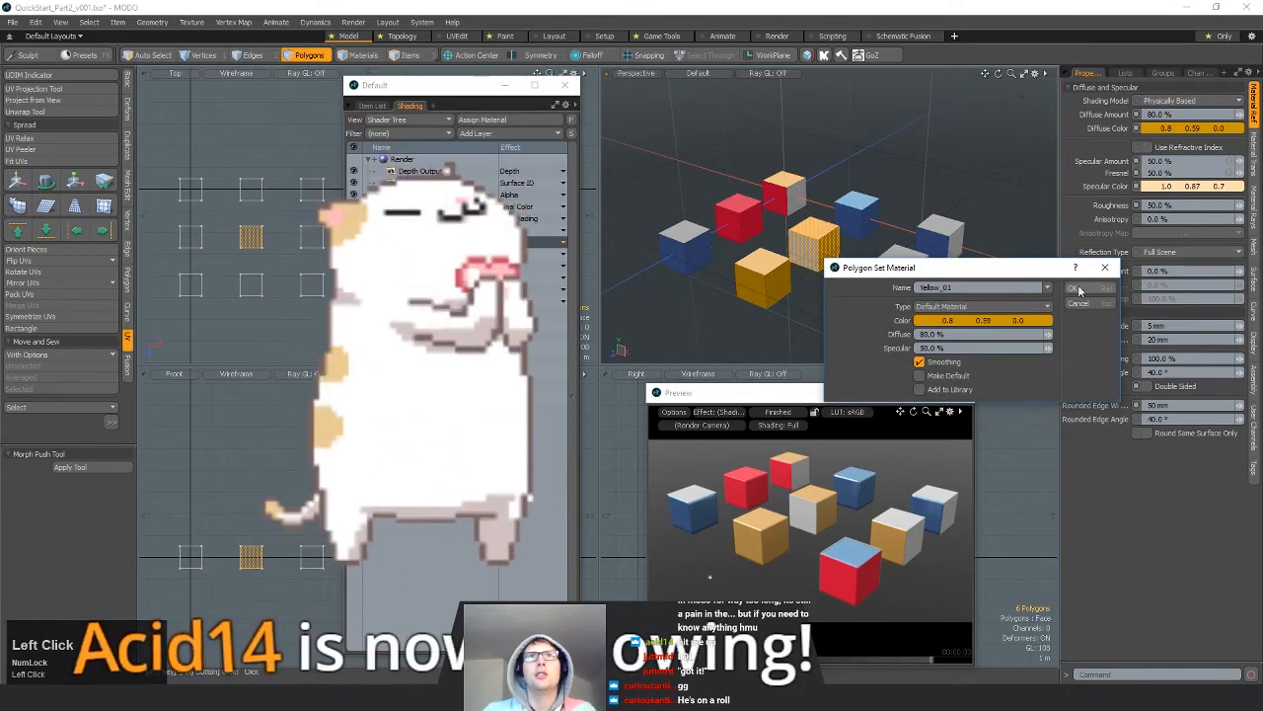
left_click(1078, 290)
left_click(971, 164)
Step: Pause the preview render and move the yellow centre cube so that it intersects the neighbouring all-red cube
left_click_drag(839, 252, 798, 285, "alt")
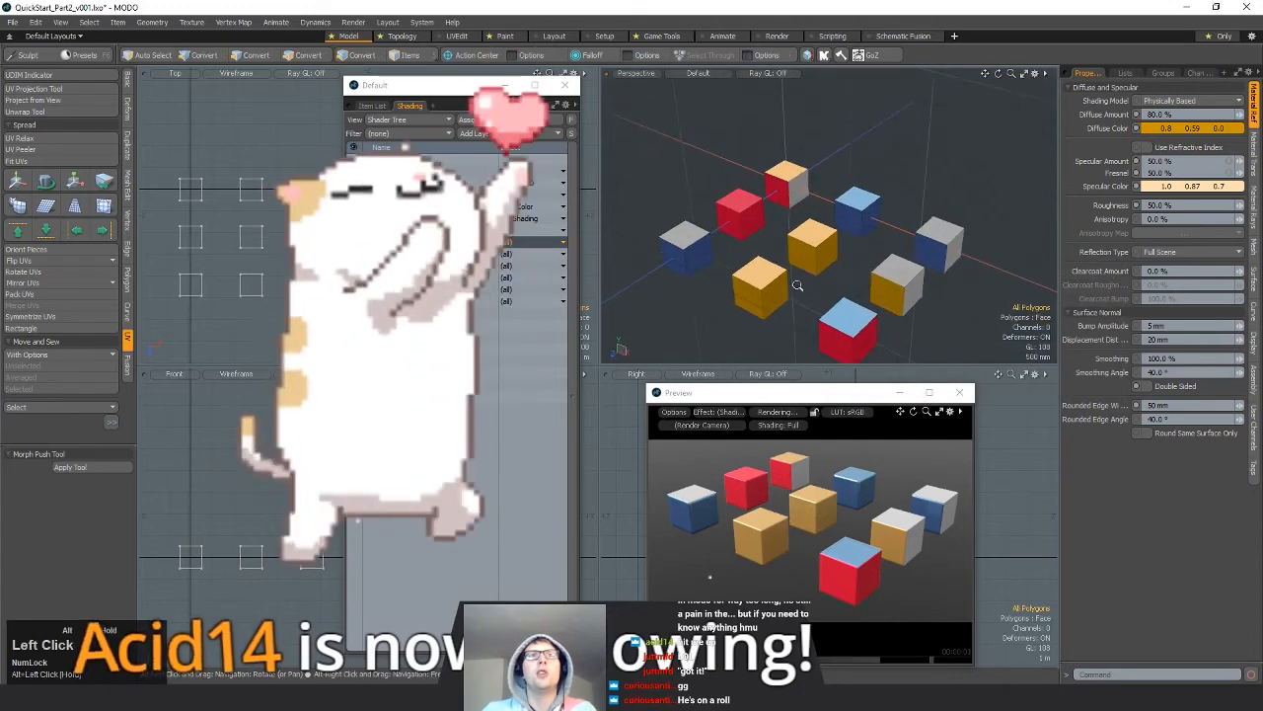
left_click(777, 413)
left_click_drag(888, 245, 891, 275, "alt")
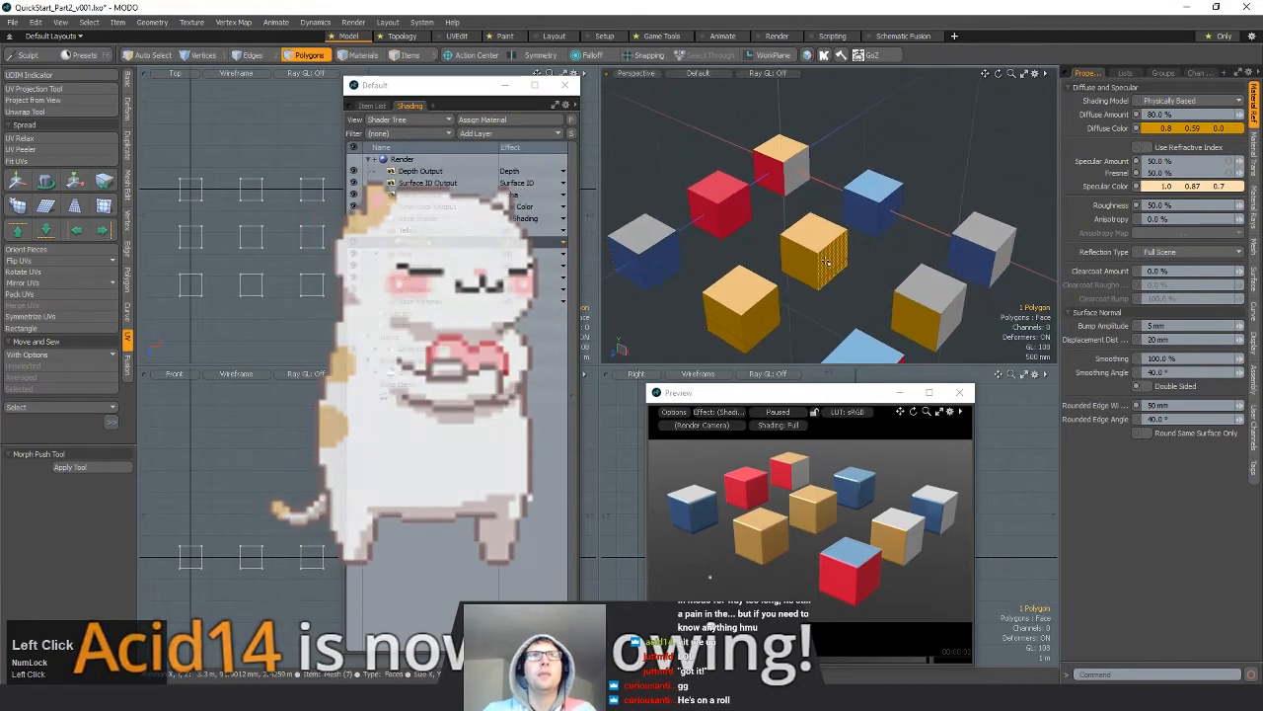
double_click(828, 259)
key("w")
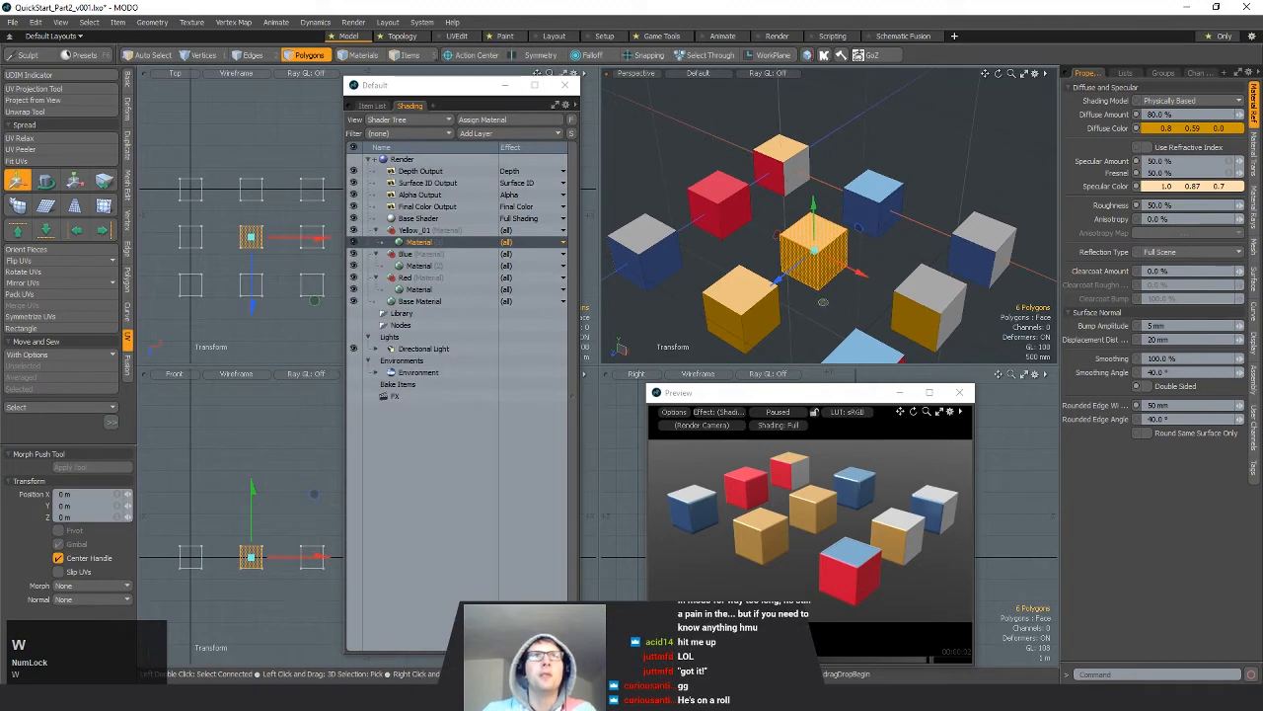
left_click_drag(792, 212, 750, 179)
mouse_move(840, 260)
left_mouse_down("alt")
mouse_move(861, 263)
mouse_move(839, 257)
left_mouse_up("alt")
left_click_drag(839, 257, 851, 190, "ctrl+alt")
key("q")
left_click(951, 316)
Step: Resume the preview render and examine how the rounded edges look where the red and yellow cubes intersect
left_click_drag(850, 190, 883, 214, "alt+shift")
left_click_drag(826, 248, 850, 267, "alt")
key("1")
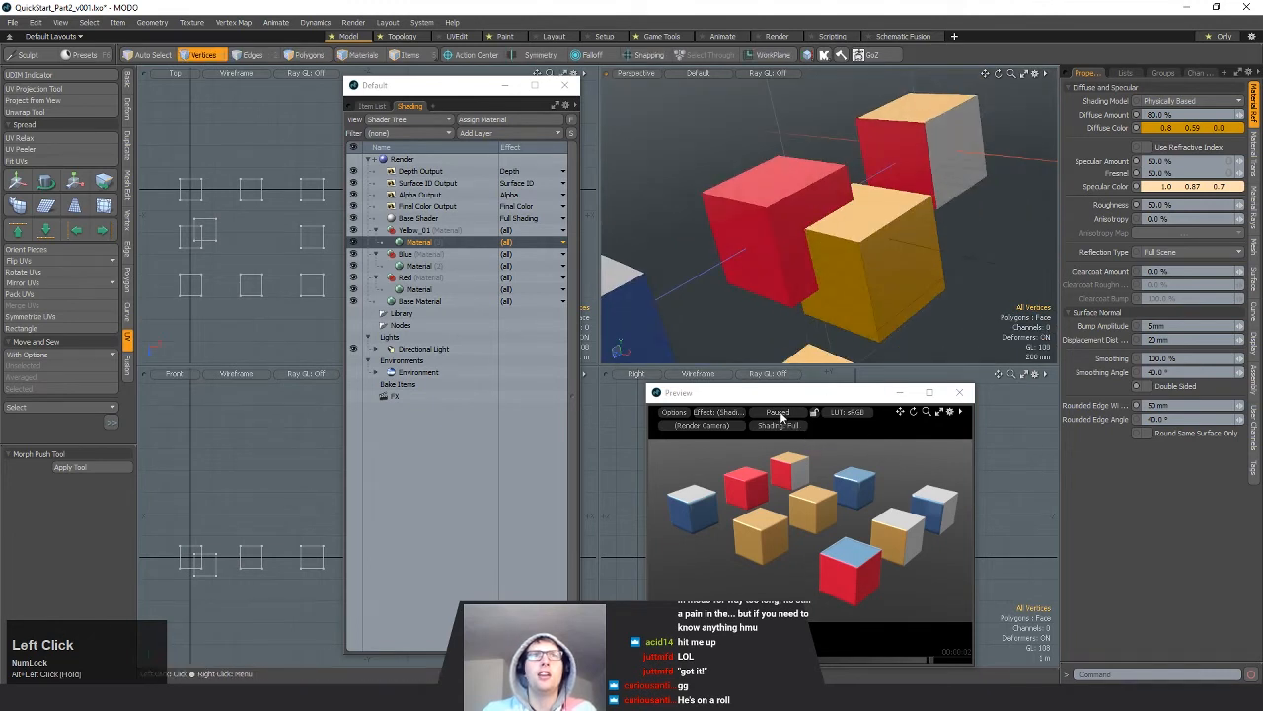
key("shift+a")
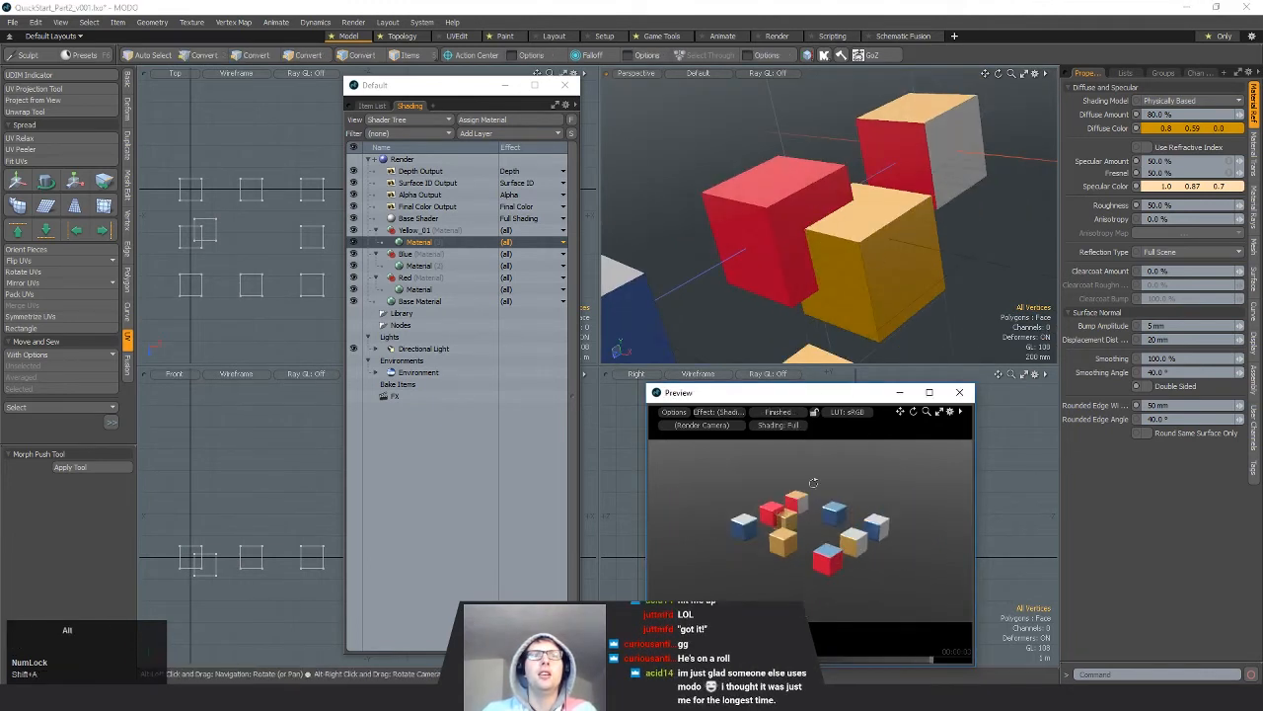
right_click_drag(843, 267, 843, 264)
key("shift+a")
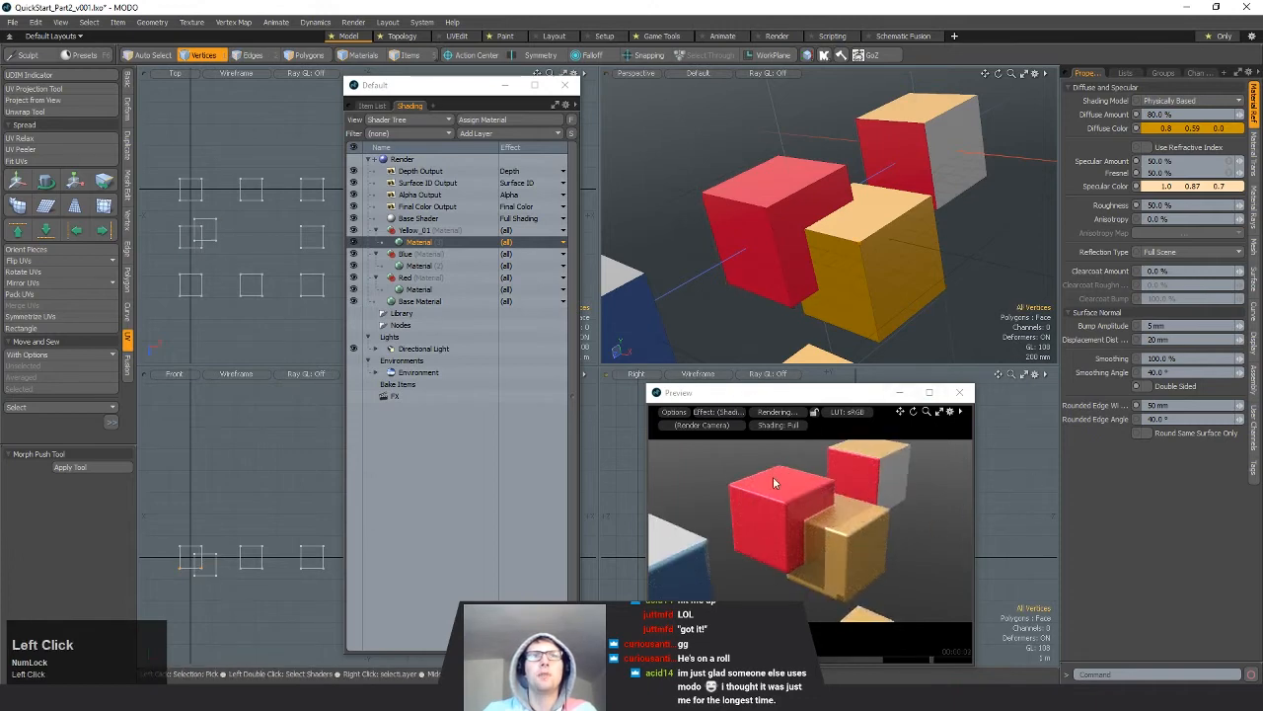
left_click_drag(802, 398, 713, 361)
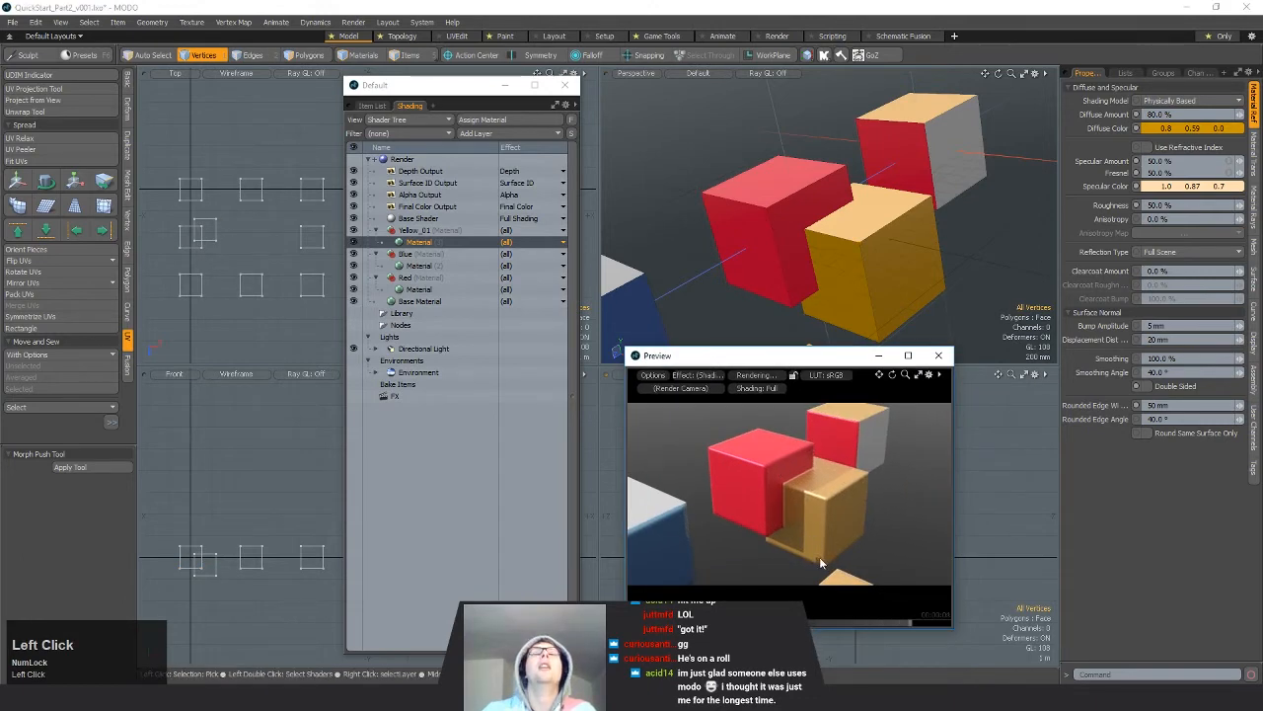
mouse_move(821, 562)
left_mouse_down("ctrl+alt")
mouse_move(831, 563)
mouse_move(820, 569)
left_mouse_up("ctrl+alt")
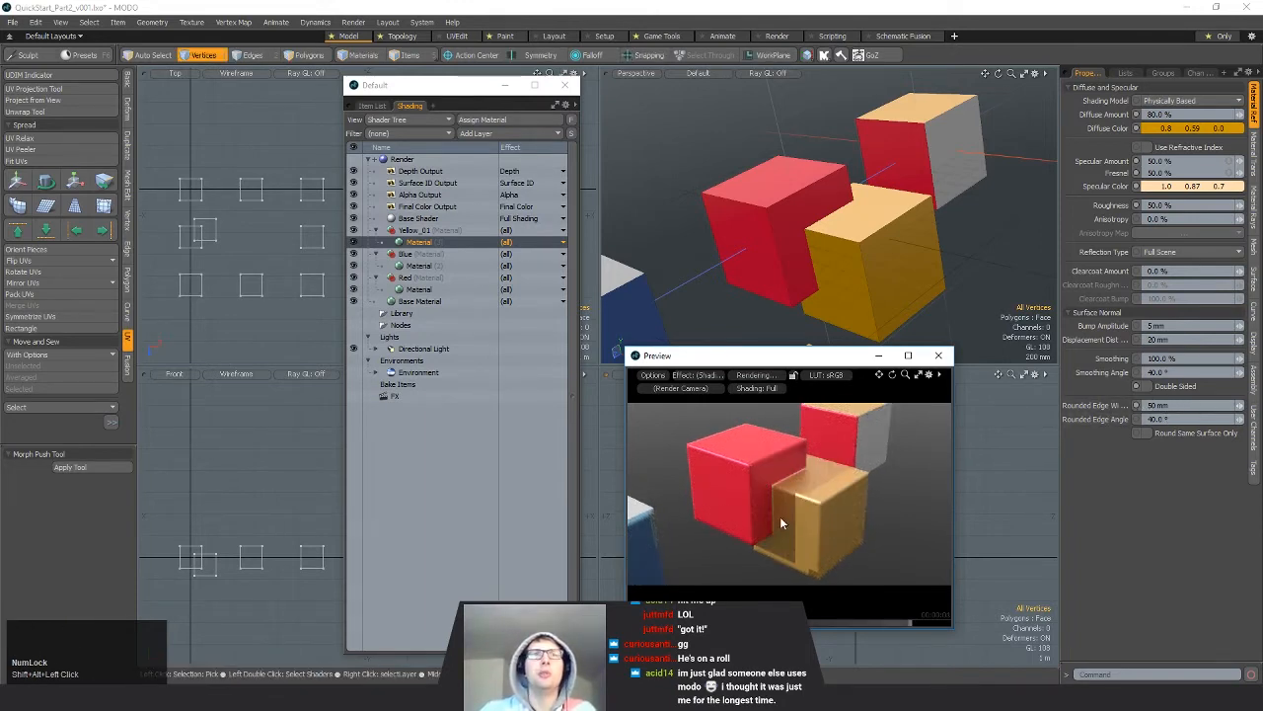
left_click_drag(799, 541, 745, 472, "ctrl+alt")
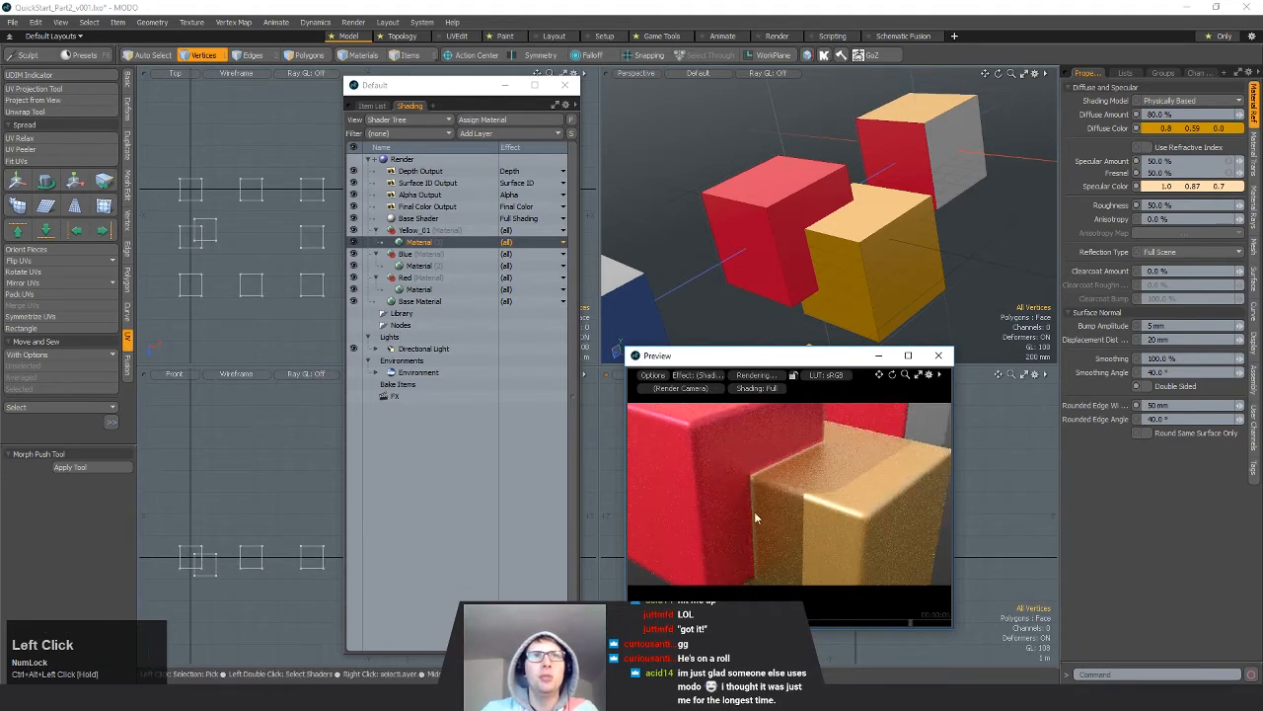
left_click_drag(803, 502, 646, 500, "ctrl+alt")
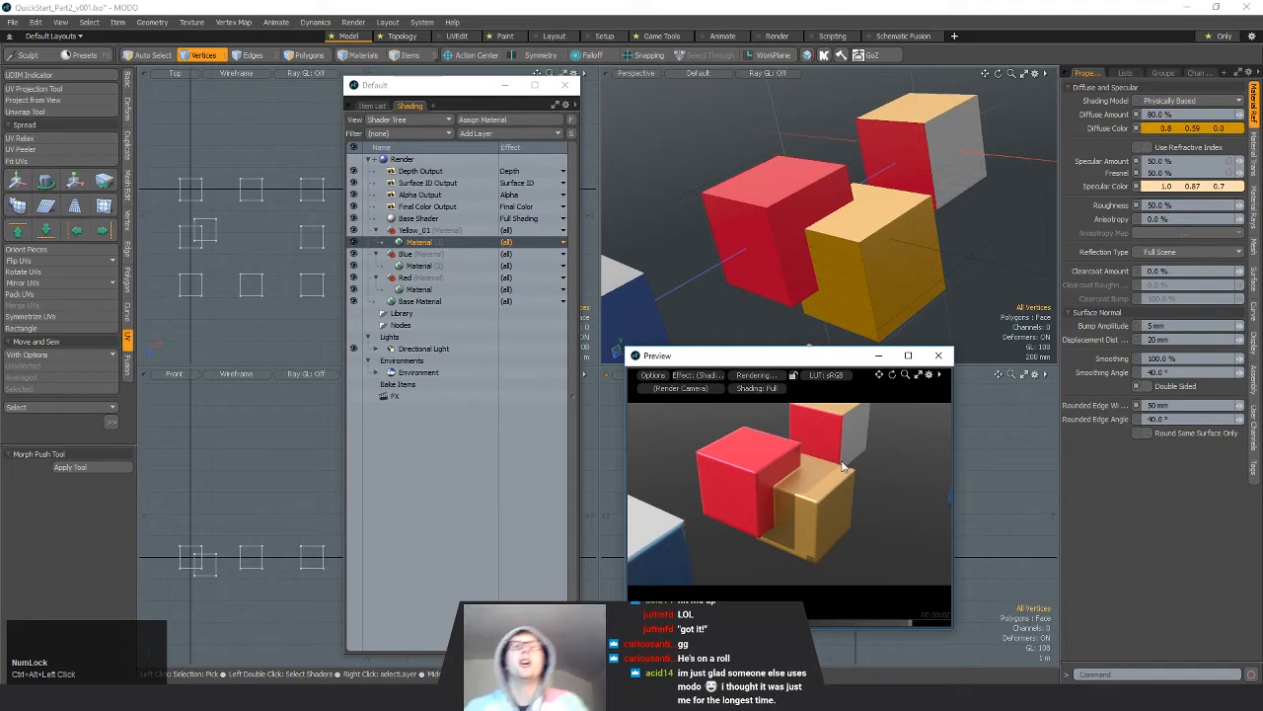
left_click_drag(831, 535, 799, 484, "alt")
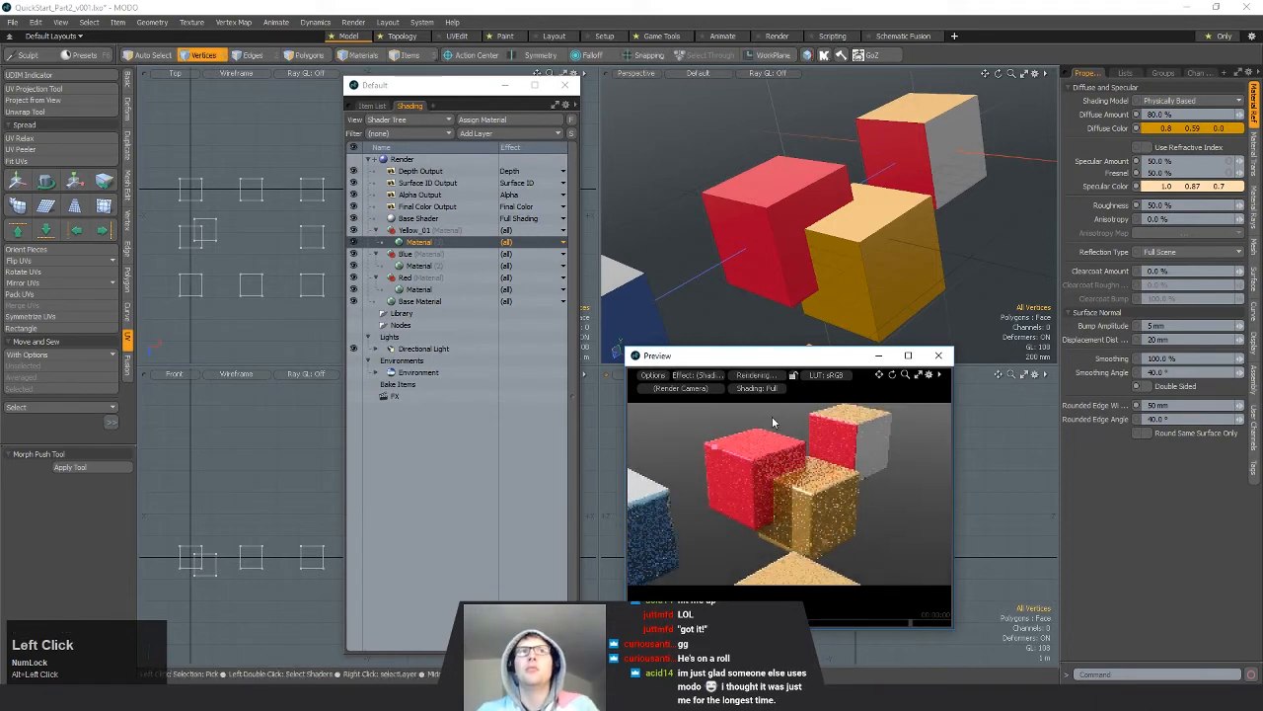
Step: Pause the preview render and move the yellow cube out of the red cube, back to the middle of the array
left_click(762, 379)
key("space")
left_click(866, 241)
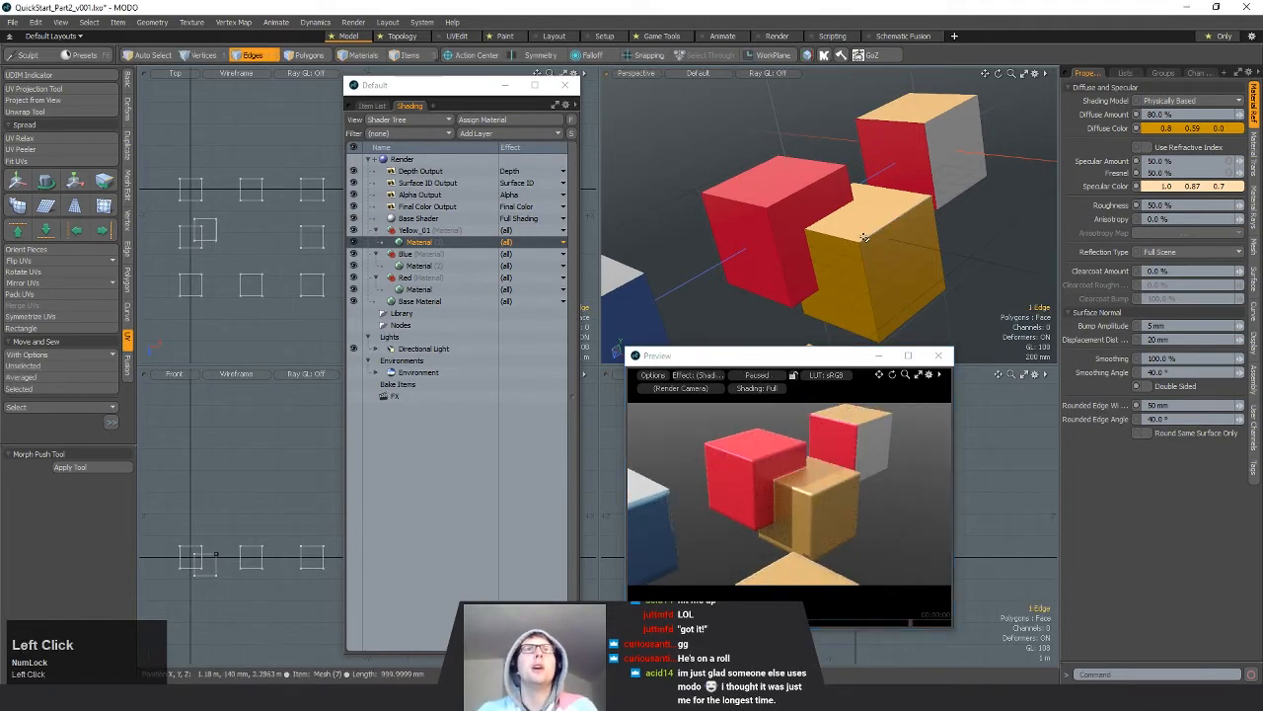
key("space")
double_click(867, 241)
key("w")
left_click_drag(247, 273, 297, 281)
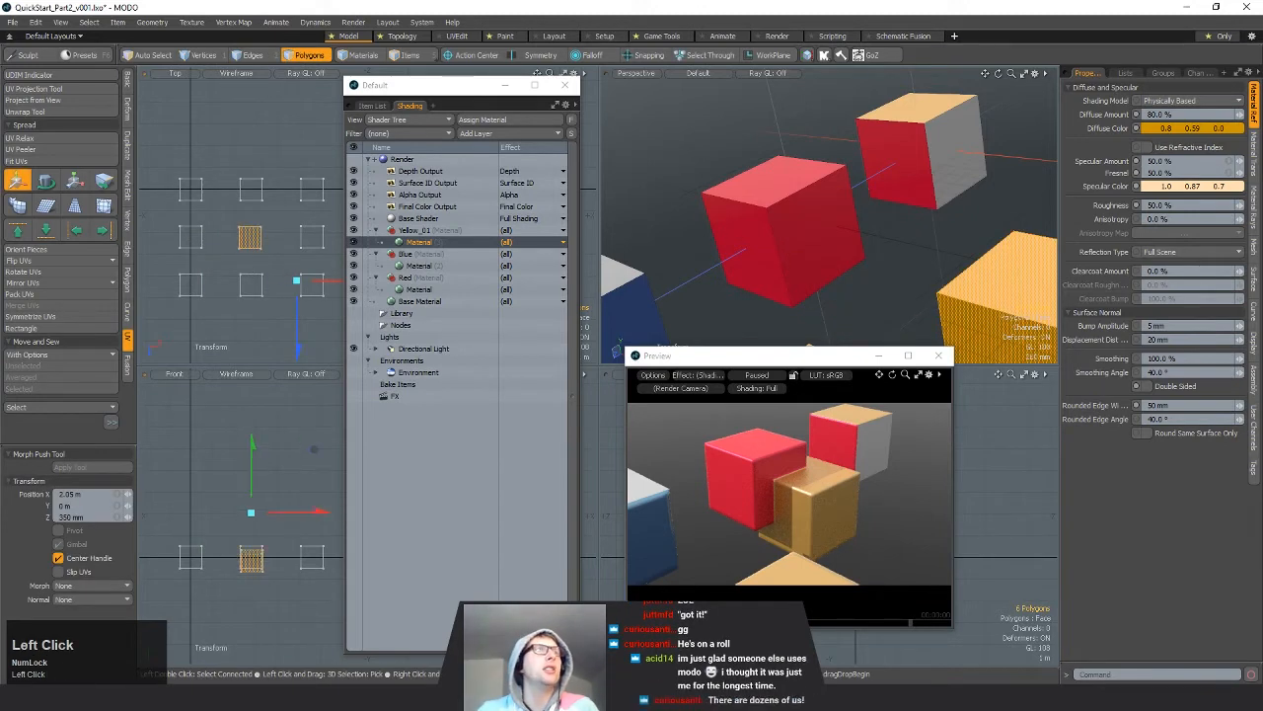
left_click_drag(251, 453, 253, 445)
key("space")
Step: Duplicate the all-red cube in place by copy and paste and move one of the two so that they intersect
left_click(808, 235)
double_click(807, 235)
key("w")
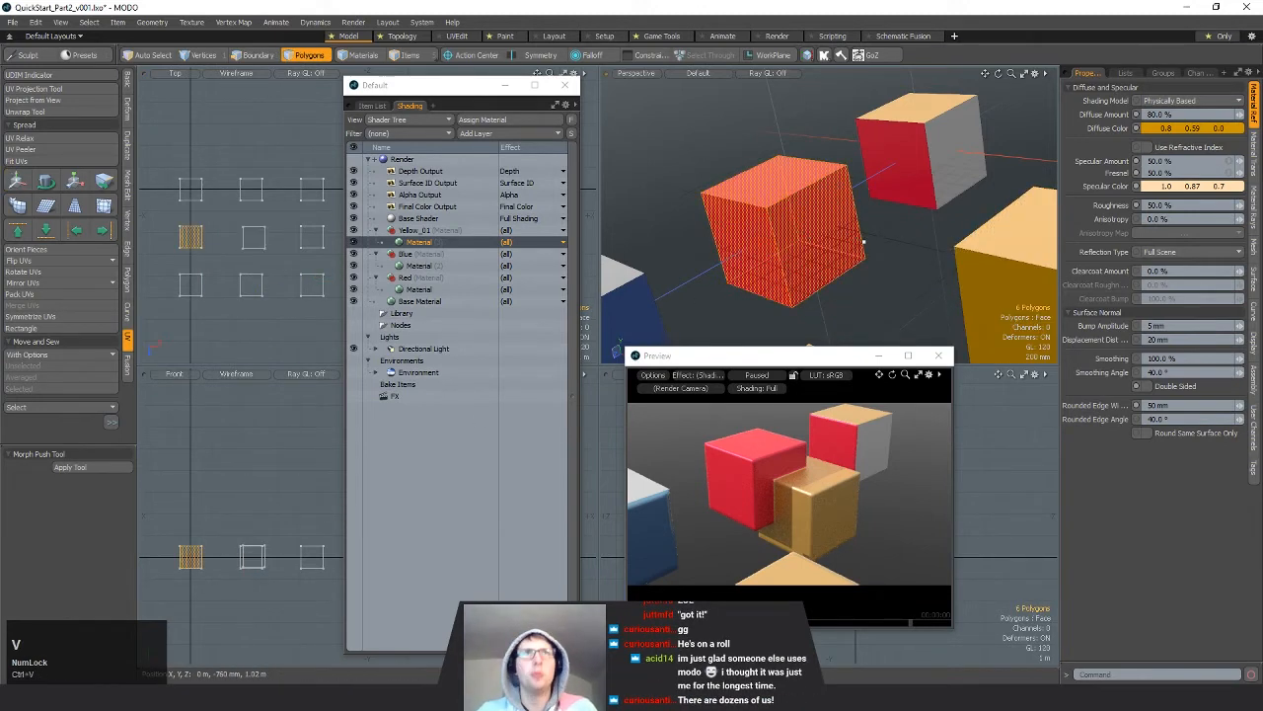
left_click_drag(808, 235, 772, 272, "alt")
left_click_drag(746, 191, 902, 257)
key("space")
left_click(945, 263)
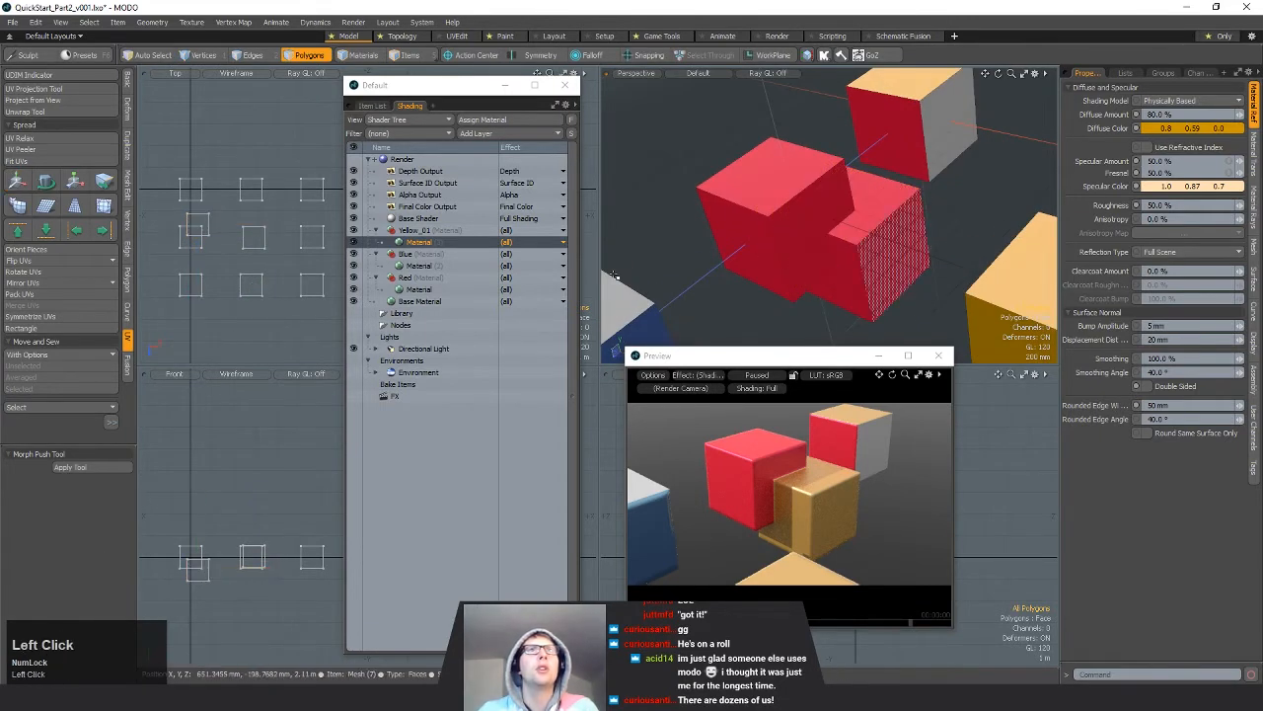
Step: Check the Red material's rounded edge width and examine the intersection of the two red cubes in the preview render
left_click(417, 289)
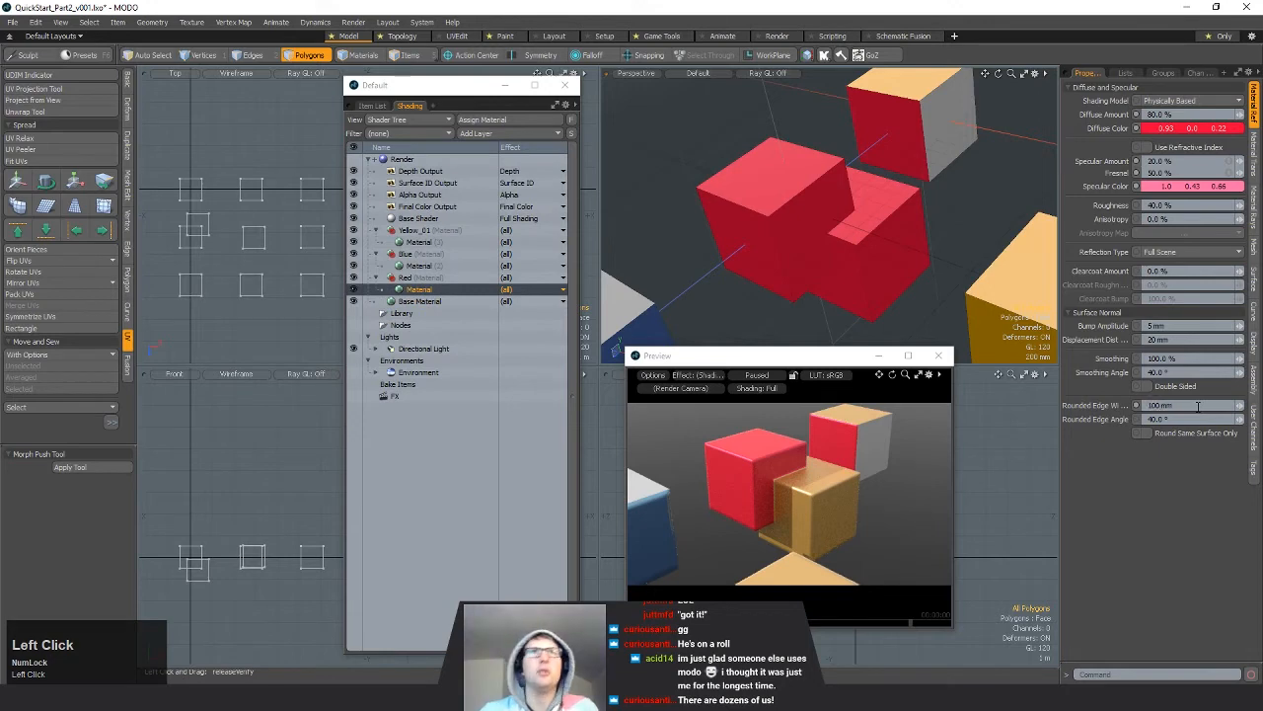
left_click(841, 487)
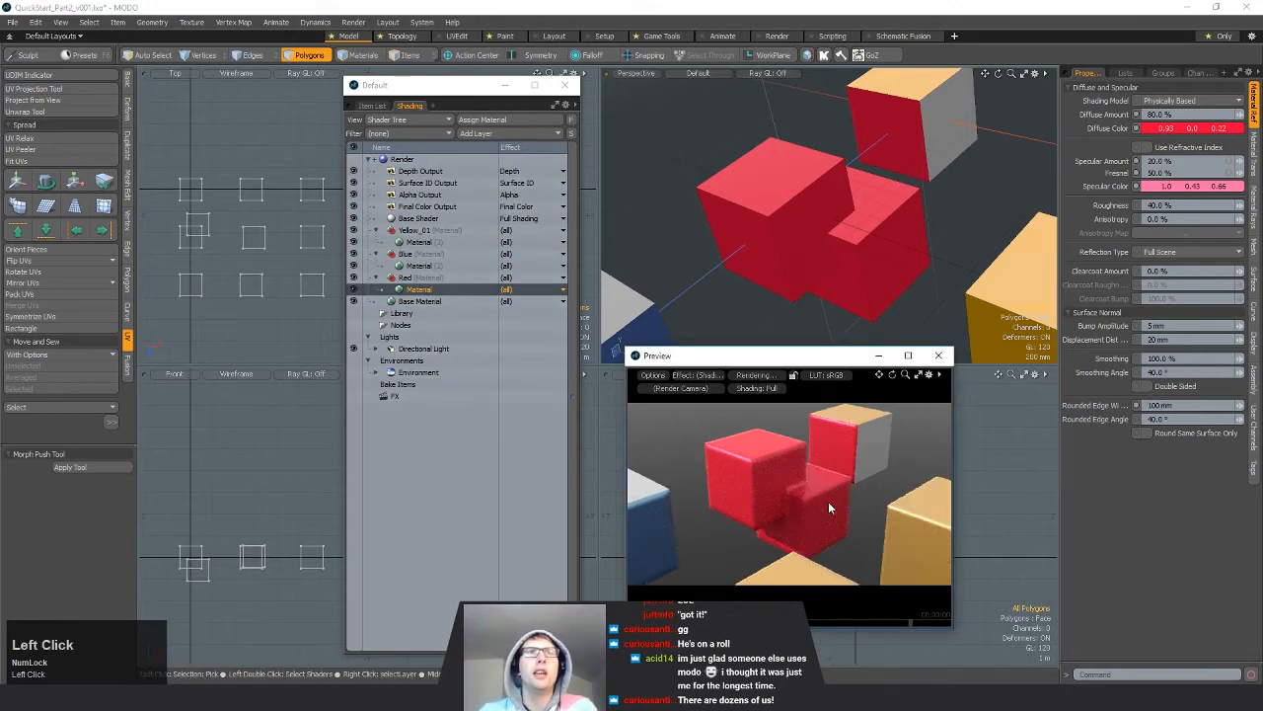
left_click_drag(797, 507, 929, 481, "ctrl+alt")
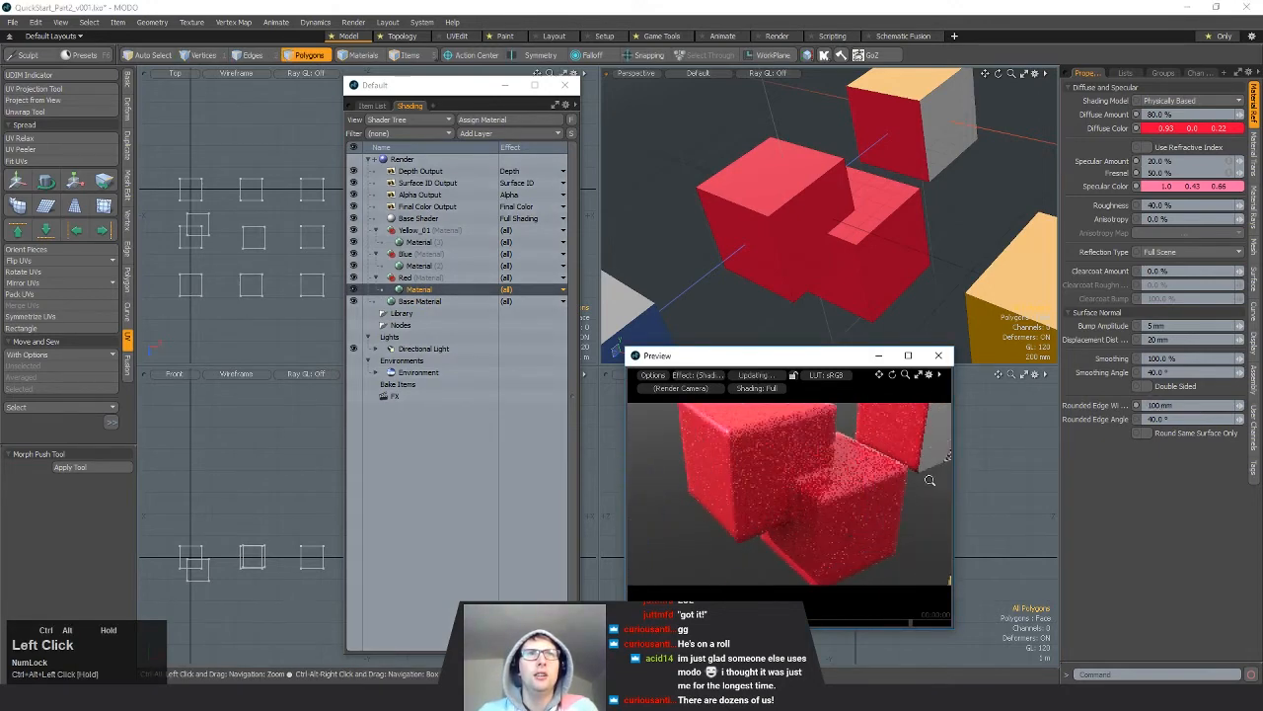
mouse_move(810, 482)
left_mouse_down("alt")
mouse_move(793, 515)
mouse_move(789, 493)
left_mouse_up("alt")
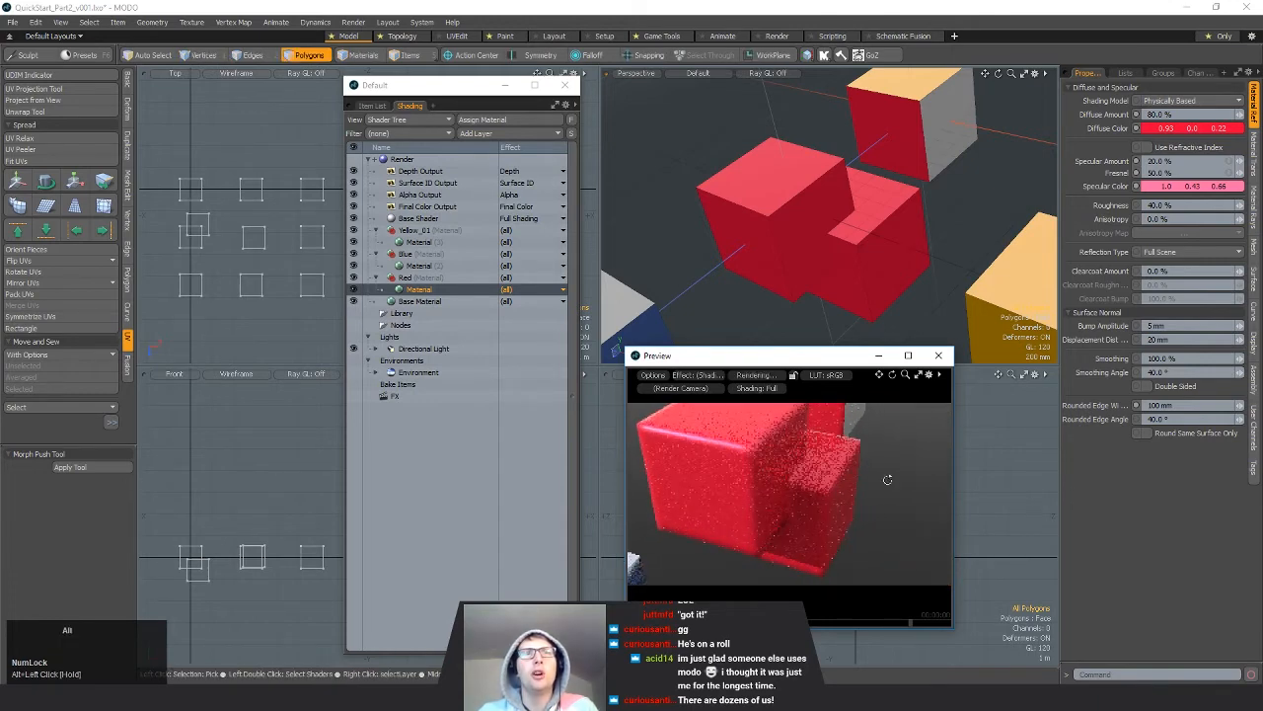
Step: Examine the rounded edges of the intersecting red cubes and the whole cube group in the render preview from several angles
left_click_drag(892, 479, 744, 464, "alt")
left_click_drag(730, 496, 716, 499, "alt")
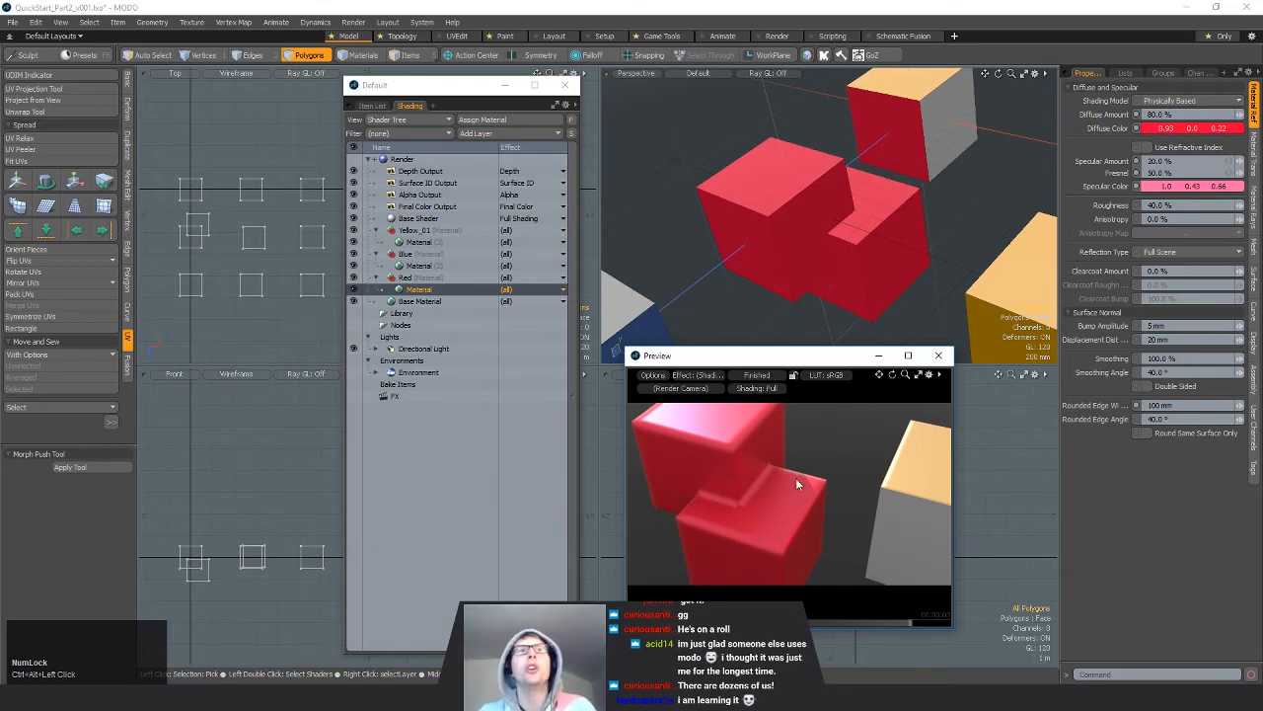
left_click_drag(721, 534, 738, 505, "ctrl+alt")
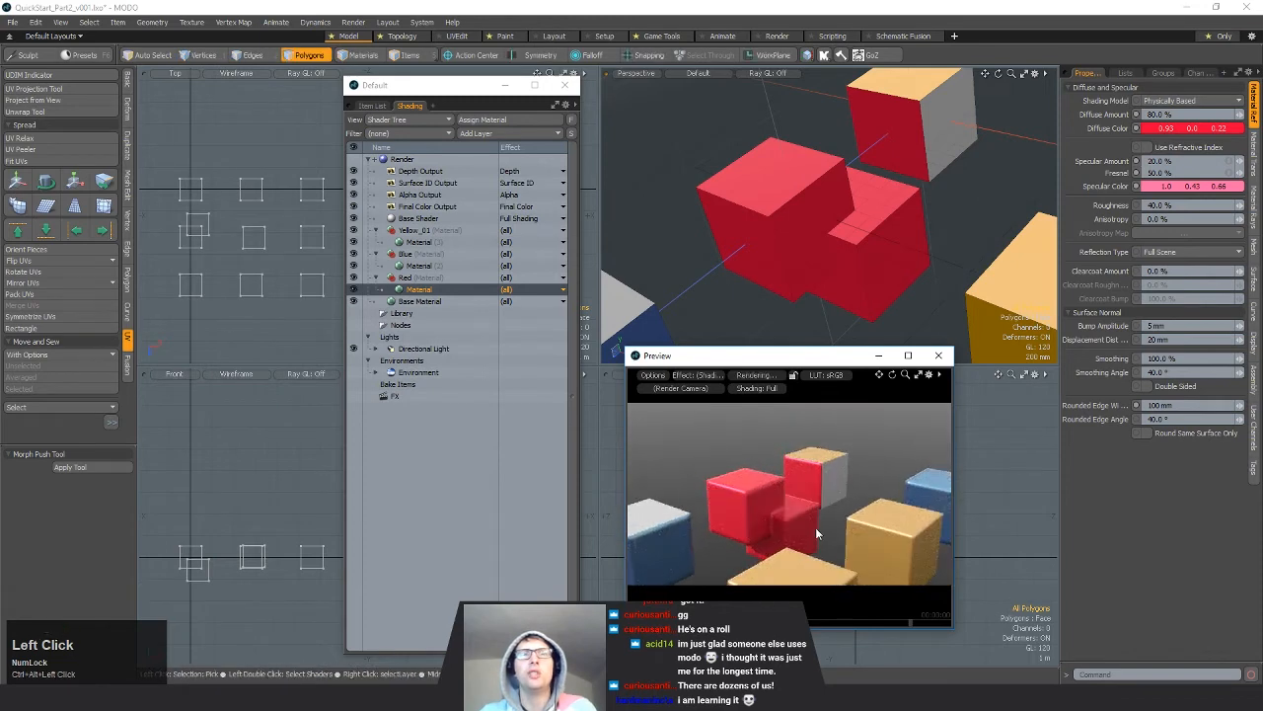
left_click_drag(739, 505, 784, 527, "alt+shift")
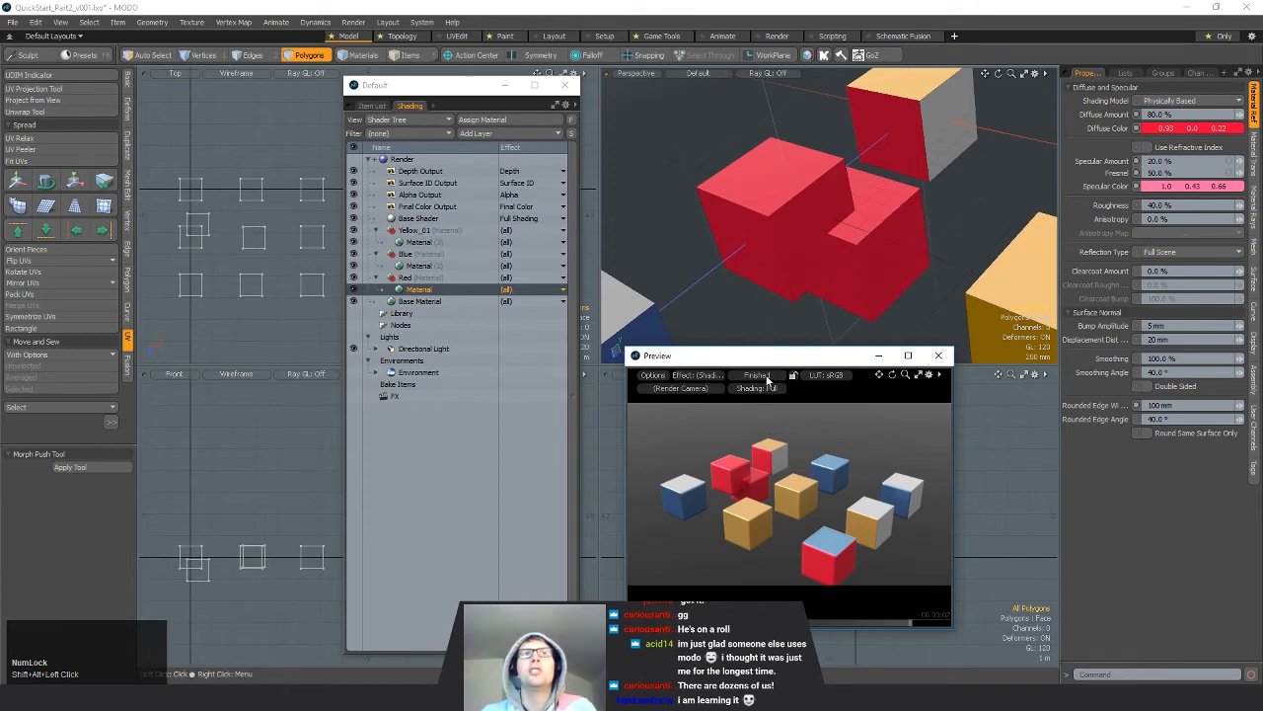
left_click_drag(752, 509, 807, 518, "alt")
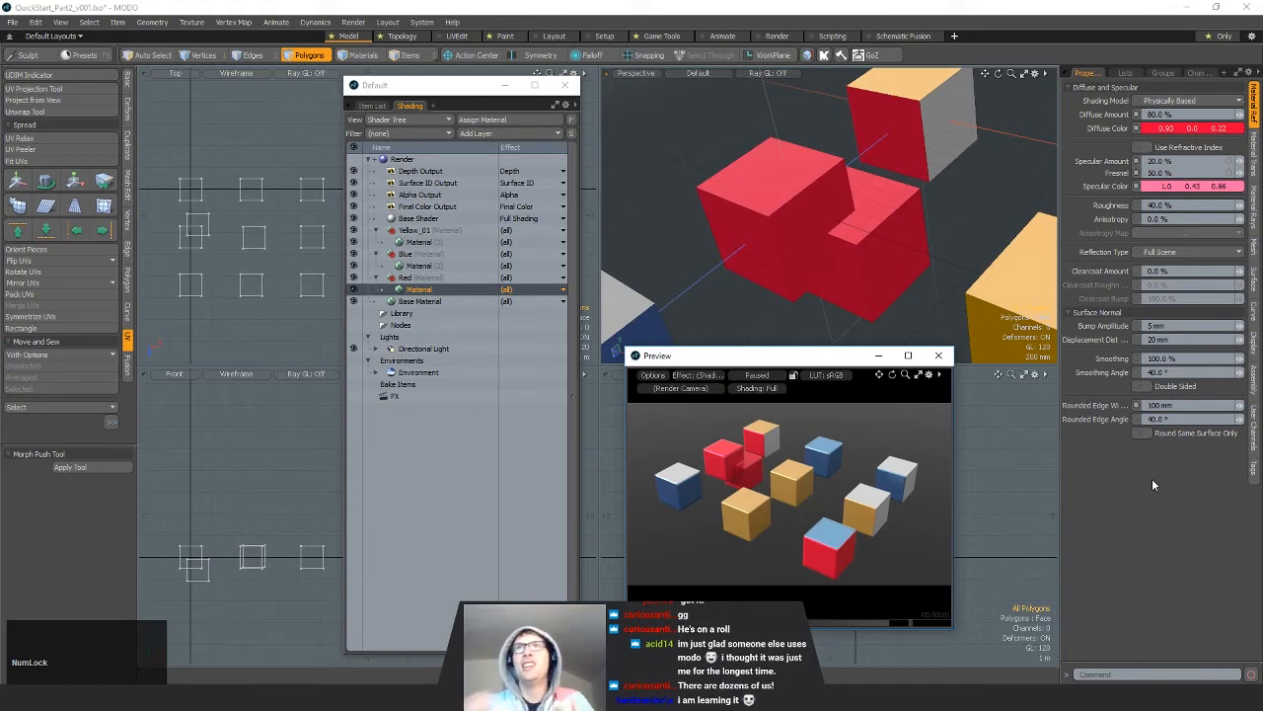
key("a")
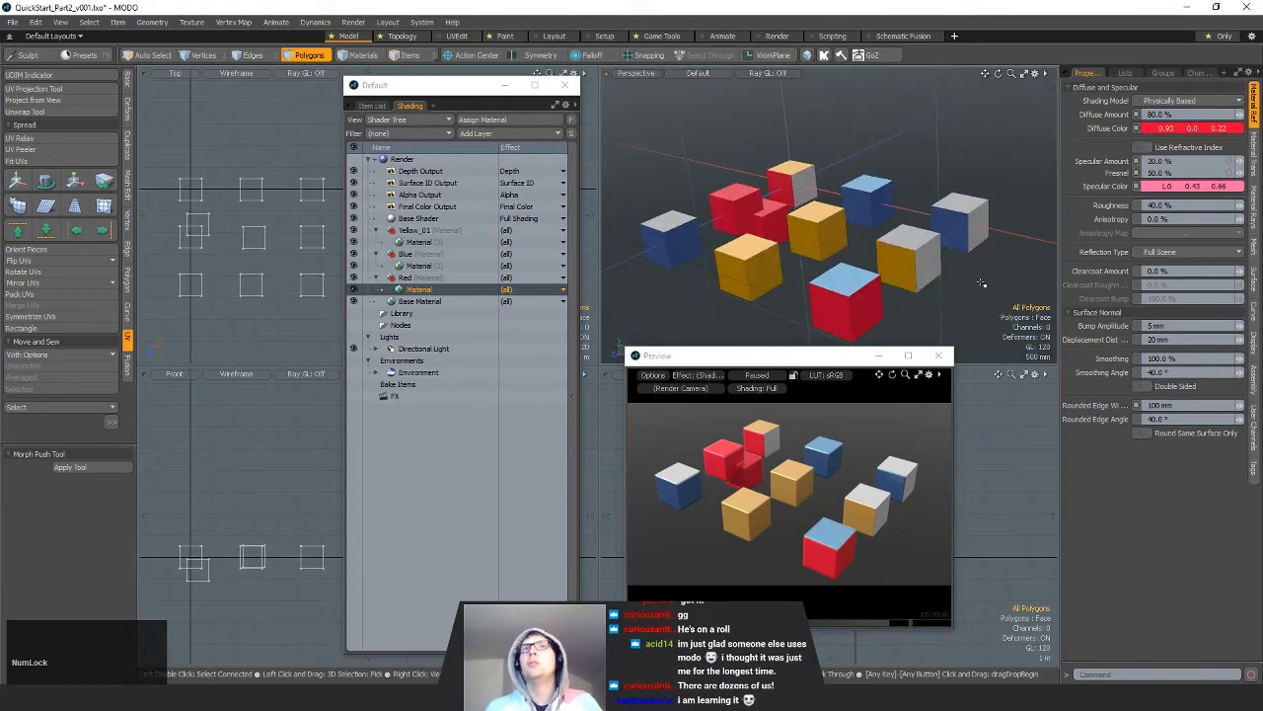
Step: Set the transparent amount of the material in the Yellow_01 group to 80%
left_click(1255, 153)
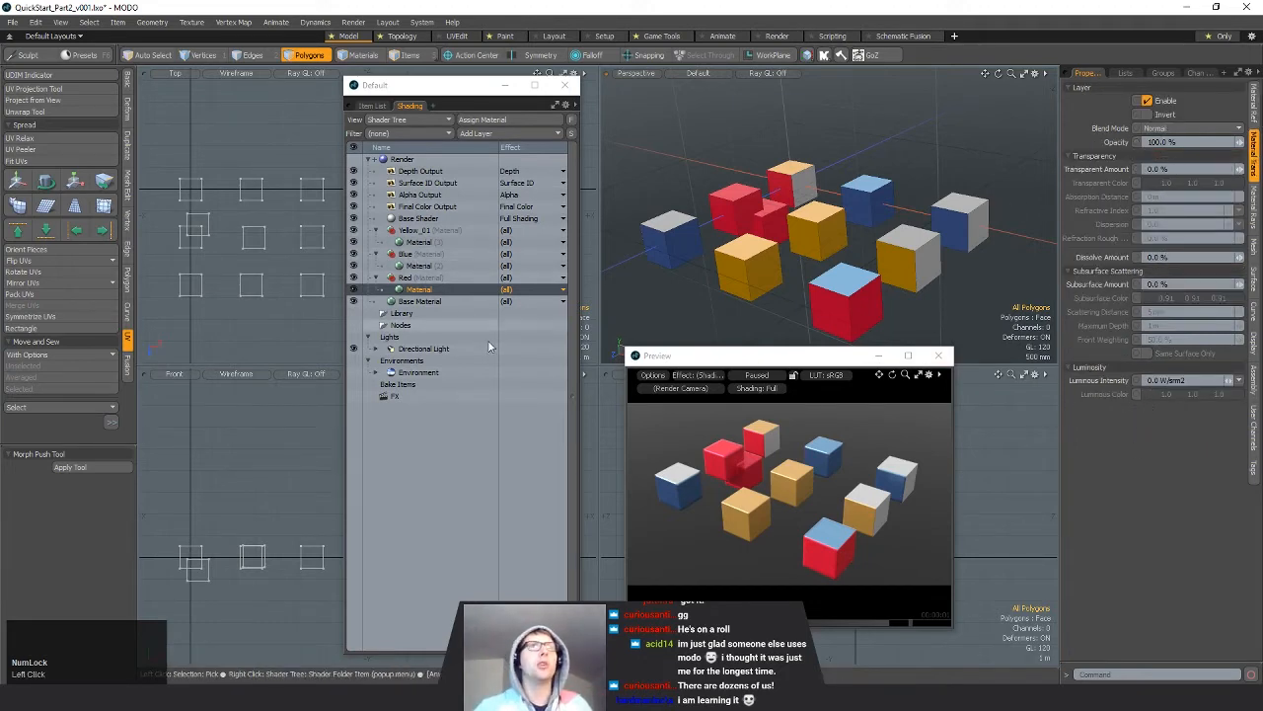
left_click(420, 241)
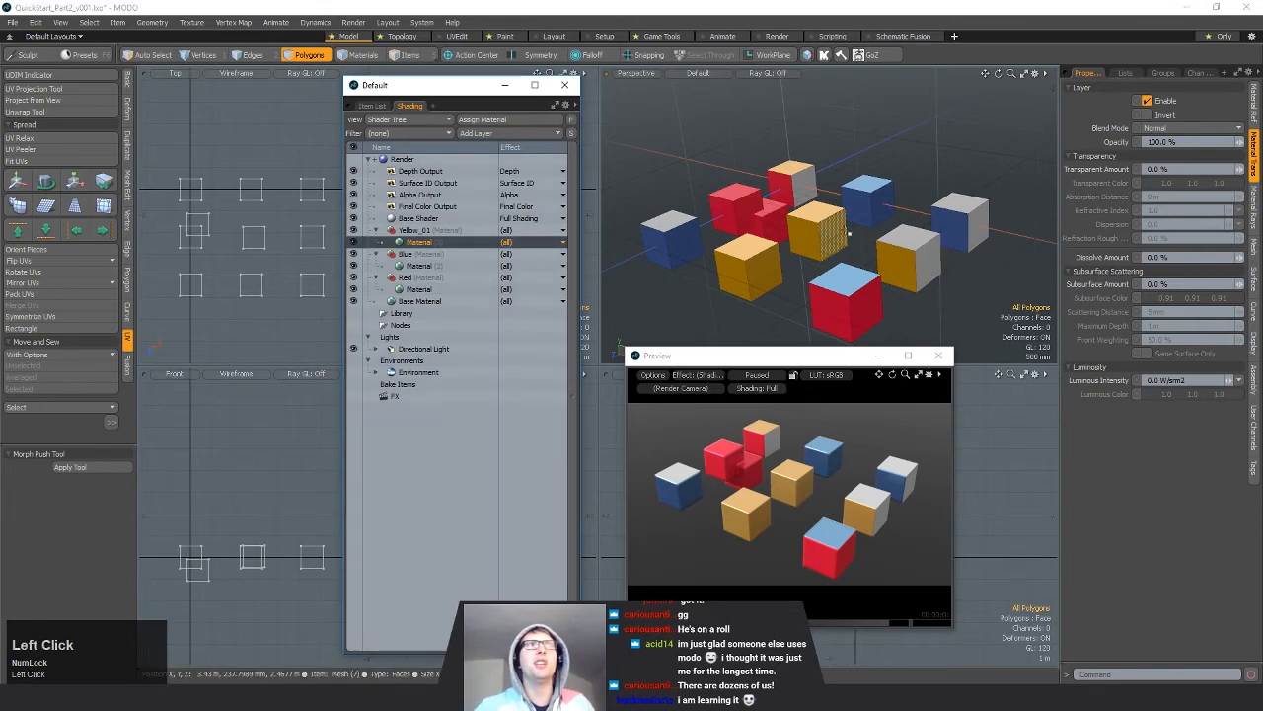
left_click_drag(1181, 170, 1140, 170)
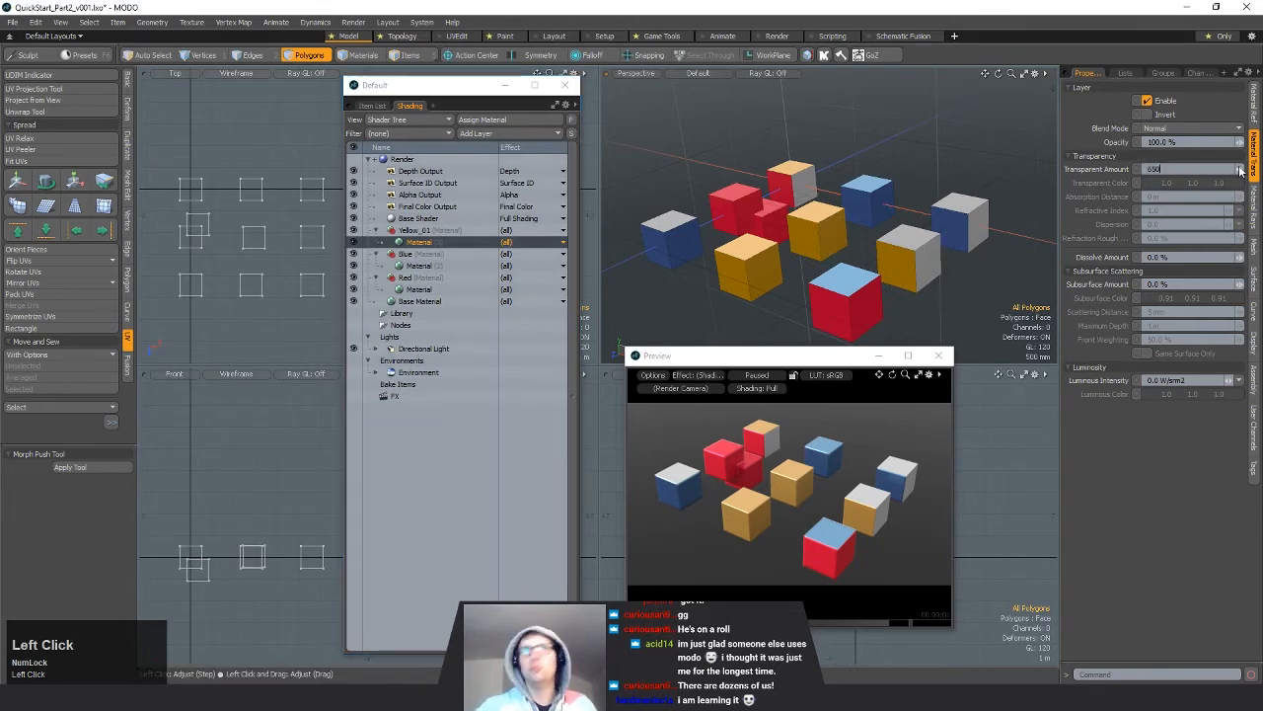
key("BackSpace")
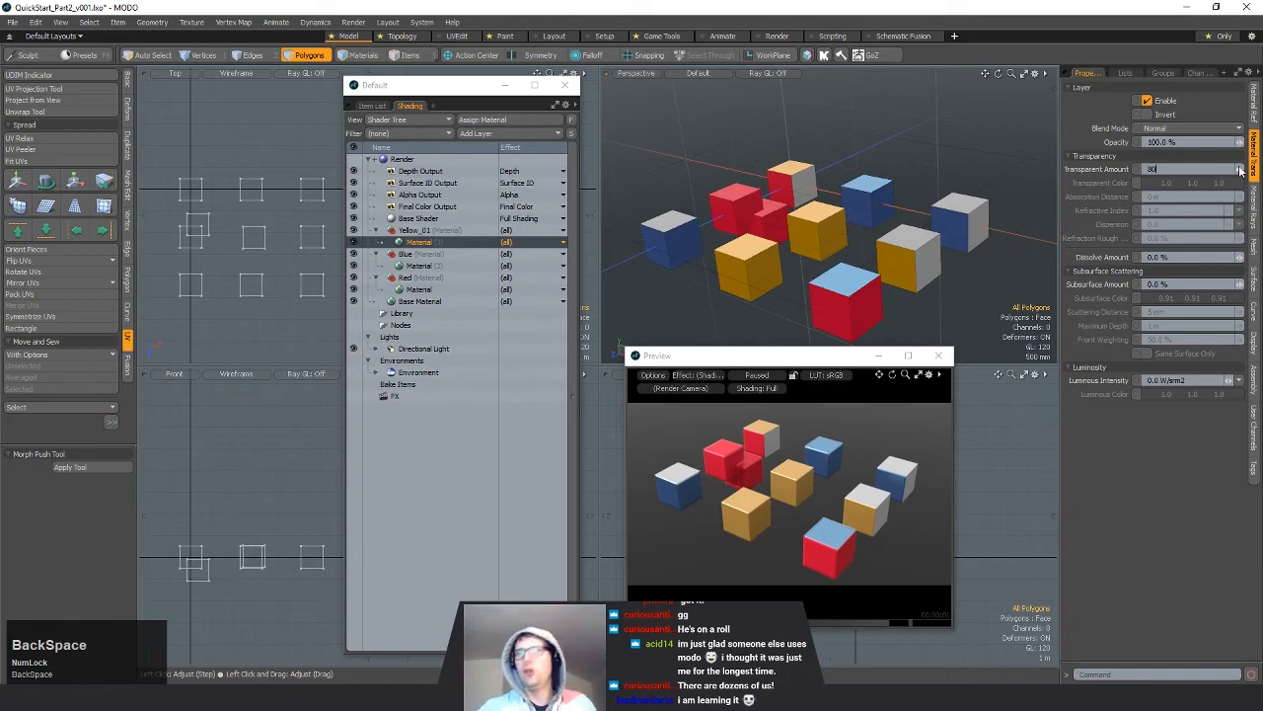
key("Return")
Step: Set the yellow material's transparent amount to 60% and check the see-through cubes in the viewport and render preview
left_click_drag(1178, 170, 1148, 170)
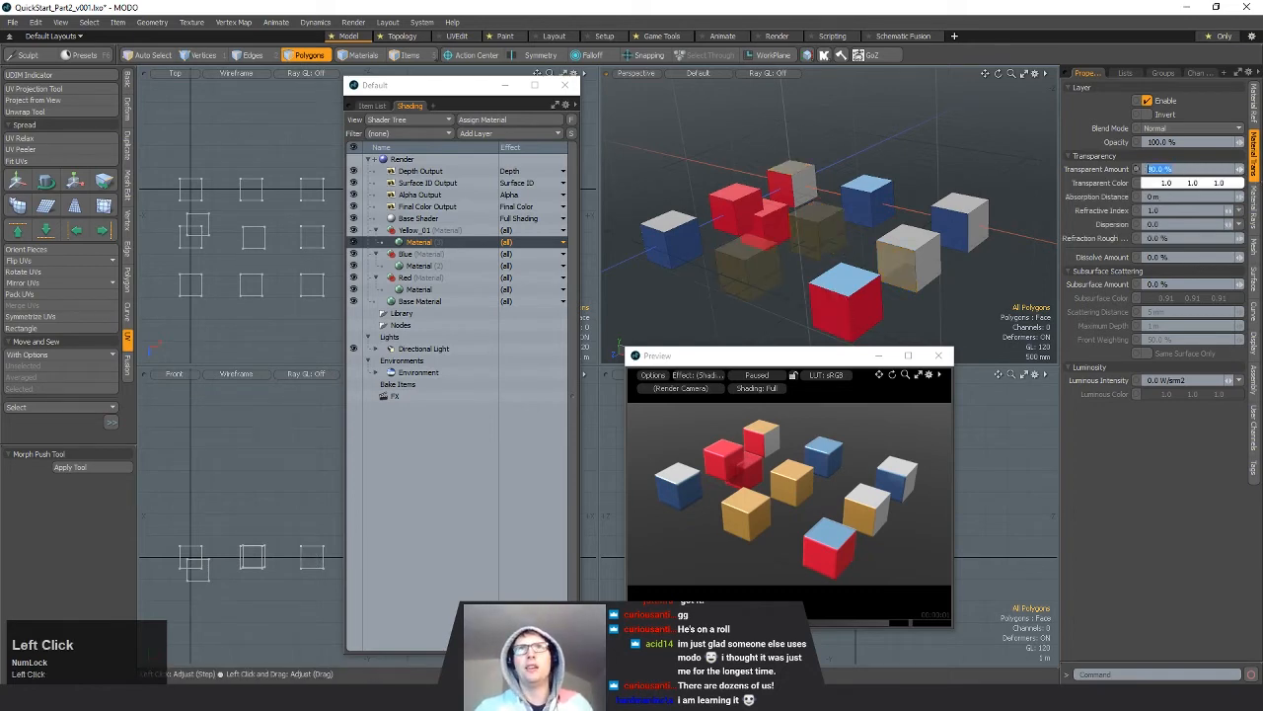
type("60")
key("Return")
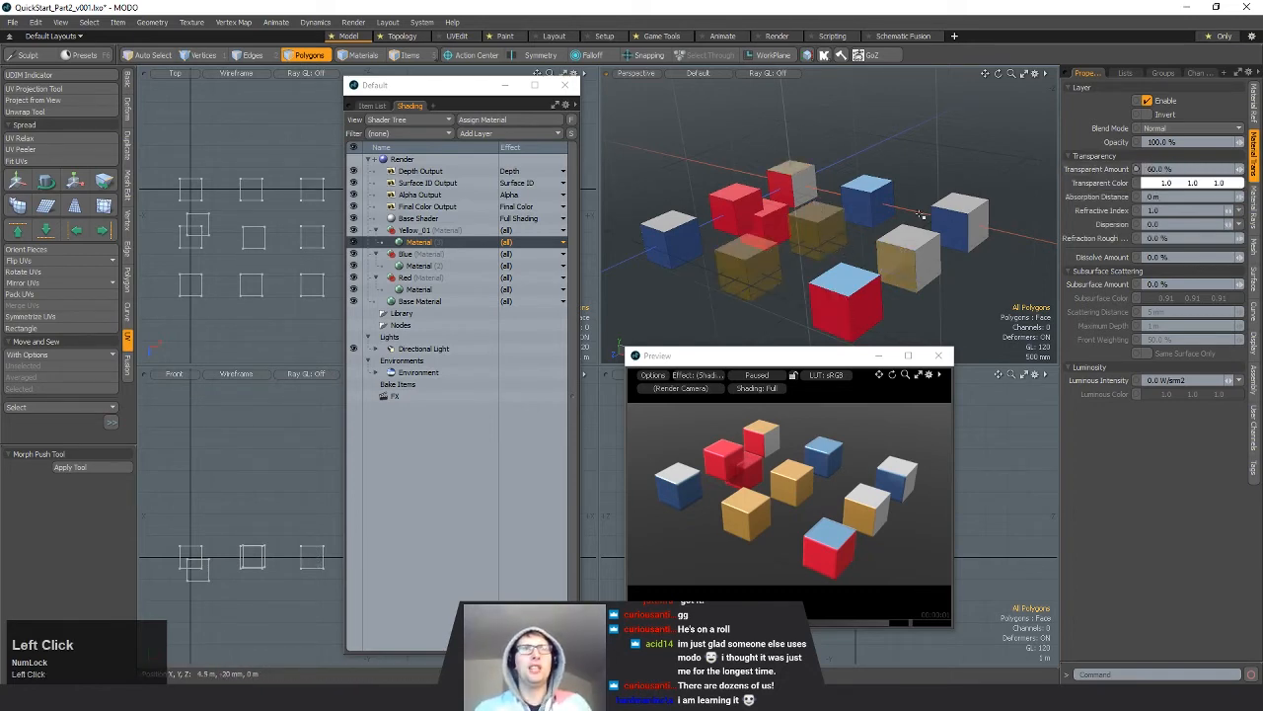
left_click_drag(920, 214, 827, 254, "alt")
scroll(839, 251, "up", 5)
scroll(846, 245, "down", 5)
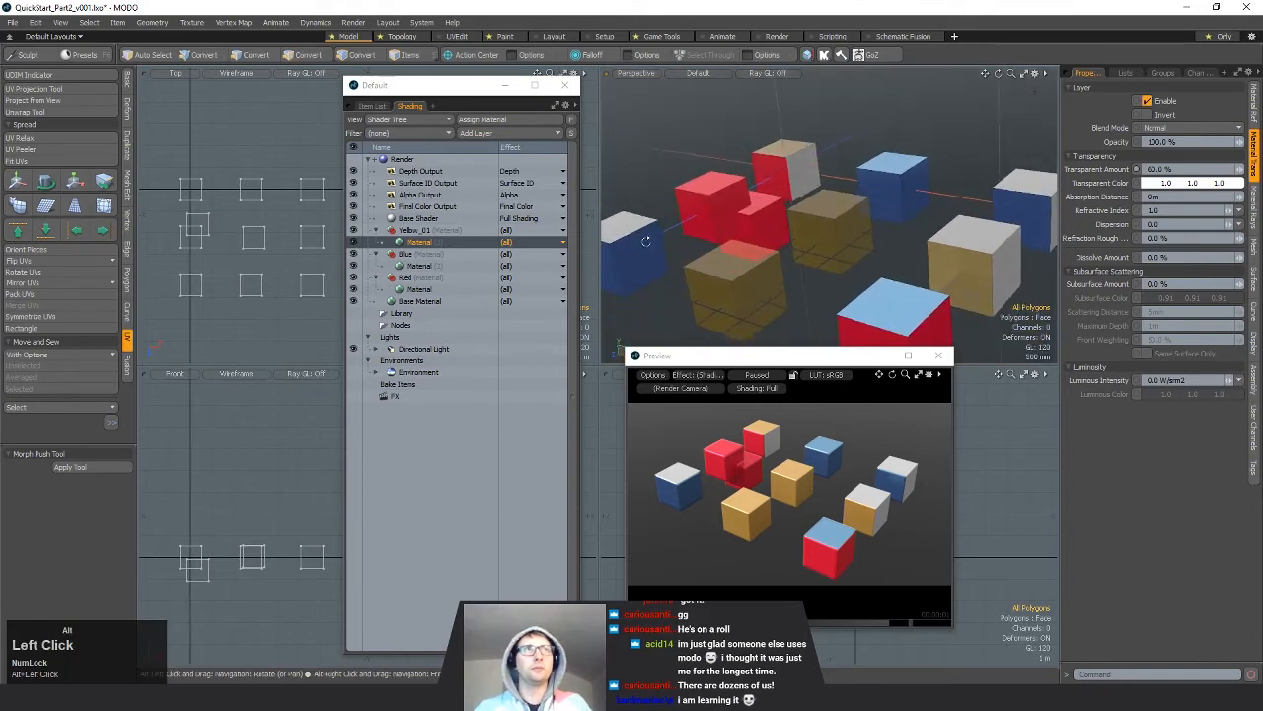
left_click(809, 412)
left_click_drag(800, 531, 804, 488, "alt")
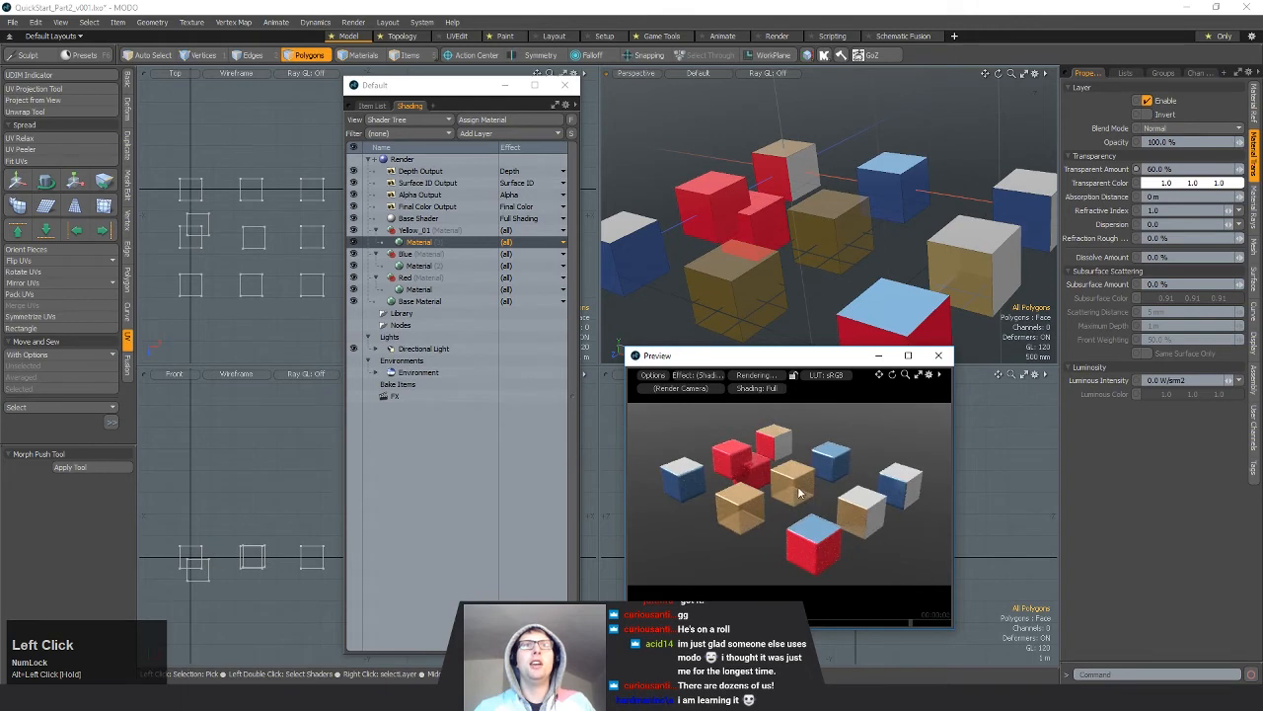
Step: Set the yellow material's transparent color to a light turquoise green (0.63, 1.0, 0.86)
left_click(1255, 109)
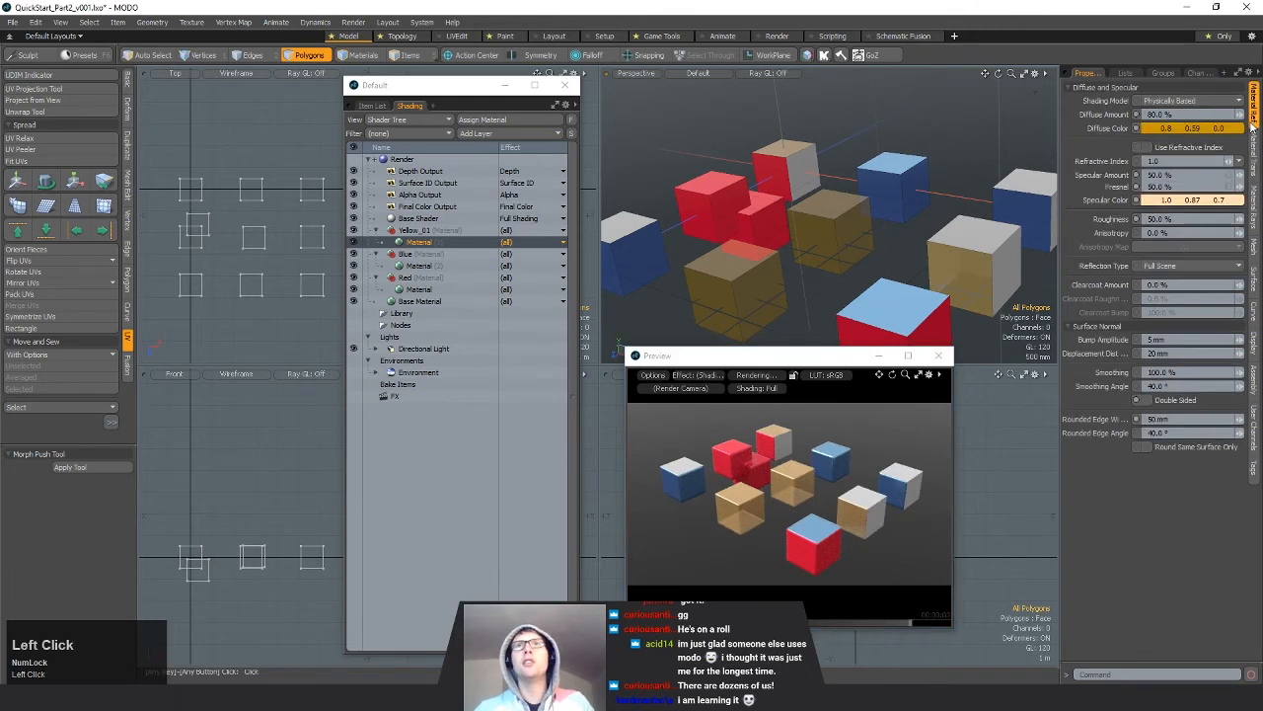
left_click(1256, 150)
left_click(1179, 183)
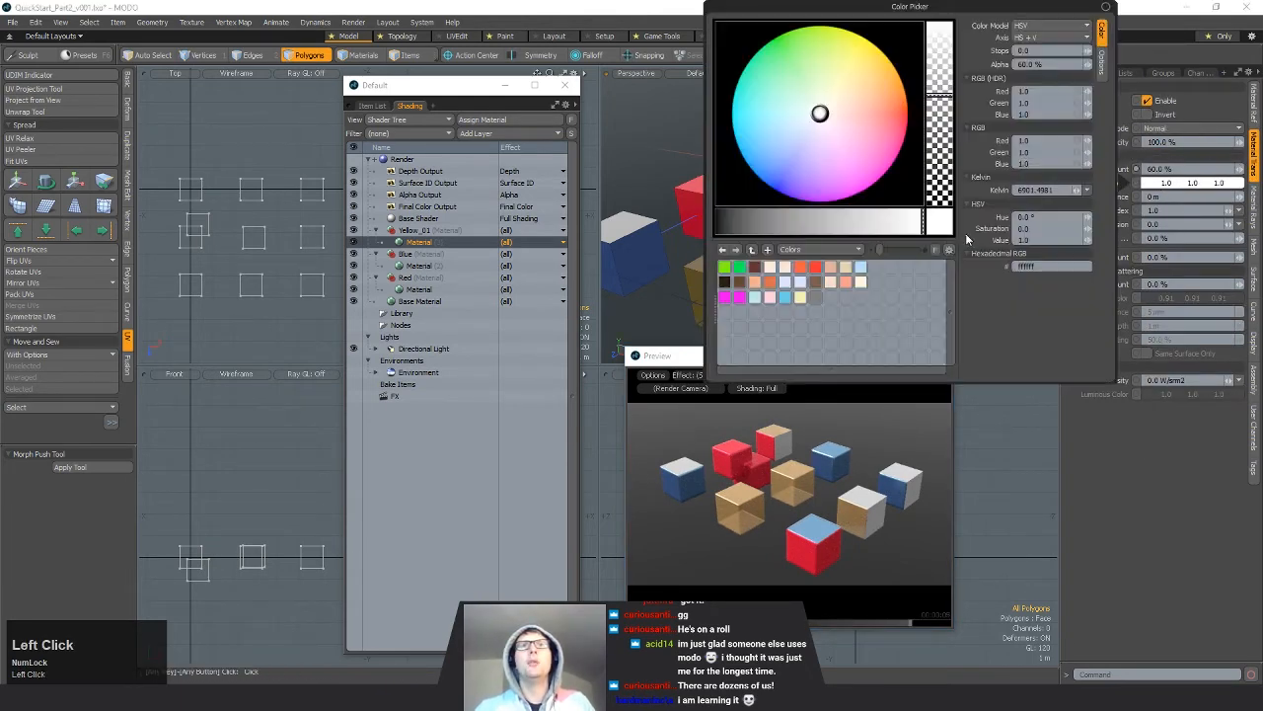
mouse_move(788, 139)
left_mouse_down()
mouse_move(756, 149)
mouse_move(823, 175)
mouse_move(750, 48)
mouse_move(798, 83)
mouse_move(836, 45)
left_mouse_up()
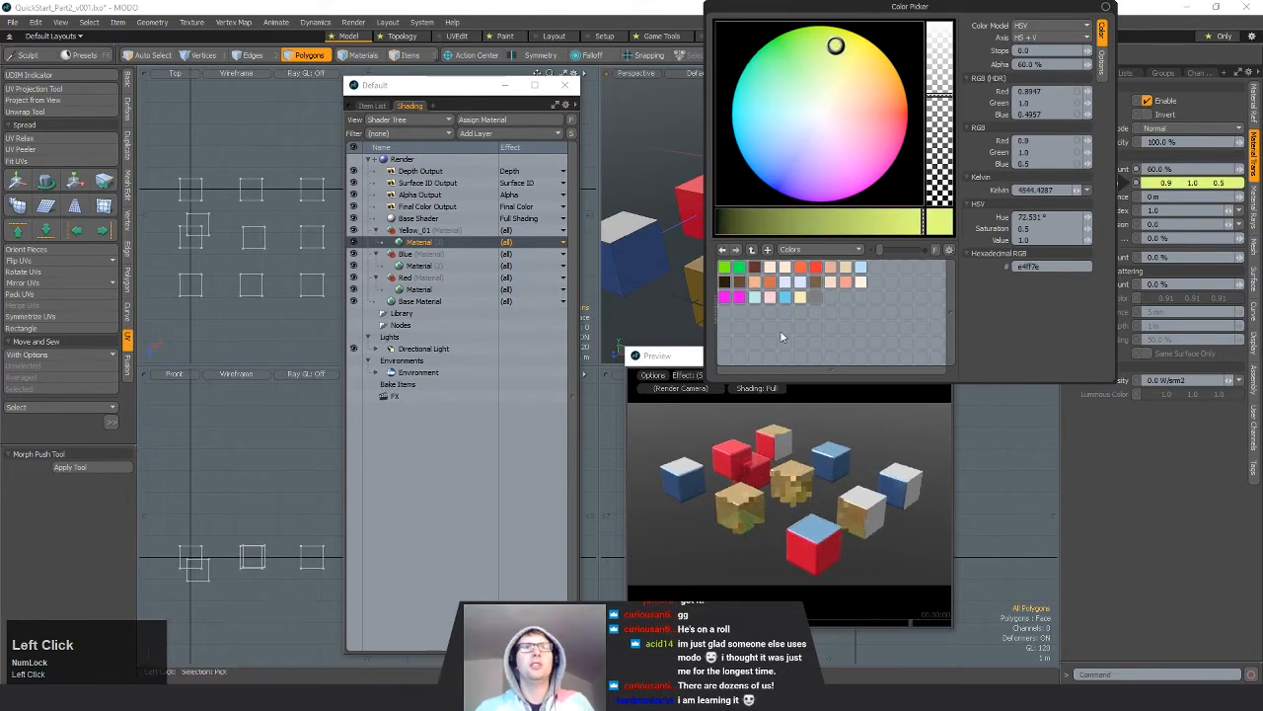
mouse_move(824, 139)
left_mouse_down()
mouse_move(849, 174)
mouse_move(760, 94)
mouse_move(803, 107)
left_mouse_up()
left_click(1134, 456)
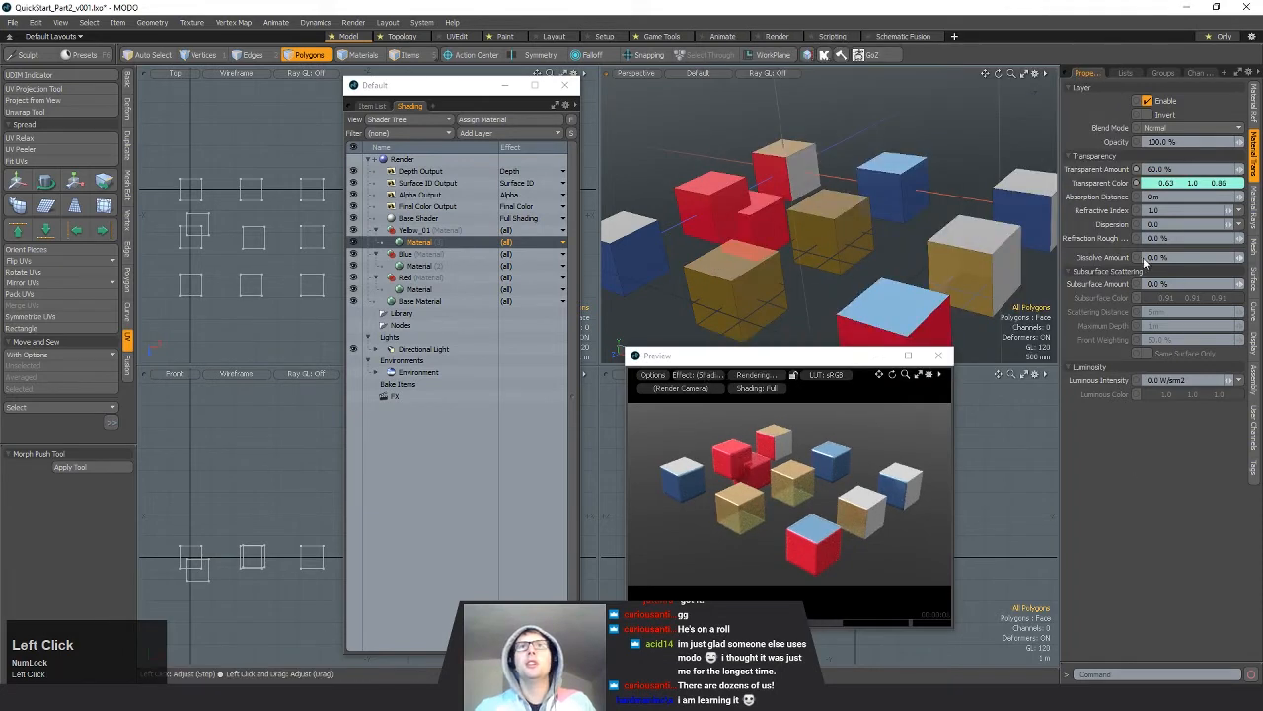
Step: Set the blue material's subsurface amount to 100% and check the cubes in the render preview
left_click(418, 266)
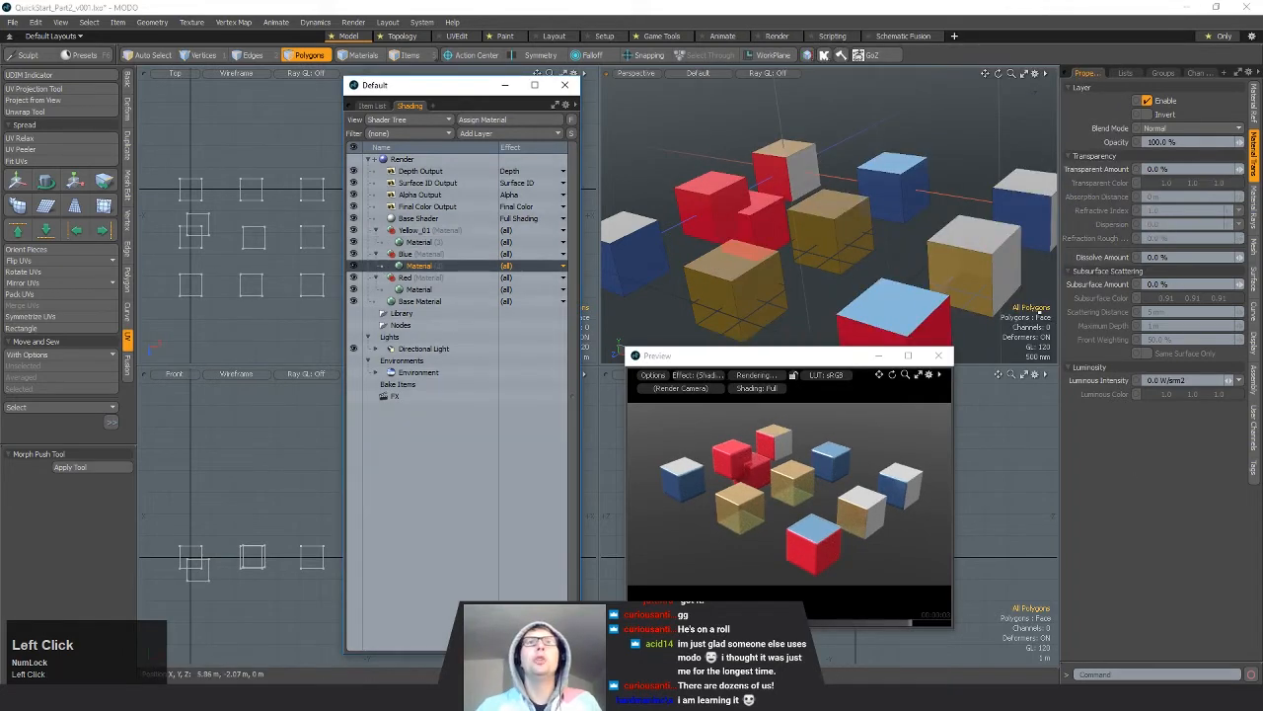
mouse_move(923, 215)
left_mouse_down("alt")
mouse_move(957, 212)
mouse_move(918, 223)
left_mouse_up("alt")
left_click_drag(918, 223, 953, 241, "alt+shift")
left_click(1183, 283)
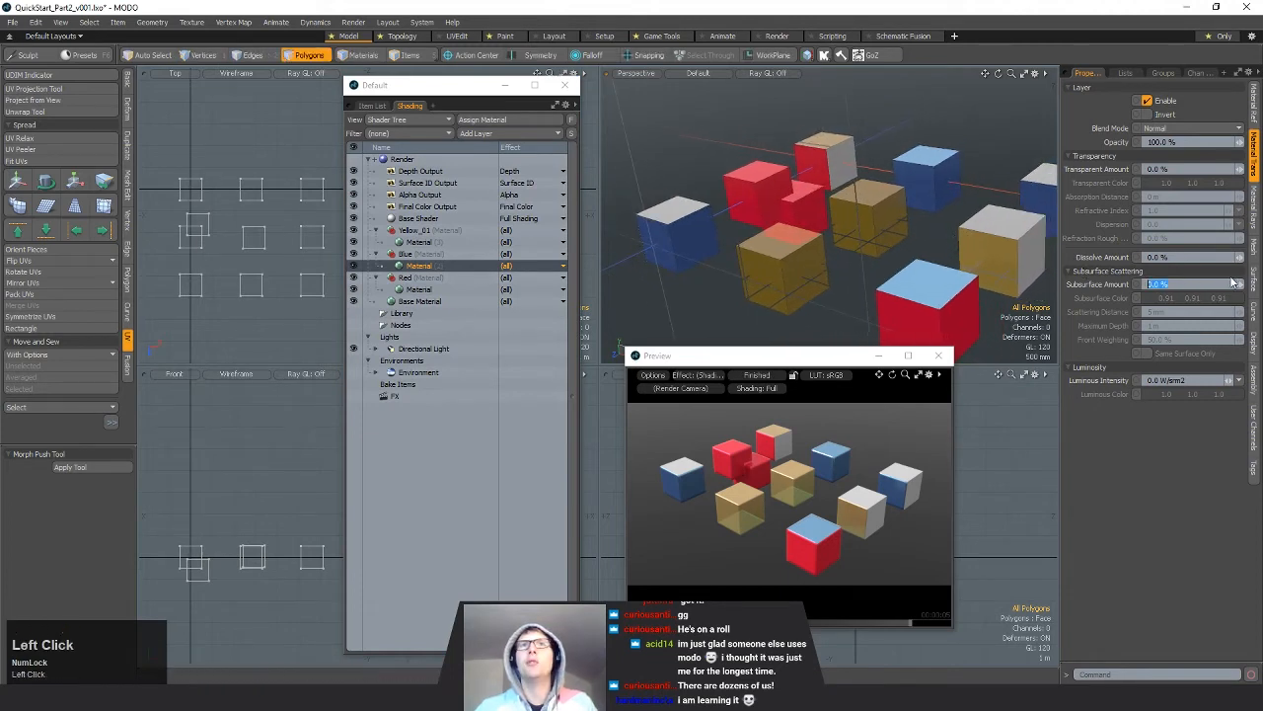
type("100")
key("Return")
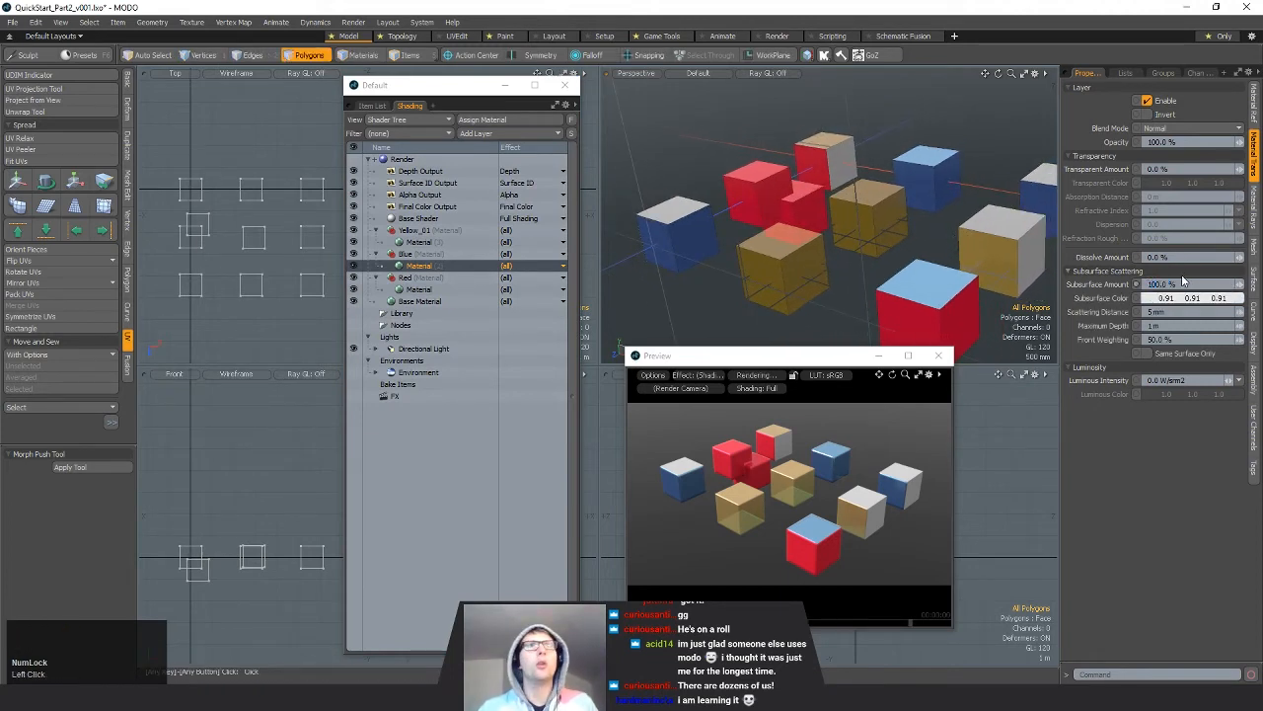
left_click_drag(843, 202, 616, 350, "alt")
left_click_drag(803, 493, 860, 574, "alt")
Step: Set the blue material's subsurface amount back to 0%
left_click(1188, 284)
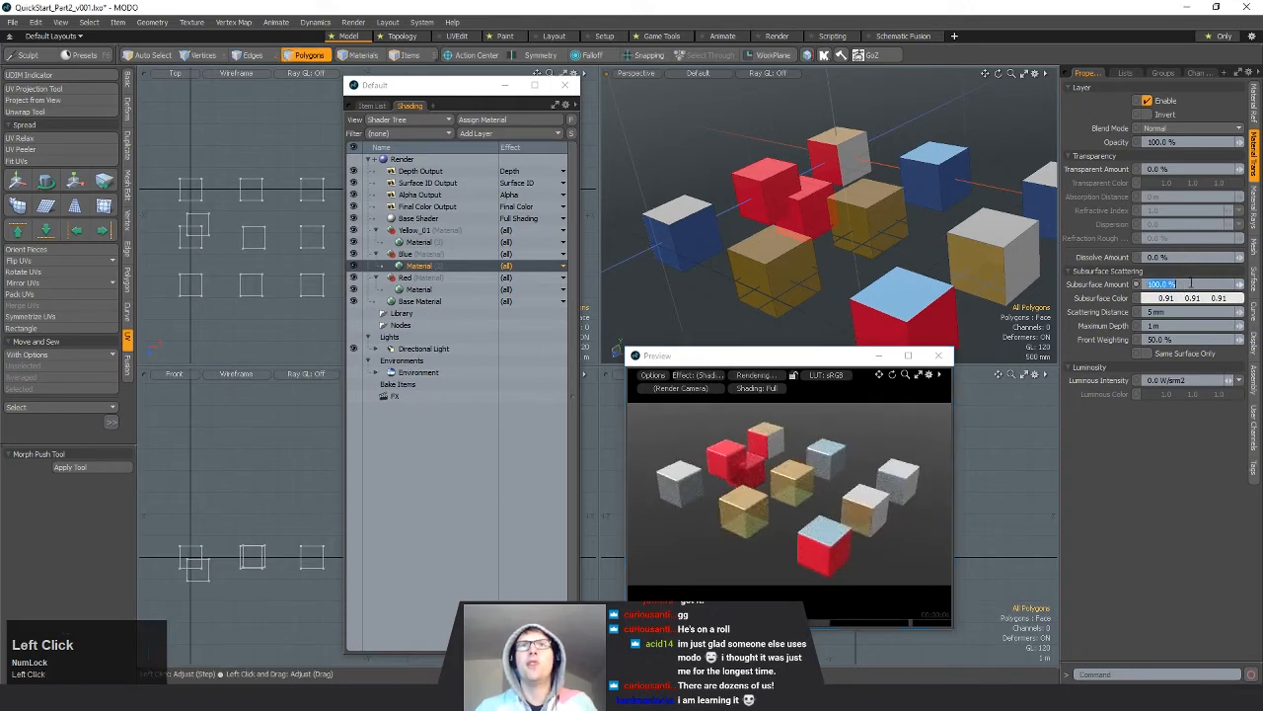
type("0")
key("Return")
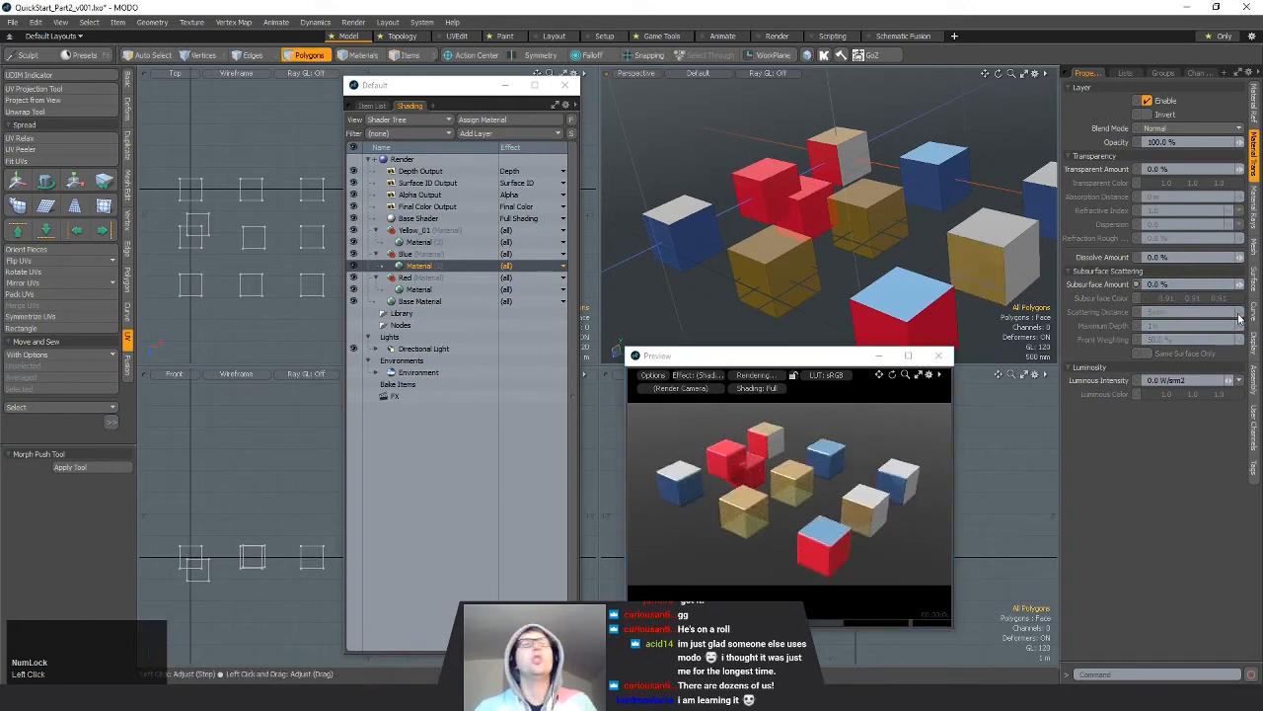
left_click_drag(943, 251, 849, 215, "alt")
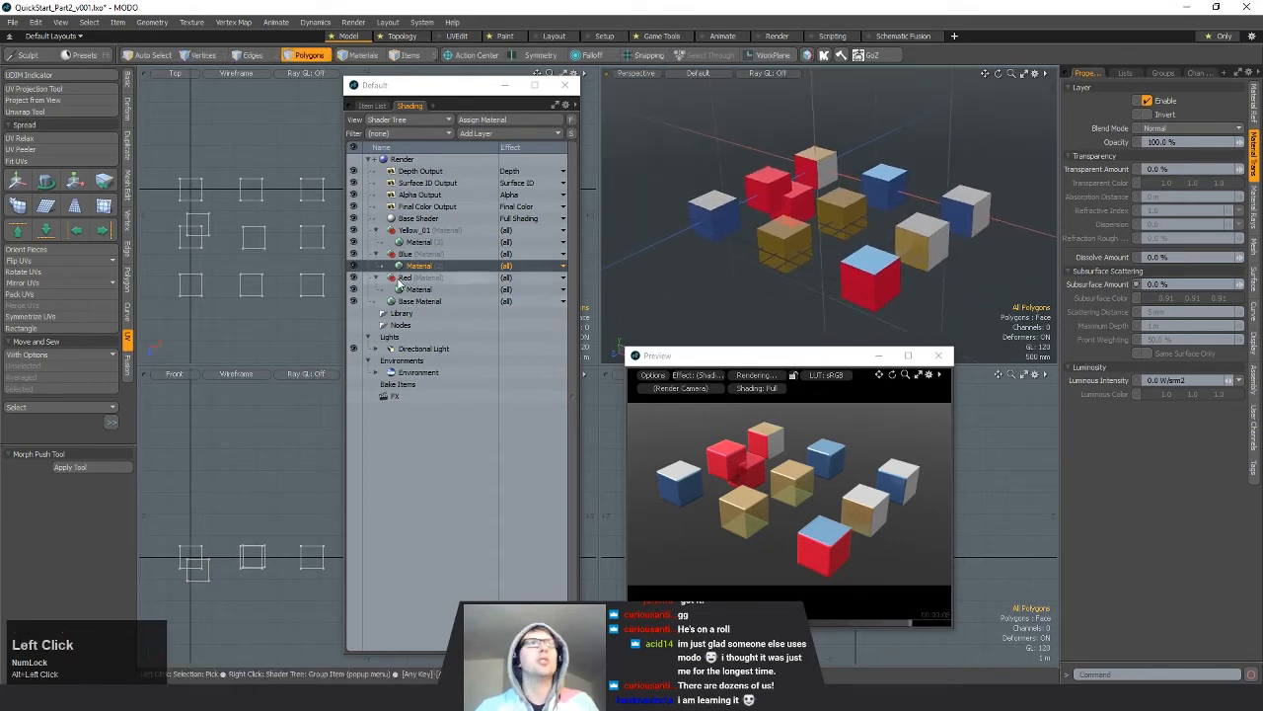
Step: Set the blue material's luminous intensity to 1 W/srm2 and its luminous color to light blue (0.54, 0.71, 1.0)
left_click_drag(1198, 380, 1149, 378)
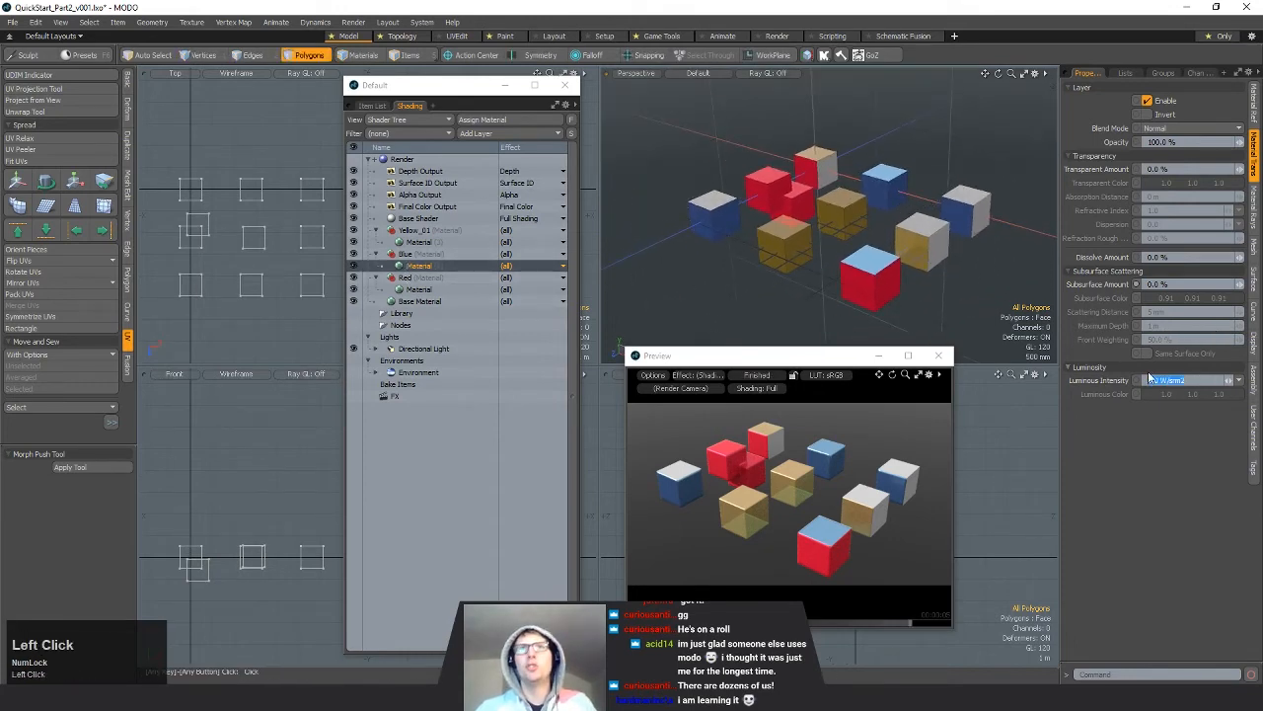
type("1")
key("Return")
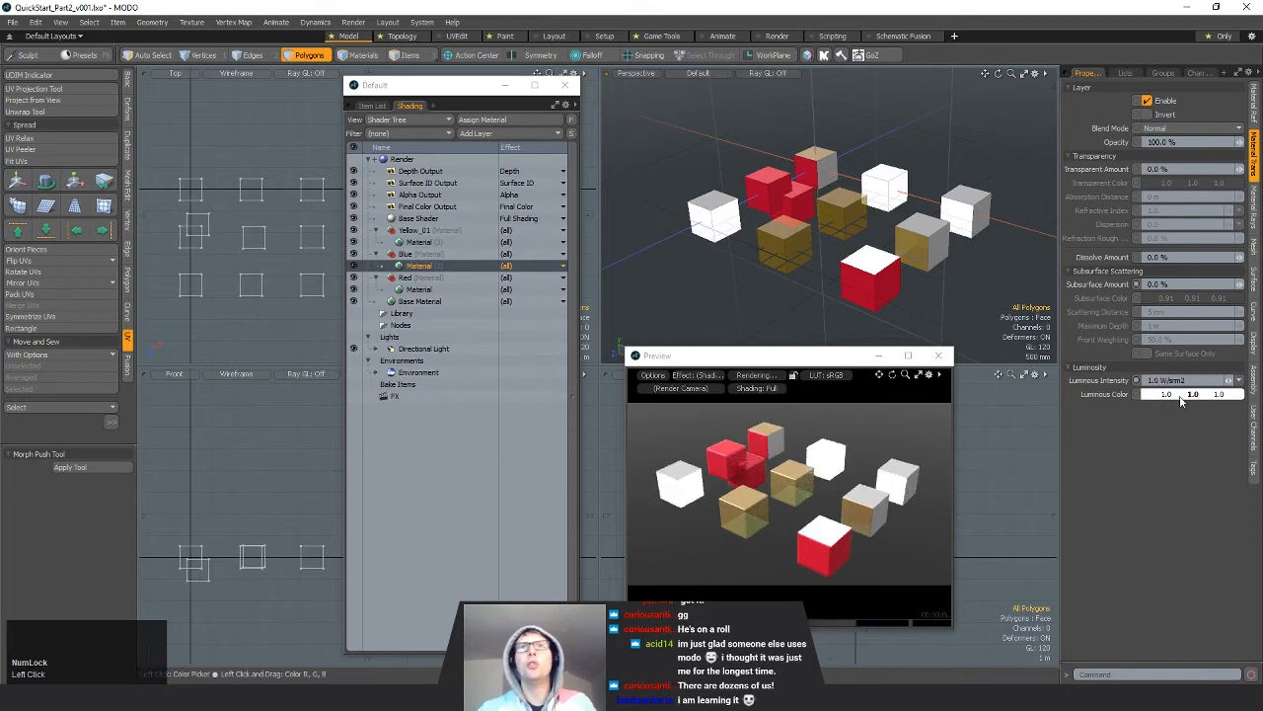
left_click(1137, 393)
left_click_drag(783, 347, 766, 359)
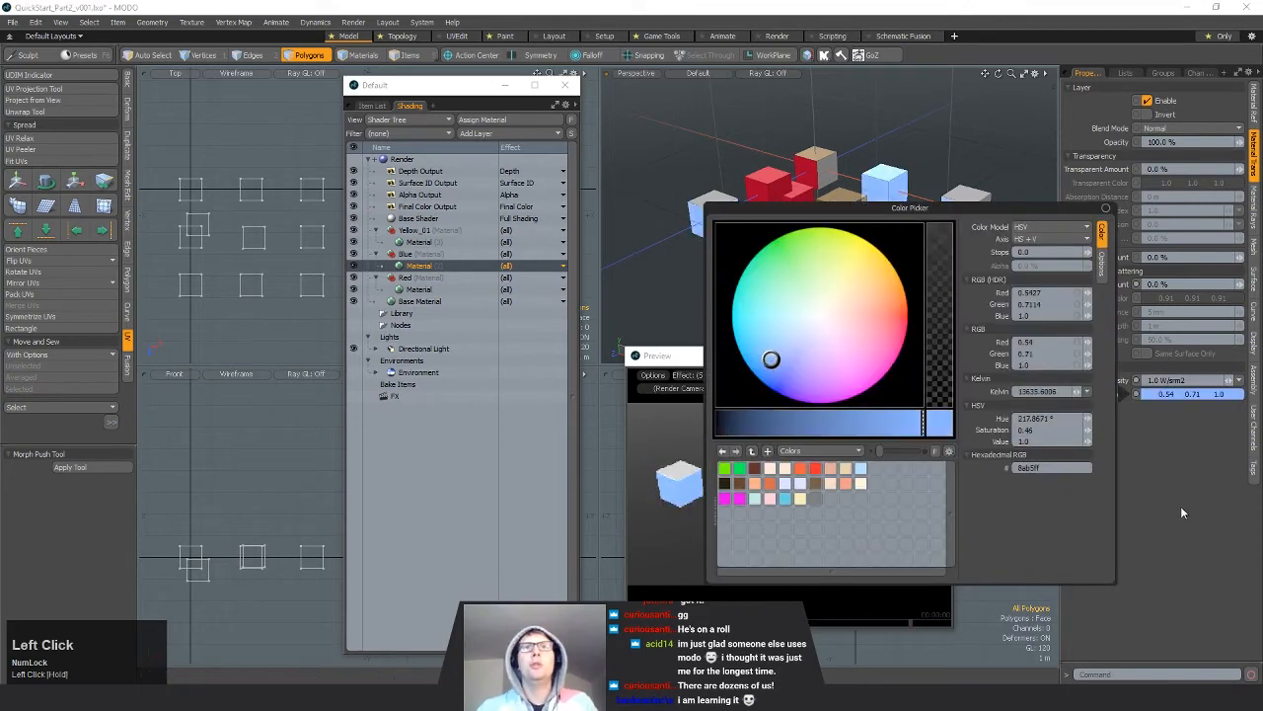
Step: Set the blue material's luminous intensity to 0.5 W/srm2 and check the glow in the render preview
left_click(1198, 380)
type("0")
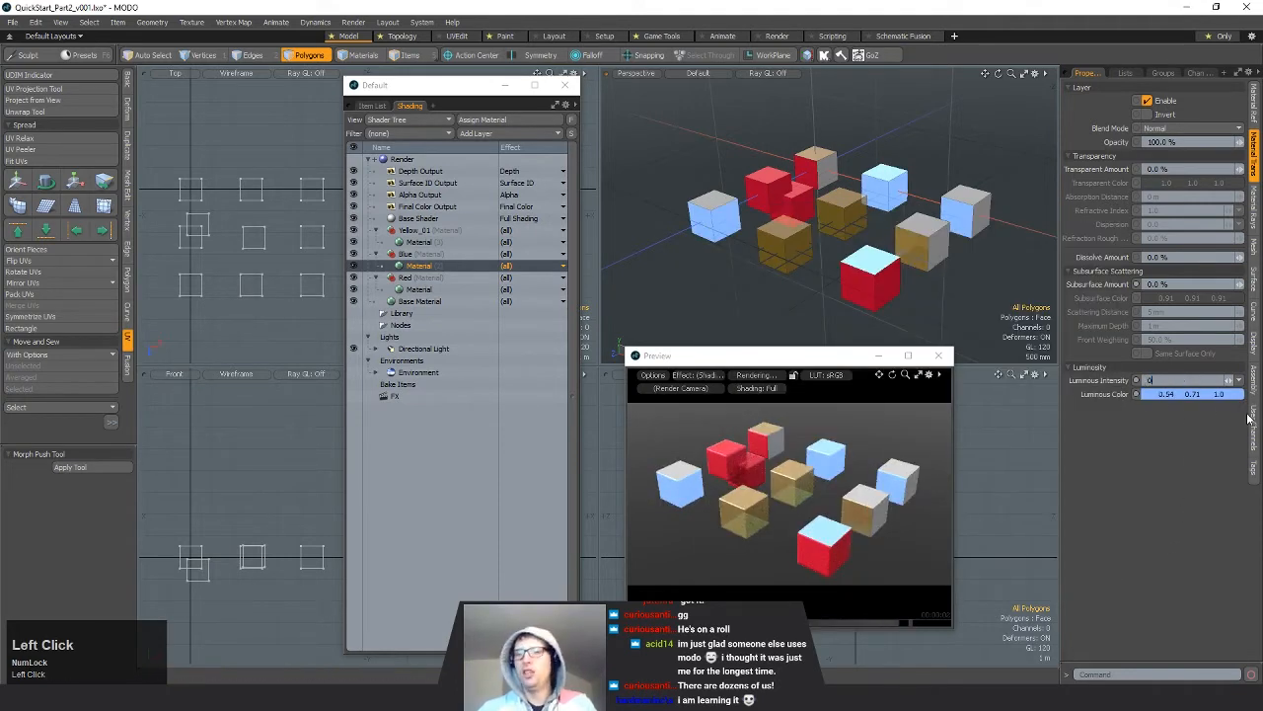
key("BackSpace")
type("0.5")
key("Return")
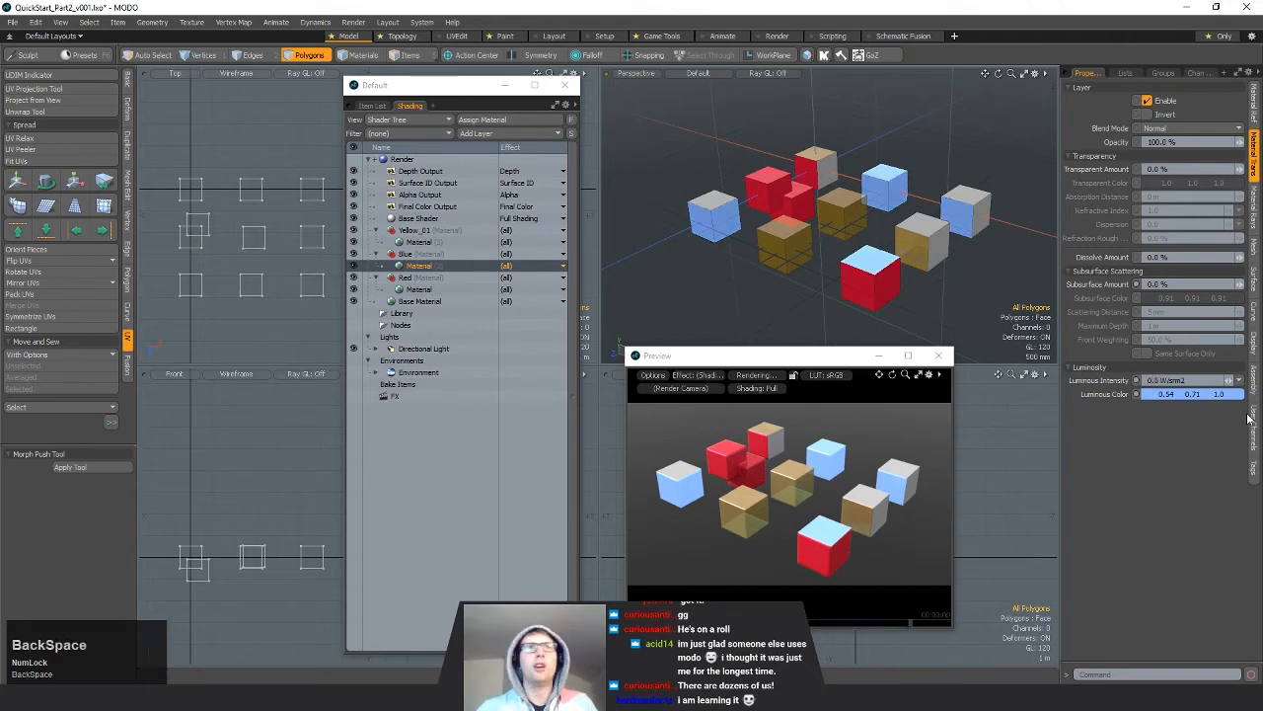
left_click_drag(794, 487, 794, 483, "alt")
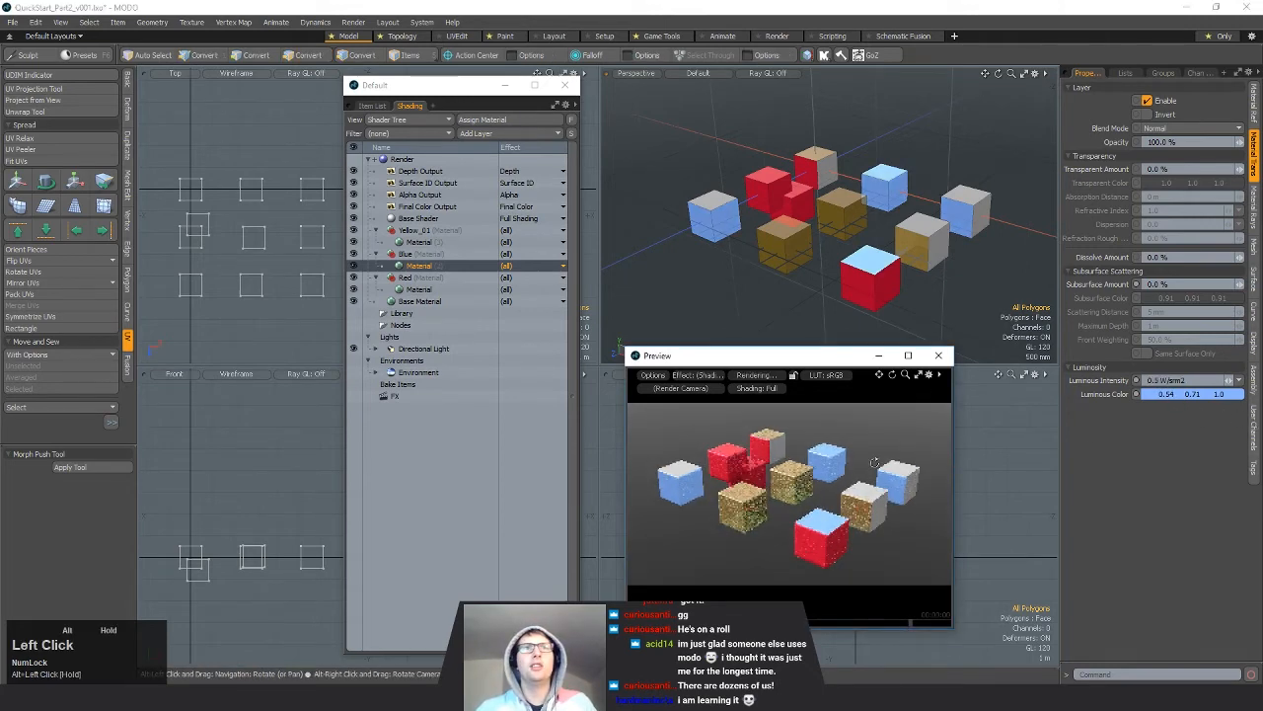
Step: Set the blue material's luminous intensity to 5 W/srm2
left_click_drag(1187, 380, 1080, 379)
type("5")
key("Return")
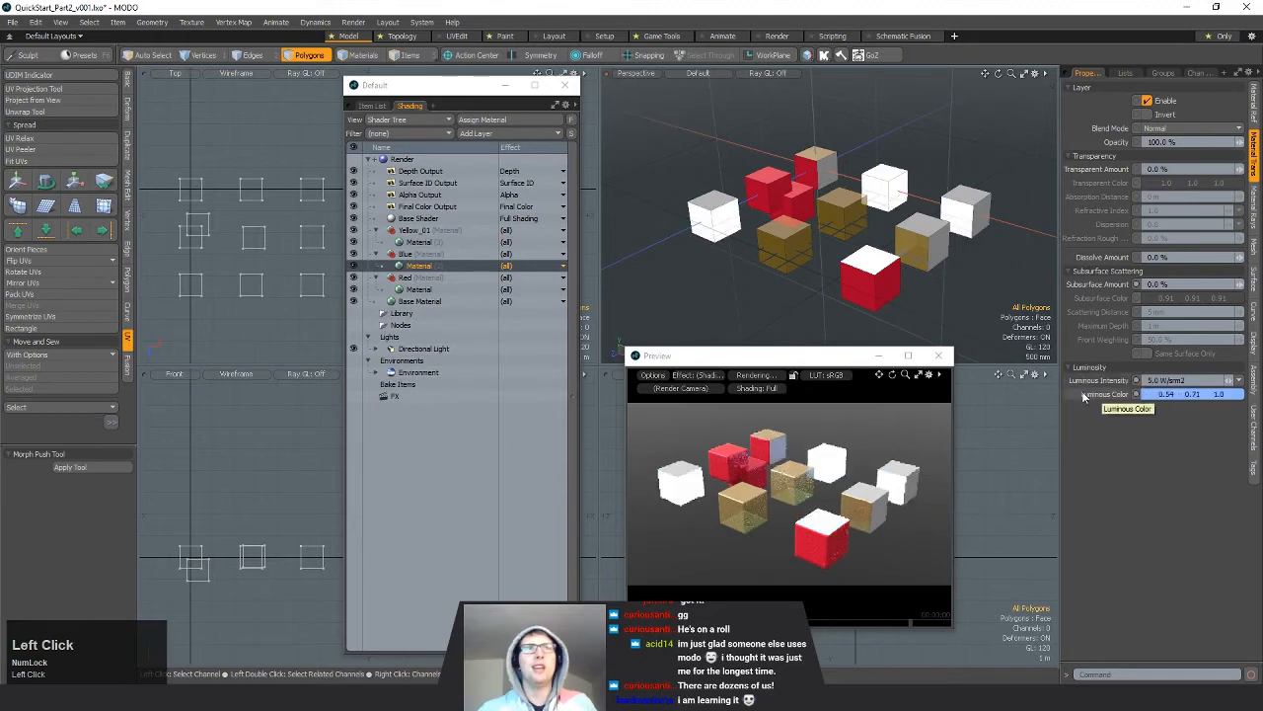
Step: Set the blue material's luminous intensity to 1 W/srm2 and inspect the glowing cubes in the render preview
left_click_drag(1188, 380, 1087, 375)
type("1")
key("Return")
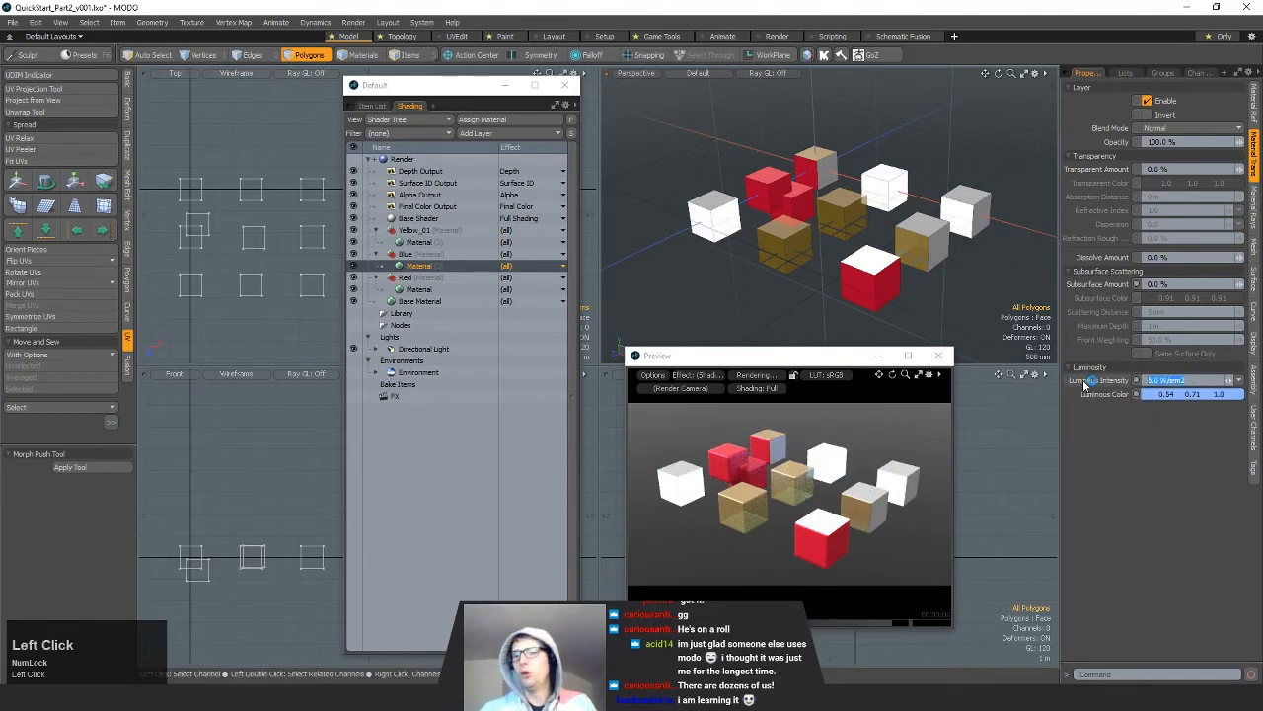
left_click_drag(650, 478, 743, 472, "alt")
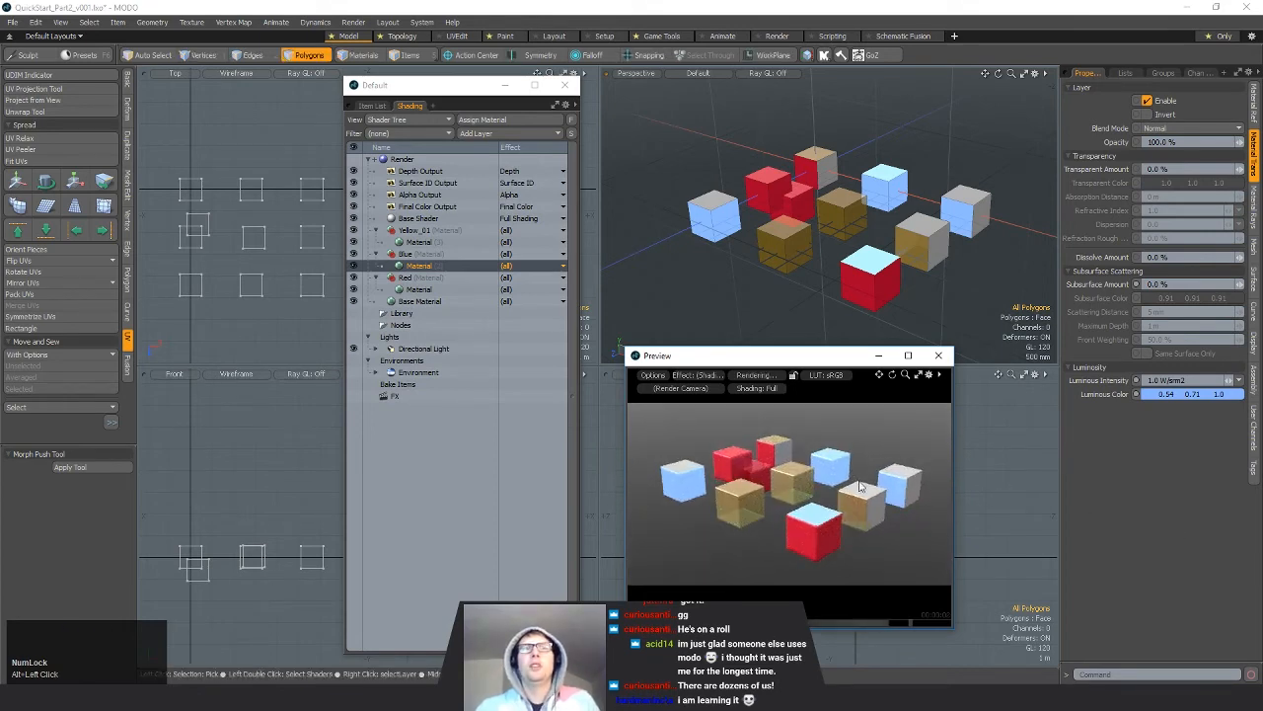
left_click_drag(861, 487, 874, 502, "alt")
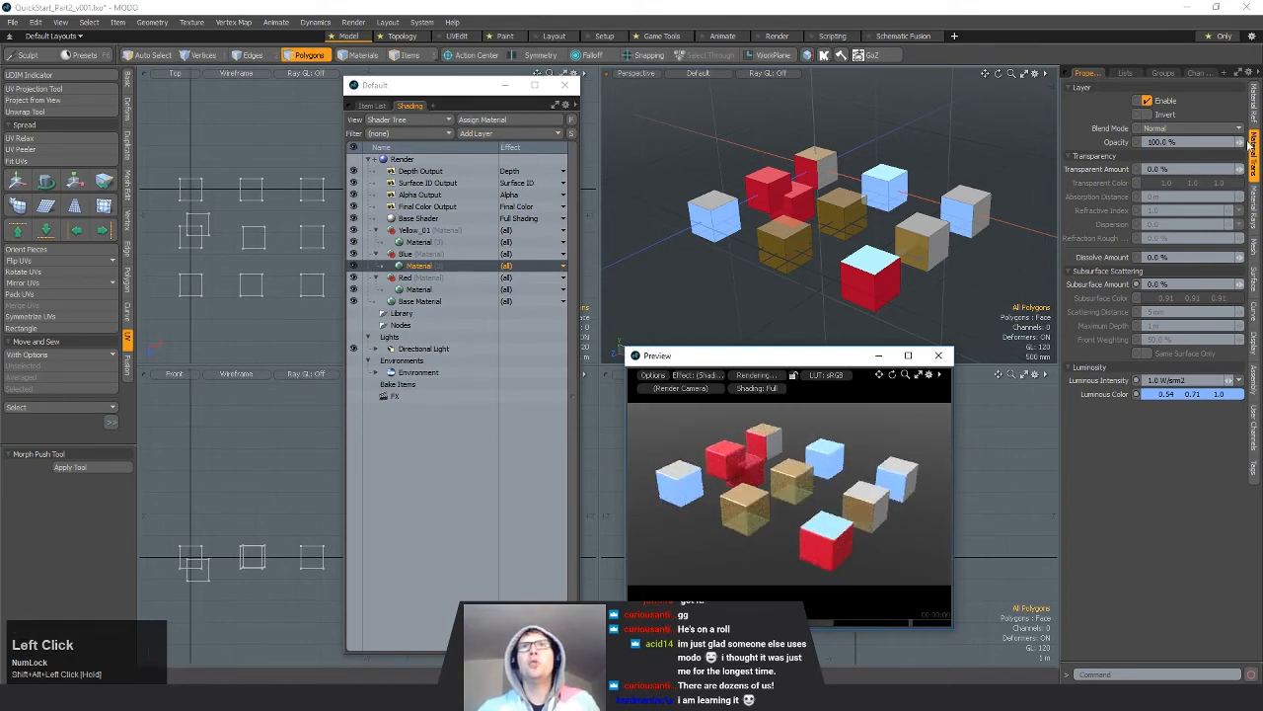
left_click(824, 451)
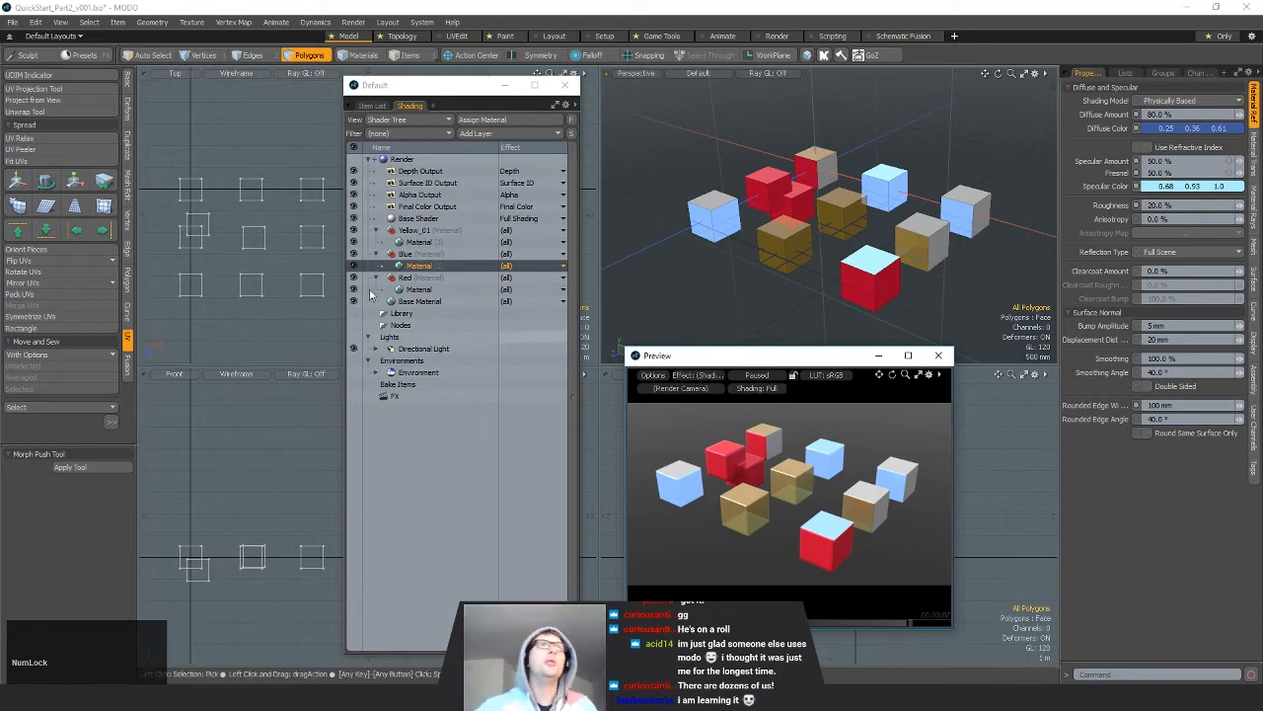
Step: Add the download bear picture from the Desktop as an image map layer in the Blue material group
left_click(508, 132)
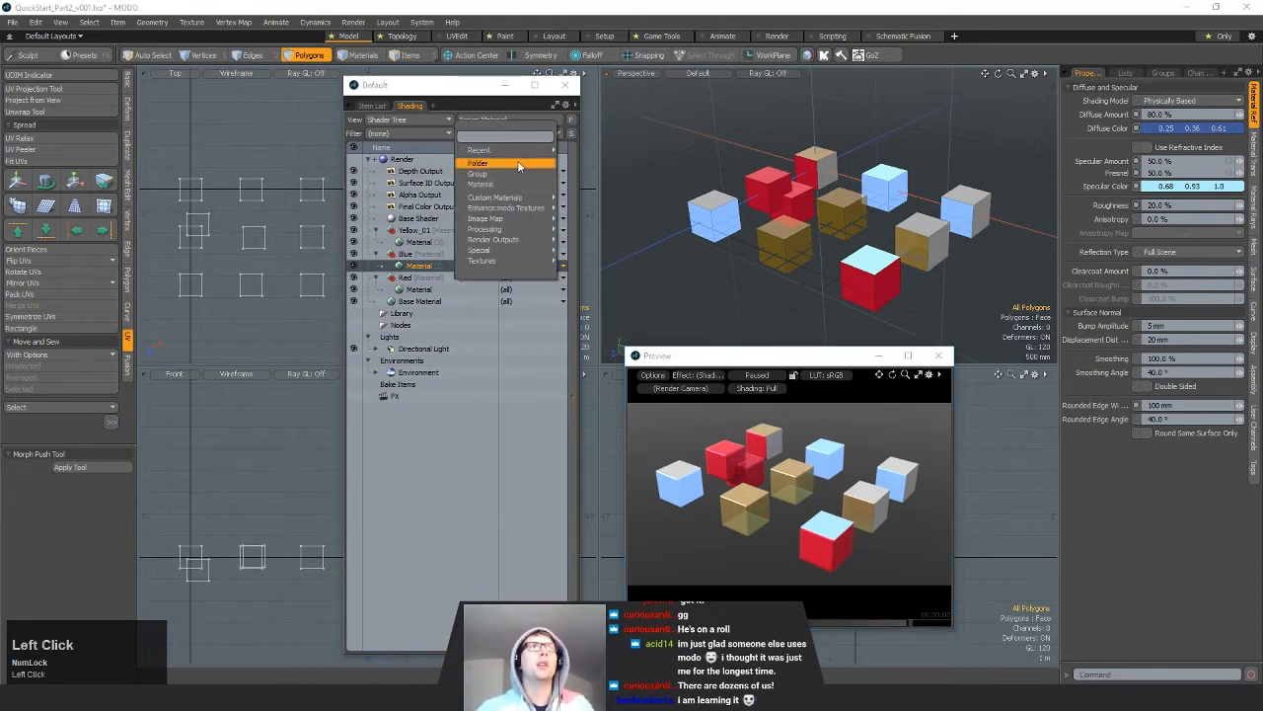
mouse_move(516, 223)
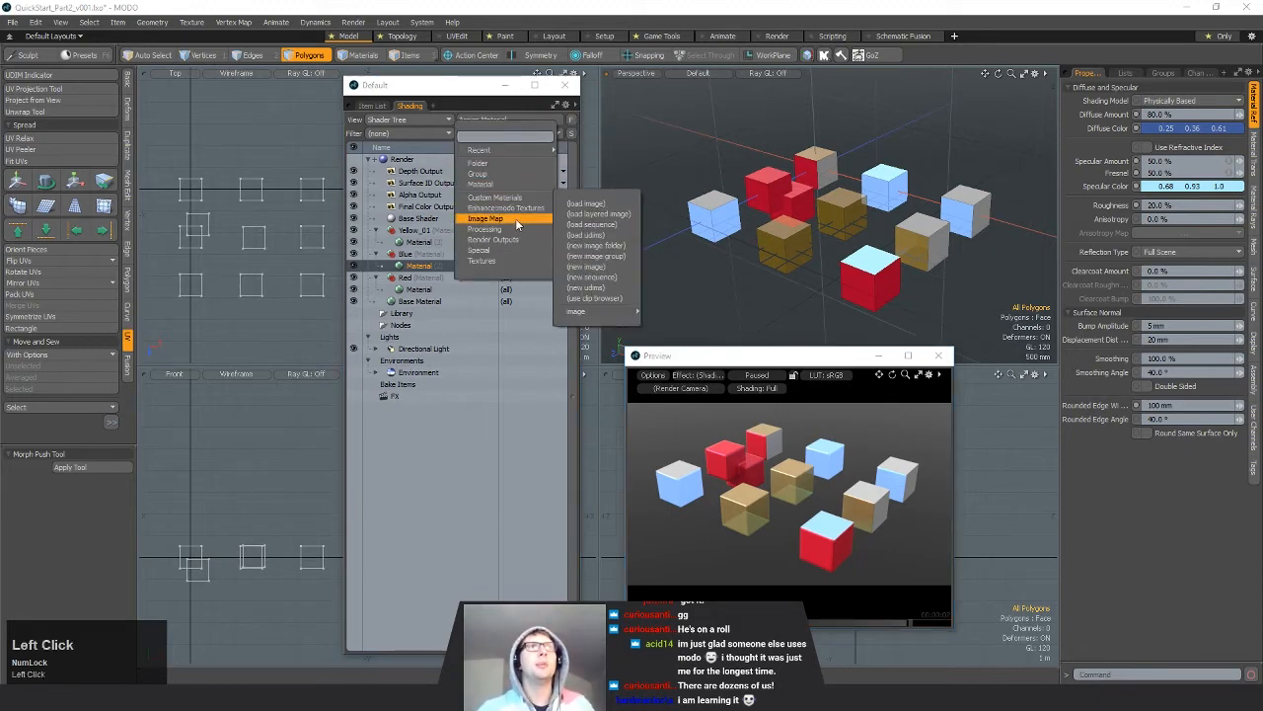
left_click(617, 204)
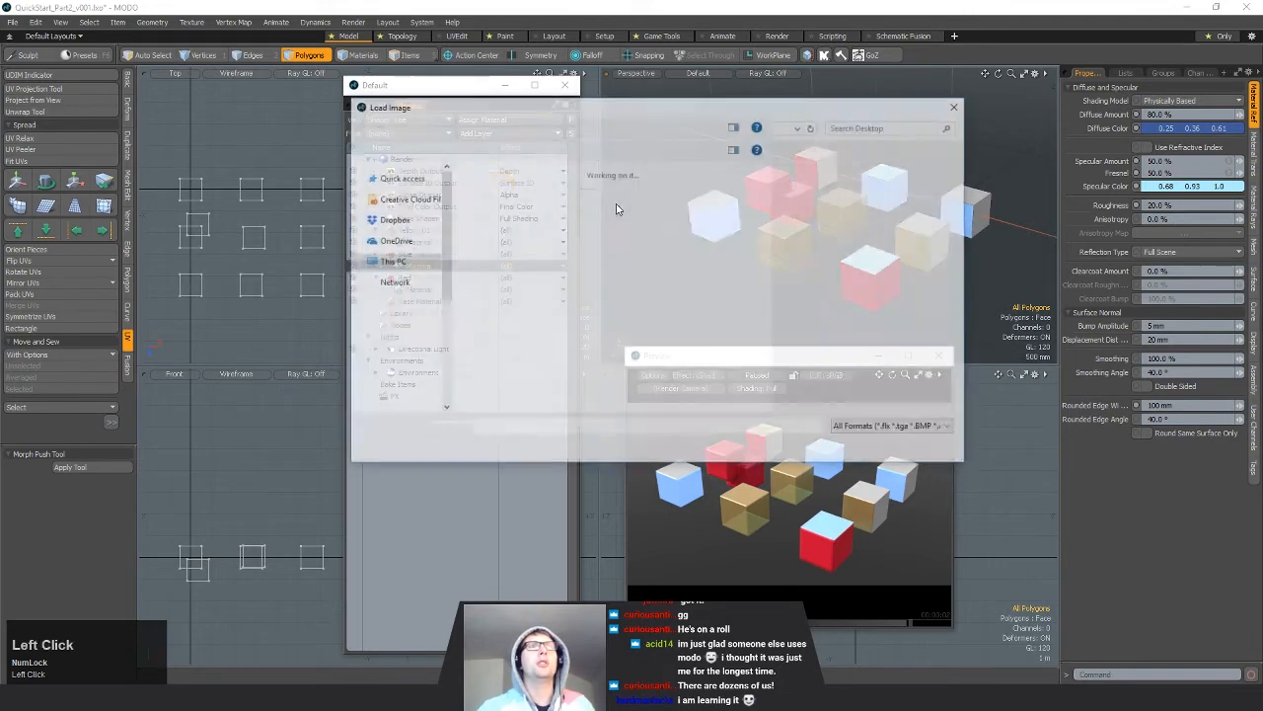
left_click(584, 225)
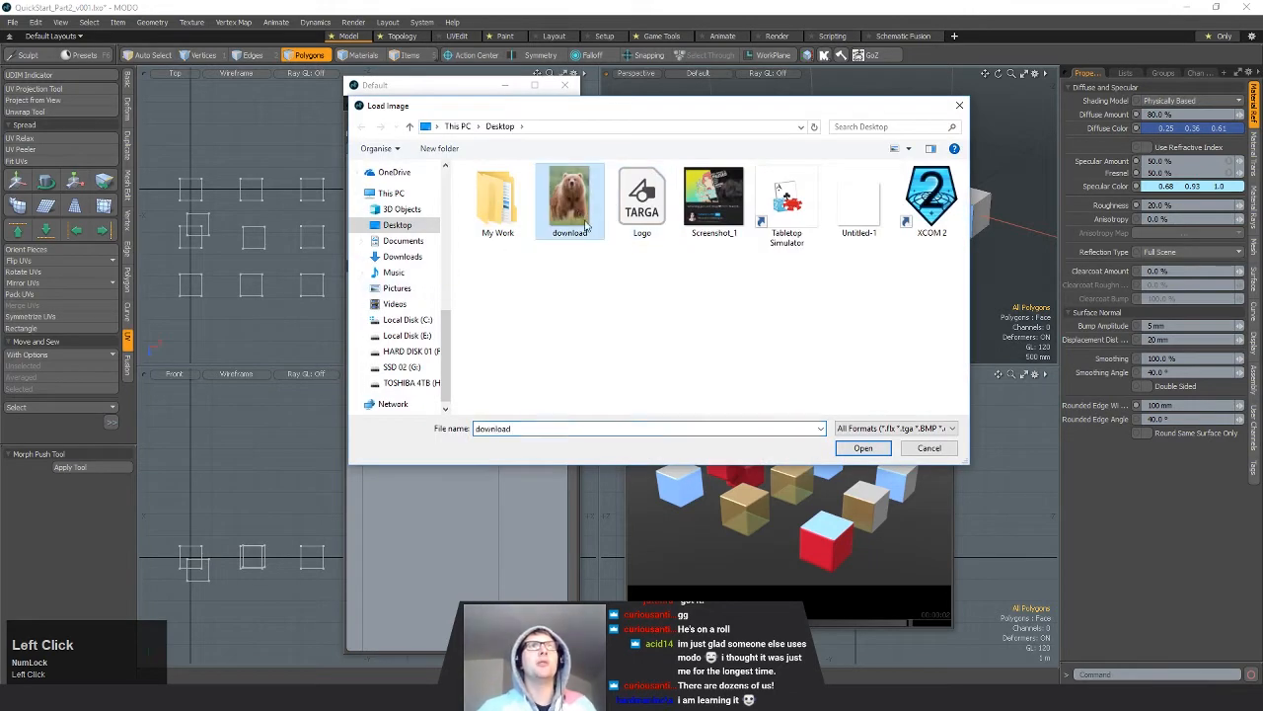
left_click(862, 447)
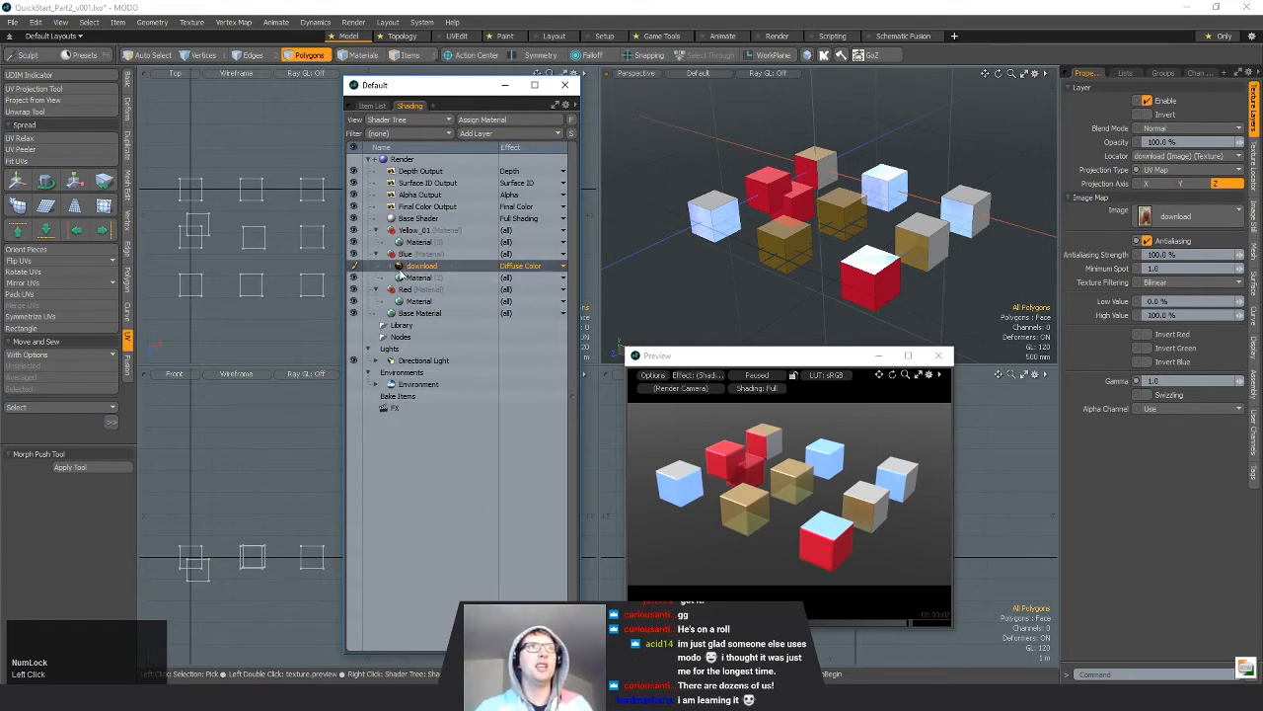
Step: Open the download image in the Image Viewer, narrow its window and place it beside the shader tree
double_click(399, 268)
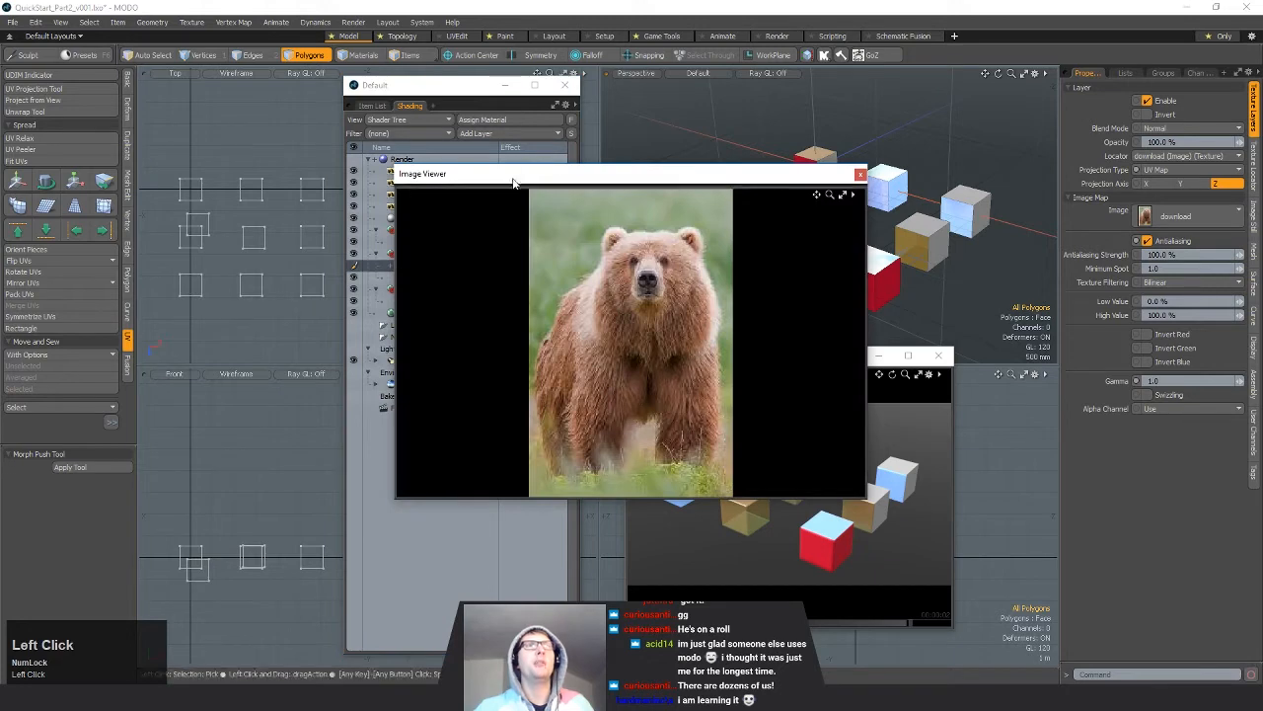
left_click_drag(513, 187, 102, 181)
left_click_drag(224, 173, 339, 180)
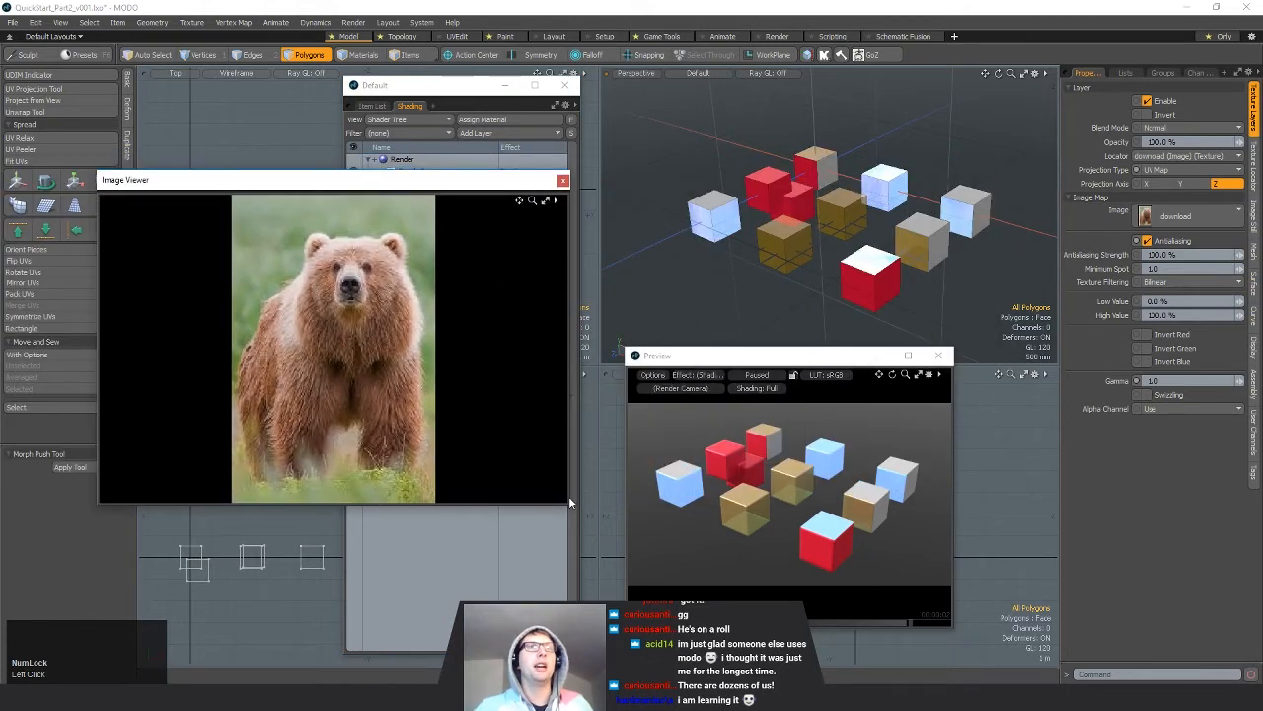
left_click_drag(480, 188, 539, 180)
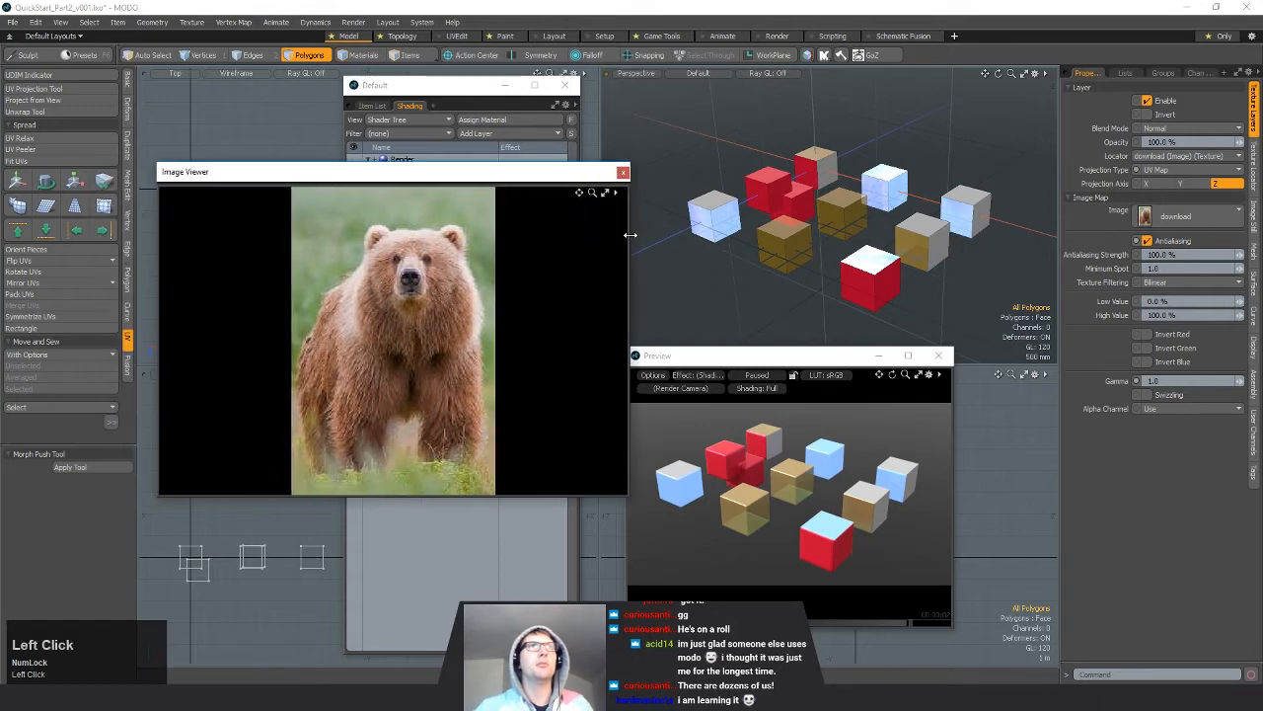
left_click_drag(629, 235, 400, 235)
left_click_drag(310, 163, 212, 169)
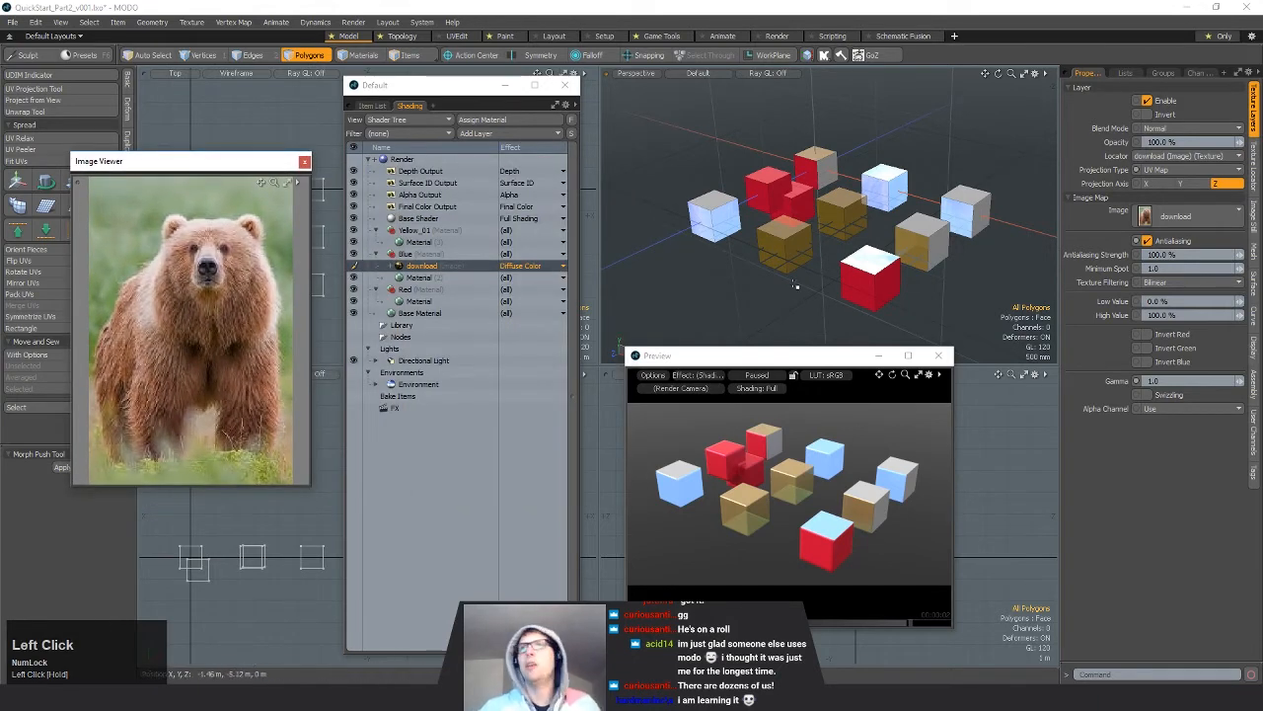
left_click_drag(127, 161, 143, 206)
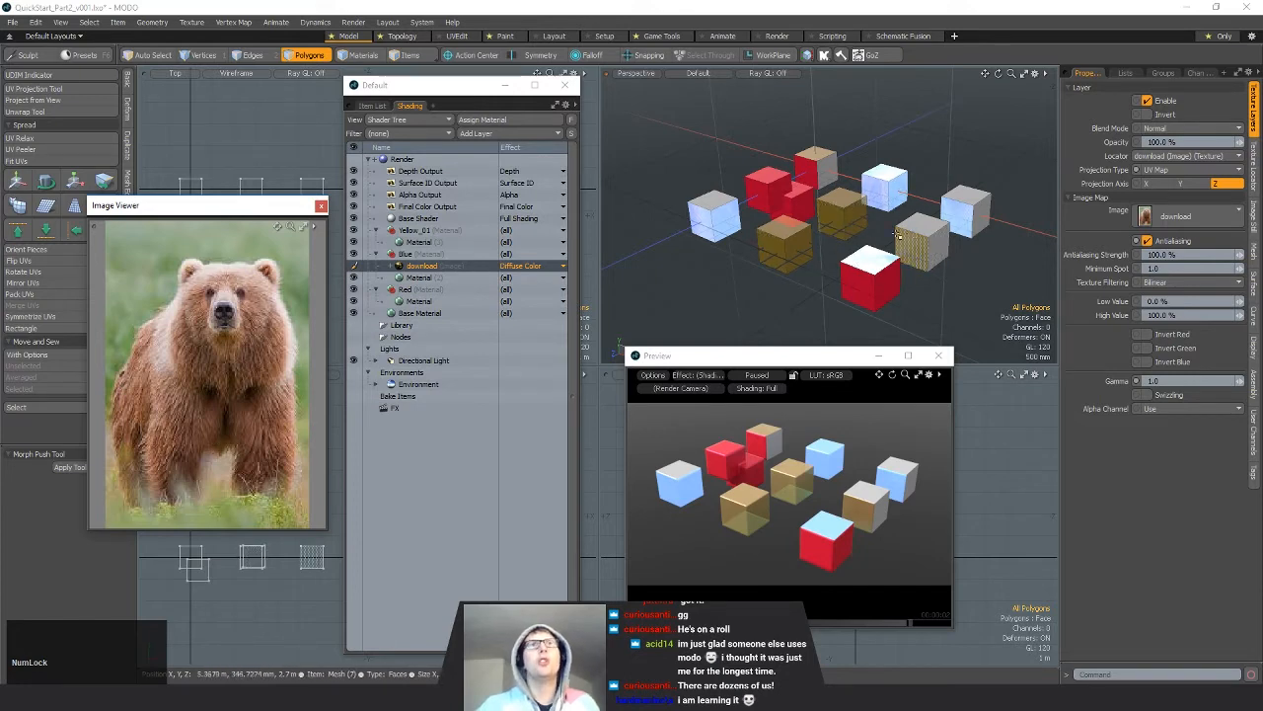
Step: Move the download image layer from the Blue group into the Red material group and view the cubes up close
left_click_drag(429, 267, 439, 302)
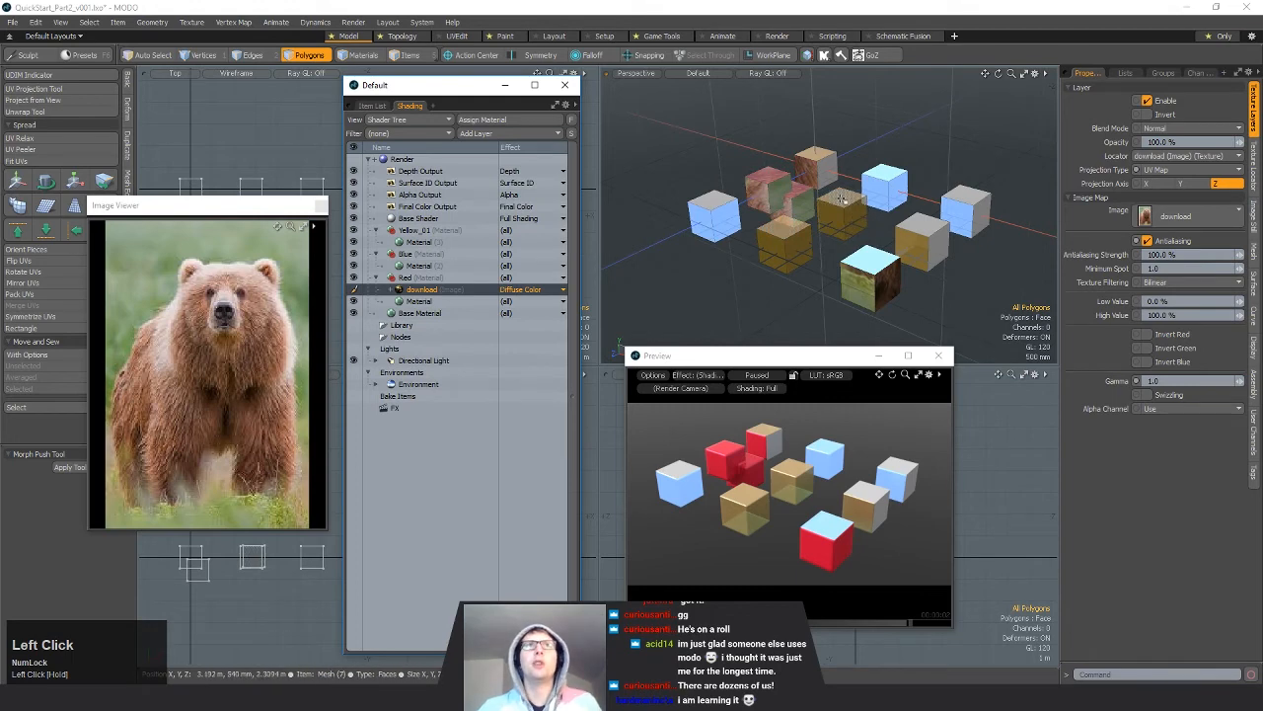
left_click_drag(894, 191, 715, 213, "alt")
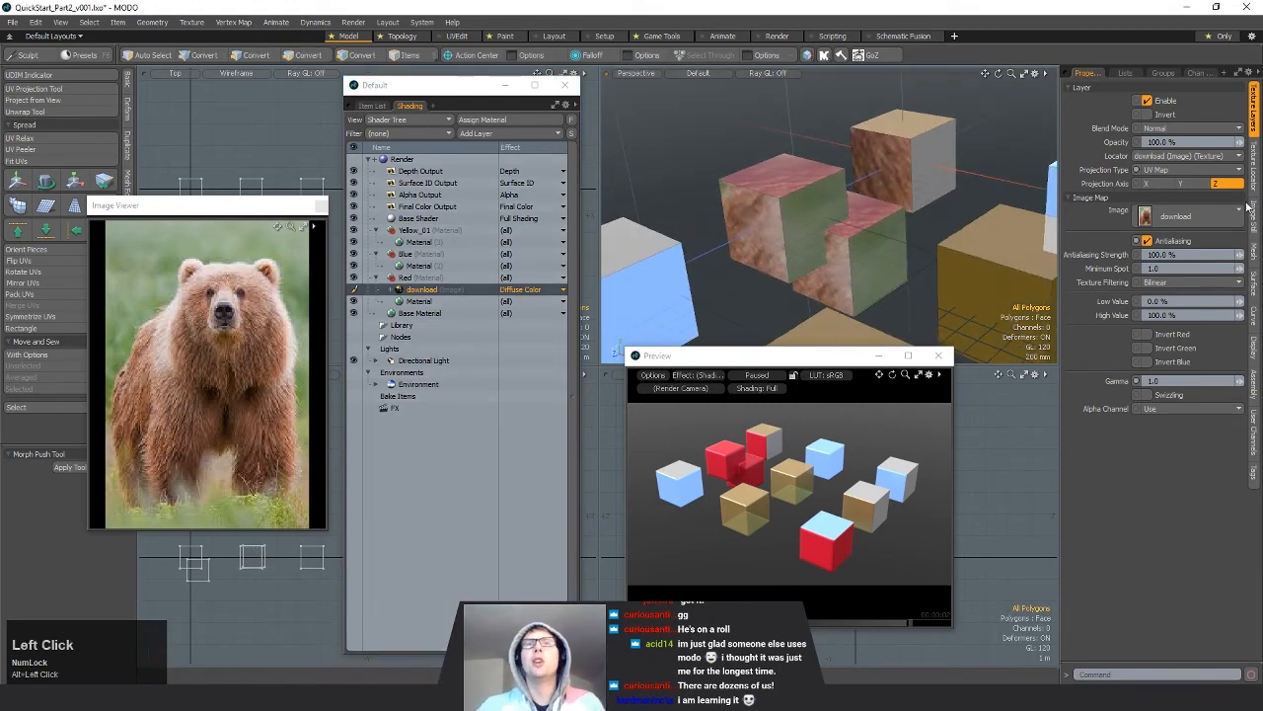
Step: Set the Red material's specular amount, roughness and Fresnel to 0%
left_click(422, 301)
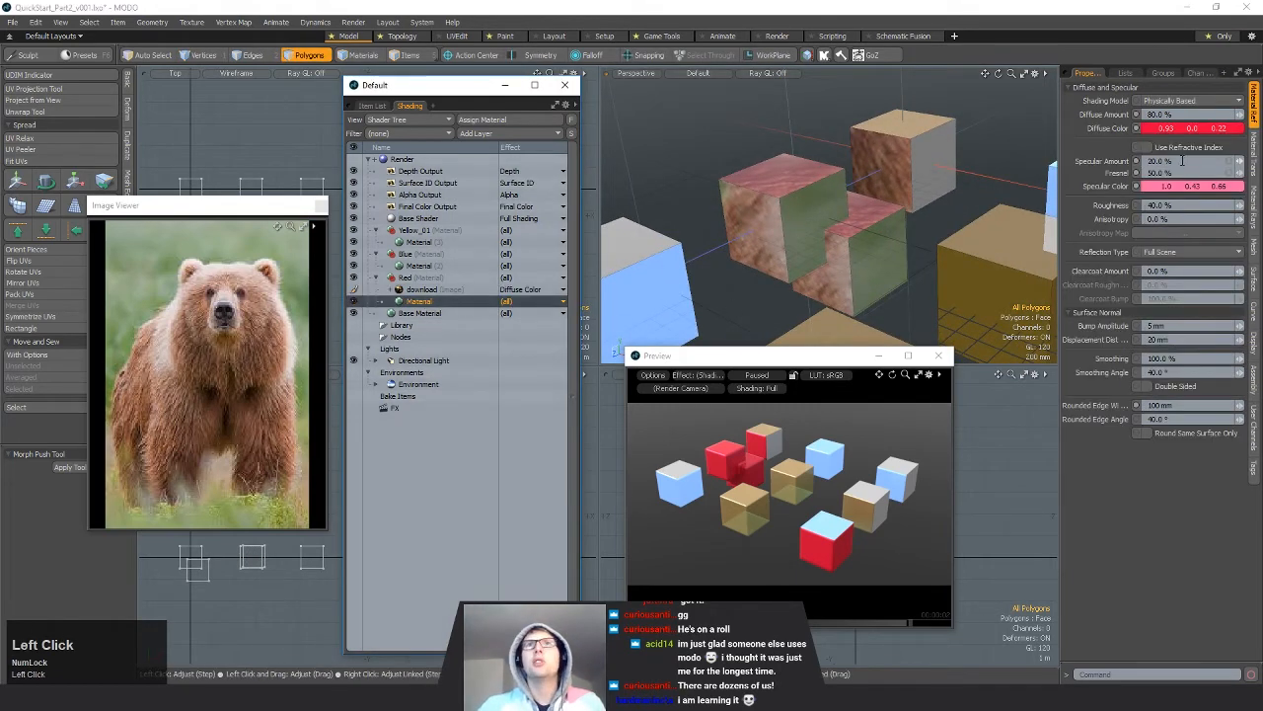
left_click_drag(1181, 161, 1140, 160)
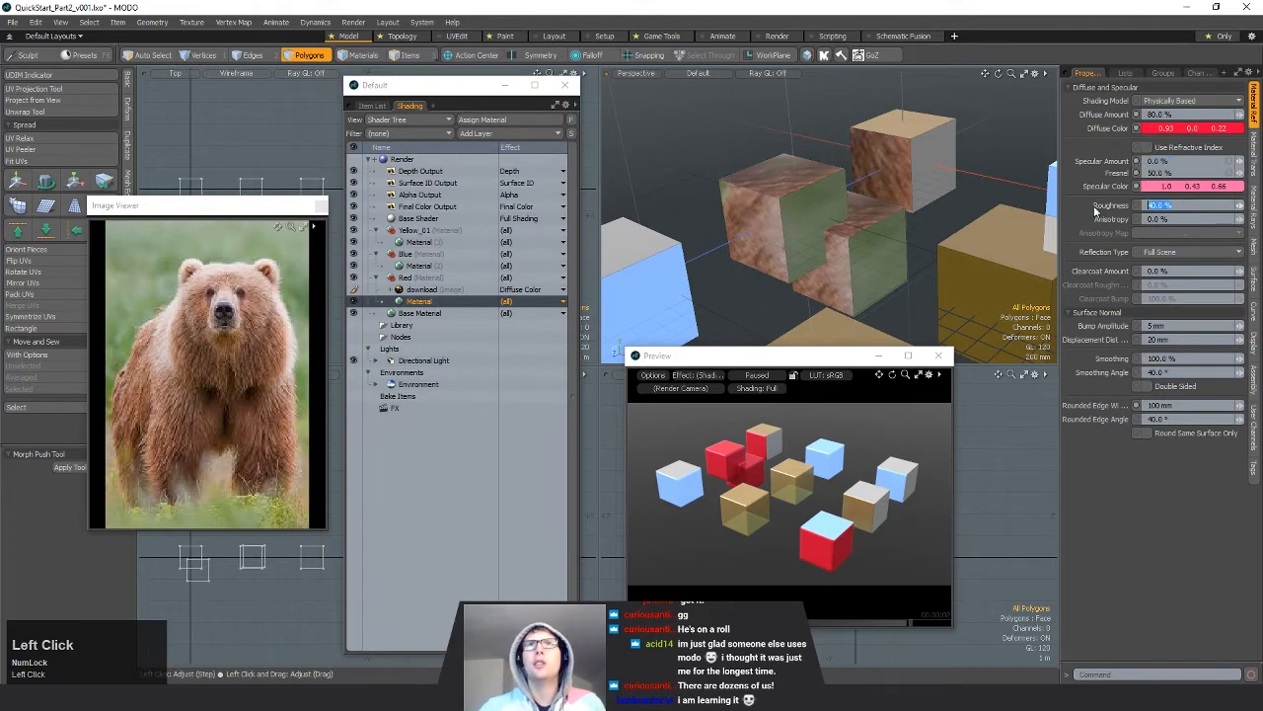
type("0")
key("Return")
left_click_drag(1197, 173, 1081, 172)
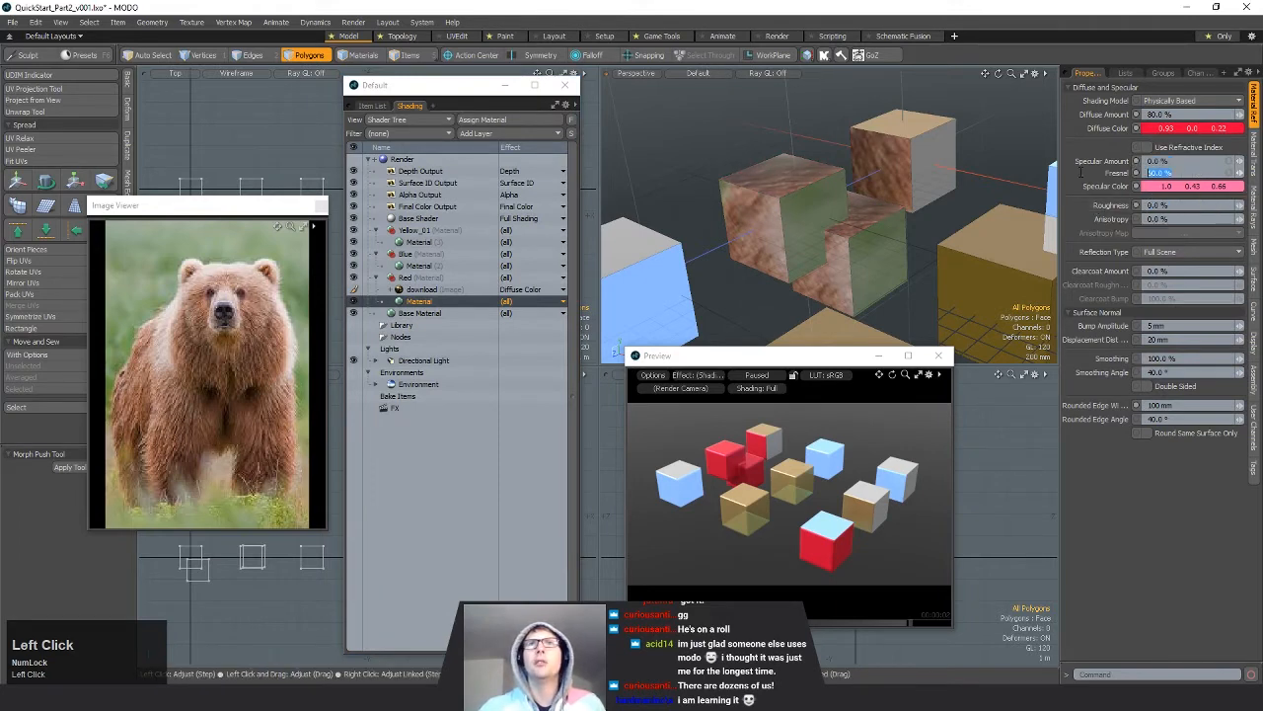
key("Return")
Step: Assign the existing Red material to five plain faces on the outer left, front and far-side cubes
left_click_drag(828, 229, 913, 268, "alt")
left_click(861, 291, "shift")
left_click(852, 266, "shift")
left_click(710, 232, "shift")
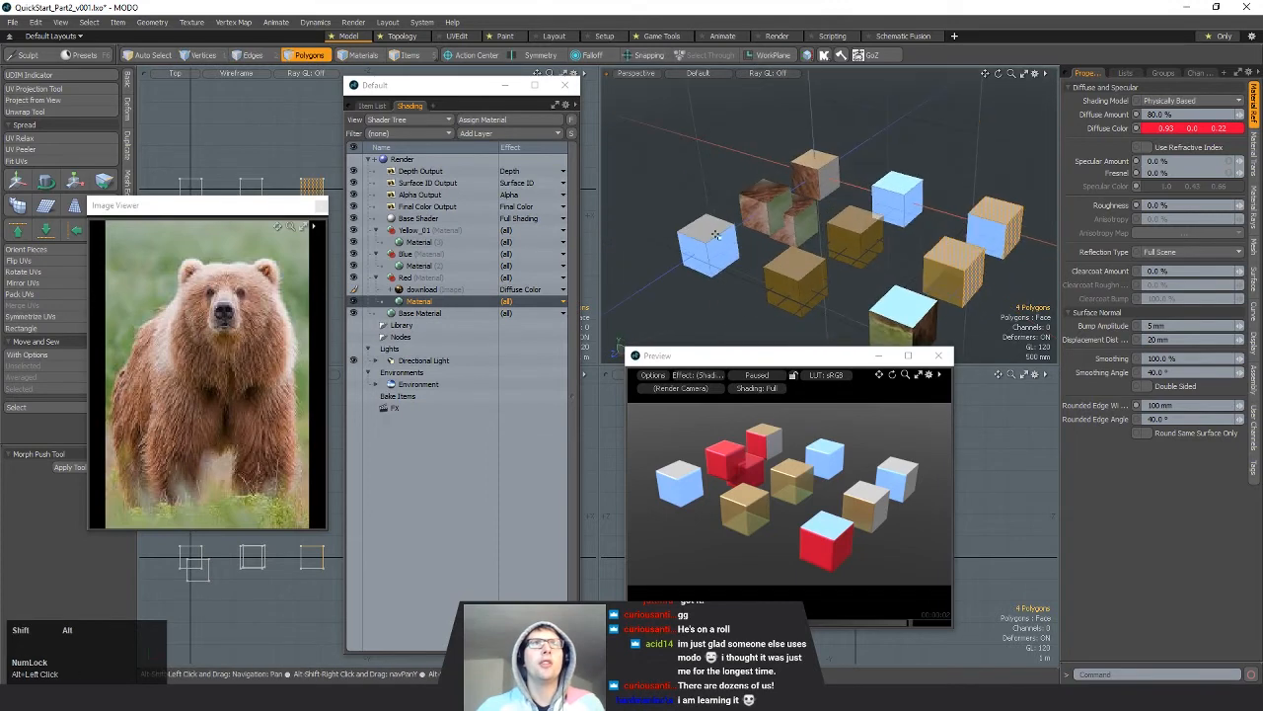
key("m")
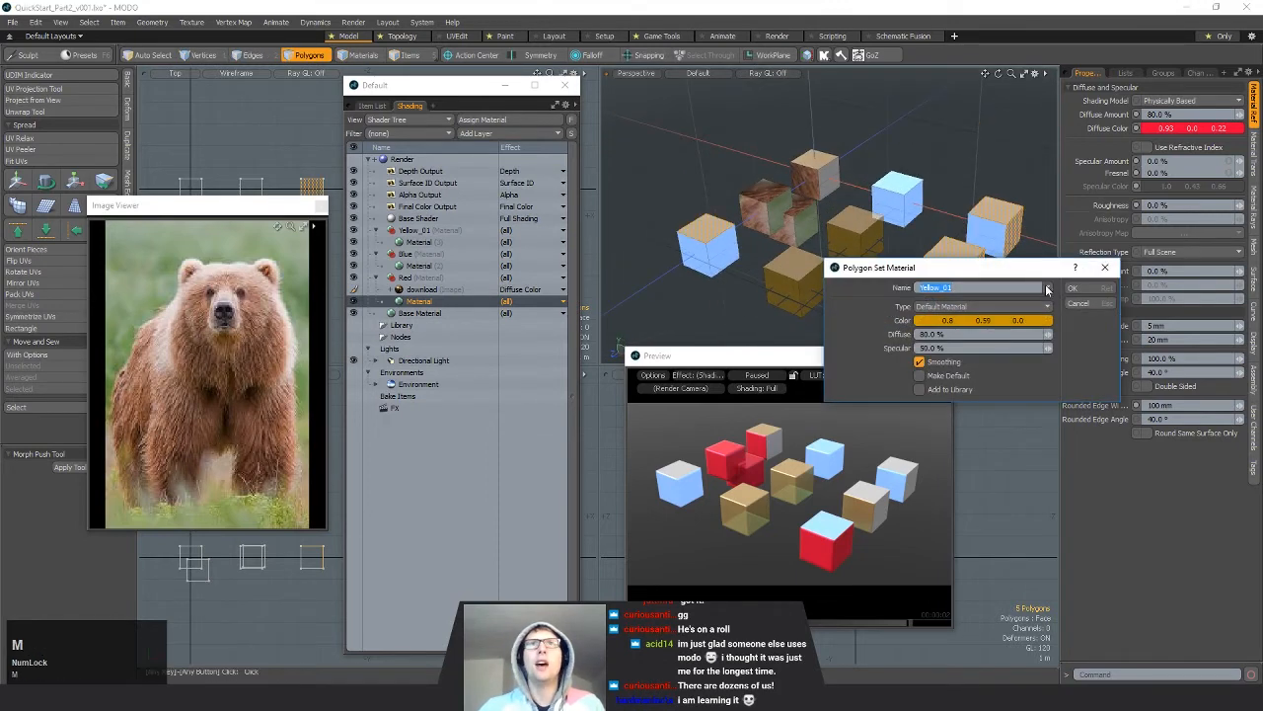
left_click(1047, 288)
left_click(1046, 279)
left_click(1073, 287)
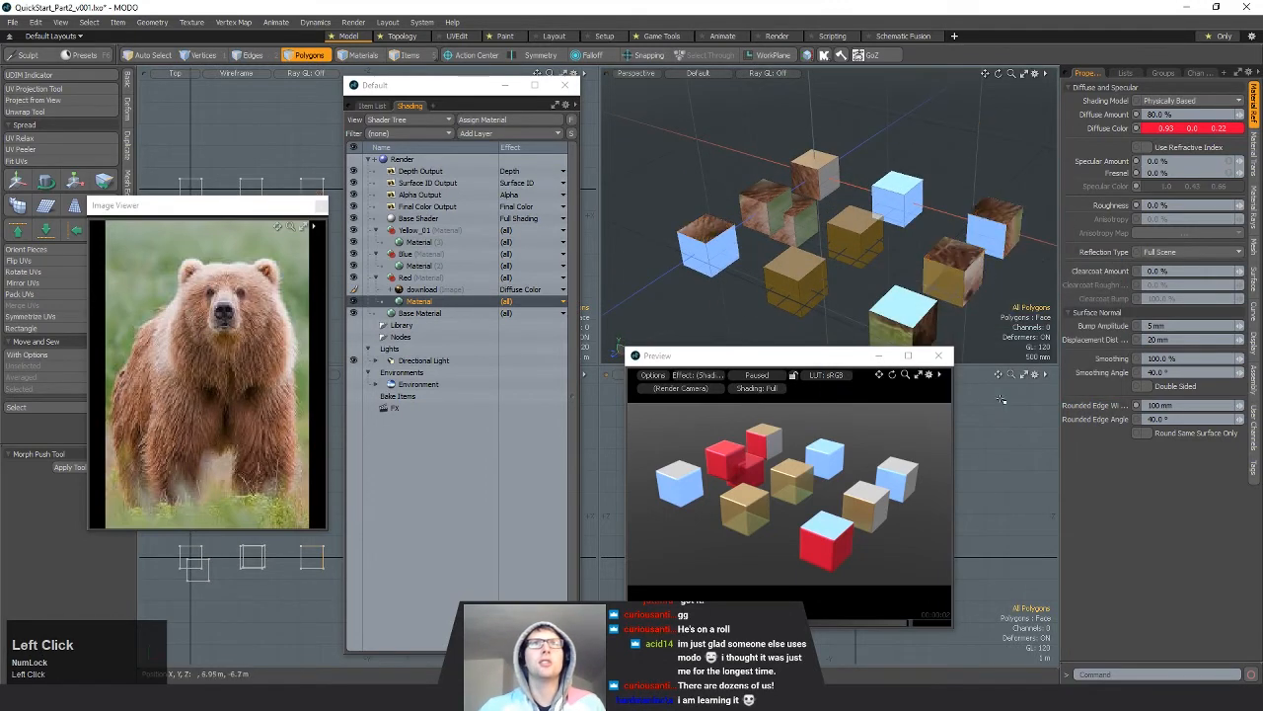
Step: Resume the render preview to inspect the bear texture on the cubes, and pause it again
left_click_drag(902, 308, 839, 252, "alt")
mouse_move(825, 218)
left_mouse_down("alt")
mouse_move(795, 237)
mouse_move(821, 177)
mouse_move(839, 211)
left_mouse_up("alt")
left_click_drag(850, 326, 856, 280, "alt+shift")
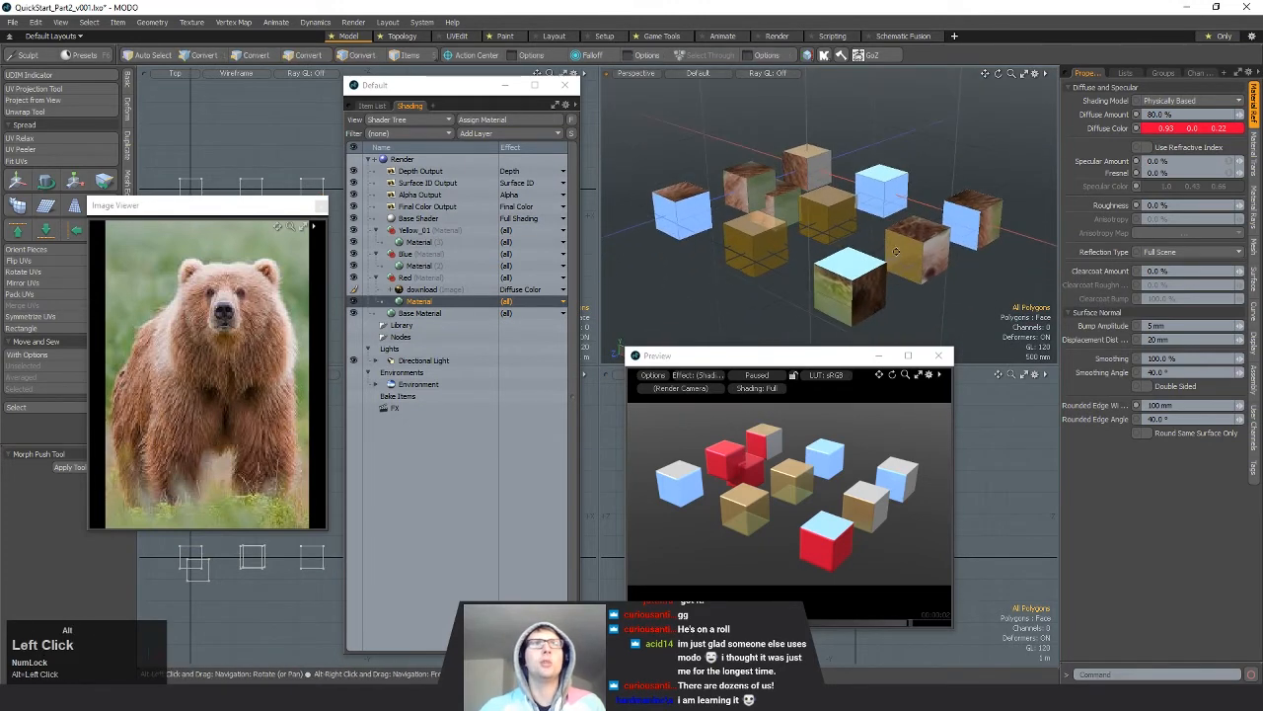
left_click(758, 375)
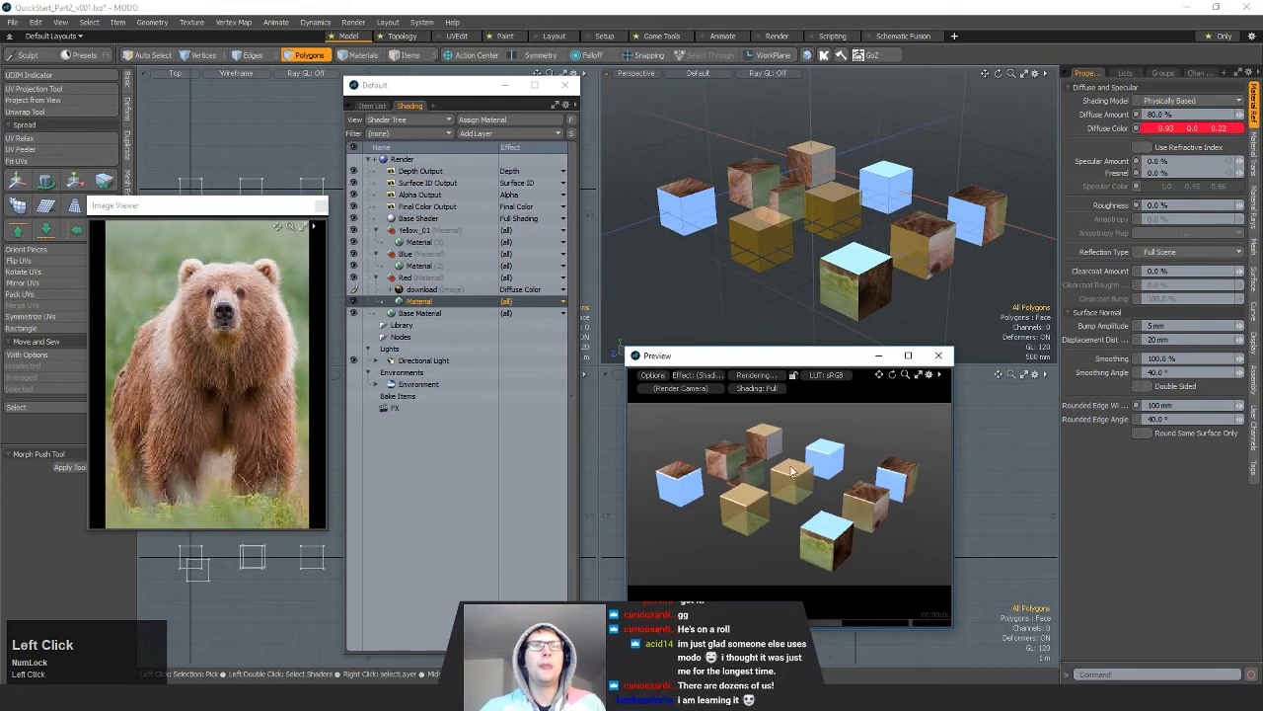
left_click_drag(859, 509, 840, 549, "alt")
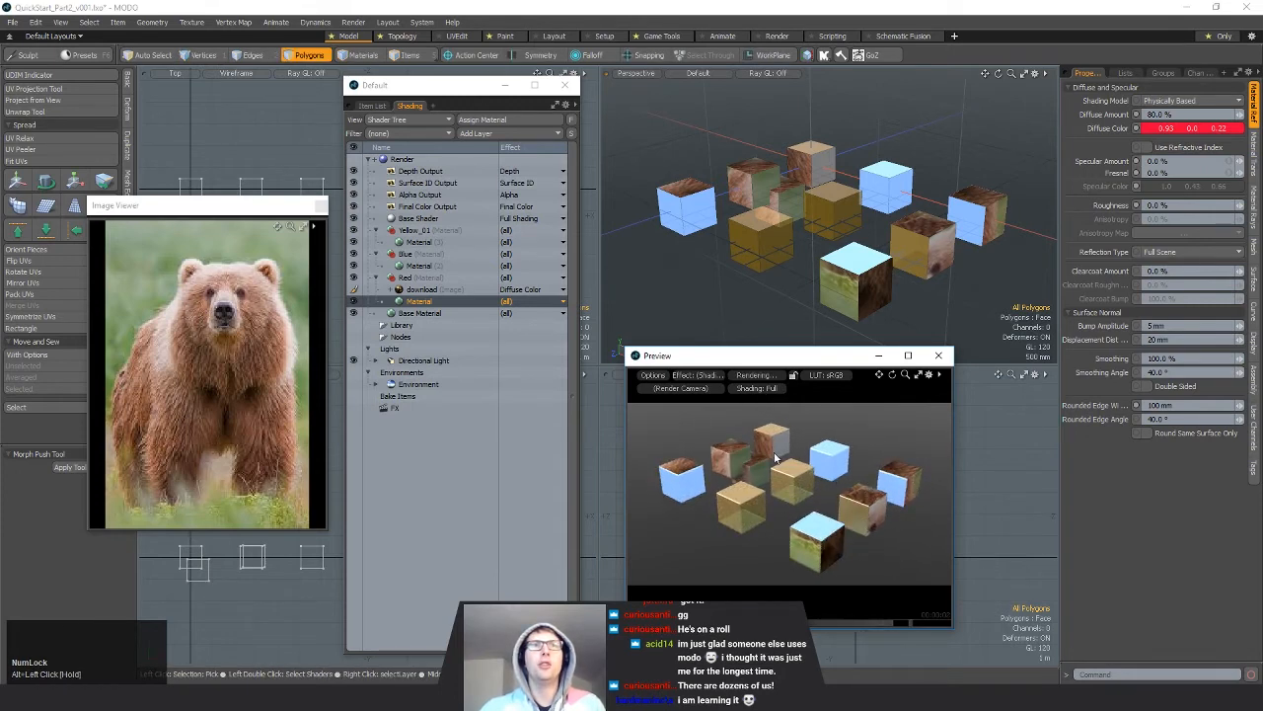
left_click(758, 375)
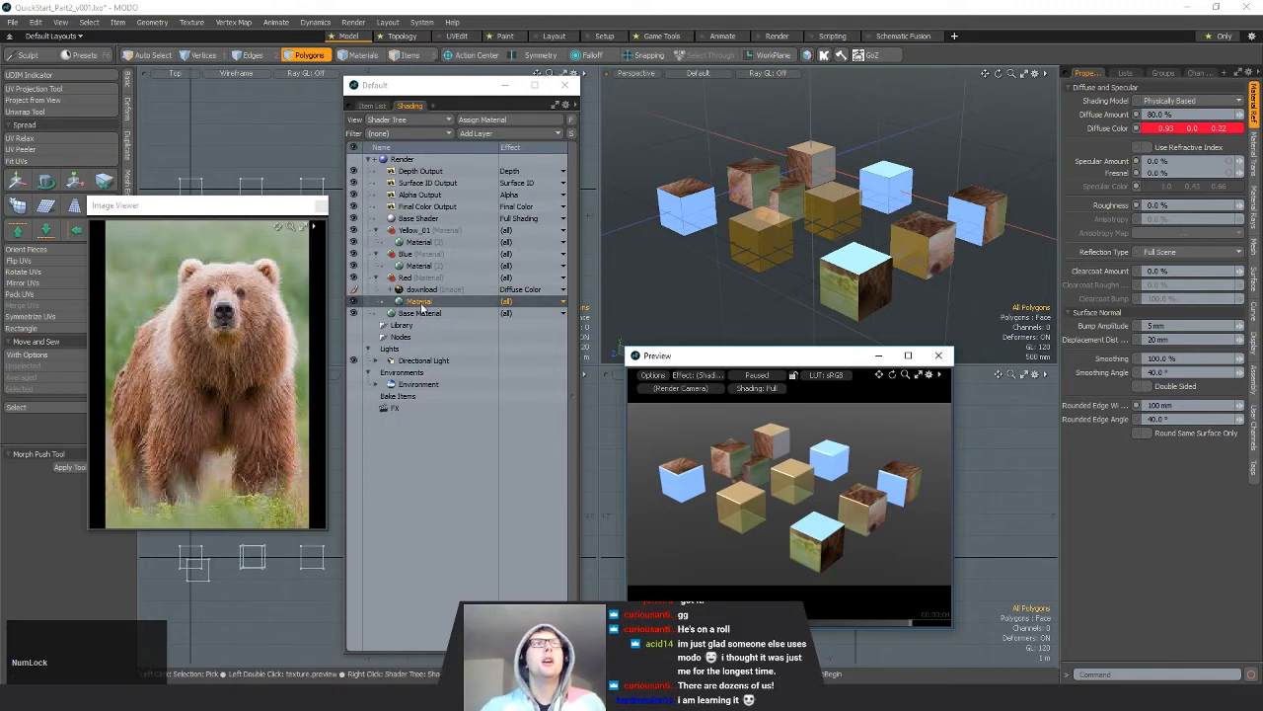
Step: Review the blend mode options of the Red group's download layer, keeping Normal
left_click(427, 291)
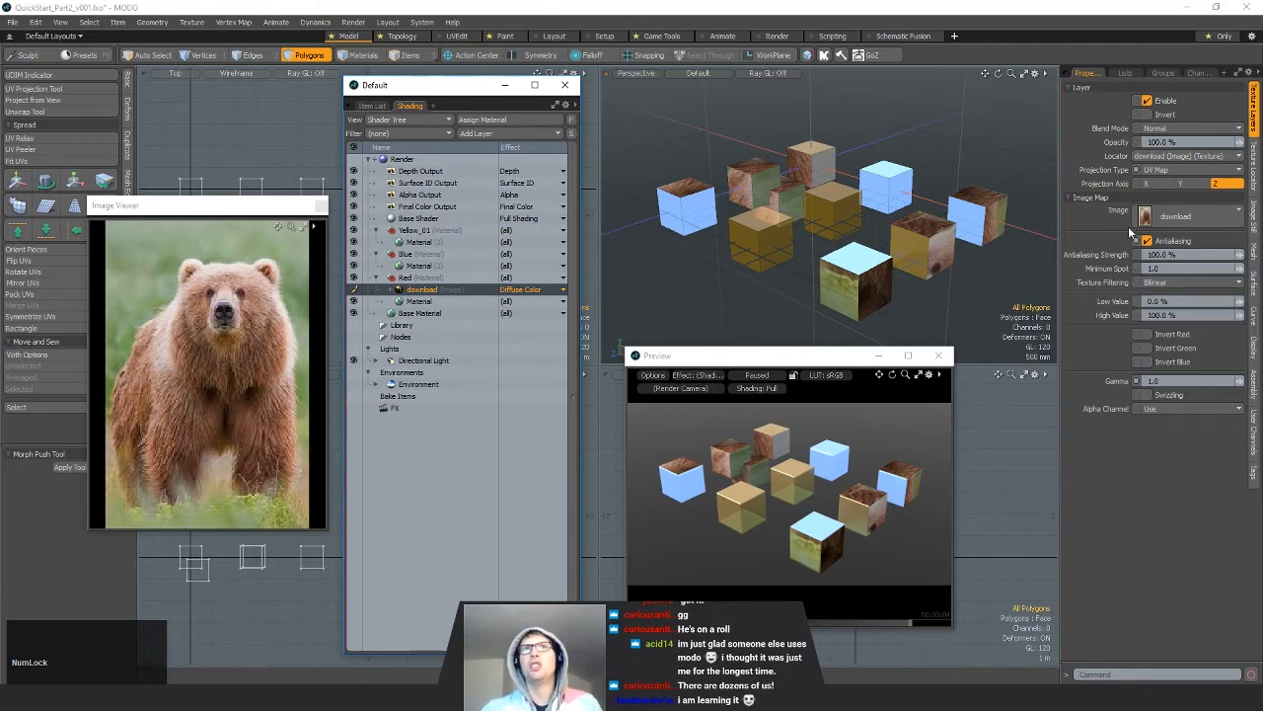
left_click(1146, 347)
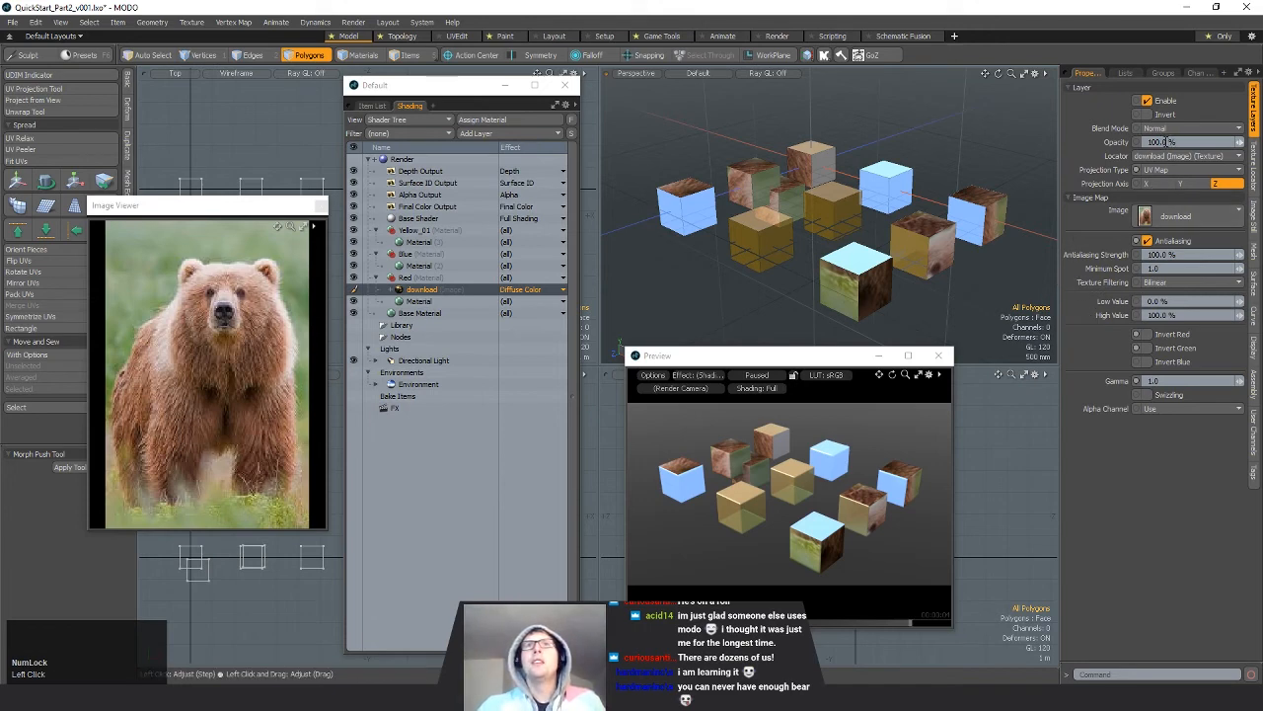
left_click(1181, 130)
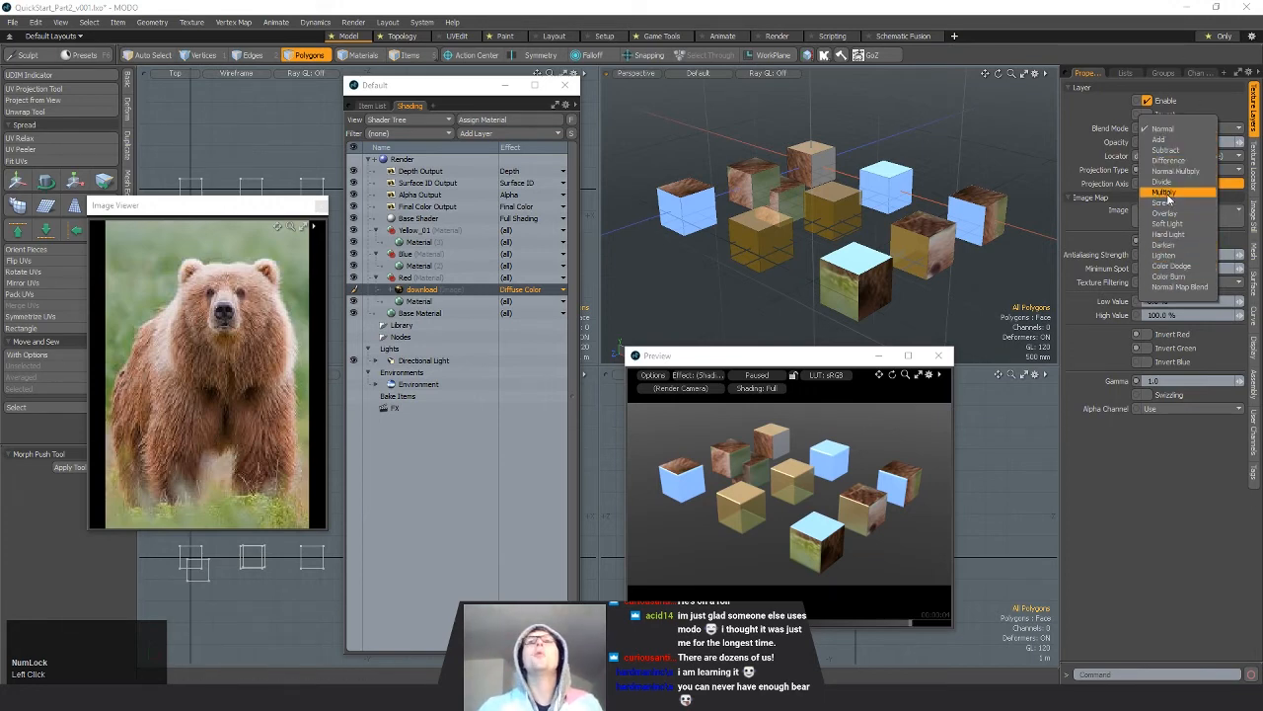
left_click(1162, 130)
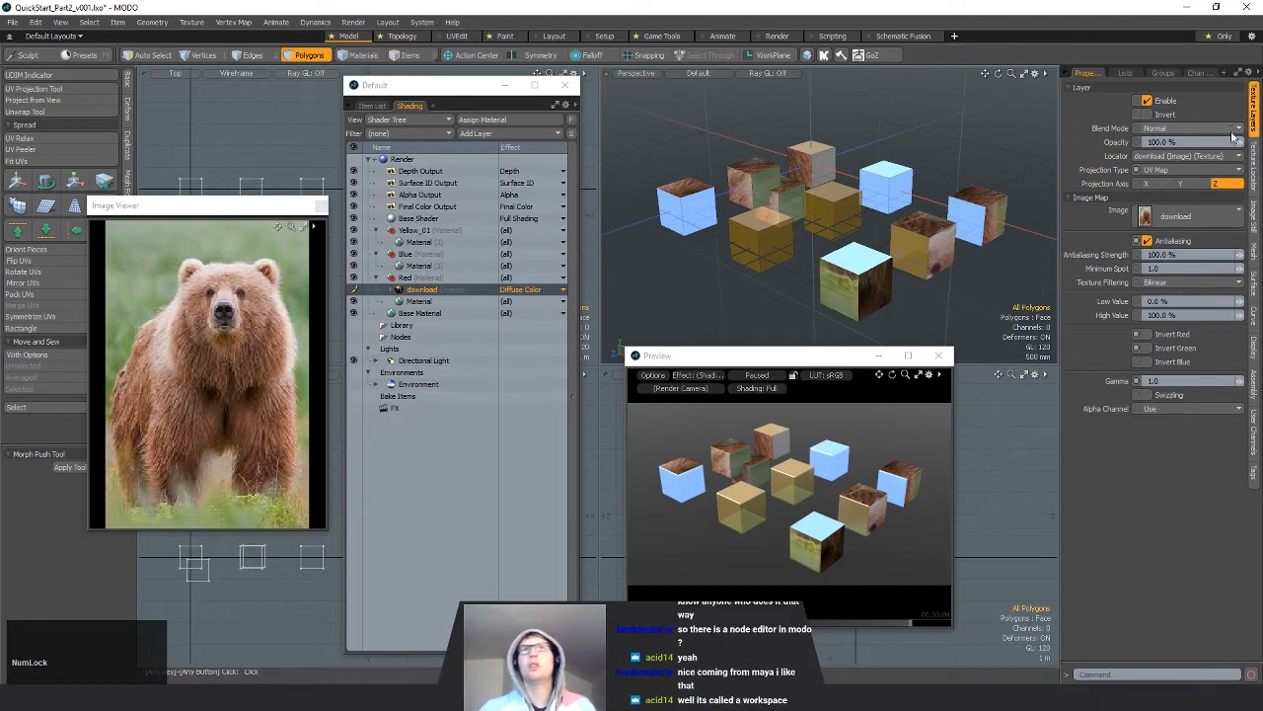
Step: Examine the download layer's texture locator settings, including the projection type and UV map choices
left_click(1253, 176)
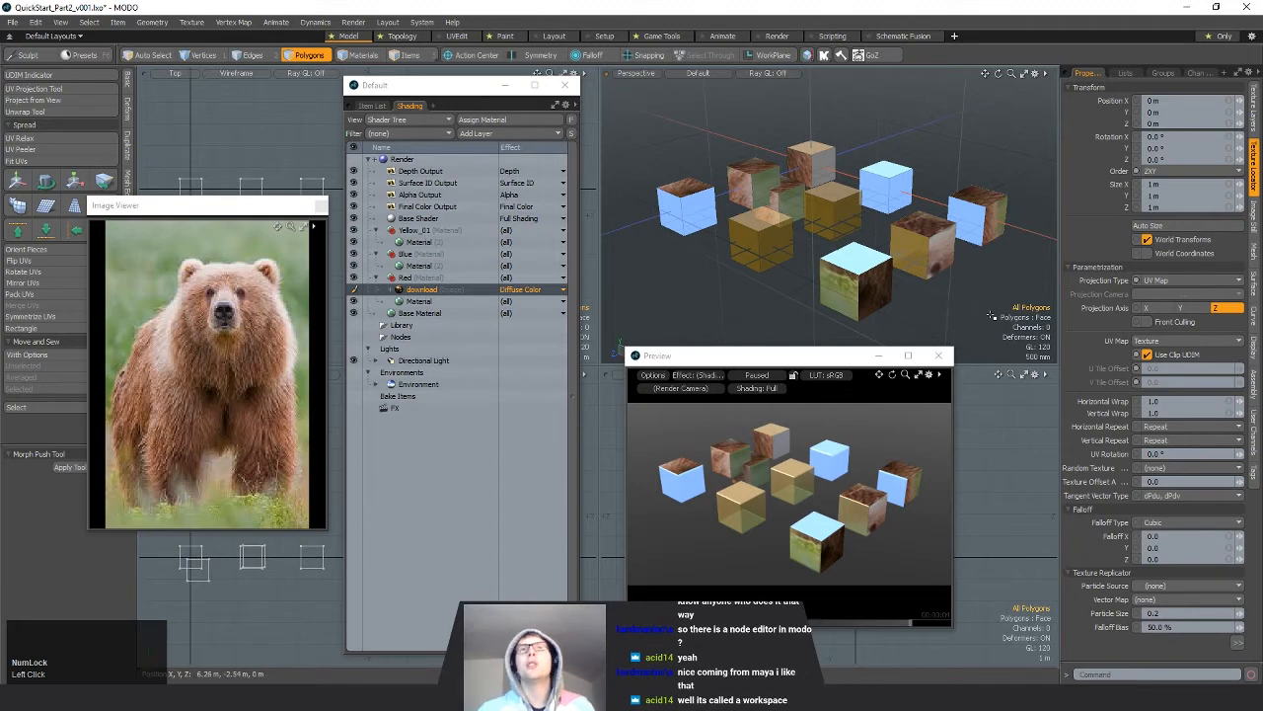
left_click(1174, 281)
left_click(1175, 281)
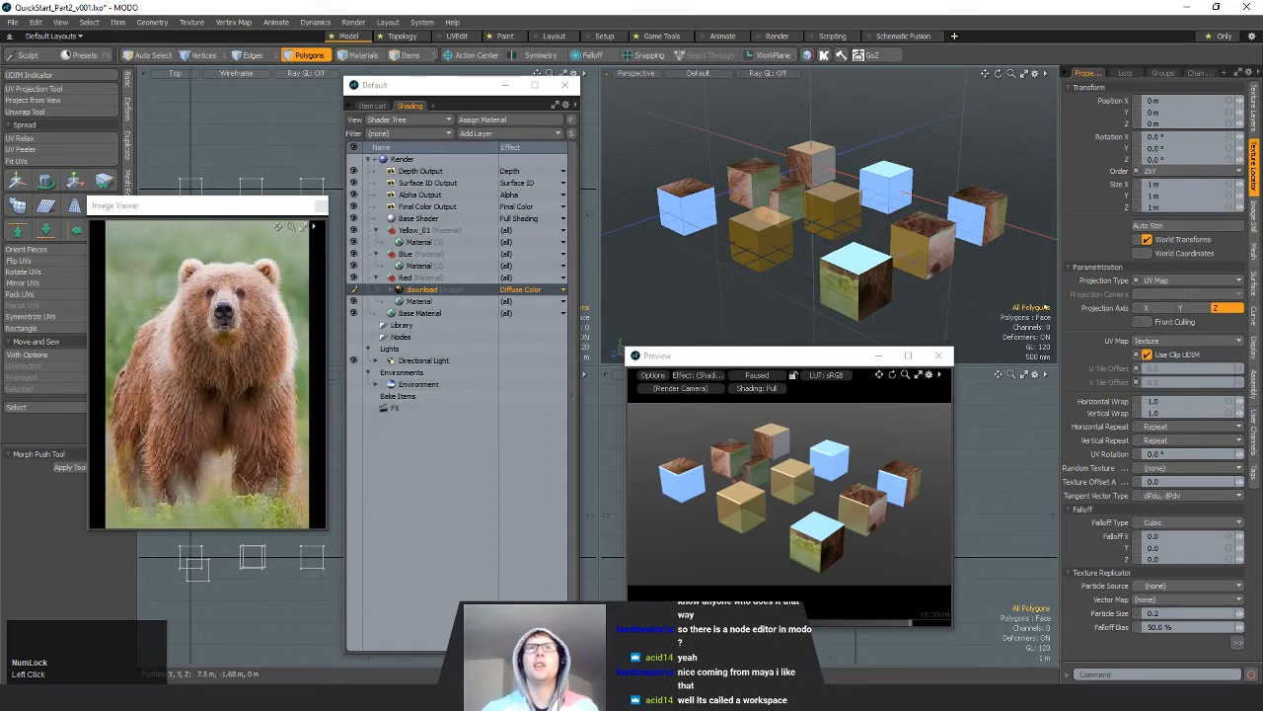
left_click(1191, 342)
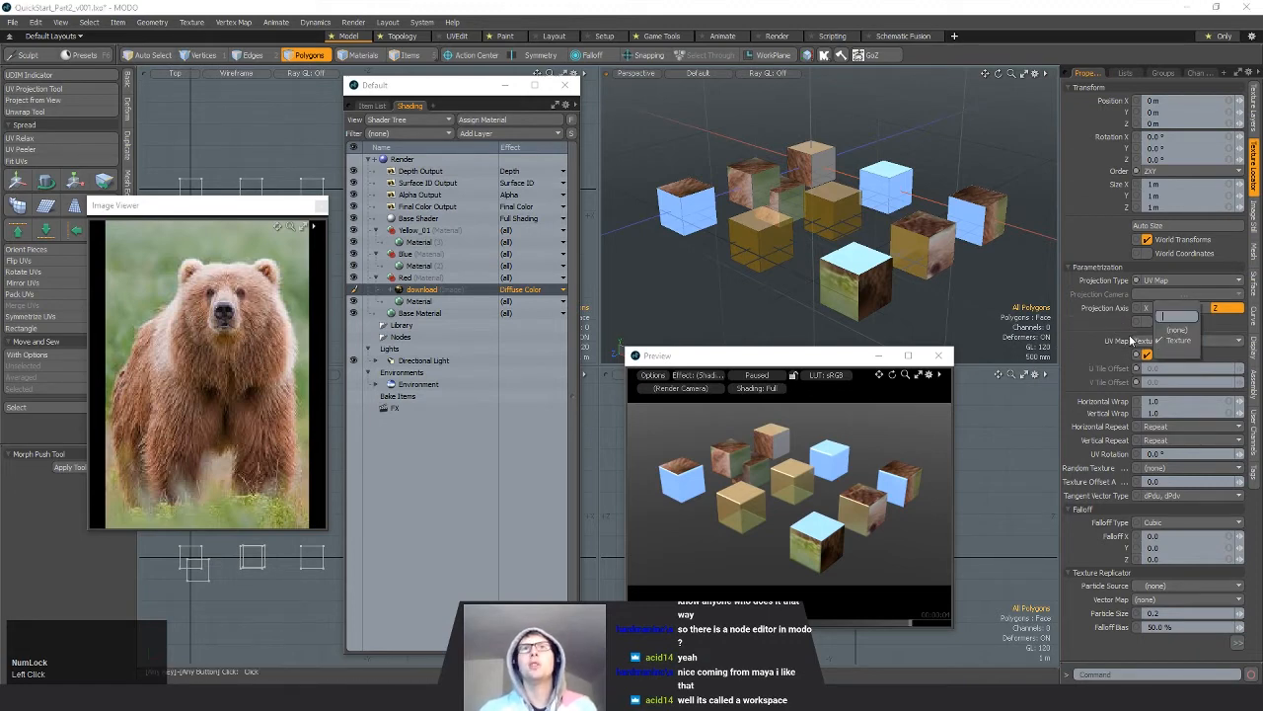
left_click(1210, 342)
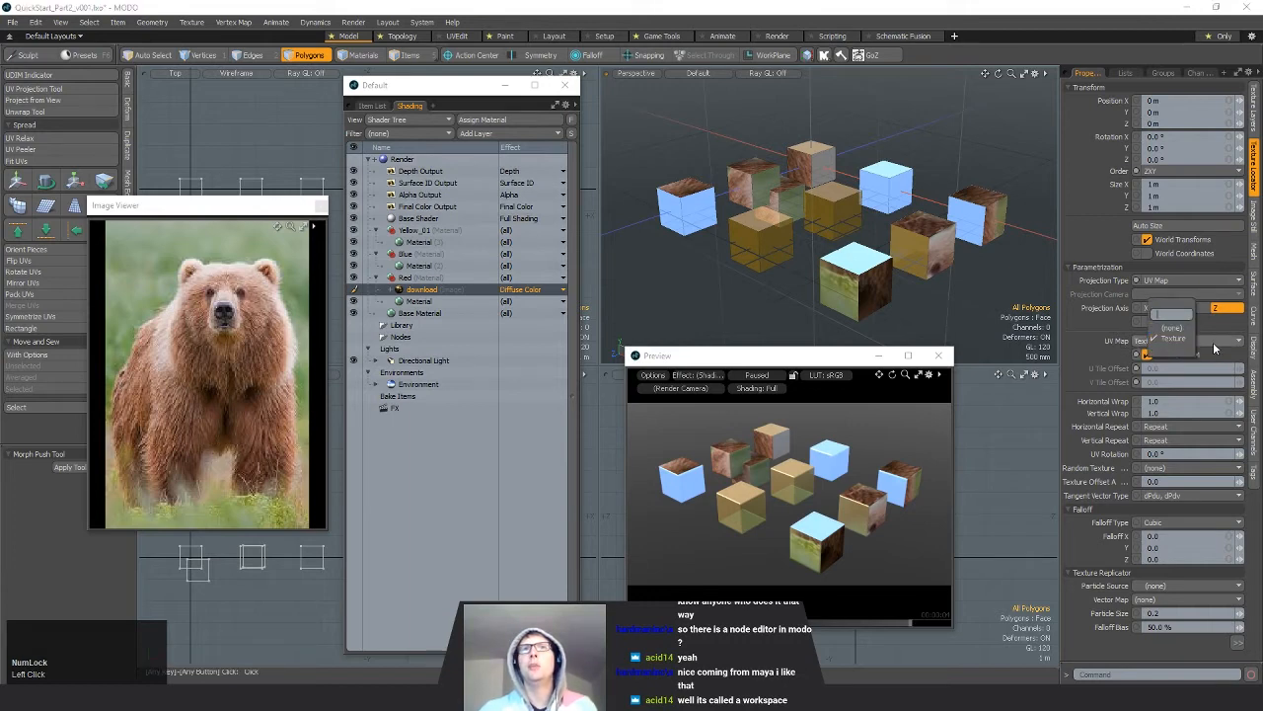
left_click(1216, 345)
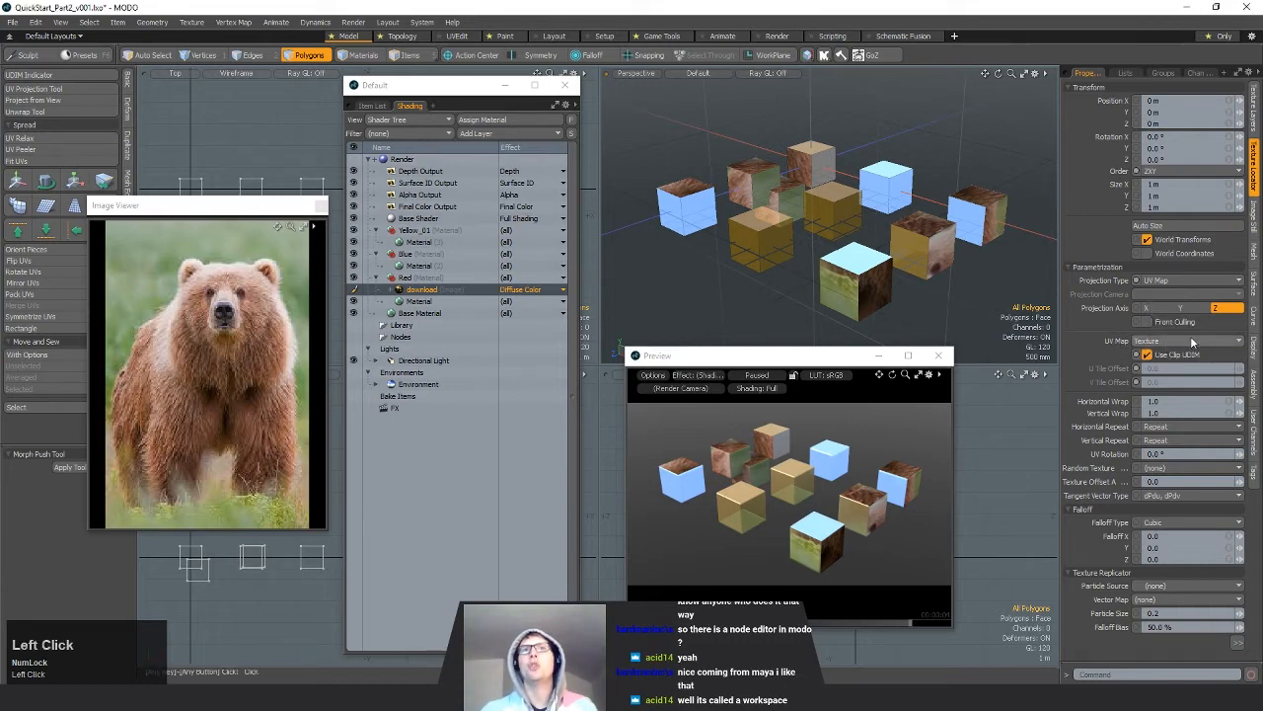
Step: Set the download texture's horizontal and vertical wrap to 2
left_click(1211, 401)
type("2")
key("Caps_Lock")
type("2")
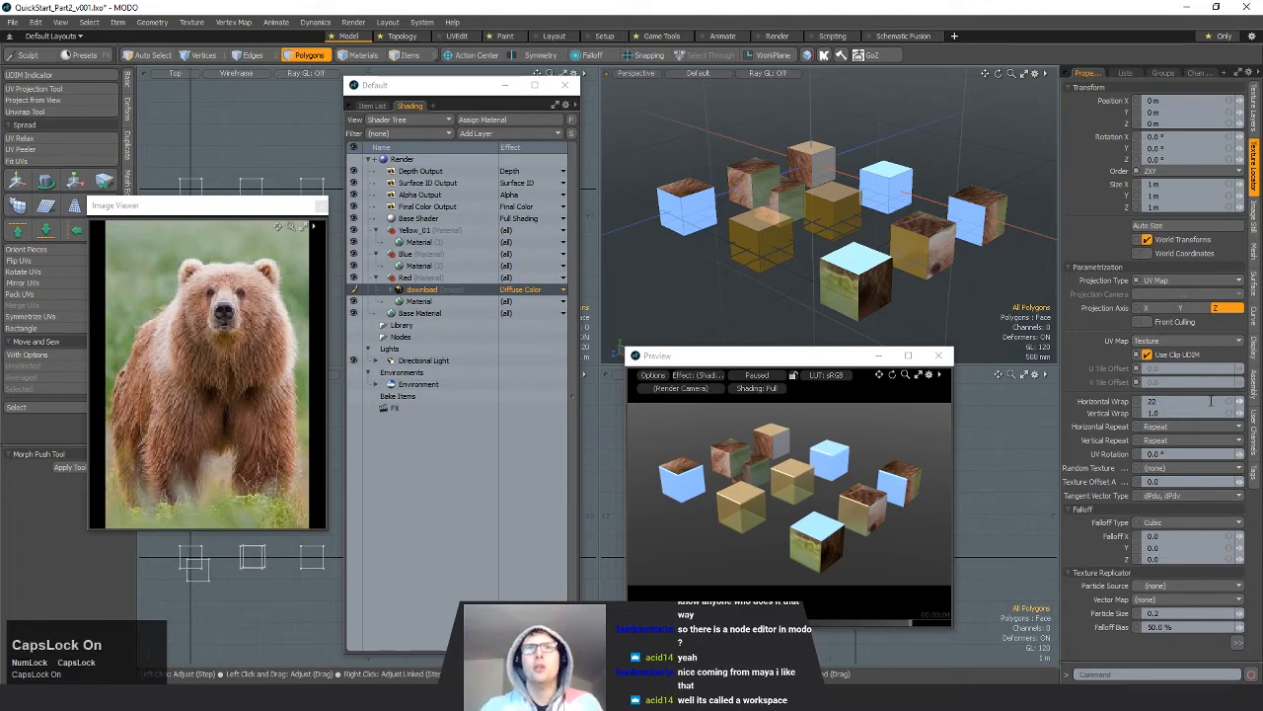
key("BackSpace")
key("Caps_Lock")
key("Tab")
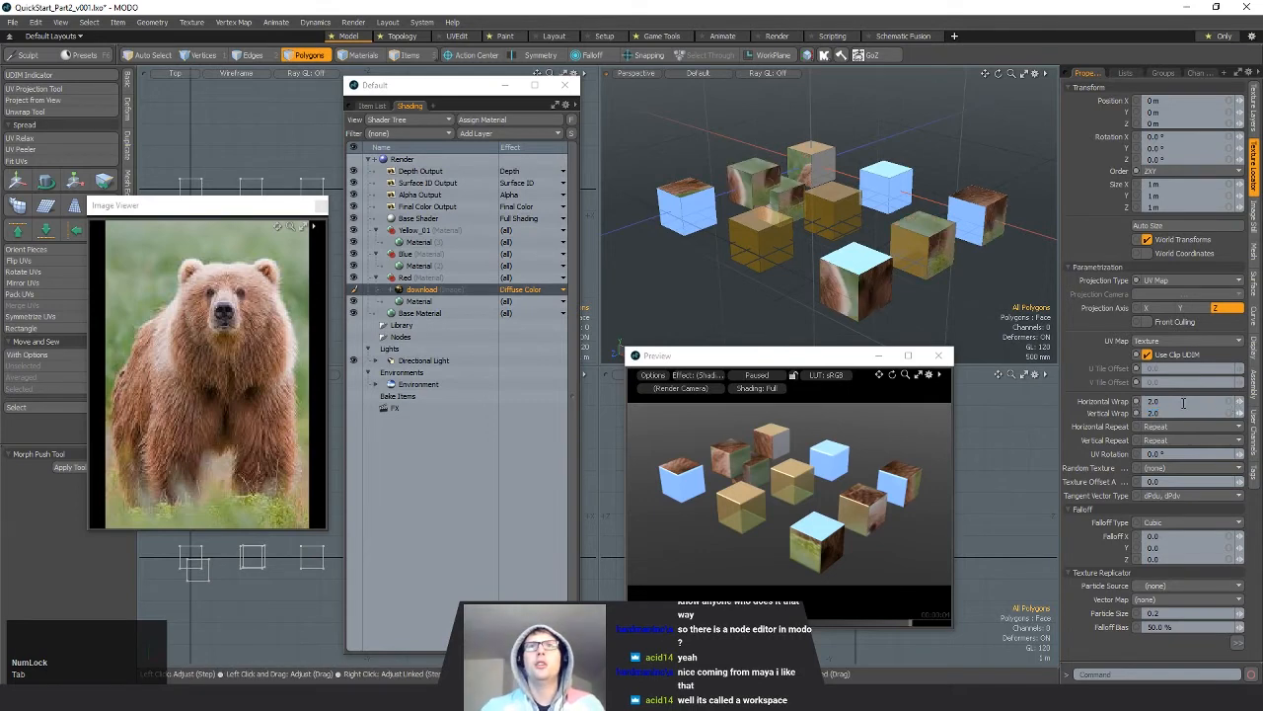
Step: Set the download texture's horizontal and vertical wrap to 0.5
left_click(1180, 399)
type("0.5")
key("Tab")
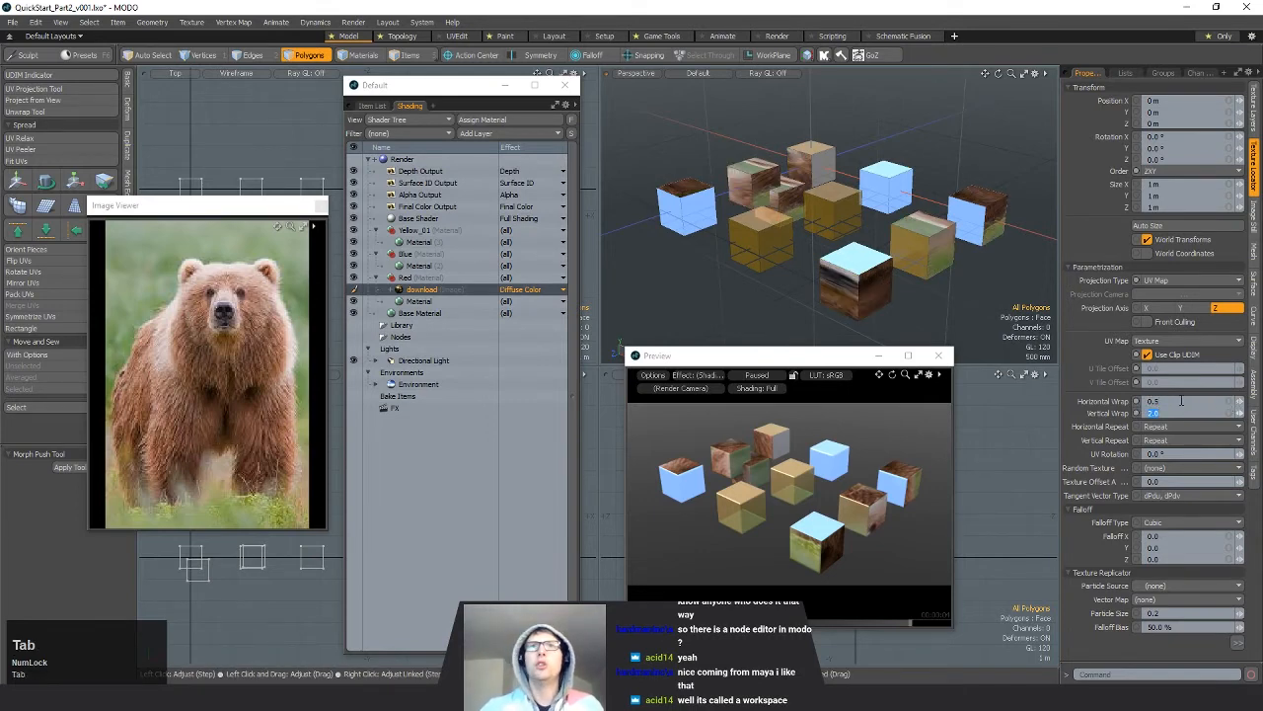
type("0.5")
key("Tab")
Step: Set the download texture's horizontal and vertical wrap to 1 and keep Horizontal Repeat on Repeat
left_click(1180, 399)
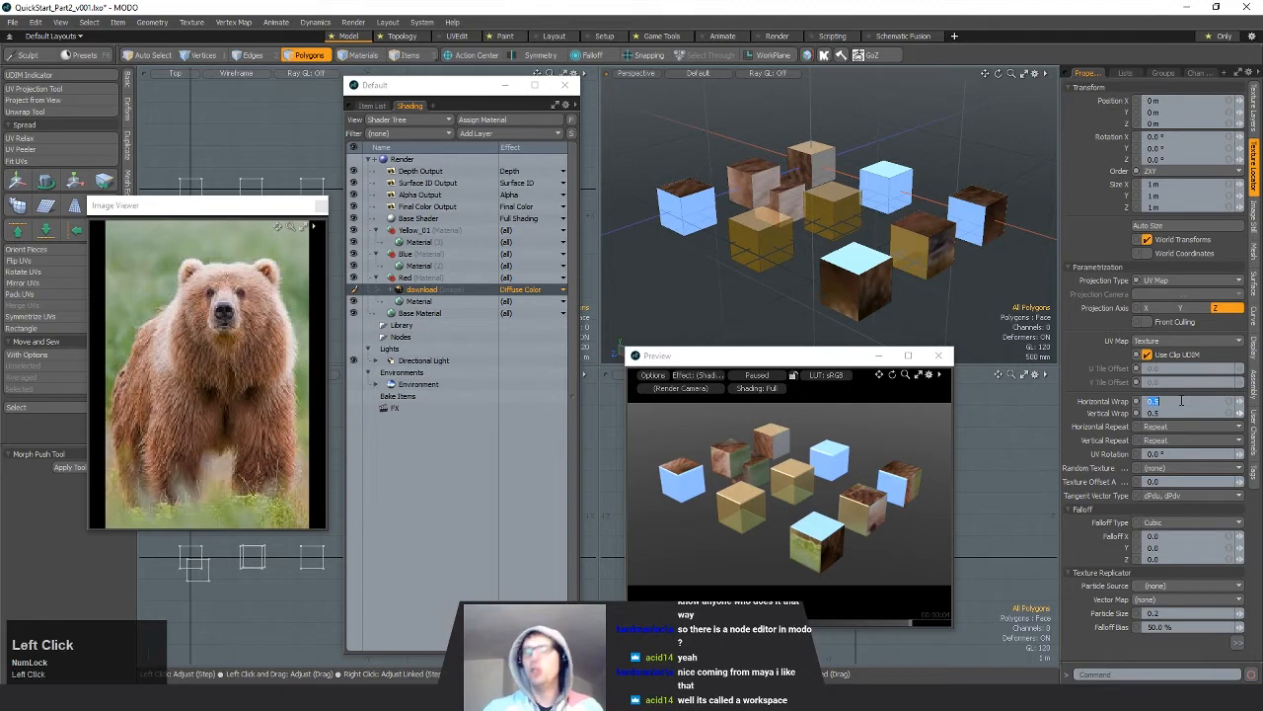
type("1")
key("Tab")
type("1")
key("Tab")
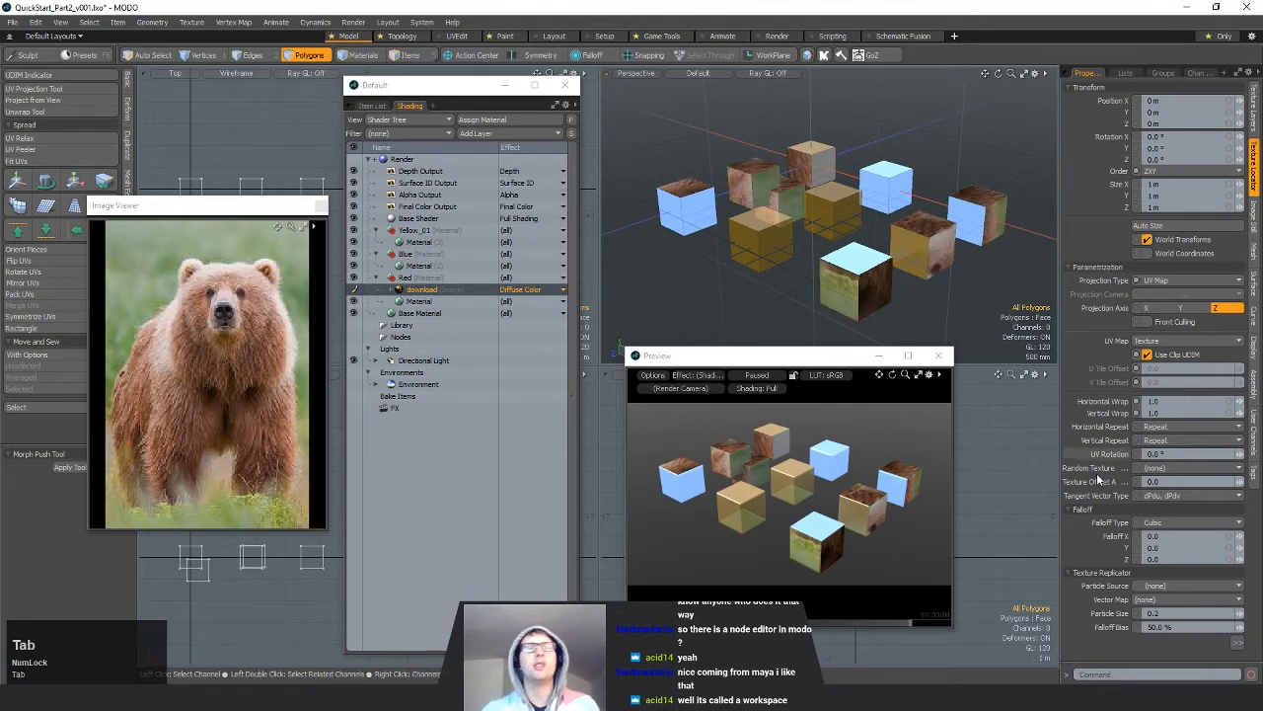
left_click(1167, 428)
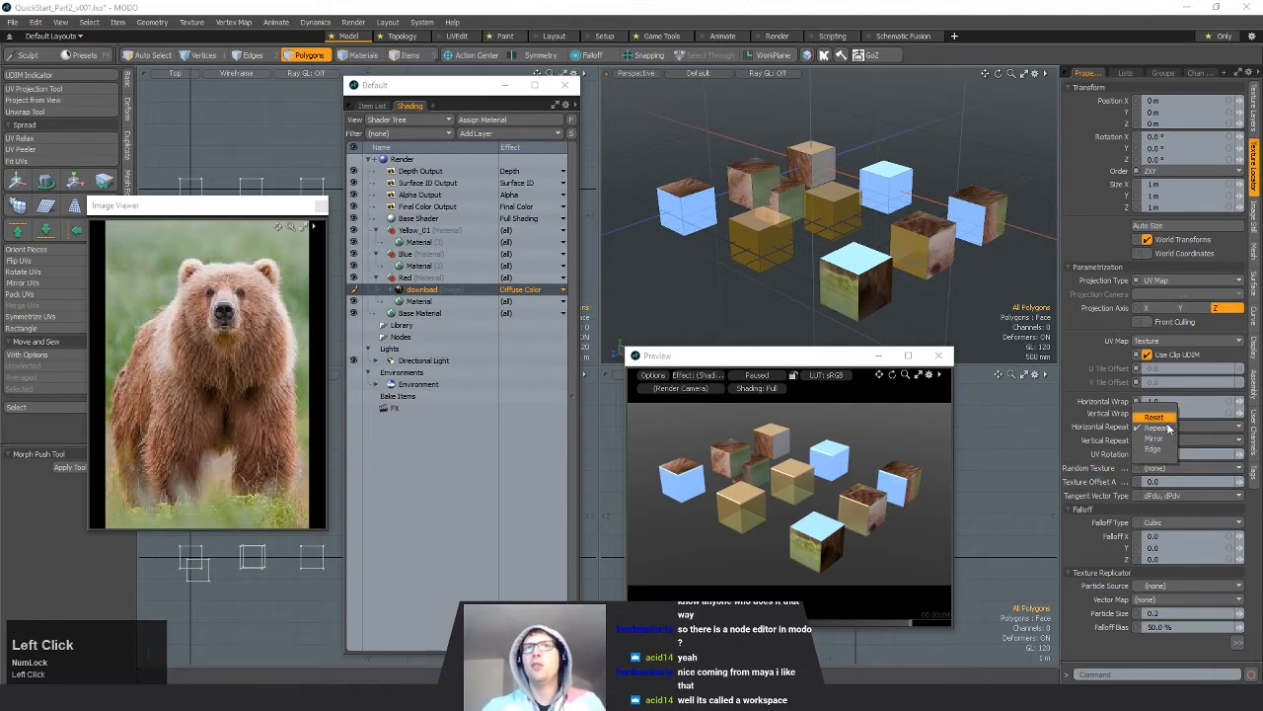
left_click(1171, 427)
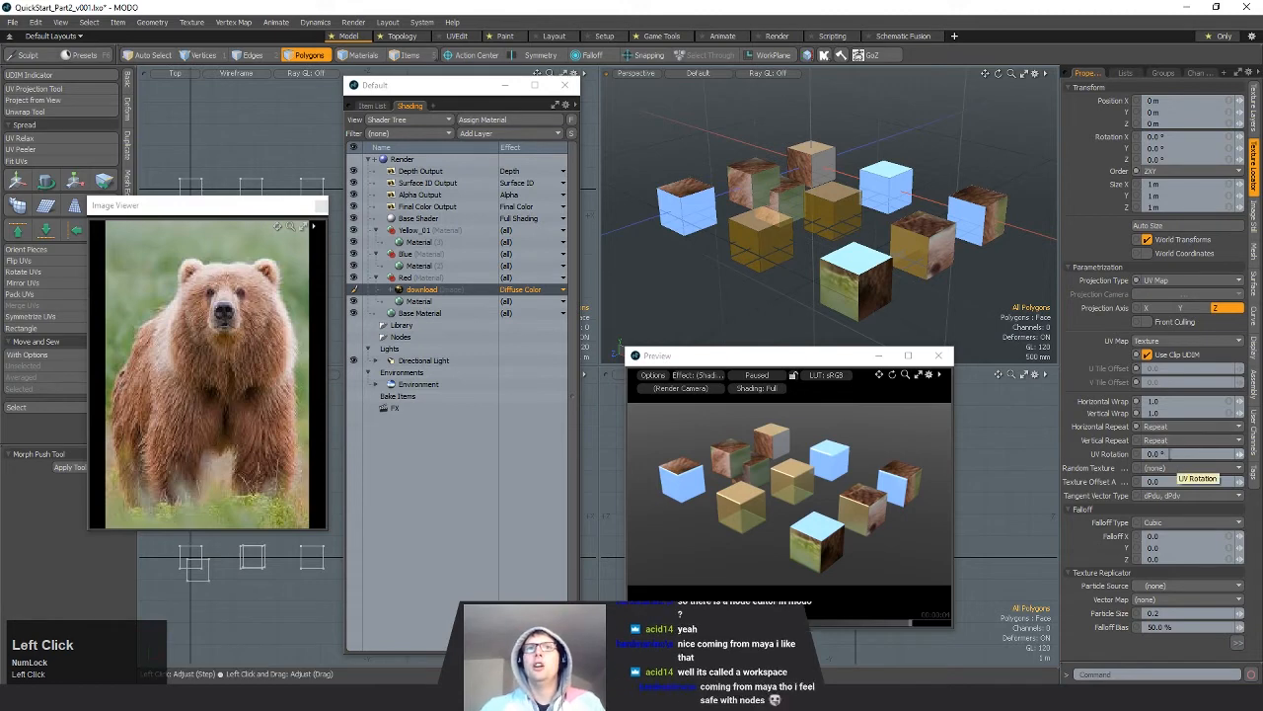
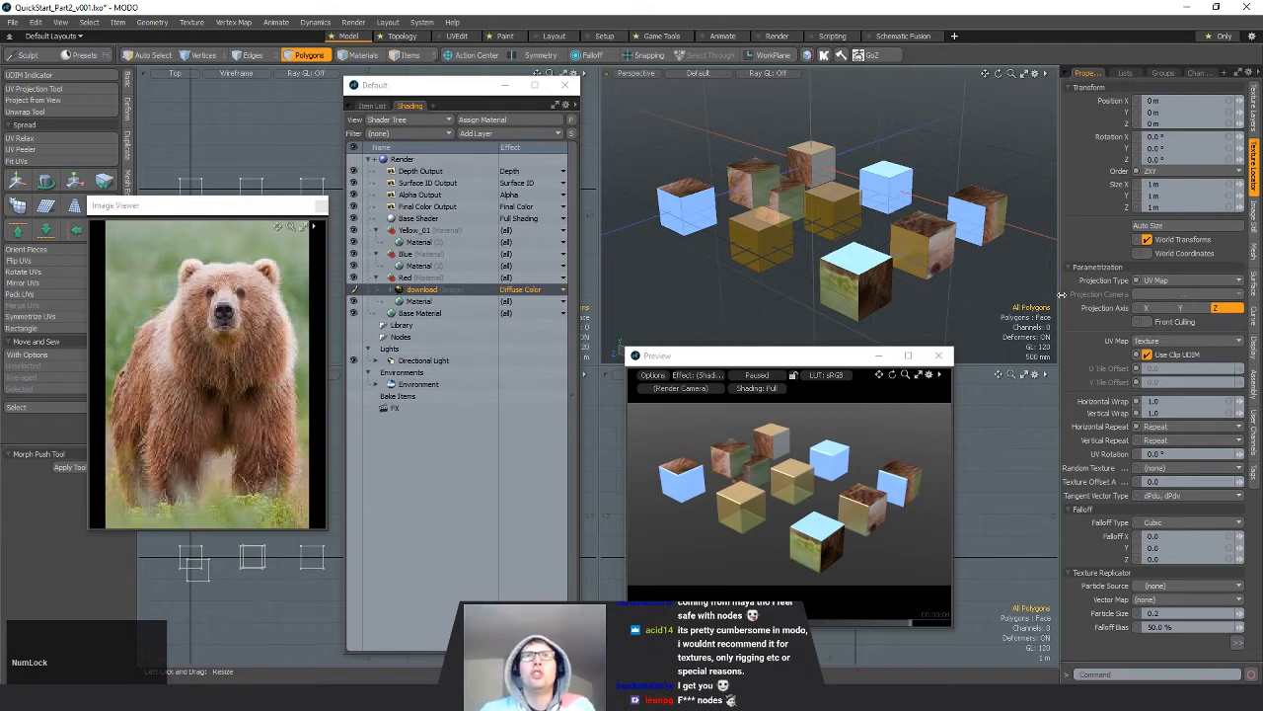
Step: Try Front Projection on the download texture and switch its projection type to Cubic
left_click(1162, 282)
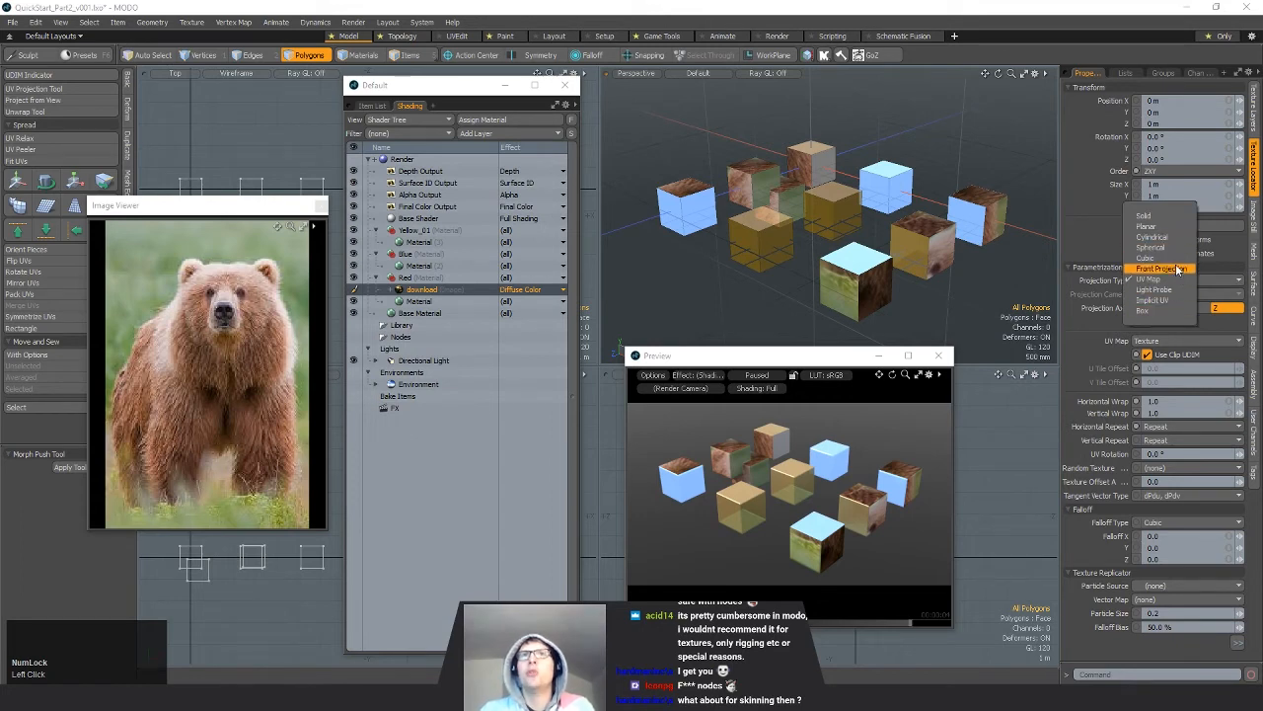
left_click(1175, 269)
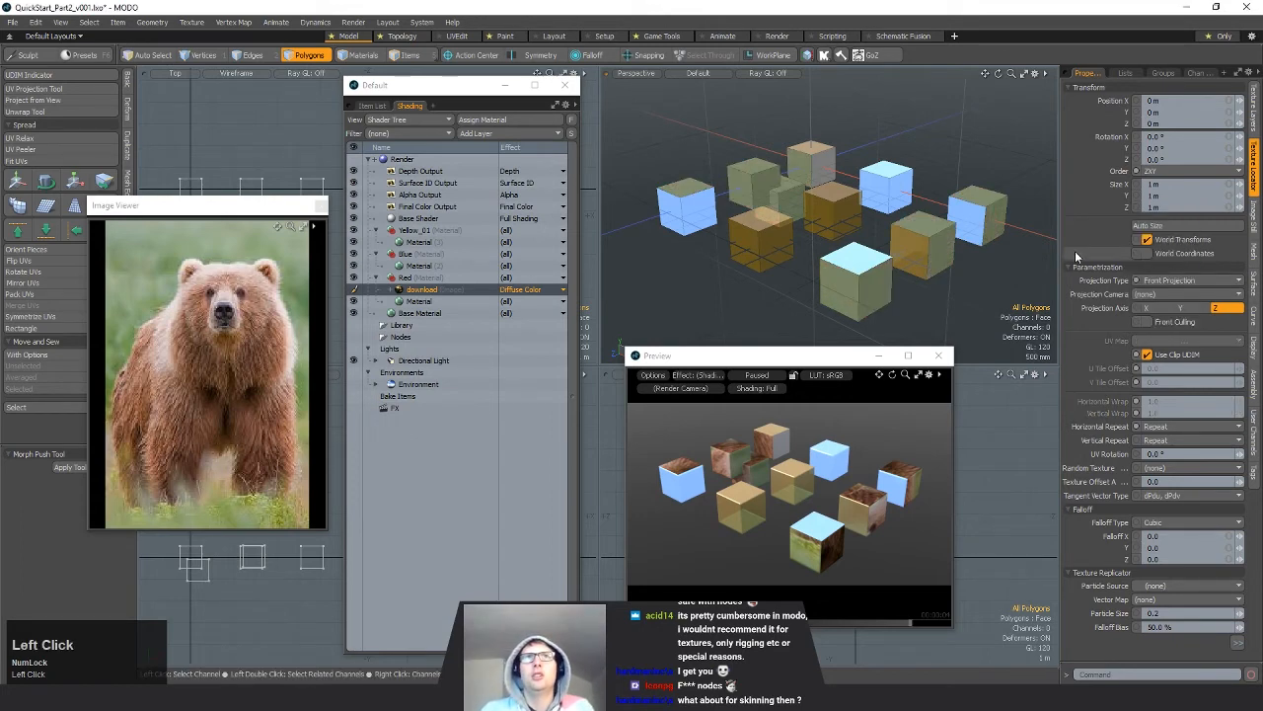
left_click(1175, 282)
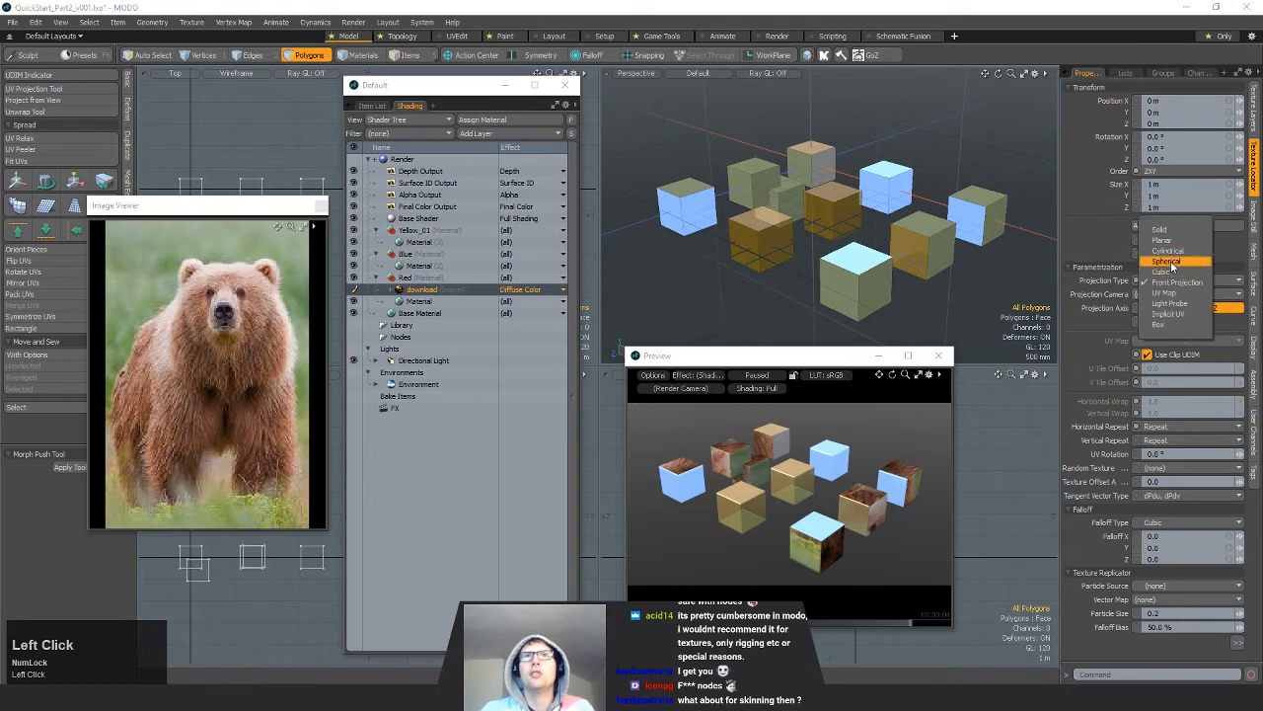
left_click(1171, 275)
left_click_drag(856, 297, 896, 263, "alt")
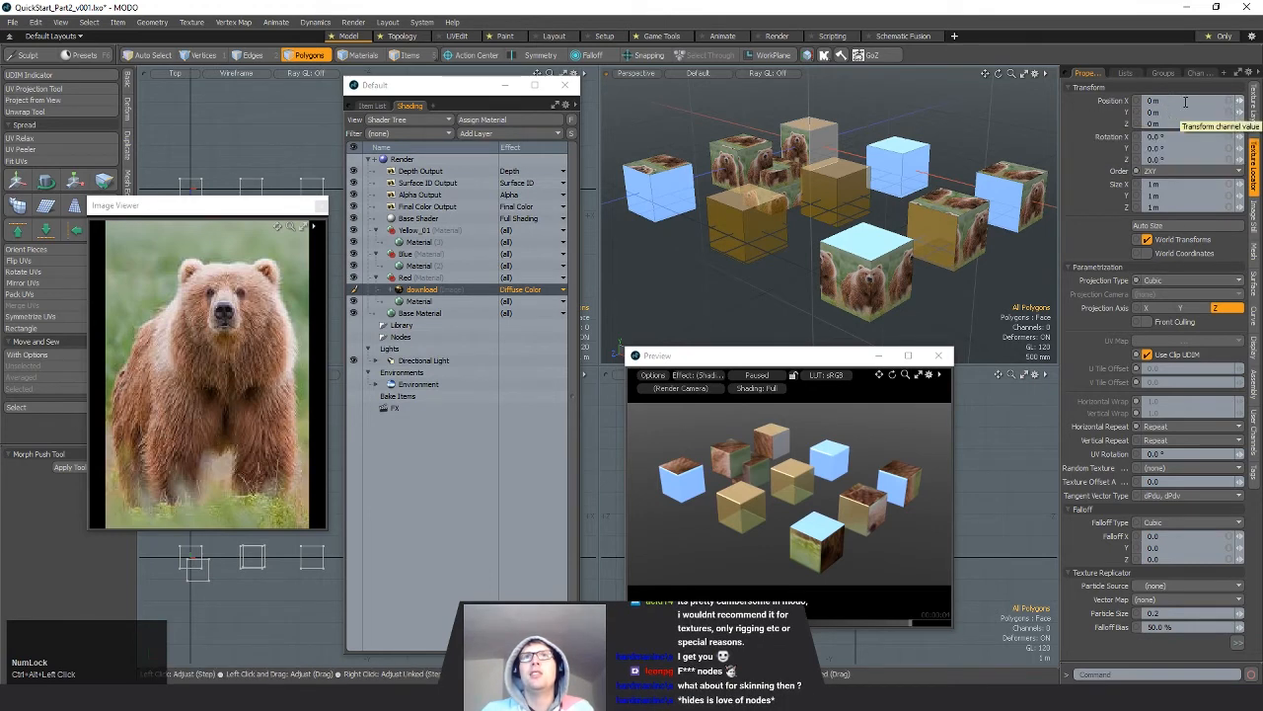
Step: Set the download texture locator's position to 5 m and its rotation to 90° on all three axes
left_click(1230, 103)
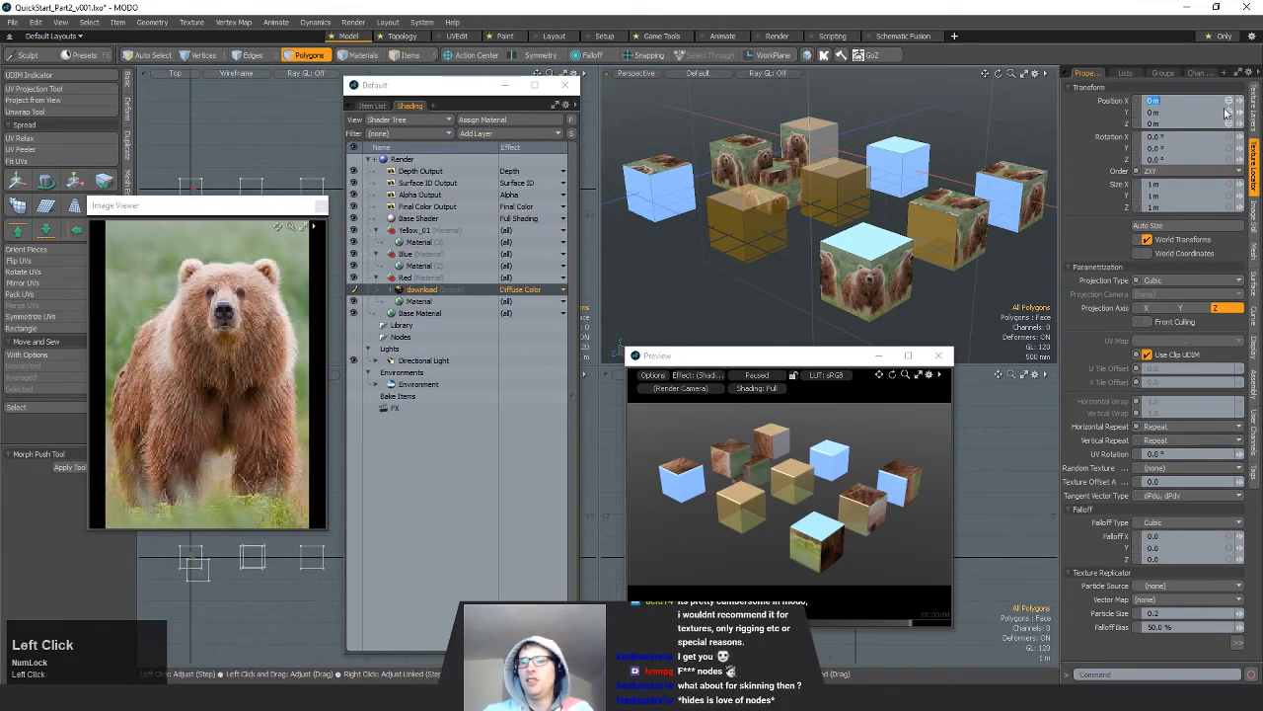
type("5")
key("Return")
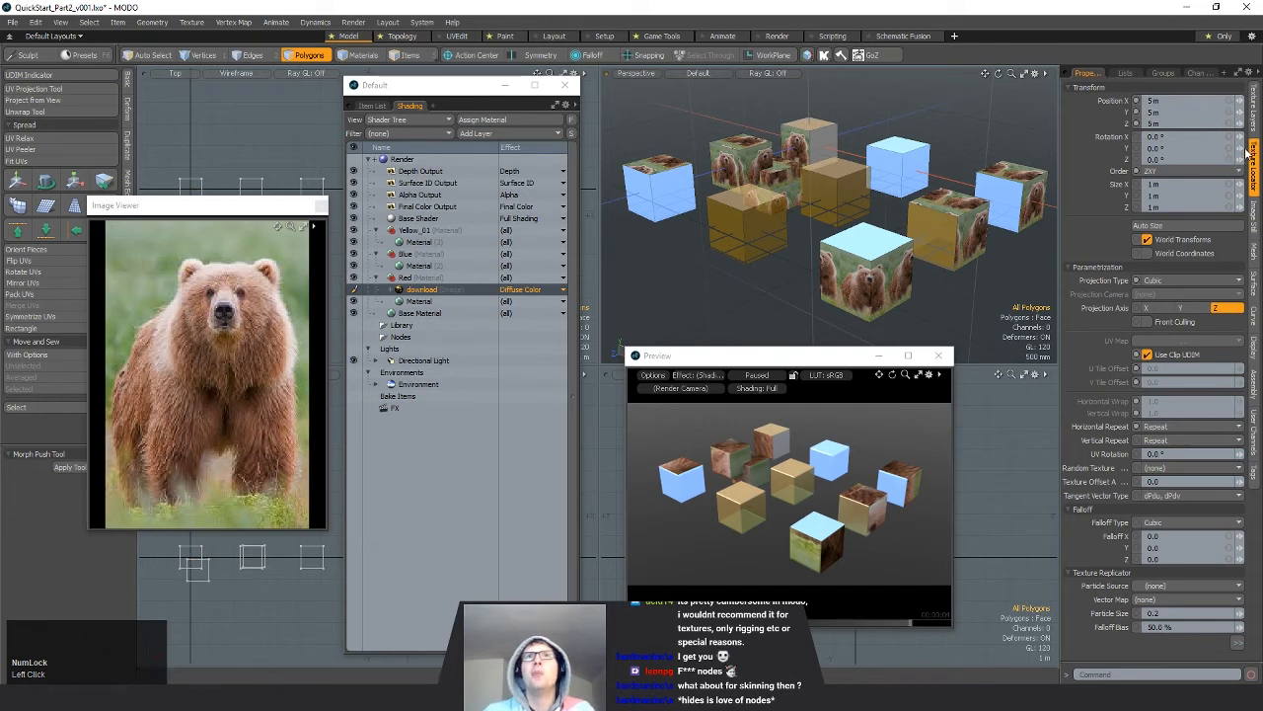
left_click(1231, 142)
type("90")
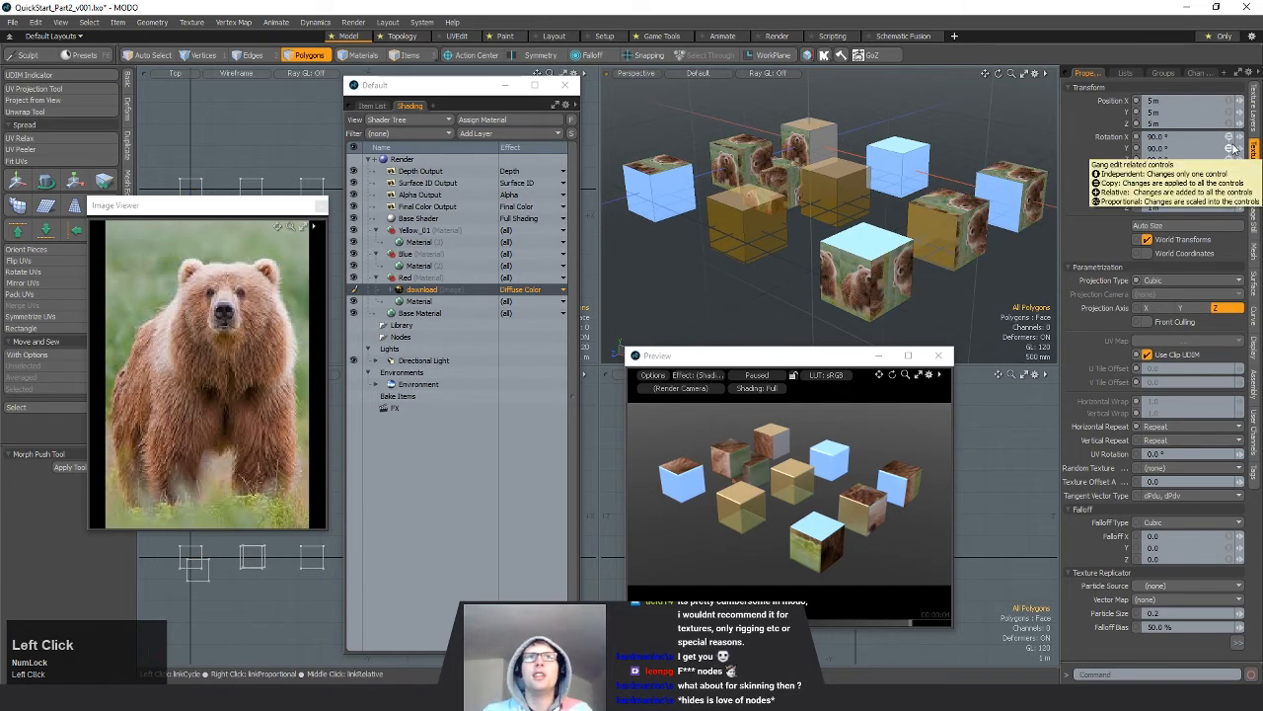
key("Return")
Step: Enlarge the download texture locator's cubic projection to 5 m in X, Y and Z
left_click(1231, 186)
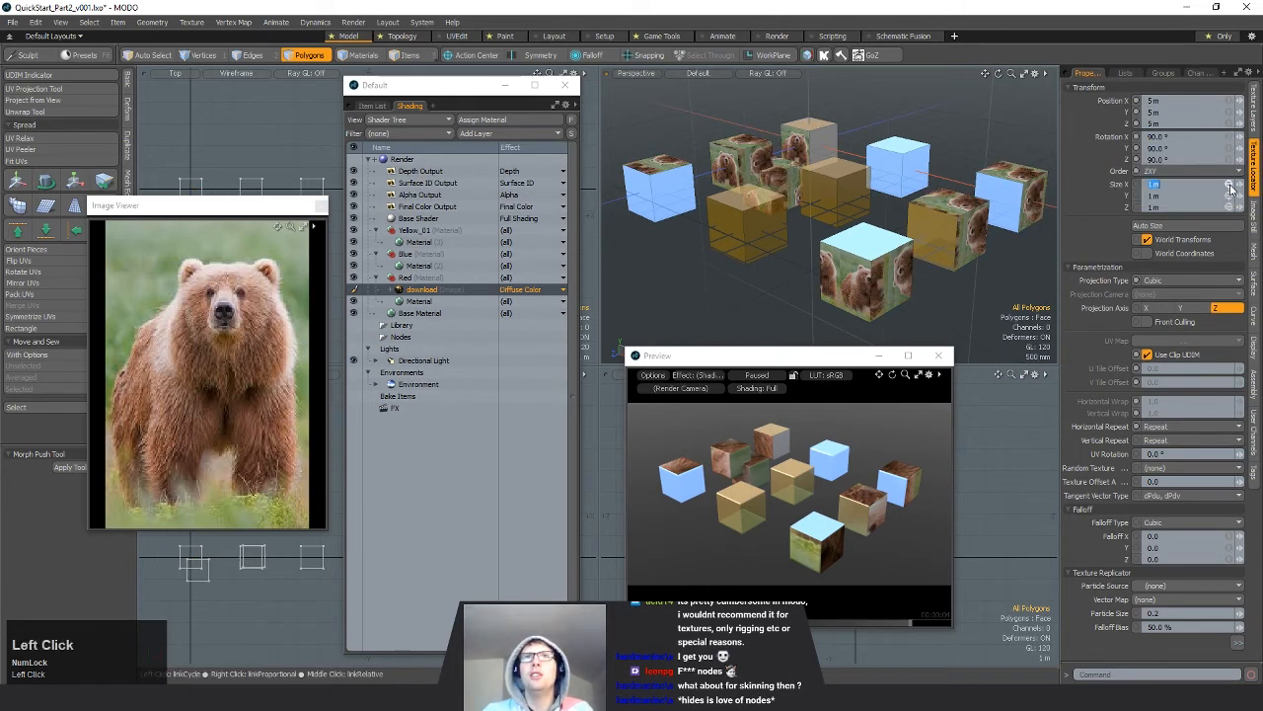
type("5")
key("Return")
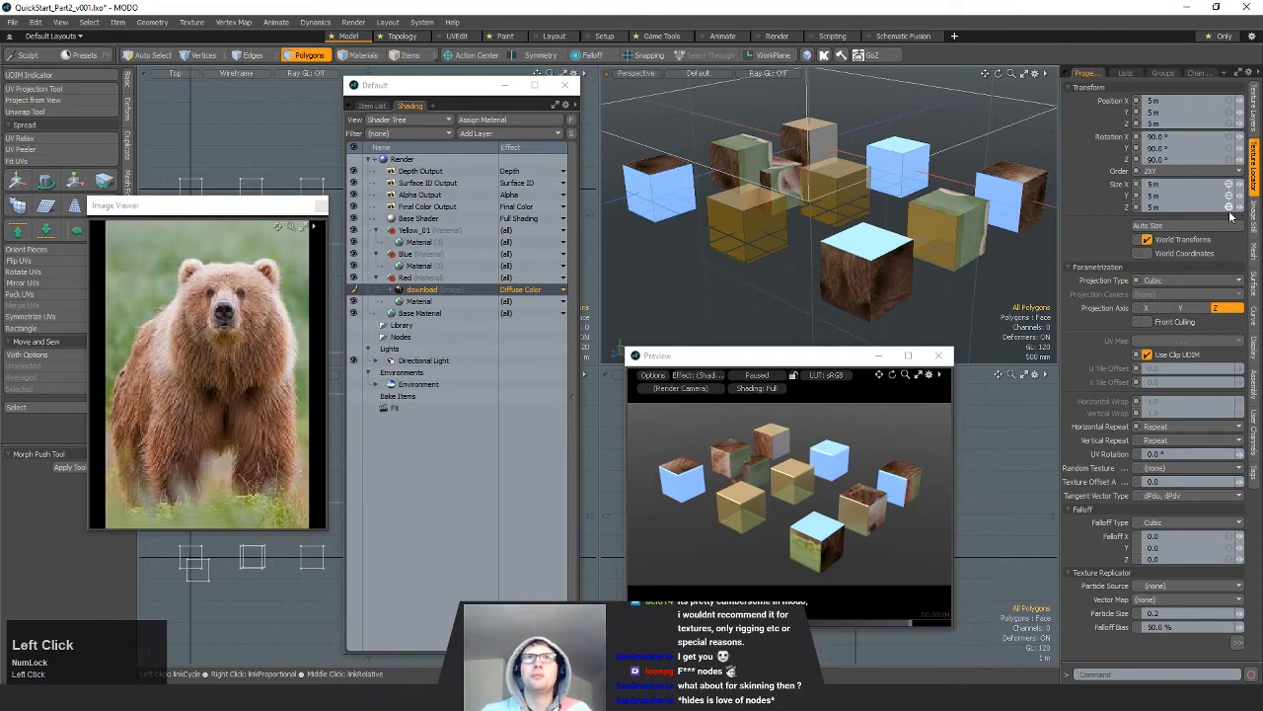
left_click_drag(888, 207, 856, 206, "alt")
left_click_drag(857, 206, 913, 222, "alt")
left_click_drag(913, 222, 905, 243, "alt+shift")
mouse_move(905, 243)
left_mouse_down("alt")
mouse_move(883, 247)
mouse_move(906, 248)
left_mouse_up("alt")
Step: Set the download texture locator's position to 0 m on all three axes
left_click(1233, 101)
type("0")
key("Return")
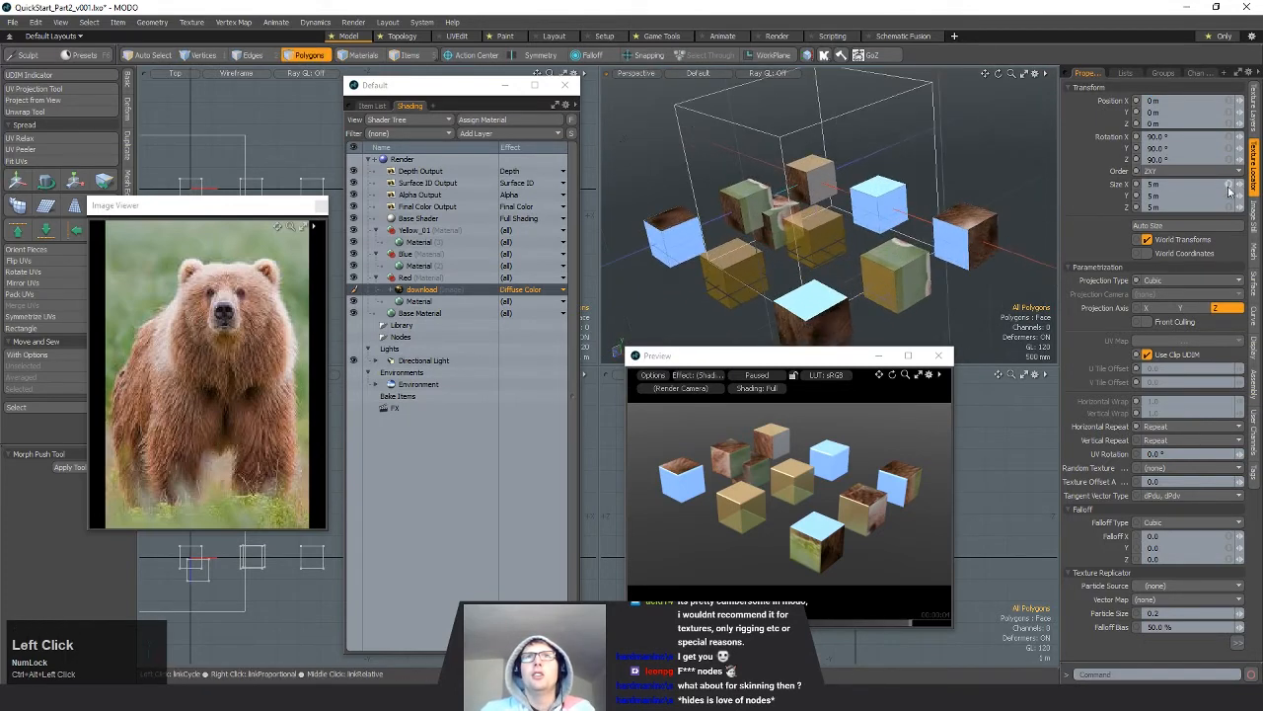
Step: Set the download texture locator's size to 0.5 m in X, Y and Z
left_click(1232, 186)
type("0.5")
key("Return")
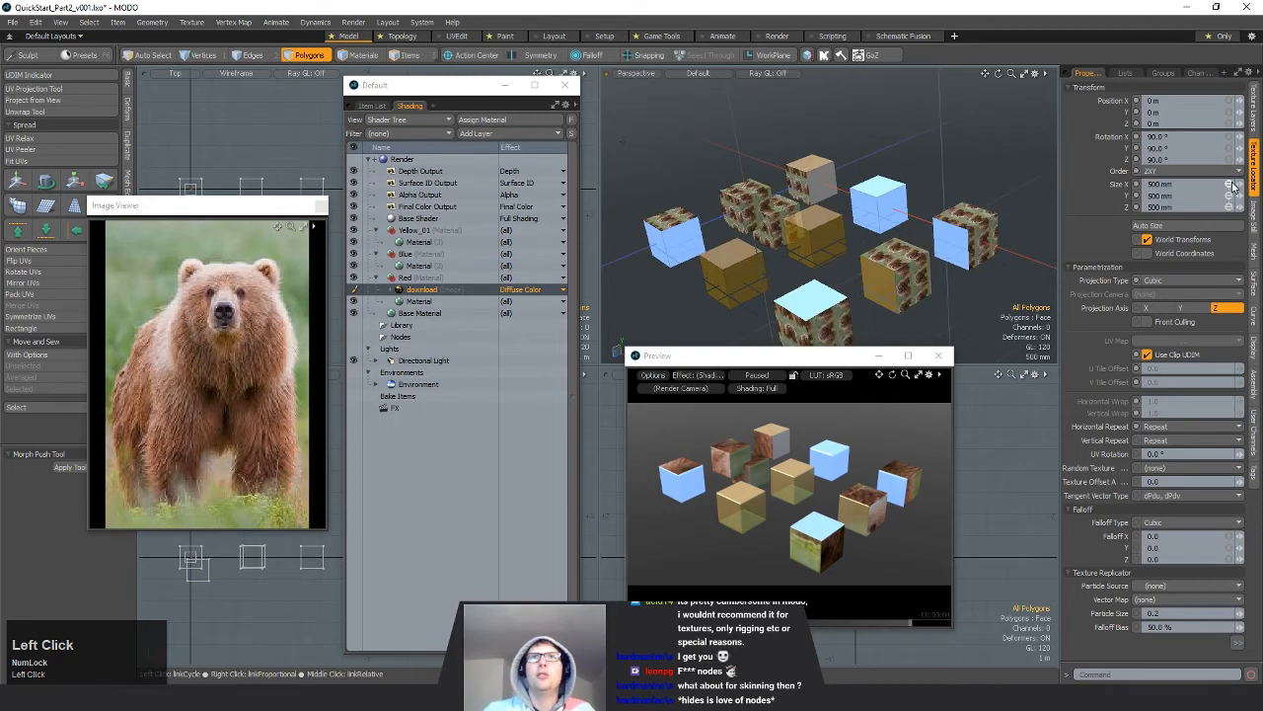
left_click_drag(849, 262, 871, 272, "alt")
Step: Set the cubic projection's size back to 5 m on all axes and view its bounding box around the cubes
left_click(1231, 187)
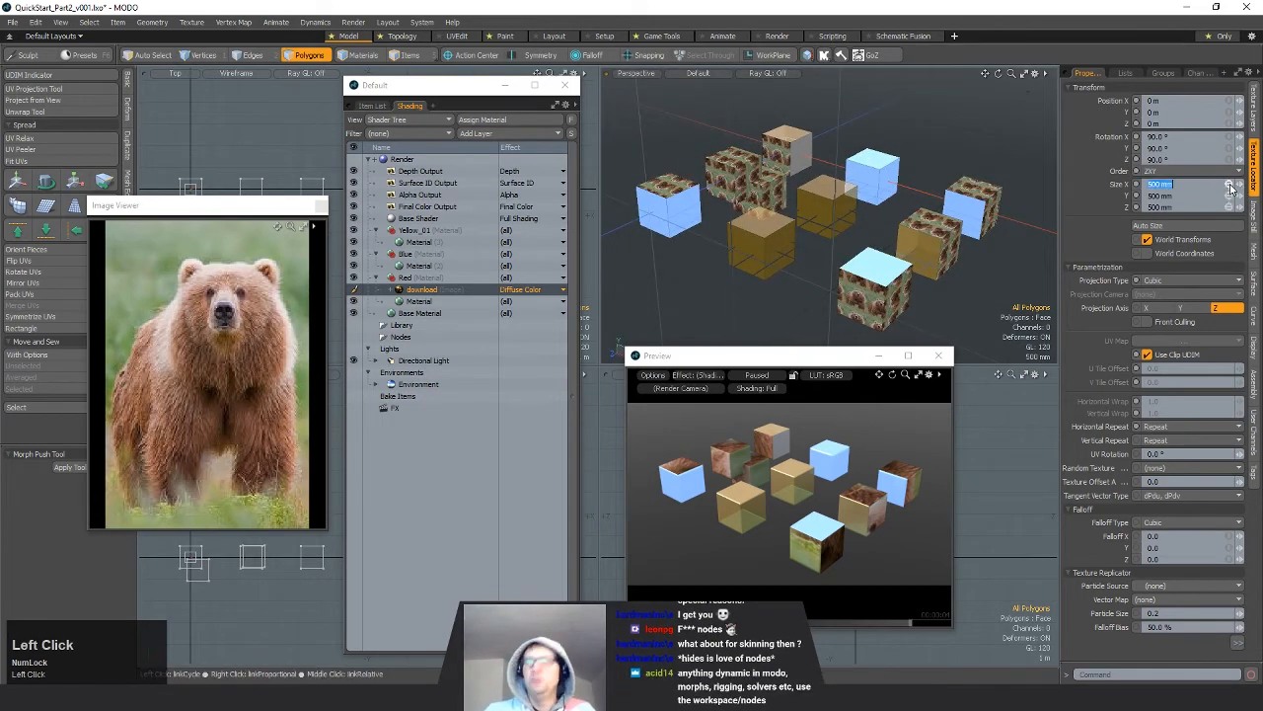
type("5")
key("Return")
left_click_drag(918, 229, 895, 220, "alt")
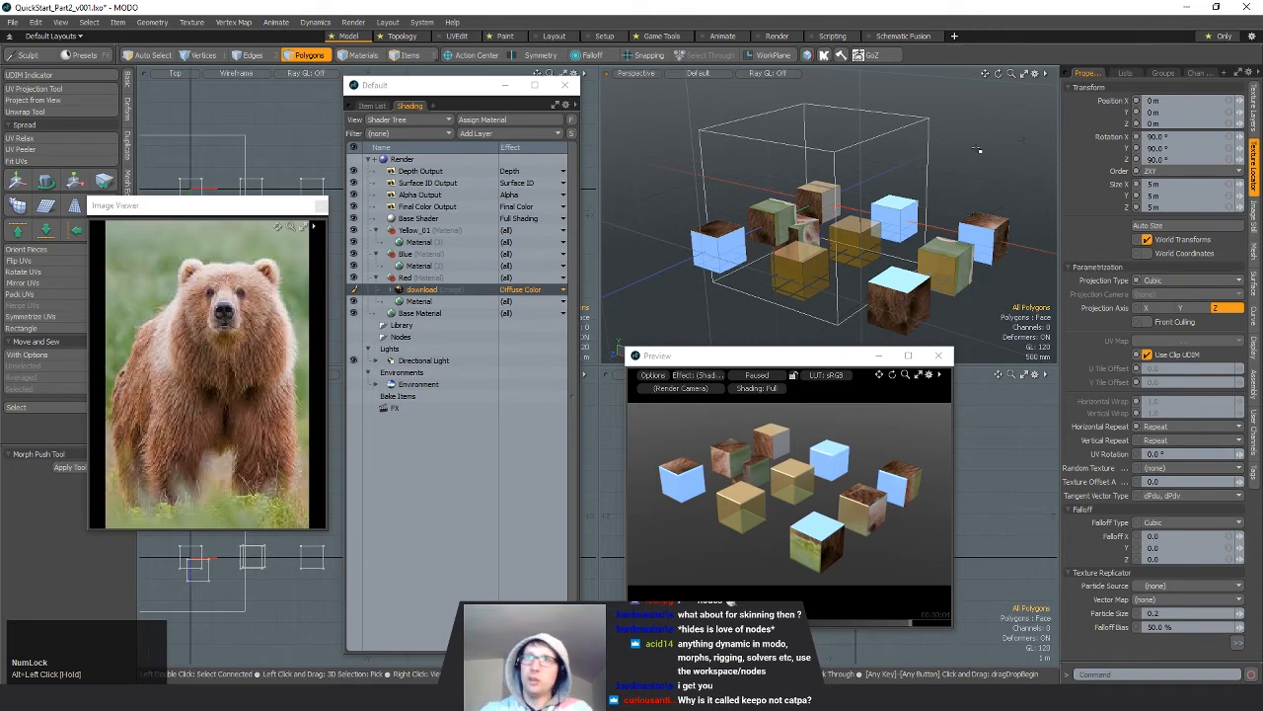
left_click_drag(917, 169, 910, 196, "alt")
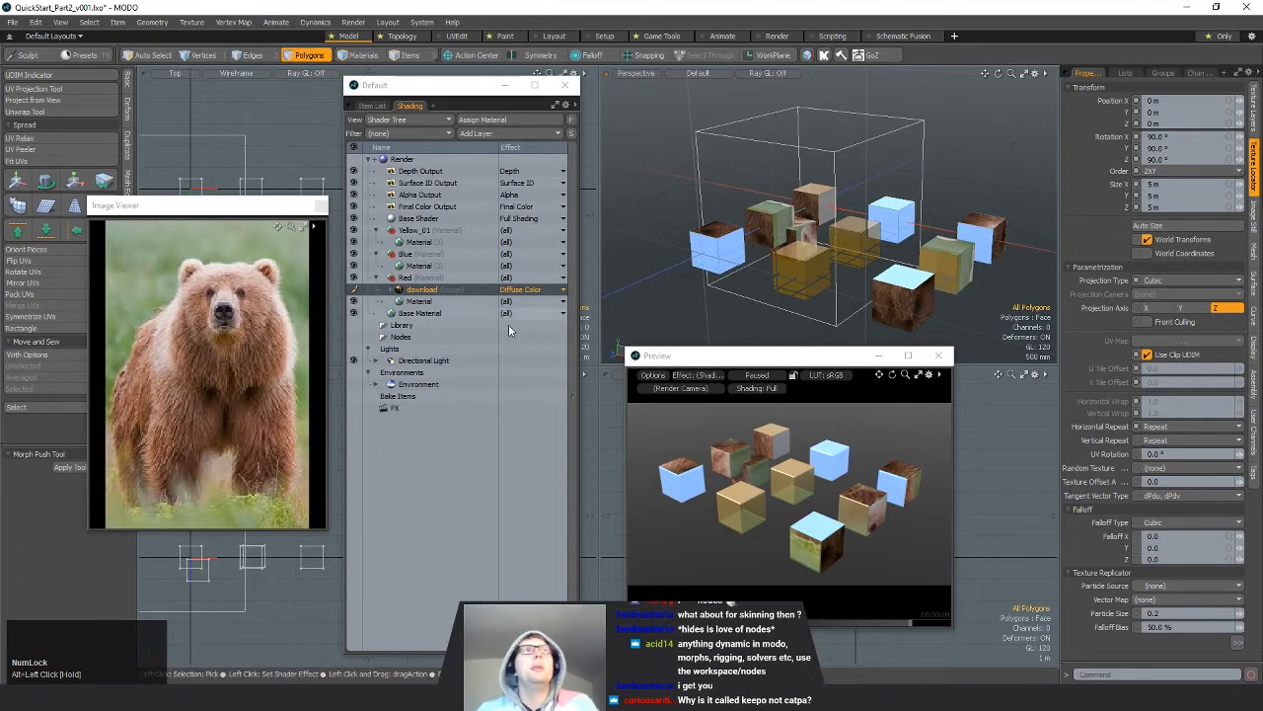
Step: Add a Checker texture layer above the download image in the Red material group
left_click(489, 133)
mouse_move(484, 151)
mouse_move(489, 255)
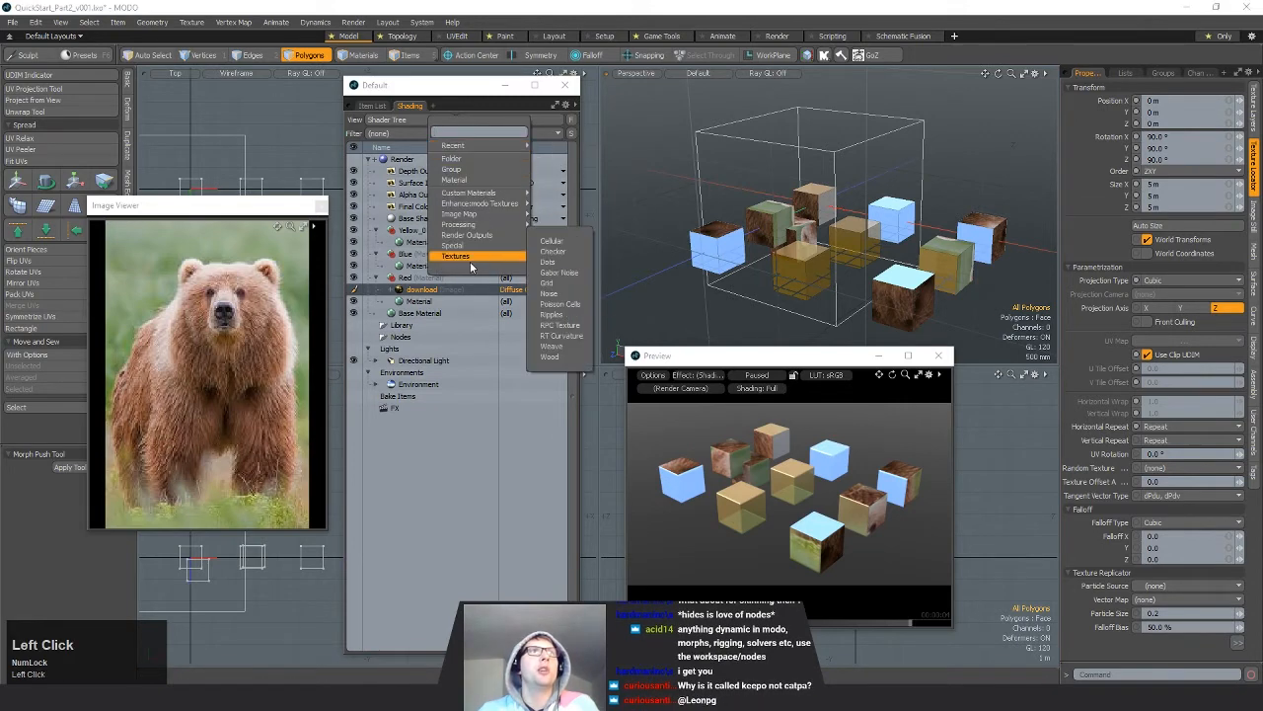
left_click(559, 255)
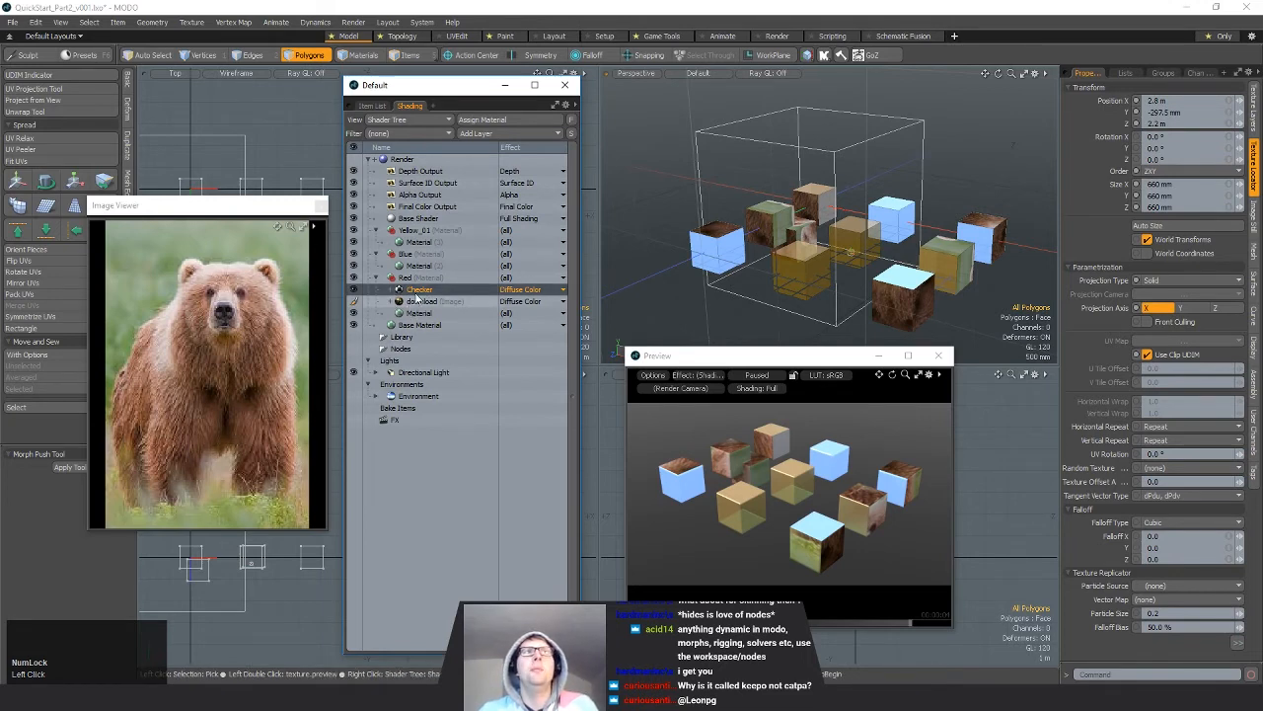
Step: Expand the download image layer in the shader tree and select its texture locator to view its projection on the cubes
left_click(390, 304)
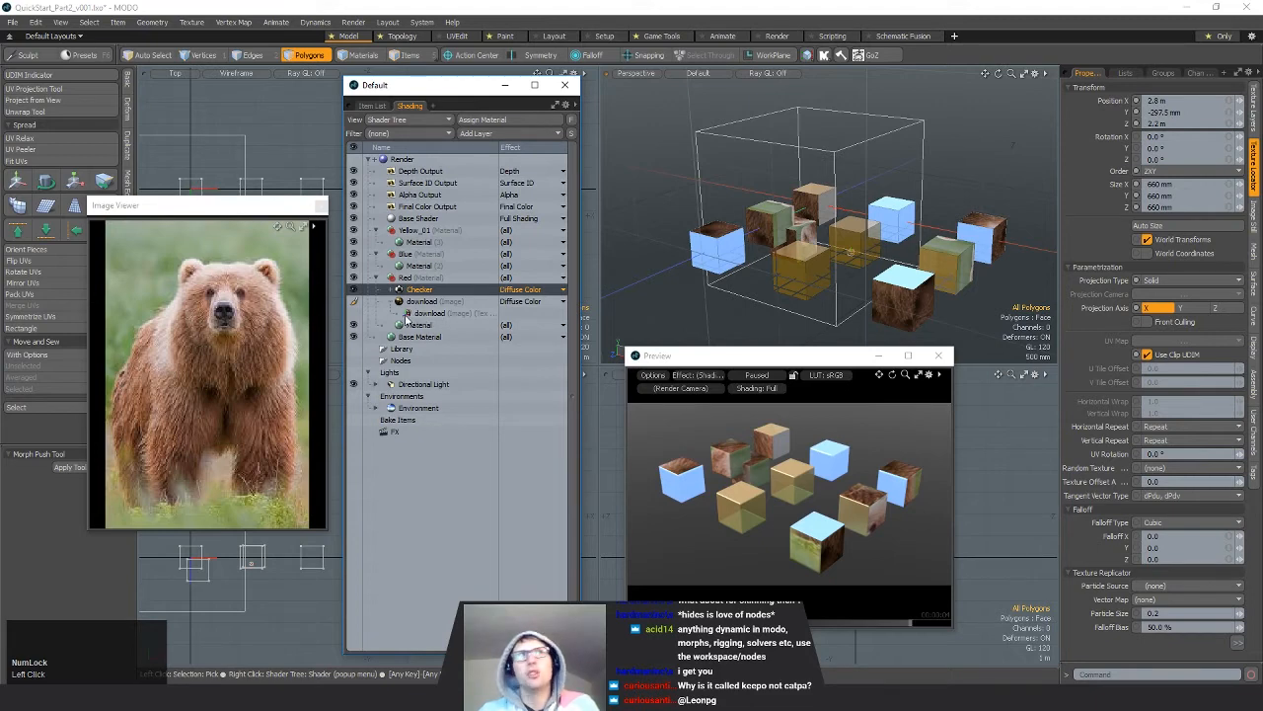
left_click(448, 314)
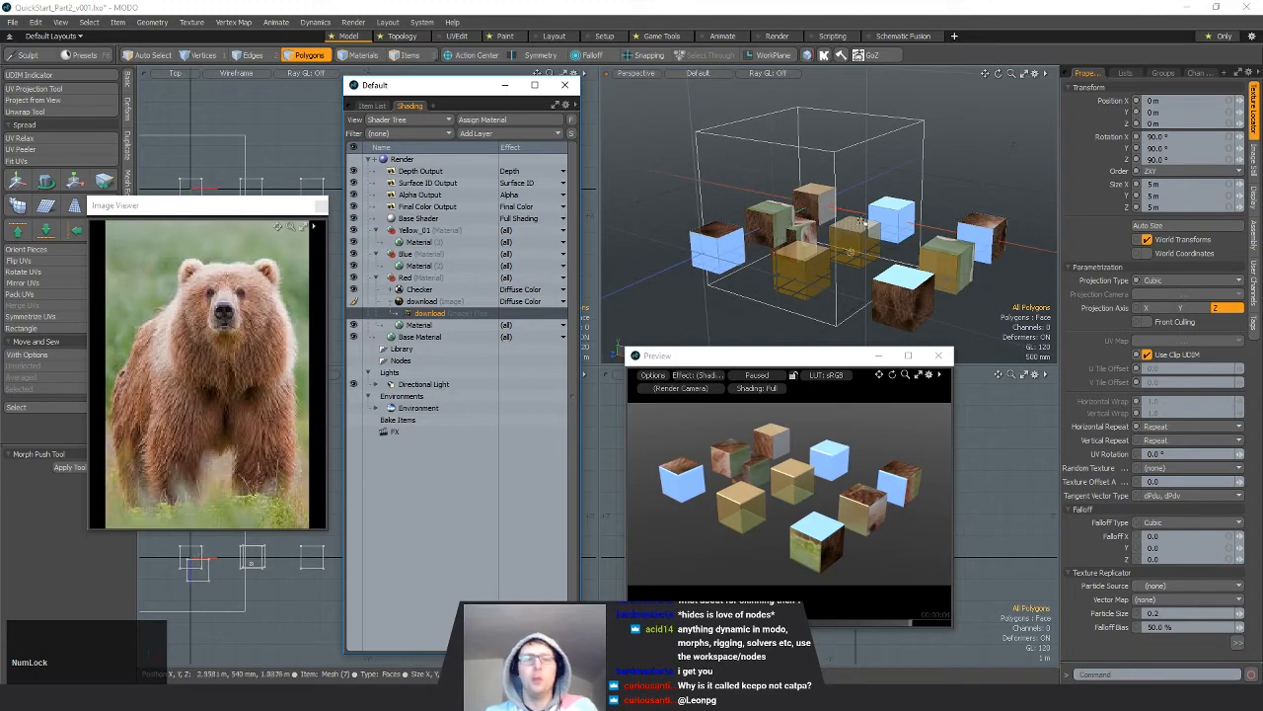
left_click_drag(845, 204, 868, 240, "alt")
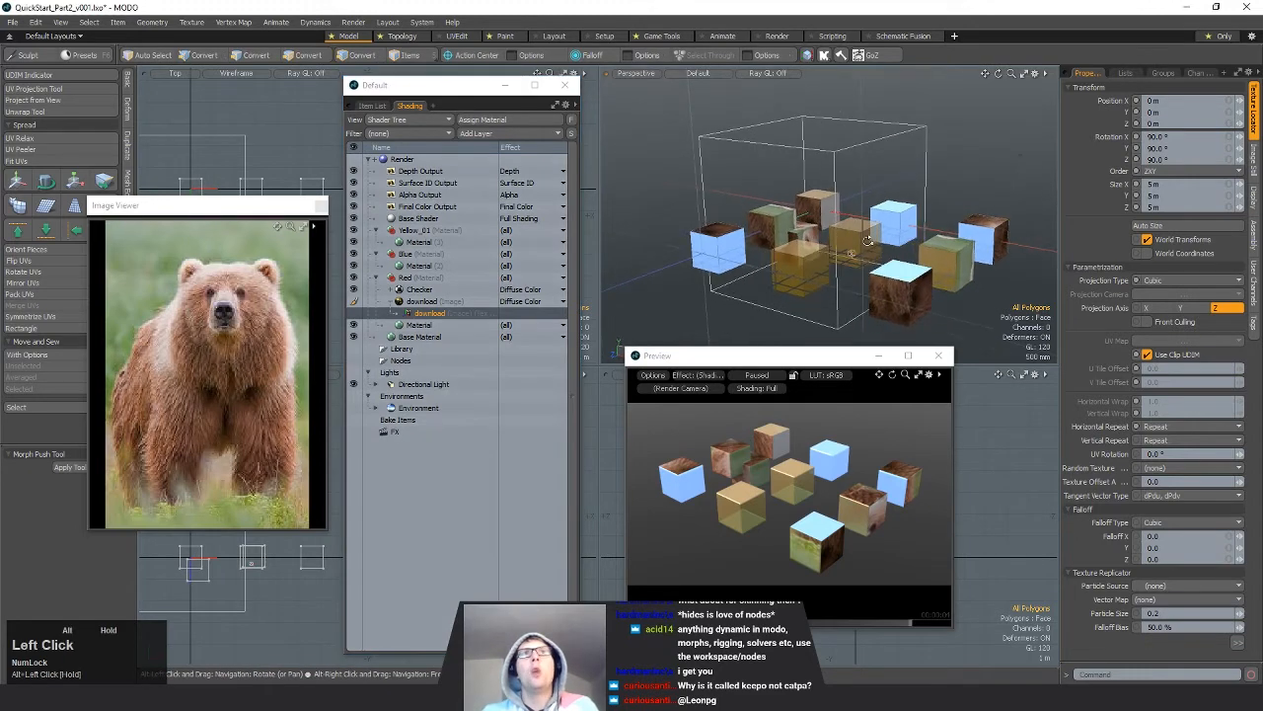
left_click_drag(836, 308, 930, 292, "alt")
Step: Delete the Checker layer from the Red group and select the download image layer
left_click(439, 289)
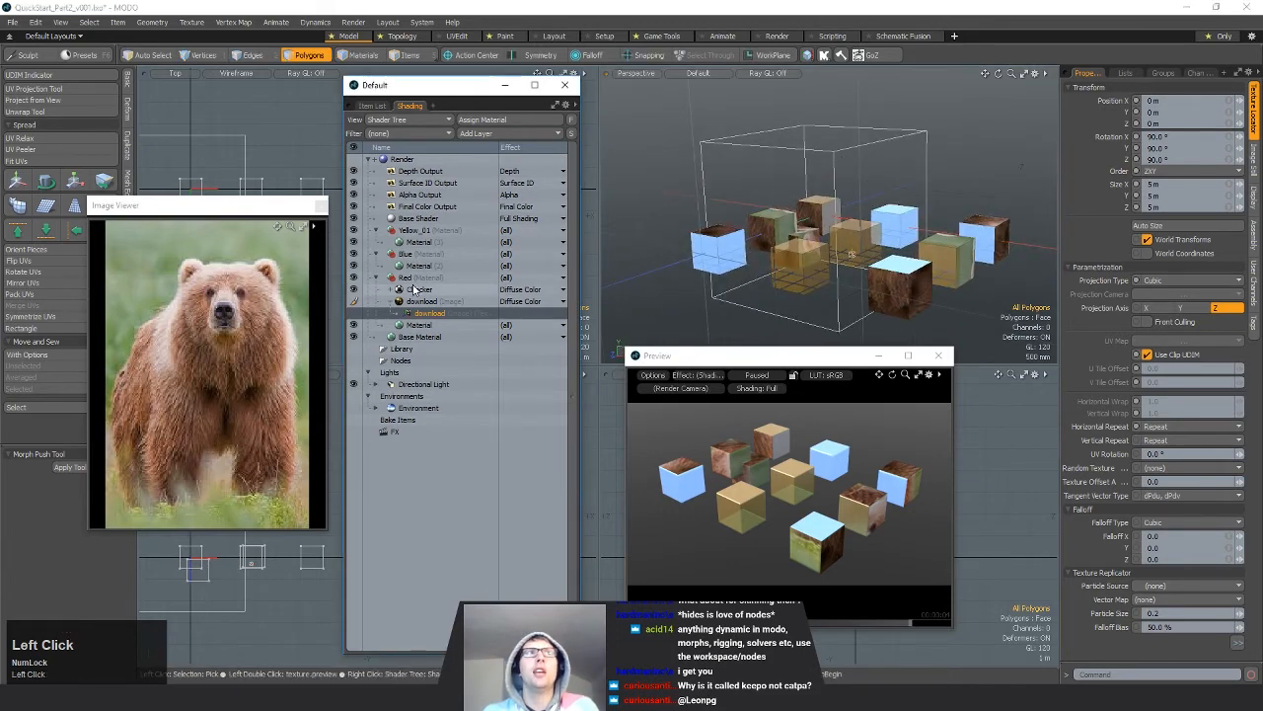
key("Delete")
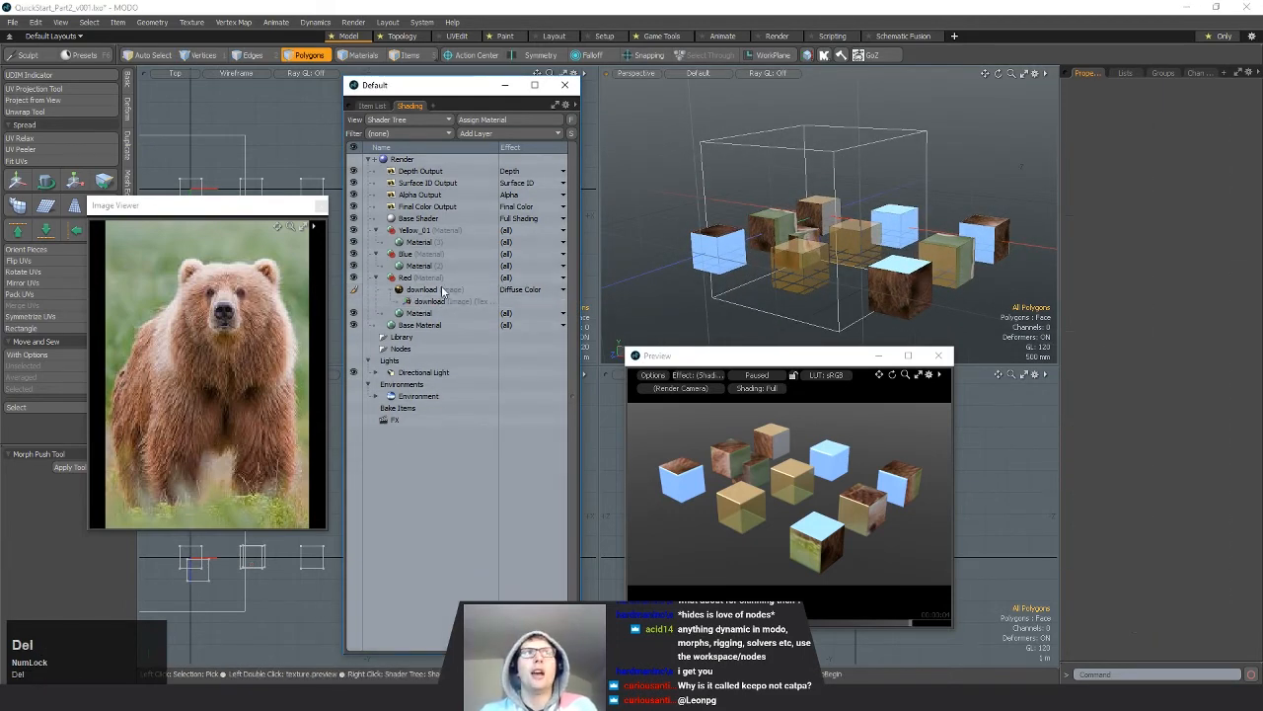
left_click(446, 287)
left_click_drag(873, 258, 841, 250, "alt")
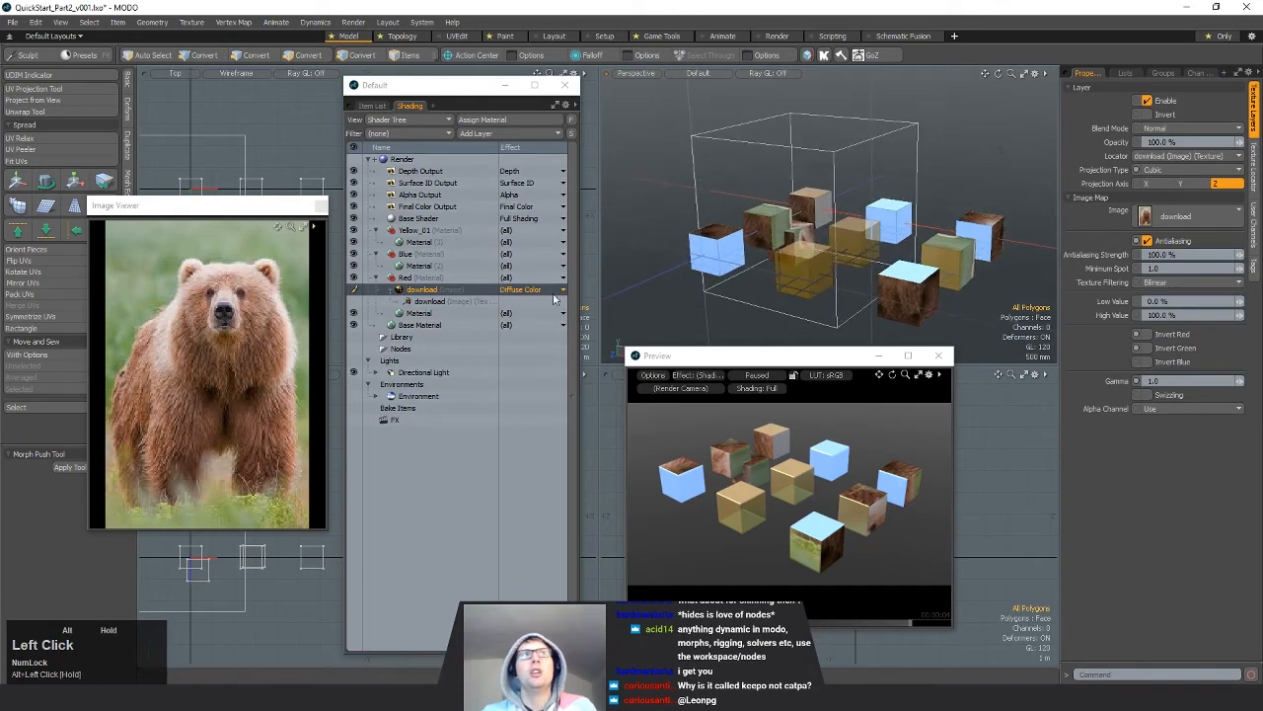
Step: Select the download layer's texture locator and set its size to 2 m in X, Y and Z
left_click(430, 302)
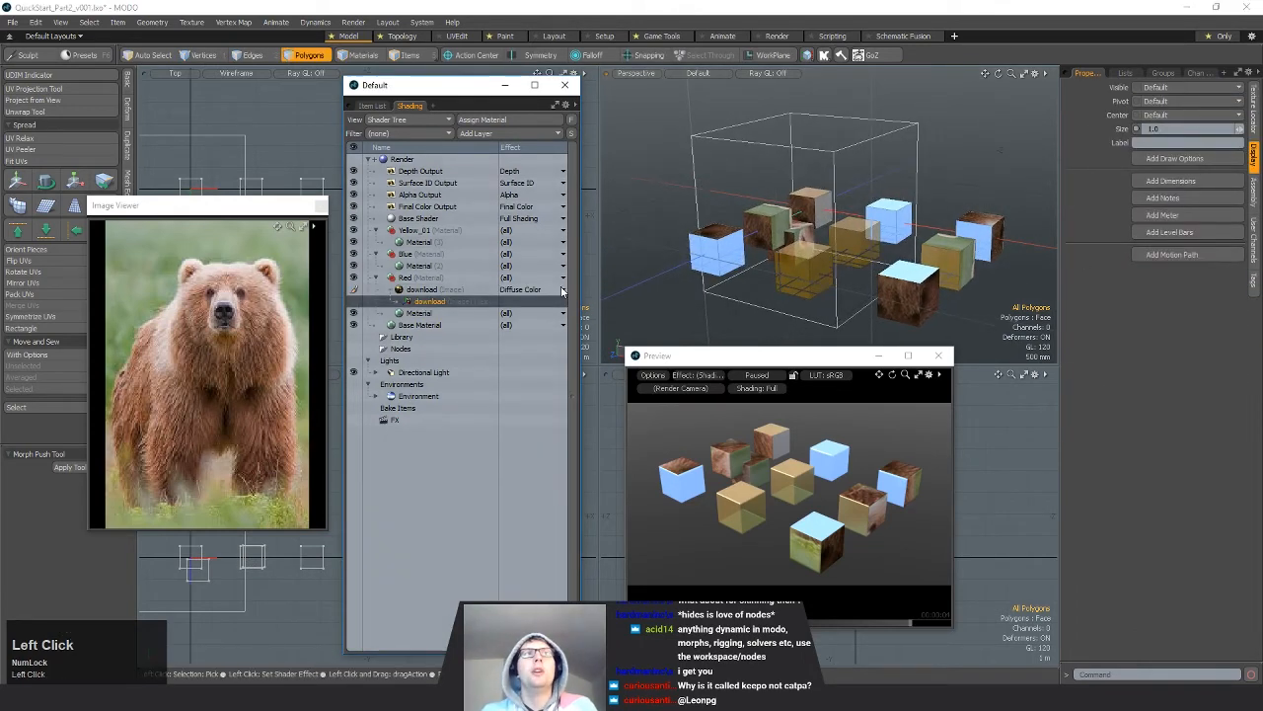
left_click(1252, 116)
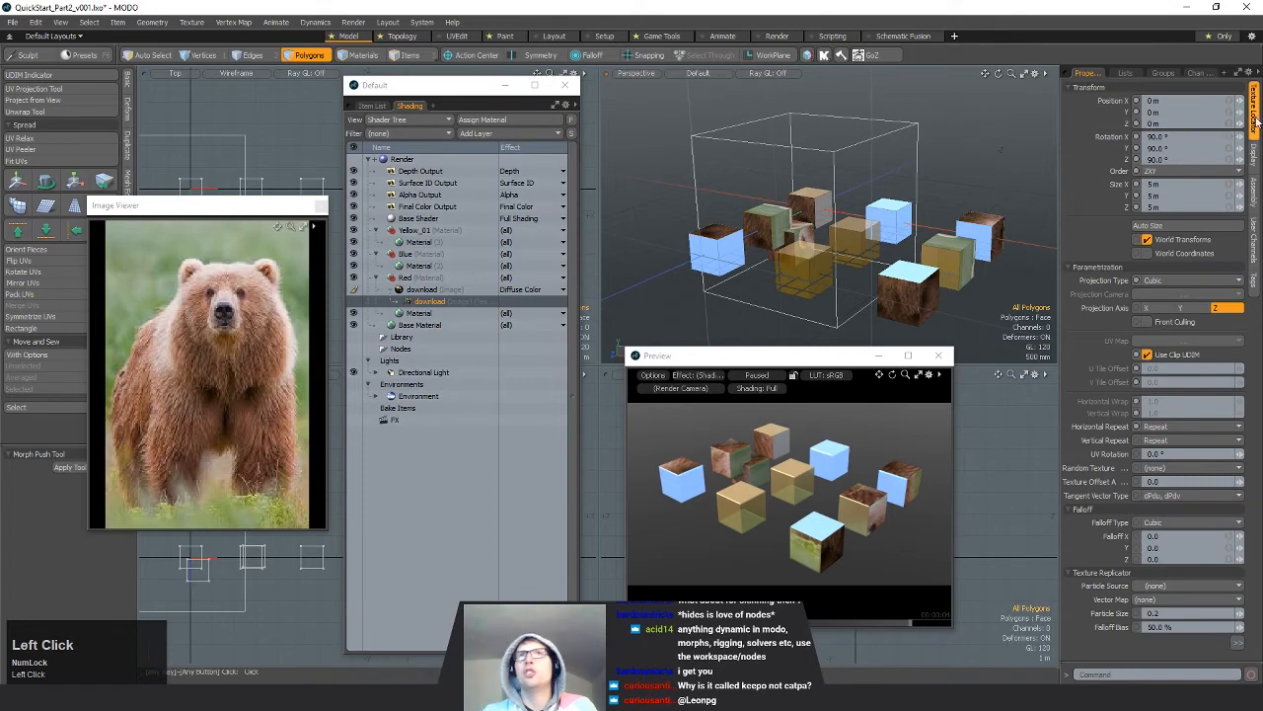
left_click(1229, 189)
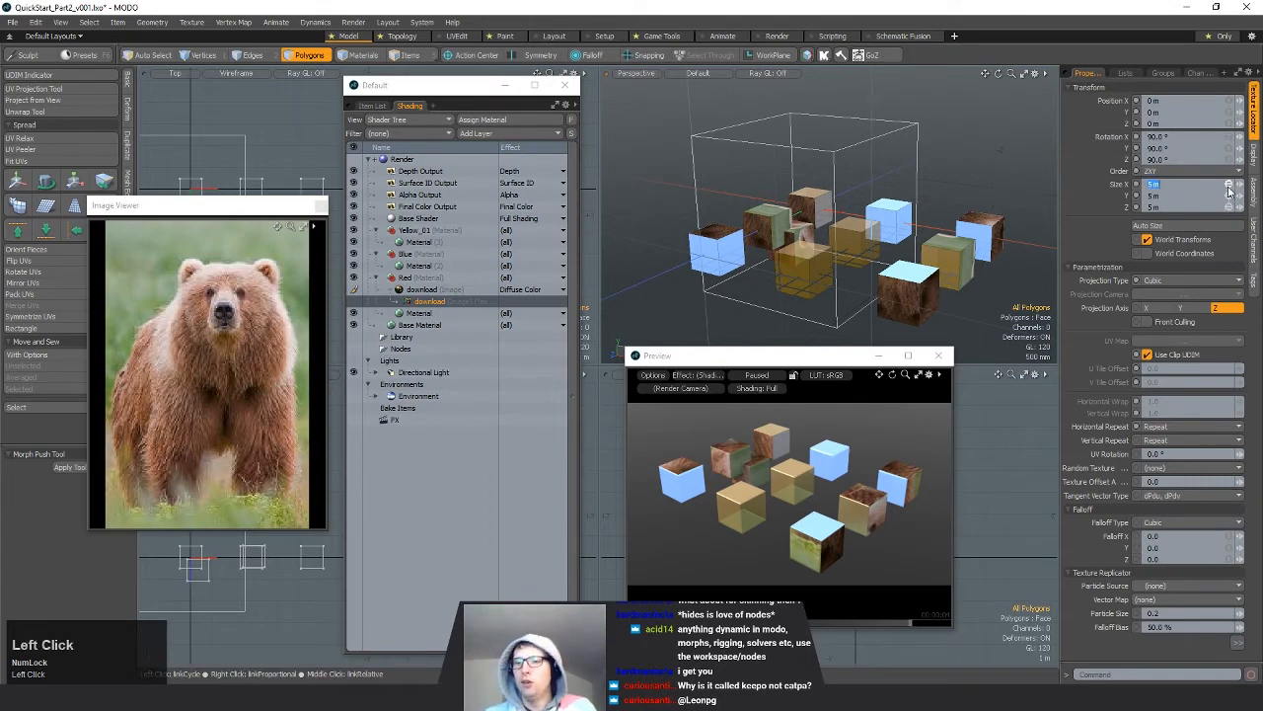
key("Return")
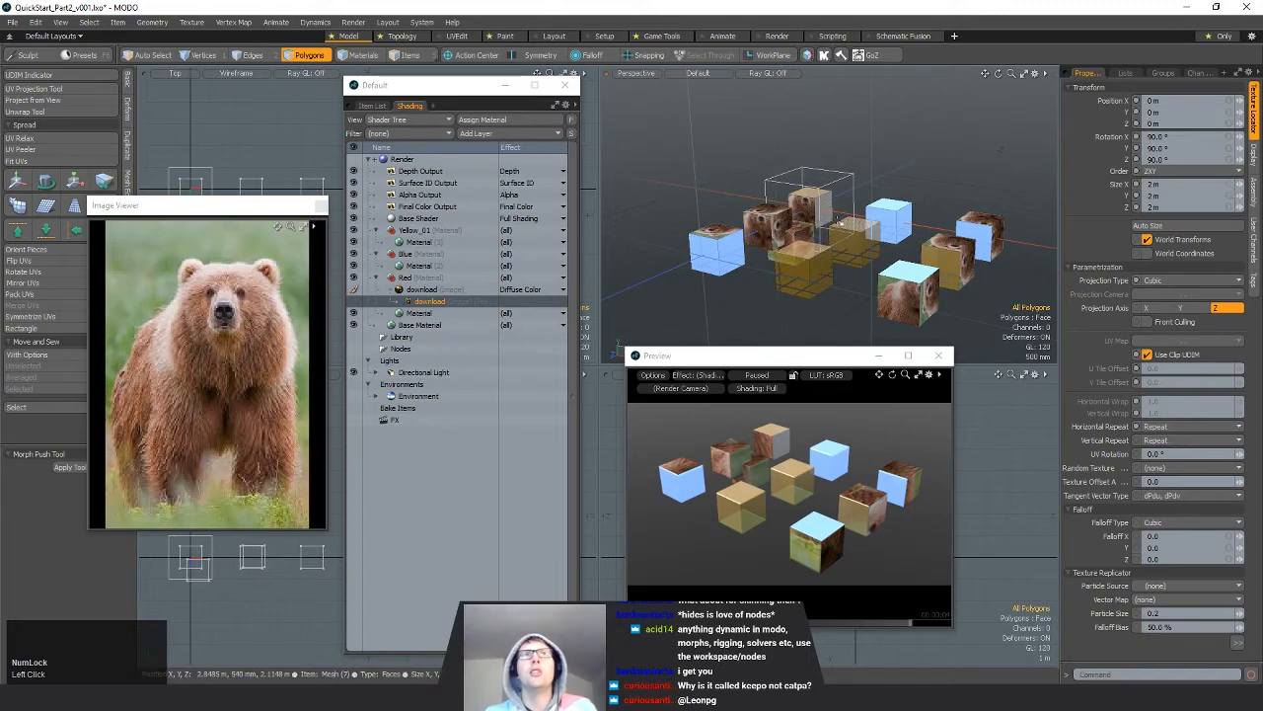
mouse_move(804, 229)
left_mouse_down("alt")
mouse_move(722, 224)
mouse_move(795, 231)
left_mouse_up("alt")
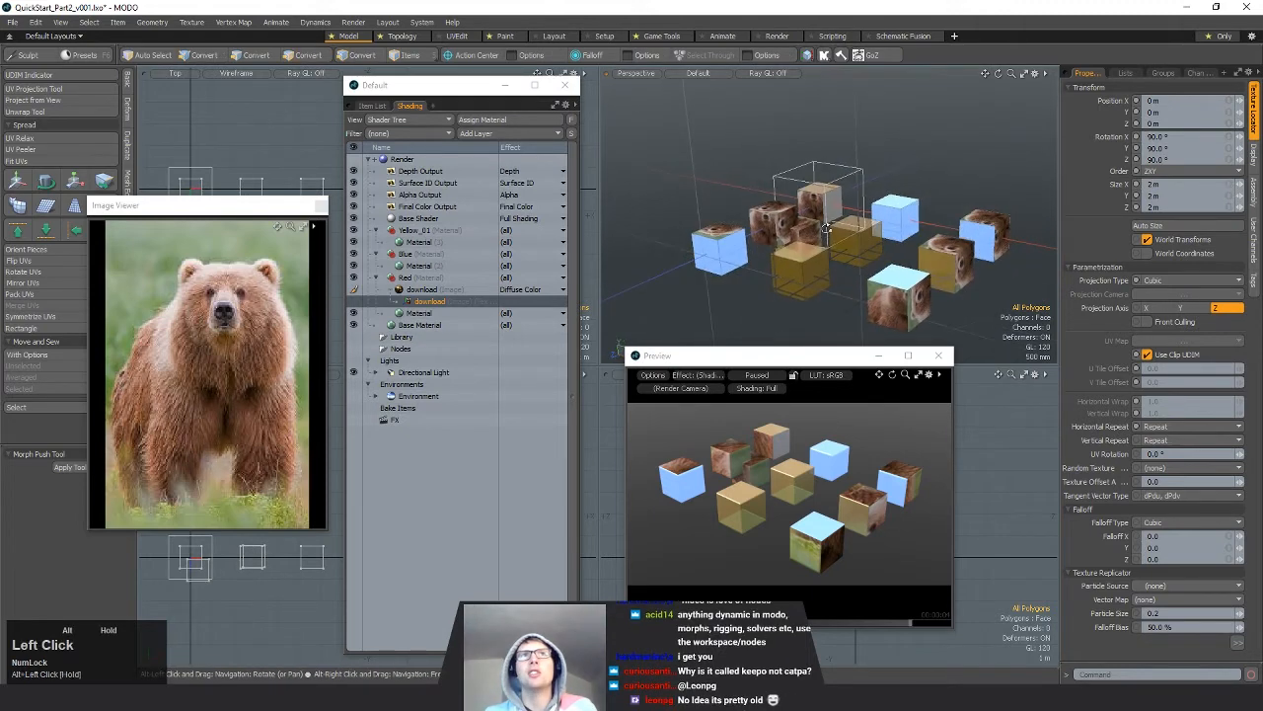
Step: Set the download texture locator's size to 1 m on all axes and check the projection on the cubes
left_click(1232, 187)
type("1")
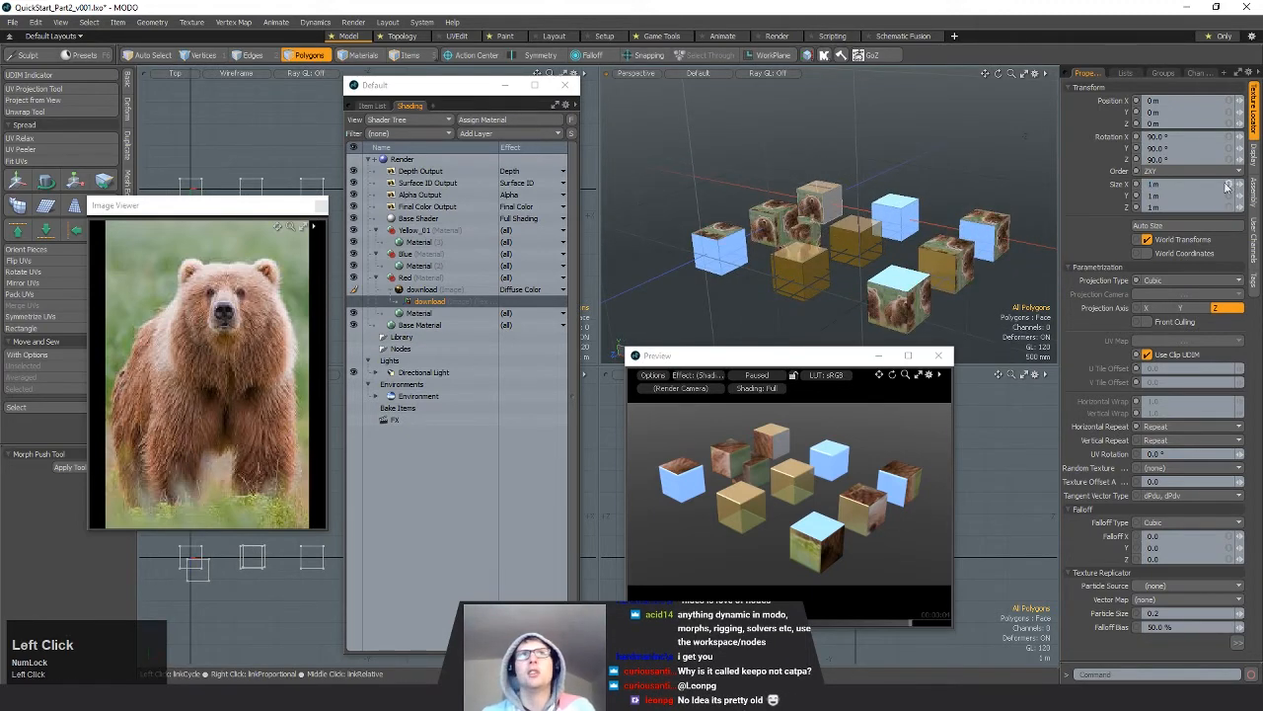
left_click_drag(819, 186, 857, 179, "alt")
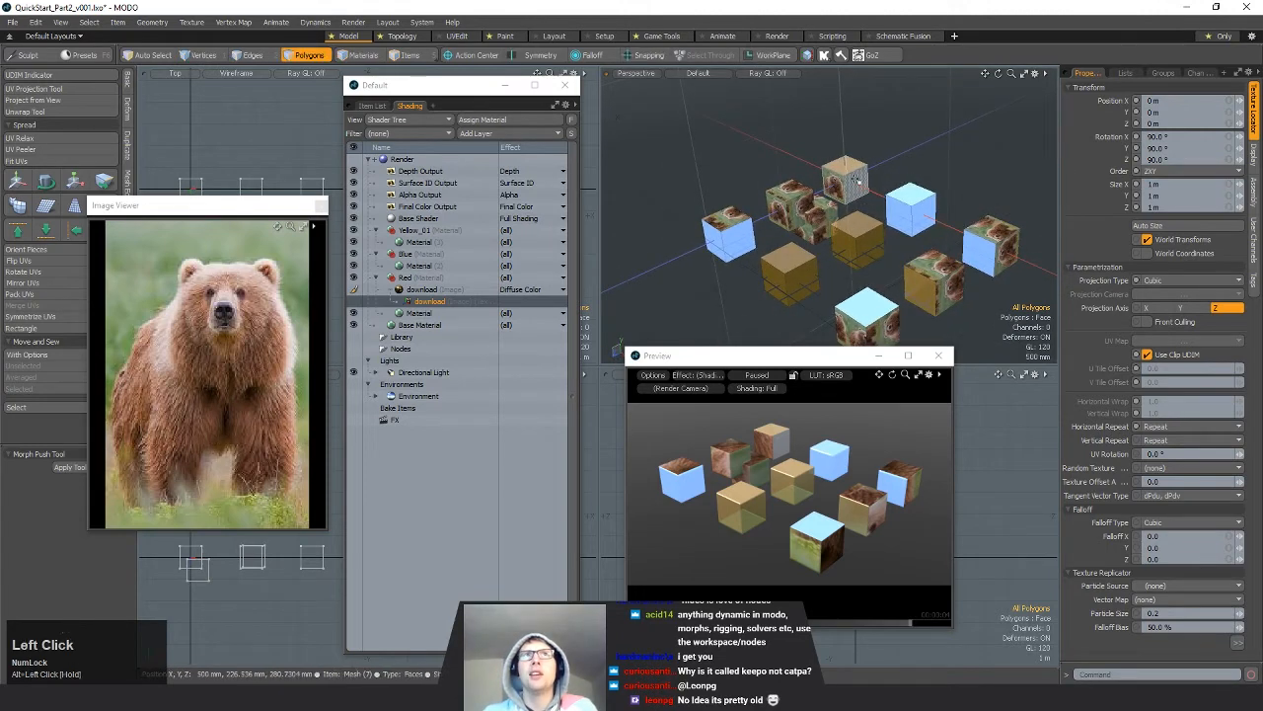
left_click_drag(866, 301, 904, 214, "alt")
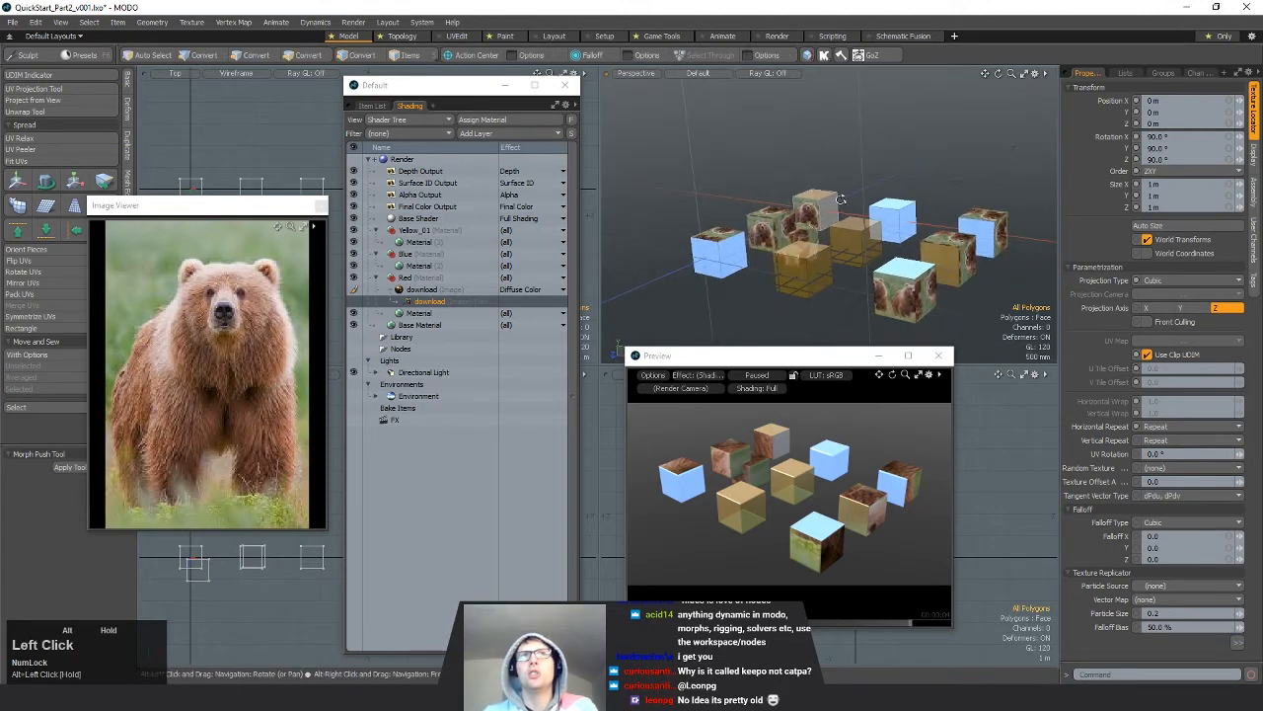
Step: Set the download texture locator's rotation to 0° on X, Y and Z and check the projection on the cubes
left_click(1231, 148)
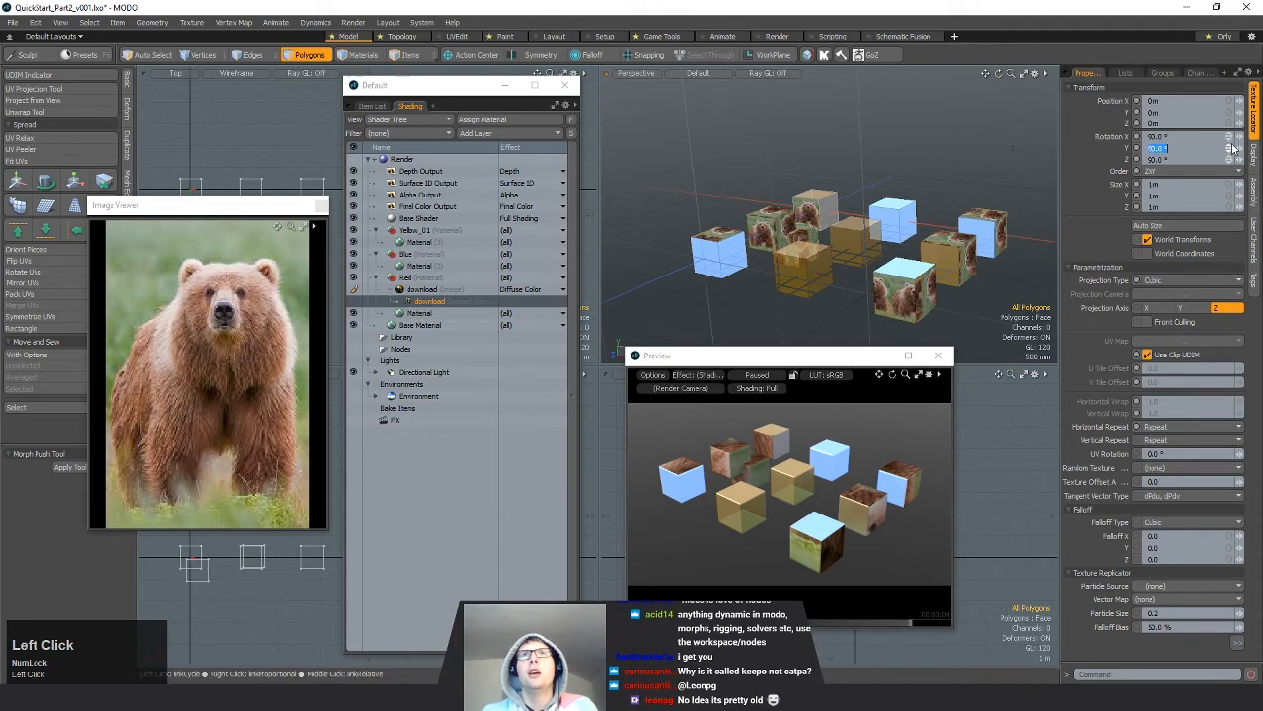
key("Return")
left_click_drag(835, 176, 817, 218, "alt")
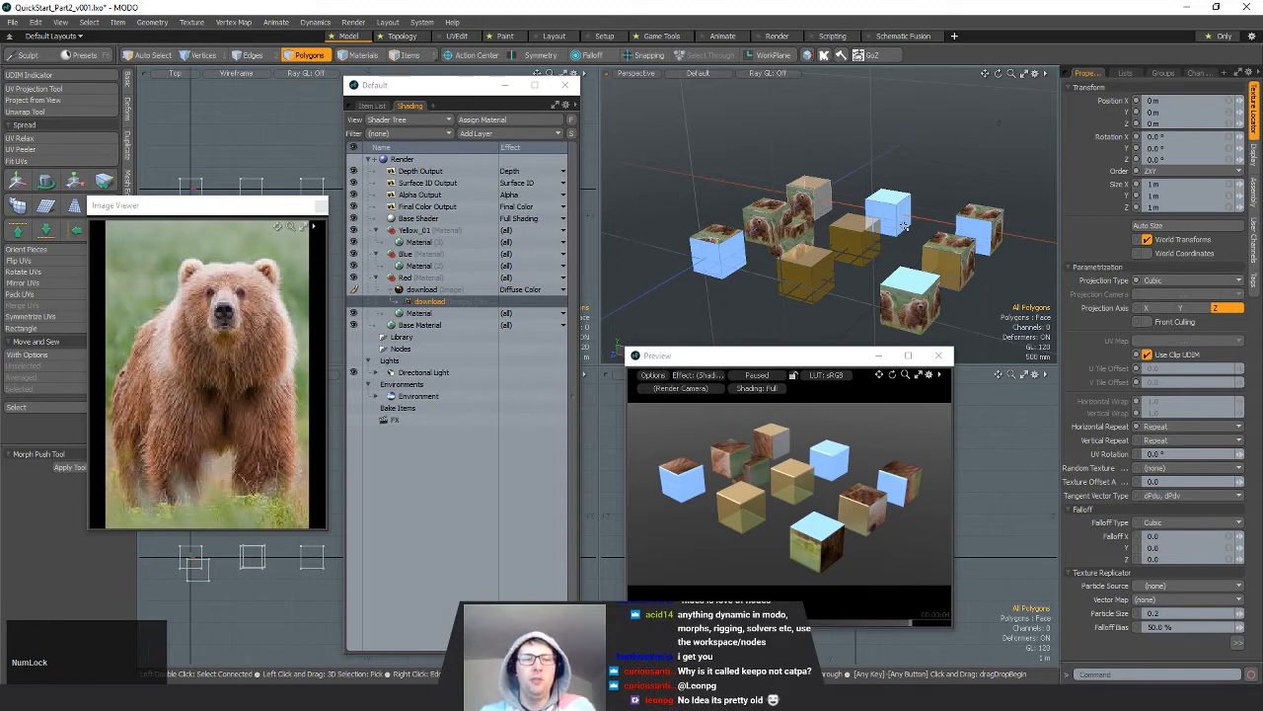
left_click_drag(903, 237, 869, 223, "alt")
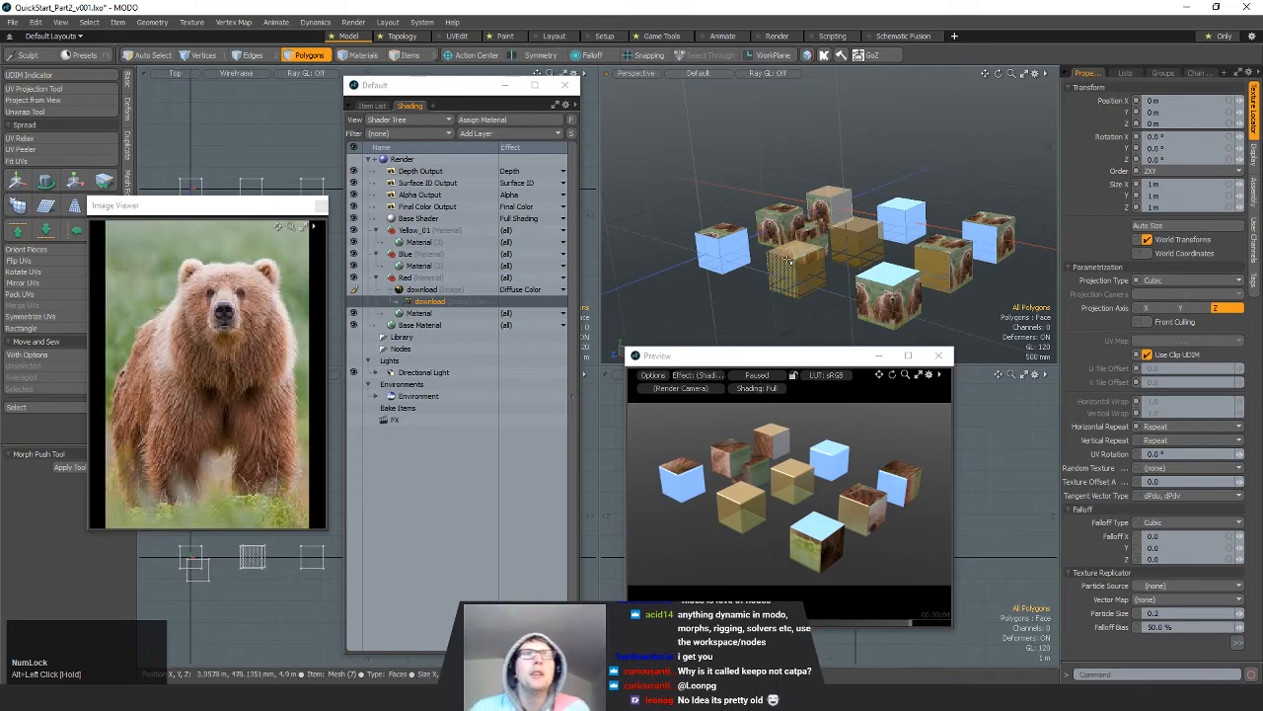
left_click_drag(787, 258, 875, 284, "alt")
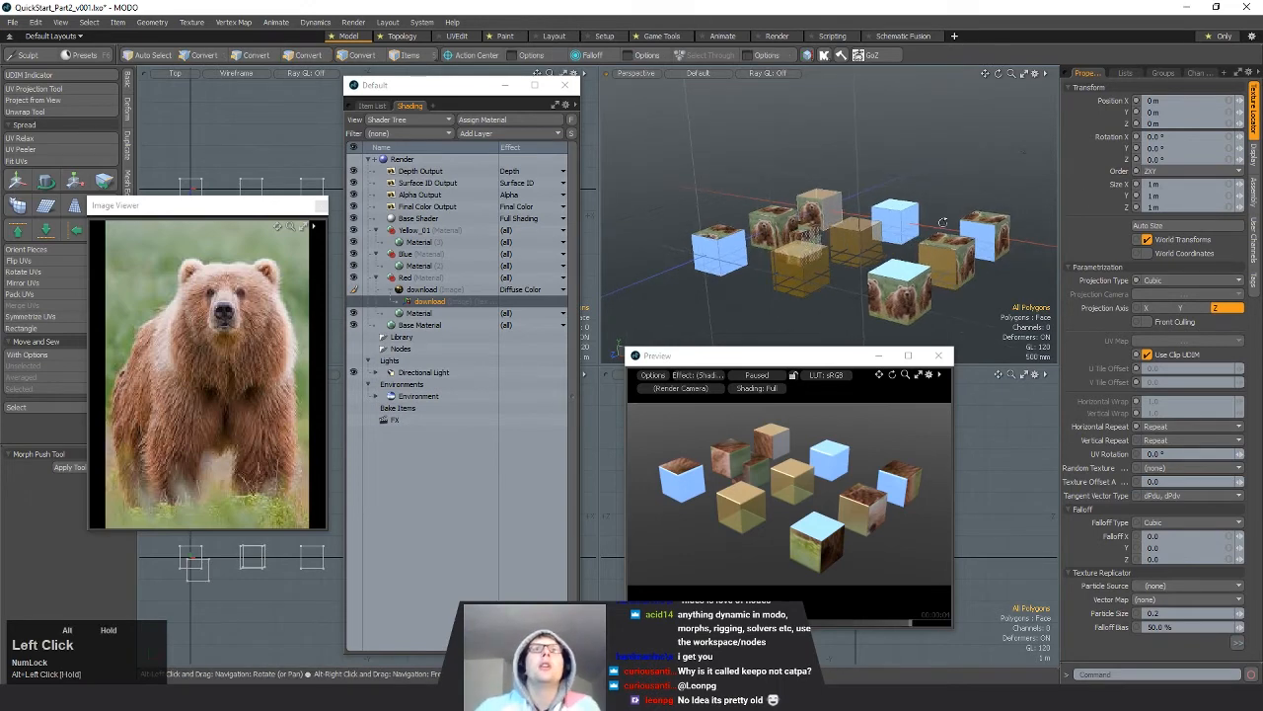
Step: Set the download texture locator's size to 2 m on all axes and view the enlarged projection on the cubes
left_click(1235, 186)
key("Return")
left_click_drag(880, 180, 853, 197, "alt")
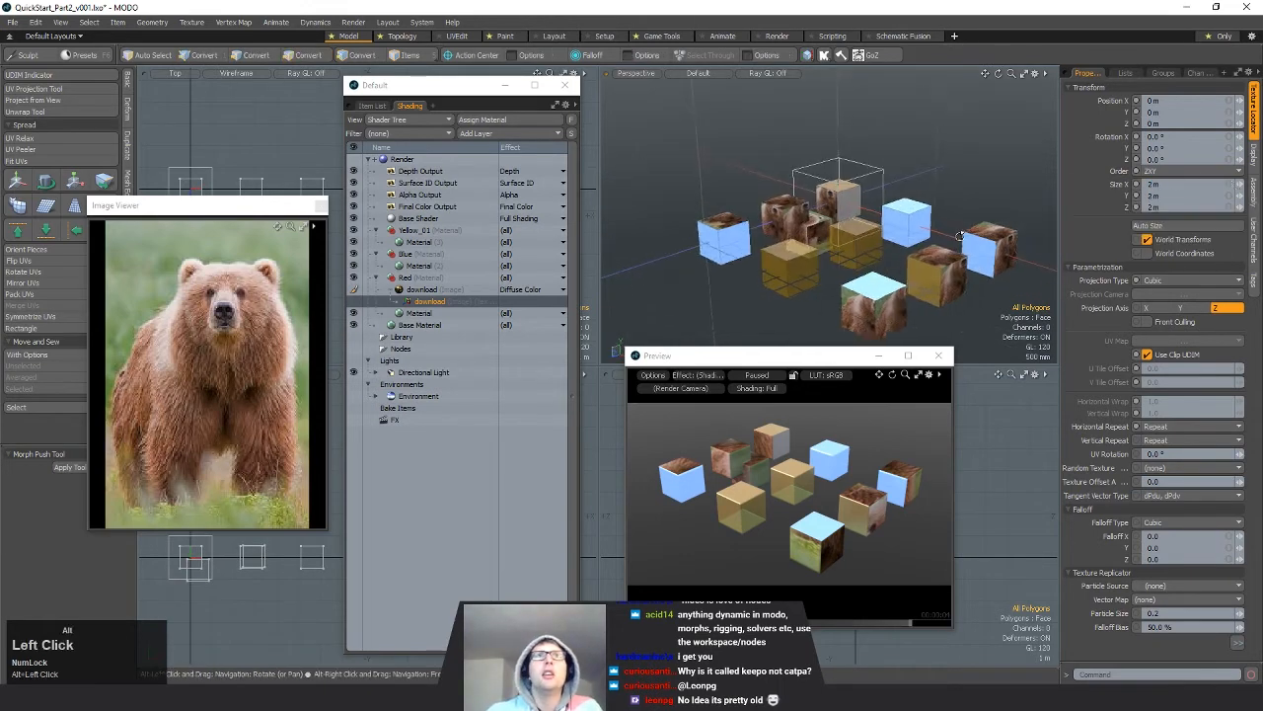
left_click_drag(954, 164, 949, 150, "alt+shift")
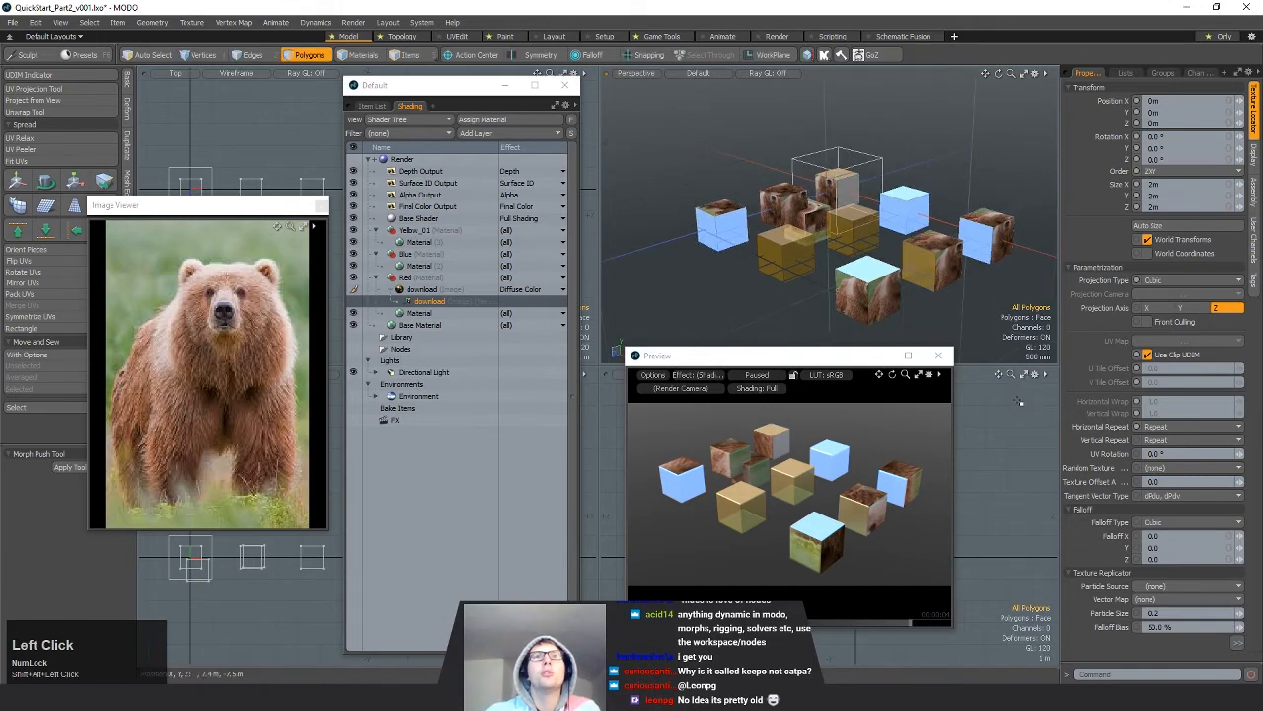
Step: Turn off texture locator visibility in the perspective viewport
left_click(1043, 71)
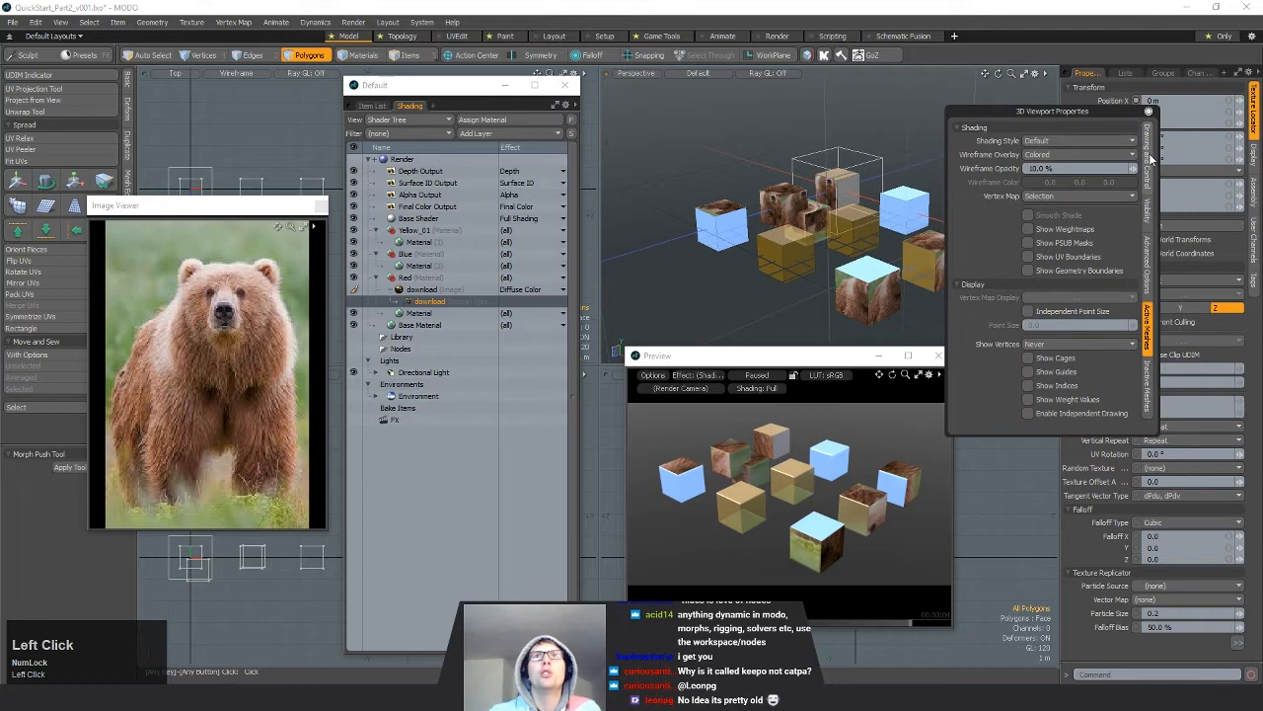
left_click(1149, 216)
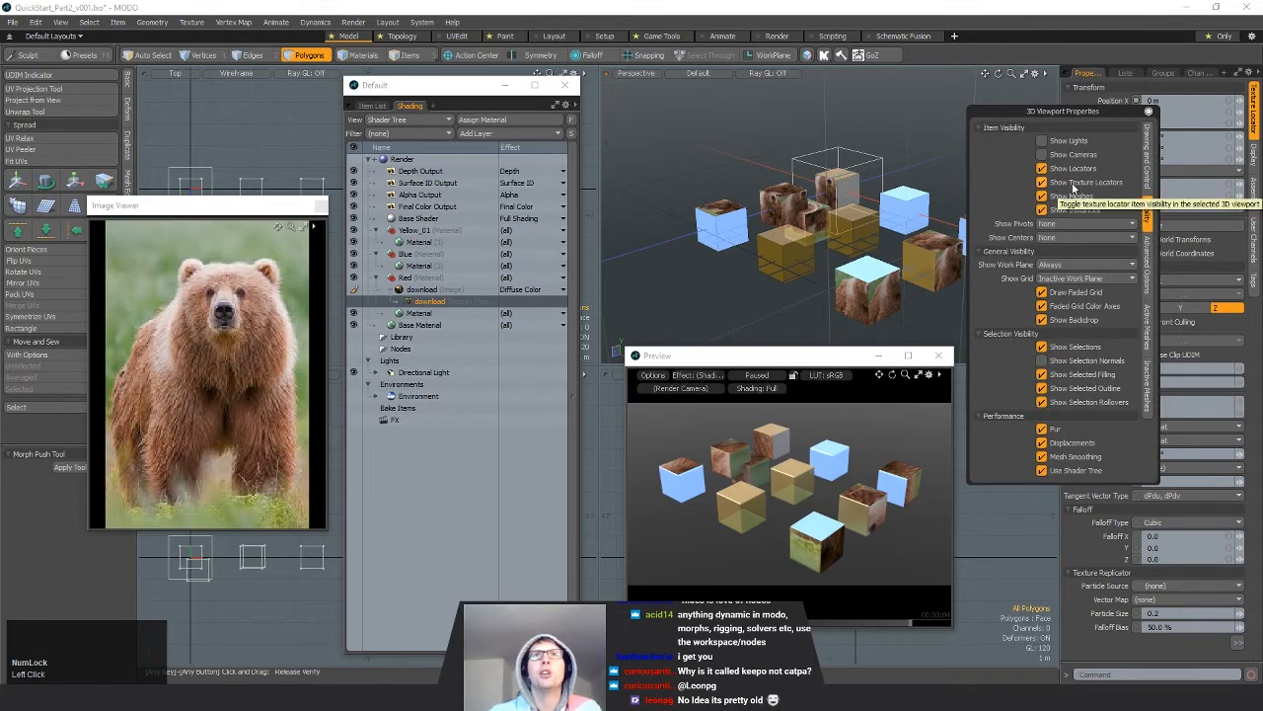
left_click(1042, 183)
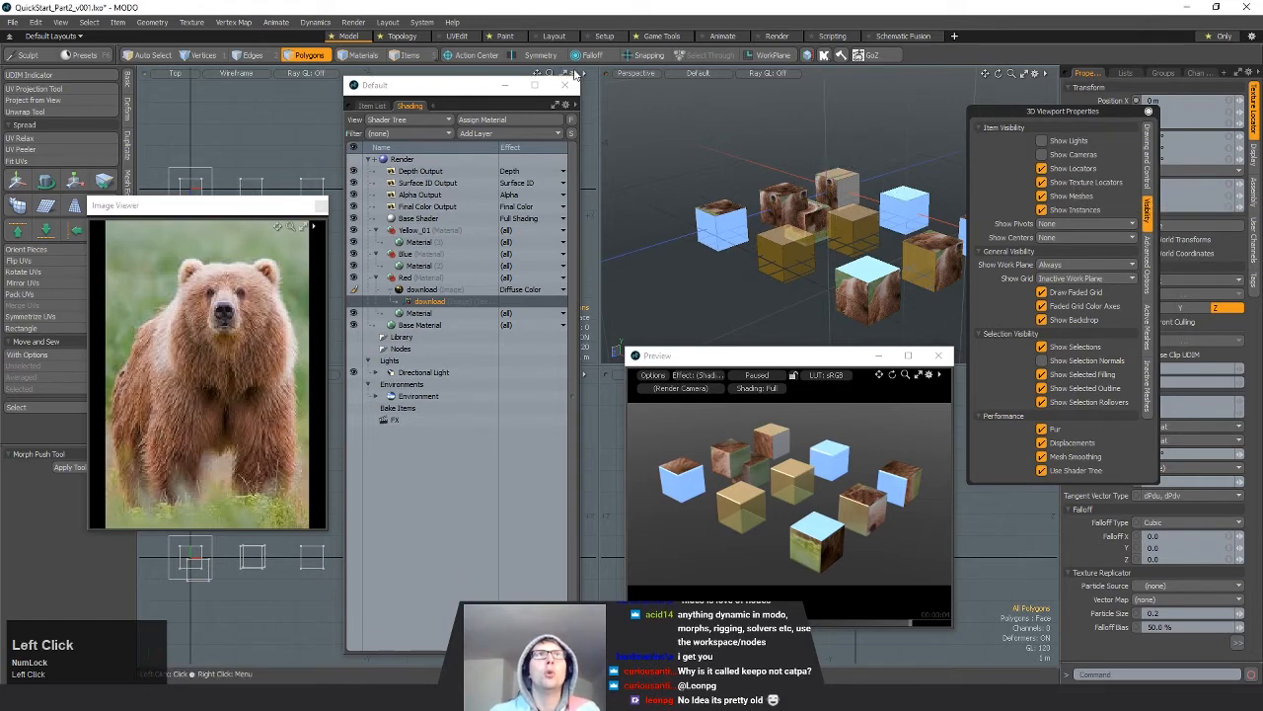
left_click_drag(467, 84, 465, 90)
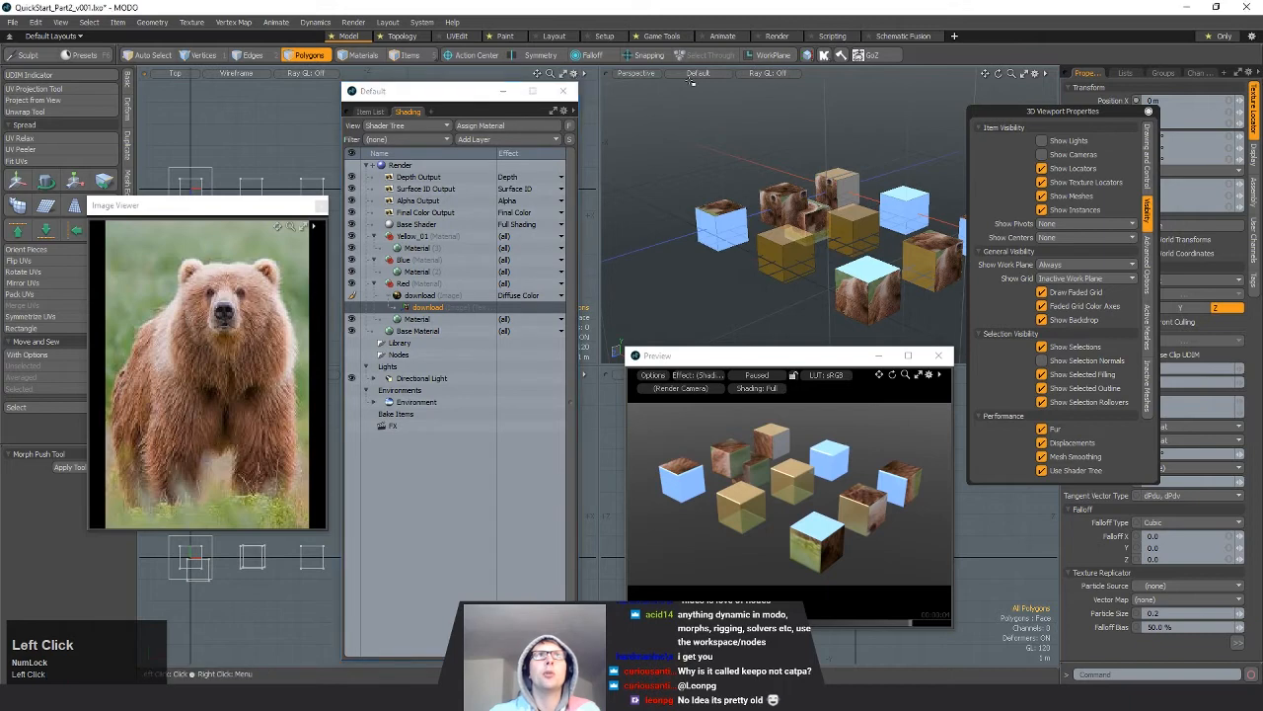
left_click(1148, 110)
Step: Hide texture locators in the top viewport and both lower viewports, moving the shader tree window aside for access
left_click(572, 76)
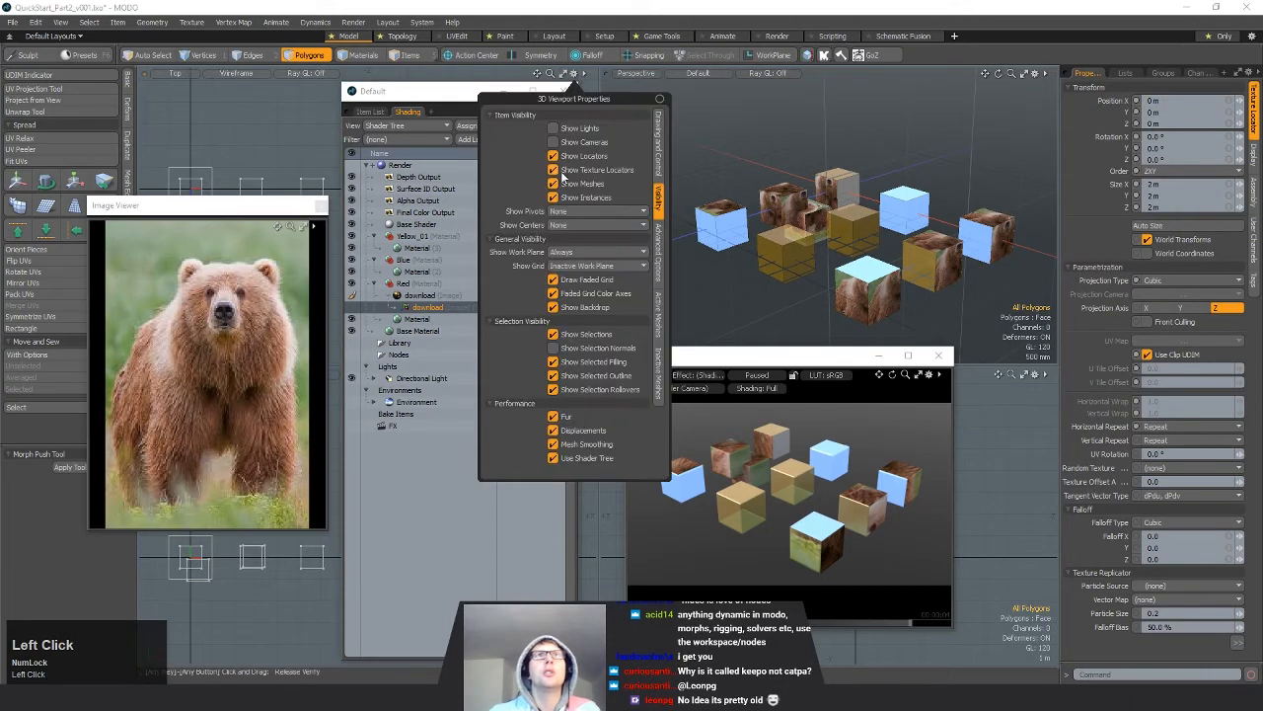
left_click(1036, 375)
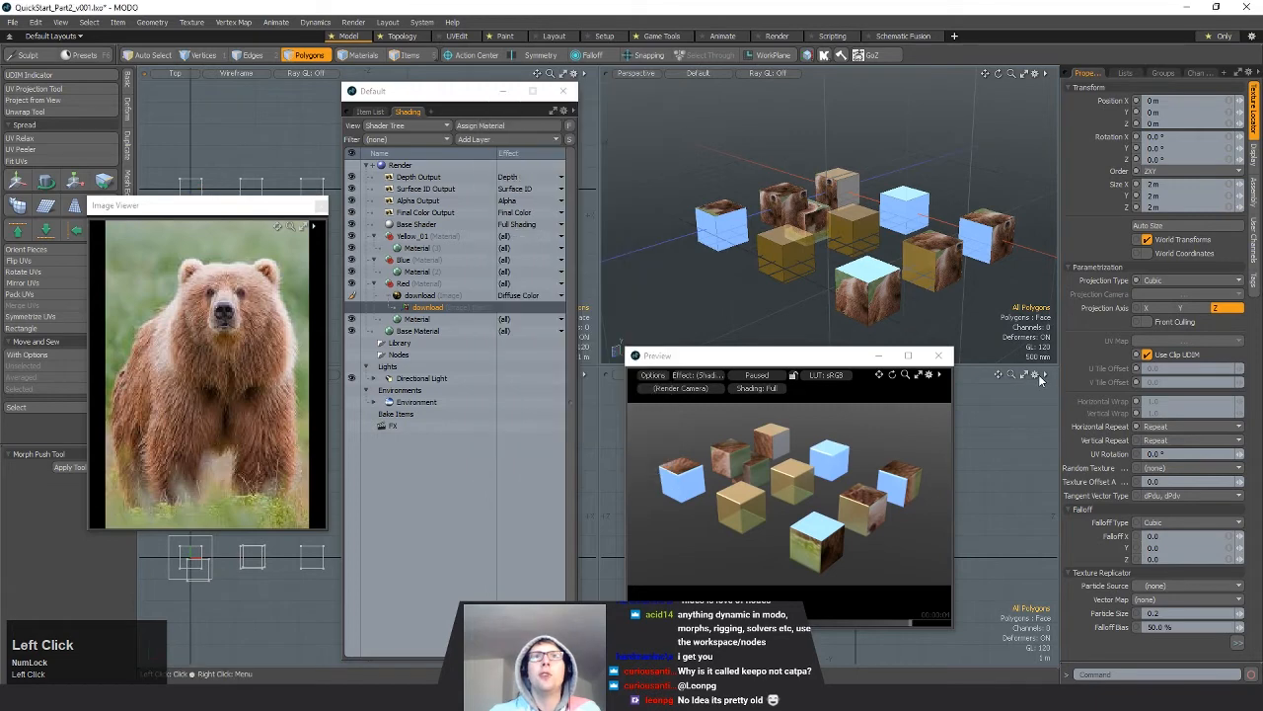
left_click(1035, 375)
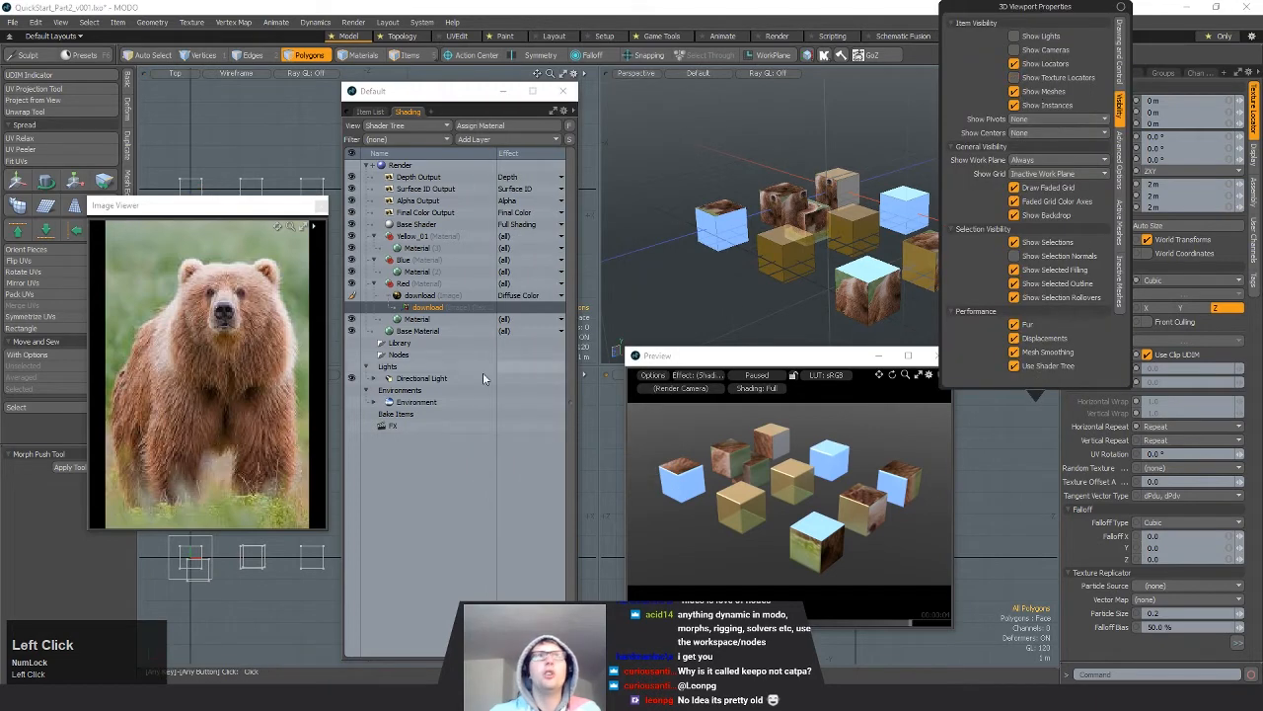
left_click(582, 400)
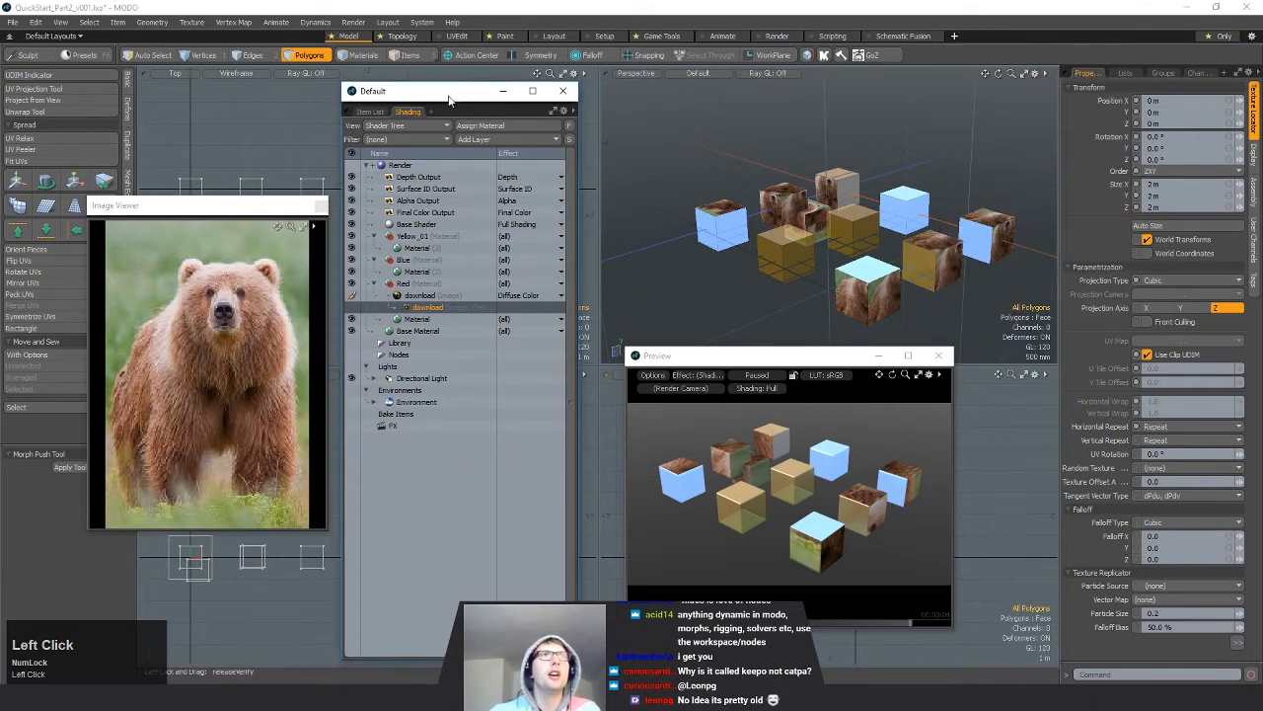
left_click_drag(453, 101, 388, 104)
left_click(577, 387)
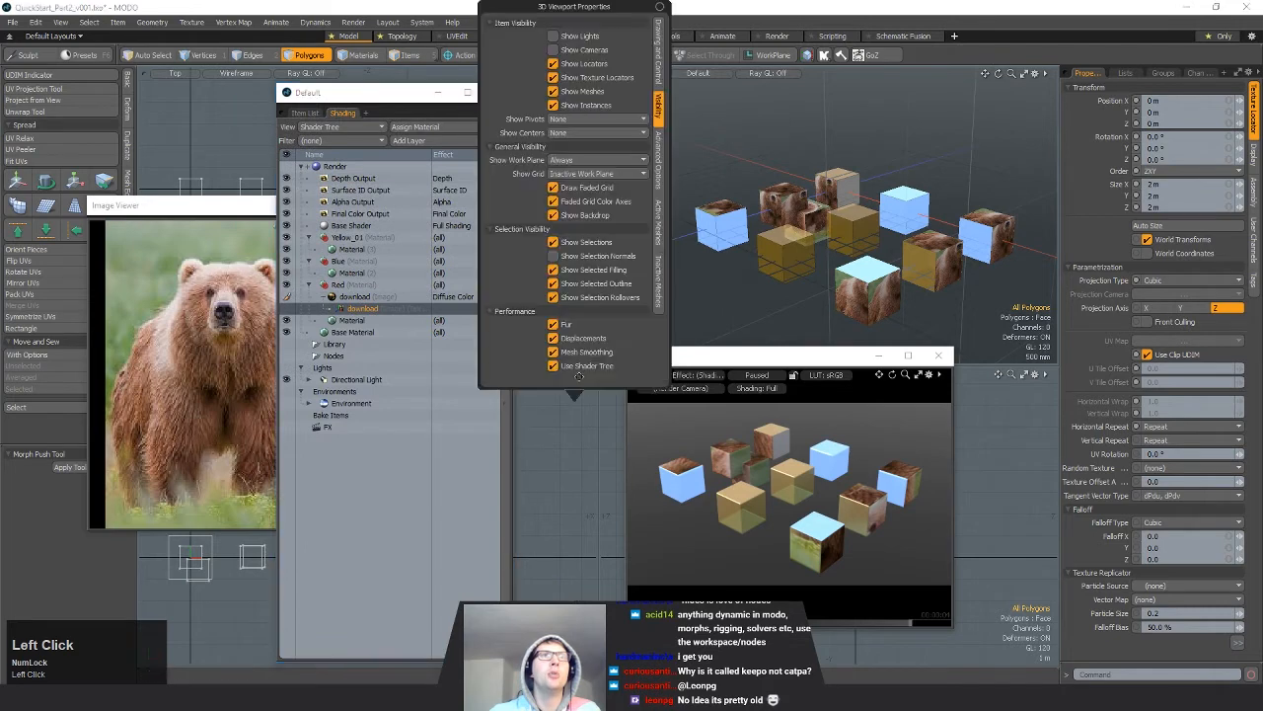
left_click(553, 77)
left_click_drag(384, 103, 454, 92)
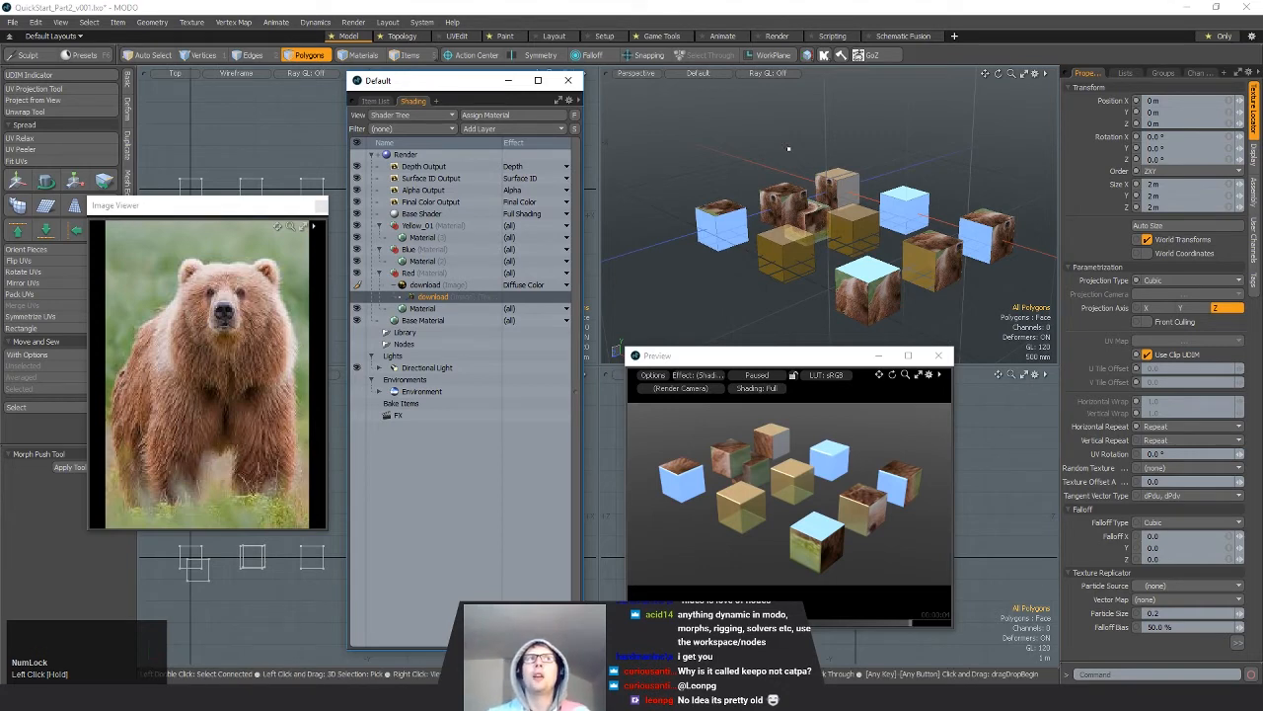
Step: Set the download texture locator's size to 1 m in X, Y and Z and inspect the cubes
left_click(1229, 186)
type("1")
key("Return")
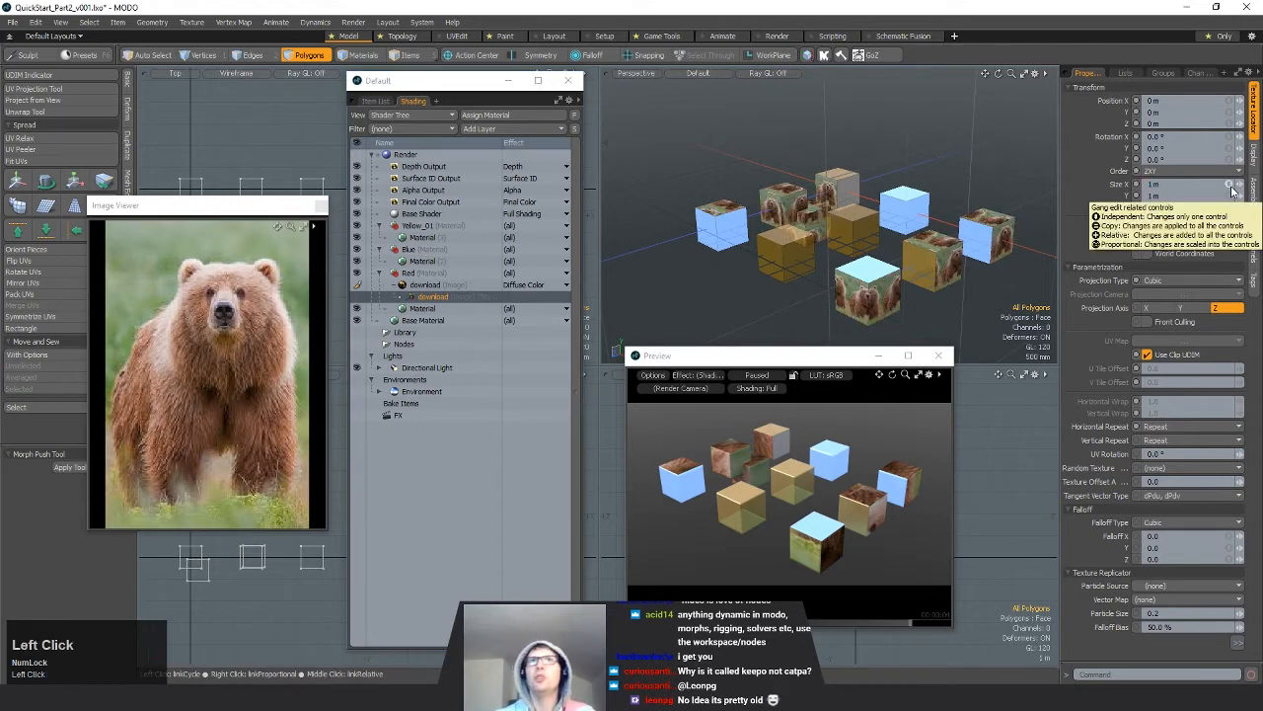
left_click_drag(834, 247, 894, 253, "alt")
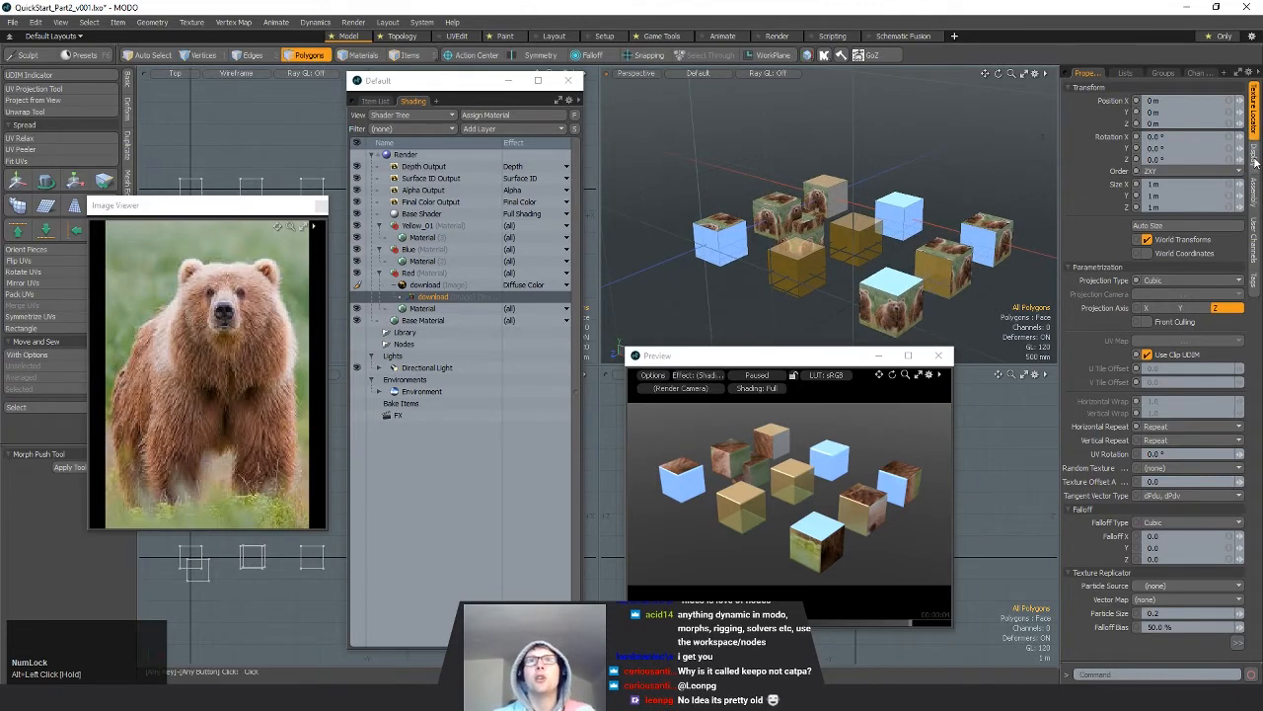
Step: Collapse and select the download image layer, comparing its texture layer and texture locator properties
left_click(389, 284)
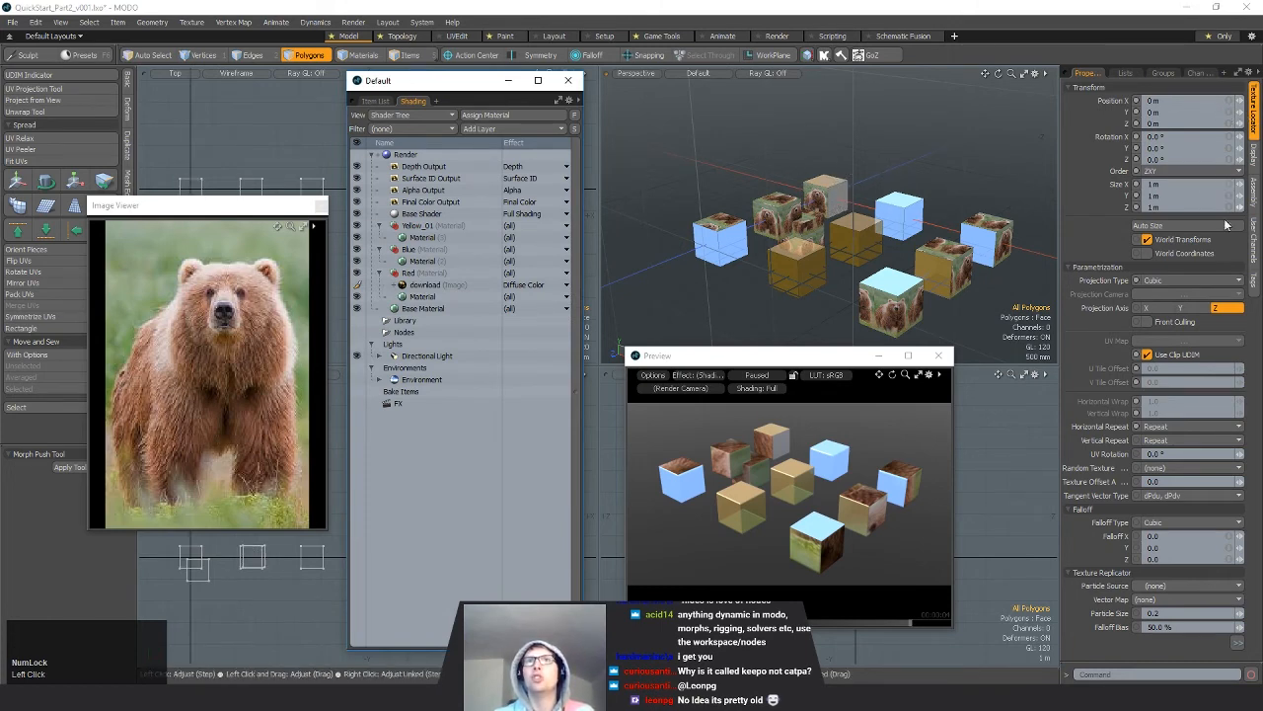
left_click(460, 286)
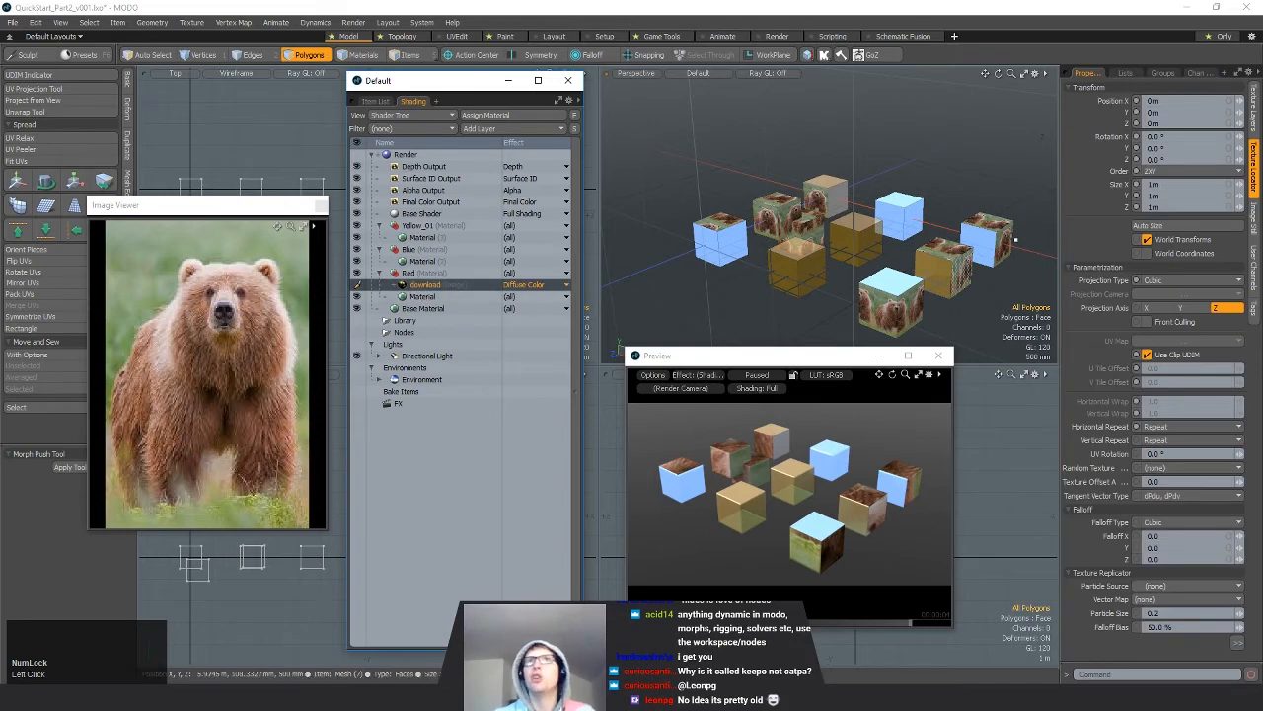
left_click(1254, 125)
left_click(1254, 167)
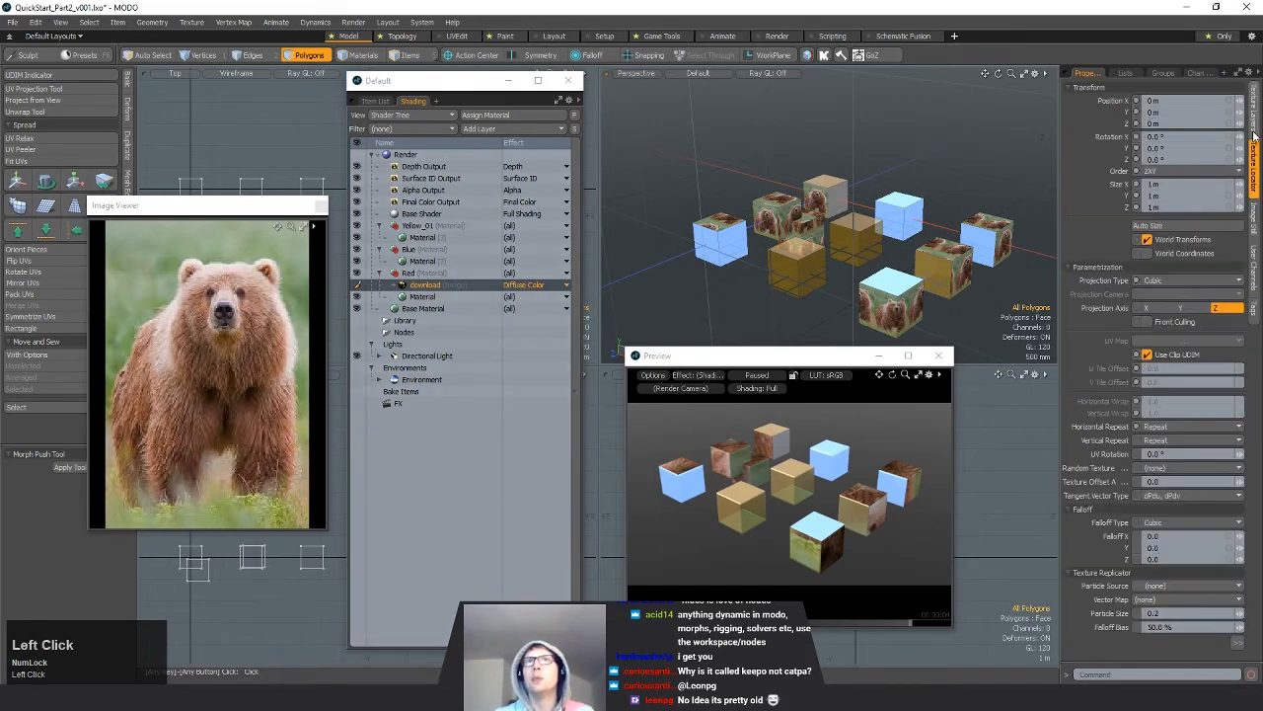
left_click(1254, 124)
left_click(1255, 164)
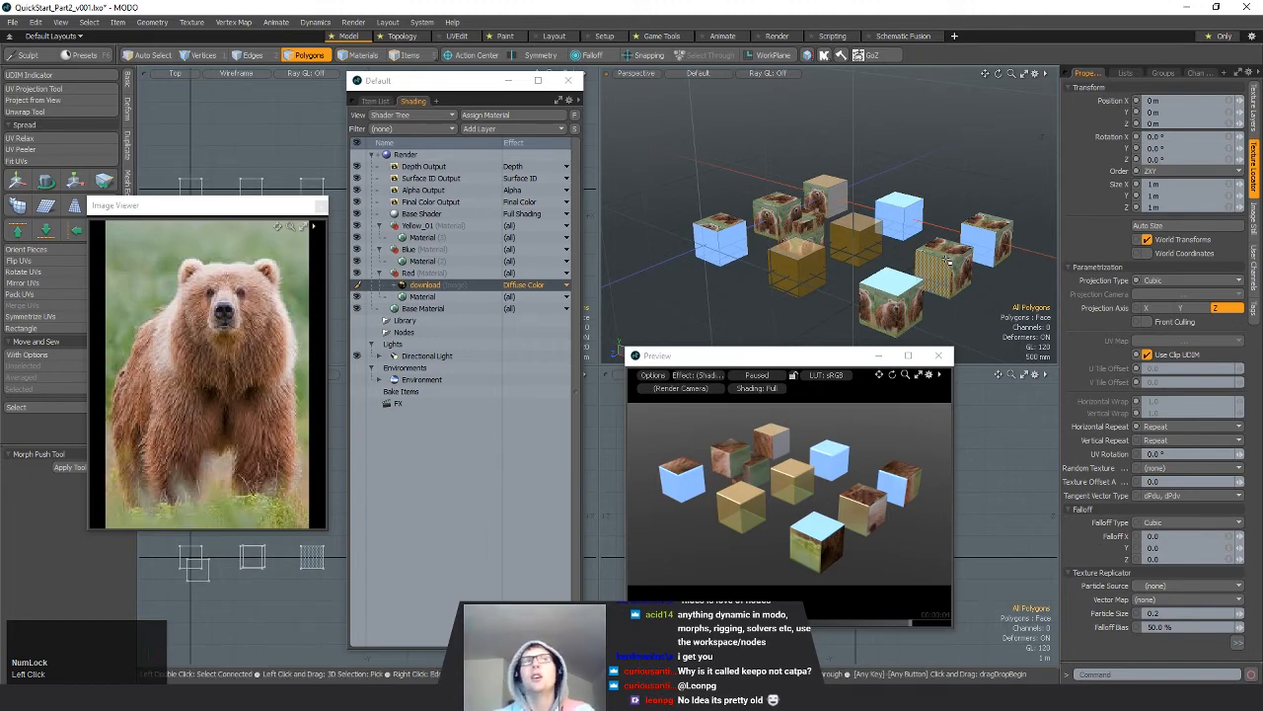
Step: Change the download layer's projection type to Solid and check the image on the cubes
left_click_drag(945, 258, 804, 239, "alt")
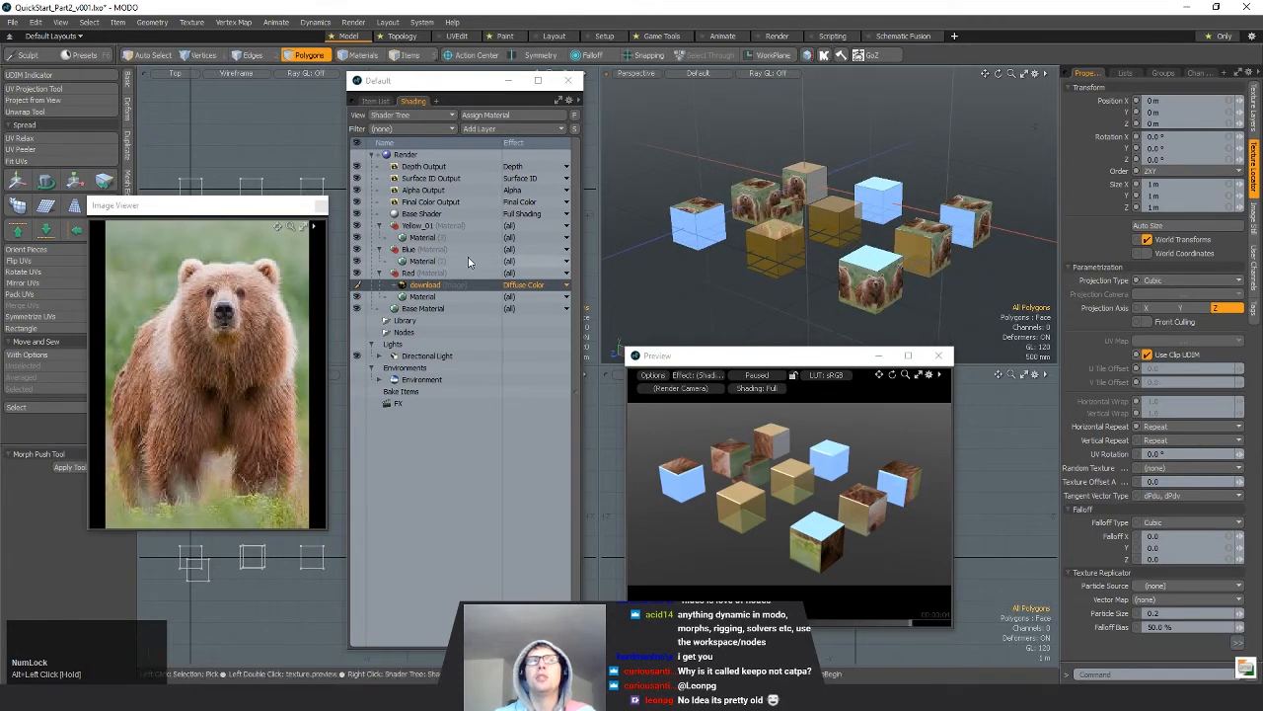
left_click(1171, 280)
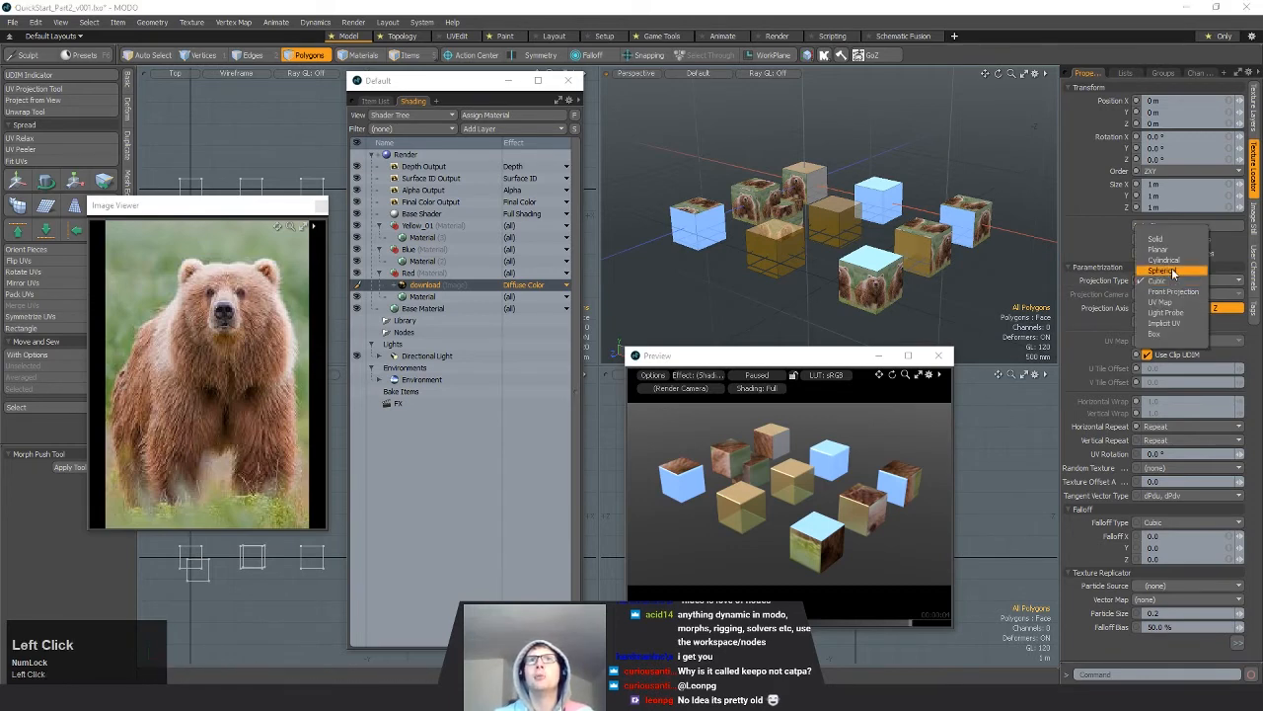
left_click(1157, 239)
left_click_drag(760, 255, 924, 290, "alt")
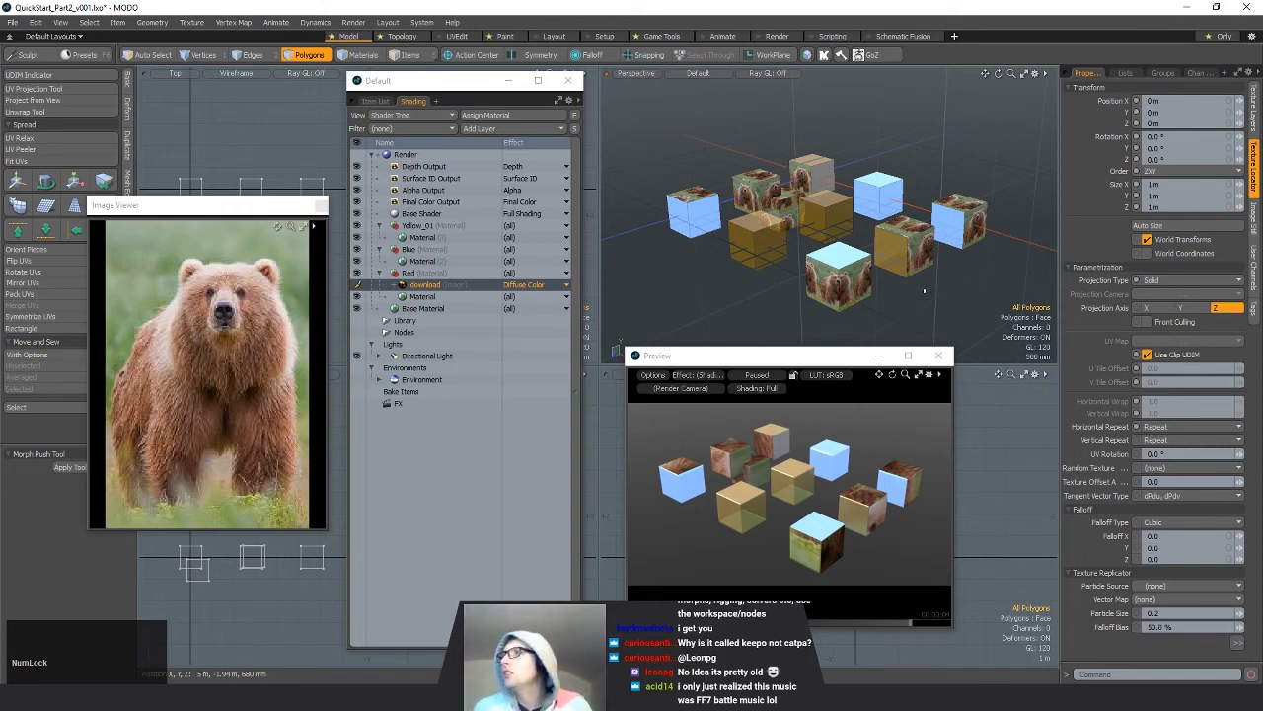
scroll(925, 291, "down", 1)
scroll(925, 291, "up", 1)
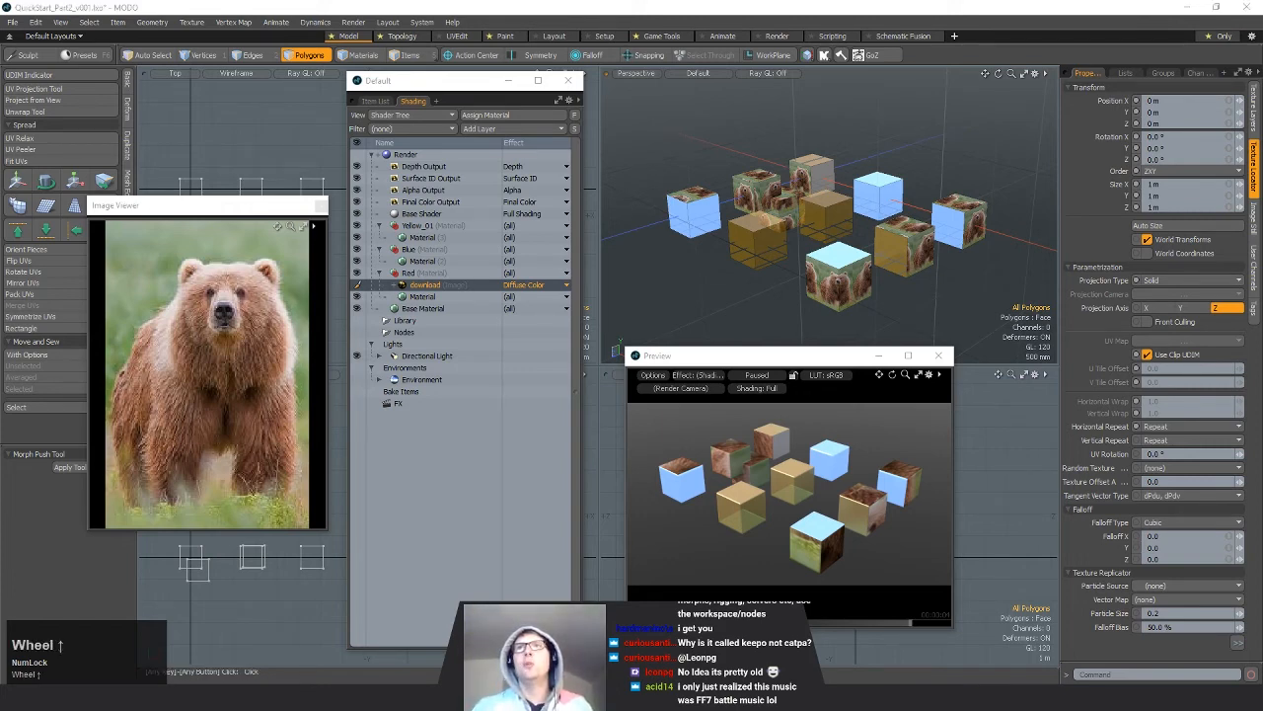
left_click(925, 291)
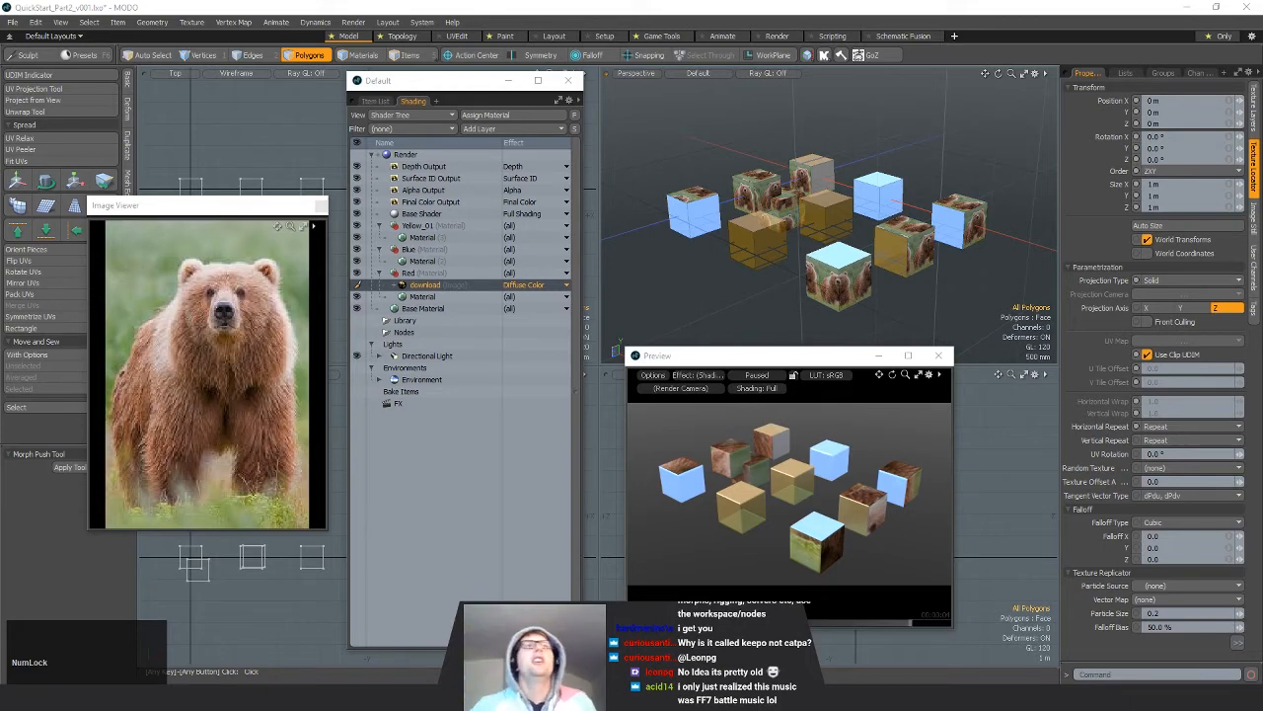
Step: Add a Gradient layer directly below the Base Shader in the shader tree
left_click(464, 213)
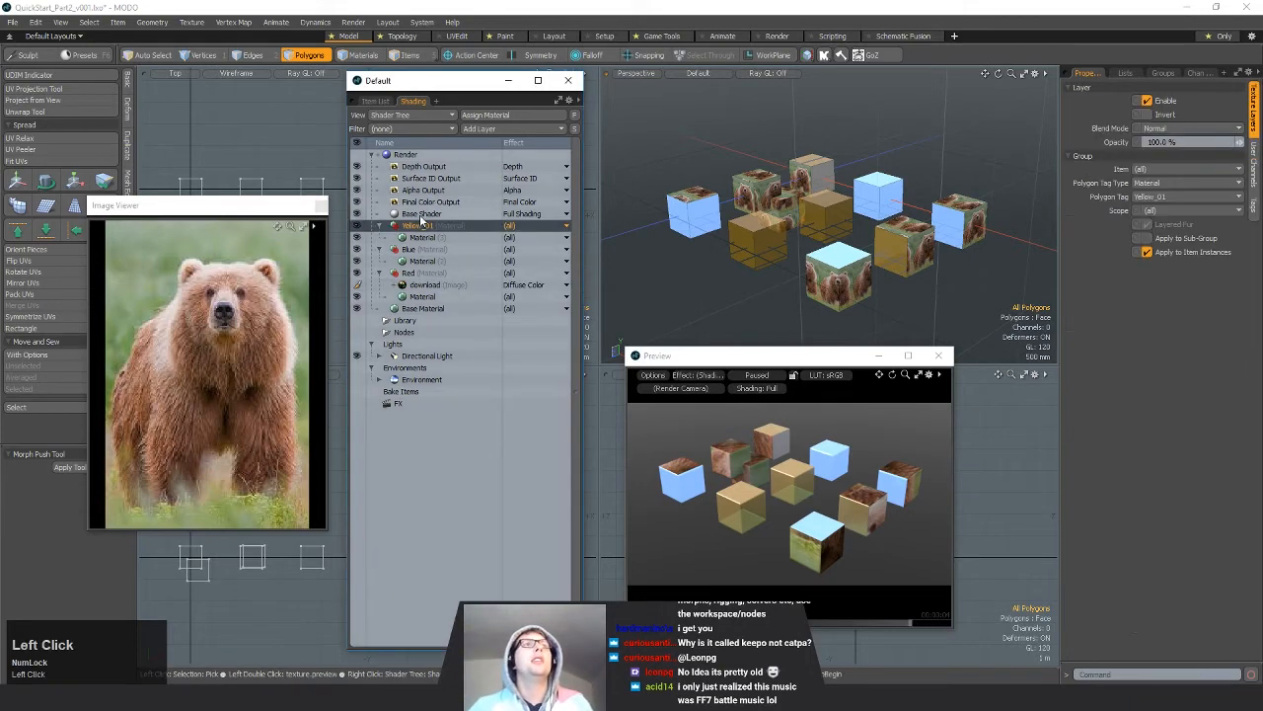
left_click(508, 131)
key("ctrl+z")
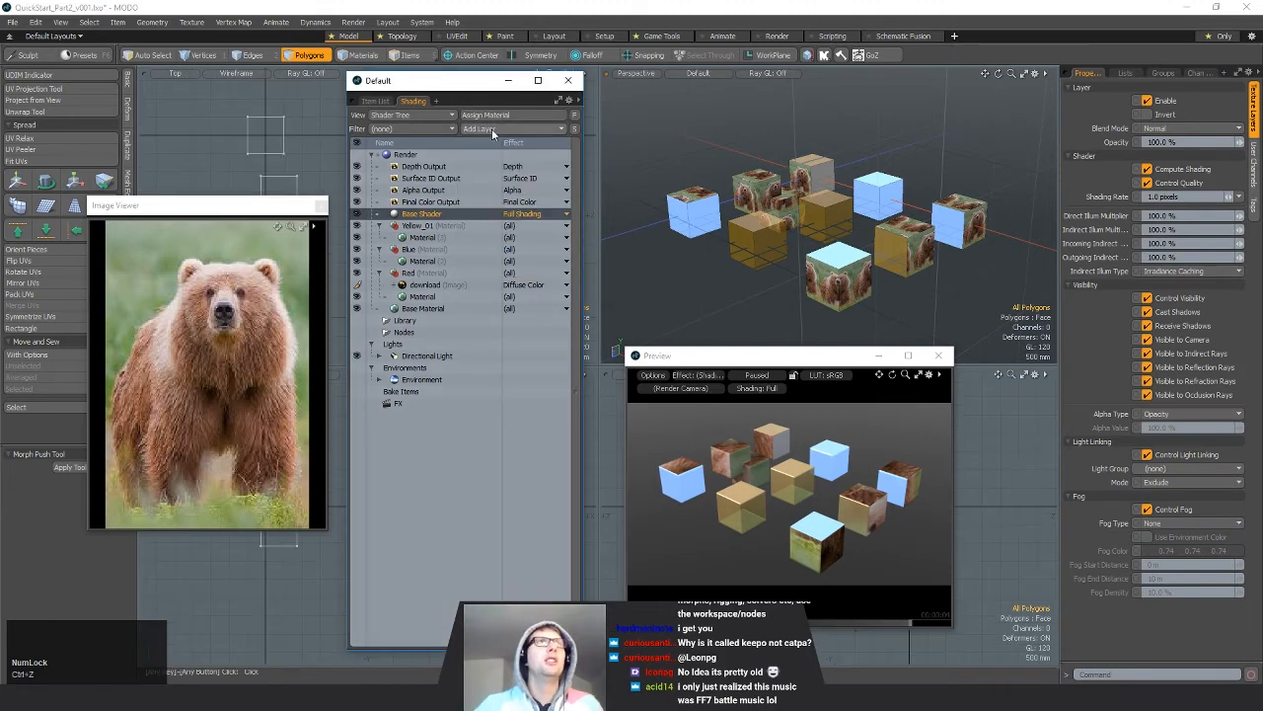
left_click(492, 128)
type("grad")
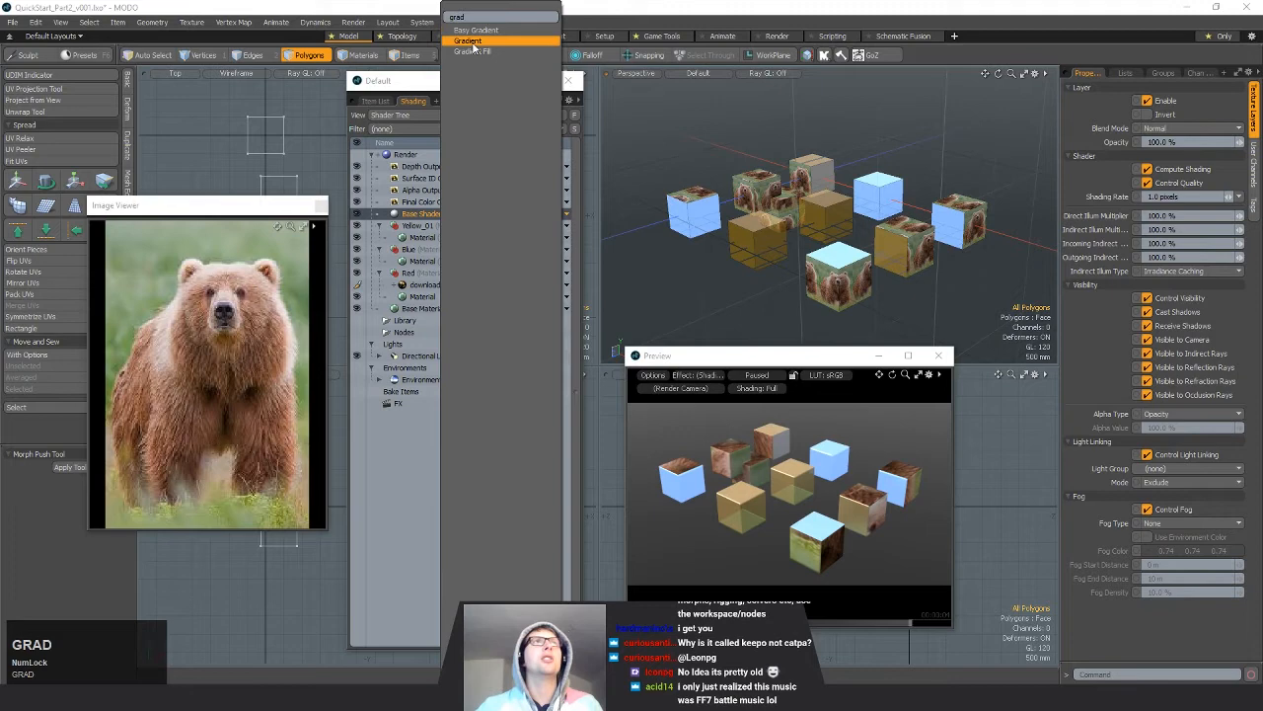
left_click(473, 43)
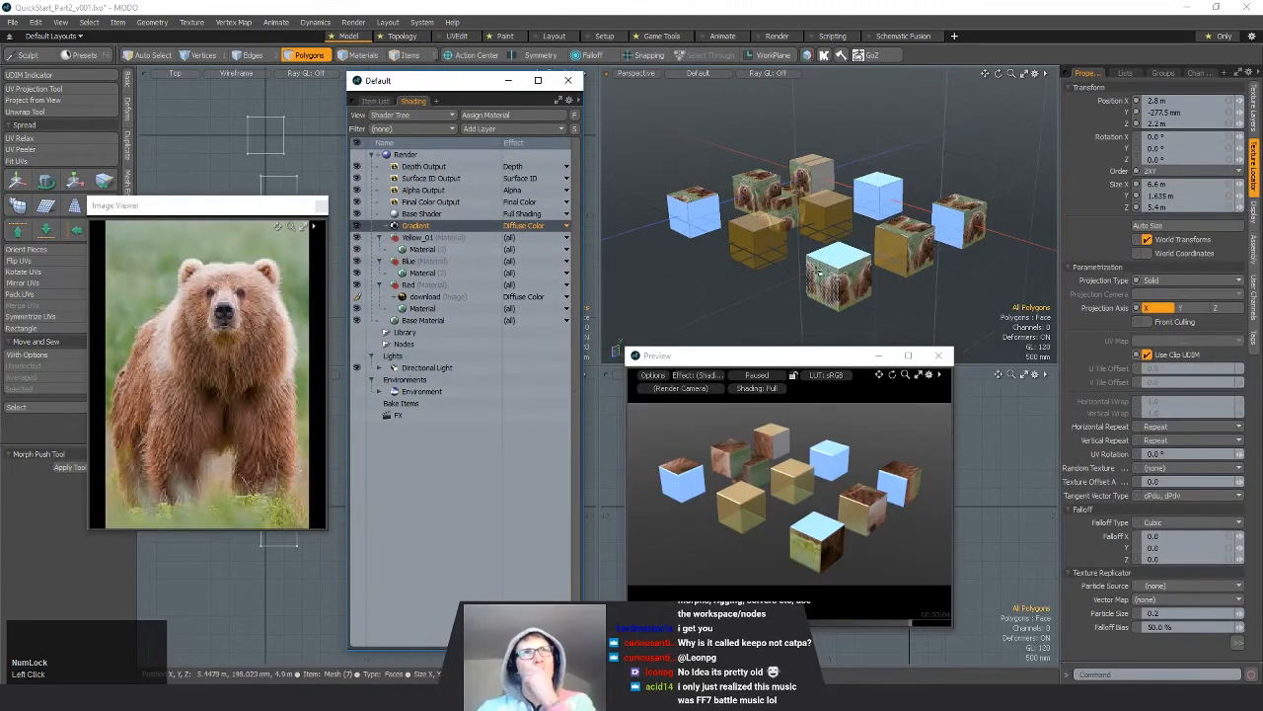
Step: Display the Gradient layer's texture settings, open the Gradient Editor and move its window clear of the image viewer
left_click_drag(876, 229, 803, 226, "alt")
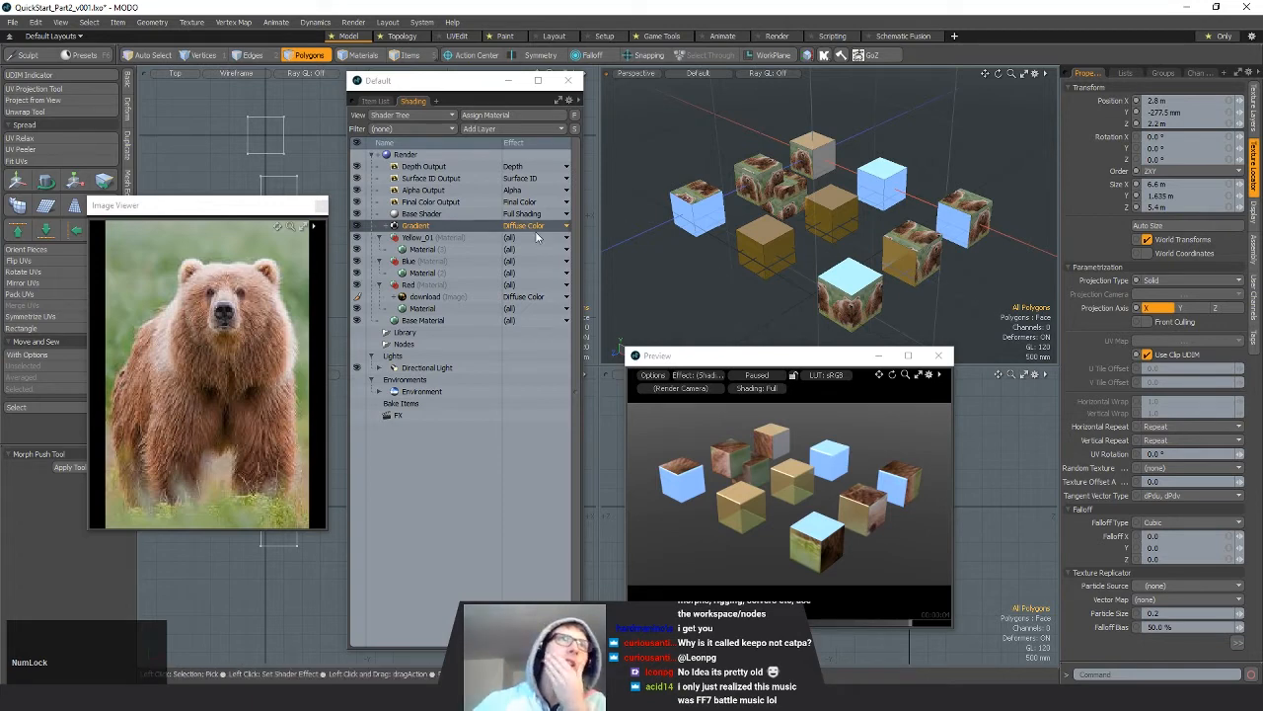
left_click(1255, 128)
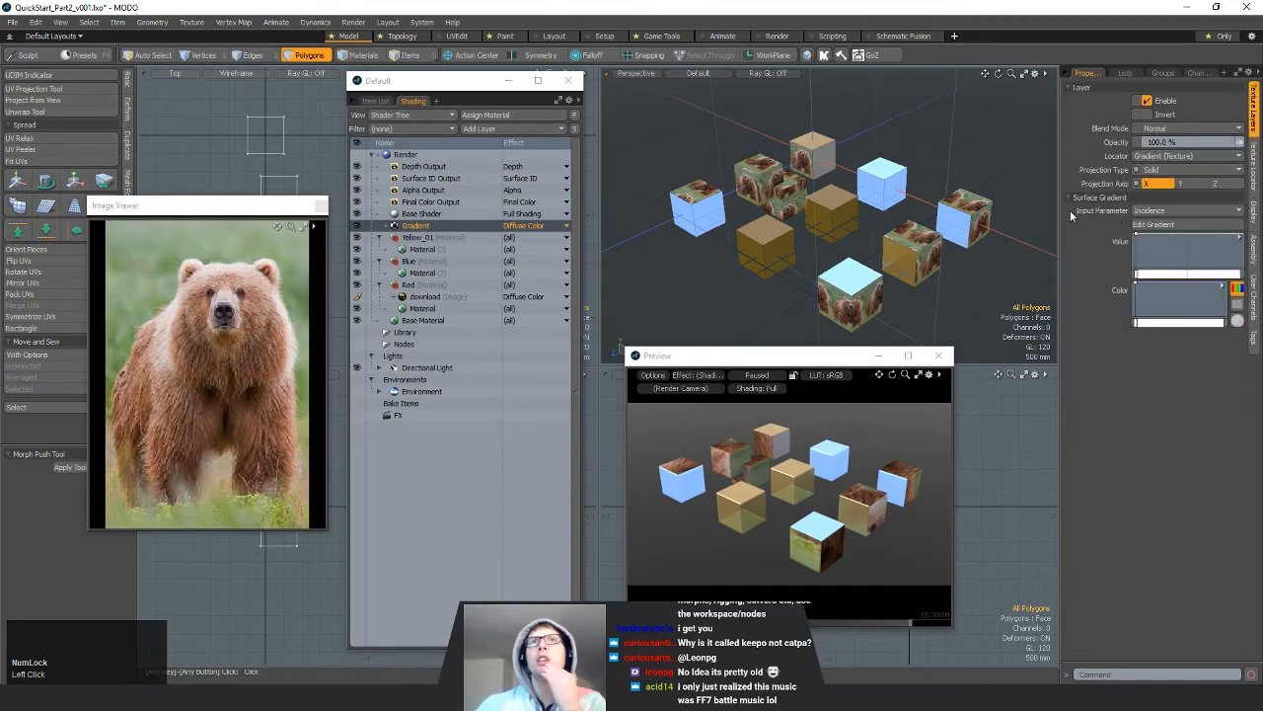
left_click(1190, 225)
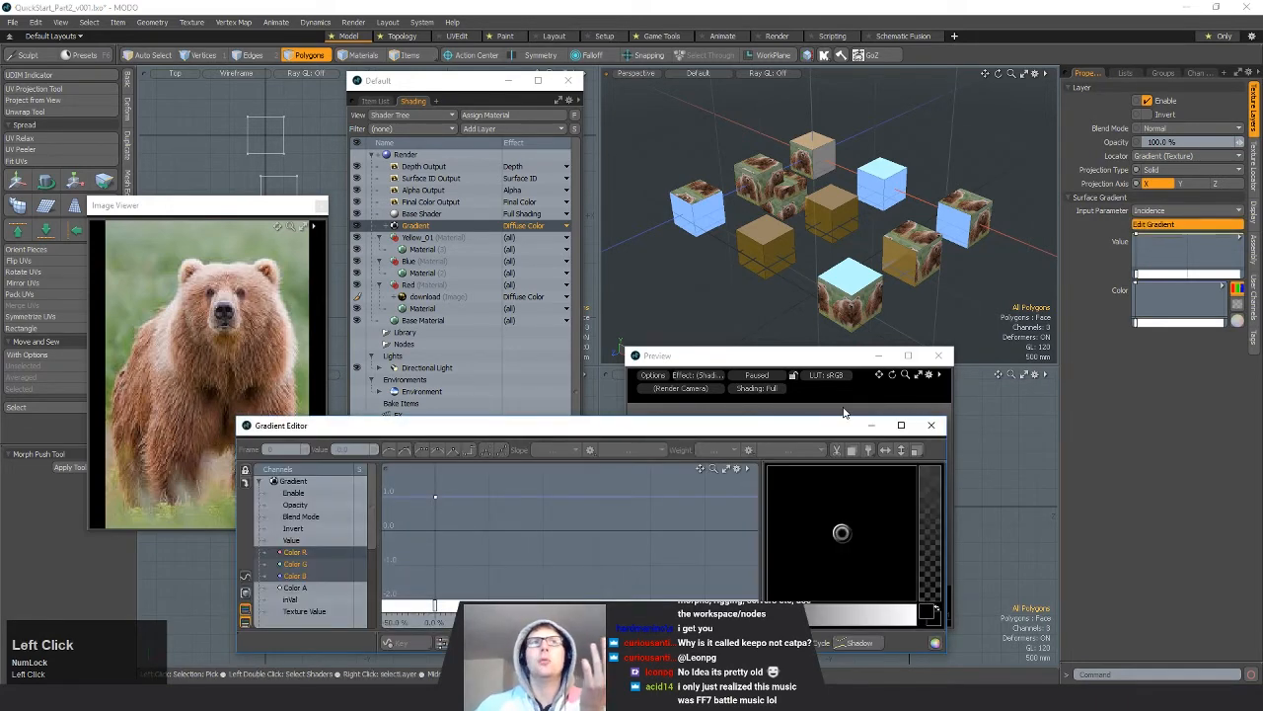
left_click_drag(716, 436, 817, 420)
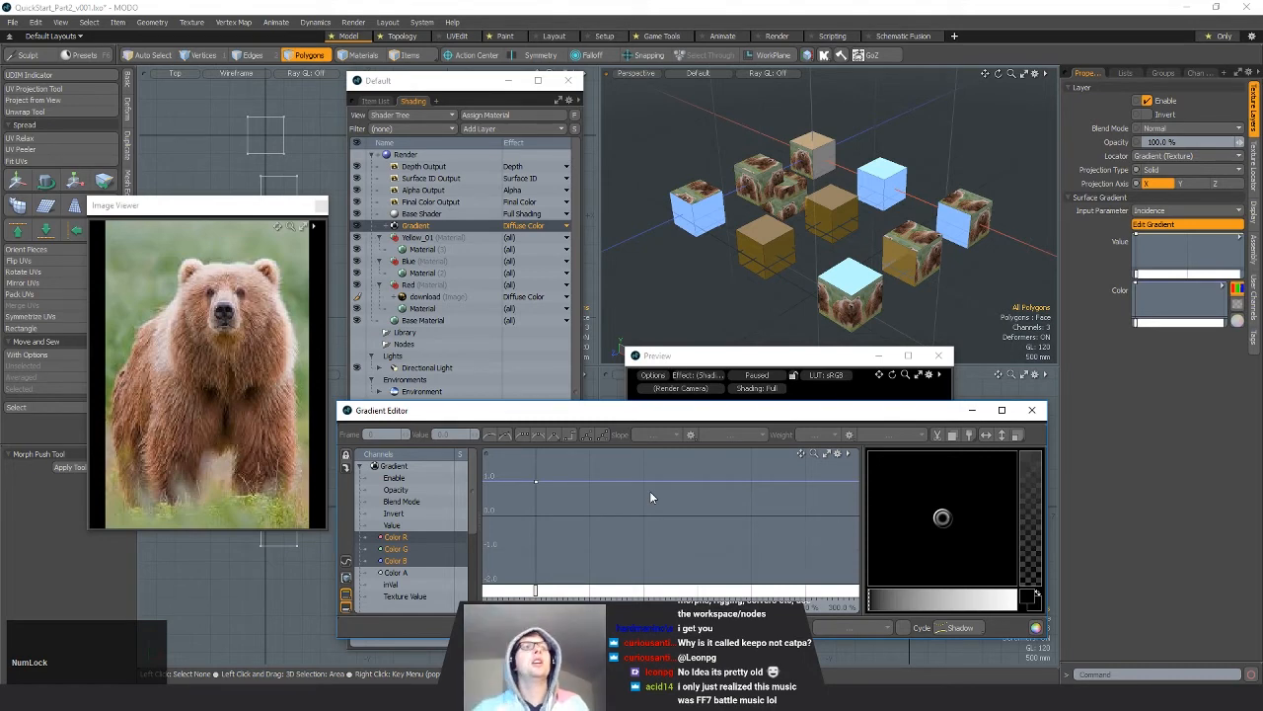
Step: Try adding a blue color key at 100% input and another key at 49% input on the gradient's color curves
mouse_move(471, 468)
left_mouse_down()
mouse_move(472, 534)
mouse_move(476, 470)
left_mouse_up()
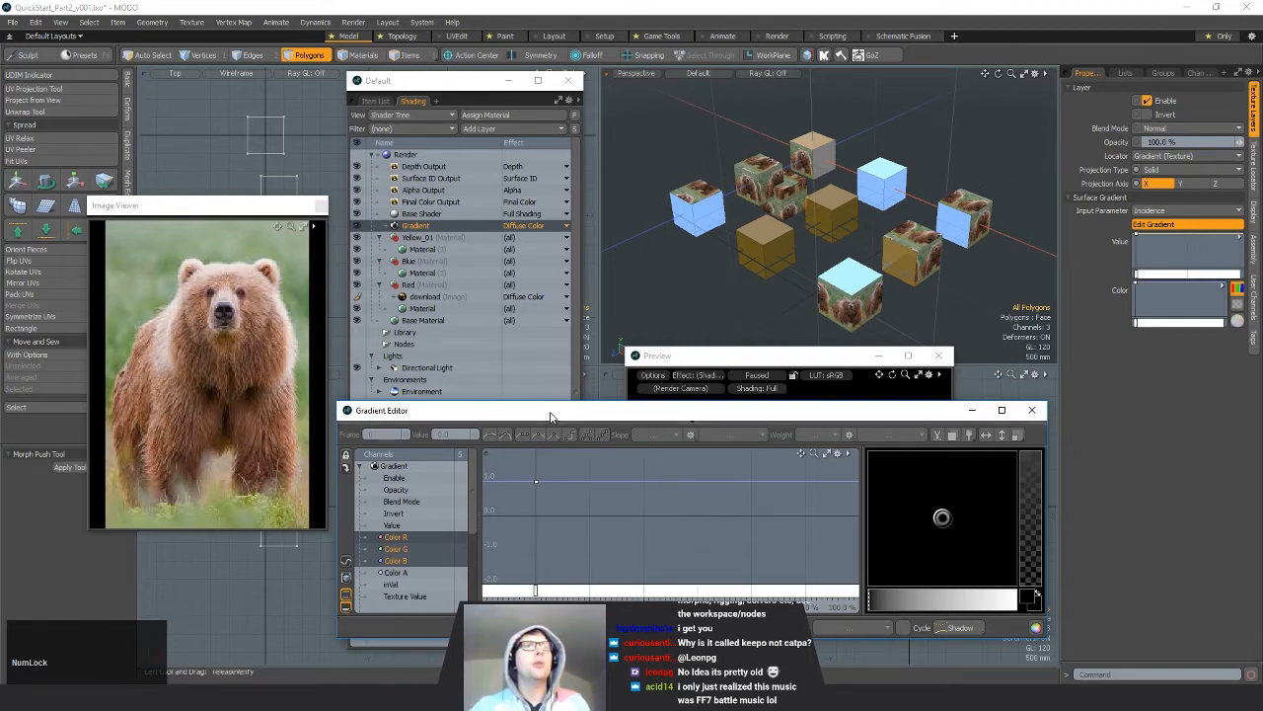
left_click(579, 521)
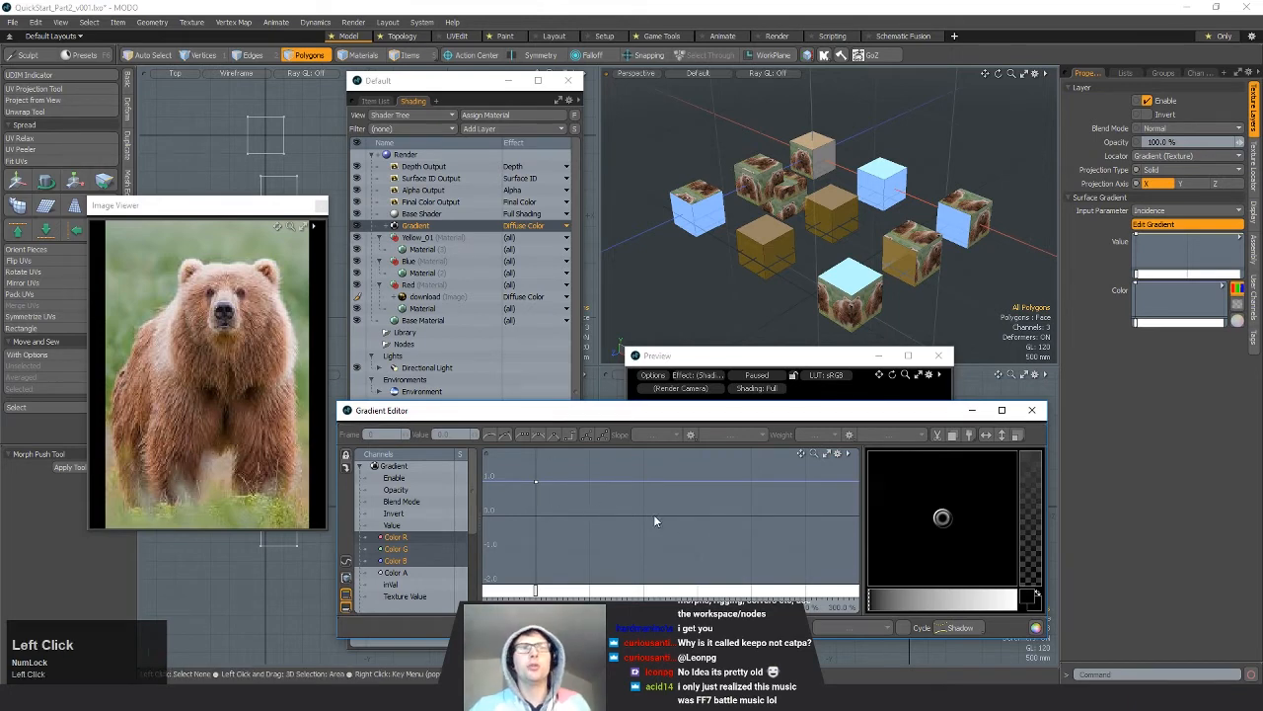
middle_click(605, 480)
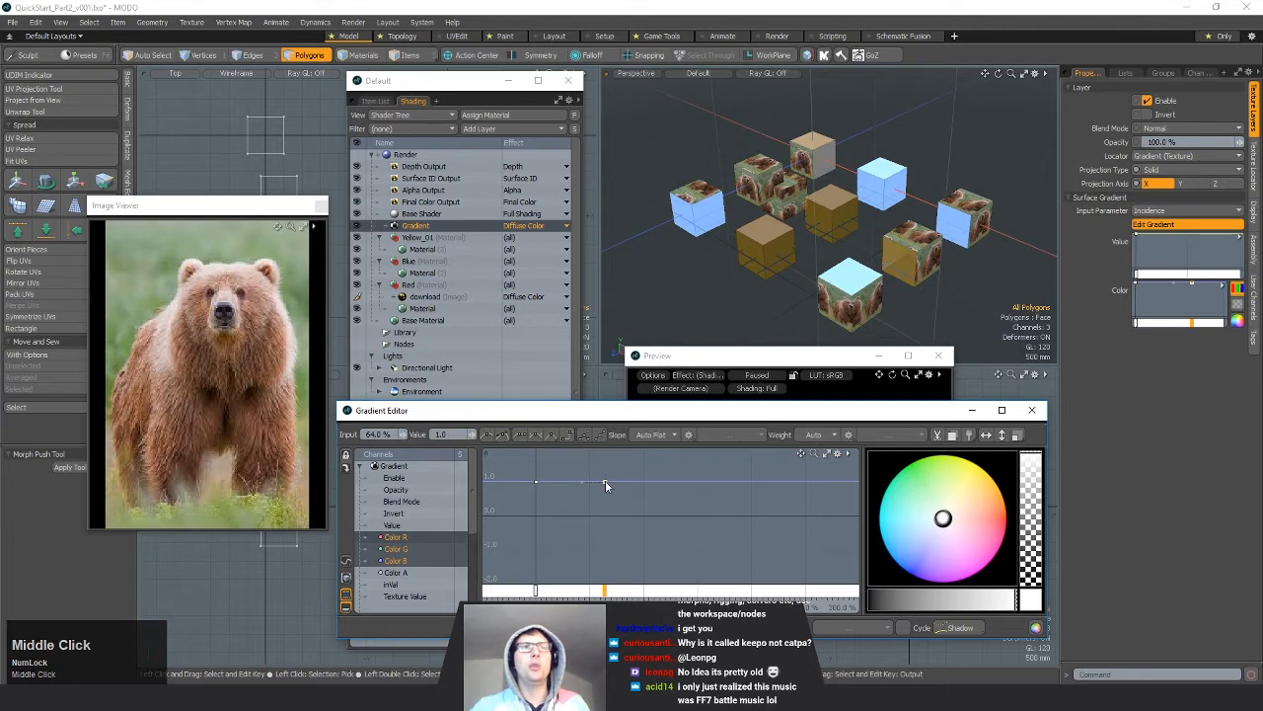
mouse_move(605, 480)
left_mouse_down()
mouse_move(645, 479)
mouse_move(654, 501)
mouse_move(643, 482)
left_mouse_up()
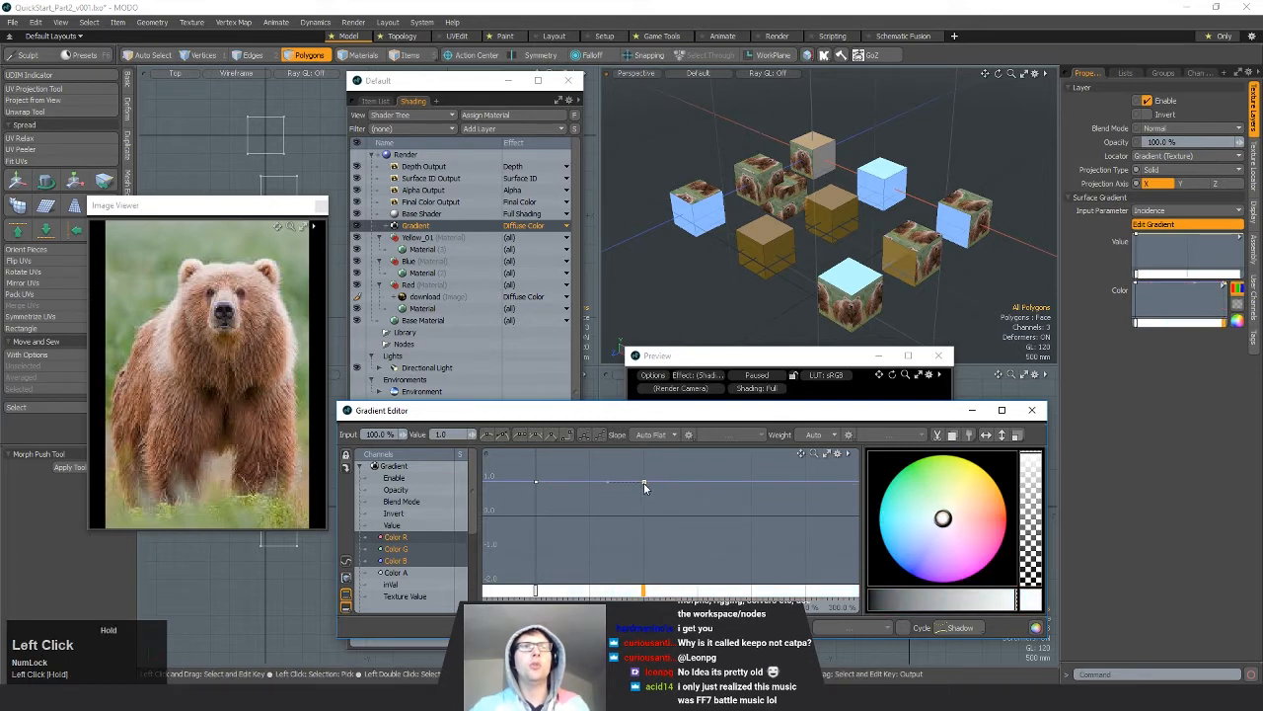
left_click_drag(945, 515, 908, 572)
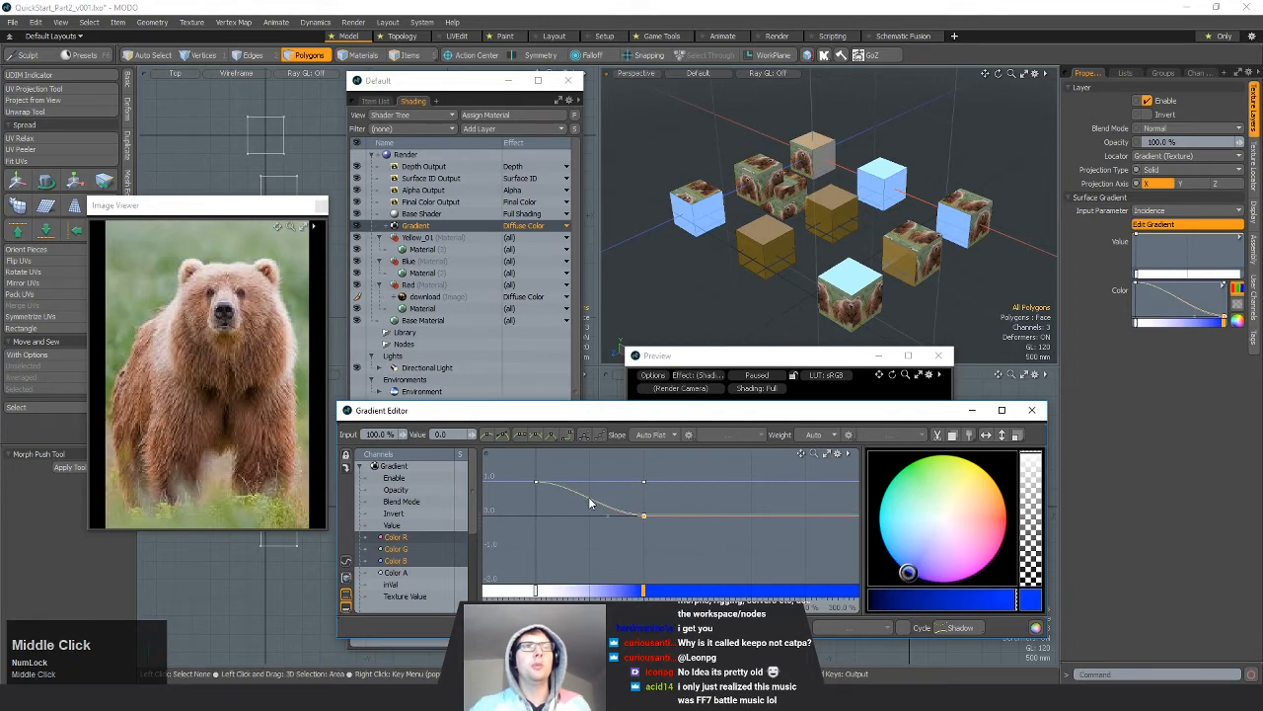
left_click(589, 500)
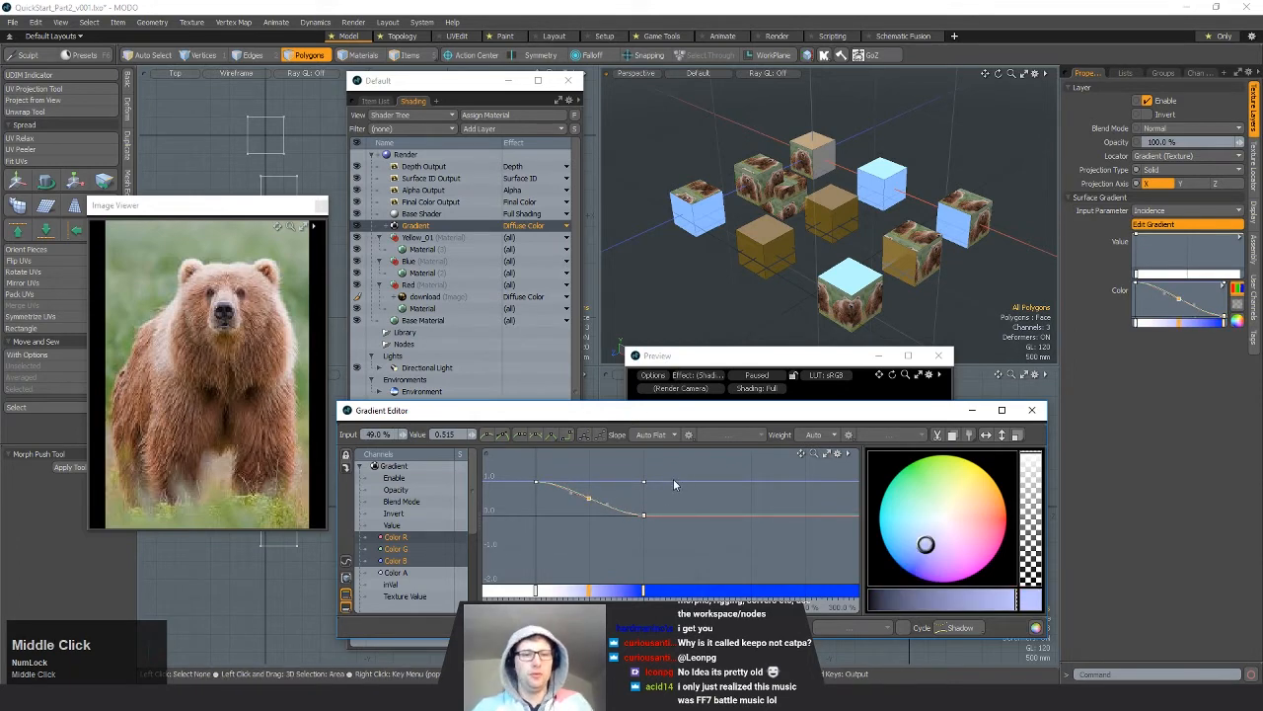
Step: Undo the color keys added to the gradient and their edits
key("ctrl+z")
key("ctrl+z")
key("ctrl+z")
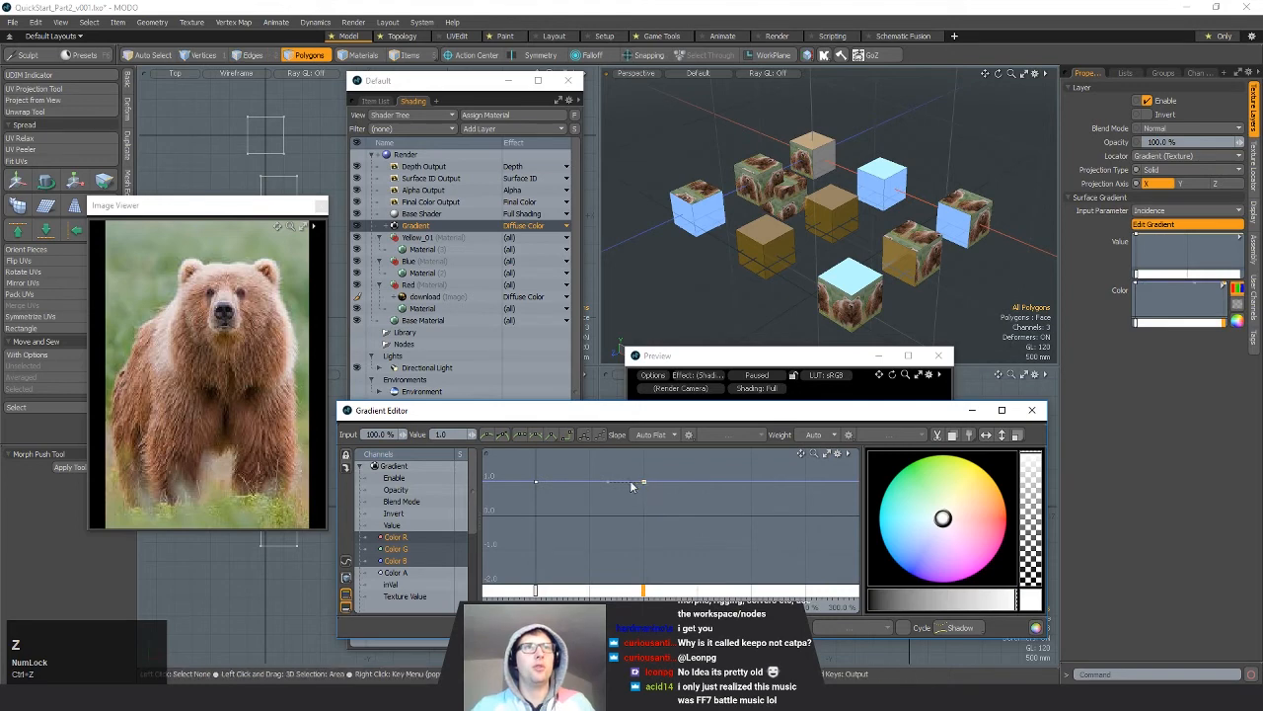
left_click_drag(598, 483, 627, 482)
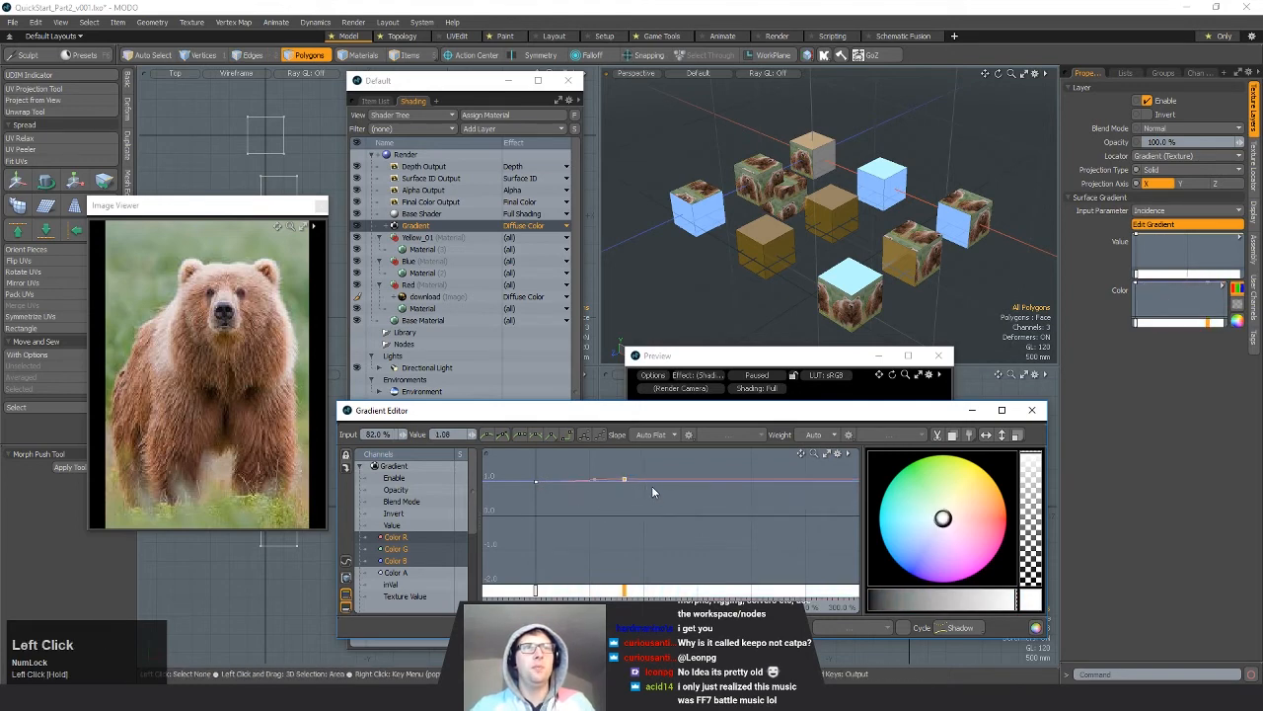
key("ctrl+z")
key("ctrl+z")
key("ctrl+z")
key("ctrl+z")
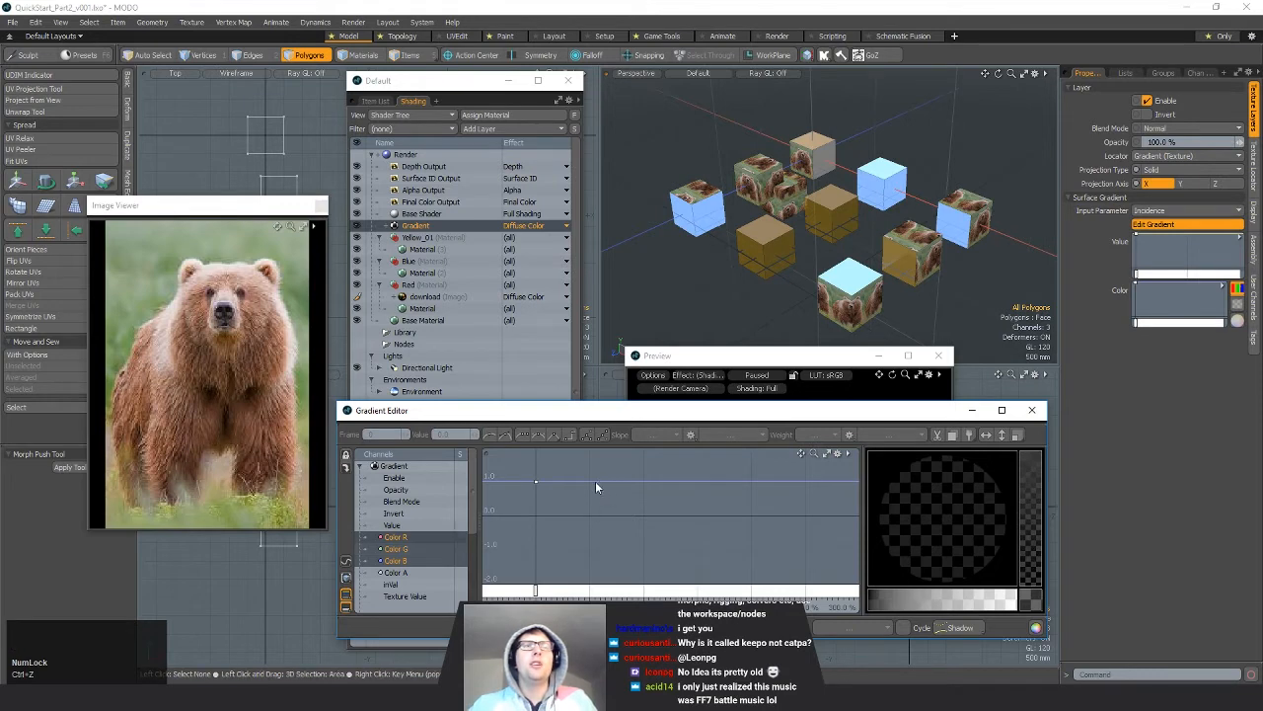
Step: Add gradient color keys at 60% and 100% input, coloring them green and blue and the first key orange-red
middle_click(601, 482)
middle_click(638, 480)
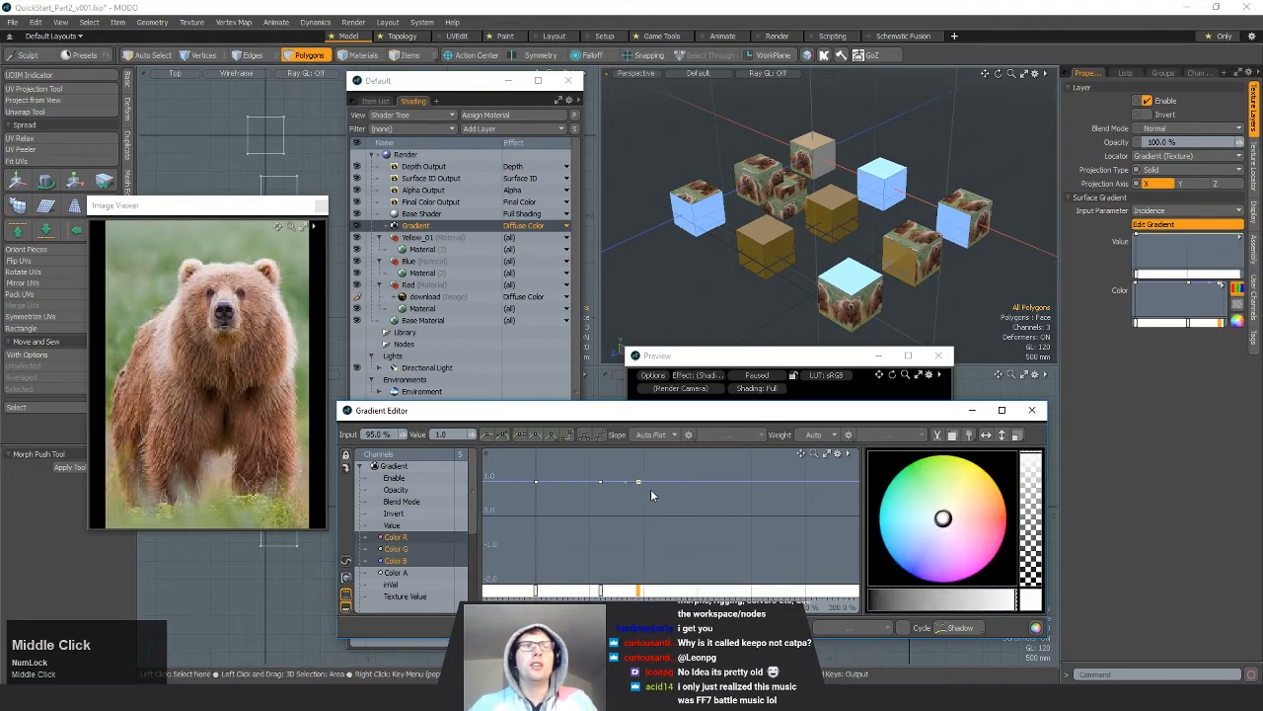
left_click_drag(638, 482, 643, 515)
left_click_drag(617, 462, 580, 532)
left_click_drag(600, 482, 600, 515)
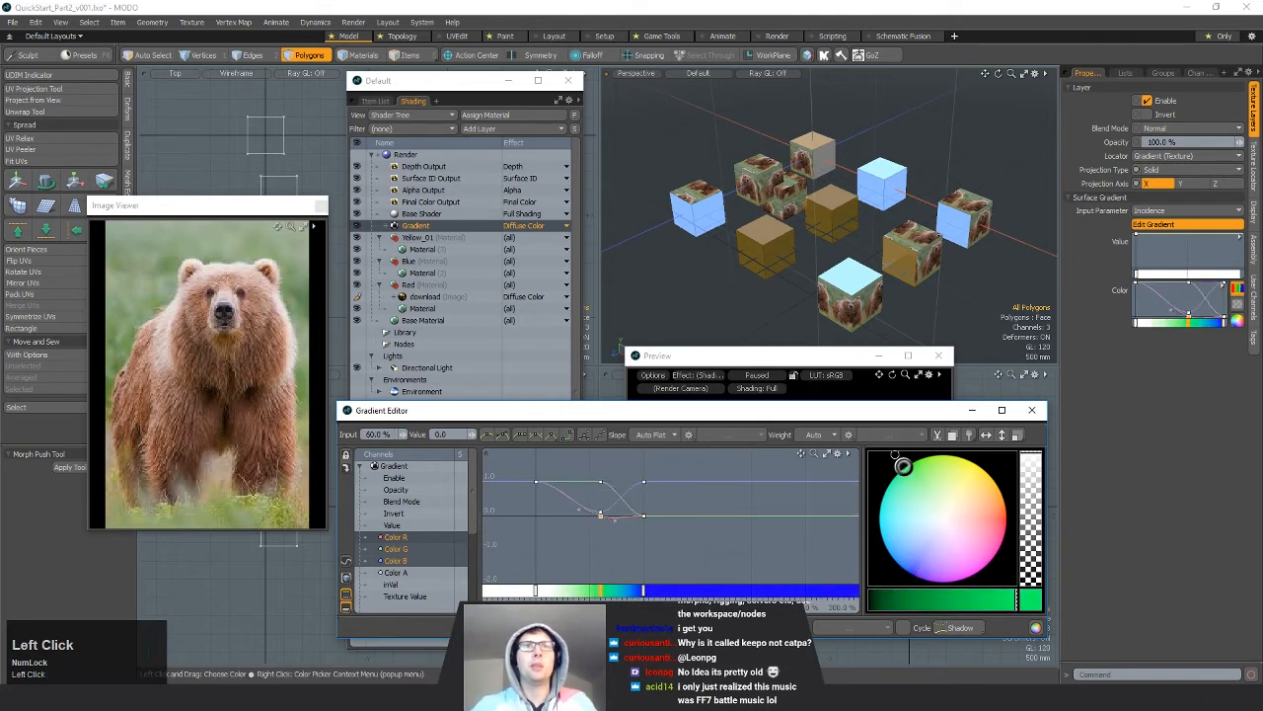
left_click(536, 482)
mouse_move(981, 518)
left_mouse_down()
mouse_move(1021, 515)
mouse_move(1005, 513)
left_mouse_up()
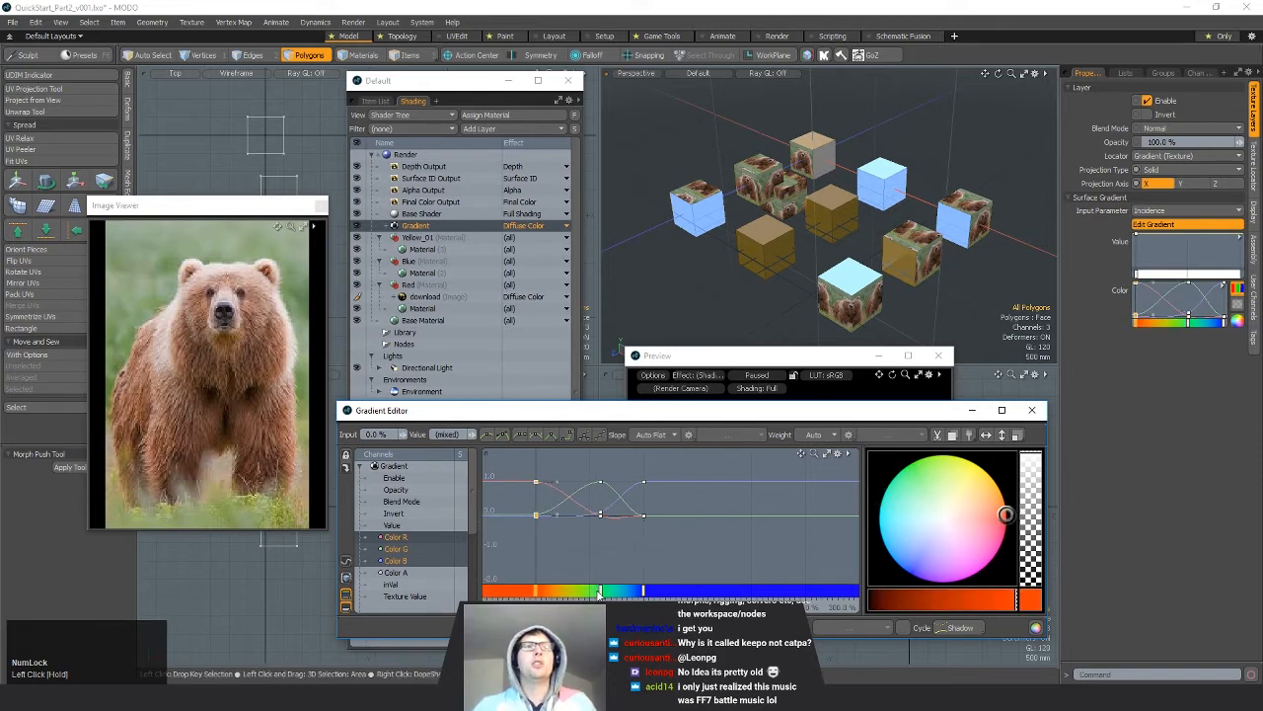
Step: Move the green key to the middle of the gradient and place the blue key at 100% input
left_click_drag(600, 591, 593, 595)
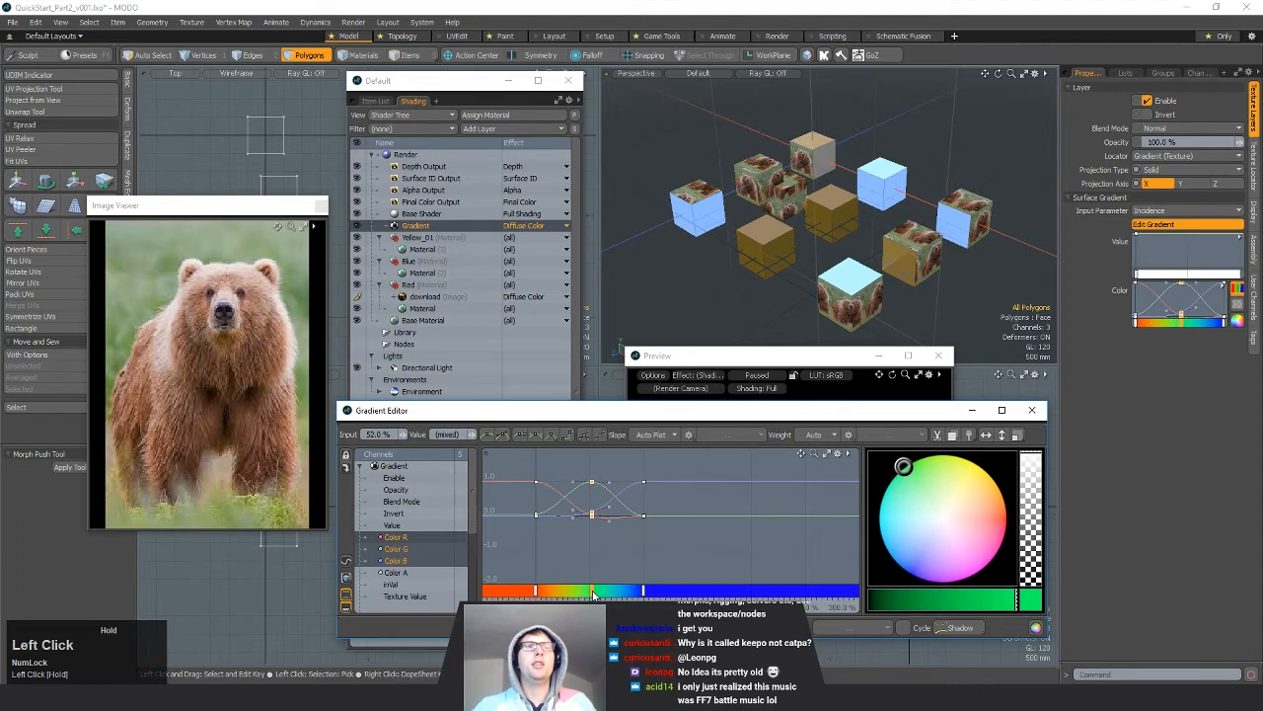
left_click(642, 592)
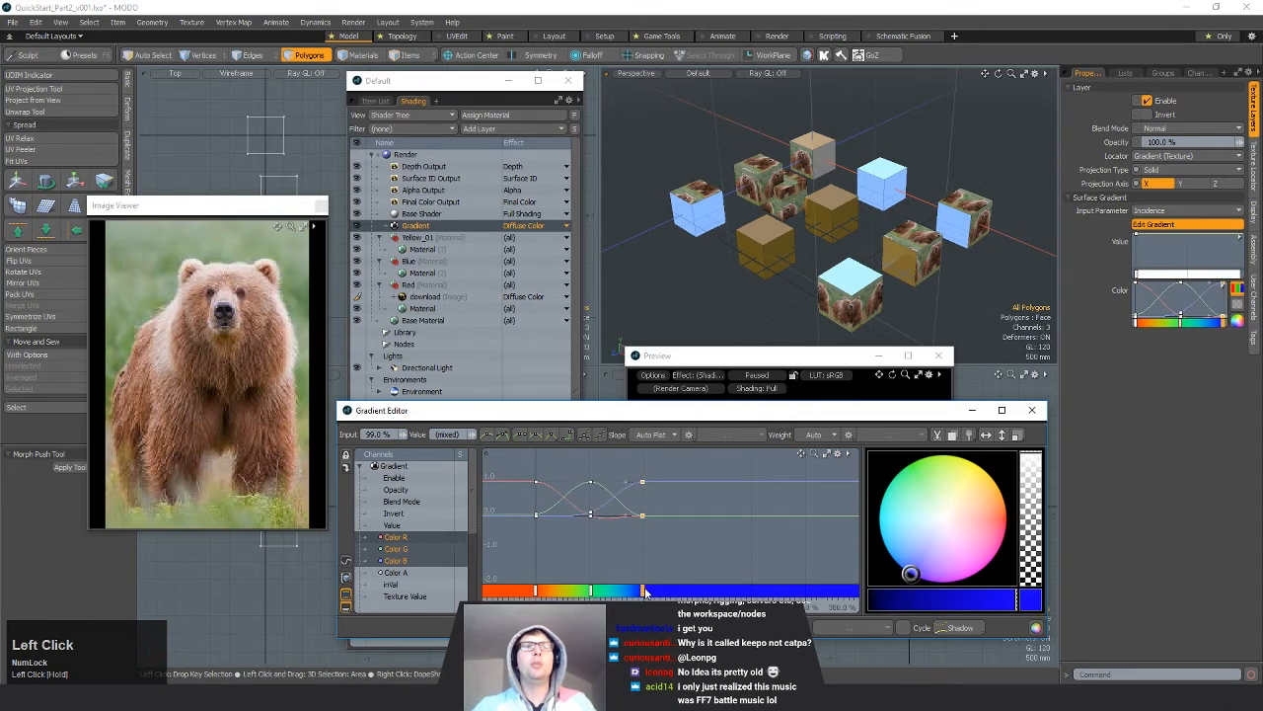
left_click_drag(643, 590, 641, 590)
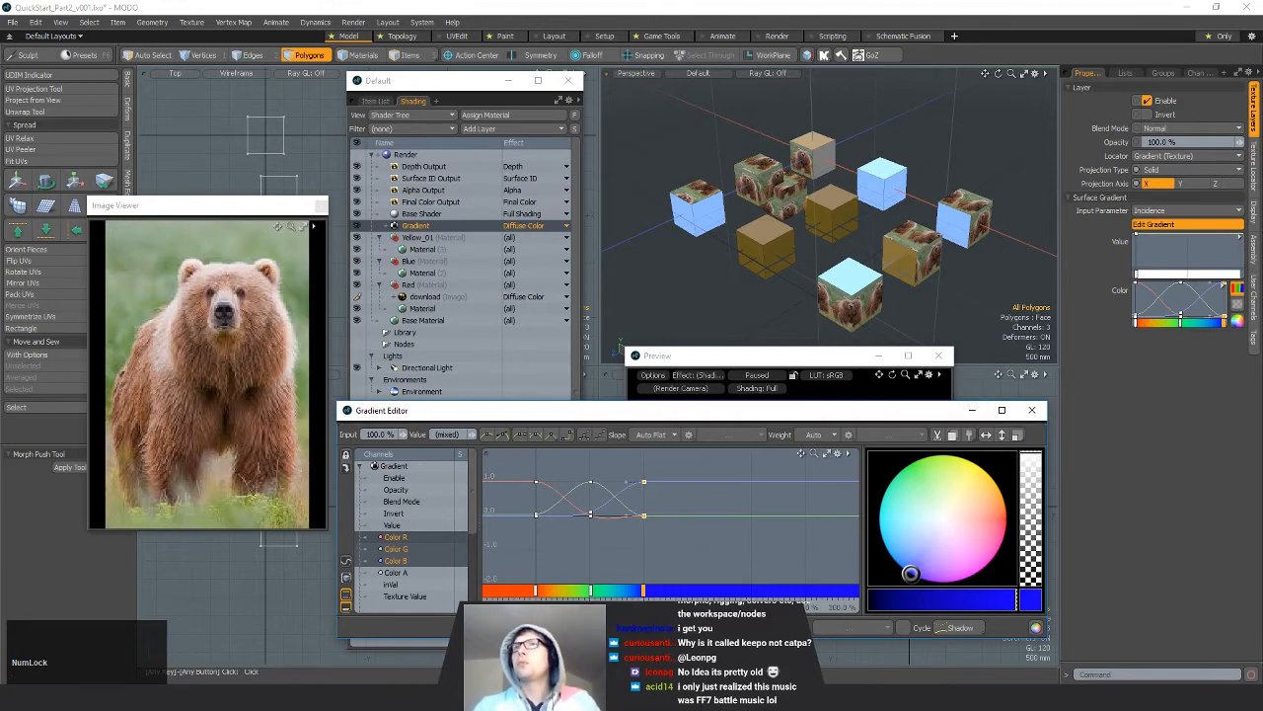
Step: Add a unit sphere to the scene with the cubes and select it
left_click_drag(948, 236, 607, 177, "alt+shift")
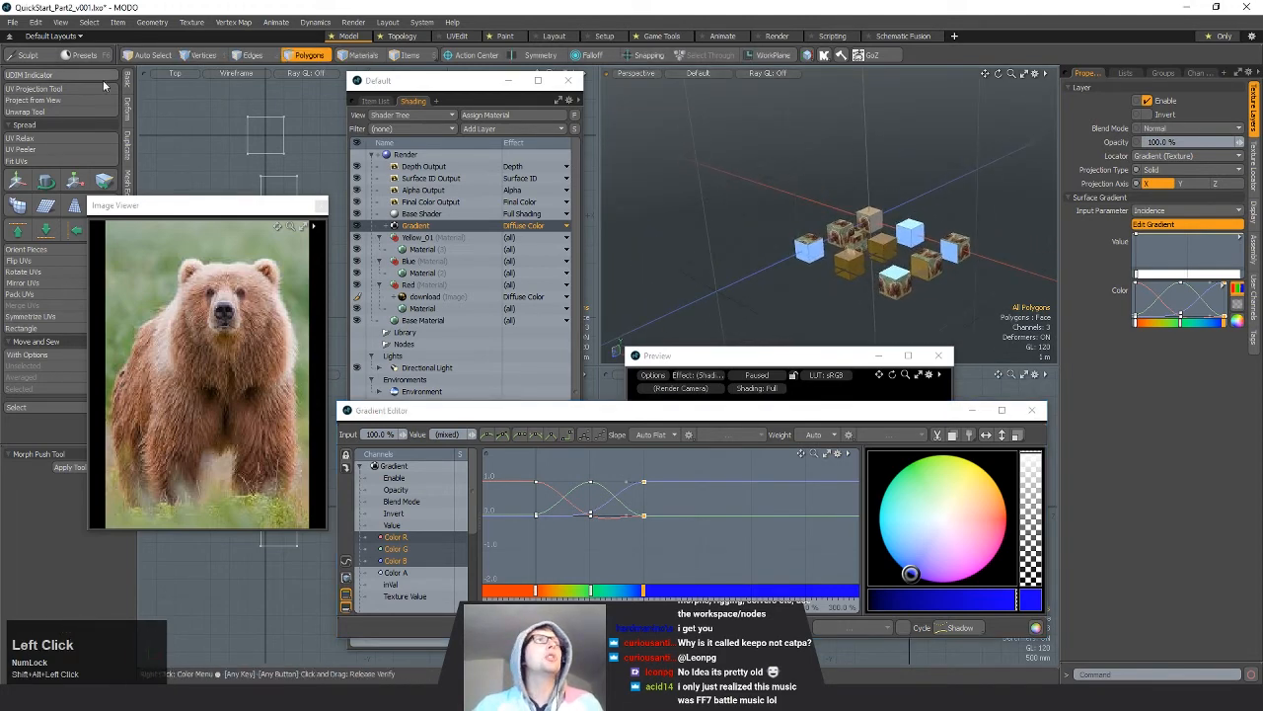
left_click(128, 81)
left_click(47, 85, "ctrl")
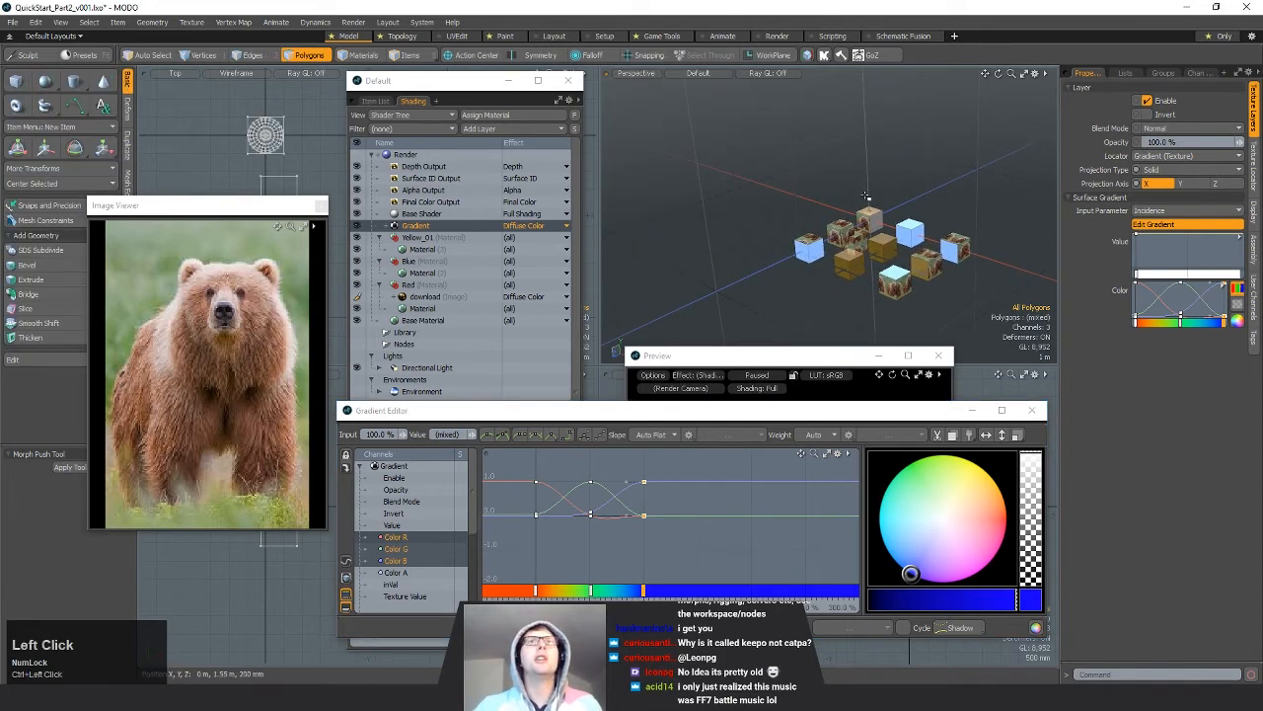
left_click_drag(736, 198, 1000, 211, "ctrl+alt")
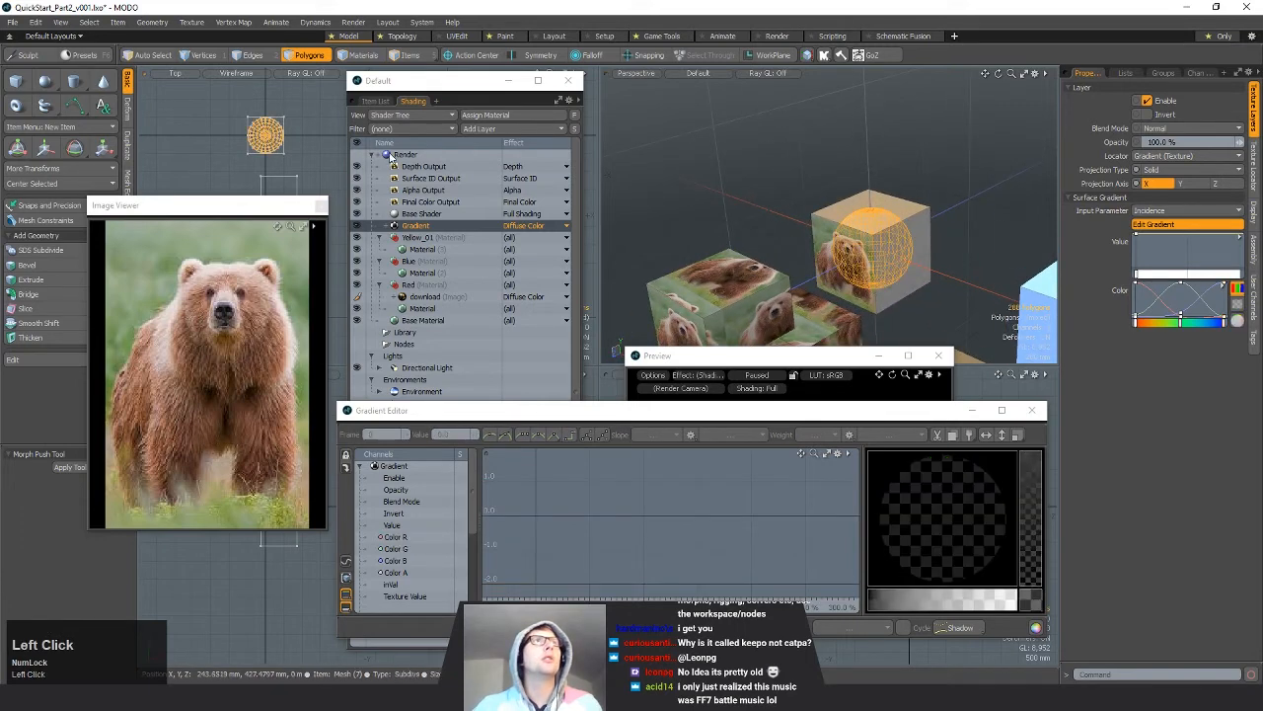
Step: Scale the new sphere up, move it clear of the cubes and drop the transform tool
key("r")
left_click_drag(869, 251, 899, 223)
scroll(995, 261, "down", 3)
key("w")
left_click_drag(910, 140, 863, 157, "alt")
key("space")
left_click(863, 157)
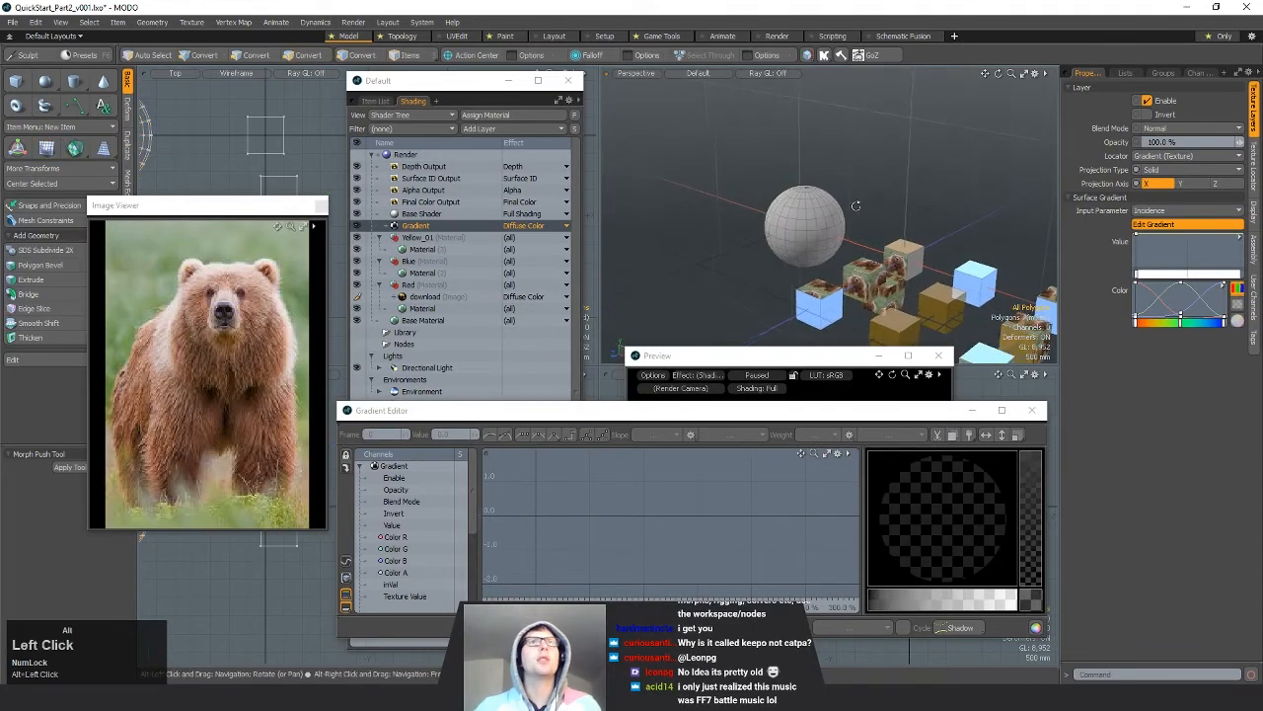
Step: Assign the sphere a new material named Sphere with a grey color of red 120, green 120, blue 118
left_click(821, 233)
type("mSp")
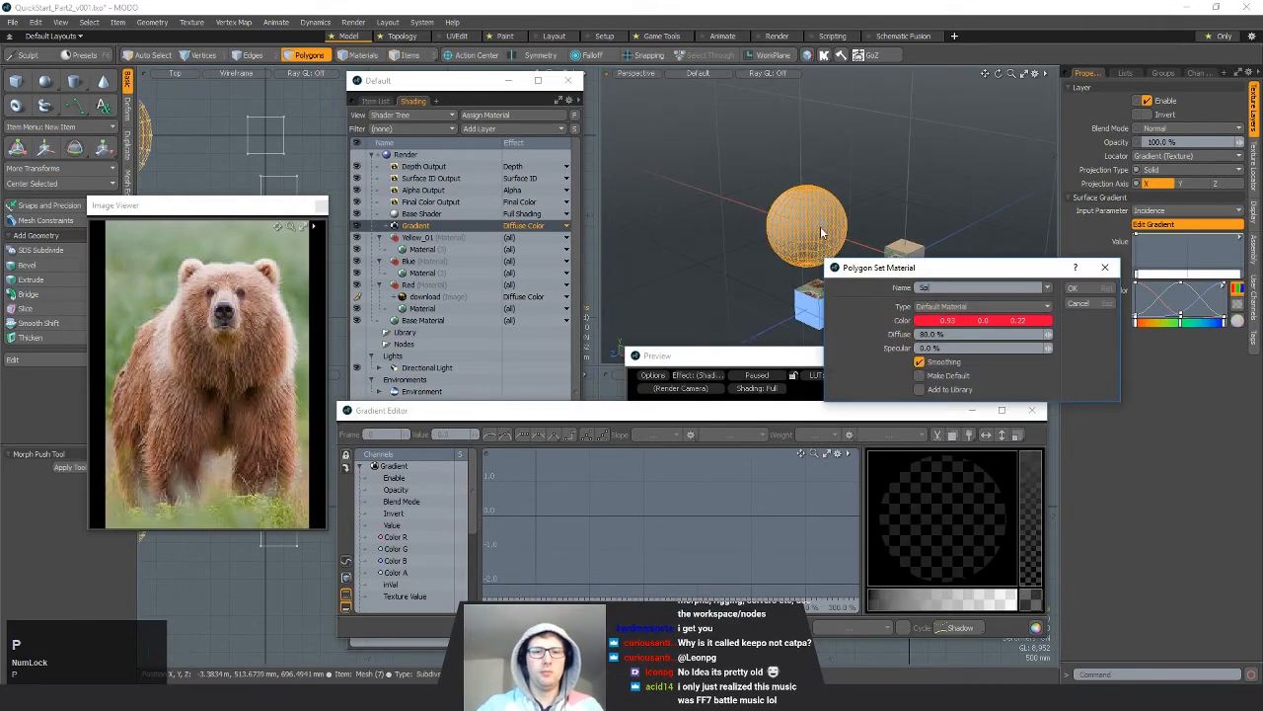
left_click(972, 321)
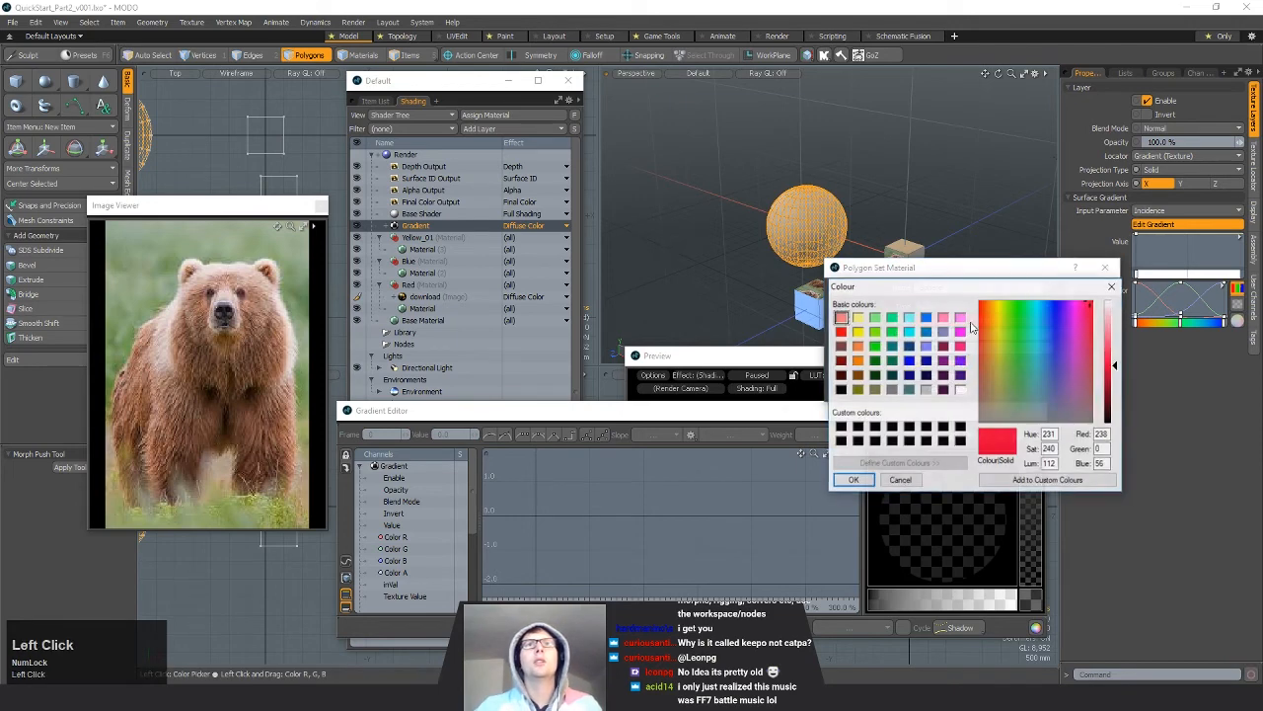
left_click(999, 421)
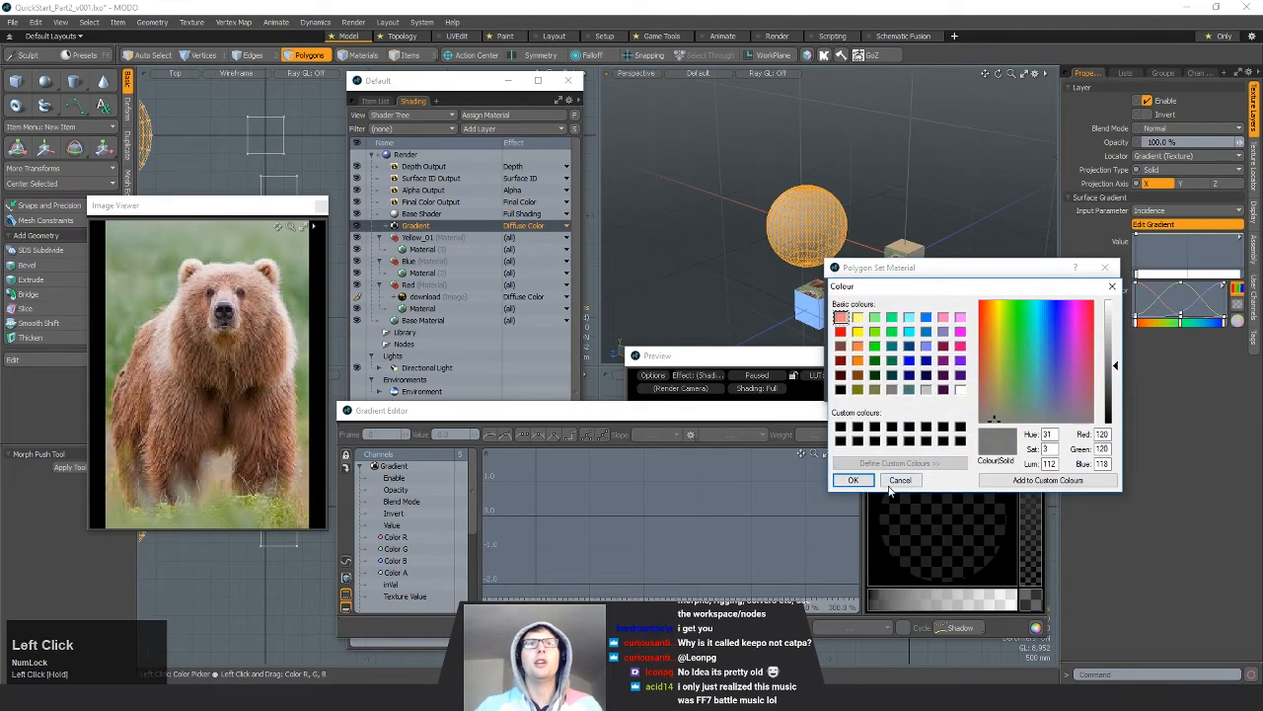
left_click(853, 480)
key("Return")
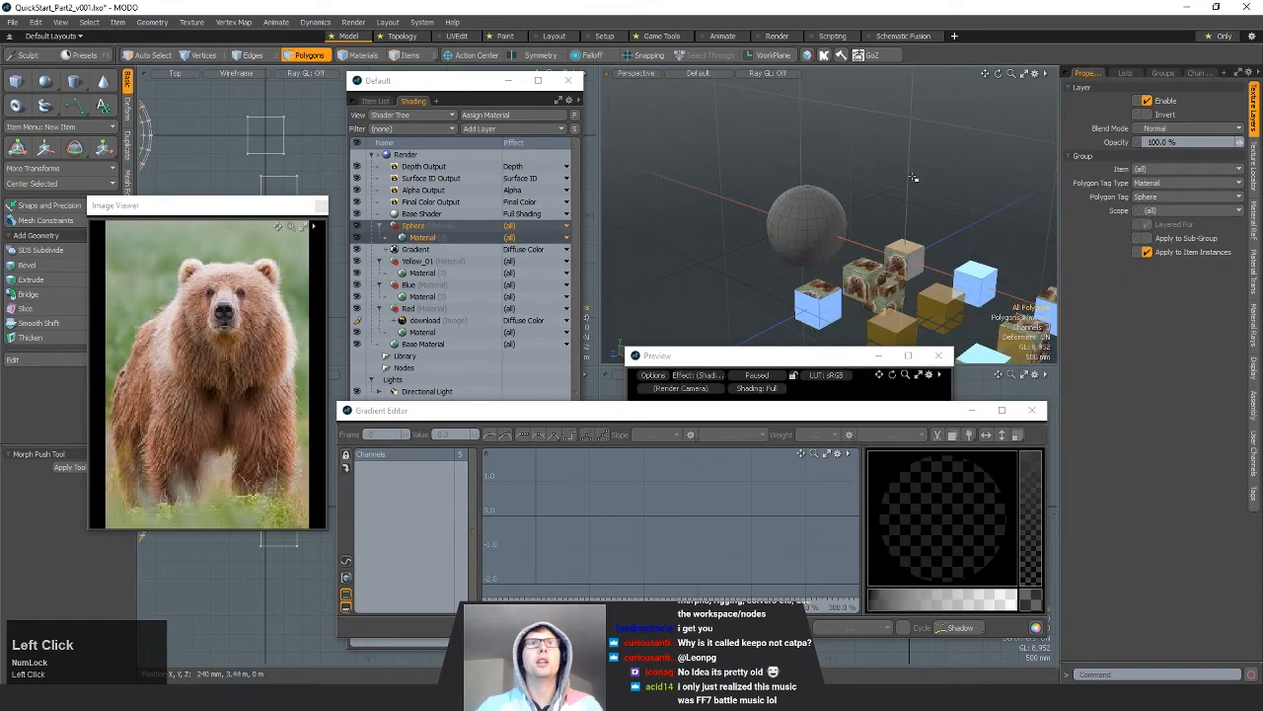
Step: Move the Gradient layer into the Sphere material group, directly above its Material
left_click_drag(914, 178, 886, 197, "alt")
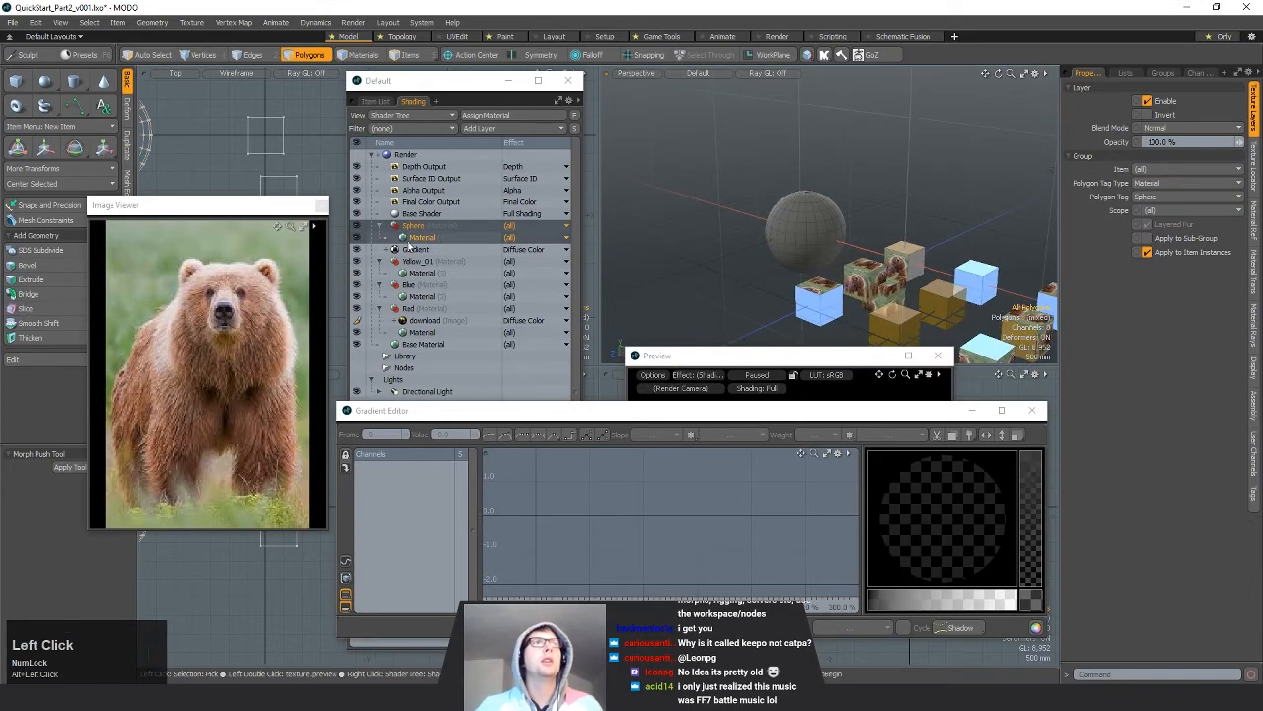
left_click_drag(410, 249, 443, 239)
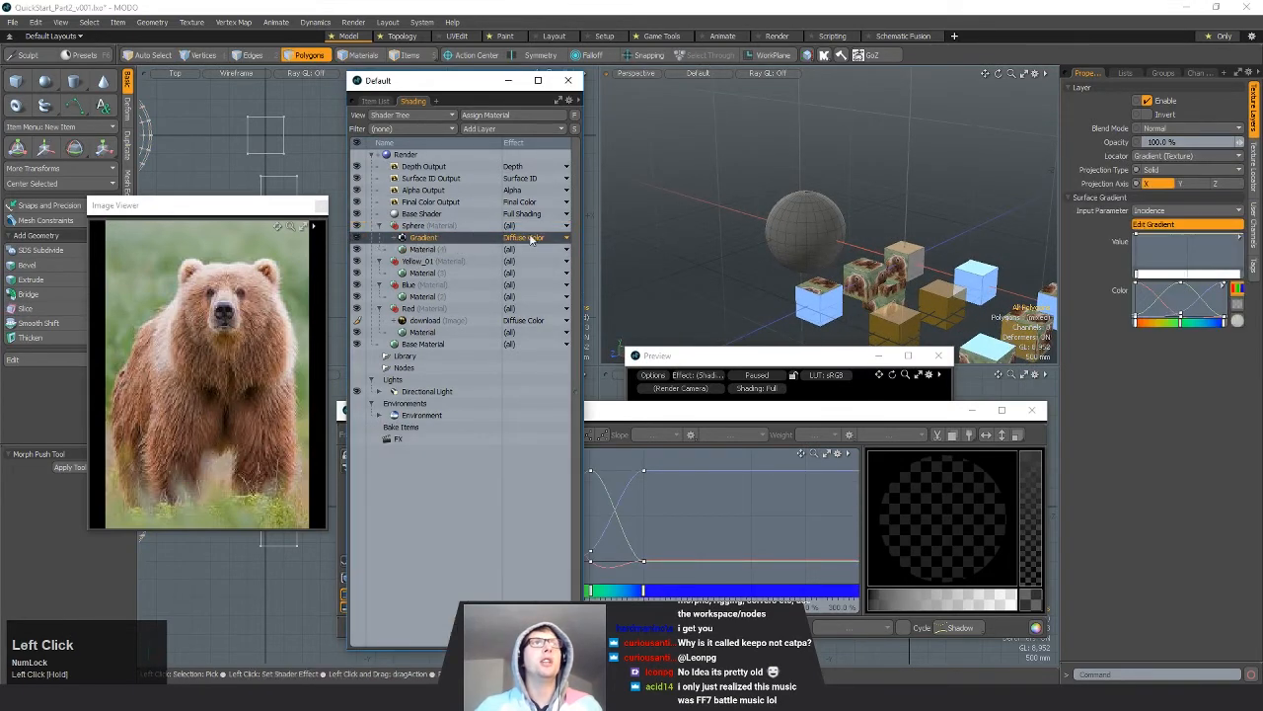
left_click_drag(888, 249, 872, 258, "alt")
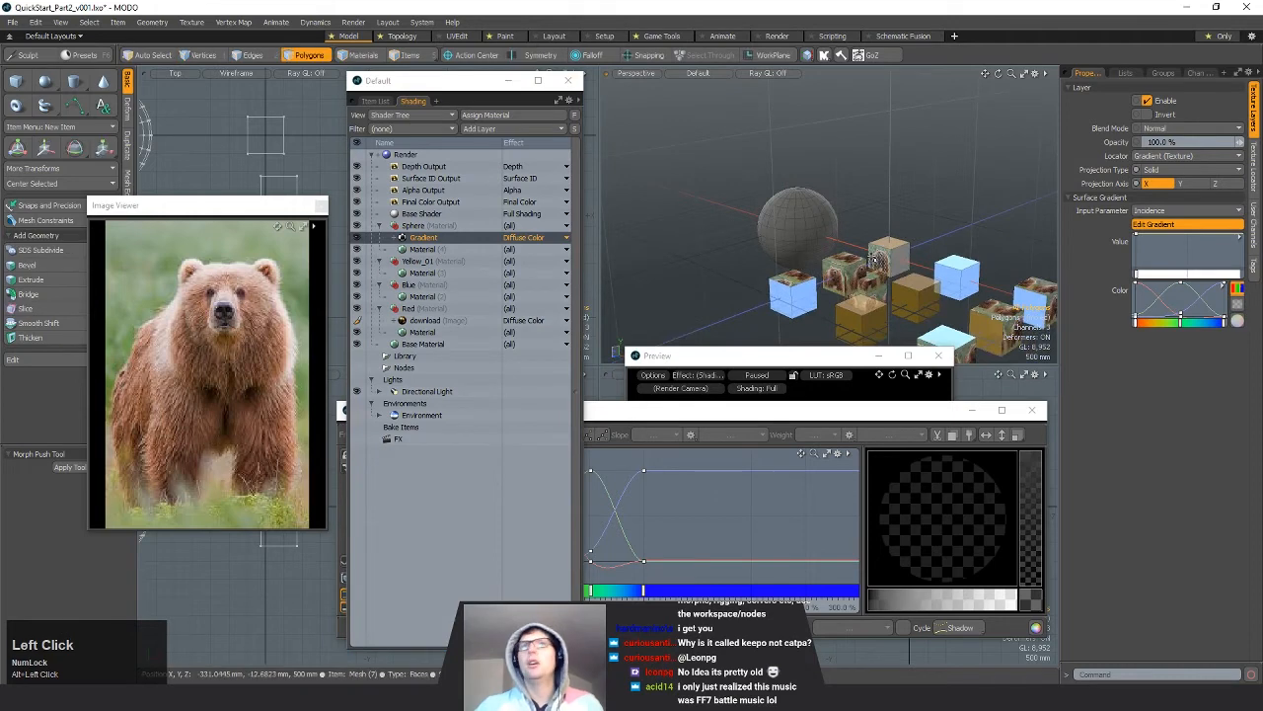
Step: Bring up the render preview and examine how the incidence gradient colors the sphere from different view angles and distances
left_click(747, 411)
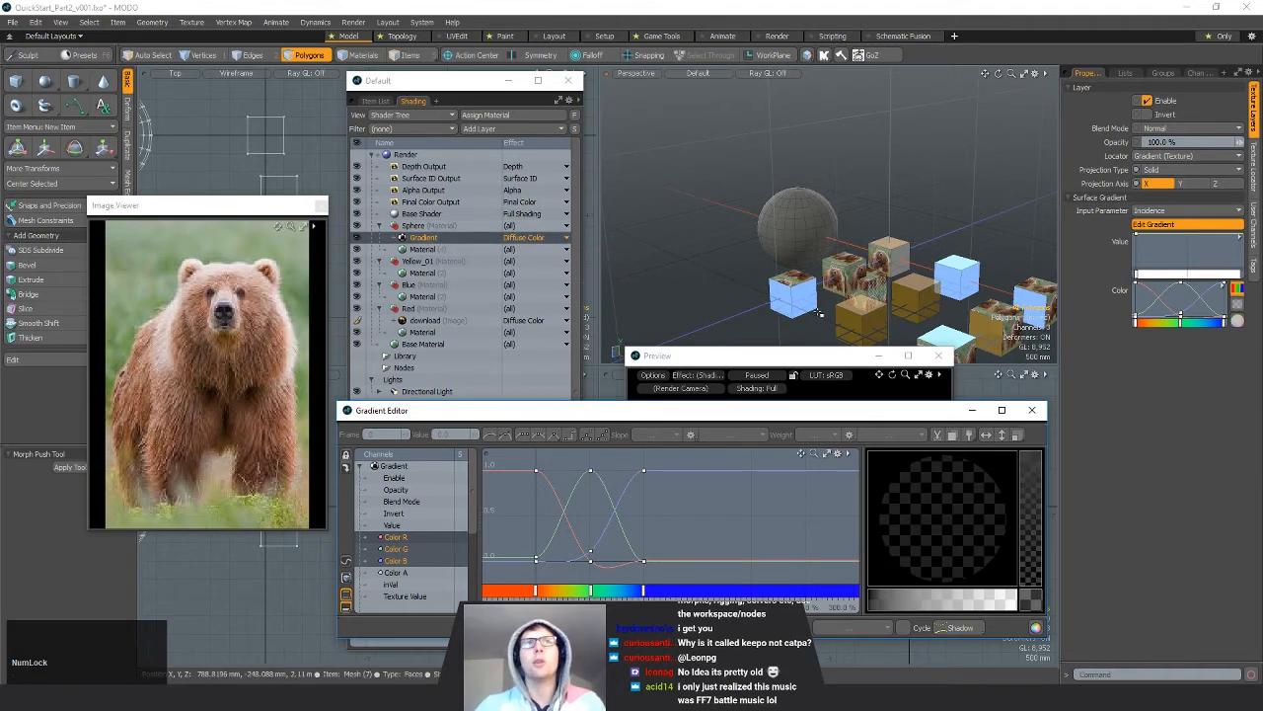
left_click(779, 357)
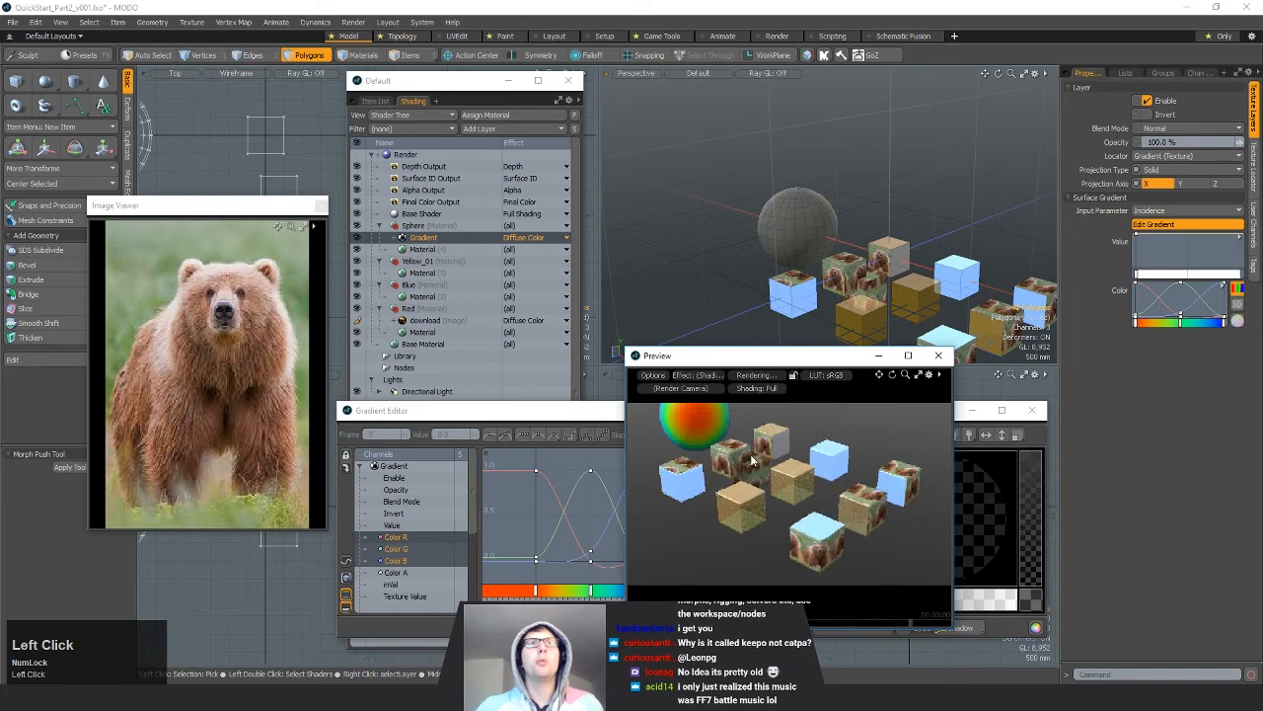
left_click_drag(762, 478, 944, 529, "alt+shift")
left_click_drag(826, 515, 910, 489, "alt+shift")
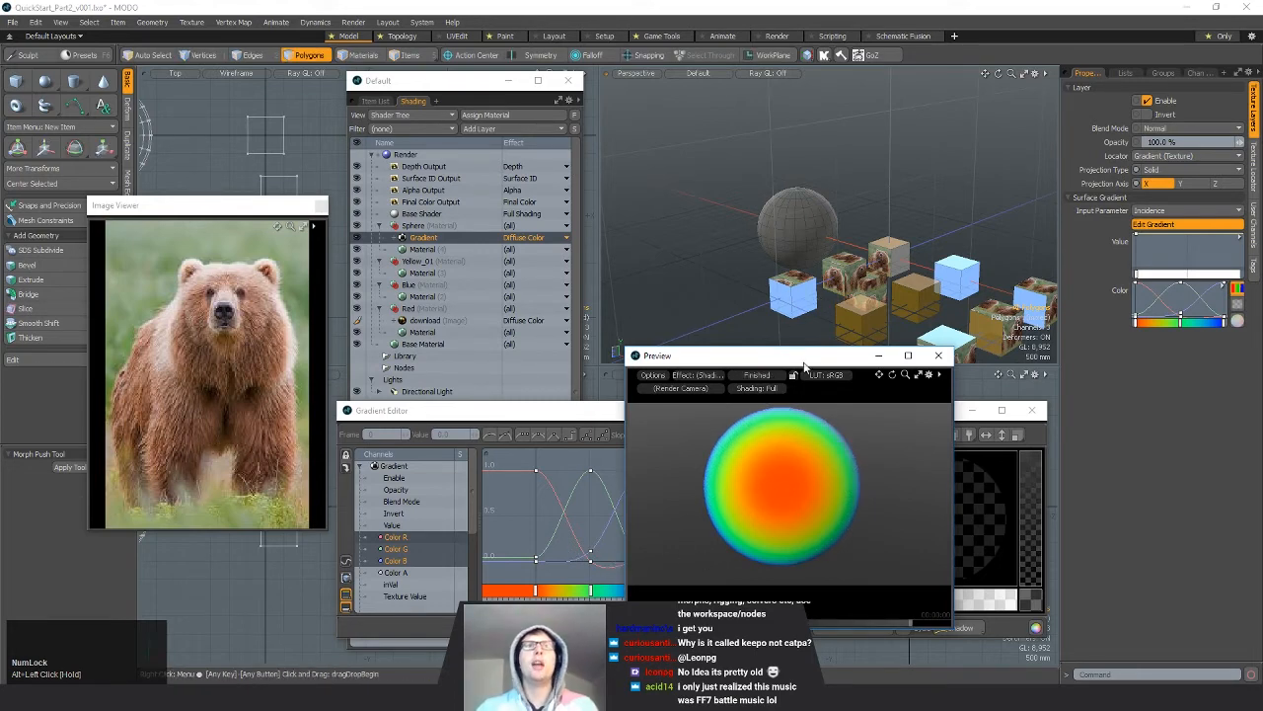
left_click_drag(734, 481, 795, 484, "alt")
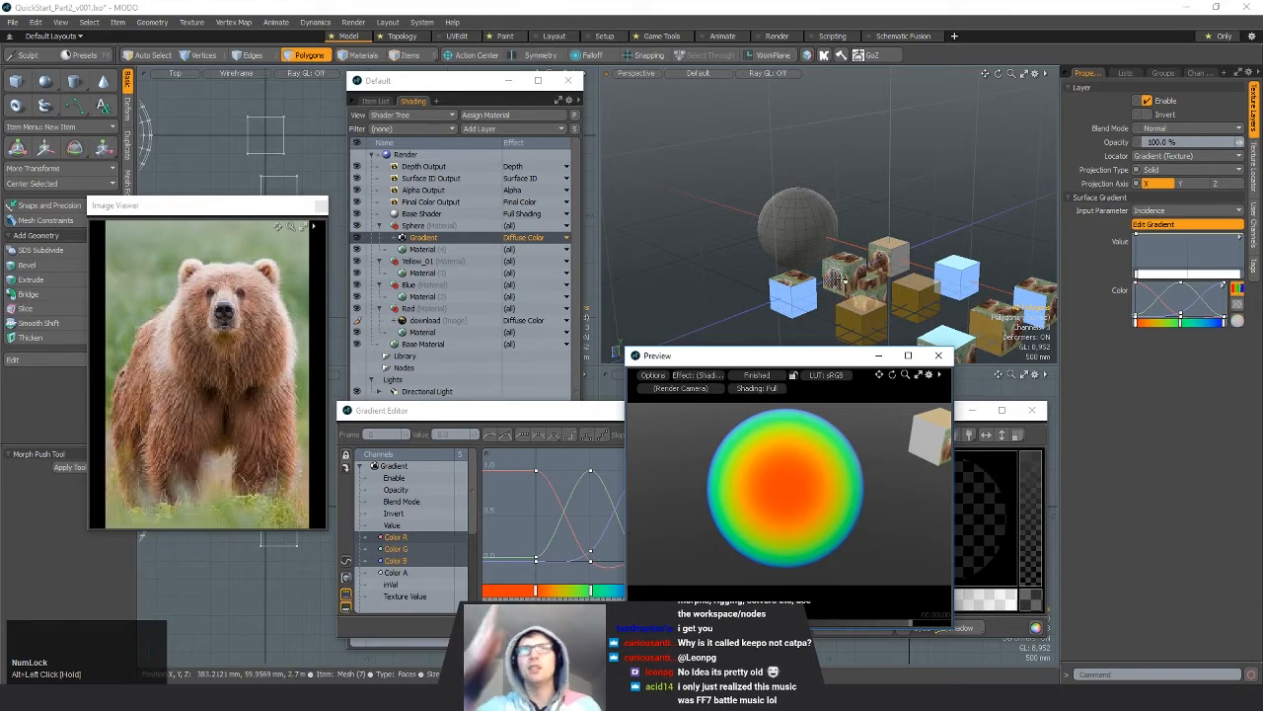
left_click(844, 457)
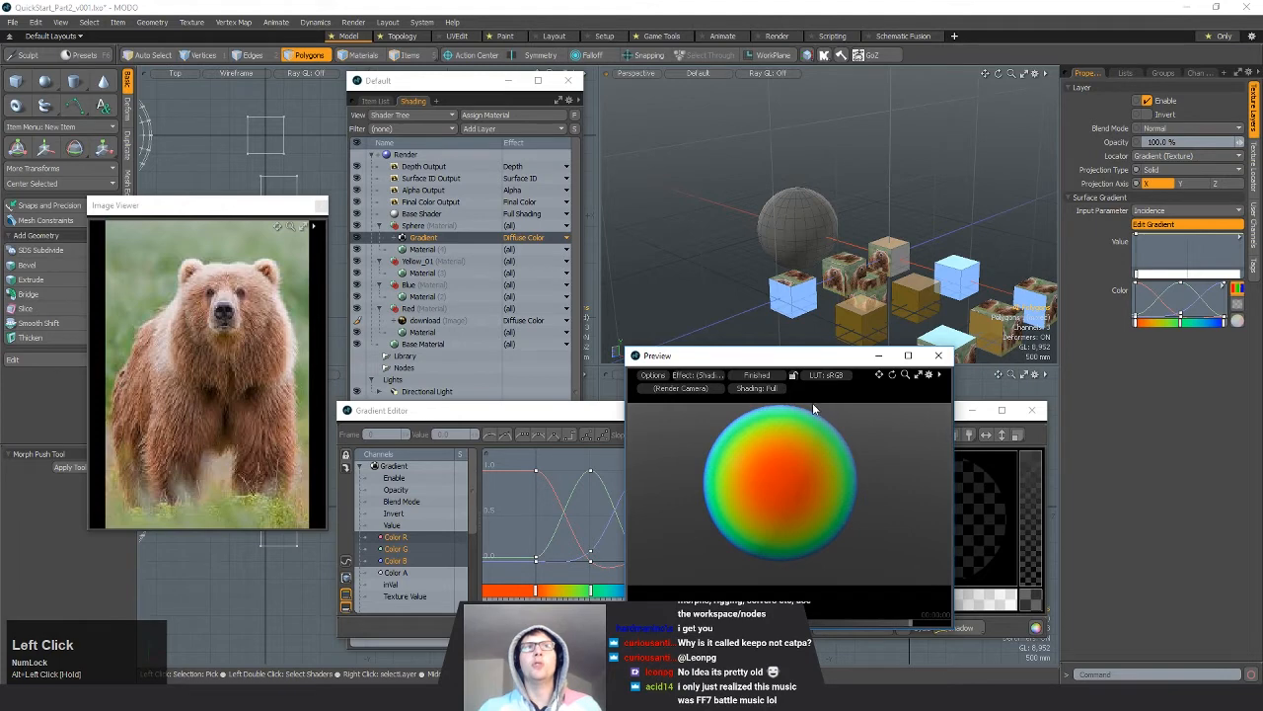
left_click_drag(846, 510, 749, 476, "ctrl+alt")
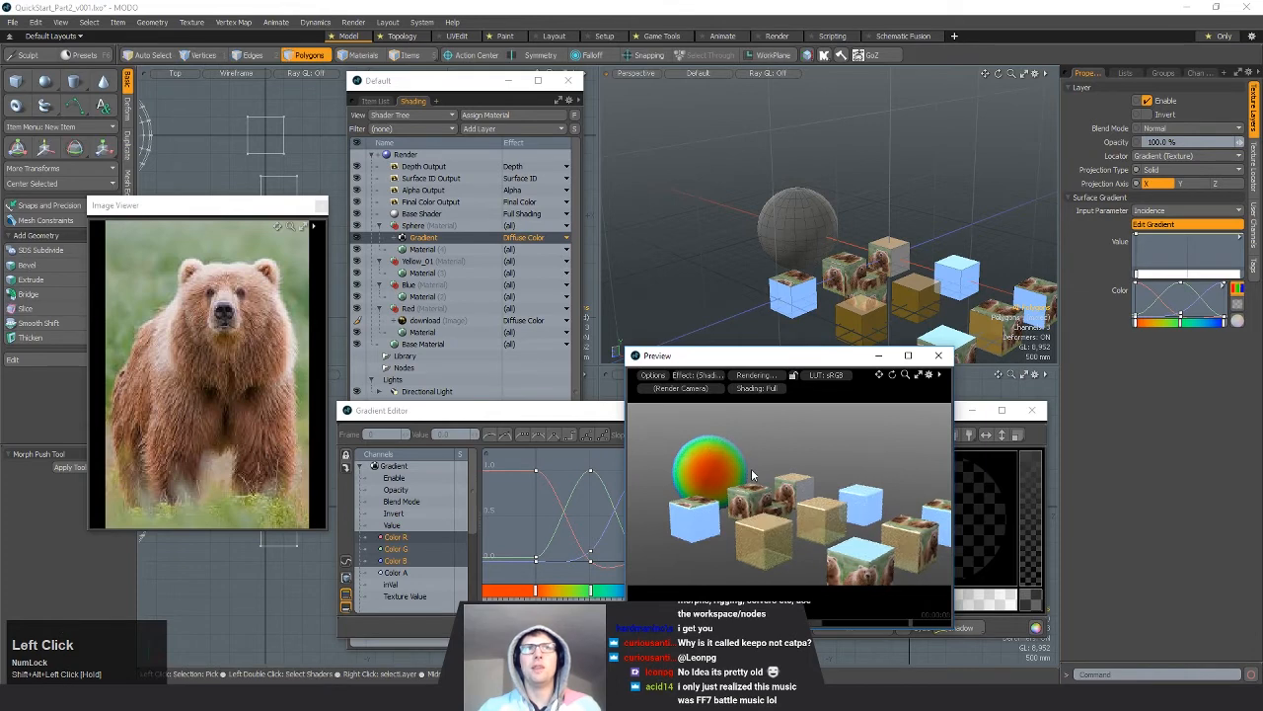
Step: Move the Preview window clear of the gradient curves, recolor the 100% key orange-yellow and check the sphere in the preview
left_click_drag(788, 359, 948, 355)
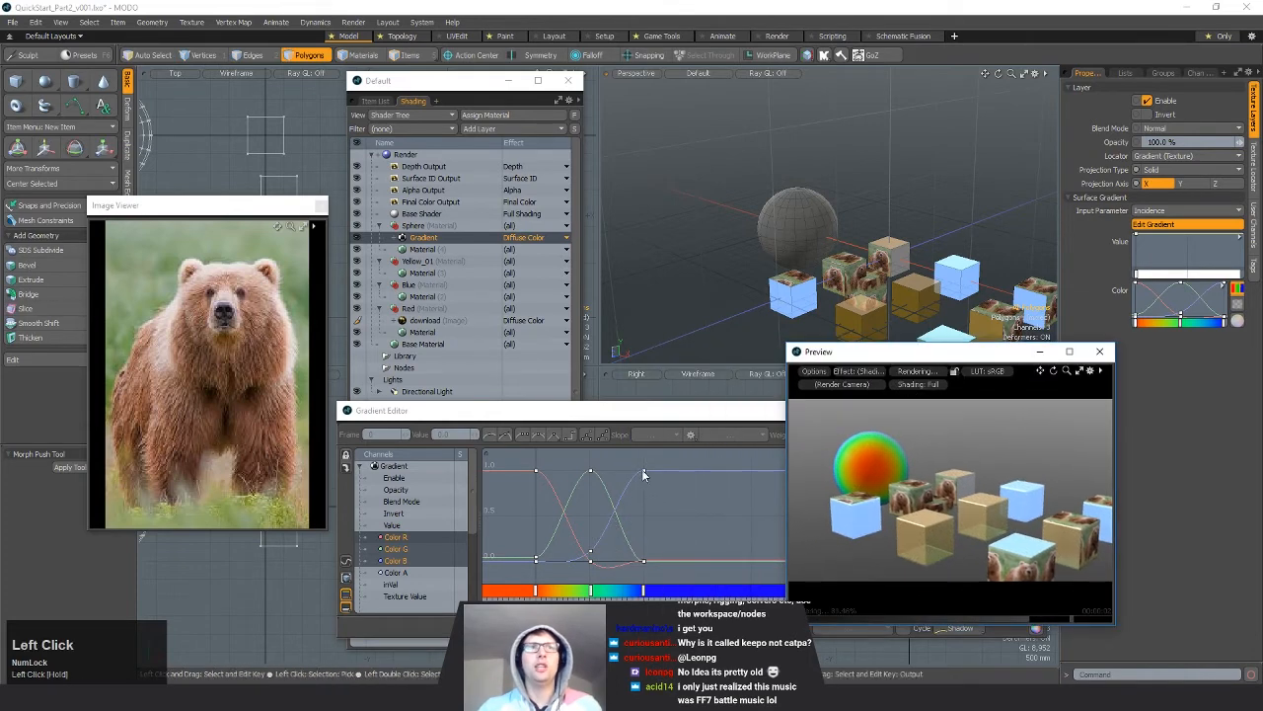
left_click_drag(635, 455, 711, 587)
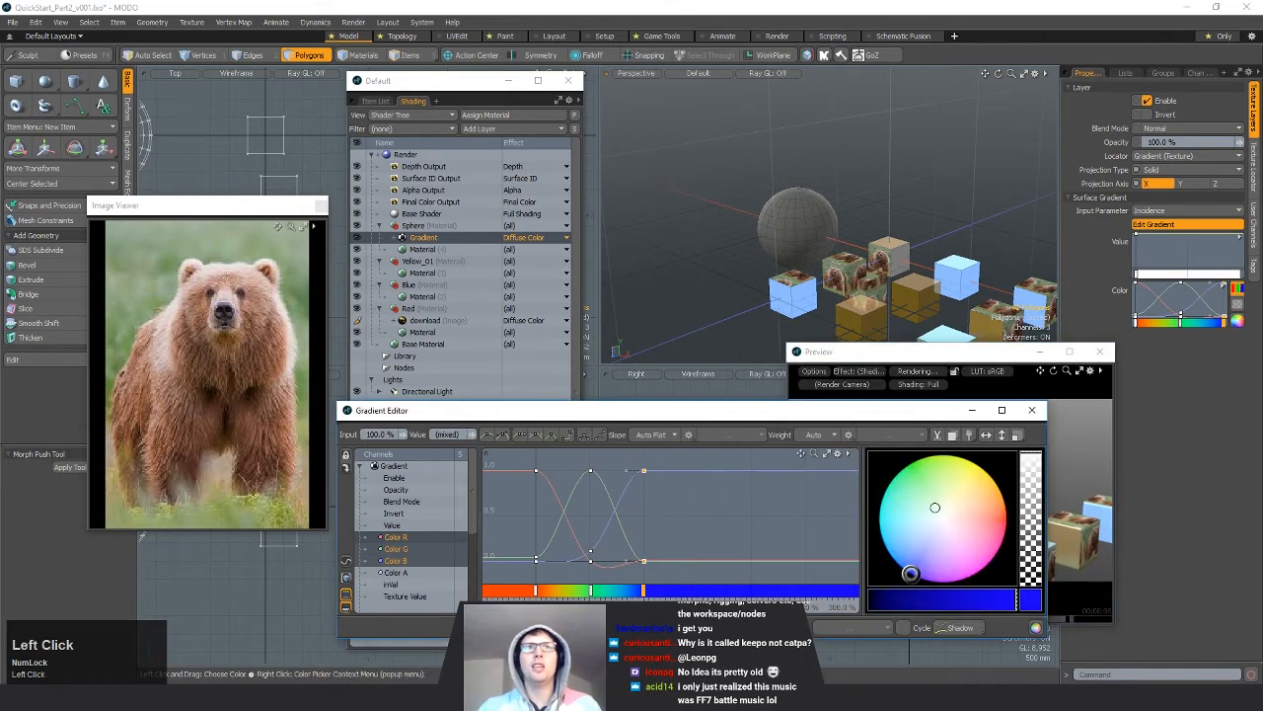
left_click(984, 476)
left_click_drag(985, 475, 989, 471)
left_click(931, 354)
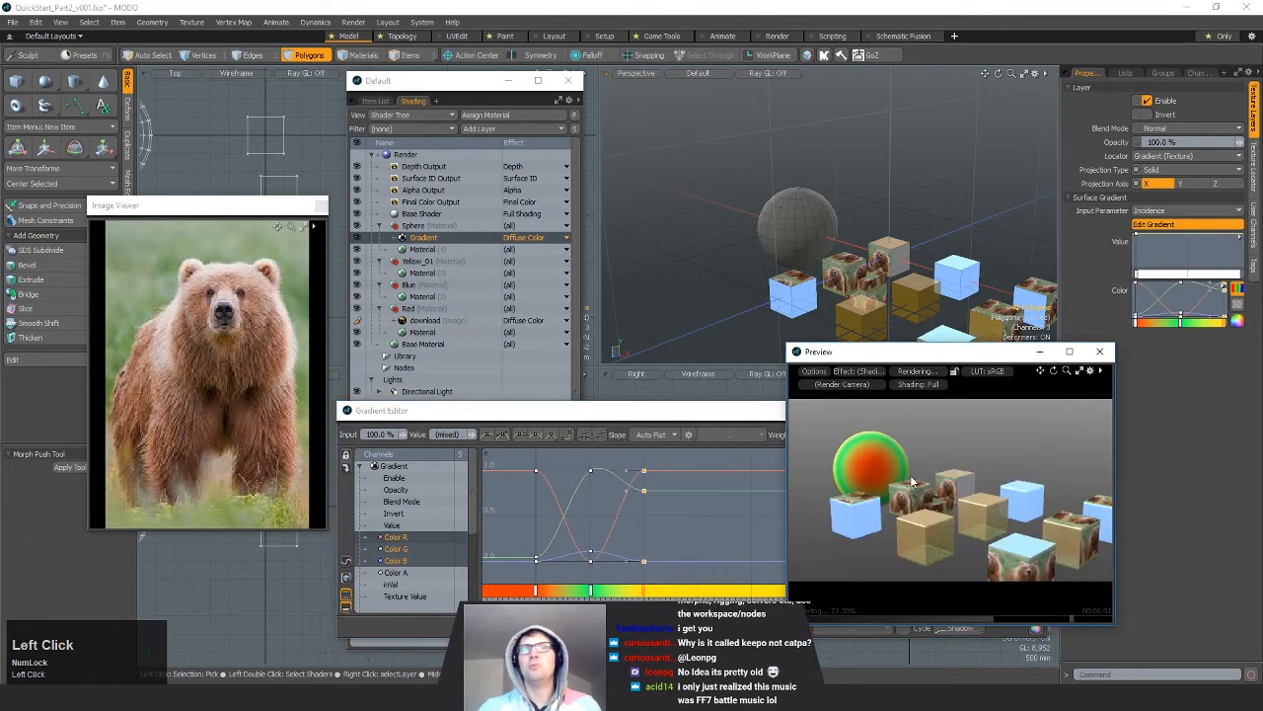
Step: Recolor the gradient's 100% key blue and check the sphere in the render preview, closing it when done
left_click(776, 408)
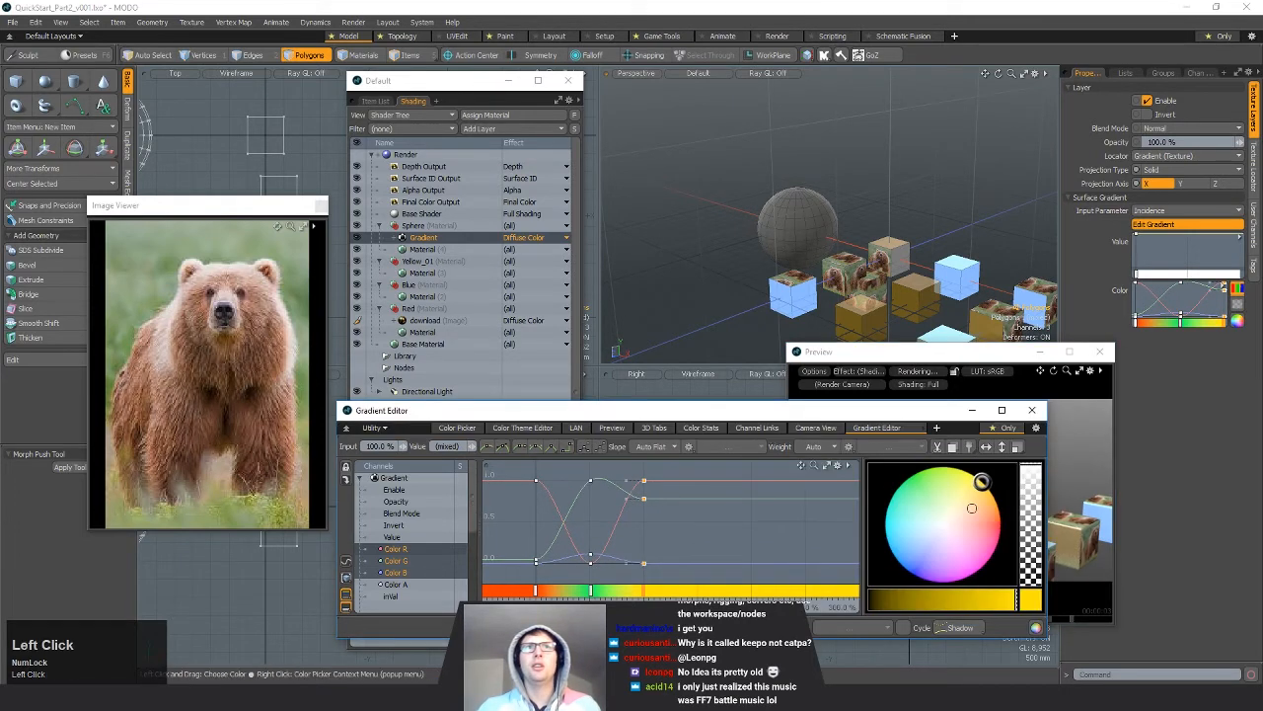
left_click(892, 432)
left_click(985, 558)
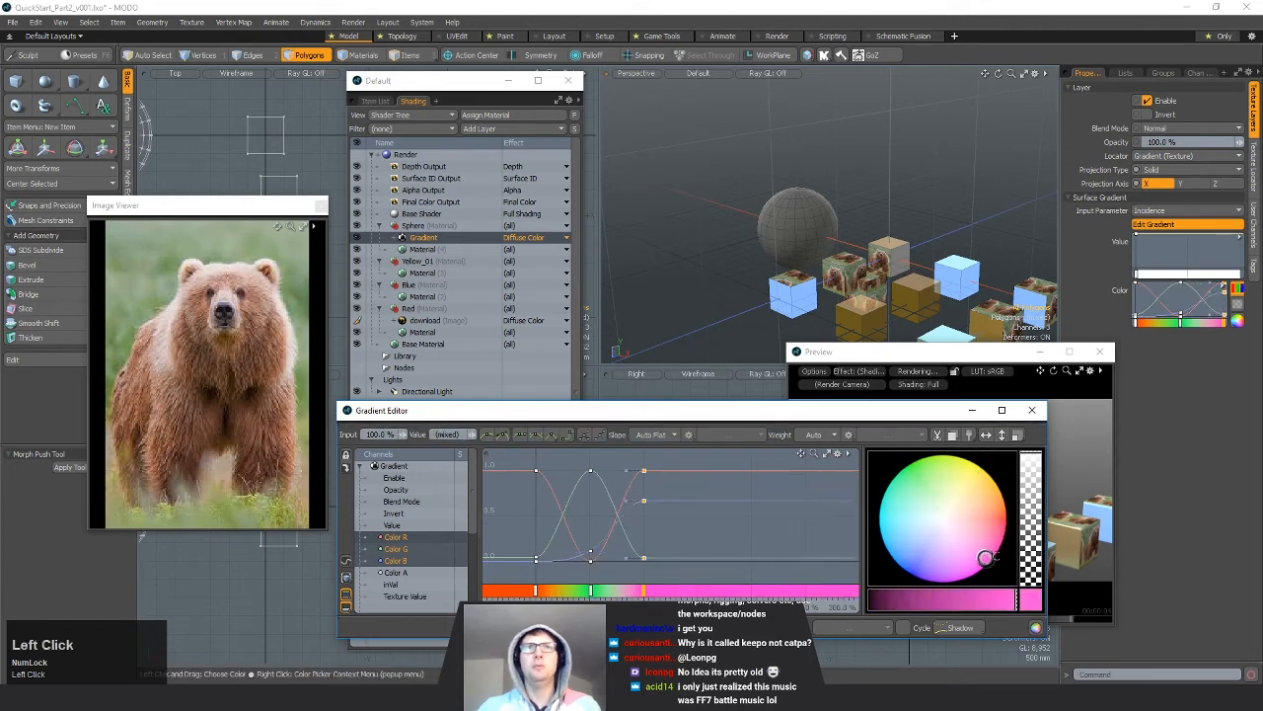
left_click_drag(985, 557, 914, 569)
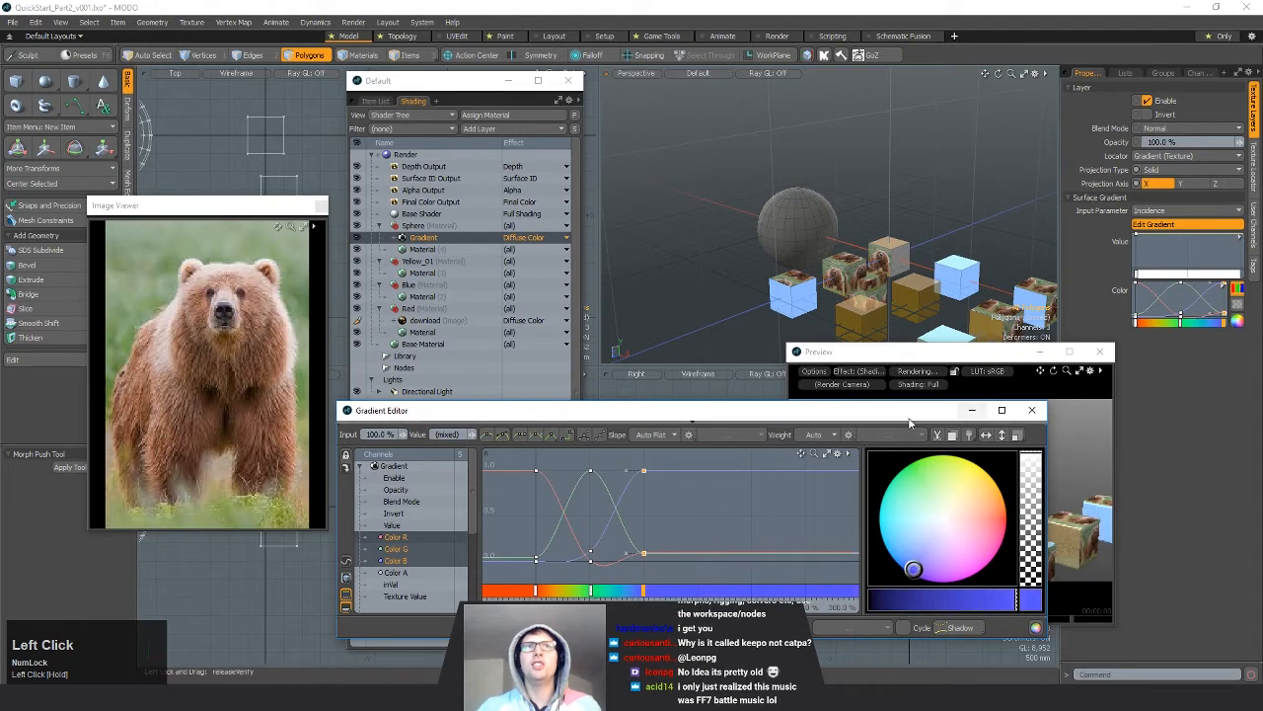
left_click(963, 444)
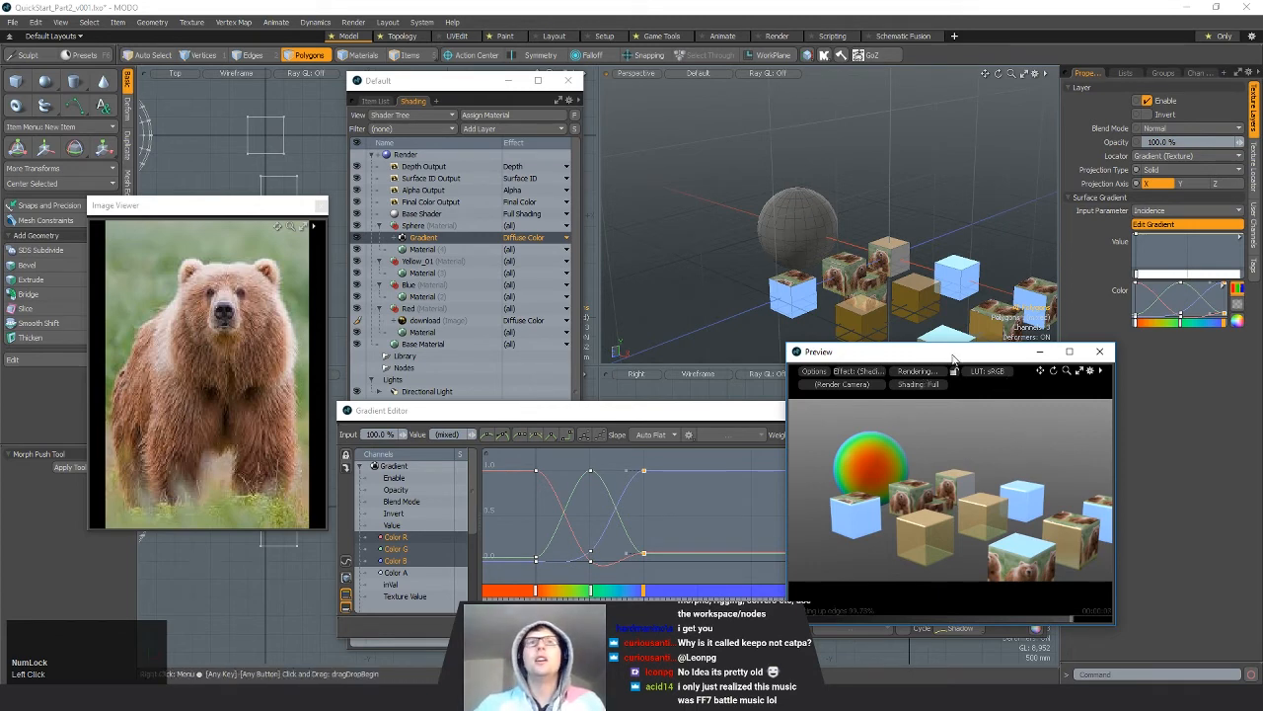
mouse_move(953, 358)
left_mouse_down()
mouse_move(902, 374)
mouse_move(950, 380)
left_mouse_up()
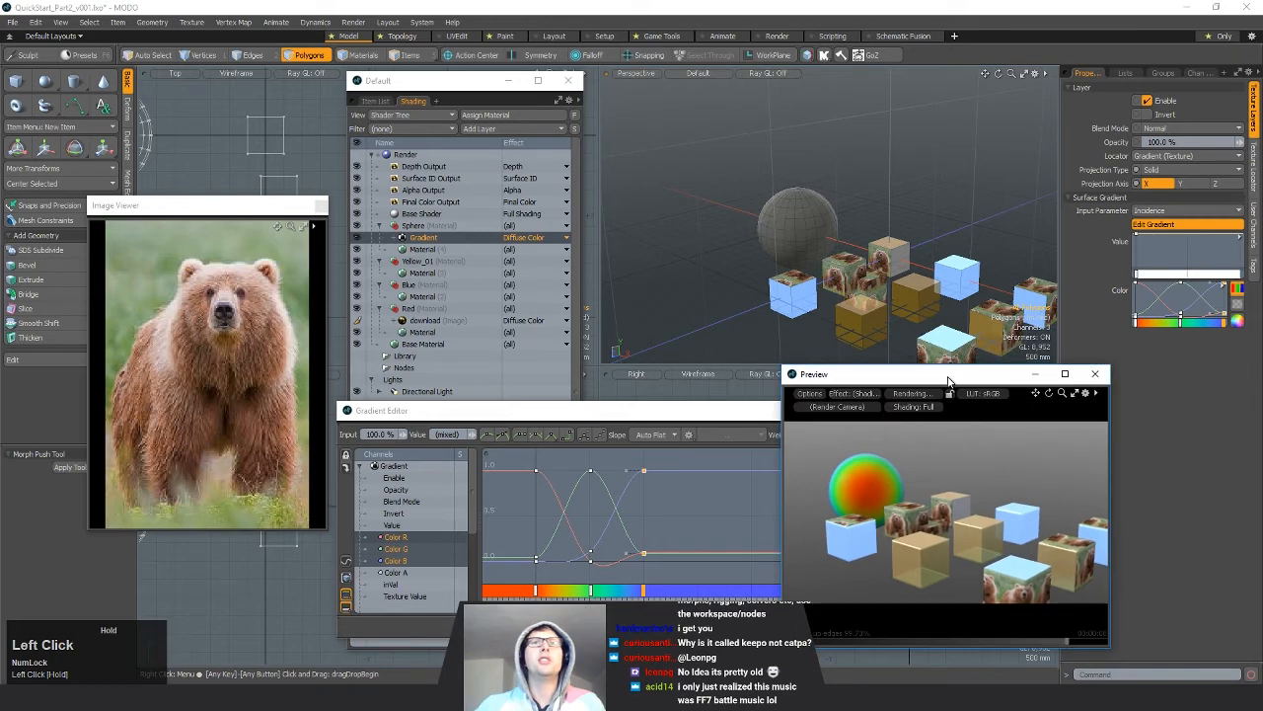
left_click(1097, 376)
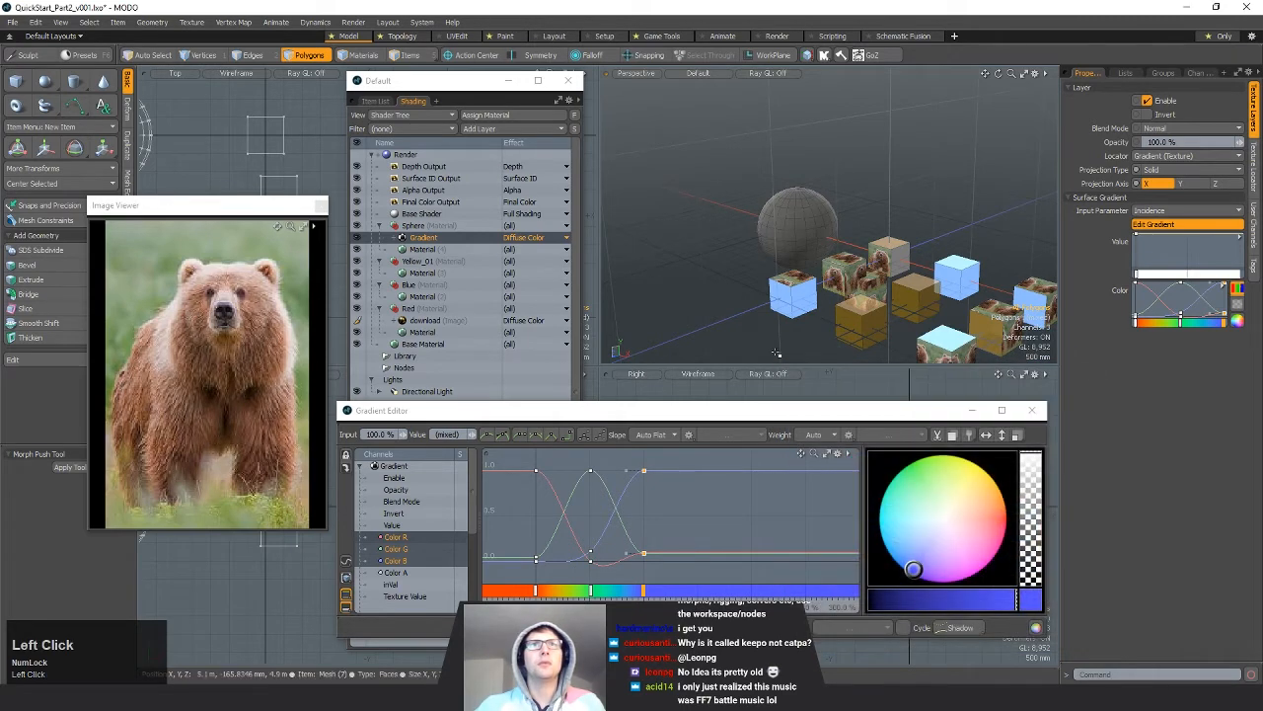
Step: Duplicate all ten cubes and move the copies about -7.2 m along Z, behind the originals
left_click_drag(875, 269, 802, 269, "alt+shift")
scroll(300, 166, "down", 5)
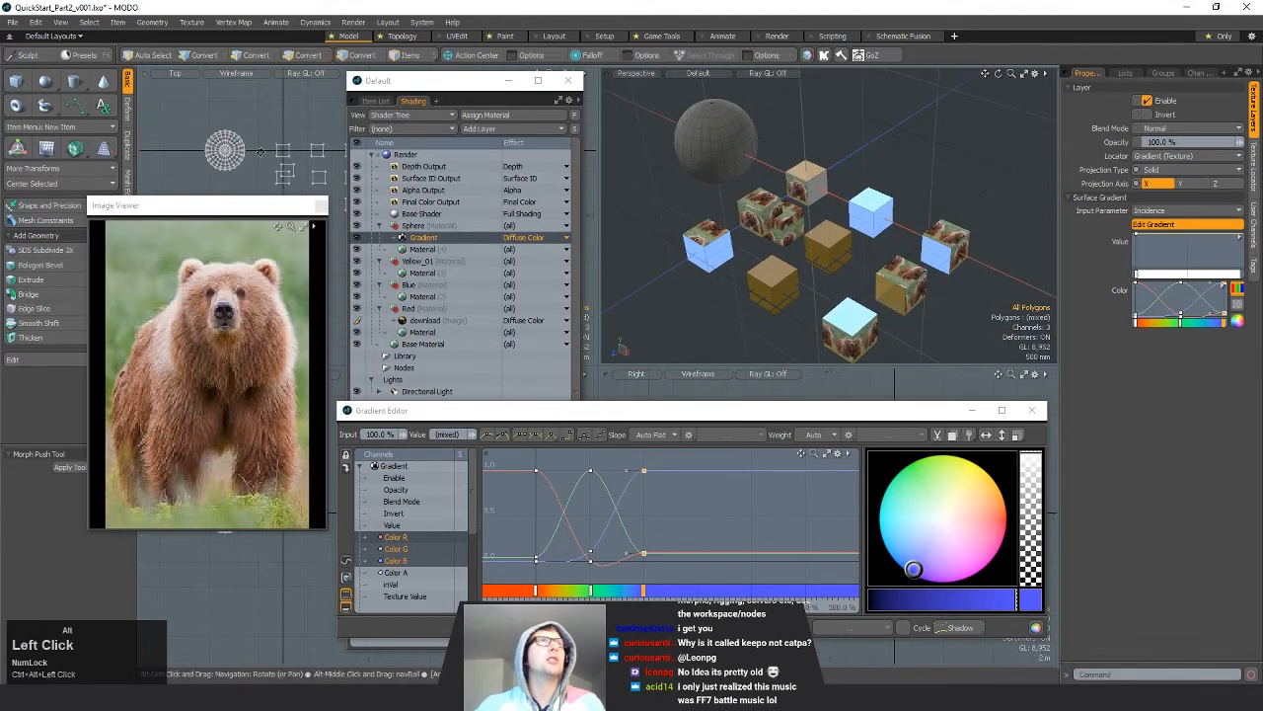
left_click_drag(296, 158, 225, 162, "alt+shift")
mouse_move(187, 128)
right_mouse_down()
mouse_move(185, 200)
mouse_move(278, 126)
right_mouse_up()
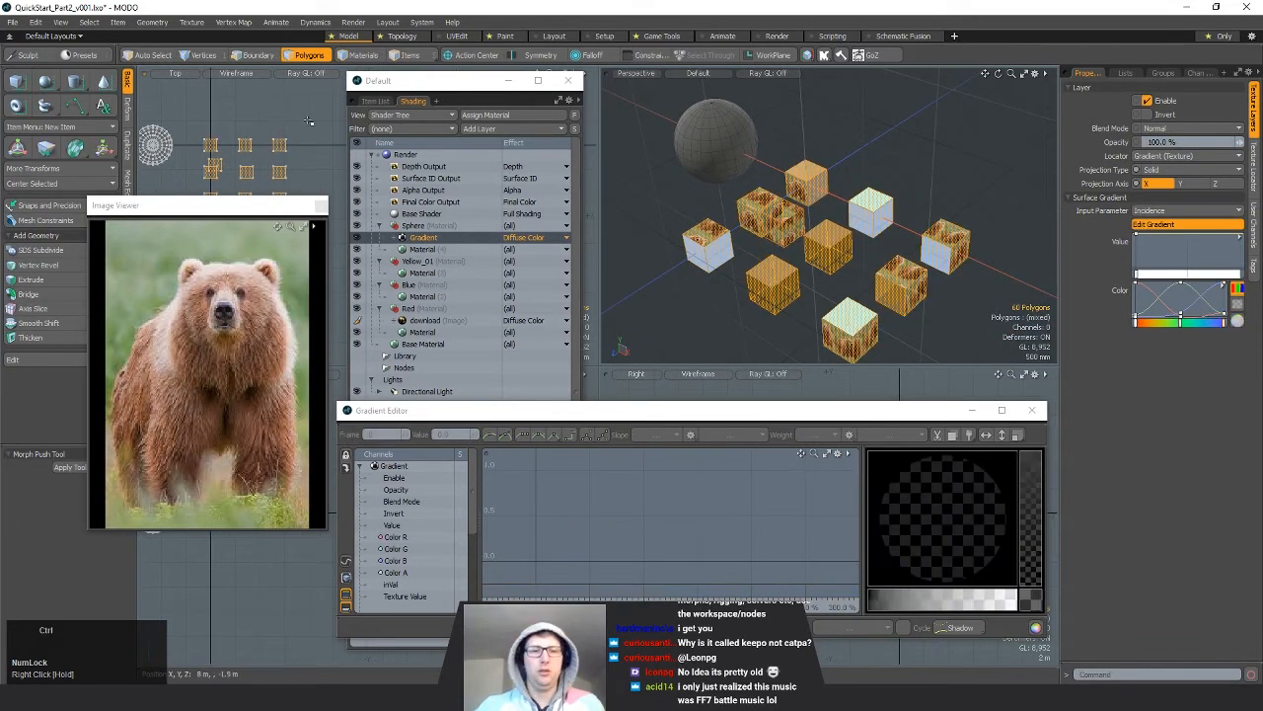
key("w")
left_click_drag(245, 190, 244, 104)
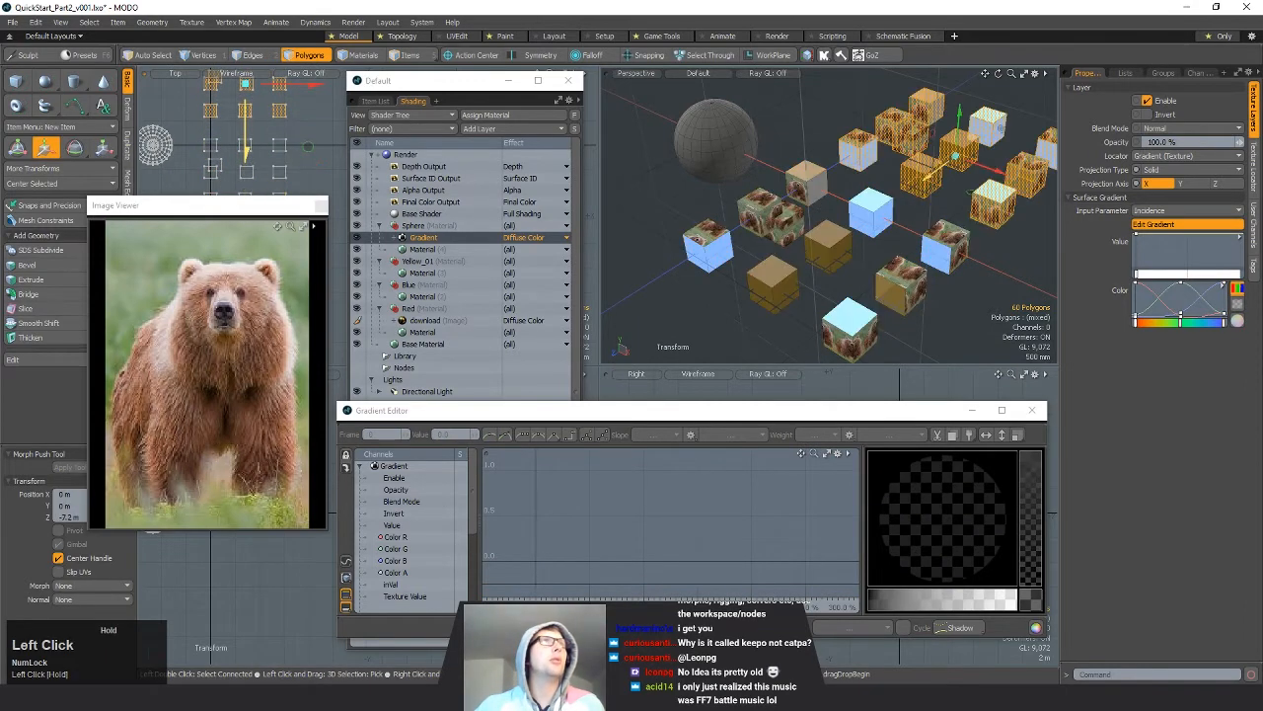
Step: Assign the existing Sphere material to the copied cubes and drop the transform tool
left_click_drag(826, 191, 849, 269, "alt+shift")
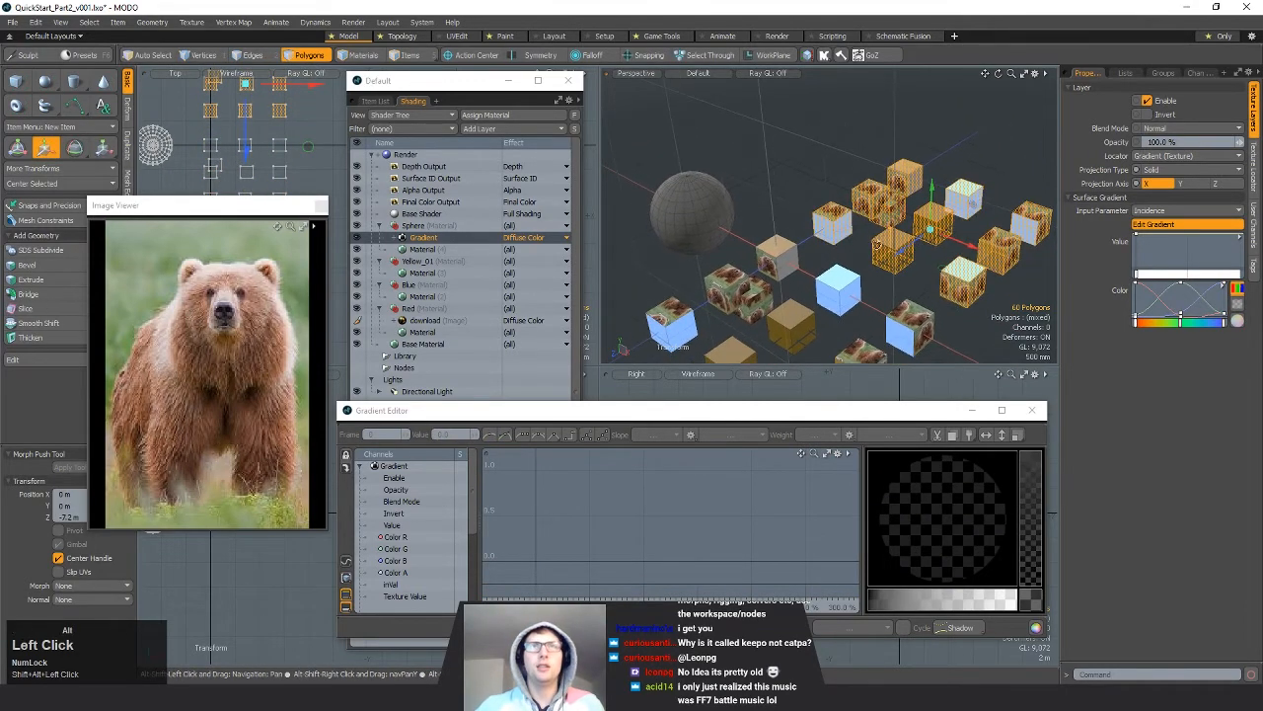
key("m")
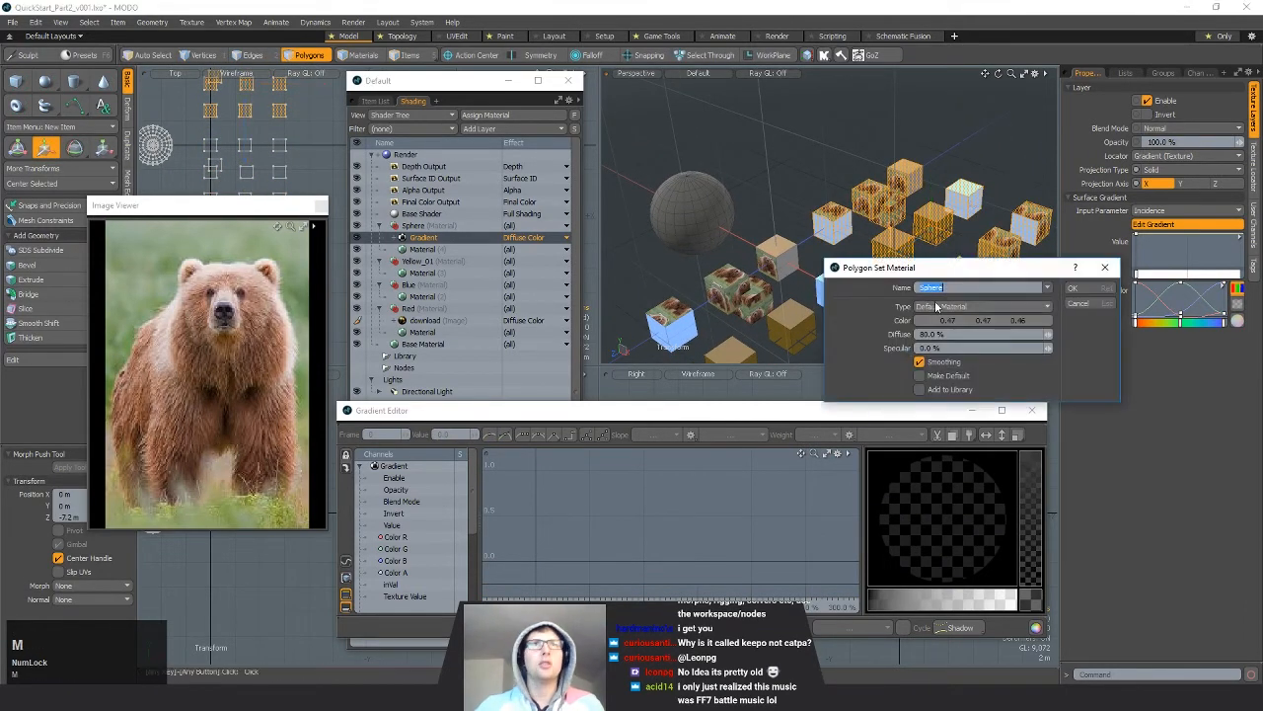
left_click(1087, 290)
key("space")
Step: Bring up the render preview and examine the copied cubes with the incidence gradient from another angle
left_click_drag(838, 259, 799, 252, "alt")
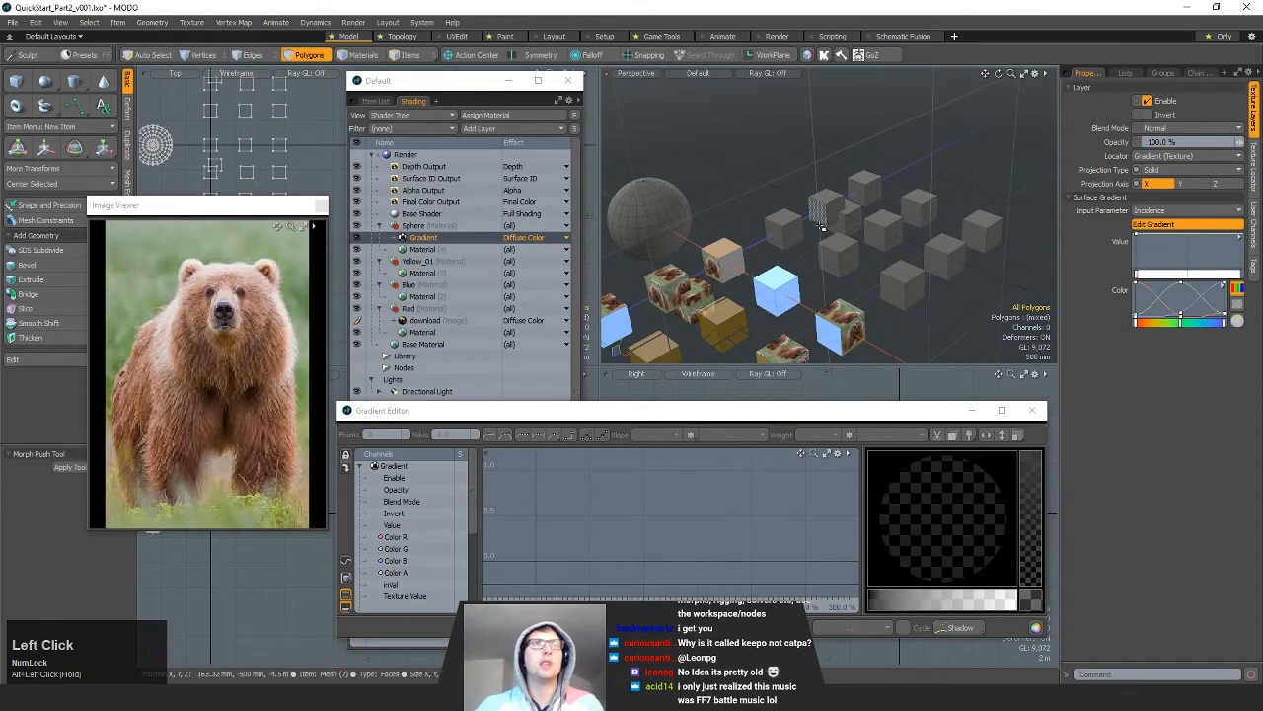
key("F9")
left_click(969, 464)
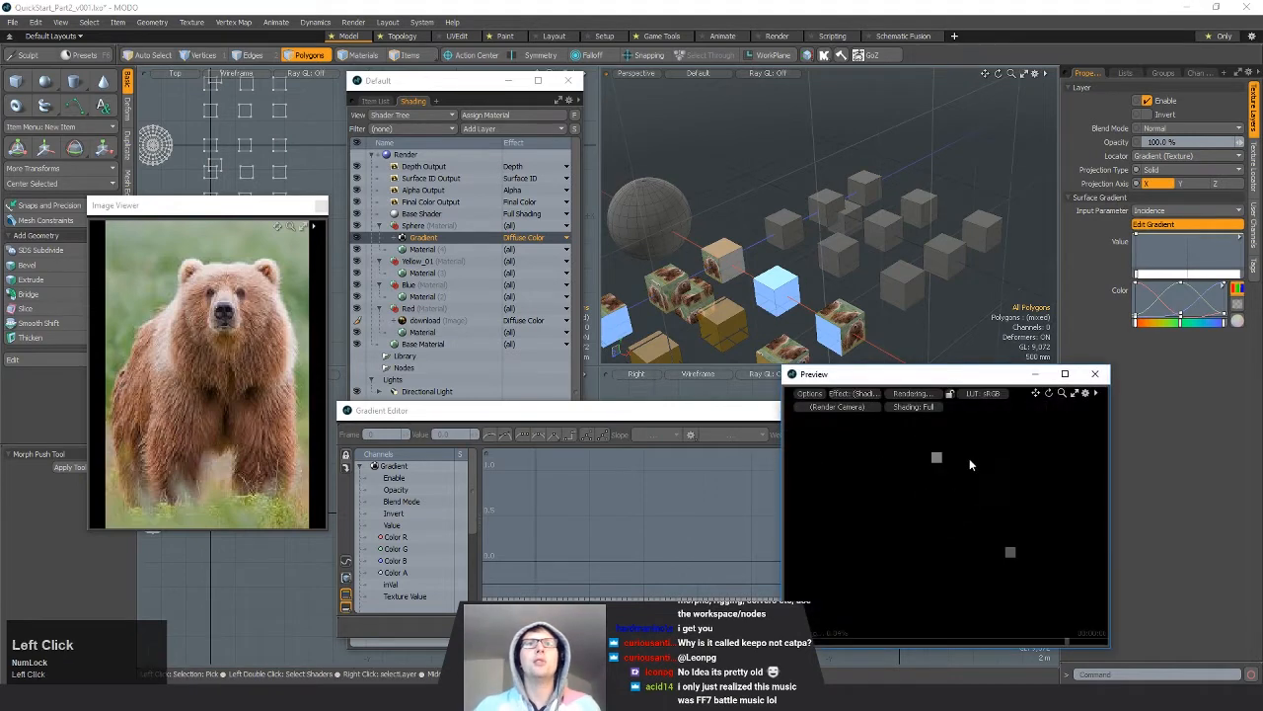
left_click_drag(969, 463, 839, 531, "alt")
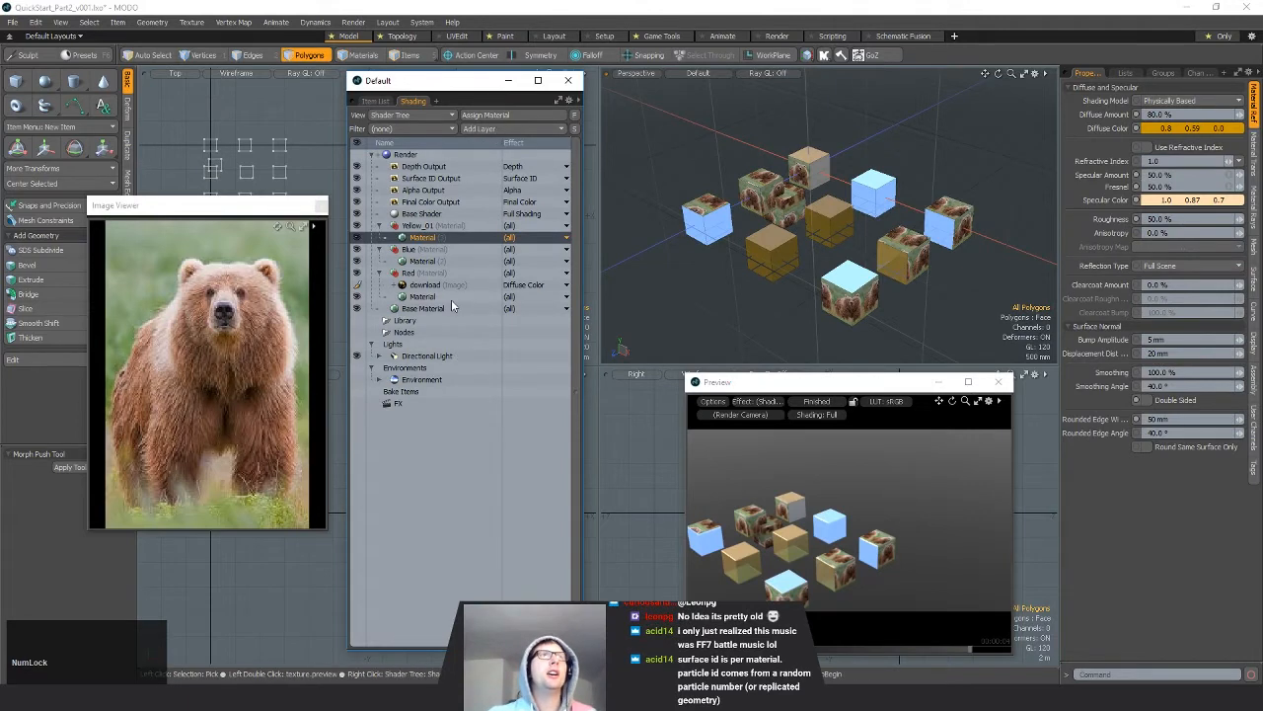
Step: Add an Occlusion layer inside the Red material group, above its image layer
left_click(419, 296)
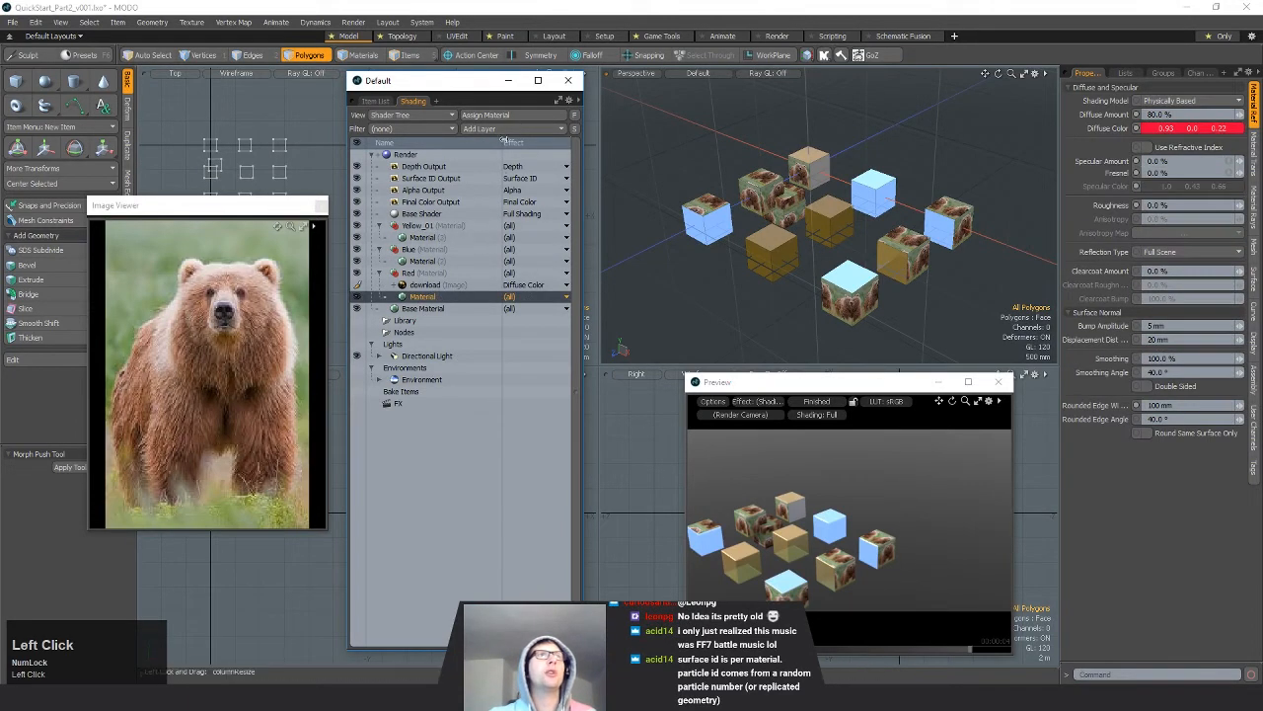
left_click(494, 128)
mouse_move(497, 213)
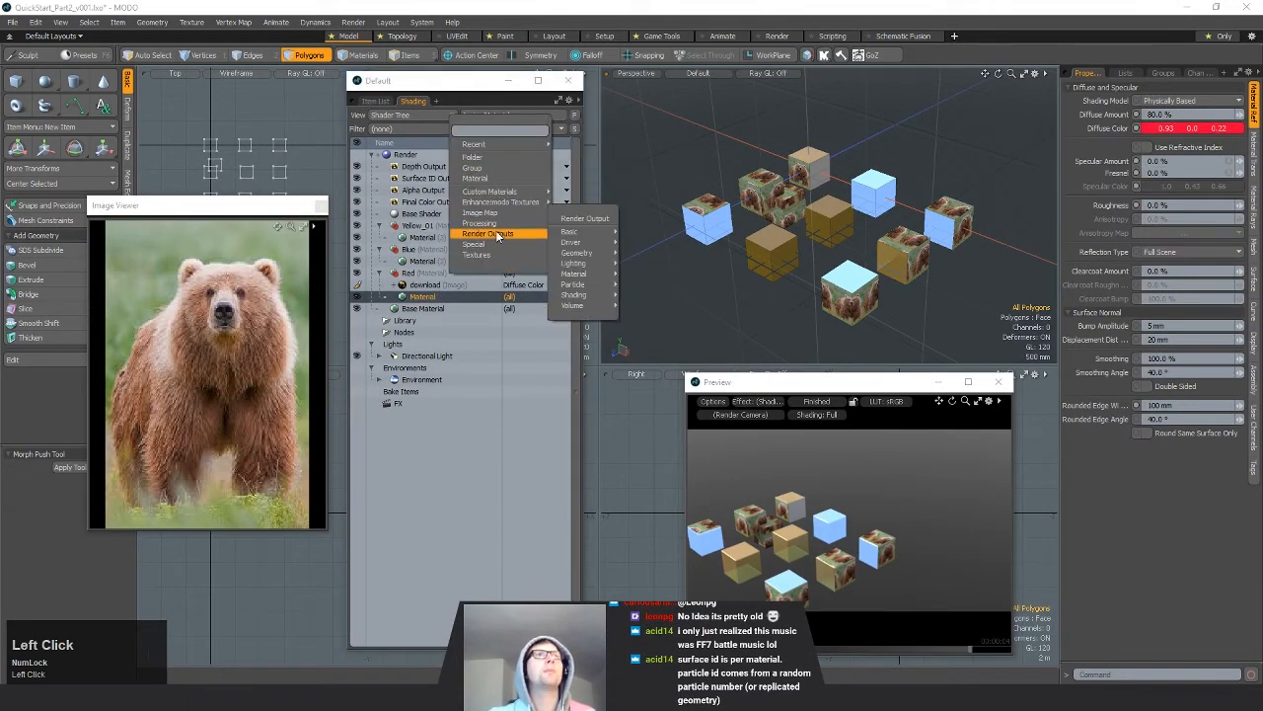
left_click(577, 237)
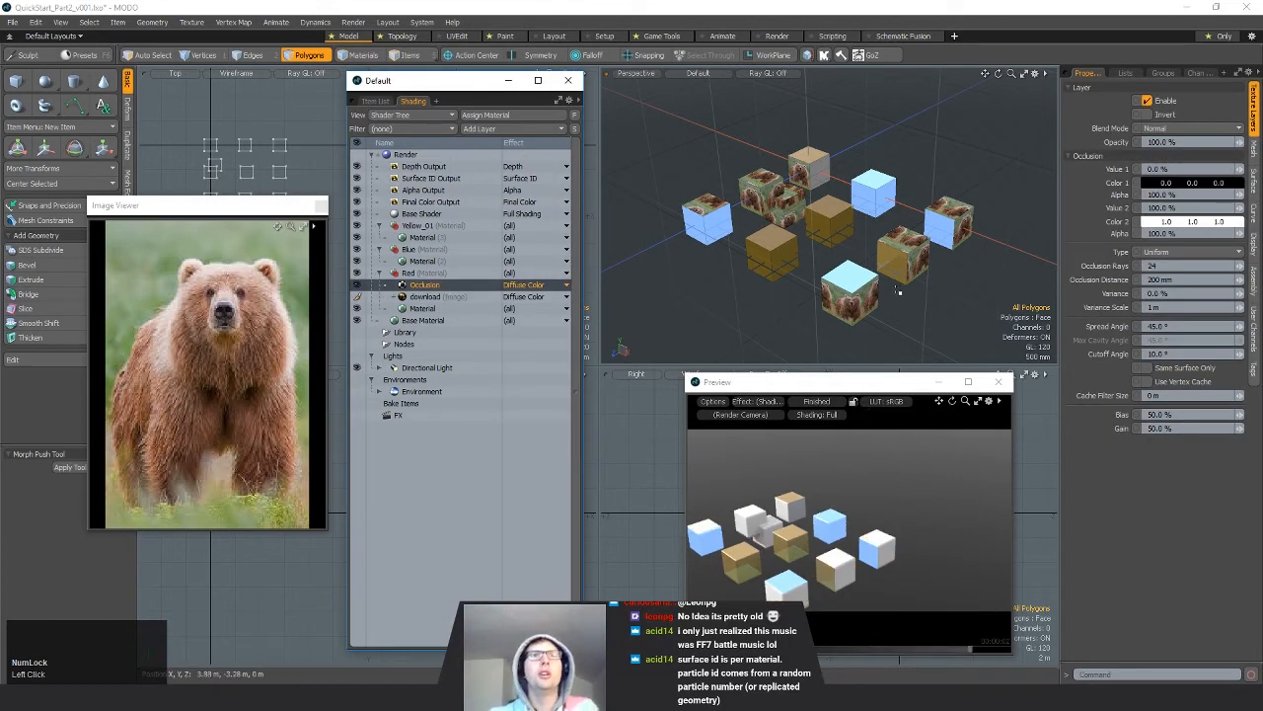
Step: Compare the cubes in the render preview with the Occlusion layer hidden and shown again
left_click_drag(854, 287, 867, 258, "ctrl+alt")
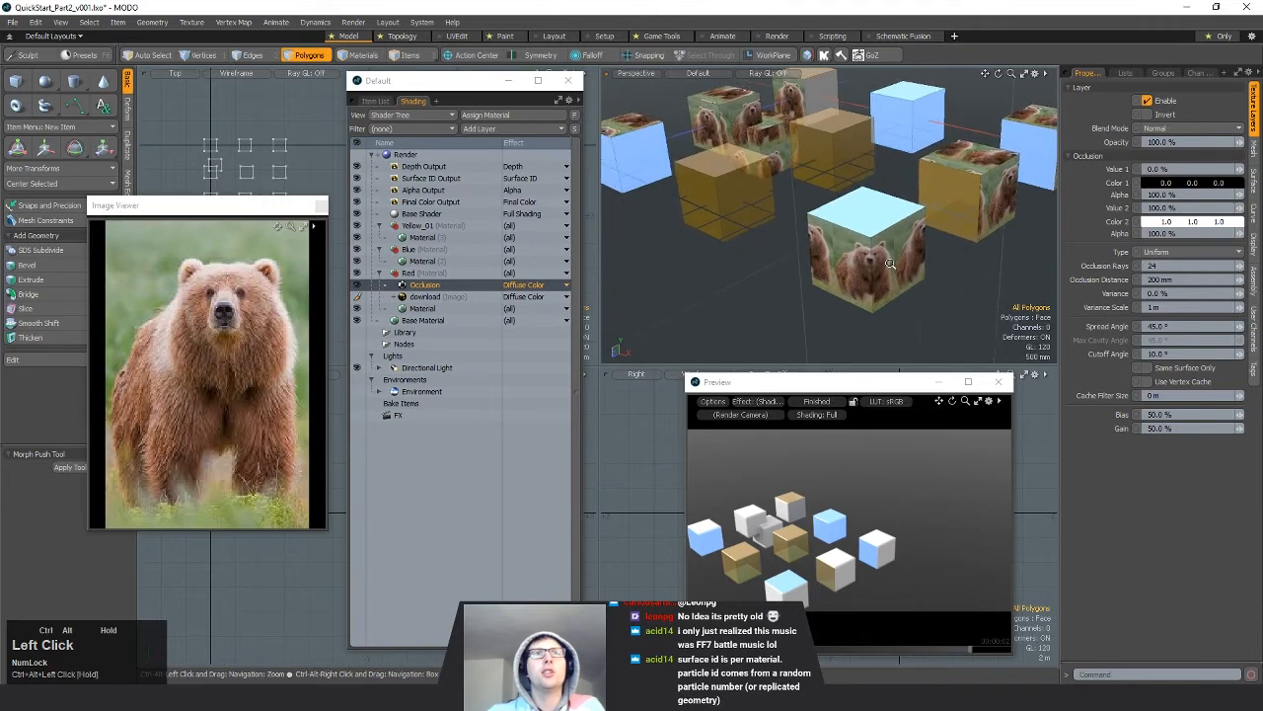
left_click_drag(867, 385, 875, 373)
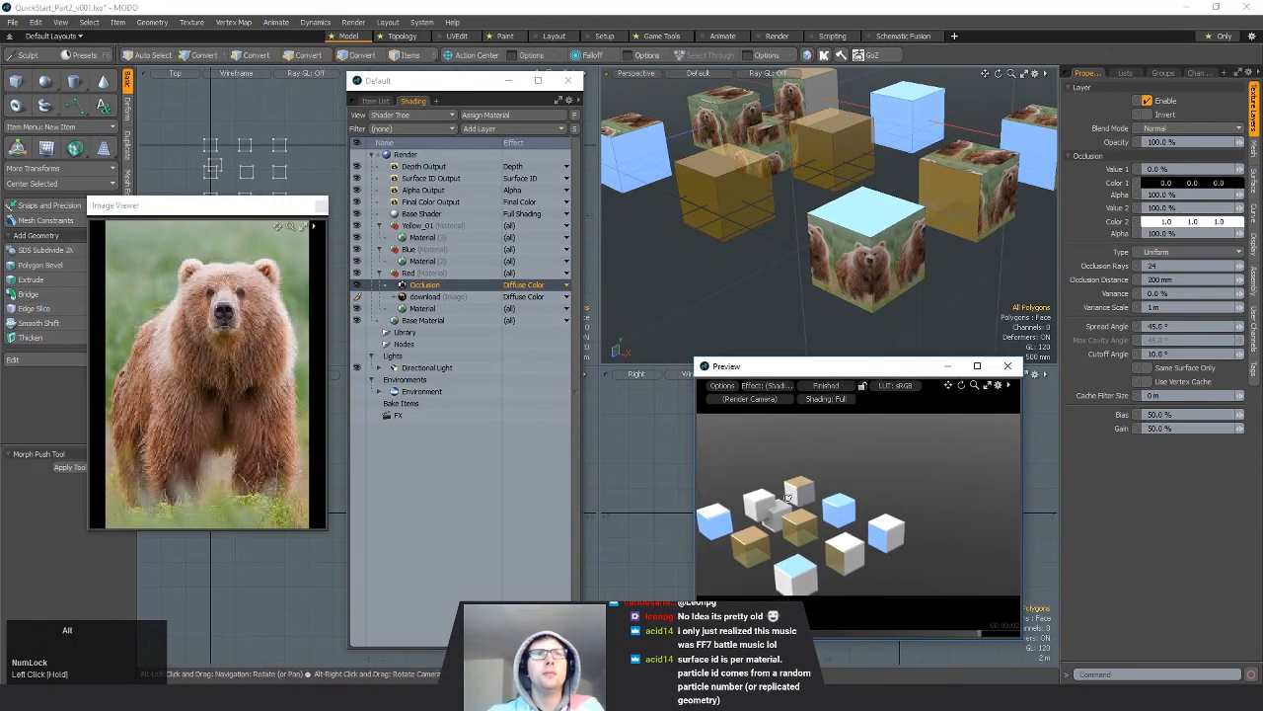
left_click_drag(778, 533, 847, 478, "alt")
left_click(358, 285)
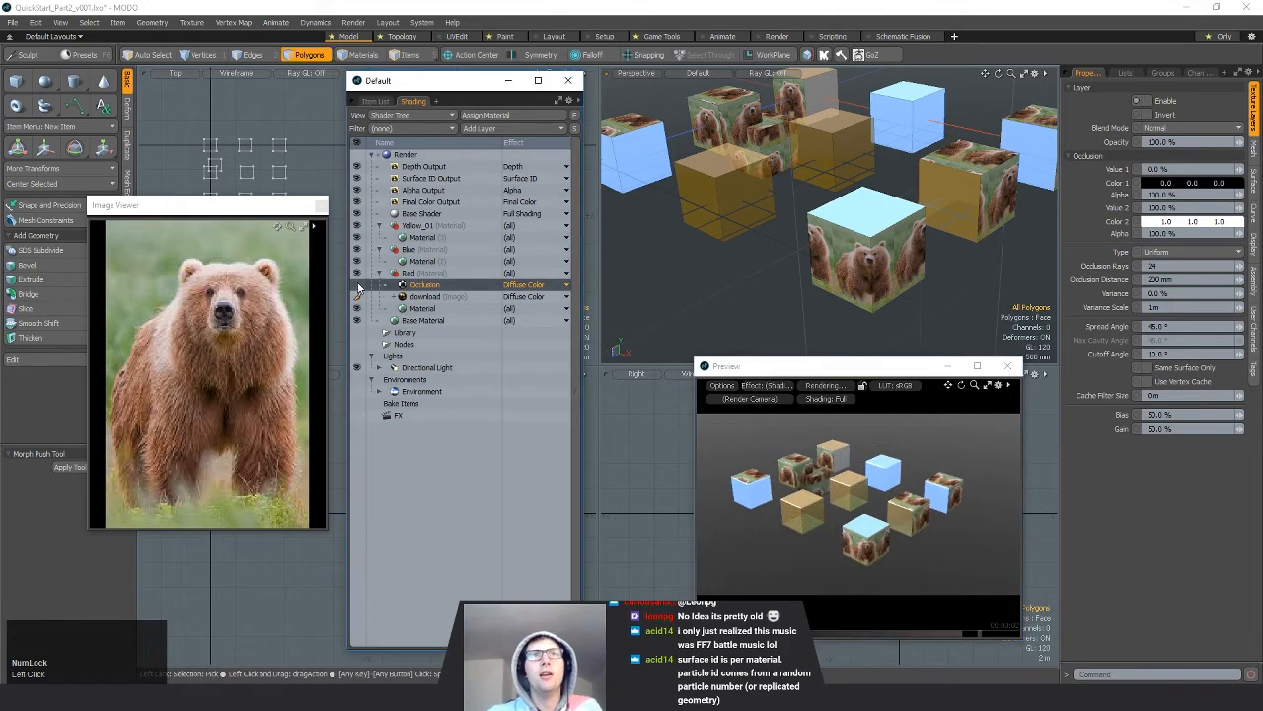
left_click(358, 285)
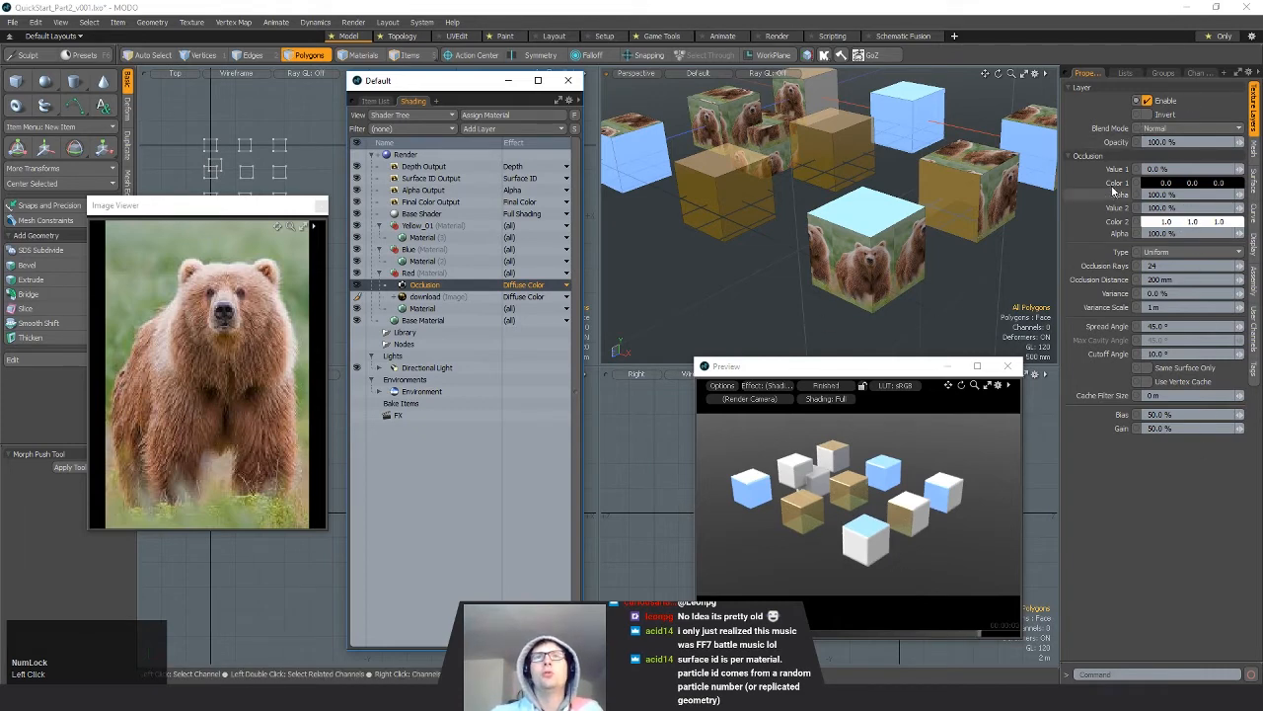
Step: Set the occlusion type to Concavity and inspect the intersecting cubes up close in the preview
left_click(1191, 256)
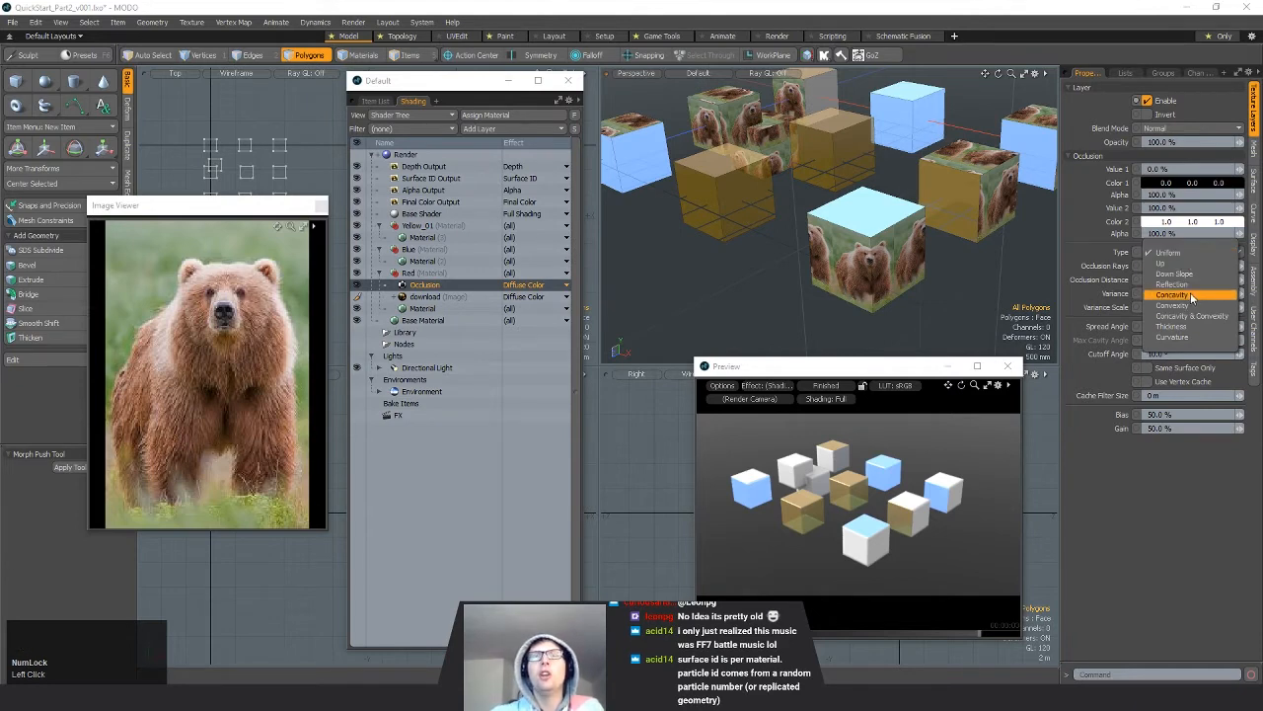
left_click(1191, 297)
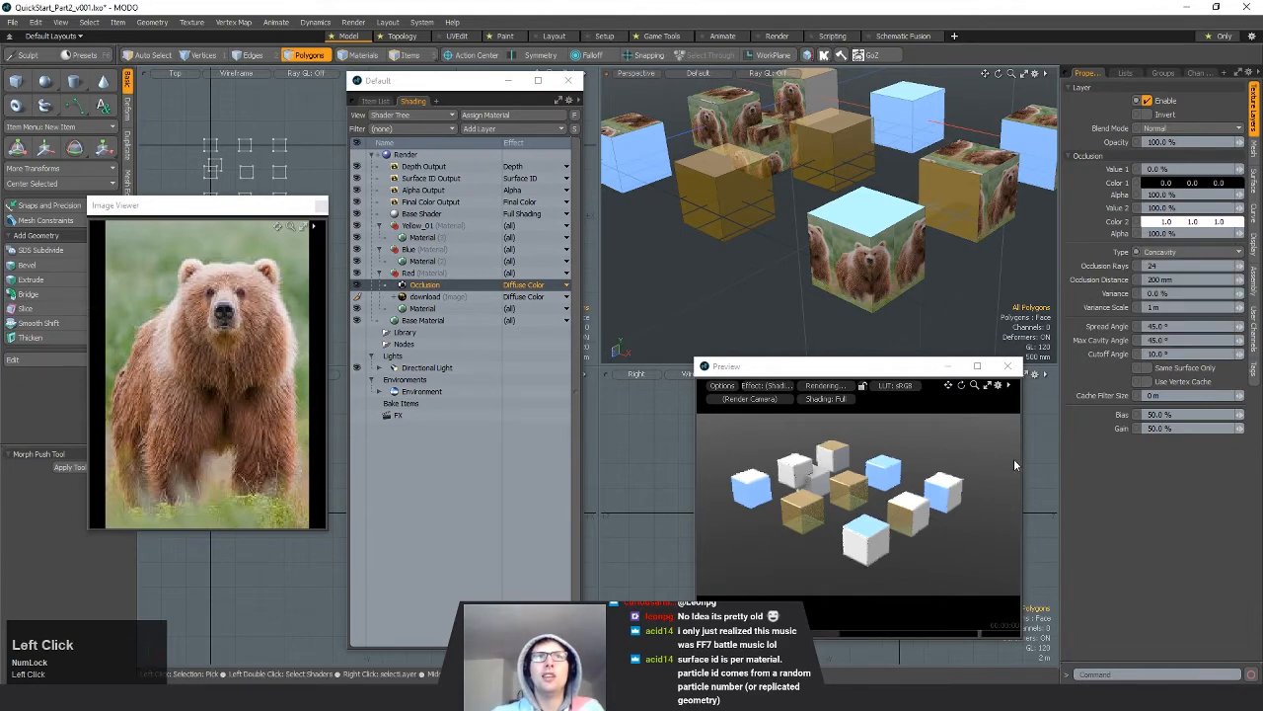
left_click_drag(799, 474, 1021, 558, "ctrl+alt")
left_click_drag(938, 552, 835, 502, "alt+shift")
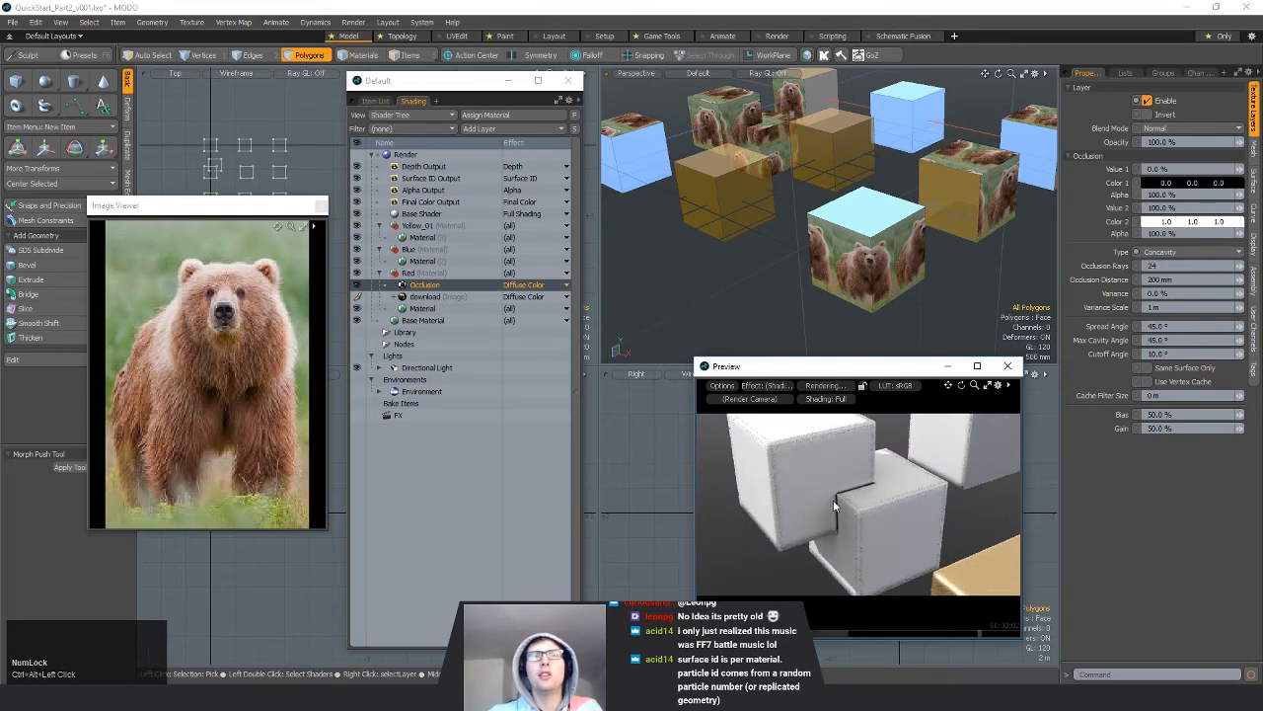
Step: Switch the occlusion type to Convexity and inspect the cube edges in the preview
left_click(1189, 252)
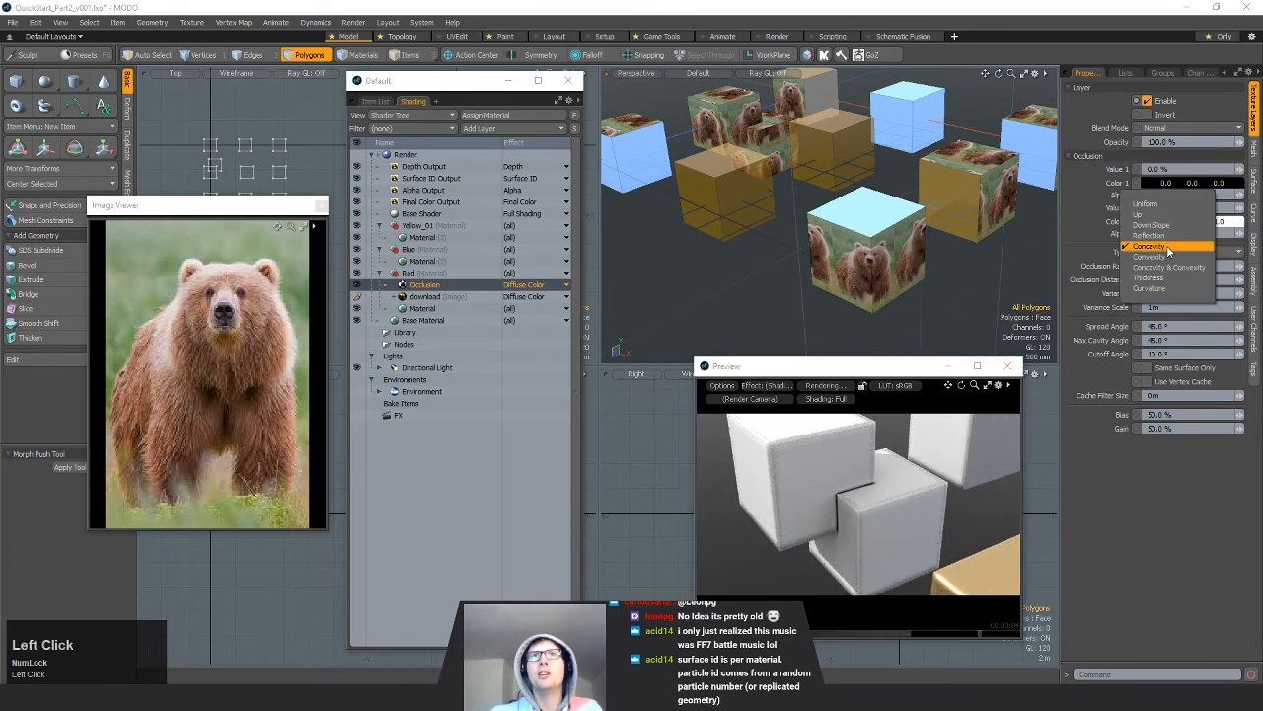
left_click(1160, 264)
left_click_drag(855, 484, 912, 491, "alt")
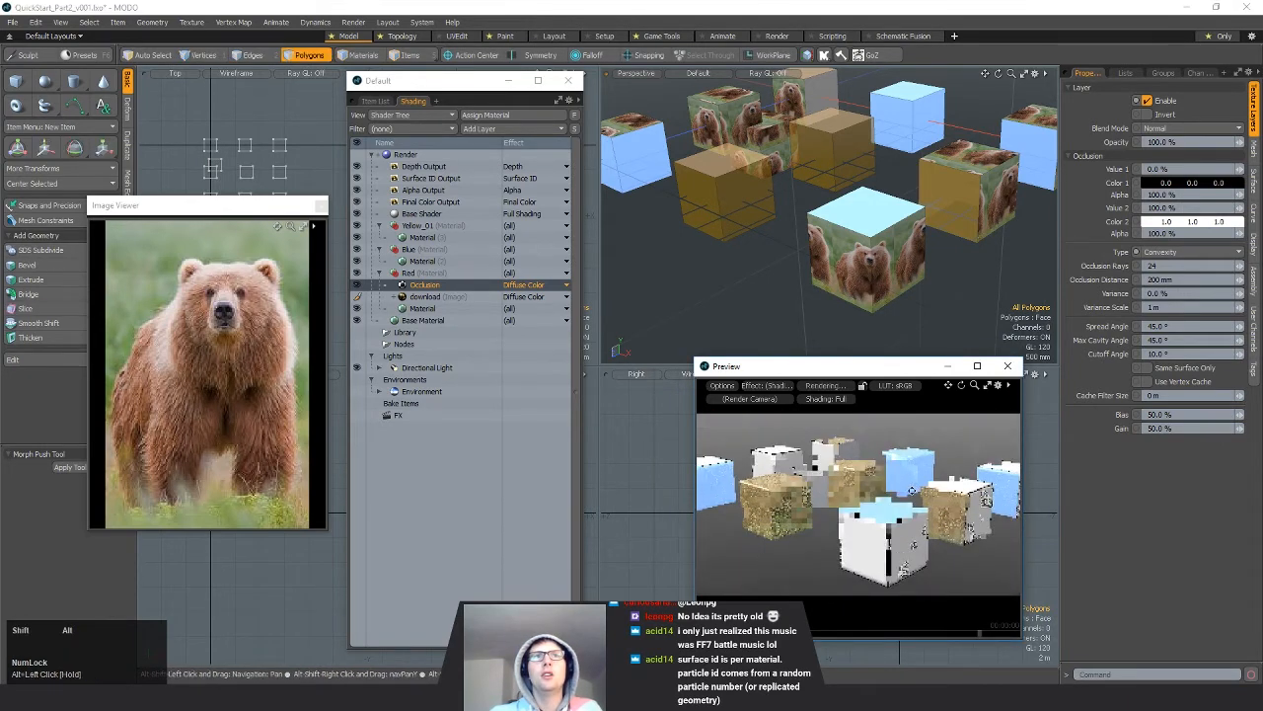
Step: Set the occlusion type to Concavity & Convexity with an occlusion distance of 1 m
left_click(1184, 251)
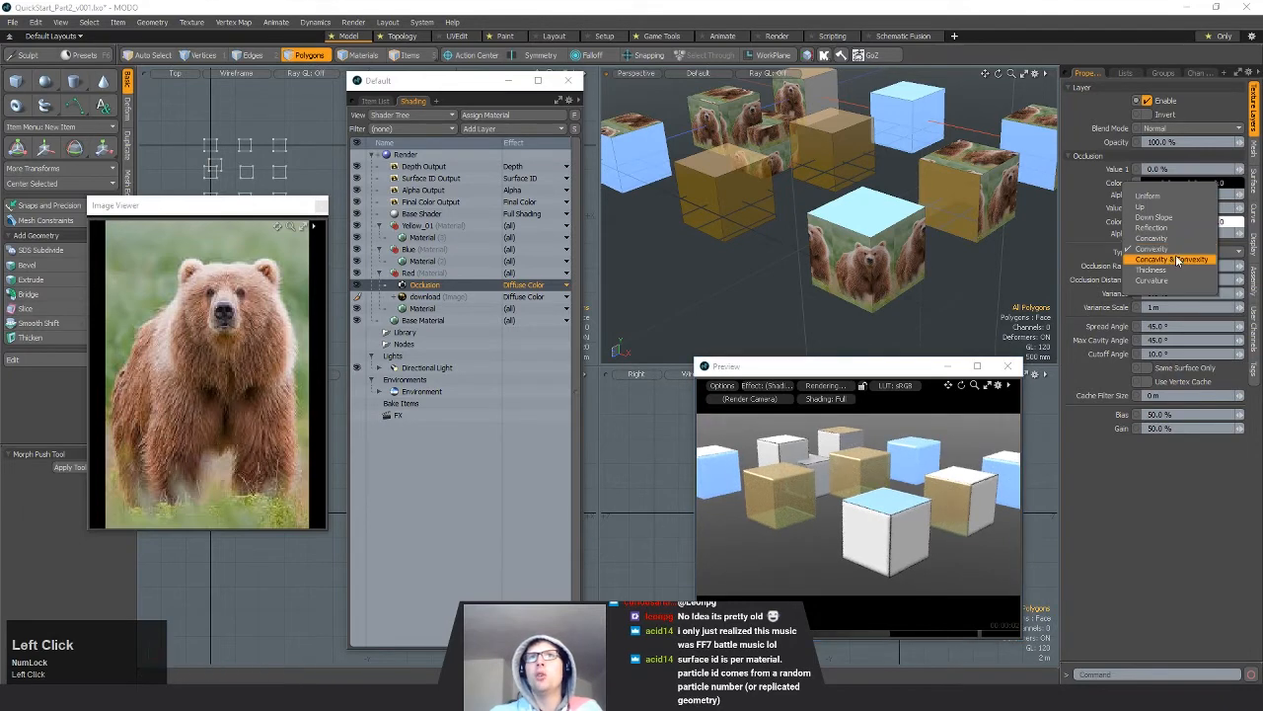
left_click(1179, 265)
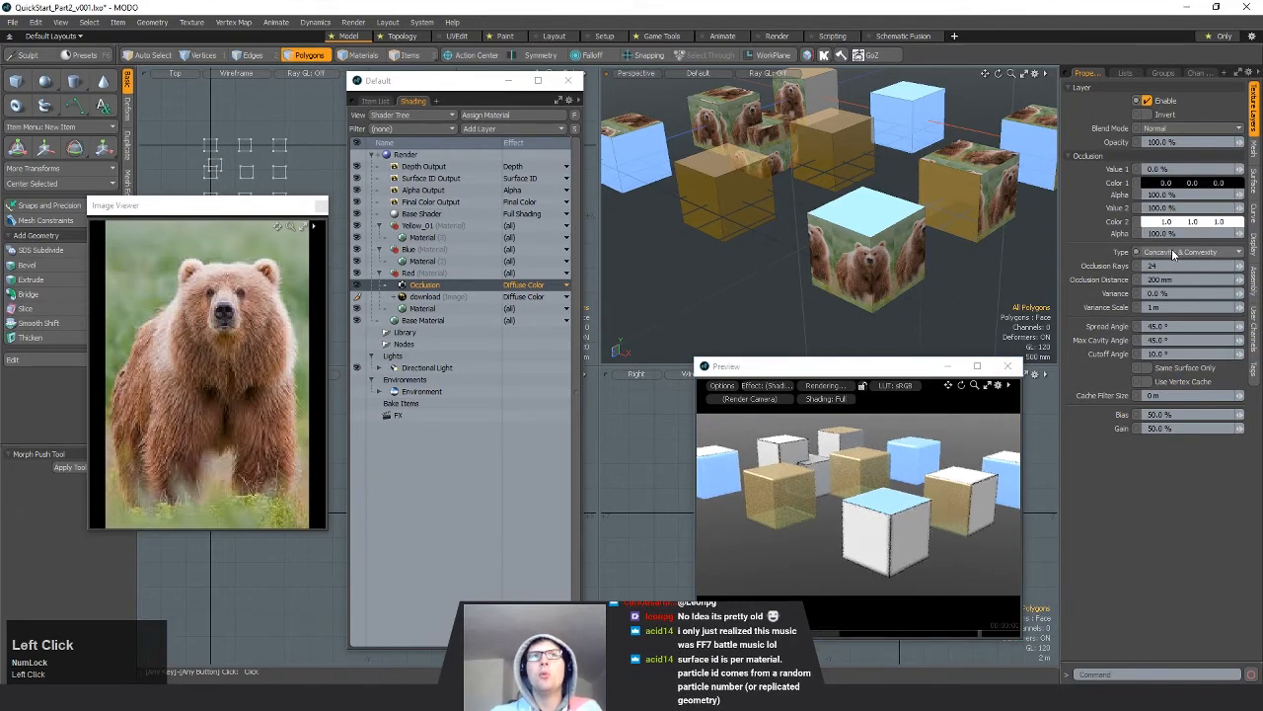
left_click(1183, 279)
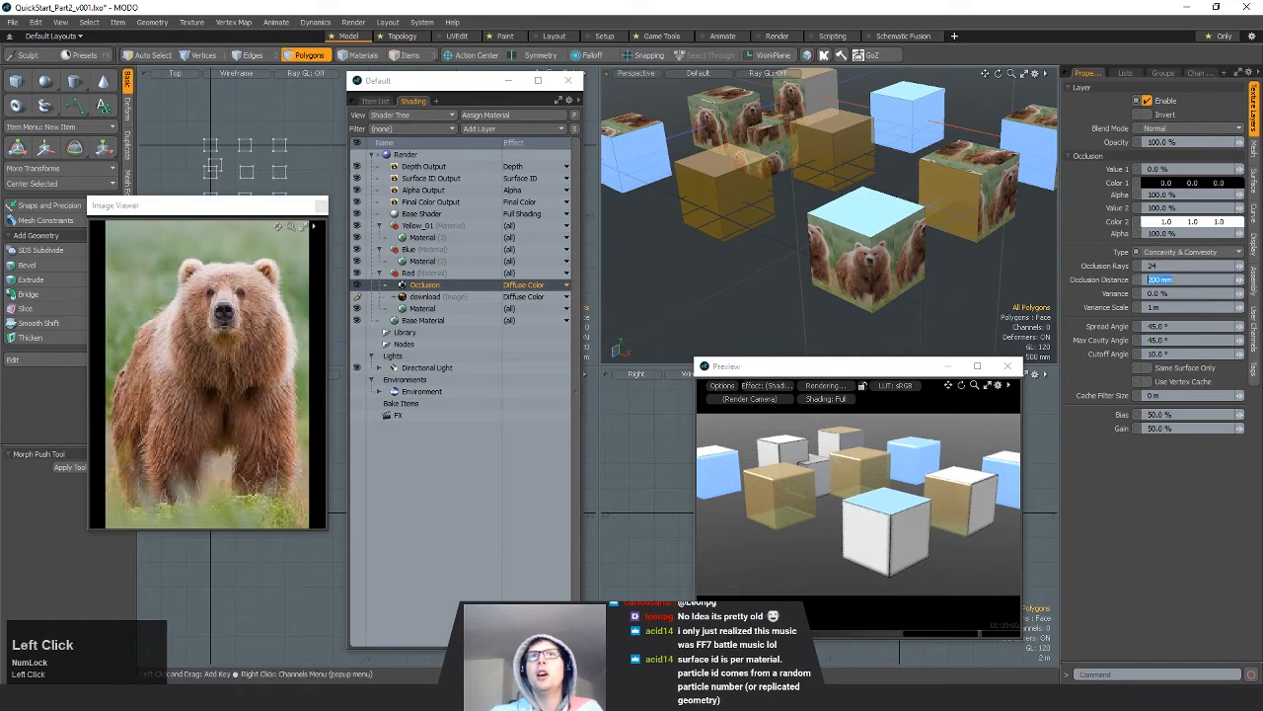
type("1")
key("Return")
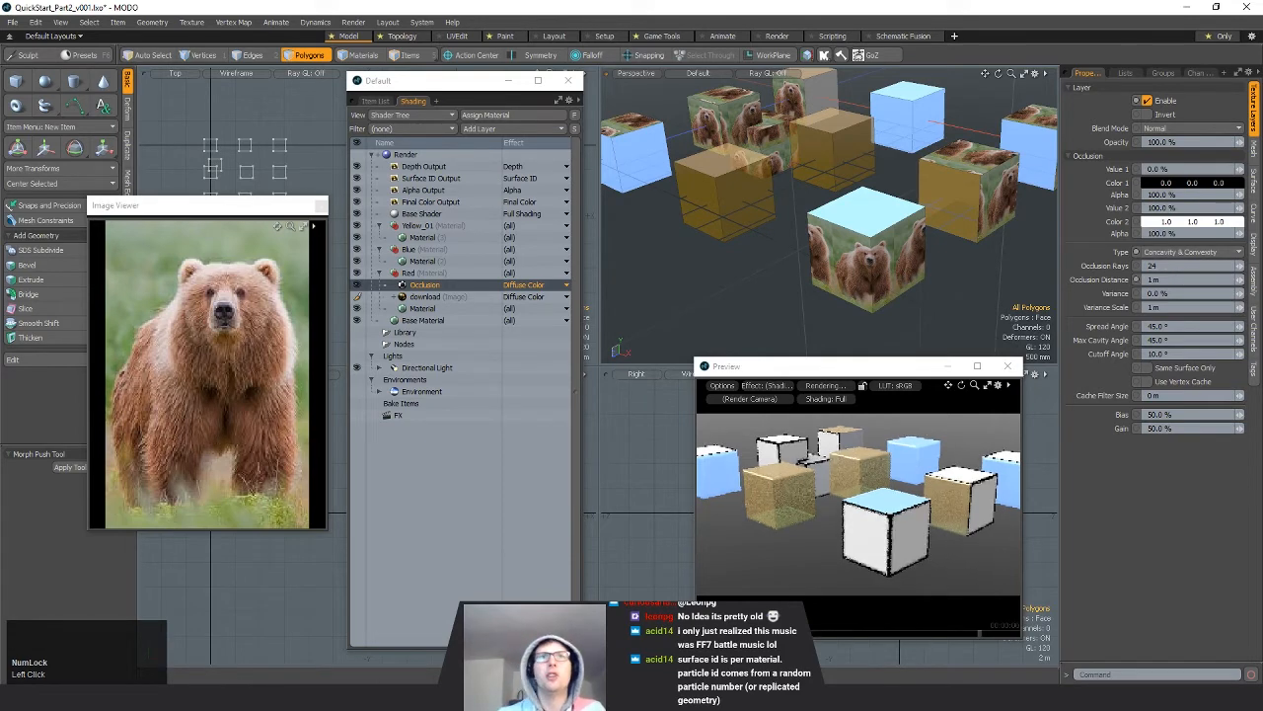
Step: Check the cube edges in the preview from a shifted angle and raise the occlusion distance to 5 m
left_click_drag(872, 506, 877, 516, "alt")
left_click(1151, 279)
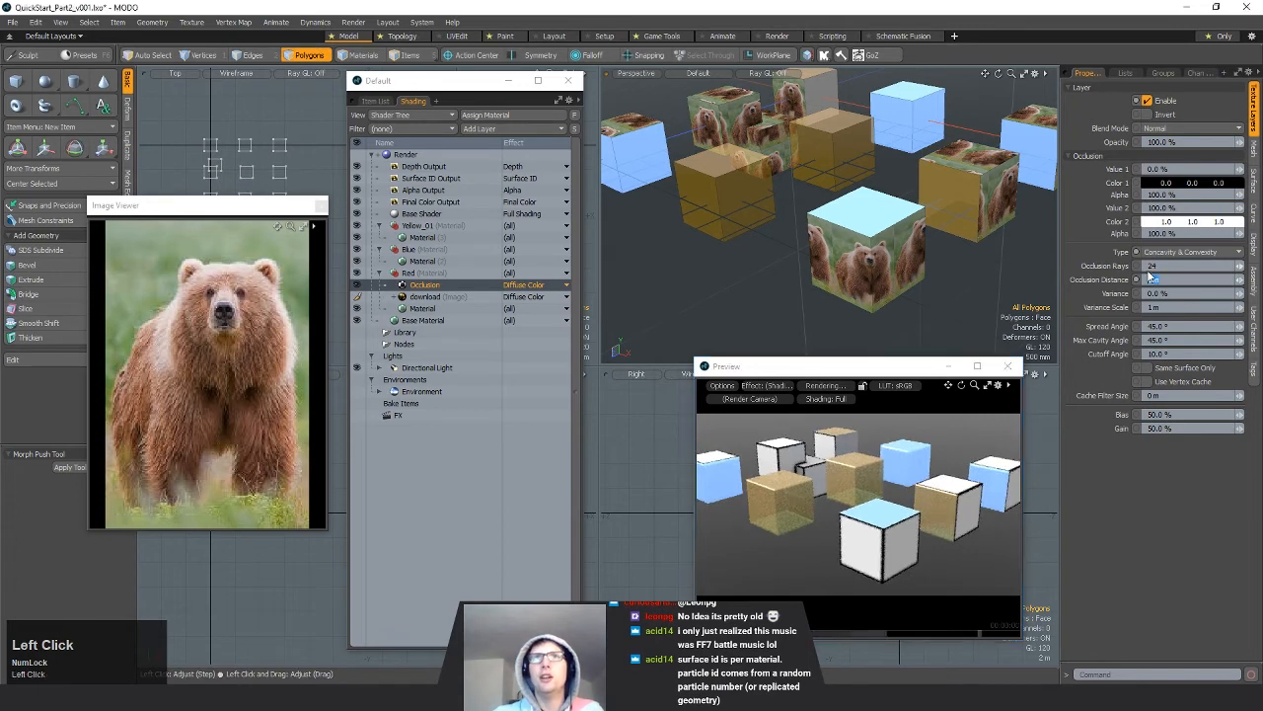
type("5")
key("Return")
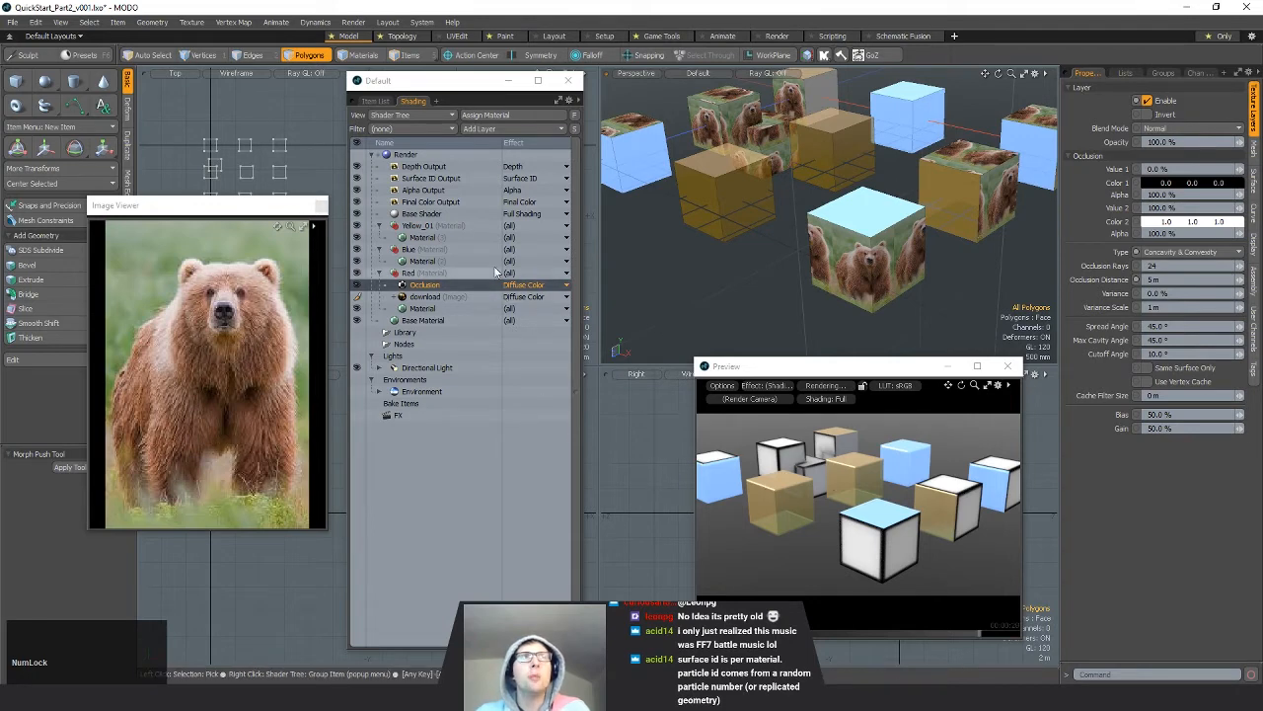
Step: Pause the preview and add a Process layer above the Occlusion layer in the Red material group
left_click(819, 388)
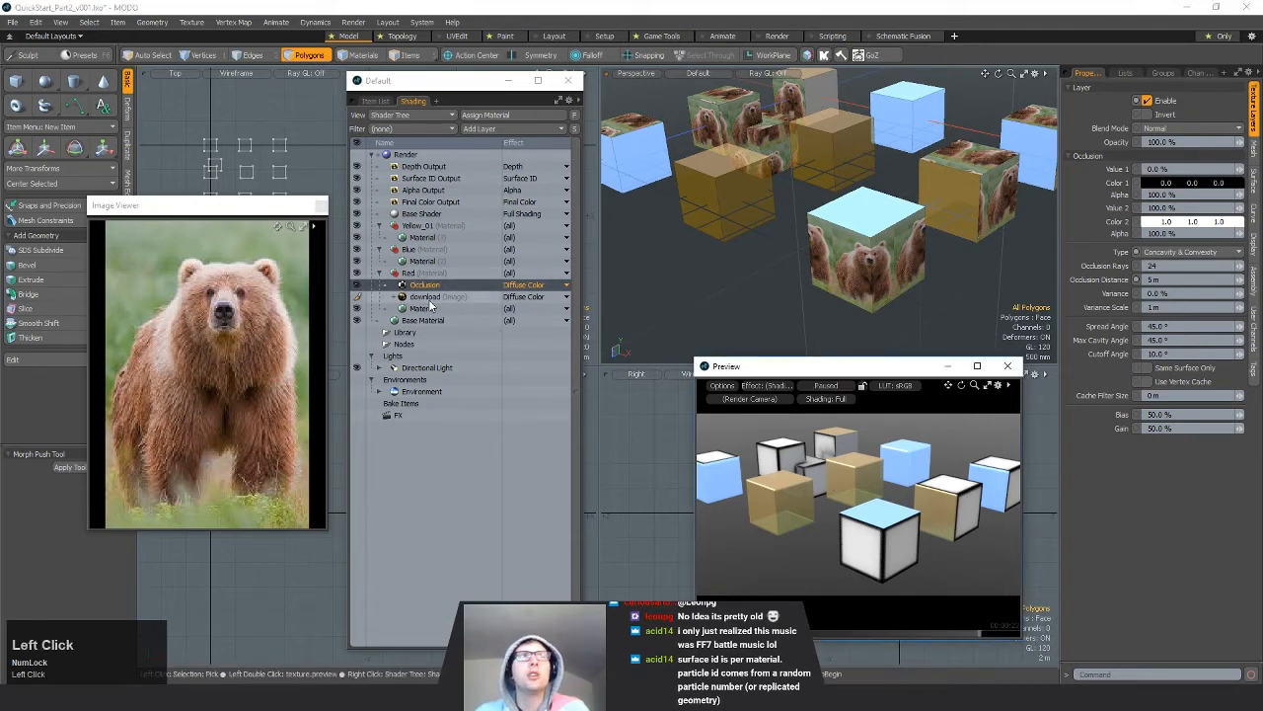
left_click(484, 129)
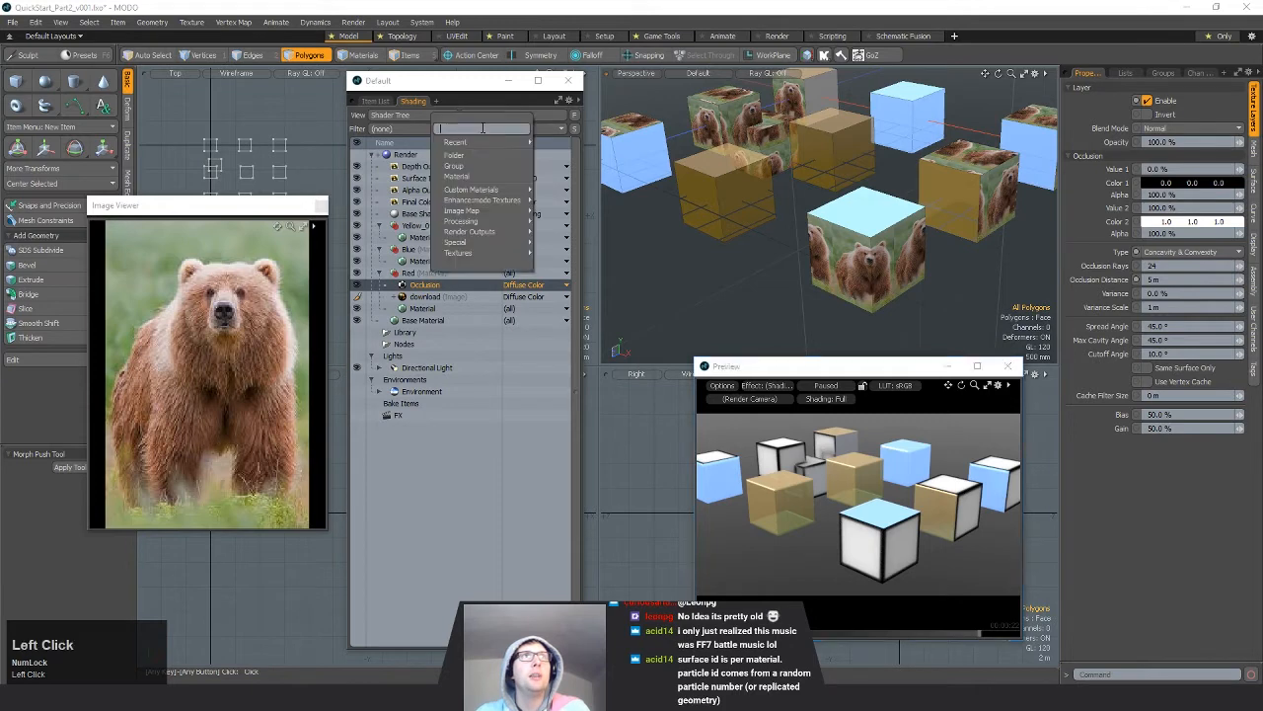
mouse_move(485, 214)
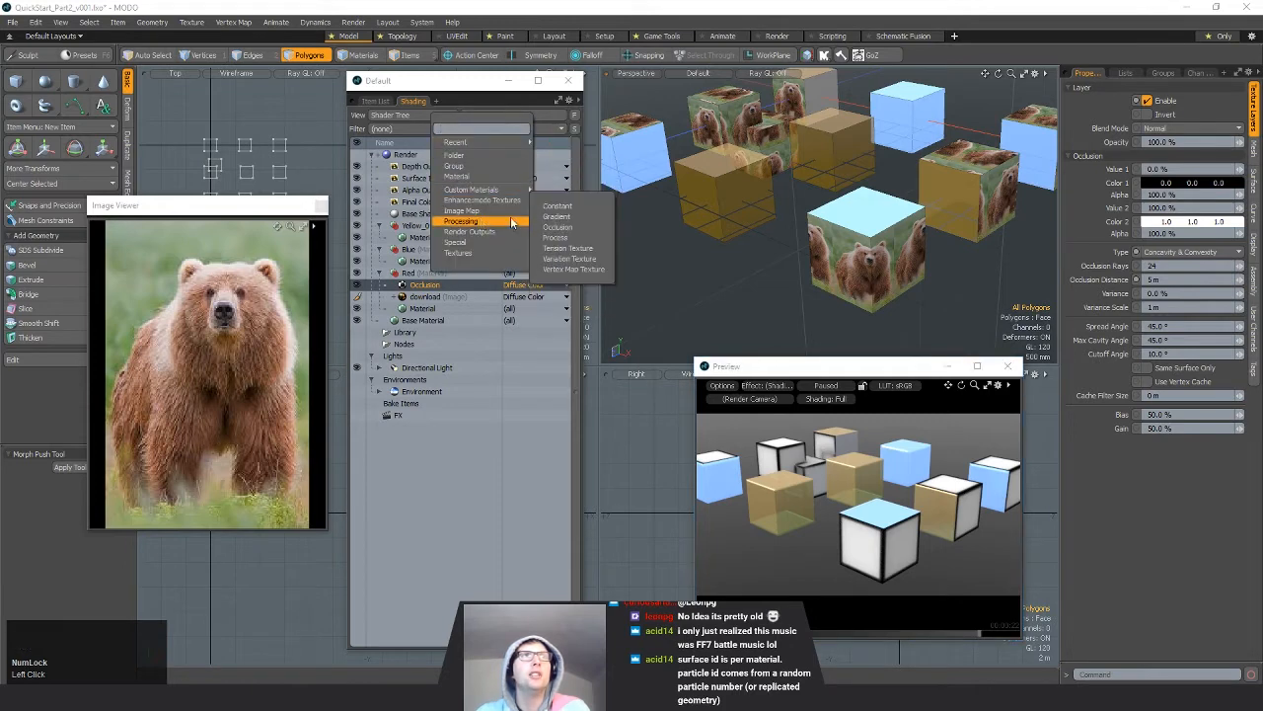
left_click(571, 242)
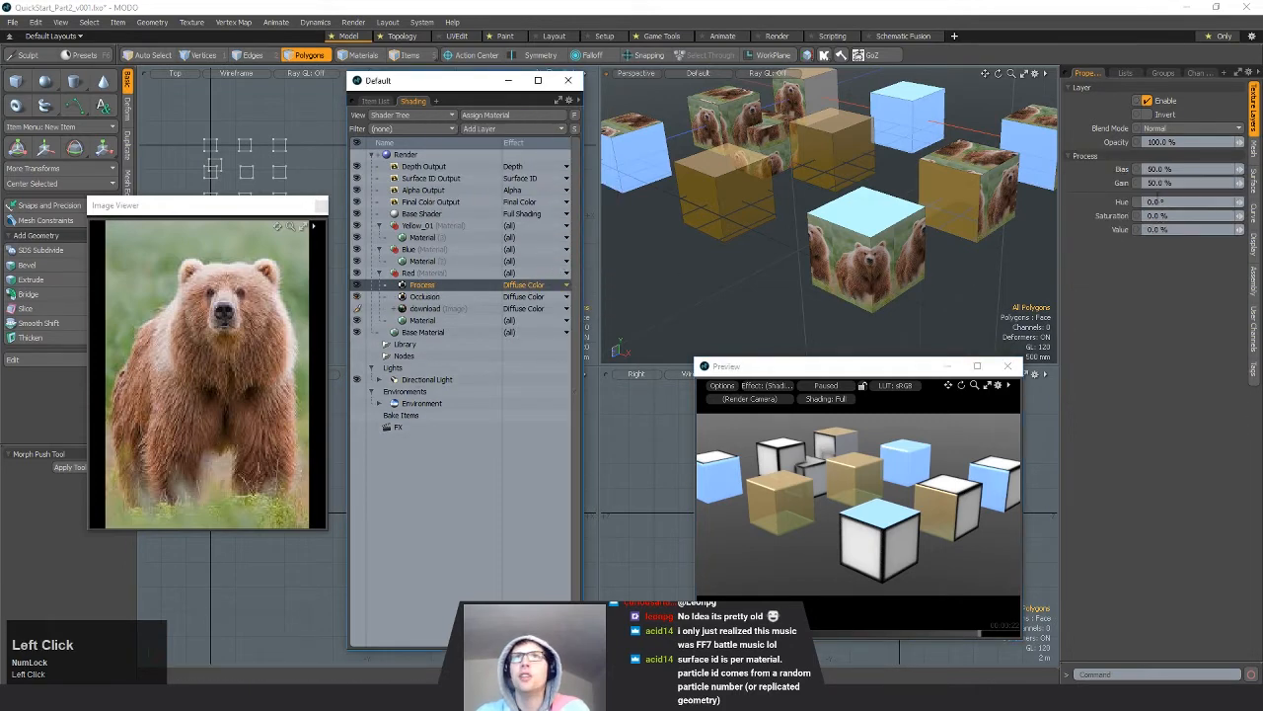
Step: Hide the Occlusion layer, set the Process layer's hue to 50°, saturation to 100% and value to 10%, and resume the preview
left_click(1224, 200)
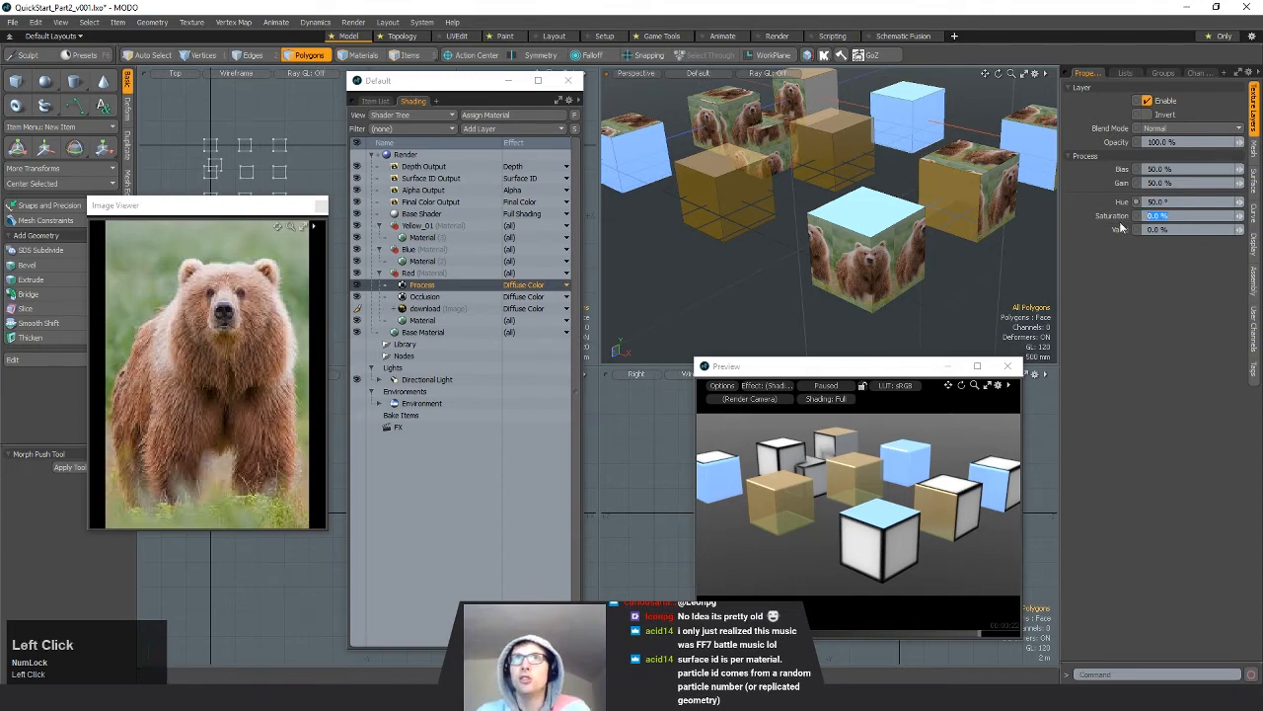
left_click(357, 296)
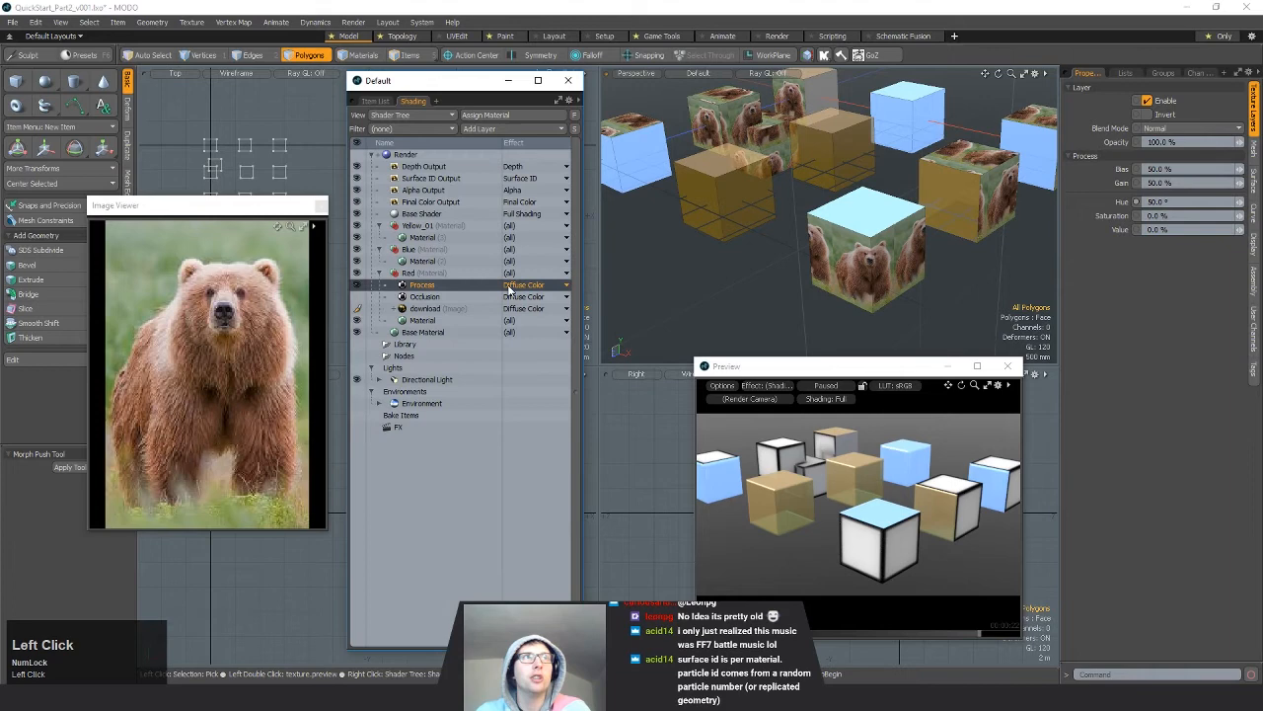
left_click(1174, 215)
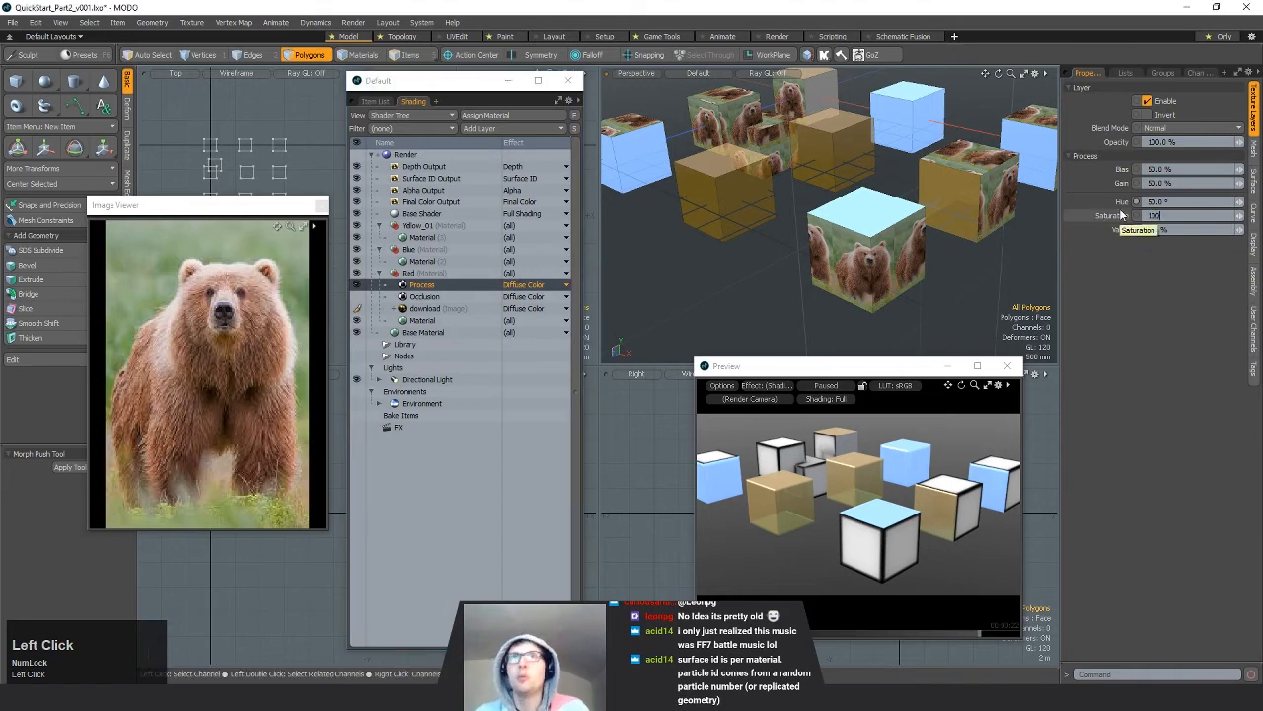
left_click(1155, 229)
type("1")
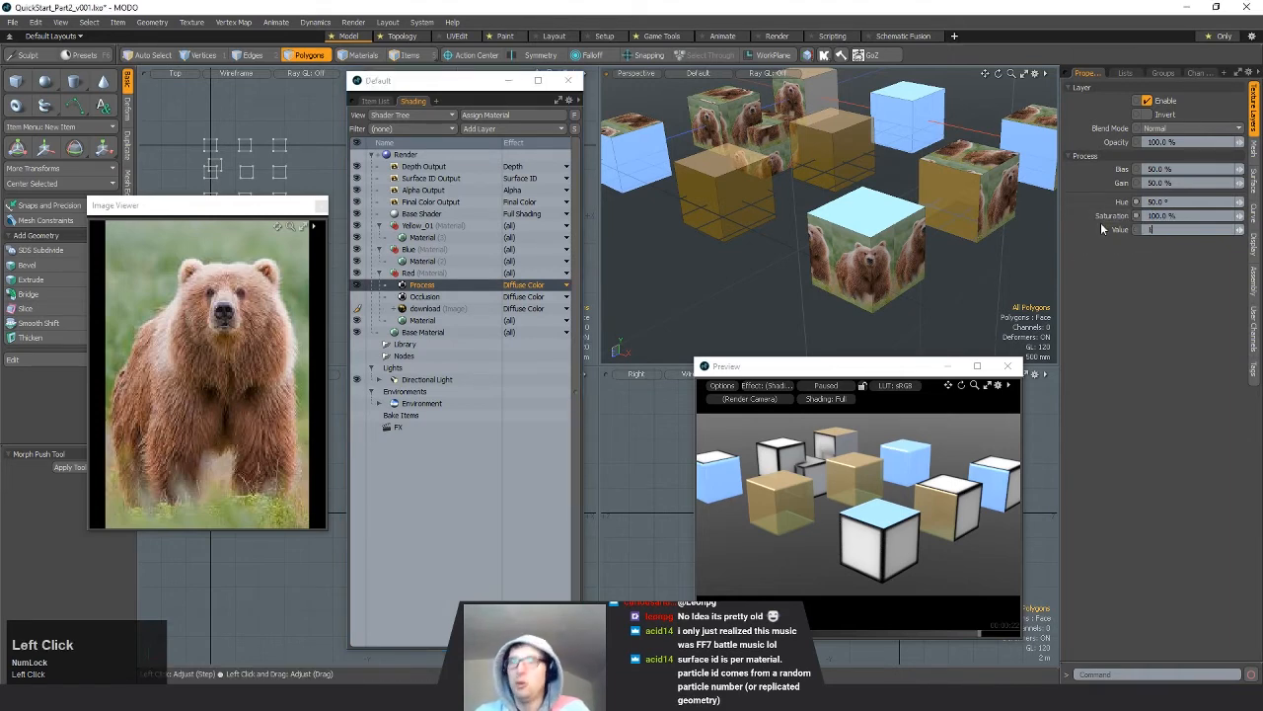
type("0")
key("Return")
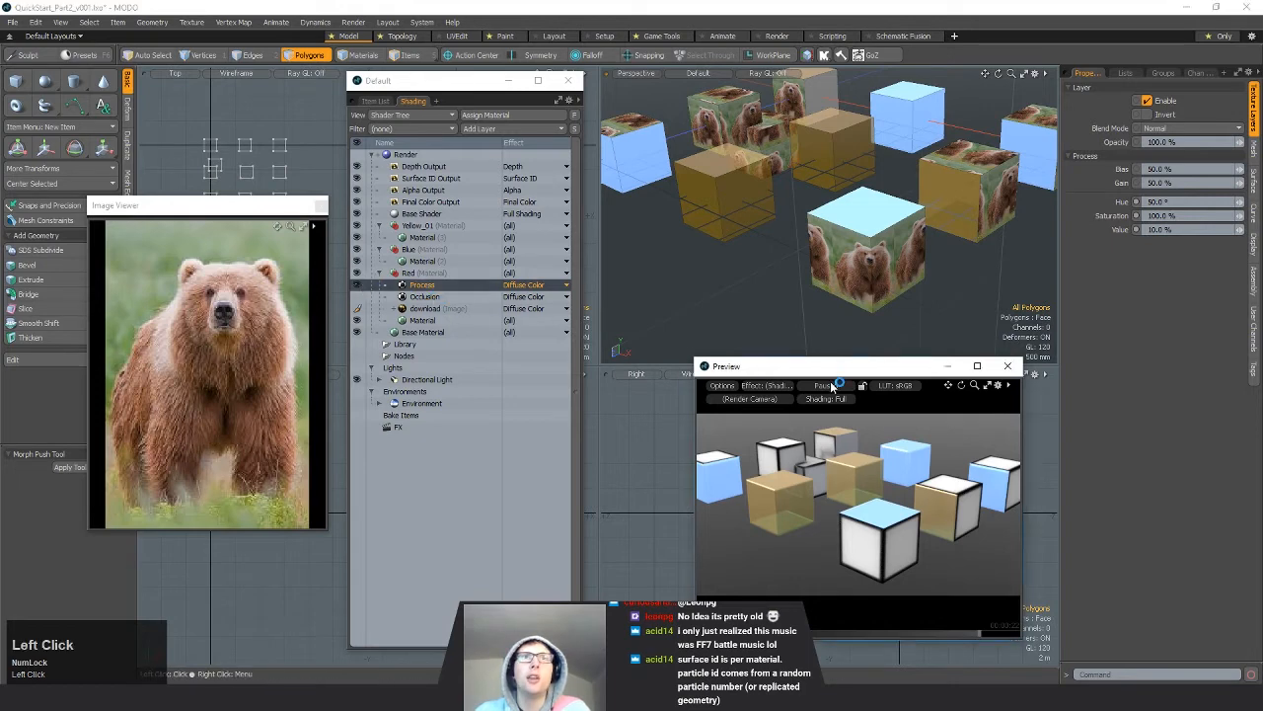
left_click(832, 385)
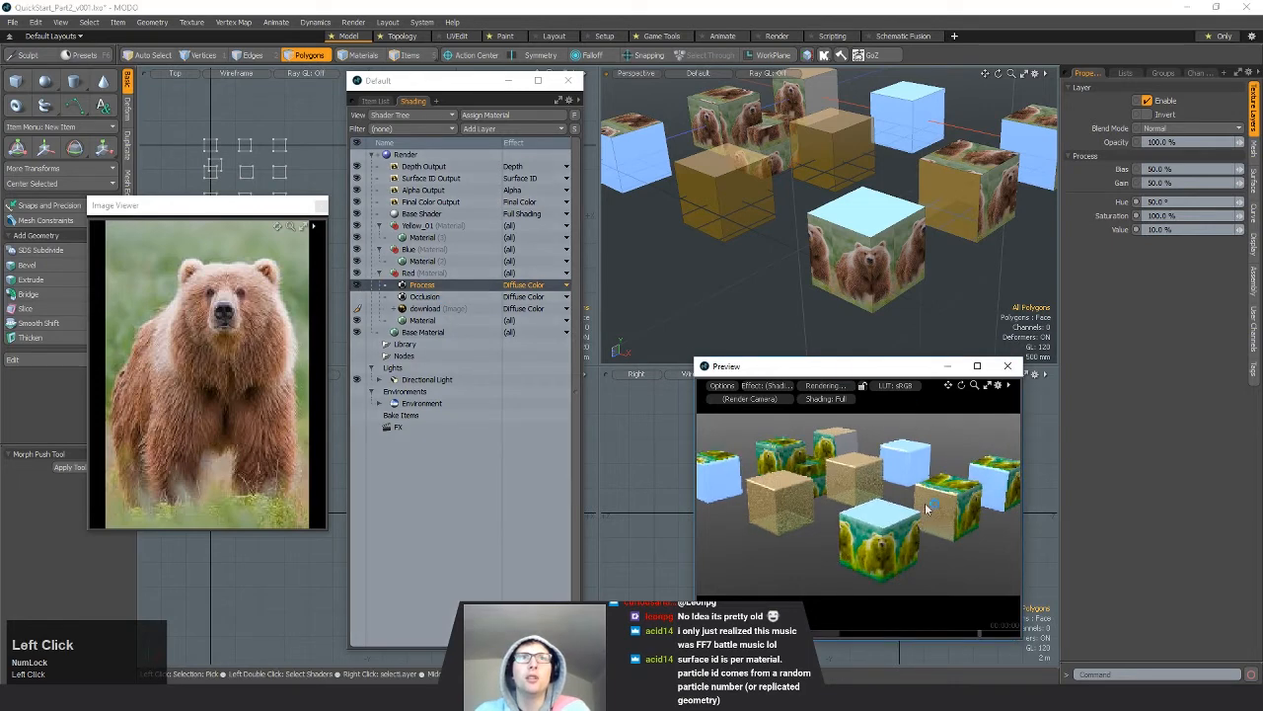
Step: Try a Process hue of 25°, set it to -100°, and disable the Process layer after checking the preview
left_click(1193, 202)
type("25")
key("Return")
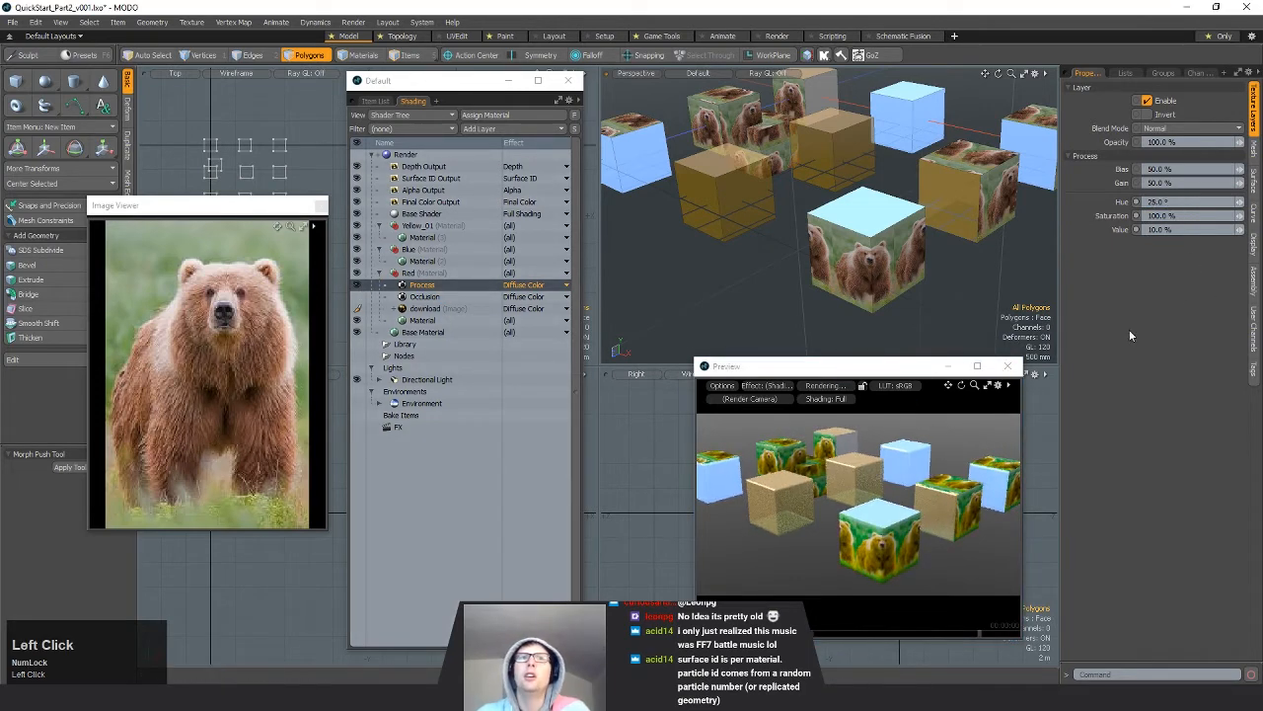
type("-100")
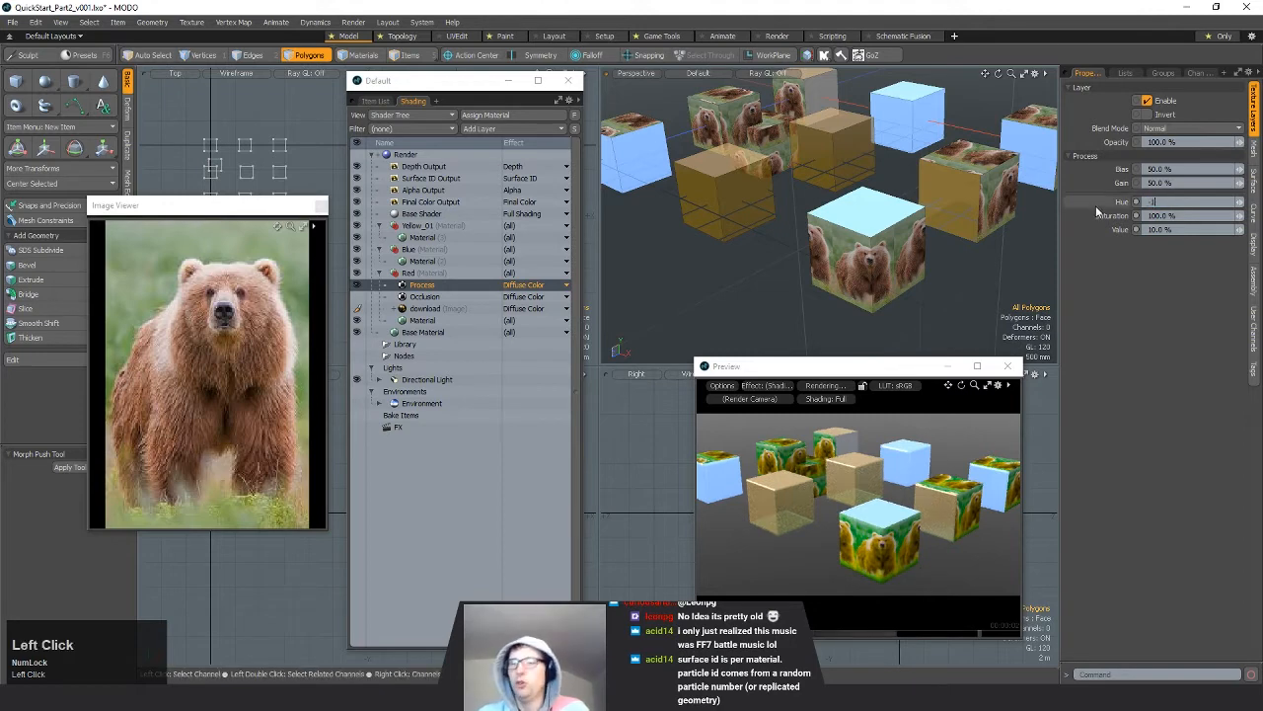
key("Return")
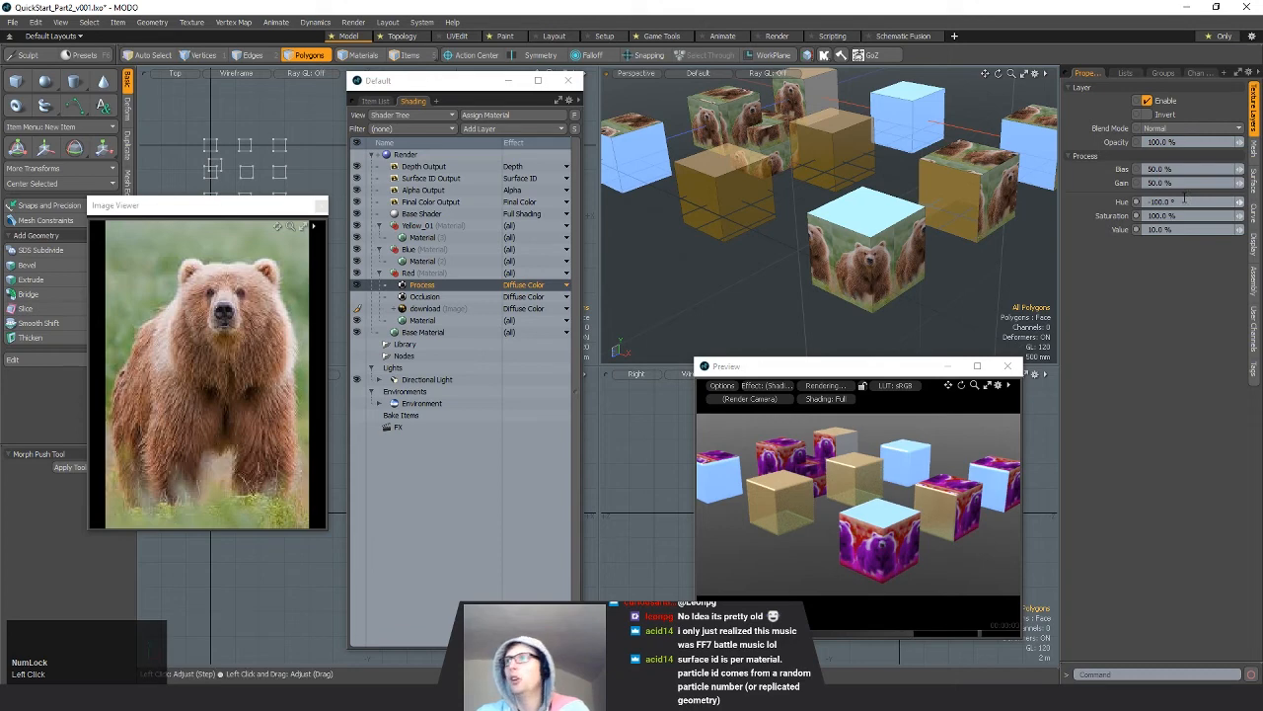
left_click(1147, 100)
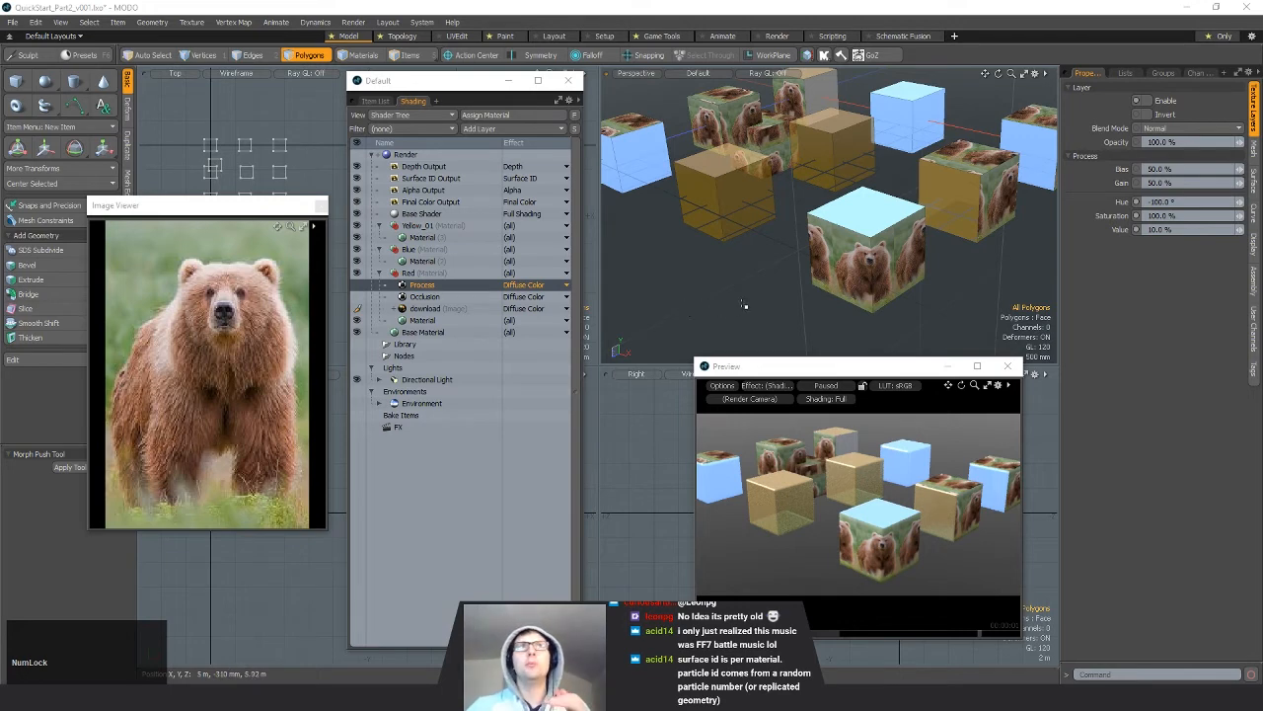
Step: Browse the Enhance:modo Textures categories available as shader tree layers, including Geometric, Tiles, Skins and Process
left_click(523, 126)
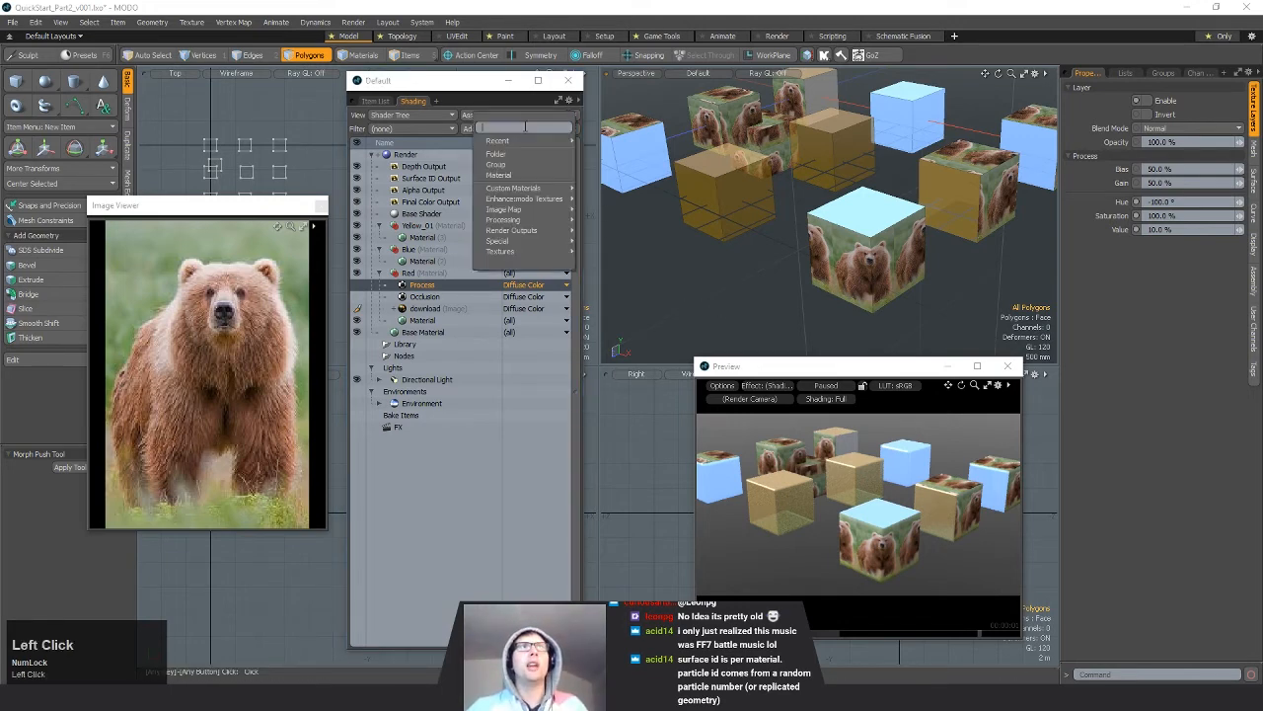
mouse_move(526, 200)
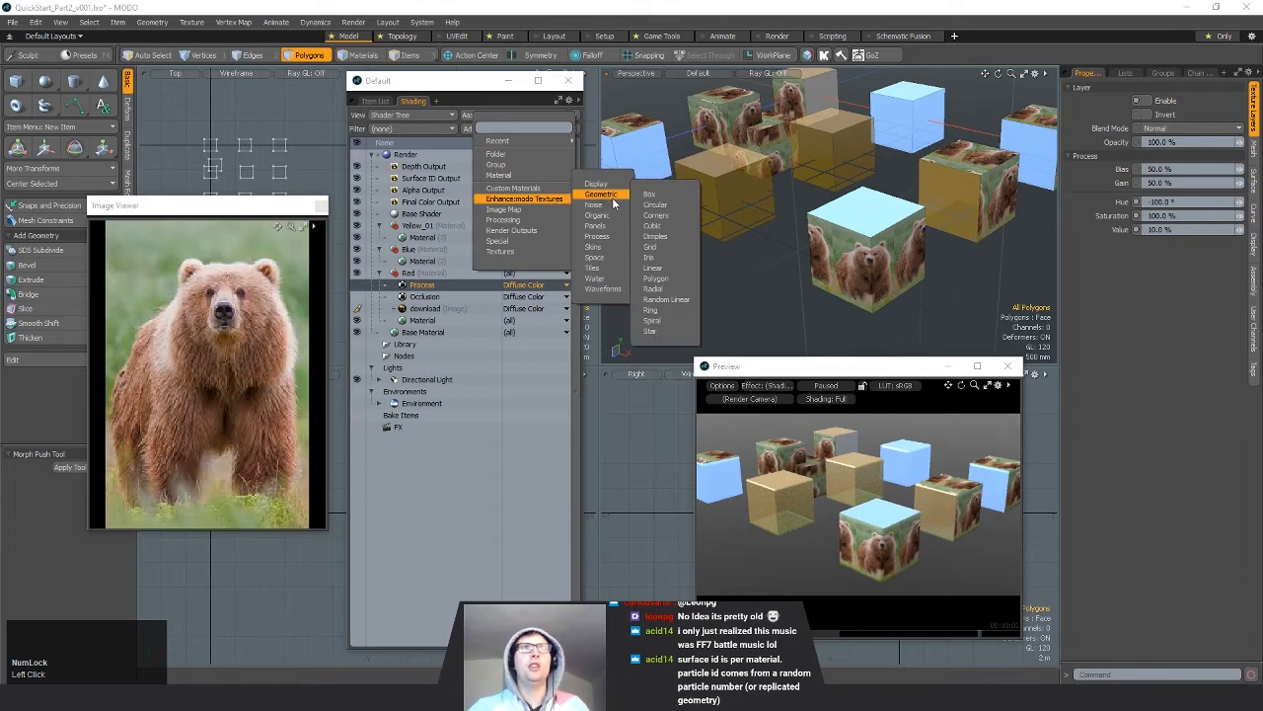
mouse_move(611, 229)
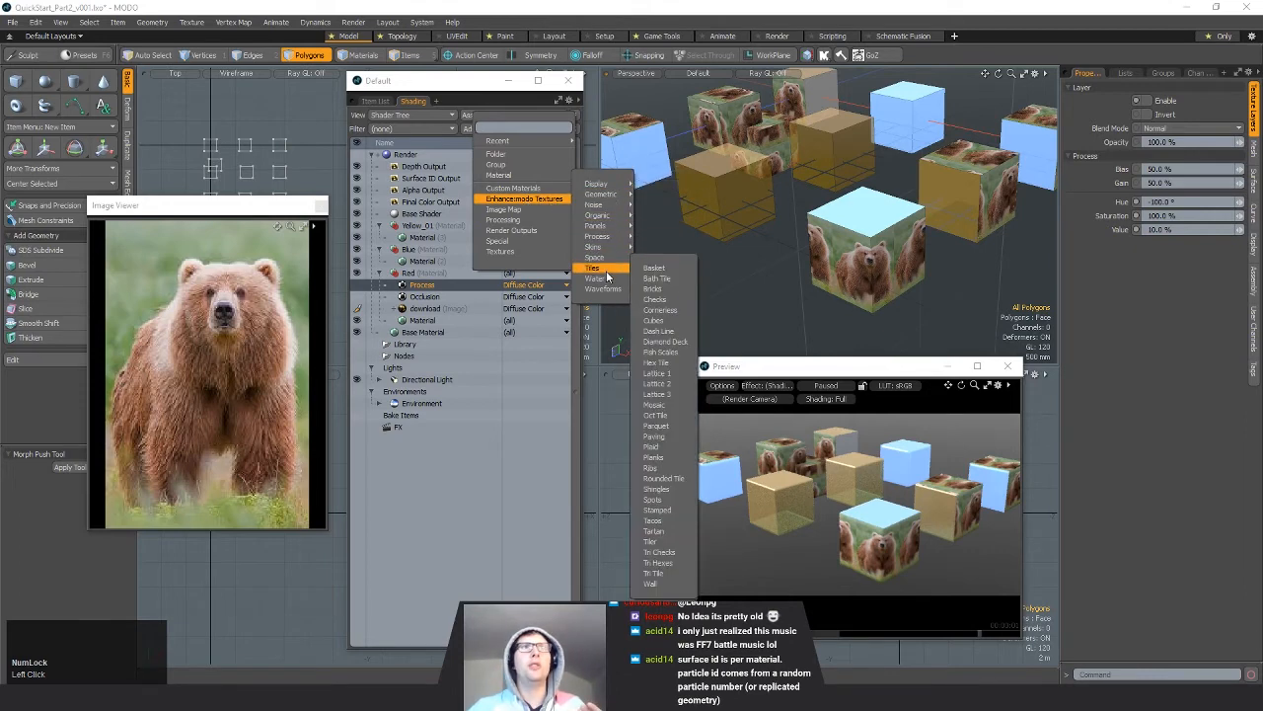
mouse_move(604, 279)
mouse_move(602, 254)
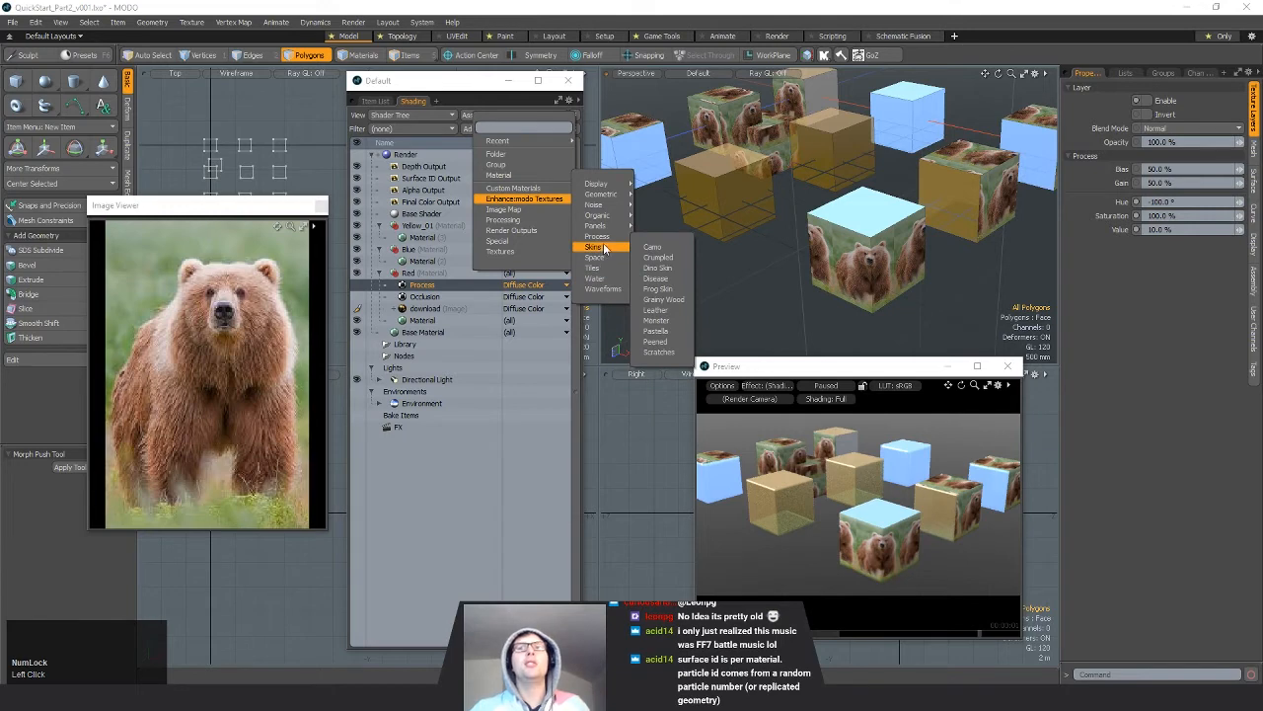
mouse_move(610, 201)
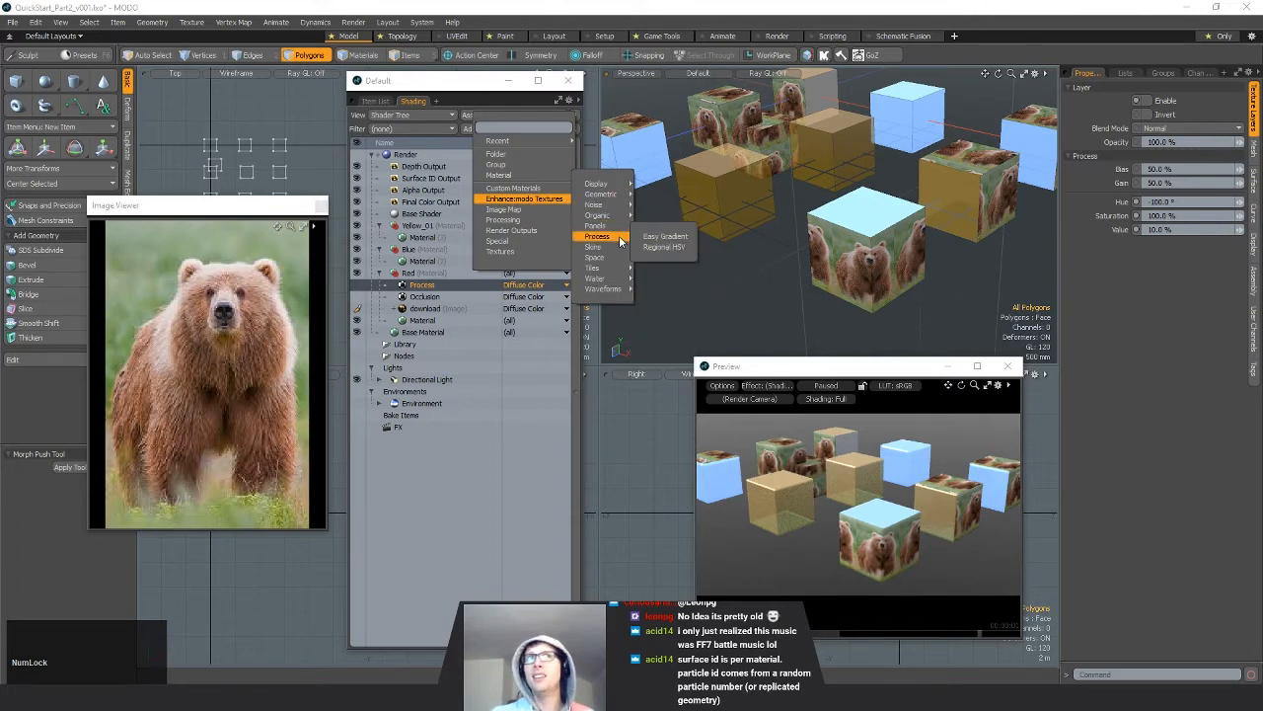
mouse_move(618, 247)
mouse_move(600, 193)
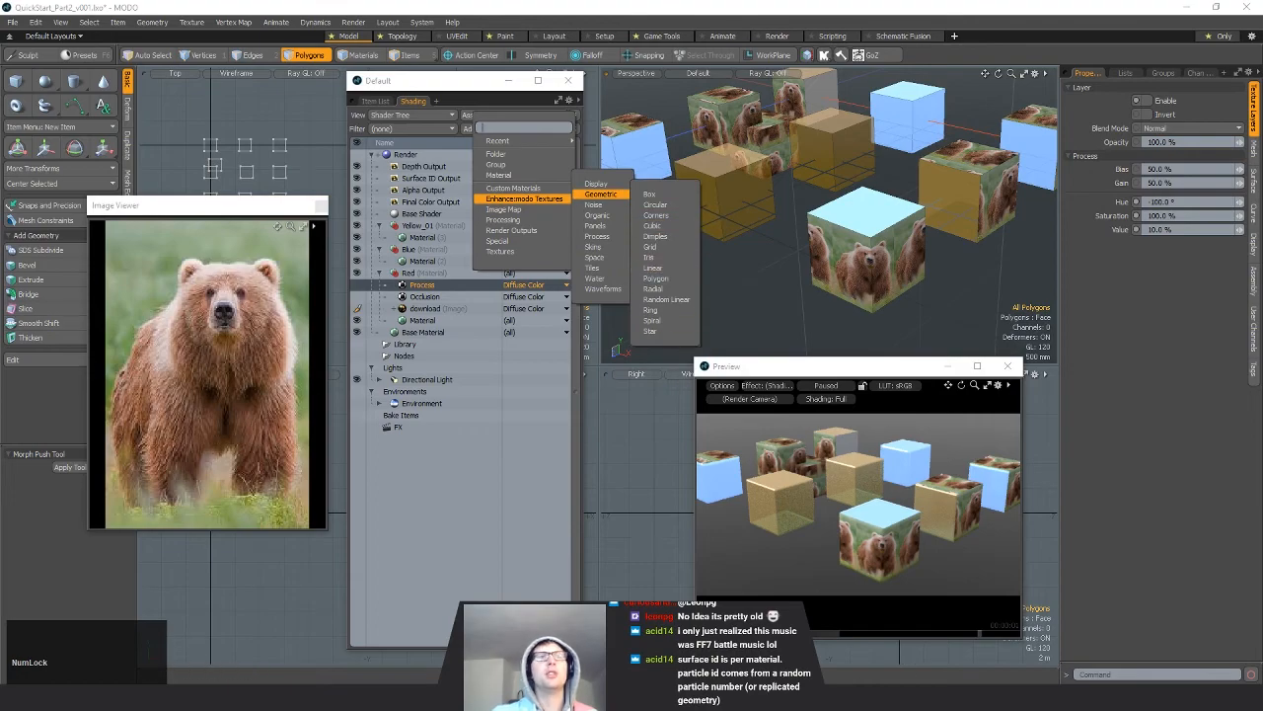
Step: Switch to the MODO Online Help page in Chrome, look through the Enhance:modo texture thumbnails, and return to MODO
left_click(405, 697)
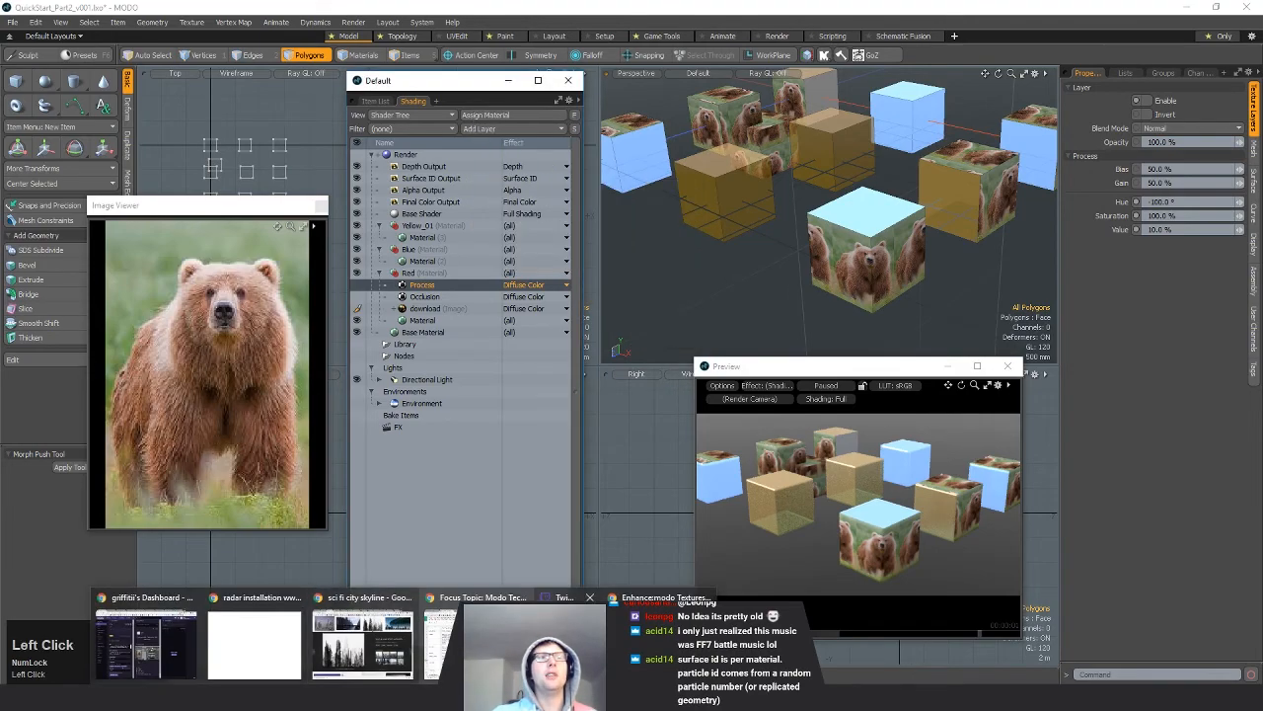
left_click(658, 644)
left_click_drag(686, 540, 803, 22)
scroll(1051, 296, "down", 2)
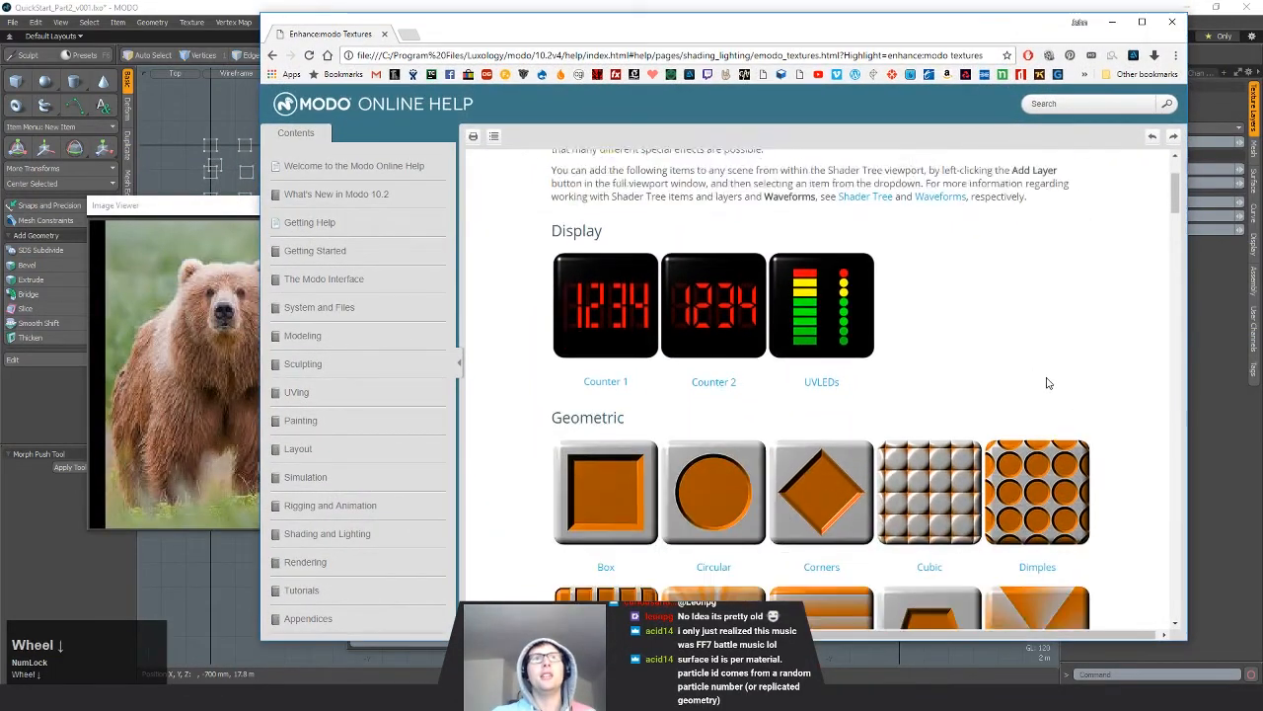
left_click(1175, 210)
mouse_move(1175, 209)
left_mouse_down()
mouse_move(1232, 462)
mouse_move(1181, 470)
mouse_move(1194, 595)
mouse_move(1196, 222)
mouse_move(1194, 261)
left_mouse_up()
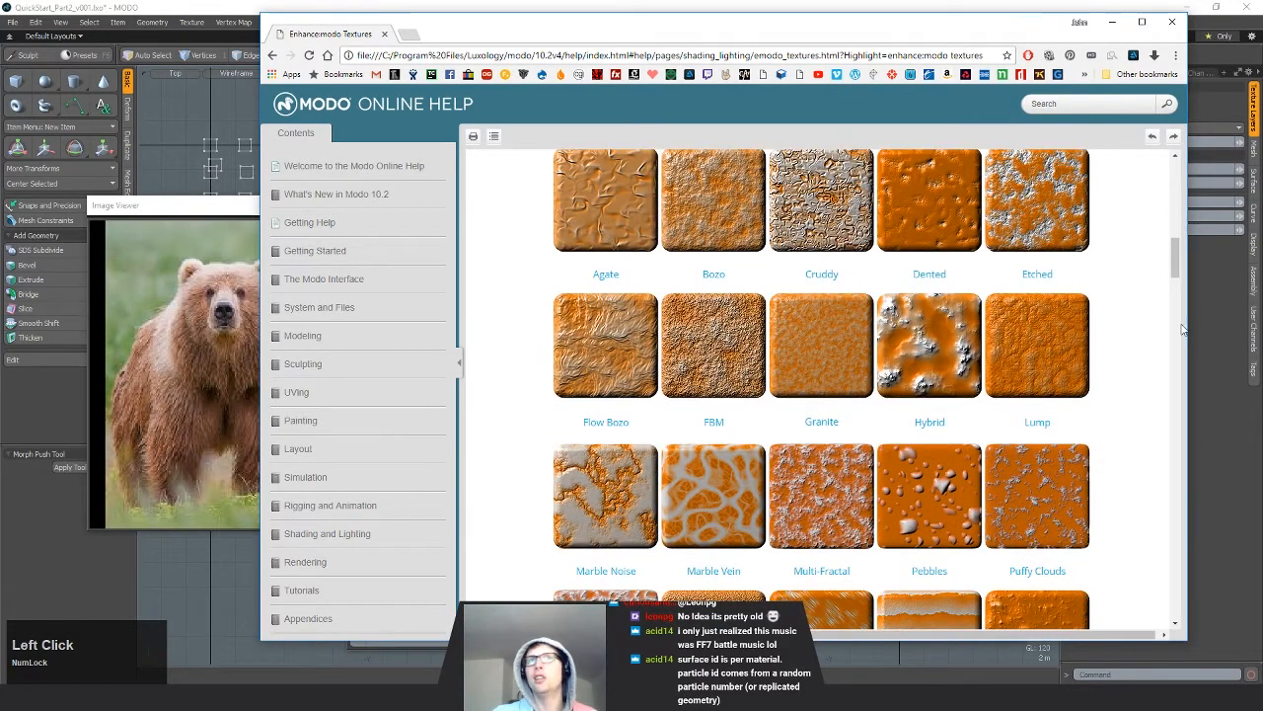
left_click(1112, 21)
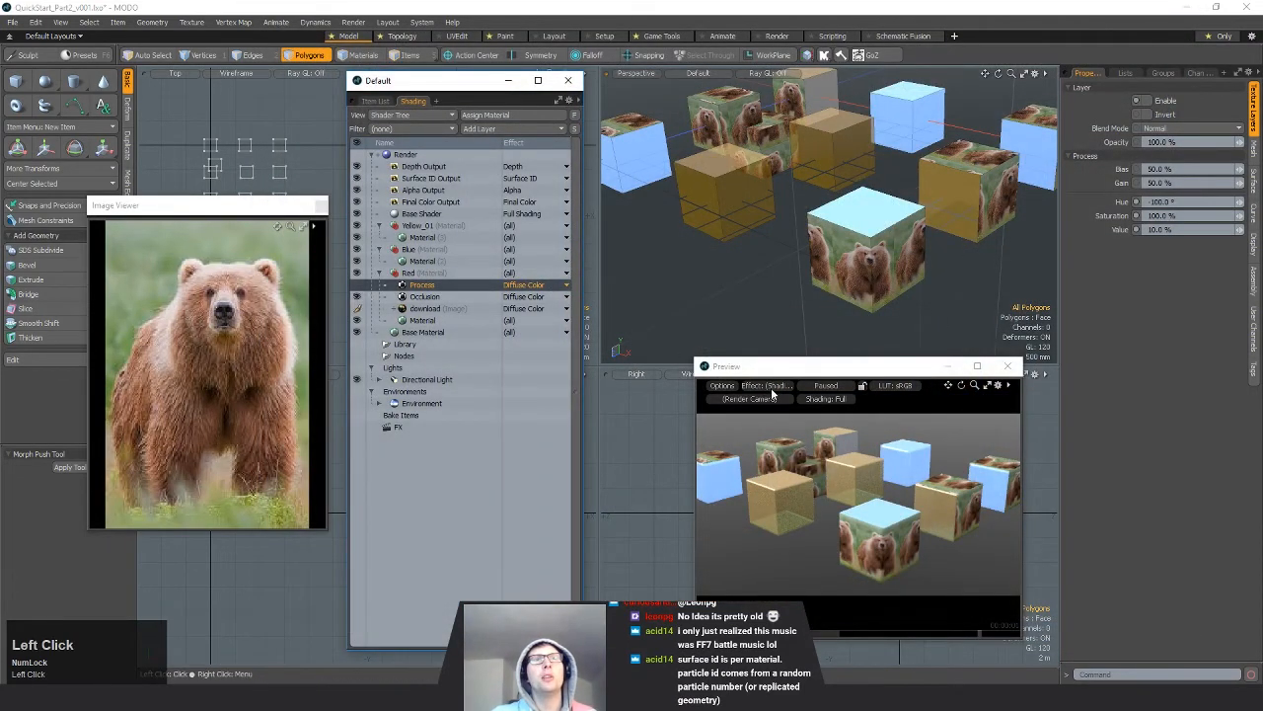
Step: Show the Occlusion layer in the Red group again, update the preview with it, and pause rendering
left_click(814, 387)
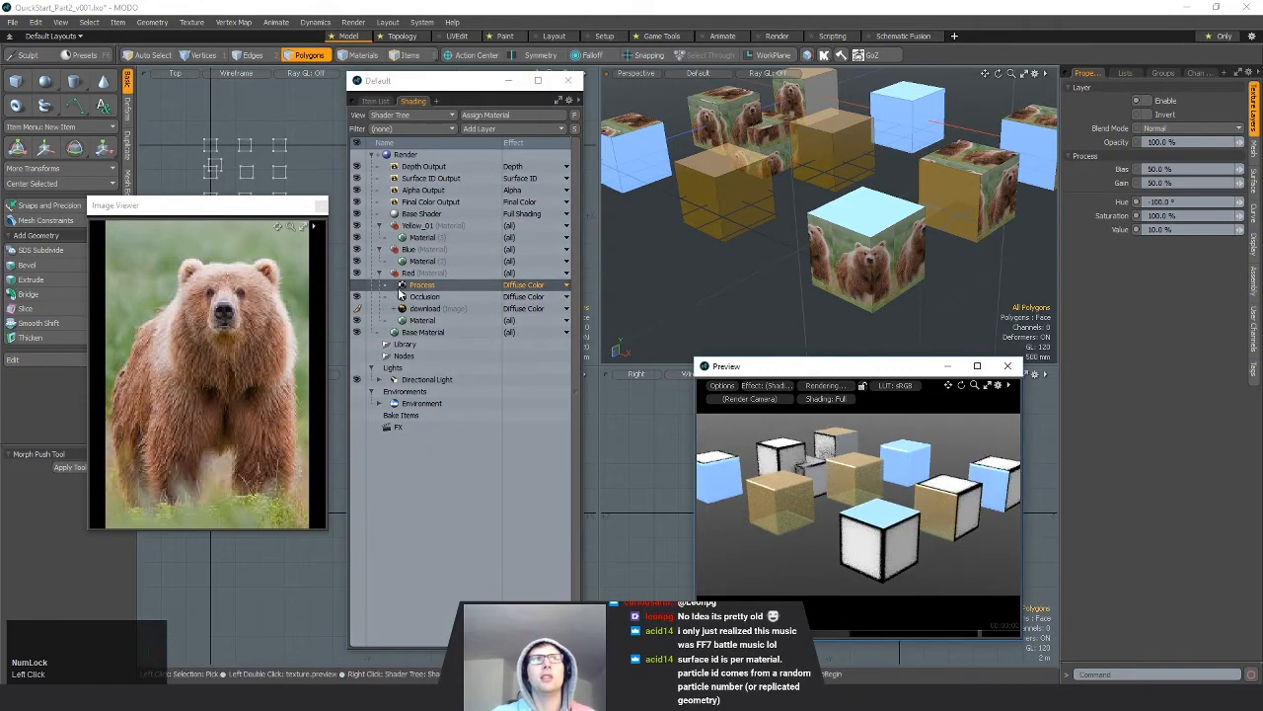
left_click(836, 388)
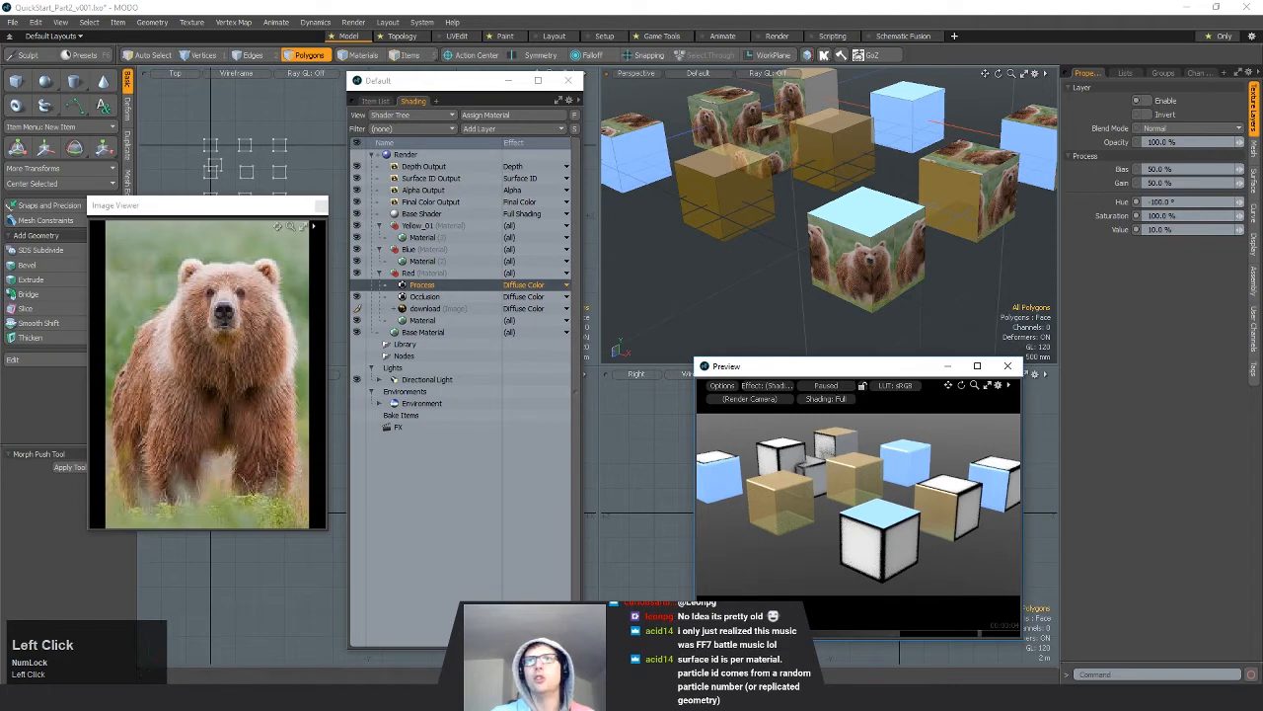
scroll(862, 397, "down", 1)
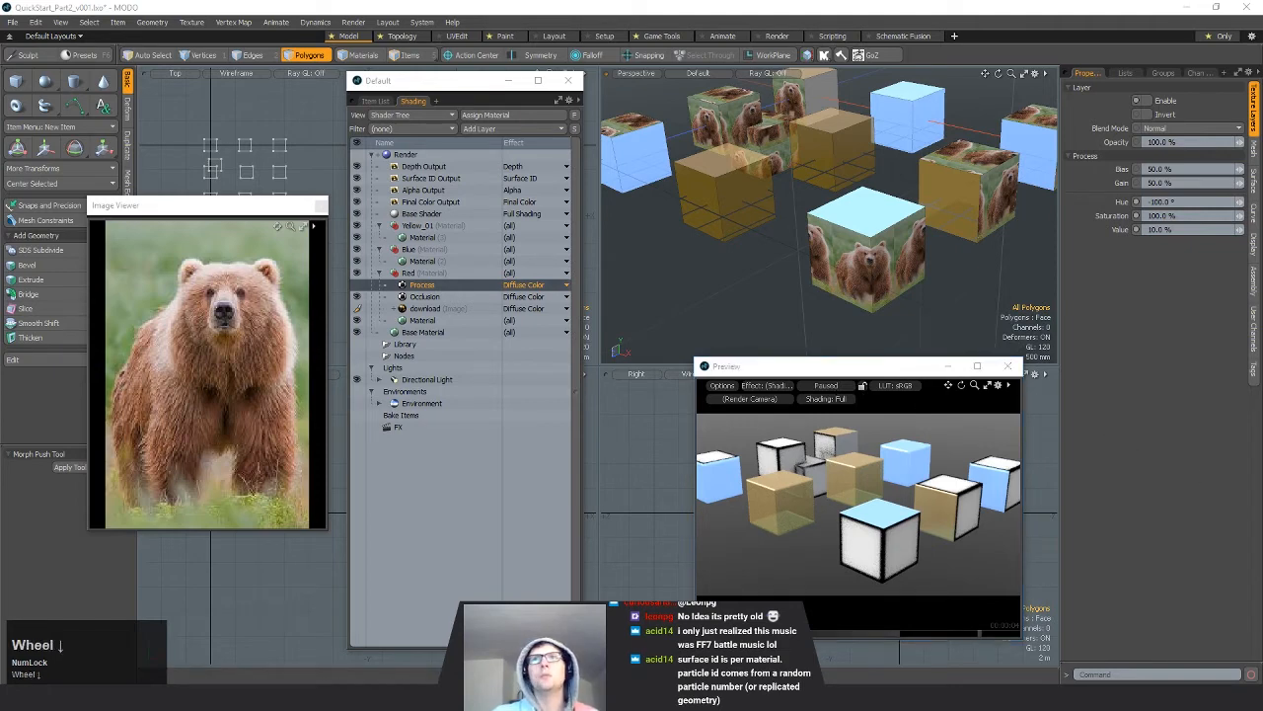
Step: Turn the Occlusion layer into a layer mask of the download image, expand the image's sublayers, and resume the preview
left_click(418, 300)
left_click_drag(418, 300, 461, 311)
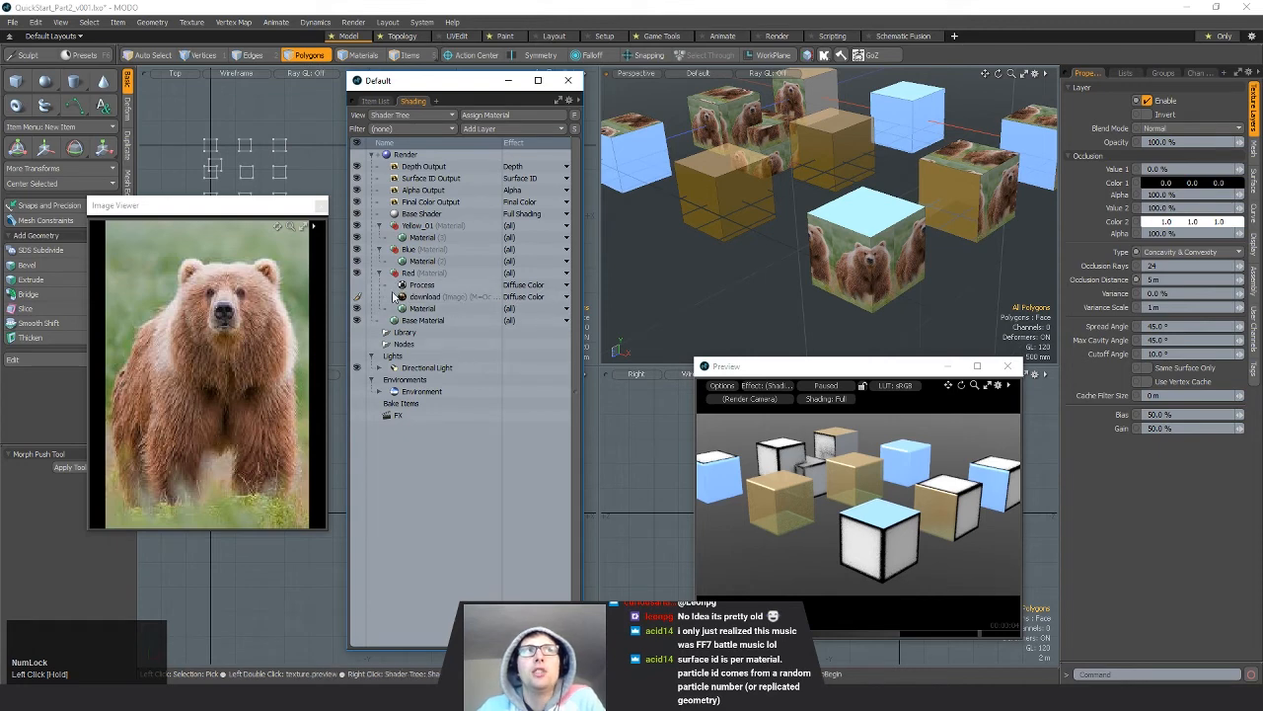
left_click(401, 297)
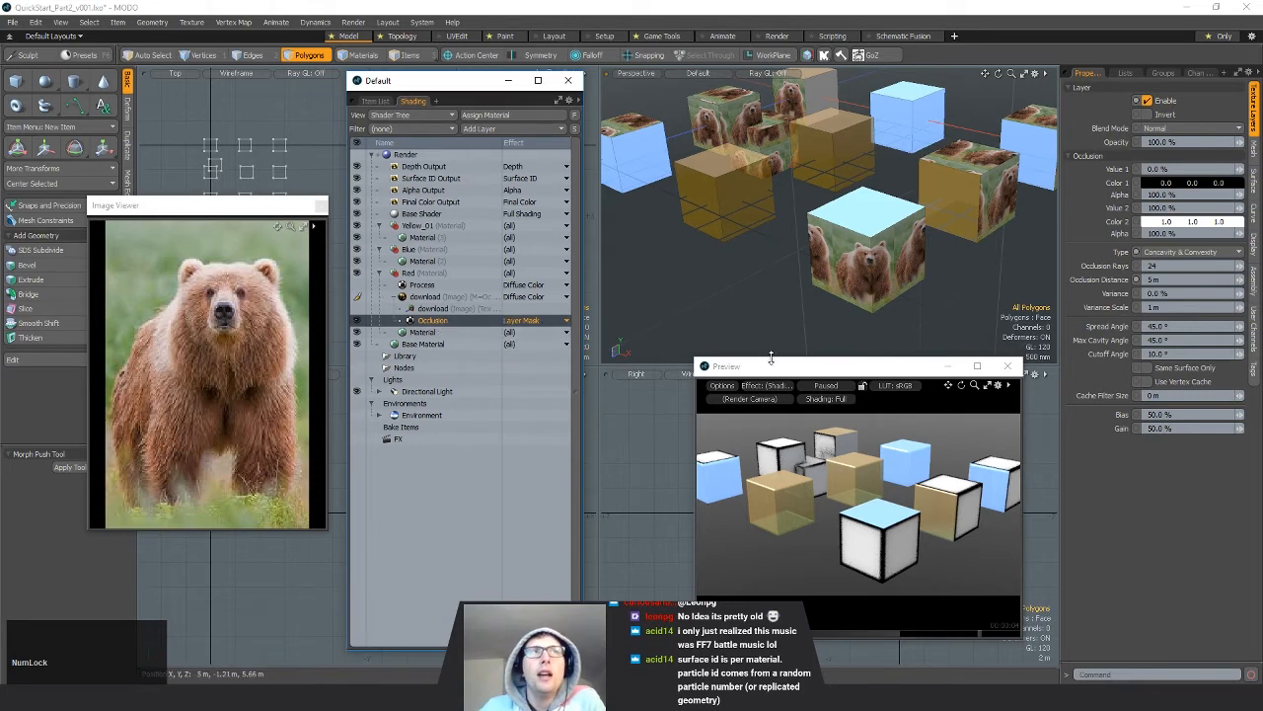
left_click(823, 389)
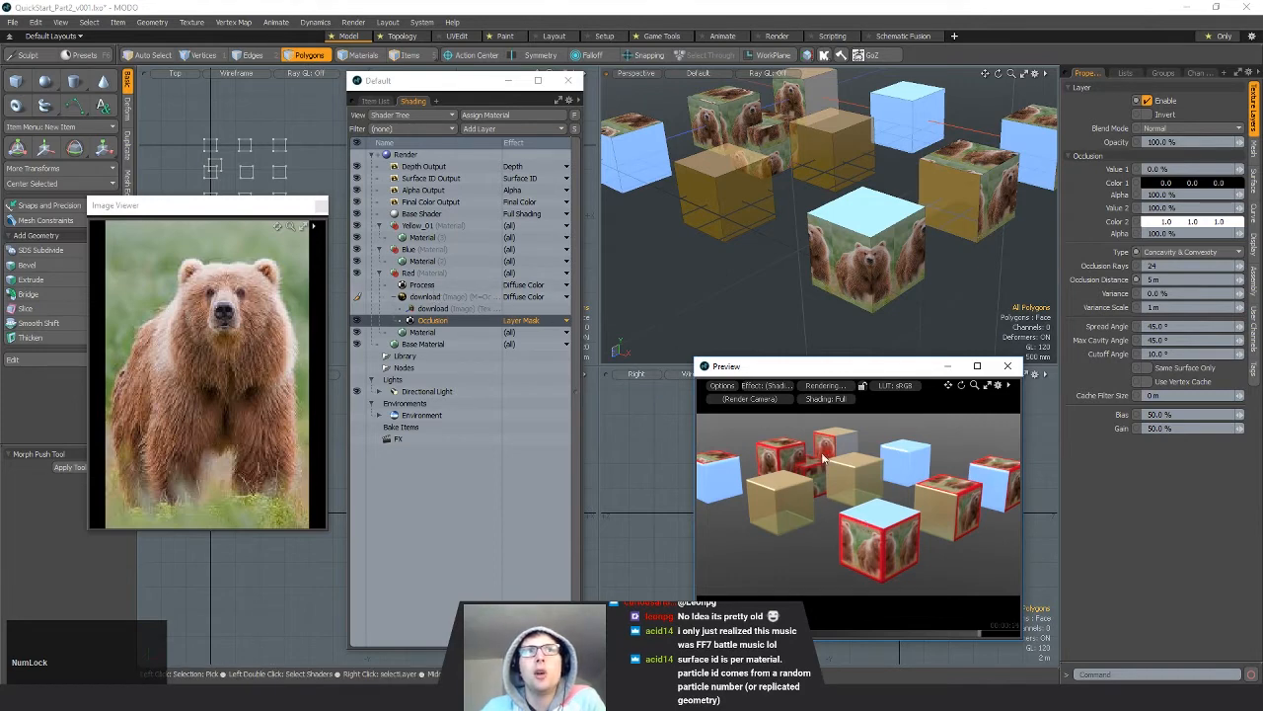
Step: Review the properties of the Red group's Material beneath the masked image and reselect the Occlusion mask
left_click(451, 322)
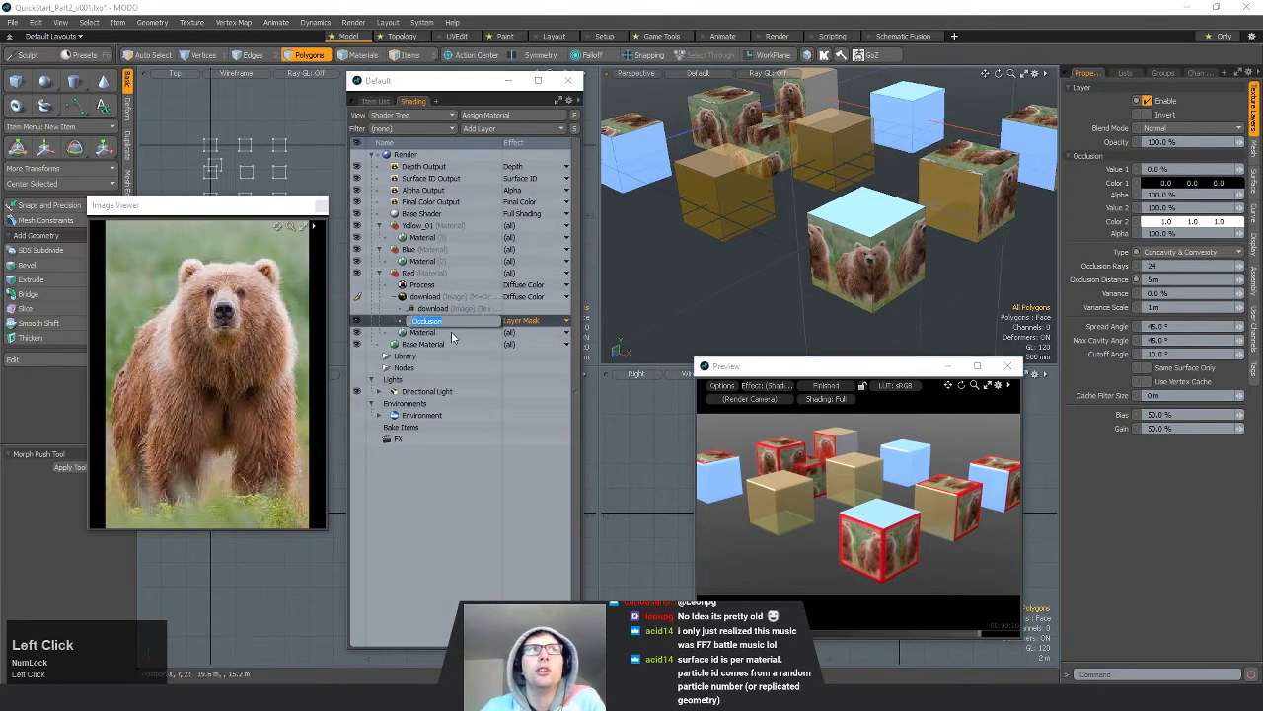
left_click(451, 332)
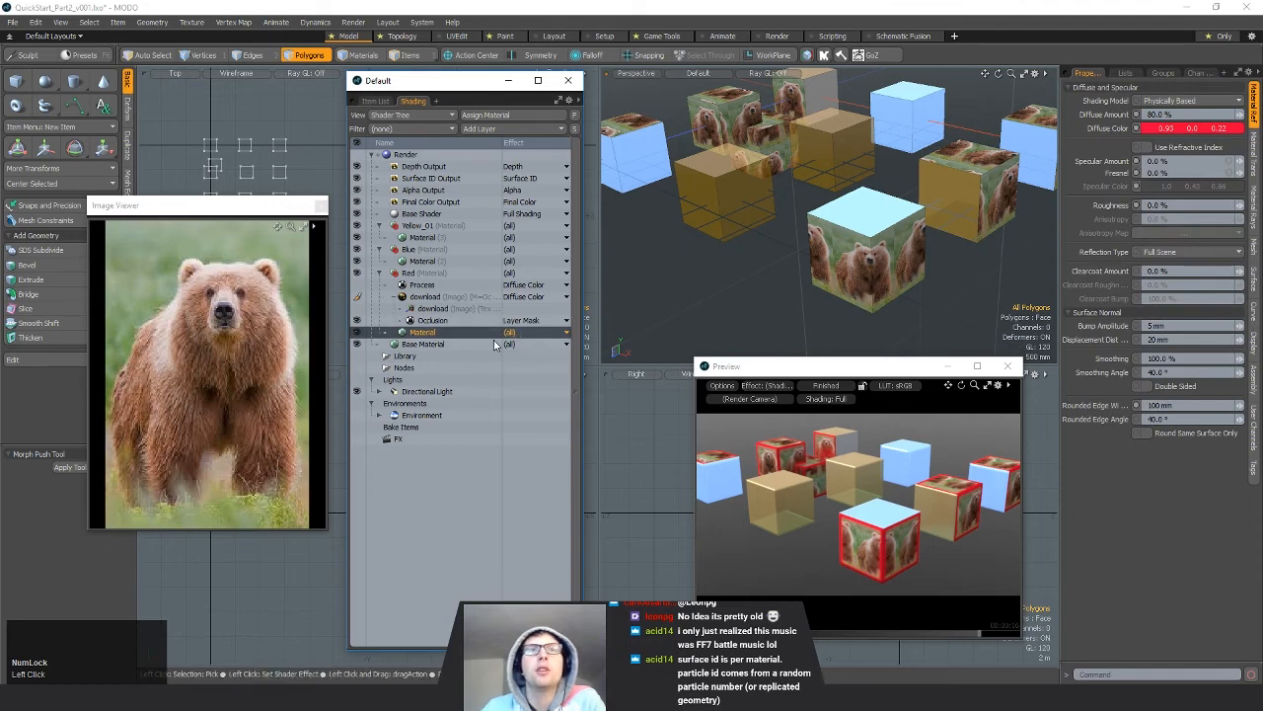
left_click(433, 323)
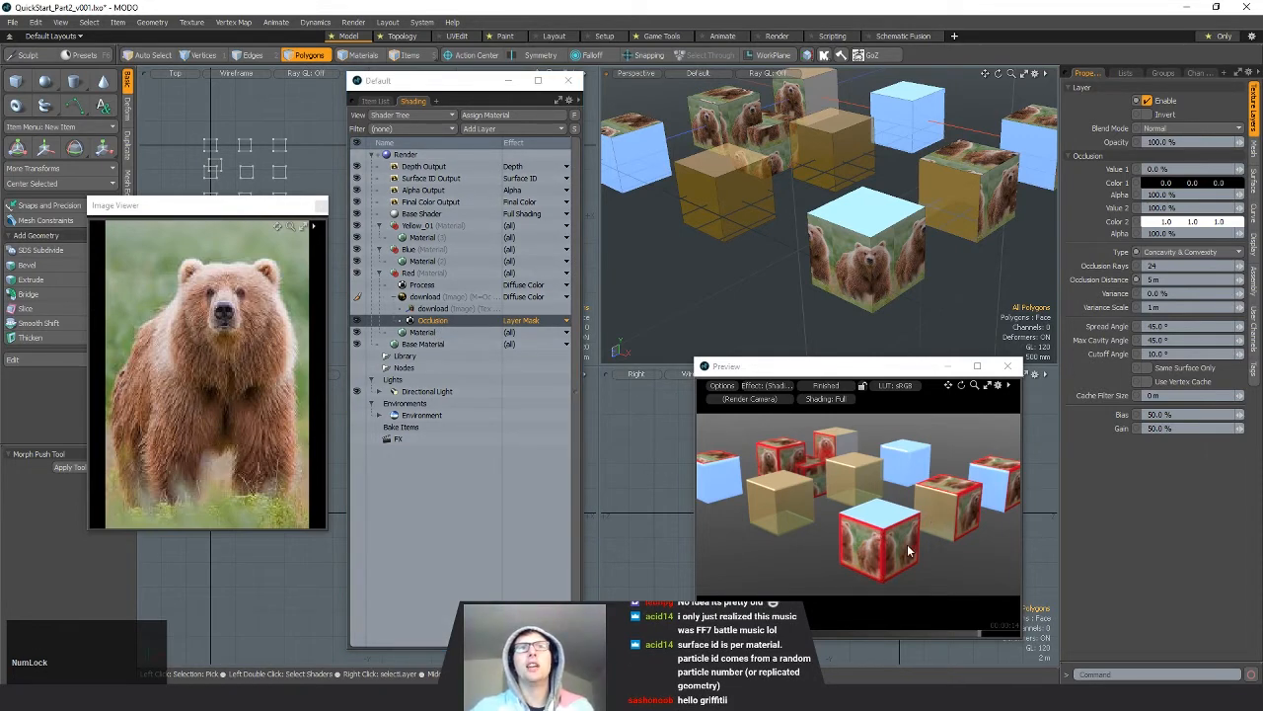
Step: Try inverting the Occlusion mask to compare the preview, and turn the inversion back off
left_click(1147, 114)
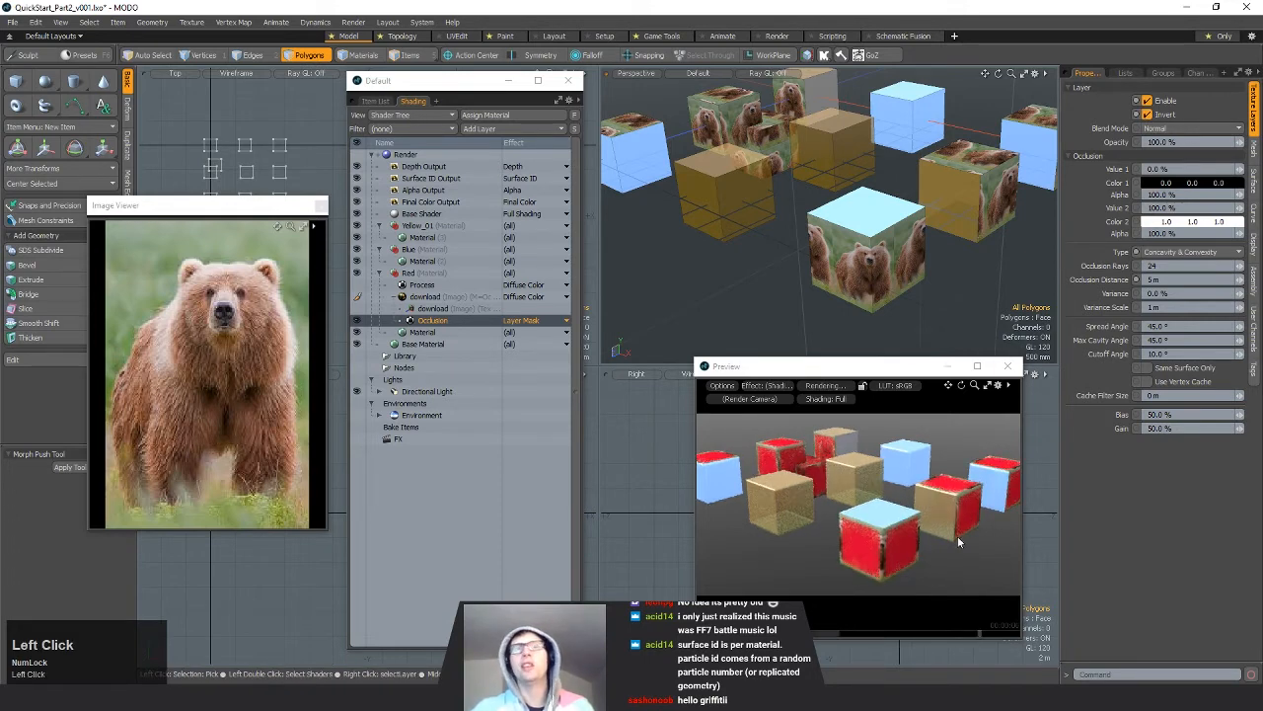
left_click(1145, 114)
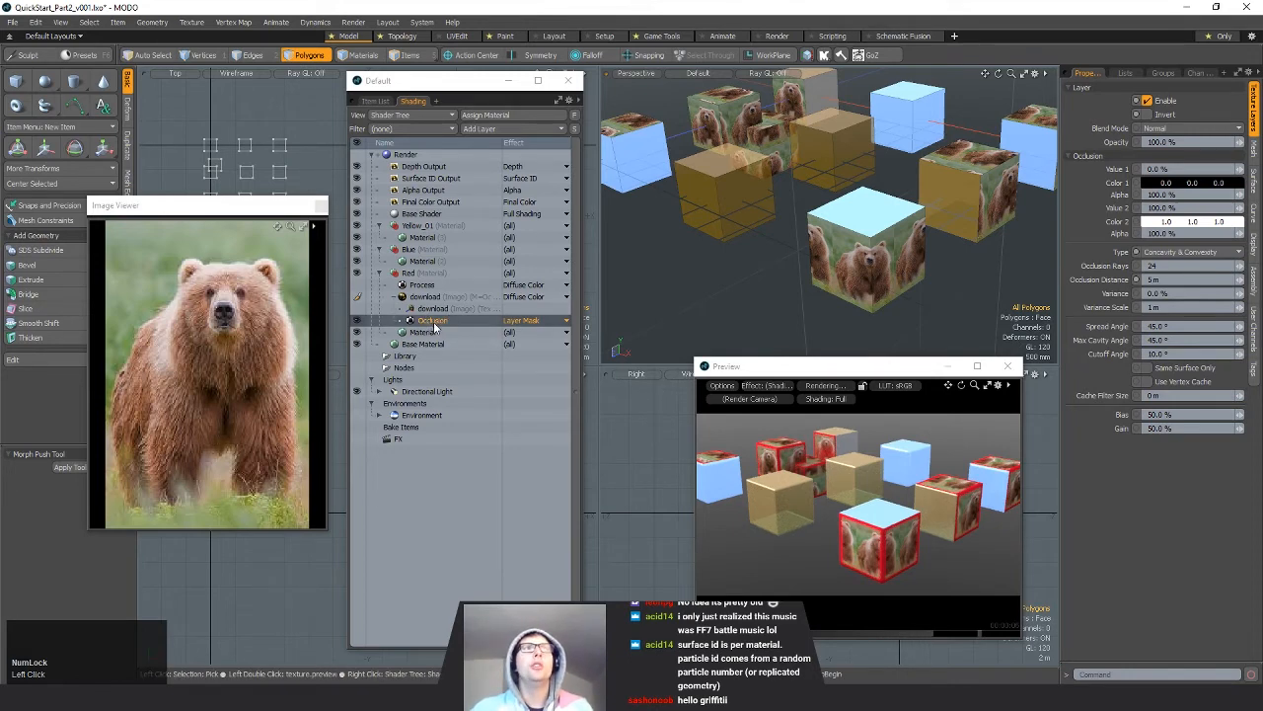
Step: Duplicate the Red group's Process layer and download image layer together
left_click(428, 285)
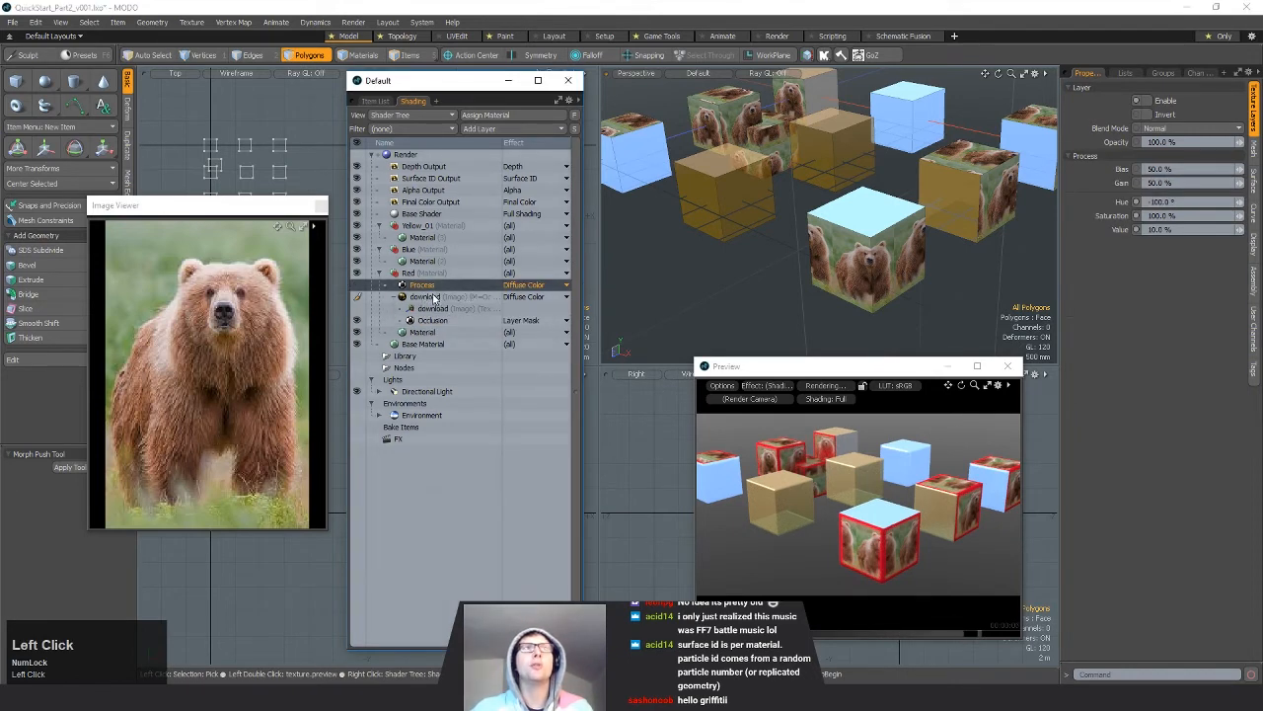
left_click(457, 296)
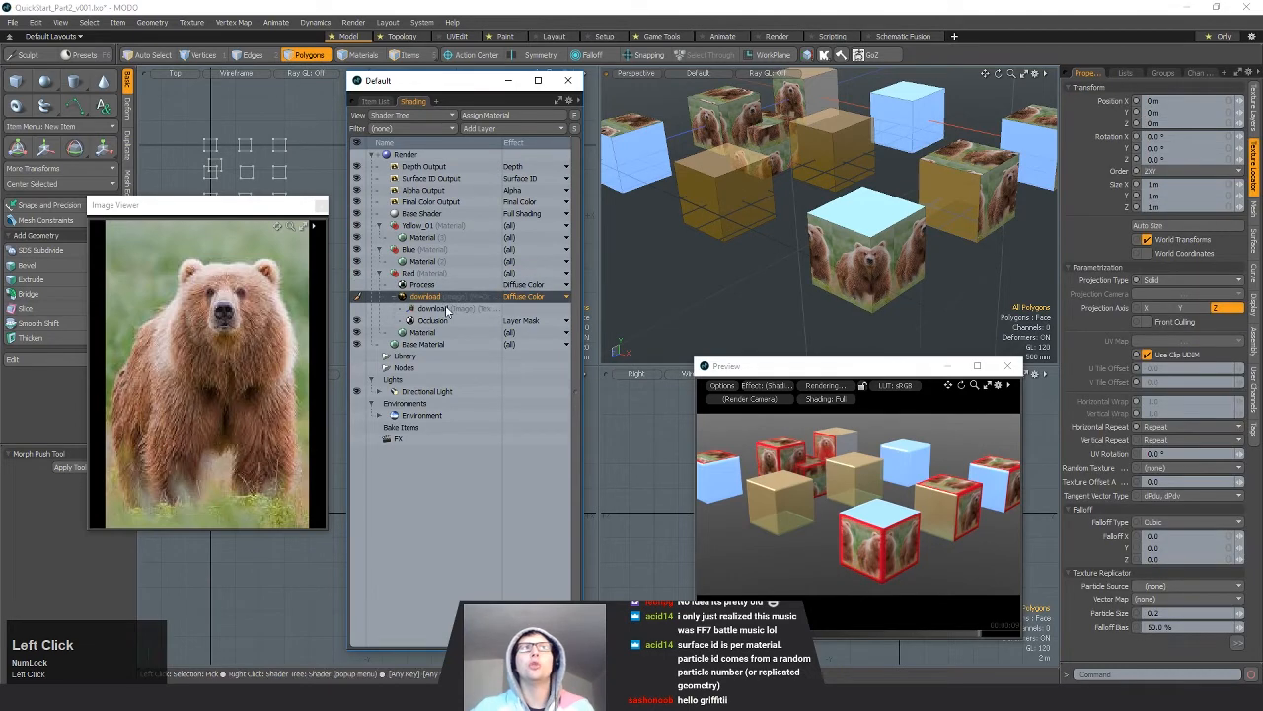
left_click(434, 286)
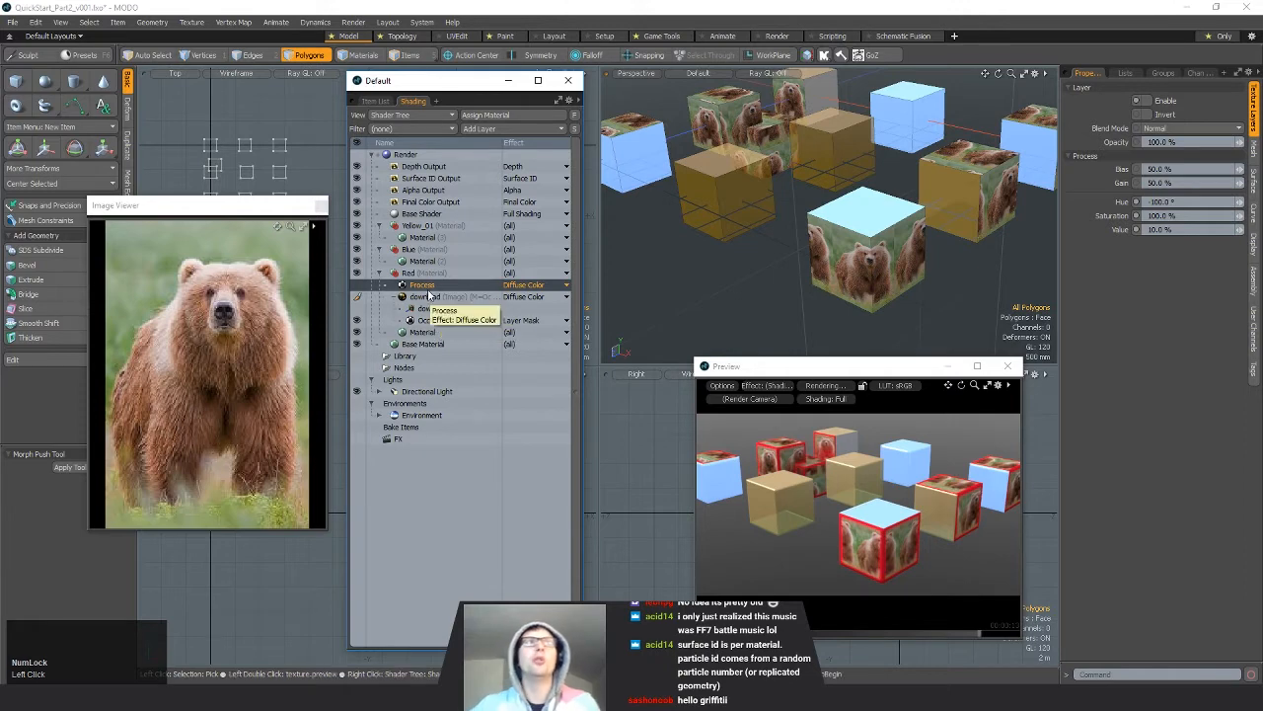
left_click(428, 296)
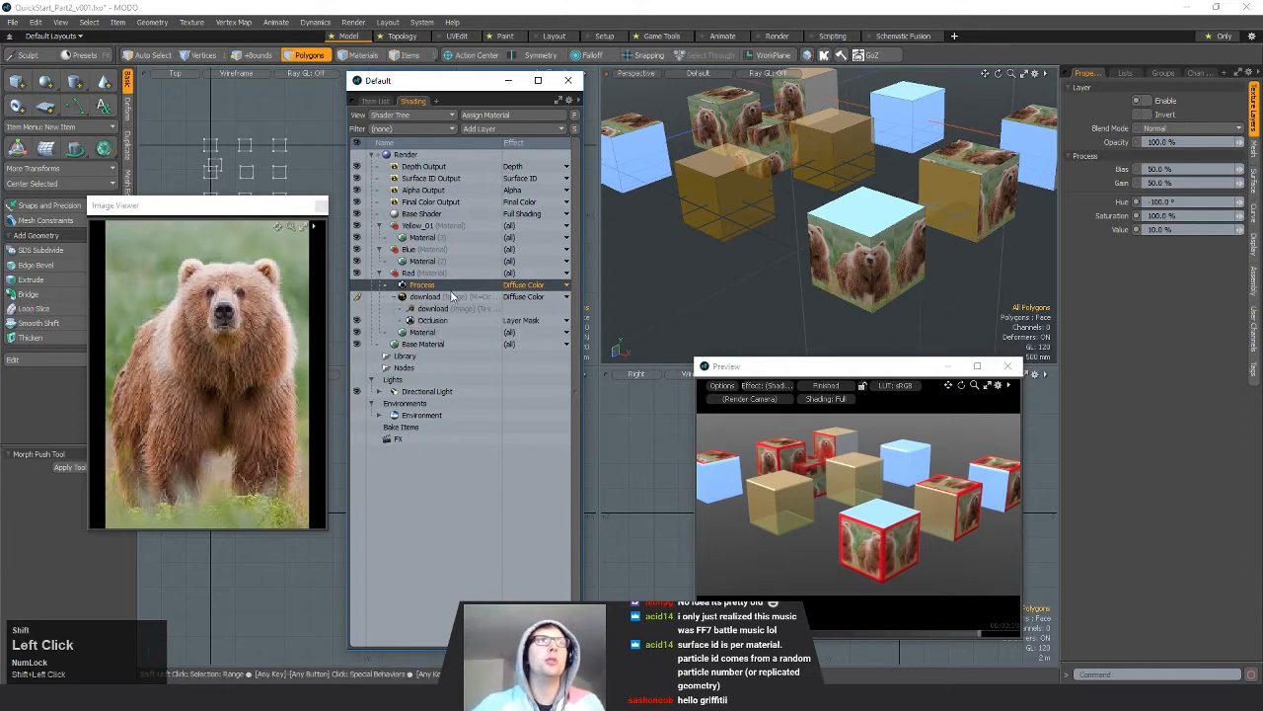
right_click(429, 294)
left_click(409, 344)
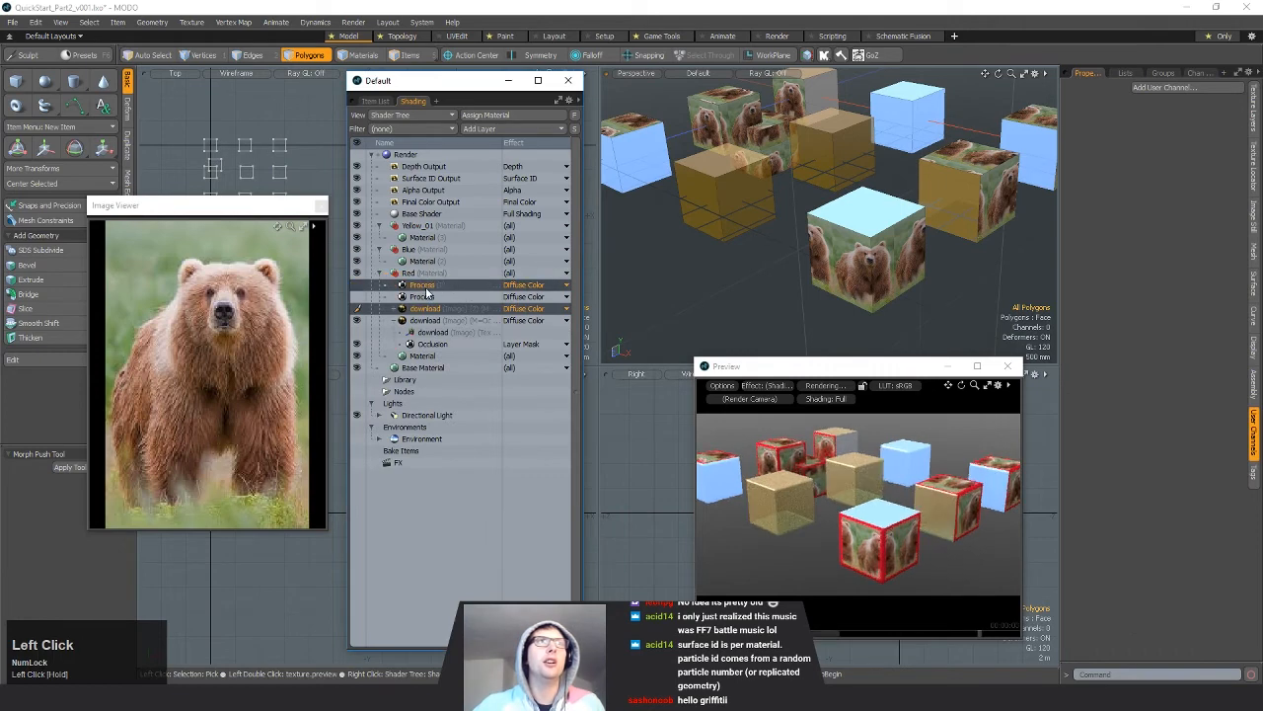
Step: Arrange the duplicated Process and download layers together above the originals and put them in a new group
left_click_drag(422, 287, 435, 287)
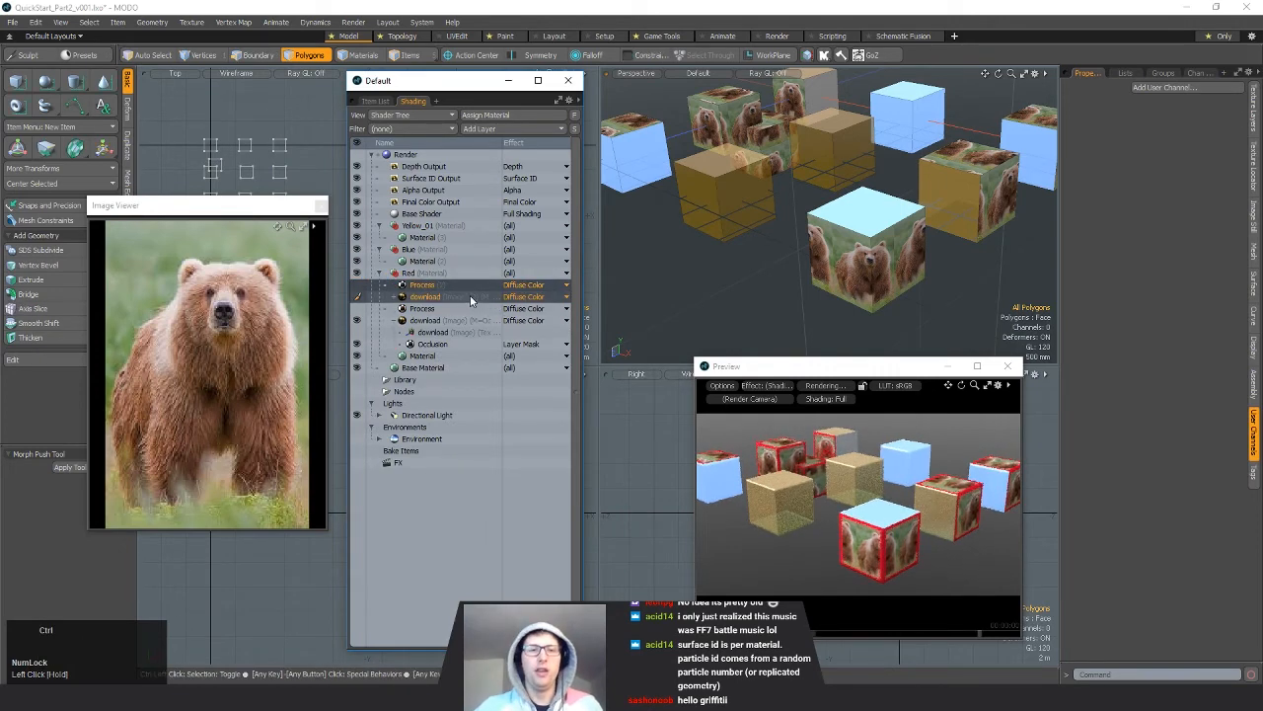
key("ctrl+g")
left_click(387, 284)
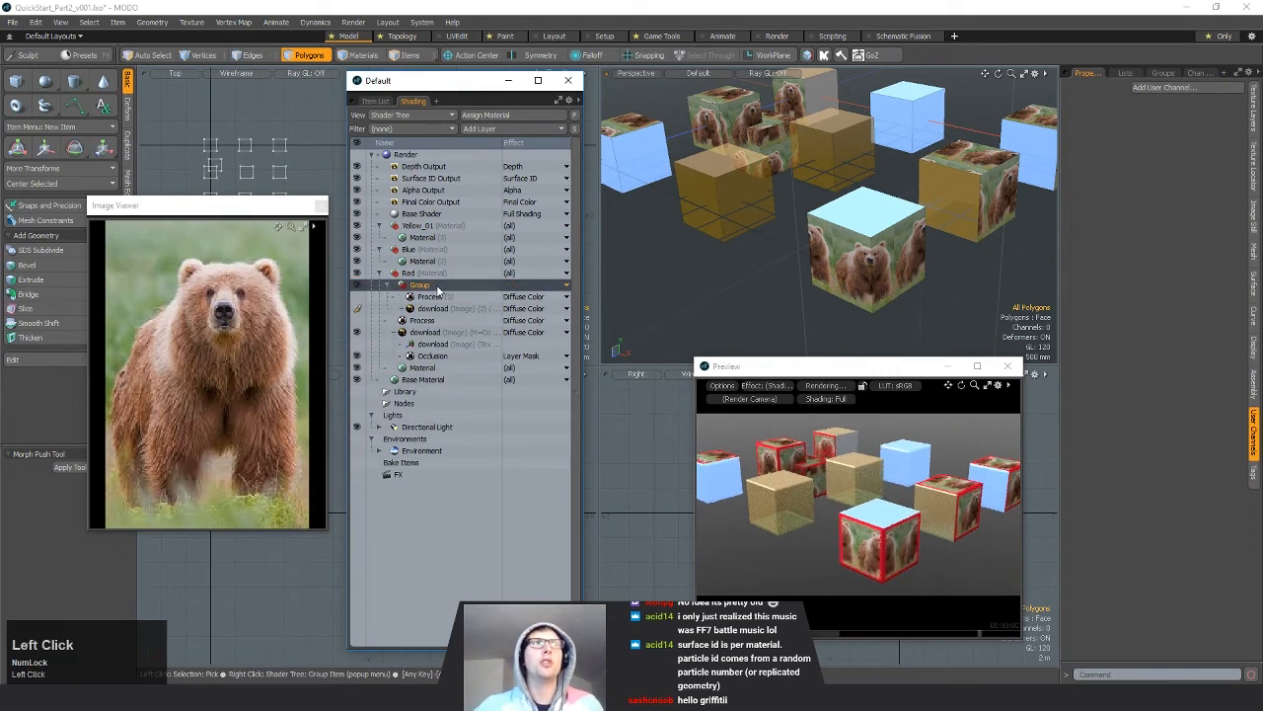
Step: Duplicate the Occlusion mask, move the copy to the start of the new group, and set its effect to Group Mask
left_click(436, 357)
key("ctrl+d")
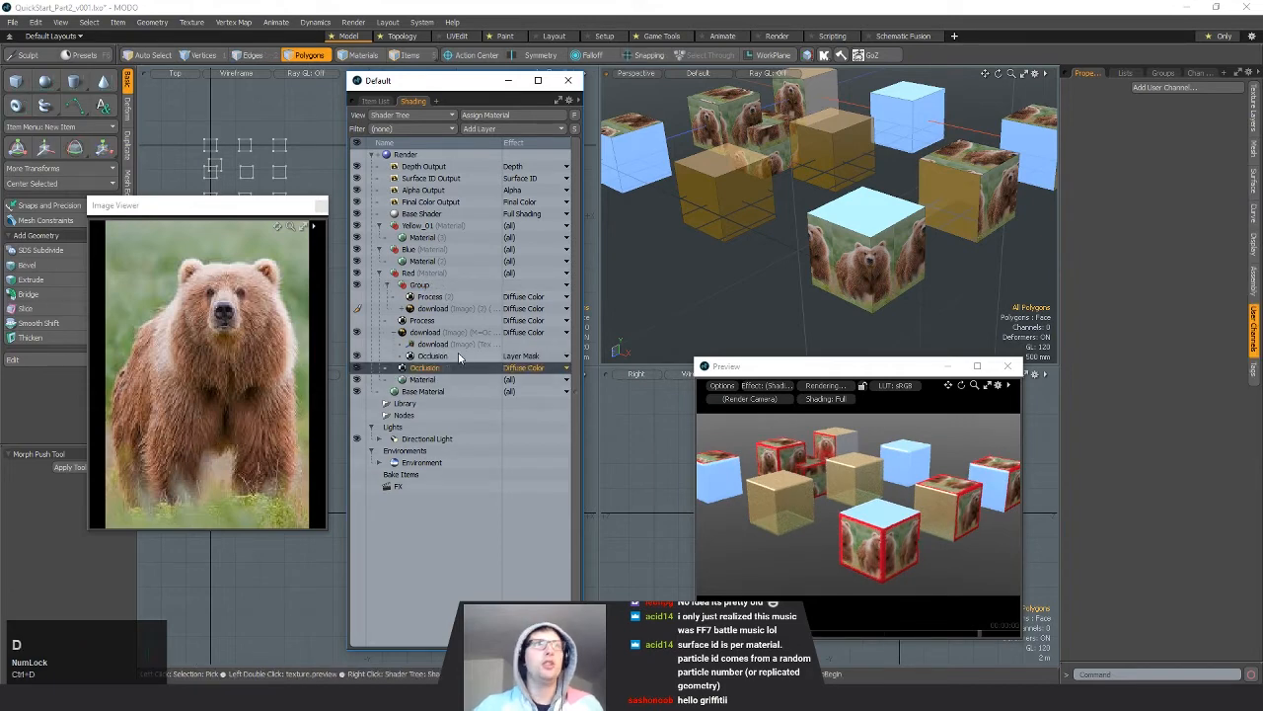
left_click_drag(426, 369, 446, 297)
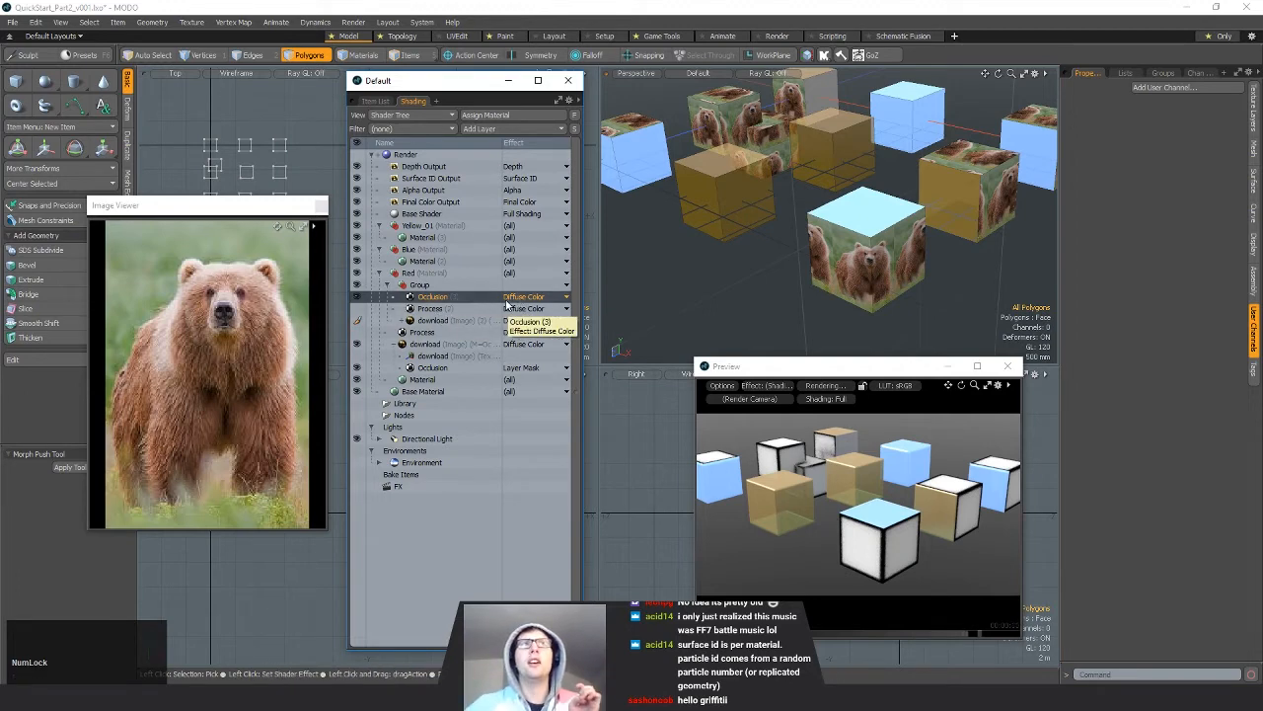
left_click(561, 298)
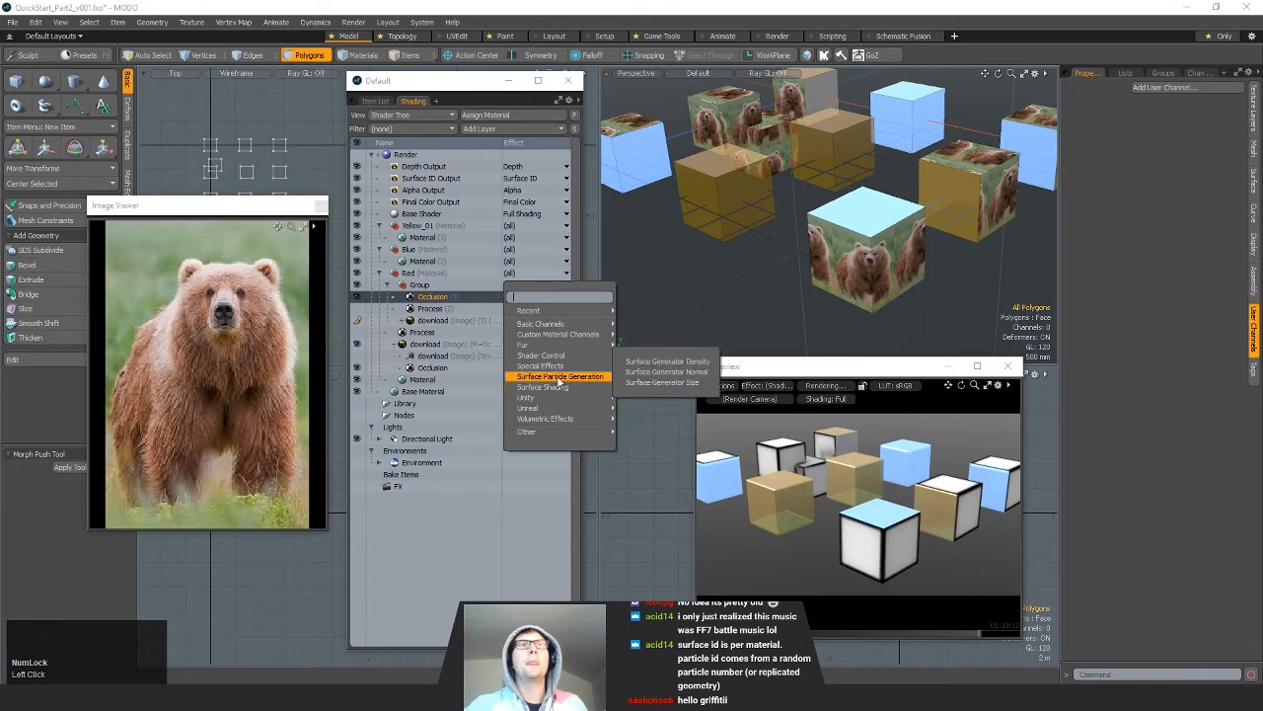
mouse_move(557, 388)
mouse_move(559, 359)
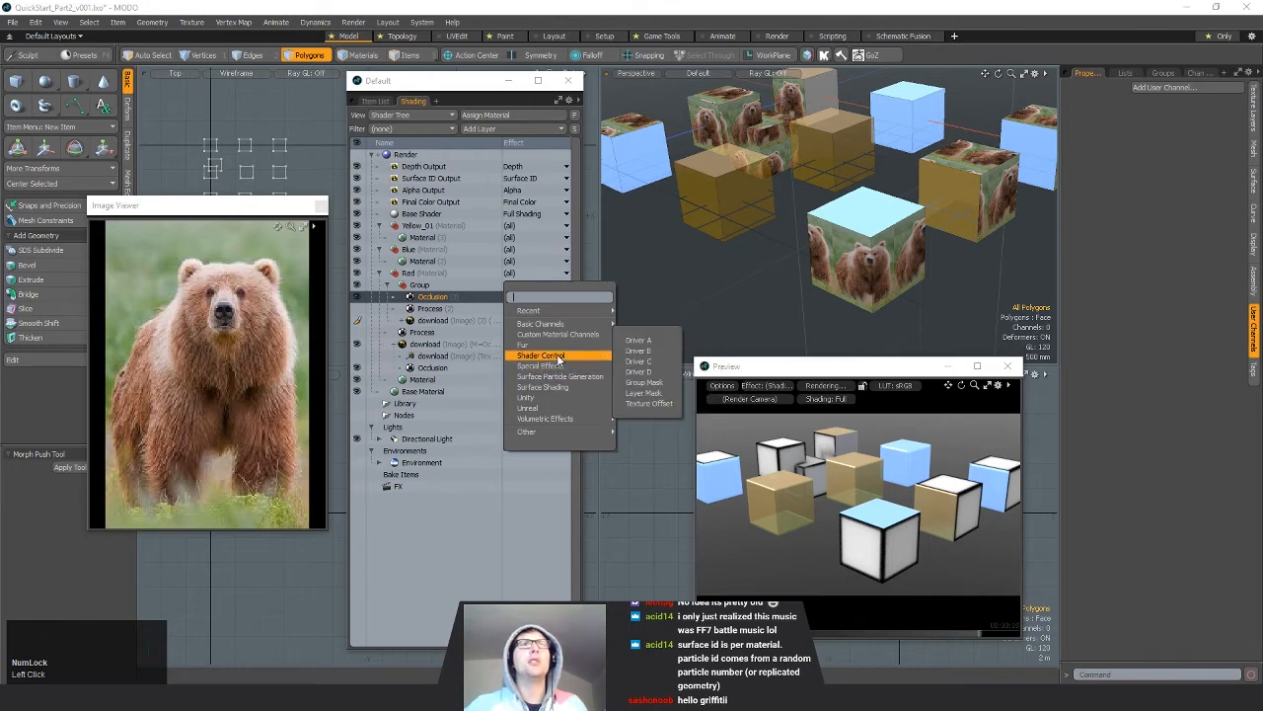
left_click(644, 382)
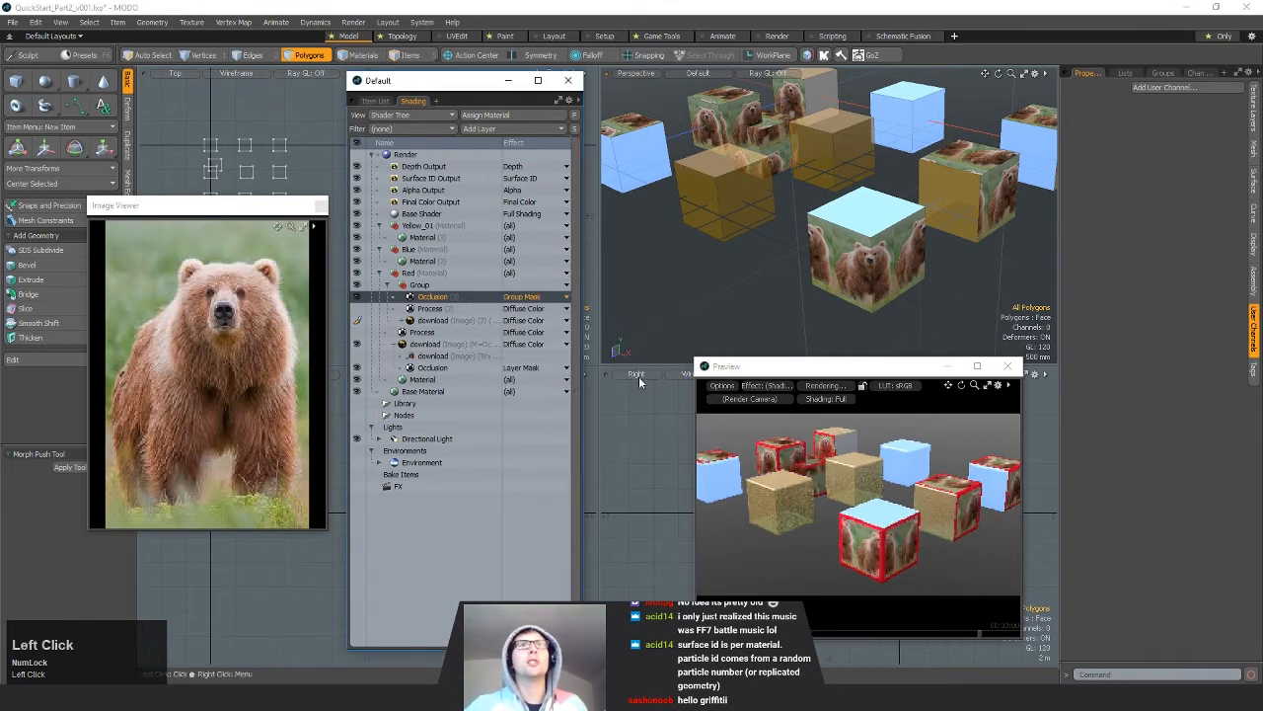
Step: Hide the new group inside the Red material group and collapse its layers in the shader tree
left_click(357, 344)
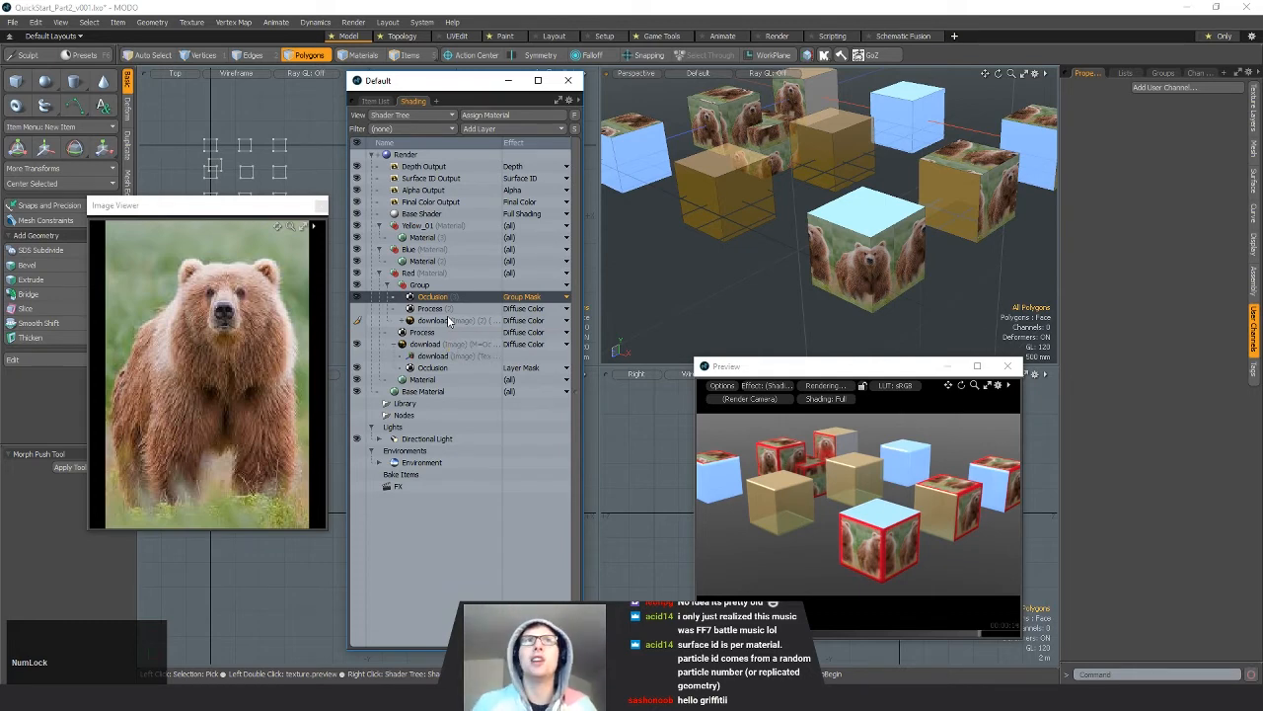
left_click(357, 286)
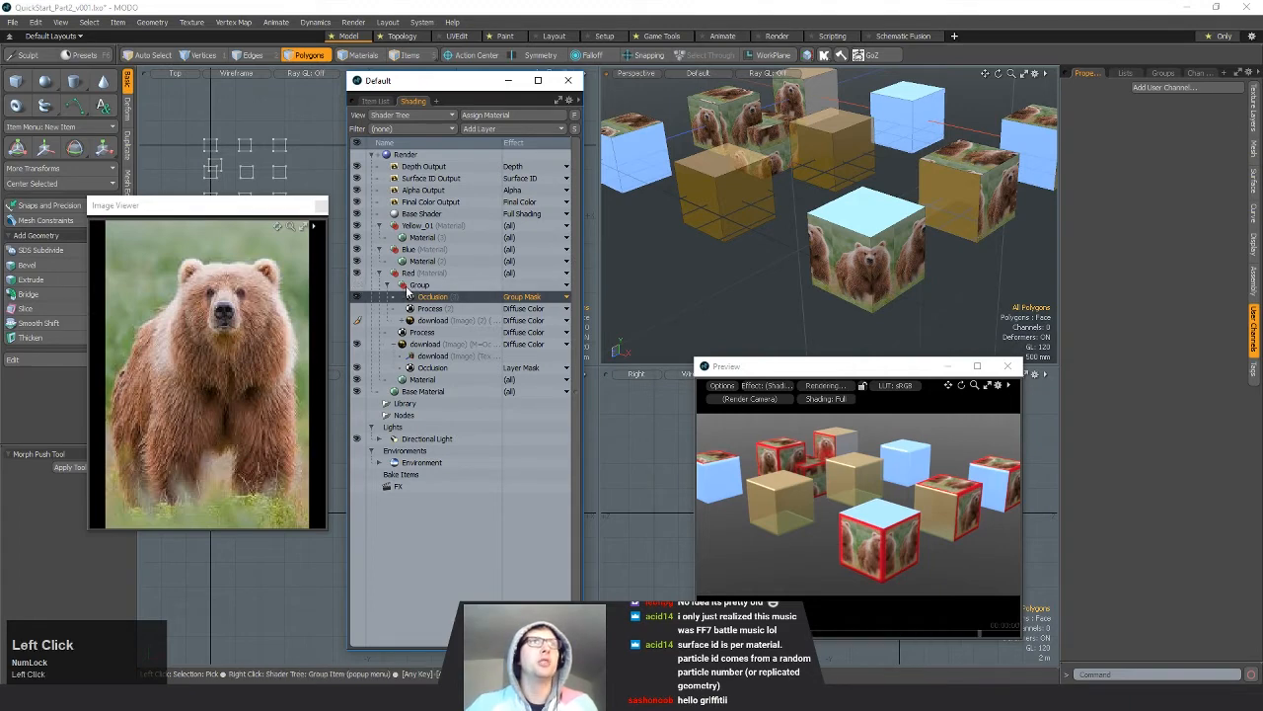
left_click(388, 285)
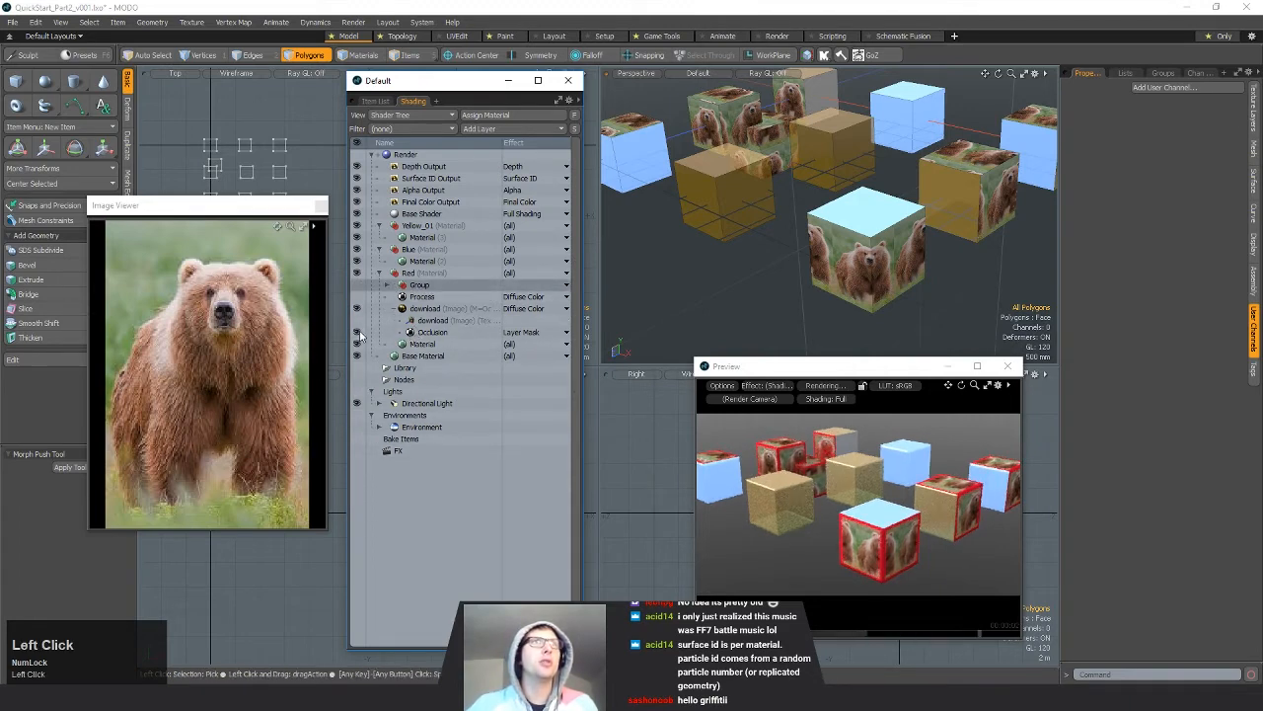
left_click(395, 309)
left_click(395, 309)
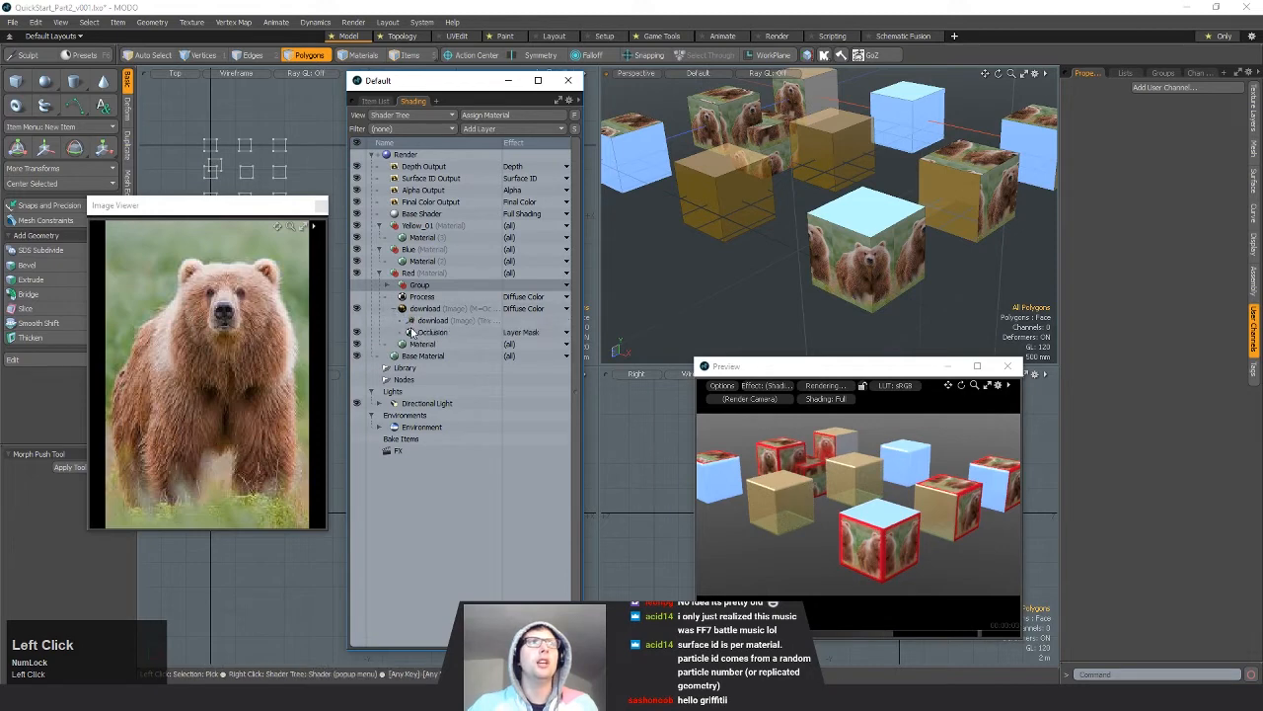
Step: Turn the download image's Occlusion layer mask off and on to compare the preview, and collapse the image's sublayers
left_click(357, 331)
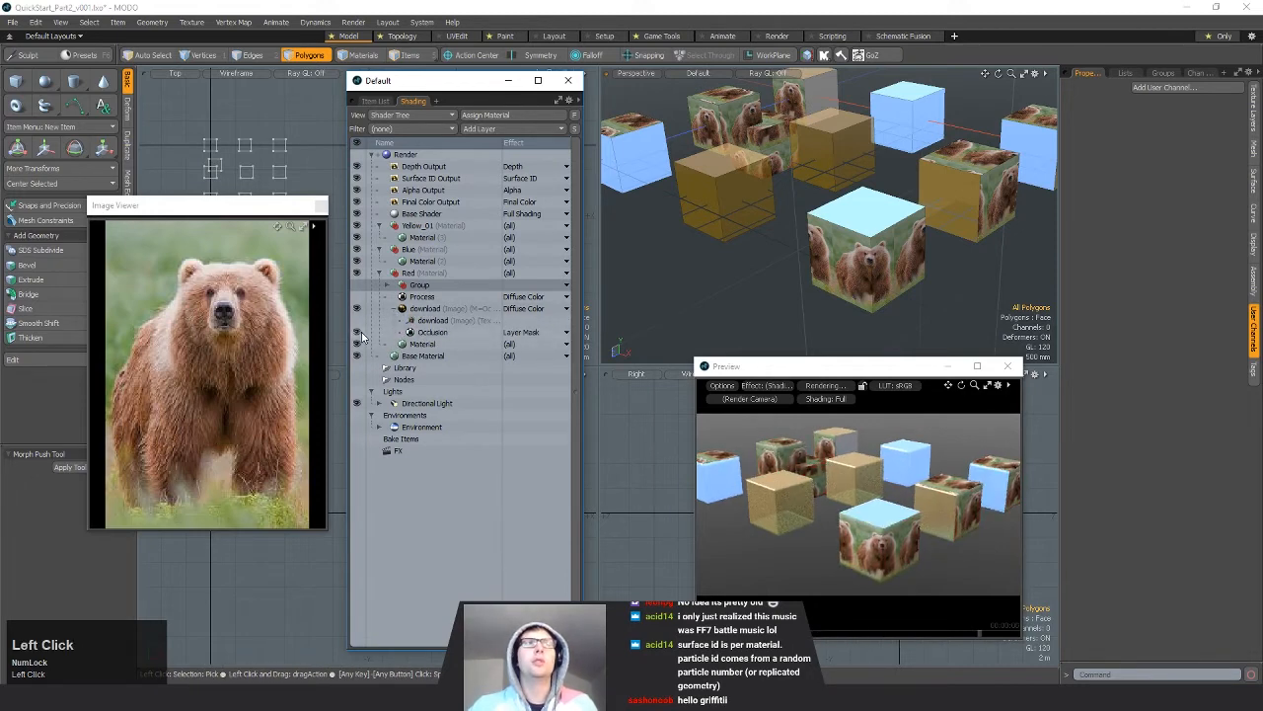
left_click(360, 332)
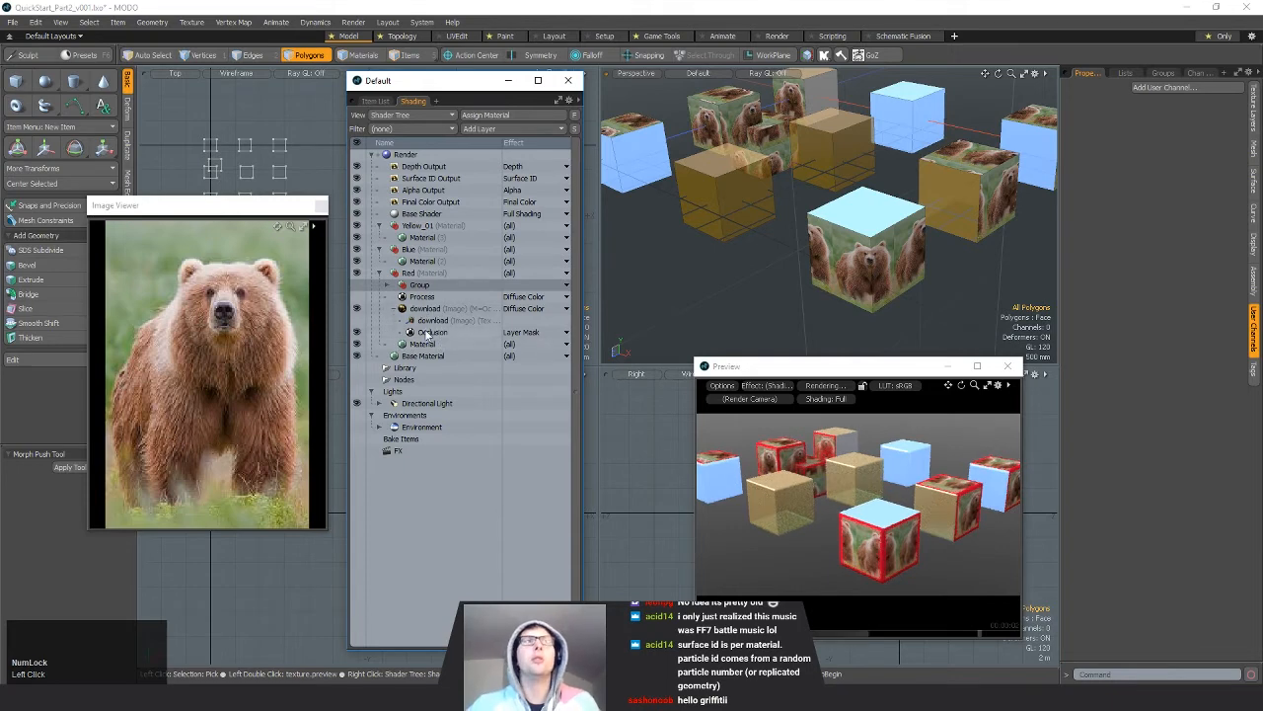
left_click(396, 309)
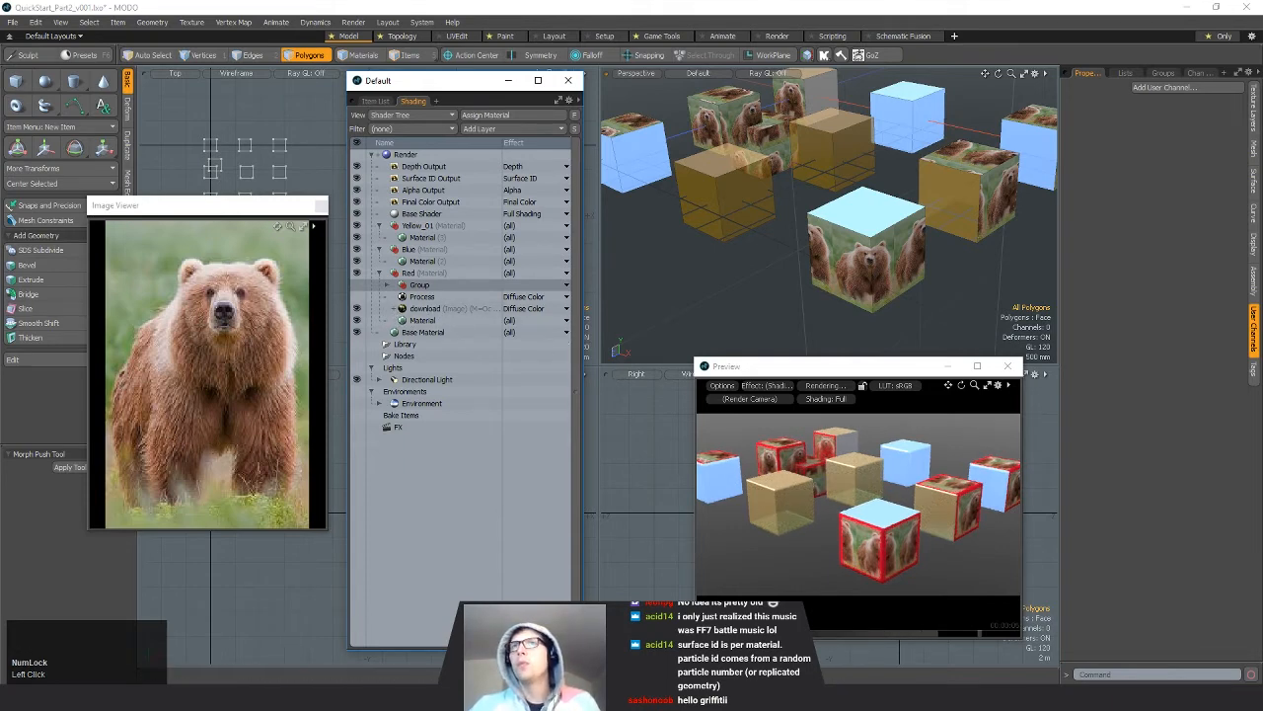
Step: Pause the preview, add a Cel Edges Material to the Red group, and place it above the collapsed subgroup
left_click(812, 390)
left_click_drag(845, 215, 856, 269, "alt")
left_click(528, 130)
mouse_move(527, 149)
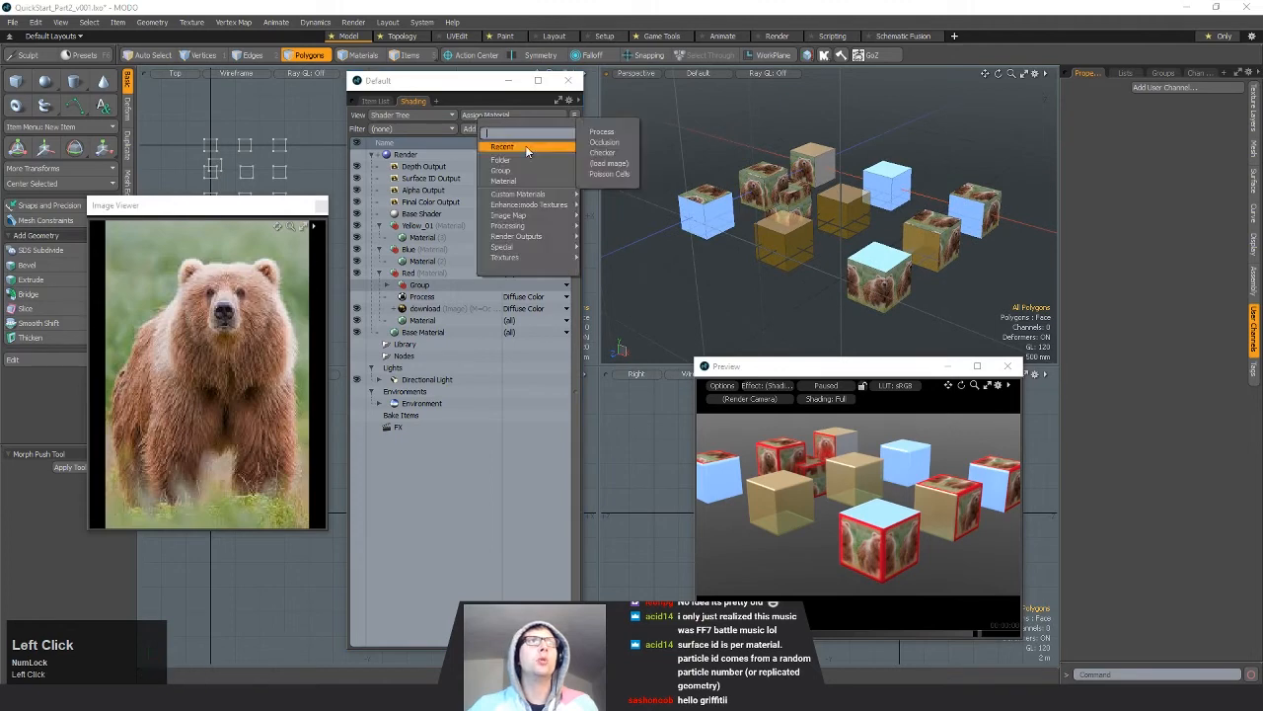
mouse_move(528, 196)
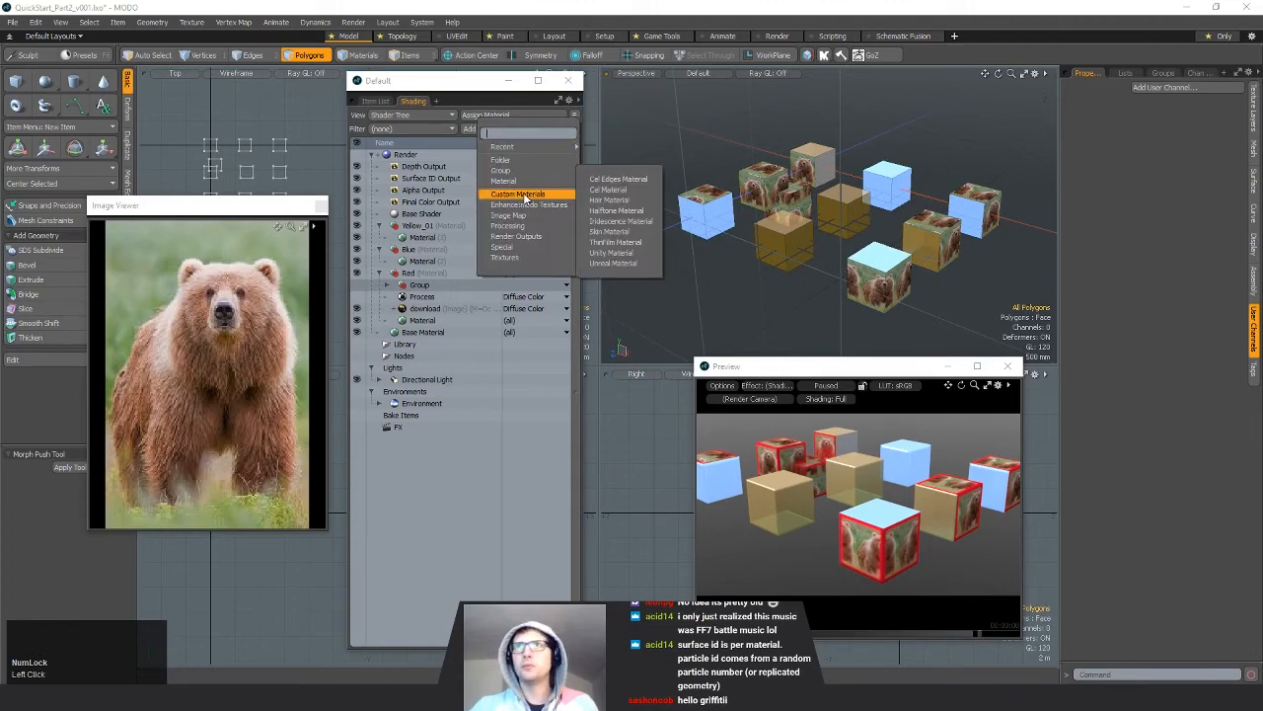
left_click(632, 181)
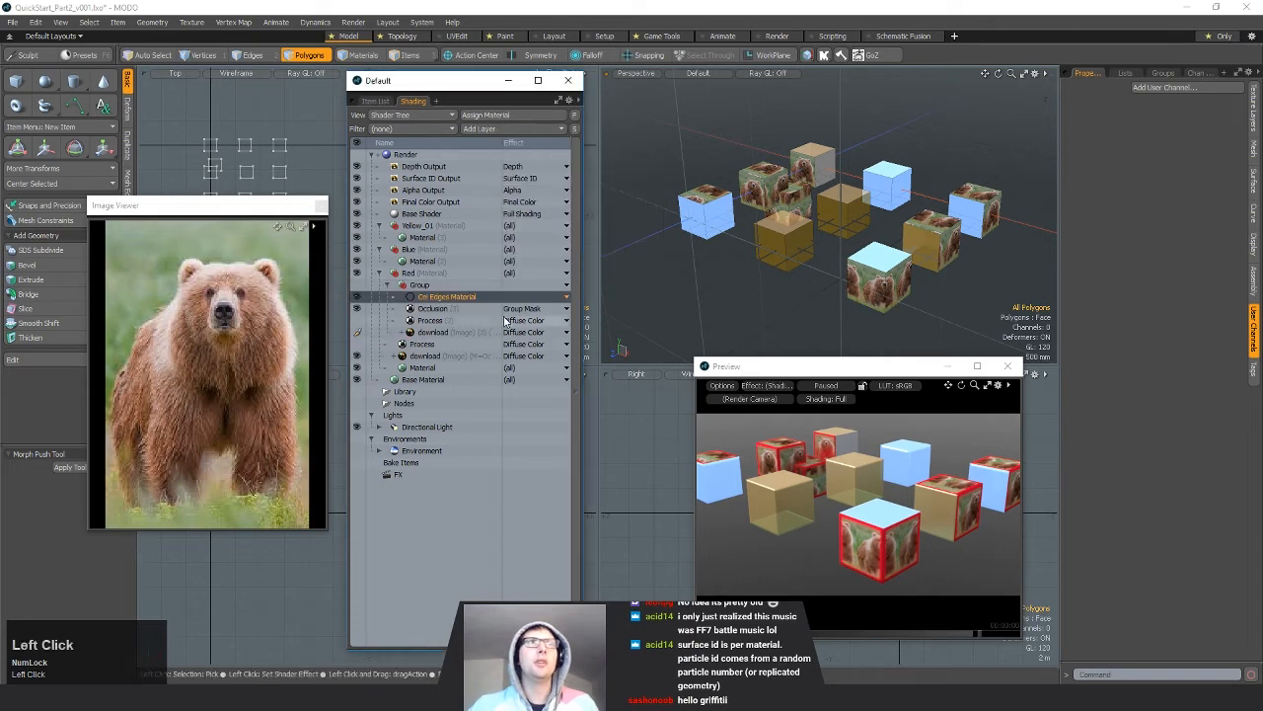
left_click_drag(444, 296, 426, 286)
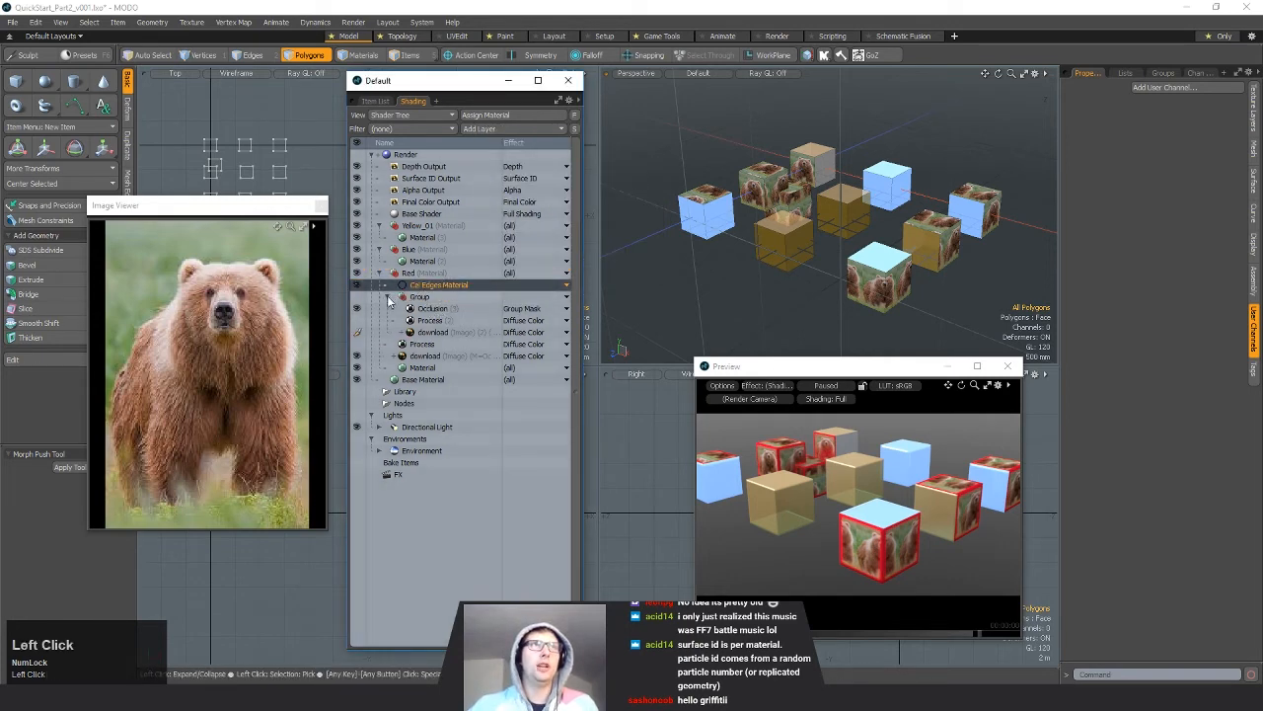
left_click(387, 296)
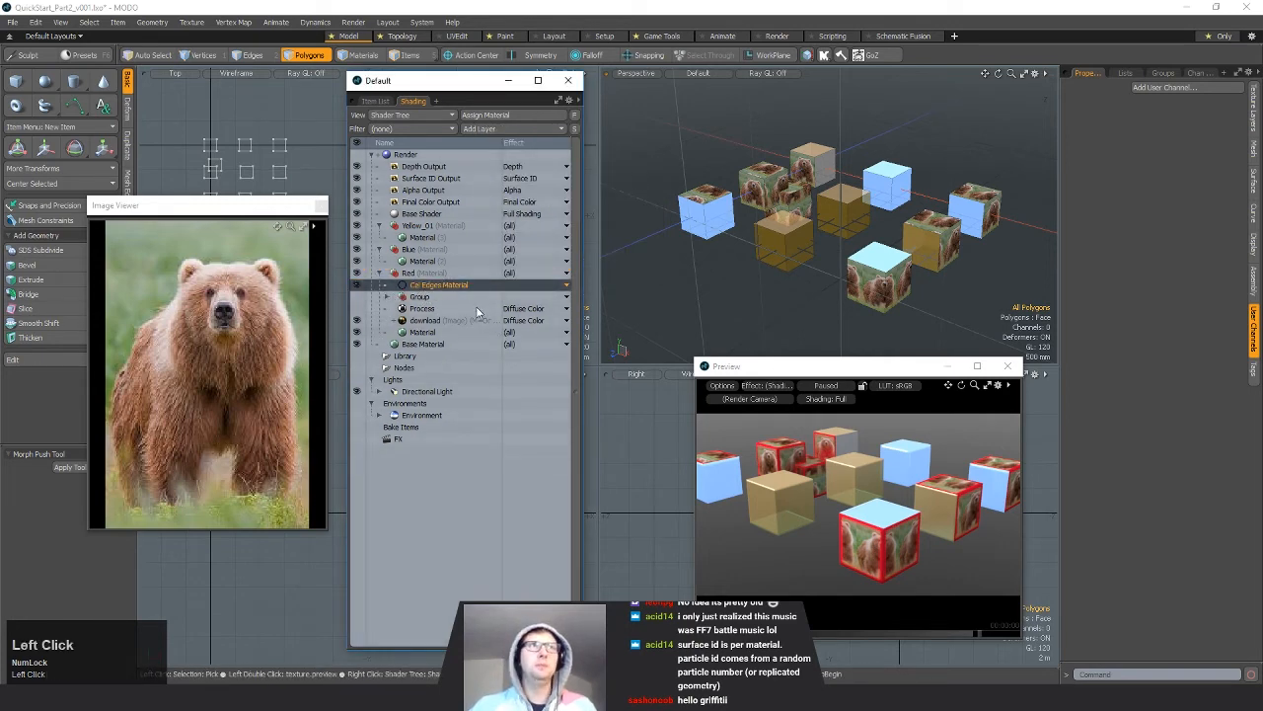
Step: Show the Cel Edges Material's texture layer properties and resume the preview rendering
left_click(422, 296)
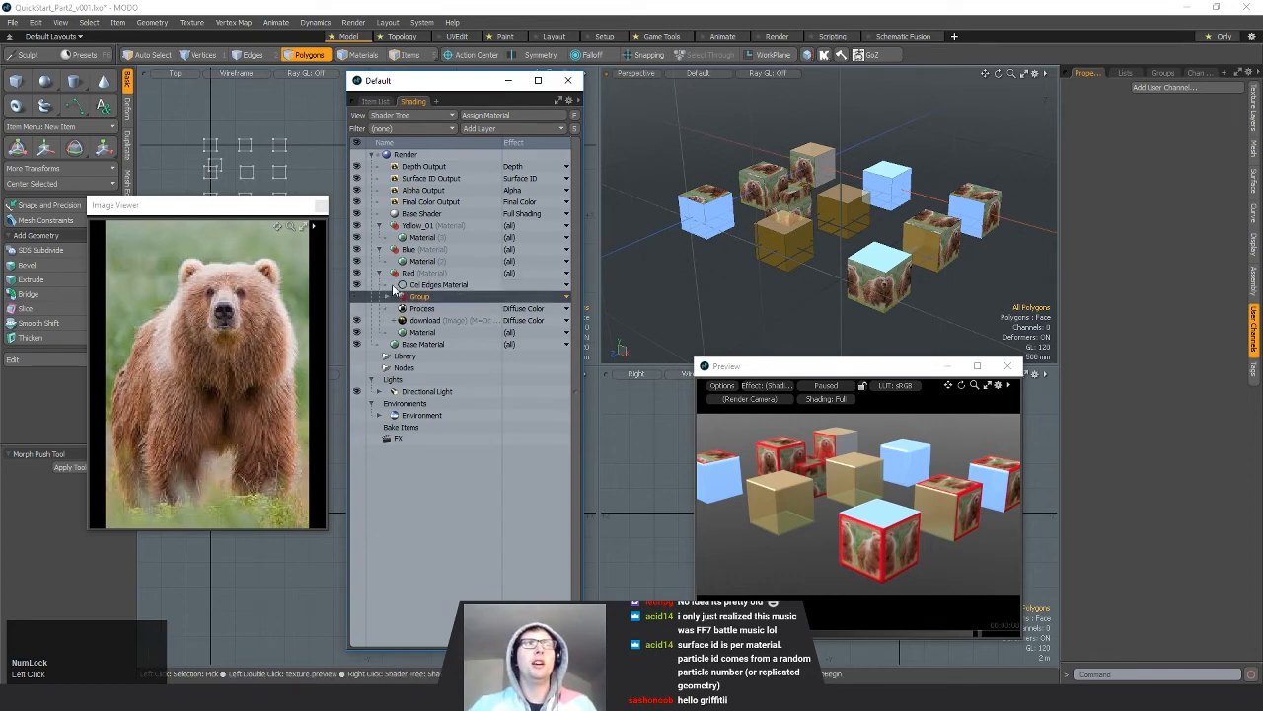
left_click(429, 285)
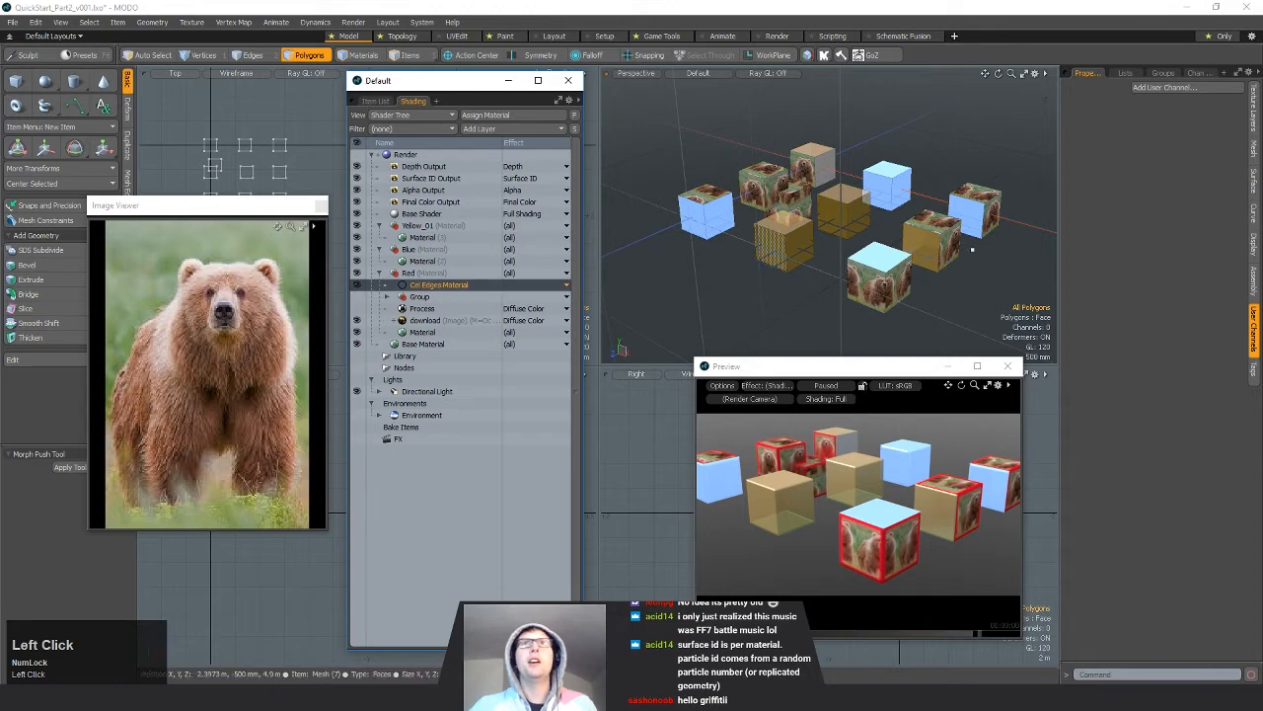
left_click(1254, 113)
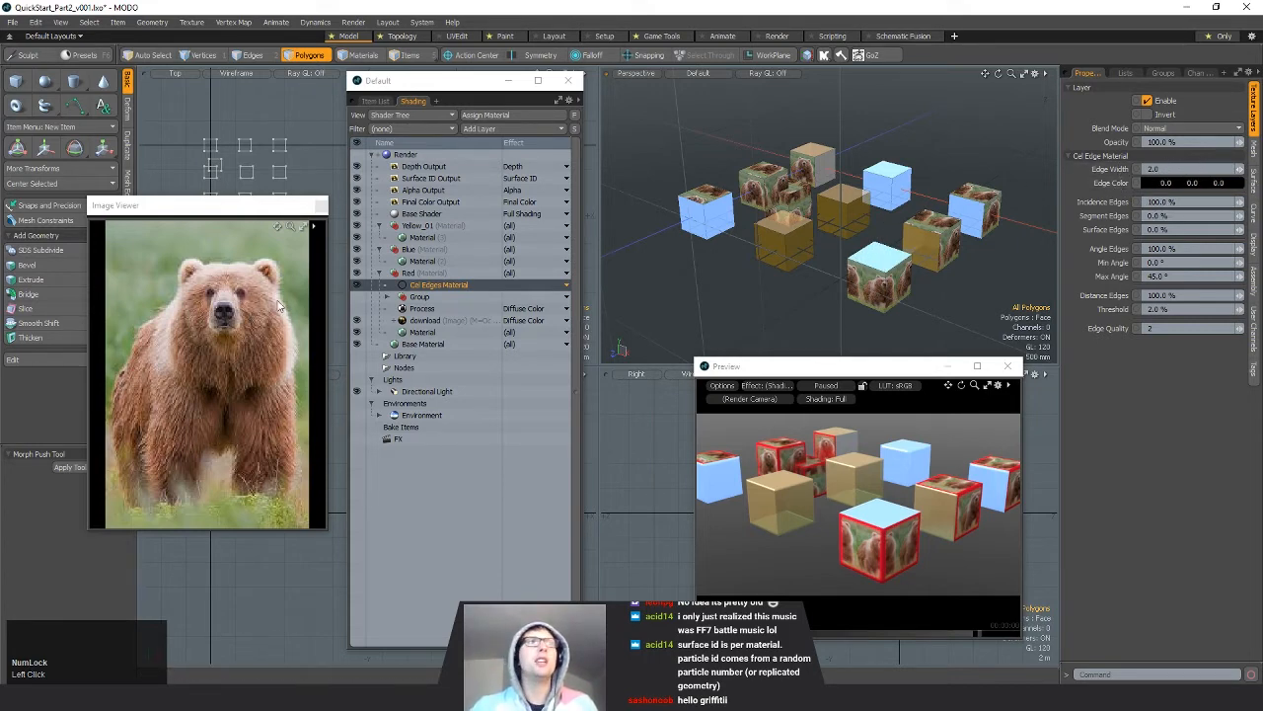
left_click(826, 388)
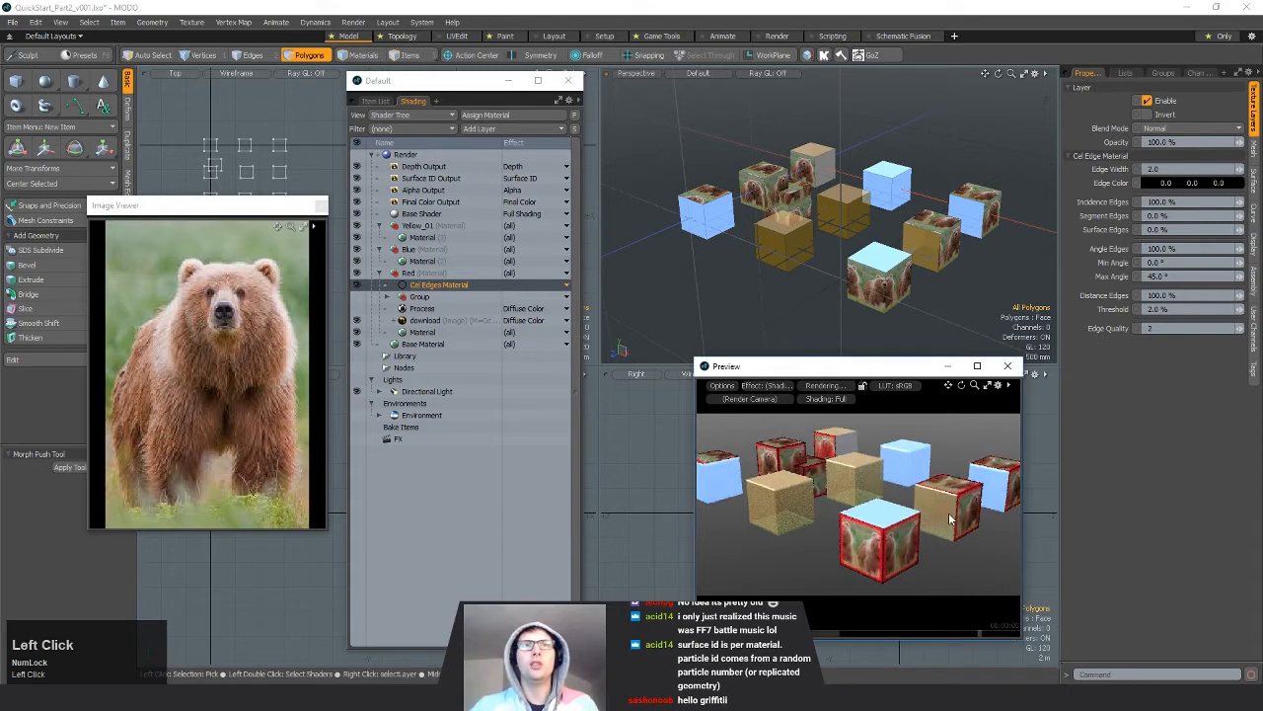
Step: Set the Cel Edges Material's edge width to 5.0 and inspect the cube edges up close in the preview
mouse_move(869, 503)
left_mouse_down("alt")
mouse_move(903, 509)
mouse_move(879, 507)
left_mouse_up("alt")
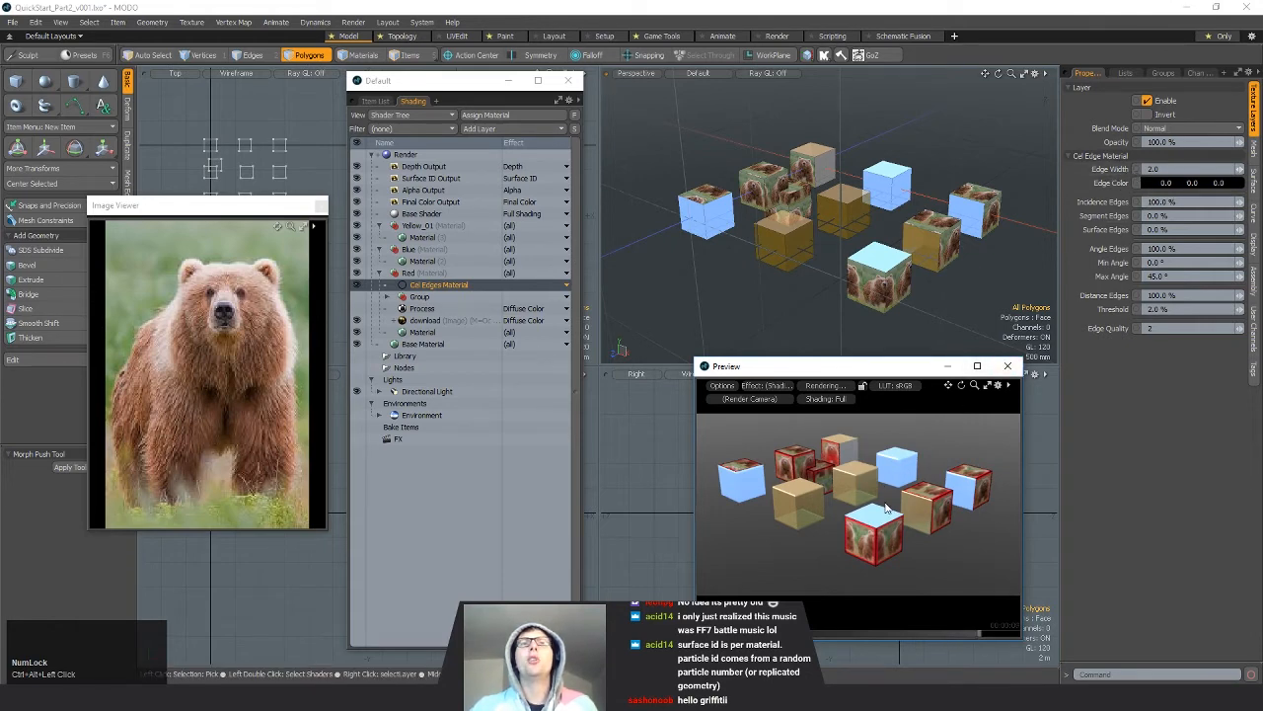
left_click_drag(887, 508, 1071, 557, "ctrl+alt")
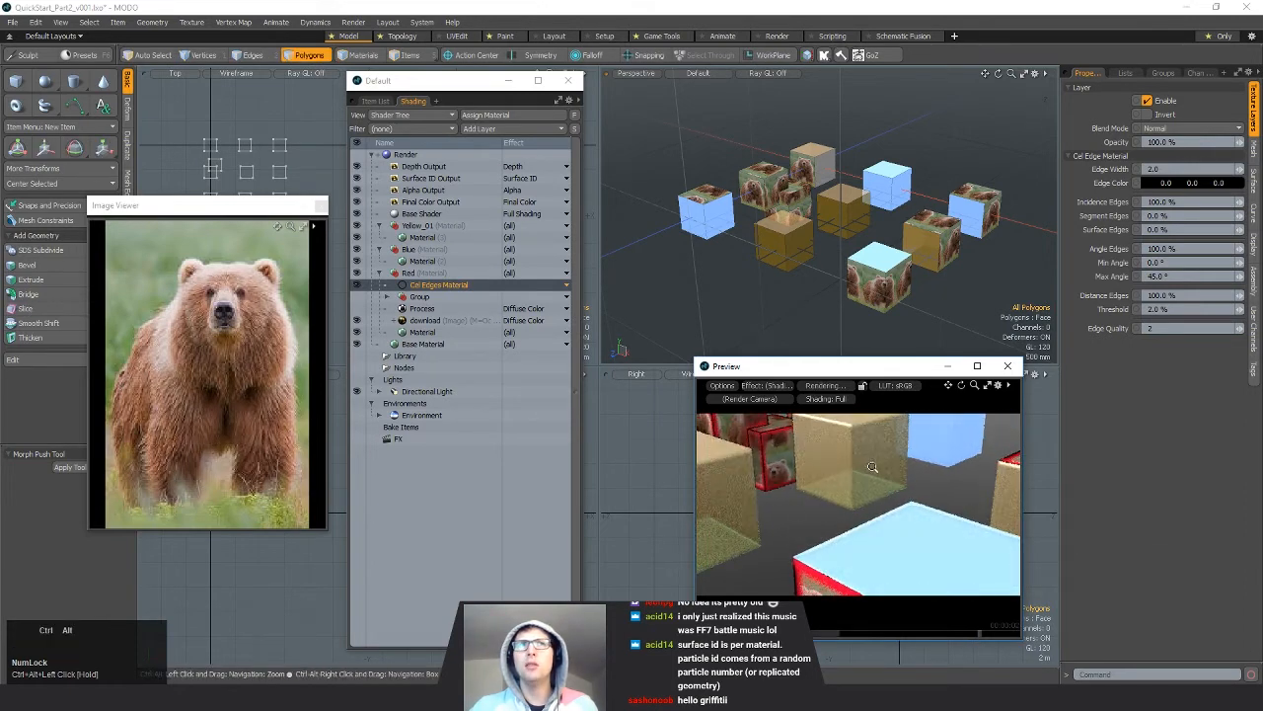
left_click_drag(875, 466, 573, 478, "ctrl+alt")
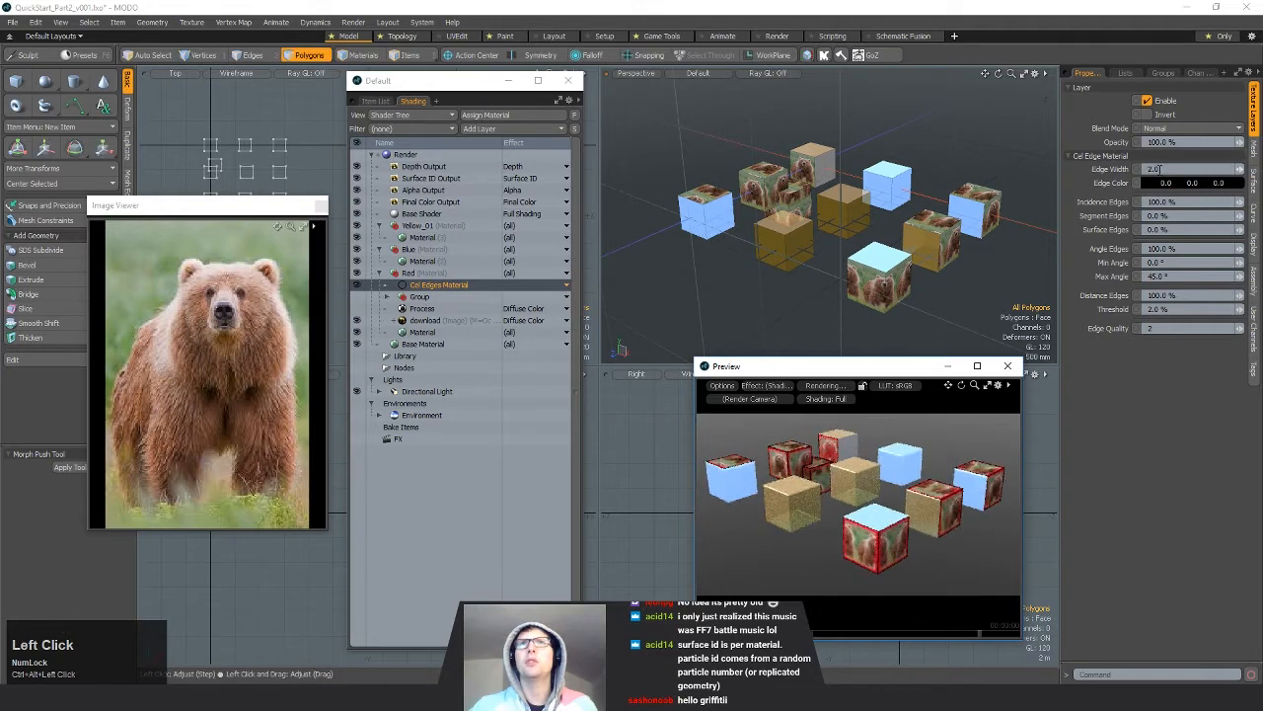
left_click(1097, 172)
left_click_drag(816, 505, 837, 550, "ctrl+alt")
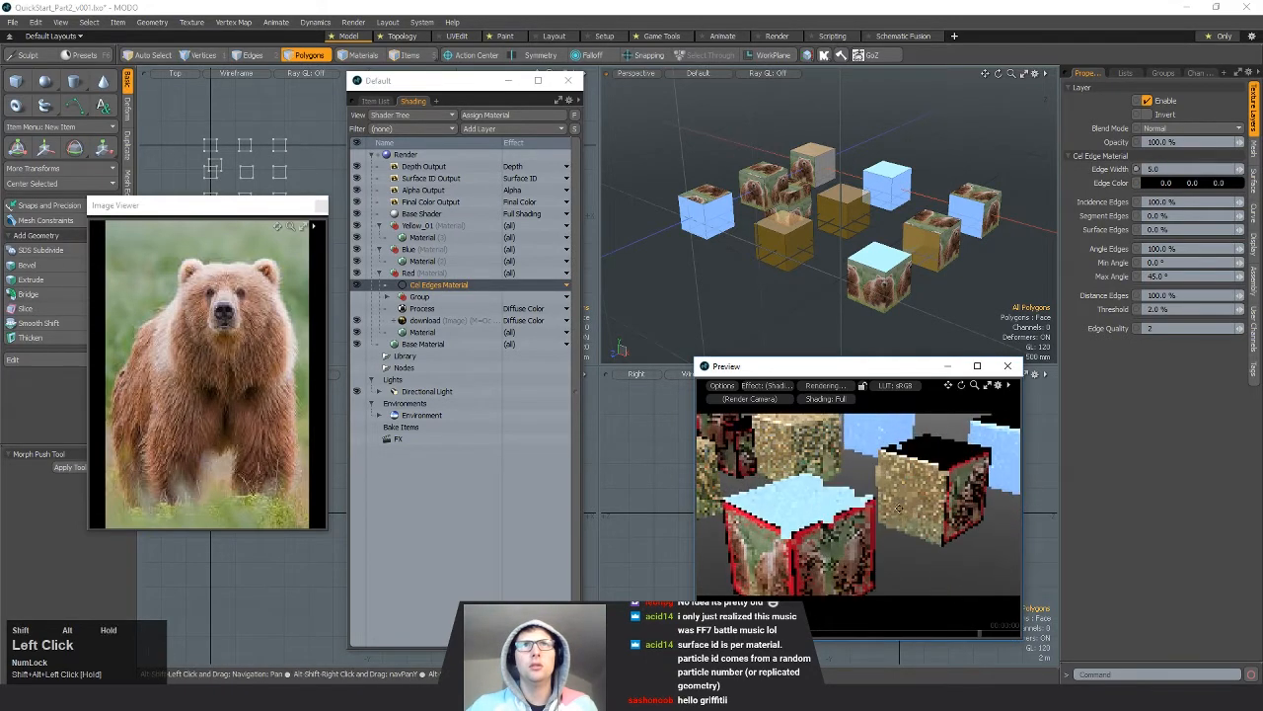
left_click_drag(948, 485, 918, 486, "ctrl+alt")
Step: Set the Cel Edges Material's edge width to 3.0 and its edge color to bright green (0.08, 0.87, 0.0)
left_click(1157, 167)
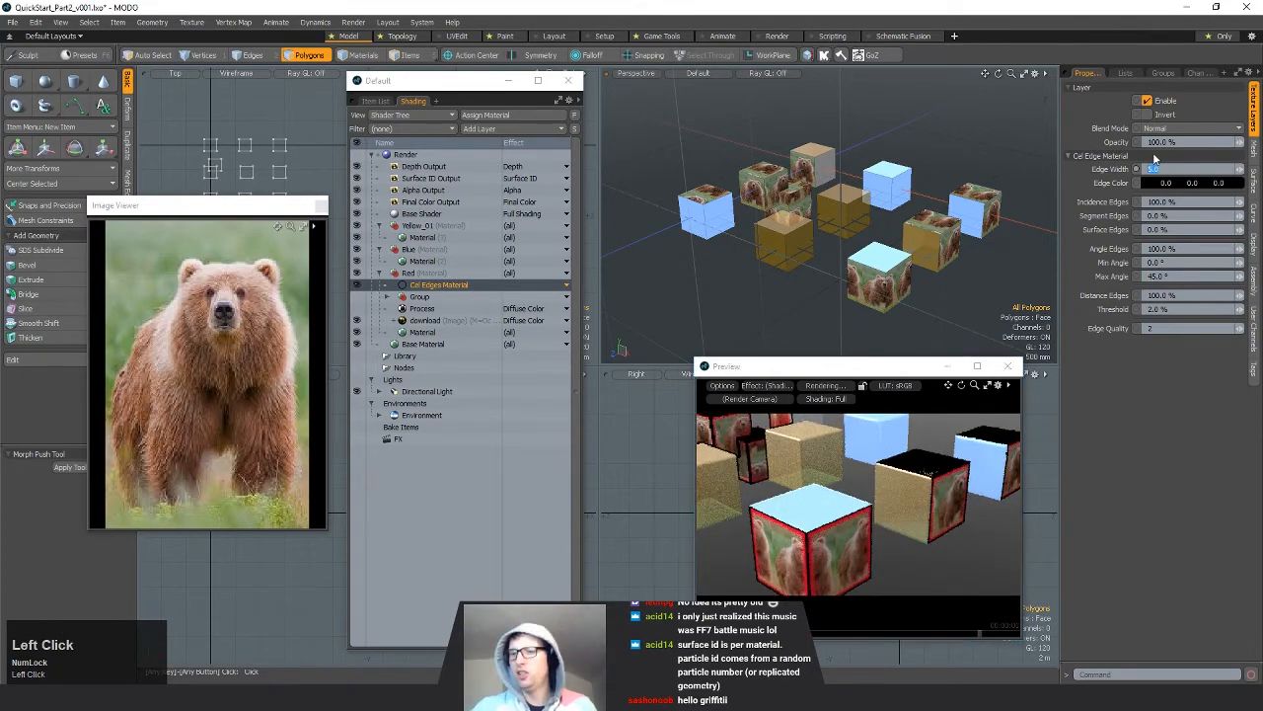
left_click_drag(869, 538, 819, 478, "alt+shift")
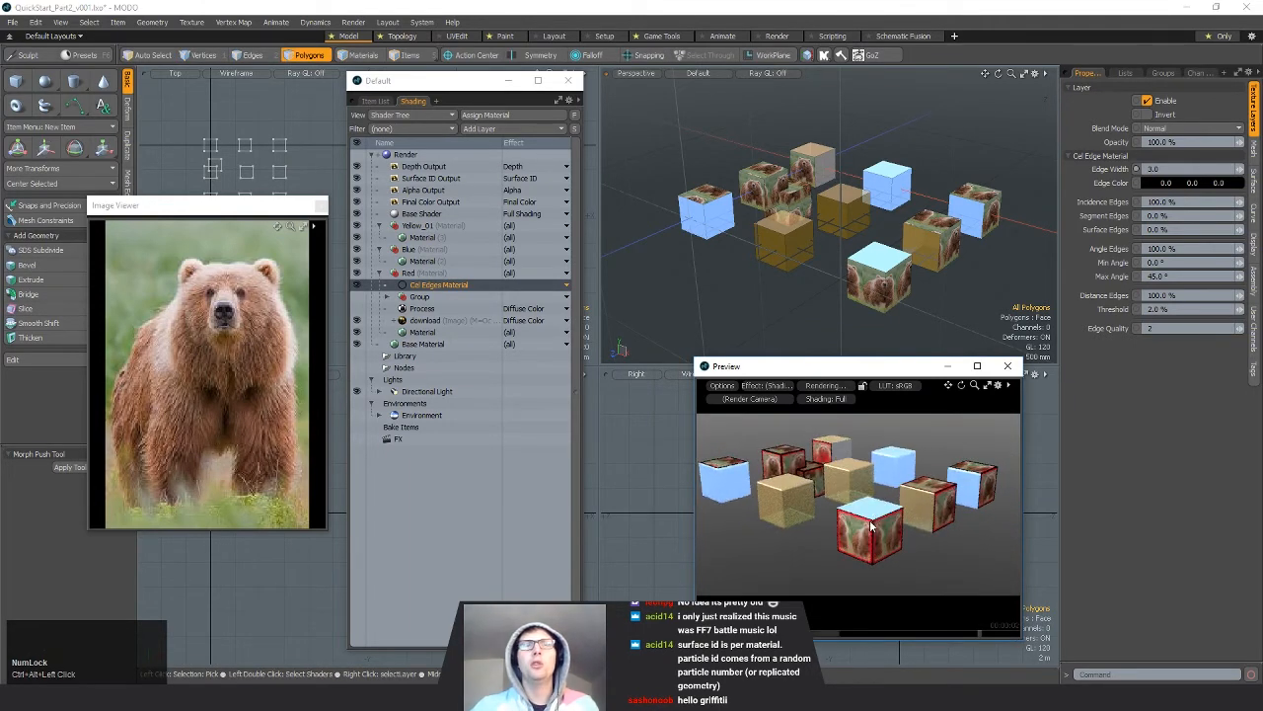
left_click(1206, 184)
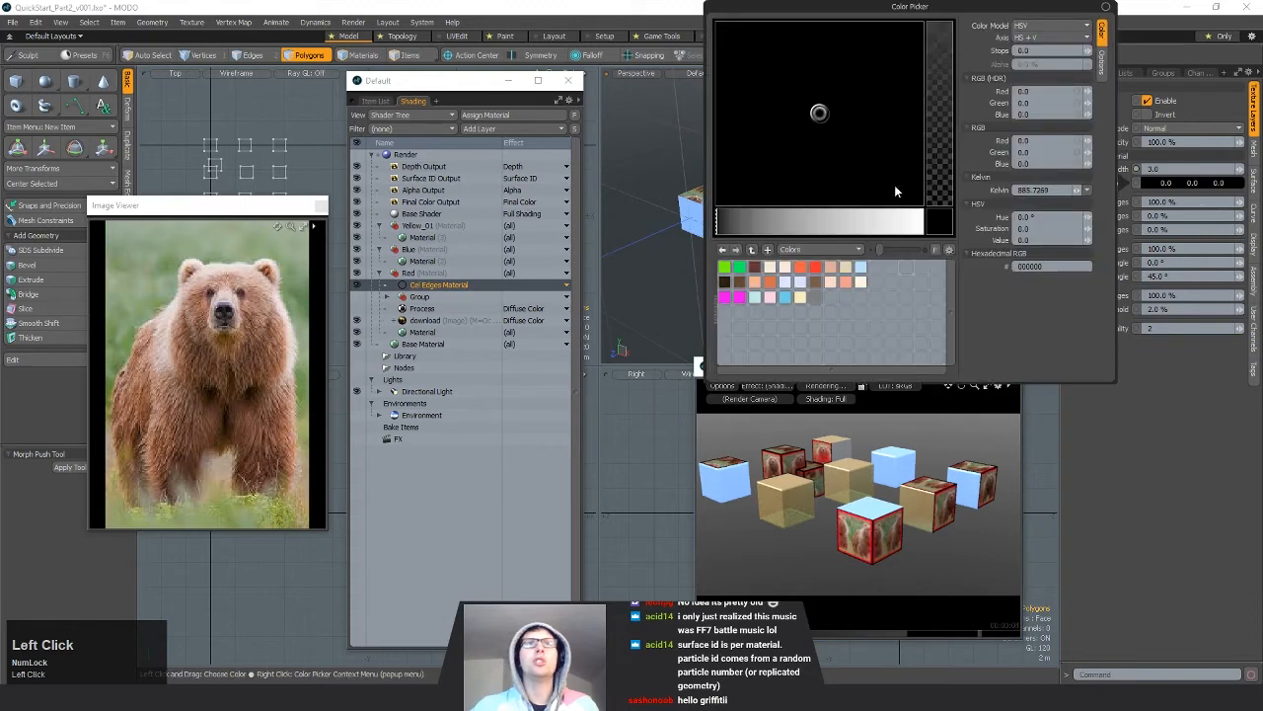
left_click(827, 219)
left_click_drag(829, 212, 870, 213)
mouse_move(852, 134)
left_mouse_down()
mouse_move(874, 150)
mouse_move(908, 101)
mouse_move(899, 76)
mouse_move(904, 92)
left_mouse_up()
left_click_drag(814, 69, 775, 36)
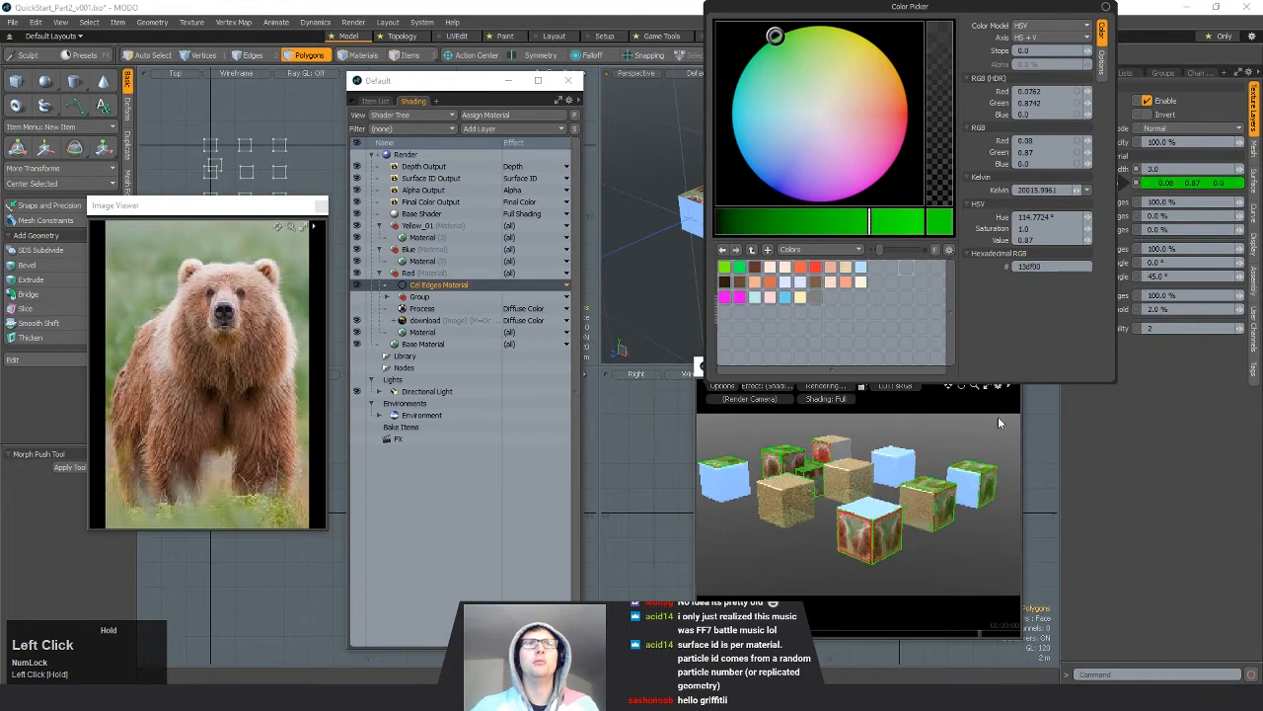
left_click(1106, 8)
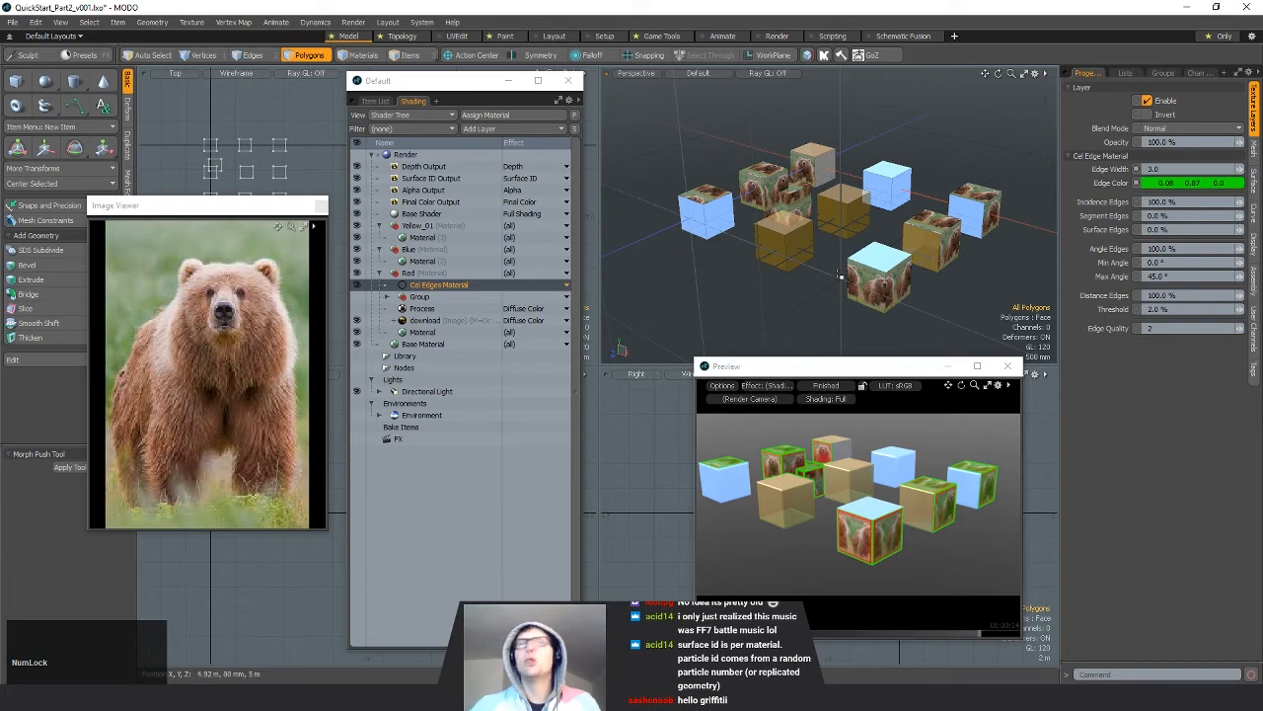
Step: Pause the preview and add loop slices in two directions to the larger of the two overlapping bear-textured cubes
left_click(829, 387)
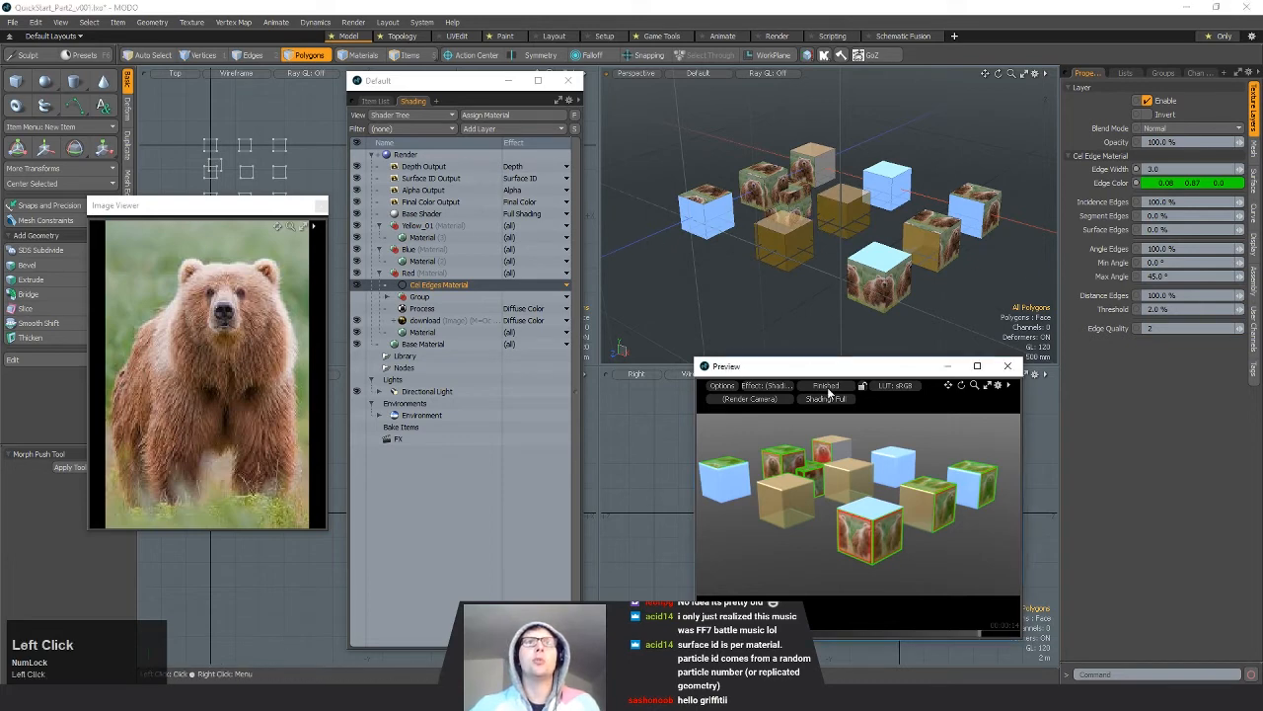
left_click_drag(834, 255, 953, 261, "alt")
left_click_drag(926, 219, 789, 198, "alt")
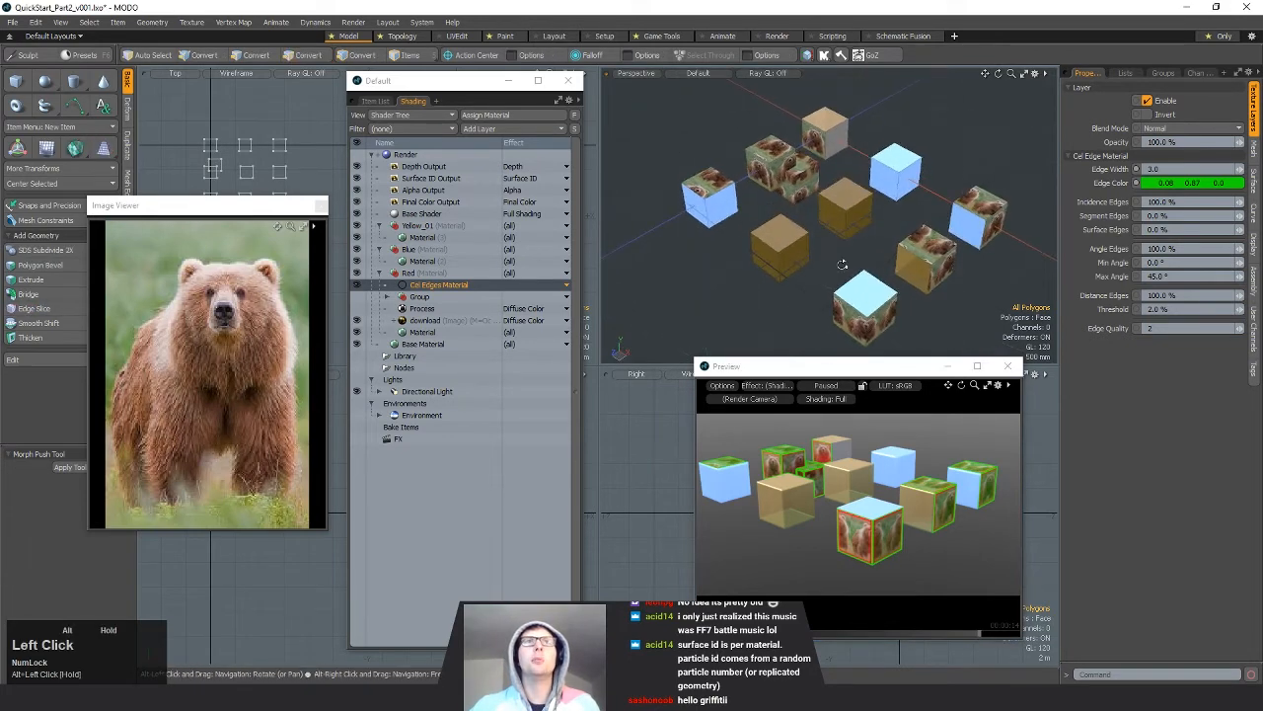
left_click(849, 210)
left_click(853, 219, "shift")
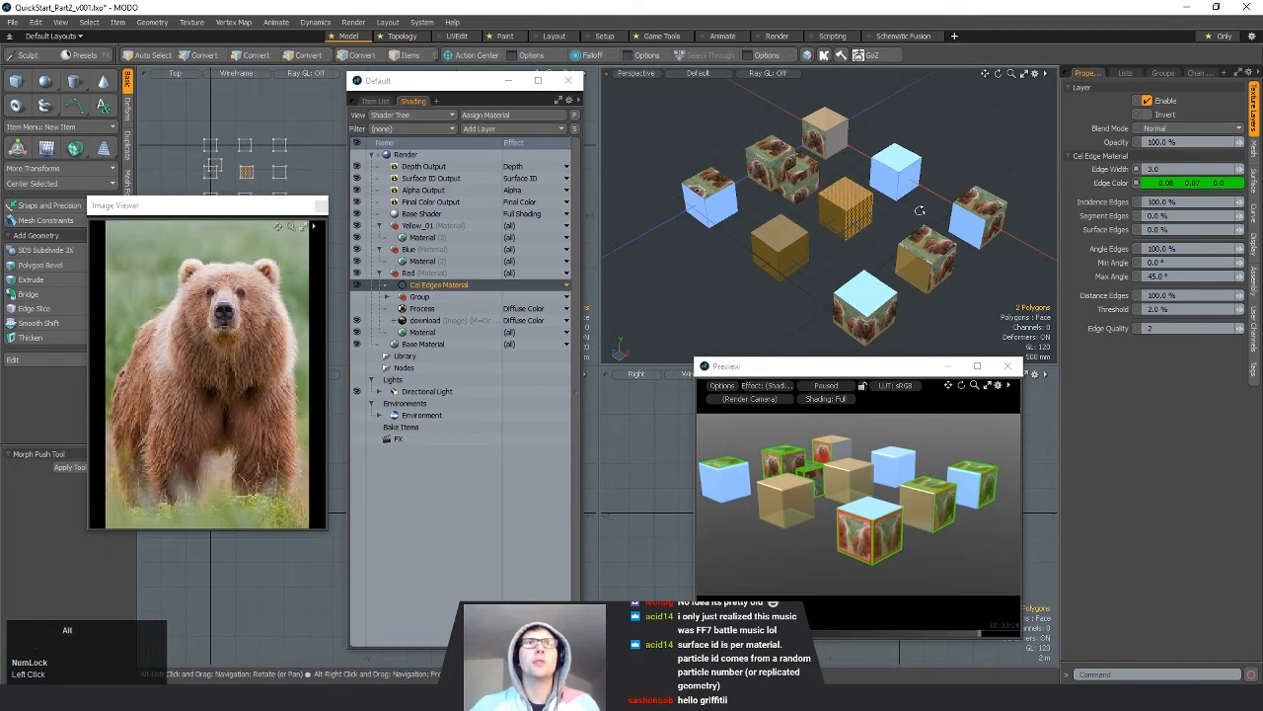
mouse_move(780, 164)
left_mouse_down()
mouse_move(750, 168)
mouse_move(816, 138)
mouse_move(851, 138)
mouse_move(812, 187)
left_mouse_up()
key("alt+c")
left_click(81, 556)
key("space")
key("alt+c")
left_click(813, 187)
key("space")
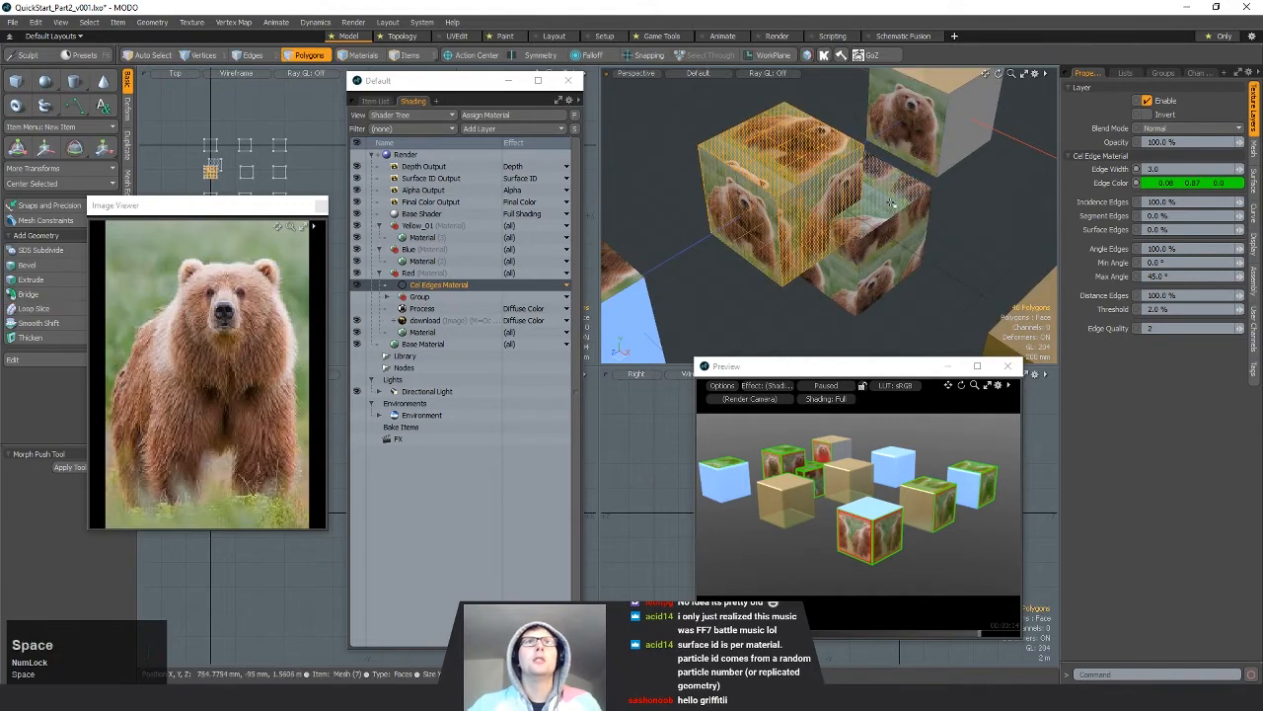
Step: Add loop slices in two directions to the smaller cube overlapping the large bear-textured one
key("alt+c")
left_click_drag(891, 190, 884, 229)
left_click(895, 202)
key("space")
key("alt+c")
left_click(885, 229)
key("space")
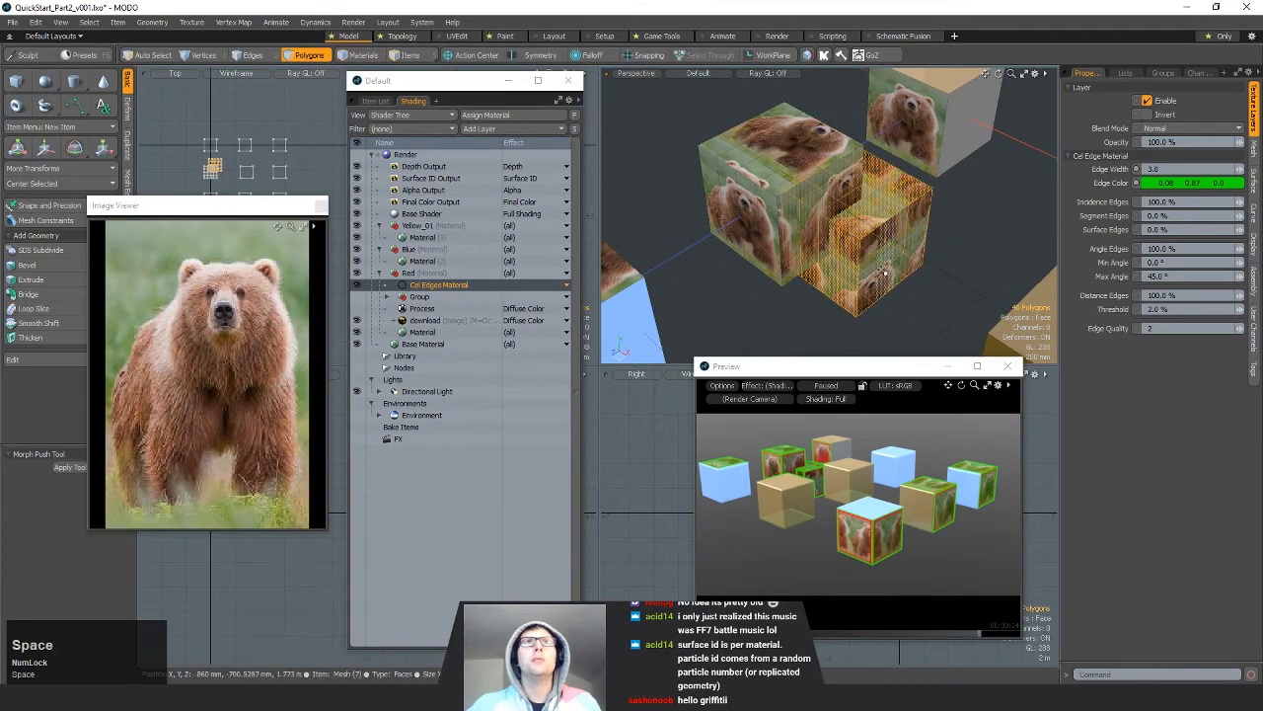
Step: Add loop slices to the tan-topped bear cube at the back and to the outer blue cube with bear-textured faces
key("alt+c")
mouse_move(908, 118)
left_mouse_down()
mouse_move(950, 124)
mouse_move(877, 188)
mouse_move(633, 200)
left_mouse_up()
left_click(947, 128)
key("space")
left_click_drag(885, 196, 900, 222)
key("alt+c")
left_click(900, 225)
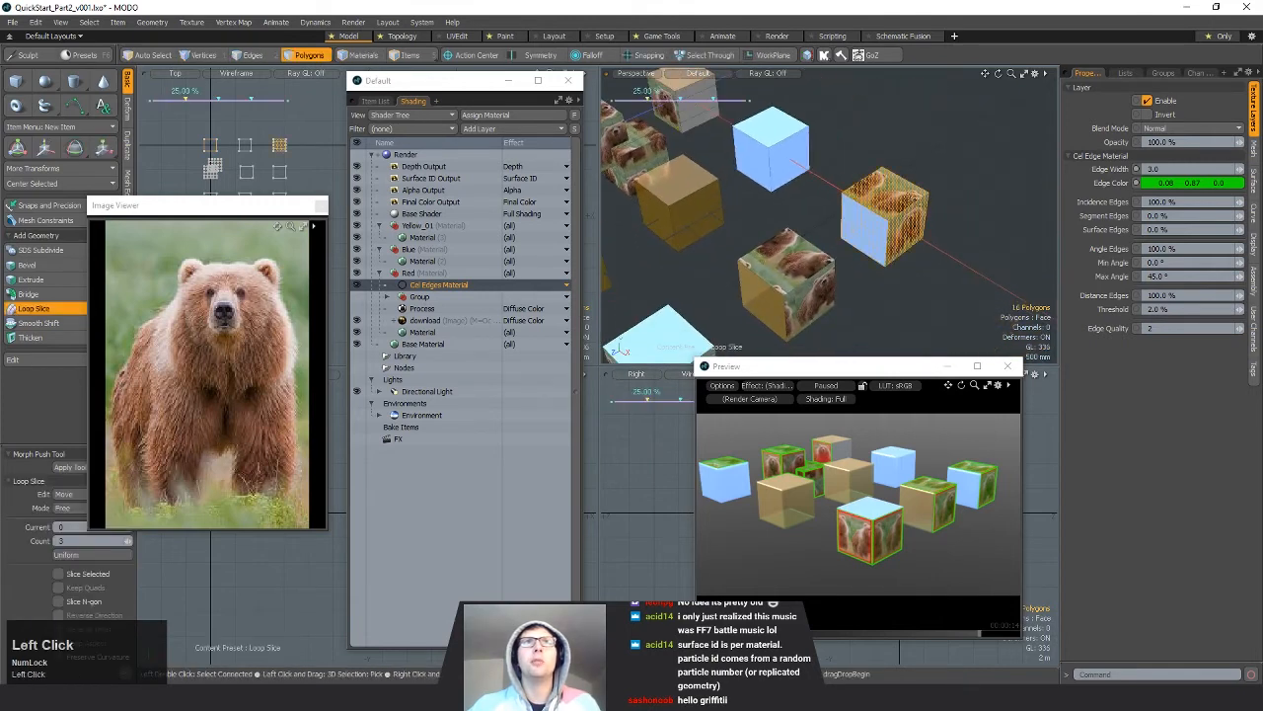
key("space")
Step: Add loop slices in two directions to the blue cube with the bear-textured top, on the opposite side of the grid
left_click_drag(827, 286, 884, 256, "alt+shift")
left_click(787, 285)
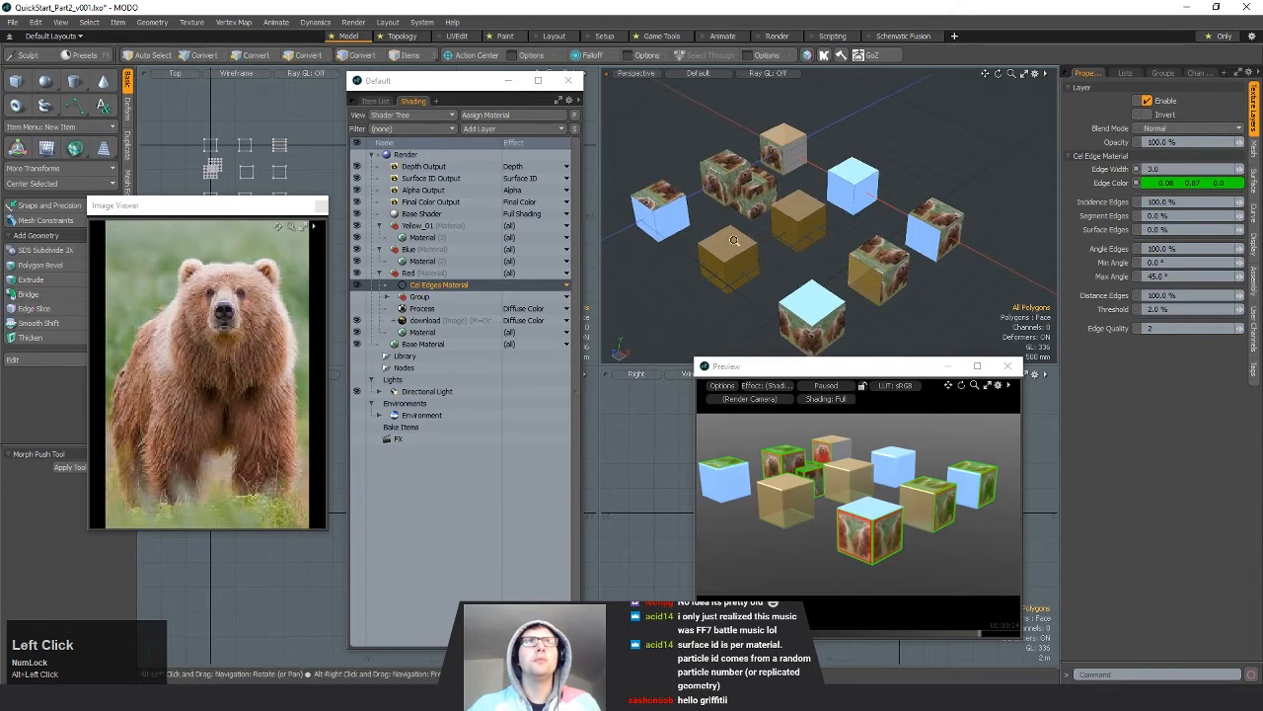
key("alt+c")
mouse_move(647, 203)
left_mouse_down()
mouse_move(644, 218)
mouse_move(697, 148)
mouse_move(707, 155)
left_mouse_up()
left_click(644, 220)
key("space")
key("alt+c")
left_click(702, 161)
key("space")
left_click(702, 162)
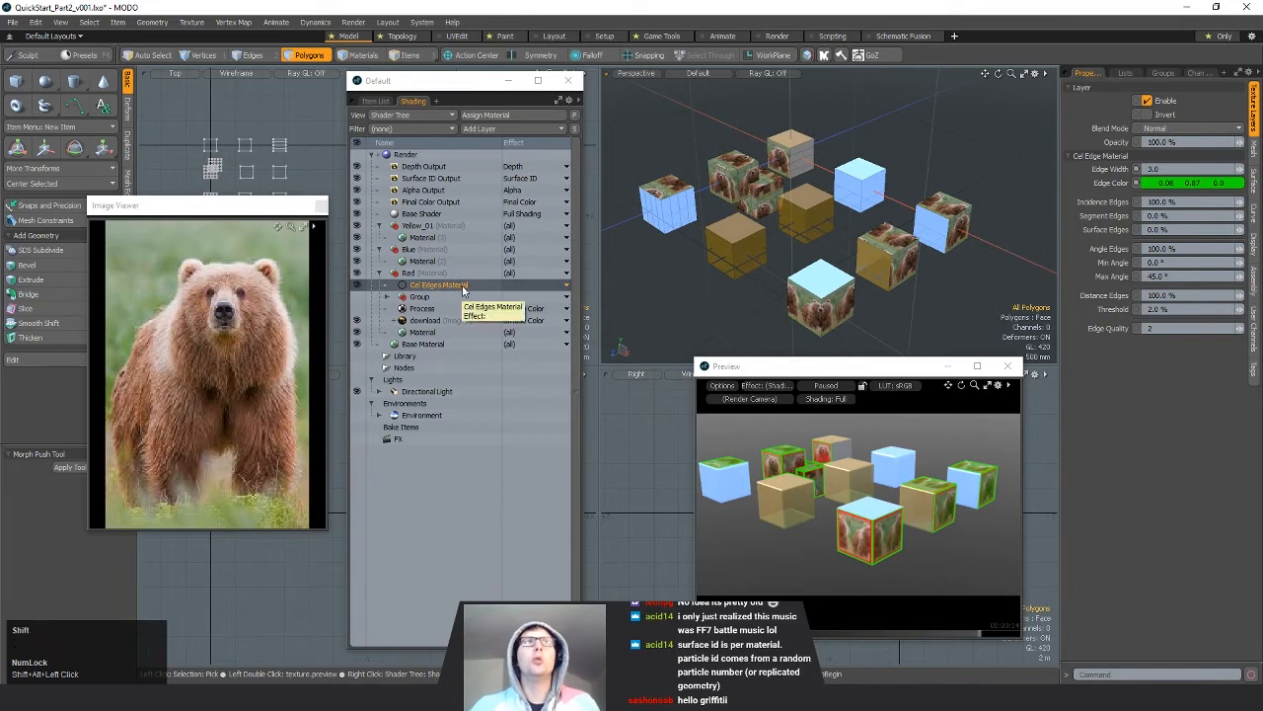
Step: Add a Wireframe Texture above the Cel Edges Material in the Red group and resume the preview rendering
left_click(463, 286)
left_click(498, 128)
mouse_move(493, 218)
mouse_move(483, 245)
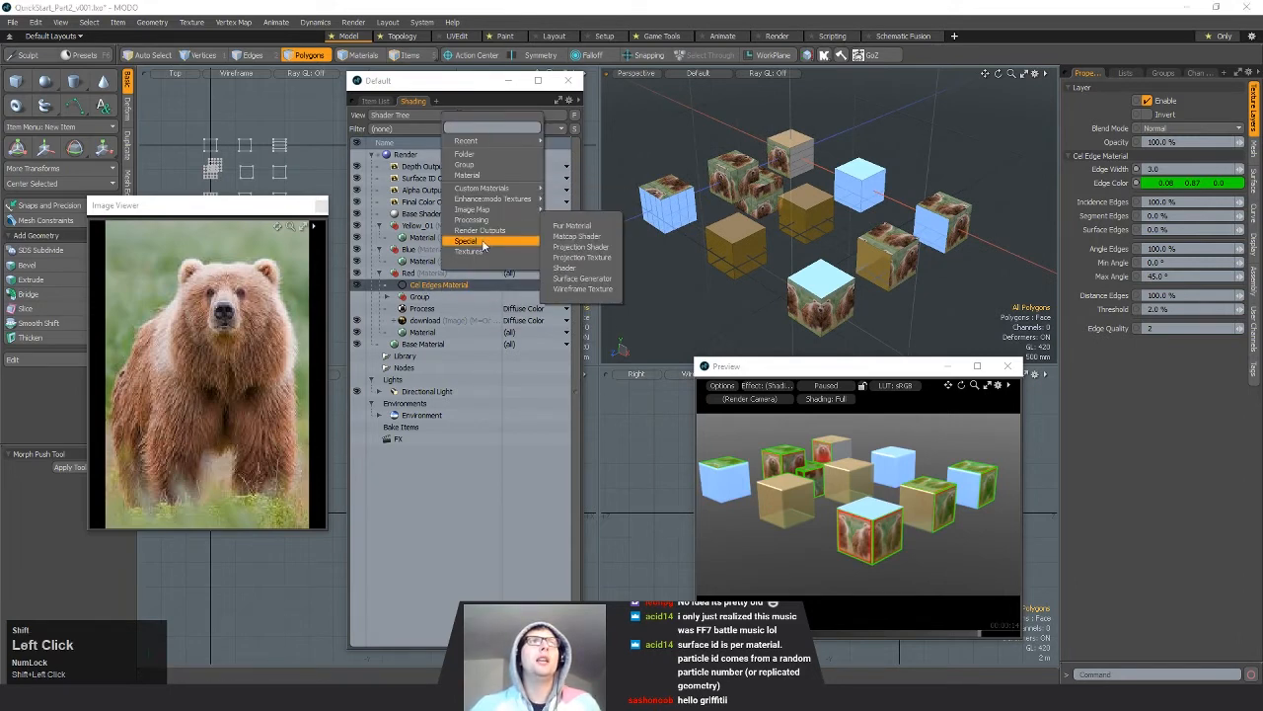
left_click(582, 288)
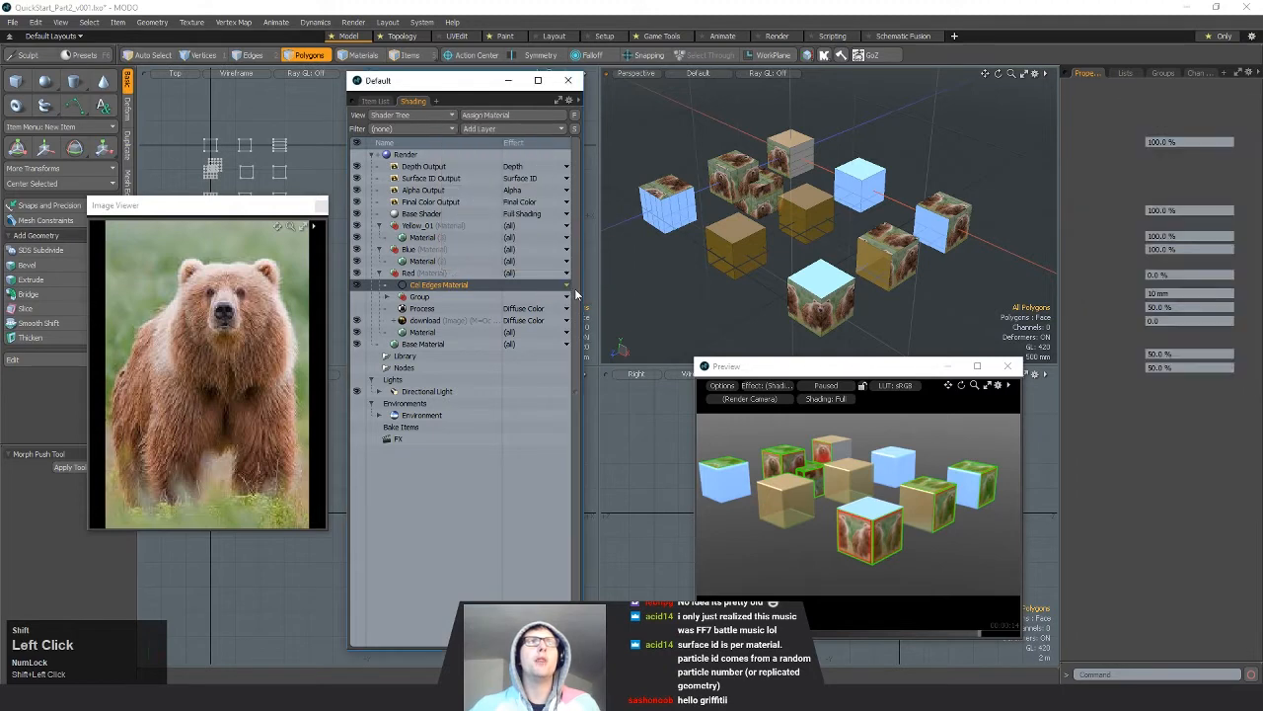
left_click(358, 297)
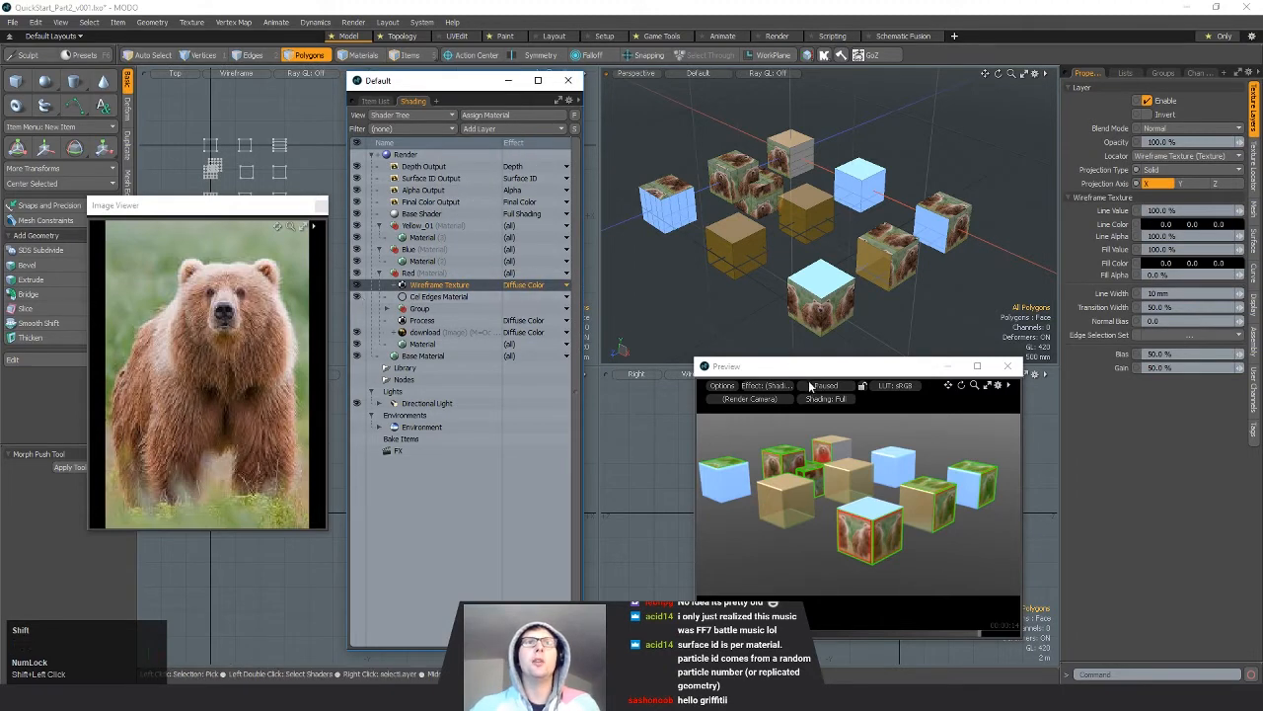
left_click(815, 386)
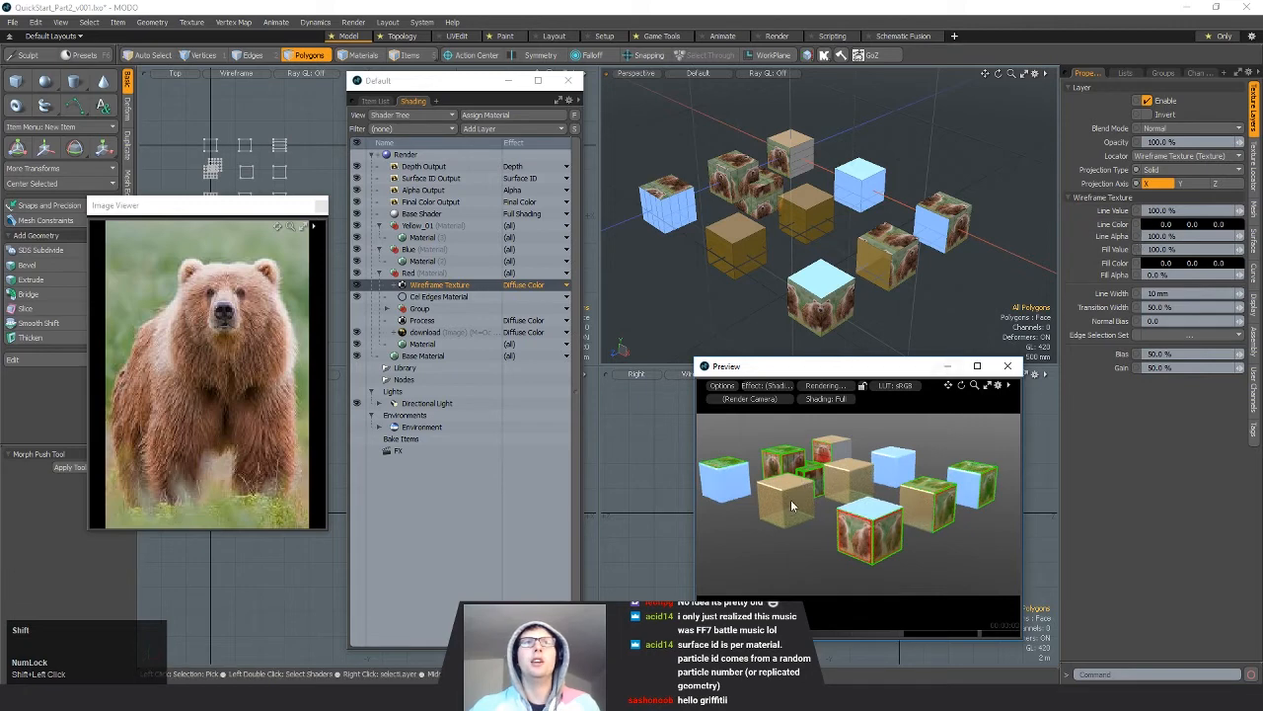
Step: Hide the Red group's download image and Material, and set the Wireframe Texture's line width to 20 mm
left_click(357, 332)
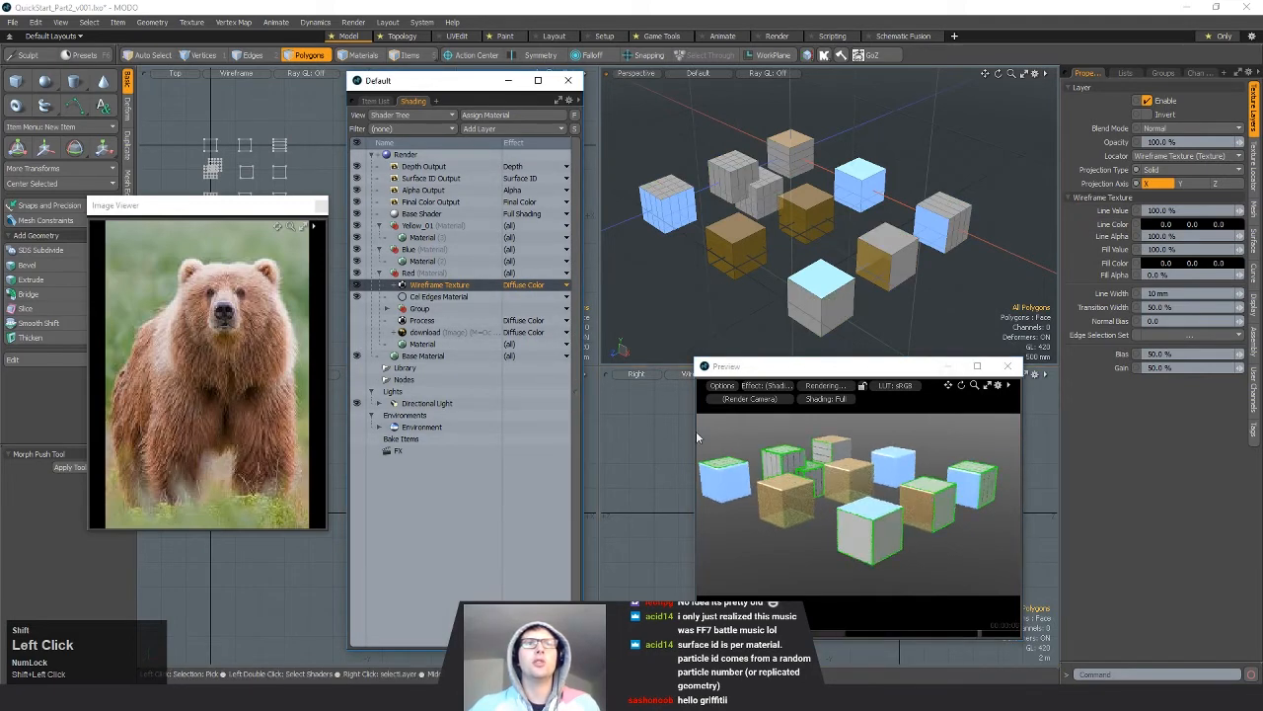
left_click_drag(967, 486, 964, 476, "alt")
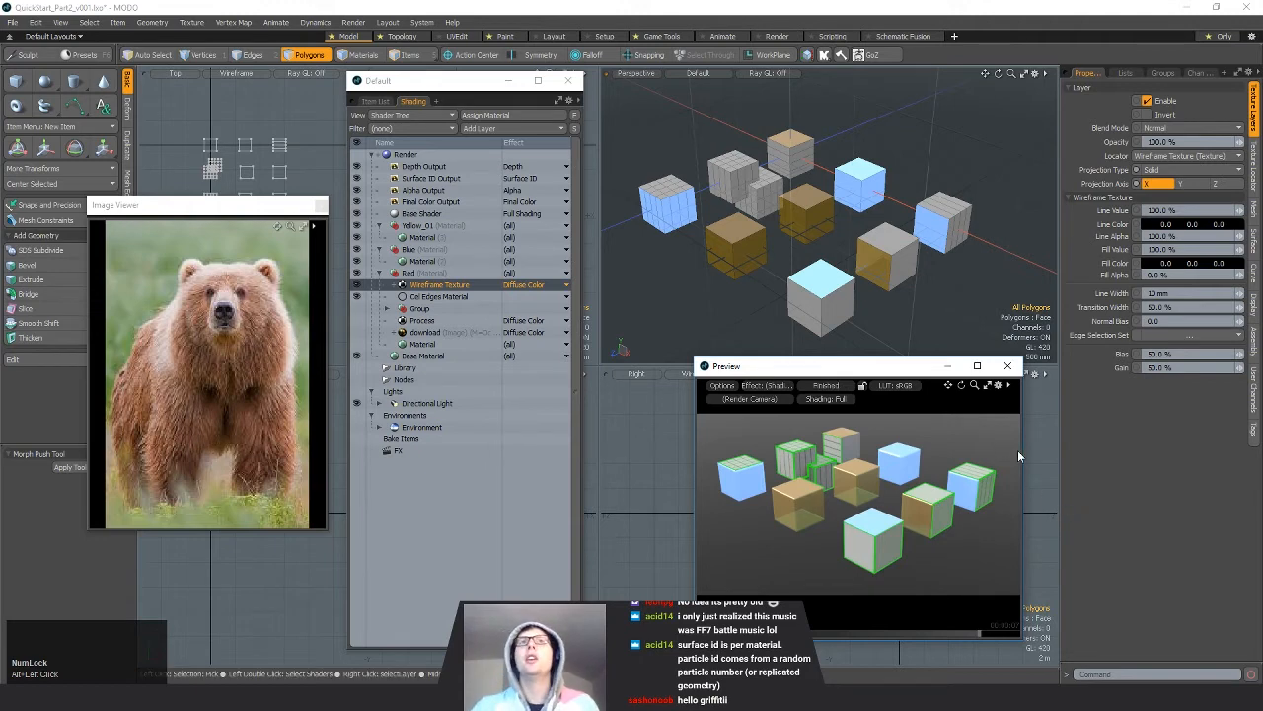
left_click_drag(1147, 294, 1193, 293)
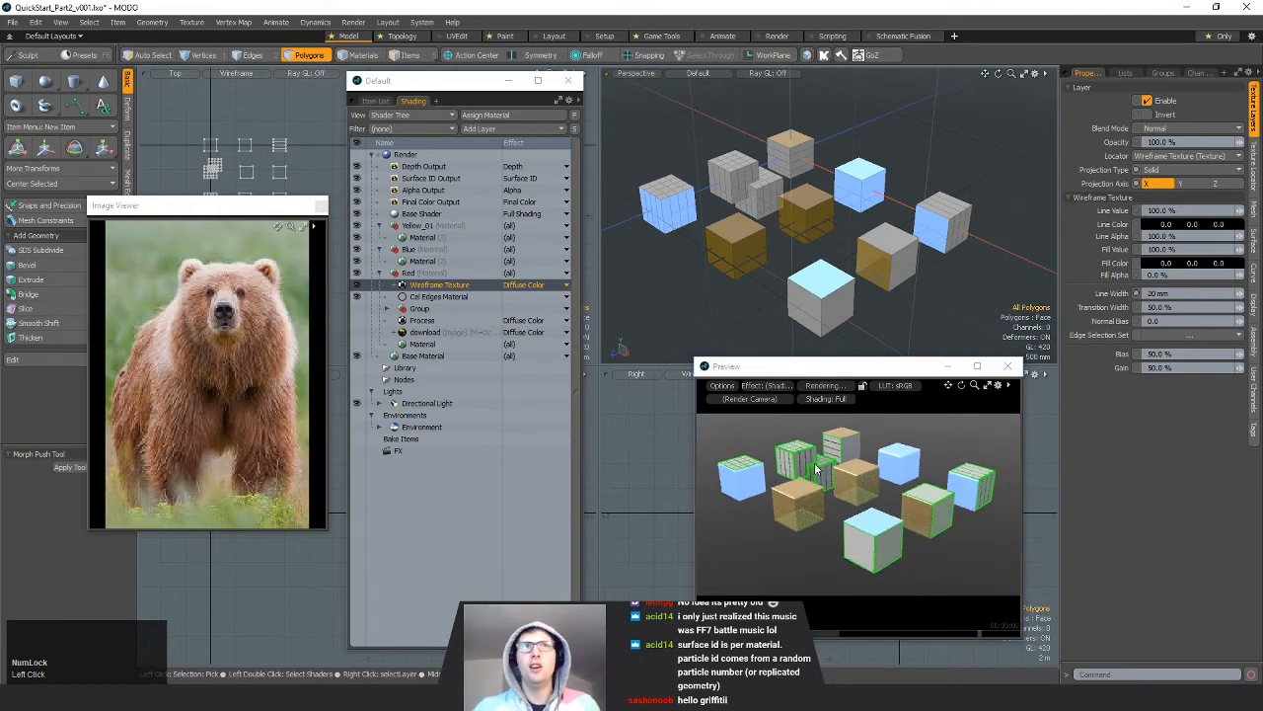
Step: Set the Wireframe Texture's line color to bright cyan (0.0, 0.98, 0.97)
left_click(1189, 227)
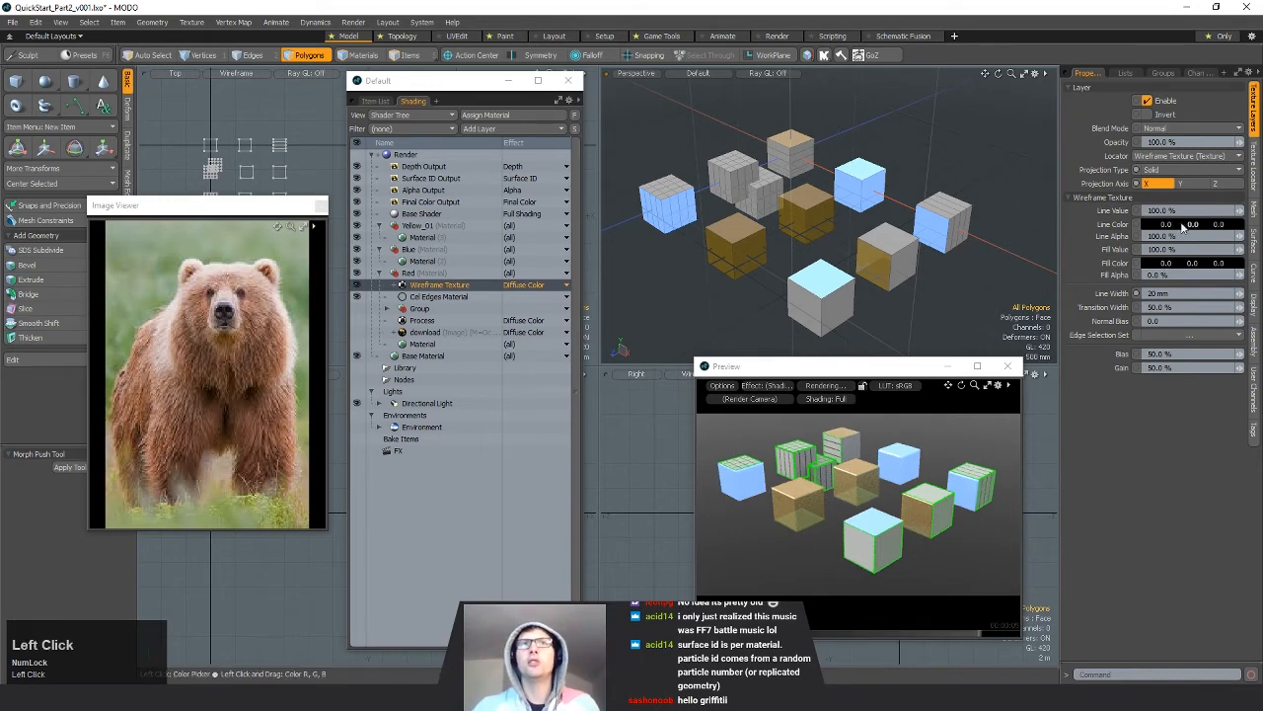
left_click(862, 254)
left_click(729, 143)
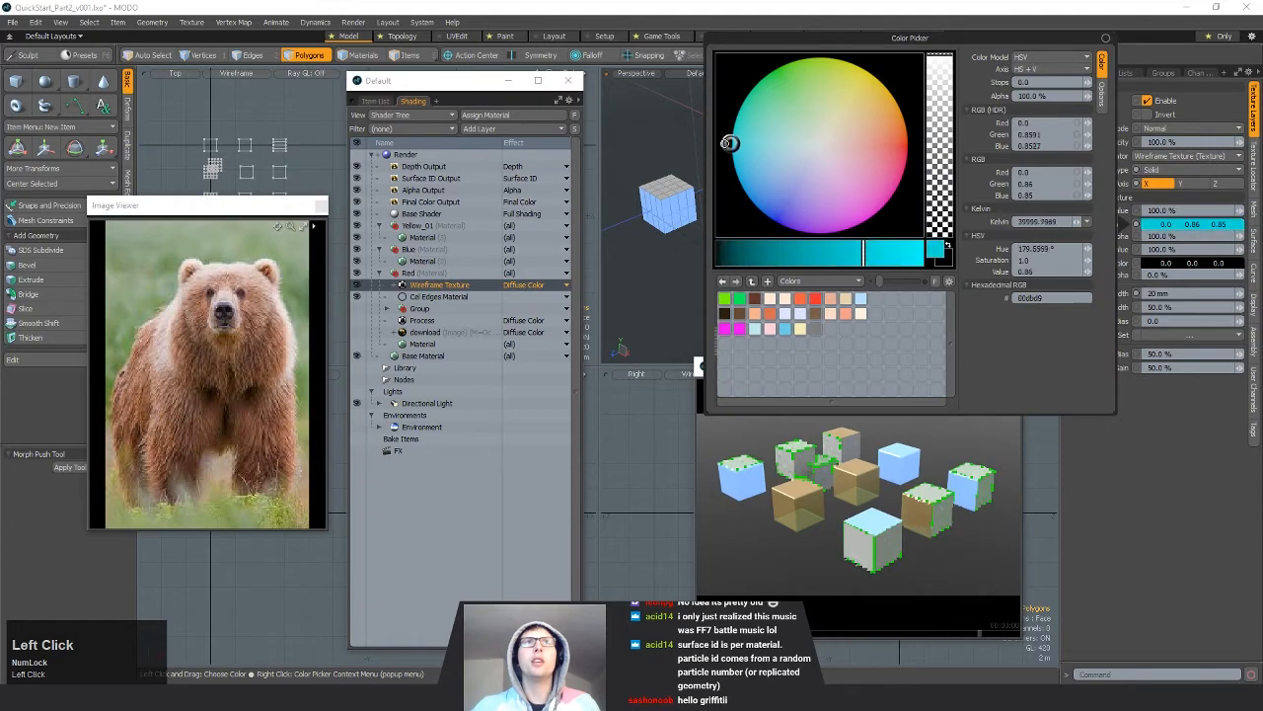
left_click_drag(858, 255, 886, 255)
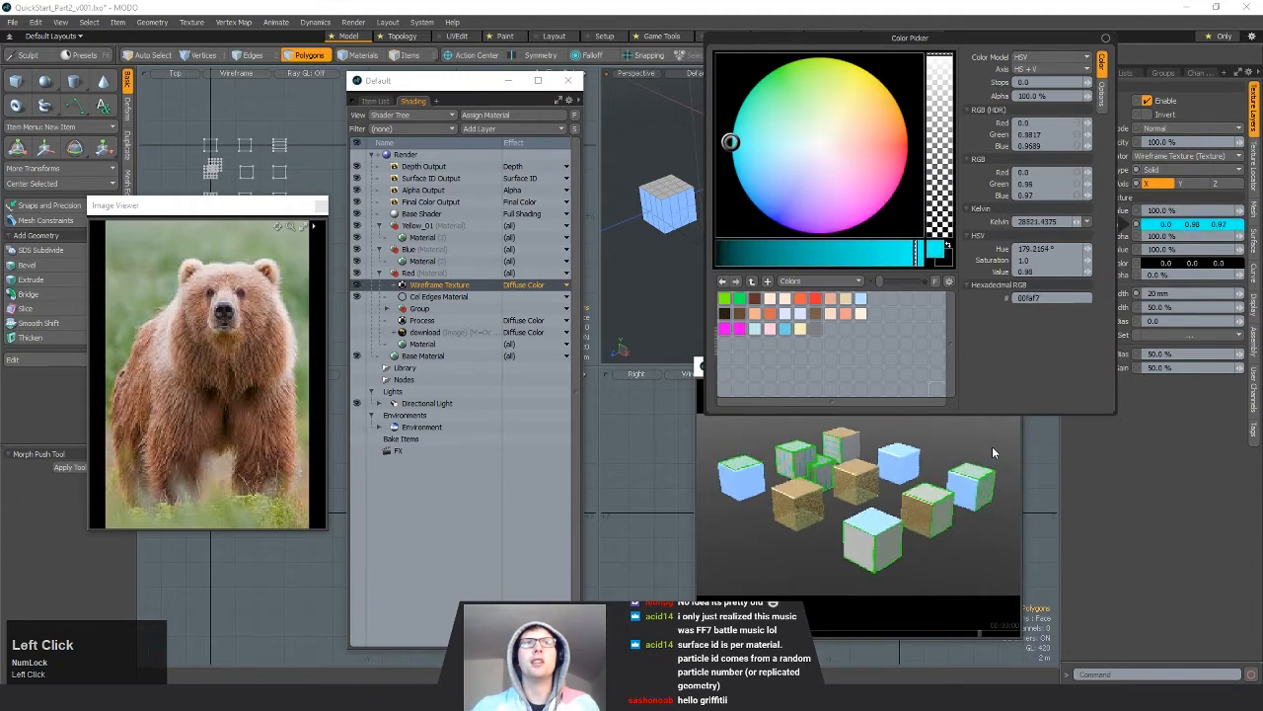
Step: Set the Wireframe Texture's line color to hot pink (0.98, 0.0, 0.74) and inspect the cubes in the preview
left_click(1189, 227)
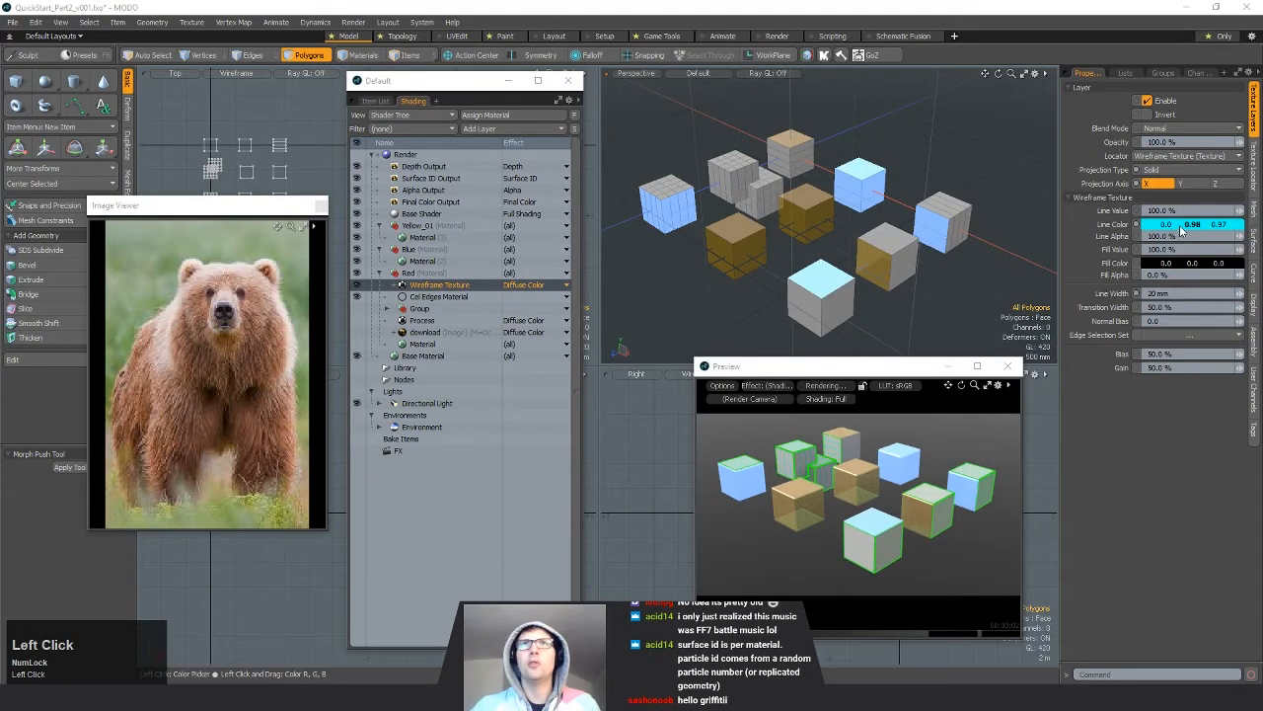
left_click(898, 172)
left_click(900, 189)
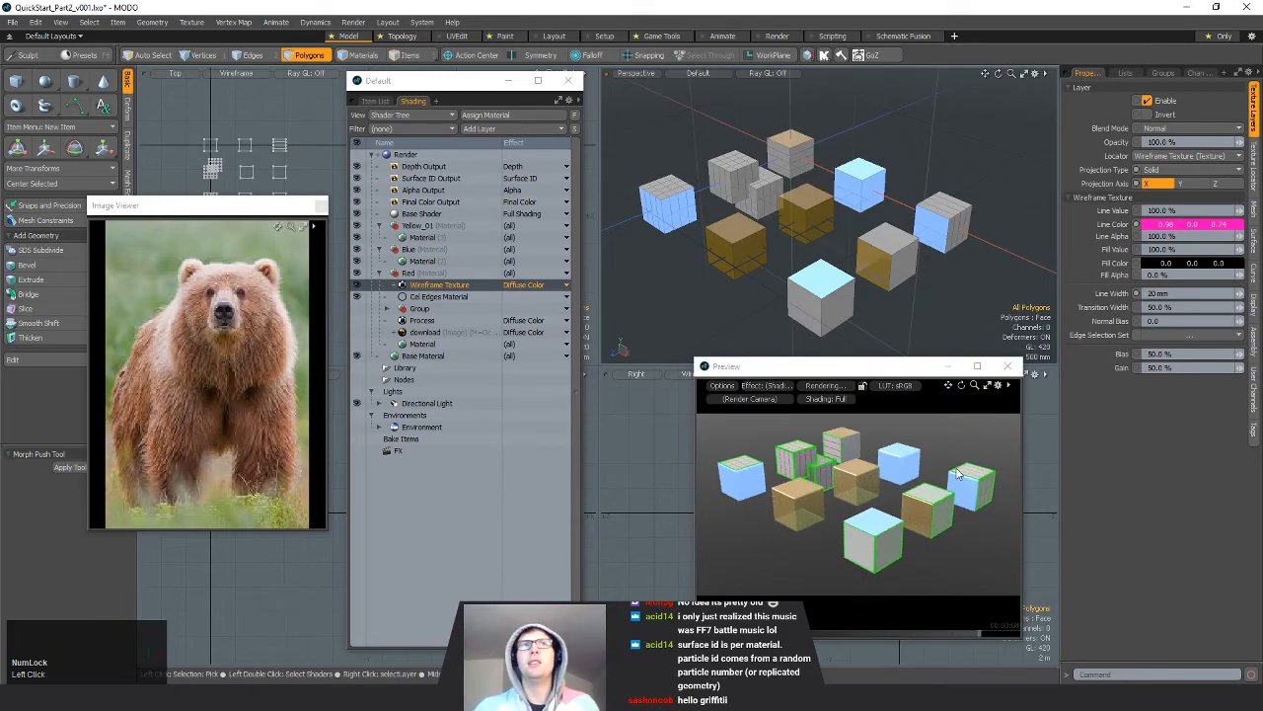
left_click(815, 478)
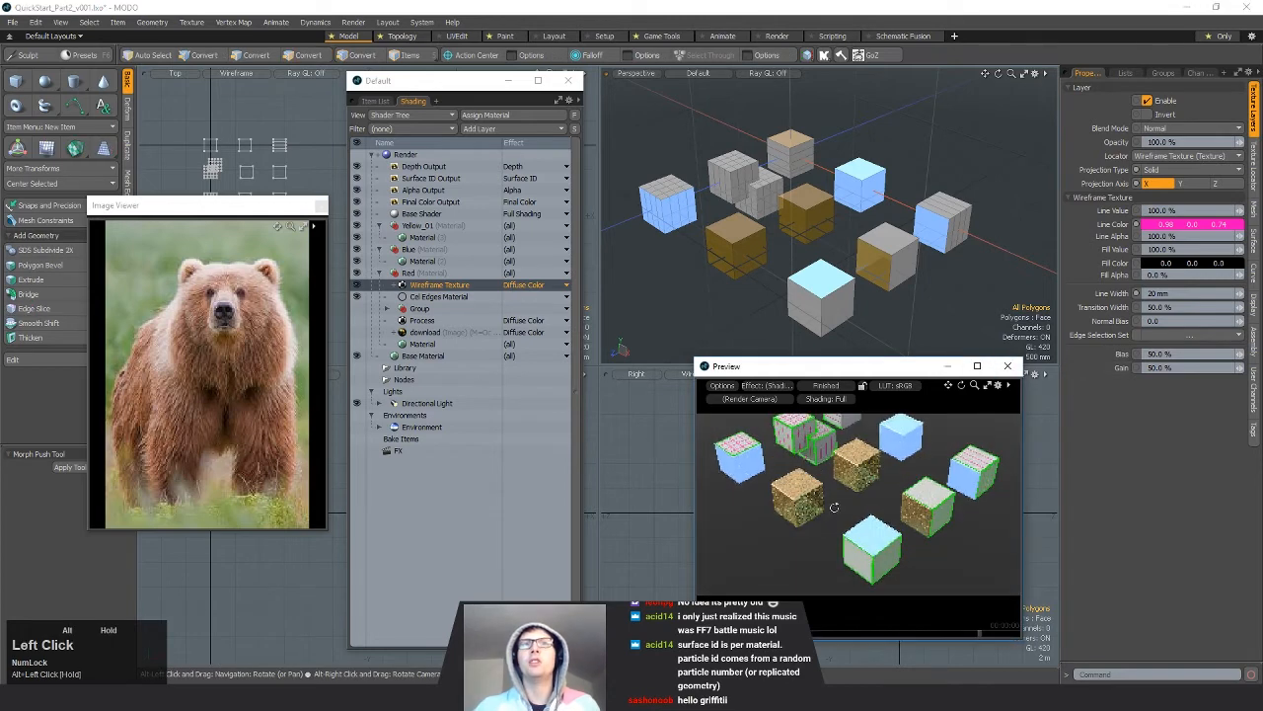
left_click_drag(831, 487, 845, 486, "alt")
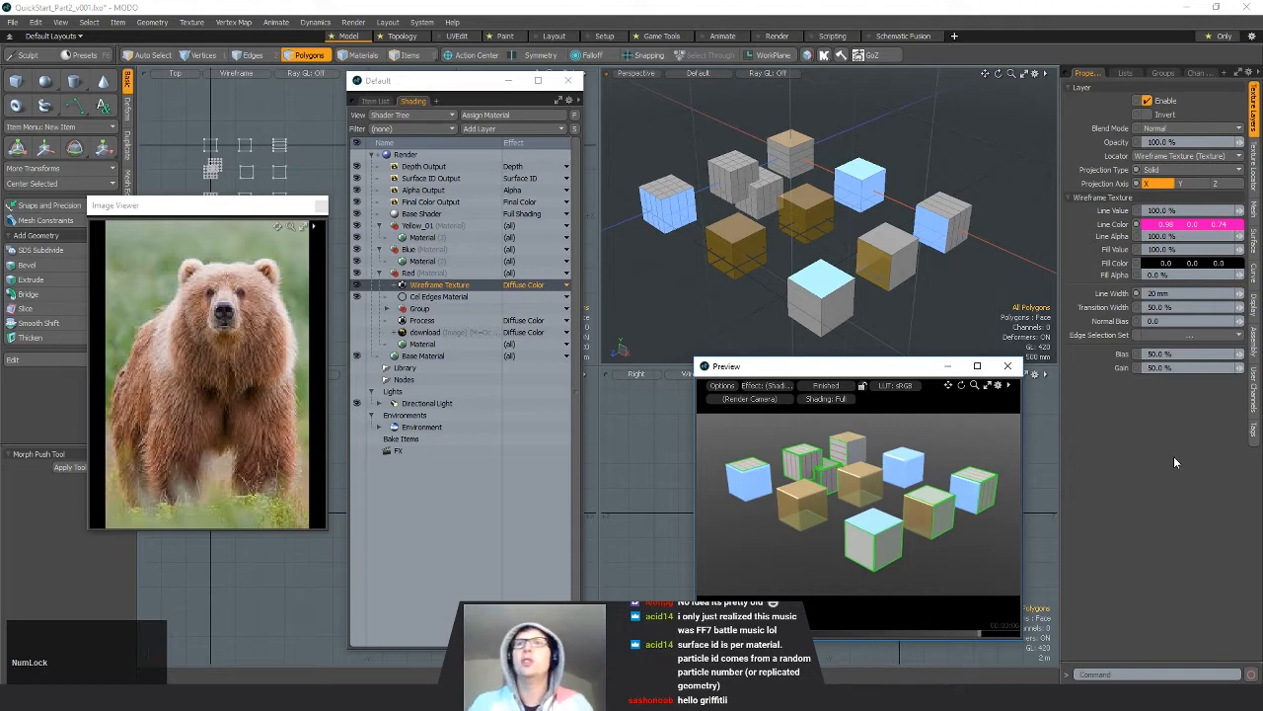
Step: Hide the Wireframe Texture and Cel Edges Material, and add a Surface Generator to the Red group with the preview paused
left_click(363, 285)
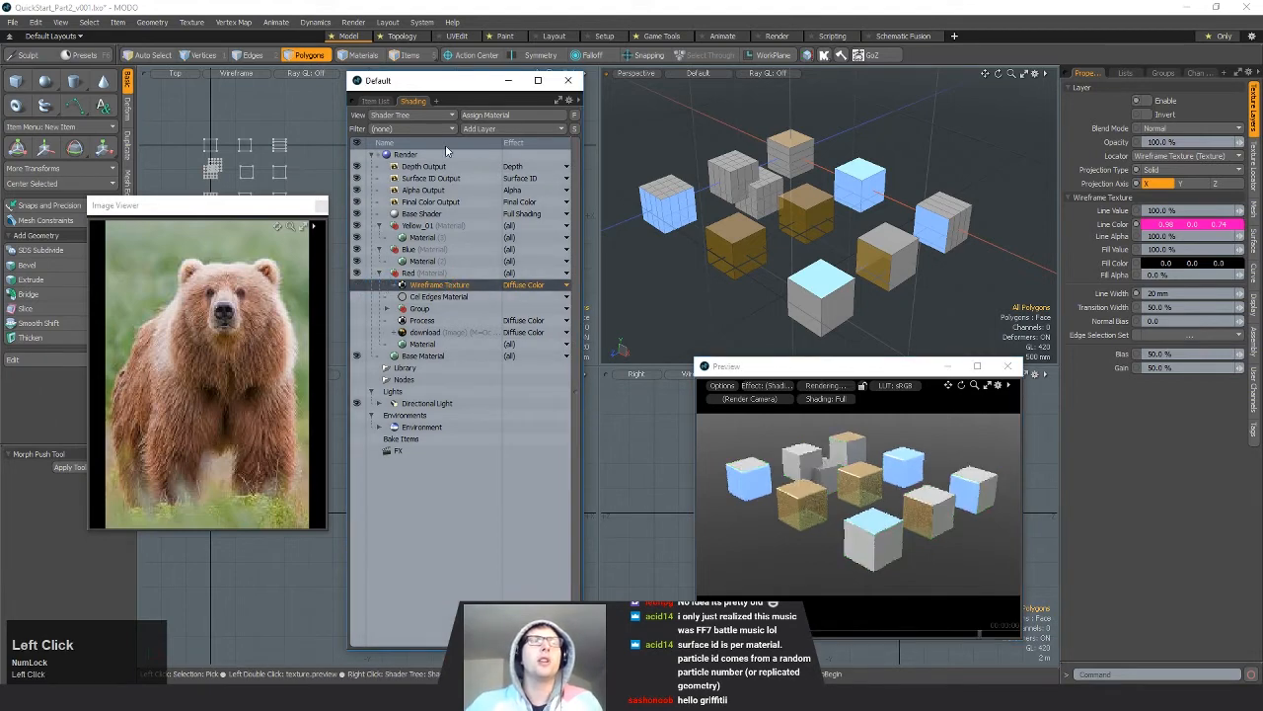
left_click(500, 128)
mouse_move(492, 235)
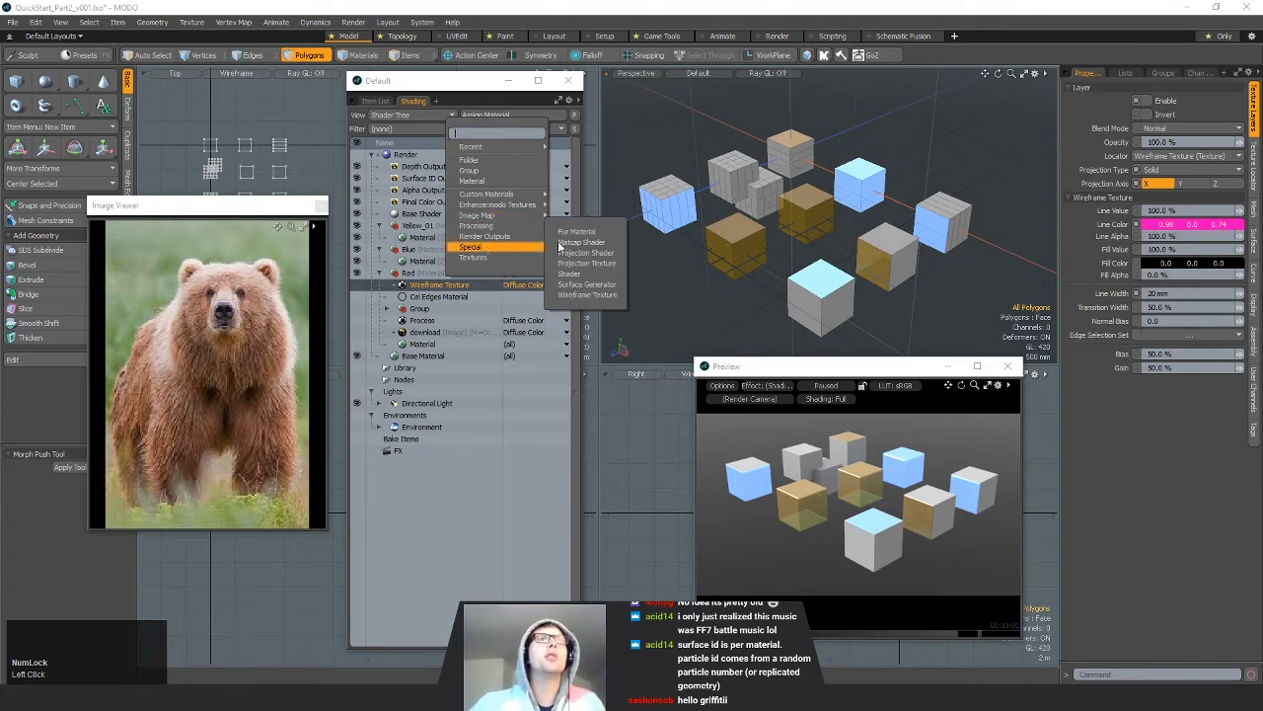
left_click(585, 286)
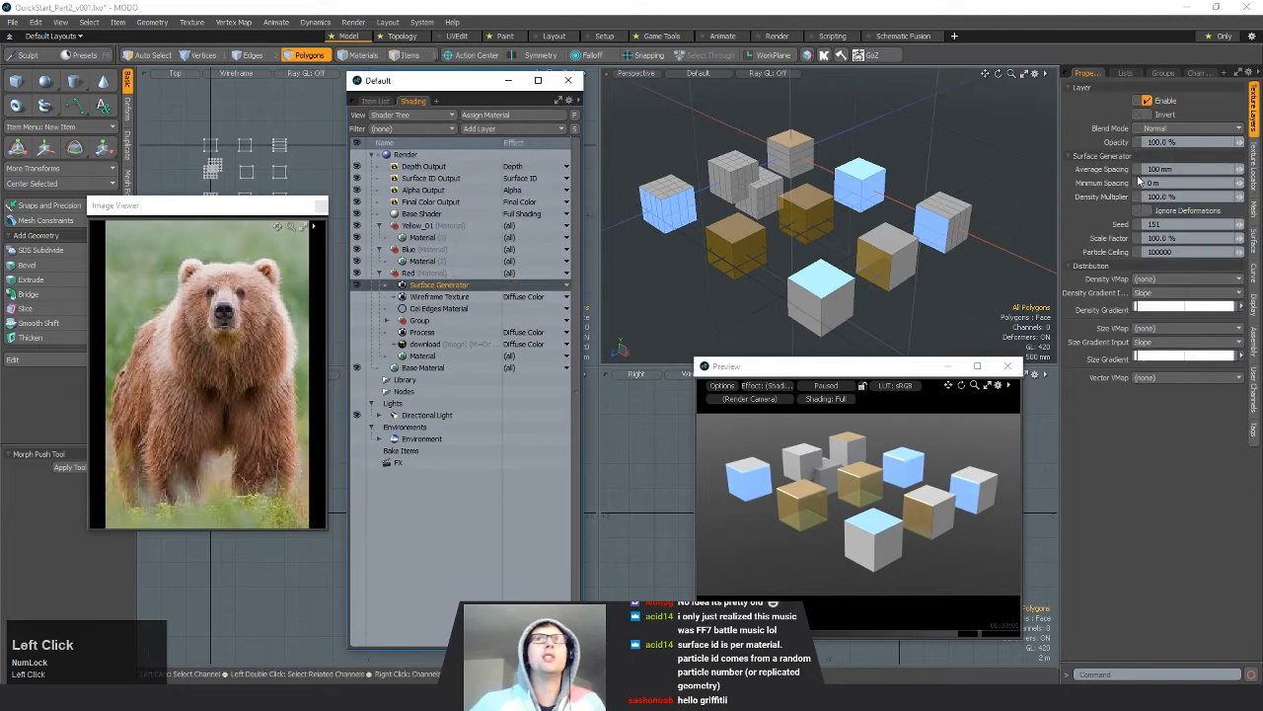
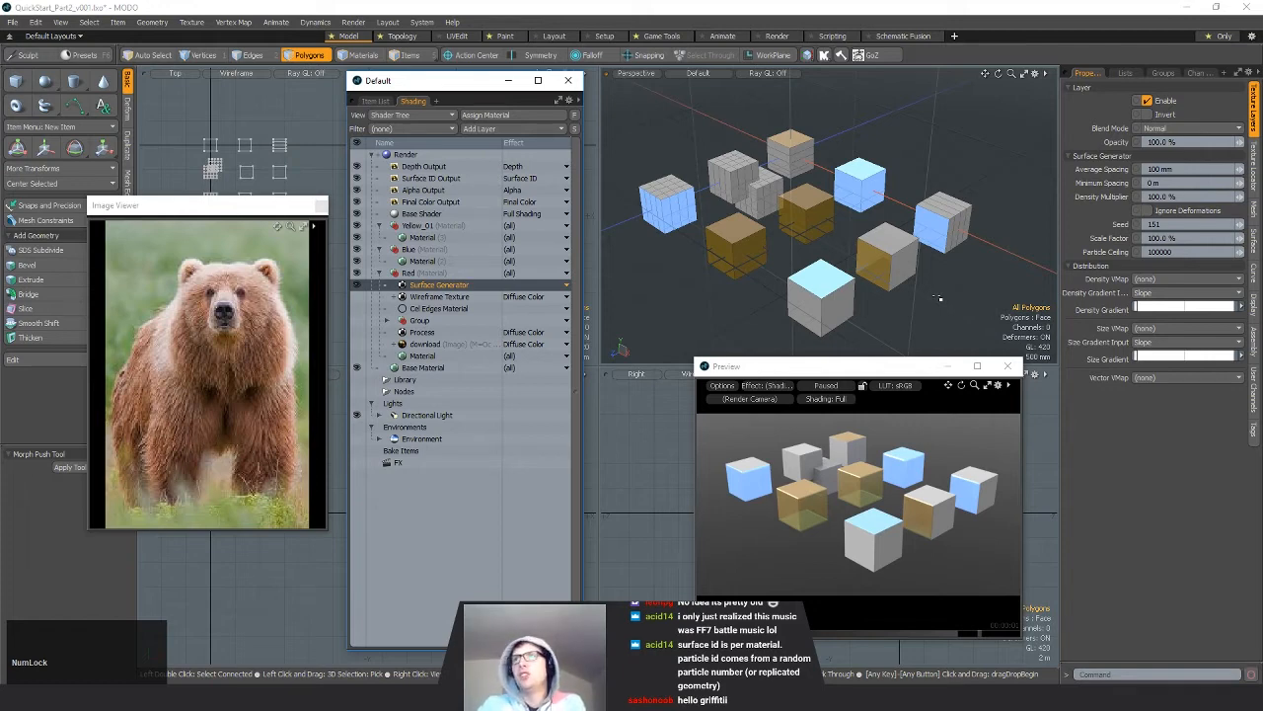
Step: Hide the Surface Generator and re-enable the Red group's Material and download image, refreshing the preview before selecting the Red group
left_click(358, 285)
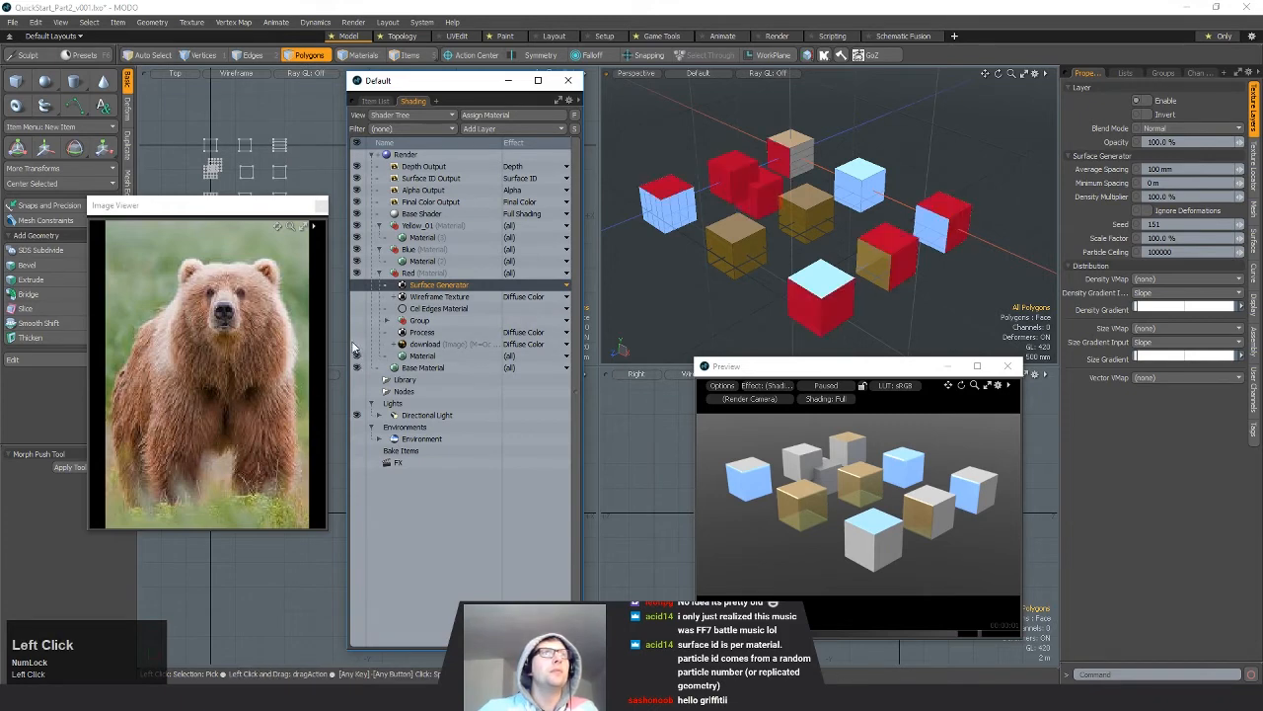
left_click(849, 386)
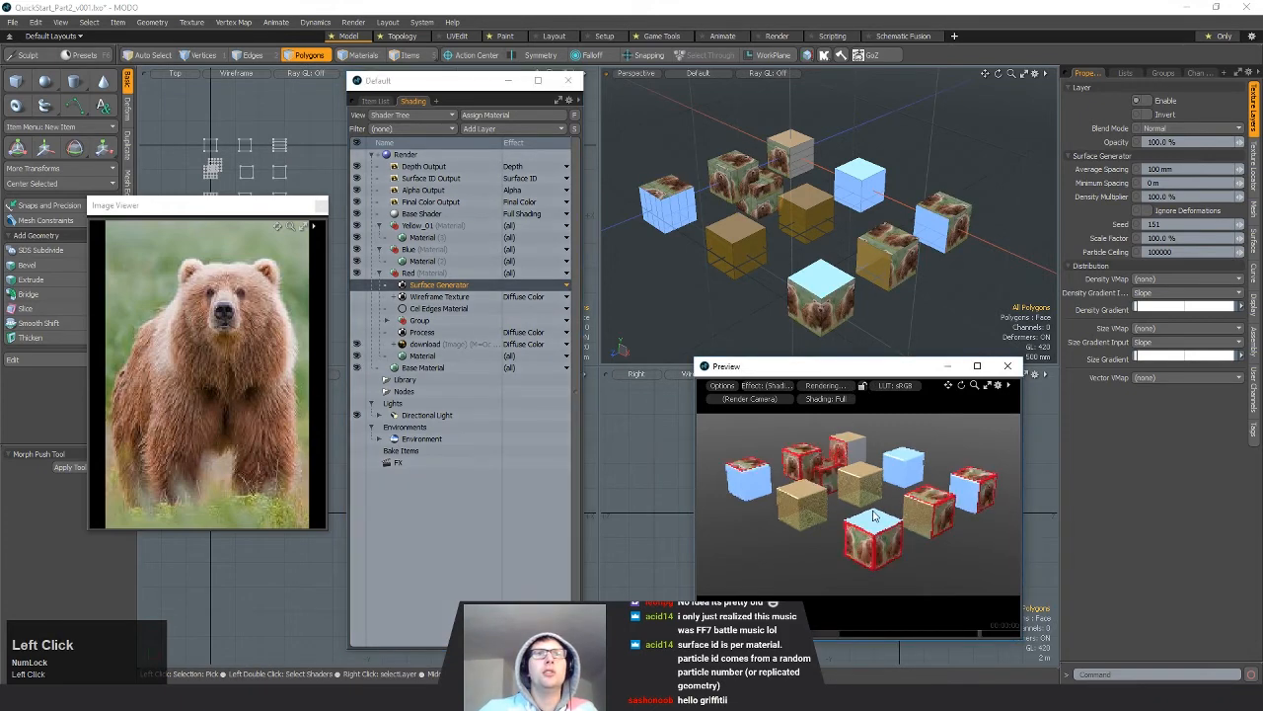
left_click(825, 386)
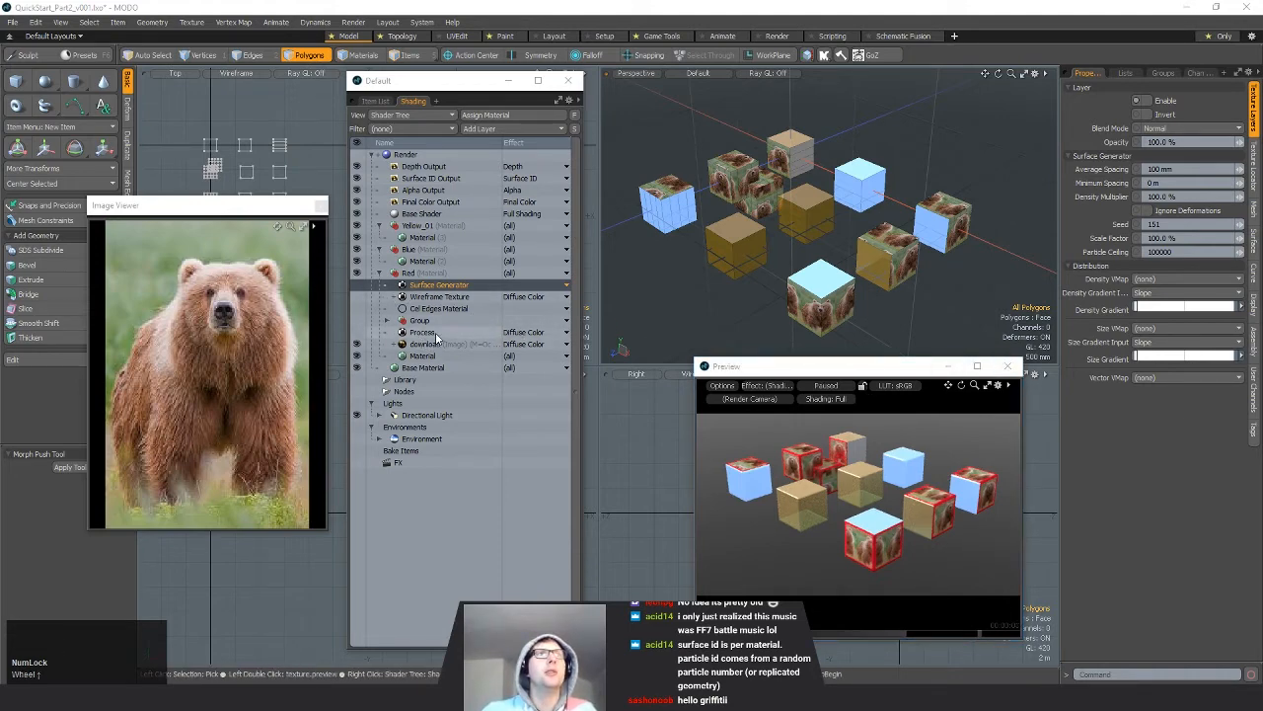
left_click(413, 272)
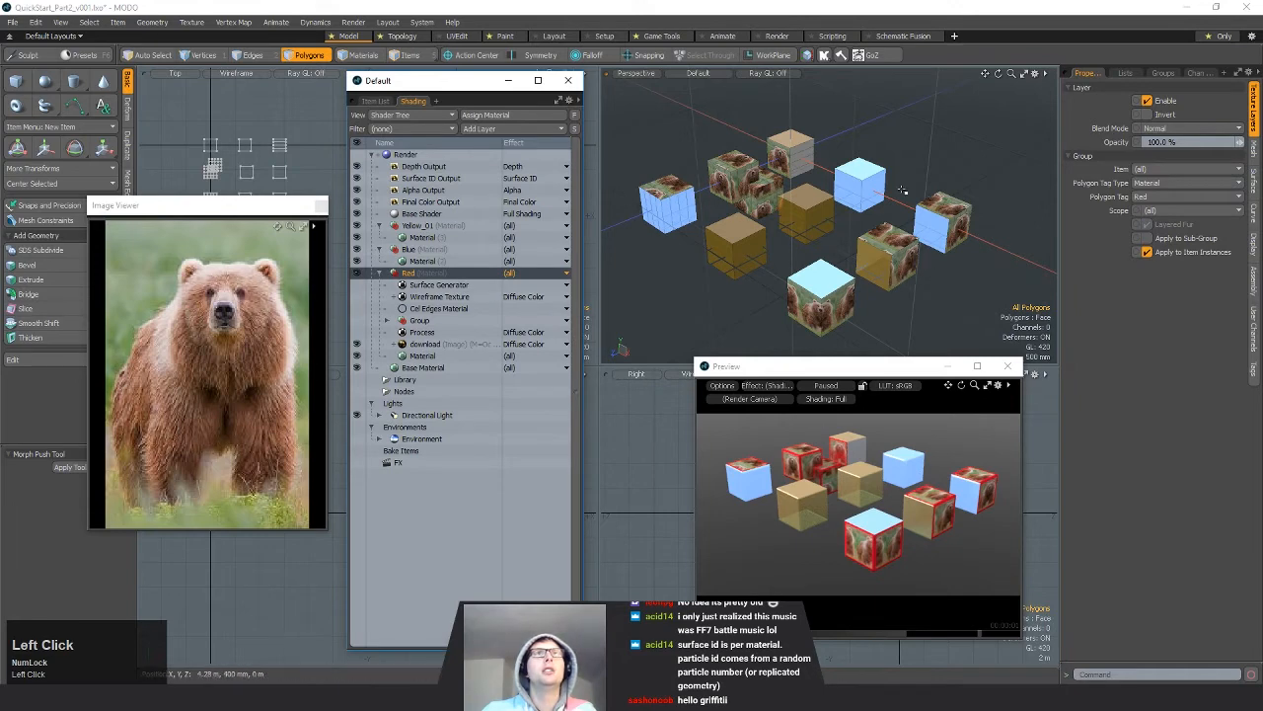
Step: Select the Texture UV map and bake the outputs from object with a 0 m distance, closing the finished render
left_click(1125, 74)
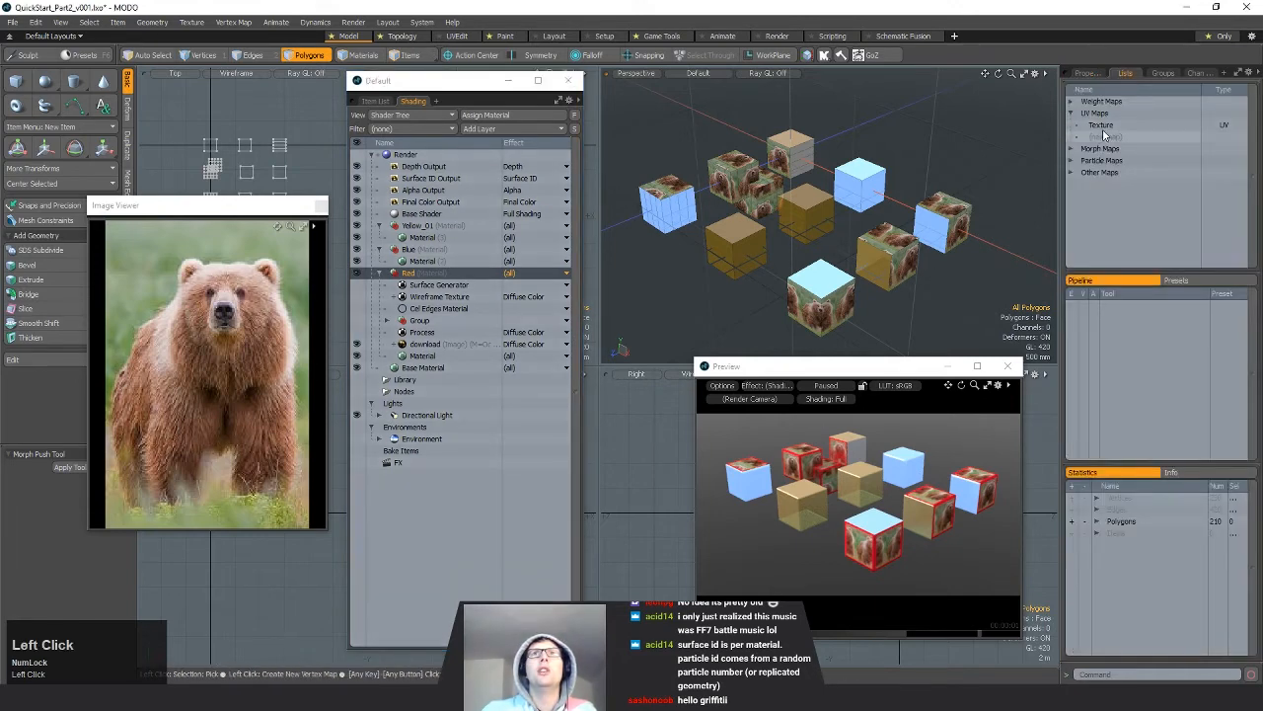
left_click(1129, 125)
left_click(380, 103)
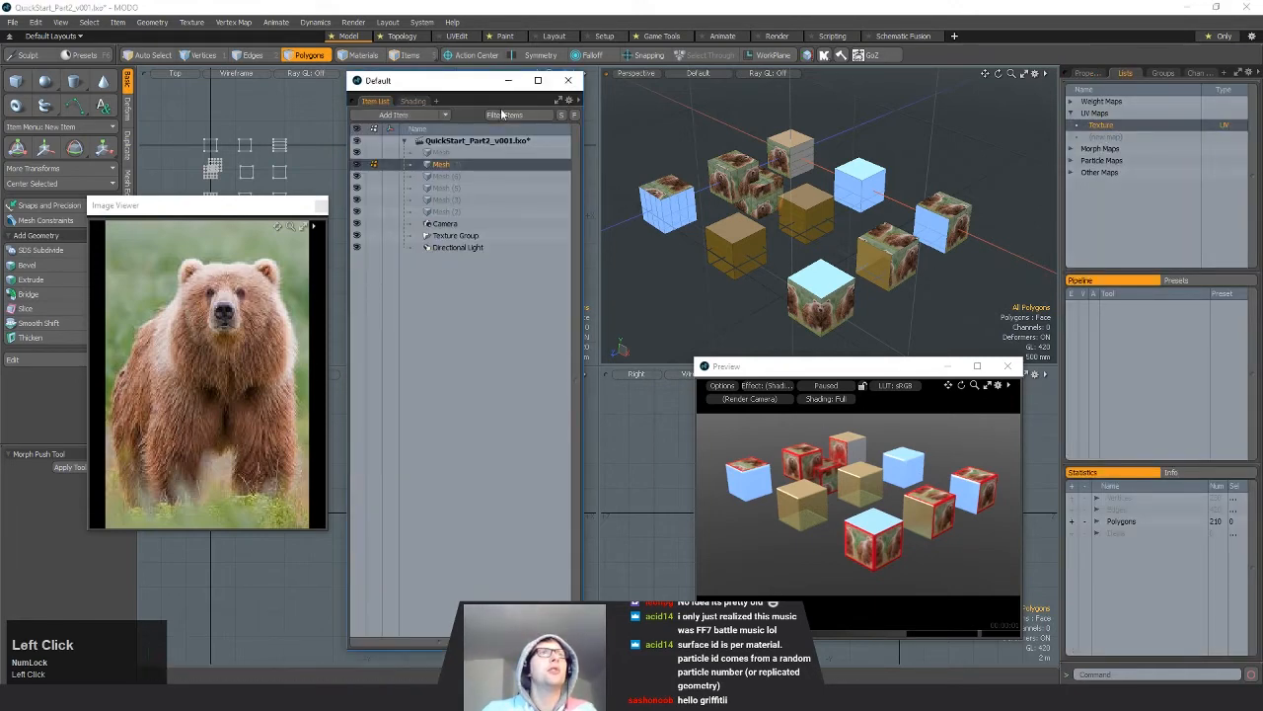
left_click(412, 100)
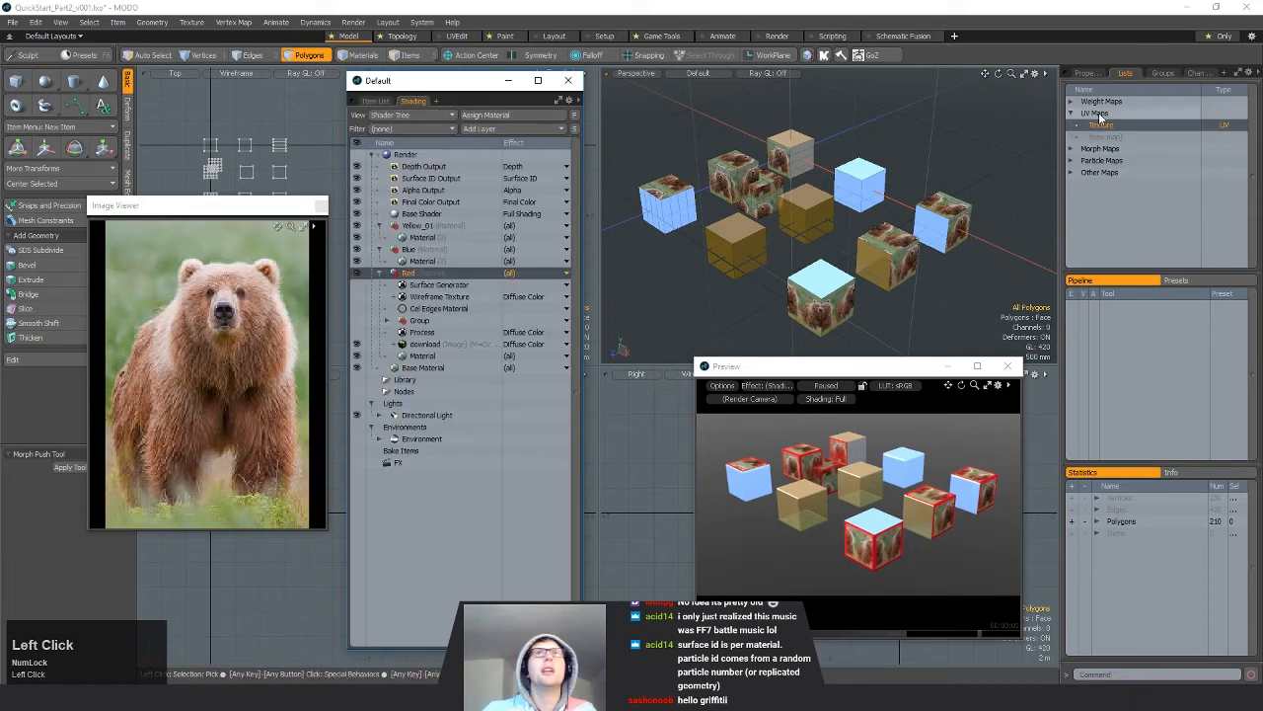
left_click(353, 22)
left_click(387, 164)
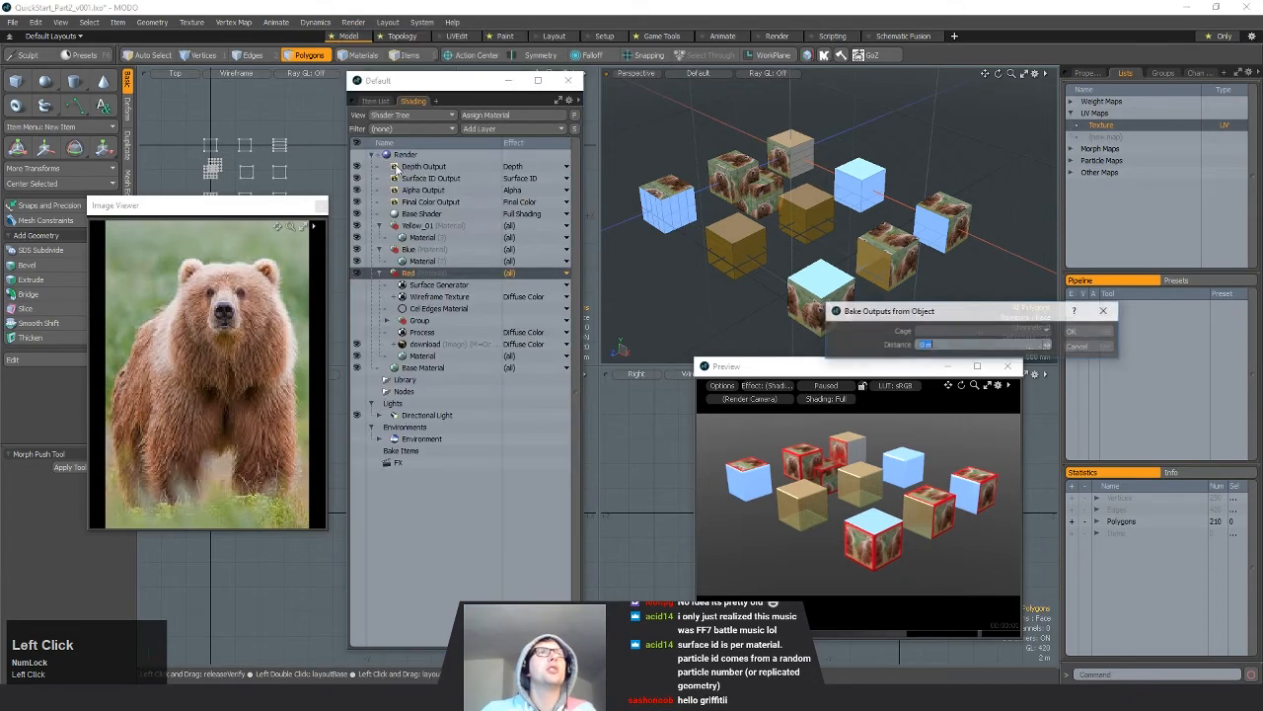
left_click(1095, 334)
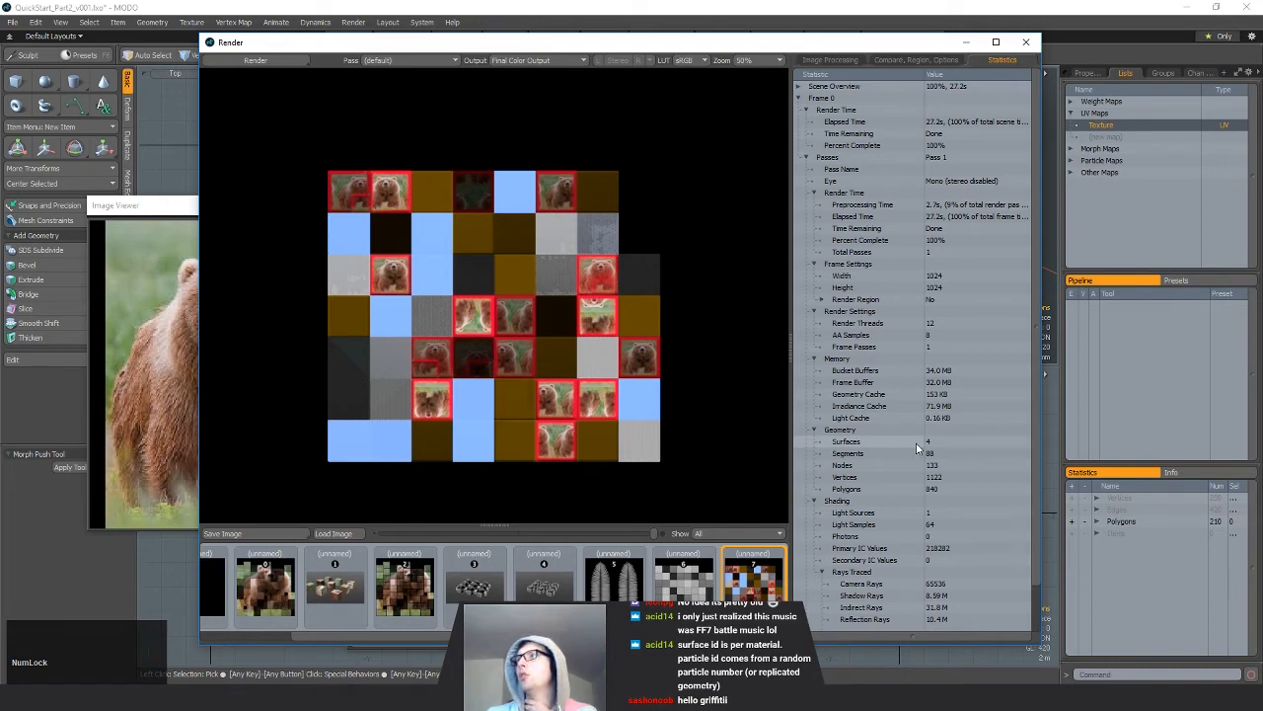
left_click(1025, 41)
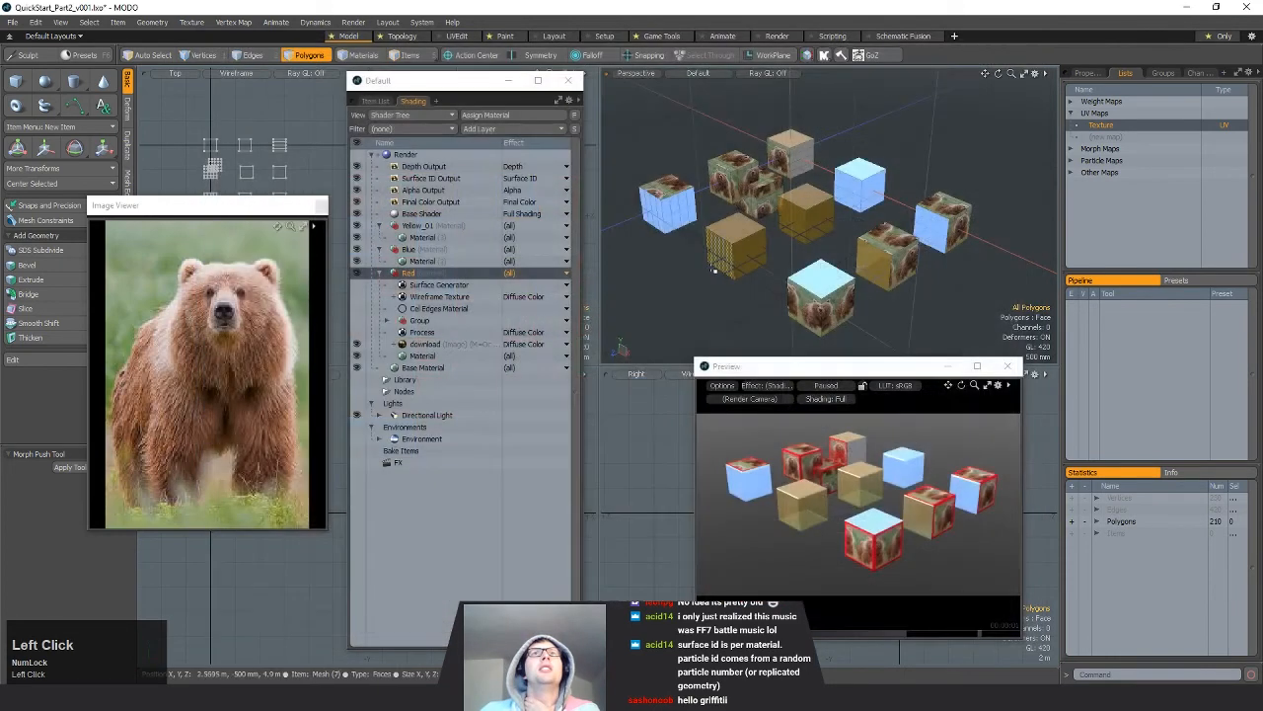
Step: Add a Noise texture layer to the Red group above the Surface Generator
scroll(459, 395, "down", 1)
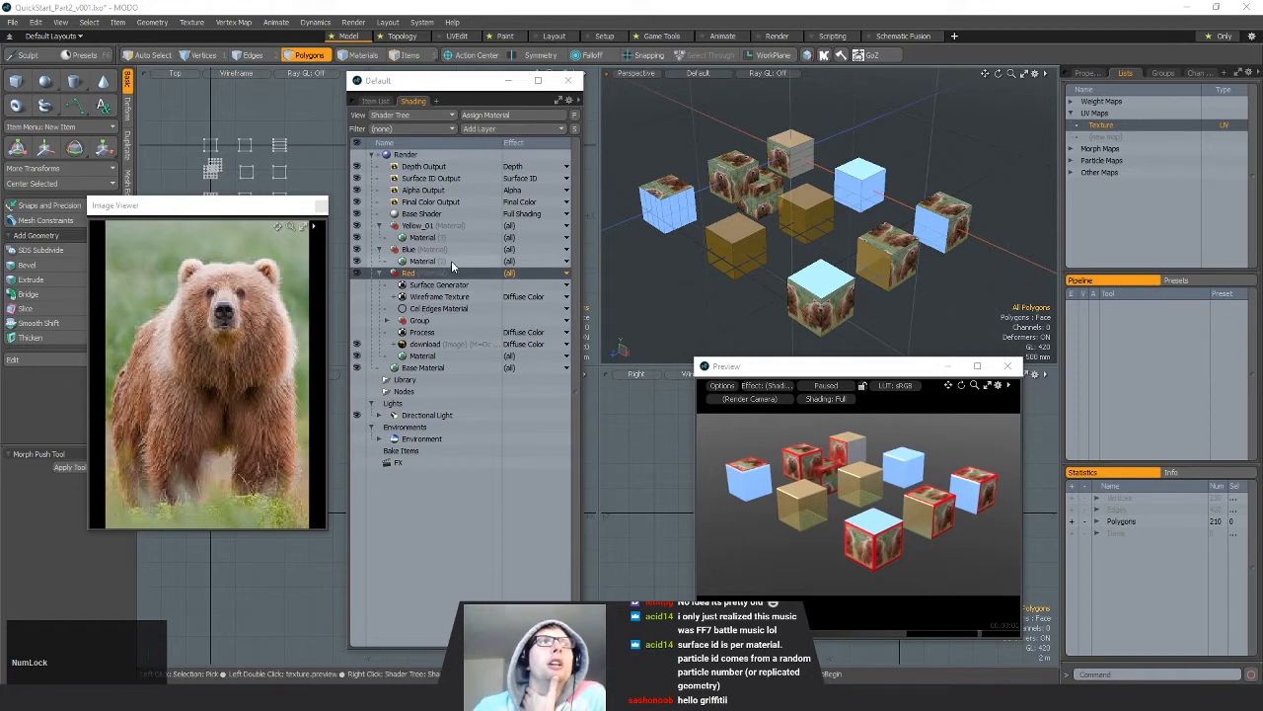
left_click(502, 128)
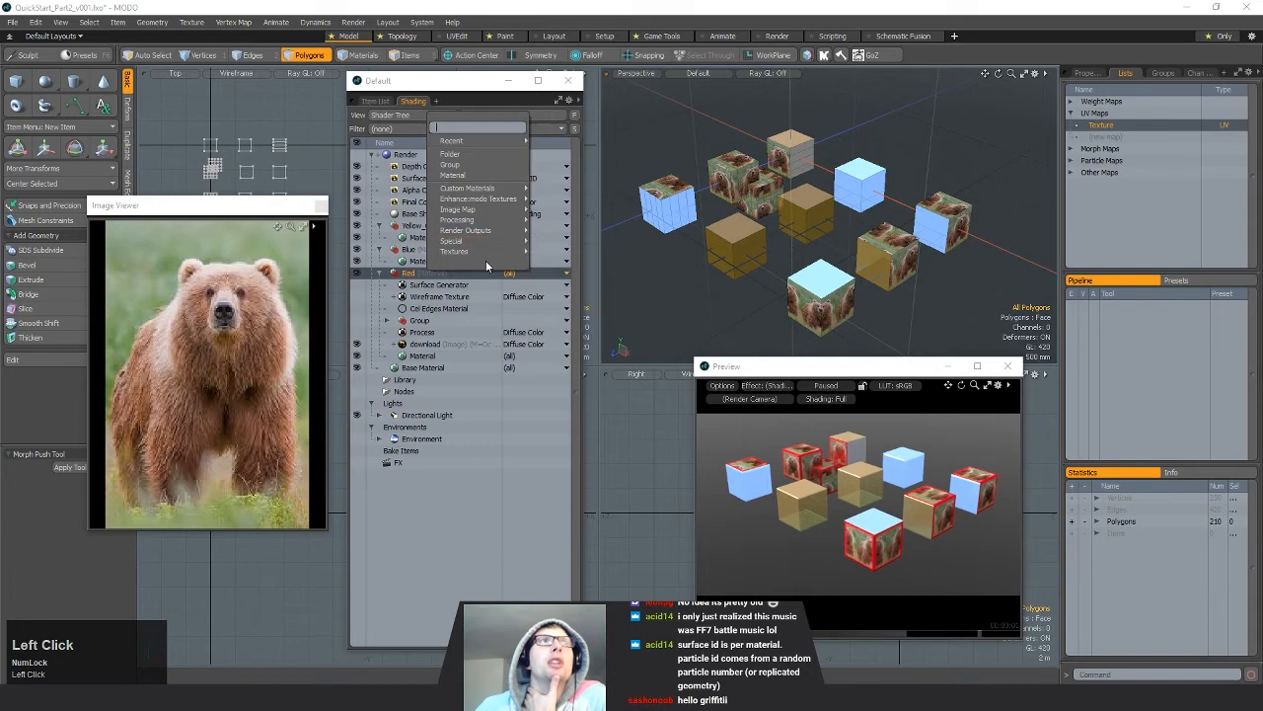
mouse_move(484, 252)
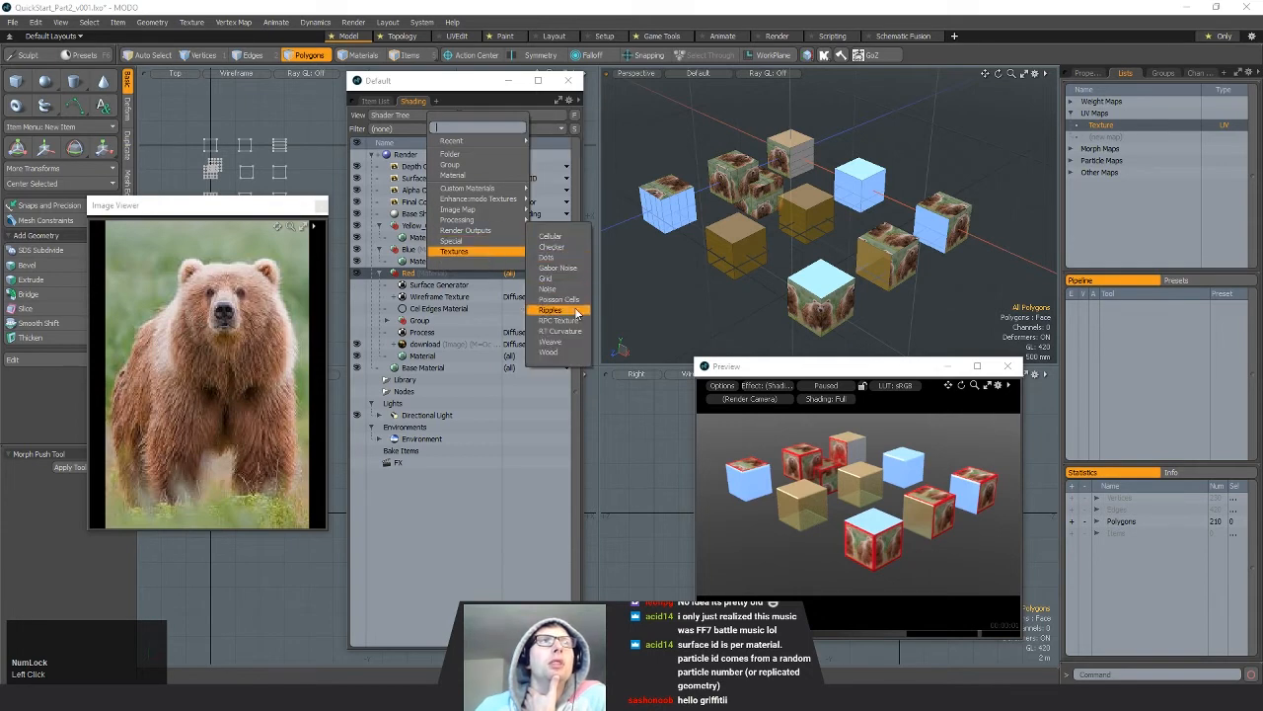
left_click(549, 288)
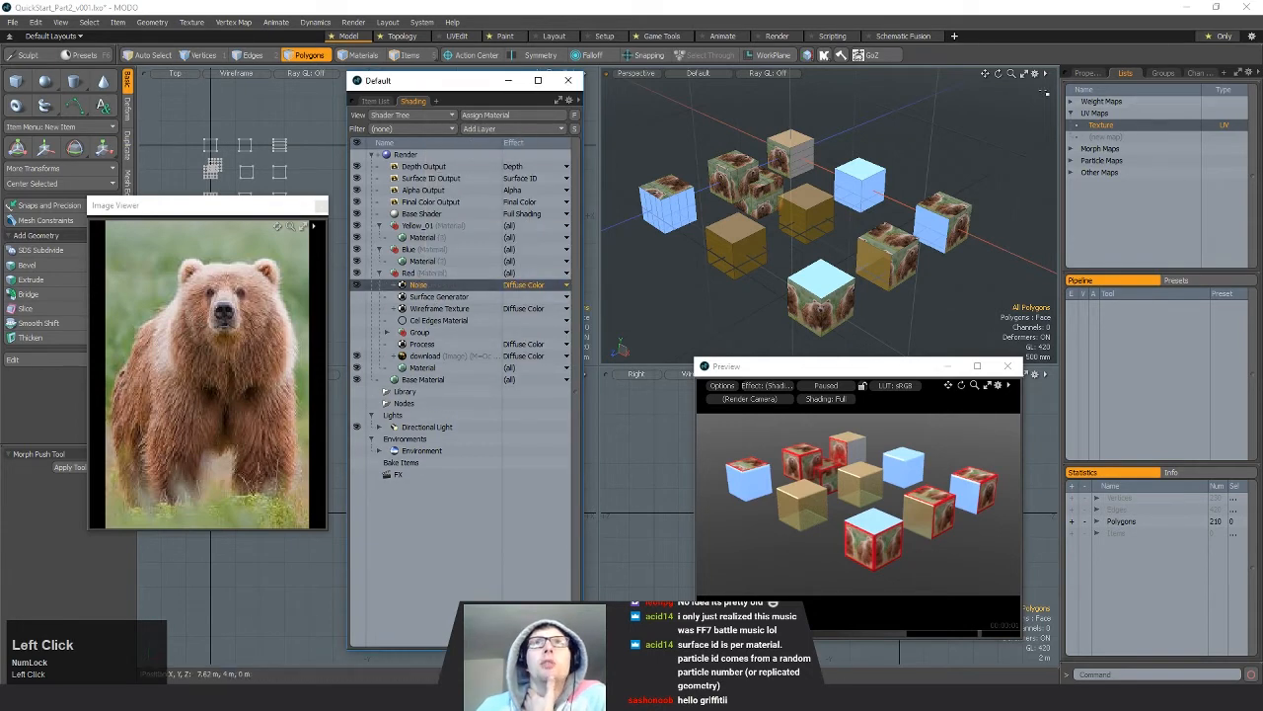
Step: Set the Noise texture's gain to 99% and resume the paused preview
left_click(1090, 75)
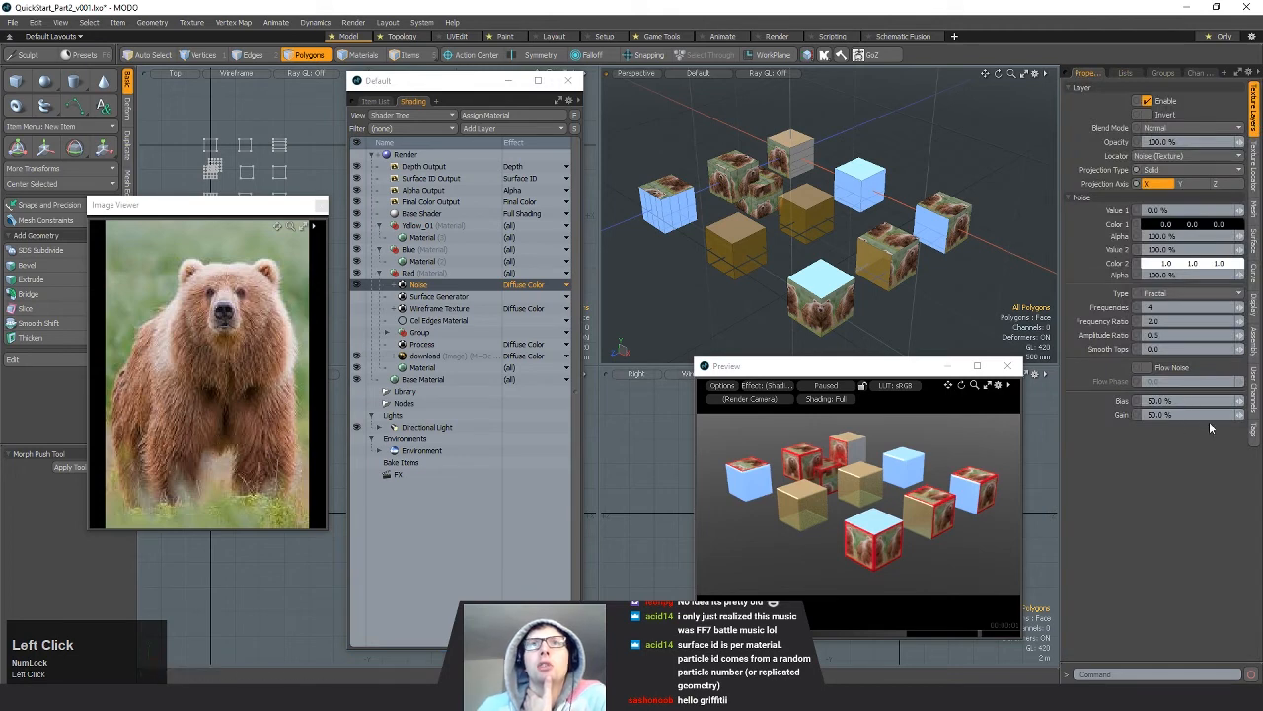
left_click_drag(1186, 414, 1093, 411)
type("99")
key("Return")
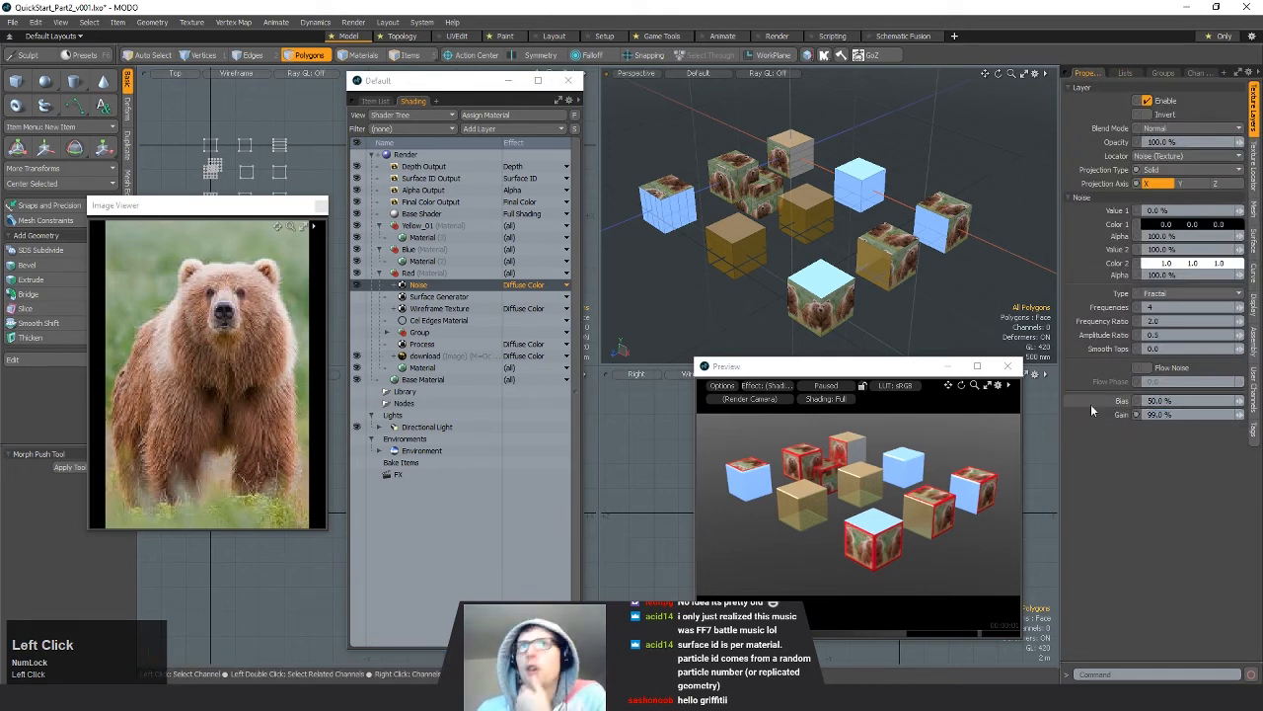
left_click(829, 385)
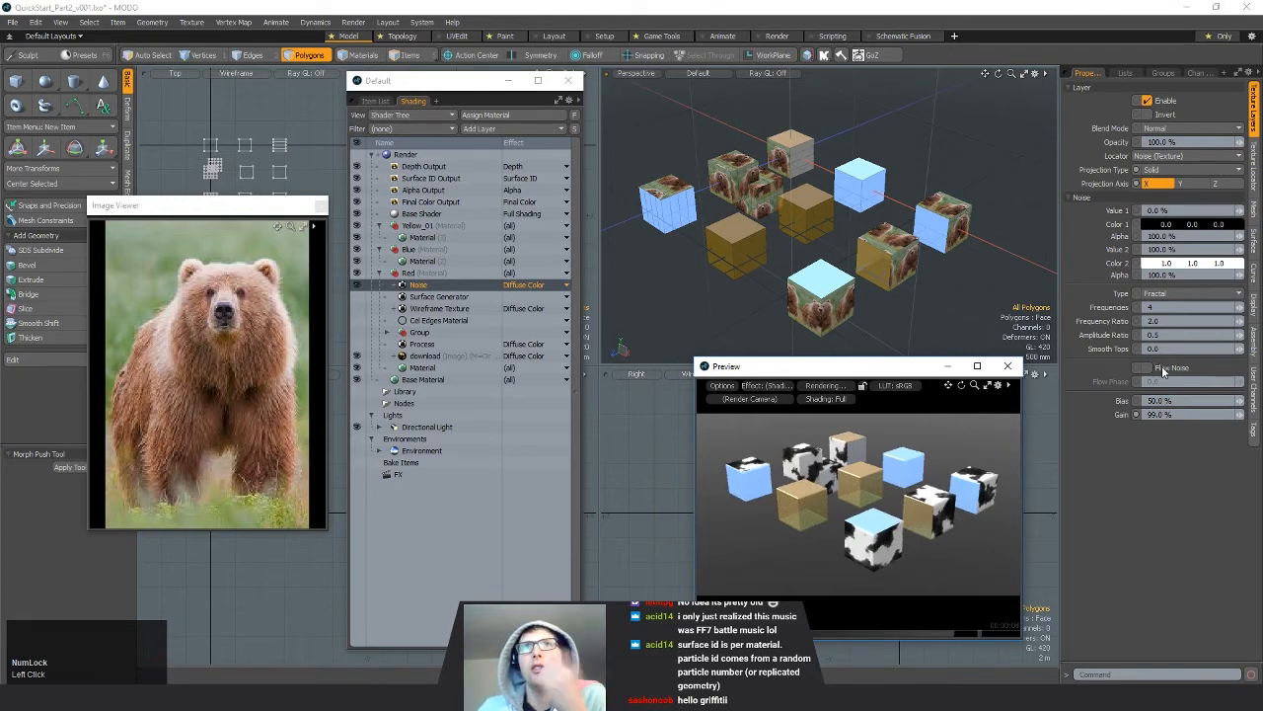
Step: Raise the Noise texture's gain to 100%
left_click(1161, 415)
type("100")
key("Return")
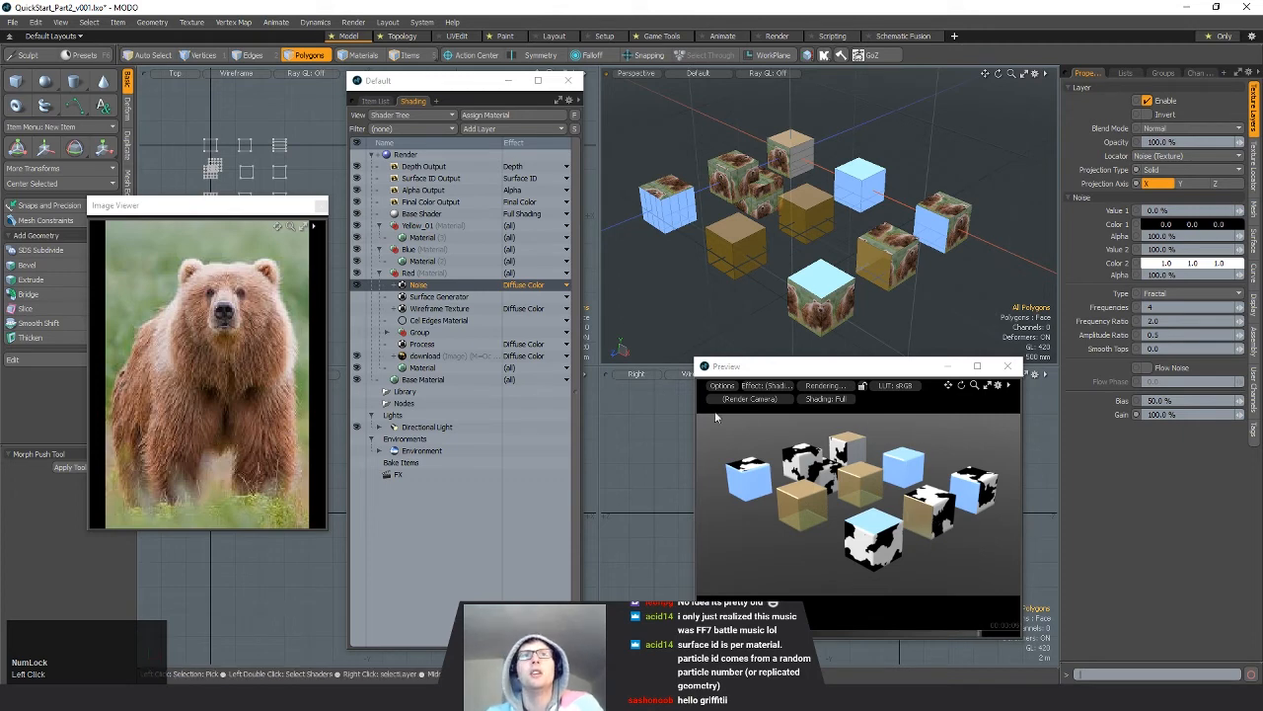
Step: Set the Noise texture's effect to Stencil and invert the layer
left_click(530, 286)
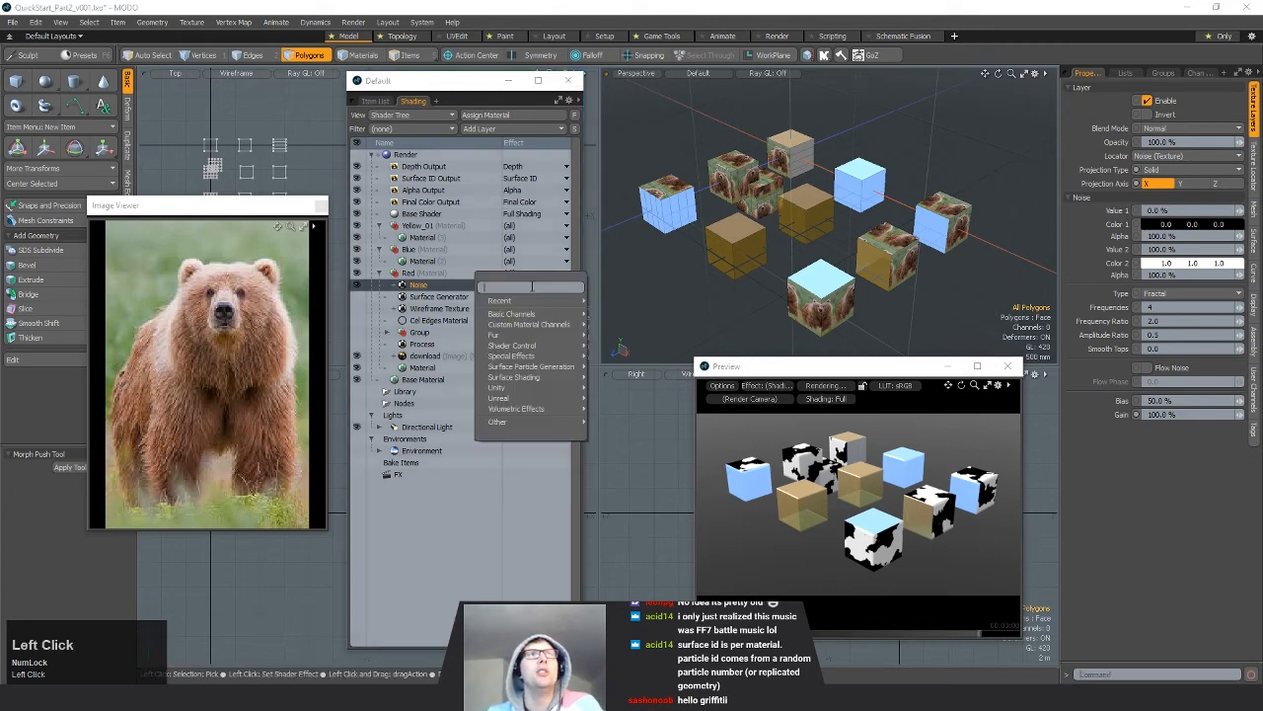
mouse_move(551, 345)
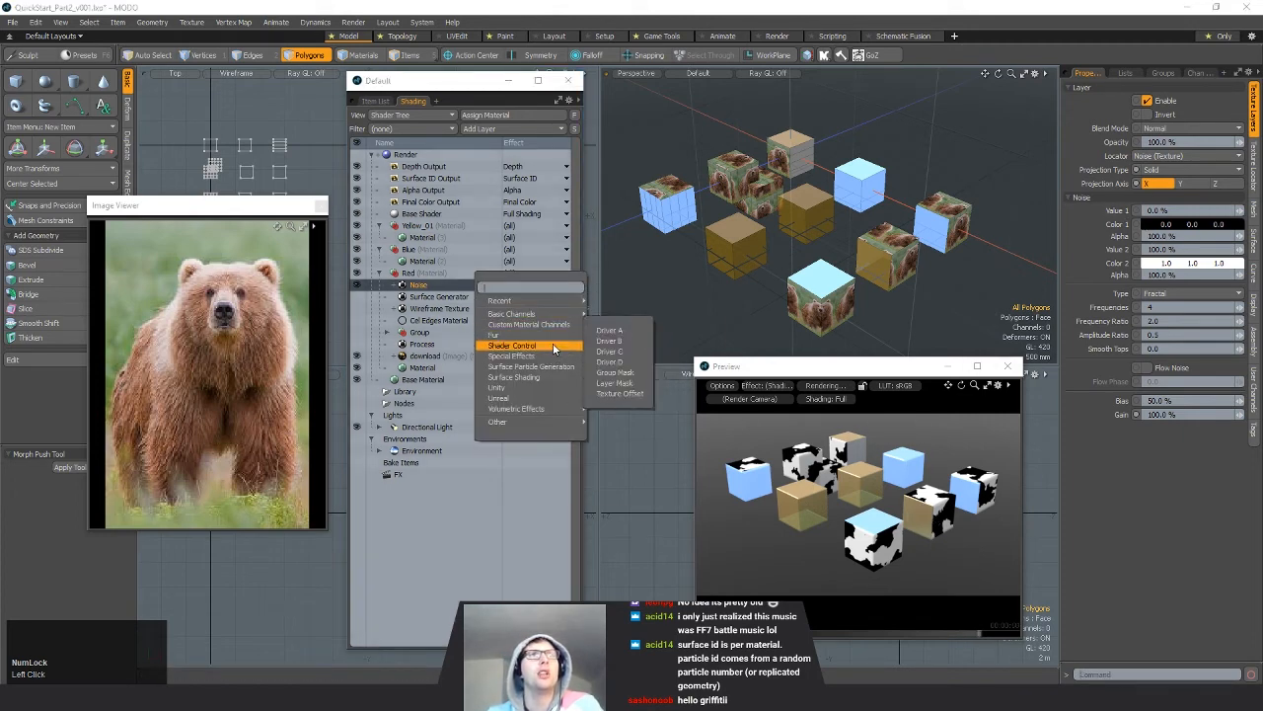
mouse_move(567, 378)
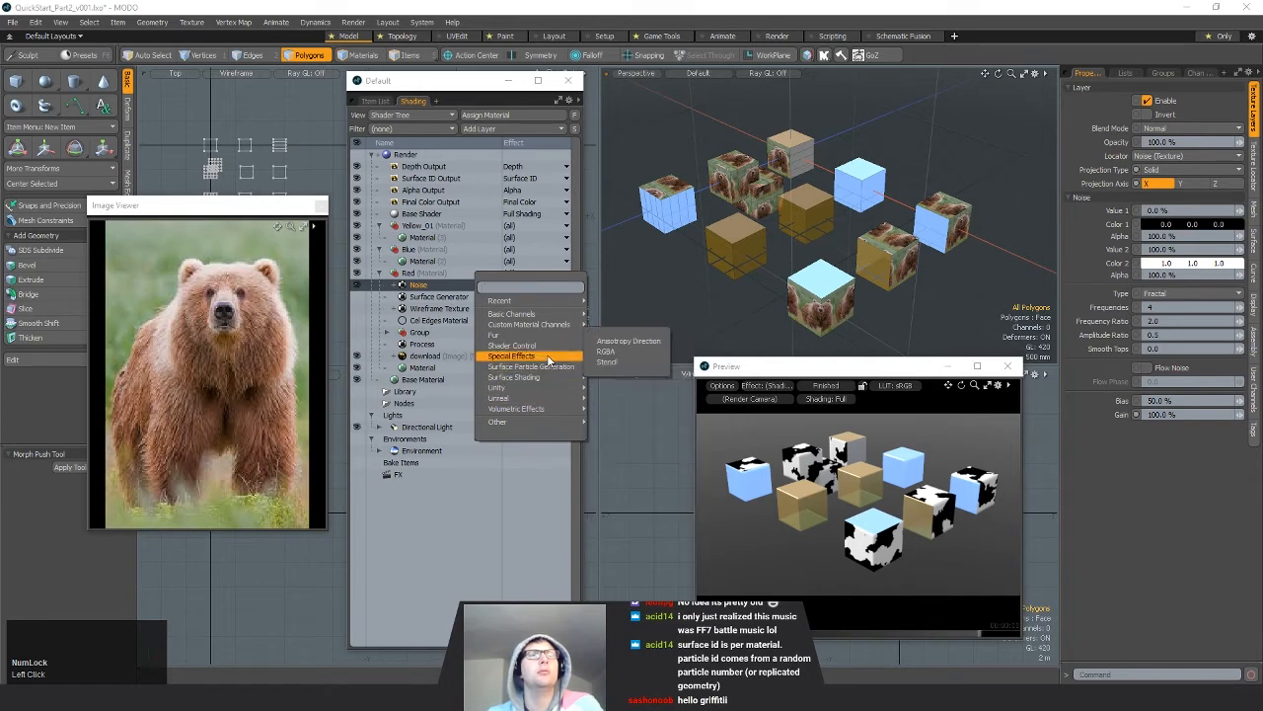
left_click(606, 362)
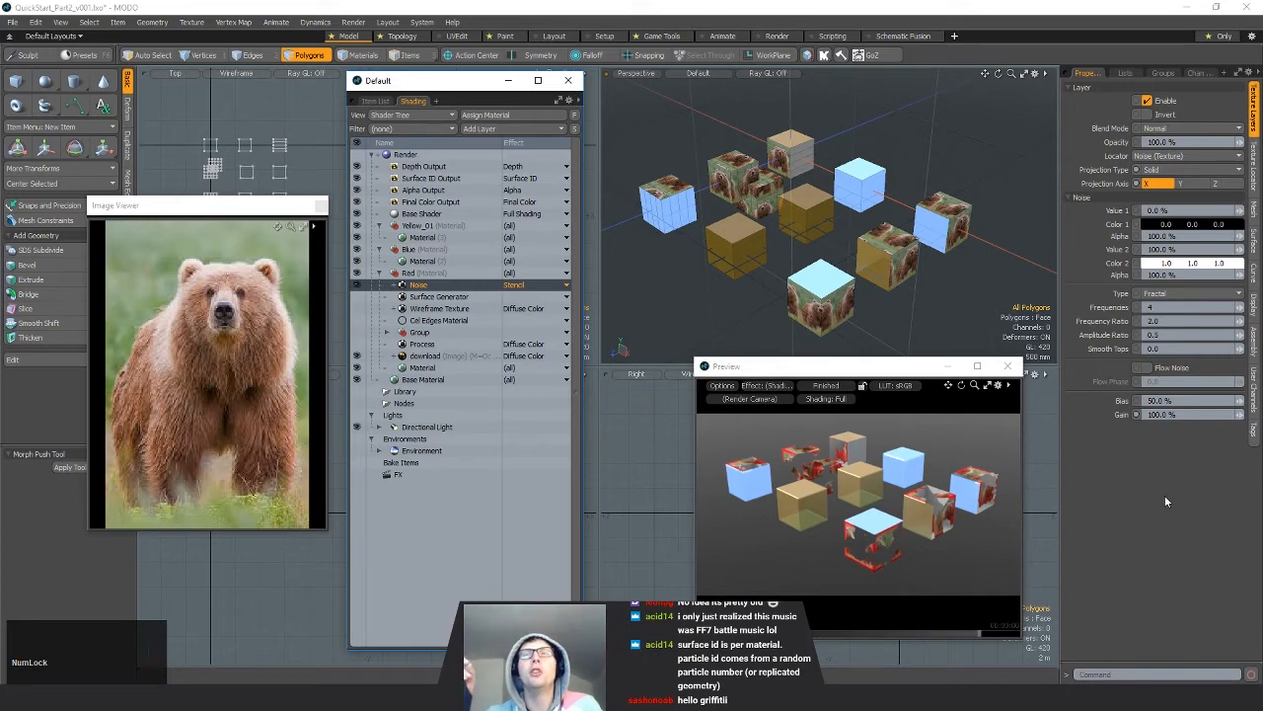
left_click(1147, 114)
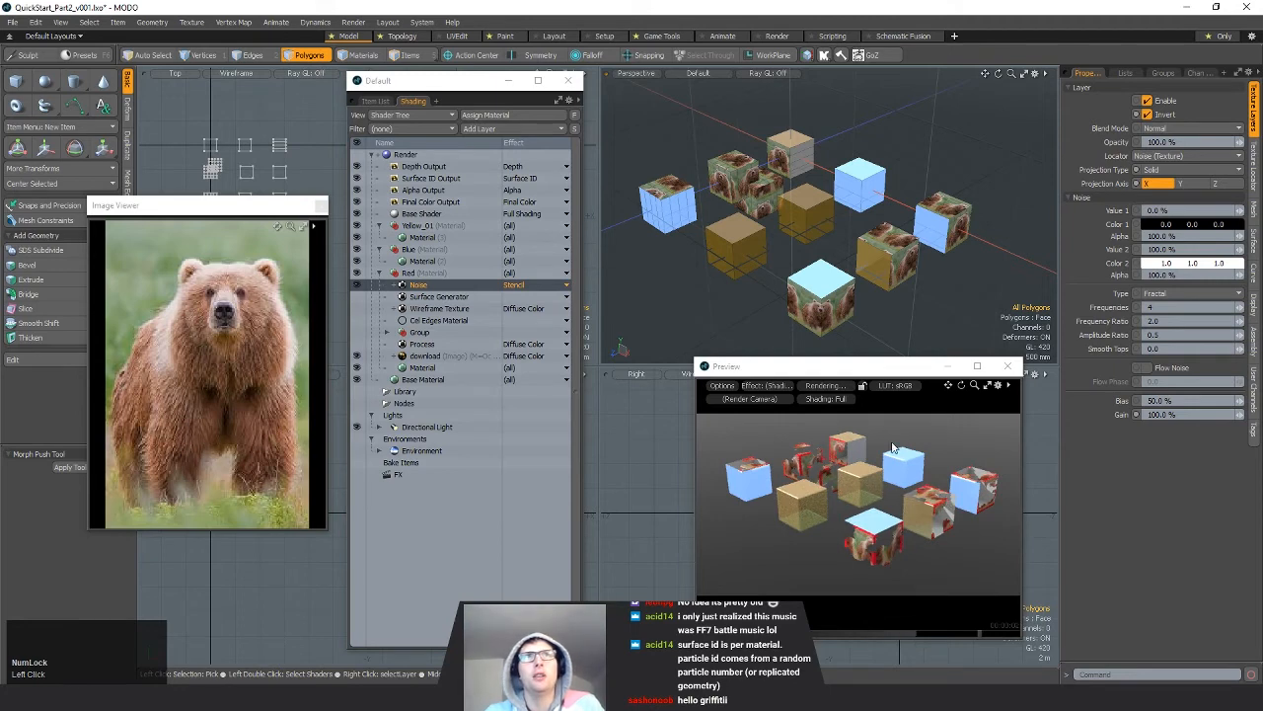
Step: Duplicate the stencil Noise layer and set the copy's effect to Diffuse Color
left_click(426, 283)
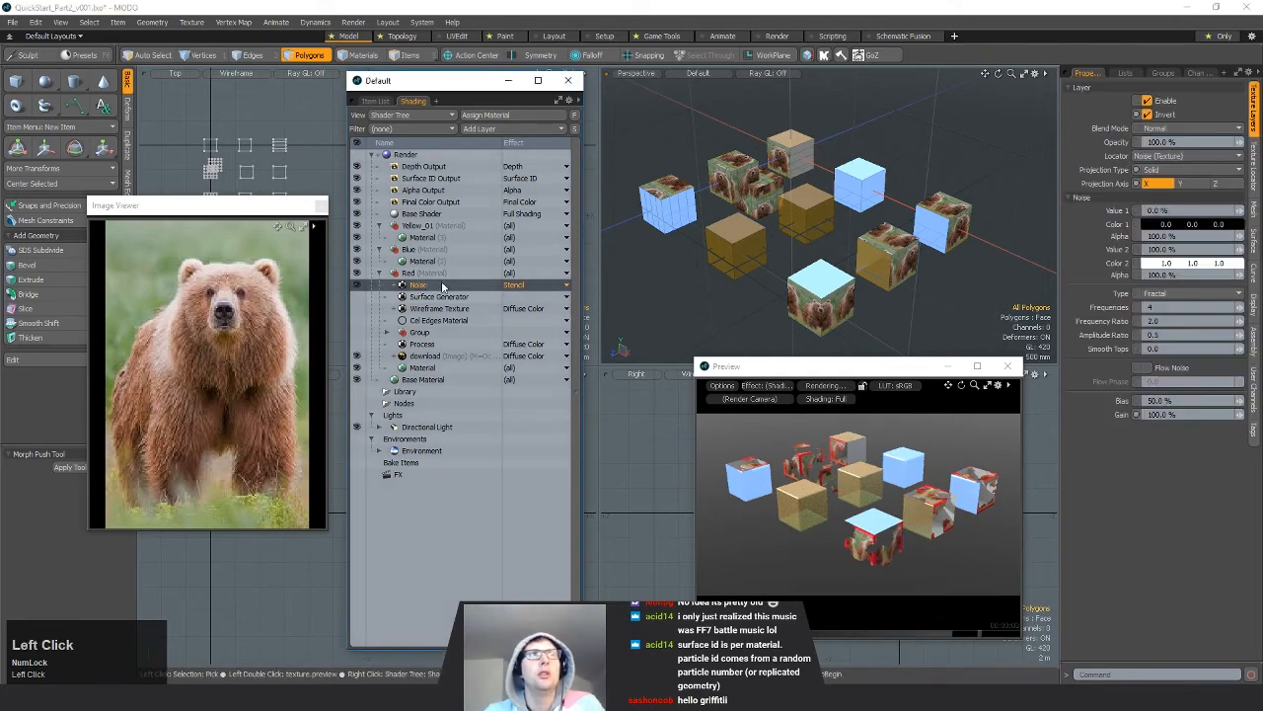
right_click(426, 284)
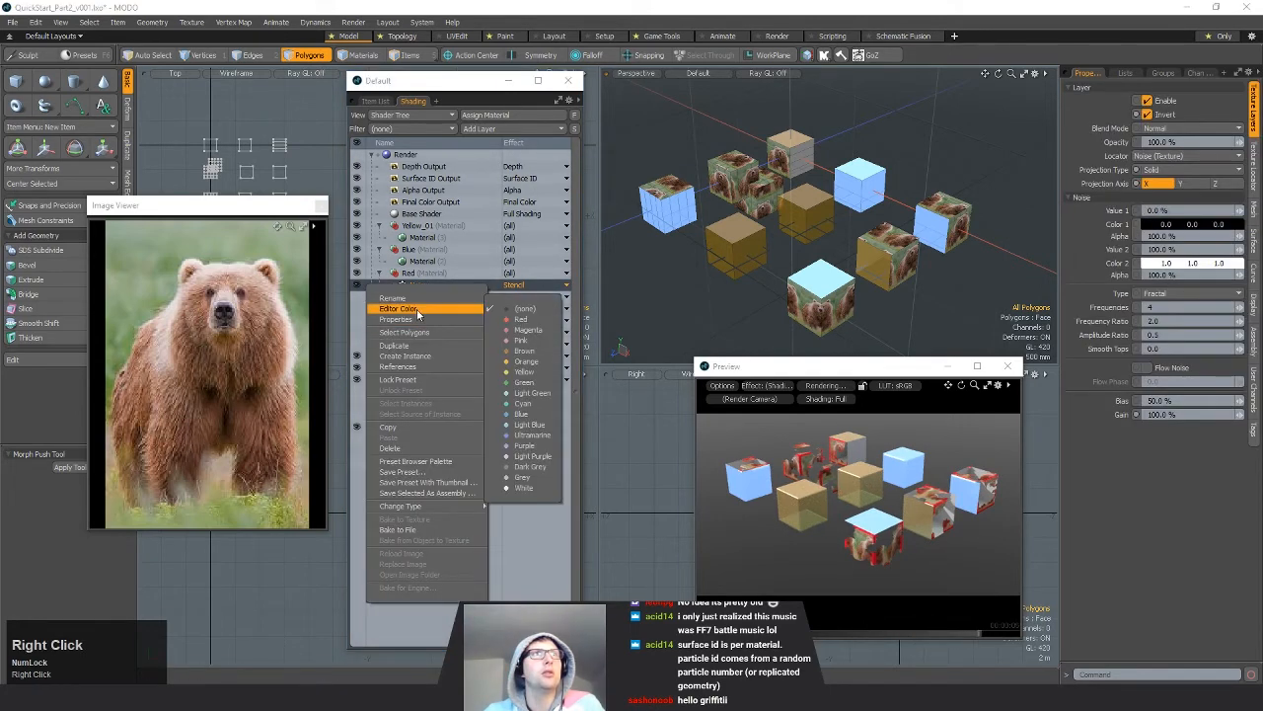
mouse_move(410, 310)
left_click(394, 344)
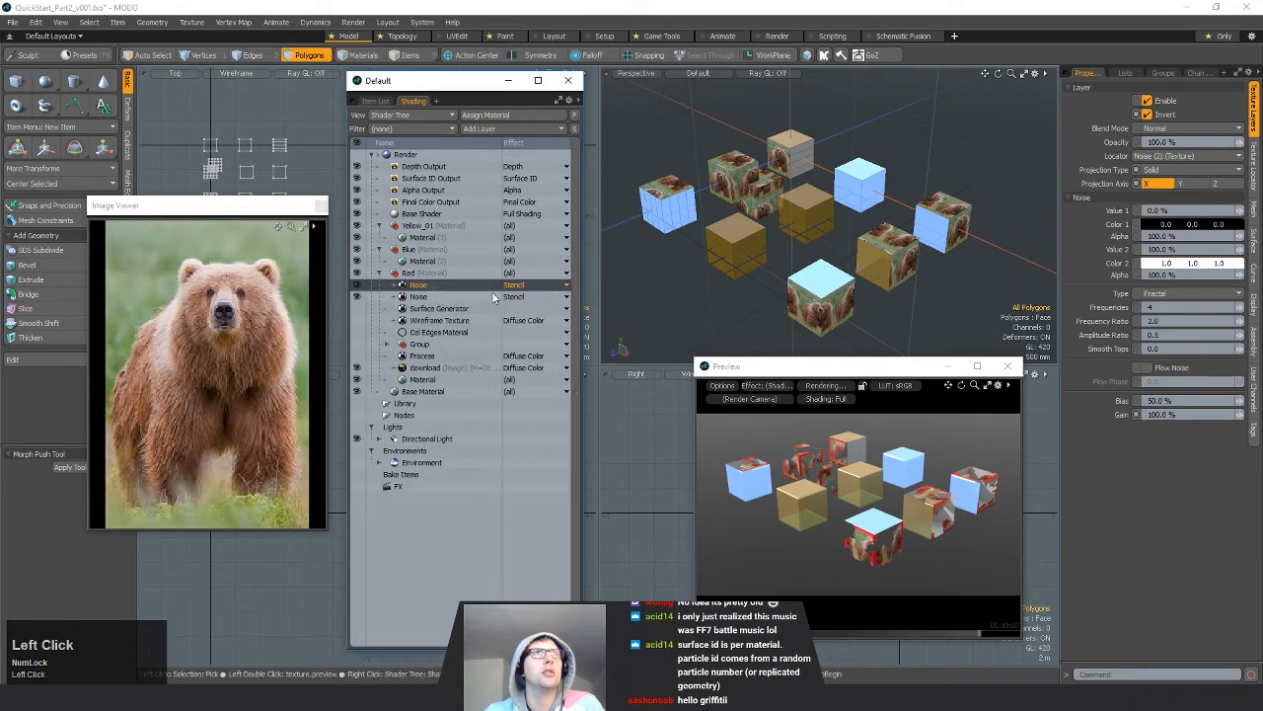
left_click(513, 284)
mouse_move(494, 315)
left_click(598, 328)
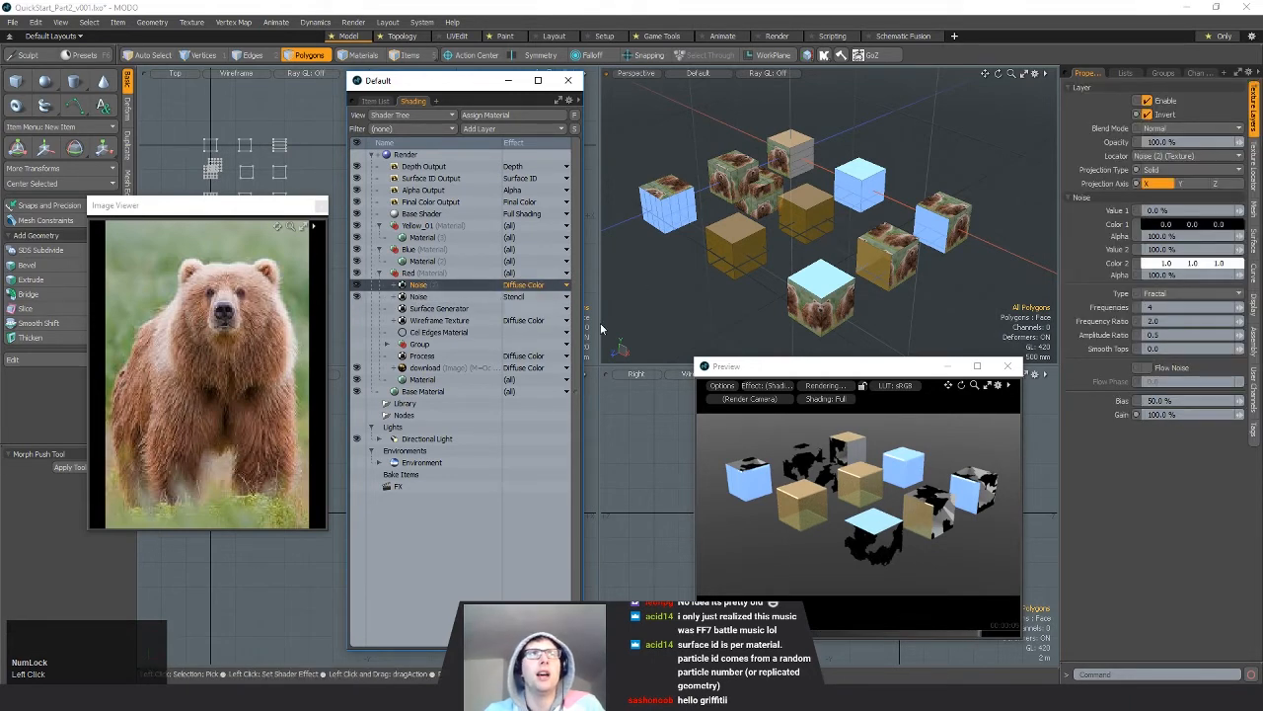
Step: Turn off Invert on the Diffuse Color Noise, and switch the stencil Noise's Invert off and back on to compare
left_click(465, 298)
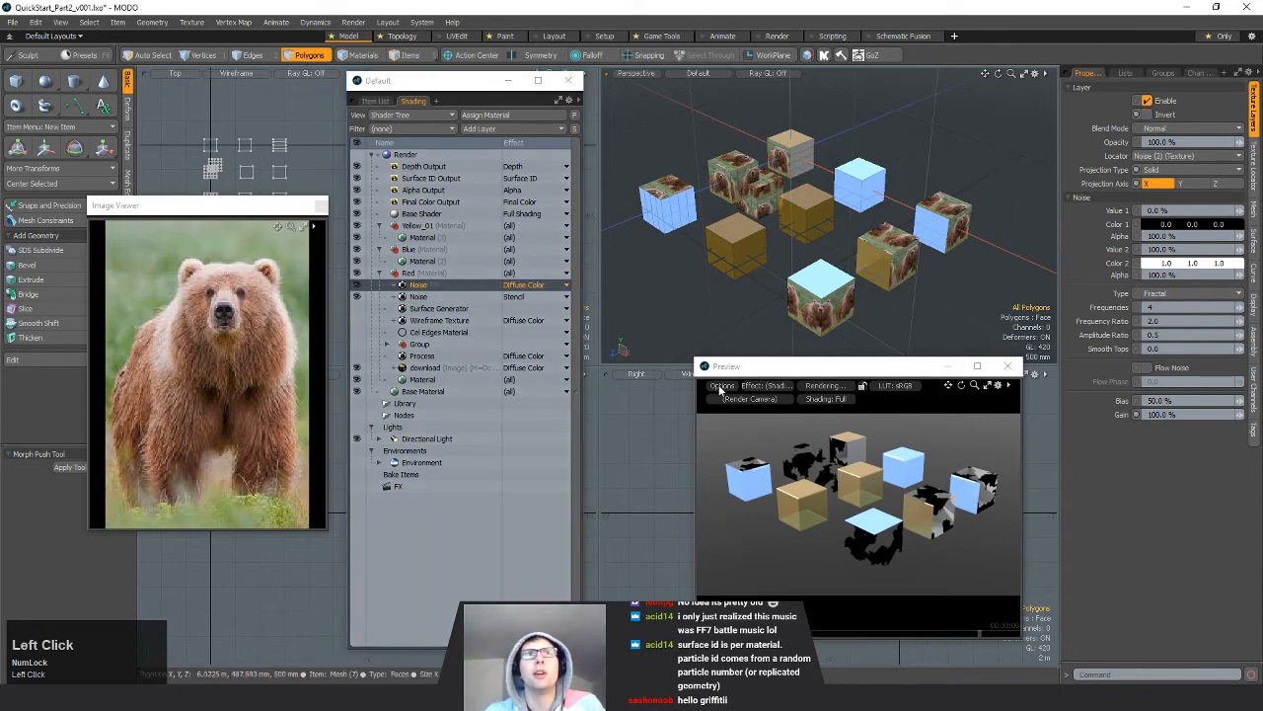
left_click(418, 298)
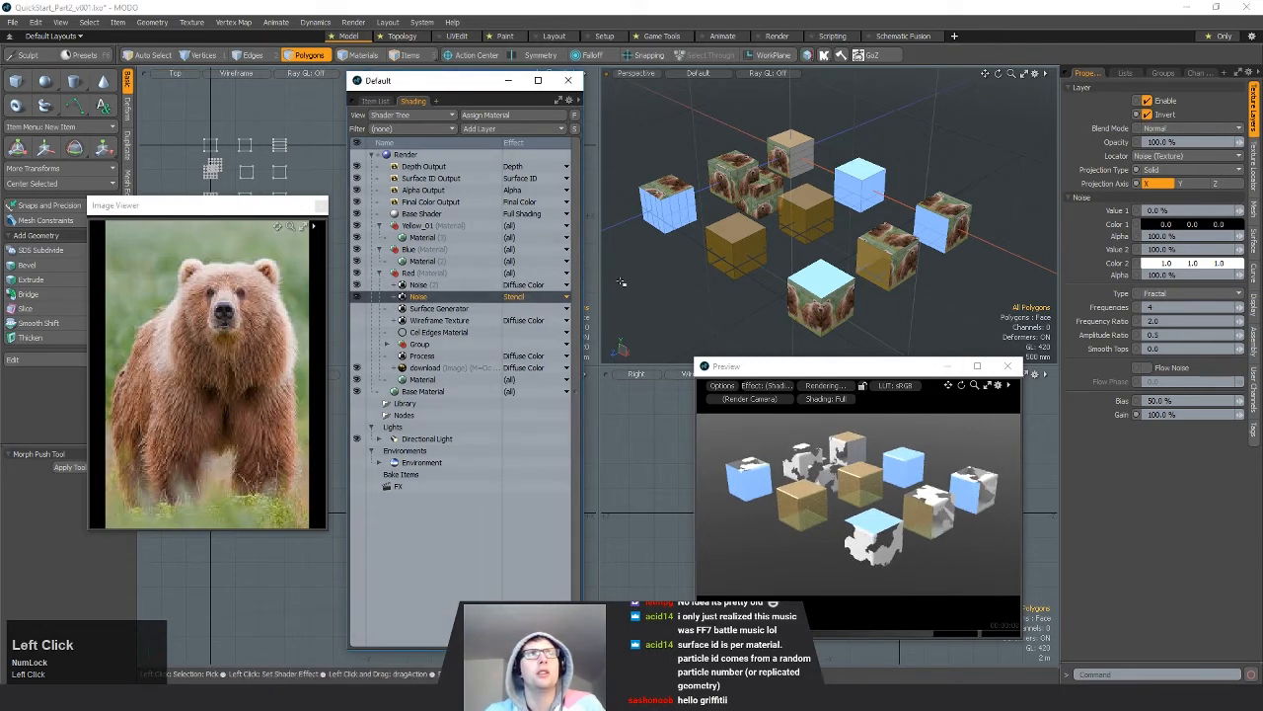
left_click(1146, 114)
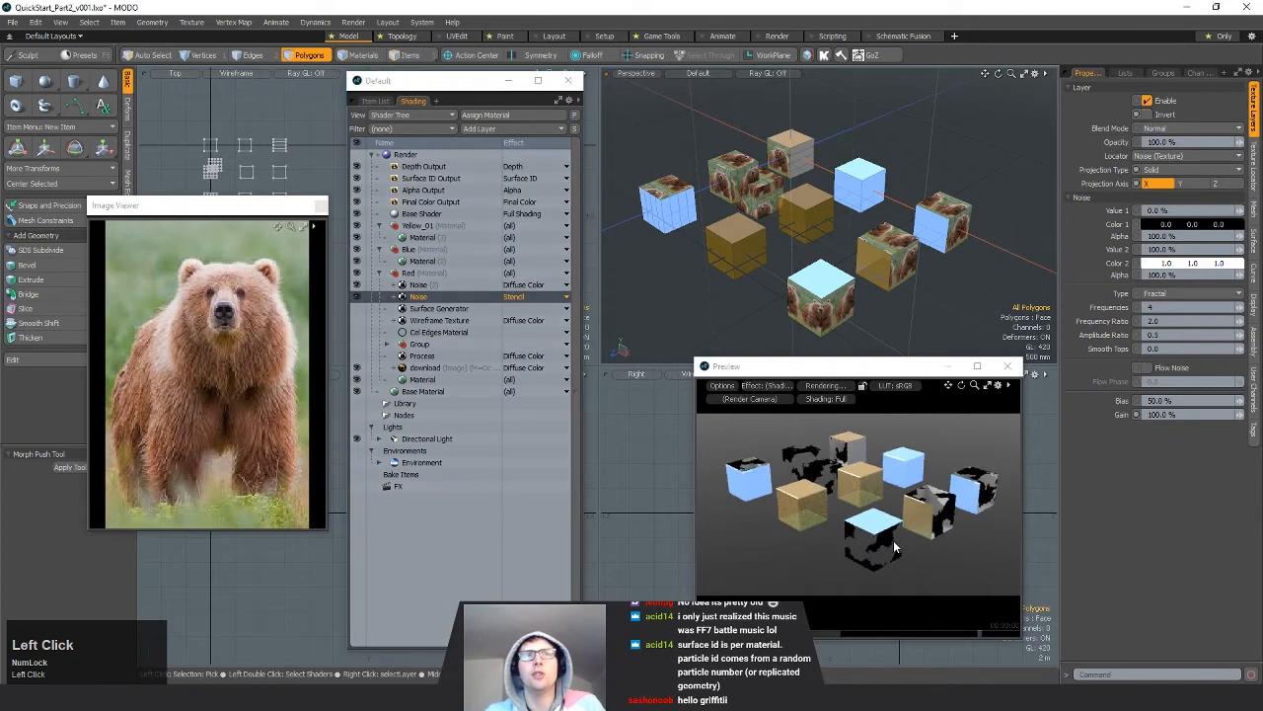
left_click(1146, 113)
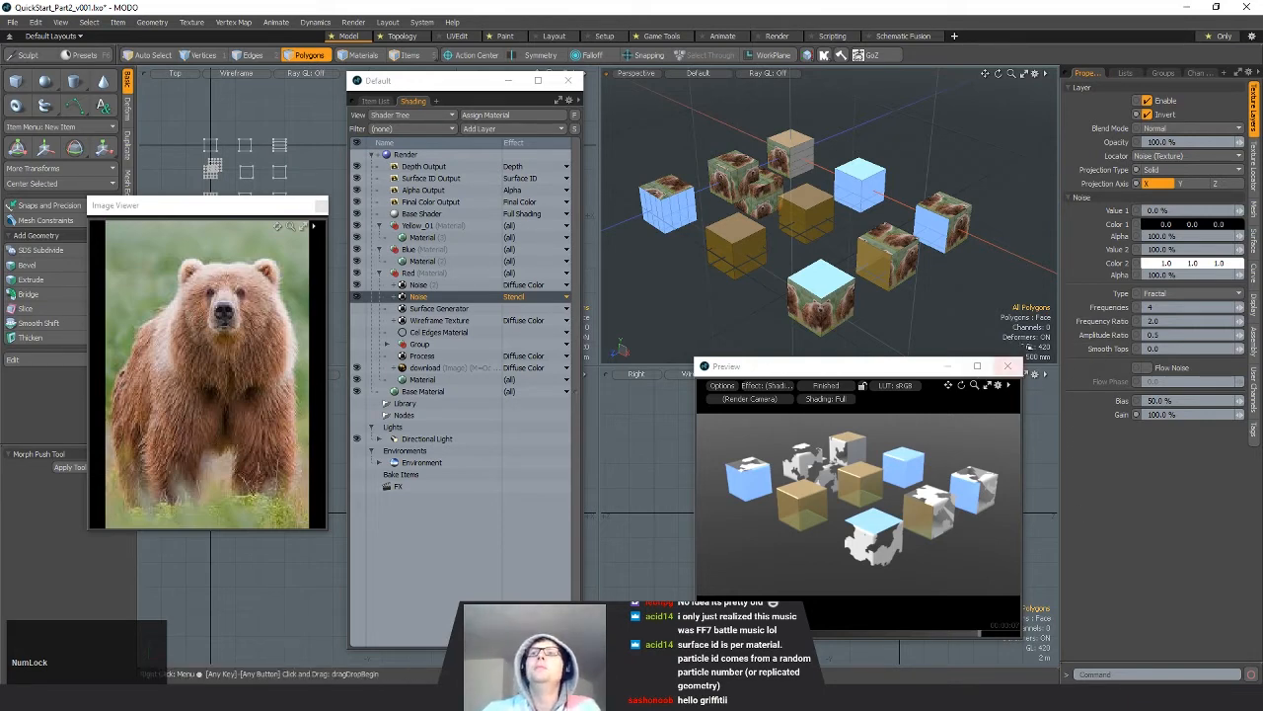
right_click(548, 298)
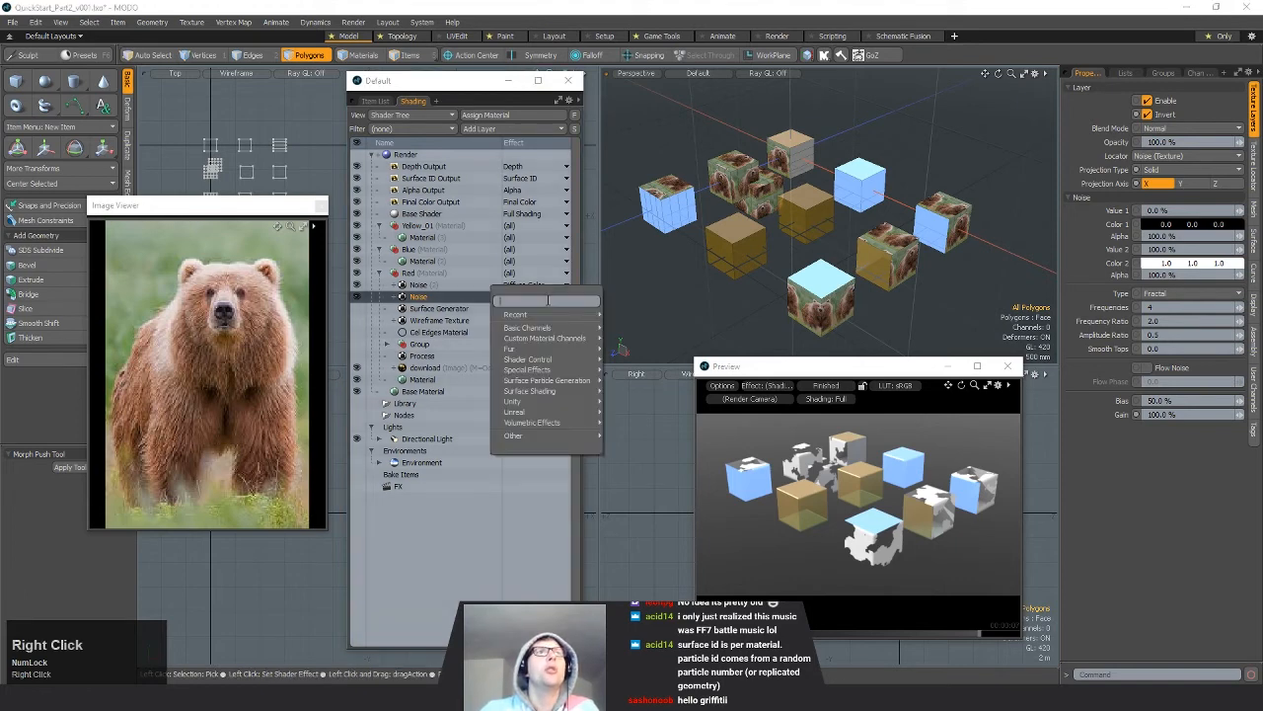
mouse_move(550, 381)
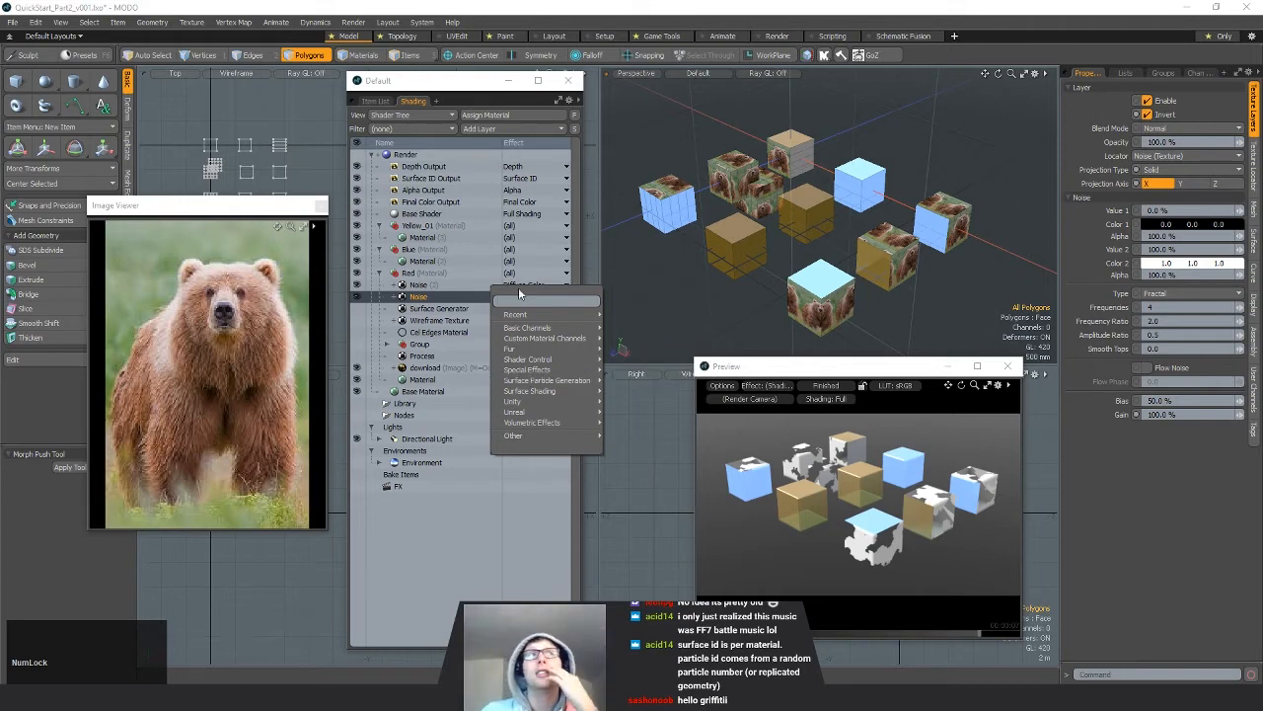
left_click(448, 303)
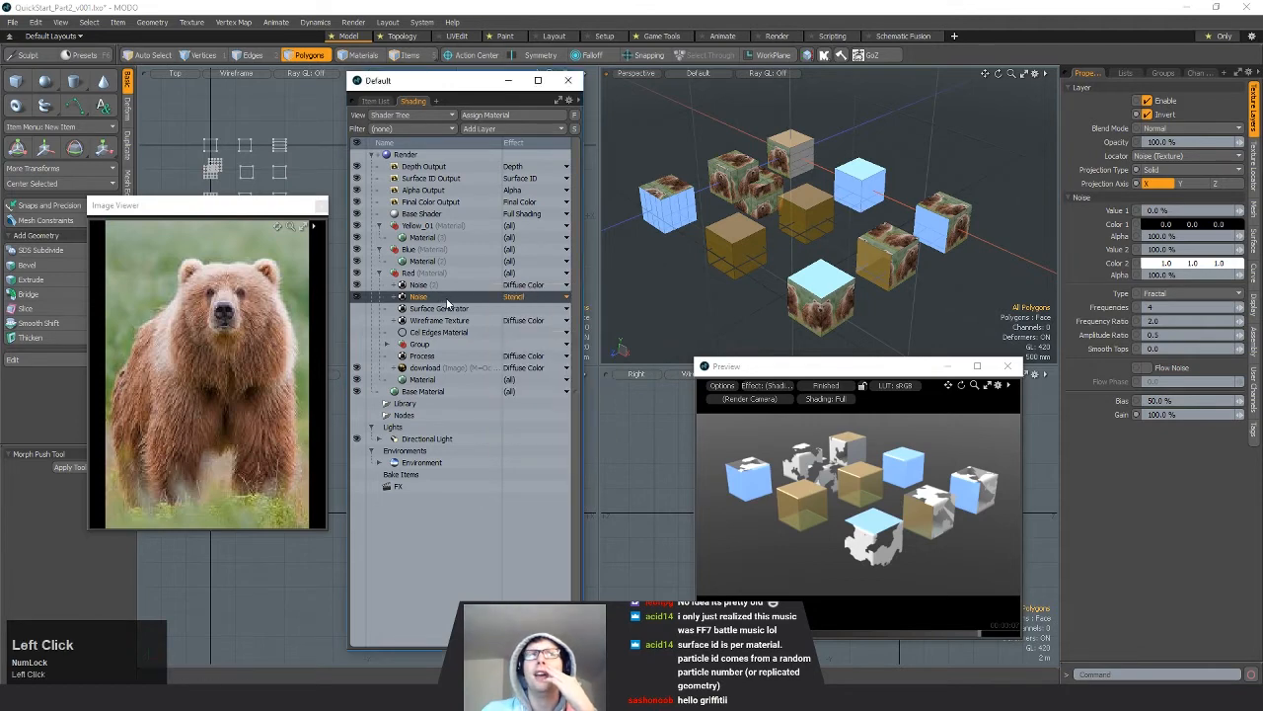
left_click(522, 302)
mouse_move(517, 397)
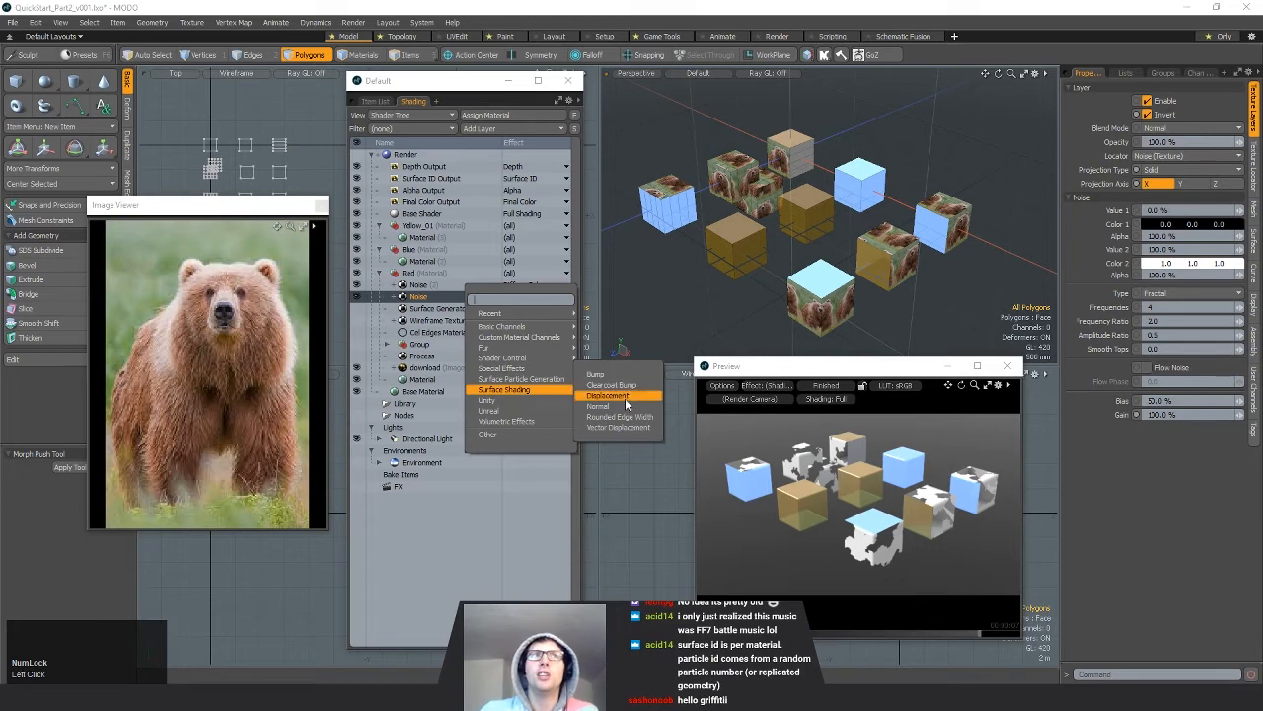
Step: Delete the Noise layer that uses the Stencil effect
left_click(415, 294)
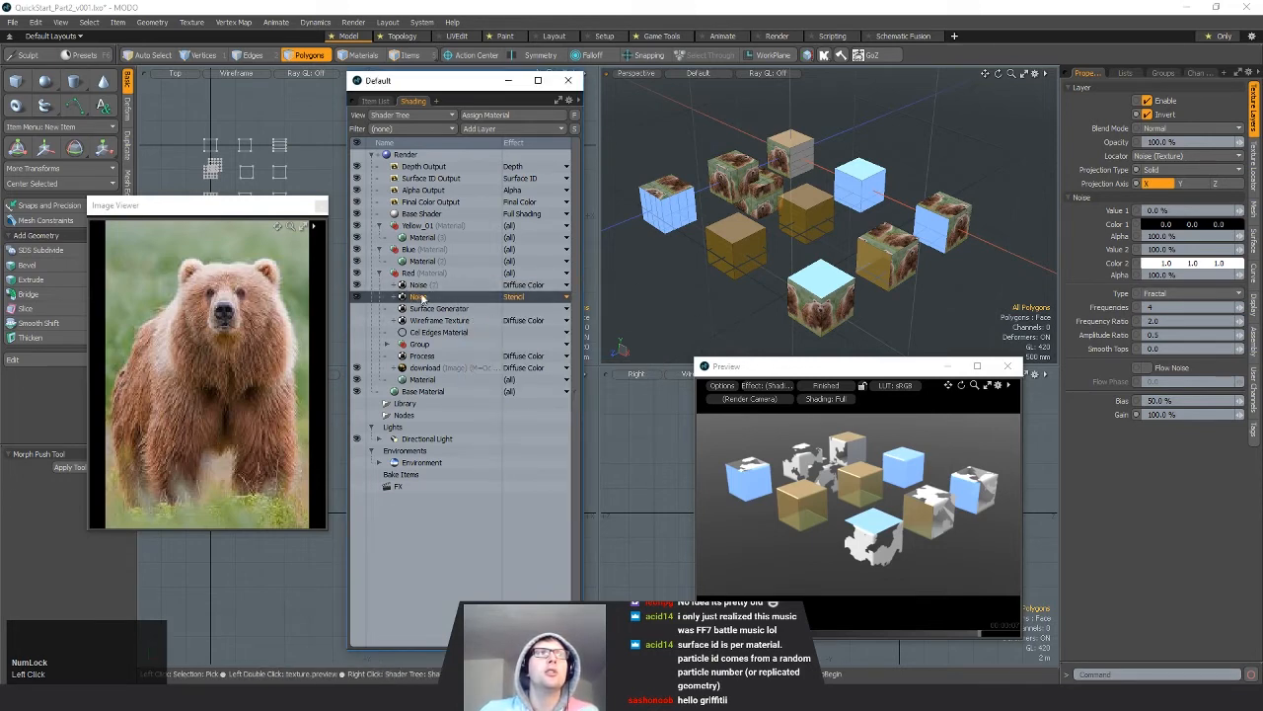
right_click(425, 296)
left_click(404, 460)
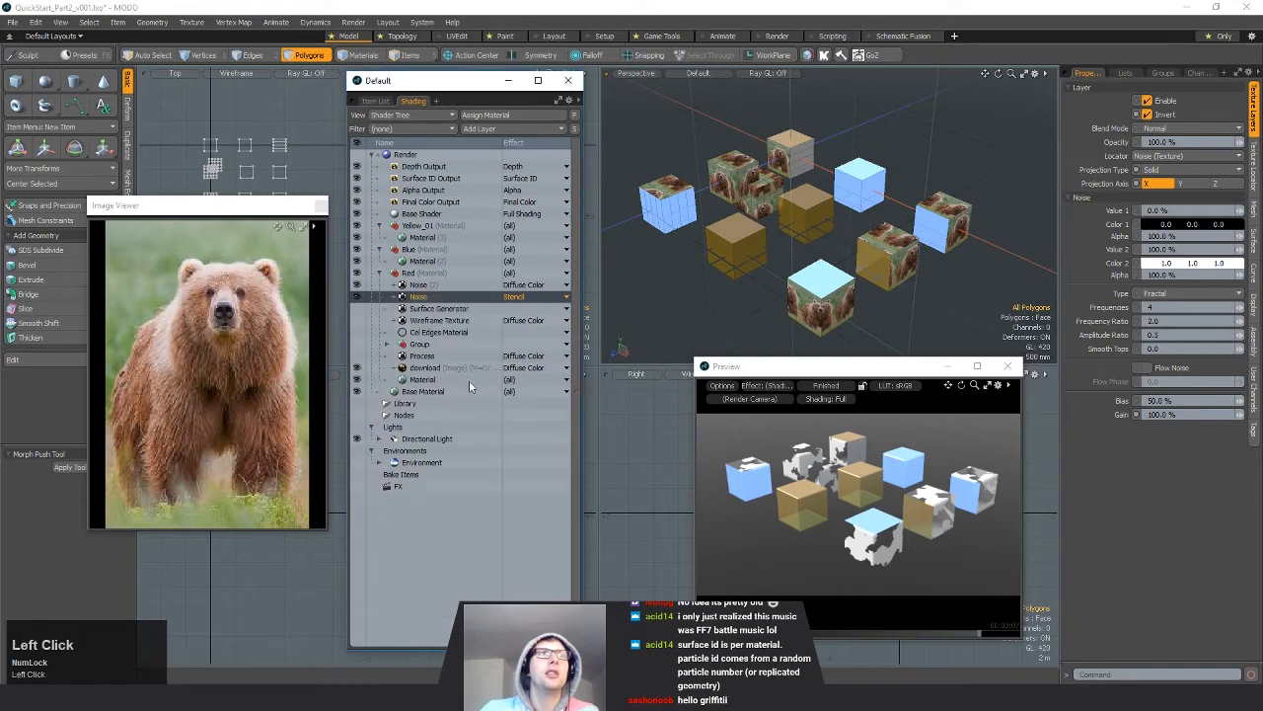
Step: Change the remaining Noise layer's effect from the surface shading options to Bump
left_click(536, 285)
mouse_move(520, 367)
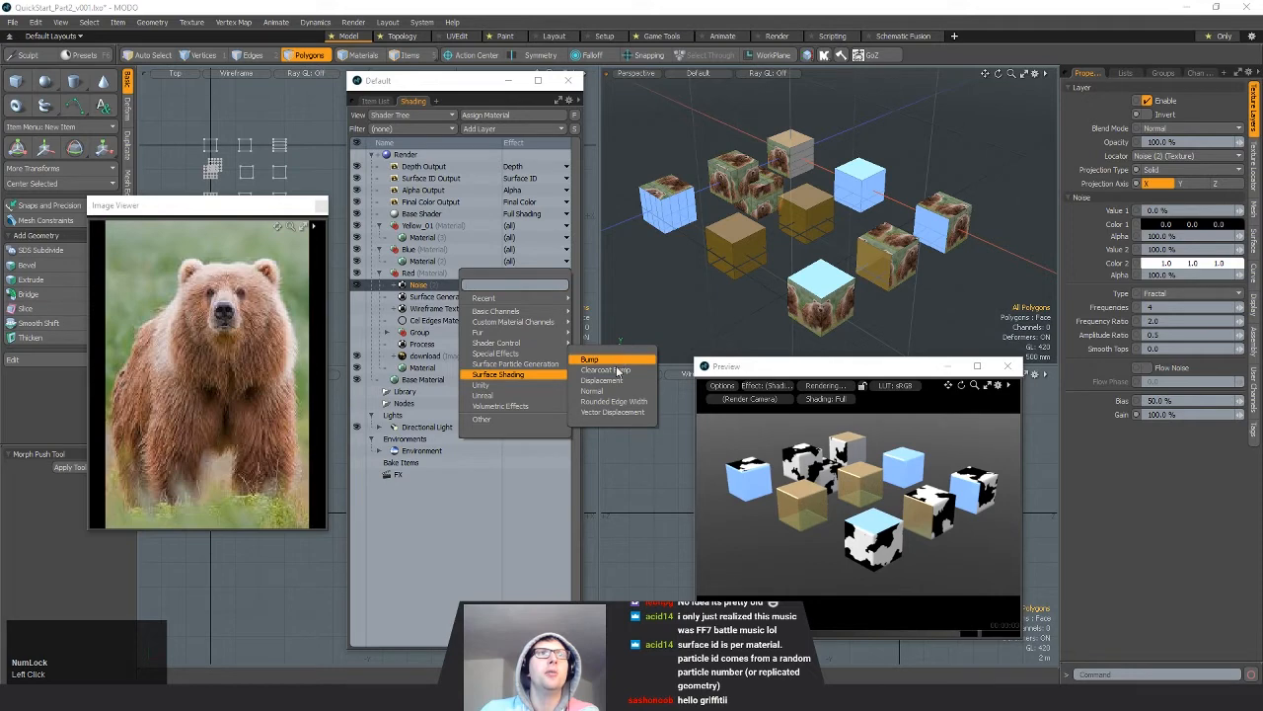
left_click(592, 359)
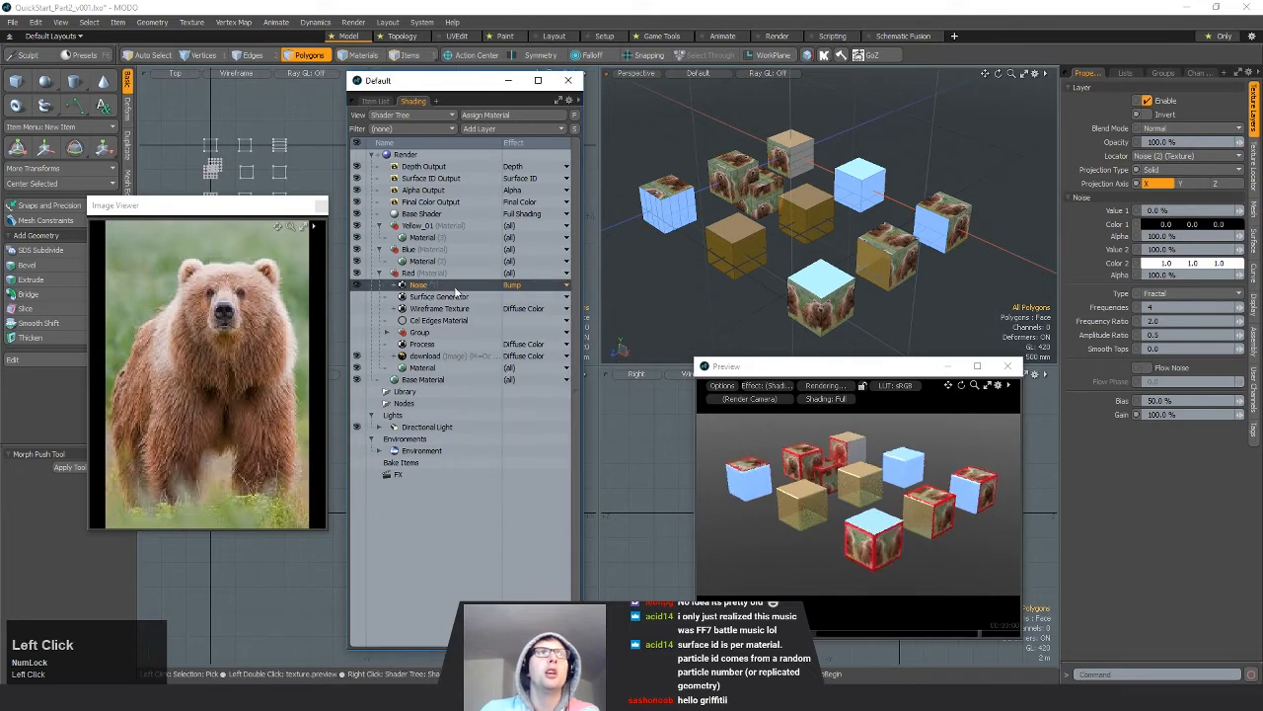
Step: Set the Gain of the bump Noise layer to 50%
left_click(1230, 415)
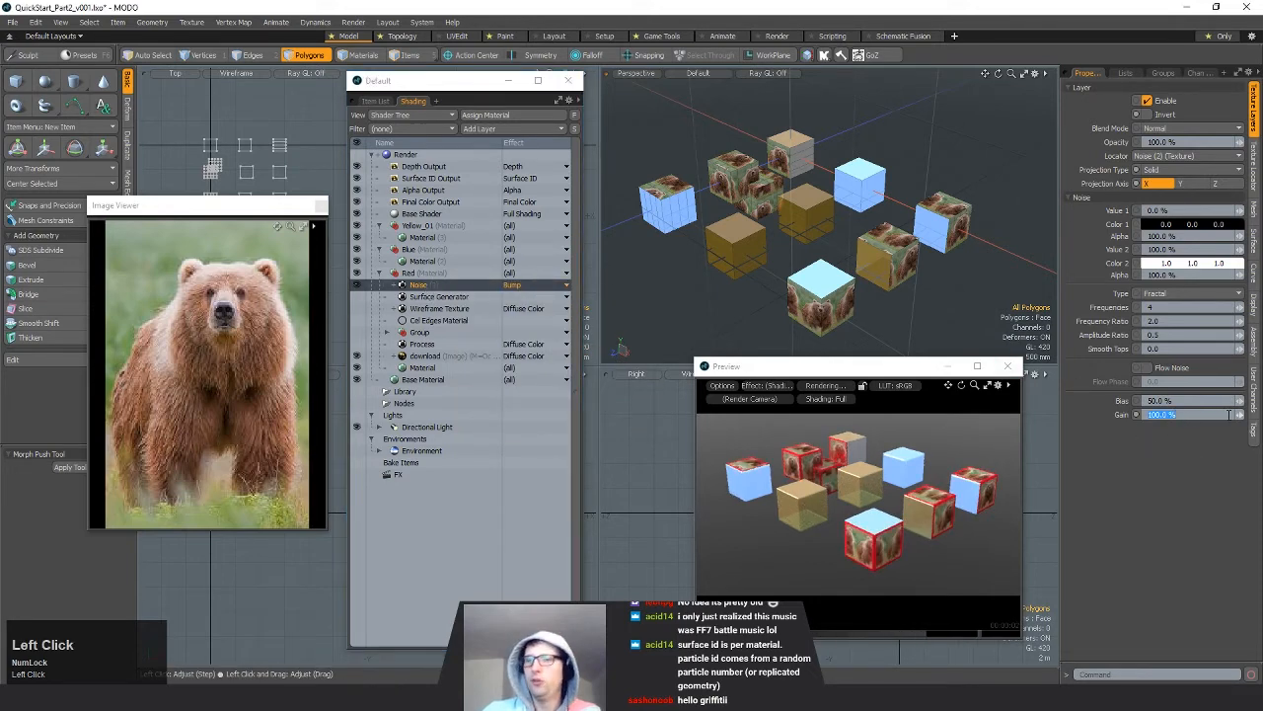
type("50")
key("Return")
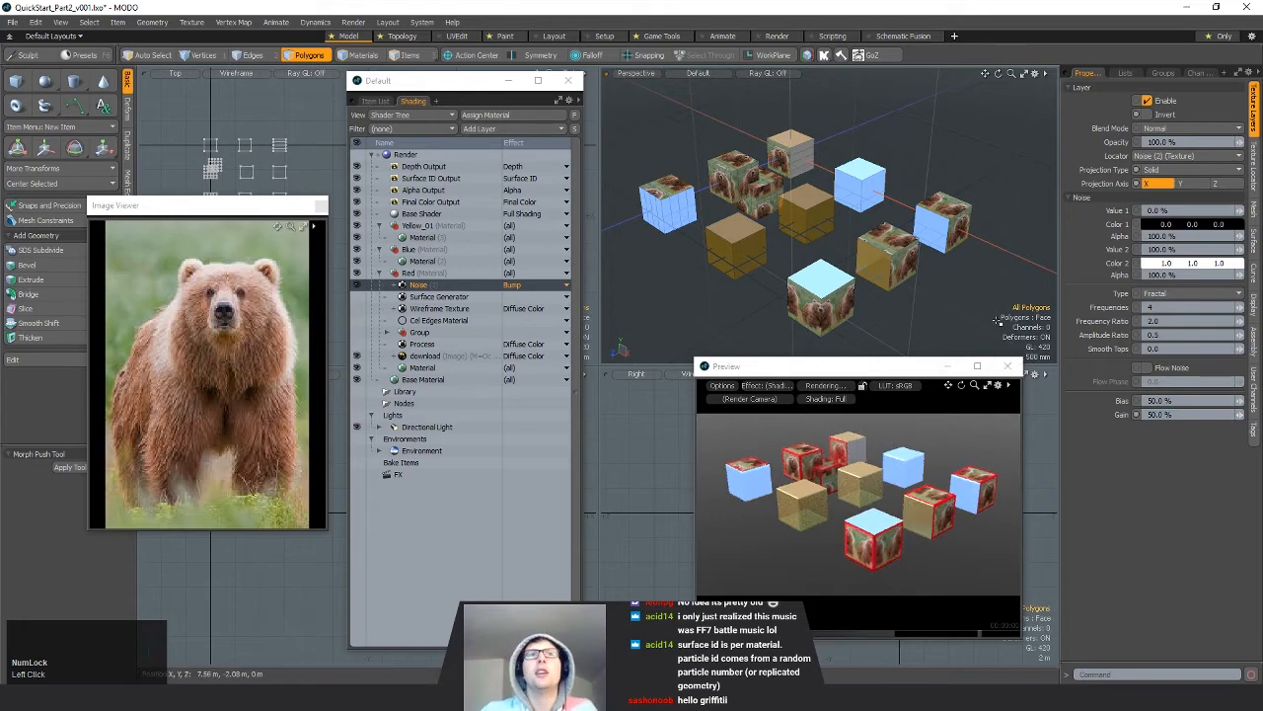
Step: Set the Bump Amplitude of the Red group's Material to 100 mm
left_click(426, 368)
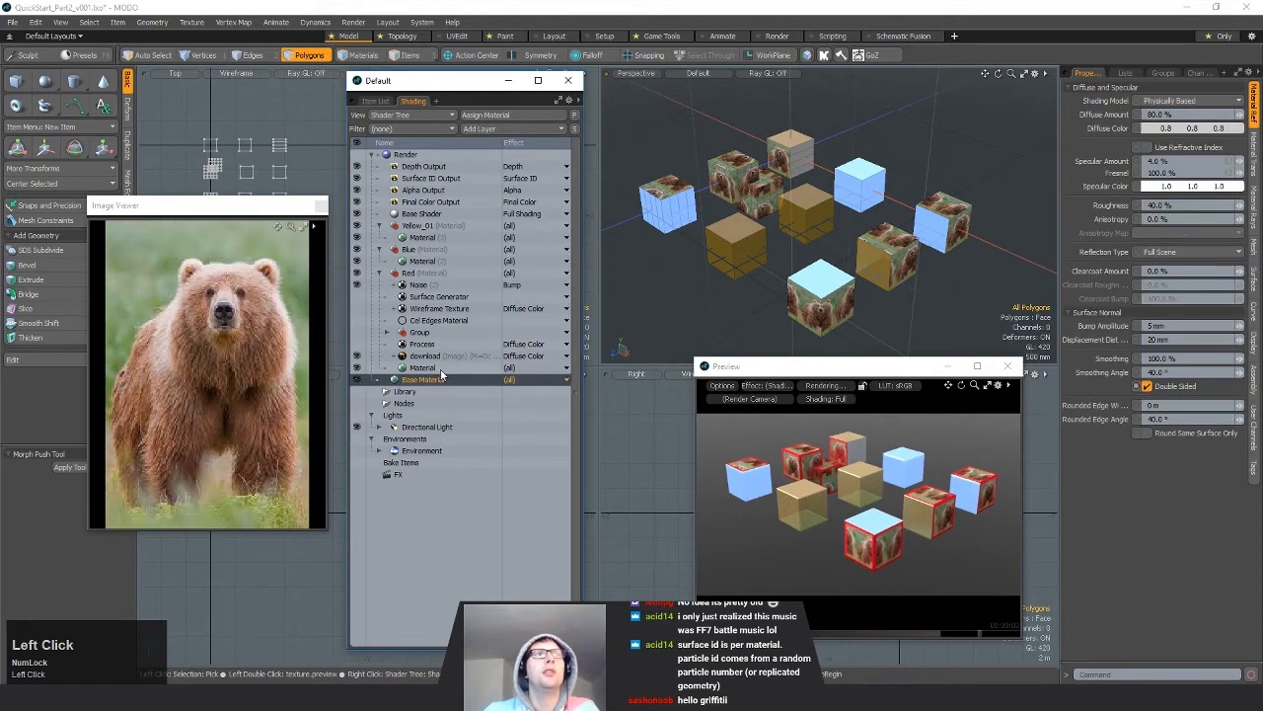
left_click(1185, 325)
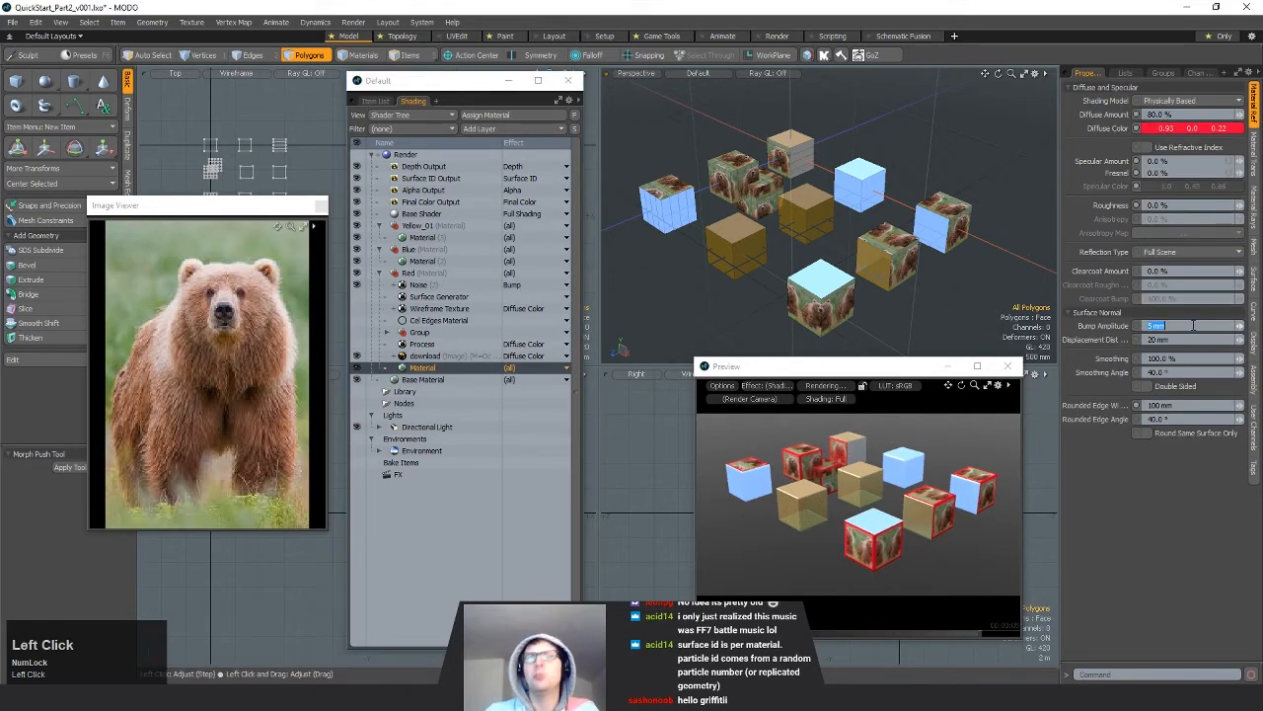
type("0.1")
key("Return")
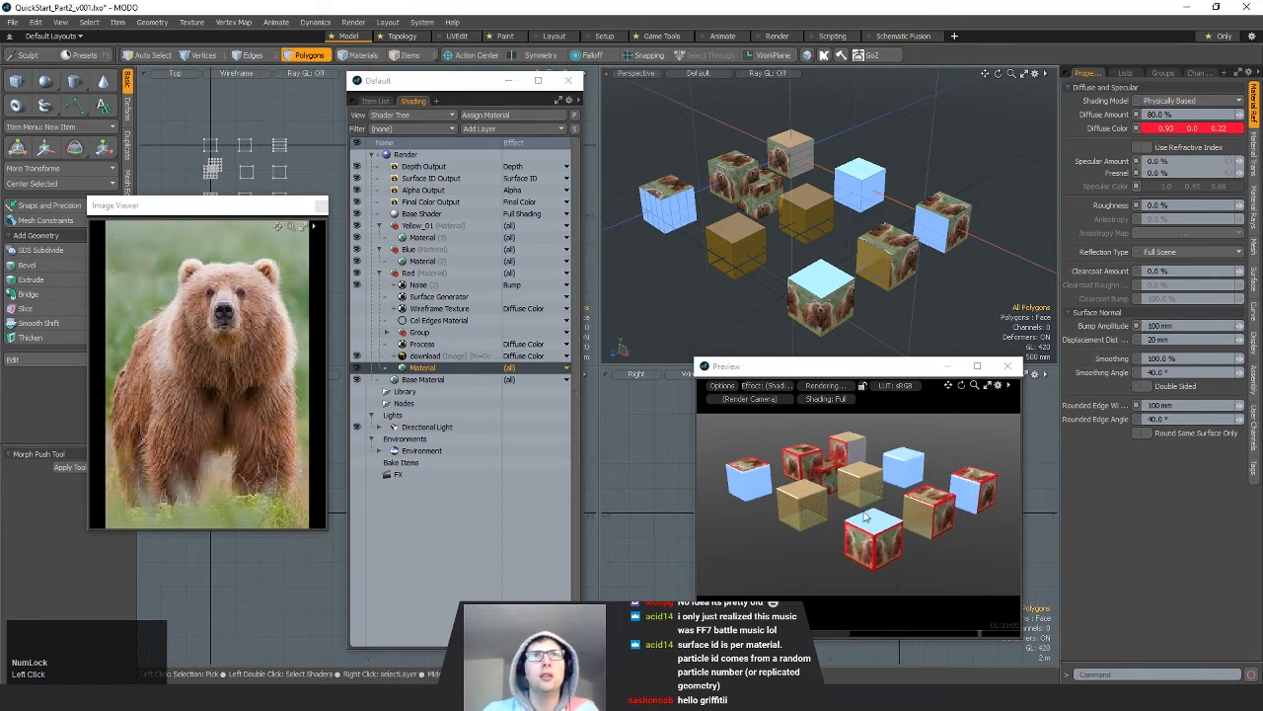
Step: Hide the bear image layer and set the Red Material's Bump Amplitude to 1 m, toggling the image layer on and off to compare
left_click(357, 356)
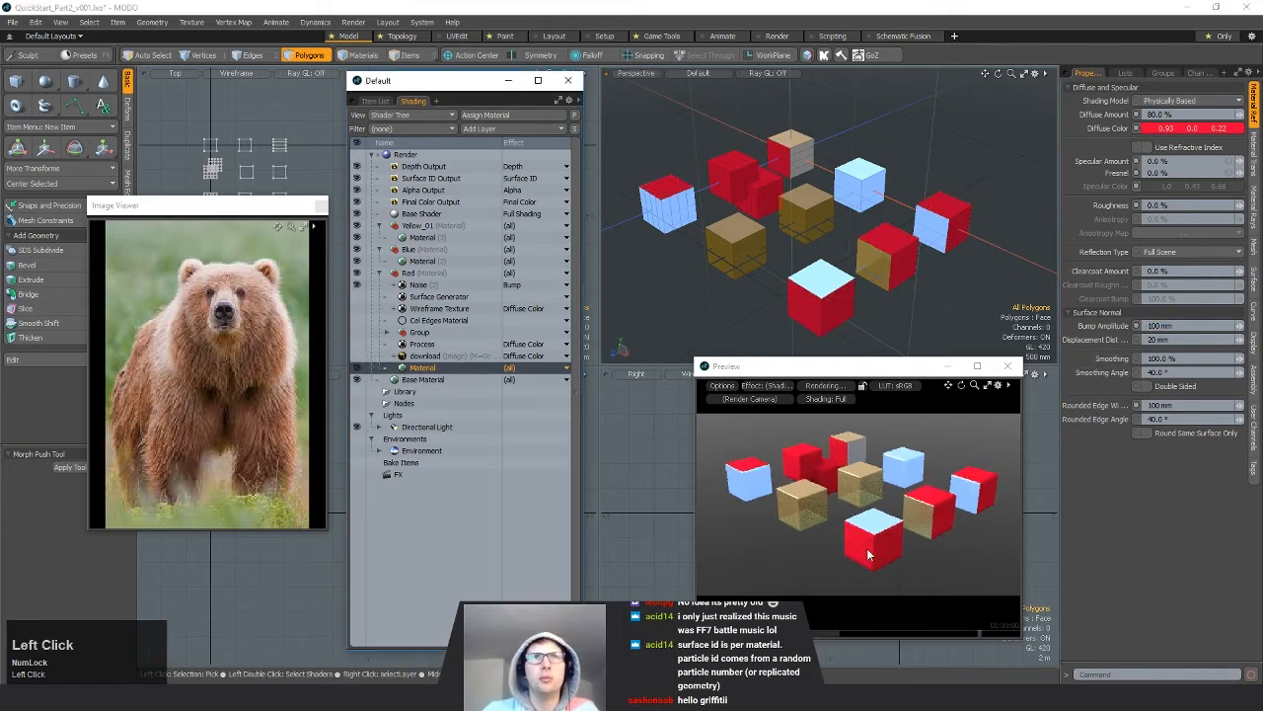
left_click(1178, 325)
type("1")
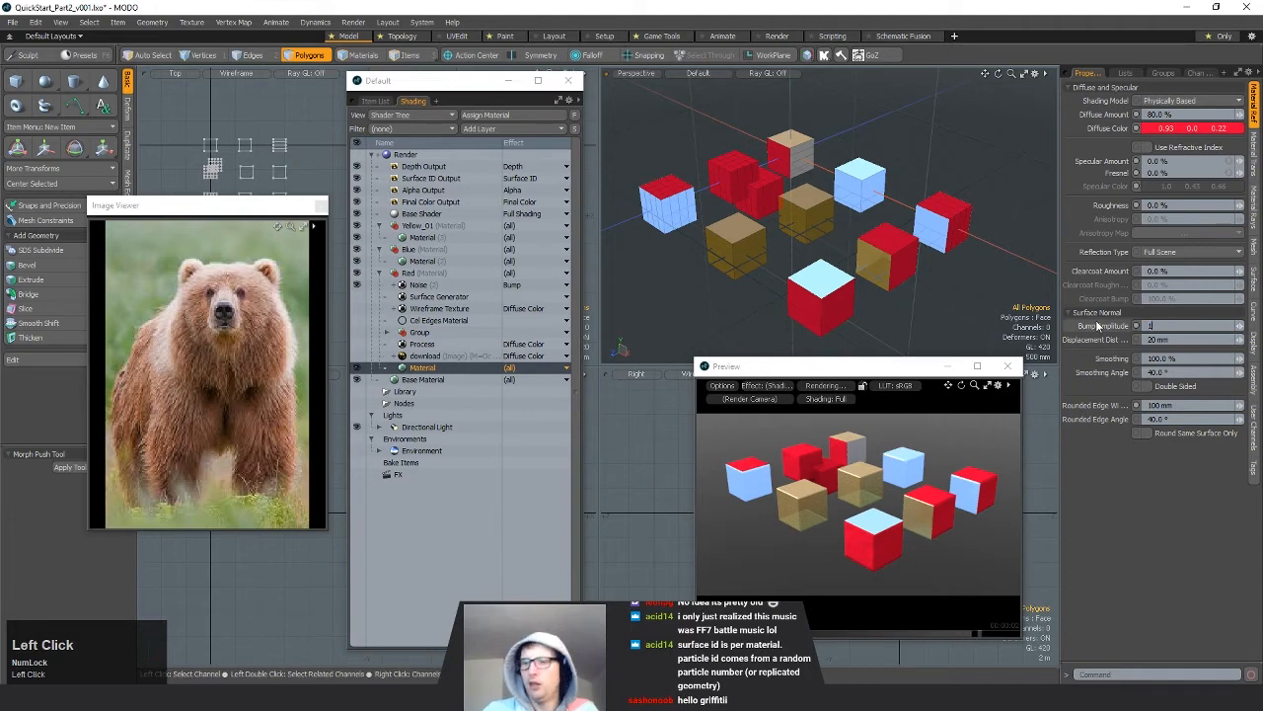
key("Return")
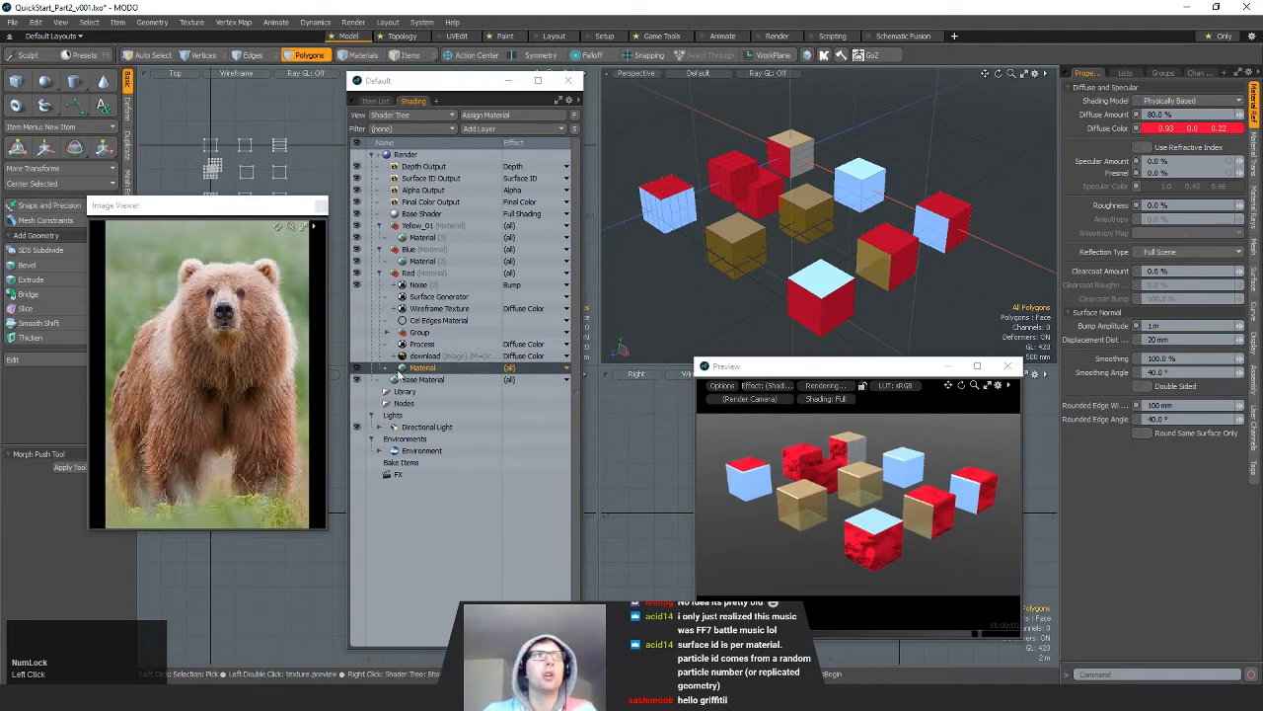
left_click(356, 355)
left_click(357, 355)
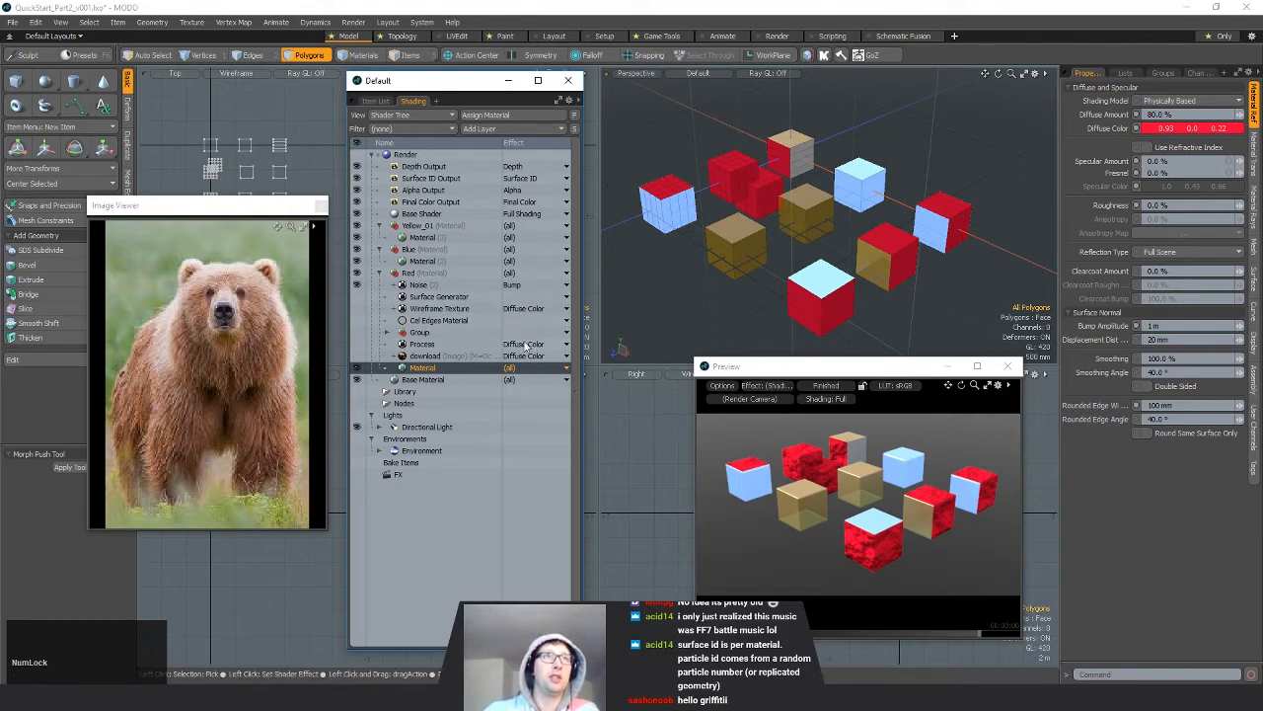
Step: Review the Noise layer's surface shading effect options and the Bump Amplitude setting of the Red group's Material
left_click(533, 288)
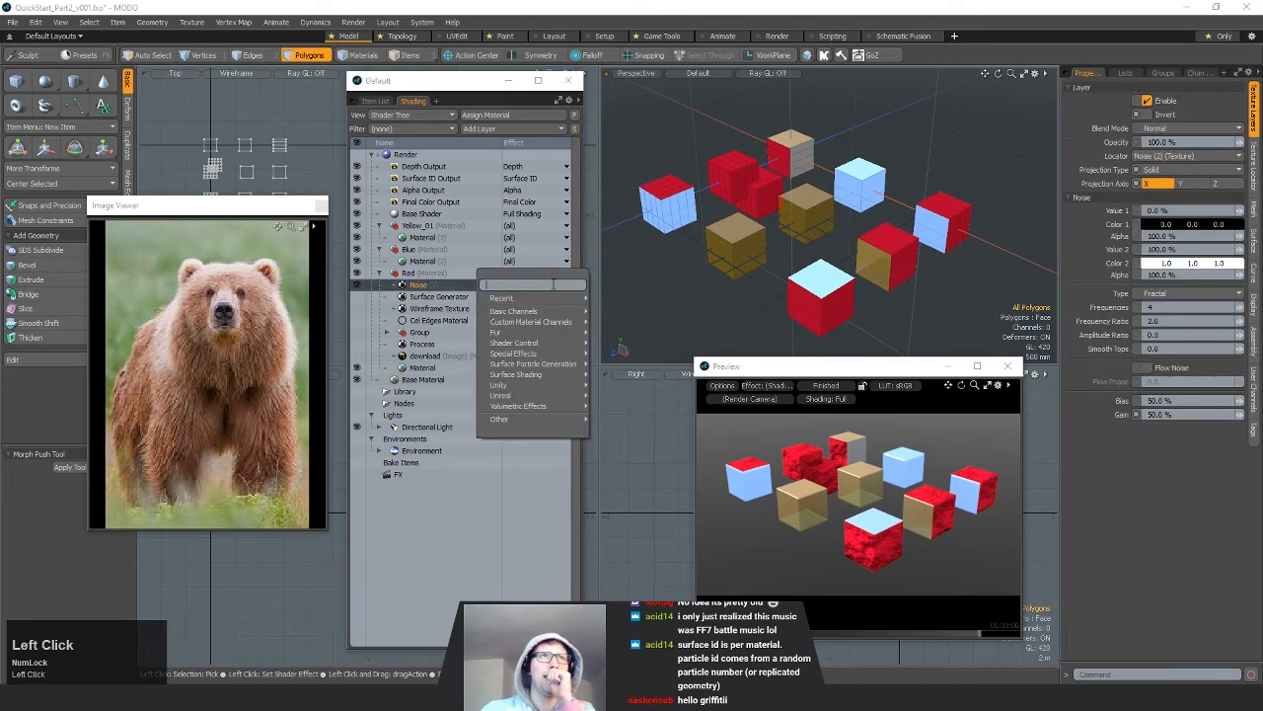
mouse_move(528, 374)
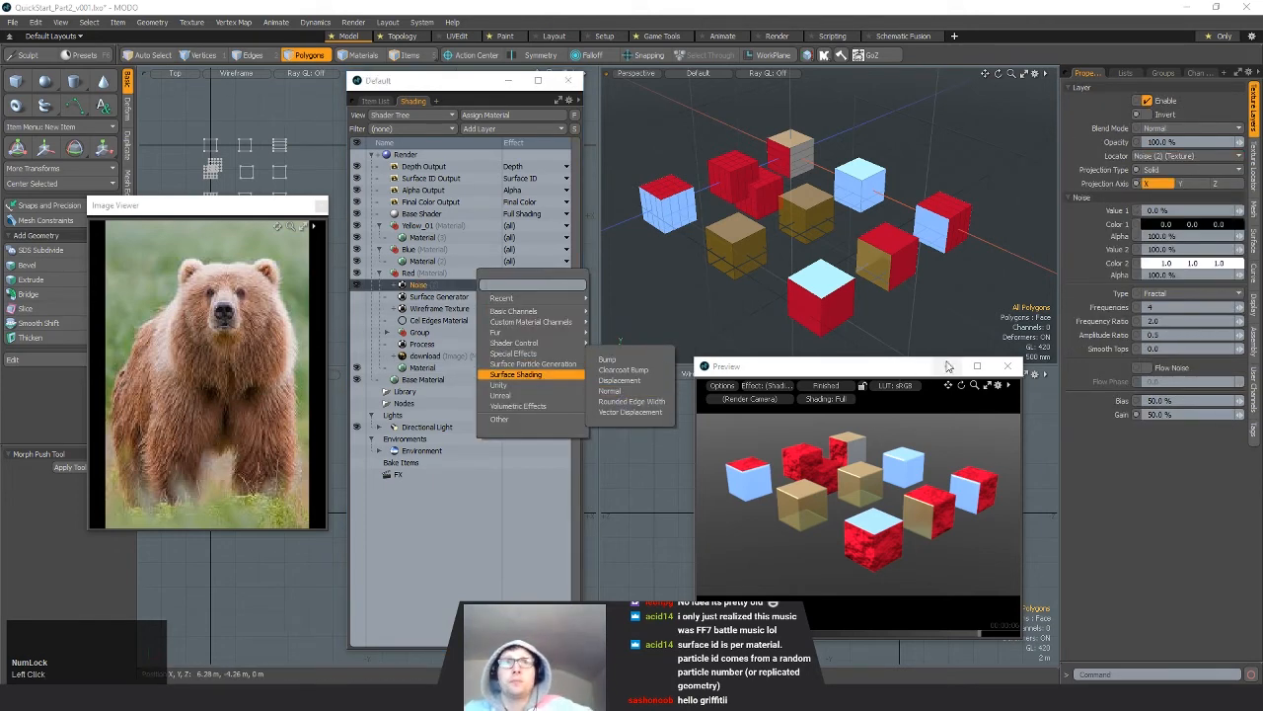
left_click(882, 361)
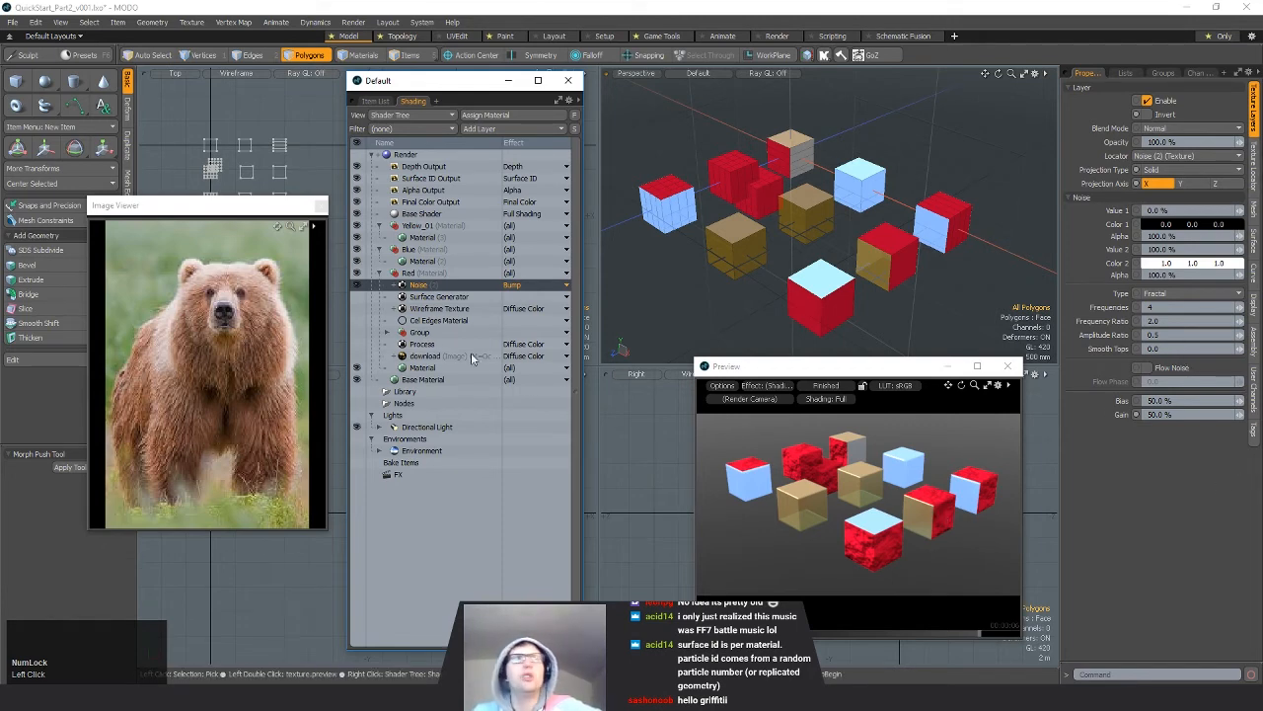
left_click(425, 368)
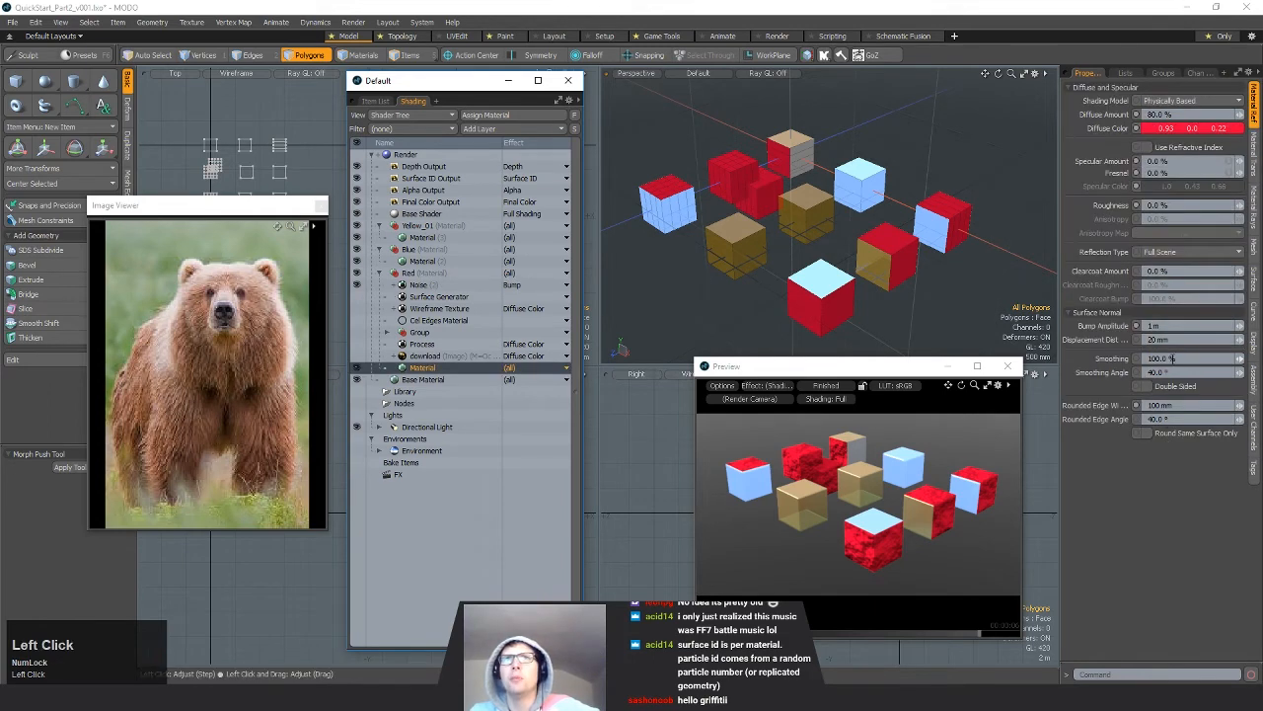
left_click(1183, 324)
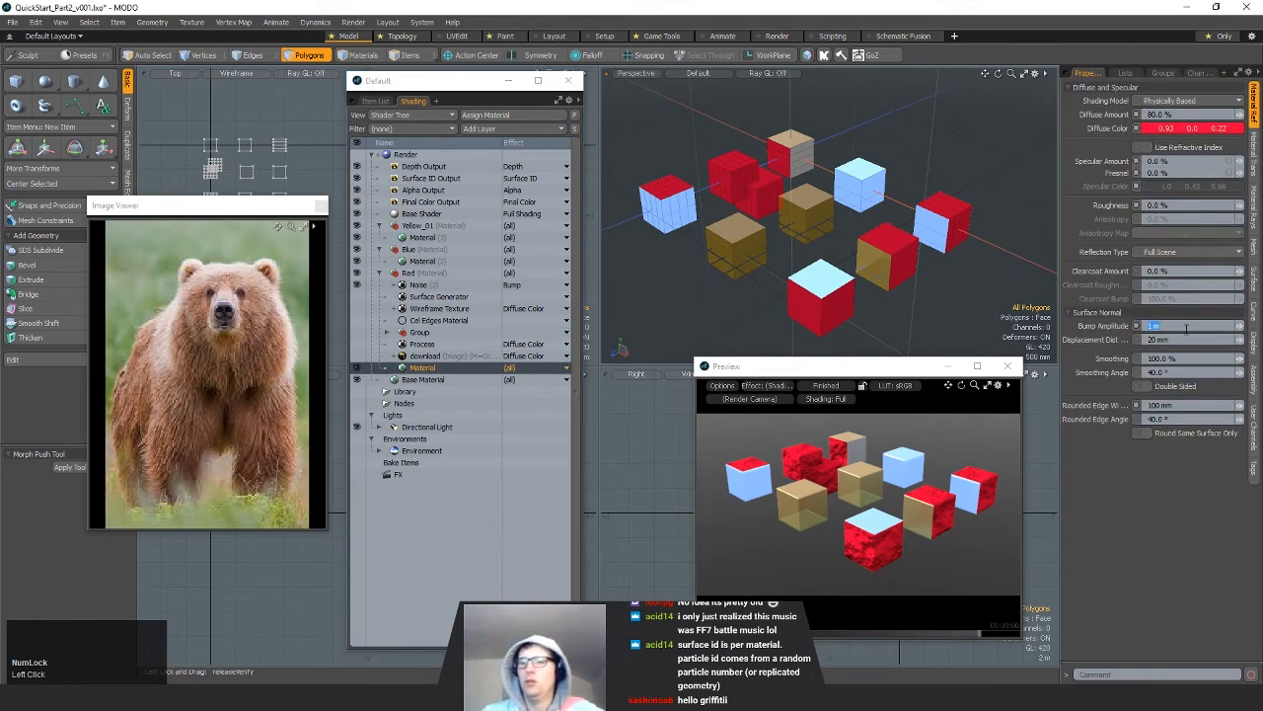
Step: Turn off the bump Noise layer, show the bear image layer again and pause the preview render
left_click(419, 285)
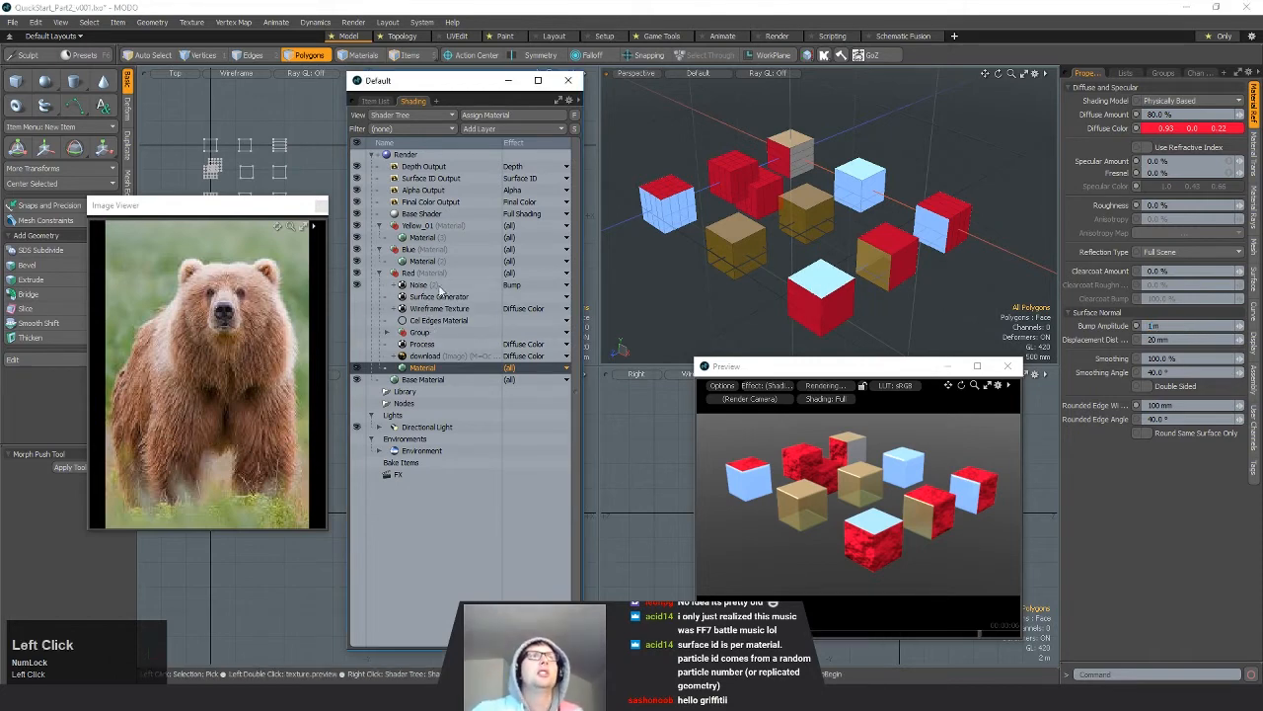
left_click(358, 356)
left_click(827, 386)
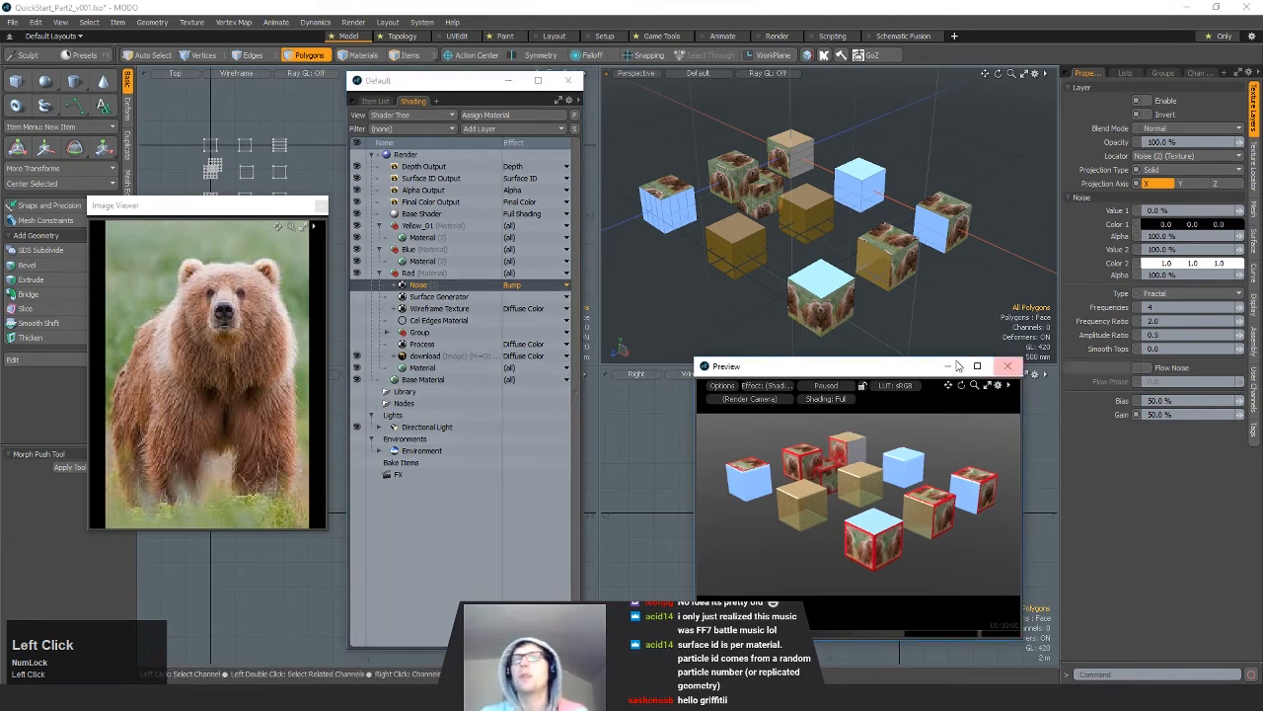
Step: Examine the Unreal effect options available for the Noise layer
left_click(541, 286)
mouse_move(534, 390)
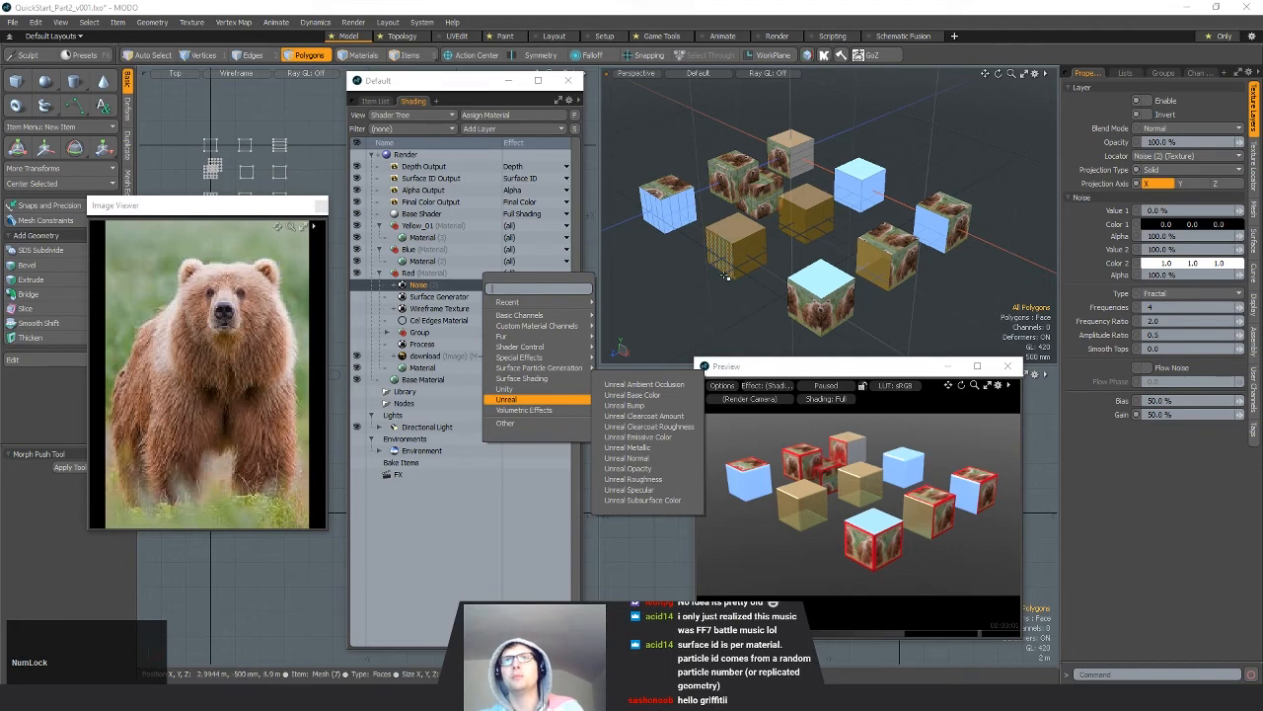
left_click(624, 405)
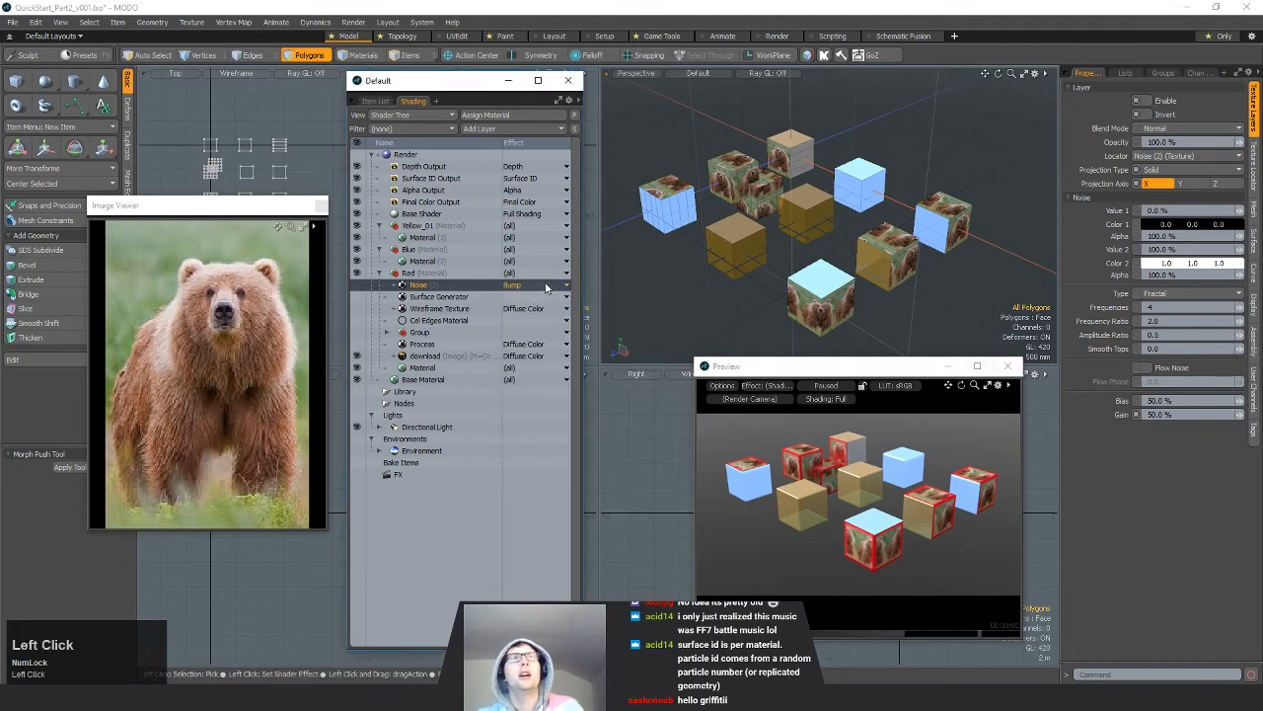
Step: Add a Diffuse Color render output from the material outputs to the shader tree
left_click(434, 178)
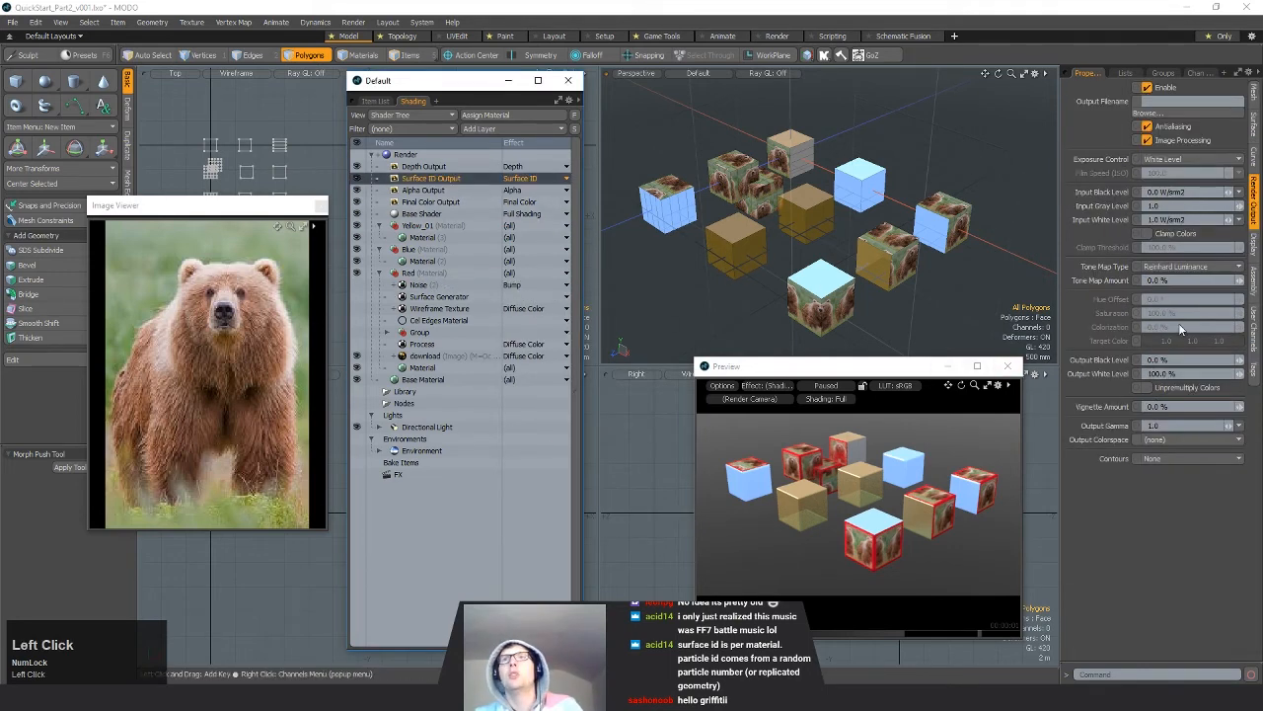
scroll(449, 184, "down", 1)
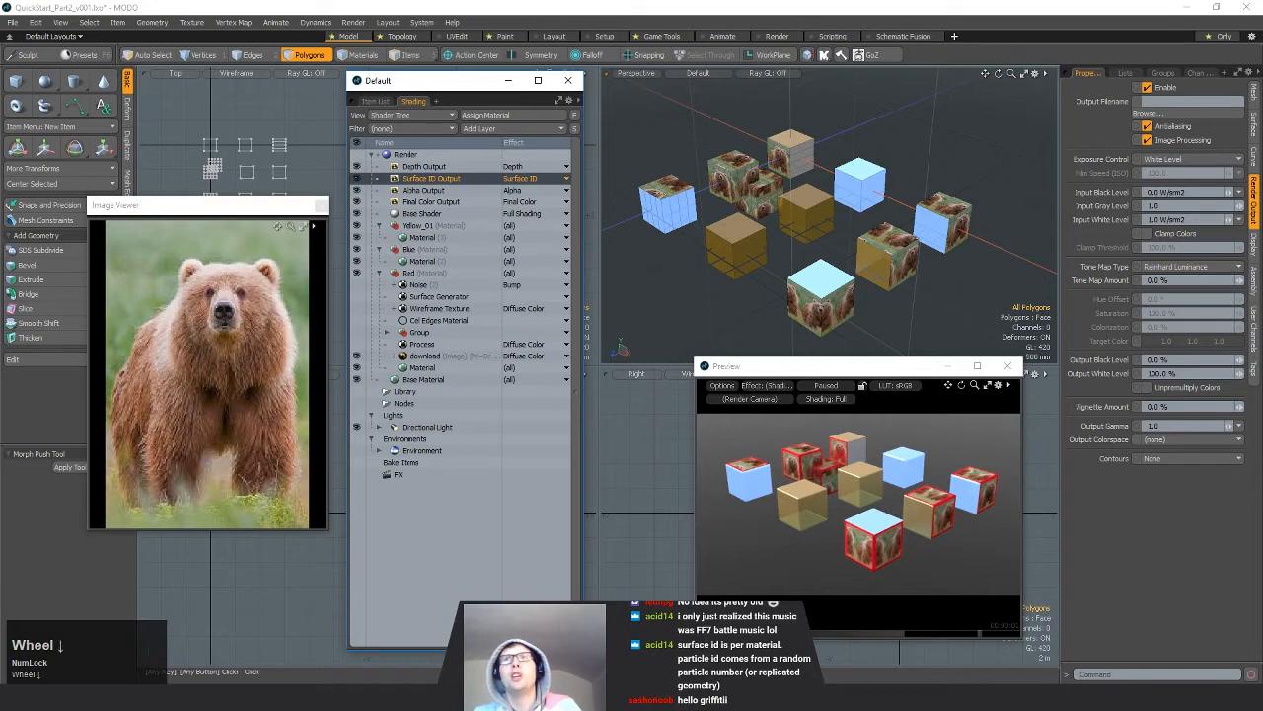
left_click(492, 127)
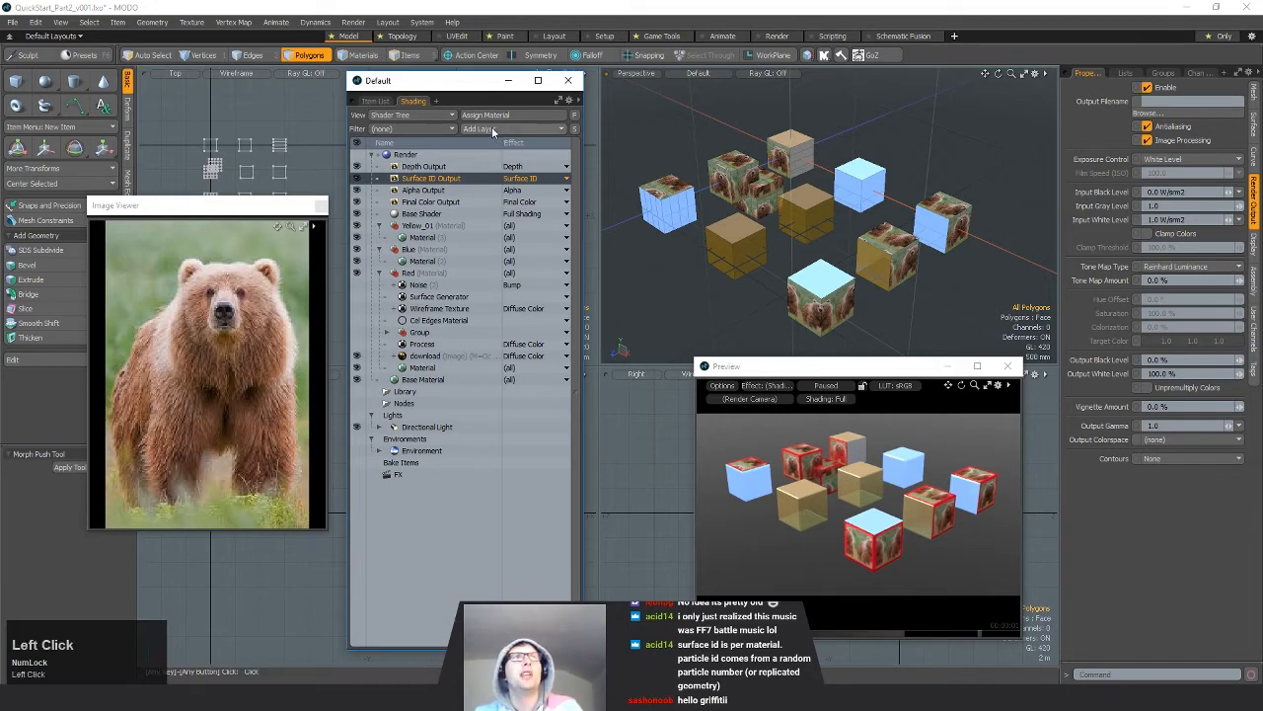
mouse_move(484, 199)
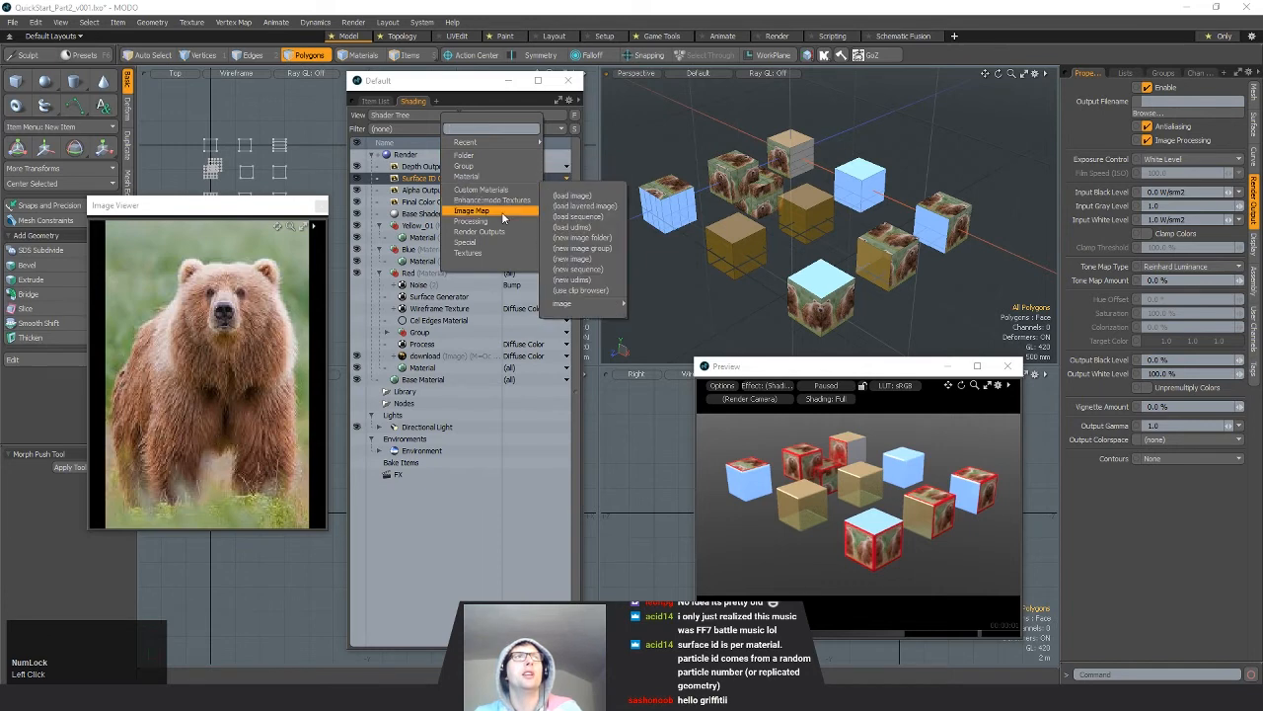
mouse_move(502, 225)
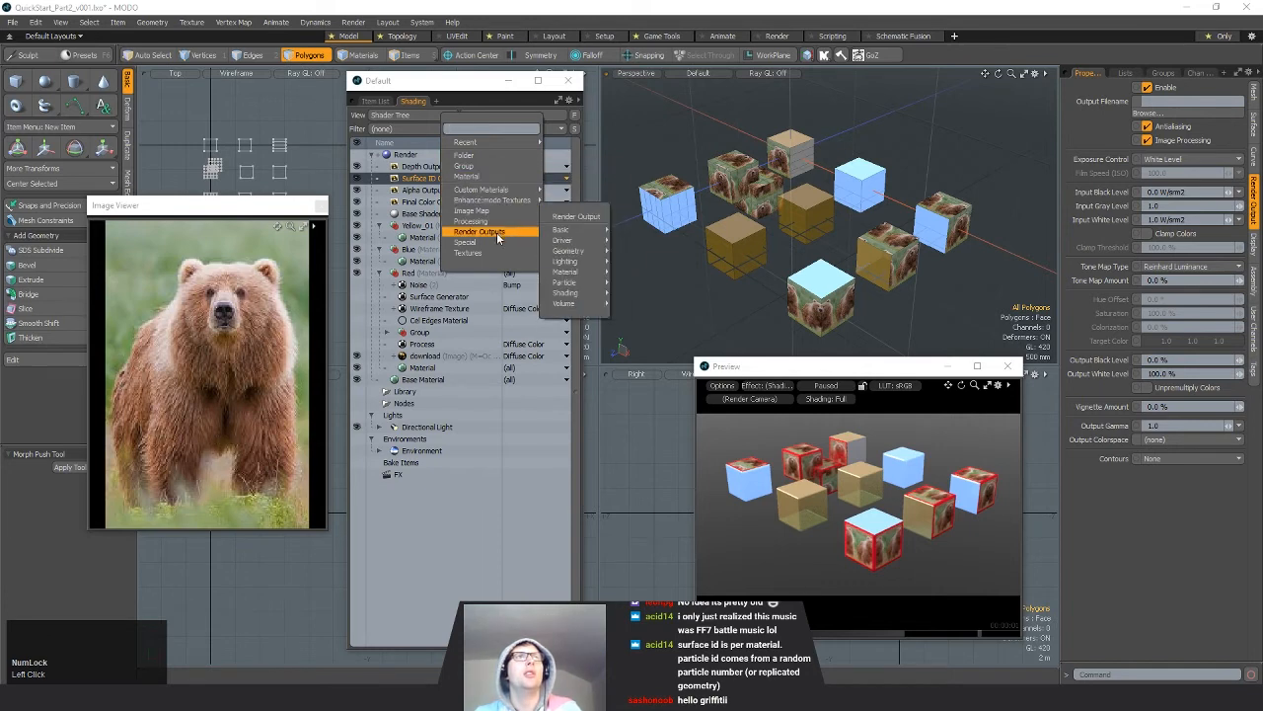
mouse_move(564, 231)
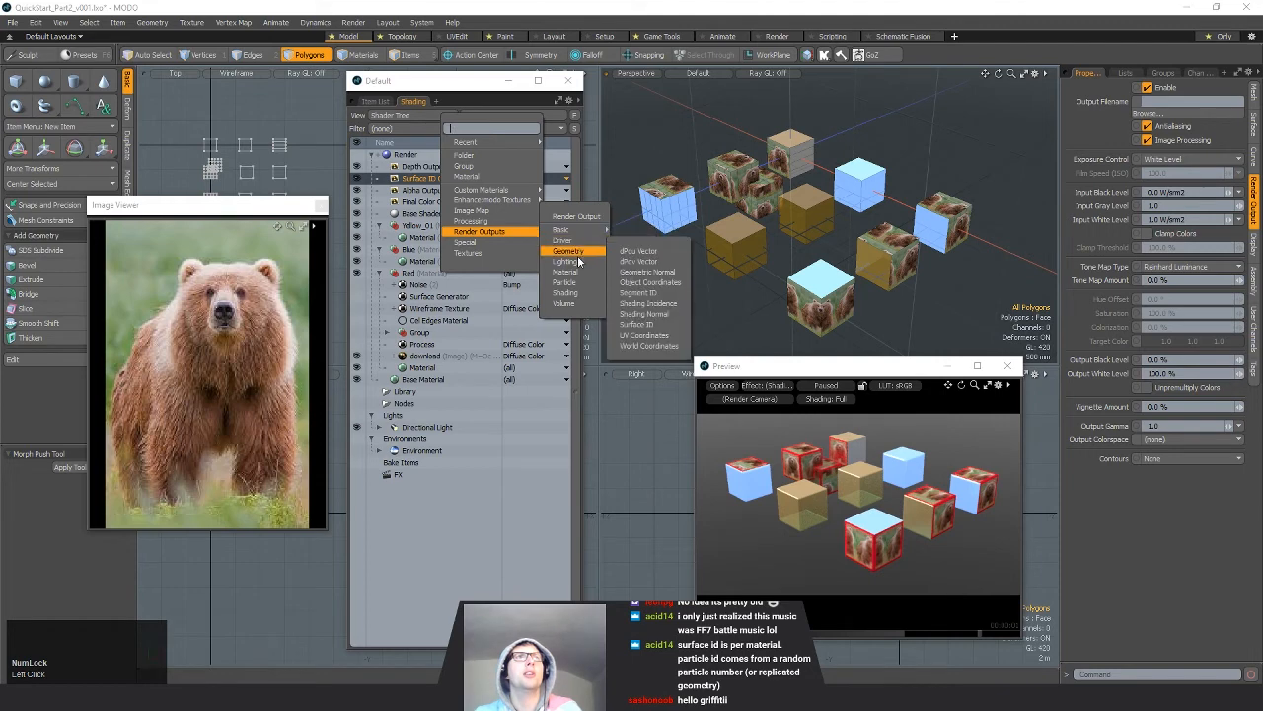
mouse_move(568, 284)
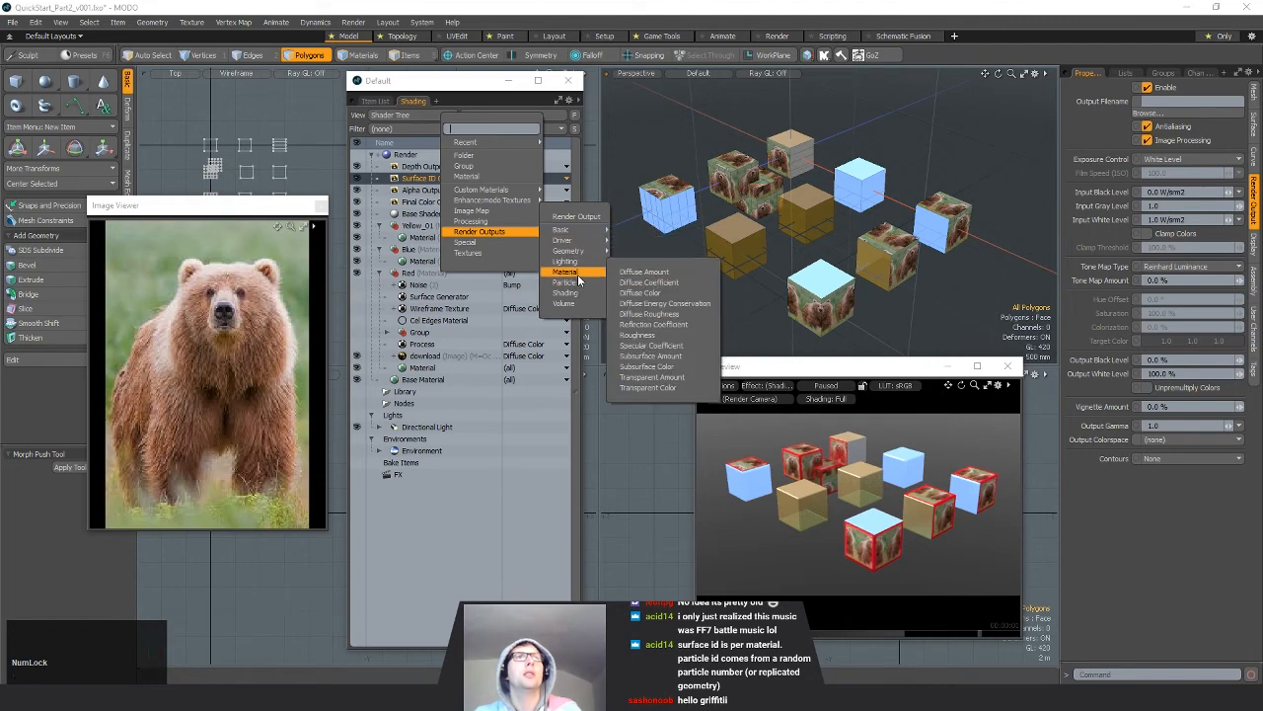
left_click(632, 283)
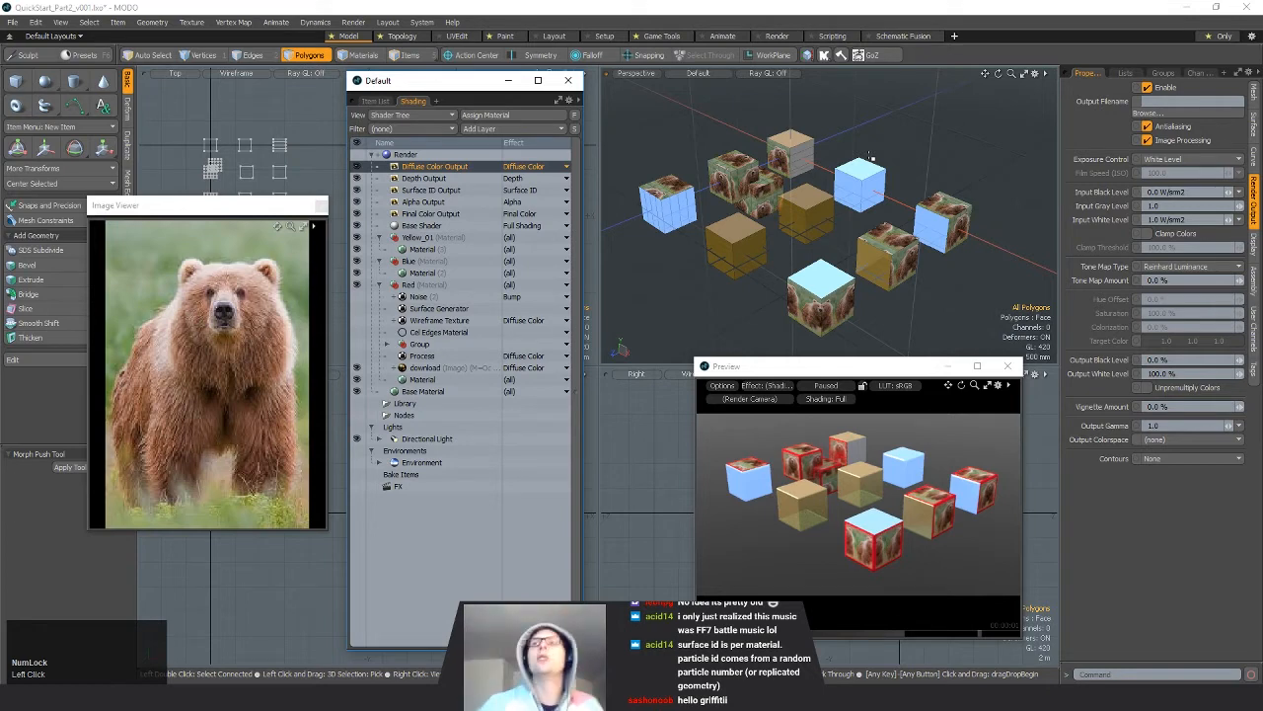
Step: Add a Locator item to the scene
left_click(460, 180)
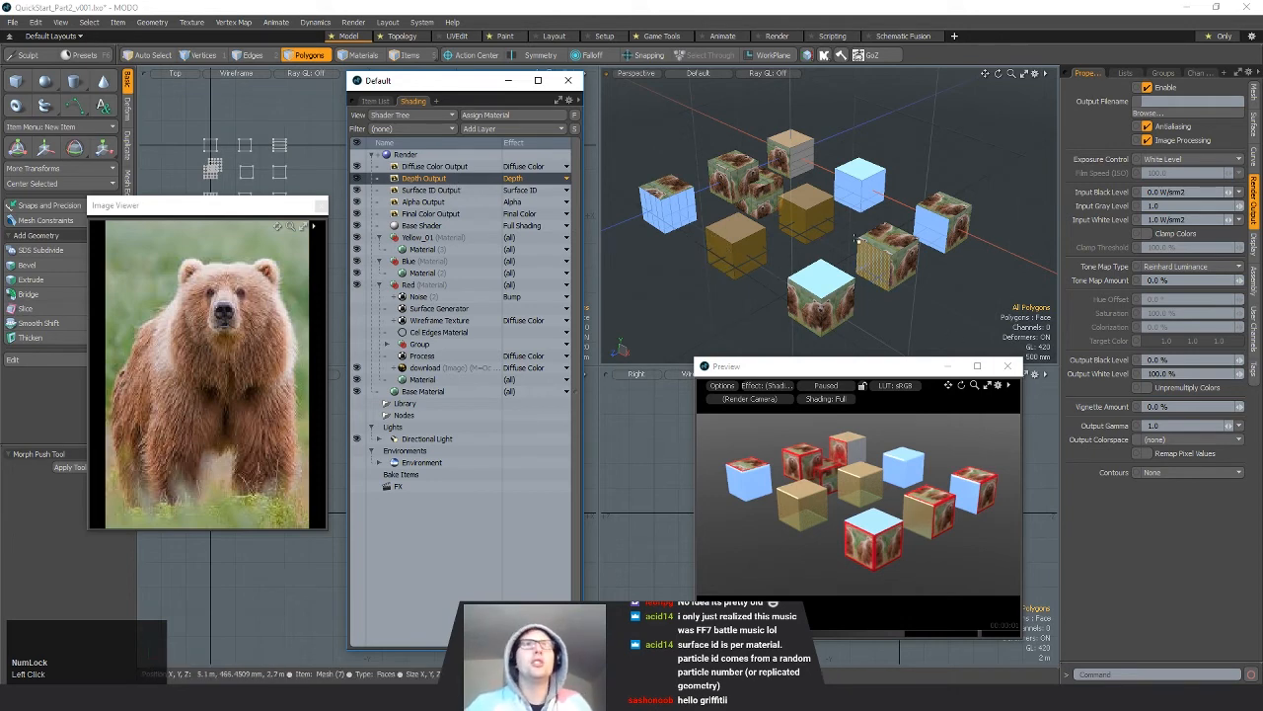
mouse_move(787, 270)
left_mouse_down("alt")
mouse_move(785, 287)
mouse_move(768, 286)
left_mouse_up("alt")
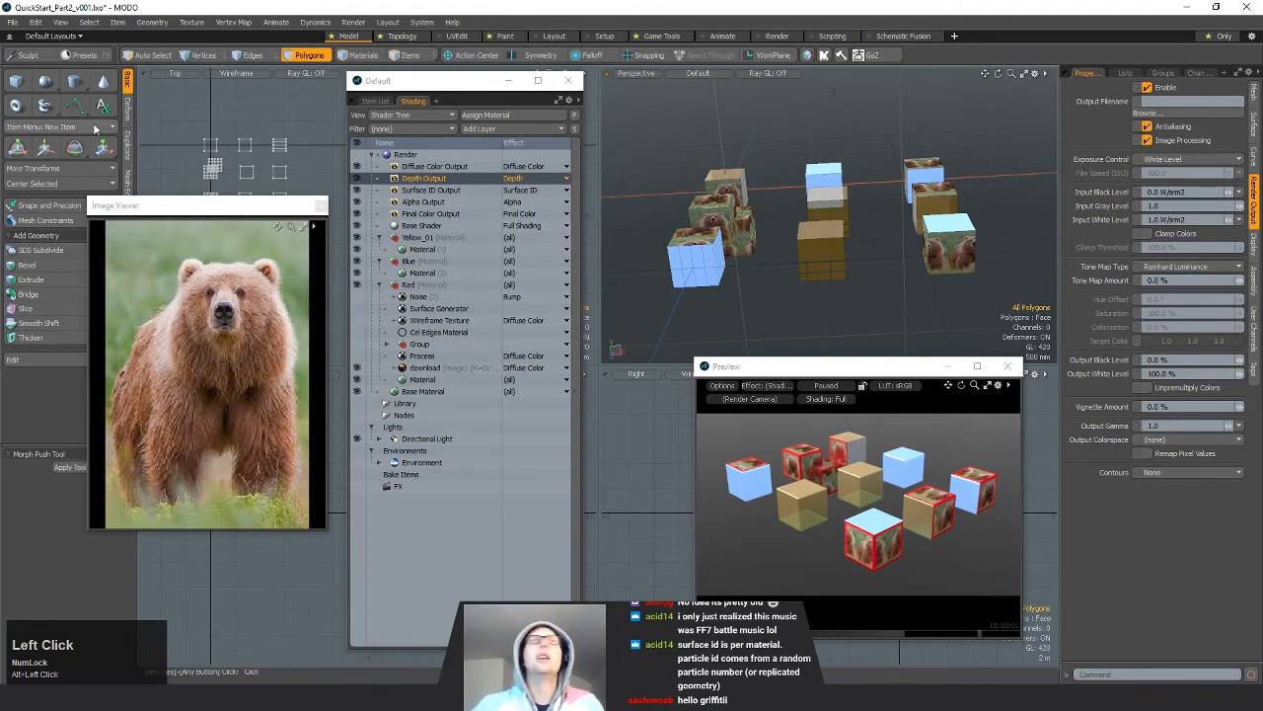
left_click(375, 101)
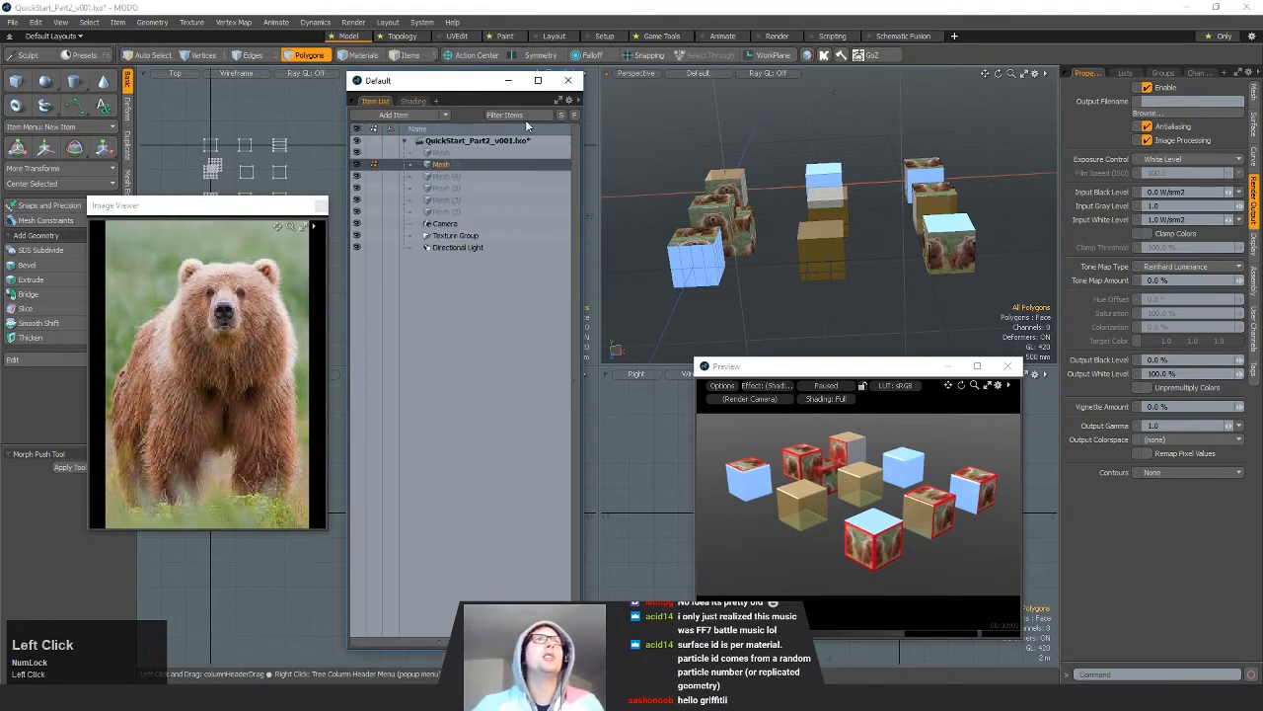
left_click(445, 115)
left_click(444, 168)
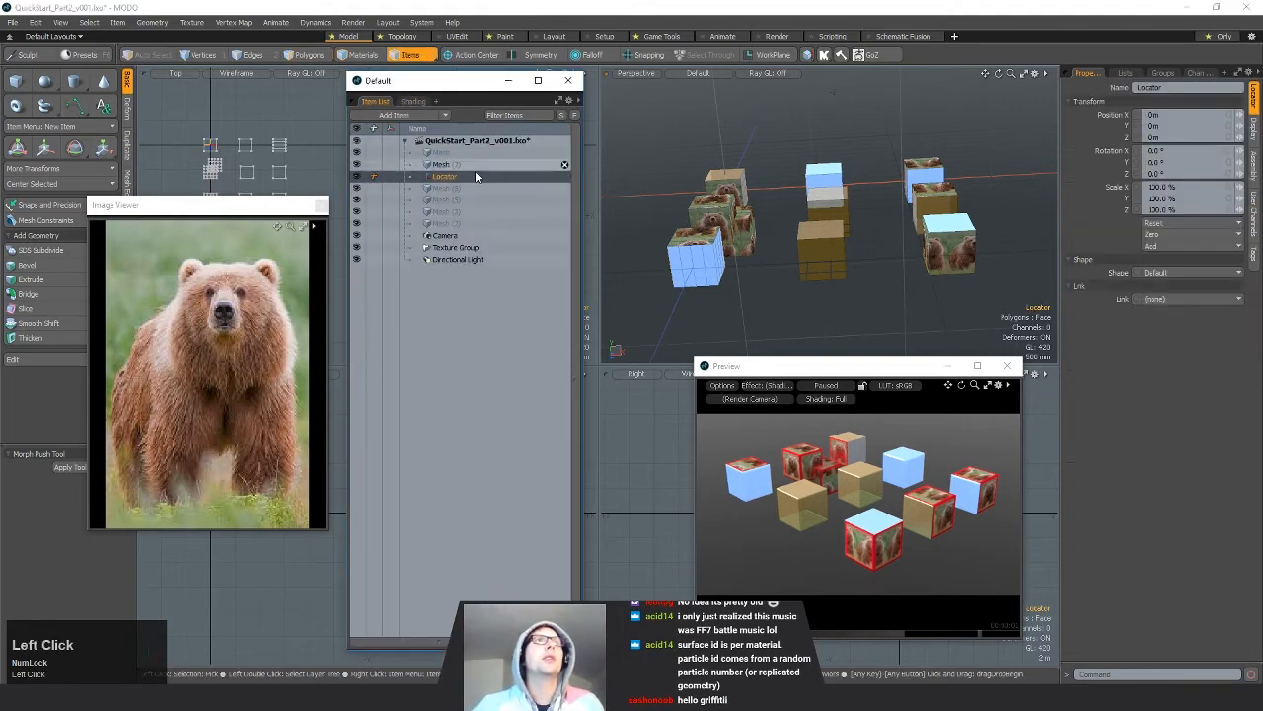
Step: Raise the locator above the scene origin and set its Y position to 1 m
key("w")
left_click_drag(720, 146, 828, 155)
left_click(1181, 126)
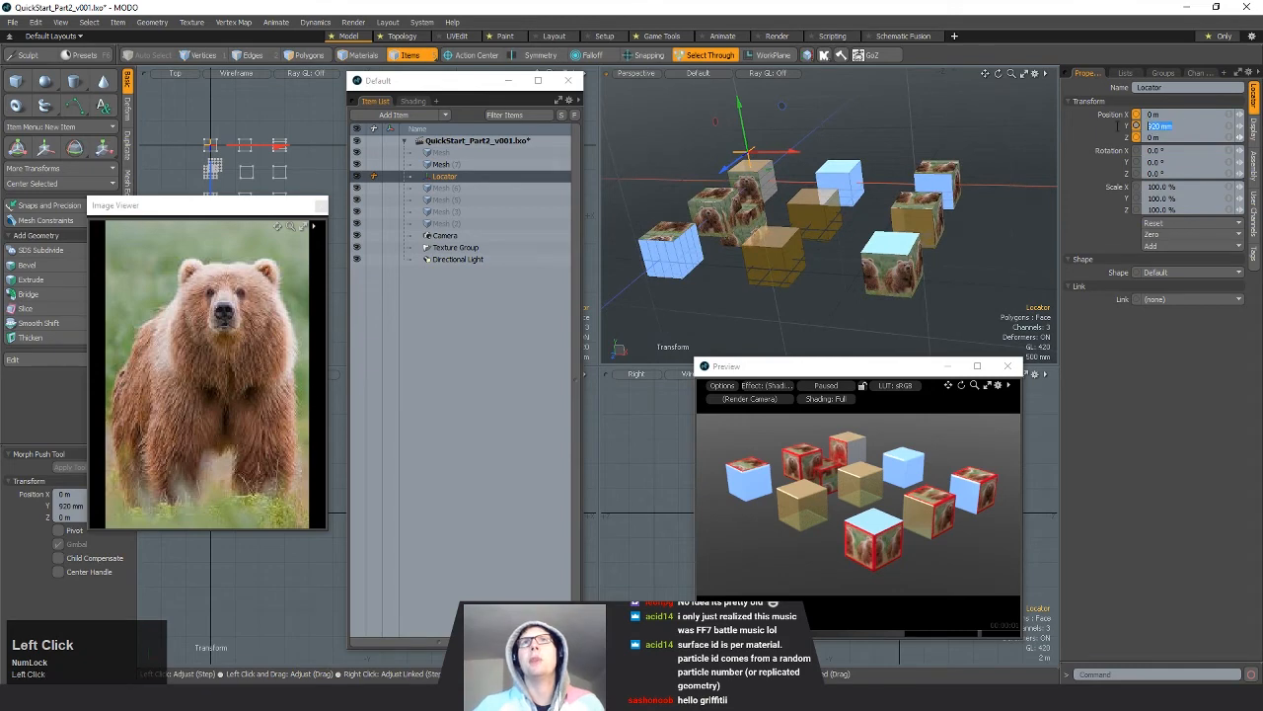
type("1")
key("Return")
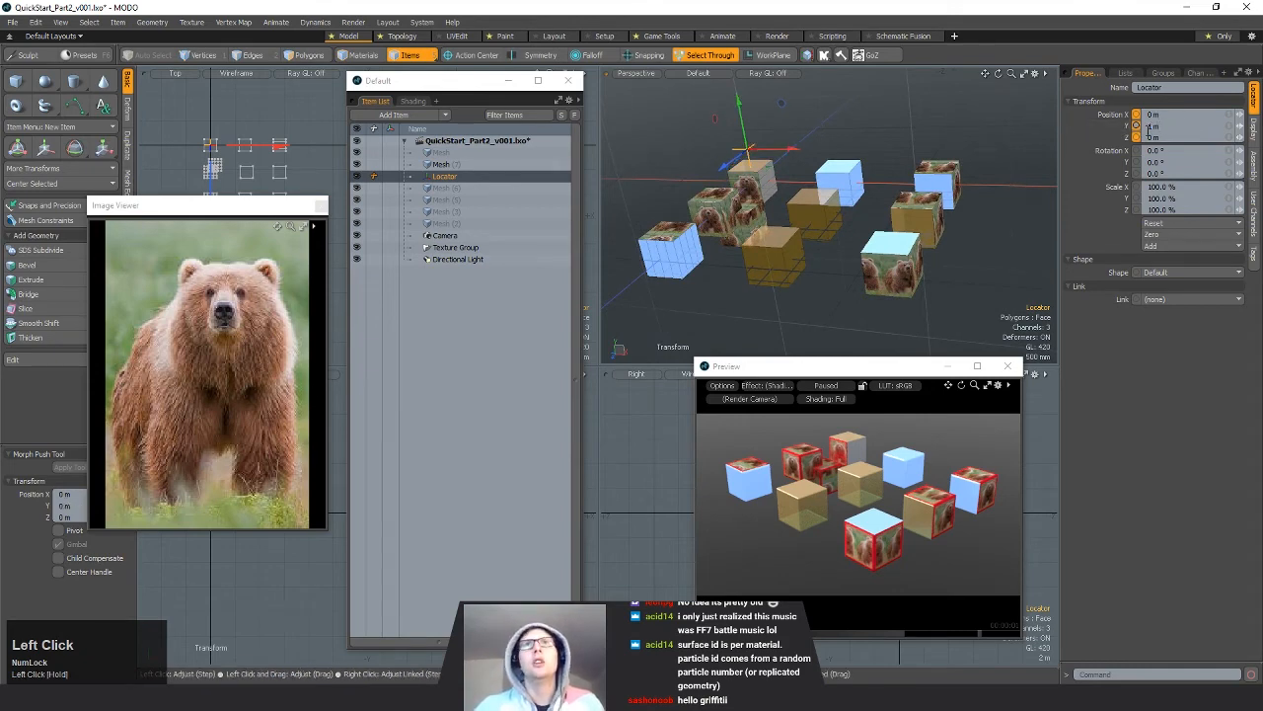
Step: Enable Remap Pixel Values on the Depth Output in the shader tree
left_click(412, 100)
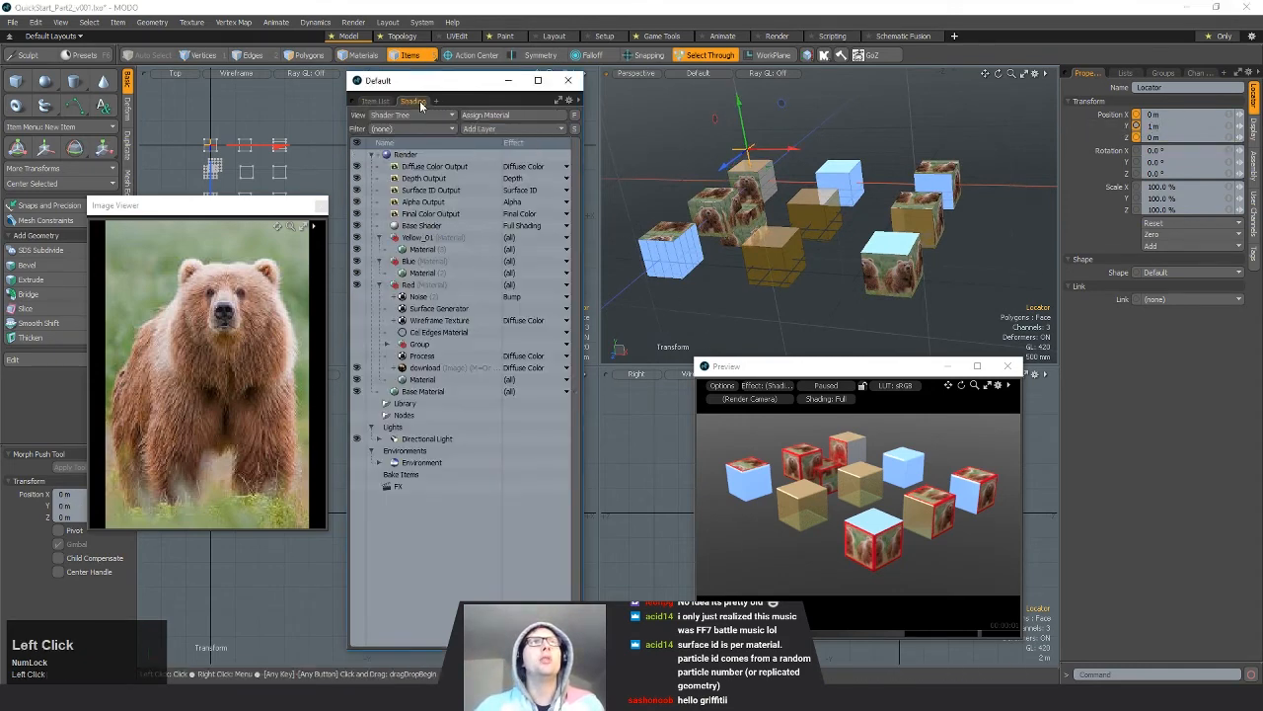
left_click(468, 180)
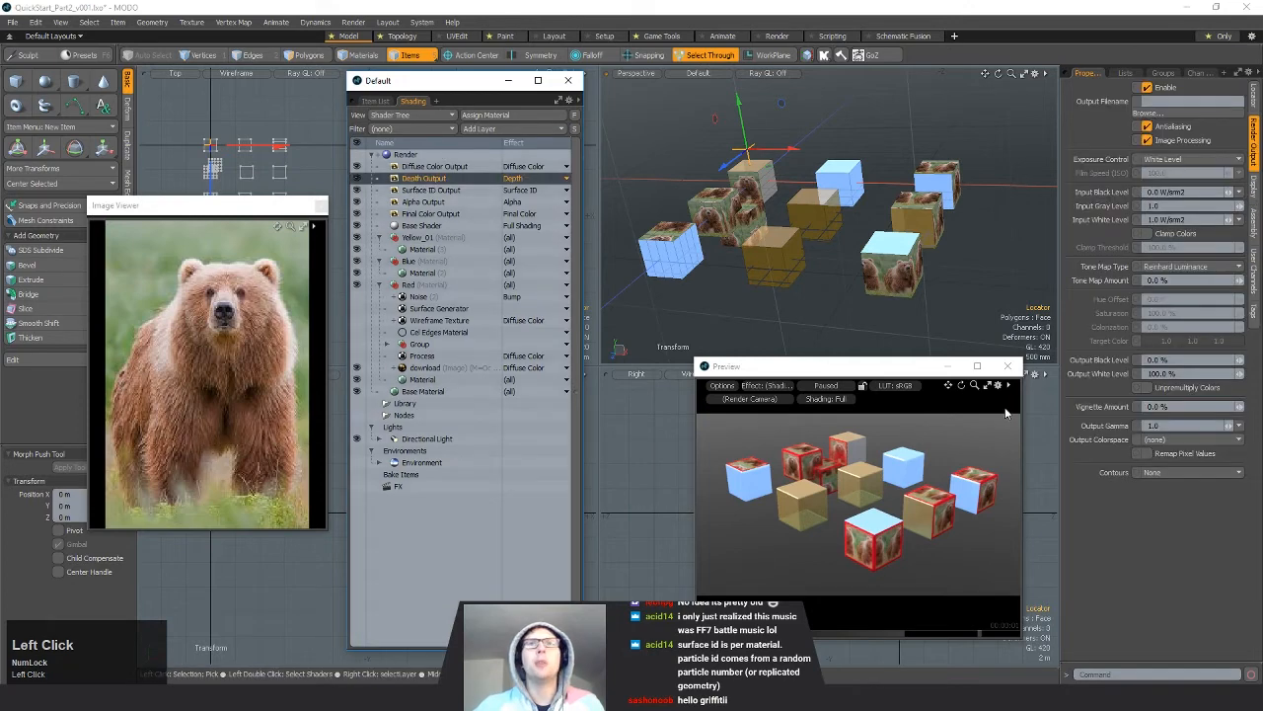
left_click(1147, 455)
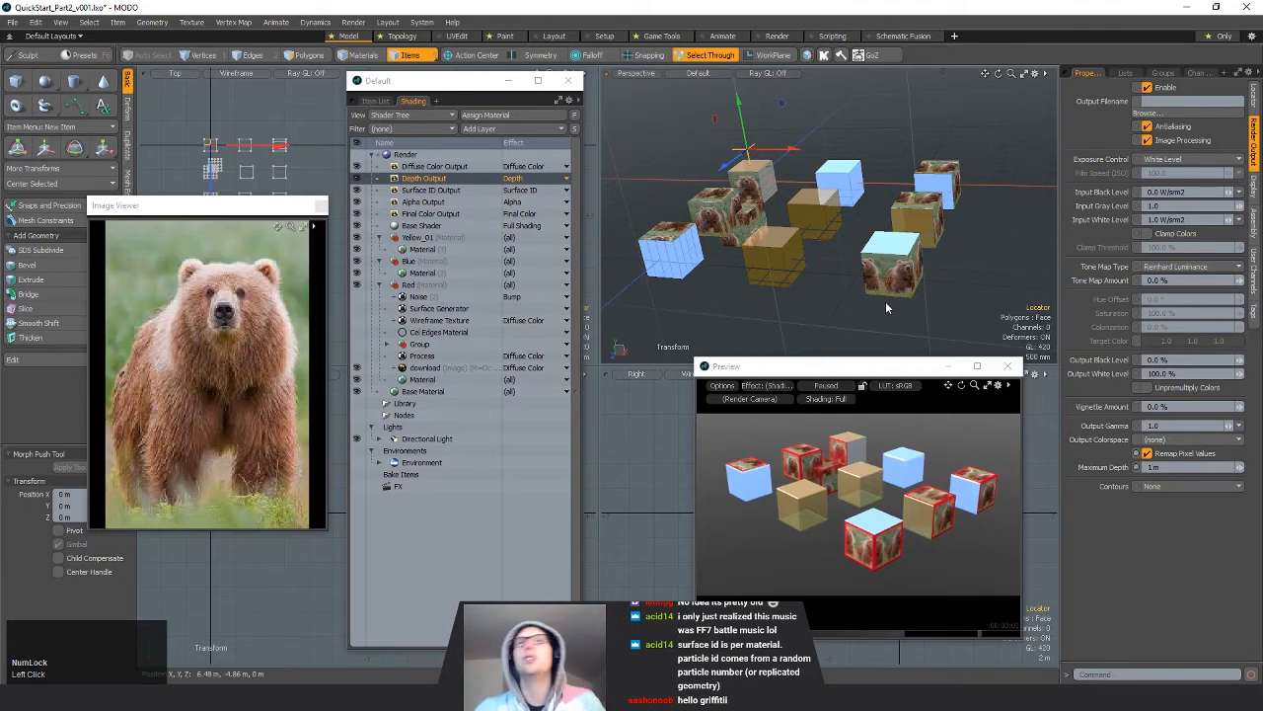
Step: Add an Ambient Occlusion render output to the shader tree
left_click_drag(885, 301, 954, 256, "alt")
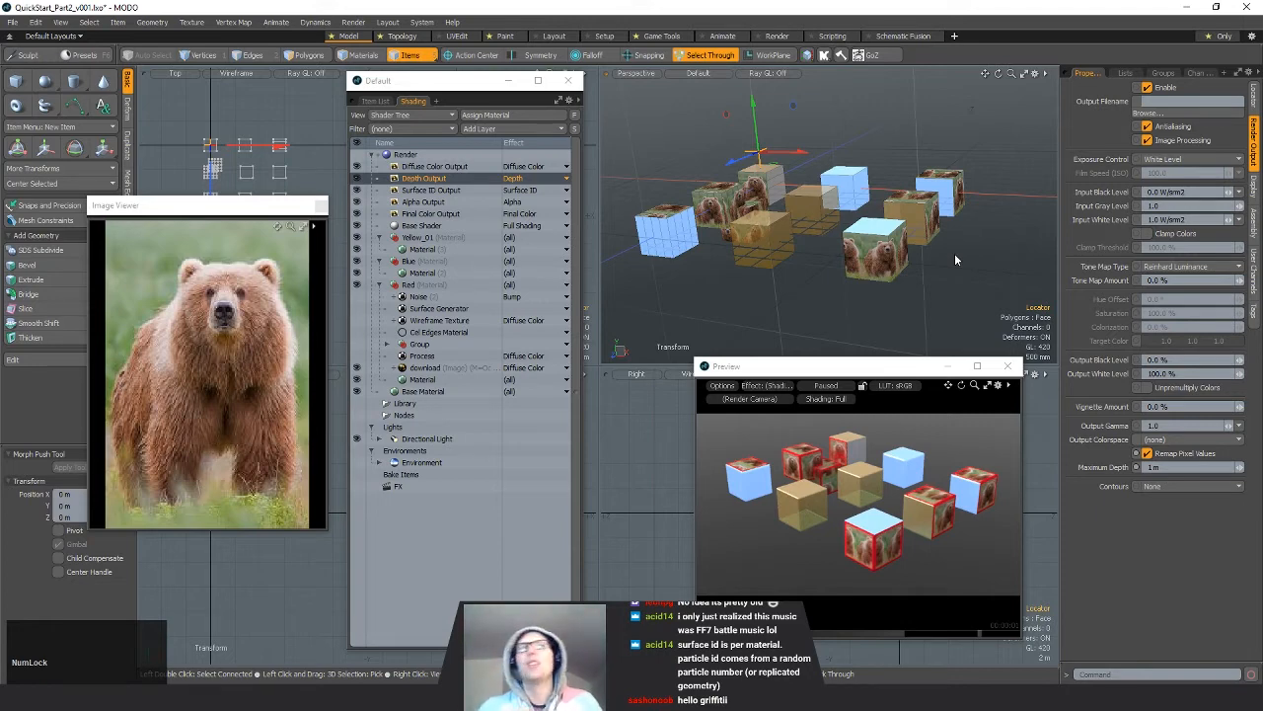
left_click(488, 115)
mouse_move(493, 146)
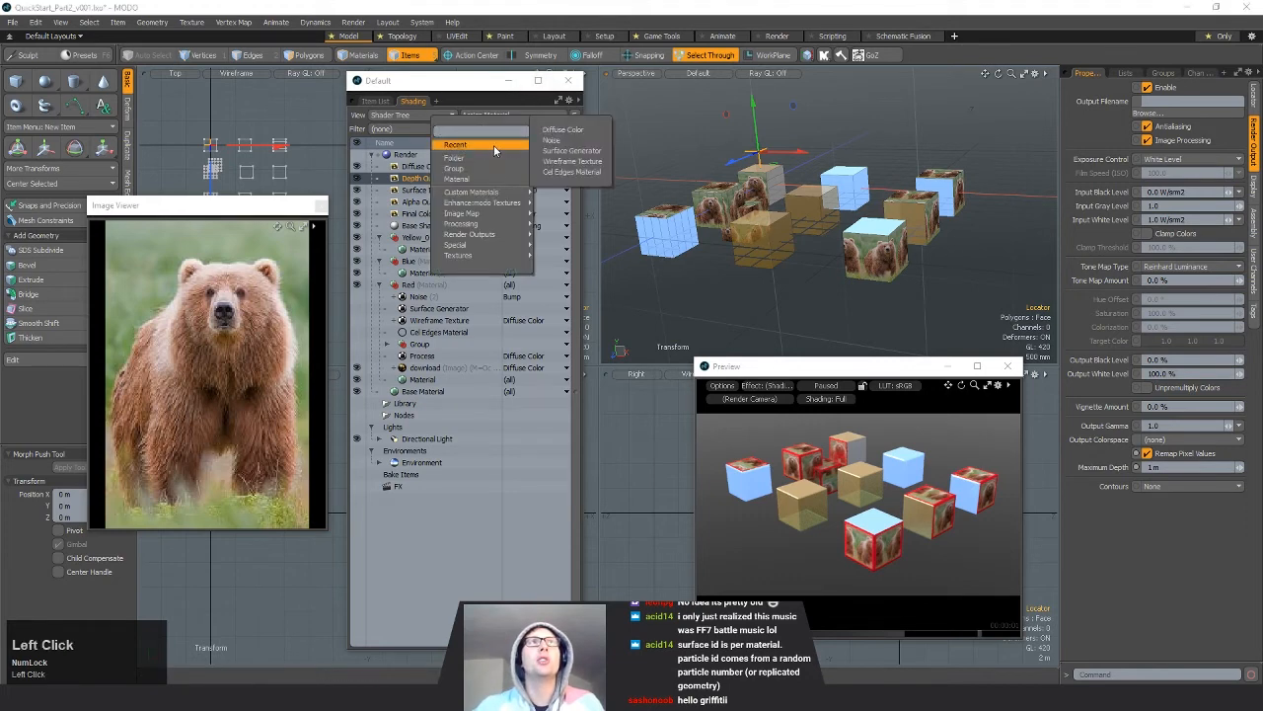
mouse_move(486, 239)
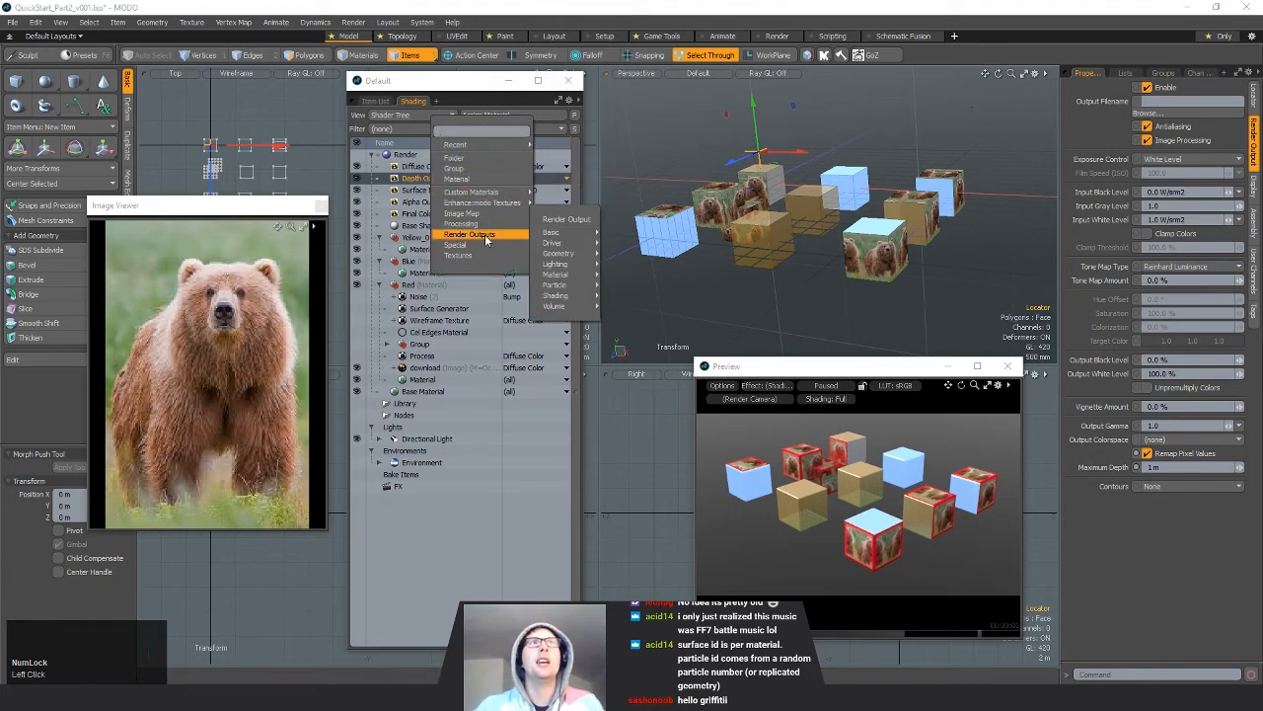
mouse_move(558, 255)
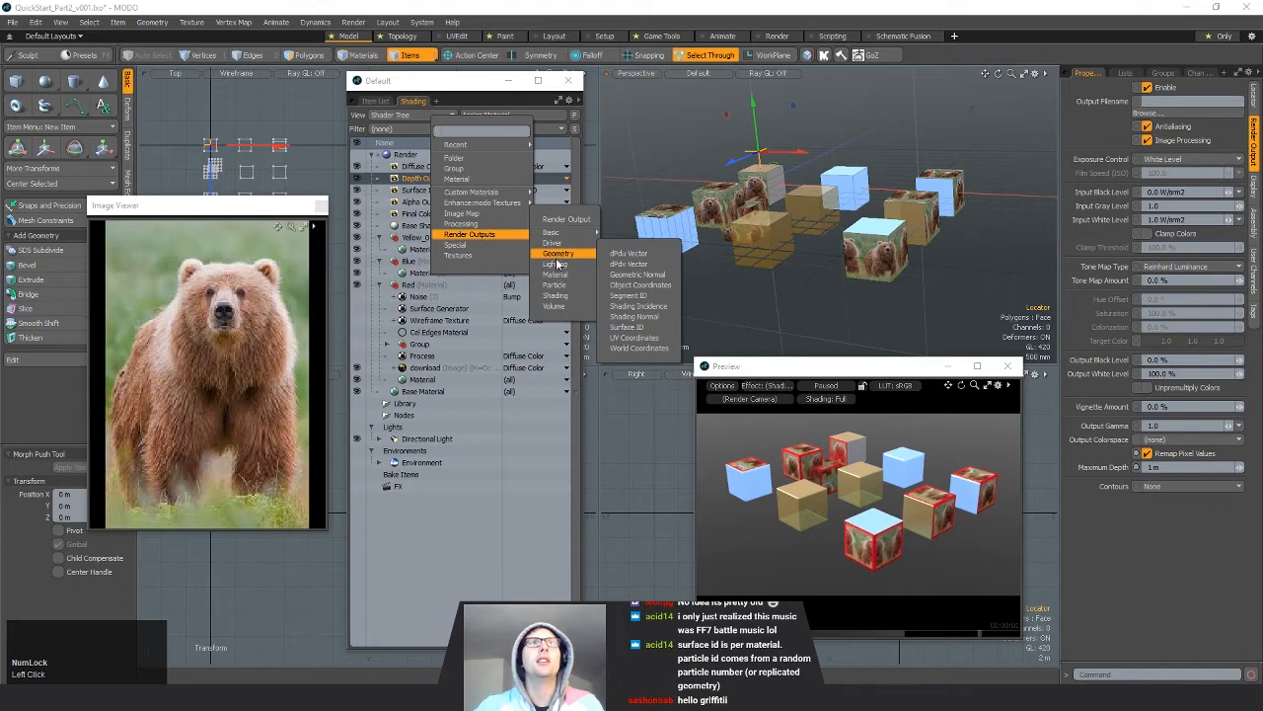
left_click(622, 265)
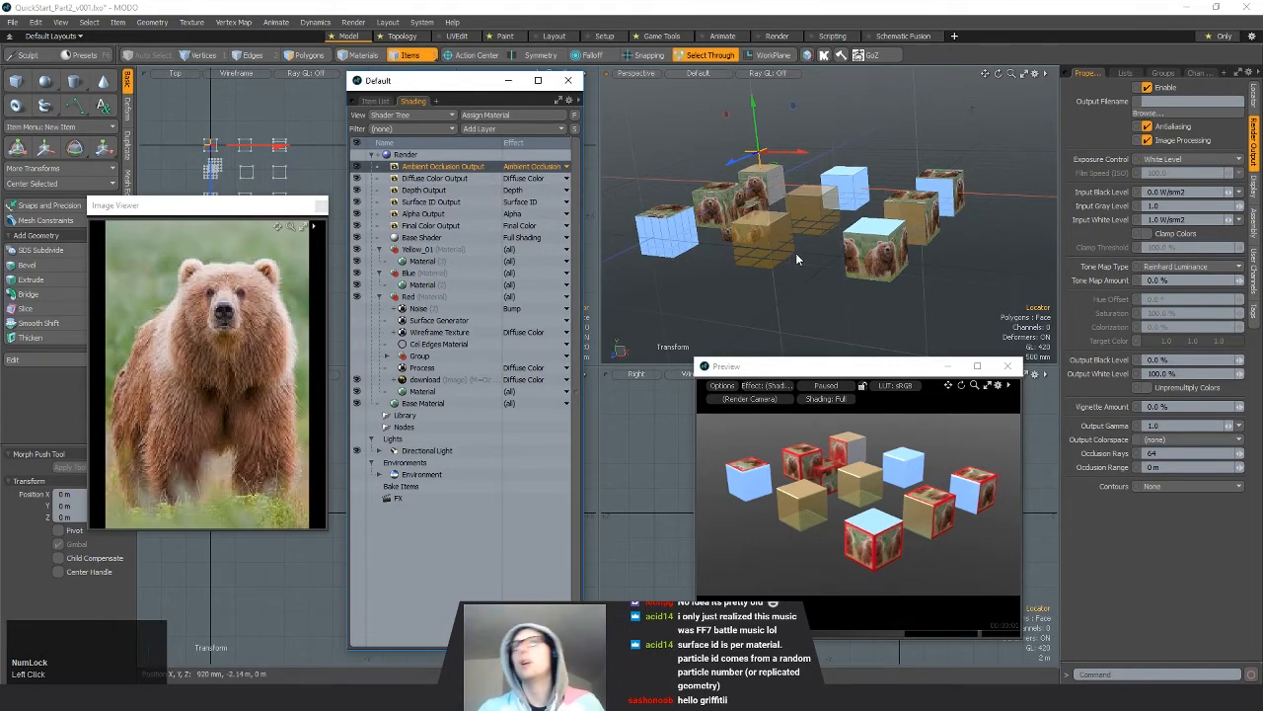
Step: Inspect the Alpha Output and Surface ID Output properties in the shader tree
left_click_drag(796, 252, 829, 208, "alt")
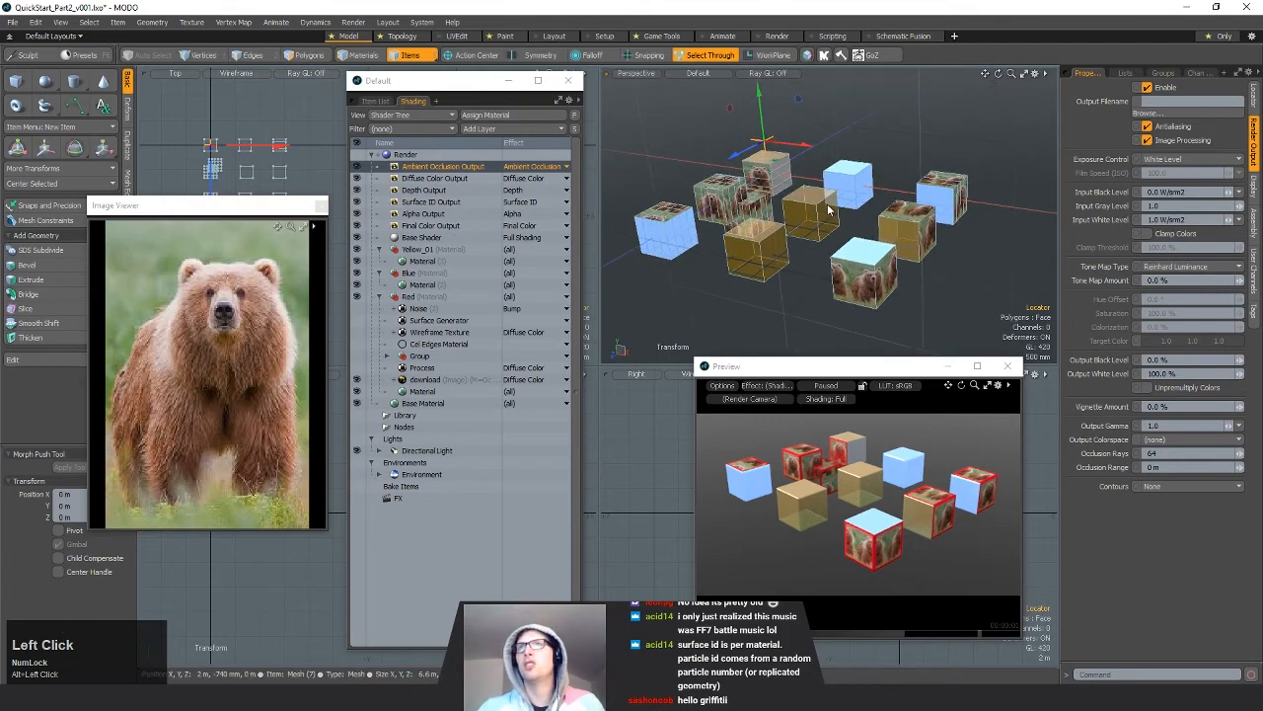
left_click(424, 217)
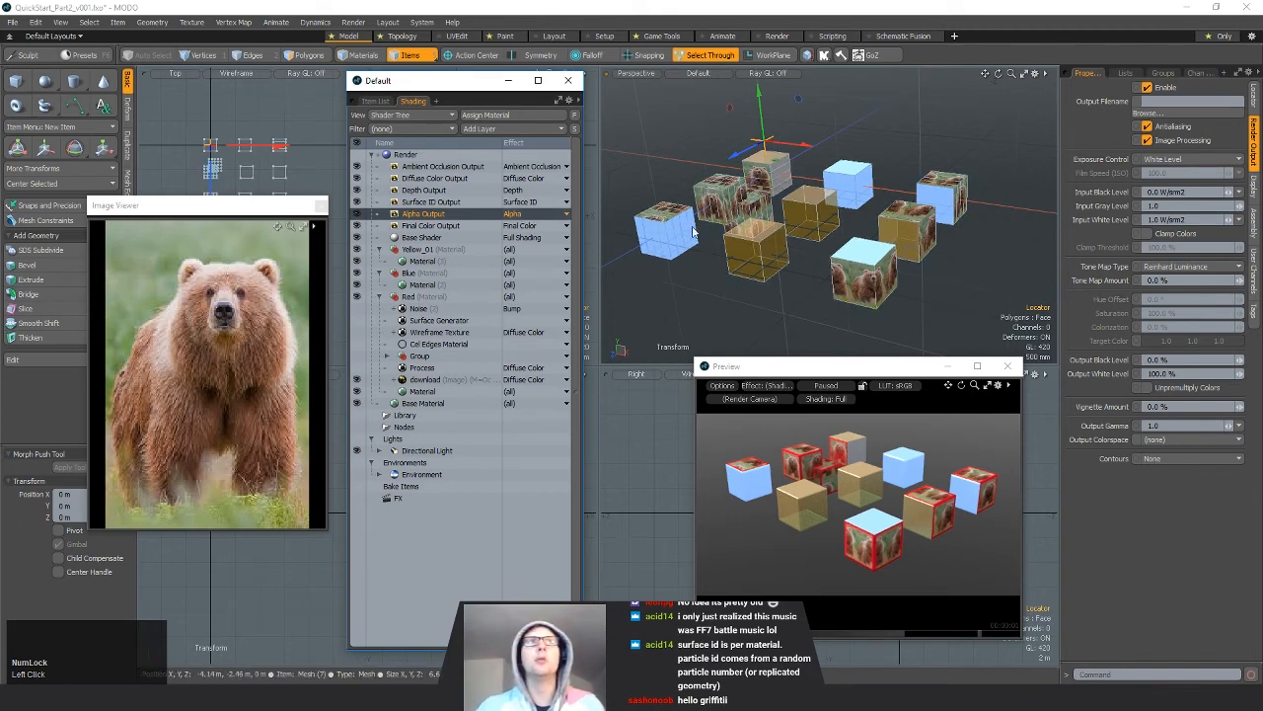
mouse_move(811, 233)
left_mouse_down("alt")
mouse_move(818, 264)
mouse_move(815, 226)
mouse_move(811, 239)
left_mouse_up("alt")
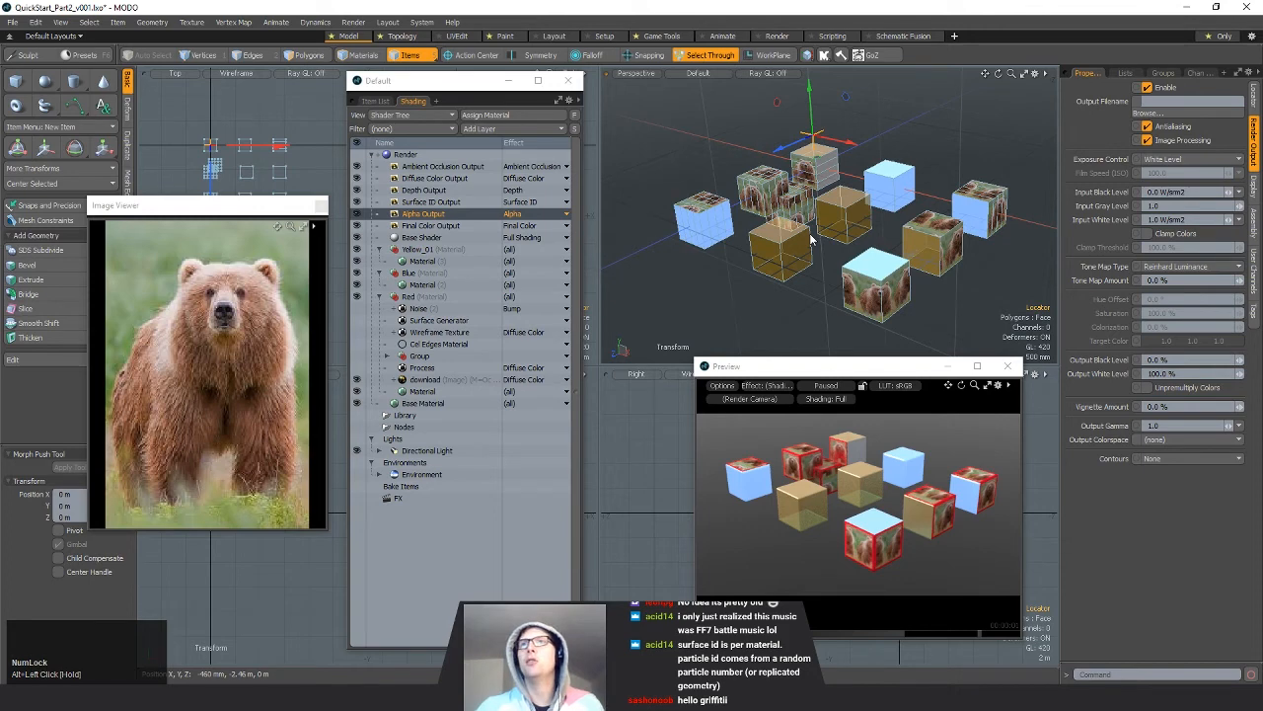
left_click(533, 202)
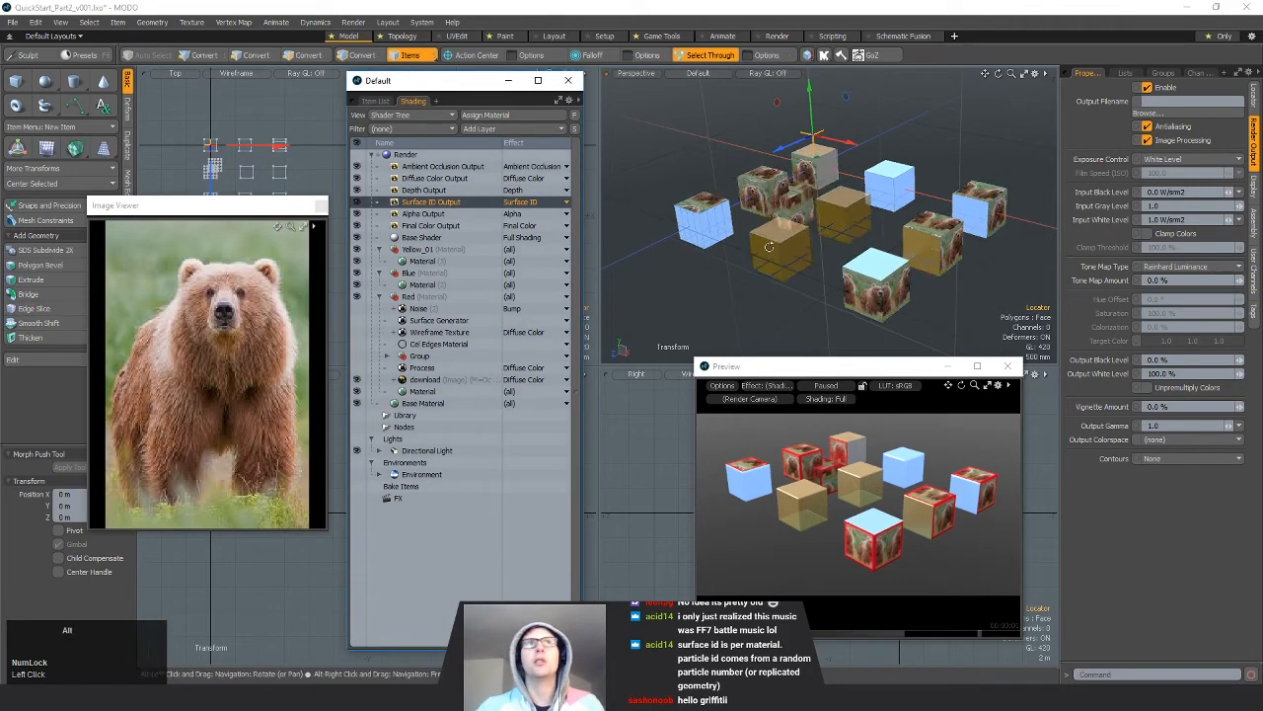
left_click_drag(698, 238, 726, 242, "alt")
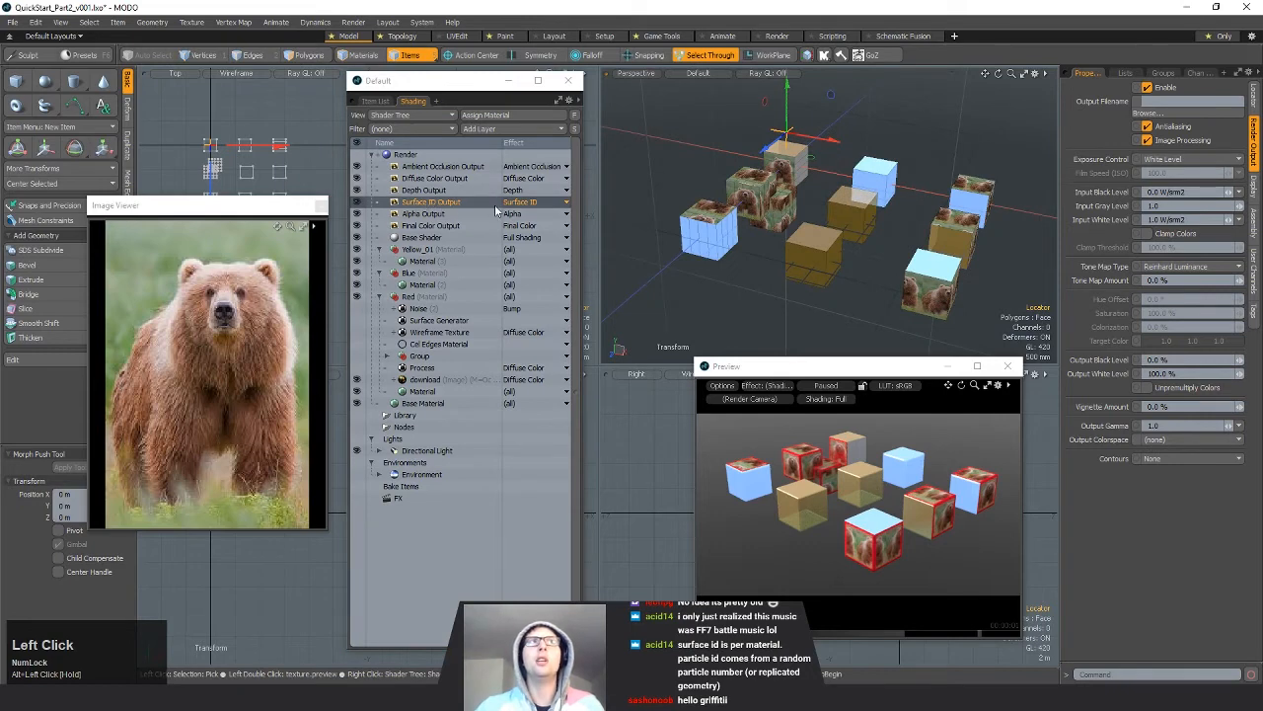
left_click_drag(882, 256, 844, 252, "alt")
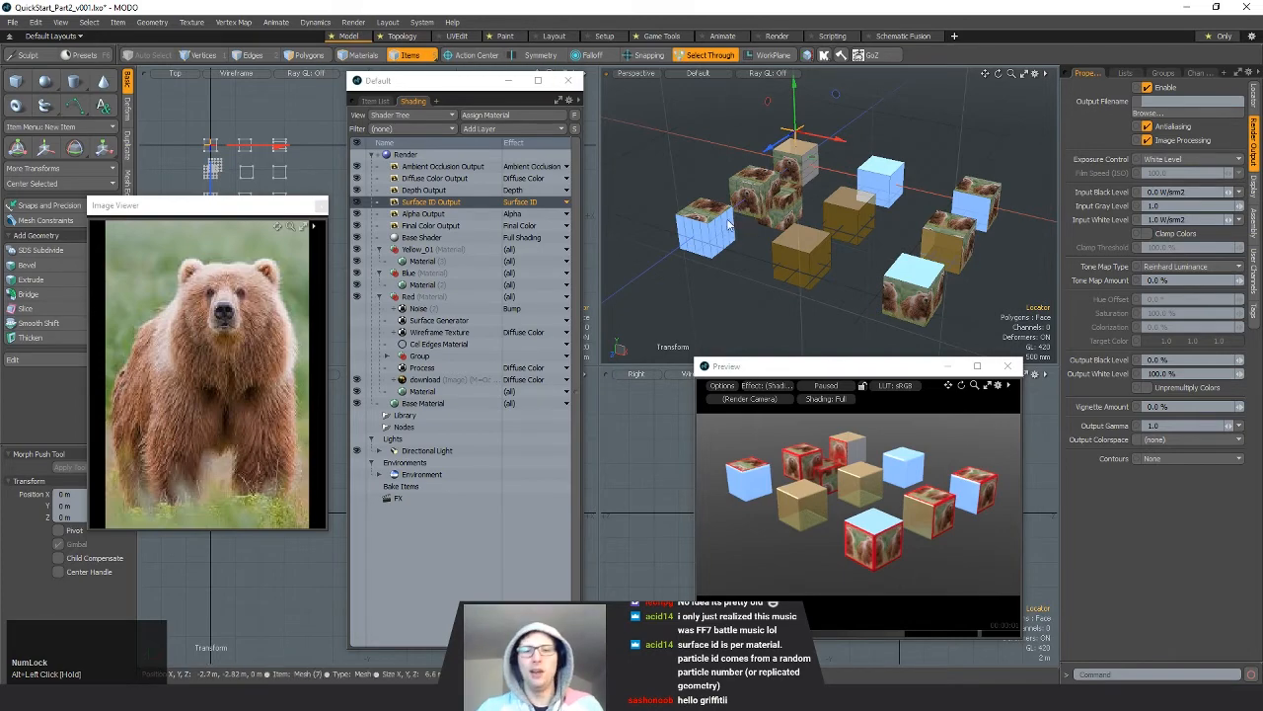
Step: Render the scene and check the list of rendered outputs, moving the Render window clear of the shader tree
key("F9")
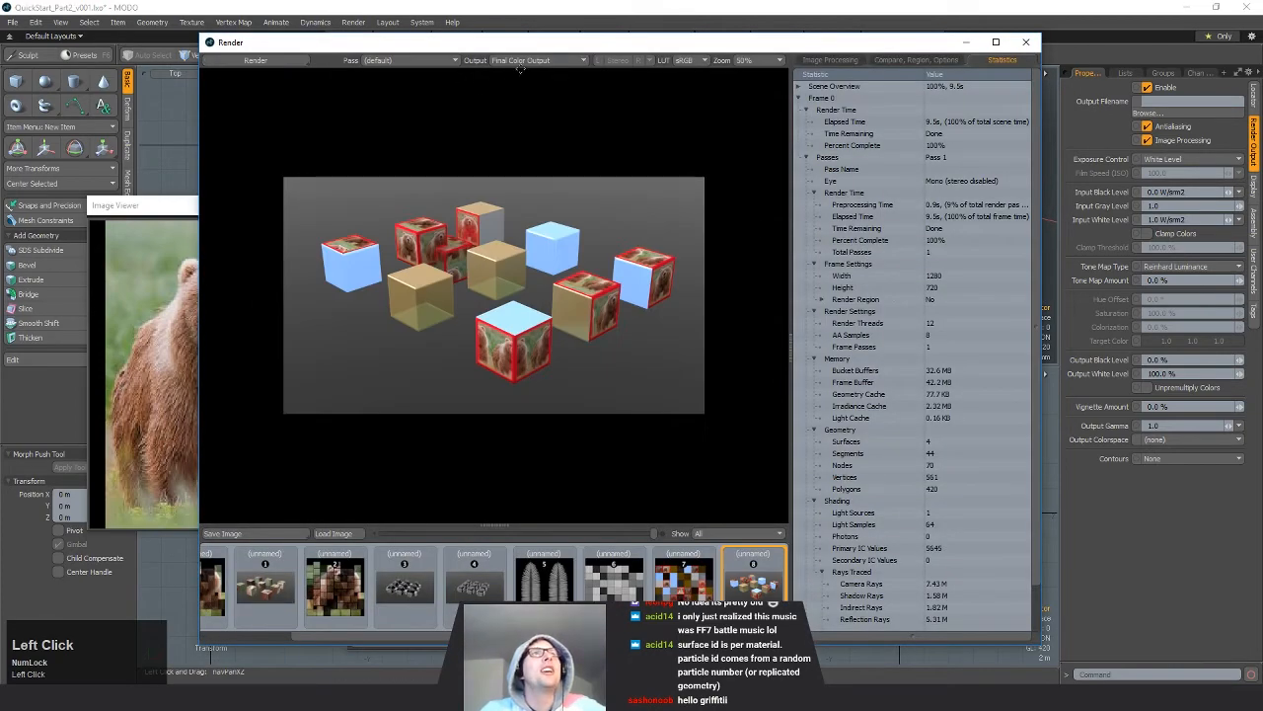
left_click(526, 61)
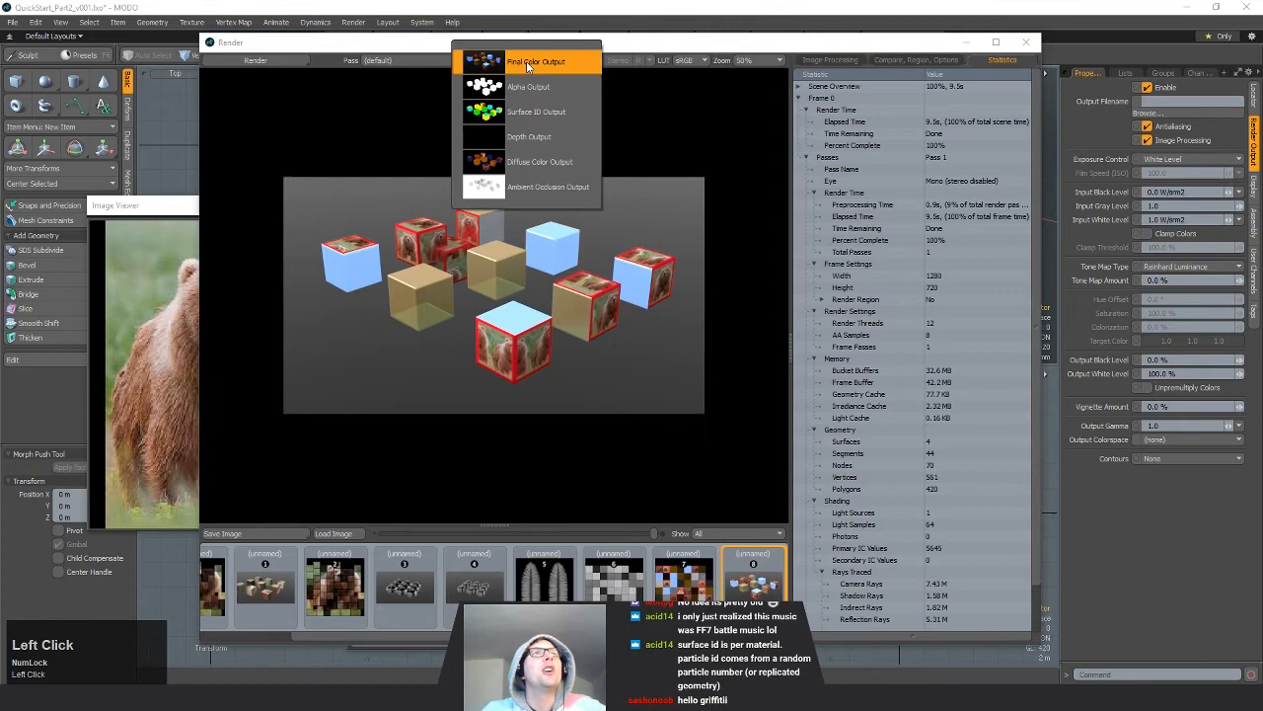
left_click(712, 296)
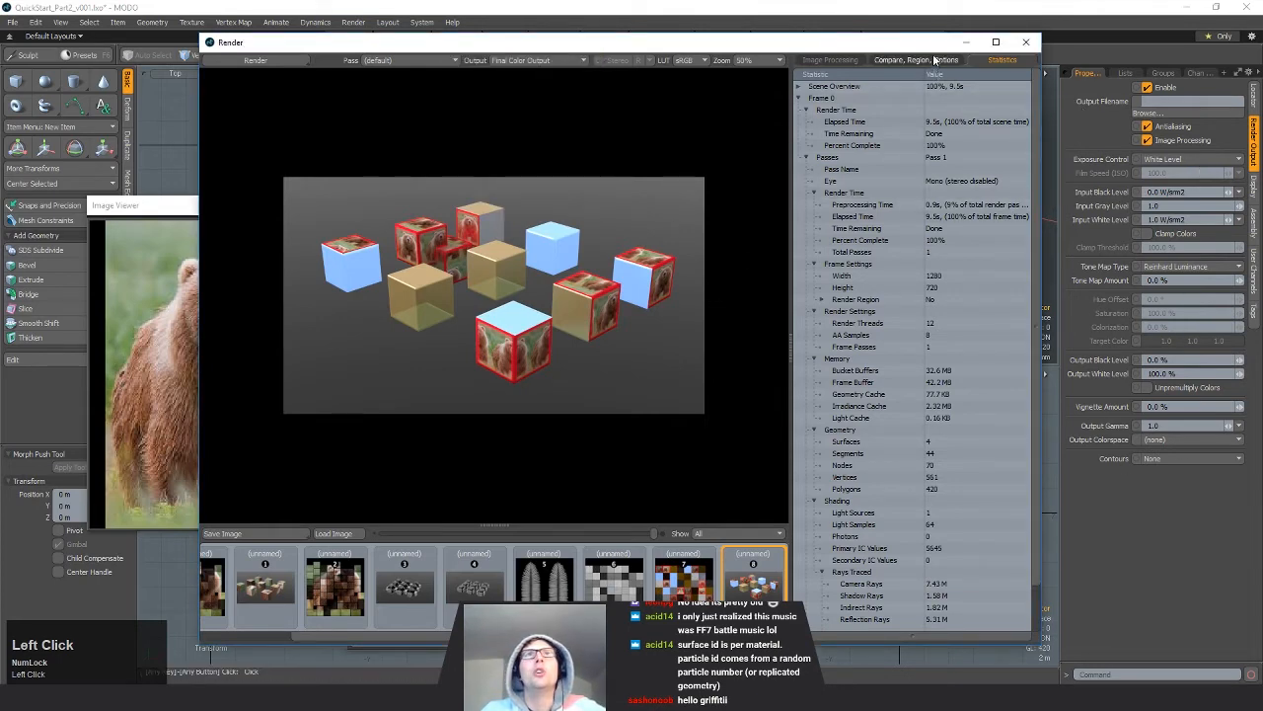
mouse_move(914, 46)
left_mouse_down()
mouse_move(918, 268)
mouse_move(898, 540)
left_mouse_up()
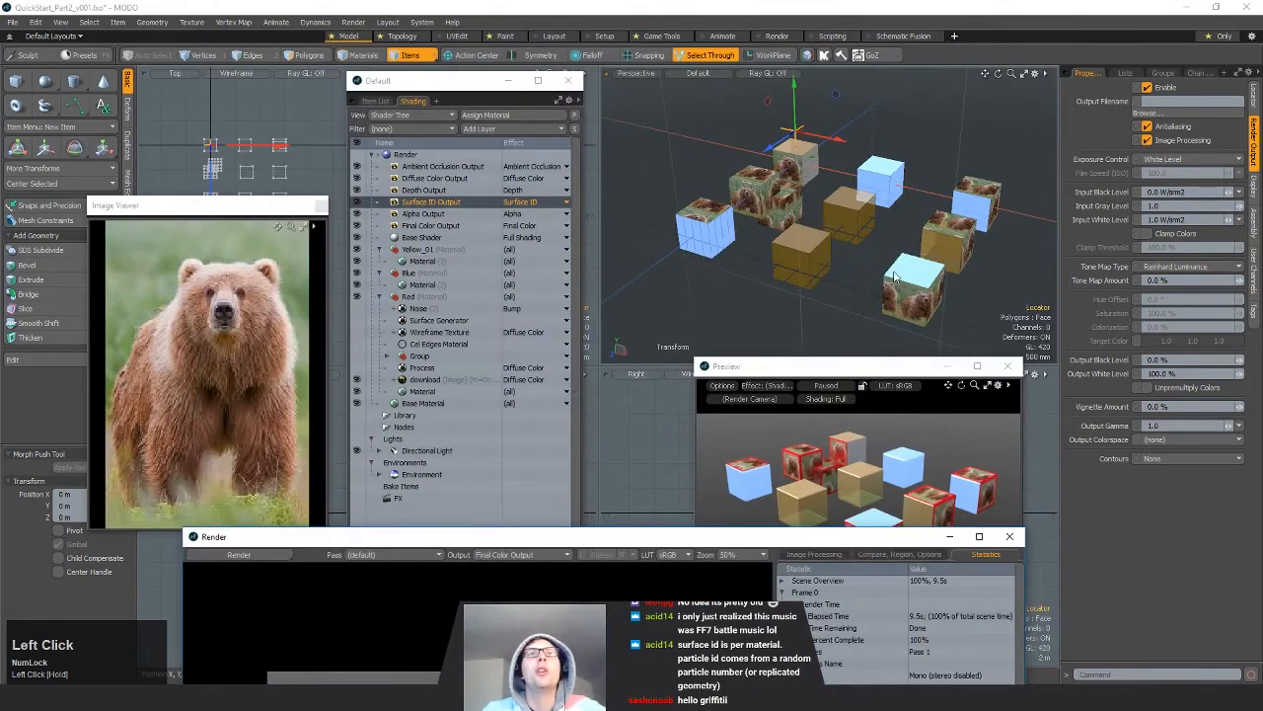
Step: Disable Remap Pixel Values on the Depth Output and check its Contours options
left_click(430, 201)
left_click(424, 190)
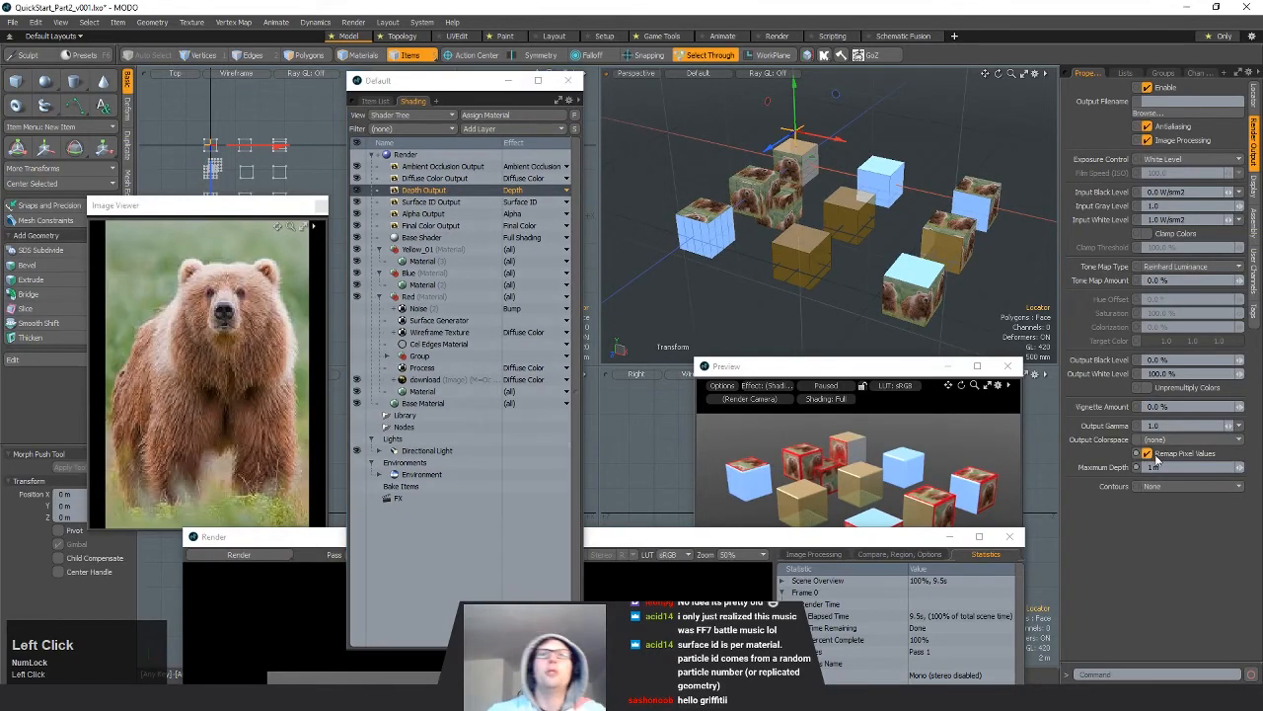
left_click(1146, 454)
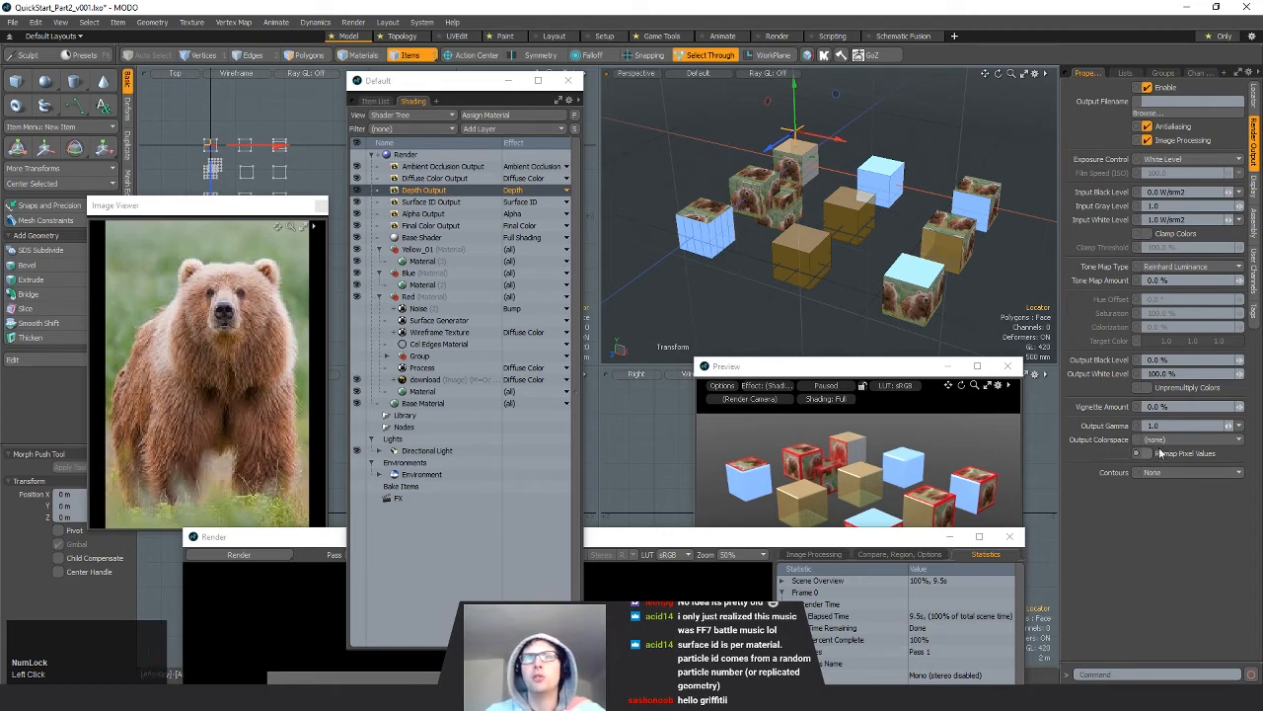
left_click(1152, 471)
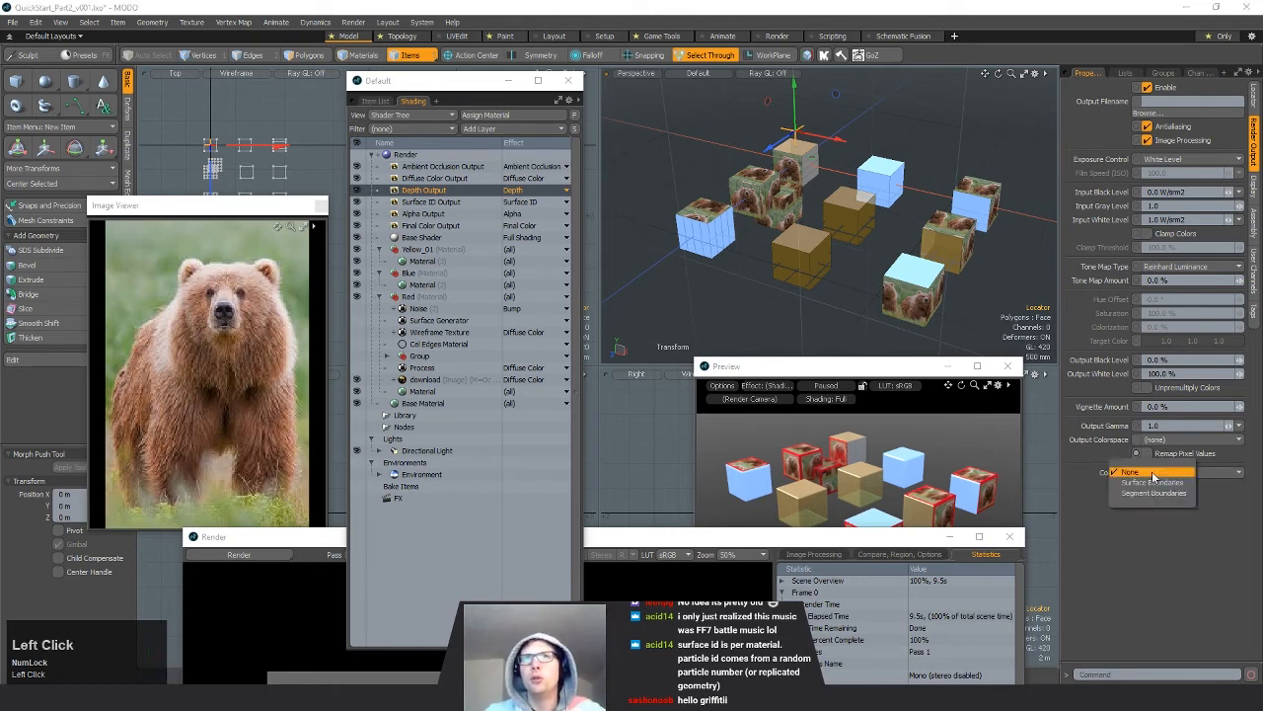
left_click(1241, 522)
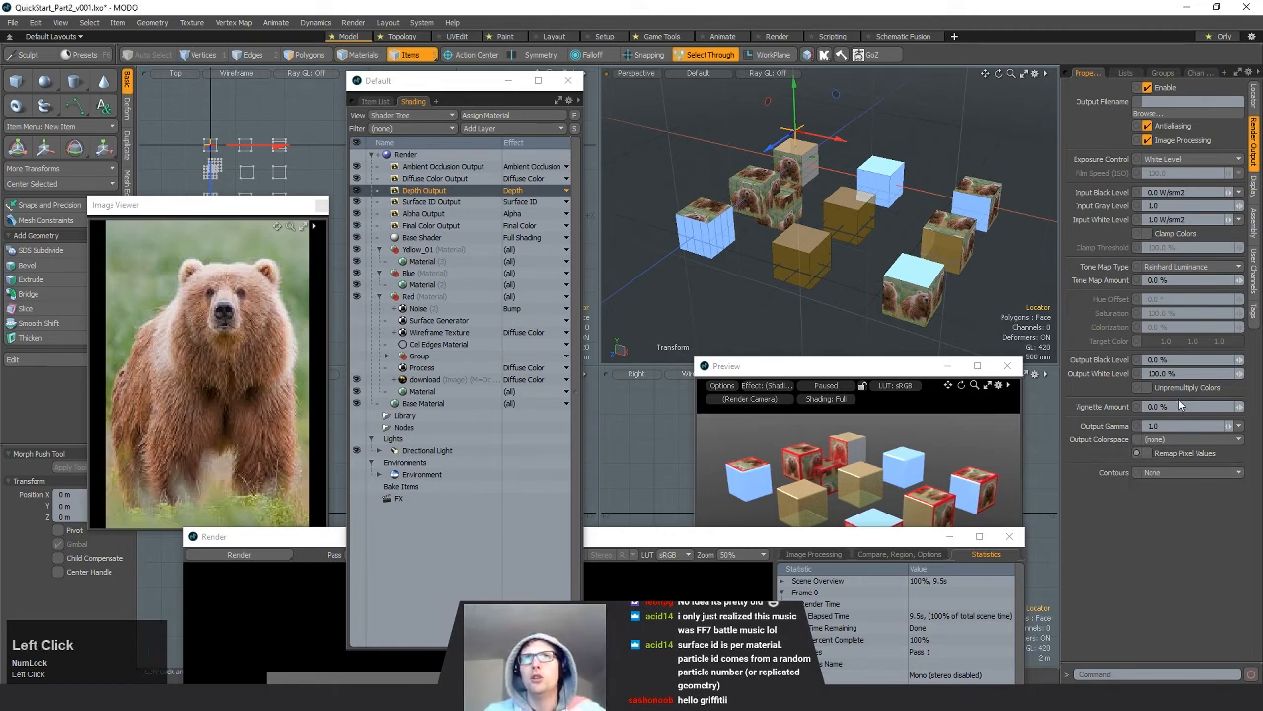
Step: Set the Base Shader's Fog Type to Linear
left_click(434, 237)
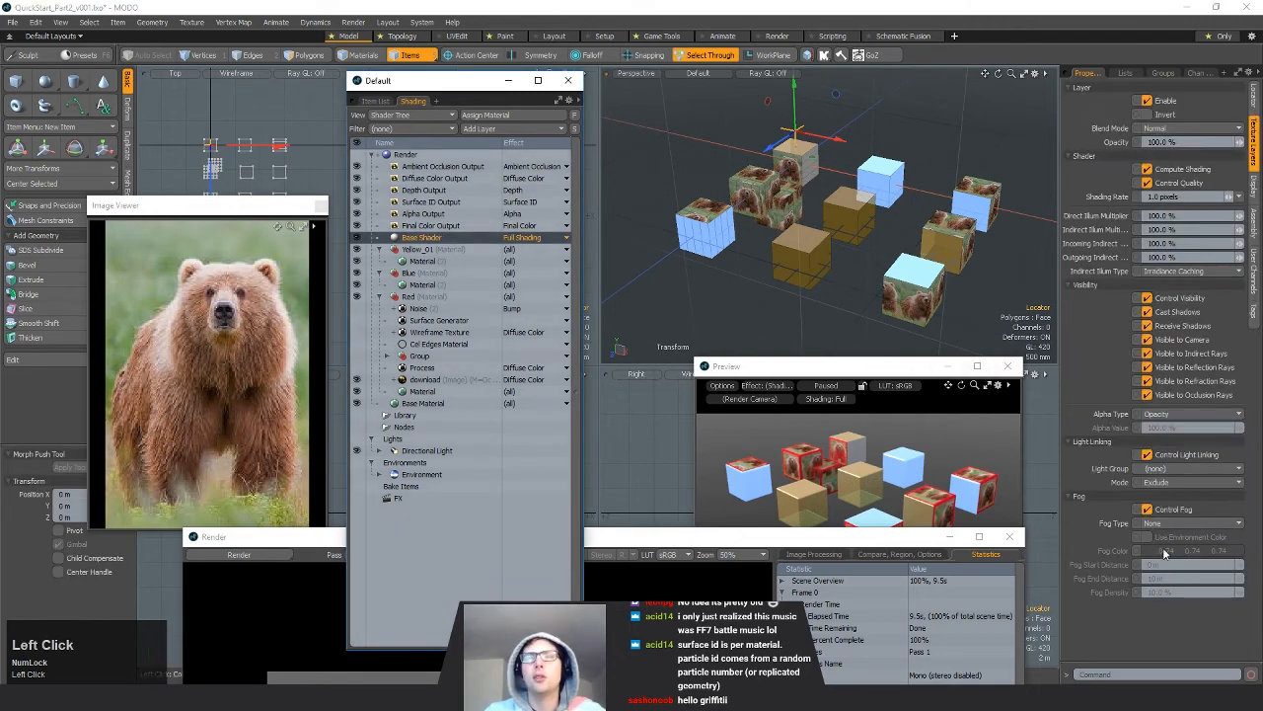
left_click(1157, 523)
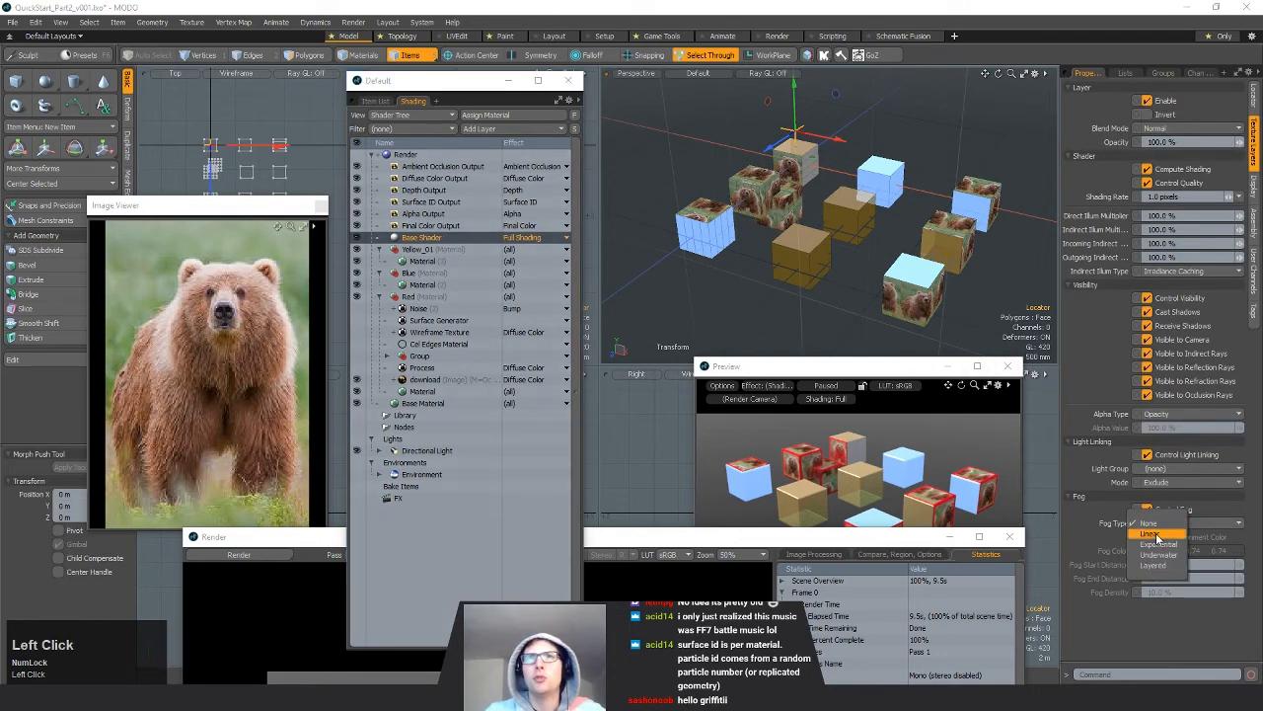
left_click(1157, 534)
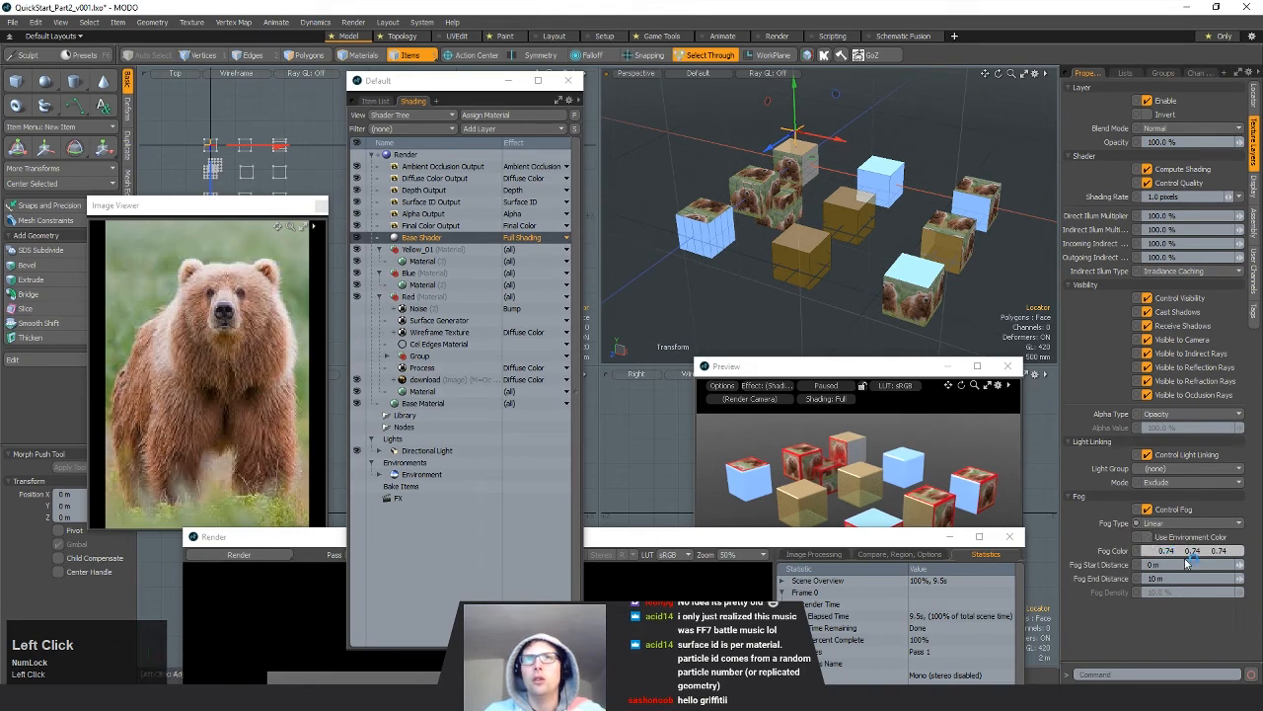
Step: Set the Base Shader's fog end distance to 1 m and its fog start distance to 0.5 m
left_click(808, 541)
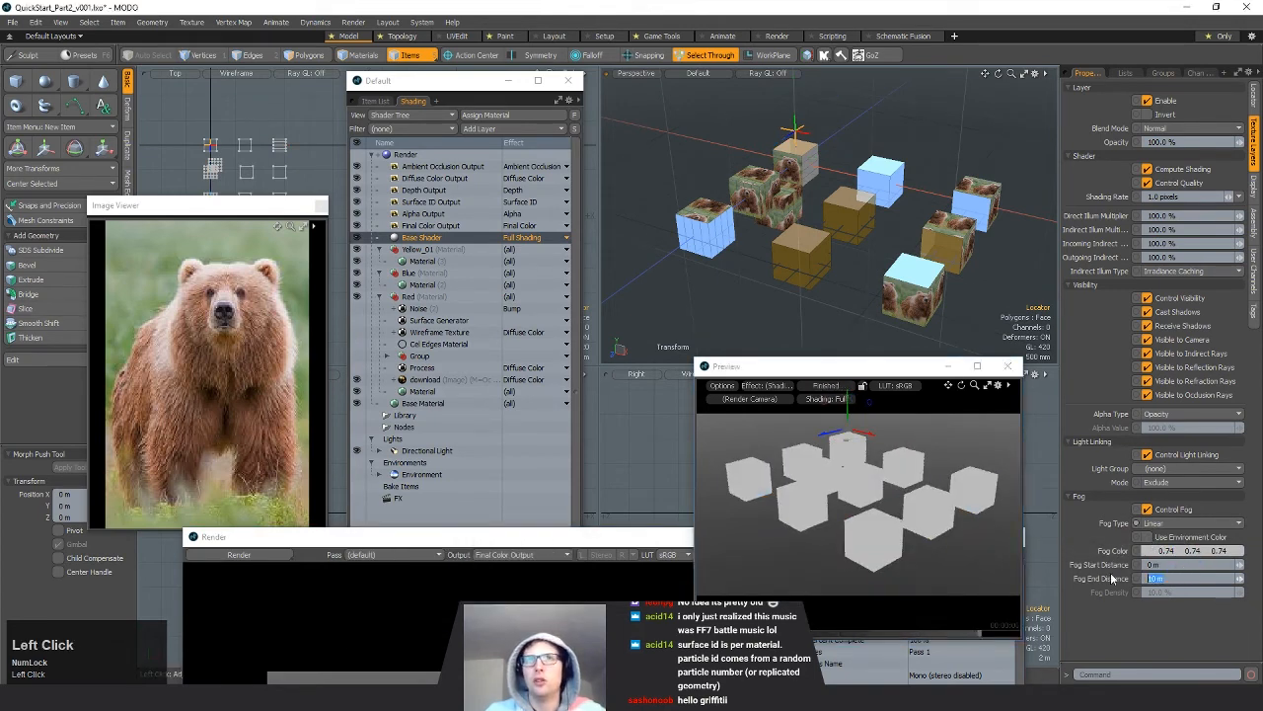
type("1")
key("Return")
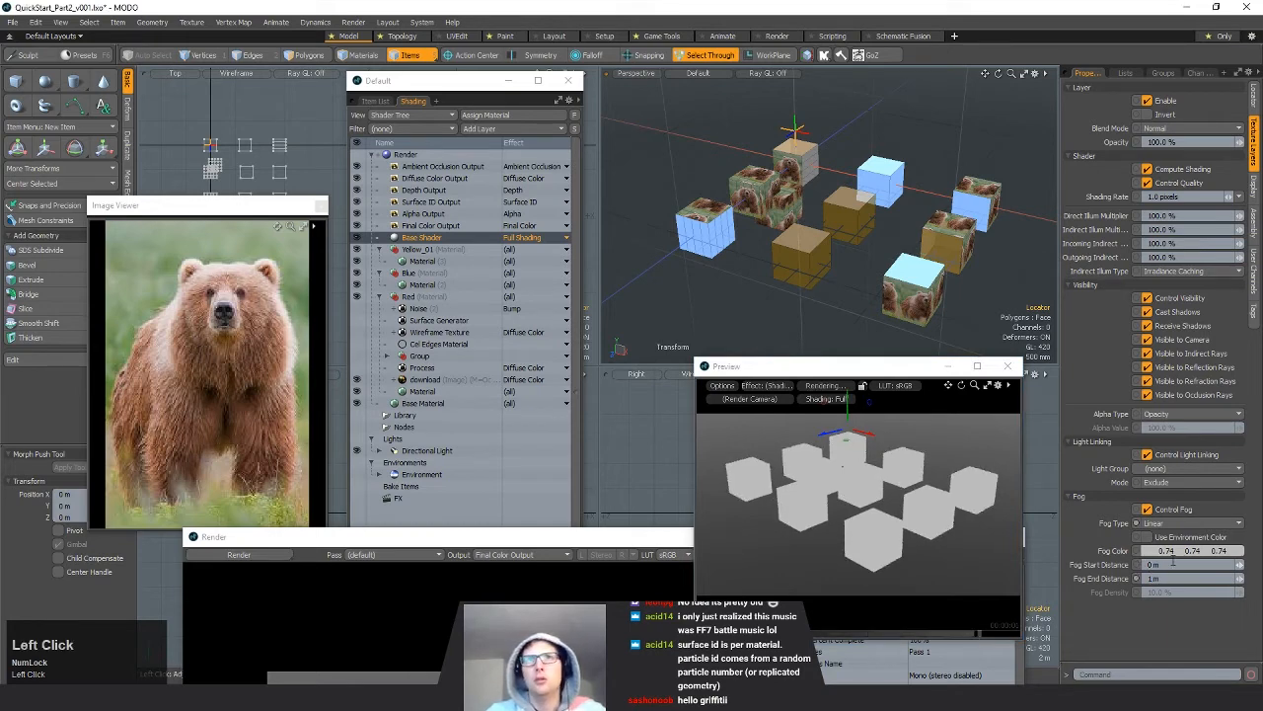
type("0.5")
key("Return")
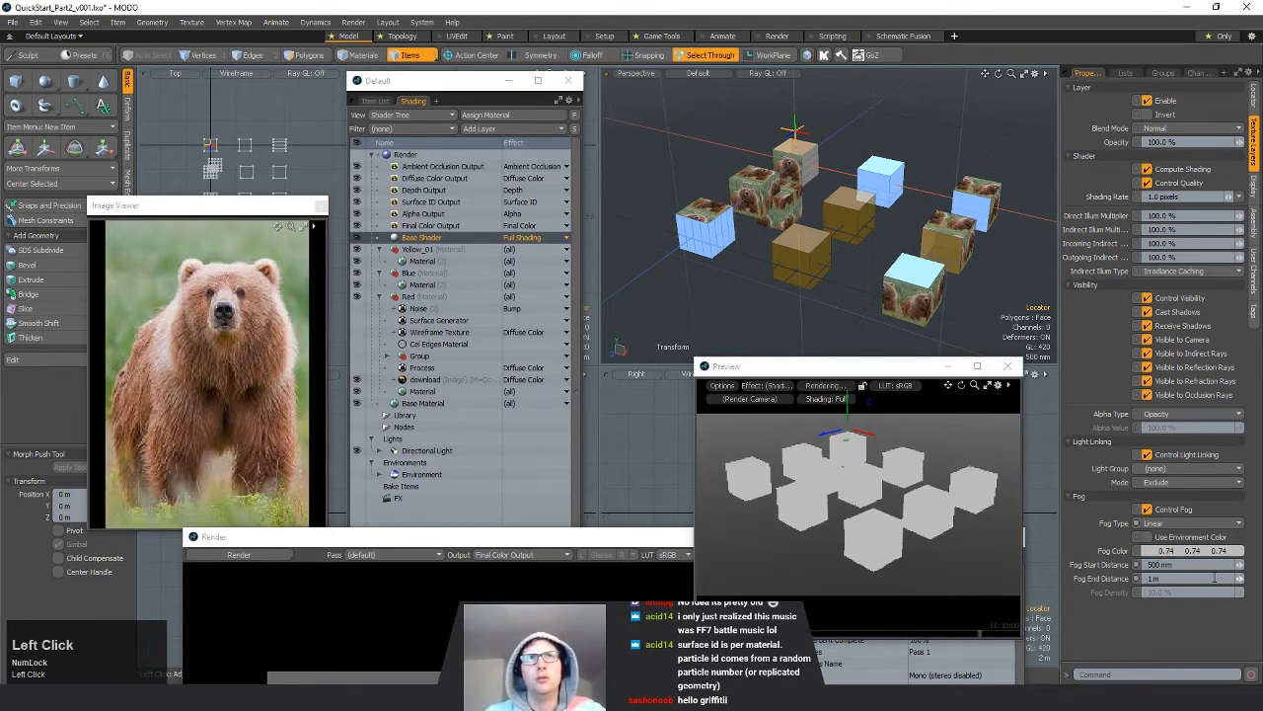
Step: Set the Base Shader's fog start distance to 10 m and its fog end distance to 20 m
left_click(1183, 565)
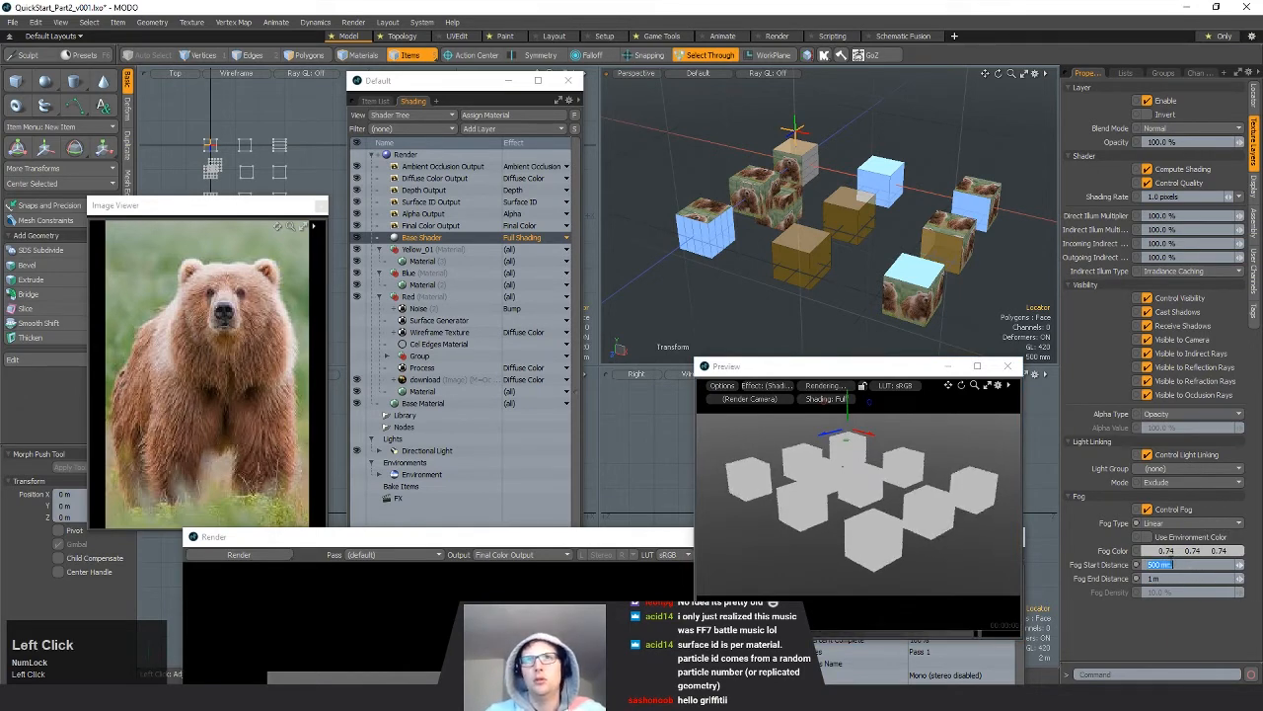
left_click(1169, 564)
type("10")
key("Return")
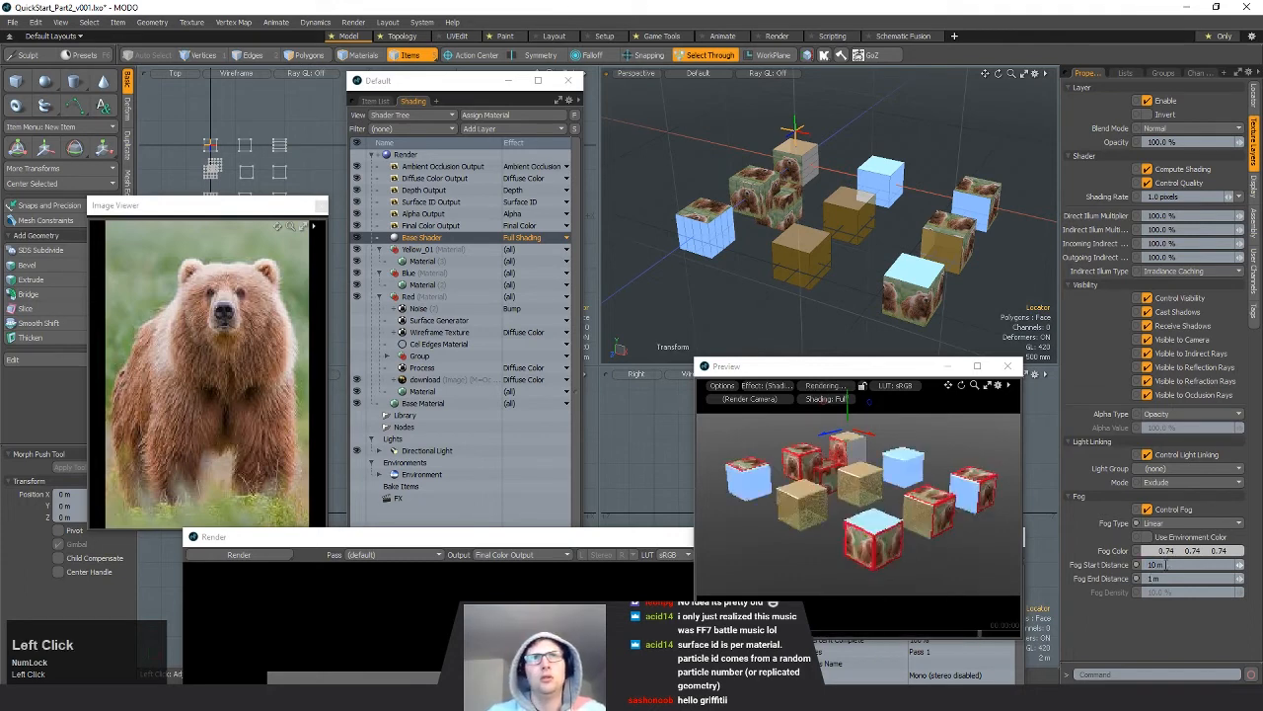
left_click(1181, 579)
type("2")
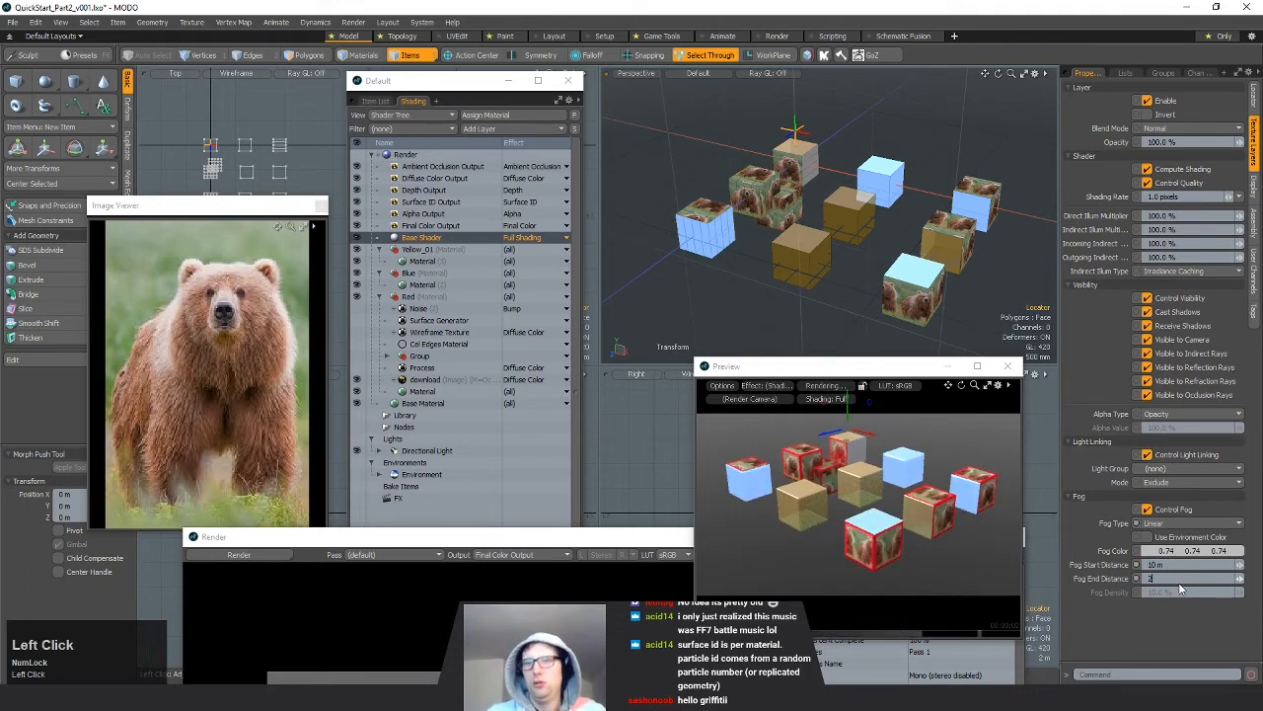
type("0")
key("Return")
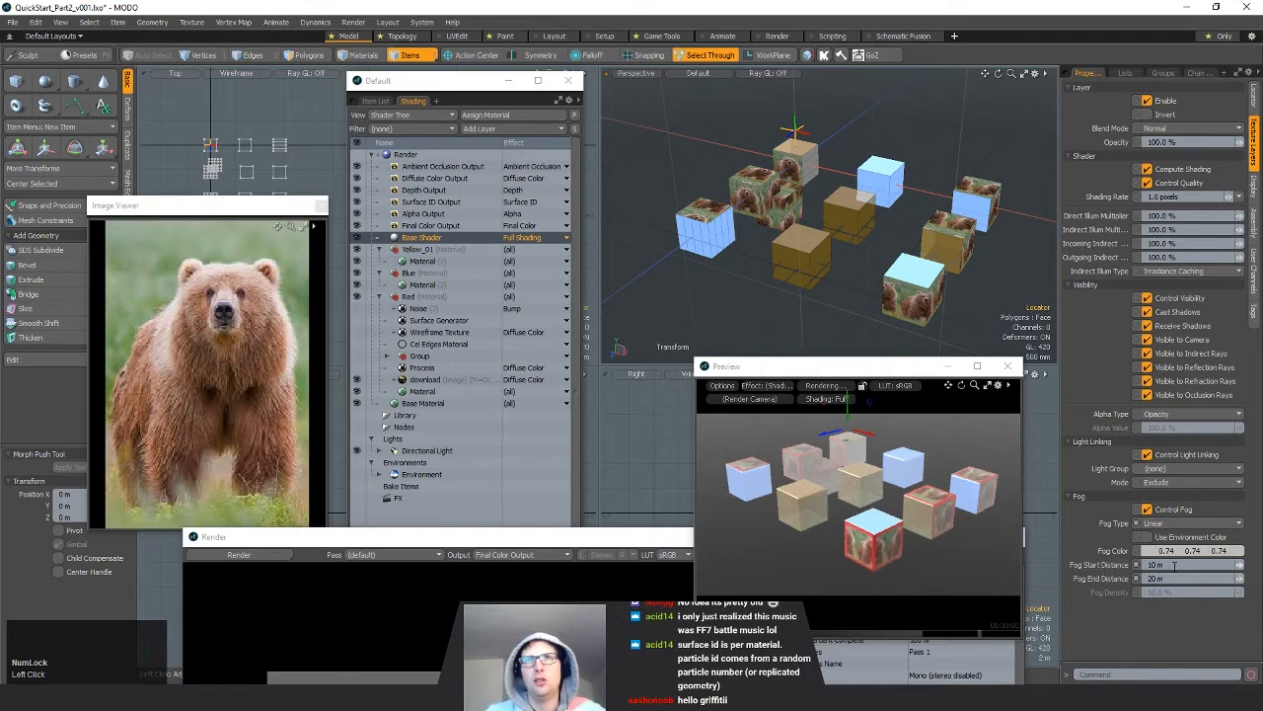
Step: Render the current frame with fog and show its Depth Output in the Render window
left_click_drag(530, 540, 650, 163)
left_click(821, 369)
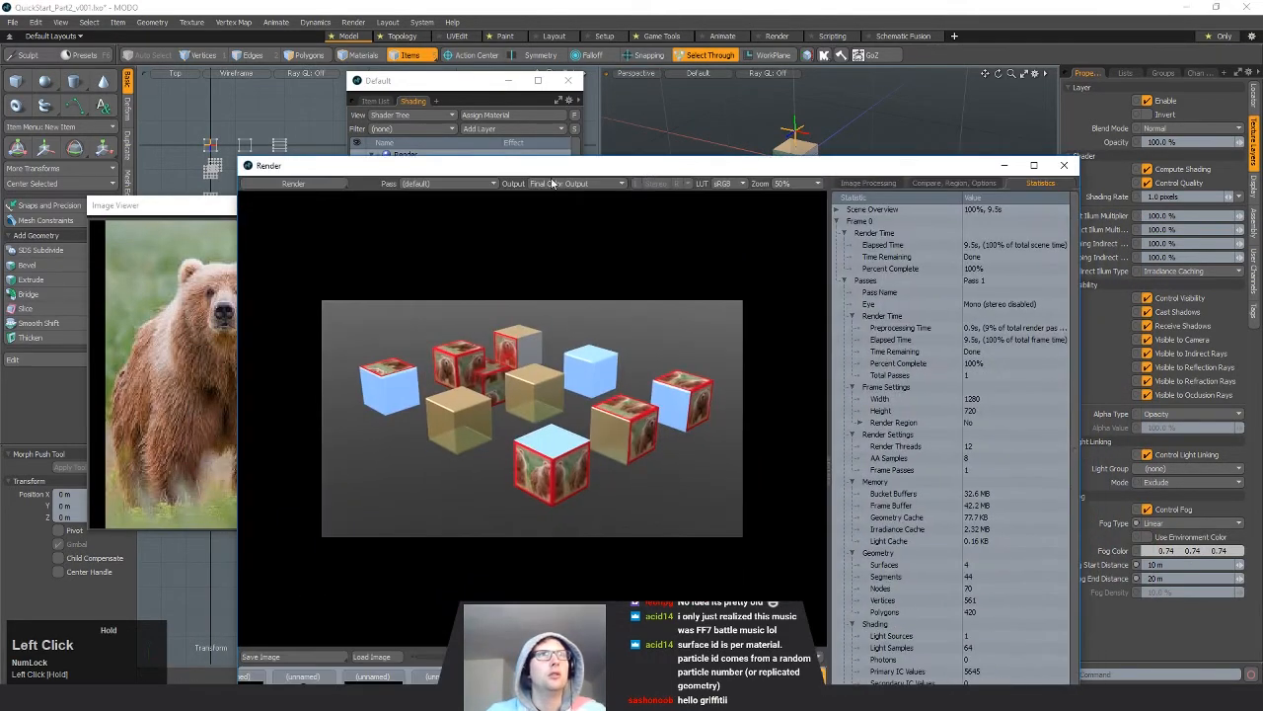
key("F9")
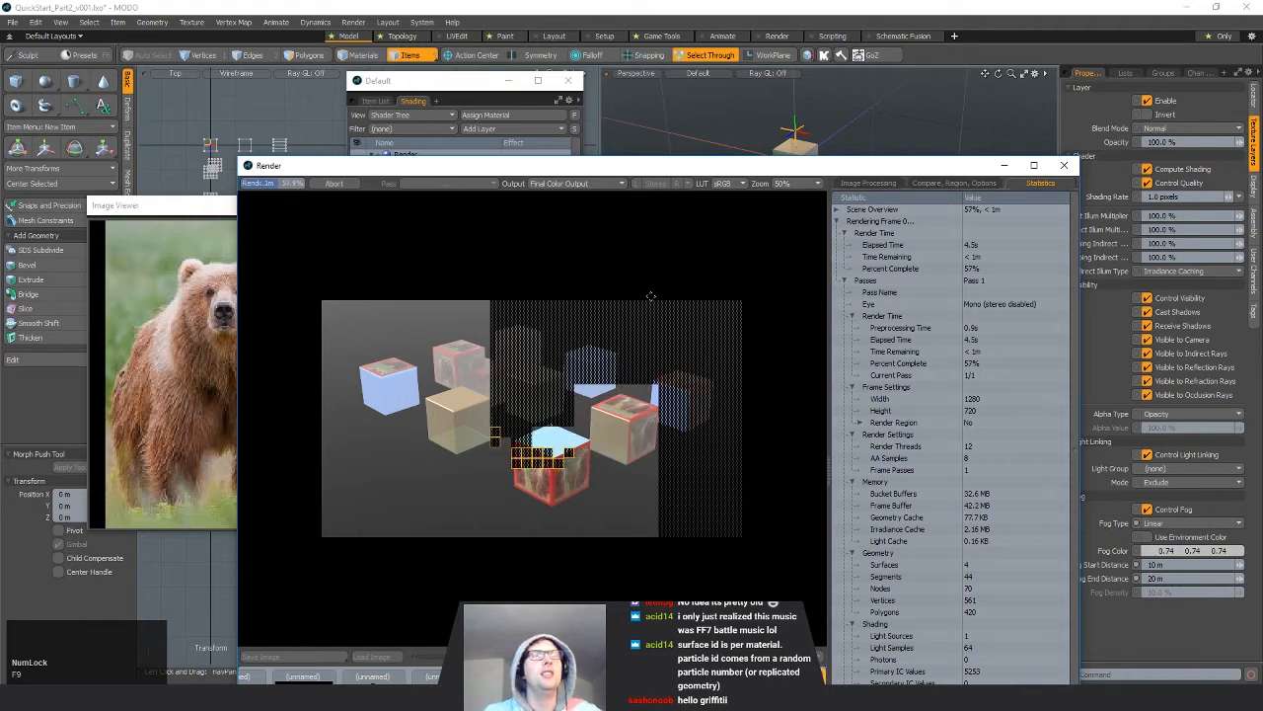
left_click(563, 182)
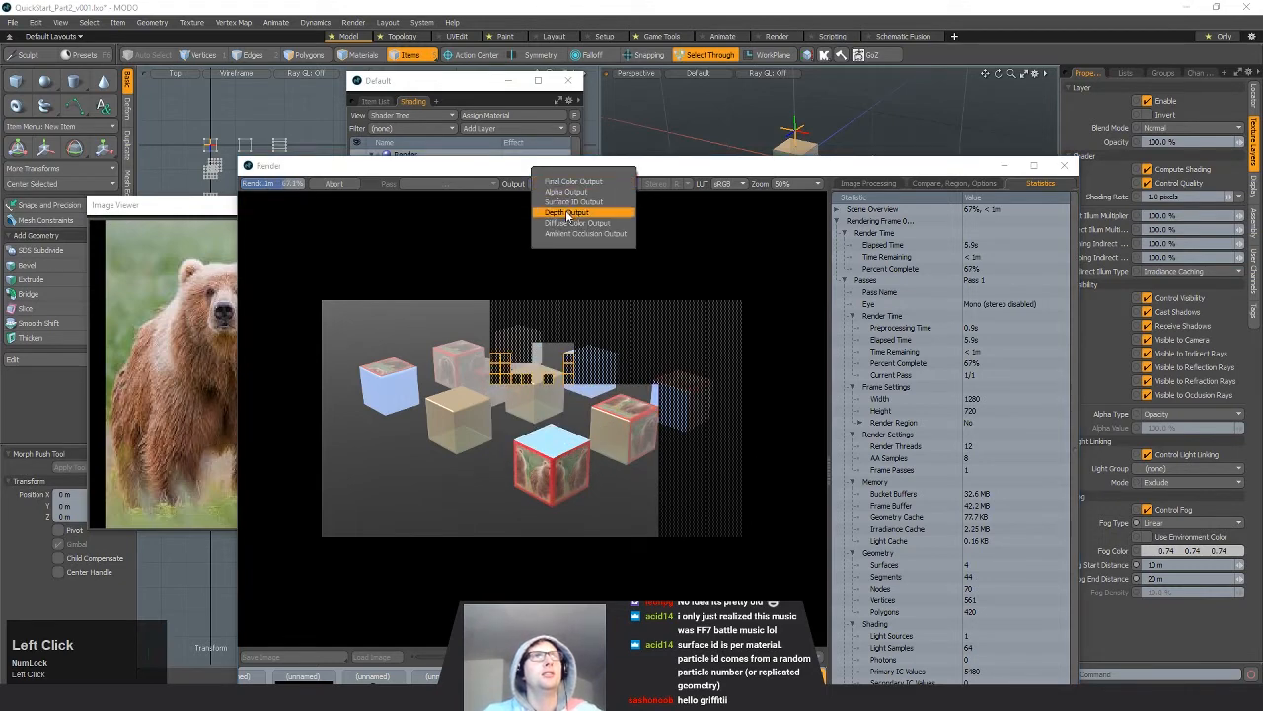
left_click(567, 217)
left_click_drag(597, 170, 543, 73)
Step: Turn off Control Fog on the Base Shader
left_click(1147, 508)
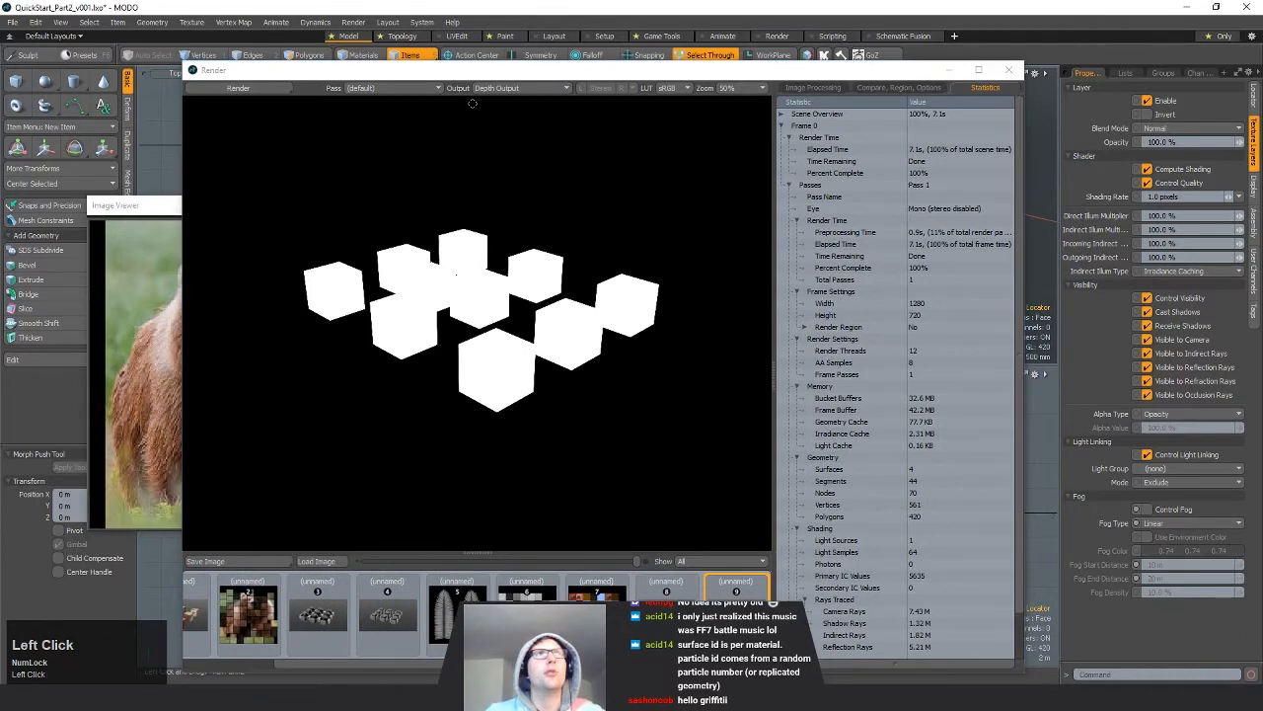
Step: Examine the render's Final Color, Alpha, Surface ID, Depth, Diffuse Color and Ambient Occlusion outputs, and close the Render window
left_click(543, 87)
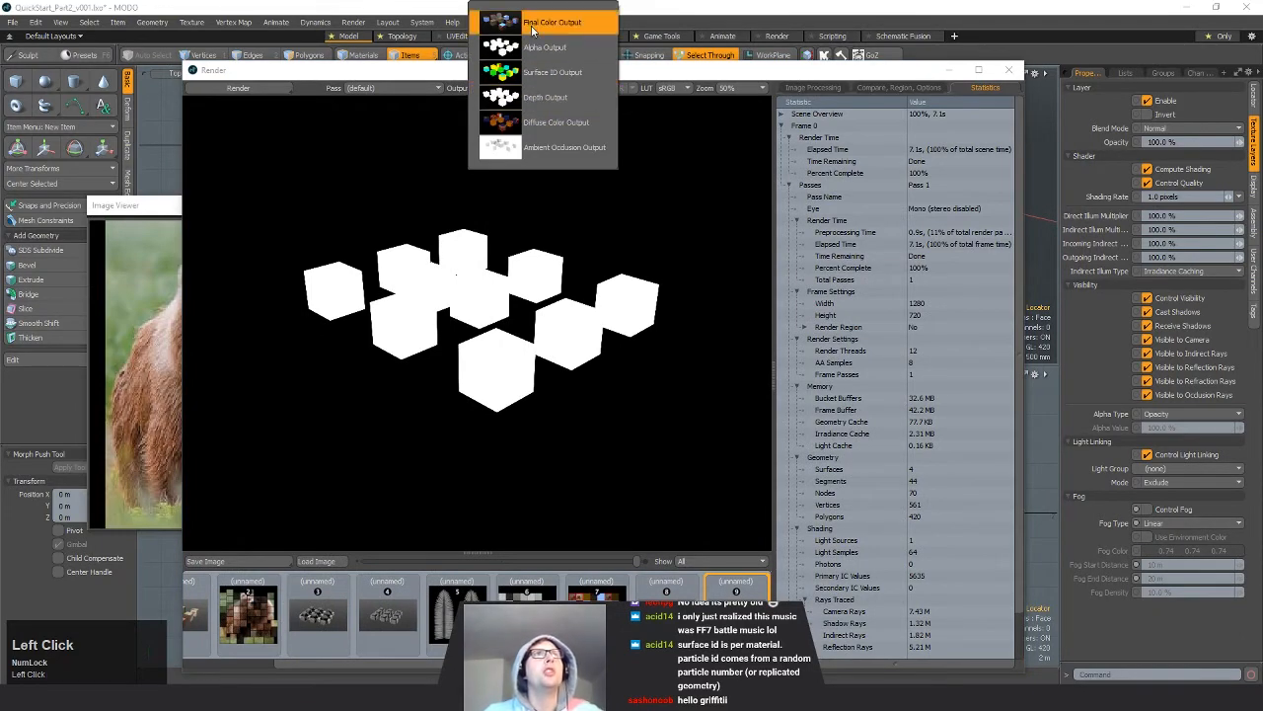
left_click(514, 23)
left_click(514, 89)
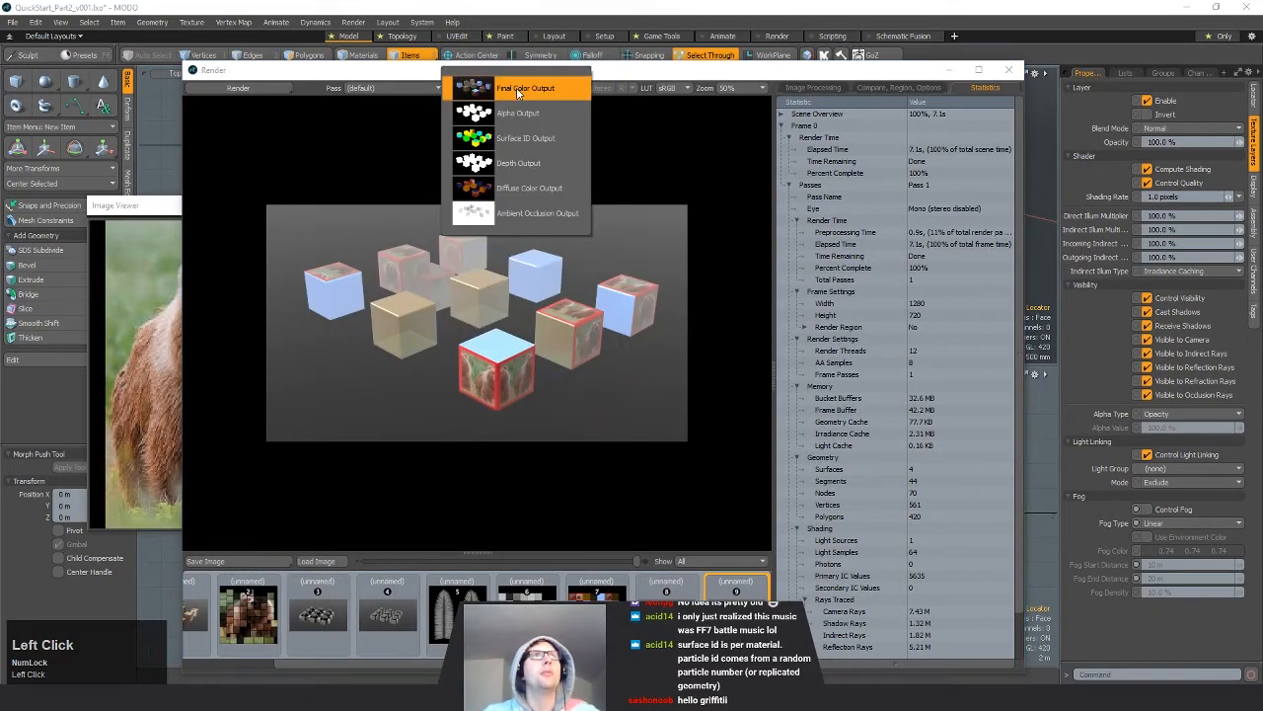
left_click(547, 118)
left_click(524, 90)
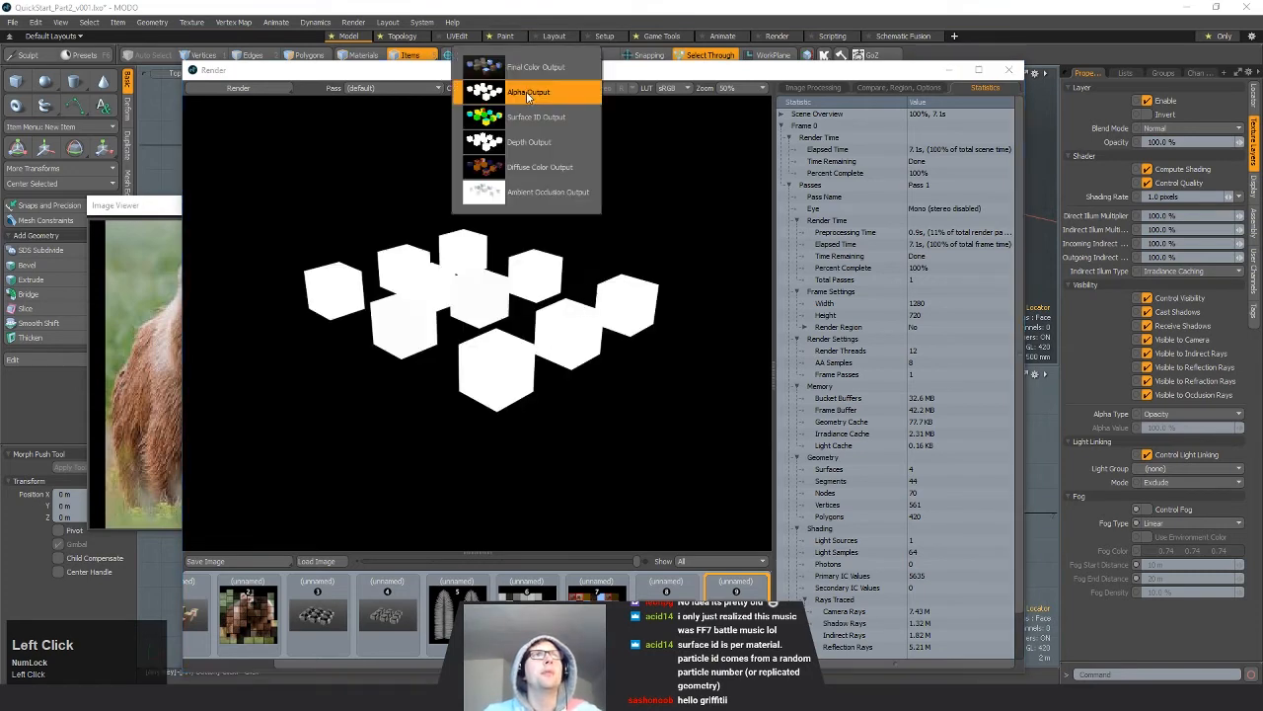
left_click(539, 119)
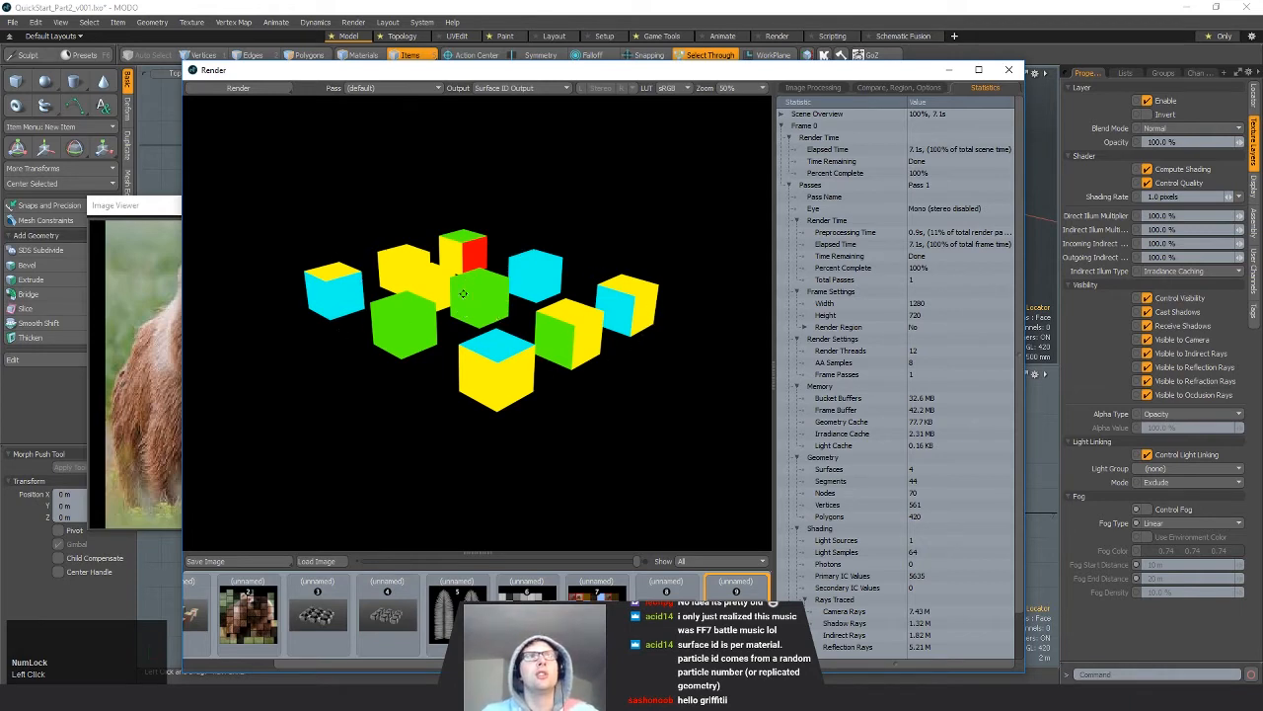
left_click(501, 89)
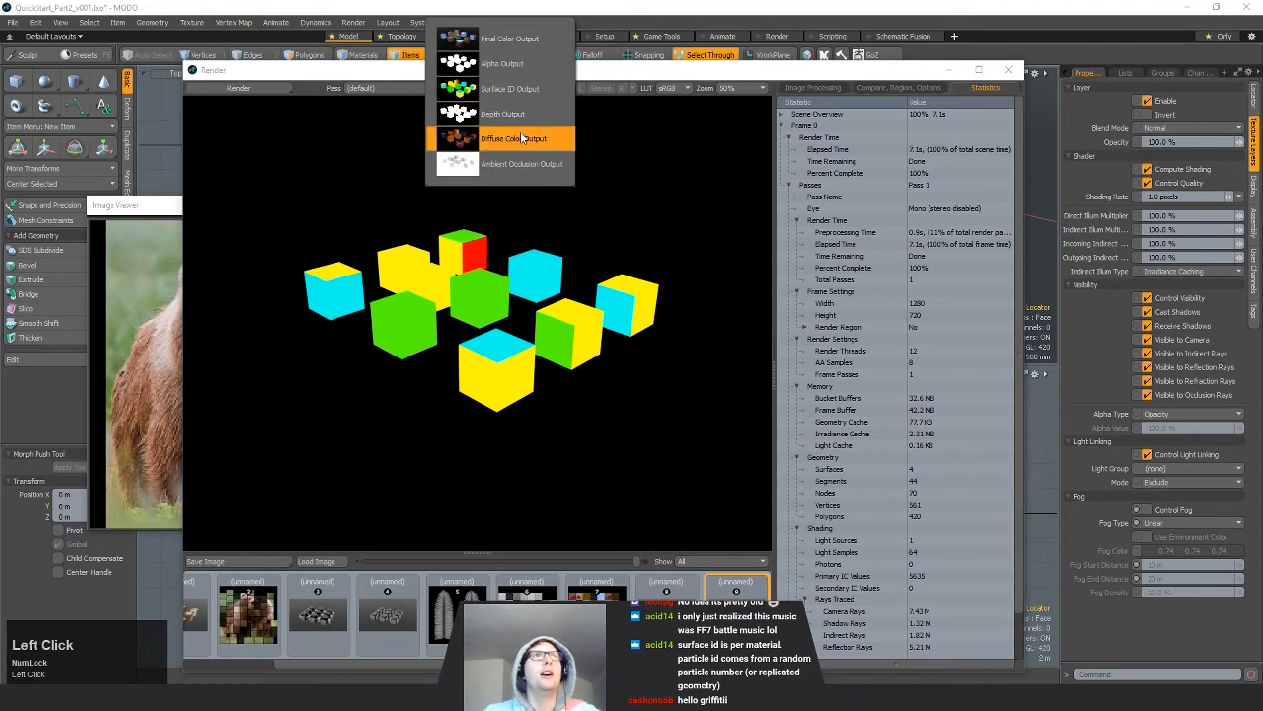
left_click(515, 115)
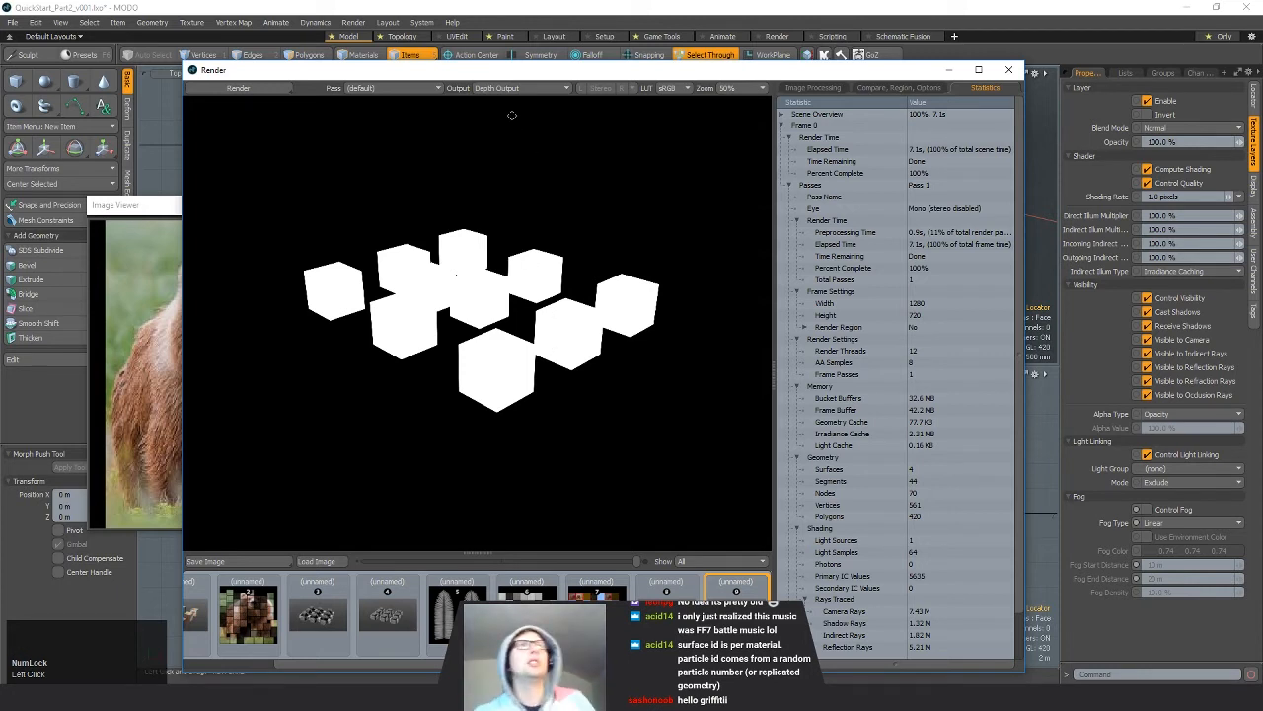
left_click(479, 87)
left_click(488, 96)
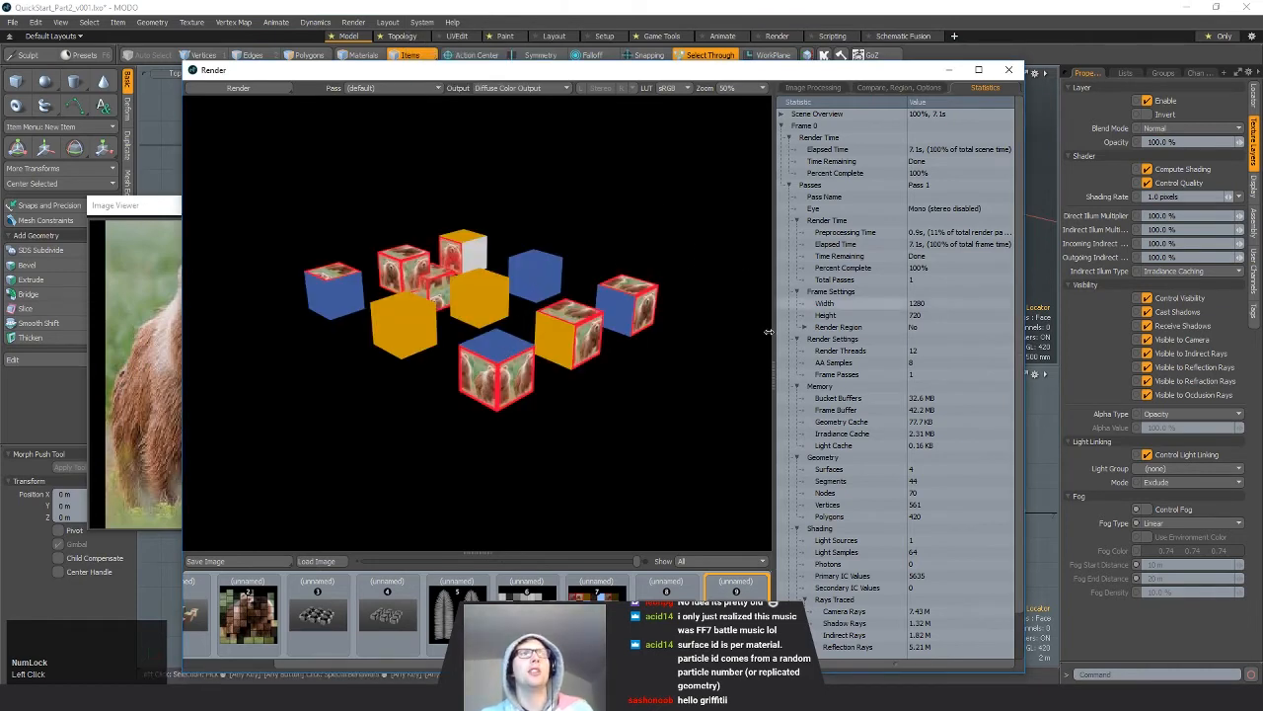
left_click(503, 89)
left_click(509, 122)
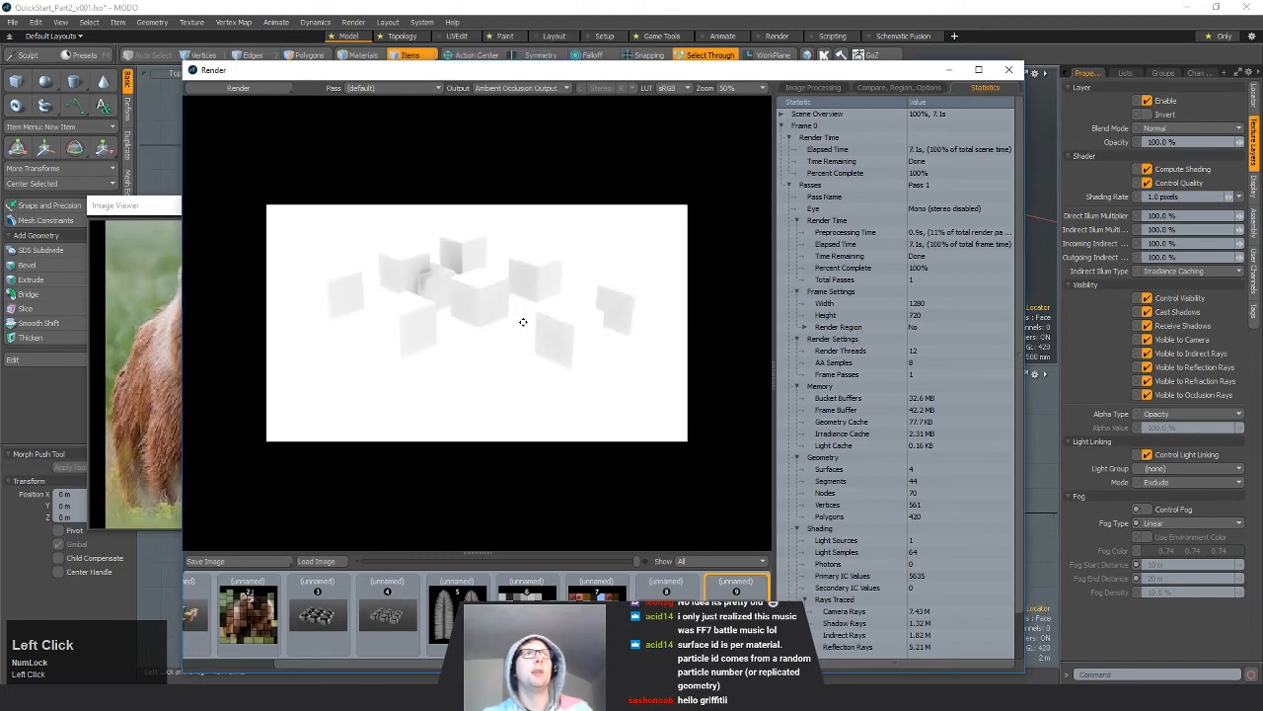
left_click(1007, 72)
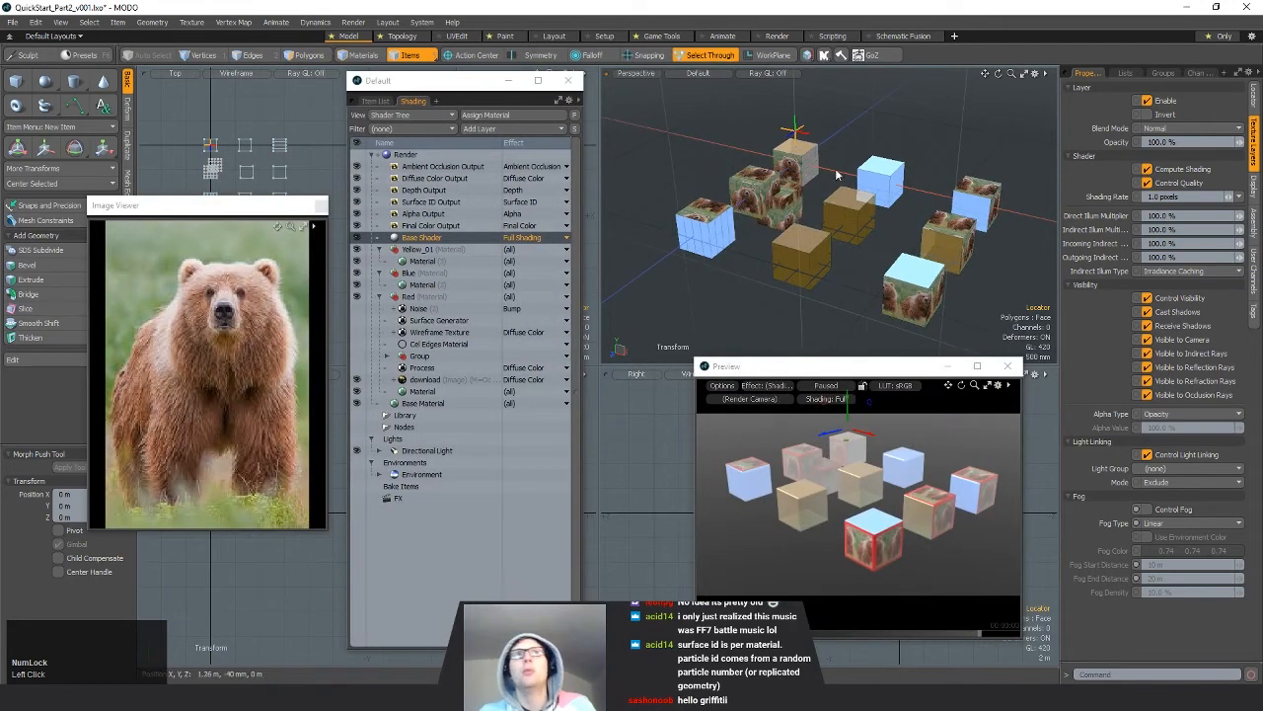
Step: Select the Mesh (5) item in the item list and return to the shader tree
left_click(375, 101)
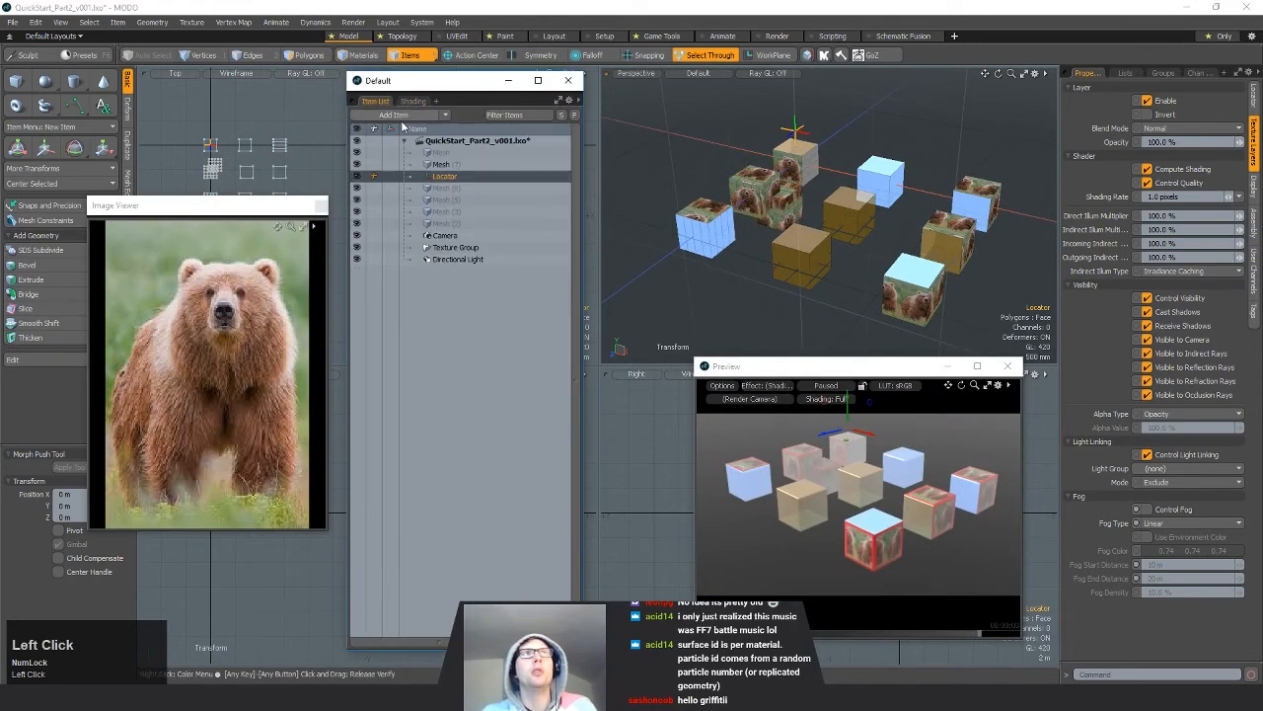
right_click(461, 176)
left_click(487, 195)
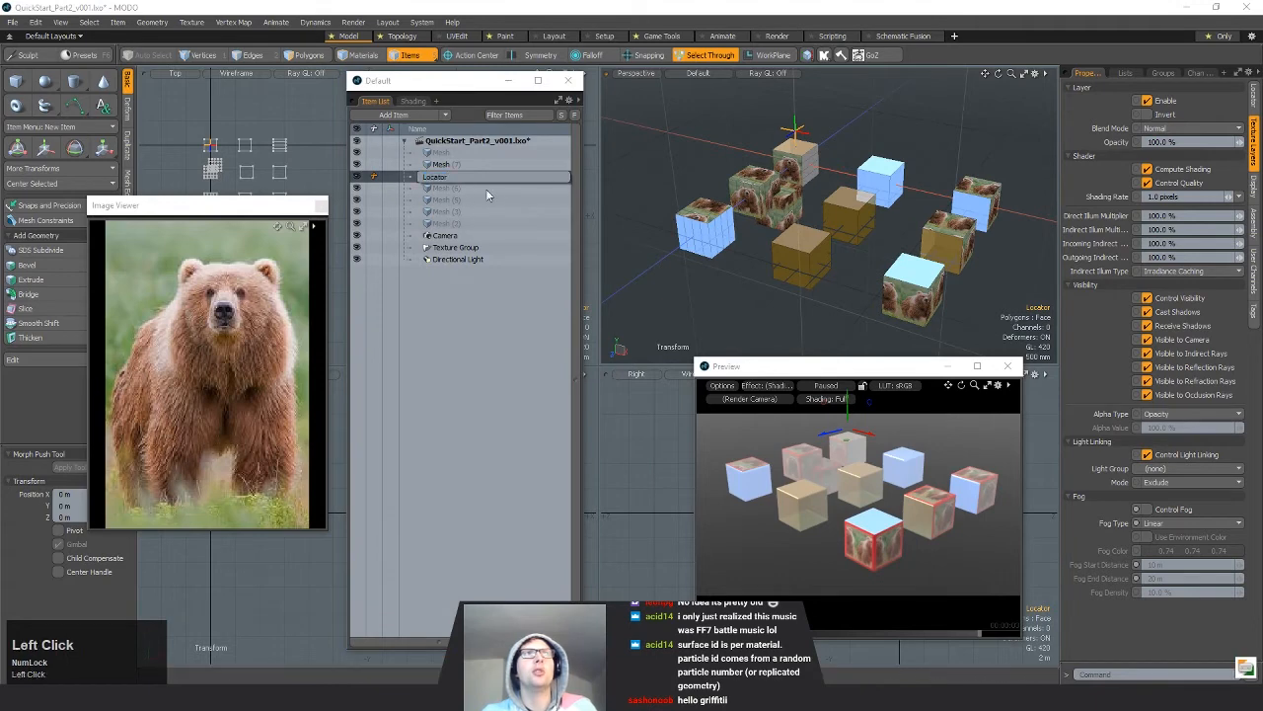
left_click(449, 204)
scroll(406, 100, "down", 1)
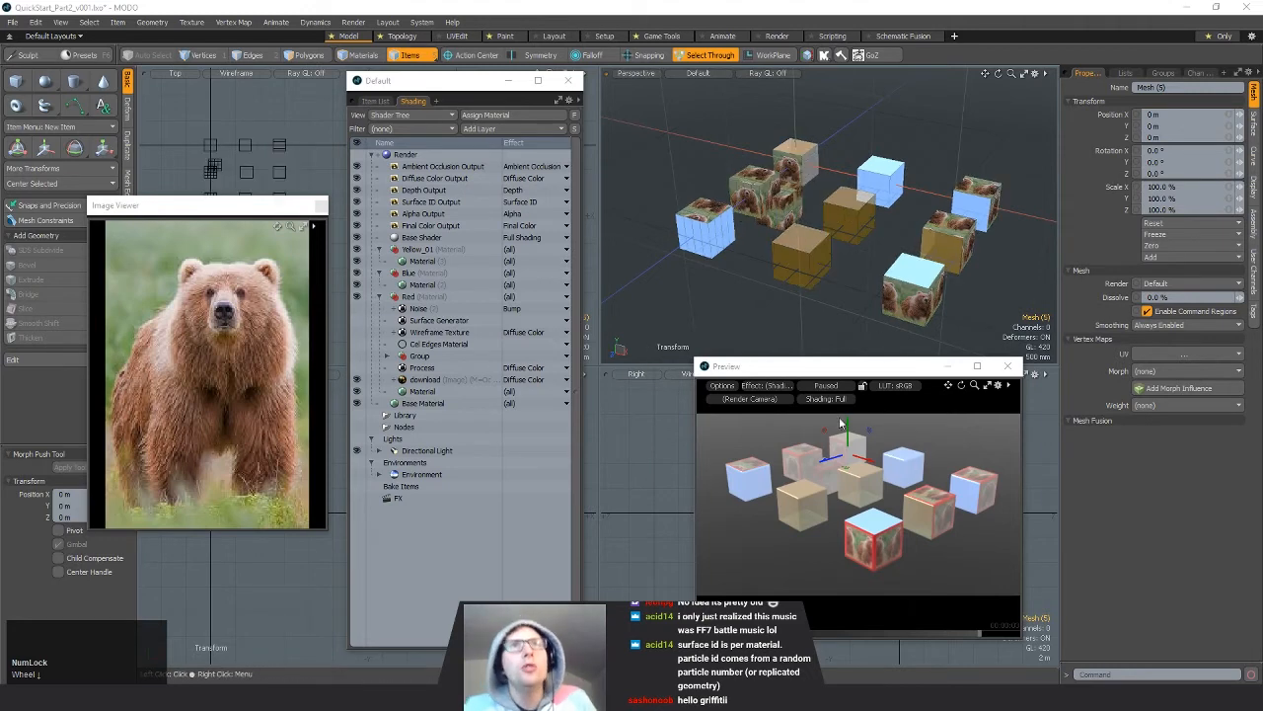
Step: Refresh the preview render, pause it, and move the Preview window slightly lower
left_click(893, 443)
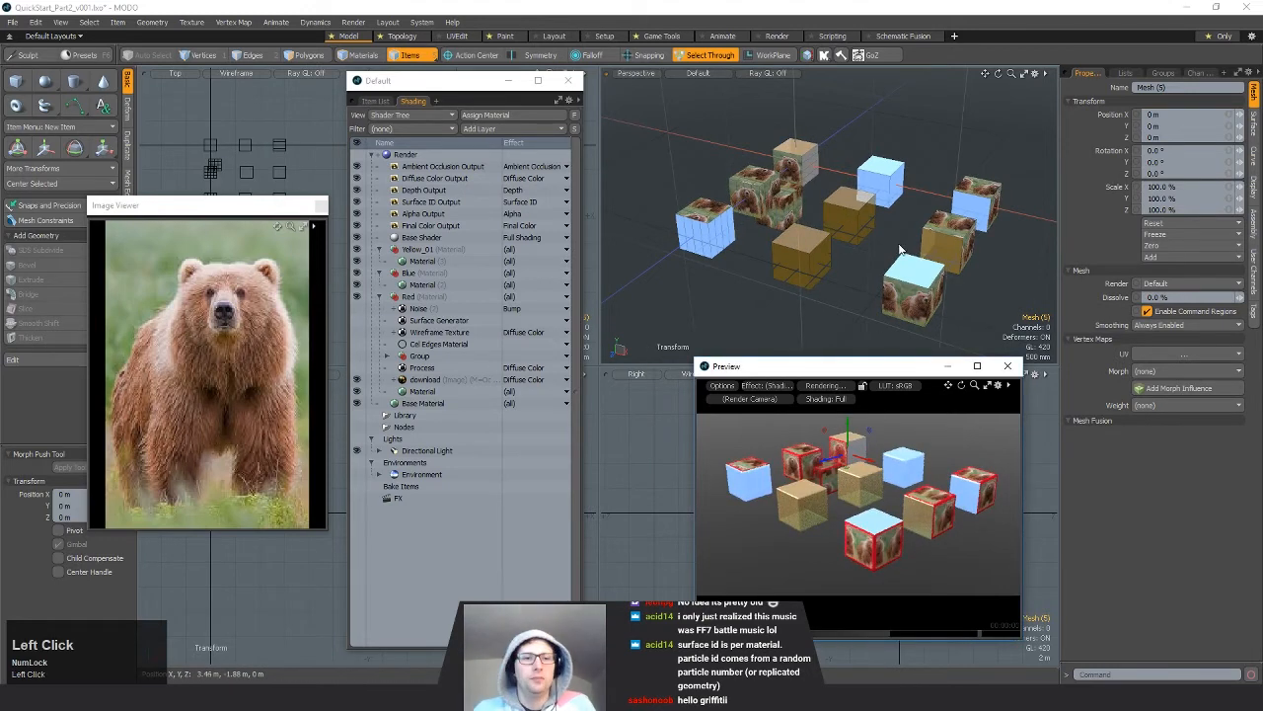
key("space")
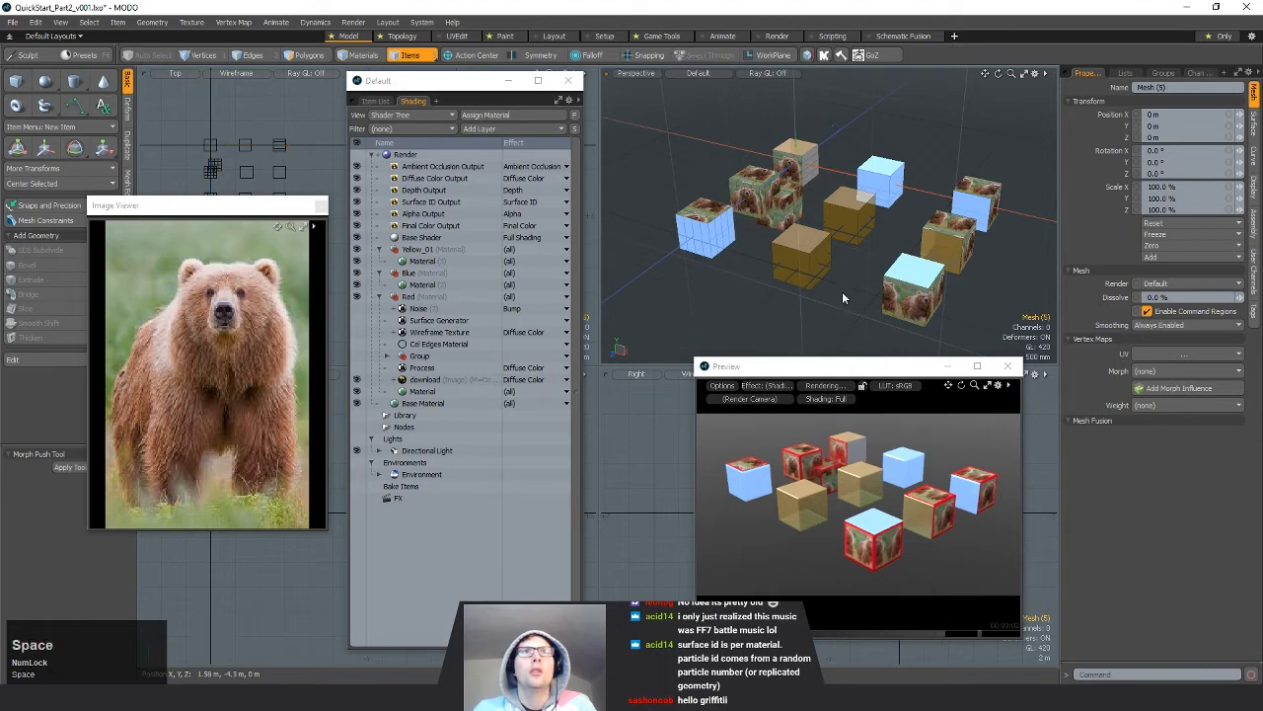
left_click(829, 388)
left_click_drag(820, 367, 817, 386)
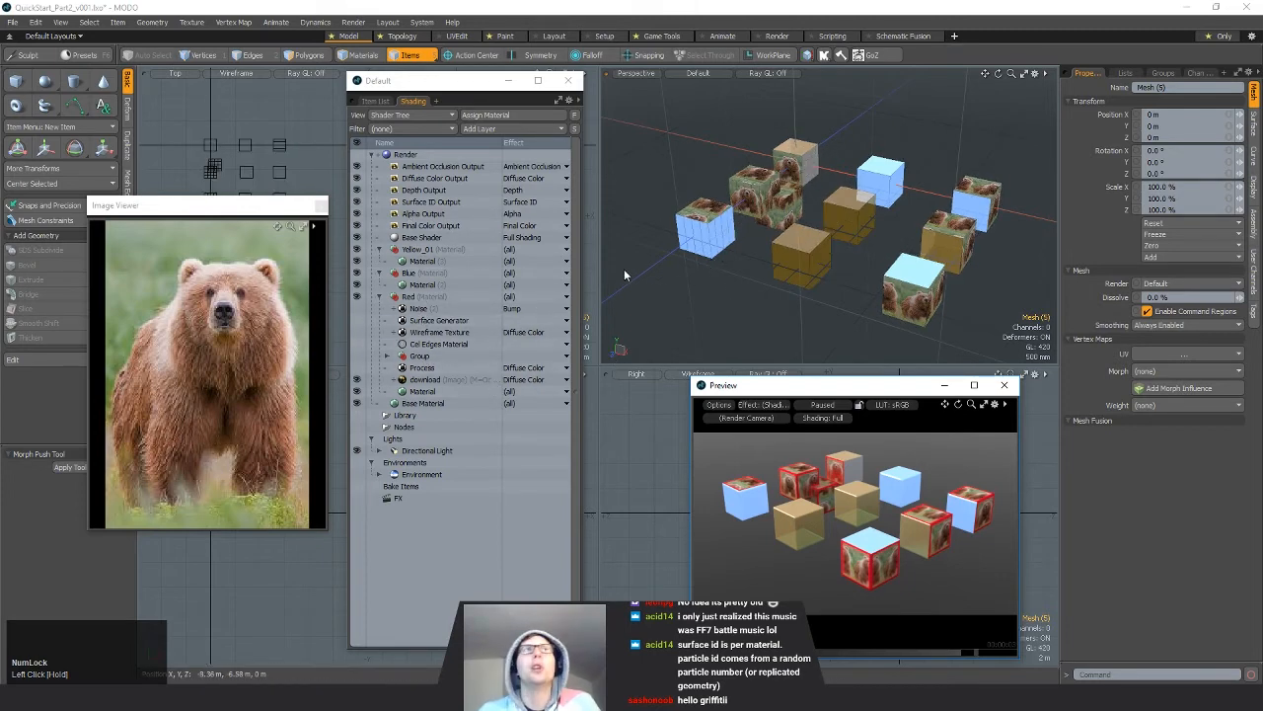
Step: Open a new floating window and make it a Preset Browser
left_click(387, 22)
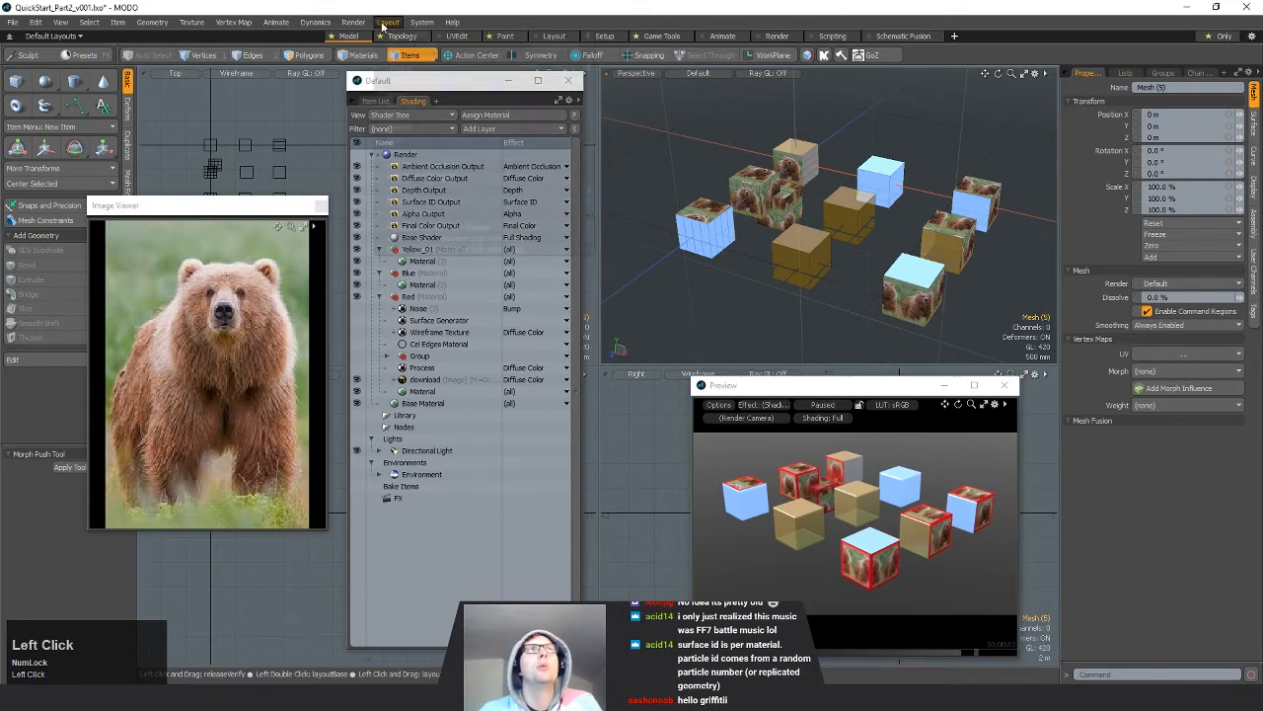
mouse_move(403, 189)
mouse_move(631, 190)
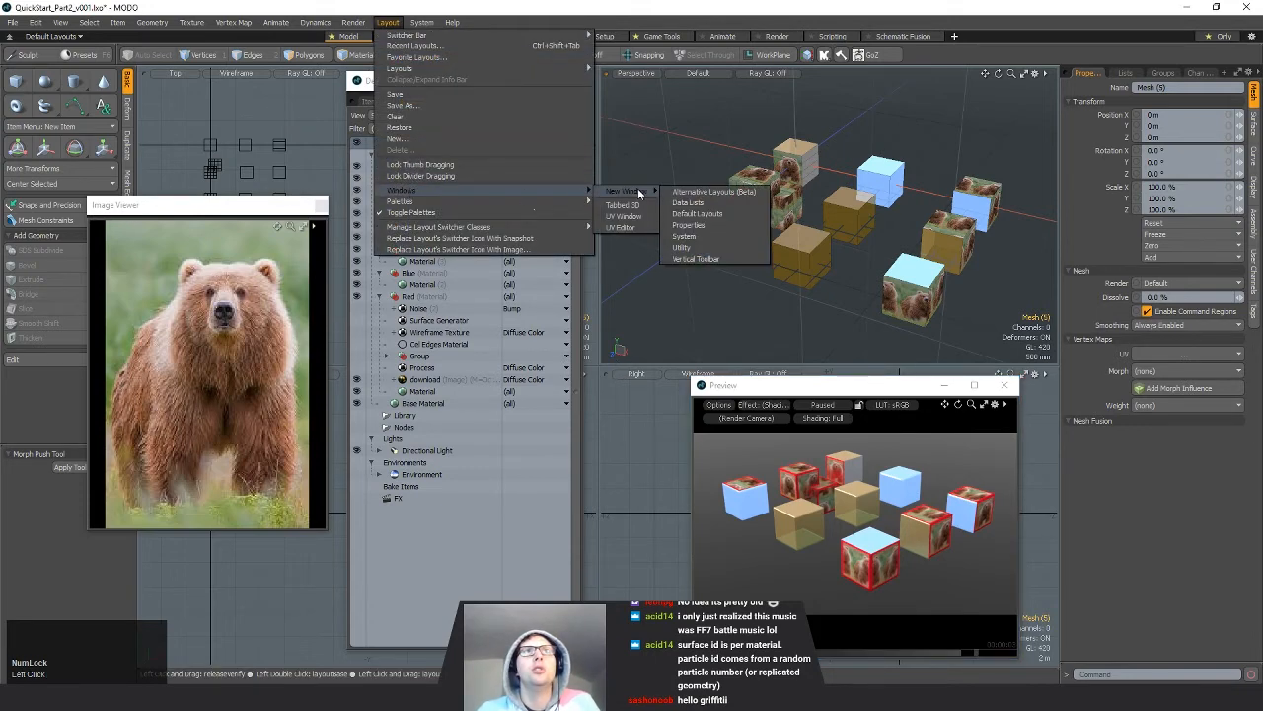
left_click(718, 202)
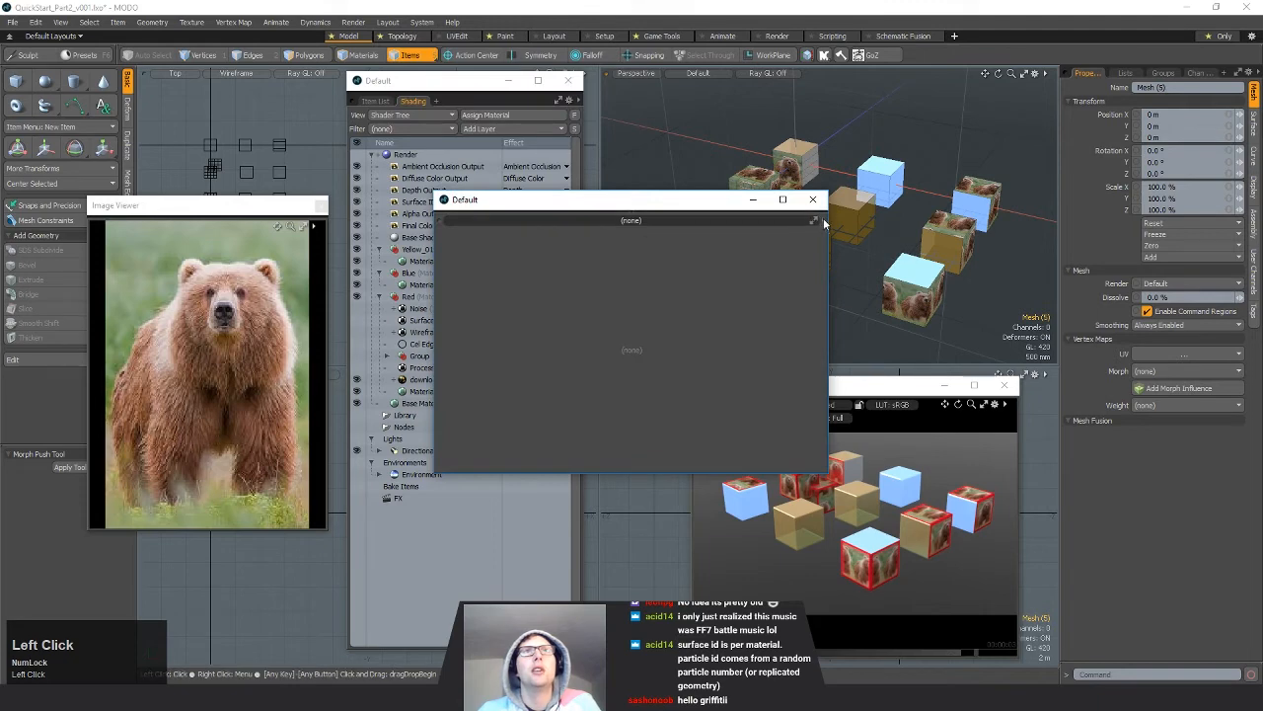
left_click(817, 220)
mouse_move(822, 469)
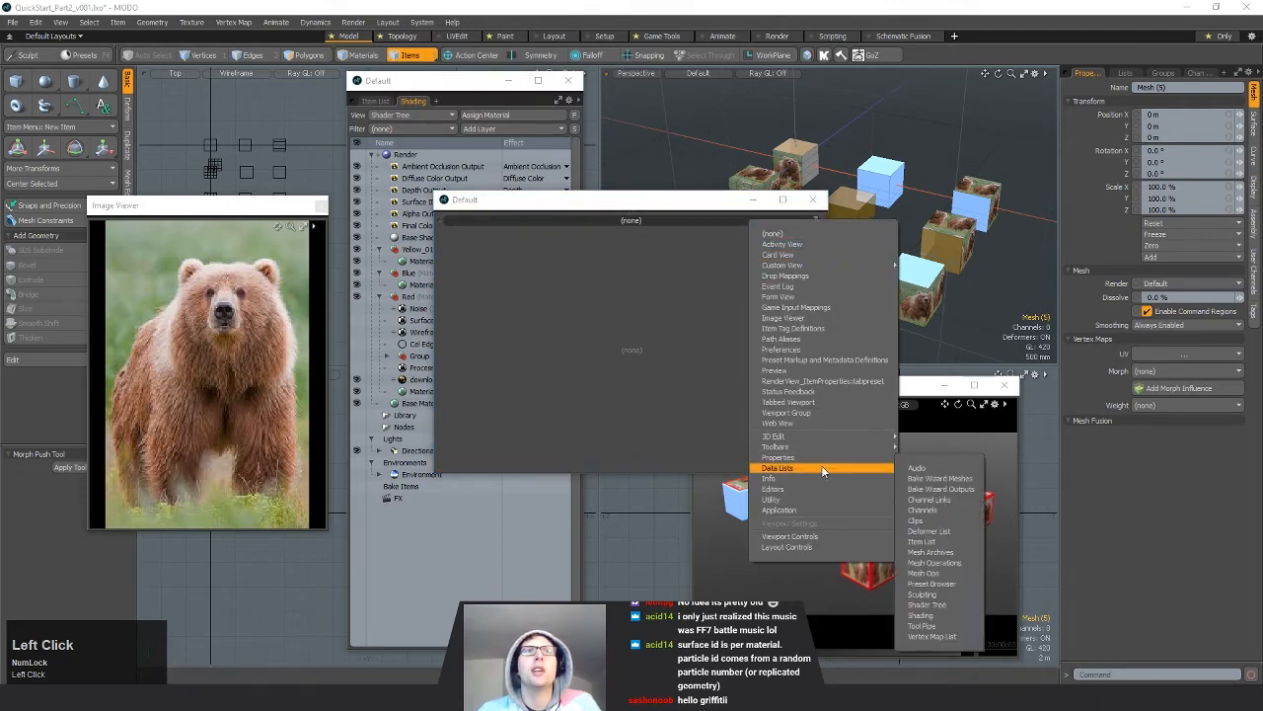
left_click(938, 583)
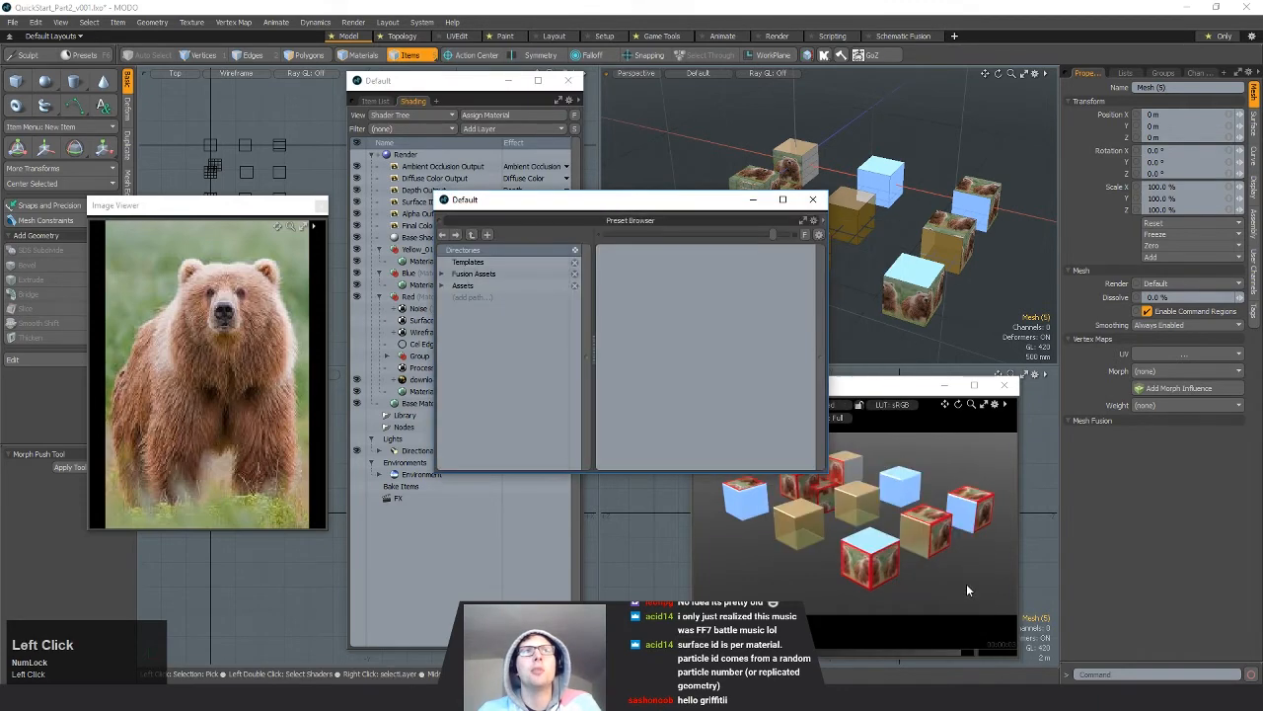
Step: Place the Preset Browser window over the perspective view, collapse its directory tree and slightly shrink the preset thumbnails
left_click_drag(614, 204, 783, 126)
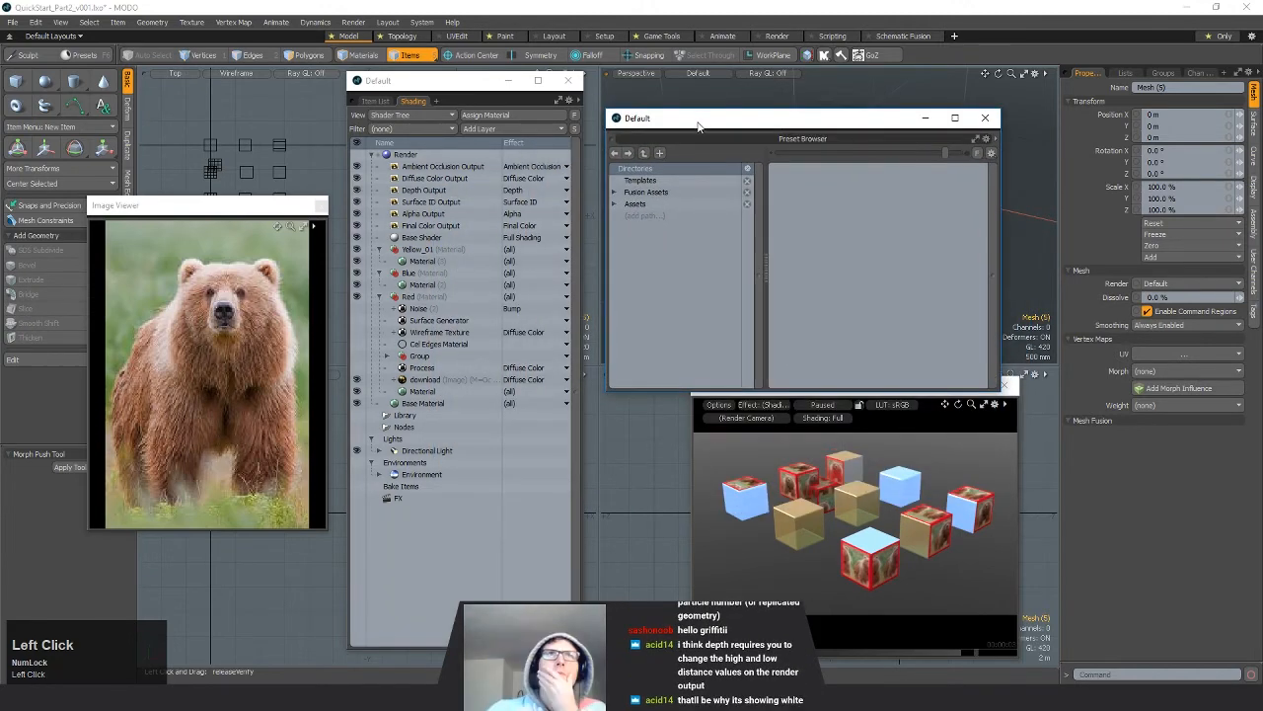
mouse_move(698, 121)
left_mouse_down()
mouse_move(720, 172)
mouse_move(720, 130)
left_mouse_up()
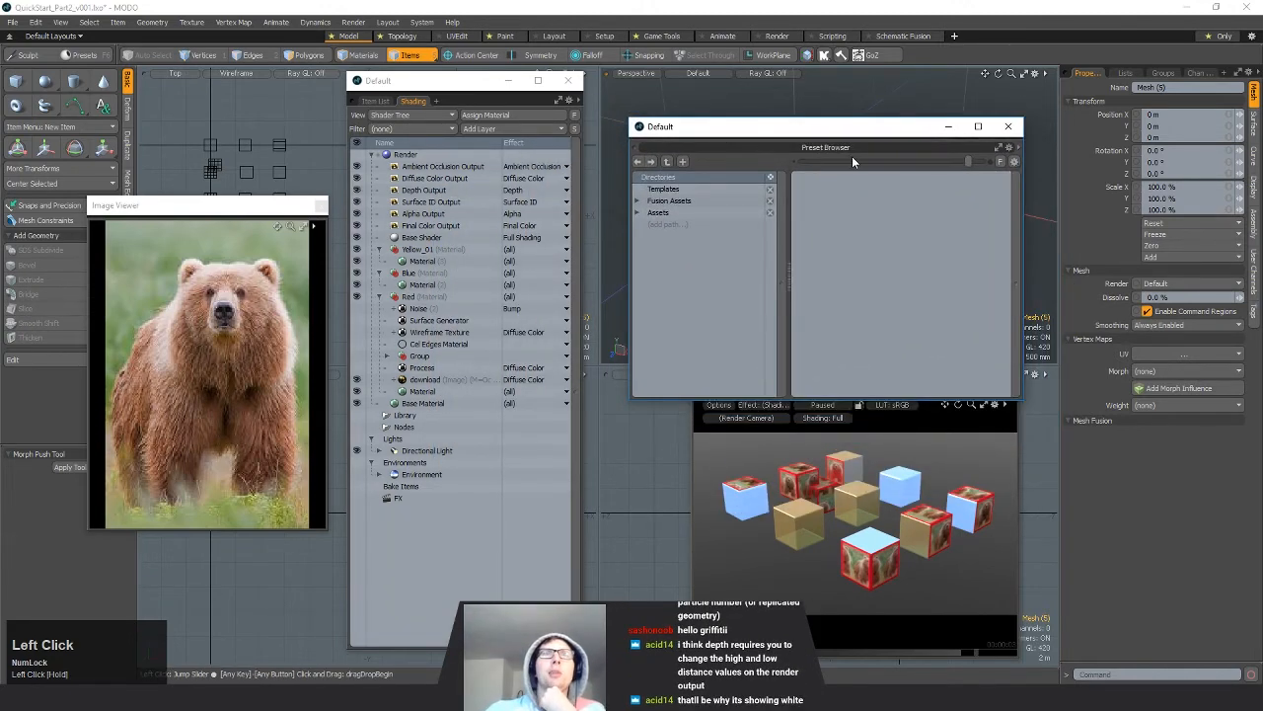
left_click_drag(787, 282, 642, 286)
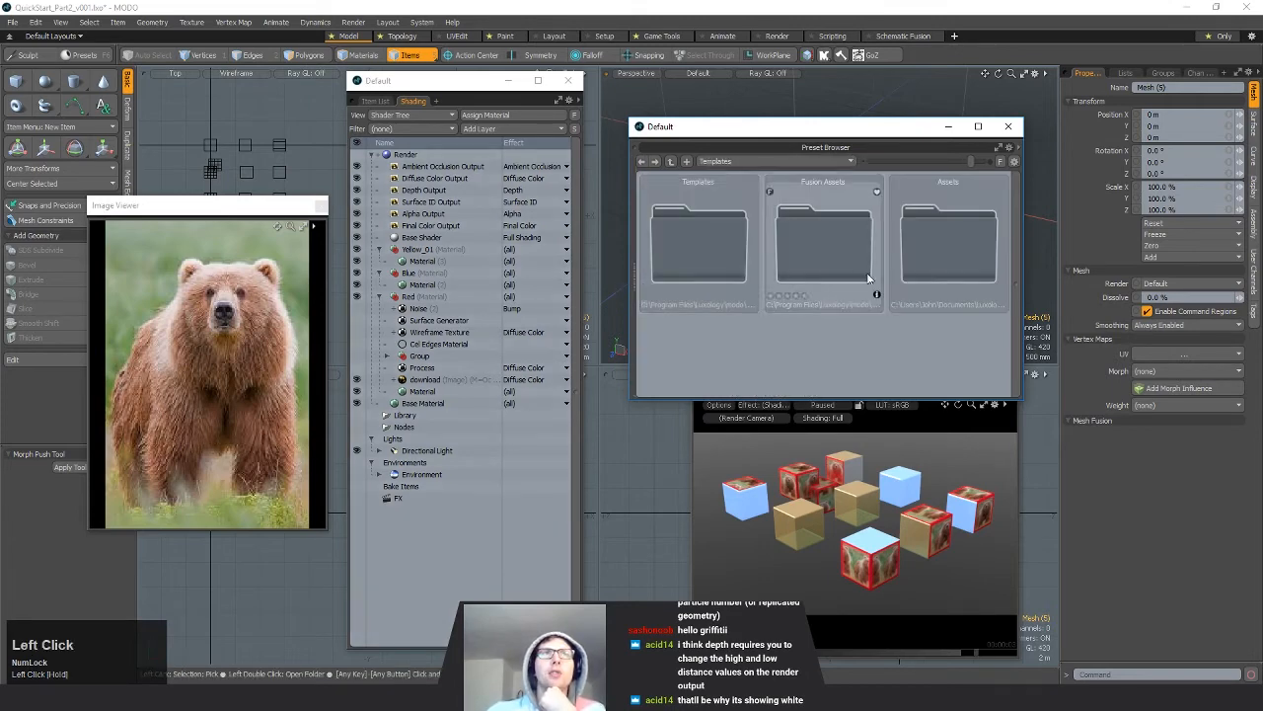
mouse_move(971, 161)
left_mouse_down()
mouse_move(914, 163)
mouse_move(967, 161)
left_mouse_up()
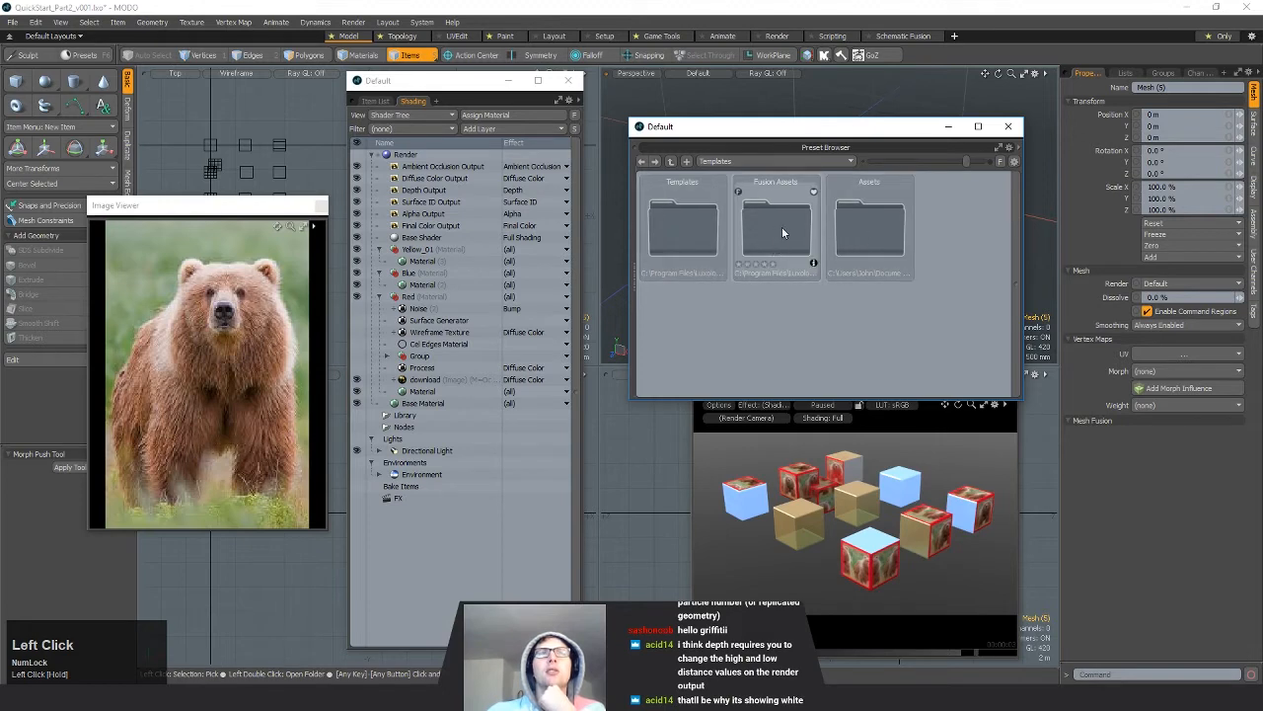
Step: Browse the presets to the Materials folder inside Assets, shrink the thumbnails further and make the Preset Browser window taller
double_click(880, 233)
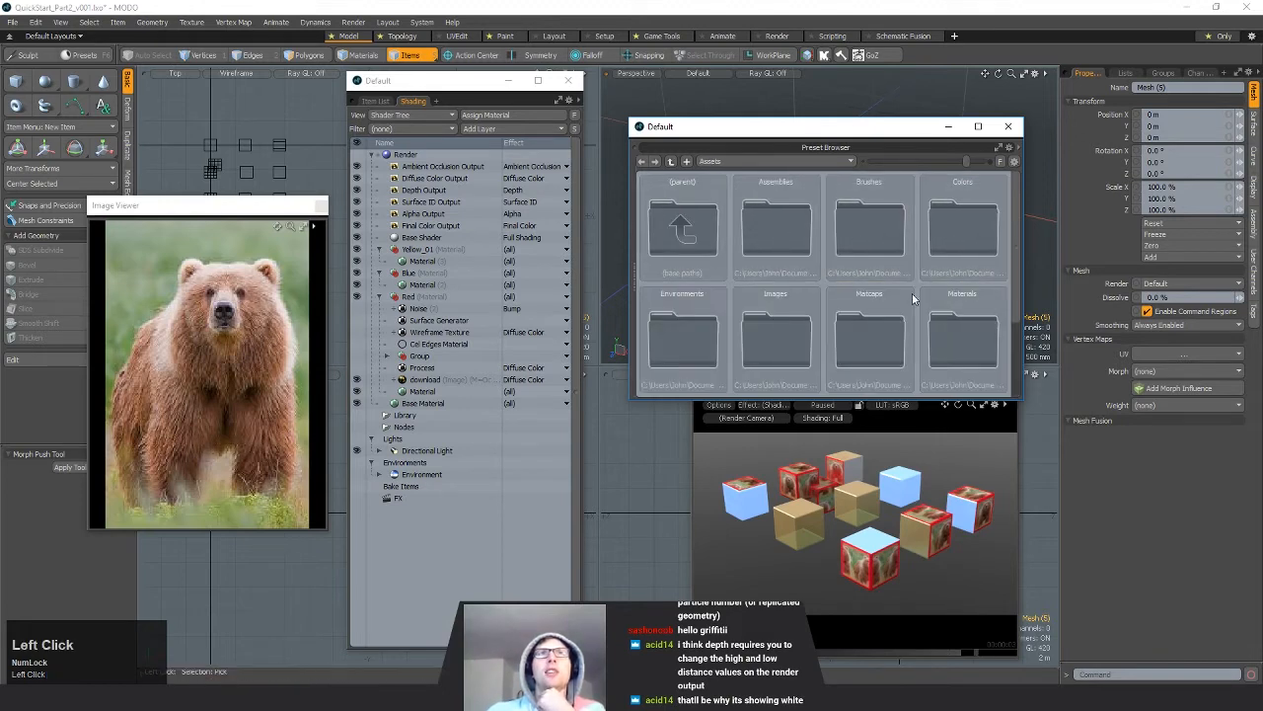
double_click(962, 326)
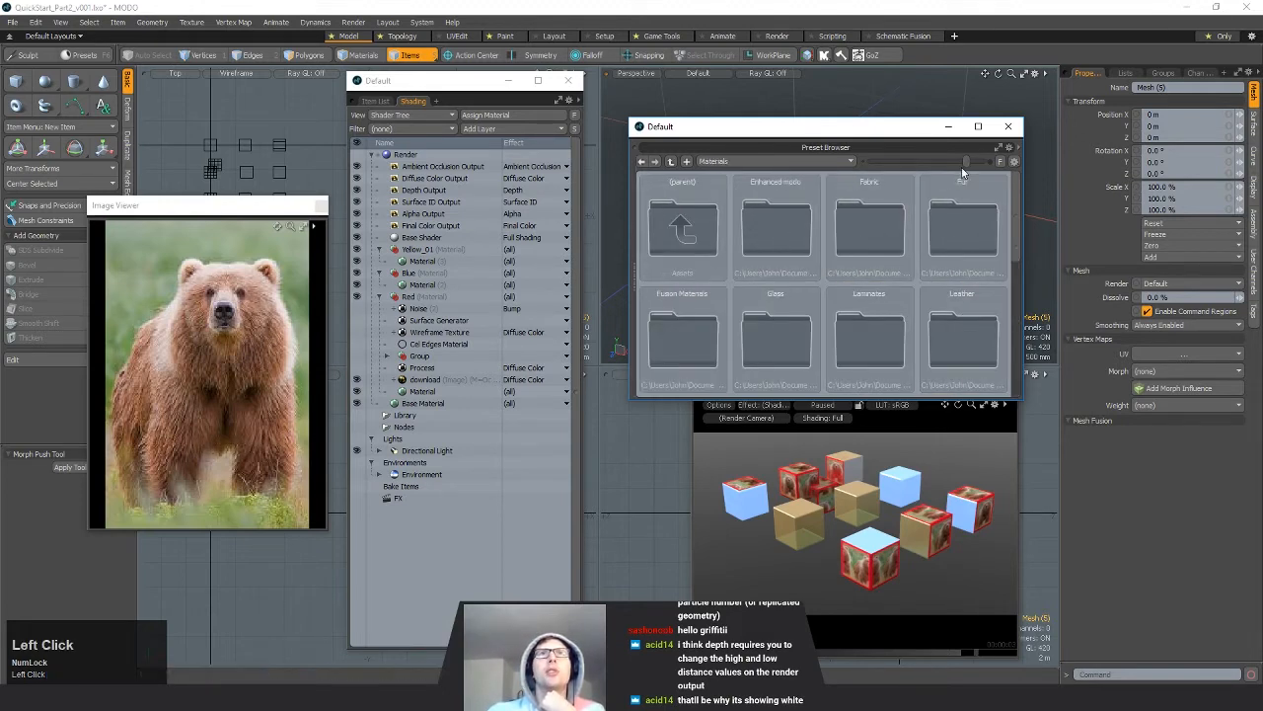
left_click_drag(967, 161, 959, 161)
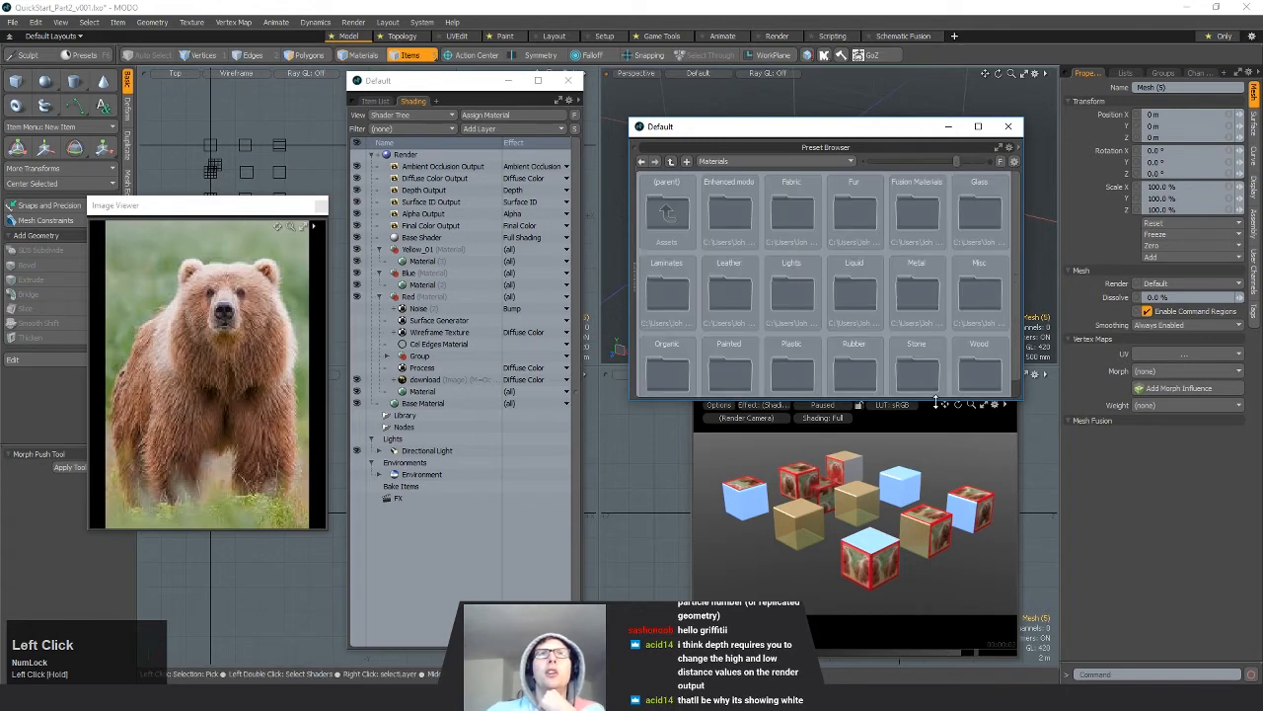
left_click_drag(945, 398, 945, 550)
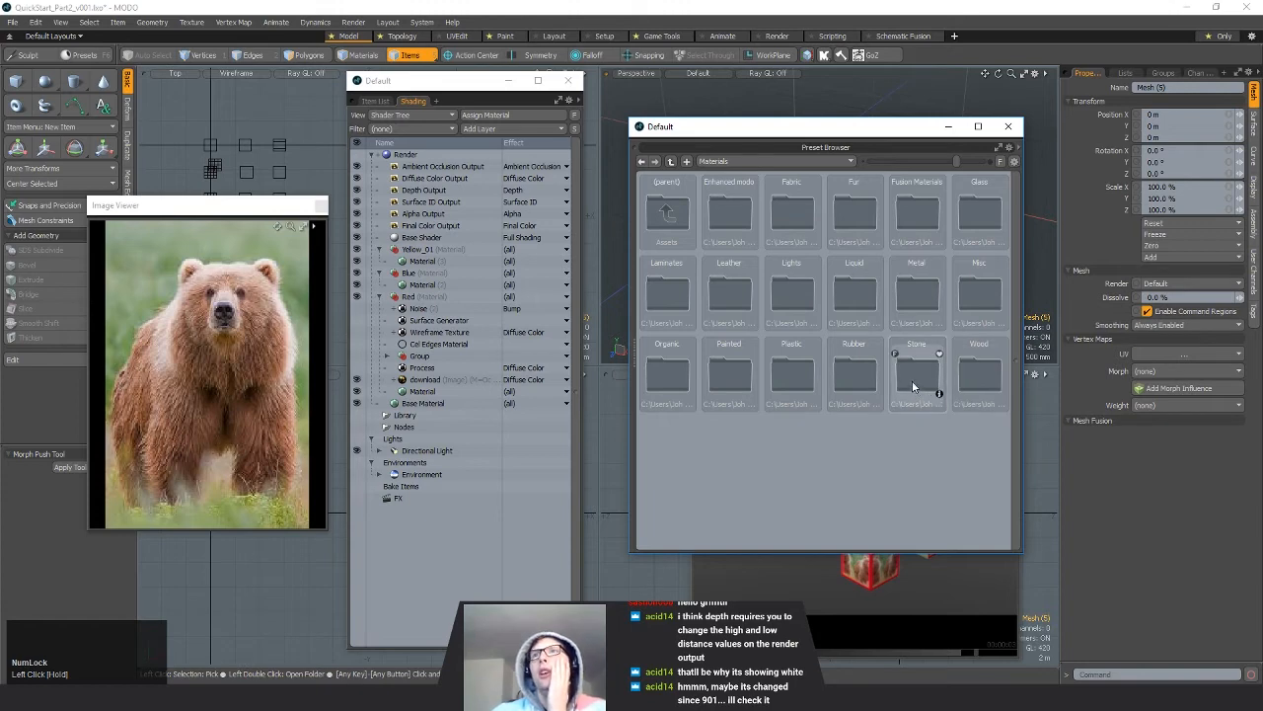
Step: Apply the Rubber Silicone Food Grade preset from the Plastic folder to the Yellow_01 material group and move the Preset Browser below the shader tree
left_click(778, 326)
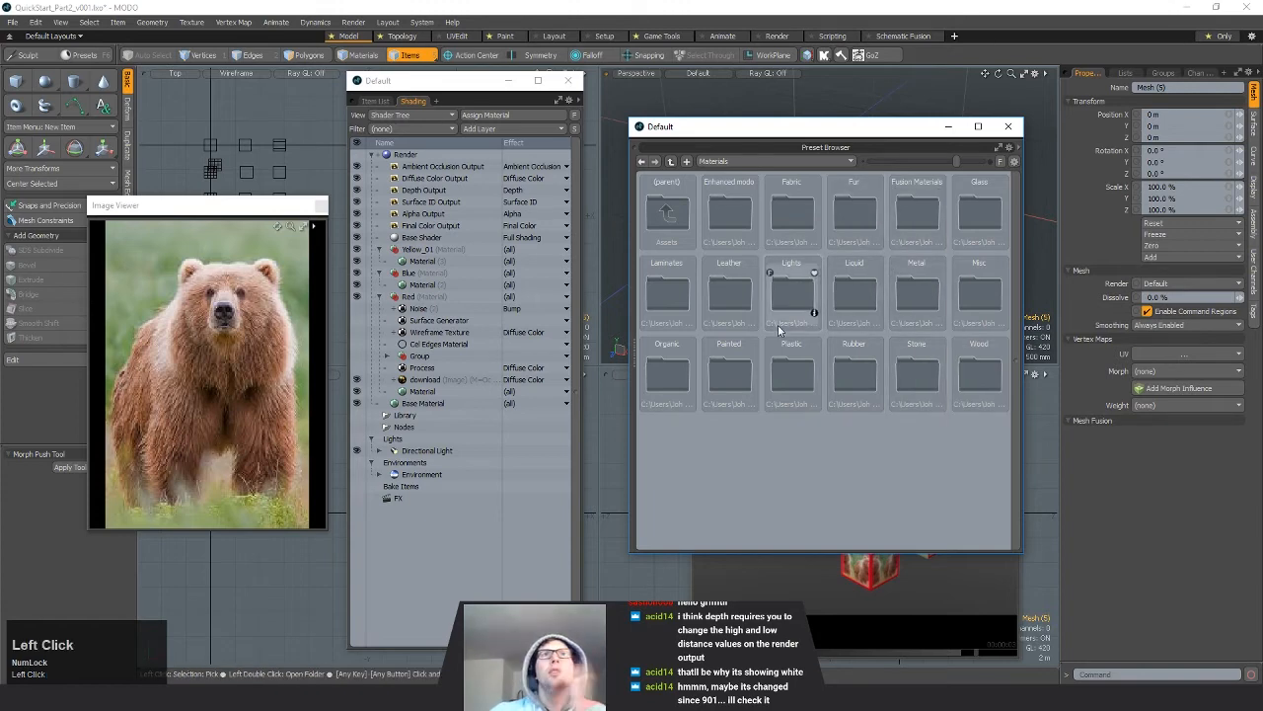
double_click(797, 376)
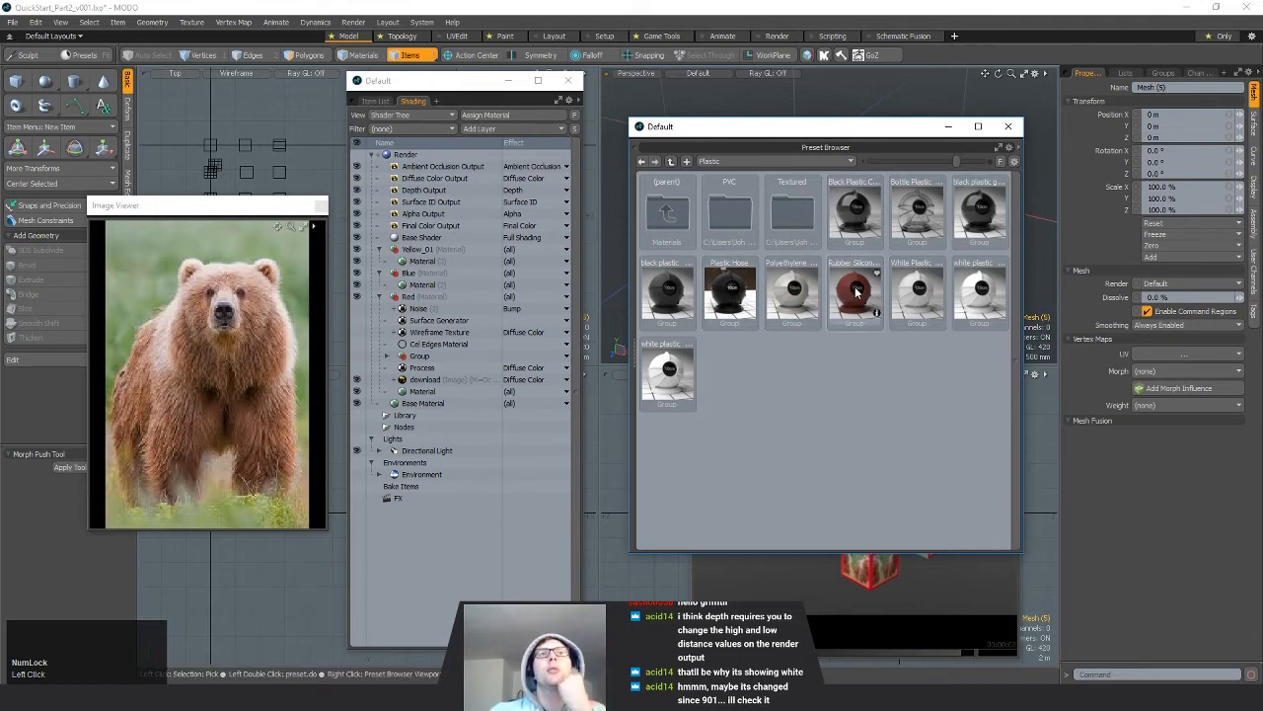
left_click_drag(857, 291, 442, 269)
left_click_drag(754, 132, 454, 523)
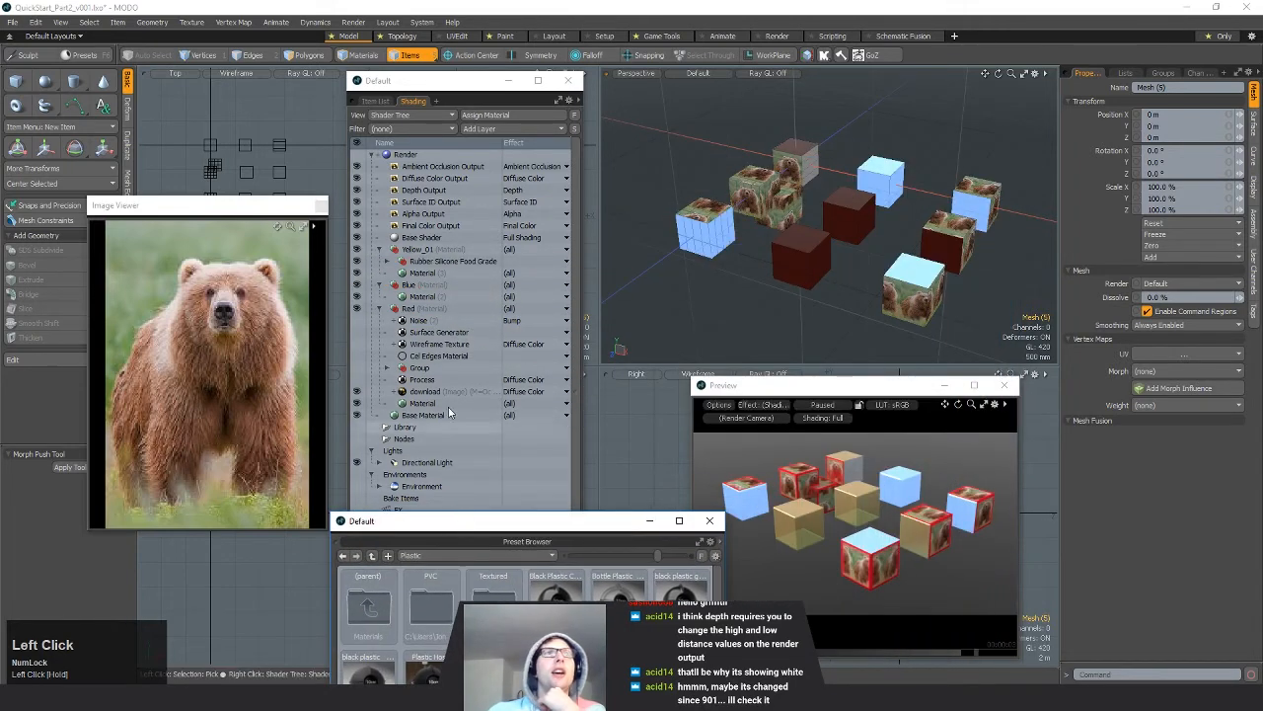
Step: Expand the Rubber Silicone Food Grade group, resume the preview render and inspect the rubber surface on the cubes up close
left_click(388, 261)
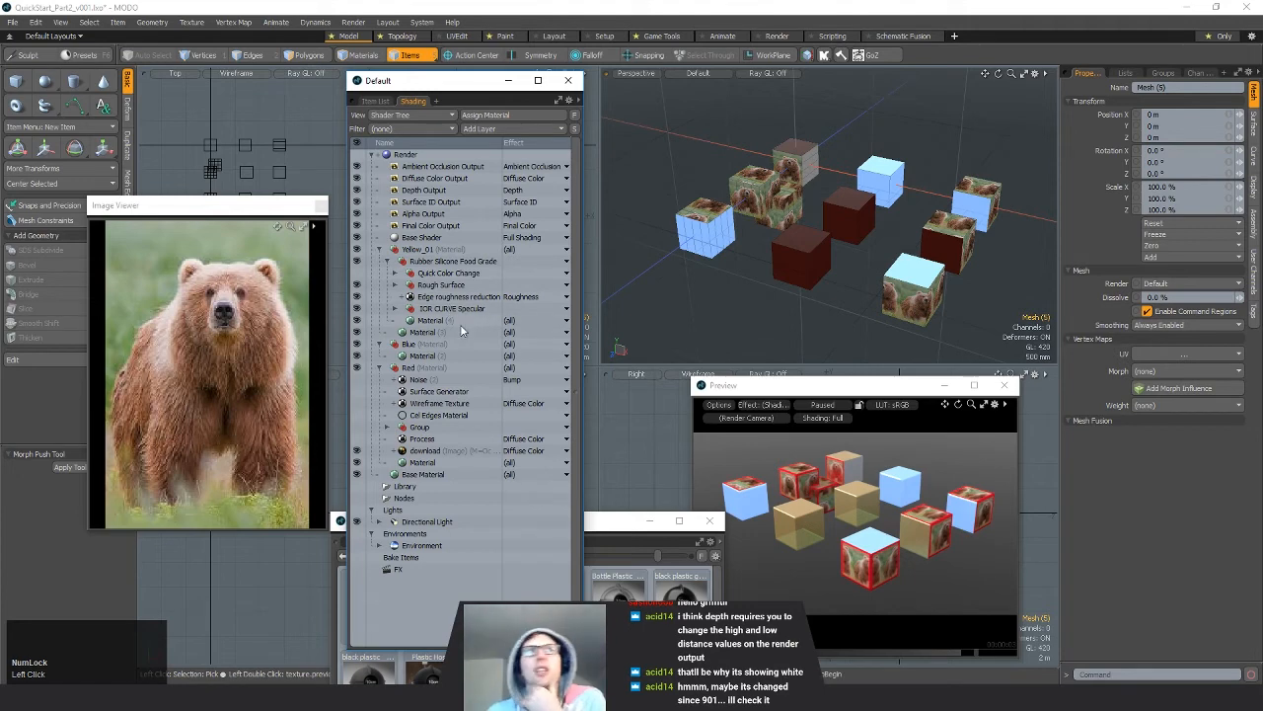
left_click(822, 403)
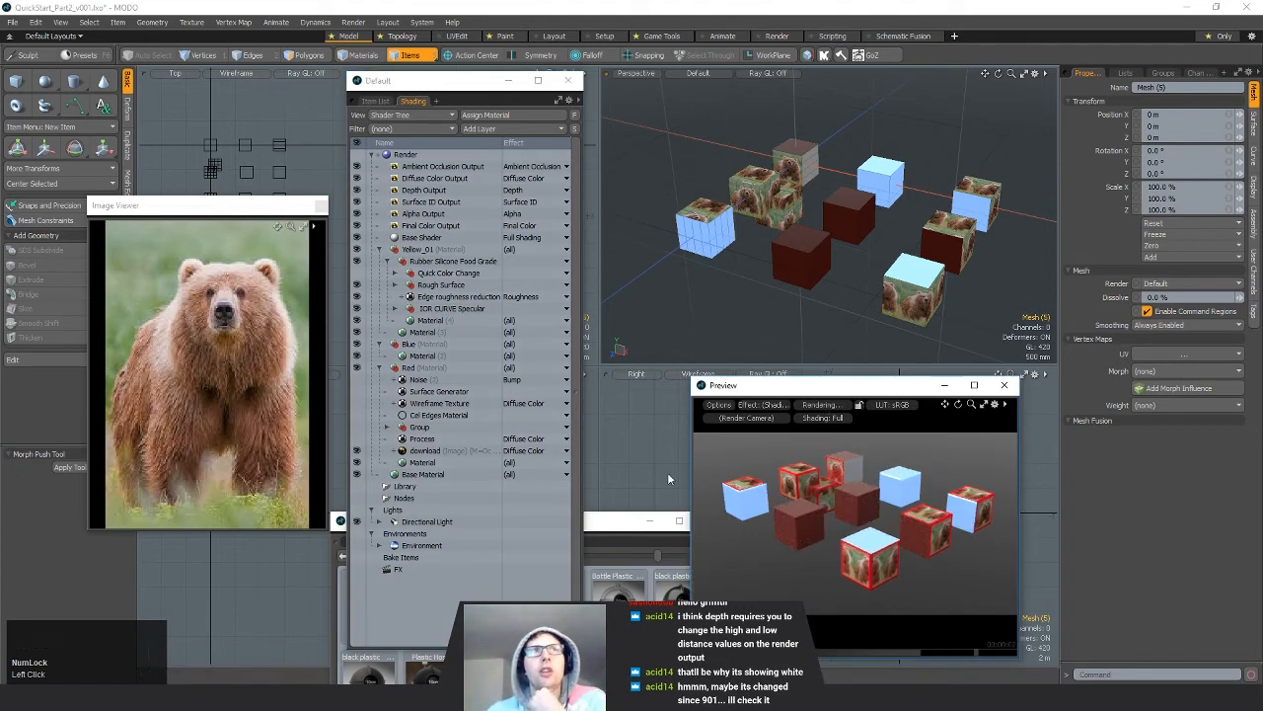
scroll(834, 530, "up", 5)
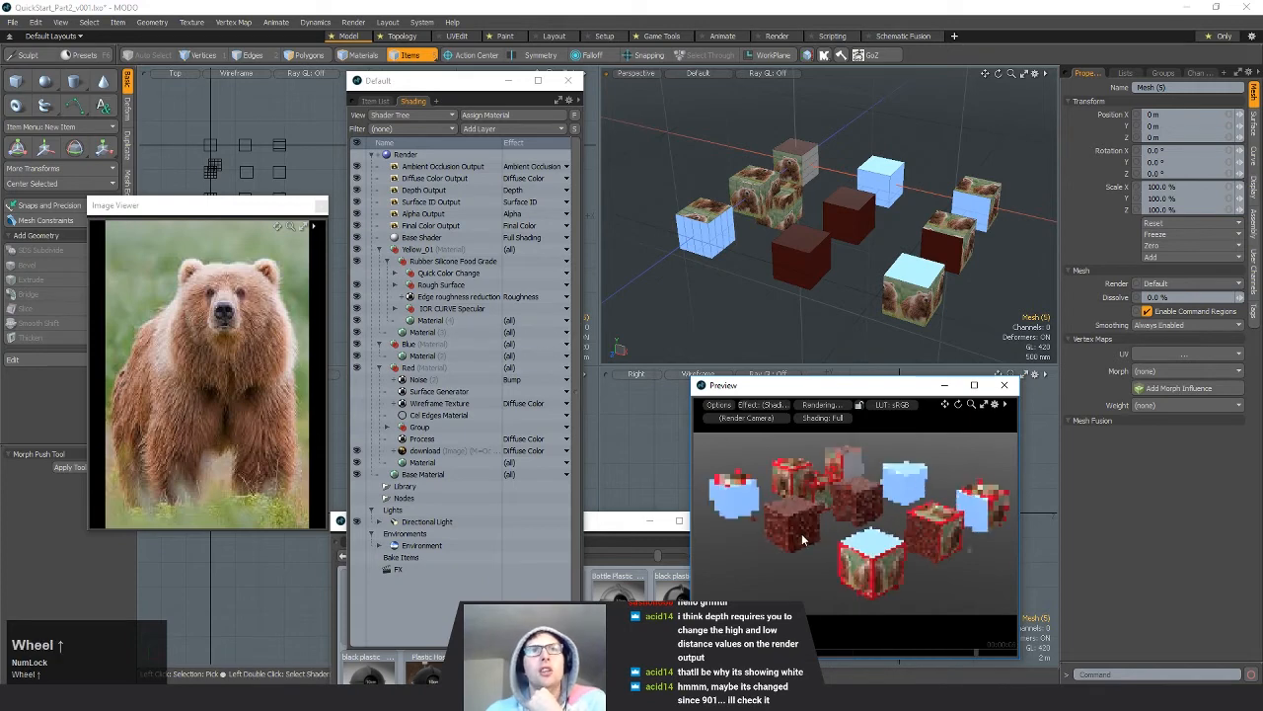
middle_click_drag(808, 511, 835, 493, "alt")
left_click_drag(835, 494, 927, 463, "alt+shift")
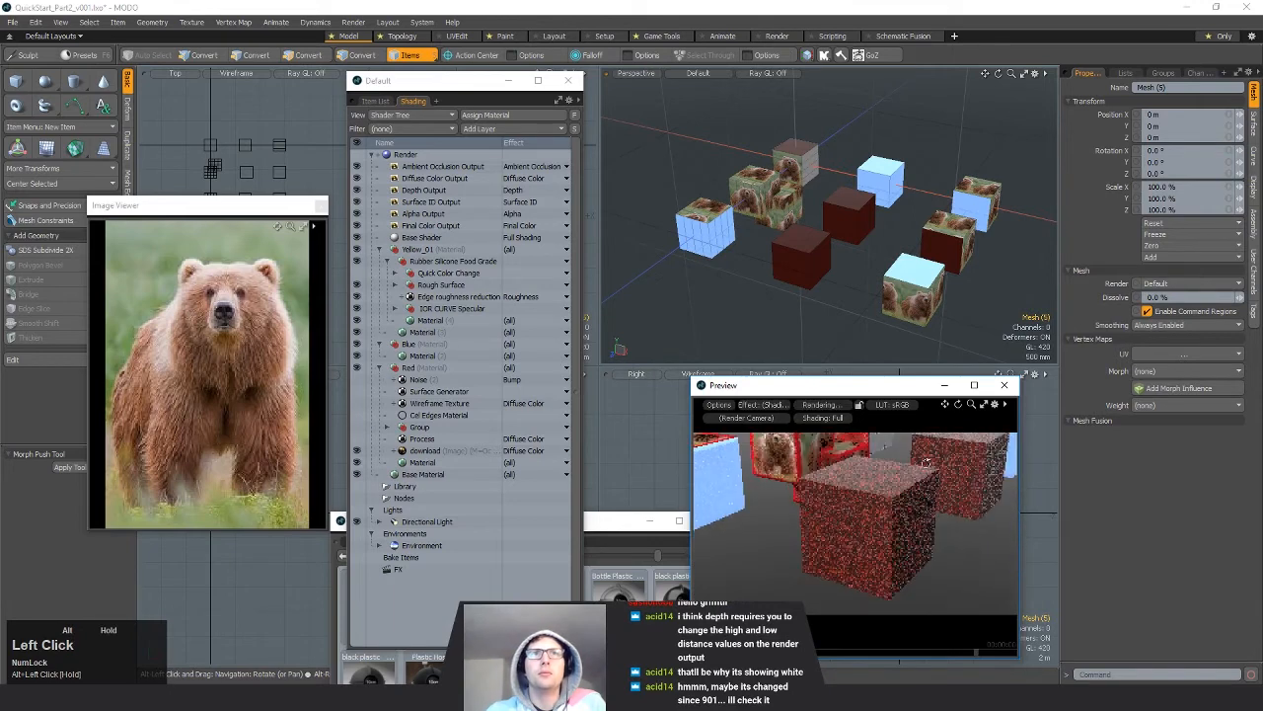
scroll(905, 515, "up", 4)
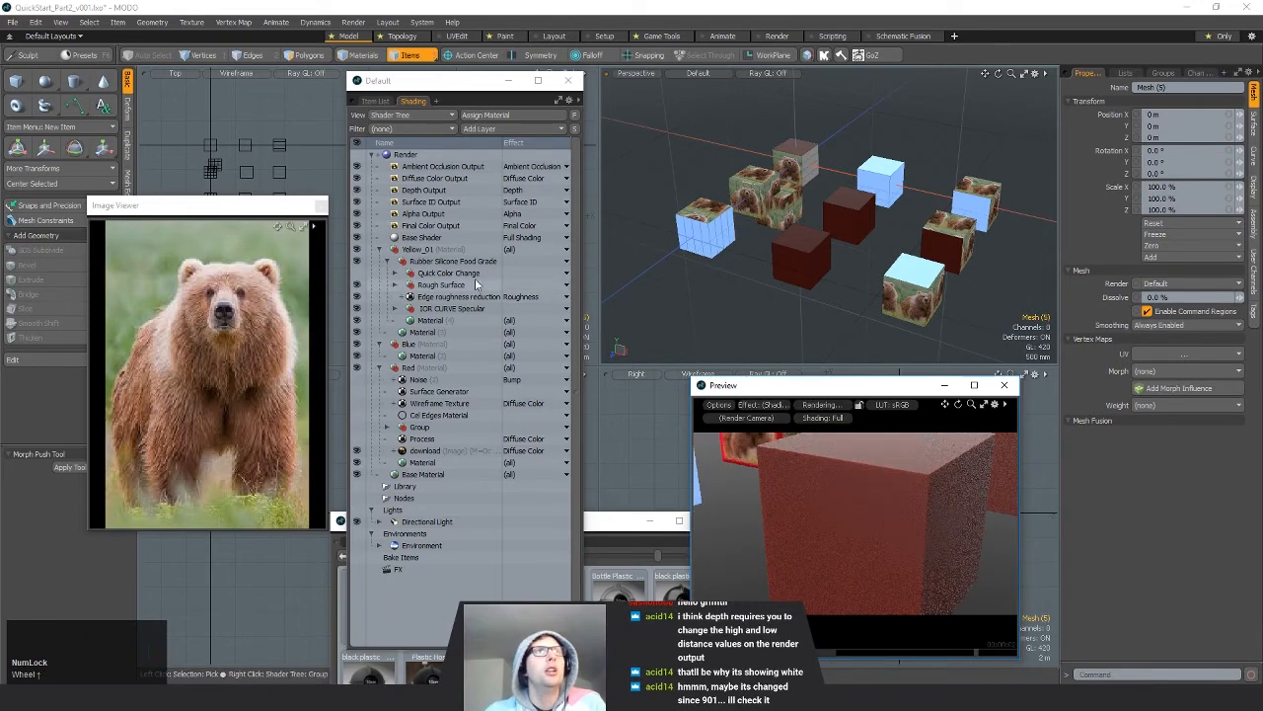
left_click(398, 277)
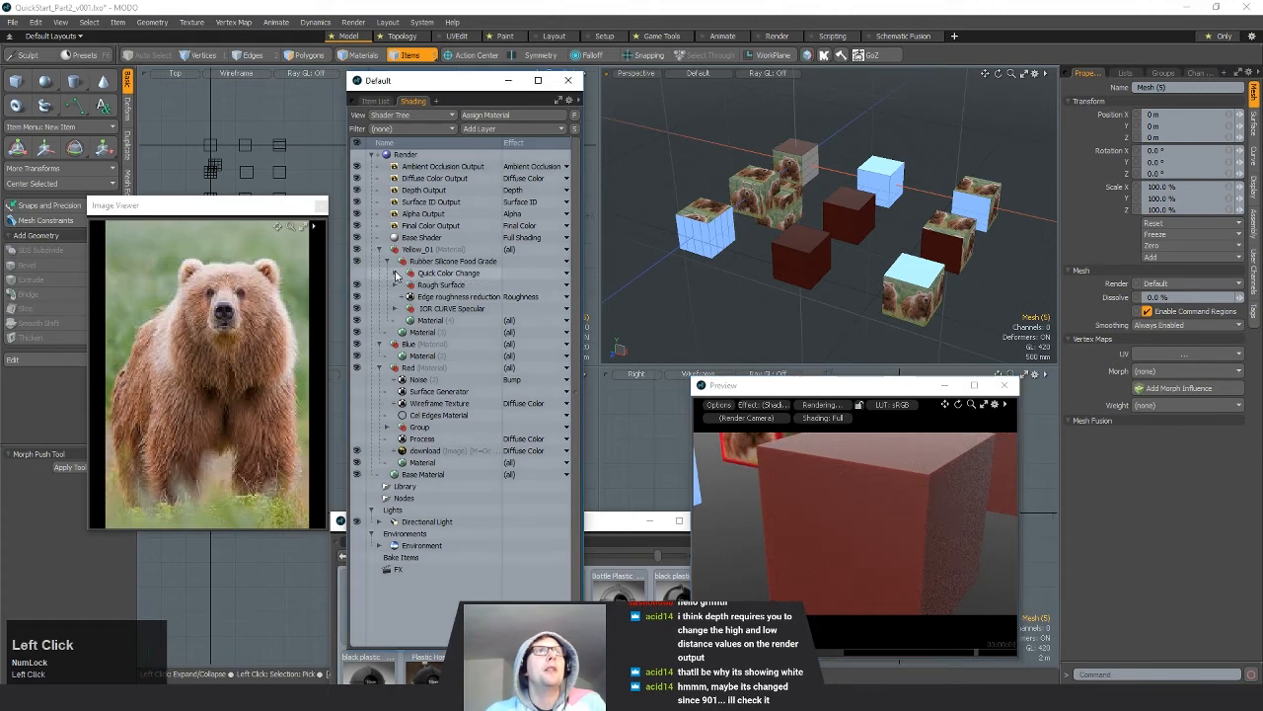
mouse_move(798, 498)
left_mouse_down("ctrl+alt")
mouse_move(923, 497)
mouse_move(799, 476)
left_mouse_up("ctrl+alt")
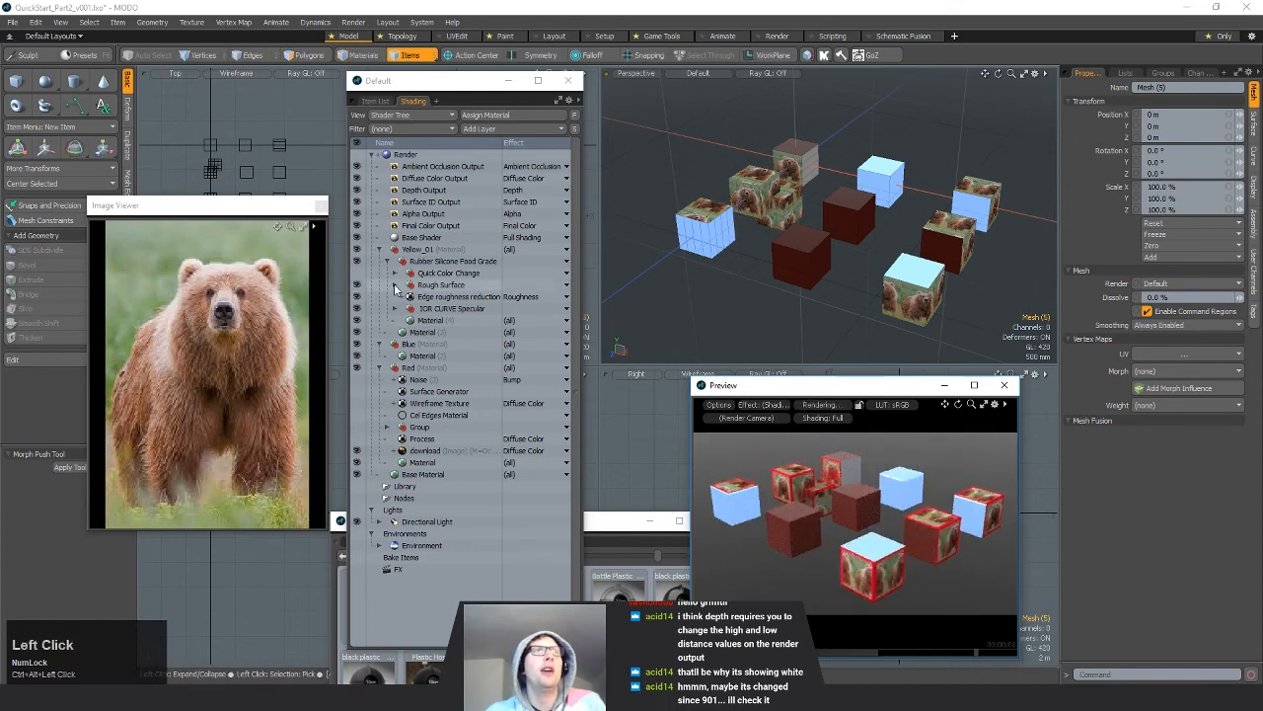
Step: Examine the noise layers inside the Rough Surface group and the properties of the rubber preset's material
left_click(395, 284)
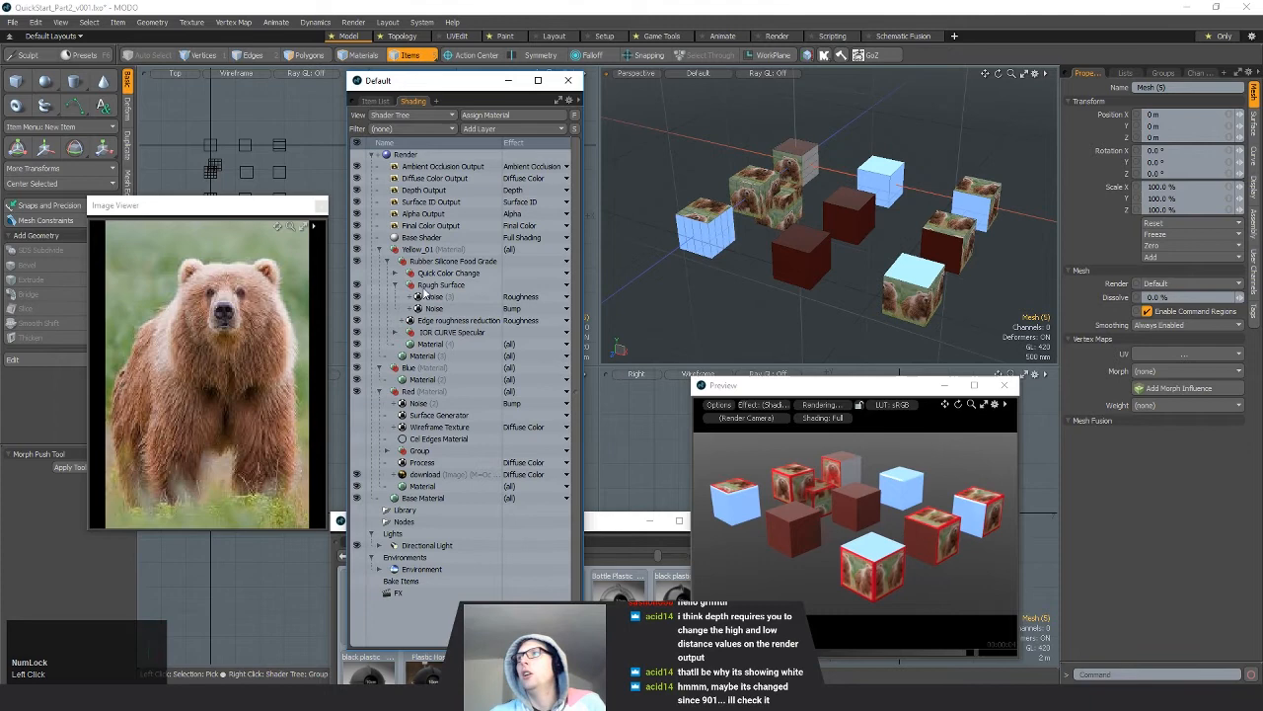
left_click(395, 284)
left_click(419, 322)
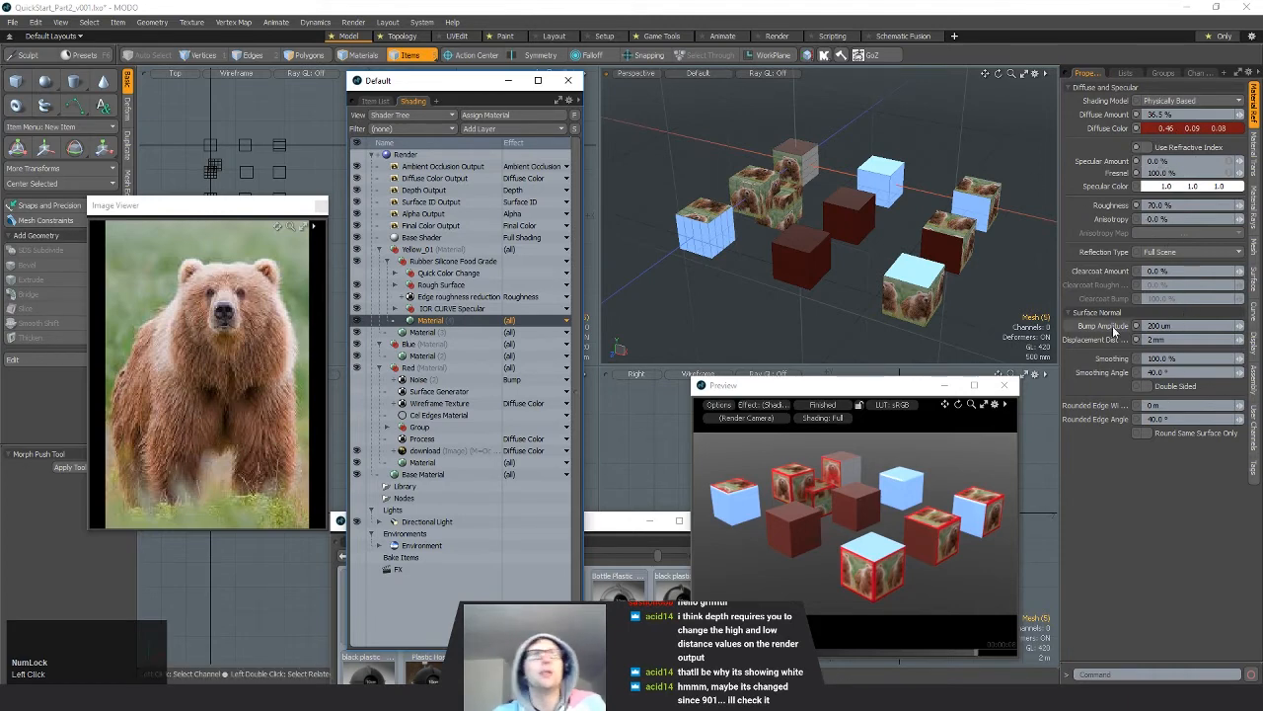
left_click(396, 285)
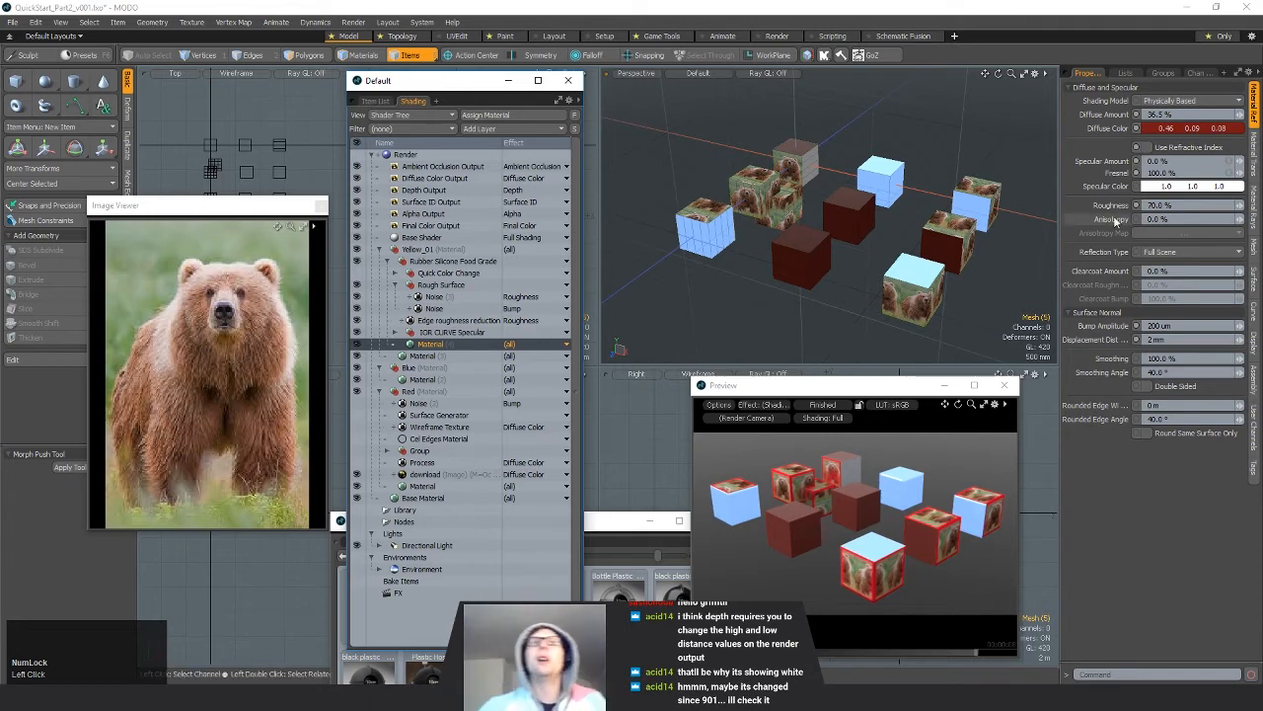
Step: Delete the Rubber Silicone Food Grade group and the locked SSS group from the Yellow_01 material
left_click(454, 263)
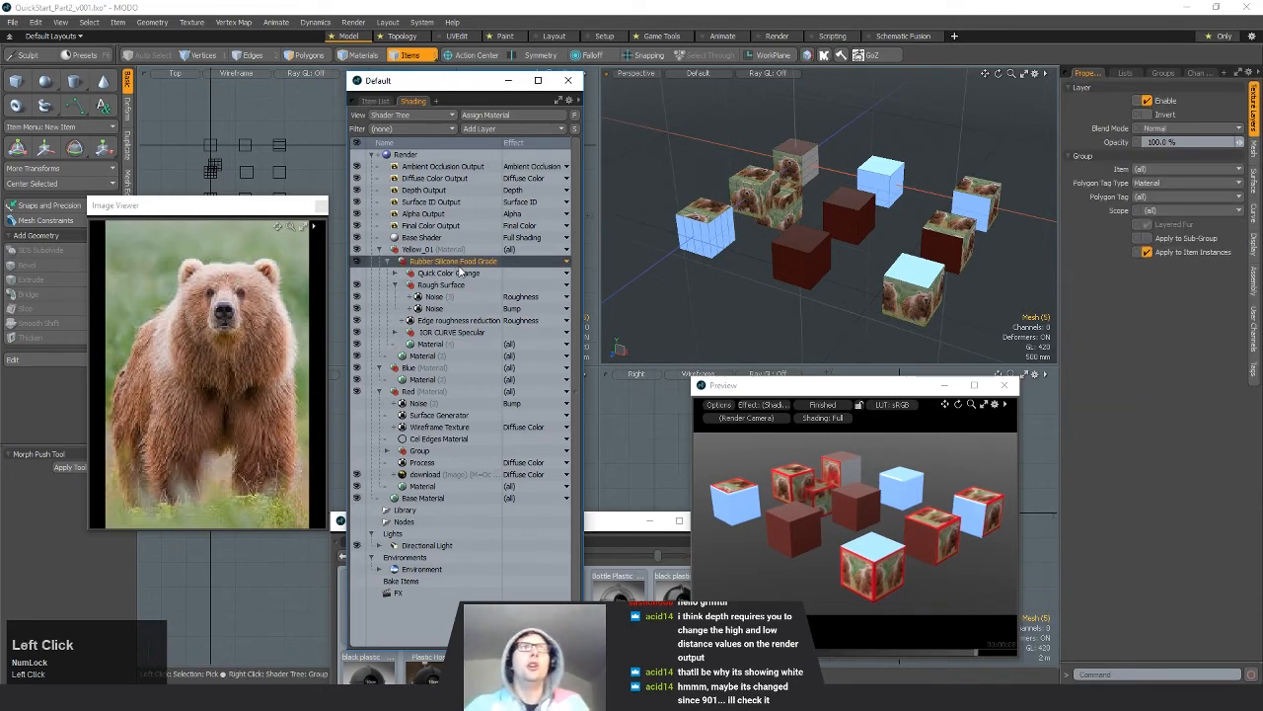
key("Delete")
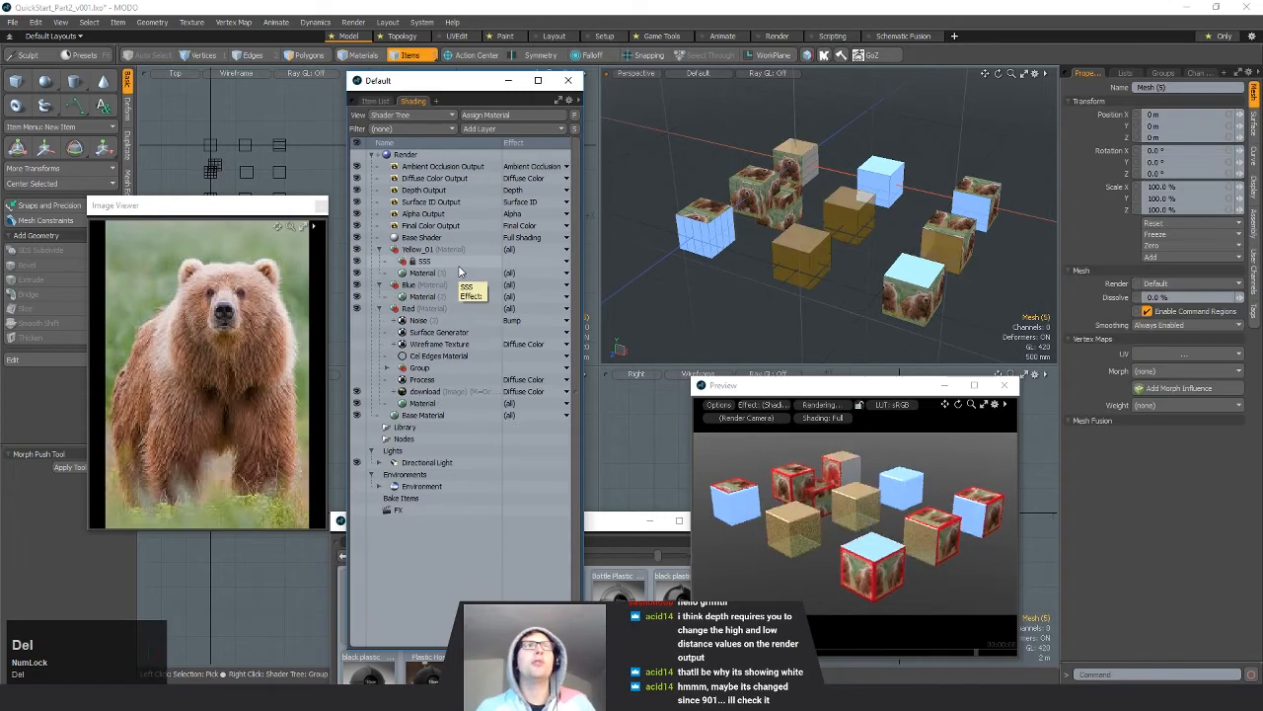
left_click(422, 262)
right_click(414, 262)
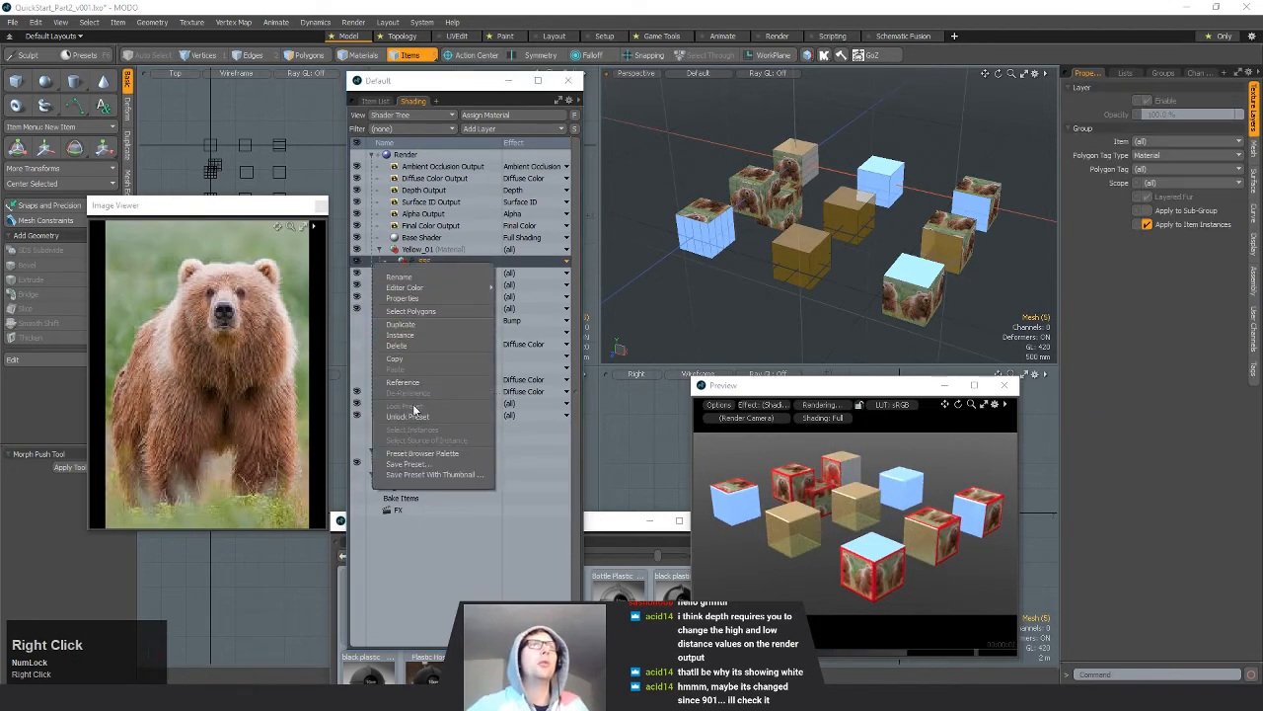
mouse_move(438, 294)
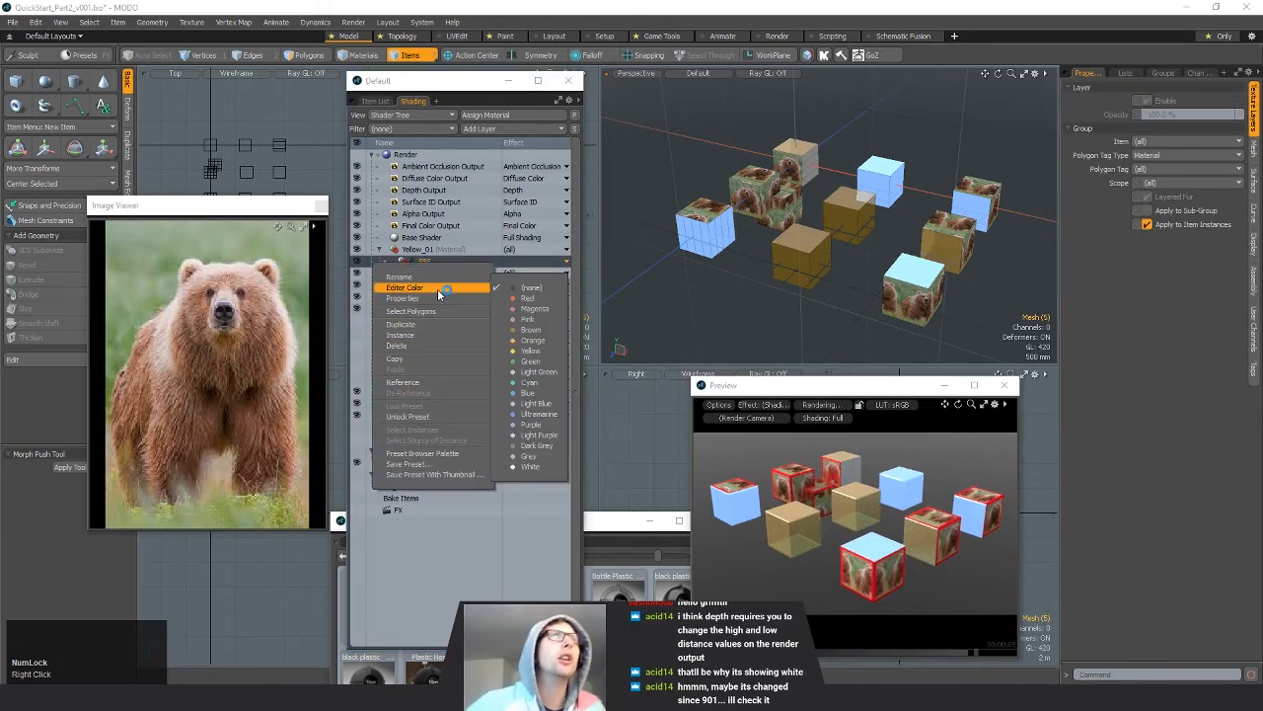
scroll(438, 293, "down", 1)
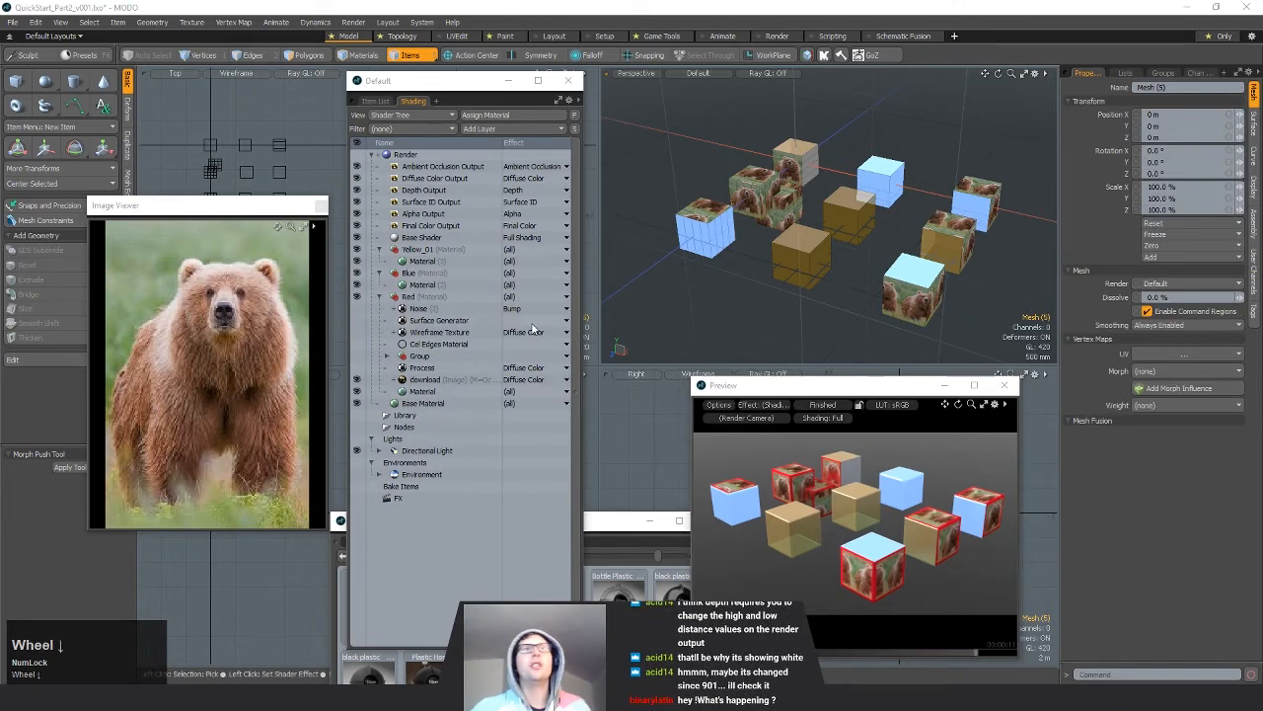
Step: Close the Preset Browser and shift the Preview window slightly to the left
left_click(595, 523)
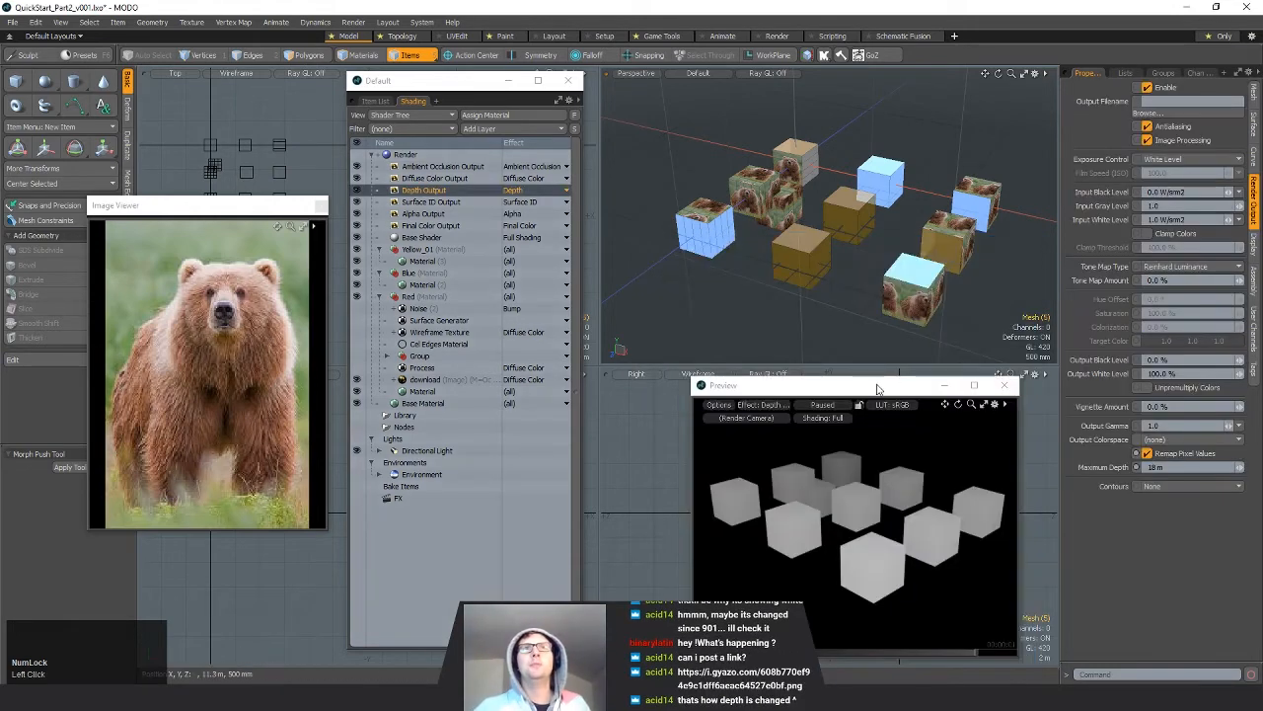
left_click_drag(876, 388, 833, 387)
left_click(976, 266)
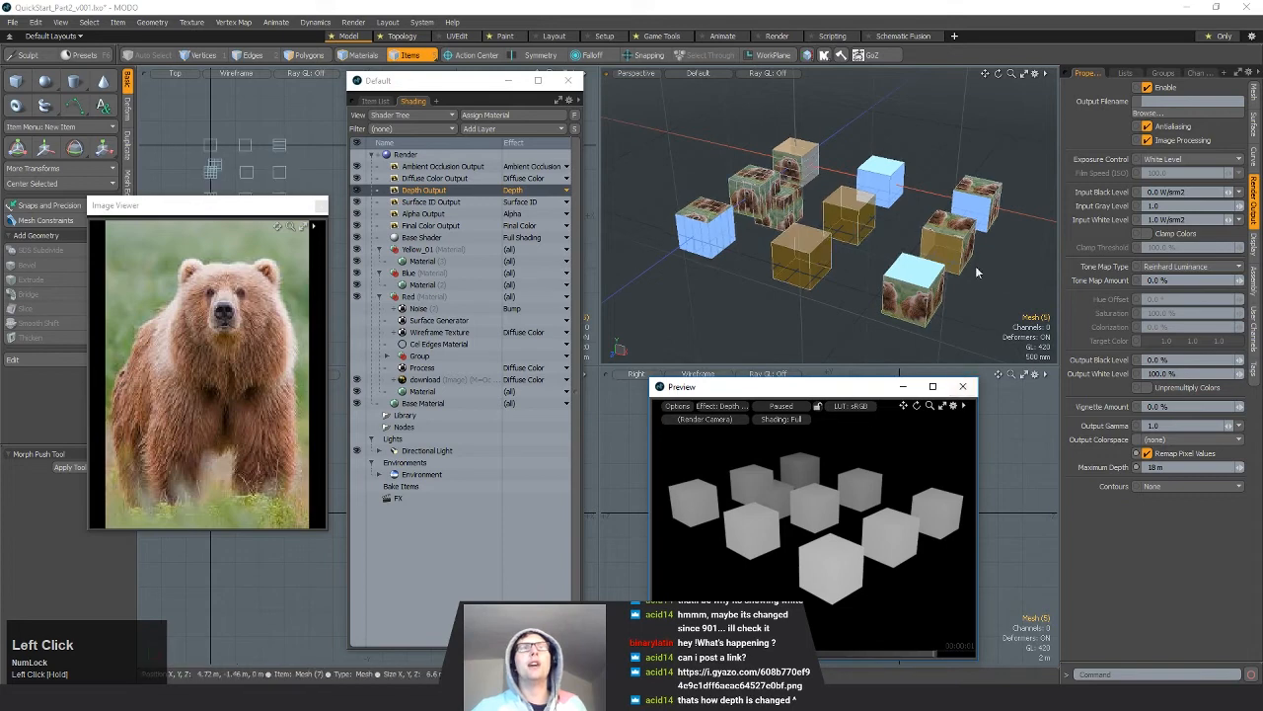
left_click(932, 344)
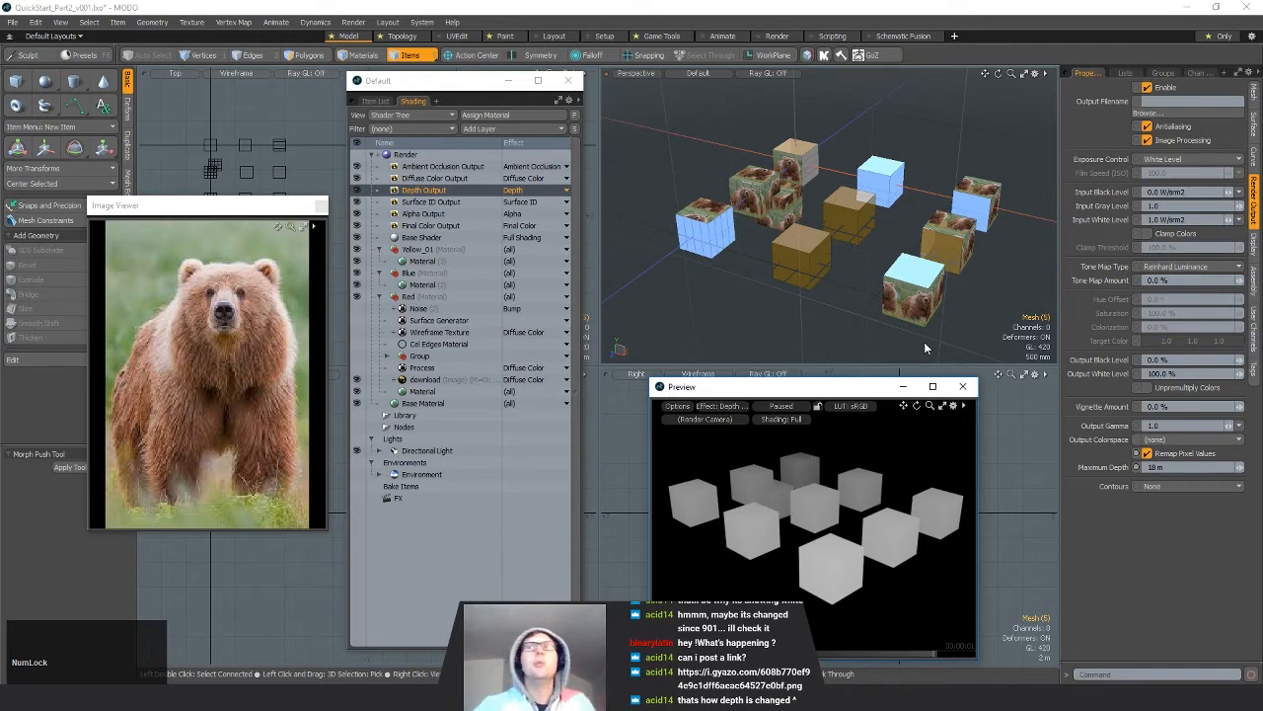
Step: Return to the item list and add a new mesh item to the scene
left_click_drag(926, 347, 846, 160, "alt")
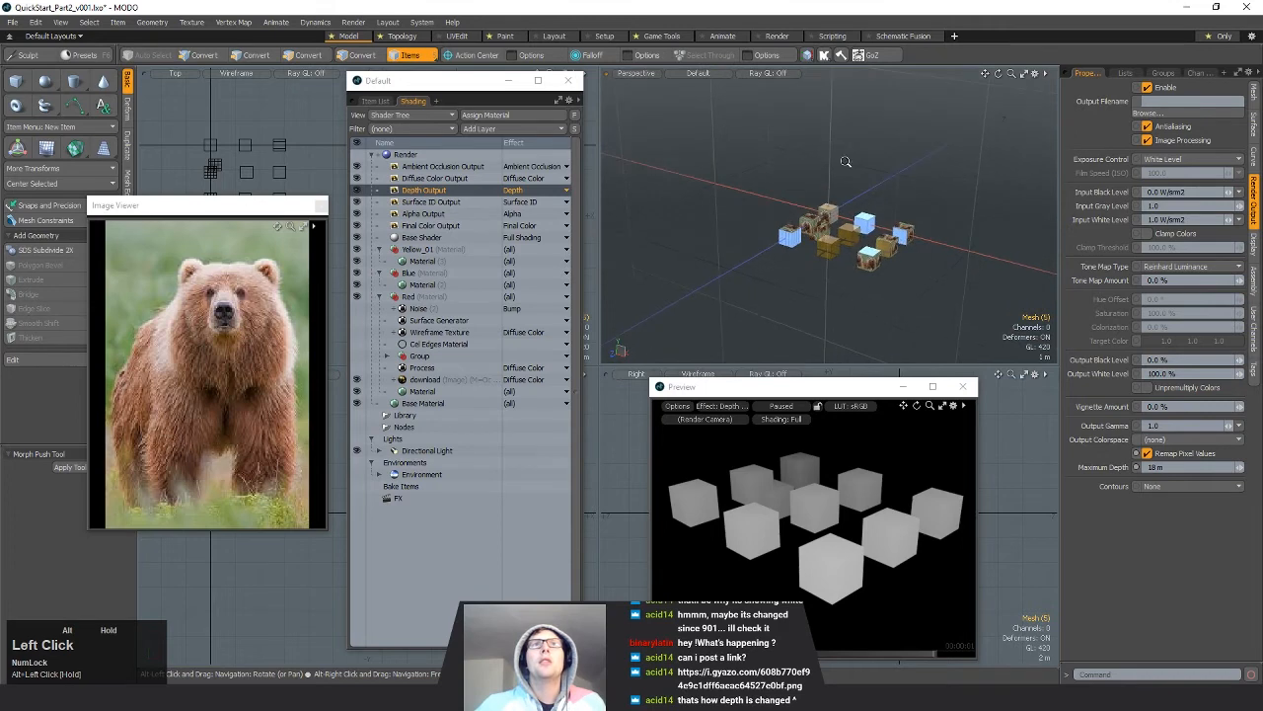
left_click(375, 100)
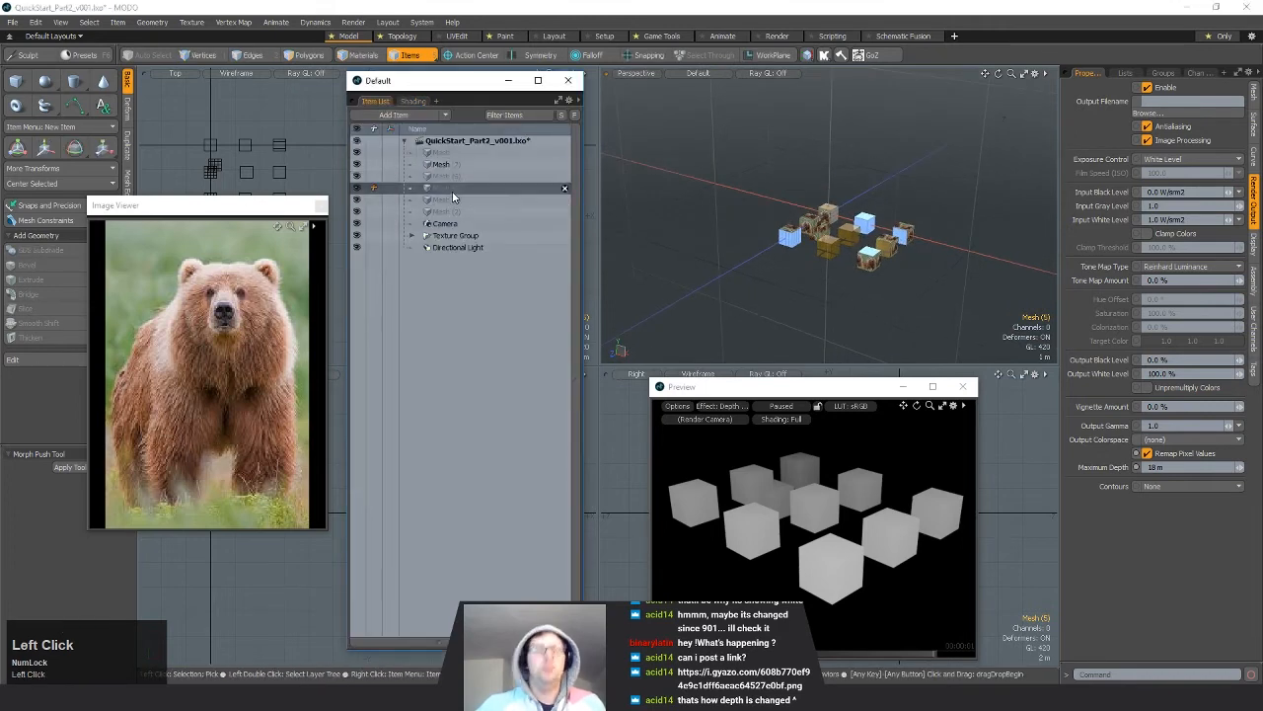
key("n")
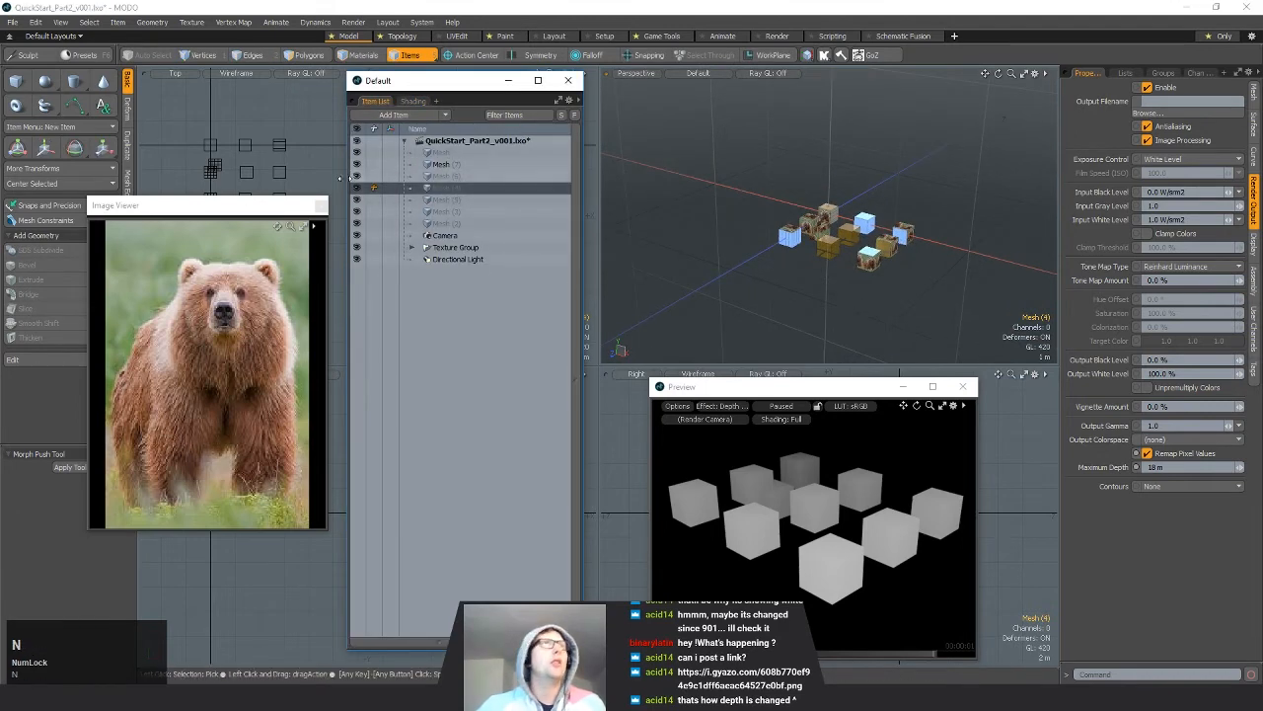
Step: Draw an eight-point winding curve around the cubes in the perspective view with the Curve tool
left_click(74, 106)
left_click_drag(819, 171, 896, 153, "alt")
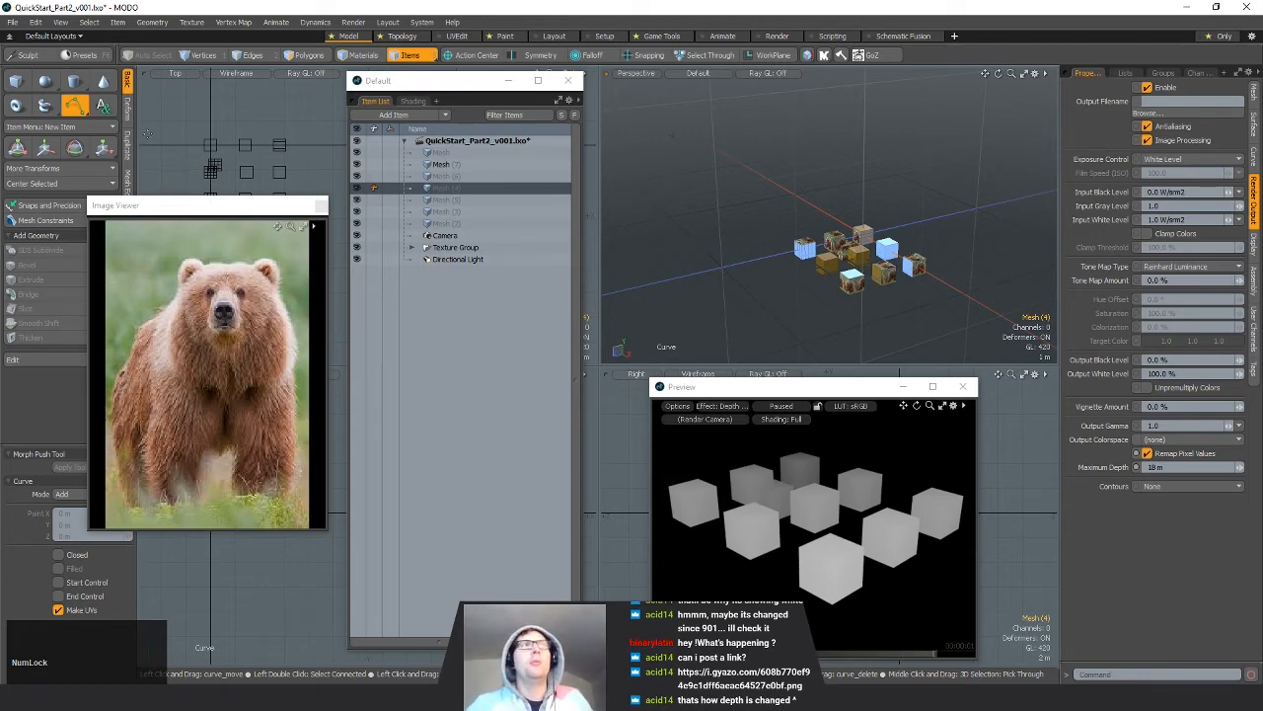
left_click(663, 185)
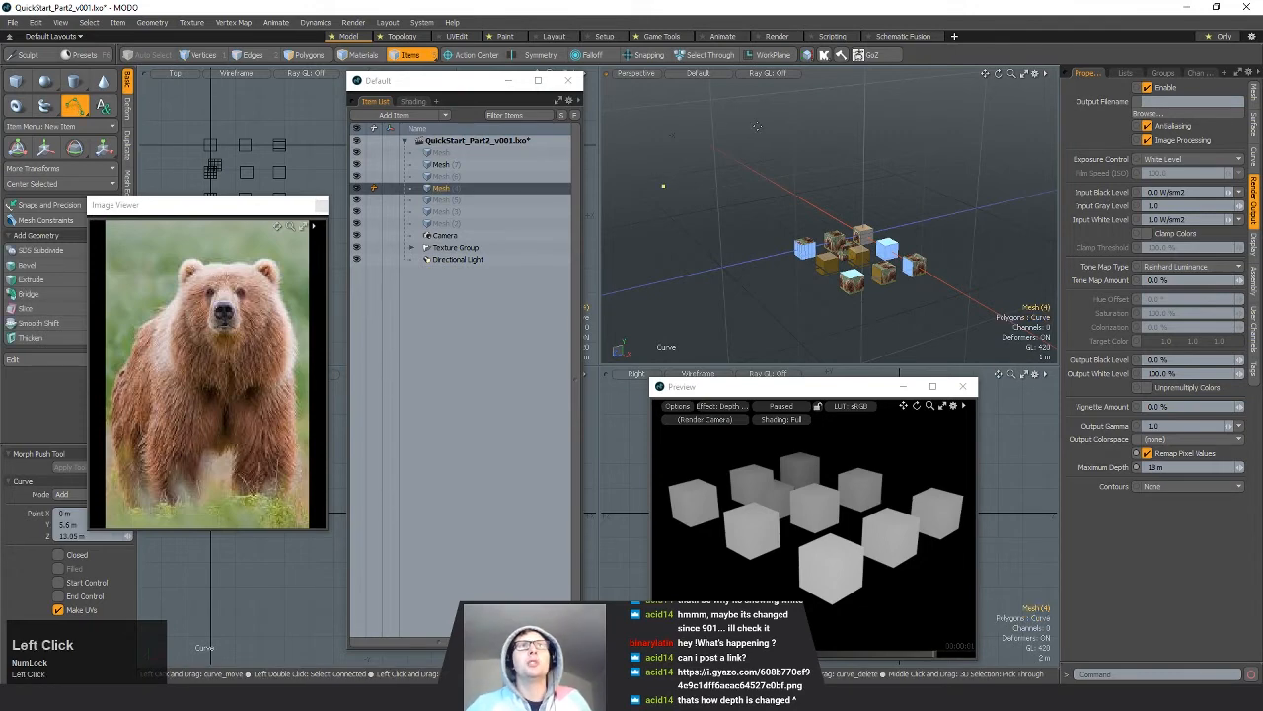
left_click(760, 127)
left_click(870, 121)
left_click(807, 200)
left_click(696, 271)
left_click(779, 314)
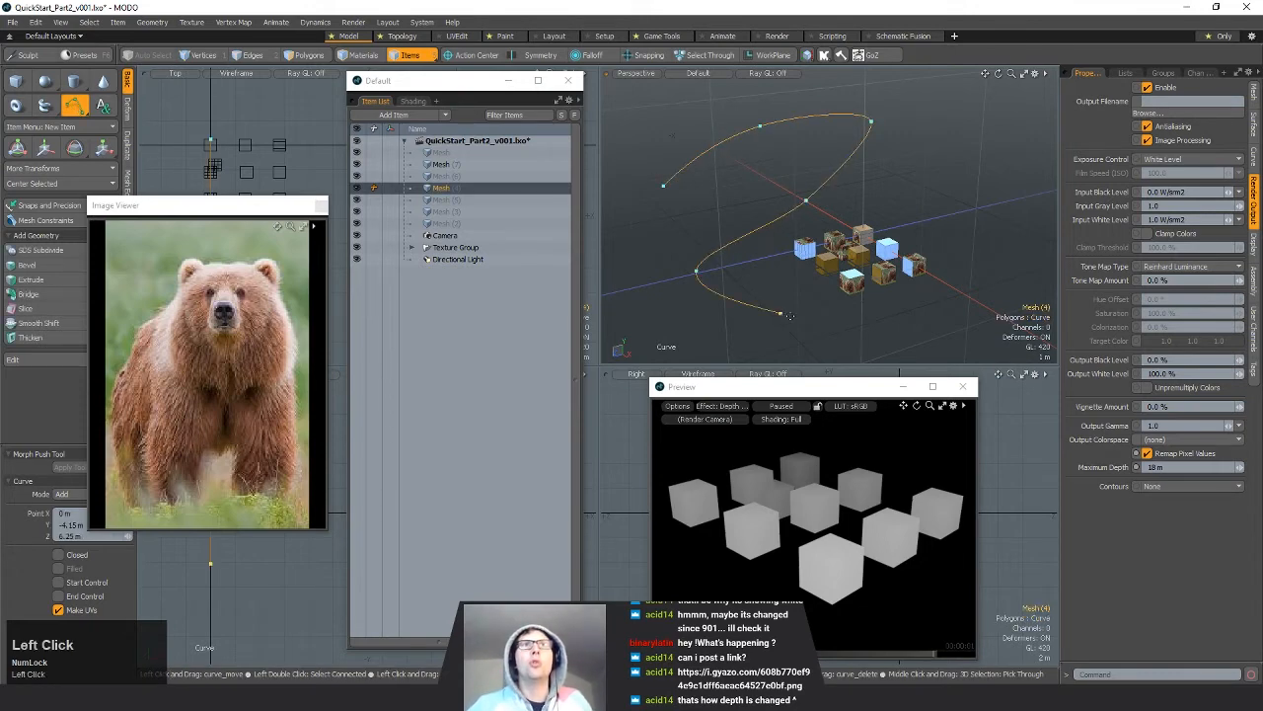
left_click(902, 319)
left_click(962, 209)
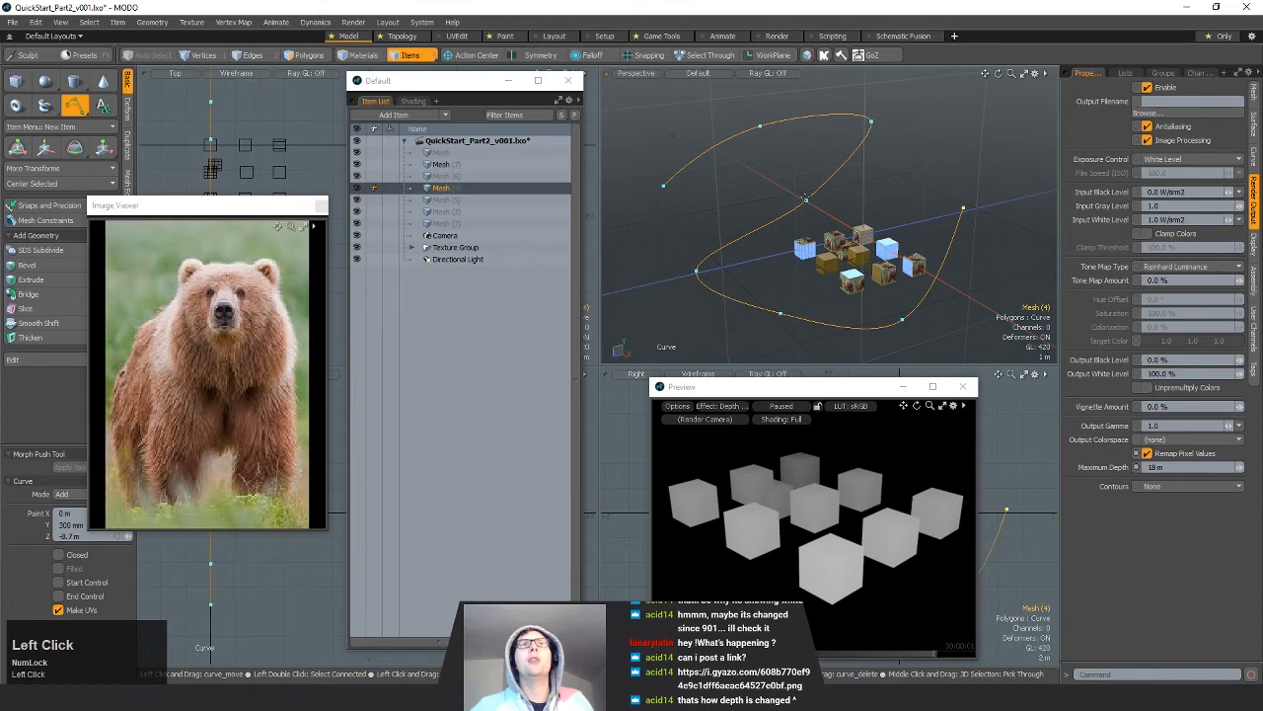
Step: Shift the Image Viewer aside and pull the curve's points outward, mainly in the top view, so the curve wraps around the cubes
left_click_drag(805, 198, 791, 179)
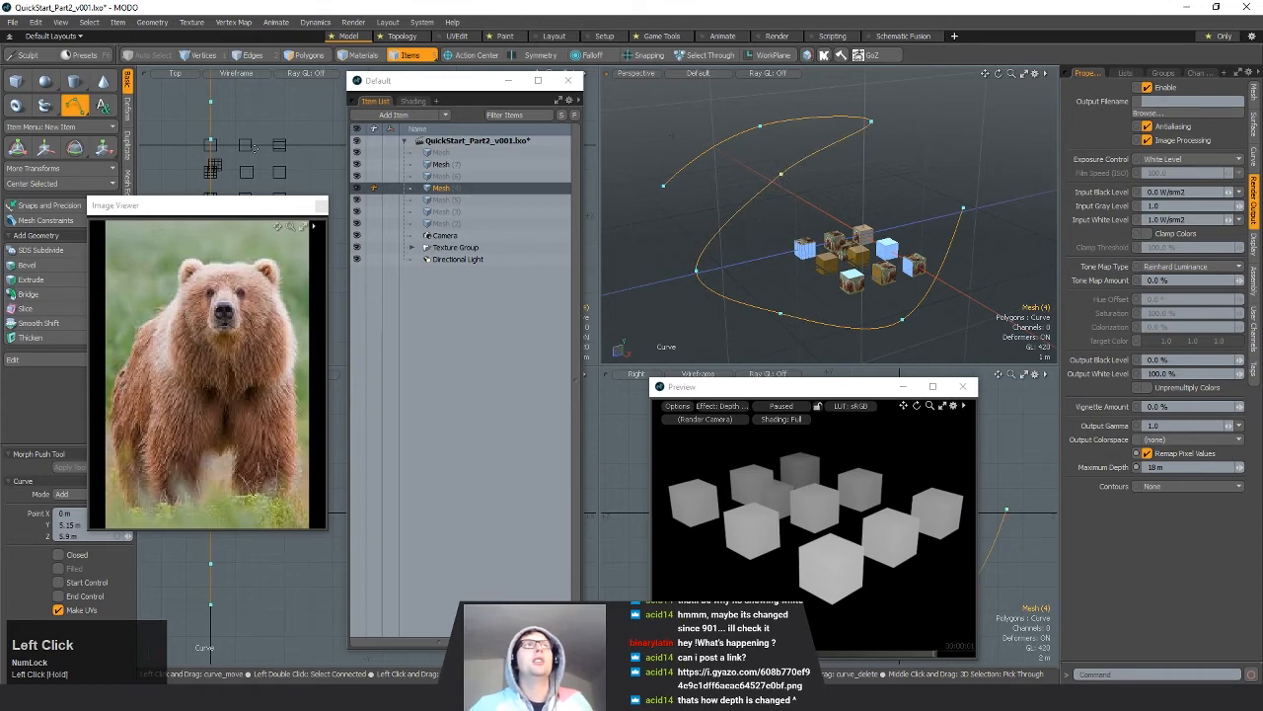
left_click_drag(210, 211, 338, 624)
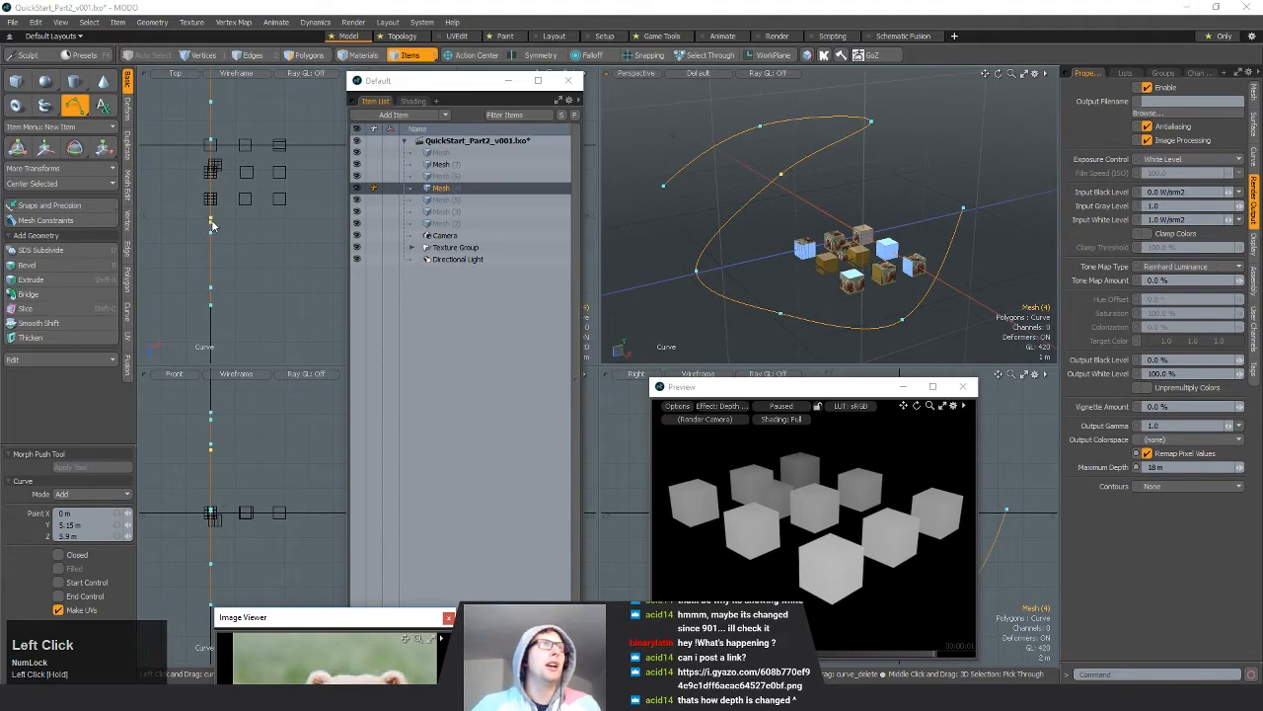
left_click_drag(212, 225, 226, 219)
left_click_drag(211, 140, 151, 143)
left_click_drag(211, 220, 148, 229)
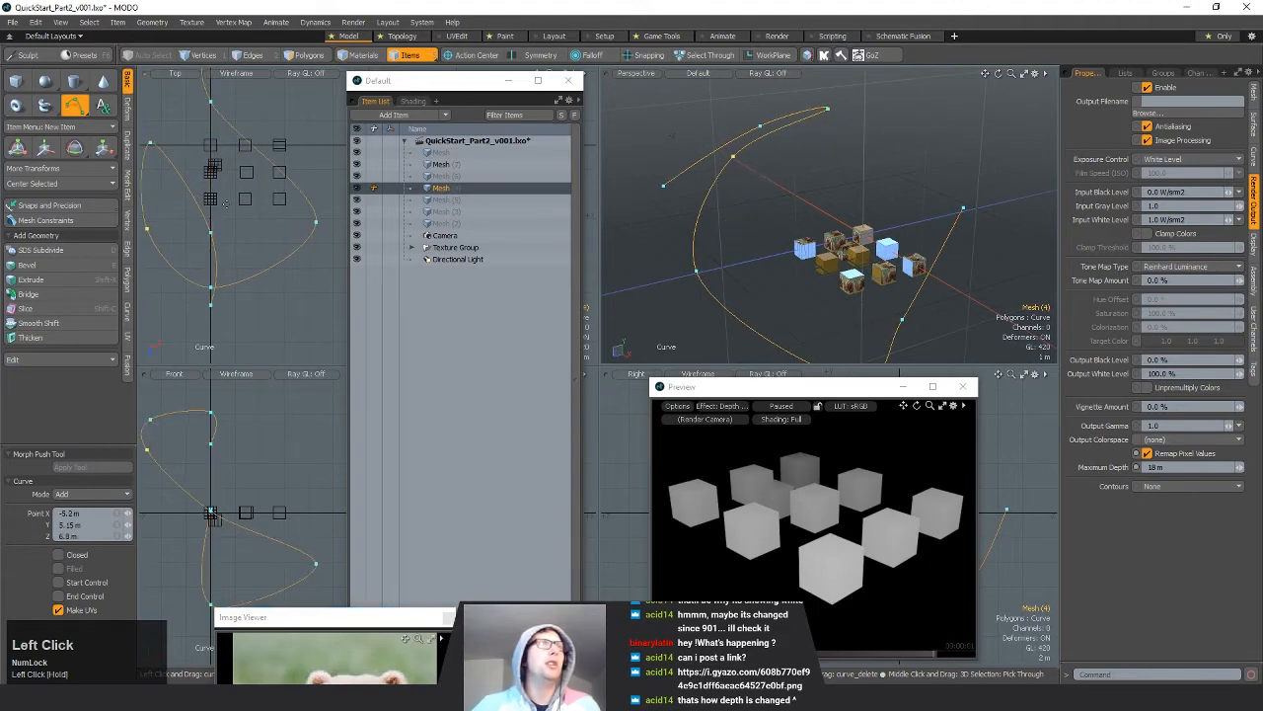
left_click_drag(282, 148, 276, 238, "alt+shift")
left_click_drag(205, 195, 351, 164)
left_click_drag(274, 502, 247, 458, "alt+shift")
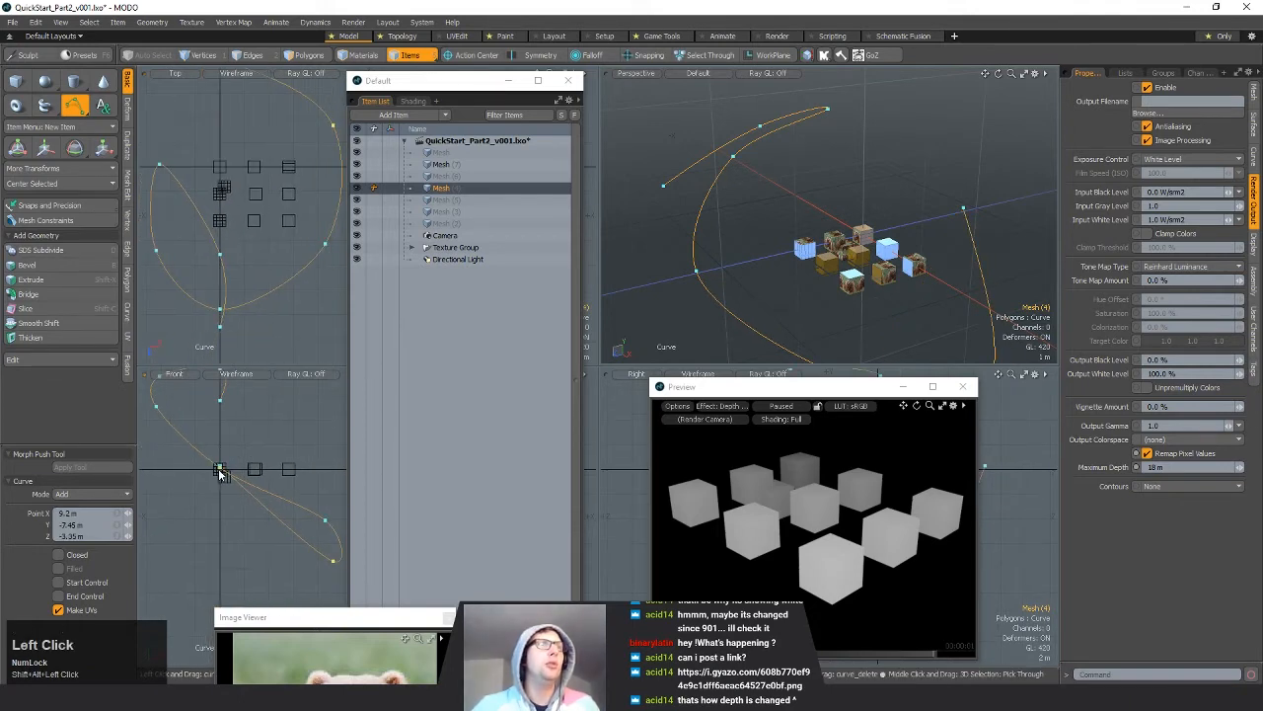
Step: Adjust more curve points in the top and front views, placing the end point at about X 5.1 m, Y 2.9 m, Z 13.05 m, and finish the curve
mouse_move(221, 310)
left_mouse_down()
mouse_move(243, 311)
mouse_move(173, 311)
mouse_move(208, 311)
left_mouse_up()
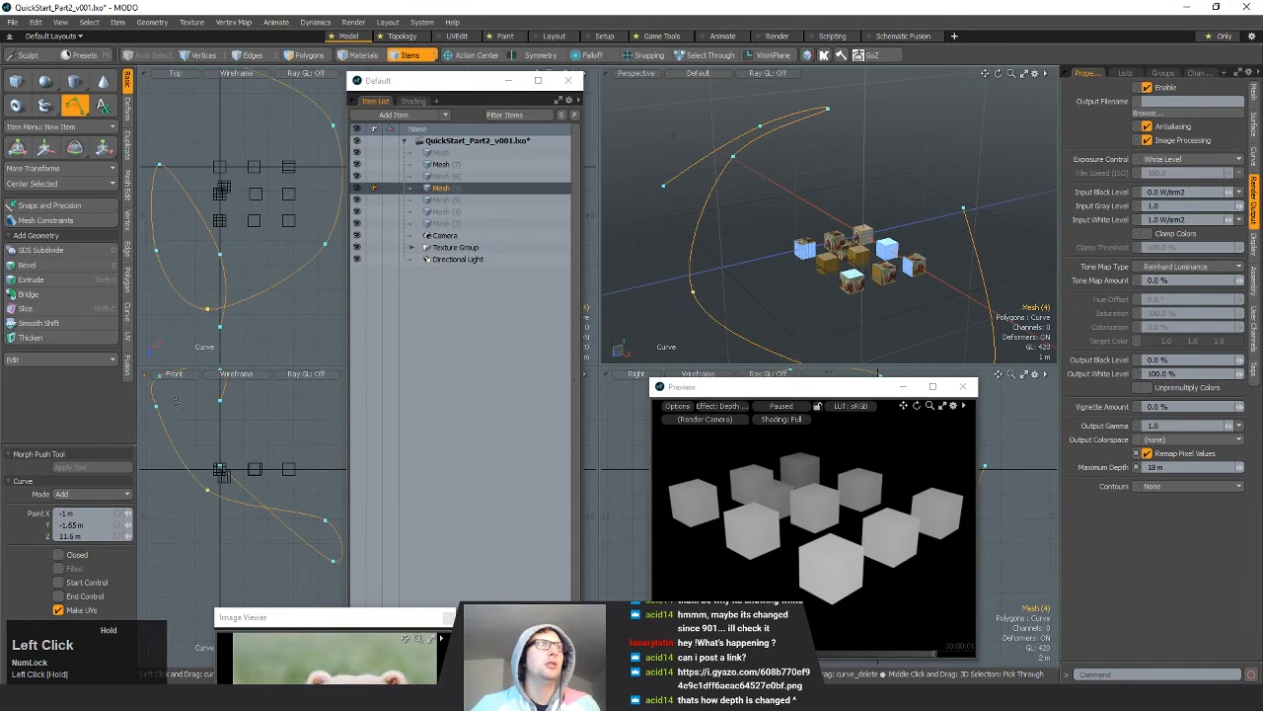
left_click_drag(157, 408, 151, 433)
left_click_drag(242, 480, 237, 514, "alt+shift")
scroll(223, 505, "down", 2)
left_click_drag(212, 393, 256, 441)
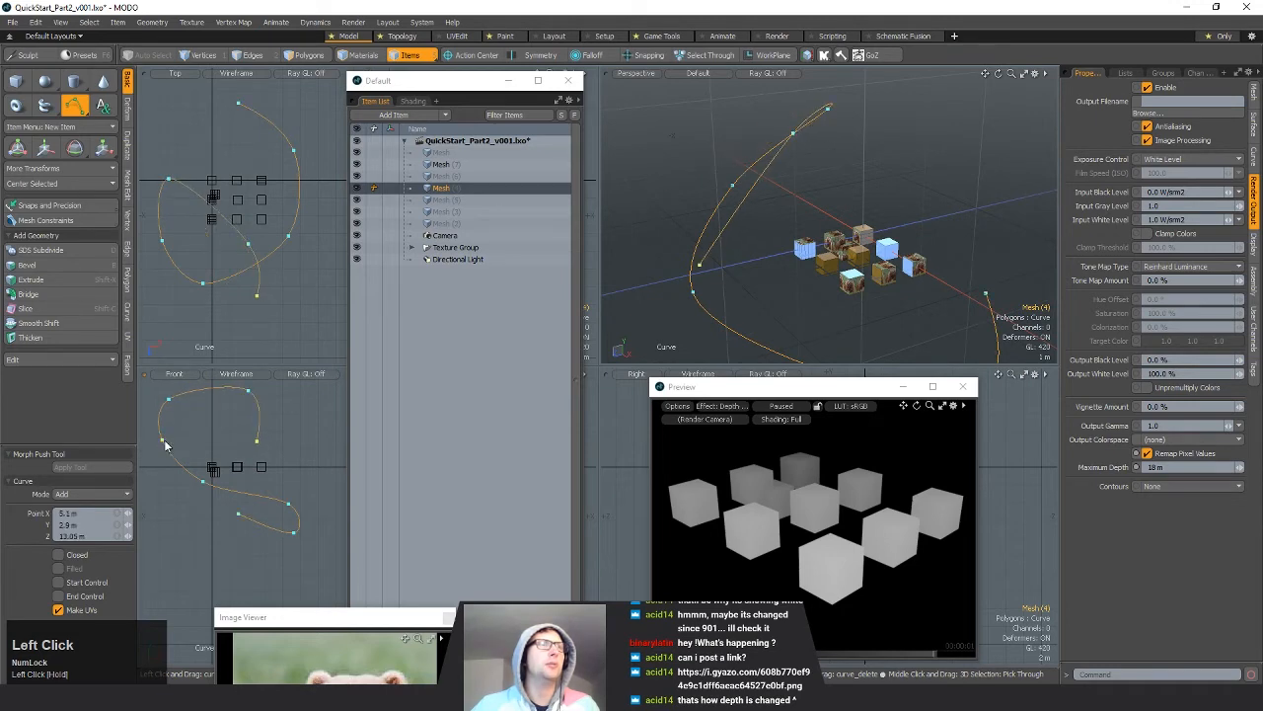
left_click_drag(164, 442, 162, 454)
left_click_drag(809, 247, 778, 176, "alt")
scroll(851, 268, "down", 3)
key("space")
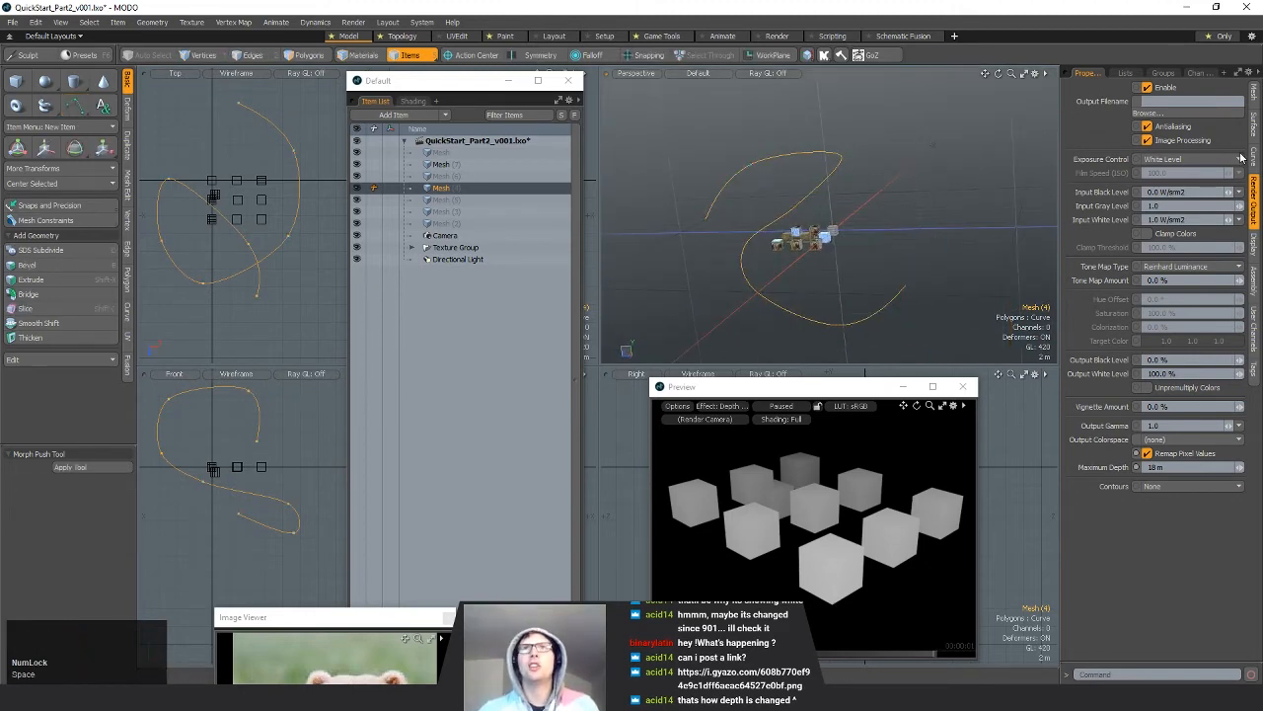
Step: Return the Image Viewer to its place over the top and front views and enable Render Curves for the curve mesh
left_click_drag(365, 624, 249, 211)
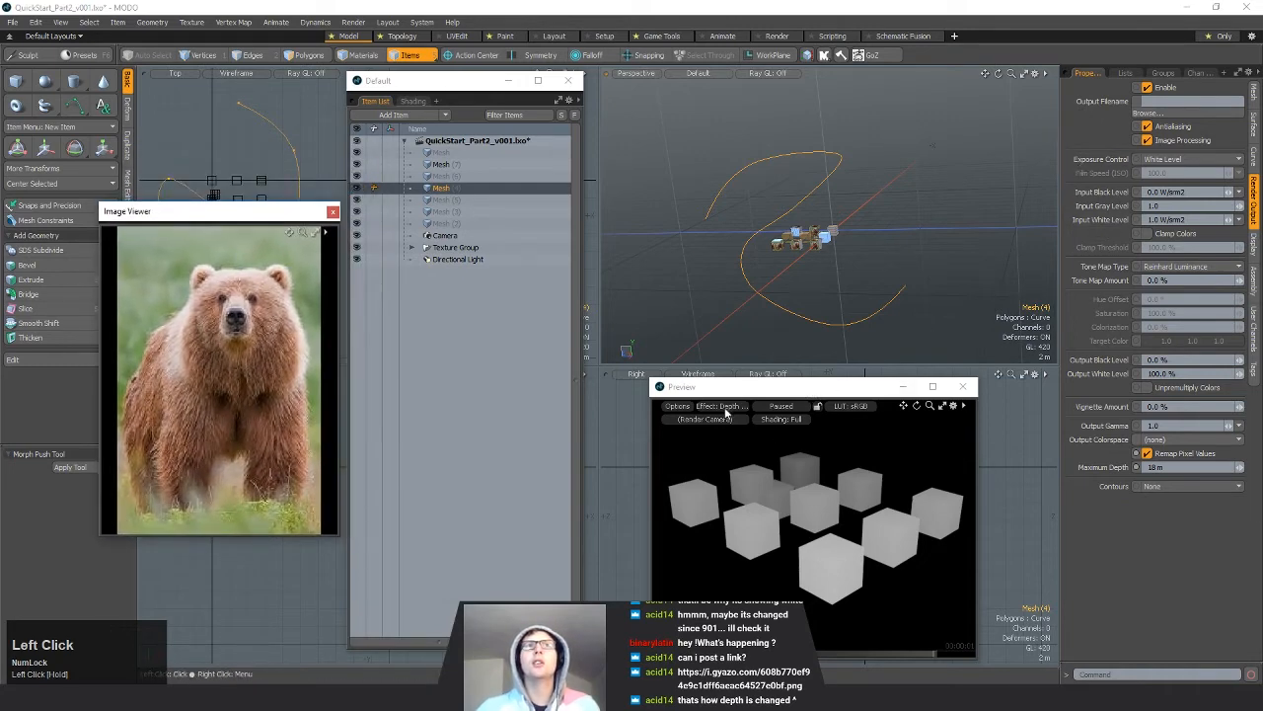
left_click(1255, 154)
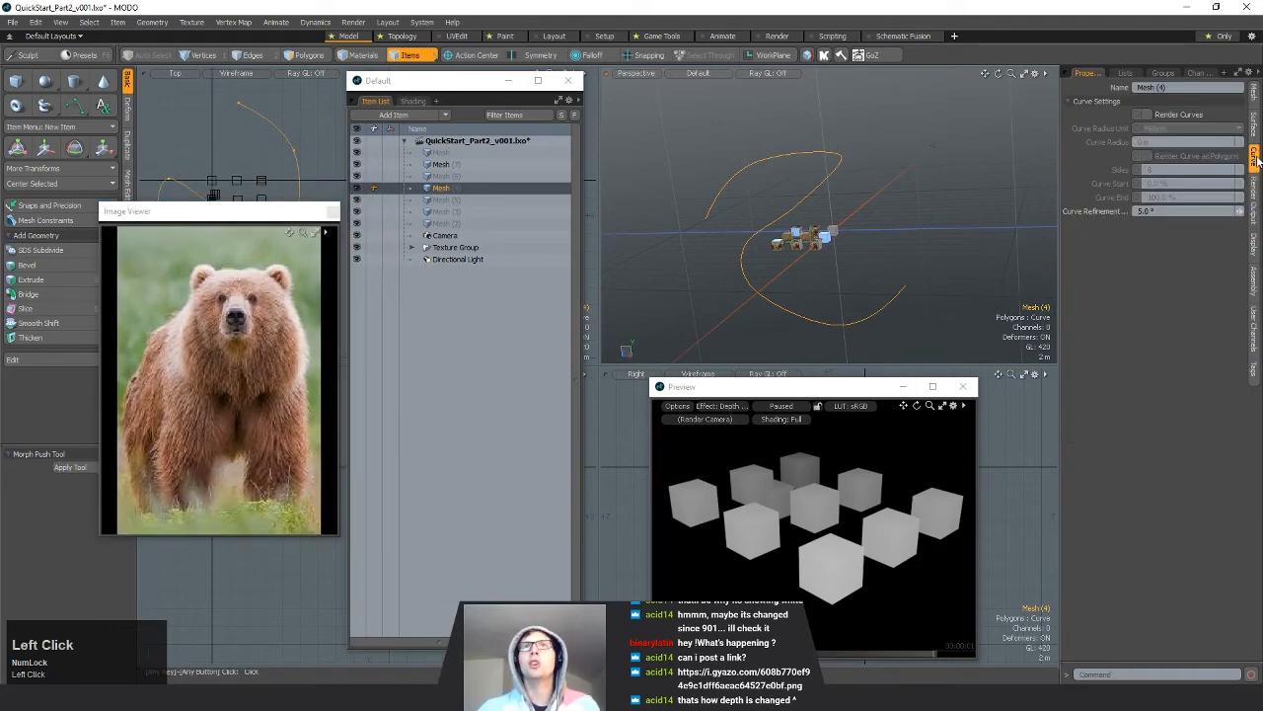
left_click(1146, 114)
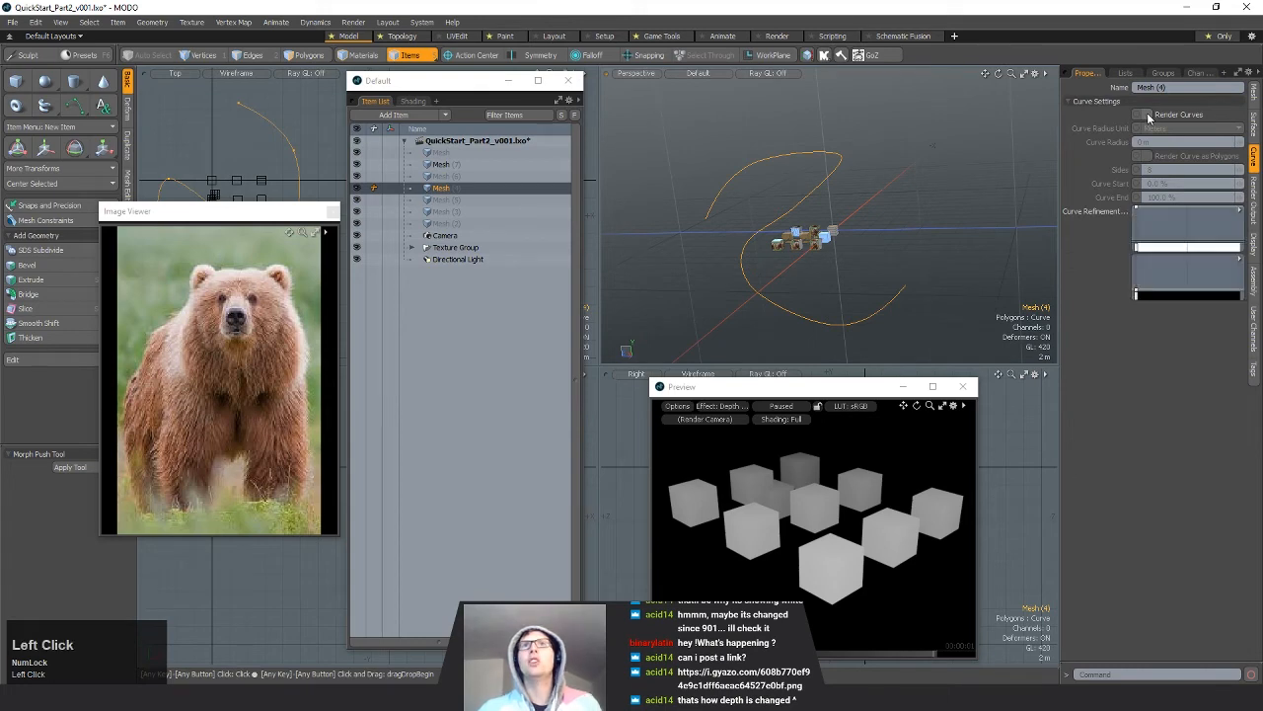
Step: Resume the preview render, set its effect to Shading, and frame the whole curve with the cubes in the preview
left_click(781, 408)
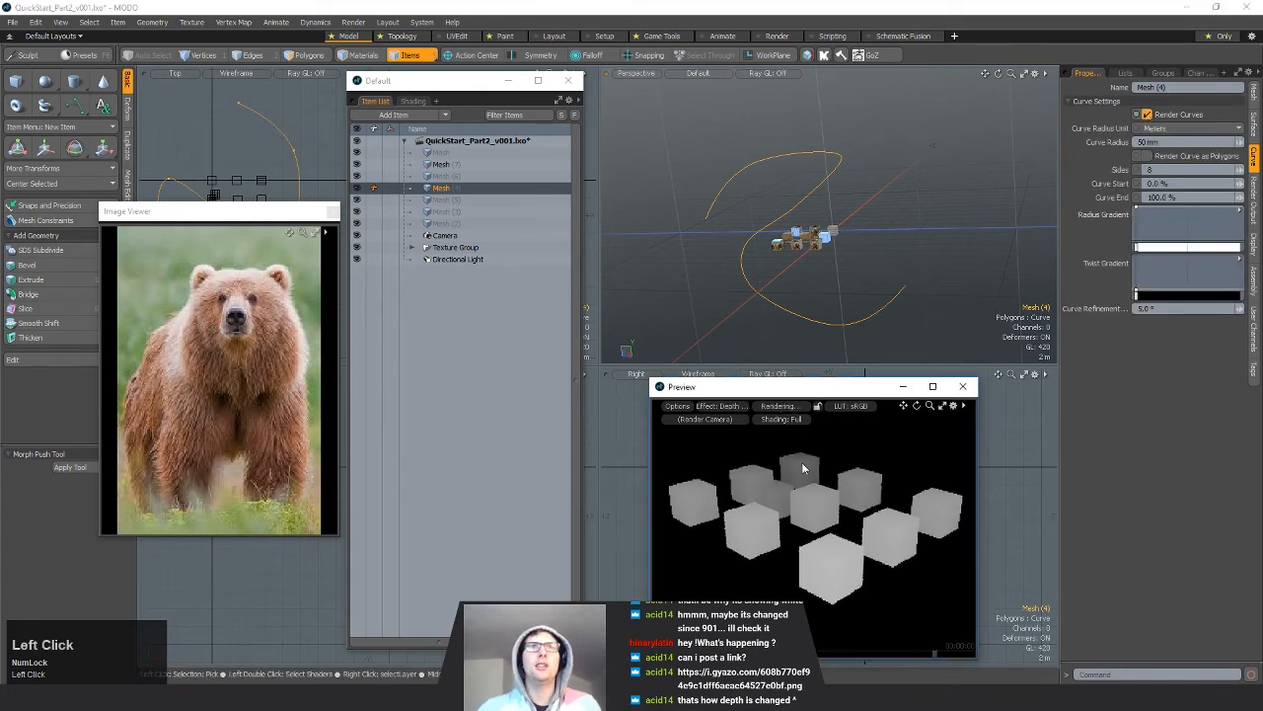
left_click(719, 406)
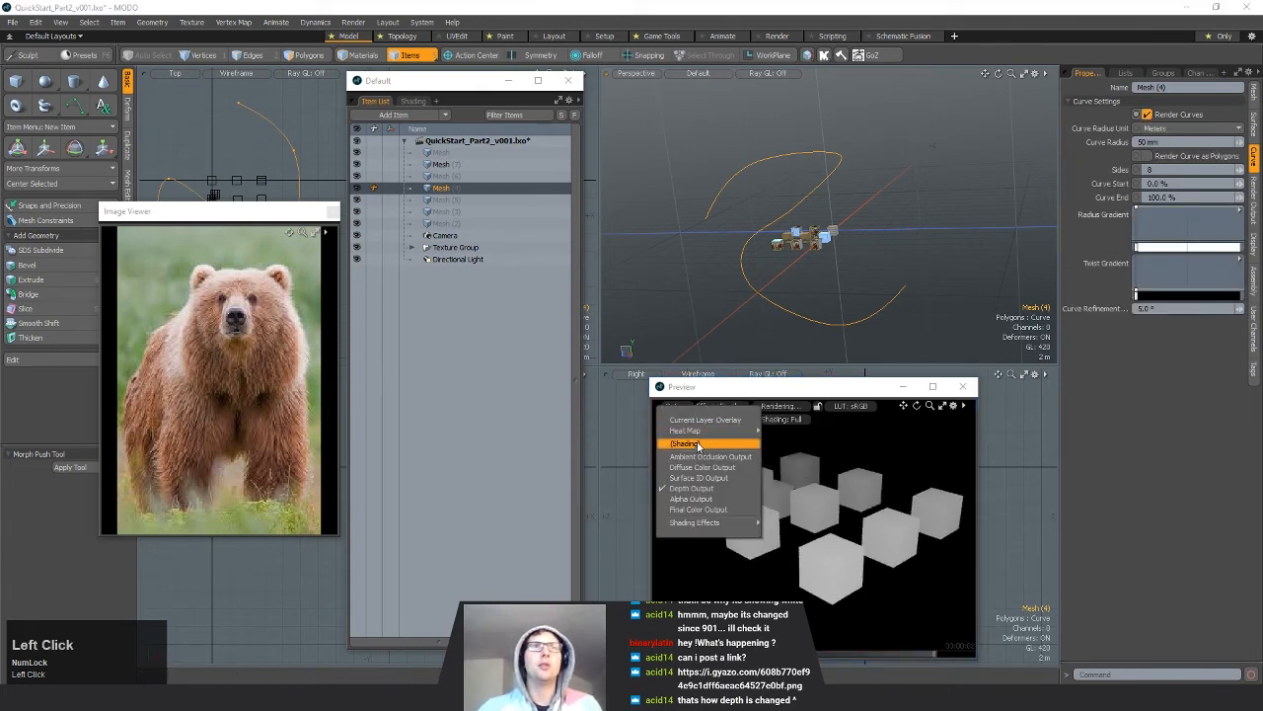
left_click(685, 443)
left_click_drag(822, 512, 740, 539, "ctrl+alt")
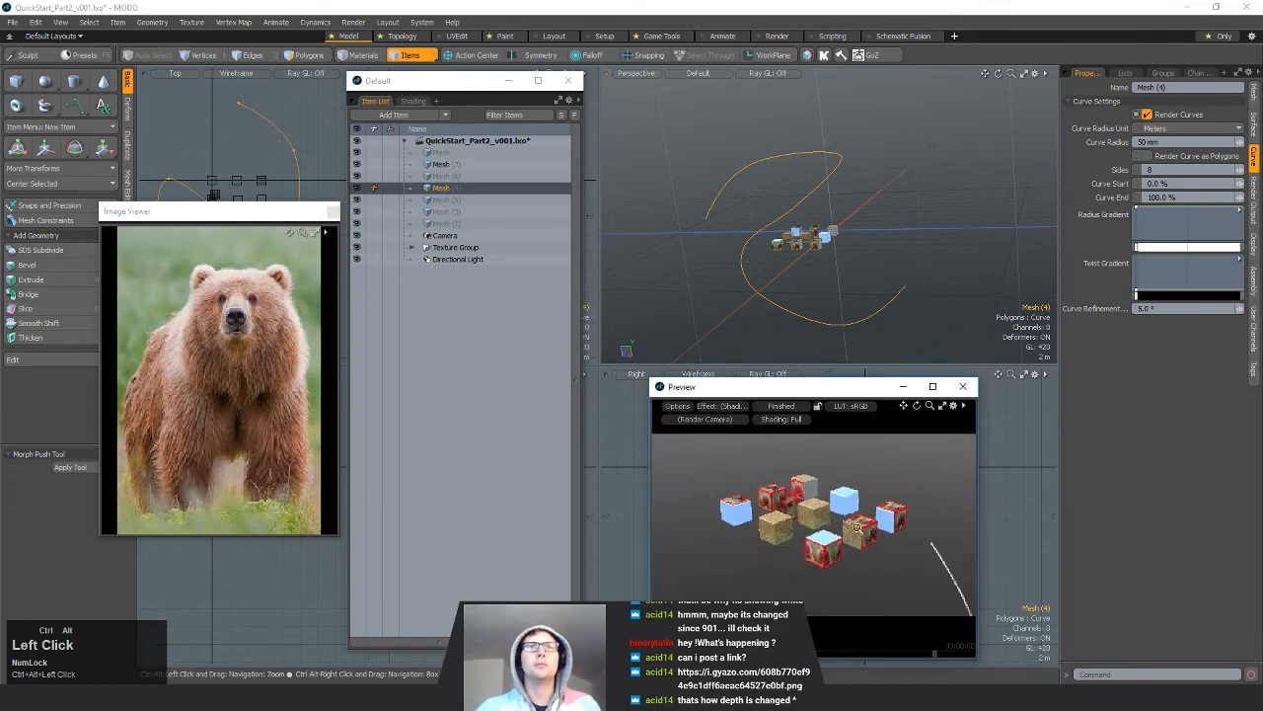
left_click_drag(857, 497, 835, 519, "alt")
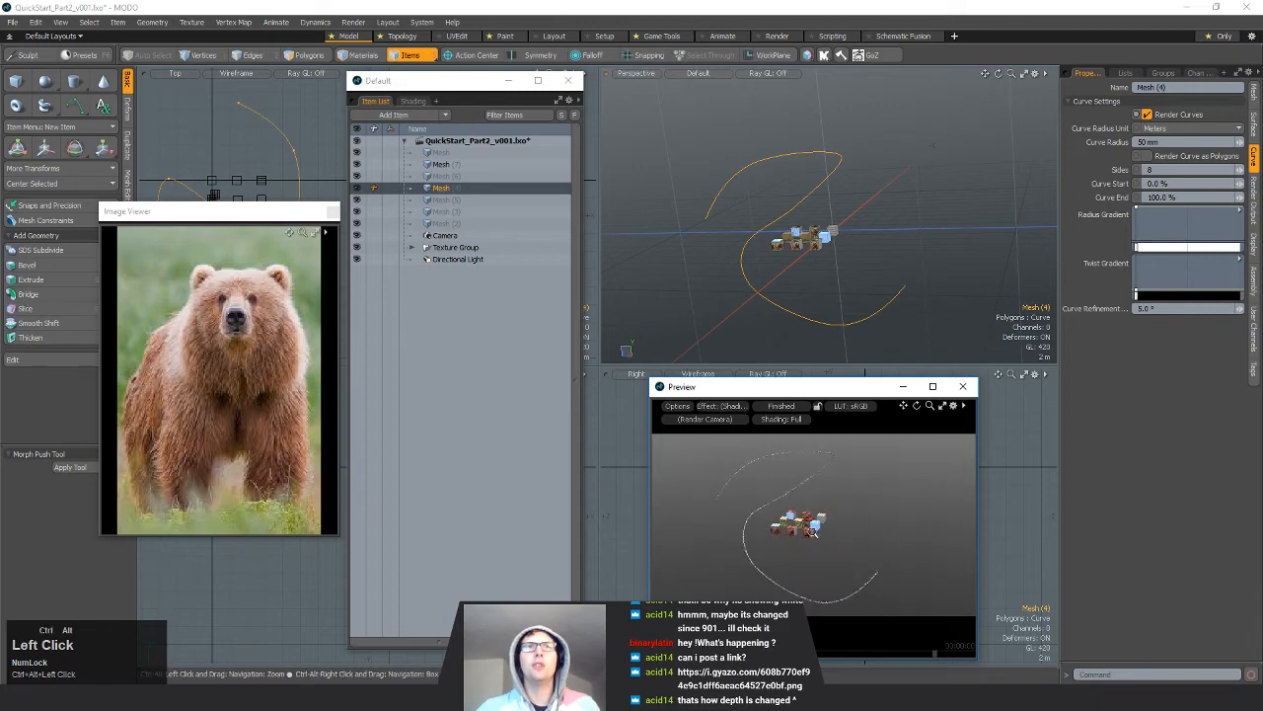
Step: Try curve radii of 100 mm and 1 m on the rendered curve
left_click(1174, 142)
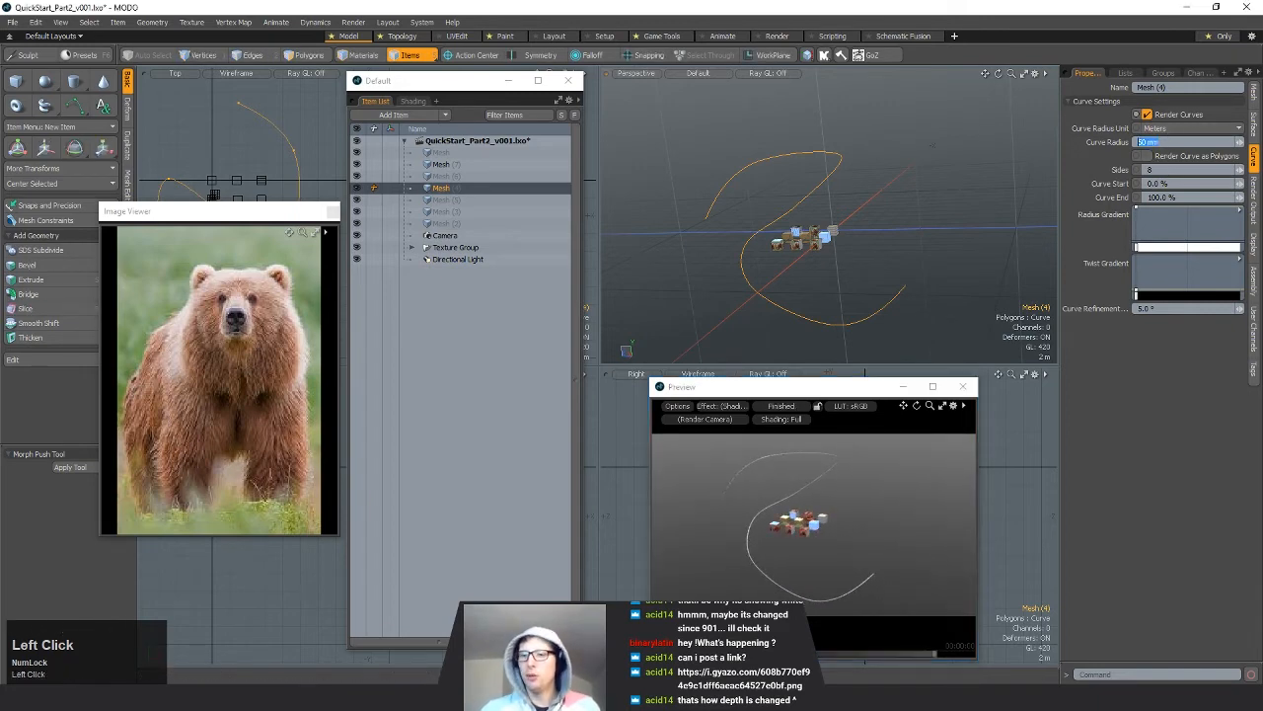
type("0.")
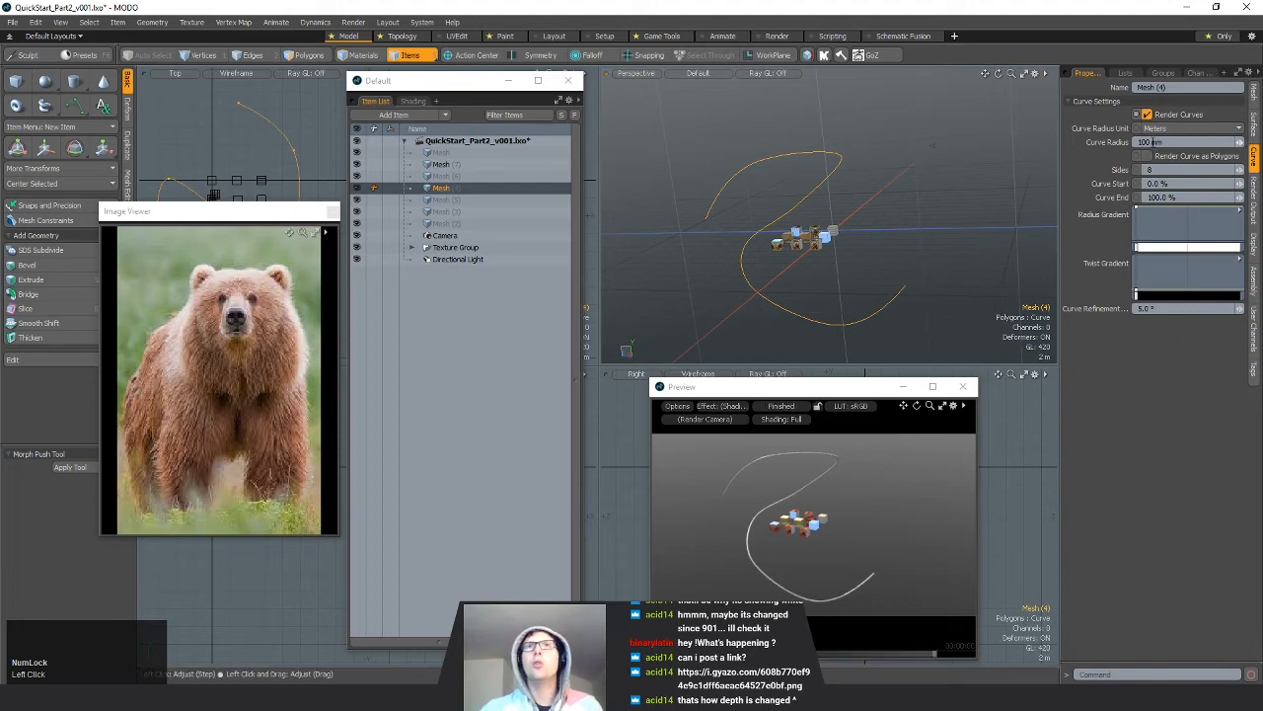
type("1")
key("Return")
type("1")
key("Return")
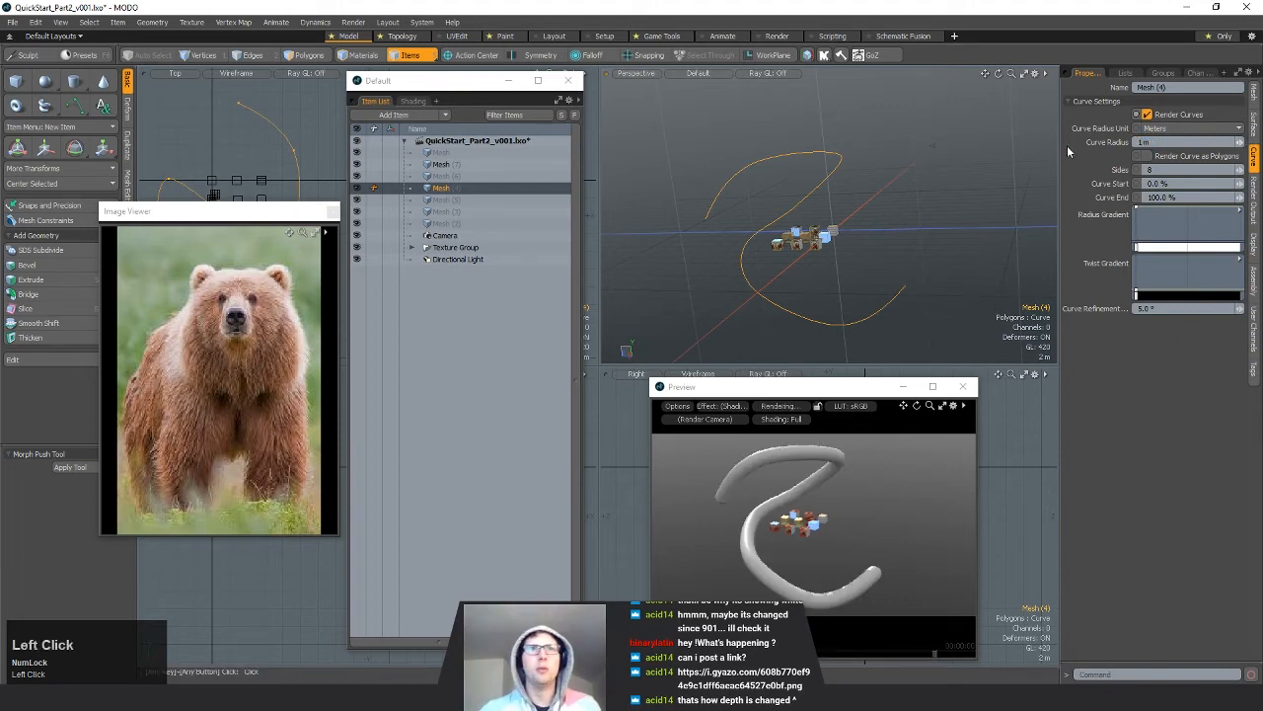
Step: Set the curve radius to 500 mm
left_click(1175, 142)
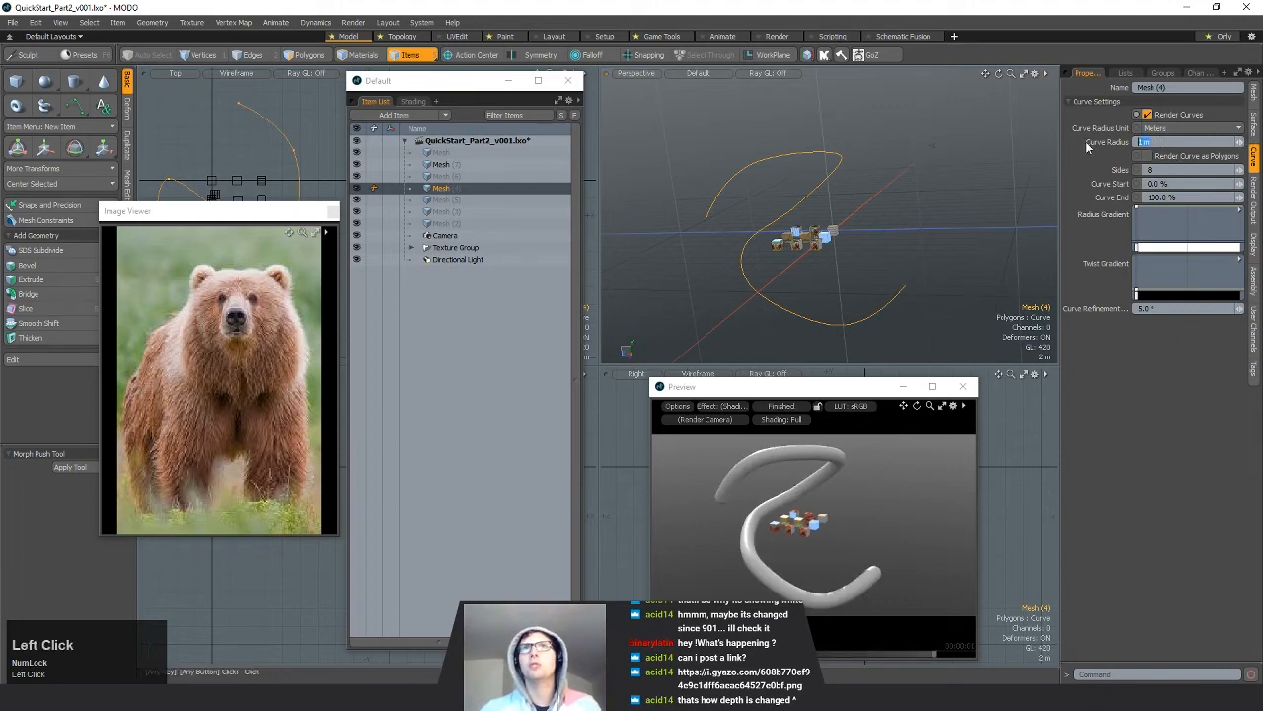
type("0.5")
key("Return")
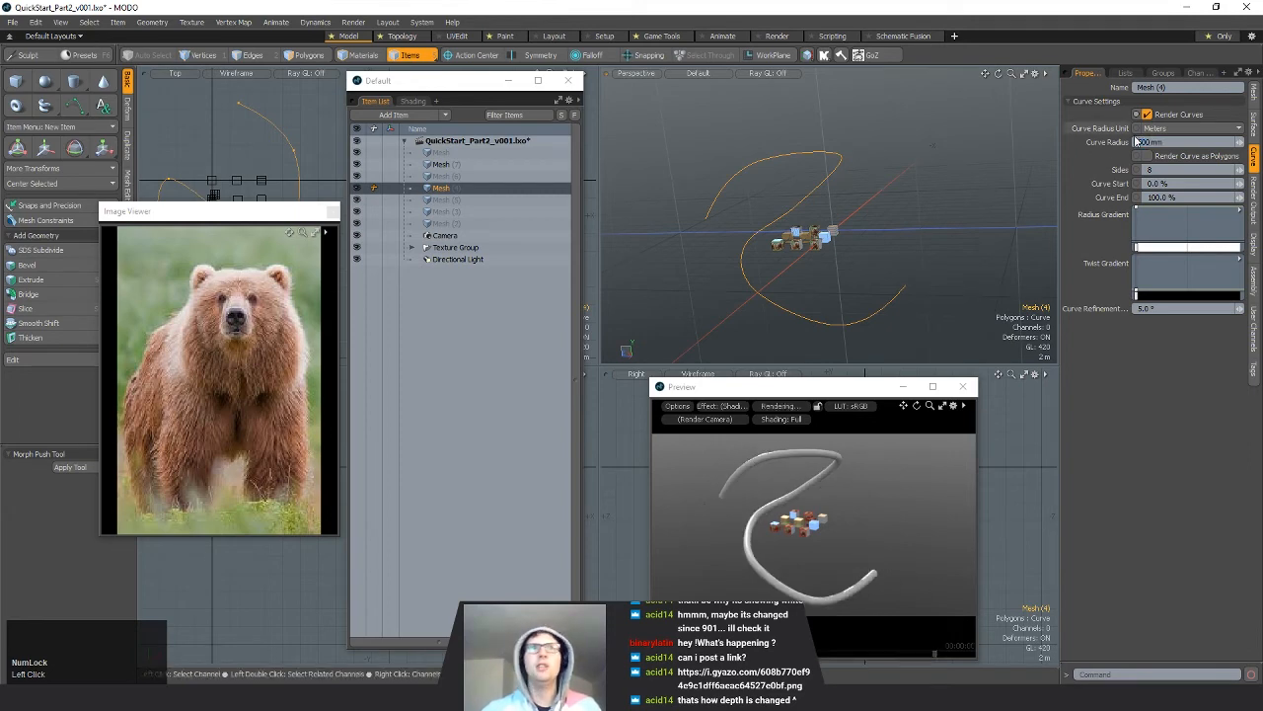
Step: Try moving a single curve vertex in the top and front views, undo the moves, and deselect the vertex
mouse_move(812, 267)
left_mouse_down("alt")
mouse_move(906, 223)
mouse_move(857, 254)
left_mouse_up("alt")
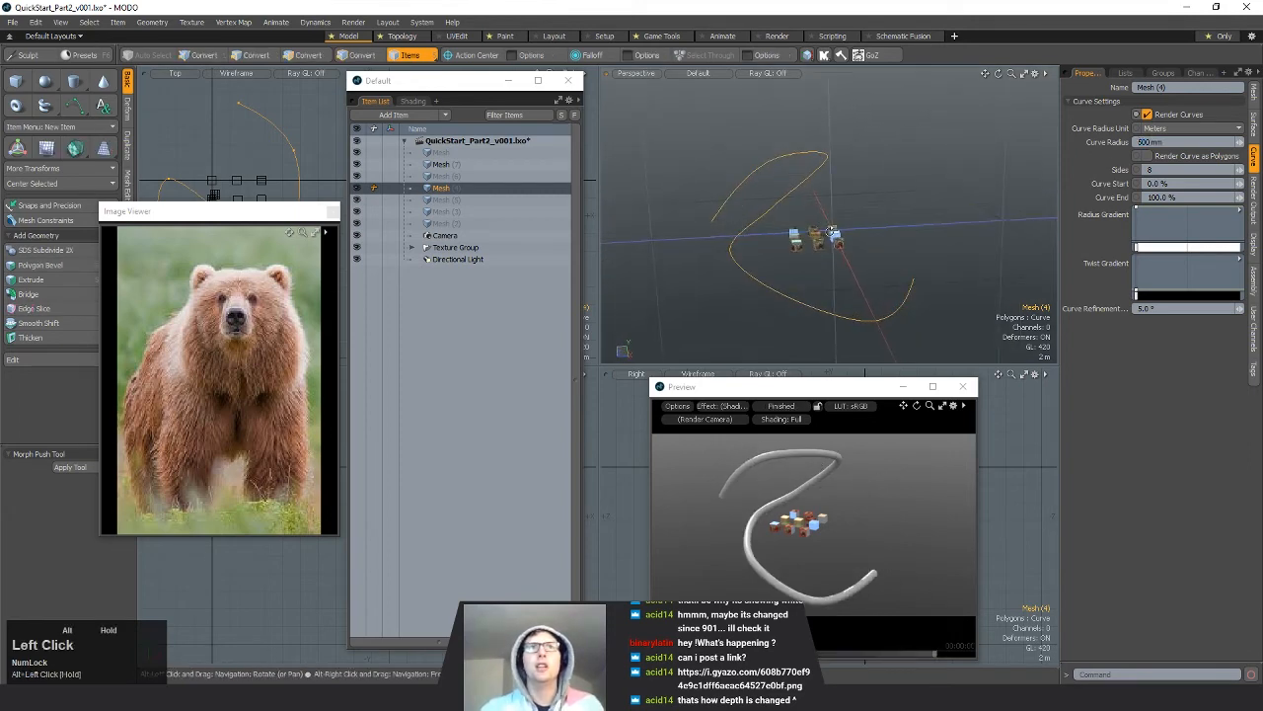
key("1")
mouse_move(304, 134)
right_mouse_down()
mouse_move(285, 144)
mouse_move(302, 150)
right_mouse_up()
key("w")
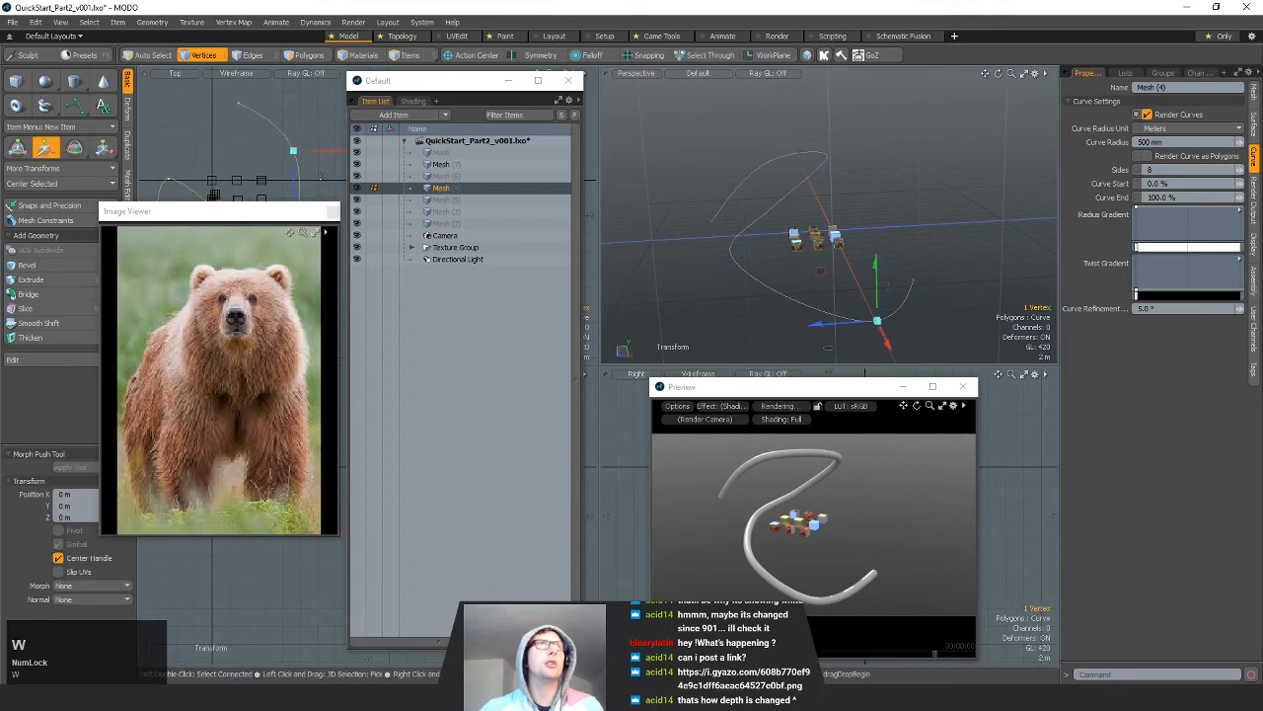
left_click_drag(315, 174, 283, 171)
left_click_drag(250, 598, 278, 673)
key("ctrl+z")
key("ctrl+z")
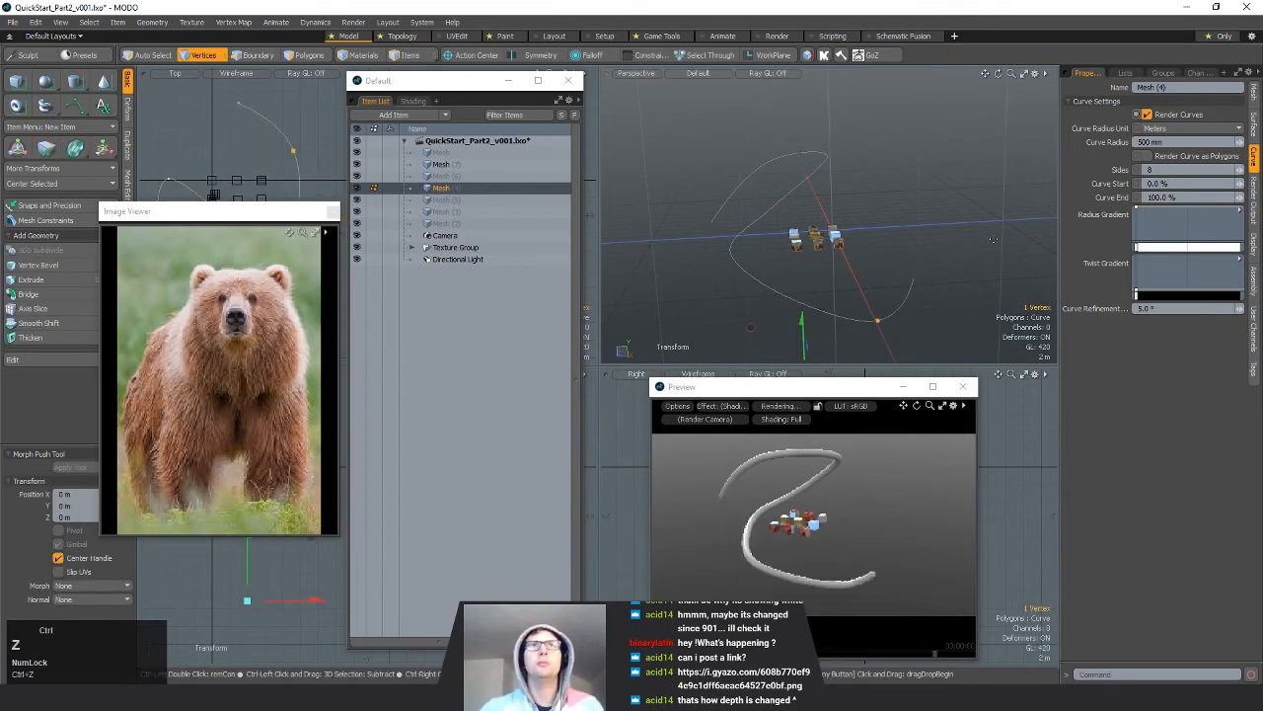
key("space")
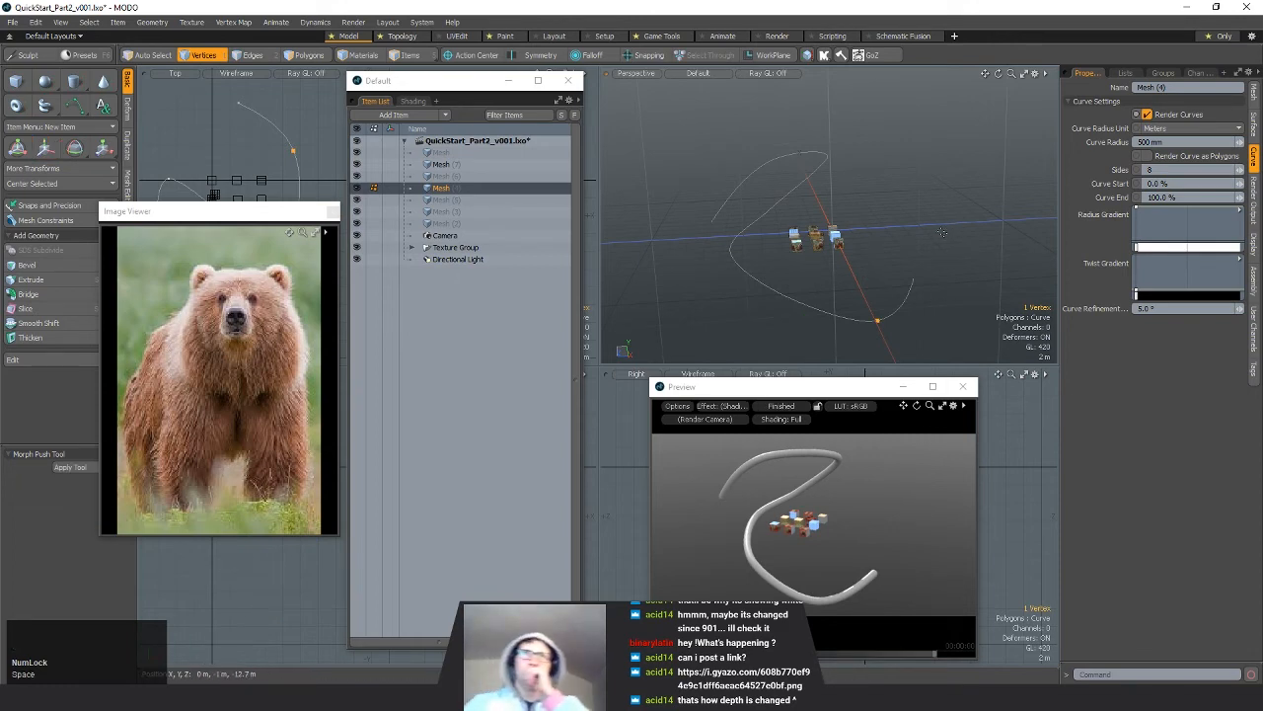
left_click(963, 235)
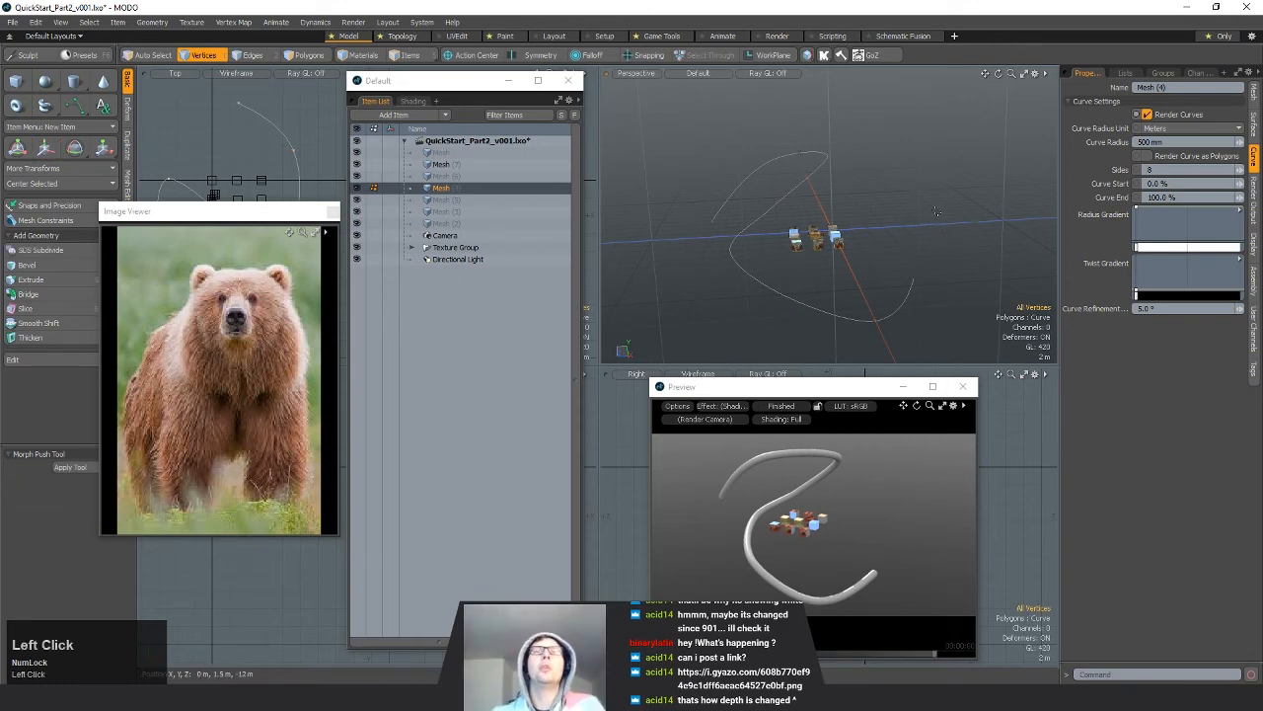
Step: Enable Render Curve as Polygons for the curve mesh
mouse_move(931, 214)
left_mouse_down("alt")
mouse_move(970, 198)
mouse_move(991, 217)
mouse_move(950, 219)
left_mouse_up("alt")
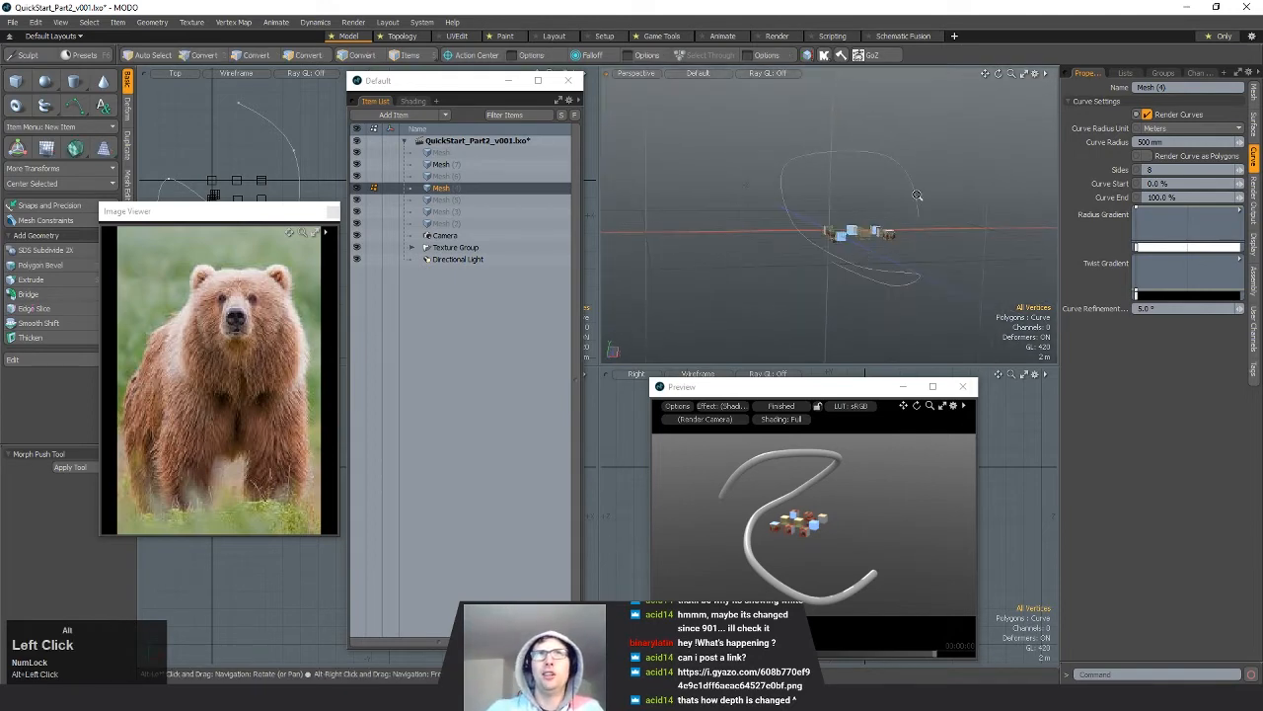
left_click_drag(917, 176, 877, 229, "alt")
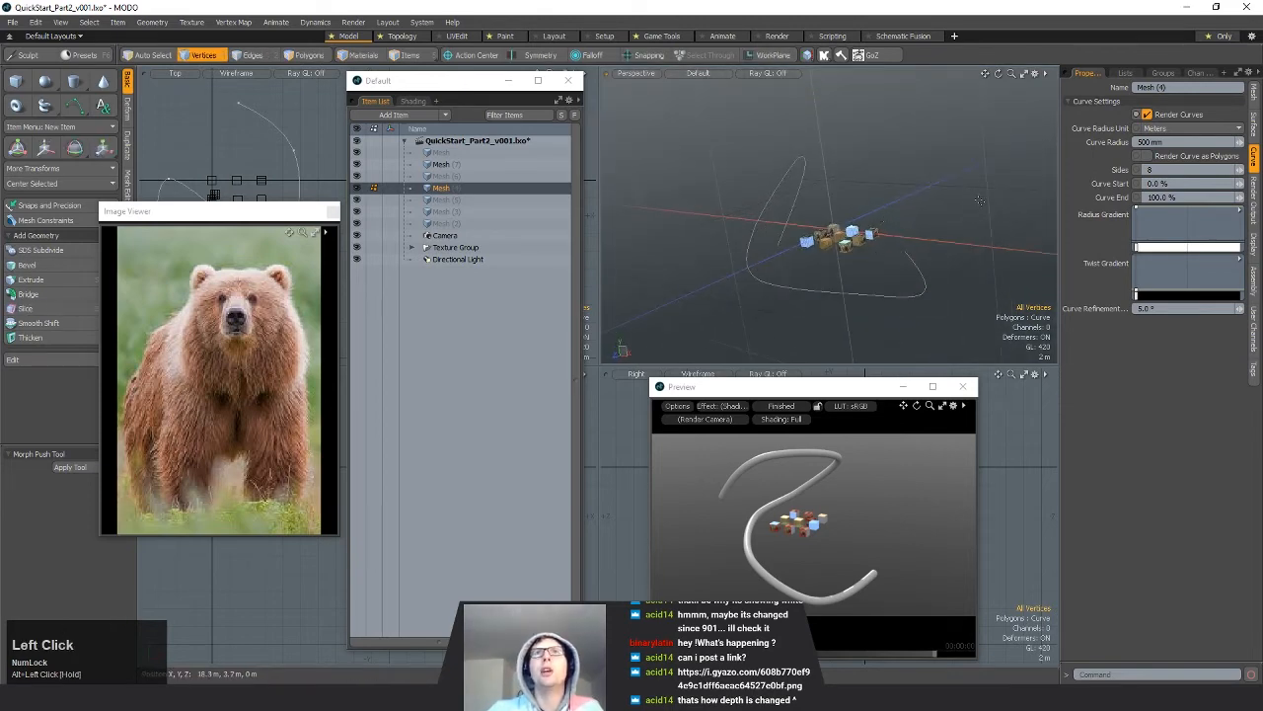
left_click(1147, 157)
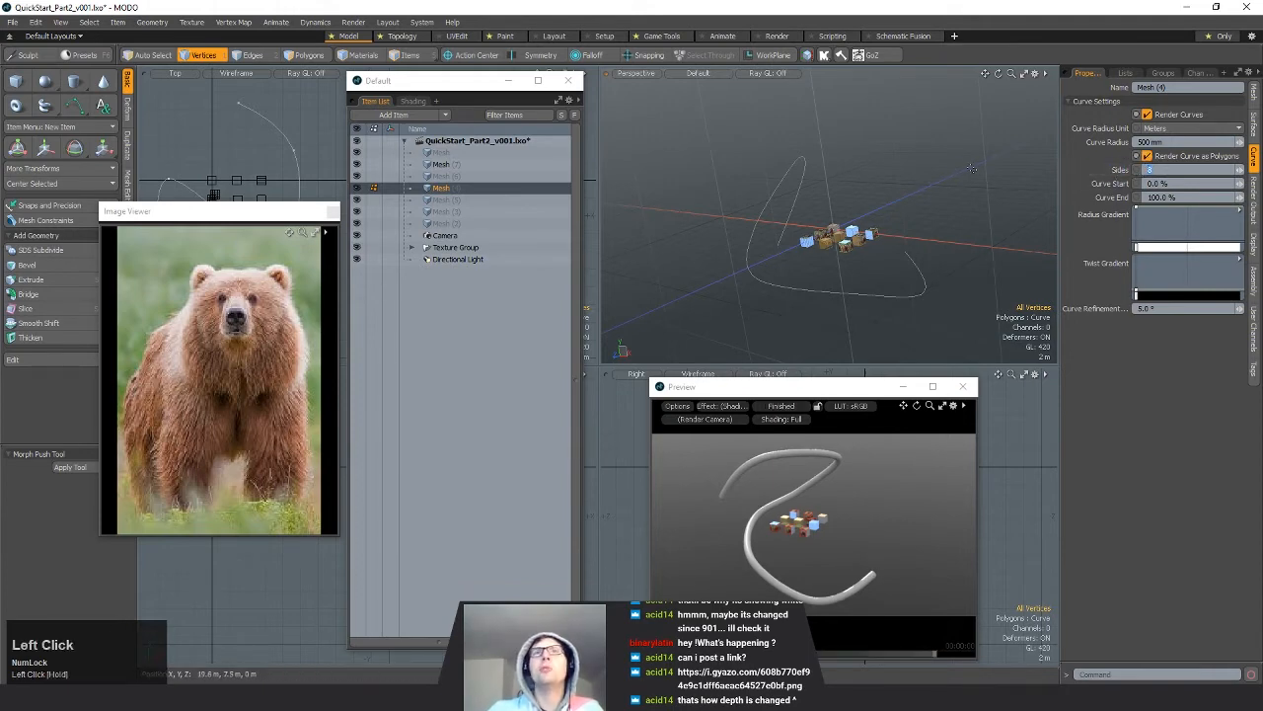
left_click_drag(938, 223, 925, 233, "alt")
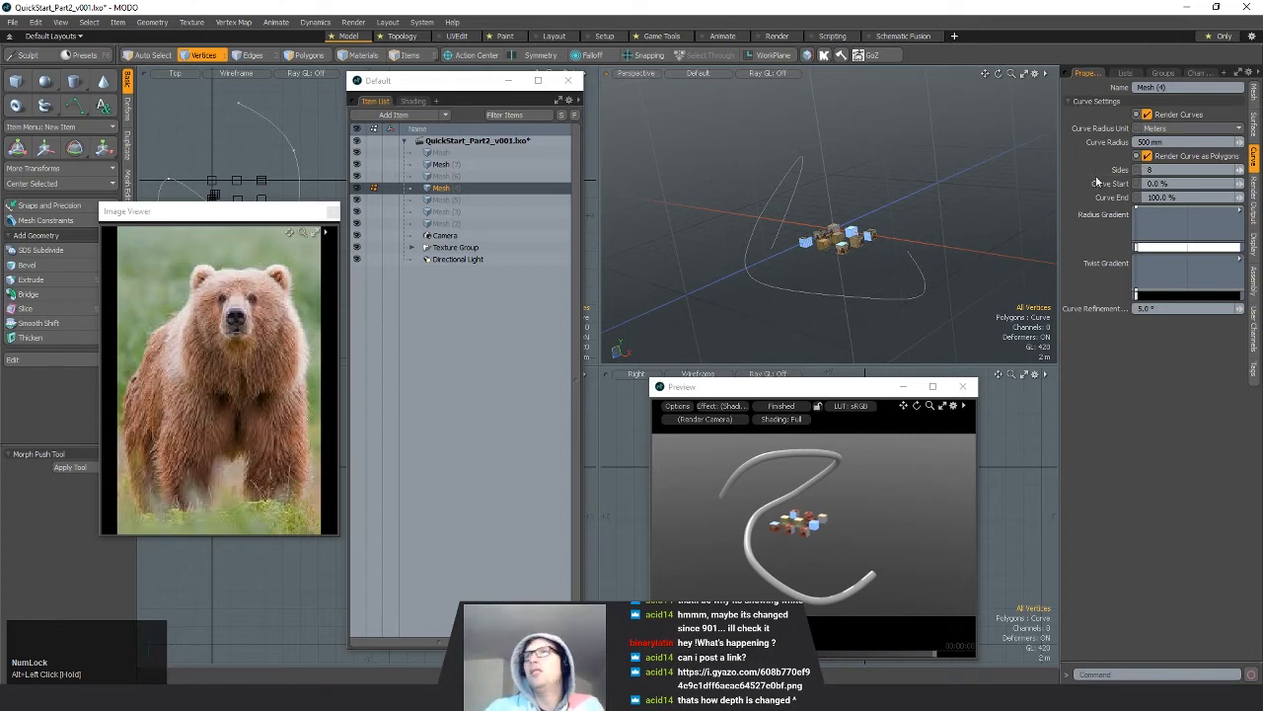
left_click_drag(807, 218, 801, 263, "alt")
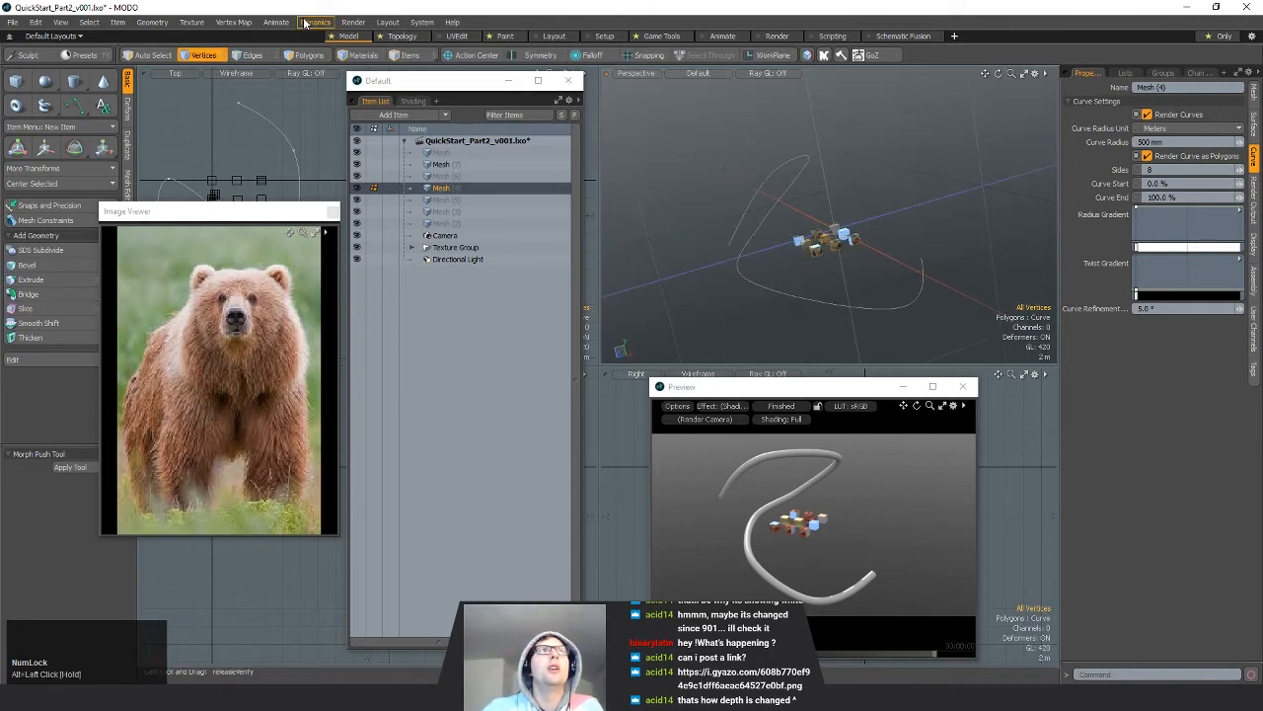
Step: Bake the geometry cache with only Surfaces included, leaving out Shaders and Fur, and view the baked tube around the cubes
left_click(353, 23)
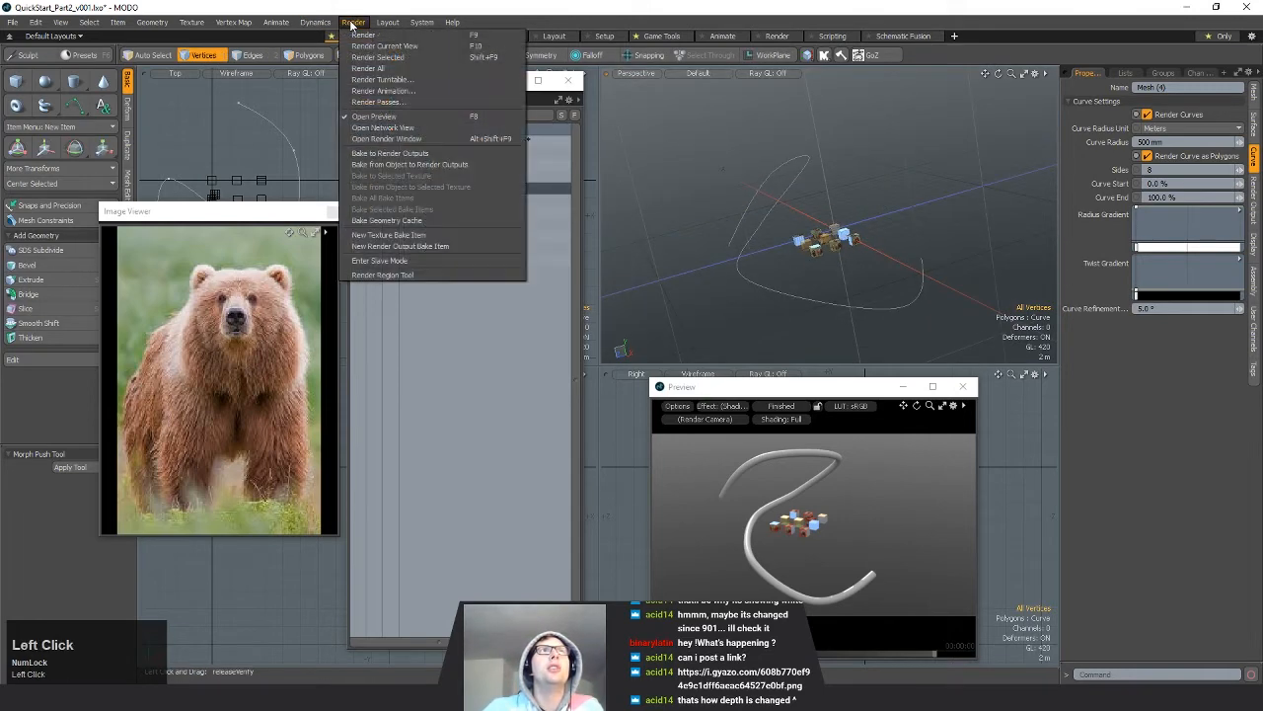
left_click(397, 220)
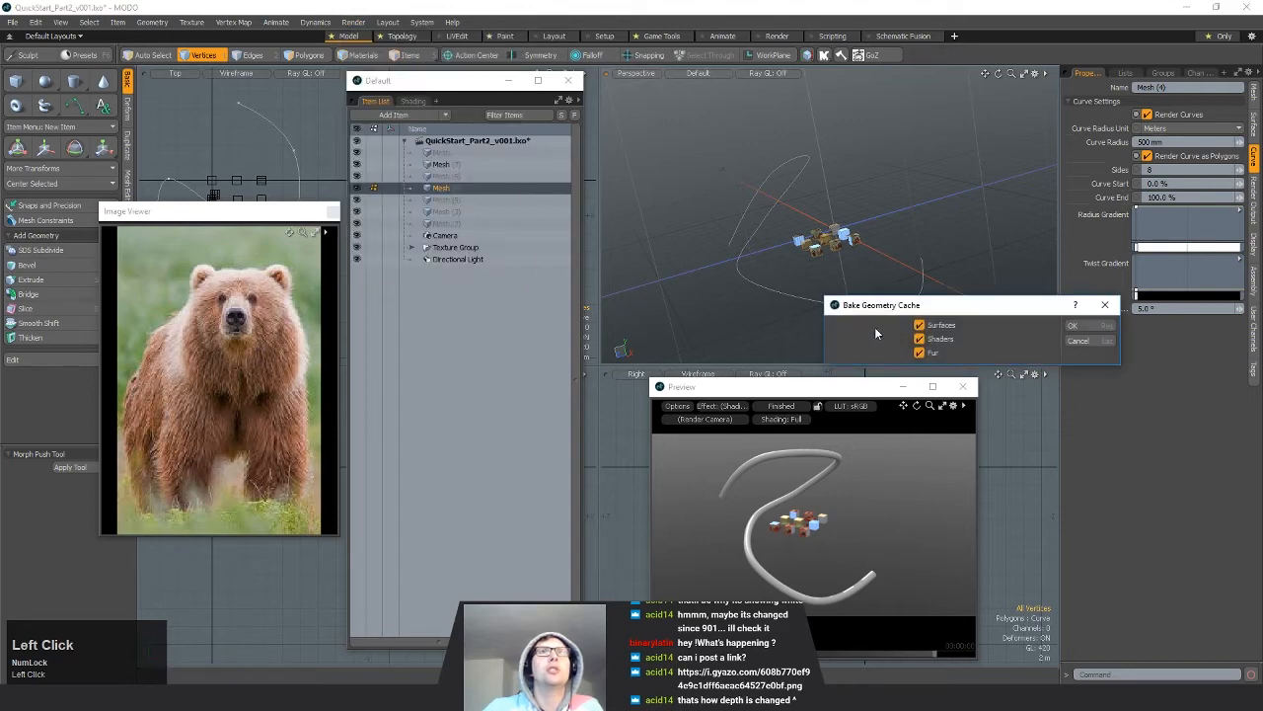
left_click(920, 353)
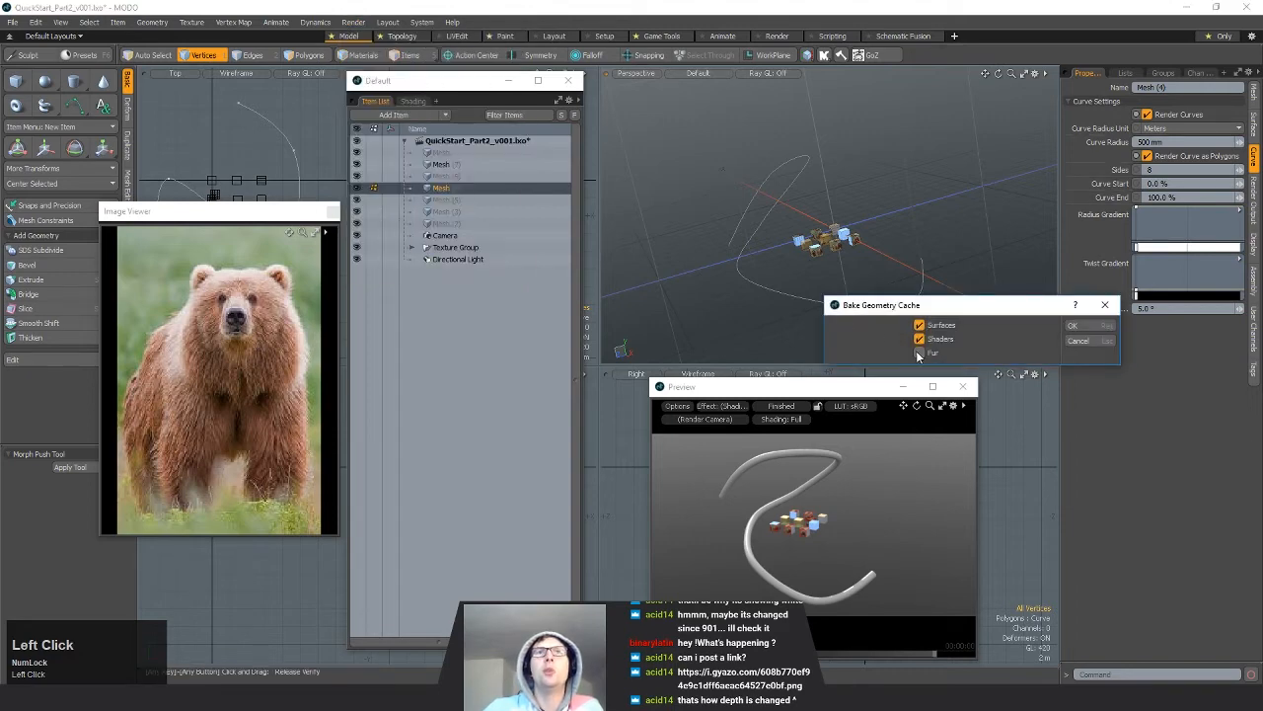
left_click(920, 339)
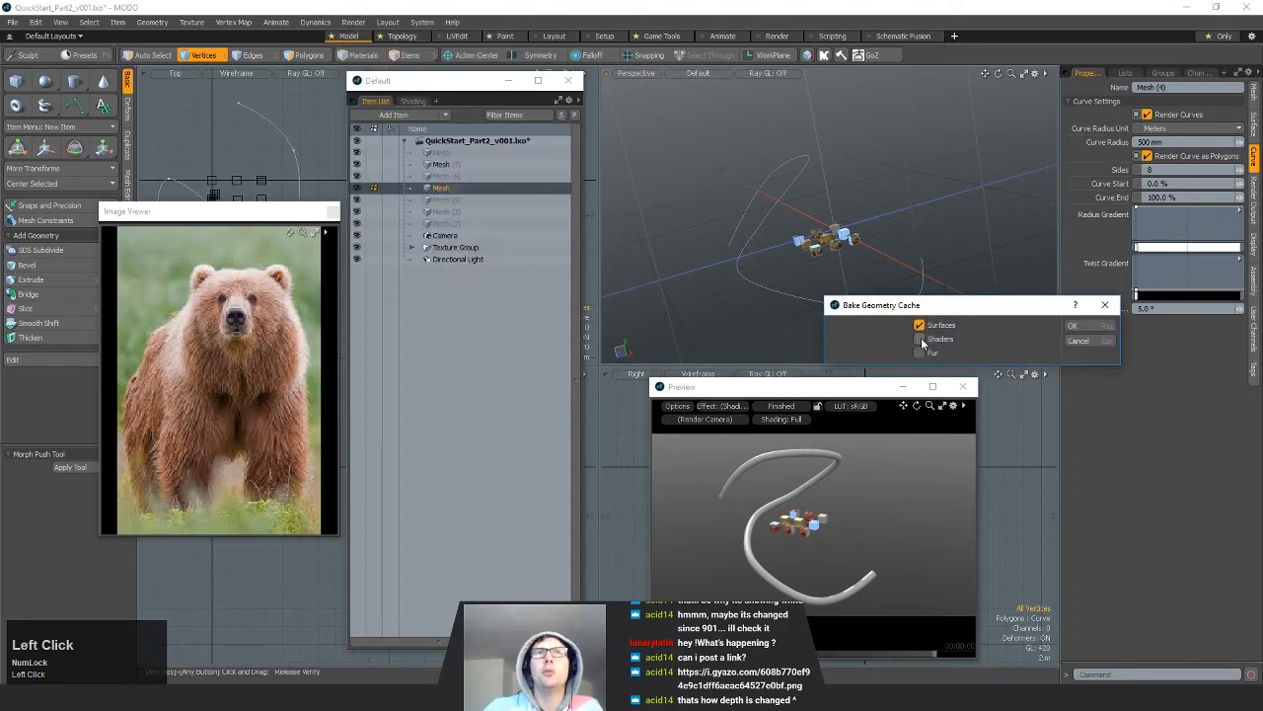
left_click(1084, 329)
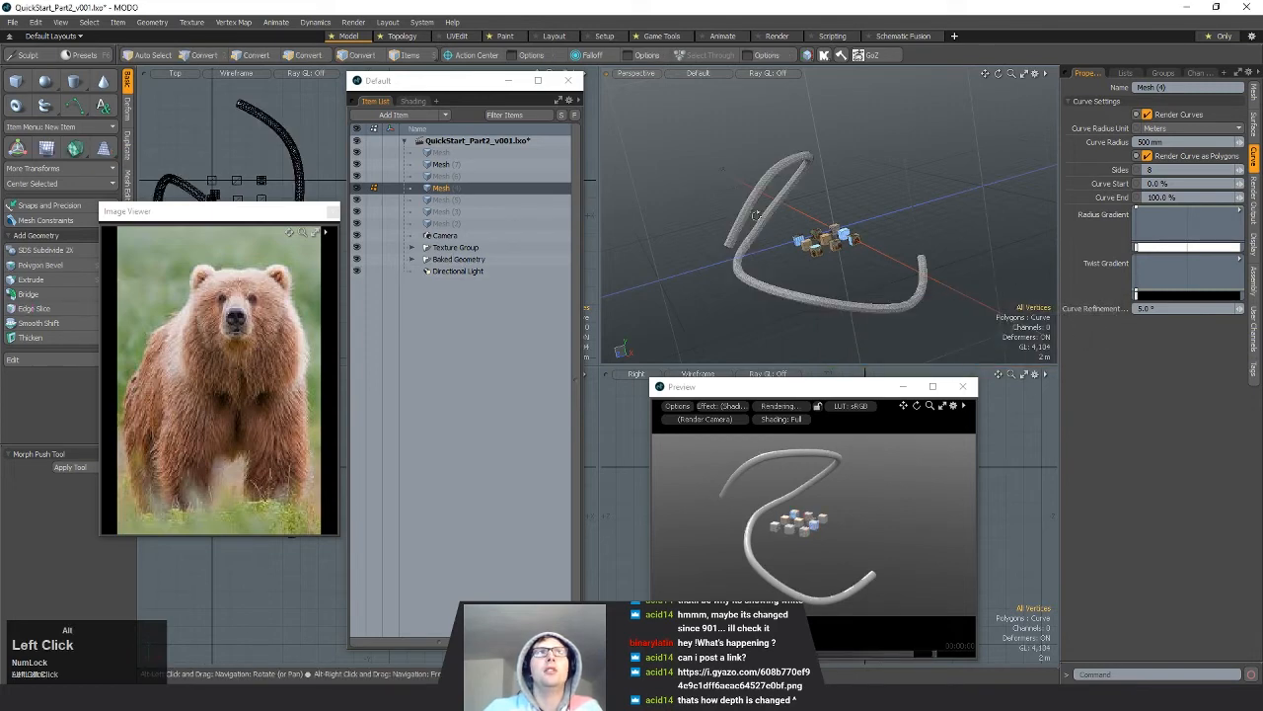
left_click_drag(779, 247, 831, 256, "alt")
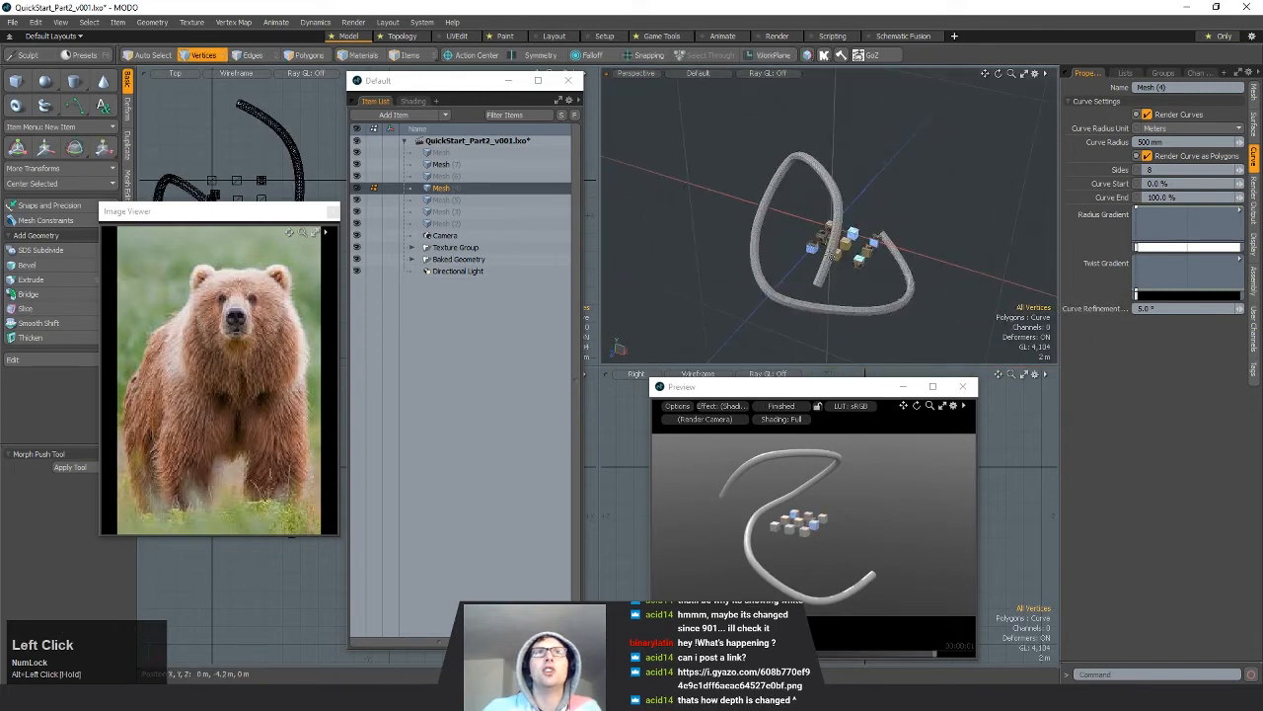
Step: Expand the Baked Geometry group and move the baked tube surface Surf() (3) out of it in the item hierarchy
left_click(411, 259)
left_click(461, 275)
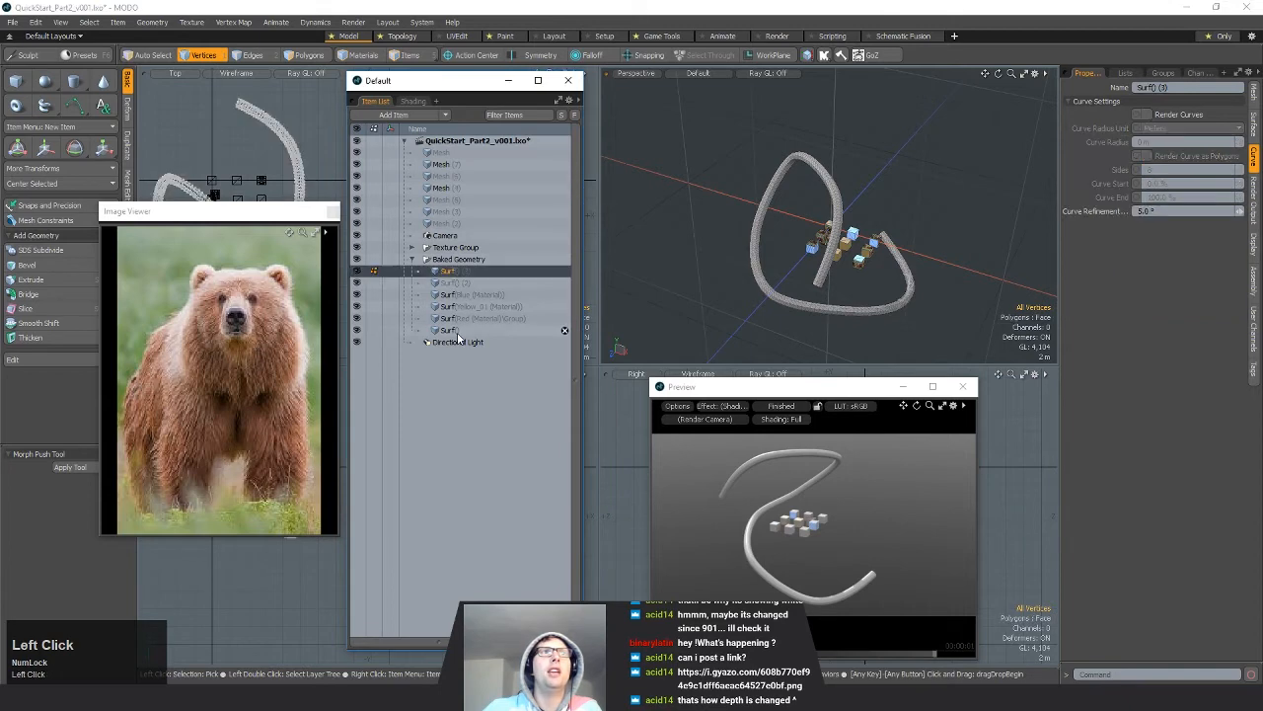
left_click(455, 328, "shift")
left_click_drag(267, 157, 276, 108, "alt+shift")
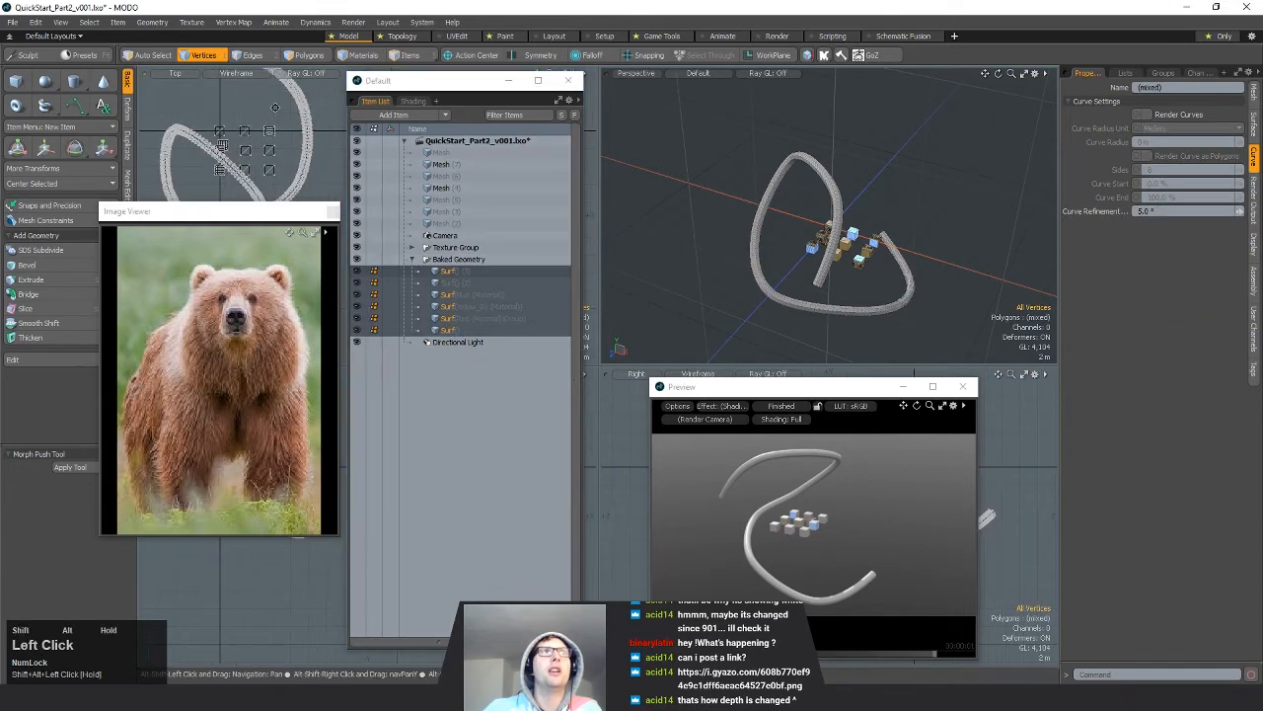
left_click_drag(730, 232, 733, 259, "alt")
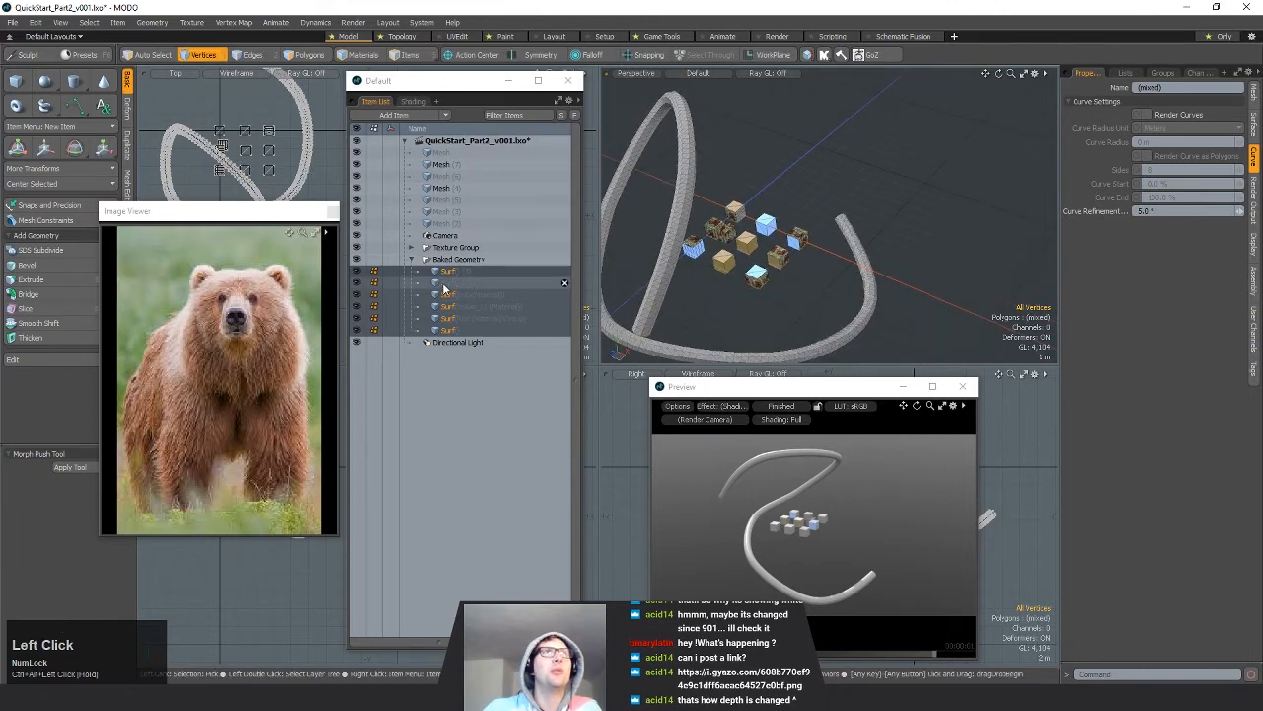
left_click(484, 271)
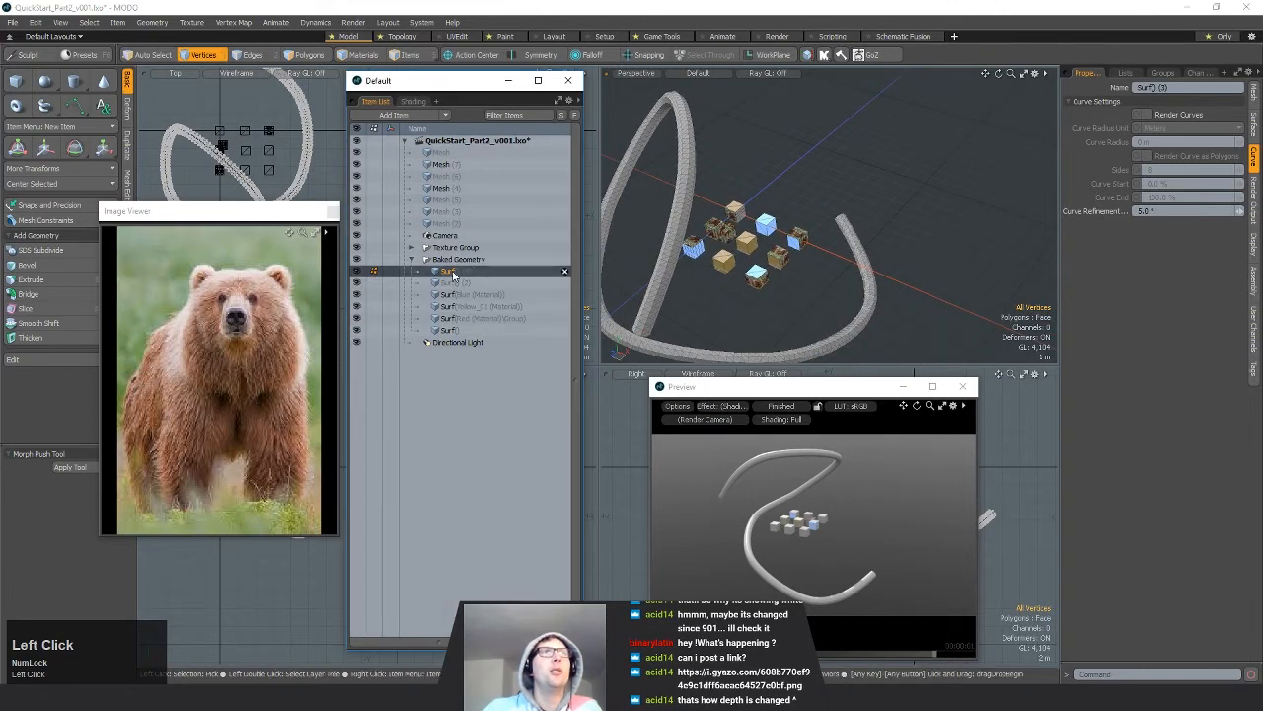
left_click_drag(452, 274, 454, 220)
Step: Delete the Baked Geometry group together with its child items, choosing Always "Yes" for deleting items referenced by others
left_click(420, 275)
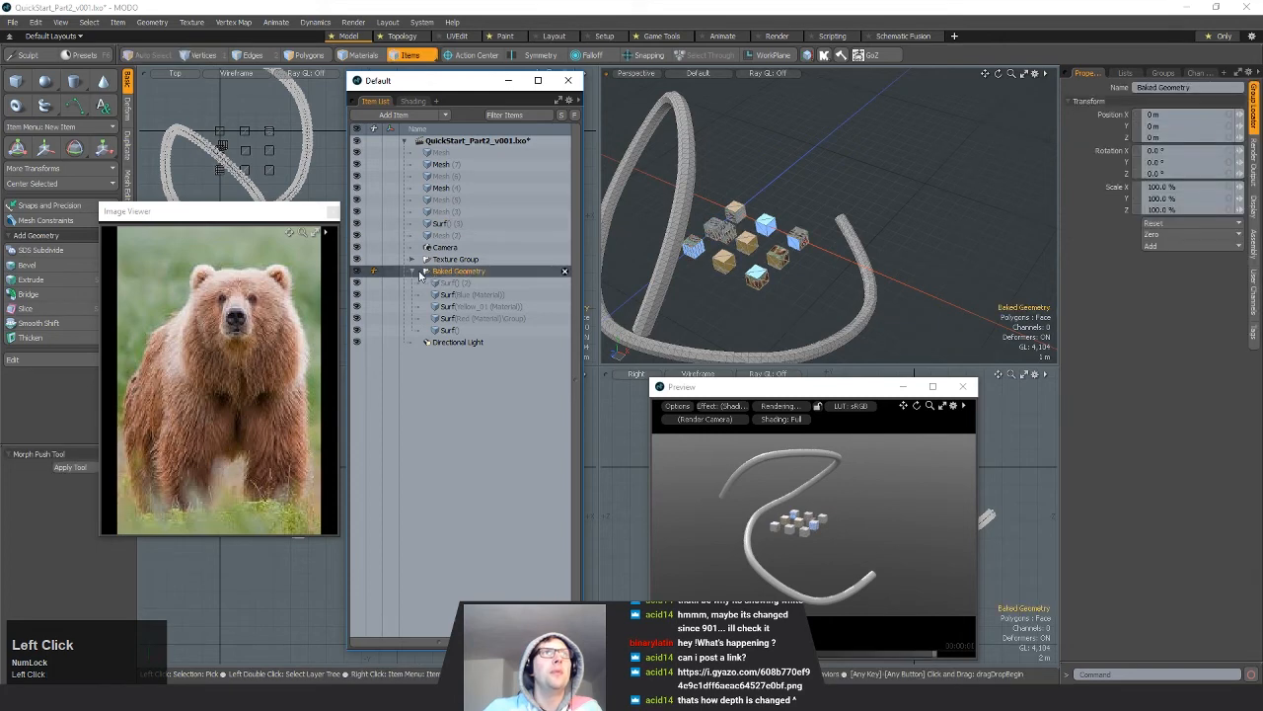
key("Delete")
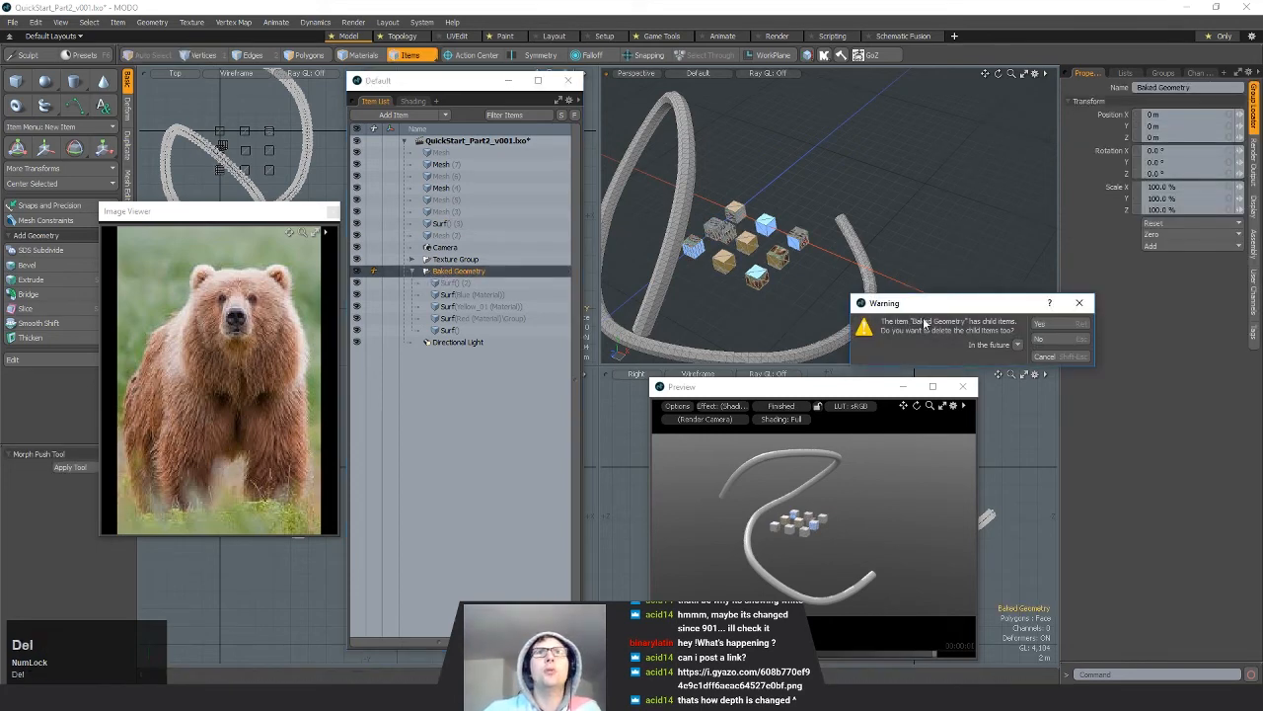
left_click(1052, 325)
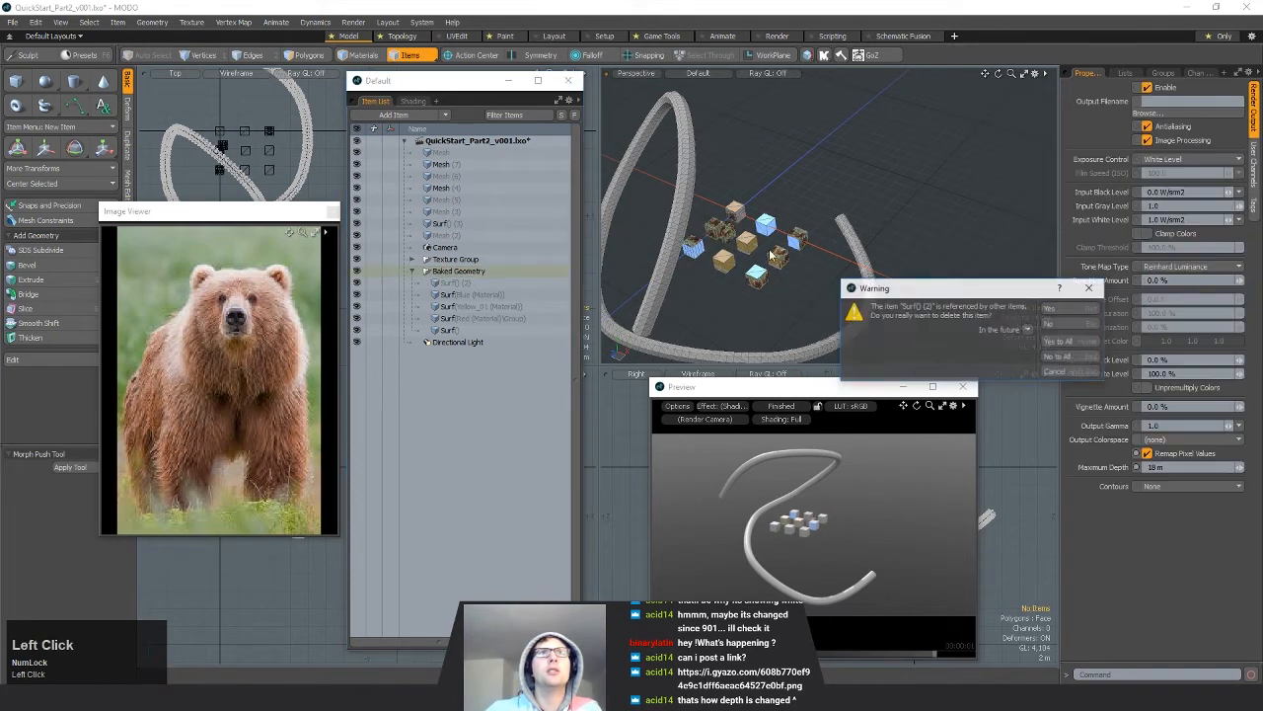
left_click(1030, 332)
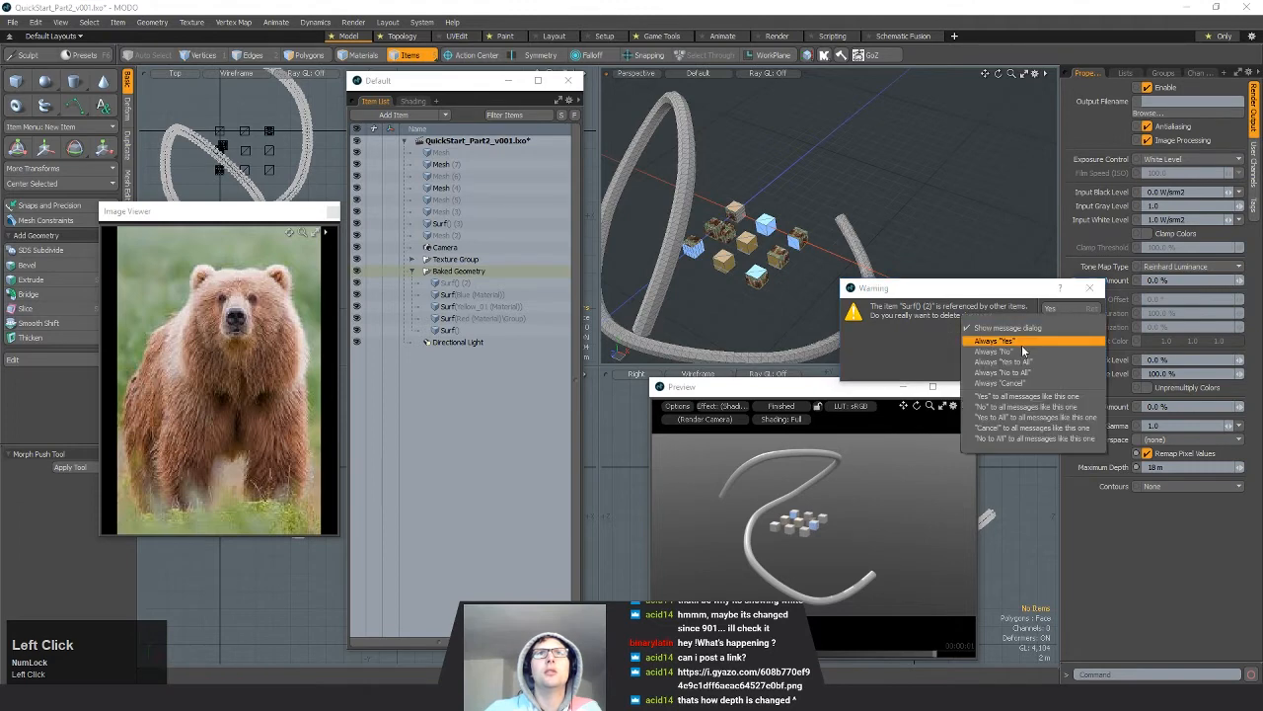
left_click(1024, 344)
left_click(1060, 311)
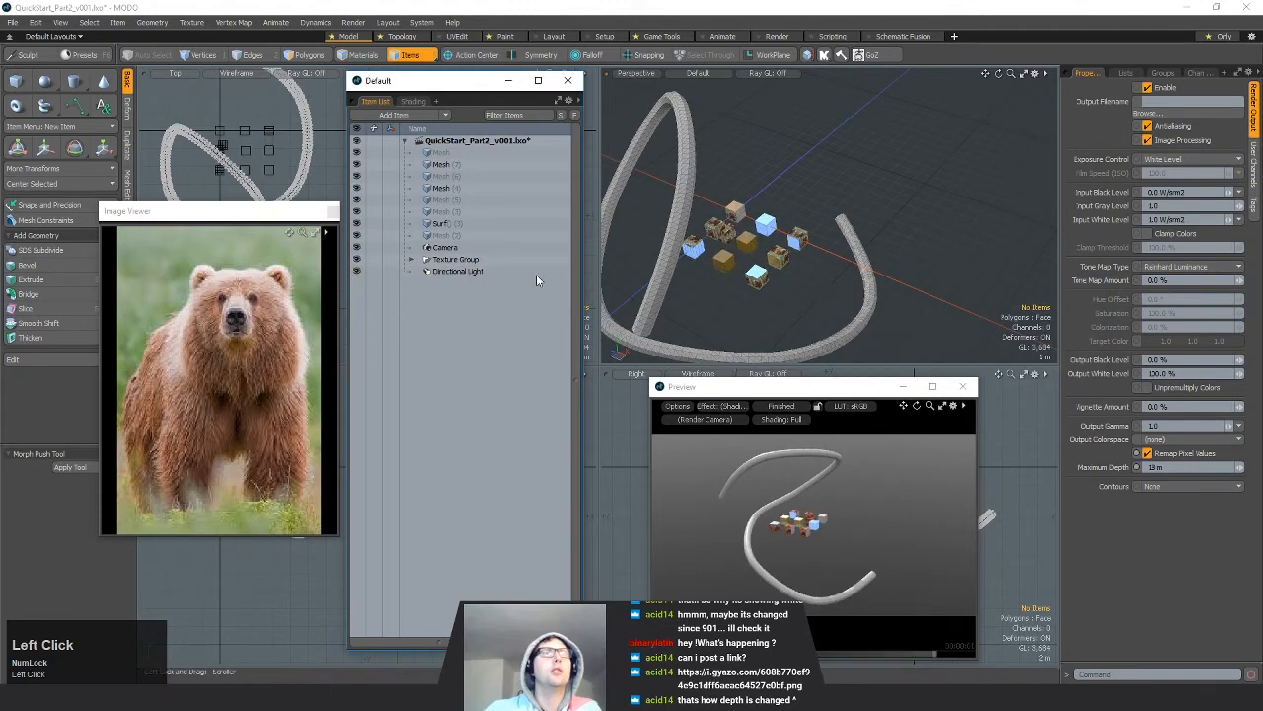
Step: Select the baked tube mesh and move all its polygons away from the original curve and the cubes
left_click_drag(674, 353, 783, 338, "alt+shift")
left_click(782, 339)
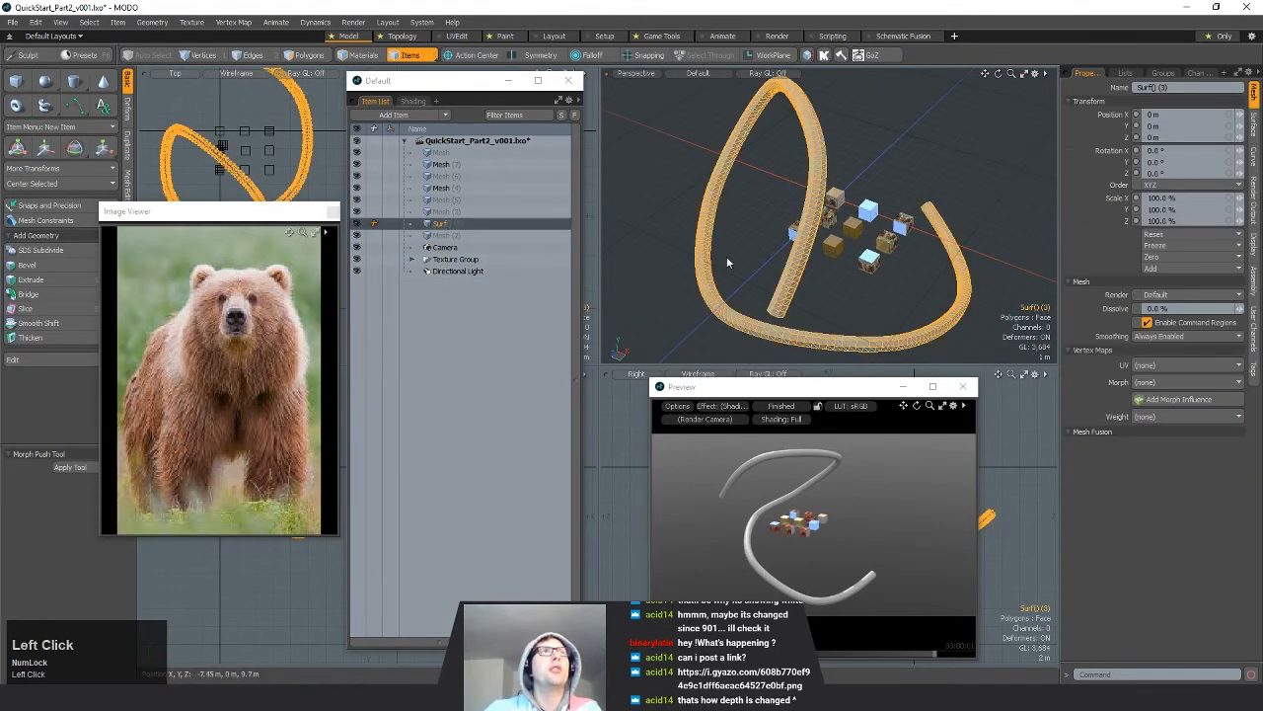
left_click_drag(727, 274, 870, 217, "alt")
key("w")
left_click_drag(918, 259, 839, 280, "alt")
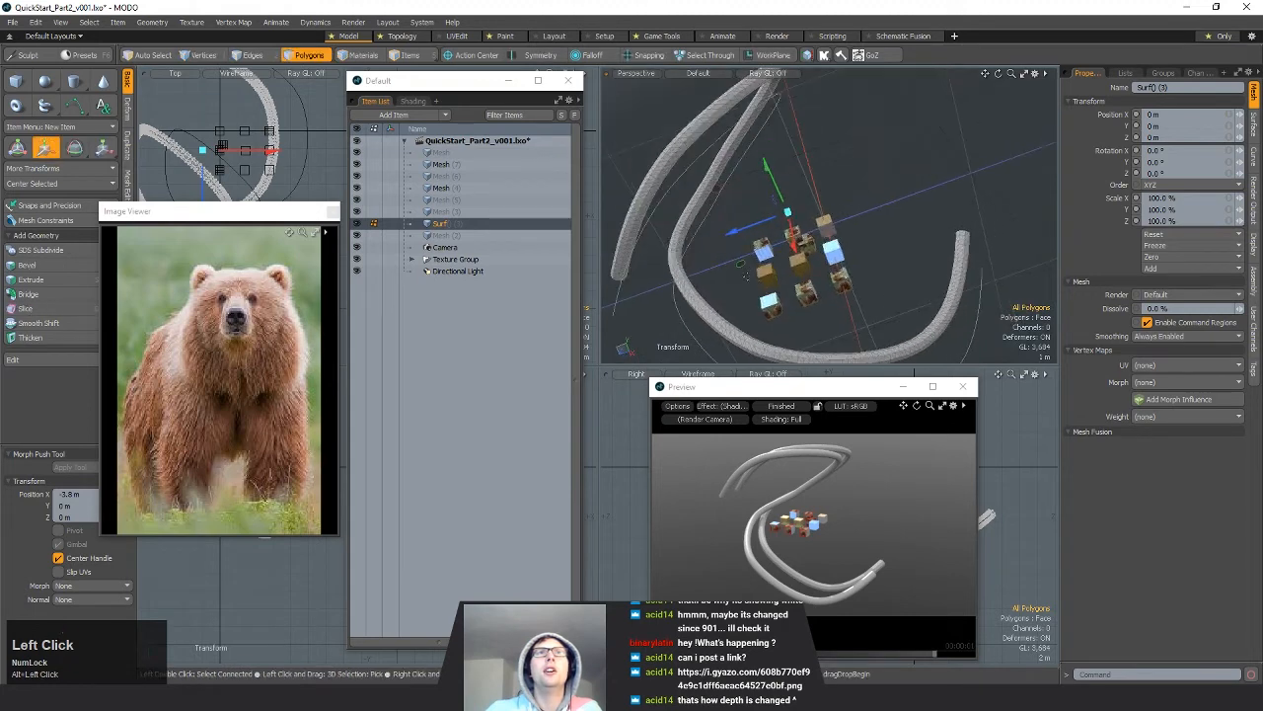
left_click_drag(756, 259, 948, 212)
left_click_drag(856, 225, 882, 194, "alt")
key("space")
Step: Attempt subdivision conversion of the tube, have its problematic polygons selected instead, and delete them
key("Tab")
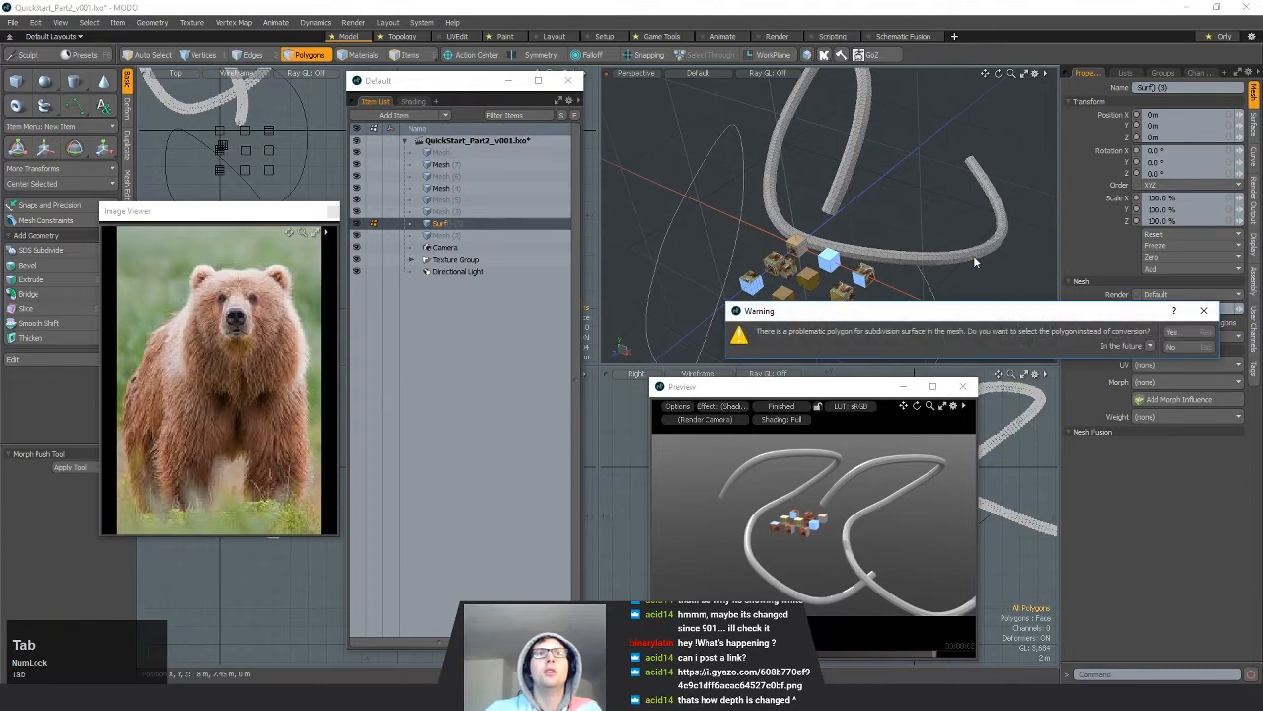
left_click(1182, 332)
mouse_move(918, 217)
left_mouse_down("ctrl+alt")
mouse_move(946, 121)
mouse_move(902, 220)
left_mouse_up("ctrl+alt")
scroll(949, 268, "down", 10)
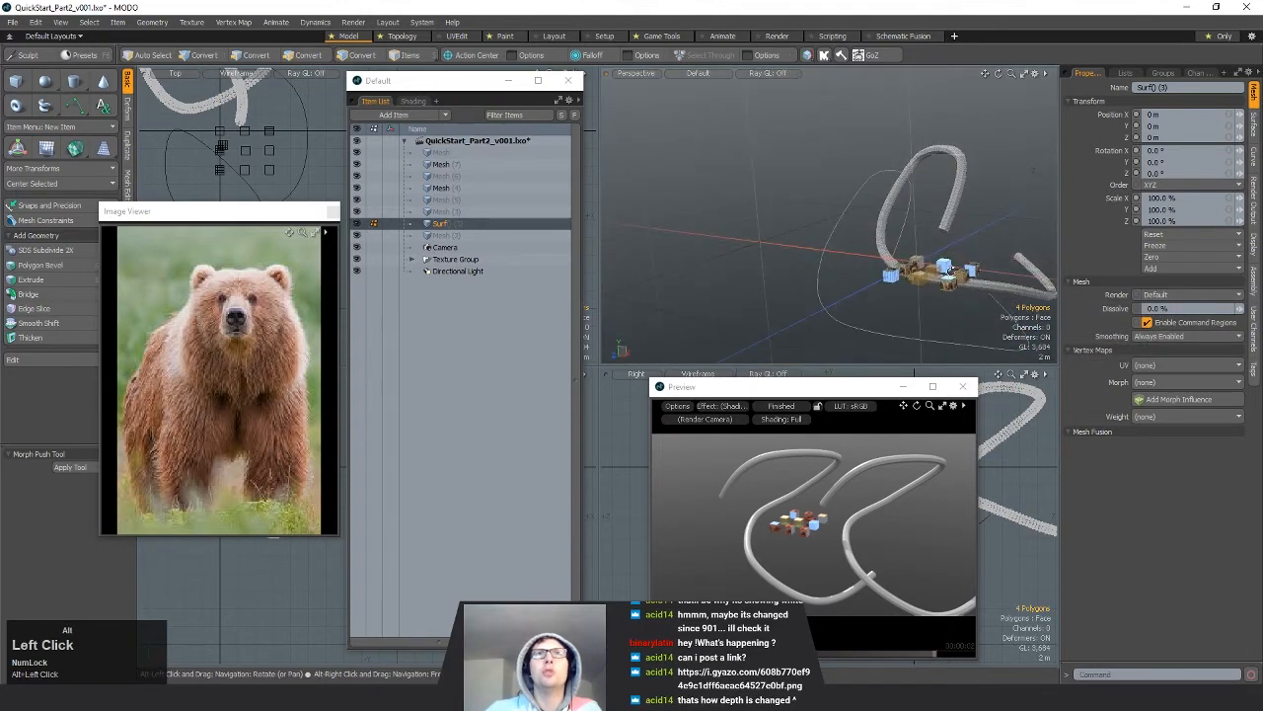
key("Delete")
Step: Try converting the baked tube to subdivision surfaces and switch it back to regular faces
key("Tab")
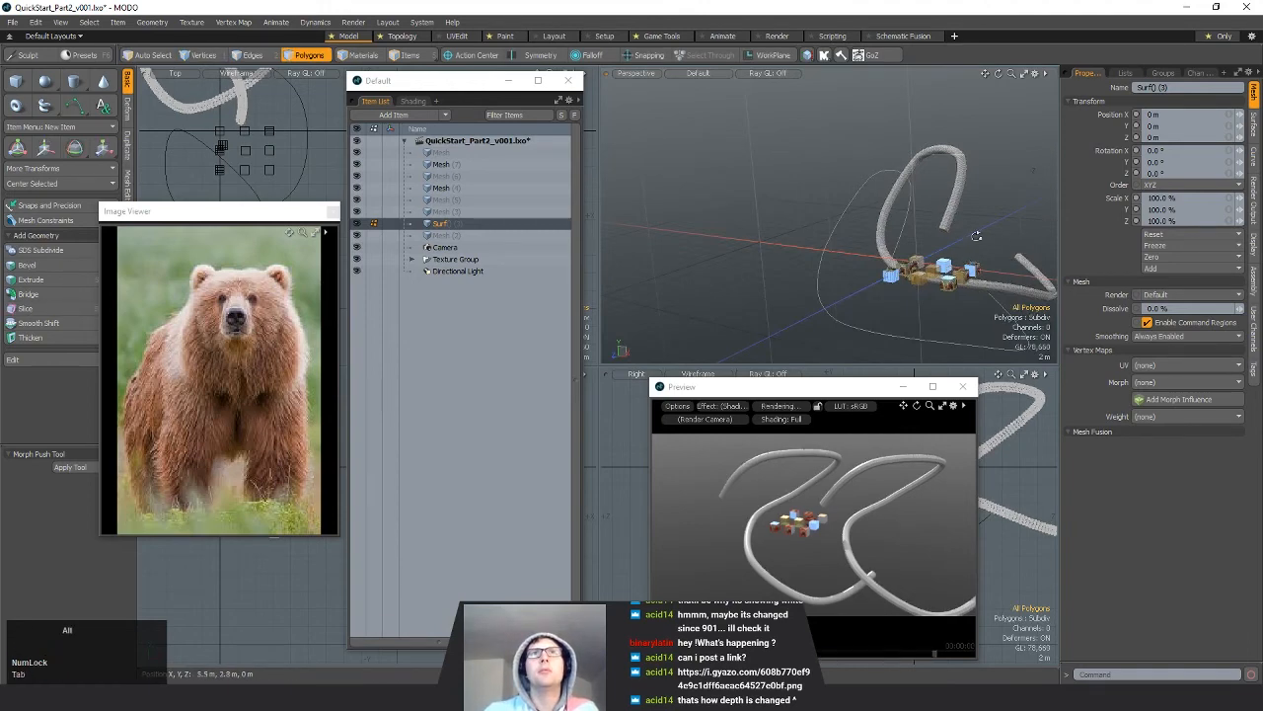
left_click_drag(978, 237, 926, 264, "alt")
key("Tab")
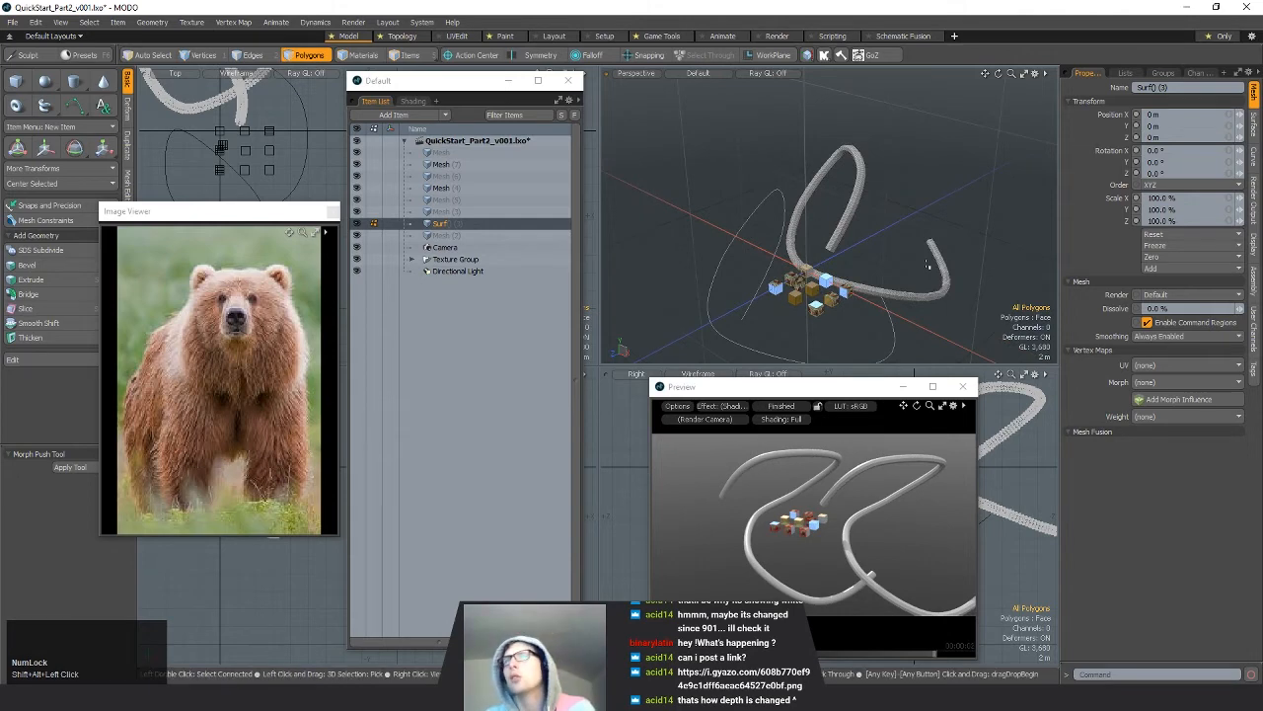
Step: Select a short band of vertices on the tube's loop in the top view and enable Soft Selection falloff
left_click_drag(861, 229, 857, 259, "ctrl+alt")
left_click_drag(247, 97, 265, 187, "alt+shift")
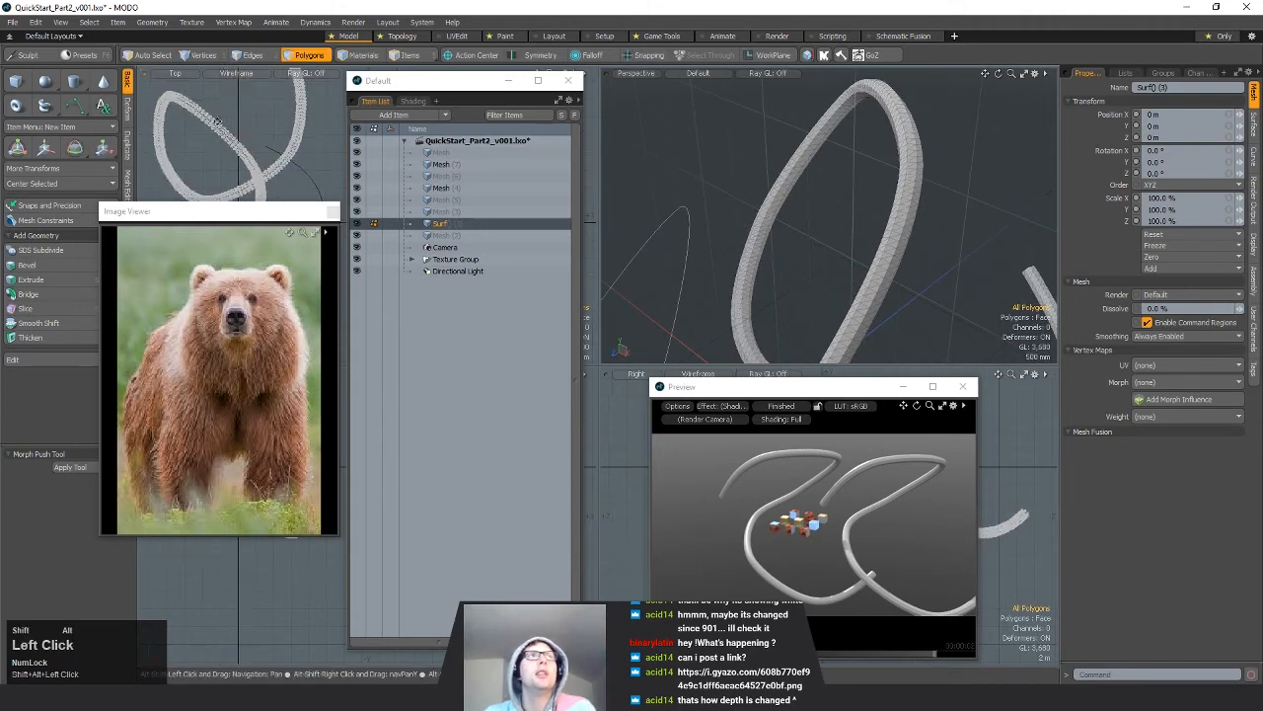
key("space")
right_click_drag(189, 107, 243, 122)
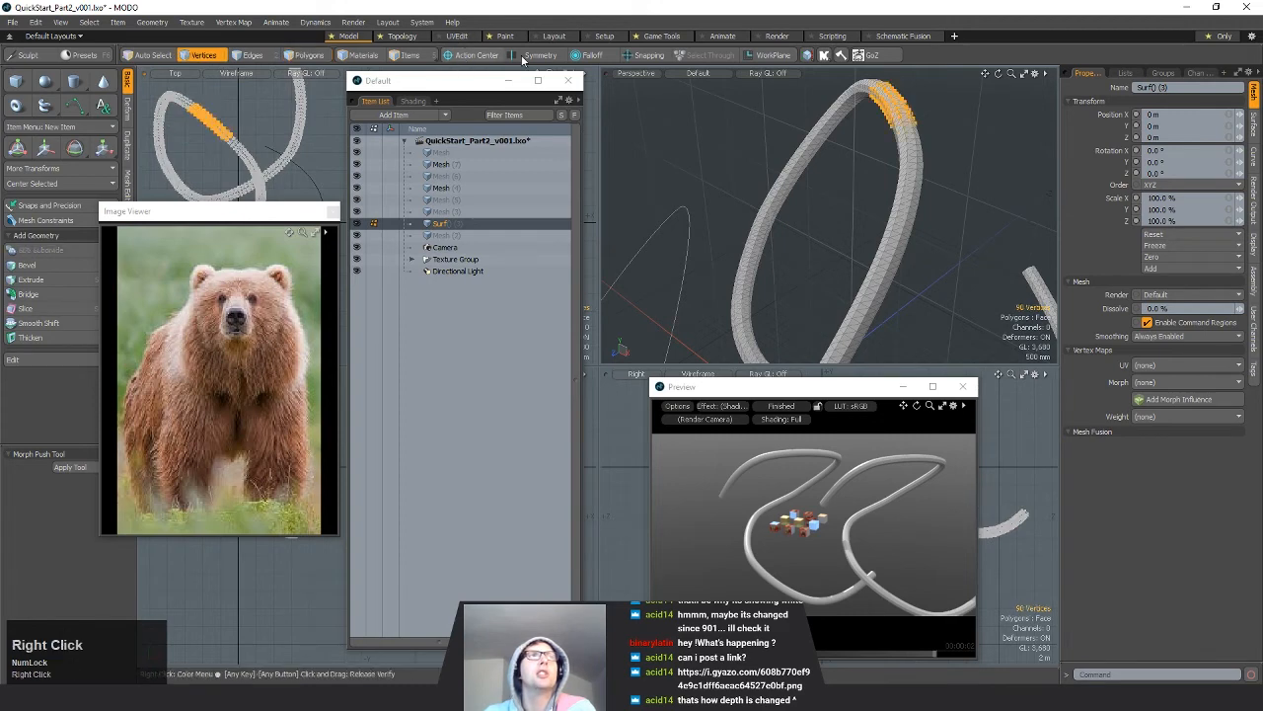
left_click(592, 54)
left_click(593, 215)
Step: Try moving the tube's vertices with a soft selection radius of about 5.32 m, and undo the edit
key("w")
left_click_drag(902, 104, 908, 125, "alt+shift")
right_click_drag(908, 126, 859, 137)
left_click_drag(860, 135, 1037, 81)
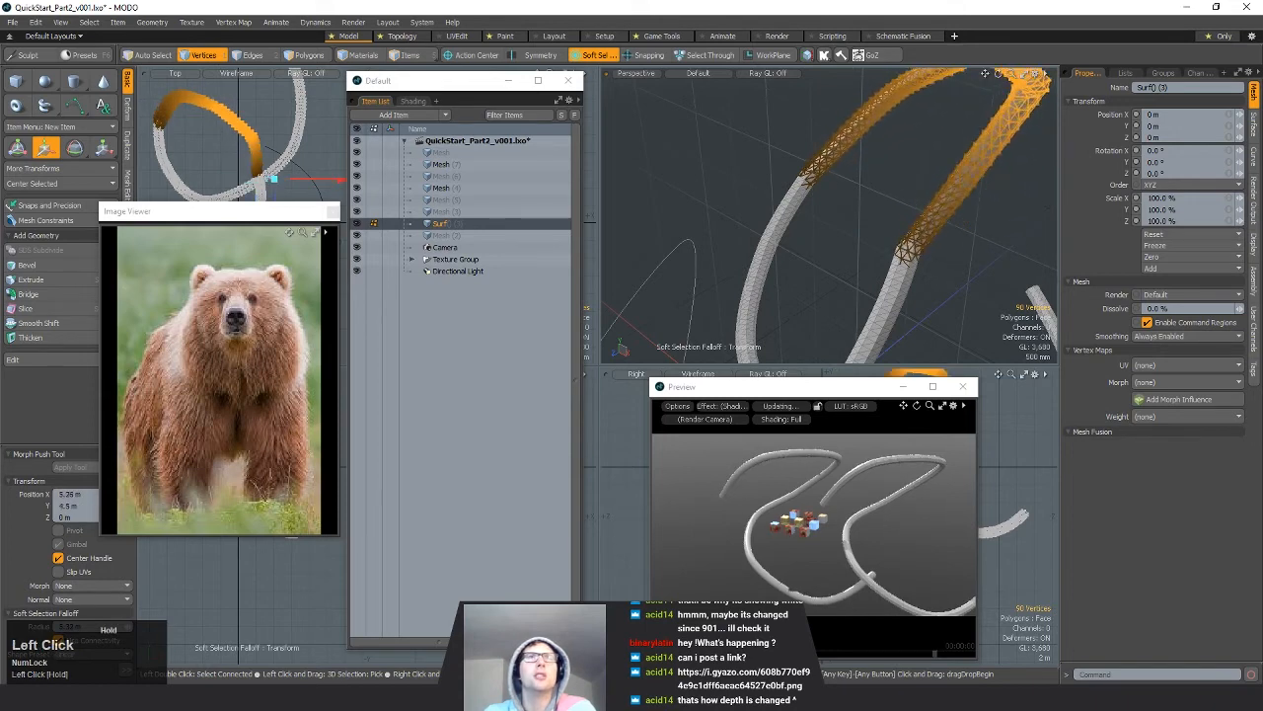
key("space")
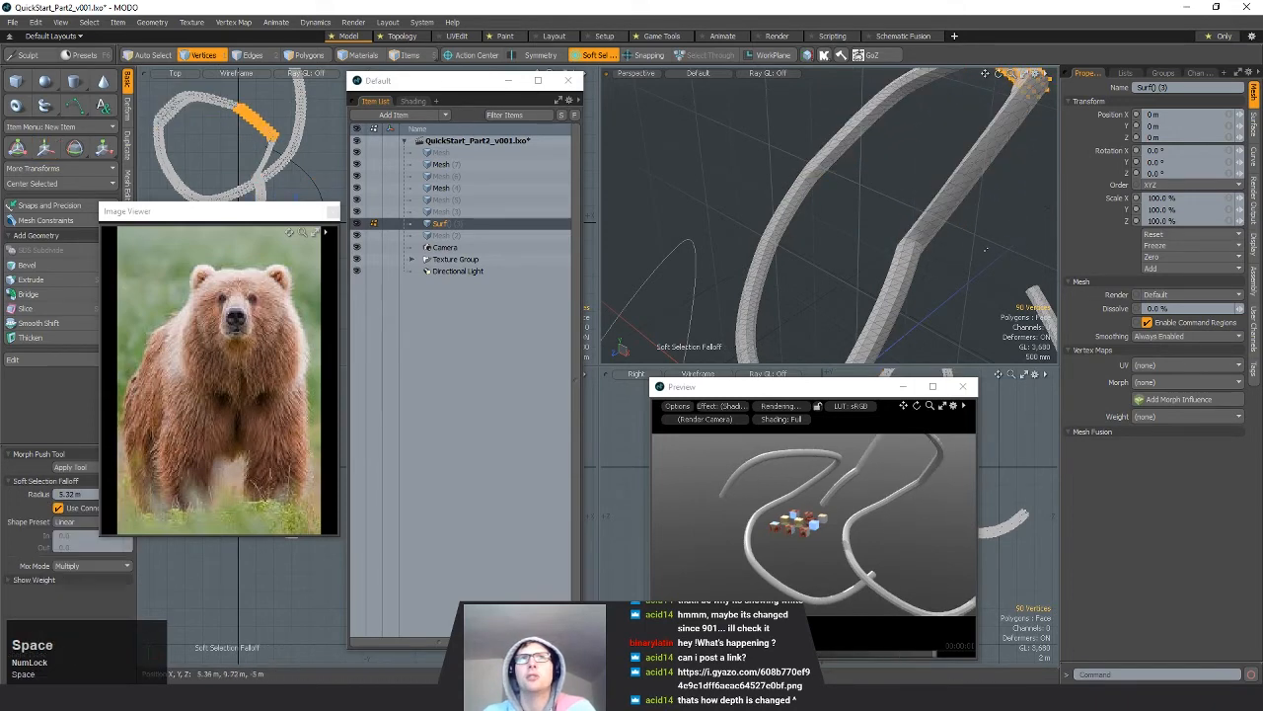
left_click_drag(972, 242, 992, 210, "ctrl+alt")
left_click(968, 281)
key("ctrl+z")
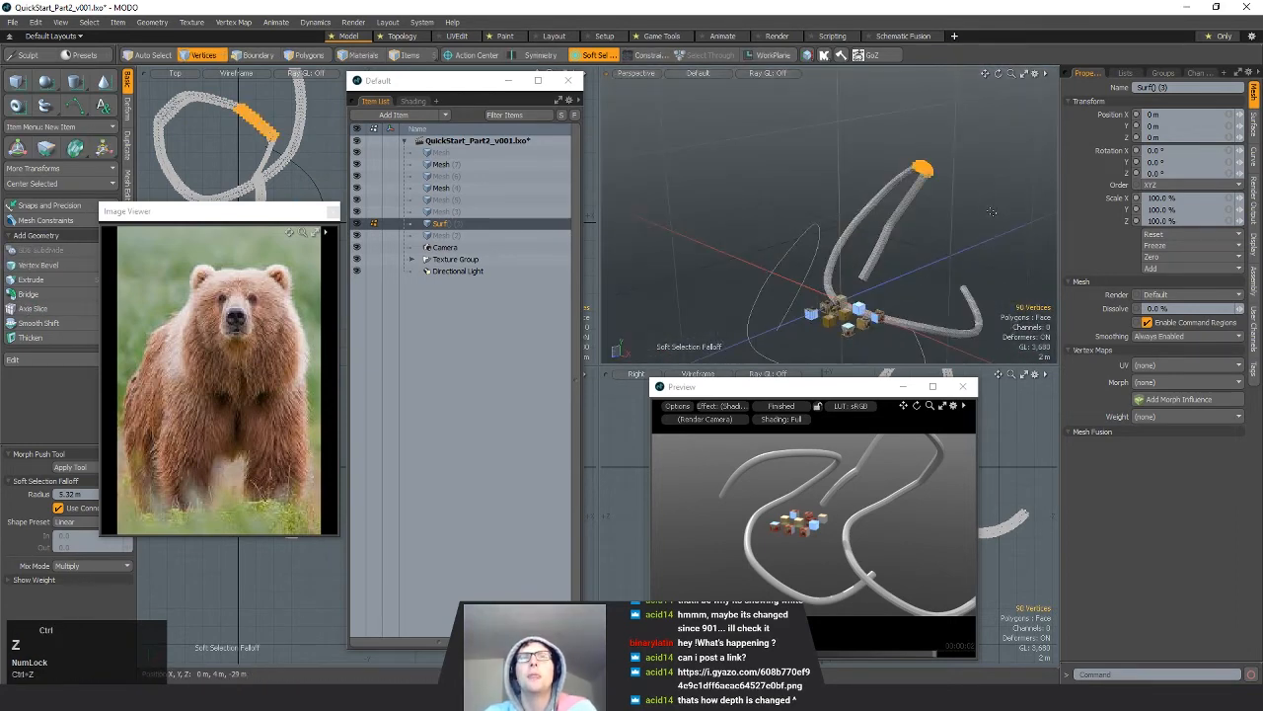
key("ctrl+z")
Step: Select the original curve mesh and shape its Radius Gradient so the rendered tube is thin at the start and full near the end
key("2")
left_click(887, 244)
left_click_drag(888, 244, 896, 187, "alt+shift")
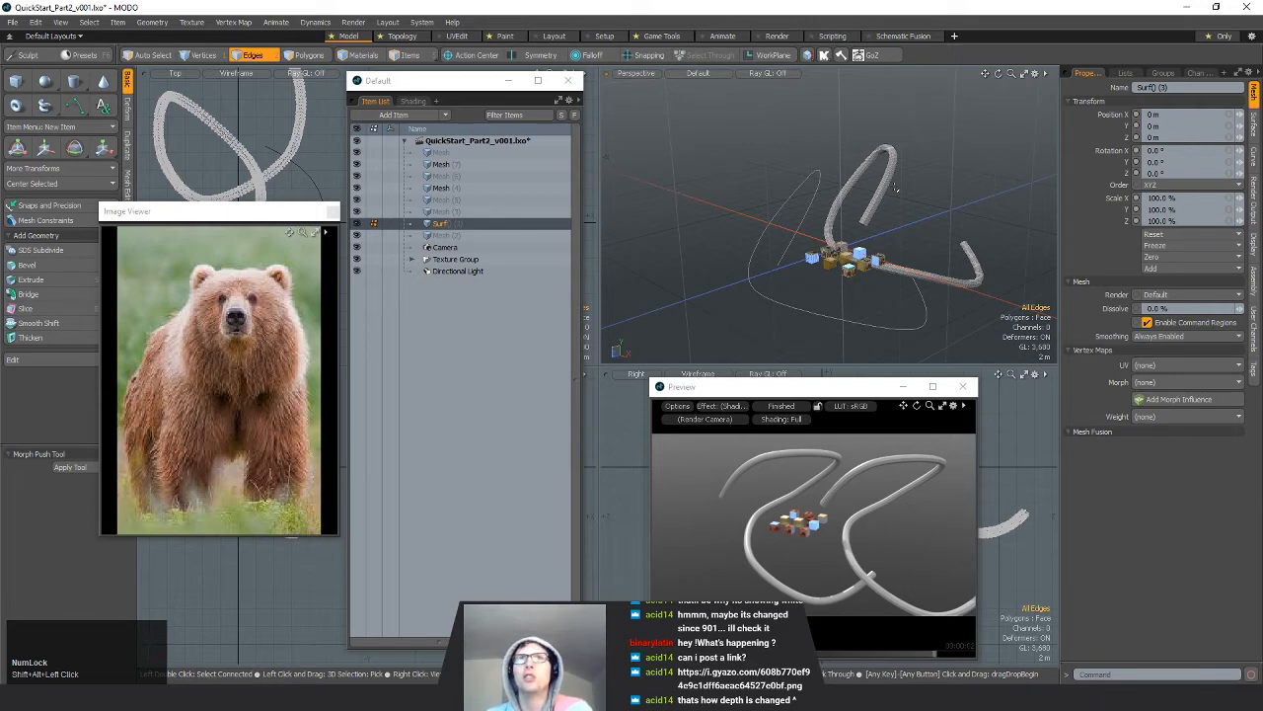
left_click(909, 242)
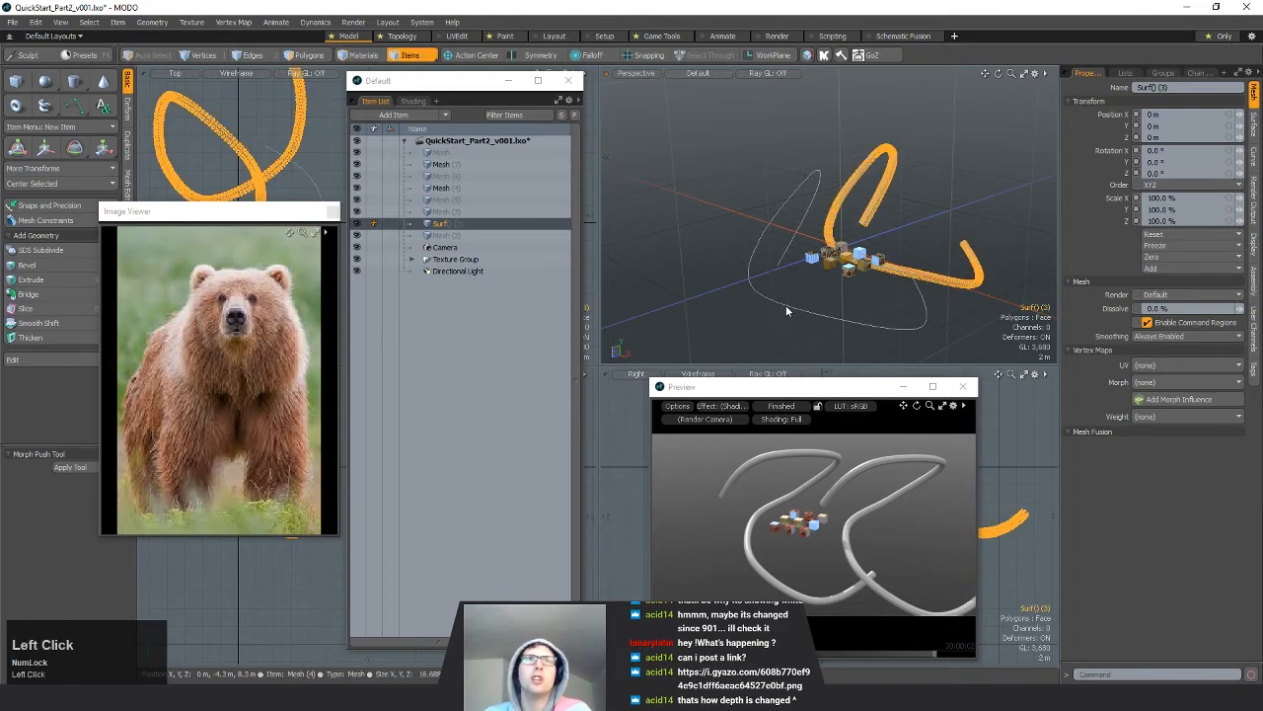
left_click(1253, 156)
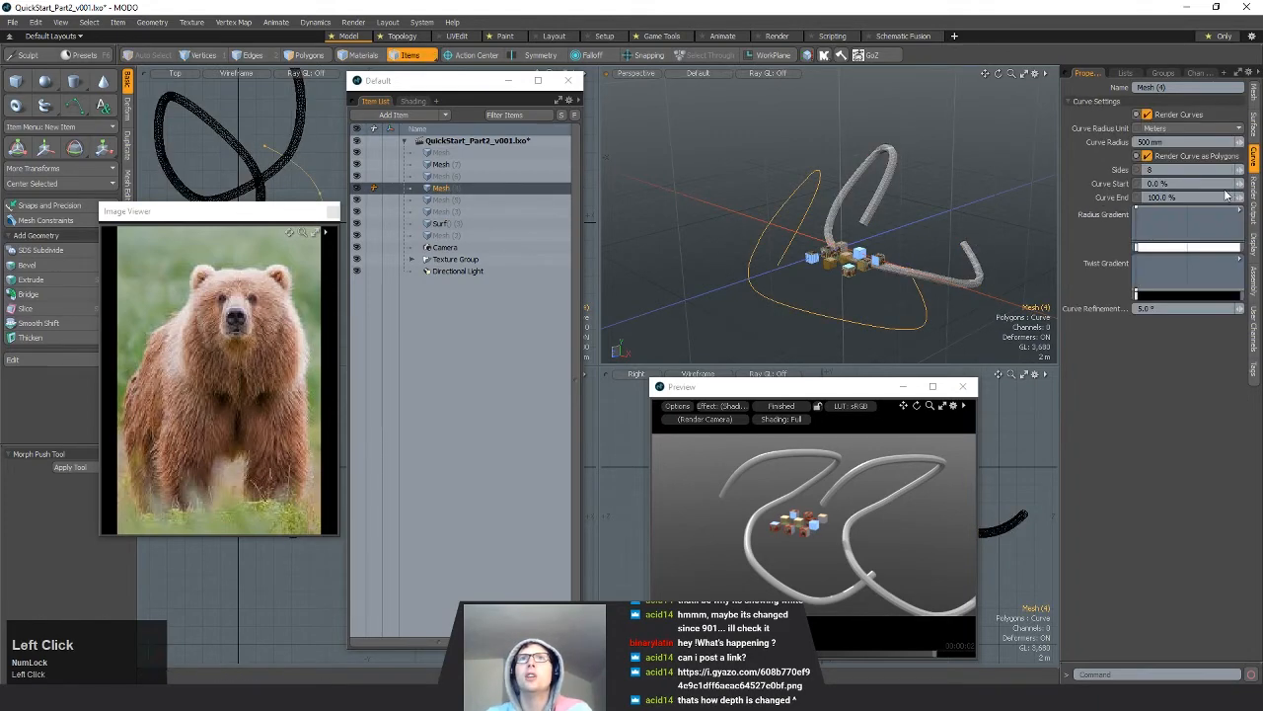
middle_click(1187, 208)
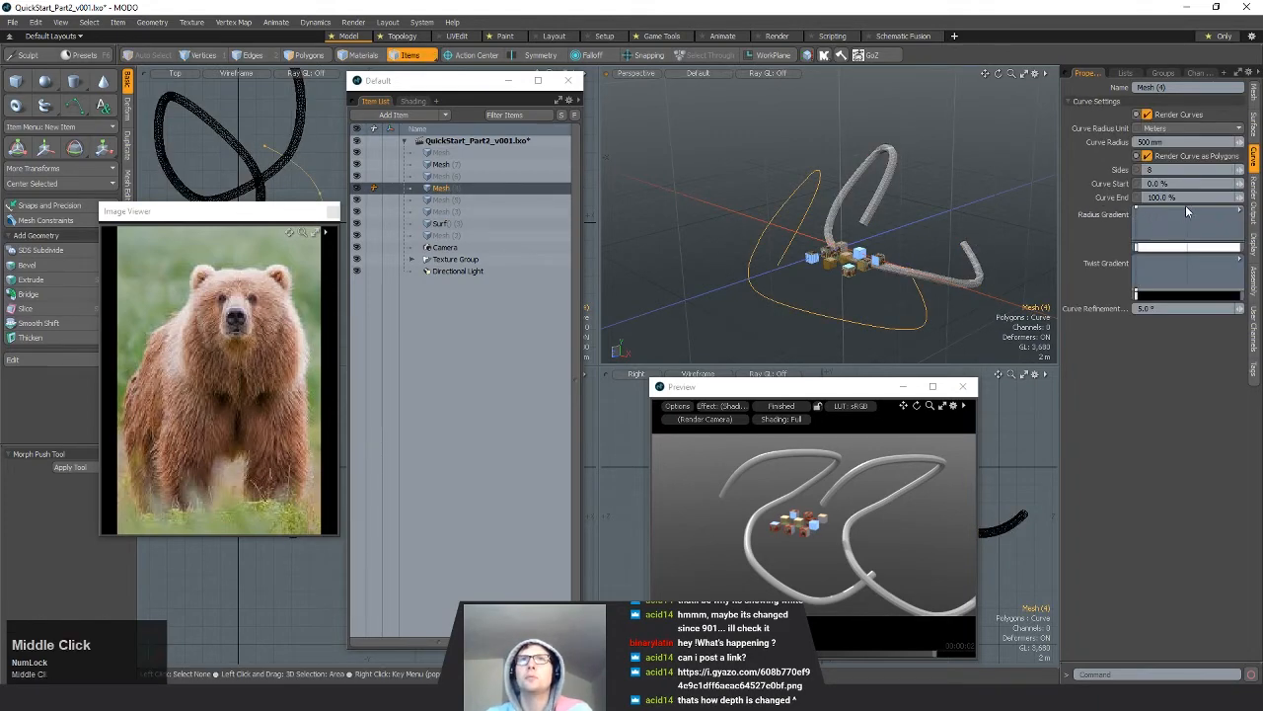
left_click_drag(1187, 208, 1140, 234)
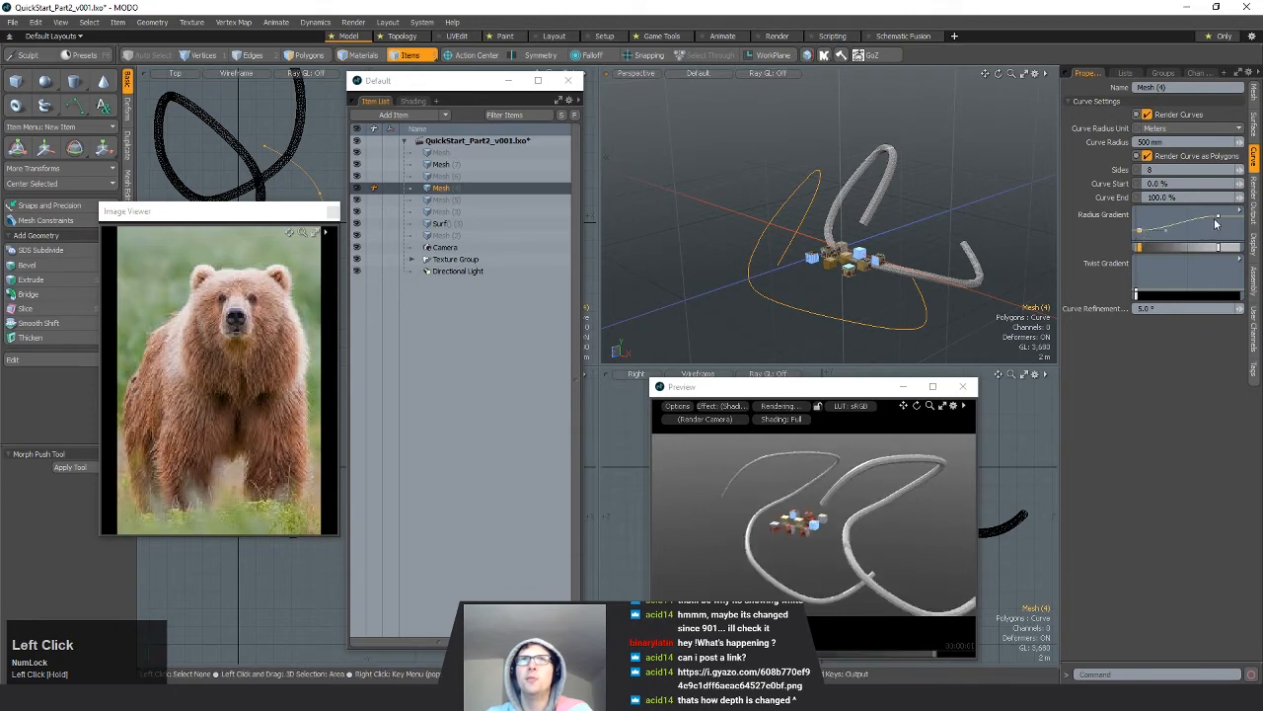
left_click_drag(1218, 218, 1220, 208)
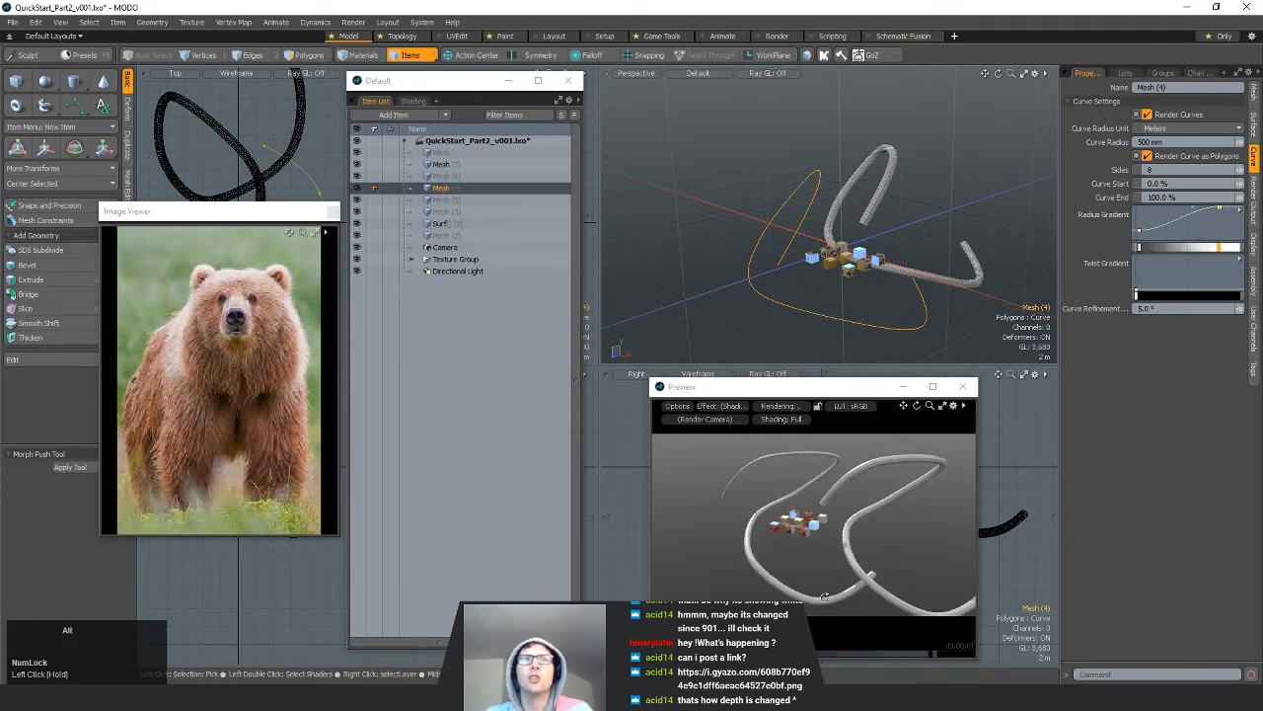
left_click_drag(855, 577, 869, 584, "ctrl+alt")
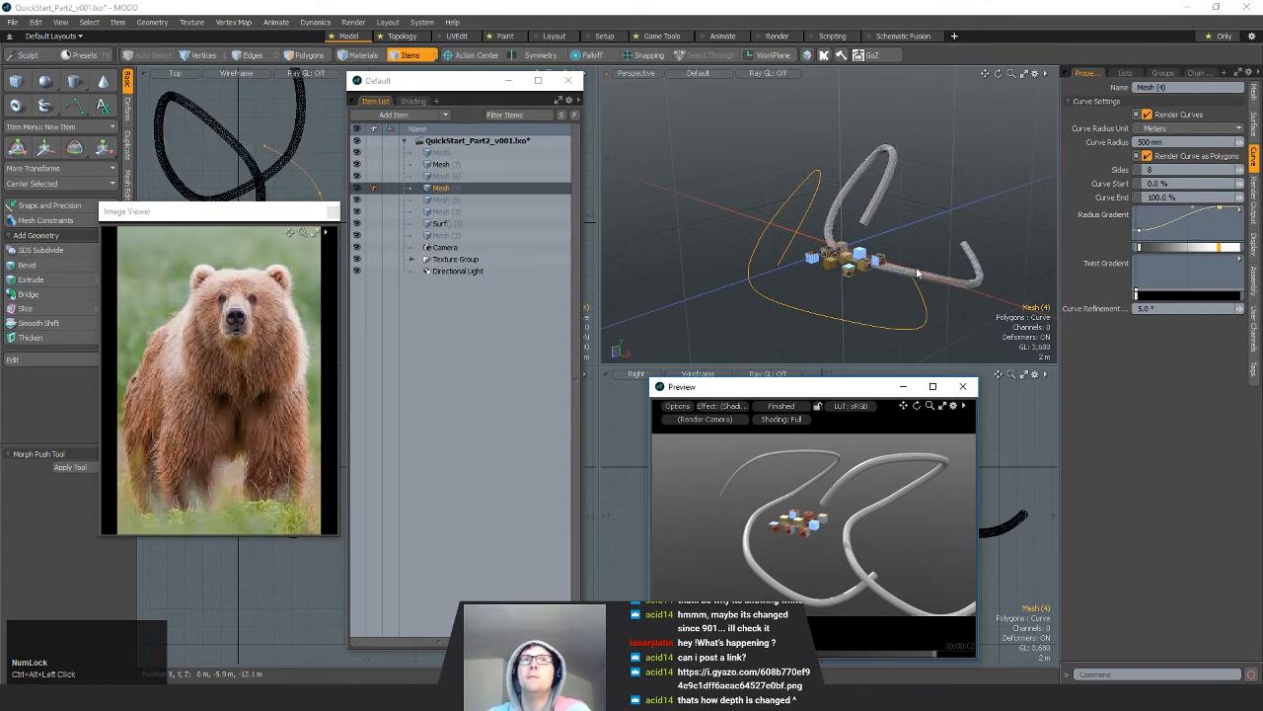
left_click_drag(894, 258, 802, 286, "alt")
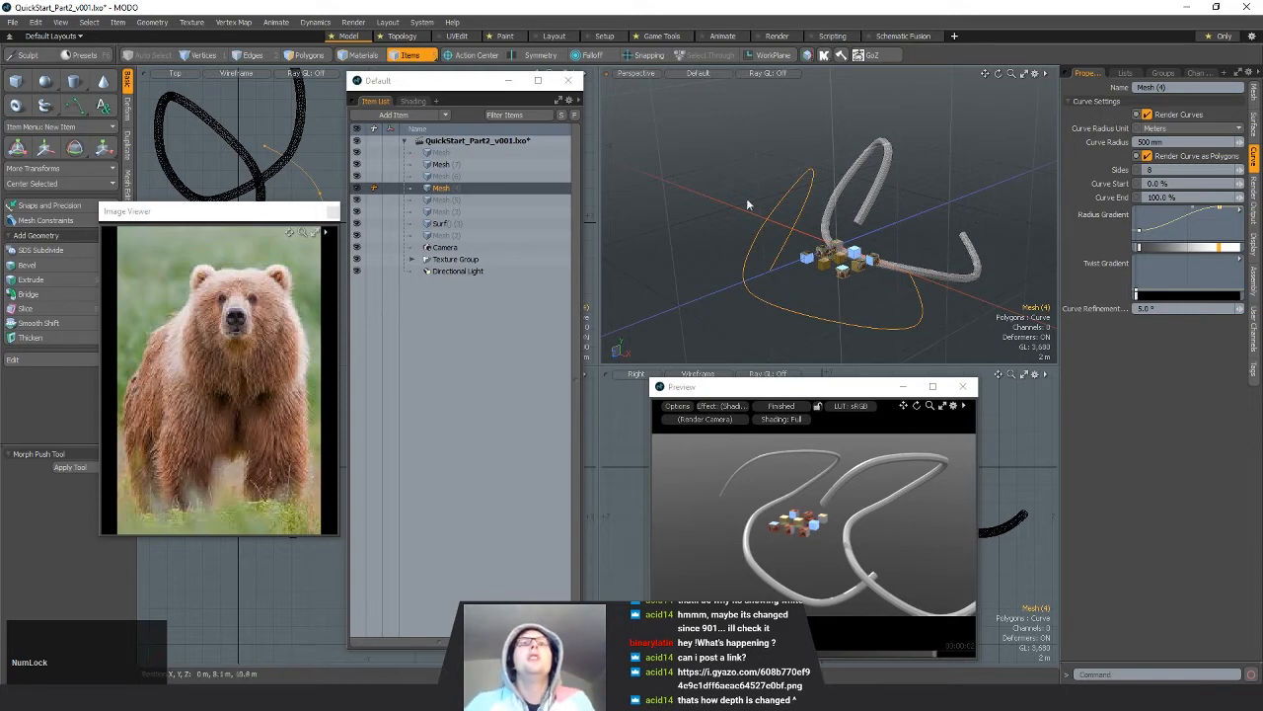
Step: Select the baked tube mesh again and switch to polygon selection mode
left_click_drag(818, 237, 790, 199, "alt")
left_click(827, 205)
left_click(830, 187, "shift")
left_click(863, 207)
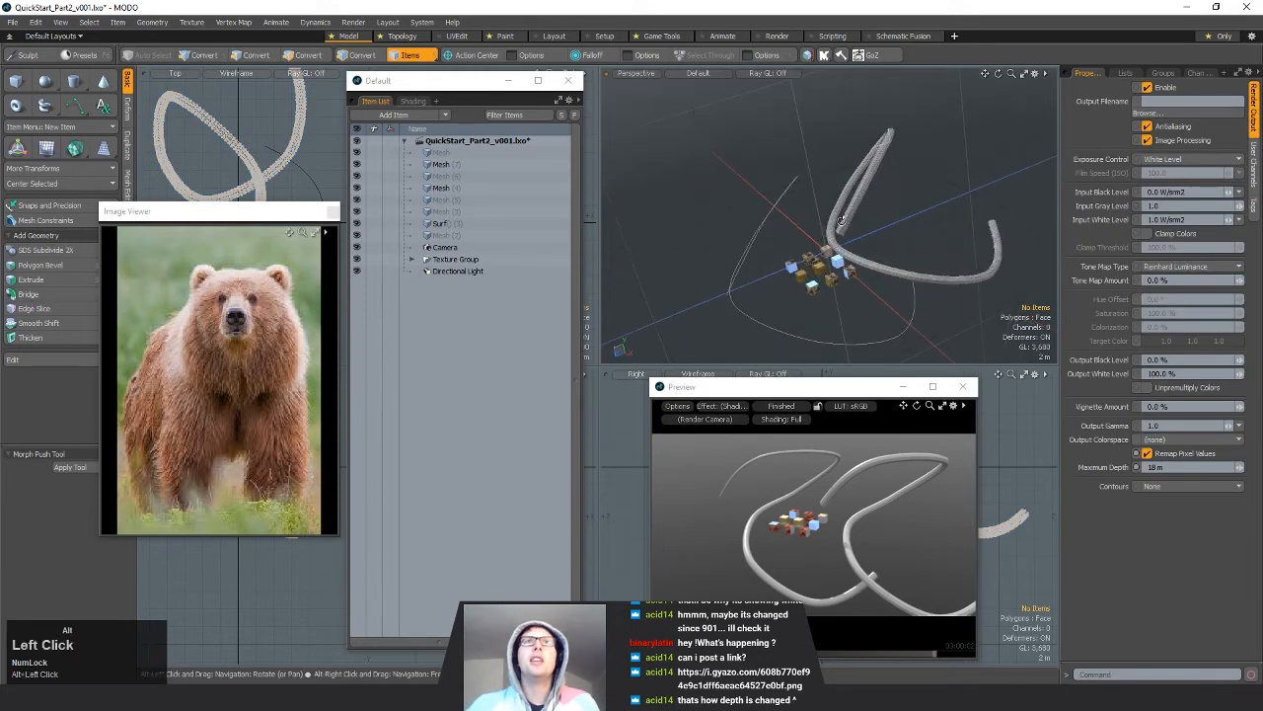
left_click(873, 183)
left_click_drag(873, 183, 1034, 346, "alt")
key("3")
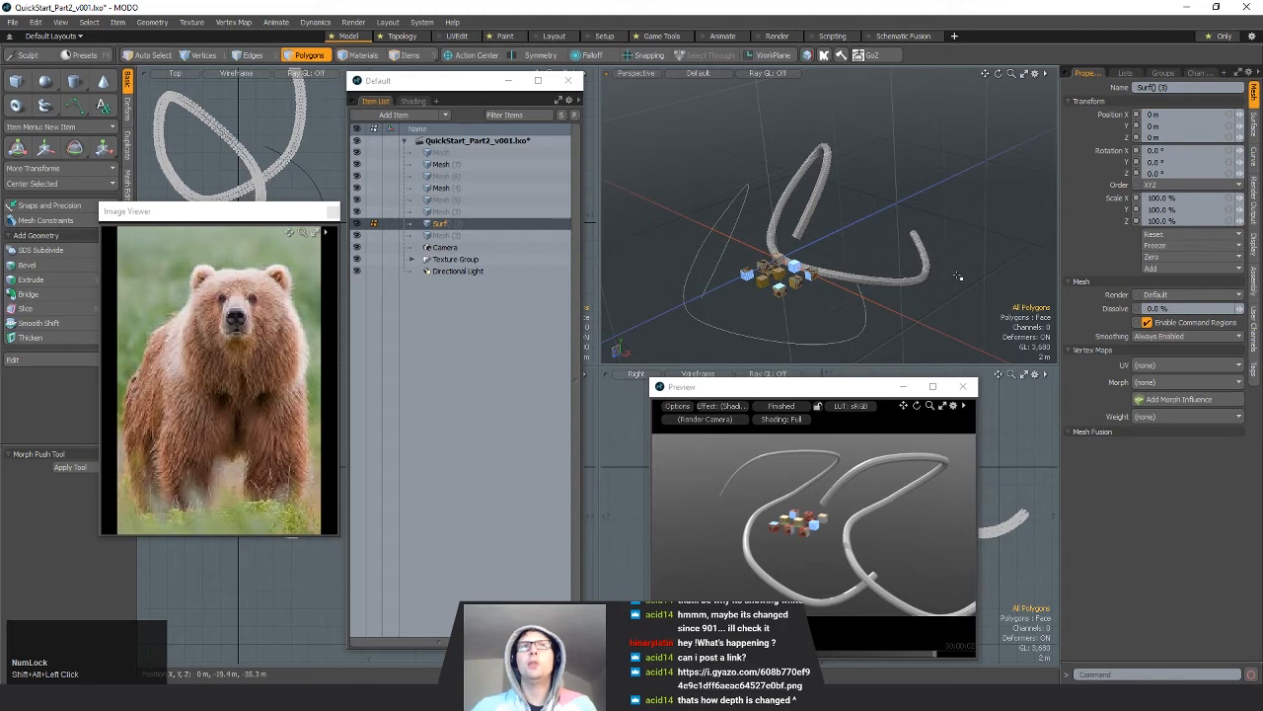
Step: Measure the baked tube's overall extents with the Dimensions Tool and examine them in the perspective view
mouse_move(915, 240)
left_mouse_down("alt")
mouse_move(906, 237)
mouse_move(915, 230)
mouse_move(929, 259)
left_mouse_up("alt")
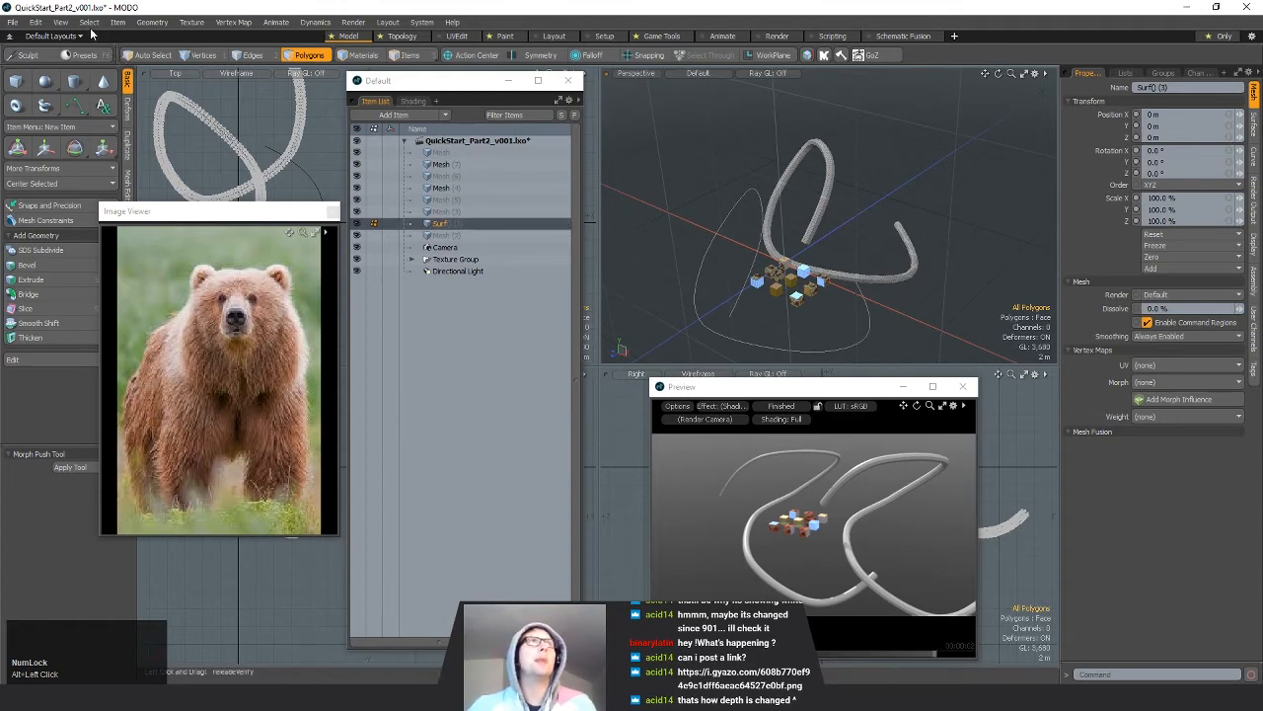
left_click(60, 25)
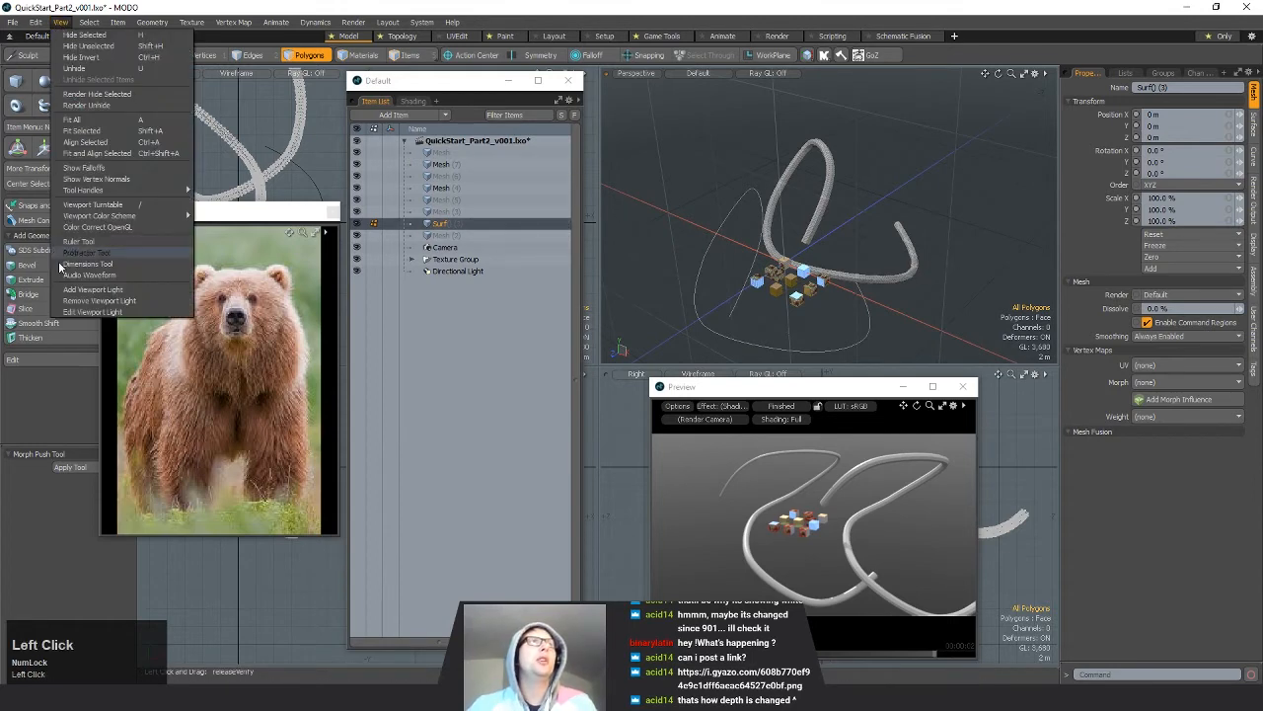
left_click(121, 265)
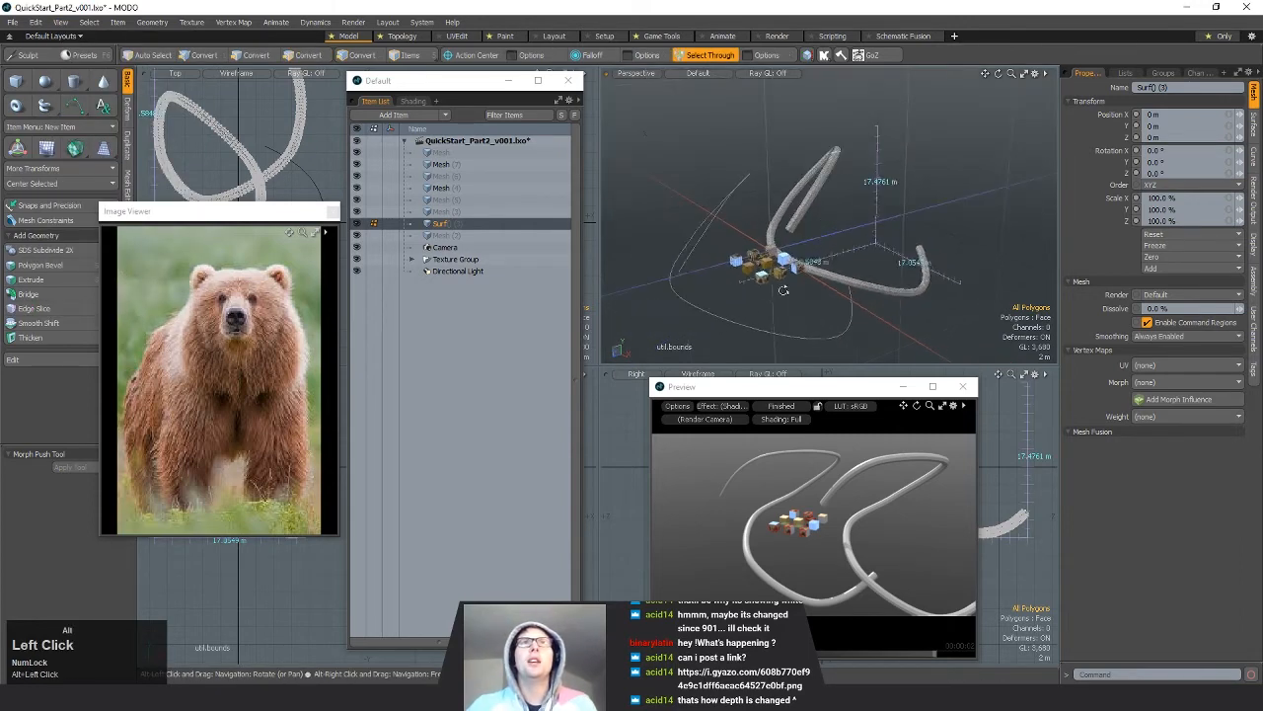
left_click_drag(861, 304, 766, 251, "alt")
left_click_drag(795, 279, 1007, 258, "alt")
left_click_drag(844, 213, 873, 217, "alt+shift")
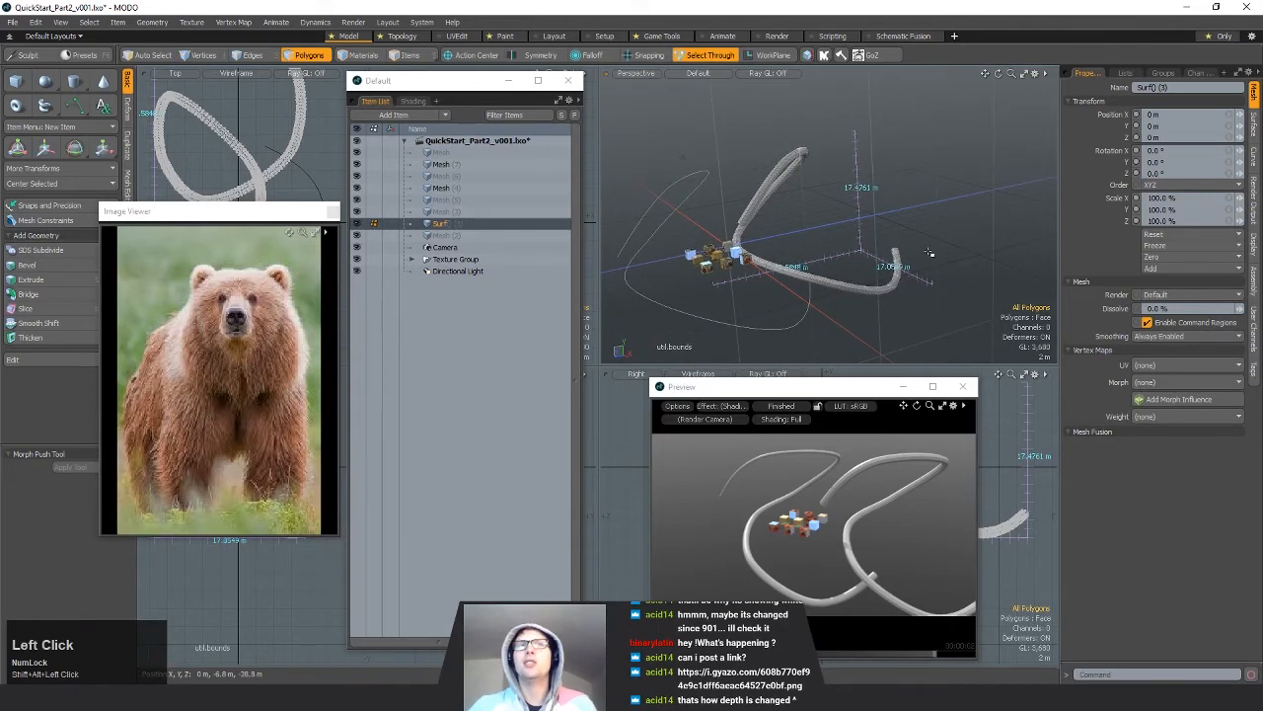
left_click_drag(928, 253, 837, 281, "alt")
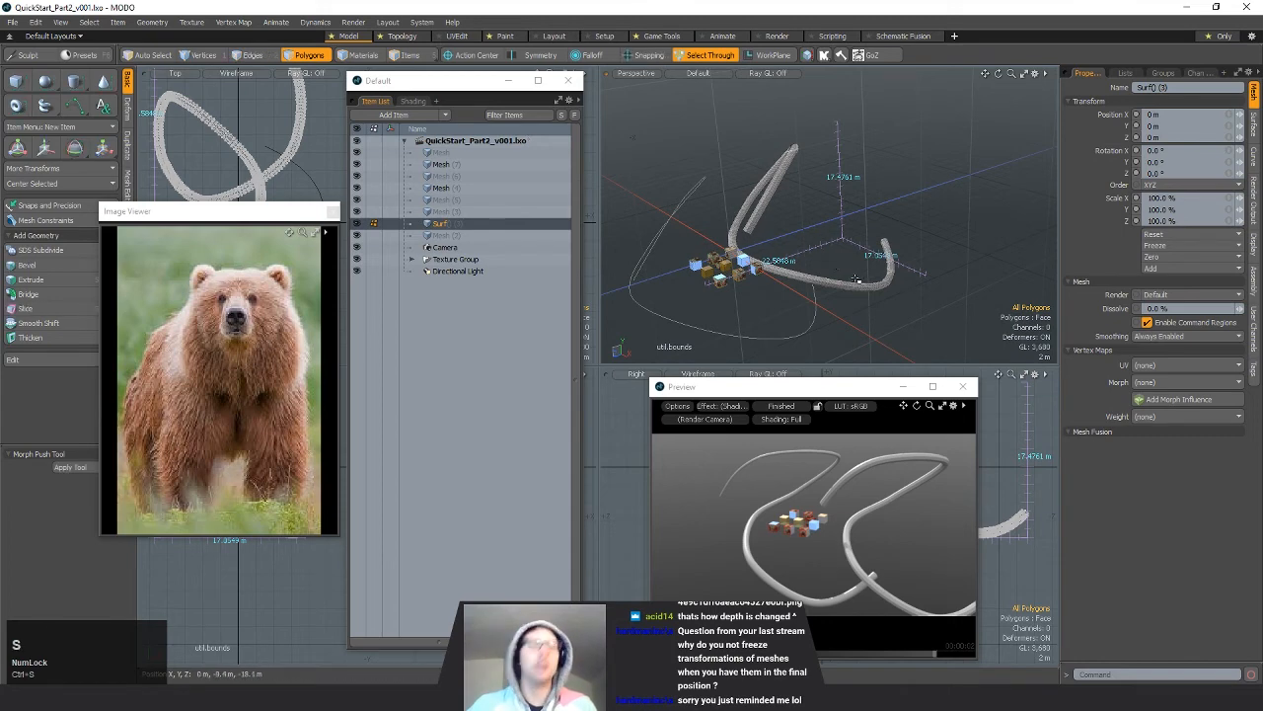
Step: Scale the baked tube mesh uniformly to about 93.5 % and turn off the dimensions display
key("r")
left_click_drag(811, 218, 848, 233)
key("space")
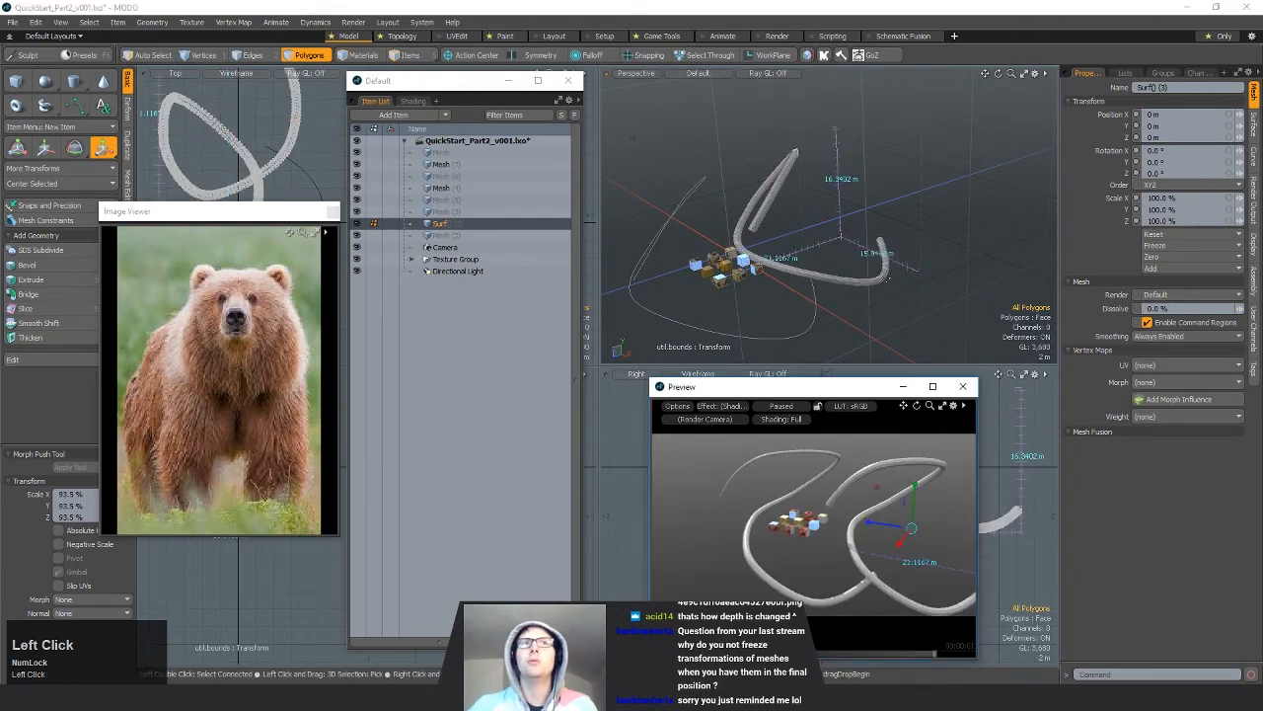
left_click(901, 194)
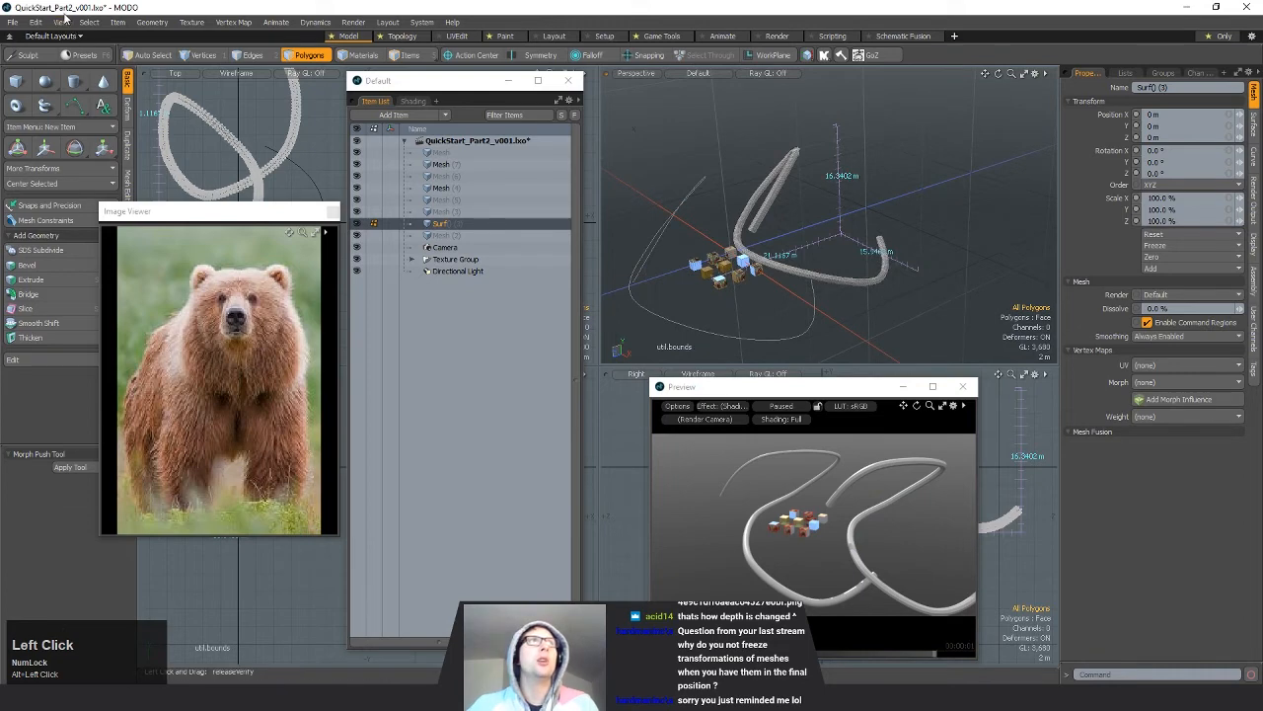
left_click(60, 22)
left_click(87, 263)
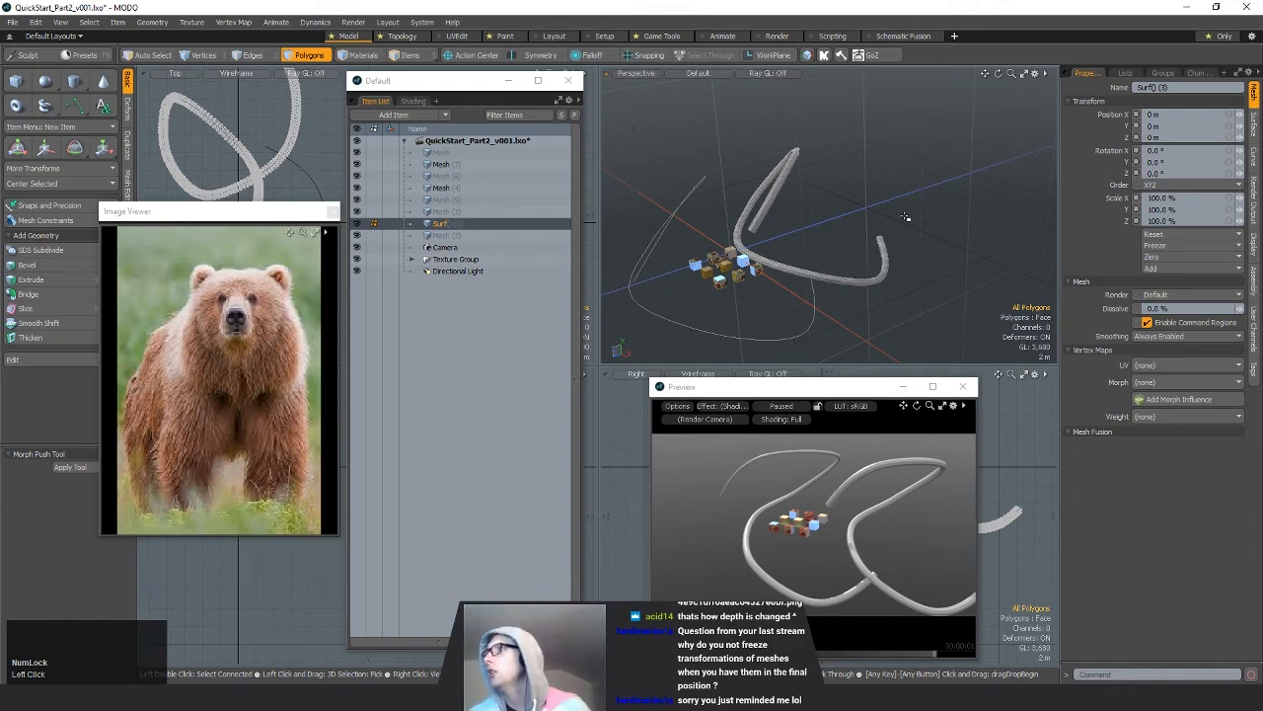
Step: Select all of the baked tube's polygons and move the Image Viewer window clear of the modelling tools
mouse_move(905, 216)
left_mouse_down("alt")
mouse_move(761, 142)
mouse_move(835, 187)
mouse_move(819, 240)
mouse_move(868, 243)
mouse_move(747, 240)
mouse_move(808, 228)
mouse_move(864, 246)
mouse_move(819, 226)
mouse_move(1029, 207)
mouse_move(891, 232)
left_mouse_up("alt")
left_click(871, 168)
double_click(872, 168)
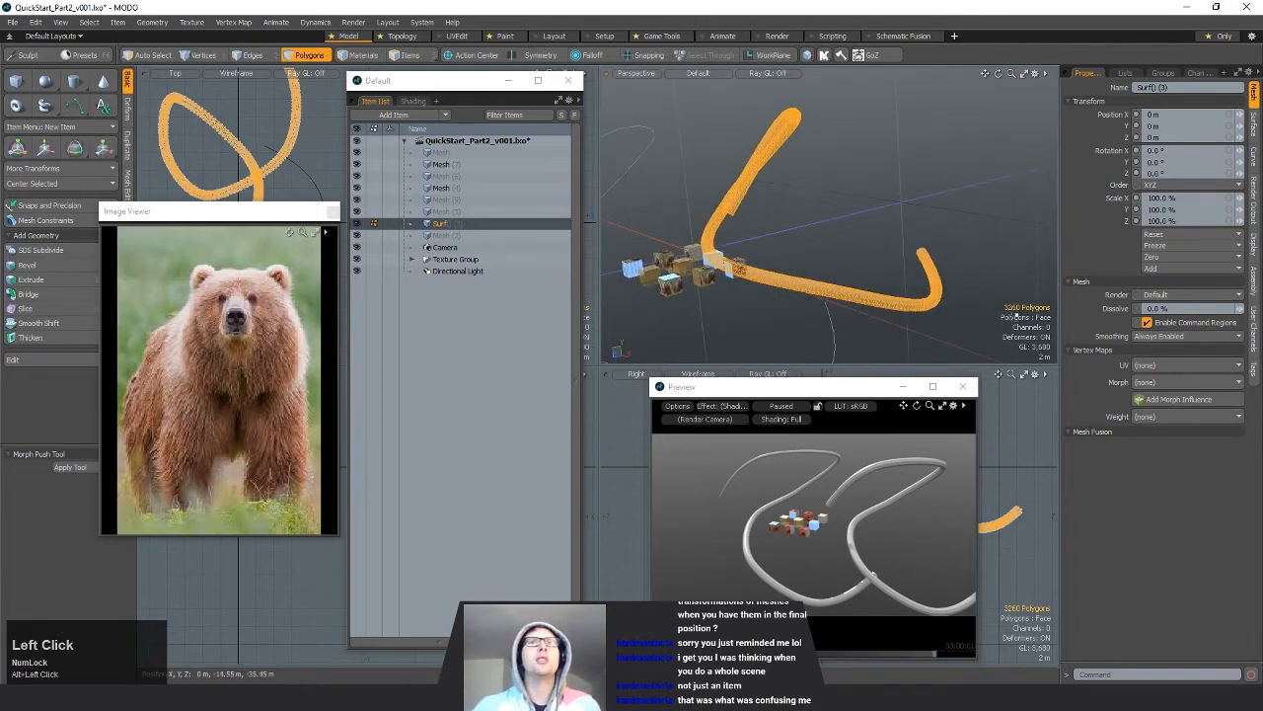
left_click_drag(1011, 310, 814, 259, "alt")
left_click_drag(182, 218, 244, 310)
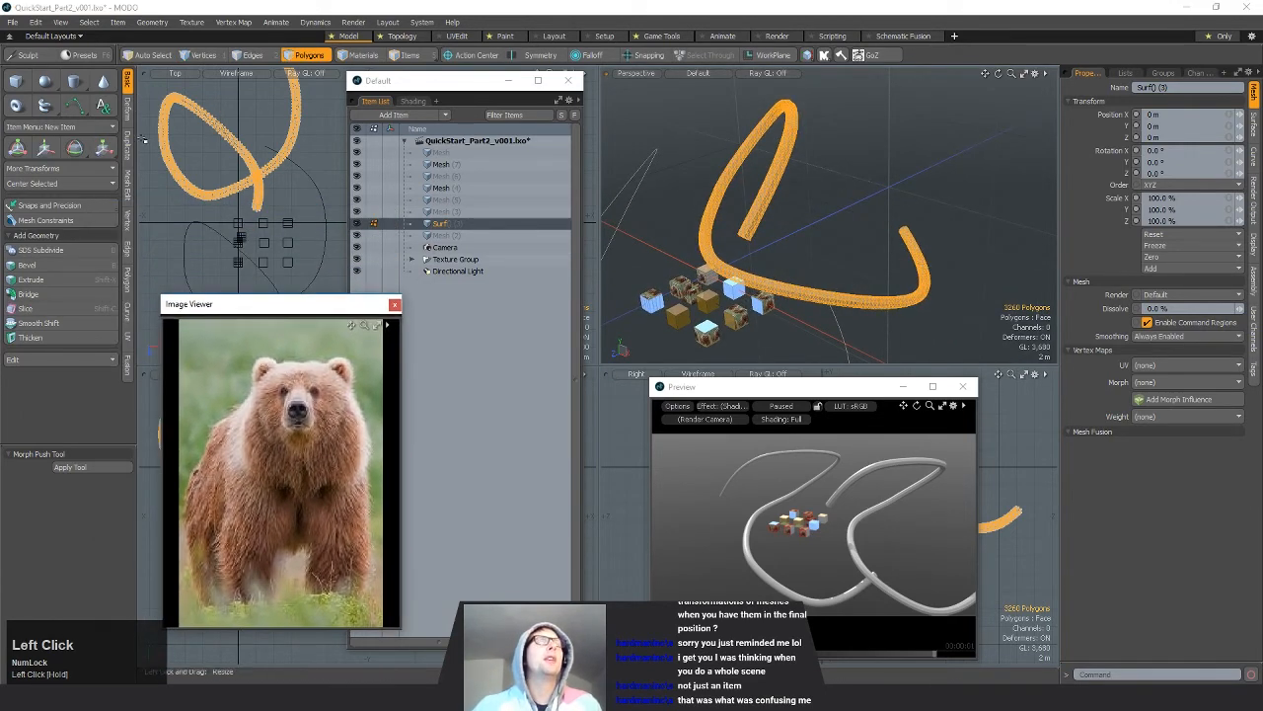
Step: Try reducing the tube interactively to about 1093 polygons with the Reduction Tool, and undo the reduction
left_click(152, 22)
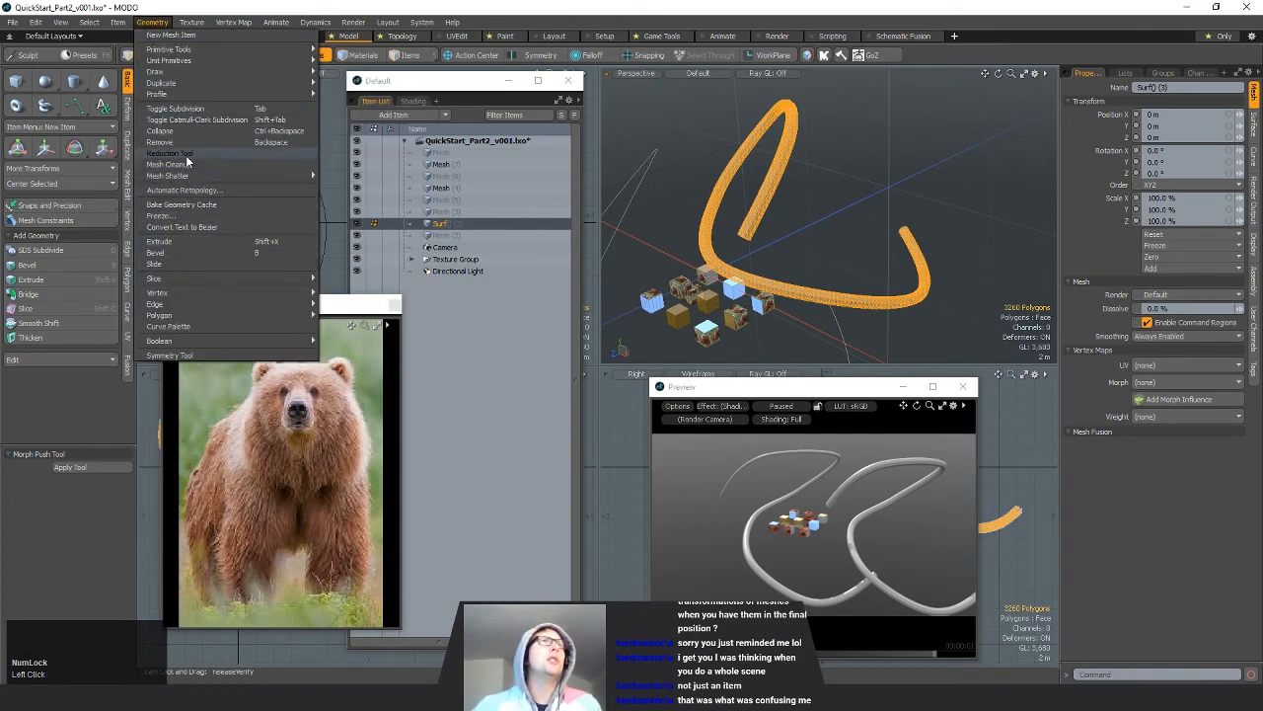
left_click(127, 275)
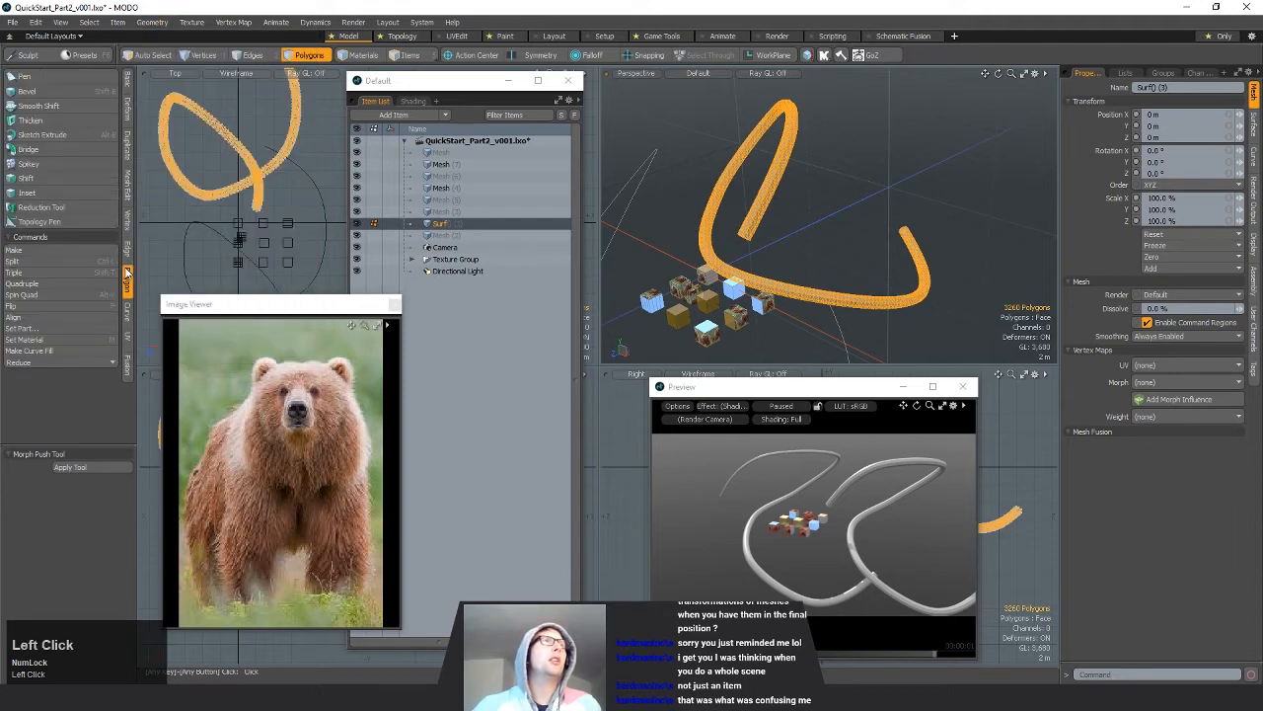
left_click(49, 362)
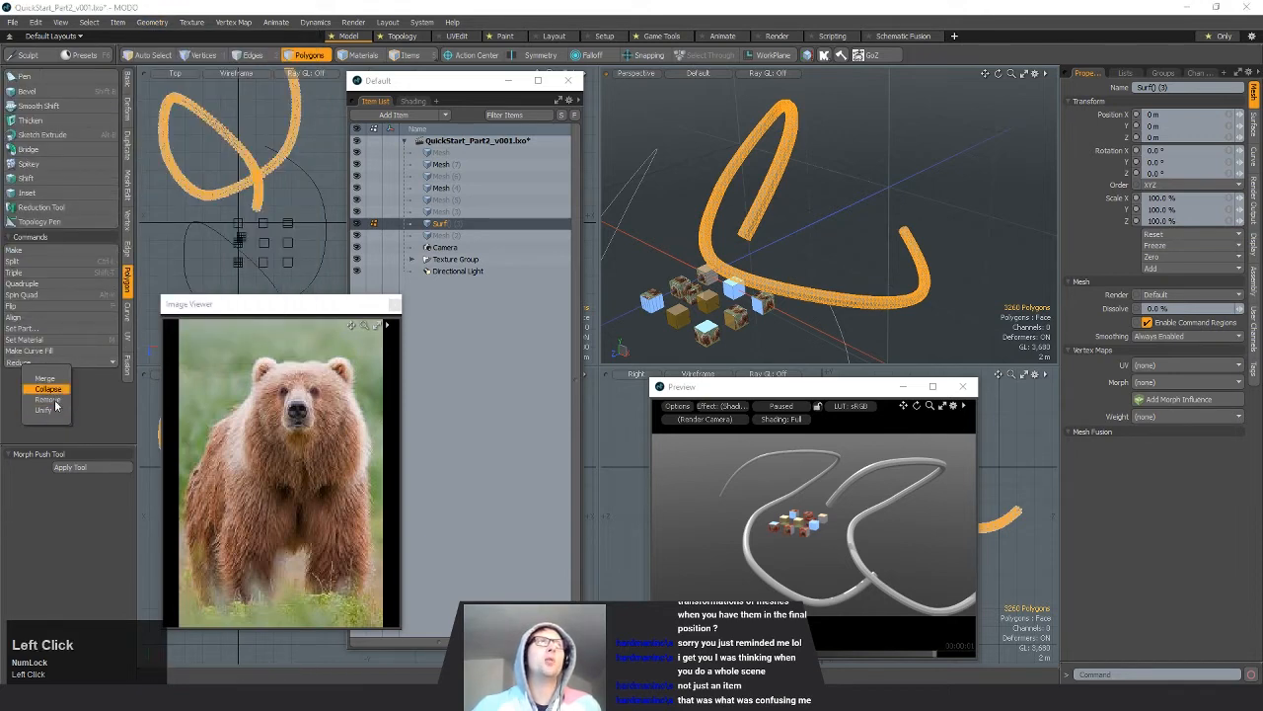
left_click(89, 403)
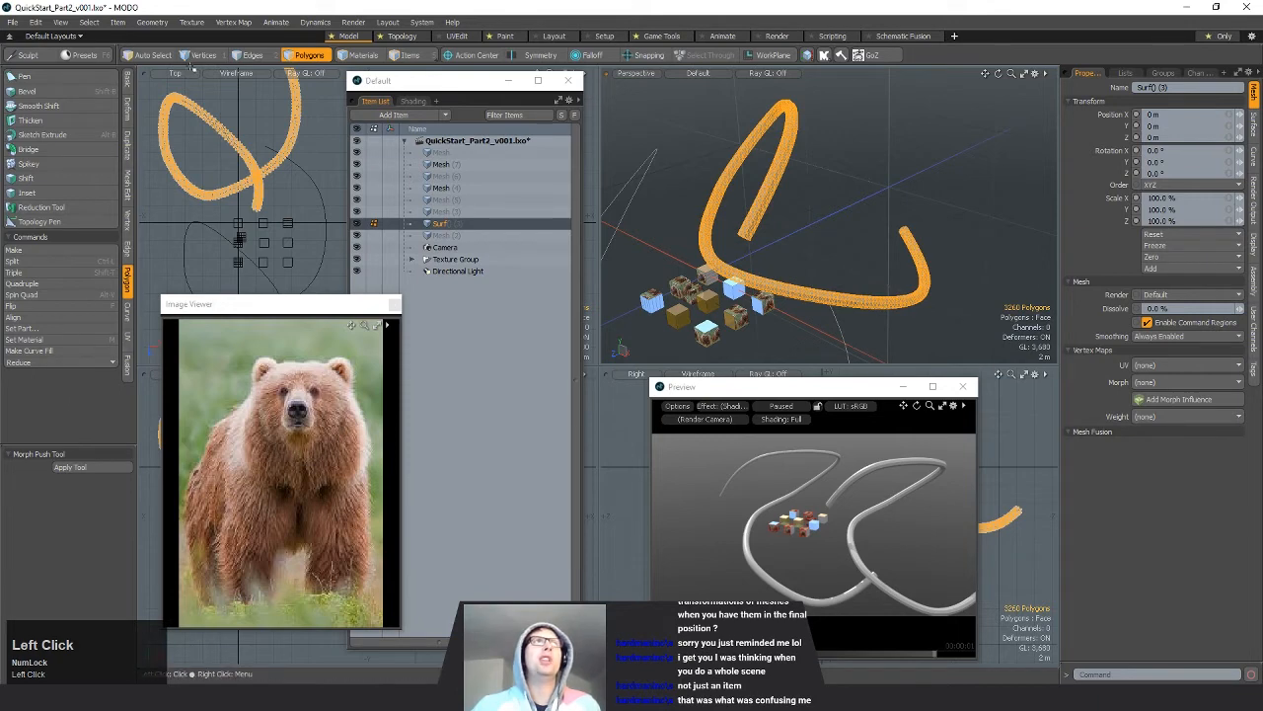
left_click(152, 22)
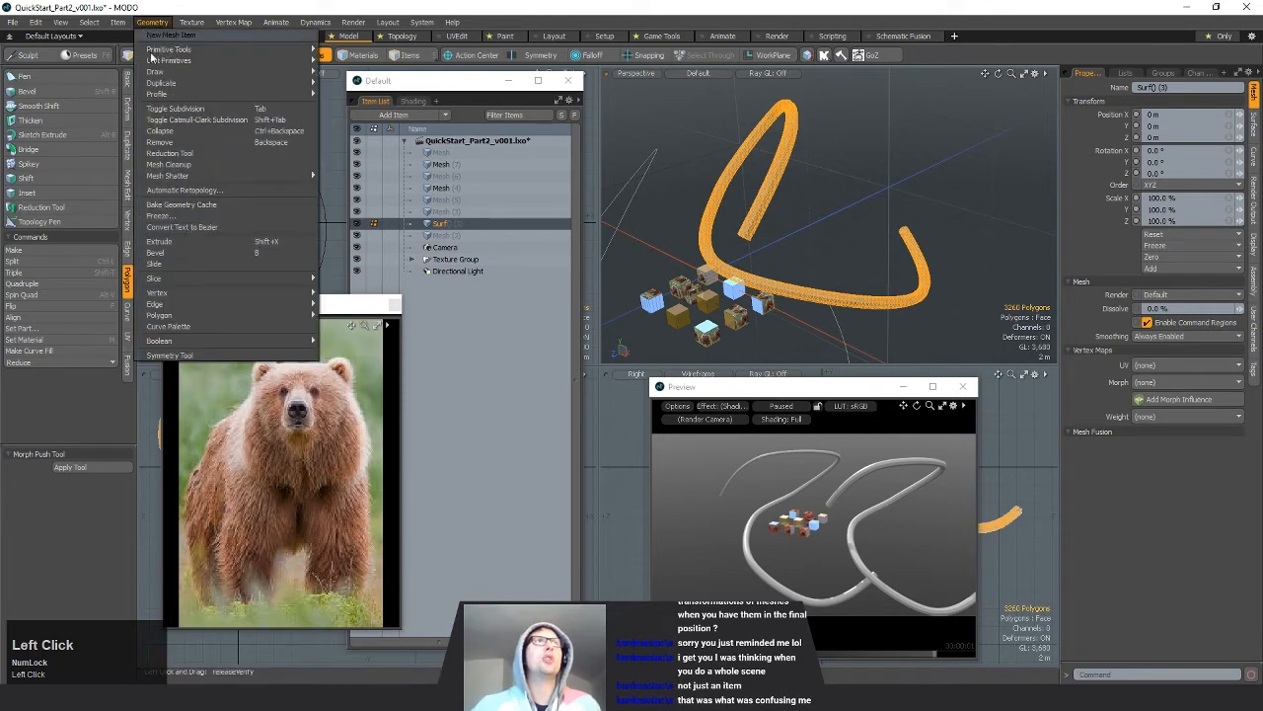
left_click(170, 153)
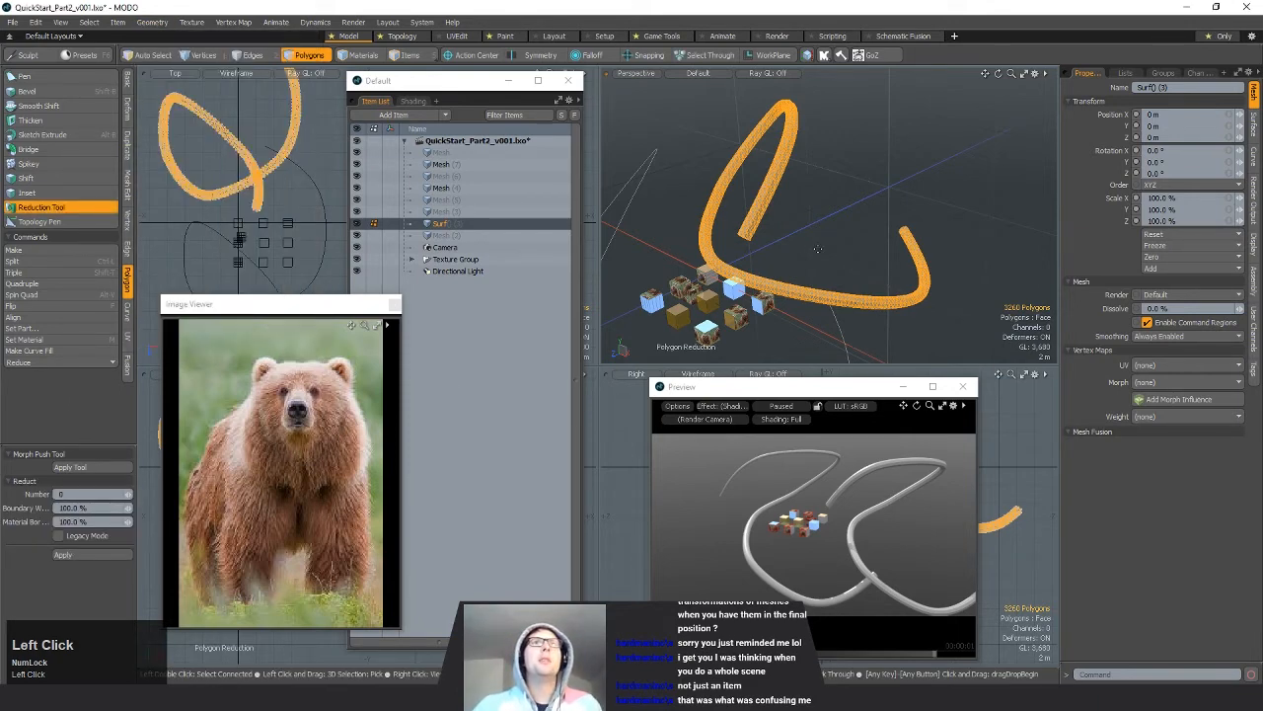
left_click_drag(817, 250, 892, 277, "alt")
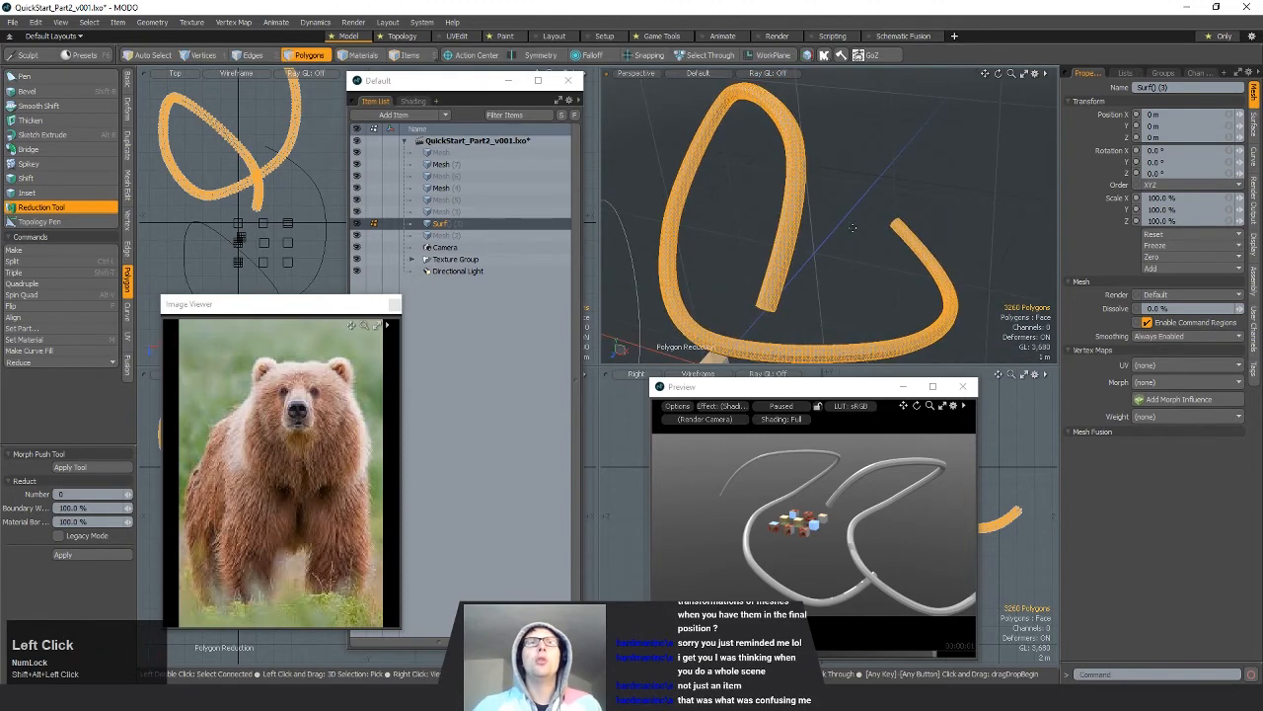
left_click(829, 210)
left_click_drag(825, 210, 812, 210)
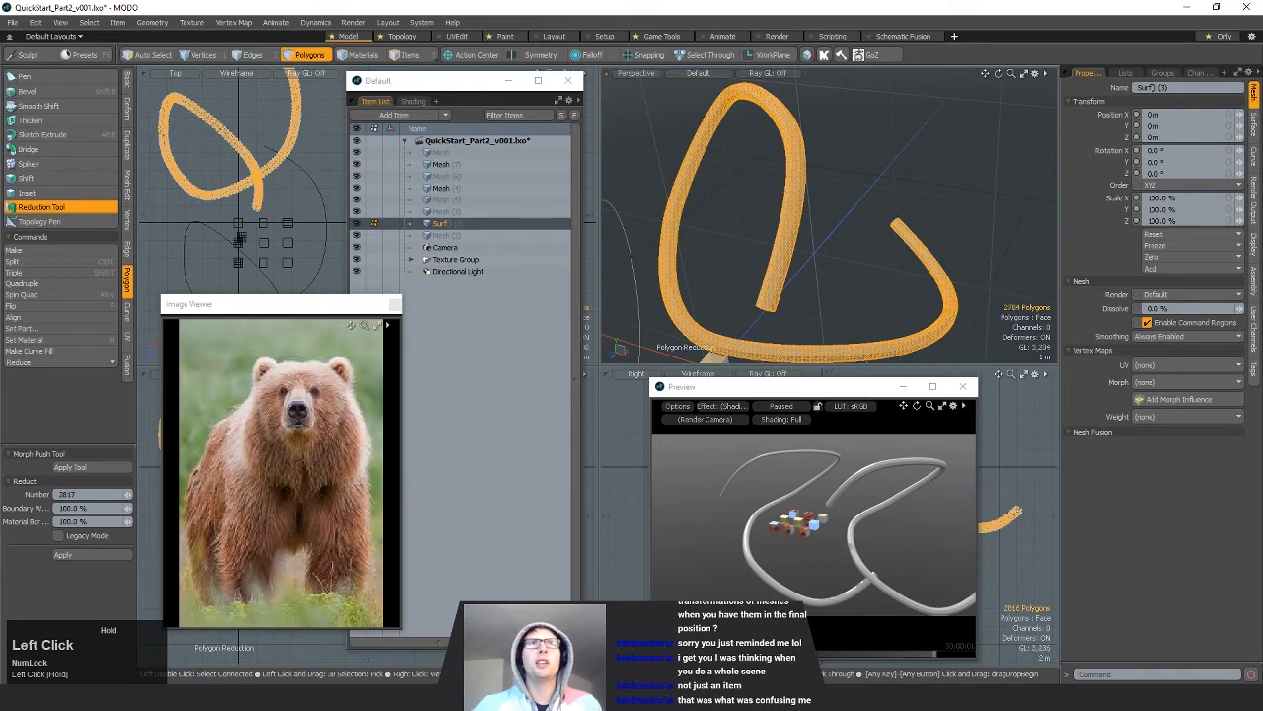
left_click_drag(129, 494, 76, 493)
left_click_drag(825, 227, 814, 229, "alt")
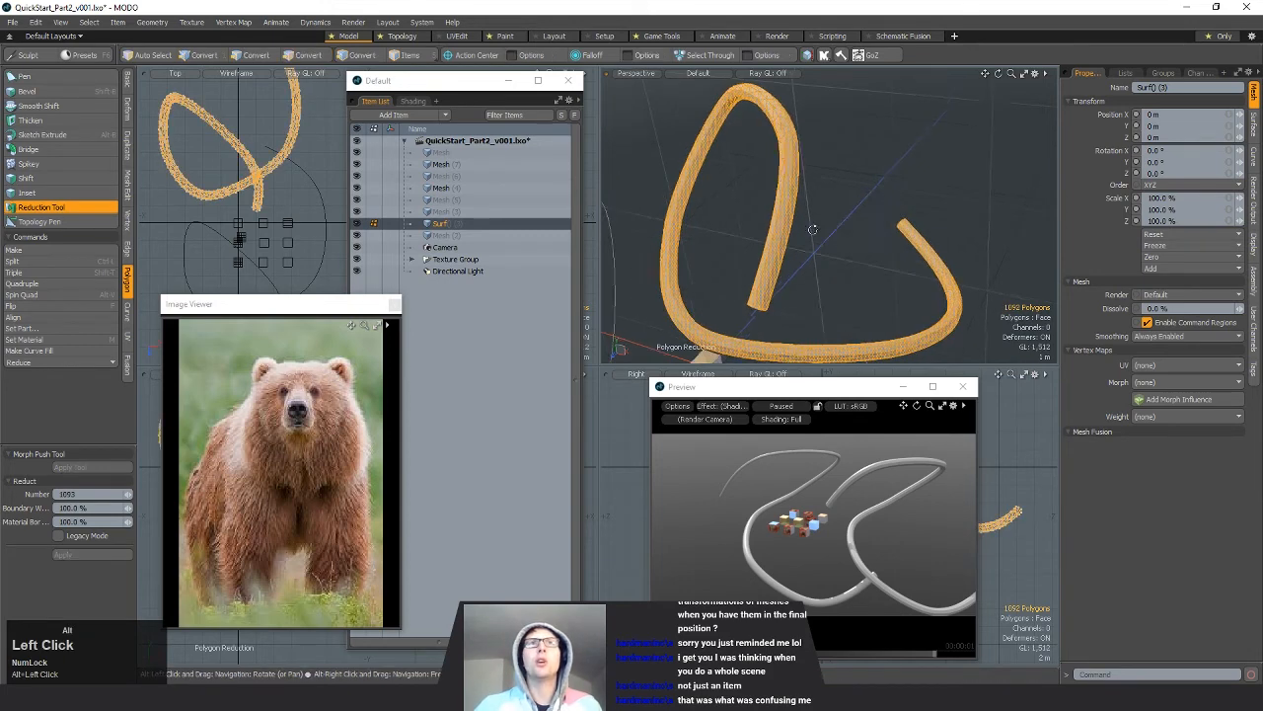
key("ctrl+z")
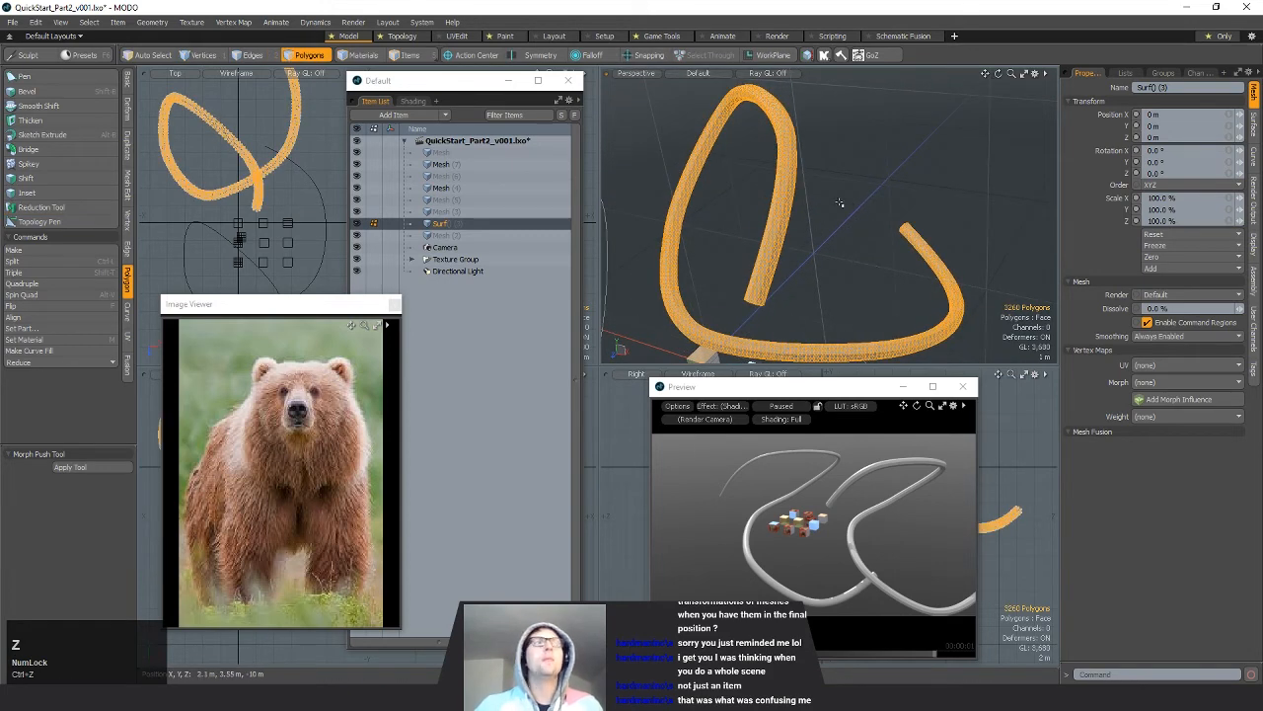
Step: Restart the Reduction Tool on the selected tube and set its Number to 3260/2, reducing it to 1630
left_click(39, 208)
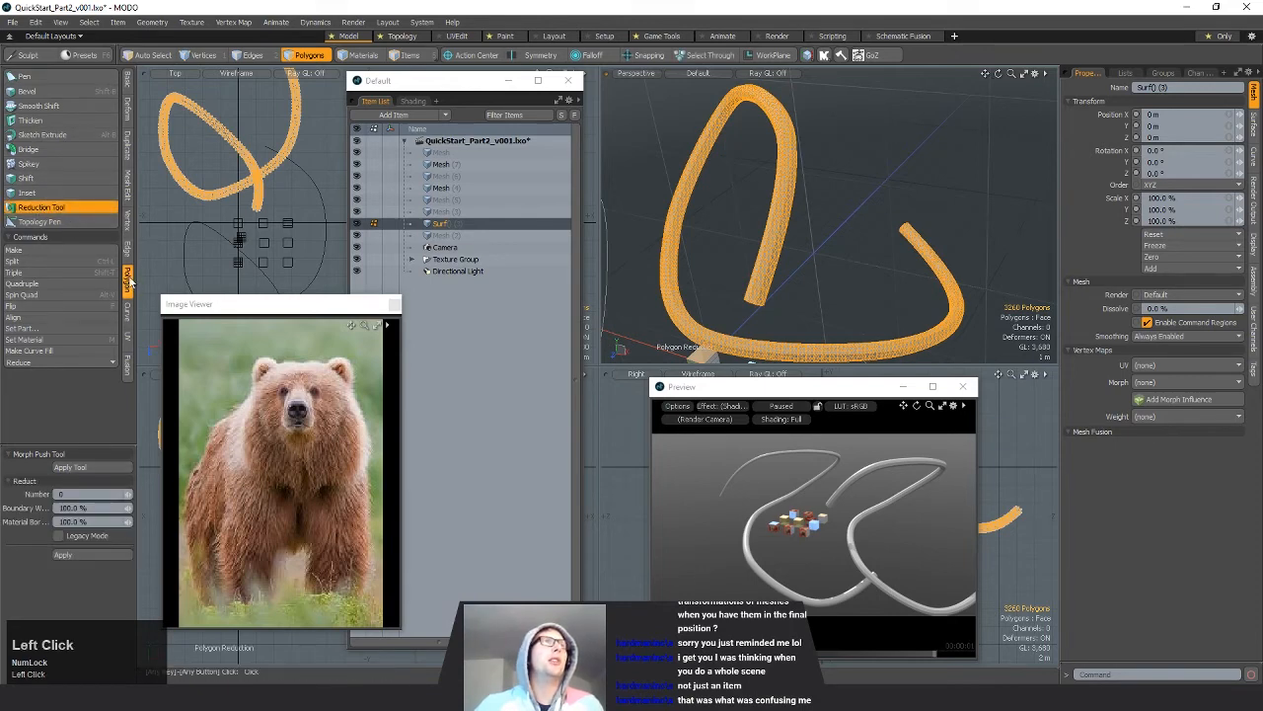
left_click(79, 494)
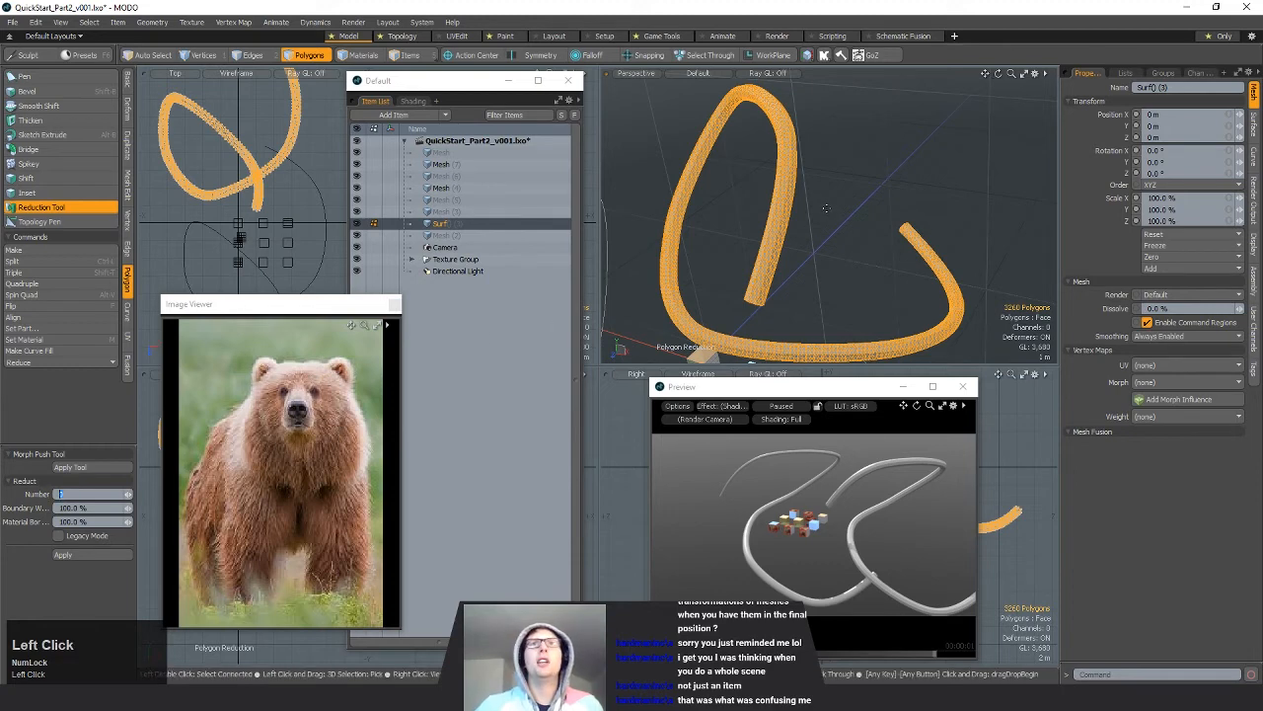
type("1")
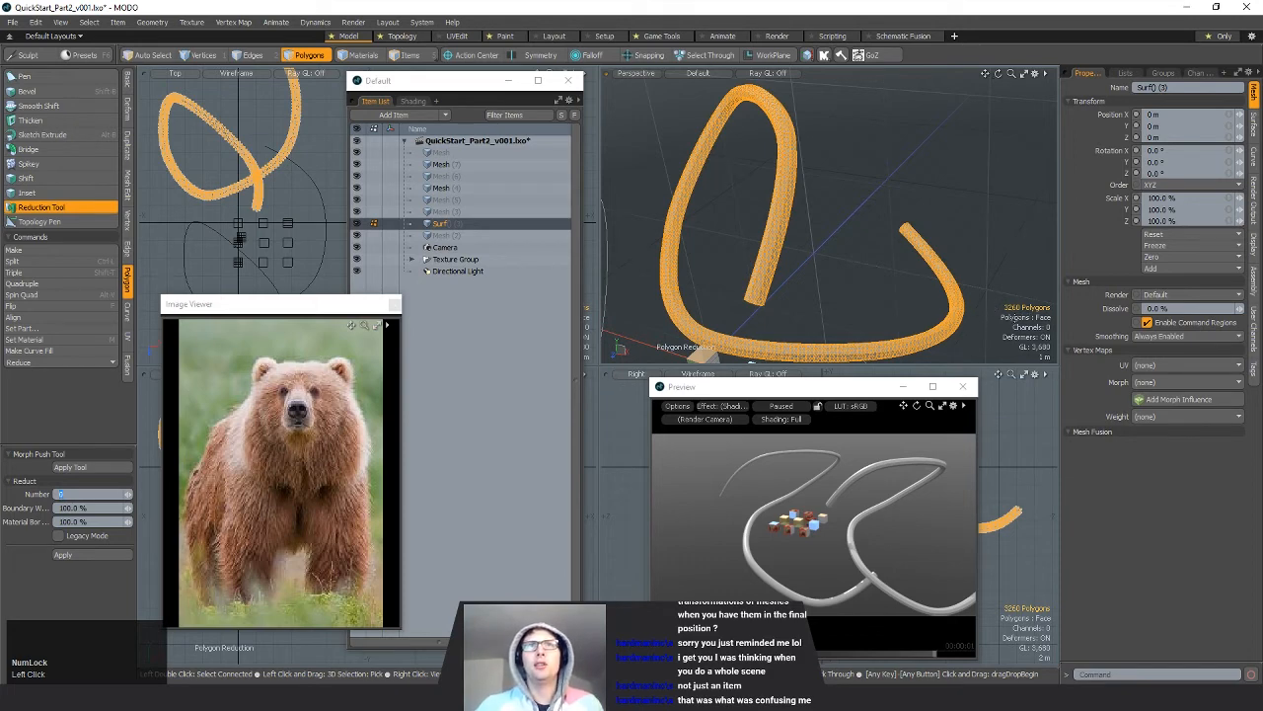
left_click(87, 493)
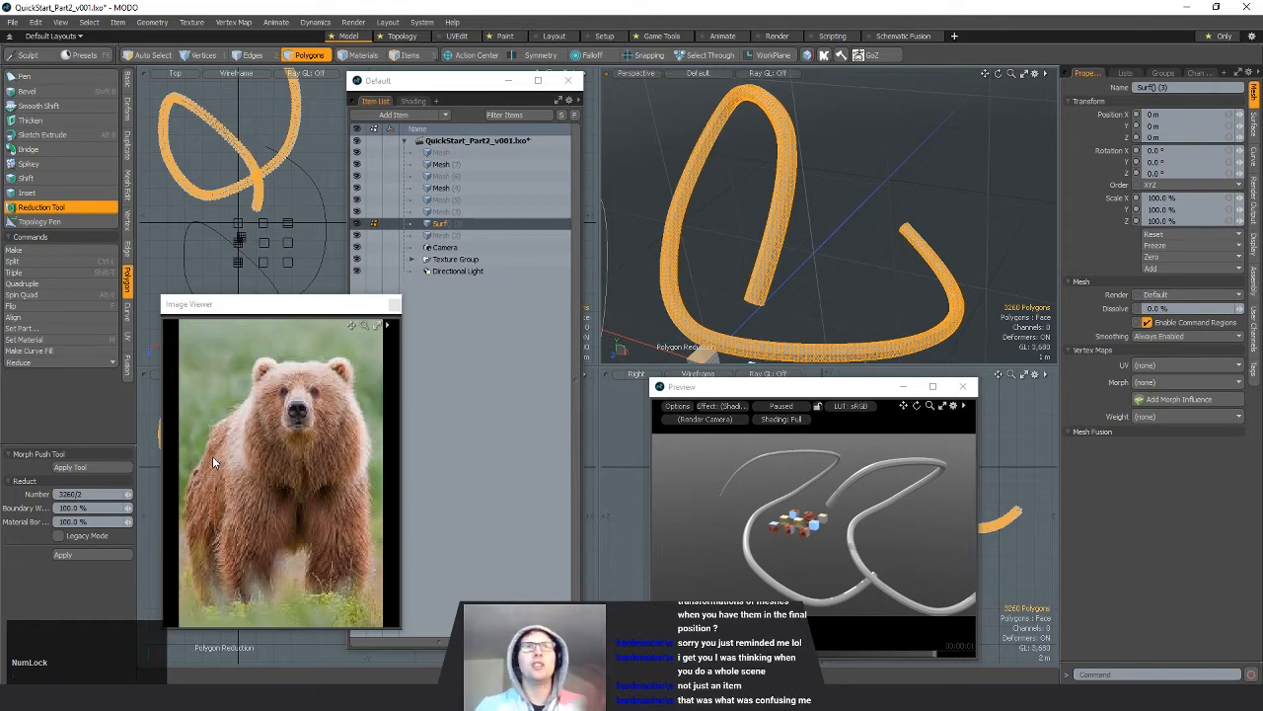
key("Return")
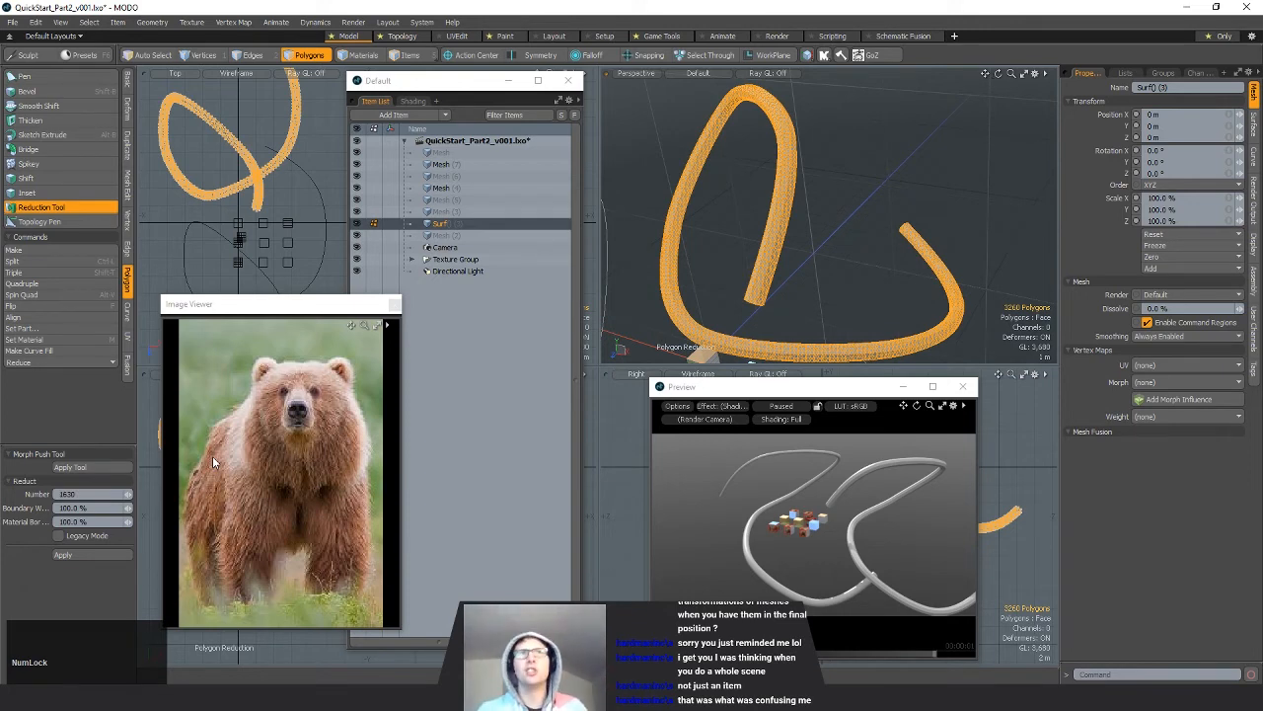
left_click(872, 215)
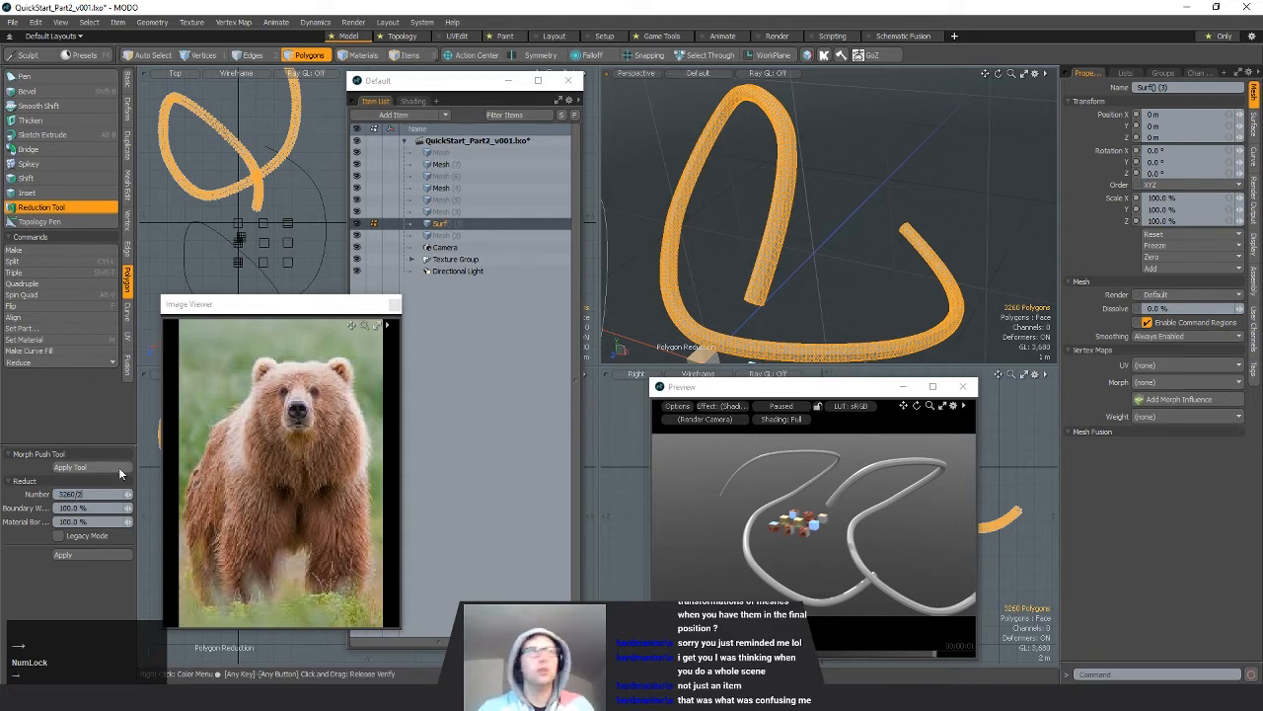
type("1630")
key("Return")
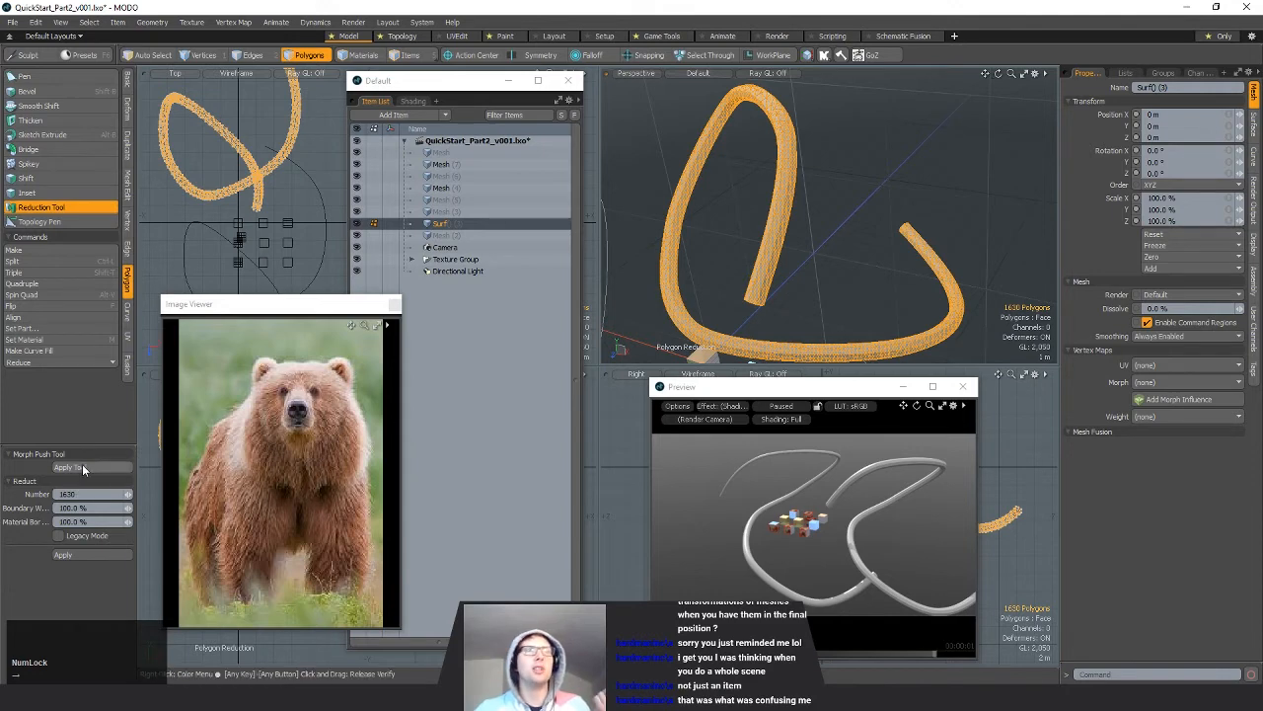
left_click(82, 464)
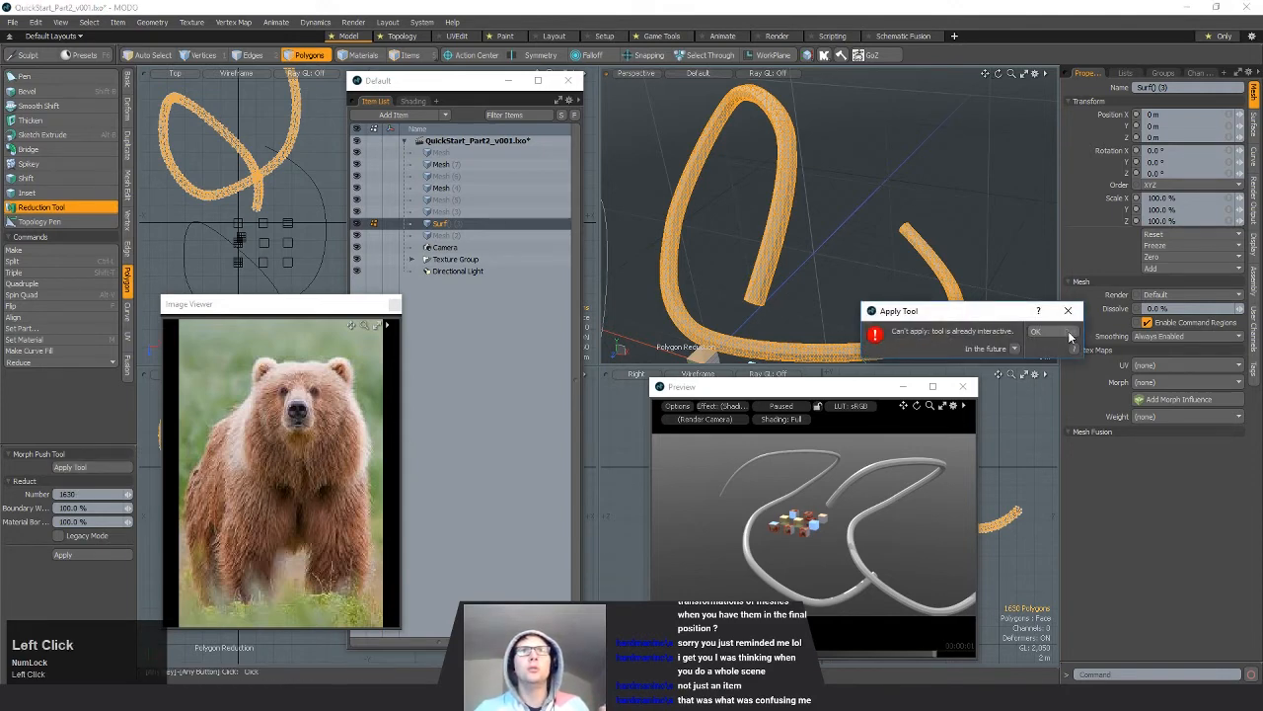
left_click(1036, 331)
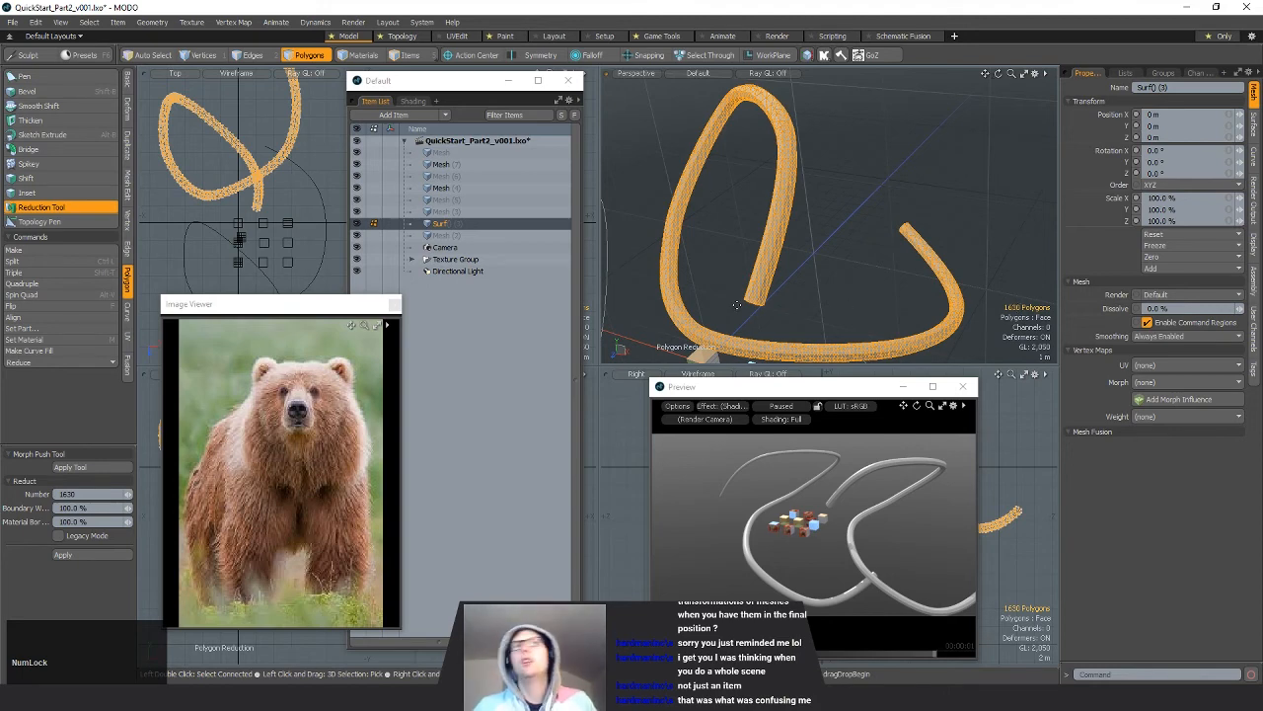
Step: Halve the reduction Number twice more, to 815 and 408, to lower the tube's polygon count further
left_click(109, 493)
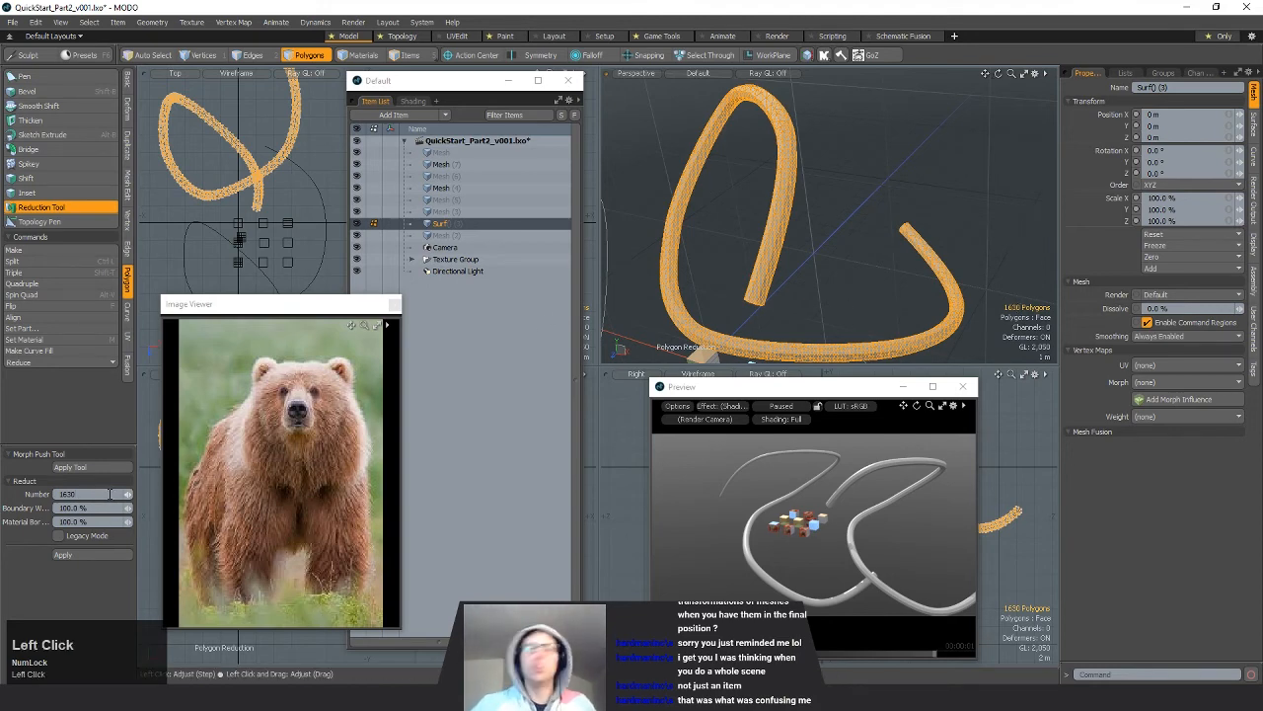
type("/2")
key("Return")
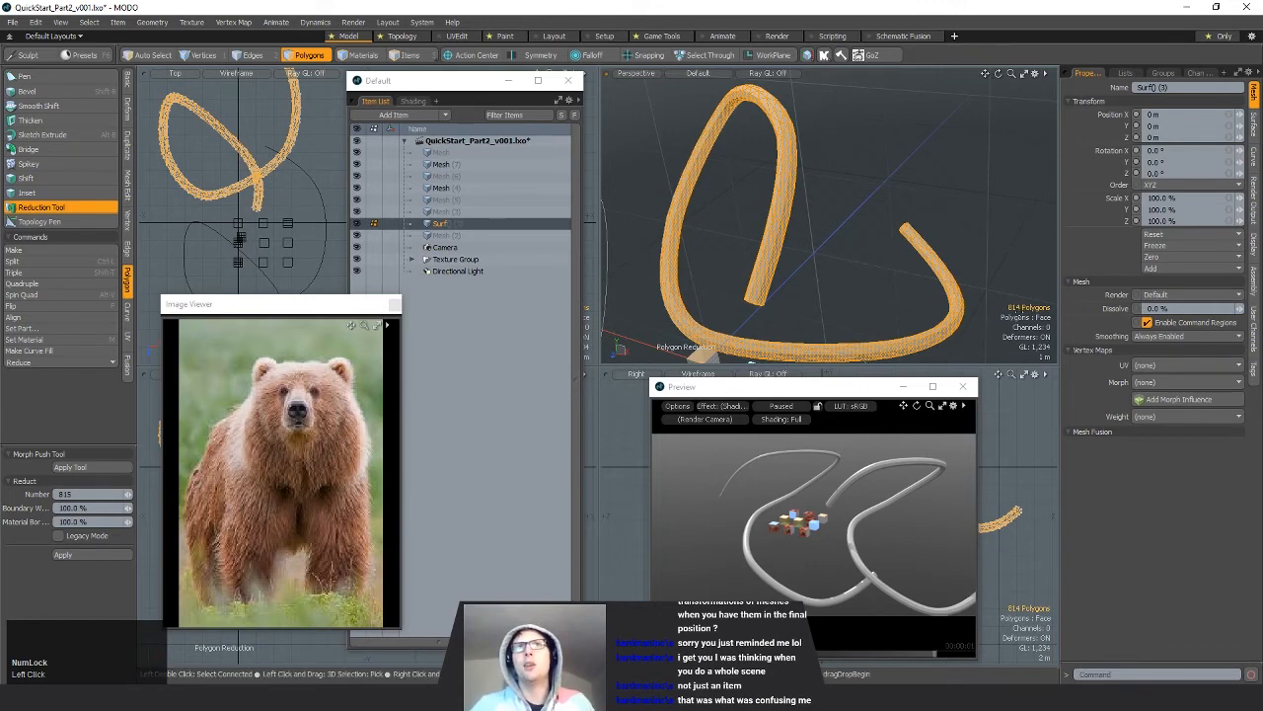
left_click(104, 493)
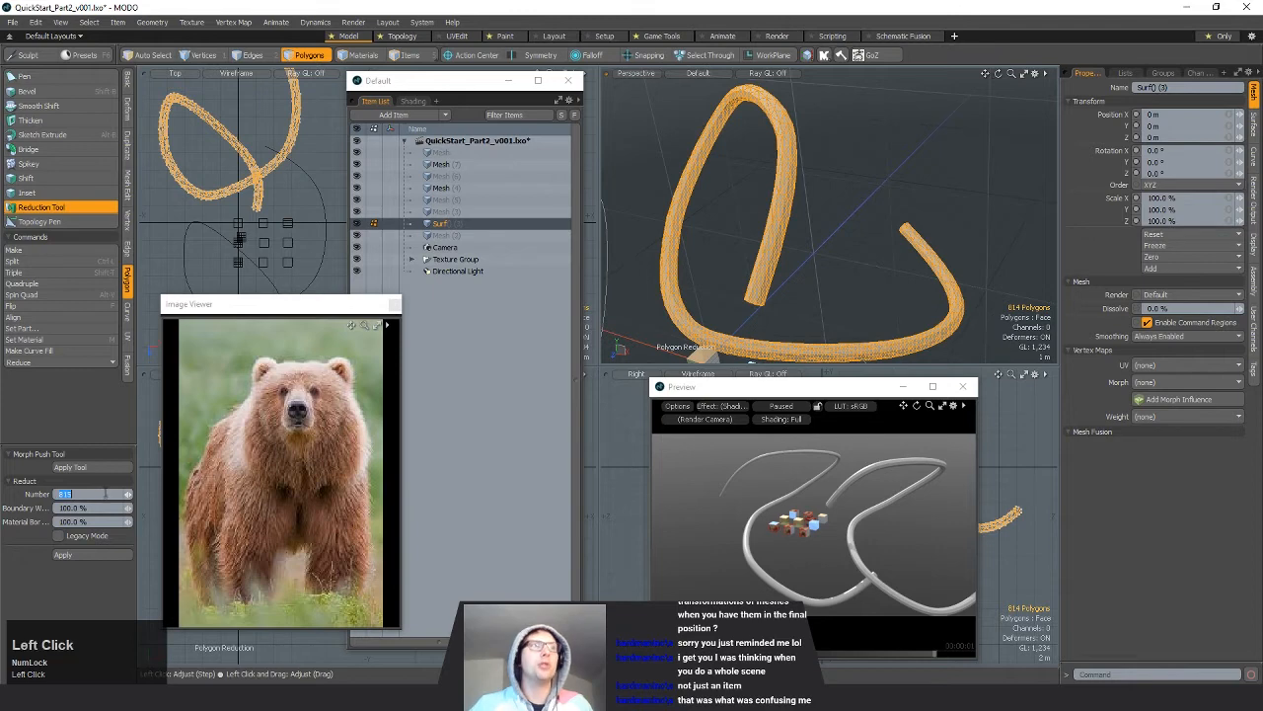
key("Right")
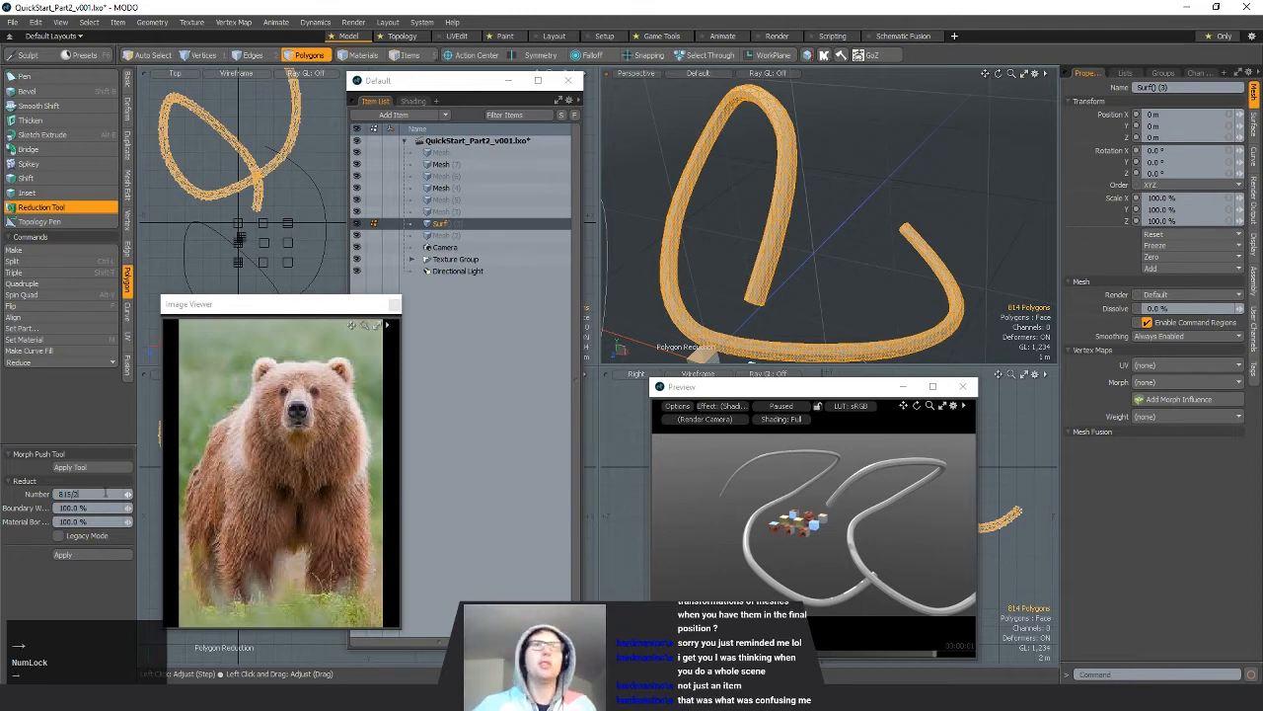
type("/2")
key("Return")
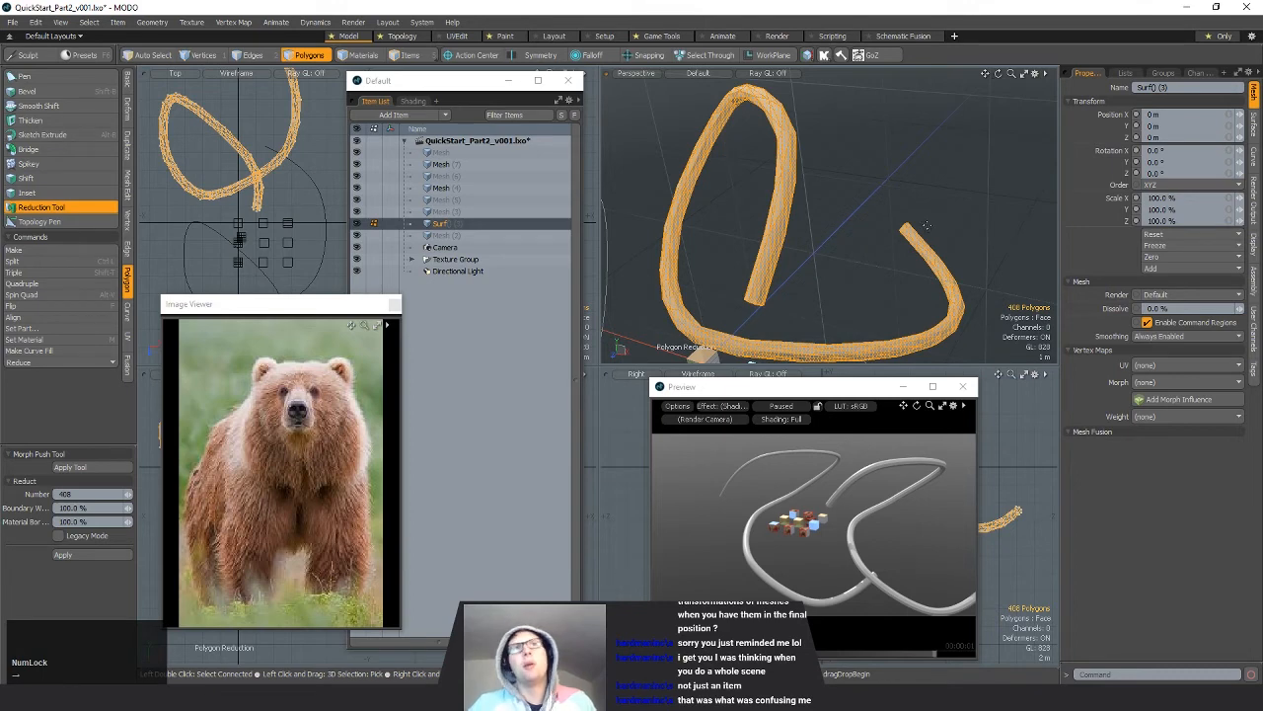
Step: Drop the Reduction Tool, inspect the reduced tube and undo all of its polygon reductions
key("space")
left_click(874, 290)
left_click_drag(875, 290, 903, 267, "alt")
key("ctrl+z")
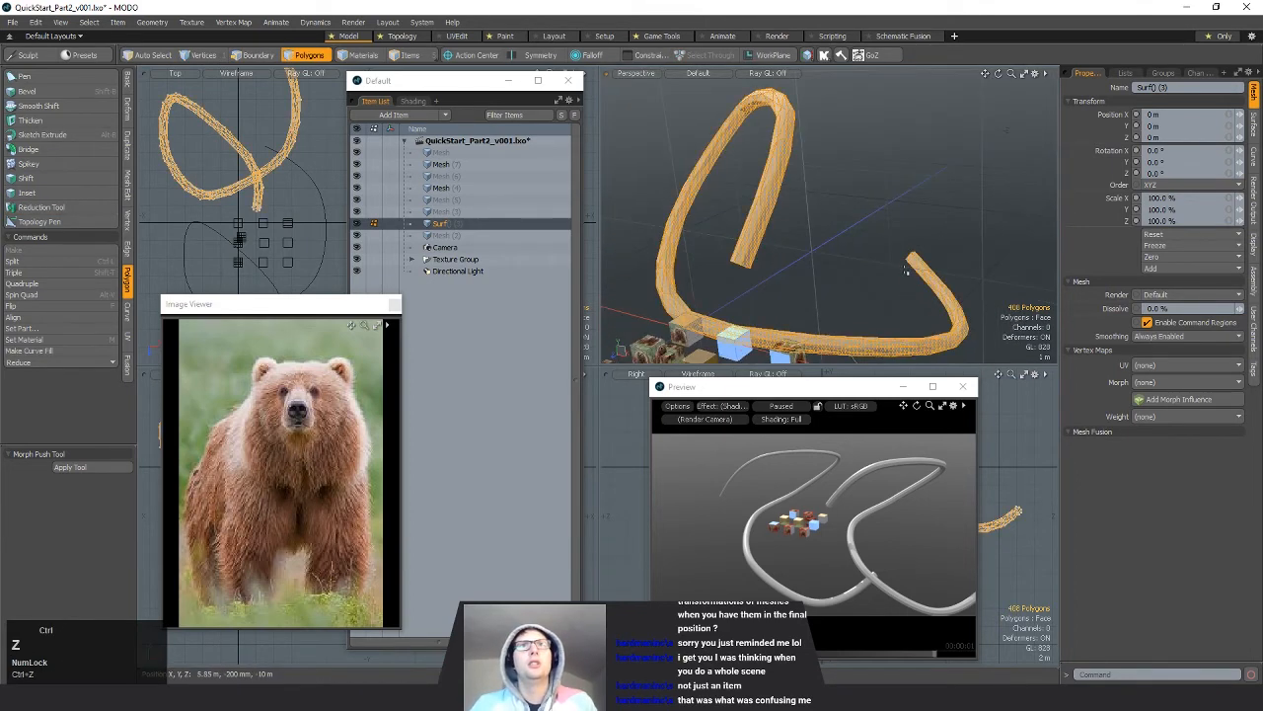
key("ctrl+z")
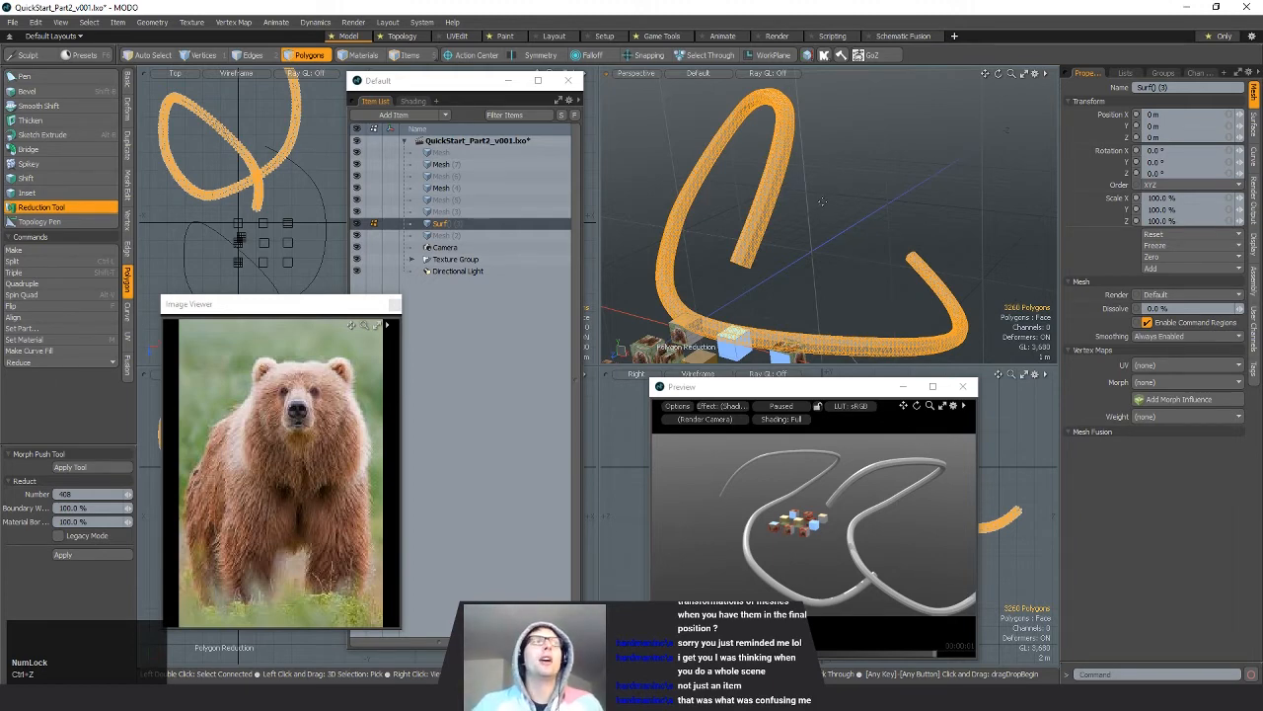
left_click_drag(823, 197, 823, 229, "alt")
left_click_drag(826, 228, 777, 208, "alt")
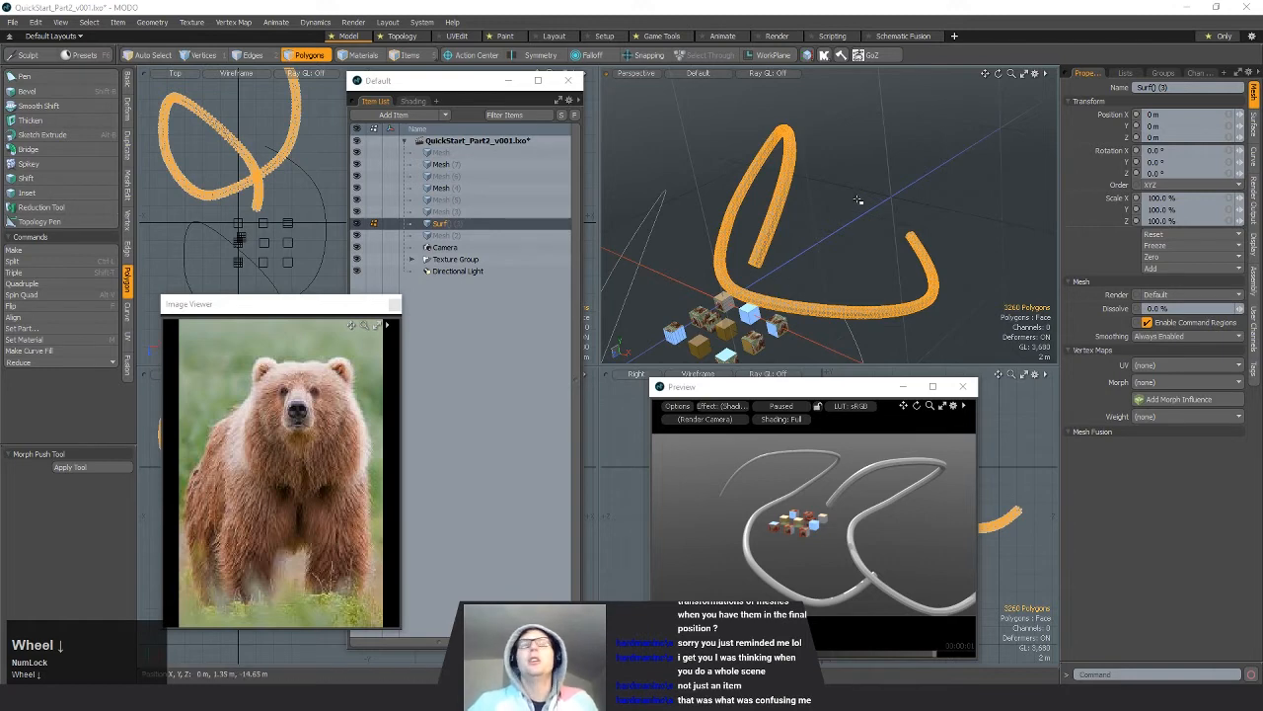
Step: Deselect the tube's polygons and delete all geometry of the baked tube mesh
left_click(899, 187)
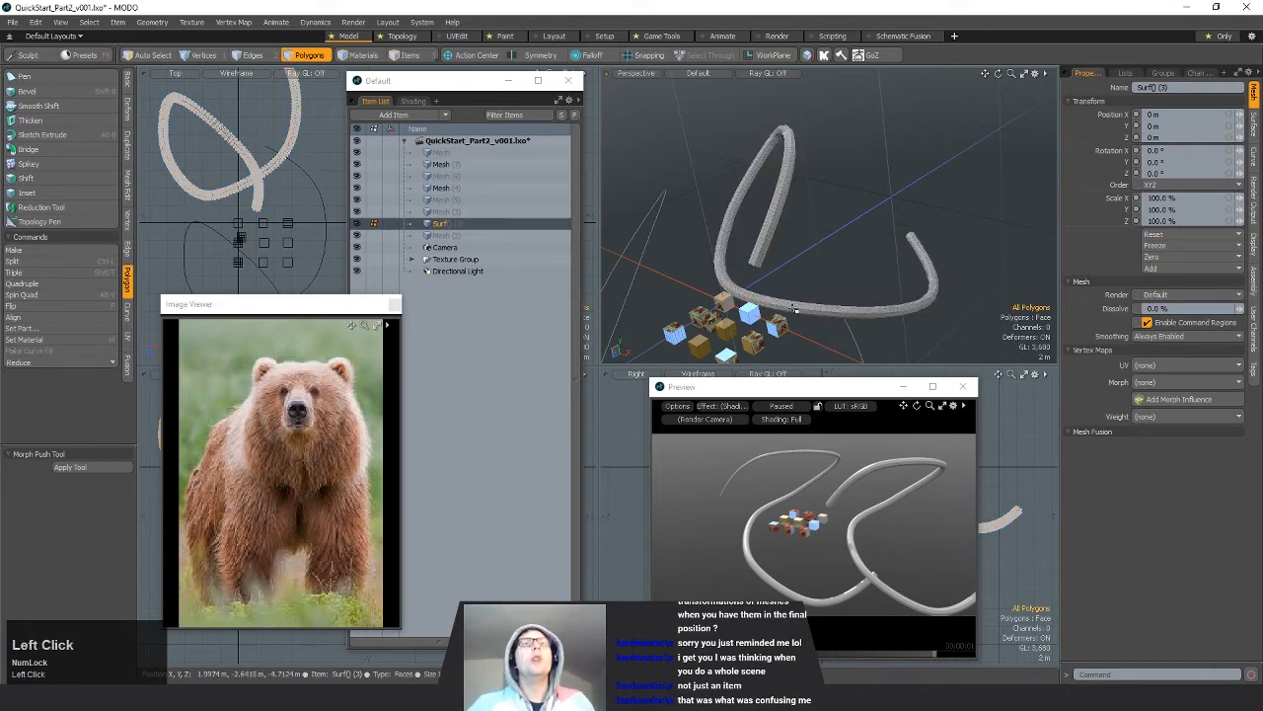
left_click(908, 240)
key("Delete")
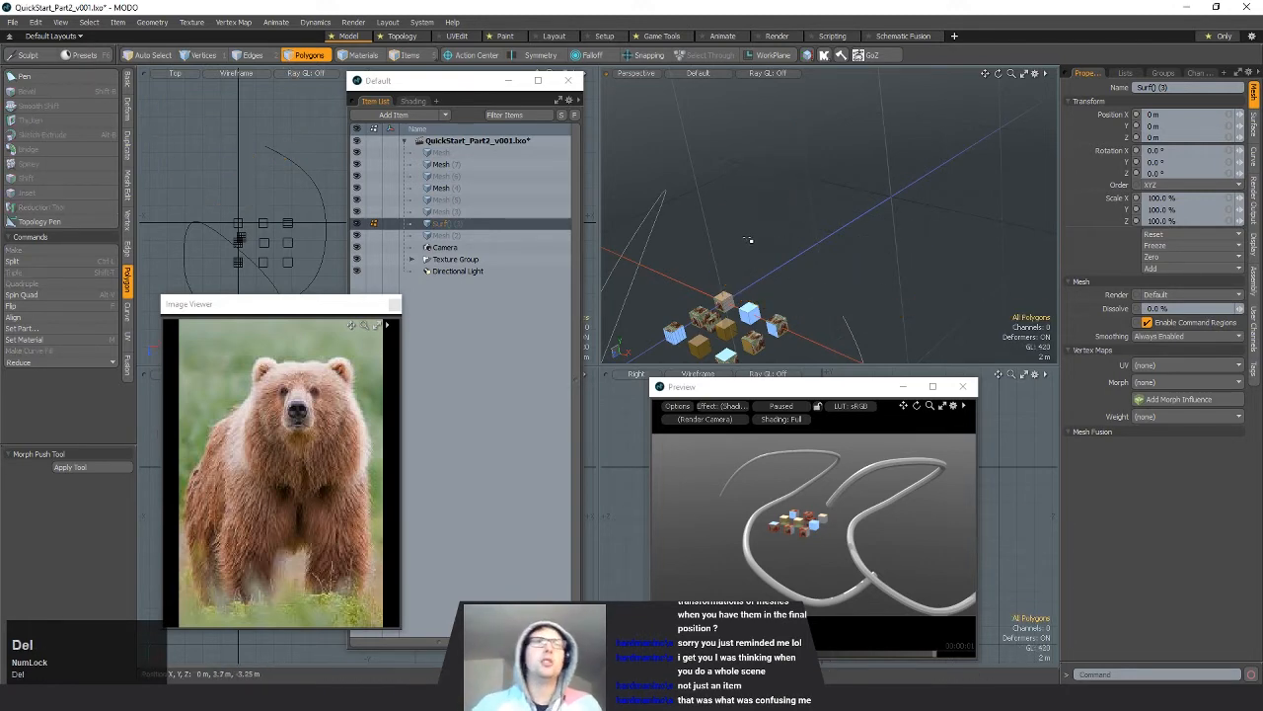
Step: Switch to item selection mode and select the original curve mesh around the cubes
left_click_drag(673, 285, 725, 260, "alt+shift")
key("5")
mouse_move(721, 207)
right_mouse_down()
mouse_move(748, 104)
mouse_move(763, 115)
right_mouse_up()
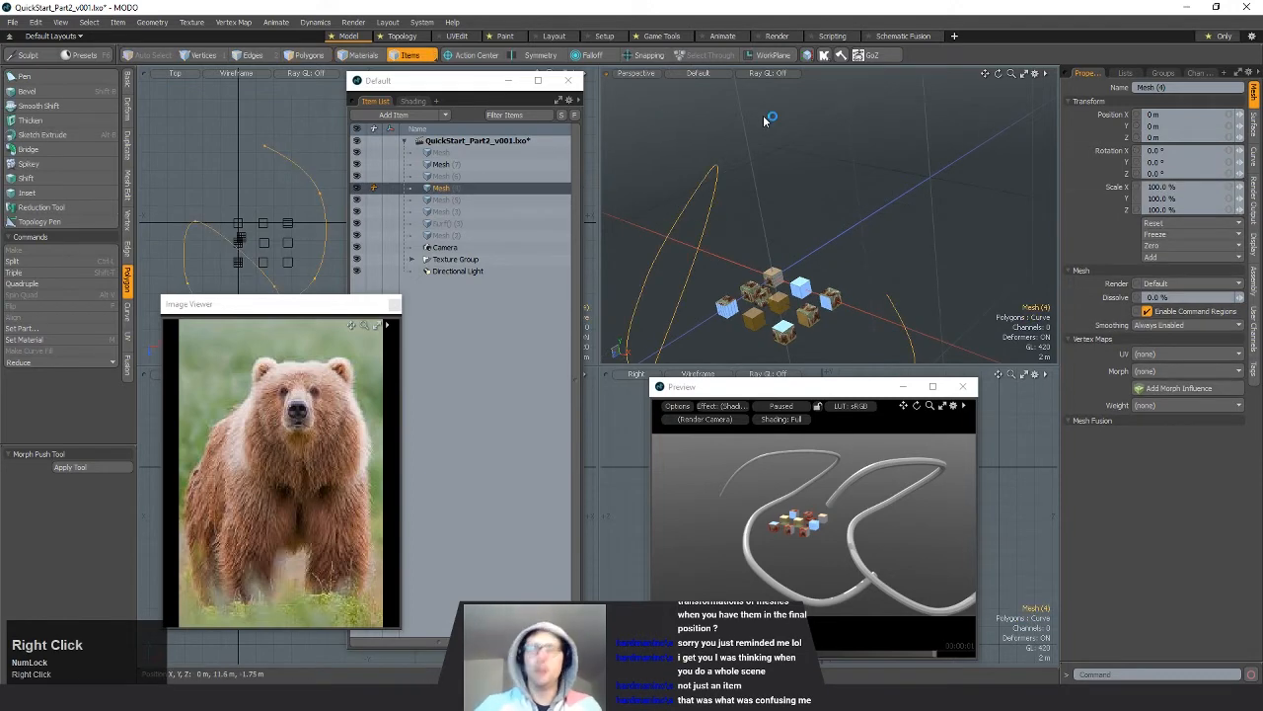
Step: Delete the original curve mesh item and create a unit sphere in the empty Mesh (6) item
key("Delete")
left_click_drag(763, 115, 901, 103, "alt+shift")
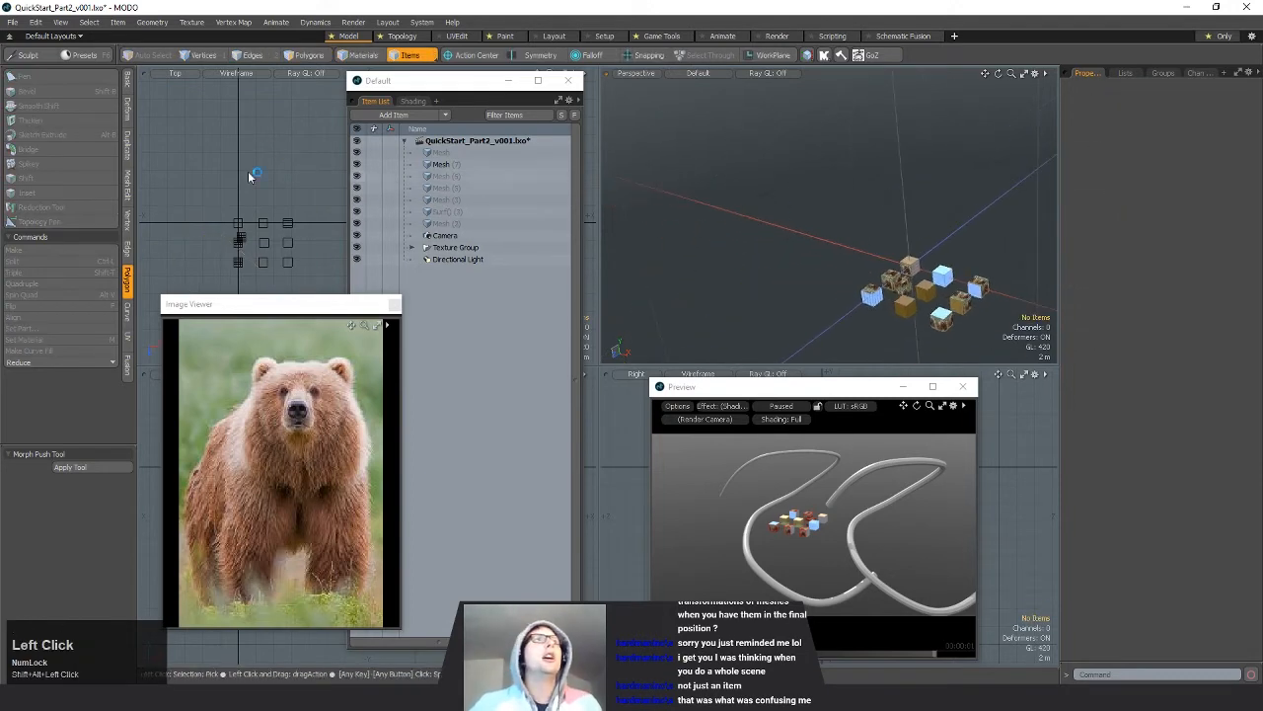
left_click(371, 175)
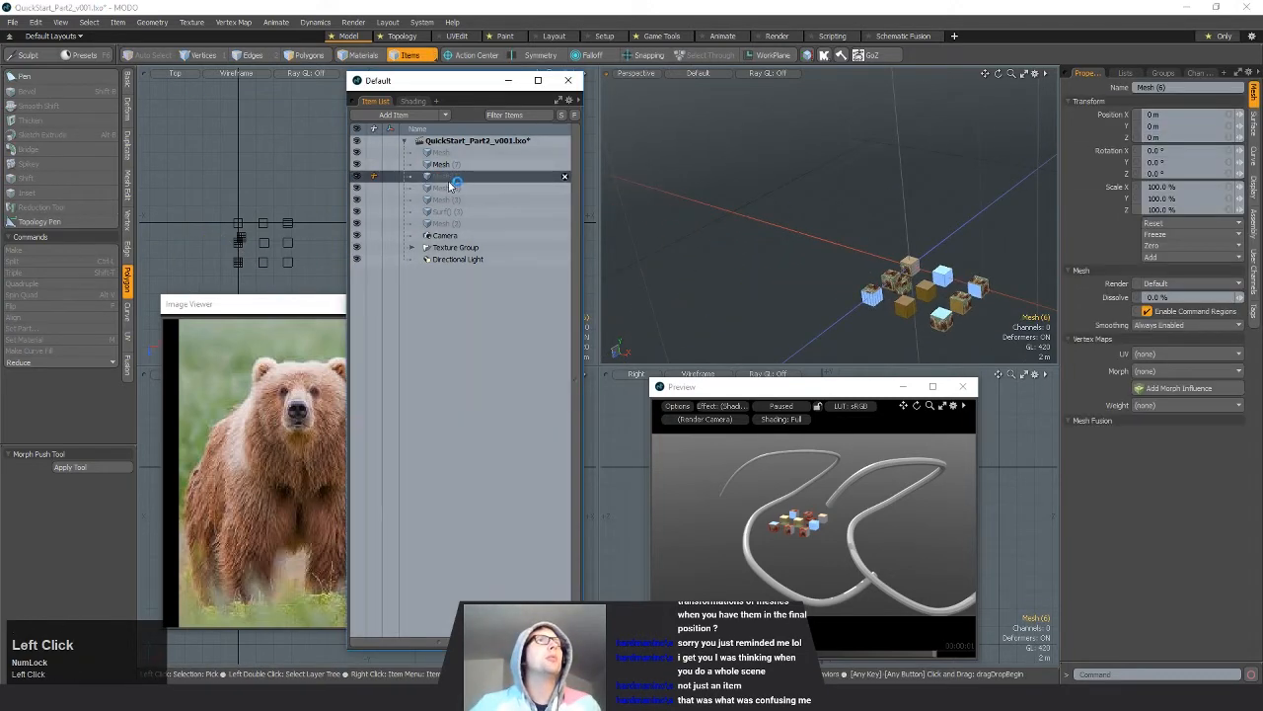
left_click(127, 81)
left_click(46, 81, "ctrl")
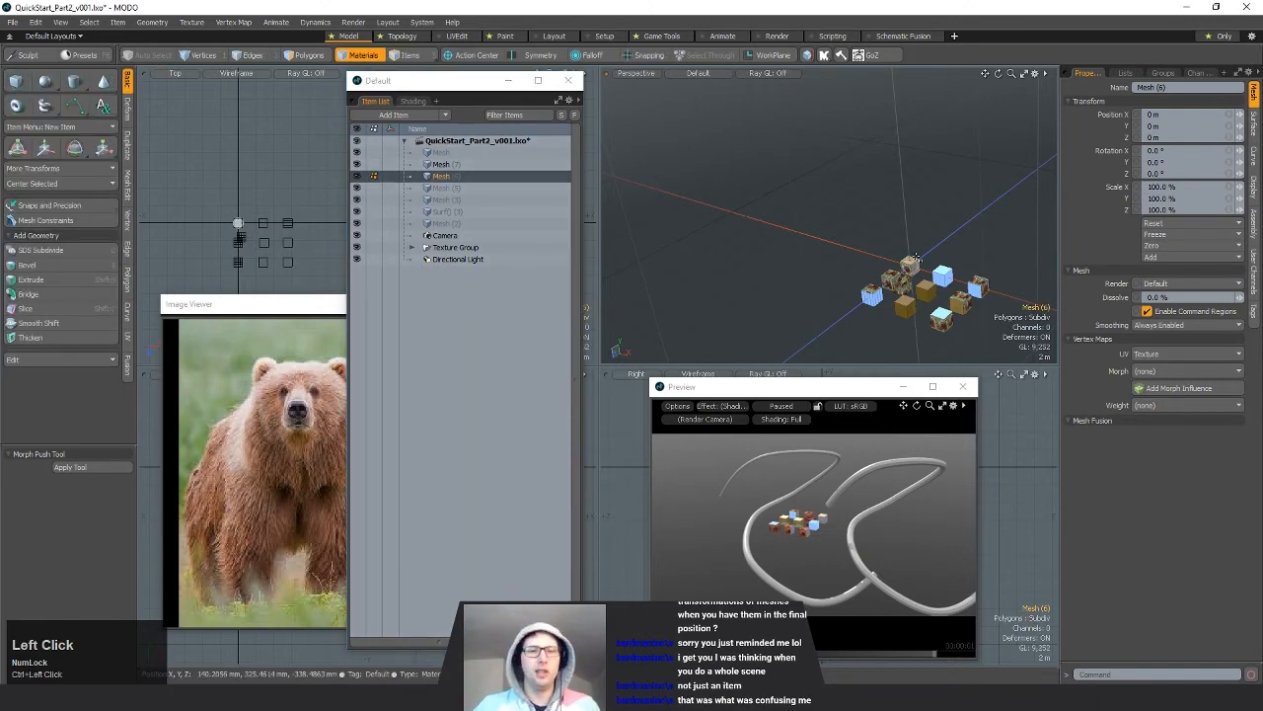
Step: Scale the sphere up uniformly in polygon mode and move it along negative X, clear of the cubes
left_click(309, 54)
left_click(103, 148)
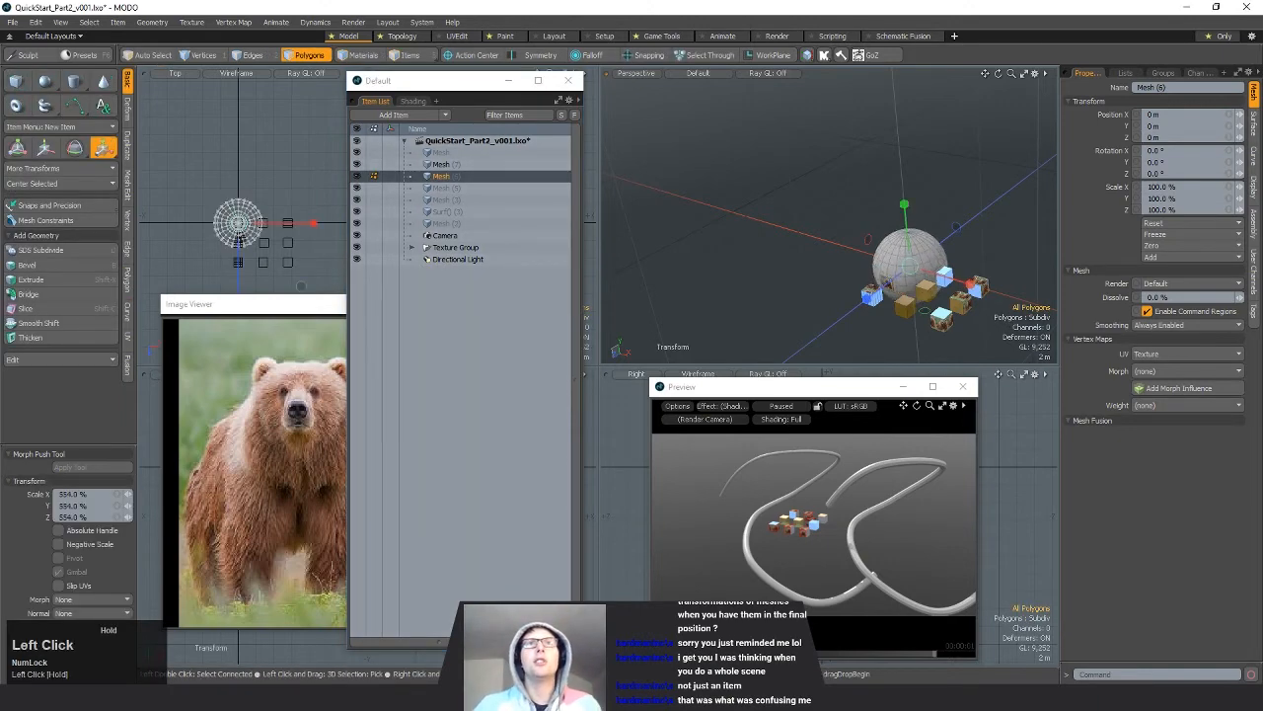
key("w")
left_click_drag(238, 223, 171, 233)
key("space")
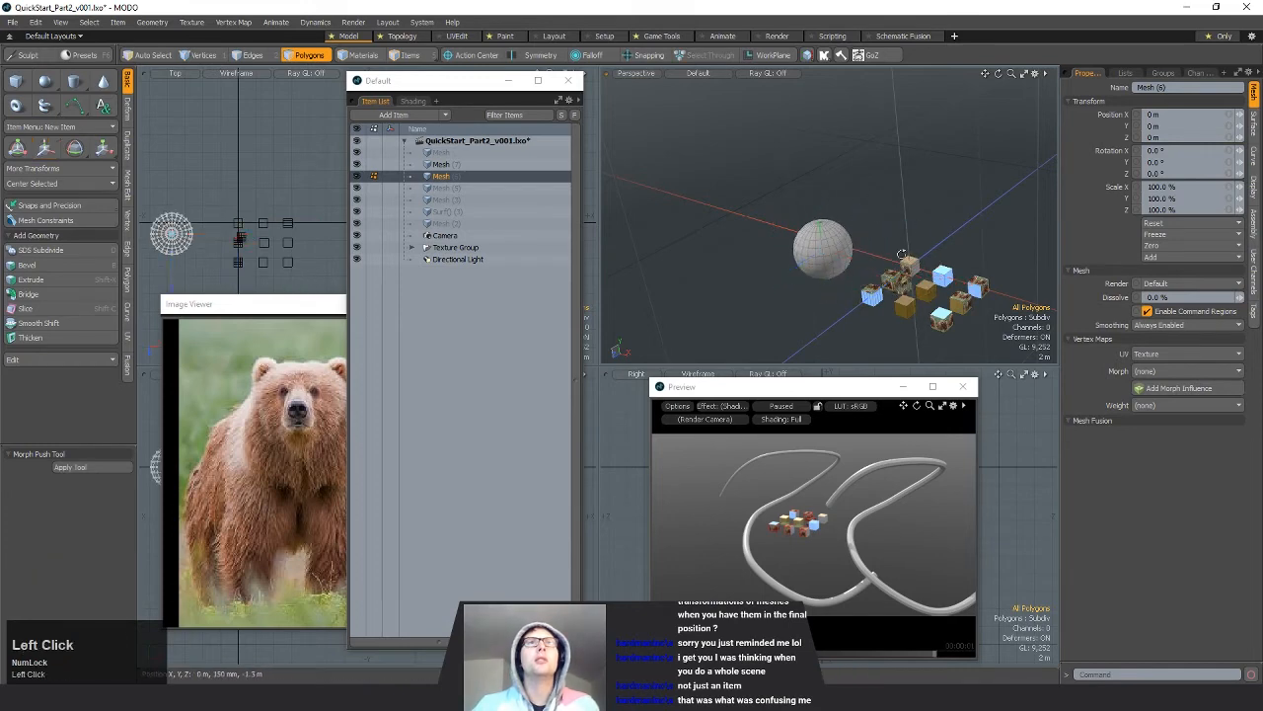
left_click_drag(829, 237, 857, 236, "alt+shift")
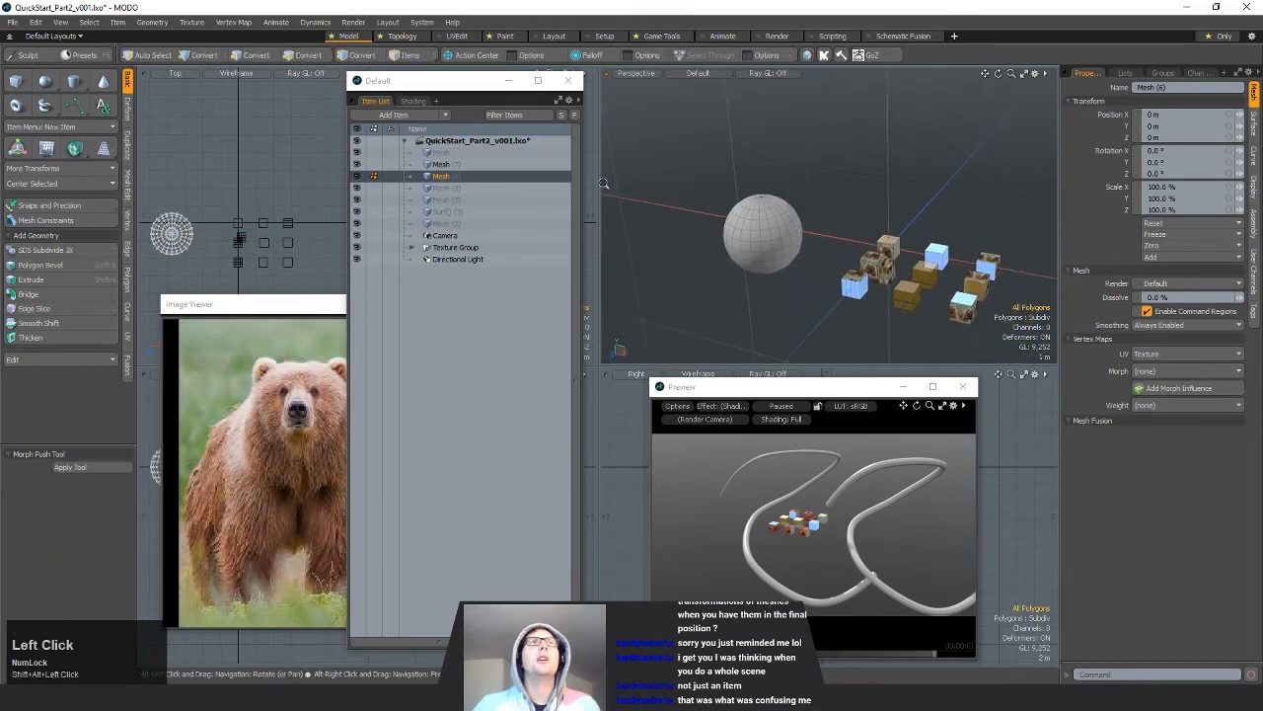
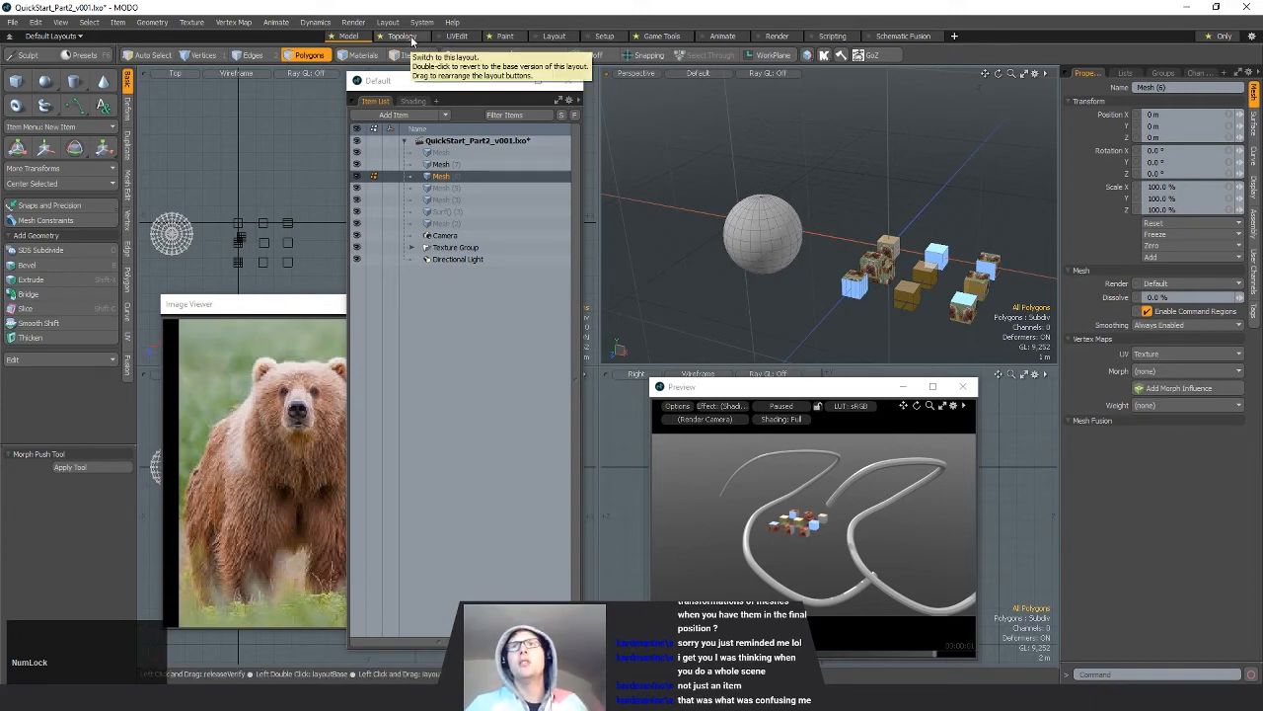
Step: Switch to the Topology layout and move the preview, item list and image viewer windows clear of the sphere
left_click(413, 40)
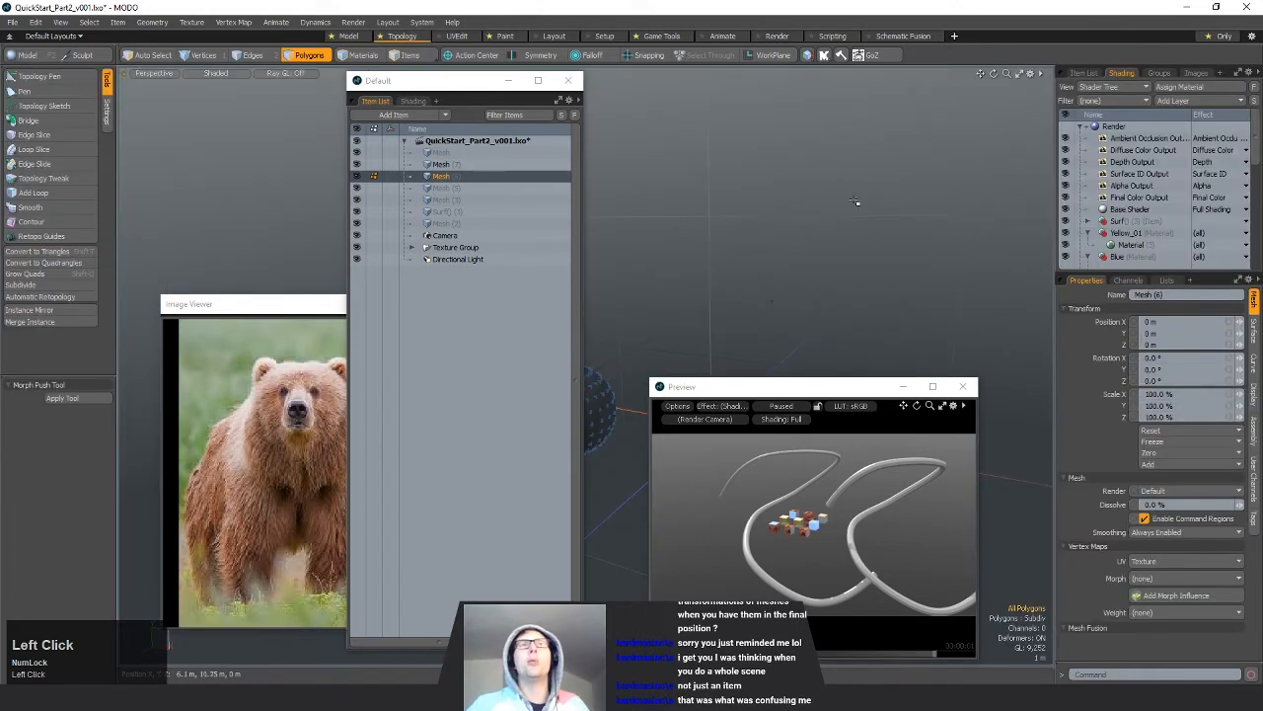
left_click_drag(797, 381, 888, 647)
left_click_drag(432, 79, 444, 651)
left_click_drag(301, 296, 332, 614)
left_click_drag(928, 652, 255, 93)
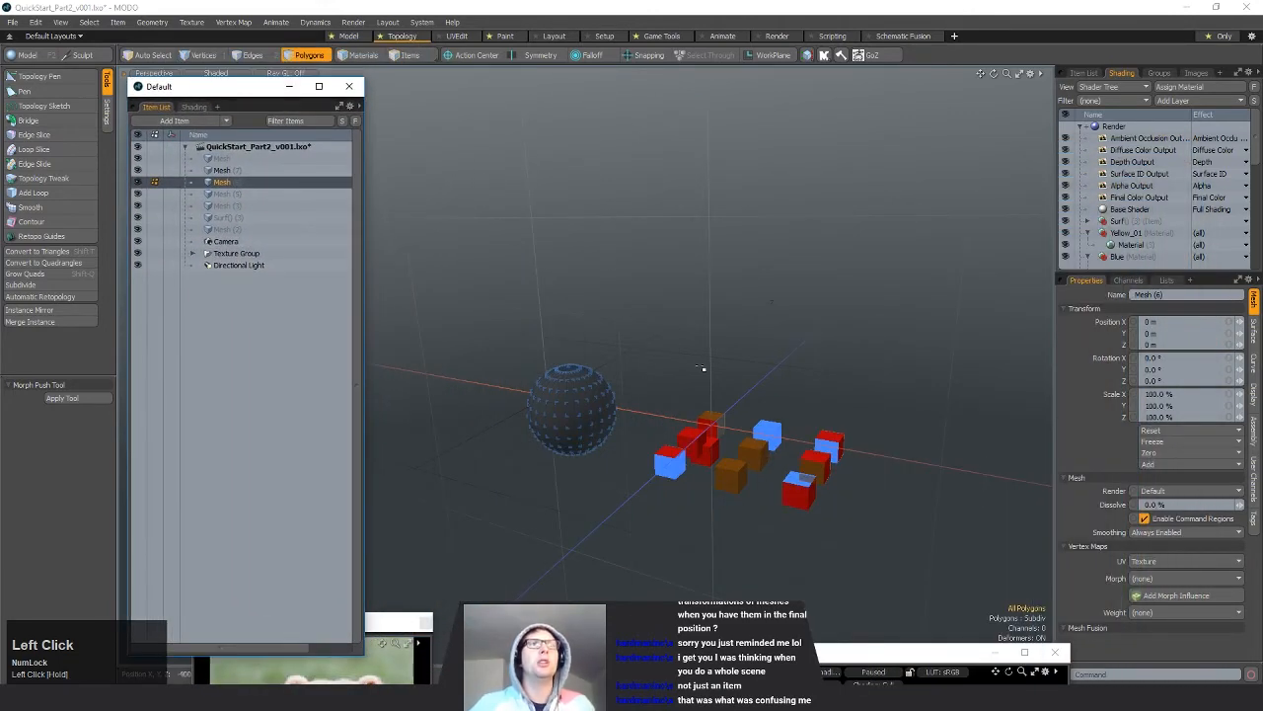
Step: Add a new empty mesh item to hold the retopology, keeping the sphere as the background surface
left_click_drag(646, 368, 841, 383, "alt")
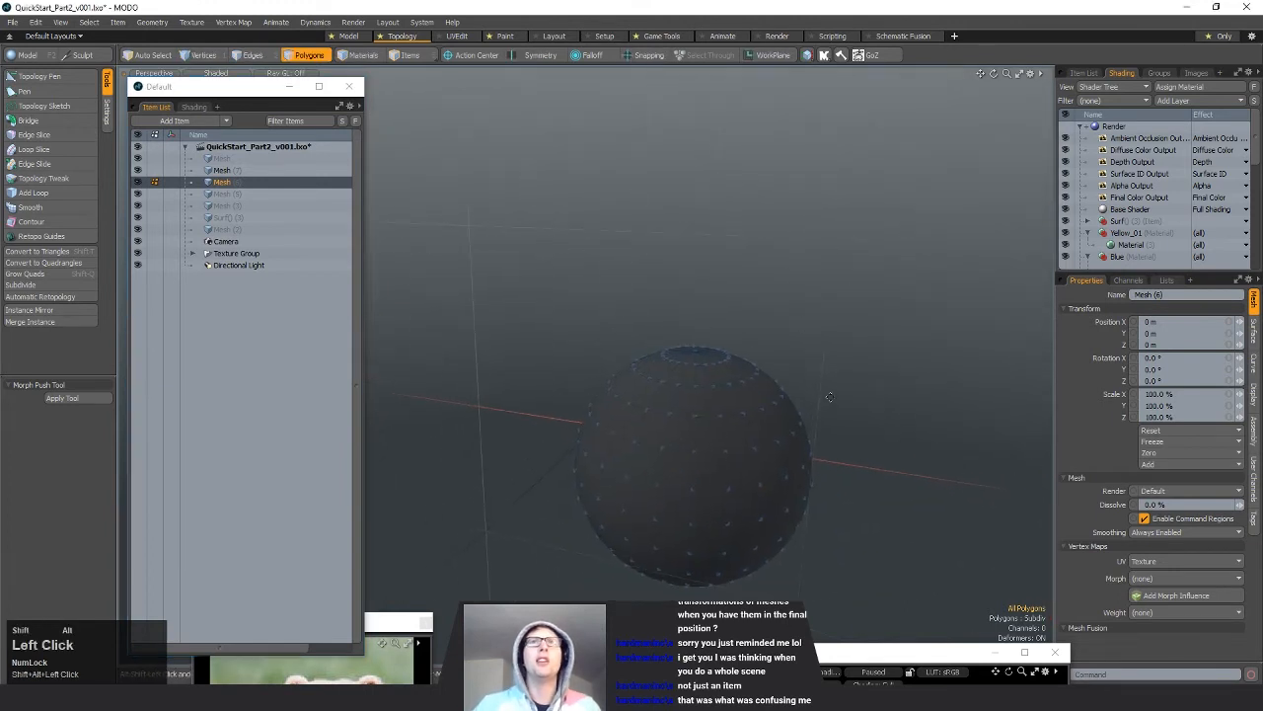
key("n")
left_click_drag(736, 419, 710, 420, "alt")
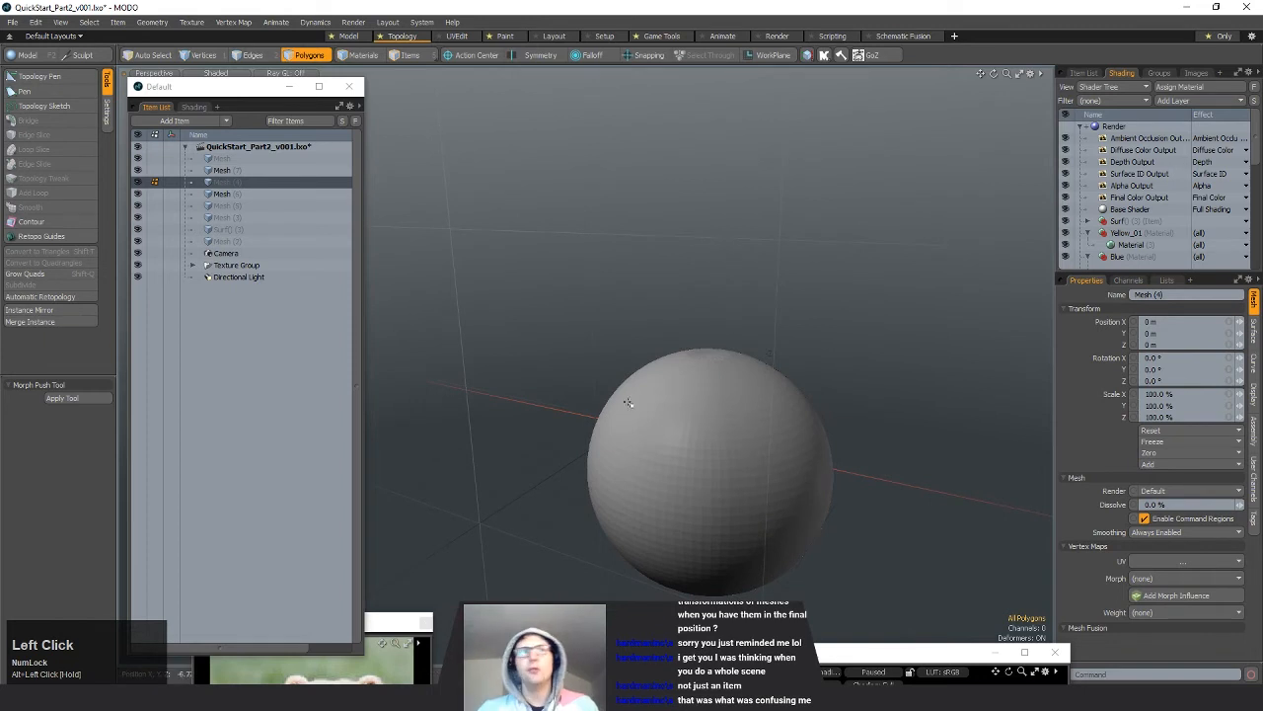
Step: Examine the sphere's background surface from several angles
left_click_drag(617, 382, 795, 397, "alt")
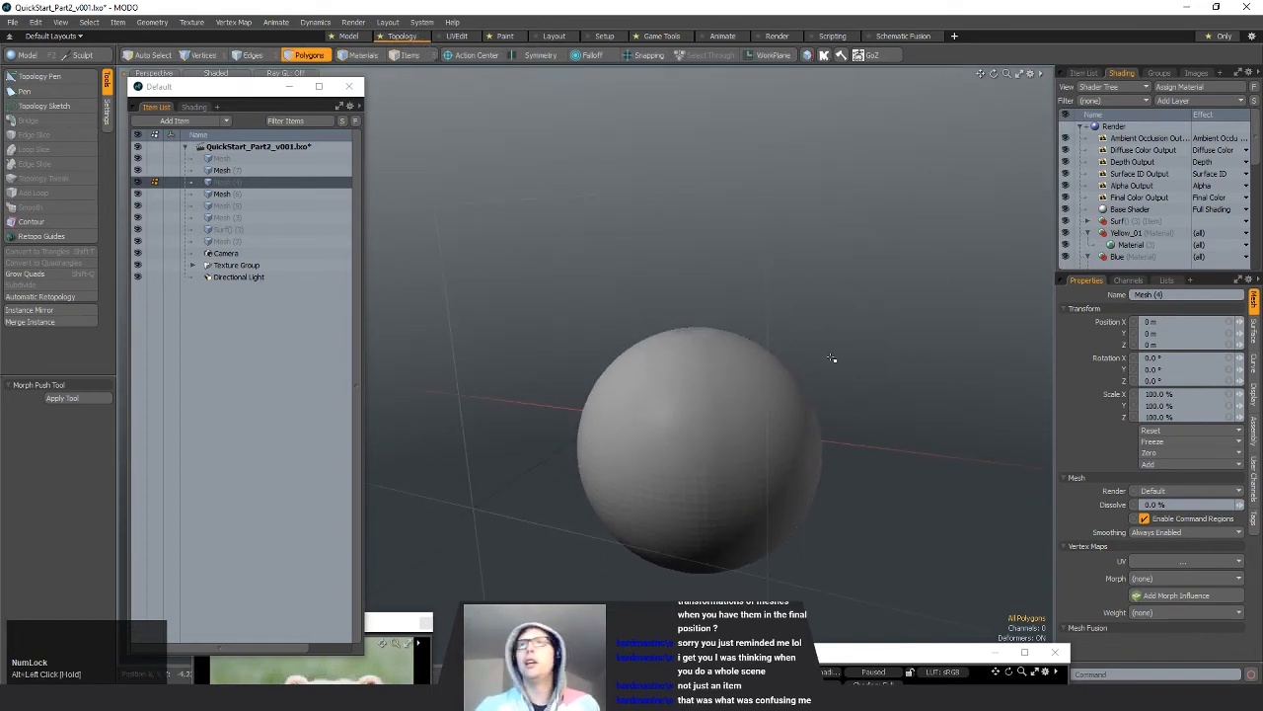
left_click_drag(818, 460, 845, 444, "alt+shift")
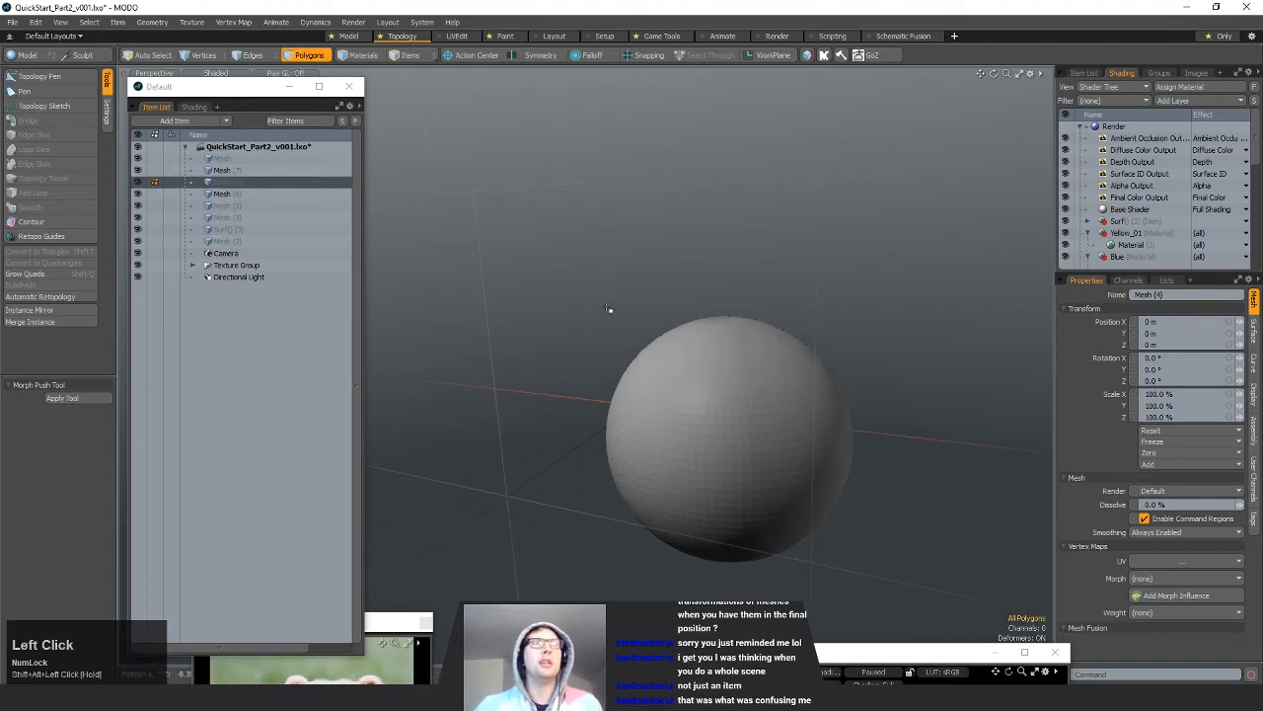
left_click_drag(773, 405, 776, 404, "alt+shift")
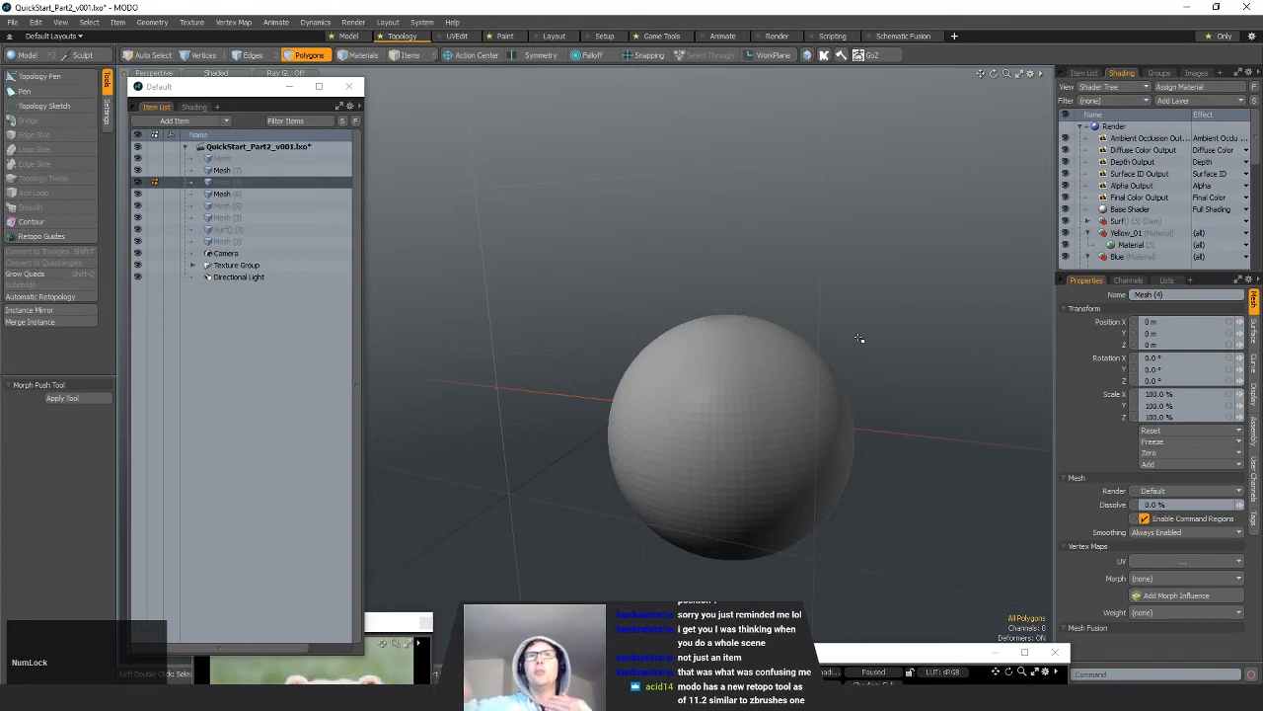
mouse_move(733, 505)
left_mouse_down("alt")
mouse_move(934, 522)
mouse_move(840, 460)
mouse_move(662, 525)
mouse_move(751, 497)
left_mouse_up("alt")
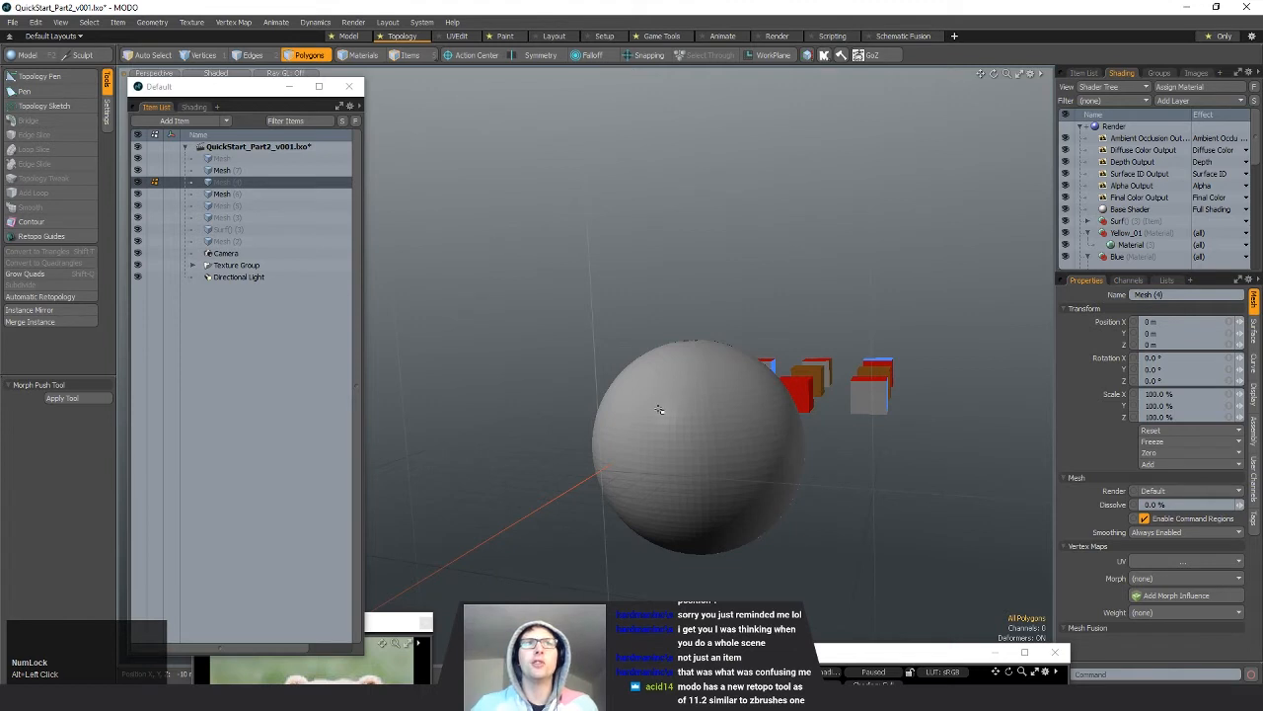
left_click_drag(717, 418, 654, 450, "alt")
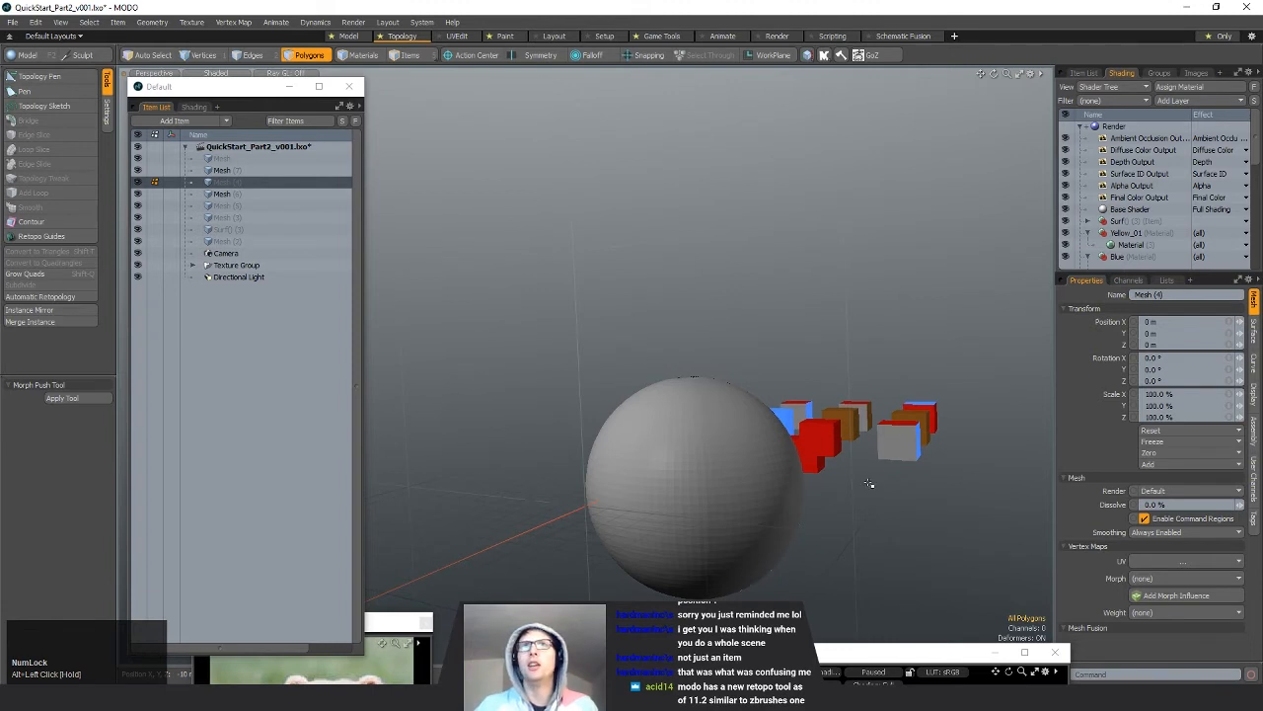
left_click_drag(918, 493, 899, 529, "alt")
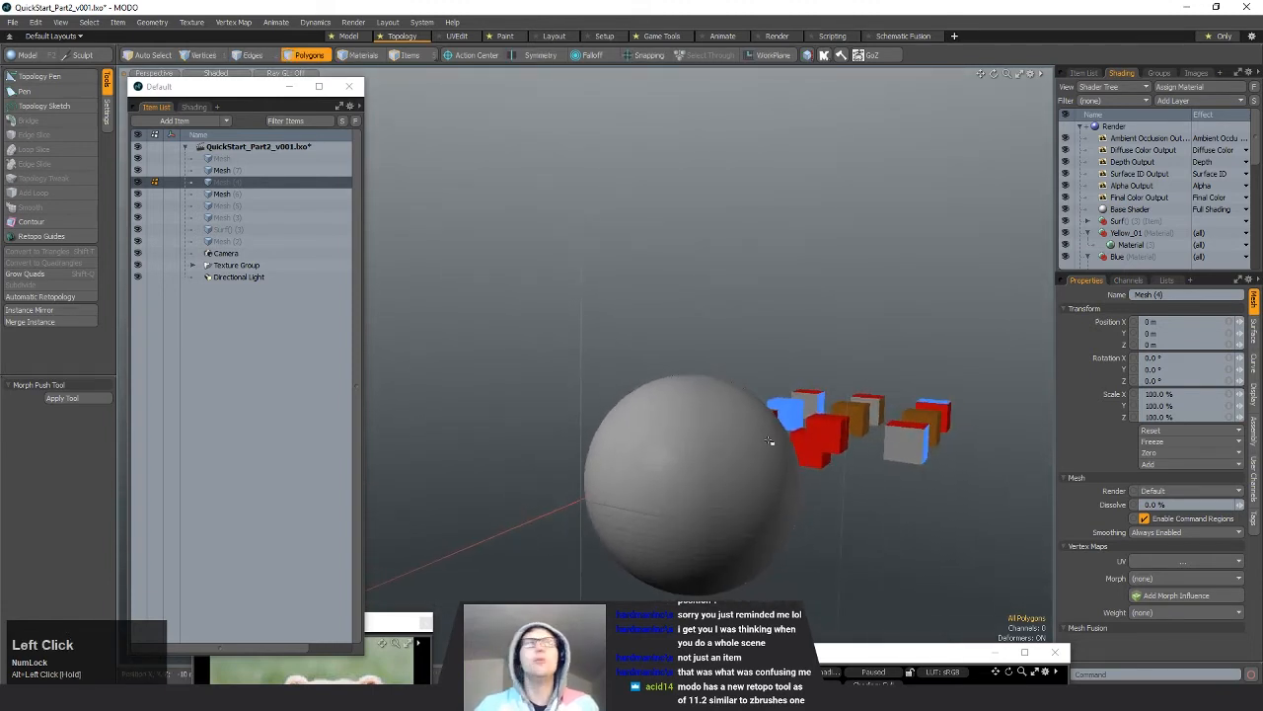
left_click_drag(770, 441, 757, 398, "alt")
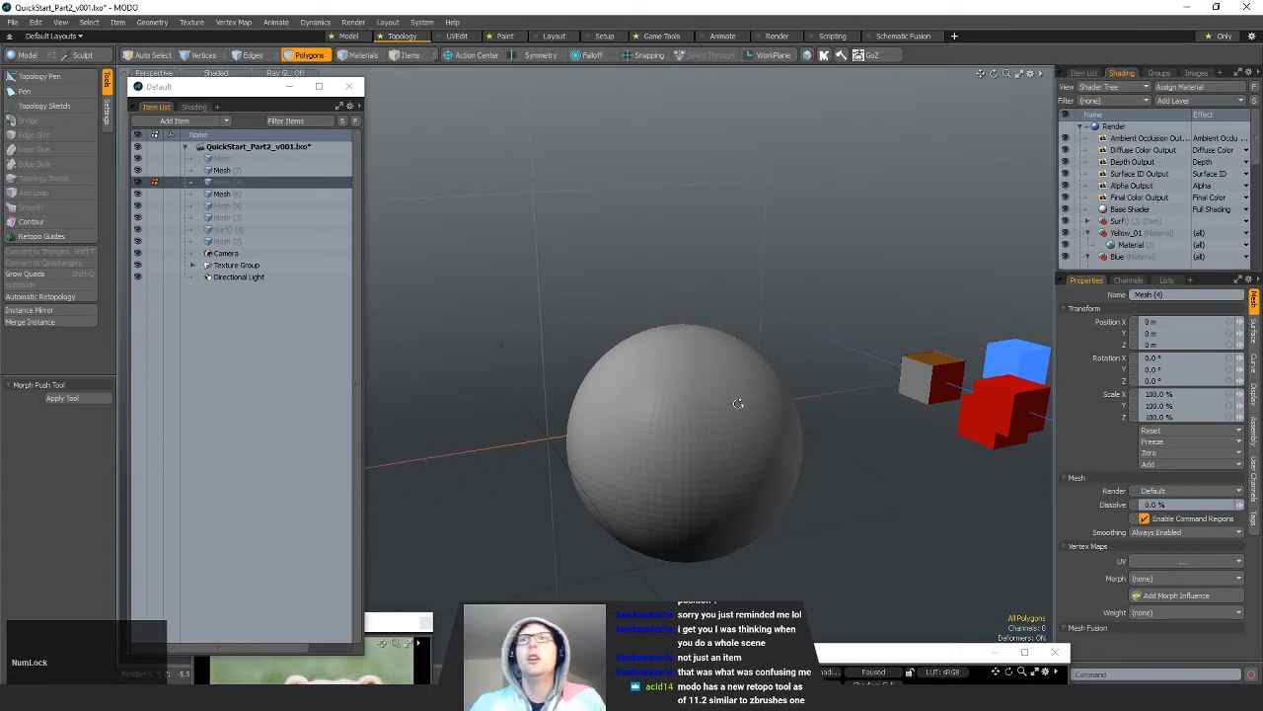
left_click_drag(739, 401, 713, 414, "alt")
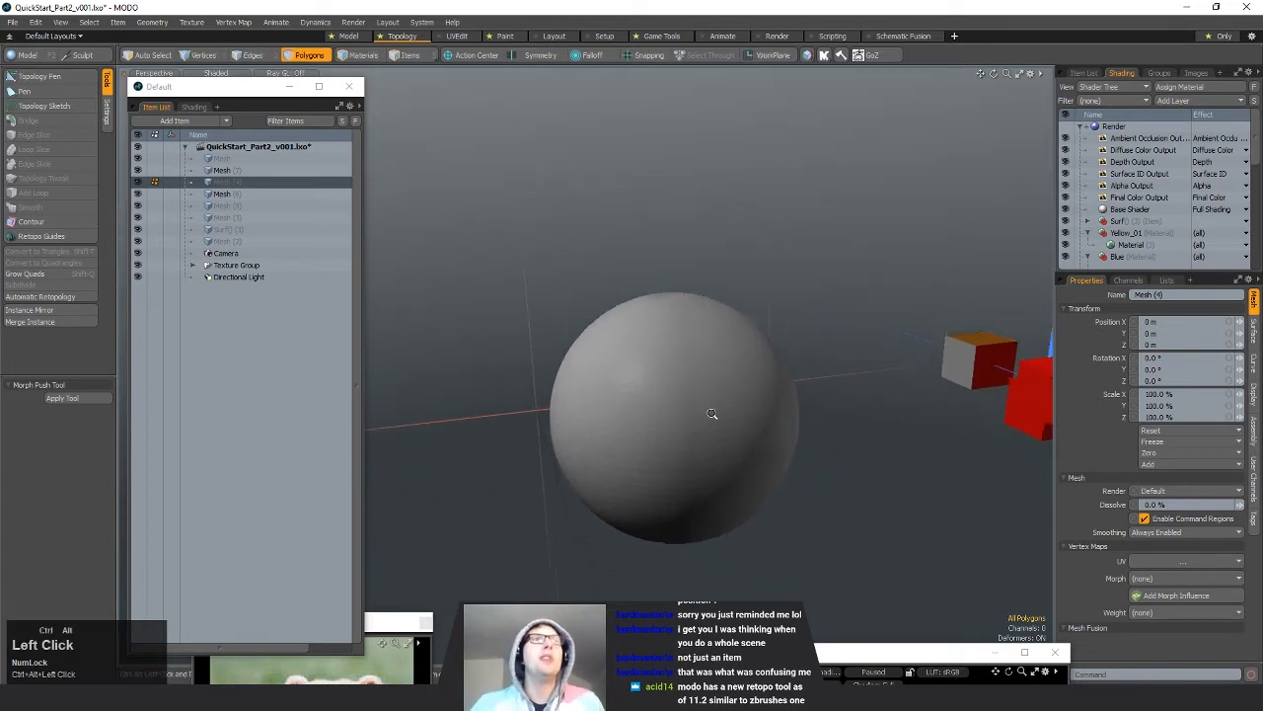
Step: Draw a four-point polygon on the front of the sphere's surface with the Pen tool in the new mesh
scroll(714, 414, "up", 2)
left_click(40, 91)
scroll(565, 359, "up", 4)
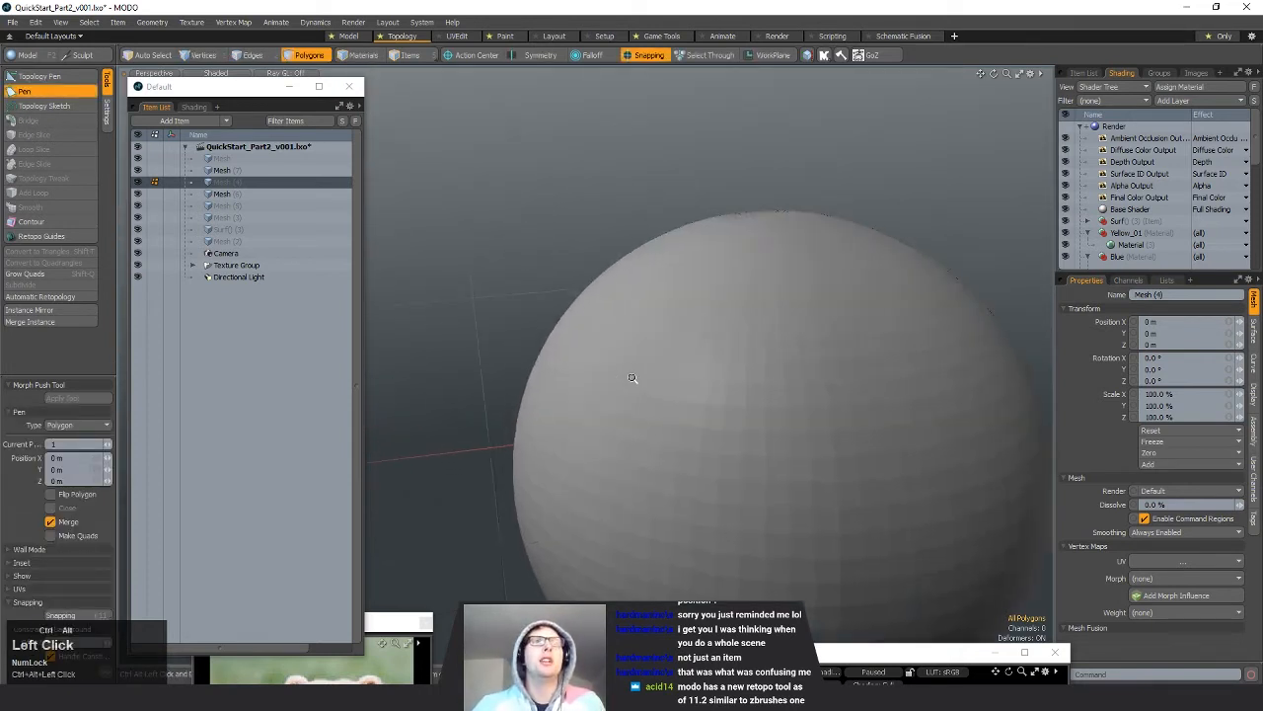
left_click_drag(635, 375, 694, 326, "alt")
left_click(600, 422)
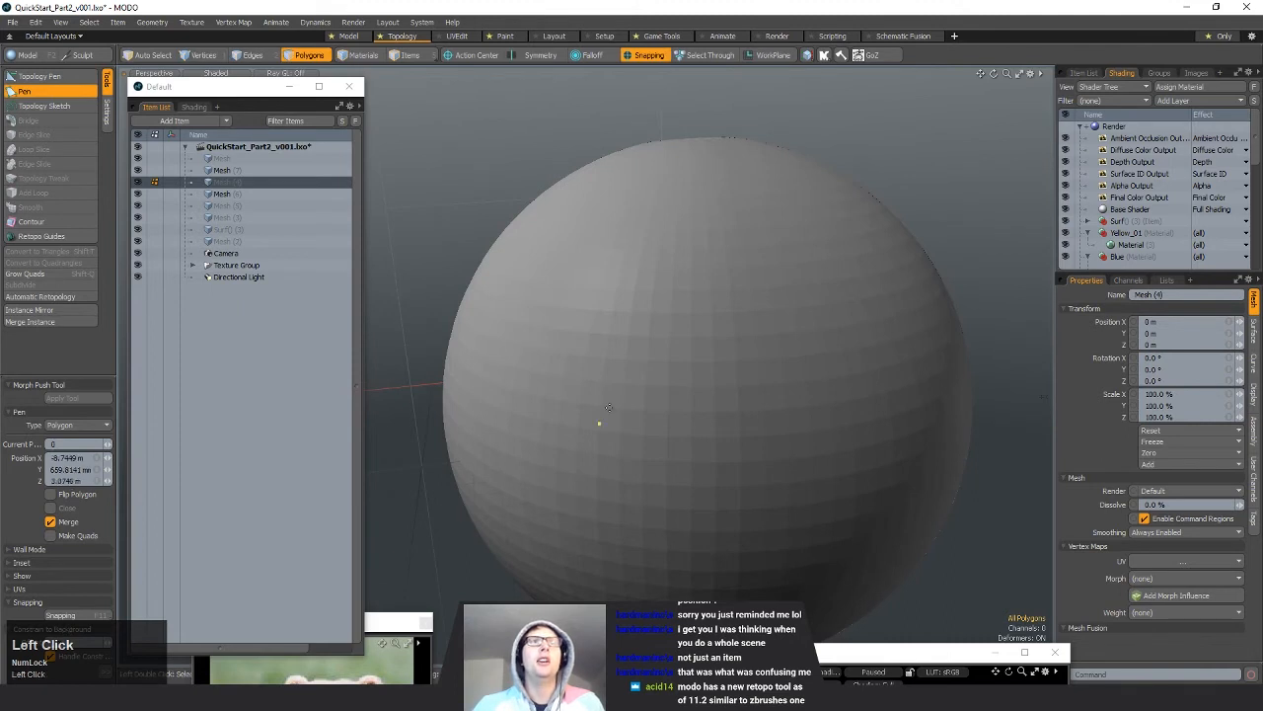
left_click(601, 321)
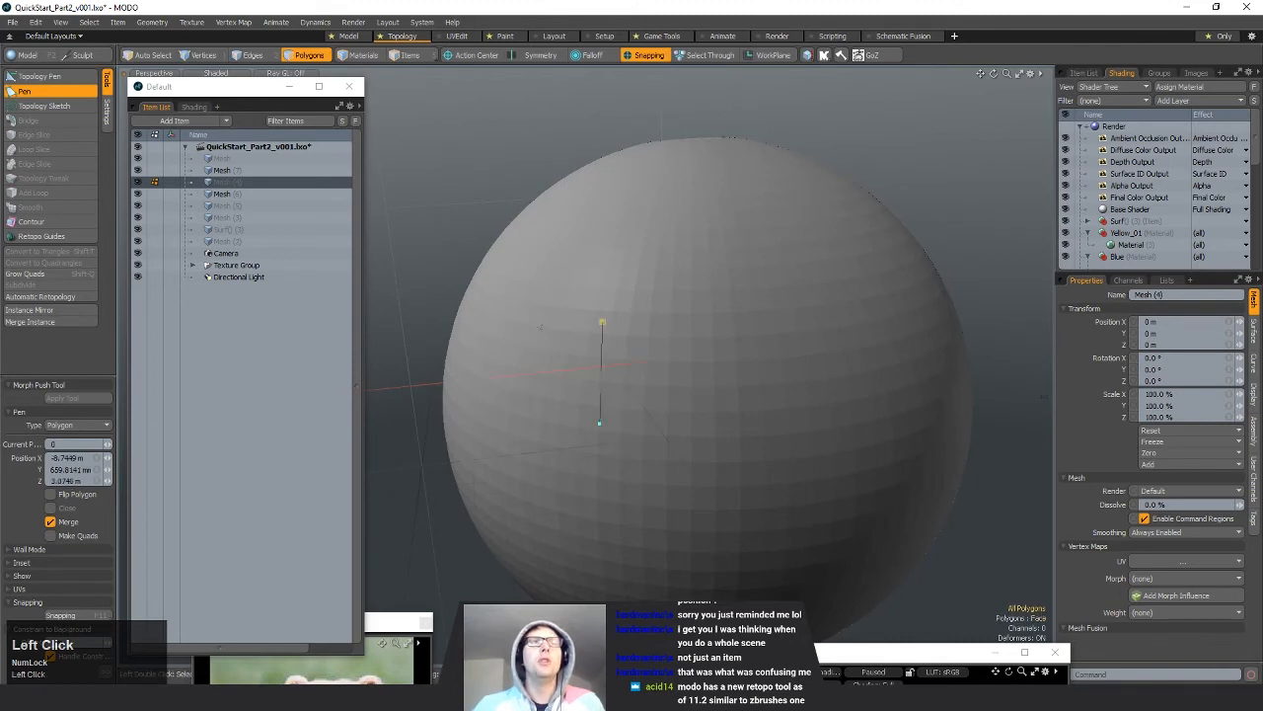
left_click(697, 318)
left_click(693, 423)
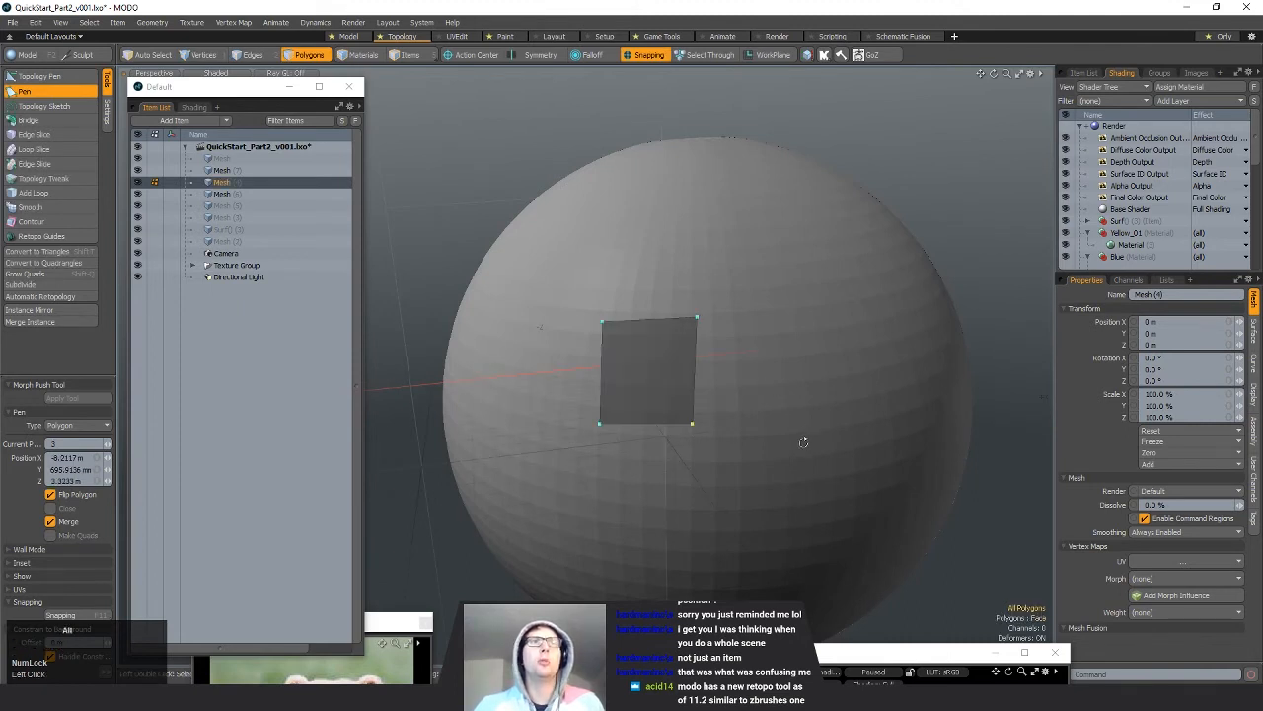
left_click_drag(803, 440, 835, 404, "alt")
key("space")
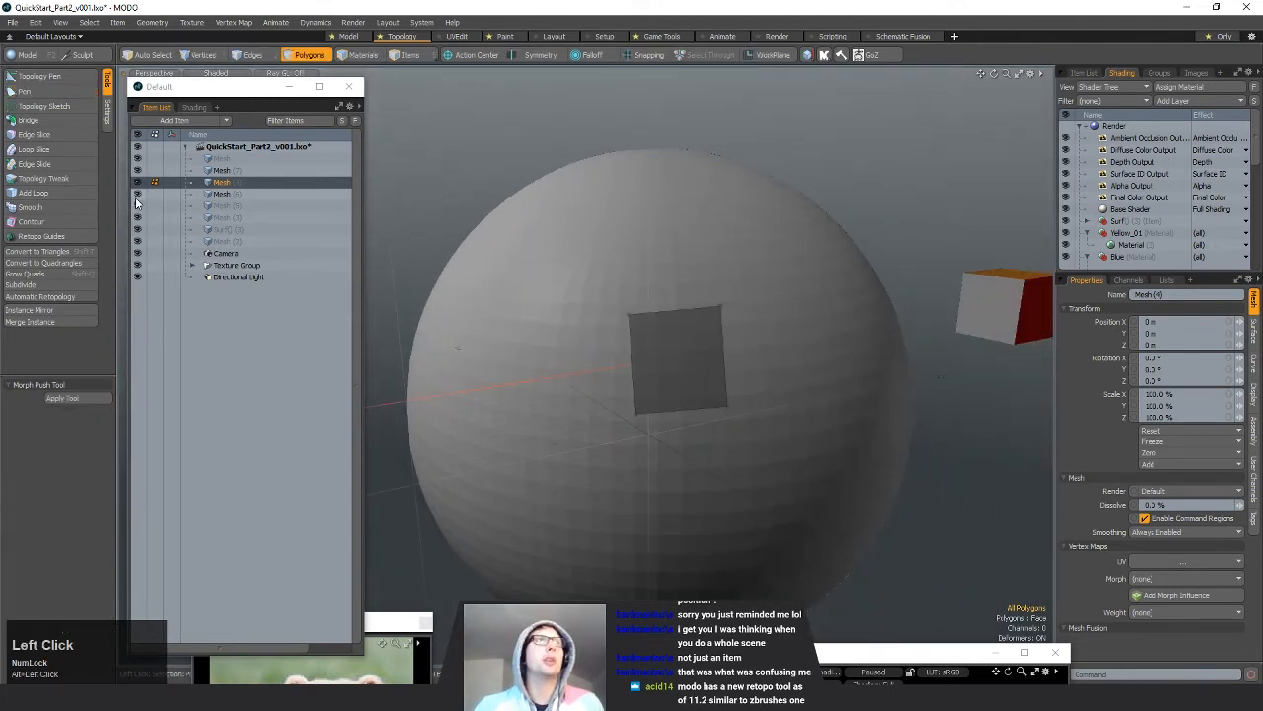
Step: Hide the cubes' mesh item and open the 3D viewport's visibility options
left_click(138, 195)
left_click(138, 194)
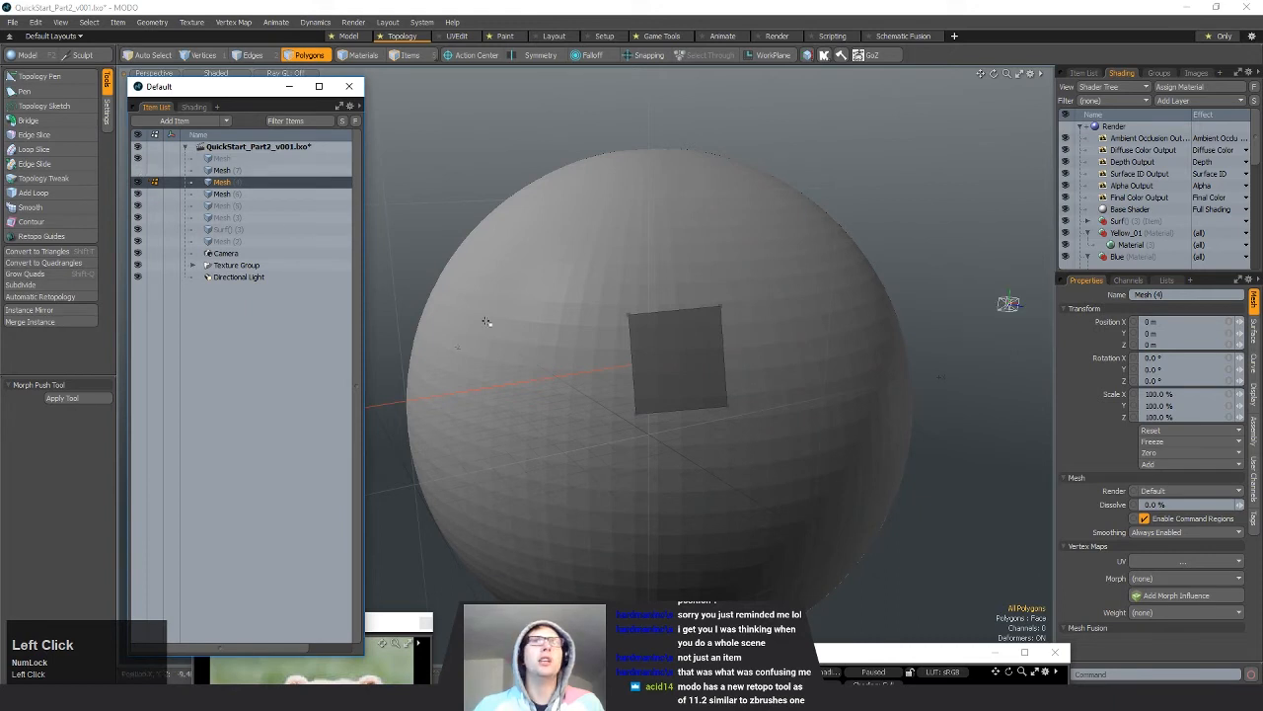
left_click_drag(488, 319, 942, 345, "alt")
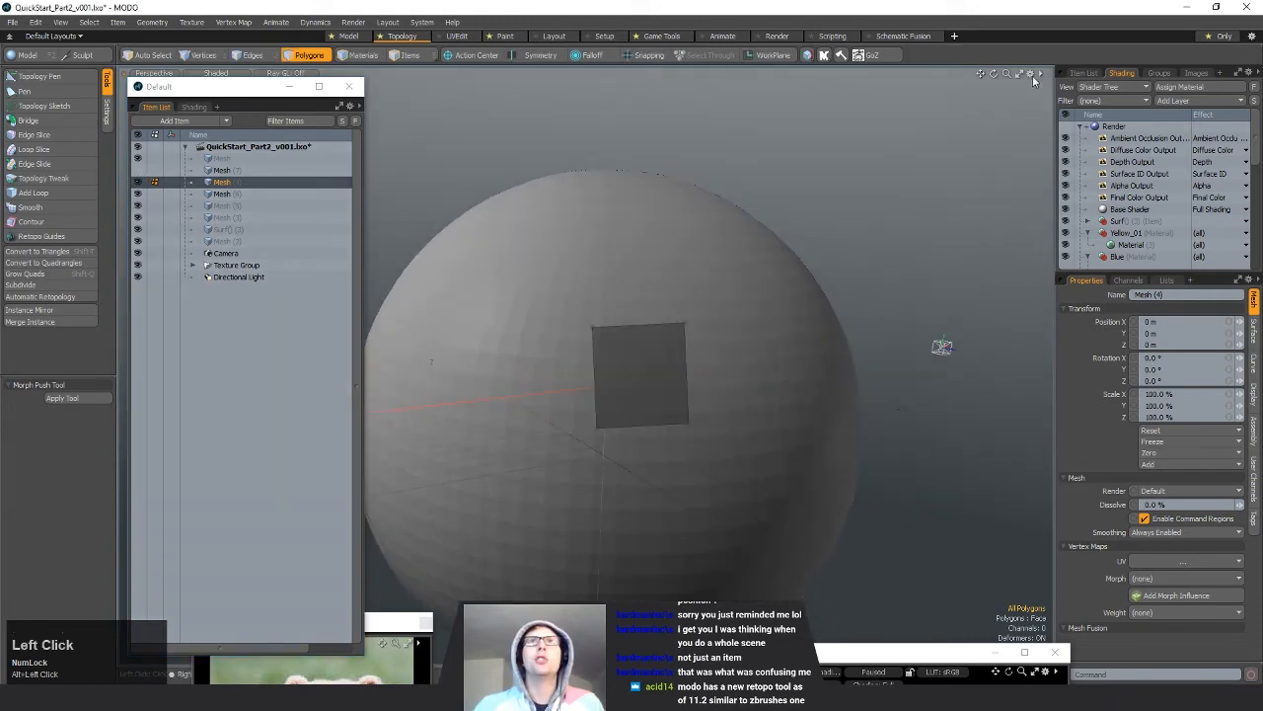
left_click(1031, 74)
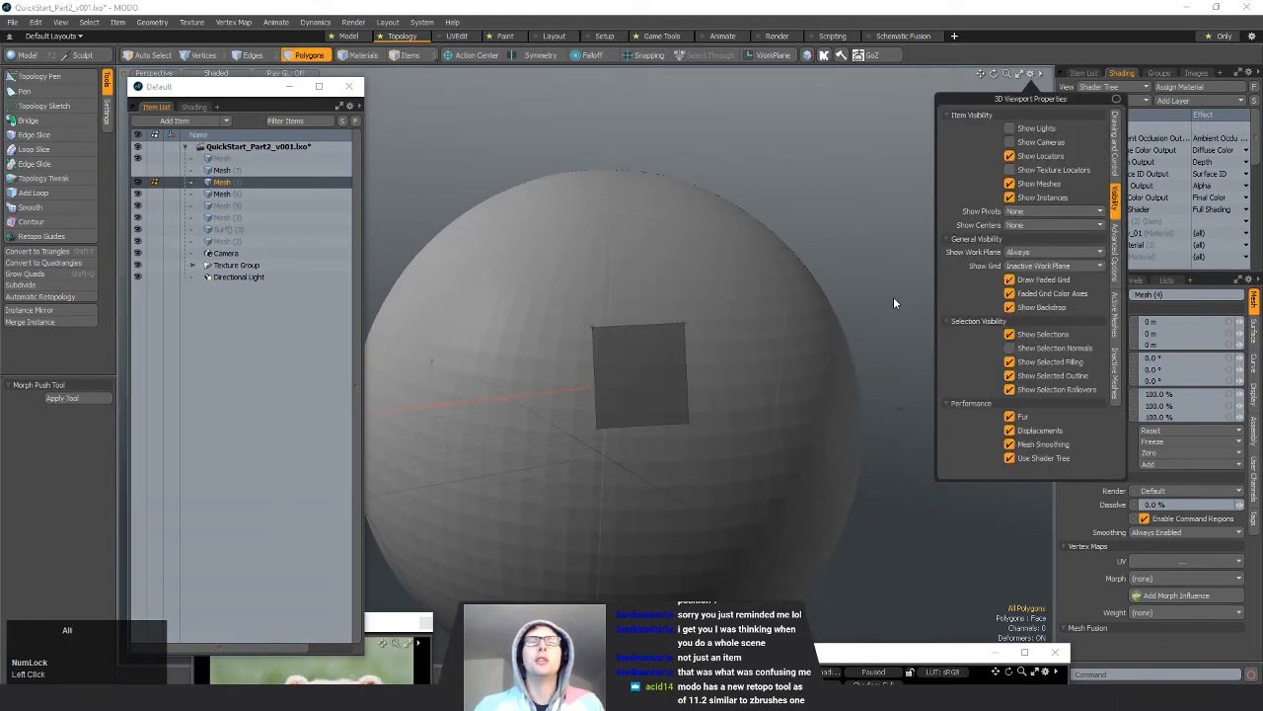
left_click_drag(893, 296, 473, 296, "alt")
Step: Draw a second, narrow four-point polygon further around the sphere with the Pen tool
left_click(30, 91)
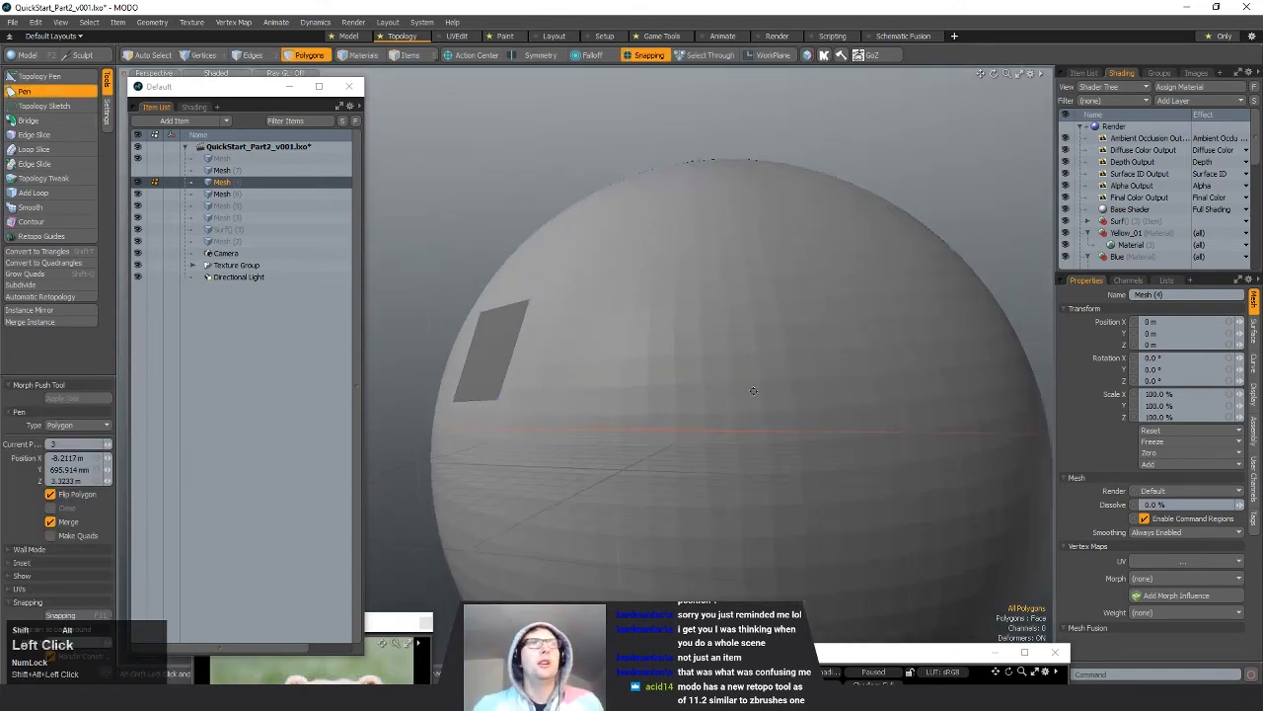
left_click(725, 333)
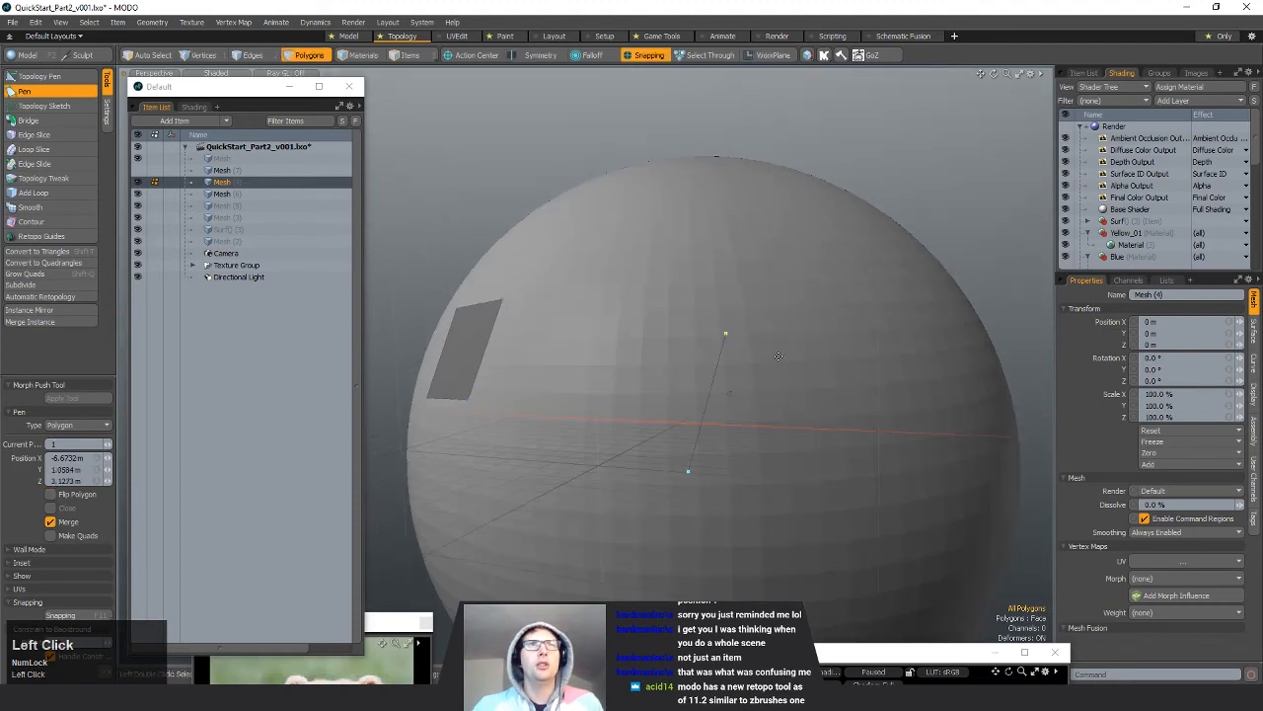
left_click(793, 348)
left_click(739, 481)
key("space")
left_click_drag(839, 377, 869, 402, "alt")
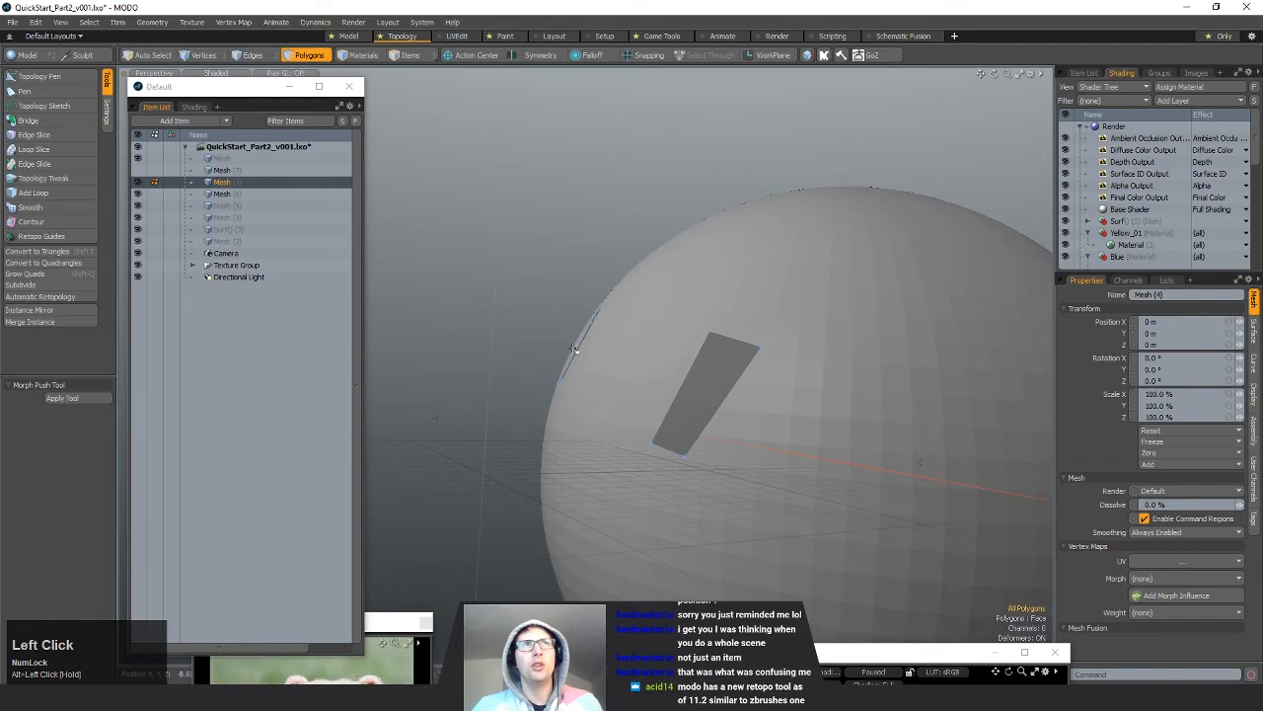
Step: Select the narrow second polygon on the sphere and cut it from the mesh
left_click(698, 363)
key("ctrl+x")
mouse_move(697, 361)
left_mouse_down("alt")
mouse_move(944, 435)
mouse_move(592, 277)
mouse_move(747, 366)
mouse_move(715, 366)
left_mouse_up("alt")
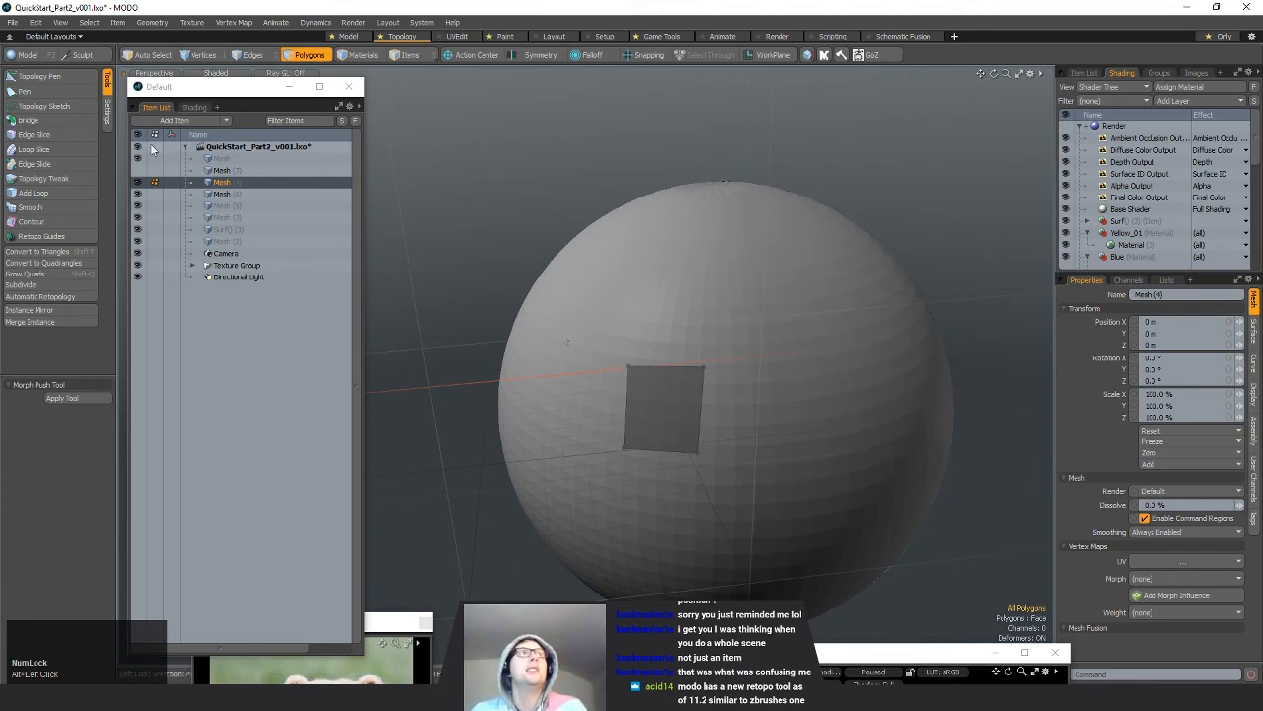
Step: Reposition the remaining polygon's corner vertices across the sphere's surface with the Topology Pen in Move mode
left_click(41, 77)
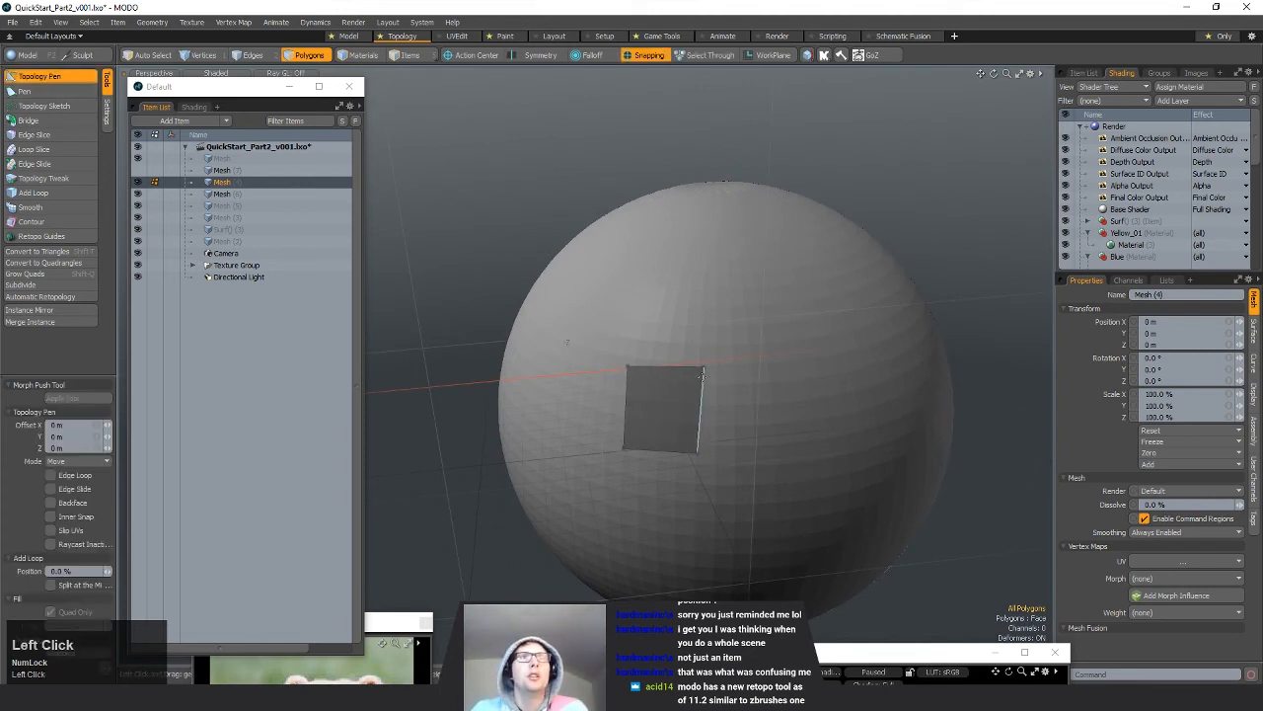
left_click_drag(706, 405, 640, 394, "alt")
left_click_drag(736, 383, 711, 376)
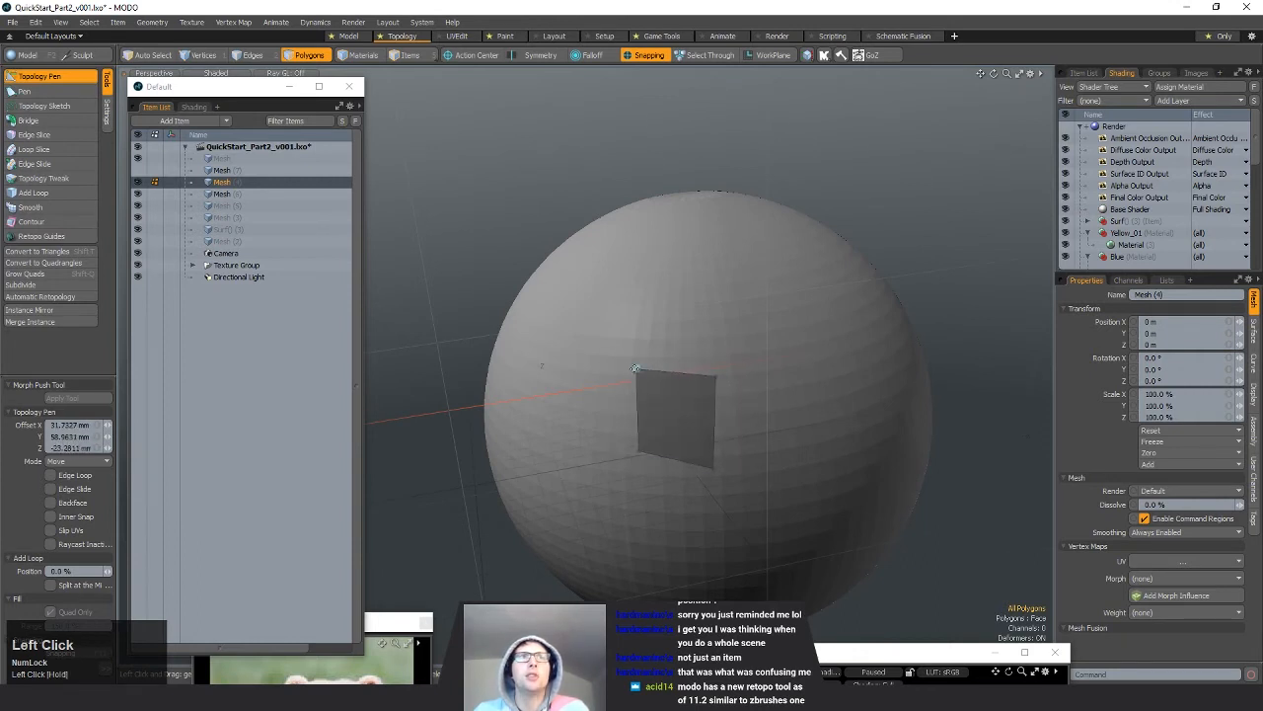
left_click_drag(712, 469, 590, 418)
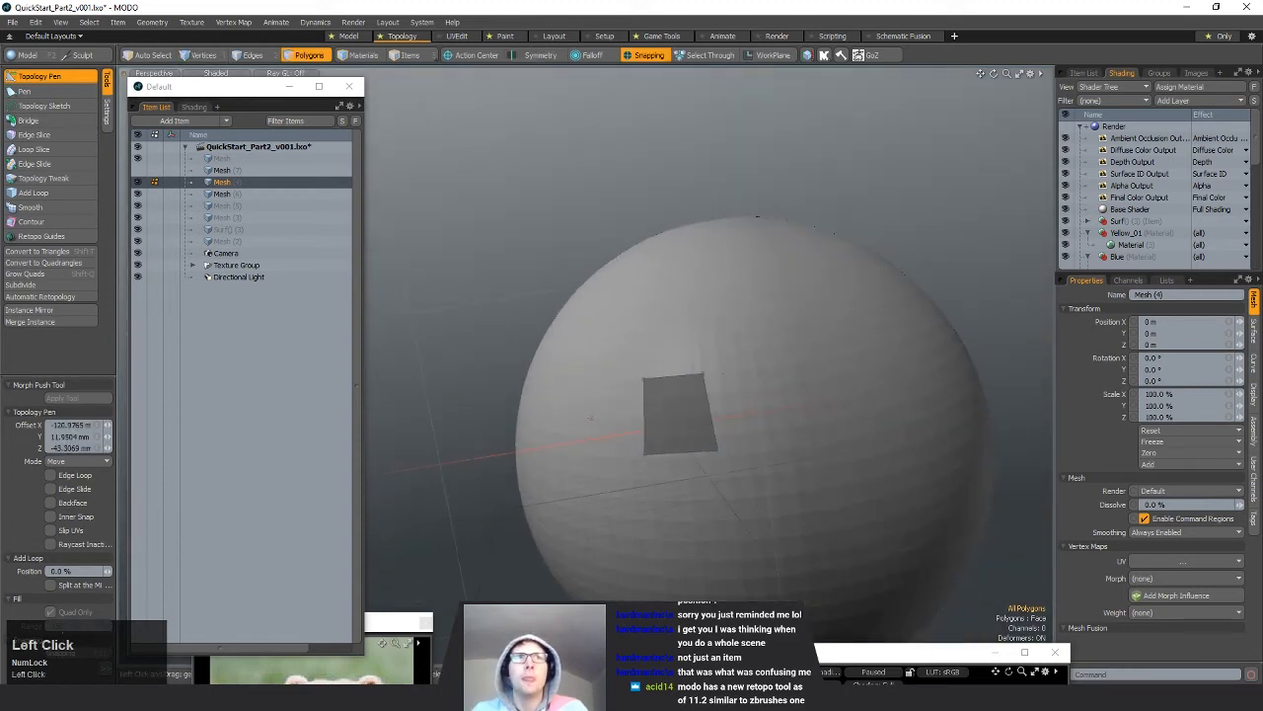
left_click_drag(714, 444, 655, 435)
scroll(674, 400, "up", 4)
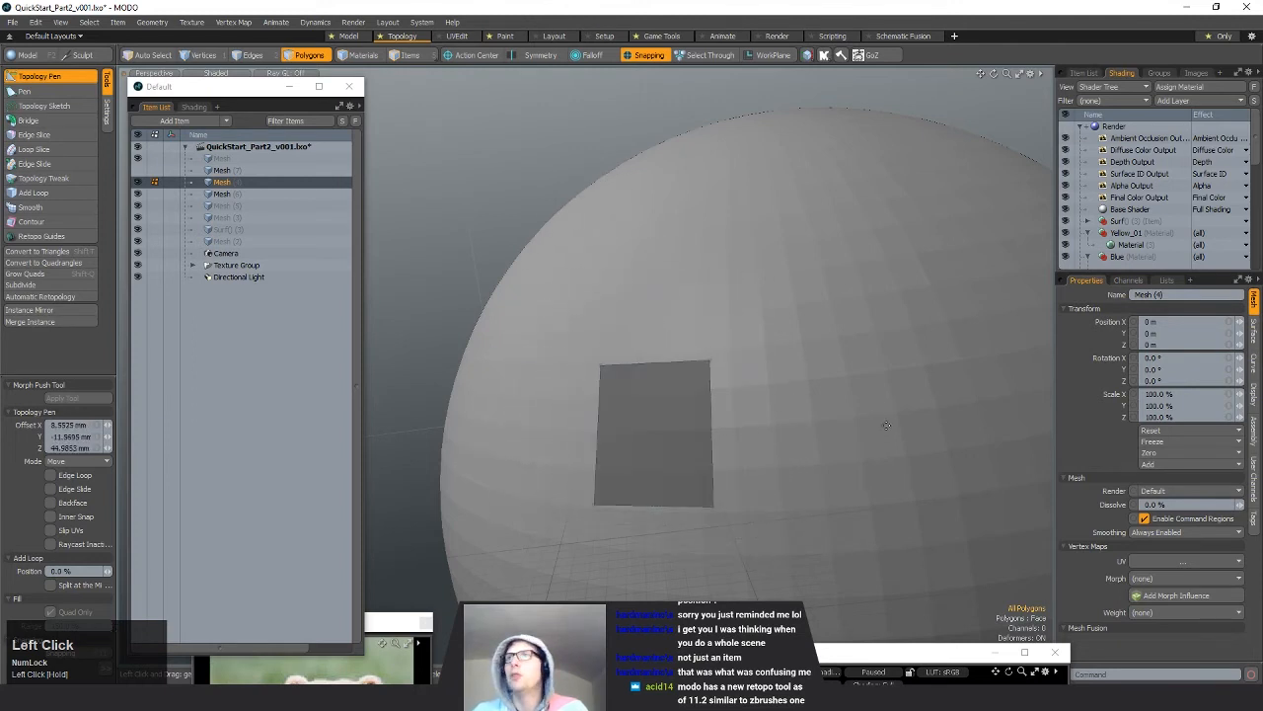
Step: Extend the polygon's upper and lower edges with the Topology Pen into a tall strip of quads running down the sphere
left_click_drag(915, 441, 778, 380, "alt")
left_click_drag(856, 383, 820, 428, "alt+shift")
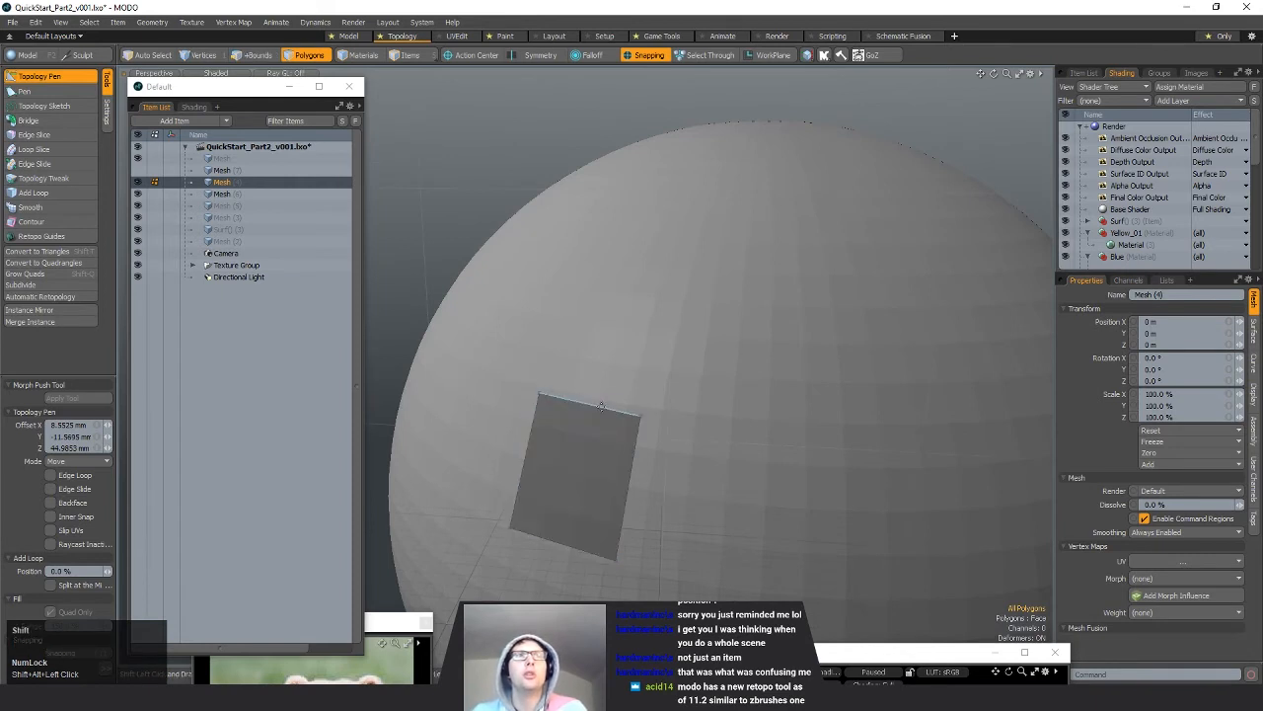
left_click_drag(601, 405, 706, 135)
left_click_drag(736, 378, 637, 380, "alt")
left_click_drag(730, 275, 637, 341, "alt+shift")
left_click_drag(738, 278, 774, 287, "alt")
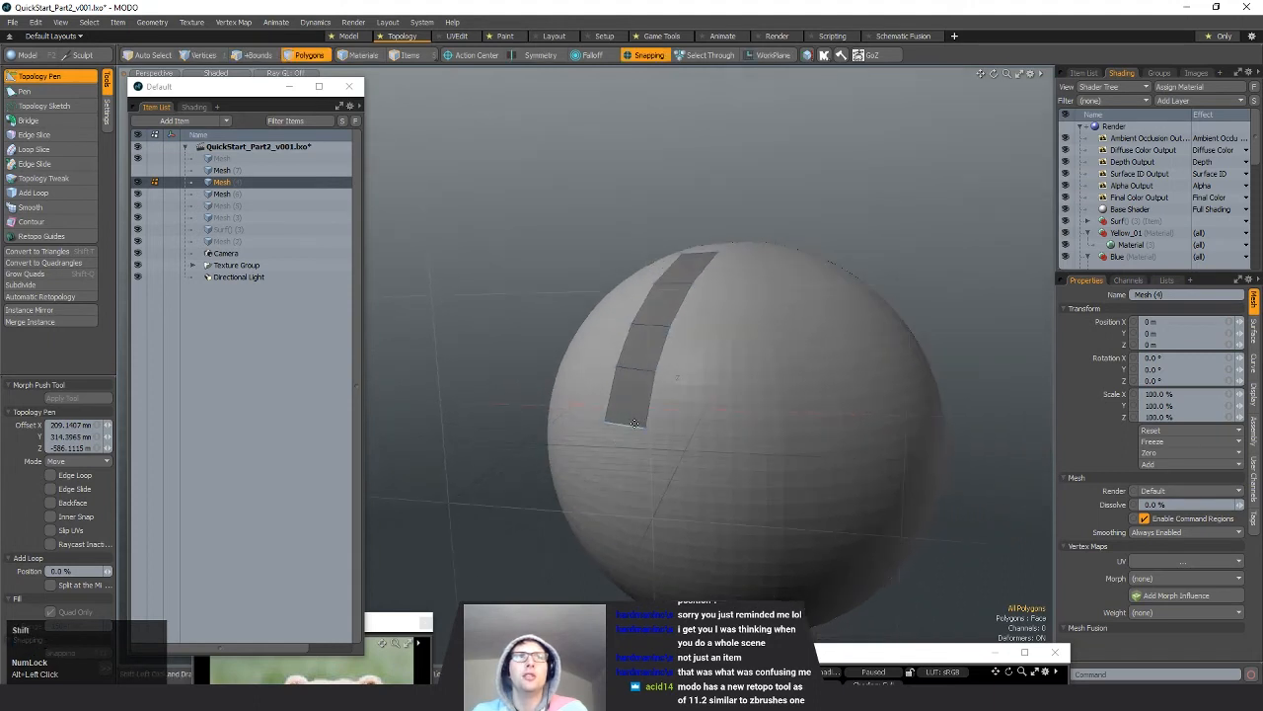
left_click_drag(635, 422, 625, 519, "shift")
left_click_drag(518, 367, 705, 408, "alt")
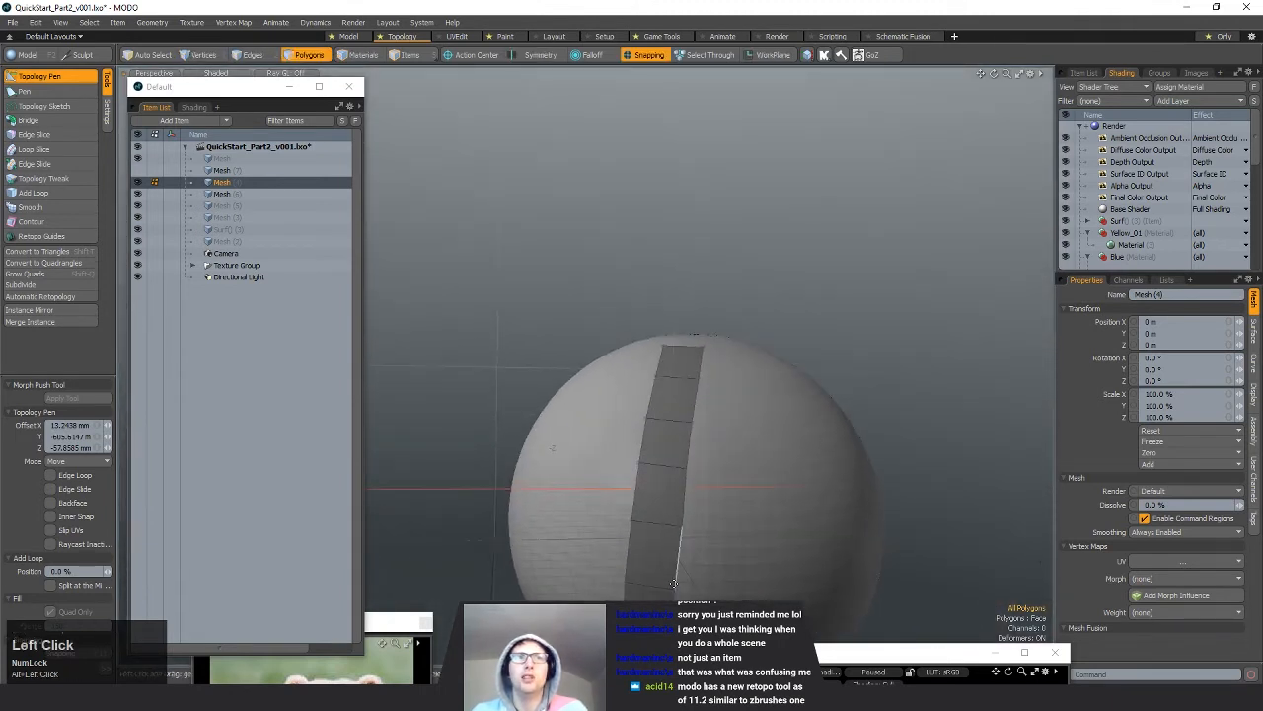
Step: Reposition individual vertices of the quad strip across the sphere's surface to even out its shape
left_click_drag(674, 590, 678, 591)
left_click_drag(771, 414, 738, 440, "alt")
left_click_drag(738, 440, 757, 422, "alt")
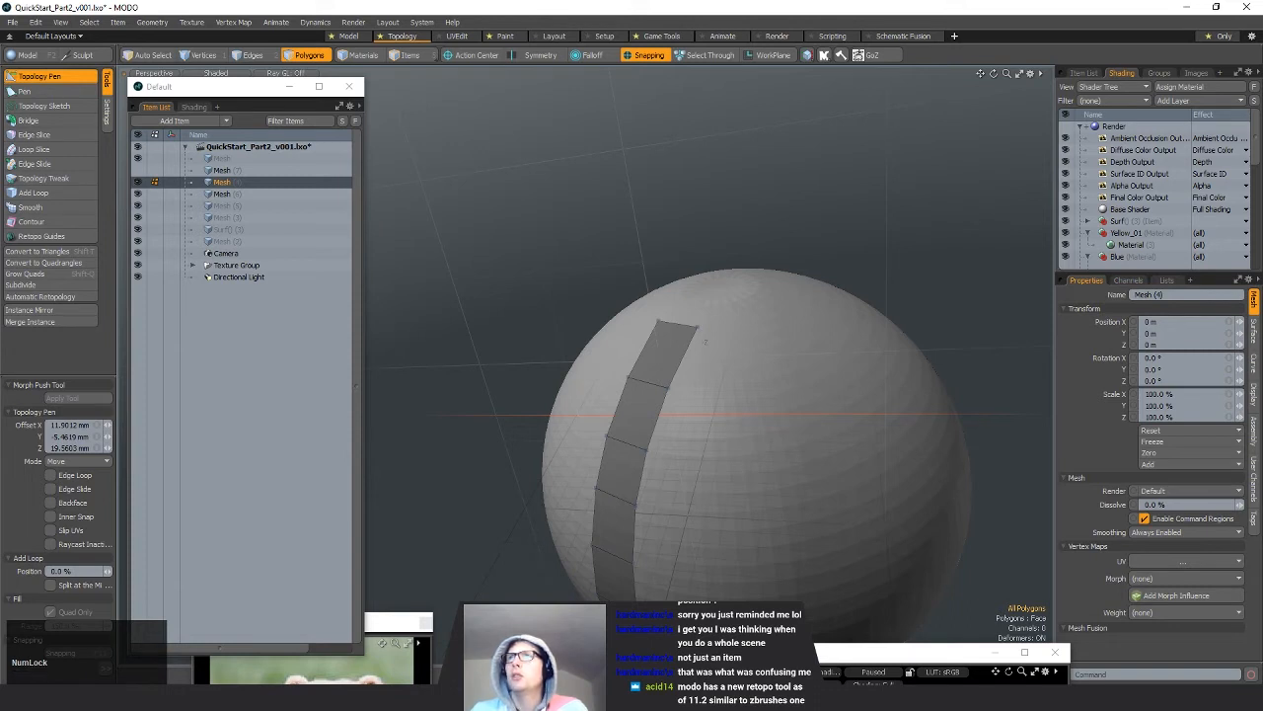
left_click_drag(707, 431, 704, 350, "alt")
left_click_drag(632, 413, 655, 446)
left_click_drag(755, 424, 797, 392, "alt")
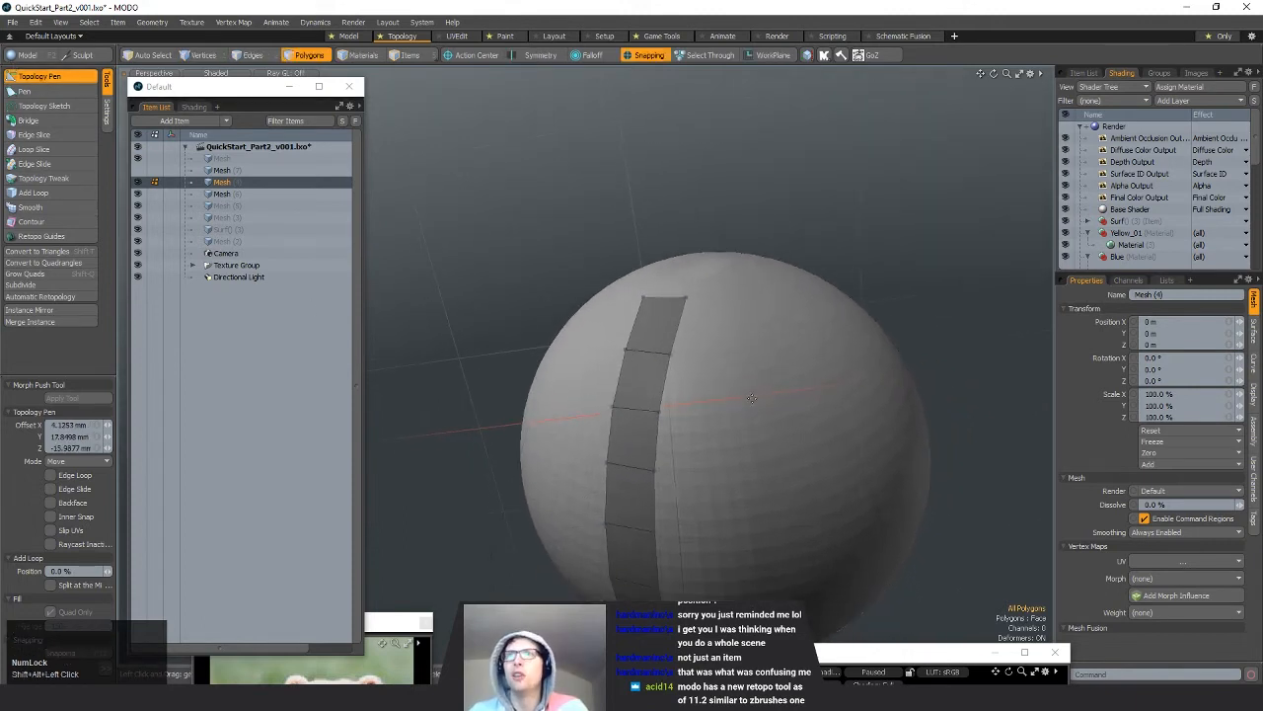
left_click_drag(767, 453, 733, 412, "alt+shift")
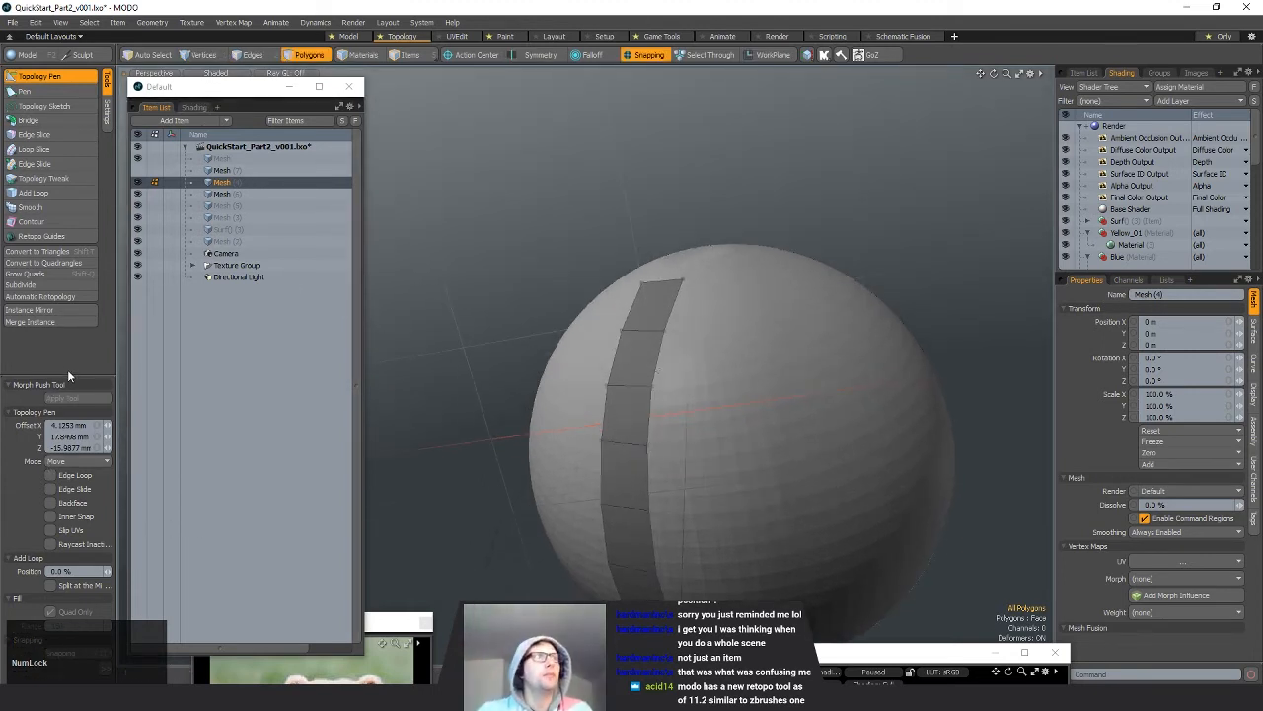
Step: Enable Edge Loop and extend the strip's long side edges both ways into a patch four quads wide
left_click(75, 474)
mouse_move(711, 389)
left_mouse_down("alt")
mouse_move(758, 384)
mouse_move(726, 375)
left_mouse_up("alt")
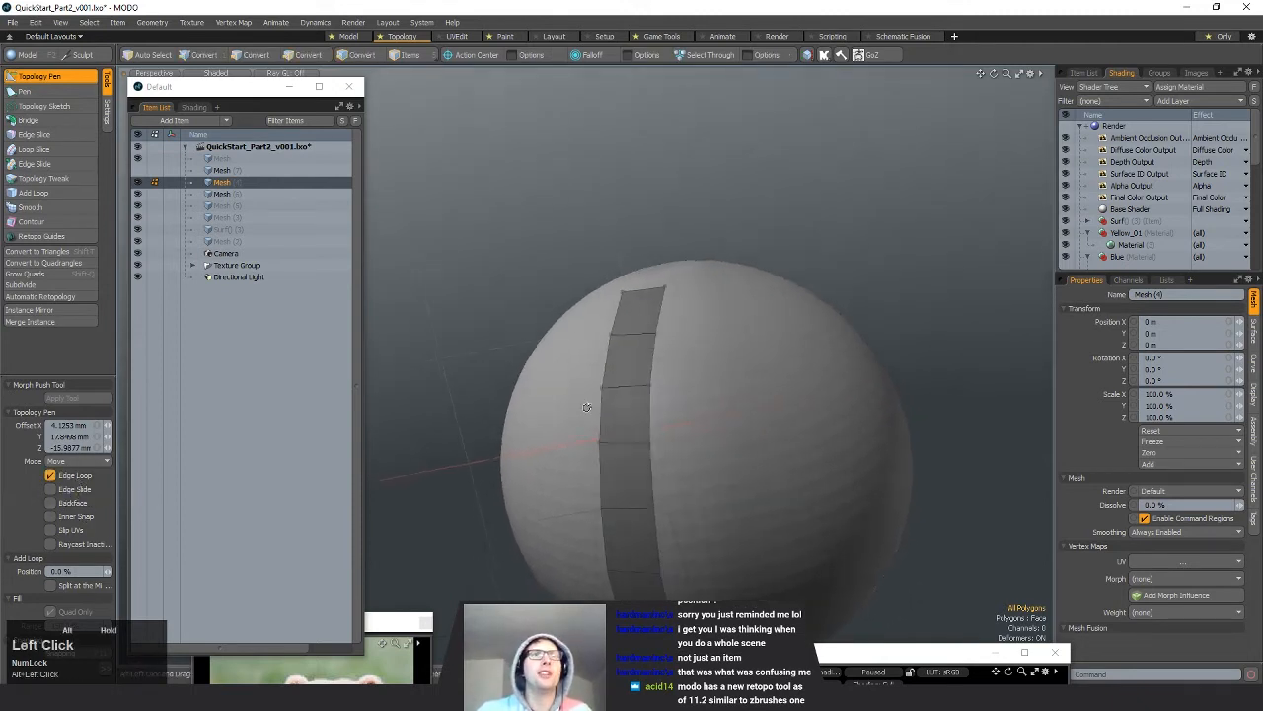
left_click_drag(681, 423, 748, 362, "alt+shift")
left_click_drag(819, 422, 726, 452, "alt")
left_click_drag(591, 419, 728, 440, "alt")
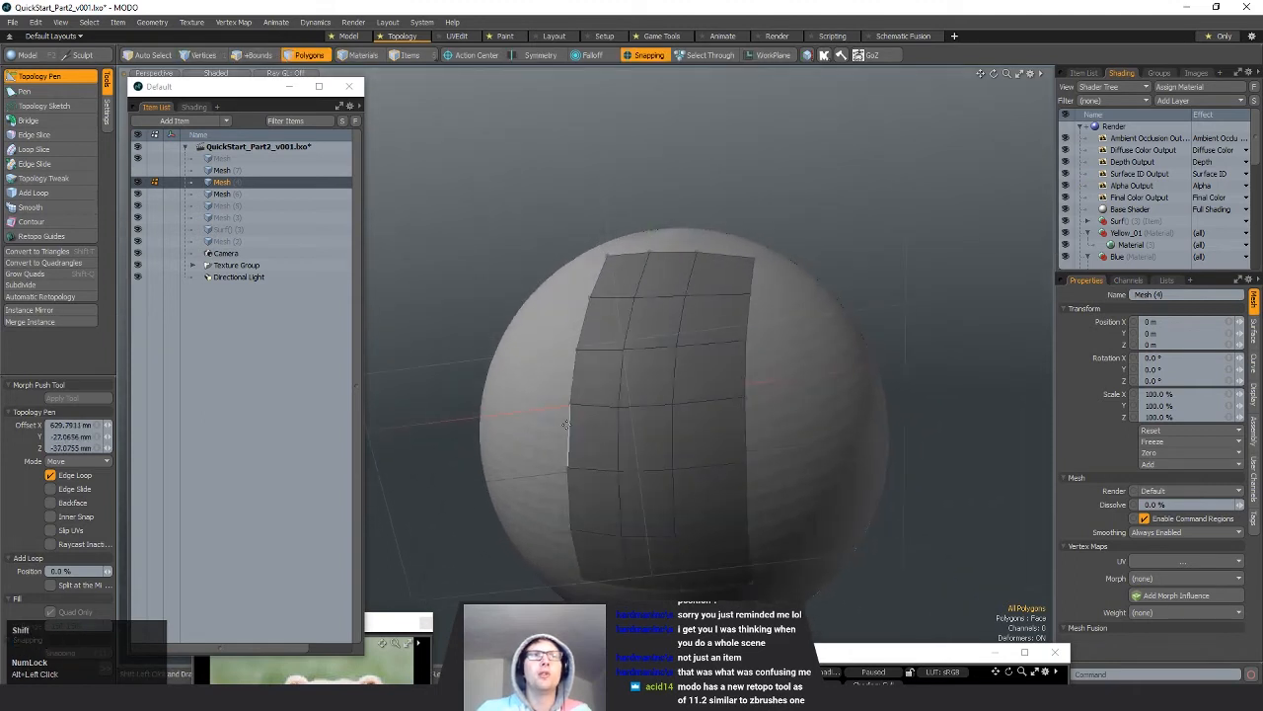
left_click_drag(569, 428, 520, 427, "shift")
left_click_drag(681, 414, 604, 289, "alt")
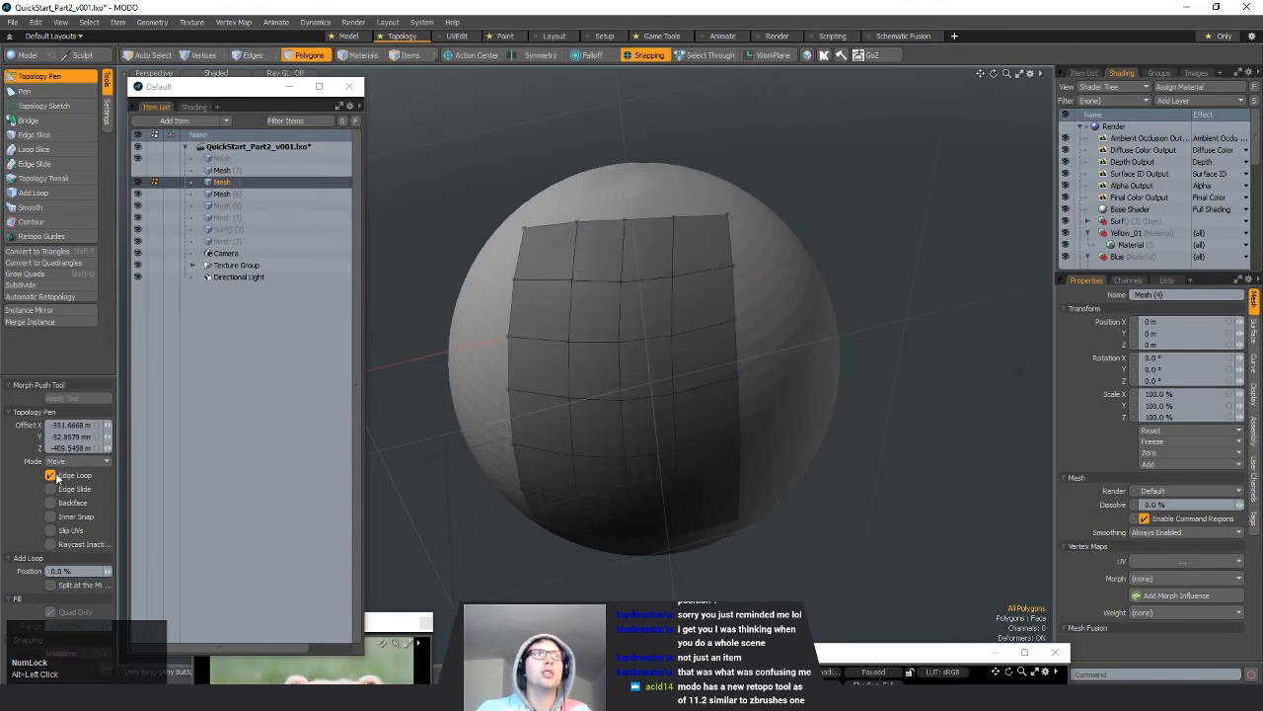
Step: Move vertices and edges inside the four-column patch with the Topology Pen to adjust its flow
left_click_drag(597, 280, 674, 284)
left_click_drag(704, 357, 712, 363)
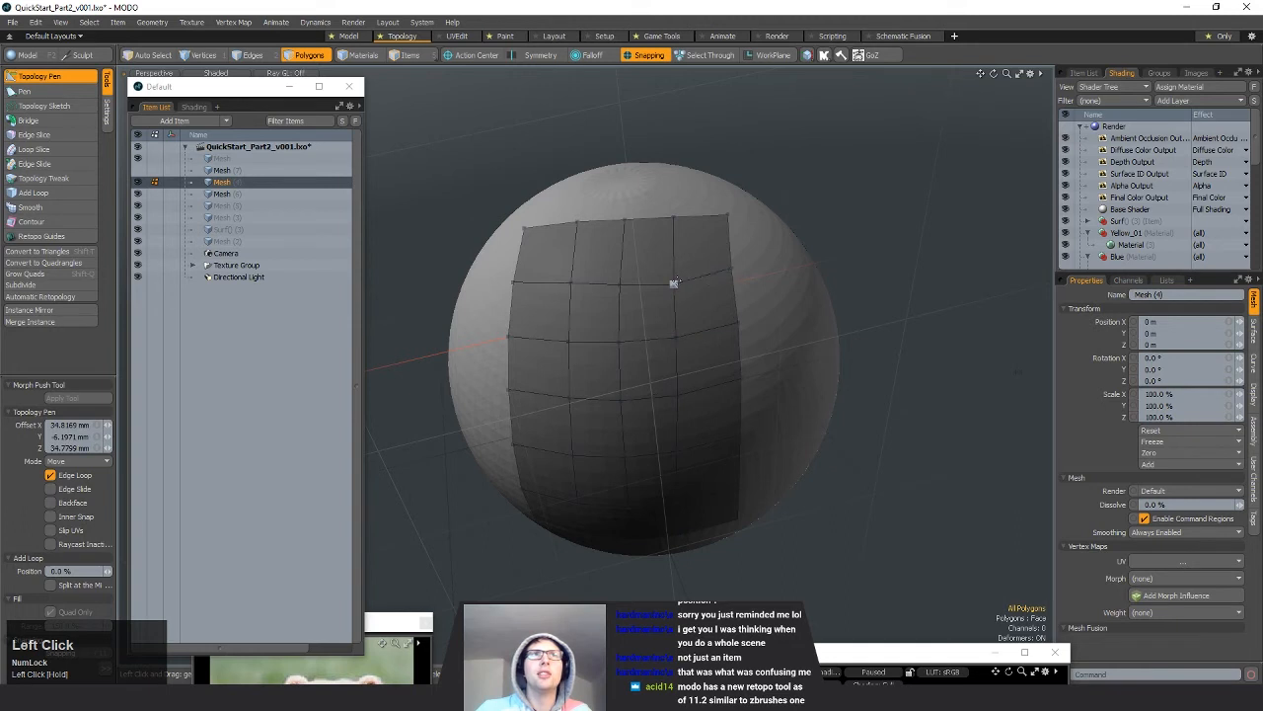
left_click_drag(673, 283, 676, 274)
left_click_drag(659, 339, 653, 345)
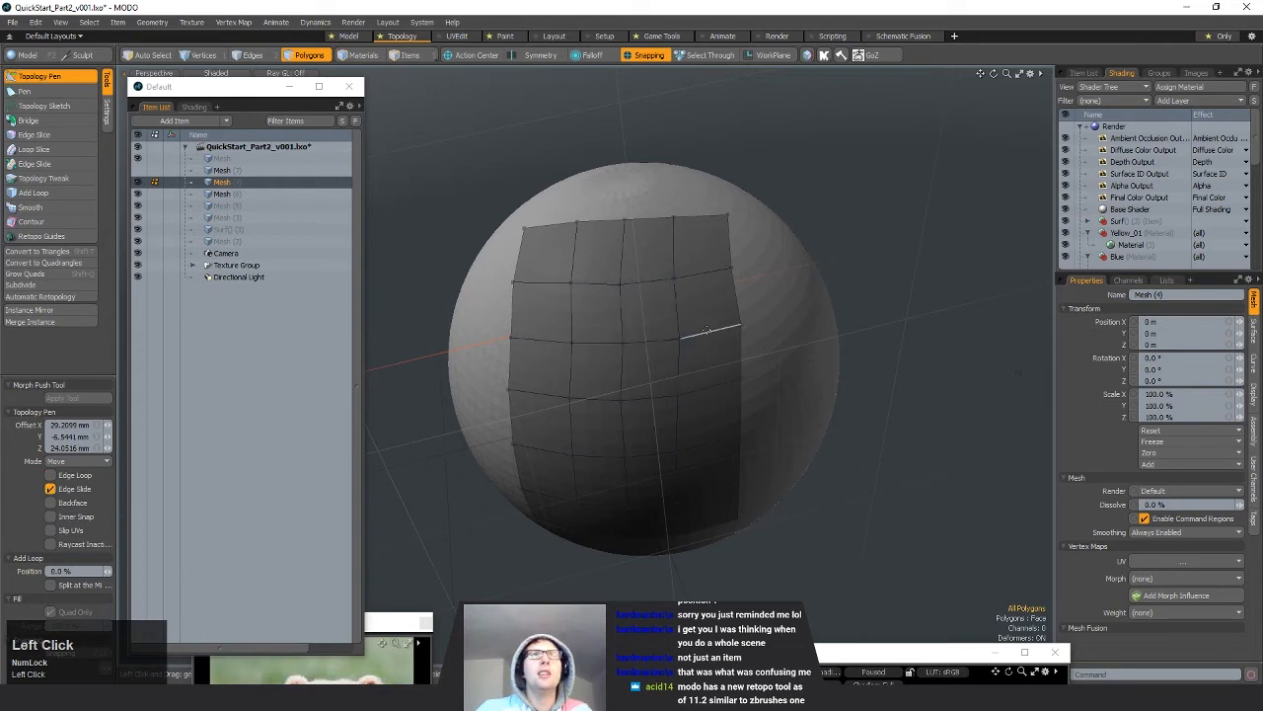
Step: Switch the Topology Pen from Edge Loop to Edge Slide and slide edges in the patch's upper rows along the neighbouring edges
left_click_drag(706, 331, 709, 330)
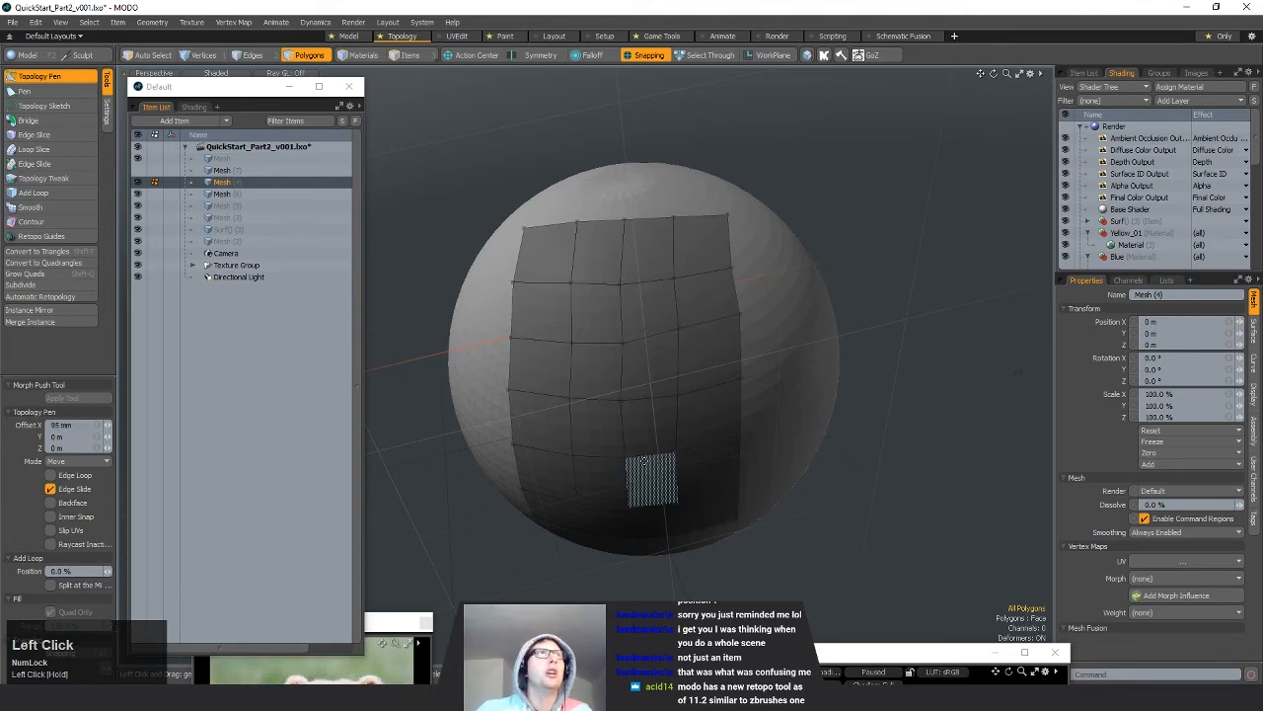
left_click_drag(753, 424, 888, 349, "alt")
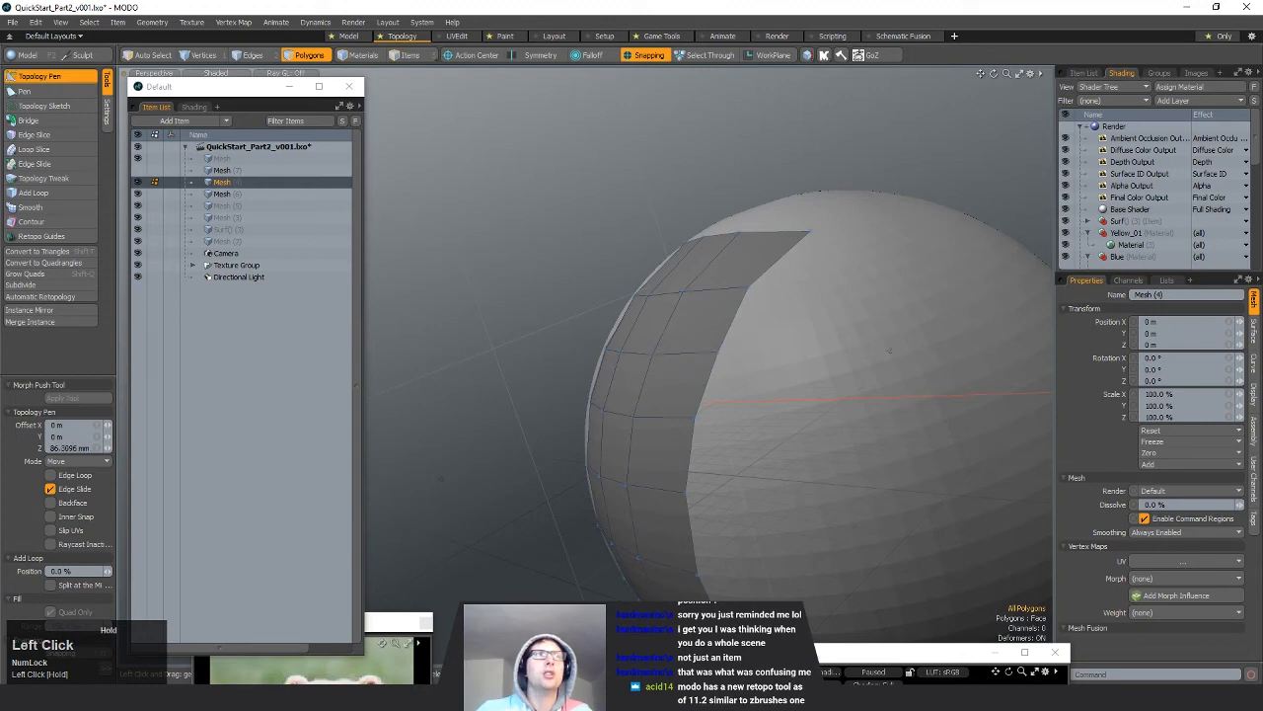
left_click_drag(719, 350, 757, 329)
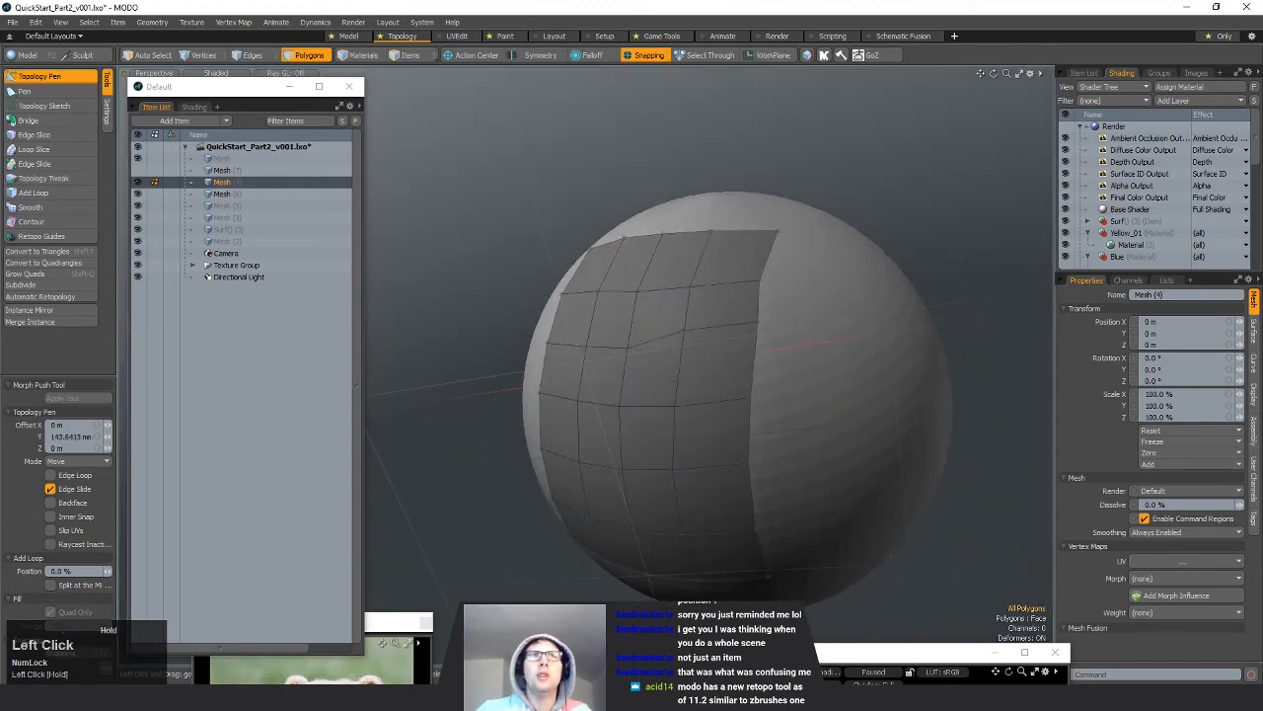
left_click_drag(748, 399, 464, 346, "alt")
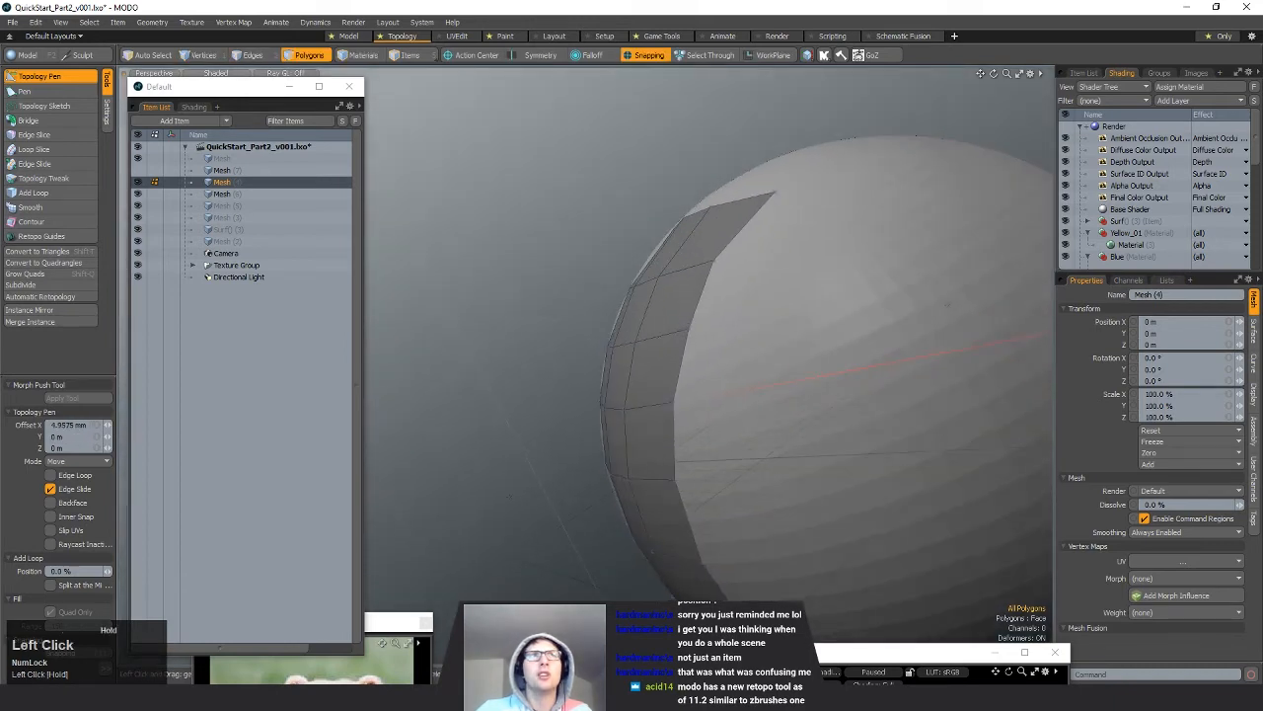
left_click_drag(634, 341, 634, 347)
left_click_drag(577, 445, 659, 426, "alt")
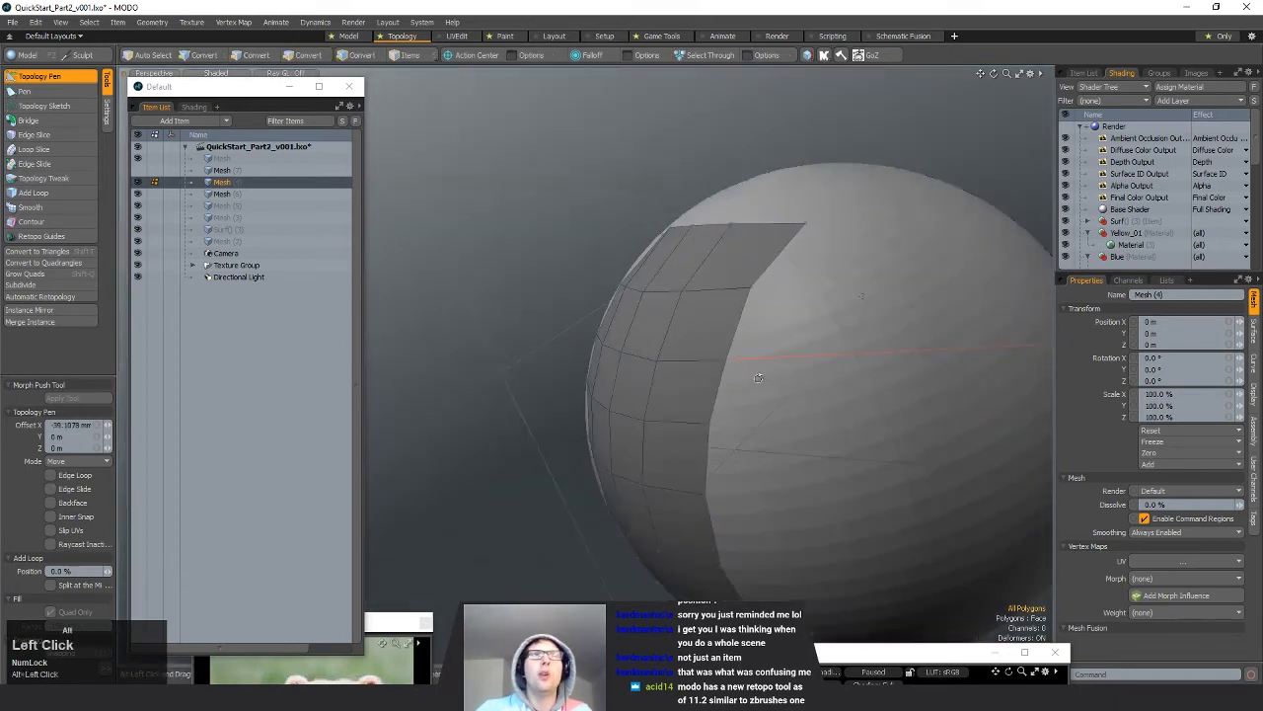
left_click_drag(699, 360, 713, 316)
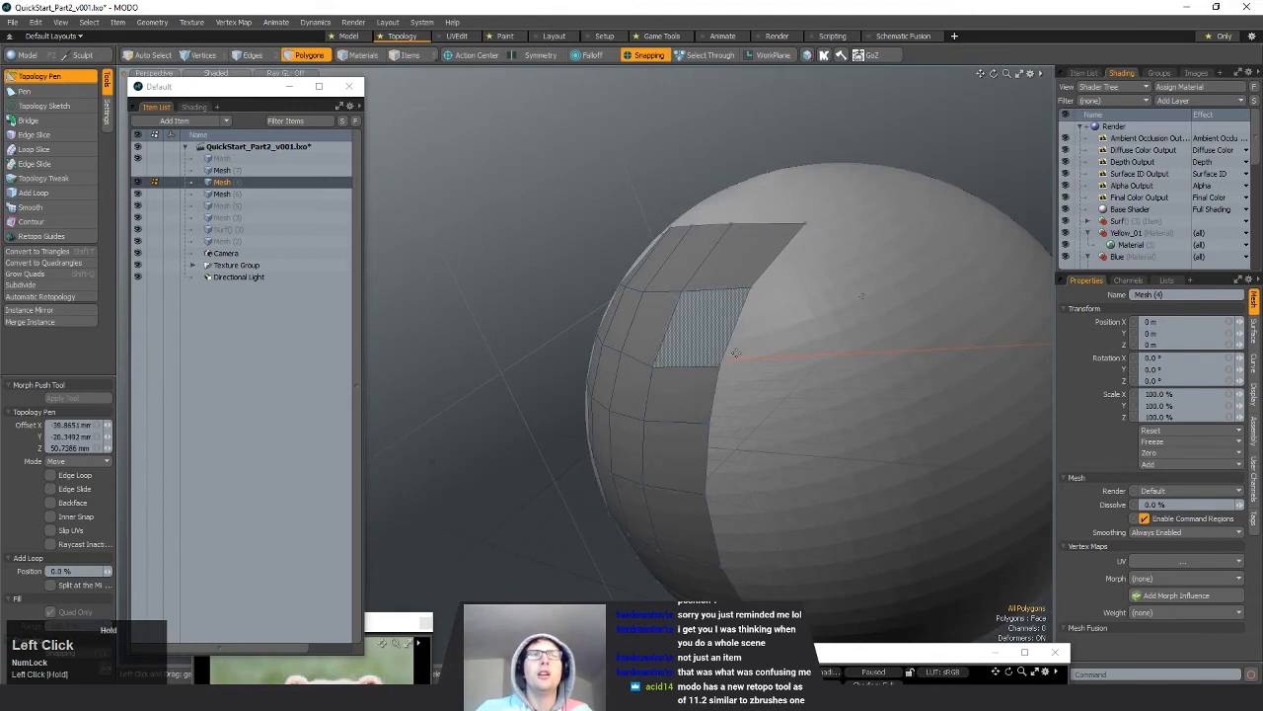
left_click_drag(596, 419, 830, 334, "alt")
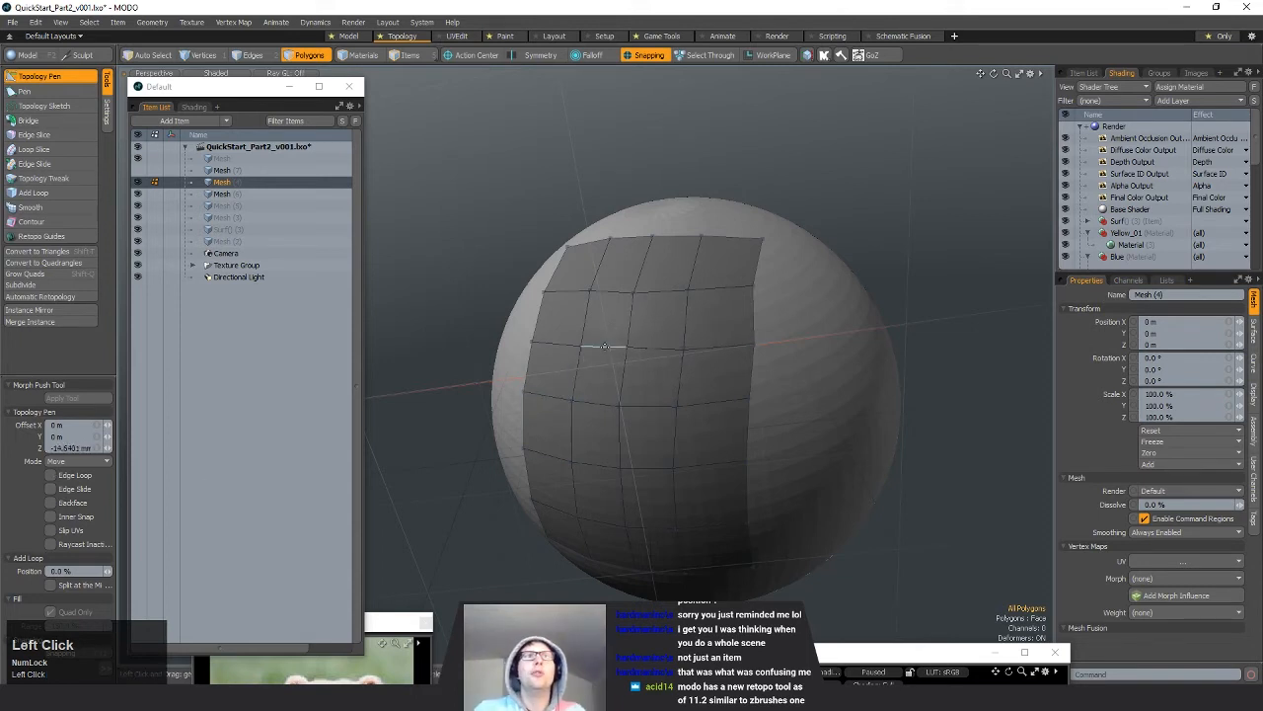
mouse_move(635, 349)
left_mouse_down()
mouse_move(610, 311)
mouse_move(628, 349)
left_mouse_up()
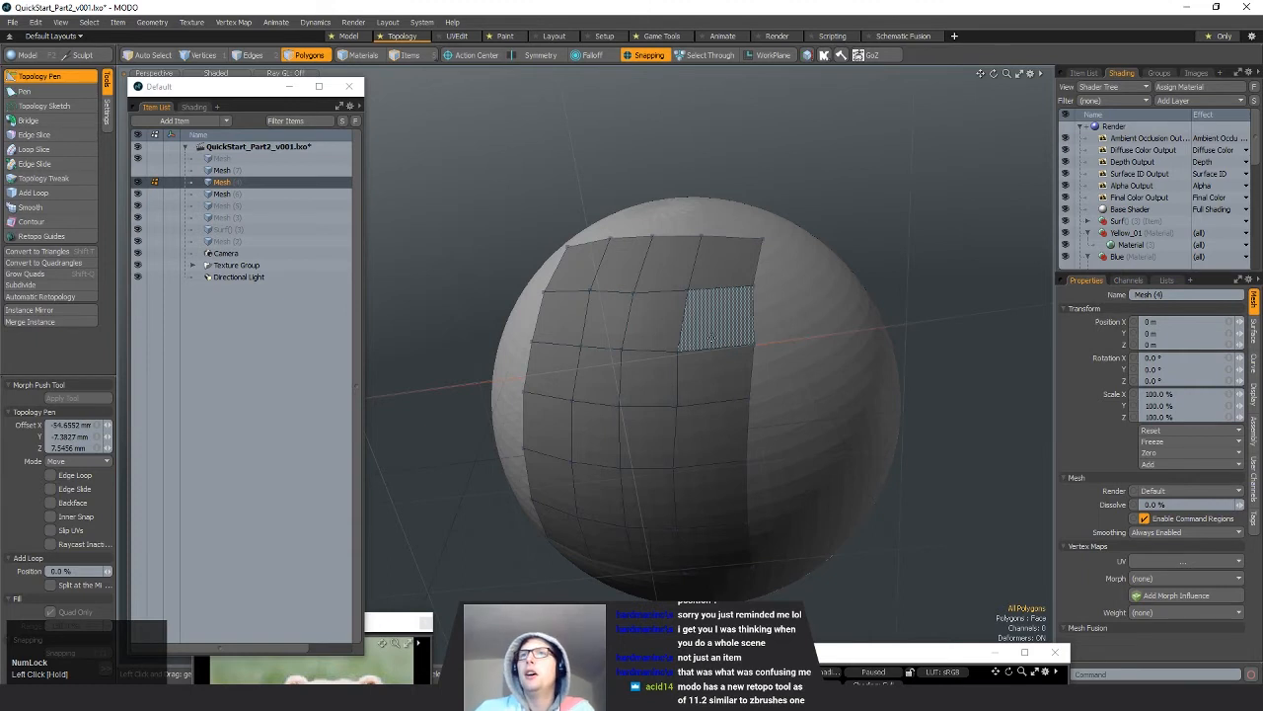
left_click_drag(863, 344, 770, 423, "alt")
scroll(747, 386, "down", 3)
key("space")
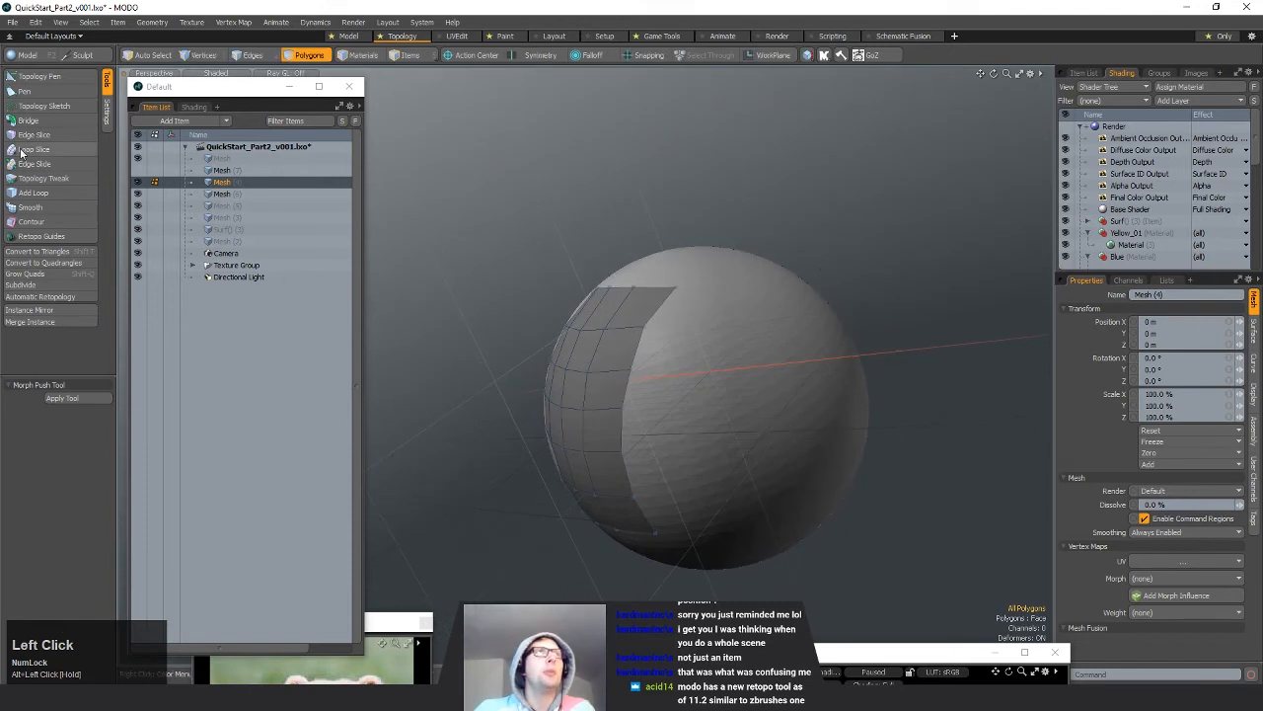
left_click(39, 76)
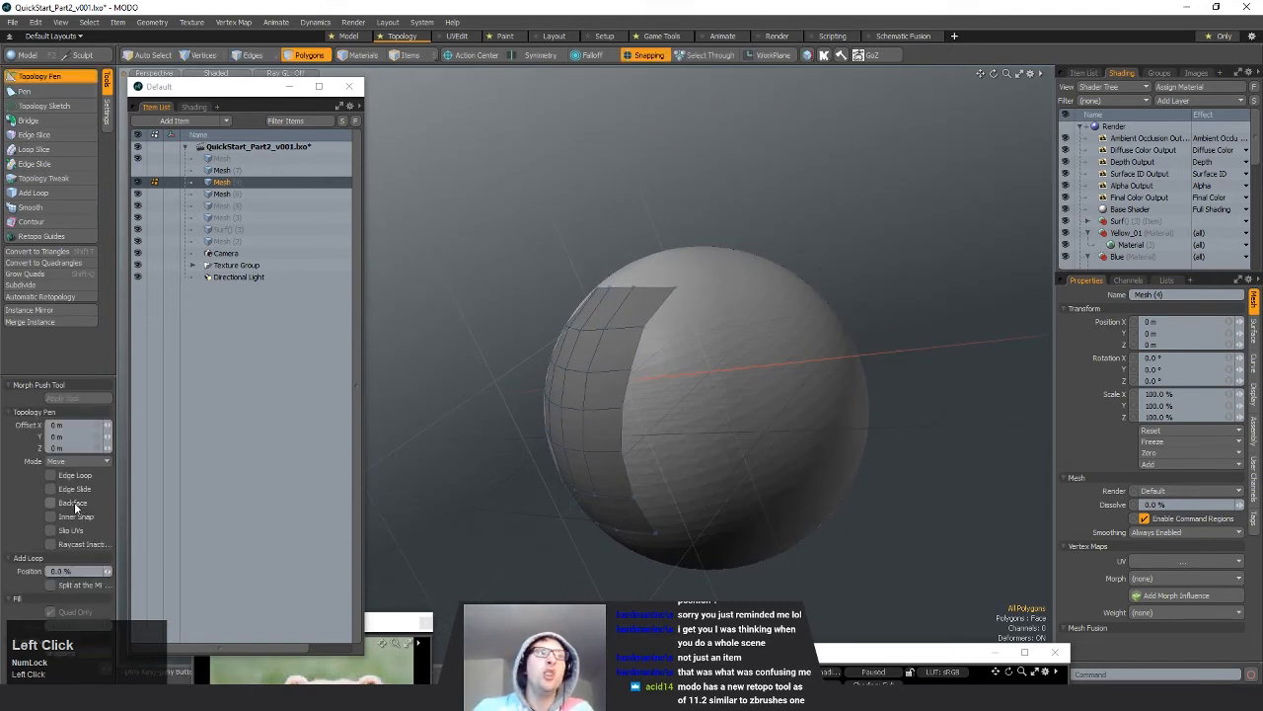
left_click_drag(705, 395, 789, 409, "alt")
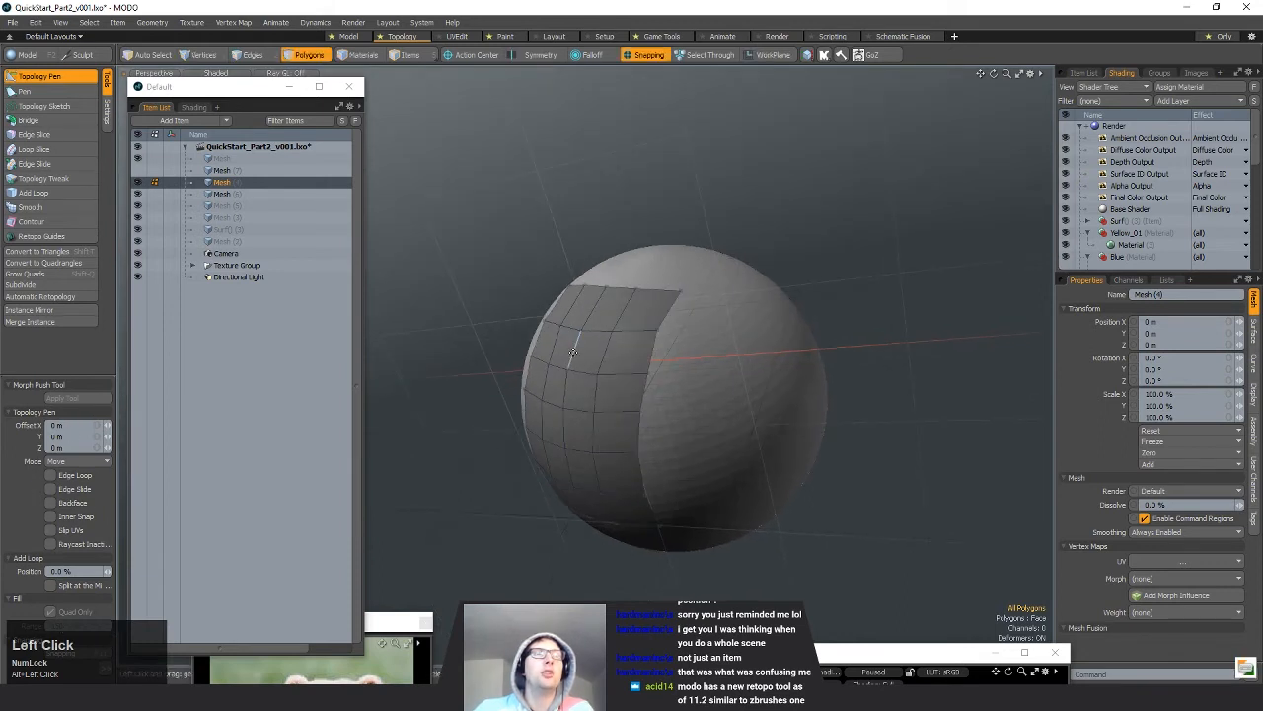
key("space")
left_click(634, 380)
left_click(37, 107)
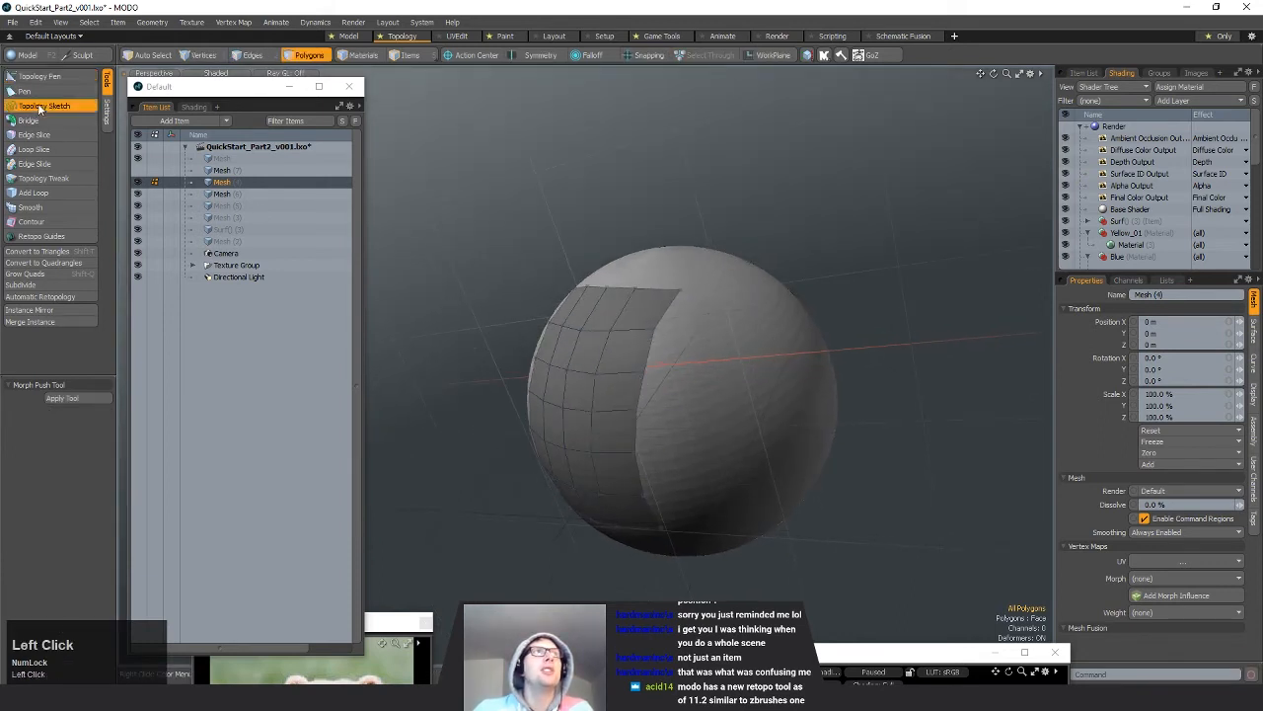
mouse_move(425, 325)
left_mouse_down("alt")
mouse_move(626, 485)
mouse_move(653, 436)
mouse_move(579, 477)
mouse_move(584, 451)
left_mouse_up("alt")
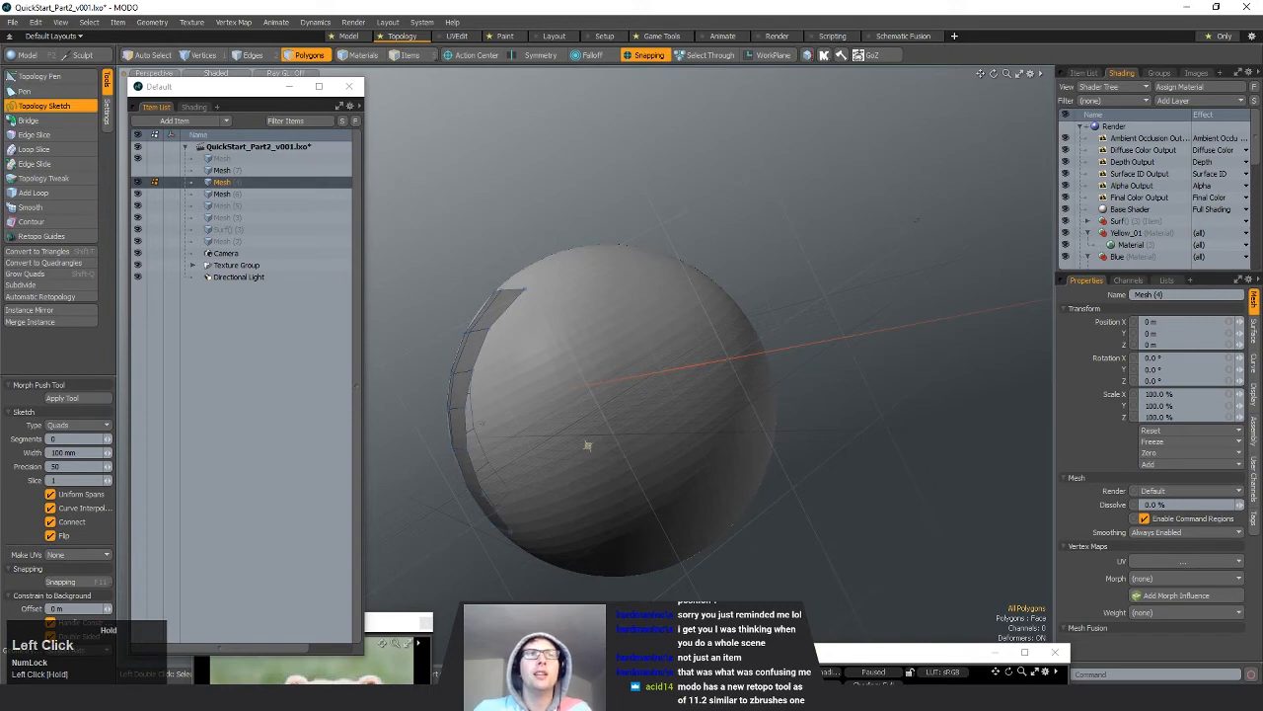
mouse_move(666, 375)
left_mouse_down()
mouse_move(712, 336)
mouse_move(592, 292)
mouse_move(601, 267)
mouse_move(664, 272)
mouse_move(653, 254)
mouse_move(592, 239)
left_mouse_up()
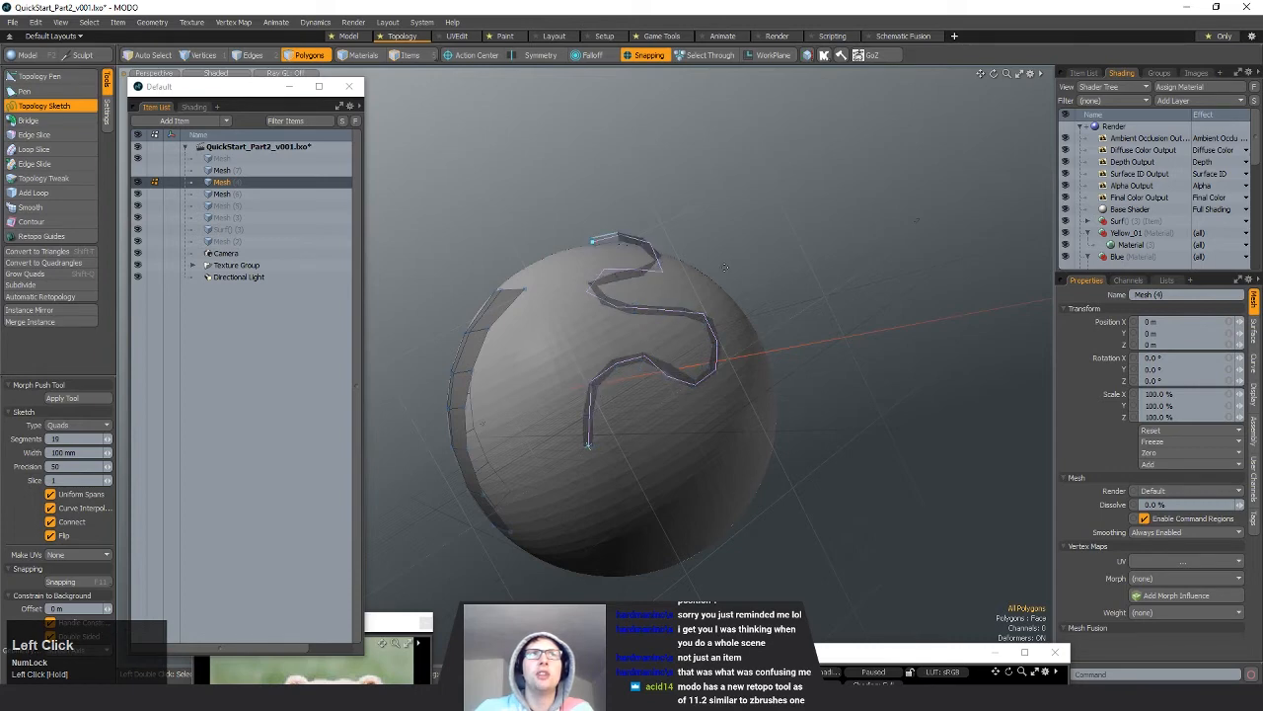
key("alt+z")
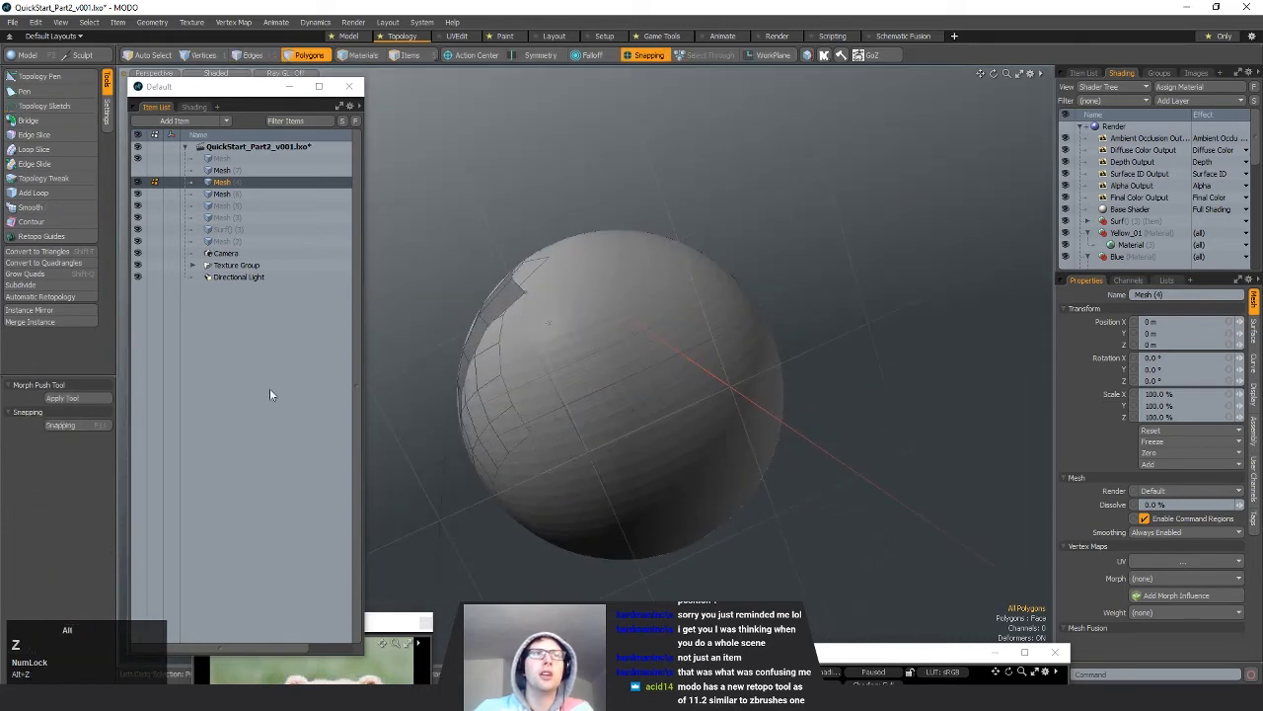
Step: Draw an S-shaped strip of quads 100 mm wide on the sphere beside the patch with Topology Sketch
left_click(44, 106)
mouse_move(568, 469)
left_mouse_down()
mouse_move(679, 396)
mouse_move(652, 356)
mouse_move(582, 340)
mouse_move(584, 296)
mouse_move(620, 294)
left_mouse_up()
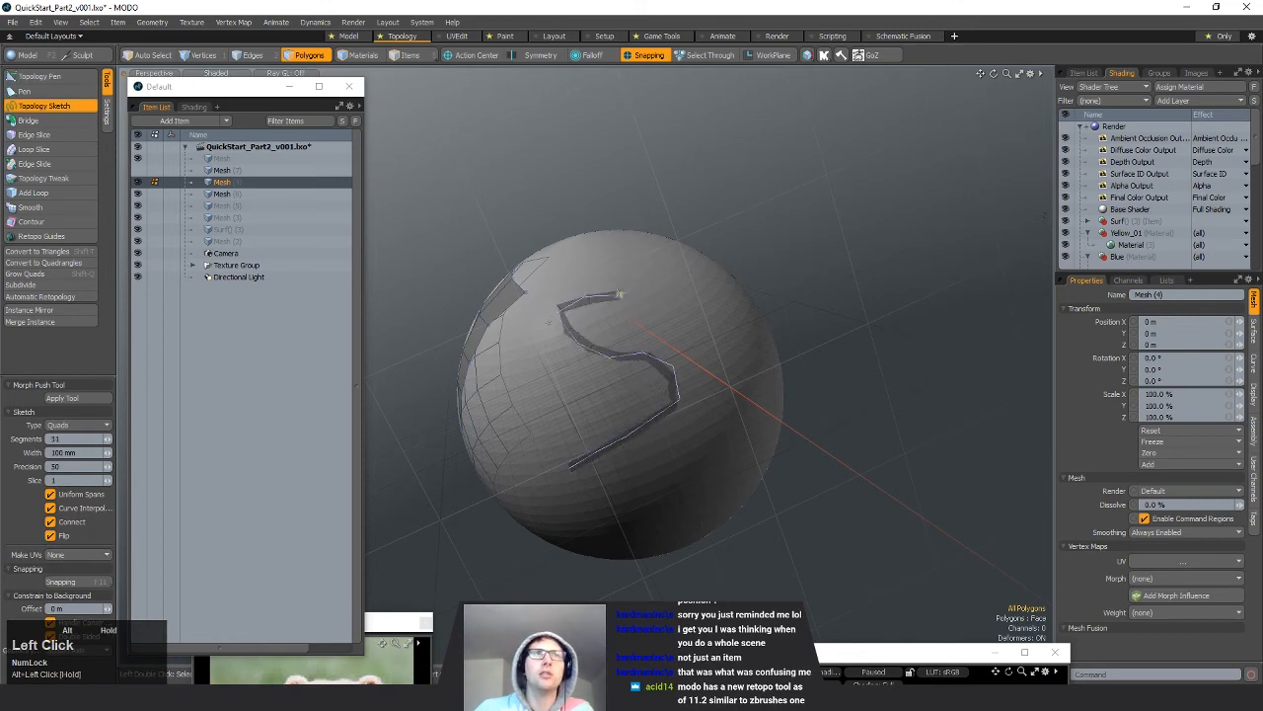
key("space")
mouse_move(643, 434)
left_mouse_down("alt")
mouse_move(648, 325)
mouse_move(862, 286)
mouse_move(990, 281)
mouse_move(379, 288)
mouse_move(460, 381)
mouse_move(739, 359)
mouse_move(771, 496)
mouse_move(741, 409)
left_mouse_up("alt")
scroll(648, 325, "up", 4)
scroll(739, 359, "down", 5)
left_click_drag(670, 428, 753, 431, "alt")
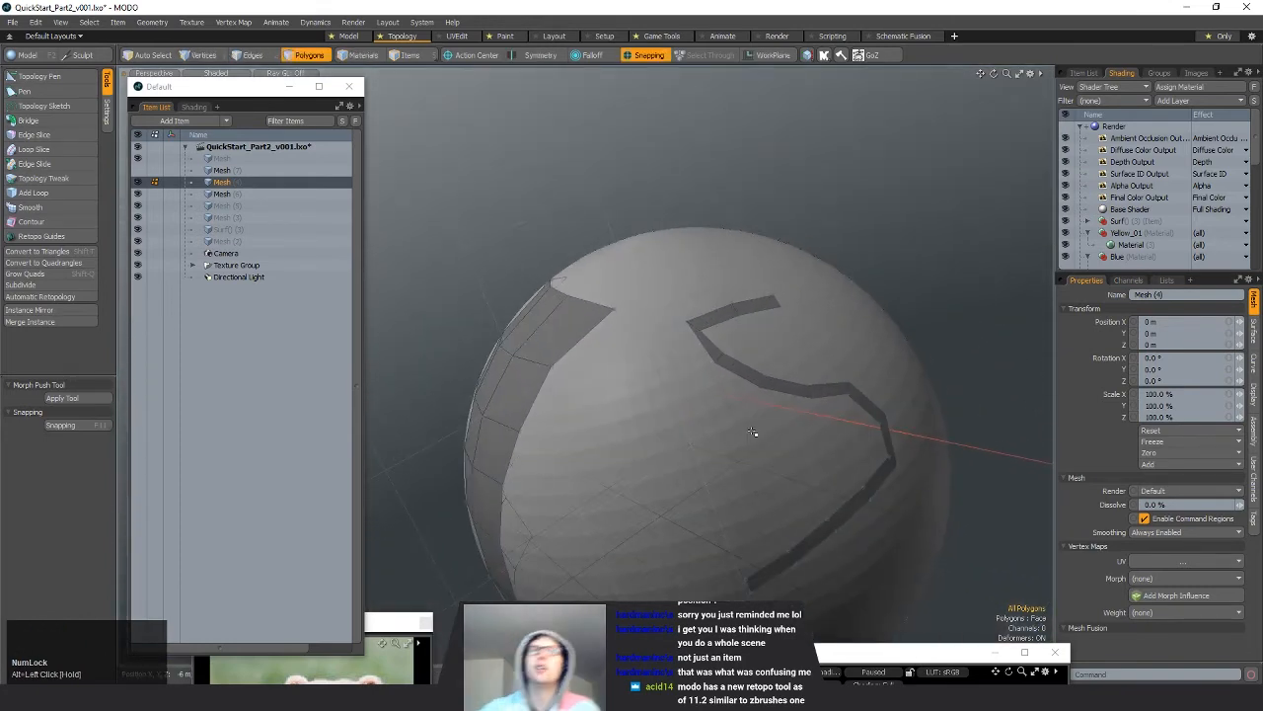
left_click_drag(832, 371, 792, 435, "alt")
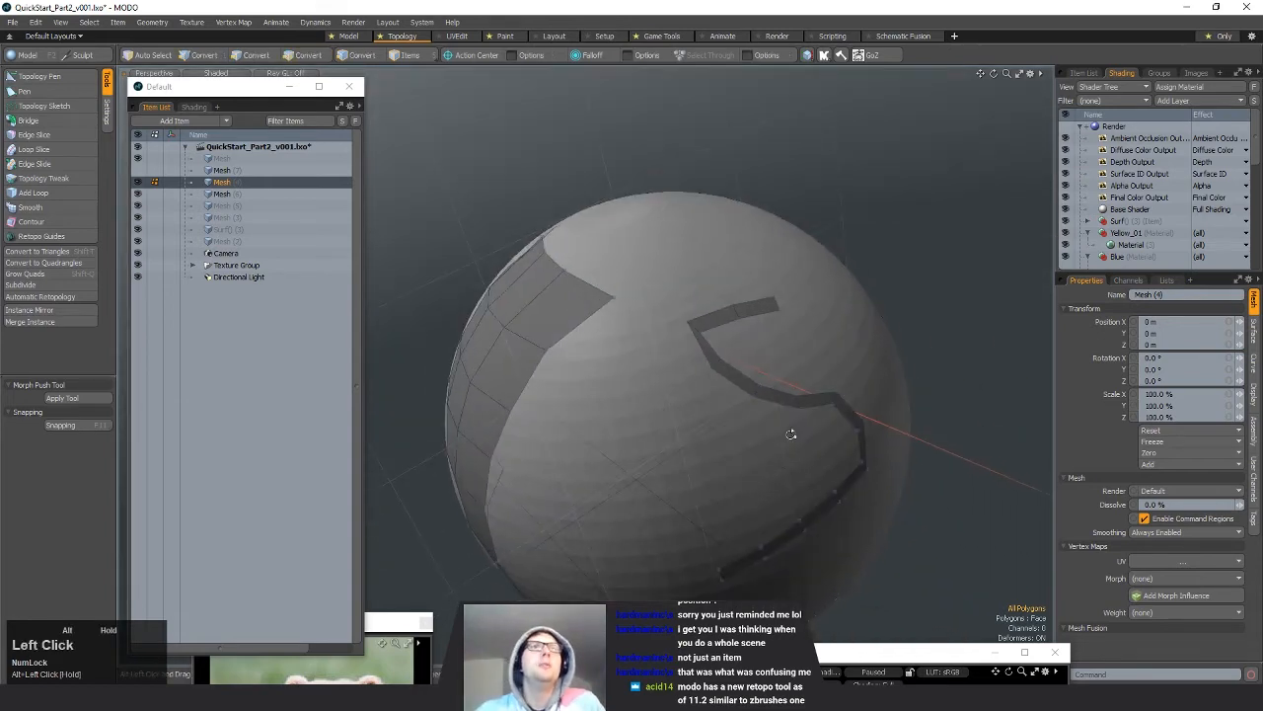
Step: Extend three quads from the sketched strip's bend to the patch's top row with the Topology Pen and adjust the lower seam vertex
mouse_move(689, 343)
left_mouse_down("alt+shift")
mouse_move(681, 368)
mouse_move(677, 352)
mouse_move(695, 393)
mouse_move(616, 494)
left_mouse_up("alt+shift")
left_click(40, 76)
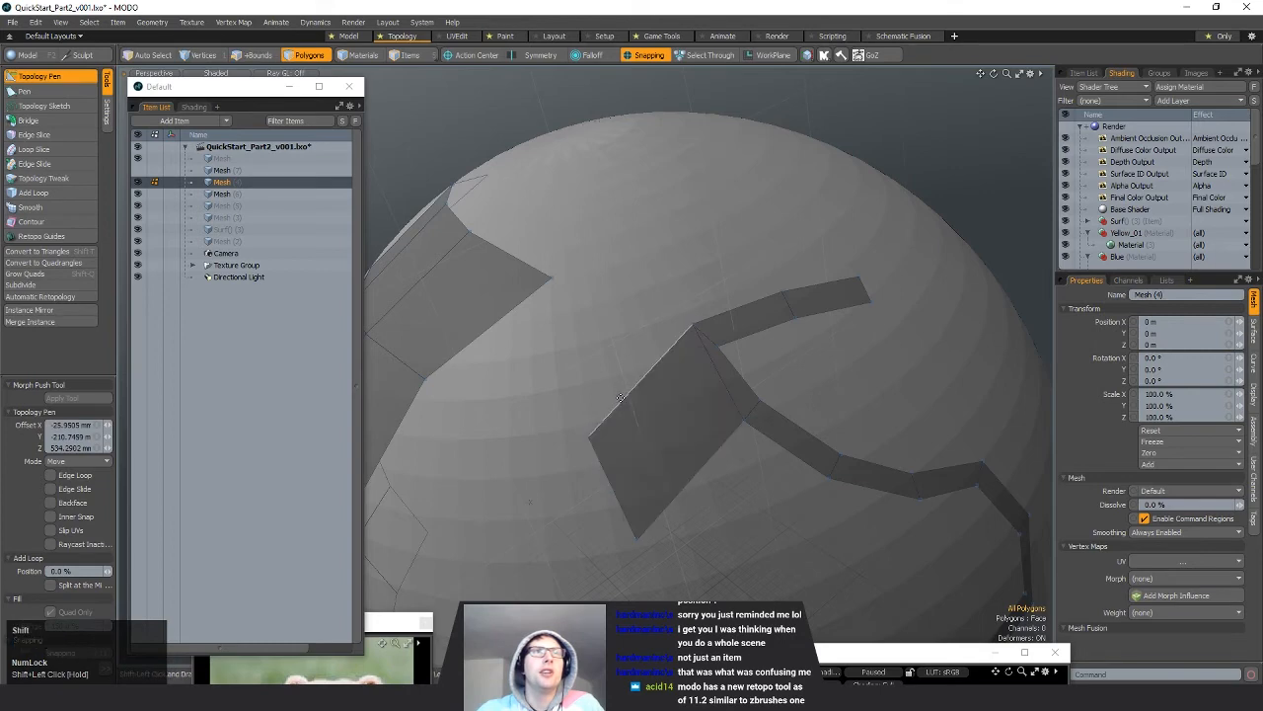
left_click_drag(621, 397, 510, 395, "shift")
left_click_drag(632, 471, 614, 381, "alt")
left_click_drag(730, 298, 846, 337, "alt")
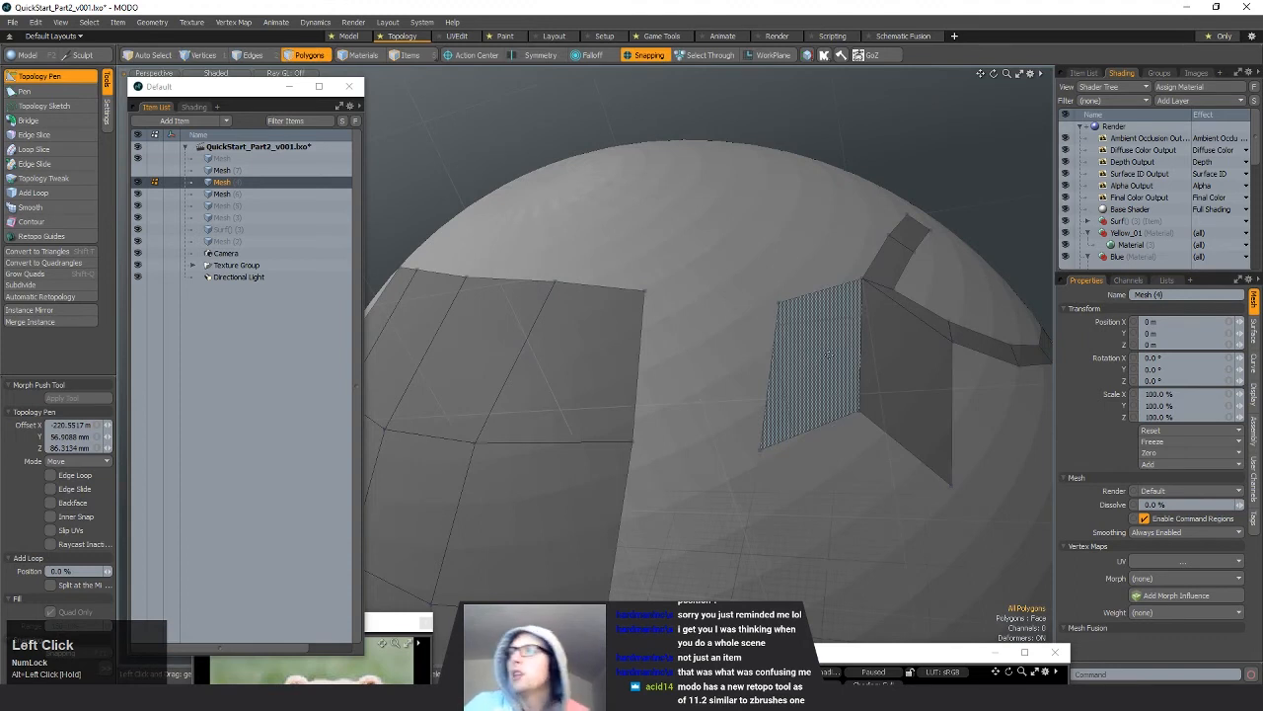
key("shift")
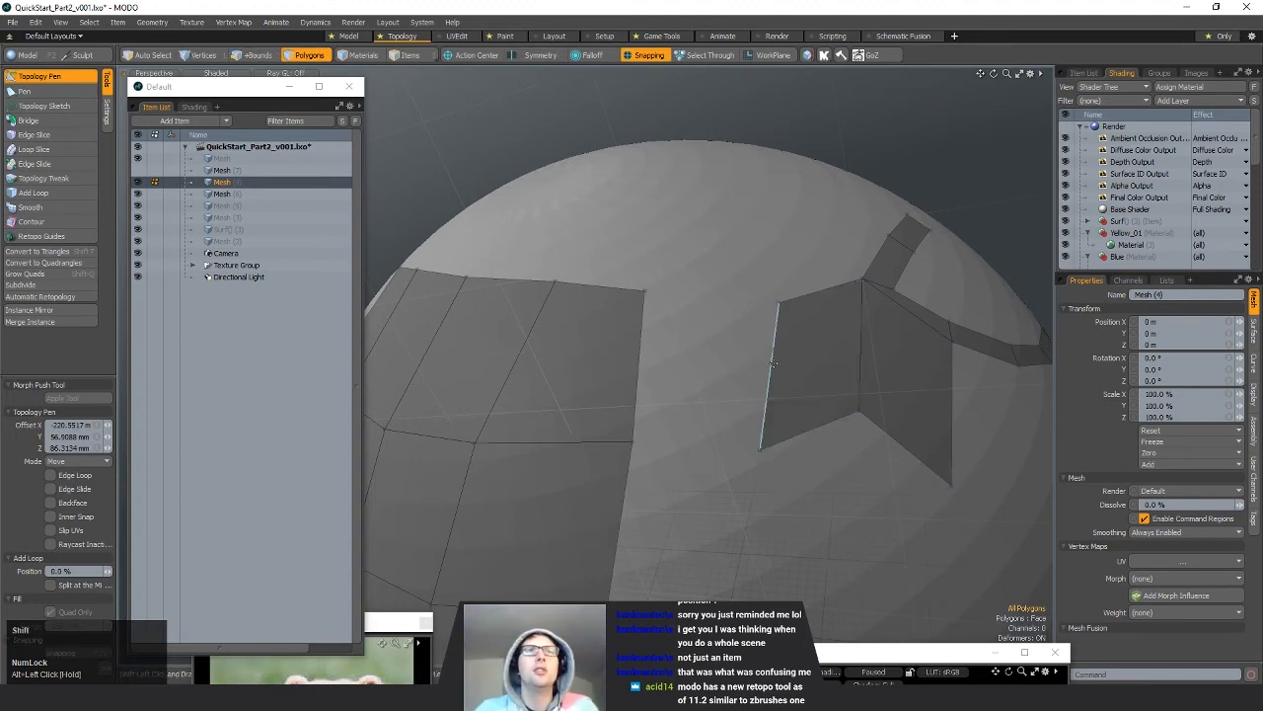
left_click_drag(773, 353, 641, 357, "shift")
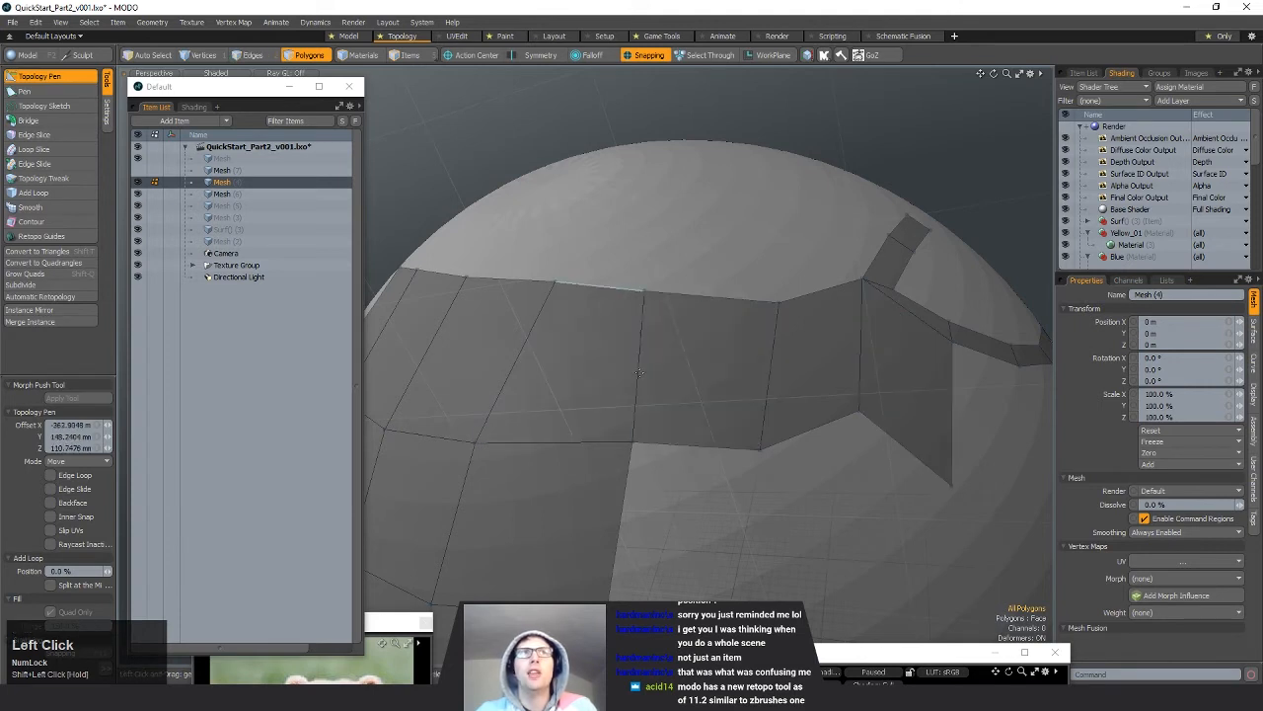
mouse_move(632, 443)
left_mouse_down()
mouse_move(634, 377)
mouse_move(613, 441)
left_mouse_up()
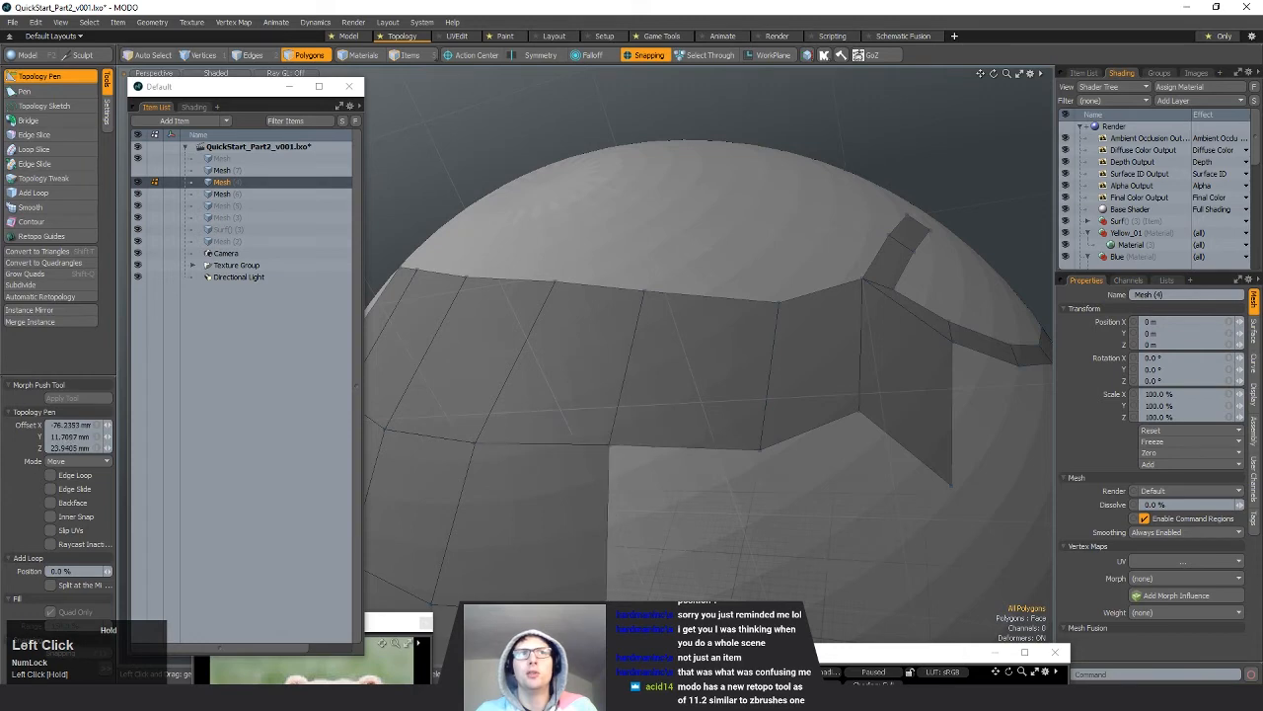
left_click_drag(709, 393, 726, 366, "alt")
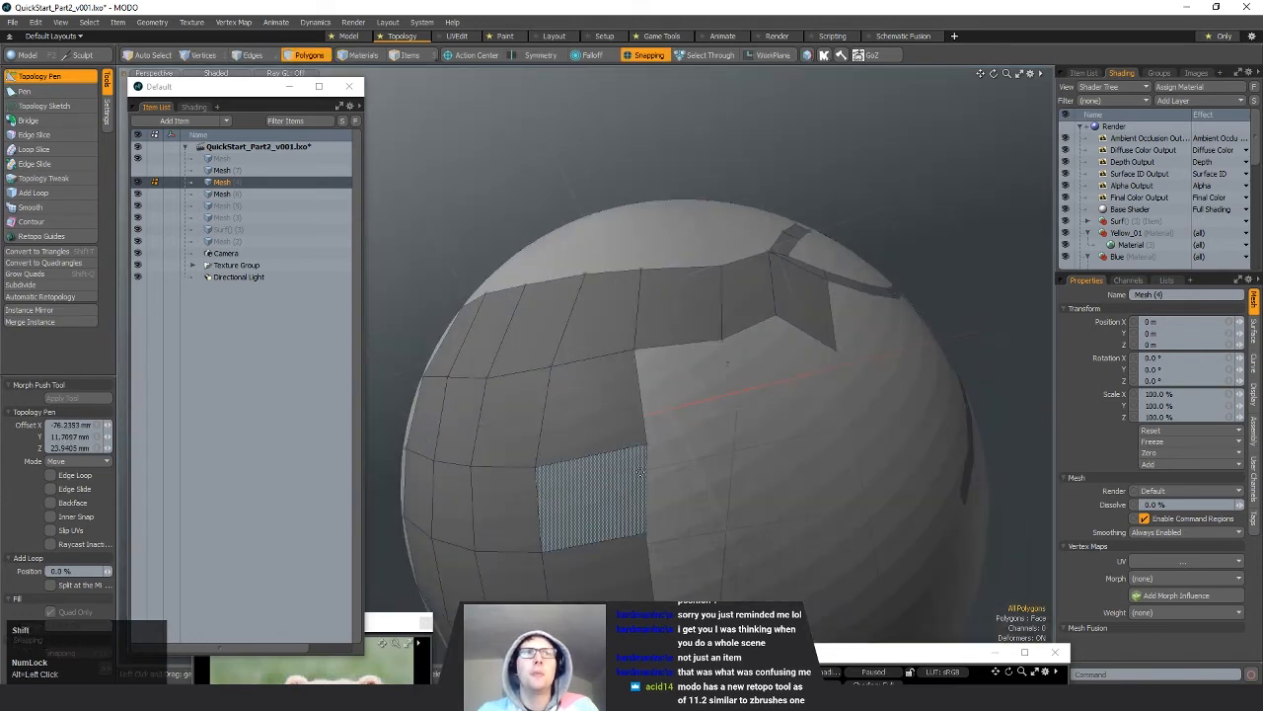
Step: Extend two quads from the patch's lower open edge with the Topology Pen, weld them to the upper row and adjust their outer vertices
left_click(646, 488, "shift")
left_click_drag(647, 489, 774, 488, "shift")
left_click_drag(677, 442, 635, 345, "shift")
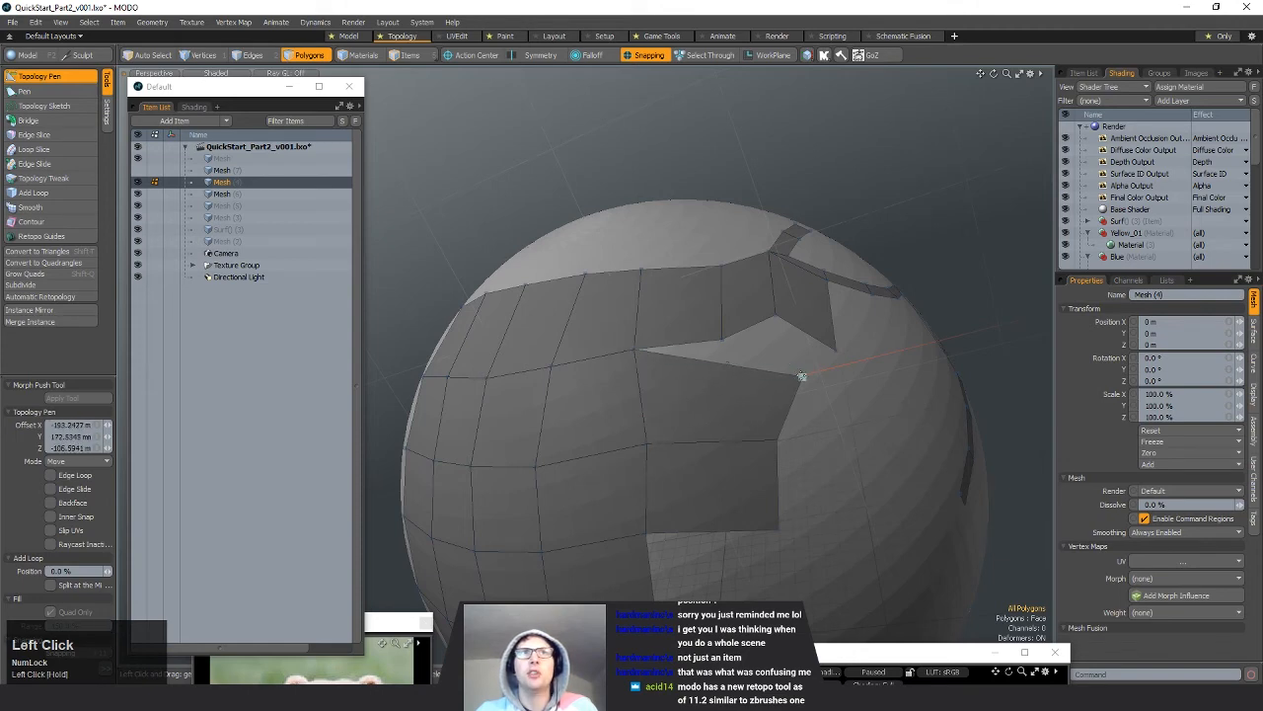
left_click_drag(800, 372, 723, 339)
left_click_drag(832, 465, 779, 462, "alt")
left_click_drag(771, 522, 725, 508)
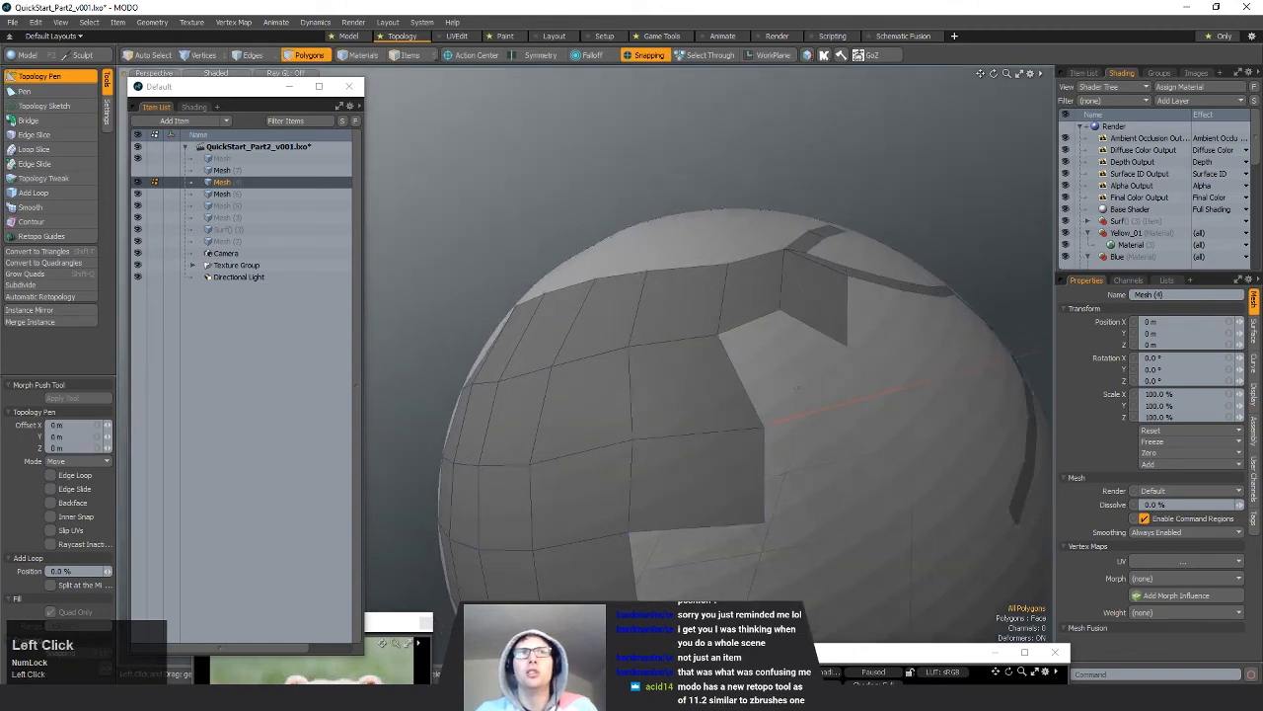
left_click_drag(764, 430, 725, 417)
left_click_drag(795, 389, 691, 365, "alt")
key("space")
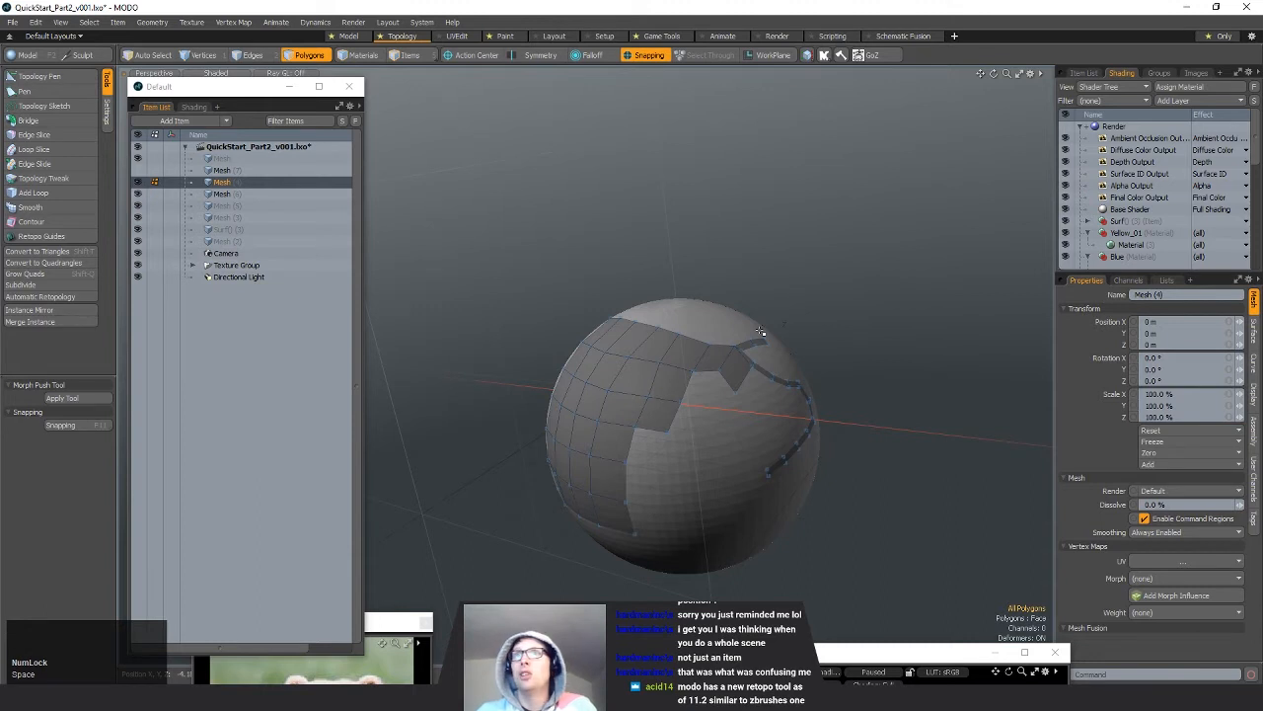
Step: Bevel the new quads' lower outer corner vertex with a 200 mm inset and a Round Level of 1
mouse_move(636, 363)
left_mouse_down("alt+shift")
mouse_move(651, 395)
mouse_move(712, 388)
mouse_move(704, 398)
left_mouse_up("alt+shift")
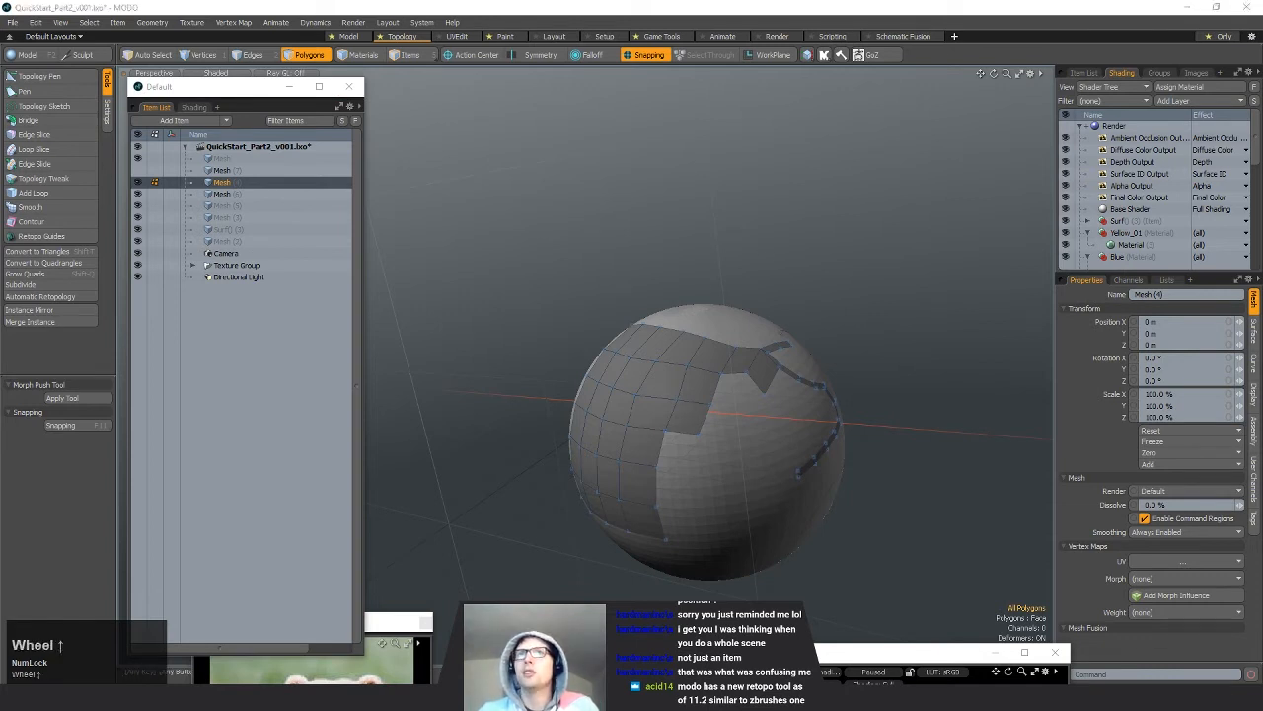
left_click_drag(781, 424, 737, 423, "alt")
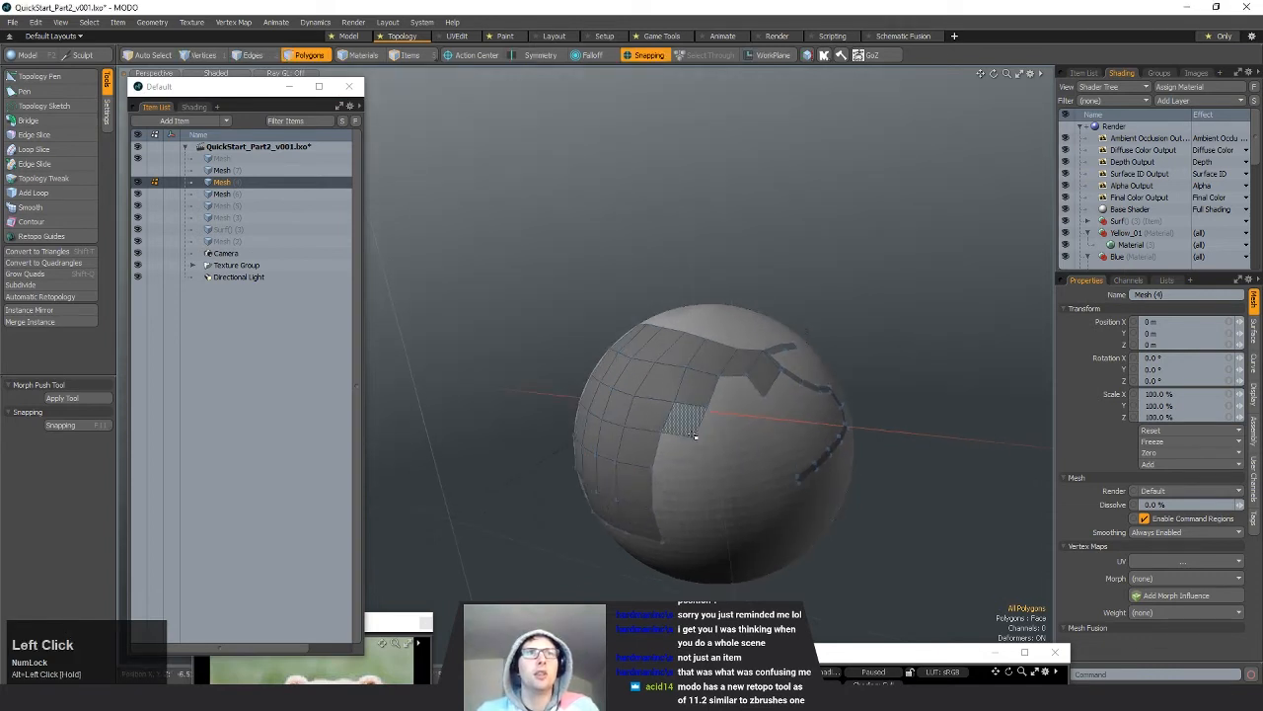
key("space")
left_click(685, 439)
key("b")
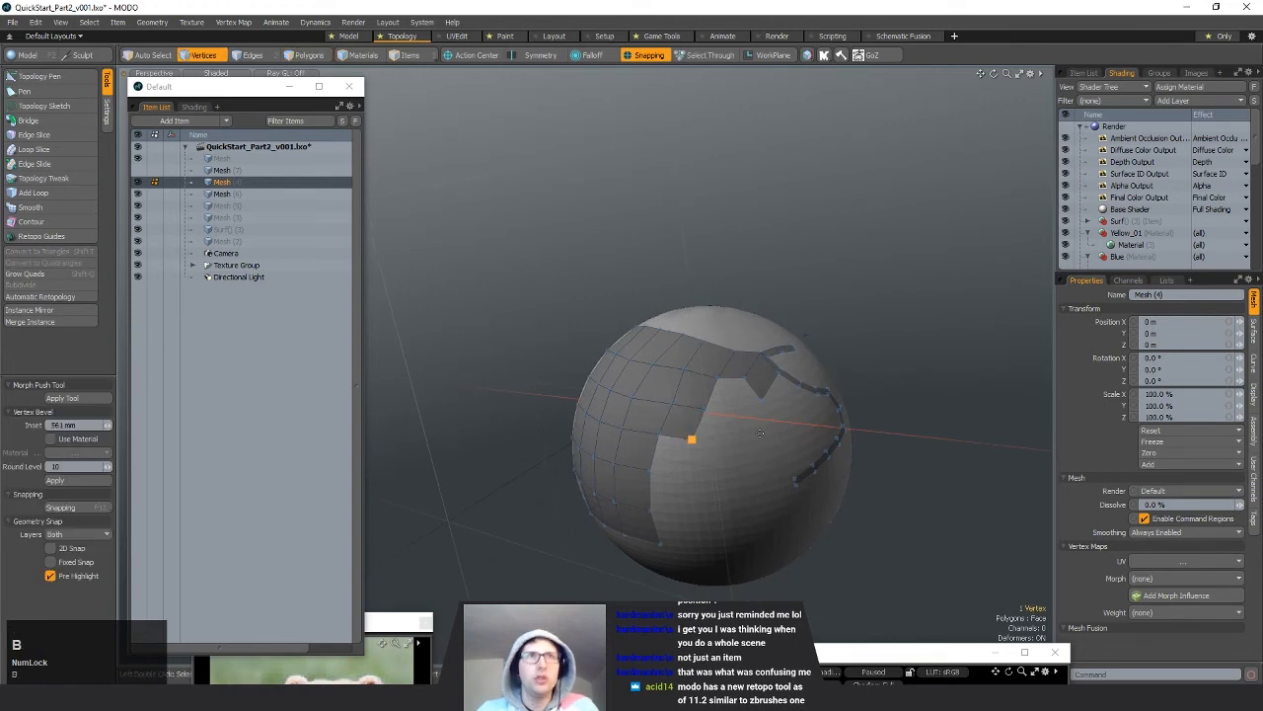
left_click_drag(685, 439, 758, 434)
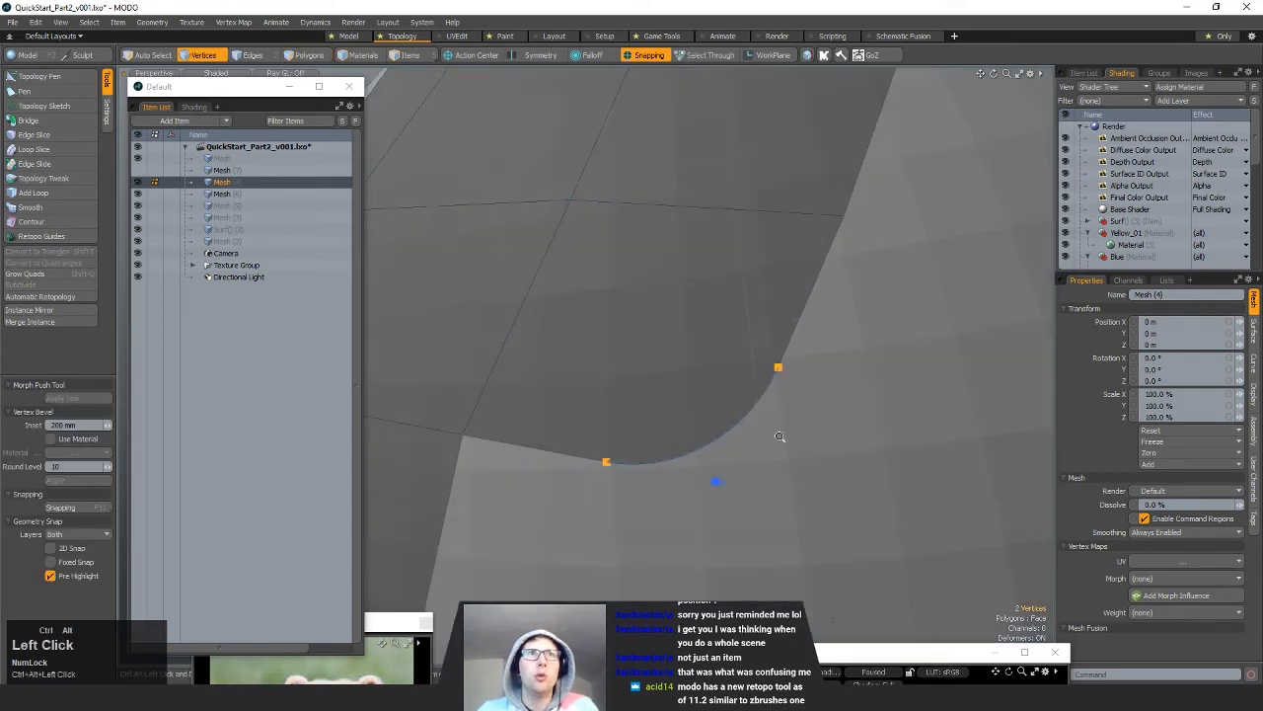
left_click(57, 467)
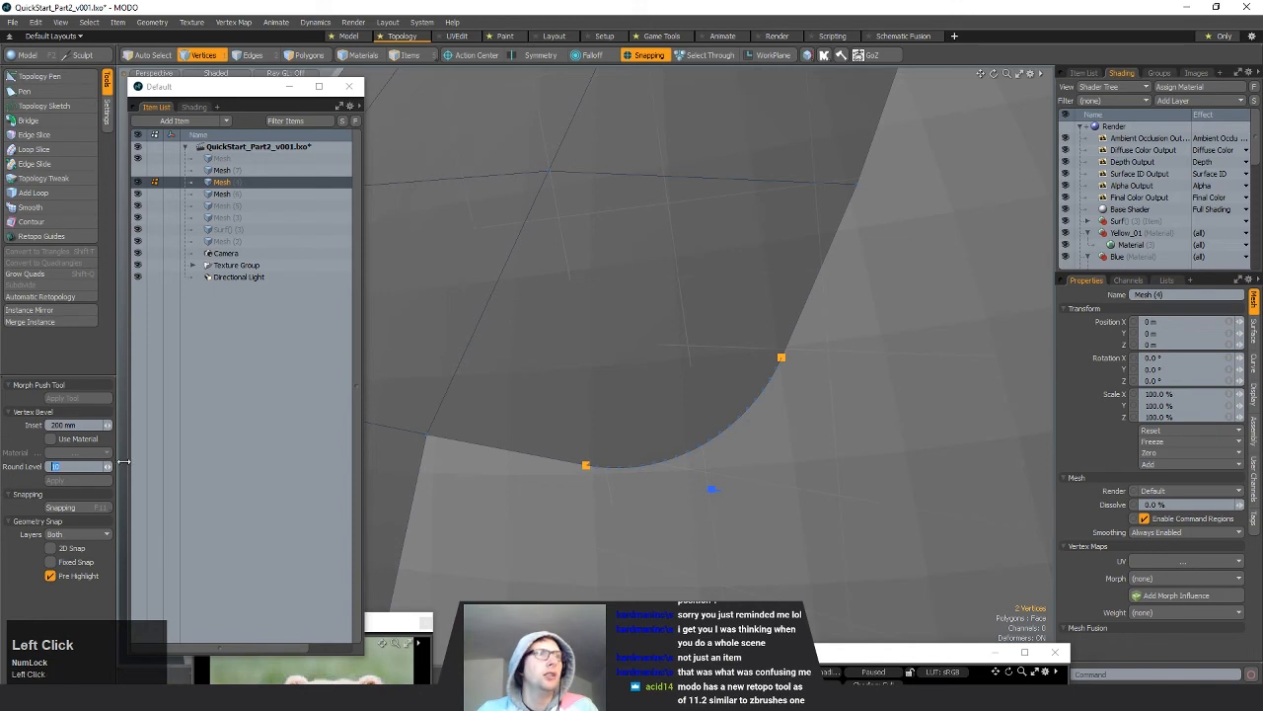
type("1")
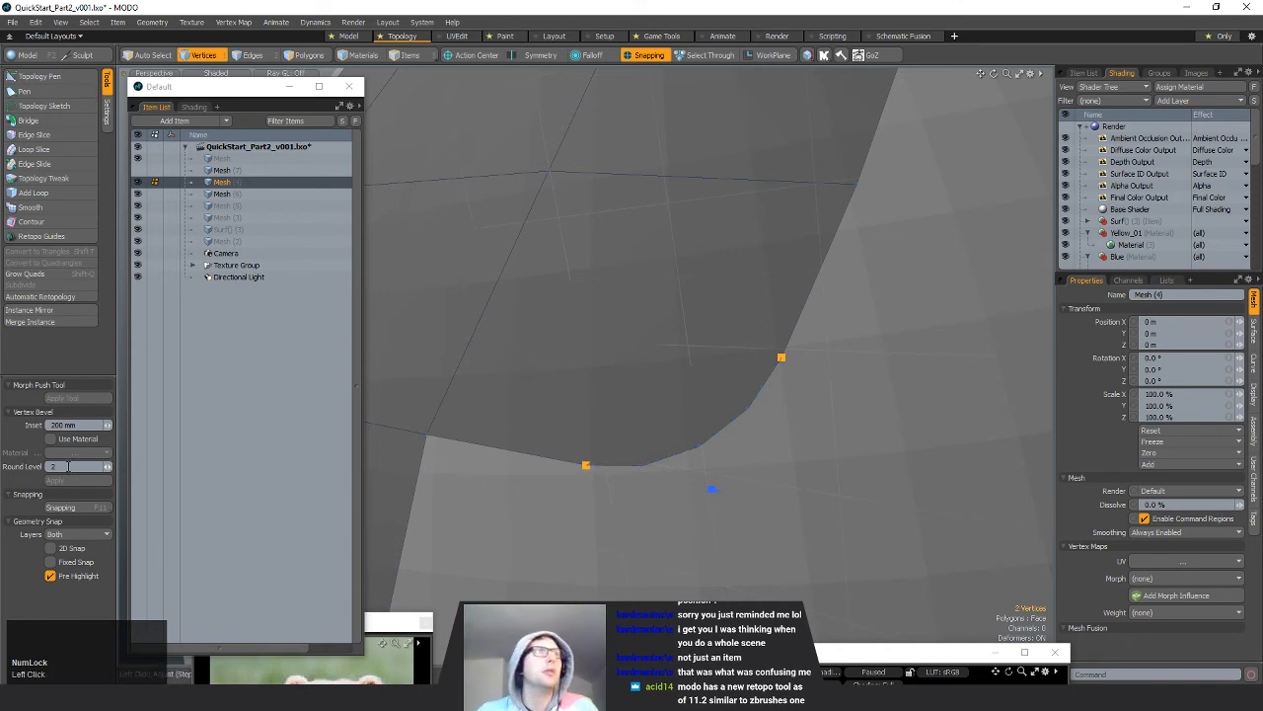
left_click_drag(28, 465, 26, 463)
scroll(619, 440, "down", 6)
left_click_drag(619, 440, 831, 354, "alt")
key("space")
Step: Bevel three consecutive edges below the patch's top row with an inset of 192 mm
left_click_drag(560, 251, 665, 329, "alt")
key("space")
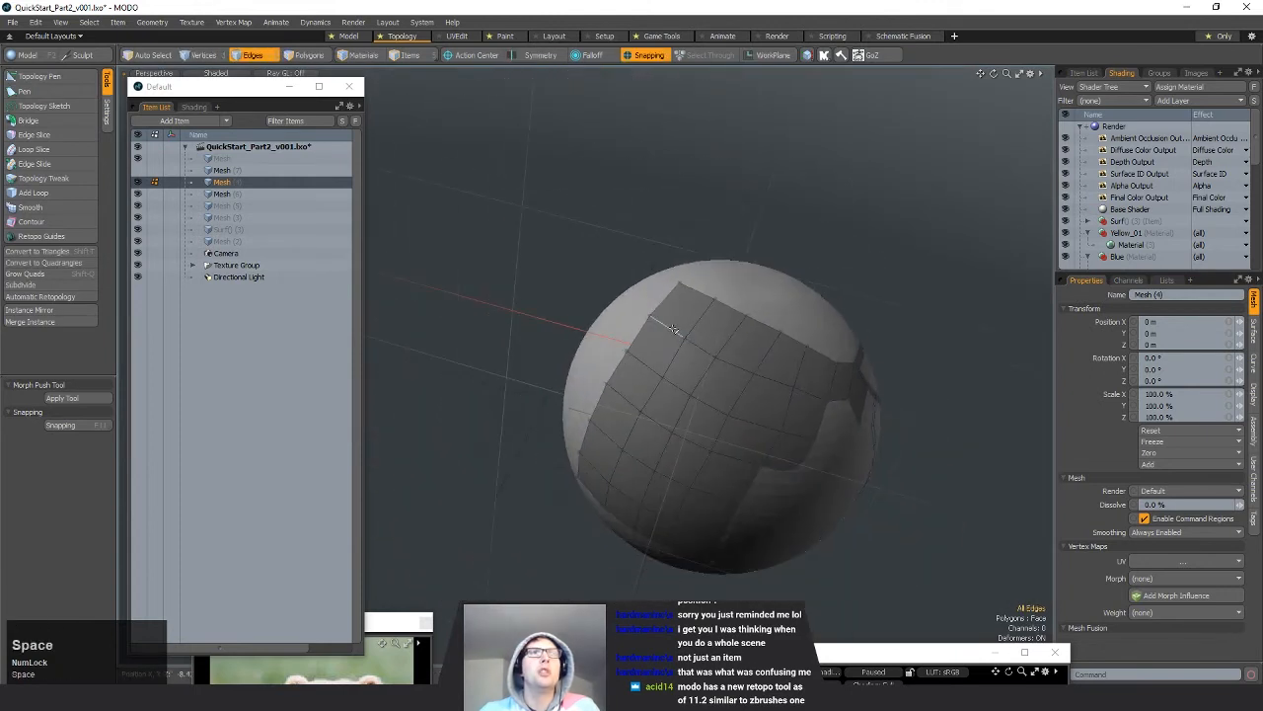
key("space")
key("space")
key("space")
left_click(671, 328)
left_click(704, 347, "shift")
left_click(742, 360, "shift")
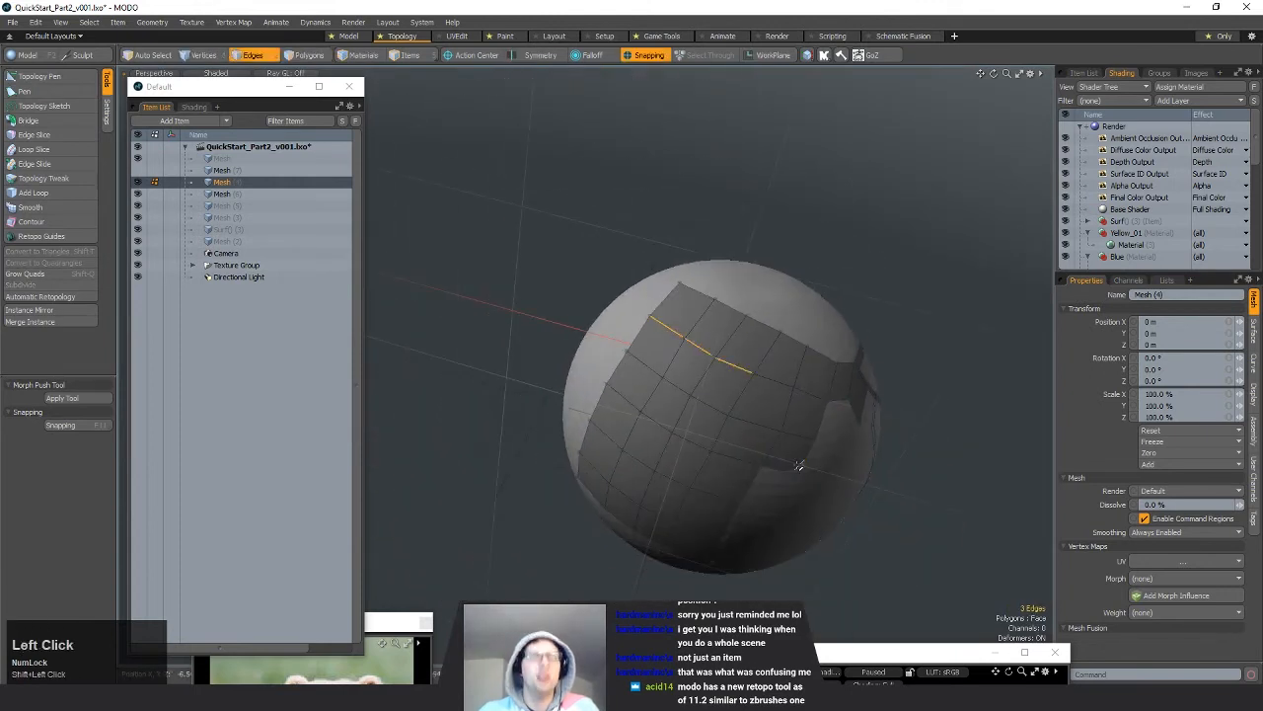
key("b")
left_click_drag(764, 458, 871, 457)
Step: Try a Round Level of 0 on the edge bevel, set it to 1, and finish the bevel
left_click(65, 481)
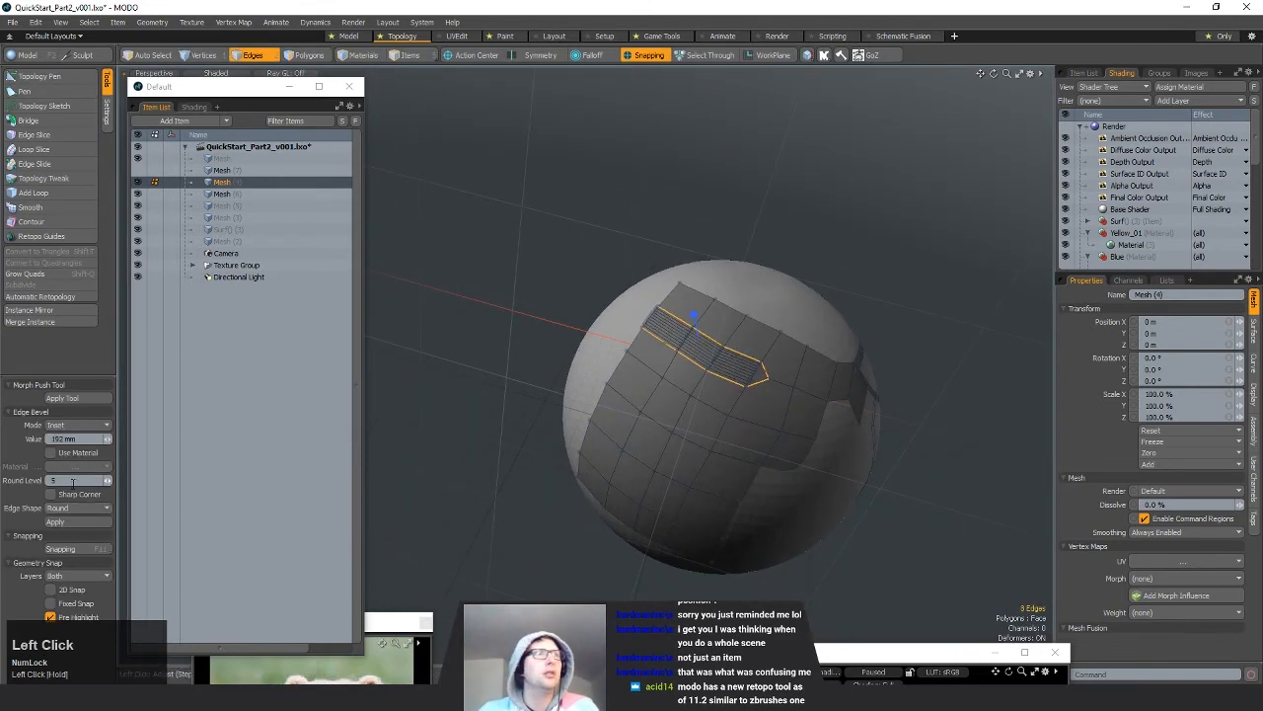
type("0")
key("Return")
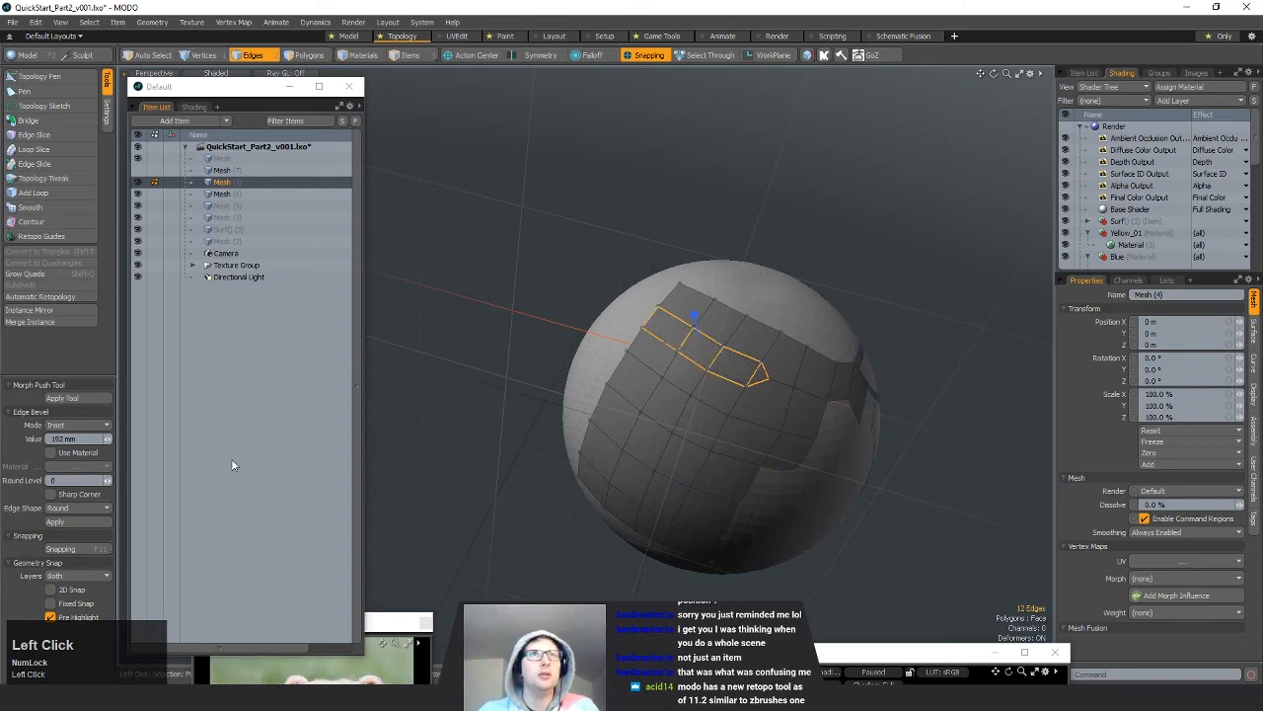
left_click_drag(67, 480, 33, 475)
type("1")
key("Return")
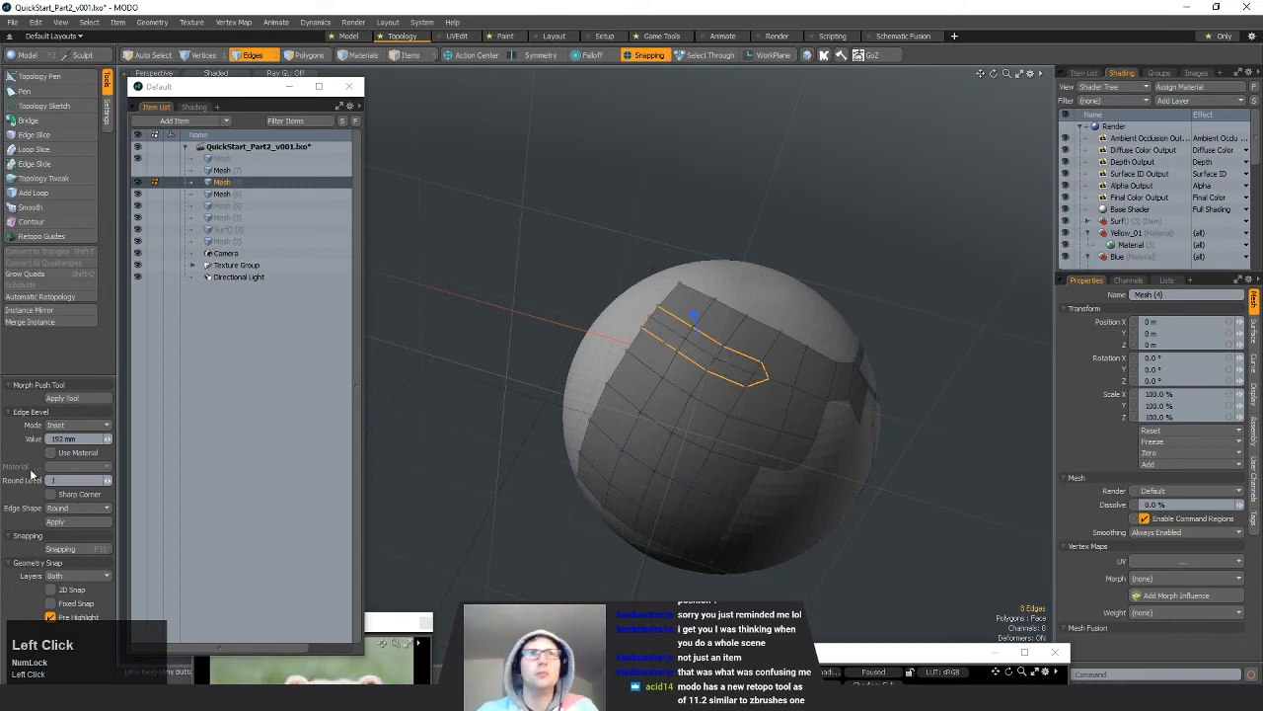
left_click_drag(724, 463, 625, 392, "alt")
key("space")
left_click(503, 396)
left_click_drag(504, 397, 631, 427, "alt")
left_click_drag(632, 427, 714, 445, "ctrl+alt")
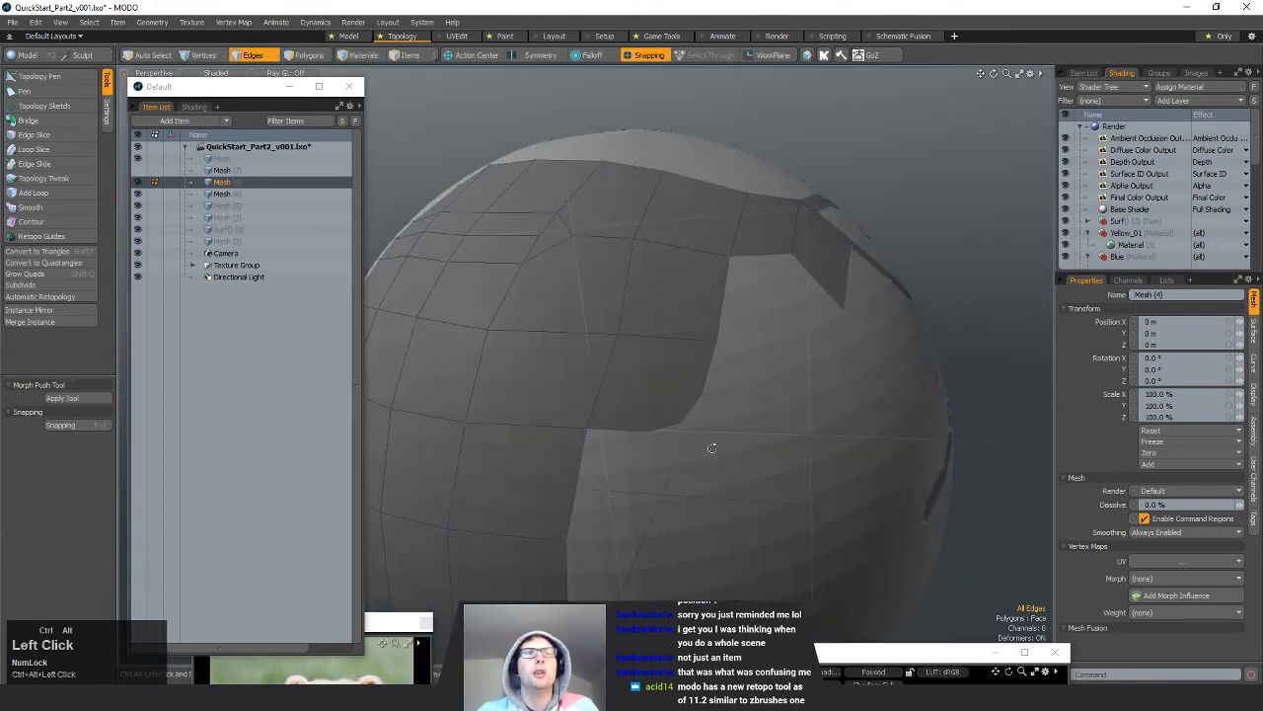
Step: Select all connected polygons of the retopology mesh to examine its extent, and clear the selection
key("space")
key("space")
key("space")
key("space")
double_click(650, 385)
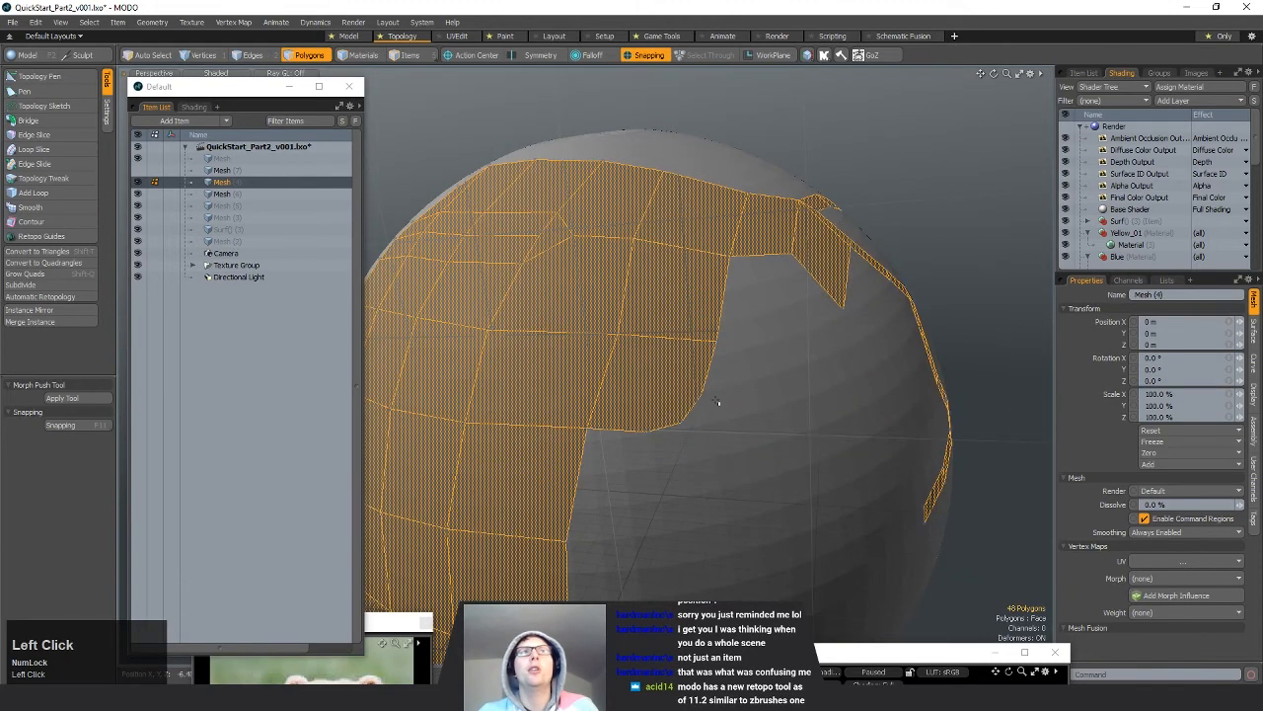
left_click_drag(718, 402, 839, 490, "alt")
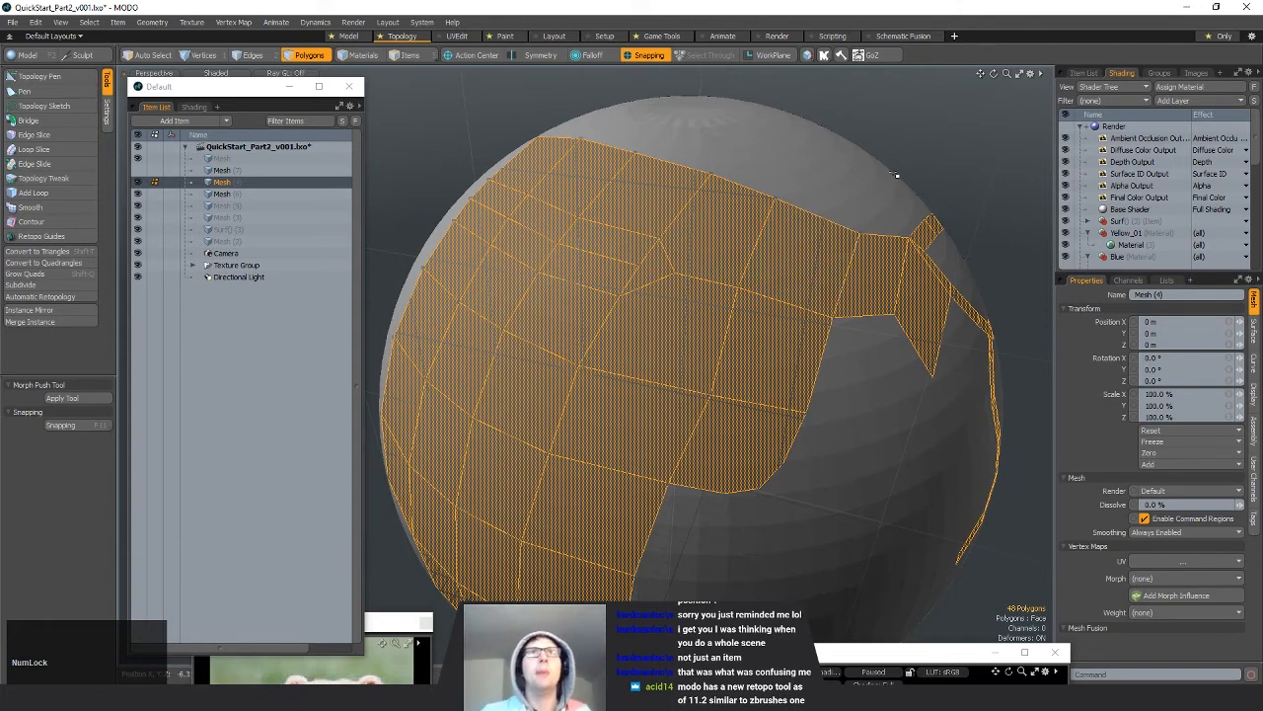
left_click(926, 160)
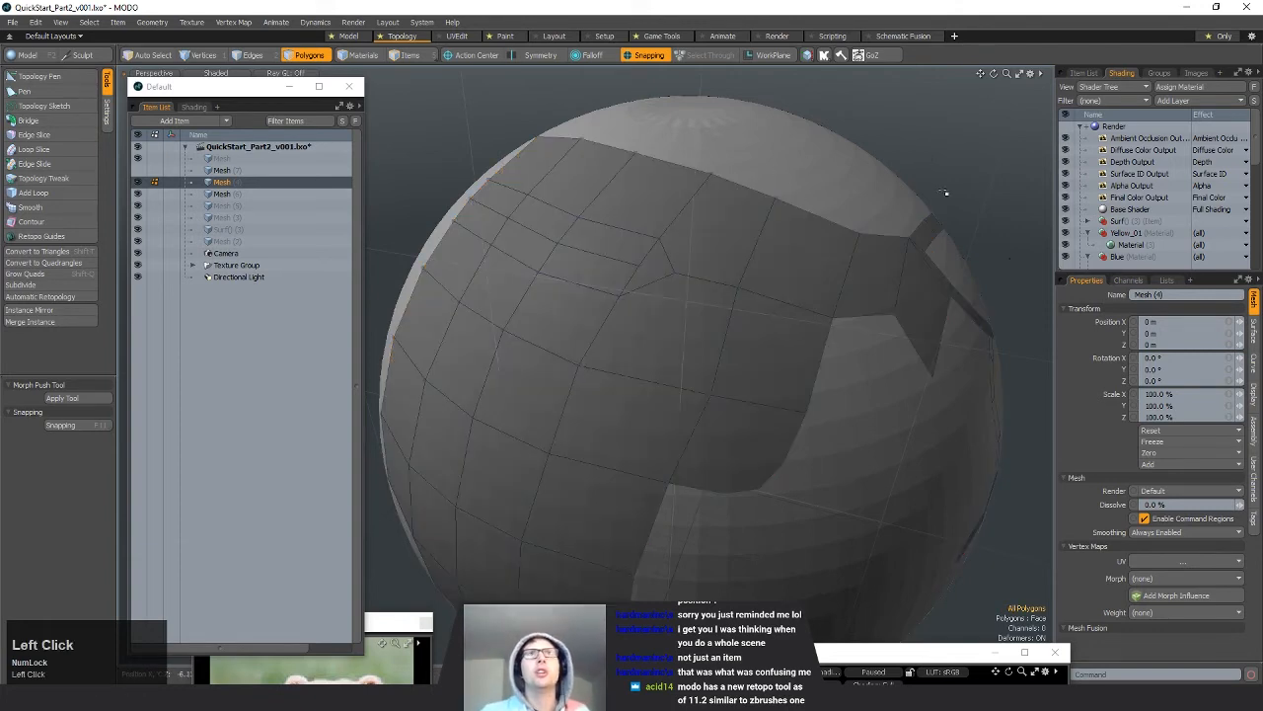
Step: Show the mesh's polygon statistics broken down by vertex count, enlarging the Statistics area for reading
left_click(1165, 280)
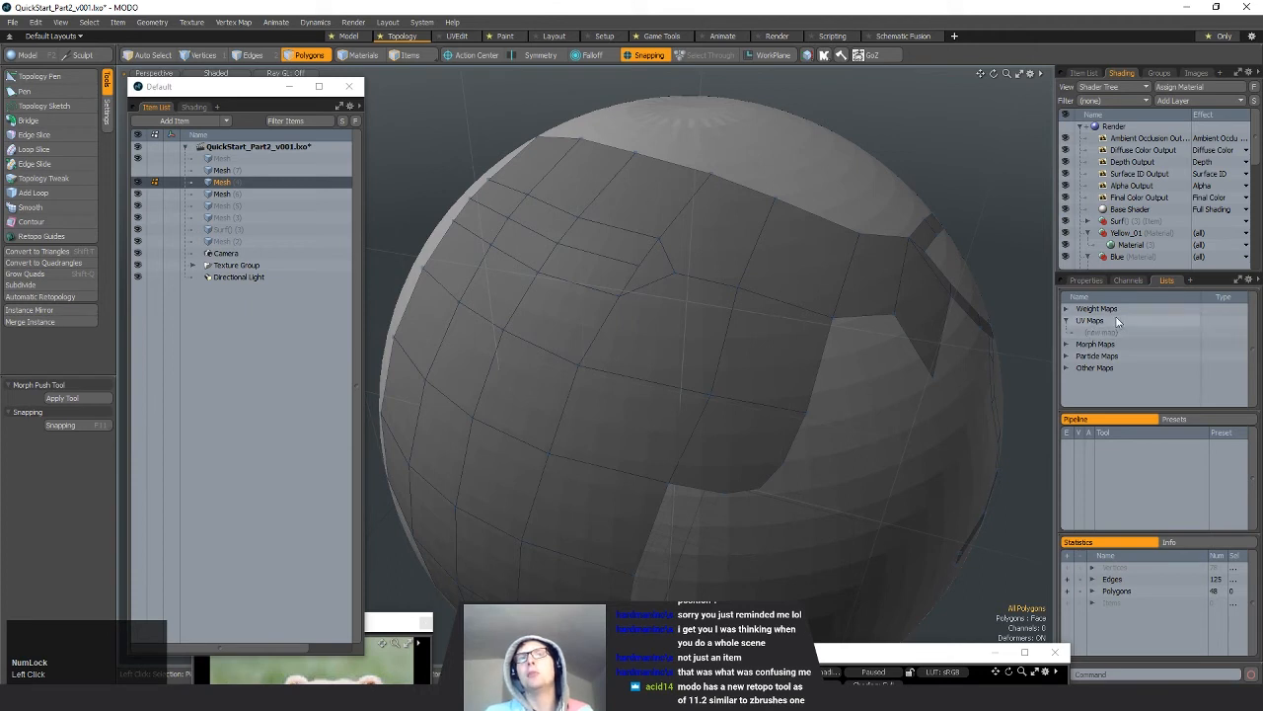
left_click(1066, 321)
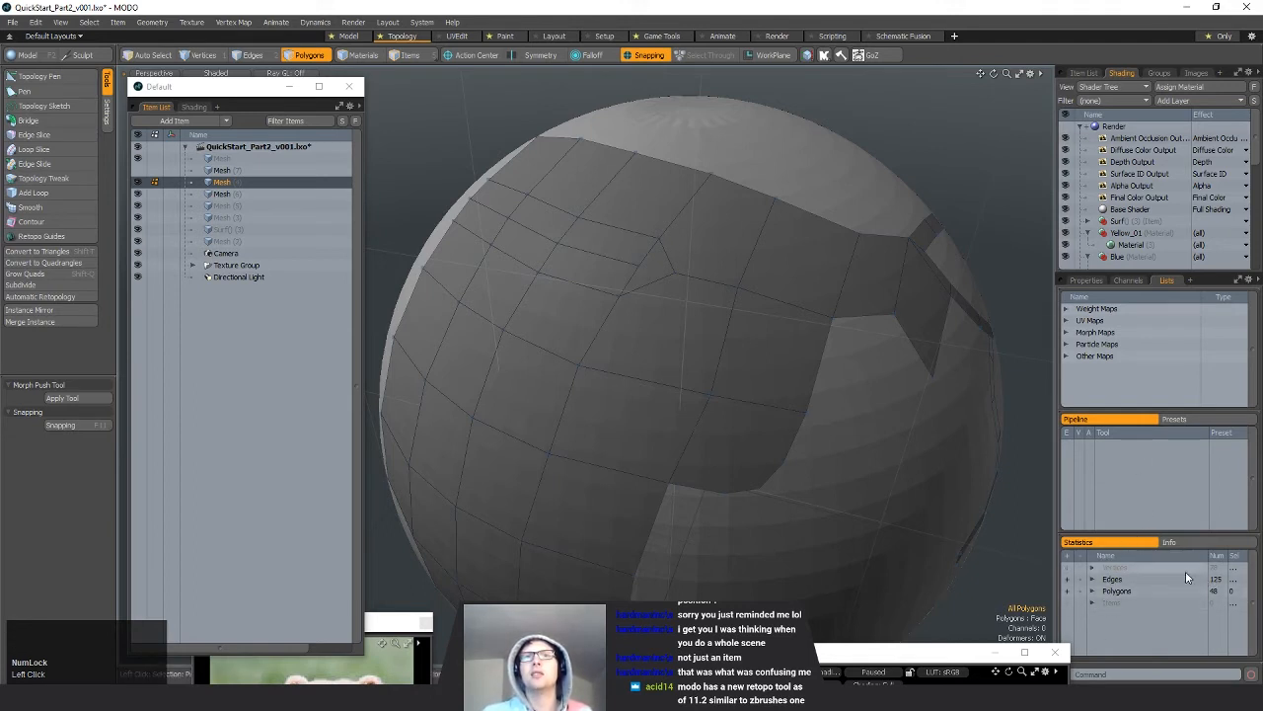
left_click_drag(1135, 535, 1135, 435)
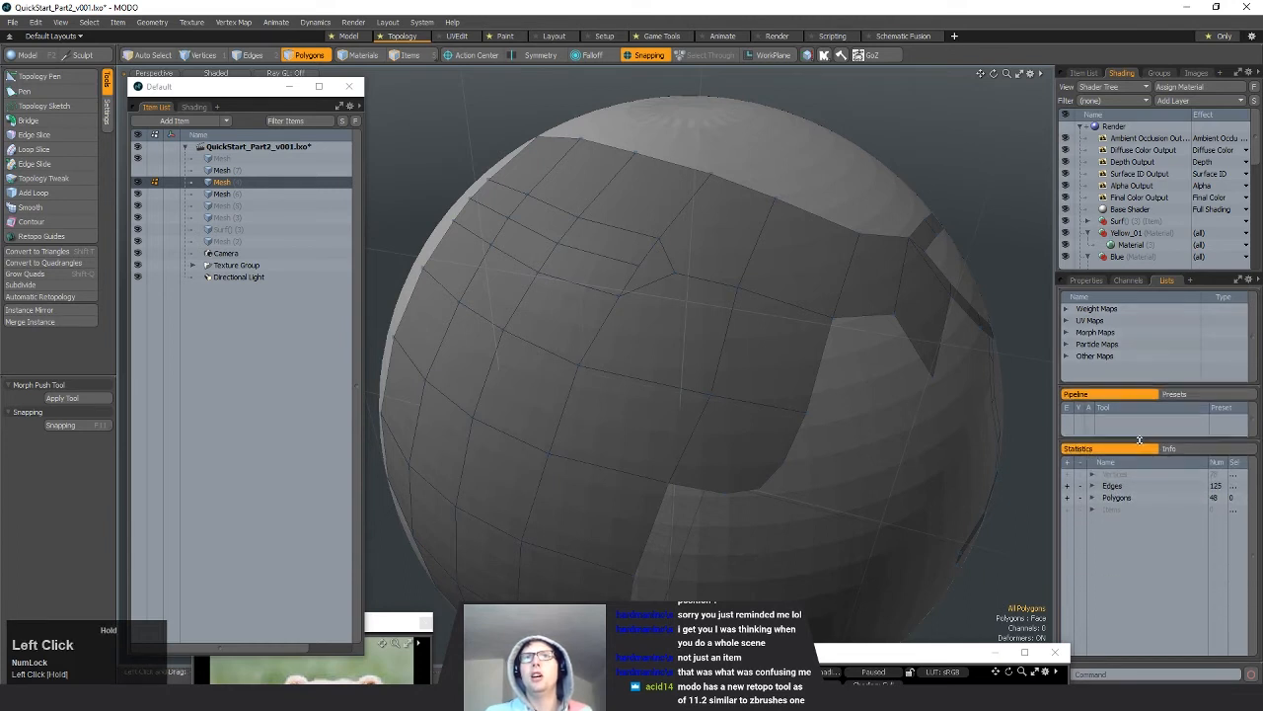
left_click(1092, 497)
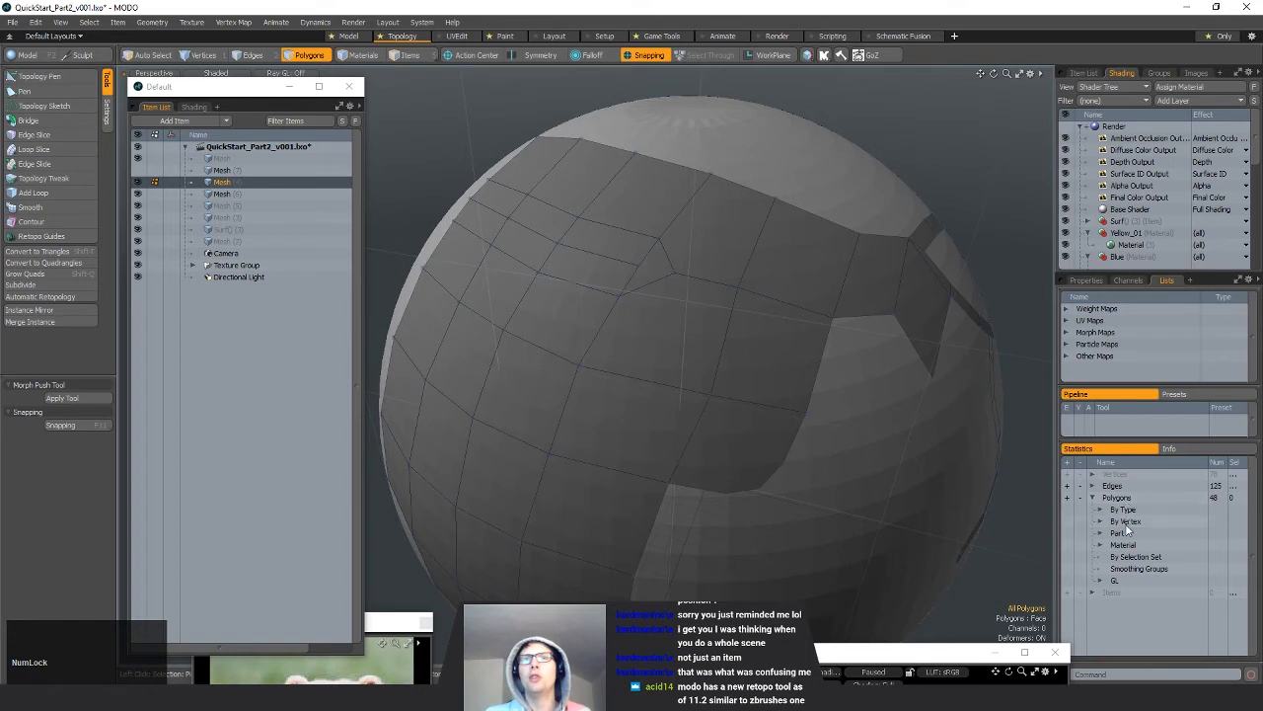
left_click(1099, 520)
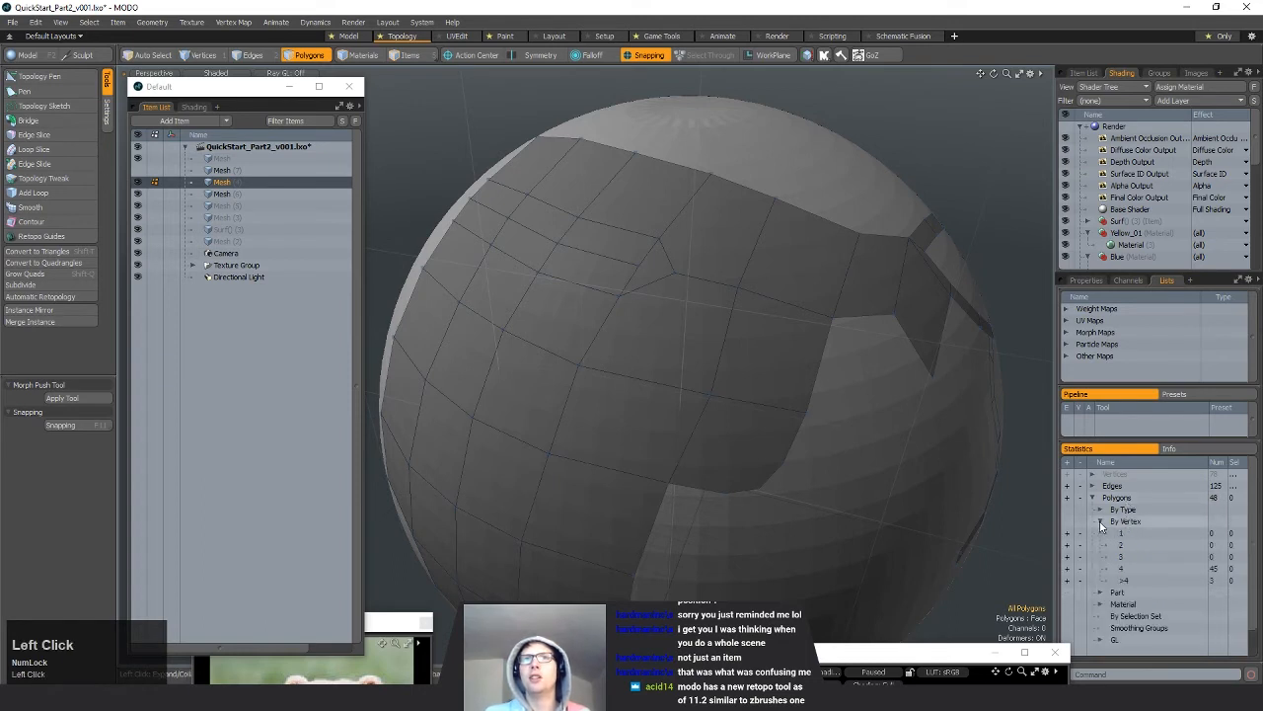
scroll(1191, 590, "down", 1)
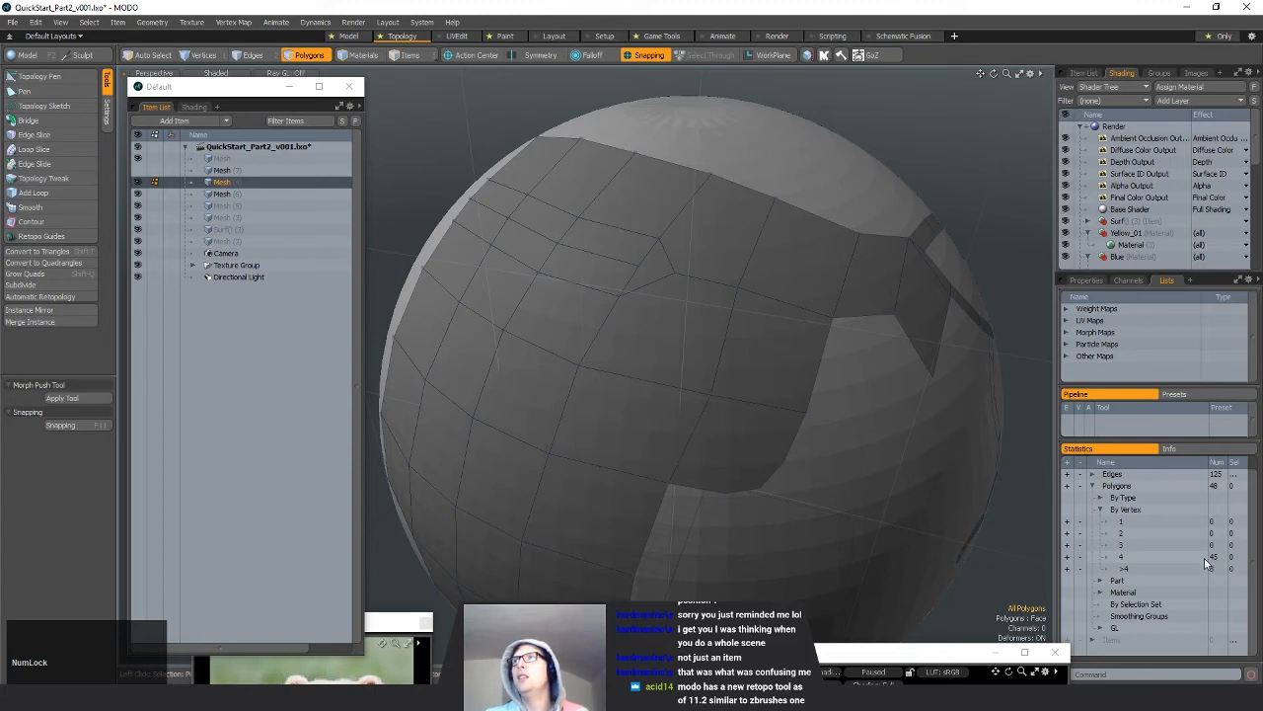
Step: Use the statistics to highlight the polygons with more than four vertices, and remove them from the selection
left_click(1067, 569)
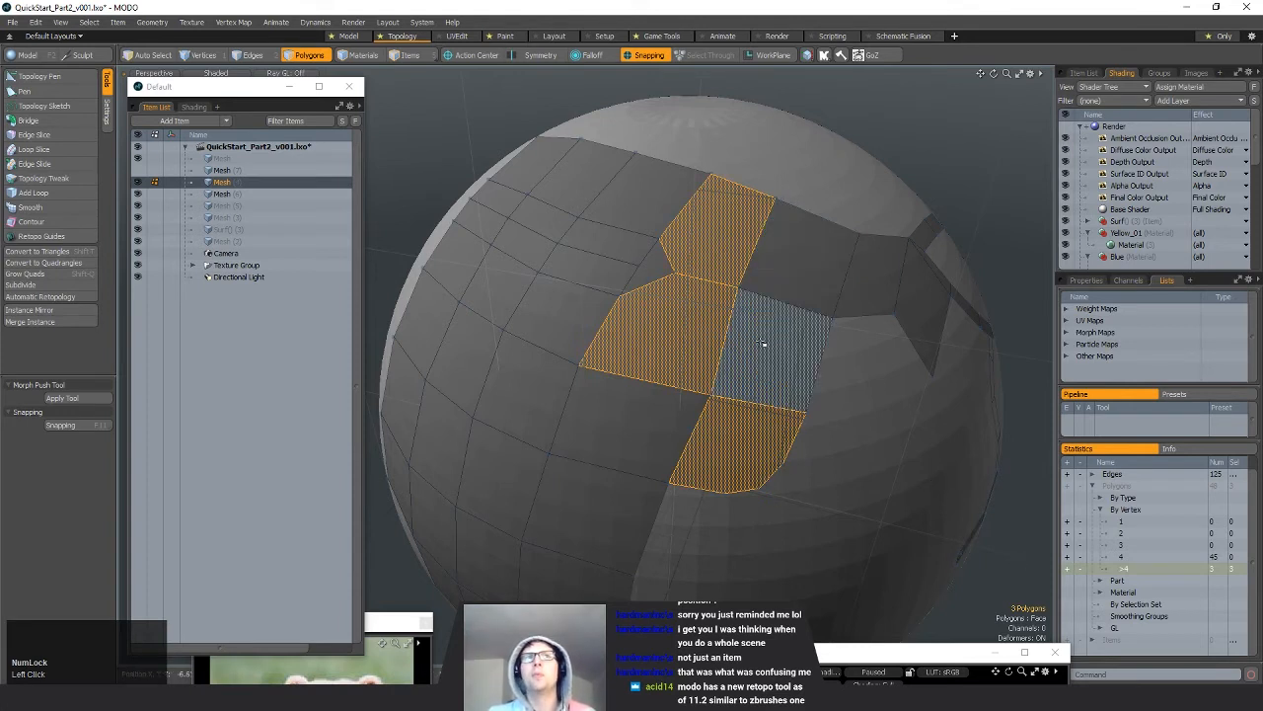
left_click(954, 117)
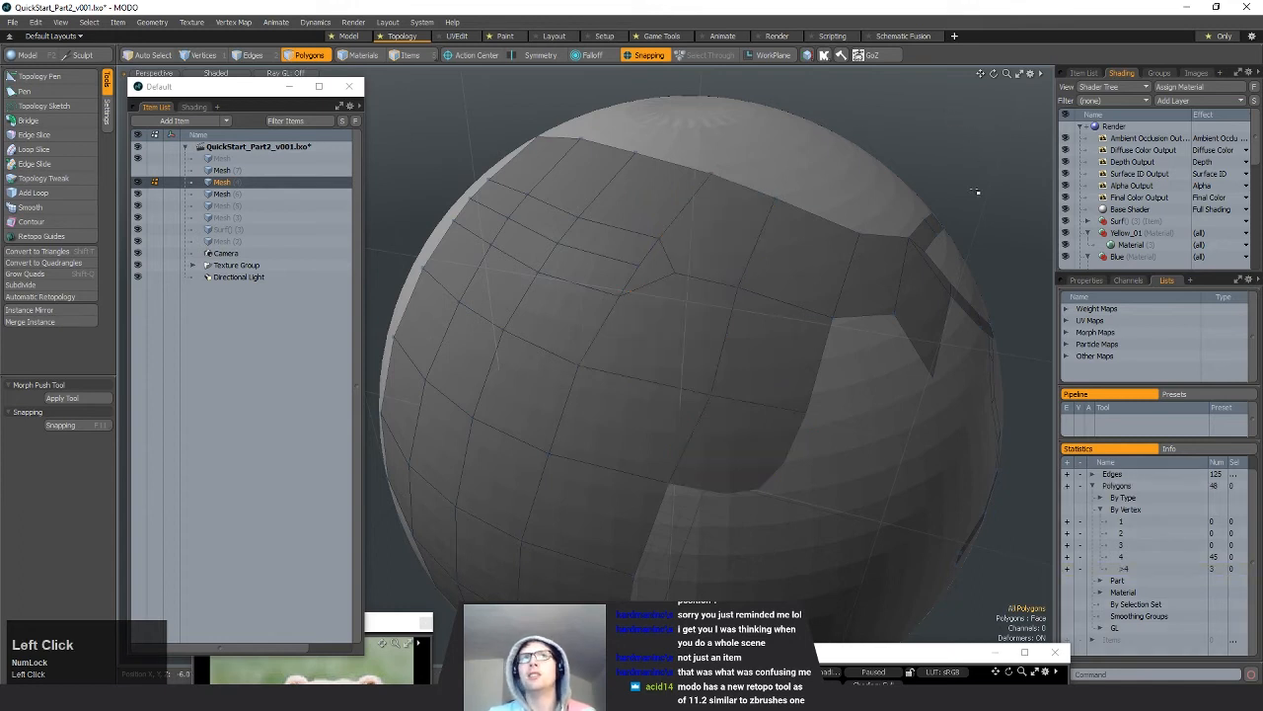
left_click(1067, 569)
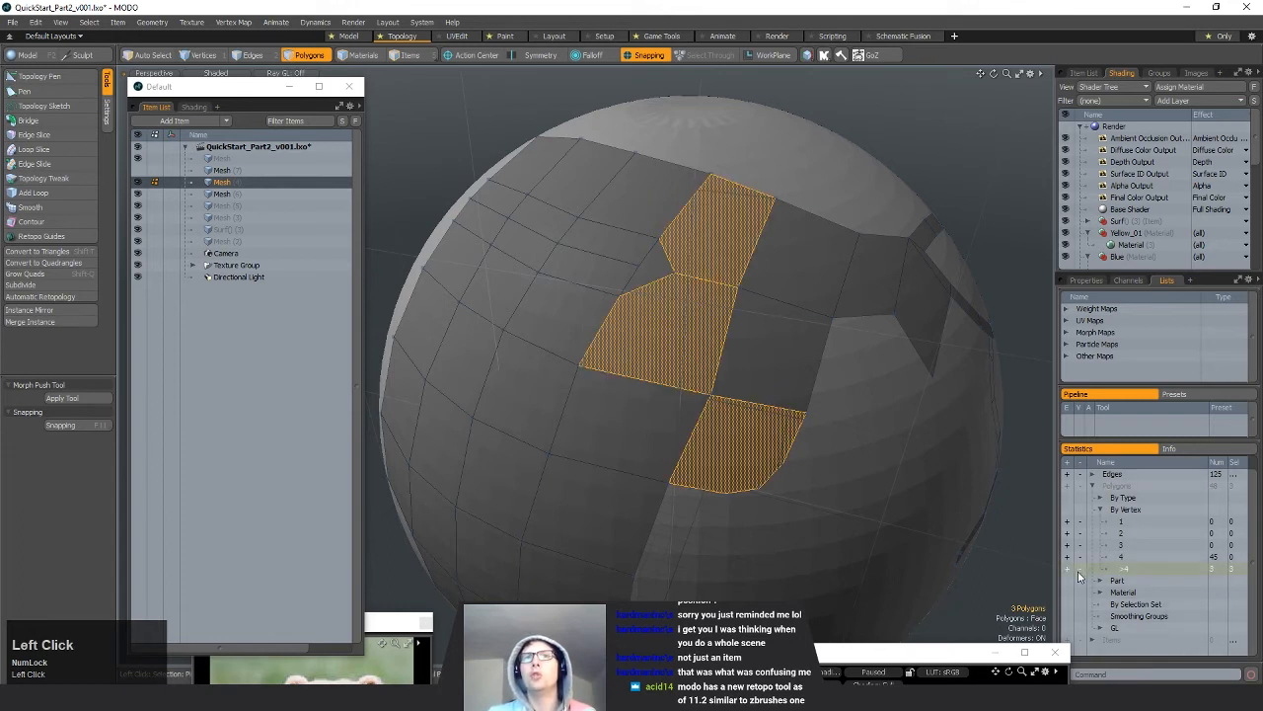
left_click(1079, 569)
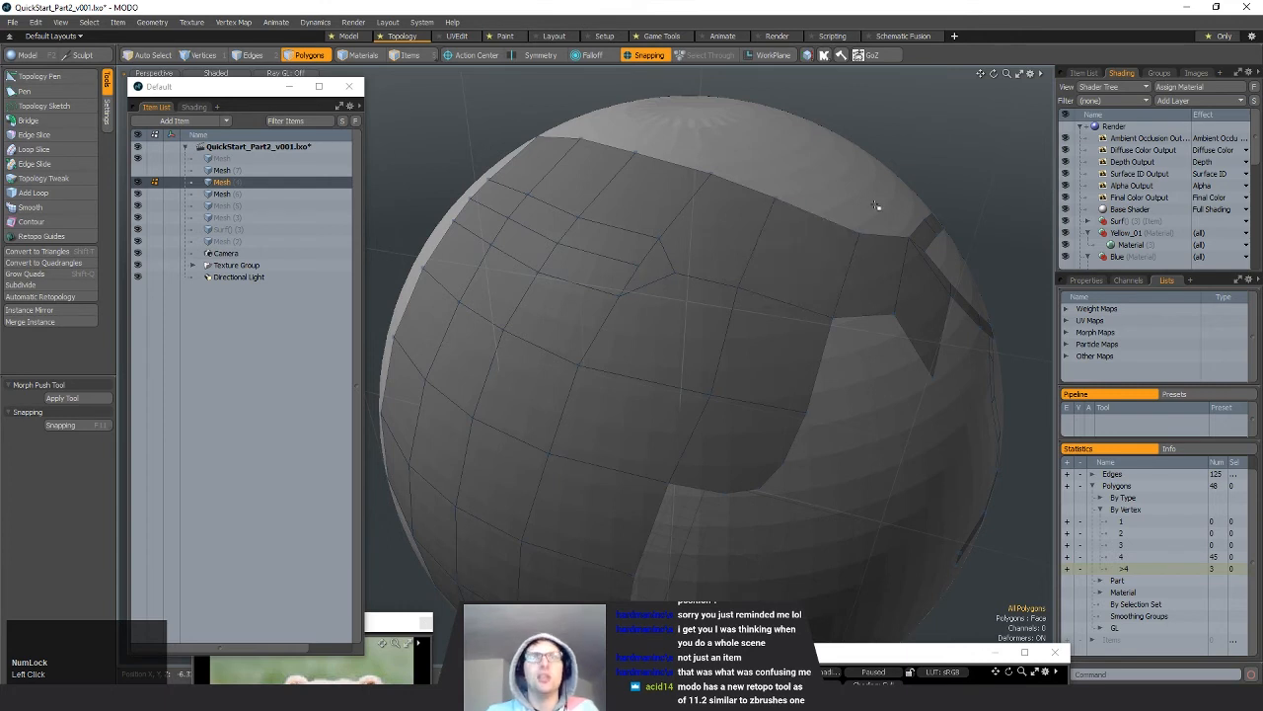
Step: Convert three separate quads in the patch to triangles and clear the selection
left_click(818, 250)
left_click(620, 424, "shift")
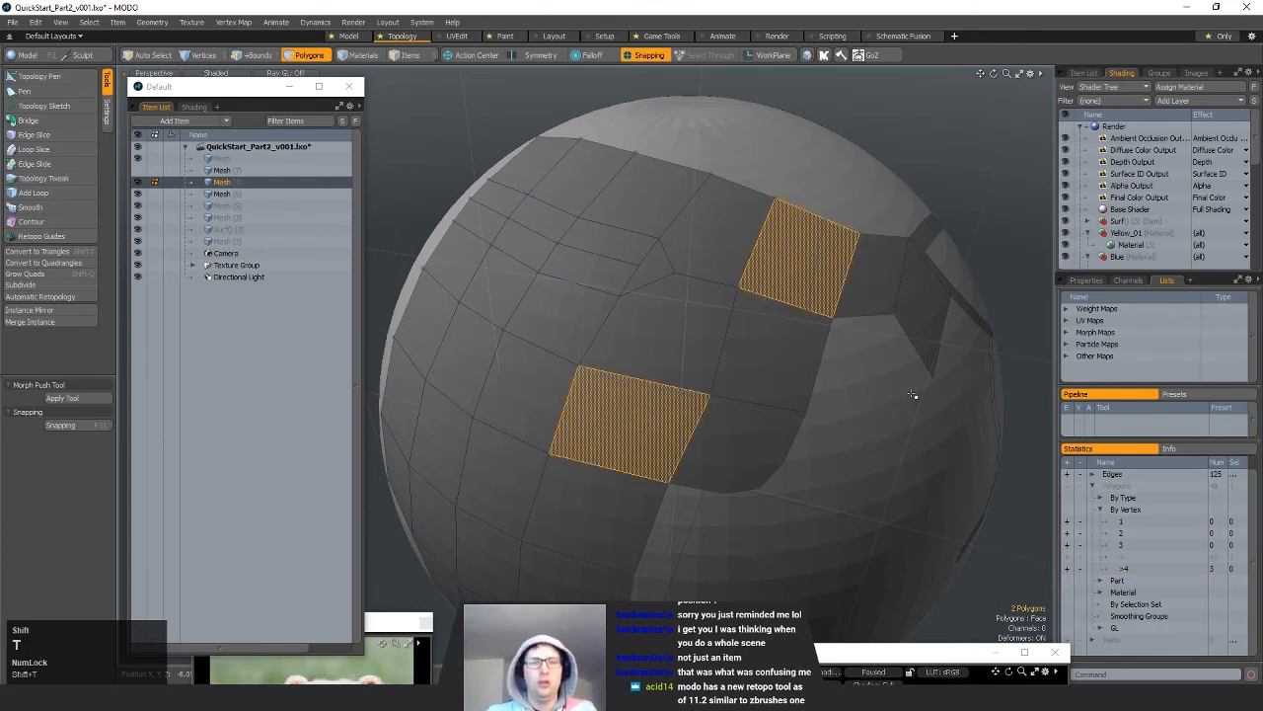
key("shift+t")
left_click(498, 472)
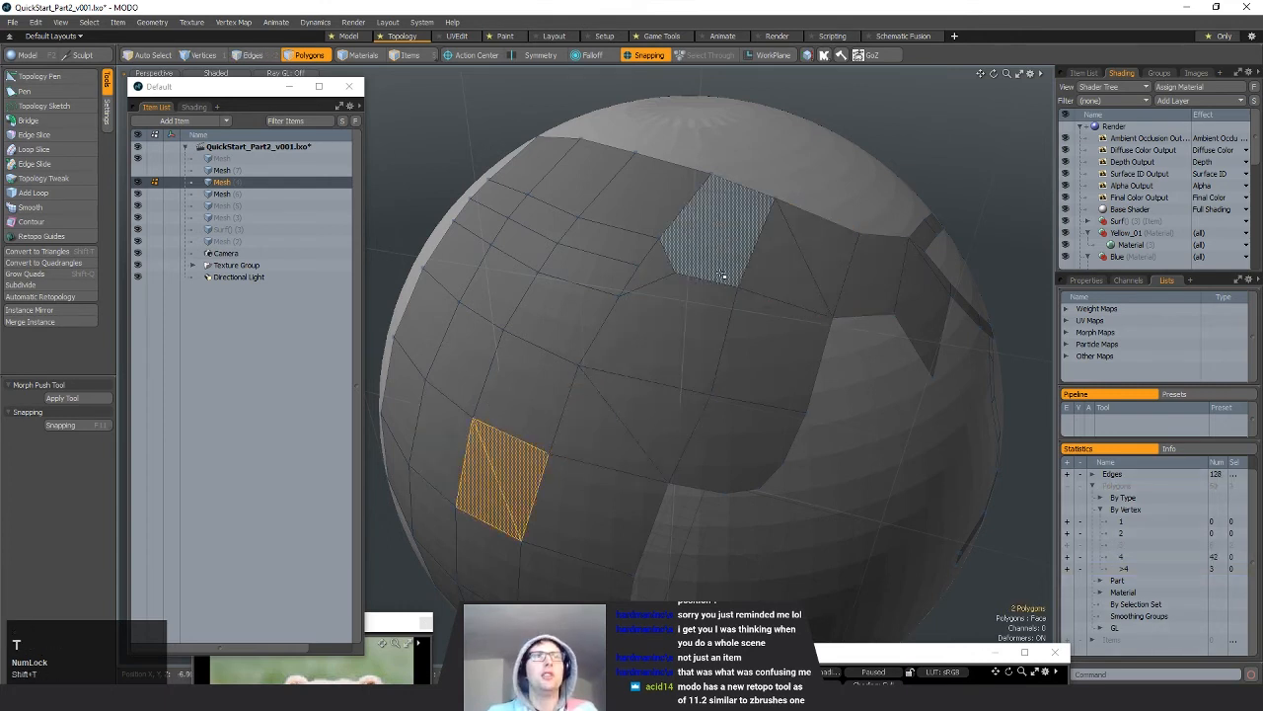
left_click(896, 121)
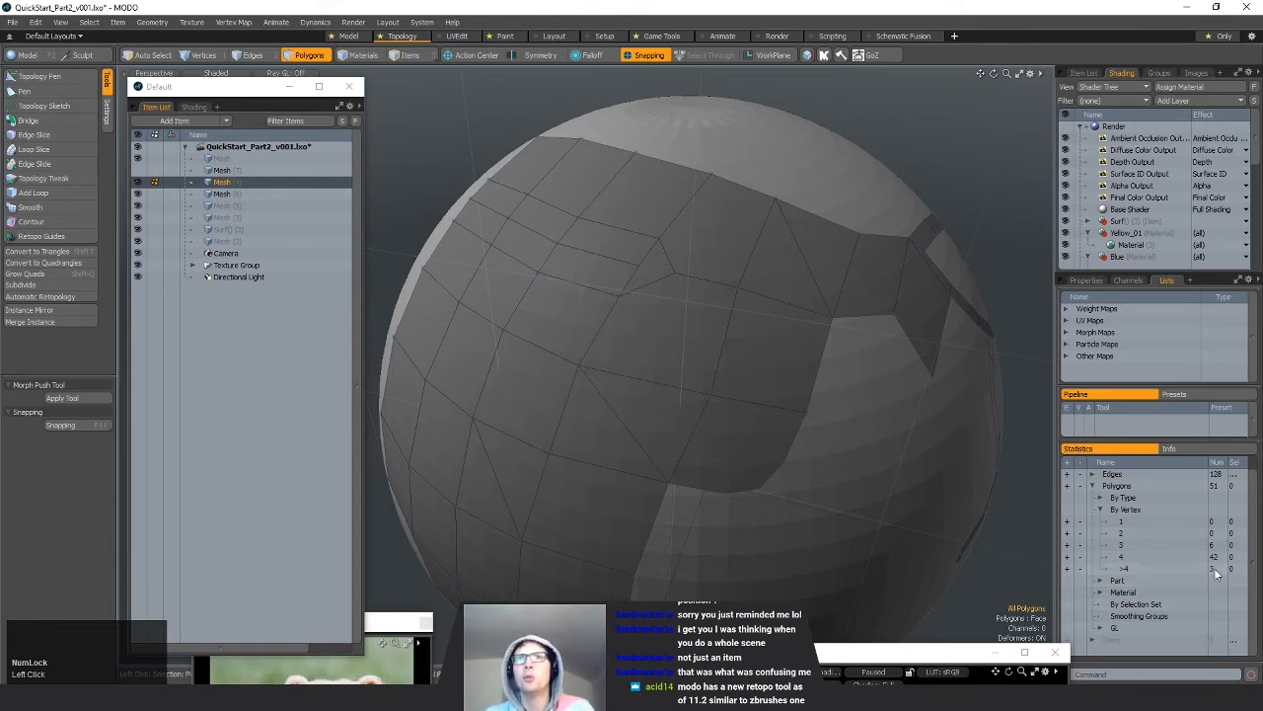
Step: Select the three-vertex and over-four-vertex polygons through the statistics, deselect the three-vertex ones, and triangulate the remaining n-gons
left_click(1066, 544)
left_click(1065, 567)
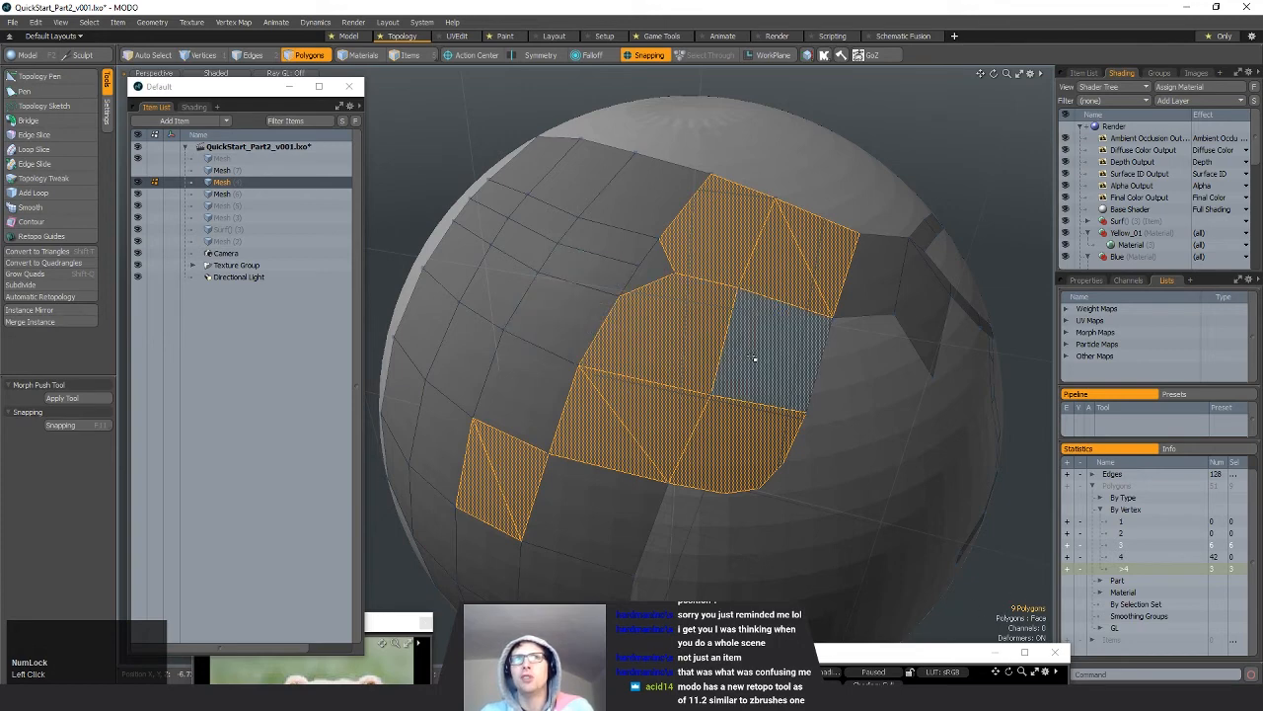
left_click(1079, 545)
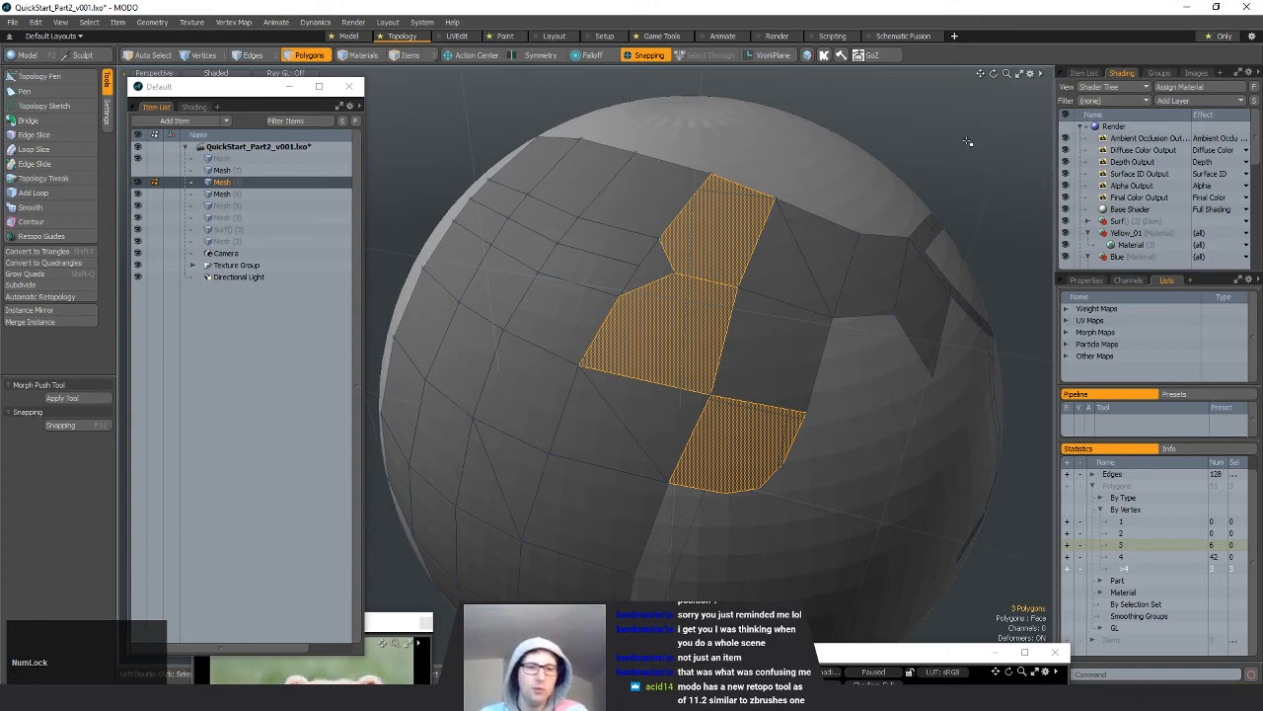
key("shift+t")
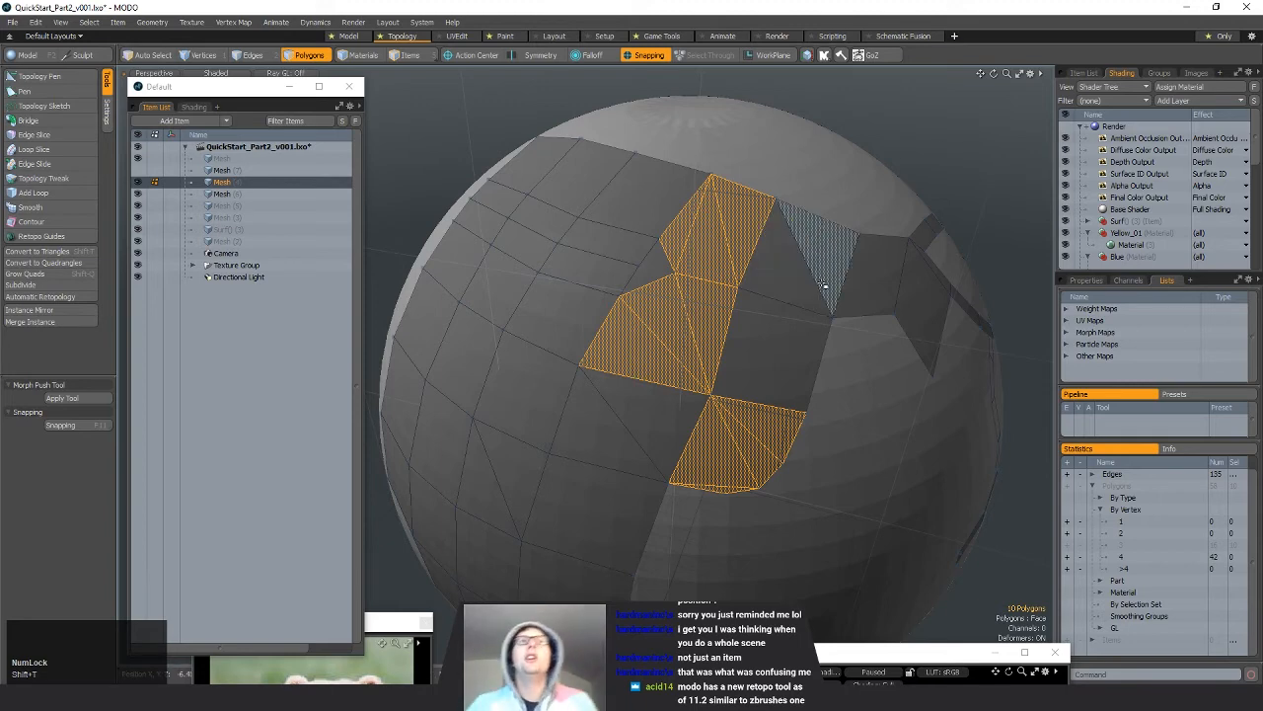
left_click_drag(790, 296, 750, 310, "alt")
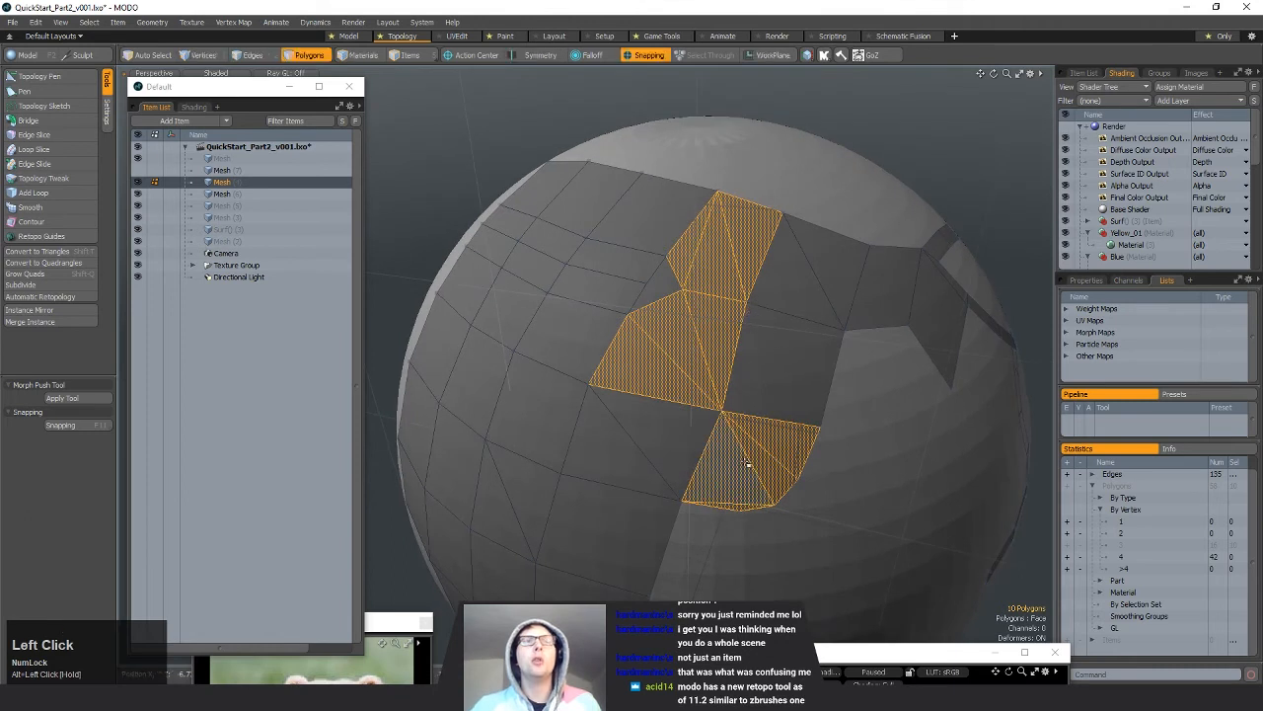
Step: Spin two edges in the triangulated parts of the retopology patch, and clear the edge selection
key("space")
left_click(780, 501)
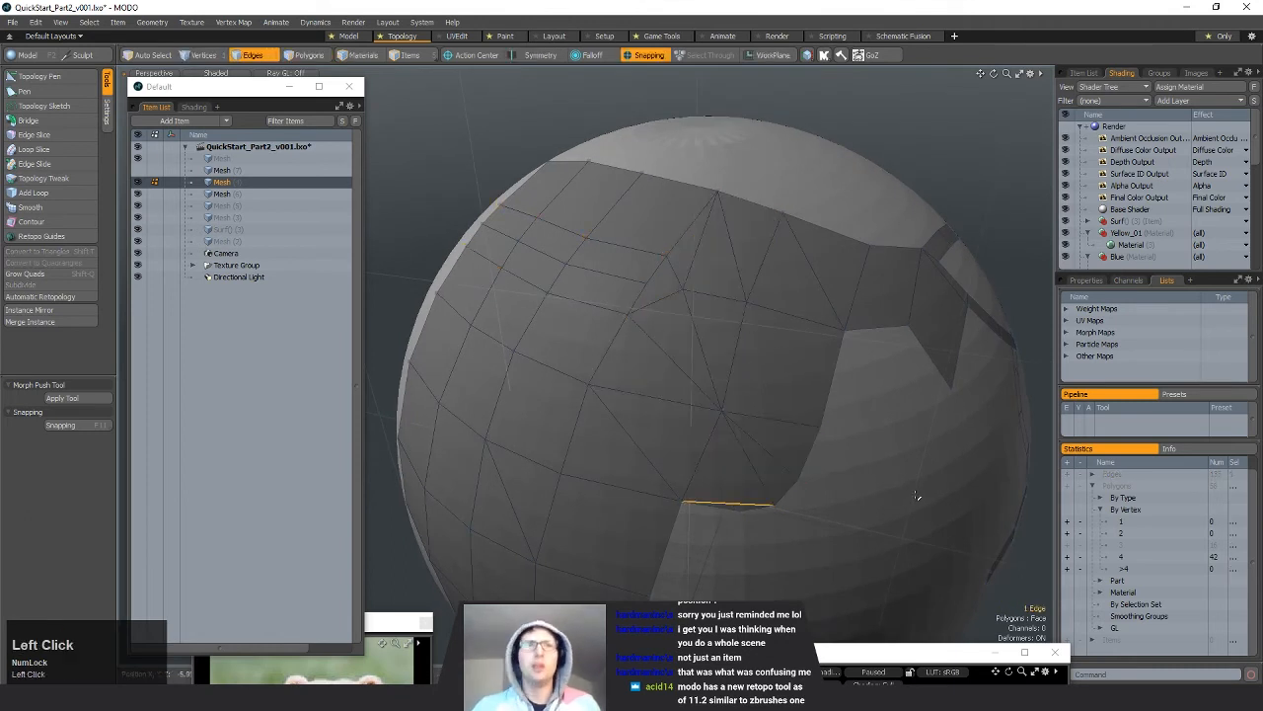
key("v")
left_click(702, 262)
key("v")
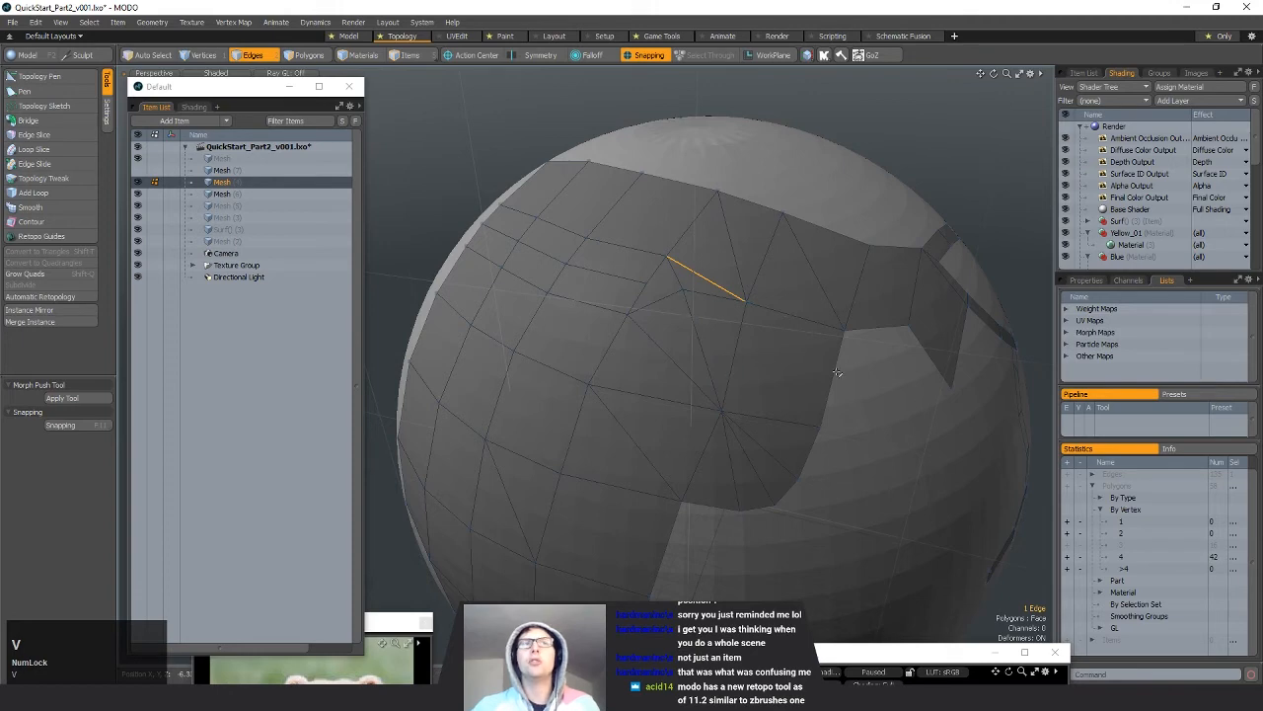
left_click_drag(837, 372, 874, 141, "alt")
left_click(917, 154)
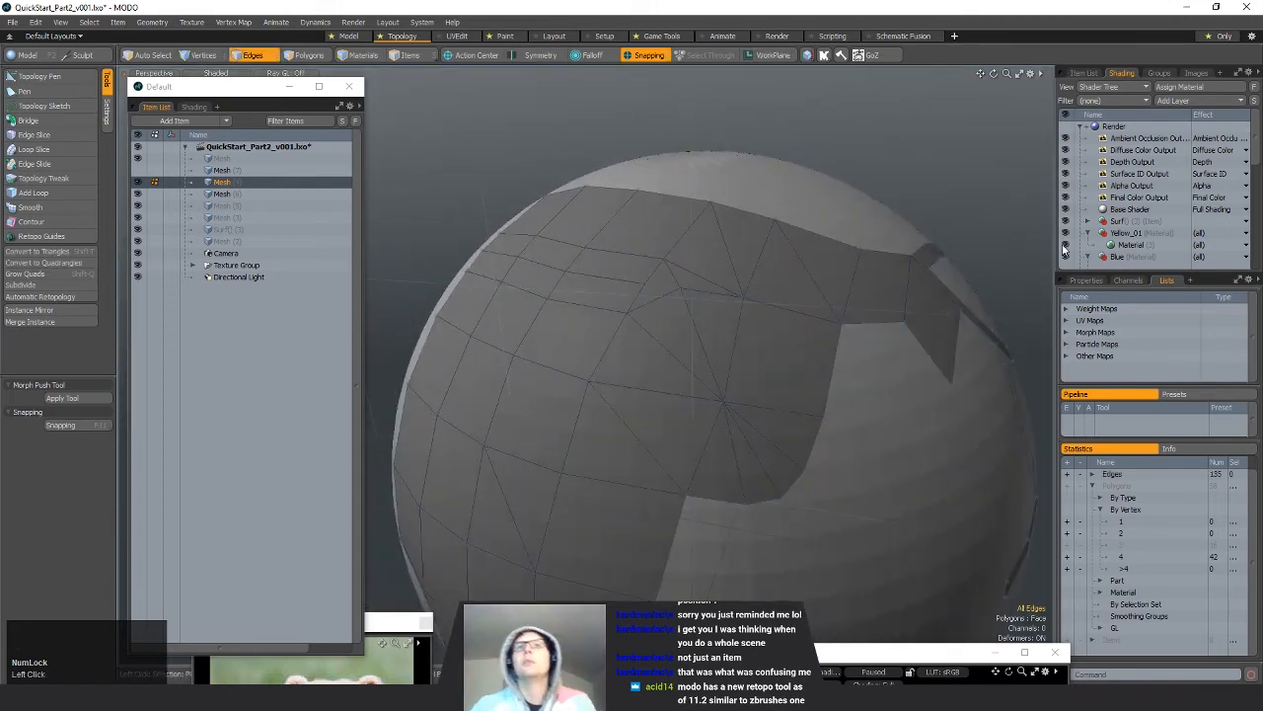
Step: Shrink the Statistics area to give the lists above it more room, and hide the retopology patch mesh
left_click_drag(1084, 441, 1135, 523)
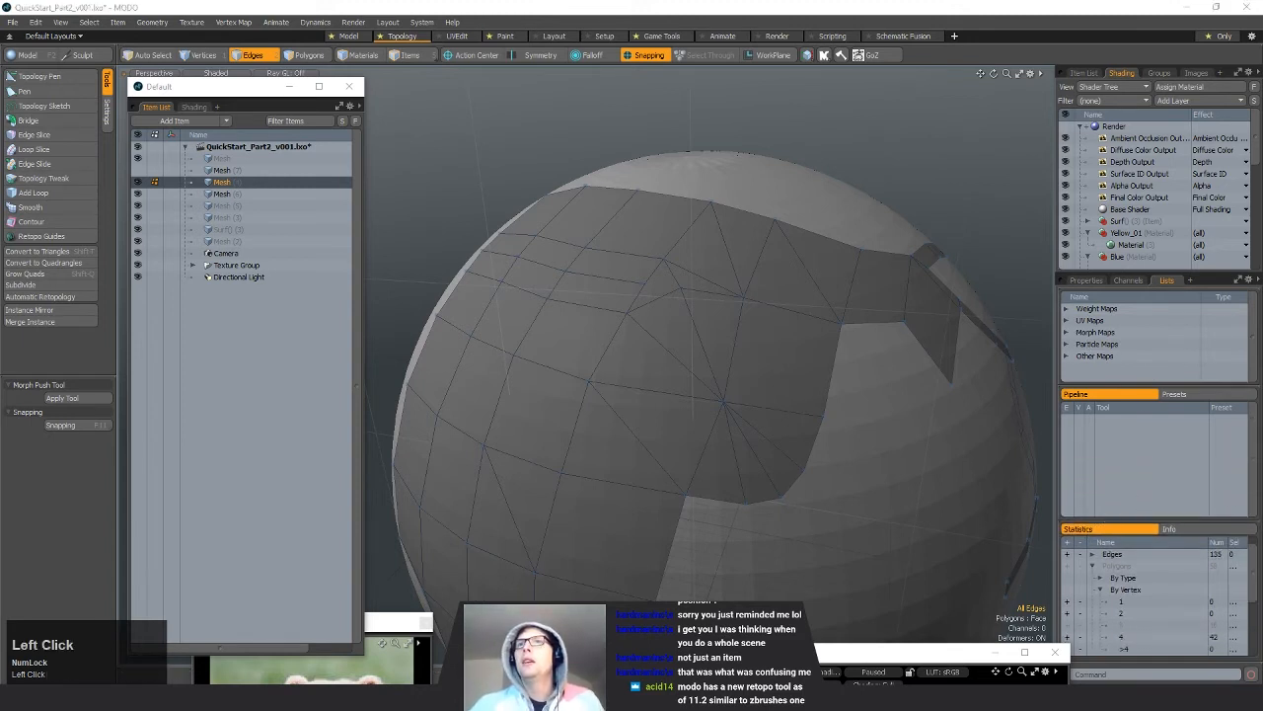
scroll(1138, 501, "down", 1)
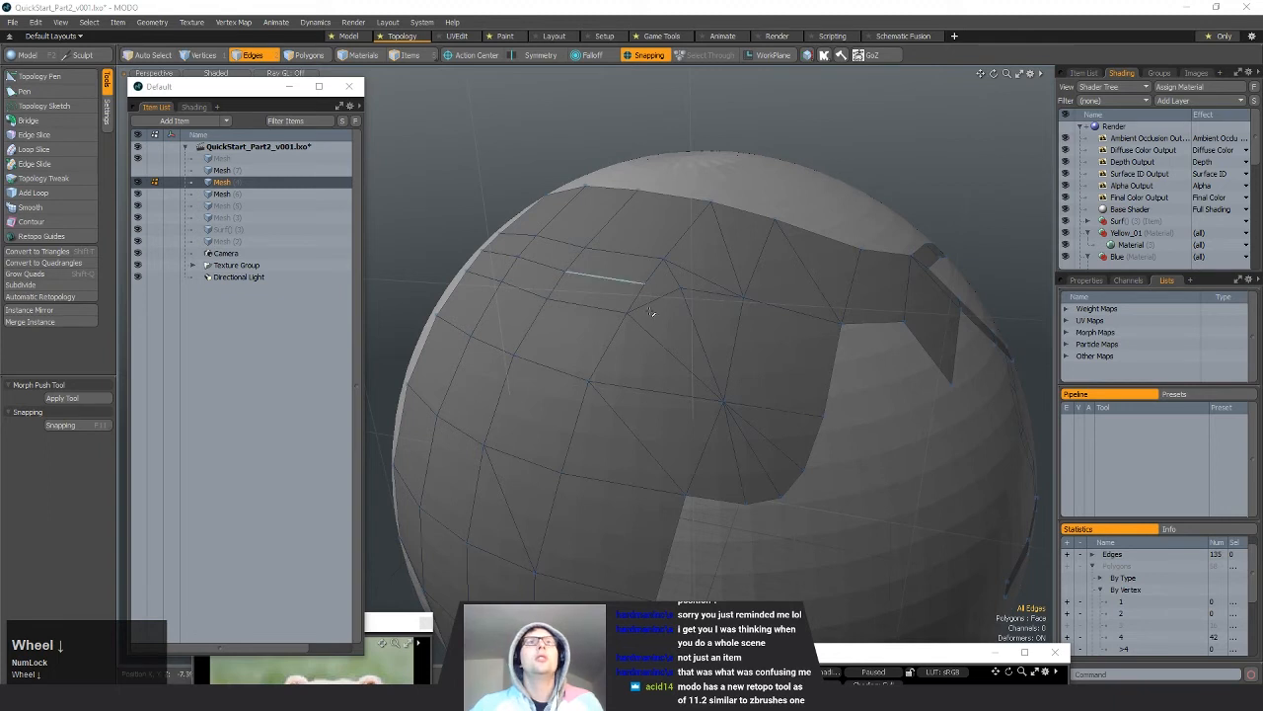
left_click_drag(820, 286, 791, 273, "alt+shift")
left_click(137, 182)
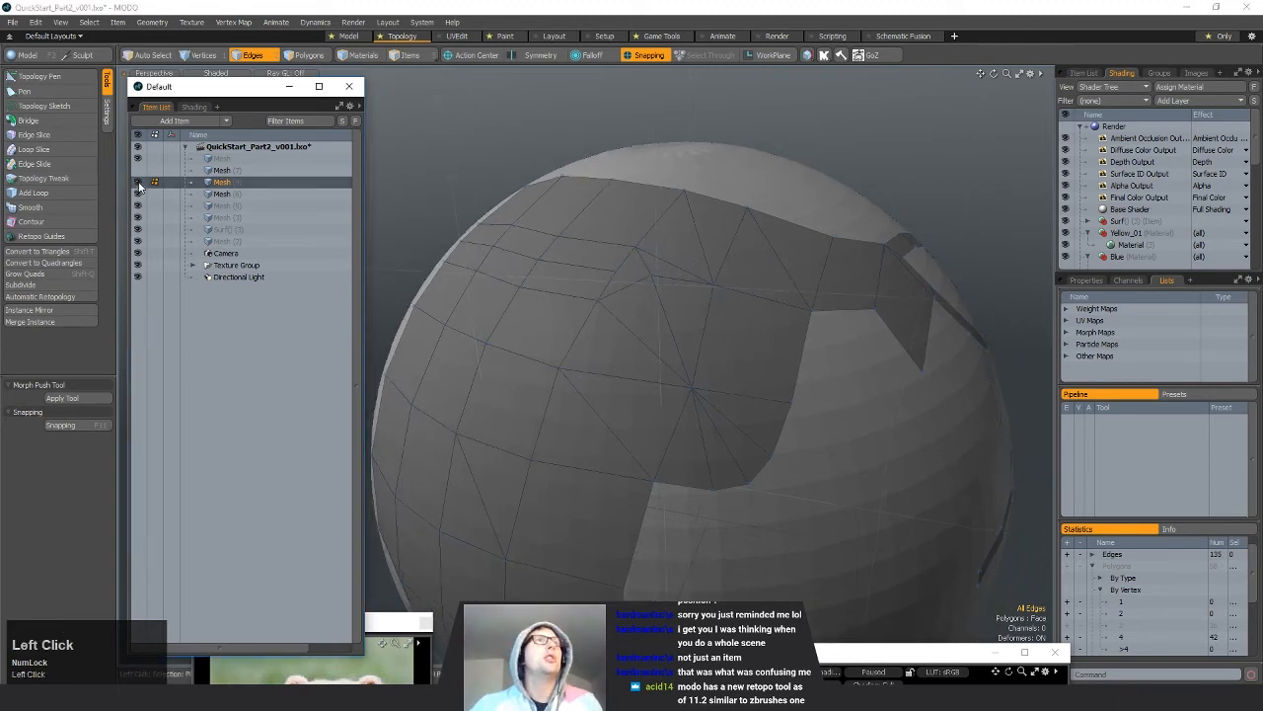
left_click(861, 131)
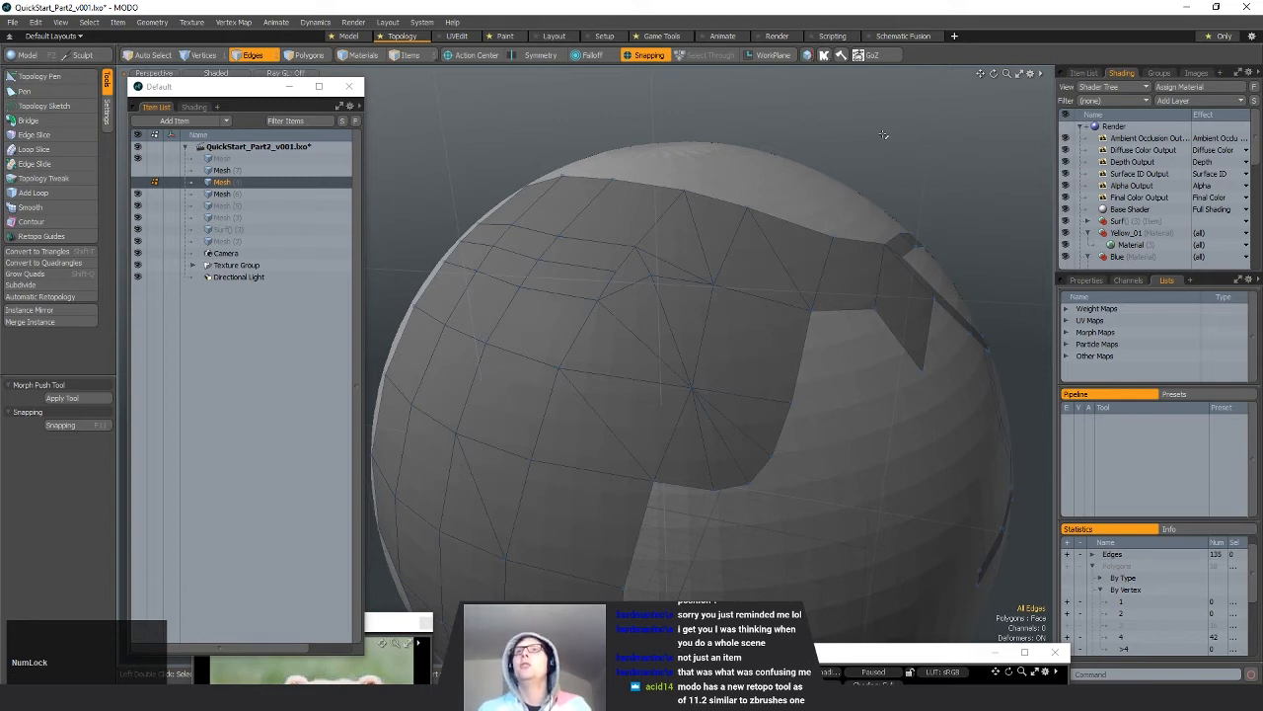
scroll(884, 134, "down", 2)
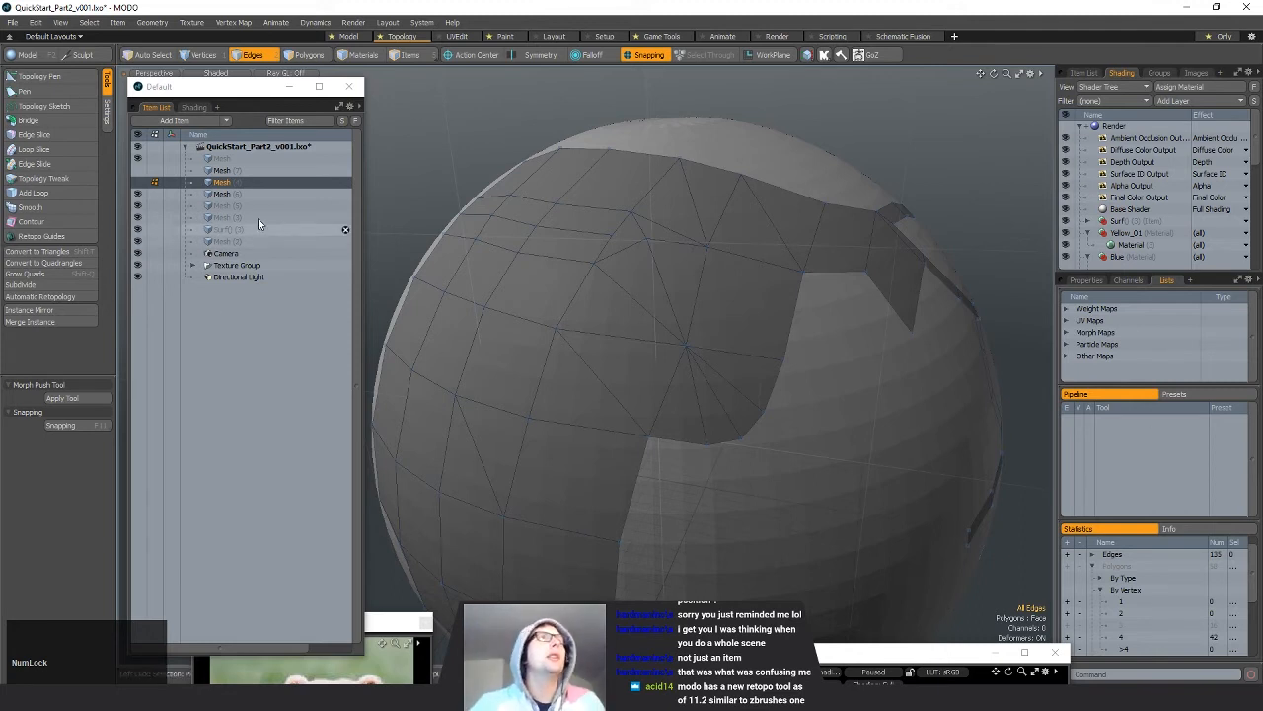
Step: Make the background sphere mesh active and select all of its polygons
left_click(223, 194)
scroll(751, 287, "down", 5)
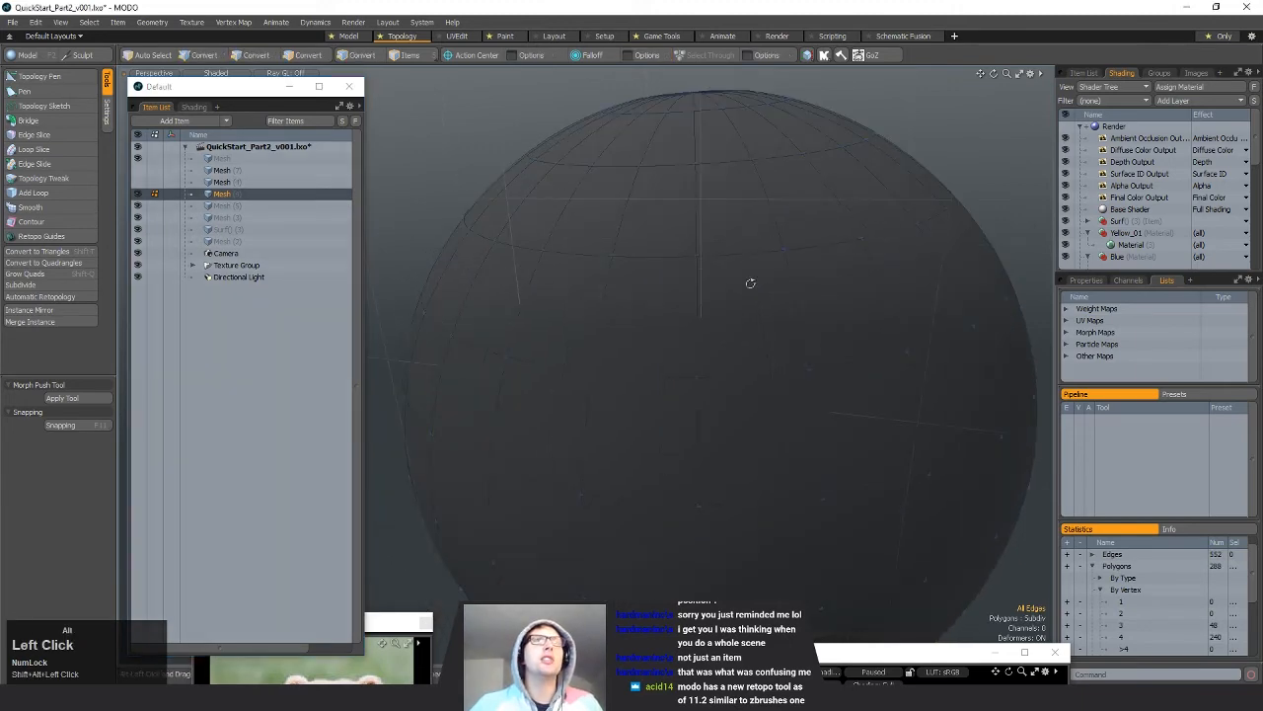
key("1")
key("space")
key("space")
double_click(774, 300)
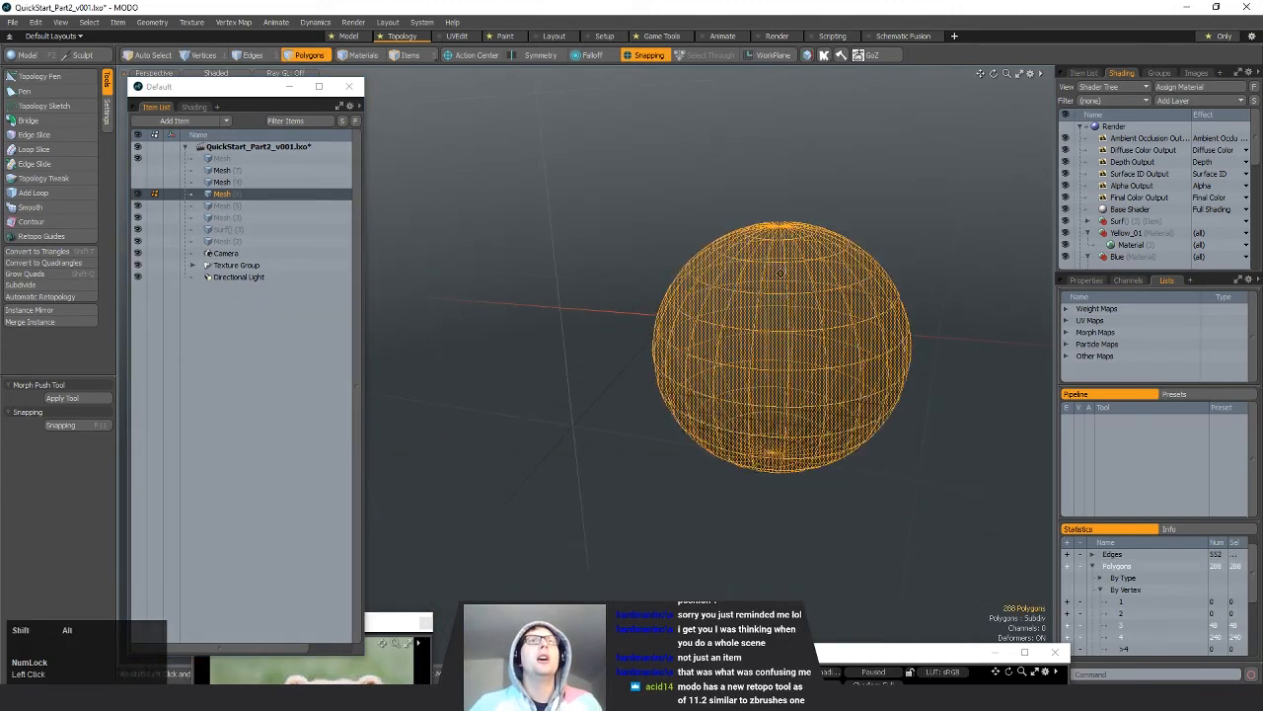
left_click_drag(774, 300, 732, 318, "alt+shift")
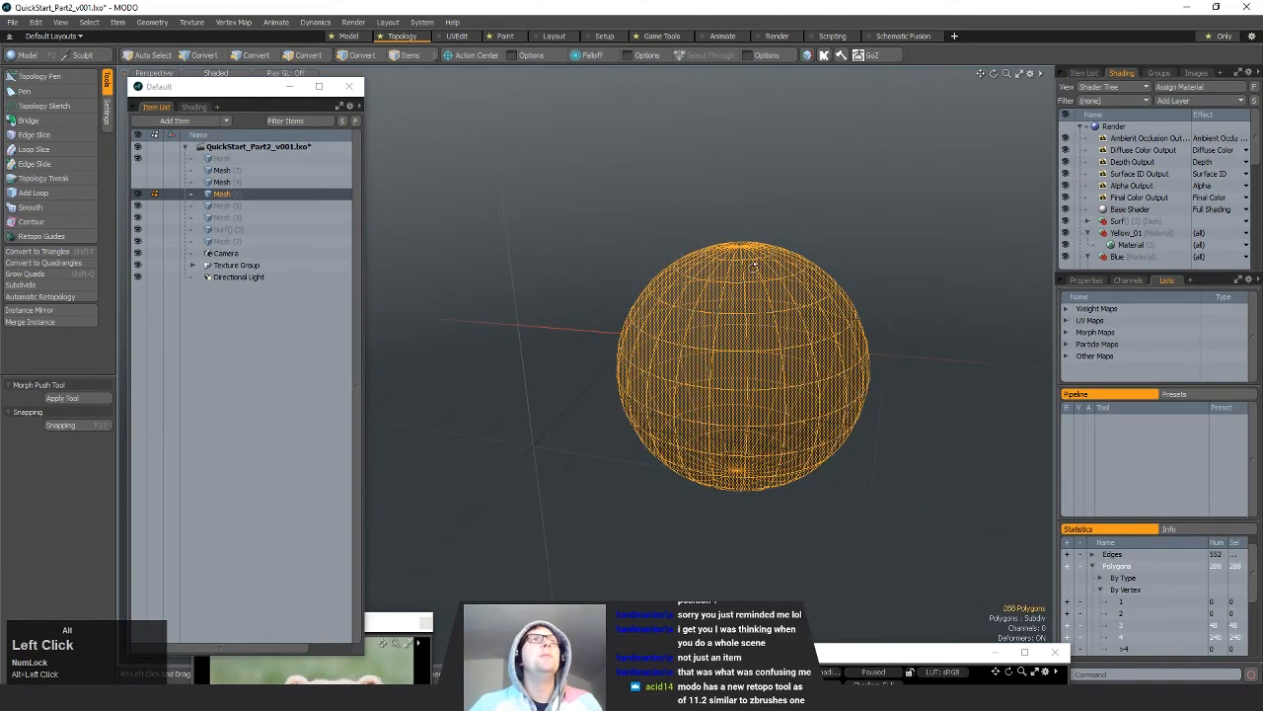
Step: Switch to the Paint layout, frame the selected sphere and set the viewport shading to Default
left_click(511, 35)
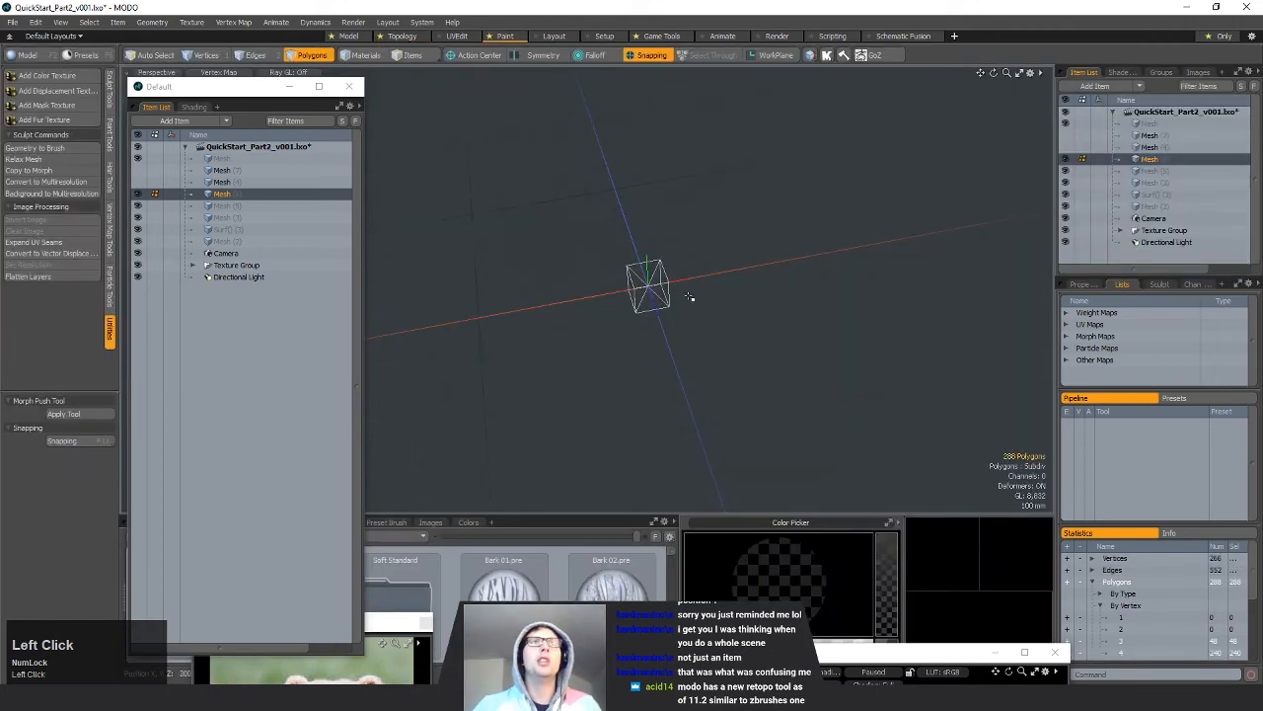
key("shift+a")
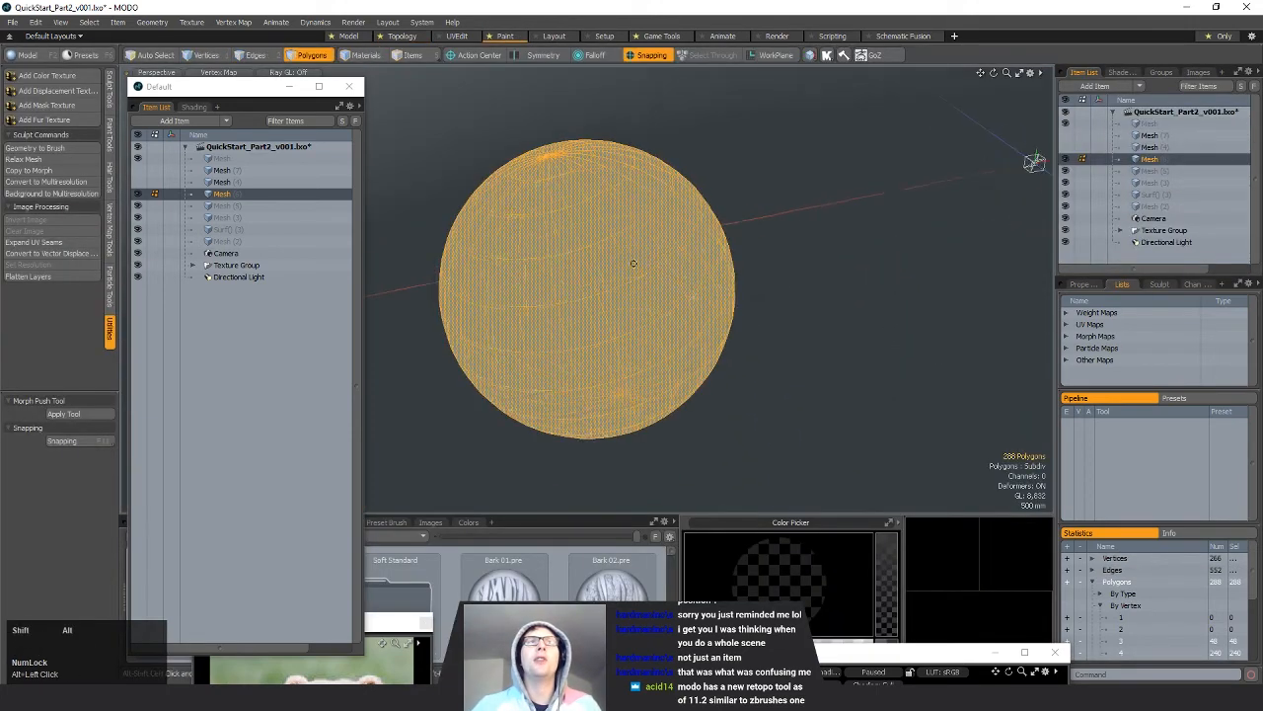
left_click(218, 73)
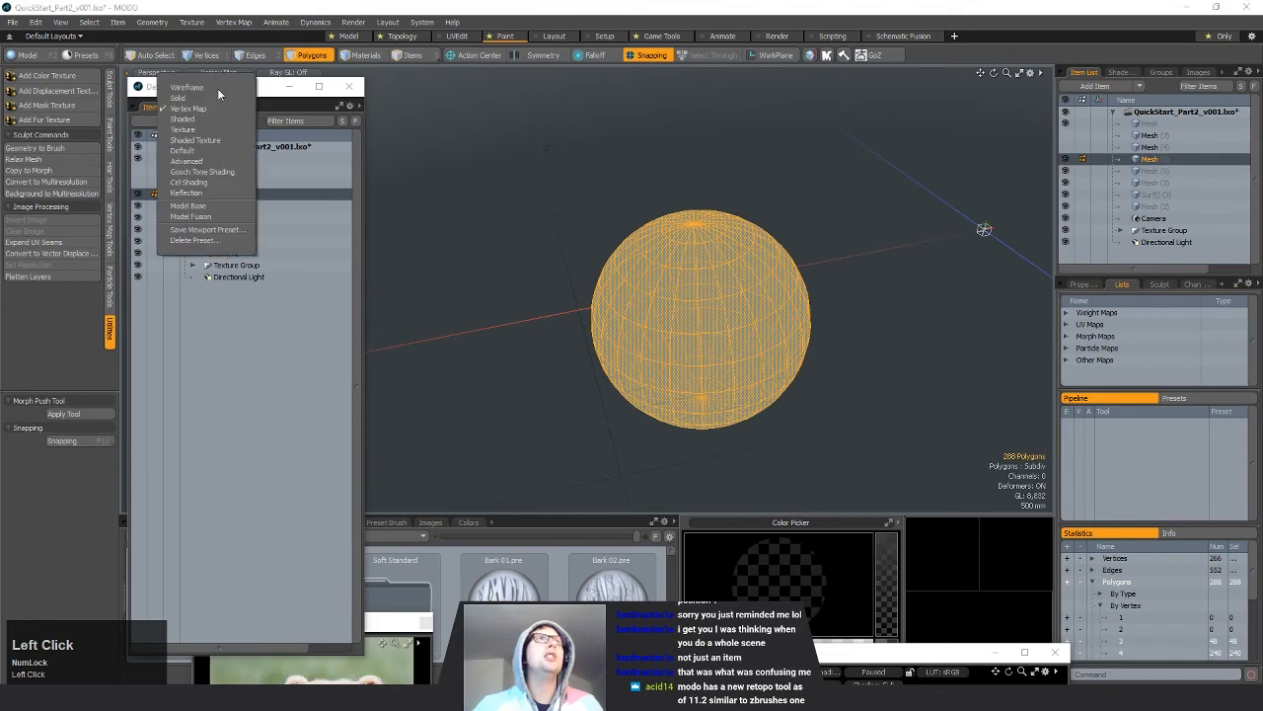
left_click(185, 151)
mouse_move(776, 257)
left_mouse_down("alt")
mouse_move(739, 234)
mouse_move(768, 229)
left_mouse_up("alt")
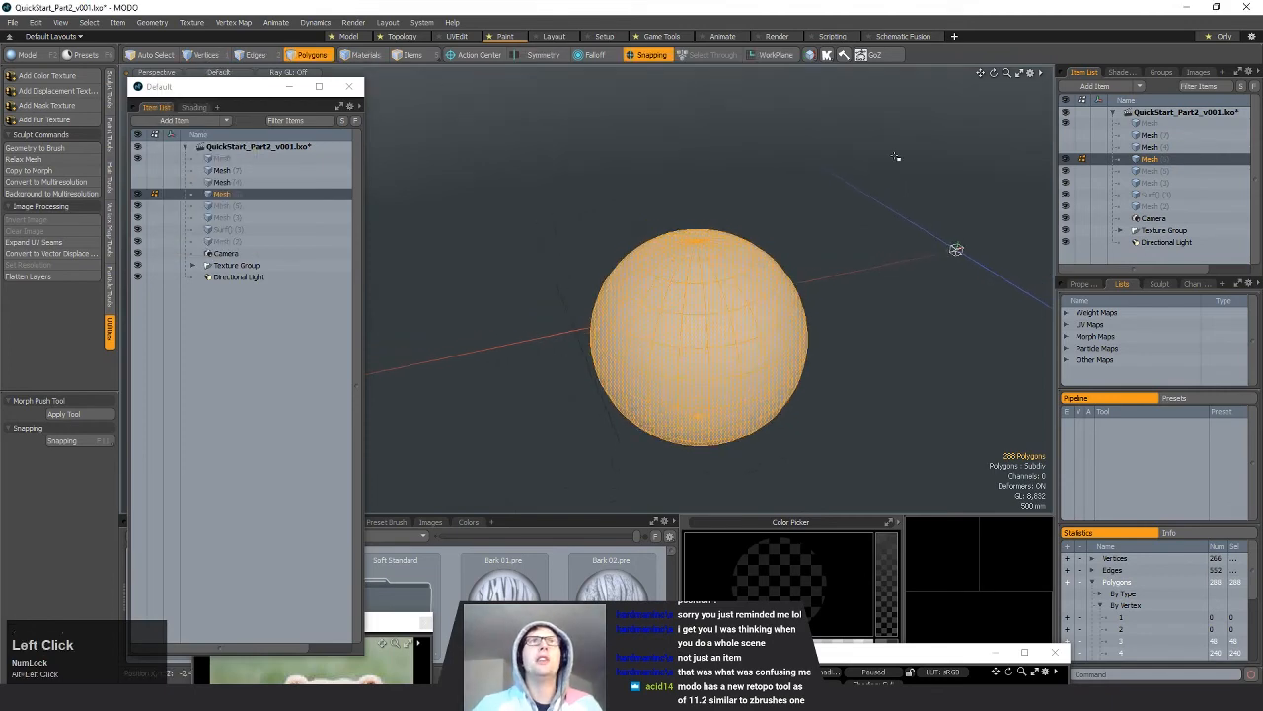
Step: Move the floating item list off the viewport settings, turn off Show Texture Locators and clear the polygon selection
left_click_drag(334, 86, 345, 118)
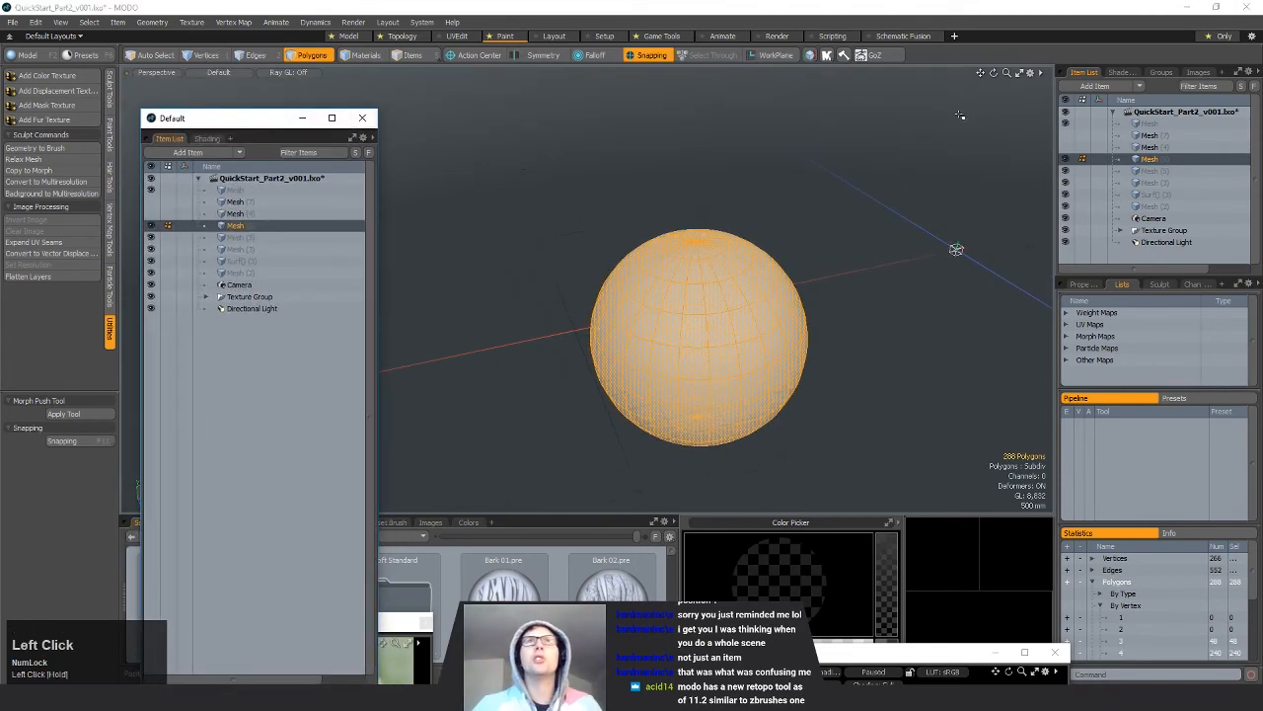
left_click(1031, 72)
left_click(1009, 169)
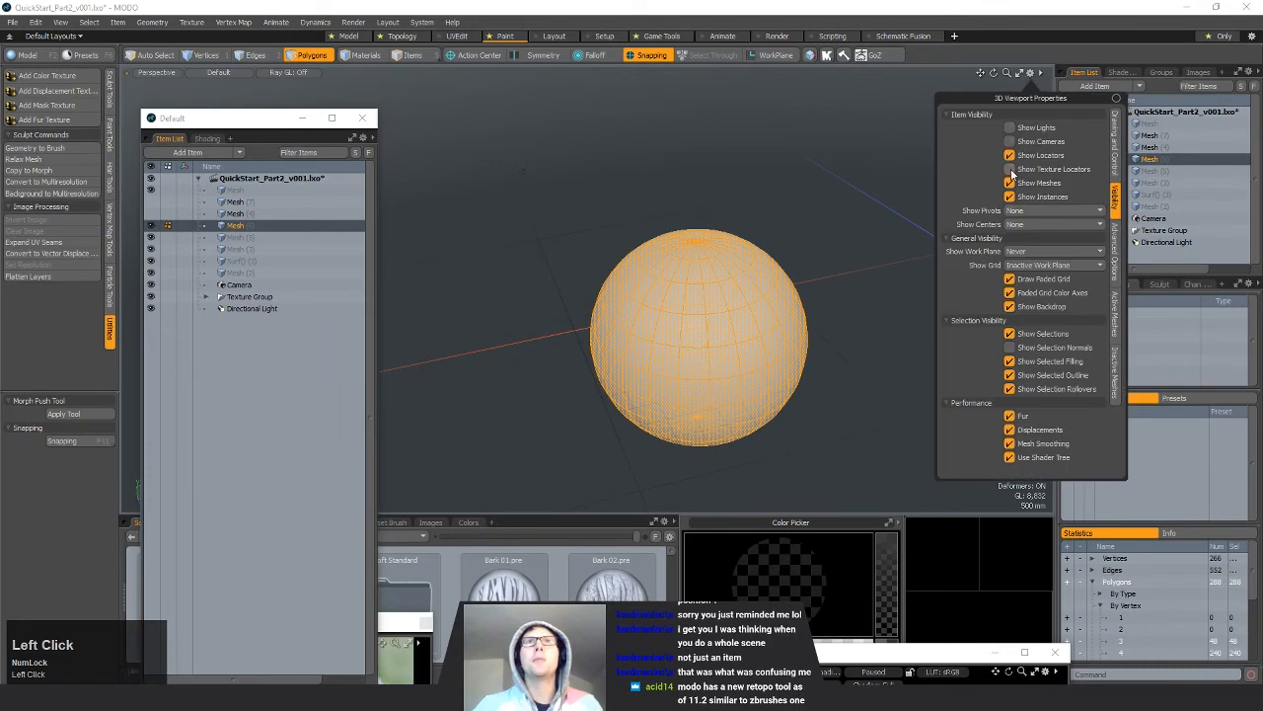
left_click_drag(862, 217, 779, 330, "alt")
scroll(725, 356, "up", 3)
left_click(993, 262)
left_click_drag(992, 262, 850, 296, "alt")
scroll(688, 331, "down", 2)
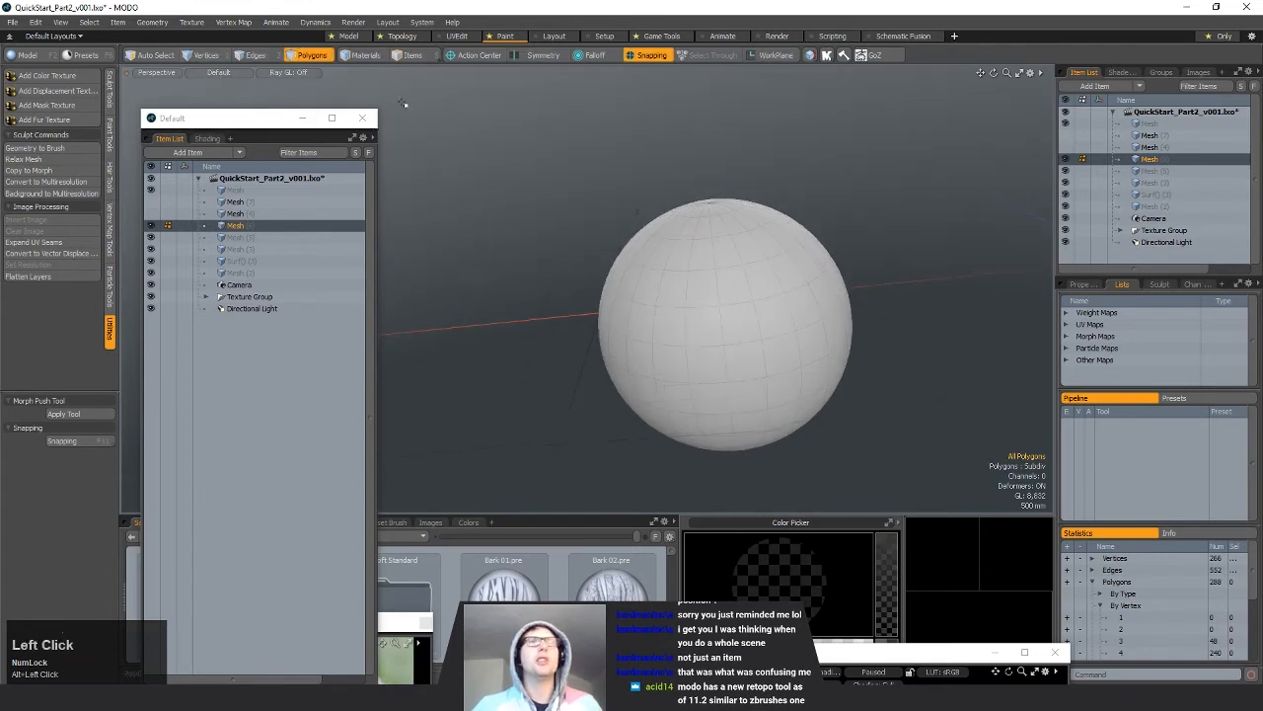
left_click_drag(793, 214, 779, 263, "alt")
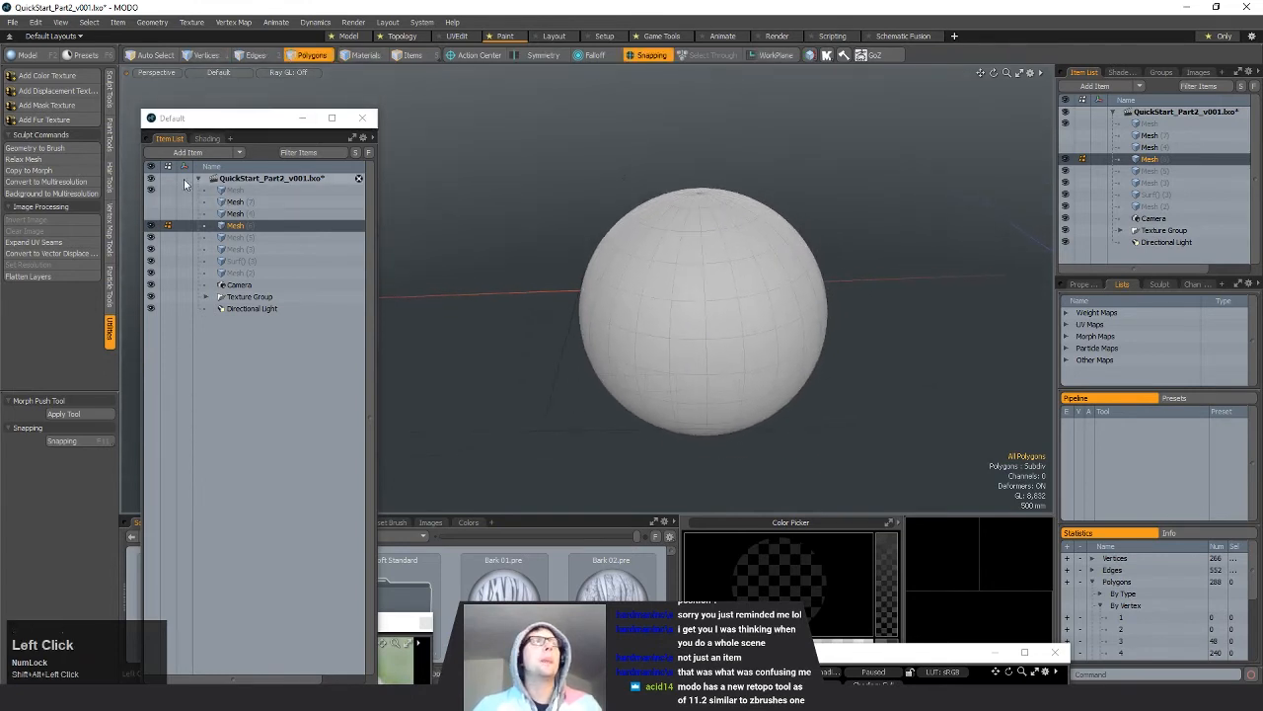
Step: Activate the Push sculpt tool for the sphere and turn off snapping
left_click(110, 89)
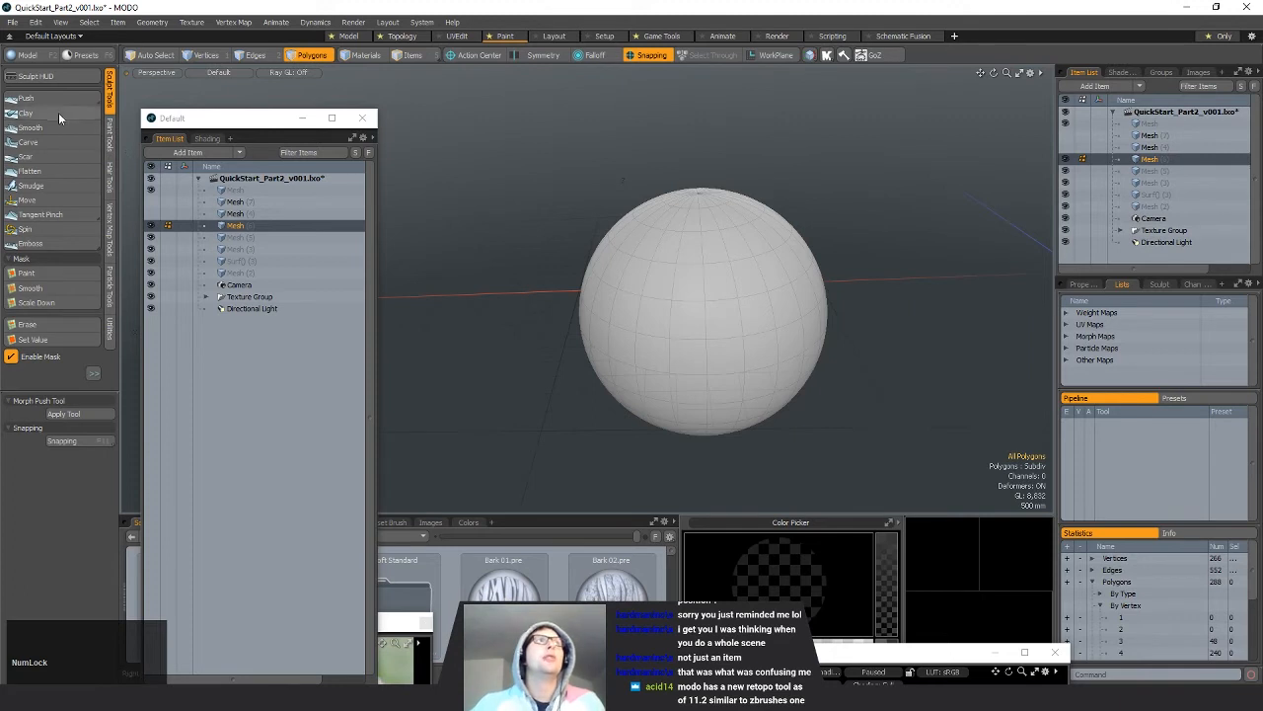
left_click(89, 100)
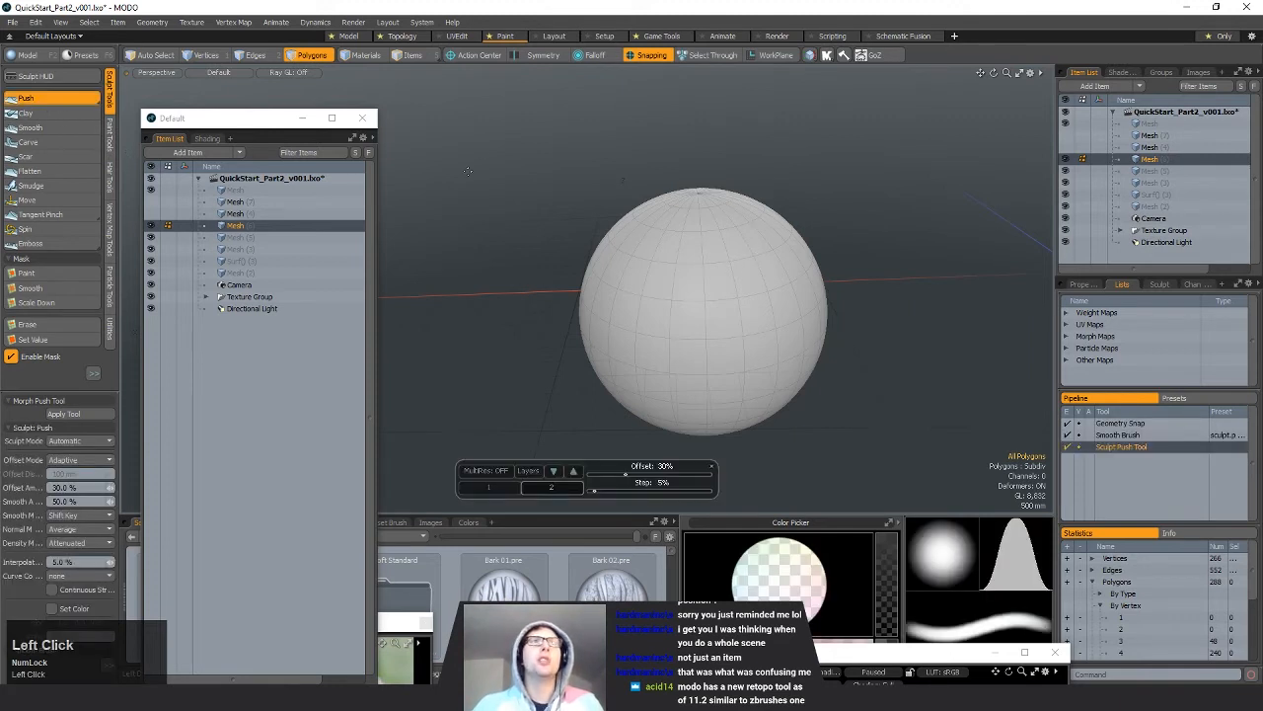
left_click(655, 60)
left_click_drag(690, 299, 748, 339, "alt")
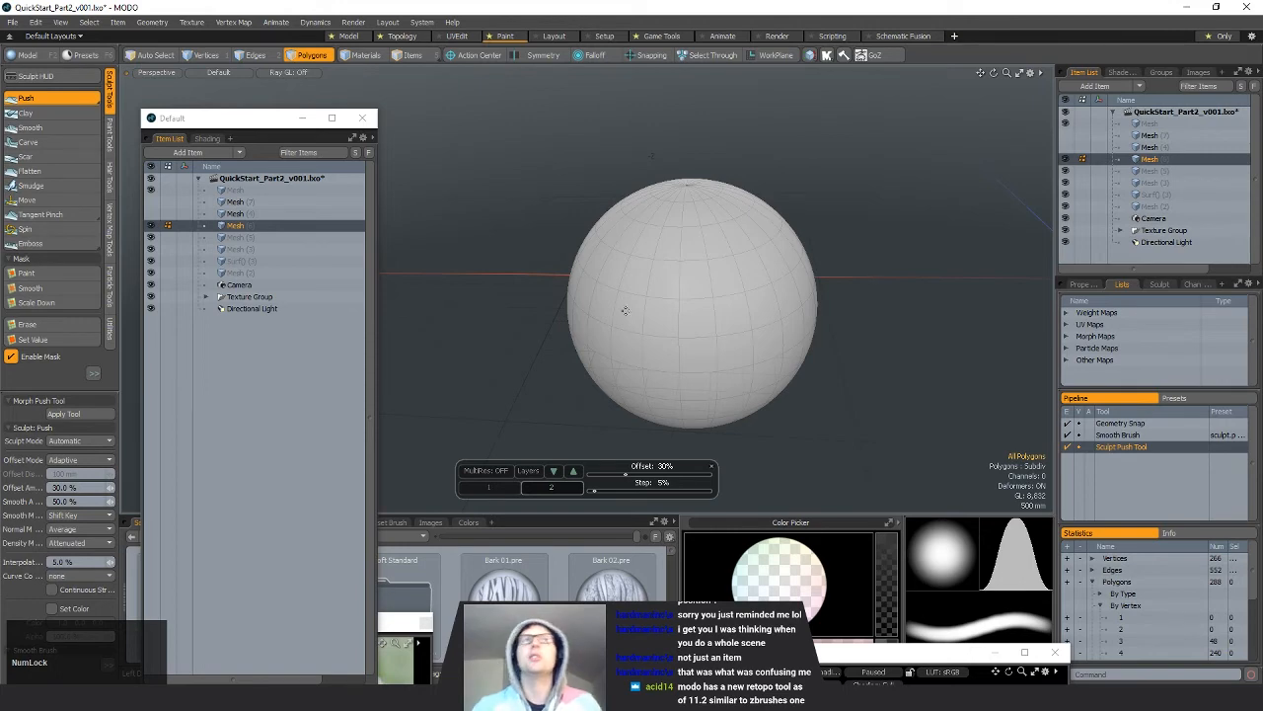
left_click_drag(625, 310, 645, 269, "alt")
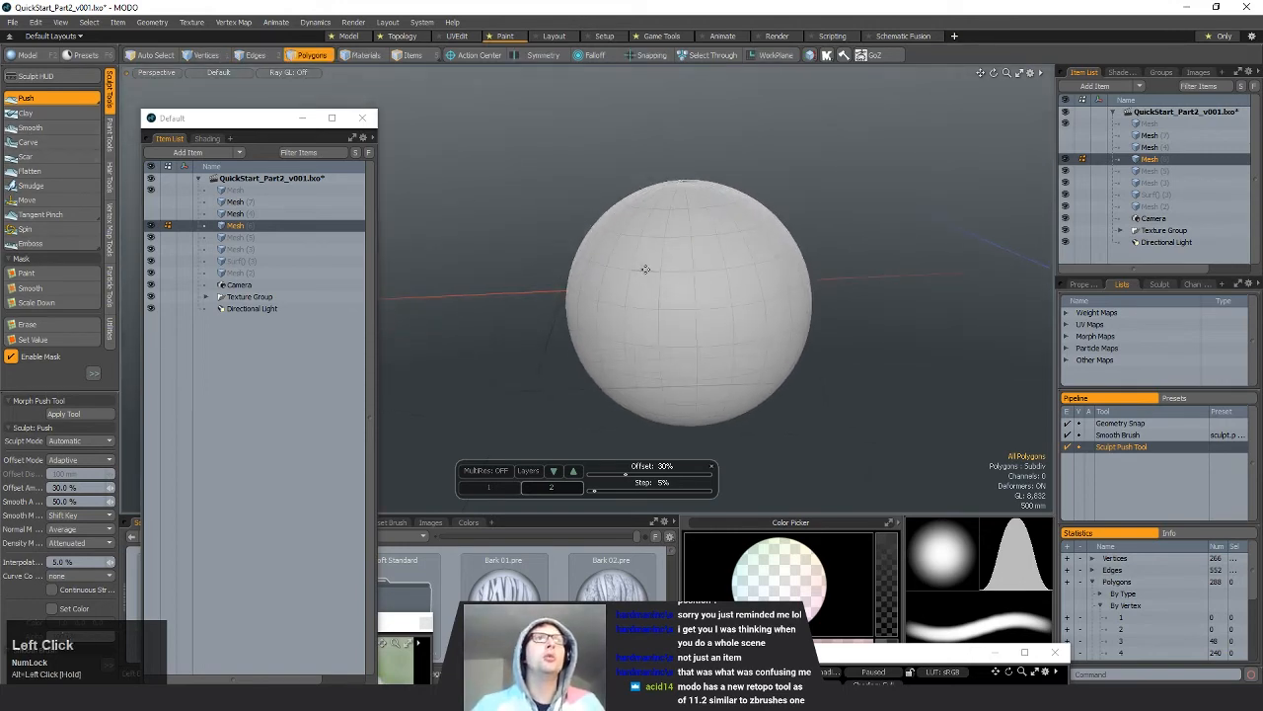
Step: Sculpt bulges and inward dents into the front and upper part of the sphere with Push strokes
left_click_drag(721, 276, 654, 226, "alt")
mouse_move(756, 254)
left_mouse_down("alt+shift")
mouse_move(632, 248)
mouse_move(608, 335)
mouse_move(617, 268)
mouse_move(633, 248)
mouse_move(610, 315)
mouse_move(636, 245)
mouse_move(579, 319)
mouse_move(506, 290)
mouse_move(749, 355)
mouse_move(671, 290)
mouse_move(829, 369)
mouse_move(713, 323)
mouse_move(778, 337)
left_mouse_up("alt+shift")
mouse_move(702, 308)
left_mouse_down("alt")
mouse_move(684, 211)
mouse_move(756, 211)
mouse_move(677, 251)
mouse_move(700, 263)
mouse_move(711, 320)
left_mouse_up("alt")
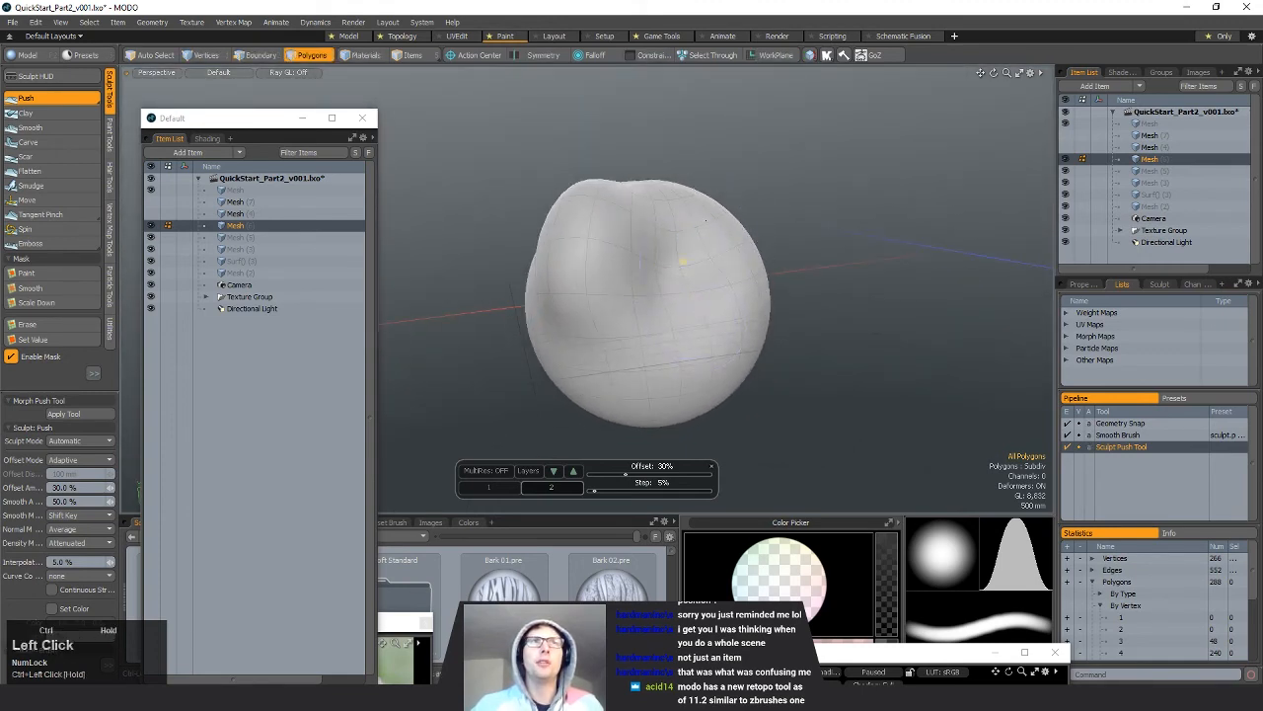
mouse_move(818, 330)
left_mouse_down("alt")
mouse_move(532, 286)
mouse_move(605, 341)
mouse_move(643, 336)
left_mouse_up("alt")
mouse_move(527, 209)
left_mouse_down()
mouse_move(506, 194)
mouse_move(516, 220)
left_mouse_up()
mouse_move(633, 334)
left_mouse_down("ctrl")
mouse_move(756, 342)
mouse_move(510, 198)
mouse_move(471, 350)
mouse_move(790, 342)
mouse_move(550, 318)
left_mouse_up("ctrl")
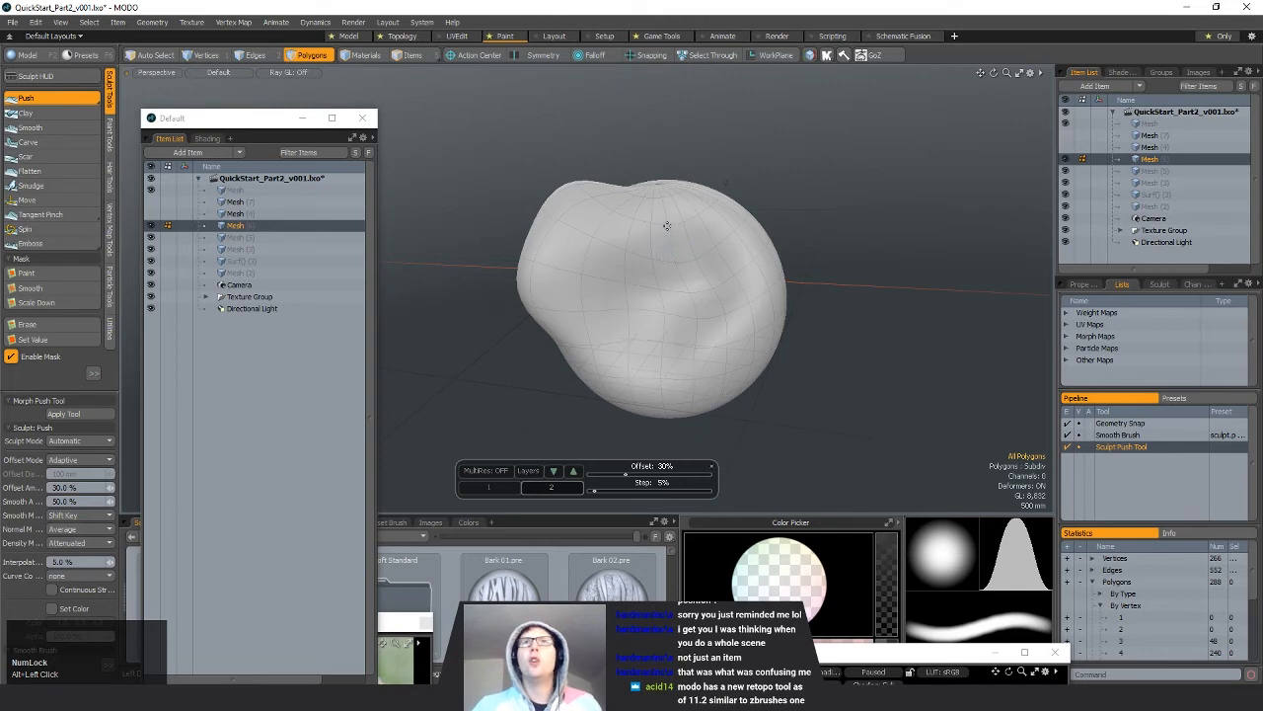
Step: Adjust the brush size and sculpt further raised and sunken areas across the sphere's front and side
right_click_drag(674, 219, 674, 219)
mouse_move(674, 219)
left_mouse_down()
mouse_move(691, 198)
mouse_move(731, 205)
left_mouse_up()
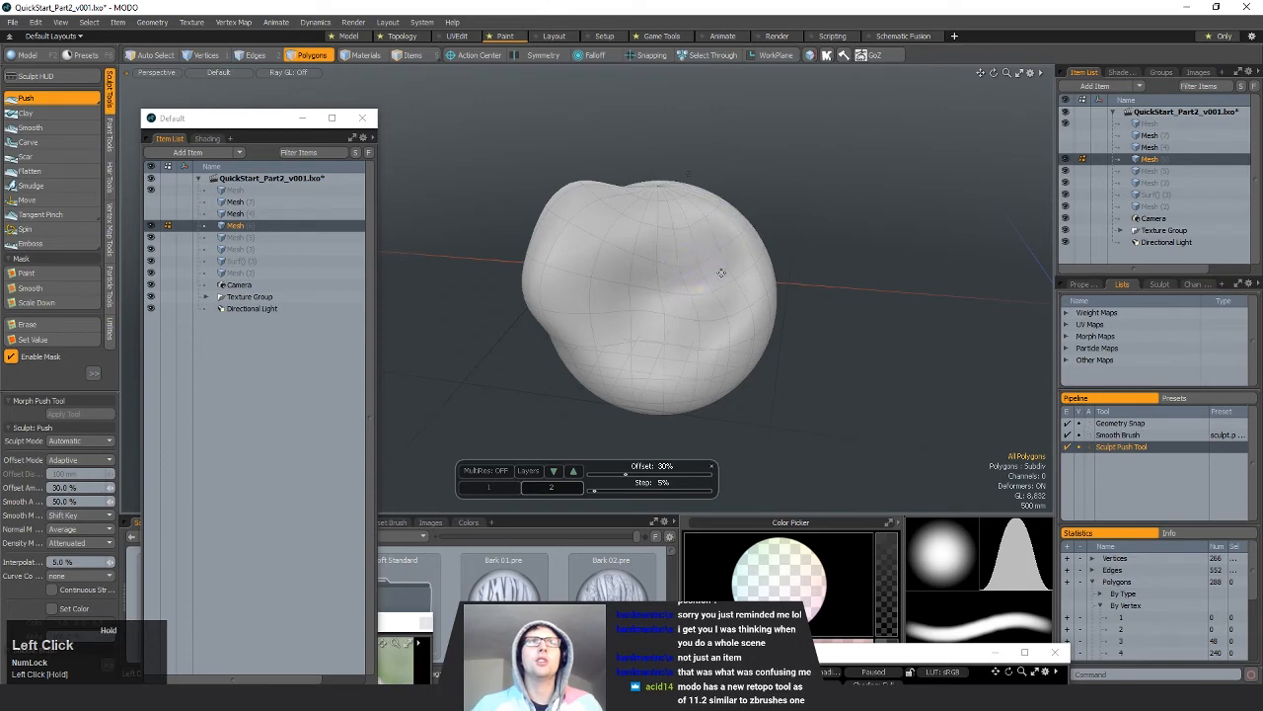
left_click_drag(553, 286, 664, 300, "alt")
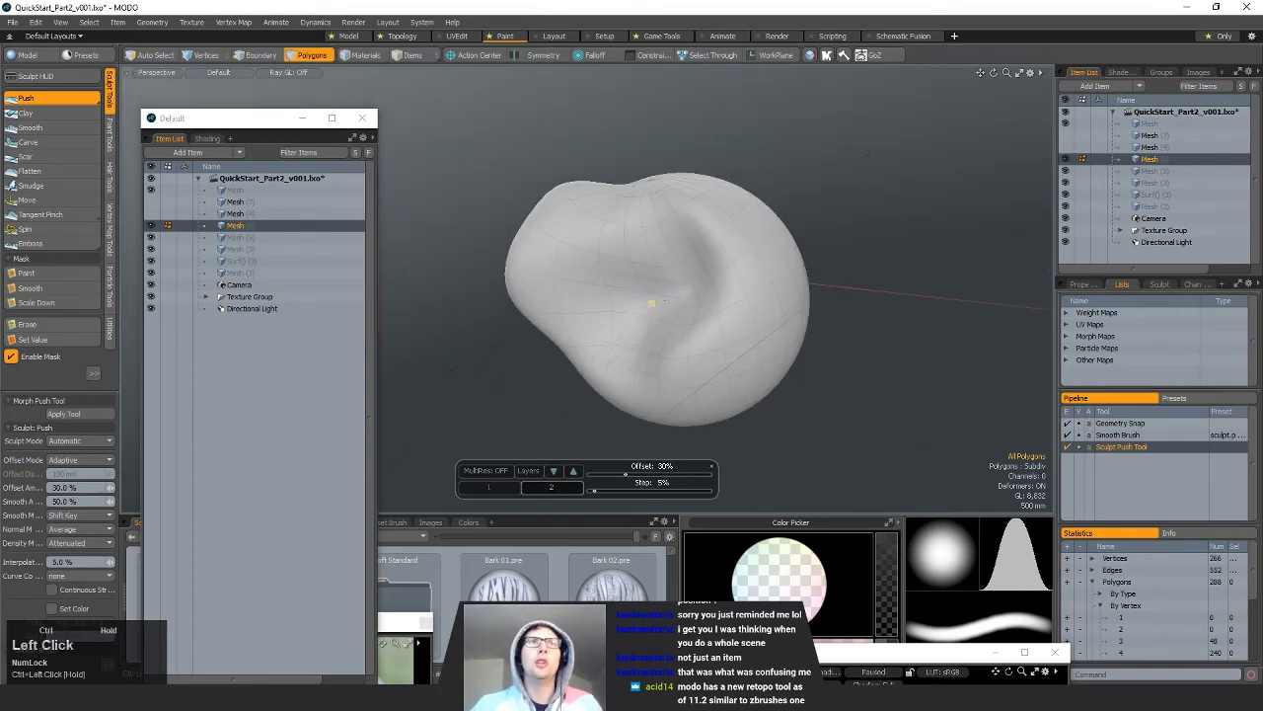
right_click_drag(642, 296, 653, 298)
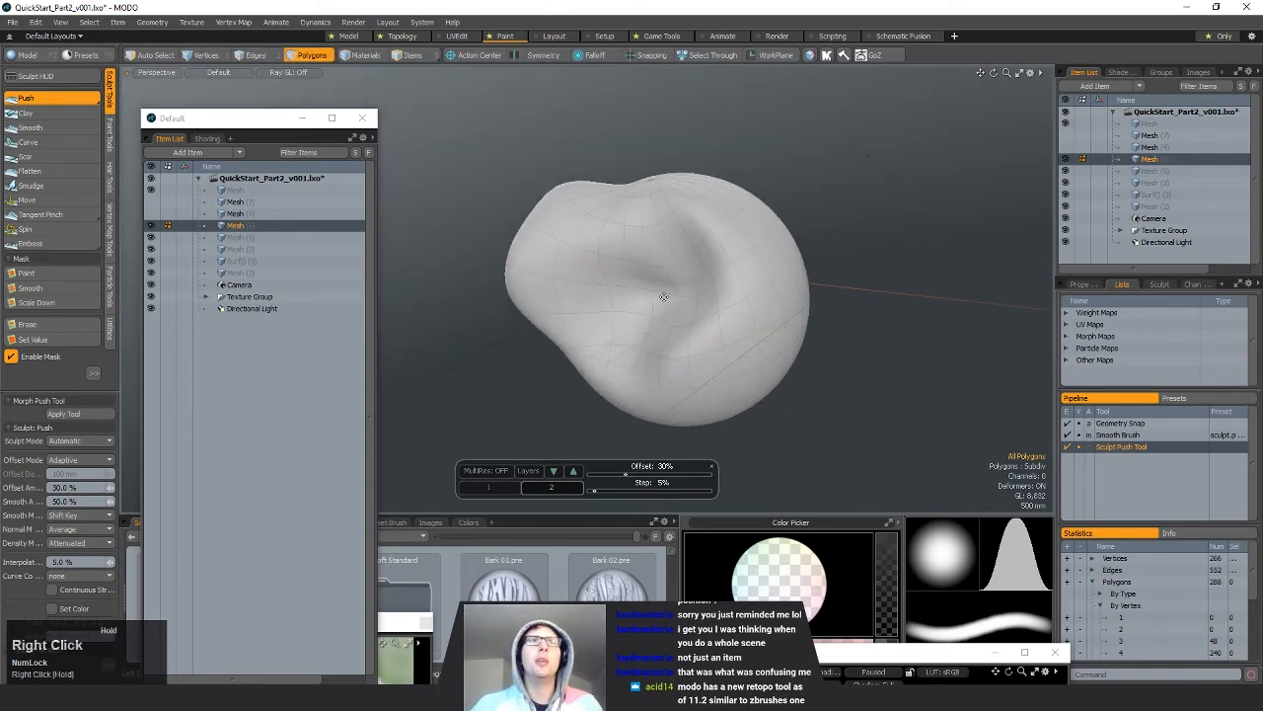
mouse_move(715, 324)
left_mouse_down("ctrl")
mouse_move(735, 338)
mouse_move(740, 301)
mouse_move(755, 323)
mouse_move(744, 359)
left_mouse_up("ctrl")
mouse_move(729, 264)
left_mouse_down()
mouse_move(775, 290)
mouse_move(774, 304)
left_mouse_up()
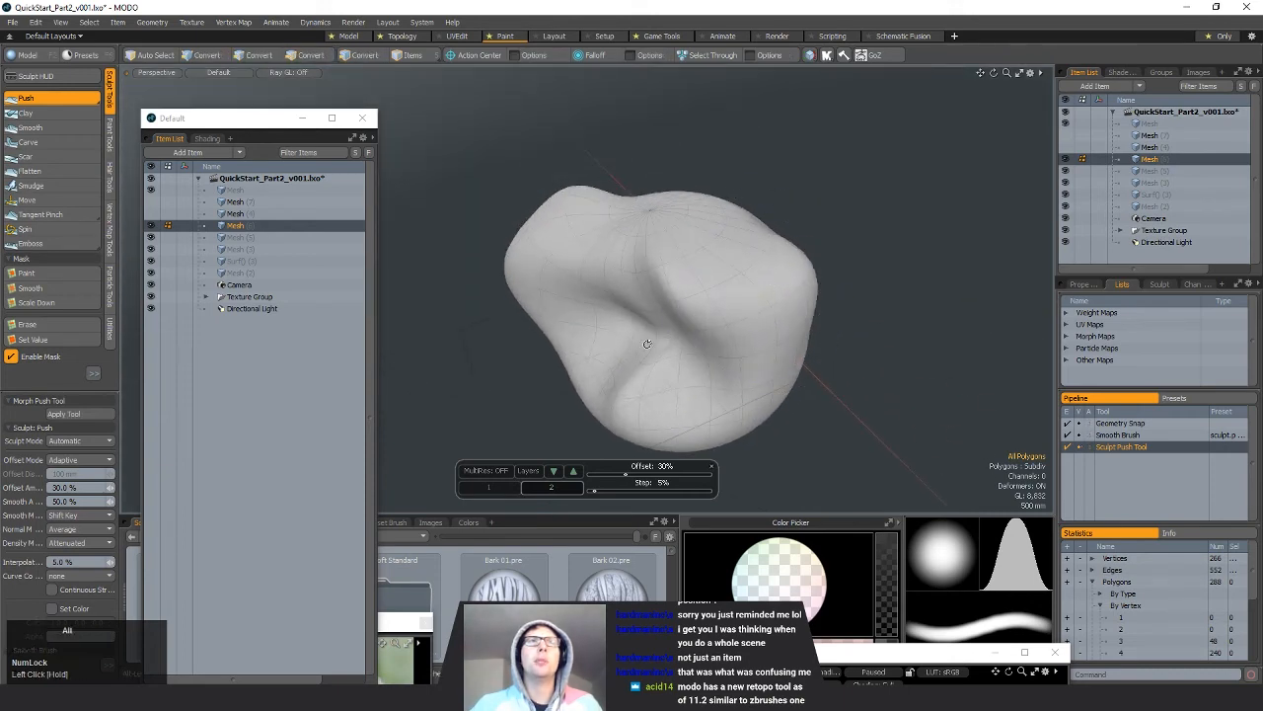
mouse_move(645, 345)
left_mouse_down("alt")
mouse_move(672, 204)
mouse_move(816, 305)
mouse_move(713, 178)
mouse_move(685, 263)
mouse_move(693, 290)
left_mouse_up("alt")
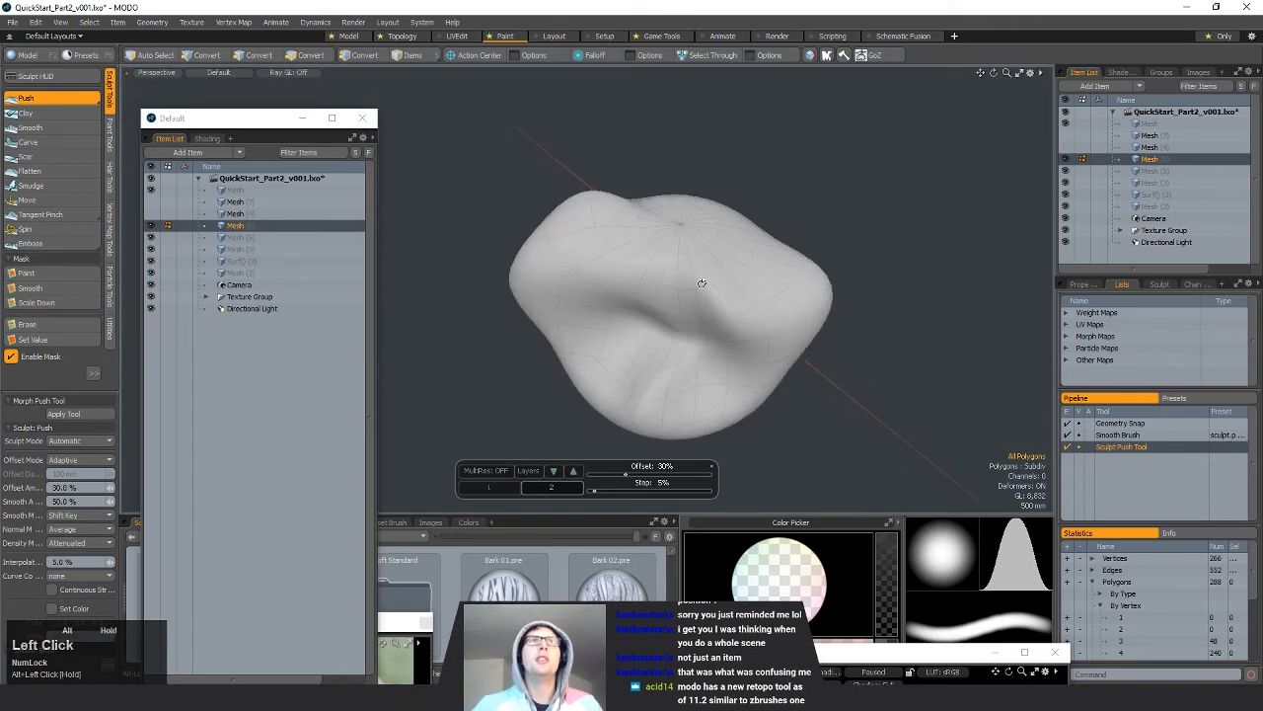
mouse_move(681, 356)
left_mouse_down("alt")
mouse_move(685, 319)
mouse_move(911, 254)
mouse_move(417, 305)
mouse_move(742, 299)
mouse_move(793, 251)
mouse_move(694, 349)
mouse_move(849, 296)
mouse_move(870, 330)
mouse_move(601, 282)
mouse_move(659, 273)
mouse_move(721, 338)
mouse_move(643, 338)
mouse_move(722, 336)
mouse_move(697, 346)
mouse_move(558, 282)
mouse_move(561, 257)
mouse_move(604, 314)
mouse_move(663, 294)
left_mouse_up("alt")
Step: Drop the sculpt tool and toggle the sculpted mesh's subdivision off and on to compare the surfaces
key("space")
key("Tab")
key("a")
key("Tab")
key("Tab")
left_click_drag(663, 294, 697, 344, "alt")
left_click_drag(785, 350, 739, 359, "ctrl+alt")
key("Tab")
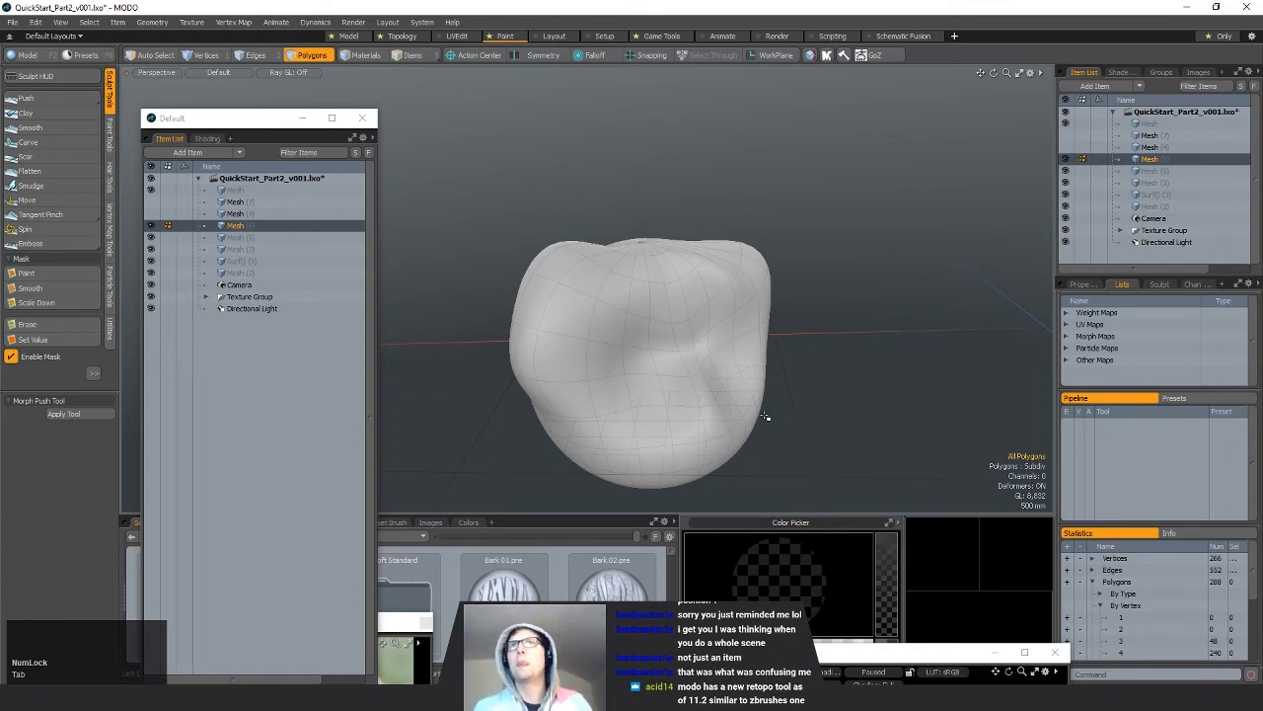
Step: Bring up the vertex map tools and create a weight map named Particle_weightMap for the sculpted mesh, with an initial value of 1.0
mouse_move(634, 353)
left_mouse_down("alt")
mouse_move(418, 330)
mouse_move(582, 357)
mouse_move(533, 336)
left_mouse_up("alt")
left_click(111, 141)
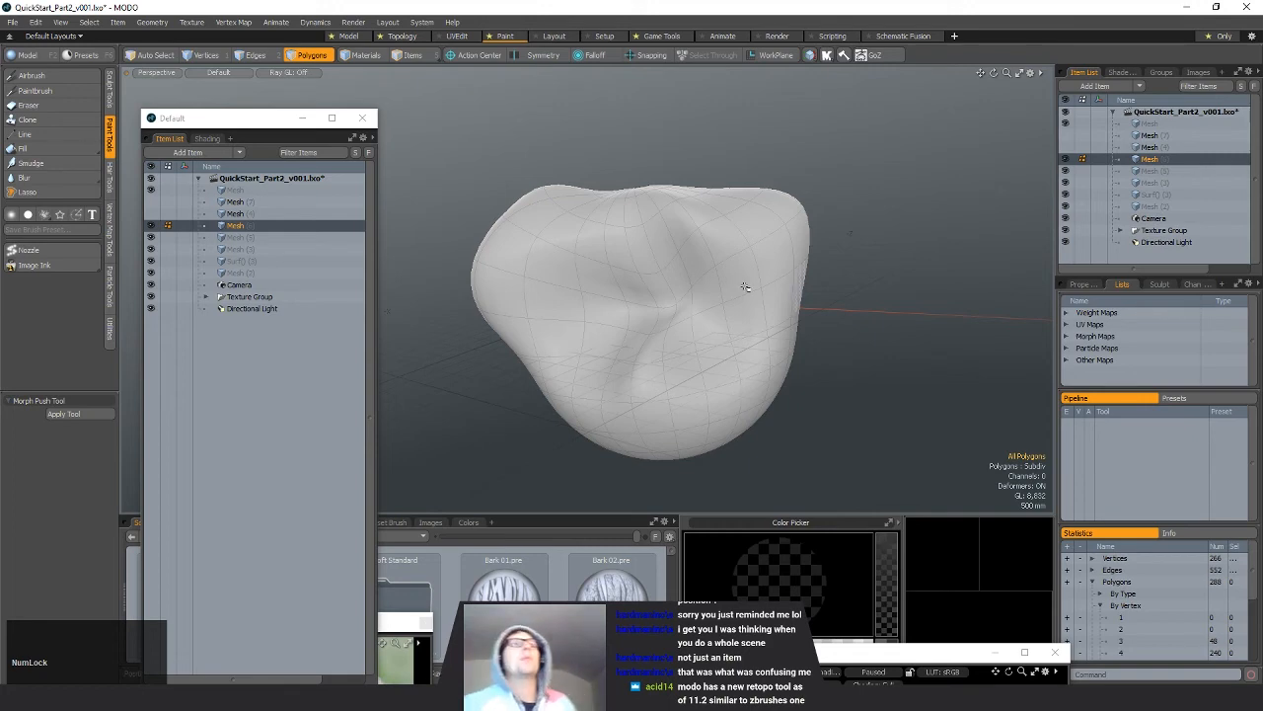
left_click(109, 235)
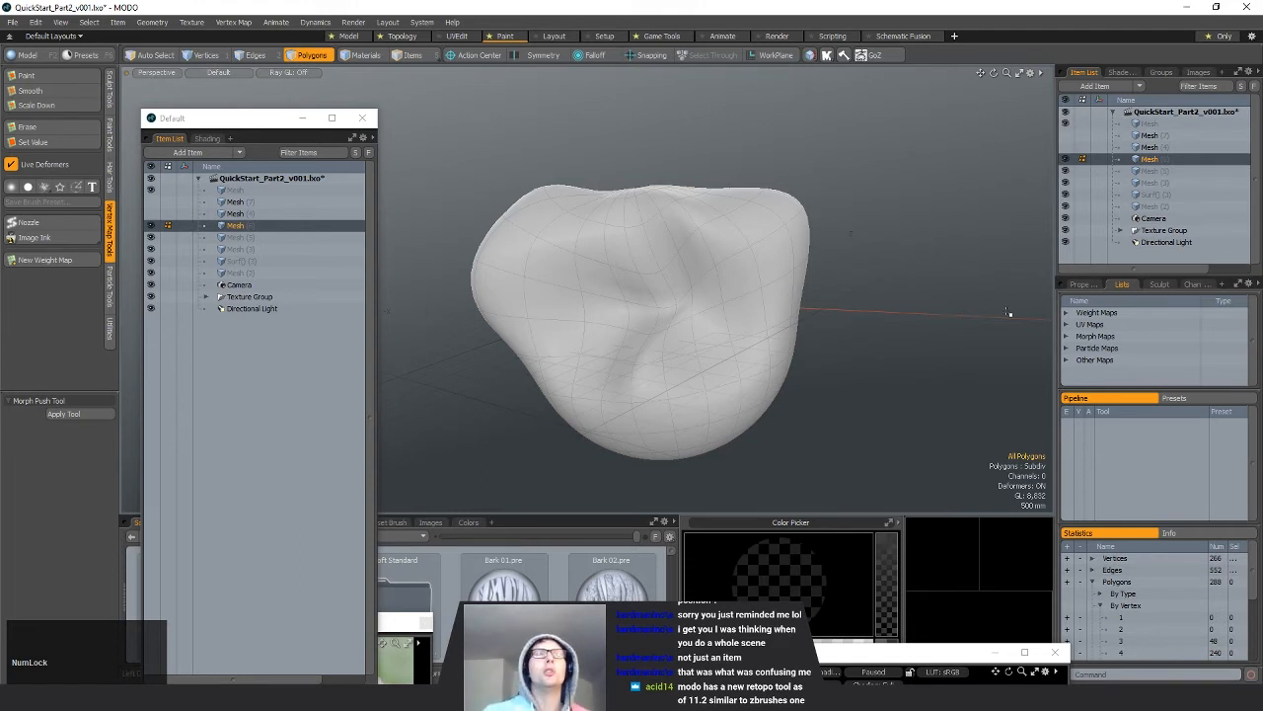
left_click(1066, 313)
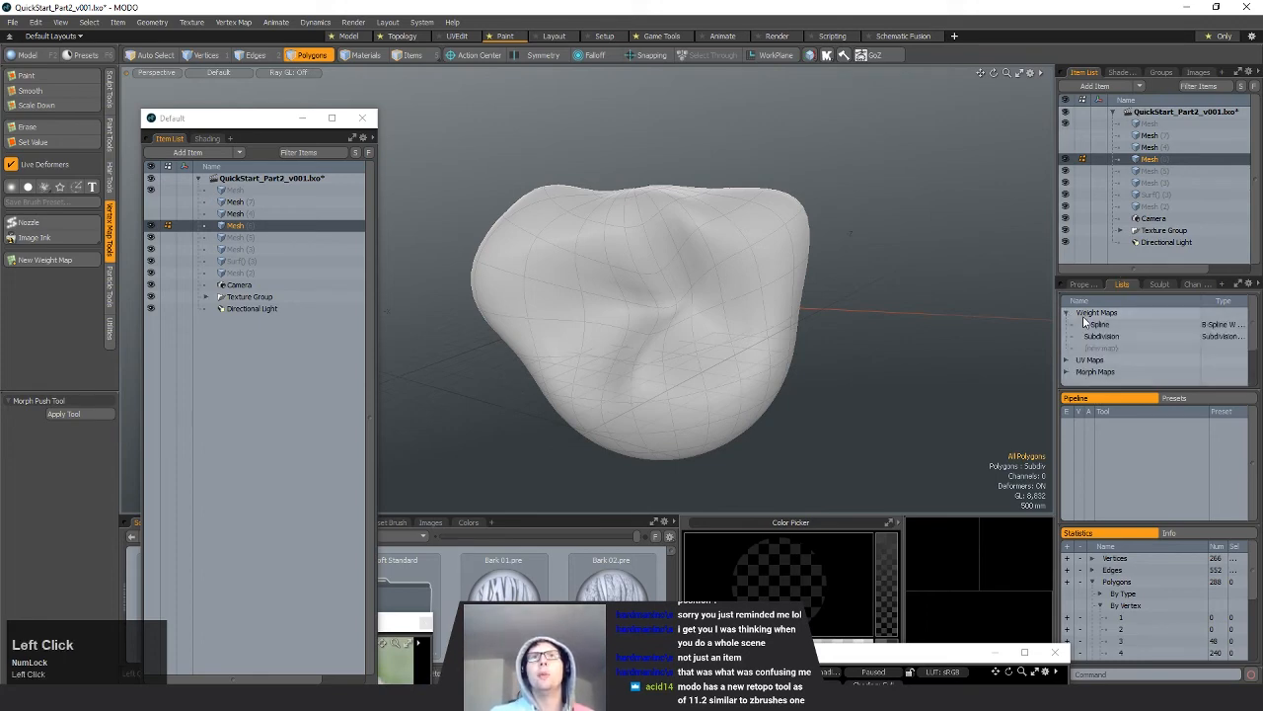
left_click(1117, 349)
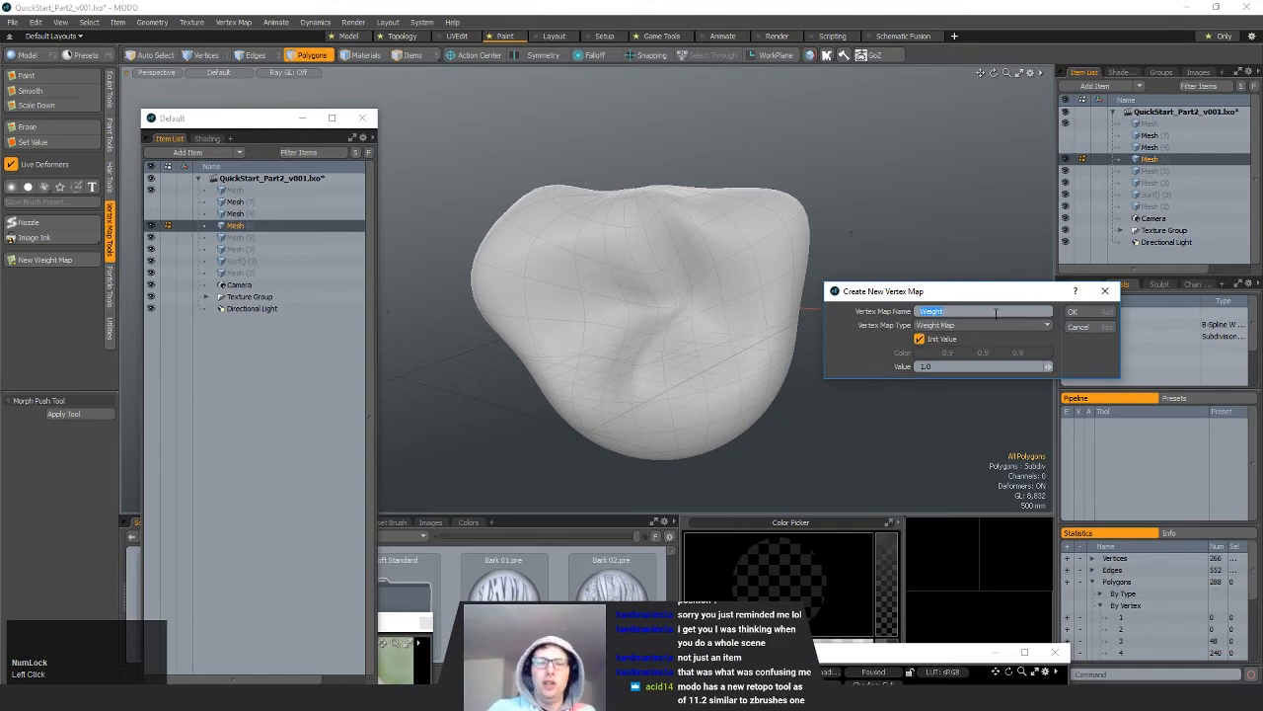
type("Particle")
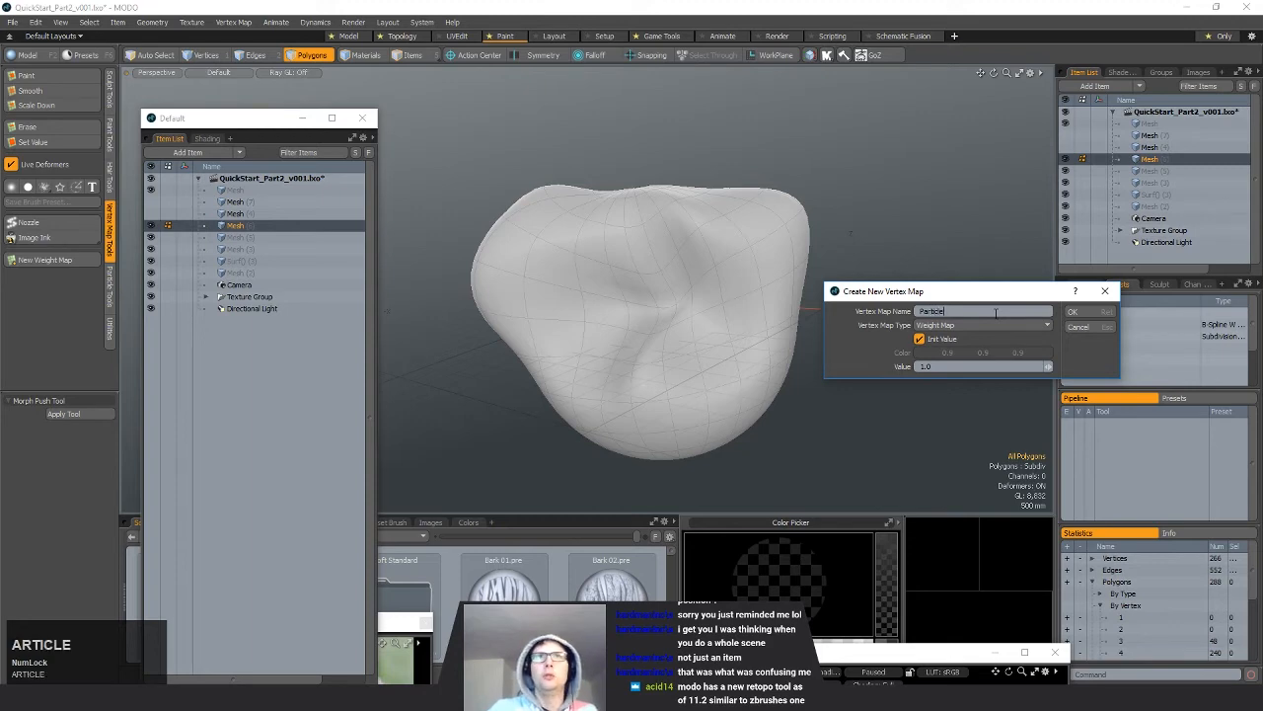
type("_weightMap")
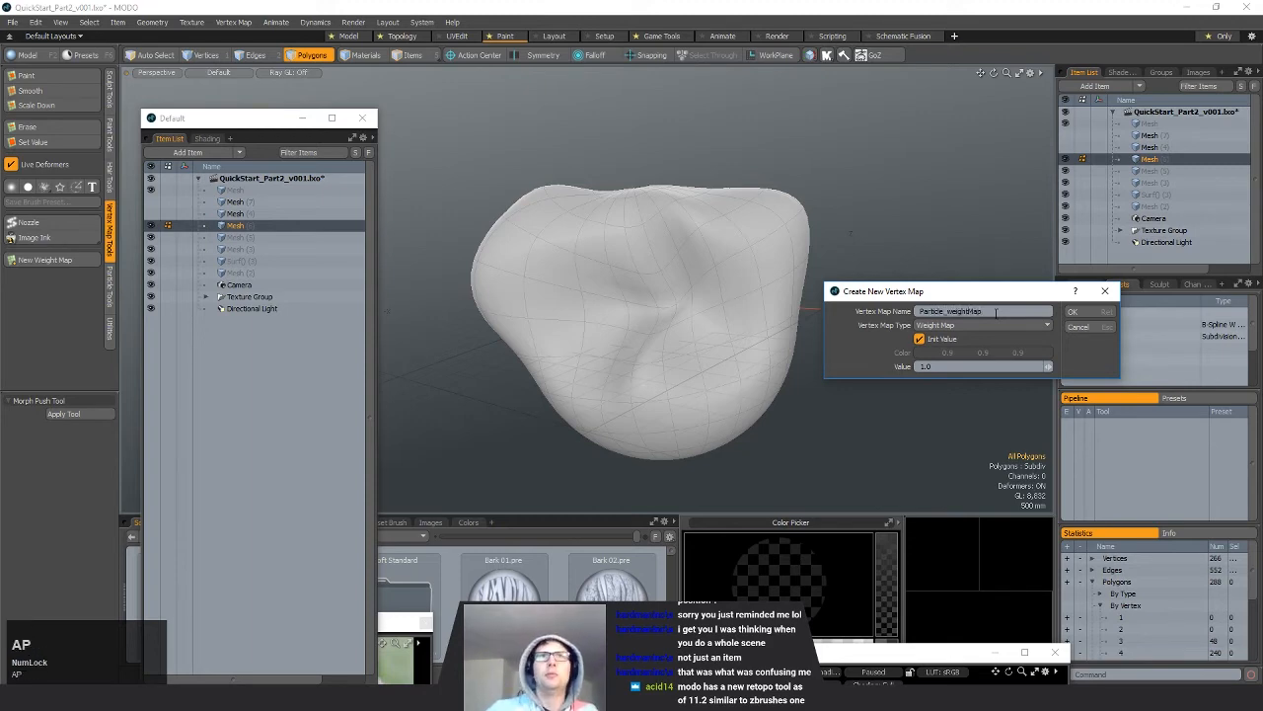
left_click(1074, 312)
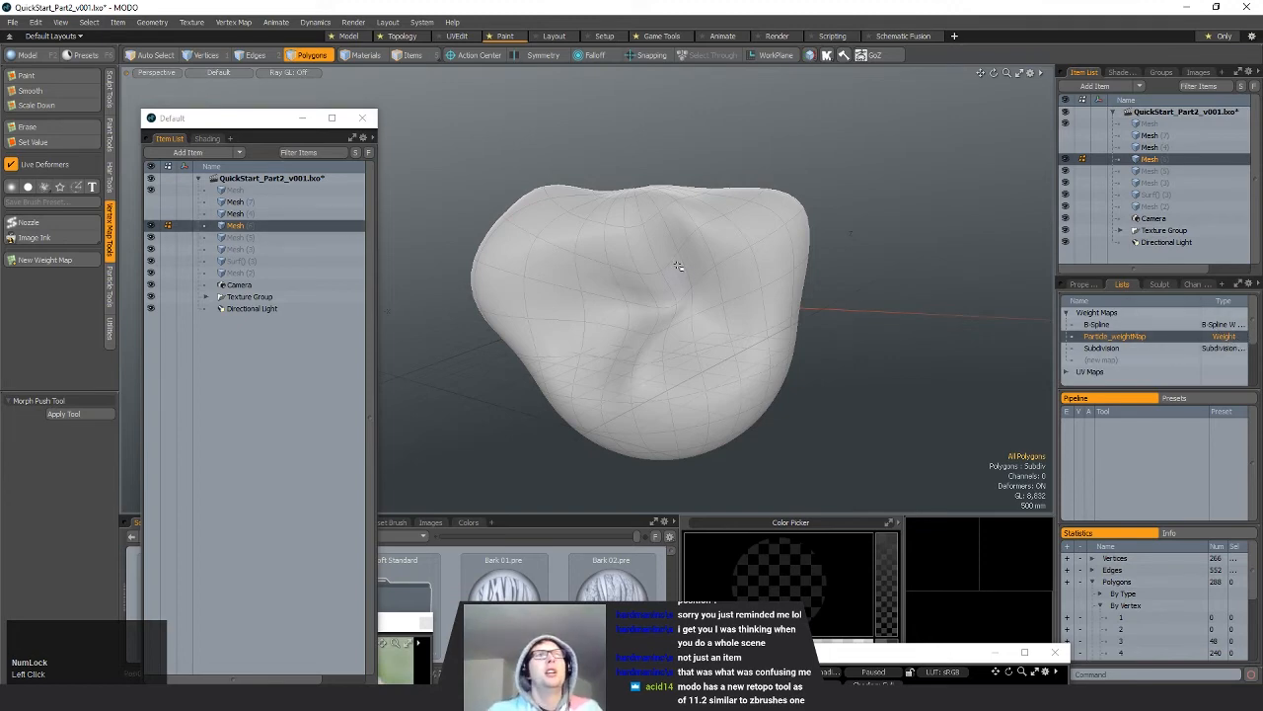
Step: Switch the viewport shading style to Vertex Map and look over the weighted mesh
left_click_drag(677, 268, 717, 302, "alt")
left_click_drag(477, 303, 677, 300, "alt")
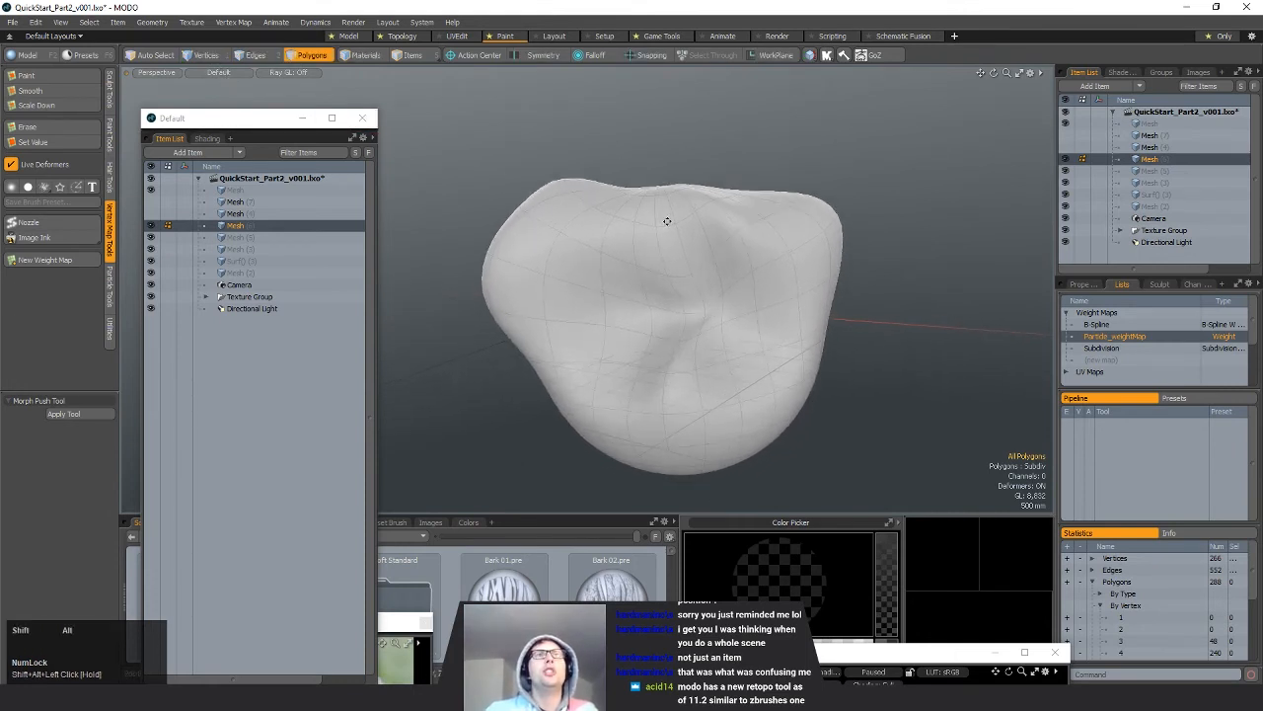
left_click_drag(667, 221, 677, 220, "alt+shift")
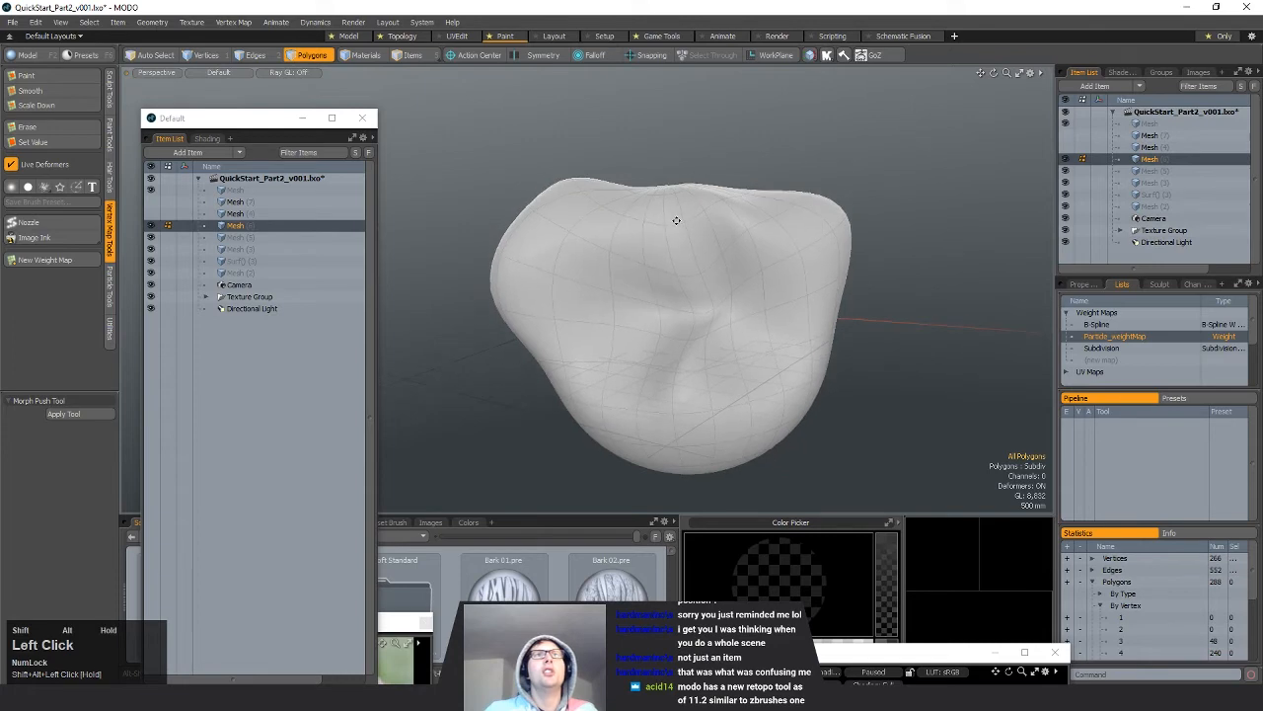
left_click(219, 73)
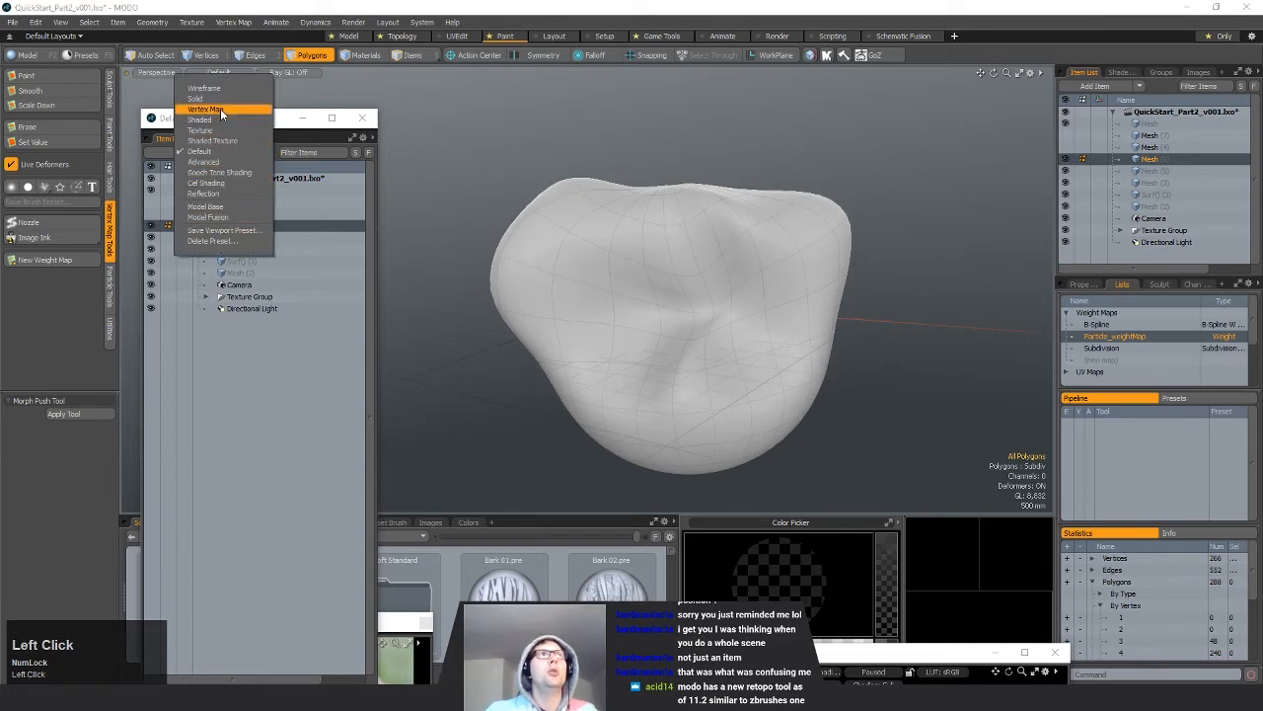
left_click(220, 109)
mouse_move(748, 294)
left_mouse_down("alt")
mouse_move(516, 277)
mouse_move(824, 307)
mouse_move(424, 306)
mouse_move(705, 312)
mouse_move(893, 336)
mouse_move(857, 359)
mouse_move(764, 342)
mouse_move(747, 319)
mouse_move(766, 319)
left_mouse_up("alt")
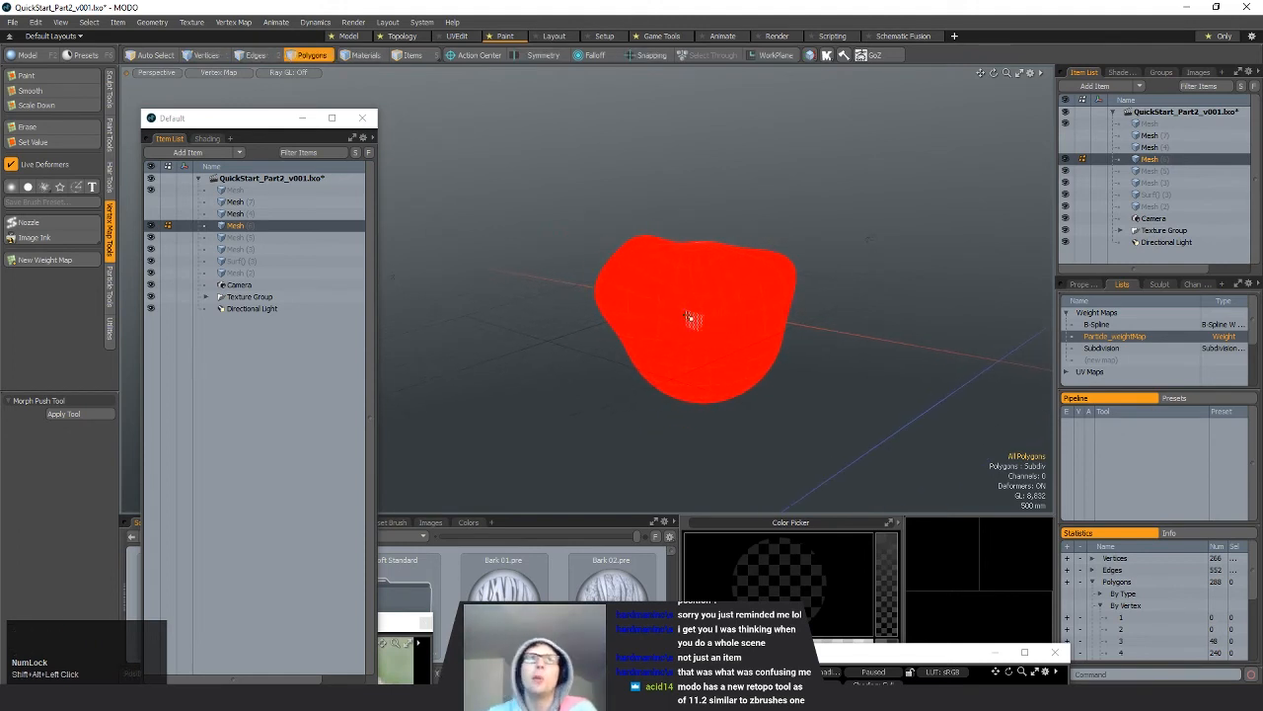
left_click_drag(728, 316, 729, 324, "alt+shift")
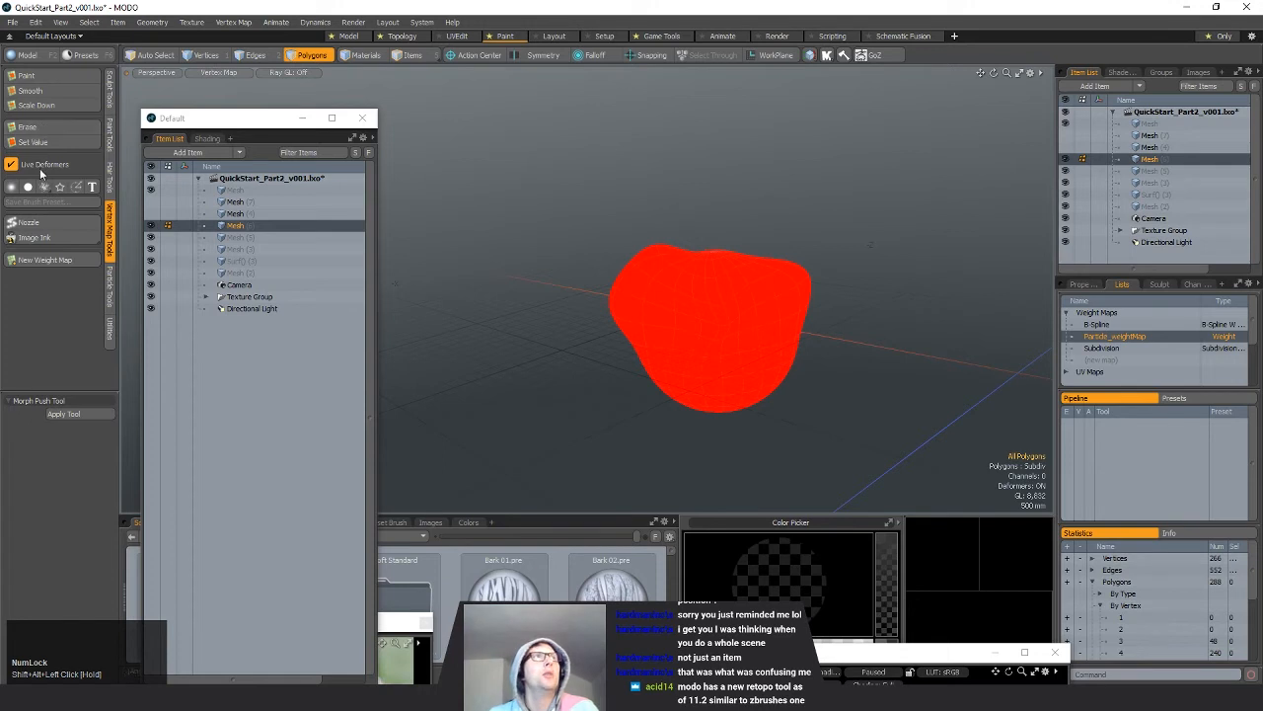
Step: Erase the weight from the whole mesh using the Erase brush at size 262, and reduce the brush size to 71
left_click(39, 129)
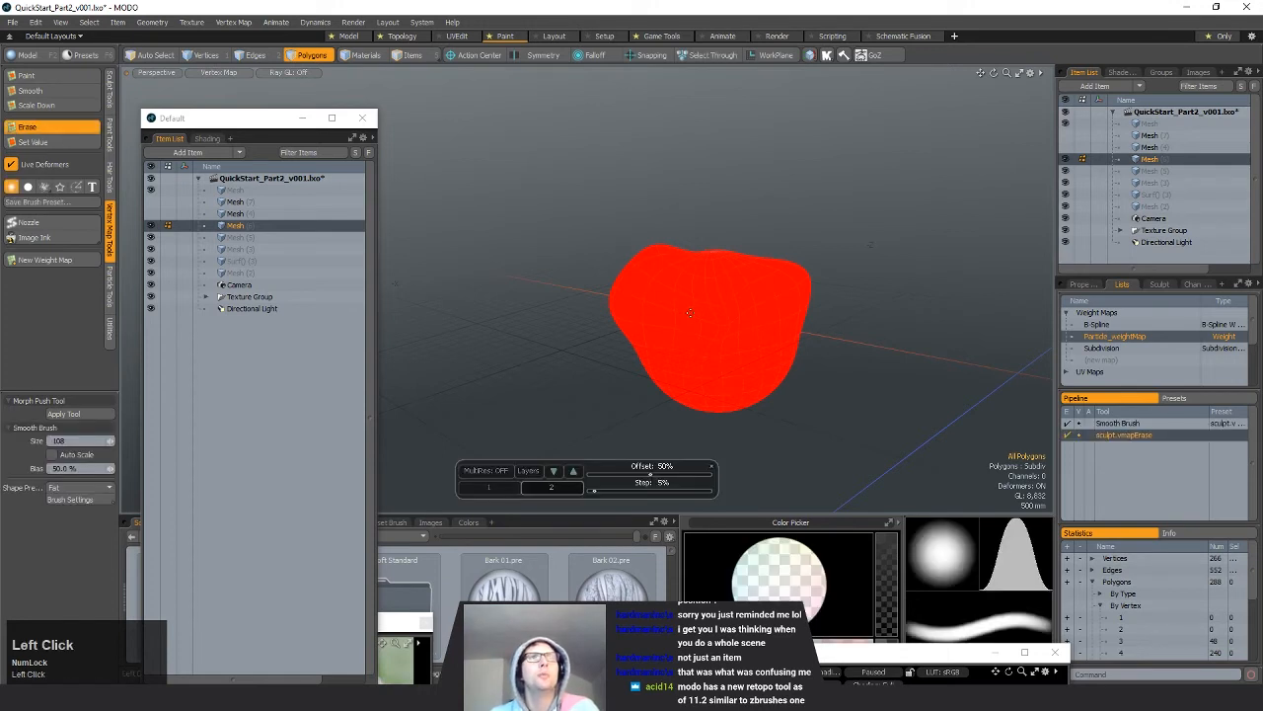
right_click_drag(689, 313, 779, 325)
left_click_drag(781, 356, 570, 287, "alt")
left_click_drag(473, 296, 609, 326, "alt")
mouse_move(497, 331)
left_mouse_down()
mouse_move(472, 356)
mouse_move(553, 335)
mouse_move(751, 355)
mouse_move(677, 349)
mouse_move(560, 245)
mouse_move(659, 296)
left_mouse_up()
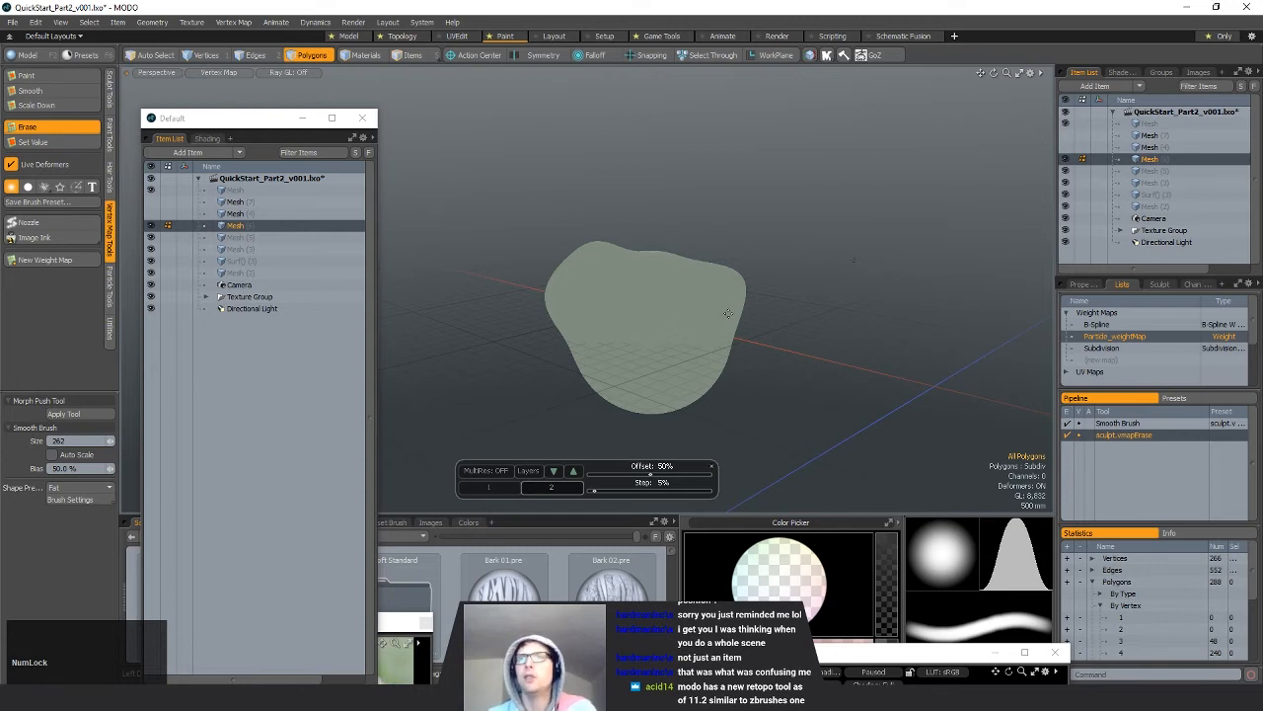
mouse_move(635, 309)
right_mouse_down()
mouse_move(681, 314)
mouse_move(652, 316)
right_mouse_up()
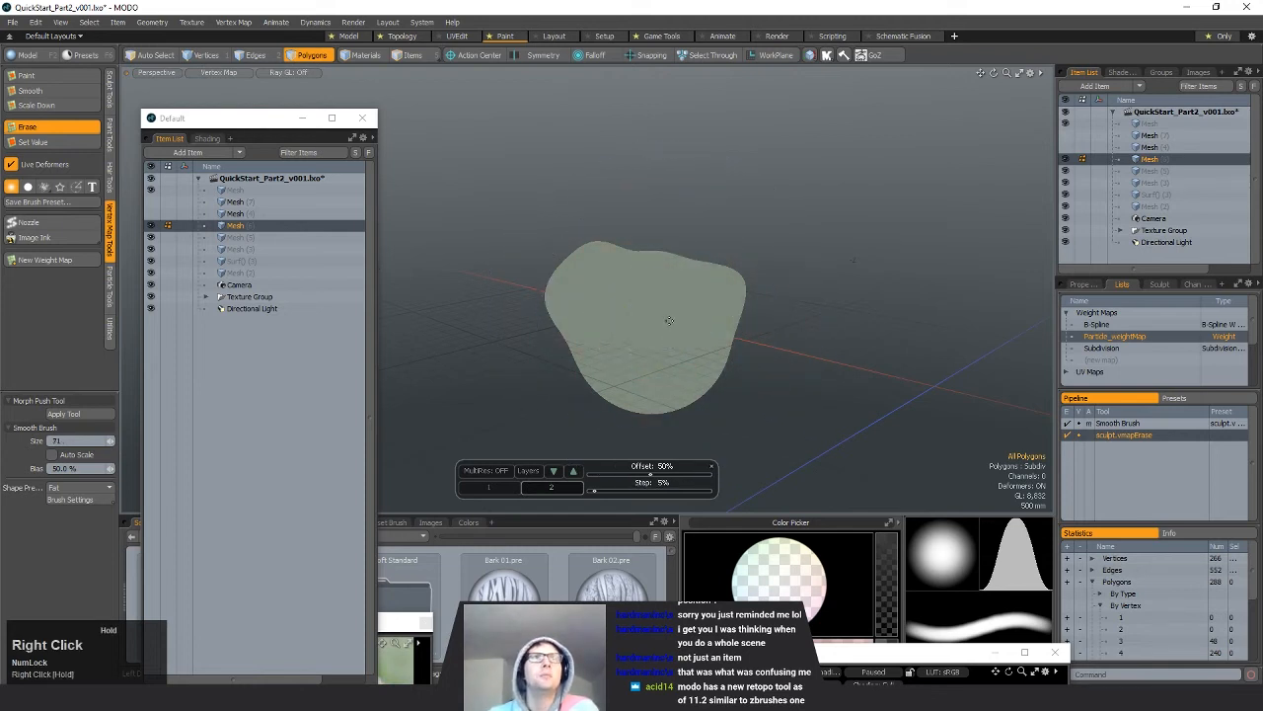
left_click_drag(694, 352, 771, 297, "alt")
scroll(689, 337, "up", 4)
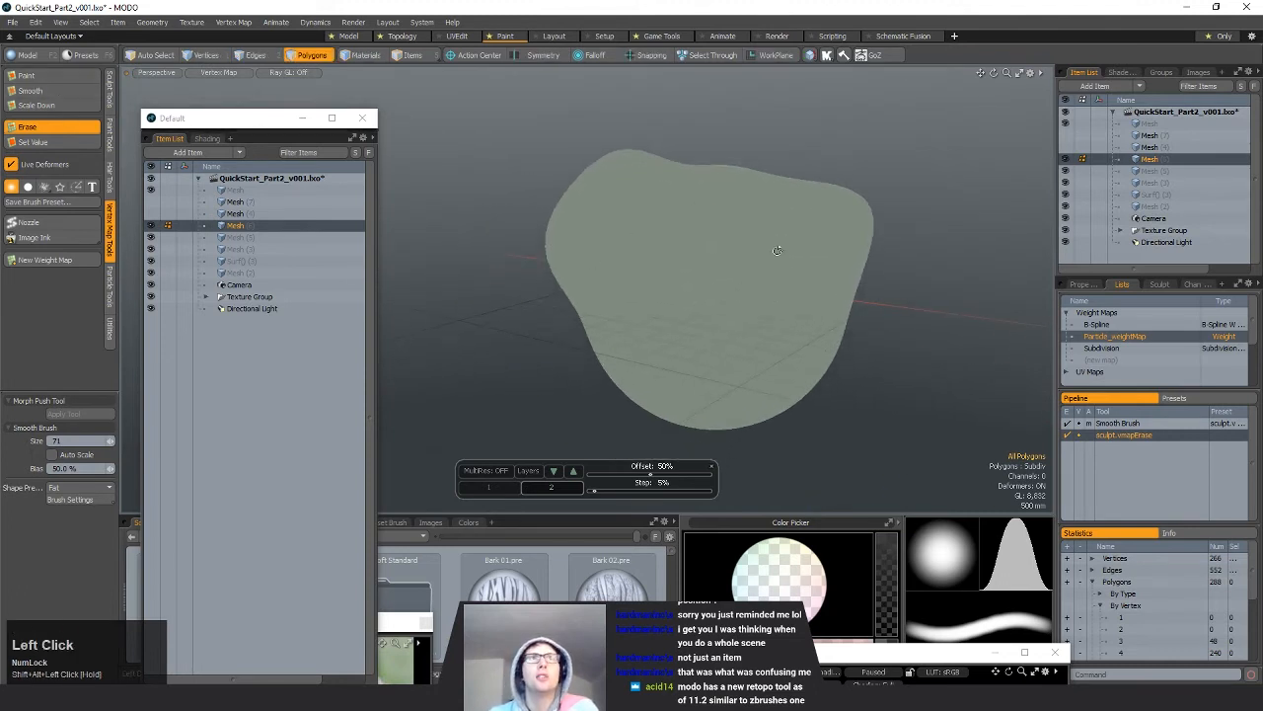
mouse_move(778, 251)
left_mouse_down("alt")
mouse_move(485, 275)
mouse_move(474, 297)
left_mouse_up("alt")
Step: Paint weight across the upper front of the mesh with the Paint brush at size 88 and a 50% paint value
left_click(59, 77)
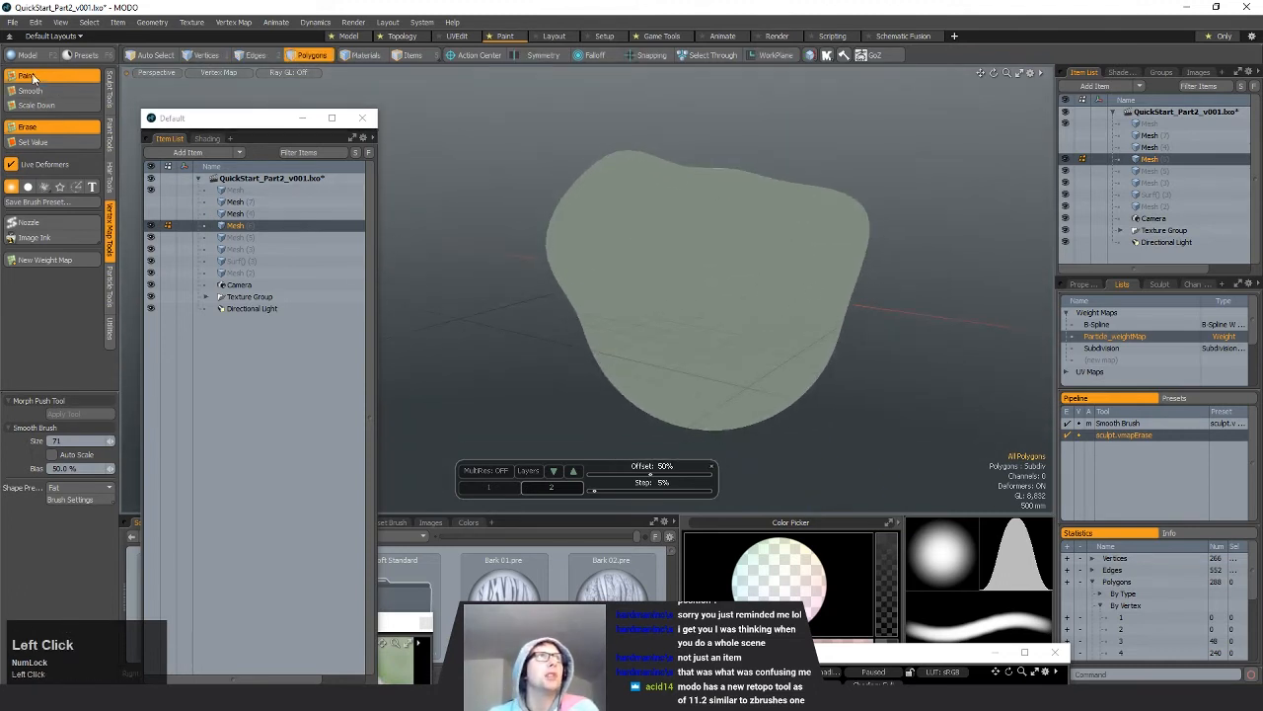
left_click_drag(755, 285, 793, 369, "alt")
scroll(794, 370, "up", 3)
right_click_drag(726, 273, 732, 273)
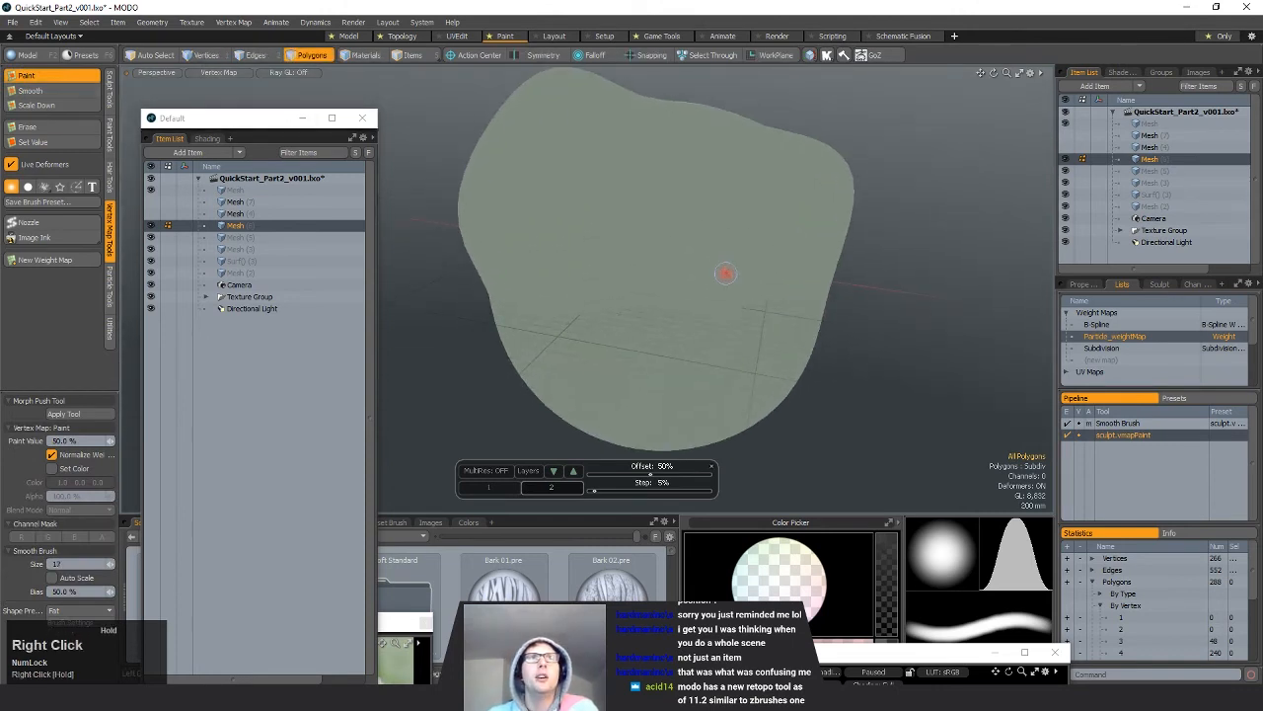
mouse_move(730, 274)
left_mouse_down("alt")
mouse_move(474, 262)
mouse_move(494, 296)
mouse_move(790, 303)
left_mouse_up("alt")
mouse_move(789, 303)
left_mouse_down("ctrl+alt")
mouse_move(748, 303)
mouse_move(828, 380)
mouse_move(760, 326)
mouse_move(559, 333)
mouse_move(691, 333)
mouse_move(689, 352)
mouse_move(639, 248)
left_mouse_up("ctrl+alt")
mouse_move(634, 247)
left_mouse_down()
mouse_move(621, 211)
mouse_move(706, 202)
mouse_move(725, 221)
mouse_move(706, 259)
left_mouse_up()
left_click_drag(706, 259, 762, 318, "alt")
mouse_move(647, 186)
left_mouse_down()
mouse_move(635, 217)
mouse_move(614, 225)
mouse_move(839, 271)
left_mouse_up()
mouse_move(839, 271)
left_mouse_down("ctrl+alt")
mouse_move(814, 279)
mouse_move(767, 220)
mouse_move(701, 237)
mouse_move(671, 270)
mouse_move(688, 294)
mouse_move(675, 257)
mouse_move(654, 273)
left_mouse_up("ctrl+alt")
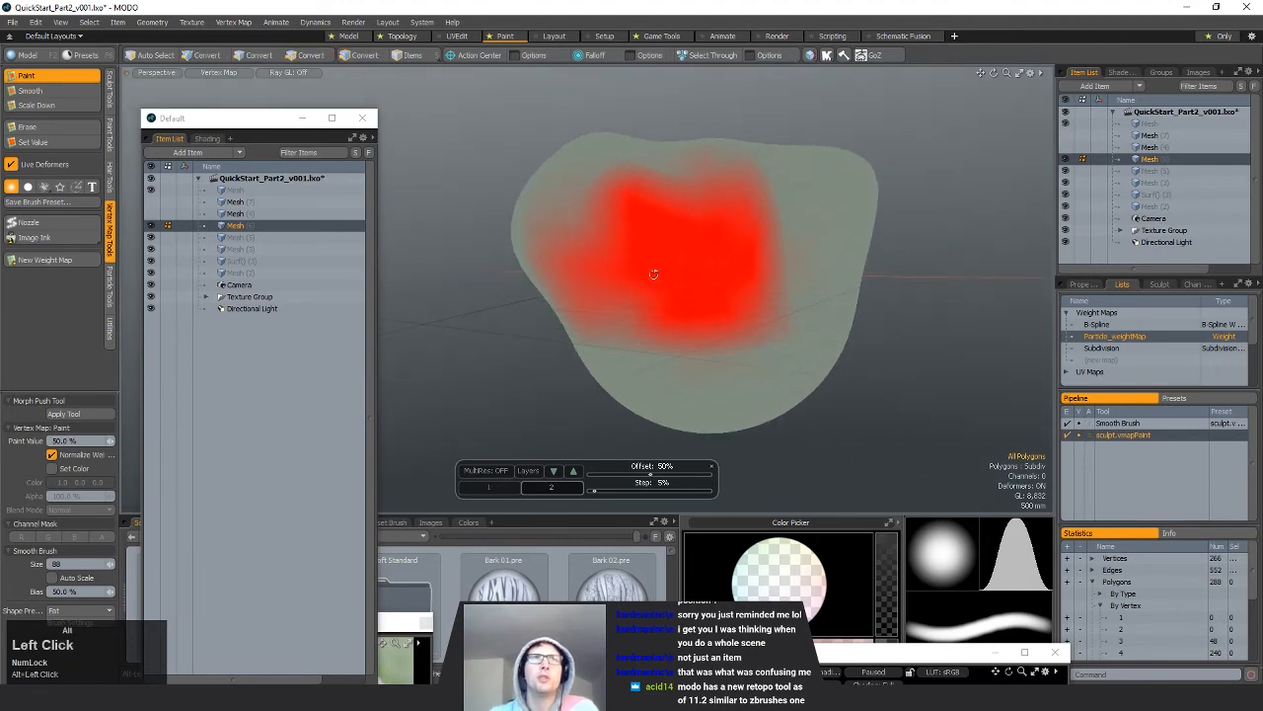
Step: Extend the painted weight with more strokes toward the mesh's left side and lower front
mouse_move(578, 231)
left_mouse_down("alt")
mouse_move(867, 380)
mouse_move(849, 444)
left_mouse_up("alt")
mouse_move(677, 254)
left_mouse_down()
mouse_move(660, 235)
mouse_move(608, 313)
mouse_move(546, 243)
left_mouse_up()
left_click_drag(761, 230, 777, 349)
mouse_move(777, 350)
left_mouse_down("alt")
mouse_move(689, 279)
mouse_move(704, 305)
mouse_move(695, 279)
left_mouse_up("alt")
scroll(705, 305, "down", 3)
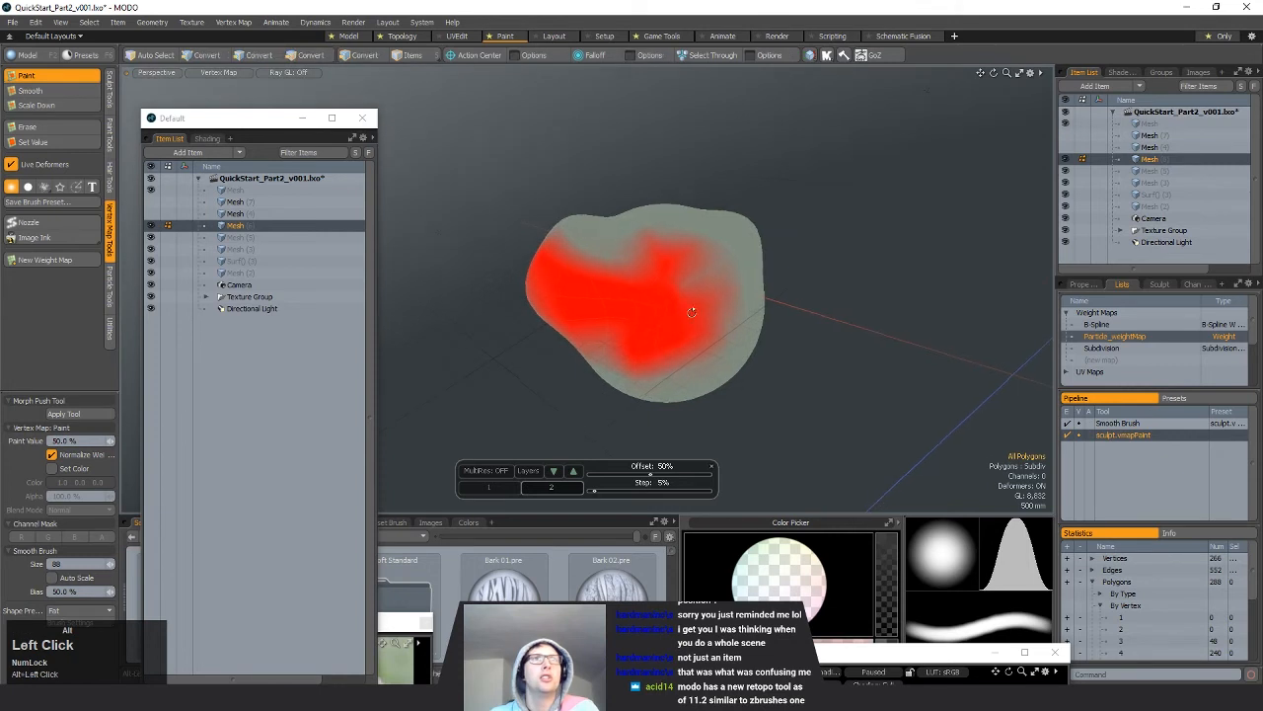
Step: Blend the painted weights across the front and left side of the mesh with the Smooth brush at 50%
left_click(32, 91)
right_click_drag(658, 299, 659, 299)
mouse_move(660, 299)
left_mouse_down()
mouse_move(675, 296)
mouse_move(671, 306)
left_mouse_up()
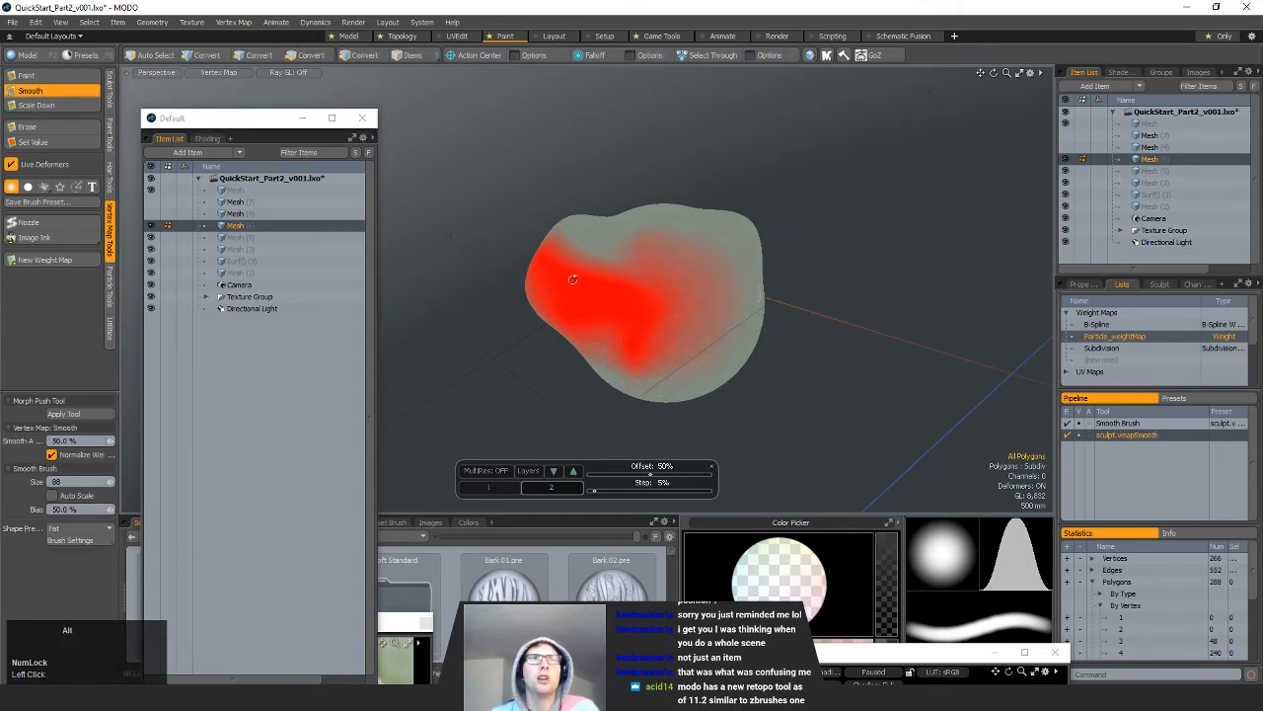
mouse_move(572, 280)
left_mouse_down("alt")
mouse_move(722, 287)
mouse_move(578, 274)
mouse_move(600, 328)
mouse_move(667, 360)
left_mouse_up("alt")
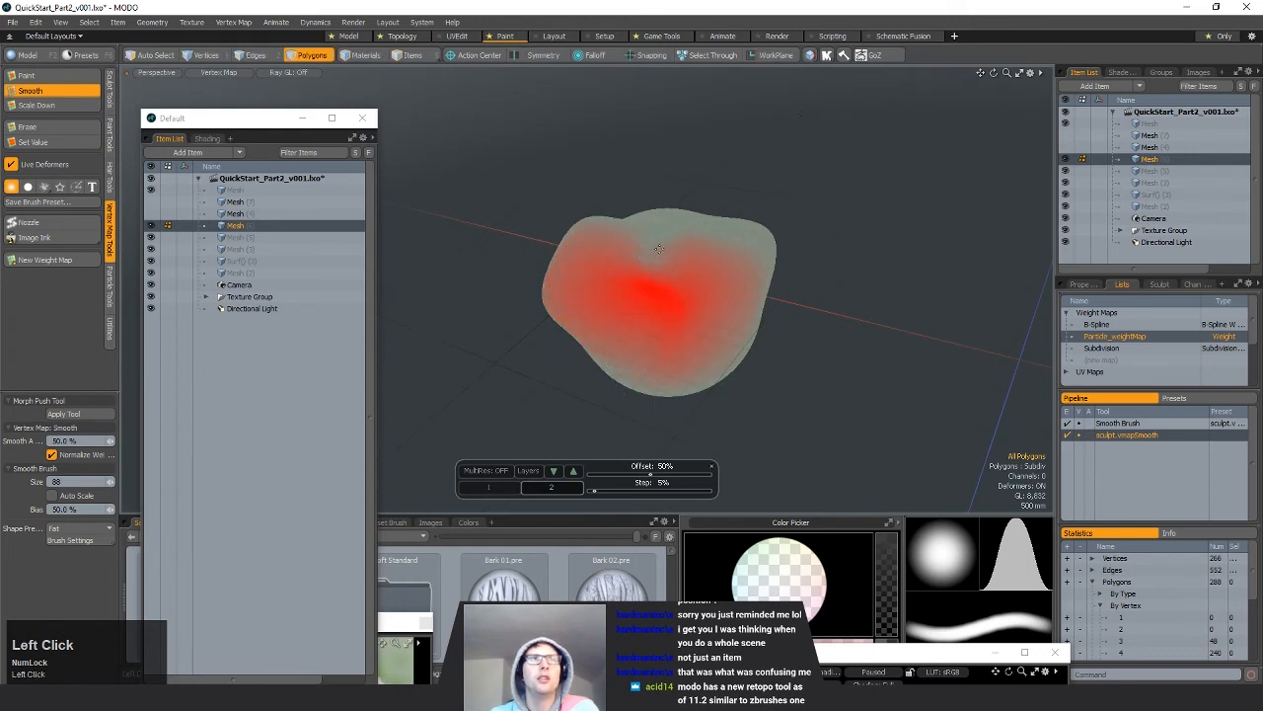
left_click_drag(780, 276, 806, 242, "alt")
left_click_drag(878, 277, 788, 305, "alt")
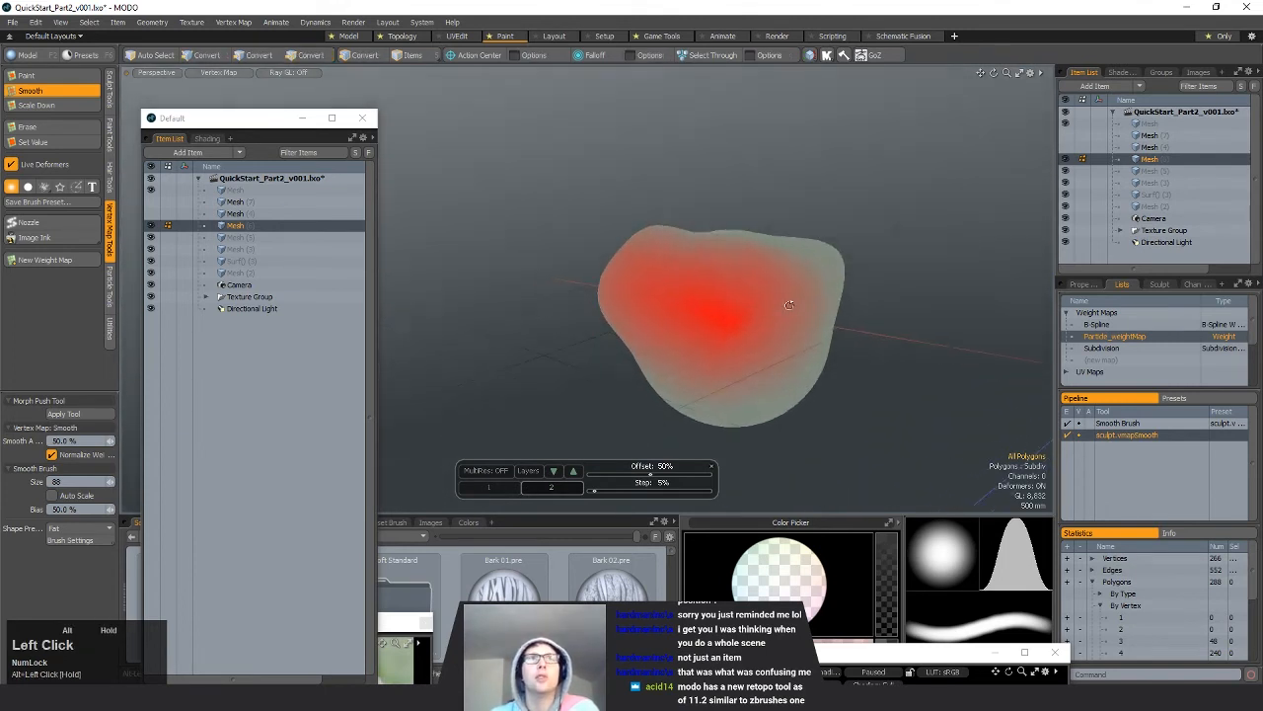
Step: Subtract weight from the mesh's right side with inverted Paint strokes, smooth the new edge and drop the tool
left_click(45, 125)
left_click(93, 75)
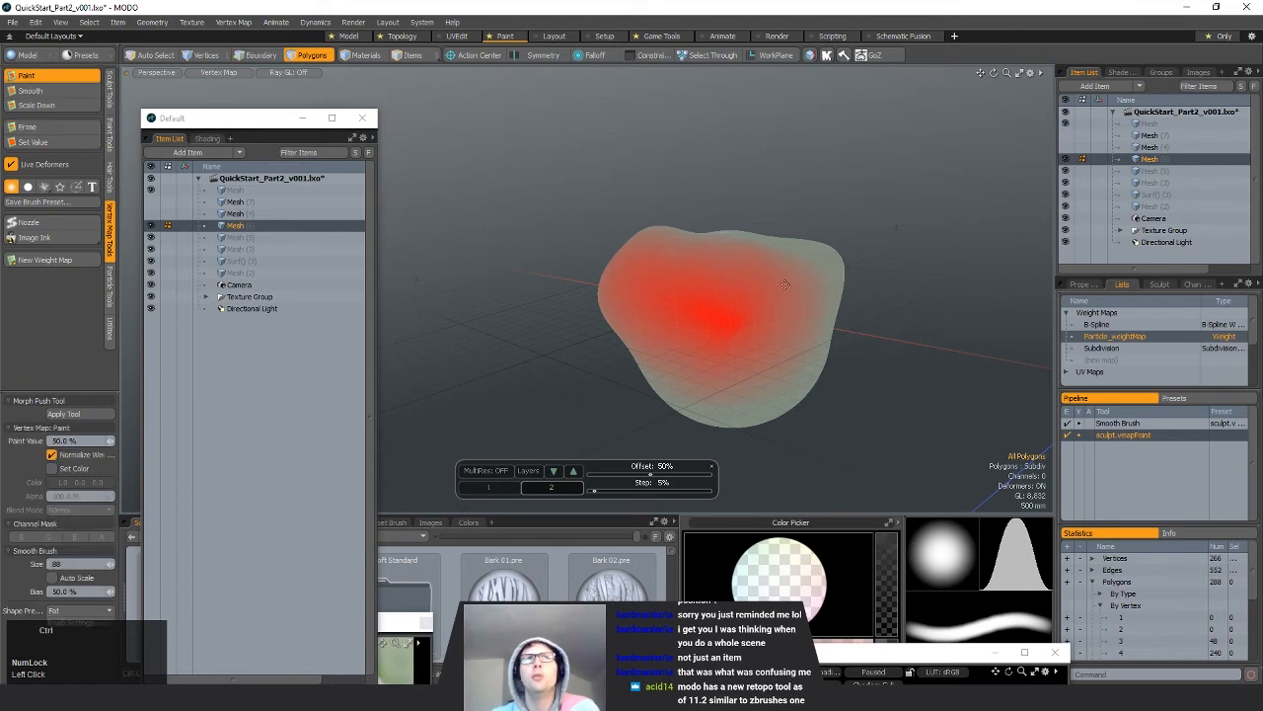
mouse_move(799, 293)
left_mouse_down("ctrl")
mouse_move(804, 360)
mouse_move(760, 254)
mouse_move(727, 212)
mouse_move(803, 395)
mouse_move(776, 402)
mouse_move(1089, 277)
left_mouse_up("ctrl")
left_click(30, 89)
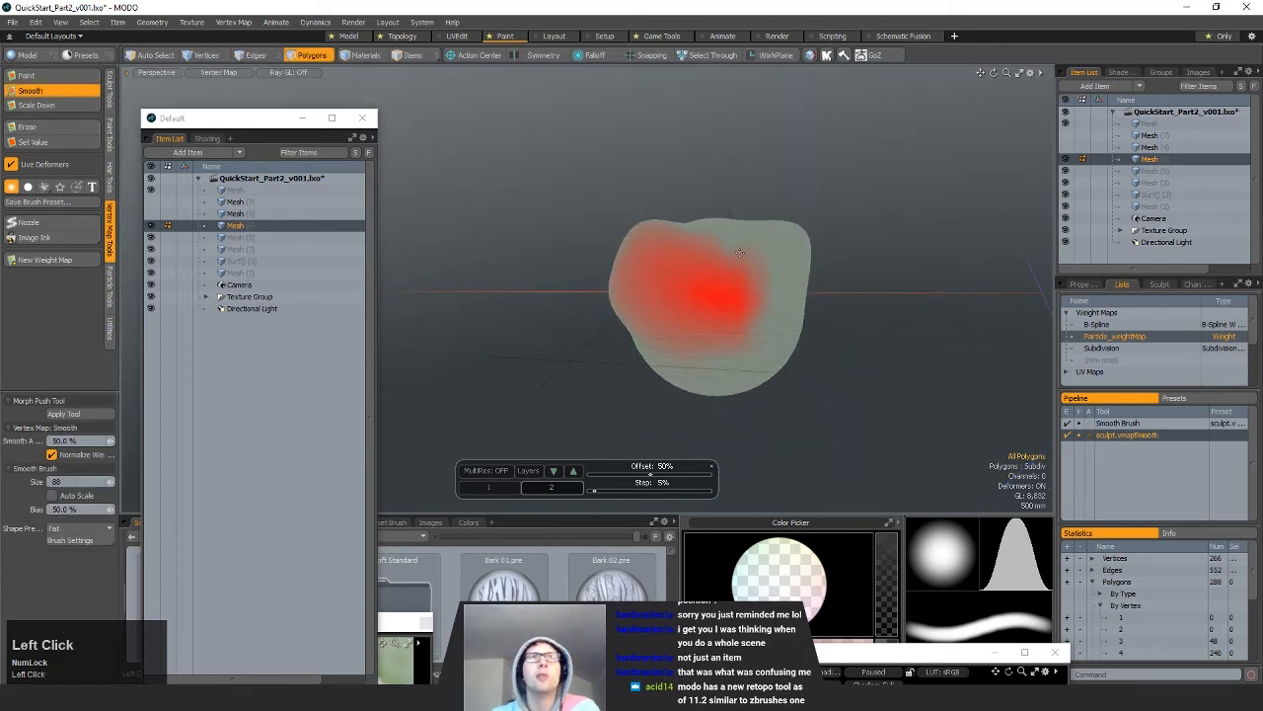
mouse_move(751, 267)
left_mouse_down()
mouse_move(764, 339)
mouse_move(950, 286)
mouse_move(810, 308)
left_mouse_up()
scroll(806, 306, "up", 4)
key("space")
mouse_move(563, 259)
left_mouse_down("alt")
mouse_move(488, 276)
mouse_move(936, 338)
mouse_move(462, 304)
mouse_move(611, 395)
mouse_move(736, 328)
left_mouse_up("alt")
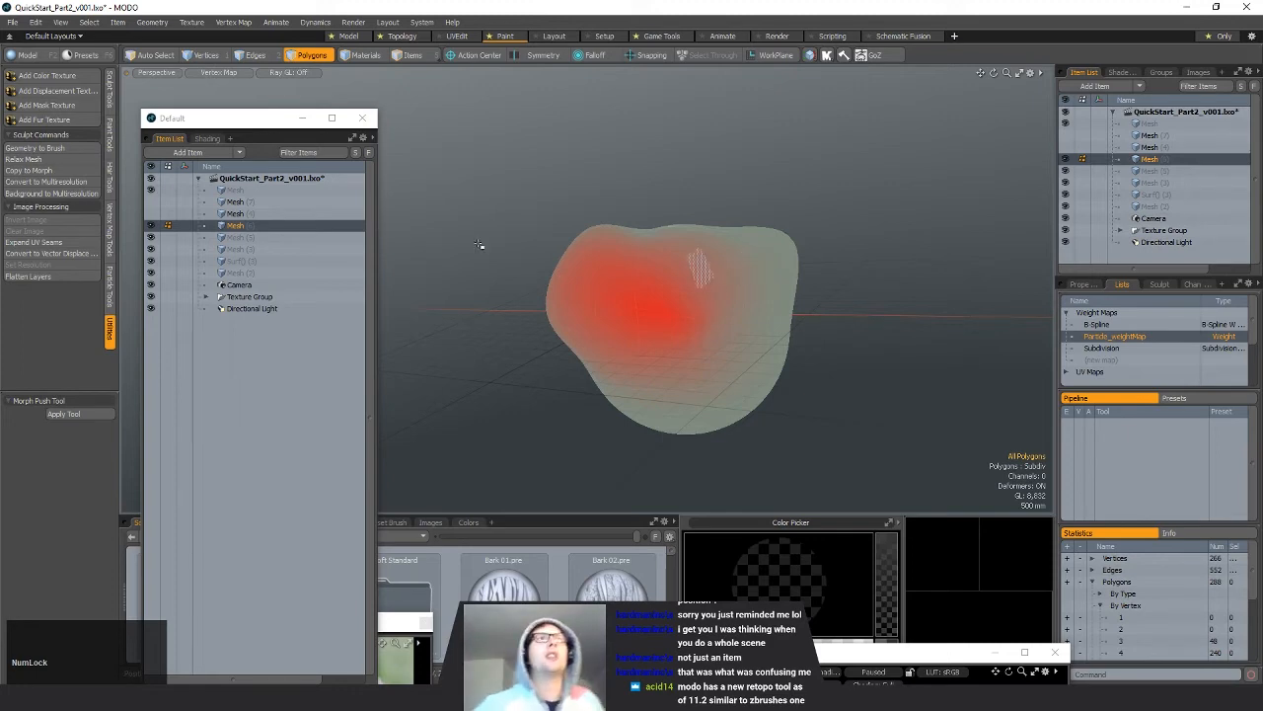
Step: Show Mesh (7) and run Geometry to Brush on the selected mesh in Height Field mode at 512 x 512 resolution
left_click(151, 202)
left_click_drag(769, 258, 765, 325, "alt")
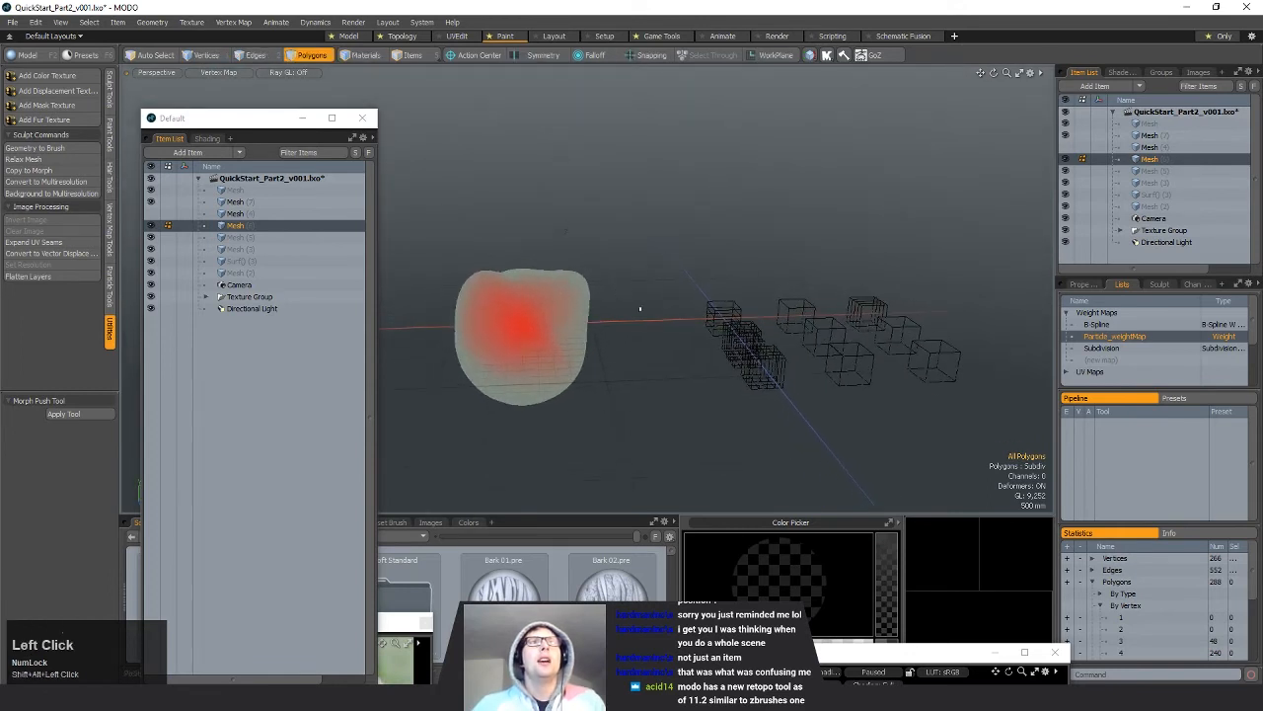
left_click(46, 146)
mouse_move(898, 296)
left_mouse_down()
mouse_move(722, 202)
mouse_move(649, 141)
left_mouse_up()
left_click(715, 162)
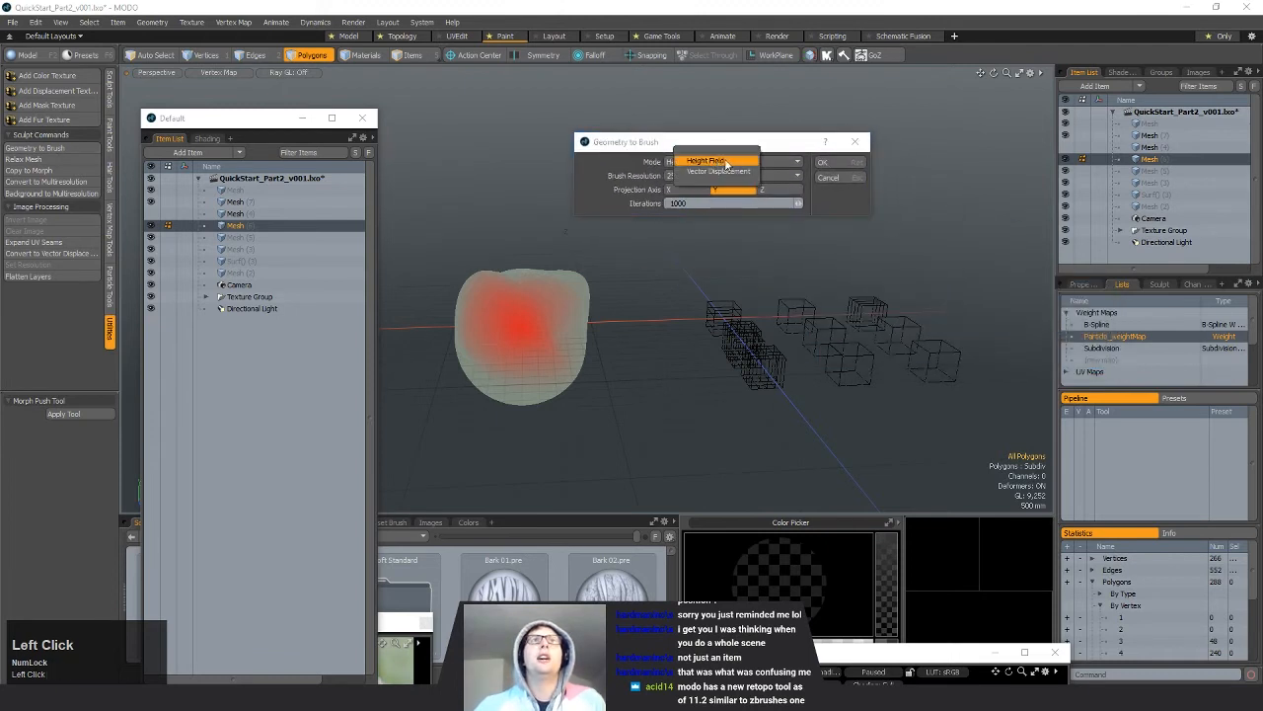
left_click(839, 195)
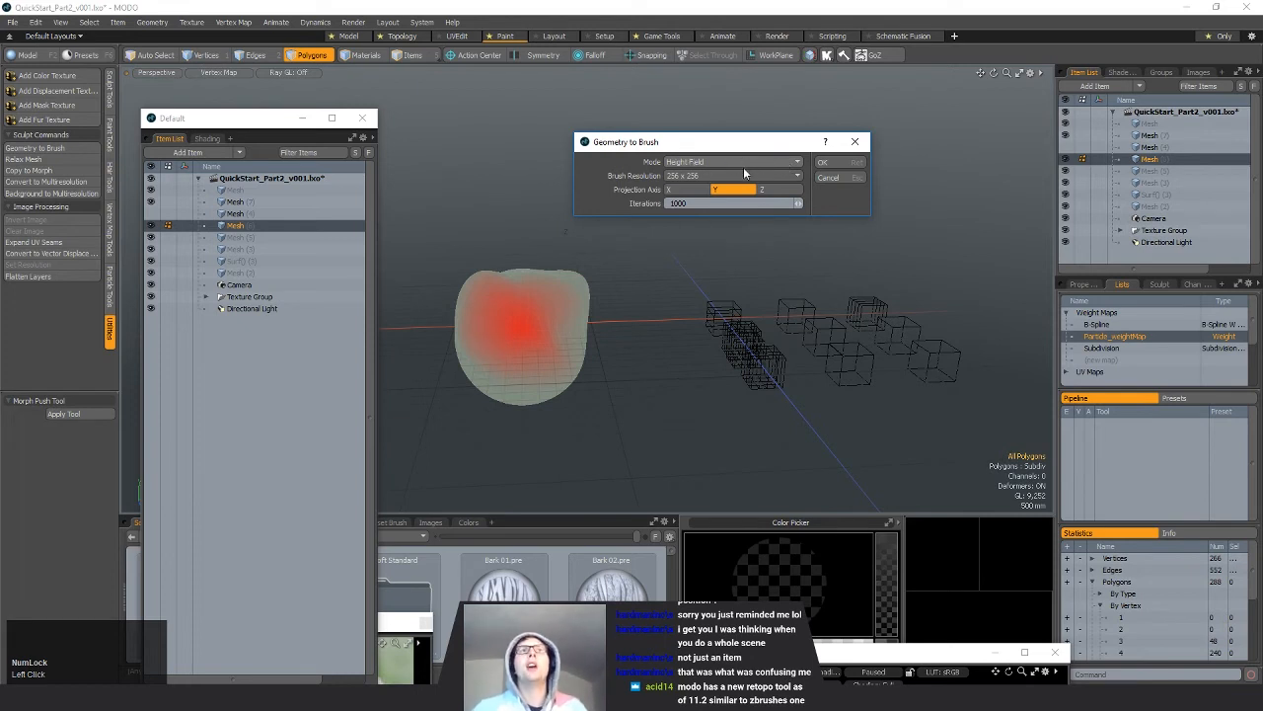
left_click(717, 176)
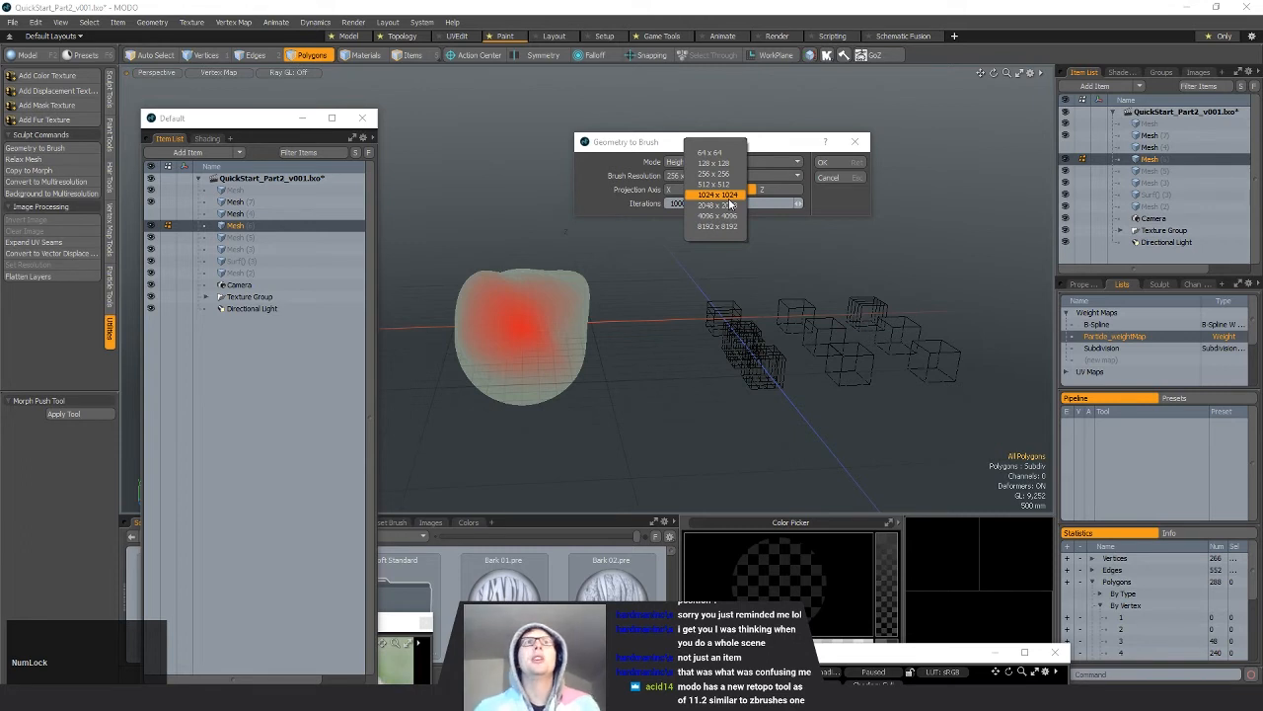
left_click(716, 183)
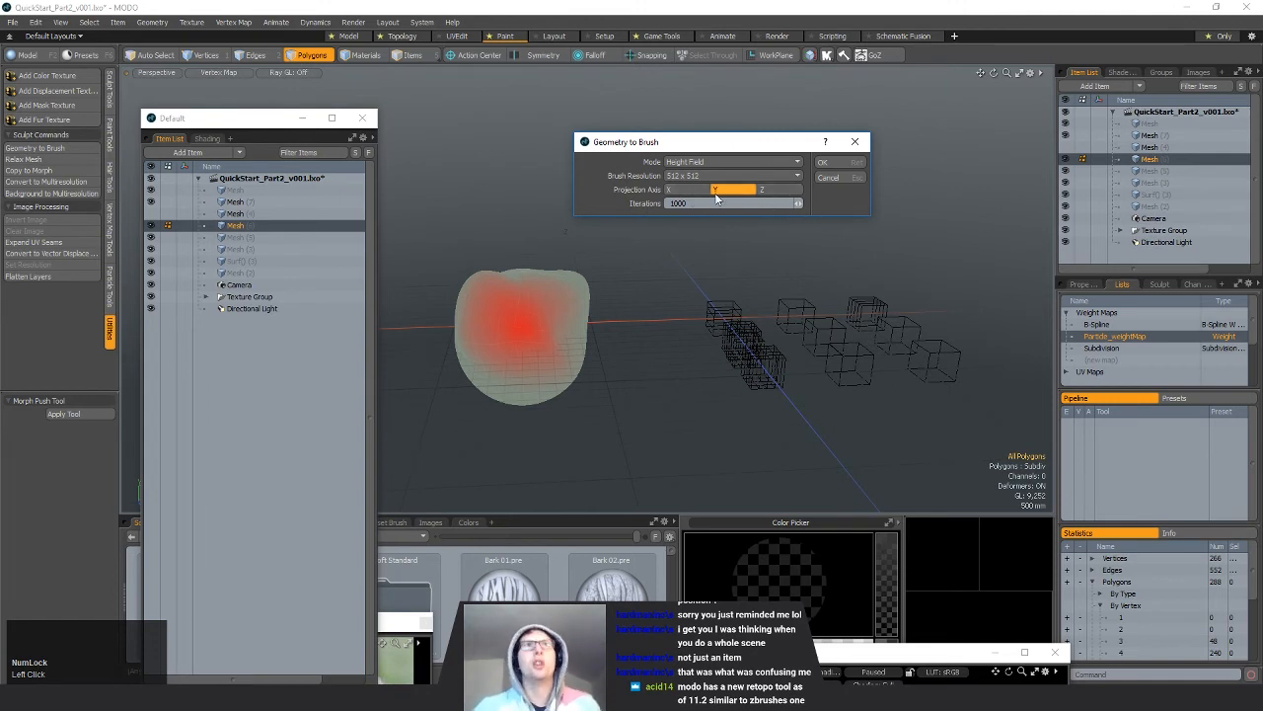
left_click(839, 163)
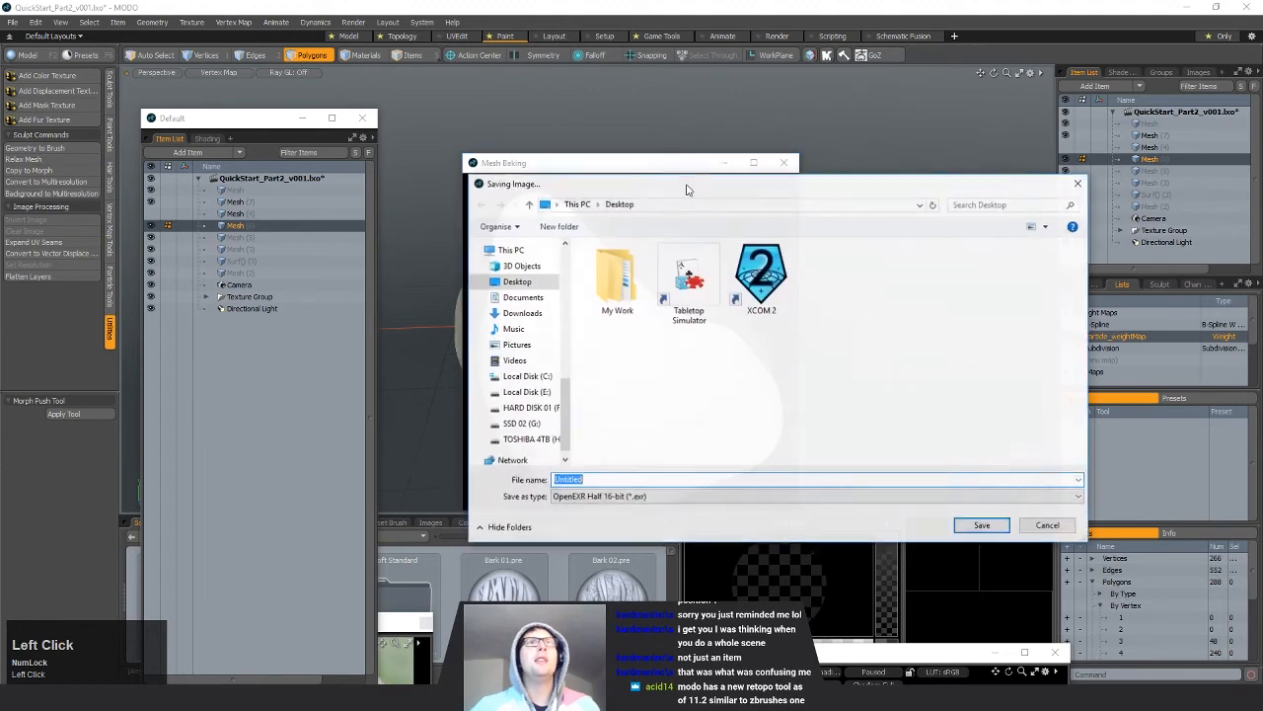
Step: Check the save formats for the baked brush image, close the save dialog and move the Mesh Baking window aside
mouse_move(690, 181)
left_mouse_down()
mouse_move(800, 377)
mouse_move(884, 284)
mouse_move(1022, 204)
mouse_move(966, 217)
mouse_move(902, 176)
mouse_move(988, 170)
mouse_move(862, 167)
left_mouse_up()
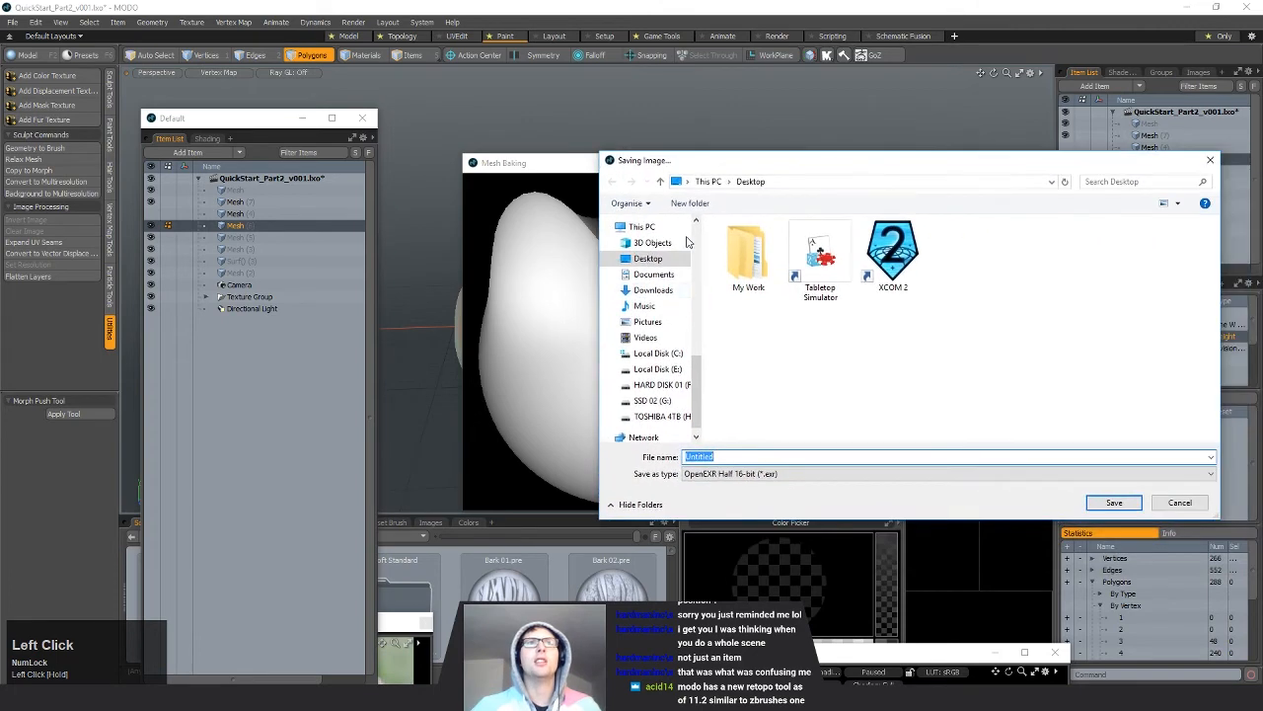
left_click(889, 474)
left_click(668, 299)
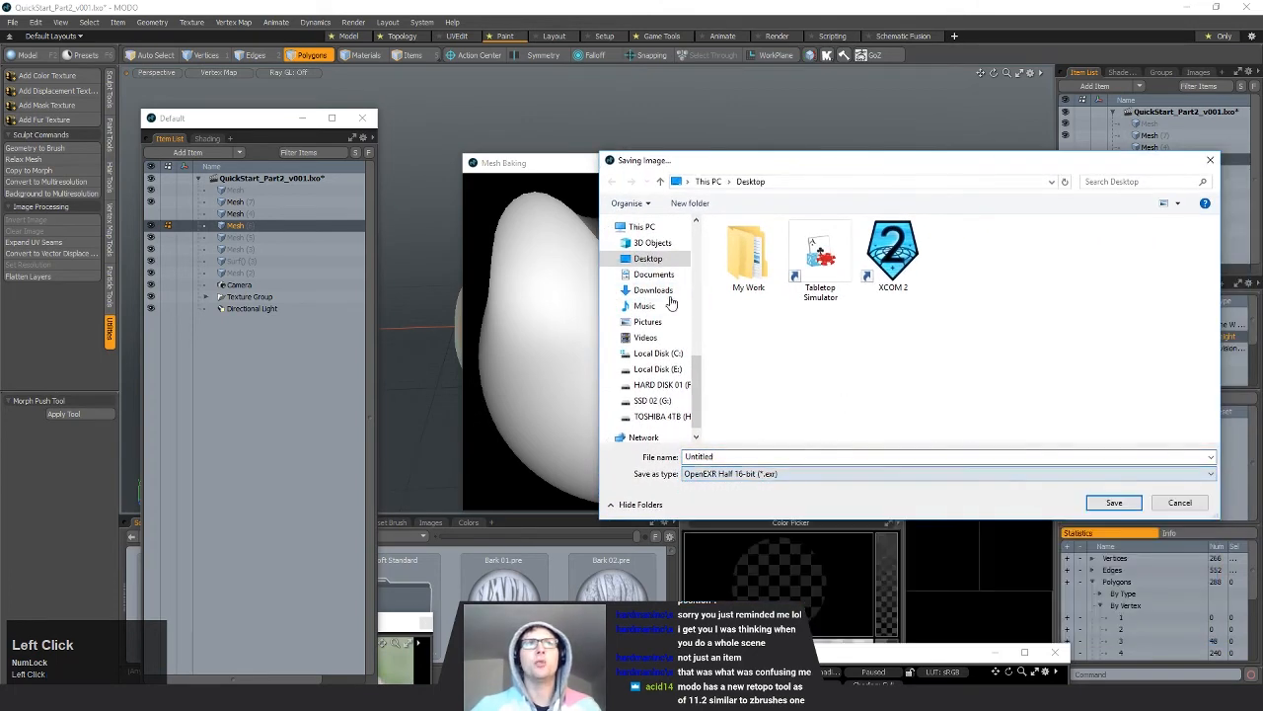
left_click(541, 161)
mouse_move(693, 167)
left_mouse_down()
mouse_move(783, 167)
mouse_move(734, 434)
mouse_move(615, 145)
mouse_move(363, 125)
left_mouse_up()
left_click(1111, 483)
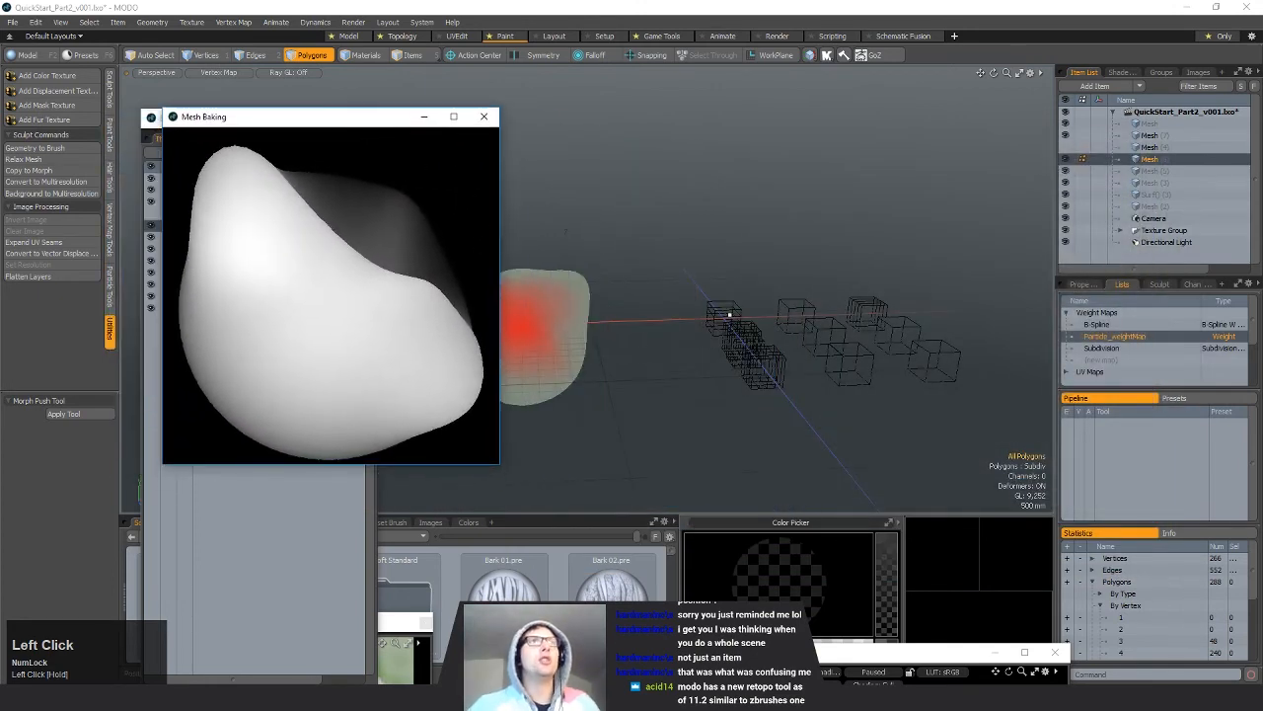
Step: Add Mesh (7) to the selection, run Geometry to Brush in Height Field mode at 512 x 512, and dismiss the save dialog to view the bake
mouse_move(709, 333)
left_mouse_down("alt")
mouse_move(618, 428)
mouse_move(582, 418)
mouse_move(789, 375)
mouse_move(793, 288)
left_mouse_up("alt")
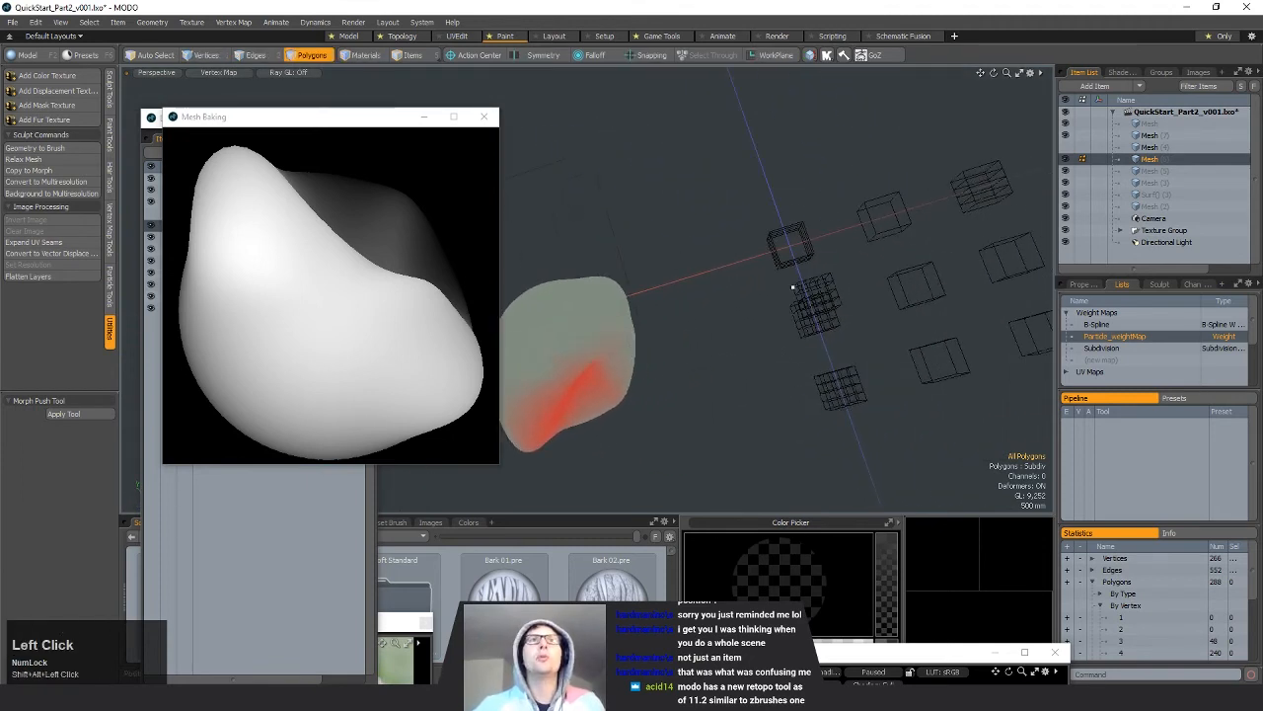
left_click_drag(734, 345, 771, 344, "alt+shift")
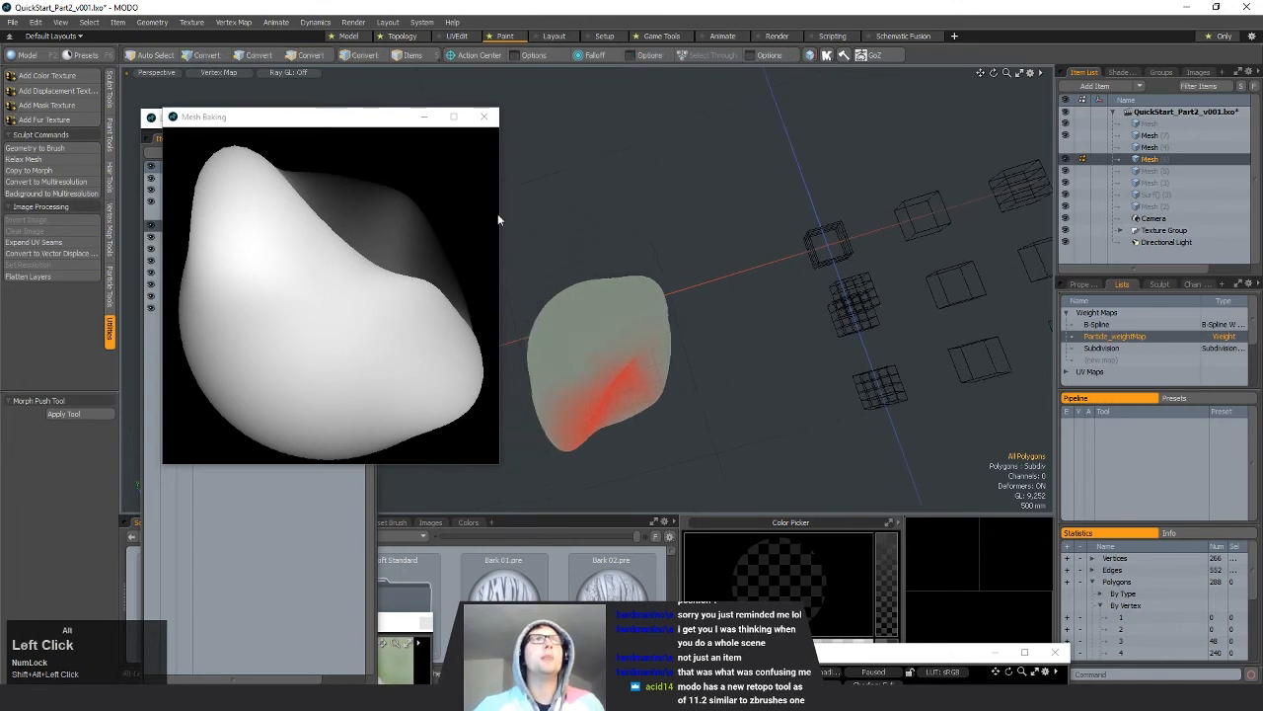
left_click_drag(364, 116, 391, 339)
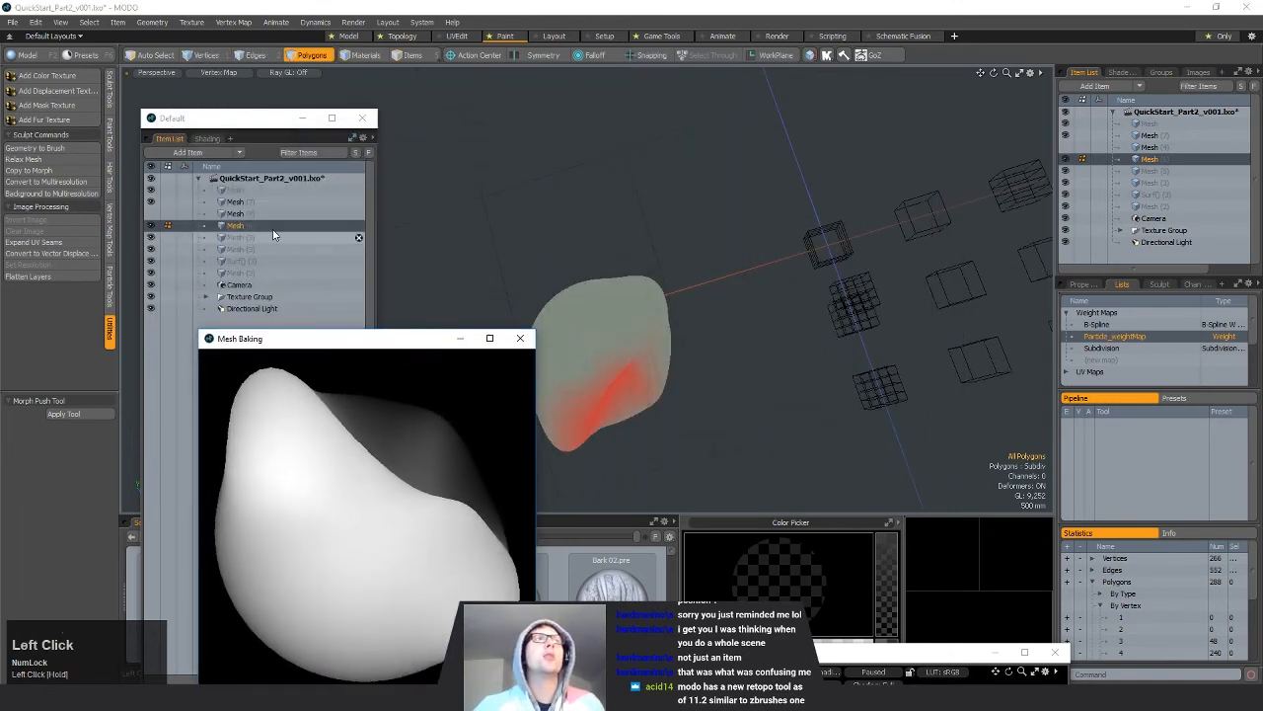
left_click(235, 201, "ctrl")
left_click_drag(770, 345, 789, 301, "alt+shift")
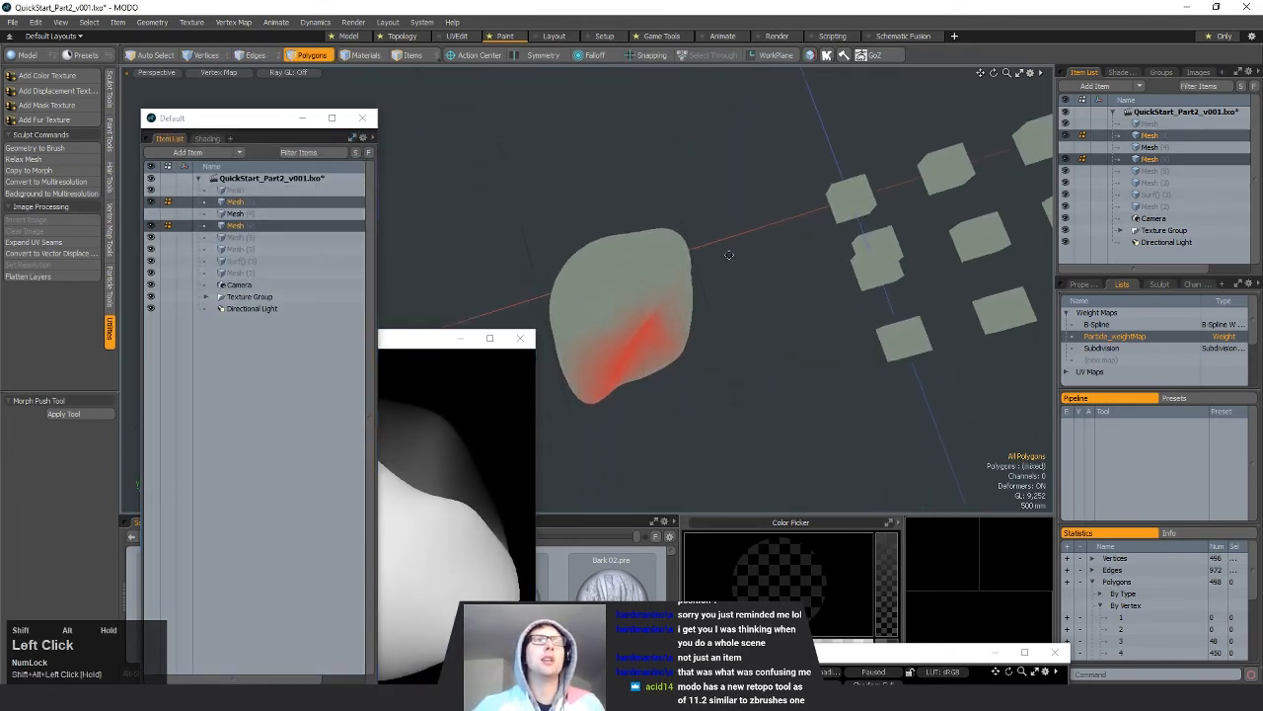
left_click(47, 148)
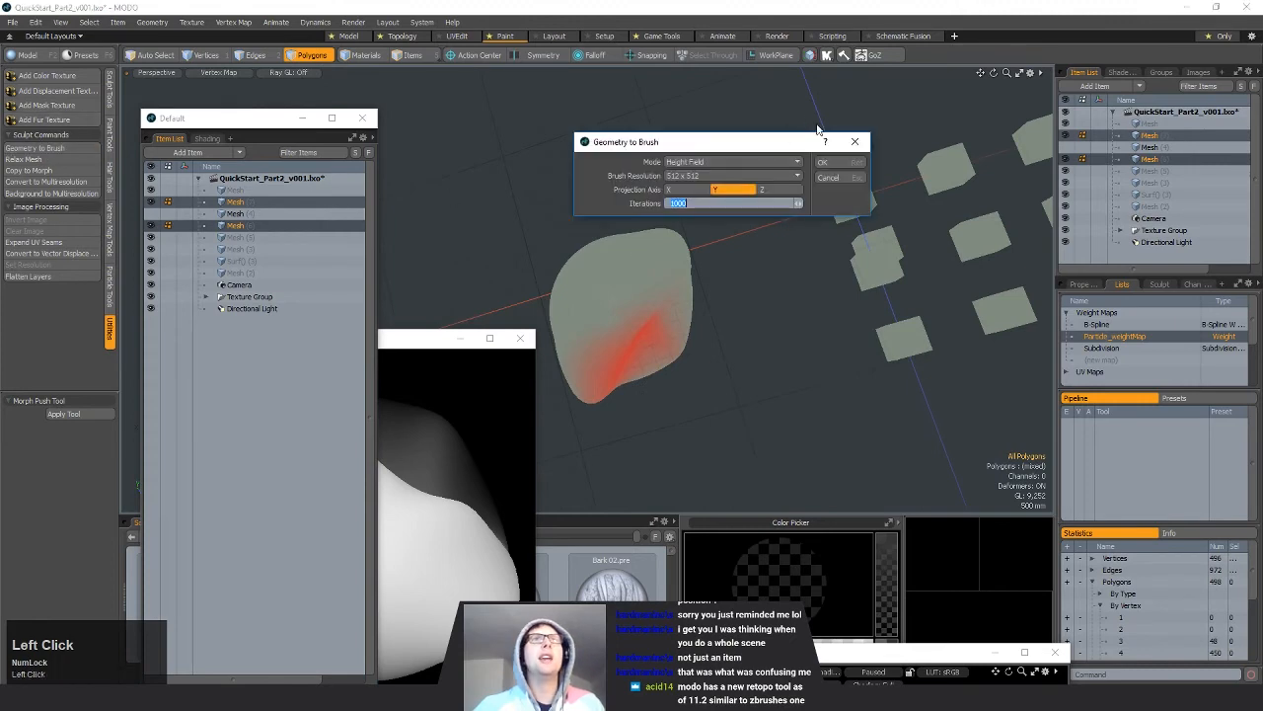
left_click(823, 164)
left_click(516, 361)
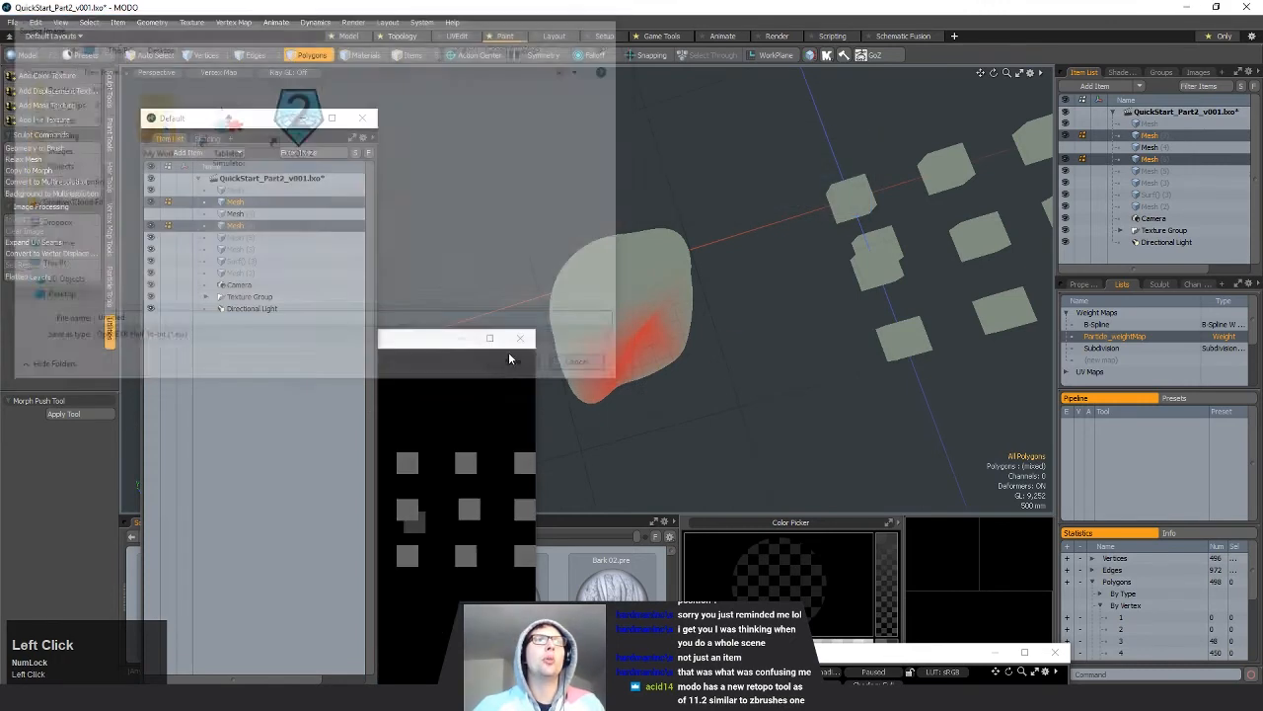
left_click_drag(409, 337, 402, 198)
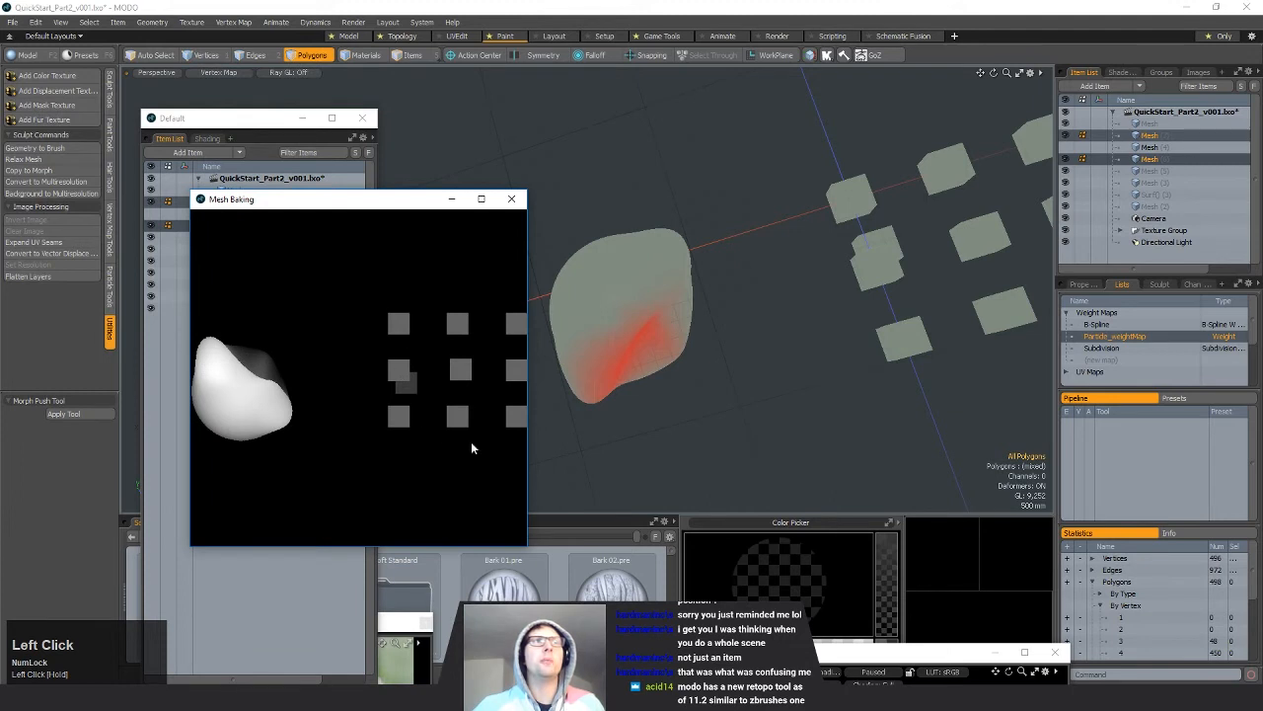
Step: Switch to the Model layout and rearrange the Preview and floating item list windows around the viewports
left_click_drag(709, 374, 813, 331, "alt")
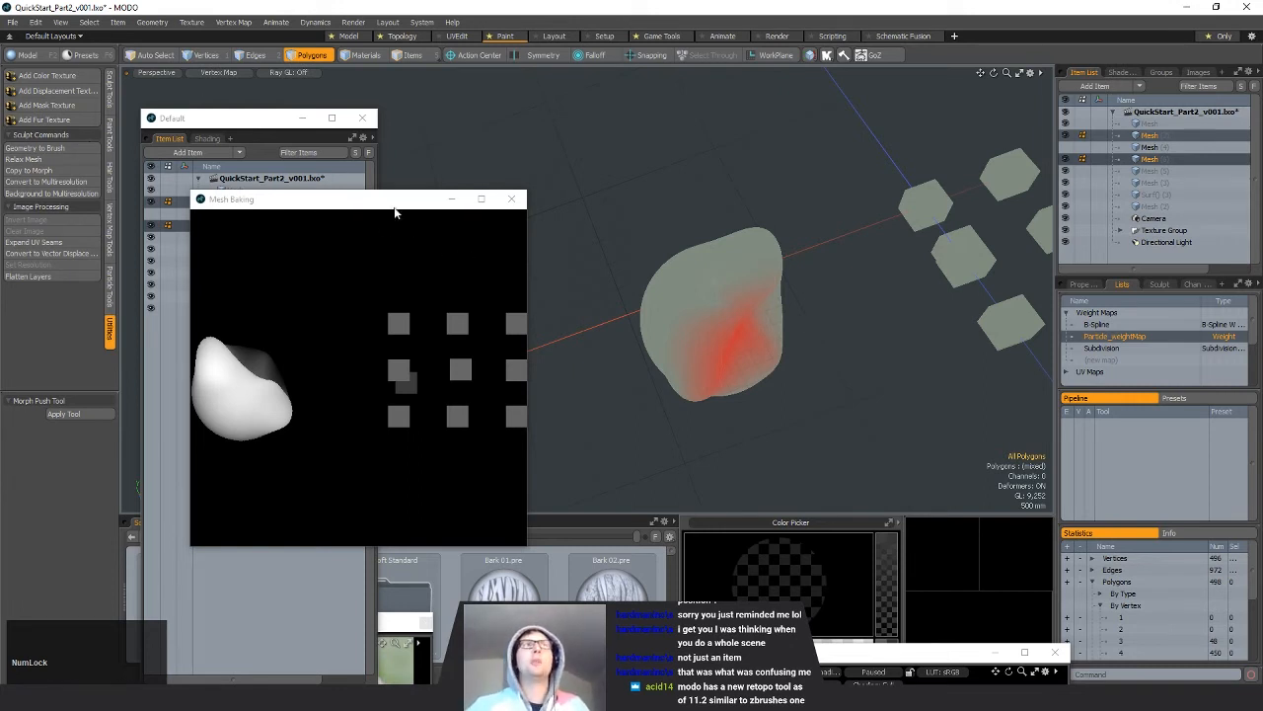
left_click_drag(395, 212, 475, 140)
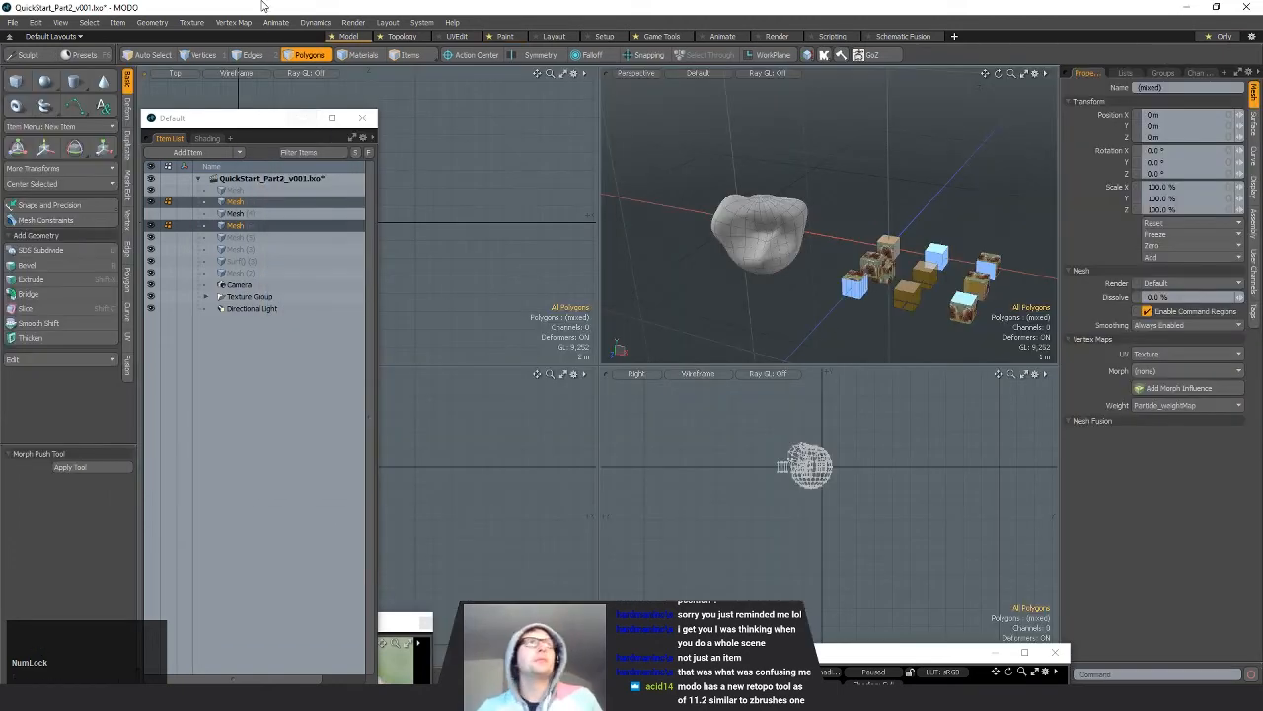
left_click_drag(682, 193, 635, 166, "alt+shift")
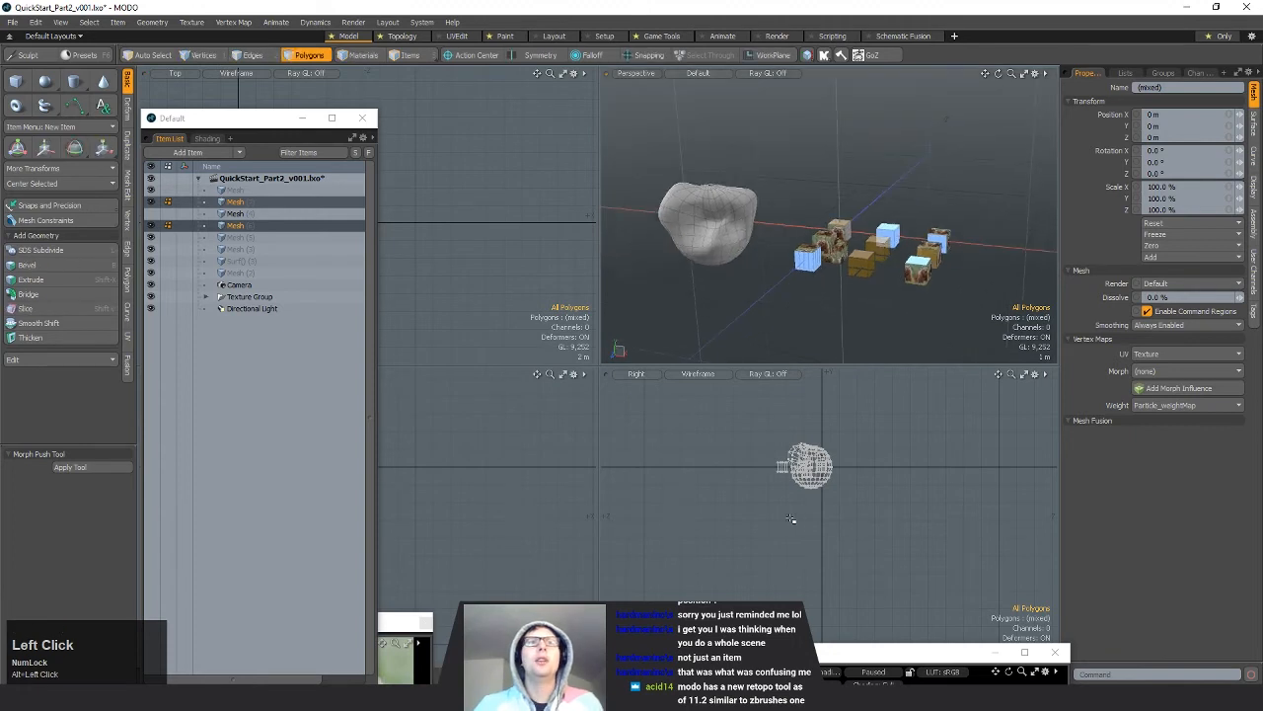
left_click(910, 652)
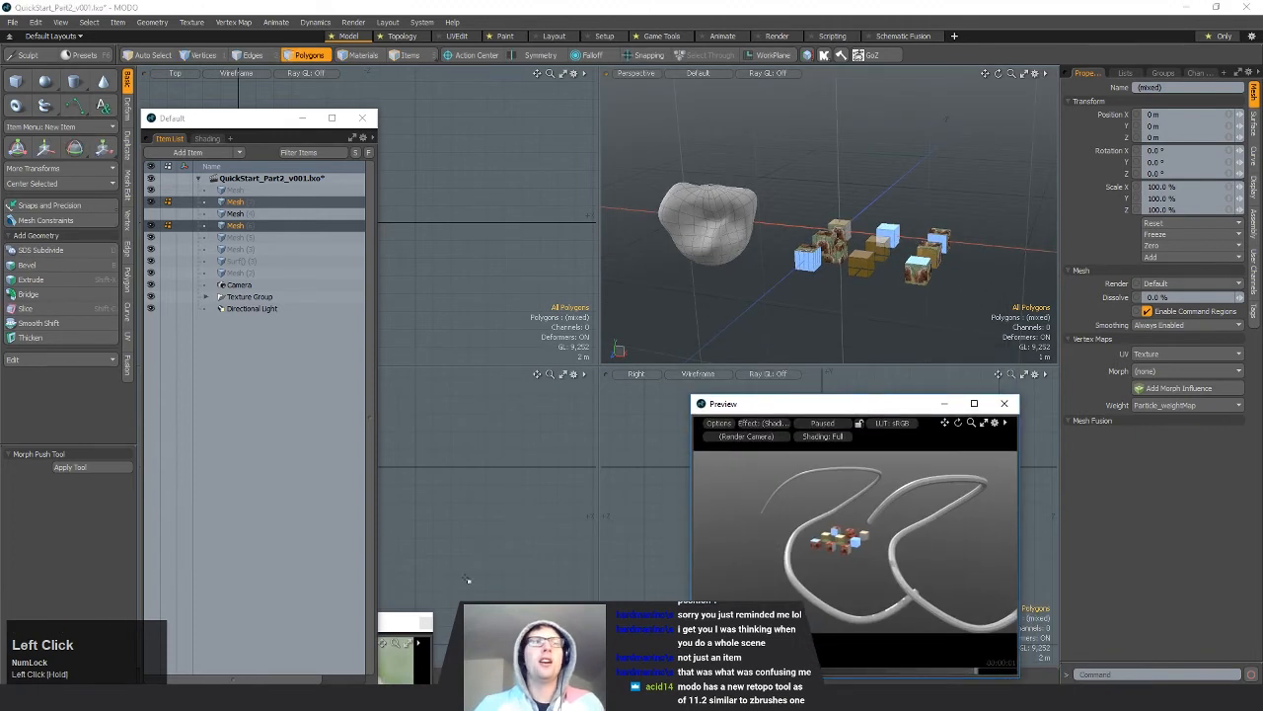
scroll(631, 355, "down", 1)
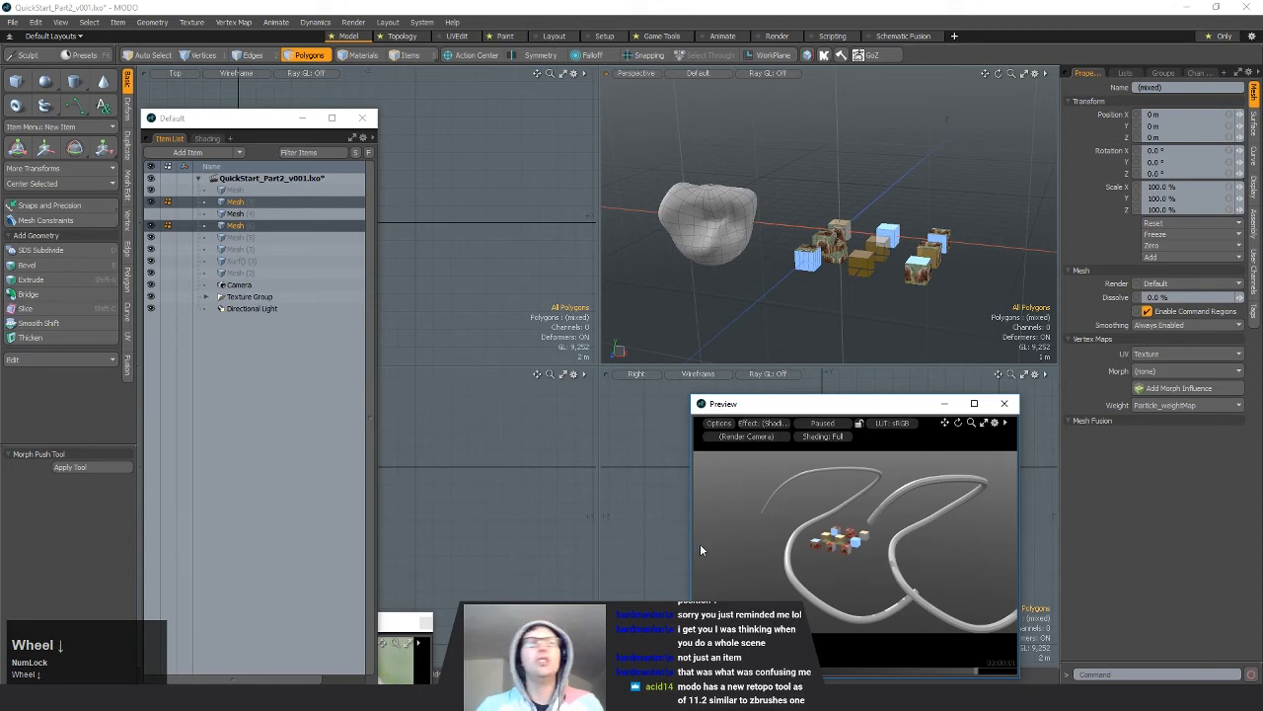
left_click(404, 621)
left_click_drag(408, 613, 503, 653)
left_click_drag(894, 282, 795, 217, "alt")
left_click_drag(229, 120, 359, 112)
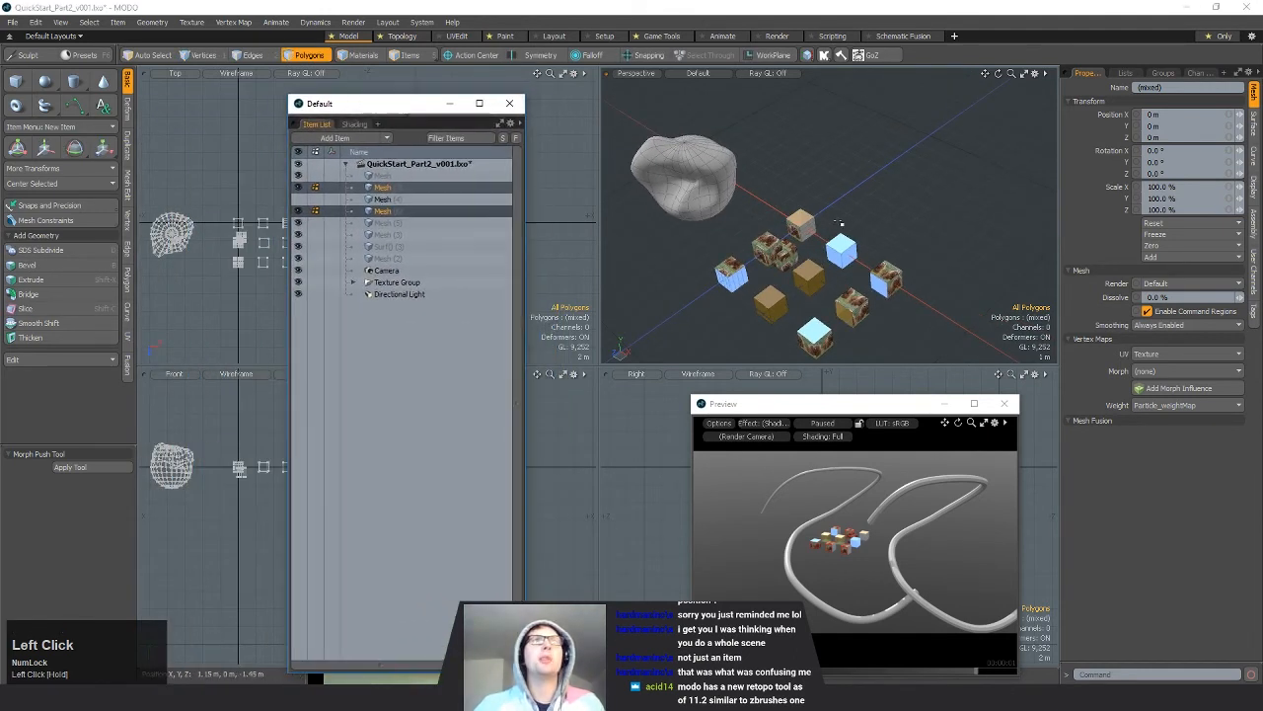
left_click_drag(840, 221, 855, 278, "alt")
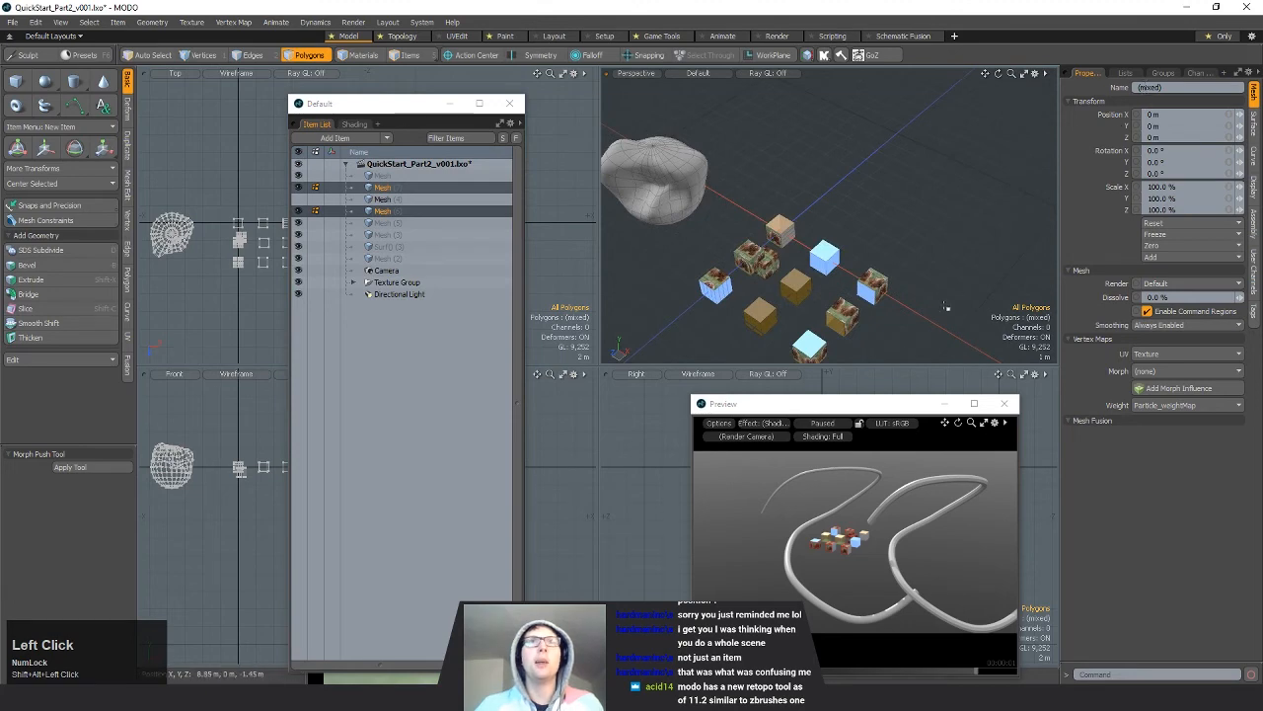
Step: Add a unit cube to Mesh (3), move it to 4.3 m in X and -6.5 m in Z, and drop the tool
left_click(408, 234)
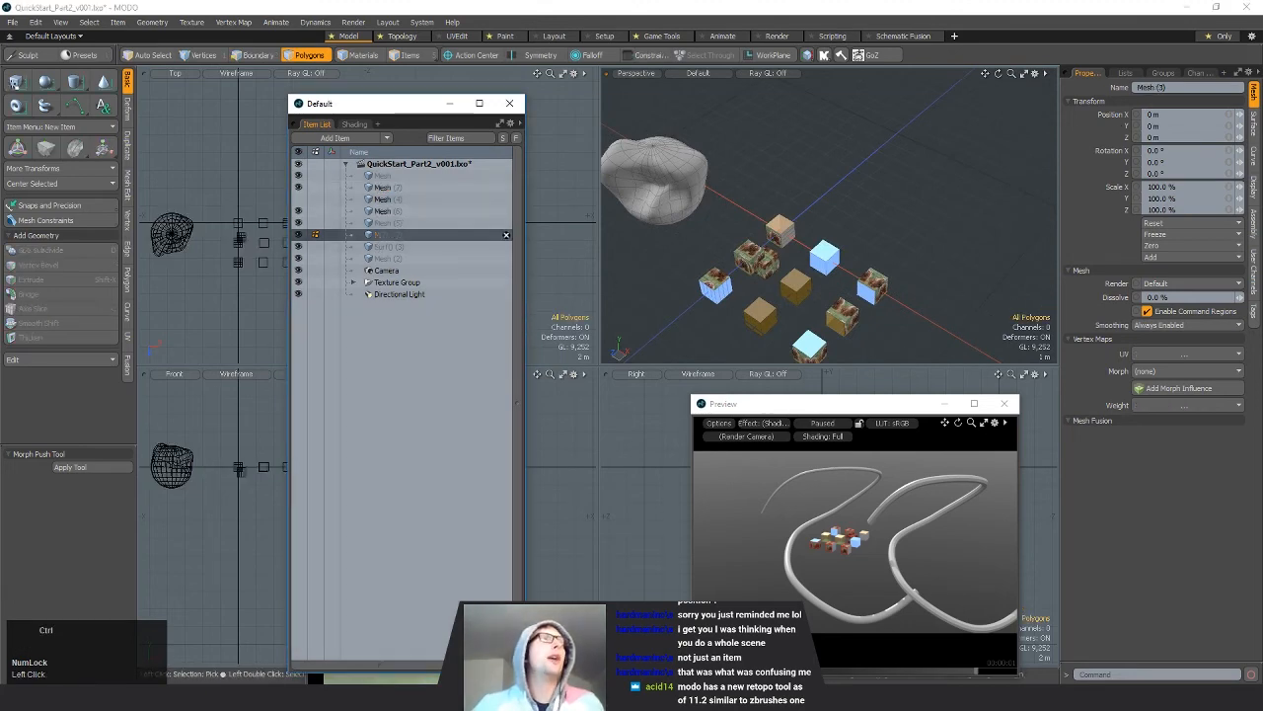
left_click(16, 83, "ctrl")
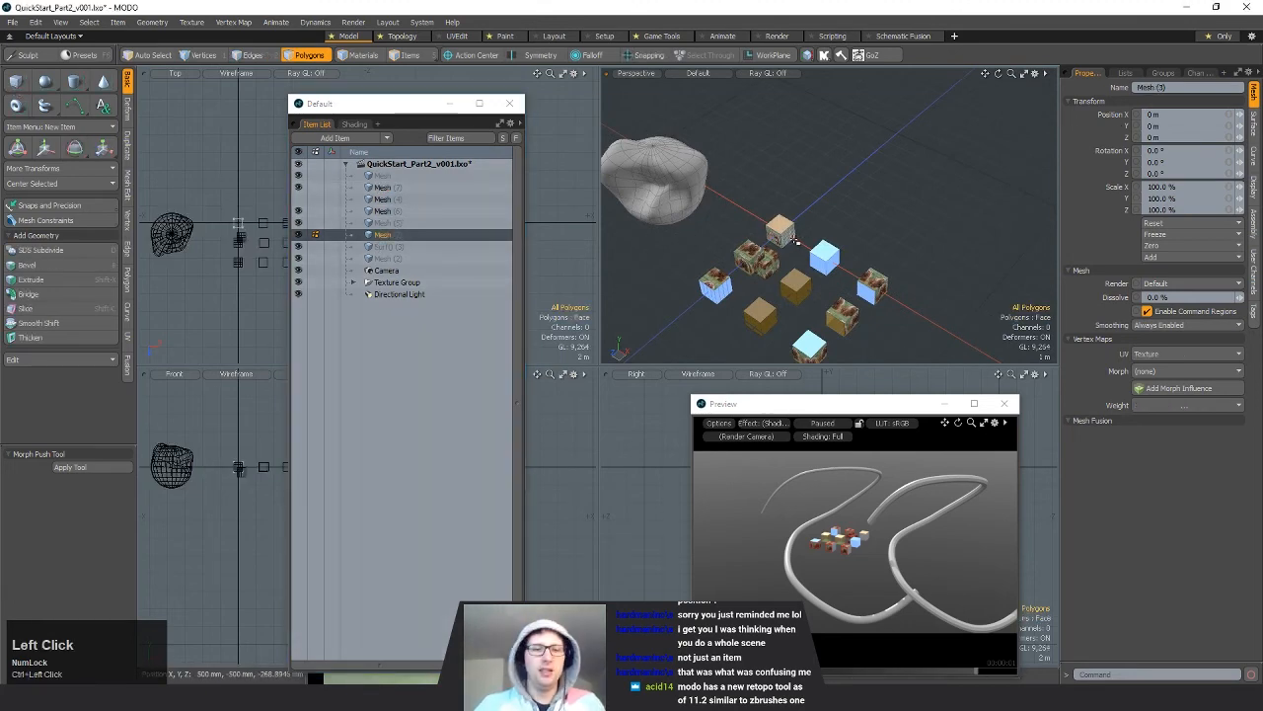
key("r")
left_click_drag(236, 224, 277, 166)
key("w")
key("shift+a")
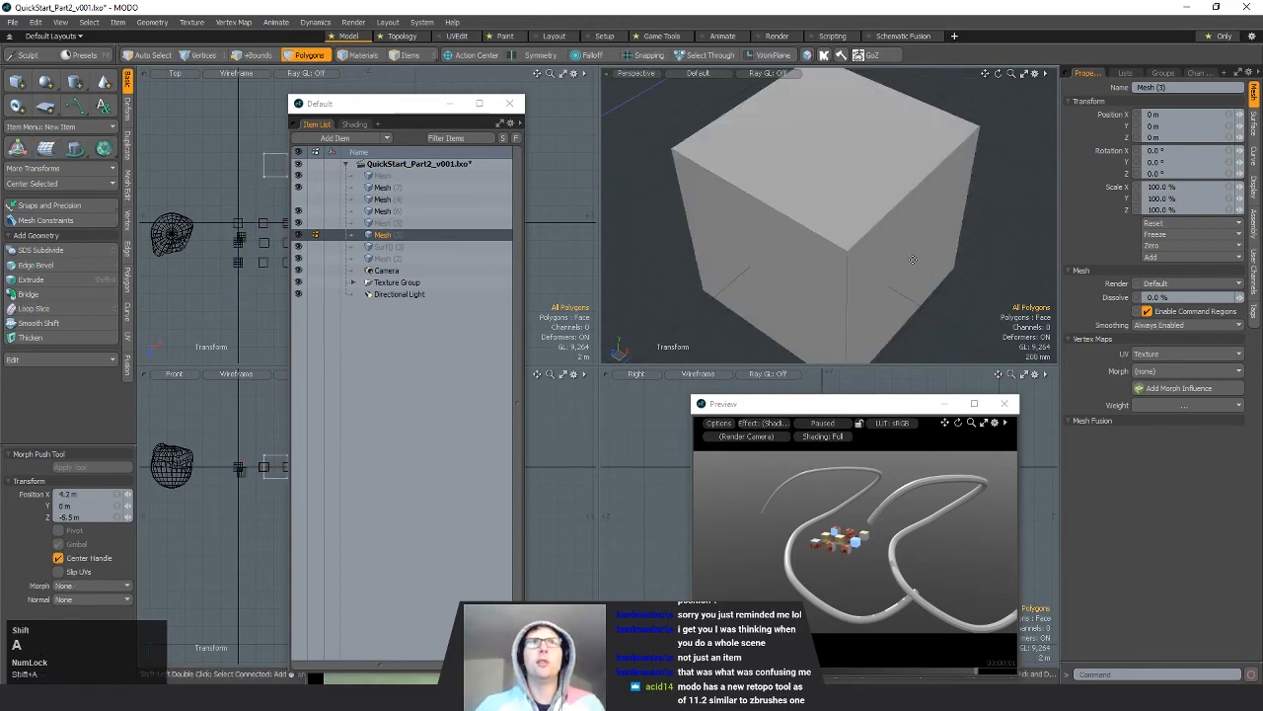
left_click_drag(911, 256, 790, 257, "alt")
key("q")
left_click_drag(896, 297, 923, 302, "alt")
left_click_drag(913, 277, 902, 300, "alt+shift")
left_click_drag(903, 300, 897, 294, "alt+shift")
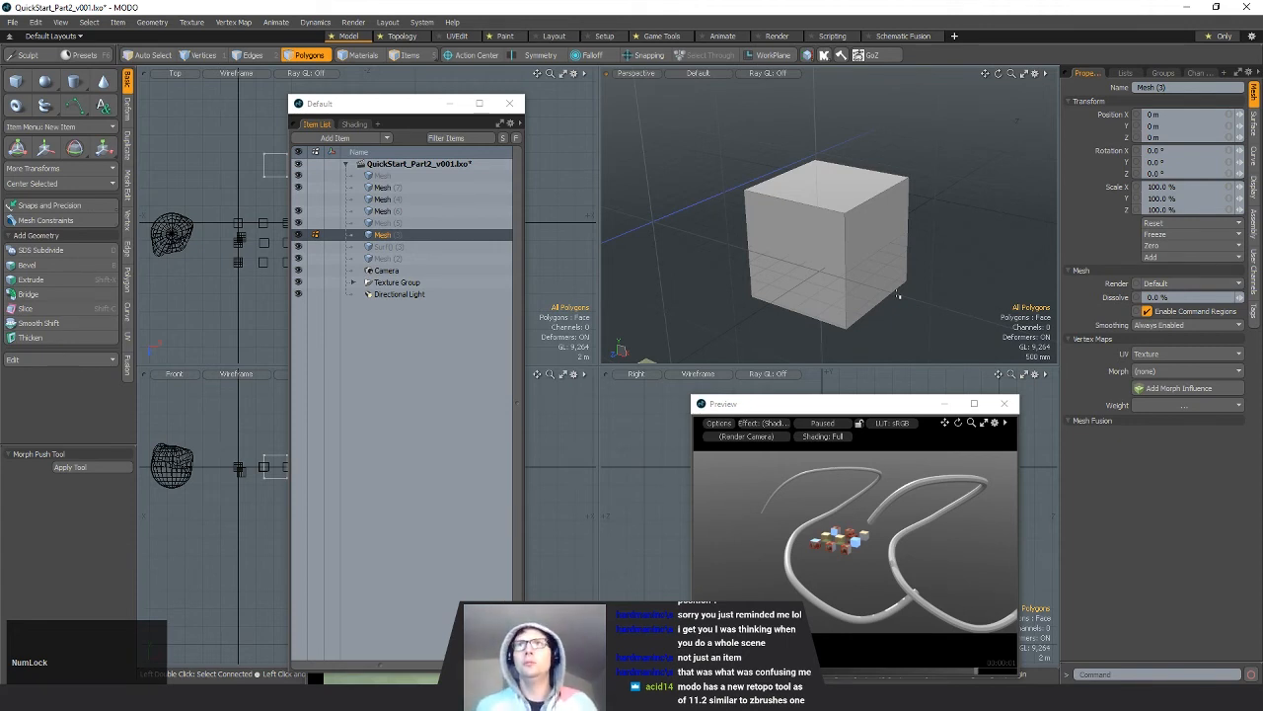
Step: Shatter the cube uniformly into 5 pieces with Center to Mass, Hide Source and Add to Group enabled
scroll(898, 294, "up", 1)
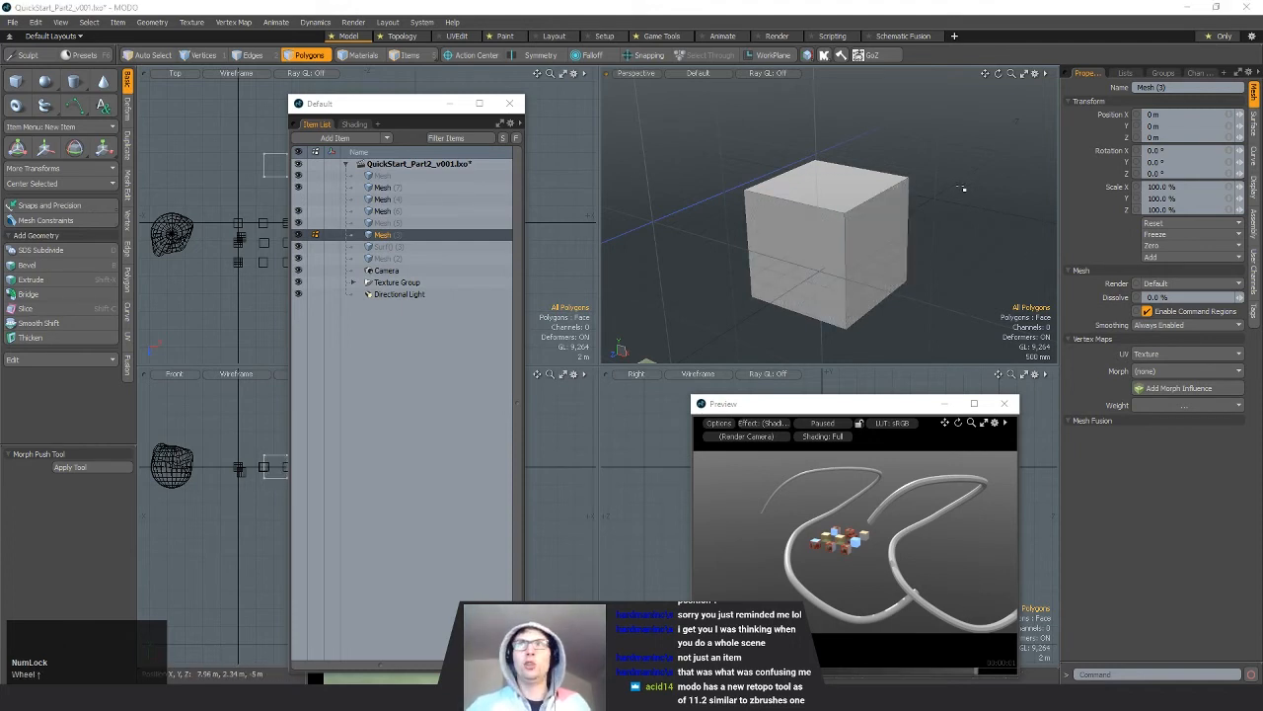
double_click(879, 225)
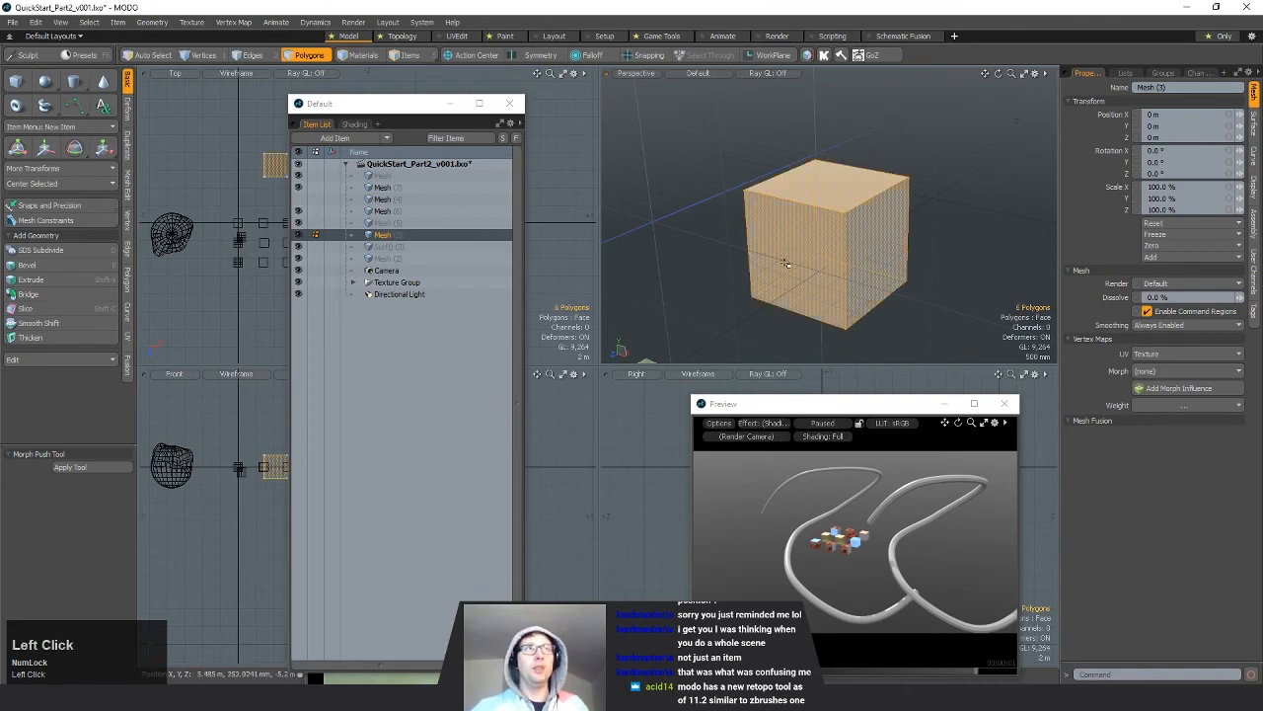
left_click(950, 258)
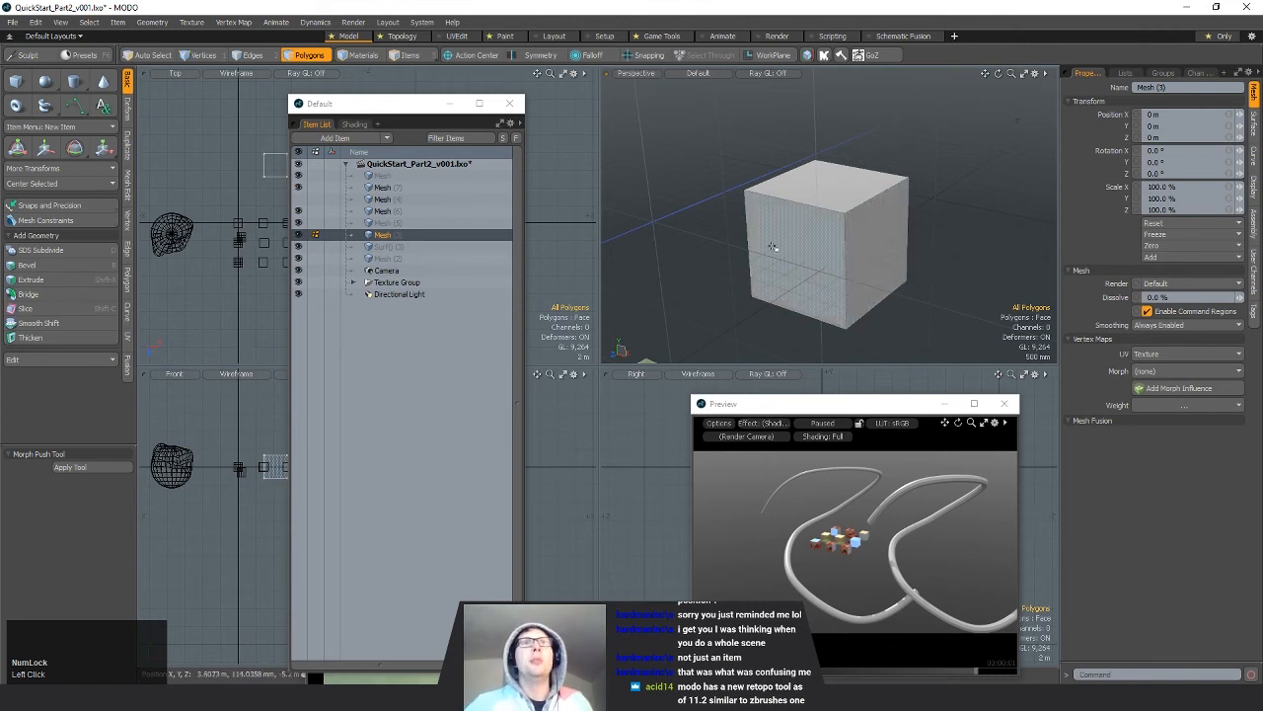
left_click(152, 22)
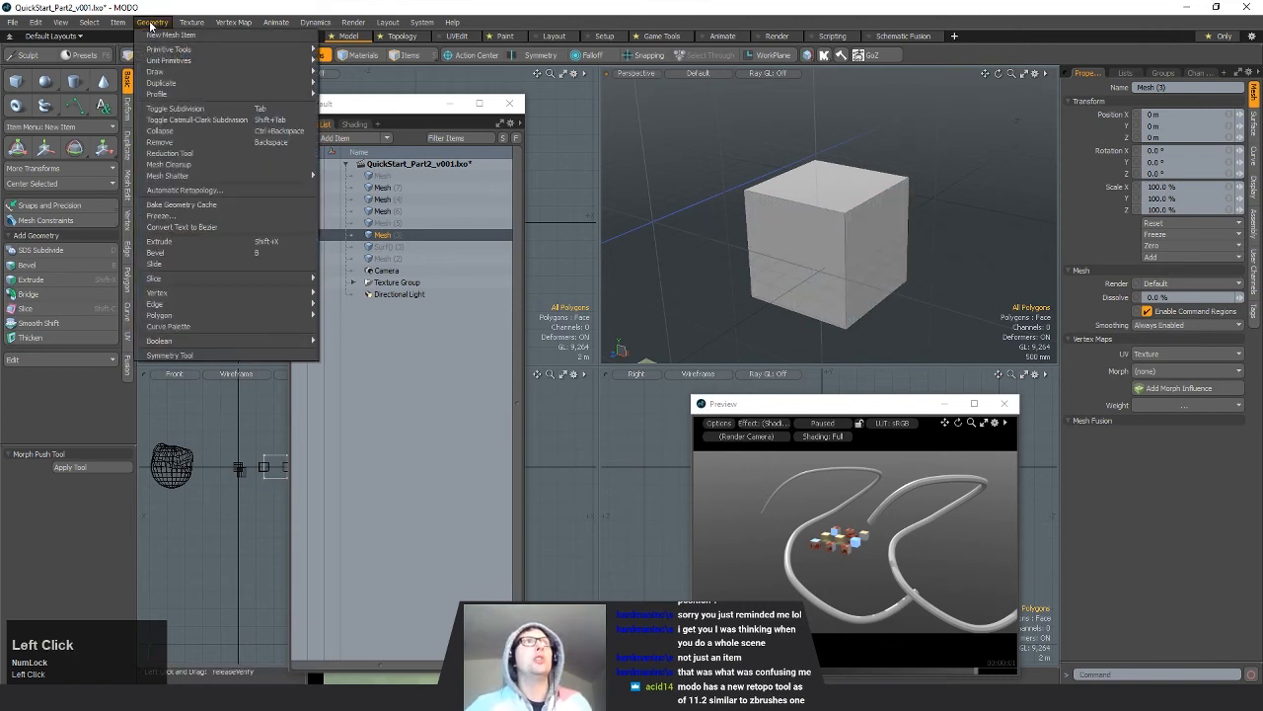
mouse_move(189, 174)
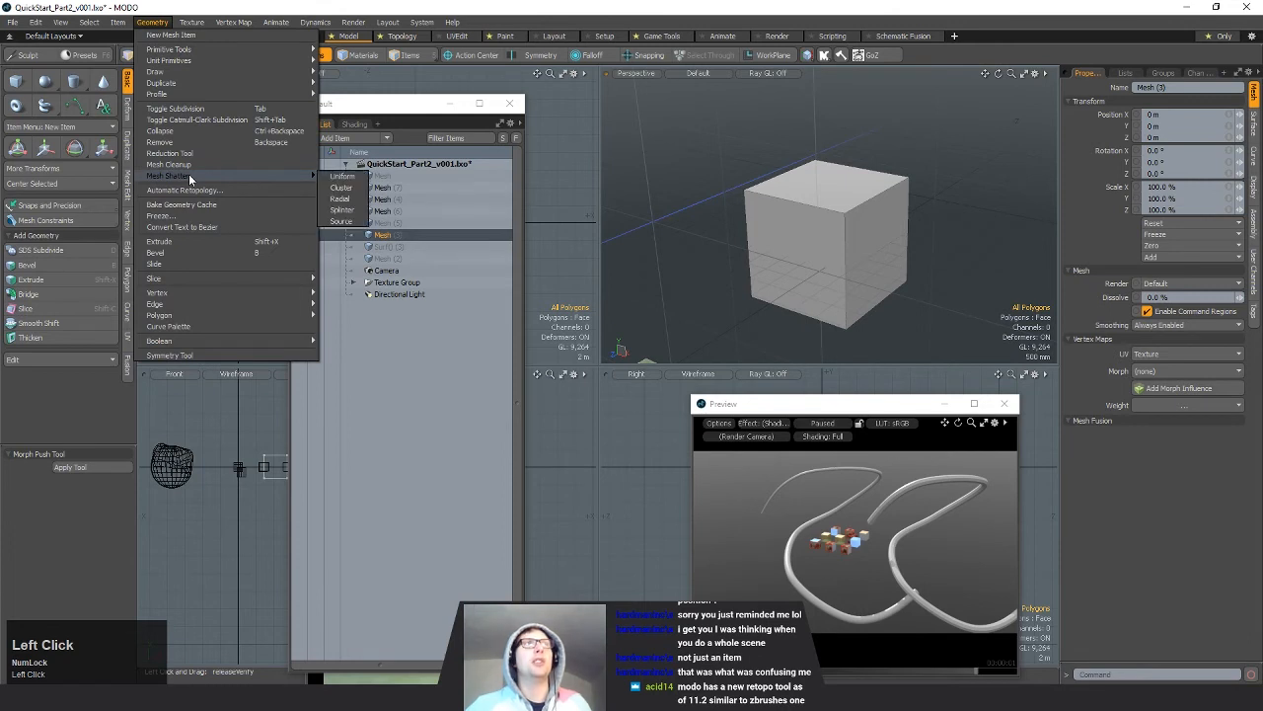
left_click(350, 177)
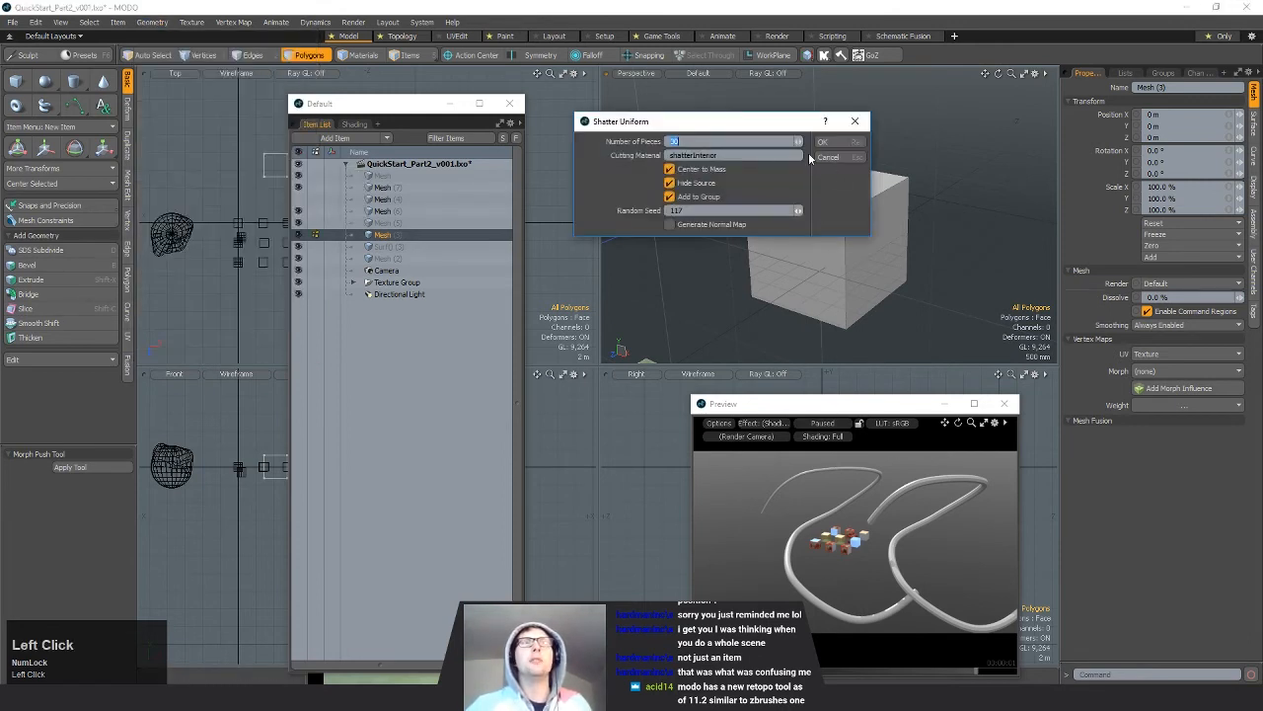
left_click_drag(695, 123, 887, 107)
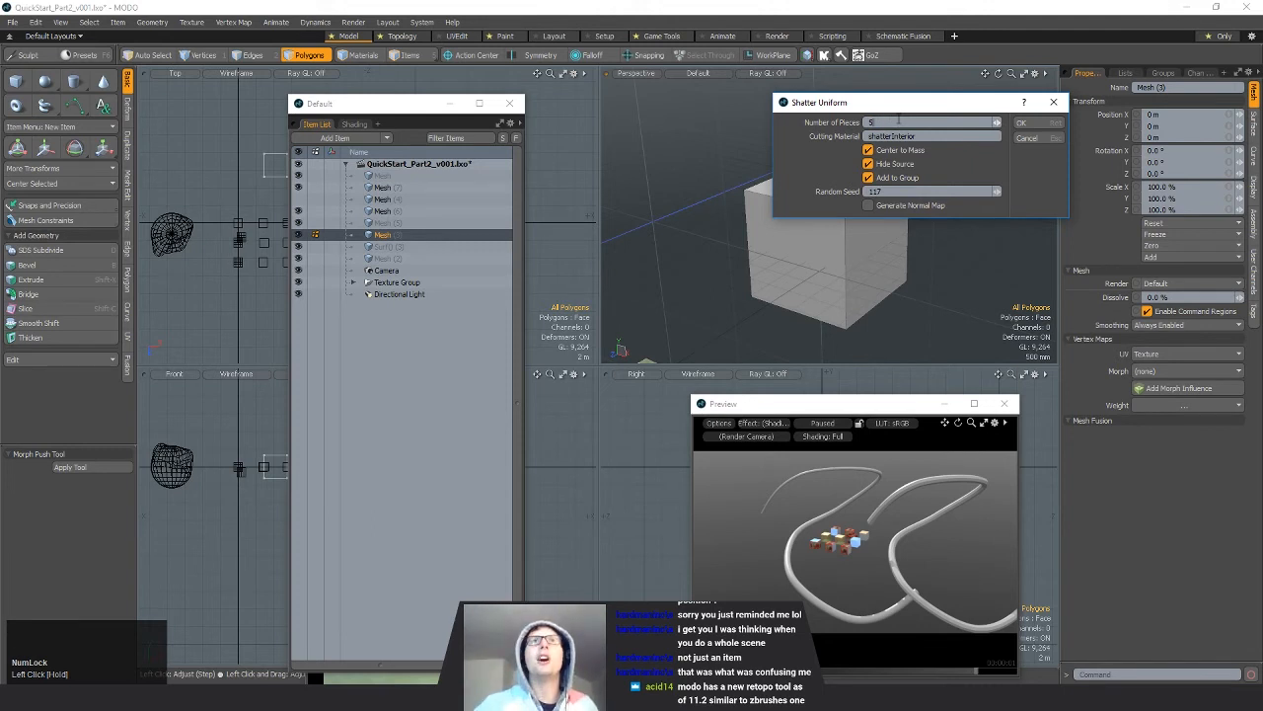
left_click(963, 165)
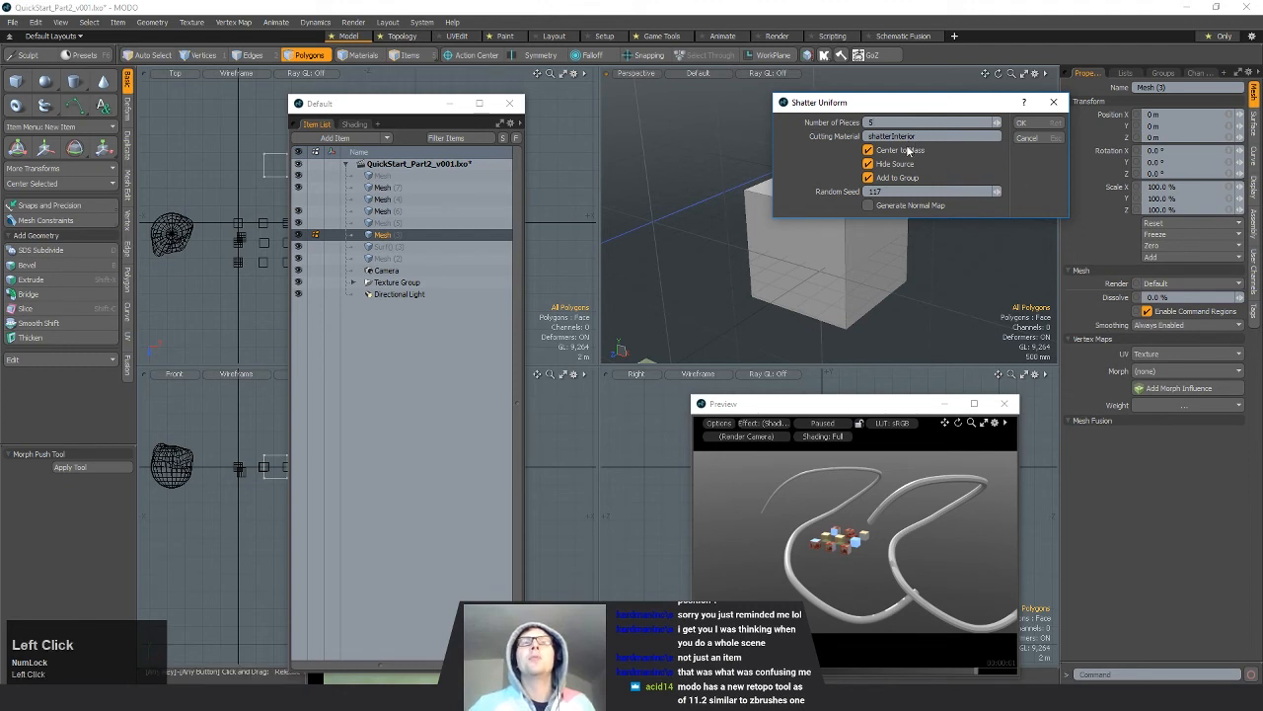
left_click(868, 177)
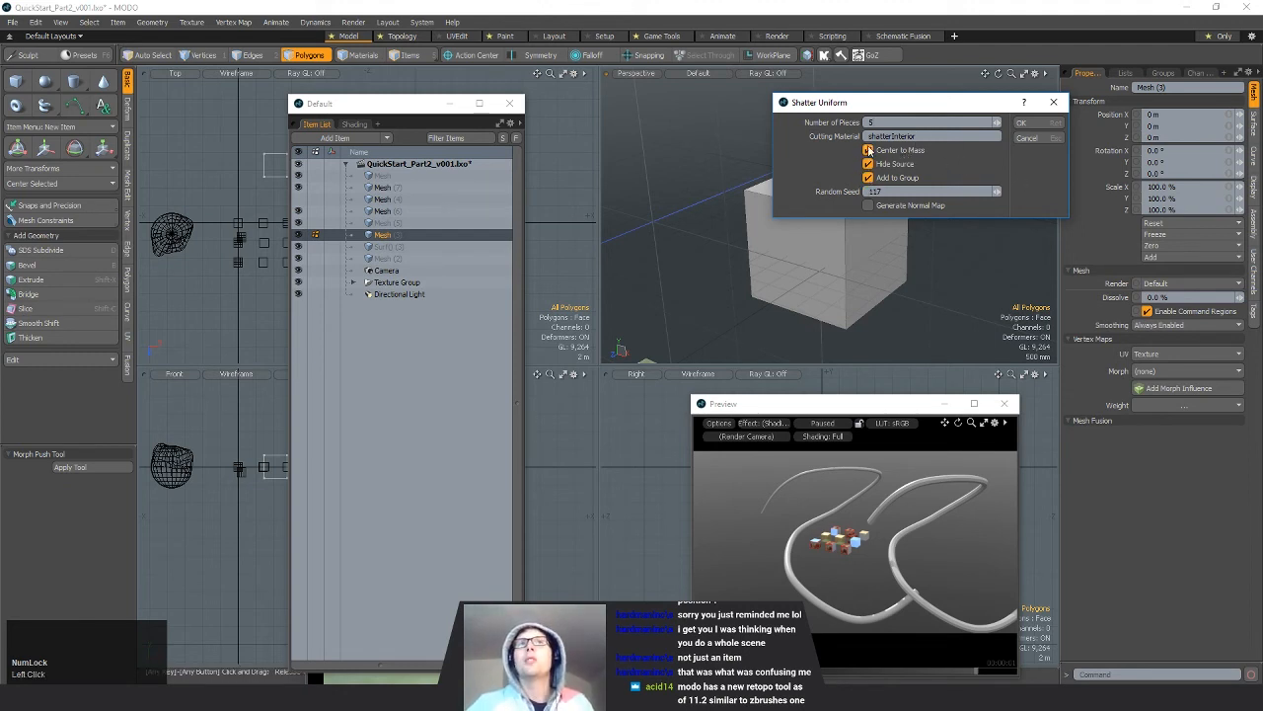
left_click_drag(912, 102, 495, 145)
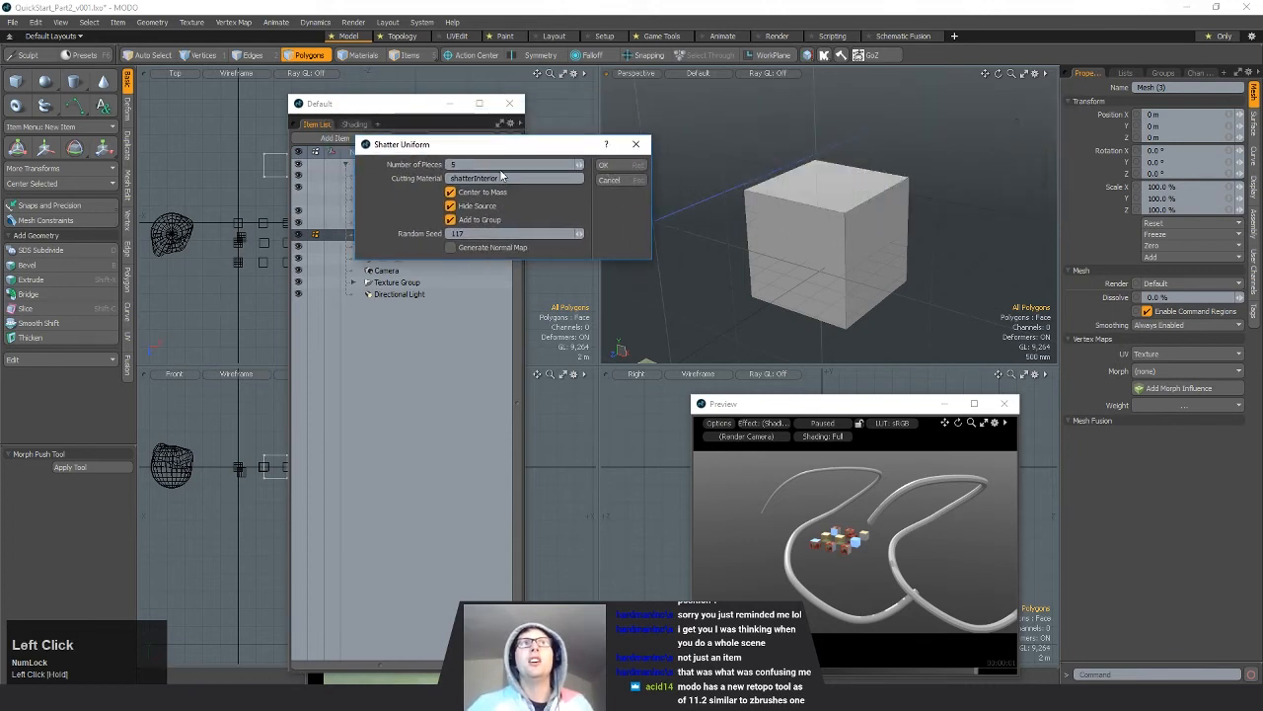
left_click(611, 166)
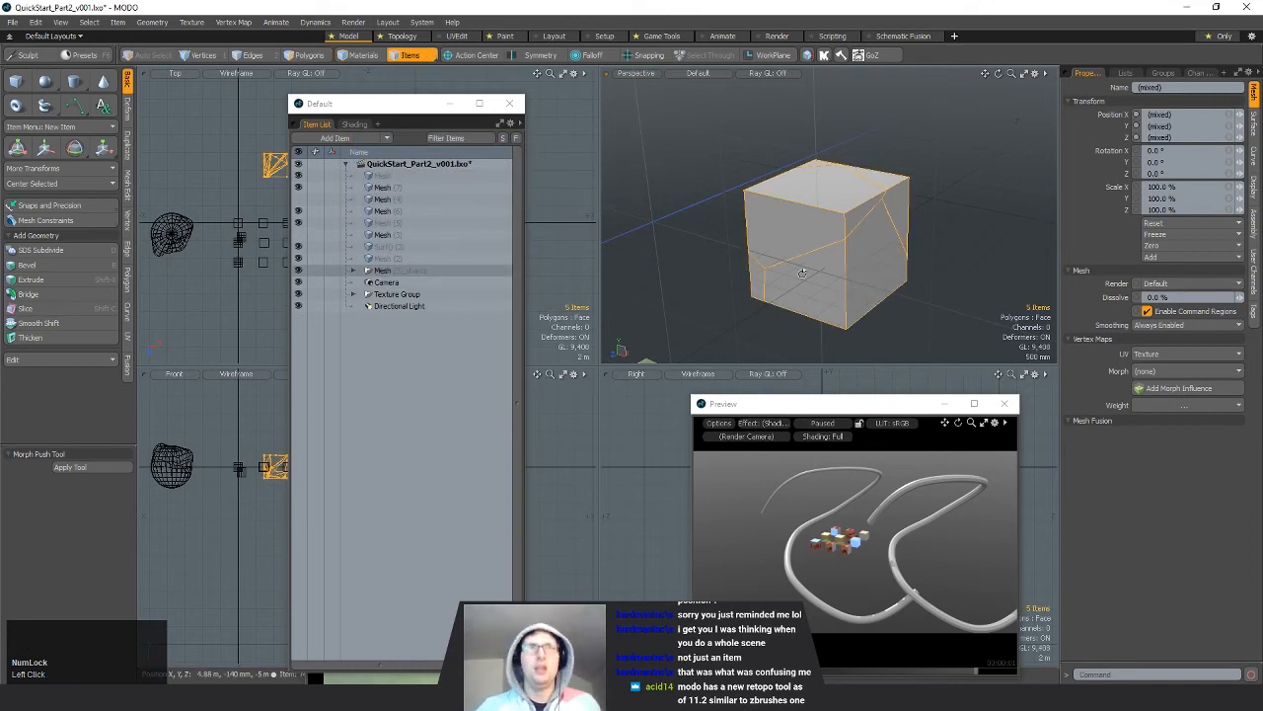
Step: Select one shard of the shattered cube in Polygons mode and move it about 723 mm in X and -4 m in Z
left_click_drag(859, 267, 832, 264, "alt")
key("3")
left_click(877, 282)
double_click(832, 264)
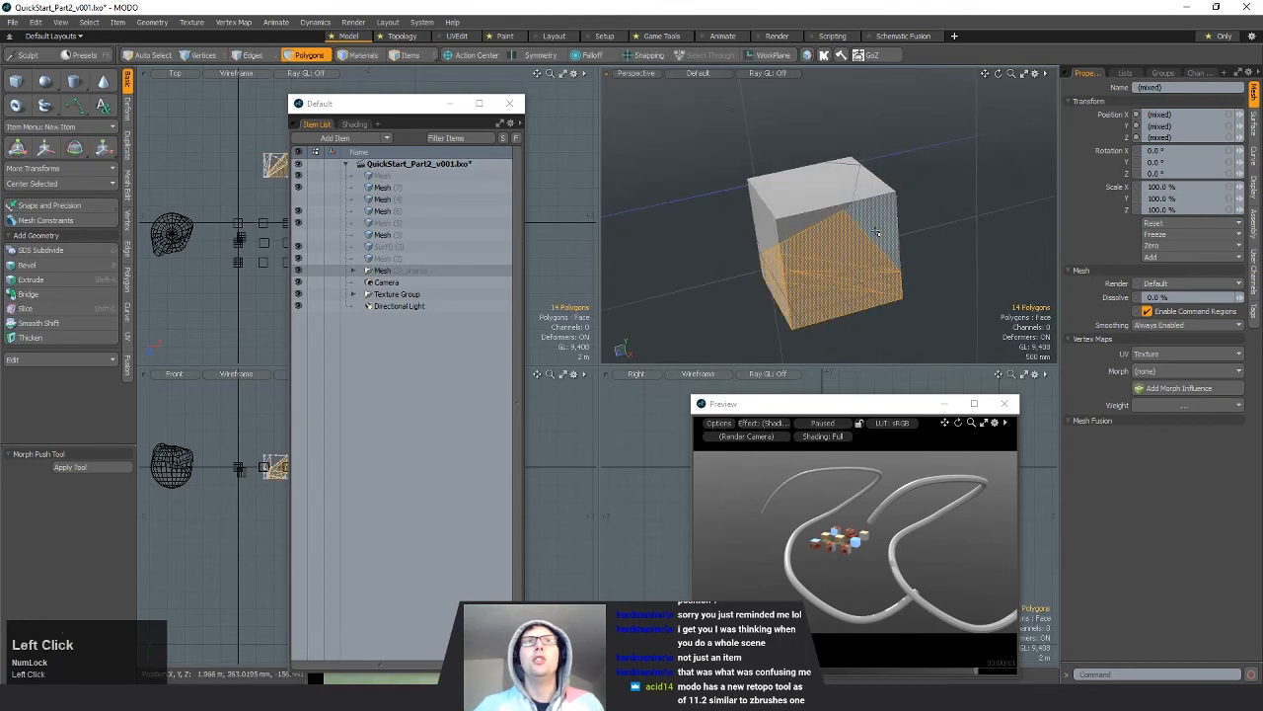
double_click(879, 217)
left_click_drag(928, 249, 883, 259, "alt")
key("3")
left_click_drag(883, 258, 936, 243, "alt+shift")
key("w")
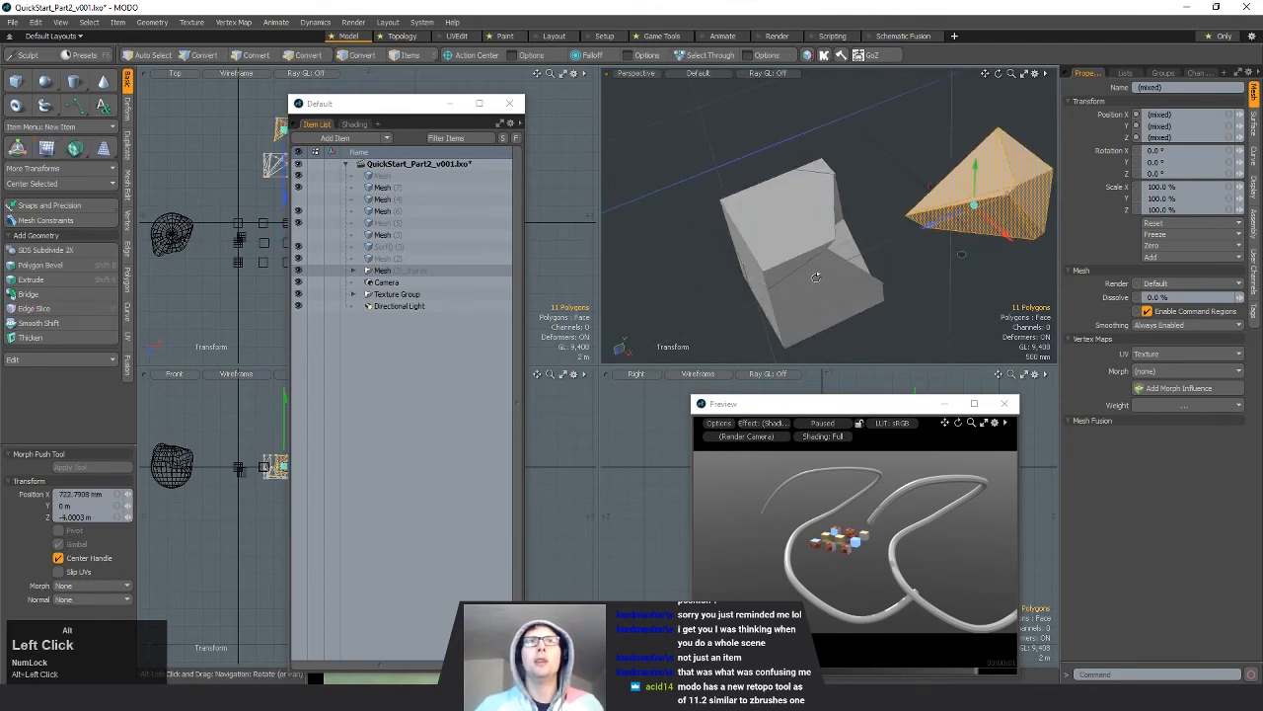
Step: Select a second connected shard, move it well clear of the cube and drop the tool
key("space")
double_click(829, 188)
key("w")
left_click_drag(832, 178, 744, 299, "alt")
left_click_drag(857, 306, 750, 184)
key("space")
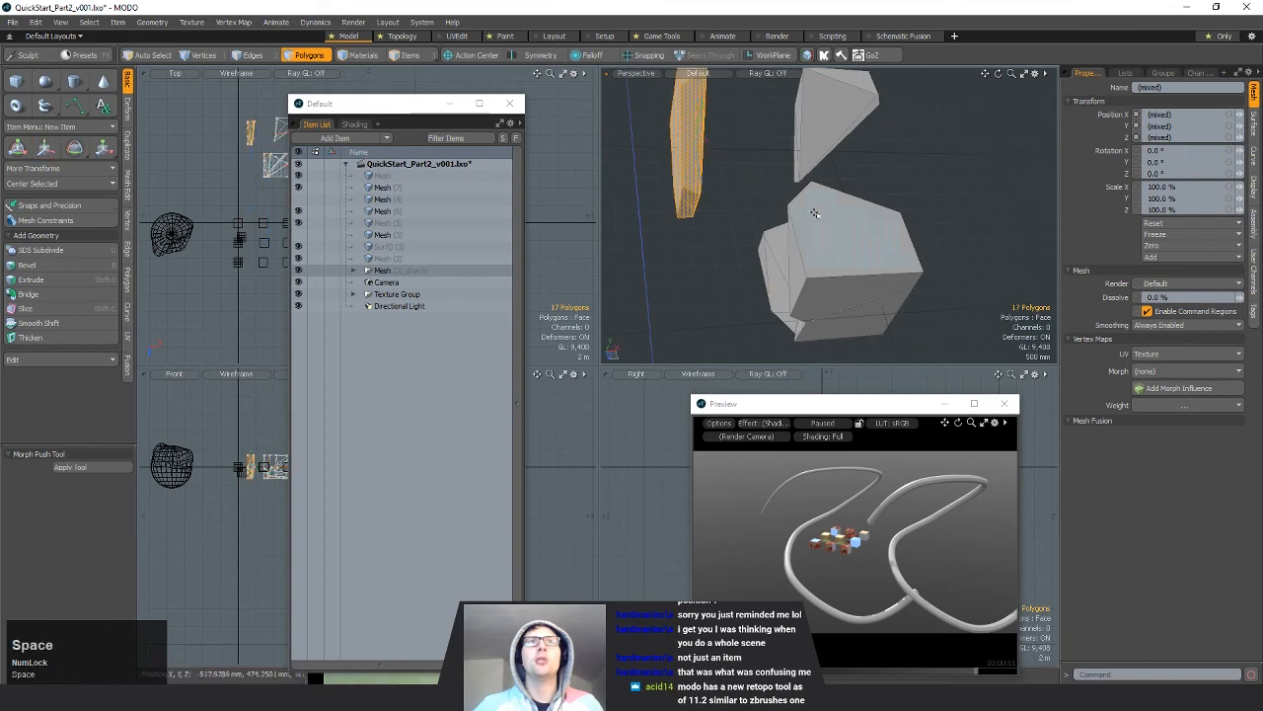
Step: Move the remaining shards apart one after another so that every piece of the cube stands alone
double_click(821, 216)
left_click_drag(871, 283, 1002, 188, "alt+shift")
key("w")
key("space")
left_click(849, 225)
key("w")
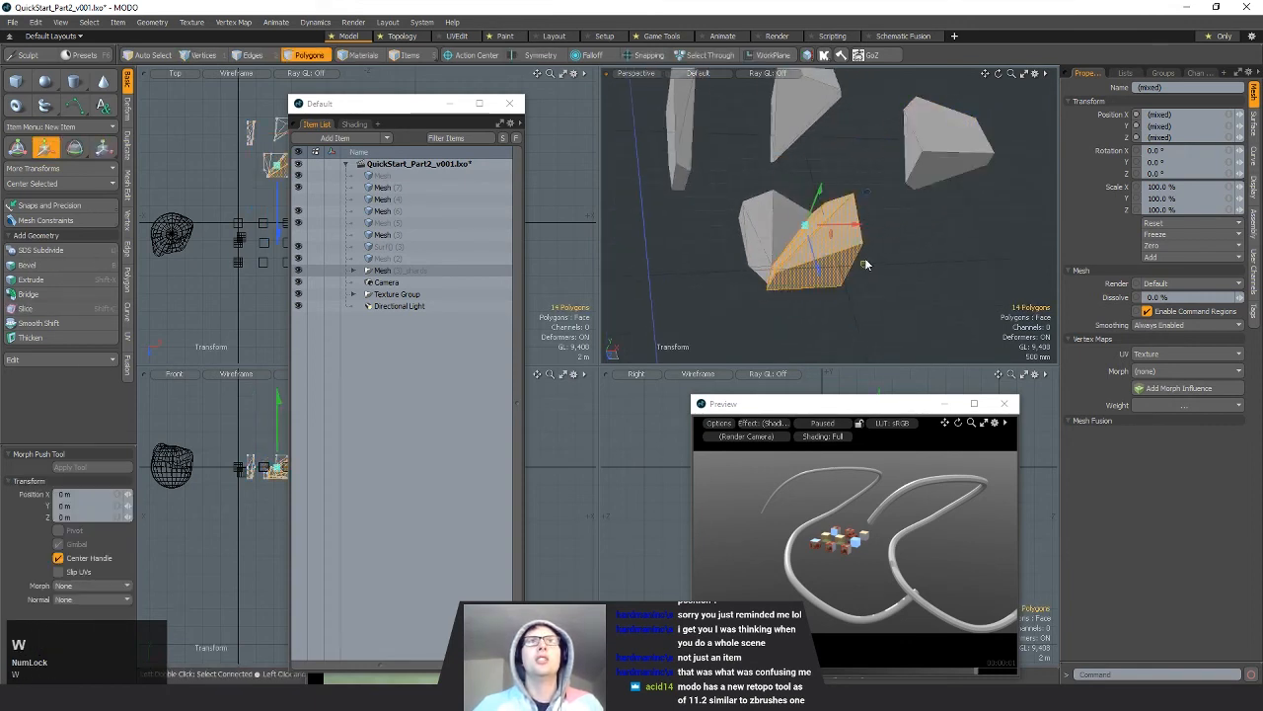
left_click_drag(867, 264, 823, 313)
key("space")
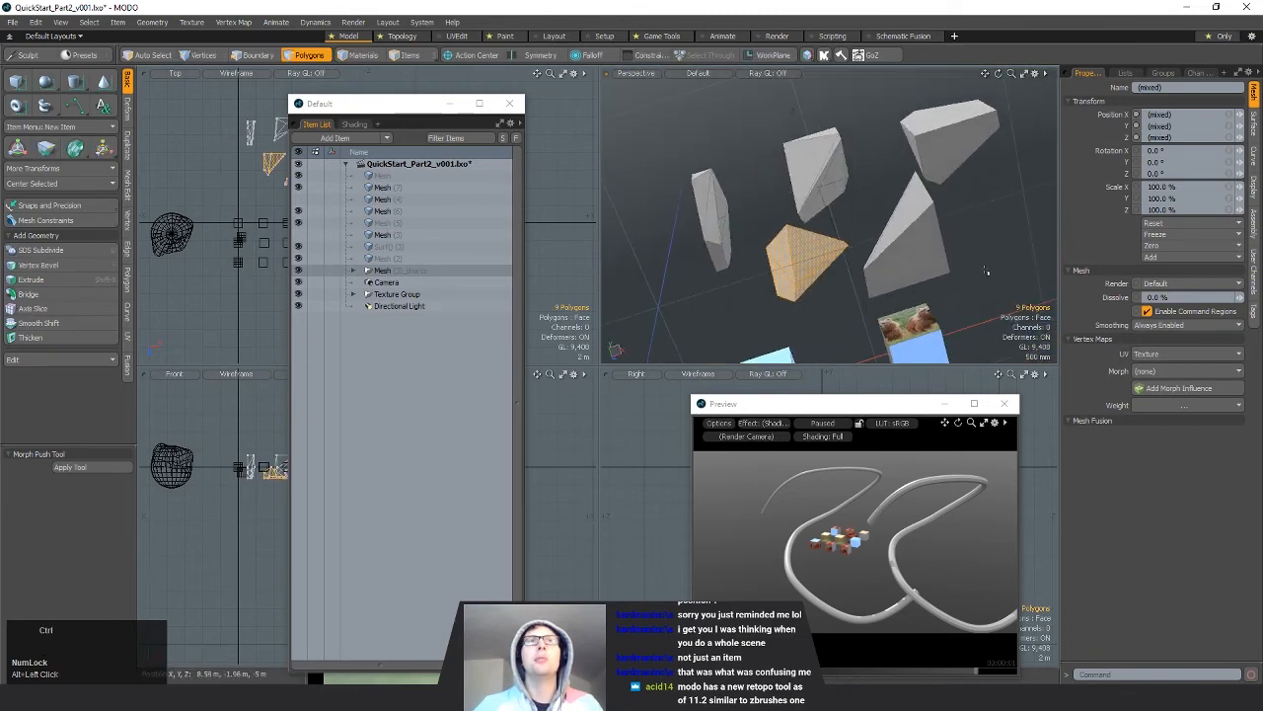
Step: Undo the shard moves until the shattered cube is whole again, with only one shard still selected
left_click_drag(987, 273, 881, 222, "alt")
key("ctrl+z")
key("ctrl+z")
key("ctrl+z")
key("ctrl+z")
key("ctrl+z")
key("ctrl+z")
key("ctrl+z")
key("ctrl+z")
key("ctrl+z")
key("ctrl+z")
key("ctrl+z")
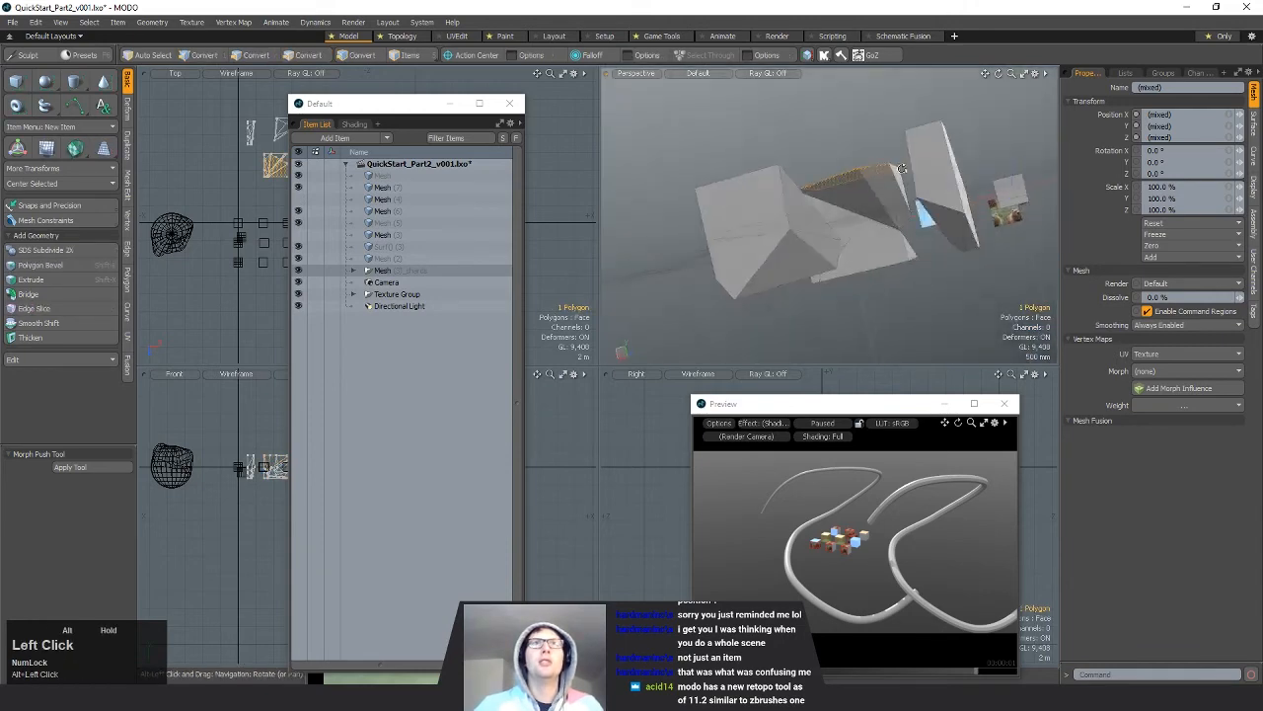
key("ctrl+z")
key("ctrl+z")
key("ctrl+z")
key("ctrl+z")
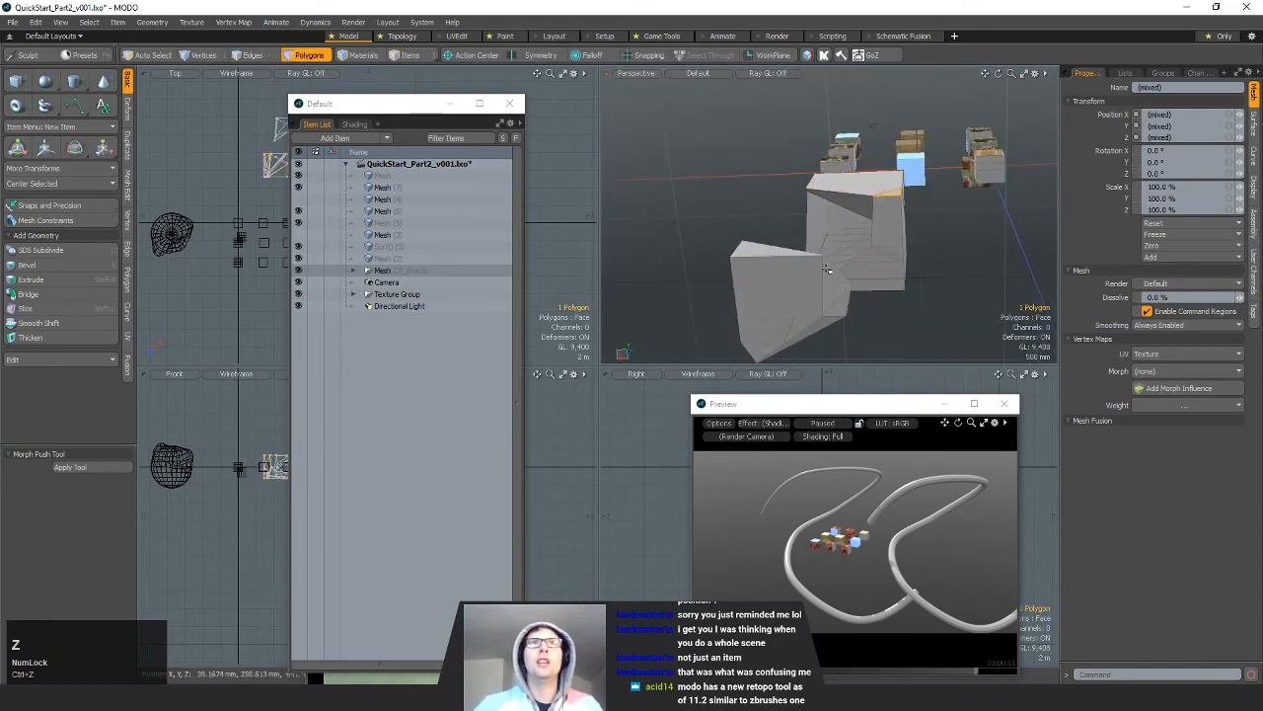
left_click_drag(725, 272, 936, 283, "alt")
left_click_drag(920, 293, 878, 291, "alt")
key("ctrl+z")
key("ctrl+z")
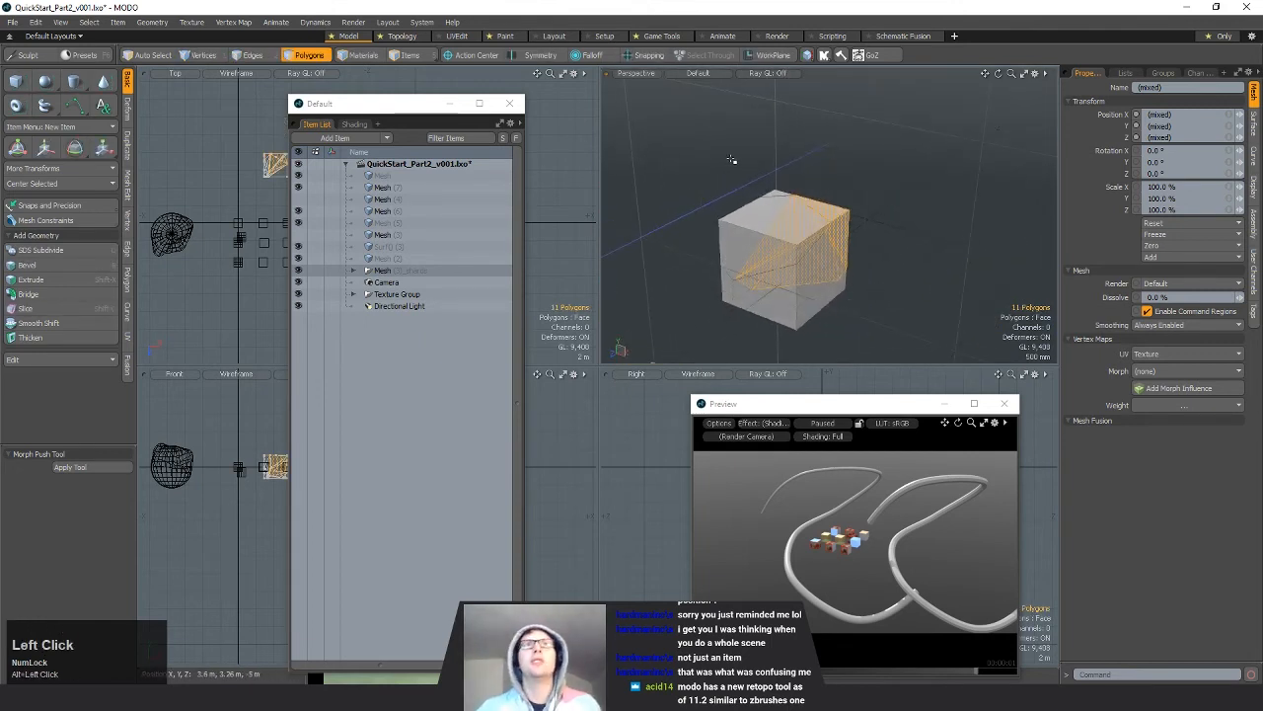
Step: Move the shards of the cube away from each other one by one so that all five pieces stand apart
left_click_drag(732, 159, 811, 254, "alt")
key("w")
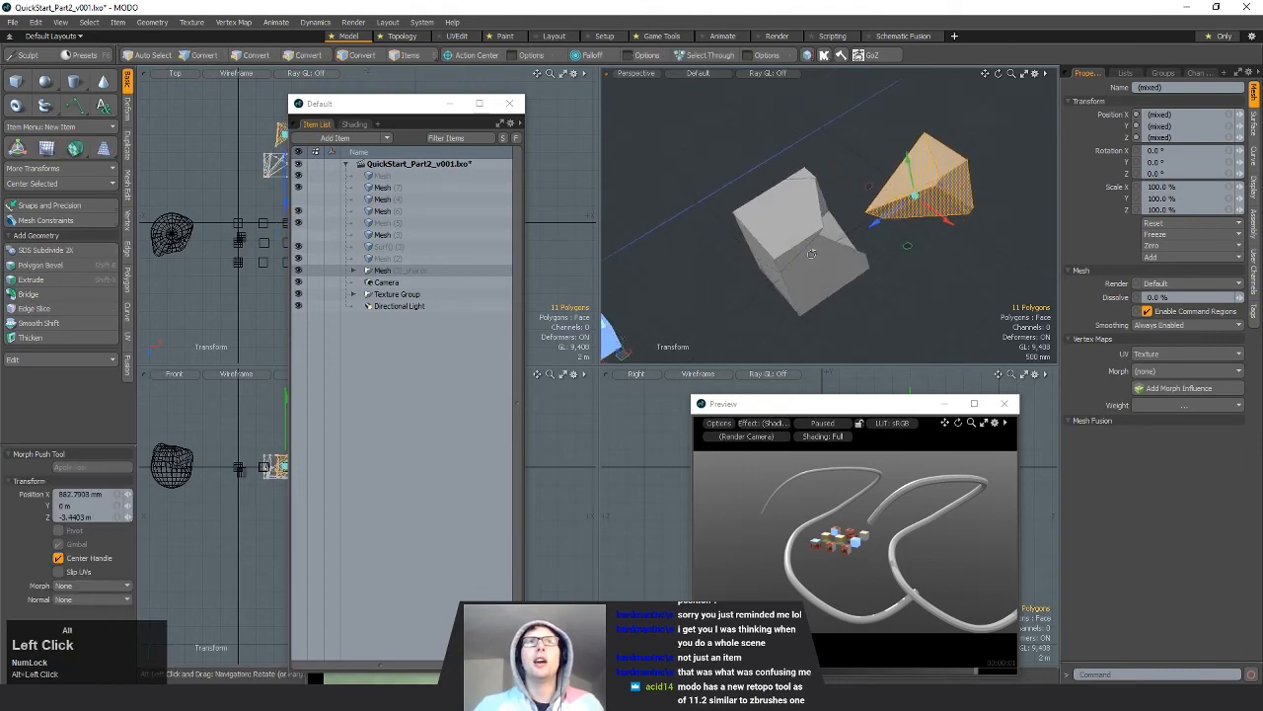
left_click_drag(908, 247, 999, 188)
left_click_drag(939, 241, 945, 214, "alt")
left_click_drag(955, 233, 890, 339)
left_click_drag(890, 296, 918, 227, "alt")
key("space")
left_click(794, 187)
left_click_drag(794, 187, 801, 267, "alt")
left_click(916, 314)
left_click_drag(922, 256, 889, 274, "alt")
left_click_drag(889, 274, 849, 264, "alt+shift")
Step: Scale all five shards together to about 29 % and clear the selection
double_click(779, 237)
key("w")
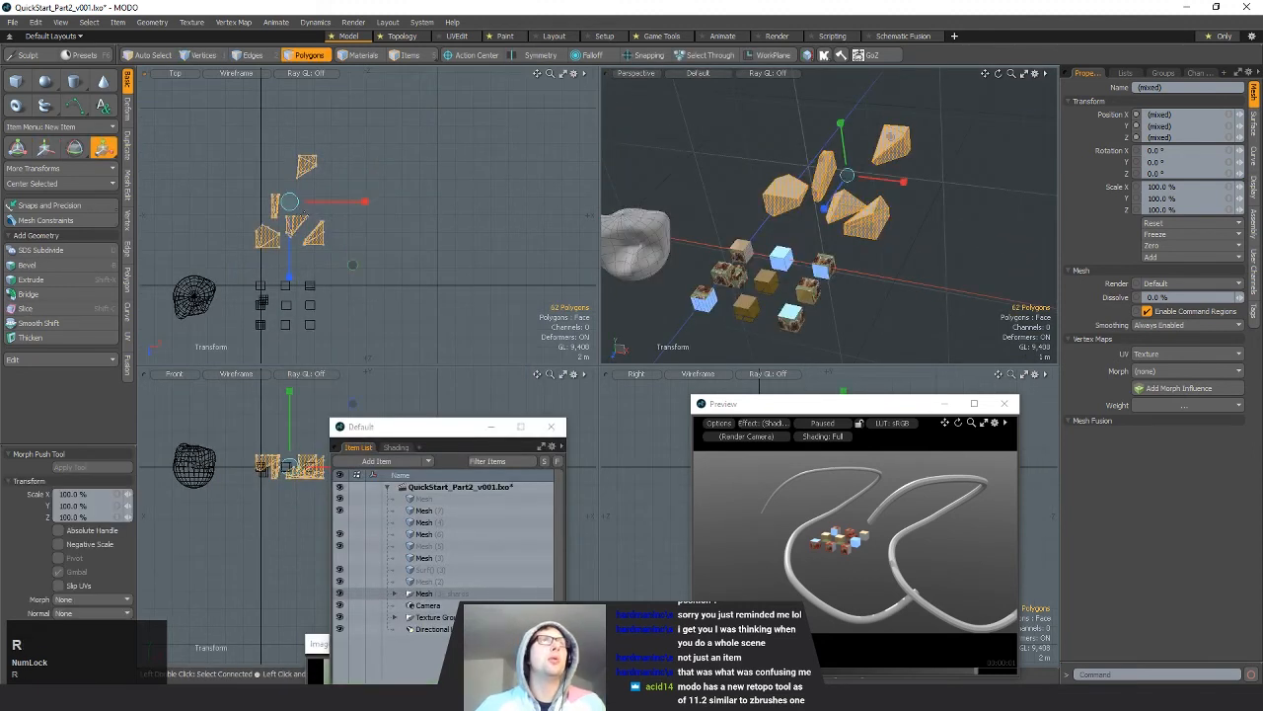
left_click_drag(293, 205, 293, 205)
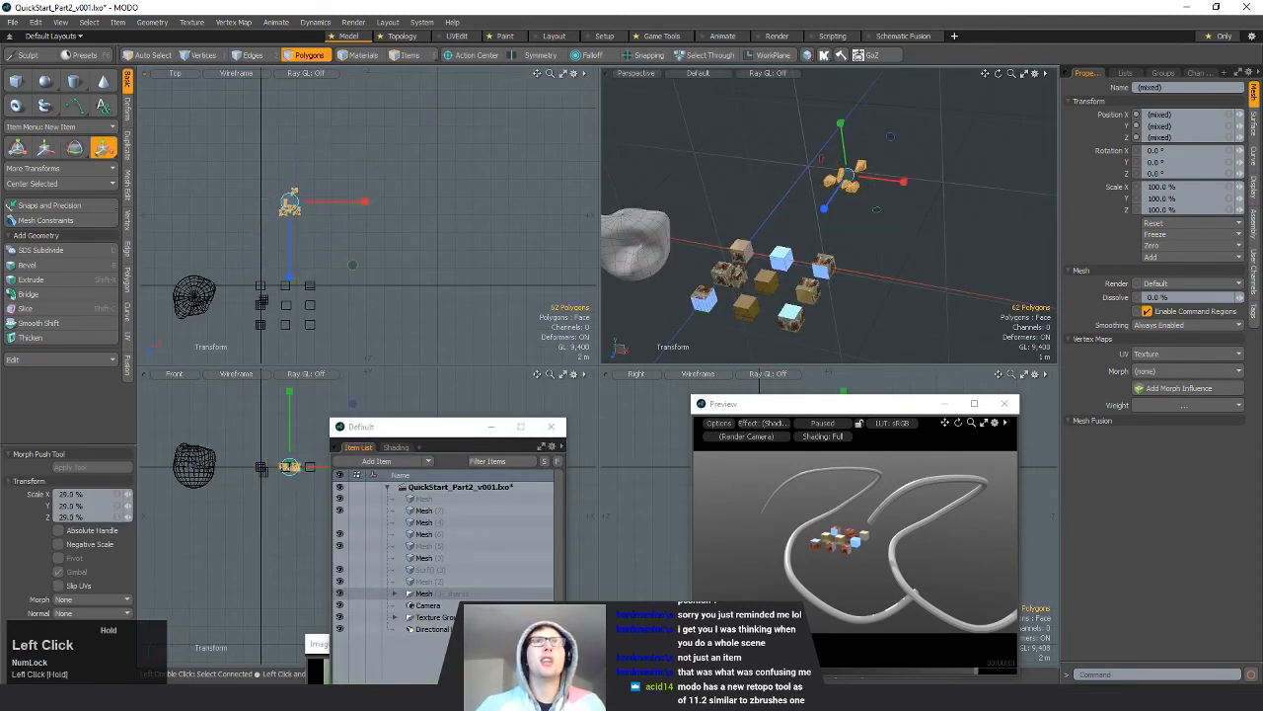
key("q")
left_click(474, 264)
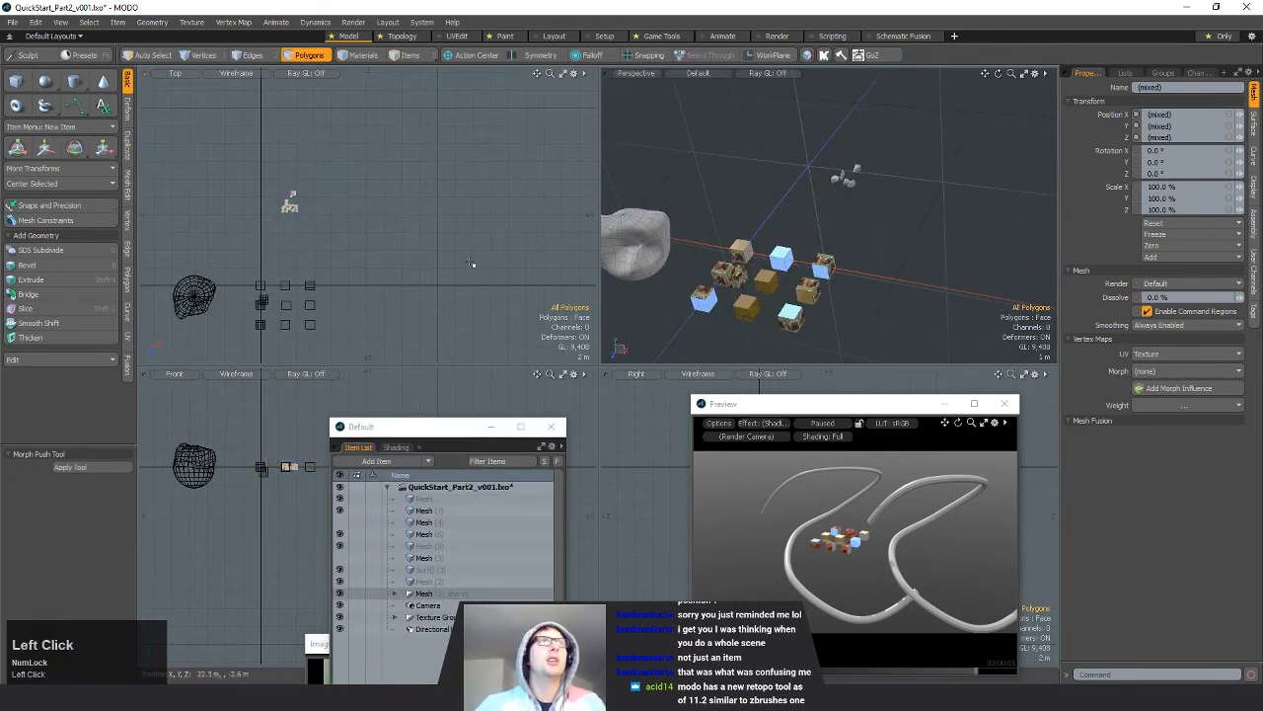
key("a")
left_click_drag(922, 242, 676, 276, "ctrl+alt")
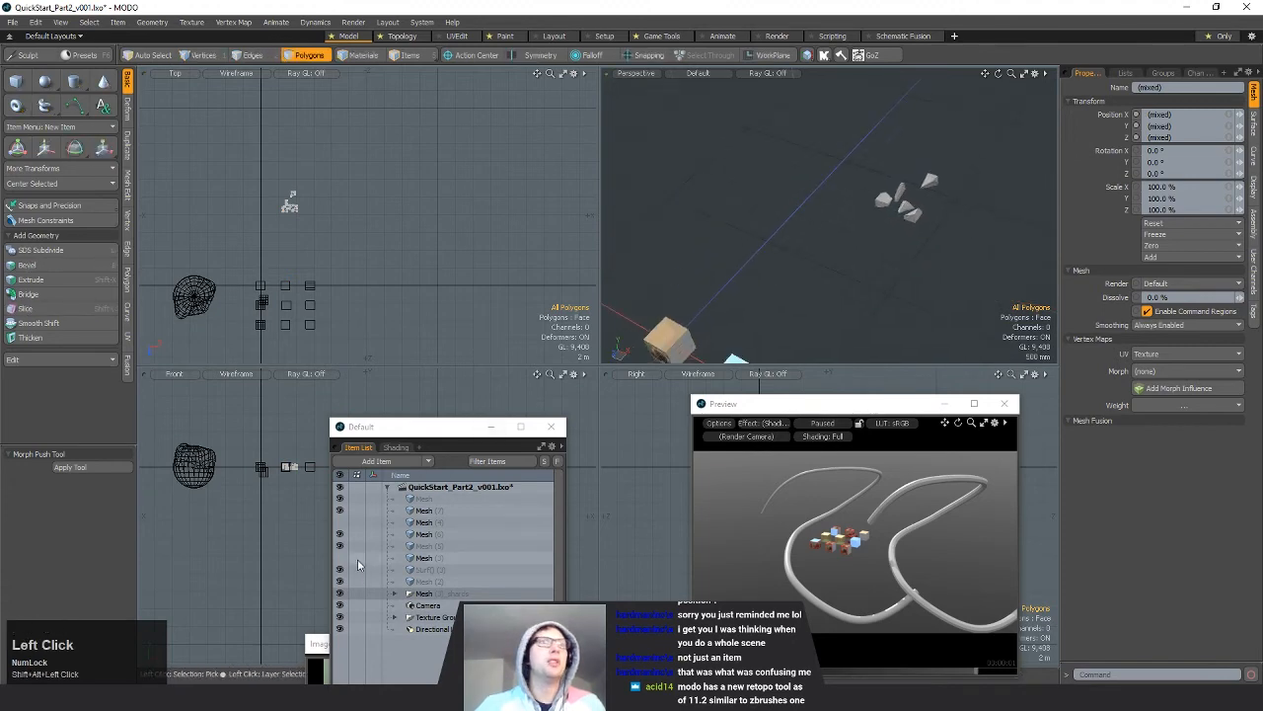
Step: Hide Mesh (6) and Mesh (7) so that only the shards show, and close the Preview window
left_click(396, 595)
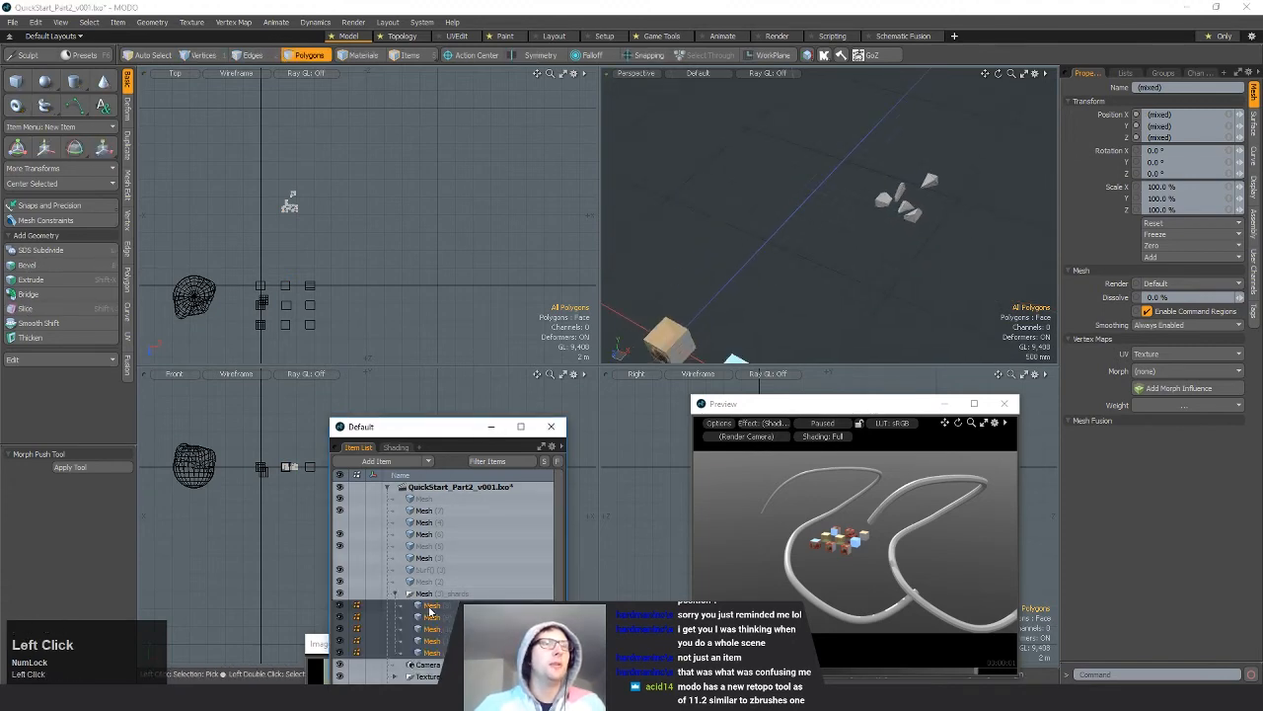
left_click(340, 534)
left_click(339, 511)
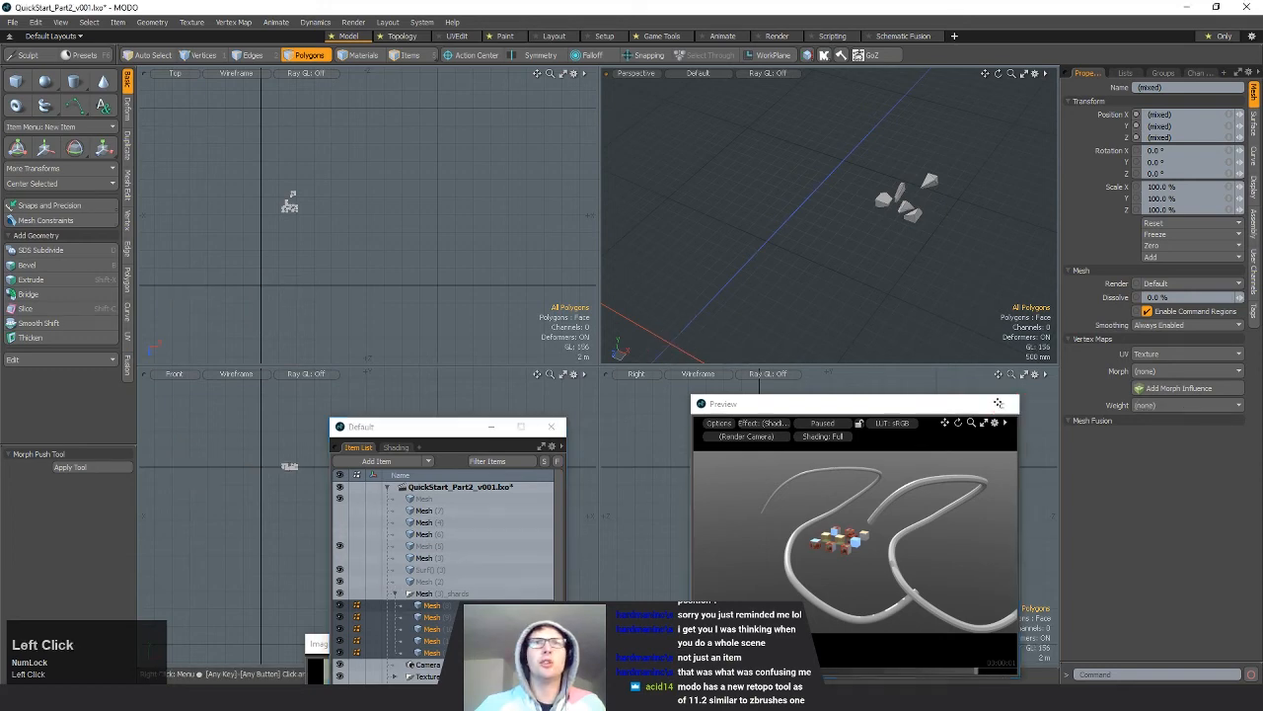
left_click(998, 402)
left_click_drag(447, 430, 463, 90)
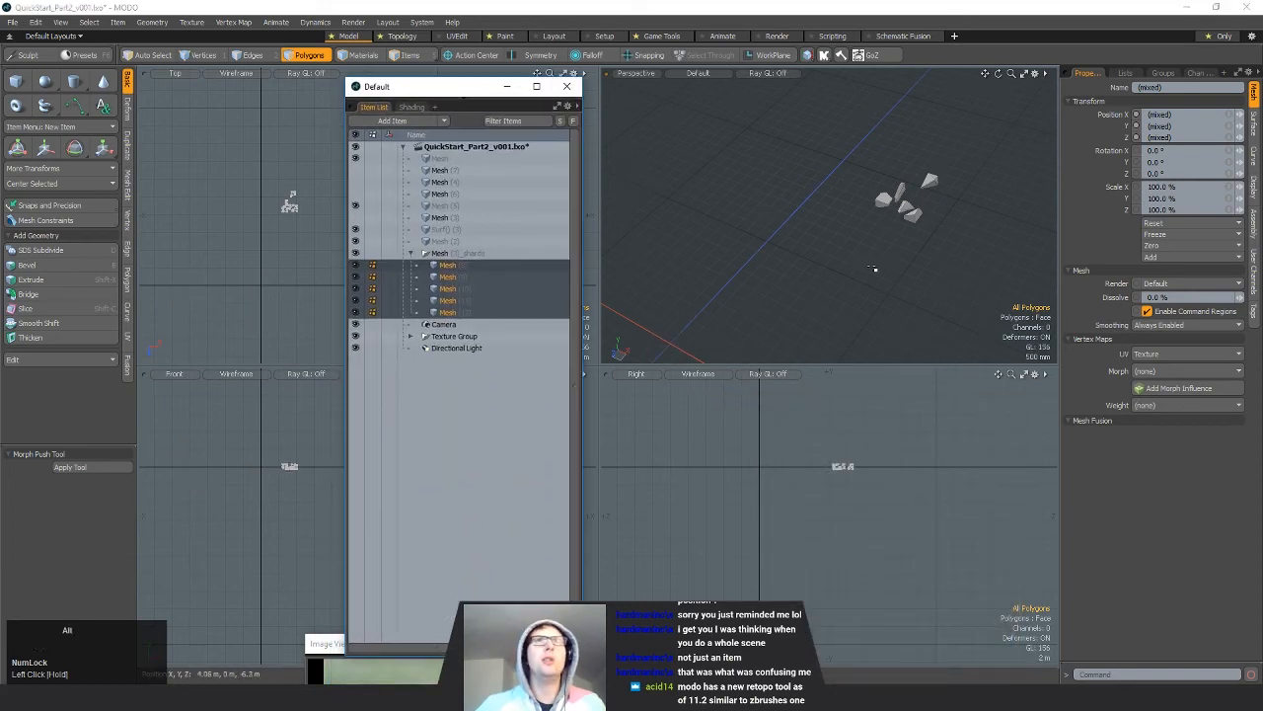
Step: Center the shards at the origin on all axes and frame them in the views
left_click_drag(874, 268, 838, 273, "alt")
left_click(38, 184)
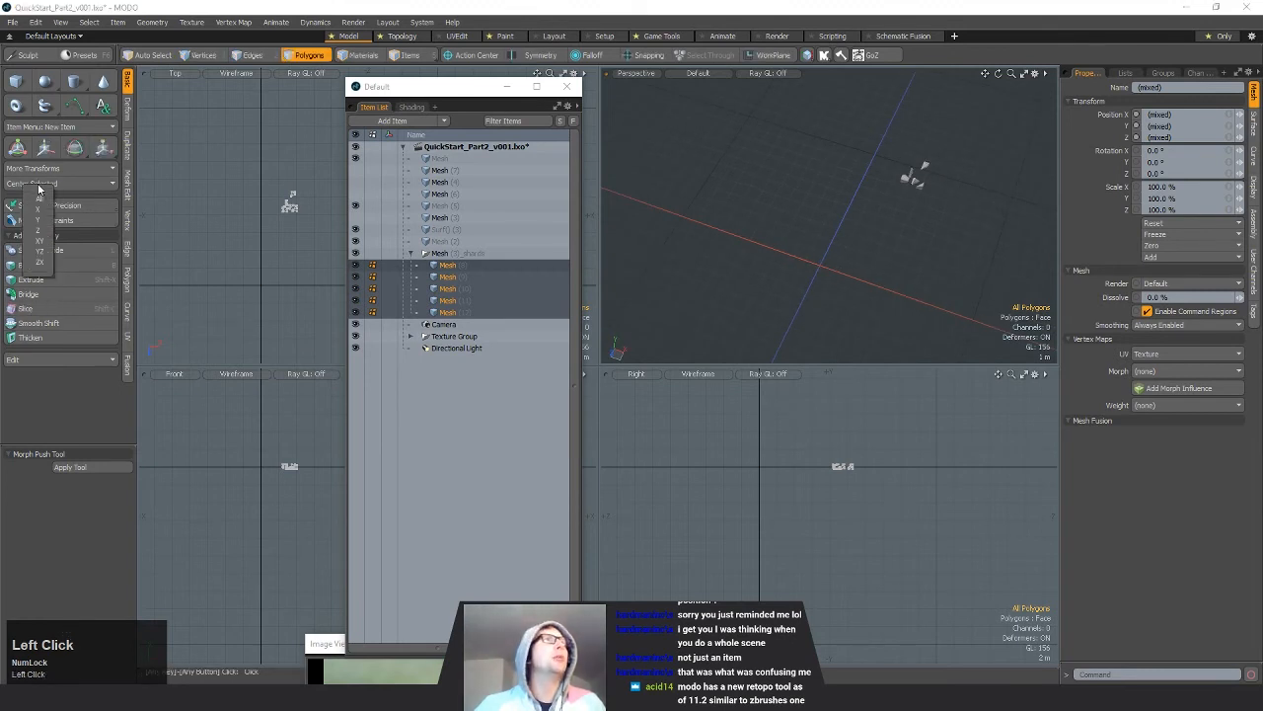
left_click(39, 200)
left_click_drag(264, 296, 301, 259, "alt+shift")
left_click_drag(301, 258, 322, 274, "ctrl+alt")
left_click_drag(841, 422, 906, 497, "alt+shift")
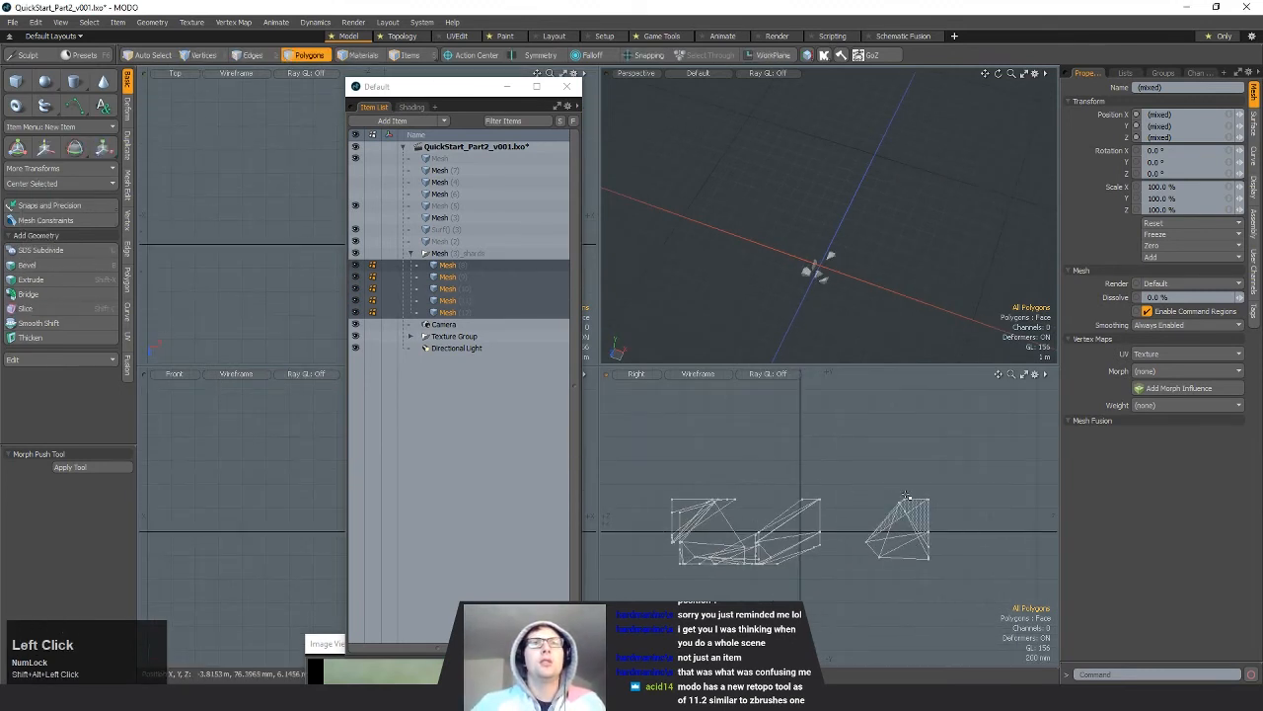
key("a")
left_click_drag(870, 296, 791, 256, "alt")
left_click_drag(953, 259, 800, 279, "alt")
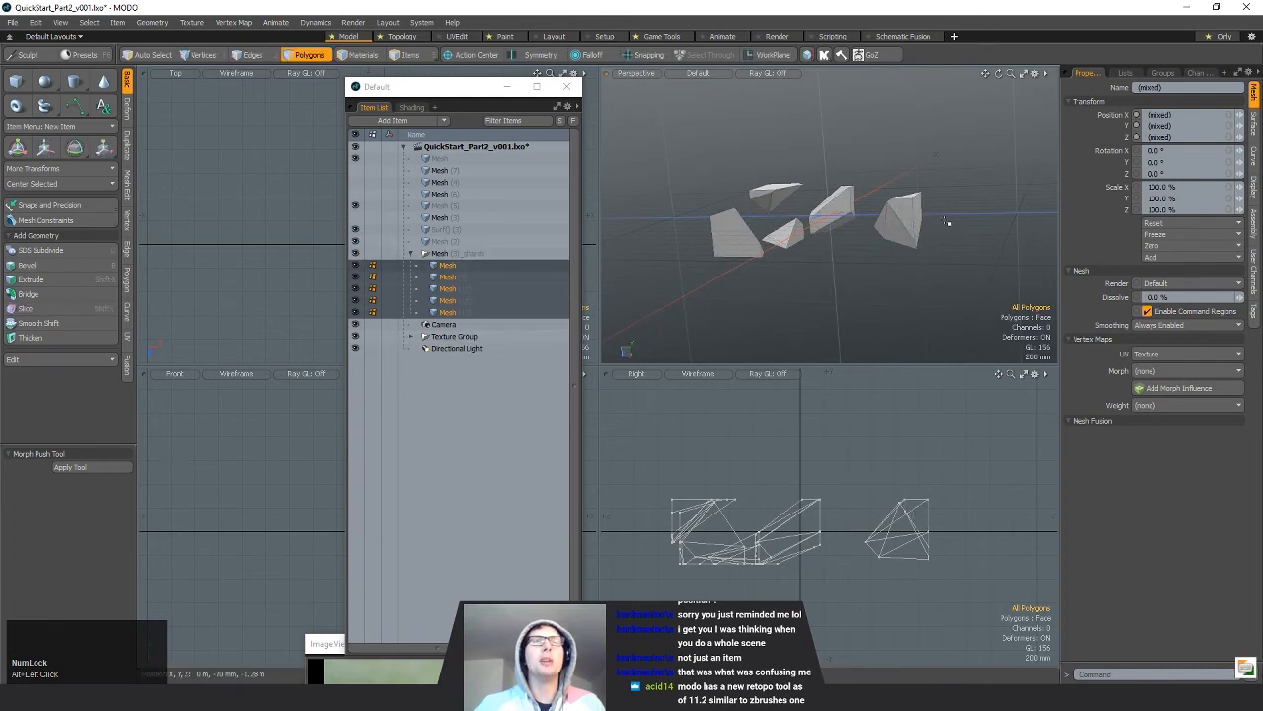
Step: Select the shard farthest from the others, rotate it onto a flat face and place it over the origin
double_click(906, 216)
left_click_drag(908, 218, 897, 275, "alt")
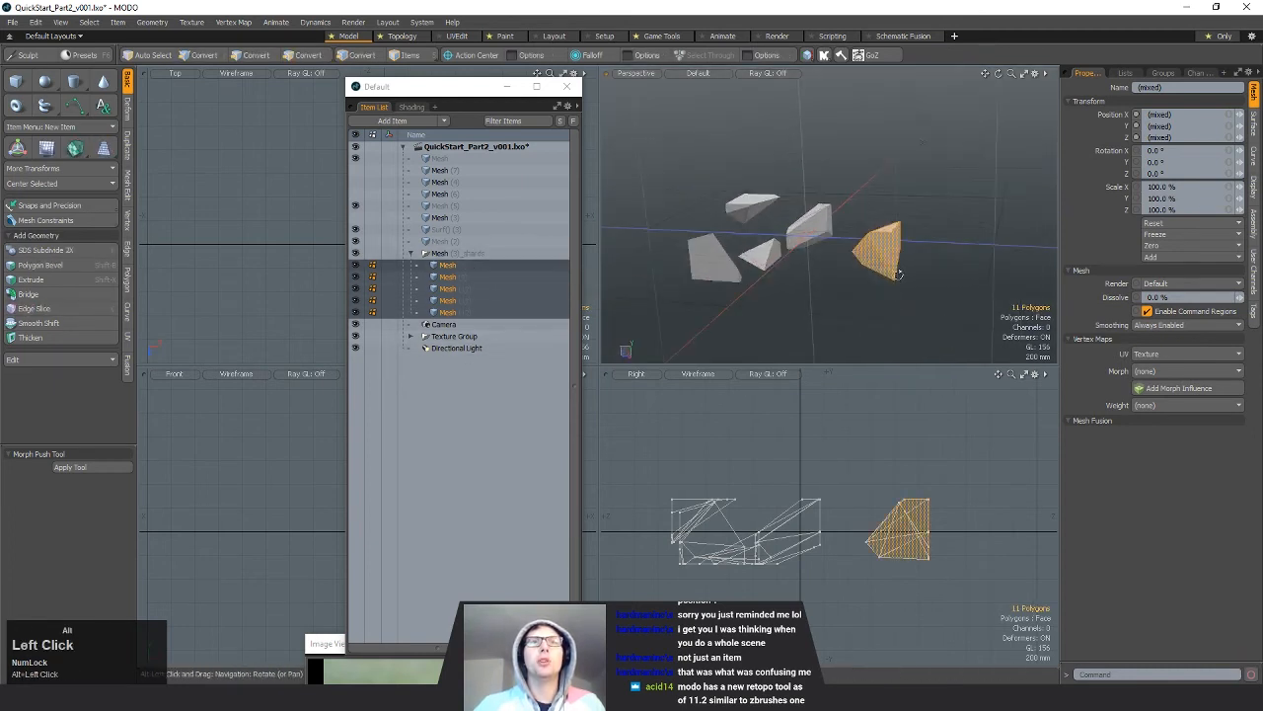
key("e")
left_click_drag(947, 513, 1003, 598, "ctrl")
left_click_drag(849, 286, 861, 280, "alt")
key("ctrl+z")
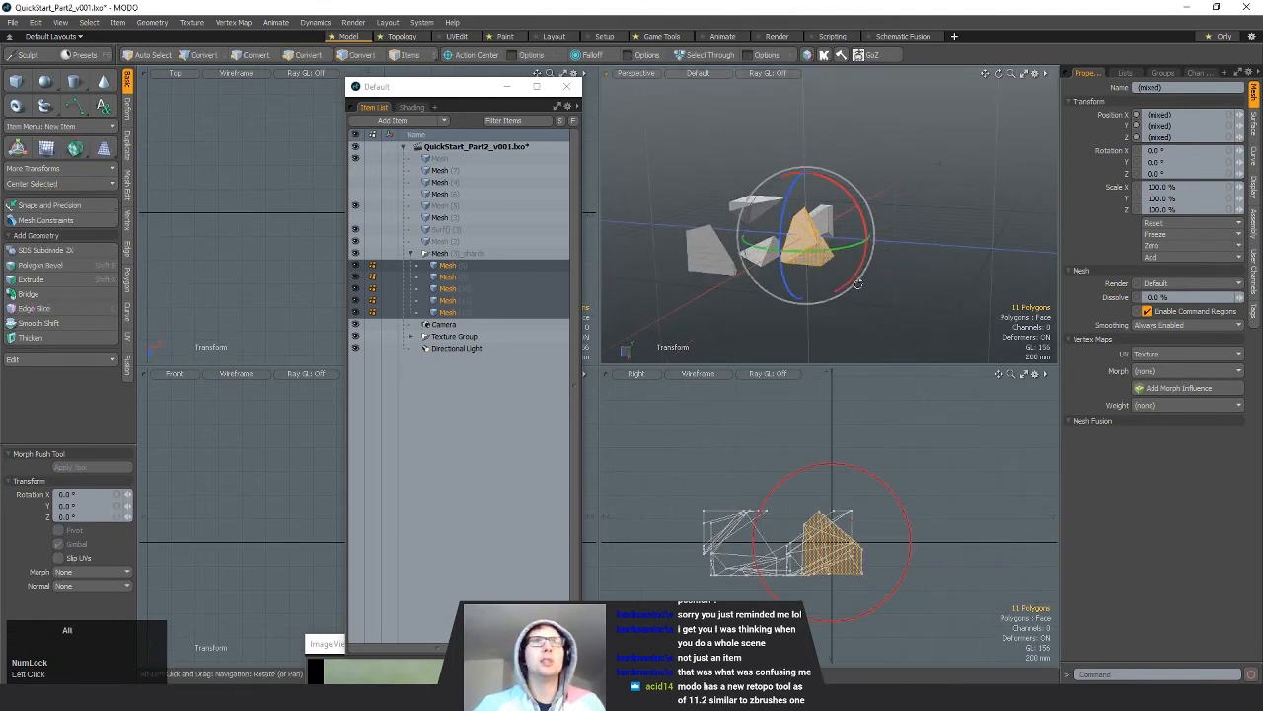
Step: Raise the selected shard about 270 mm in Y so it rests on the ground plane, and drop the tool
left_click_drag(770, 296, 829, 298, "alt")
key("w")
left_click_drag(835, 541, 831, 510)
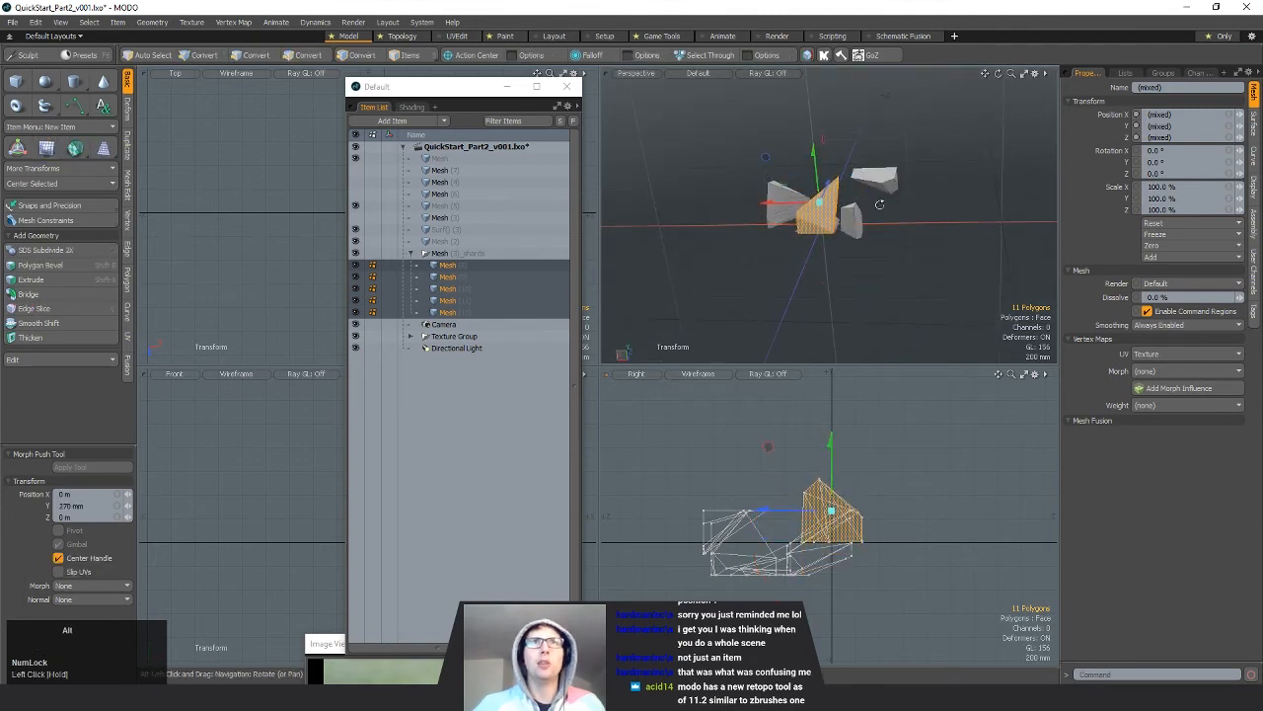
mouse_move(880, 203)
left_mouse_down("alt")
mouse_move(936, 260)
mouse_move(861, 193)
left_mouse_up("alt")
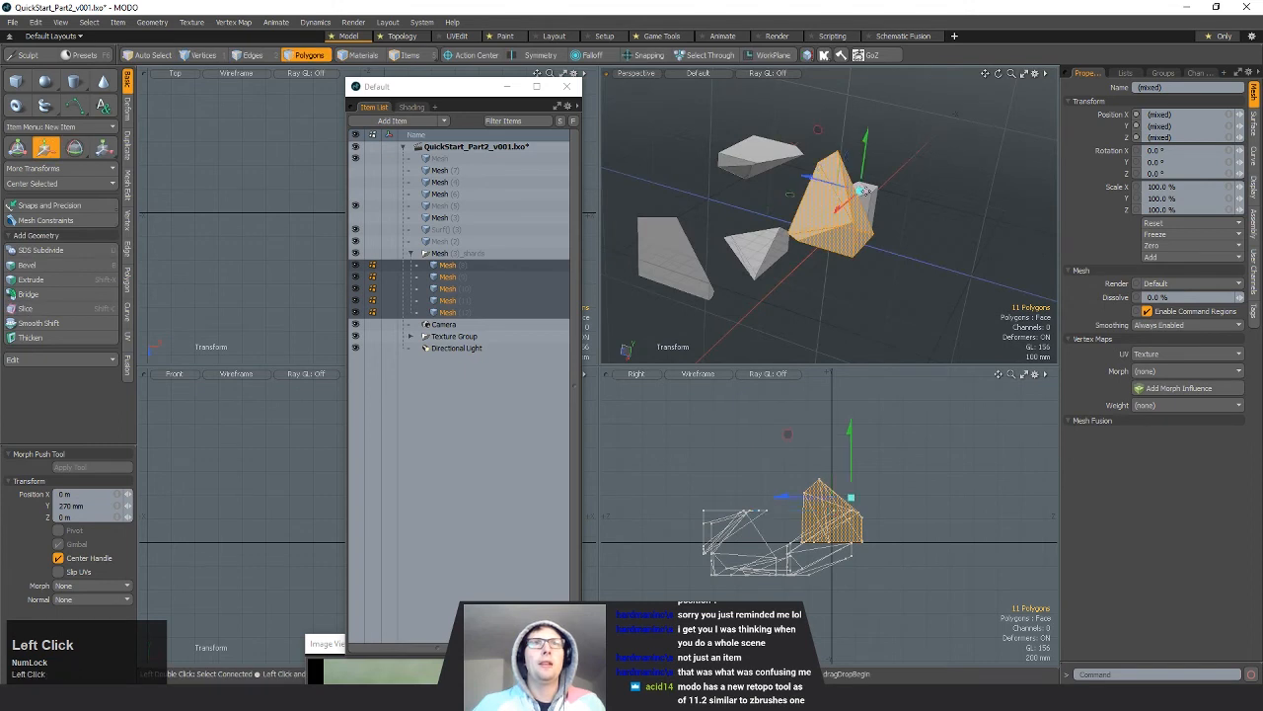
key("space")
Step: Select the connected shard behind it, rotate it upright and raise it about 260 mm in Y onto the ground plane
double_click(862, 195)
double_click(868, 186)
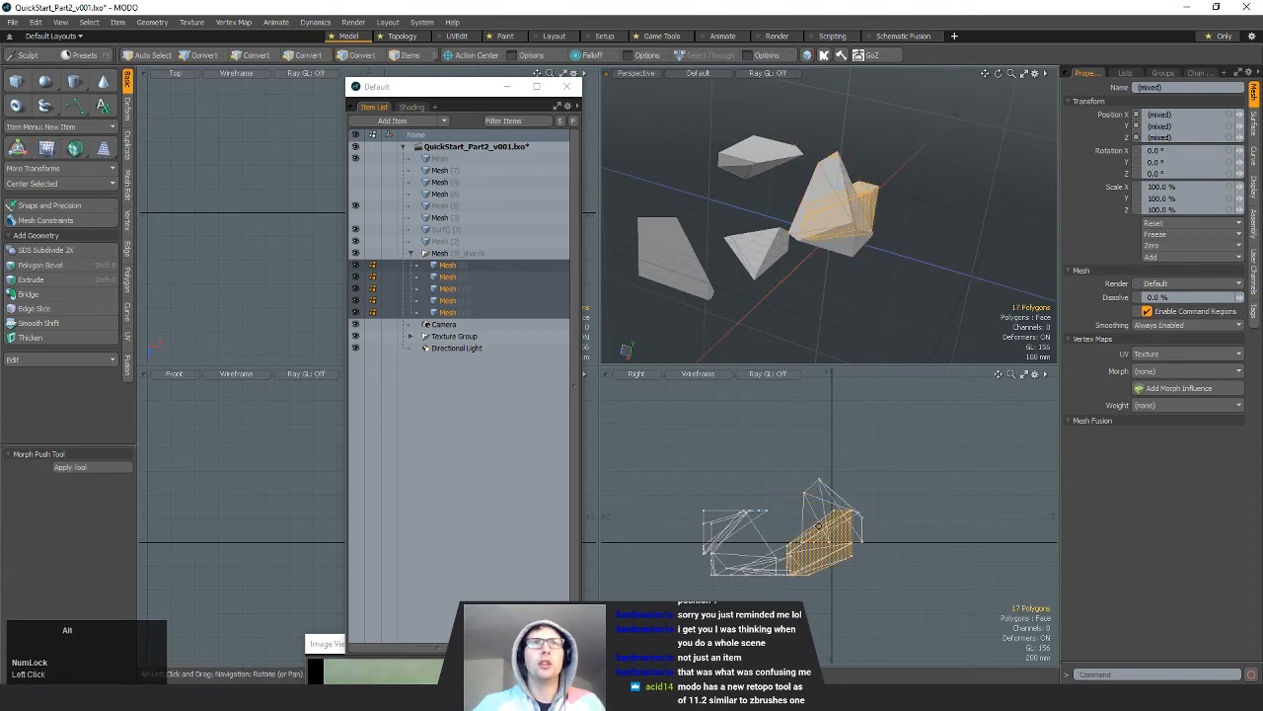
key("e")
mouse_move(851, 472)
left_mouse_down("ctrl")
mouse_move(893, 592)
mouse_move(898, 572)
mouse_move(860, 516)
mouse_move(868, 482)
left_mouse_up("ctrl")
key("w")
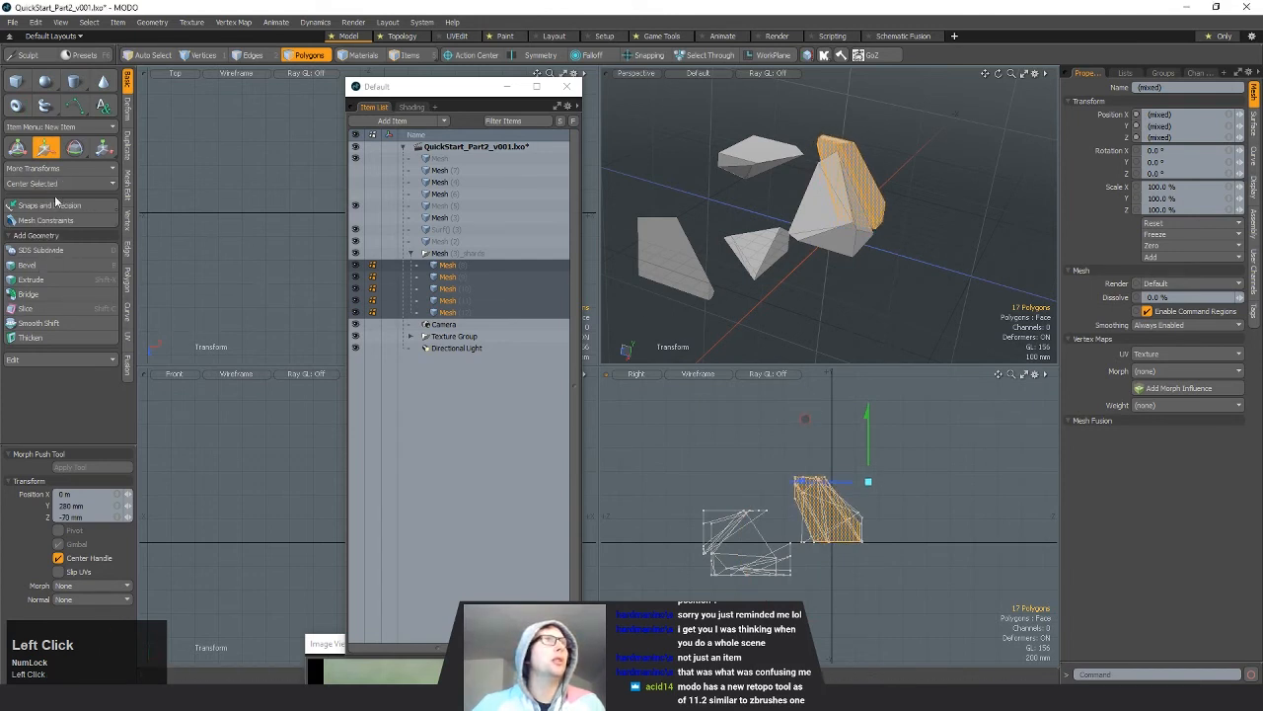
key("ctrl+z")
left_click_drag(824, 491, 827, 460)
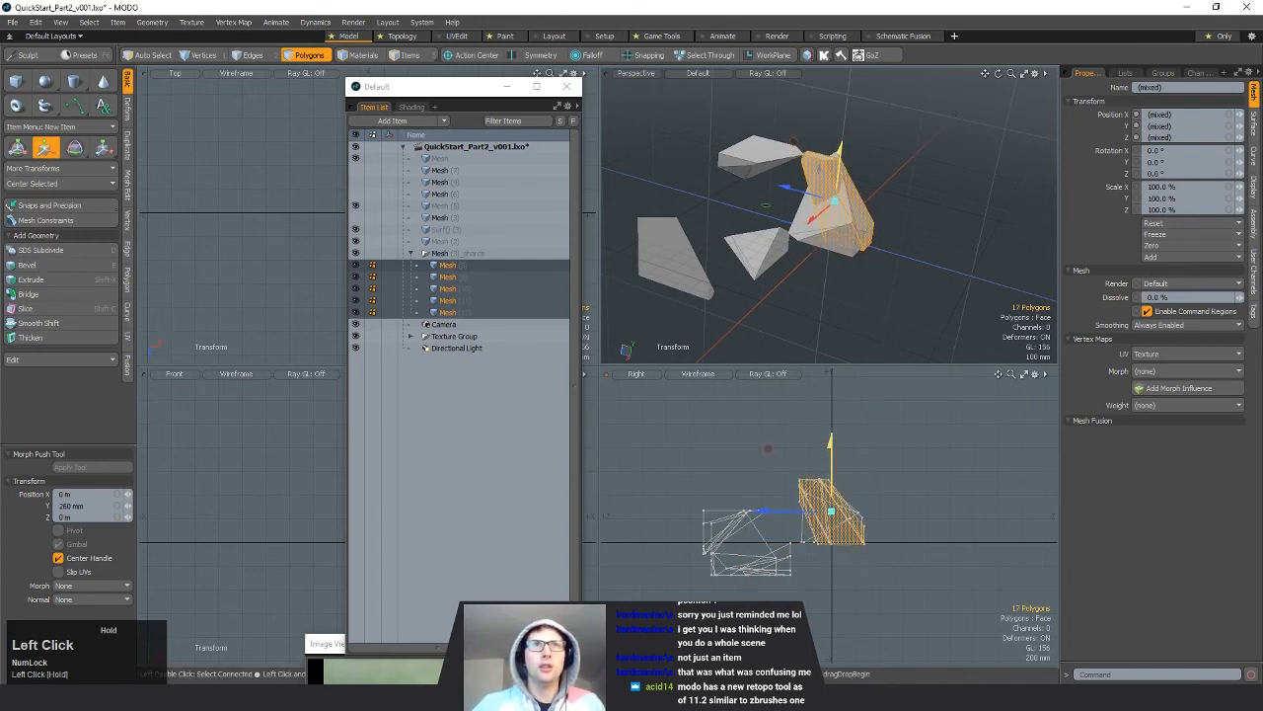
Step: Select the whole topmost detached shard and rotate it upright about the X axis
key("space")
double_click(758, 161)
key("e")
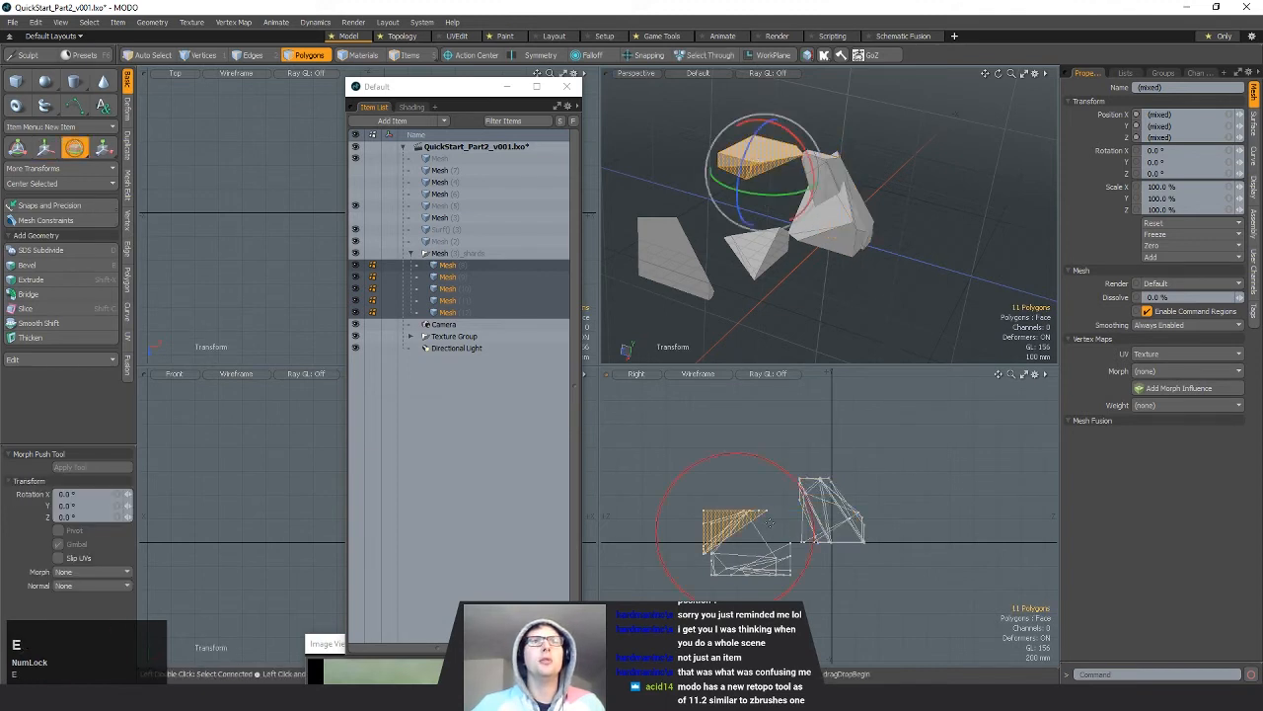
left_click_drag(747, 459, 726, 604, "ctrl")
Step: Center the rotated shard at the origin on all axes and raise it so its base rests on the ground
key("w")
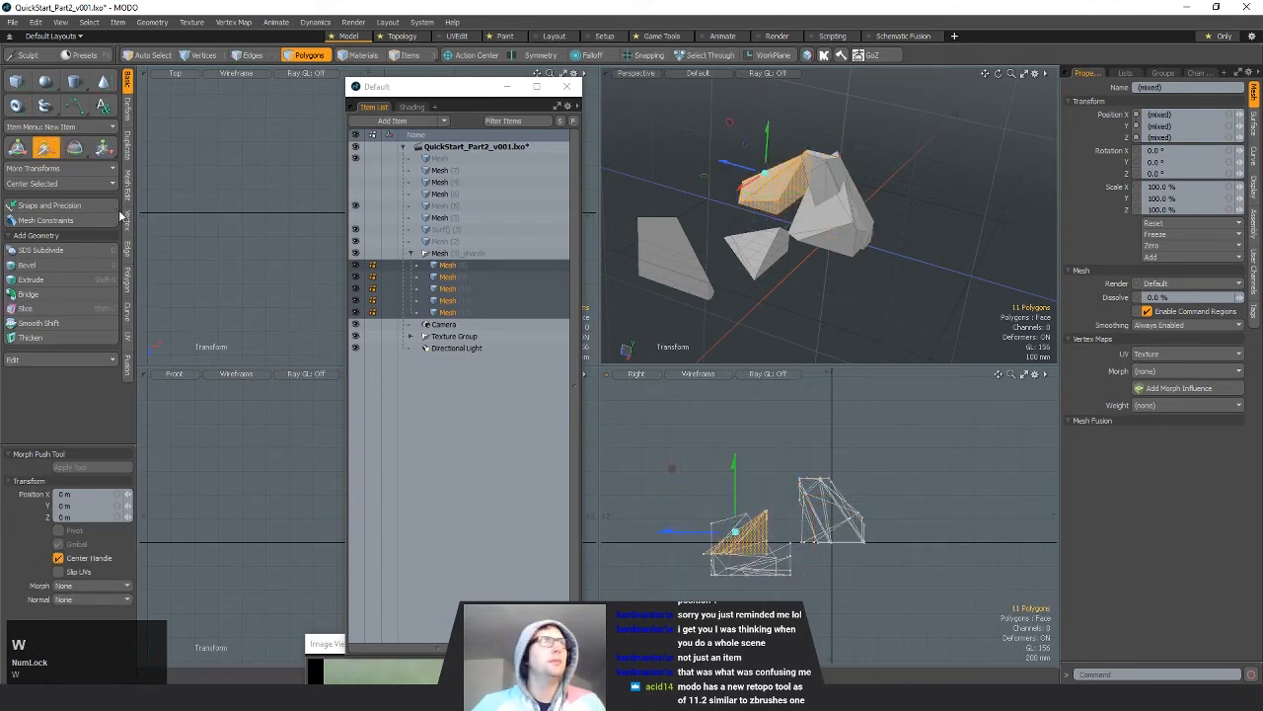
left_click(89, 185)
left_click(87, 198)
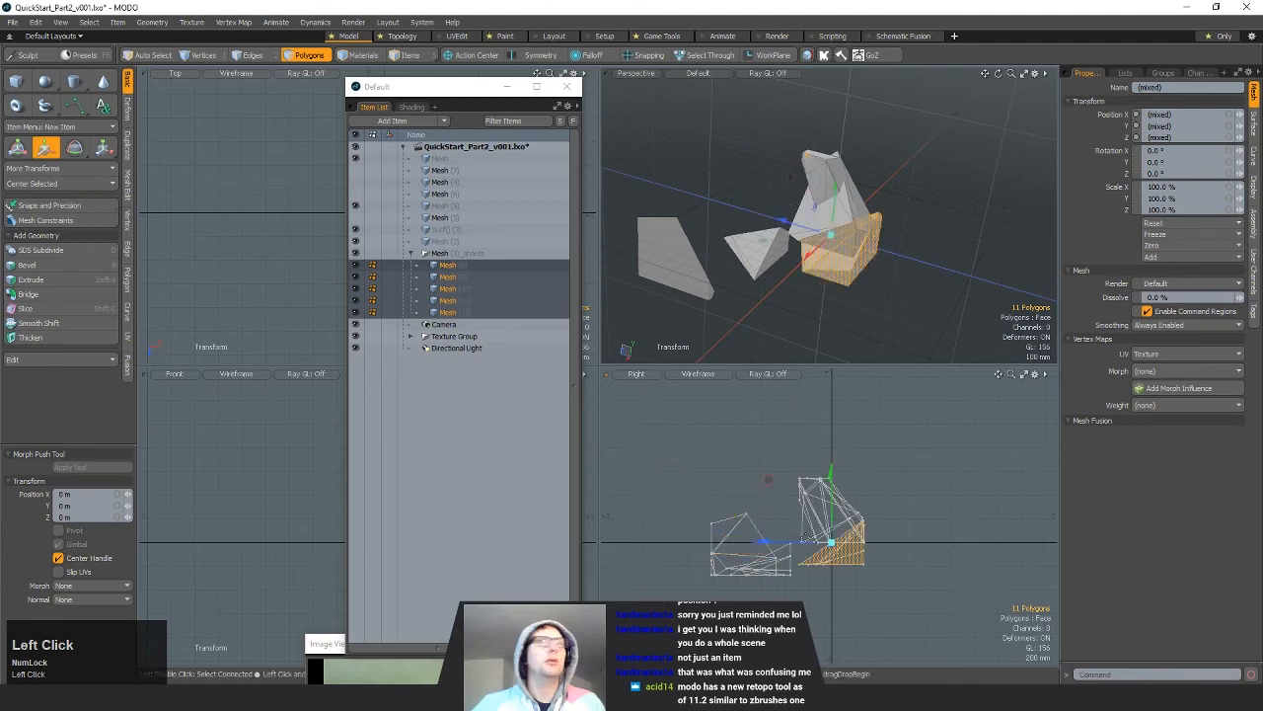
key("w")
key("w")
left_click_drag(855, 516, 827, 600)
key("w")
Step: Rotate the pyramid-shaped shard -90° about X and place it centered on the origin, raised 240 mm to sit on the ground
left_click(757, 230)
key("e")
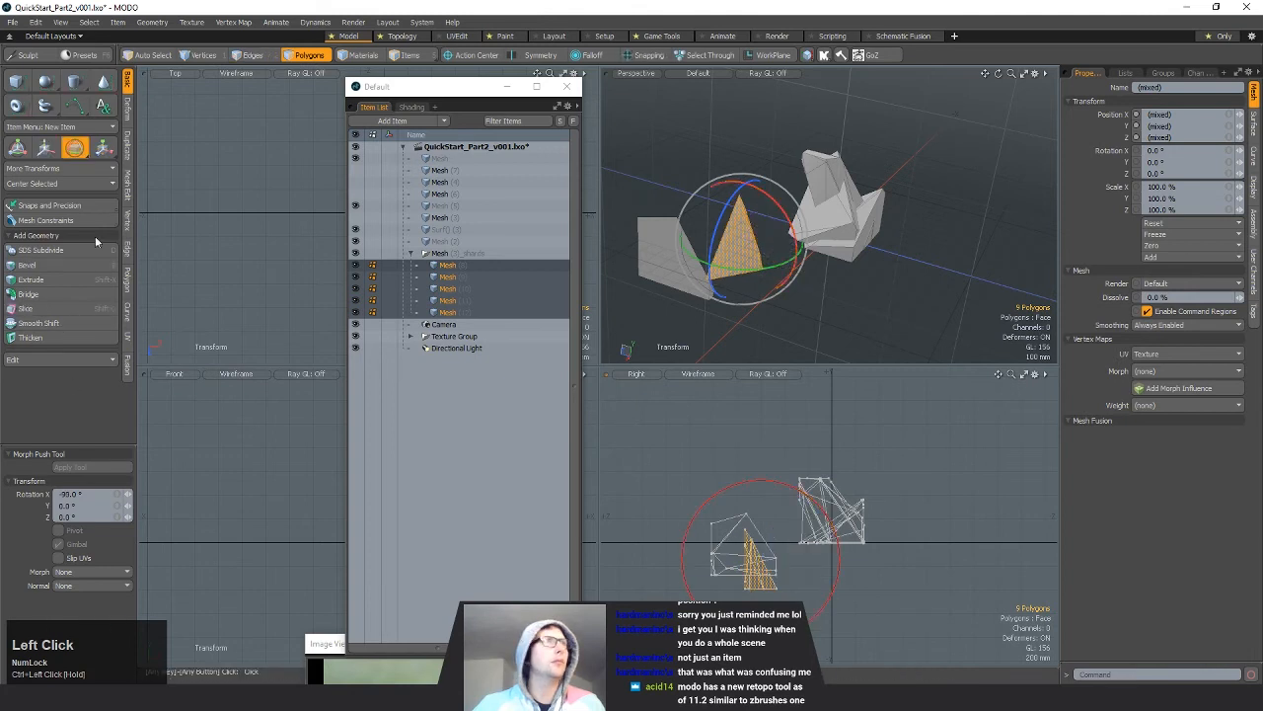
left_click(54, 184)
left_click(54, 200)
left_click(54, 186)
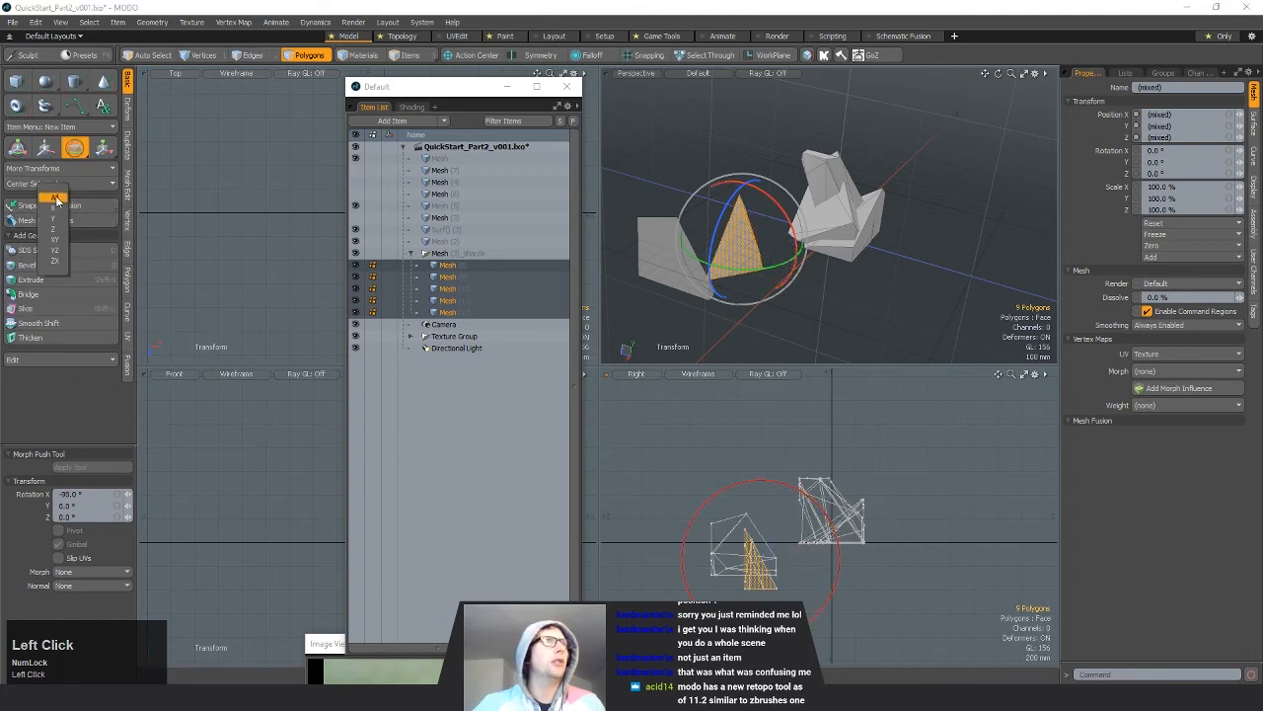
left_click(55, 198)
key("w")
left_click_drag(833, 484, 833, 455)
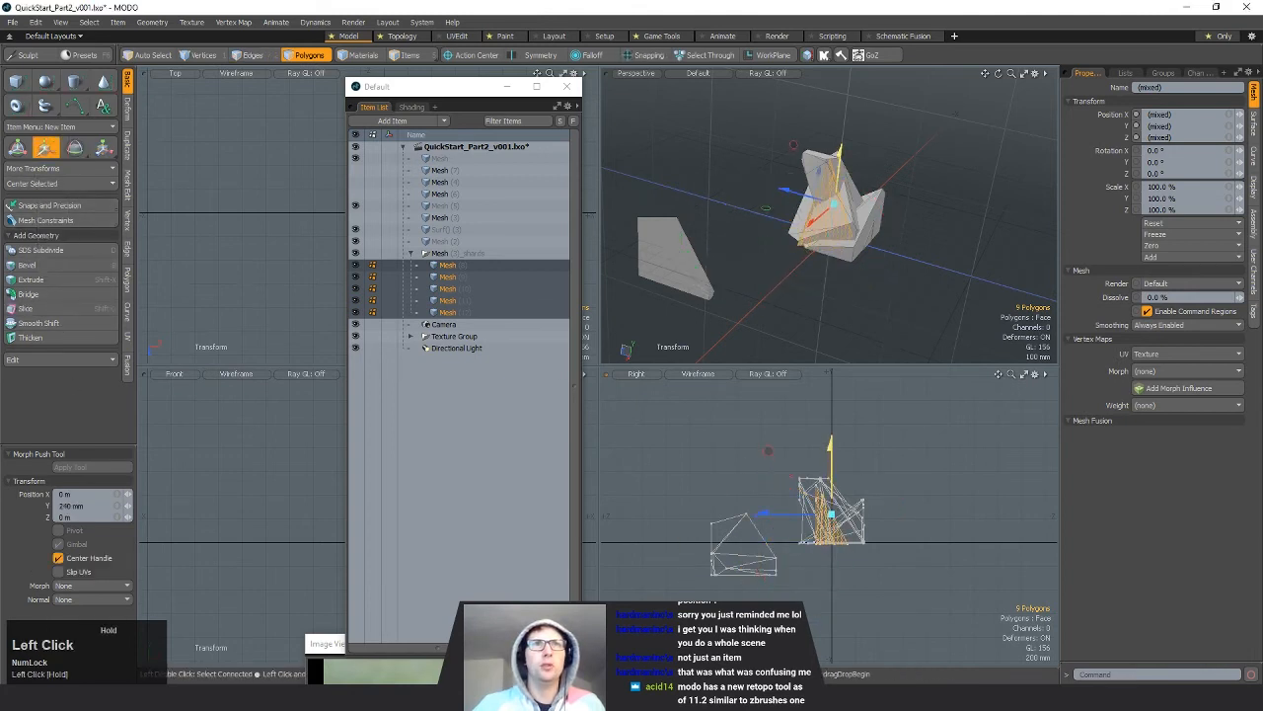
Step: Rotate the last outlying shard 90° about X and place it centered on the origin, resting on the ground
double_click(743, 547)
key("e")
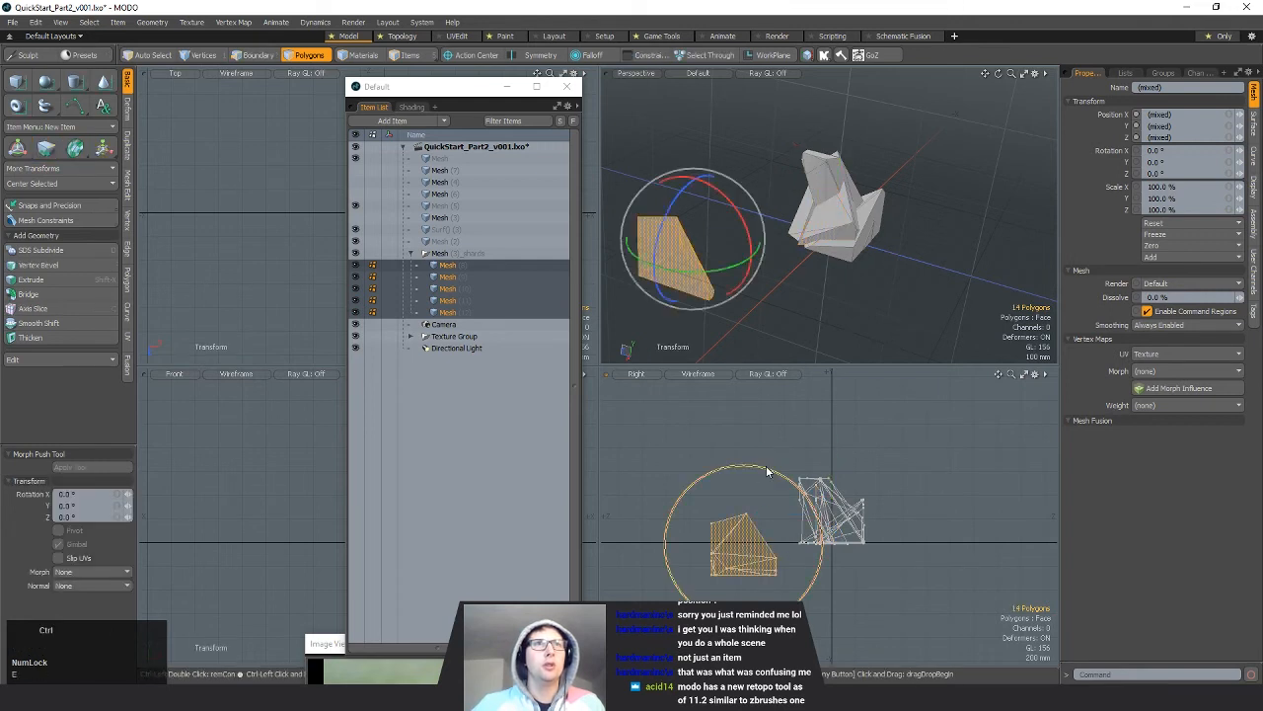
left_click_drag(766, 472, 666, 533, "ctrl")
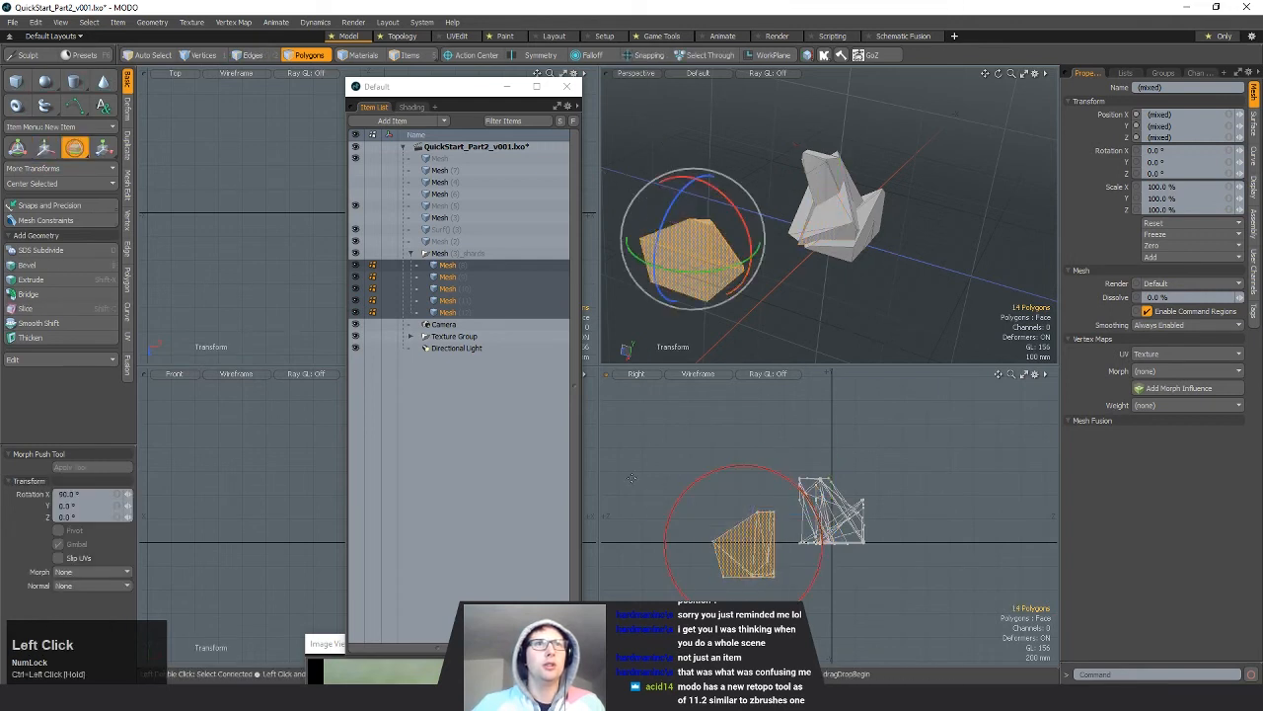
left_click(47, 185)
left_click(48, 203)
key("w")
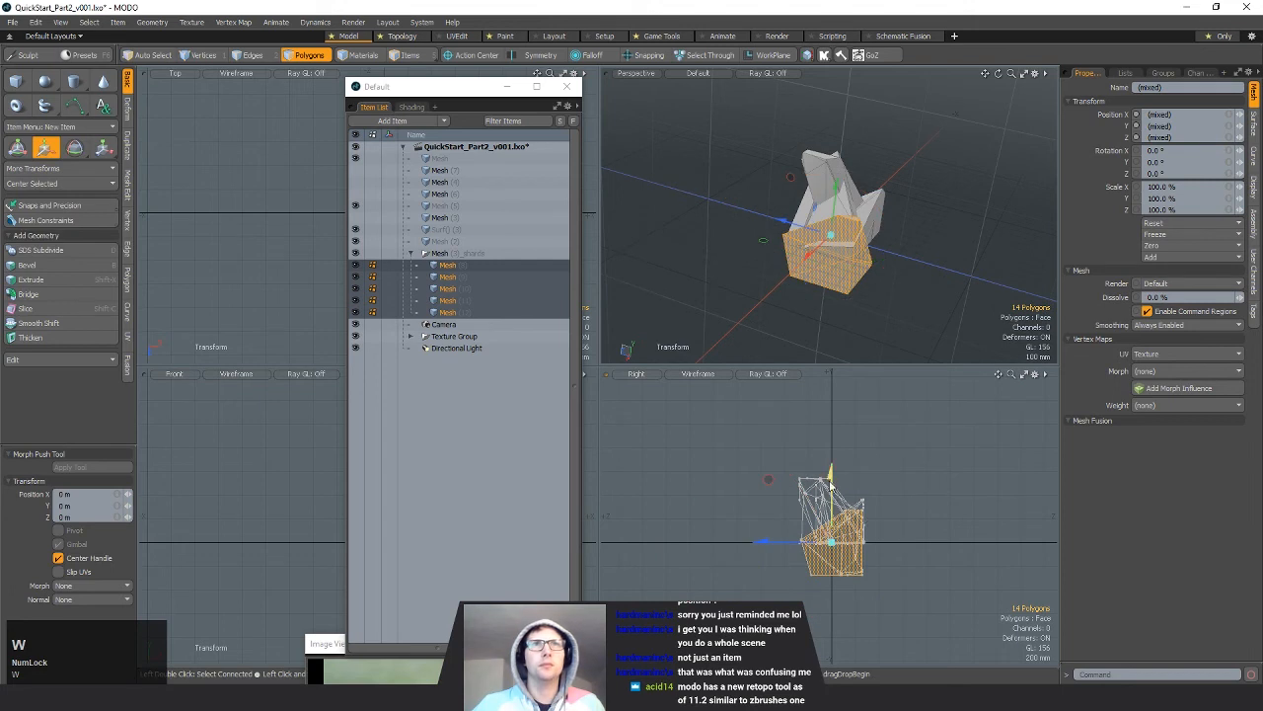
left_click_drag(832, 486, 832, 454)
key("space")
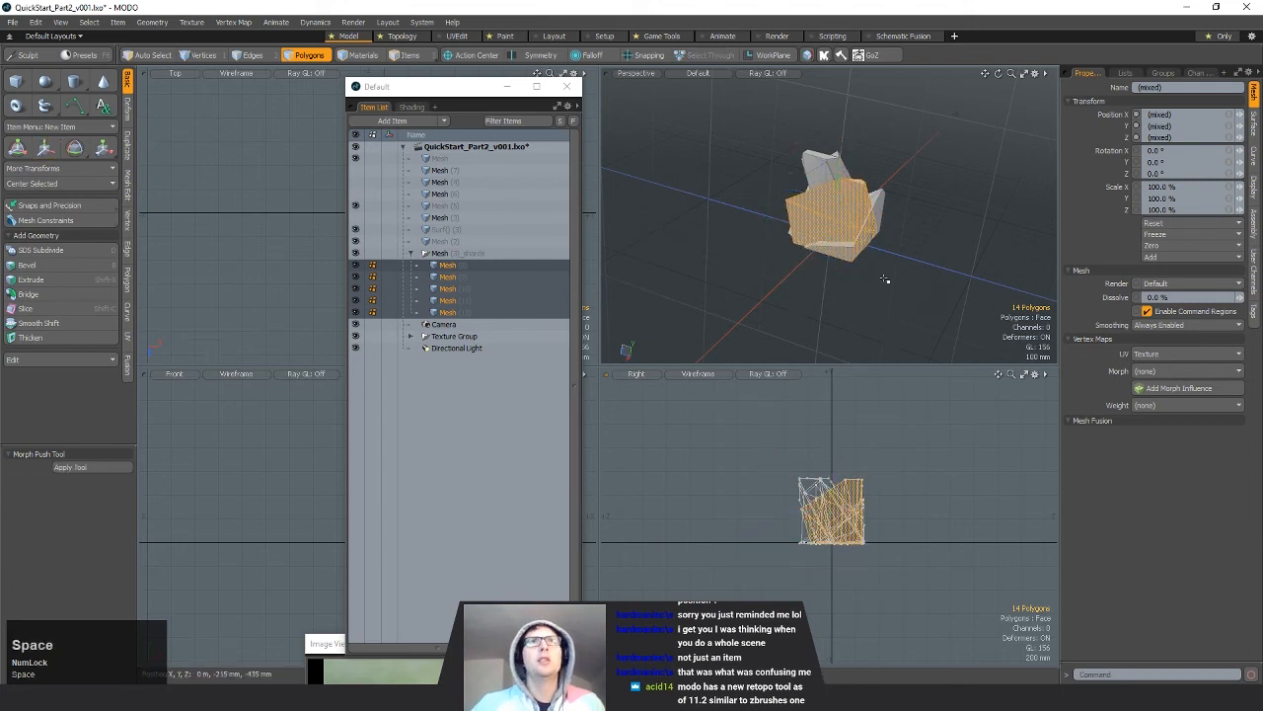
Step: Examine the assembled shard cluster from several angles
left_click(886, 279)
left_click_drag(889, 277, 962, 193, "alt")
left_click_drag(962, 193, 952, 222, "alt")
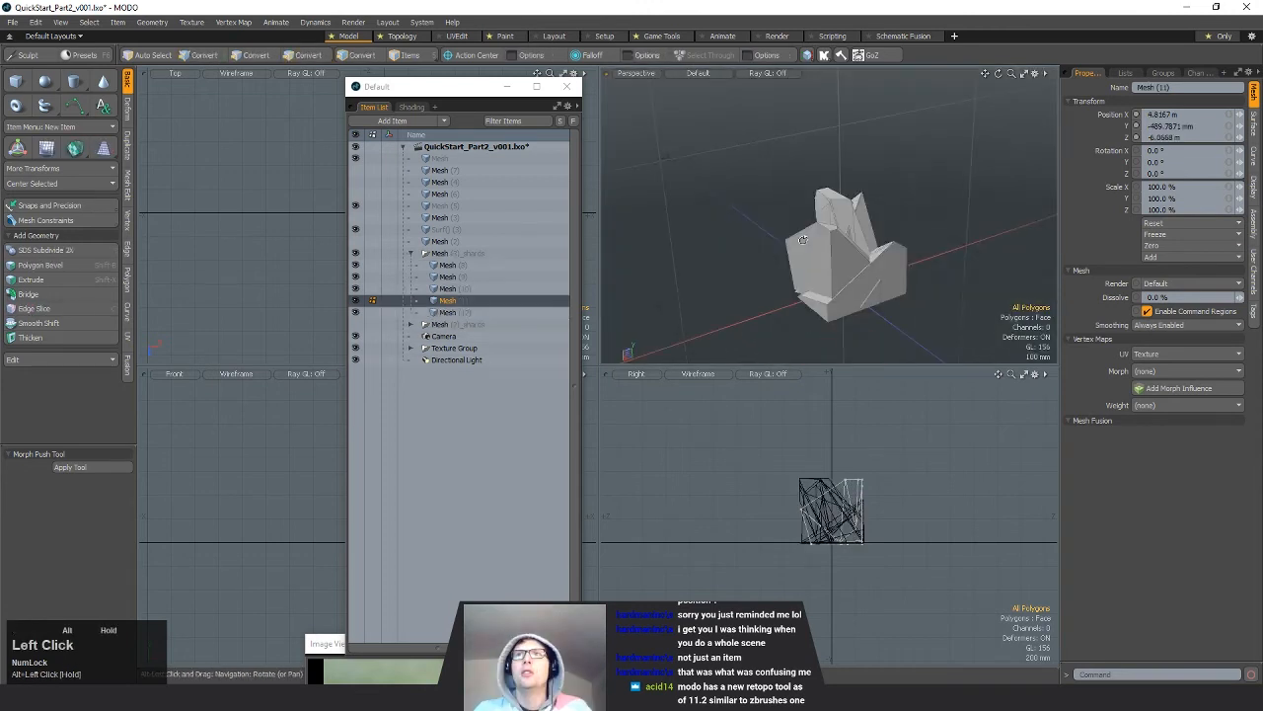
left_click_drag(879, 237, 917, 246, "alt")
left_click_drag(829, 253, 916, 259, "alt")
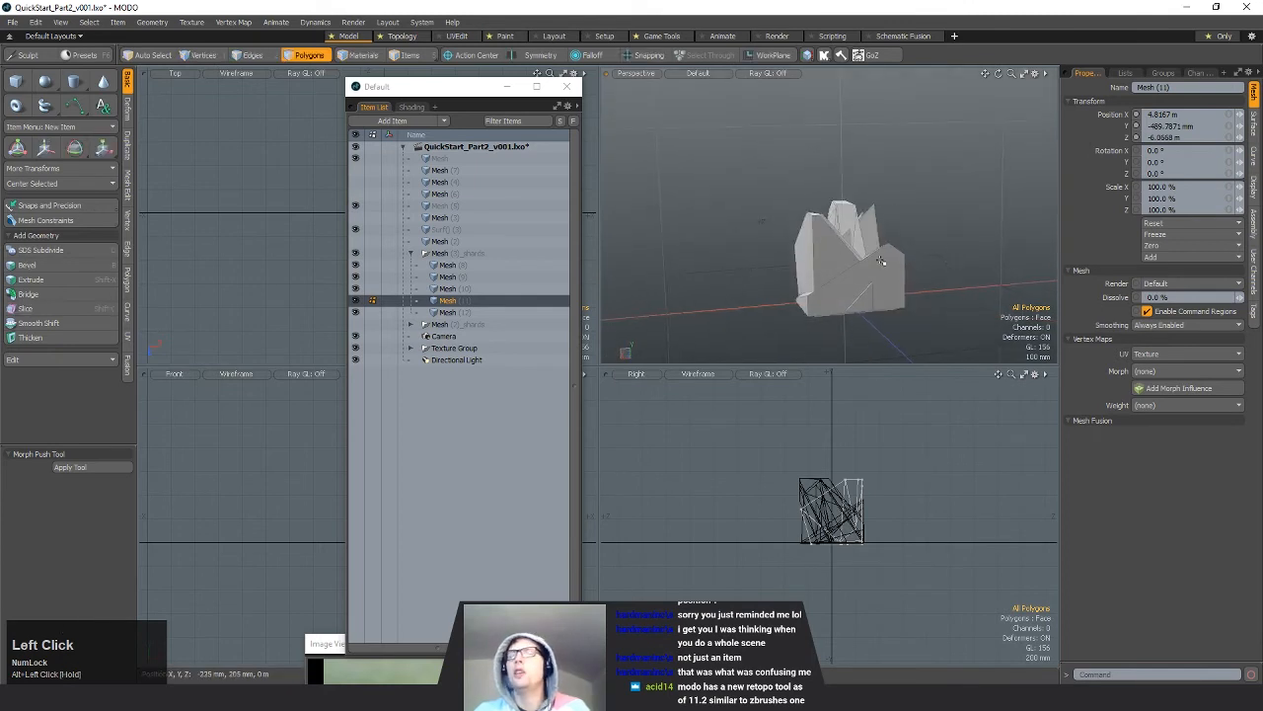
left_click_drag(864, 268, 839, 258, "alt")
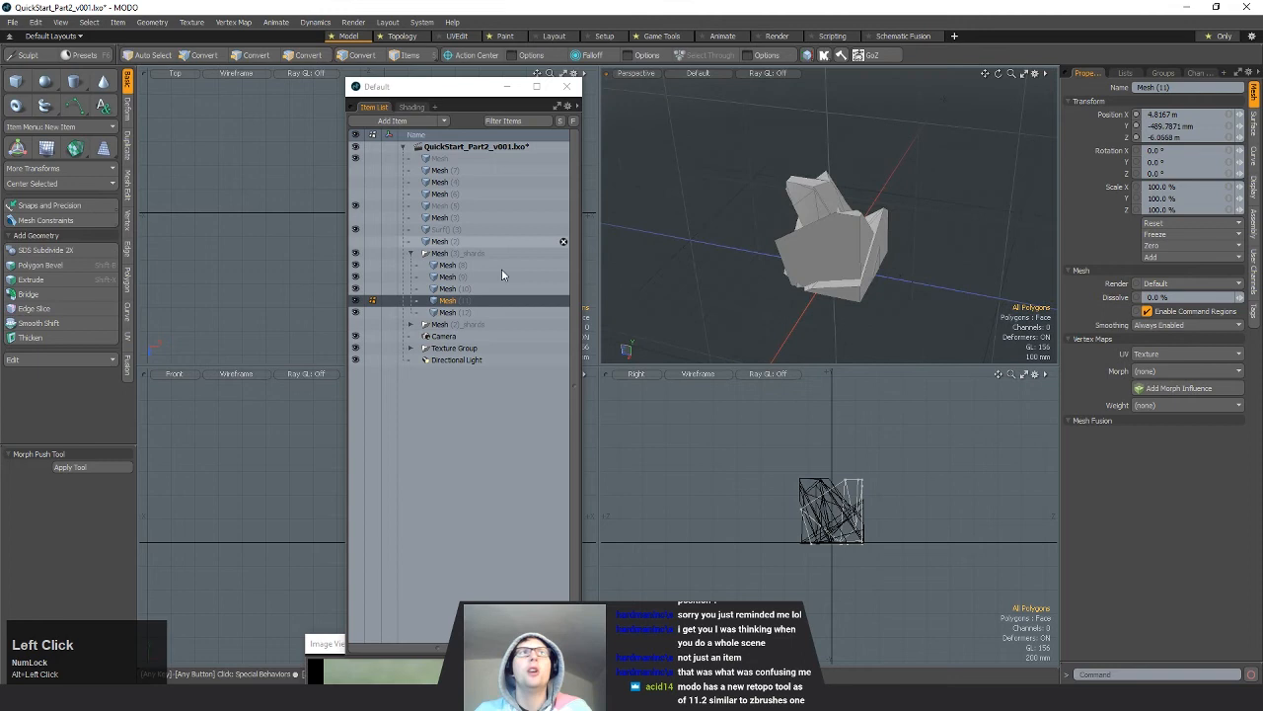
Step: Create a unit cube in Mesh (5) and delete every face except the top one
left_click(462, 205)
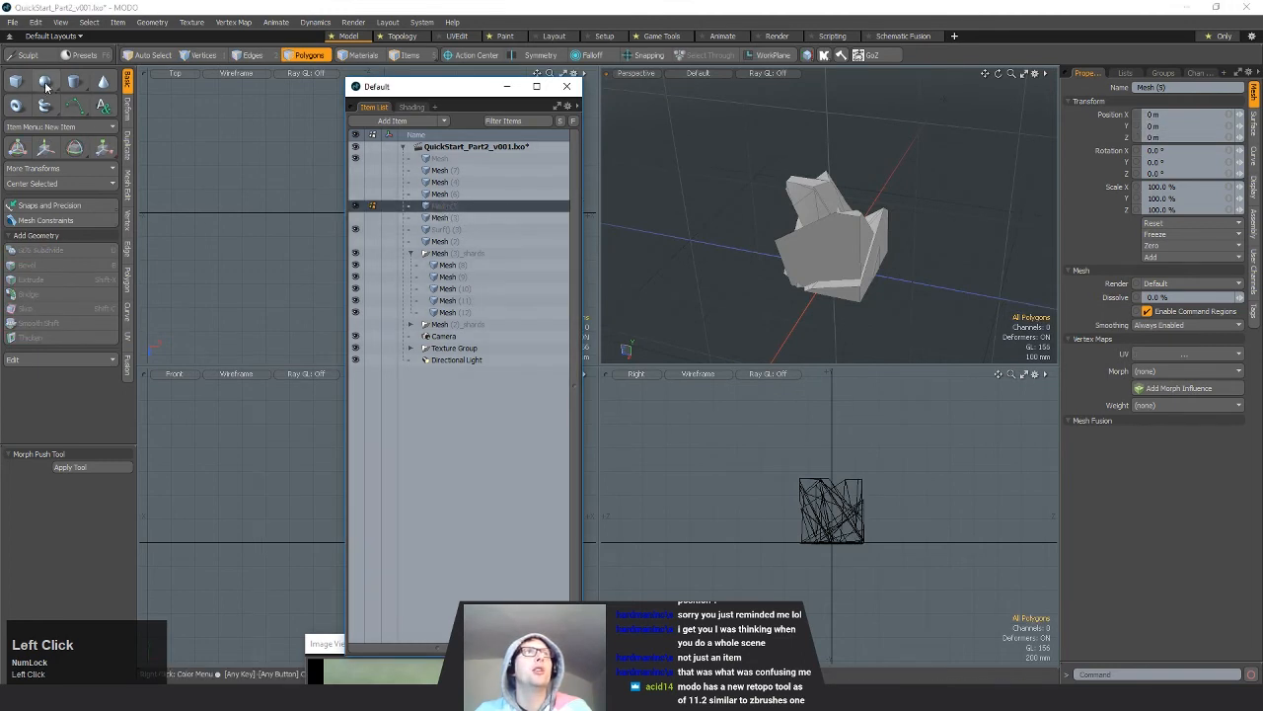
left_click(15, 81, "ctrl")
key("bracketleft")
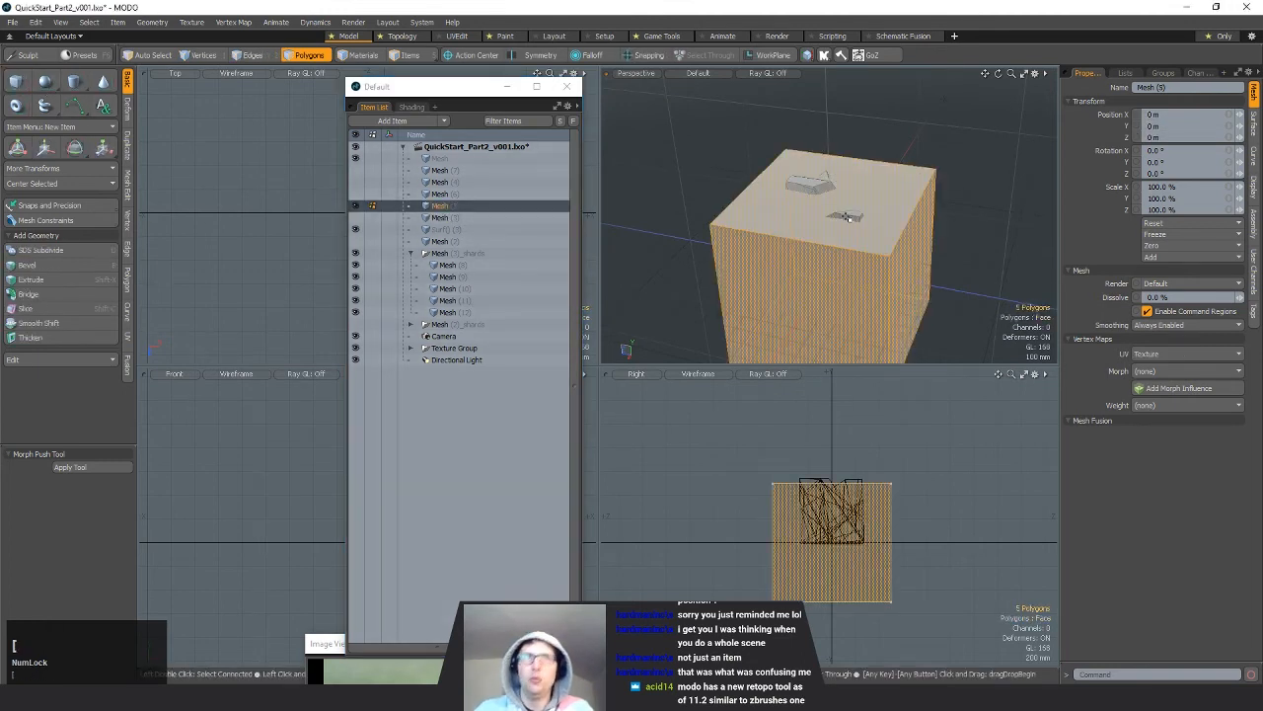
key("Delete")
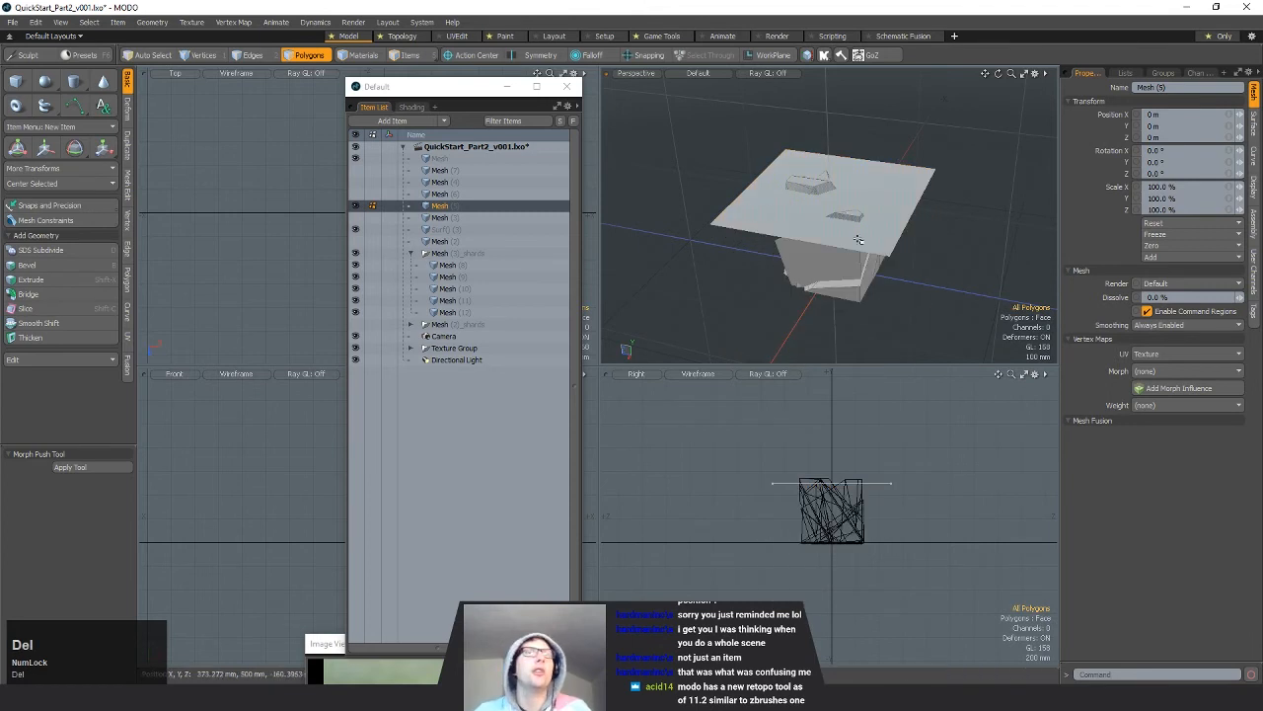
Step: Center the square polygon at the origin on all axes and scale it up into a large ground plane
left_click(47, 185)
left_click(52, 198)
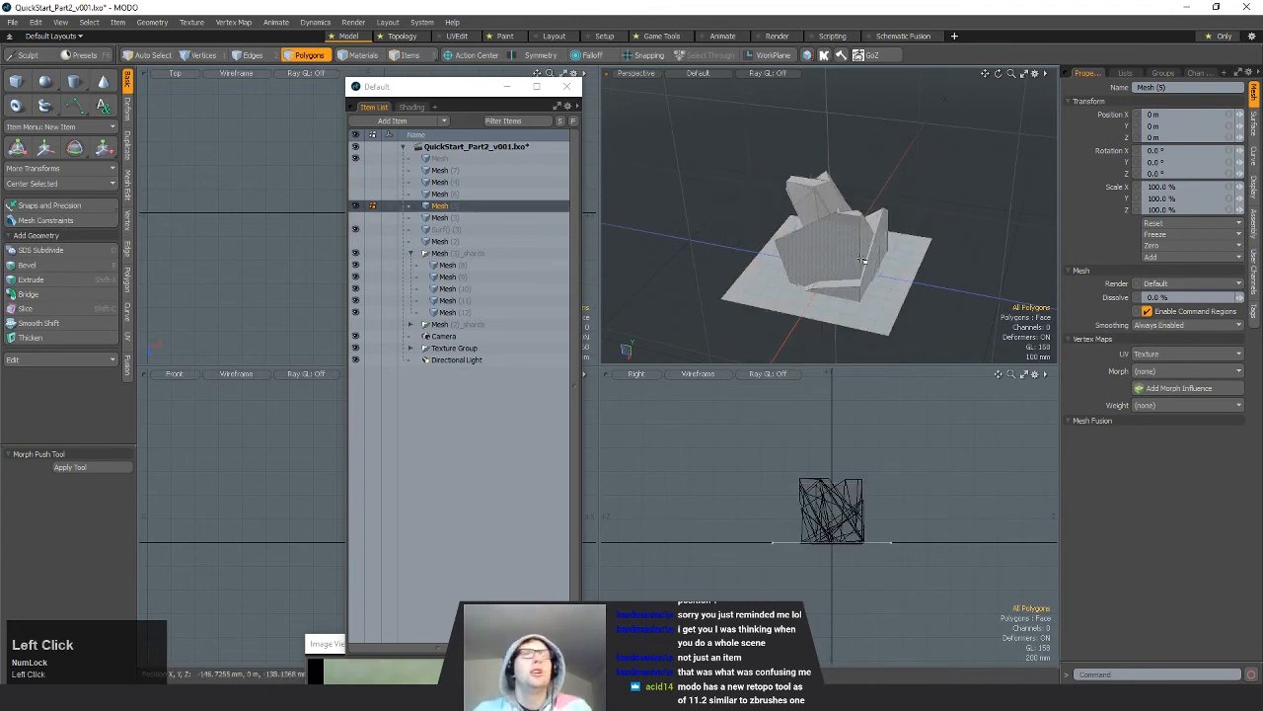
mouse_move(916, 259)
left_mouse_down("ctrl+alt")
mouse_move(909, 304)
mouse_move(884, 258)
mouse_move(874, 266)
mouse_move(1036, 267)
mouse_move(950, 238)
mouse_move(911, 247)
left_mouse_up("ctrl+alt")
key("r")
key("space")
left_click(915, 244)
key("space")
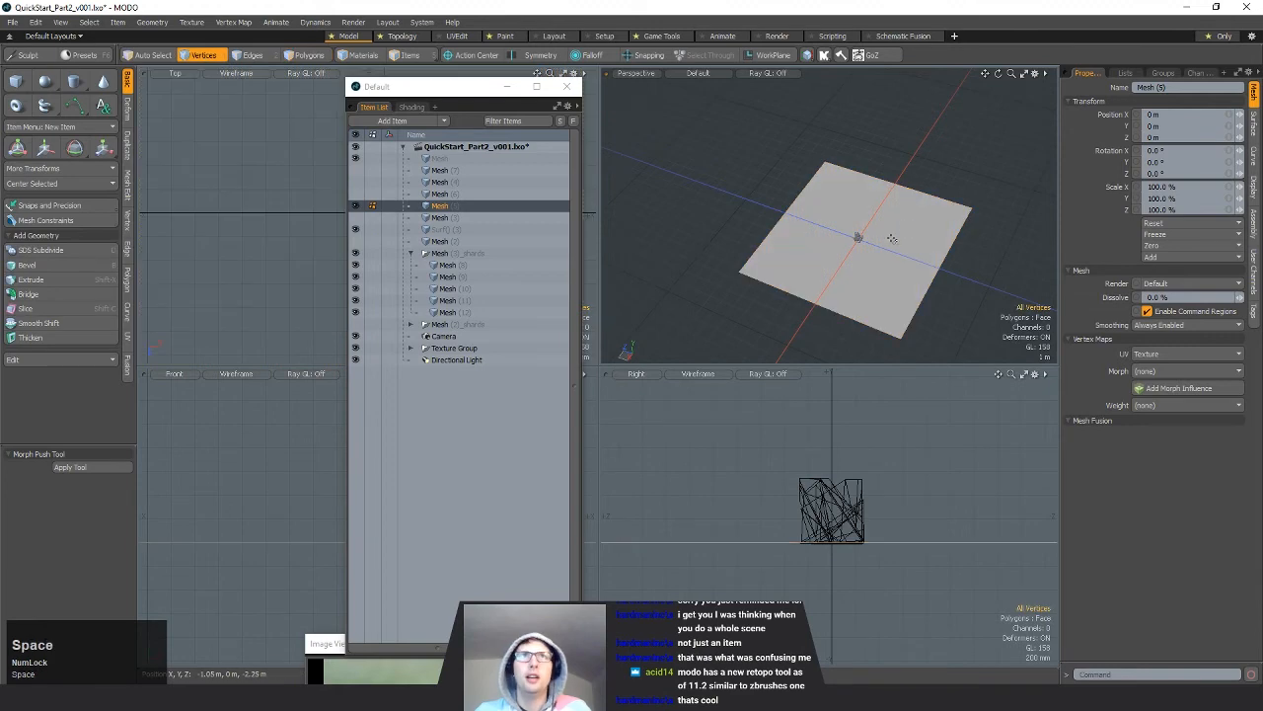
Step: Subdivide the ground plane in both directions with uniform loop slices, using a count of 3
left_click(309, 55)
key("alt+c")
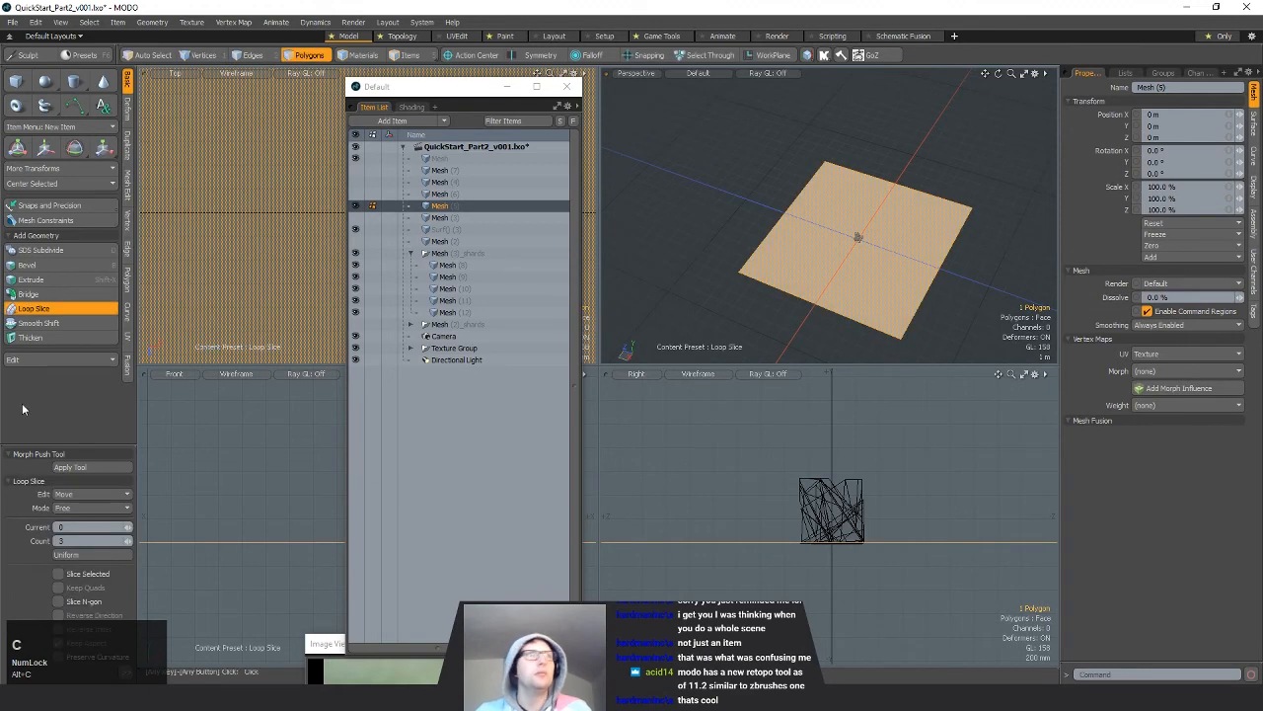
left_click(78, 558)
left_click(866, 264)
key("space")
key("alt+c")
left_click(918, 285)
left_click_drag(865, 264, 786, 220)
key("space")
left_click(971, 303)
key("3")
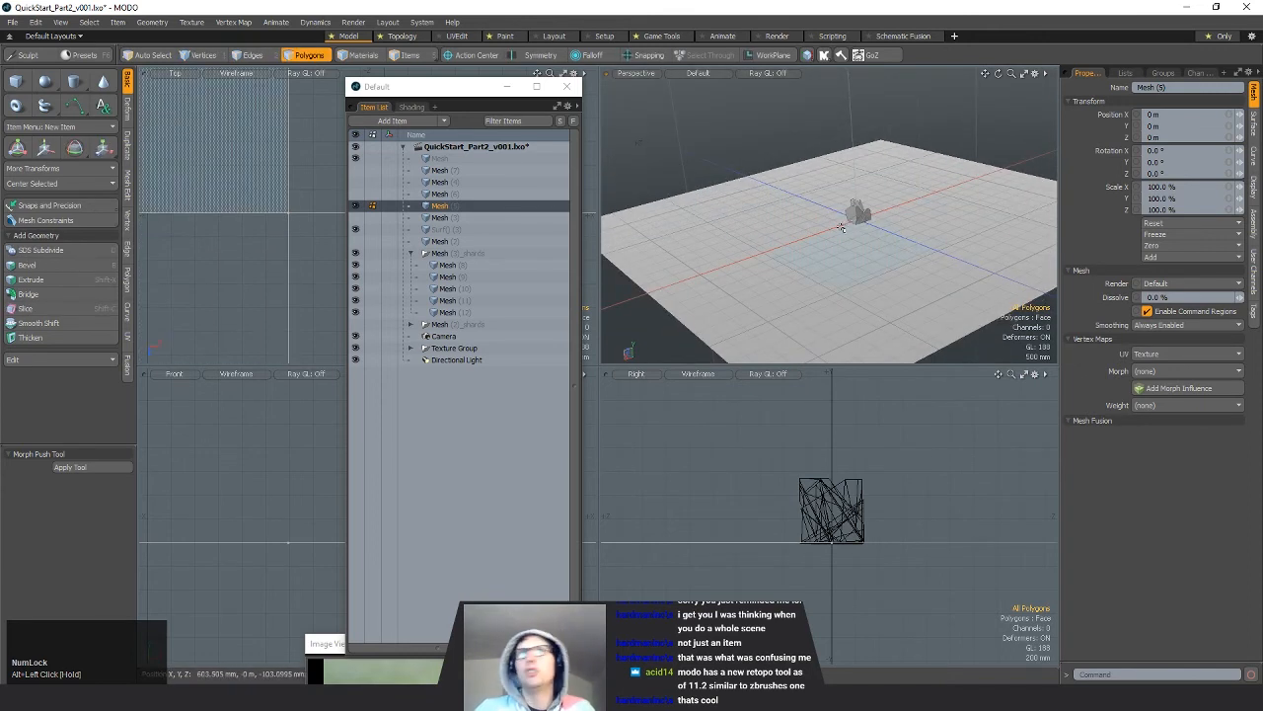
Step: Select the five shard meshes, Mesh (8) through Mesh (12), and create a group named Shard_GRP from them
left_click_drag(849, 222, 828, 257, "alt")
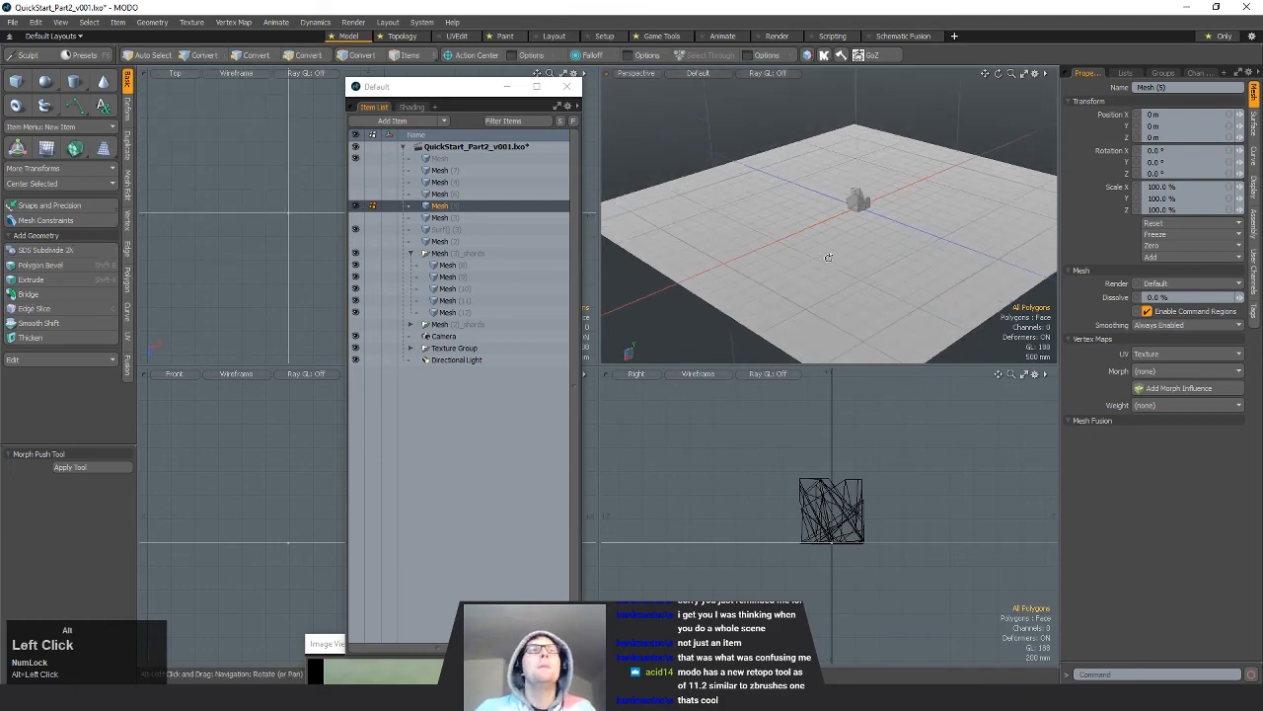
scroll(855, 202, "up", 5)
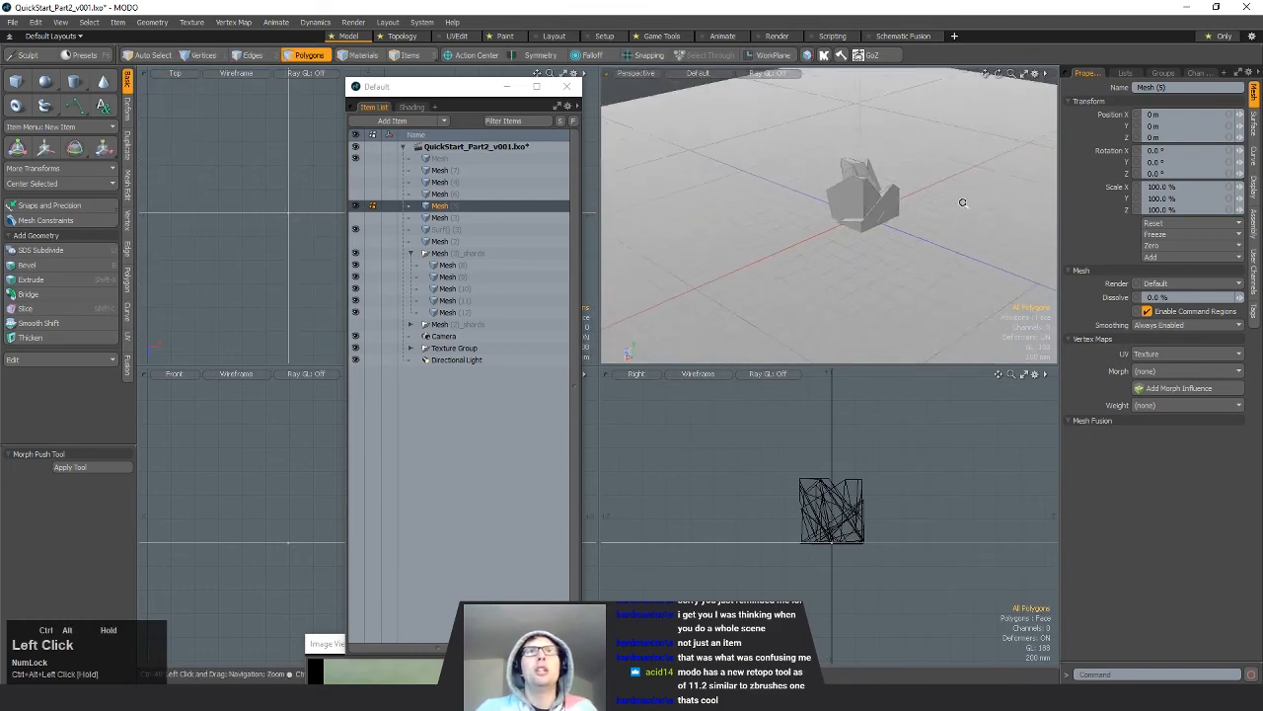
left_click(474, 264)
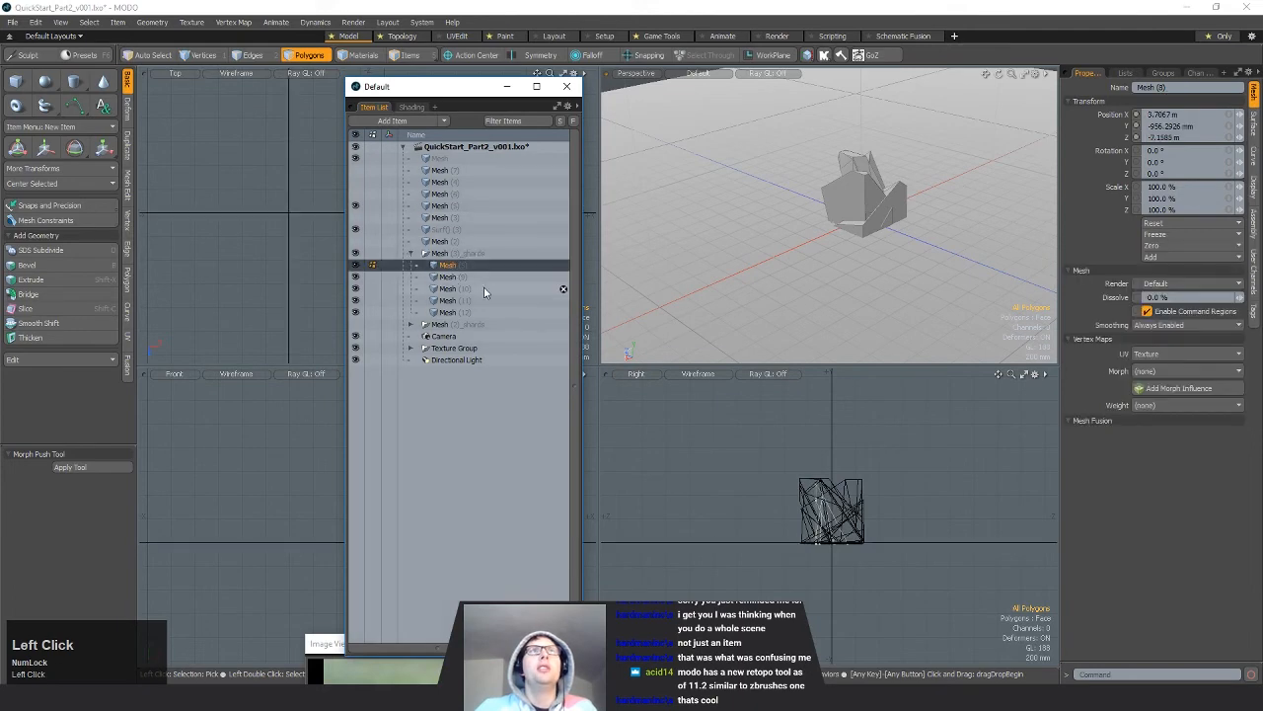
left_click(455, 314, "shift")
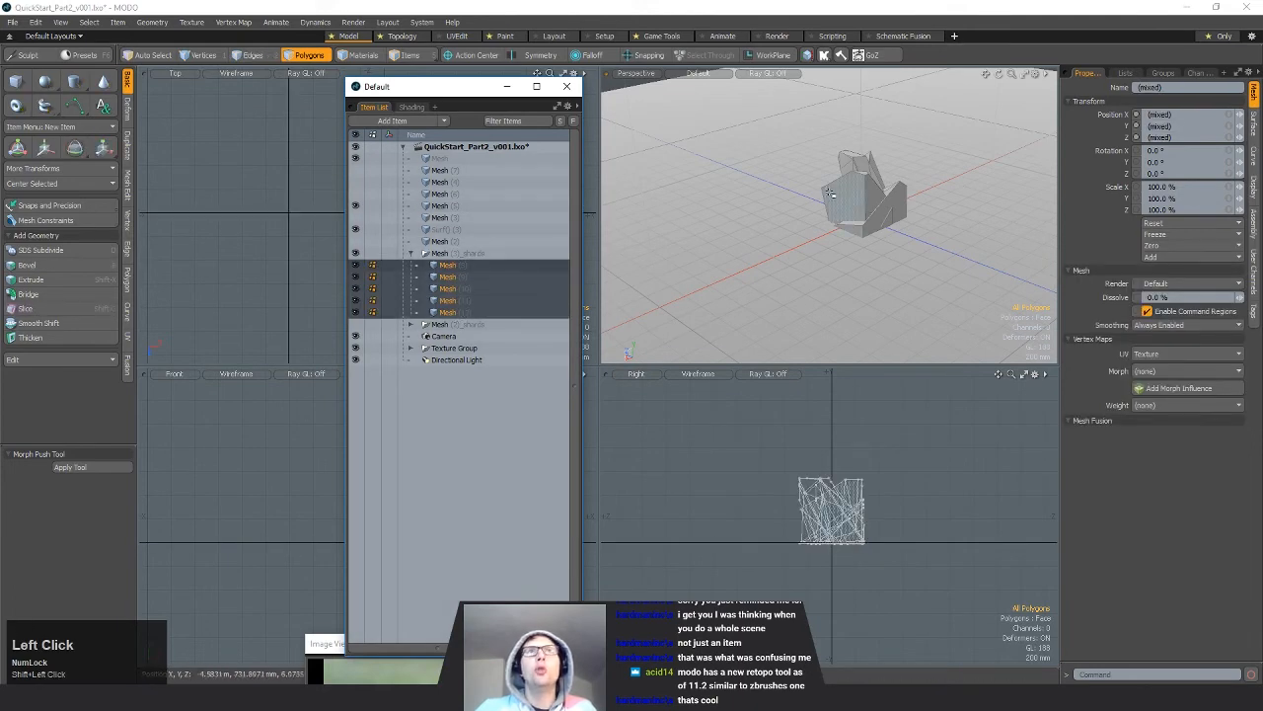
left_click_drag(930, 188, 692, 303, "alt+shift")
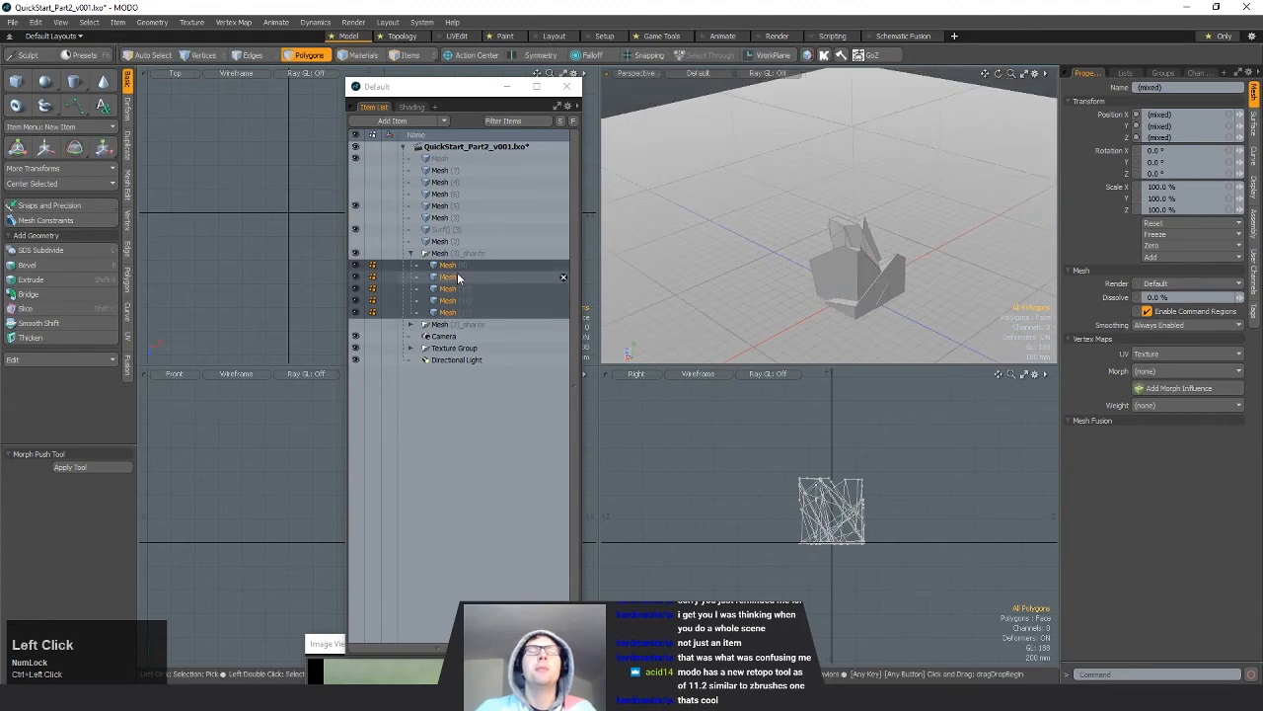
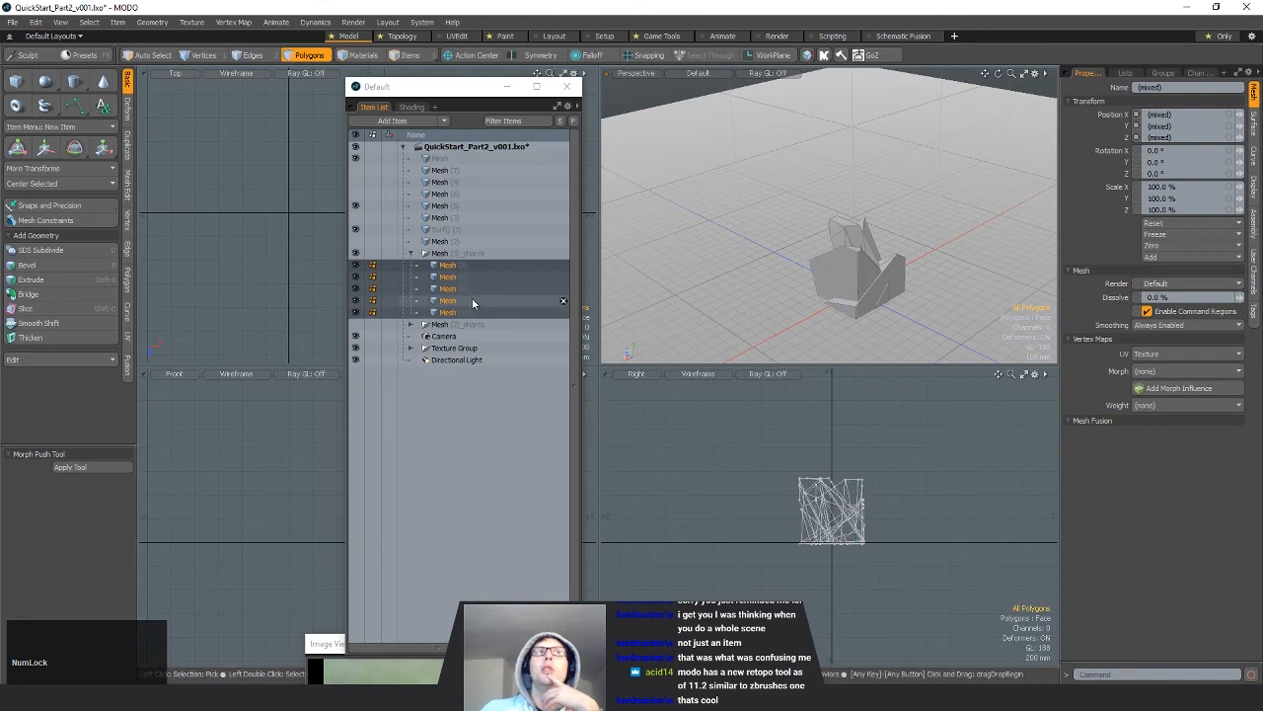
left_click(1163, 74)
left_click(1085, 90)
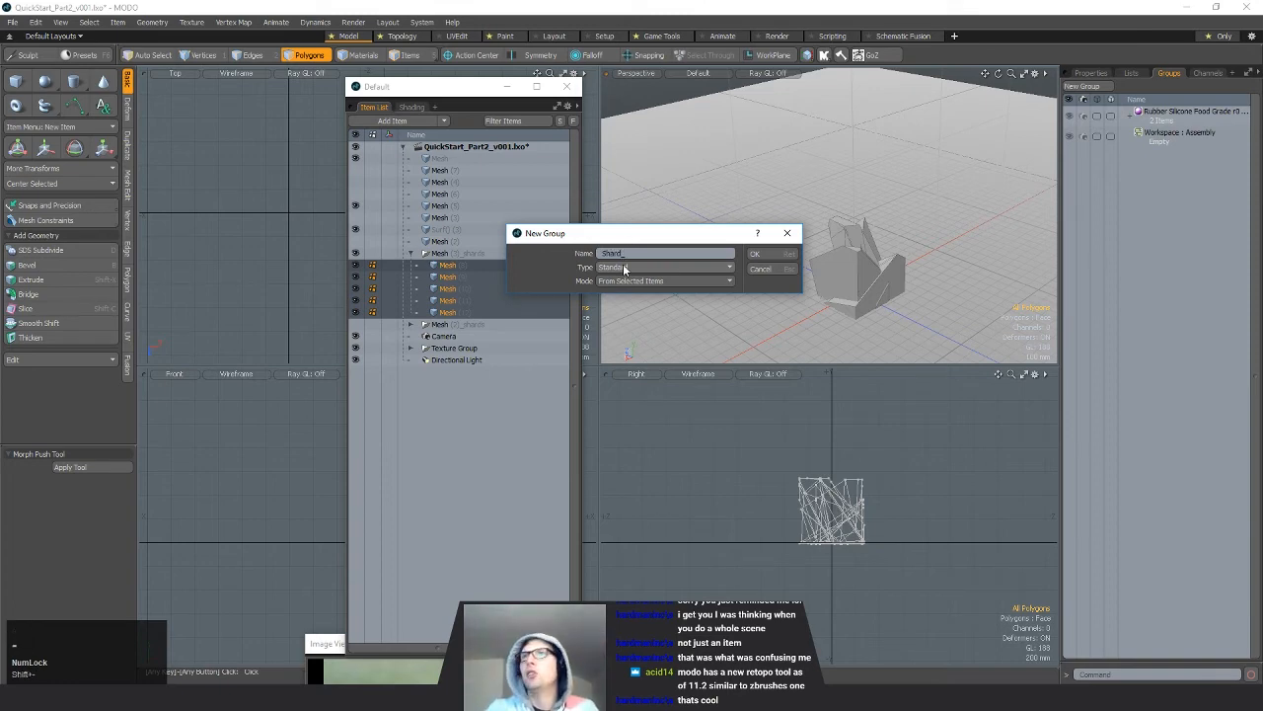
key("Return")
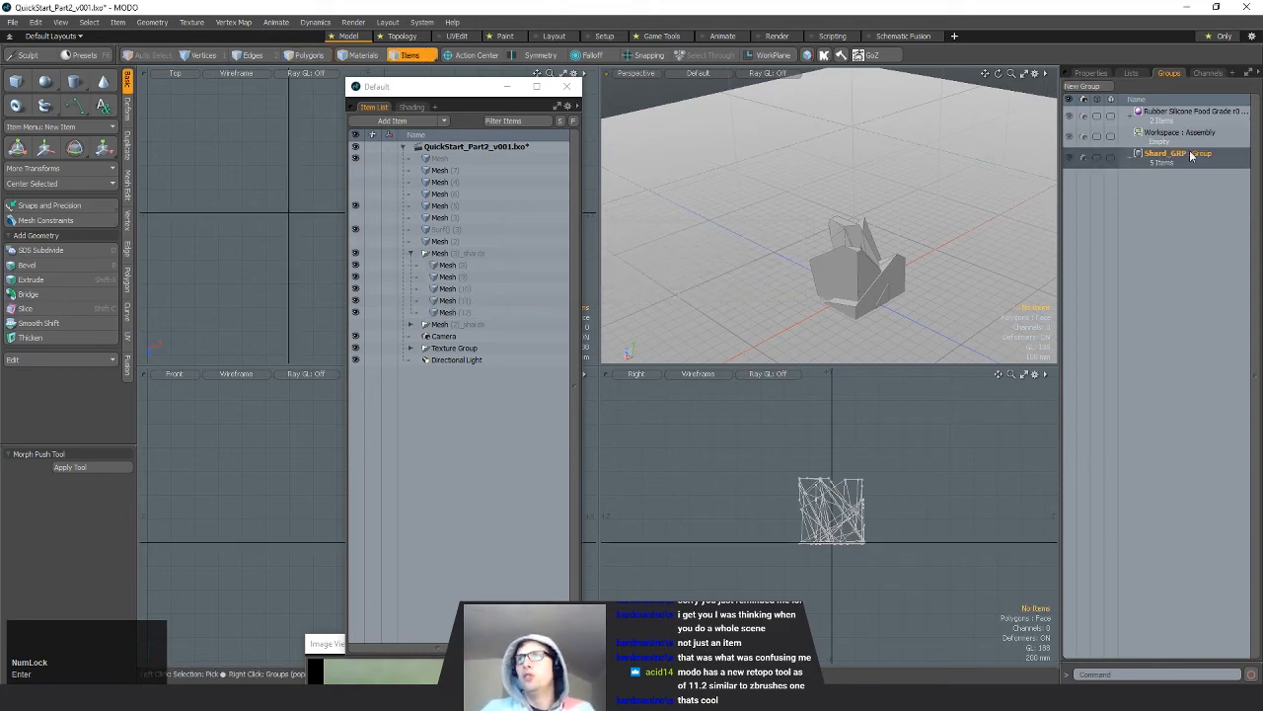
Step: Check which meshes belong to Shard_GRP and return to the item properties
left_click(1191, 156)
left_click_drag(866, 229, 897, 216, "alt")
left_click(1140, 167)
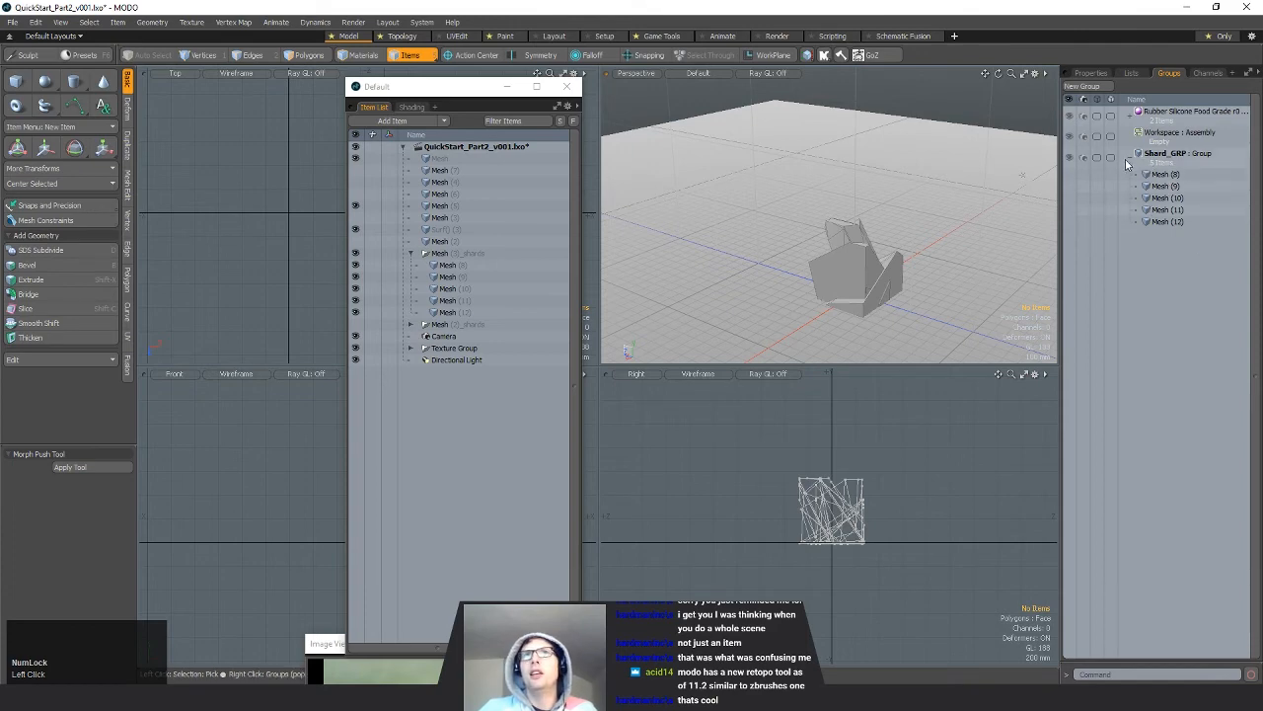
left_click(1135, 156)
left_click(1090, 74)
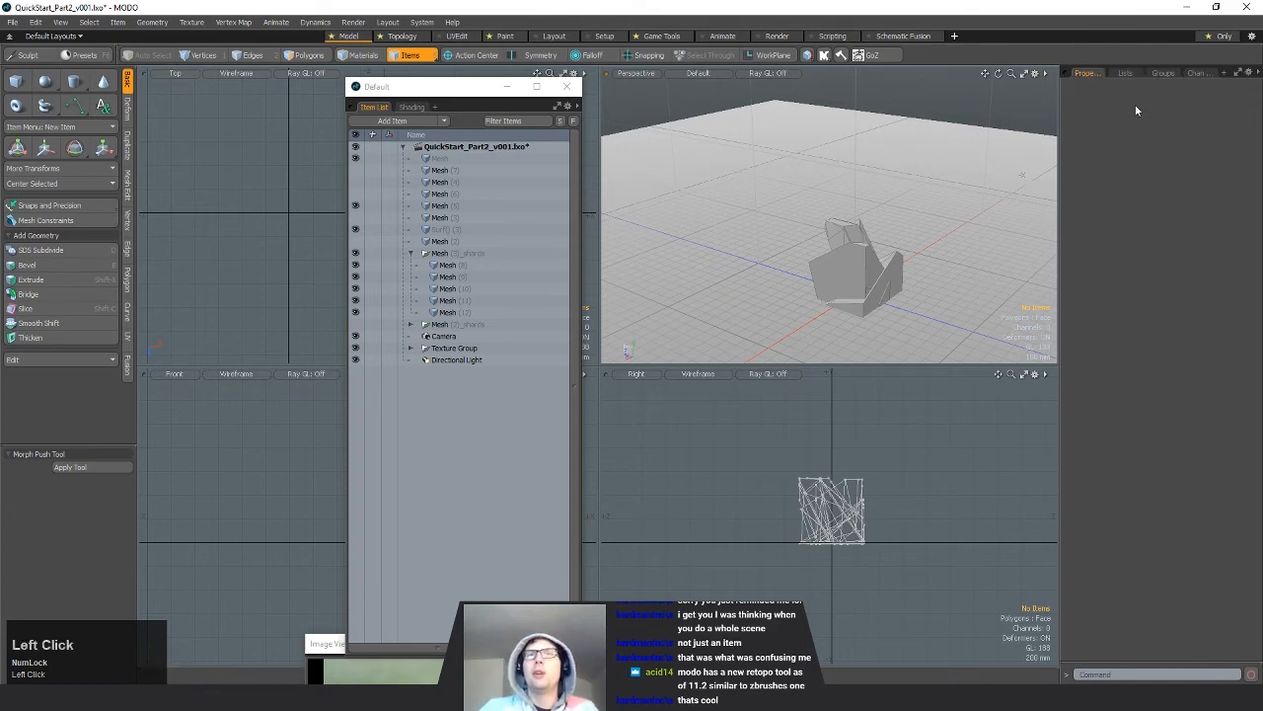
Step: Add a Surface Particle Generator item to the scene for scattering over the ground plane
left_click_drag(970, 227, 827, 258, "alt")
scroll(872, 251, "down", 4)
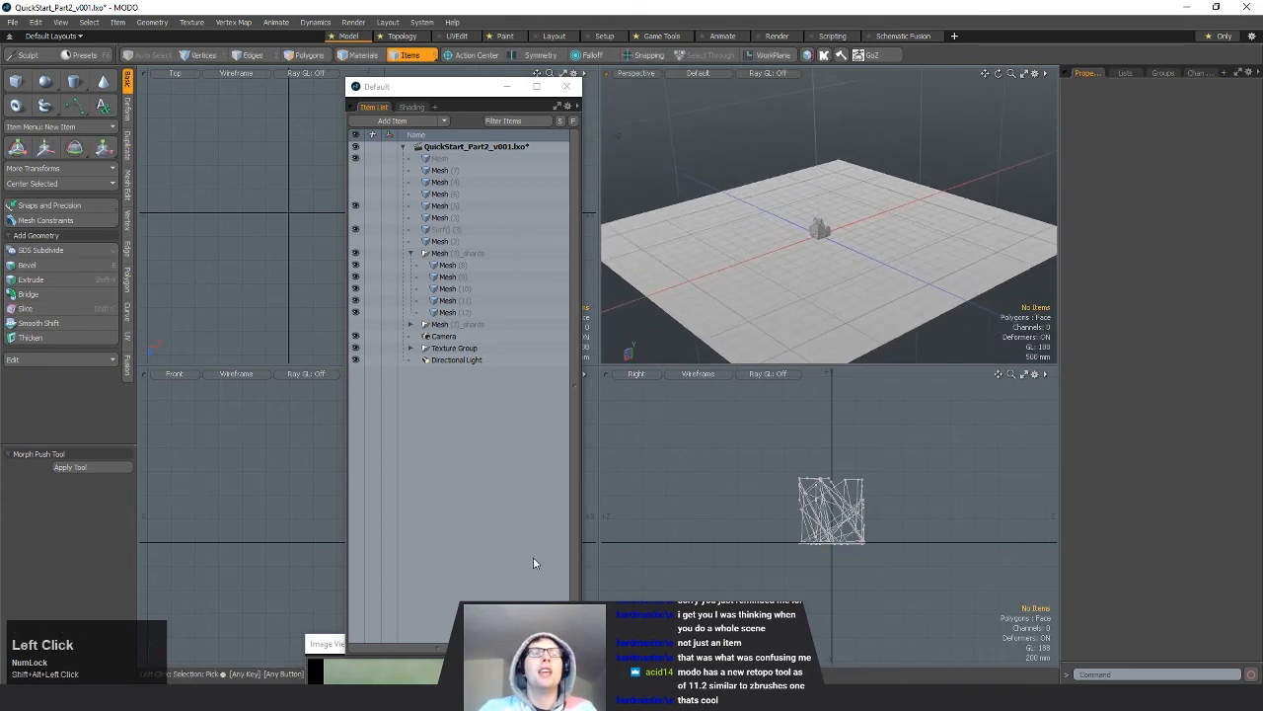
key("alt")
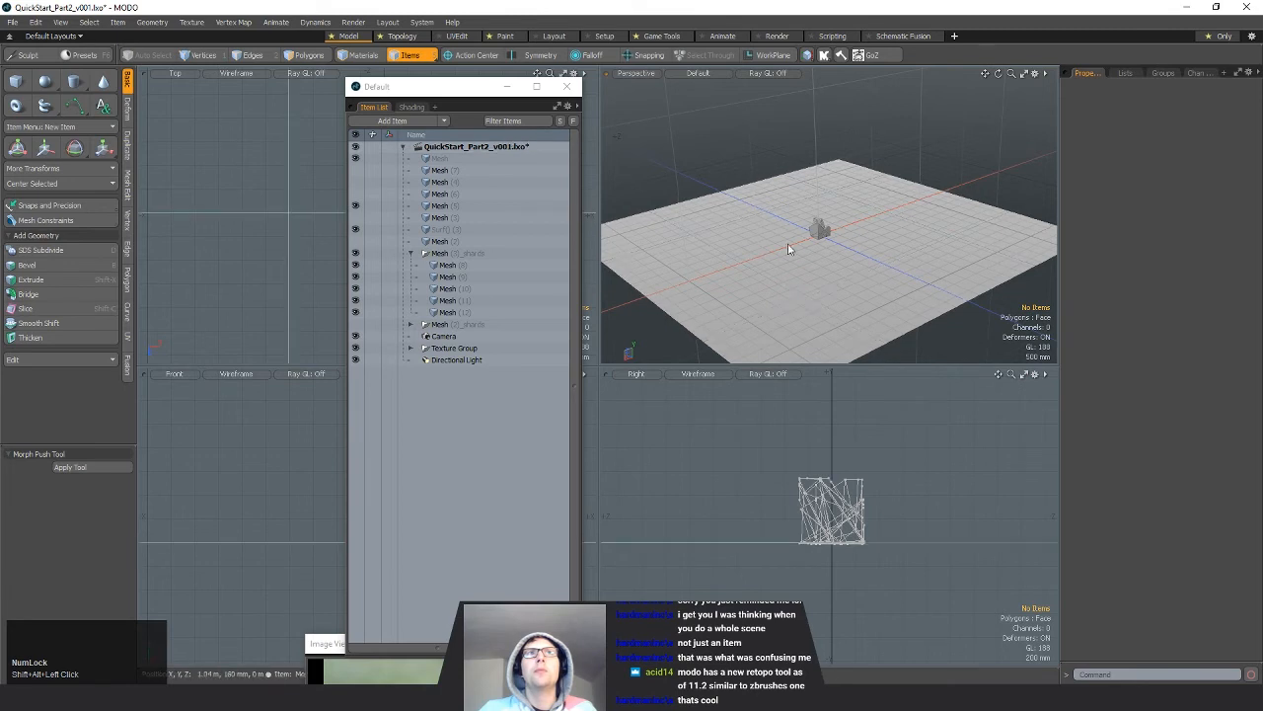
left_click_drag(821, 251, 780, 240, "alt")
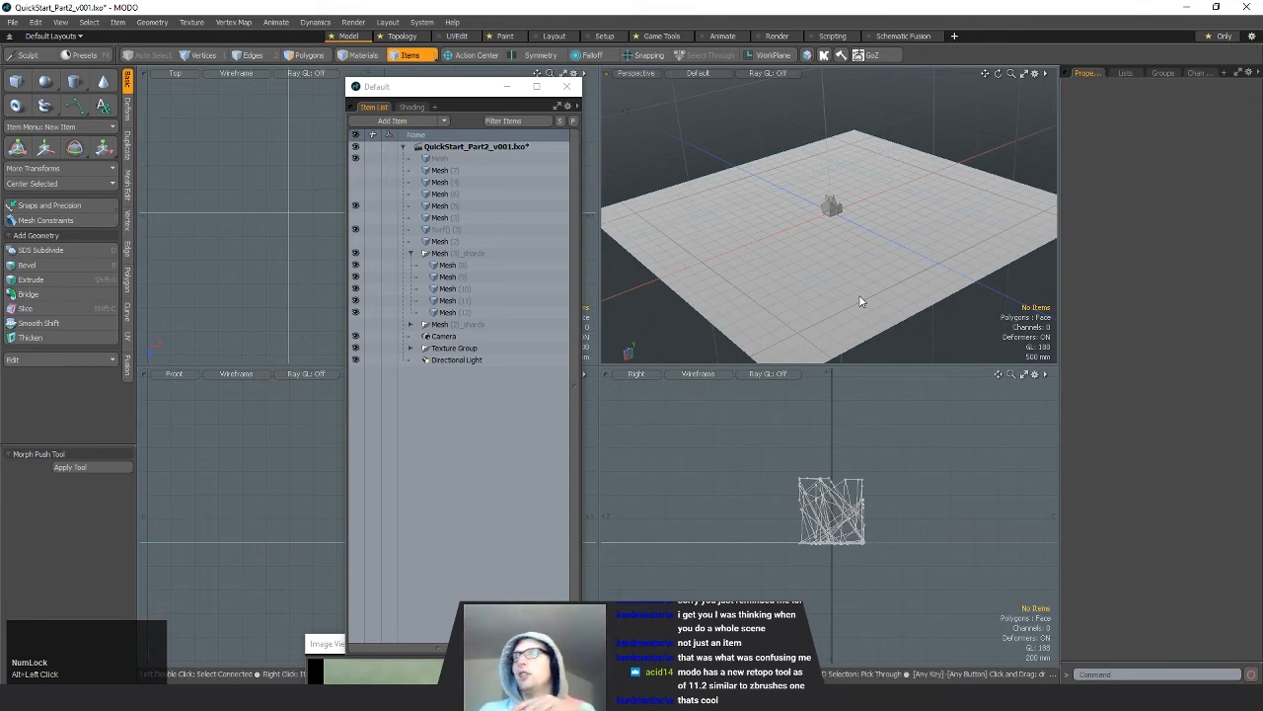
left_click(445, 119)
mouse_move(447, 268)
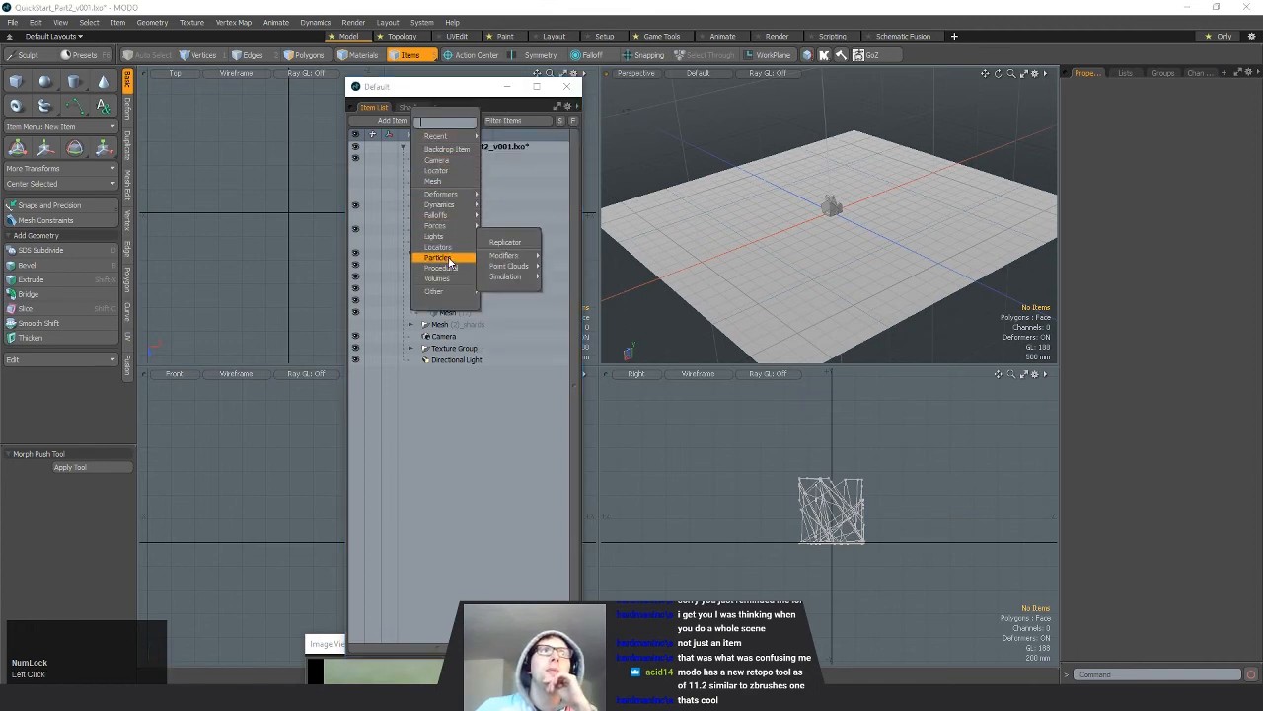
mouse_move(534, 269)
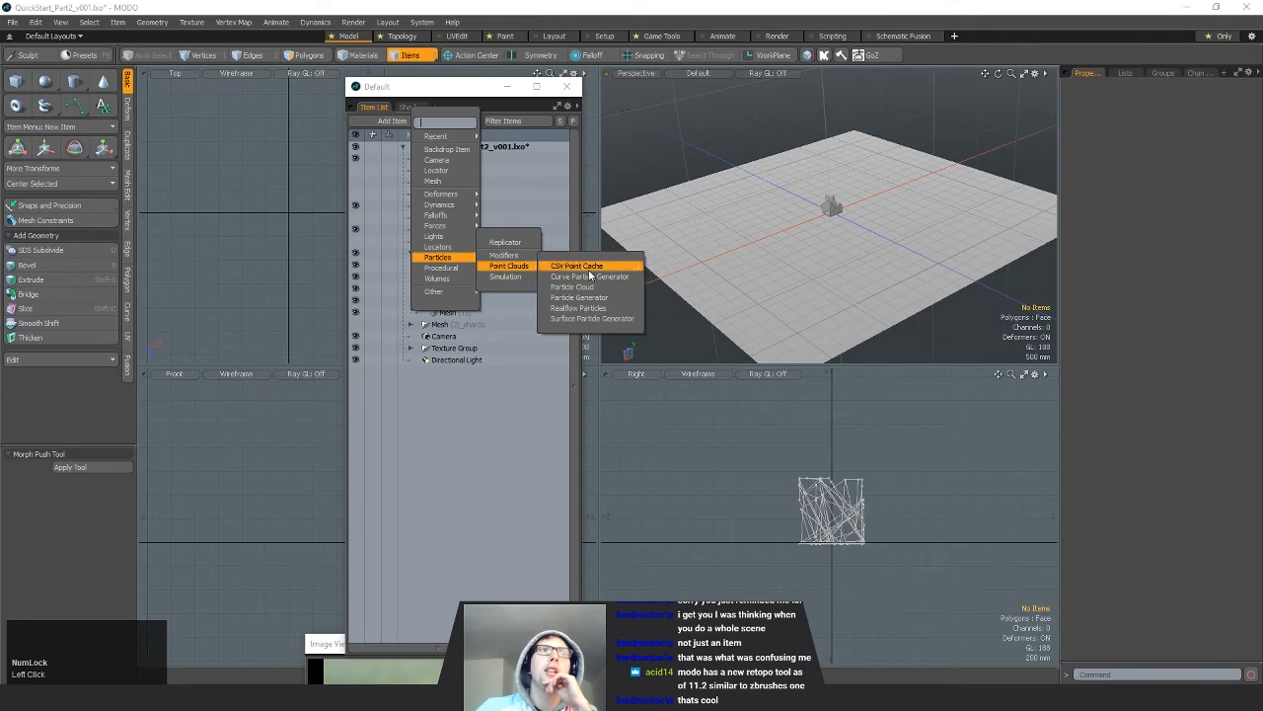
left_click(589, 318)
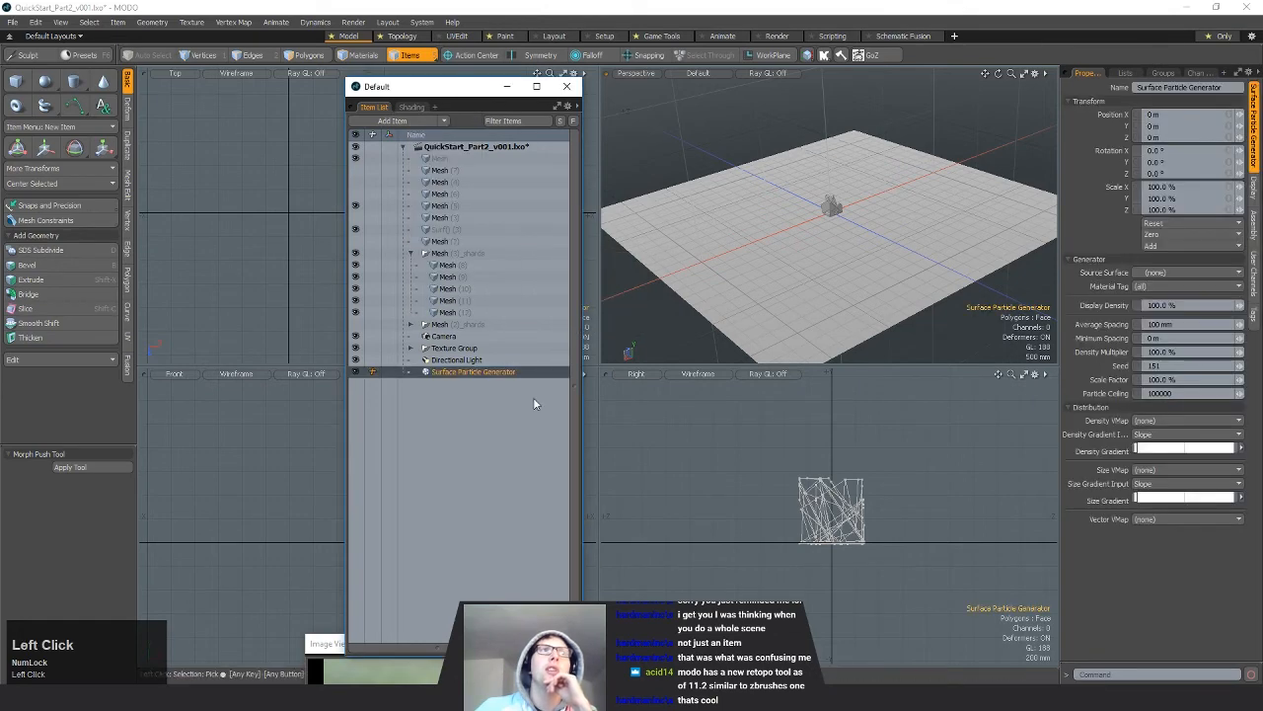
Step: Rename the ground plane mesh, Mesh (5), as Ground_01
left_click(452, 348)
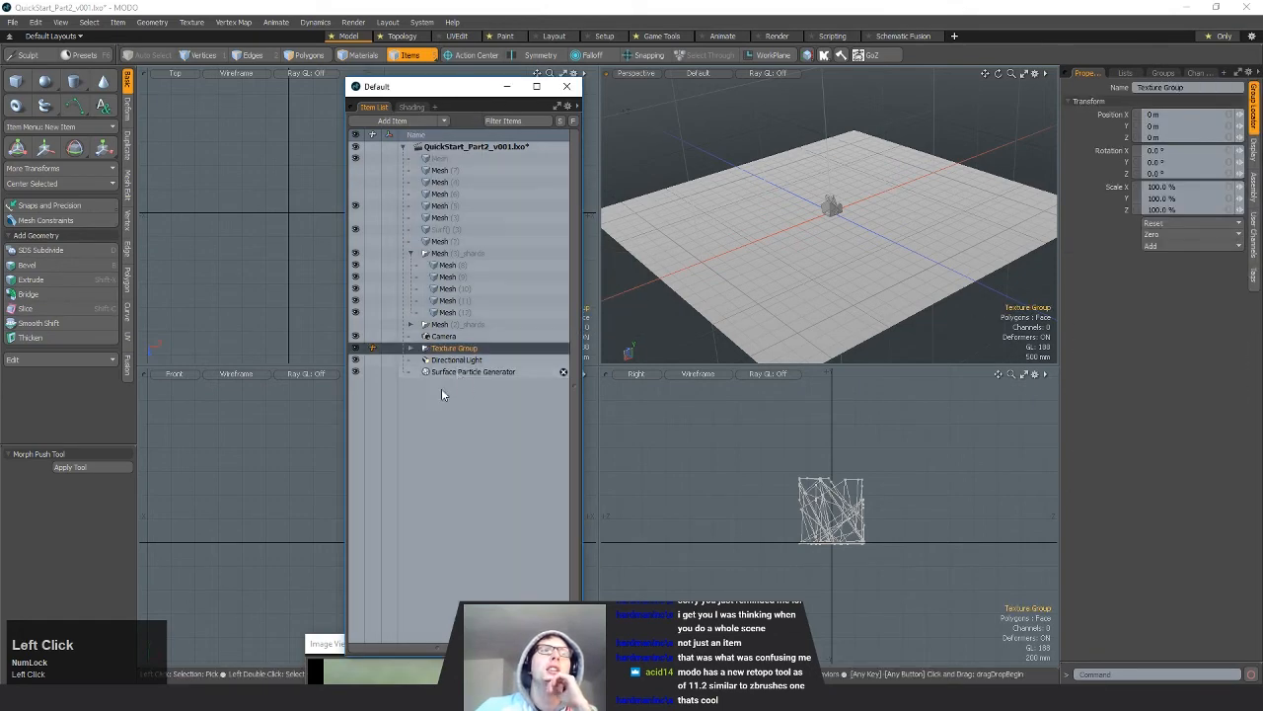
left_click(444, 372)
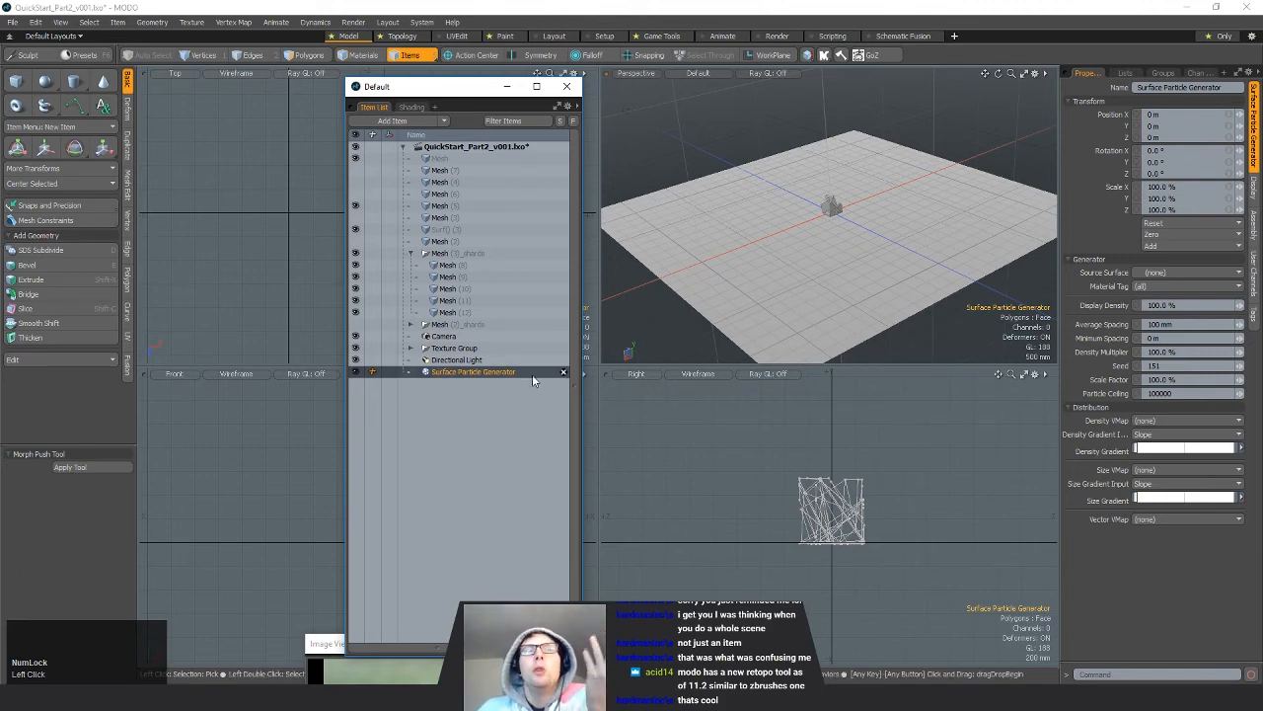
left_click(1162, 276)
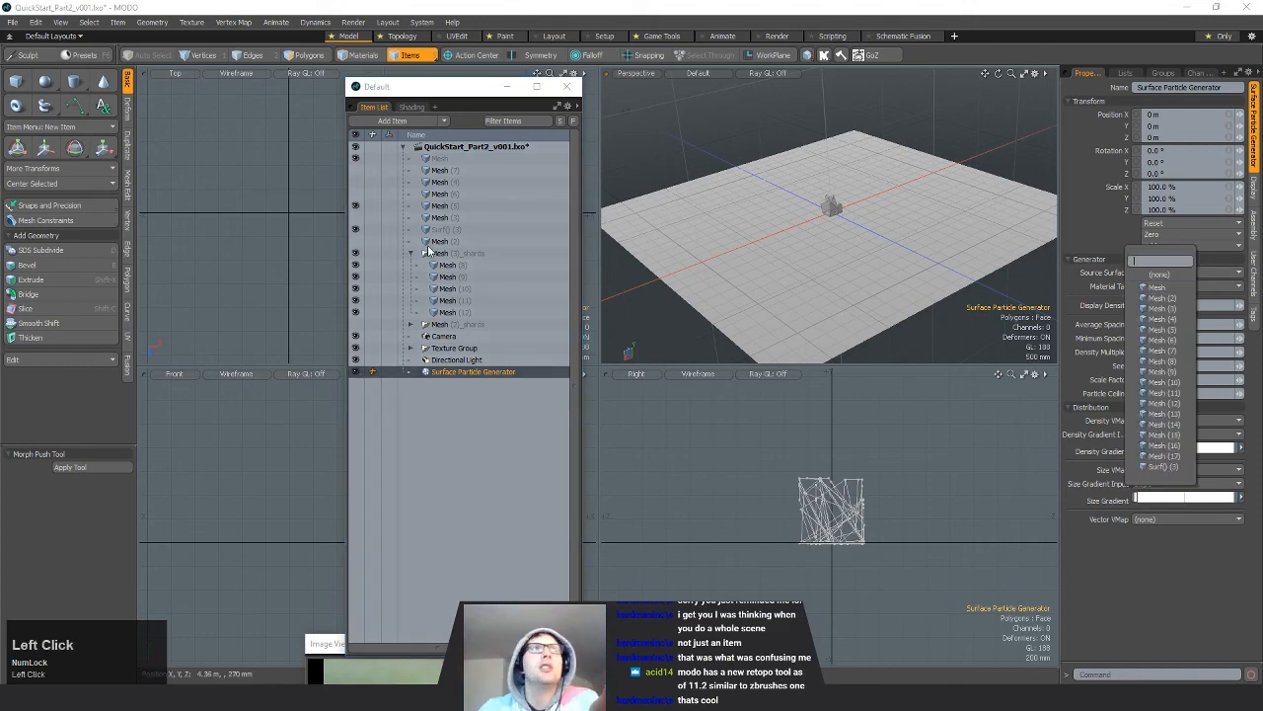
left_click(449, 206)
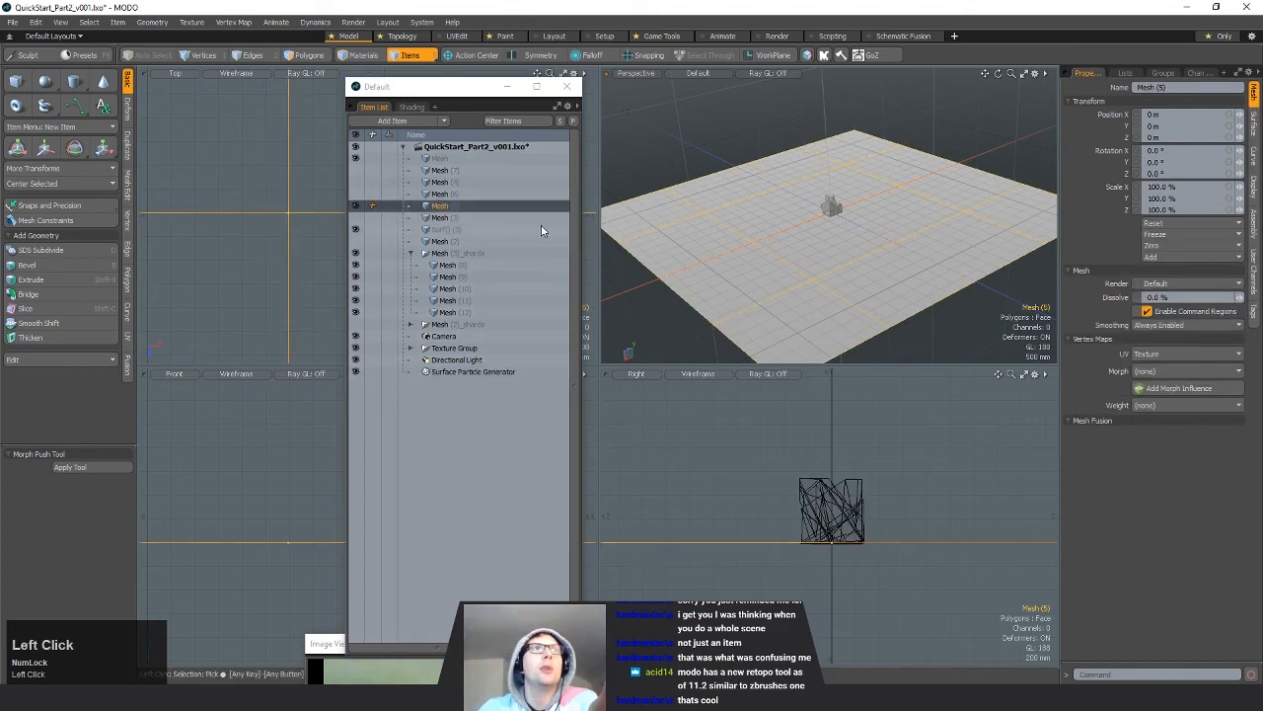
double_click(458, 205)
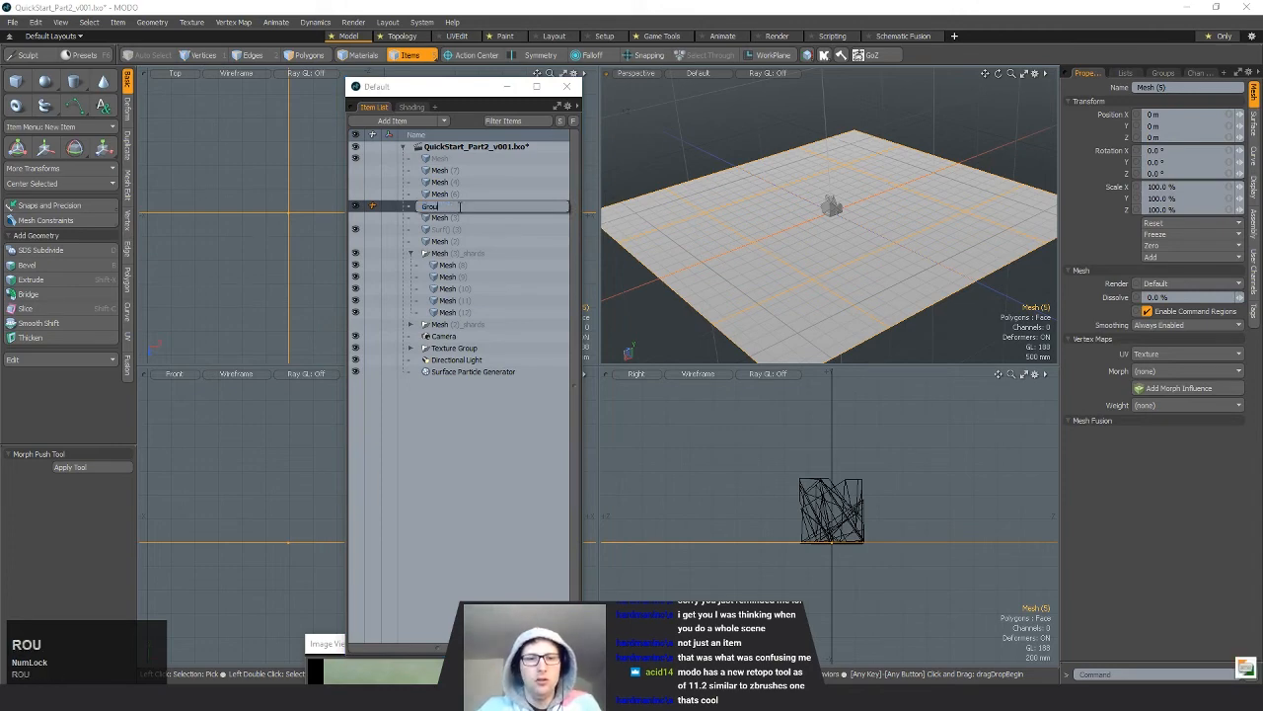
type("Ground_01")
key("Return")
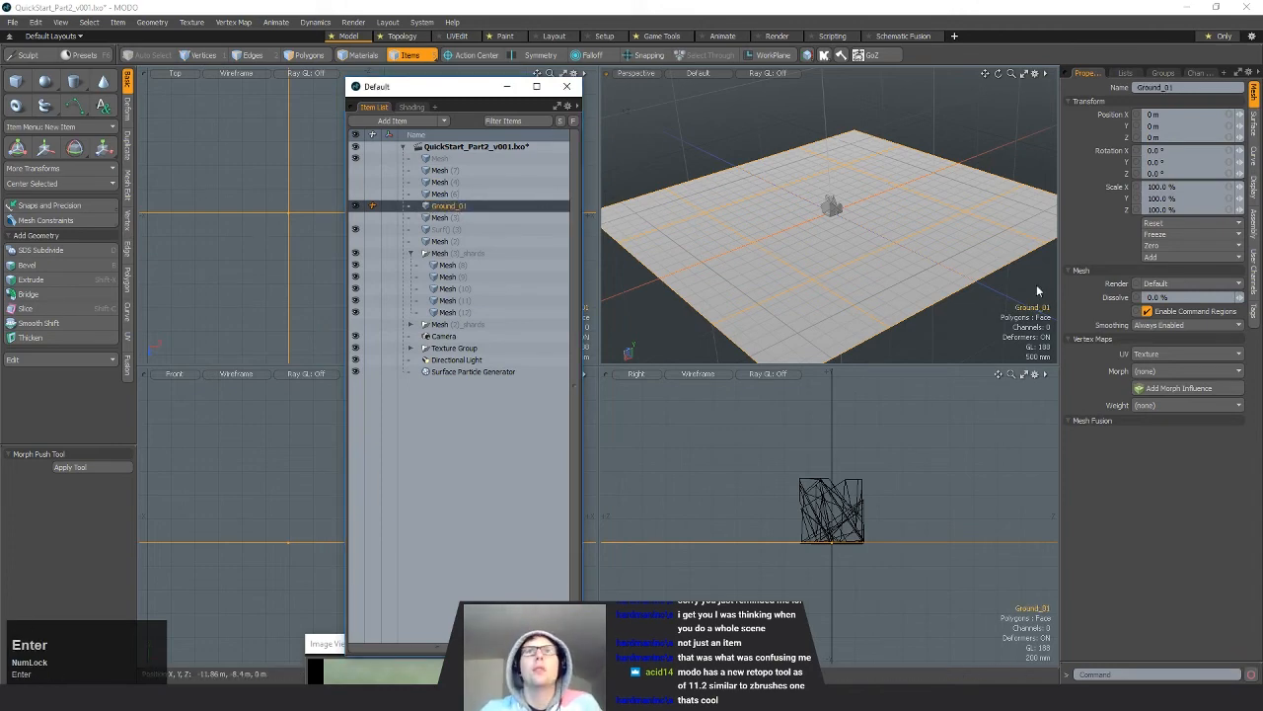
Step: Set the Surface Particle Generator's source surface to Ground_01
left_click(452, 371)
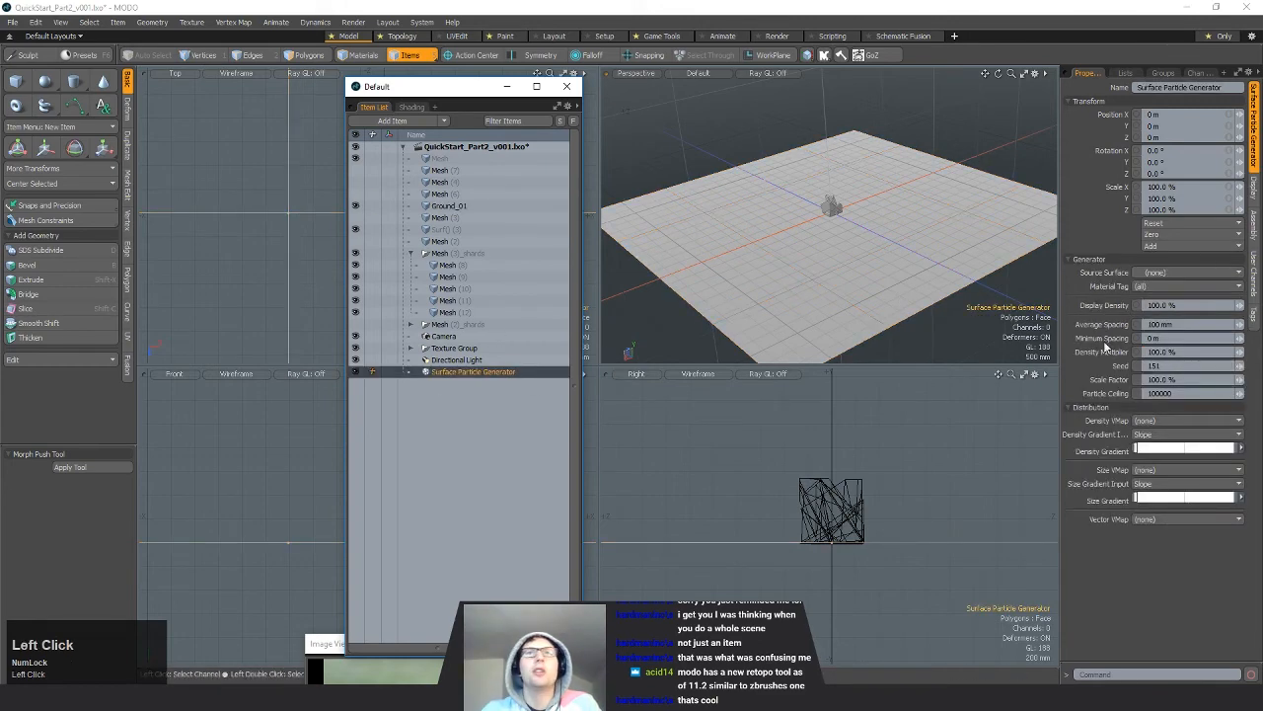
left_click(1166, 272)
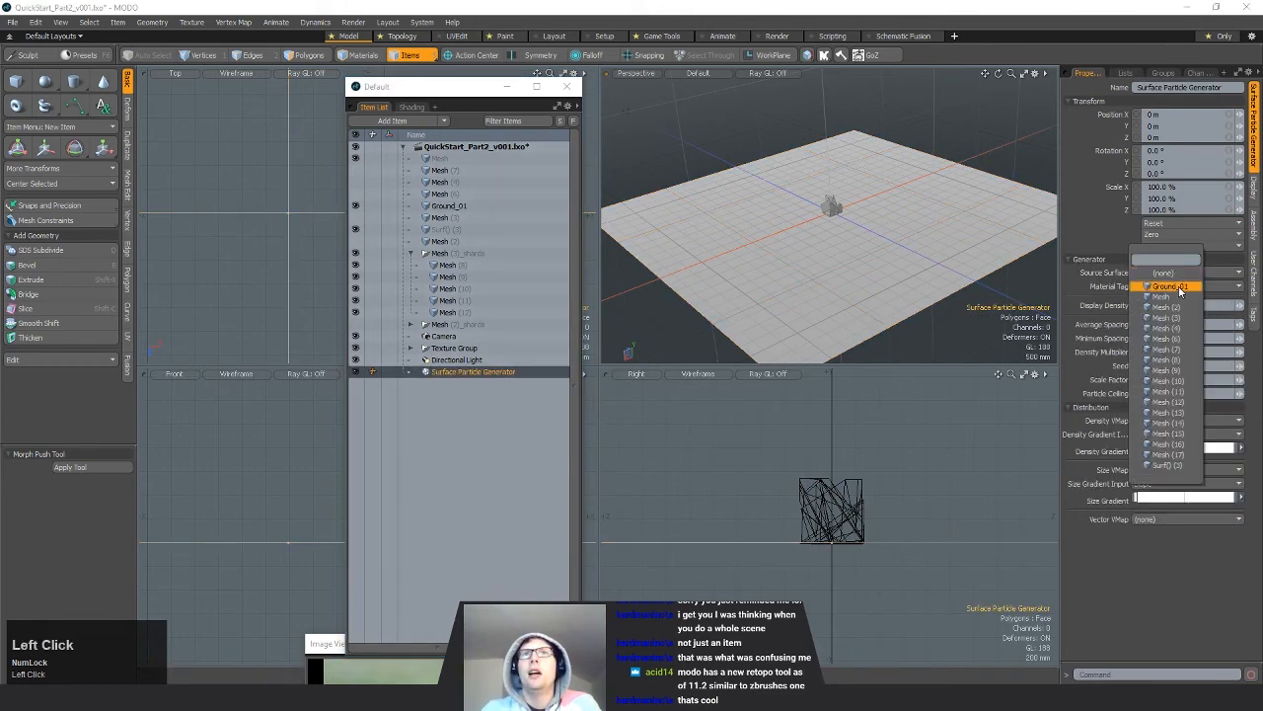
left_click(1172, 286)
left_click_drag(914, 268, 802, 237, "alt")
left_click_drag(801, 237, 967, 307, "alt")
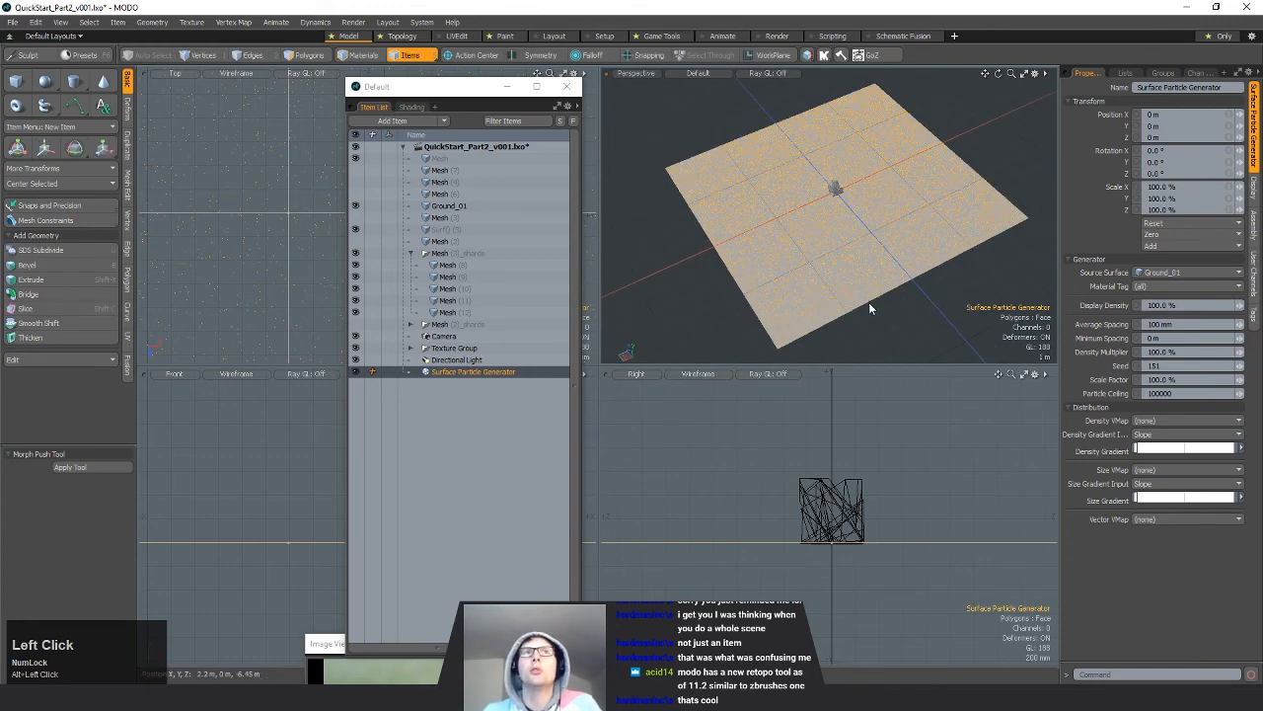
Step: Scale all polygons of Ground_01 up uniformly to about 645%
left_click(374, 208)
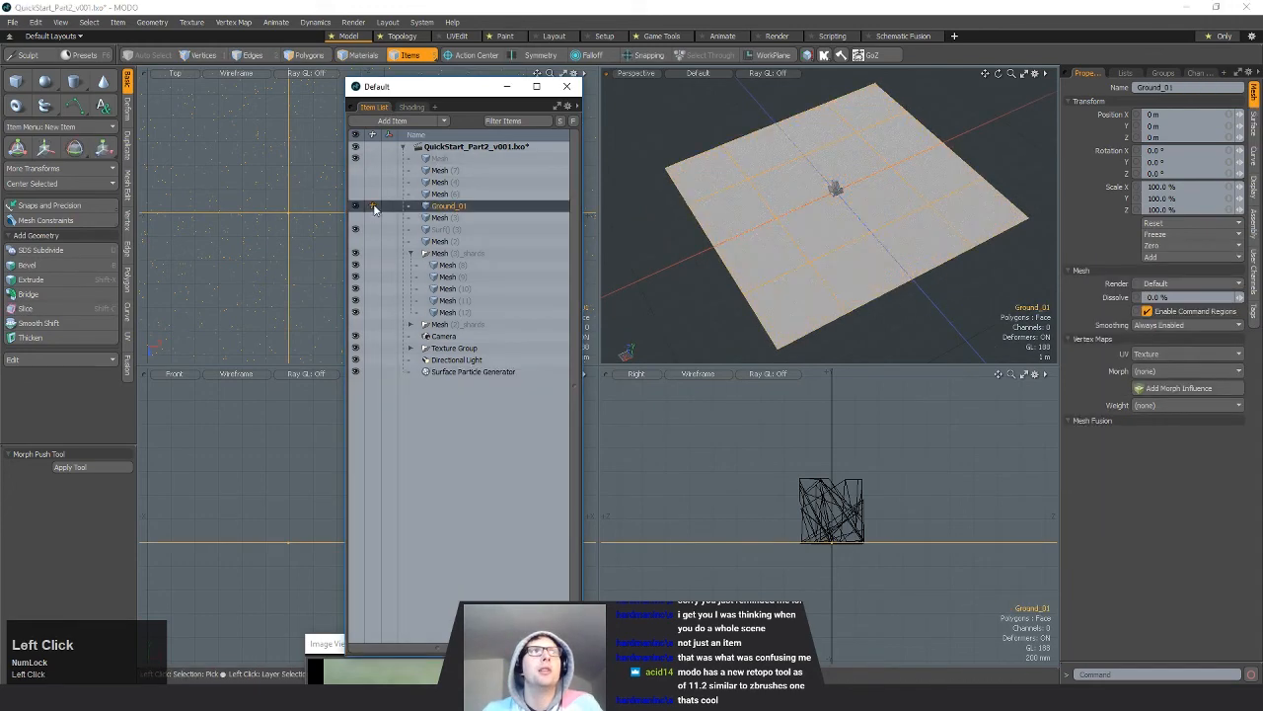
key("3")
left_click_drag(832, 197, 750, 237, "ctrl+alt")
key("r")
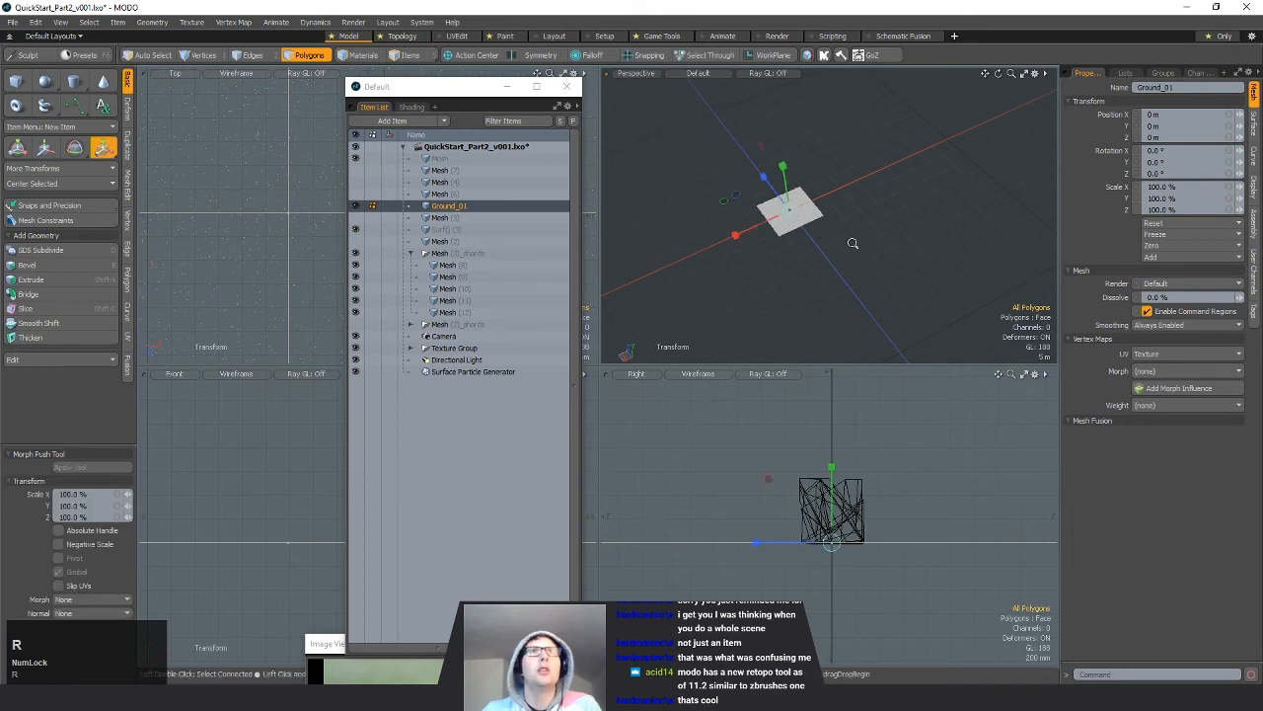
left_click_drag(852, 242, 790, 244, "ctrl+alt")
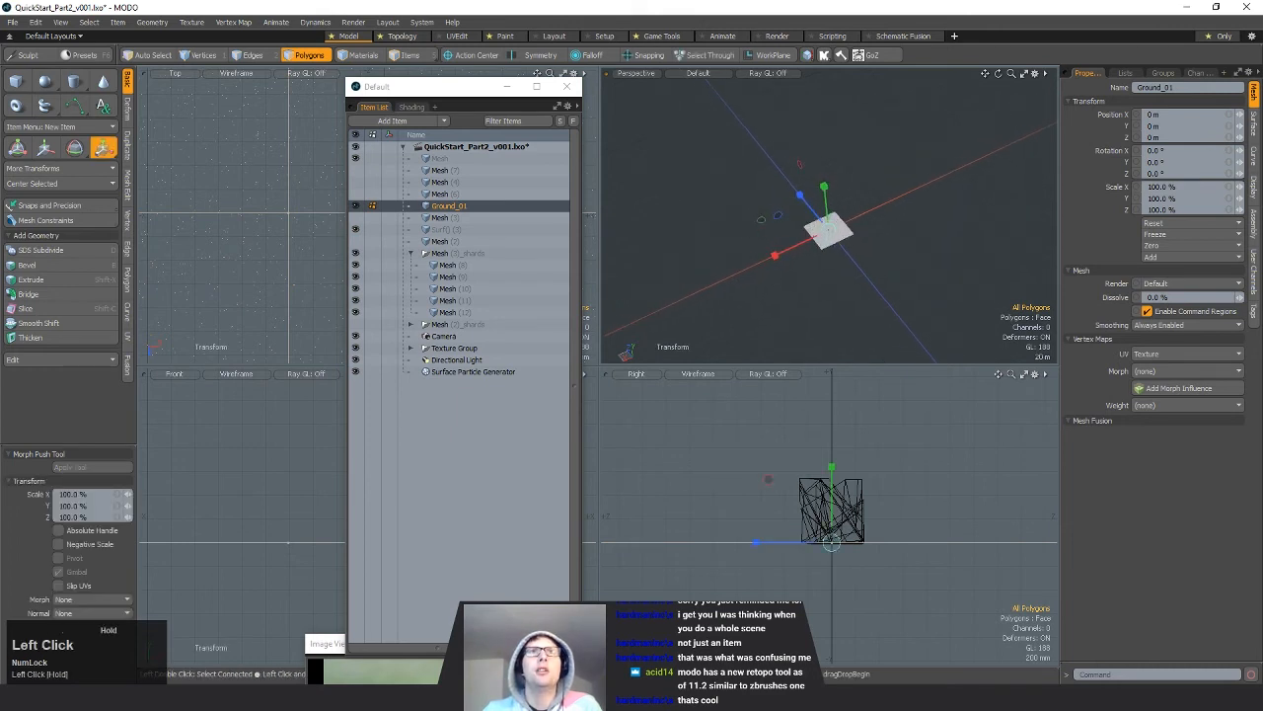
left_click_drag(905, 228, 1186, 225)
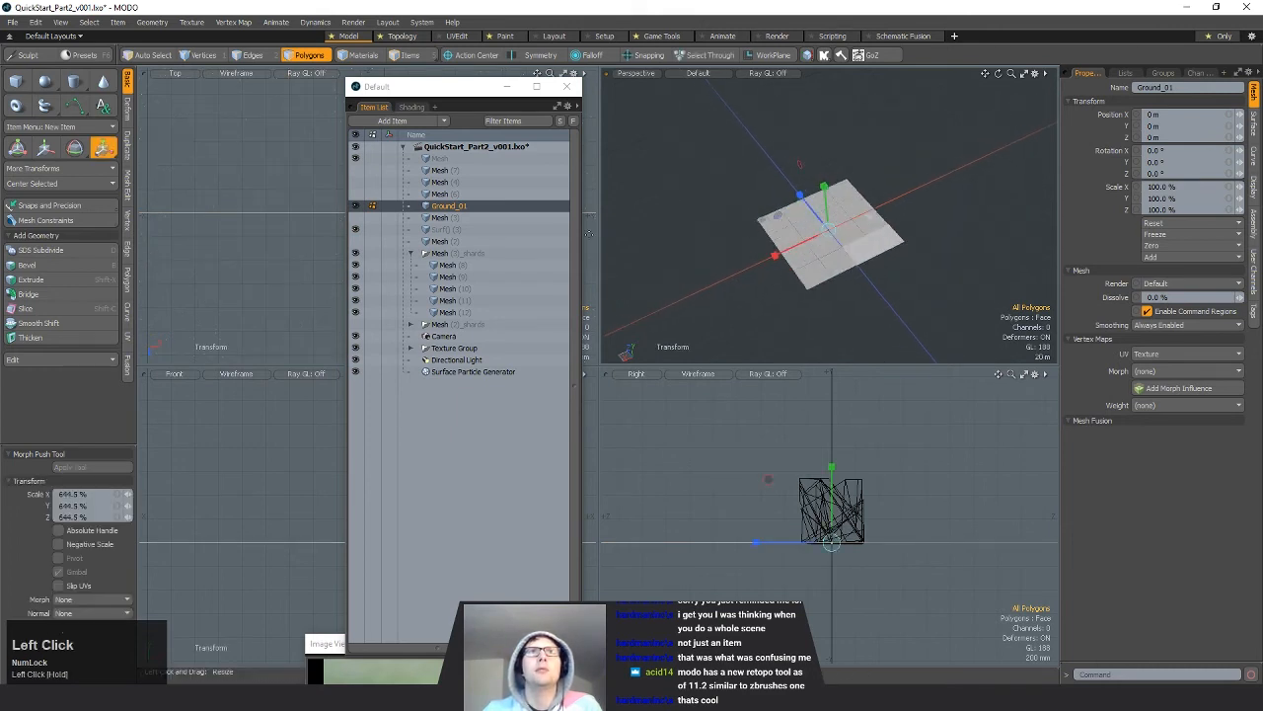
key("space")
left_click_drag(882, 263, 922, 240, "ctrl+alt")
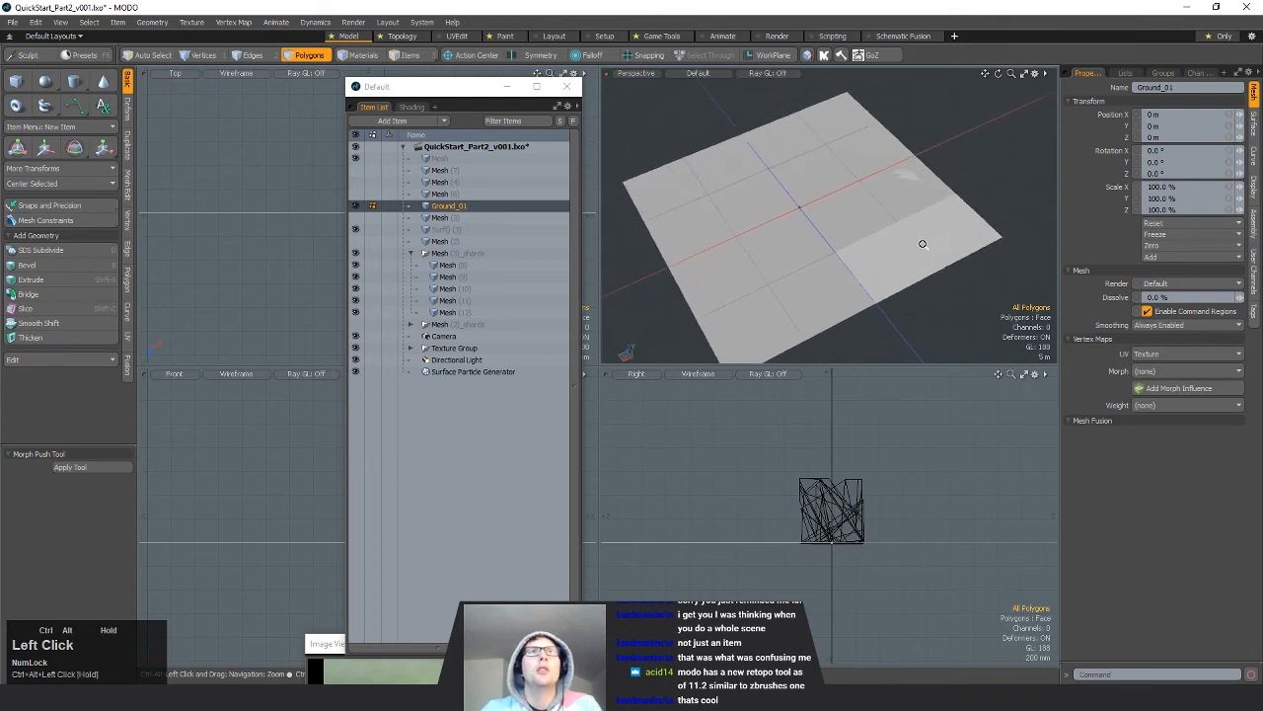
Step: Select the Surface Particle Generator and set its particle ceiling to 100000
left_click(456, 372)
key("5")
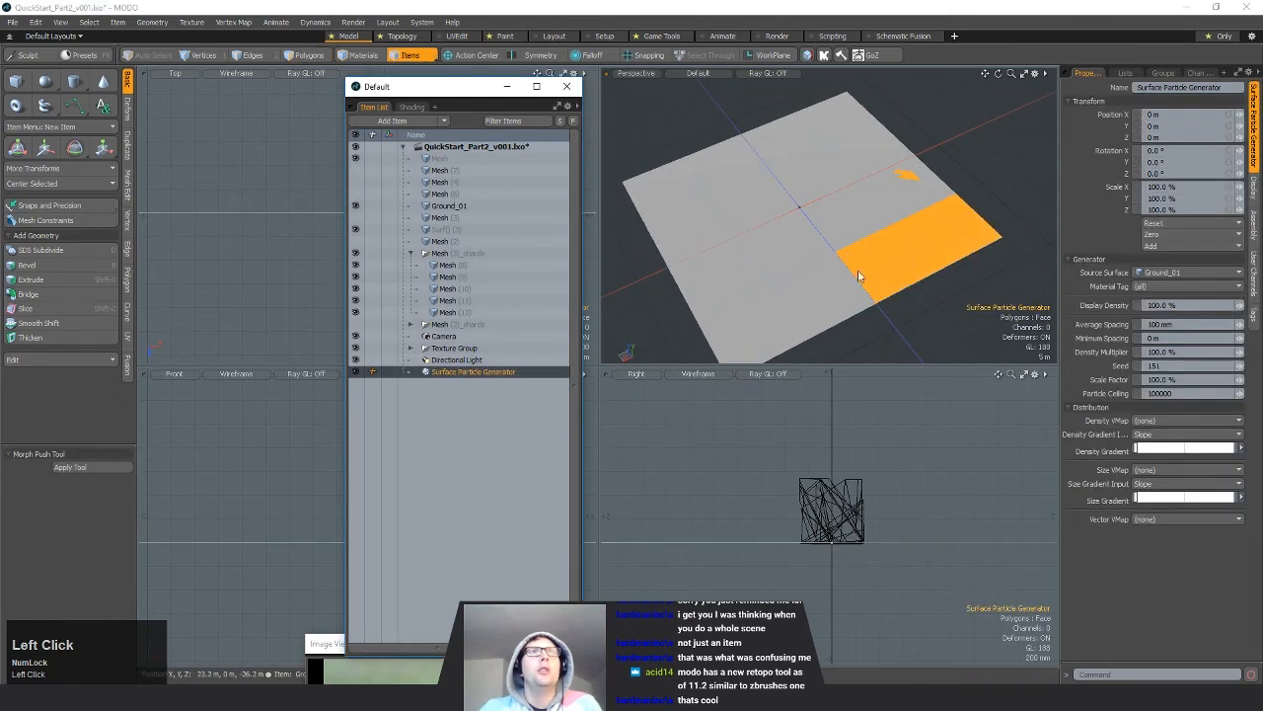
left_click_drag(957, 242, 879, 253, "ctrl+alt")
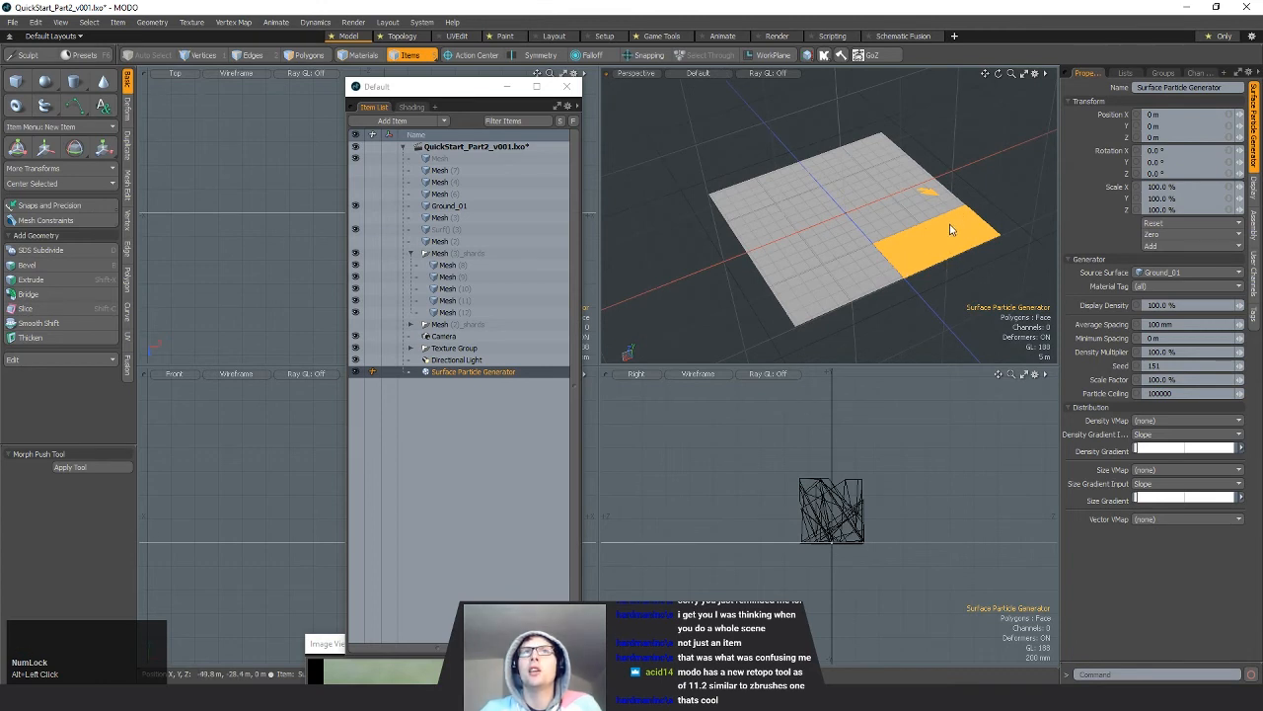
left_click(1188, 394)
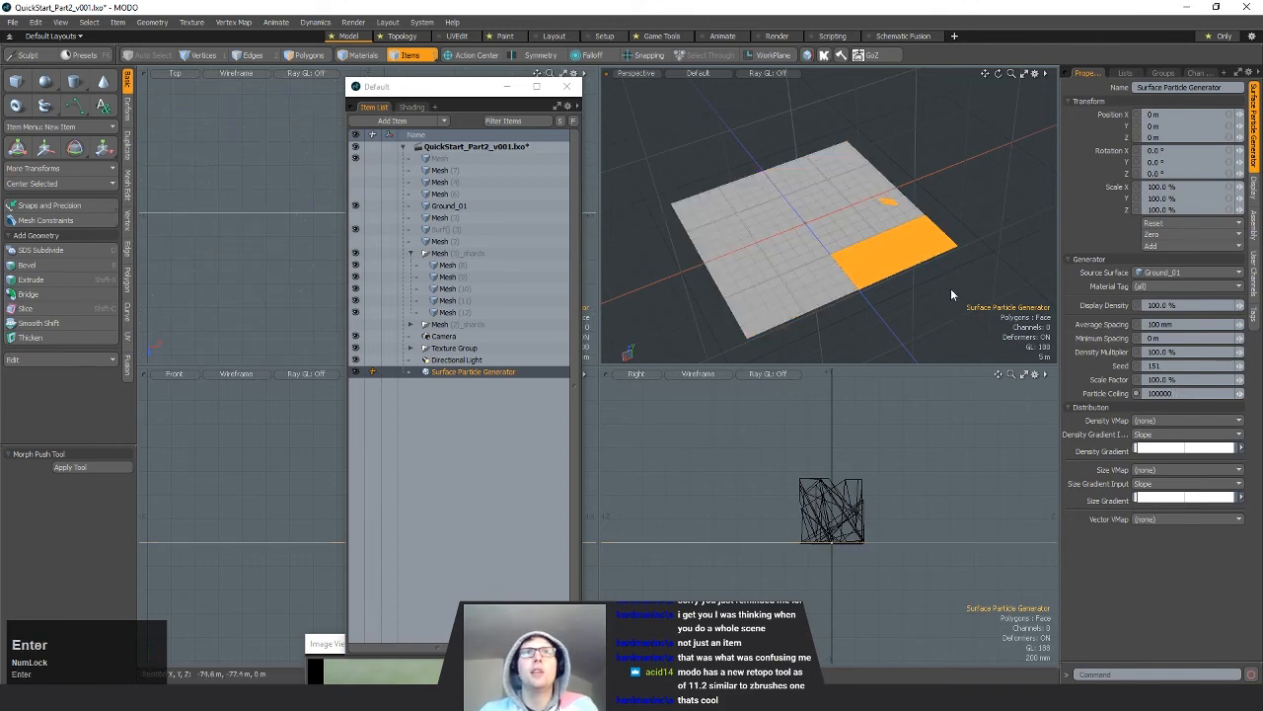
Step: Scale the polygons of Ground_01 up uniformly to about 267%
left_click(812, 285)
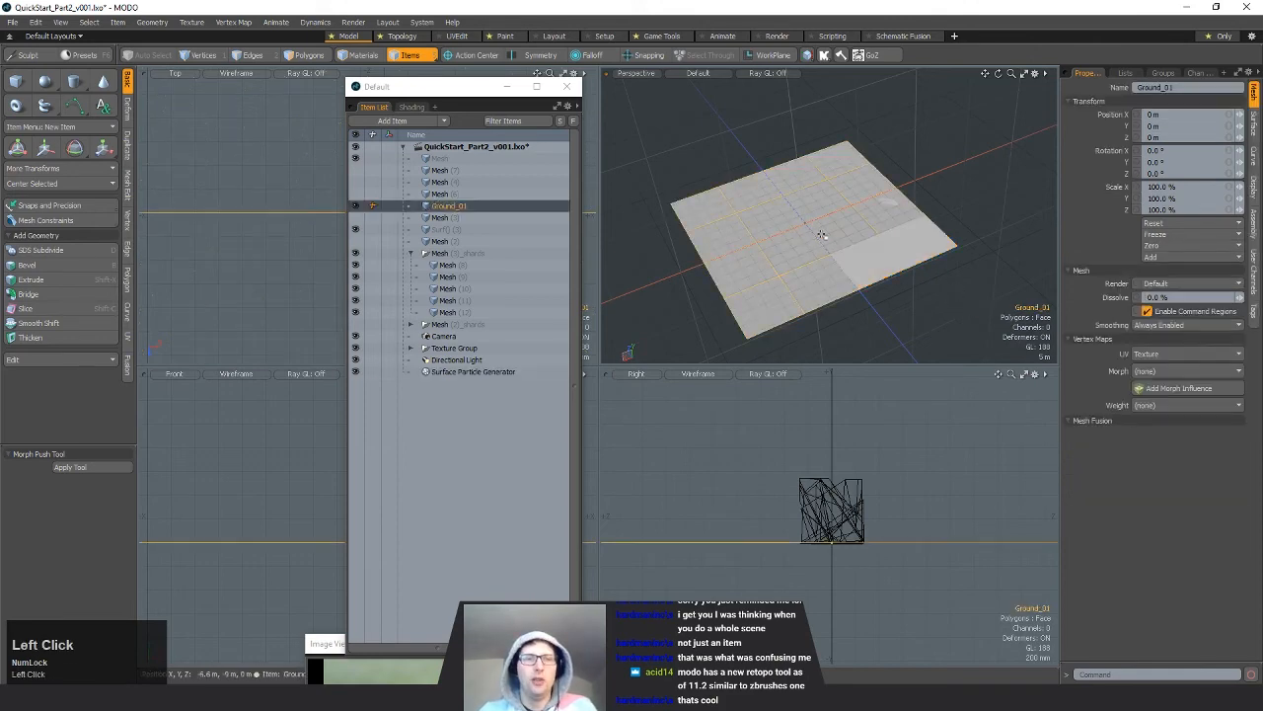
key("3")
key("r")
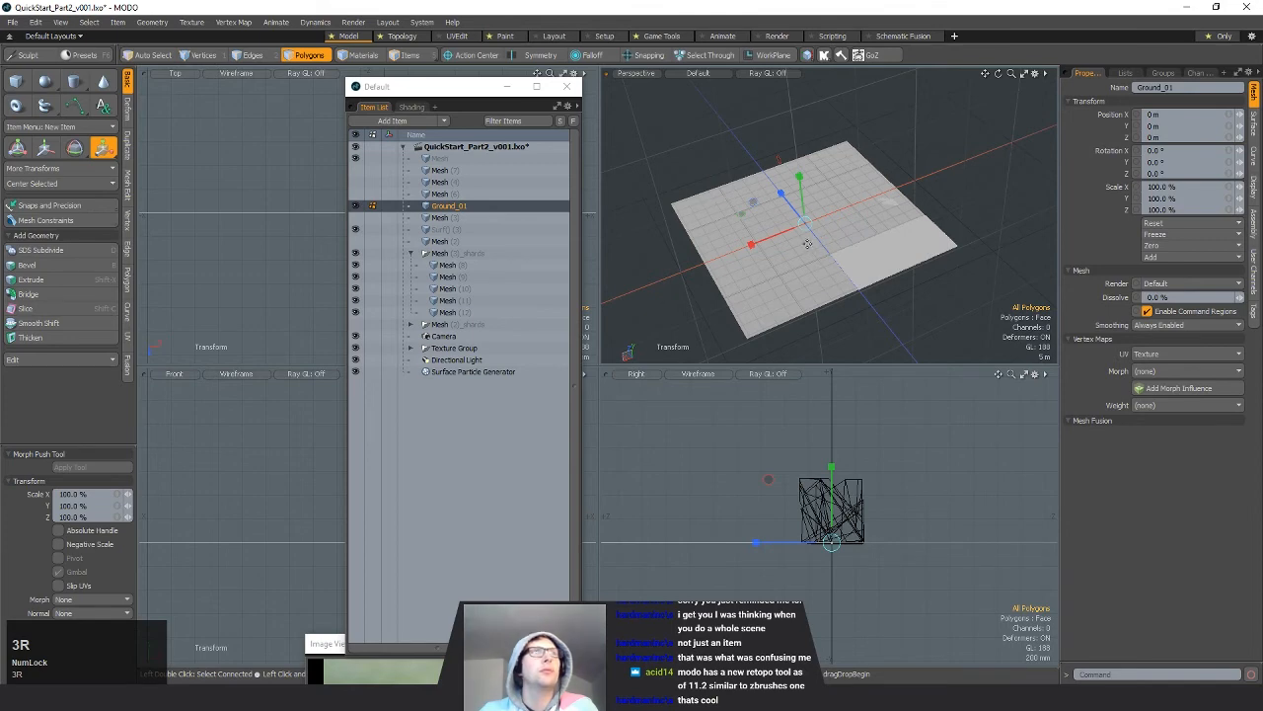
left_click_drag(805, 223, 878, 223)
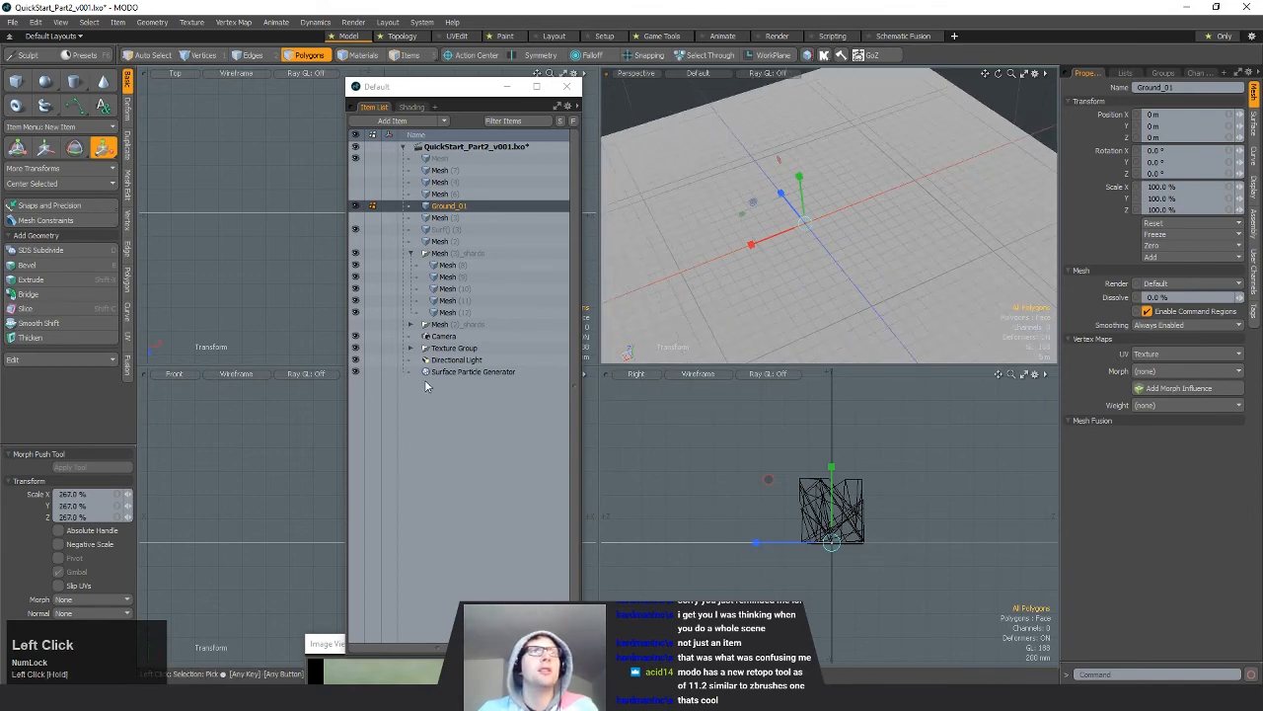
Step: Hide the Surface Particle Generator and scale the Ground_01 polygons back down around the shards
left_click(356, 373)
mouse_move(811, 229)
left_mouse_down()
mouse_move(734, 228)
mouse_move(849, 228)
mouse_move(829, 228)
left_mouse_up()
key("shift+a")
left_click_drag(886, 293, 869, 252, "alt")
scroll(908, 274, "up", 2)
key("q")
scroll(918, 232, "down", 2)
key("3")
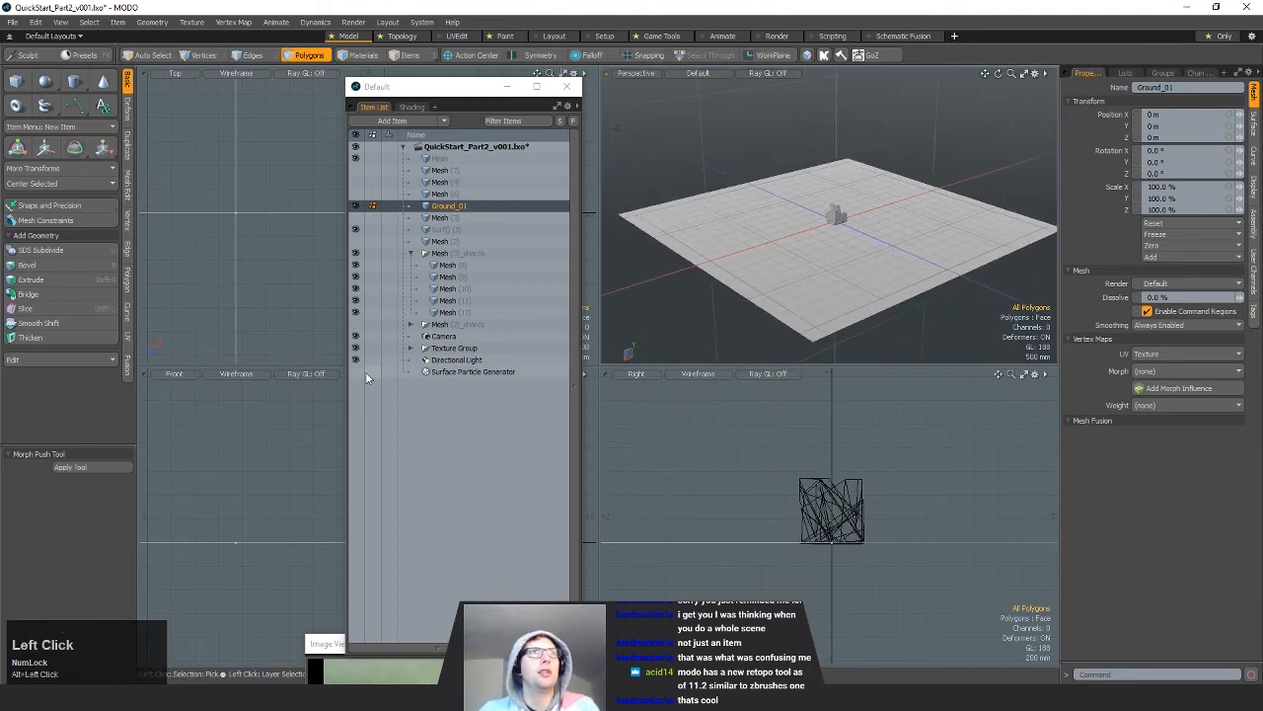
Step: Make the Surface Particle Generator visible again and select it to inspect the particles on Ground_01
left_click(355, 372)
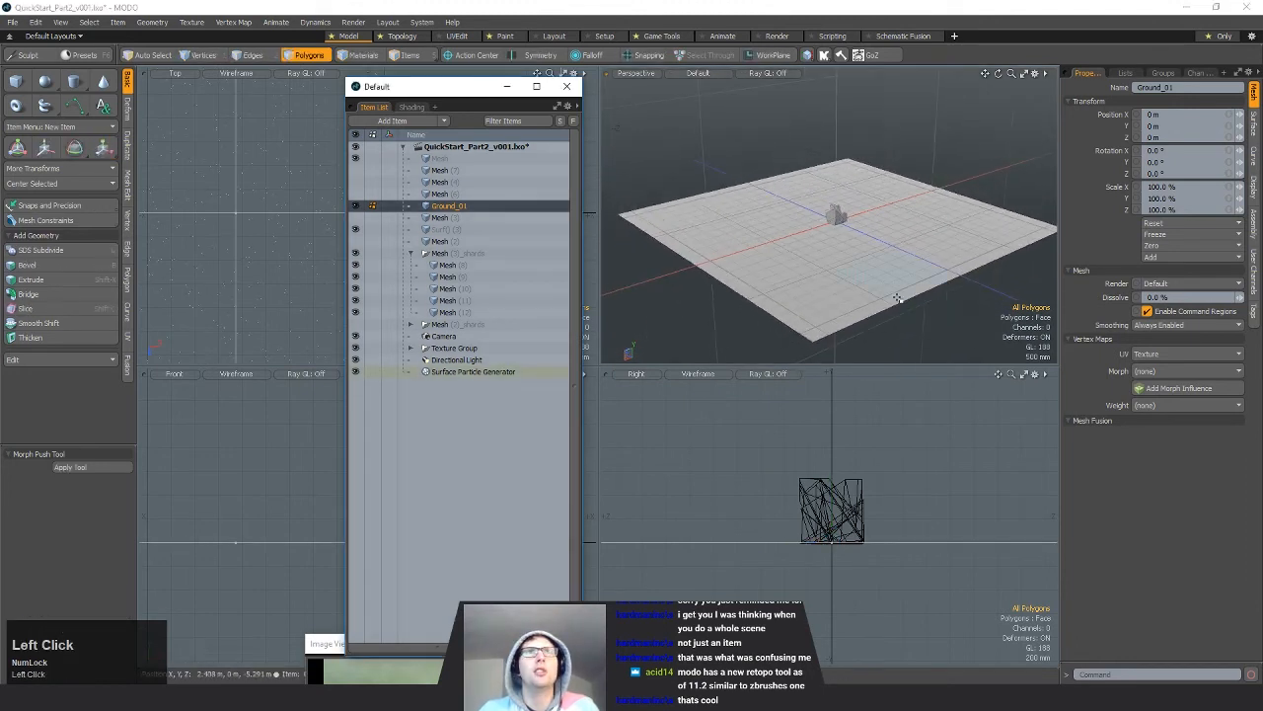
left_click(375, 371)
left_click_drag(839, 259, 896, 264, "alt")
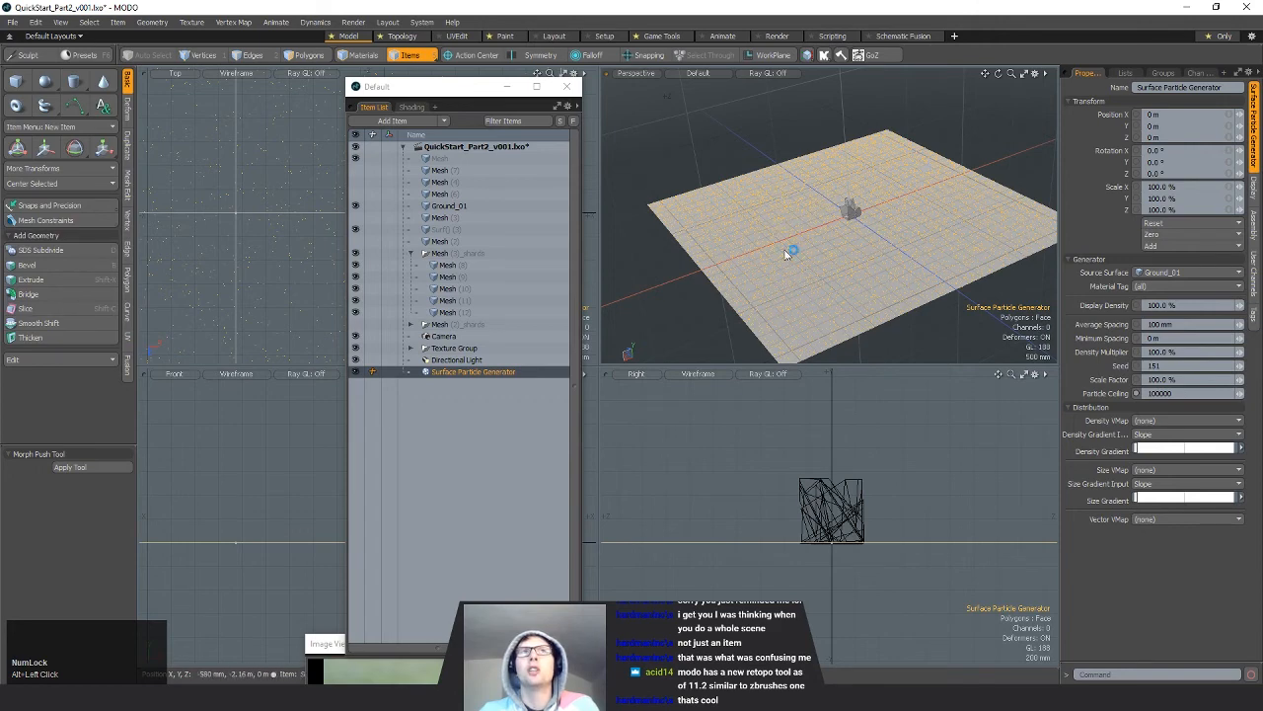
Step: Switch to the Paint layout and move the floating item list window clear of the ground plane
left_click_drag(827, 204, 811, 203, "alt+shift")
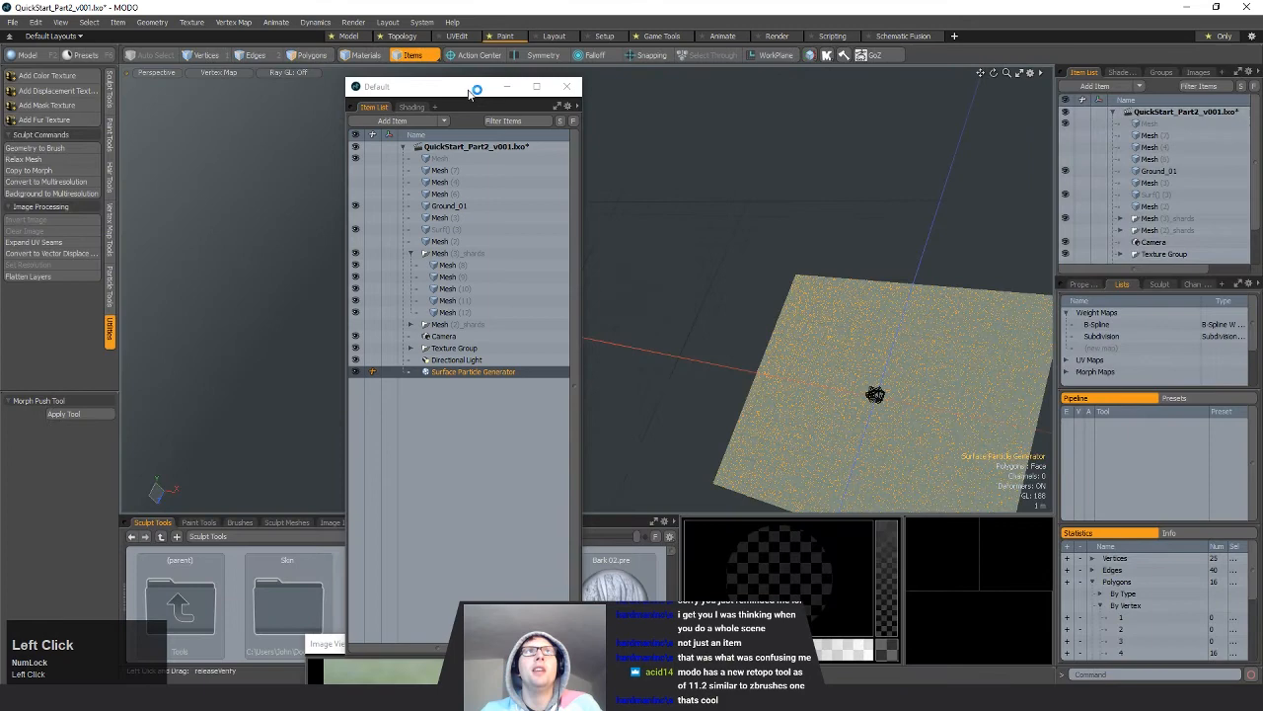
left_click_drag(474, 89, 436, 265)
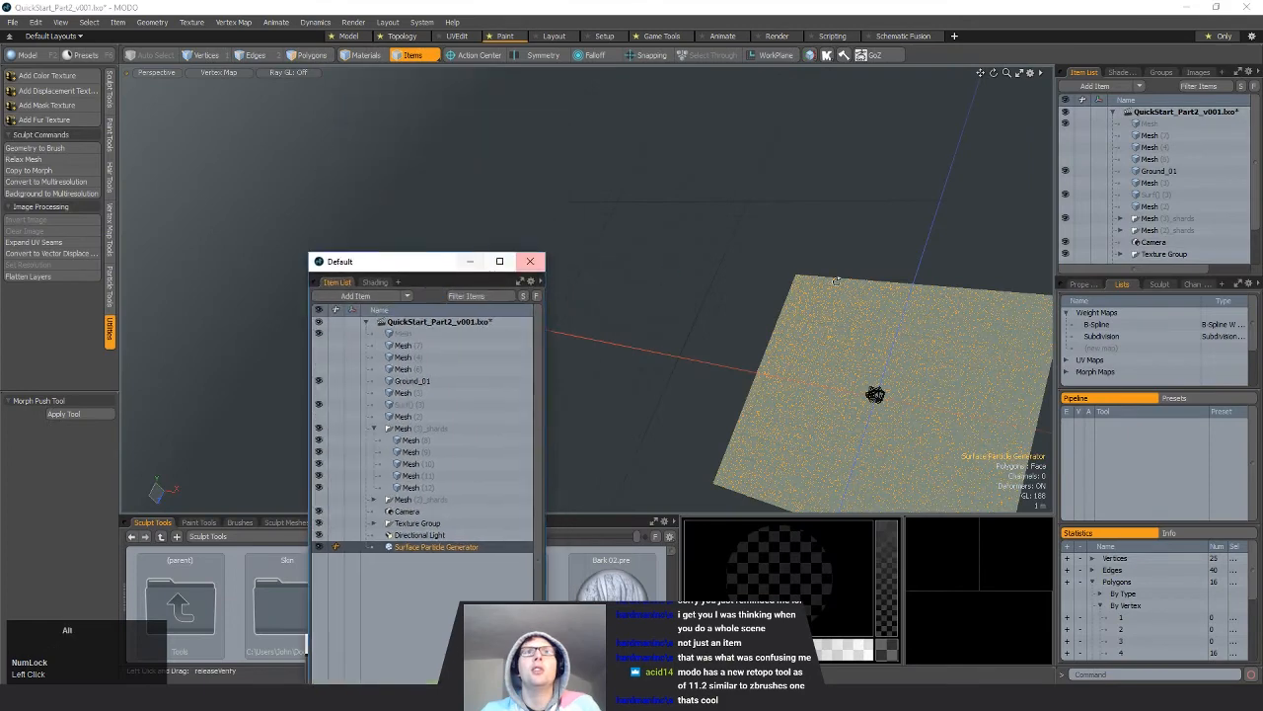
mouse_move(859, 390)
left_mouse_down("alt+shift")
mouse_move(746, 274)
mouse_move(844, 280)
left_mouse_up("alt+shift")
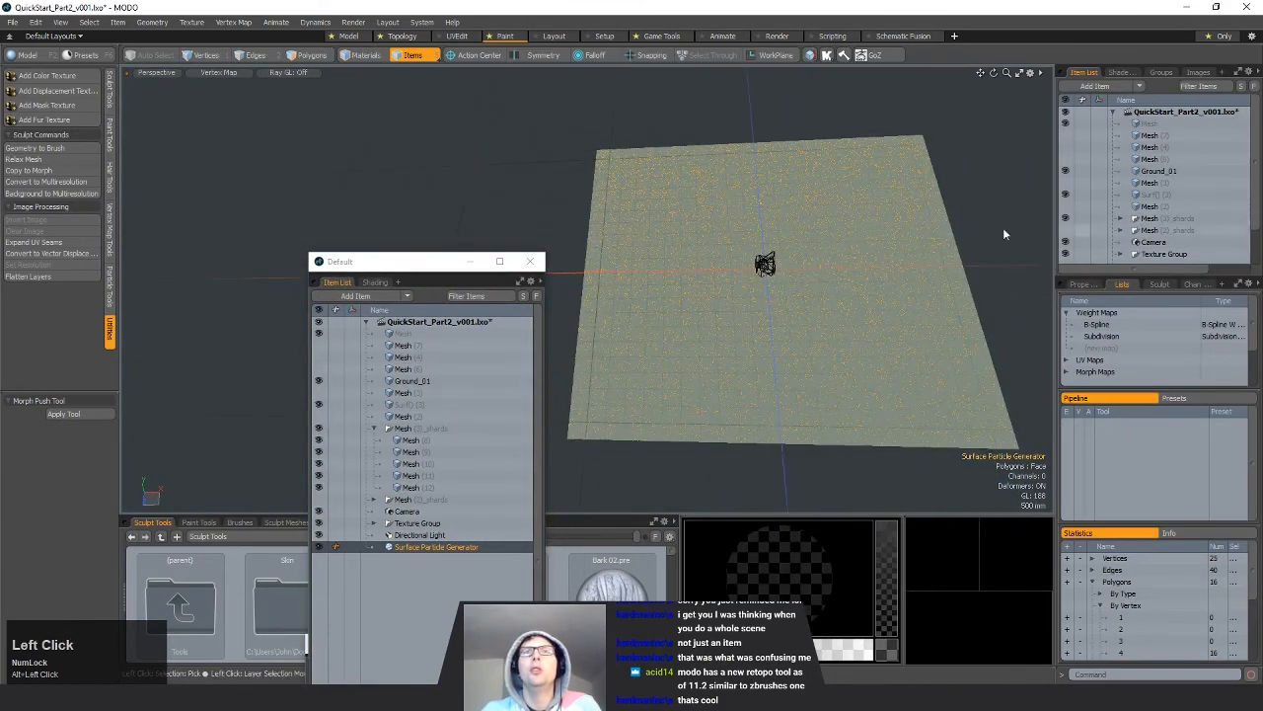
Step: Hide the Surface Particle Generator and select the Ground_01 mesh in the viewport
left_click(319, 548)
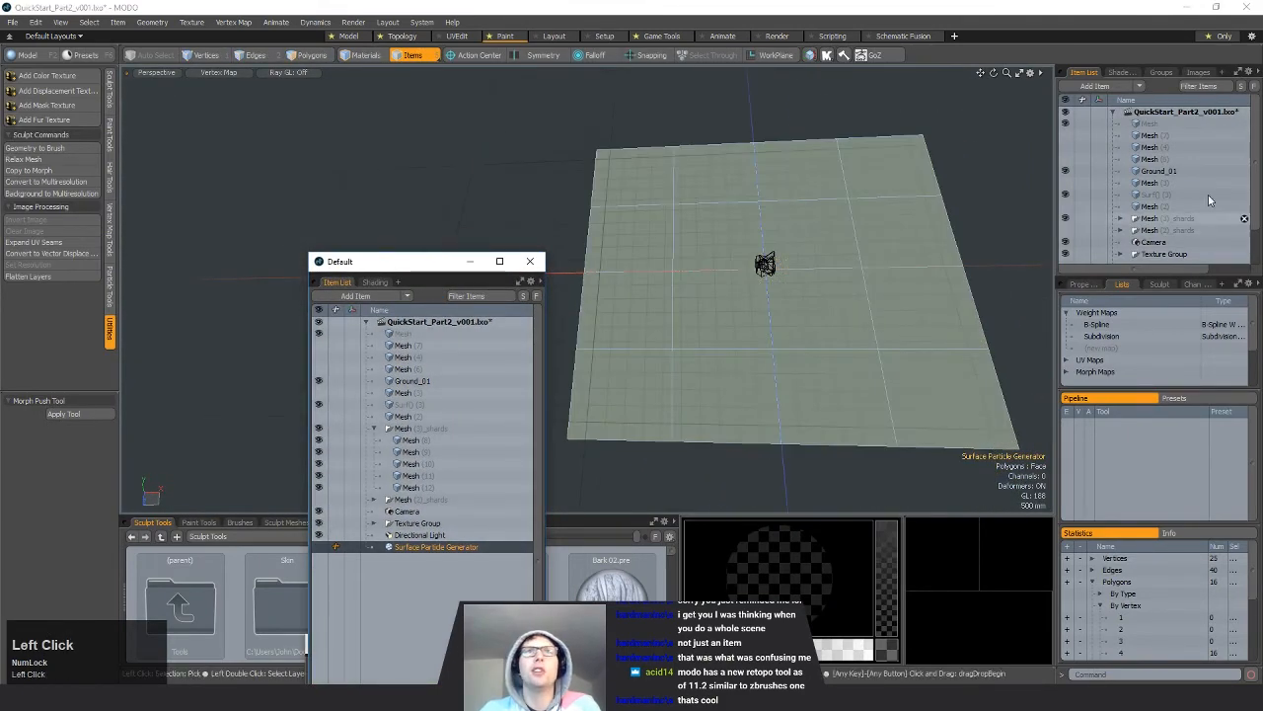
scroll(1208, 195, "down", 2)
left_click(835, 306)
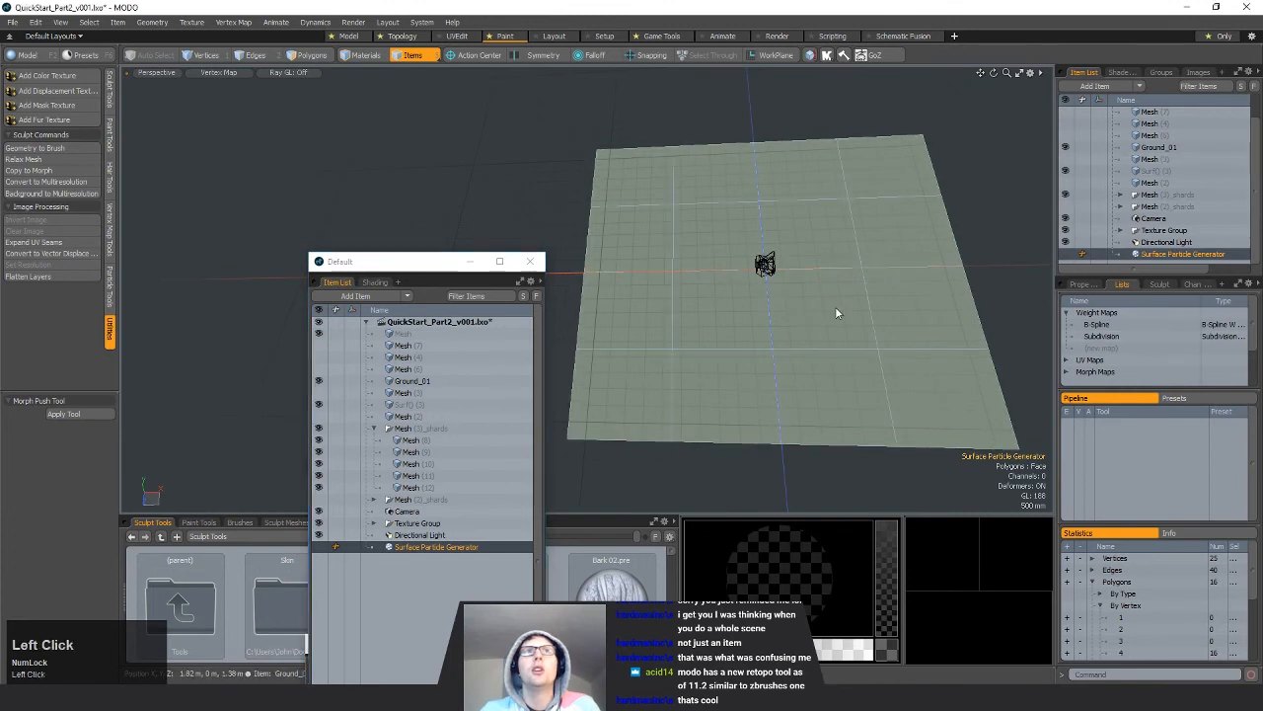
left_click_drag(888, 296, 970, 284, "alt")
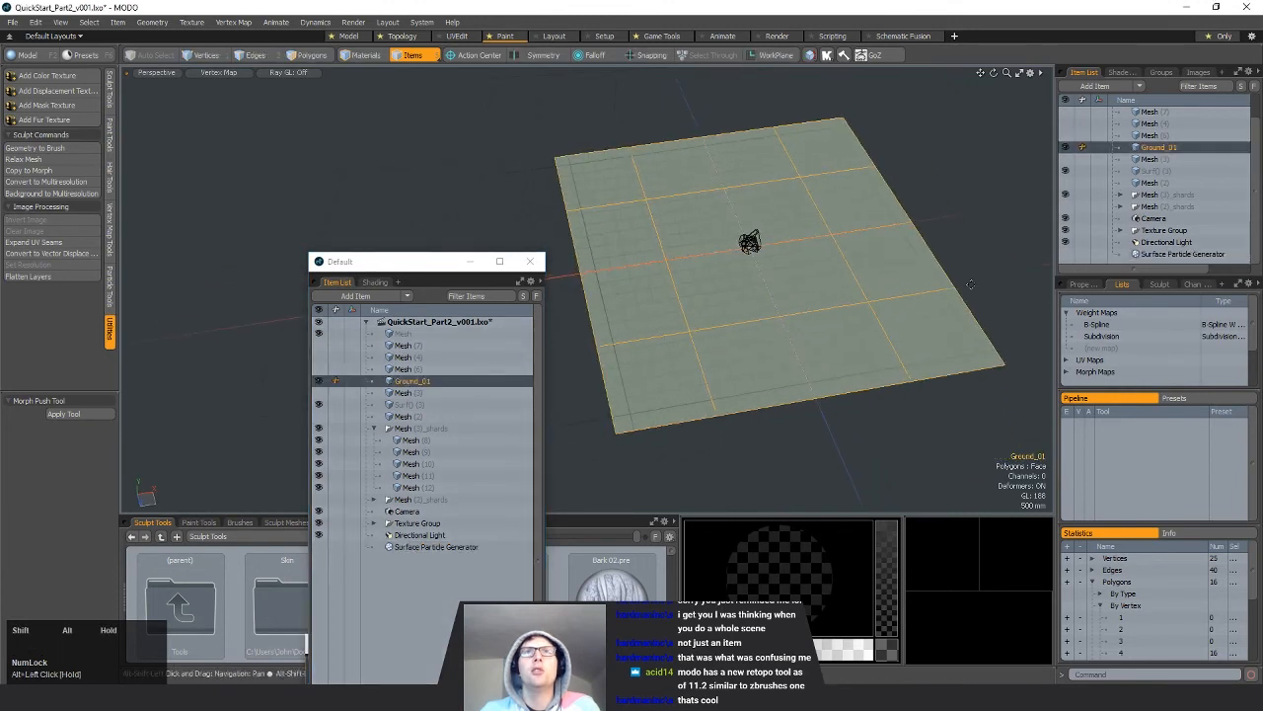
Step: Create a new weight map on the Ground_01 mesh
left_click(1109, 347)
left_click(763, 239)
left_click_drag(794, 286, 844, 284, "alt")
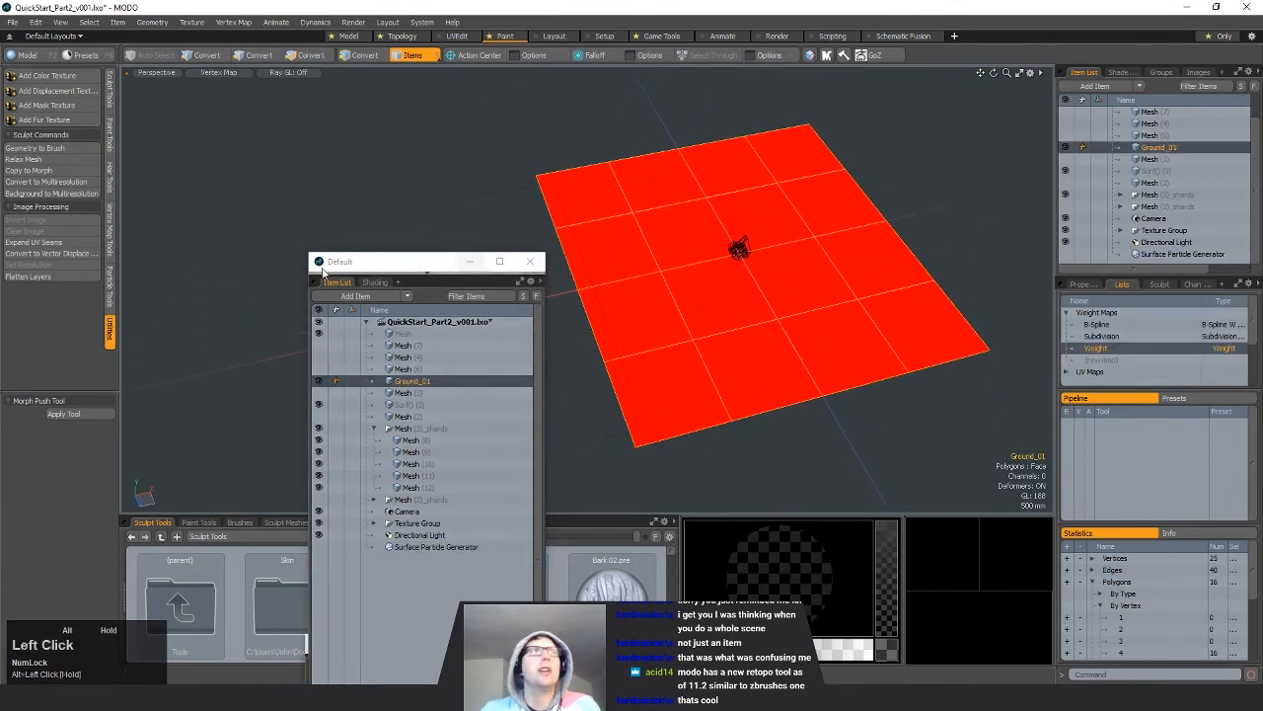
Step: Erase the new map's weights across the whole Ground_01 plane with an Erase brush about 311 in size
left_click(111, 245)
left_click(28, 128)
right_click_drag(633, 271, 699, 272)
mouse_move(647, 274)
left_mouse_down()
mouse_move(637, 293)
mouse_move(849, 395)
mouse_move(251, 182)
left_mouse_up()
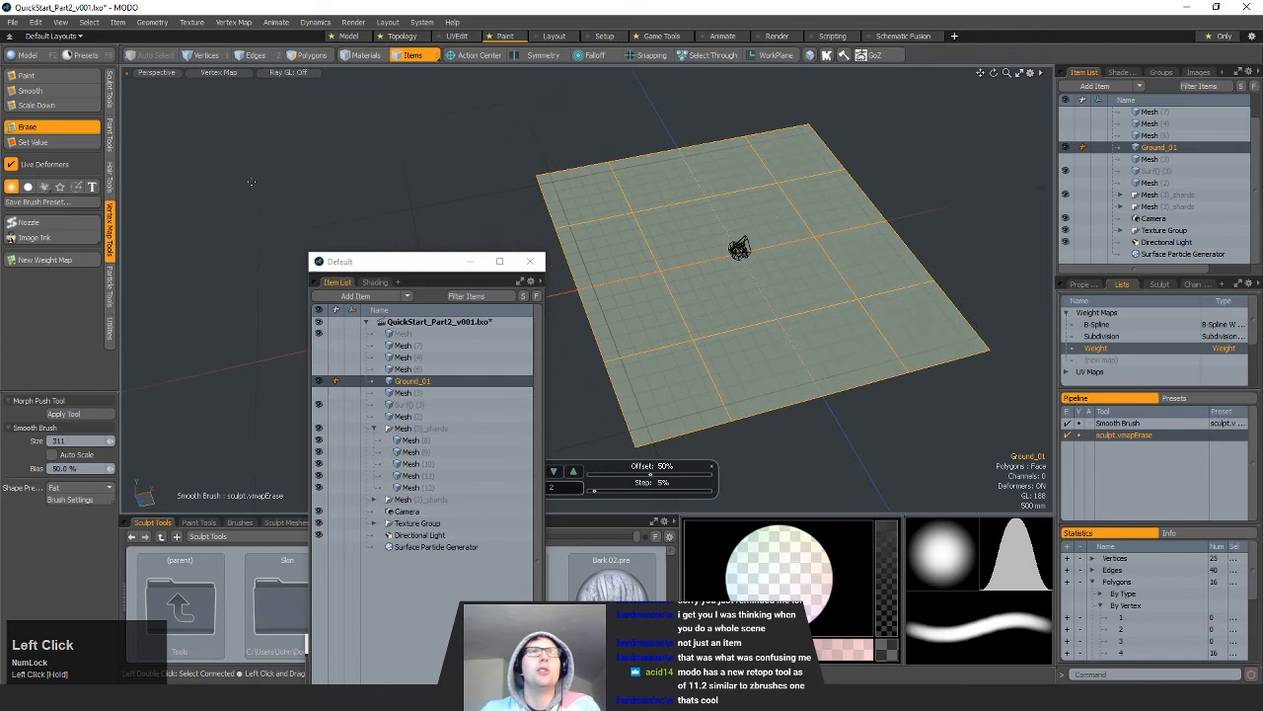
Step: Lasso-select the nine inner vertices of Ground_01 around the shards
left_click(26, 76)
left_click_drag(793, 299, 782, 288, "alt")
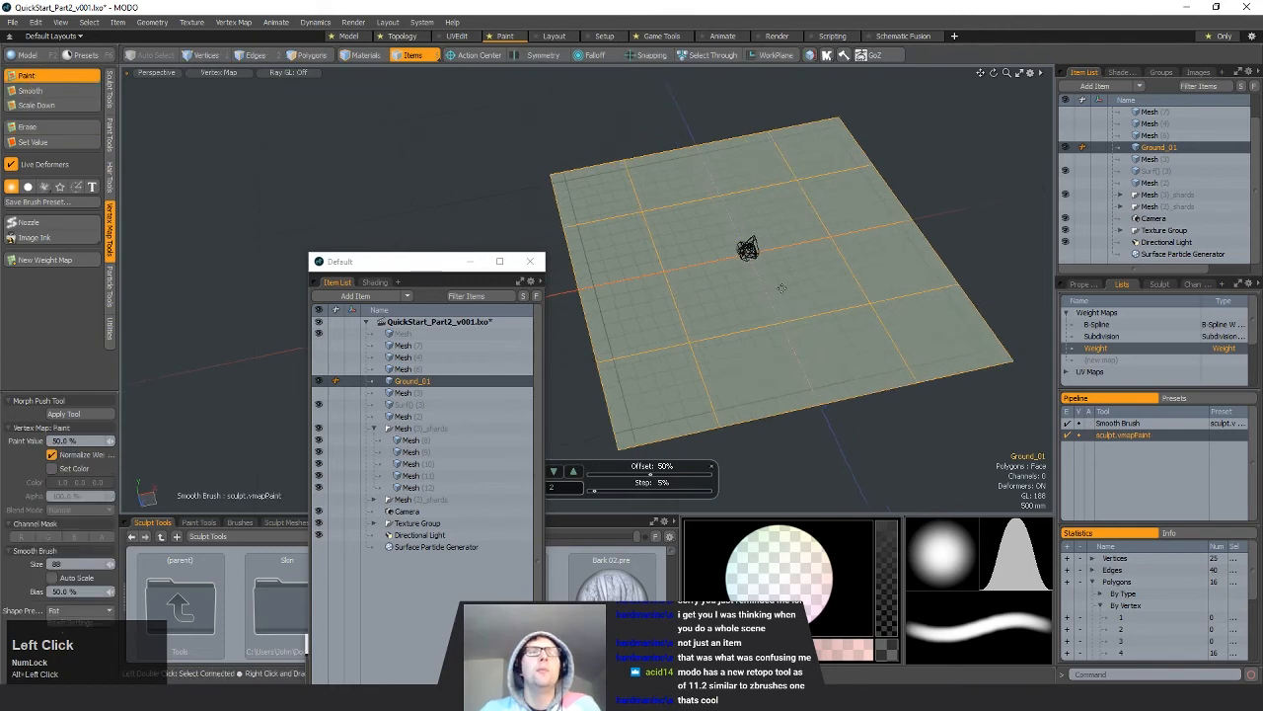
key("1")
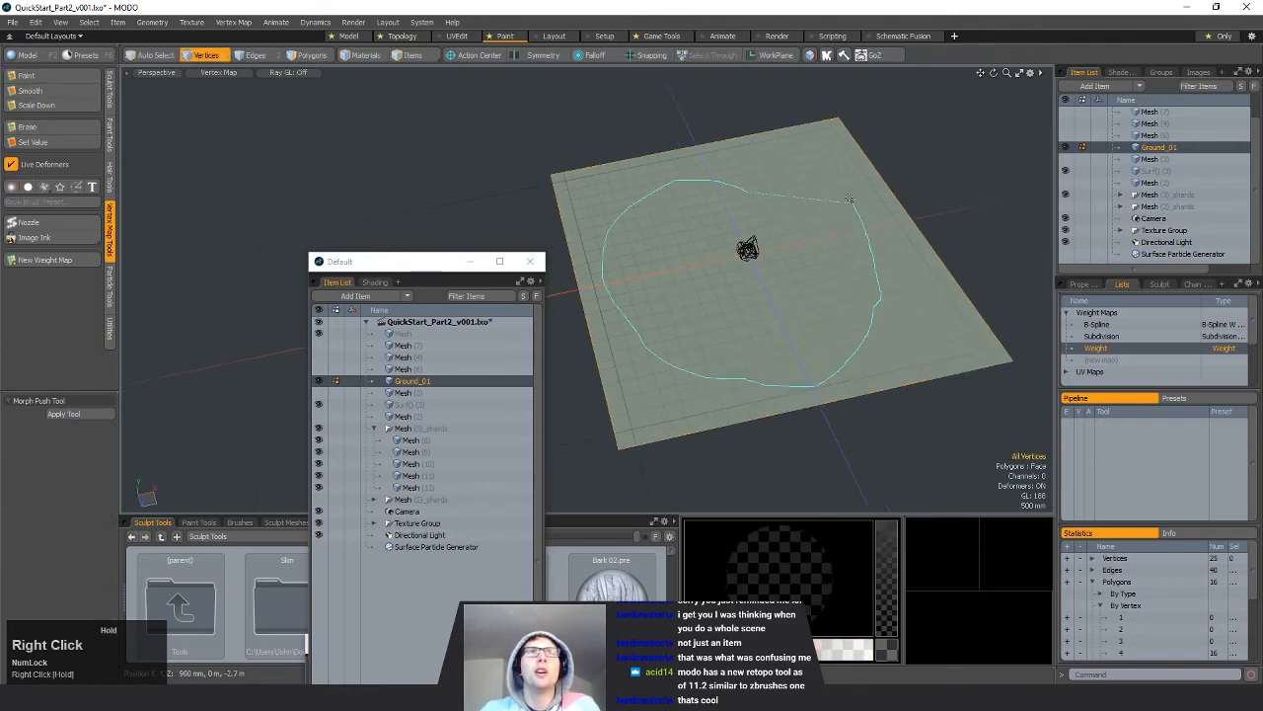
right_click_drag(849, 200, 800, 155)
mouse_move(834, 266)
left_mouse_down("alt")
mouse_move(823, 290)
mouse_move(764, 280)
mouse_move(791, 274)
left_mouse_up("alt")
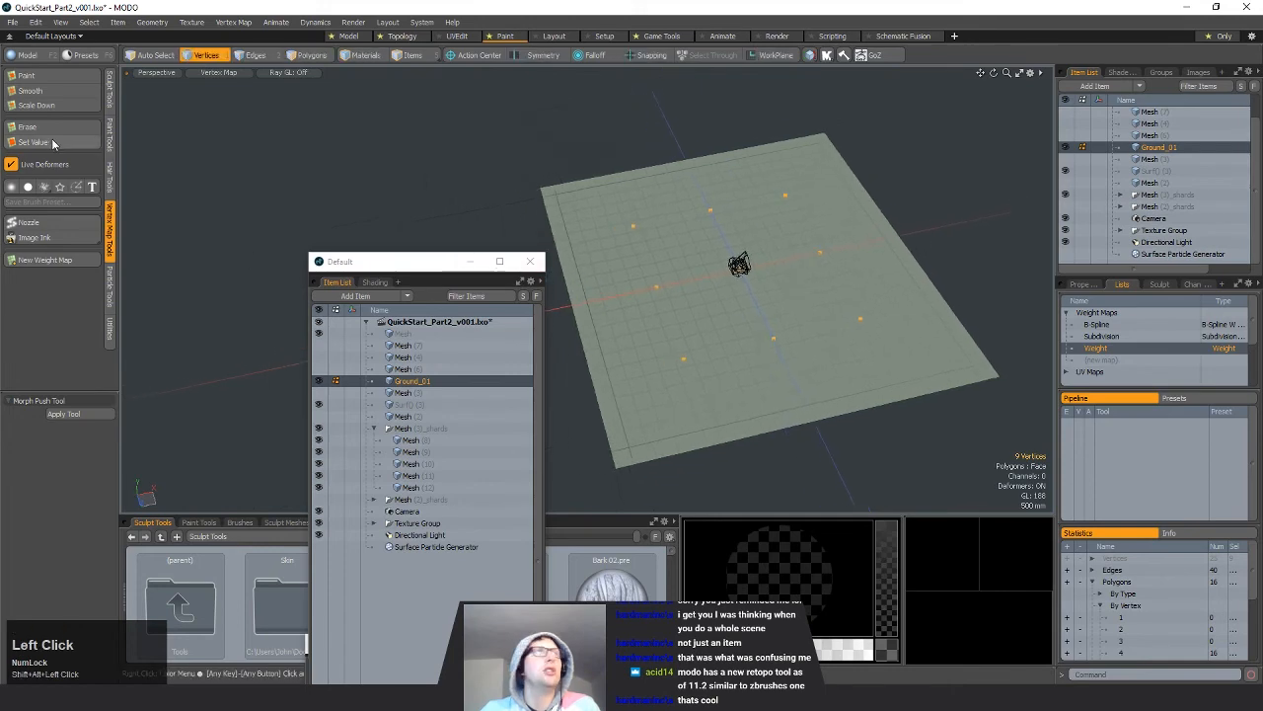
Step: Loop-slice the two middle outer polygons on one side of Ground_01 with a count of 1, adding a supporting edge loop along that border
key("space")
key("space")
left_click_drag(606, 275, 633, 328)
key("alt+c")
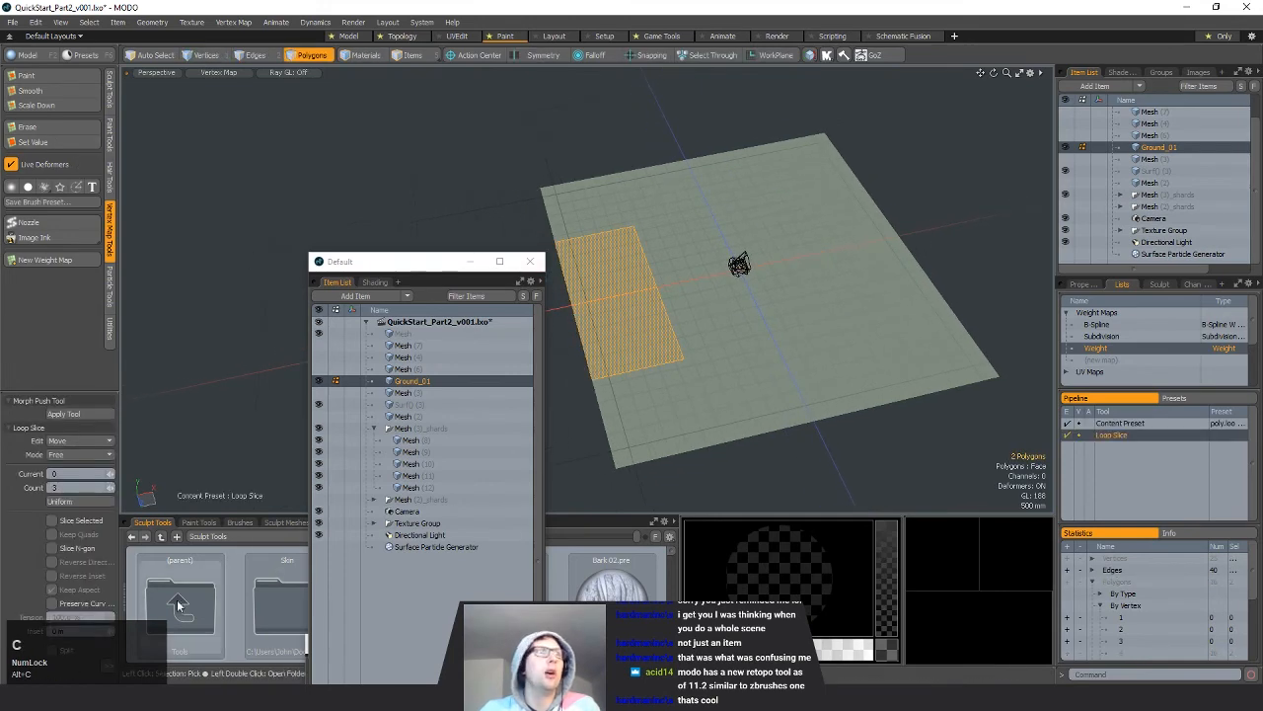
left_click(67, 488)
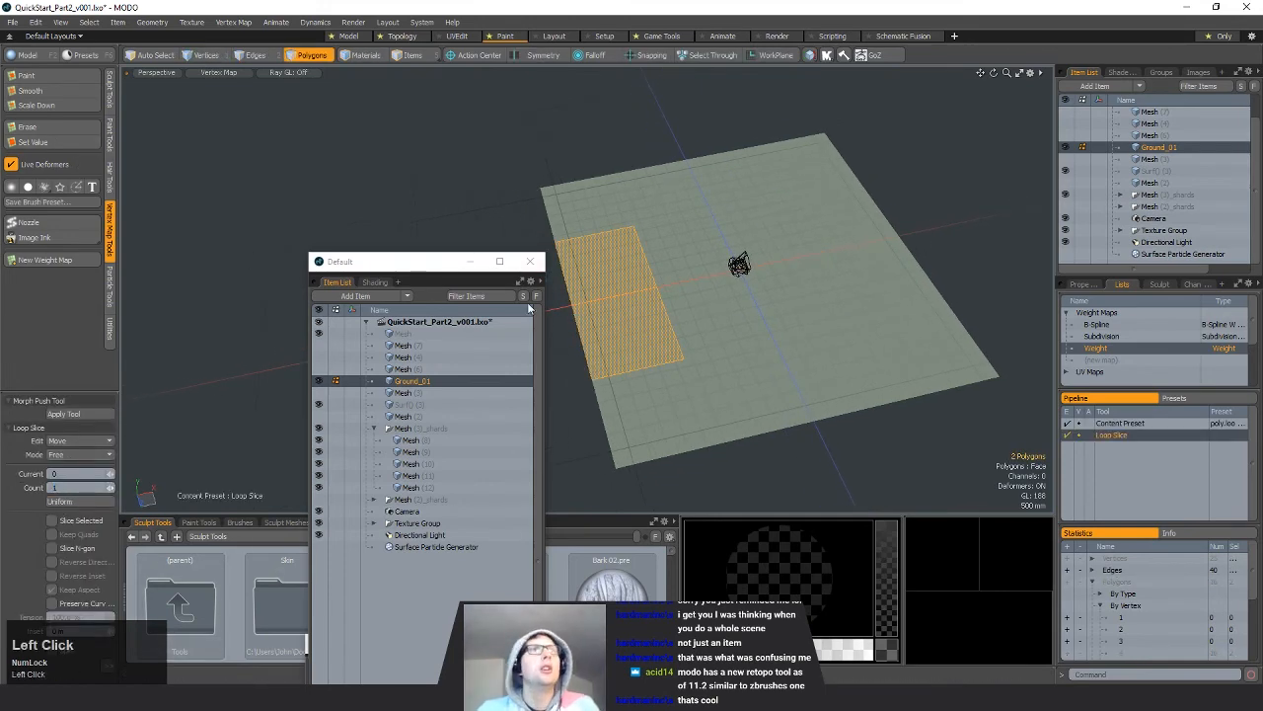
left_click(625, 303)
key("space")
Step: Add single supporting edge loops through the outer polygon strips along the other three borders of Ground_01, and clear the polygon selection
left_click_drag(667, 405, 735, 387)
key("alt+c")
left_click(769, 379)
key("space")
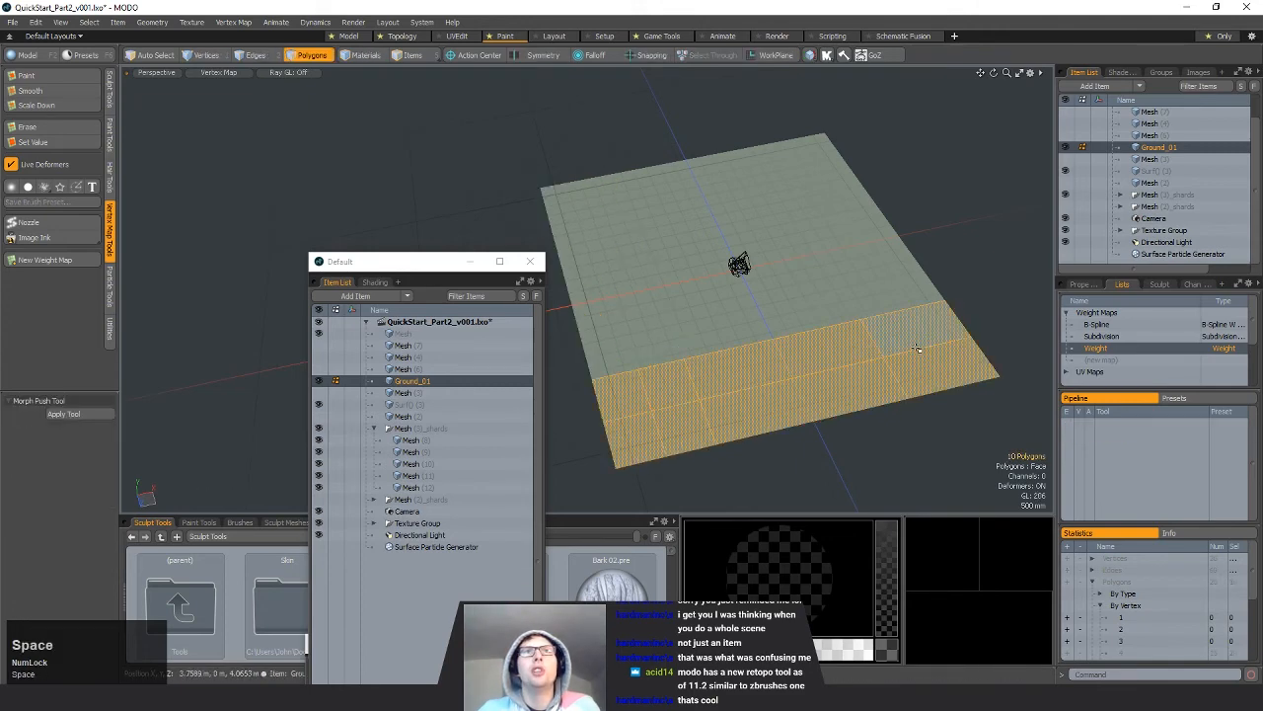
left_click_drag(916, 346, 884, 288)
key("alt+c")
left_click(864, 246)
key("space")
left_click_drag(824, 171, 787, 170)
key("alt+c")
left_click(804, 162)
key("space")
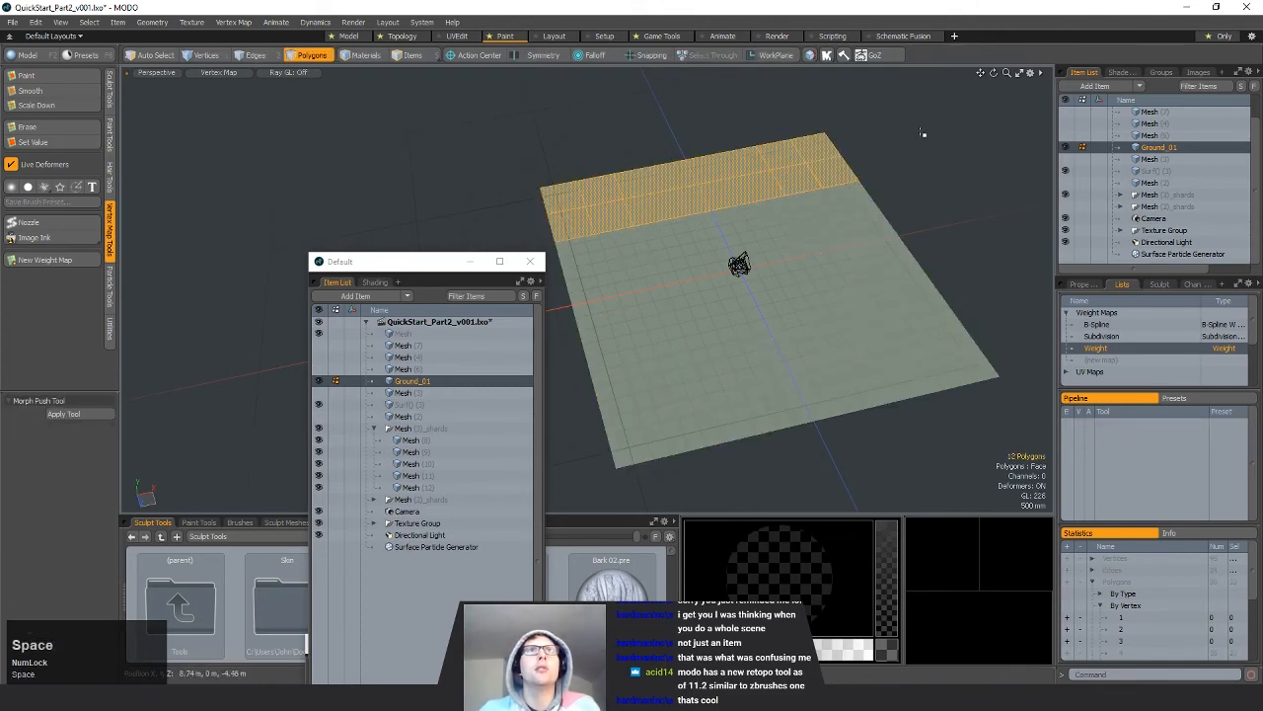
left_click(922, 132)
Step: Paint weights over the central area of Ground_01 around the nine inner vertices with a 50% paint value and a brush size of about 120
key("space")
key("space")
key("space")
left_click_drag(692, 249, 761, 246)
key("alt+1")
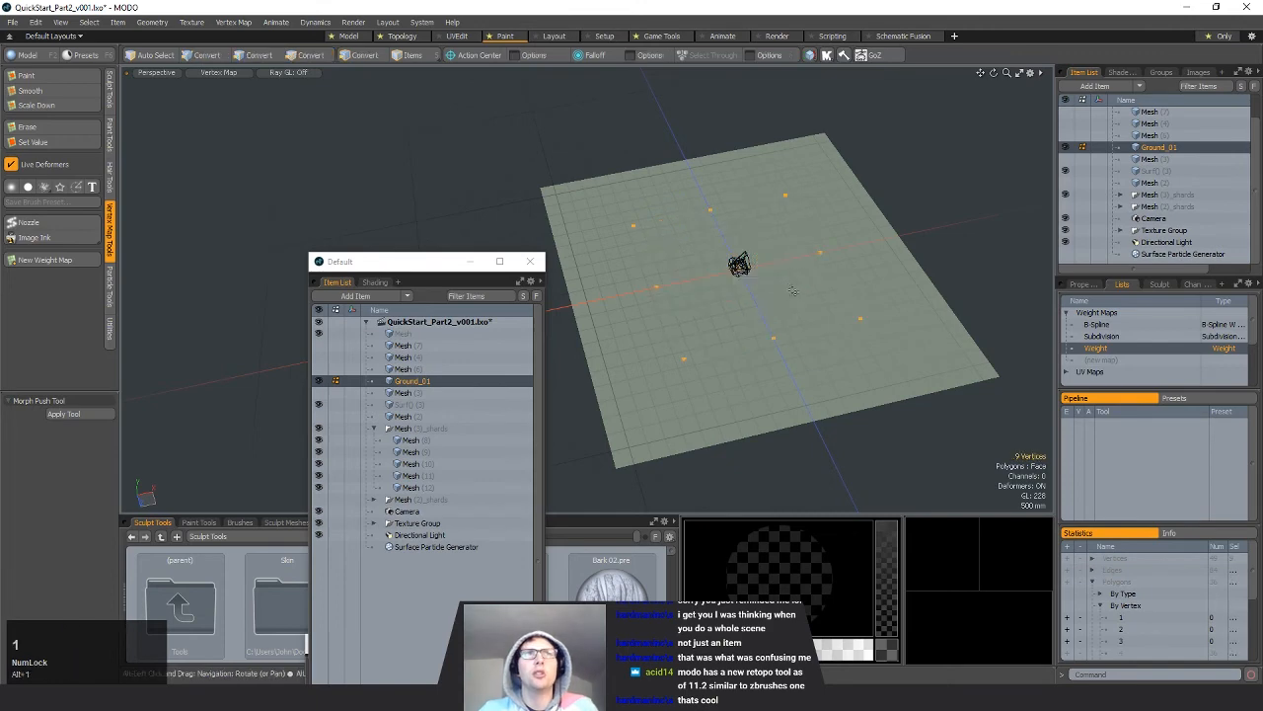
left_click_drag(793, 291, 793, 296, "alt+shift")
left_click(49, 76)
right_click_drag(758, 336, 768, 337)
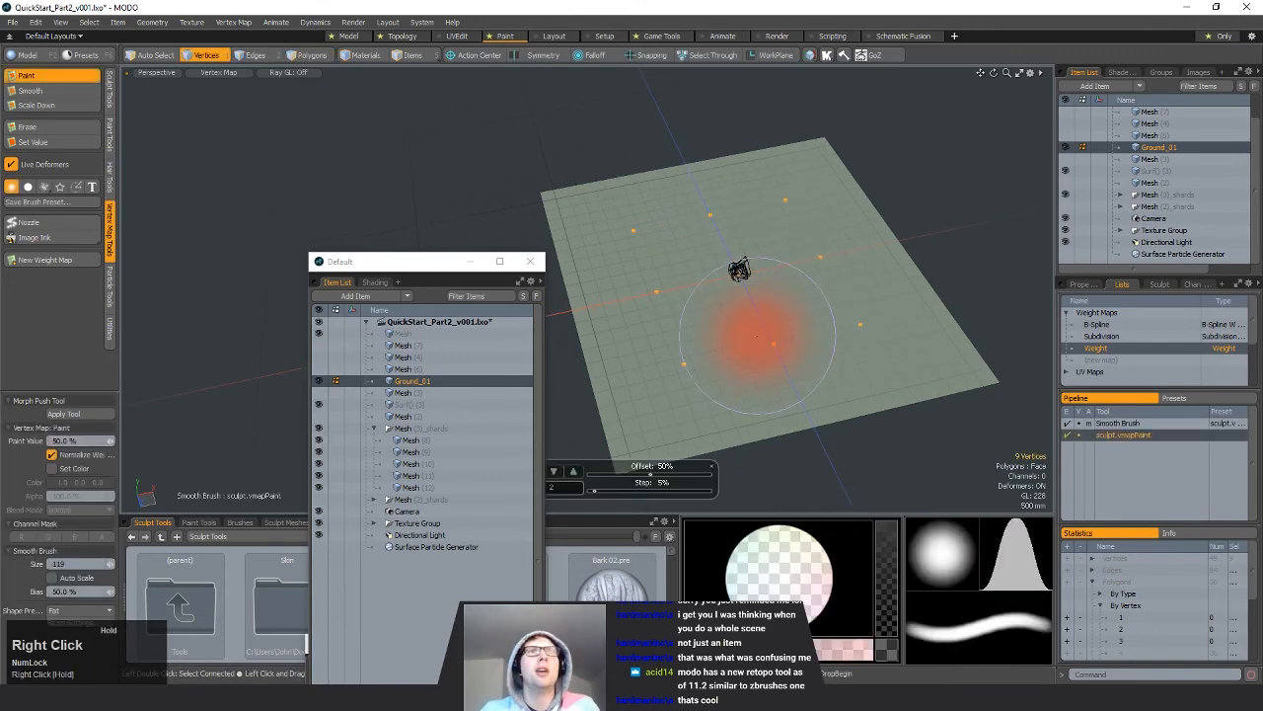
mouse_move(758, 337)
left_mouse_down()
mouse_move(632, 365)
mouse_move(641, 232)
mouse_move(610, 245)
mouse_move(868, 192)
mouse_move(795, 178)
mouse_move(859, 236)
mouse_move(829, 279)
mouse_move(739, 271)
mouse_move(681, 296)
mouse_move(592, 200)
mouse_move(879, 409)
left_mouse_up()
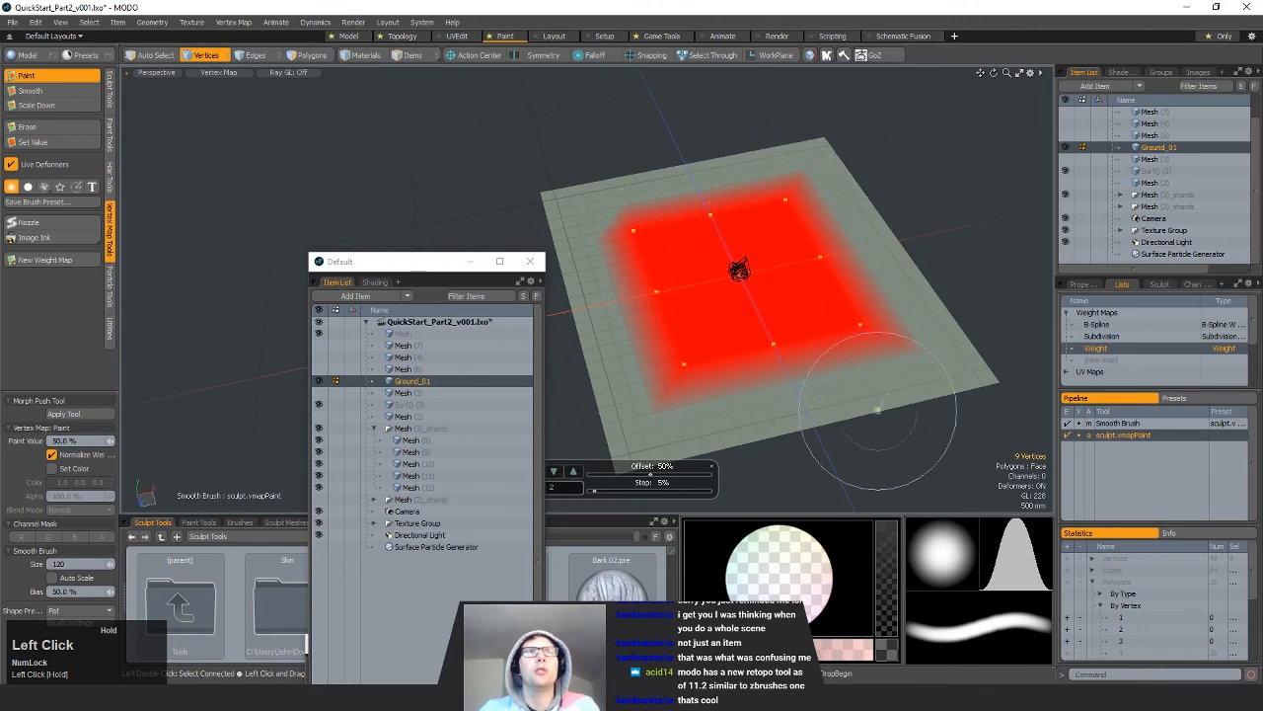
key("space")
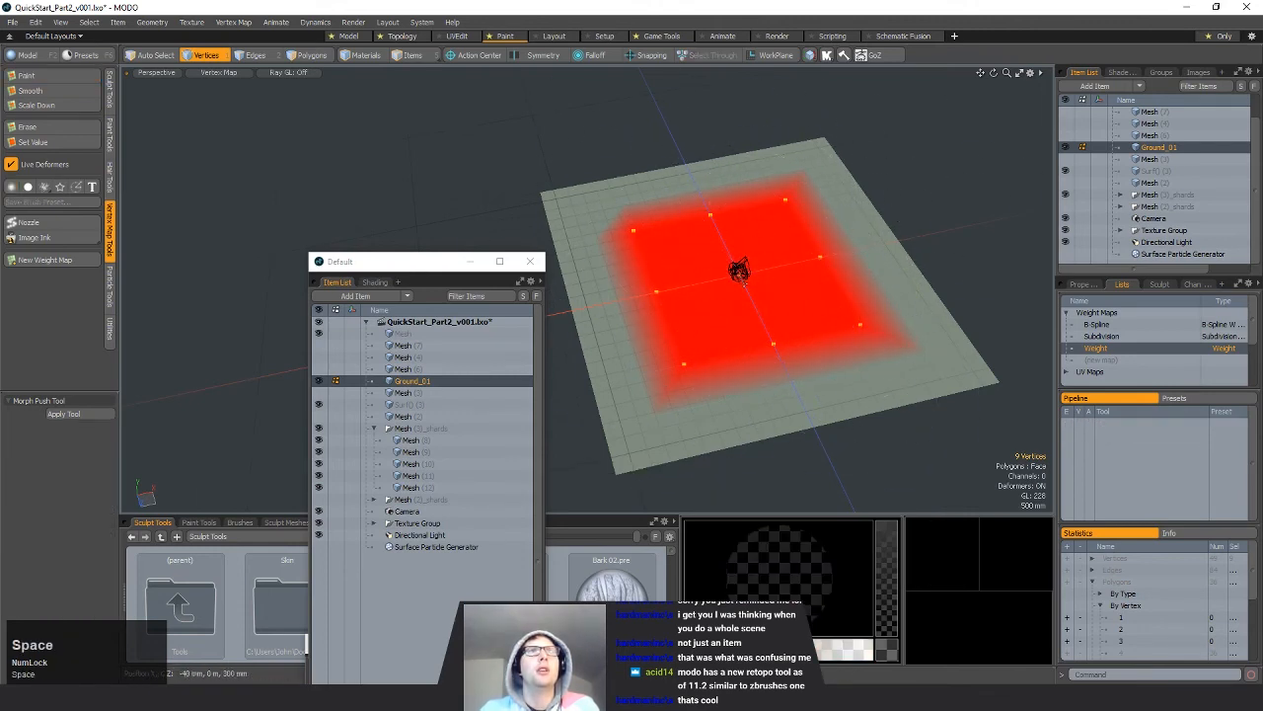
Step: Smooth the painted weights so they fade toward the edges of Ground_01, and deselect the vertices
left_click(29, 89)
right_click_drag(634, 280, 657, 280)
mouse_move(640, 275)
left_mouse_down()
mouse_move(623, 247)
mouse_move(676, 361)
mouse_move(795, 353)
mouse_move(878, 296)
mouse_move(785, 202)
mouse_move(745, 202)
left_mouse_up()
key("q")
left_click(994, 323)
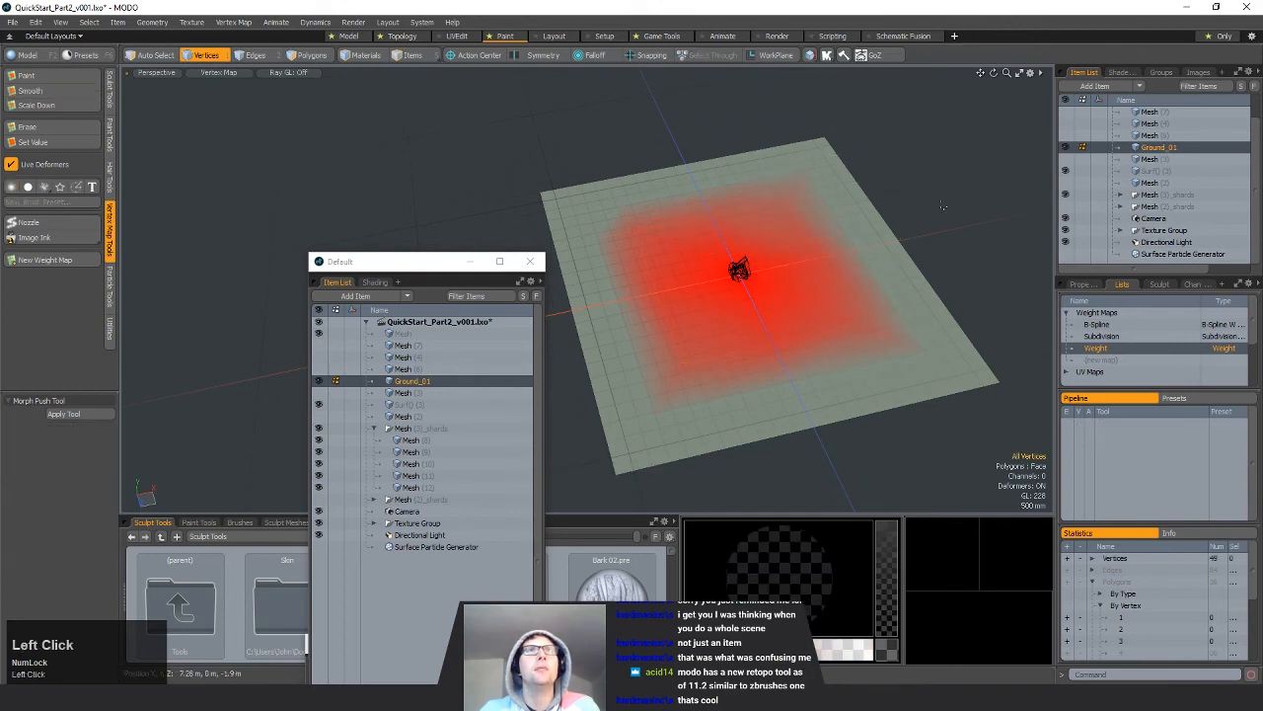
mouse_move(771, 261)
left_mouse_down("alt")
mouse_move(821, 245)
mouse_move(918, 265)
mouse_move(876, 290)
mouse_move(799, 259)
mouse_move(820, 245)
mouse_move(797, 232)
mouse_move(834, 225)
left_mouse_up("alt")
Step: Switch to the Model layout and preview the weights in Vertex Map shading before restoring the perspective view to Default shading
left_click(348, 36)
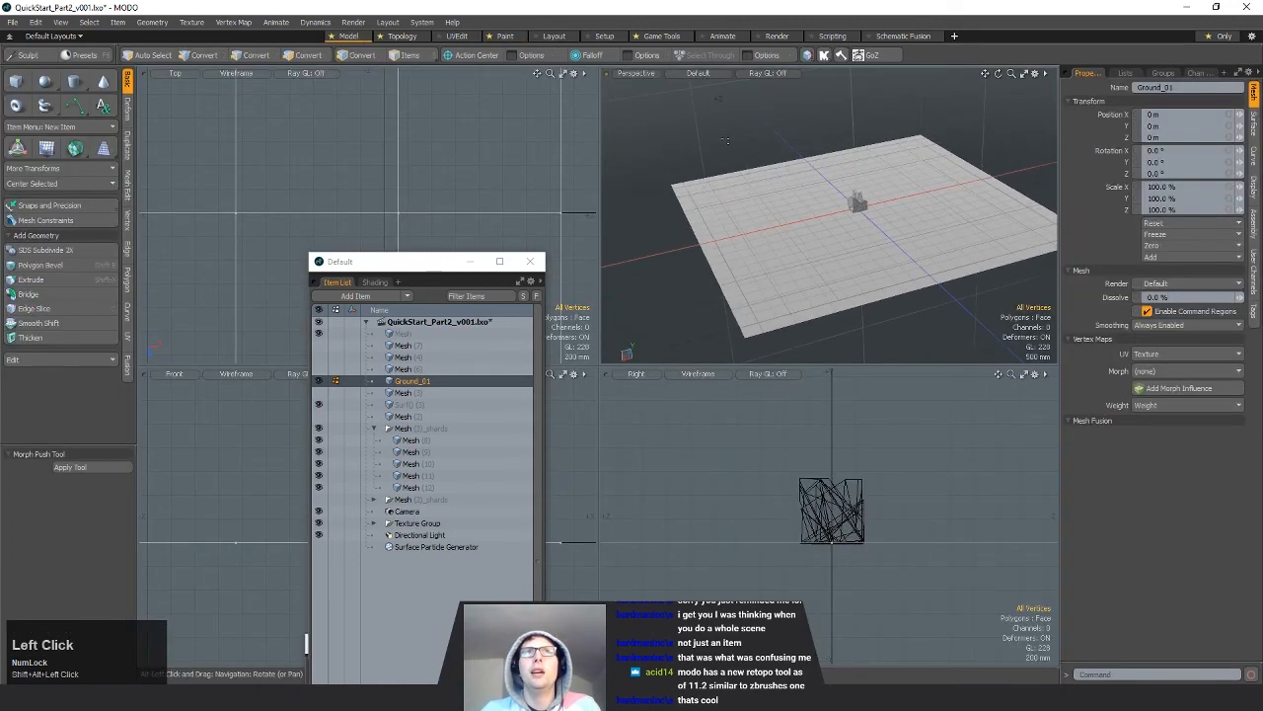
left_click(698, 73)
left_click(703, 110)
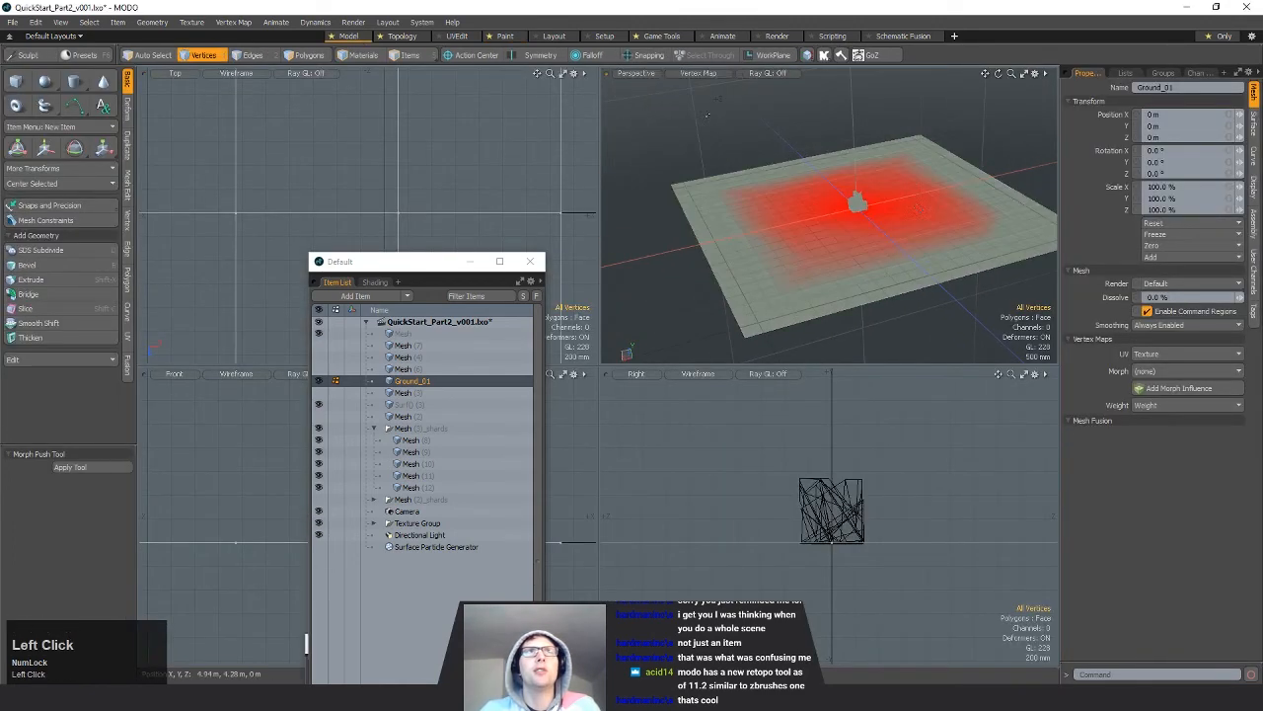
left_click(698, 73)
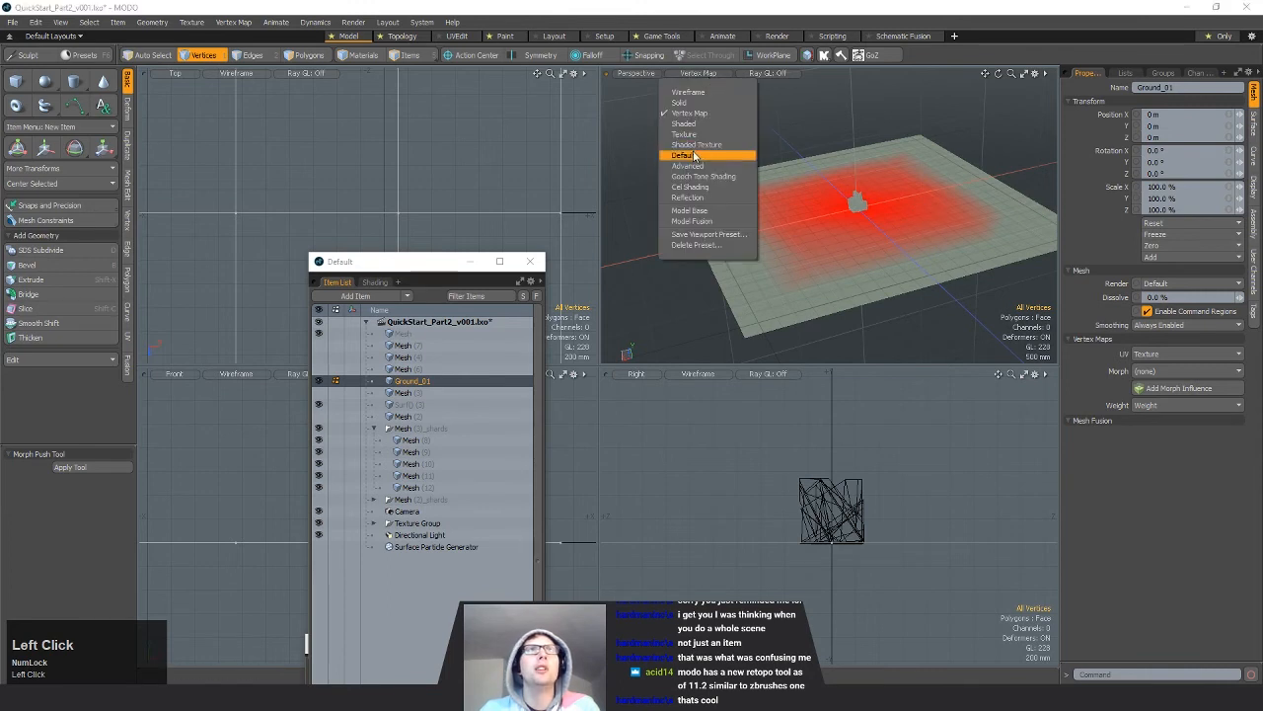
left_click(697, 156)
Step: Make the Surface Particle Generator visible and set its Density VMap to Weight
mouse_move(908, 252)
left_mouse_down("alt+shift")
mouse_move(841, 256)
mouse_move(869, 241)
left_mouse_up("alt+shift")
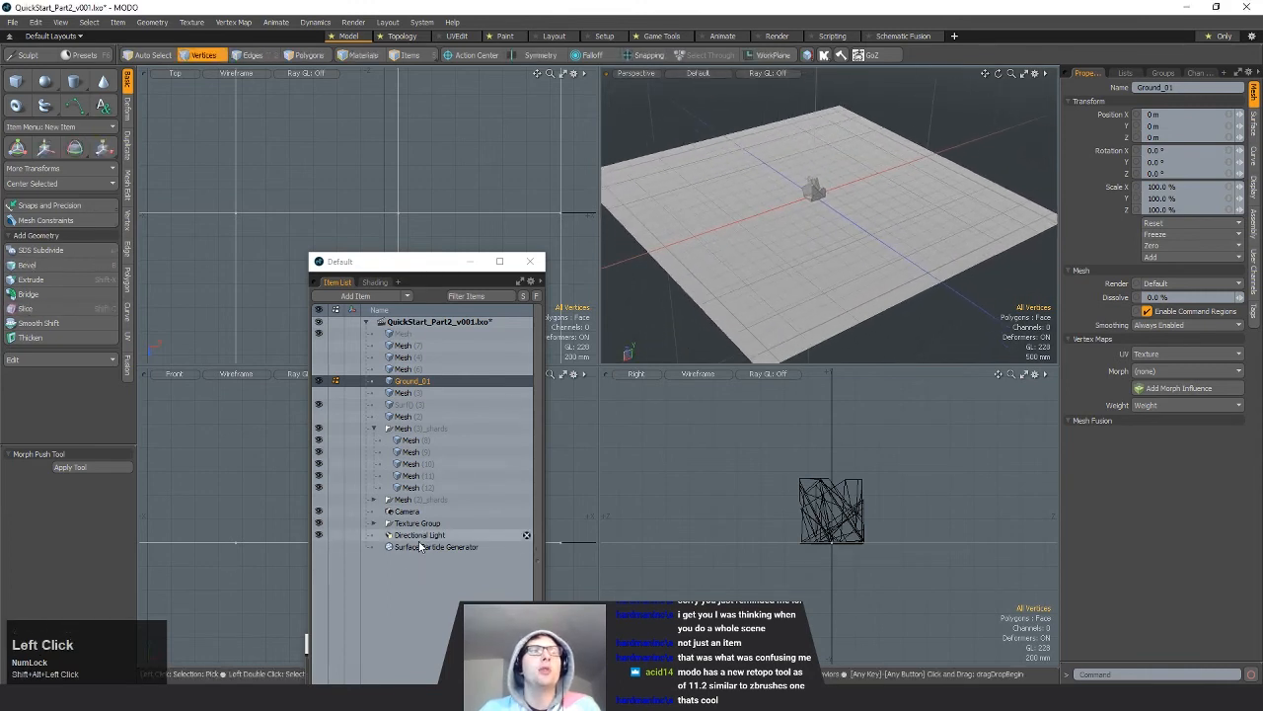
left_click(316, 548)
key("5")
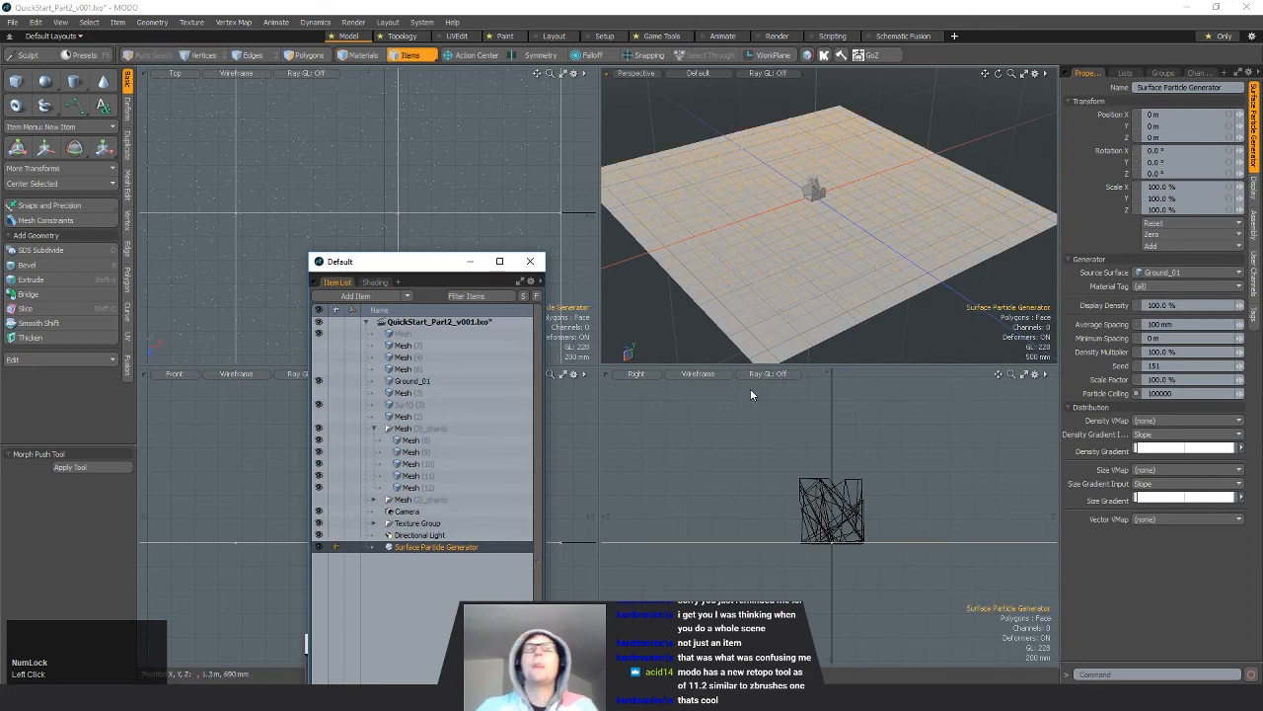
left_click_drag(893, 272, 802, 287, "alt")
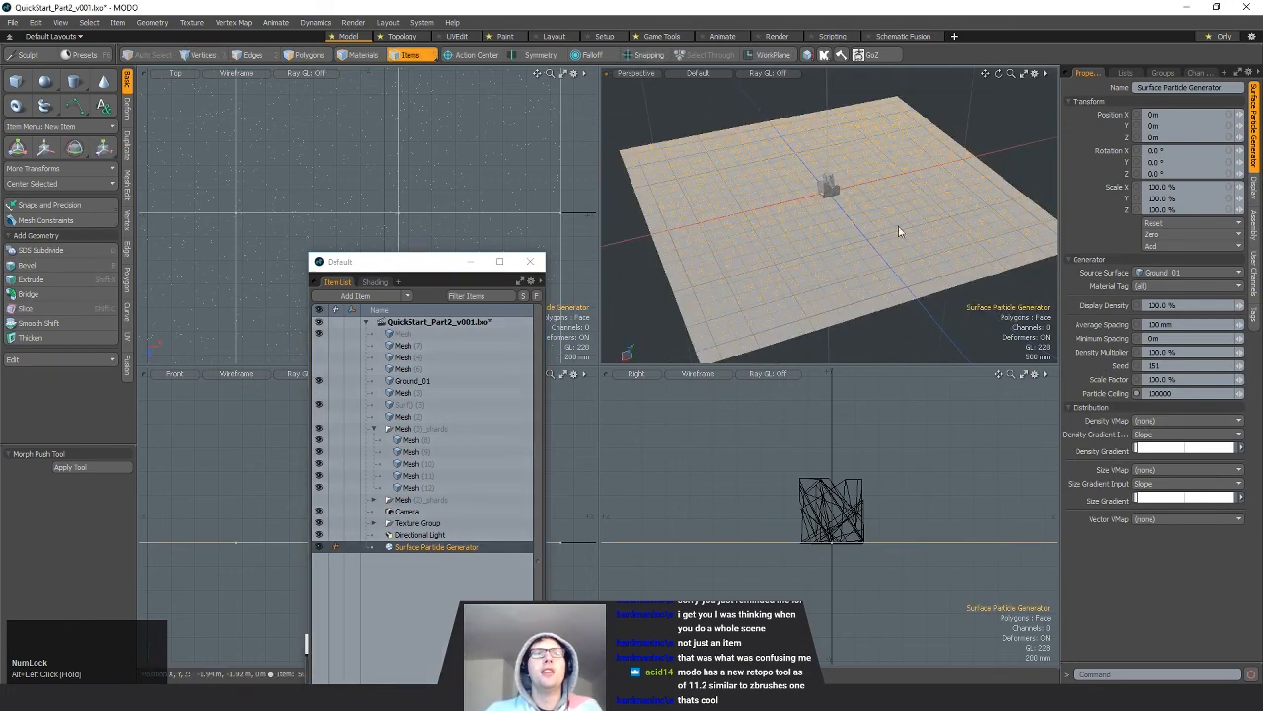
left_click(1166, 427)
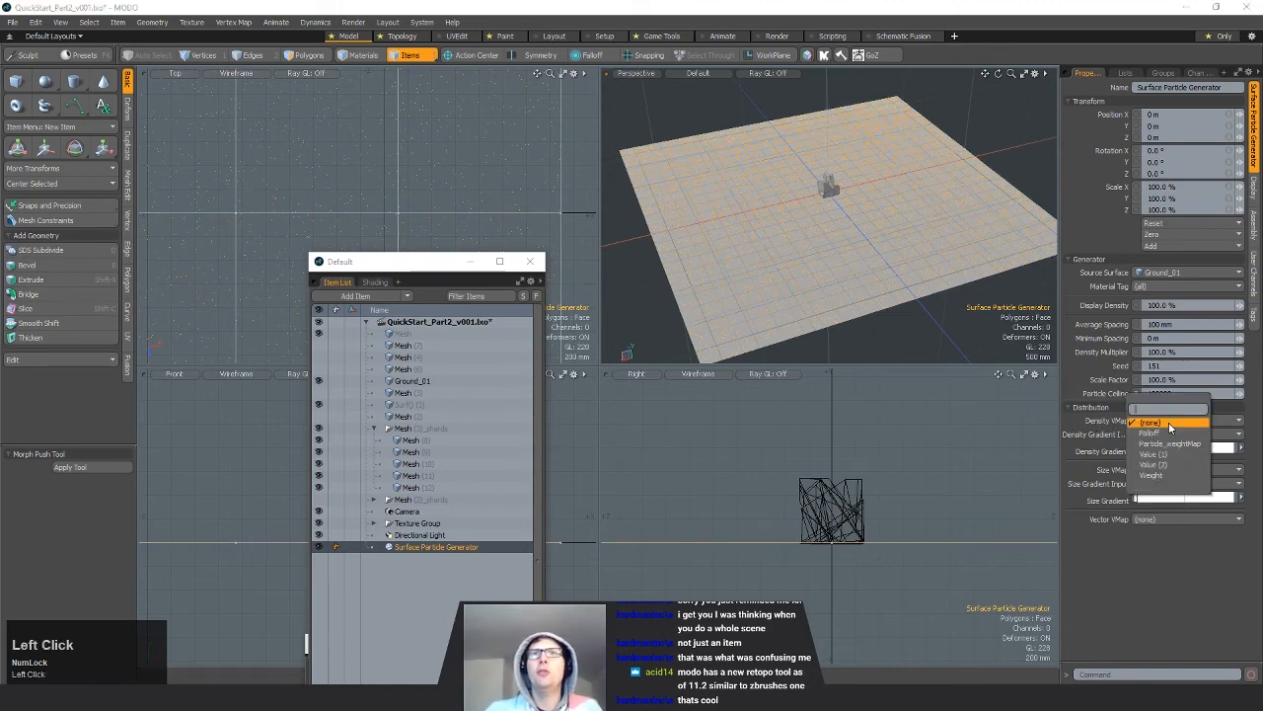
left_click(1163, 476)
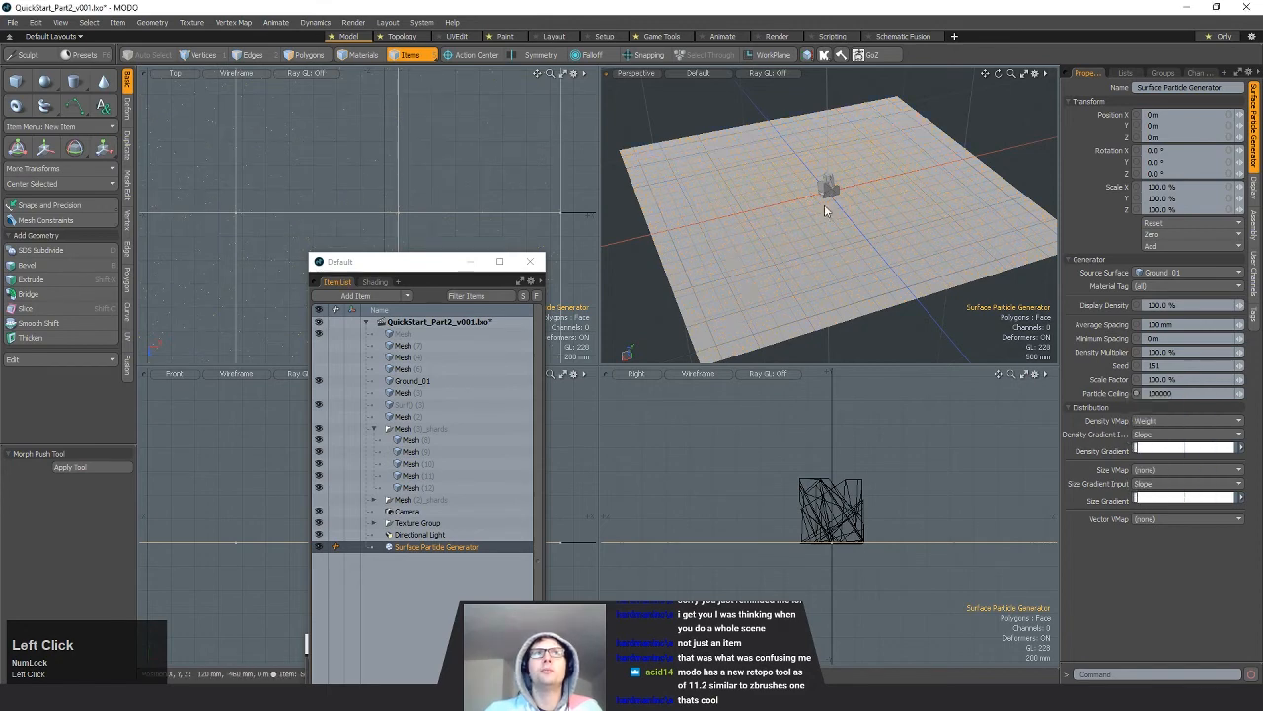
left_click_drag(825, 210, 828, 275, "ctrl+alt")
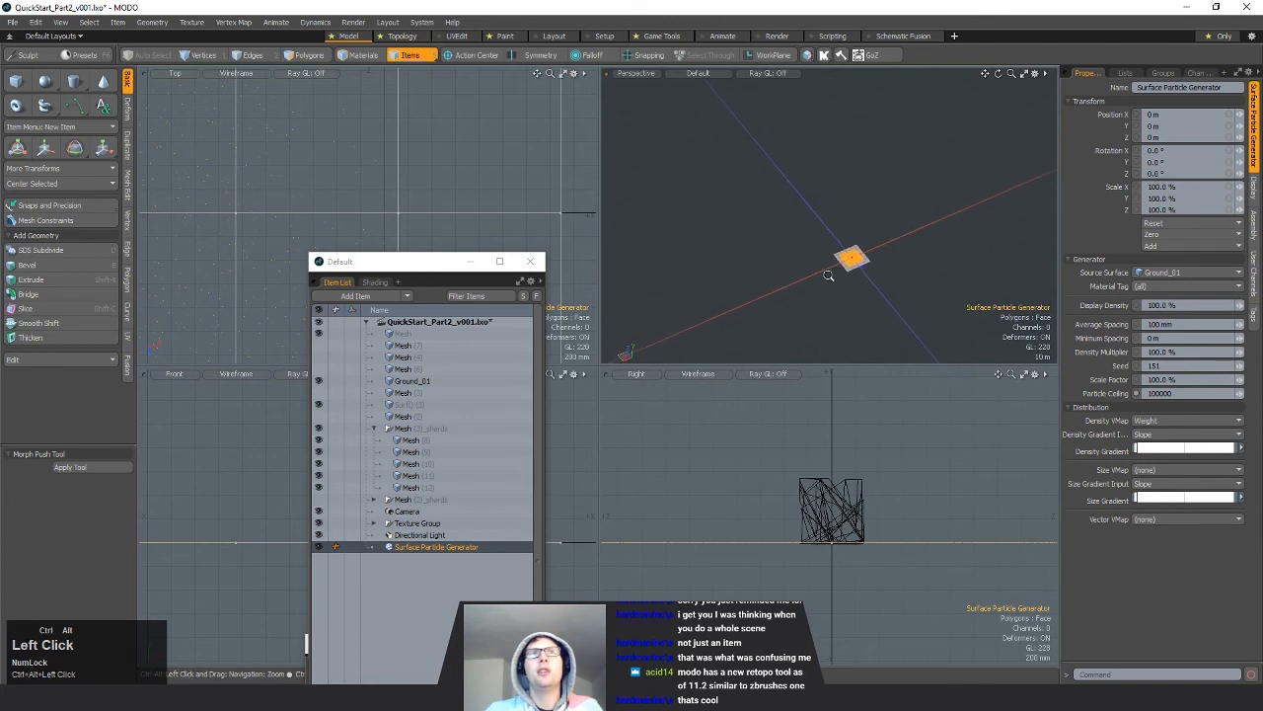
Step: Compare the particle distribution with the Density VMap set to (none), and set it back to Weight
left_click(1155, 422)
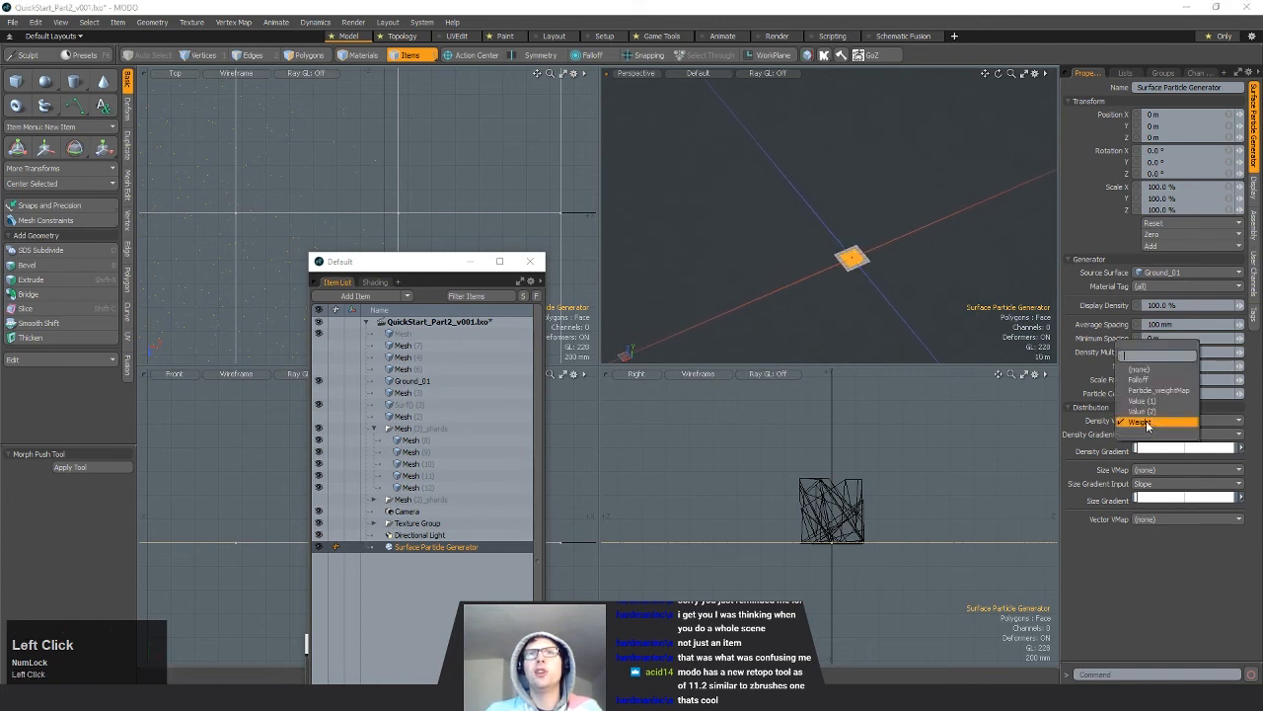
left_click(1150, 371)
left_click_drag(923, 258, 898, 264, "ctrl+alt")
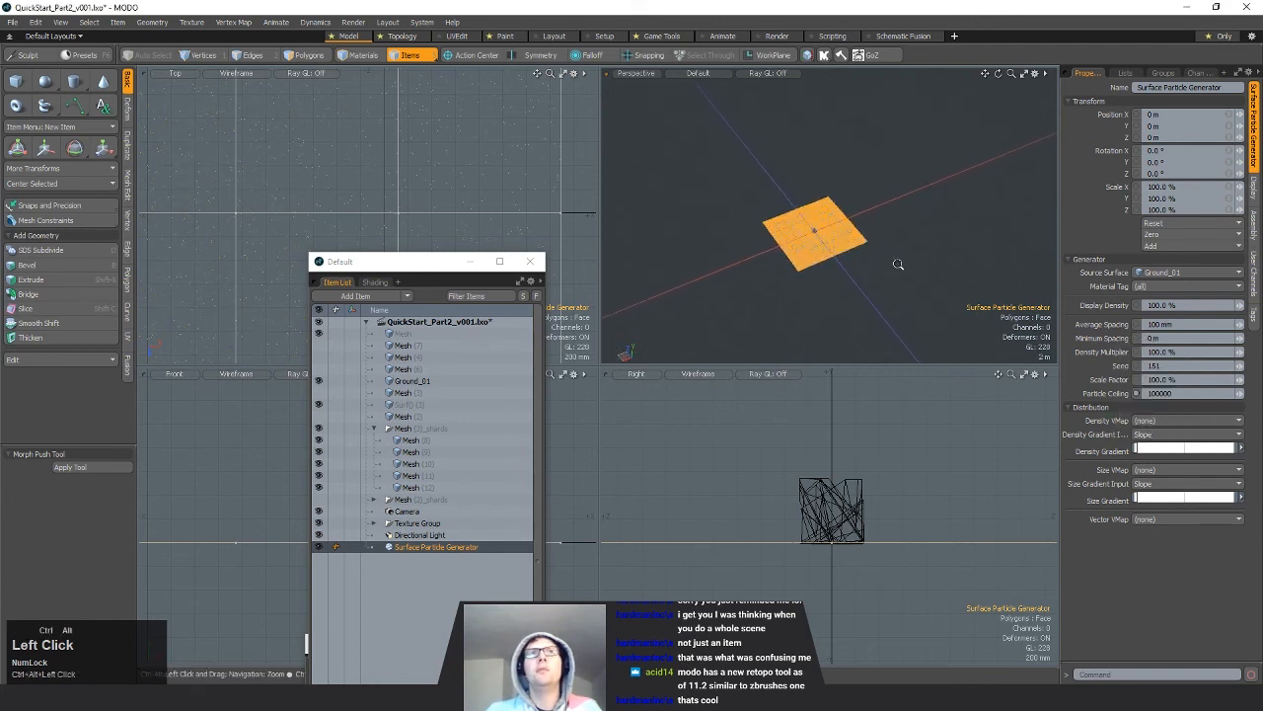
left_click(1175, 419)
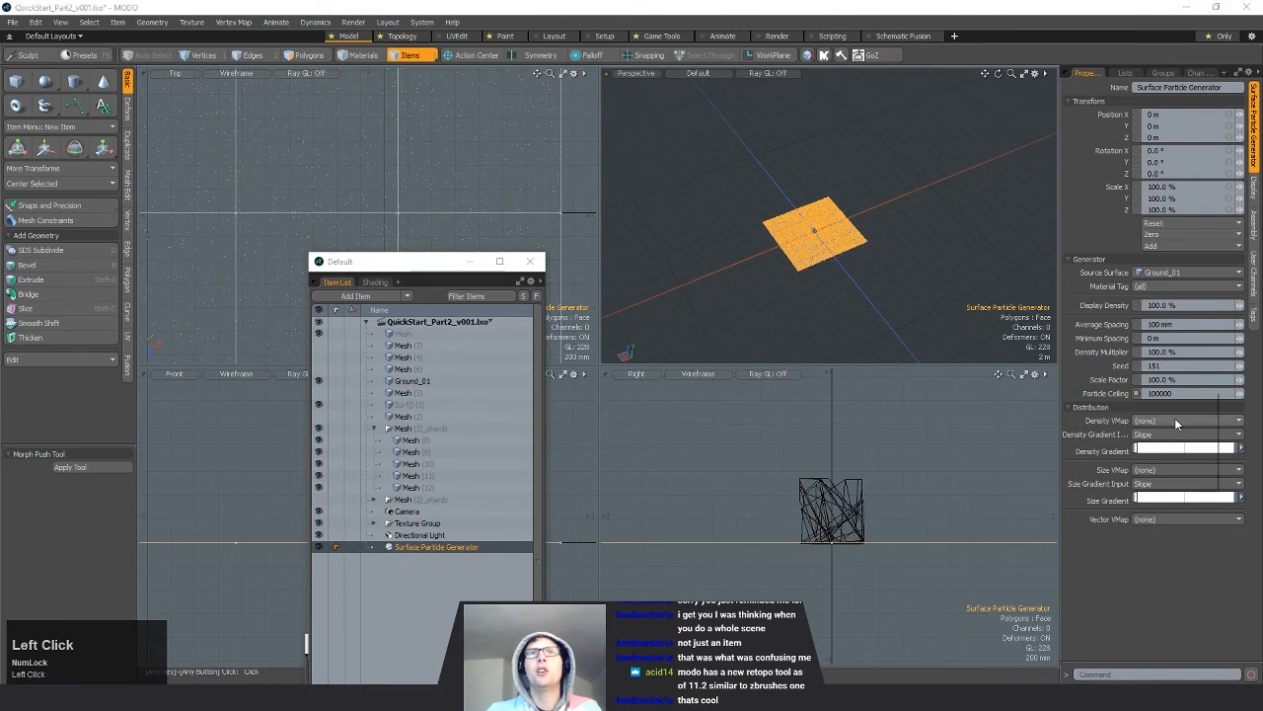
left_click(1145, 455)
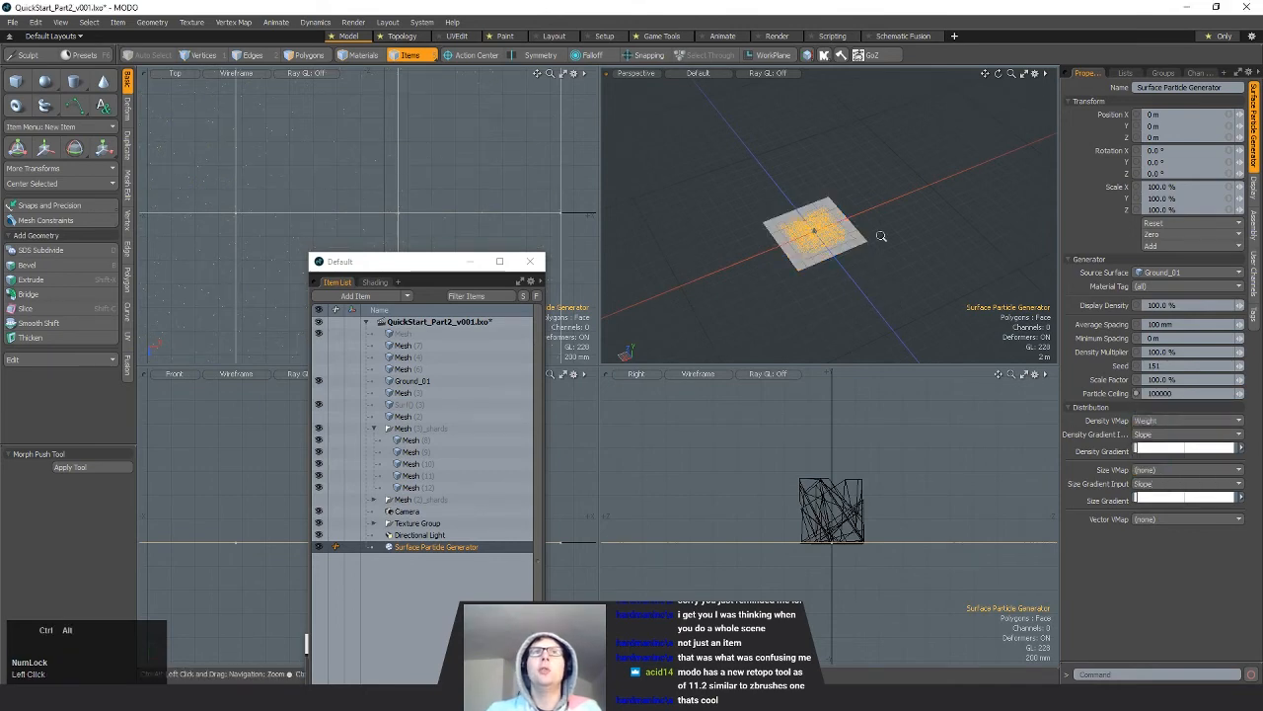
mouse_move(876, 238)
left_mouse_down("ctrl+alt")
mouse_move(859, 237)
mouse_move(889, 235)
mouse_move(795, 237)
mouse_move(924, 223)
mouse_move(858, 234)
left_mouse_up("ctrl+alt")
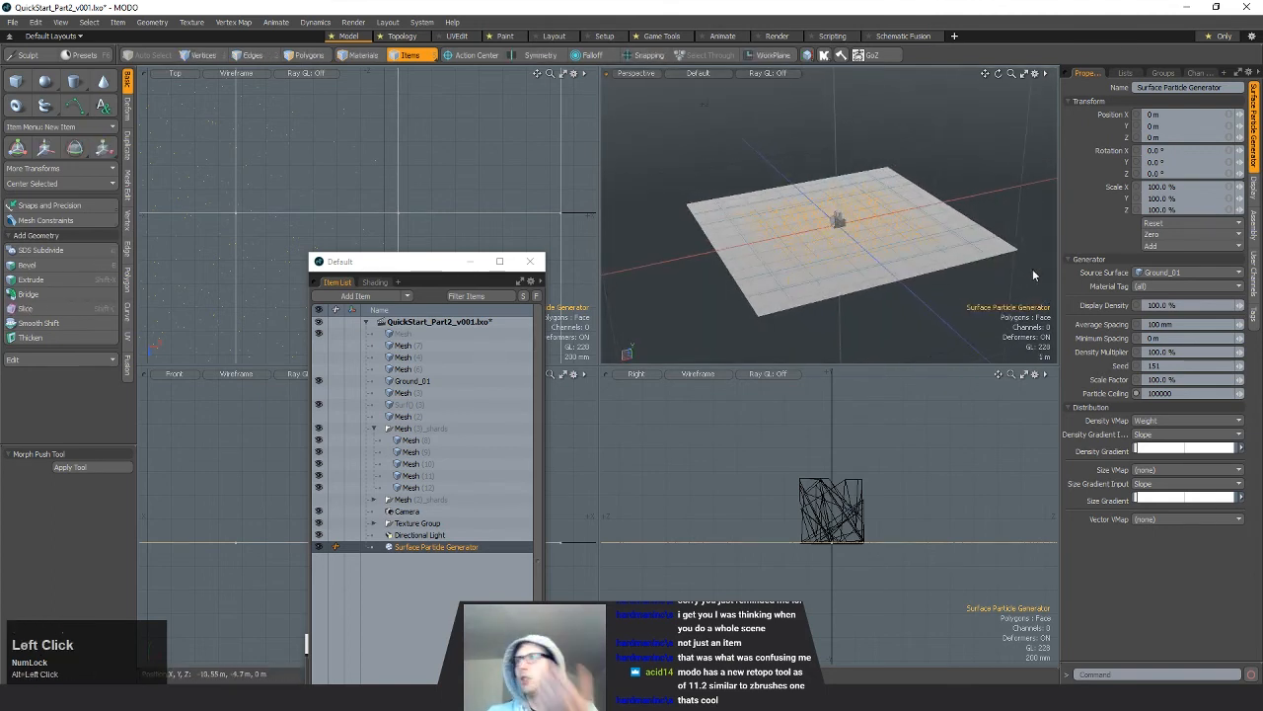
Step: Set the Surface Particle Generator's Average Spacing to 1 m
left_click_drag(1005, 265, 865, 319, "alt")
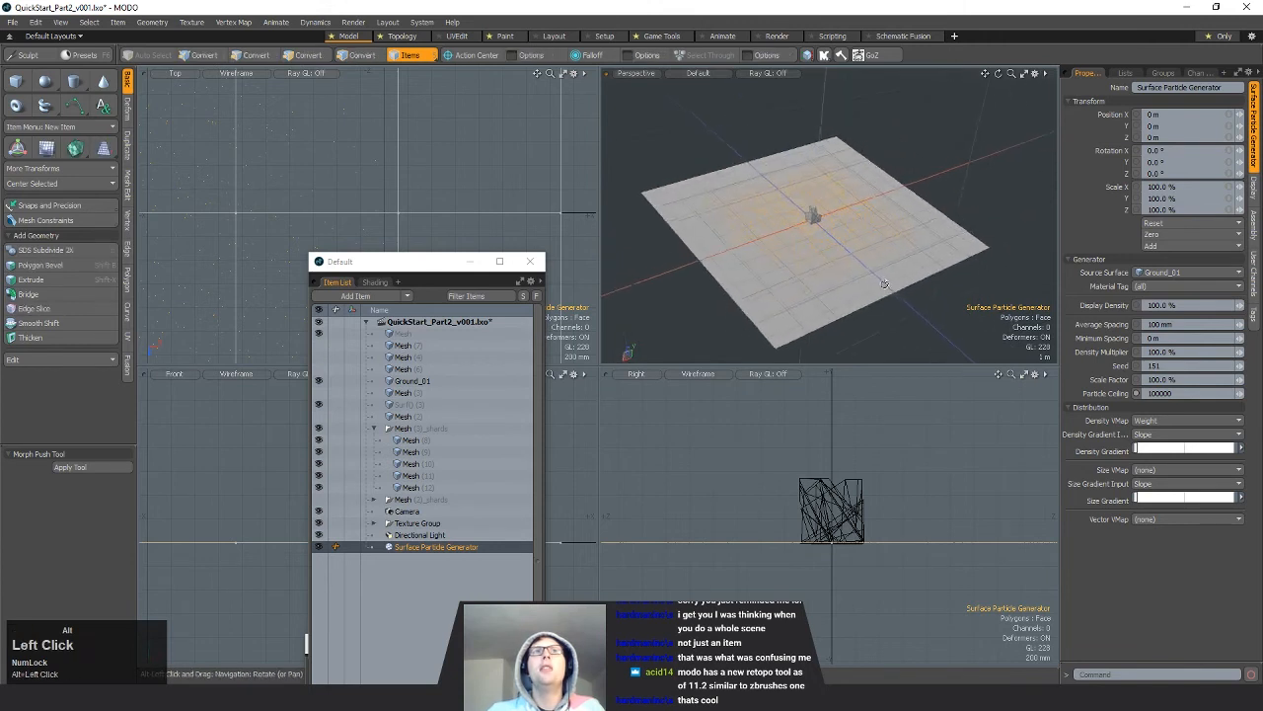
left_click_drag(858, 217, 871, 275, "alt")
left_click(1190, 325)
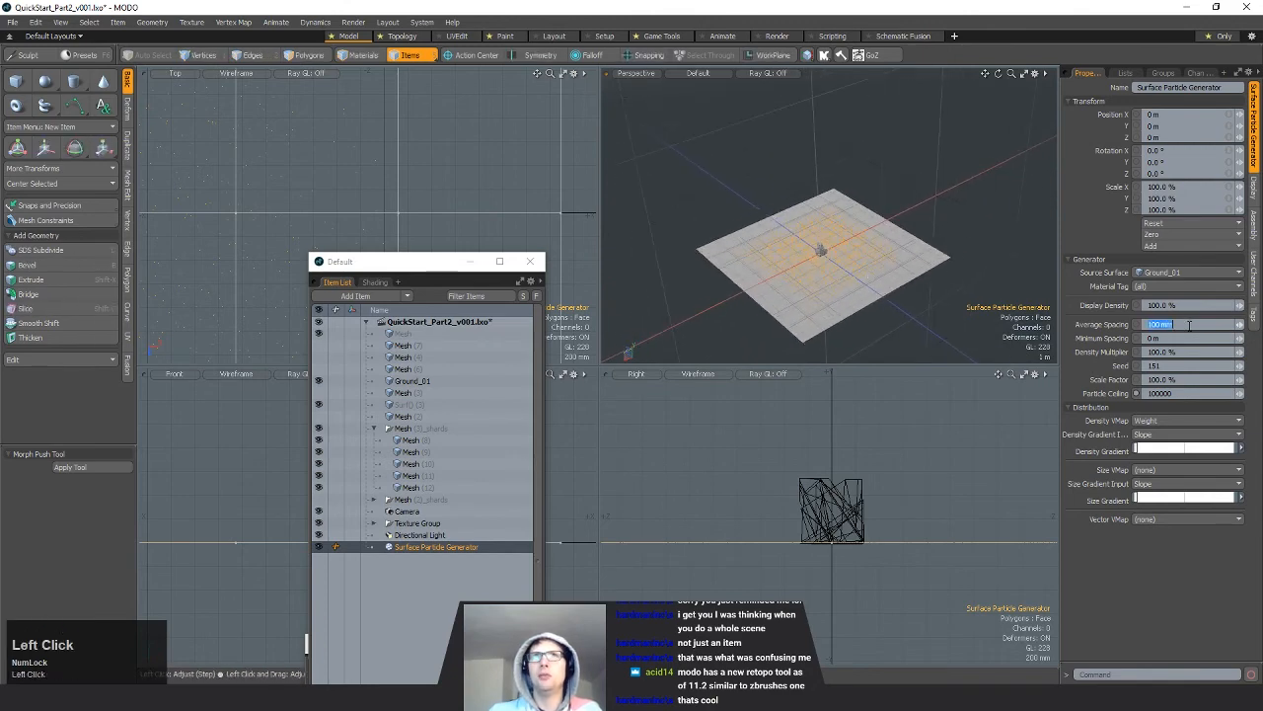
type("1")
key("Return")
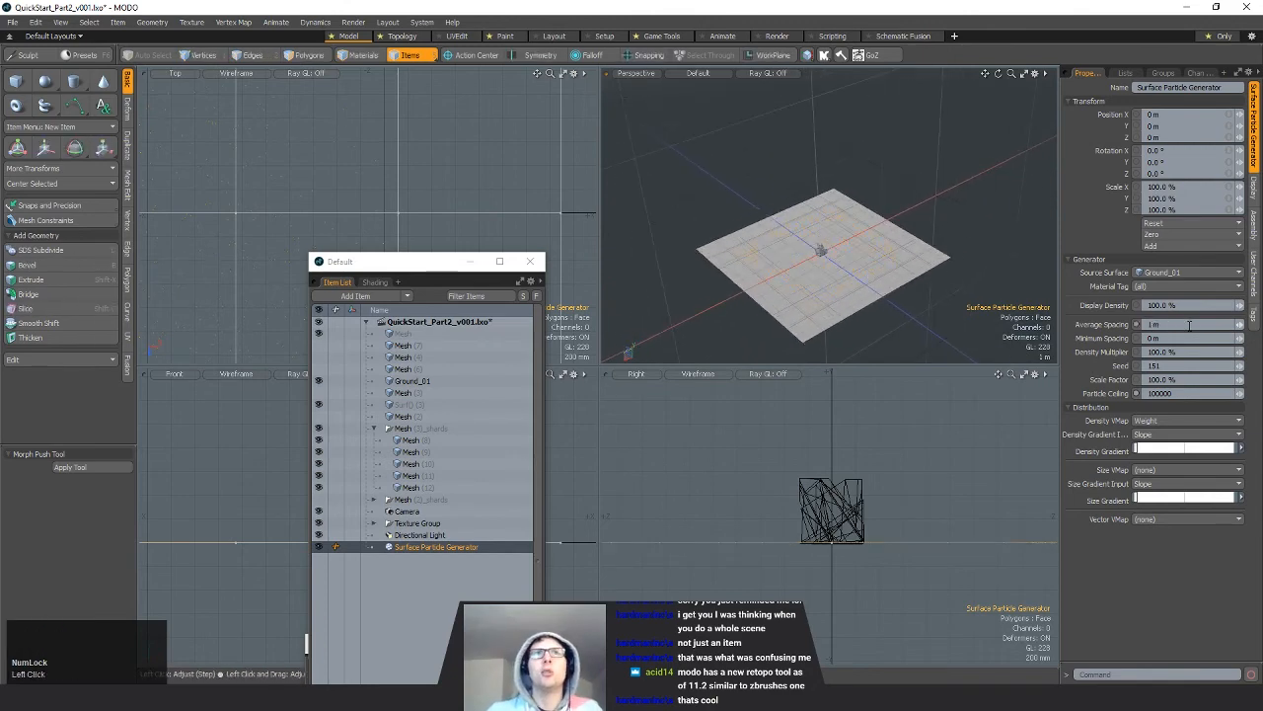
Step: Examine the particle spacing on Ground_01 around the shards in the perspective and top views
left_click_drag(835, 296, 835, 264, "ctrl+alt")
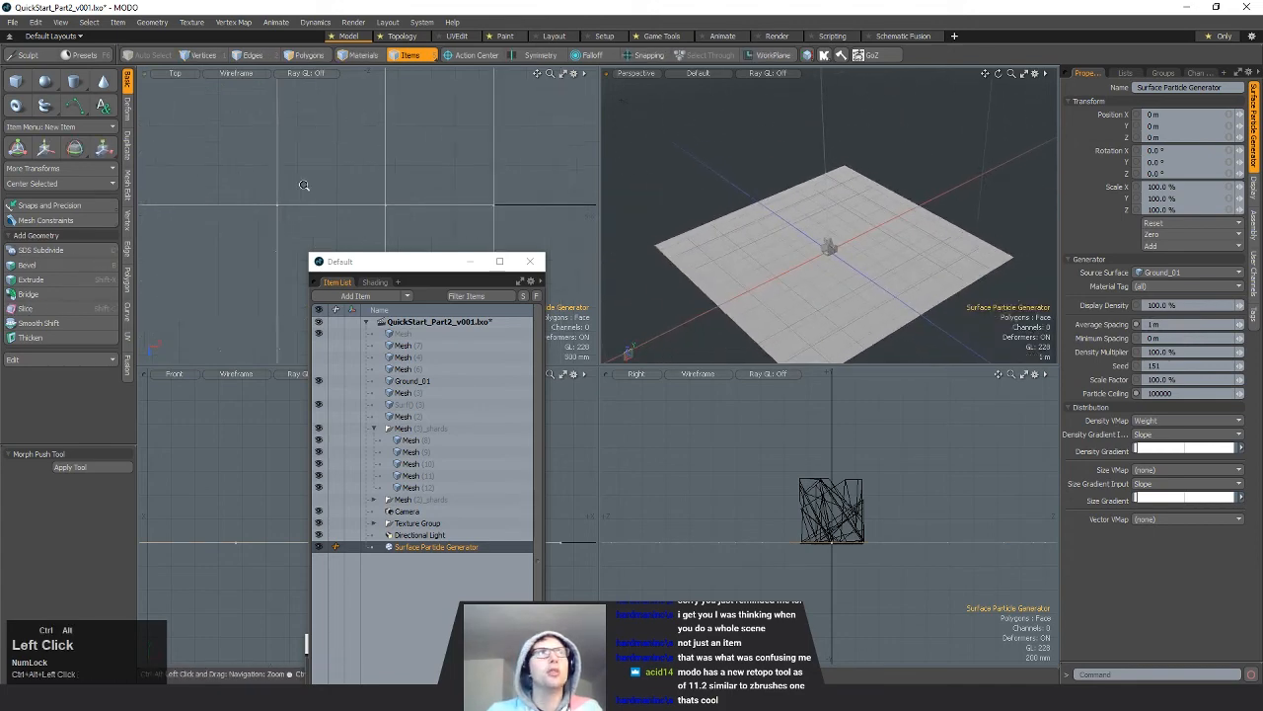
scroll(352, 190, "down", 5)
mouse_move(365, 185)
left_mouse_down("alt+shift")
mouse_move(355, 180)
mouse_move(362, 193)
left_mouse_up("alt+shift")
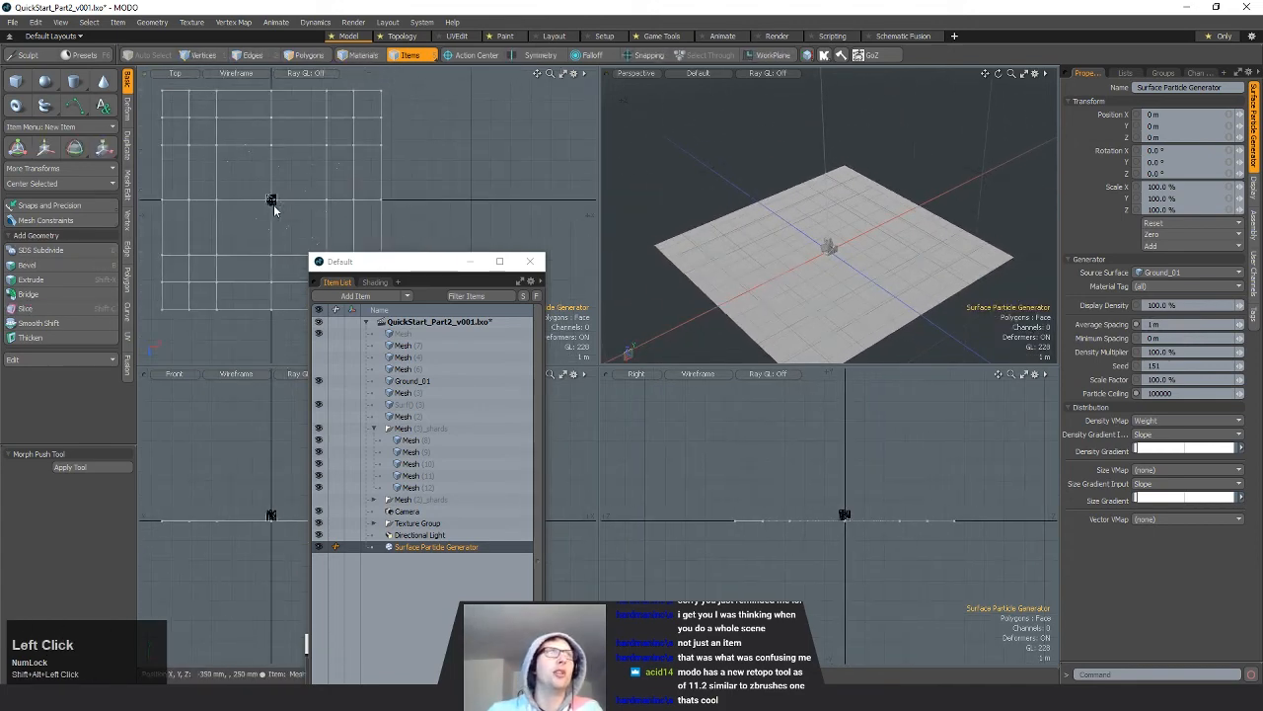
left_click(1172, 338)
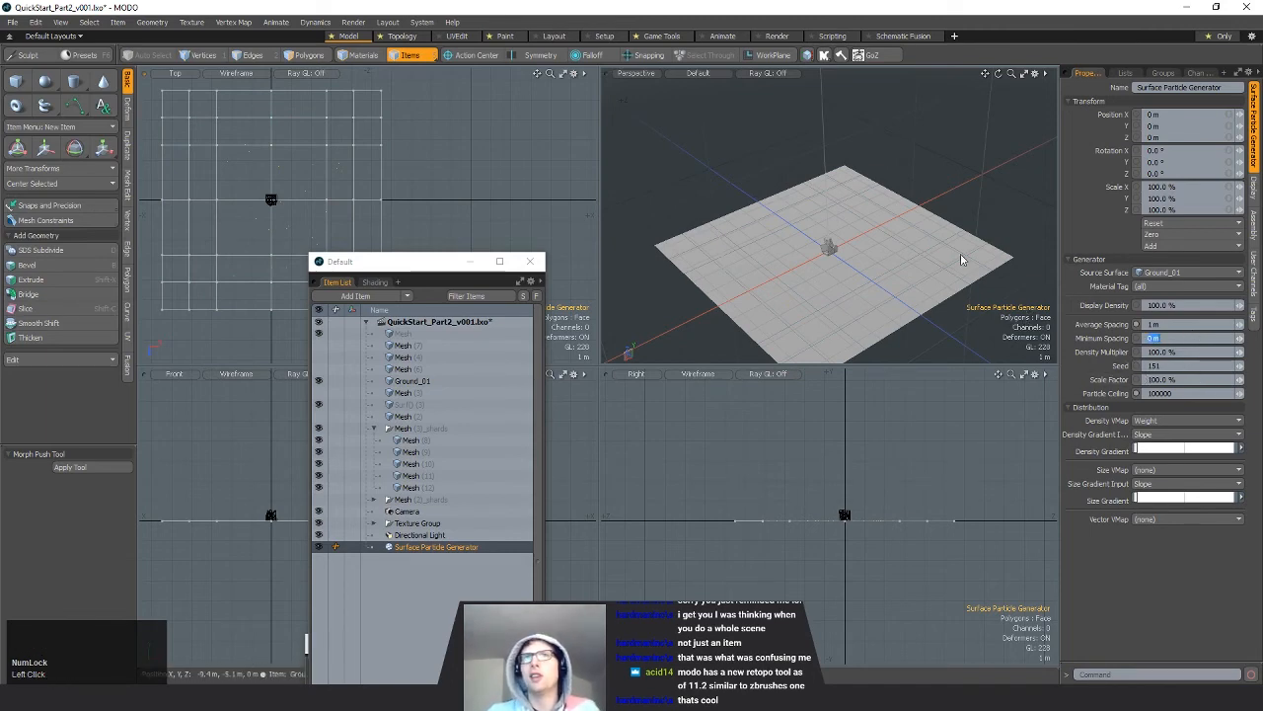
mouse_move(859, 226)
left_mouse_down("alt")
mouse_move(847, 228)
mouse_move(848, 210)
mouse_move(839, 219)
left_mouse_up("alt")
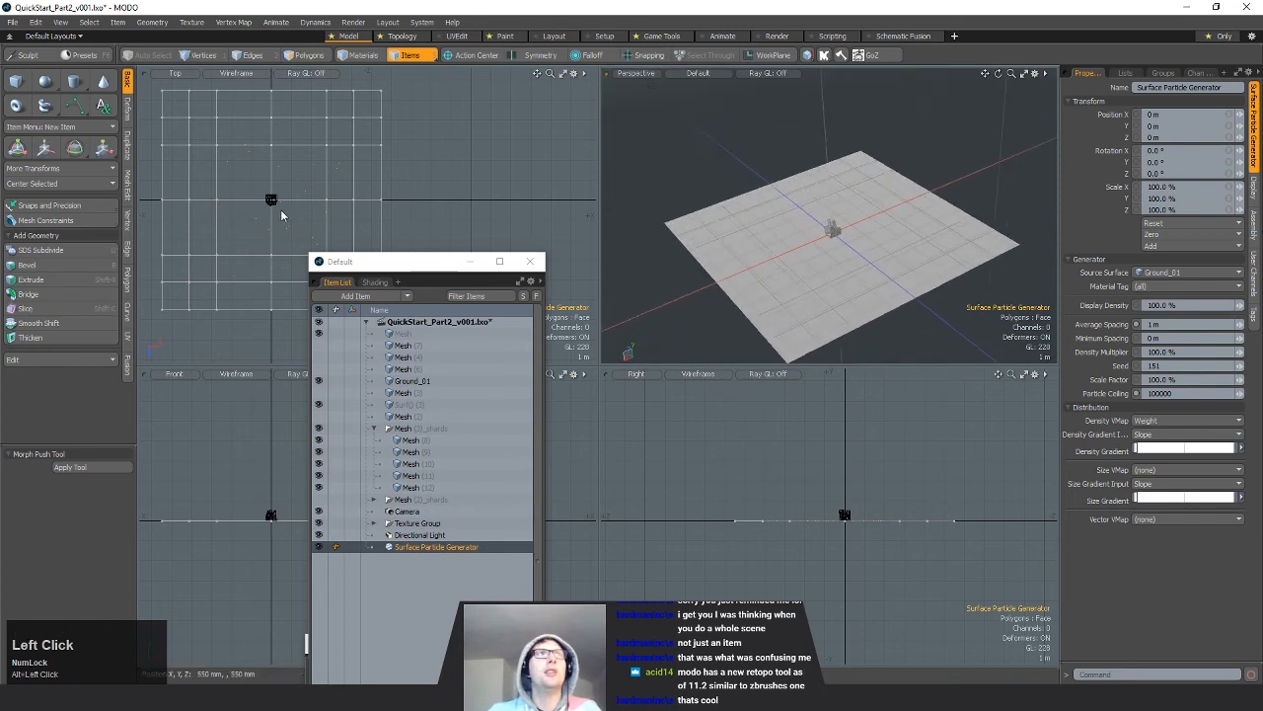
Step: Add a Replicator item to the scene
left_click_drag(873, 266, 913, 275, "alt+shift")
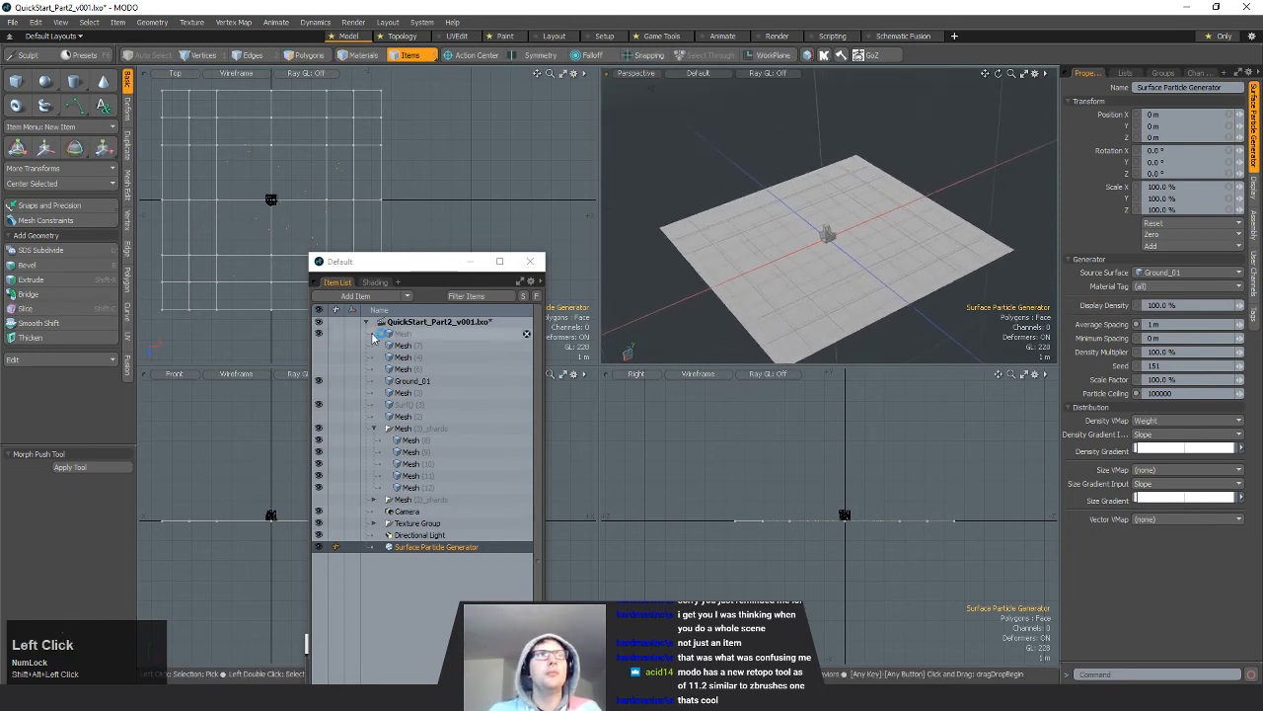
left_click(407, 296)
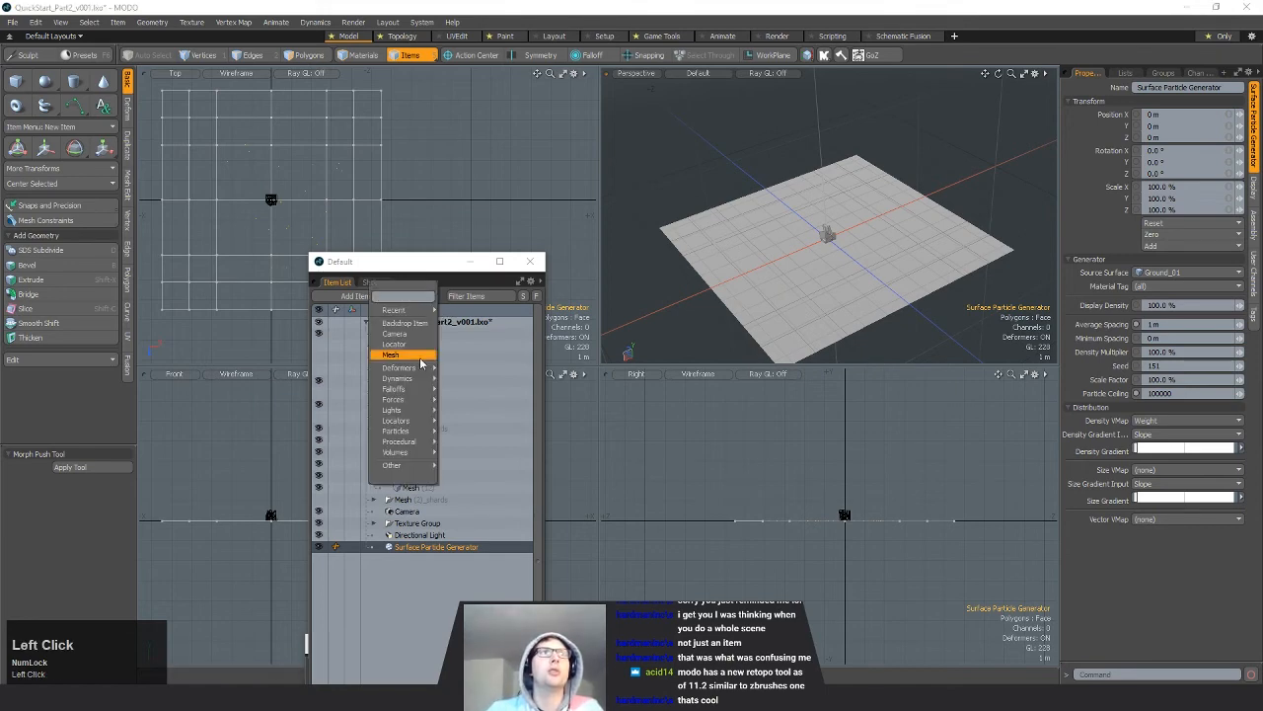
mouse_move(400, 430)
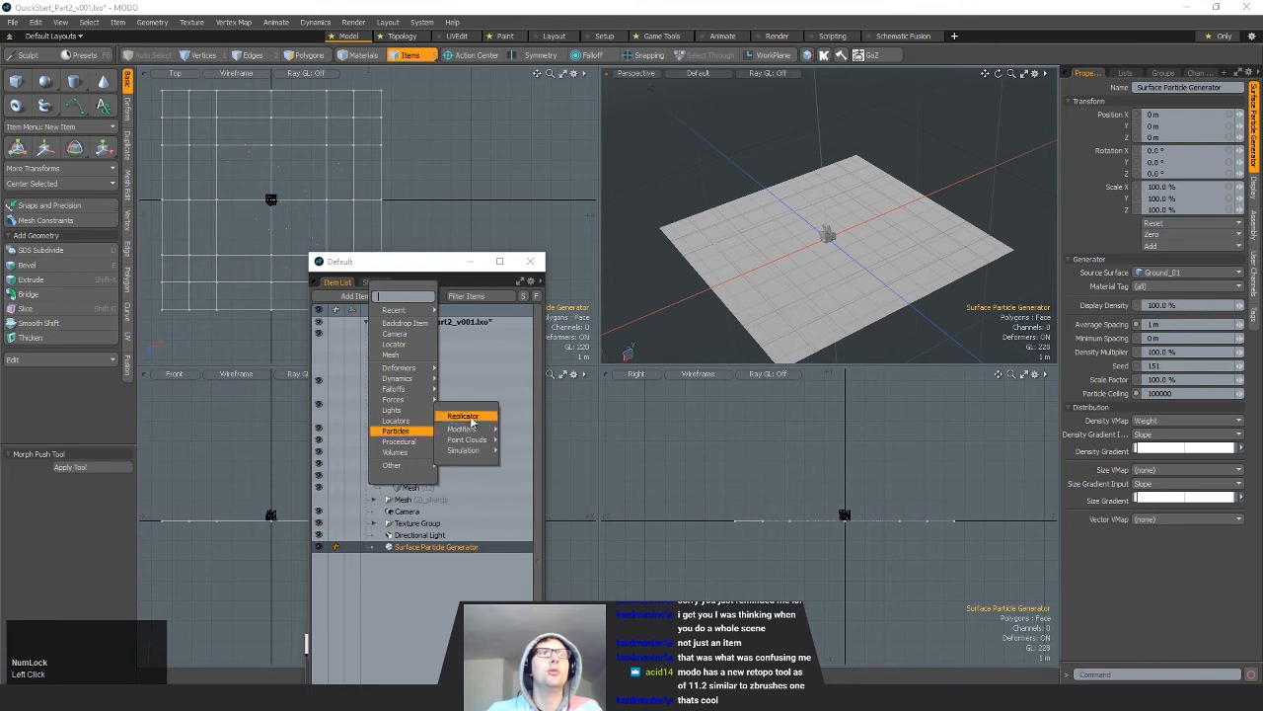
left_click(463, 415)
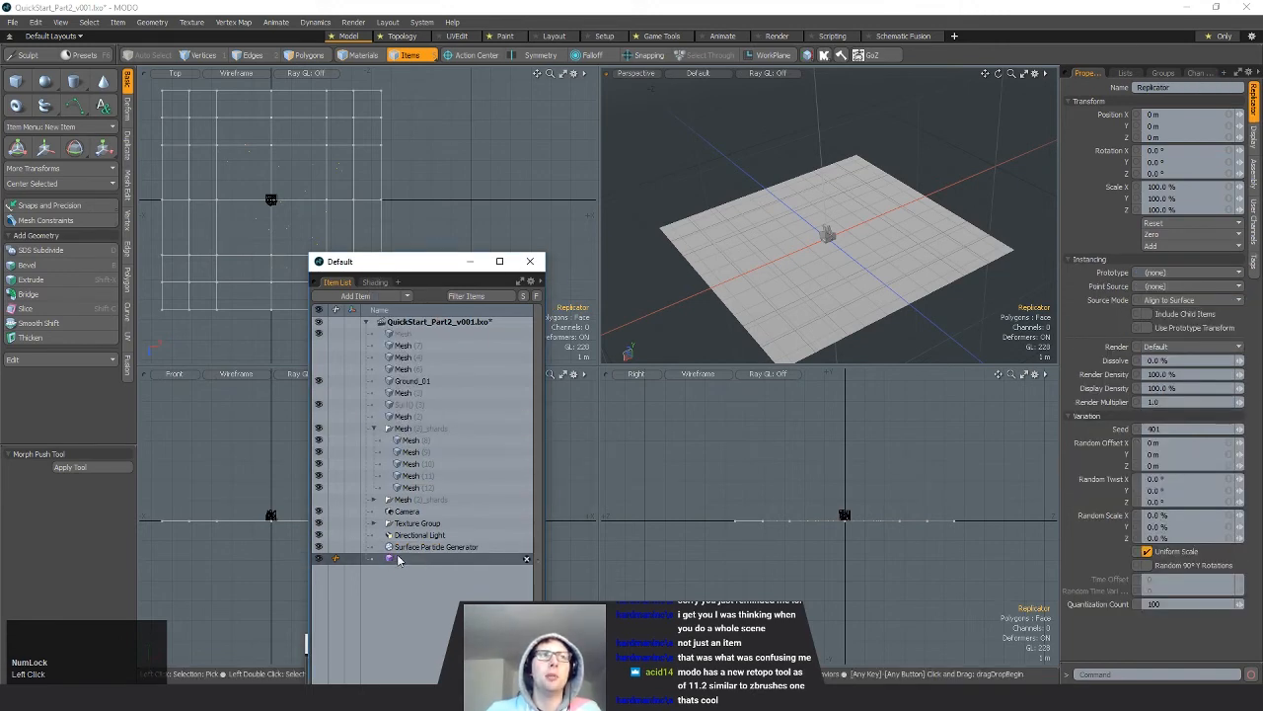
Step: Set the Replicator's Prototype to Shard_GRP and its Point Source to Surface Particle Generator
left_click(1180, 273)
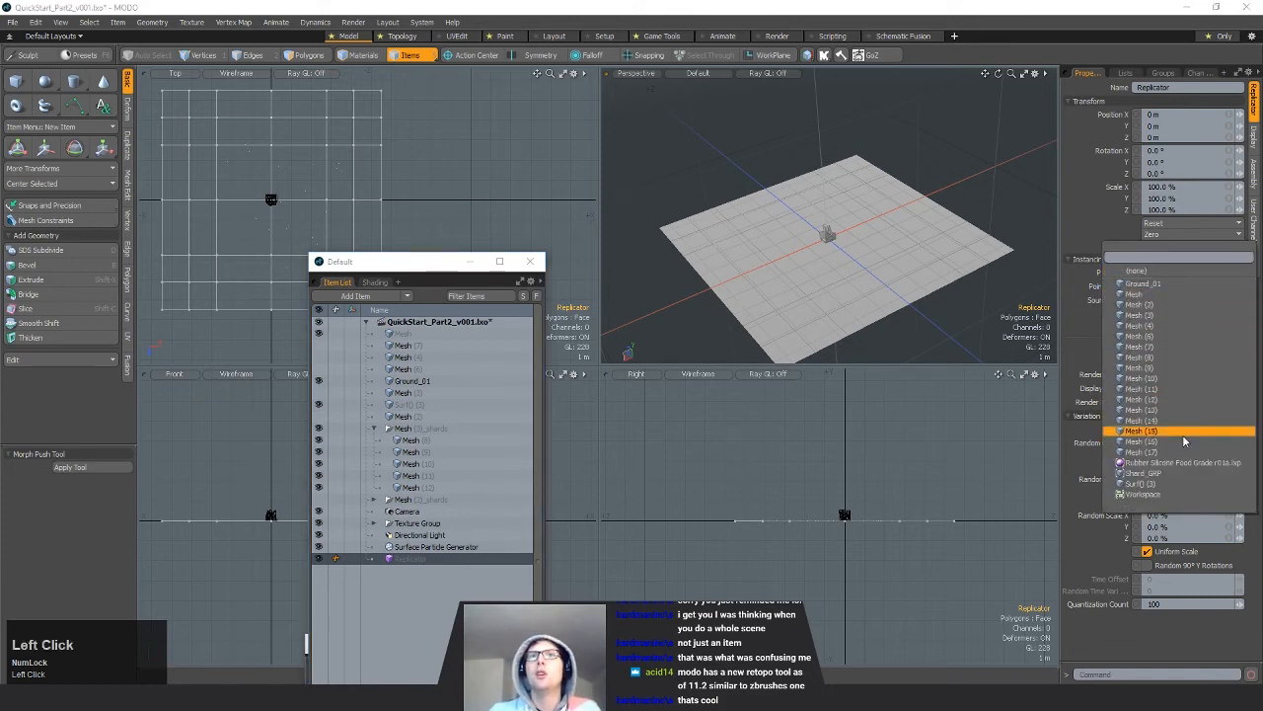
left_click(1172, 474)
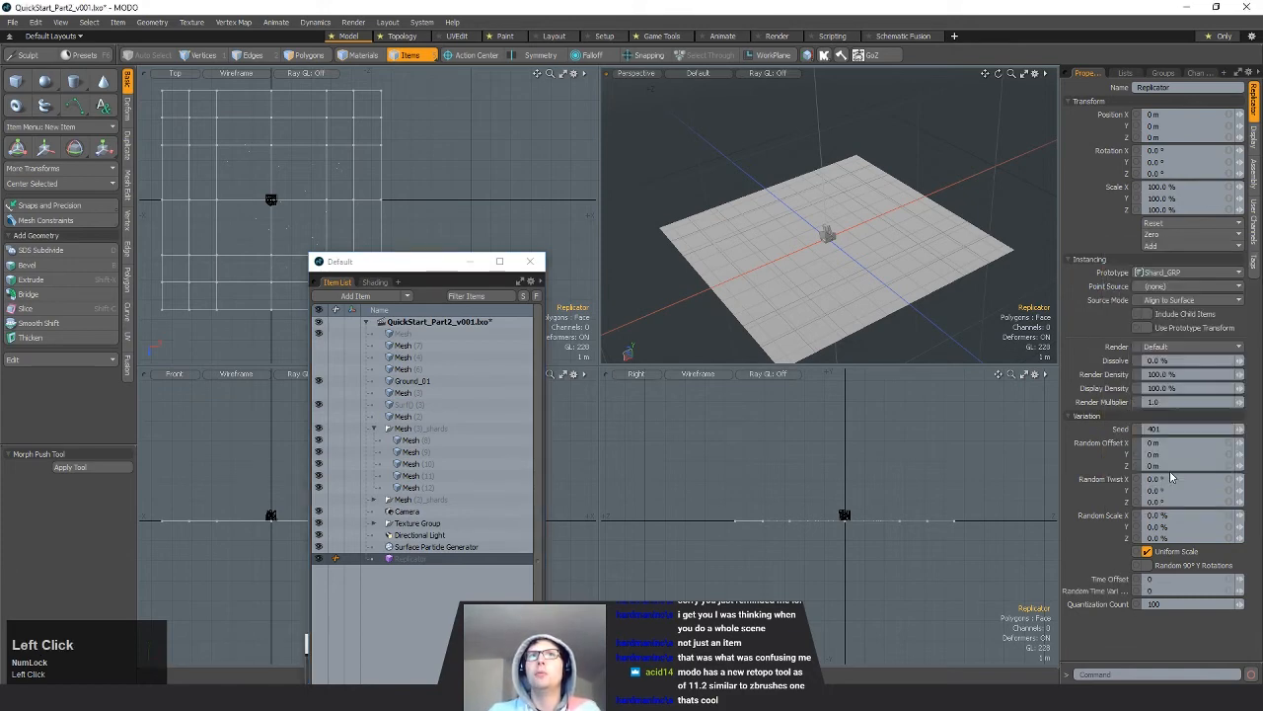
left_click(1167, 287)
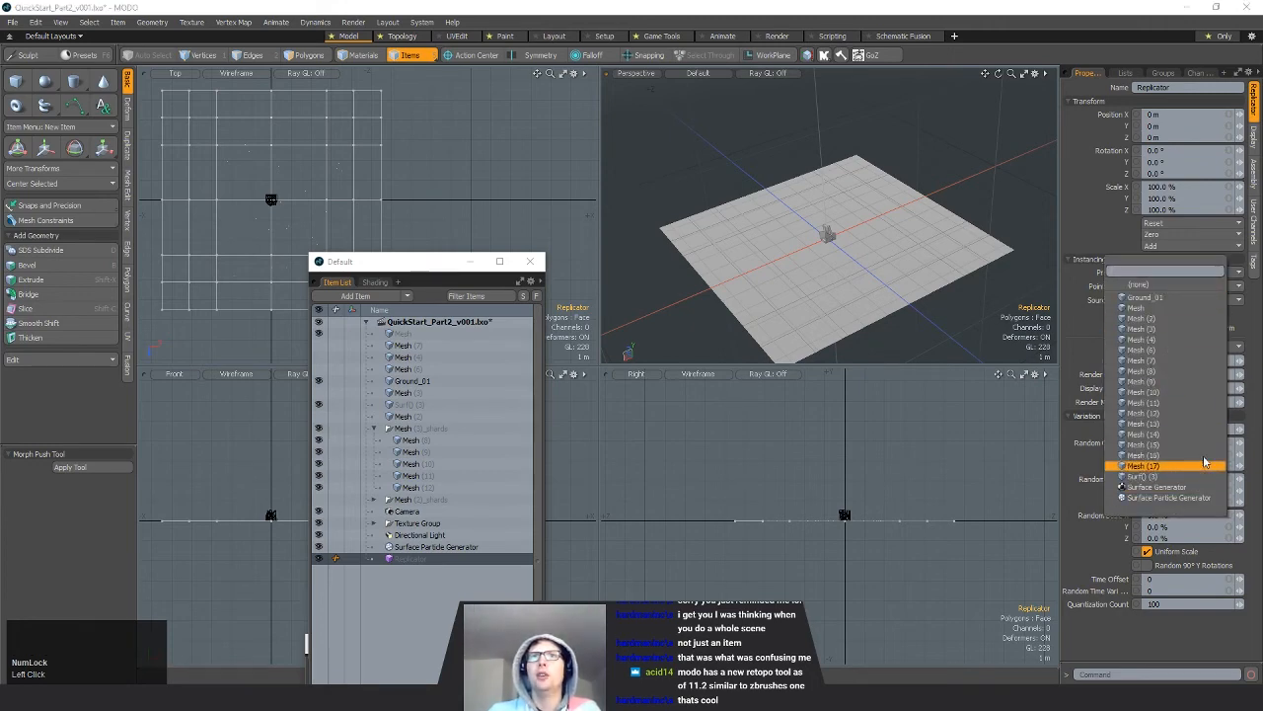
left_click(1136, 501)
Step: Check the position values of the individual shard meshes at the centre of Ground_01 against the placement of the replicas
left_click_drag(896, 222, 742, 184, "alt")
left_click(948, 263)
left_click(743, 184)
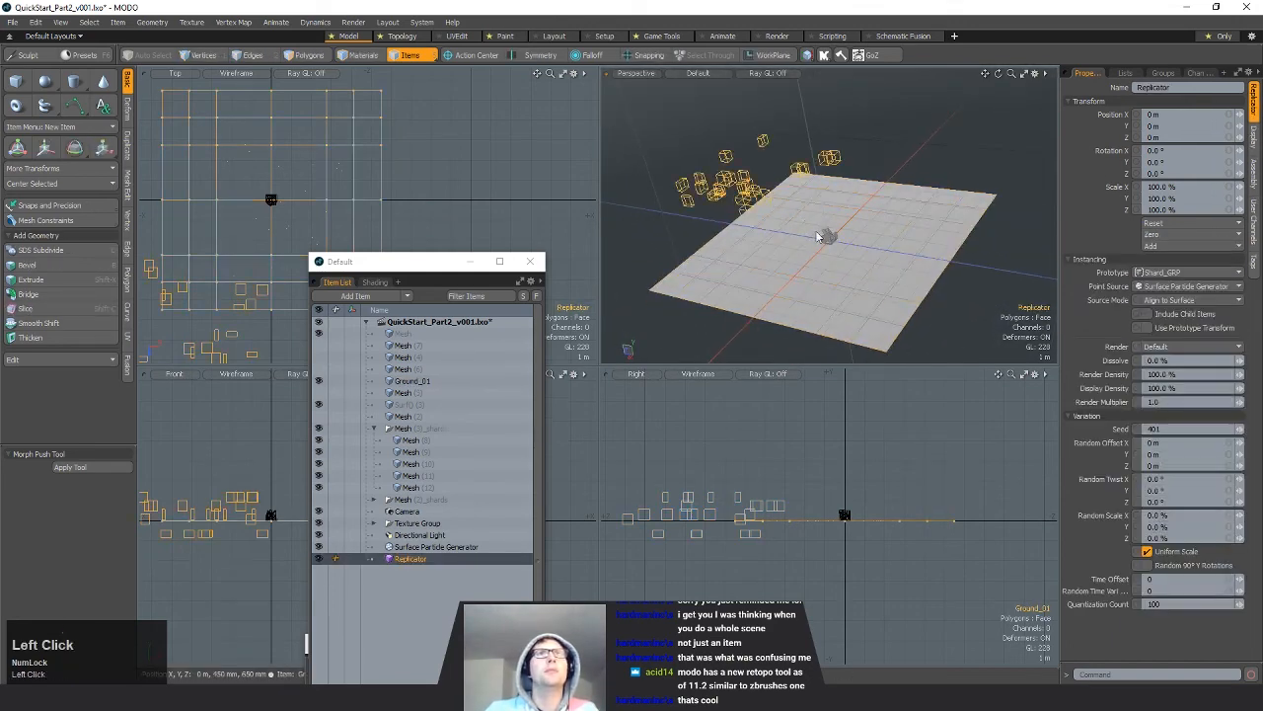
left_click(829, 238)
left_click_drag(953, 256, 871, 248, "alt")
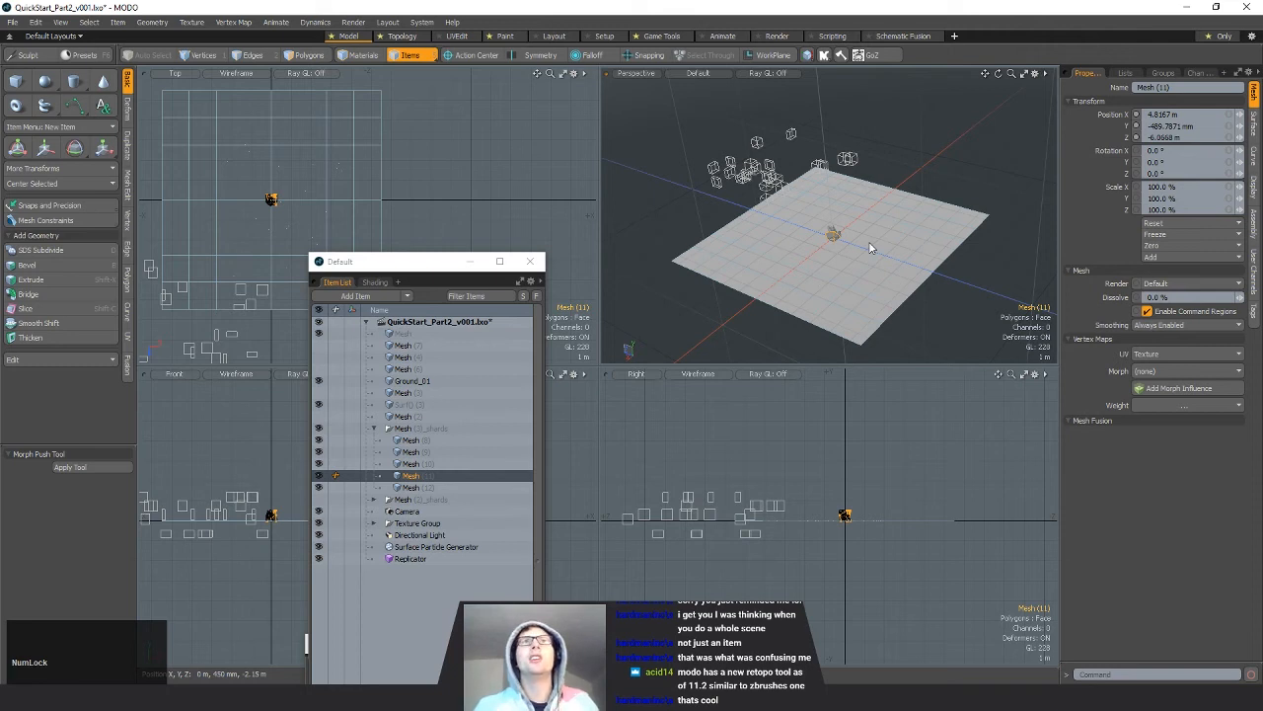
mouse_move(867, 250)
left_mouse_down("alt")
mouse_move(893, 232)
mouse_move(867, 256)
left_mouse_up("alt")
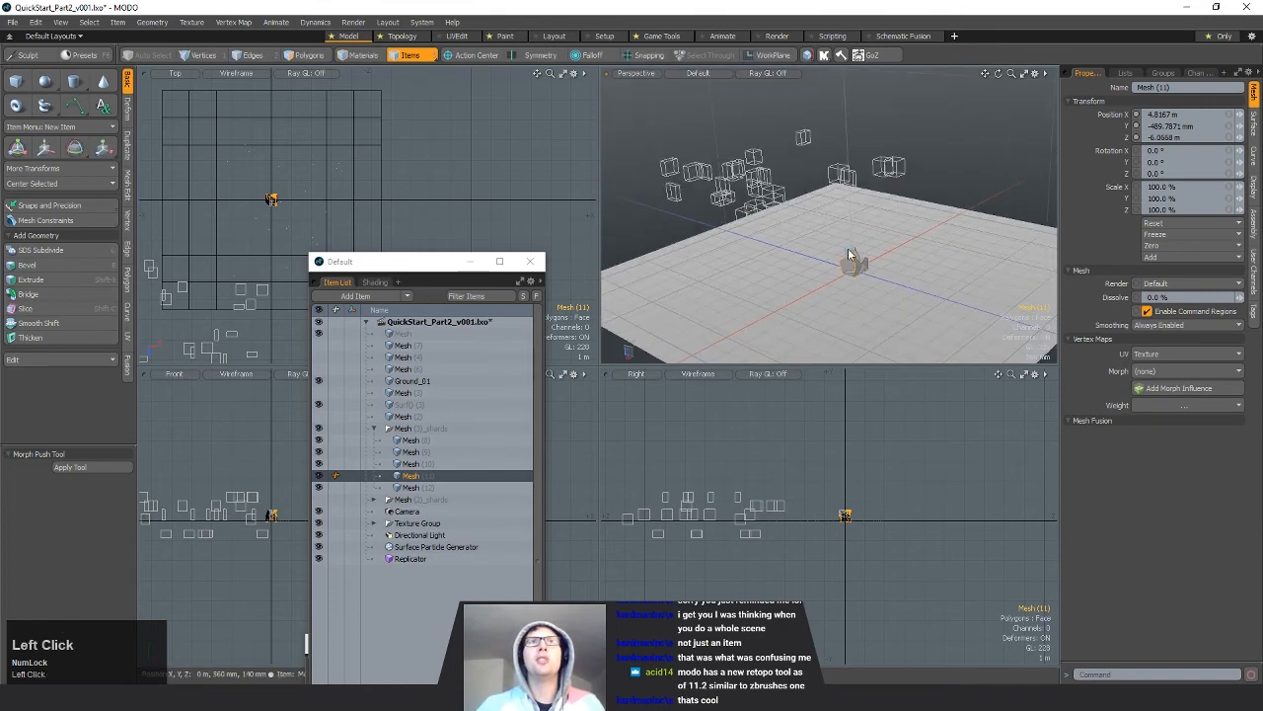
left_click(848, 248)
left_click(858, 255)
left_click(857, 251)
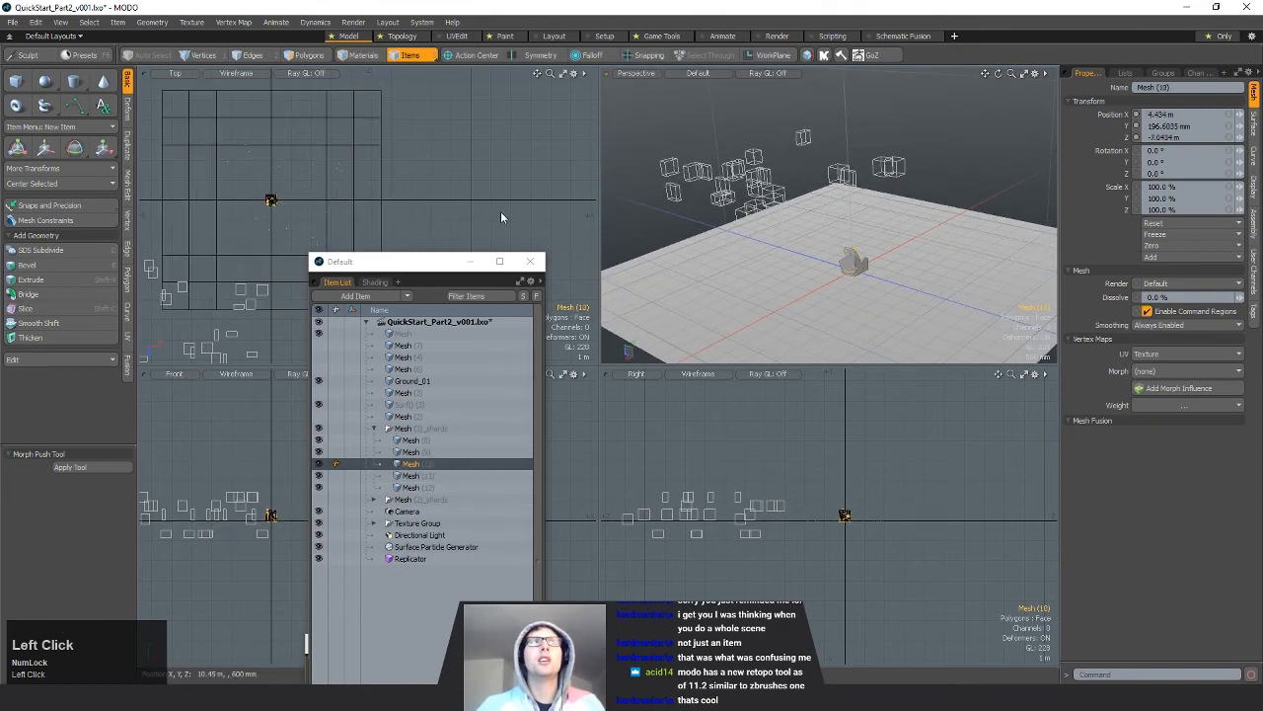
left_click_drag(857, 252, 858, 269, "ctrl+alt")
left_click(865, 288)
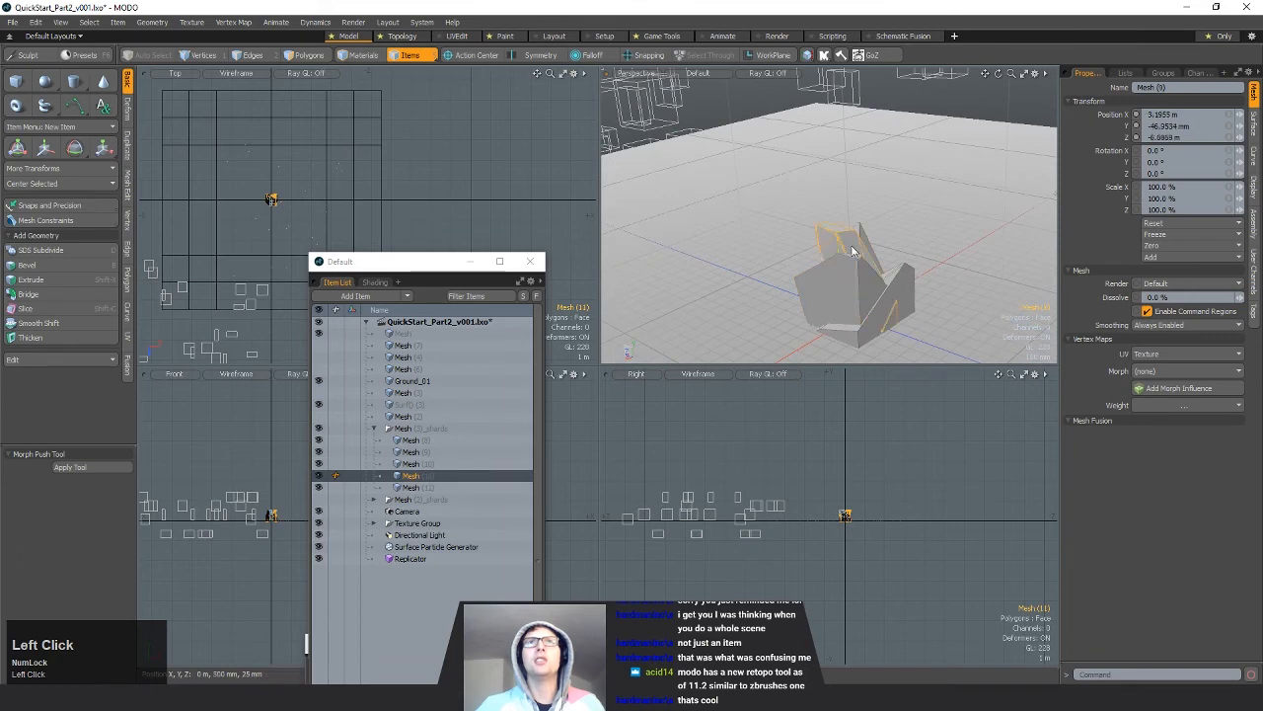
left_click(874, 309)
left_click(899, 290)
left_click(852, 279)
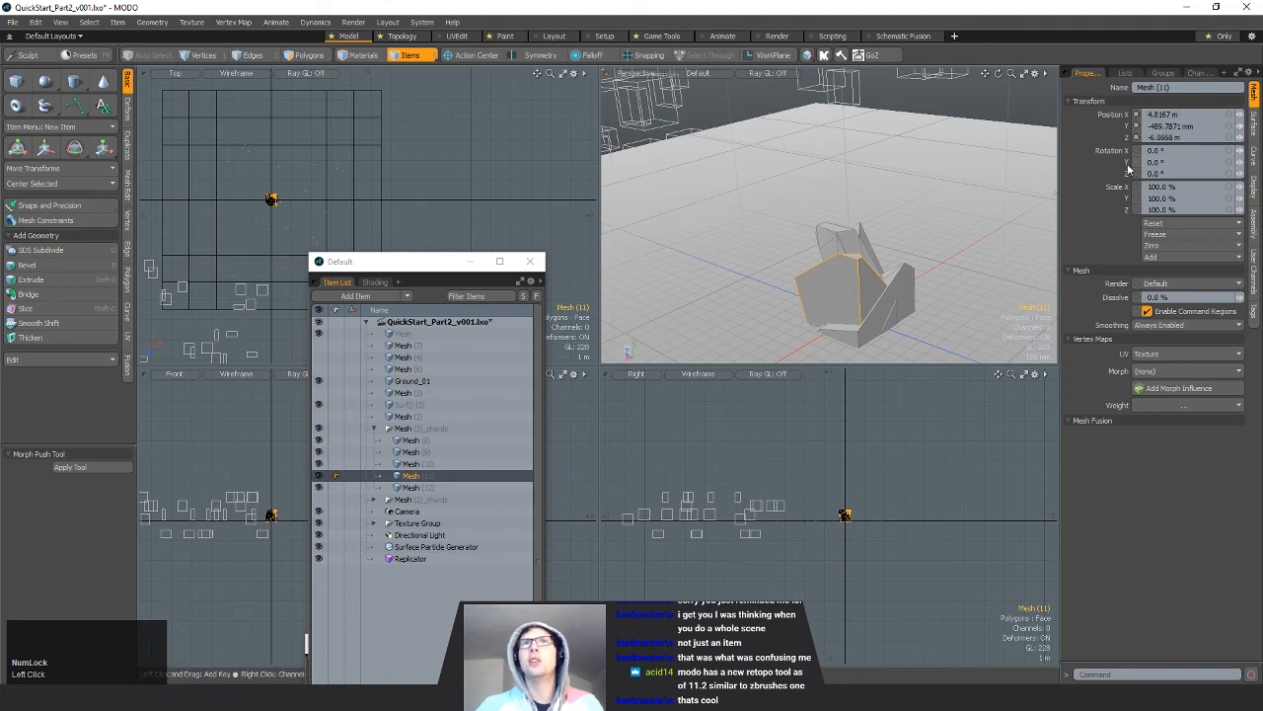
Step: Examine where the replicas sit relative to Ground_01 in the perspective and top views
left_click_drag(1026, 198, 856, 280, "alt")
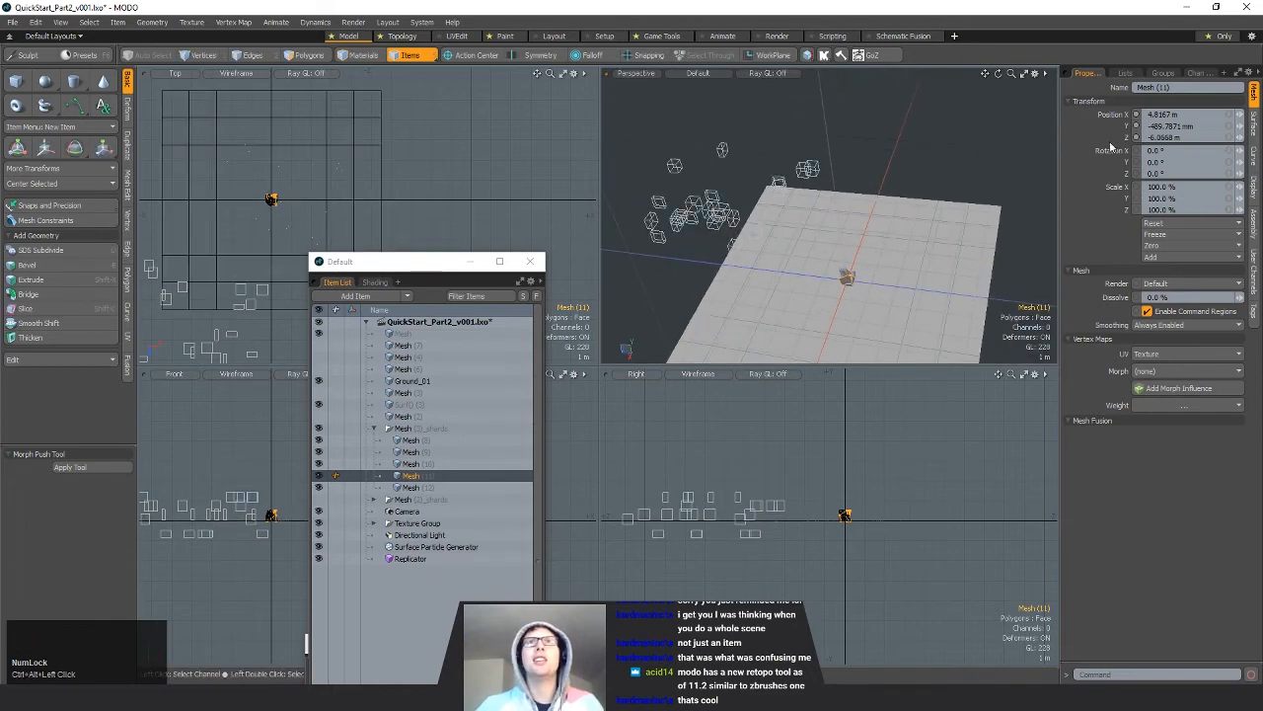
left_click_drag(255, 229, 348, 235, "alt+shift")
left_click_drag(348, 235, 304, 201, "alt+shift")
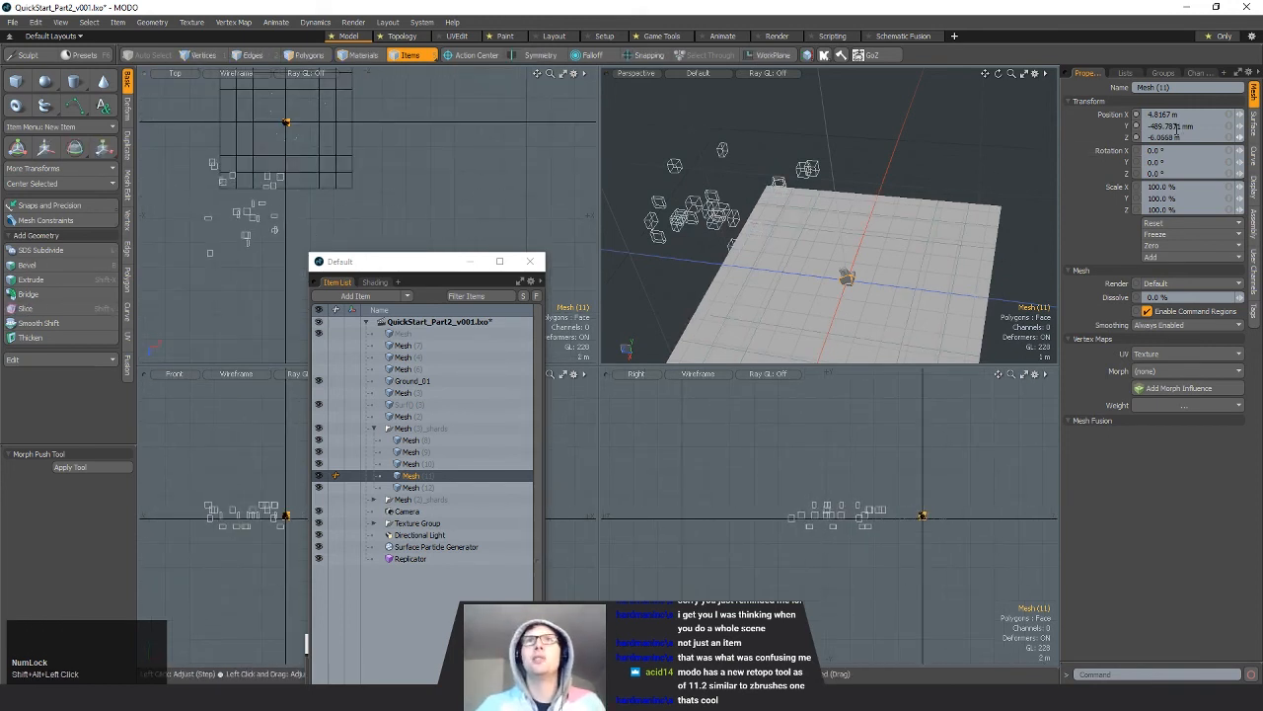
left_click_drag(308, 166, 285, 199, "alt+shift")
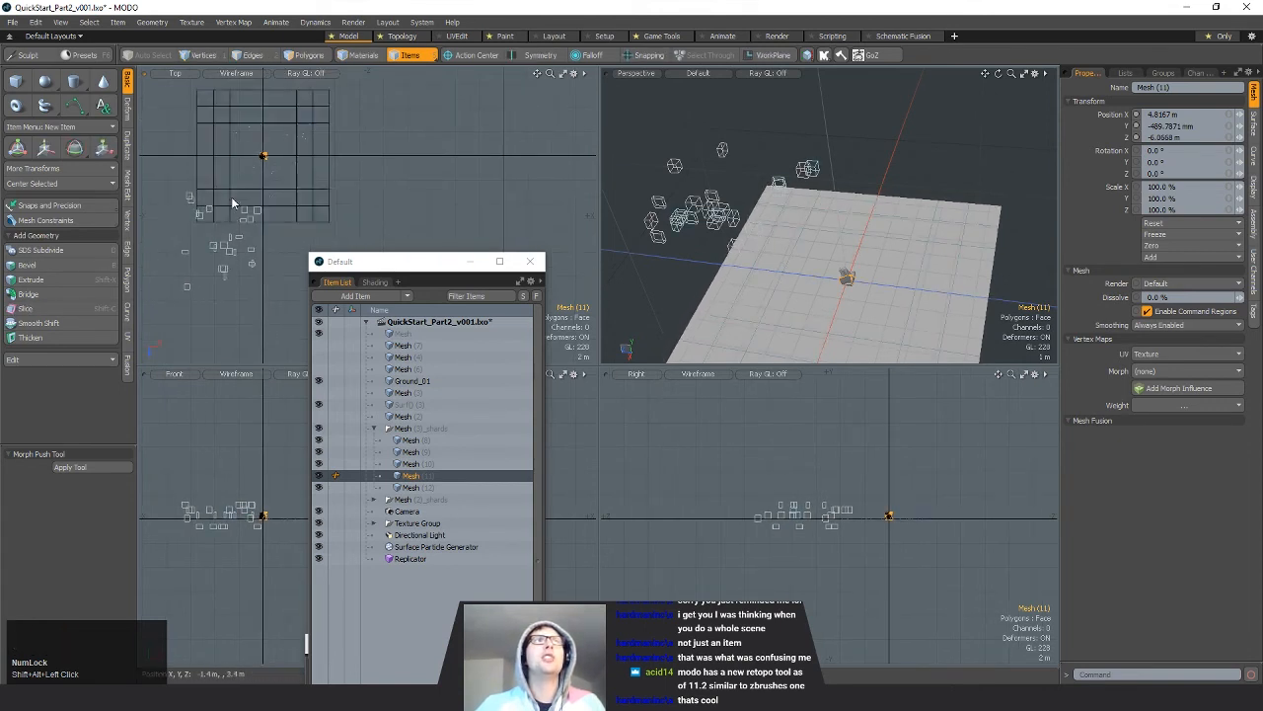
scroll(231, 200, "up", 2)
left_click_drag(298, 171, 297, 191, "alt+shift")
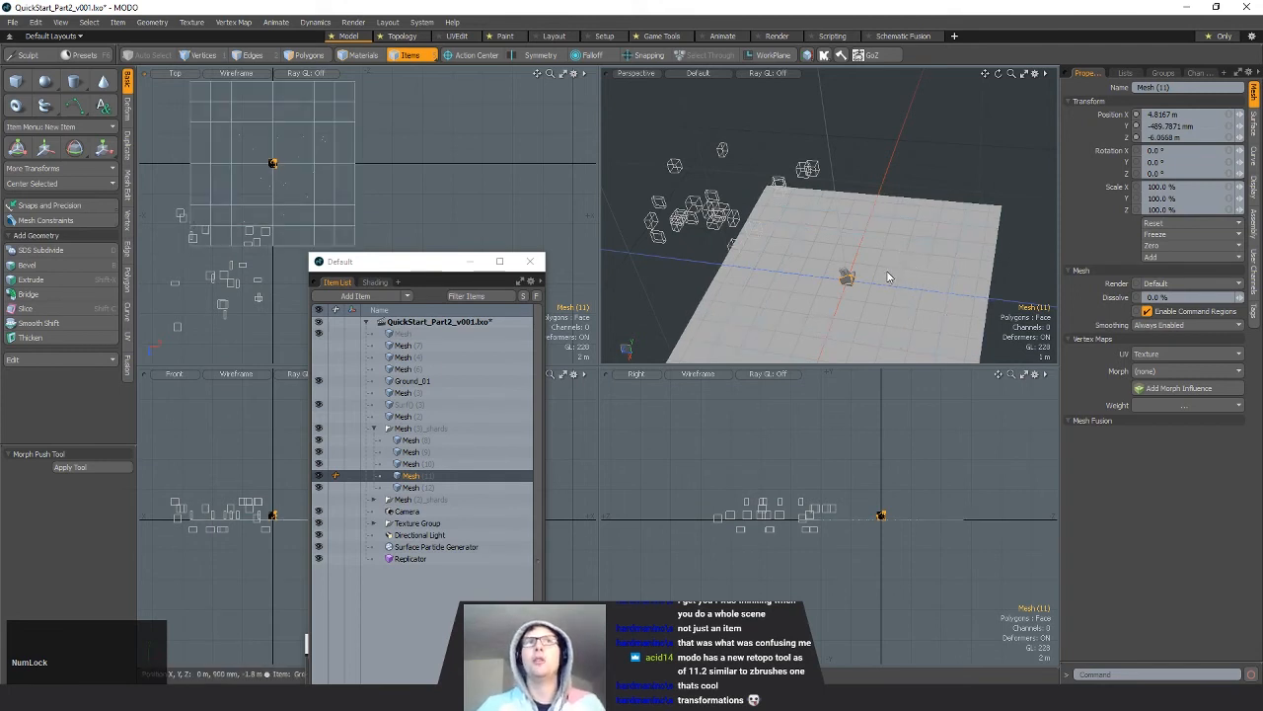
Step: Freeze the transforms of the five shard meshes, Mesh (8) through Mesh (12), together
left_click_drag(888, 276, 900, 256, "alt+shift")
left_click(426, 488)
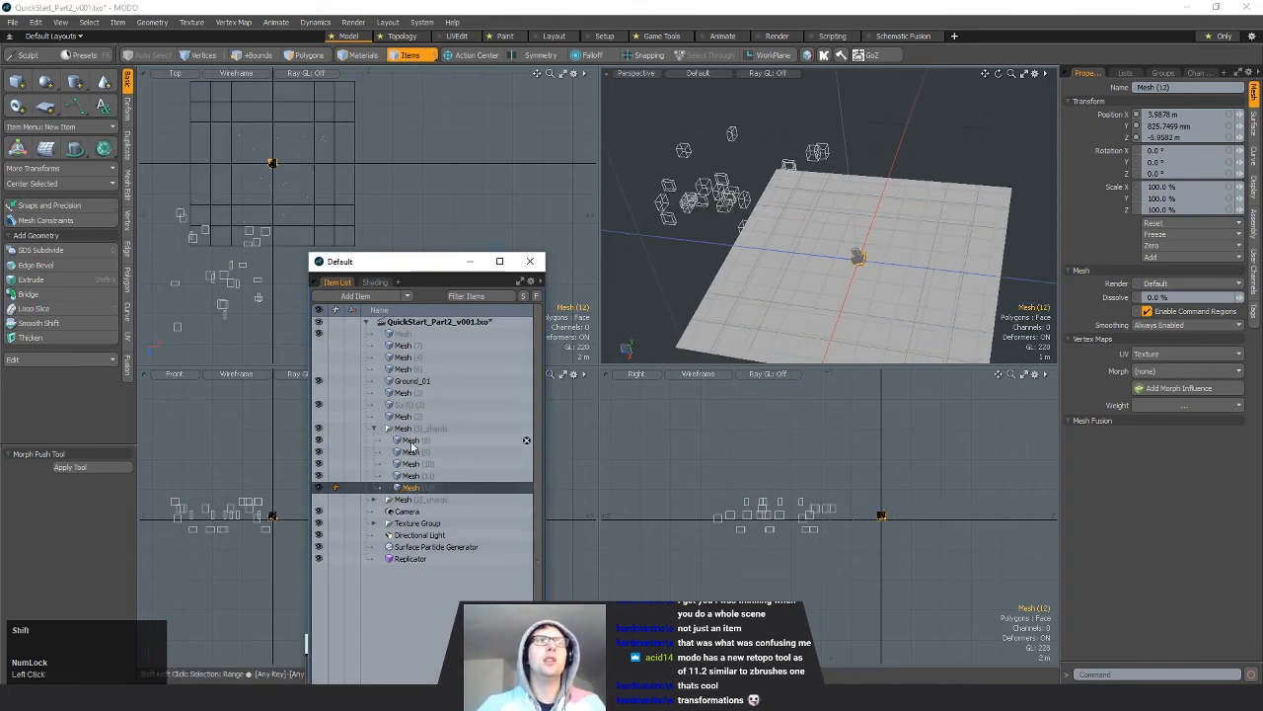
left_click(434, 440, "shift")
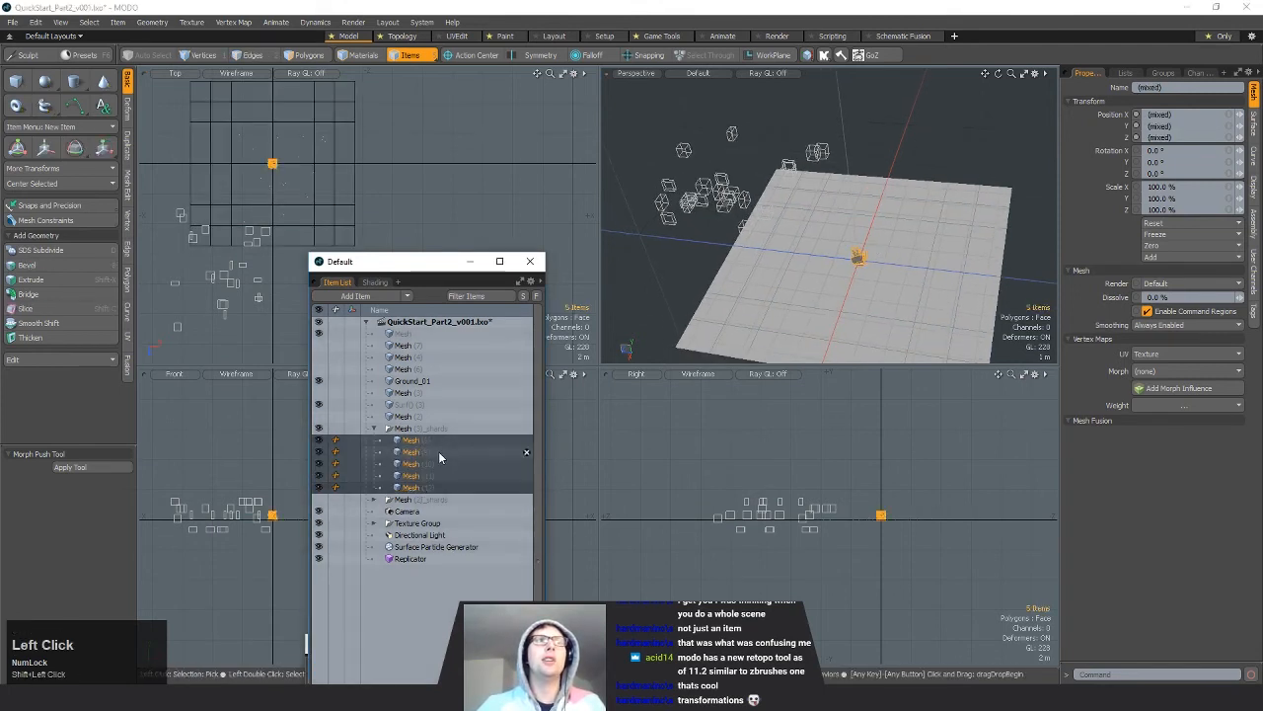
left_click(1172, 234)
left_click(1162, 294)
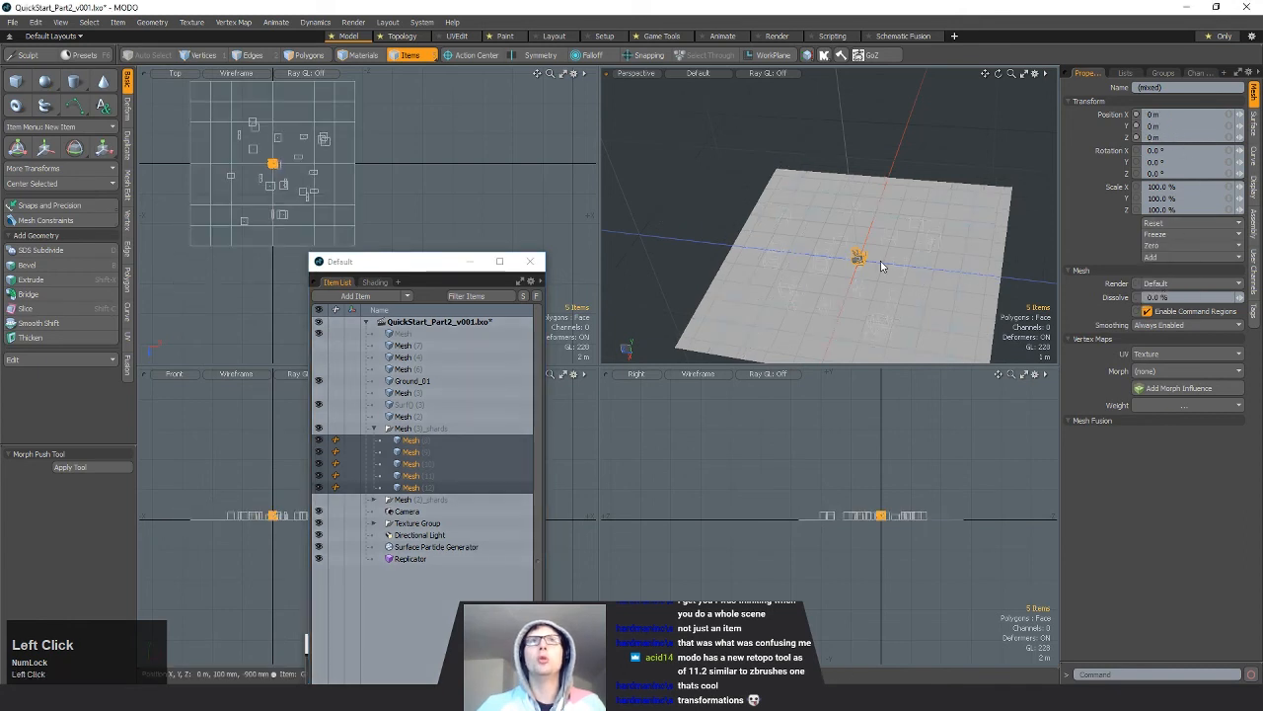
Step: Hide the expanded shards group that holds the five source meshes
mouse_move(883, 265)
left_mouse_down("alt")
mouse_move(835, 296)
mouse_move(882, 276)
left_mouse_up("alt")
left_click_drag(882, 276, 869, 253, "alt+shift")
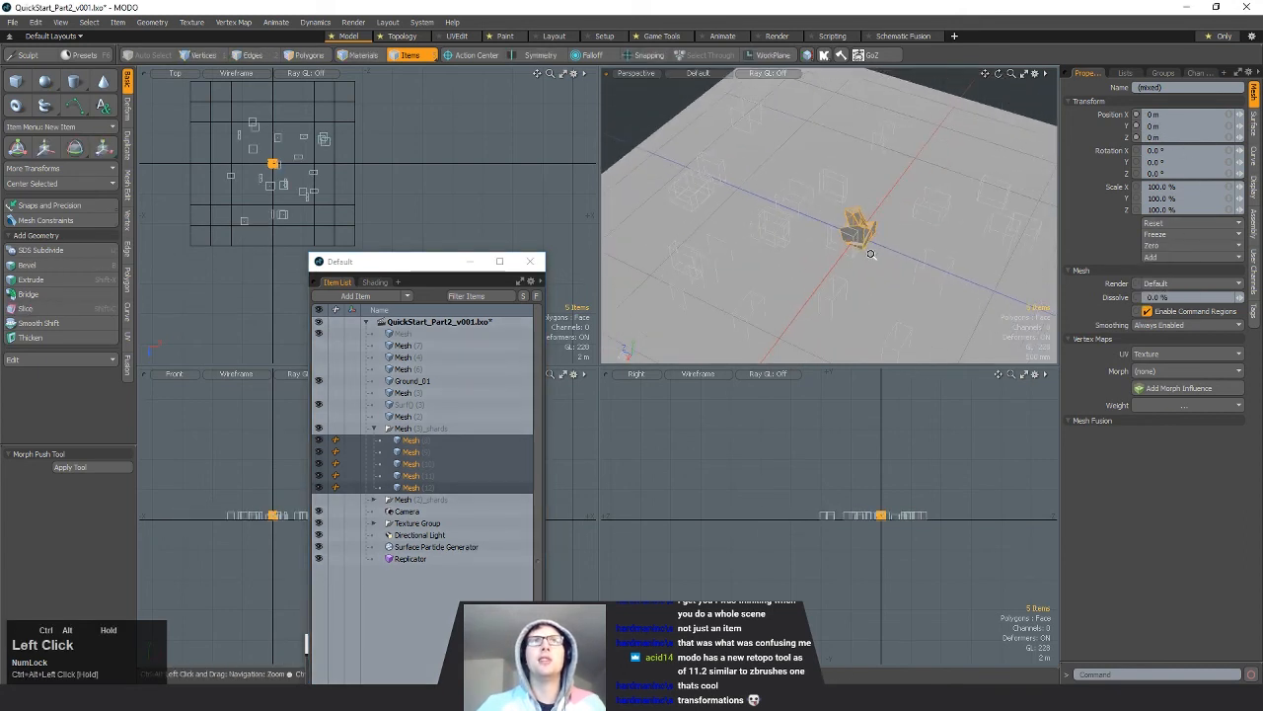
left_click_drag(308, 173, 358, 195, "ctrl+alt")
left_click_drag(357, 194, 400, 181, "ctrl+alt")
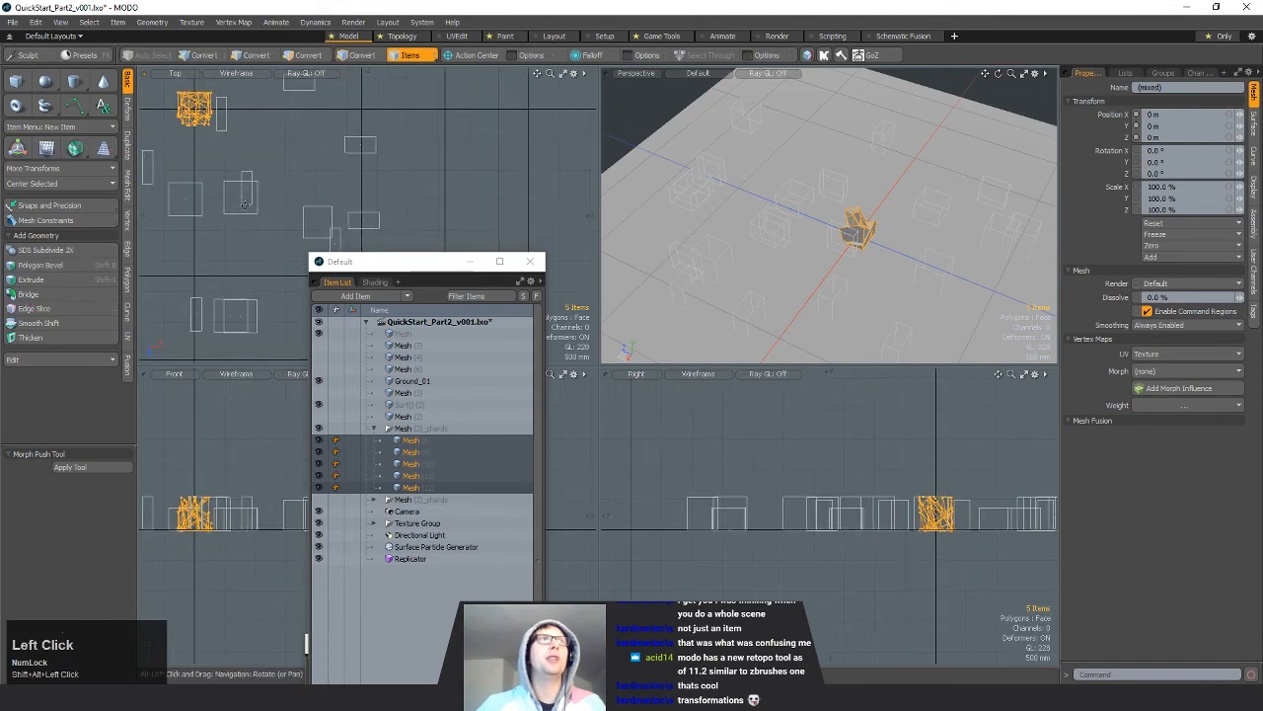
left_click_drag(832, 259, 767, 226, "alt")
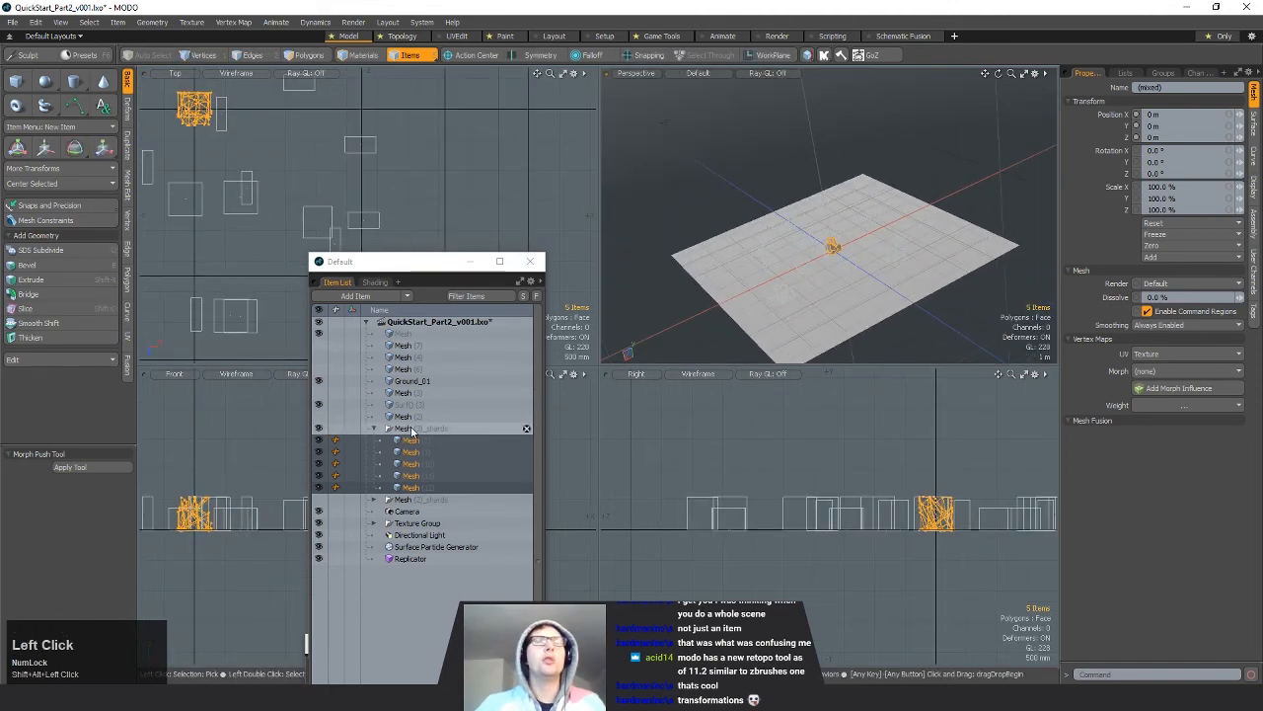
left_click_drag(882, 254, 850, 285, "ctrl+alt")
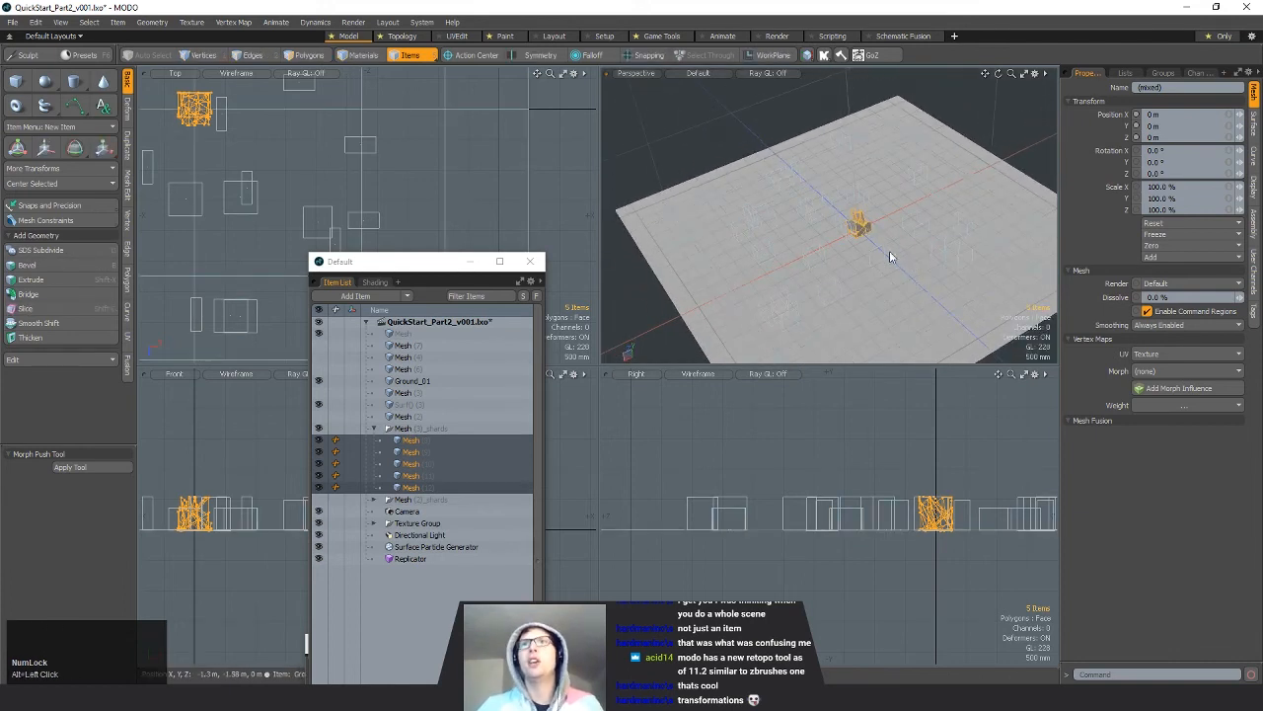
left_click(319, 429)
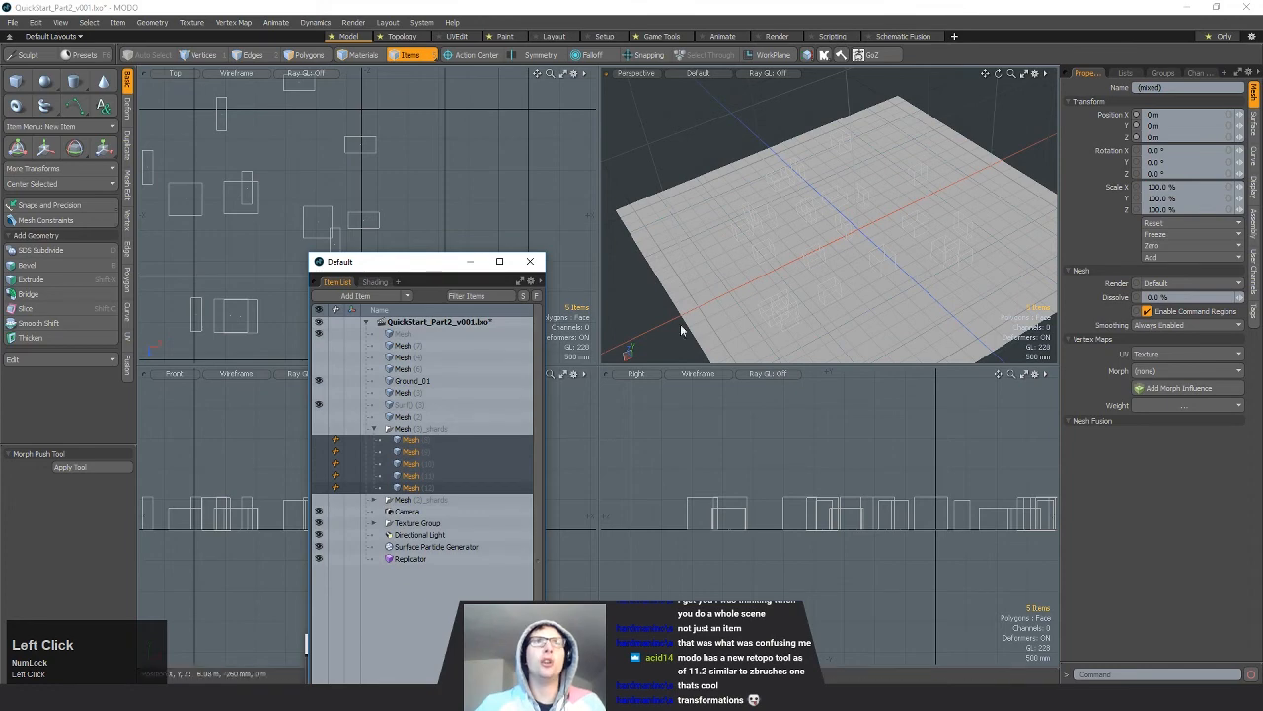
Step: Set the perspective viewport's Replicators display to Selected and its Selected Item Drawing to Filled
left_click_drag(895, 215, 874, 159, "alt")
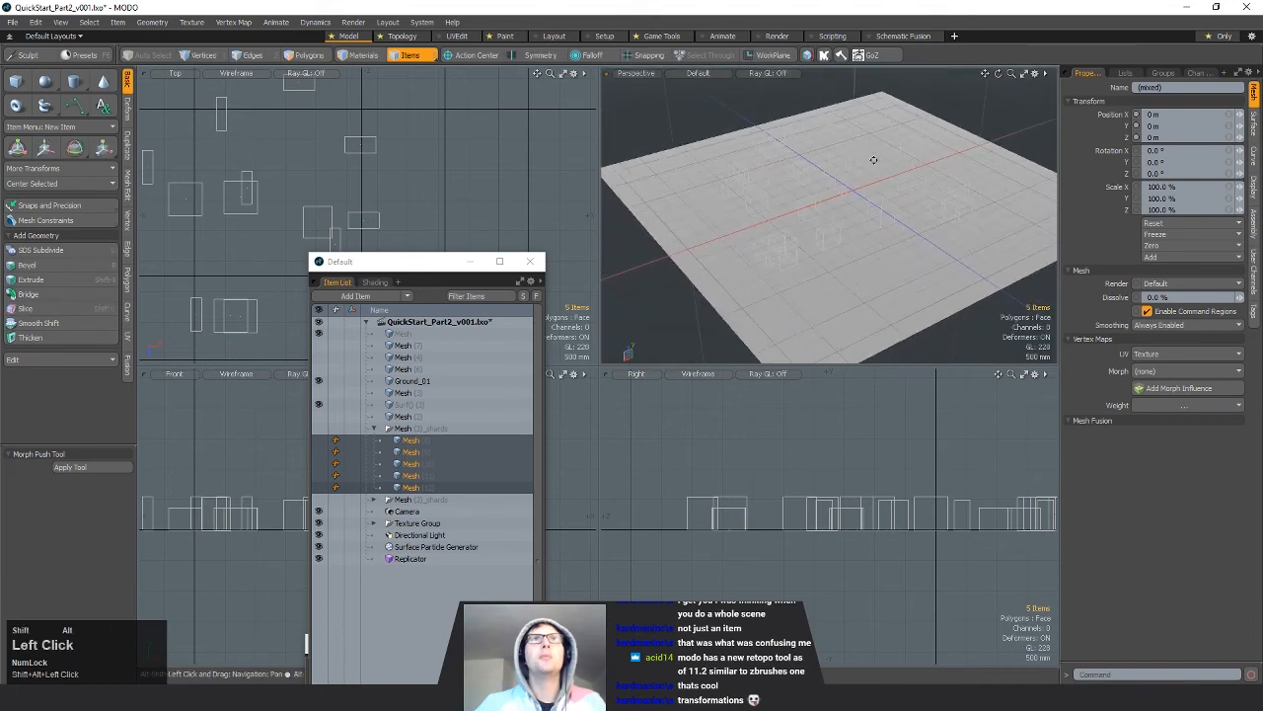
left_click_drag(938, 211, 863, 228, "alt")
left_click(1033, 75)
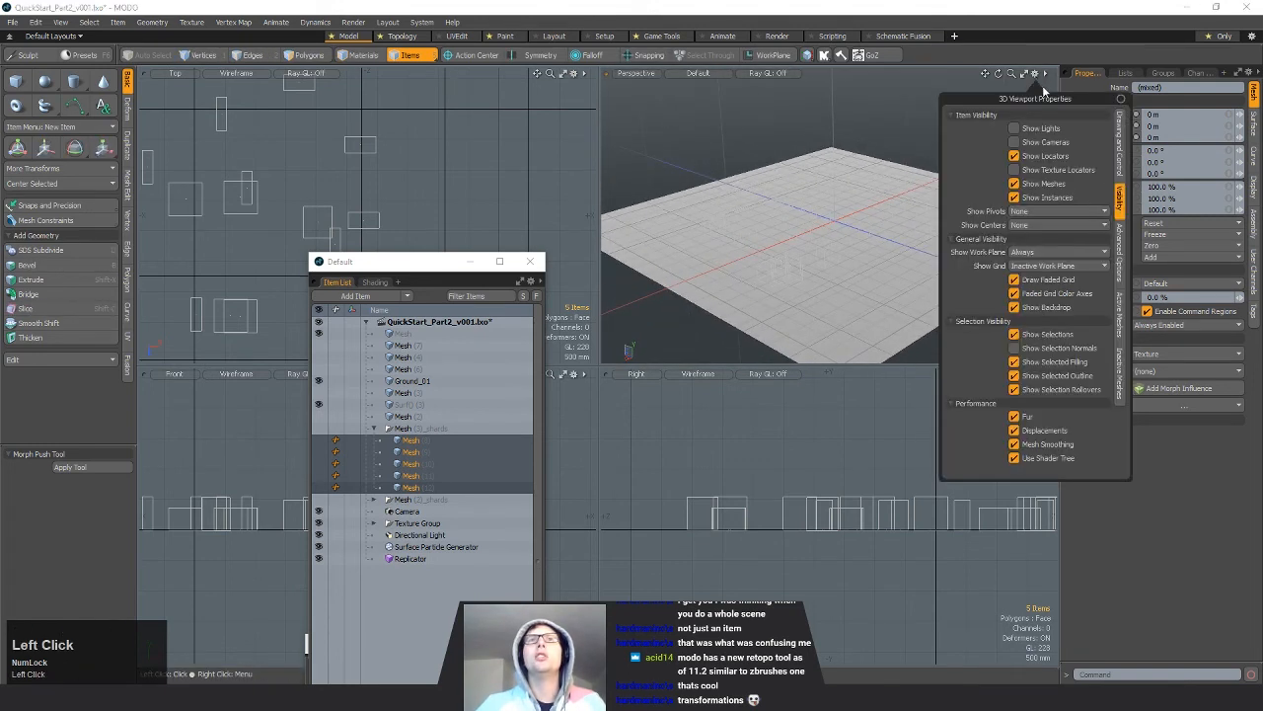
left_click(1121, 148)
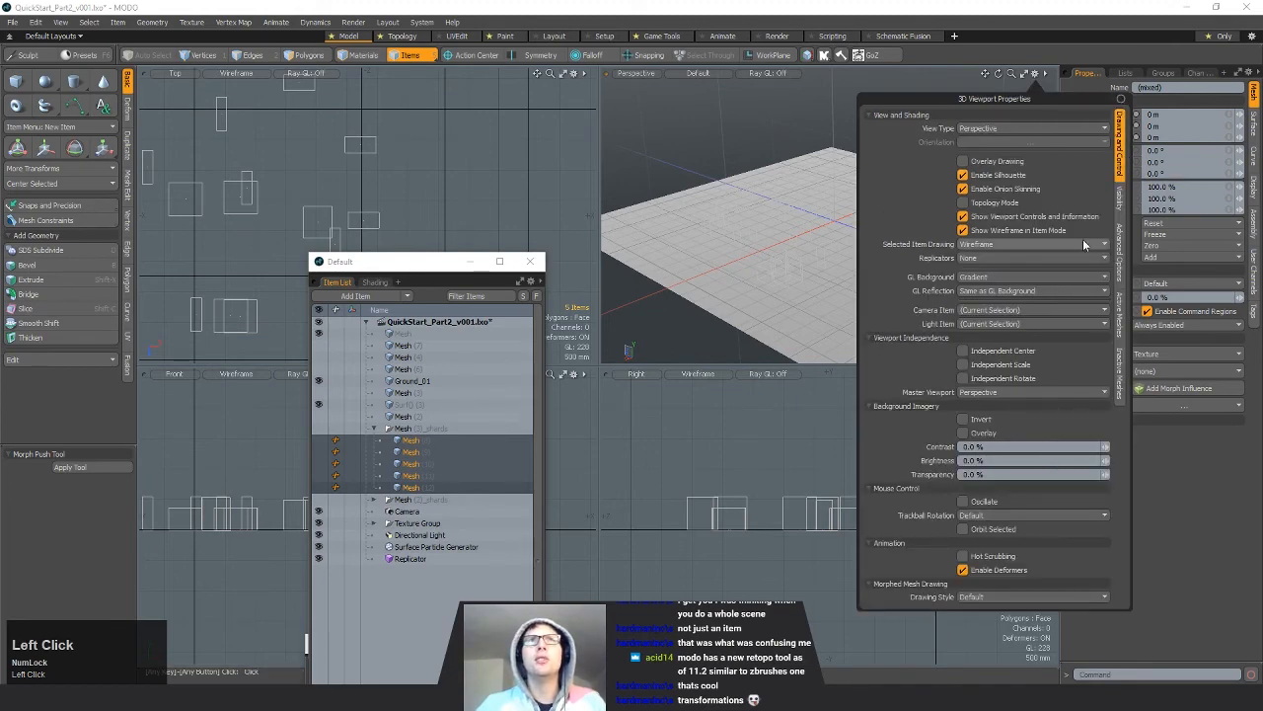
left_click(1004, 258)
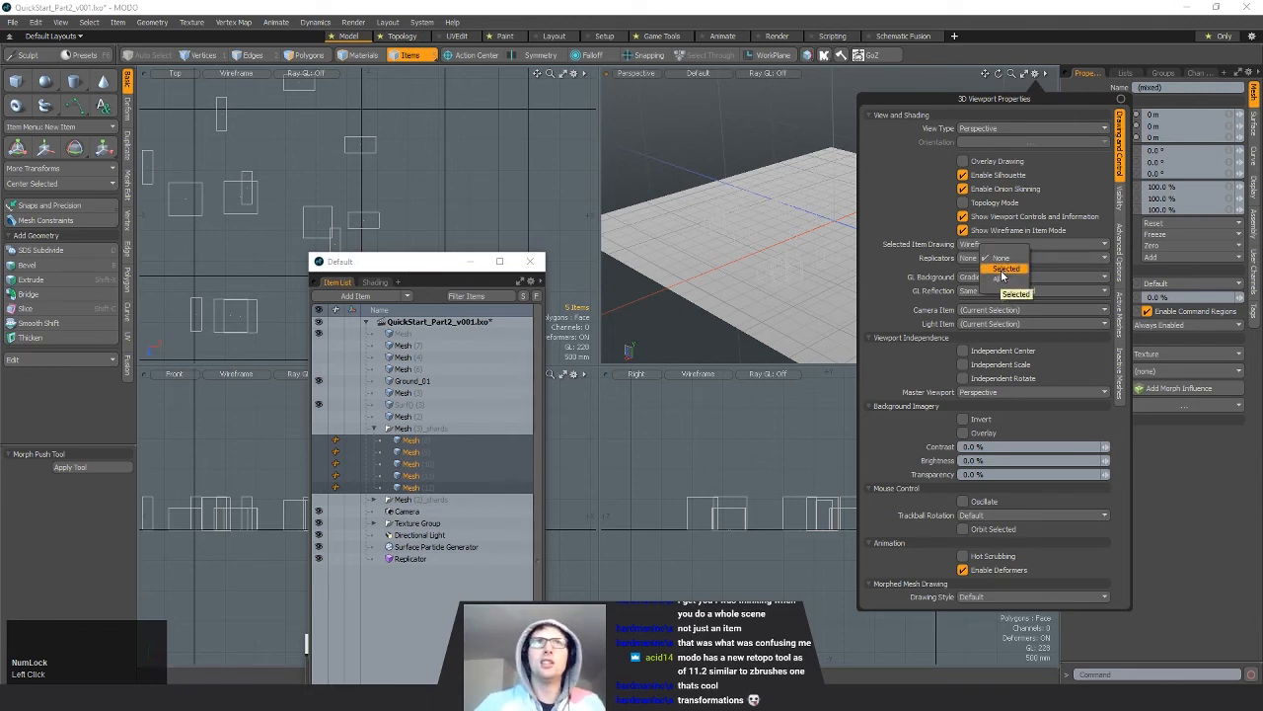
left_click(1002, 270)
left_click(974, 247)
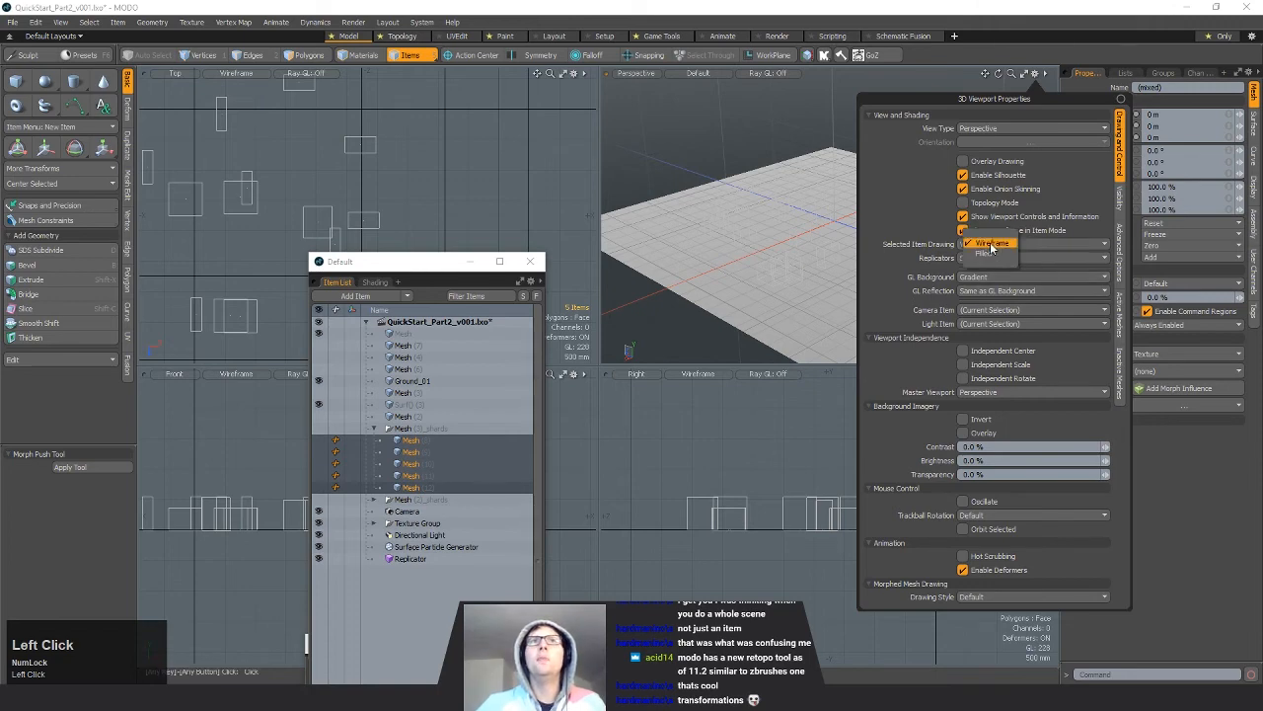
left_click(993, 259)
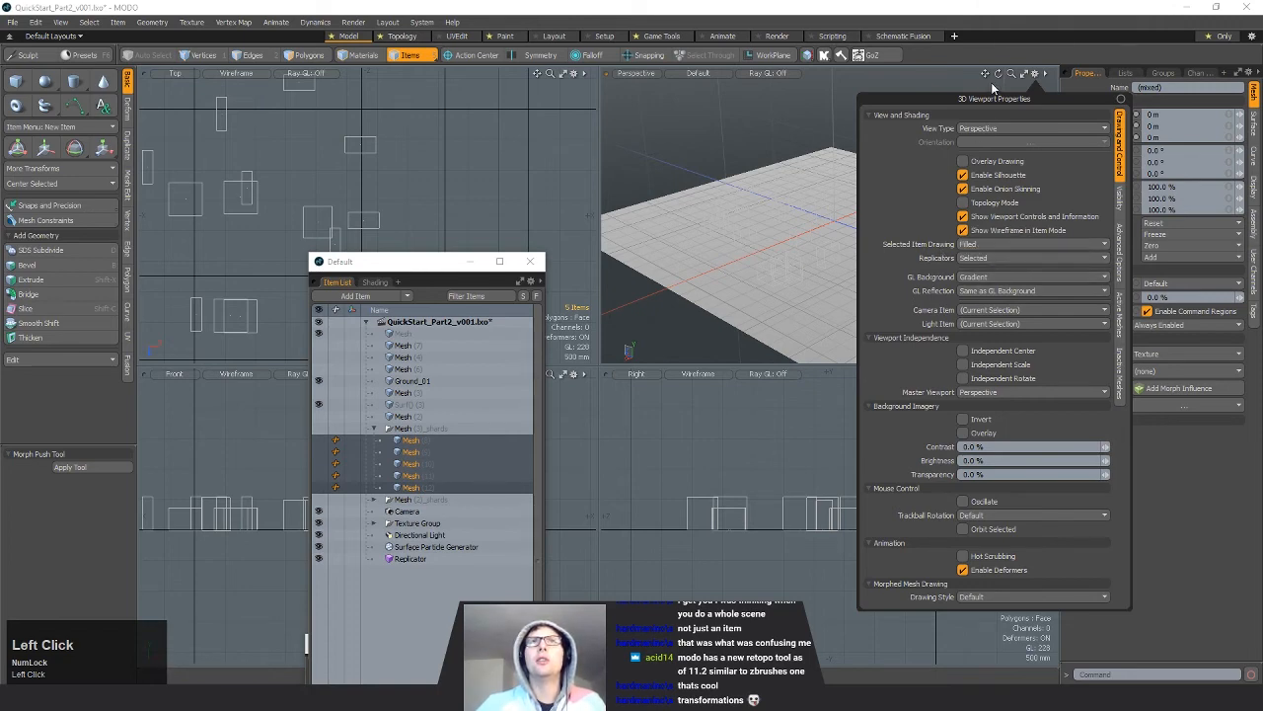
left_click_drag(994, 97, 1056, 122)
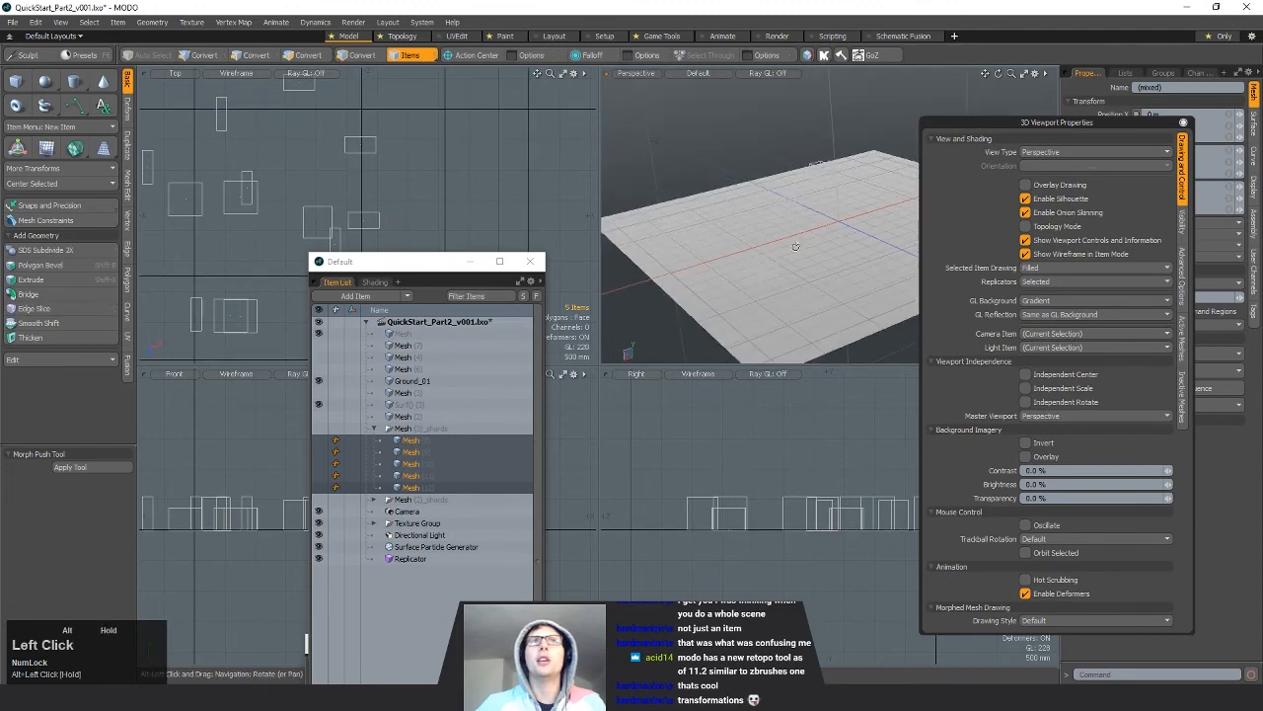
Step: Try Wireframe as the viewport's Selected Item Drawing mode, and set it back to Filled
left_click(1044, 267)
left_click(1047, 256)
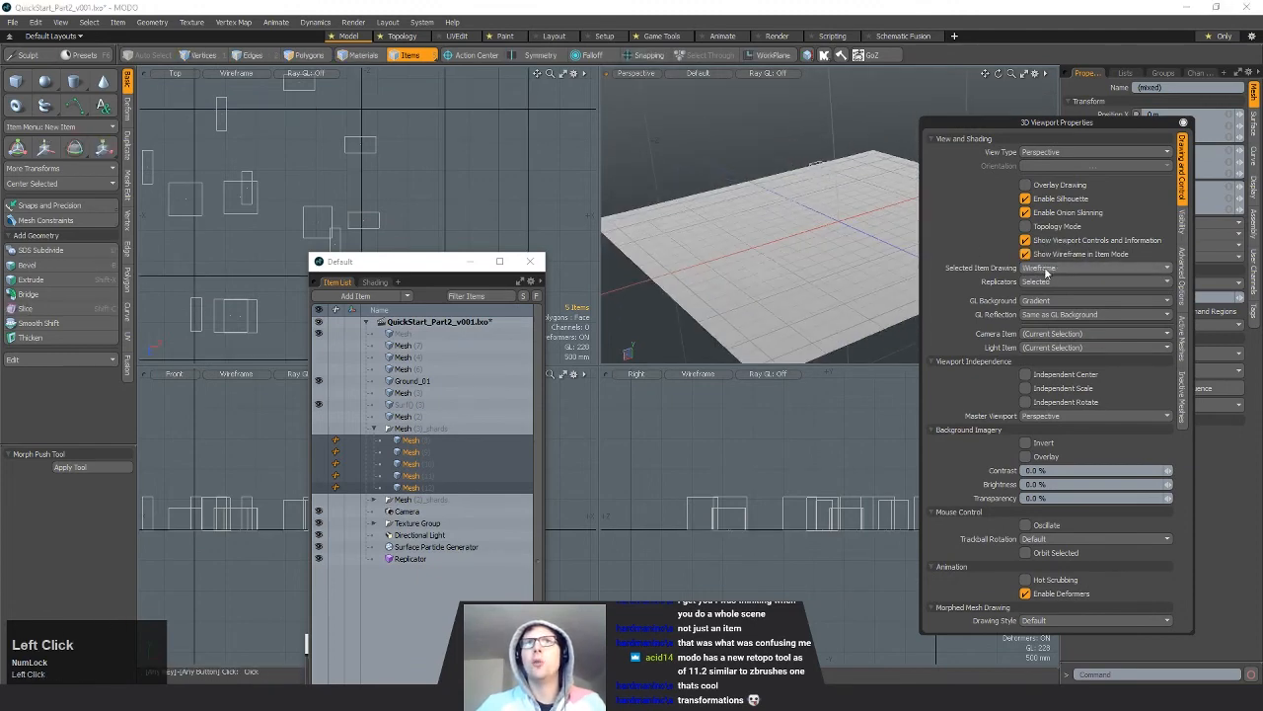
left_click(1037, 271)
left_click(1048, 281)
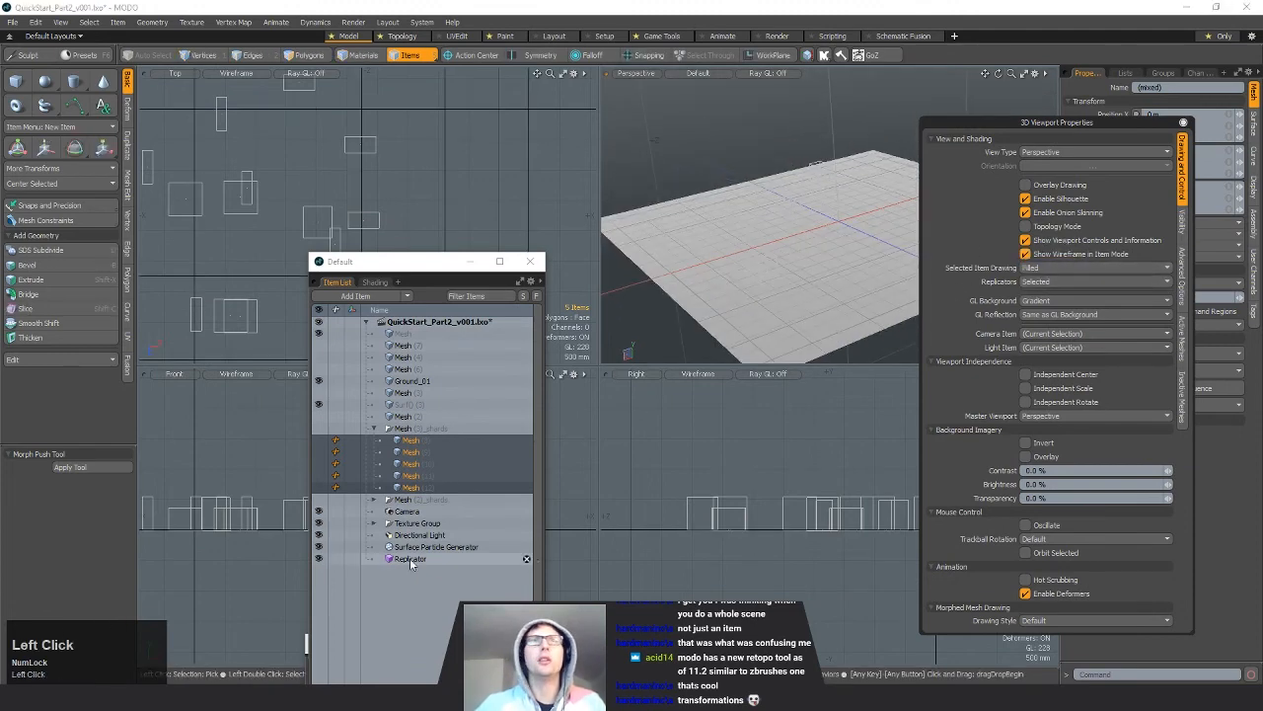
Step: Select the Replicator to display its shard instances on Ground_01 in the perspective view
left_click(408, 559)
left_click_drag(770, 286, 736, 324, "alt")
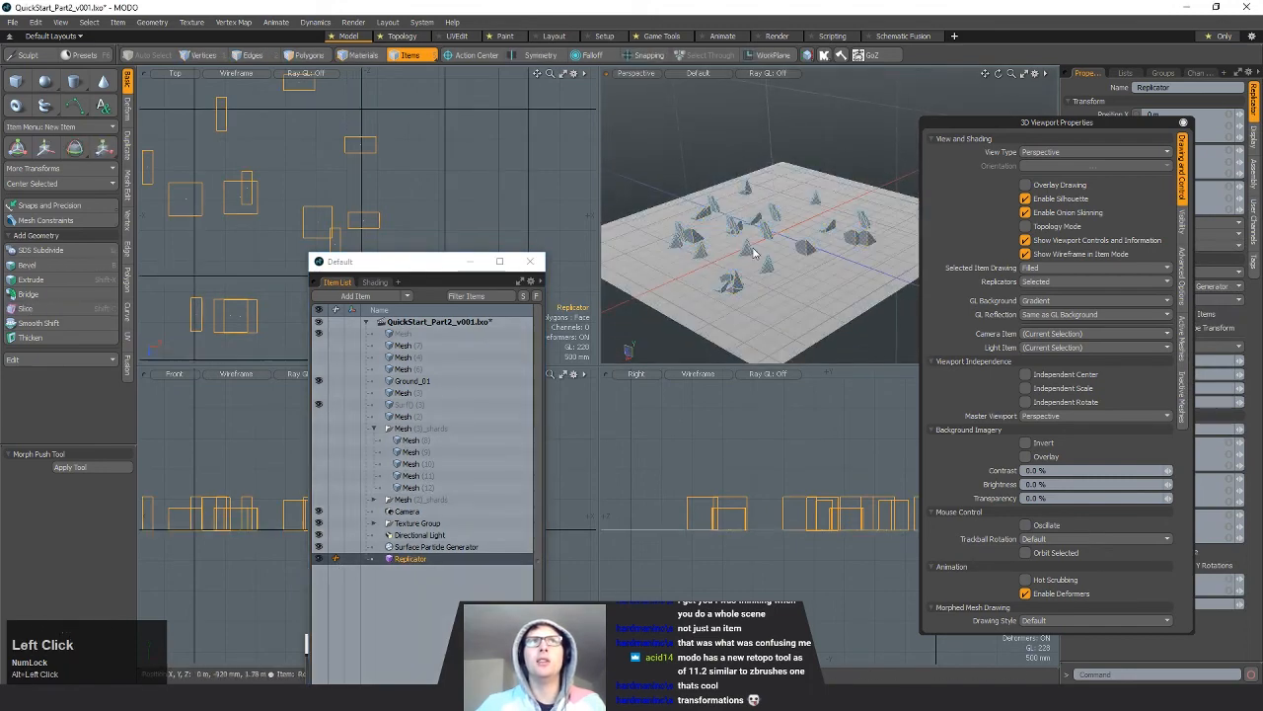
Step: Set the perspective viewport's Selected Item Drawing to Wireframe and its Replicators display to None, and close the viewport properties
mouse_move(840, 319)
left_mouse_down("alt")
mouse_move(873, 304)
mouse_move(780, 283)
mouse_move(589, 279)
mouse_move(810, 245)
left_mouse_up("alt")
left_click(1049, 269)
left_click(1048, 256)
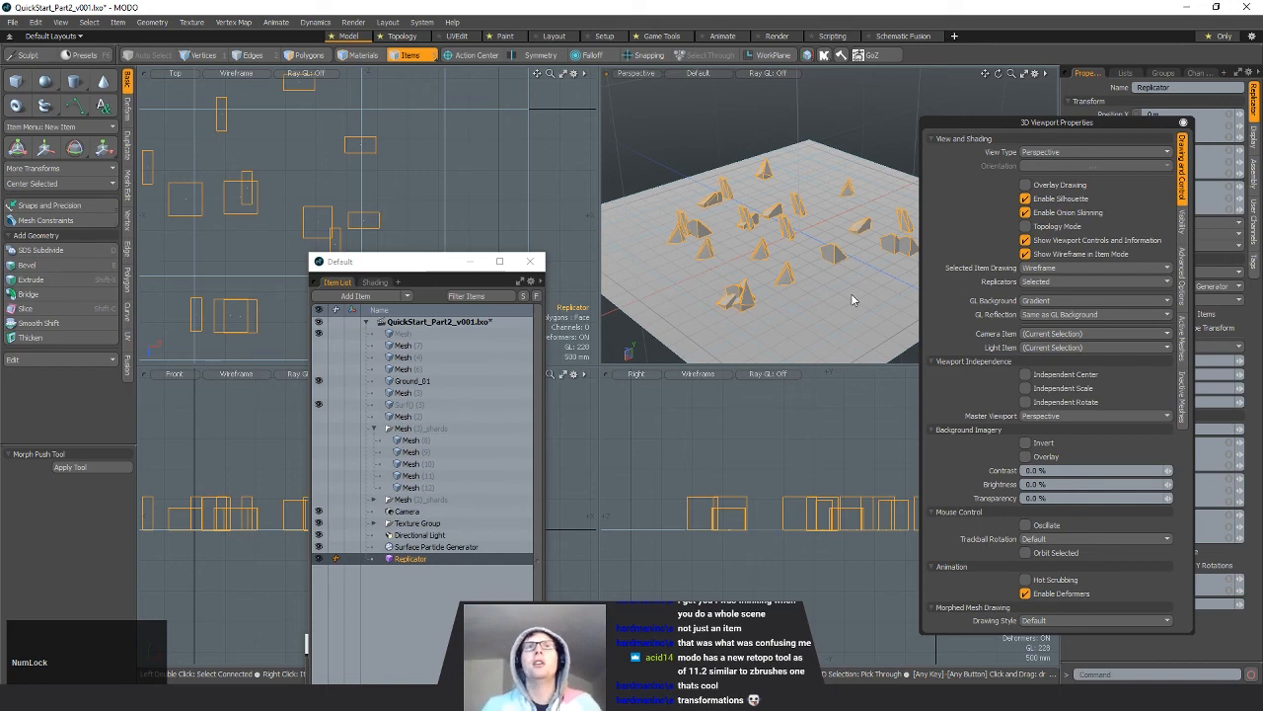
left_click(1069, 283)
left_click(1064, 274)
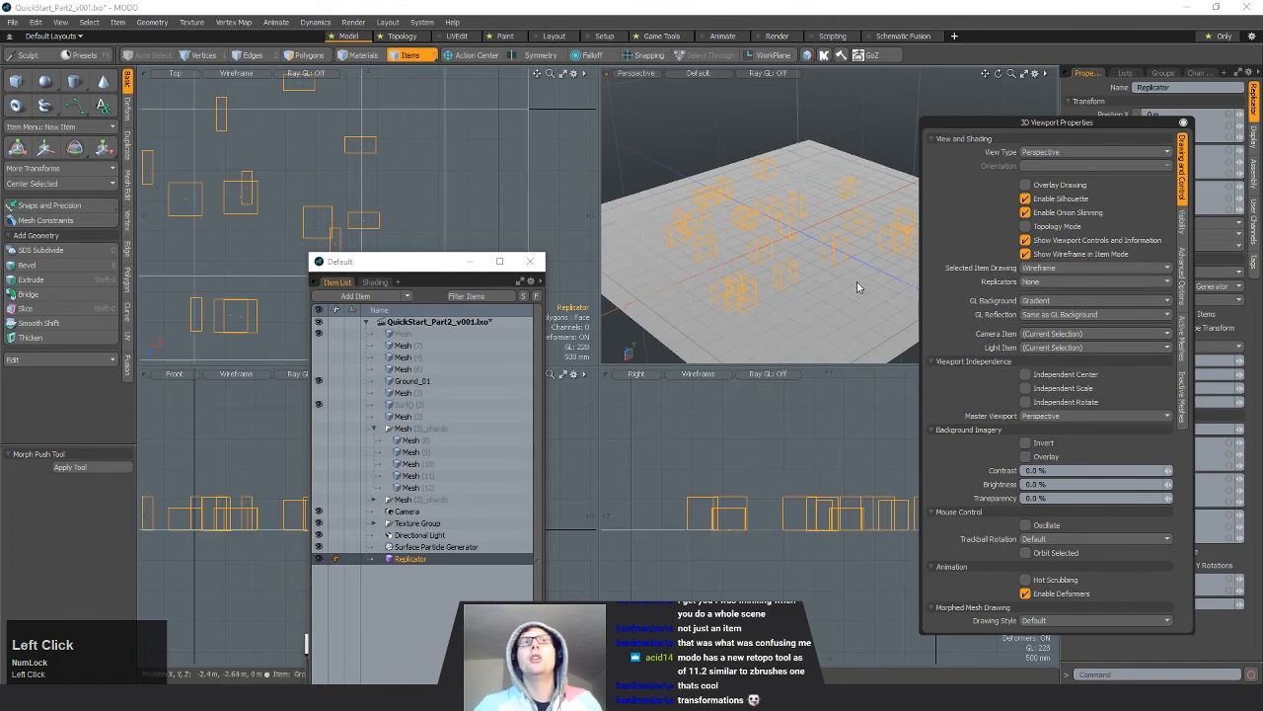
left_click_drag(849, 293, 810, 337, "alt")
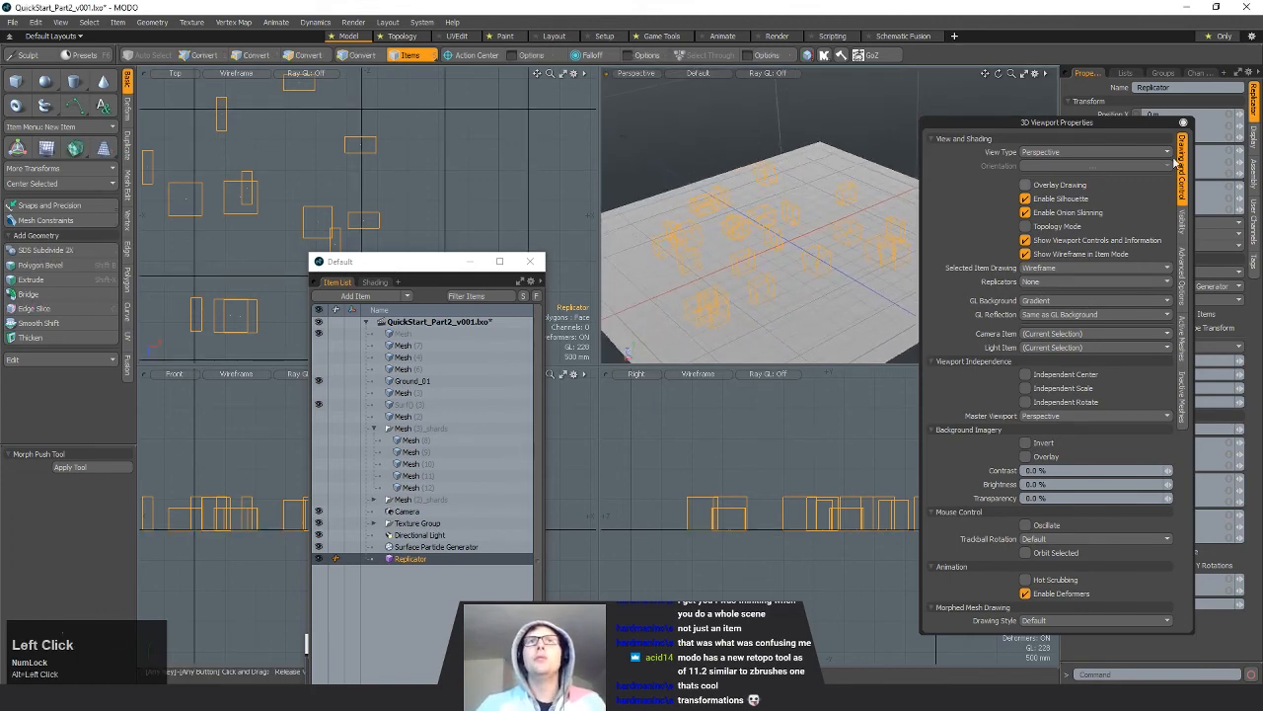
left_click(1184, 125)
left_click_drag(911, 208, 974, 242, "alt")
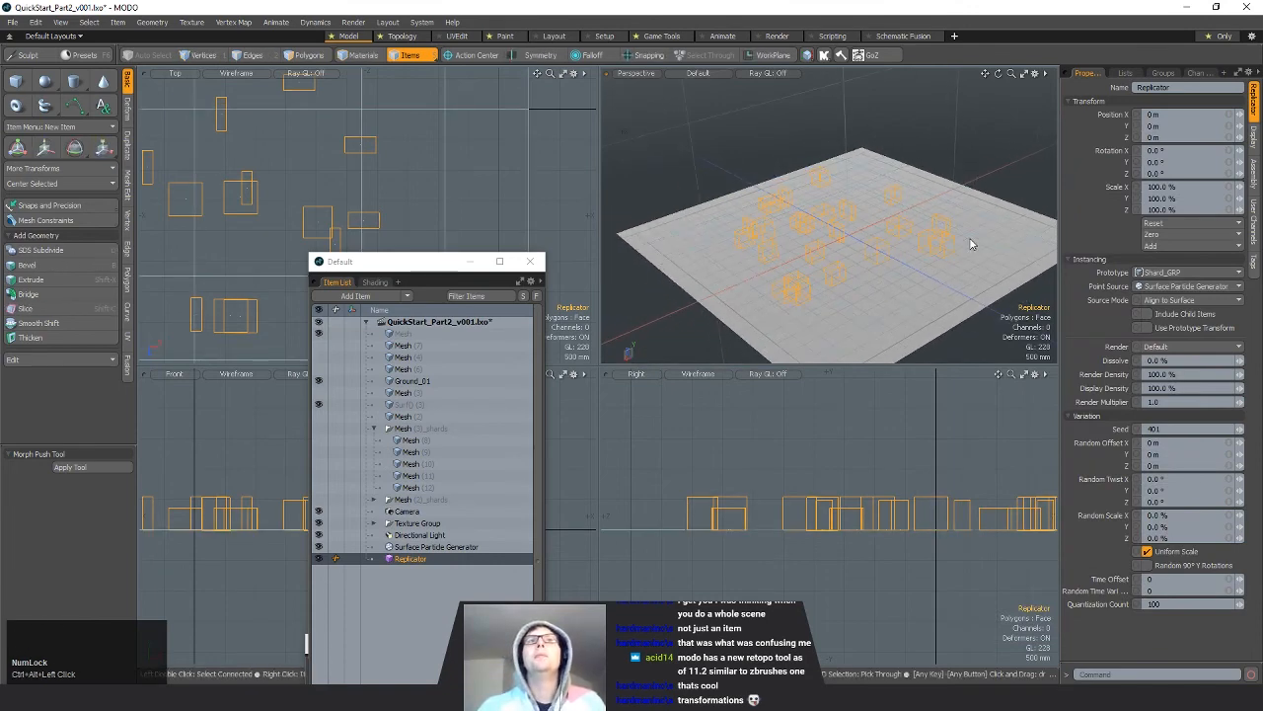
left_click_drag(846, 240, 784, 279, "alt")
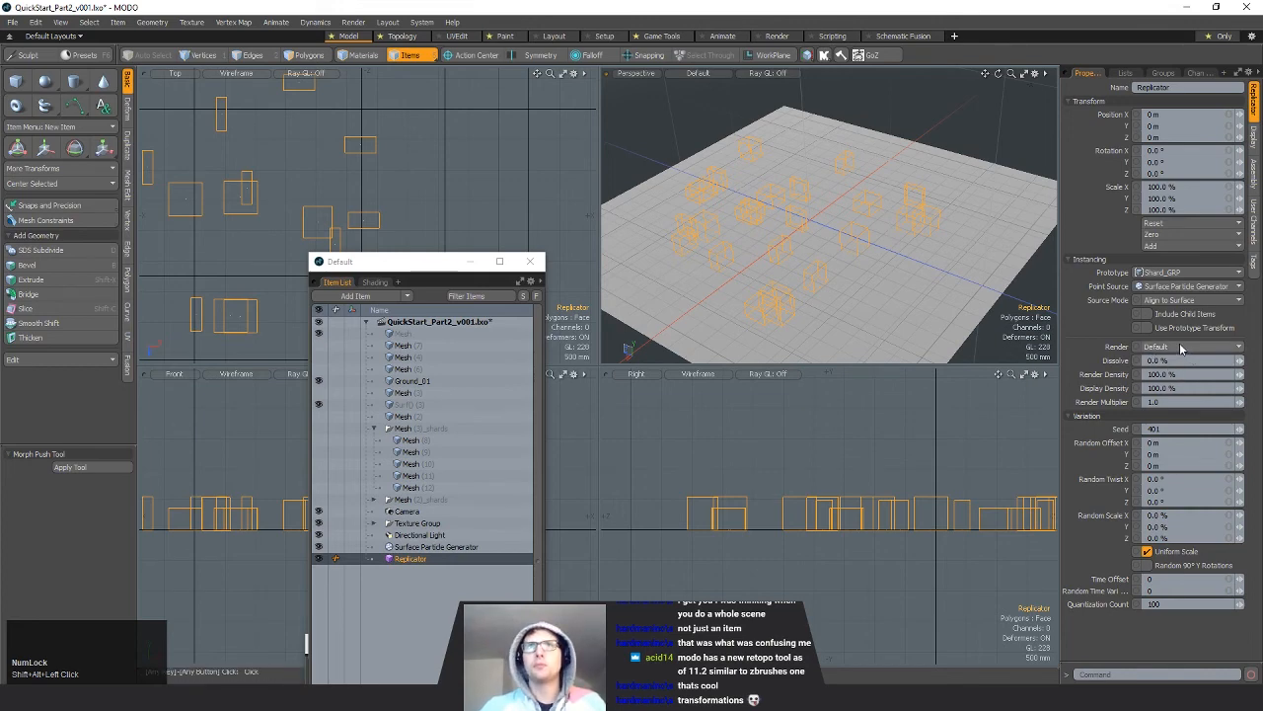
left_click(1173, 301)
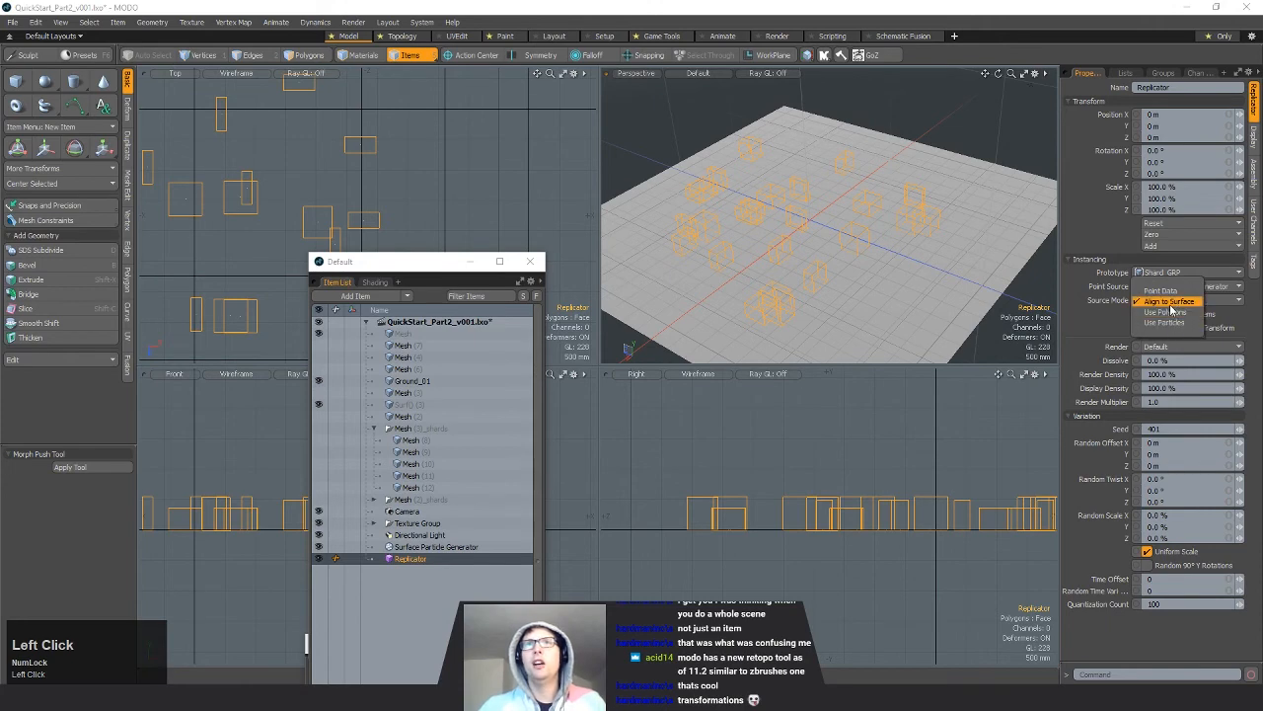
left_click(952, 272)
Step: Sculpt uneven hills and dips into Ground_01 with the Push sculpt tool, and return to the Model layout
left_click_drag(953, 287, 825, 252, "ctrl+alt")
key("1")
left_click(502, 37)
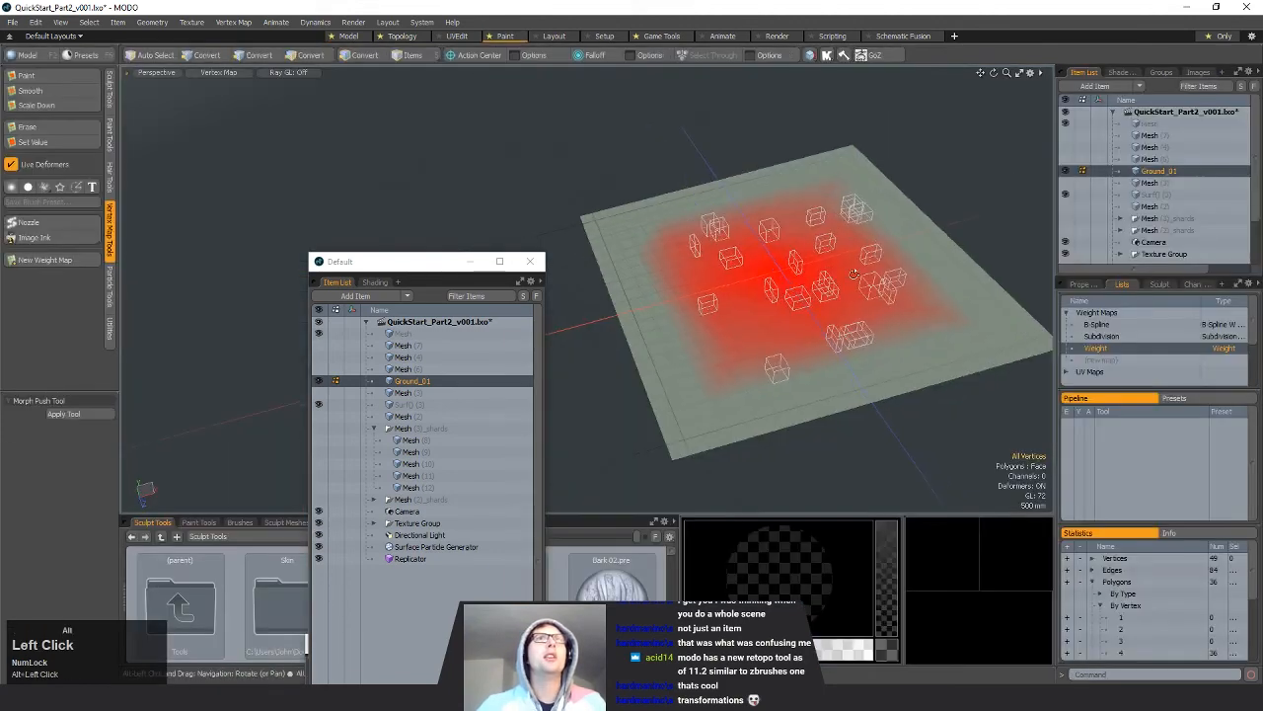
left_click(109, 89)
left_click(26, 98)
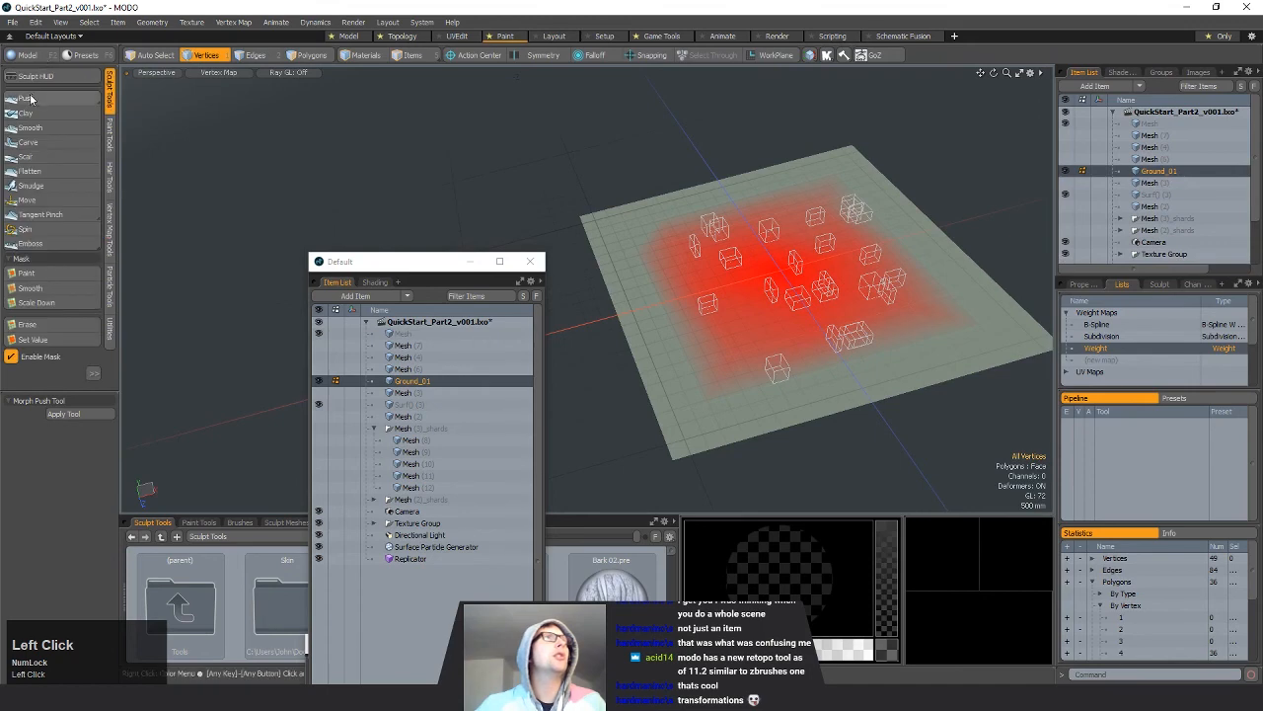
right_click(683, 214)
mouse_move(683, 215)
left_mouse_down()
mouse_move(678, 251)
mouse_move(637, 267)
mouse_move(881, 222)
mouse_move(869, 282)
left_mouse_up()
mouse_move(937, 326)
left_mouse_down()
mouse_move(851, 318)
mouse_move(854, 279)
mouse_move(716, 263)
mouse_move(829, 271)
mouse_move(671, 253)
mouse_move(807, 254)
mouse_move(770, 246)
mouse_move(795, 235)
mouse_move(750, 271)
mouse_move(790, 259)
mouse_move(694, 271)
mouse_move(685, 287)
mouse_move(725, 294)
left_mouse_up()
key("space")
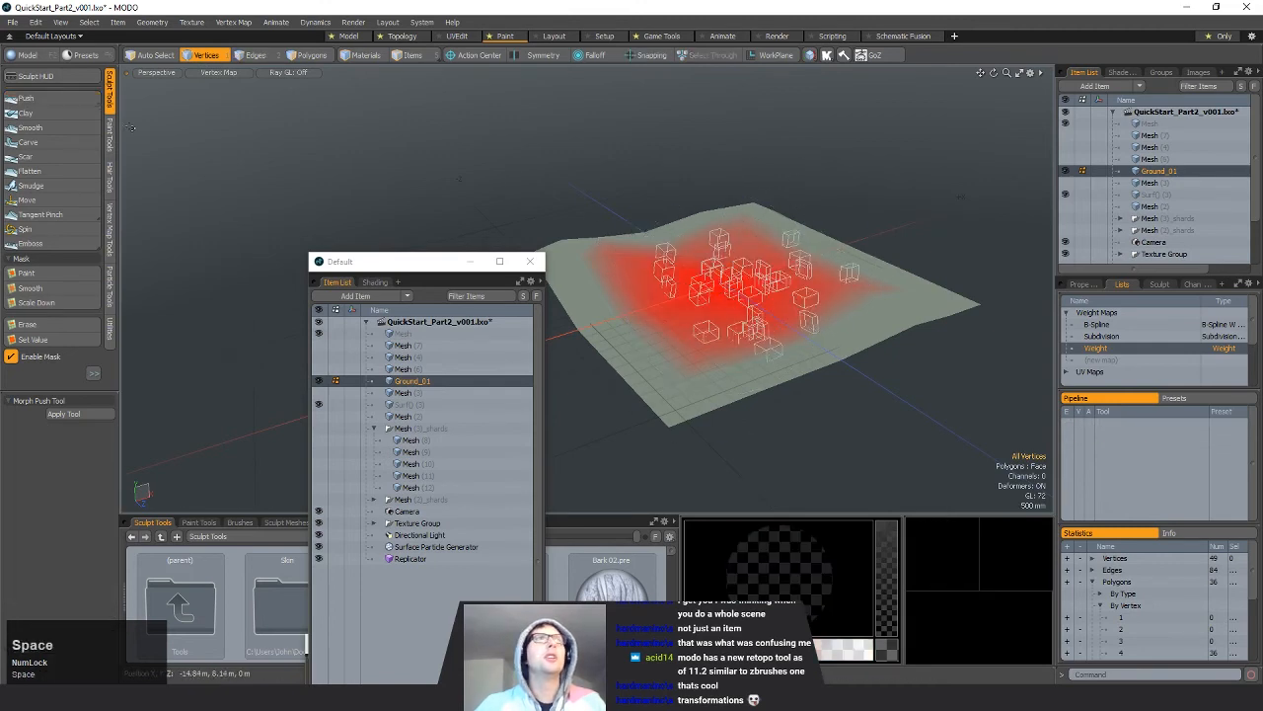
left_click(348, 36)
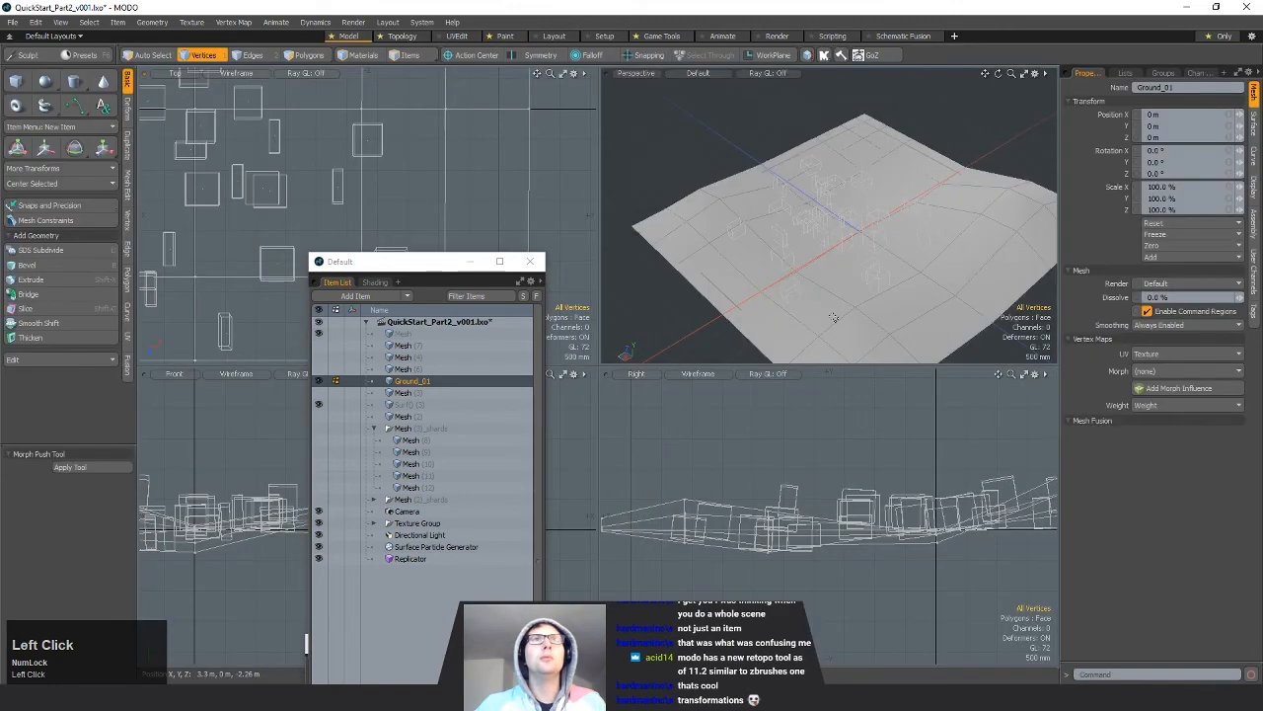
left_click_drag(834, 316, 738, 237, "alt")
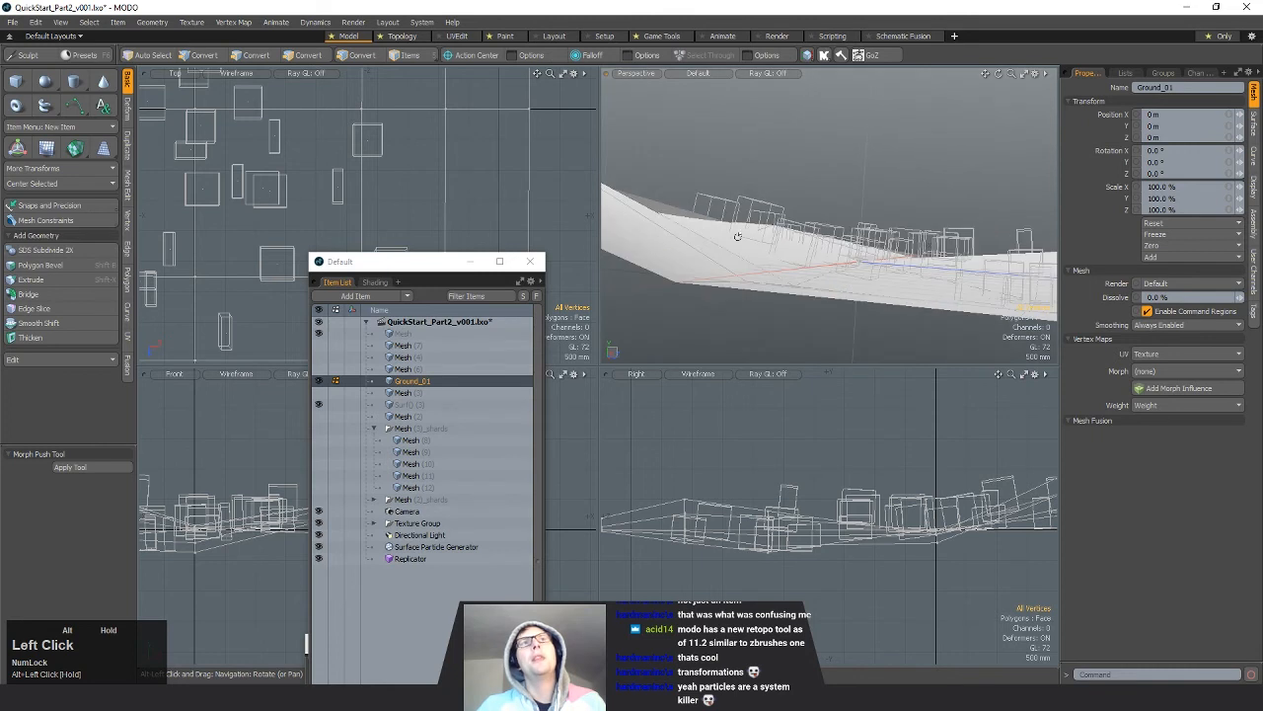
Step: Try Use Particles, Use Polygons and Point Data as the Replicator's Source Mode, and set it back to Align to Surface
left_click(358, 559)
left_click(1184, 302)
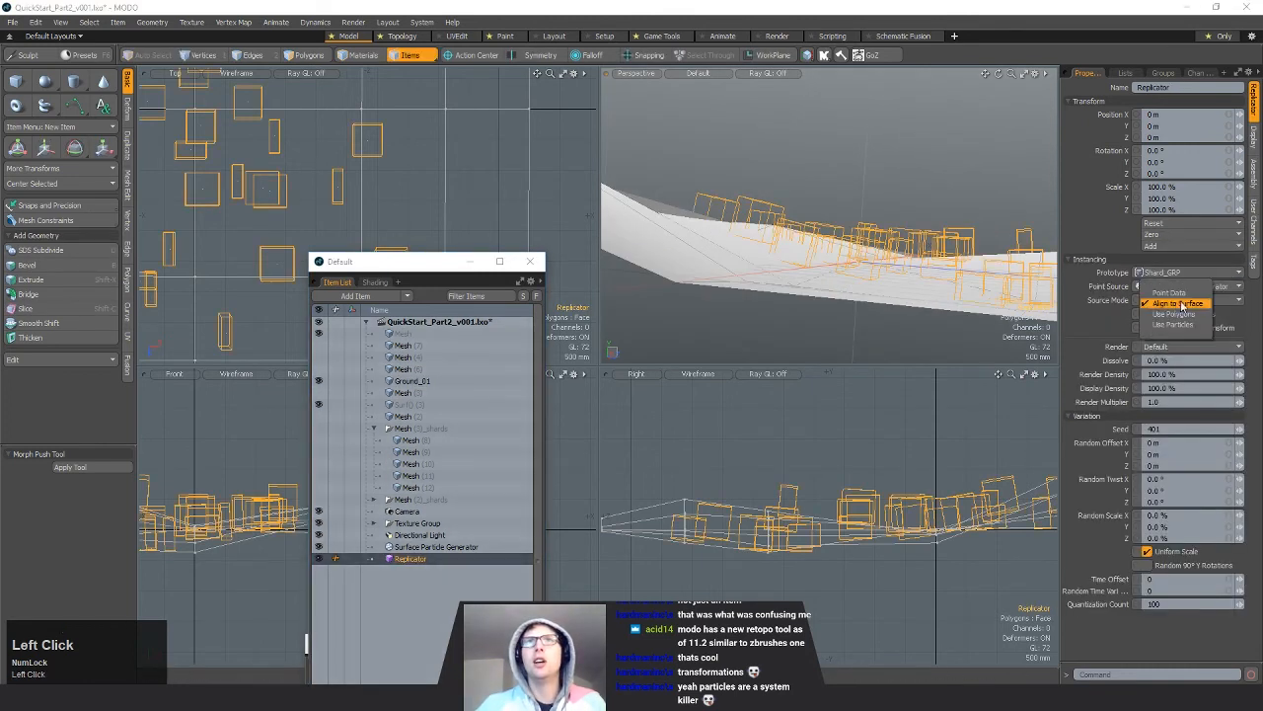
left_click(1180, 324)
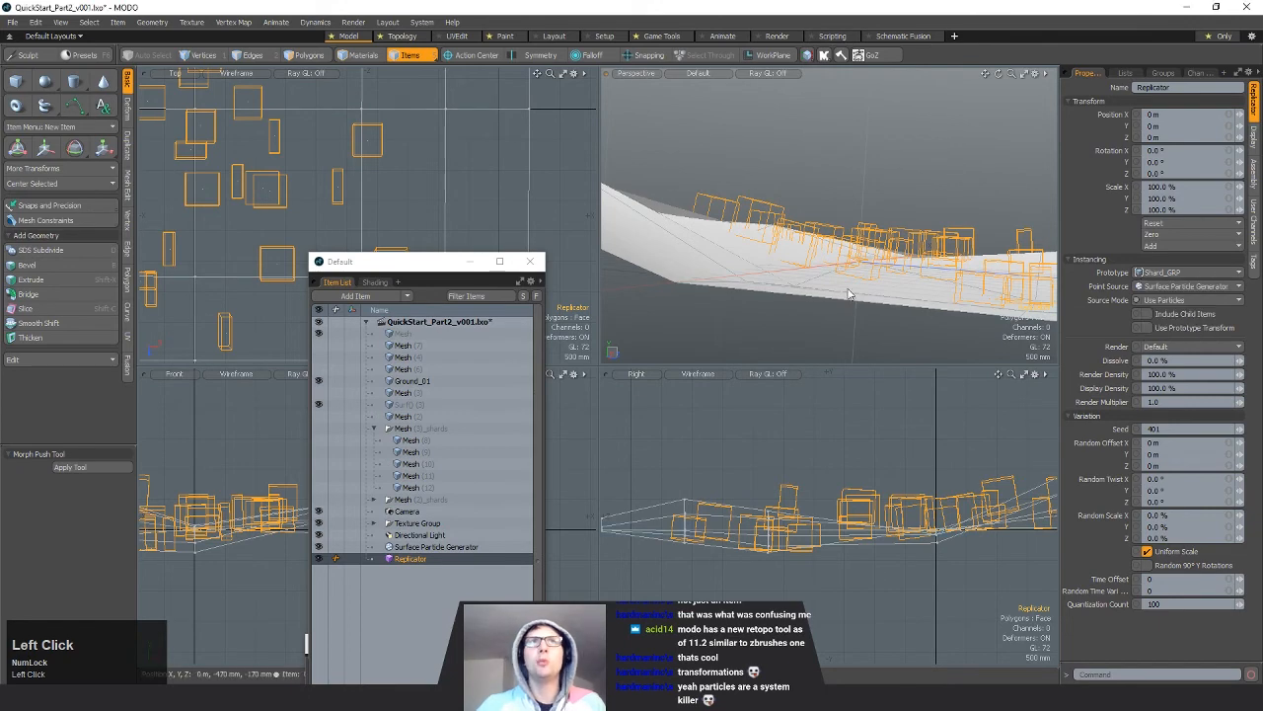
left_click(1195, 301)
left_click(1187, 294)
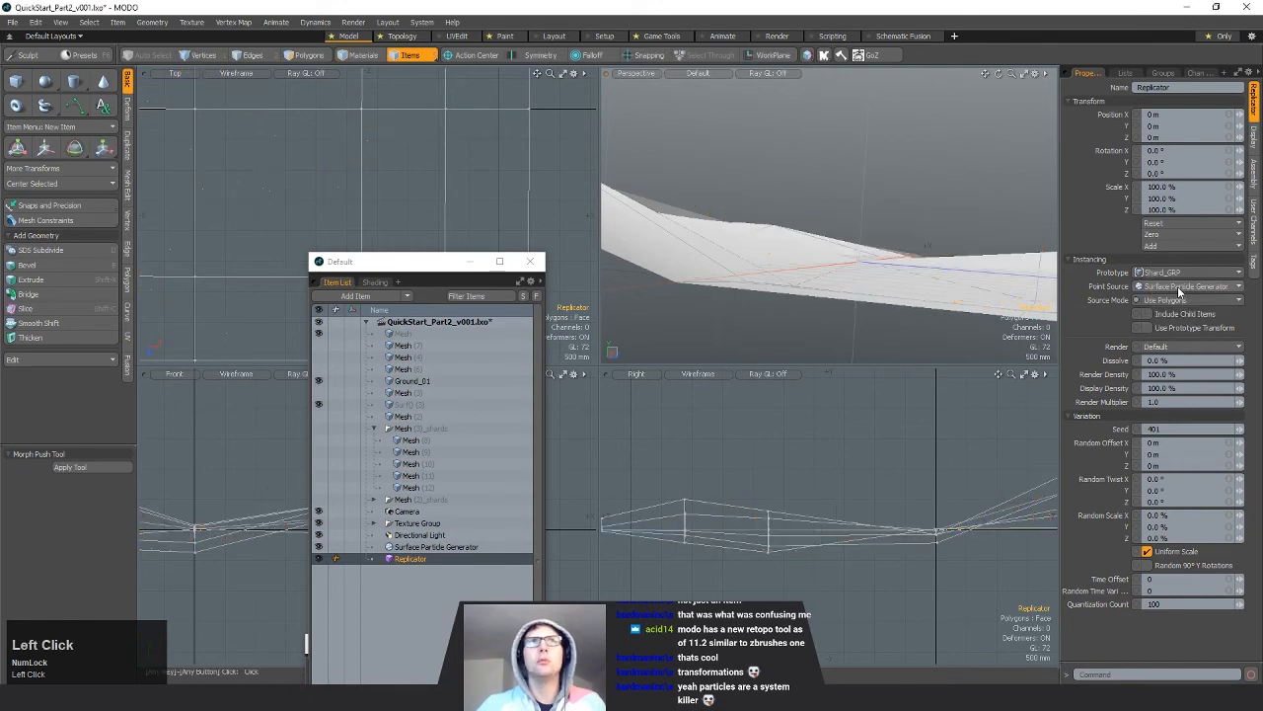
left_click(1187, 301)
left_click(1185, 284)
left_click_drag(888, 254, 844, 259, "alt")
left_click(1192, 300)
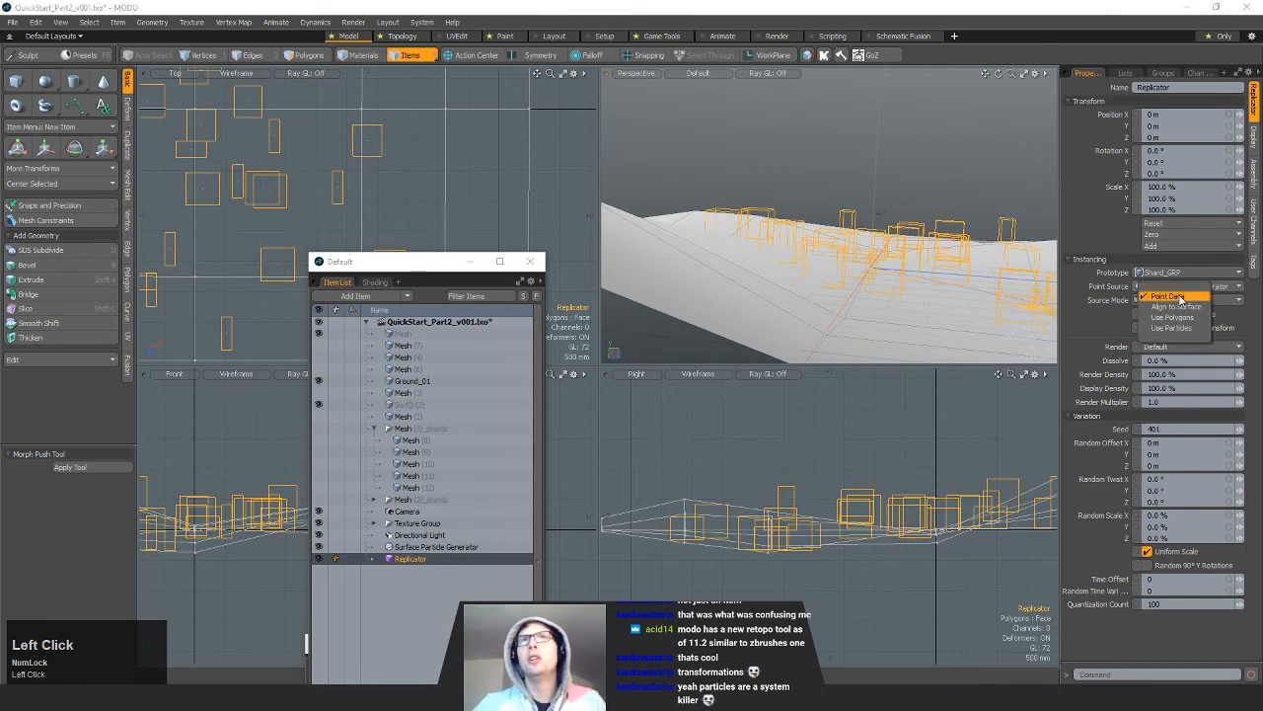
left_click(1190, 308)
Step: Flatten Ground_01's vertices by scaling them to about 16% in Y, and move them down about 400 mm
left_click_drag(934, 290, 822, 244, "alt")
left_click_drag(939, 556, 846, 527, "ctrl+alt")
key("1")
key("r")
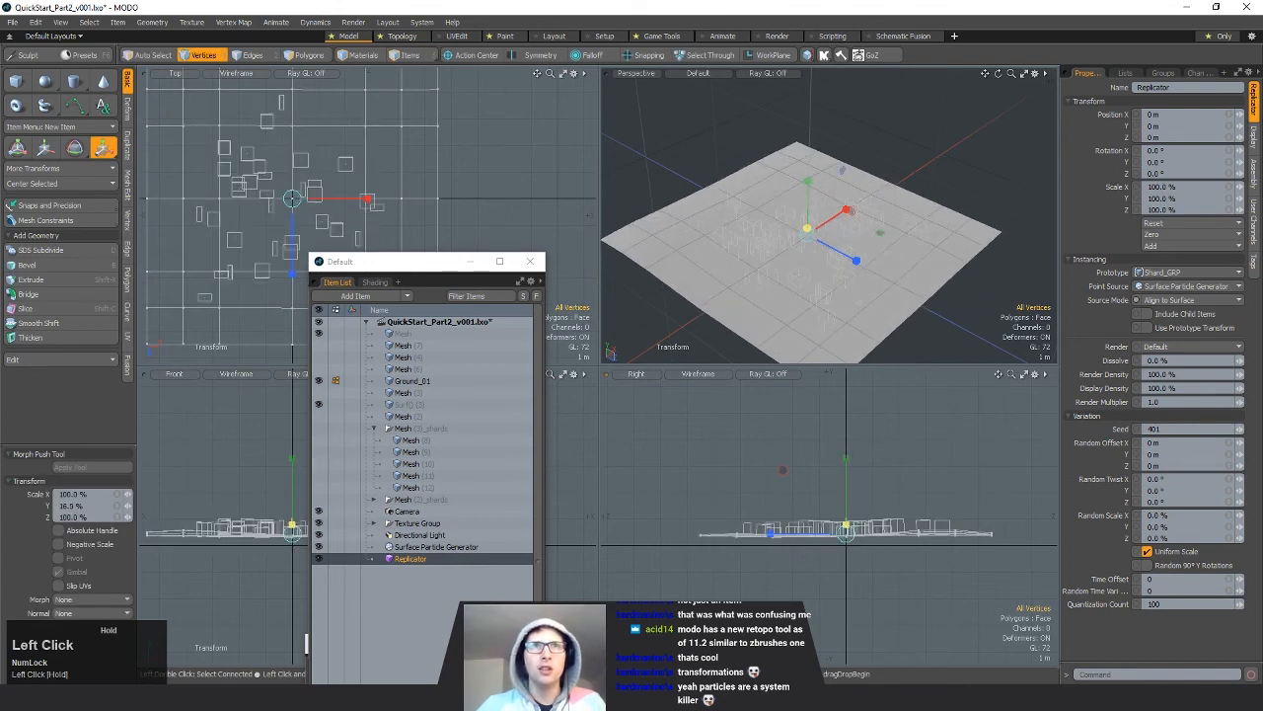
key("w")
left_click_drag(846, 464, 846, 475)
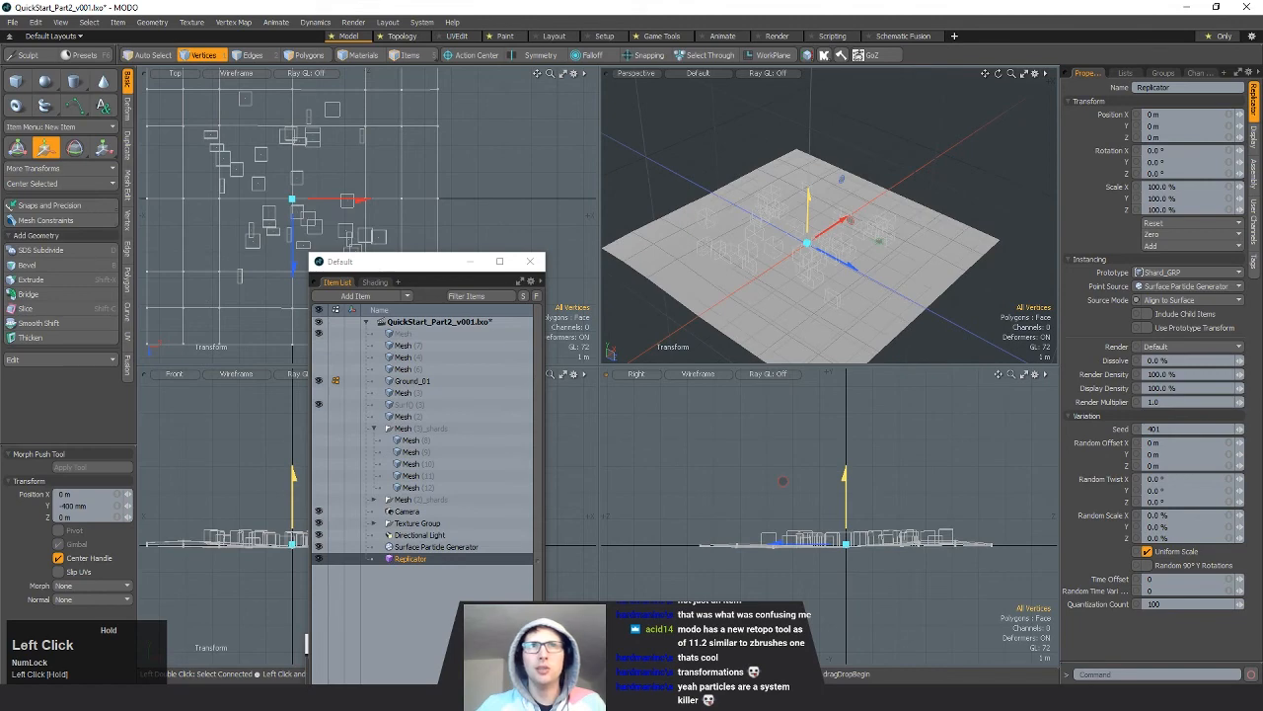
key("q")
mouse_move(859, 259)
left_mouse_down("alt")
mouse_move(872, 243)
mouse_move(810, 259)
mouse_move(740, 203)
mouse_move(865, 246)
left_mouse_up("alt")
scroll(790, 247, "up", 3)
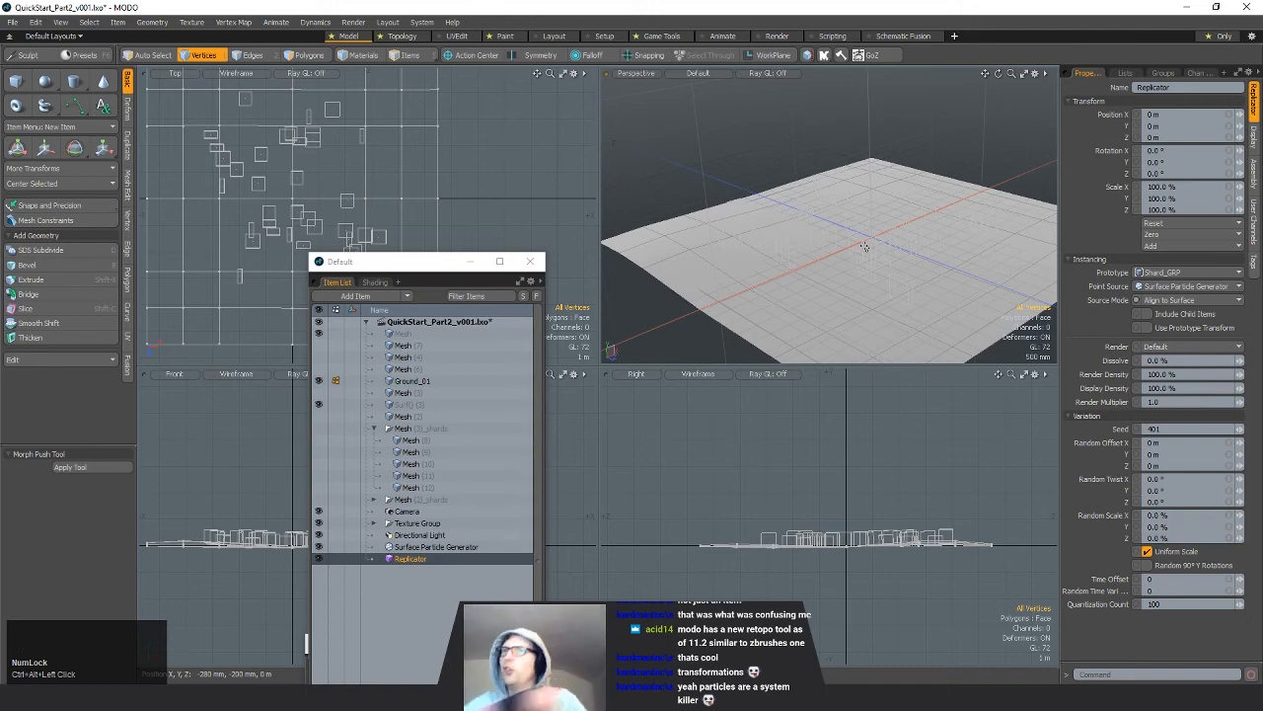
Step: Set the Replicator's Random Twist to 5° in X, 360° in Y and 5° in Z
left_click_drag(943, 259, 877, 218, "alt")
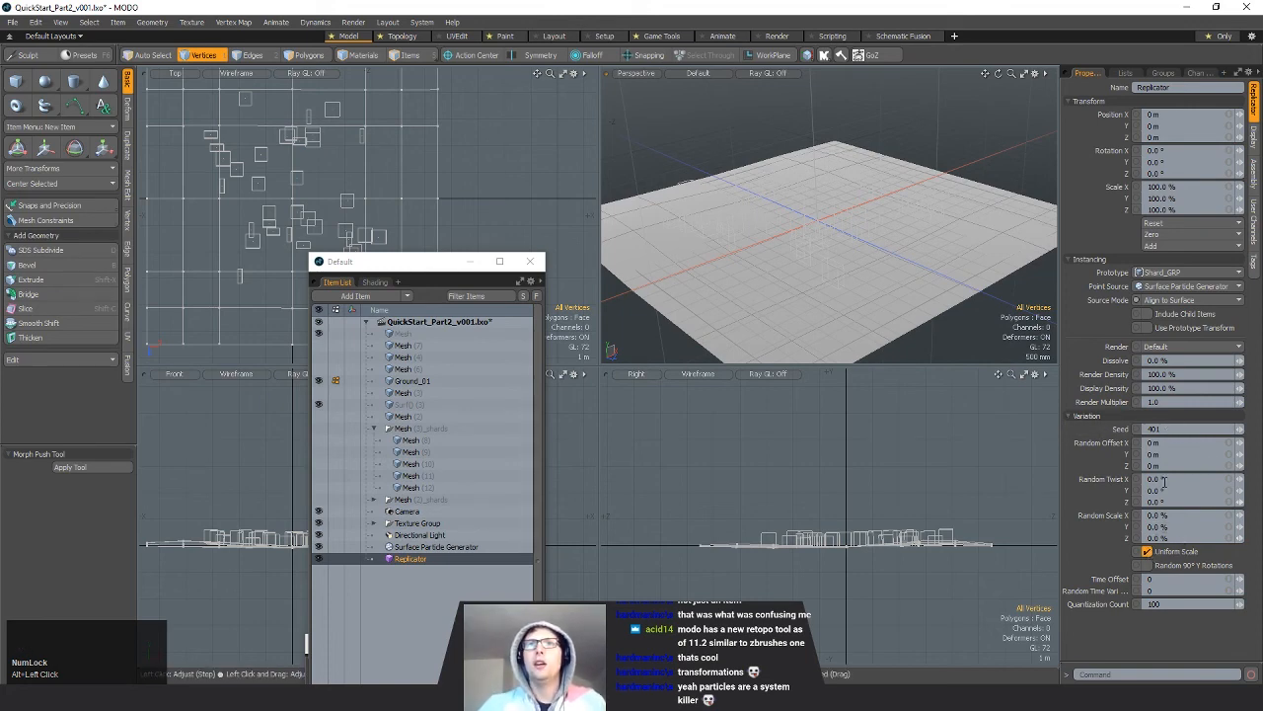
left_click(1205, 489)
type("360")
key("Return")
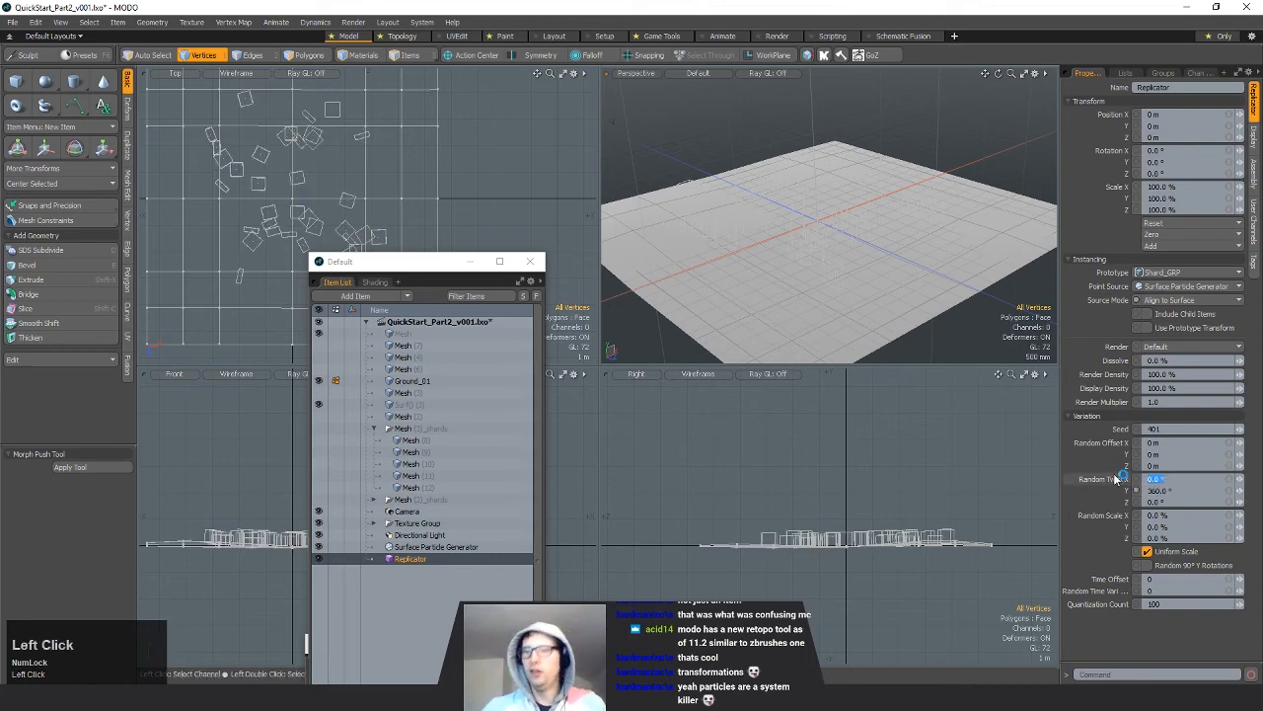
key("Tab")
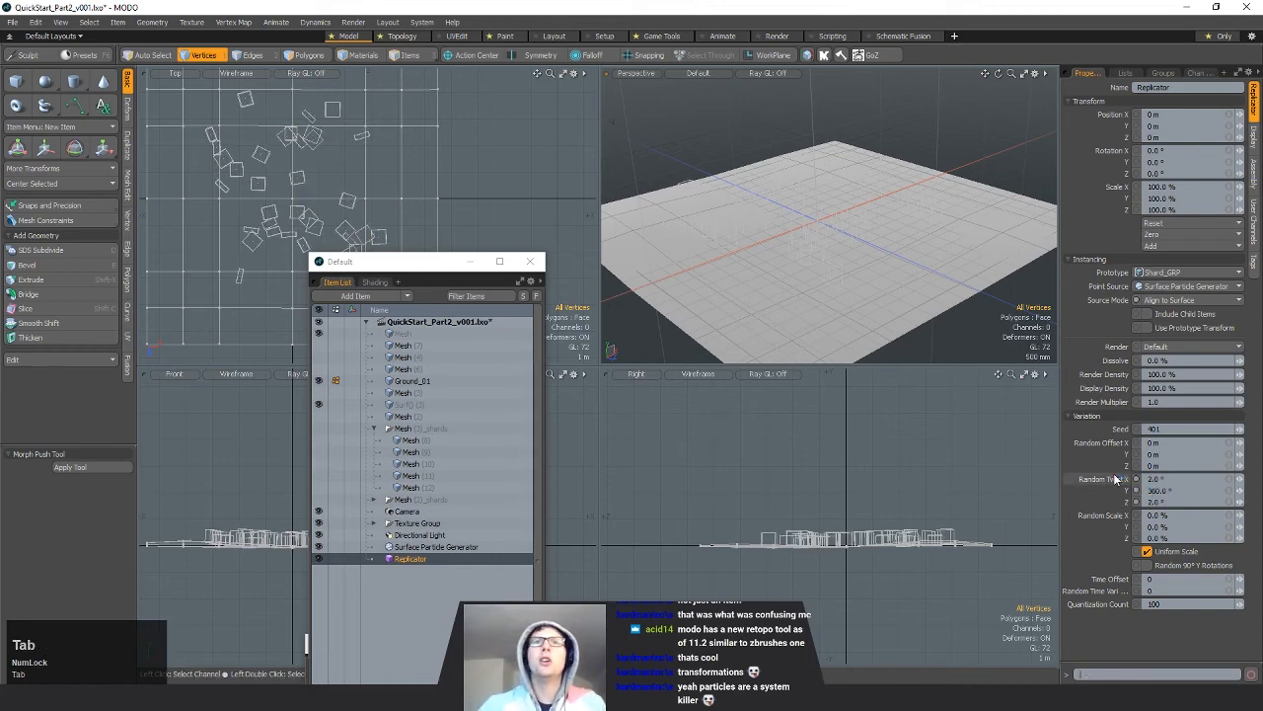
left_click(1196, 479)
type("5")
key("Tab")
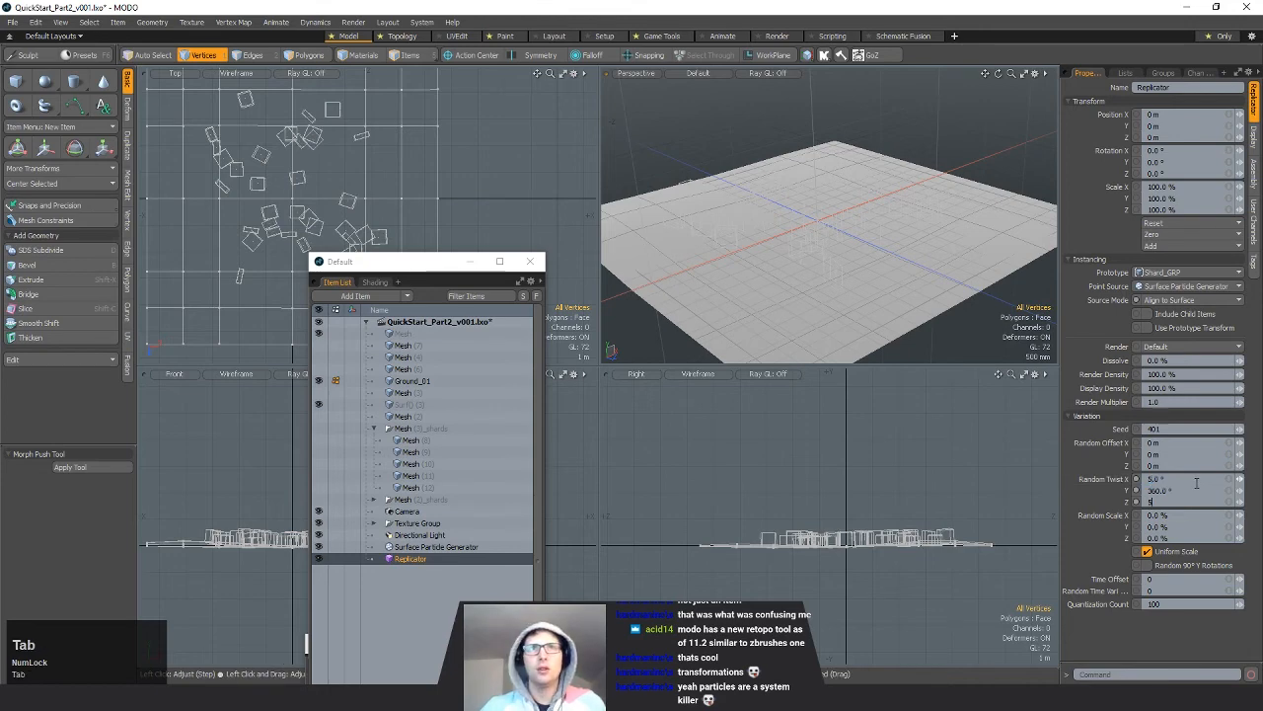
Step: Turn off the Replicator's Uniform Scale, set Random Scale to 30% X, 50% Y and 80% Z, and save the scene
left_click_drag(868, 286, 918, 288, "alt")
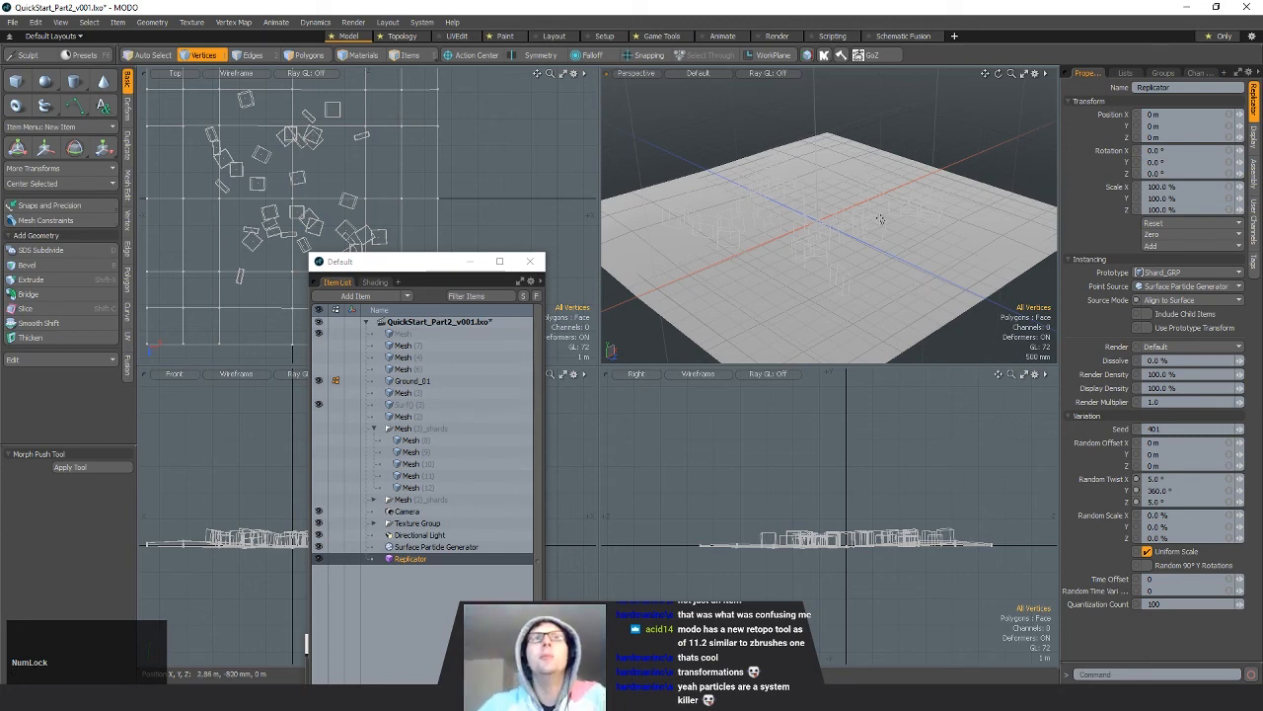
left_click_drag(881, 219, 839, 223, "alt")
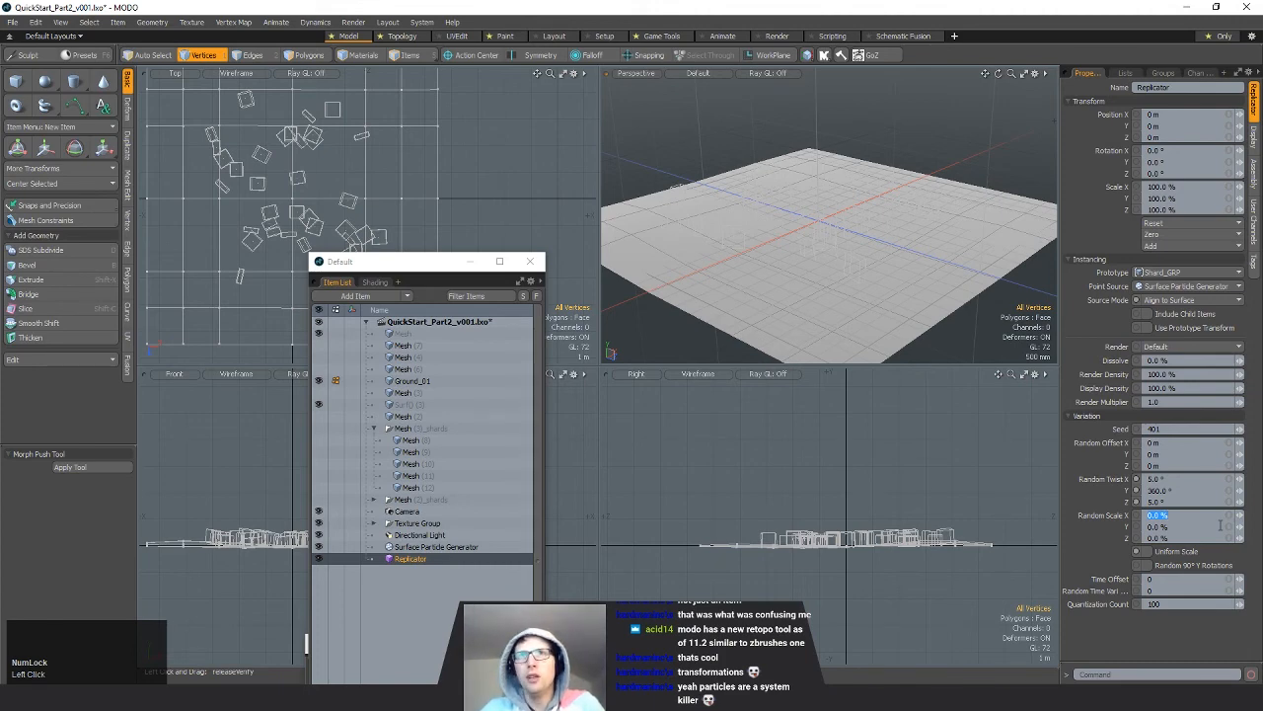
type("30")
key("Tab")
type("50")
key("Tab")
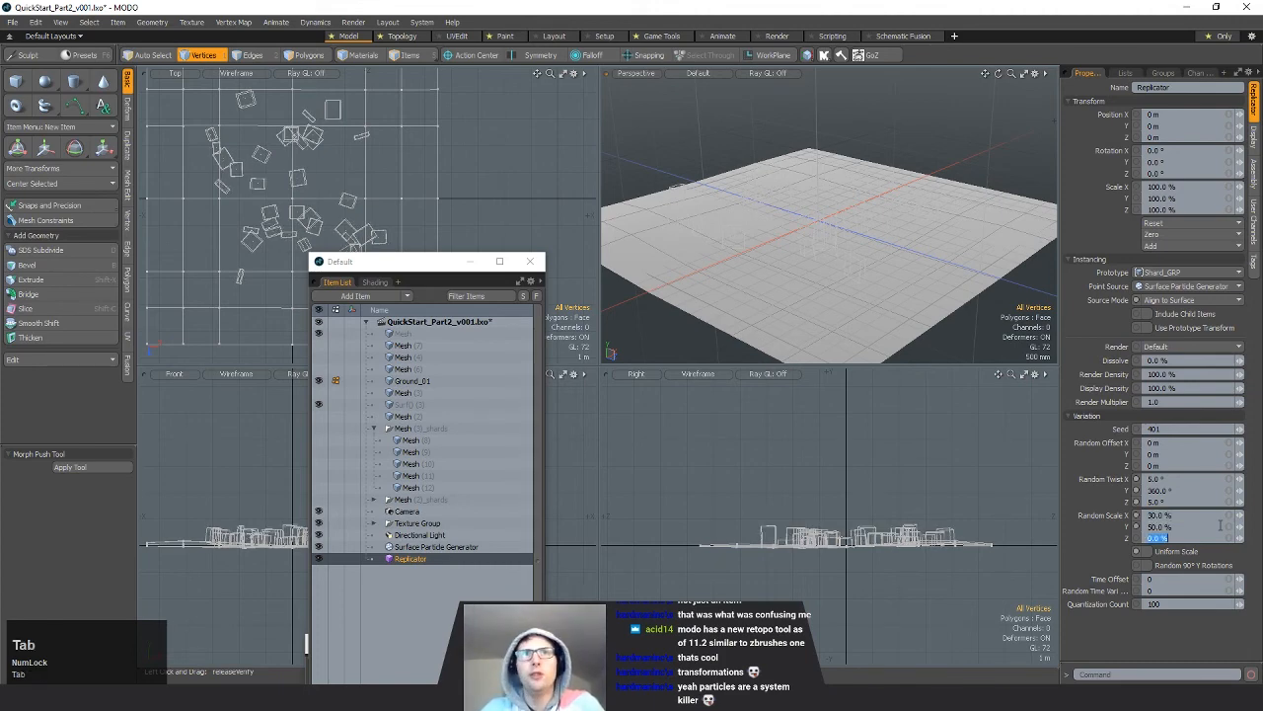
type("80")
key("Return")
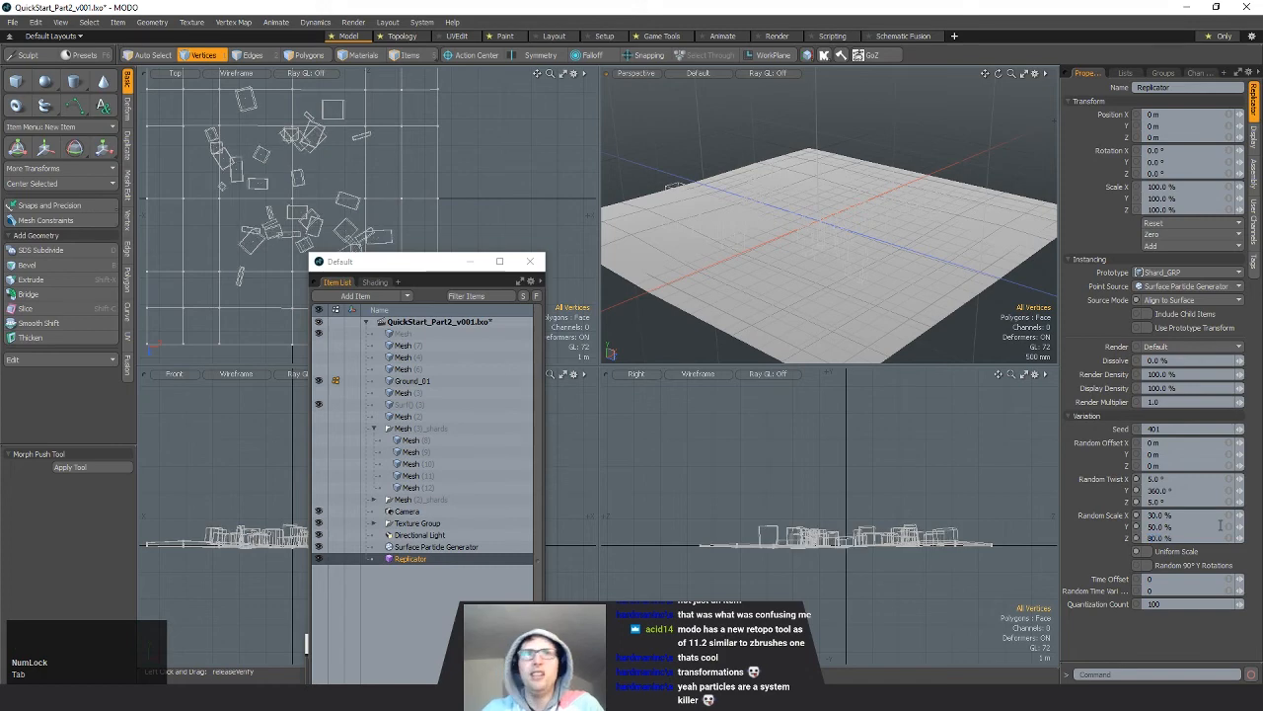
left_click_drag(869, 277, 841, 256, "alt")
key("ctrl+s")
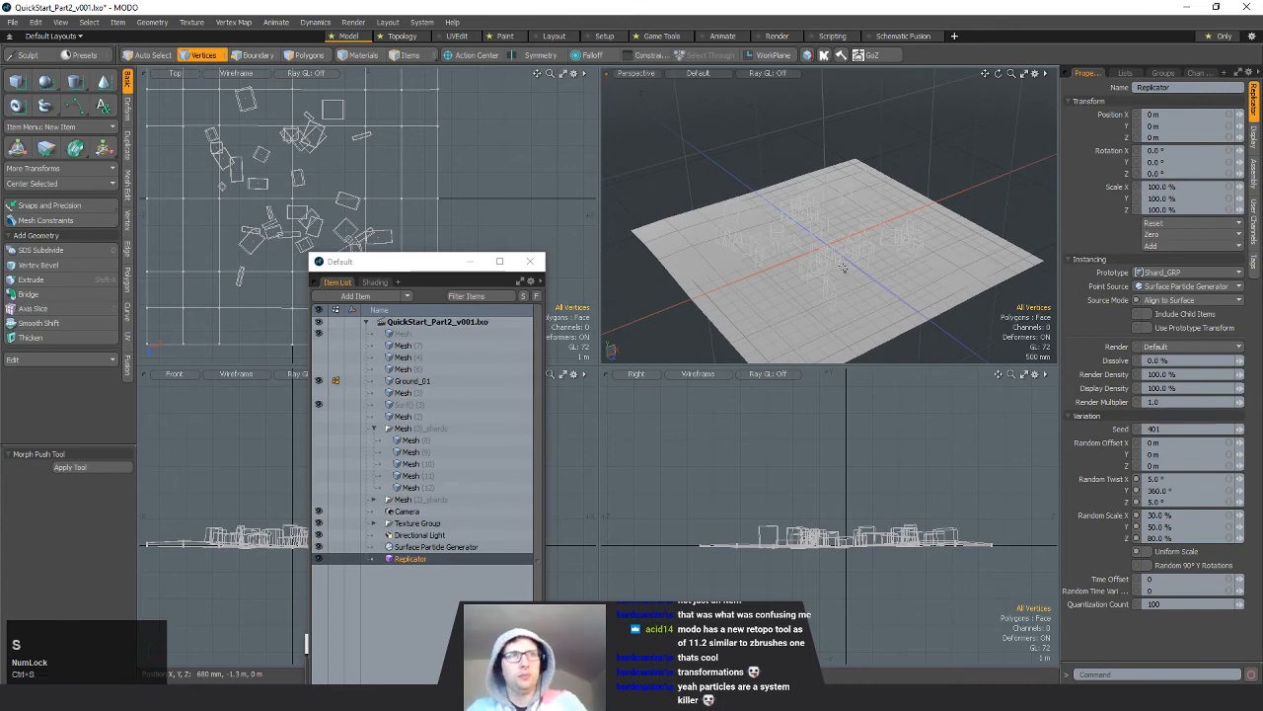
Step: Open the Preview render and frame the scattered shards on the ground up close
key("F8")
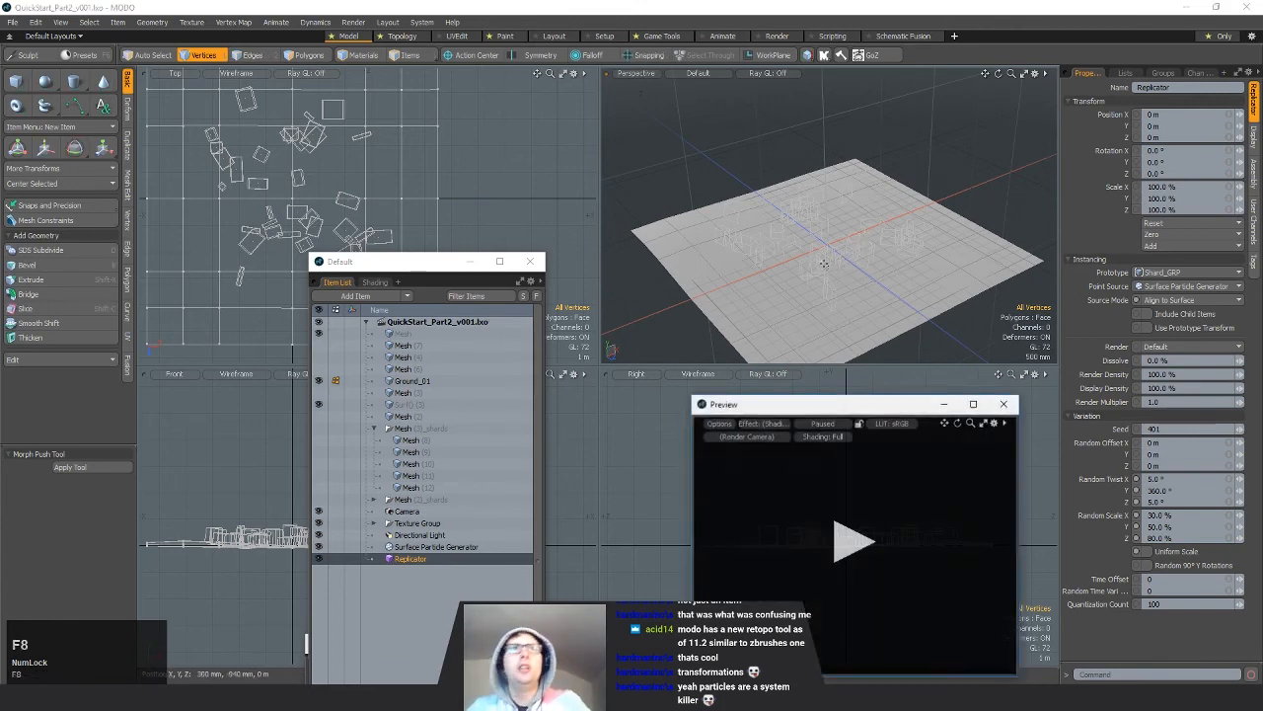
left_click_drag(823, 403, 772, 365)
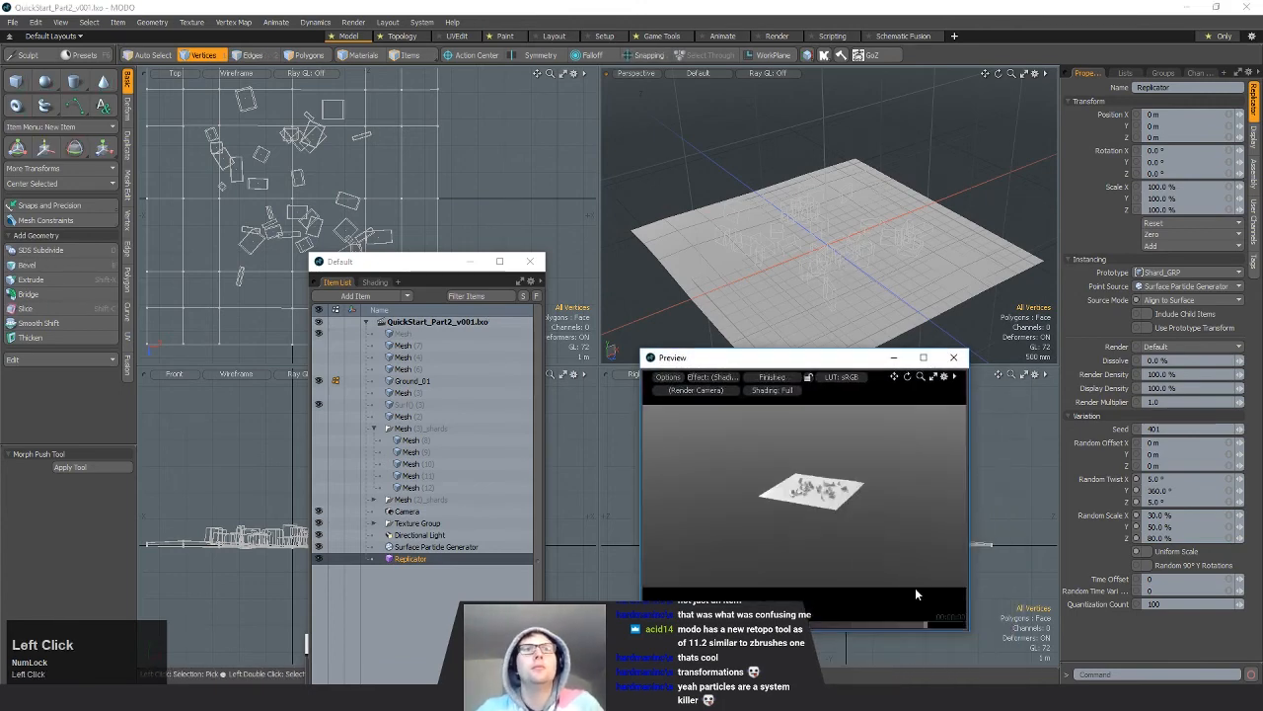
left_click_drag(1082, 502, 1085, 503, "ctrl+alt")
left_click_drag(812, 516, 990, 492, "ctrl+alt")
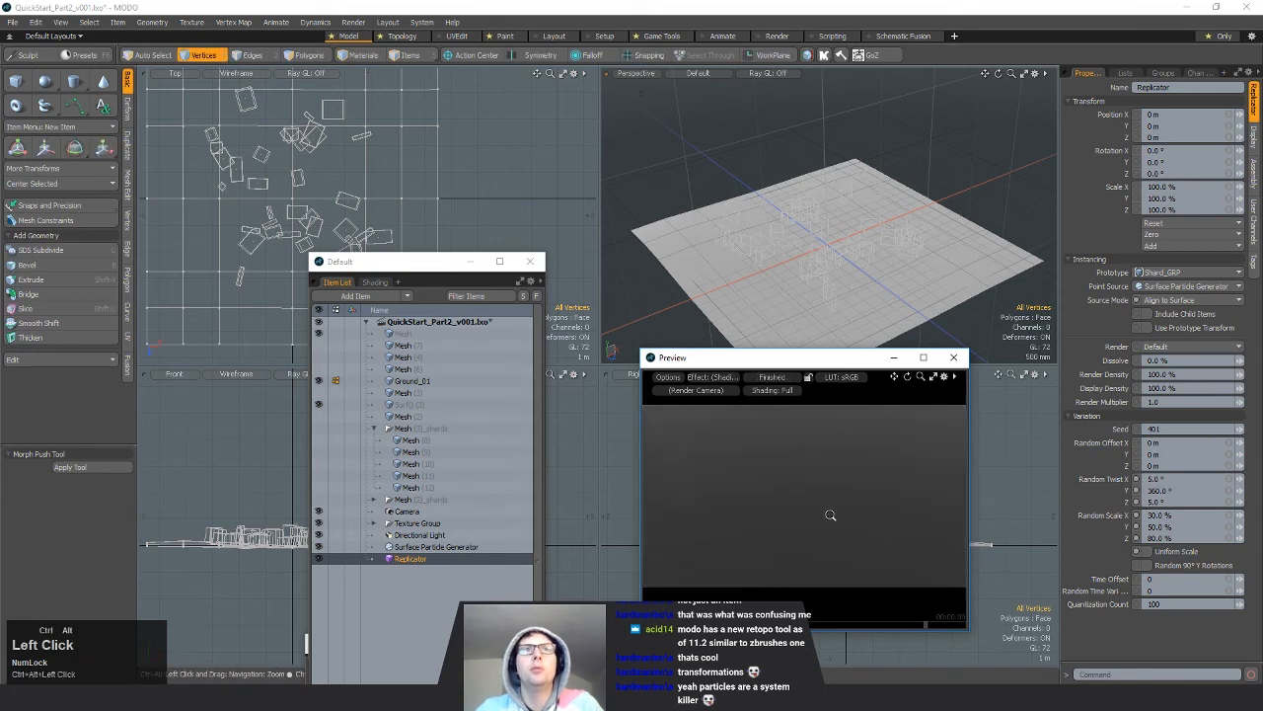
key("shift+a")
left_click_drag(861, 539, 818, 529)
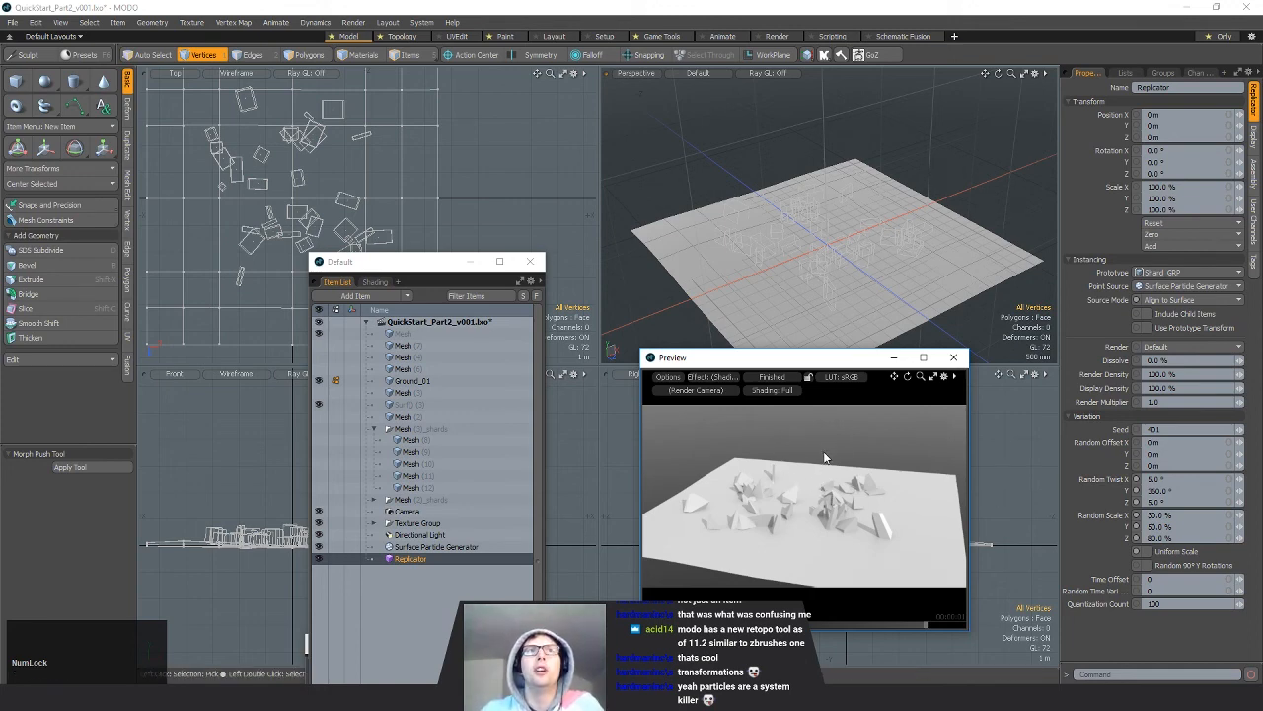
left_click_drag(826, 457, 841, 538, "alt")
left_click_drag(841, 538, 821, 509, "alt+shift")
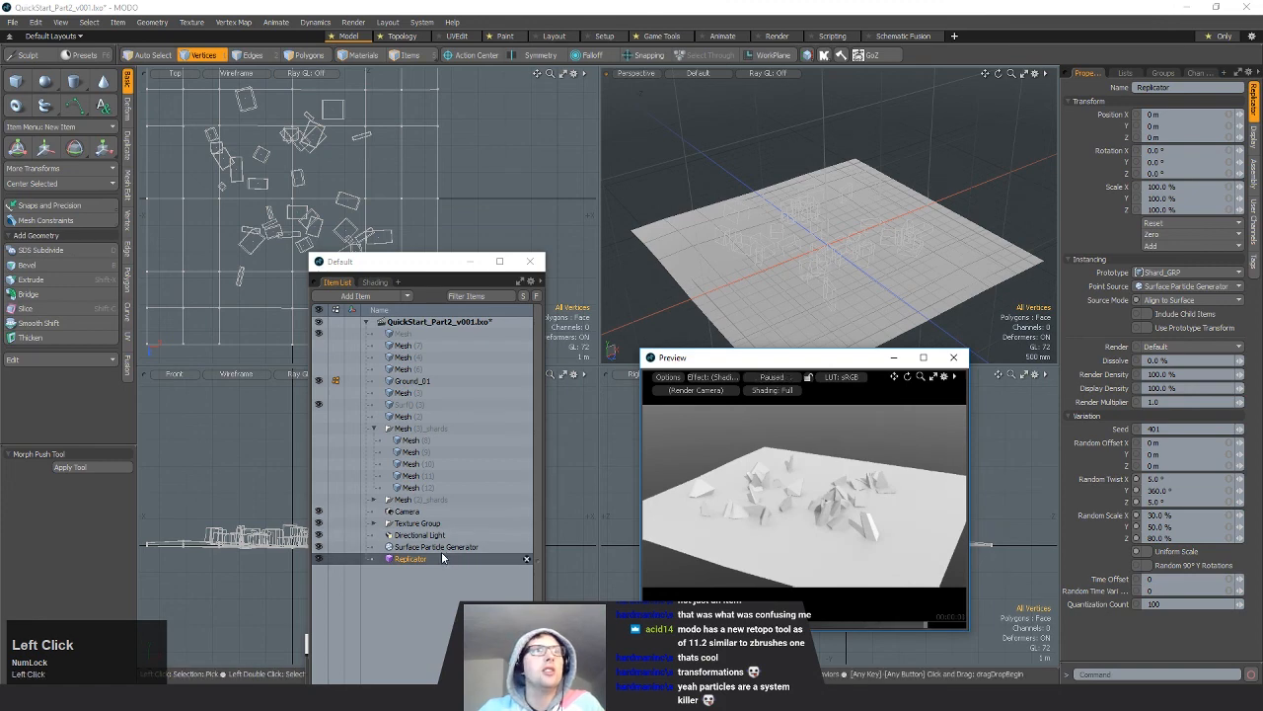
Step: Set the Surface Particle Generator's Size VMap to Weight, and resume the Preview render
left_click(486, 546)
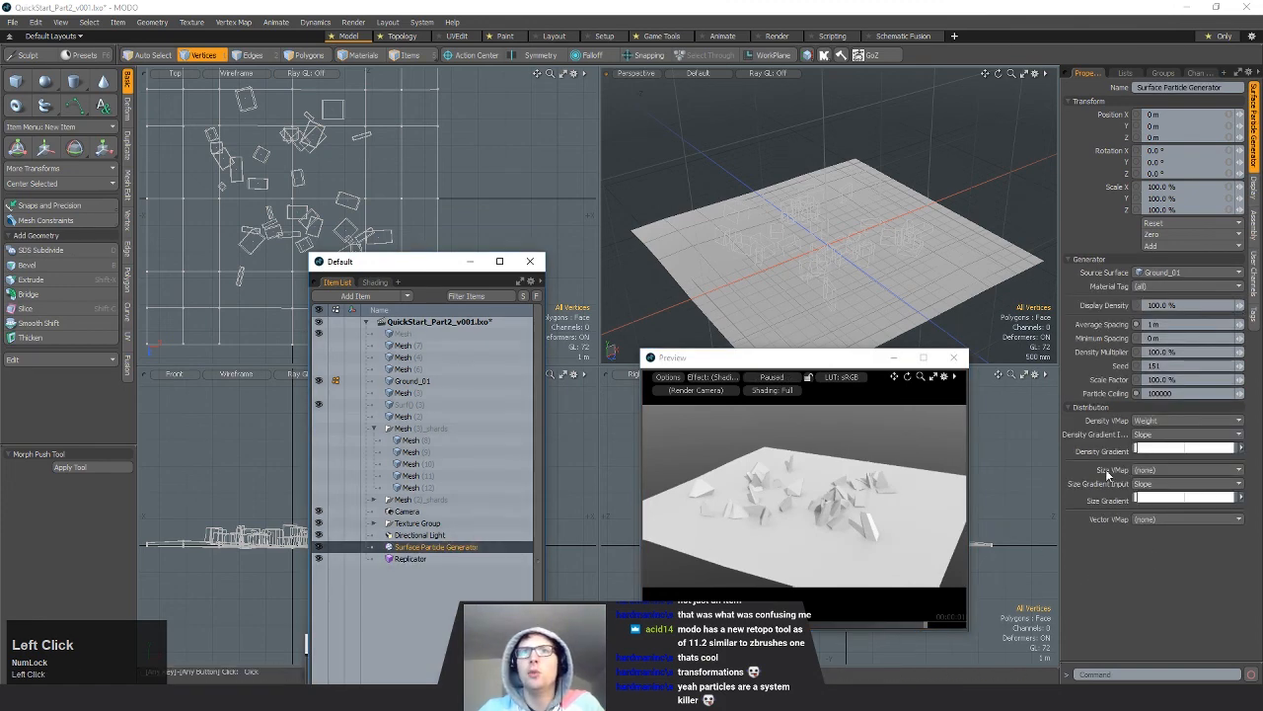
left_click(1165, 470)
left_click(1159, 523)
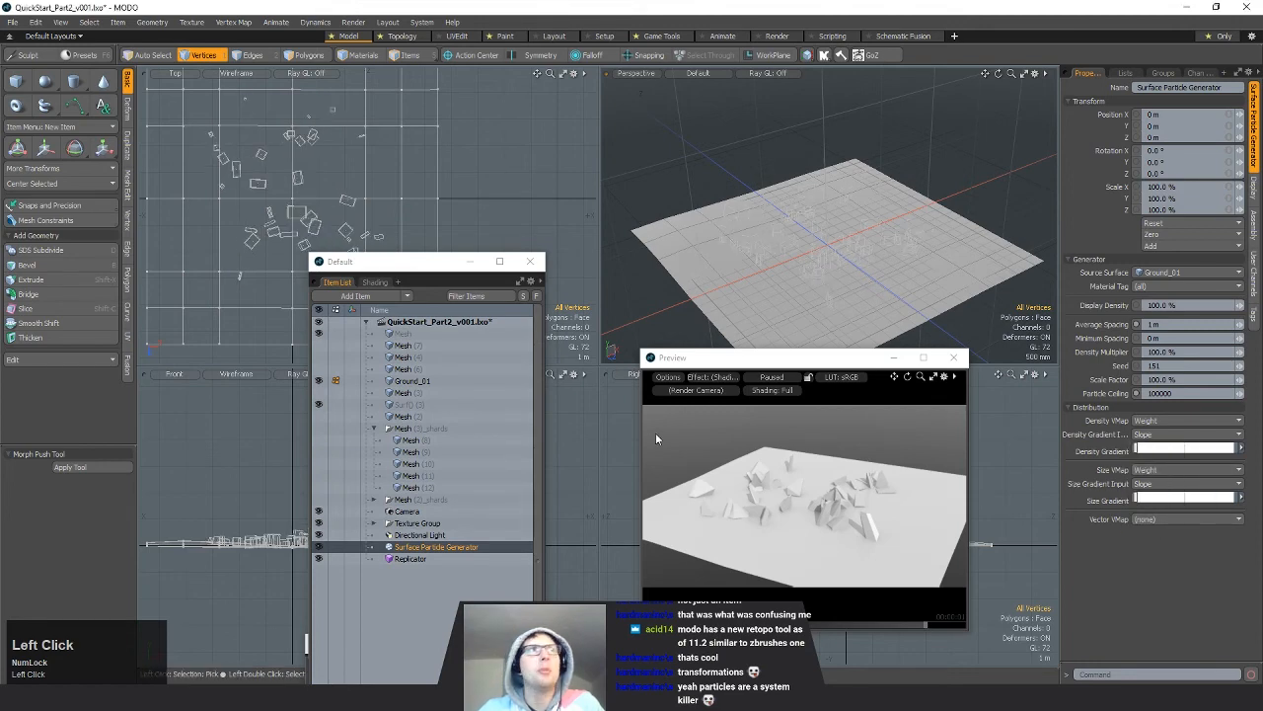
left_click(762, 382)
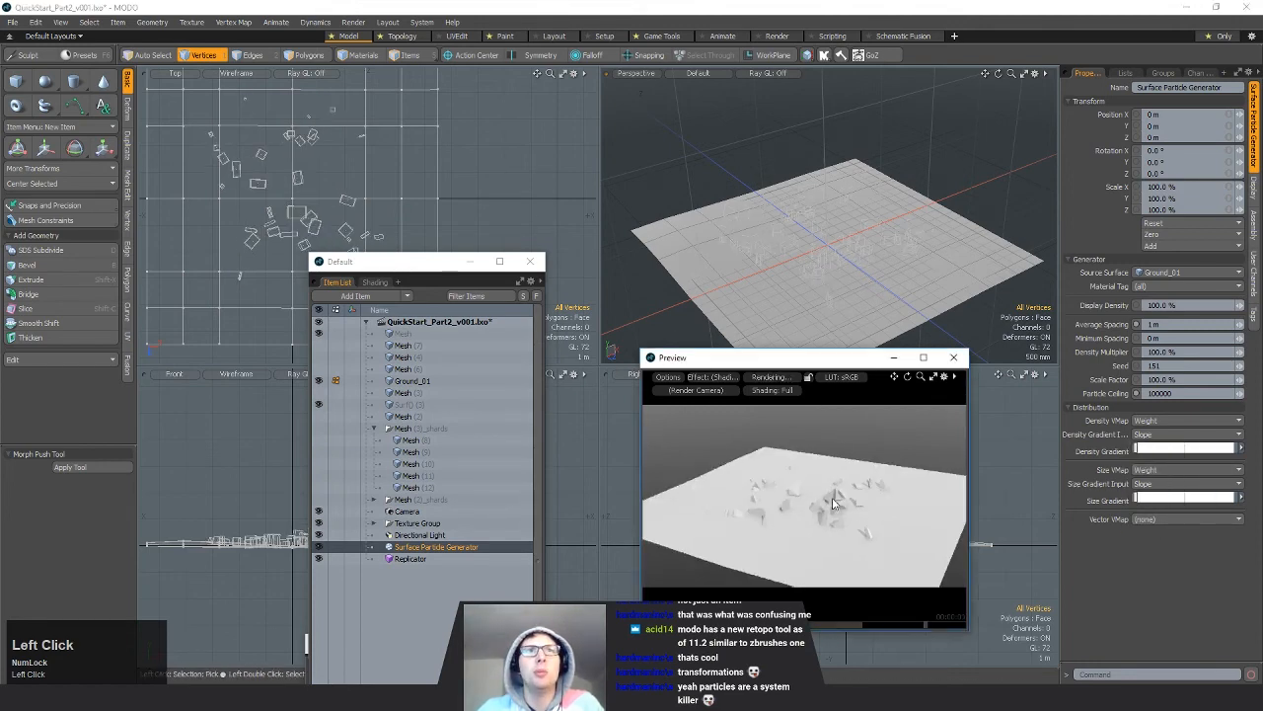
Step: Pause the Preview render, and assign a material named inside to the inner faces of the five shard meshes, Mesh (8) to Mesh (12)
left_click_drag(834, 500, 804, 492, "ctrl+alt")
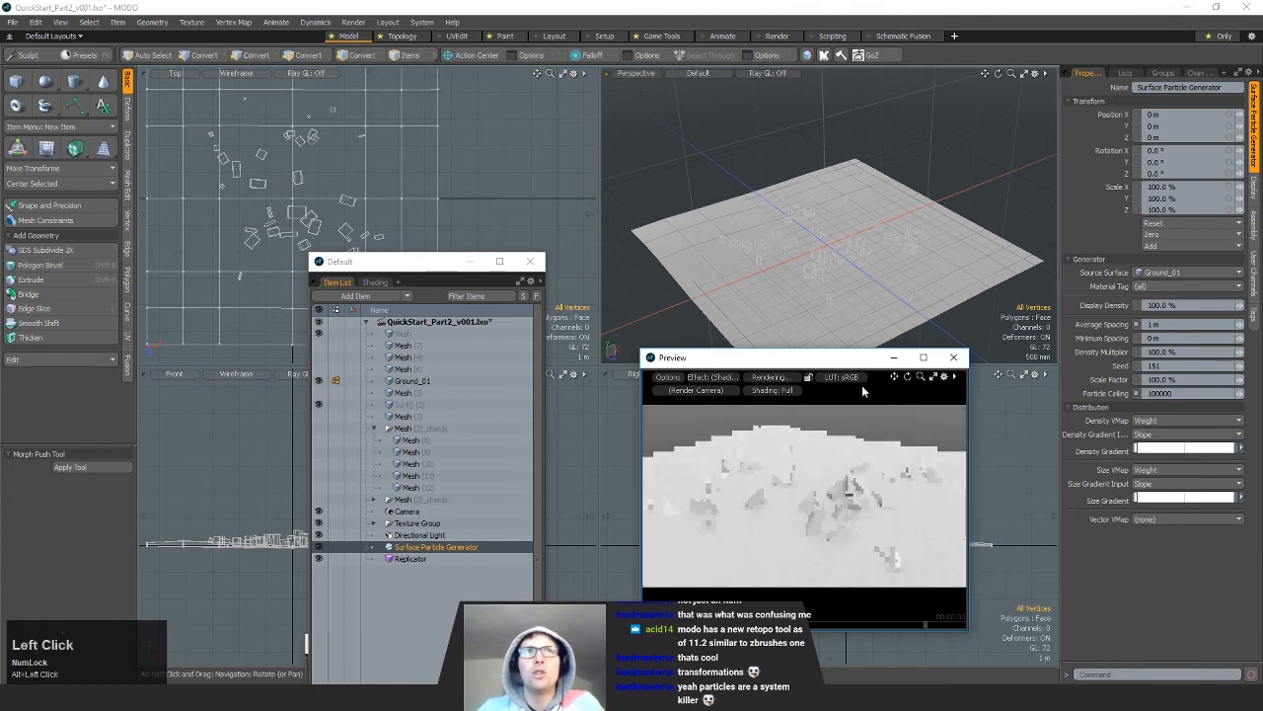
left_click(790, 378)
left_click(409, 440)
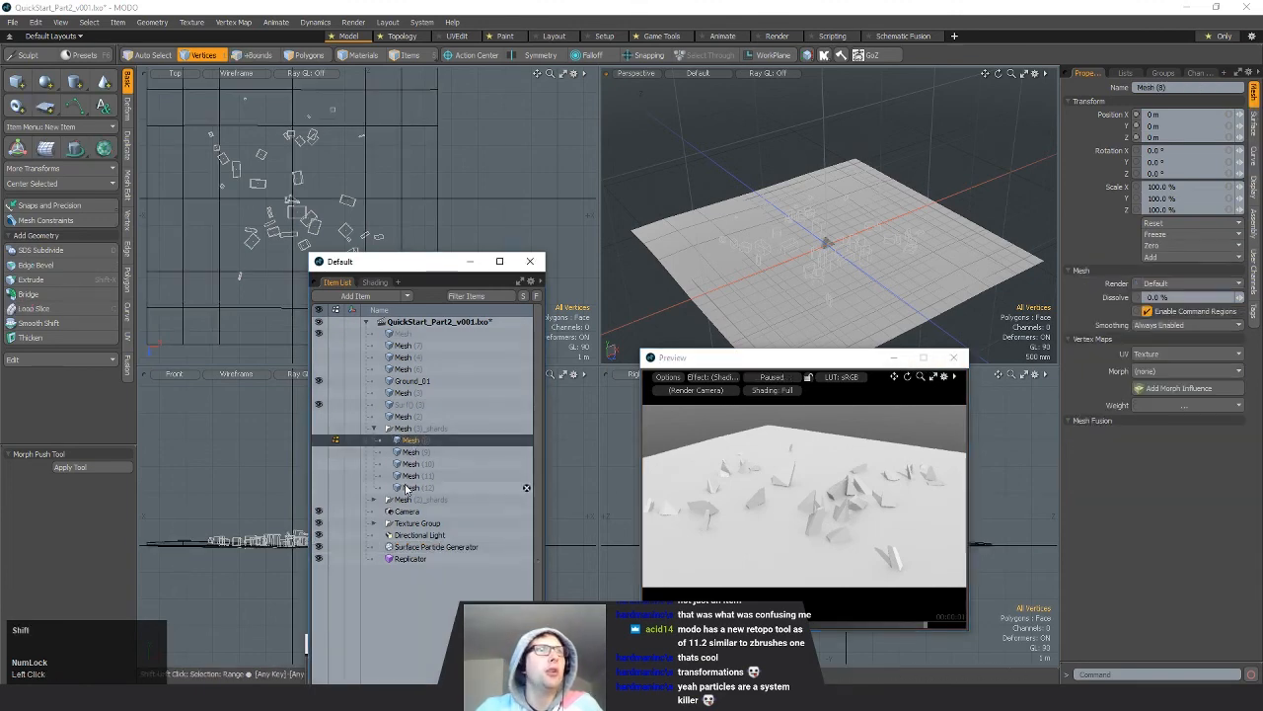
left_click(405, 488, "shift")
left_click_drag(868, 227, 900, 213, "ctrl+alt")
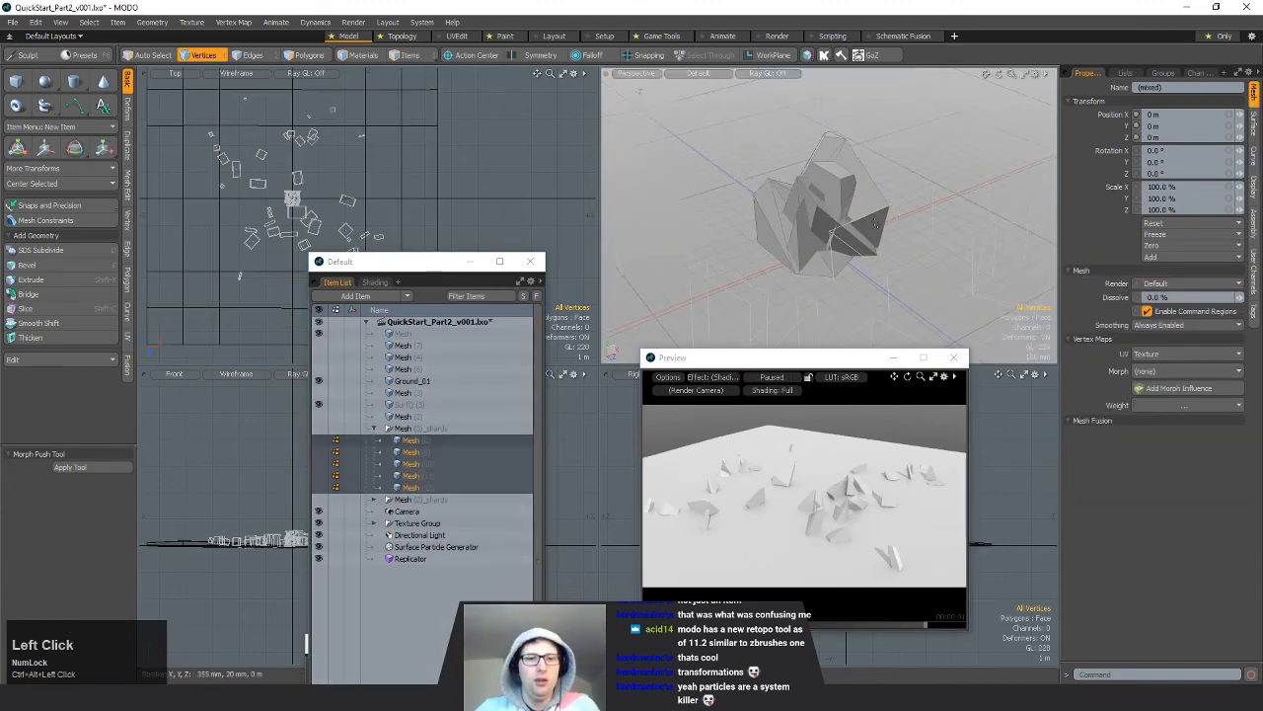
key("4")
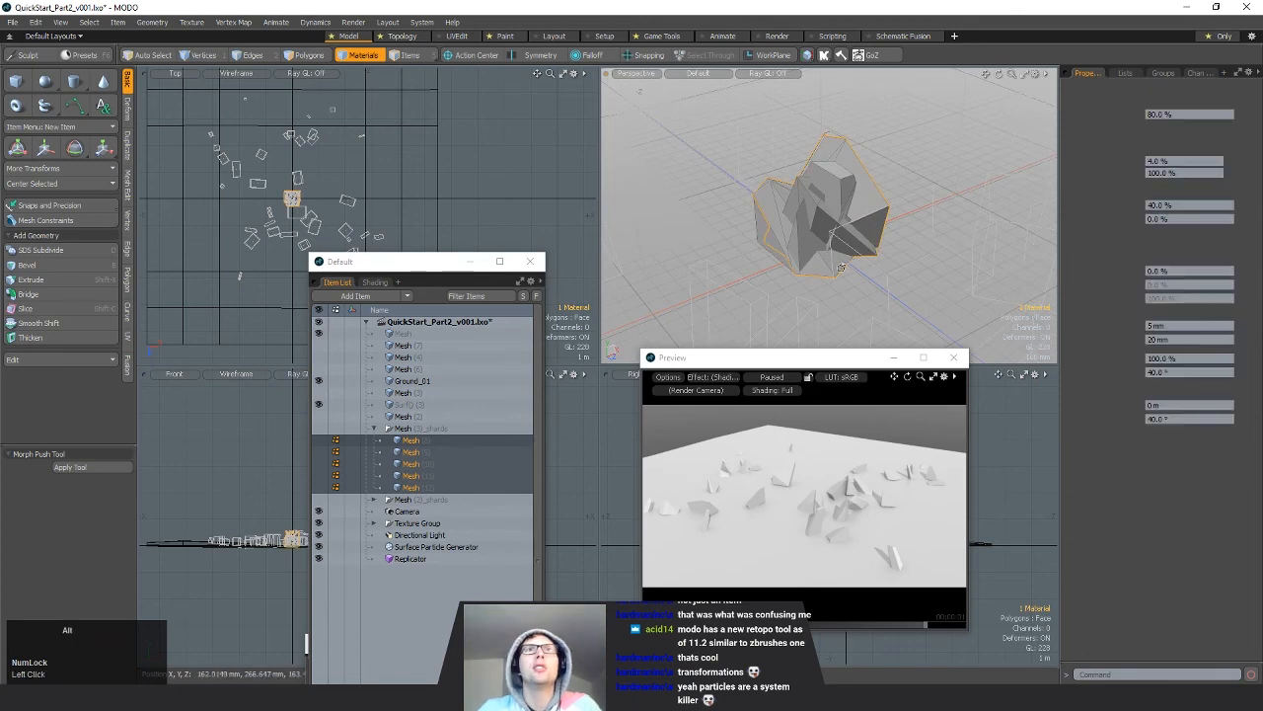
left_click_drag(841, 266, 932, 237, "alt")
key("alt+3")
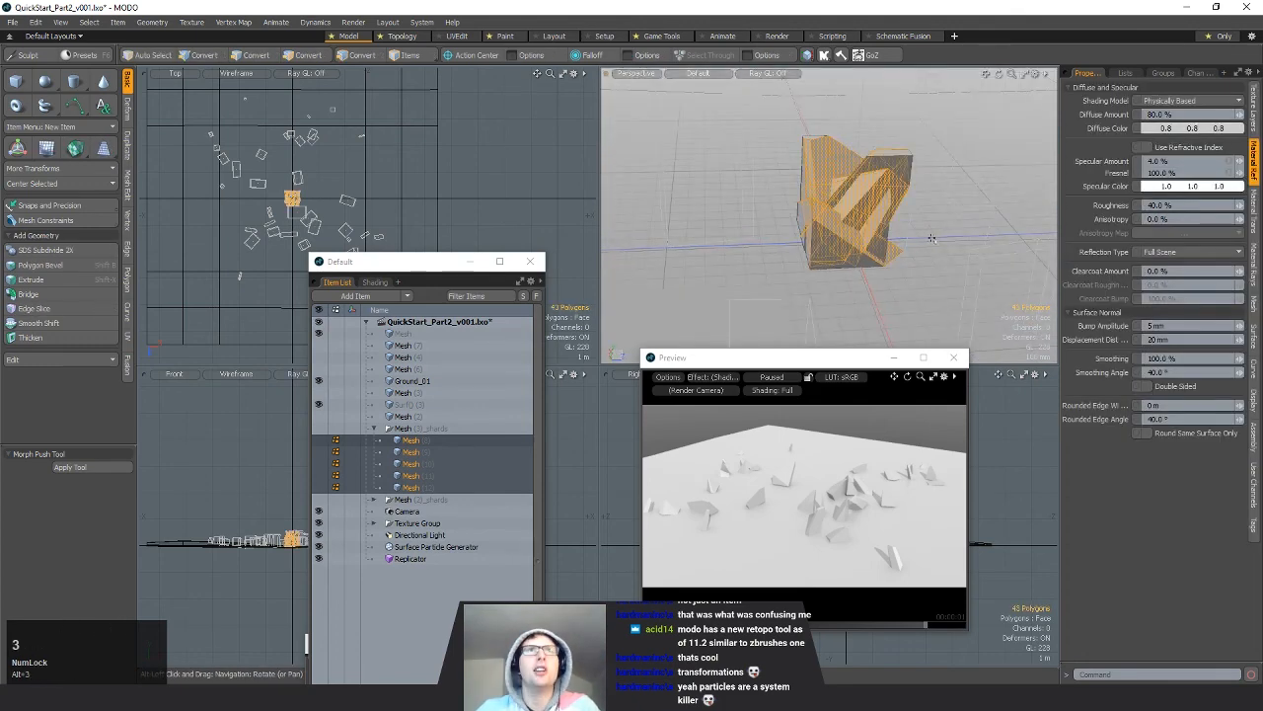
type("min")
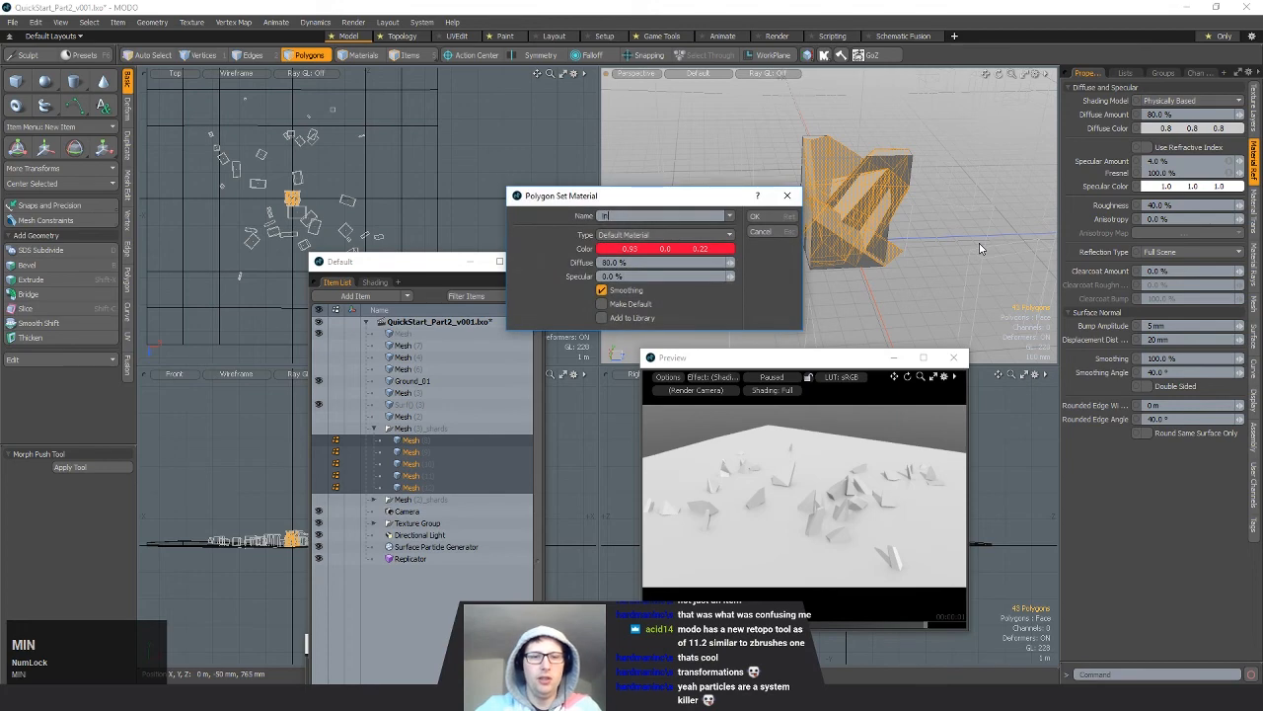
type("side")
left_click(755, 215)
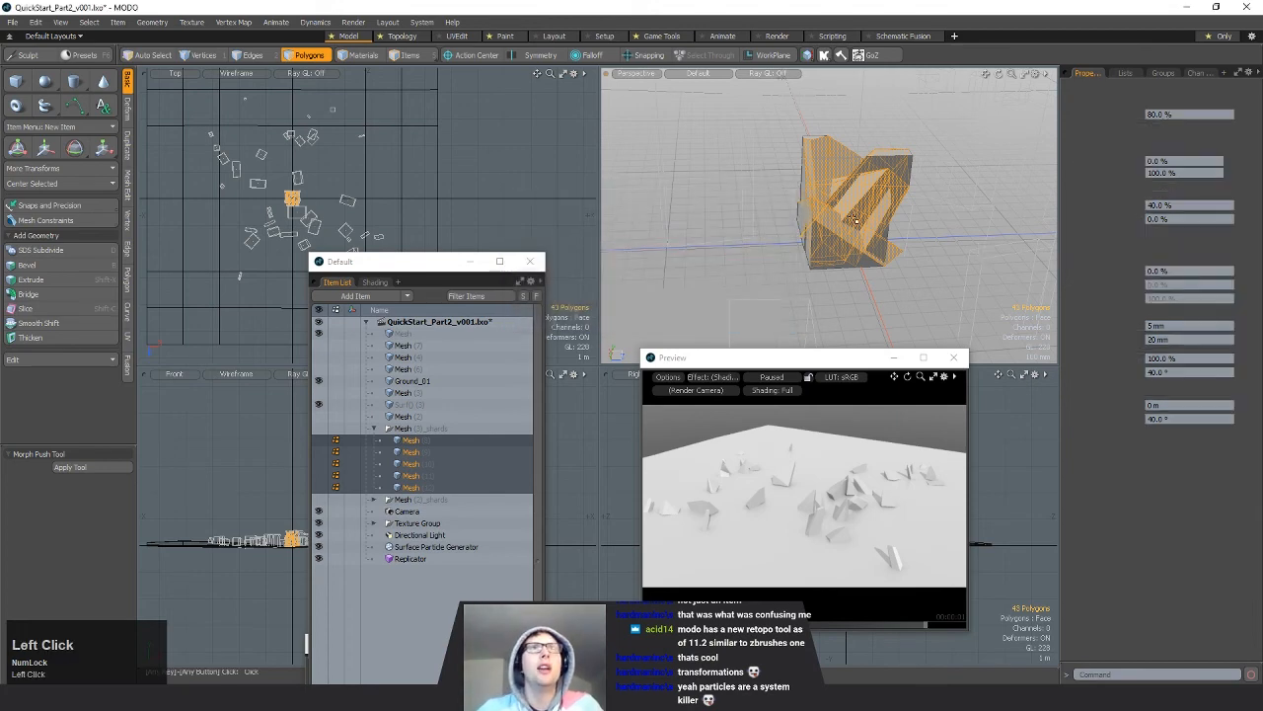
Step: Invert the polygon selection and assign a blue material named outside to the shards' outer faces
left_click_drag(883, 266, 914, 262, "alt")
key("bracketleft")
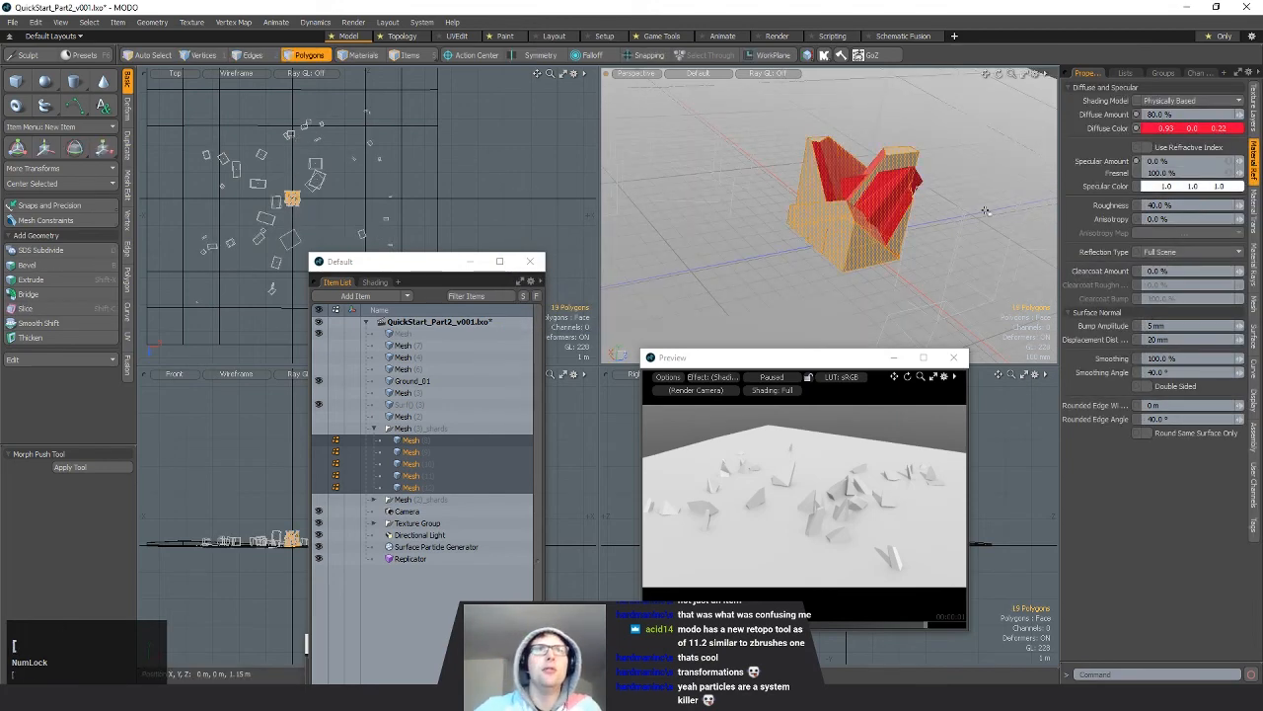
key("m")
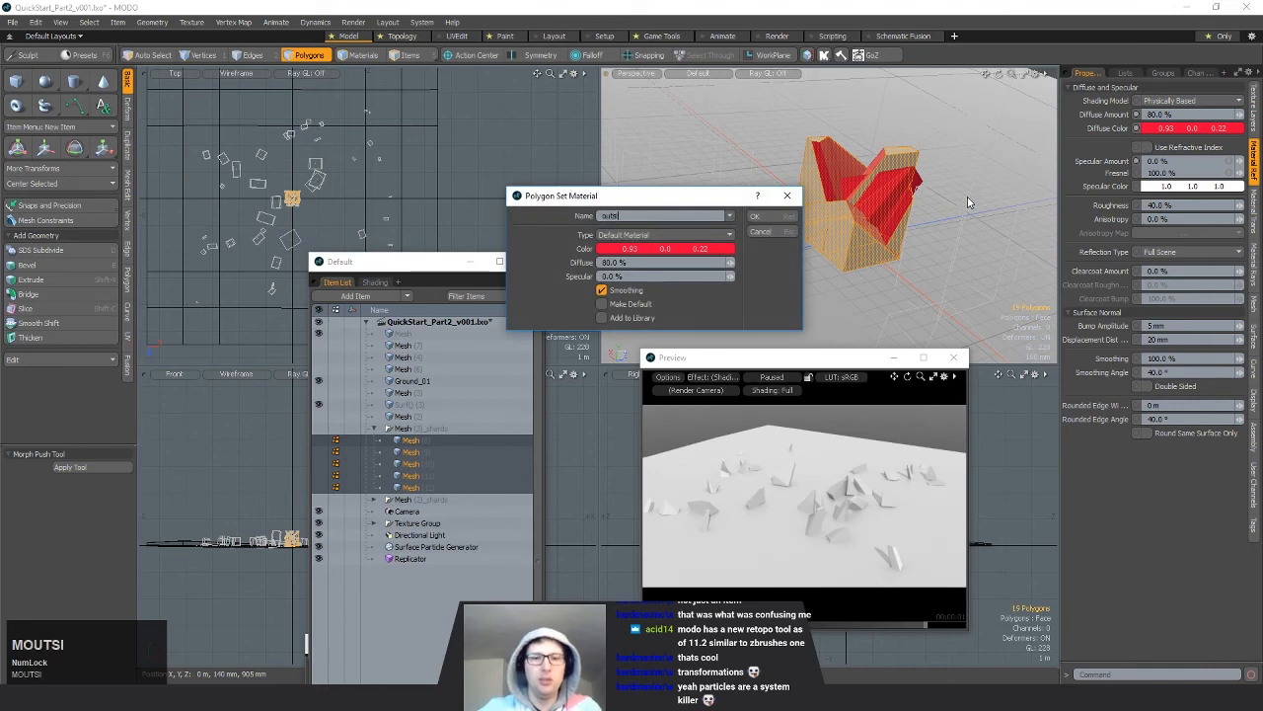
type("outsi")
key("BackSpace")
type("ide")
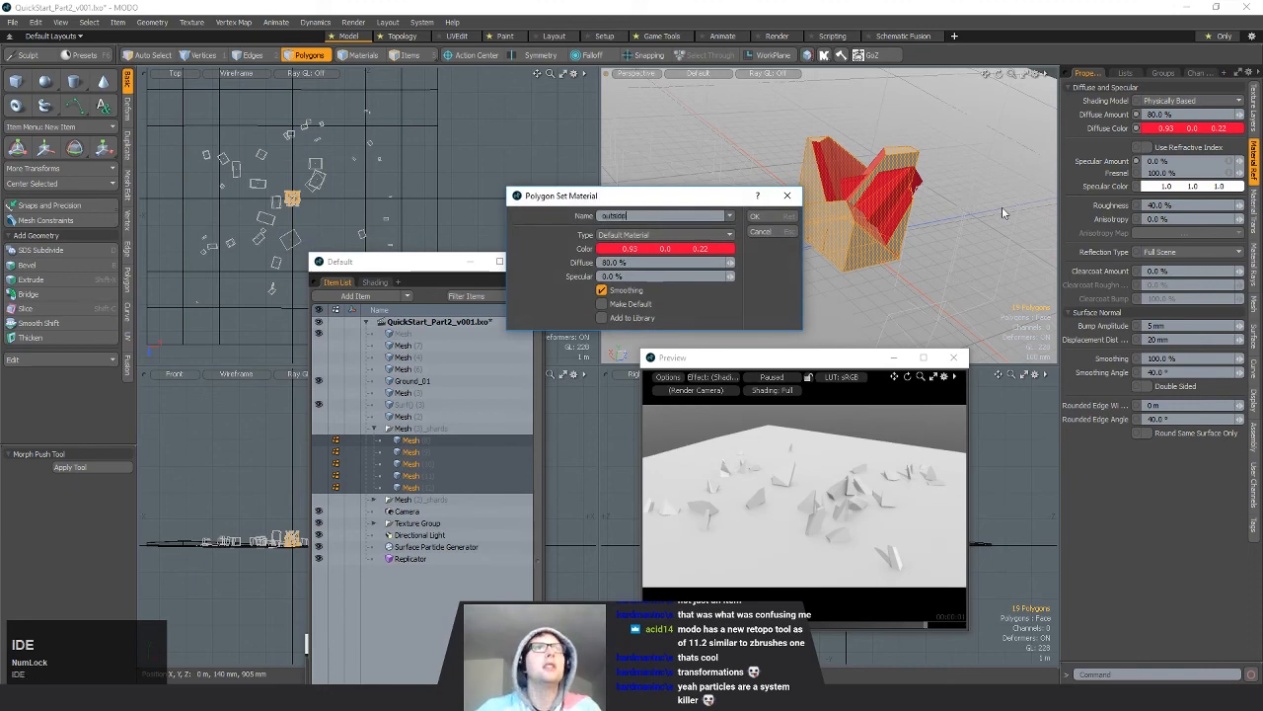
left_click(696, 249)
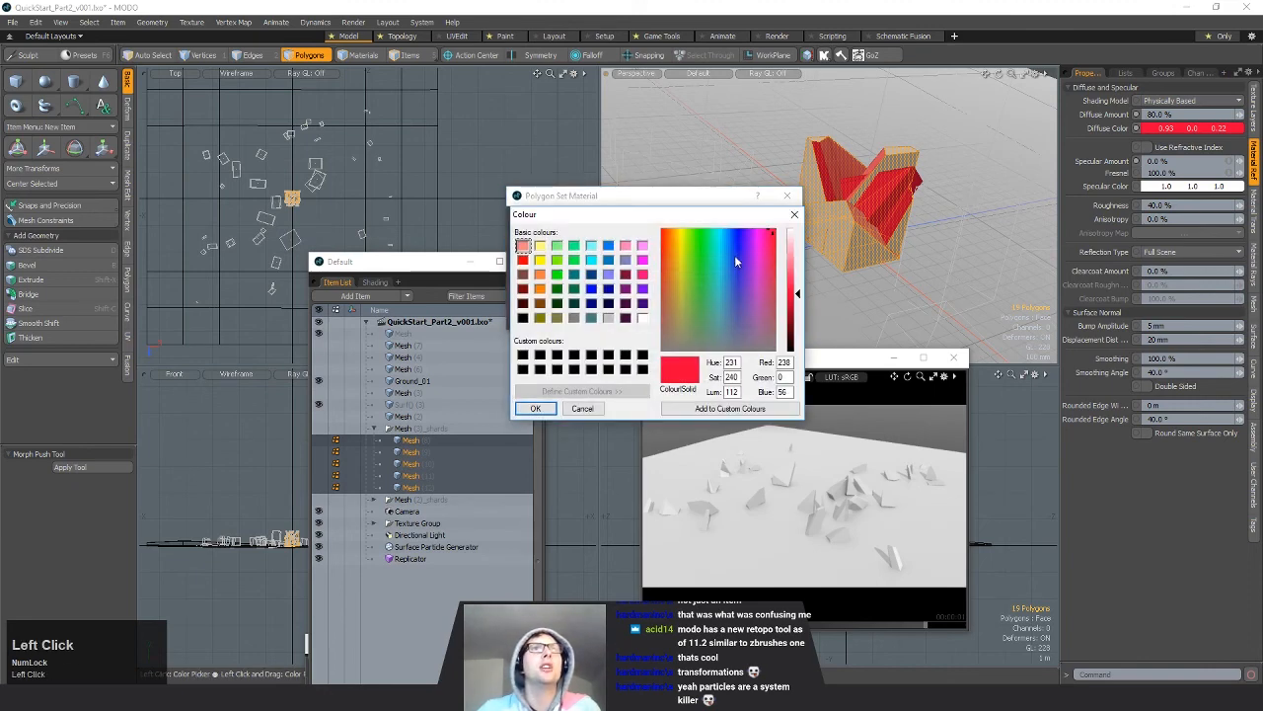
left_click_drag(735, 257, 735, 256)
left_click(537, 409)
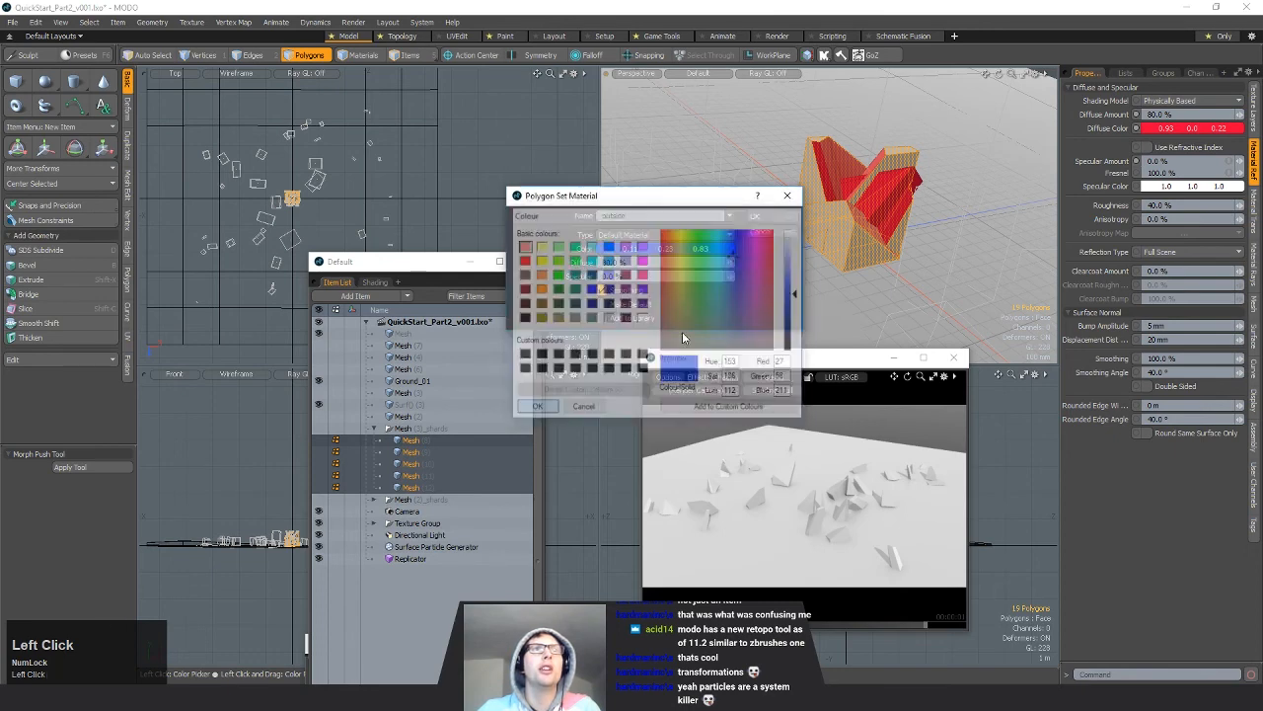
left_click(765, 217)
Step: Clear the polygon selection, then run the Preview render and examine the two-material shards from several angles before pausing it
left_click_drag(939, 277, 754, 272, "alt")
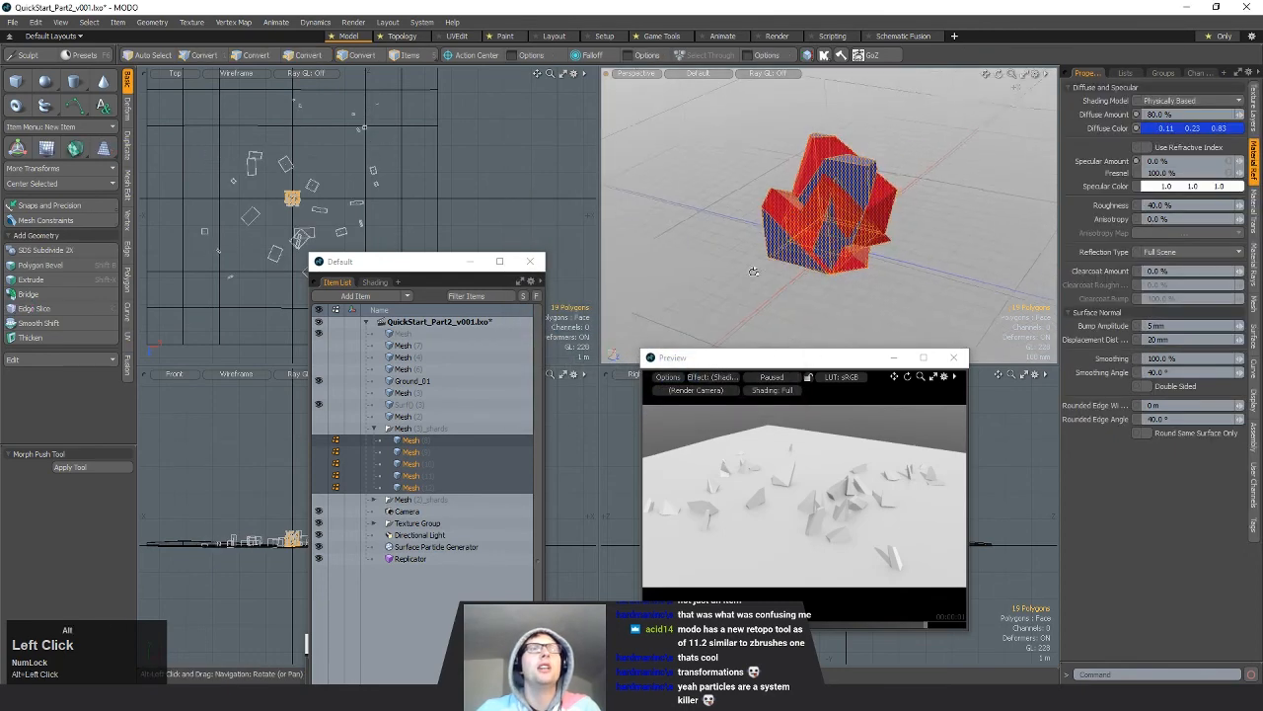
scroll(848, 287, "down", 3)
left_click(848, 297)
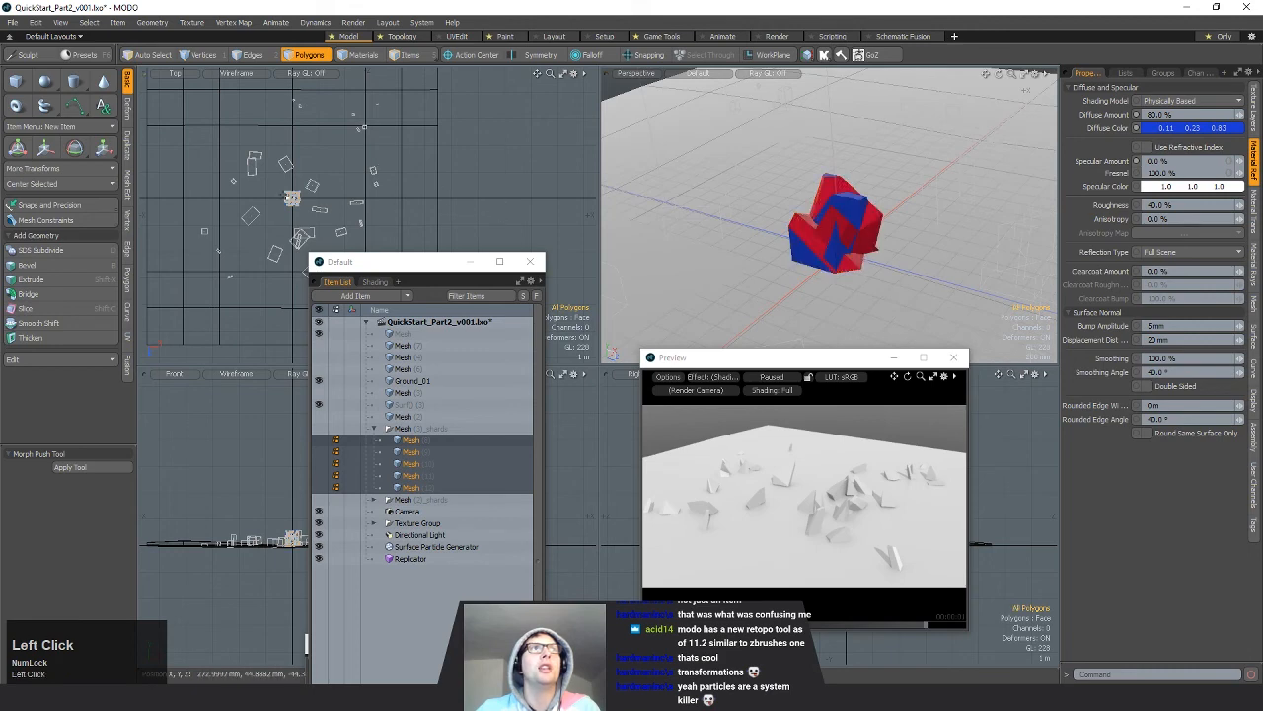
left_click_drag(773, 240, 709, 236, "alt")
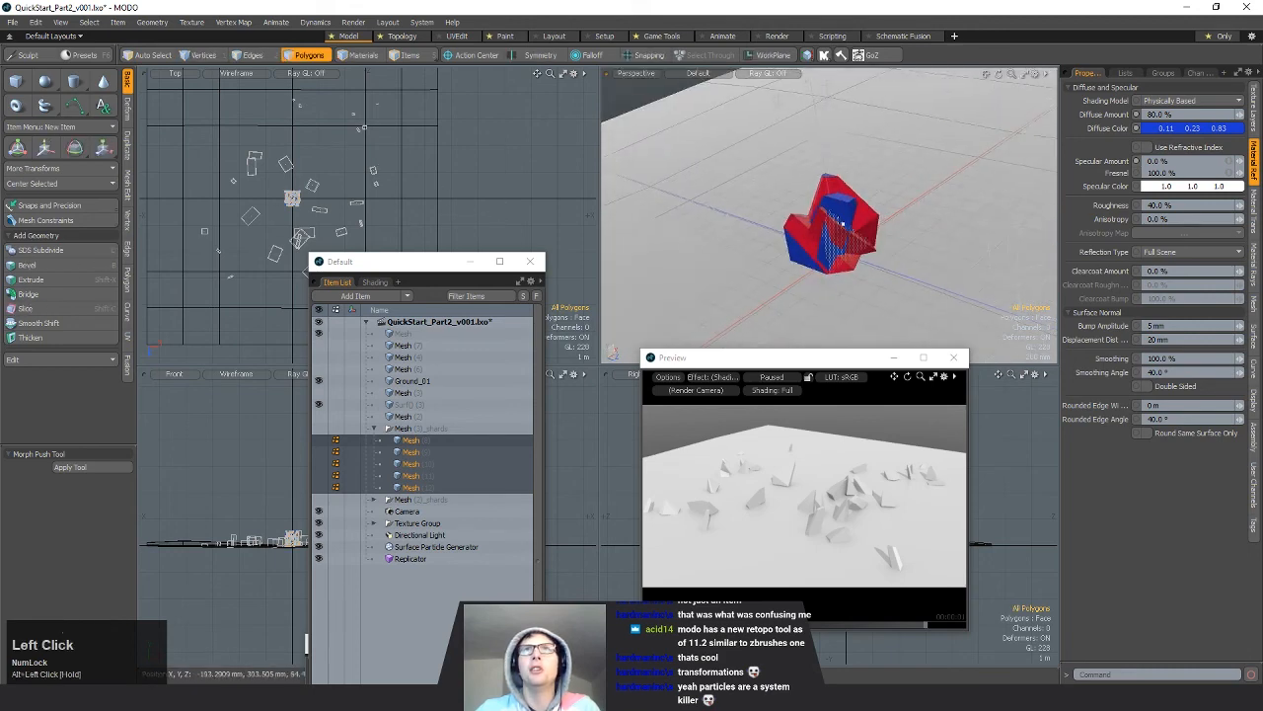
left_click(783, 379)
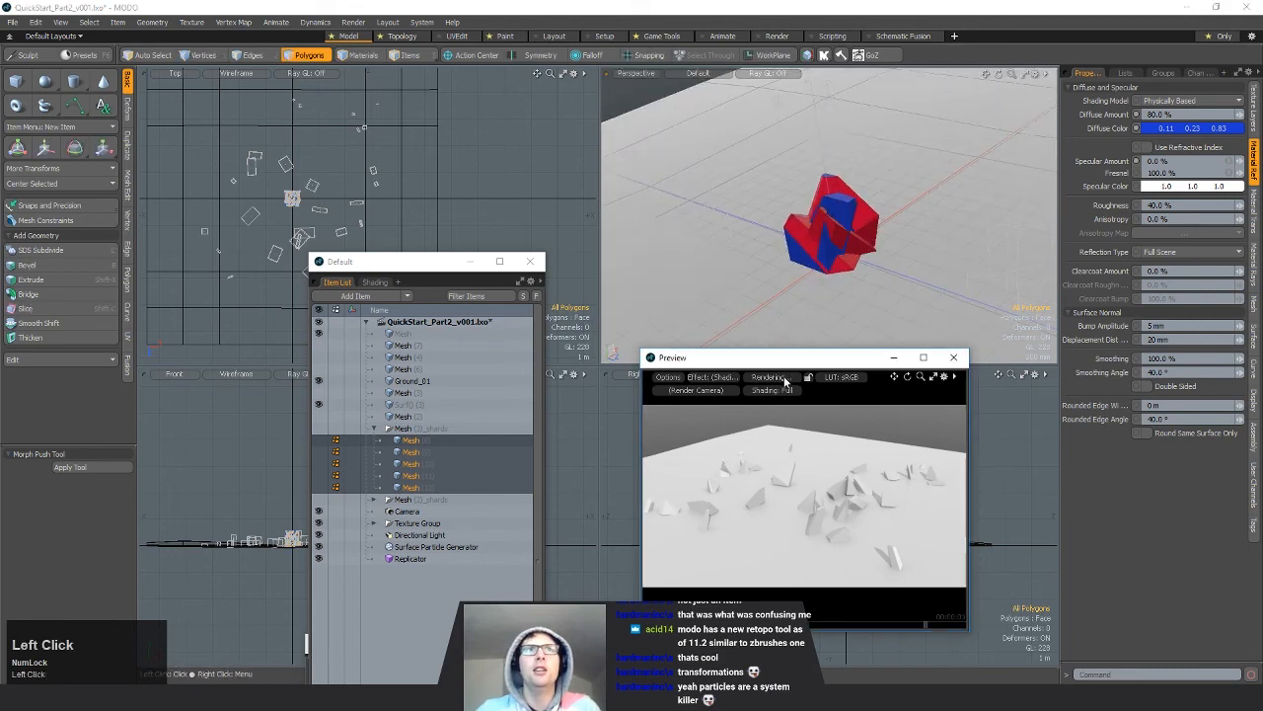
mouse_move(866, 511)
left_mouse_down("alt")
mouse_move(873, 527)
mouse_move(762, 523)
mouse_move(867, 545)
mouse_move(831, 517)
mouse_move(846, 513)
left_mouse_up("alt")
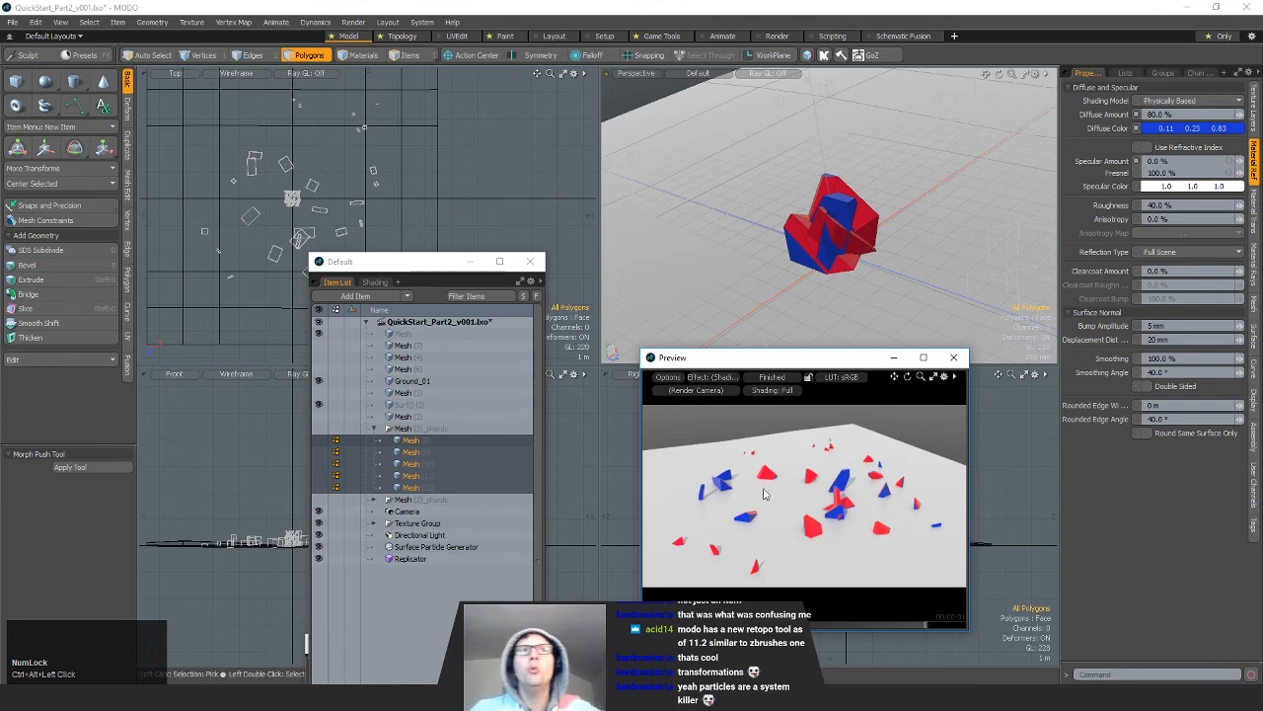
mouse_move(862, 516)
left_mouse_down("alt")
mouse_move(793, 518)
mouse_move(865, 531)
mouse_move(881, 509)
left_mouse_up("alt")
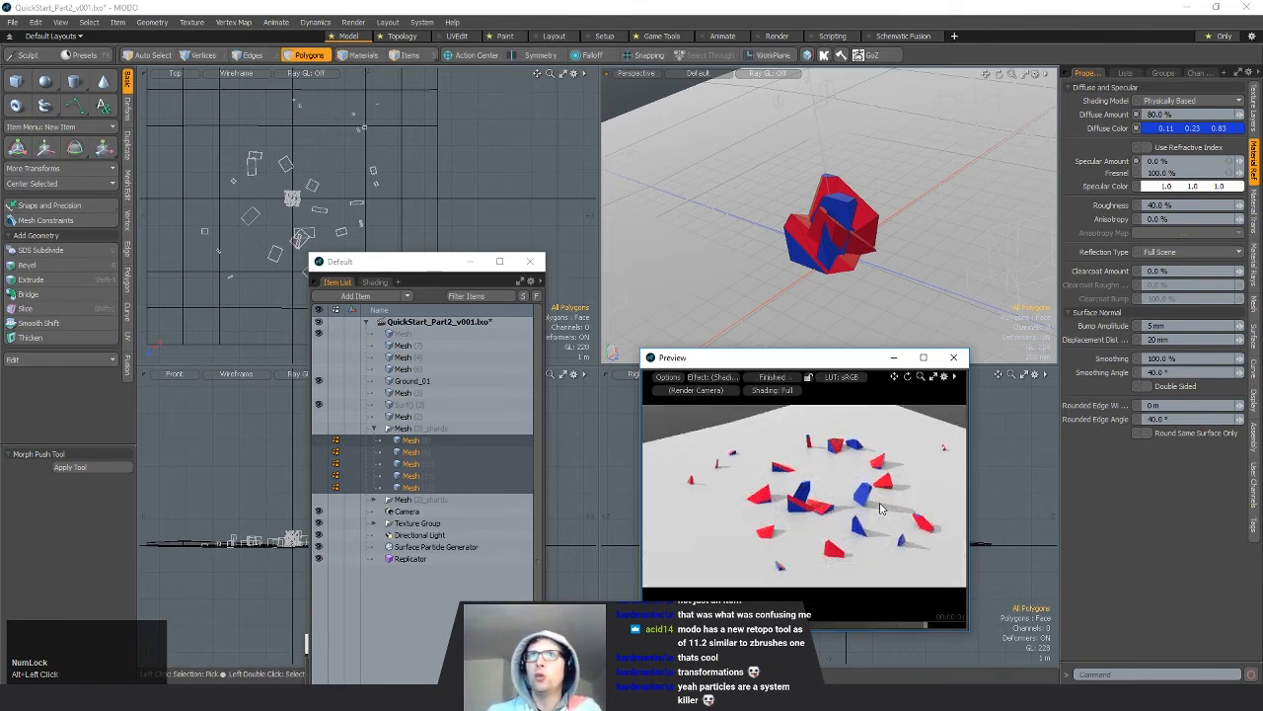
left_click_drag(814, 509, 852, 536, "alt")
left_click(779, 376)
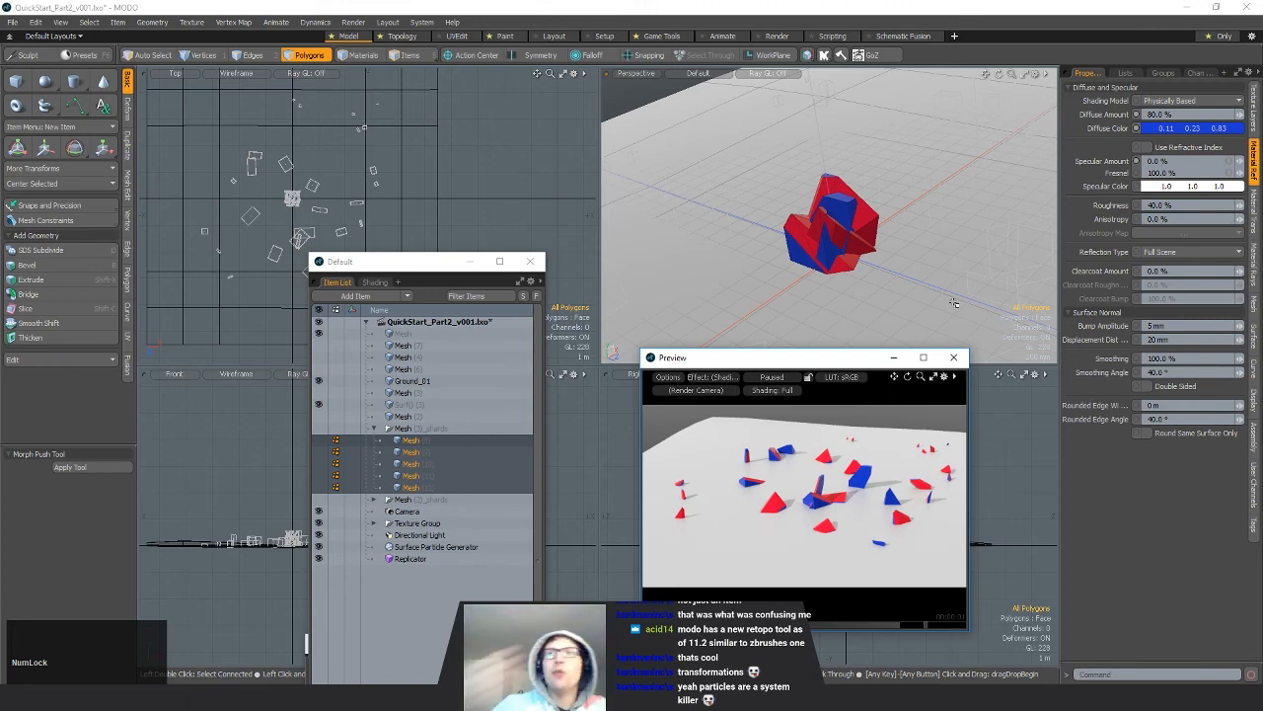
Step: Collapse the shards group in the Item List, frame the whole ground plane, and switch to item selection mode
left_click(954, 303)
scroll(955, 303, "down", 1)
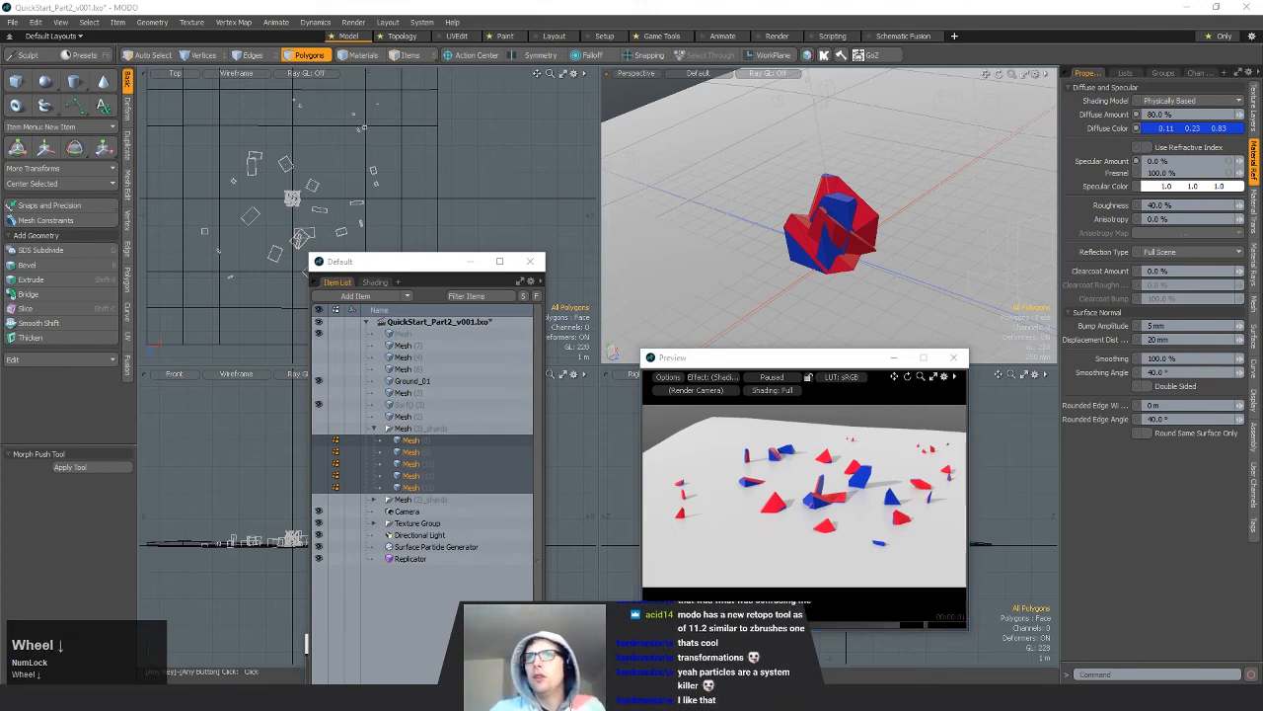
left_click(954, 303)
key("shift+f")
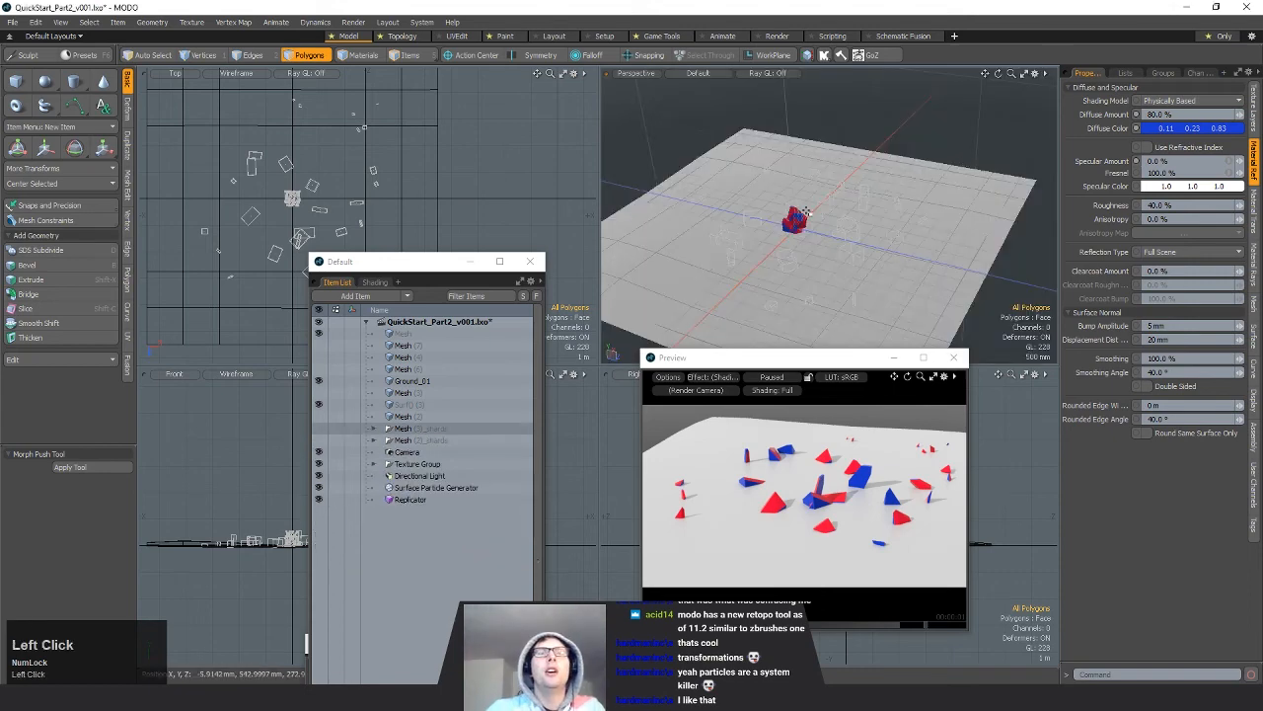
key("5")
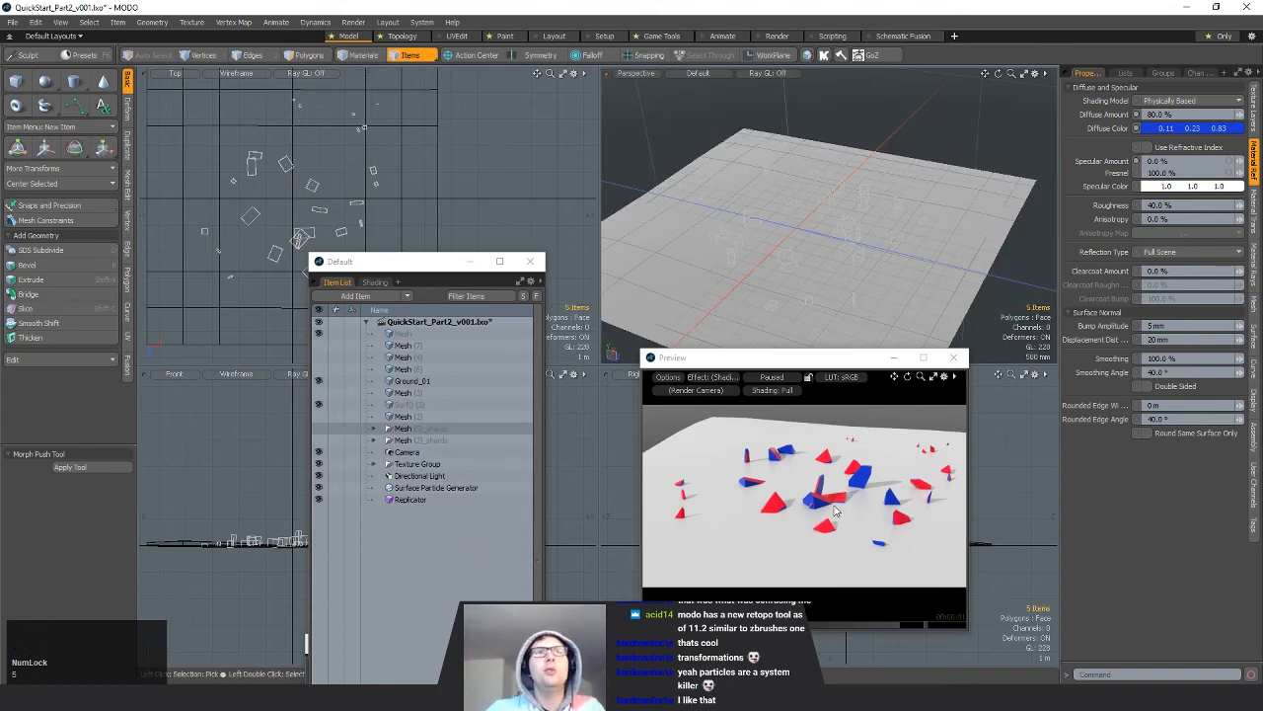
left_click(828, 496)
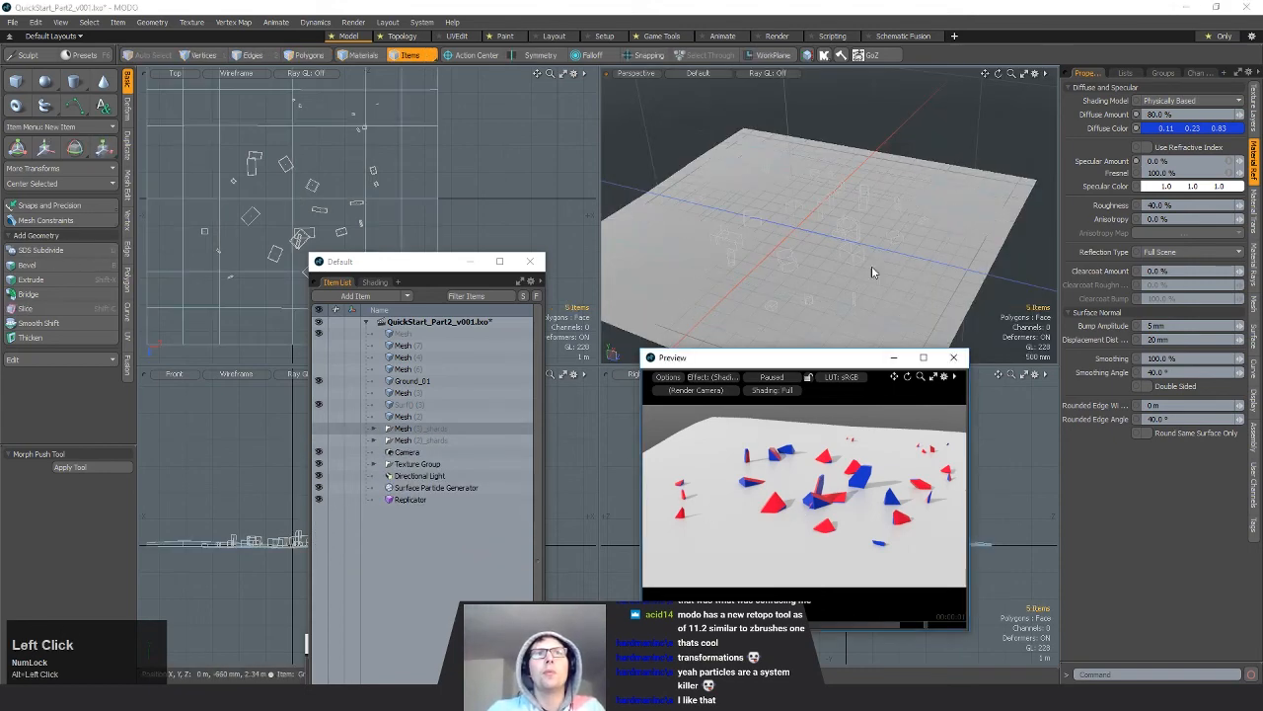
left_click_drag(819, 222, 834, 251, "alt")
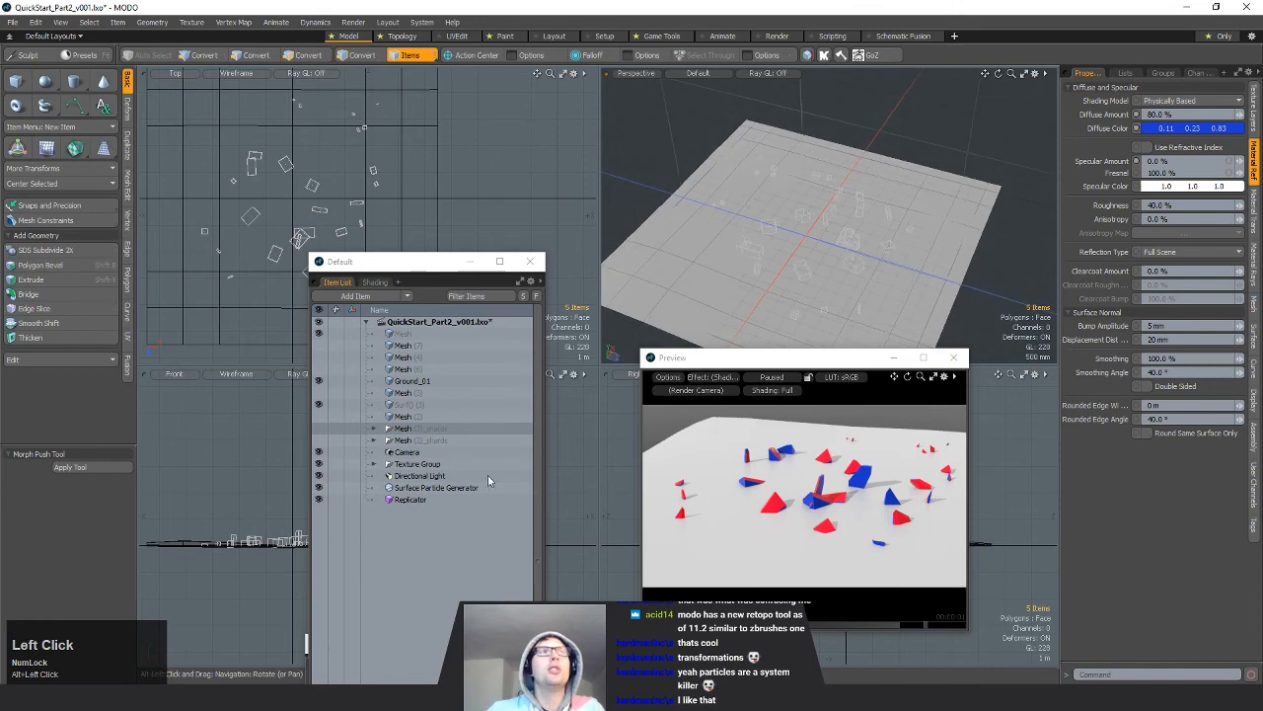
Step: Duplicate the Replicator item
left_click(428, 502)
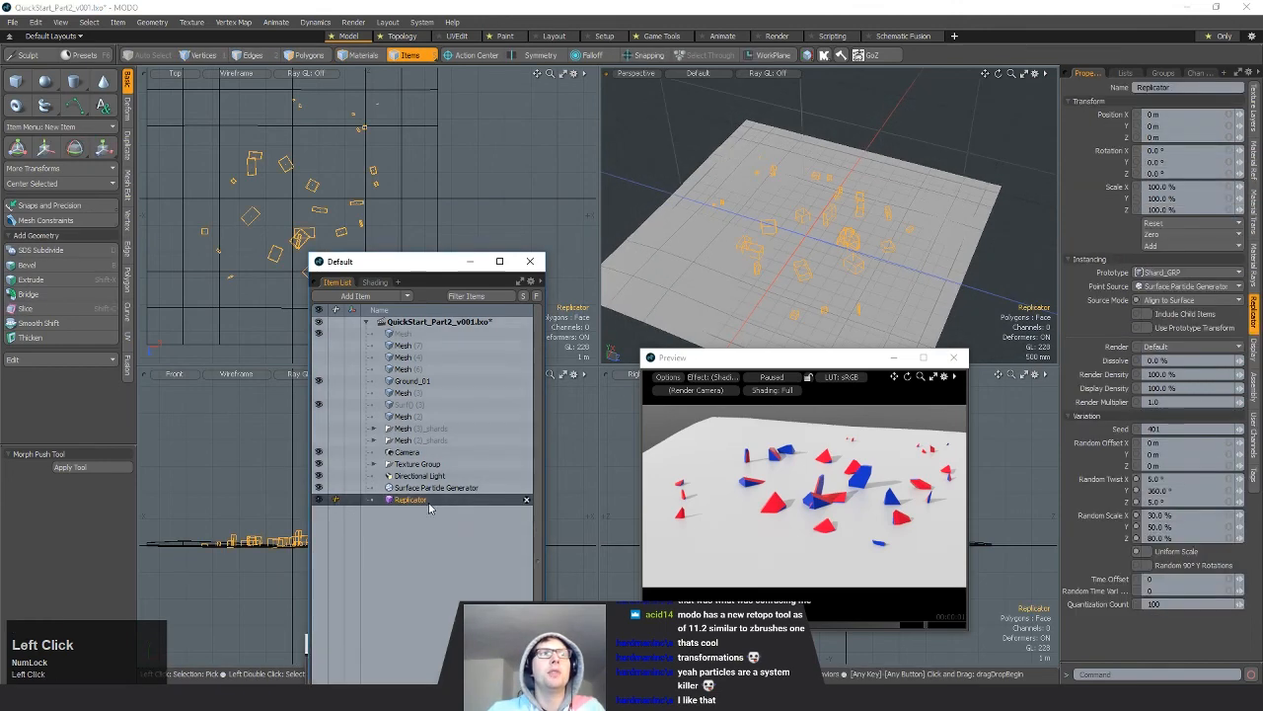
key("ctrl")
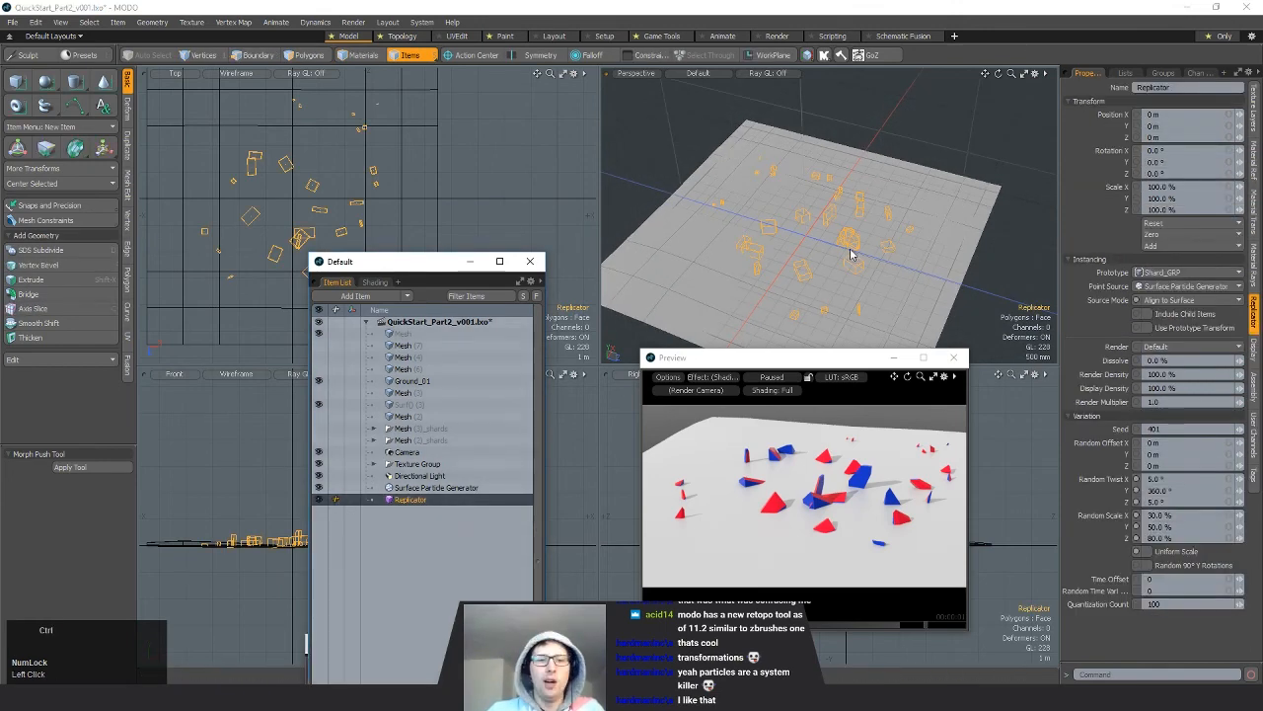
key("ctrl+d")
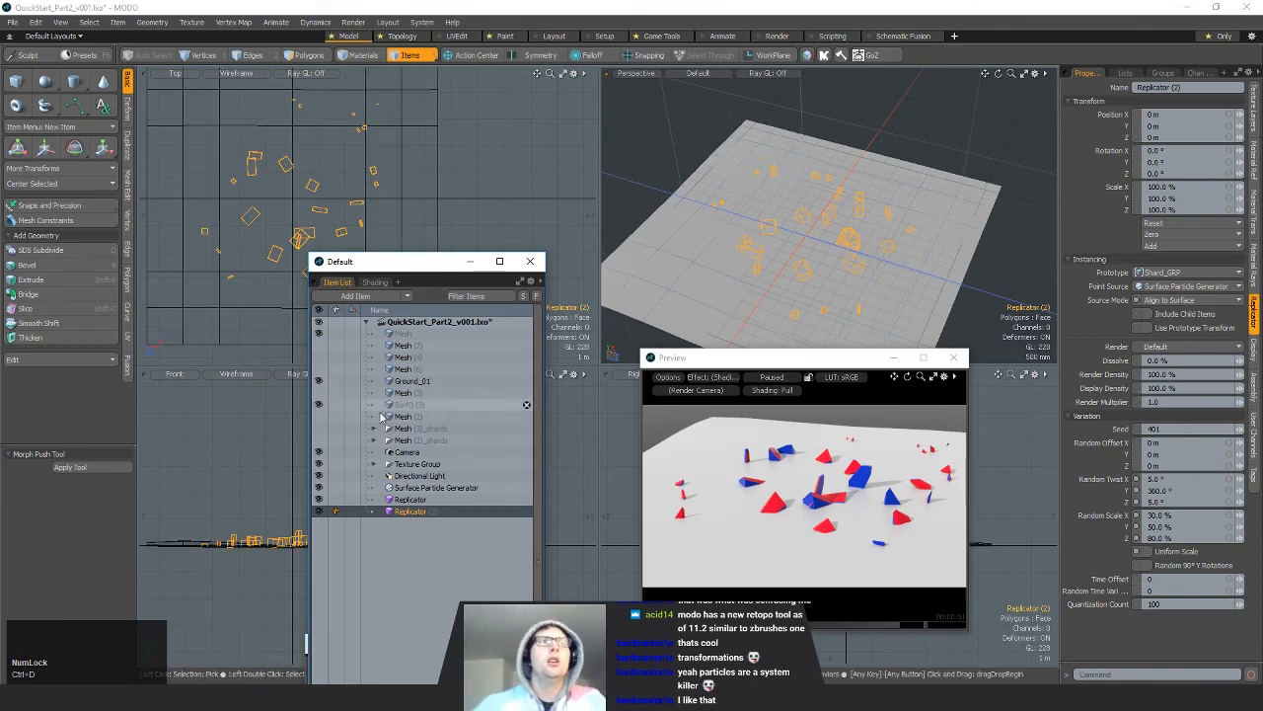
left_click(852, 267)
mouse_move(852, 266)
left_mouse_down("alt")
mouse_move(879, 259)
mouse_move(859, 251)
left_mouse_up("alt")
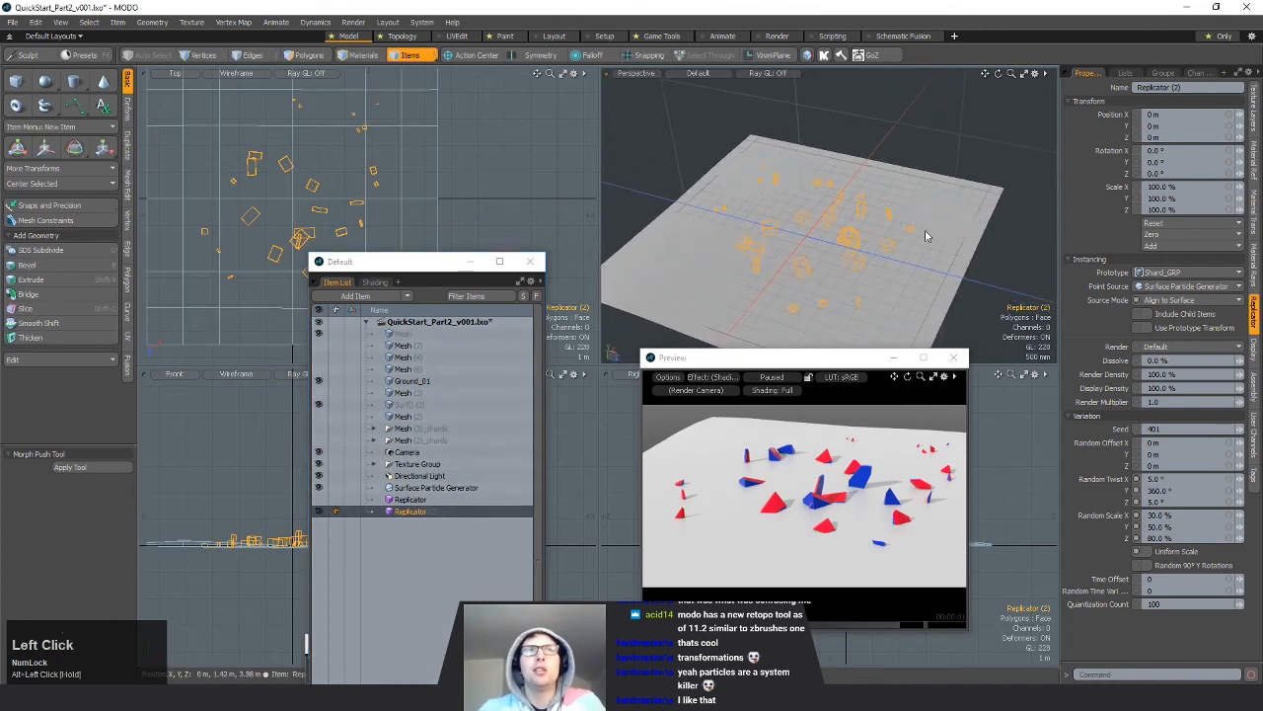
Step: Hide the original Replicator and rename it Replicator_ORIG
left_click(410, 500)
double_click(419, 502)
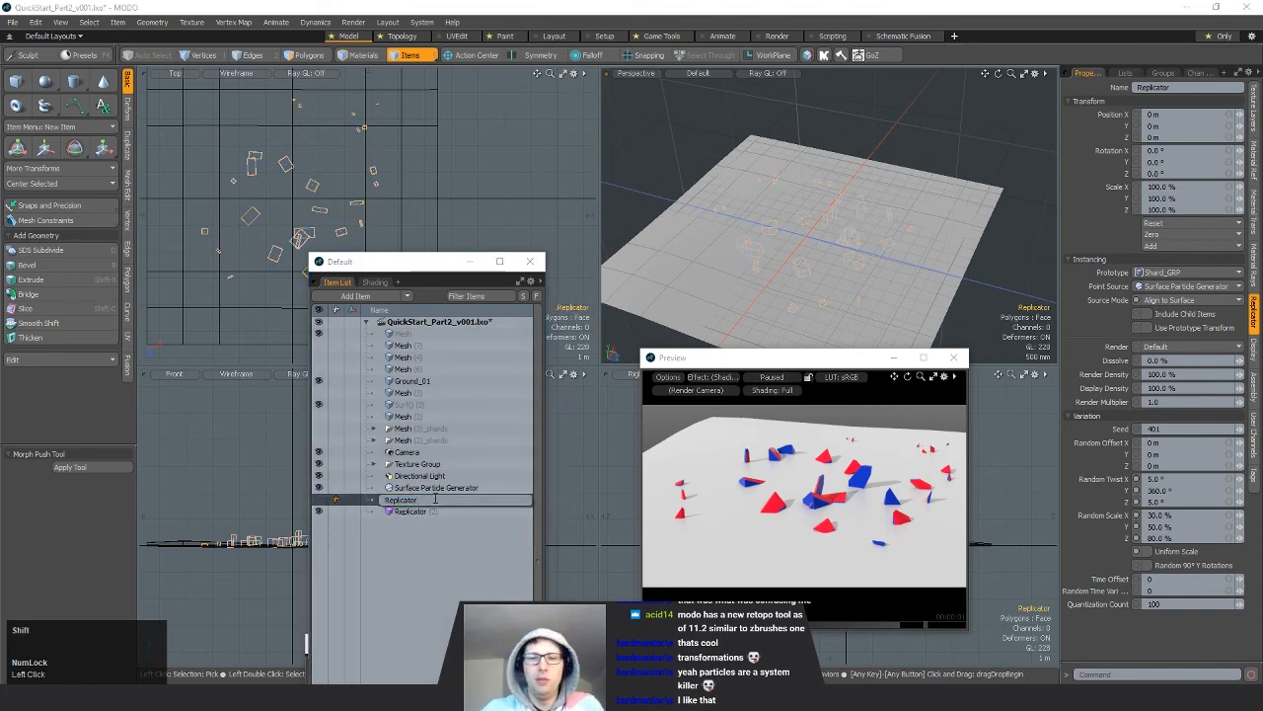
type("_R")
key("BackSpace")
type("OG")
key("Return")
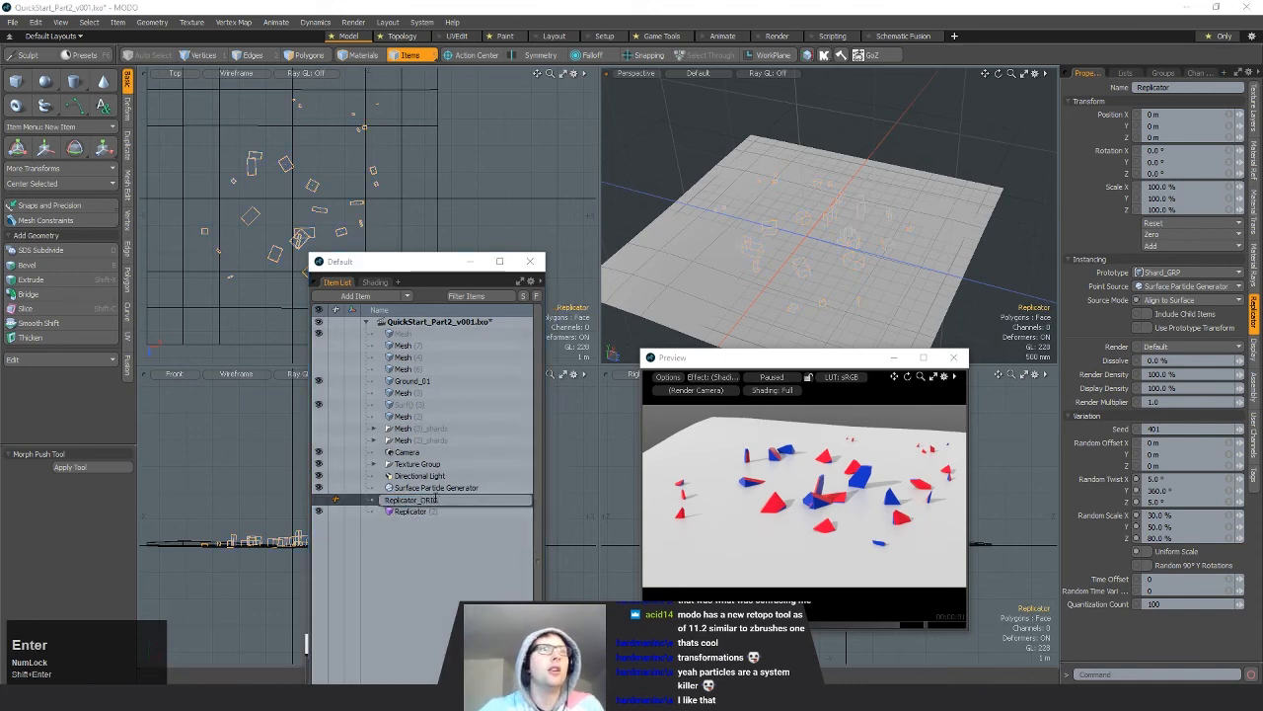
Step: Rename the Surface Particle Generator as Shard_SPG
left_click(446, 488)
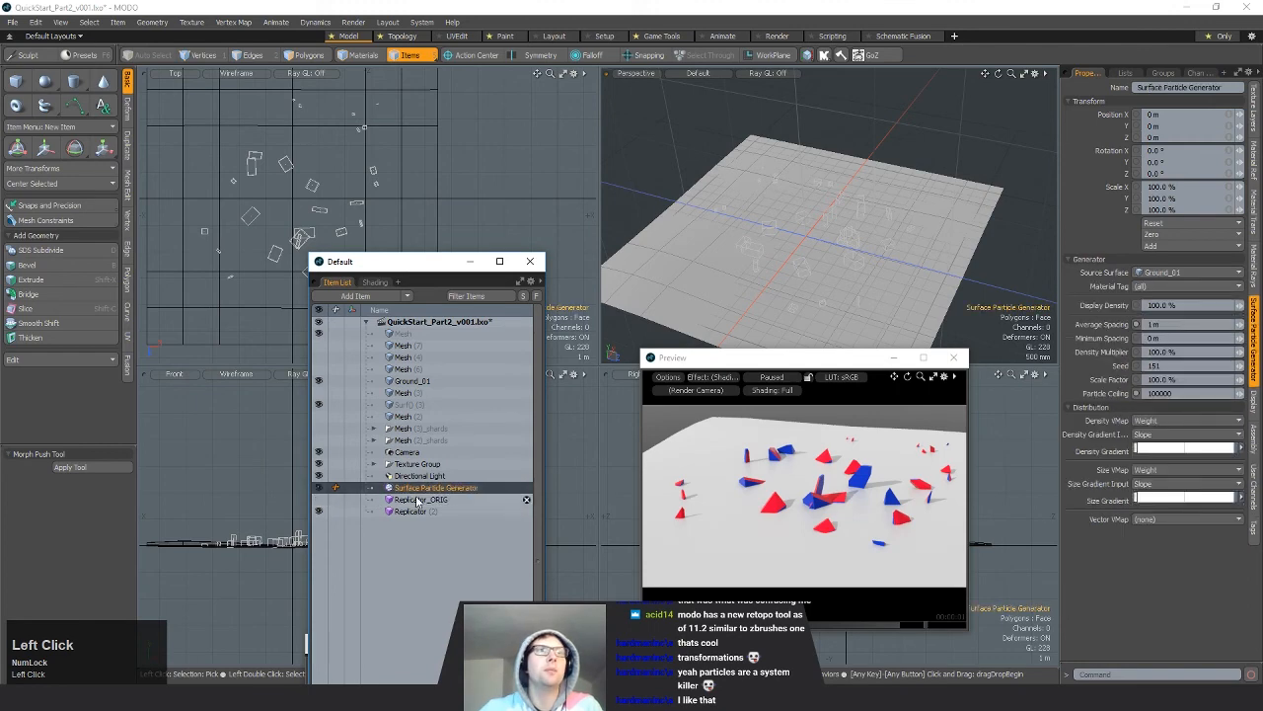
double_click(431, 487)
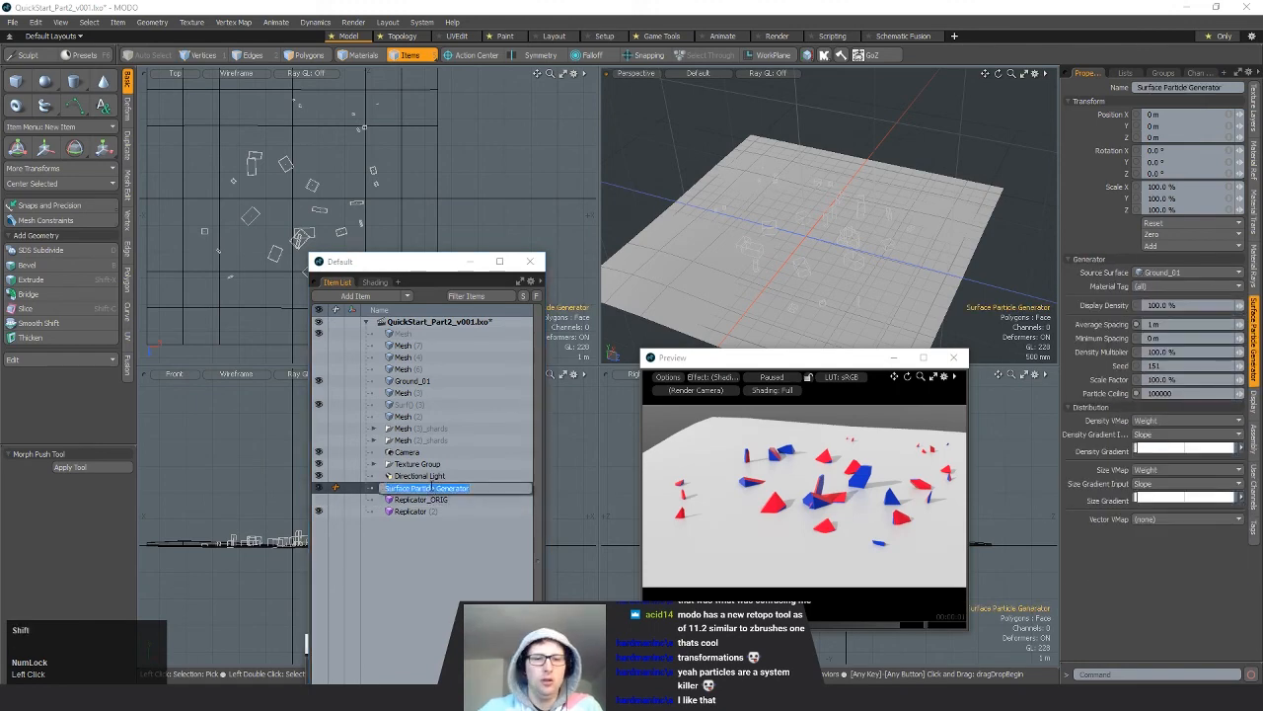
type("Shard")
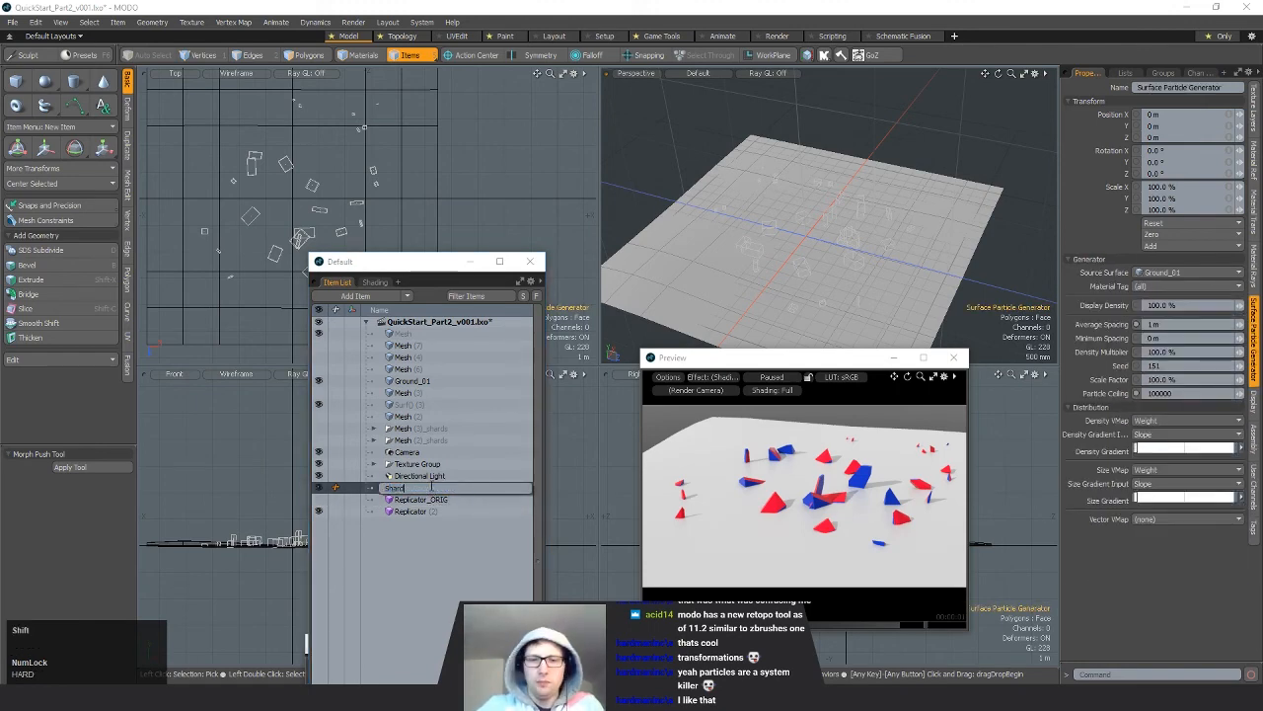
type("_SPG")
key("Return")
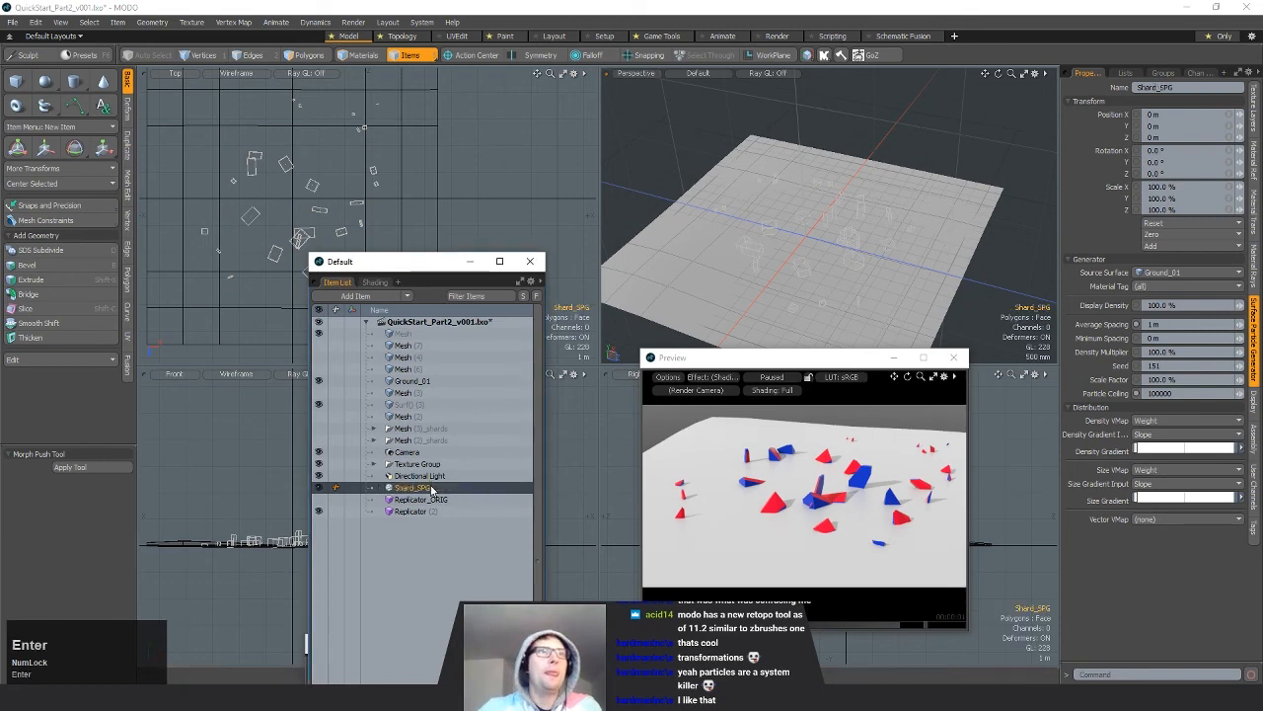
Step: Rename Replicator_ORIG as Shard_REP and save the scene
double_click(412, 500)
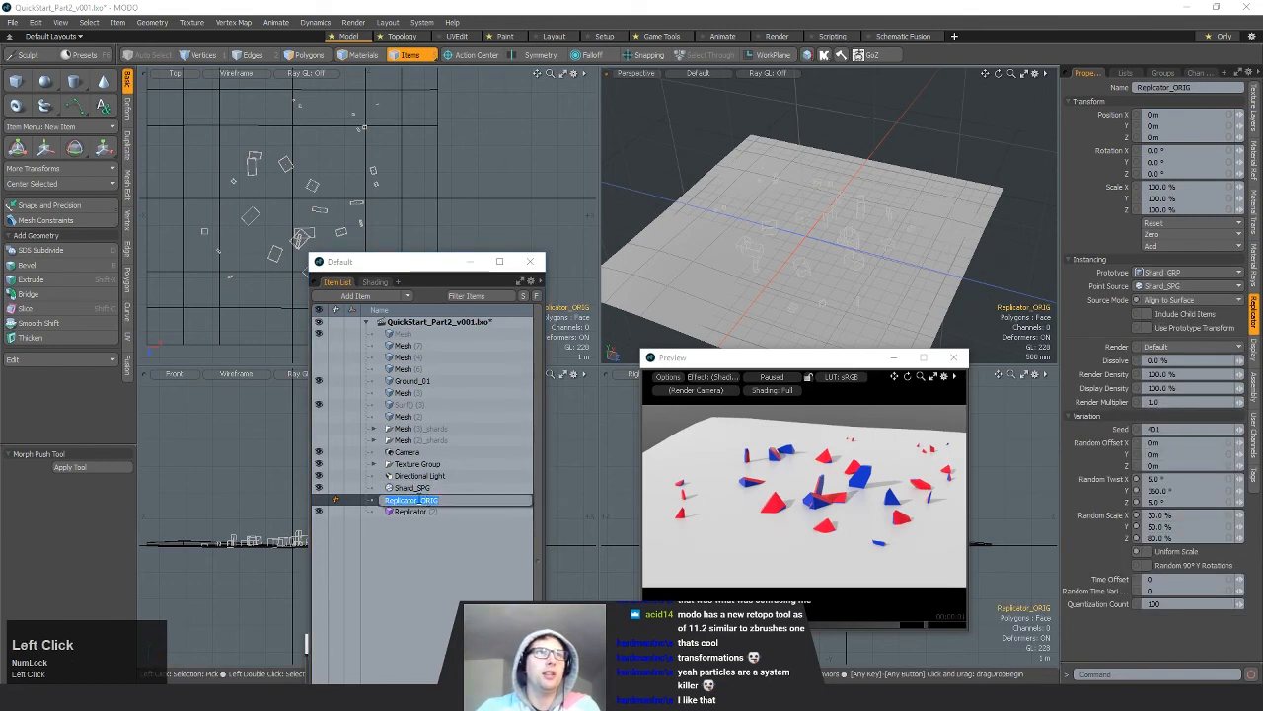
left_click(461, 499)
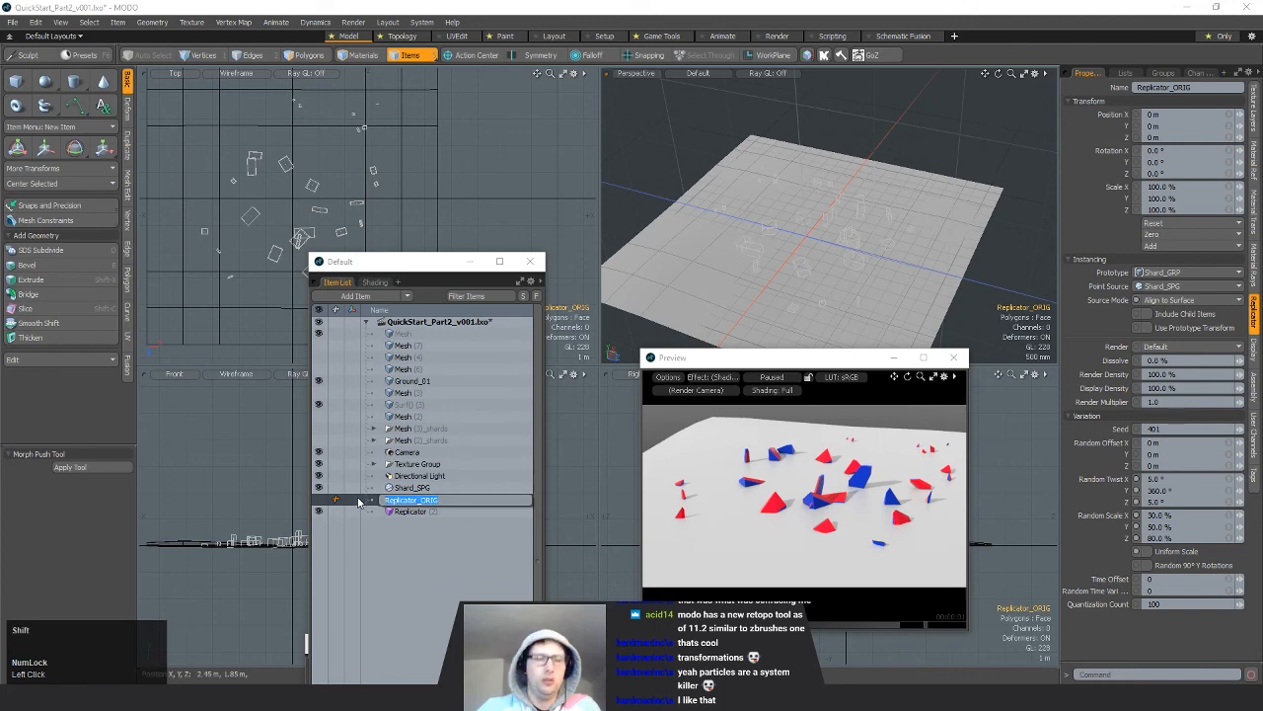
type("Shard_REP")
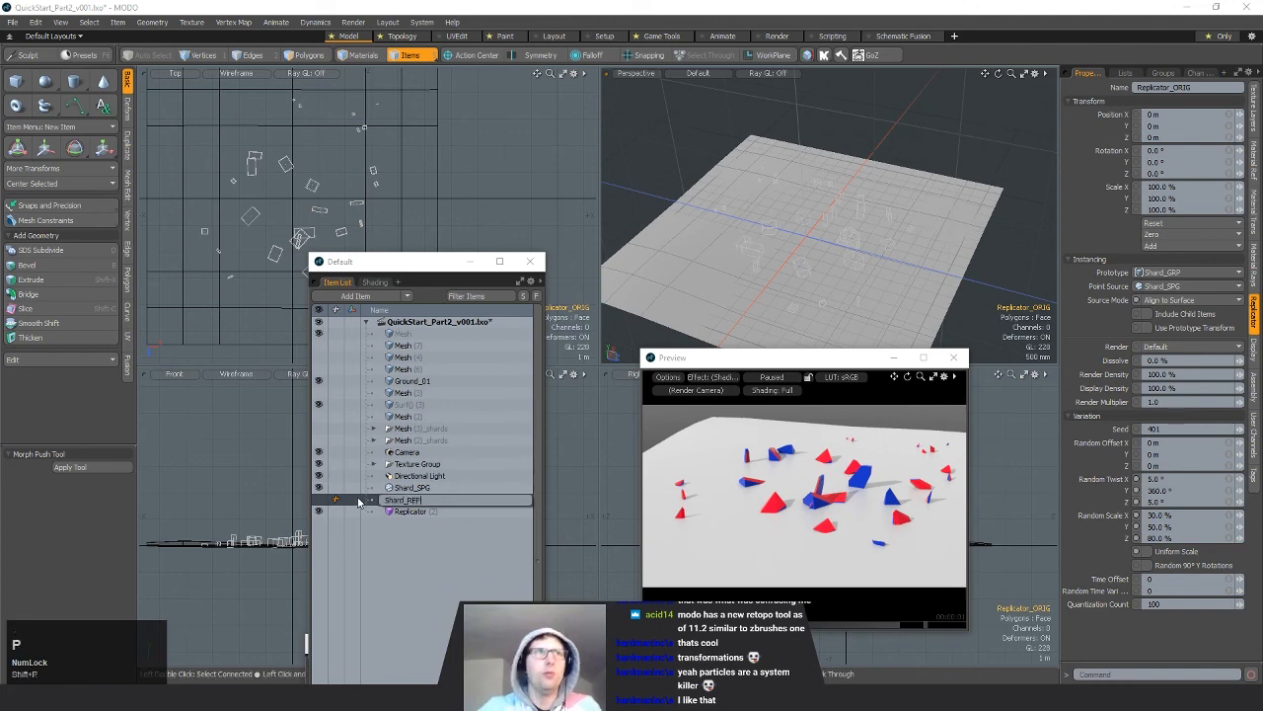
key("Return")
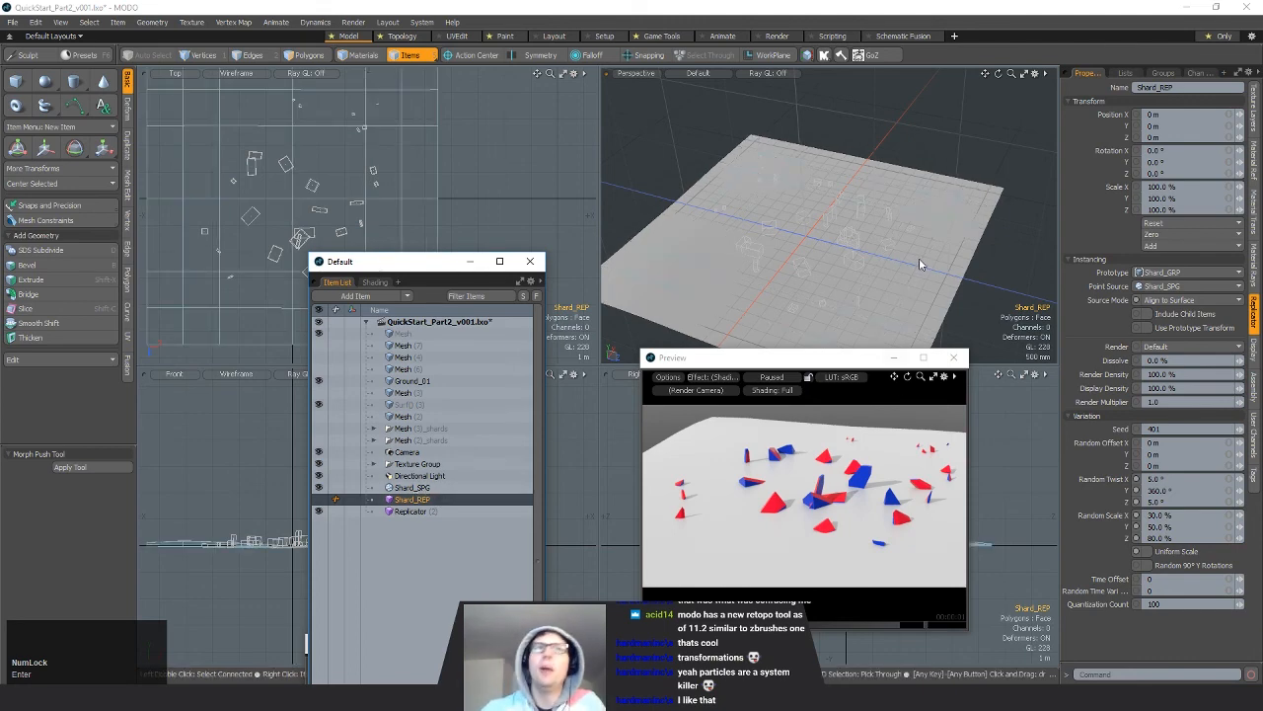
key("ctrl+s")
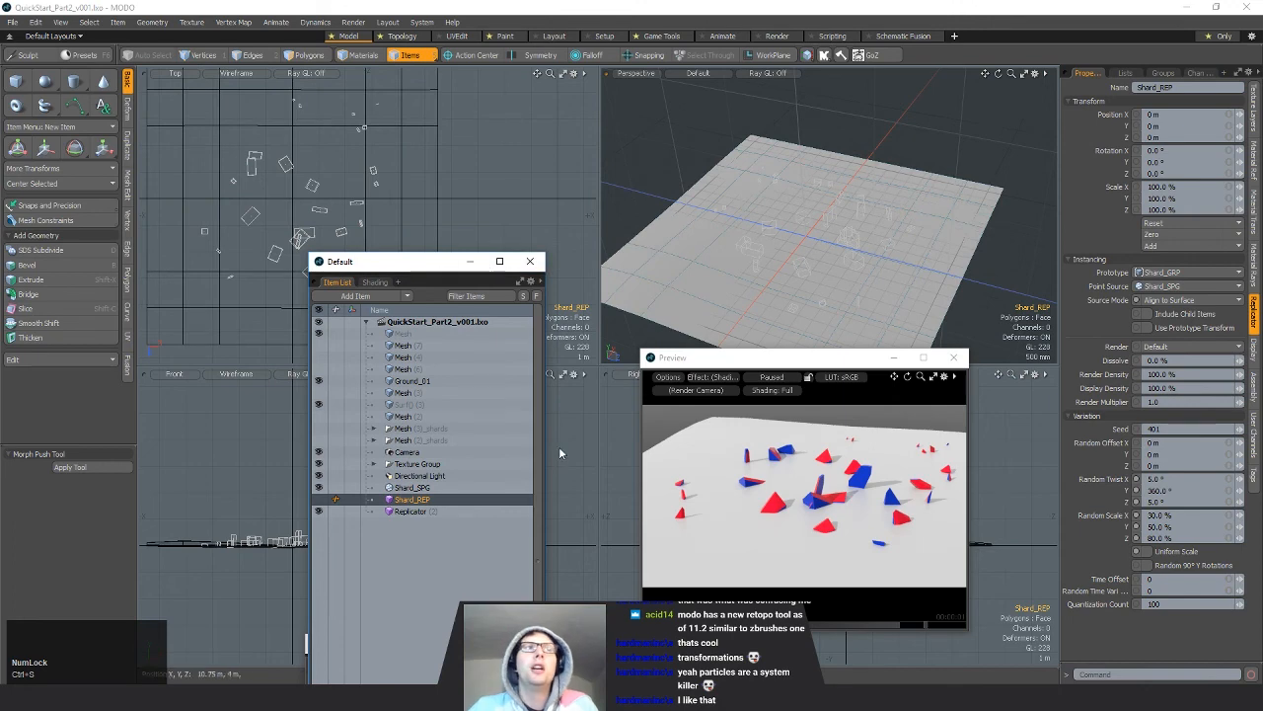
Step: Freeze the duplicate Replicator (2) with Freeze Replicator
left_click(411, 511)
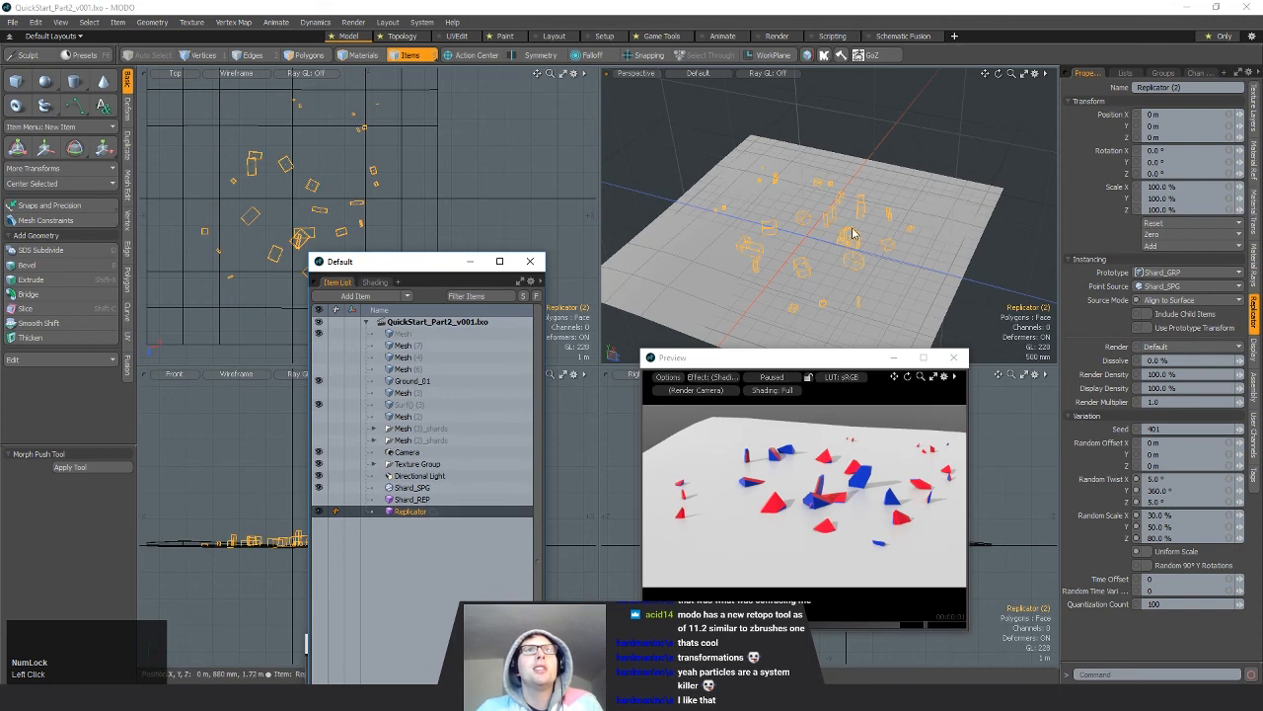
left_click(154, 22)
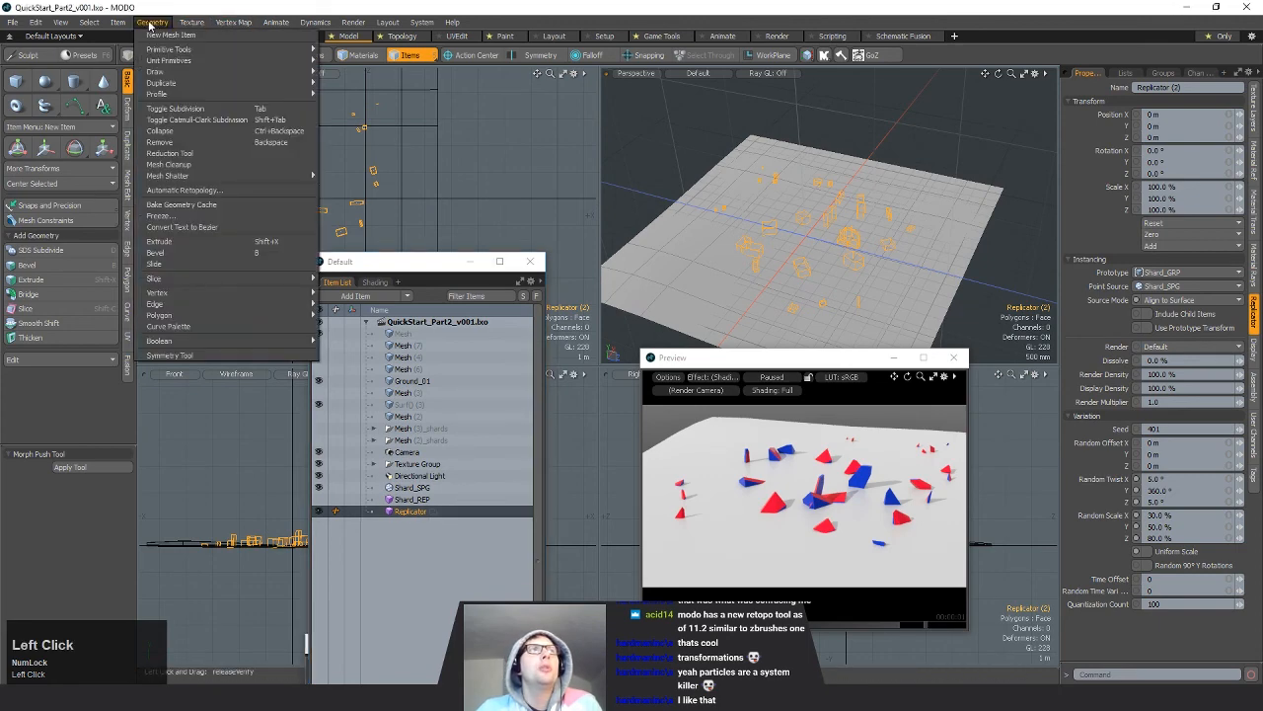
left_click(158, 26)
left_click(159, 26)
mouse_move(120, 28)
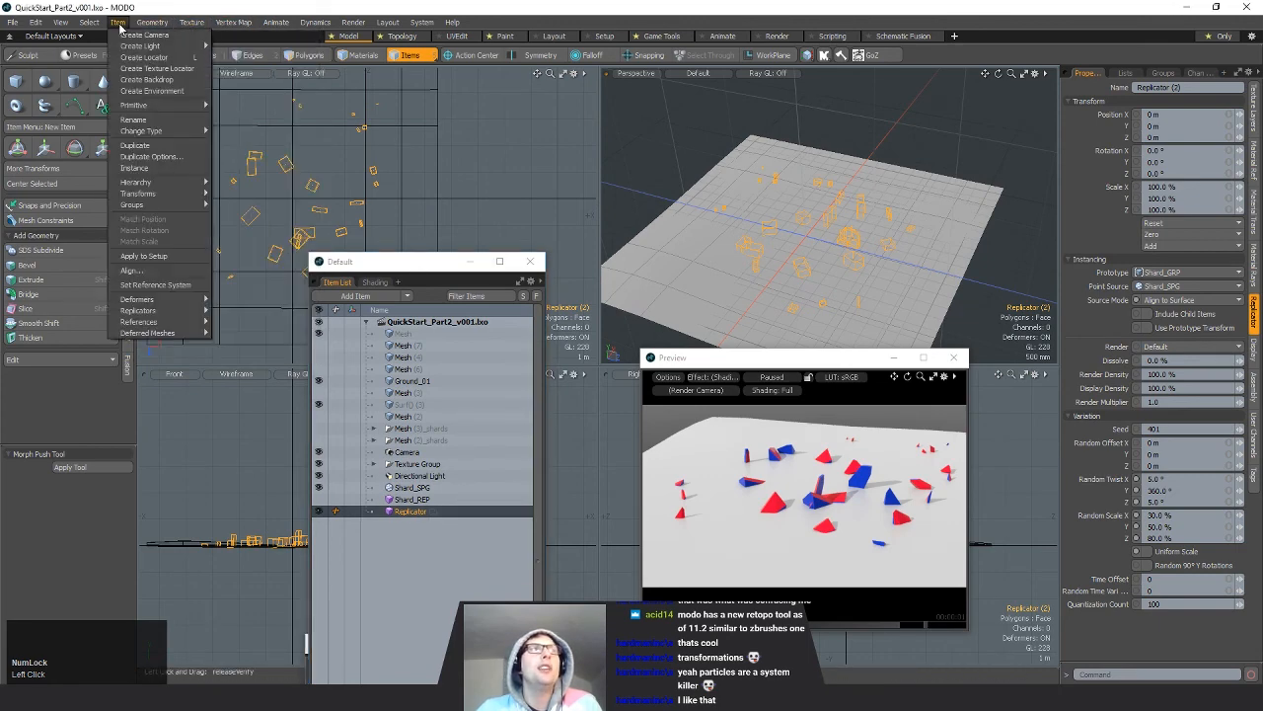
mouse_move(157, 316)
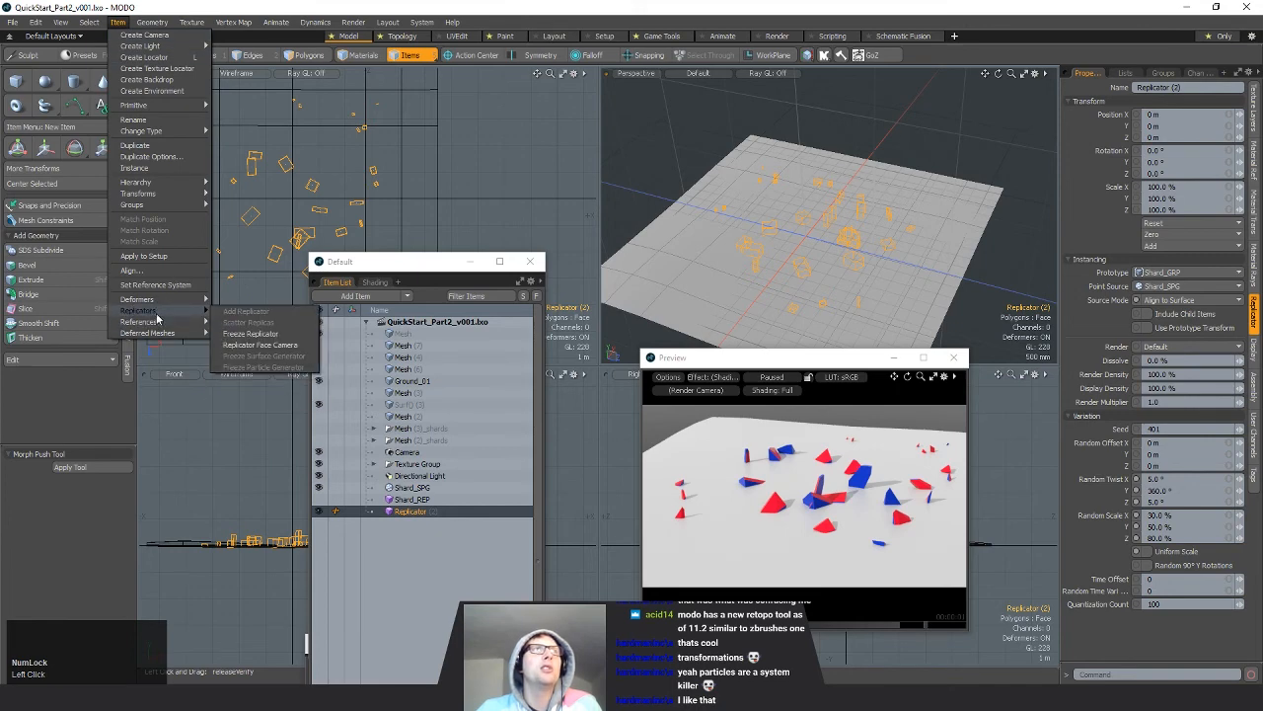
left_click(263, 339)
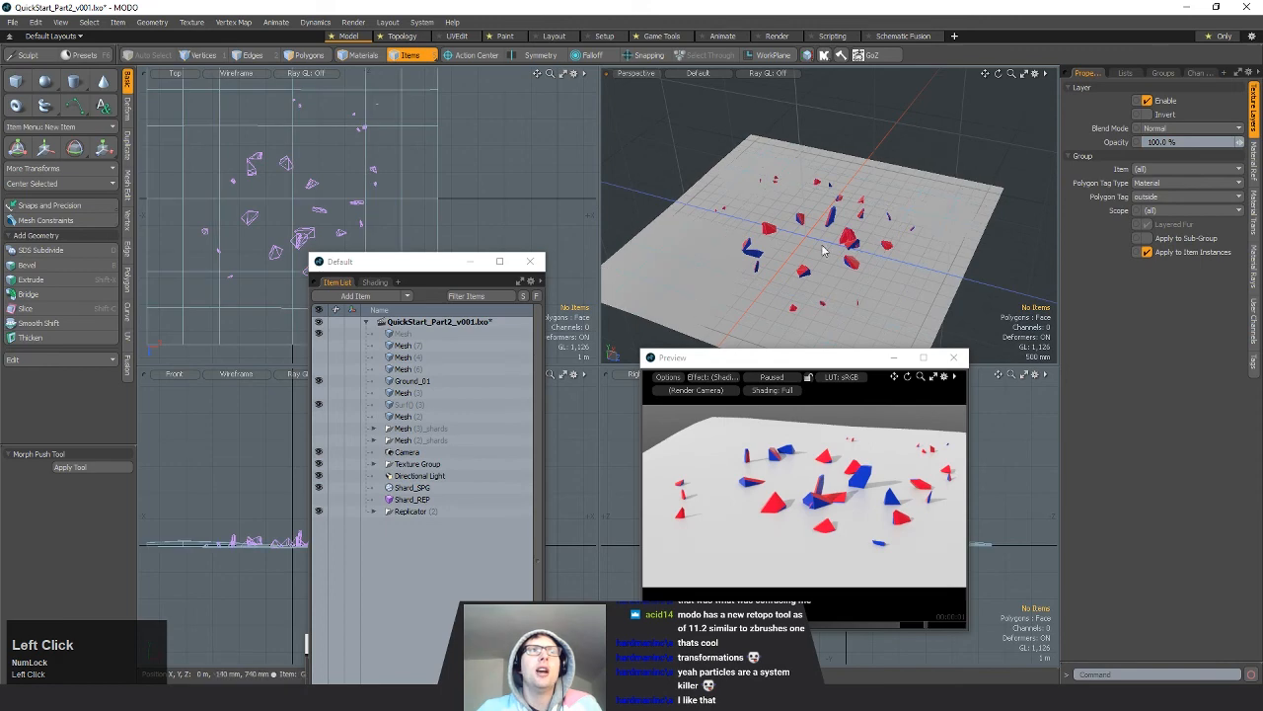
Step: Expand the frozen Replicator (2) group, select its mesh instances from Mesh (5) to Mesh (32), and convert them to meshes
left_click_drag(825, 250, 865, 220, "alt")
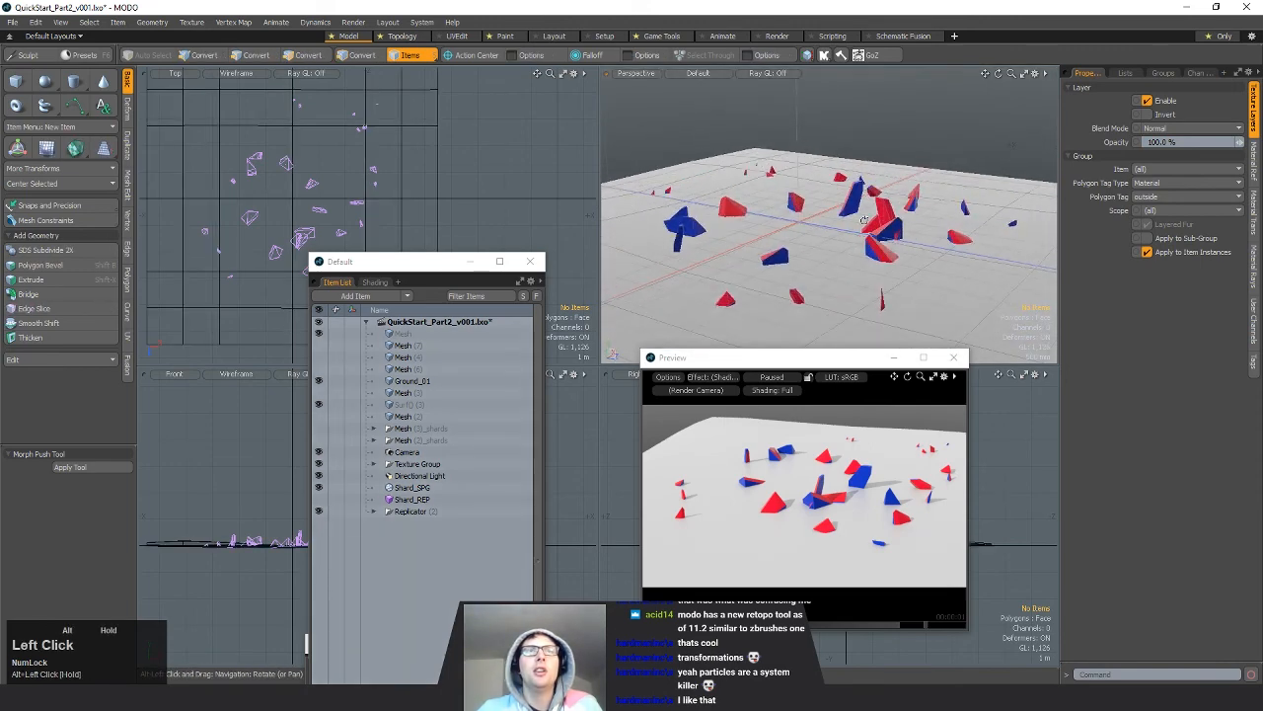
left_click_drag(328, 247, 437, 217, "alt+shift")
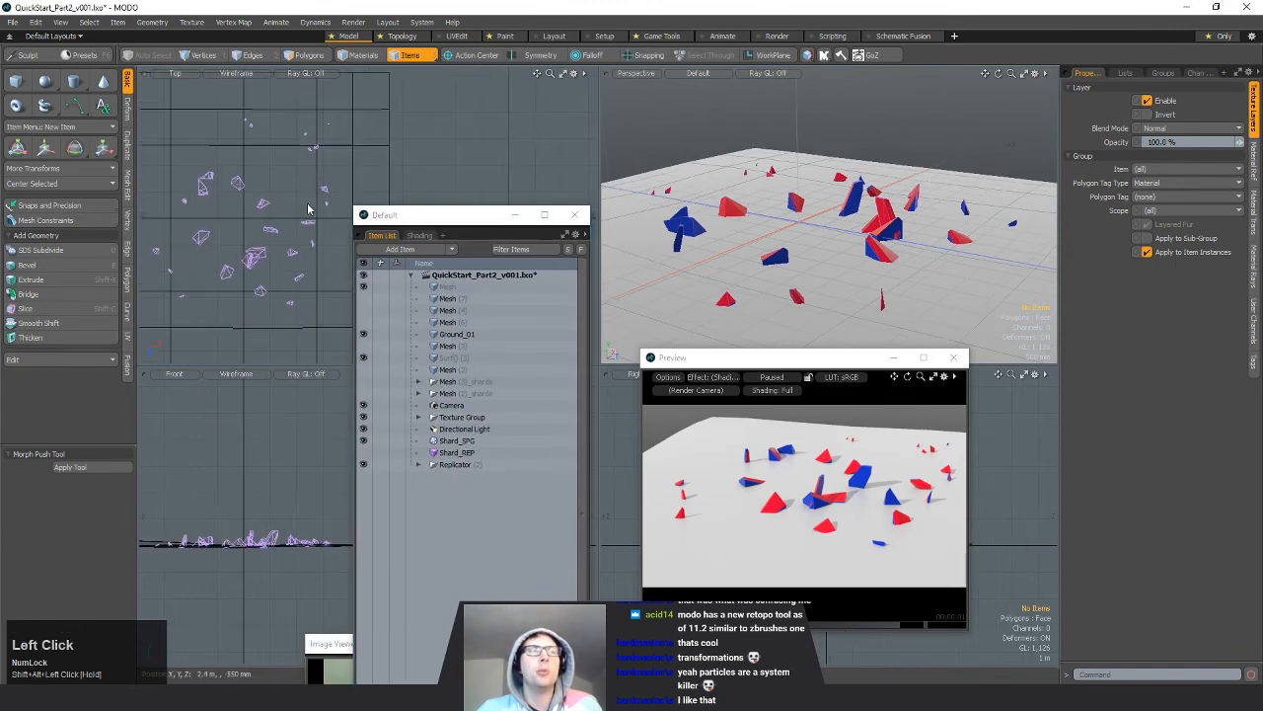
left_click(419, 465)
scroll(455, 523, "down", 1)
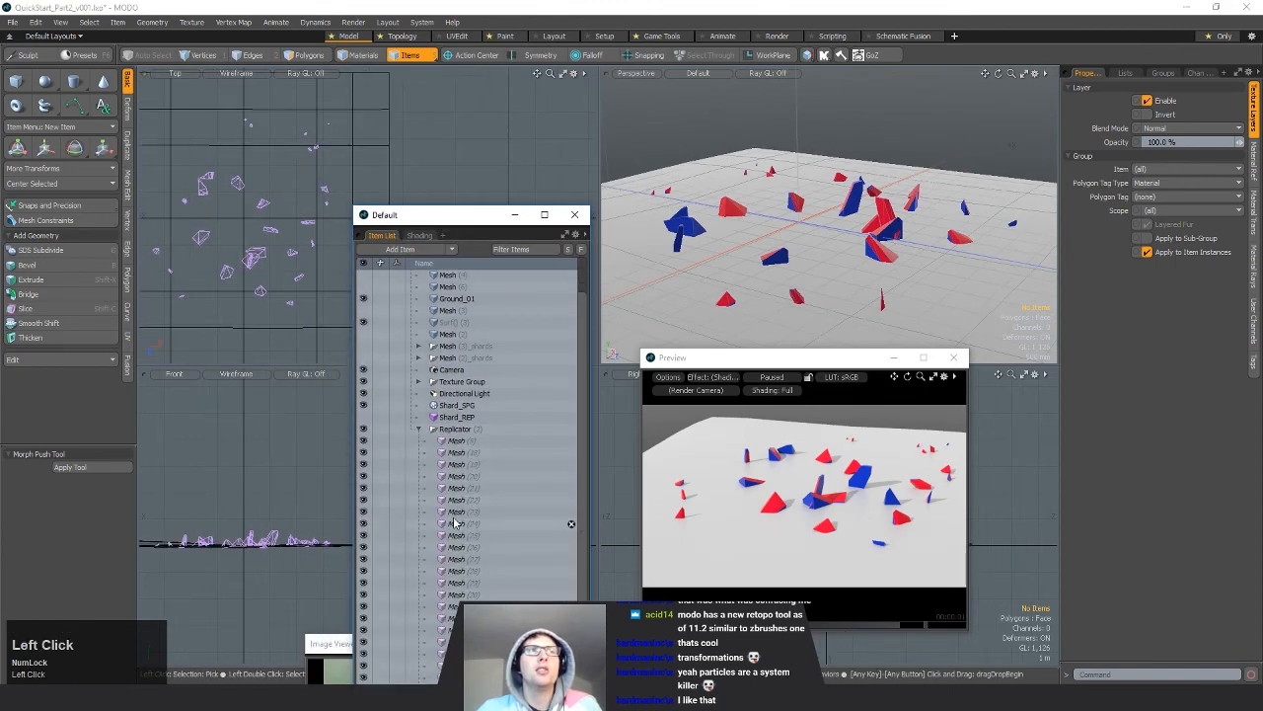
left_click(455, 442)
scroll(491, 563, "down", 1)
left_click_drag(464, 208, 473, 178)
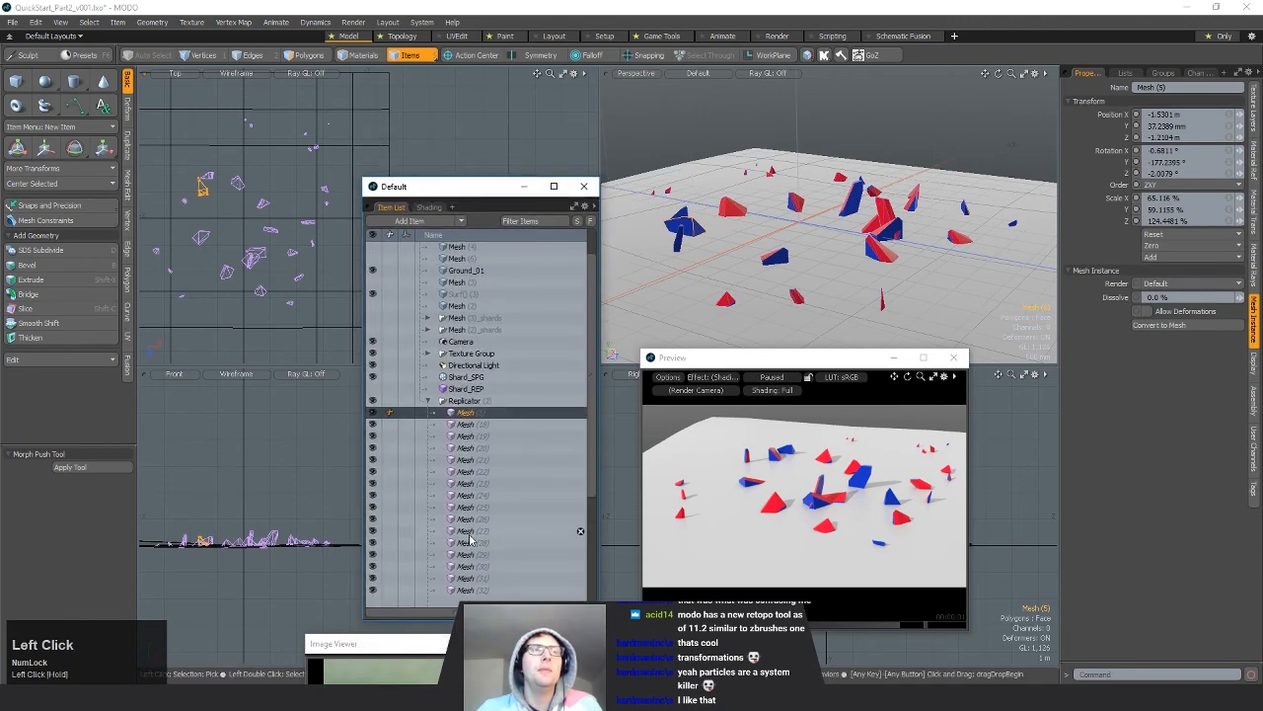
left_click(469, 591, "shift")
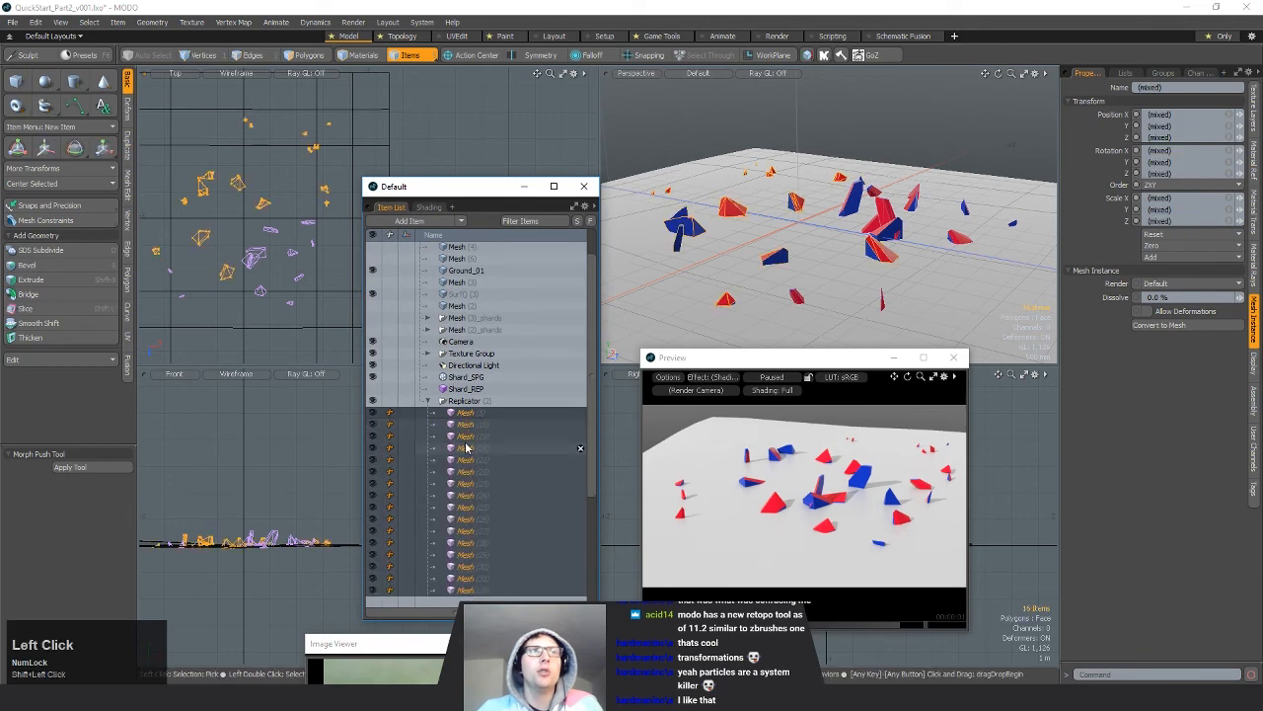
left_click(1173, 331)
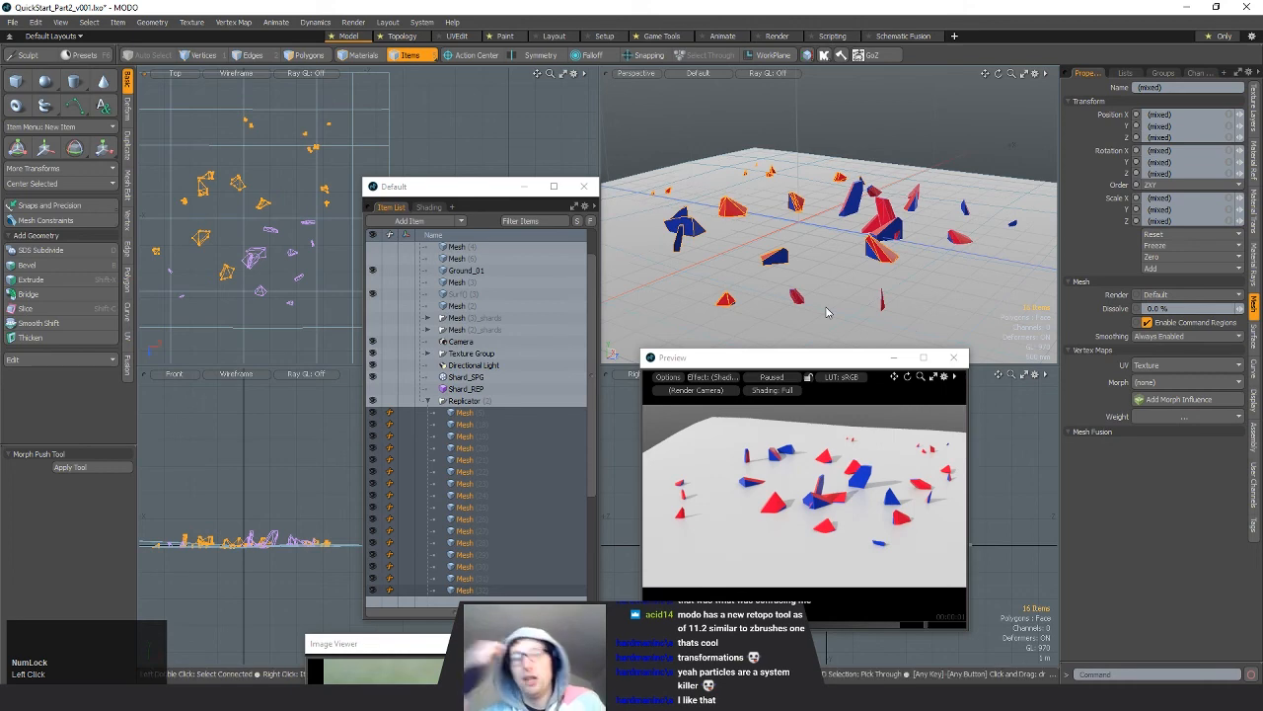
Step: Cut all polygons of the converted meshes and paste them into the single mesh item Mesh (19)
left_click_drag(819, 286, 910, 281, "alt")
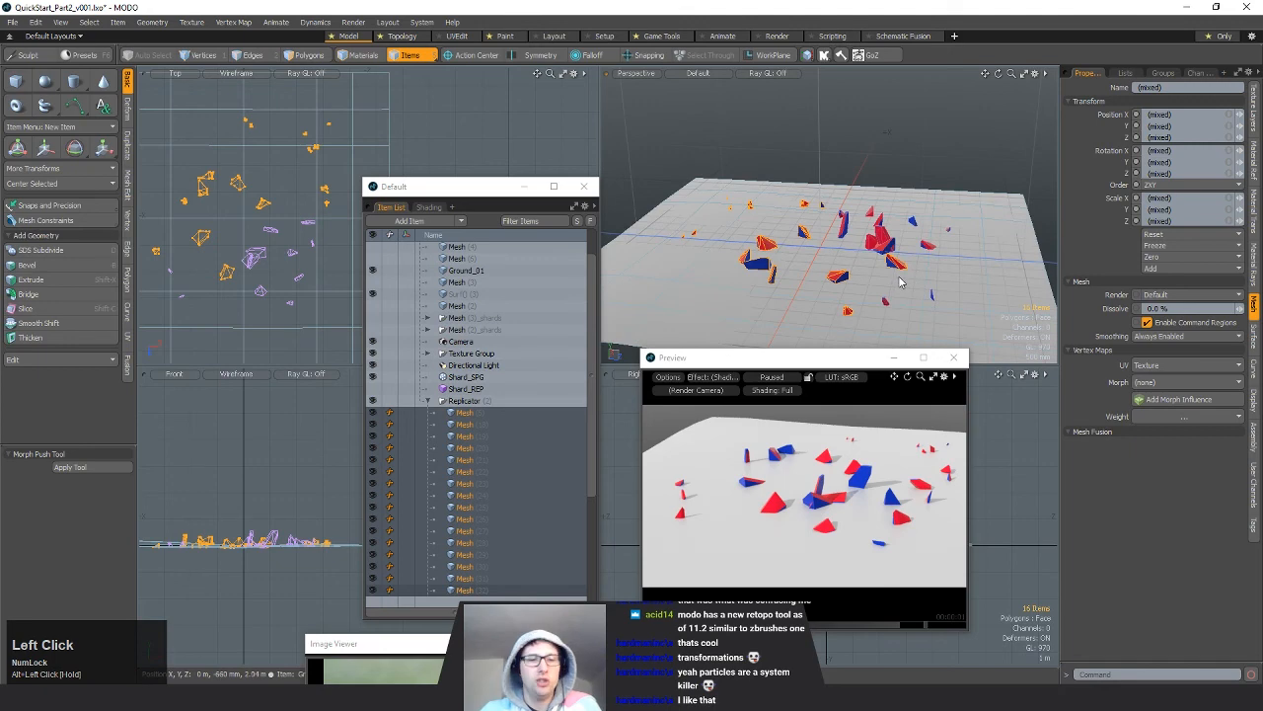
key("3")
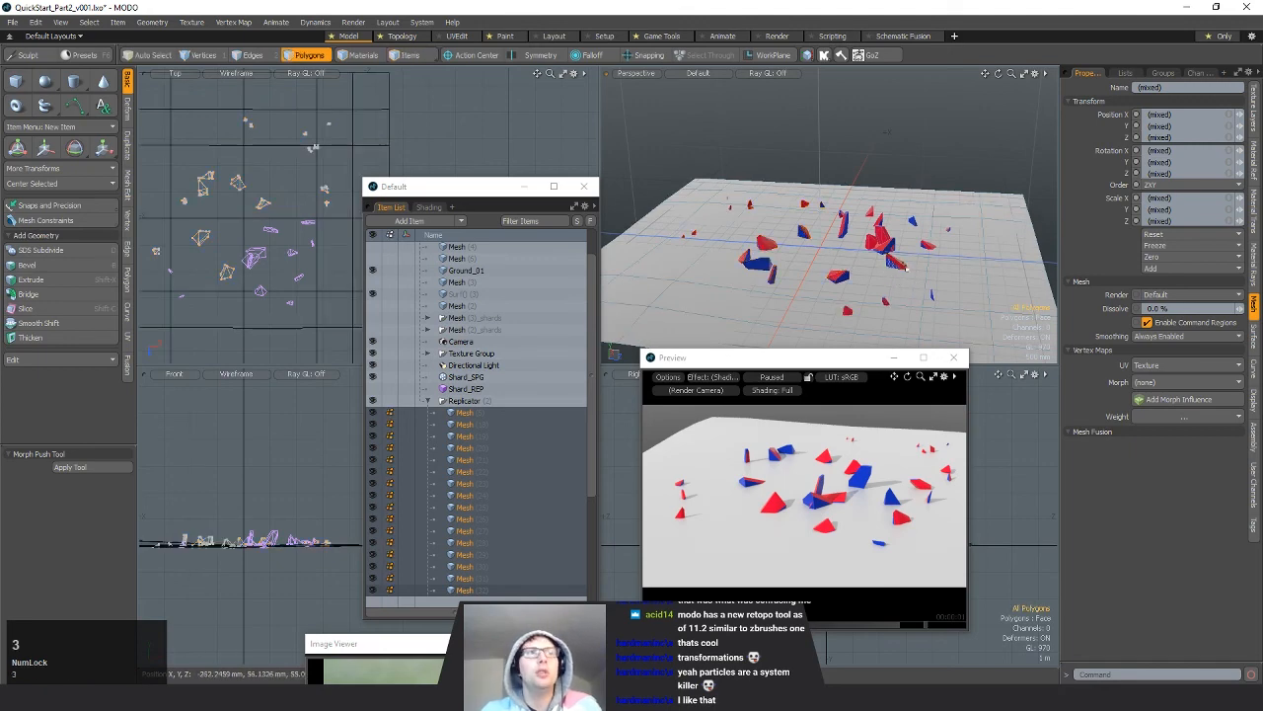
key("ctrl")
key("ctrl+x")
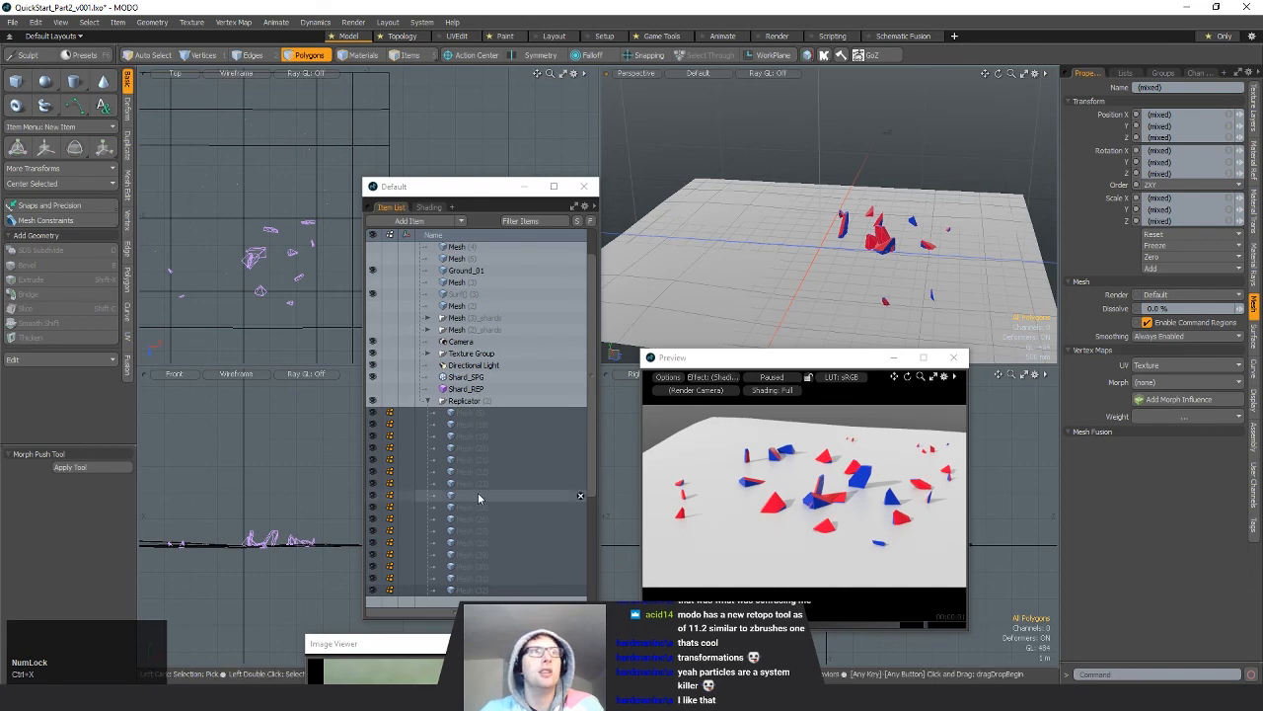
left_click(494, 435)
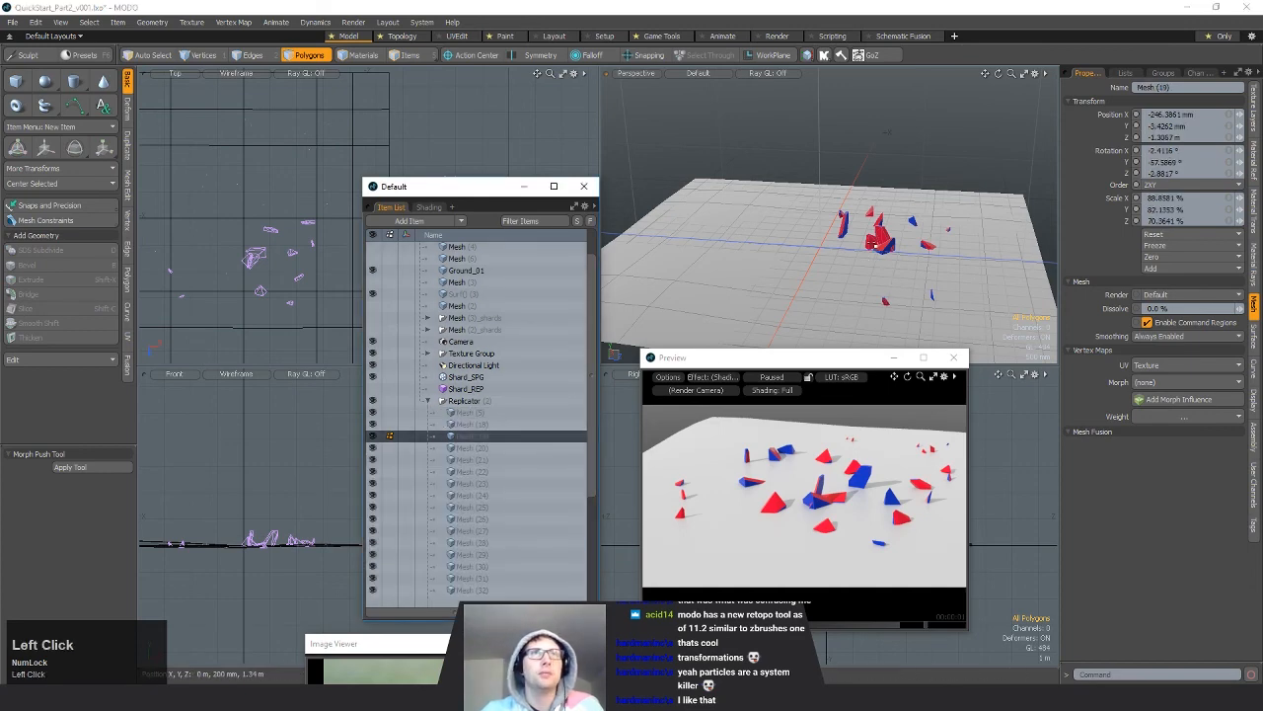
key("ctrl+v")
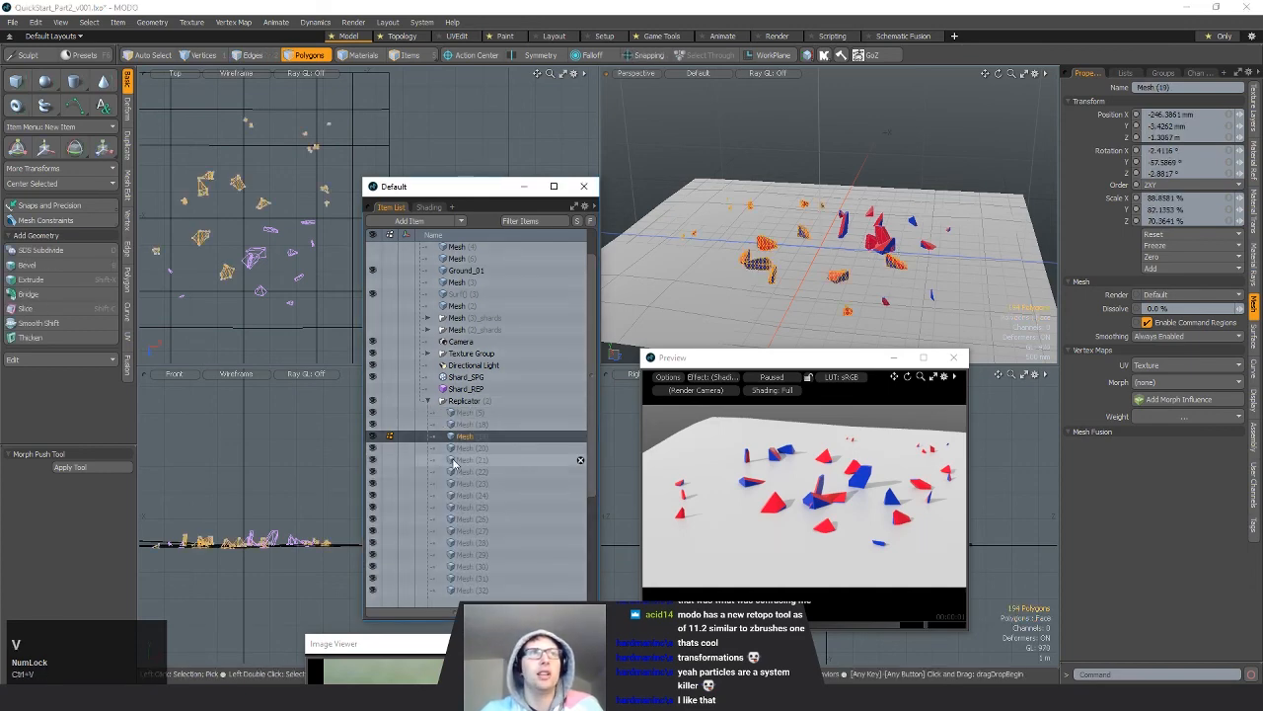
Step: Move Mesh (19) out of the Replicator (2) group, and delete the group with its child items, choosing Always "Yes"
left_click_drag(462, 435, 473, 306)
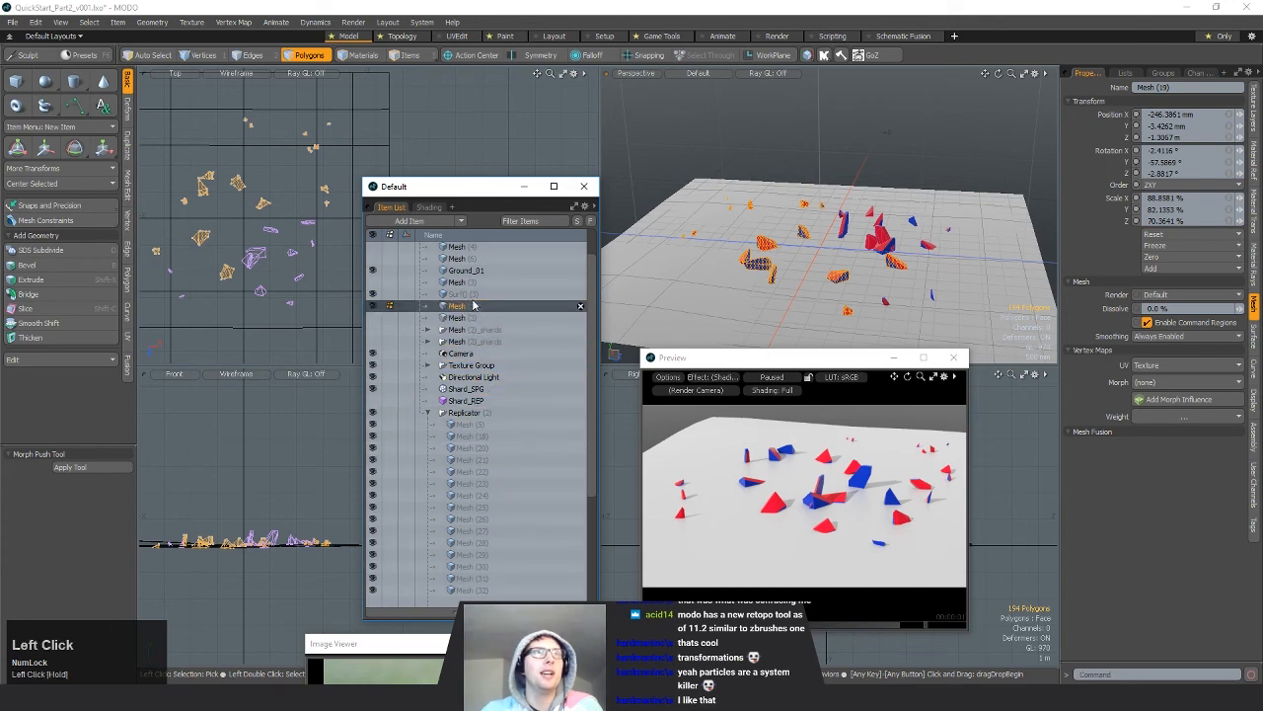
left_click(441, 413)
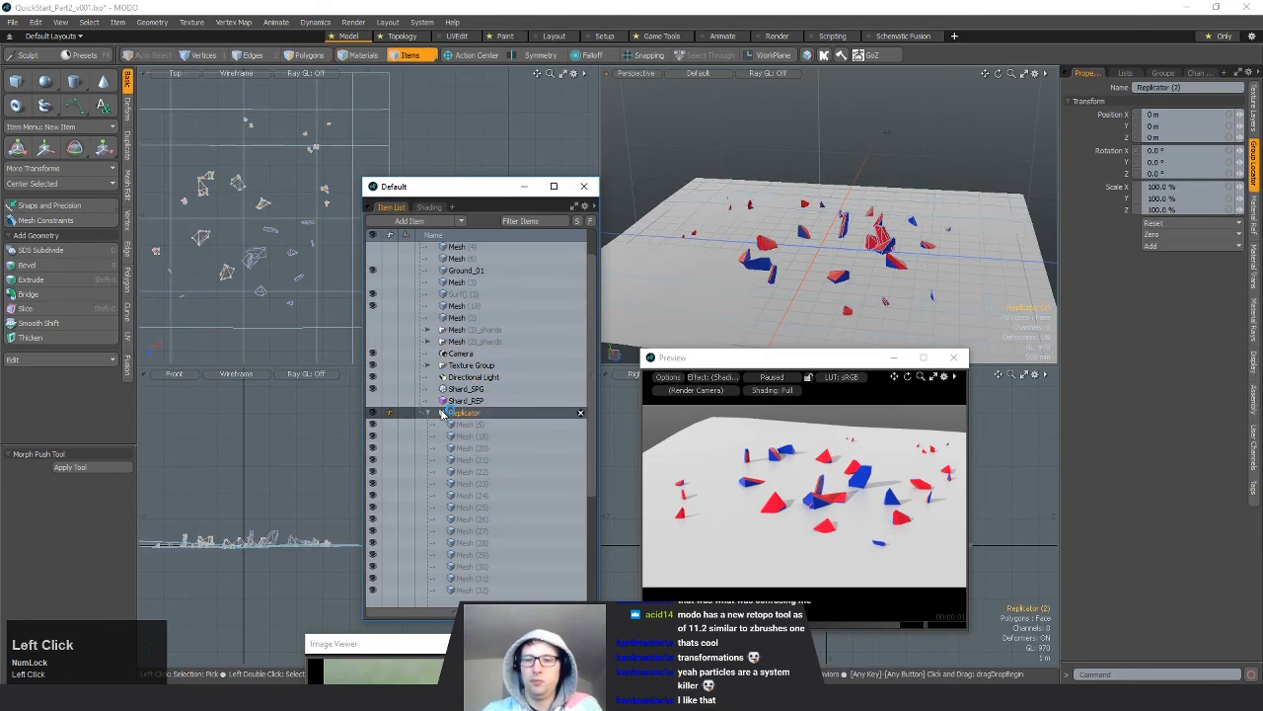
key("Delete")
left_click(697, 273)
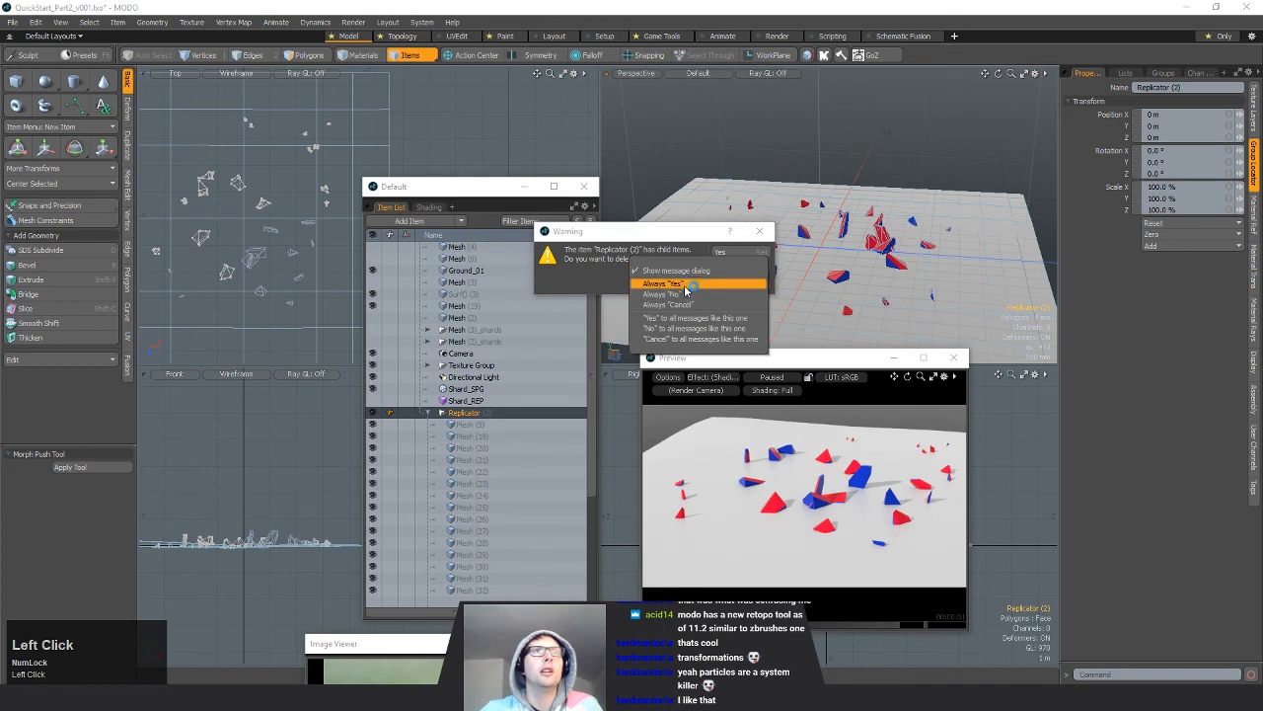
left_click(688, 289)
left_click(725, 255)
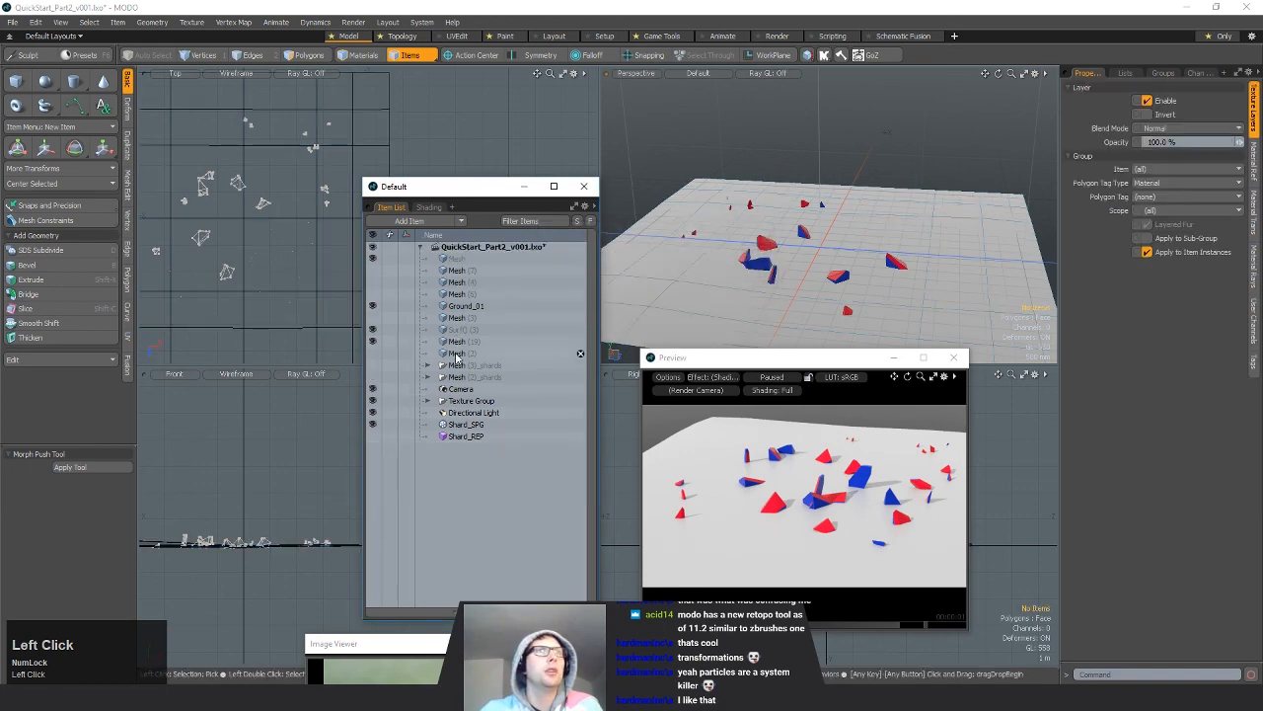
Step: Rename Mesh (19) as Shards and place it directly above Shard_SPG in the item order
left_click(460, 342)
left_click(483, 342)
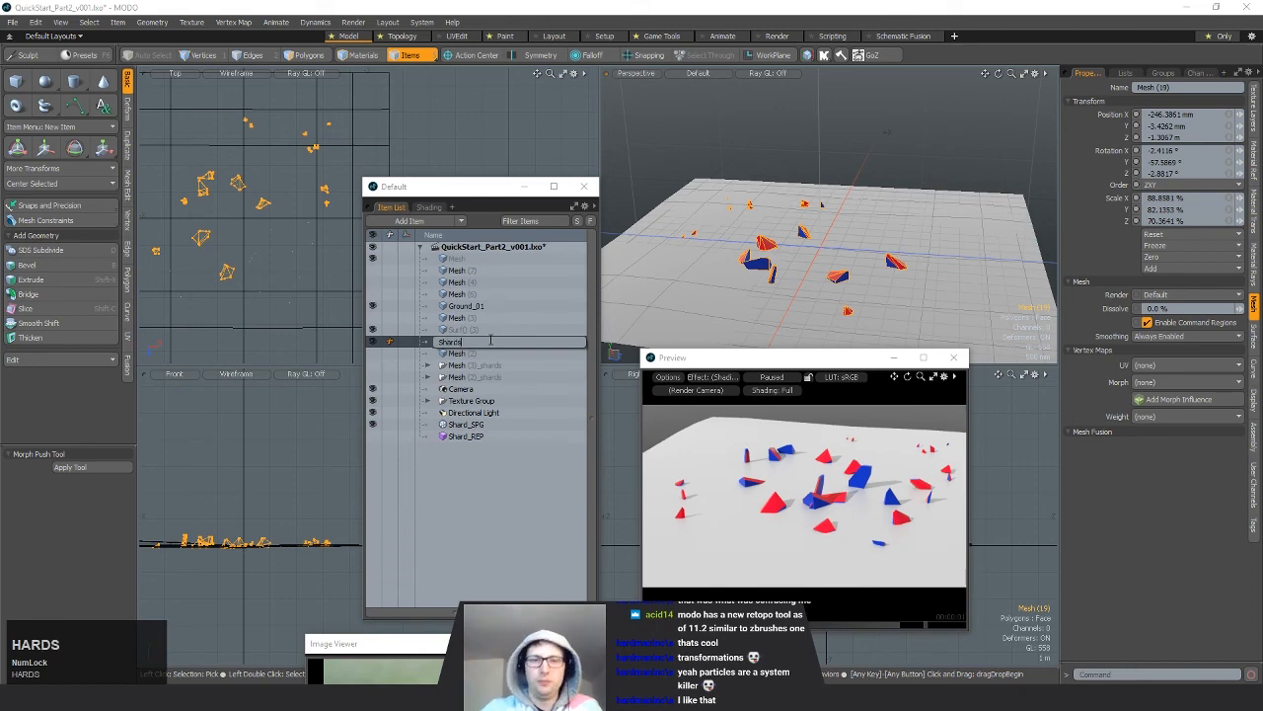
type("Shards")
key("Return")
left_click_drag(477, 412, 477, 414)
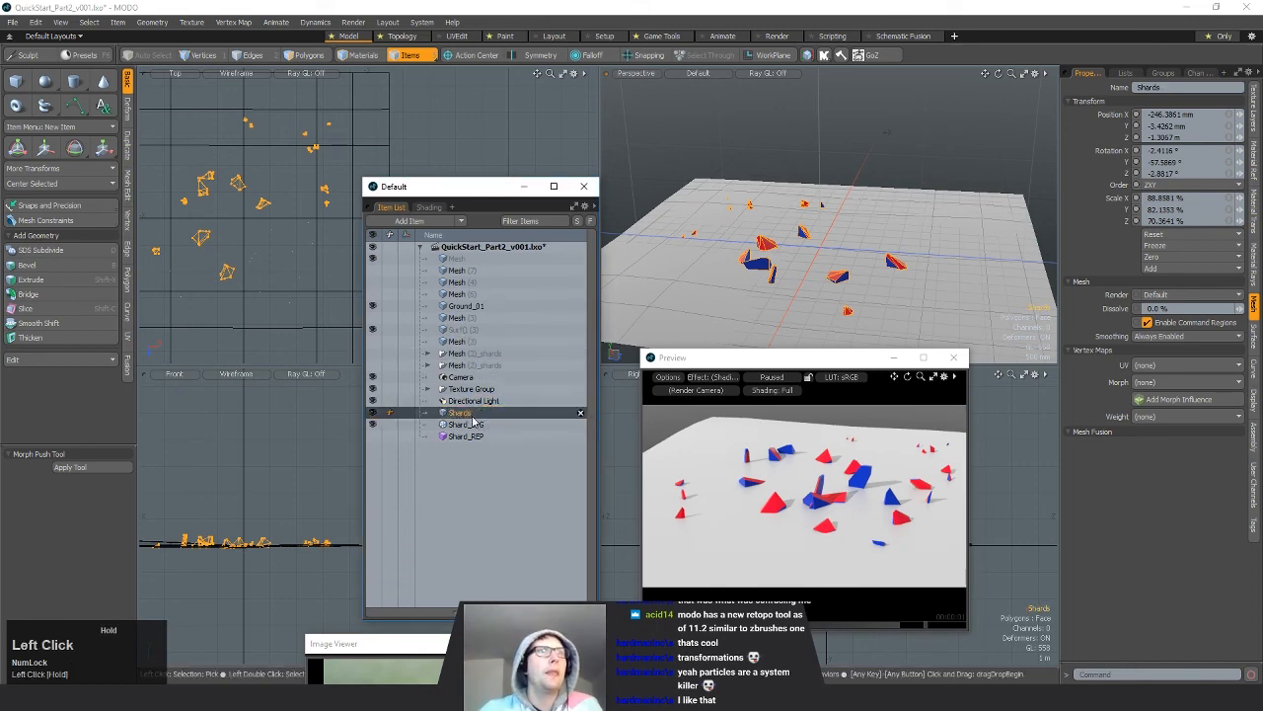
Step: Make Shard_REP visible and view it together with the Shards mesh on the ground plane
left_click_drag(799, 277, 841, 272, "alt")
left_click(372, 424)
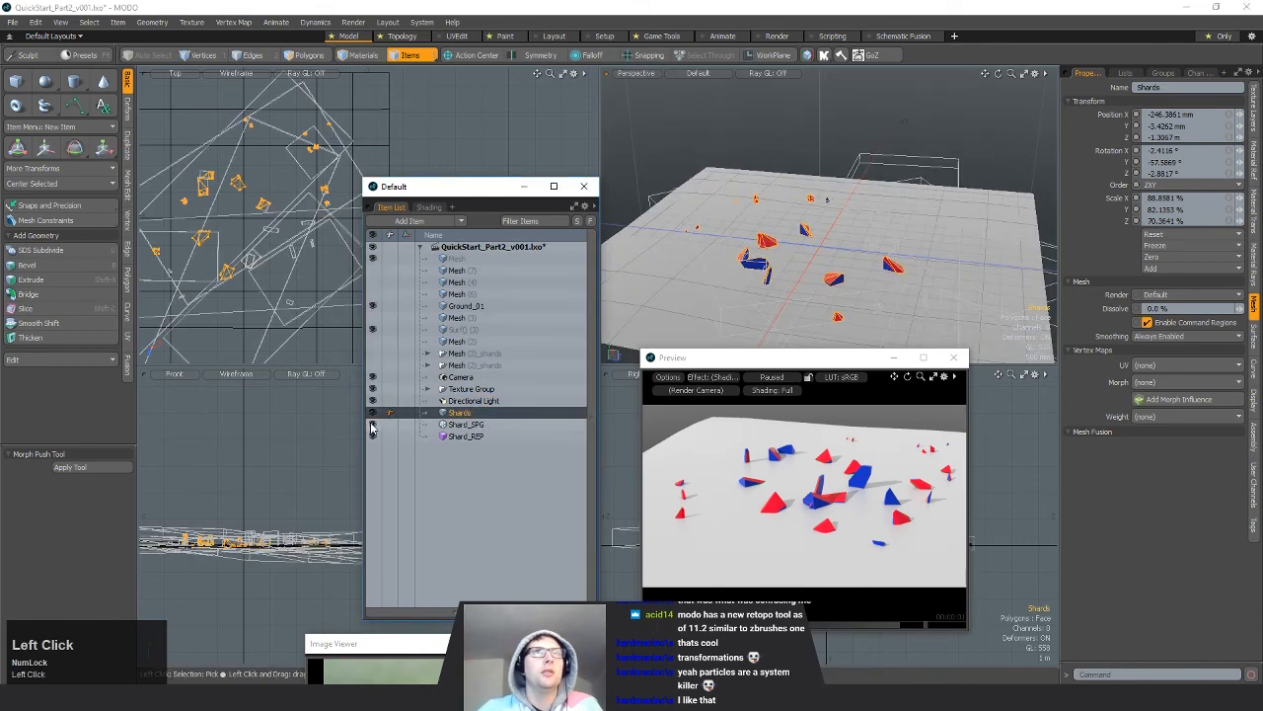
left_click(373, 425)
left_click(373, 426)
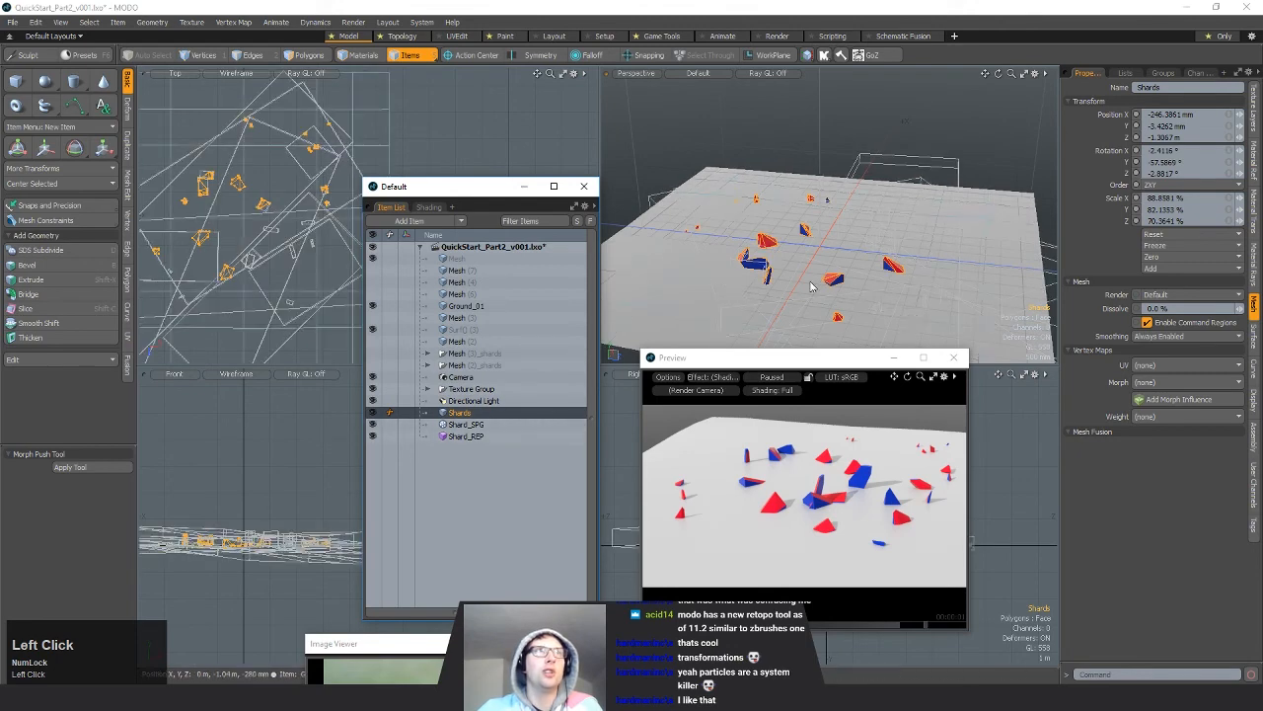
left_click_drag(894, 229, 827, 231, "alt")
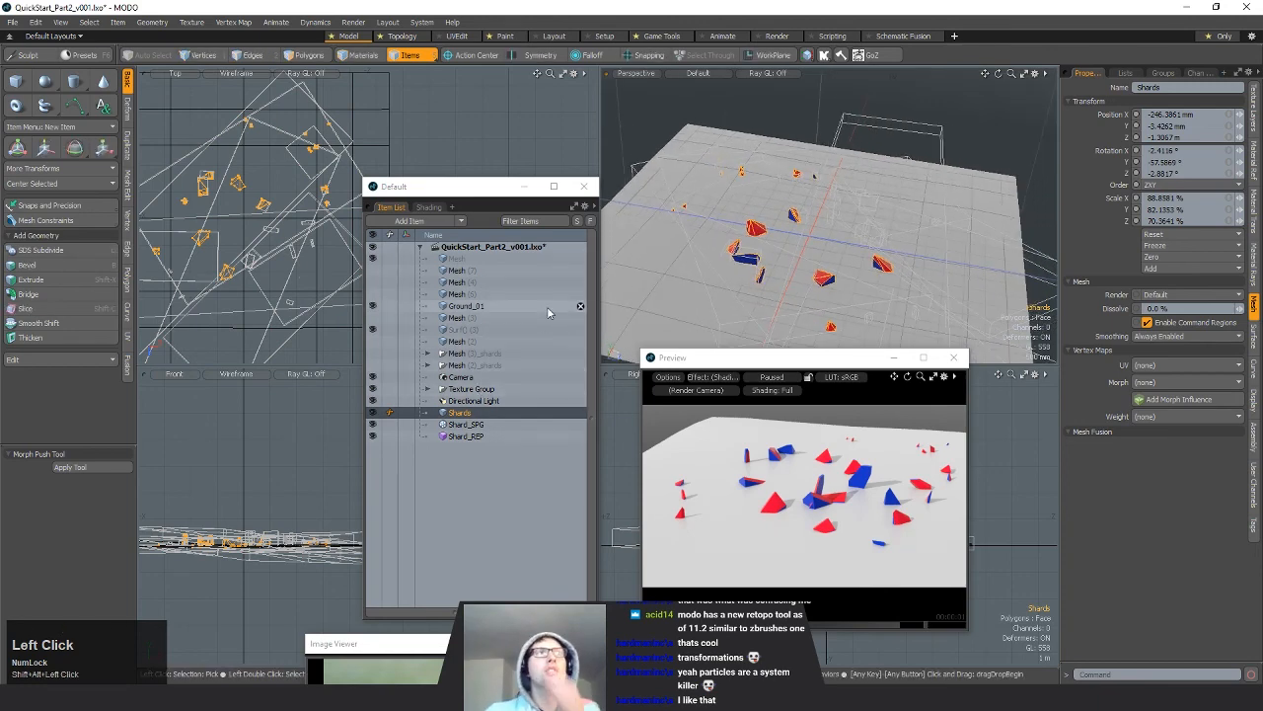
Step: Show the scene's groups and expand Shard_GRP to examine which items it contains
left_click_drag(446, 200, 479, 176)
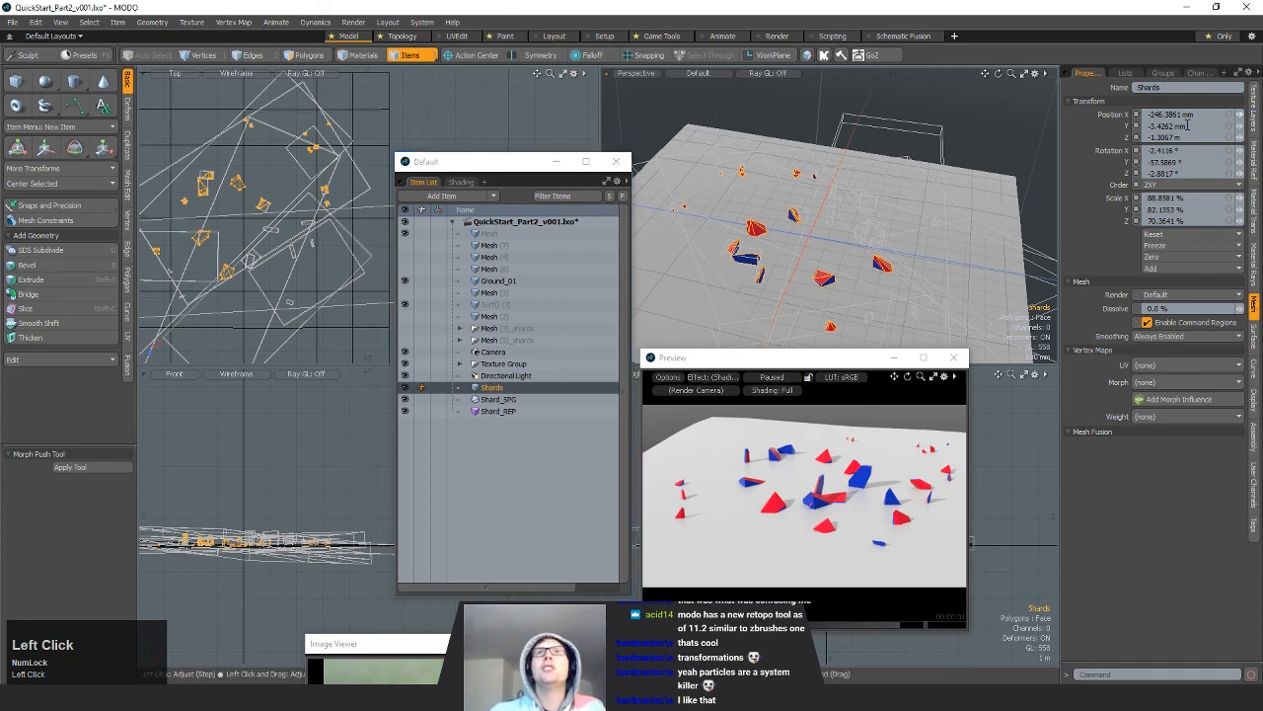
left_click(1163, 74)
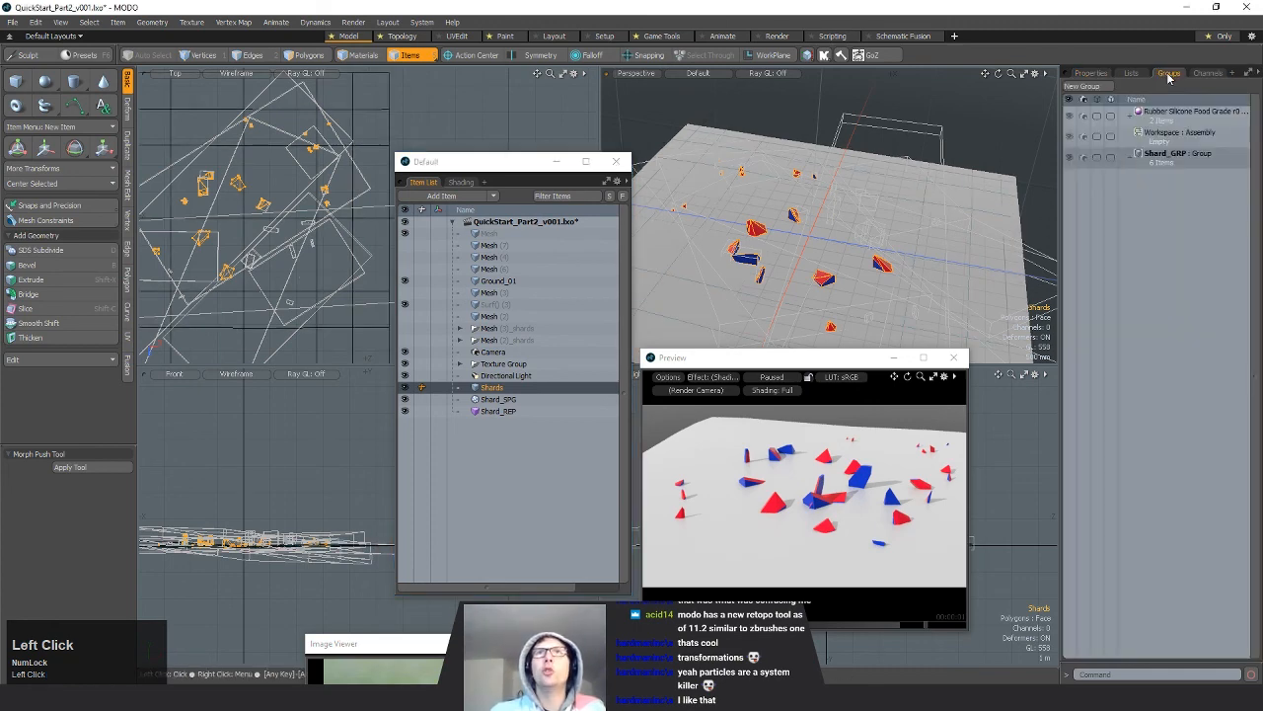
left_click(1132, 154)
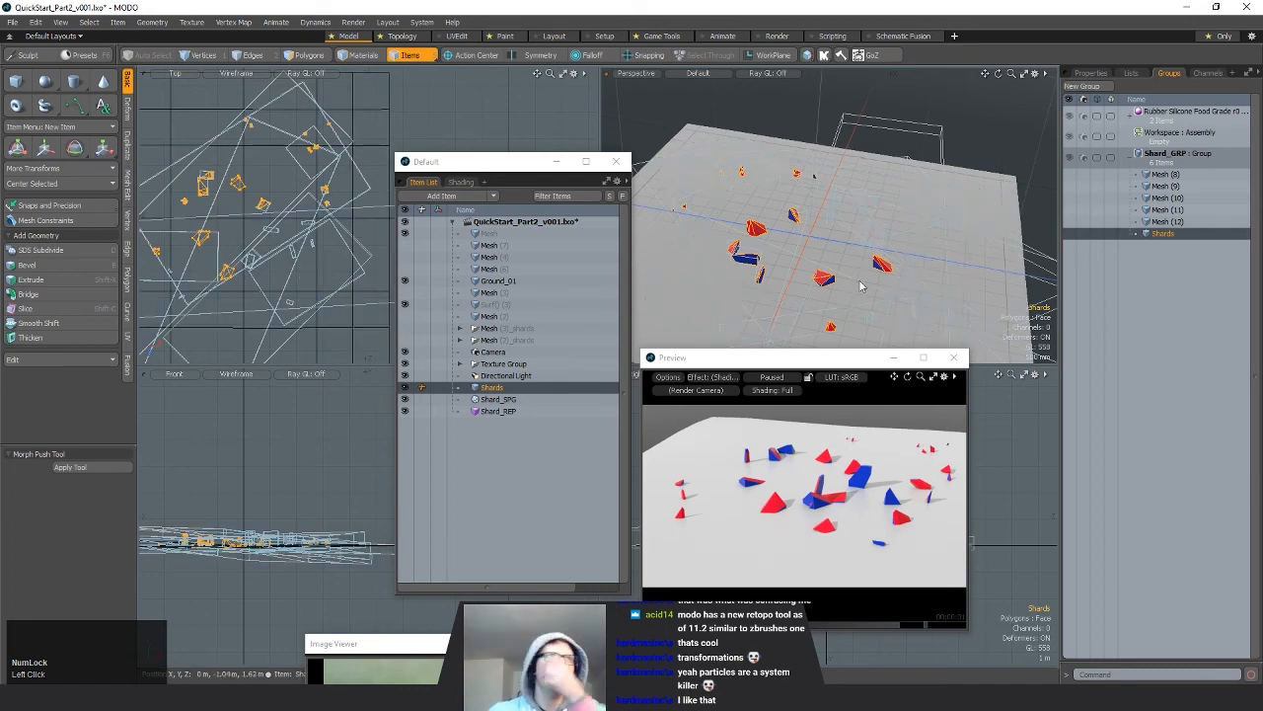
left_click_drag(442, 166, 433, 168)
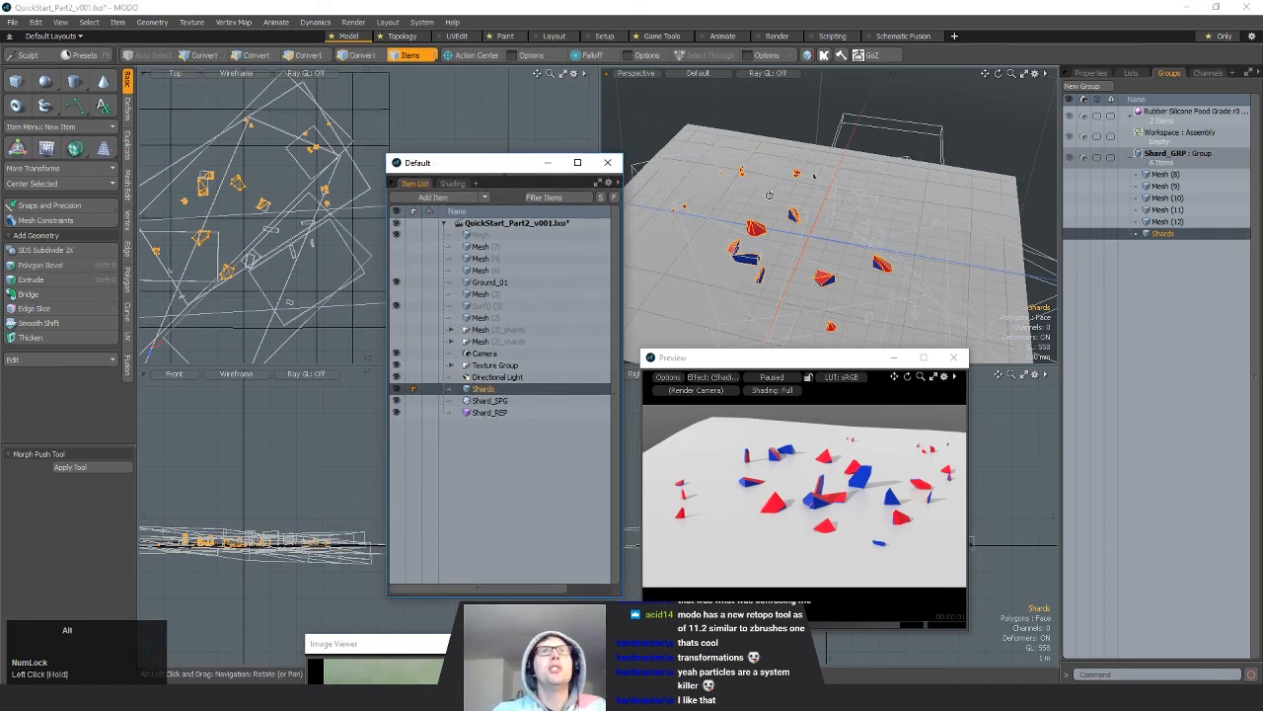
left_click_drag(341, 414, 310, 406, "alt")
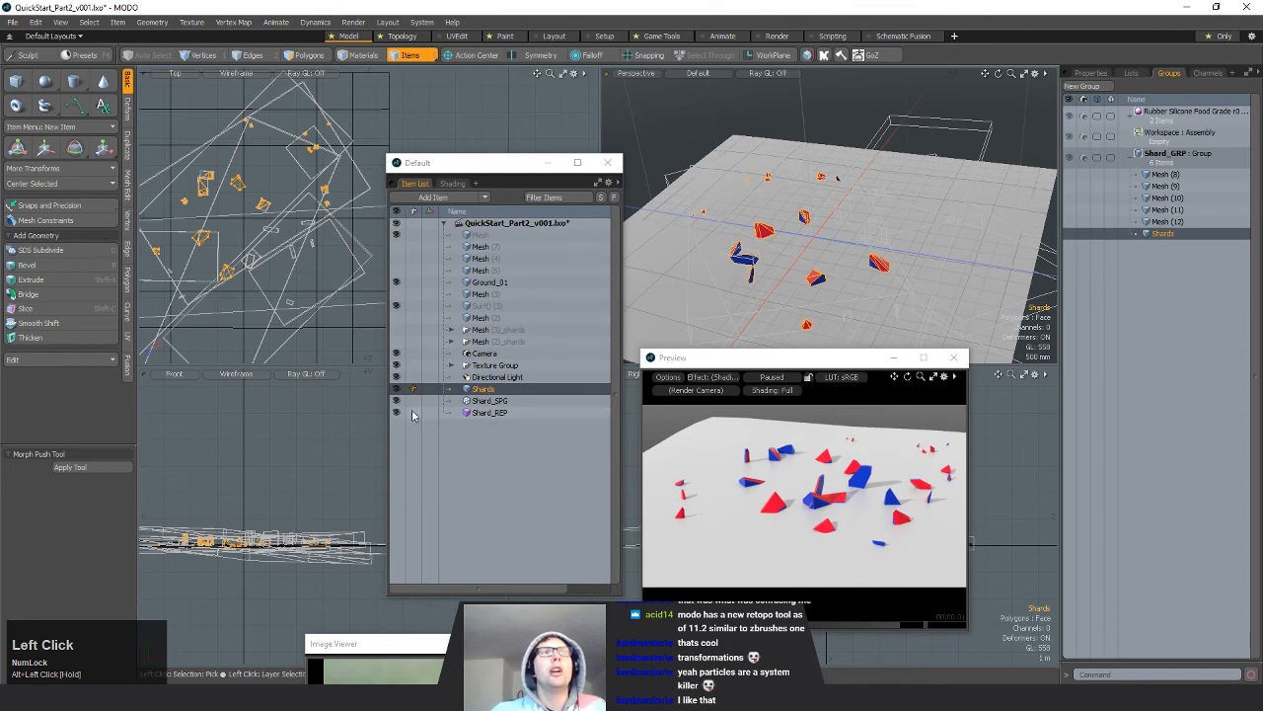
Step: Refresh the render preview and orbit its view and the perspective view to examine the scattered shards on the ground plane
left_click_drag(265, 287, 291, 255, "alt+shift")
scroll(296, 242, "down", 3)
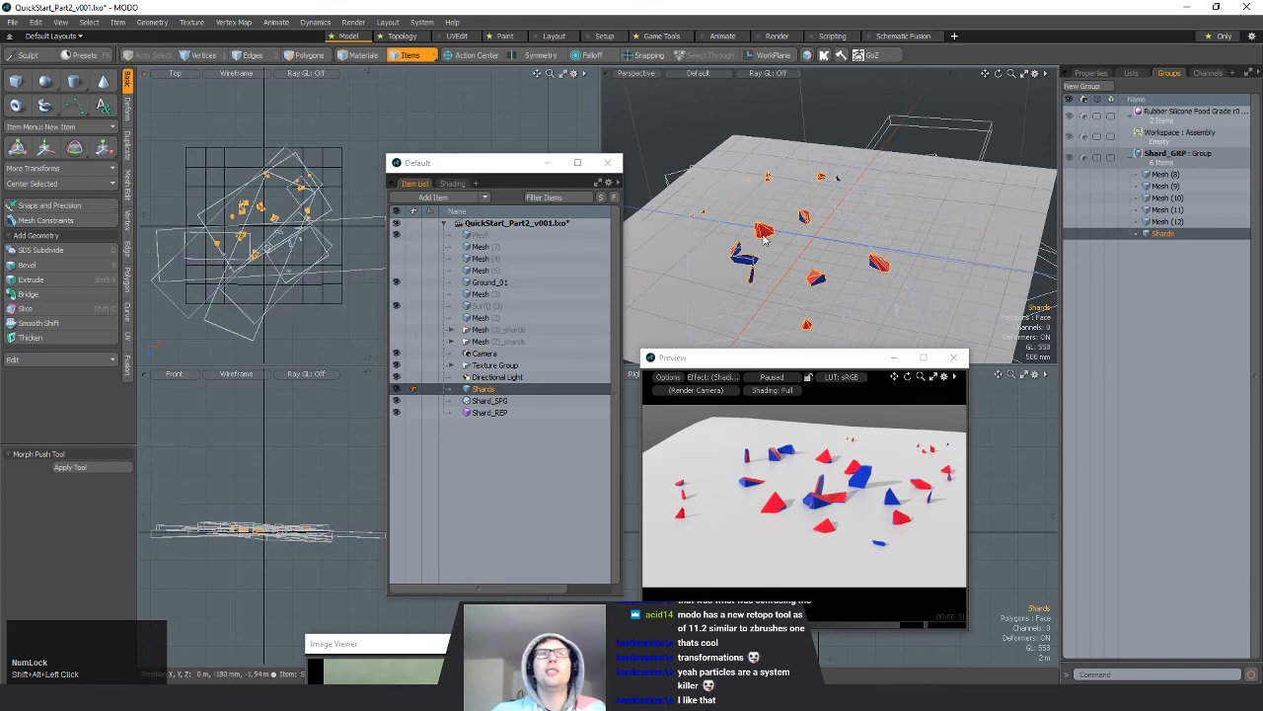
left_click_drag(763, 240, 801, 364, "alt")
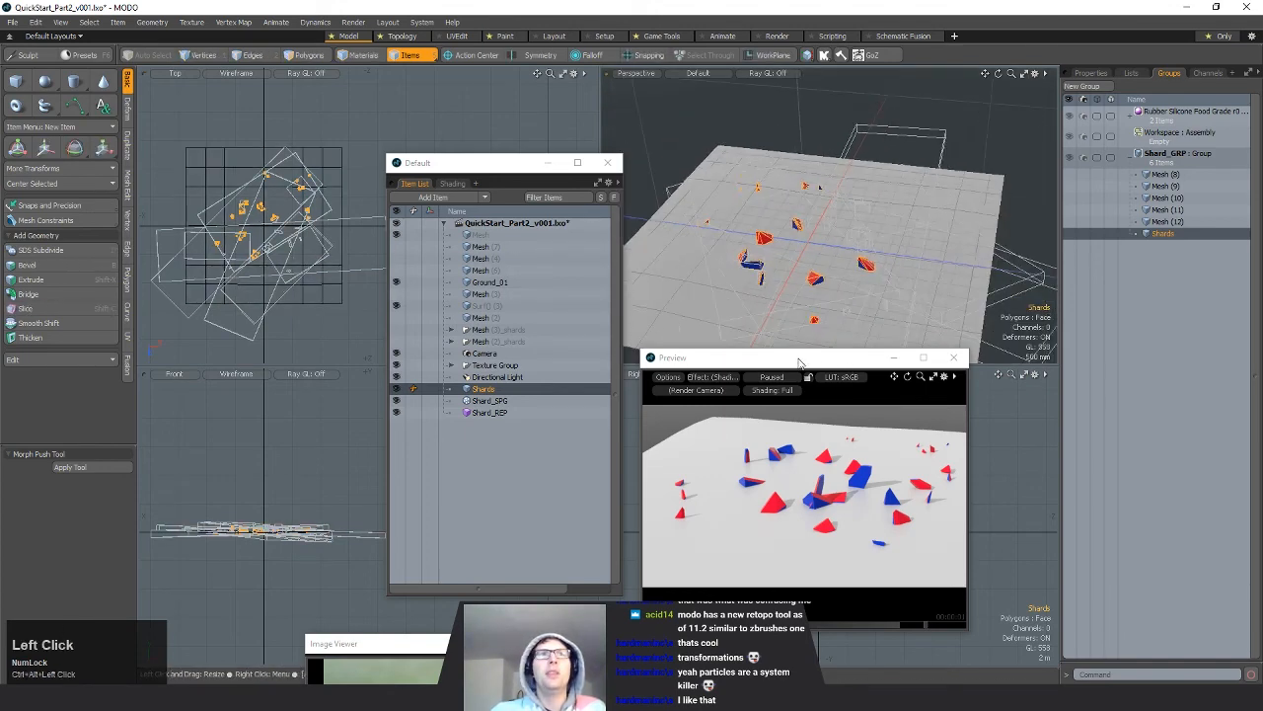
left_click(773, 378)
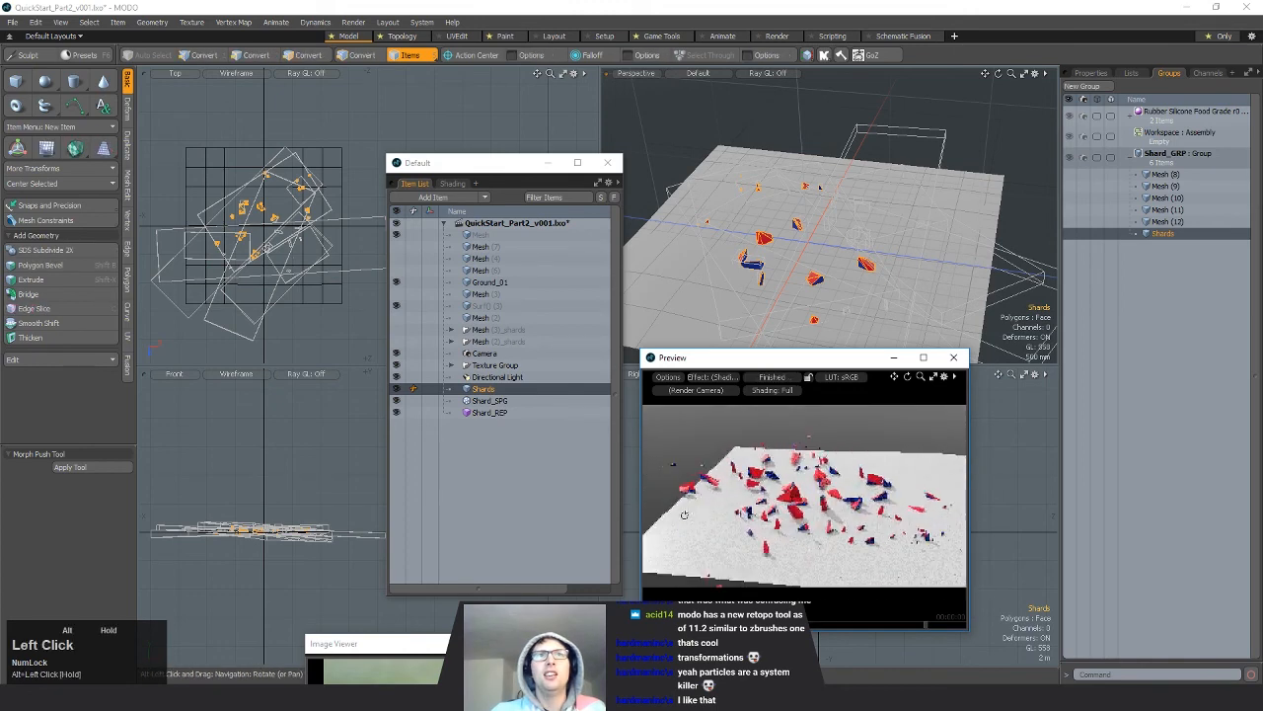
left_click_drag(748, 519, 824, 472, "alt")
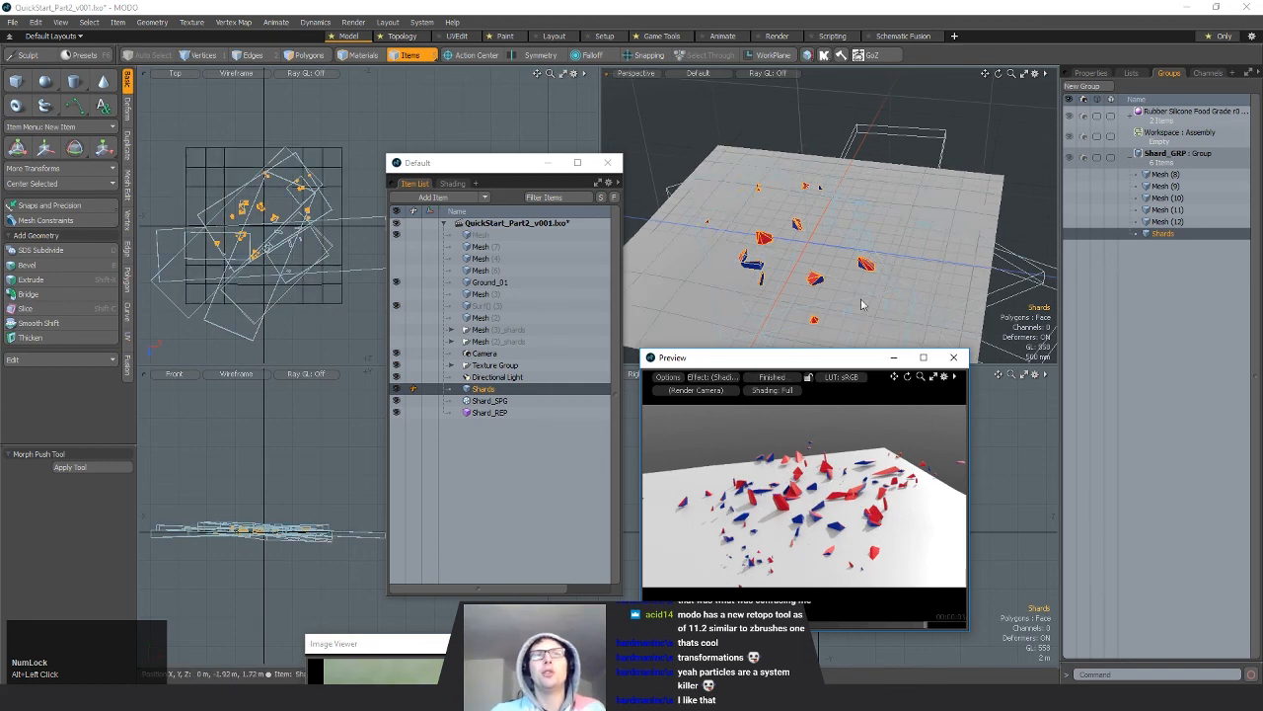
left_click_drag(778, 255, 1056, 266, "alt")
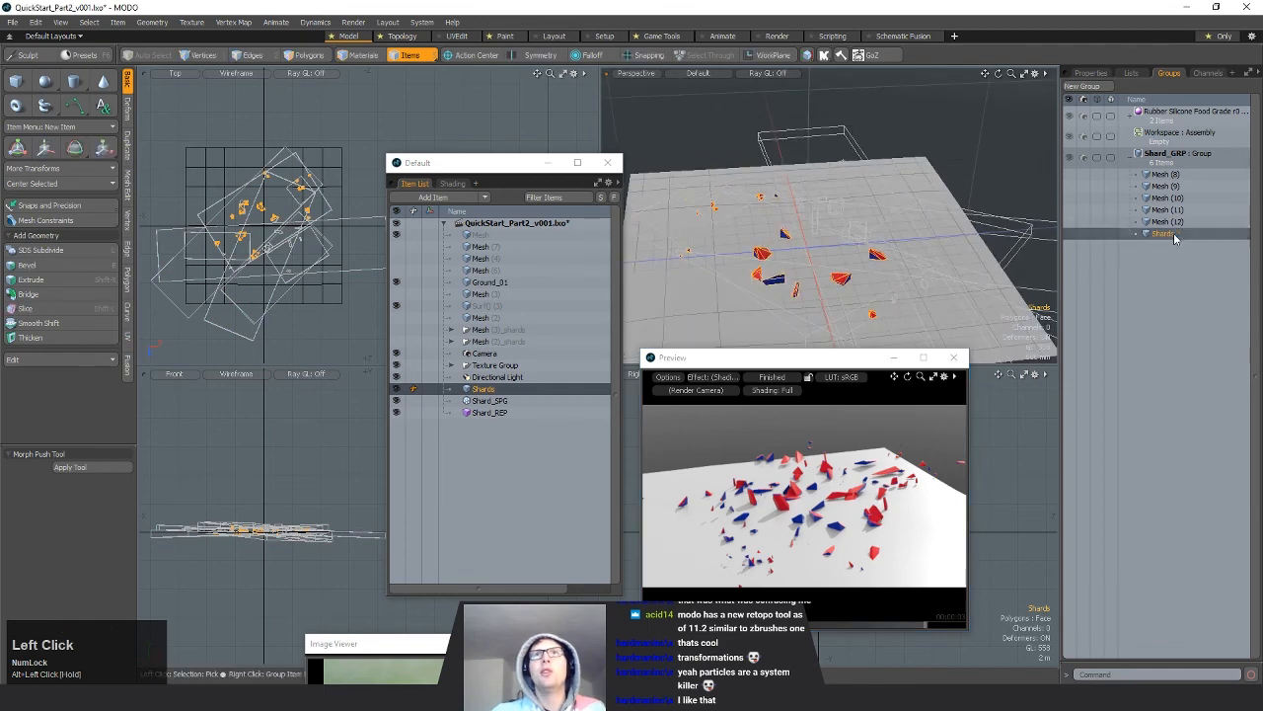
left_click(753, 381)
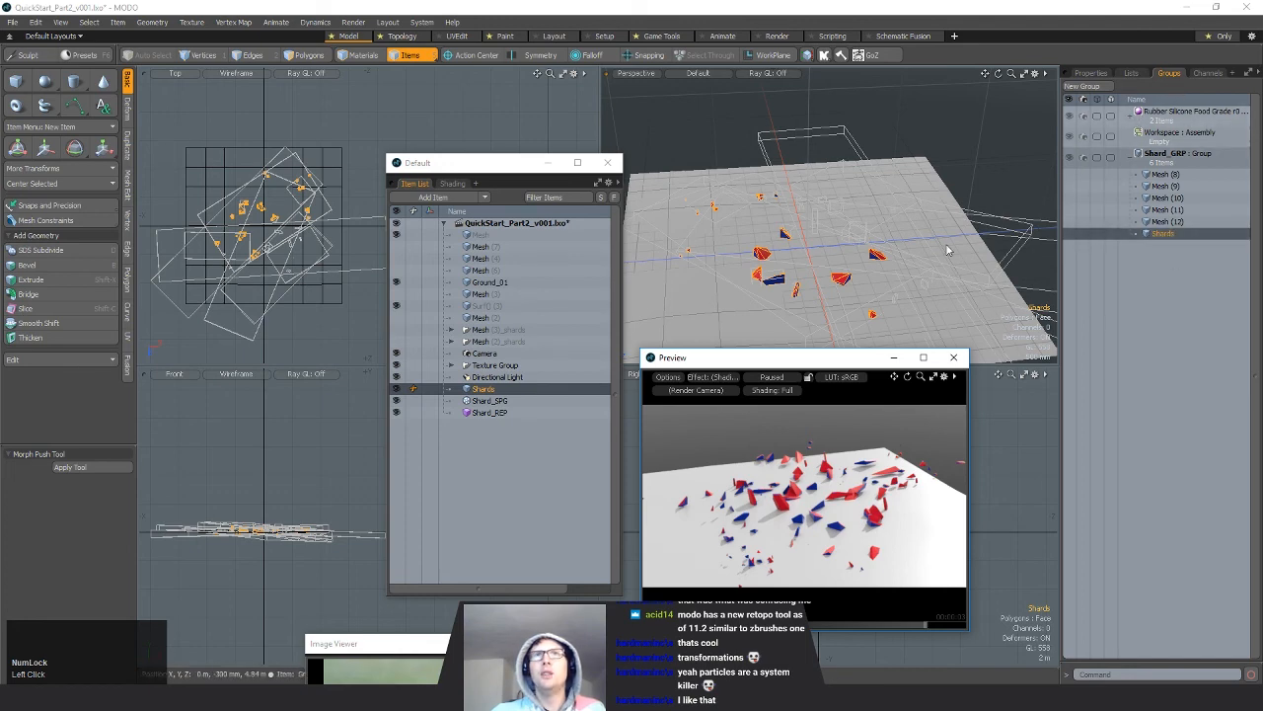
Step: Remove the Shards mesh from the Shard_GRP group without deleting the item
right_click(1173, 240)
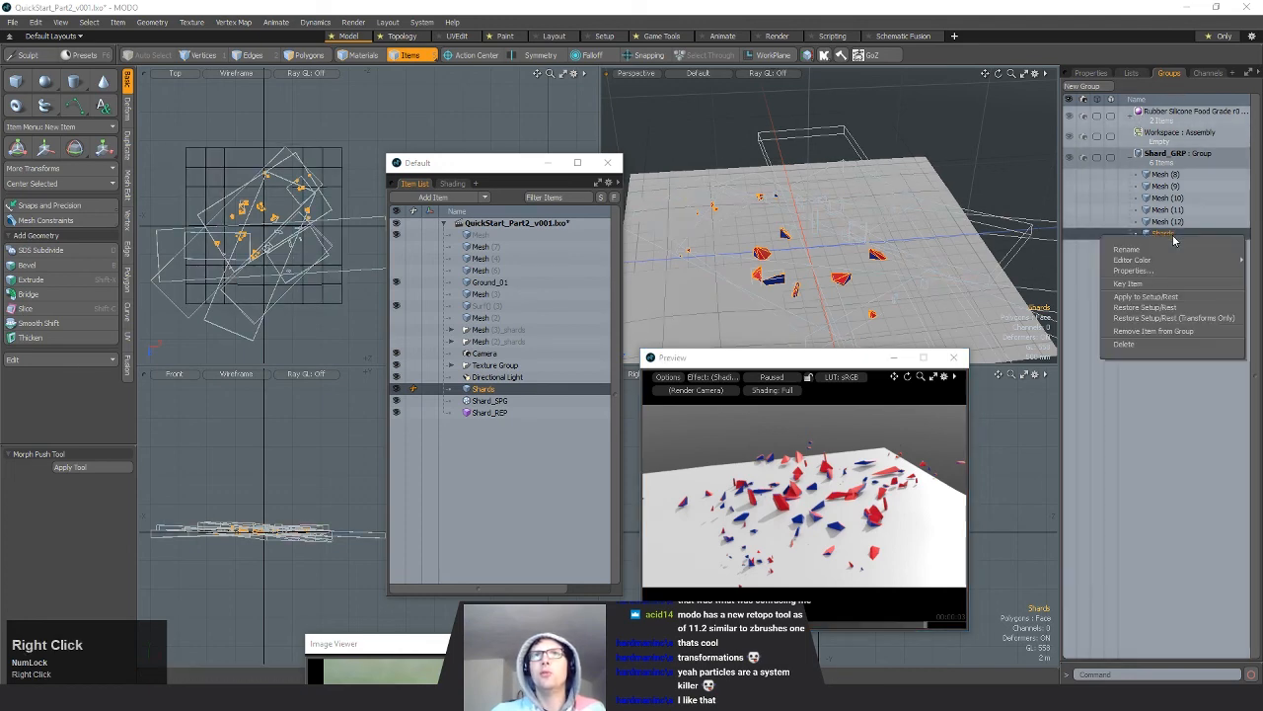
left_click(1179, 332)
left_click_drag(730, 259, 891, 287, "alt")
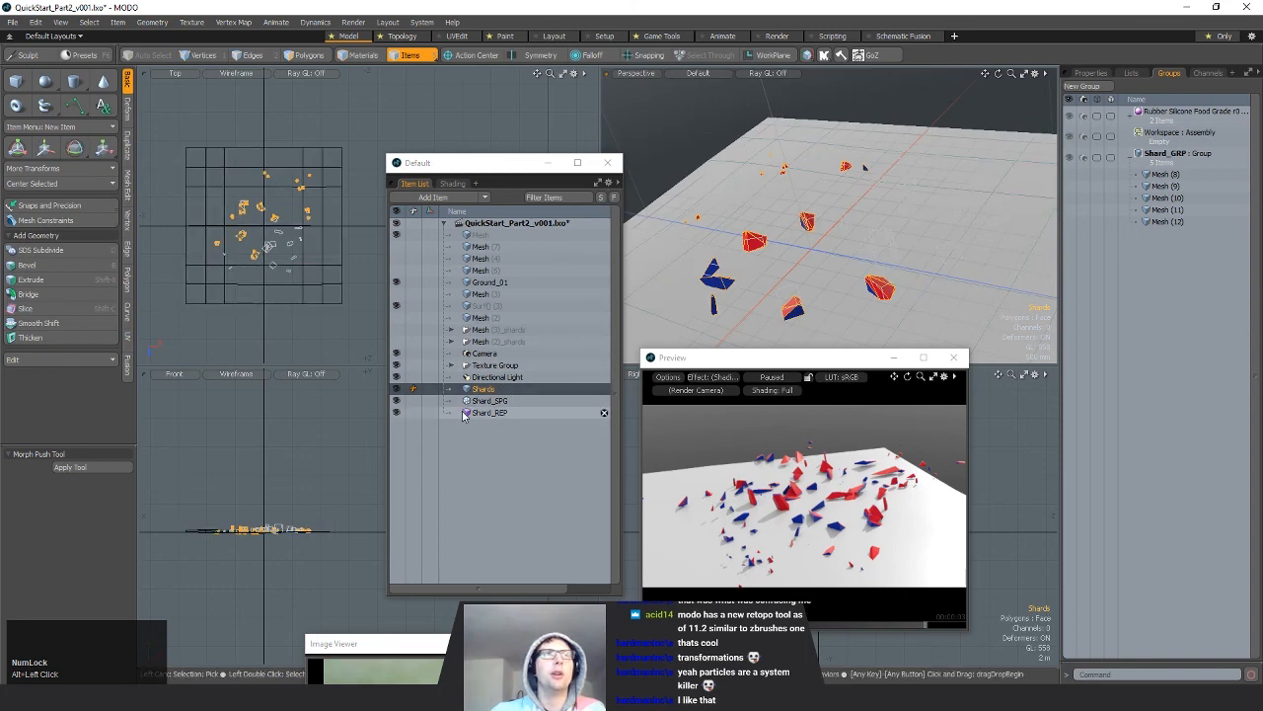
left_click_drag(271, 221, 330, 219, "alt")
Step: Show Shard_REP's replicator properties and inspect its instances up close against the Shards mesh in the top view
left_click(494, 413)
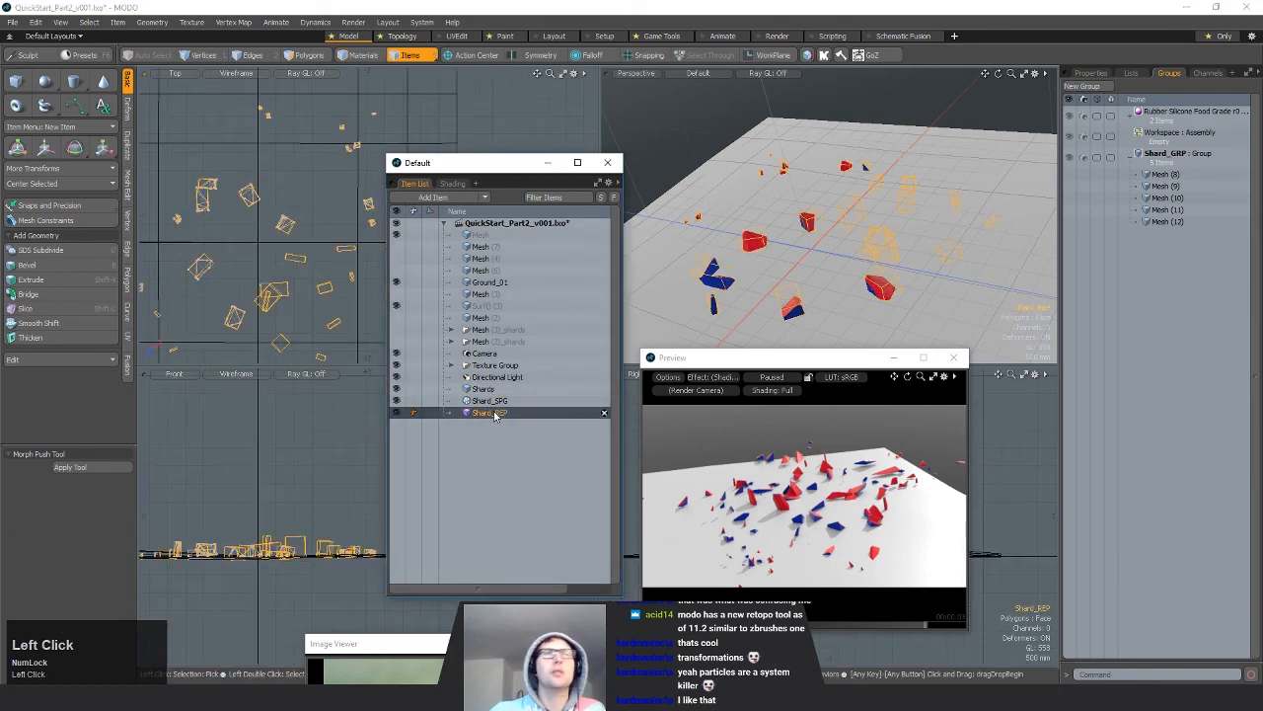
left_click(1087, 73)
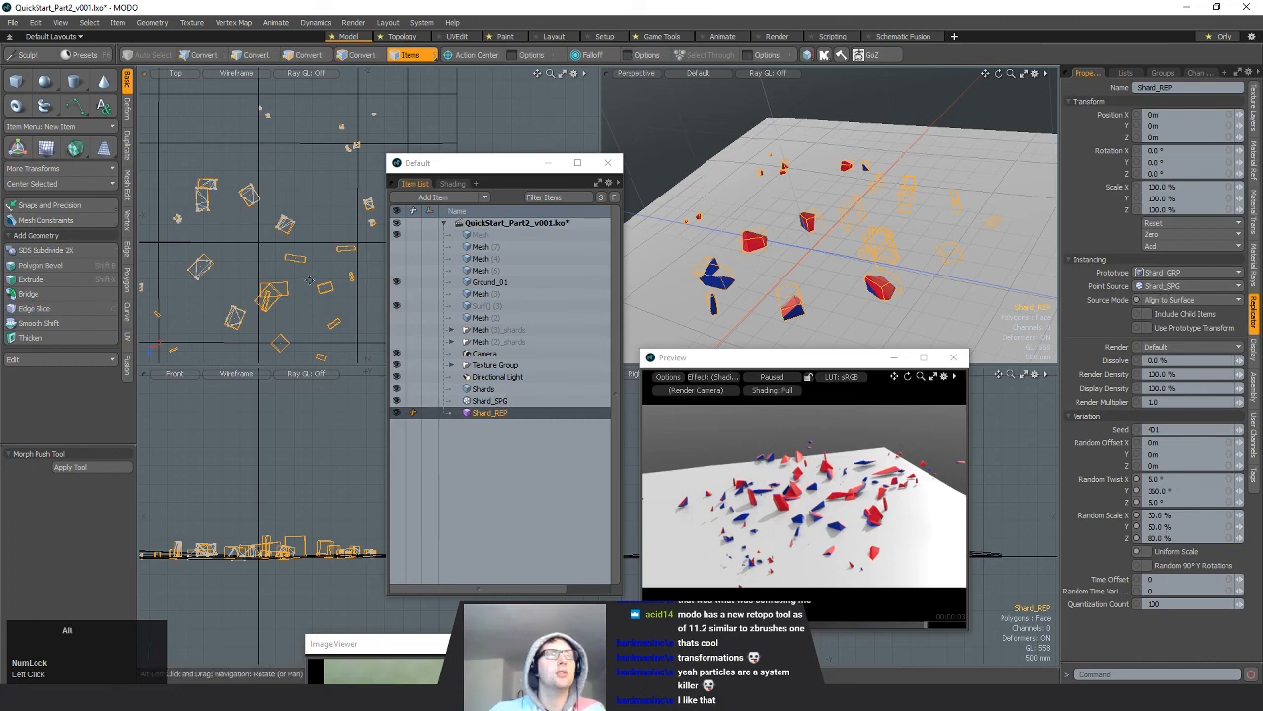
mouse_move(335, 262)
left_mouse_down("alt+shift")
mouse_move(290, 261)
mouse_move(352, 262)
left_mouse_up("alt+shift")
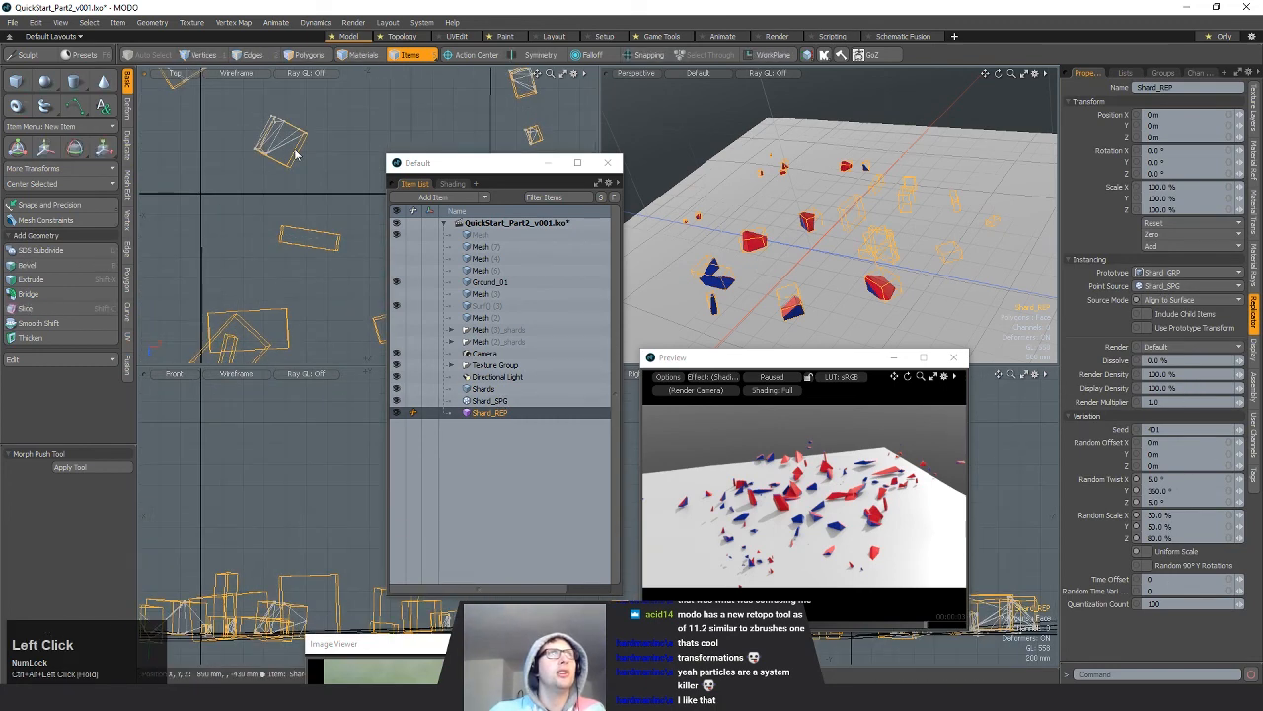
left_click(323, 240)
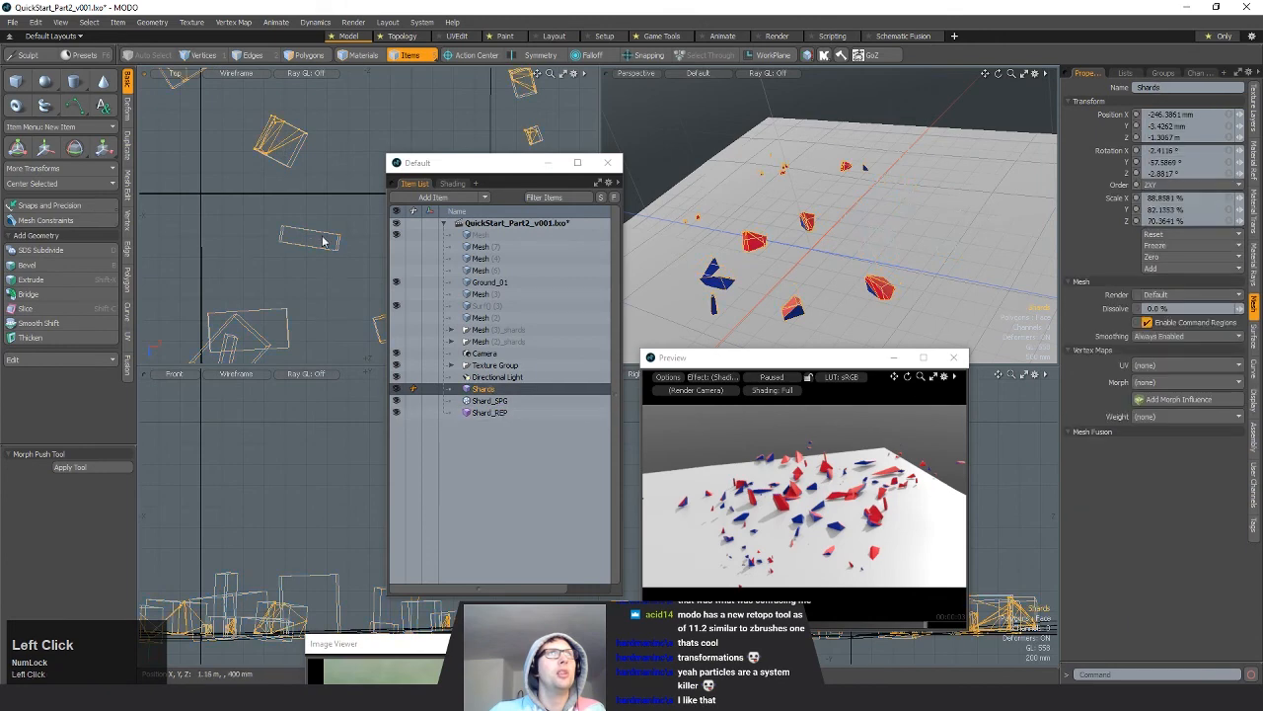
left_click(262, 331)
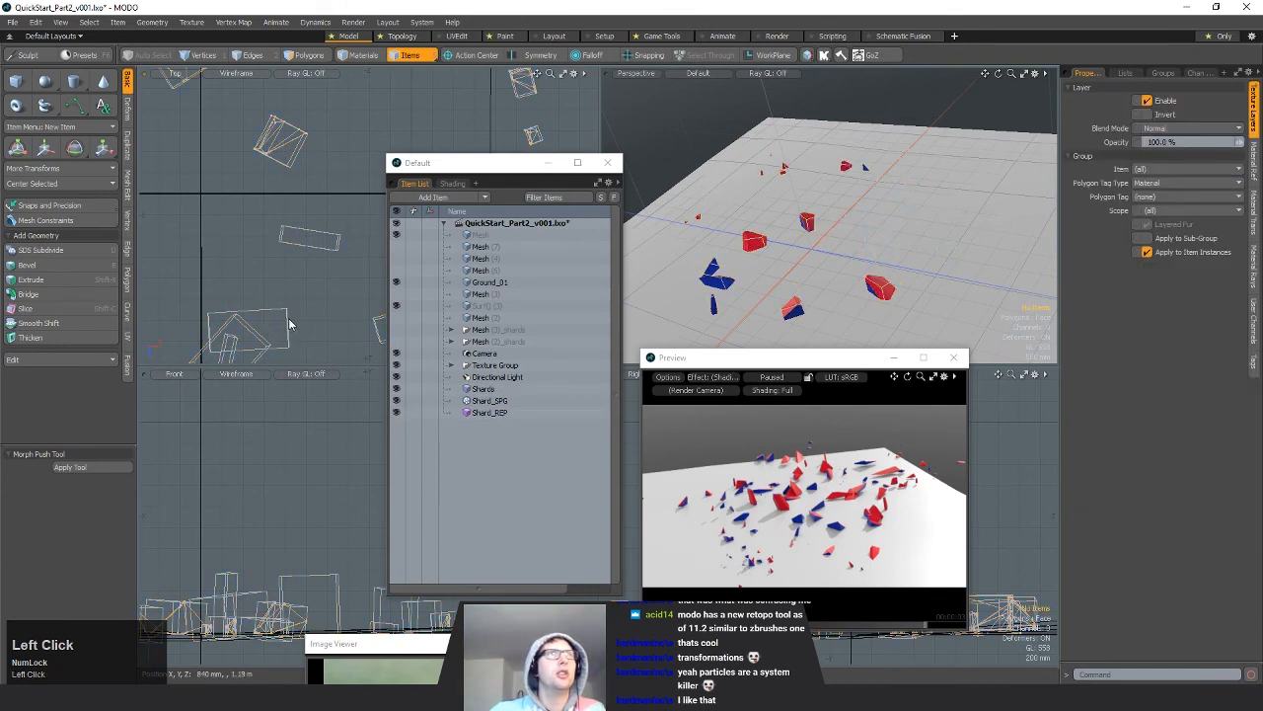
Step: Duplicate Shard_REP and set the copy's variation seed to 400
left_click(589, 410)
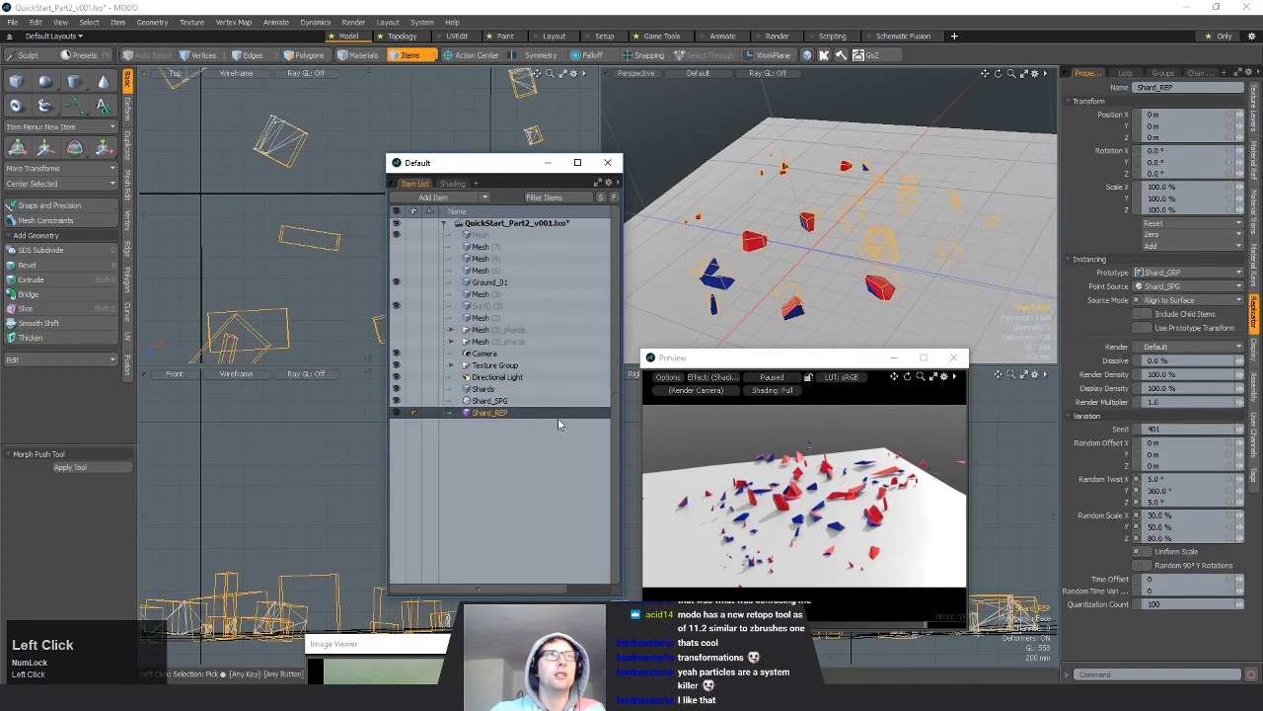
key("ctrl+d")
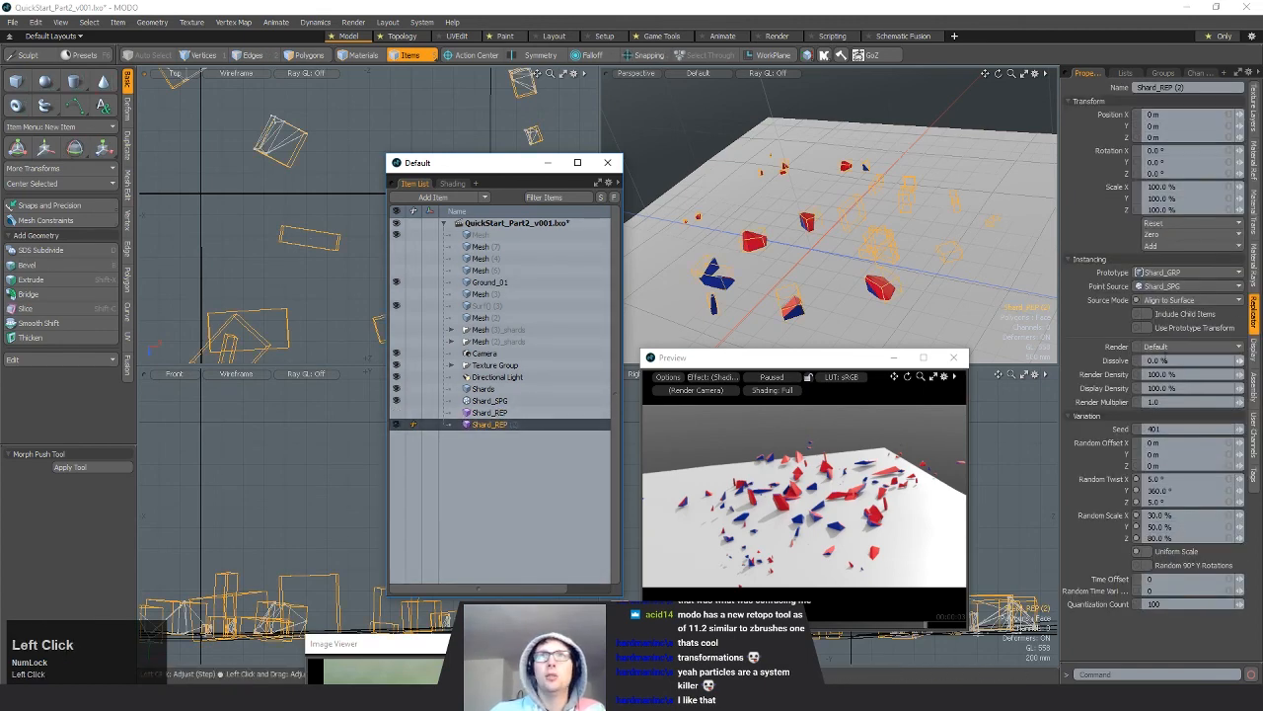
left_click(1167, 430)
type("4")
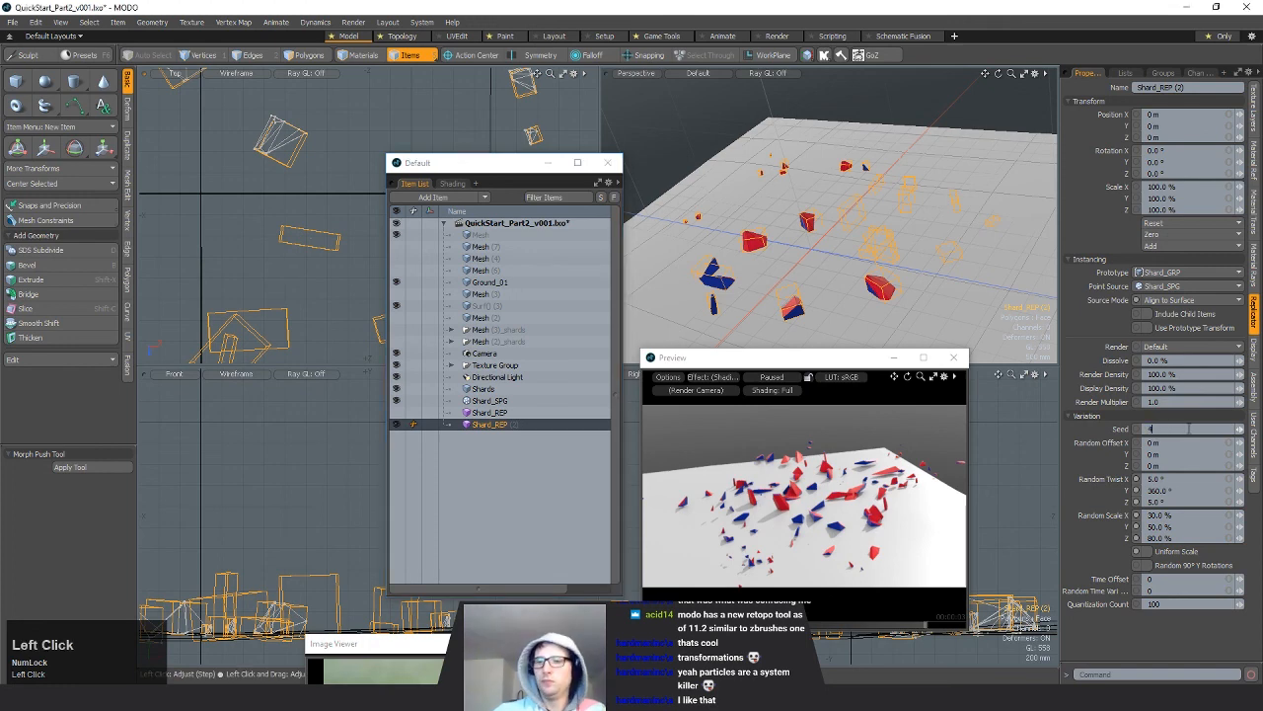
type("00")
key("Return")
Step: Set the duplicate replicator's variation seed to 300
scroll(321, 225, "down", 5)
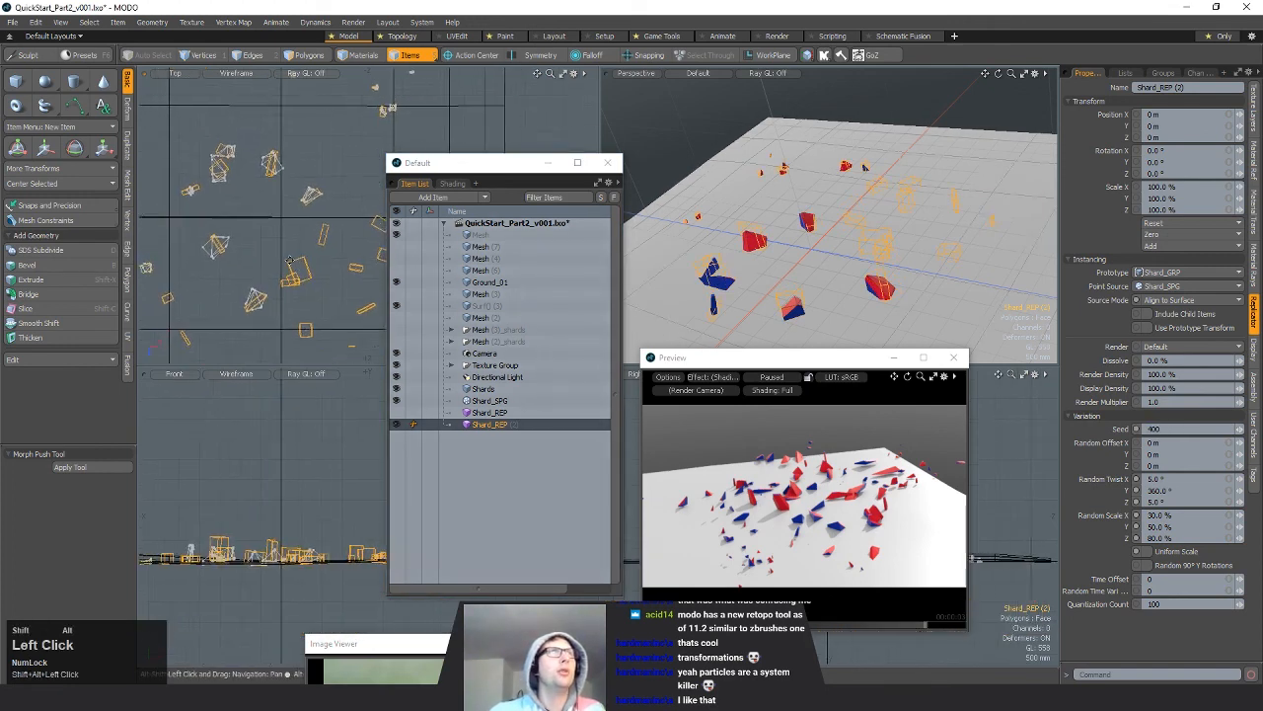
left_click_drag(321, 225, 295, 229, "alt+shift")
type("3")
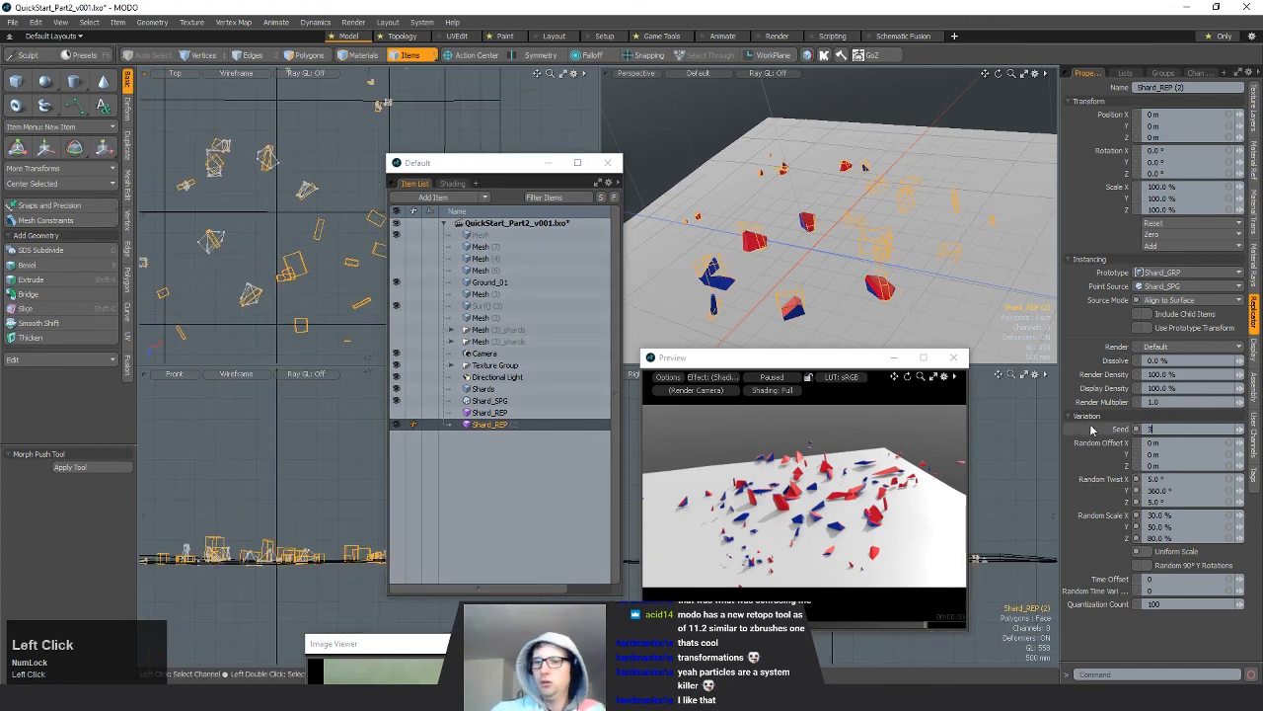
type("00")
key("Return")
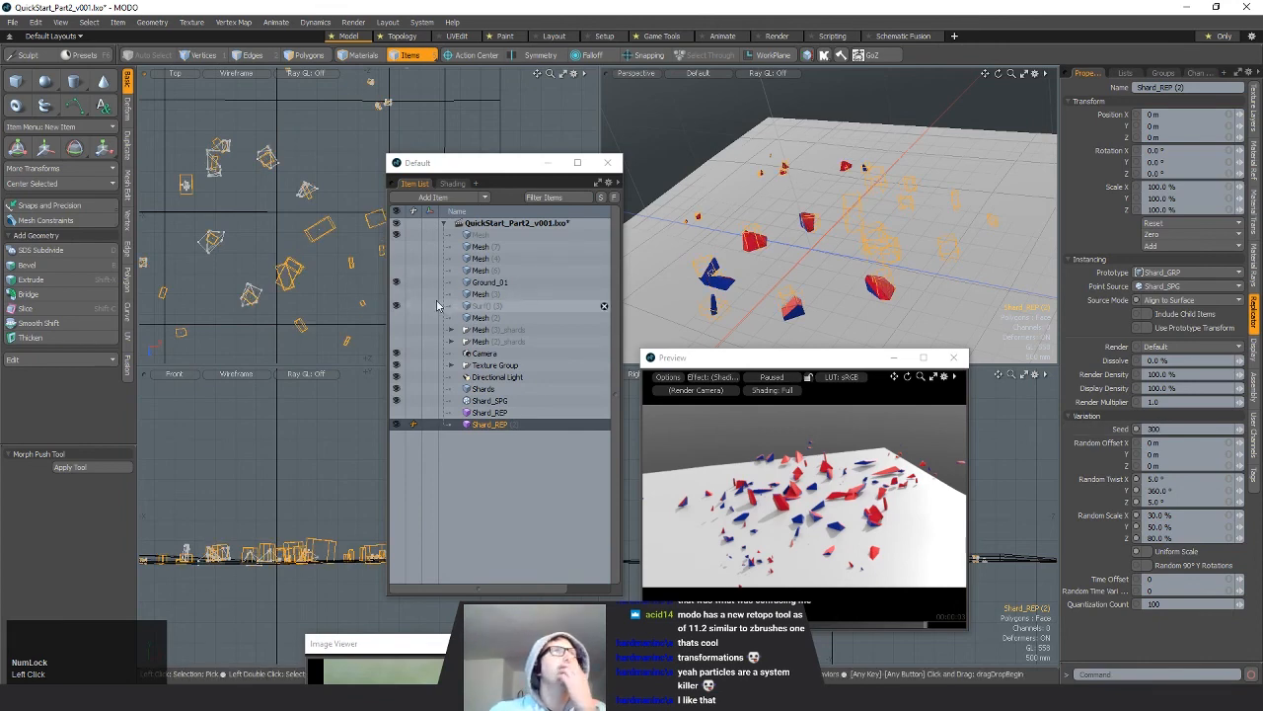
Step: Freeze the duplicate replicator Shard_REP (2) into a group of individual mesh instances
left_click(127, 27)
mouse_move(154, 314)
left_click(242, 334)
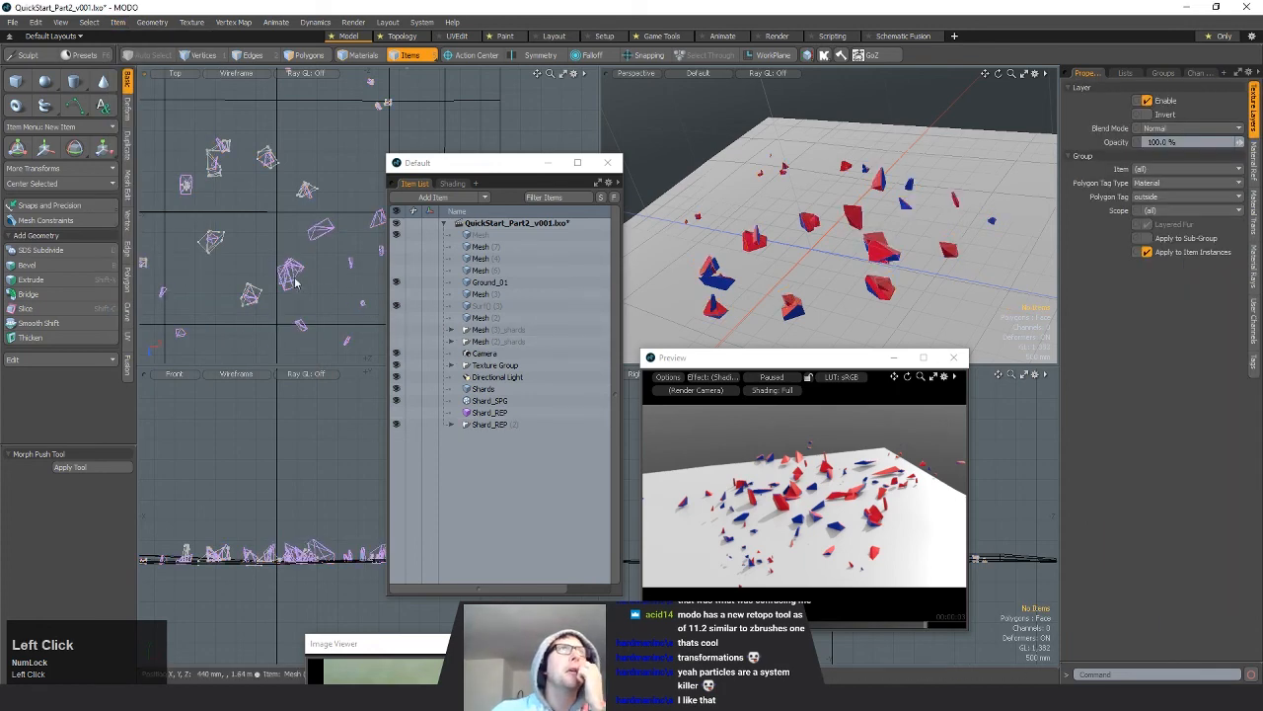
left_click_drag(281, 274, 284, 265, "ctrl+alt")
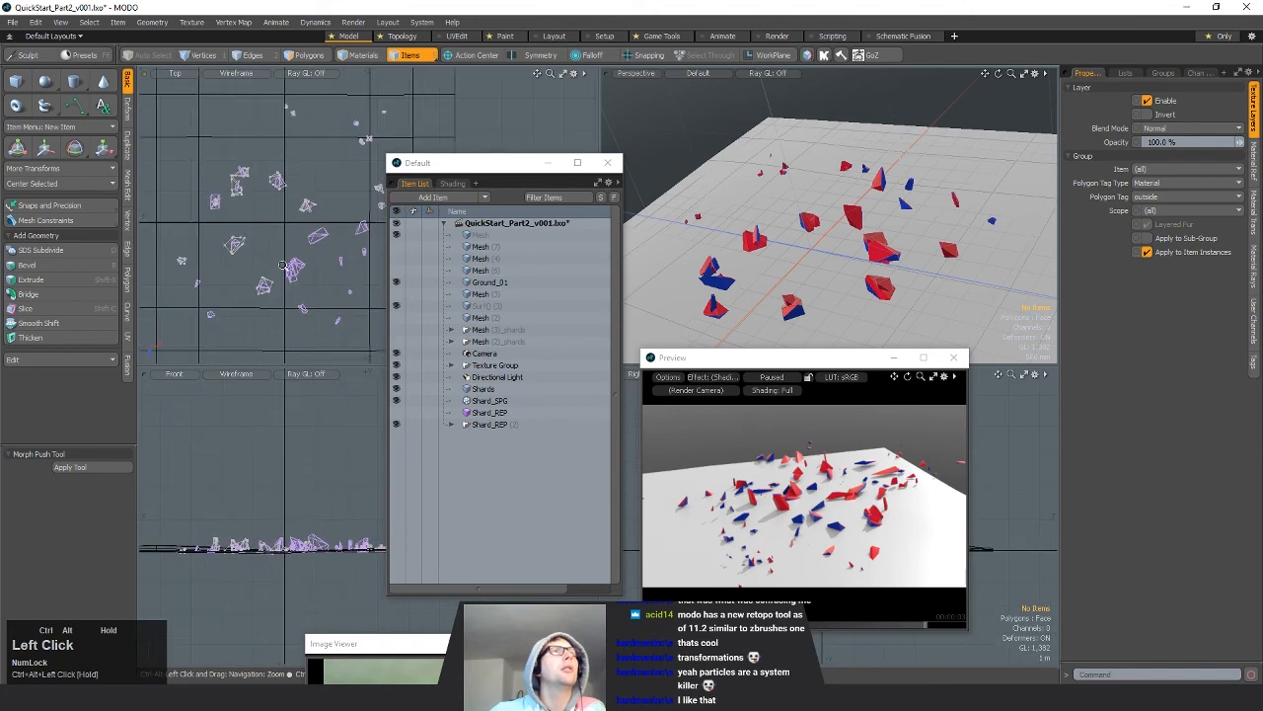
Step: Select all mesh instances inside the Shard_REP (2) group and convert them to regular meshes
left_click(452, 424)
scroll(491, 415, "down", 1)
left_click(504, 248)
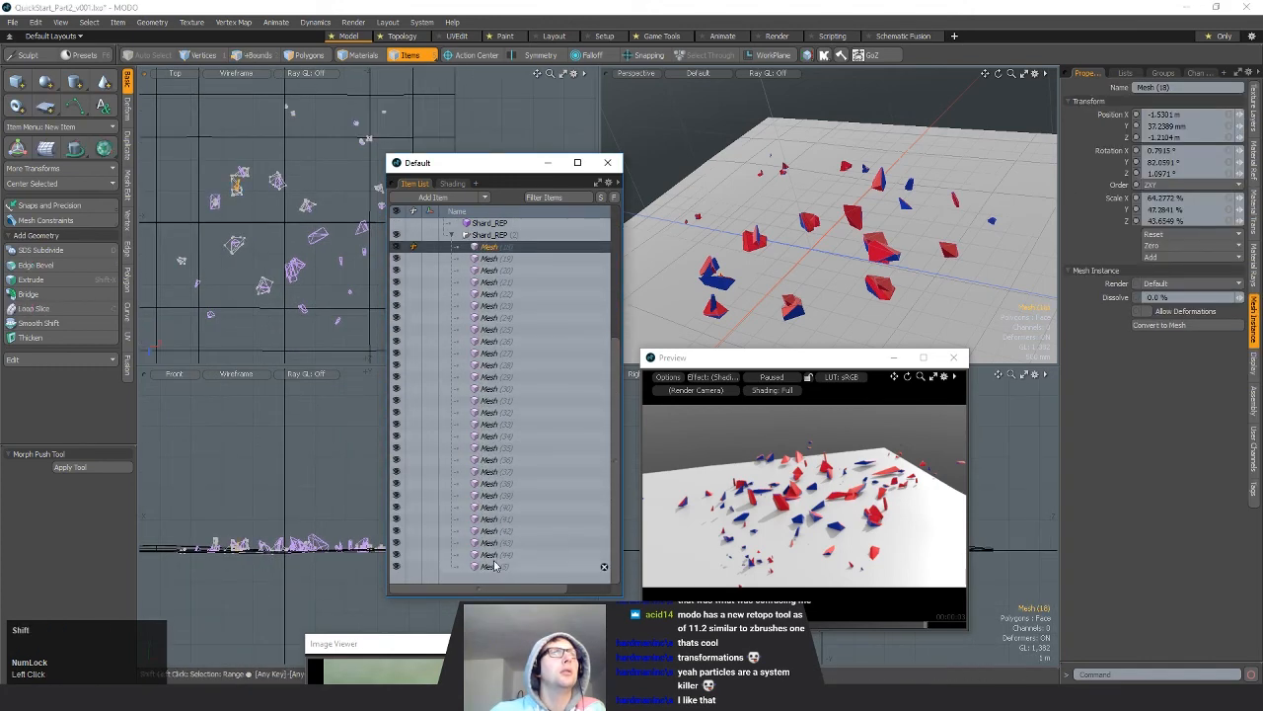
left_click(497, 567, "shift")
left_click(1166, 327)
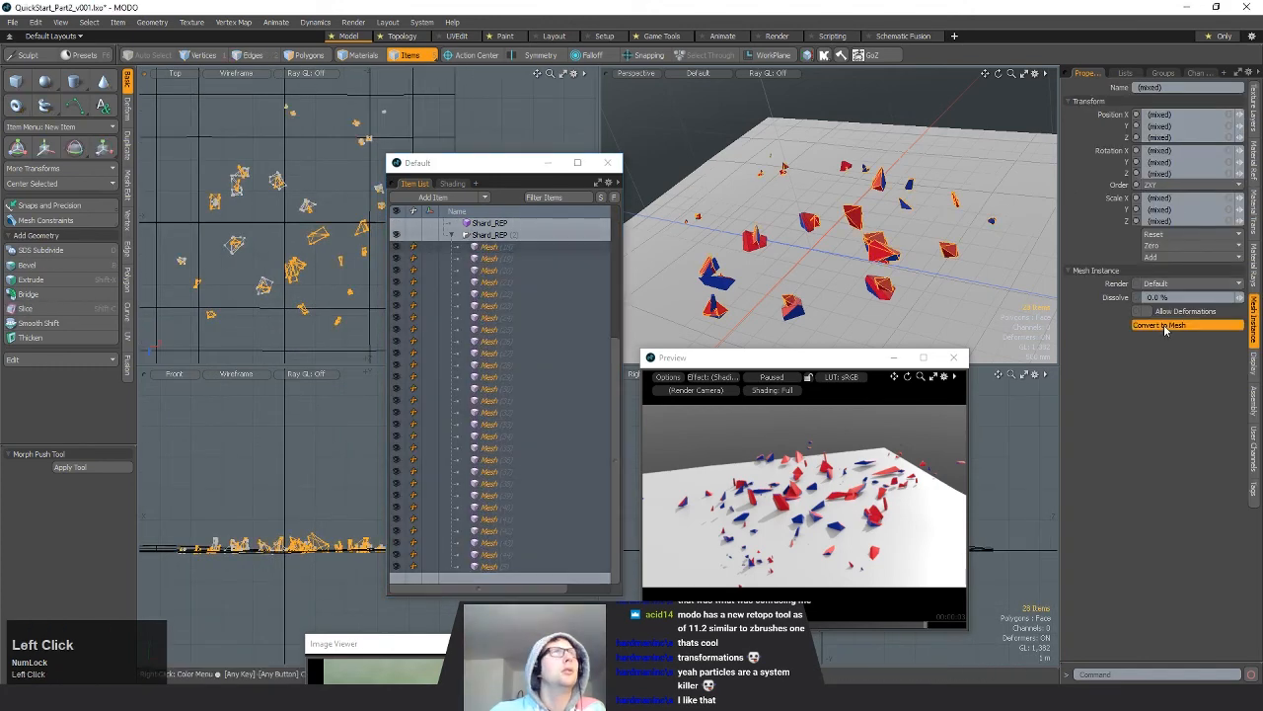
mouse_move(297, 256)
left_mouse_down("alt+shift")
mouse_move(268, 262)
mouse_move(298, 262)
left_mouse_up("alt+shift")
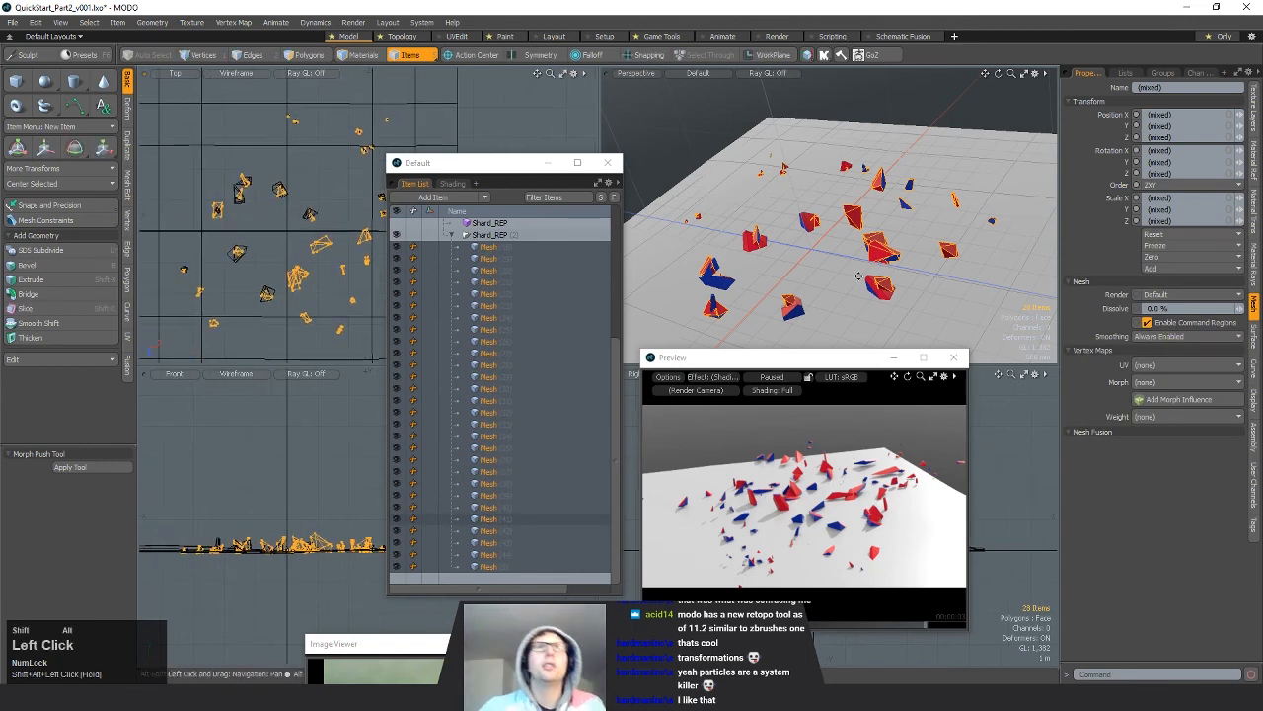
mouse_move(804, 272)
left_mouse_down("alt+shift")
mouse_move(816, 277)
mouse_move(799, 268)
left_mouse_up("alt+shift")
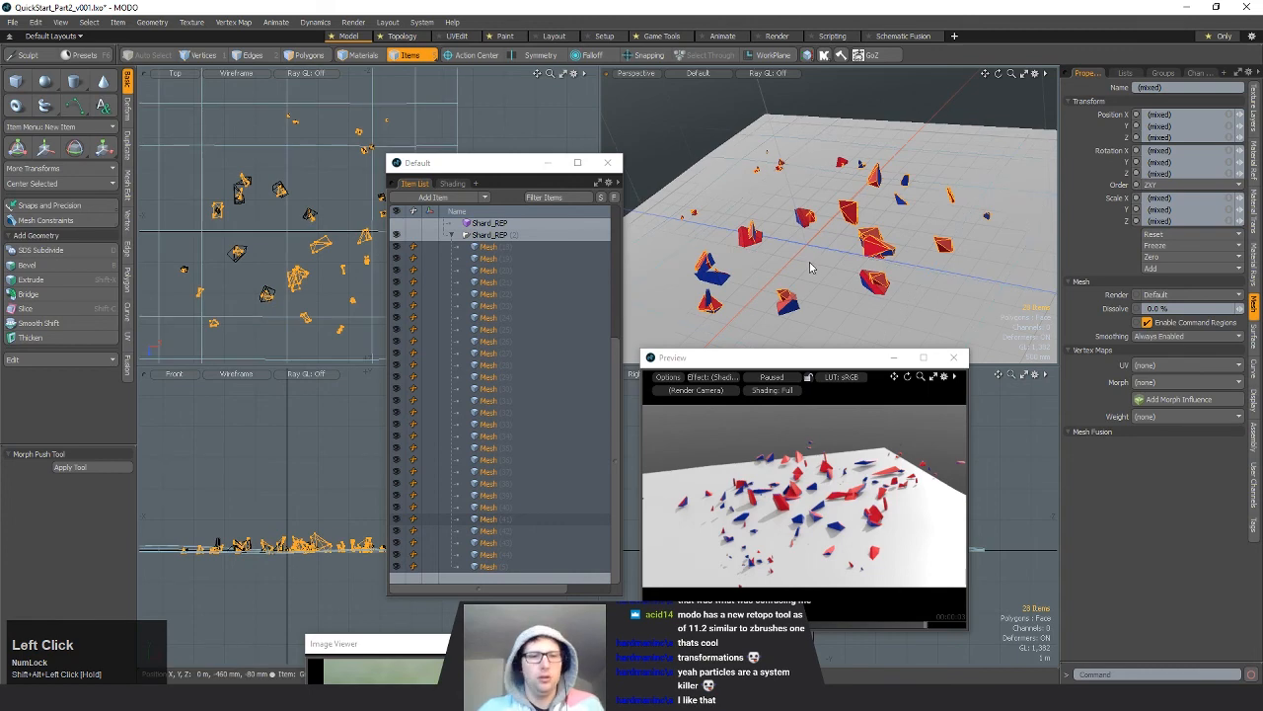
Step: Cut the polygons of all the converted meshes and paste them together into Mesh (25)
key("3")
left_click_drag(810, 267, 849, 278, "alt+shift")
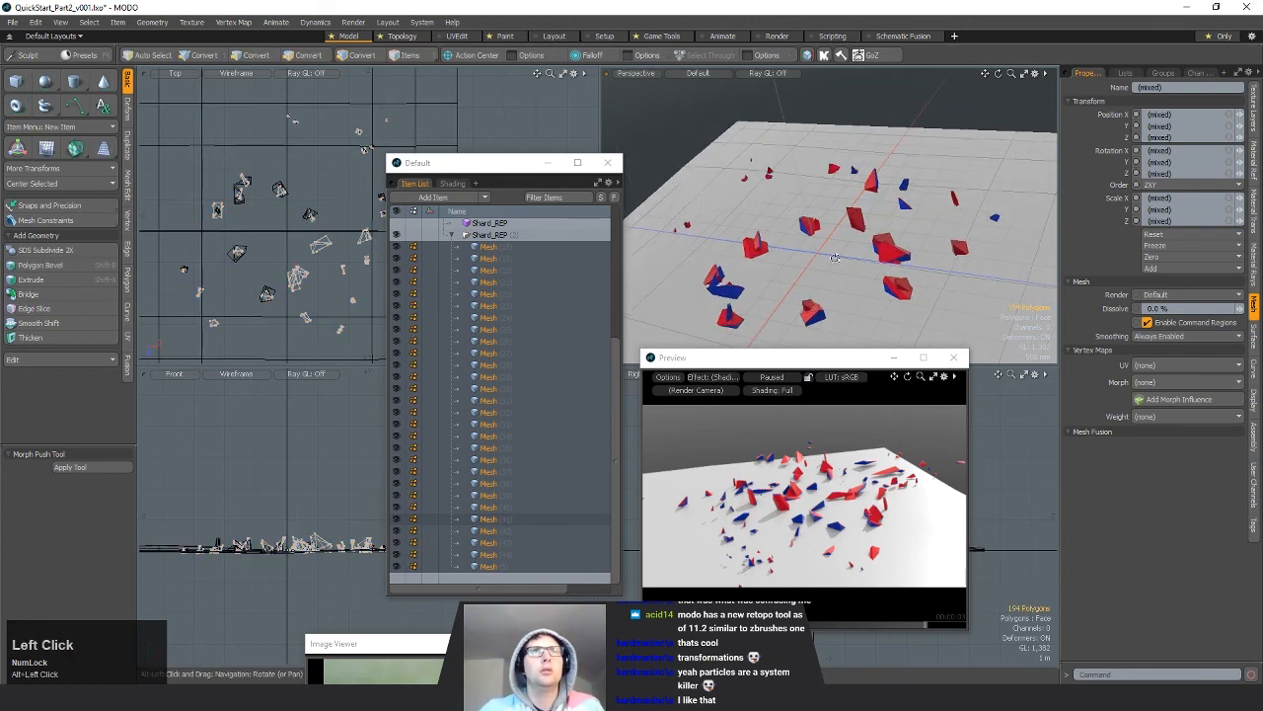
left_click(849, 277)
key("ctrl+x")
left_click(524, 333)
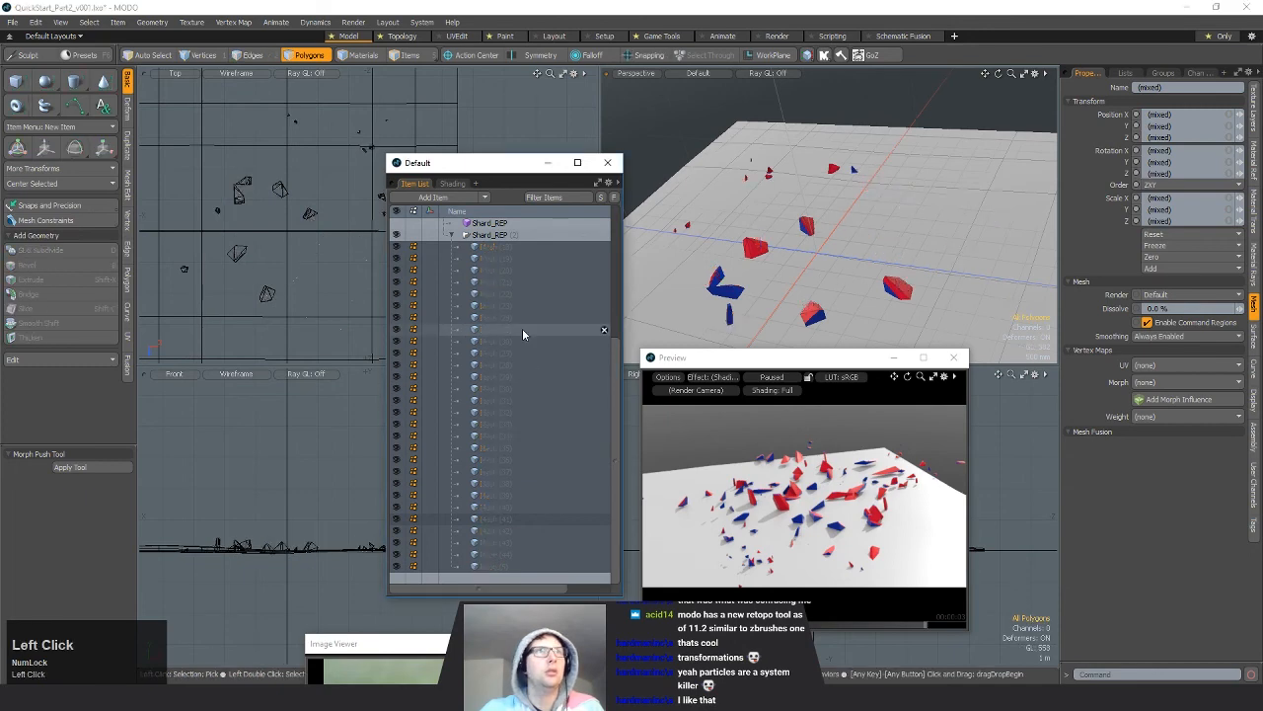
key("ctrl+v")
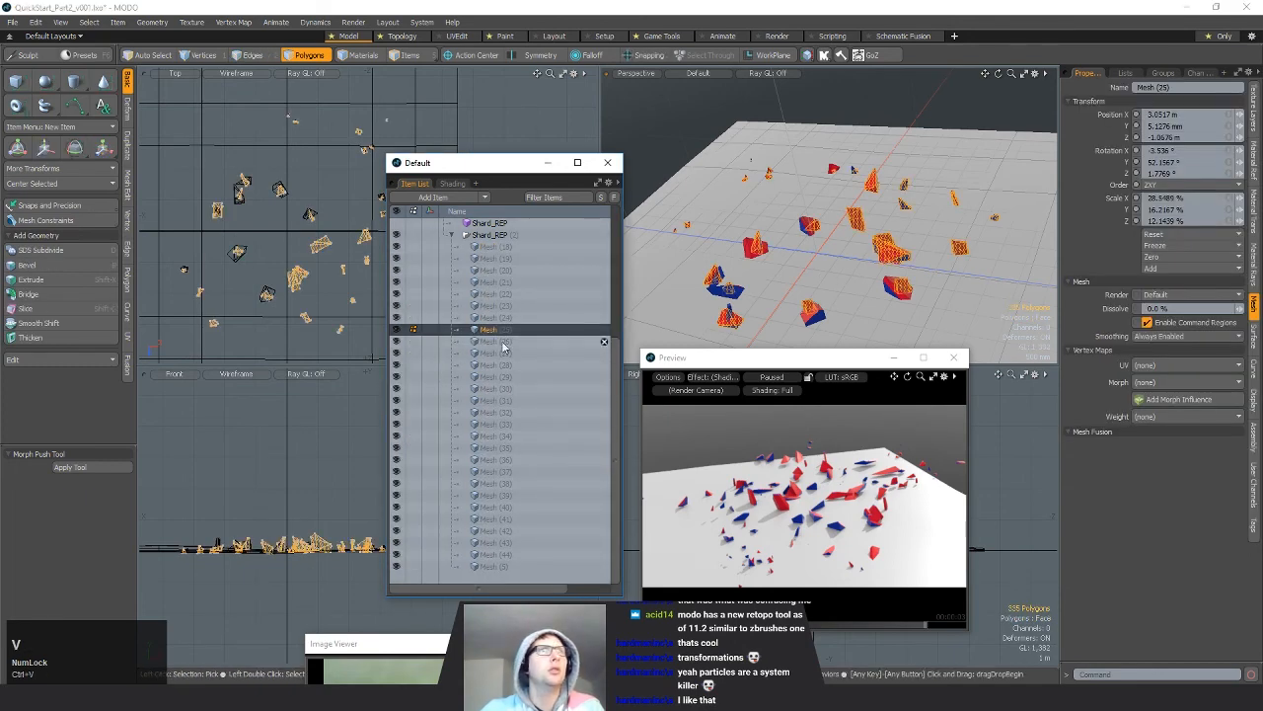
Step: Move Mesh (25) out of the group to directly above Shard_REP, and delete the Shard_REP (2) group
left_click_drag(494, 330, 499, 248)
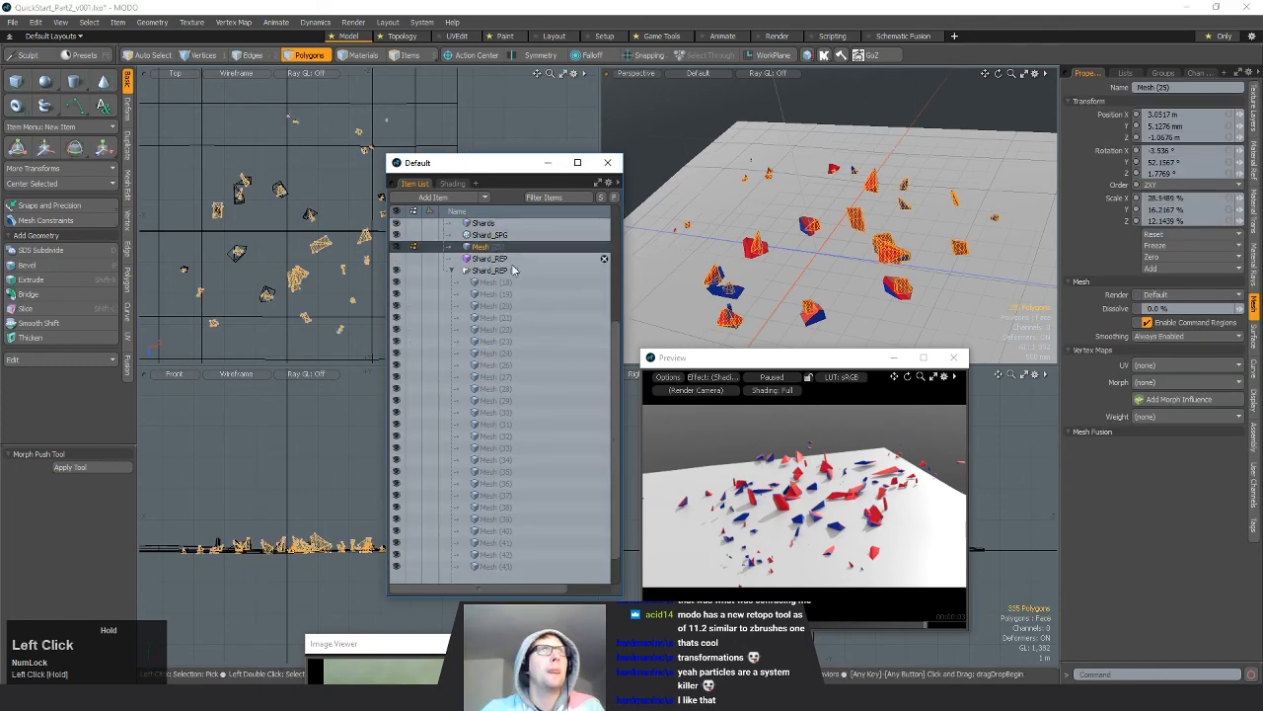
left_click(424, 276)
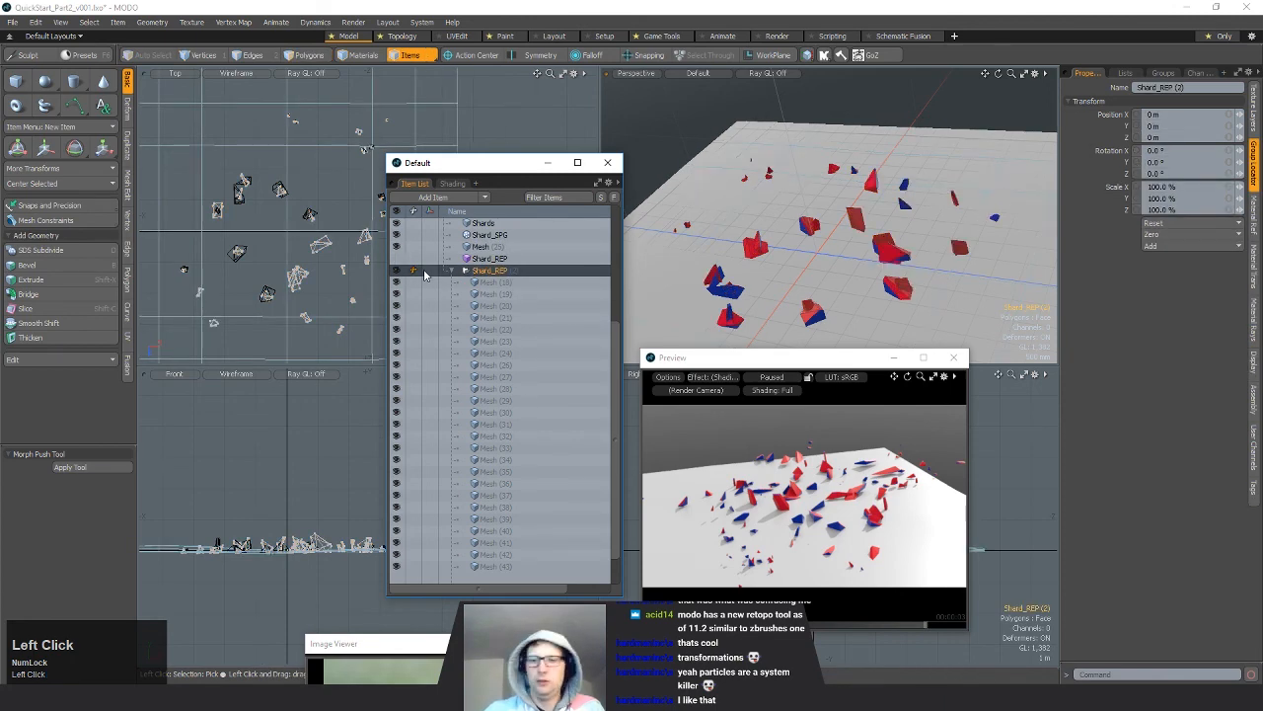
key("Delete")
Step: Delete the old Shards mesh and rename Mesh (25) as Shards
left_click(489, 389)
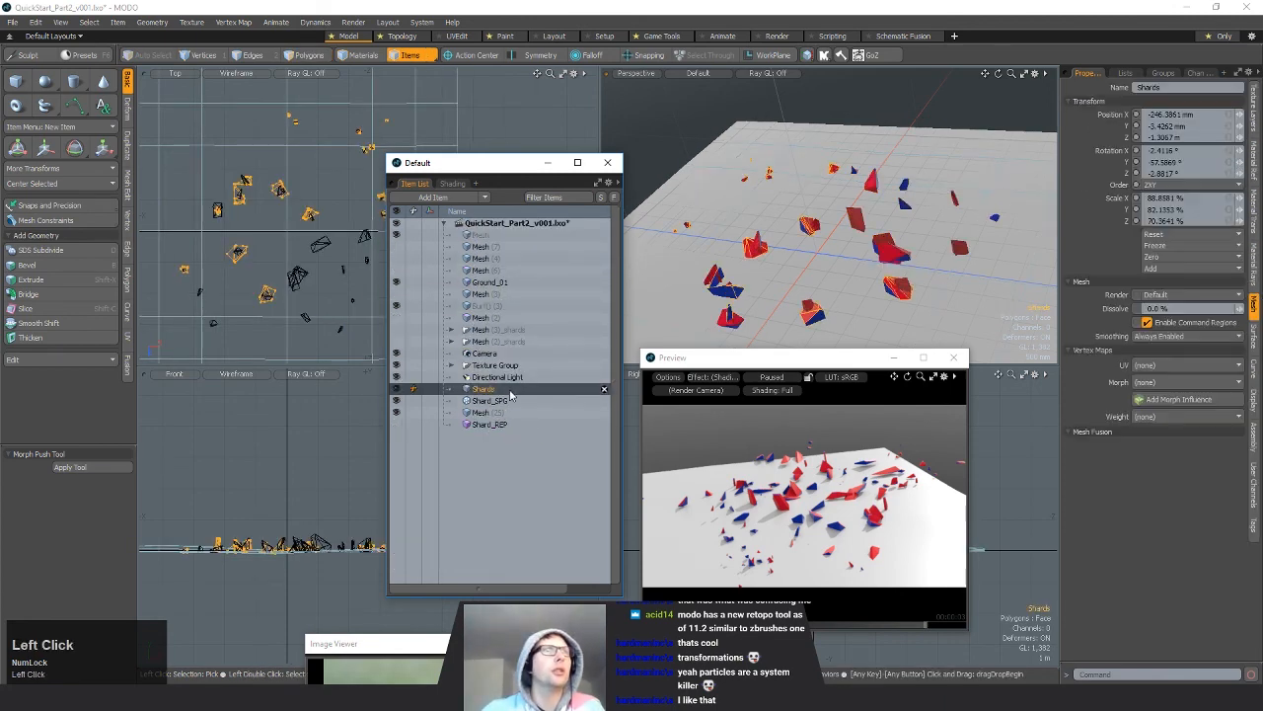
key("Delete")
left_click(477, 400)
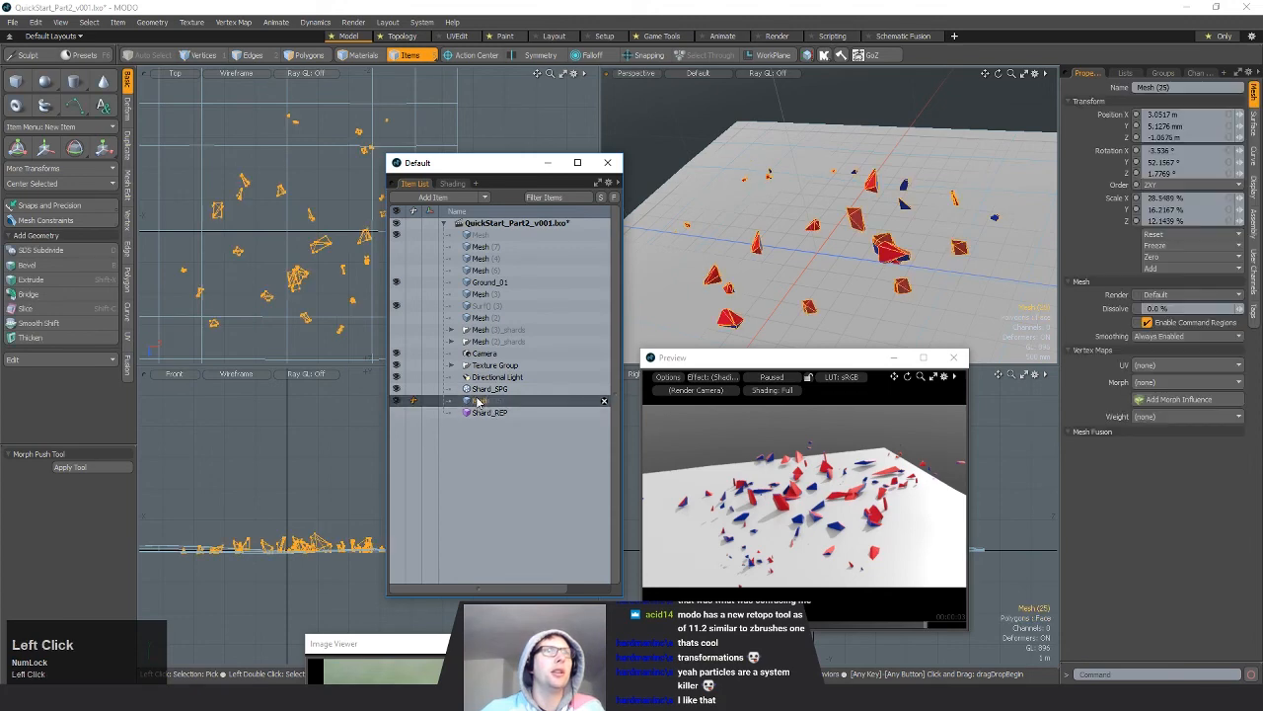
double_click(483, 401)
type("Shards")
key("Return")
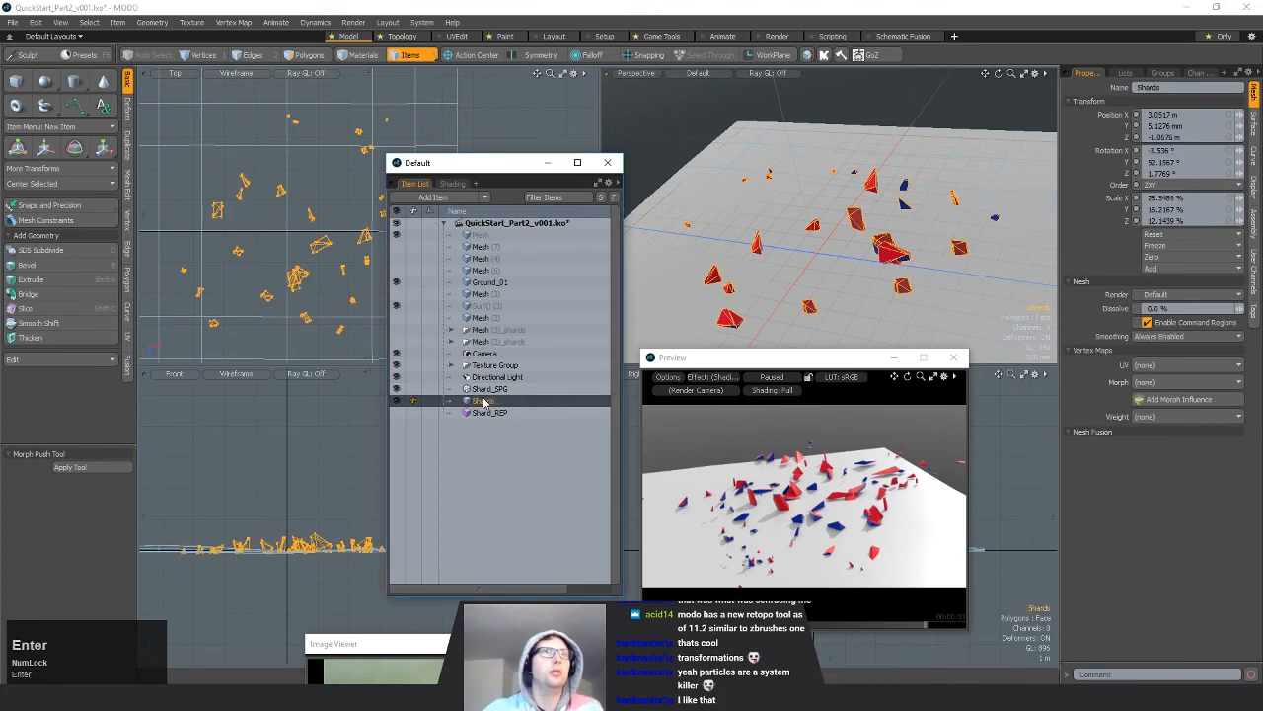
Step: Select one connected shard in the overlapping cluster of the Shards mesh and move it away from its neighbours
left_click_drag(743, 308, 872, 202, "alt")
scroll(866, 236, "up", 3)
double_click(856, 279)
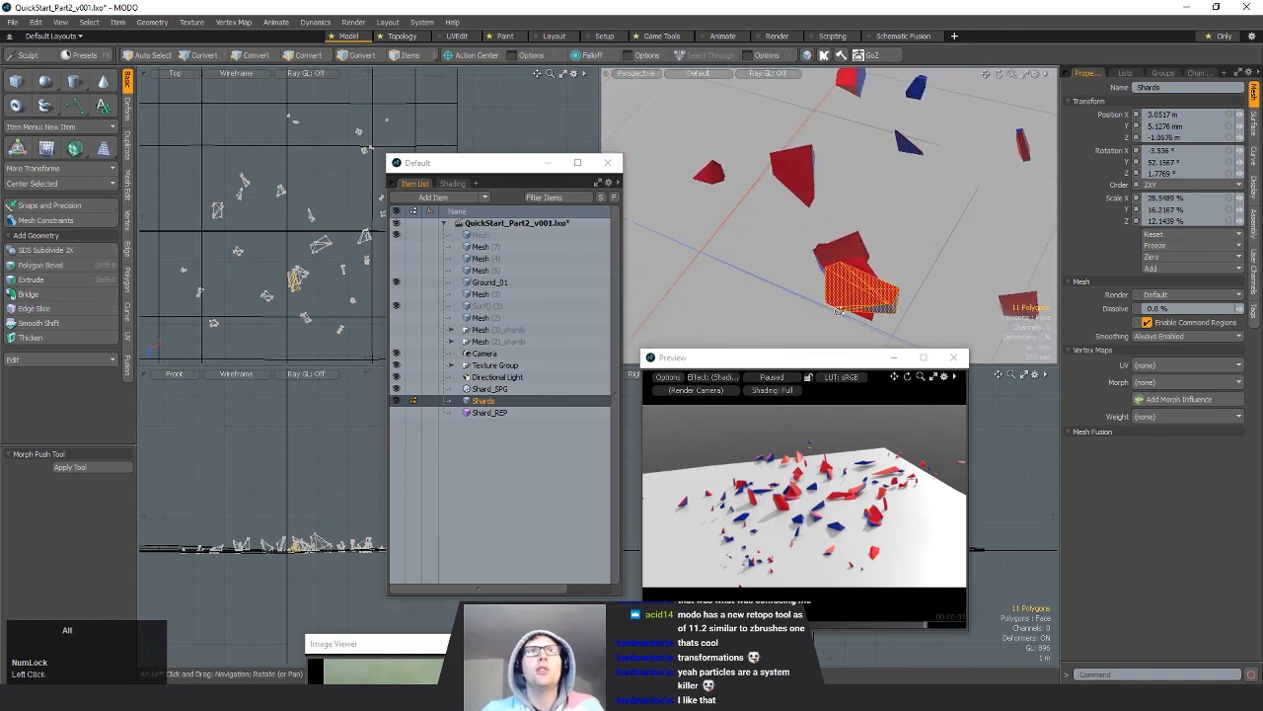
key("shift+a")
left_click_drag(953, 258, 736, 281, "alt")
left_click(762, 191)
double_click(762, 191)
key("w")
left_click_drag(790, 131, 753, 120)
key("space")
Step: Move a second connected shard of the overlapping cluster to a new spot, and clear the polygon selection
double_click(877, 223)
key("w")
left_click_drag(898, 163, 1010, 93)
key("space")
left_click_drag(938, 135, 819, 230, "ctrl+alt")
left_click_drag(812, 183, 792, 255, "ctrl+alt")
left_click(703, 197)
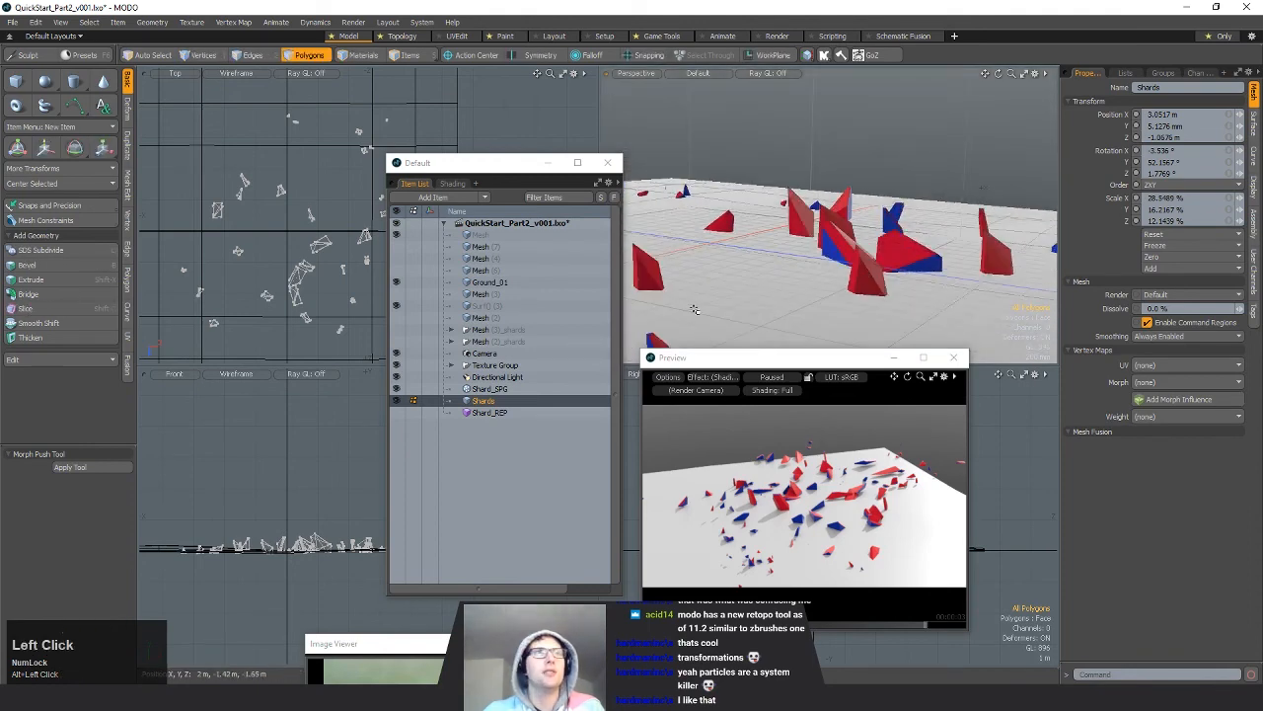
Step: Swap visibility from the Shards mesh to Shard_REP, and remove Shards from the Shard_GRP group
left_click(446, 415)
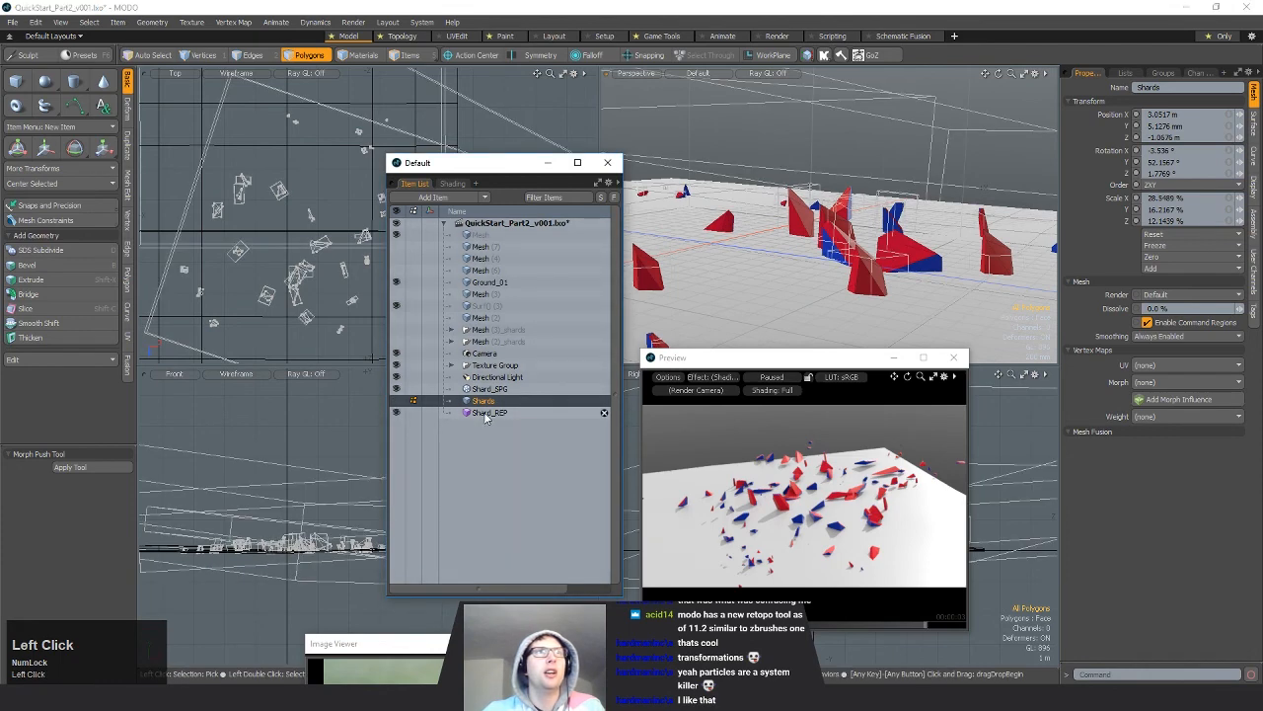
left_click(1126, 73)
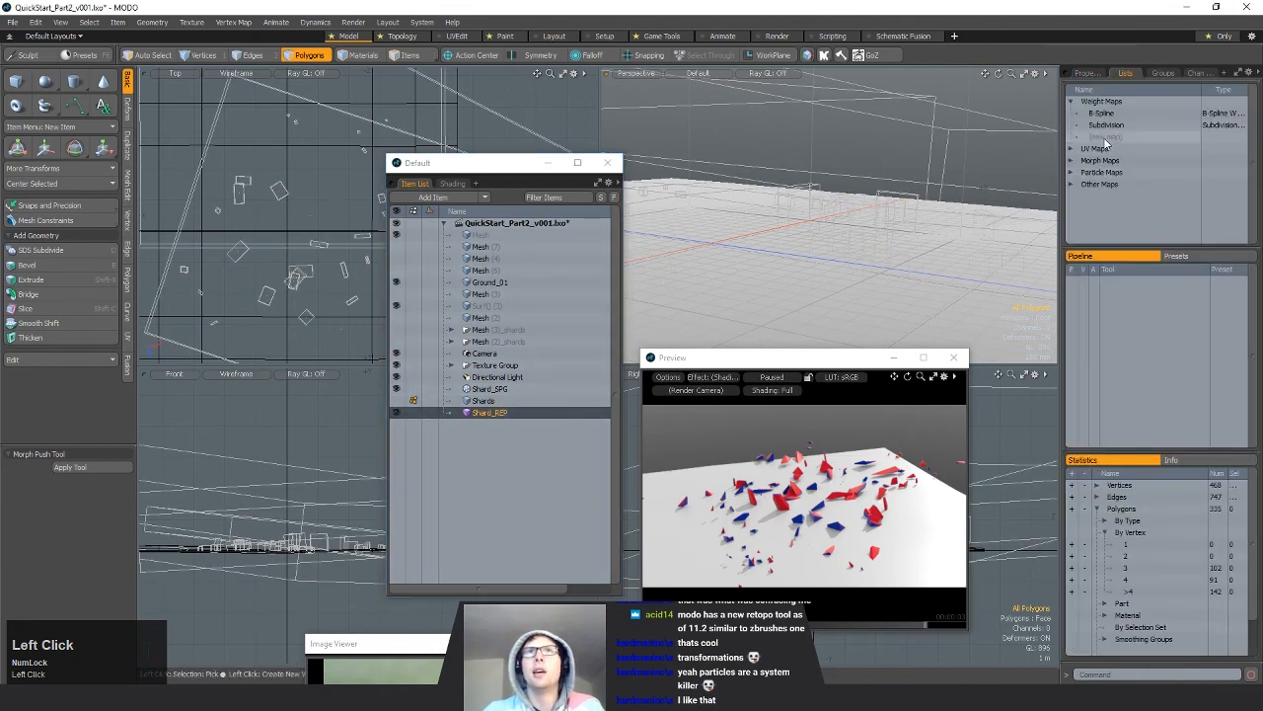
left_click(1164, 74)
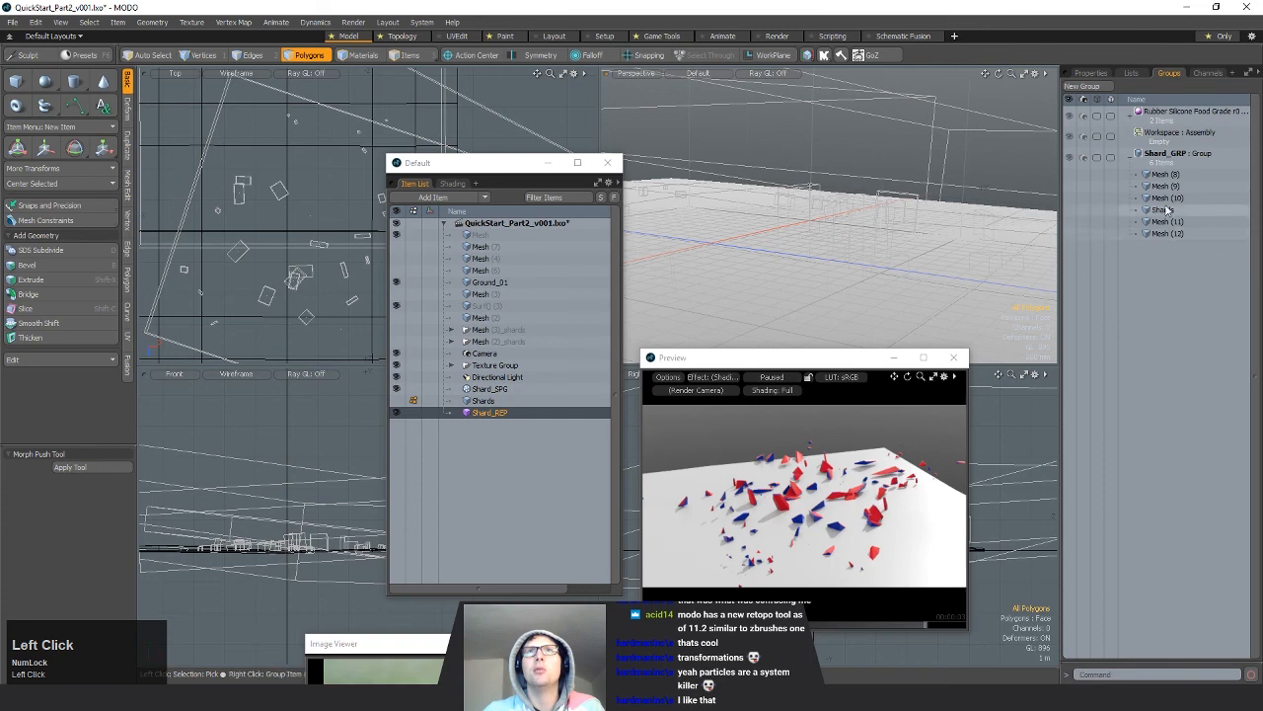
left_click(1169, 211)
right_click(1169, 211)
left_click(1154, 309)
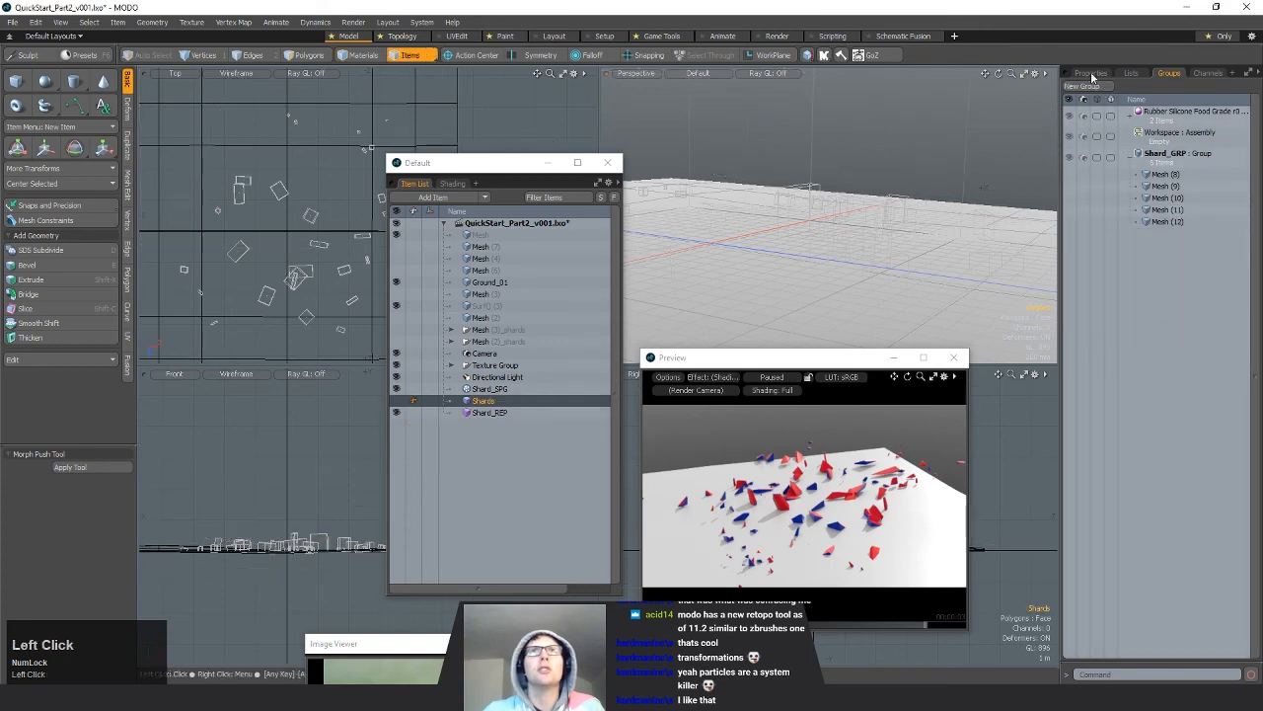
Step: Set the random twist of Shard_REP to 360° on both X and Z
left_click(1087, 75)
left_click(473, 413)
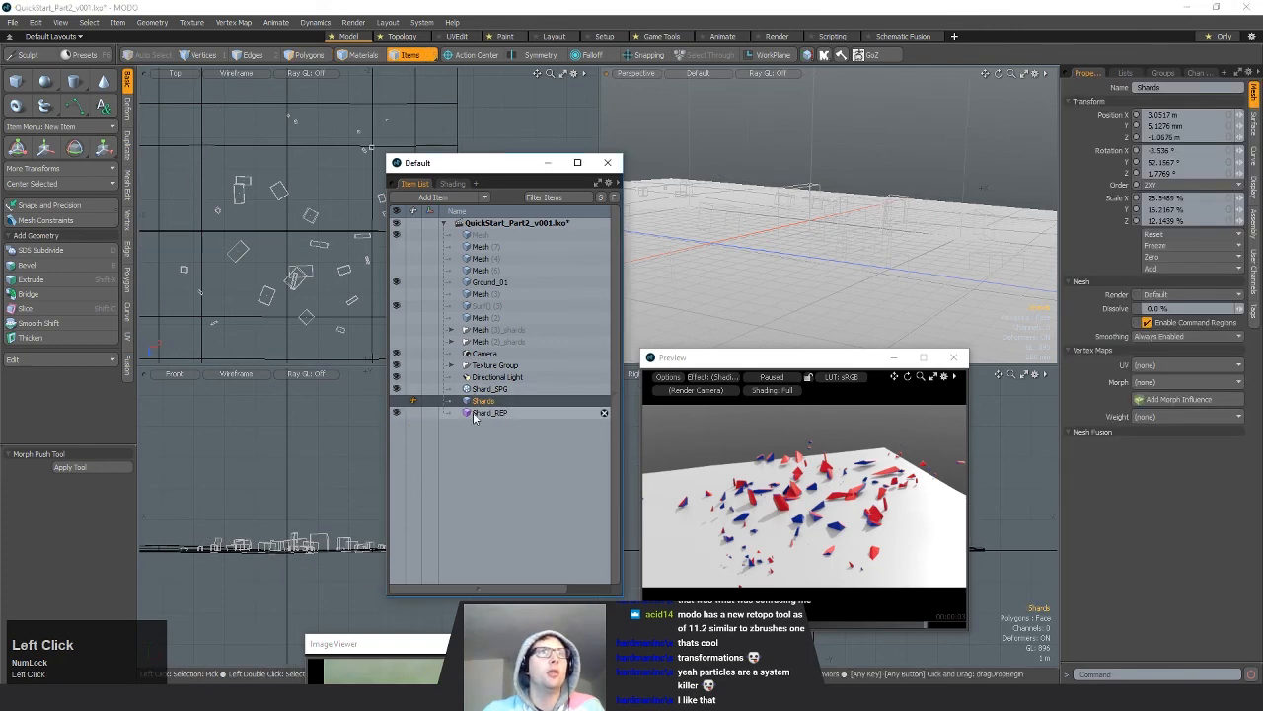
left_click(1166, 478)
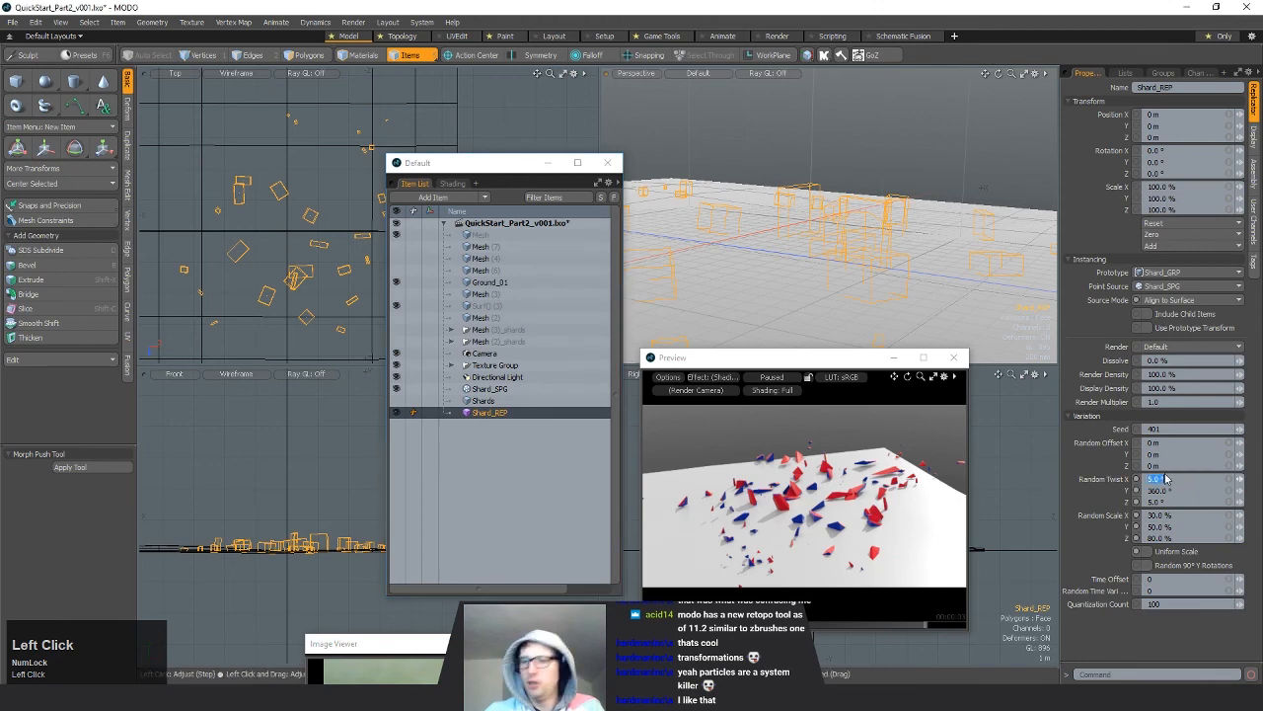
type("360")
key("Tab")
type("360")
key("Return")
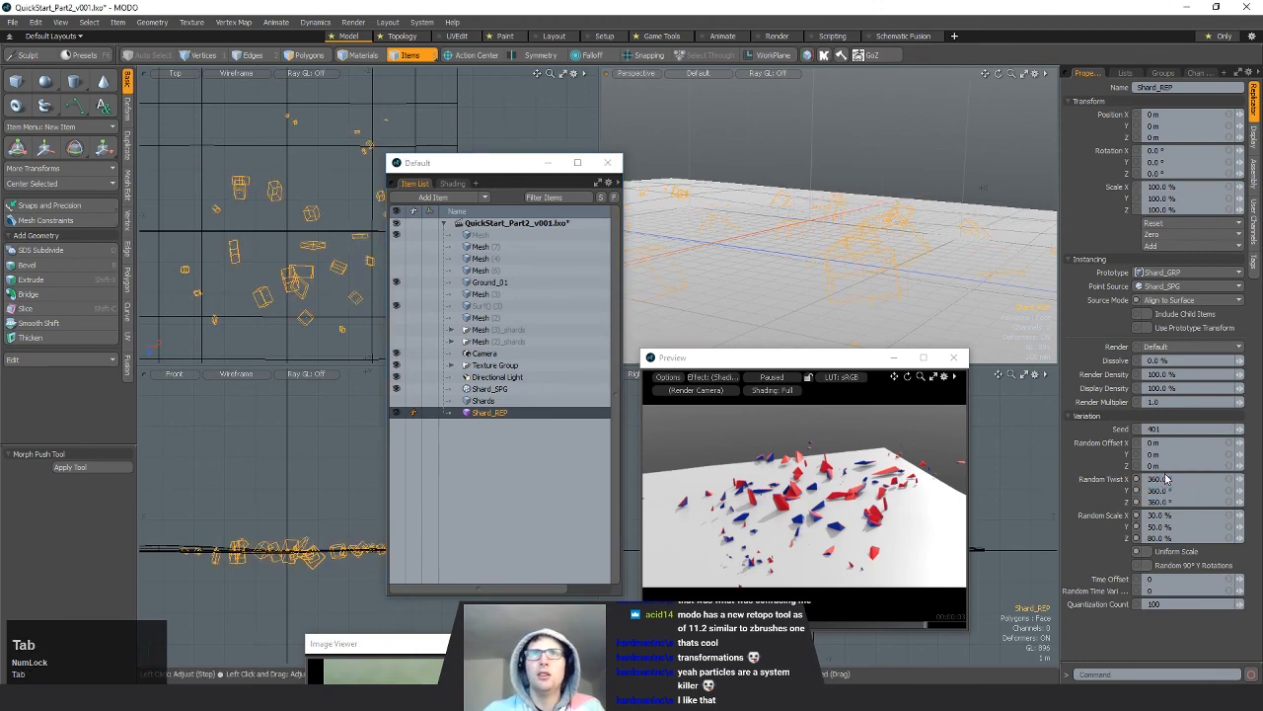
Step: Duplicate Shard_REP, hide the original, and freeze the duplicate replicator into individual mesh instances
left_click_drag(861, 258, 832, 283, "alt")
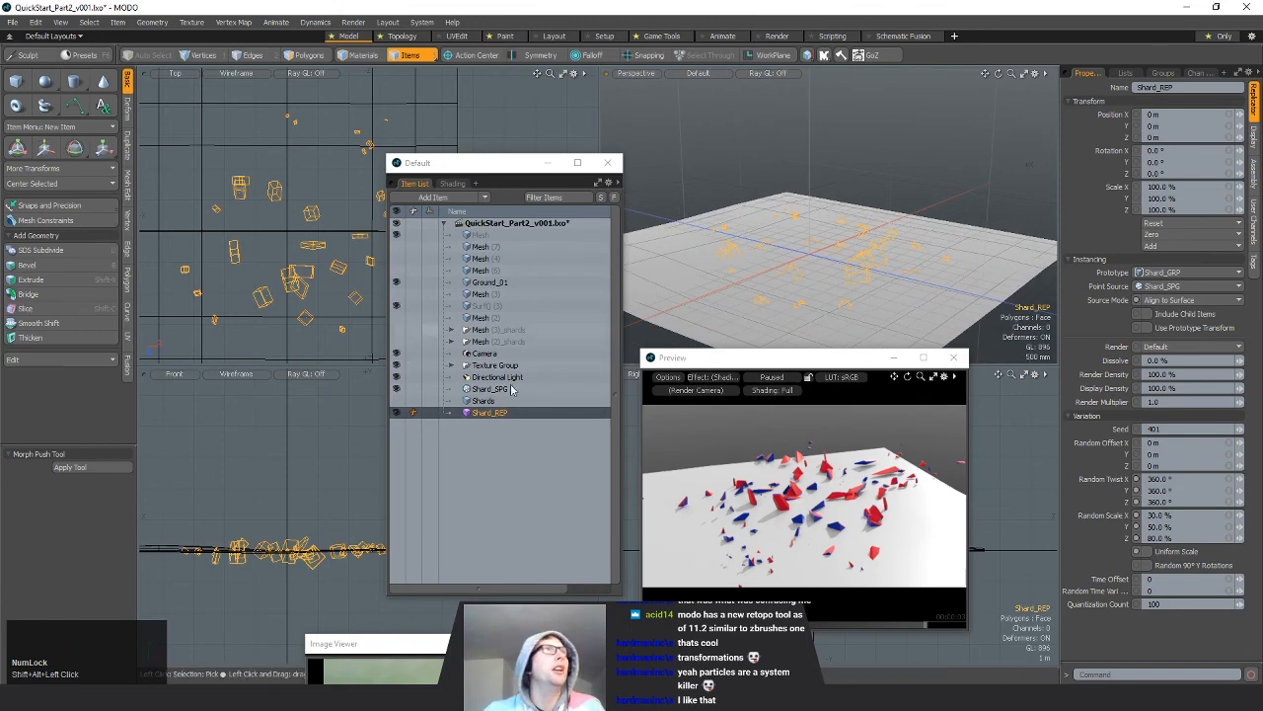
key("ctrl+d")
left_click(397, 413)
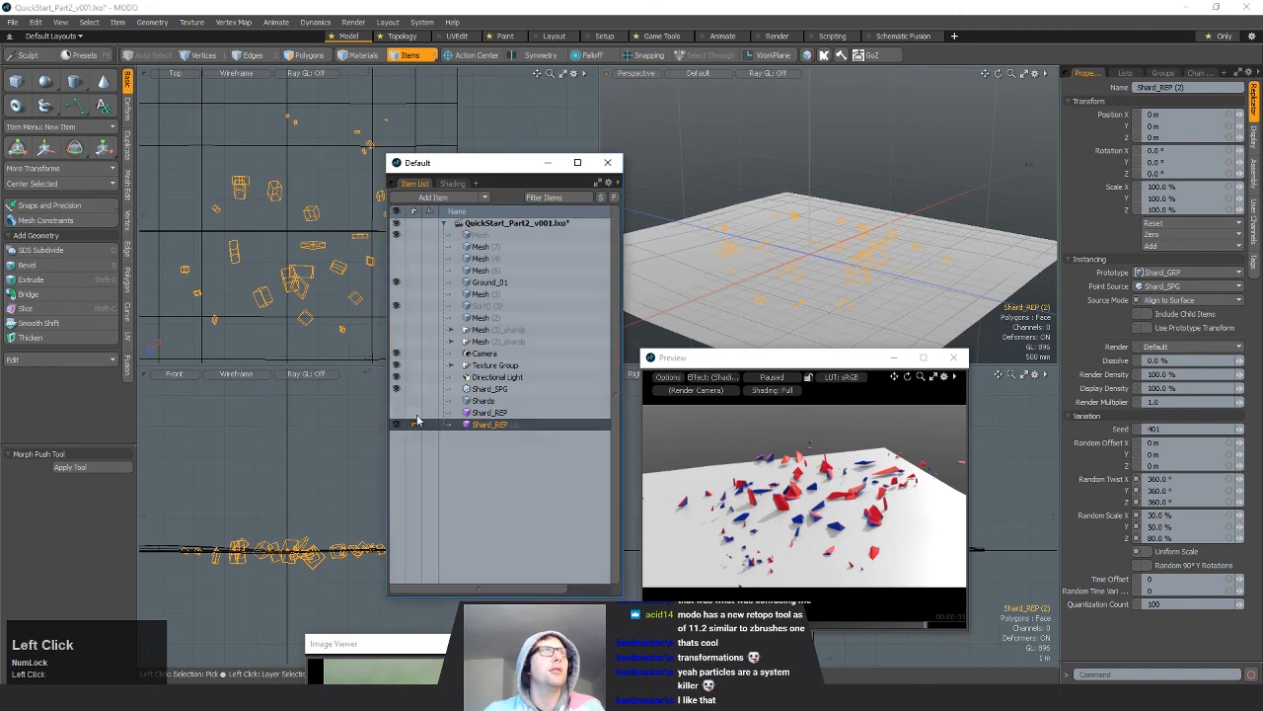
left_click(118, 22)
mouse_move(138, 310)
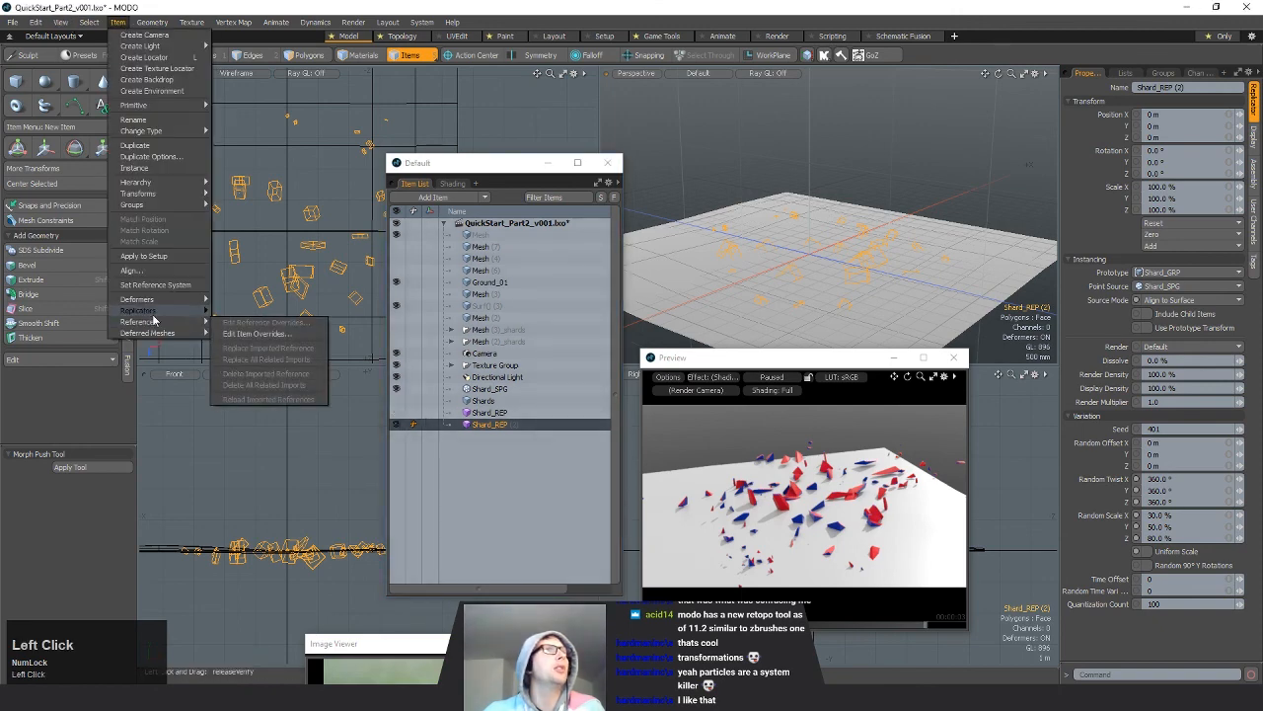
left_click(255, 324)
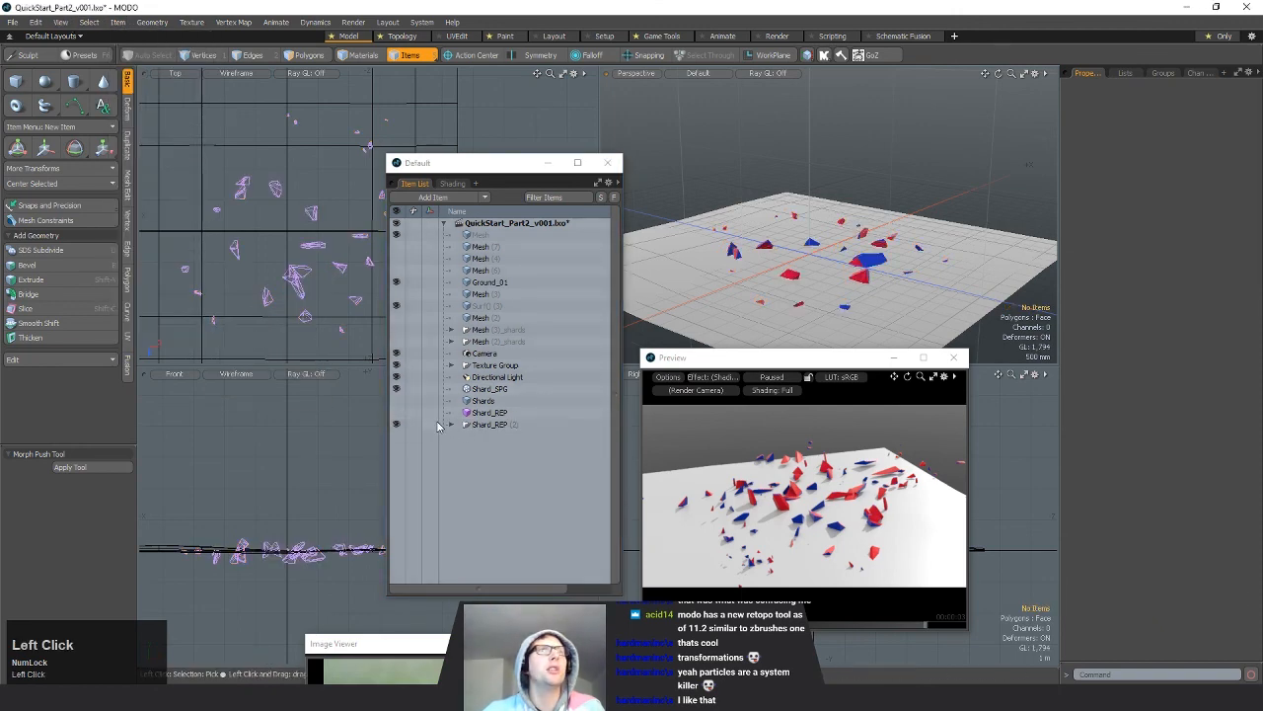
Step: Select all the mesh instances in the Shard_REP (2) group and convert them to real meshes
scroll(491, 434, "down", 2)
left_click(489, 246)
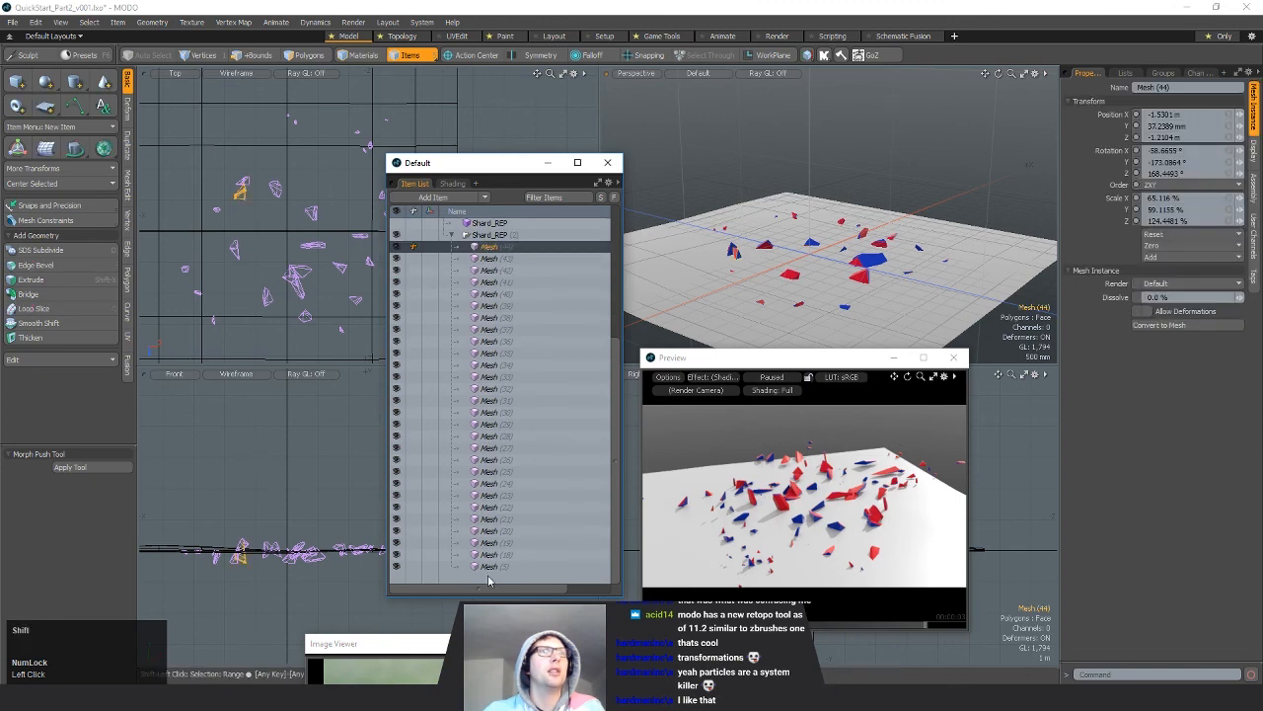
left_click(502, 549, "shift")
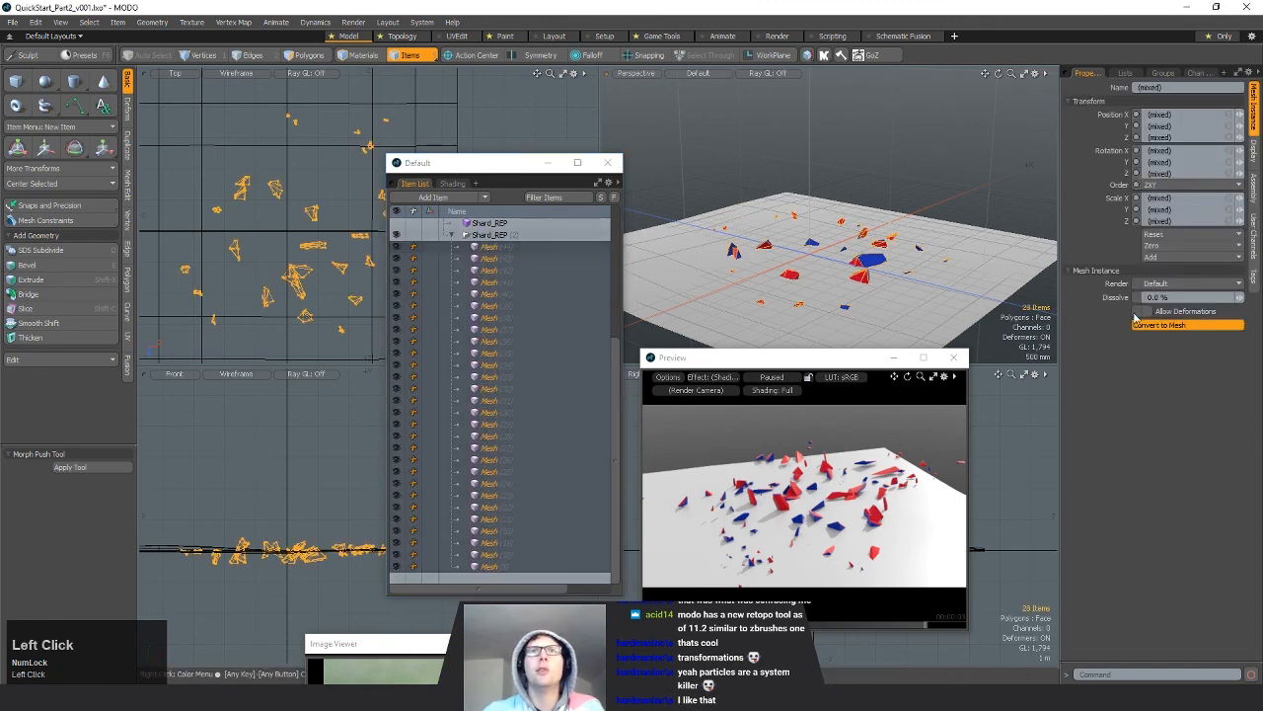
Step: Cut the polygons of all the converted meshes and paste them together into Mesh (42)
key("3")
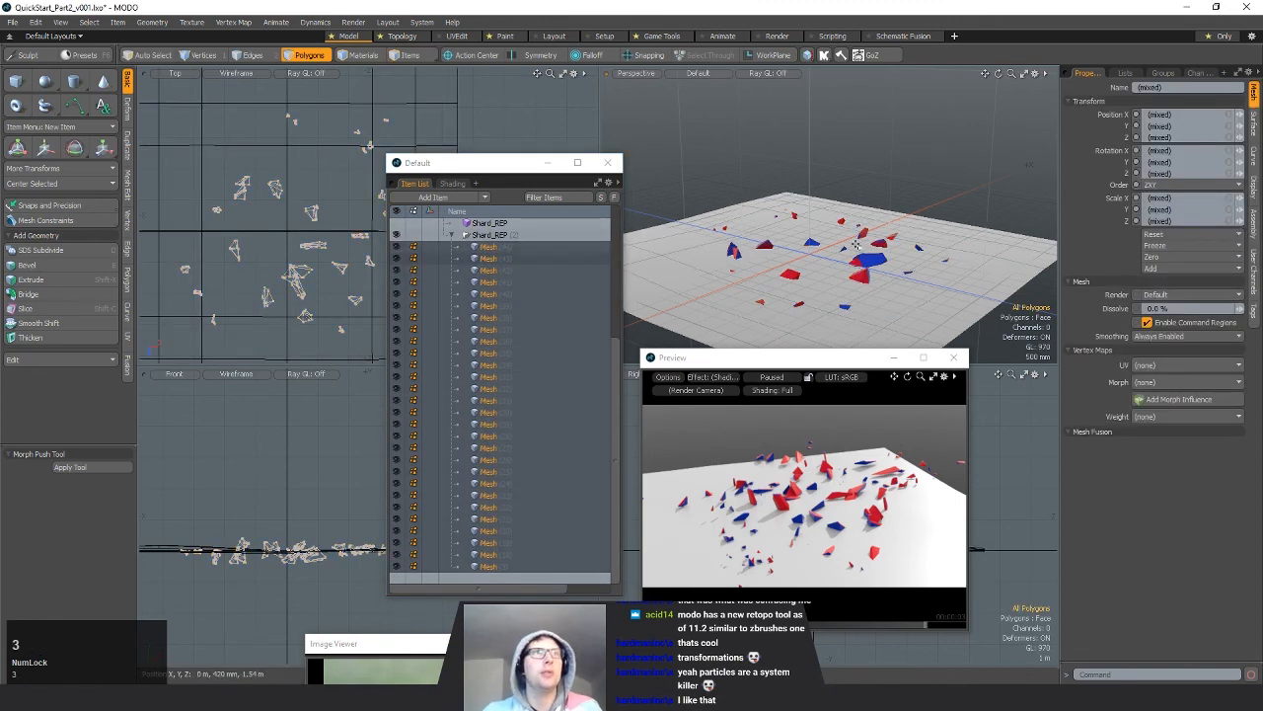
key("ctrl+x")
left_click(499, 272)
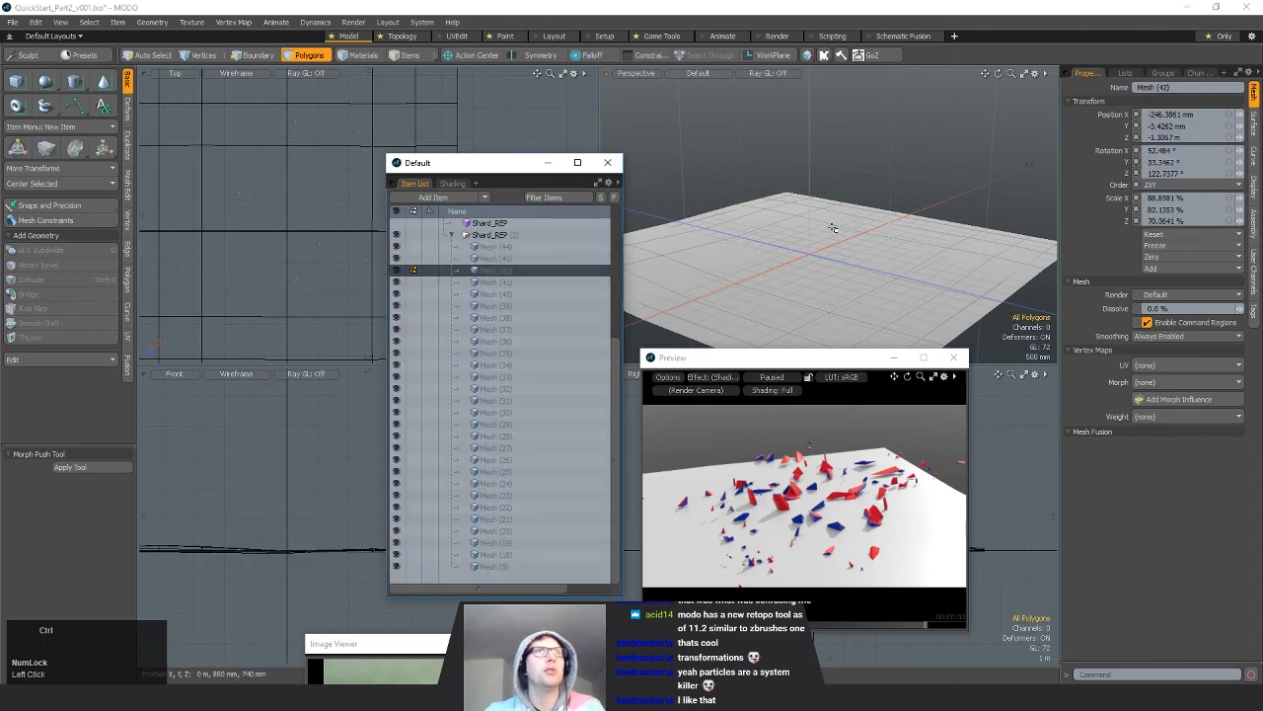
key("ctrl+v")
Step: Move Mesh (42) out of the group to just above Directional Light, and delete the Shard_REP (2) group
left_click_drag(485, 272, 500, 230)
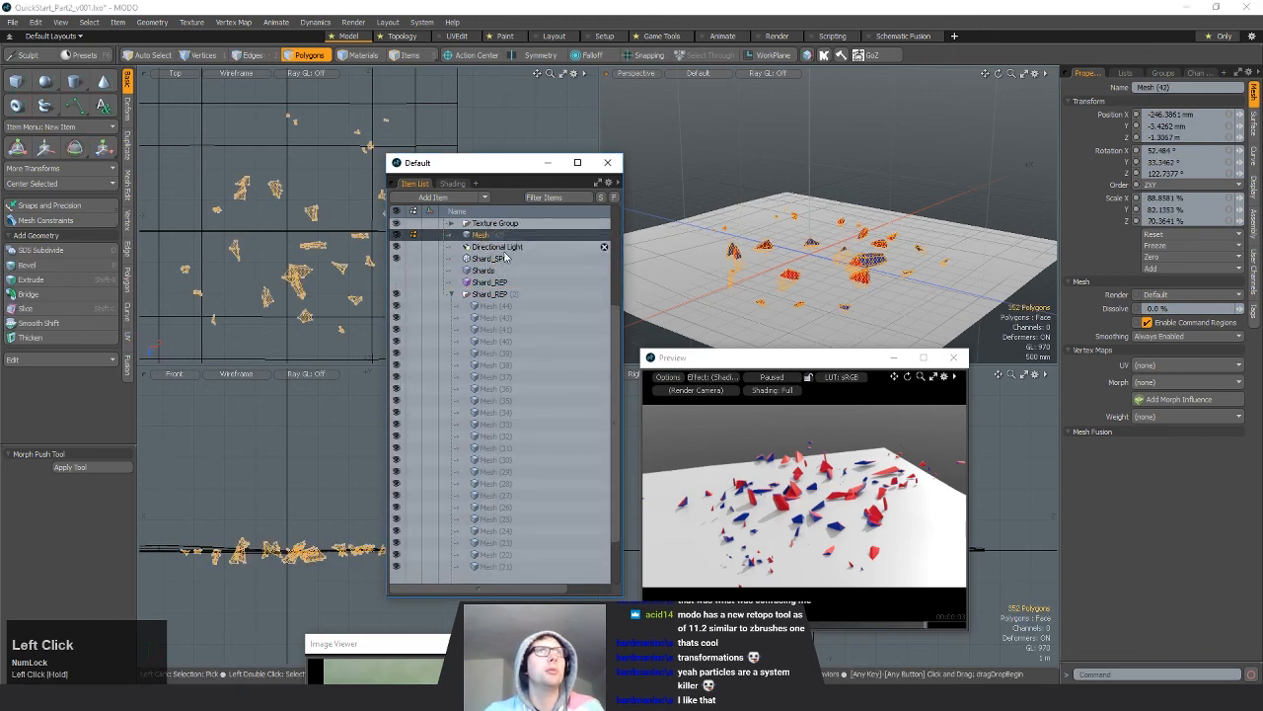
left_click(422, 294)
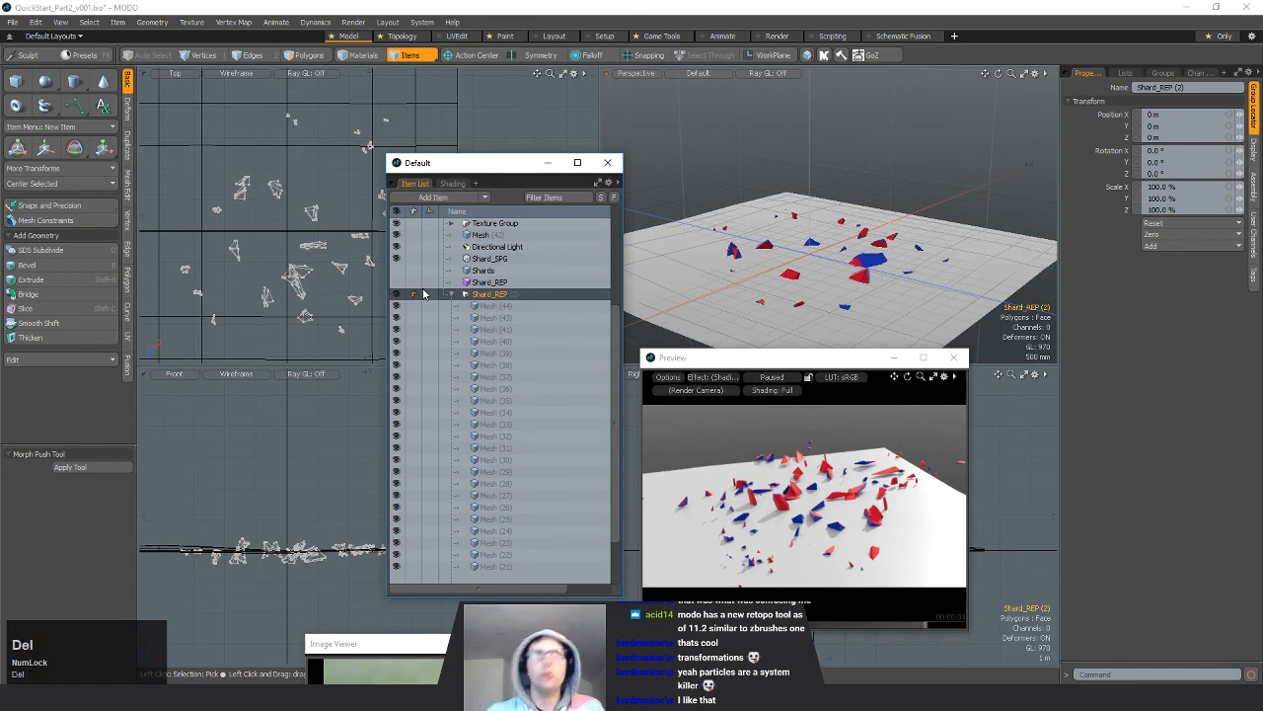
key("Delete")
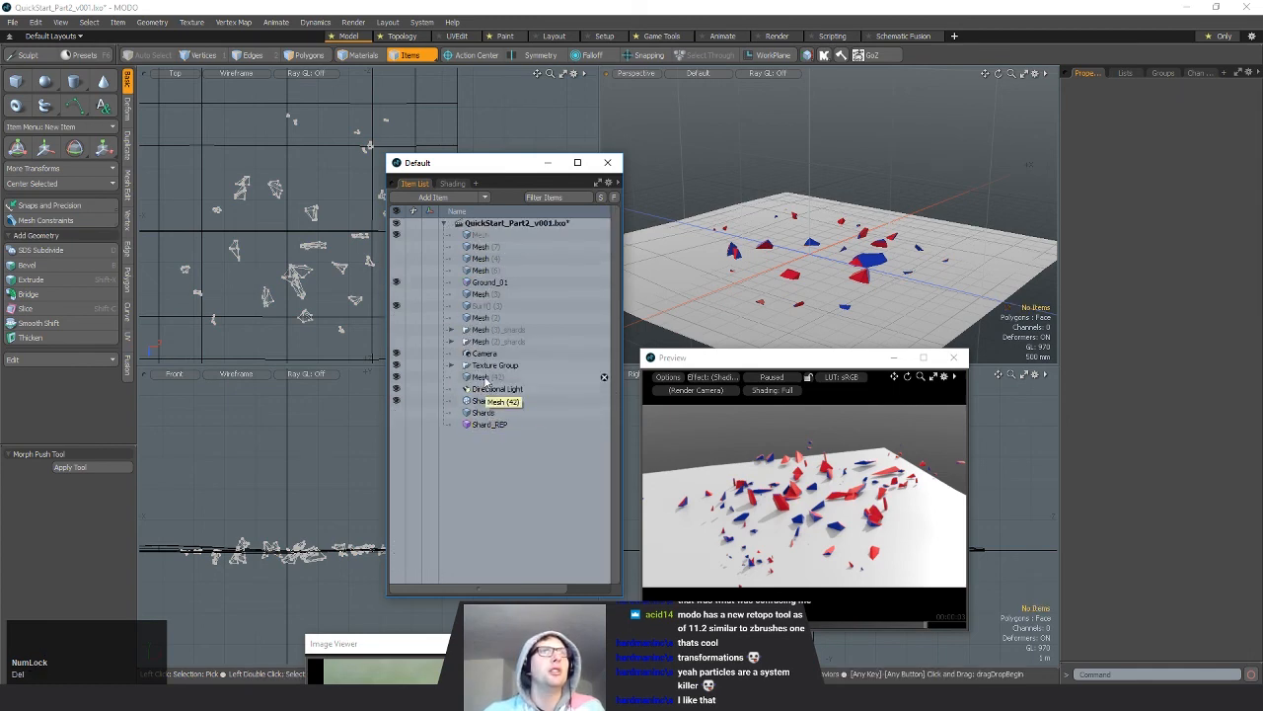
Step: Rename Mesh (42) as Shards and remove it from the Shard_GRP group
left_click(1169, 73)
left_click(1165, 234)
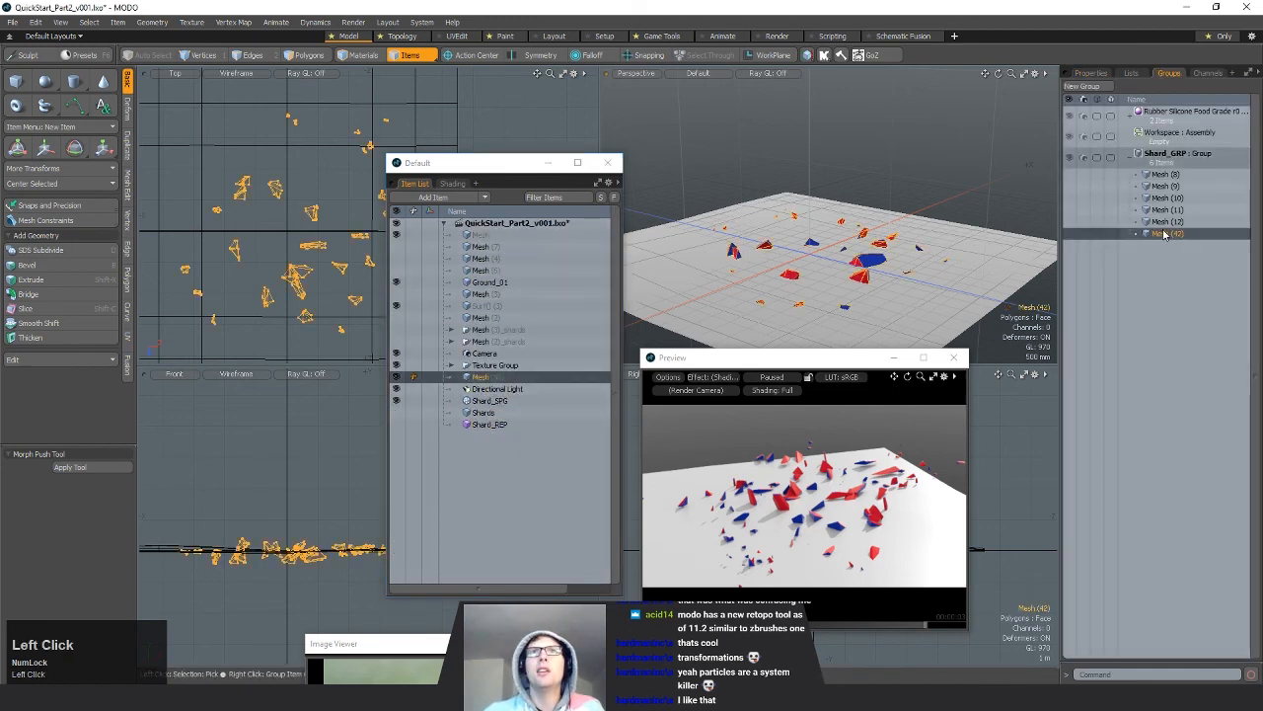
double_click(492, 376)
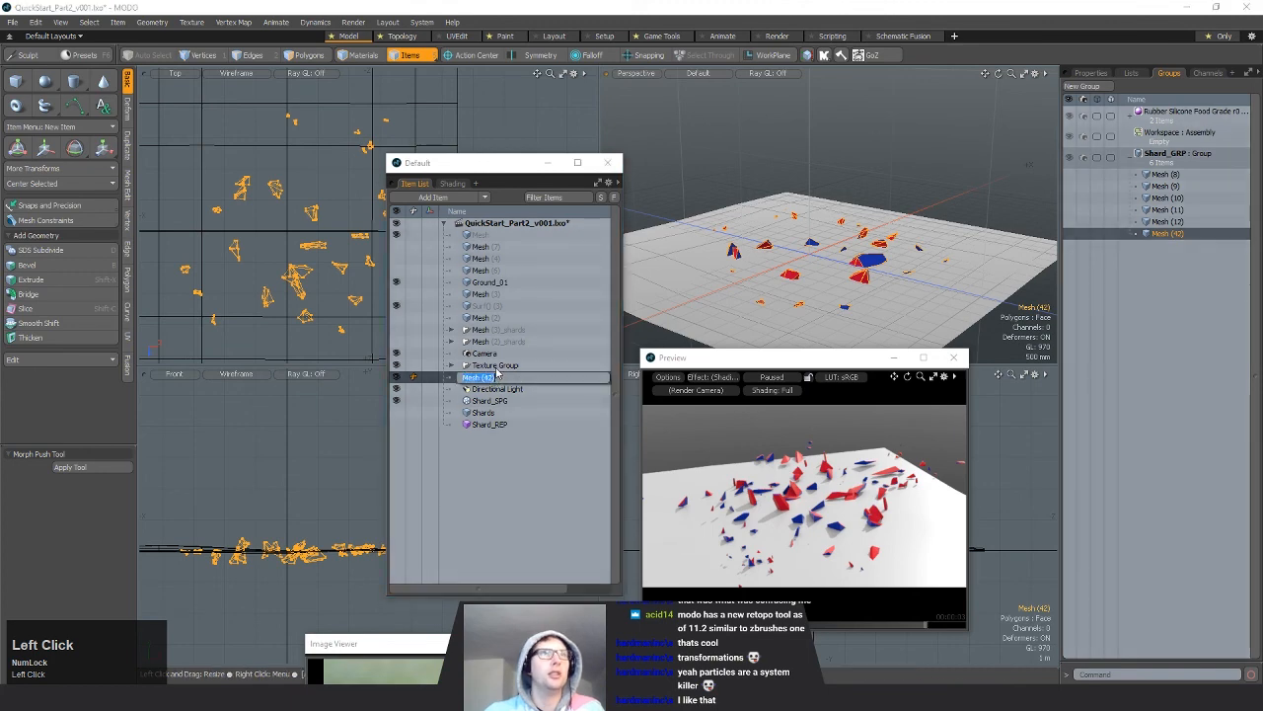
type("Shards")
key("Return")
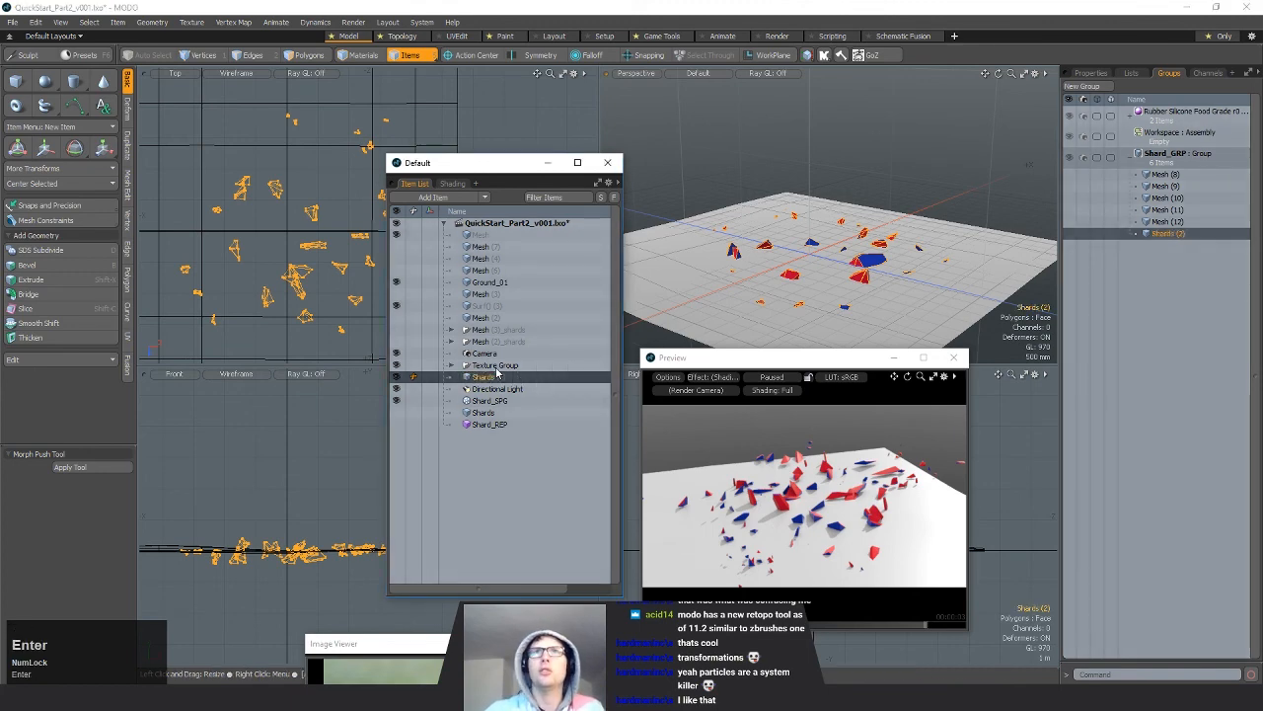
right_click(1224, 241)
left_click(1189, 325)
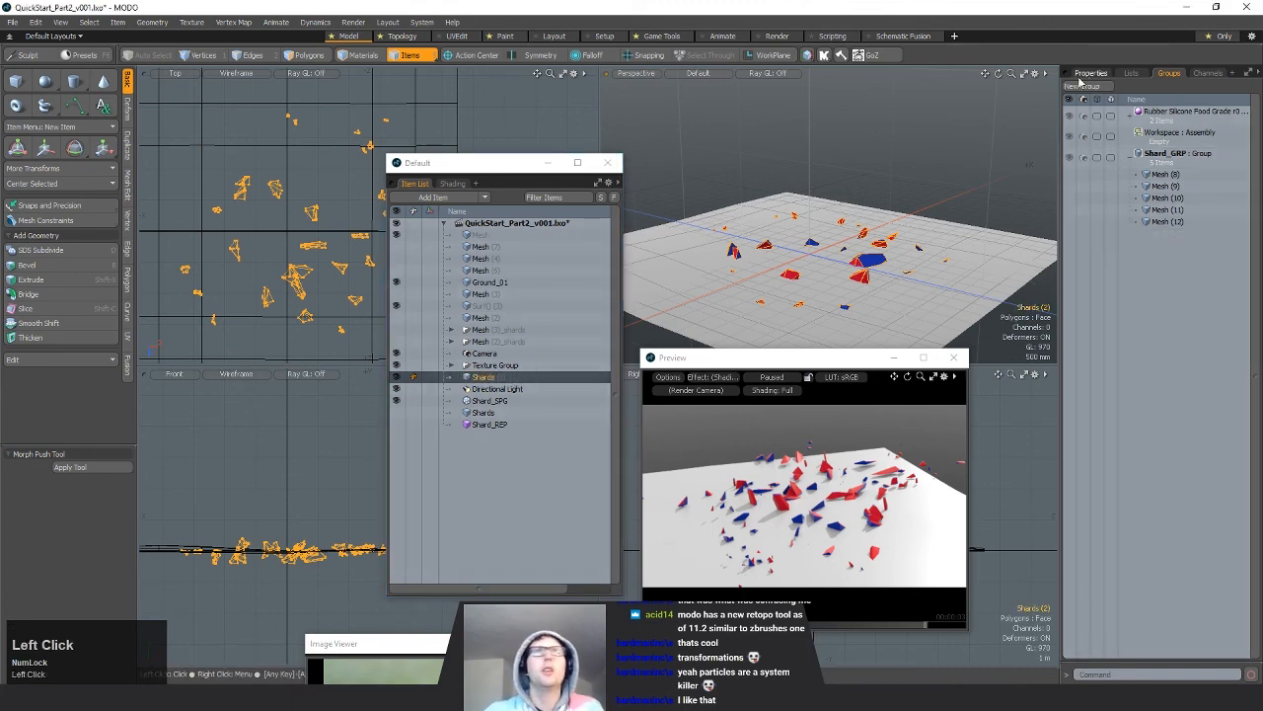
left_click(1086, 75)
Step: Resume the preview to orbit the render camera around the newly scattered shards, and pause it again
mouse_move(869, 242)
left_mouse_down("alt")
mouse_move(908, 264)
mouse_move(829, 290)
mouse_move(725, 240)
mouse_move(851, 292)
mouse_move(856, 261)
left_mouse_up("alt")
key("3")
left_click(862, 359, "alt+shift")
left_click(785, 378)
left_click_drag(775, 496, 829, 521, "alt")
left_click(777, 379)
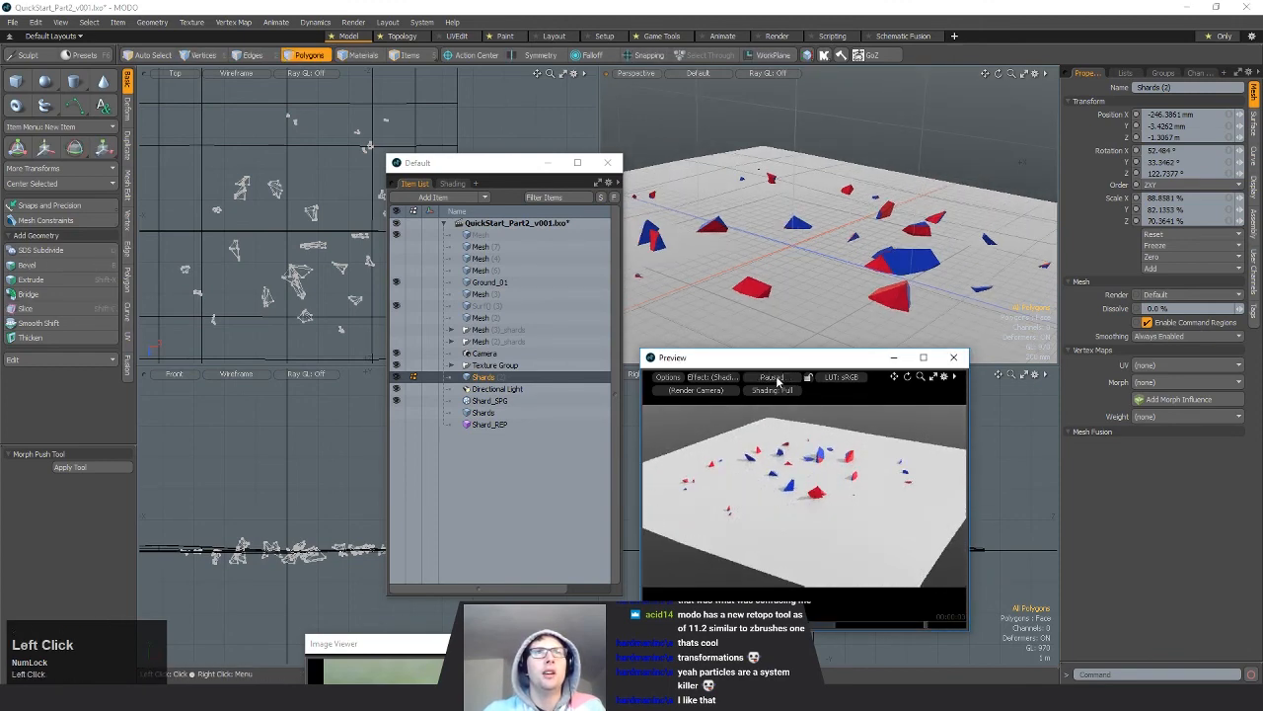
Step: Render the scene and examine the shards in the Surface ID output
key("F9")
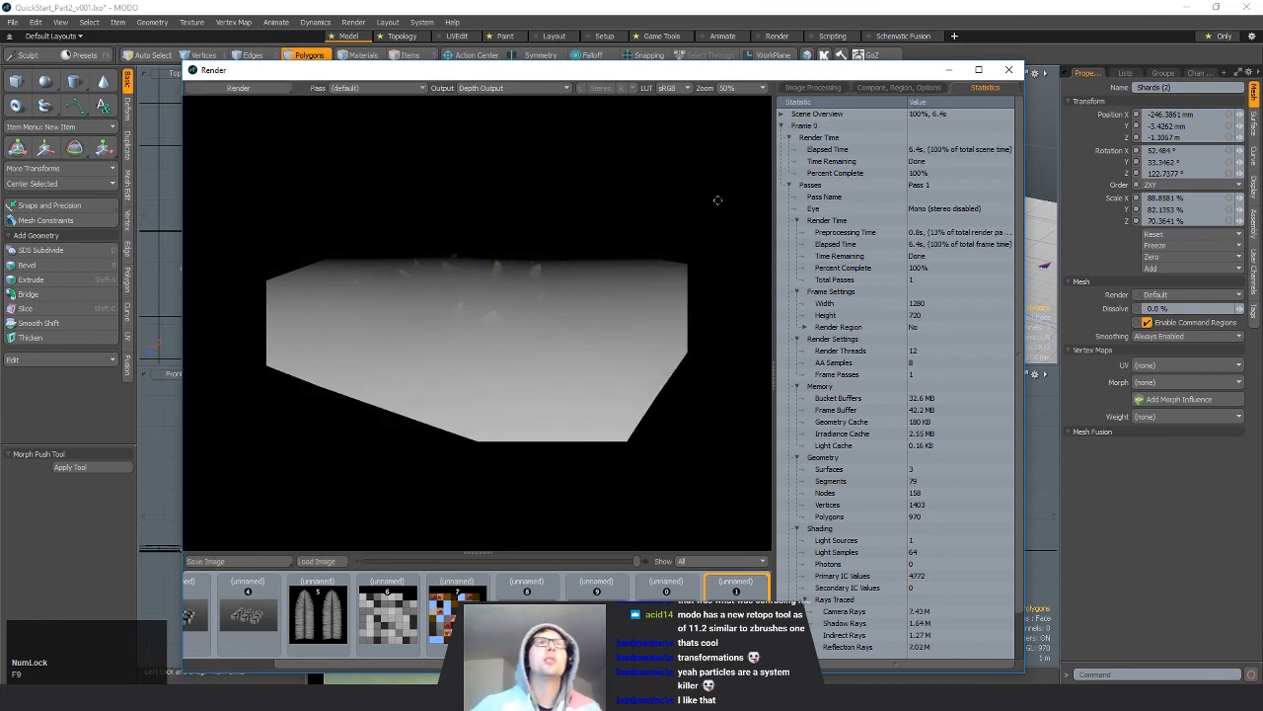
left_click(509, 91)
left_click(515, 73)
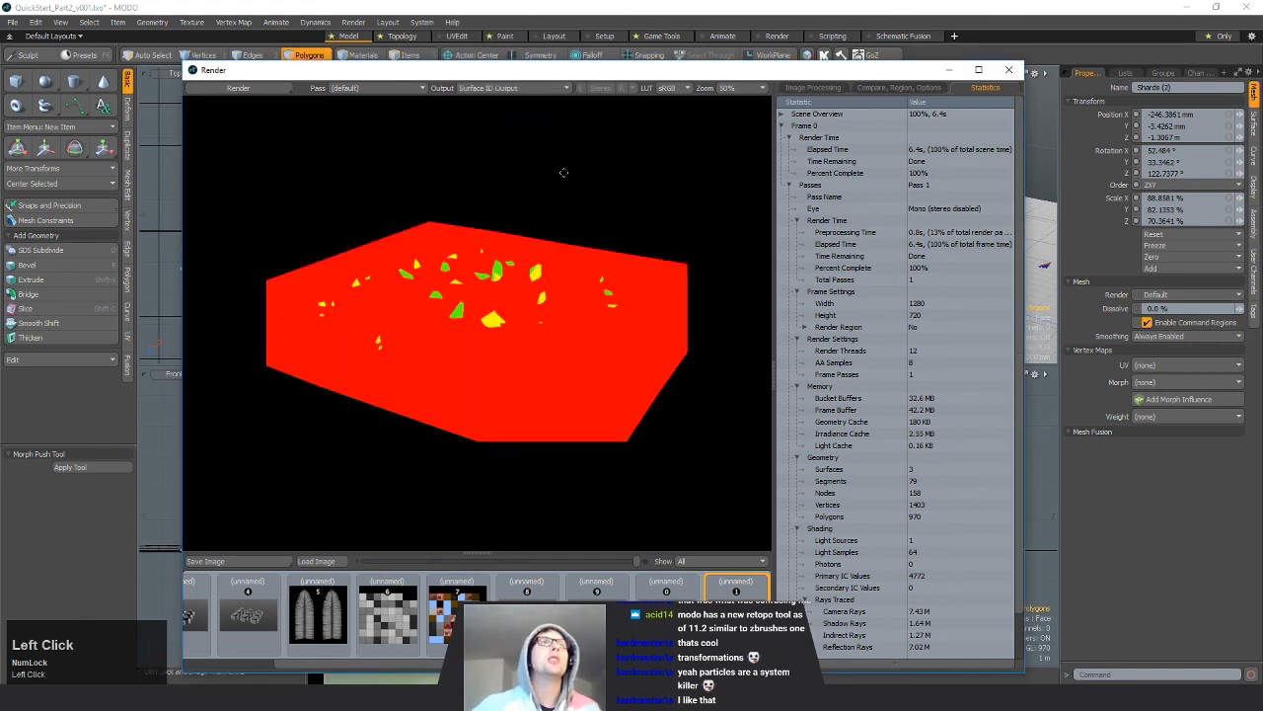
scroll(488, 321, "up", 2)
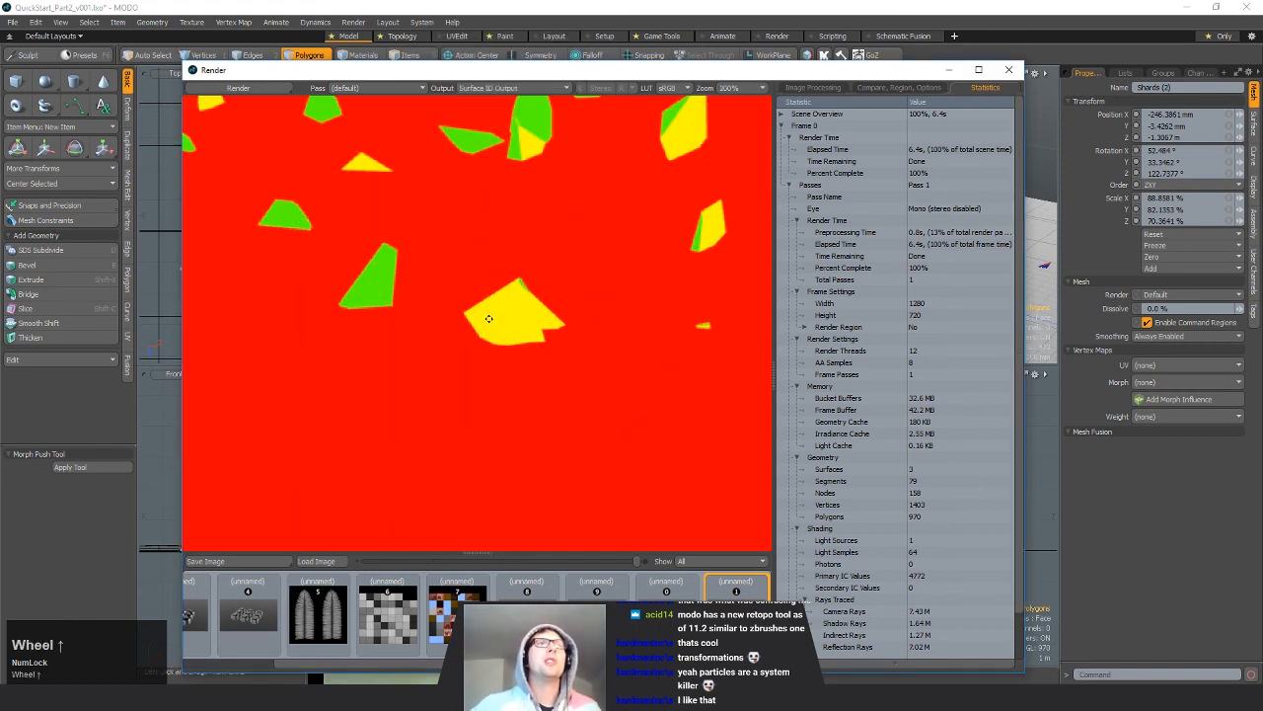
left_click_drag(488, 321, 671, 256)
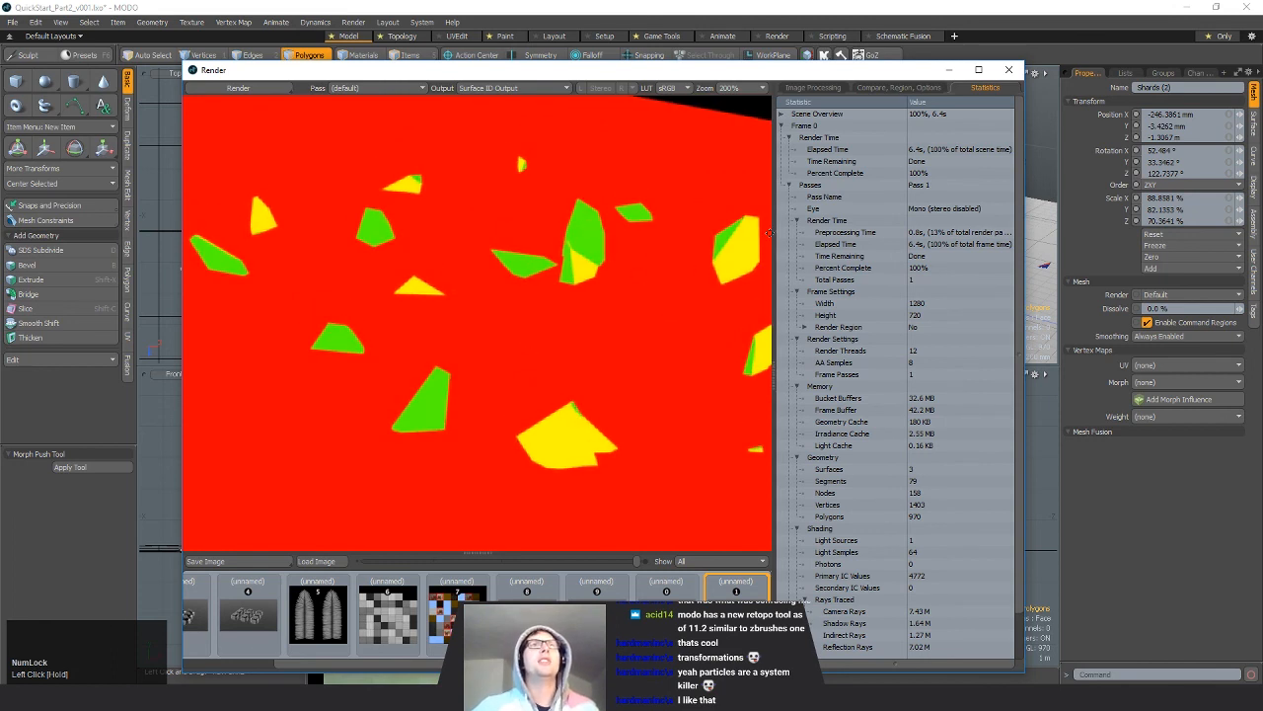
Step: Switch the render to the Ambient Occlusion output and examine the shading around the shards
left_click(495, 87)
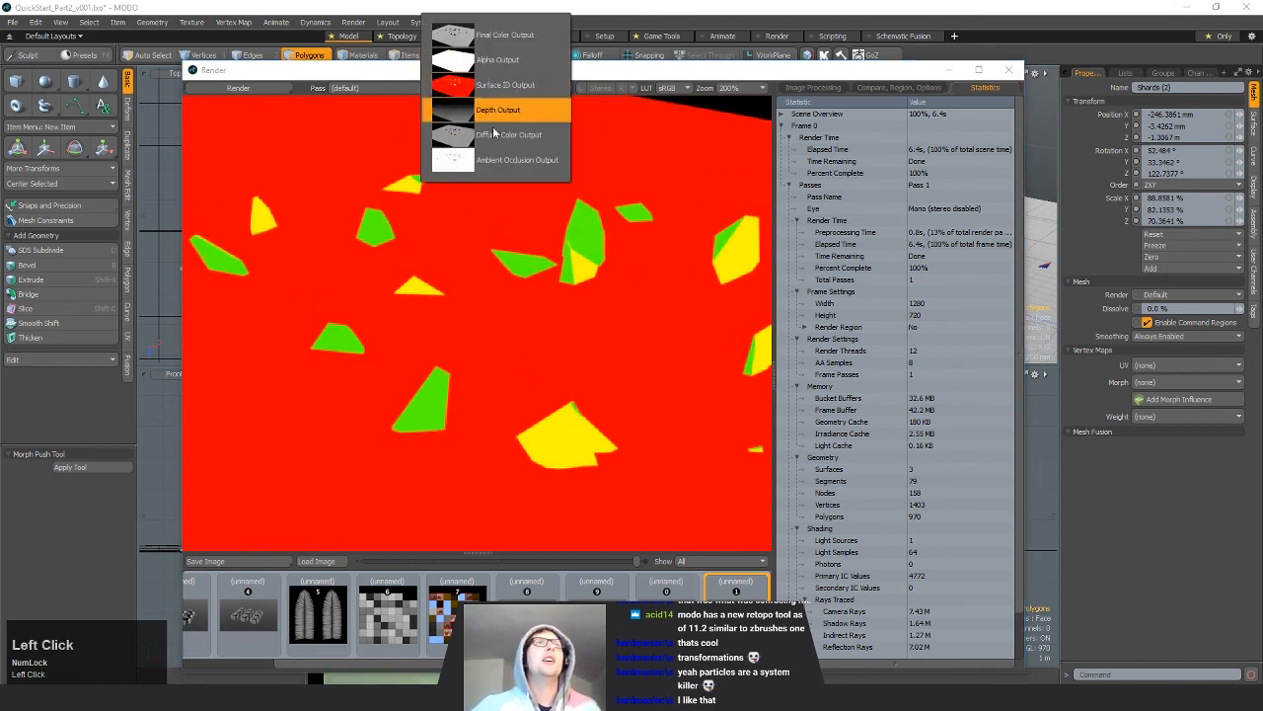
left_click(487, 167)
scroll(578, 334, "down", 3)
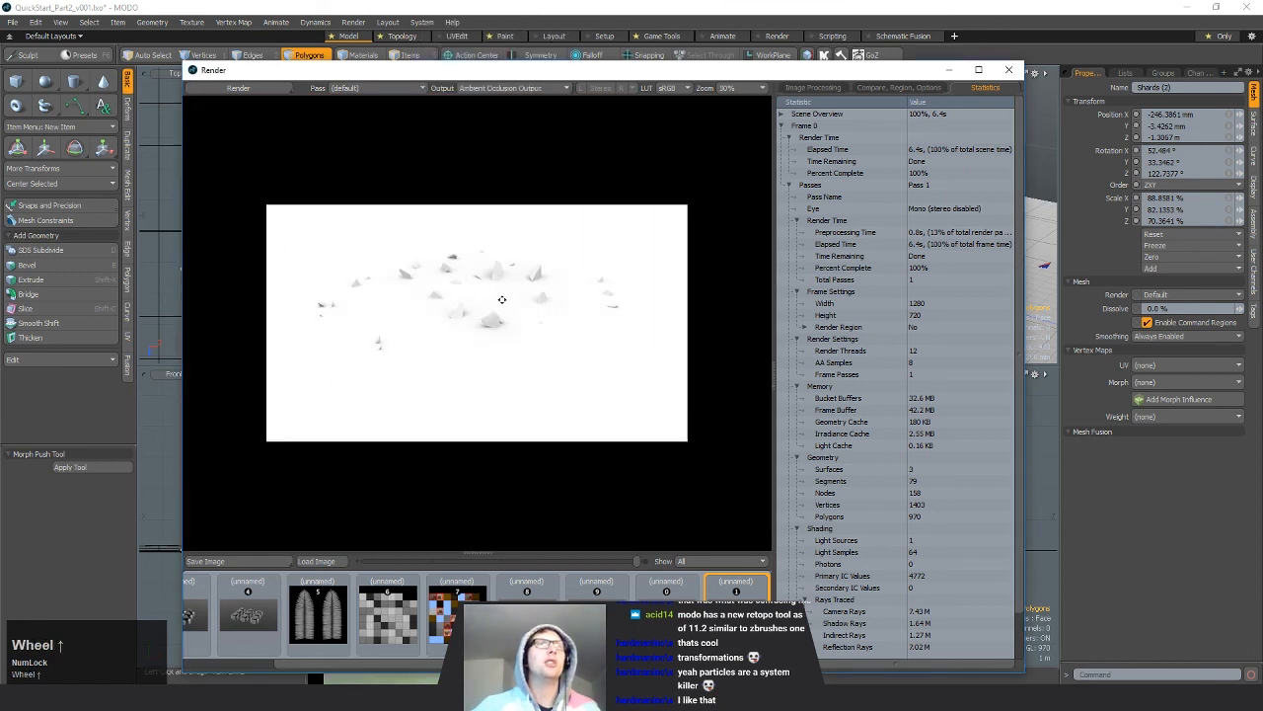
scroll(502, 299, "up", 2)
mouse_move(501, 299)
left_mouse_down()
mouse_move(483, 256)
mouse_move(647, 314)
left_mouse_up()
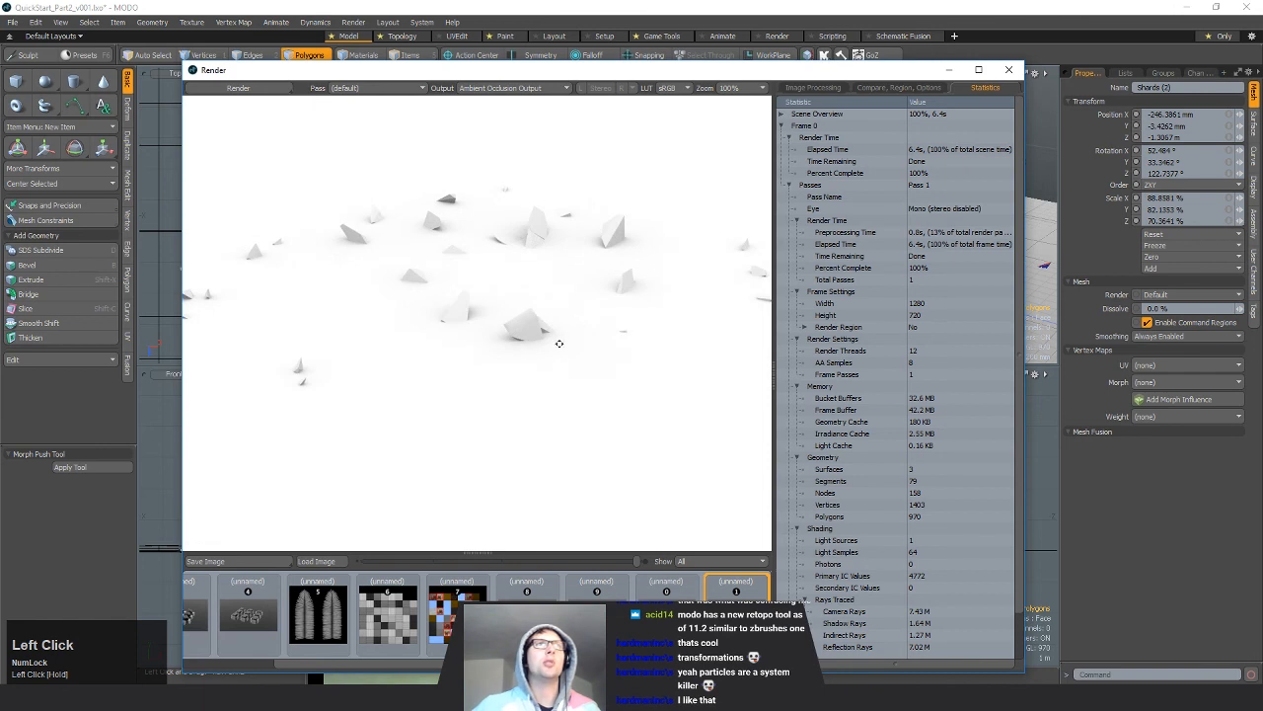
Step: Examine the Diffuse Color and Final Color outputs of the render, and close the render window
left_click(547, 90)
left_click(533, 68)
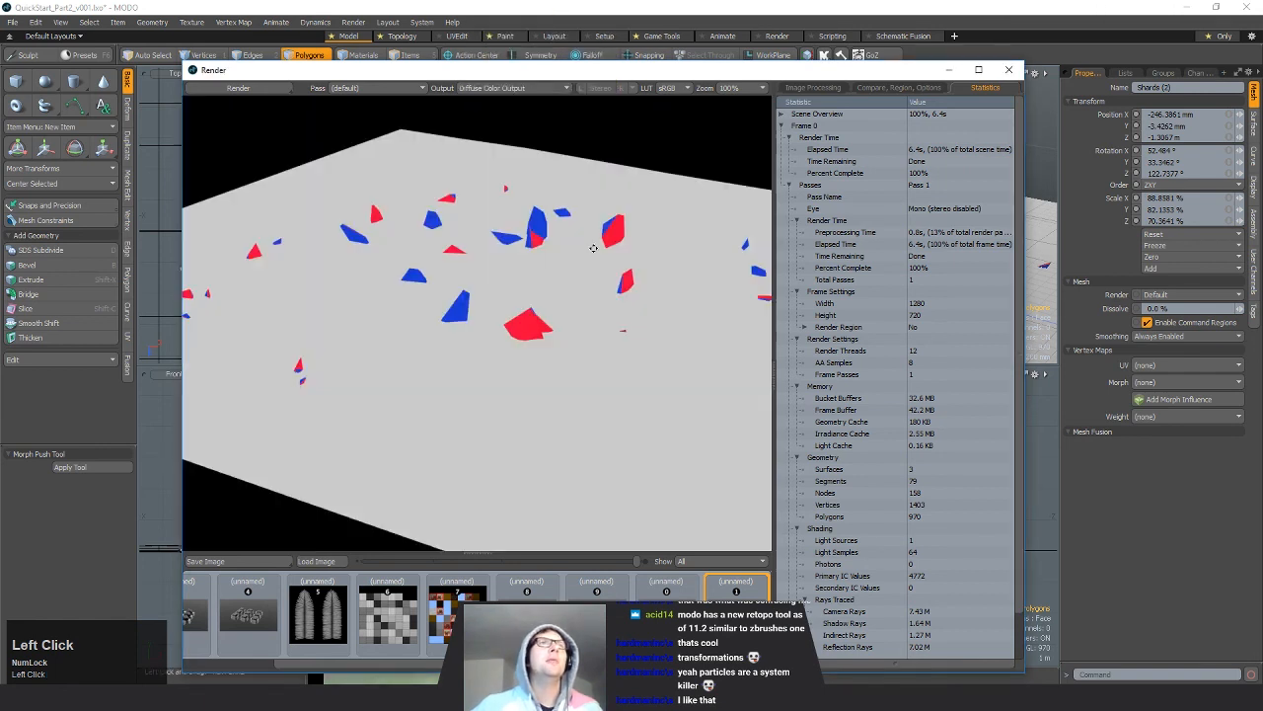
left_click(524, 88)
scroll(529, 116, "up", 2)
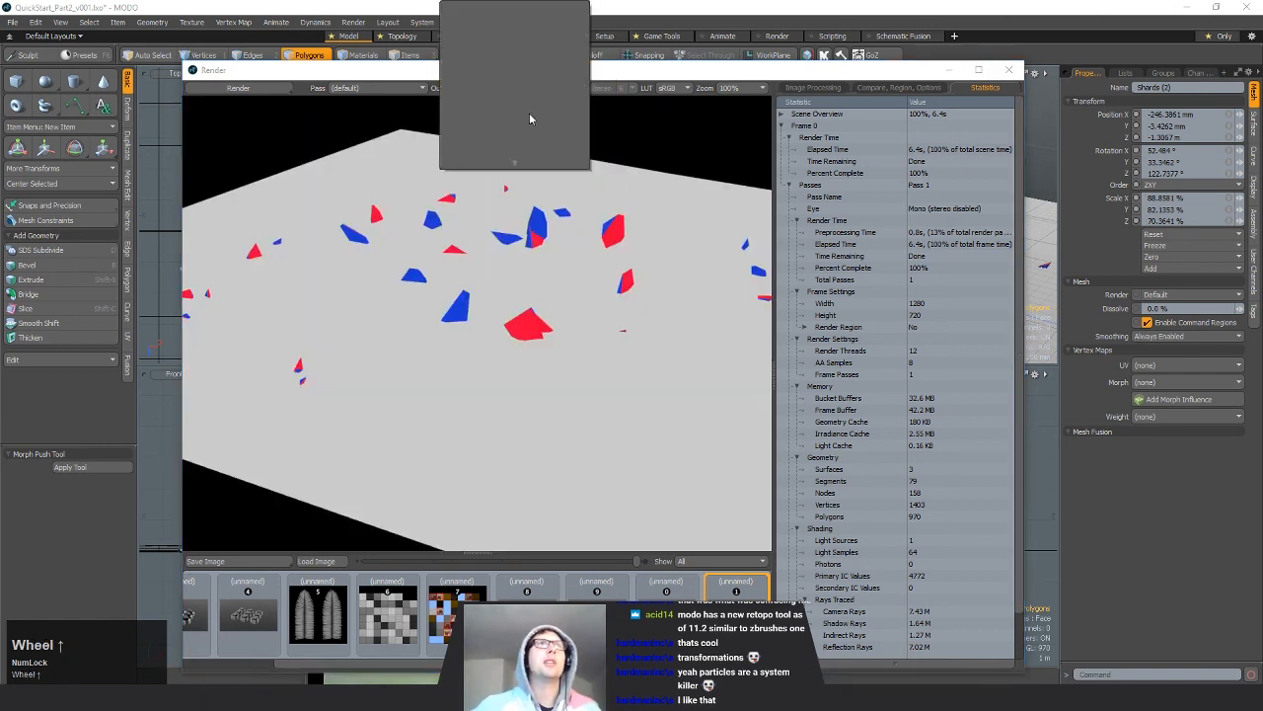
left_click(511, 26)
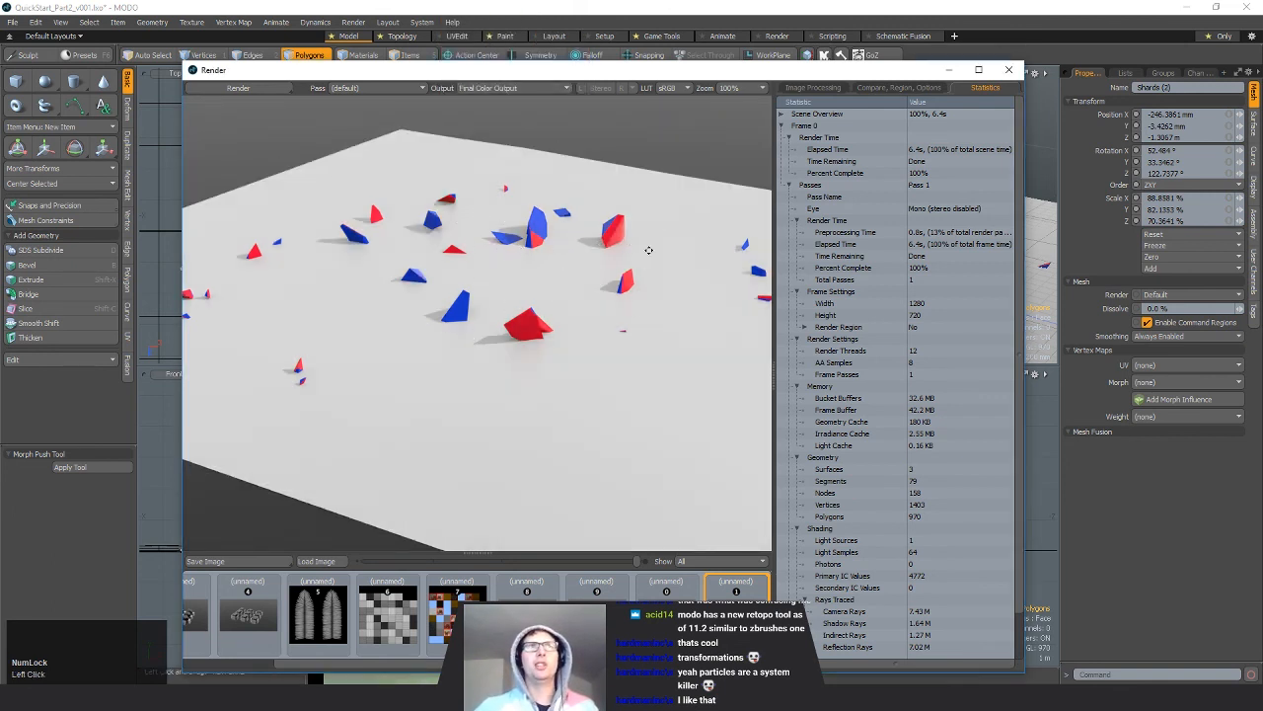
left_click(1006, 71)
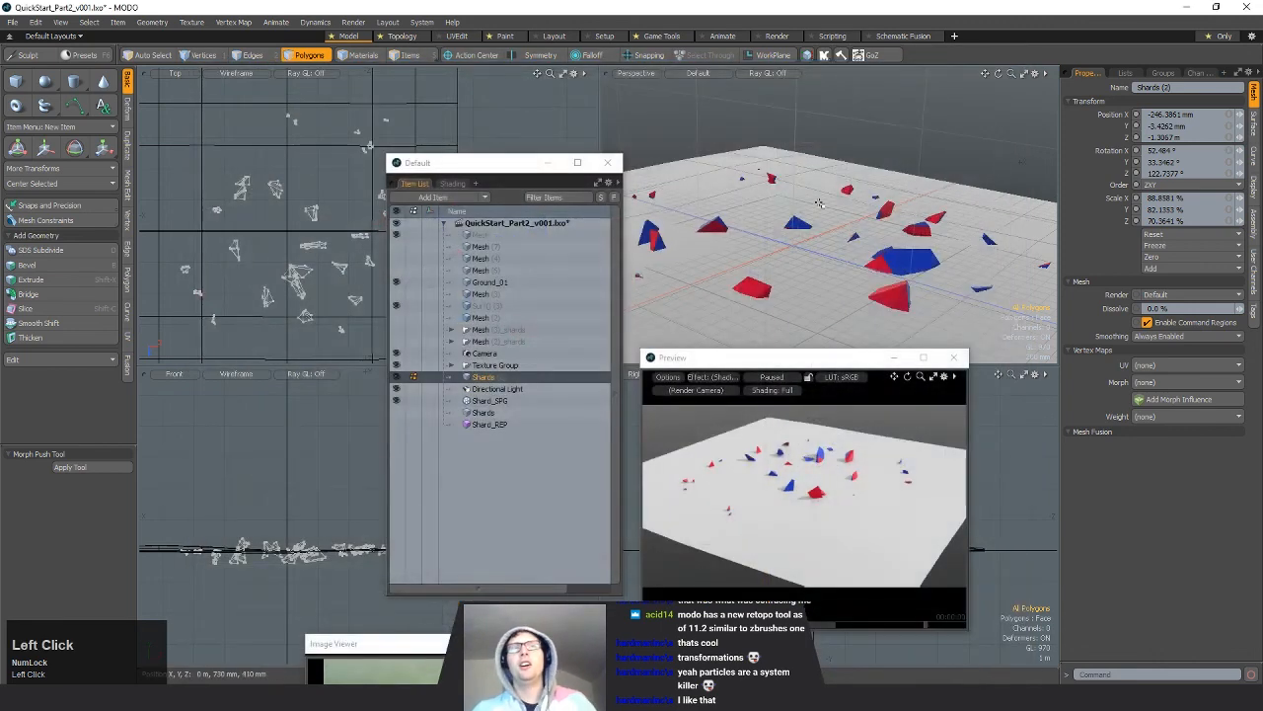
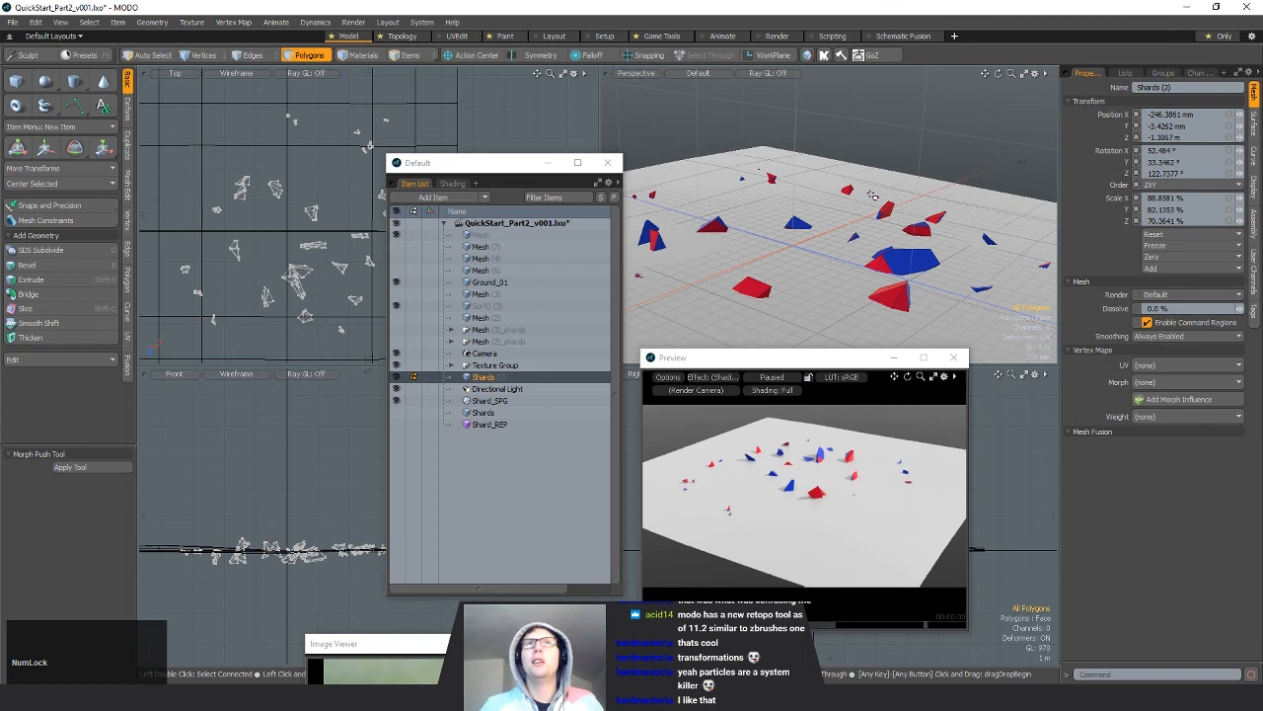
Step: Paste a cube into a new mesh item above the ground and offset a duplicate of it diagonally
left_click_drag(872, 194, 884, 230, "alt+shift")
key("ctrl+v")
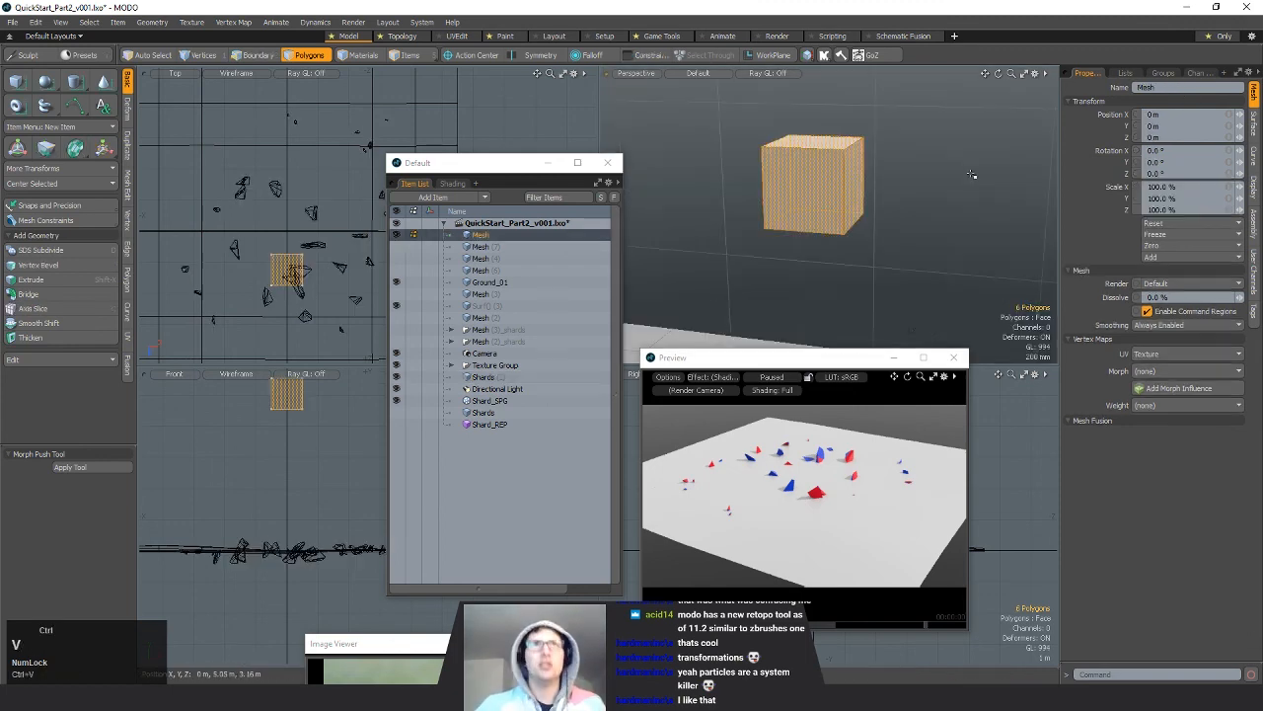
key("w")
left_click_drag(870, 134, 909, 179)
left_click_drag(900, 233, 896, 166, "alt")
key("space")
Step: Duplicate the cube again, place the copy beneath the other two and enlarge it into a wide base
double_click(854, 189)
key("ctrl+c")
key("ctrl+v")
key("w")
left_click_drag(846, 127, 851, 219)
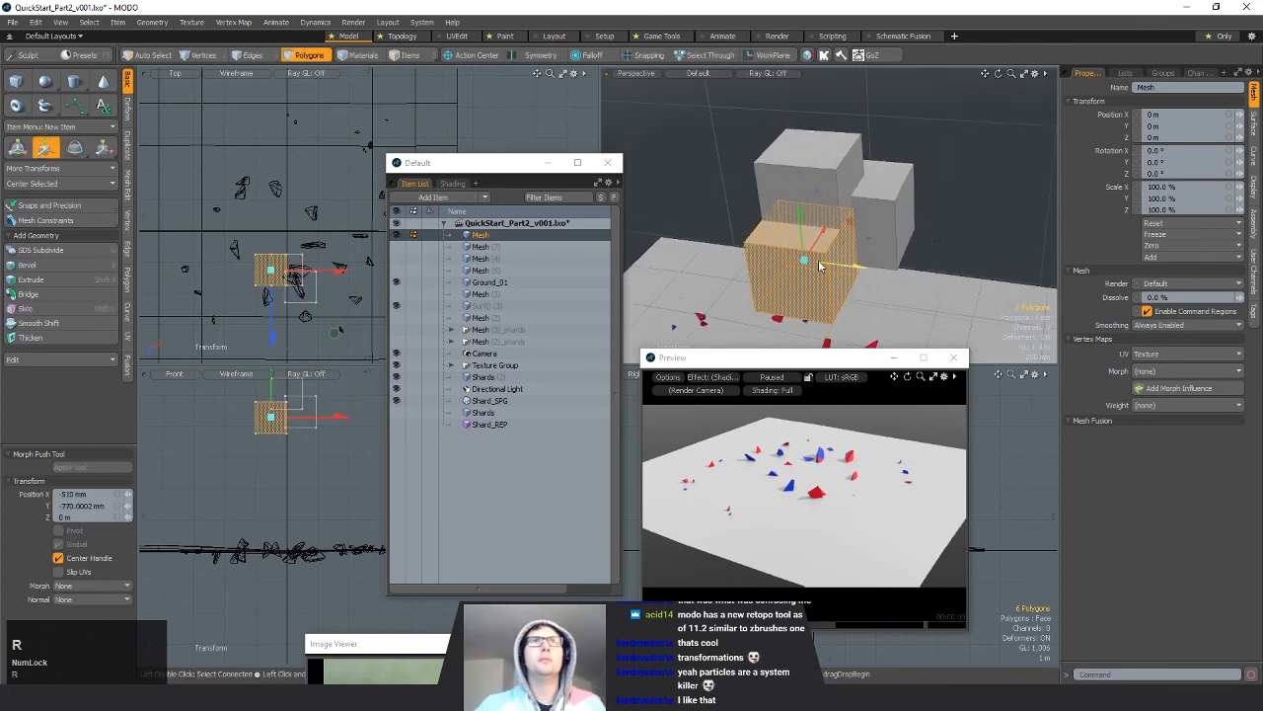
key("r")
left_click_drag(805, 260, 875, 253)
key("w")
Step: Shorten the large base cube by selecting its four bottom vertices and moving them up
left_click_drag(876, 253, 1134, 198, "alt")
left_click_drag(789, 286, 839, 242, "alt")
key("space")
key("space")
right_click_drag(219, 439, 386, 498)
key("w")
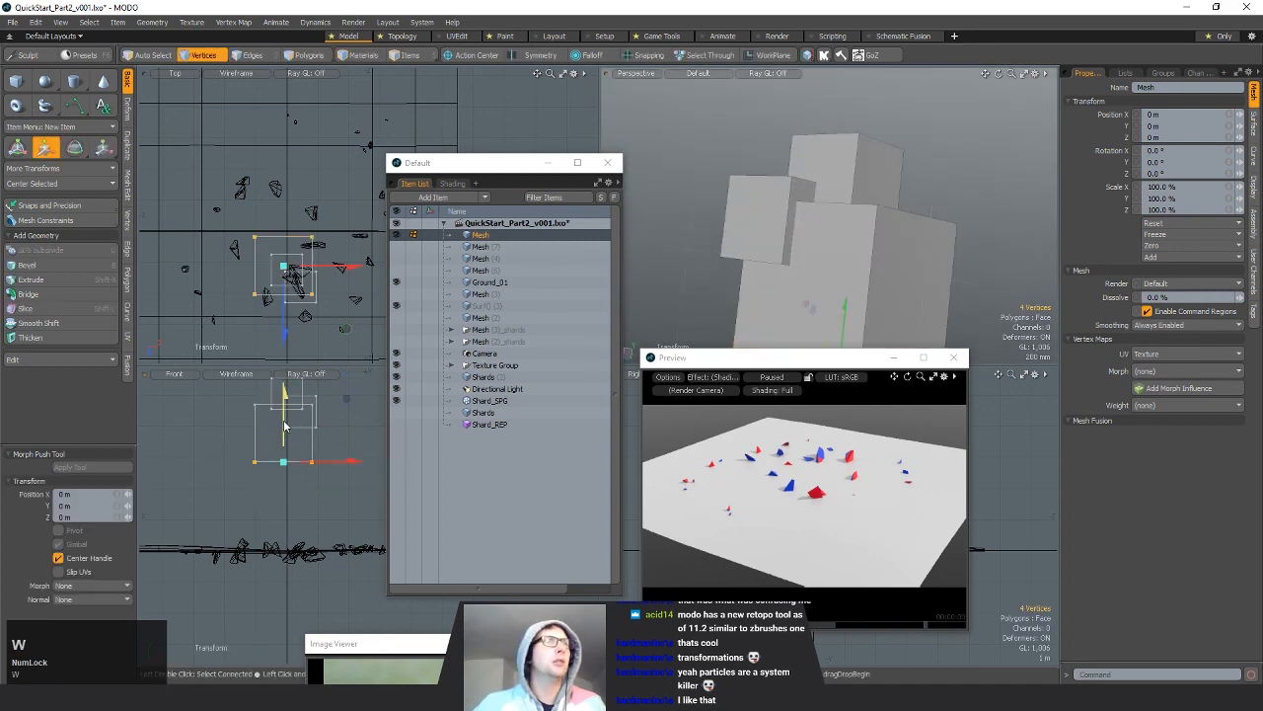
left_click_drag(284, 426, 284, 413)
key("space")
left_click(341, 405)
Step: Lengthen the side cube by moving its outer face outward along X, and clear the face selection
scroll(839, 242, "down", 5)
left_click_drag(839, 242, 916, 298, "alt")
key("space")
key("space")
left_click(821, 221)
key("w")
left_click_drag(772, 226, 759, 226)
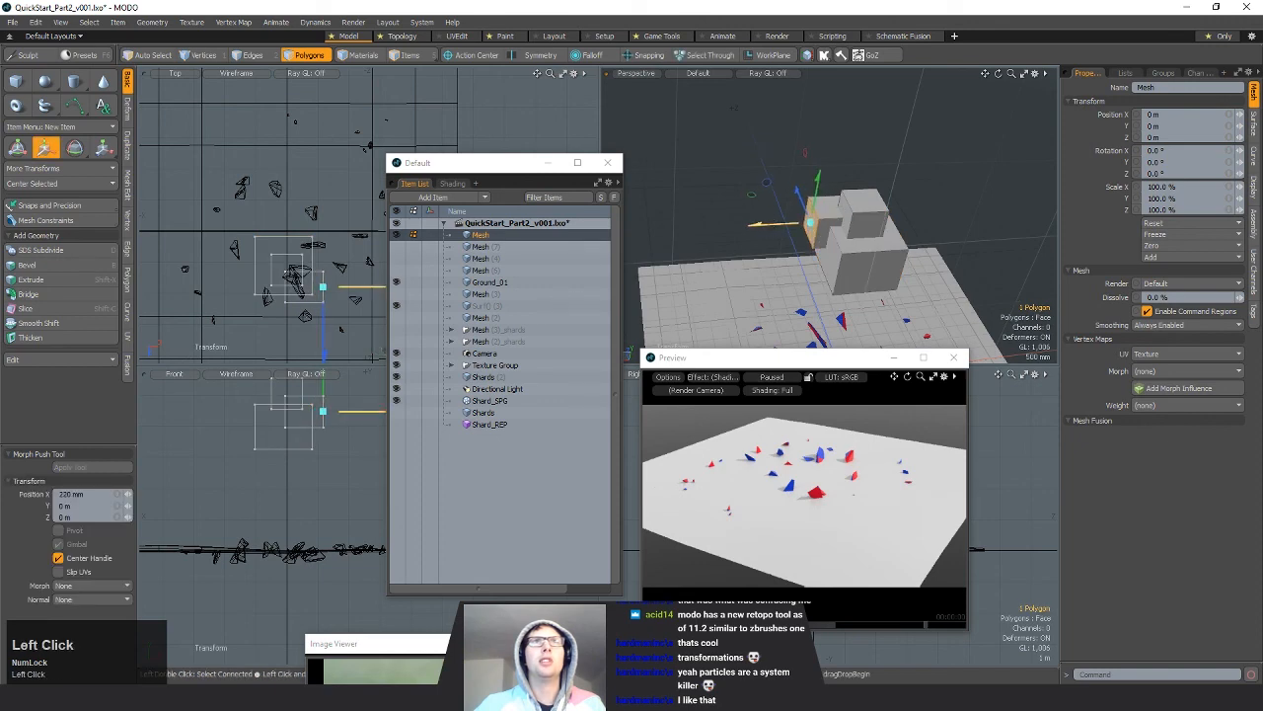
key("space")
key("w")
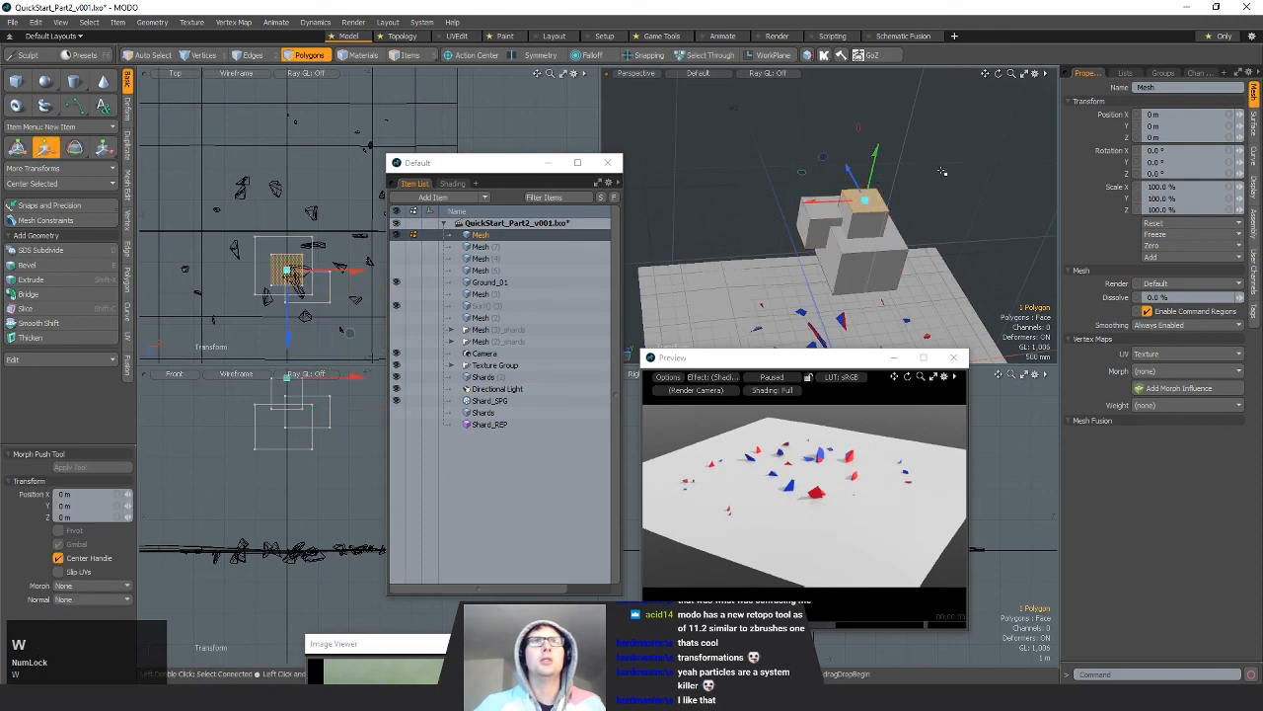
key("space")
left_click(942, 171)
Step: Rename the stacked-cubes mesh item as LOW
left_click_drag(942, 171, 641, 247, "alt")
left_click(563, 238)
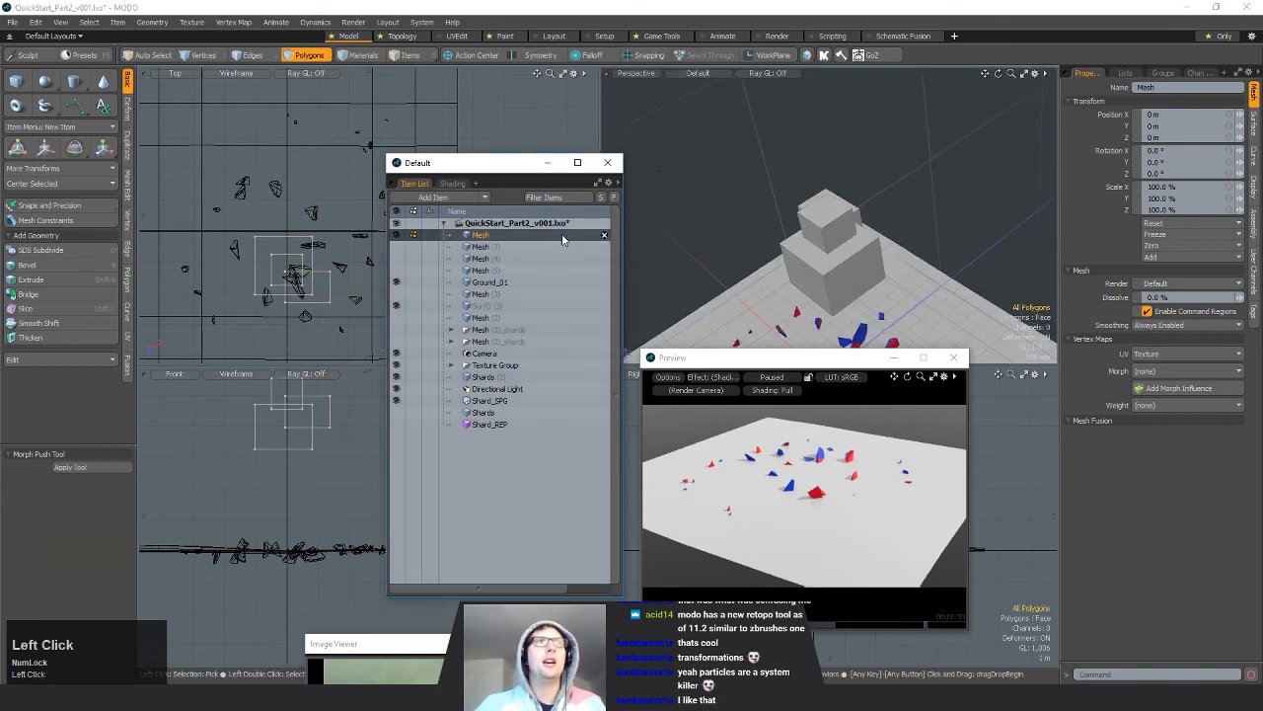
double_click(563, 236)
type("LOW")
key("Return")
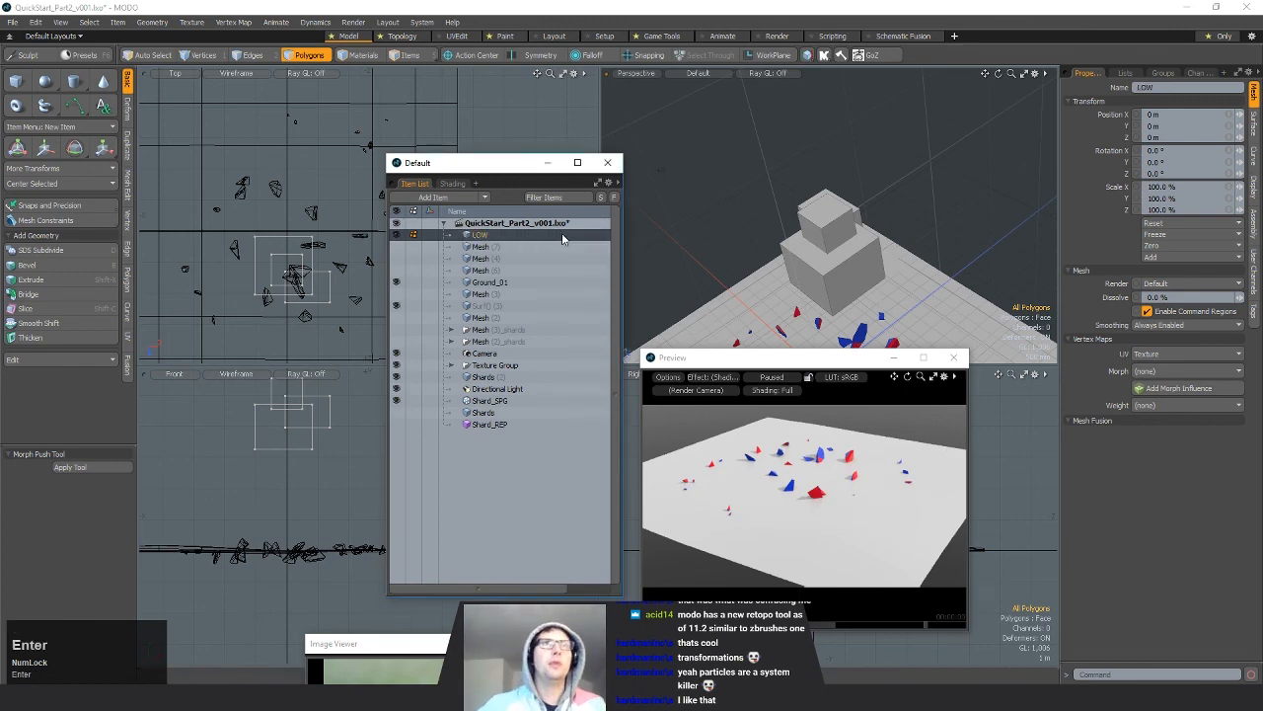
Step: Copy all polygons of the LOW mesh into a new mesh item and name it HIGH
right_click_drag(318, 203, 513, 215)
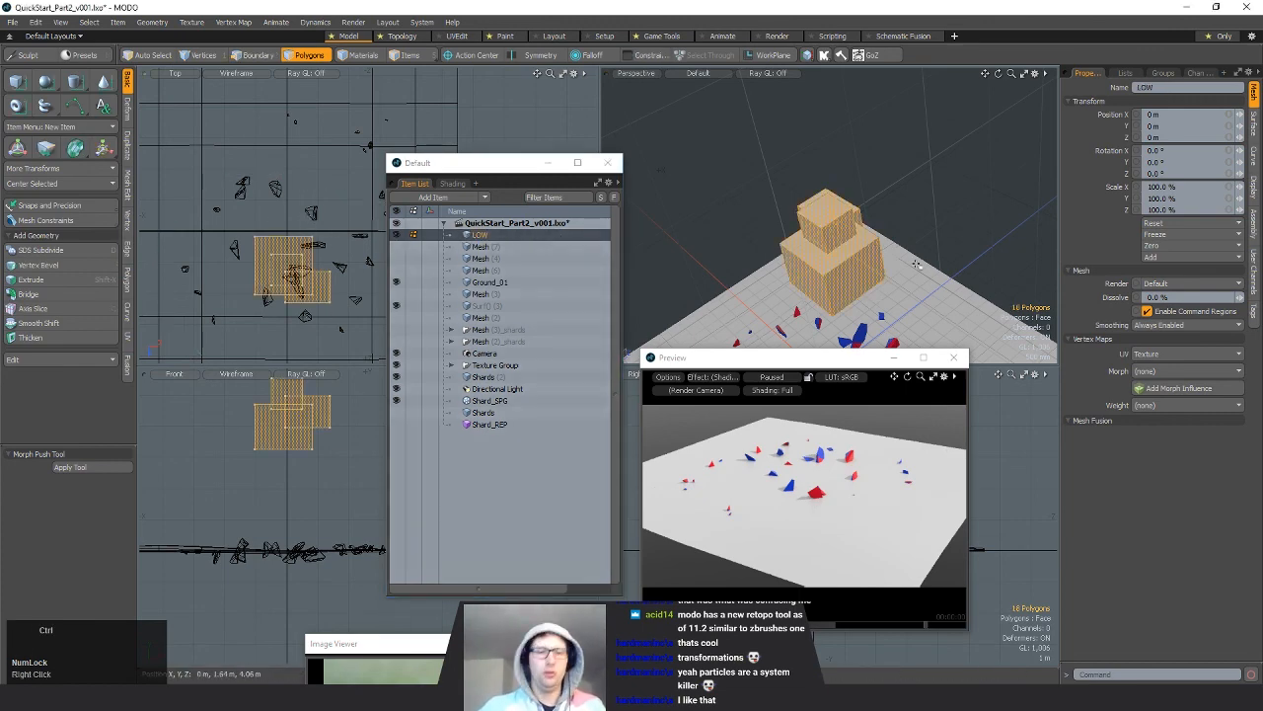
key("n")
key("ctrl+v")
double_click(538, 235)
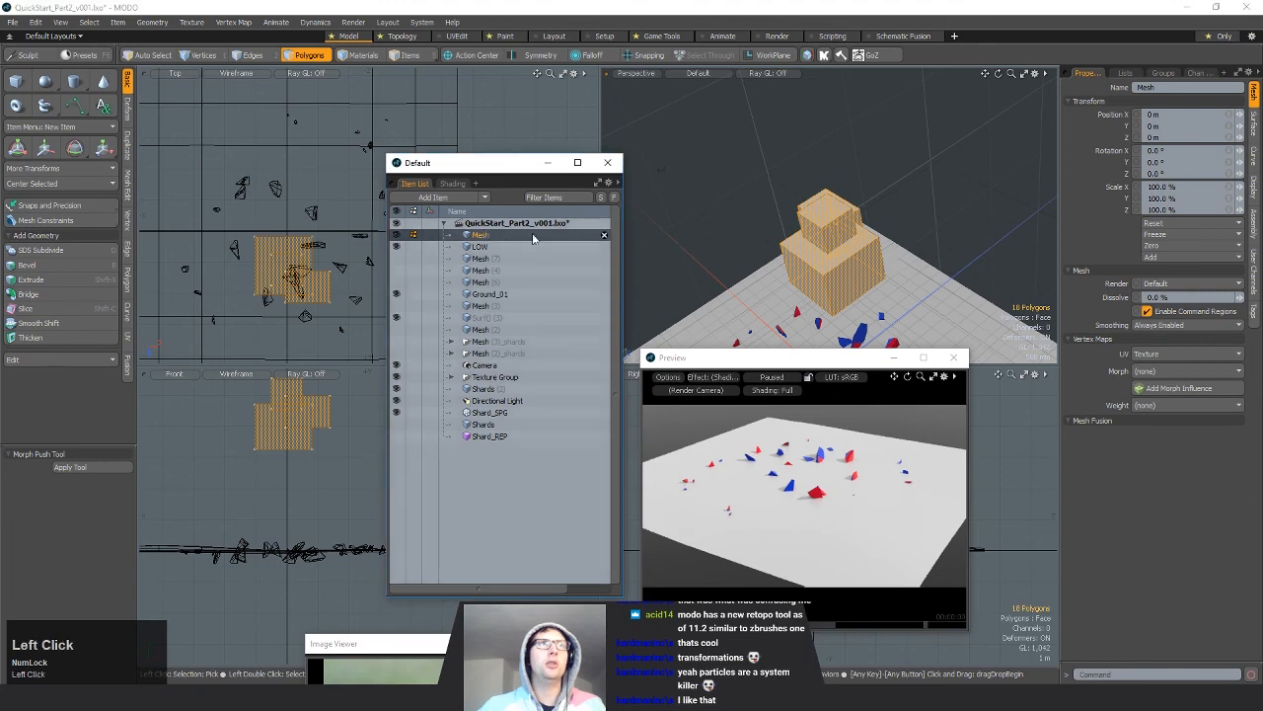
type("HIGH")
key("Return")
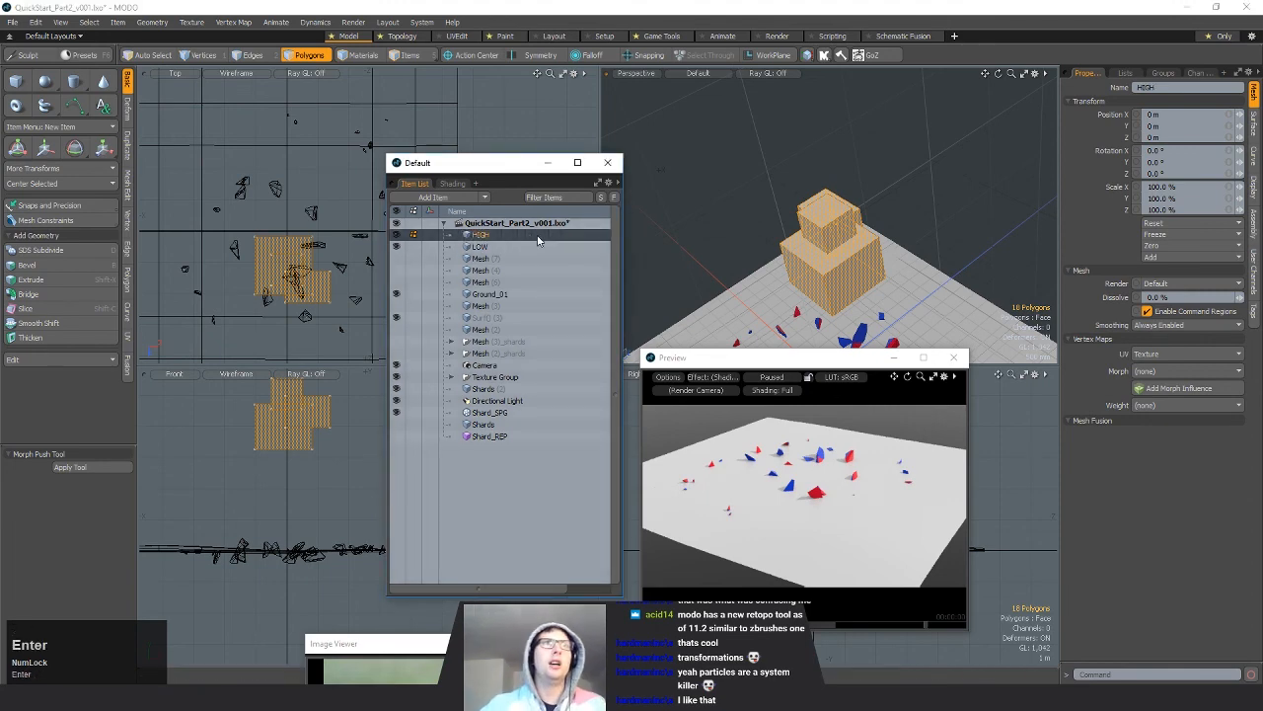
Step: Project new UVs for the LOW mesh into its Texture UV map with the UV Projection Tool
left_click(533, 245)
left_click_drag(873, 261, 926, 238, "alt")
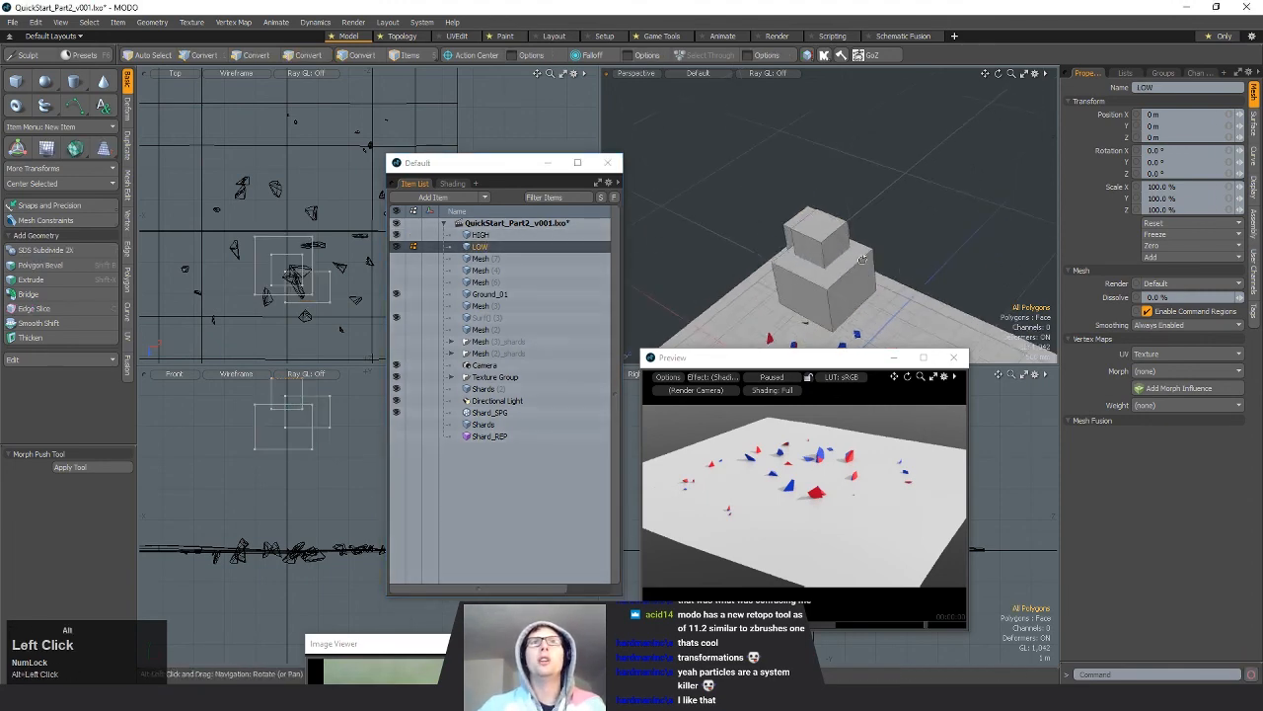
scroll(926, 238, "up", 4)
left_click(1129, 73)
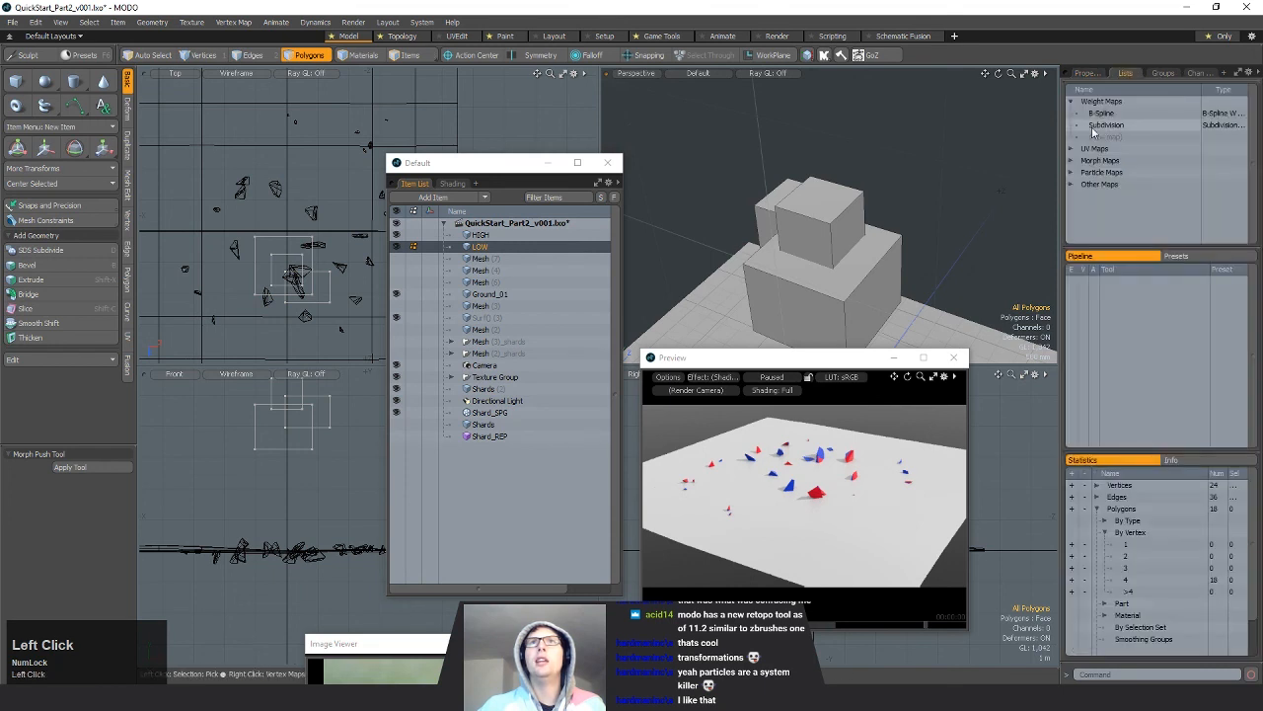
left_click(1072, 149)
left_click(1102, 161)
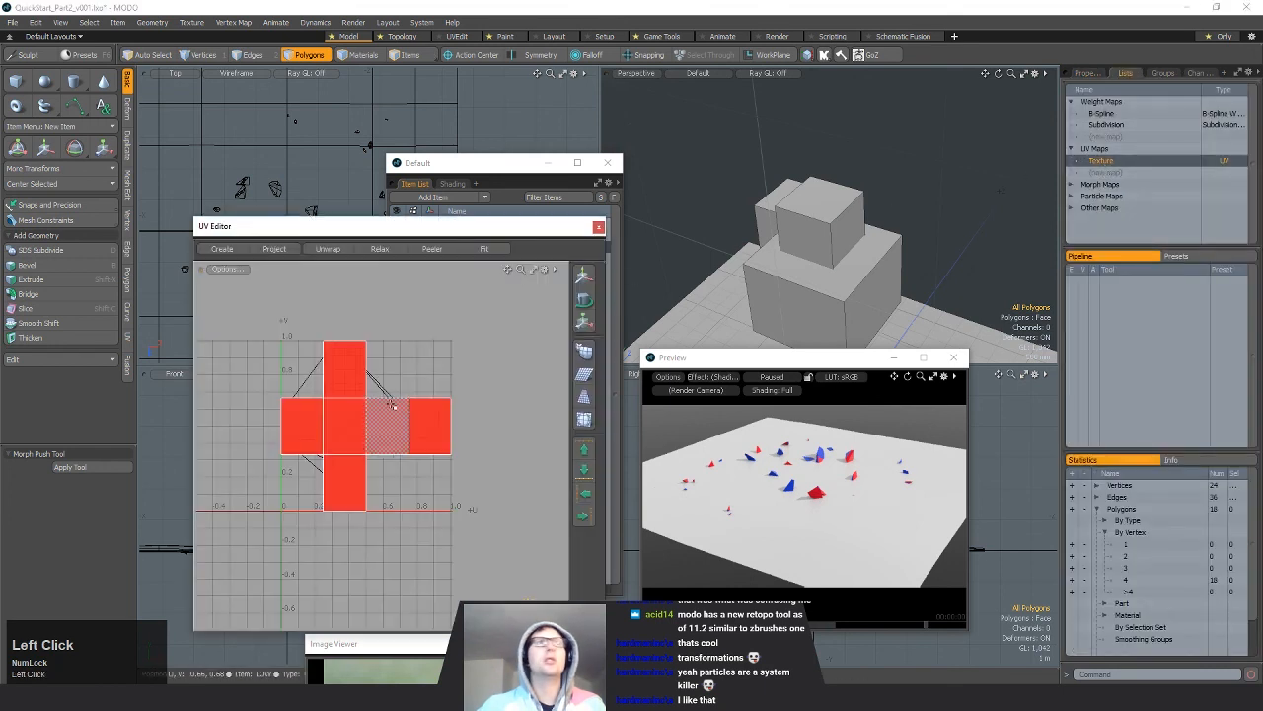
left_click_drag(231, 343, 248, 347, "alt+shift")
left_click(125, 343)
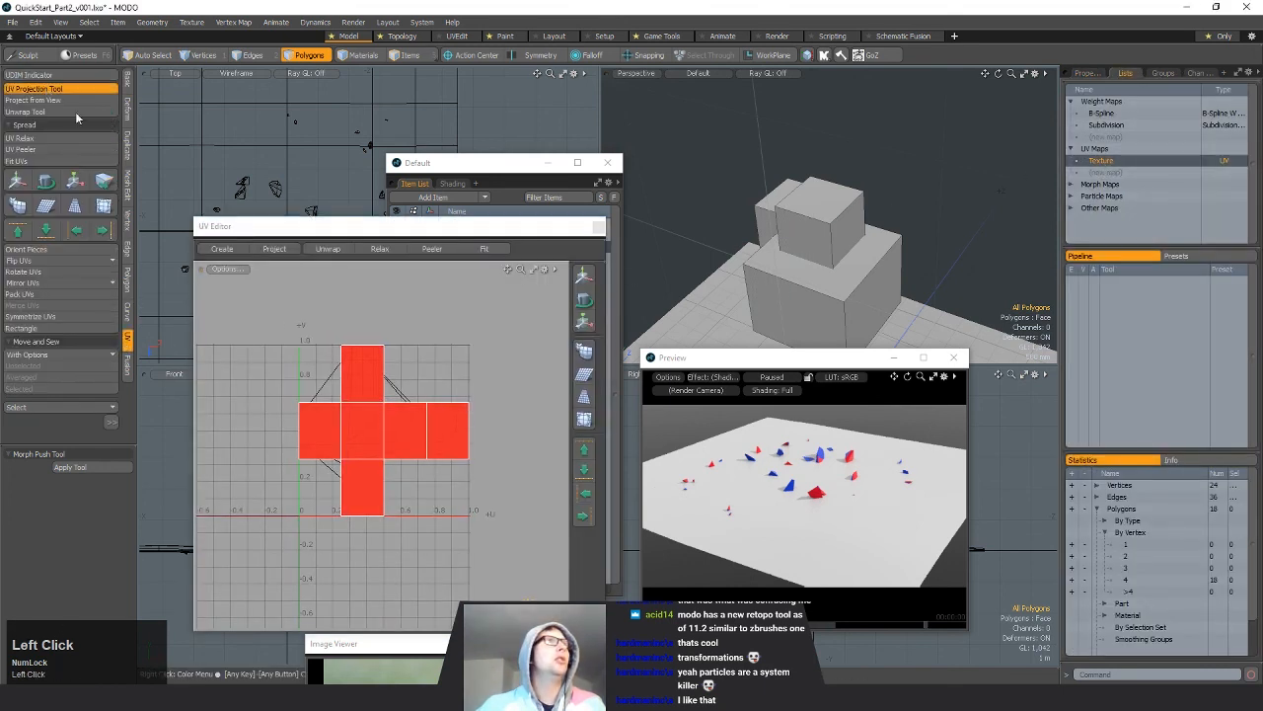
left_click(429, 326)
key("space")
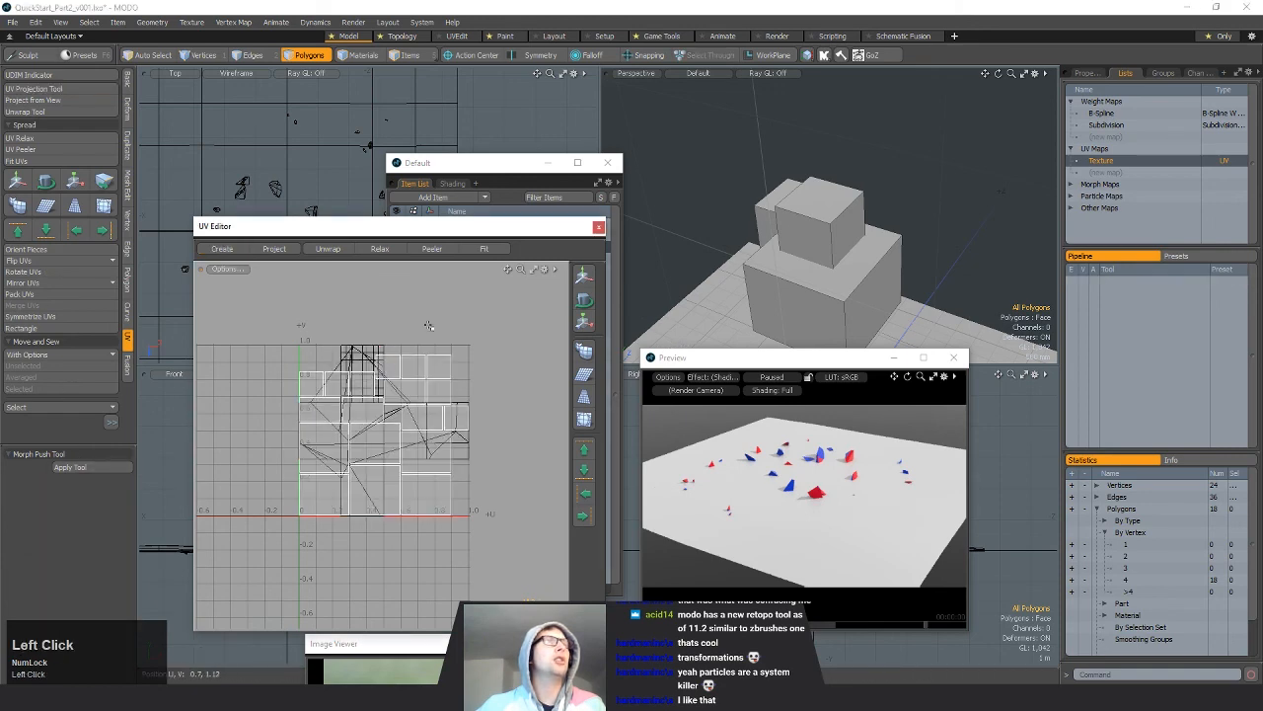
Step: Select all of the LOW mesh's UVs and relax them with UV Relax
right_click_drag(430, 325, 425, 330)
left_click(49, 137)
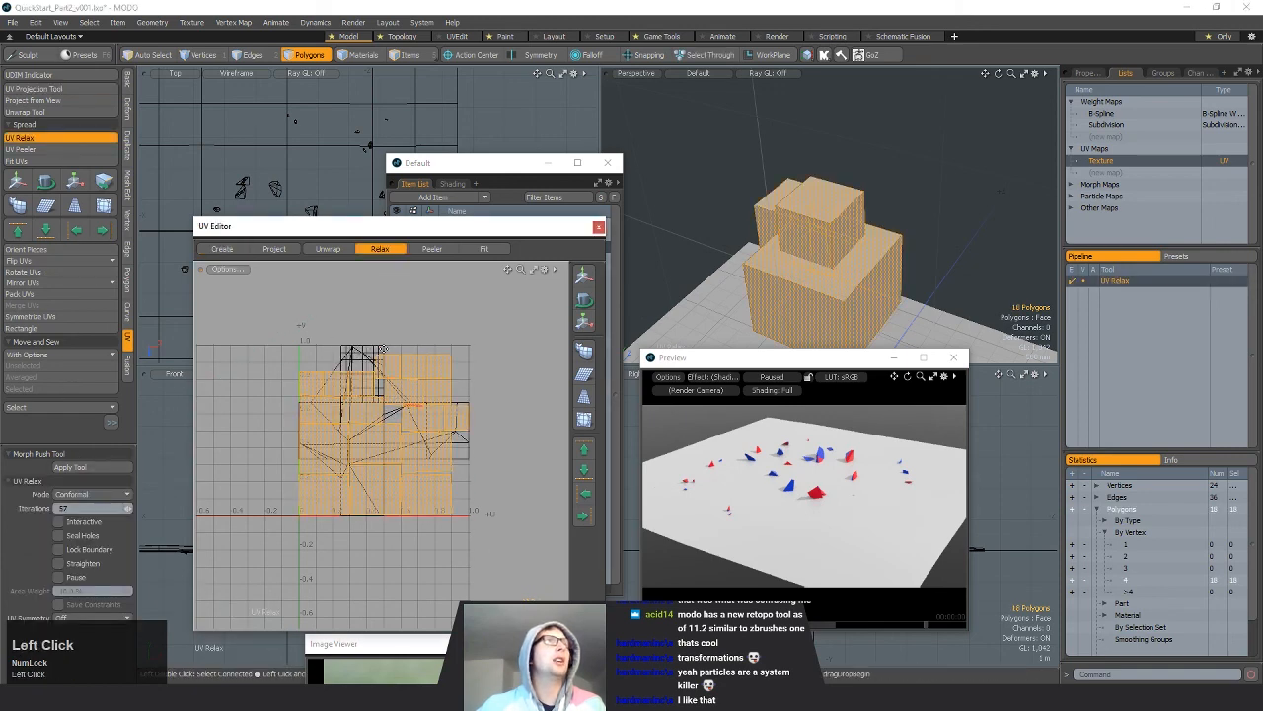
key("space")
Step: Orient and pack the LOW mesh's UV pieces, and close the UV editor
left_click(28, 249)
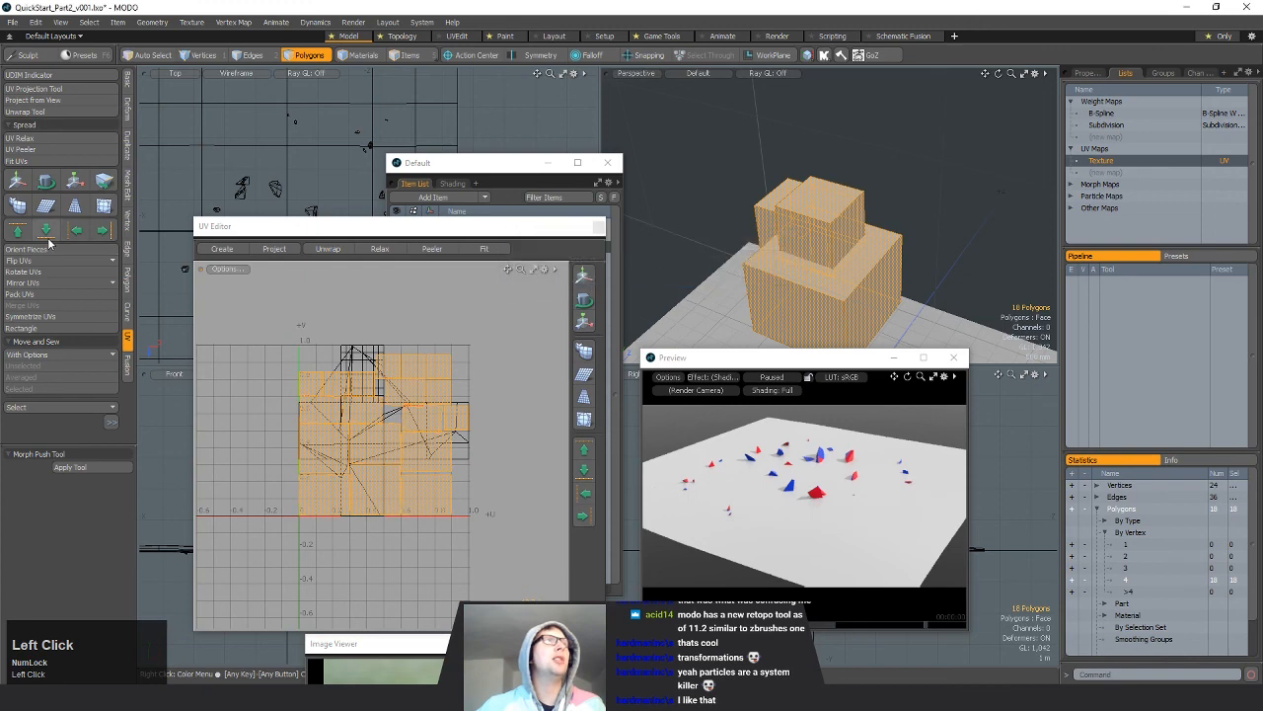
left_click(43, 295)
key("Return")
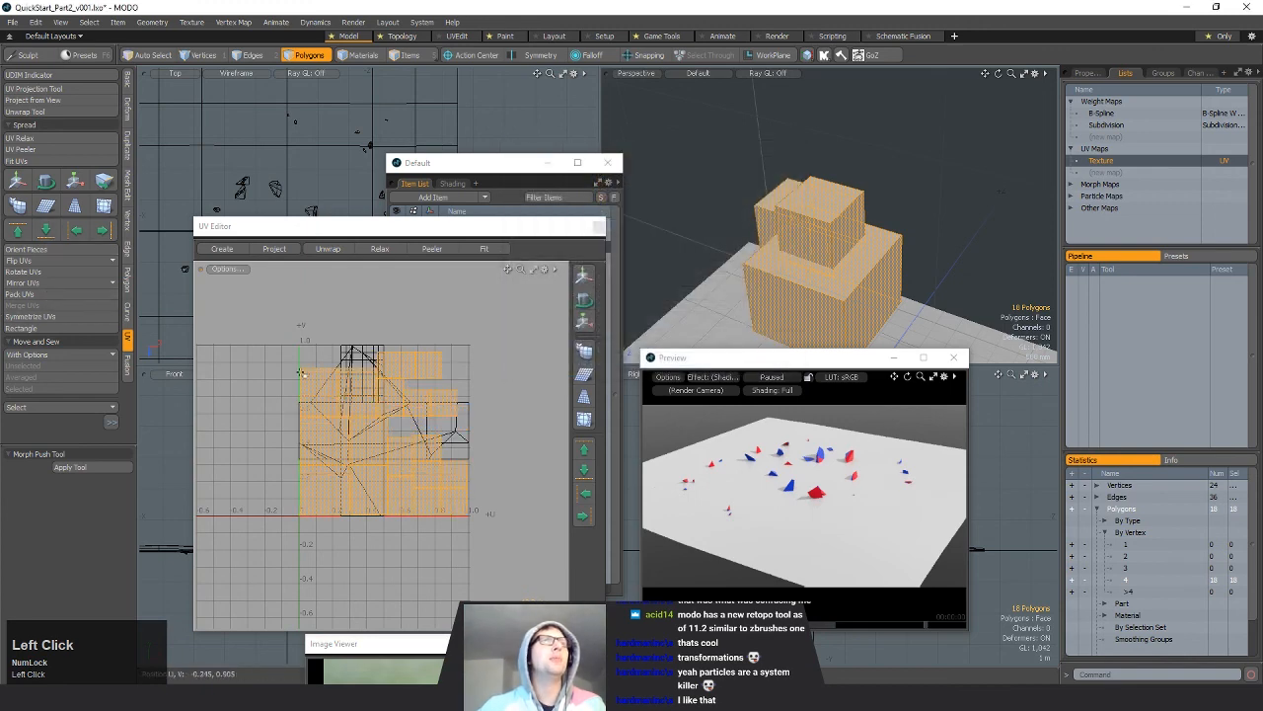
left_click(447, 302)
left_click(598, 227)
Step: Assign a new material named LOW to all polygons of the LOW mesh
left_click_drag(937, 158, 1106, 48, "alt")
left_click(1091, 72)
left_click_drag(972, 168, 839, 227, "alt")
mouse_move(249, 176)
right_mouse_down()
mouse_move(285, 372)
mouse_move(341, 168)
right_mouse_up()
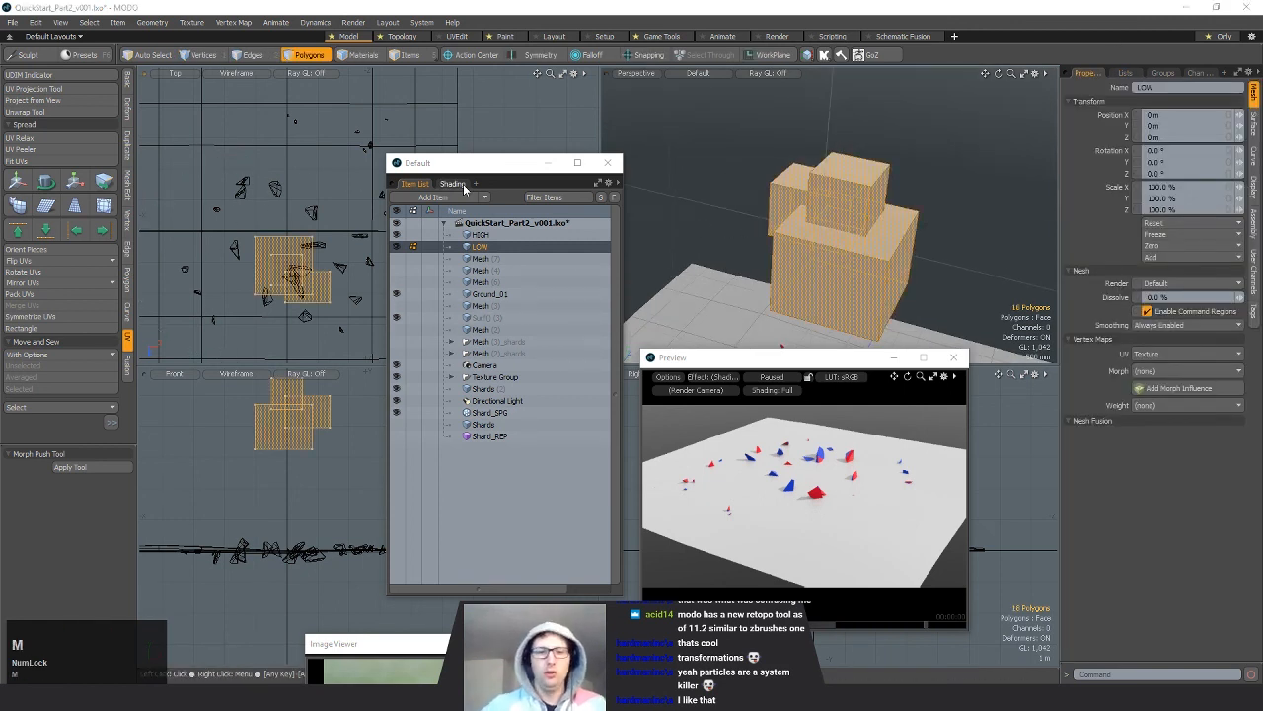
type("m")
type("LOW")
key("Return")
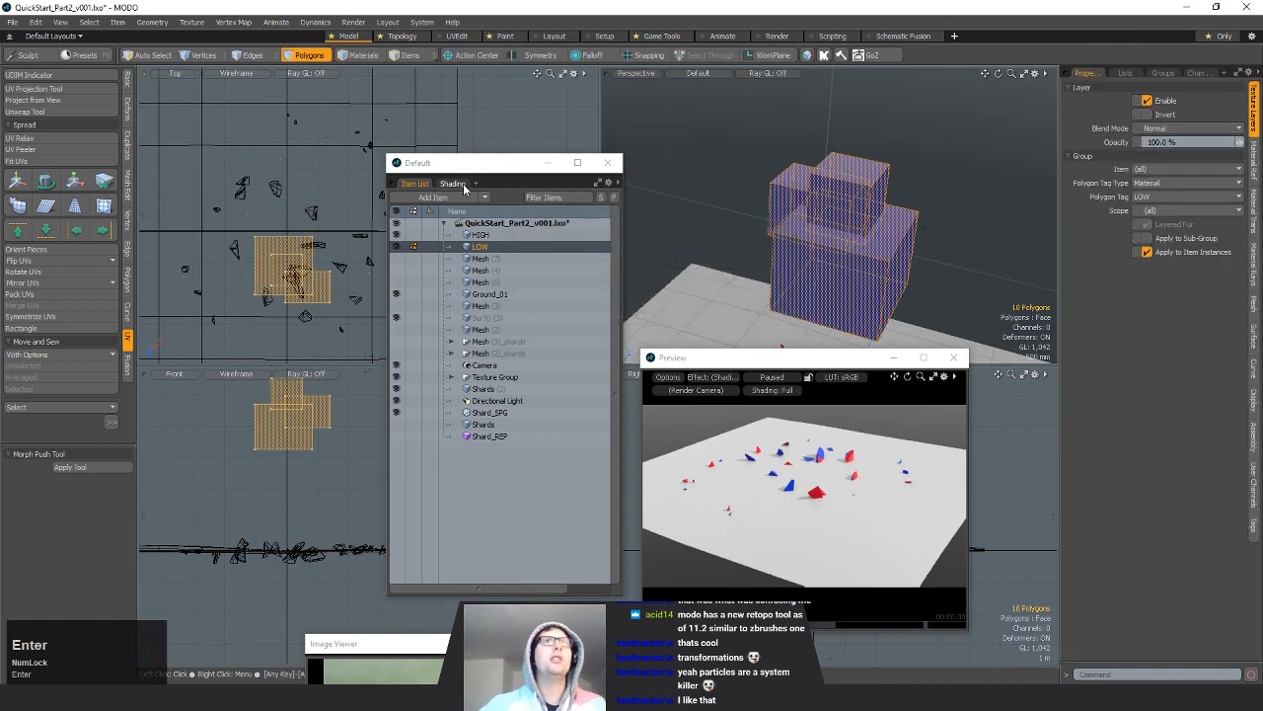
Step: Assign a new red material (1.0, 0.0, 0.0) named HIGH to the HIGH mesh
left_click(686, 205)
type("m")
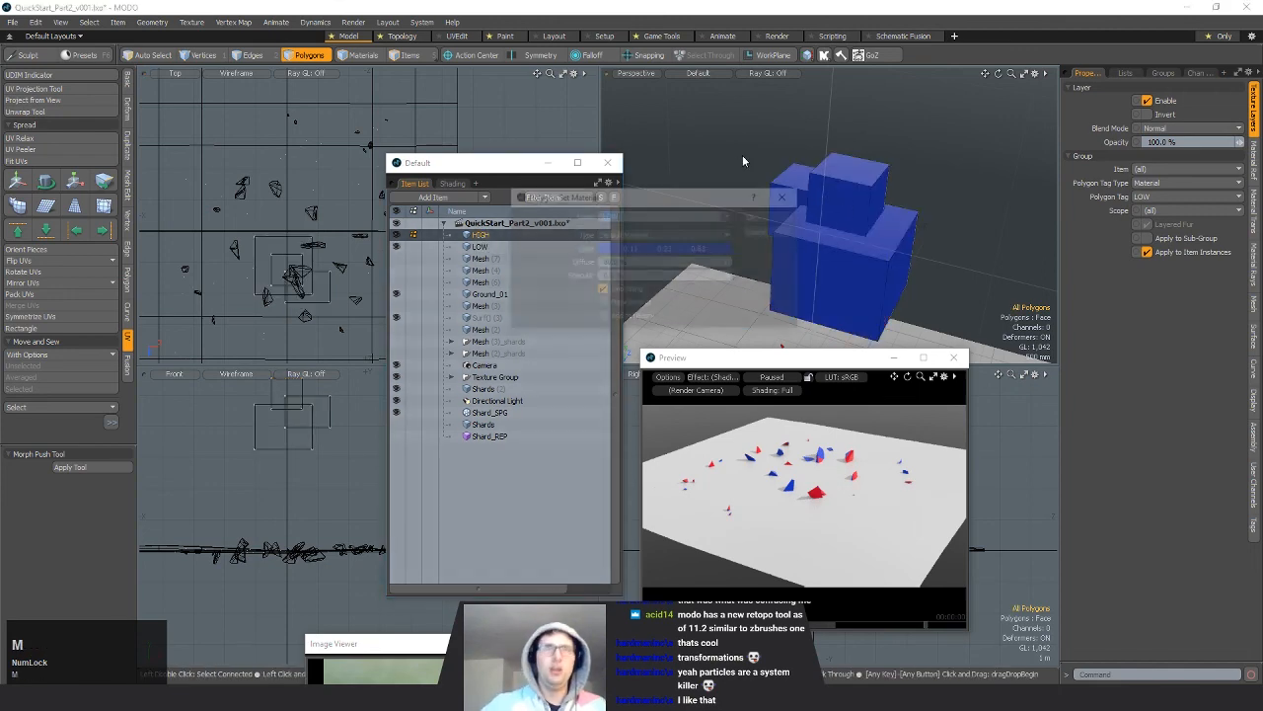
type("HIGH")
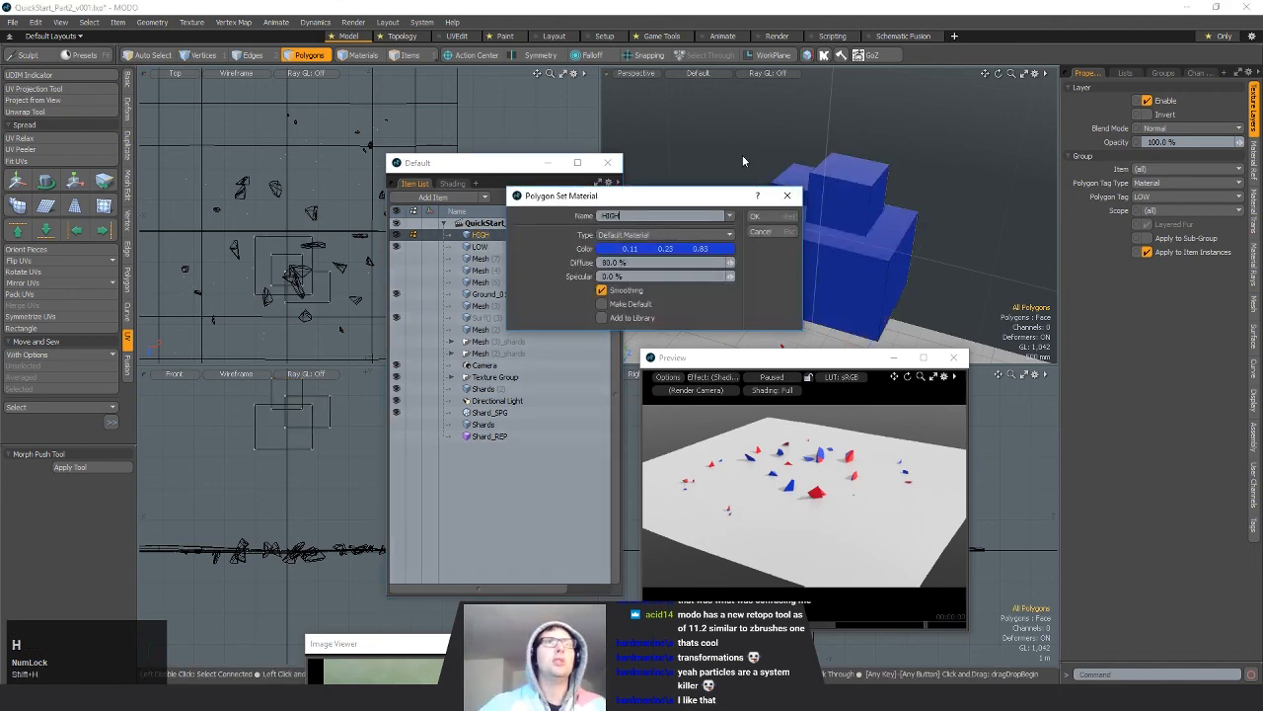
left_click(657, 249)
left_click(525, 261)
left_click(545, 408)
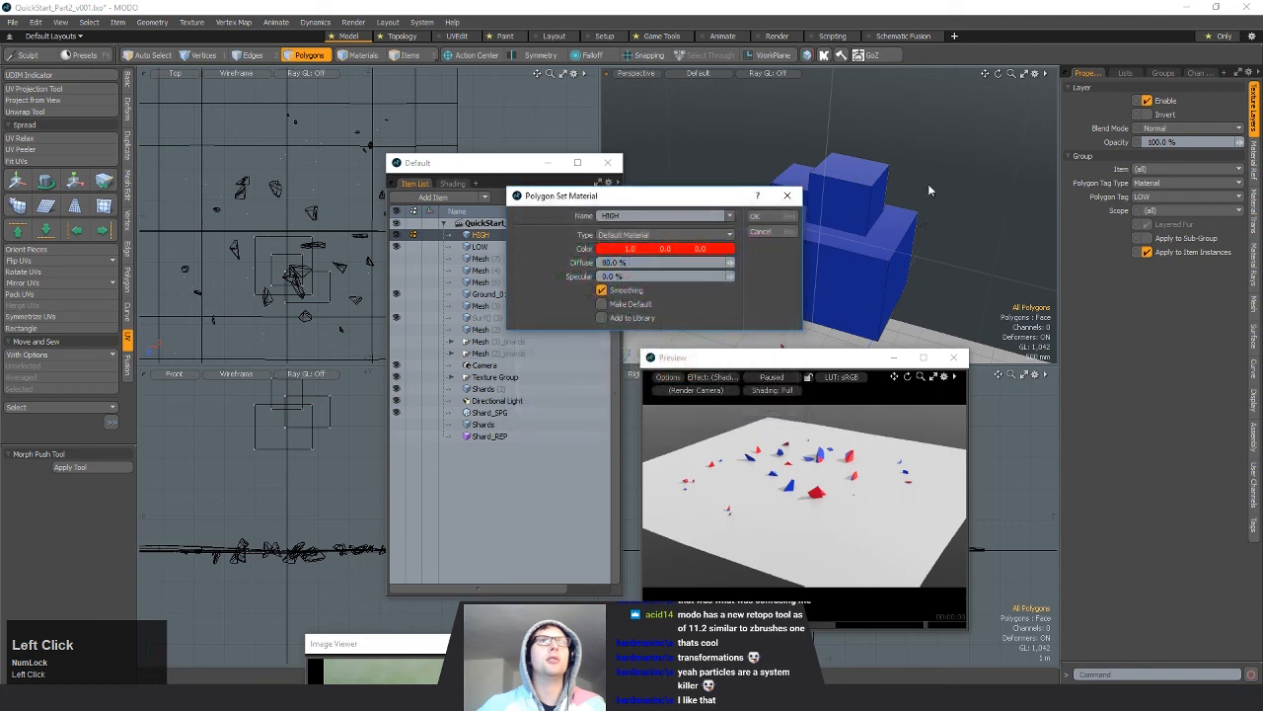
left_click(775, 217)
left_click_drag(977, 177, 898, 212, "alt")
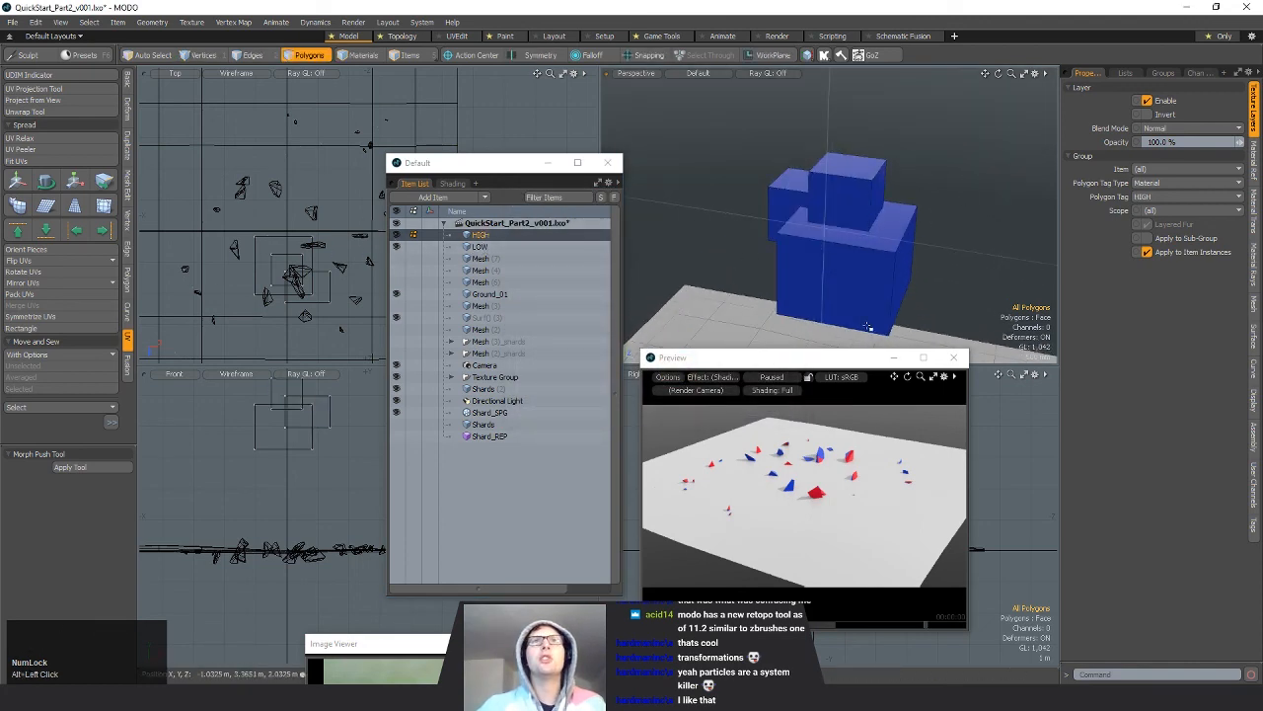
Step: Select the HIGH group's material in the Shader Tree and hide the LOW mesh
left_click(462, 183)
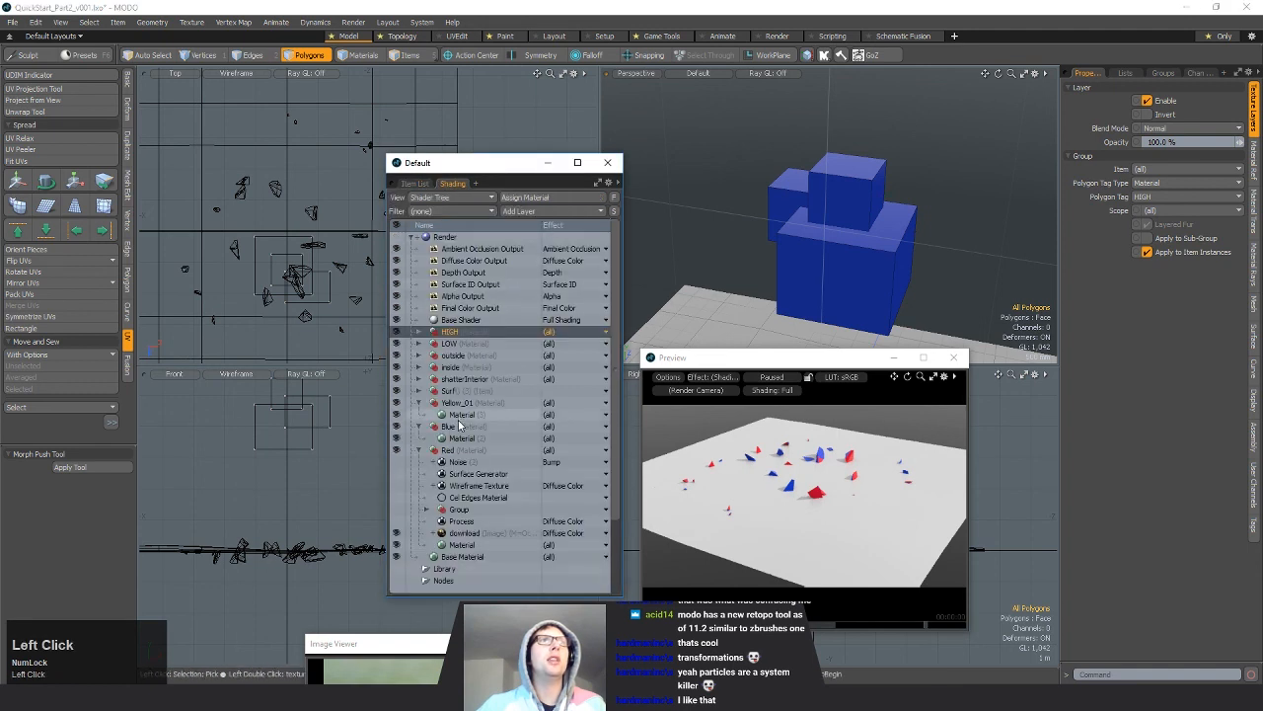
left_click(419, 331)
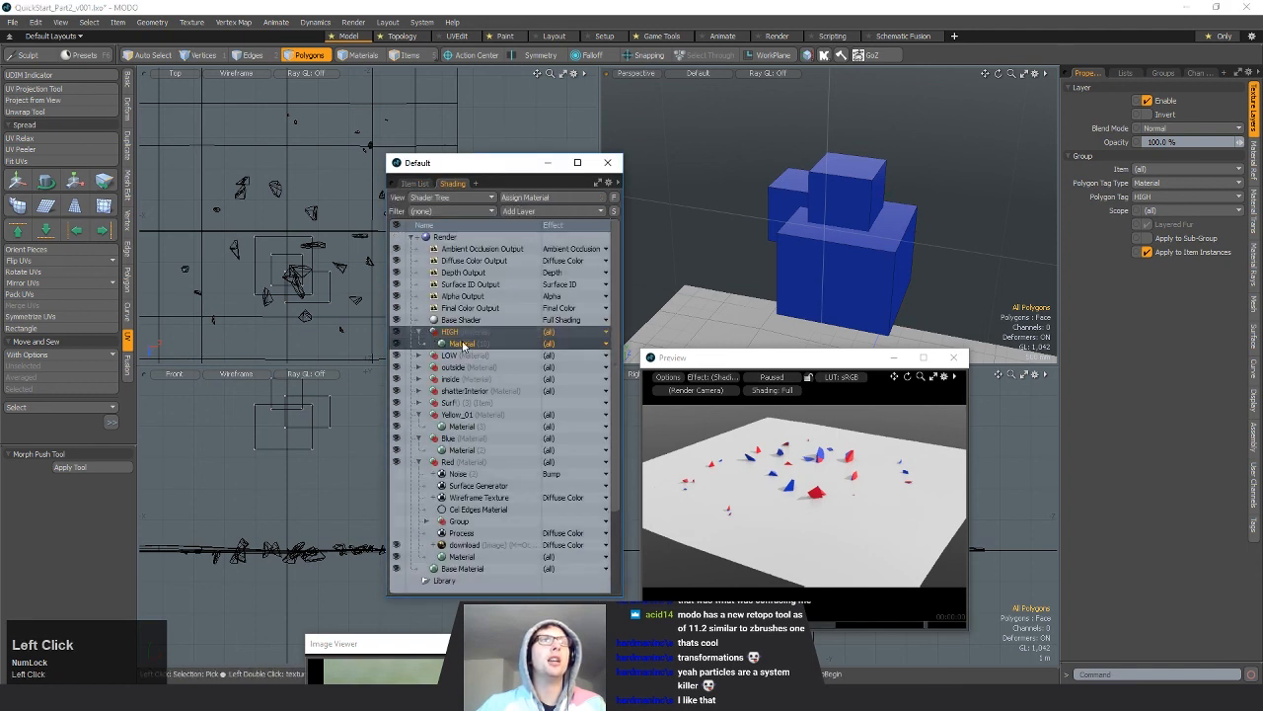
left_click(461, 344)
left_click(416, 183)
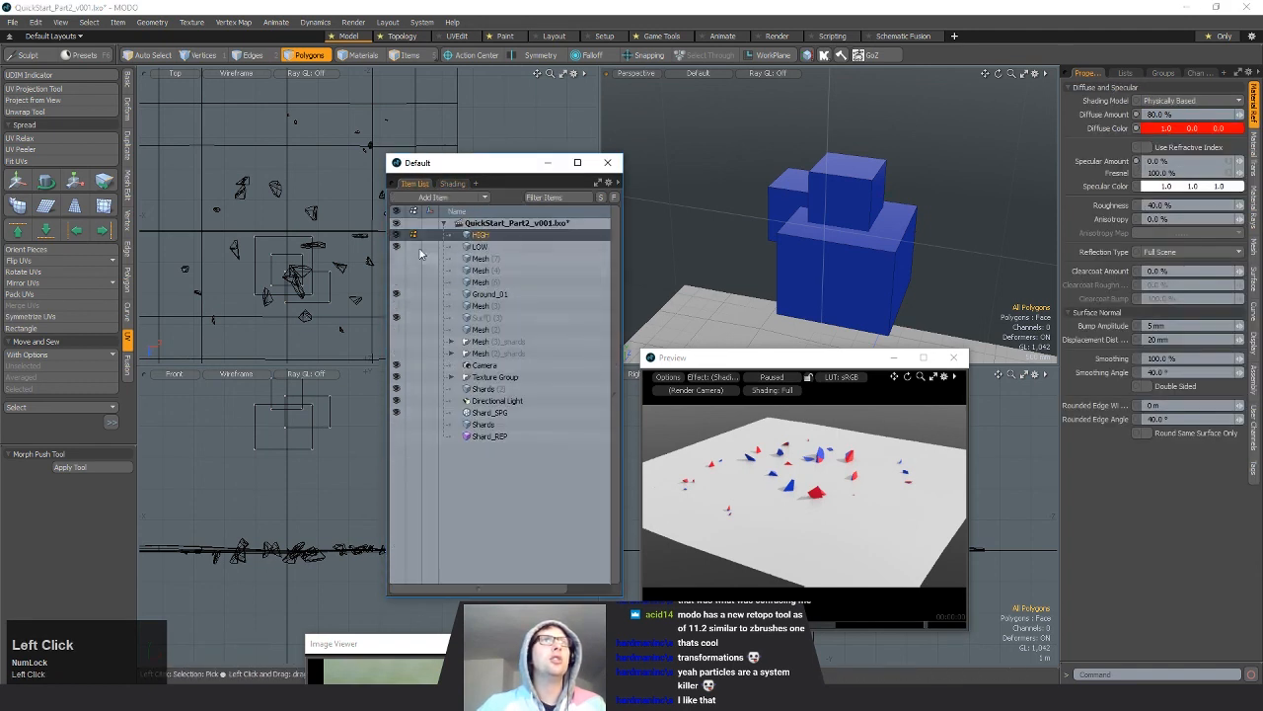
left_click(455, 183)
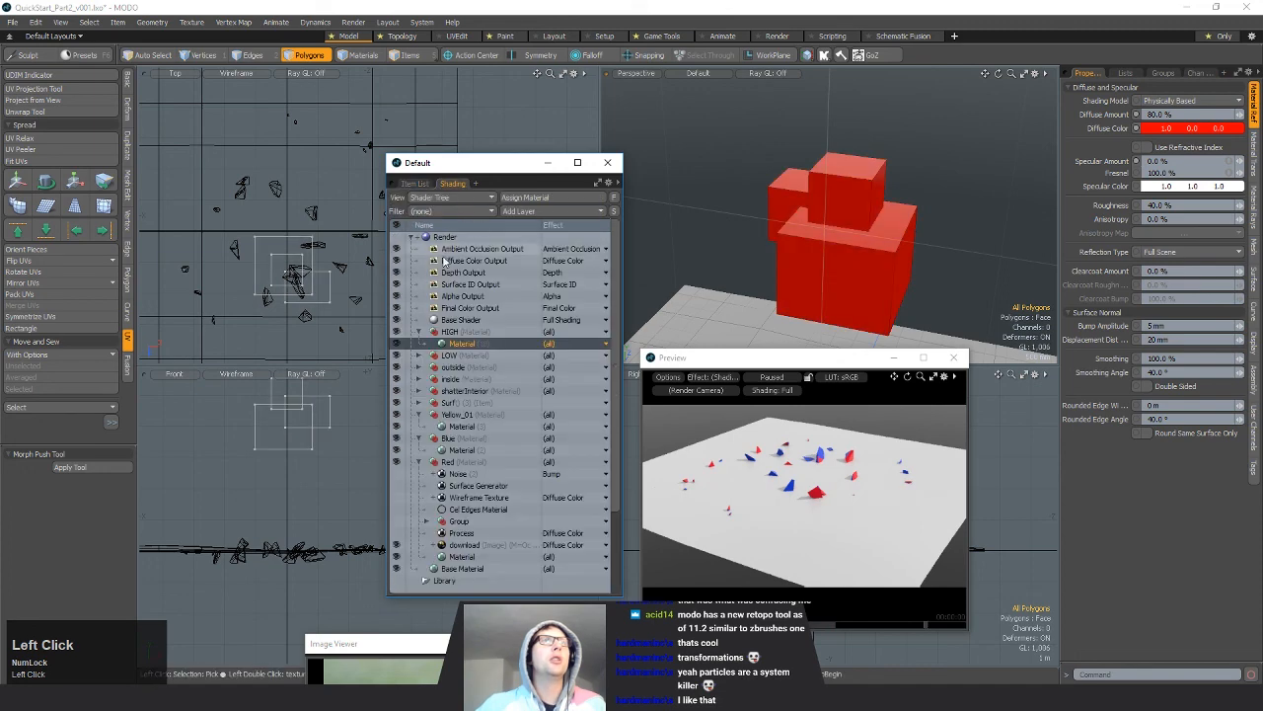
Step: Resume the preview on the HIGH mesh and try Rounded Edge Width values of 1 m and 100 mm on its material
left_click(1160, 405)
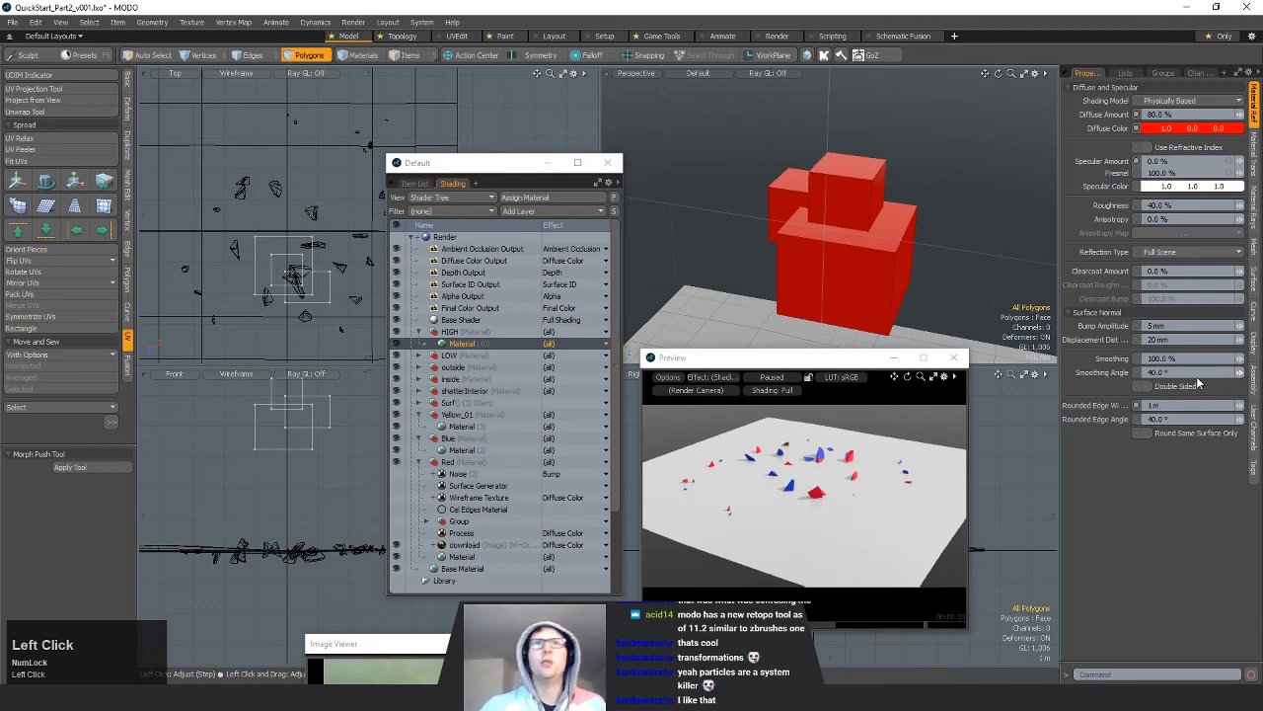
left_click(779, 381)
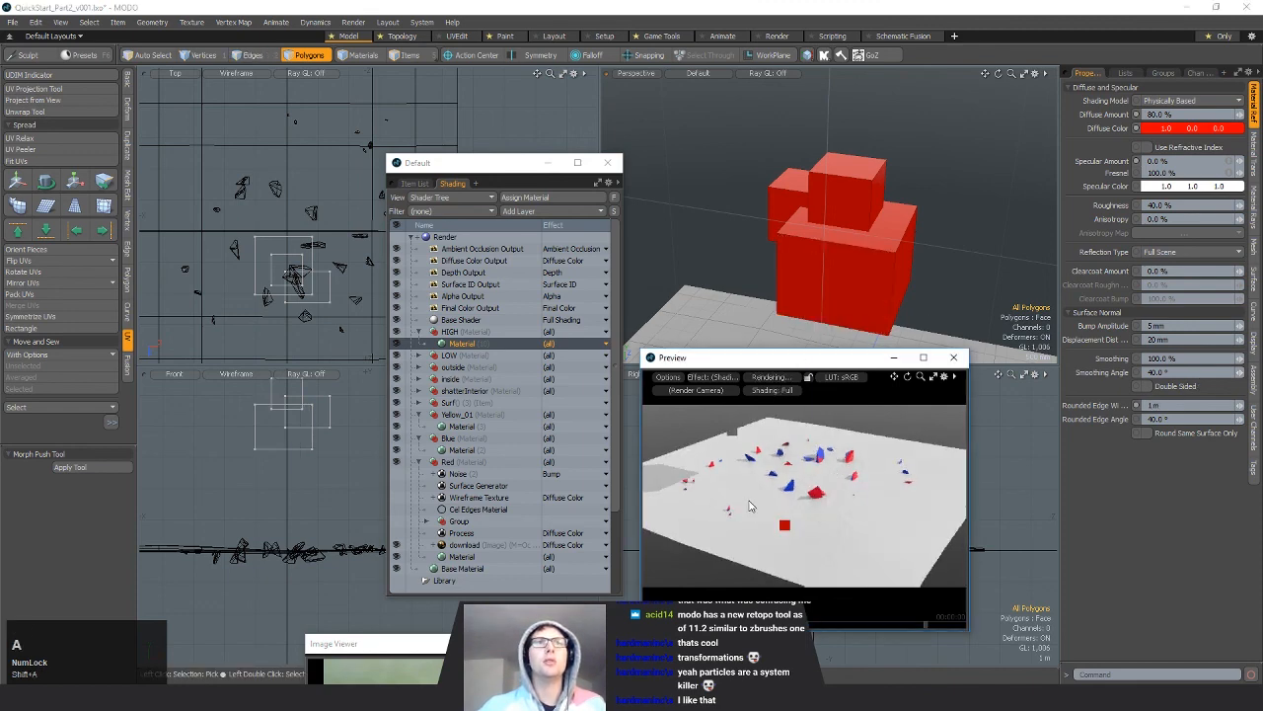
left_click(1144, 405)
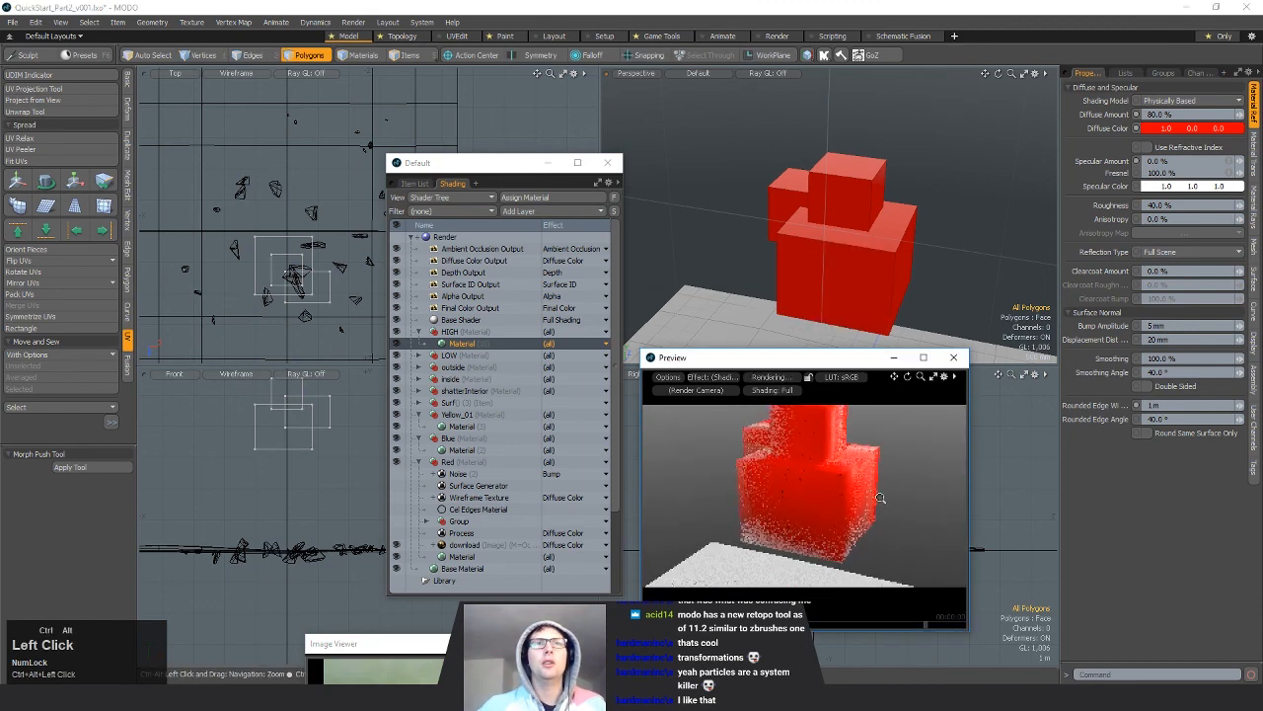
type("0.1")
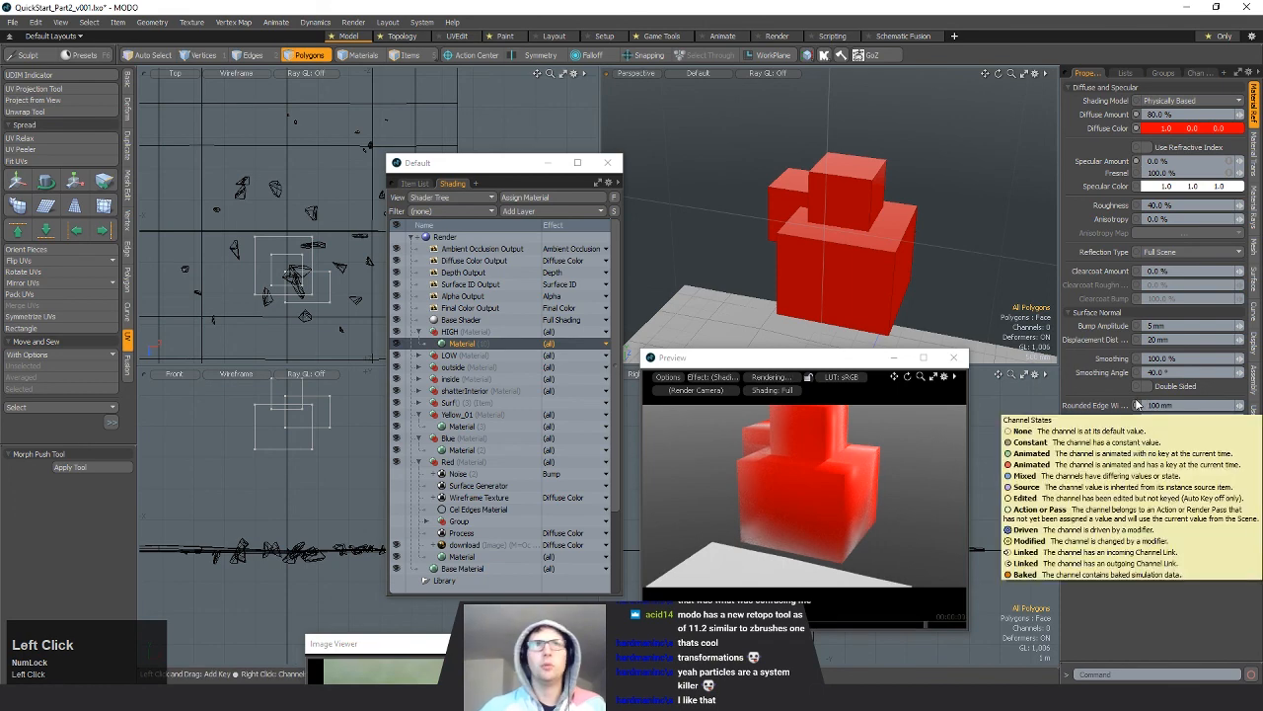
key("Return")
left_click_drag(857, 486, 855, 447, "alt")
Step: Set the HIGH material's Rounded Edge Width to 50 mm and inspect the cubes' edges in the preview
left_click(1155, 405)
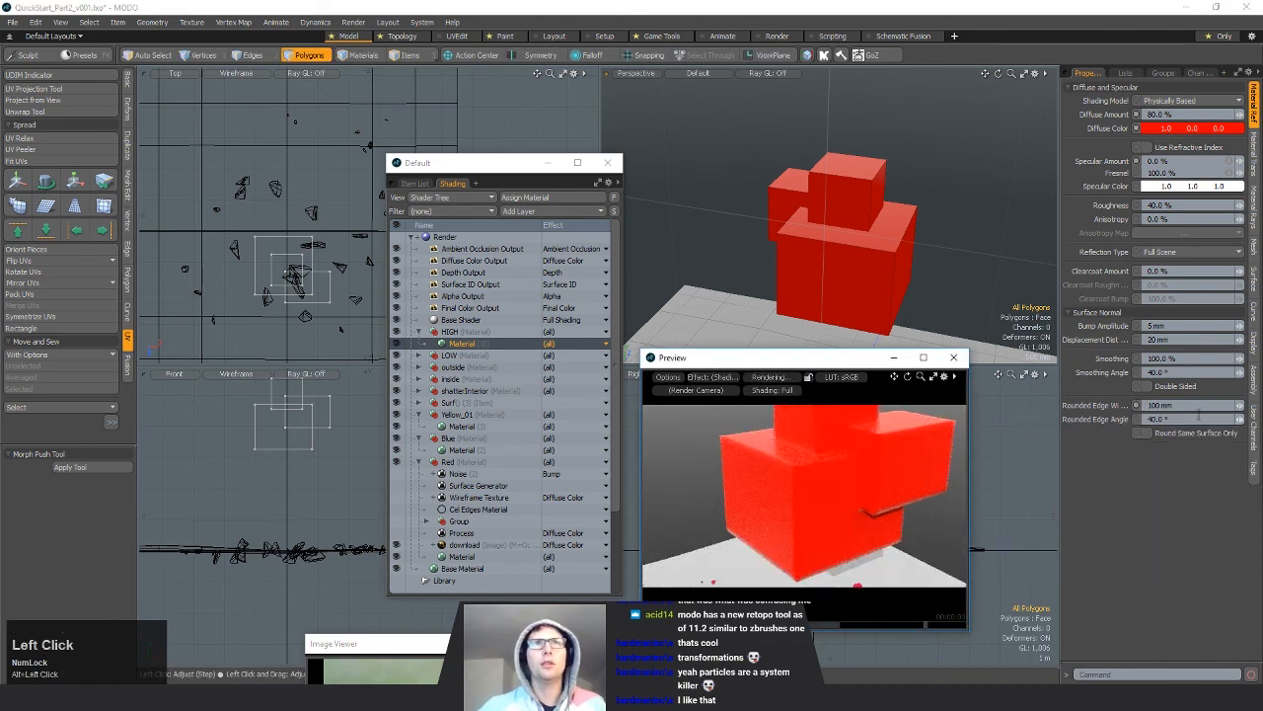
type("0.0")
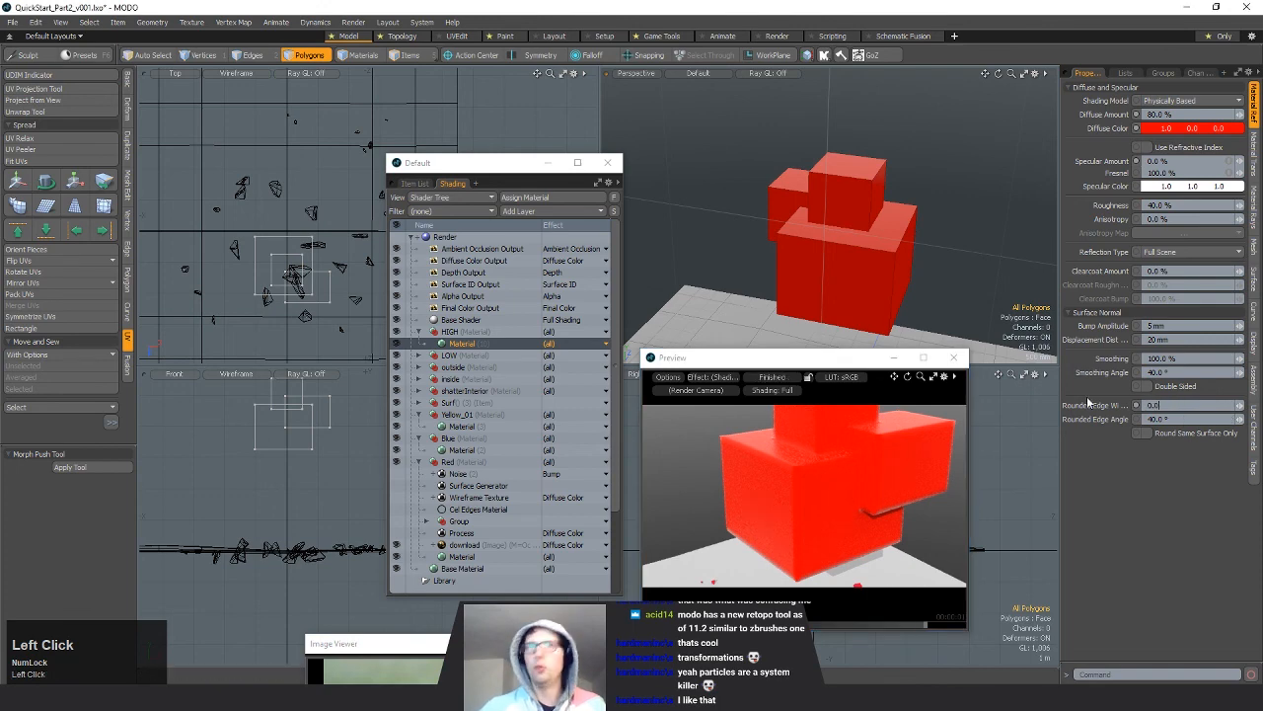
type("5")
key("Return")
left_click_drag(788, 476, 837, 415, "alt")
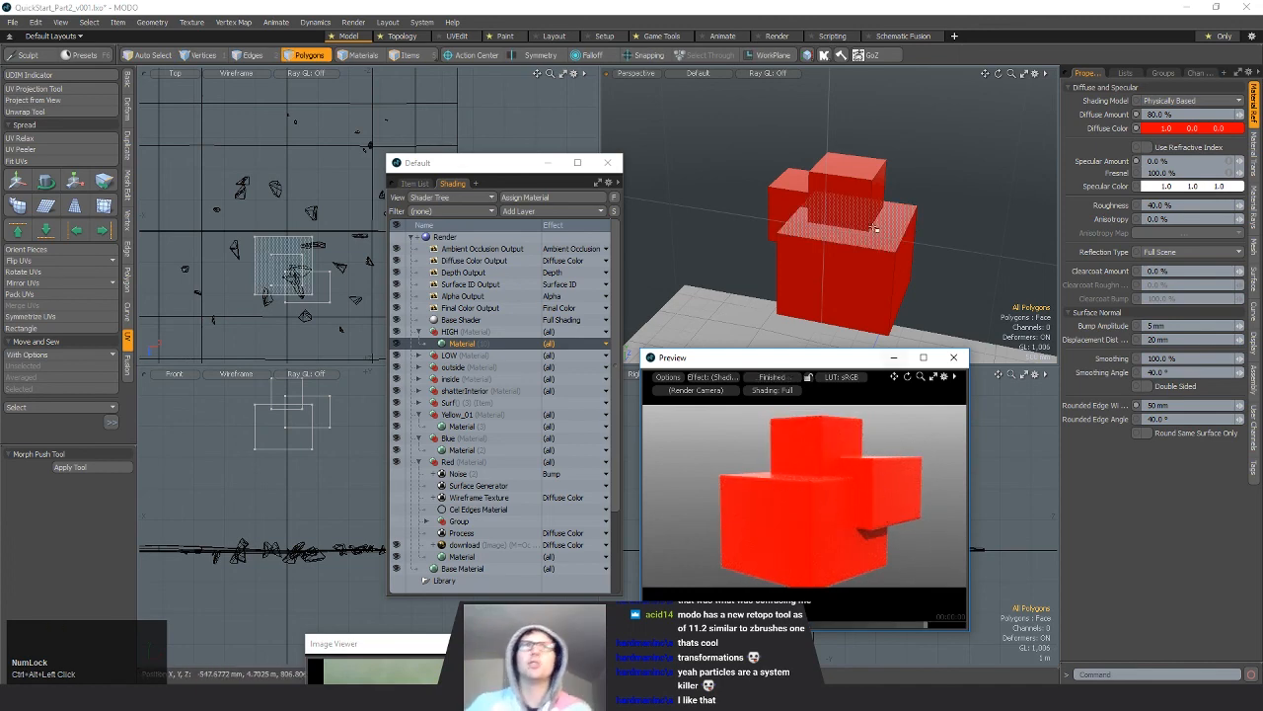
Step: Review the Bake Wizard's file settings, the HIGH source and LOW target meshes, and the HIGH material's bake selection
left_click(660, 37)
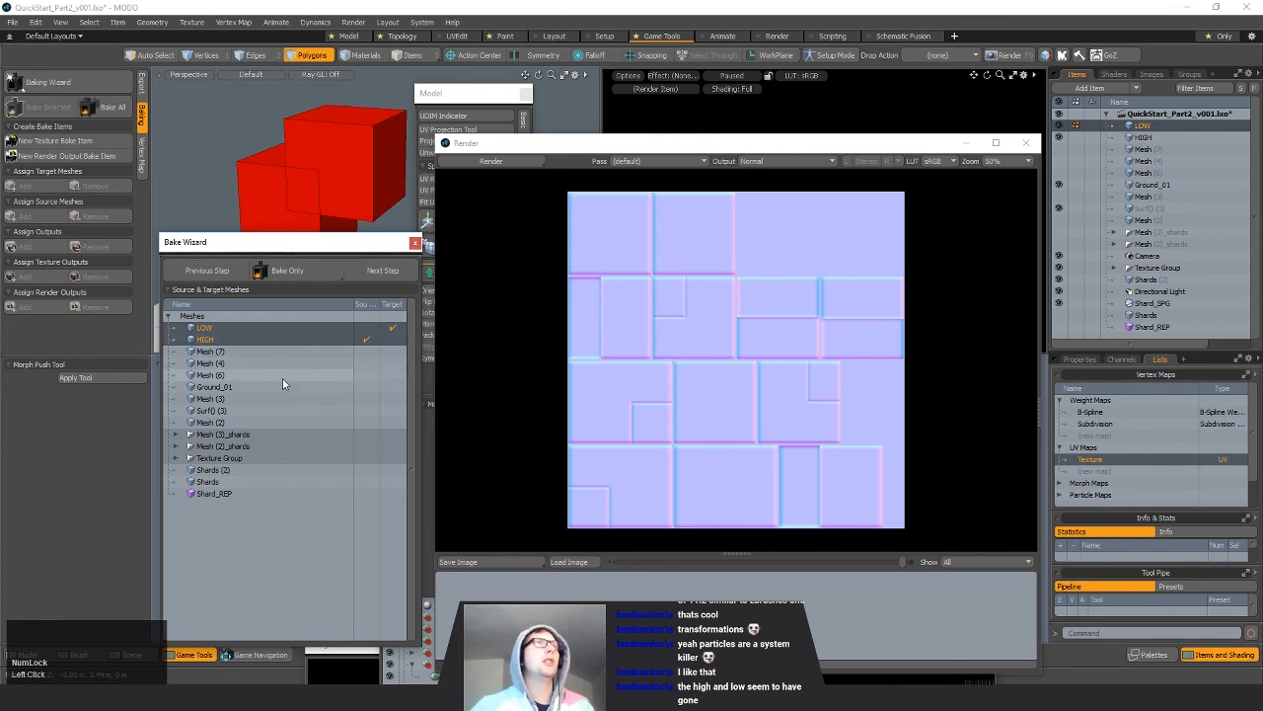
left_click(205, 272)
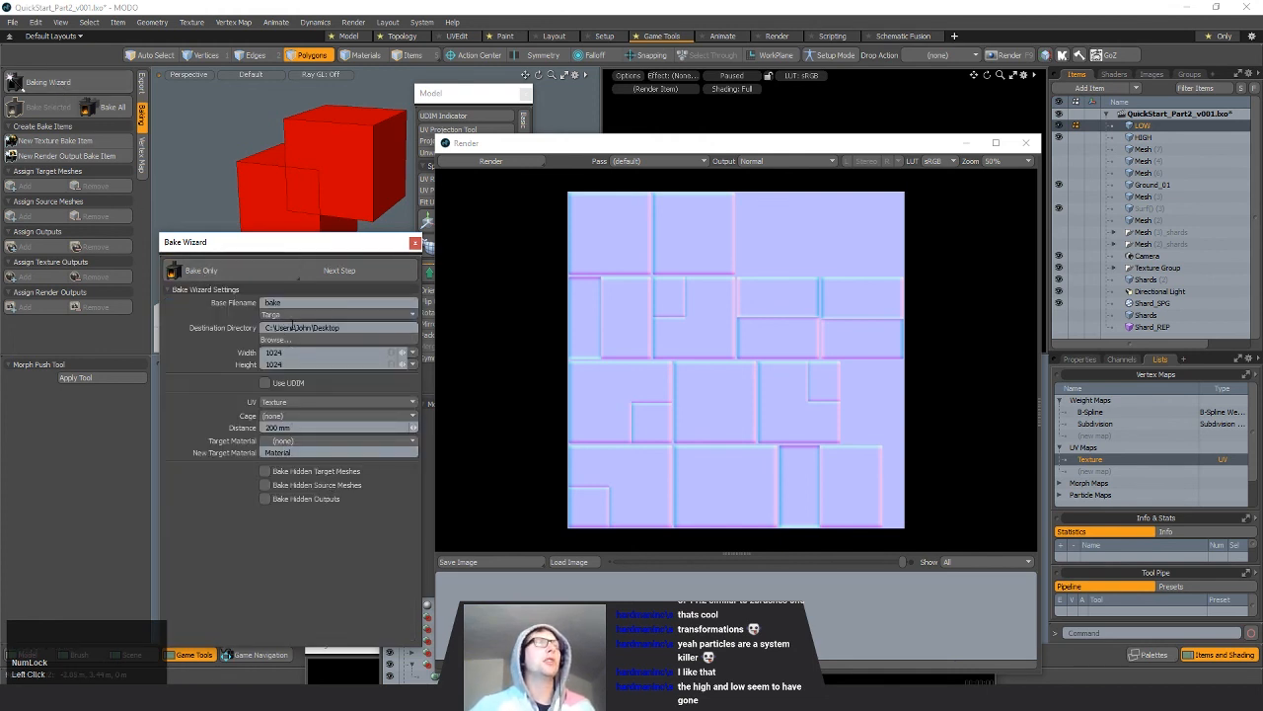
left_click(333, 272)
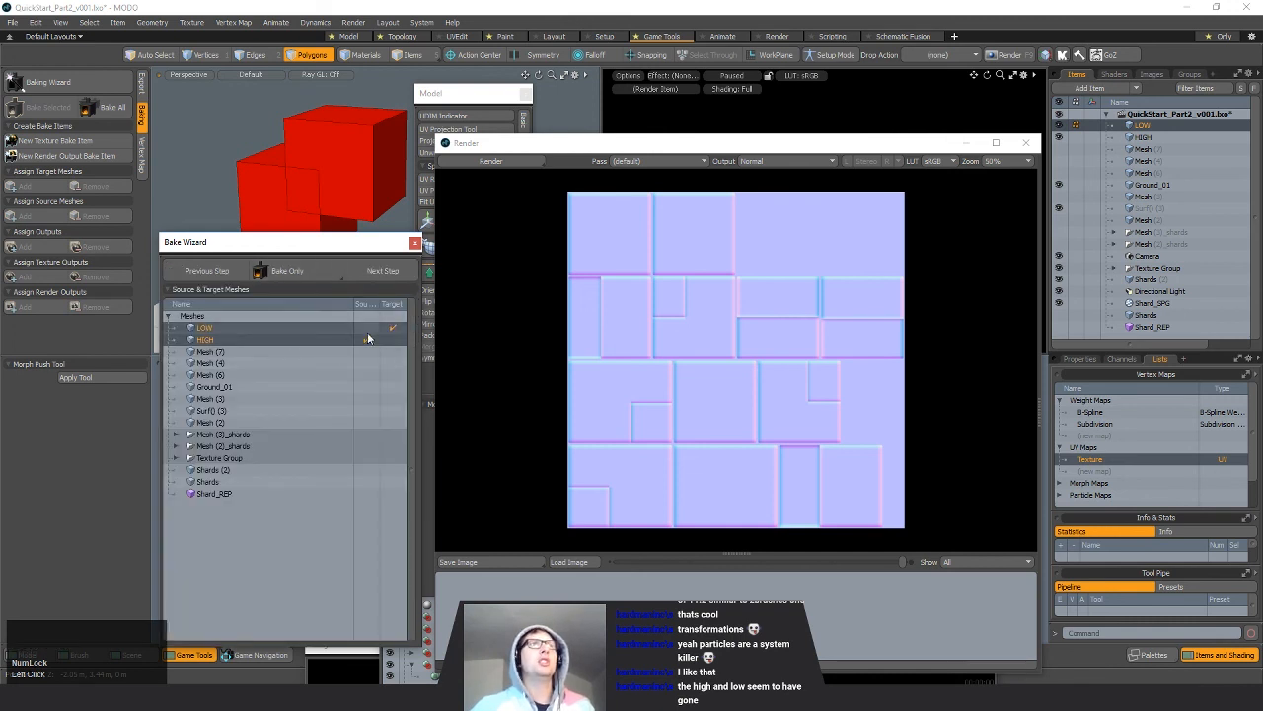
left_click(375, 268)
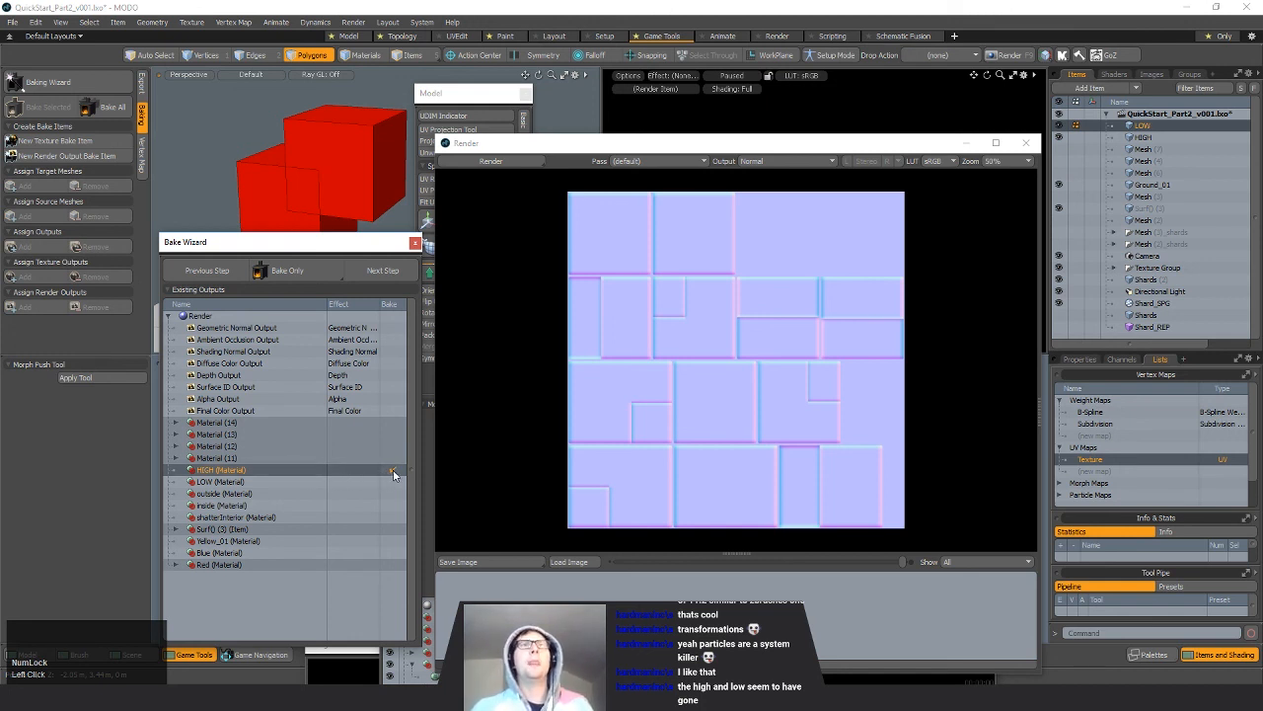
left_click(375, 275)
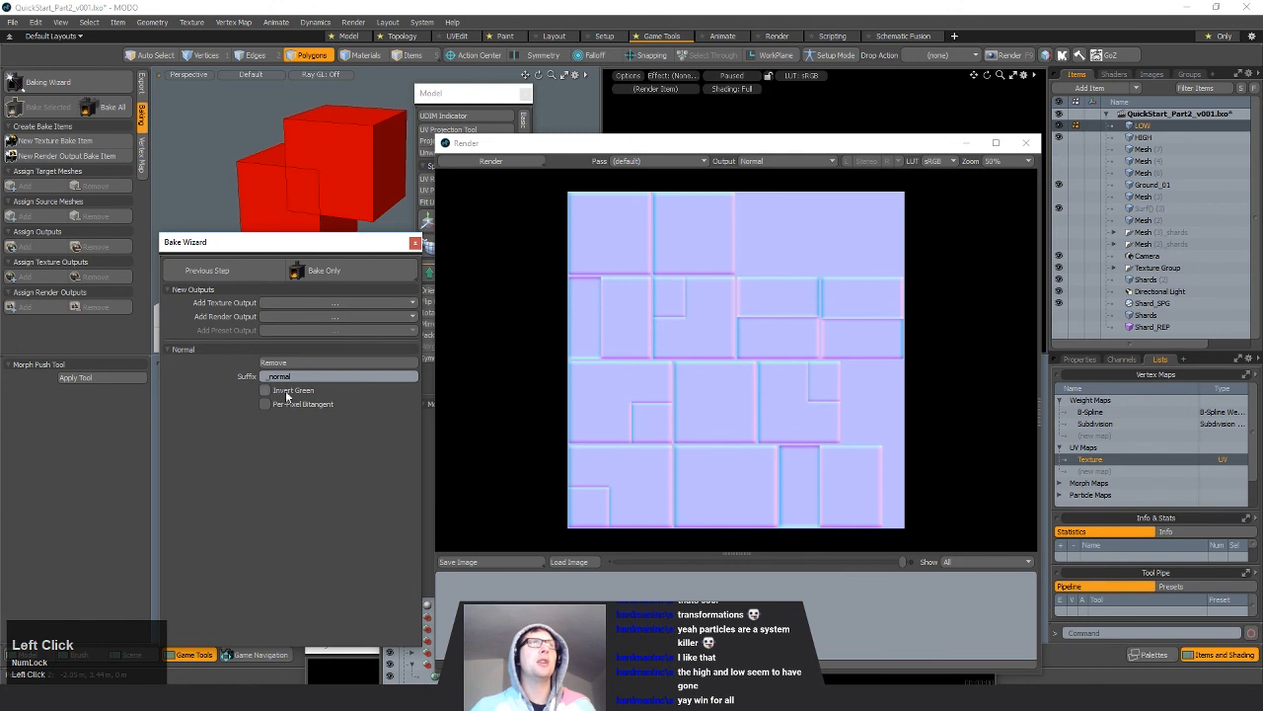
Step: Add a Diffuse Color texture output alongside the normal output and run the bake
left_click(313, 302)
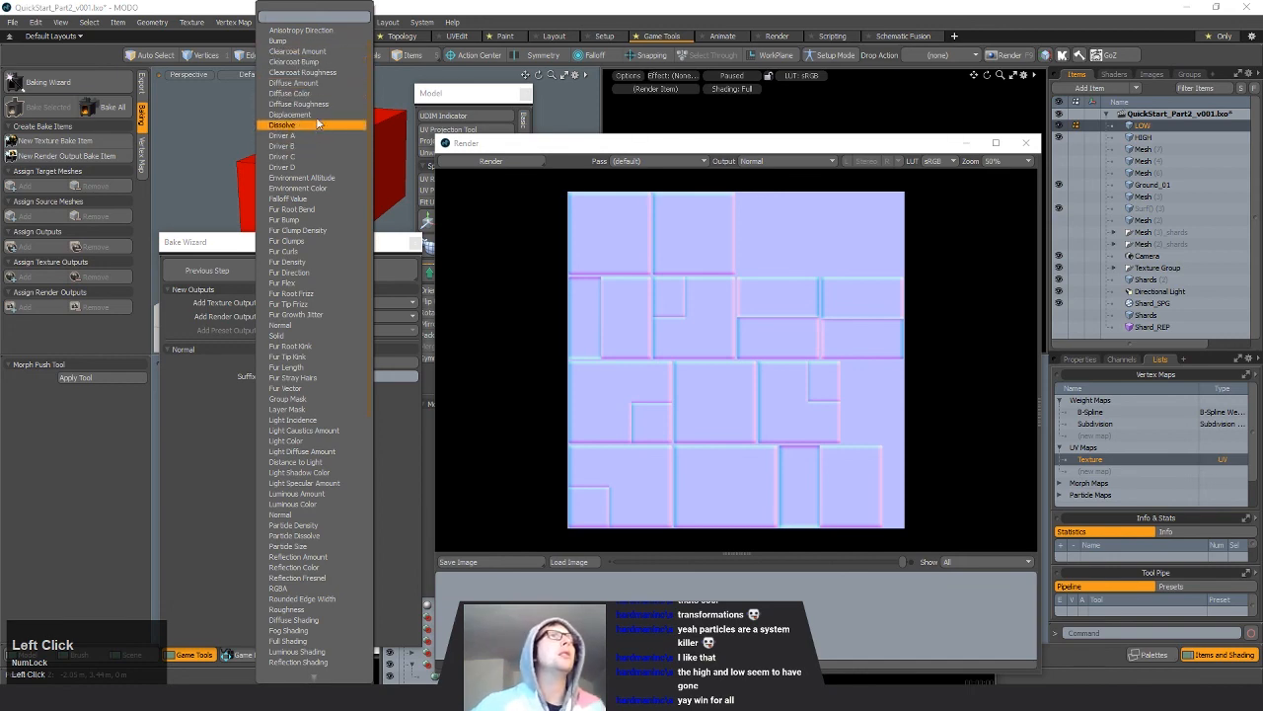
left_click(294, 92)
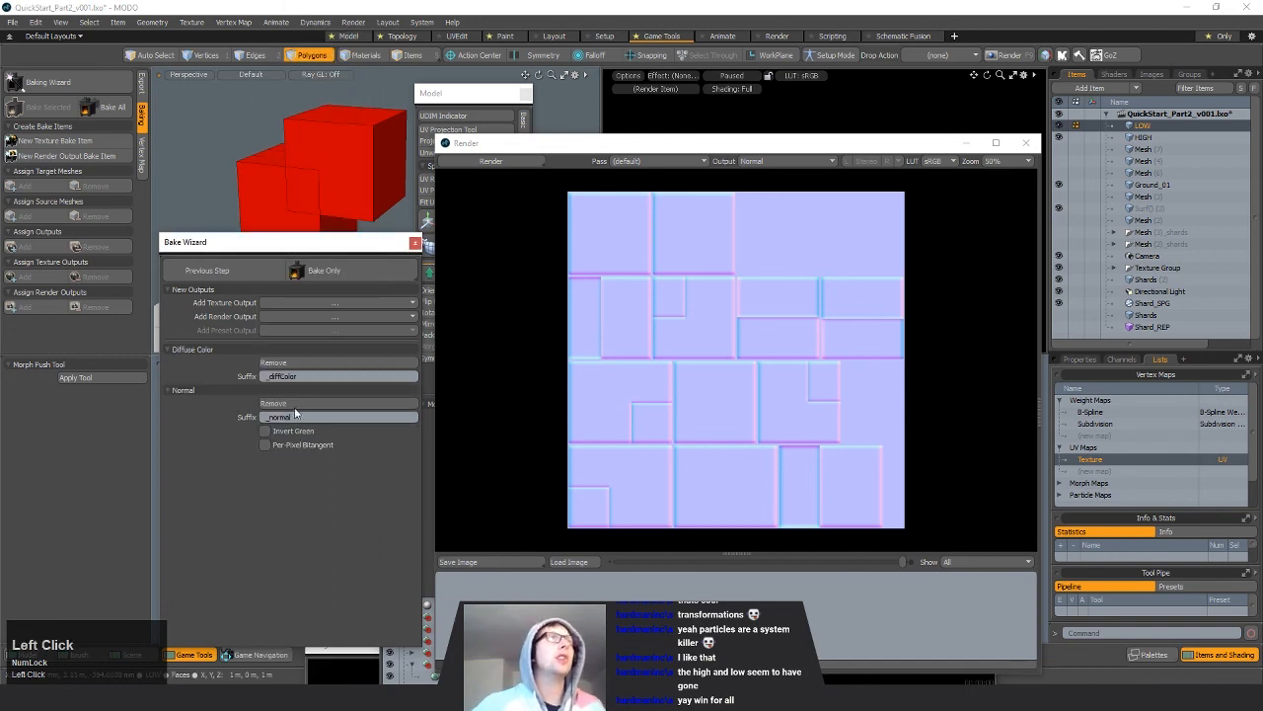
left_click(336, 266)
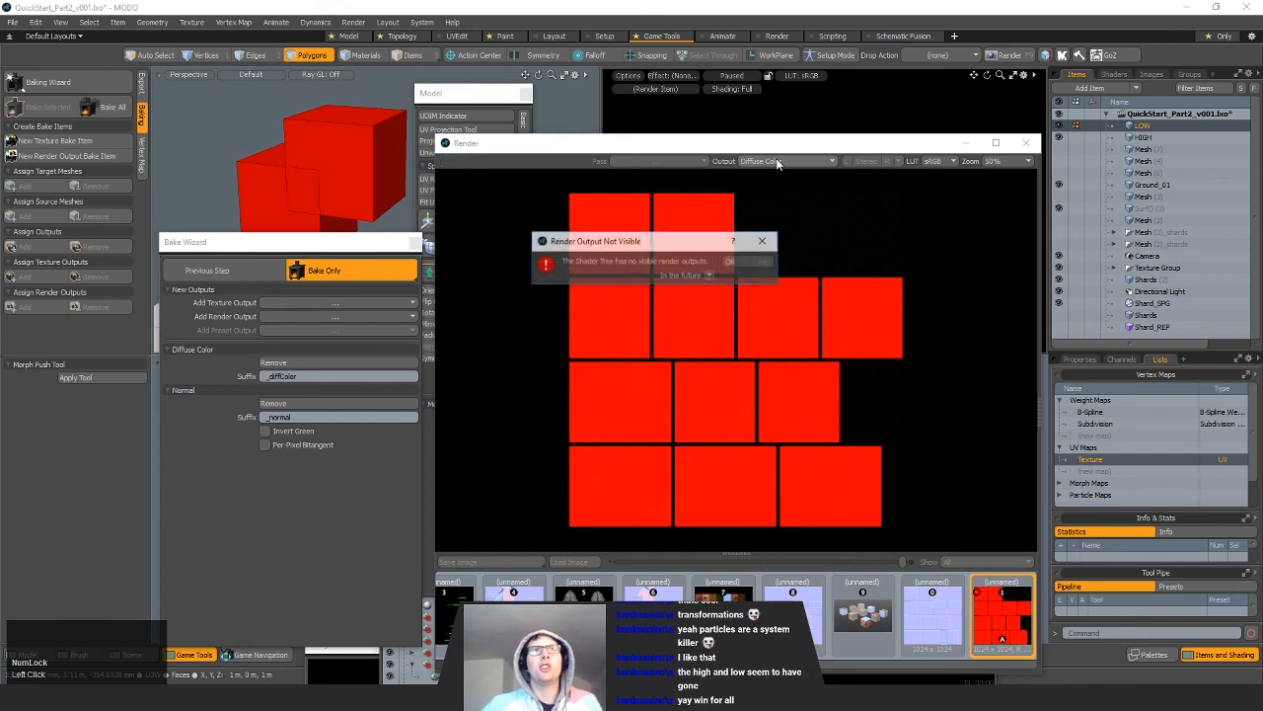
left_click(730, 261)
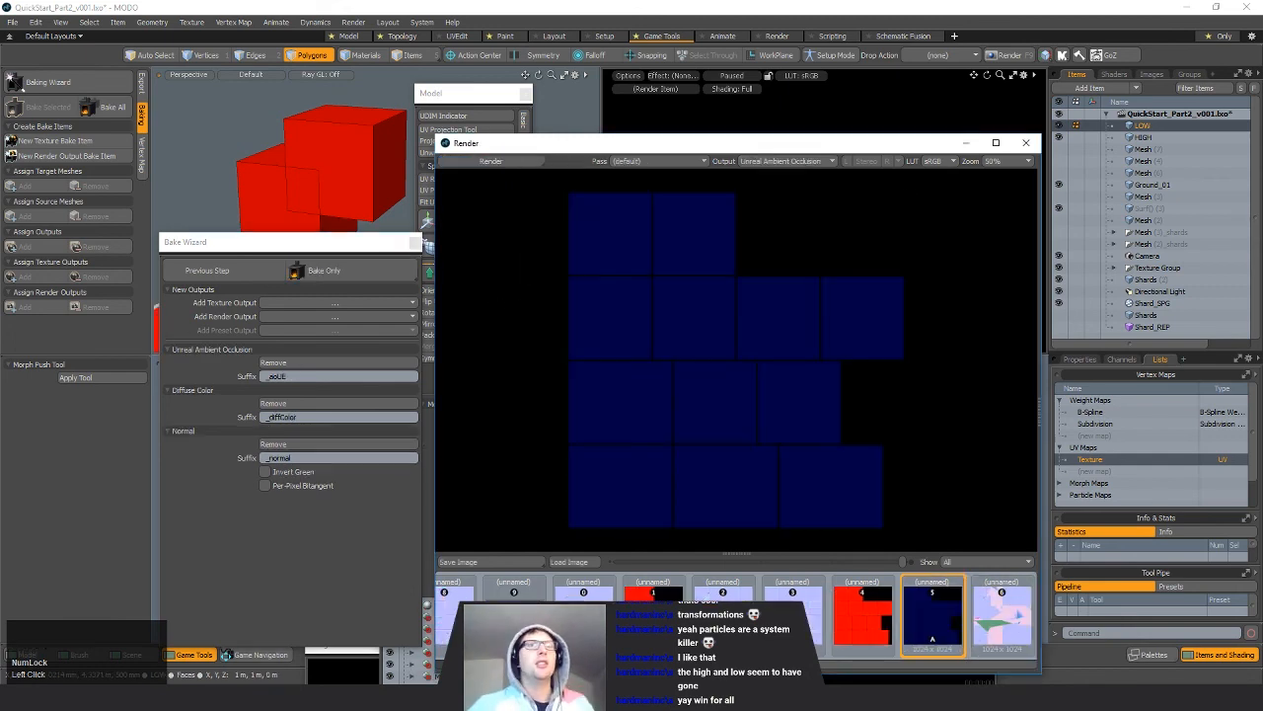
Step: Export only the LOW mesh to the Desktop in Autodesk FBX 2015 format
right_click(1157, 130)
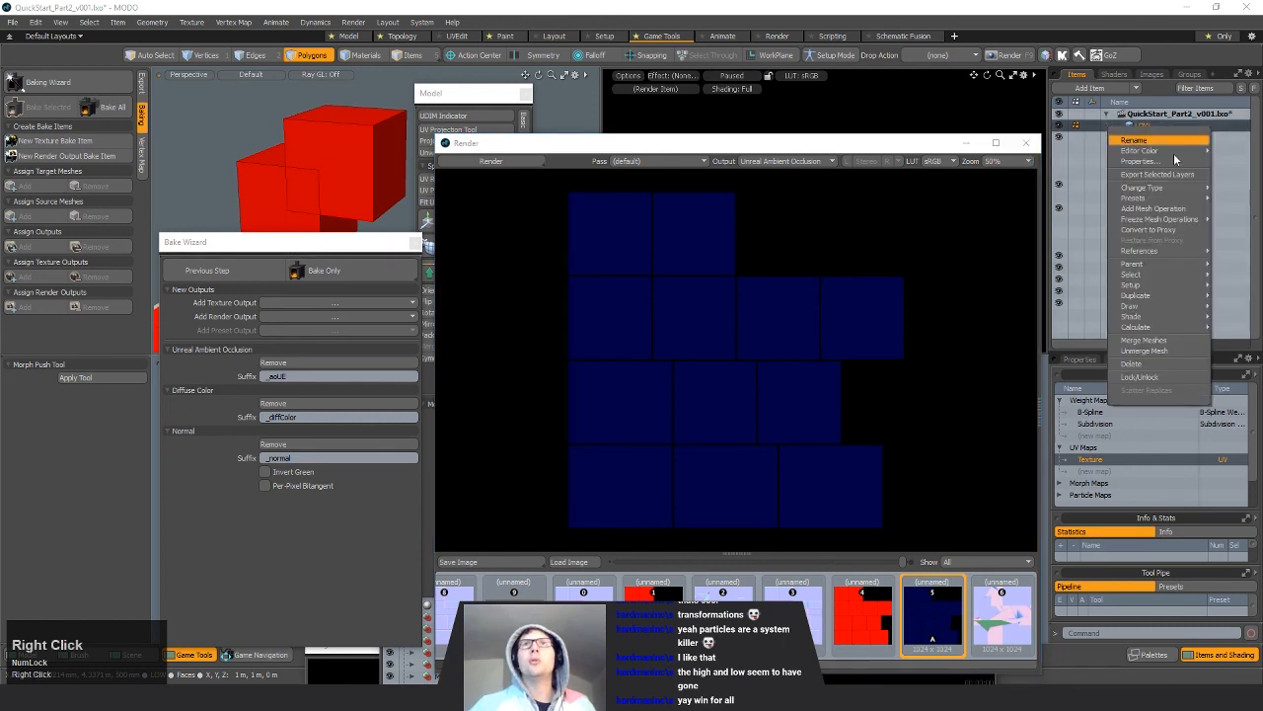
left_click(1161, 174)
left_click(665, 246)
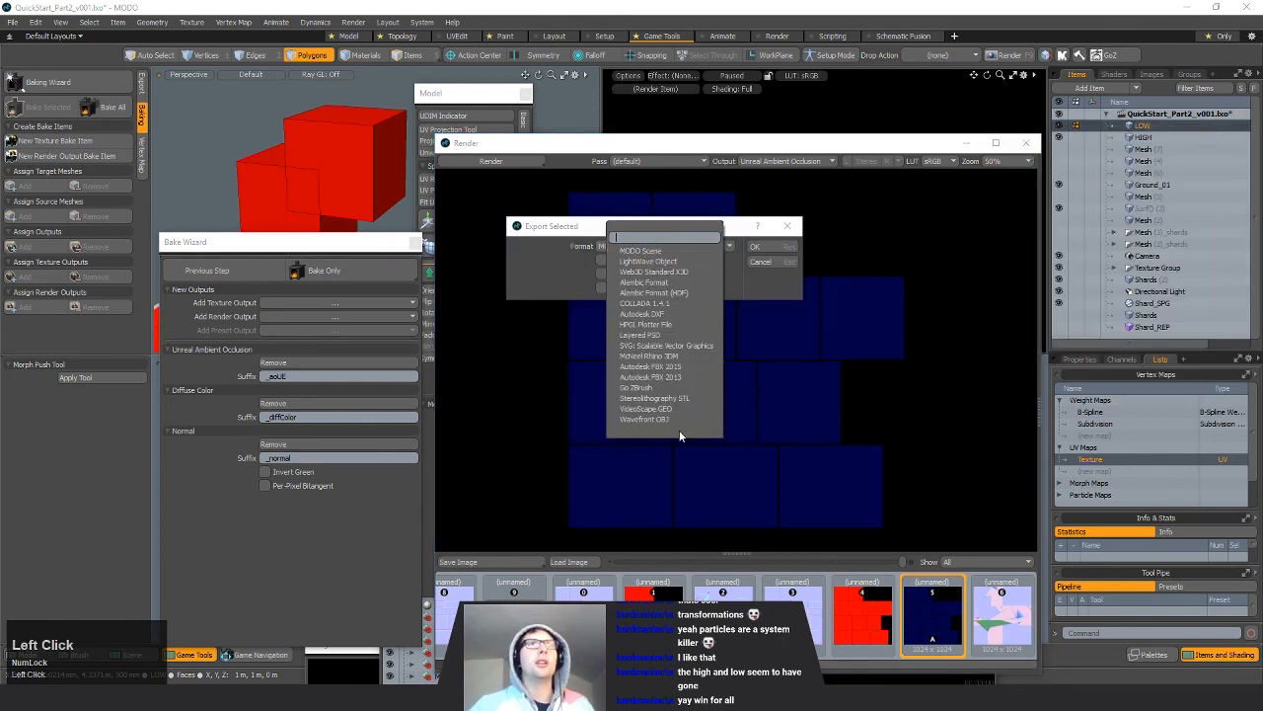
left_click(646, 372)
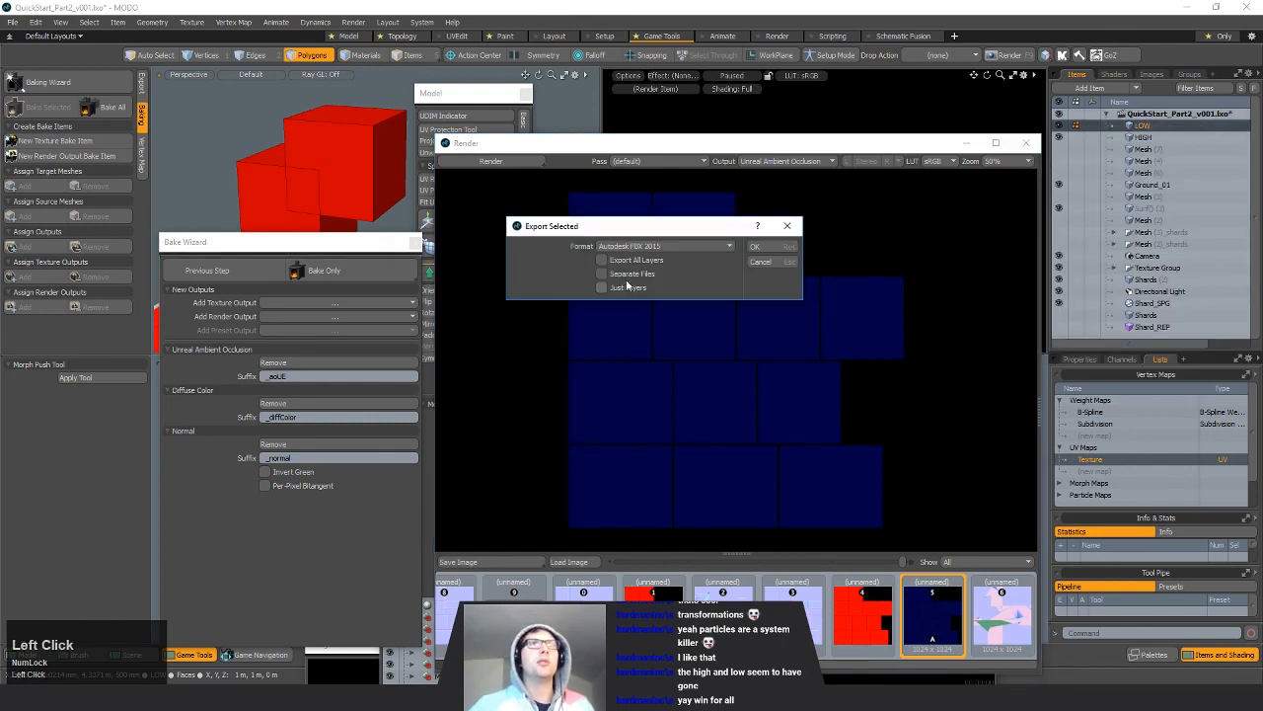
left_click(755, 262)
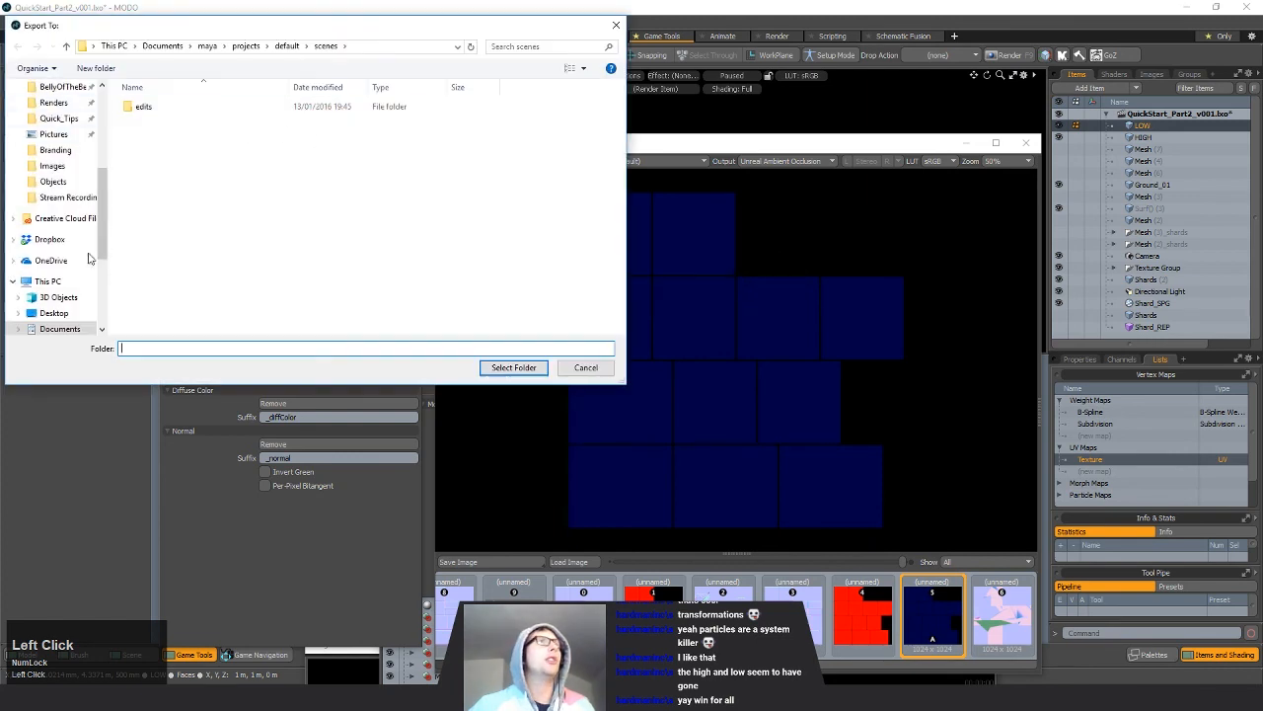
left_click(54, 312)
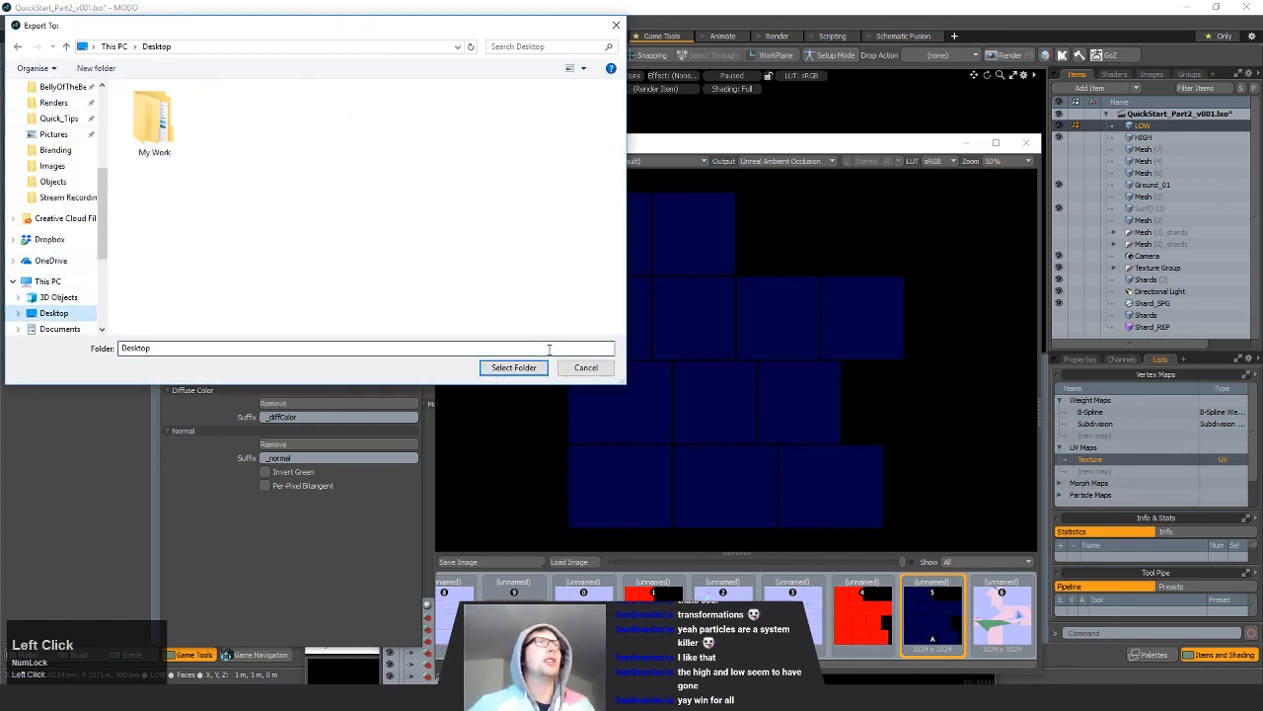
left_click(514, 367)
left_click(844, 263)
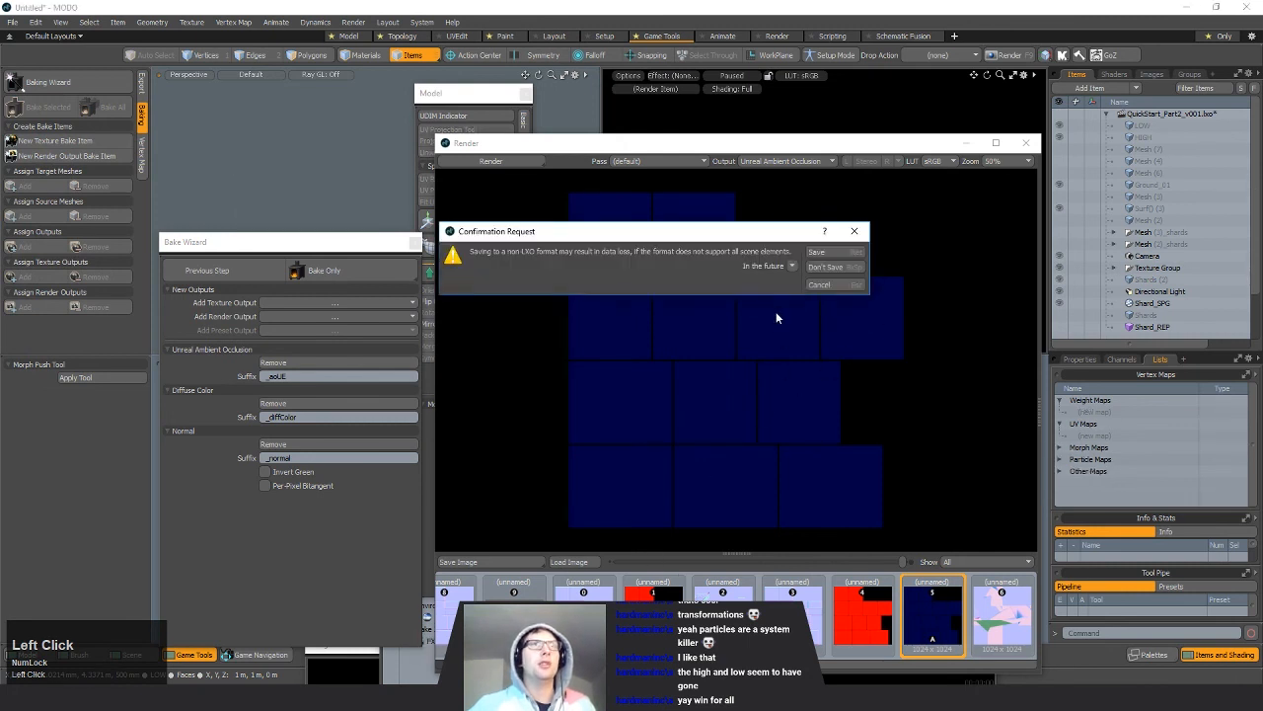
left_click(845, 253)
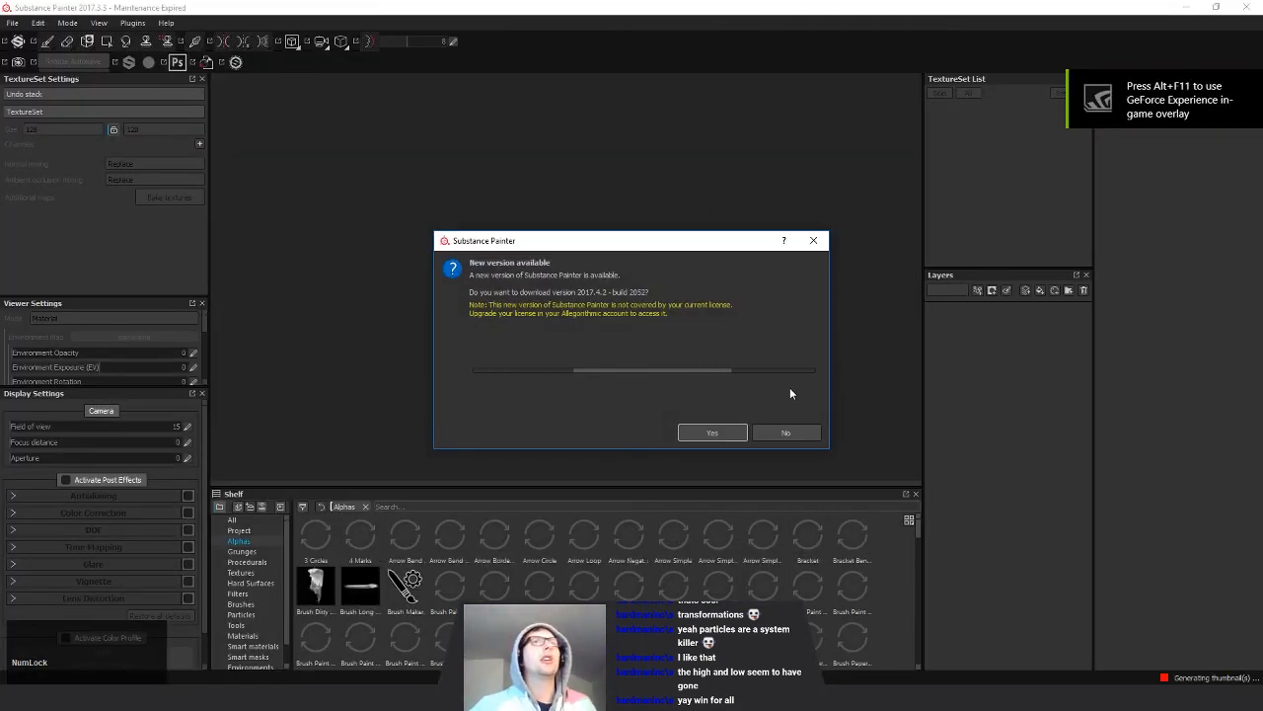
Step: Switch to Substance Painter, decline the version update, and create a new project from LOW.fbx on the Desktop
left_click(783, 428)
left_click(11, 23)
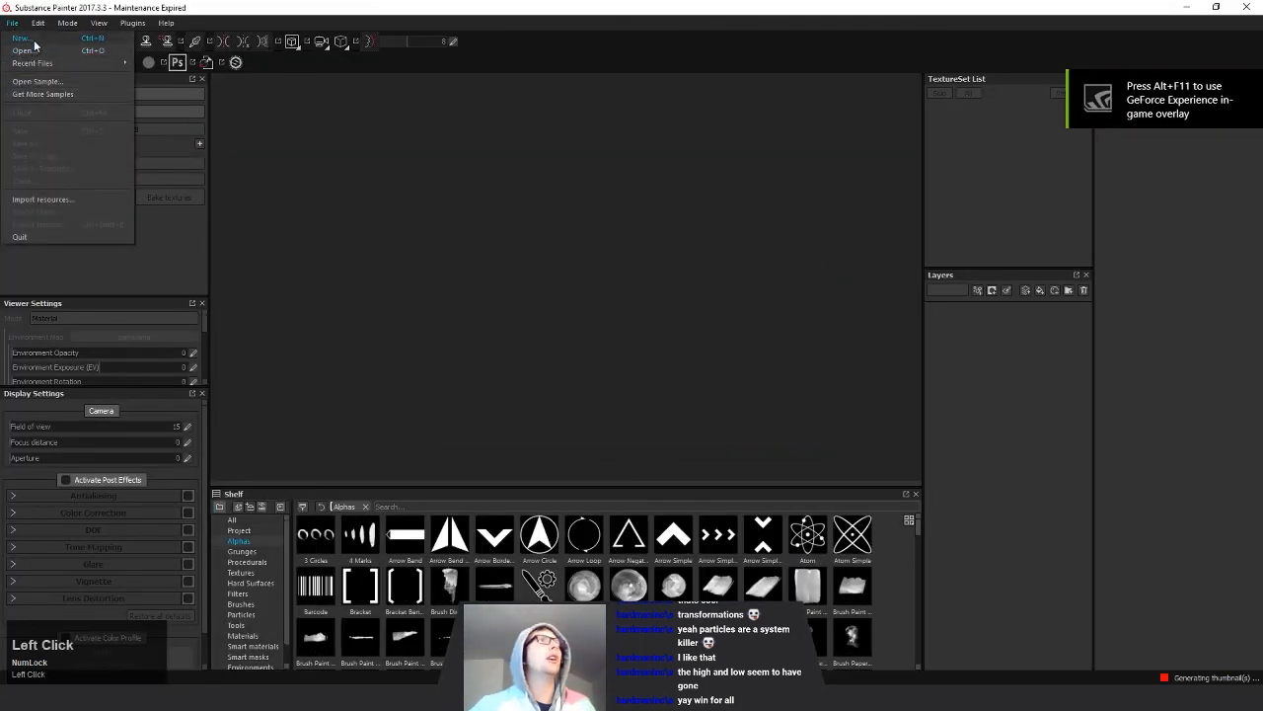
left_click(30, 45)
left_click(735, 230)
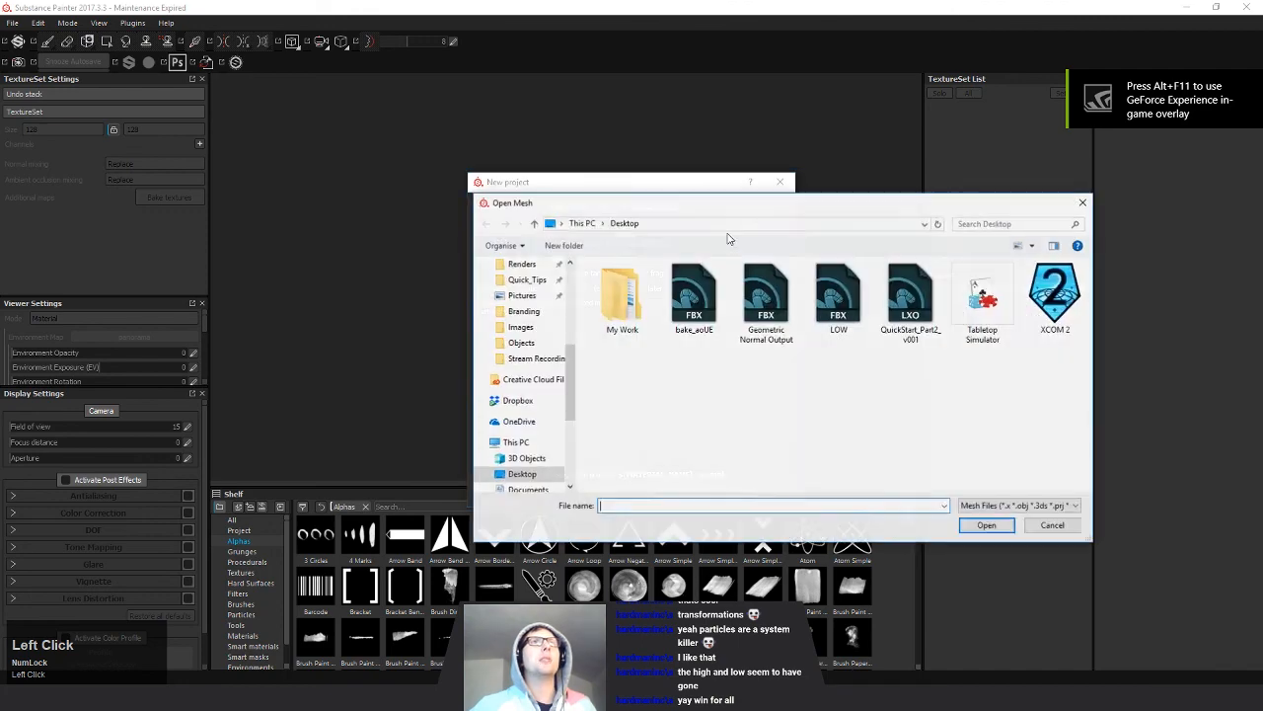
left_click(841, 301)
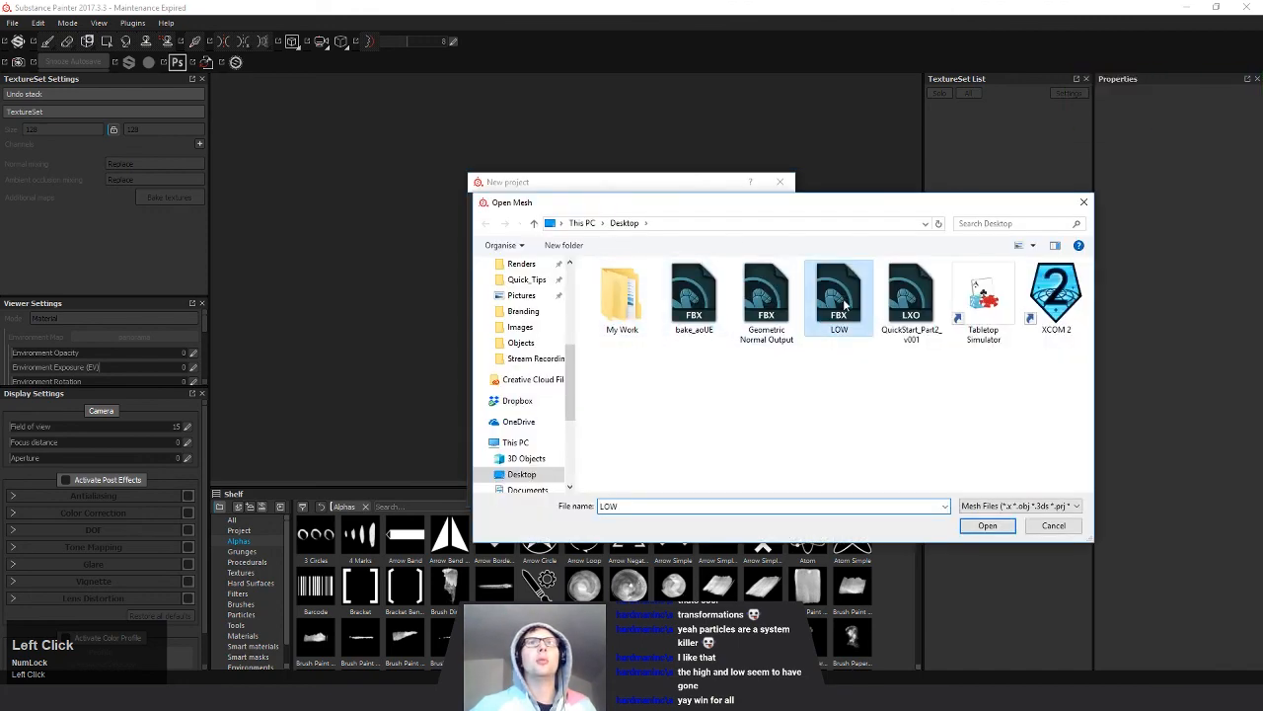
left_click(977, 526)
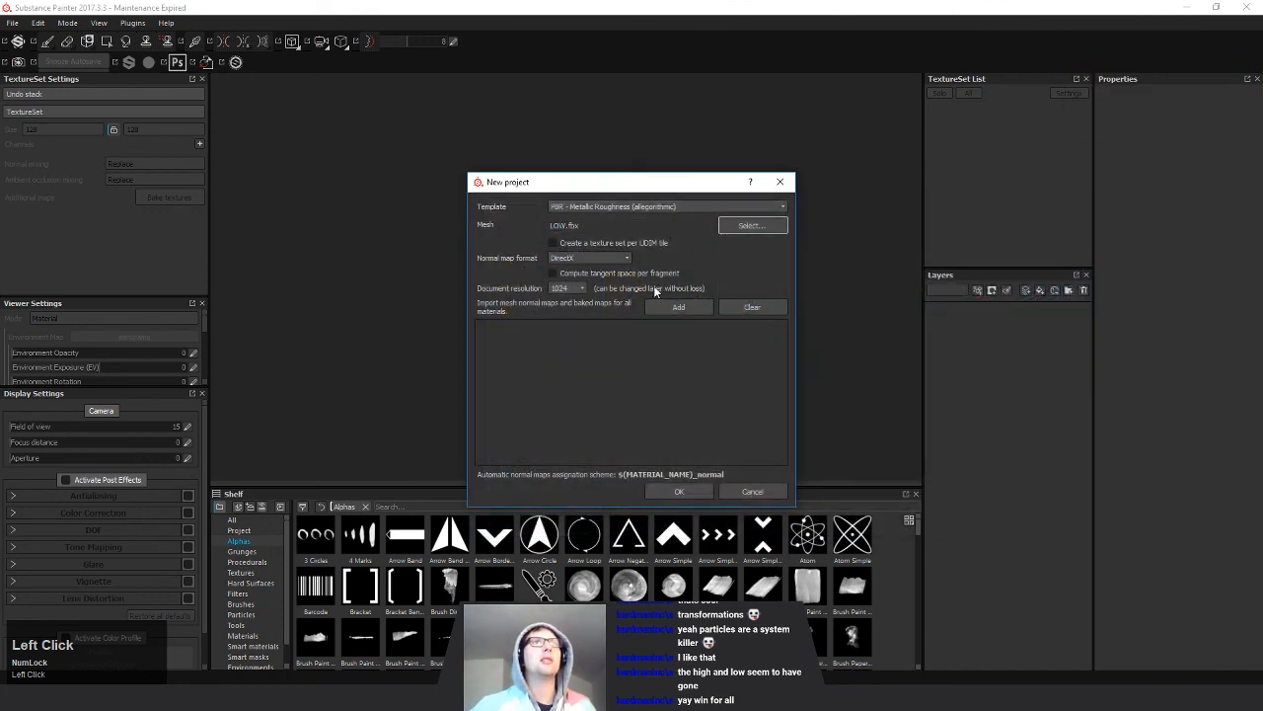
left_click(678, 491)
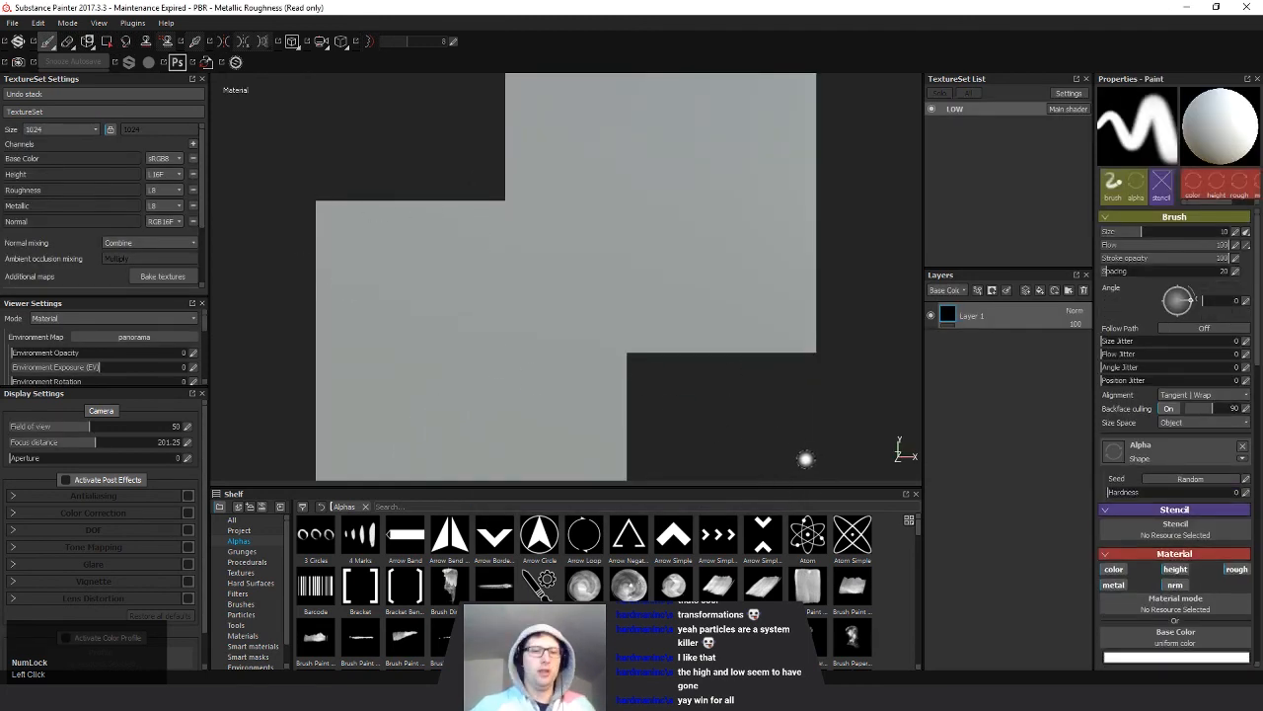
Step: Inspect the imported cubes from an angle and show the 3D and UV views side by side
left_click_drag(806, 458, 641, 369, "alt")
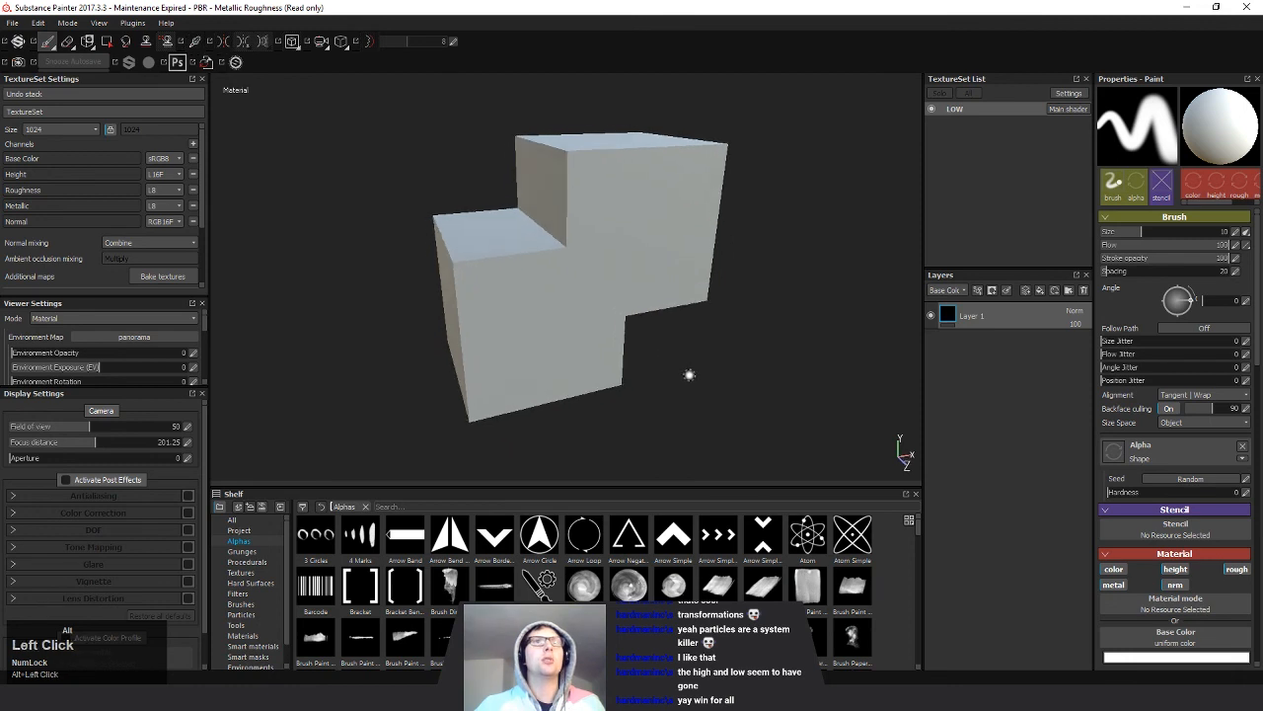
middle_click_drag(417, 129, 400, 146, "alt")
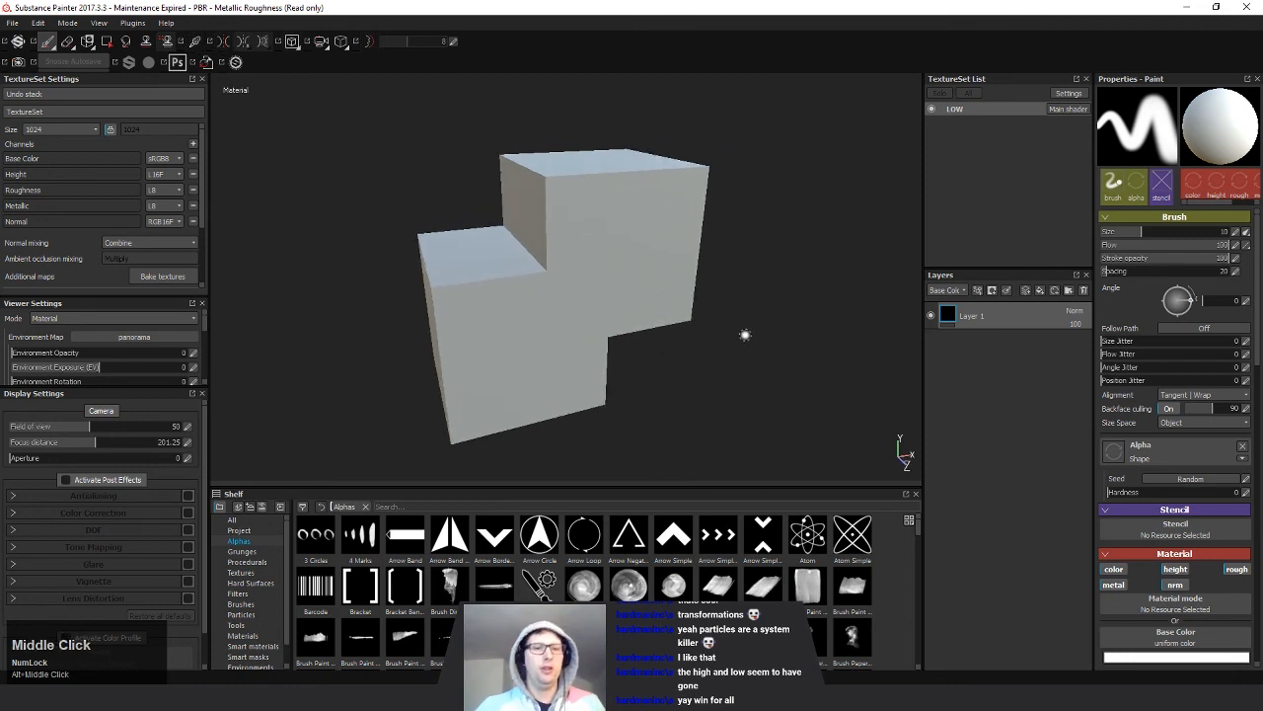
key("F1")
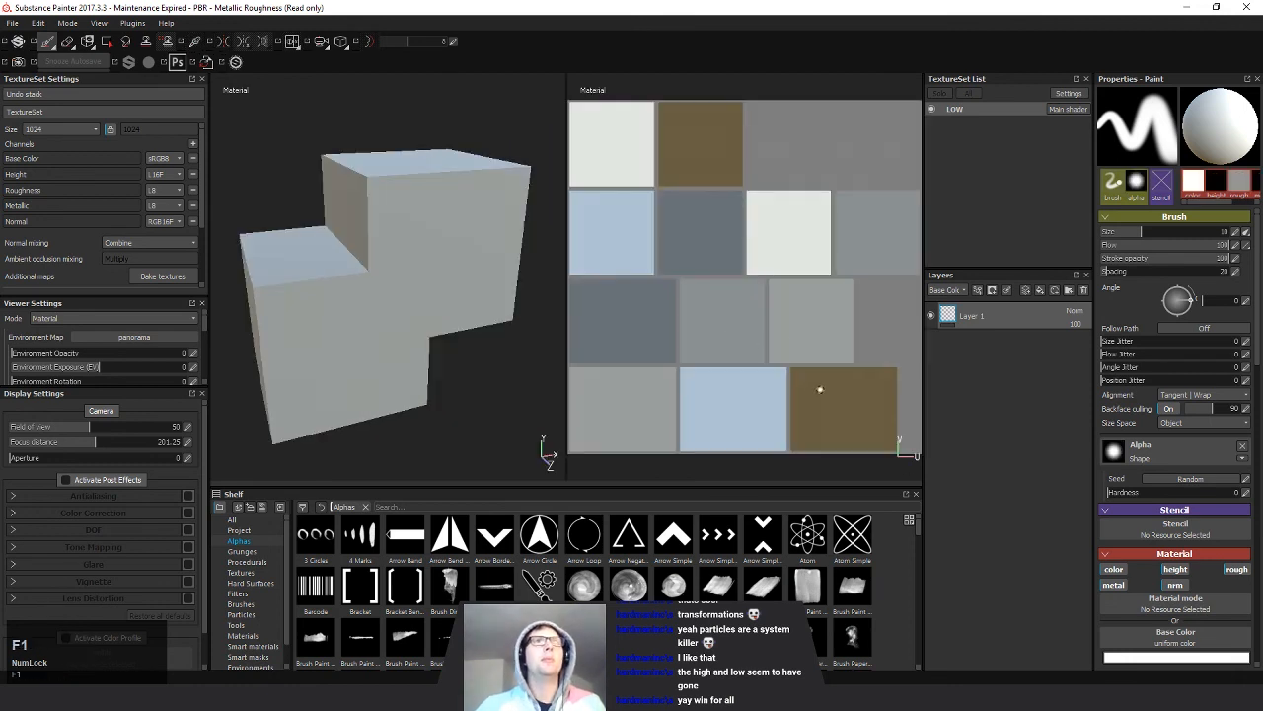
right_click_drag(427, 392, 369, 364, "alt")
middle_click_drag(369, 364, 353, 643, "alt")
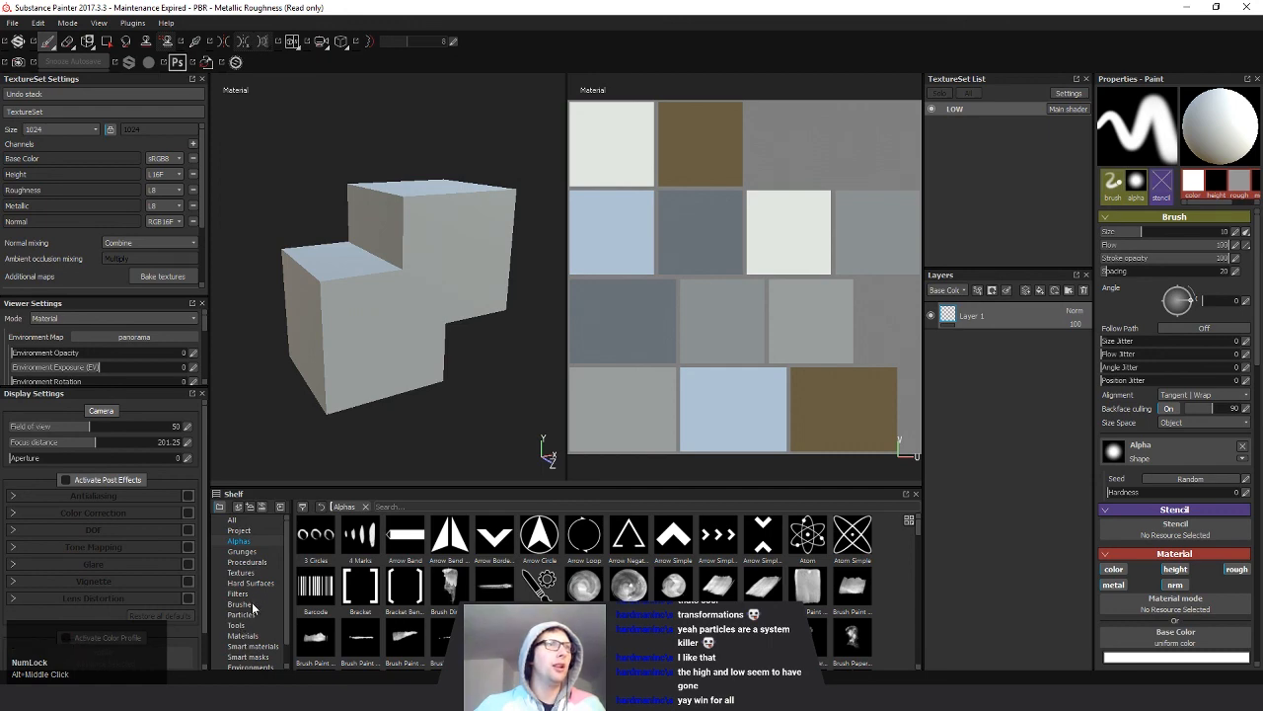
Step: Import bake_normal.tga from the Desktop into the current session as a texture resource
left_click(241, 572)
left_click(281, 507)
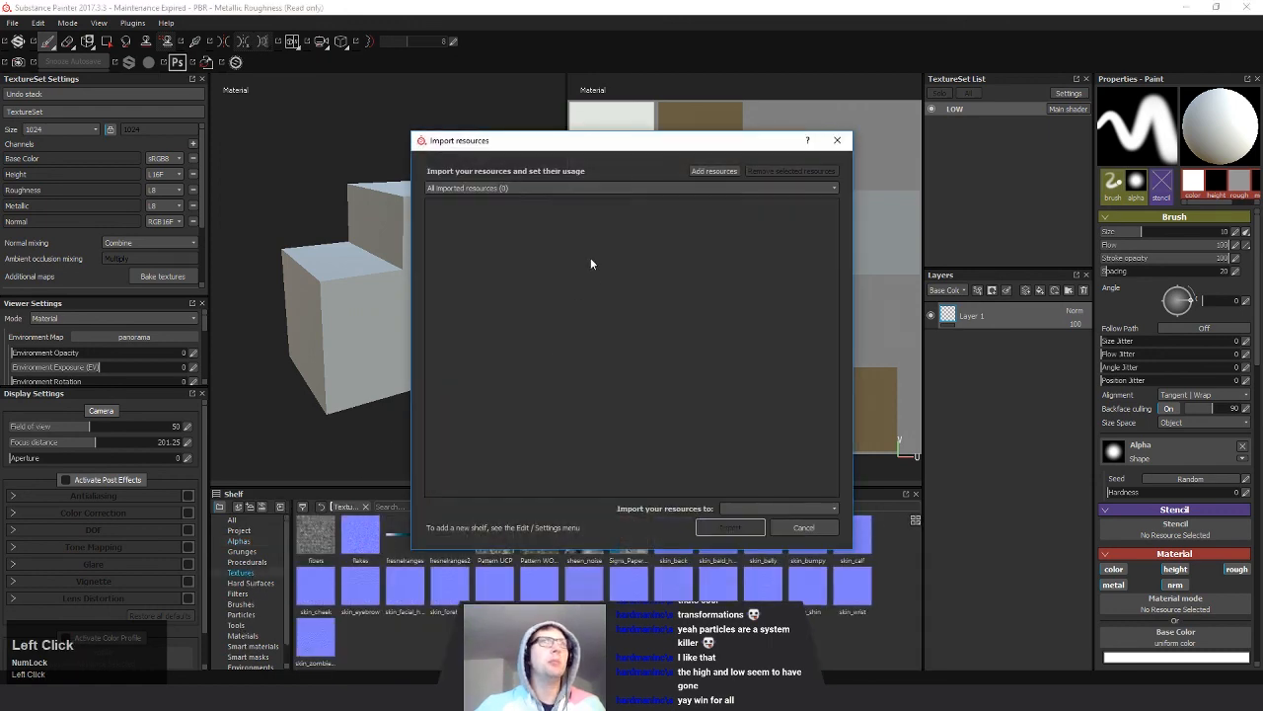
left_click(720, 172)
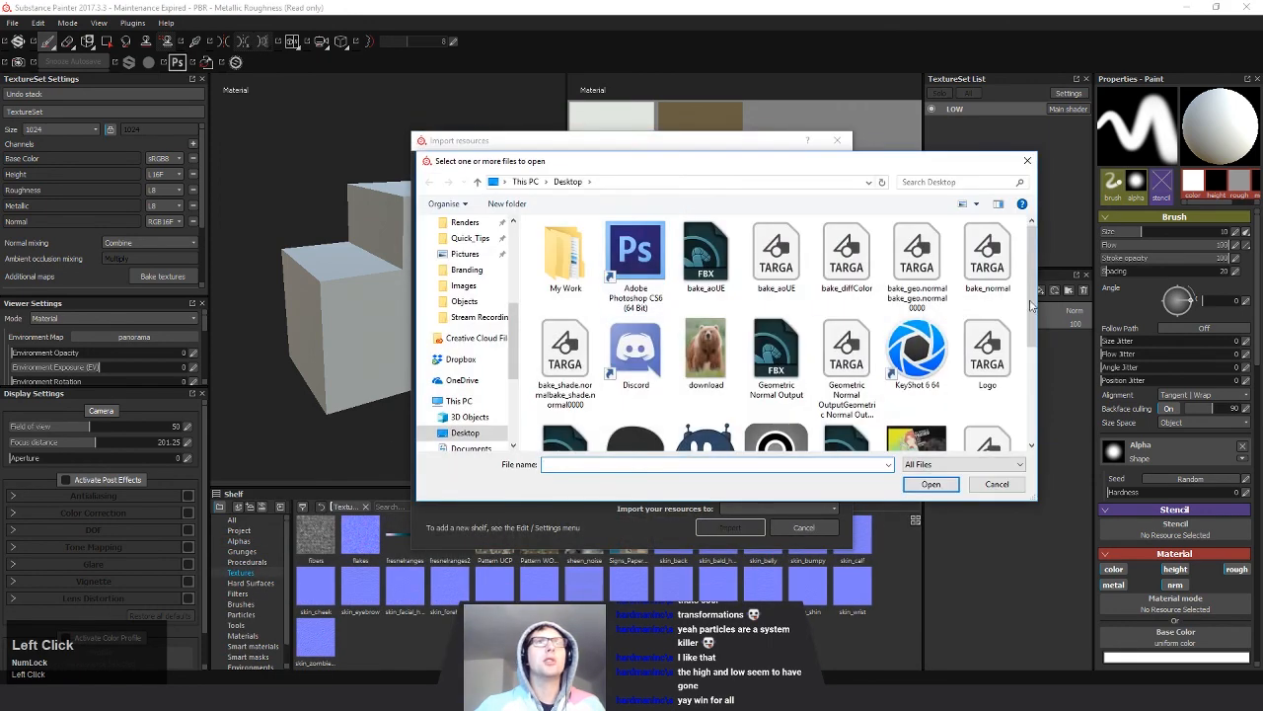
left_click(987, 258)
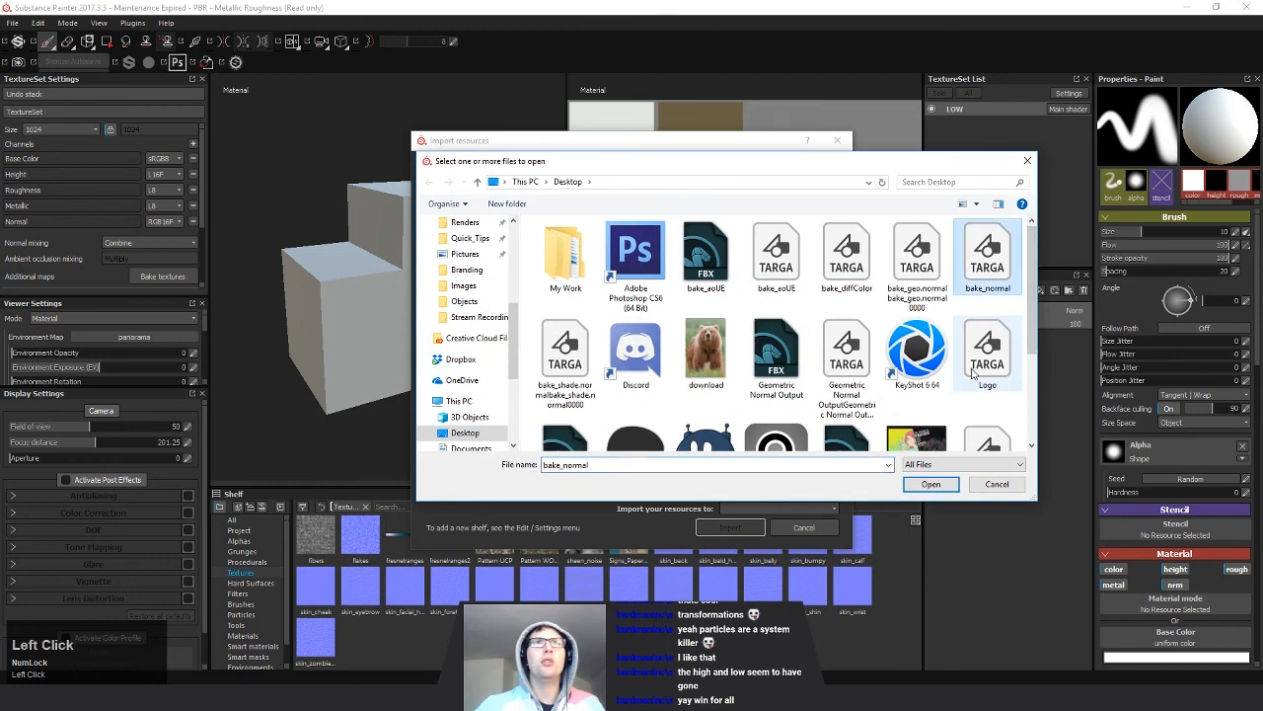
left_click(931, 485)
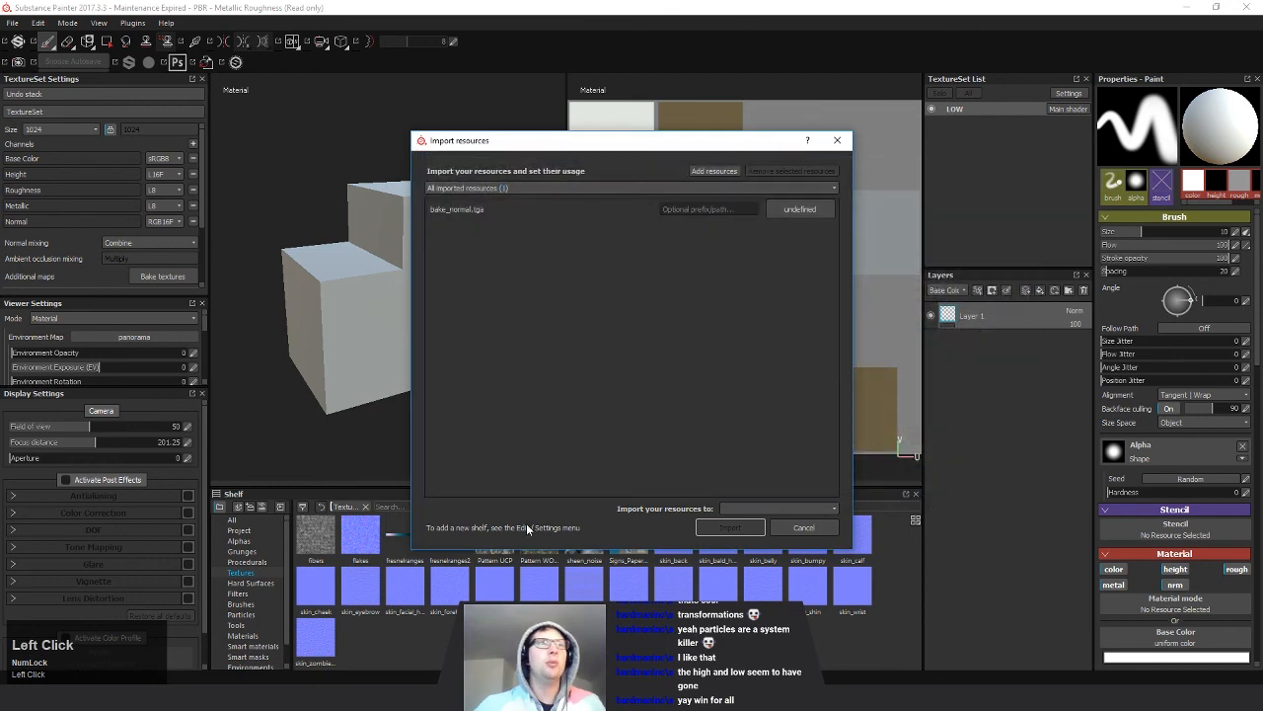
left_click(800, 208)
left_click(839, 255)
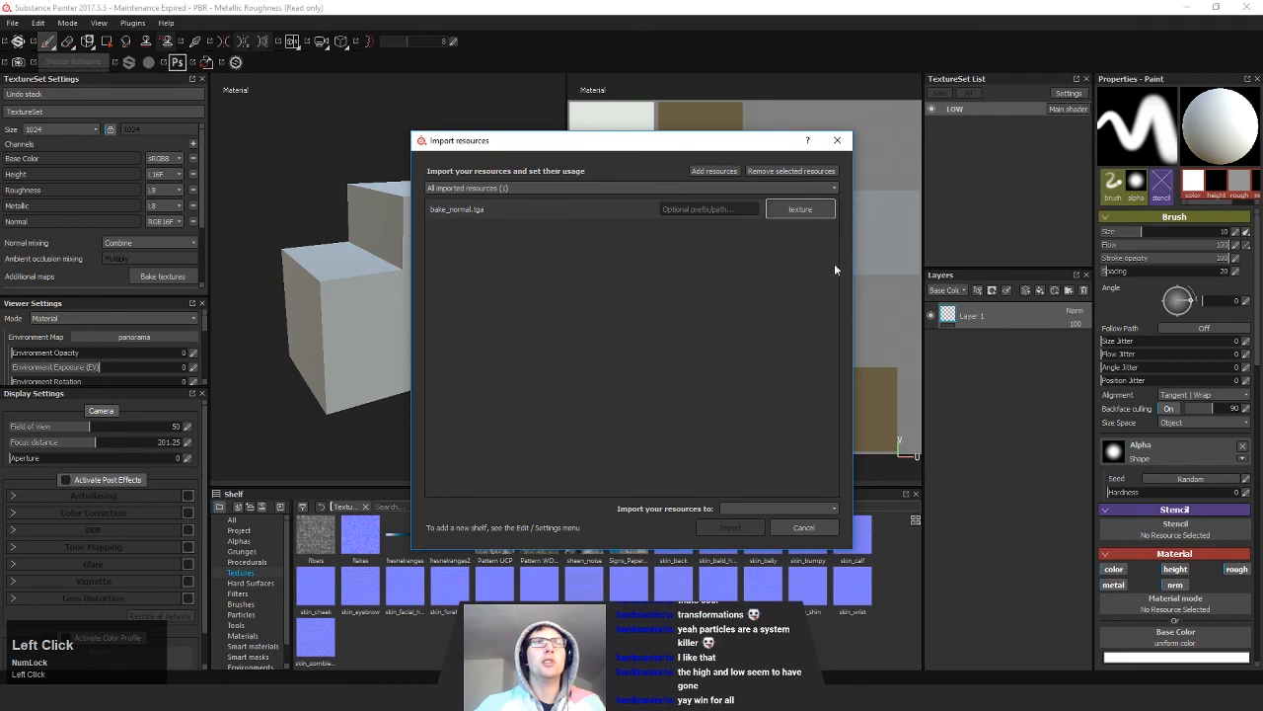
left_click(751, 510)
left_click(747, 517)
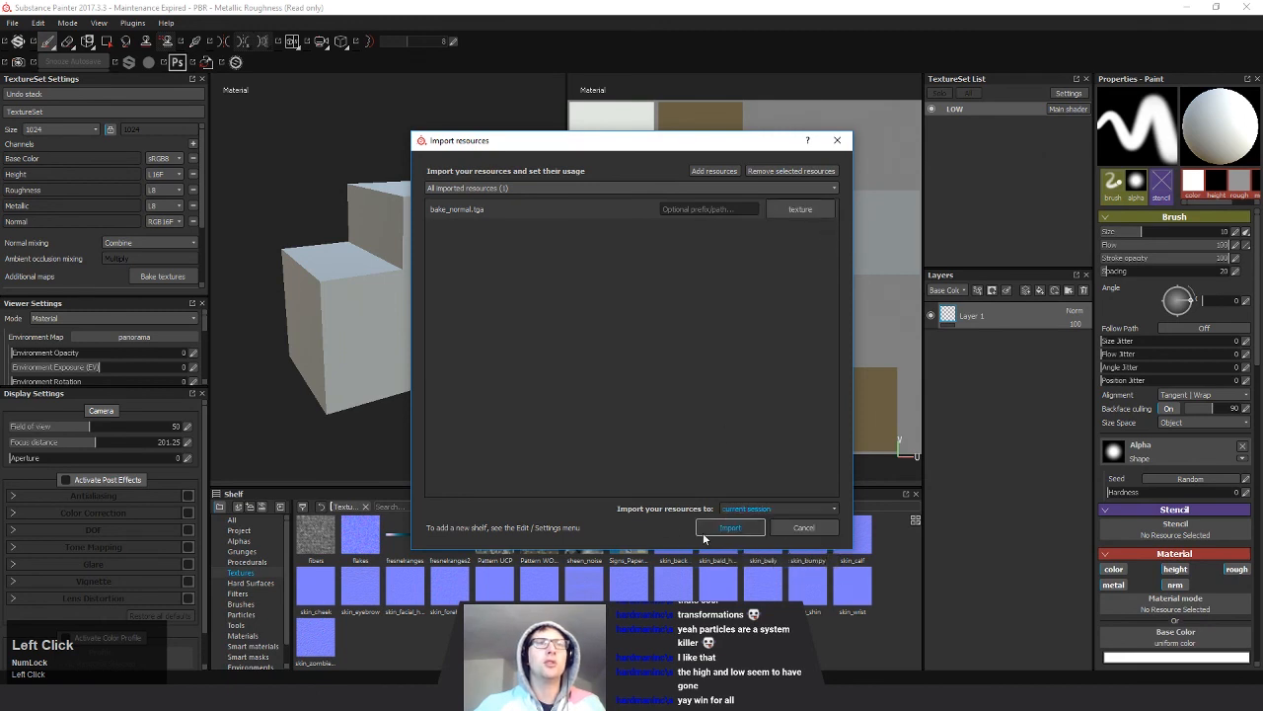
left_click(703, 532)
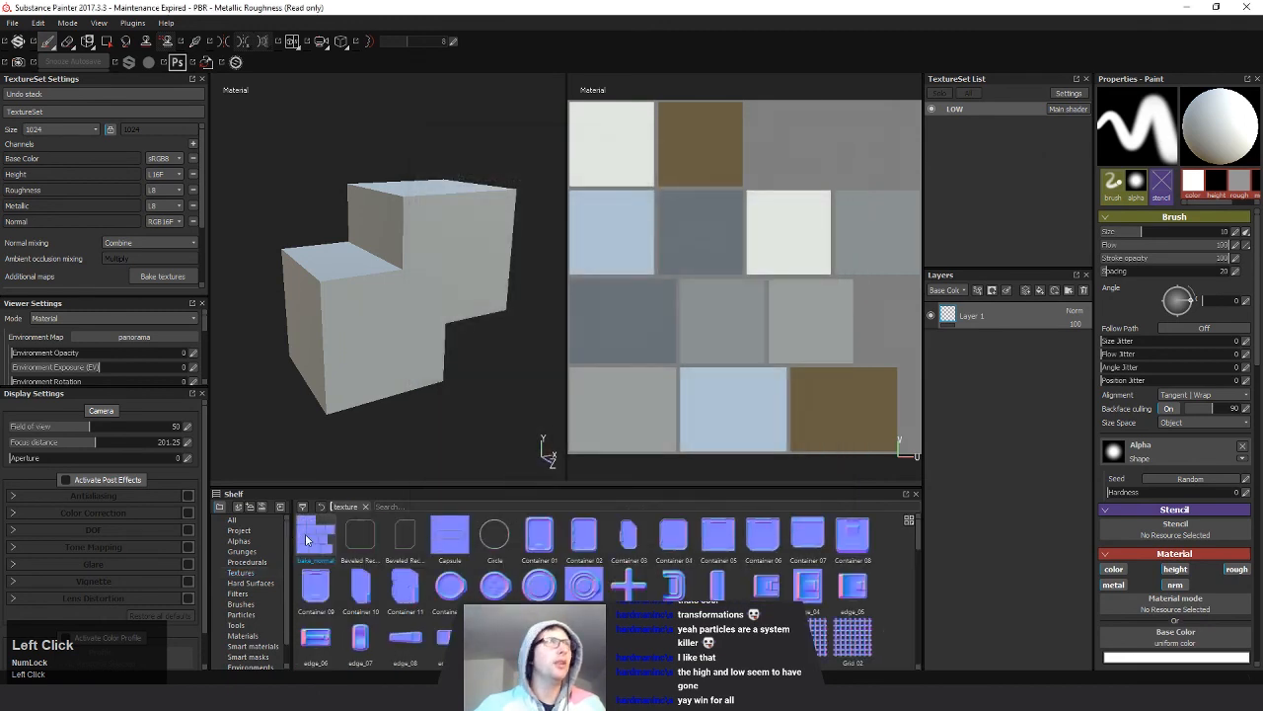
Step: Bake the additional maps for LOW at 1024 from the texture set settings, leaving out the Normal and ID maps
scroll(138, 227, "down", 3)
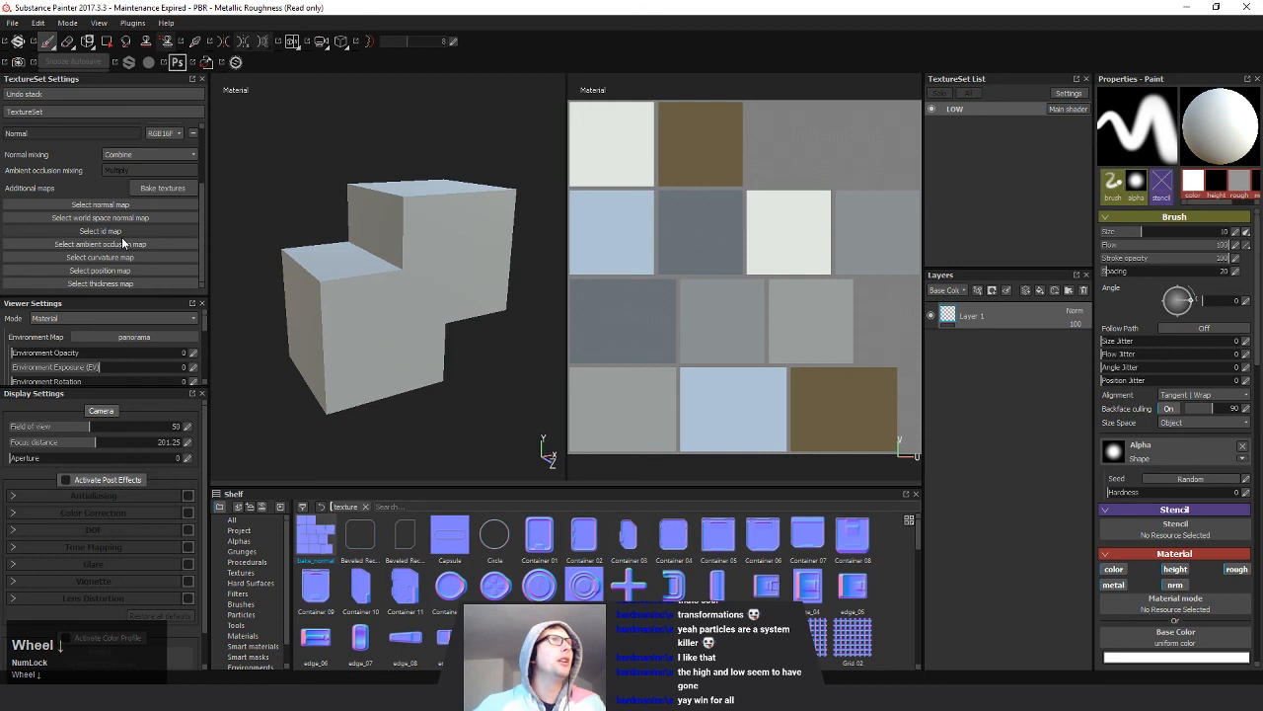
left_click(162, 187)
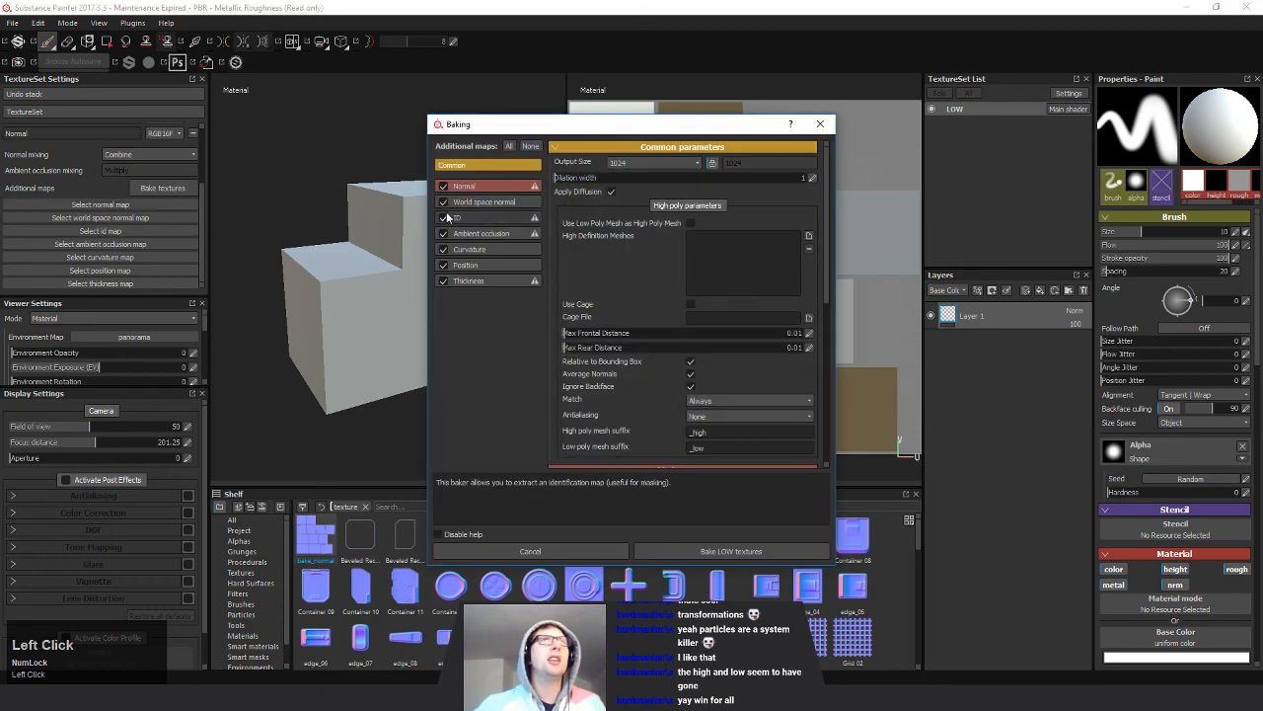
left_click(443, 186)
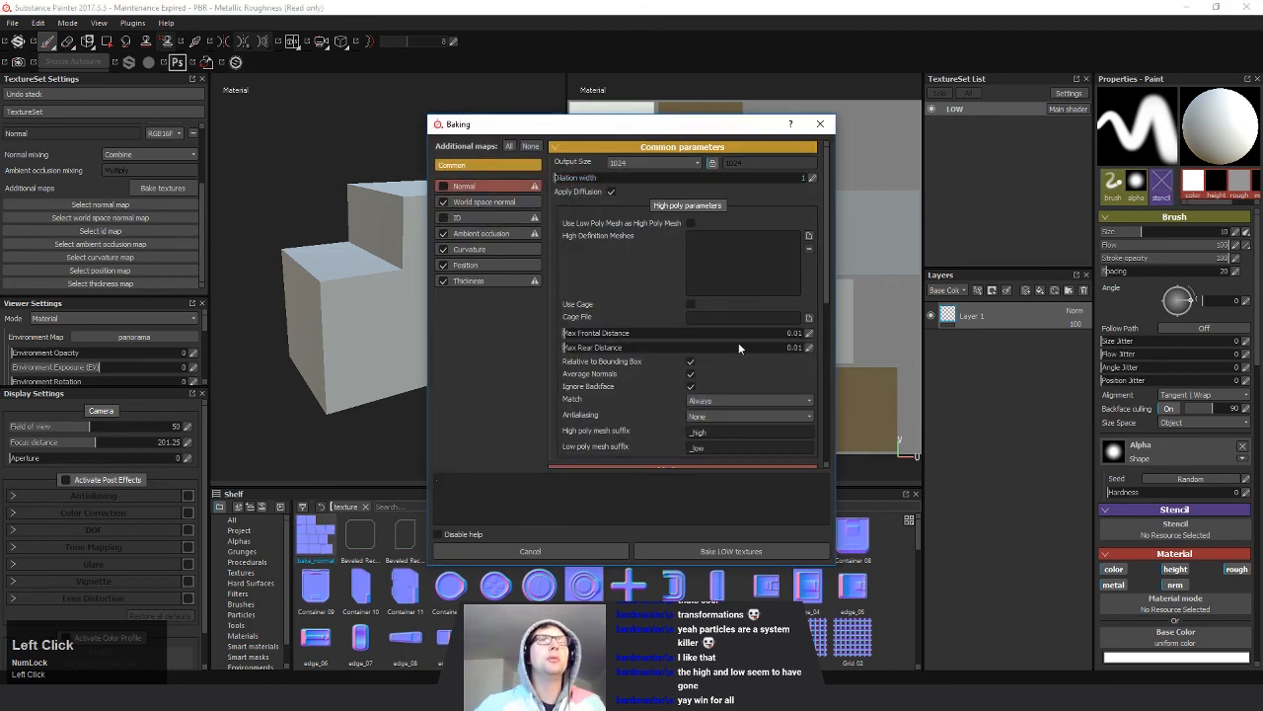
left_click(691, 551)
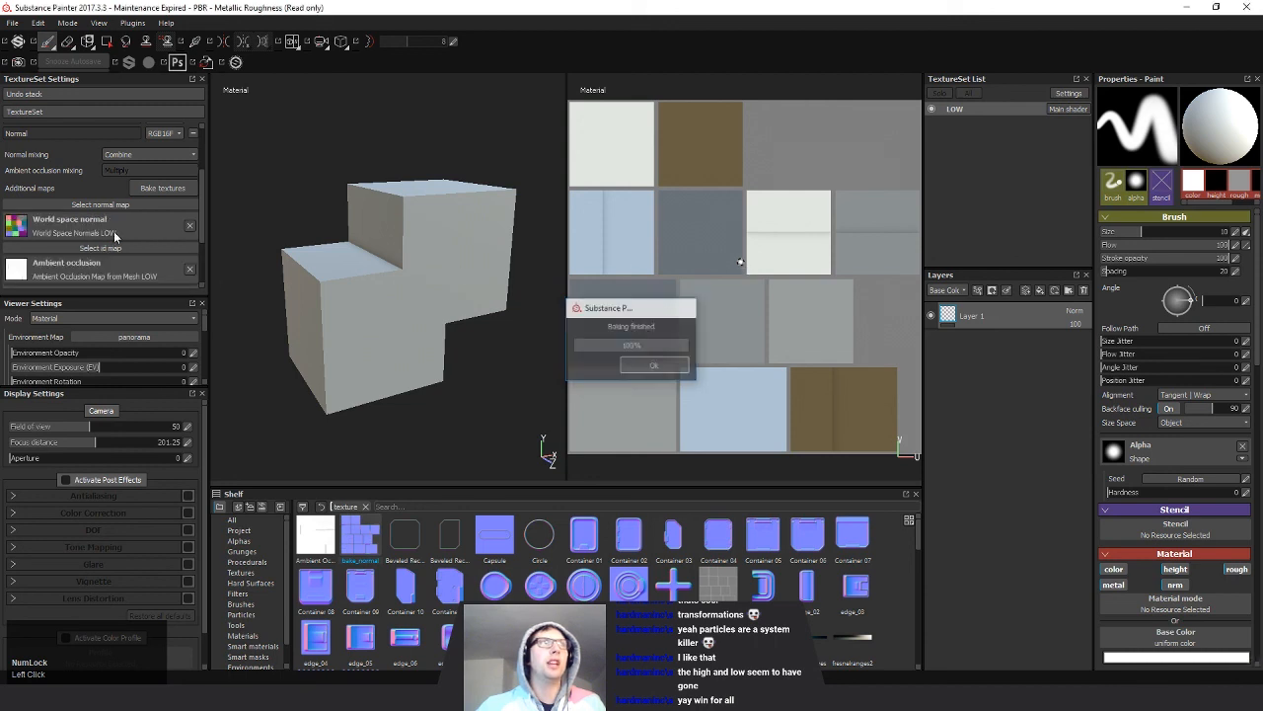
left_click(654, 365)
Step: Assign bake_normal as the normal map of the LOW texture set
scroll(90, 254, "down", 3)
scroll(54, 249, "up", 1)
scroll(53, 247, "down", 1)
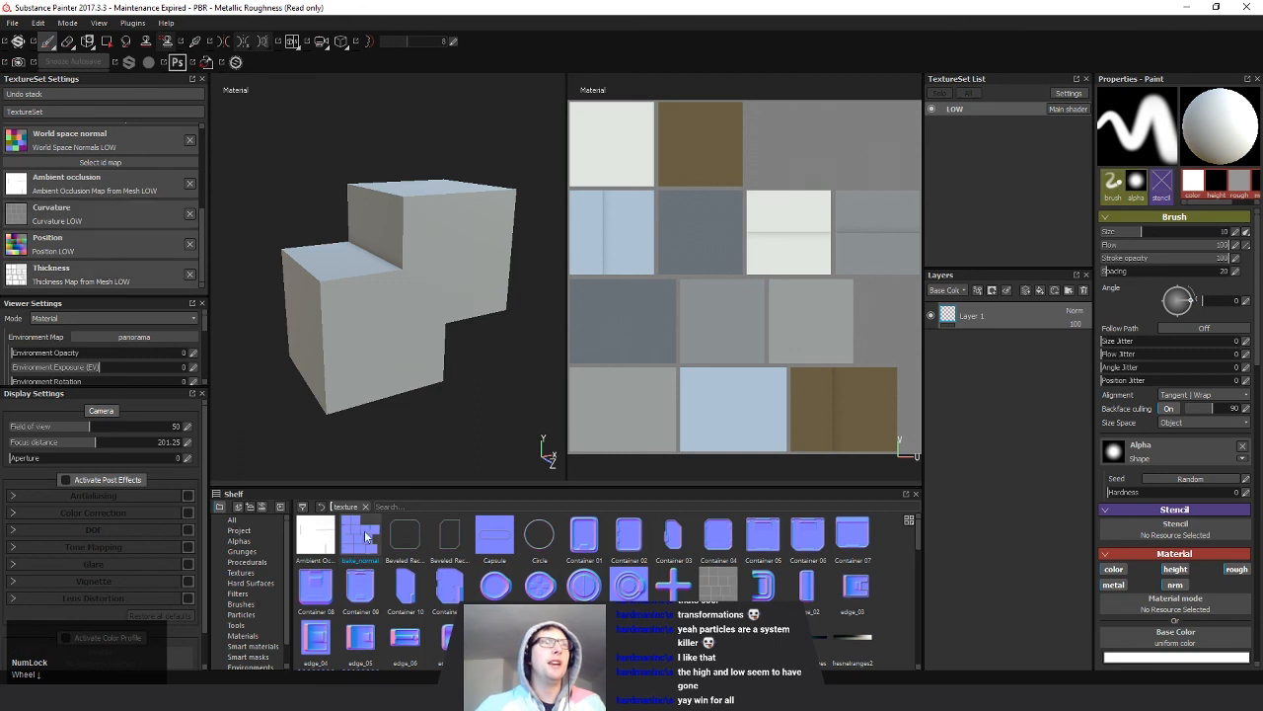
scroll(99, 243, "up", 1)
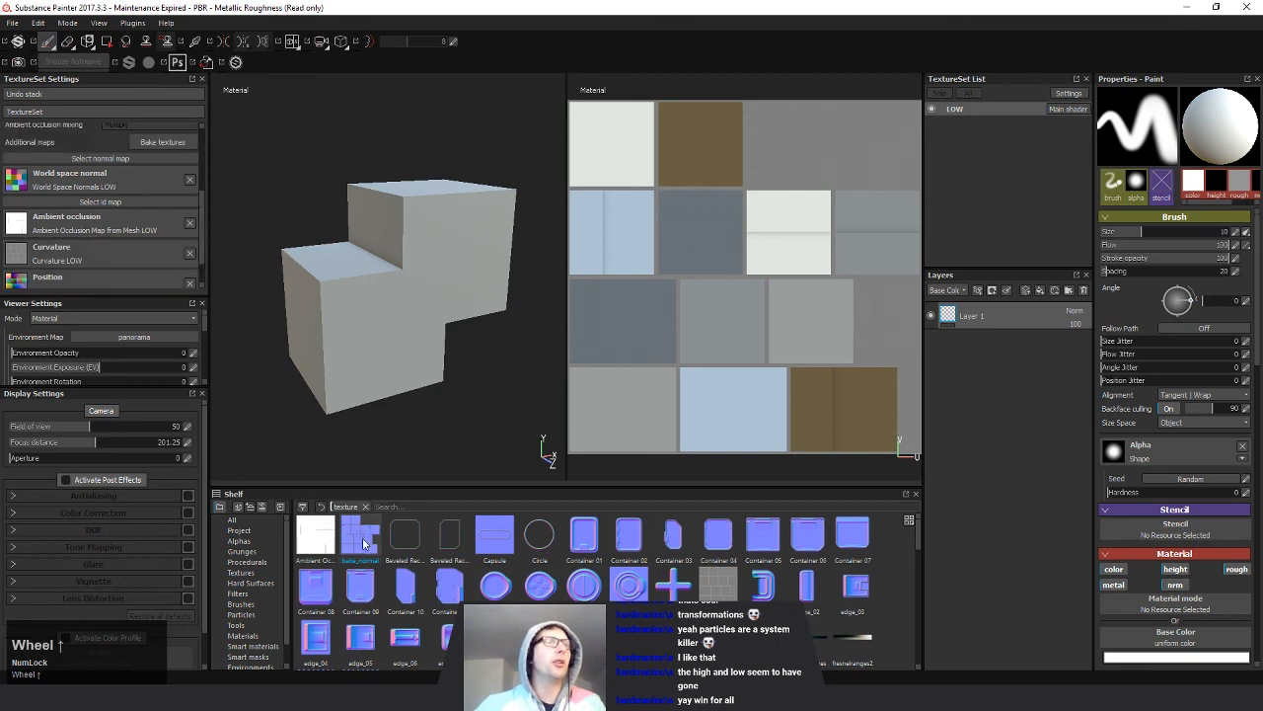
left_click_drag(363, 543, 100, 158)
Step: Examine the cubes from several sides to check how the normal map rounds the edges and draws the intersections
left_click_drag(326, 296, 340, 315, "alt")
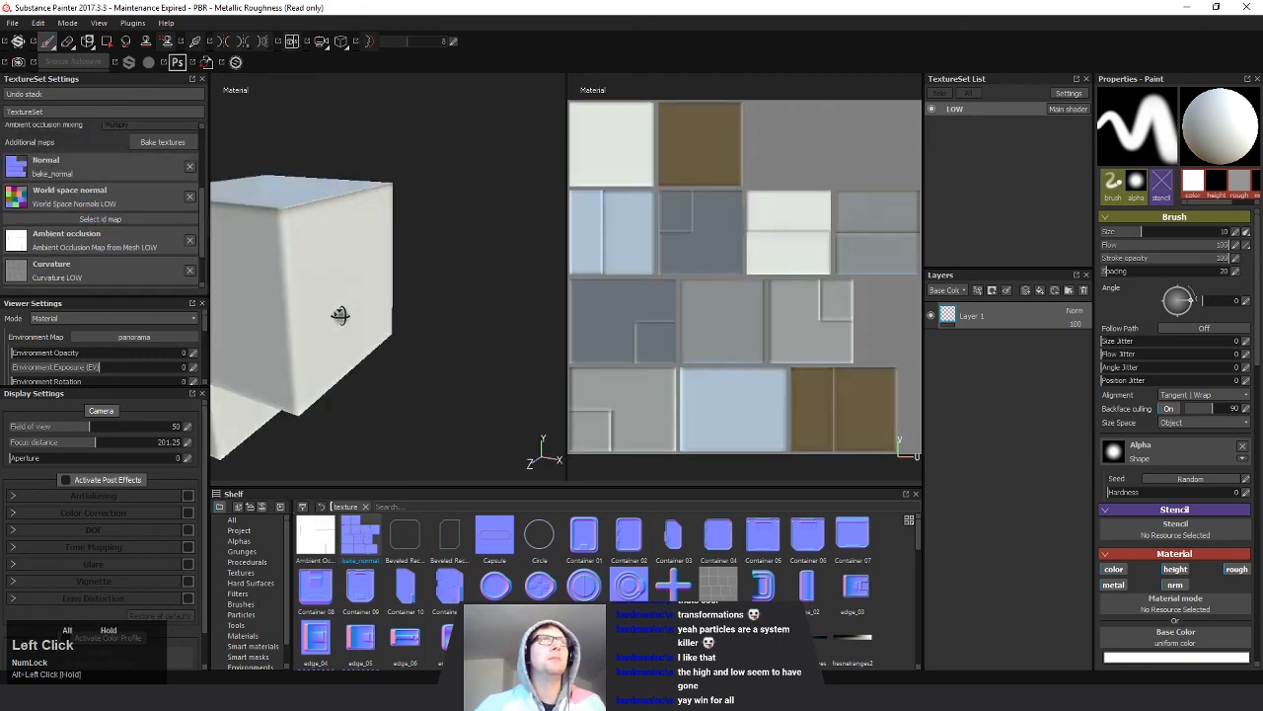
middle_click_drag(340, 315, 322, 293, "alt")
left_click_drag(321, 294, 392, 233, "alt")
mouse_move(457, 269)
left_mouse_down("alt")
mouse_move(527, 285)
mouse_move(474, 270)
left_mouse_up("alt")
middle_click_drag(474, 269, 443, 285, "alt")
mouse_move(443, 285)
left_mouse_down("alt")
mouse_move(369, 263)
mouse_move(346, 328)
mouse_move(437, 286)
left_mouse_up("alt")
middle_click_drag(444, 282, 372, 291, "alt")
left_click_drag(371, 292, 388, 269, "alt")
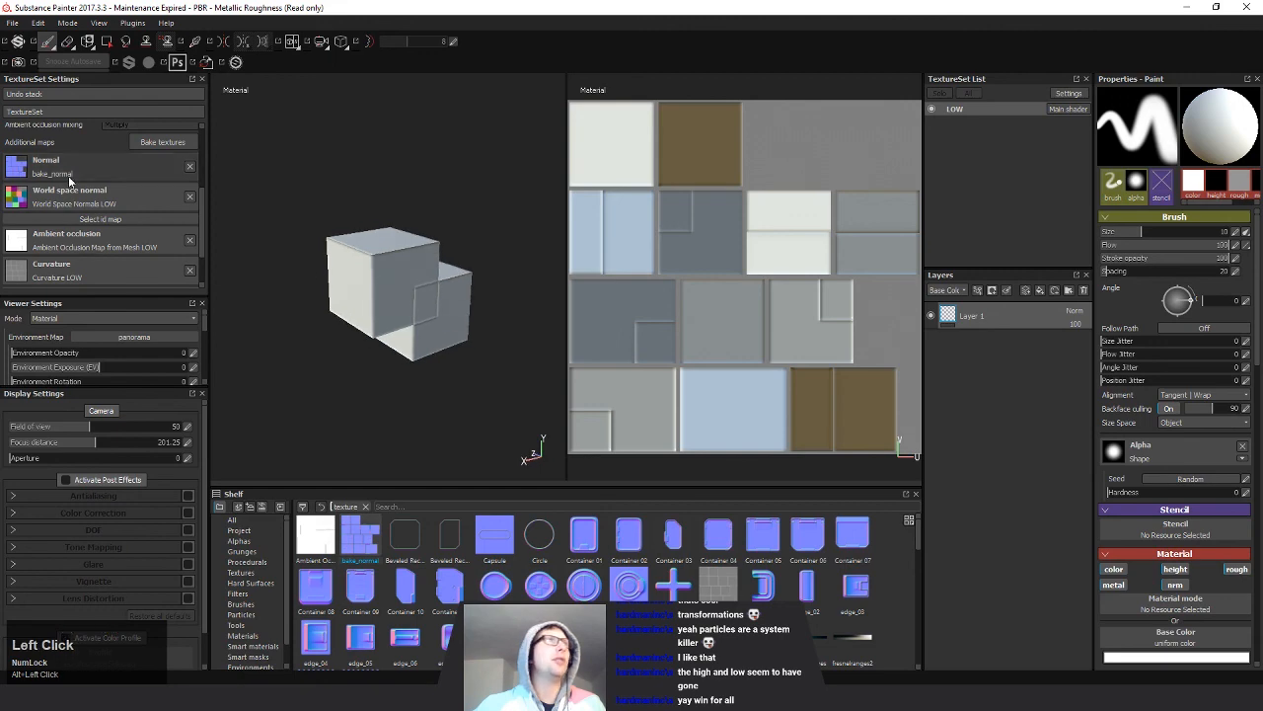
Step: Rebake the LOW additional maps with Ignore Backface, Average Normals and Relative to Bounding Box disabled, and check the cubes
left_click(162, 142)
left_click(691, 385)
left_click(690, 373)
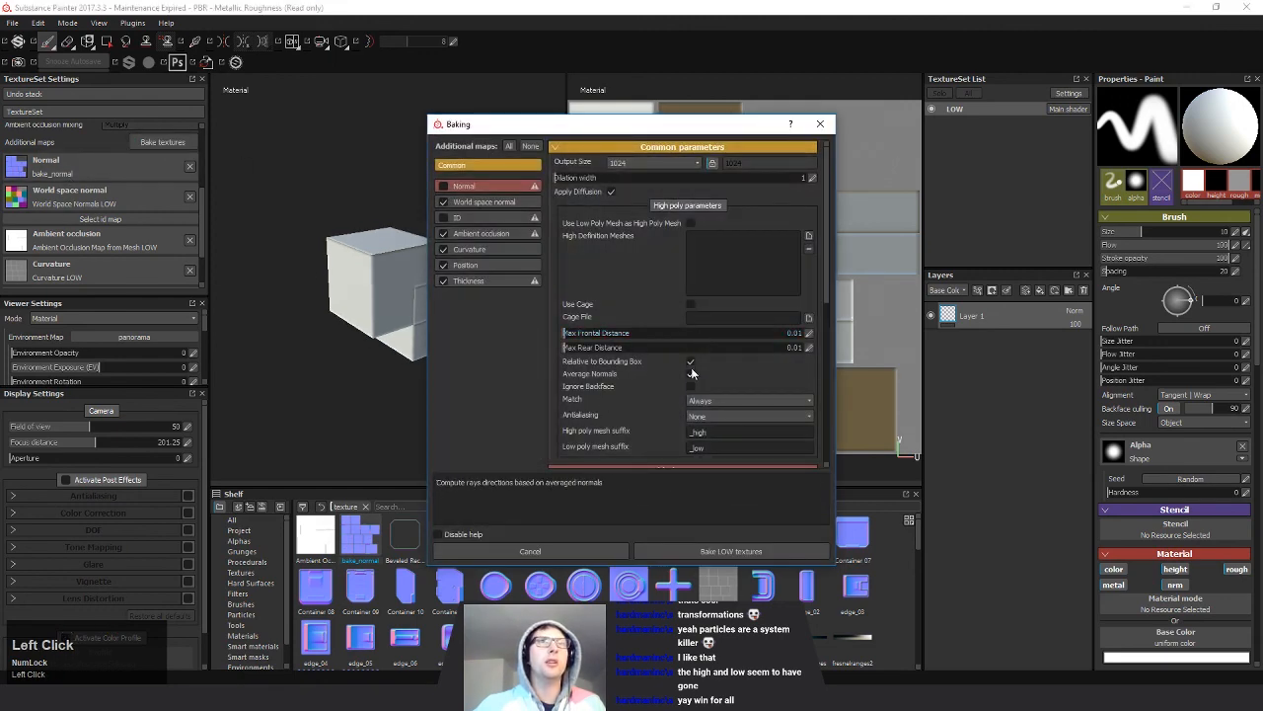
left_click(691, 361)
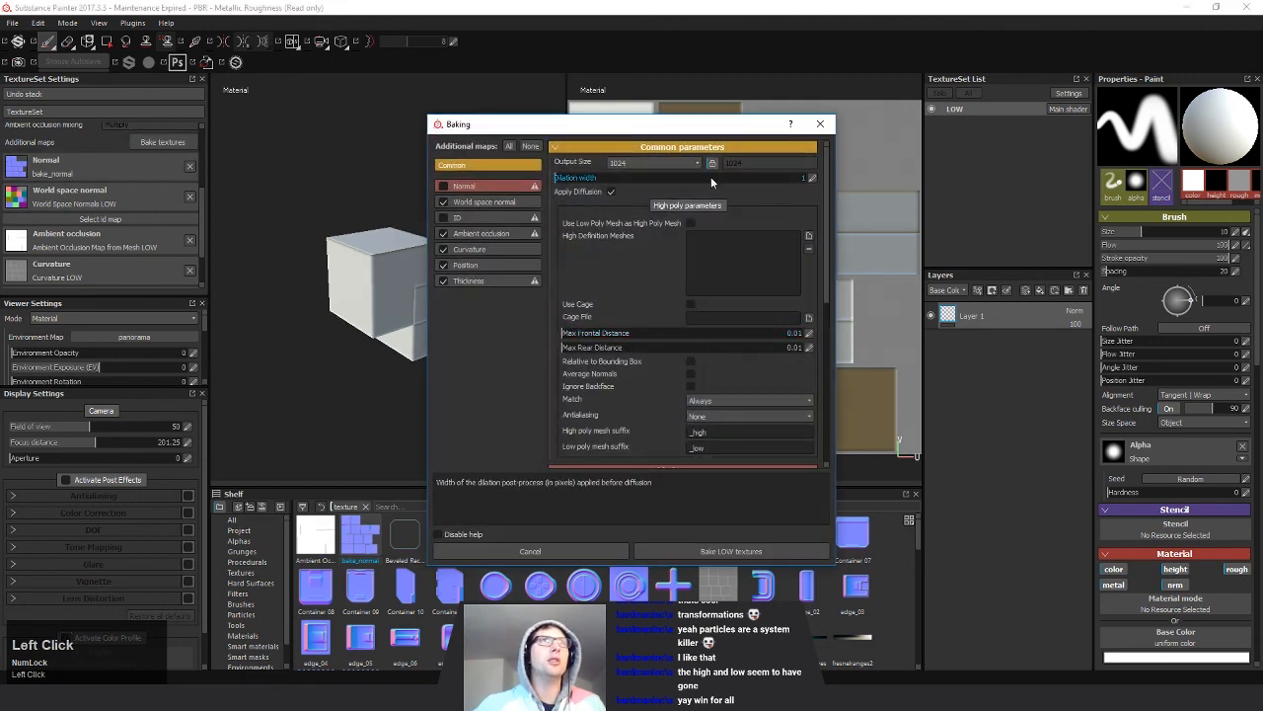
left_click(647, 551)
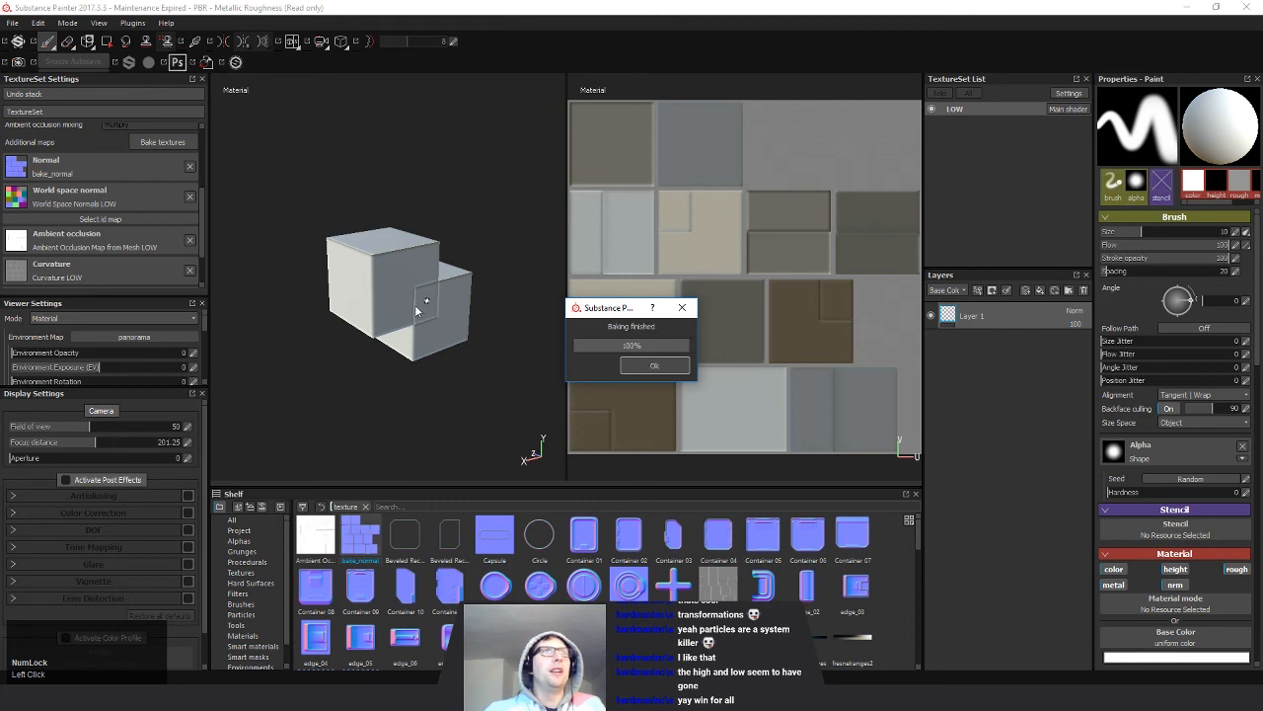
left_click_drag(409, 309, 291, 341, "alt")
middle_click_drag(290, 341, 383, 309, "alt")
mouse_move(383, 309)
left_mouse_down("alt")
mouse_move(401, 305)
mouse_move(388, 289)
mouse_move(369, 303)
mouse_move(485, 333)
mouse_move(385, 302)
left_mouse_up("alt")
left_click_drag(335, 355, 399, 391, "alt")
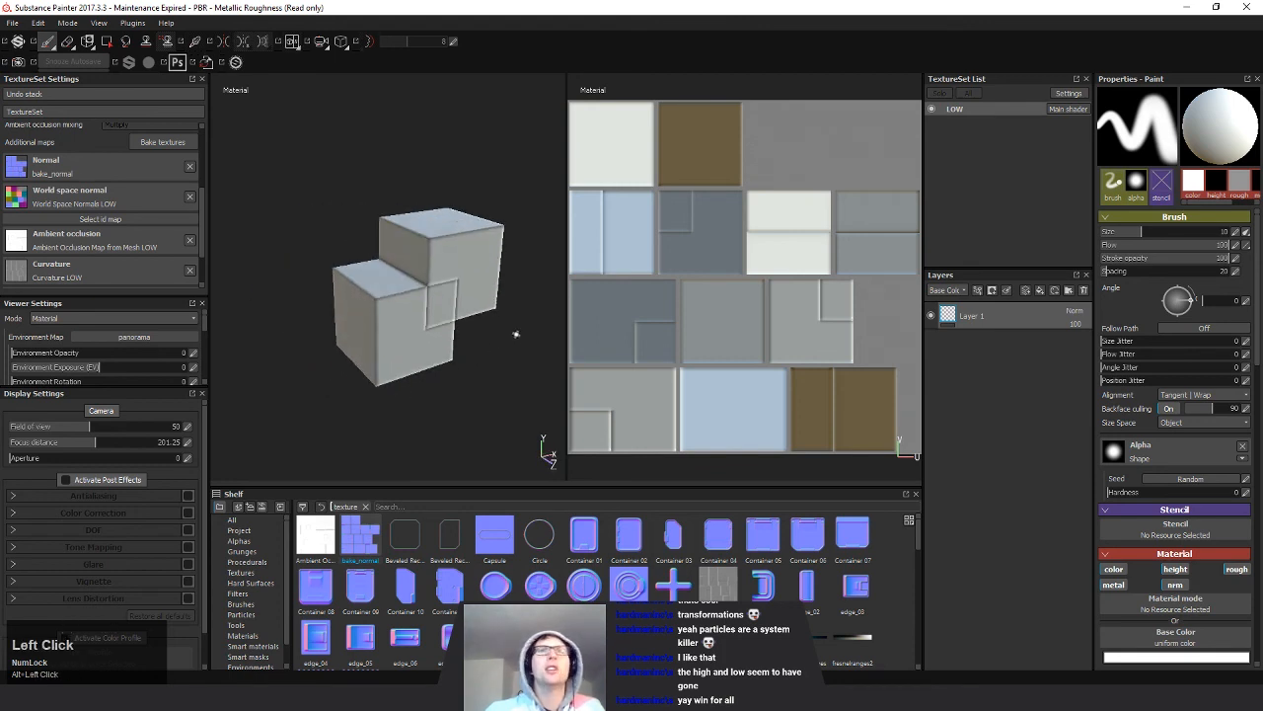
Step: Add the Machinery smart material beneath Layer 1 and examine it on the cubes
left_click(252, 646)
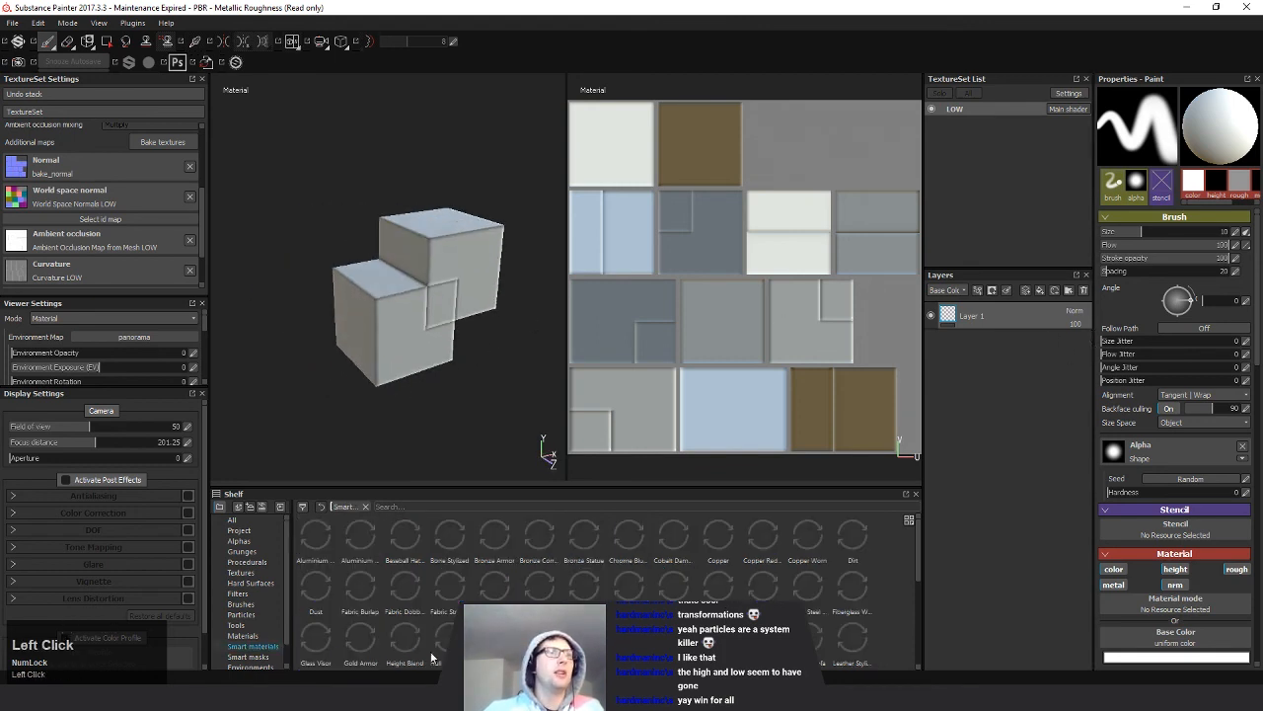
scroll(446, 538, "down", 3)
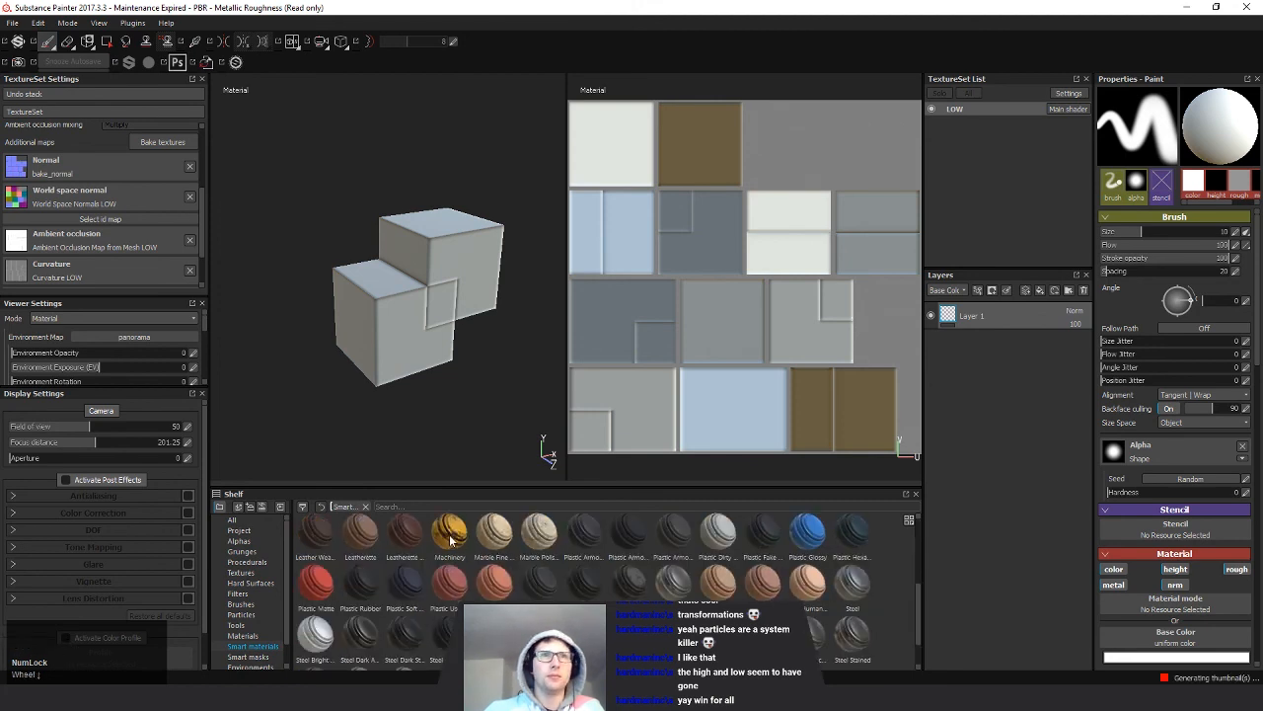
left_click_drag(450, 538, 990, 361)
left_click_drag(984, 335, 984, 335)
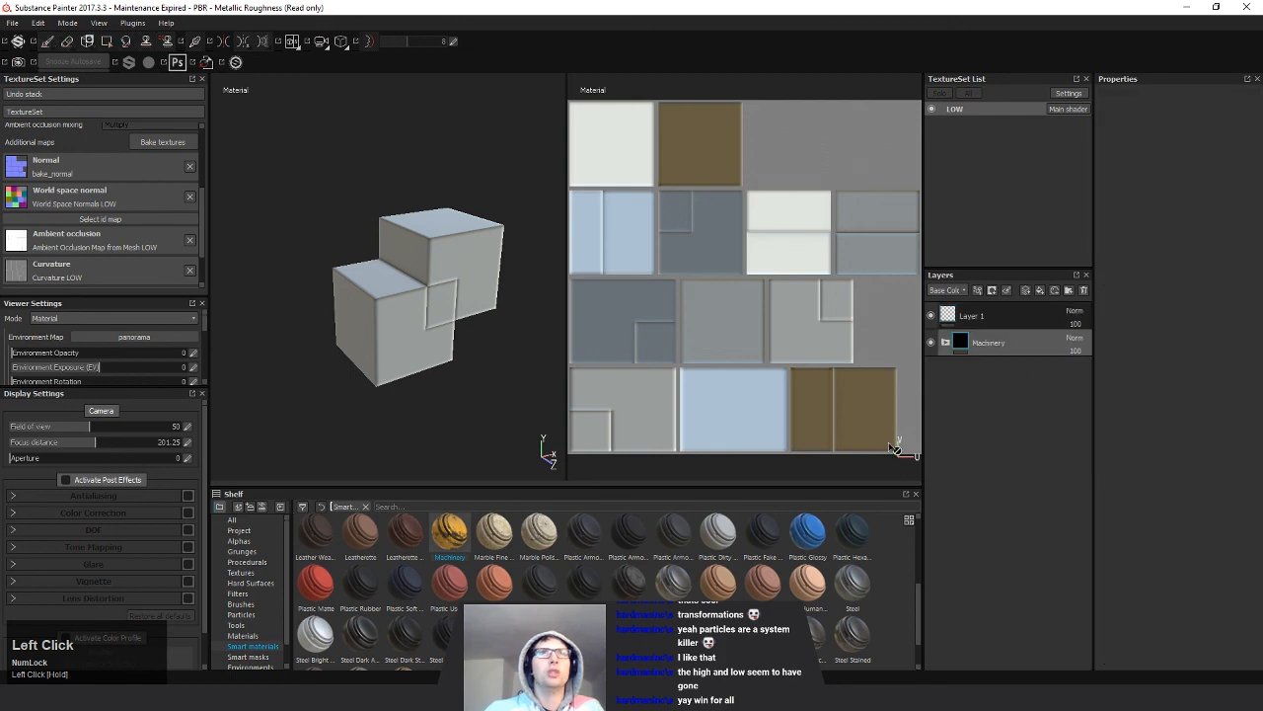
right_click_drag(480, 345, 436, 352, "alt")
middle_click_drag(436, 353, 395, 393, "alt")
left_click_drag(395, 392, 431, 412, "alt")
right_click_drag(431, 411, 347, 378, "alt")
middle_click_drag(348, 378, 375, 359, "alt")
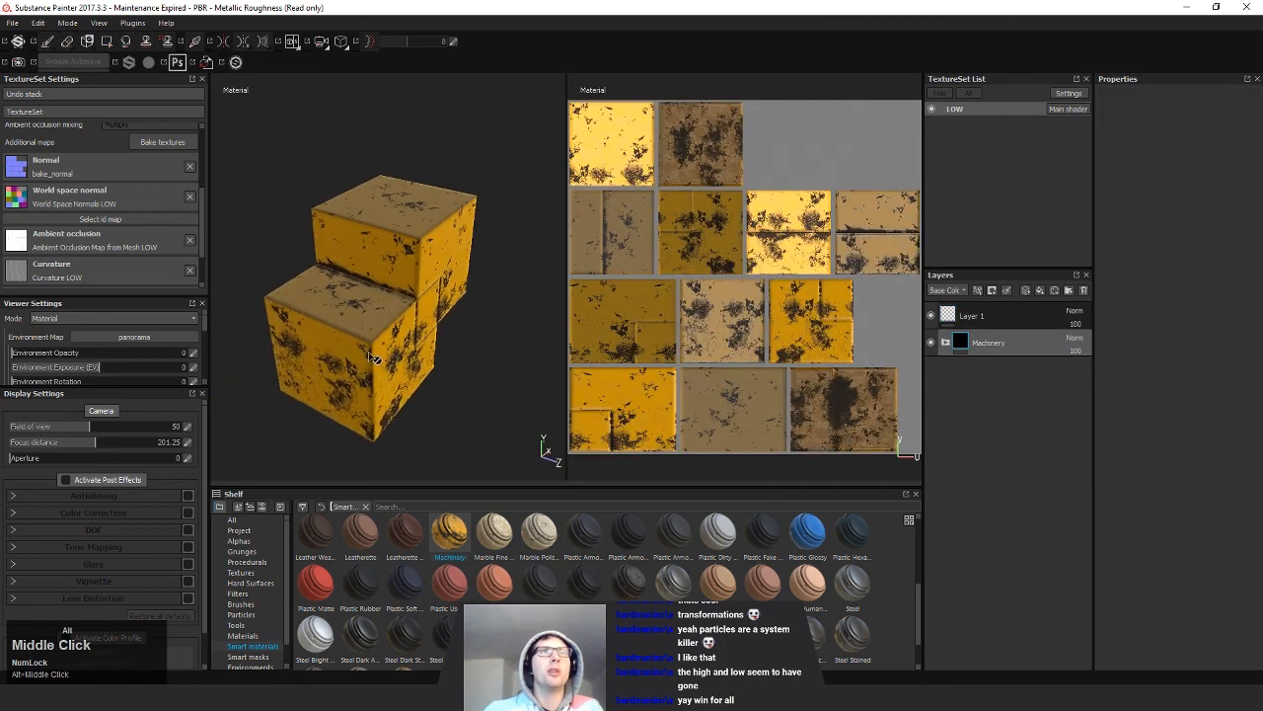
left_click_drag(375, 358, 340, 342, "alt")
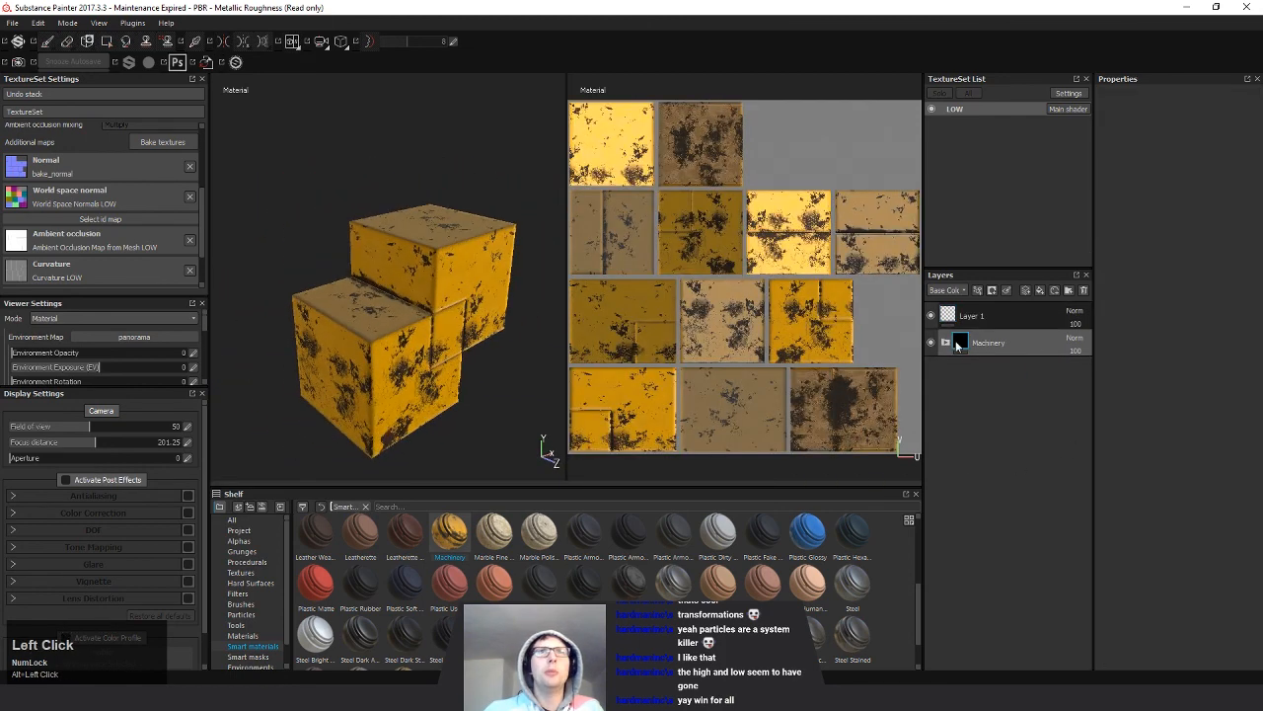
Step: In the Machinery Rust layer's mask generator, set Texture to 0.68, Texture 2 to 0.49, Curvature to 0.51 and Position Gradient to 0.65
left_click(947, 343)
left_click(977, 366)
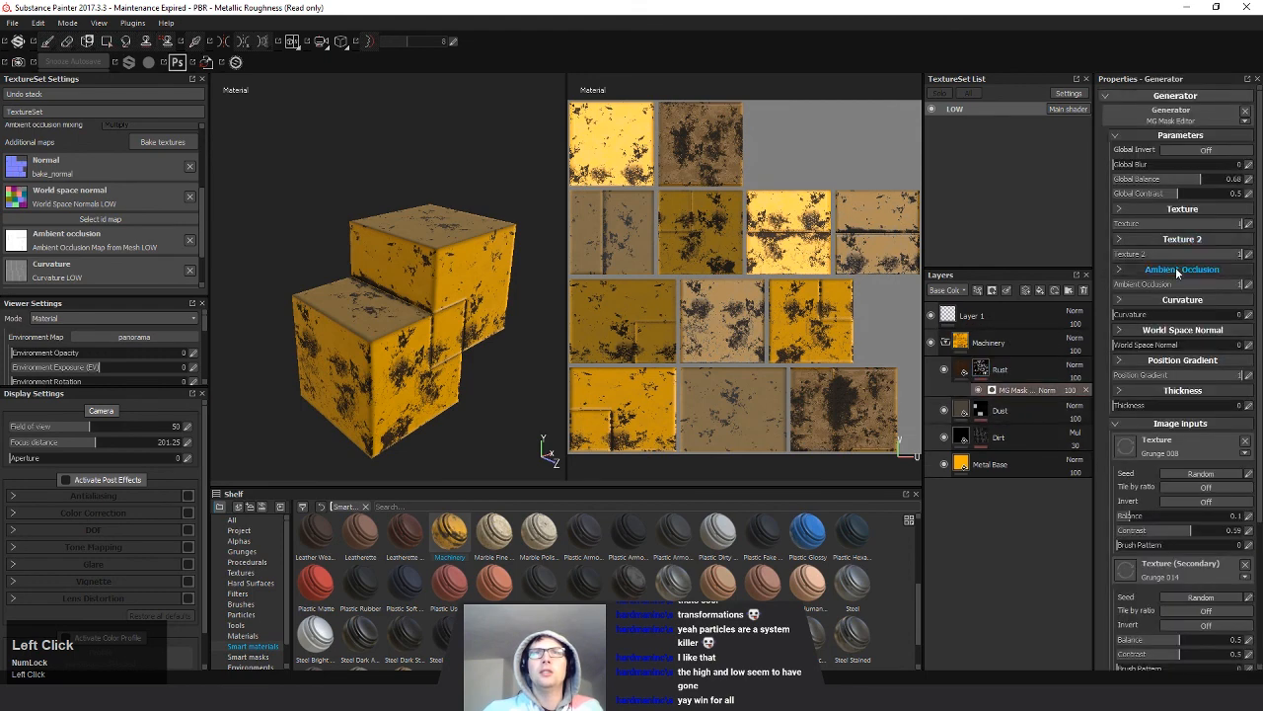
left_click(1190, 243)
left_click_drag(1192, 225, 1208, 227)
left_click(1142, 241)
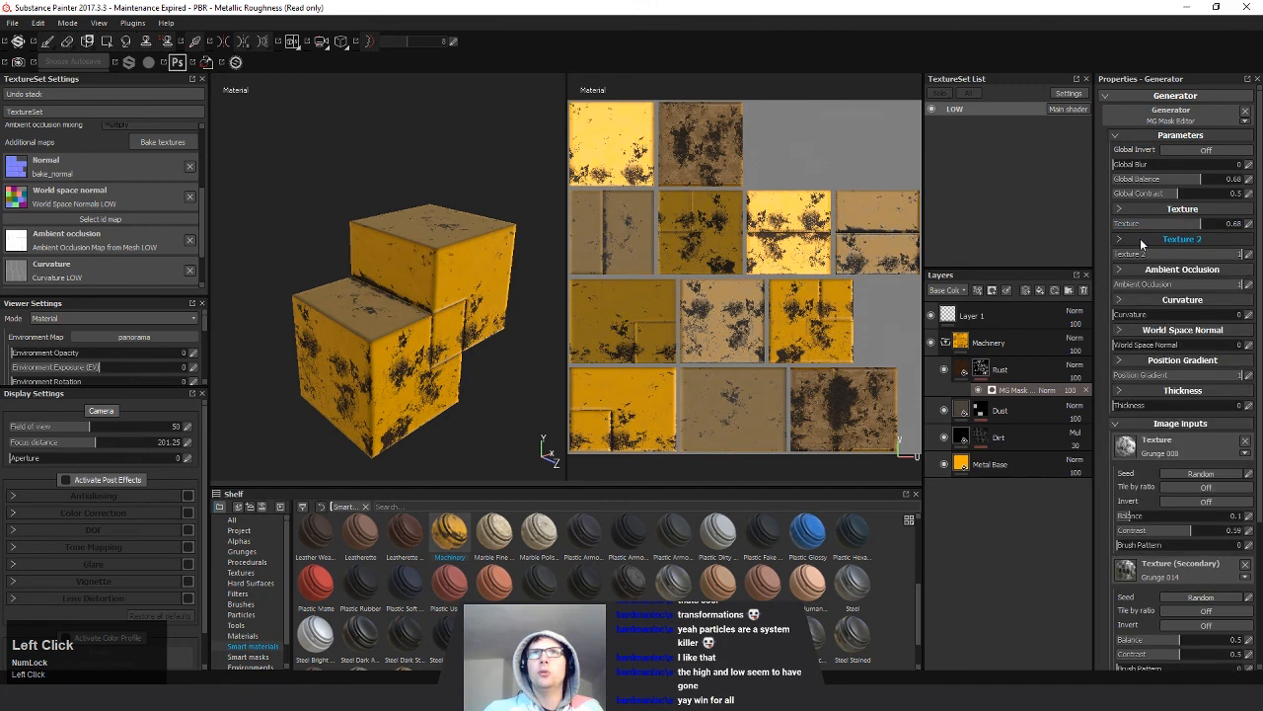
mouse_move(1181, 254)
left_mouse_down()
mouse_move(1128, 254)
mouse_move(1178, 271)
left_mouse_up()
left_click_drag(1135, 316, 1184, 327)
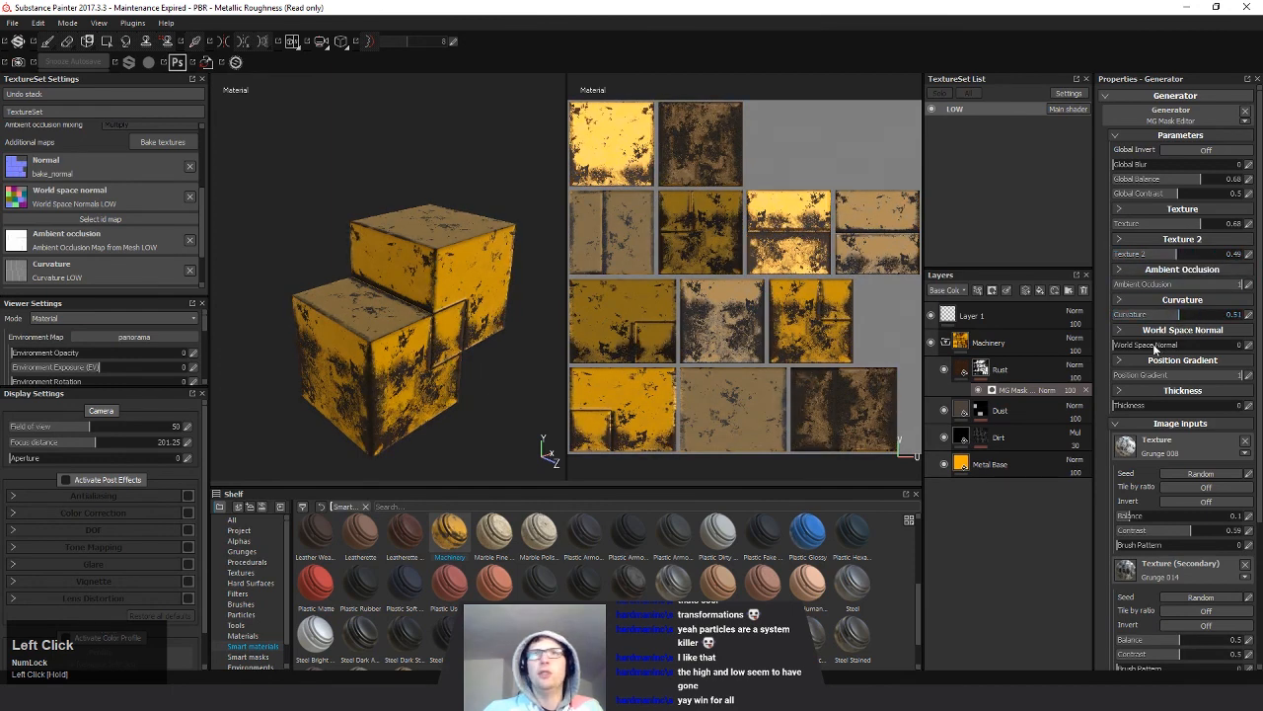
left_click_drag(1171, 377, 1197, 378)
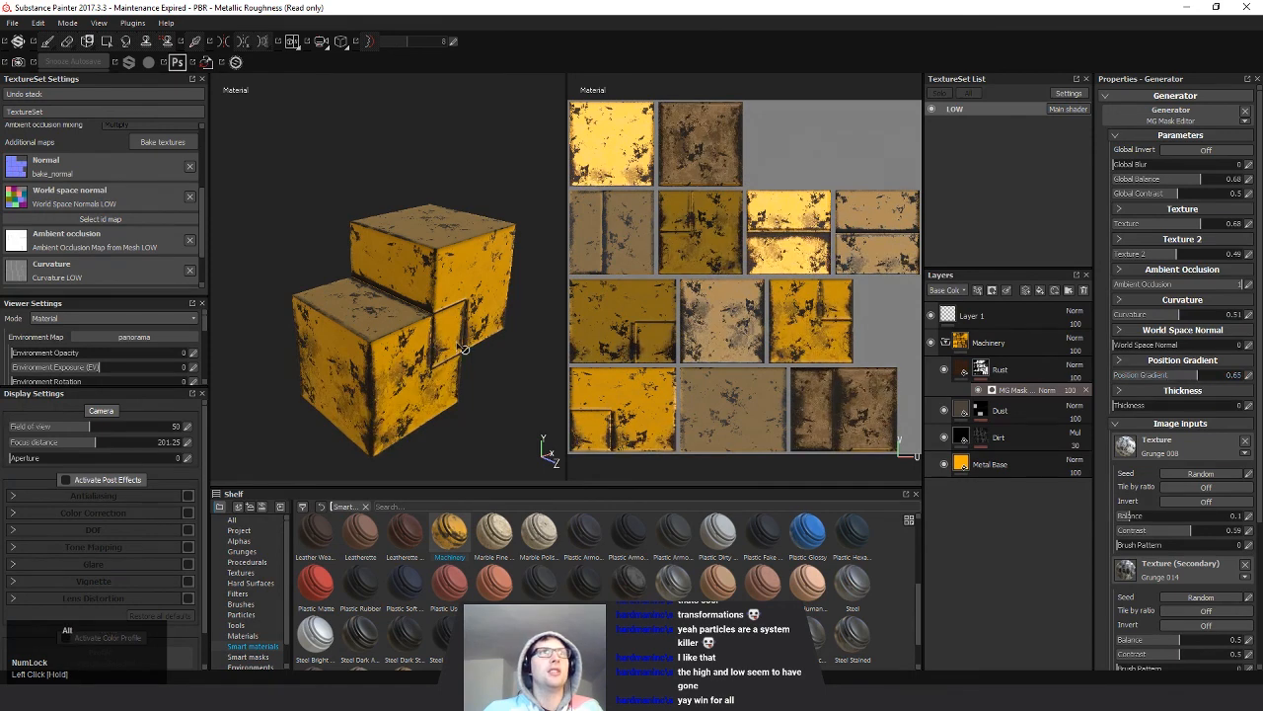
Step: Rotate the environment lighting around the cubes to check the rusty material under different light
left_click_drag(458, 343, 466, 347, "alt")
right_click_drag(466, 346, 470, 274, "alt")
right_click_drag(469, 273, 512, 267, "shift")
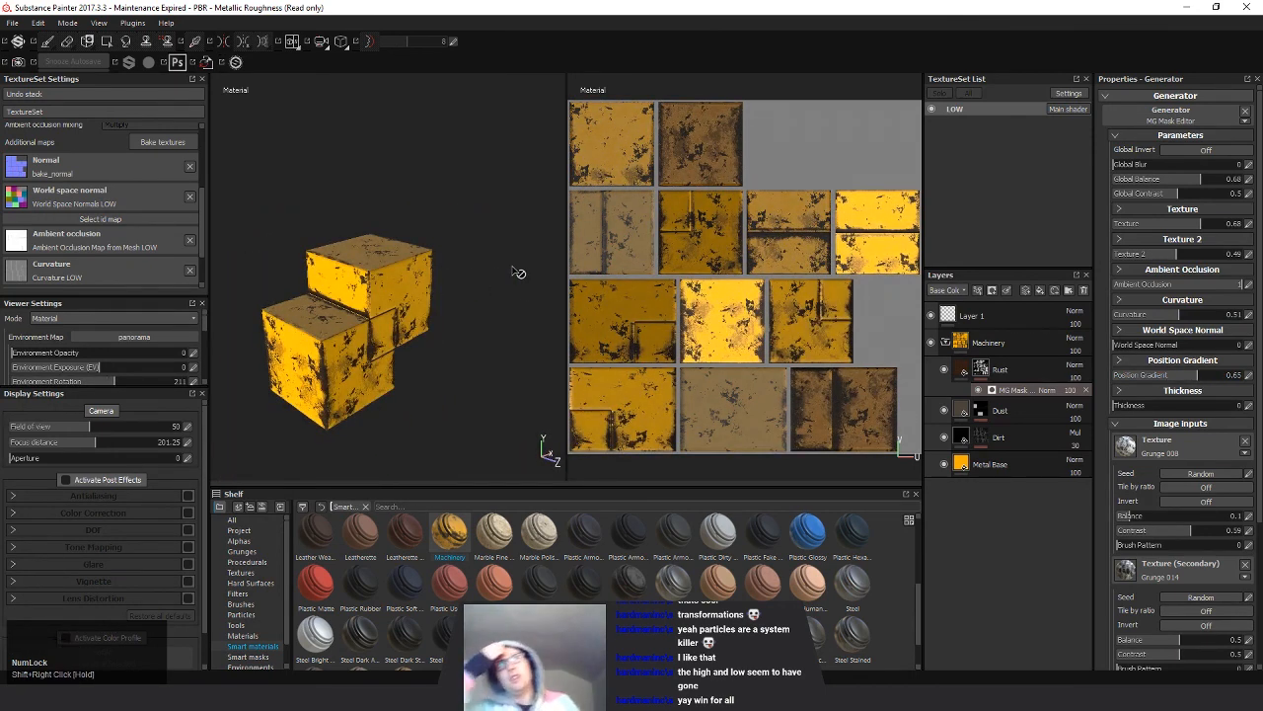
Step: Close Substance Painter and return to the MODO scene
left_click(1241, 7)
left_click(658, 366)
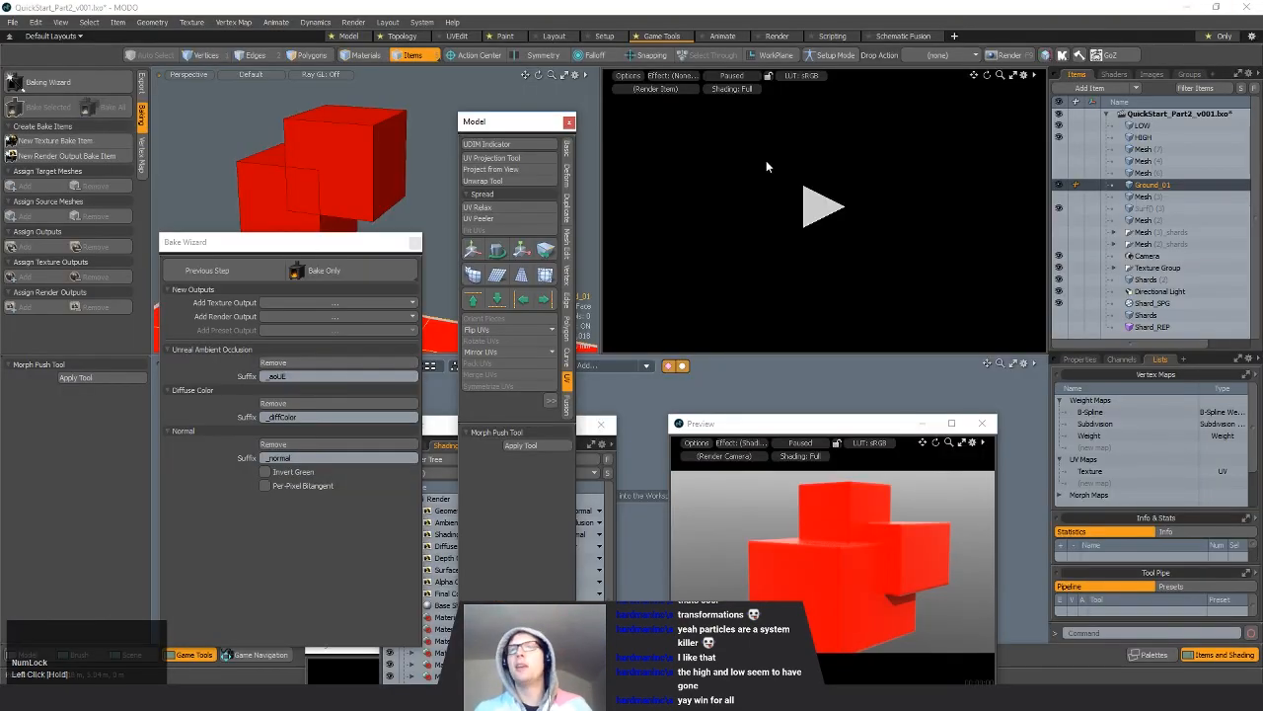